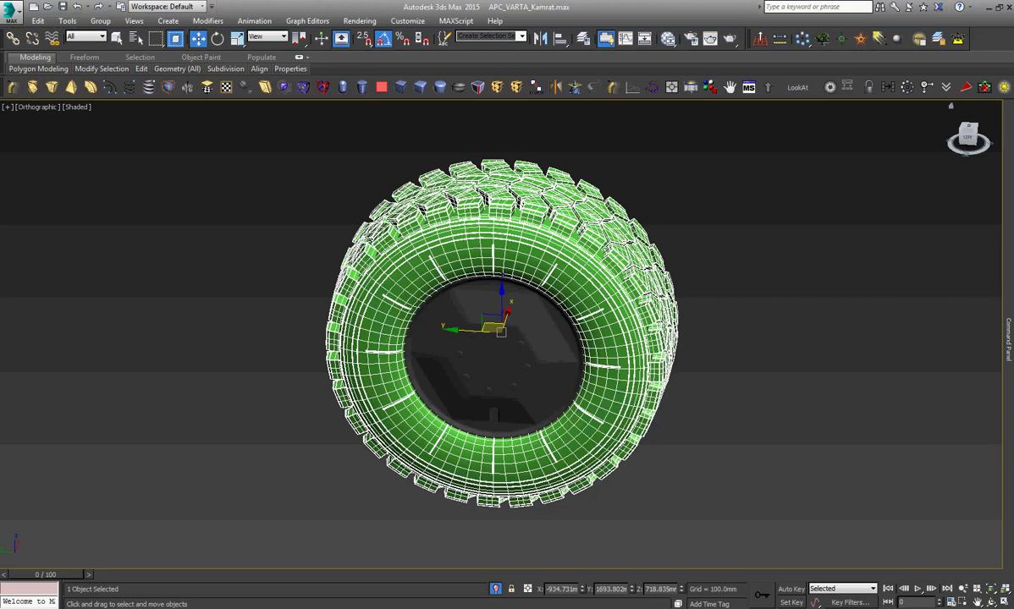
Switch to Move, view the tire from the Left and zoom in on it.
right_click(610, 394)
left_click(627, 409)
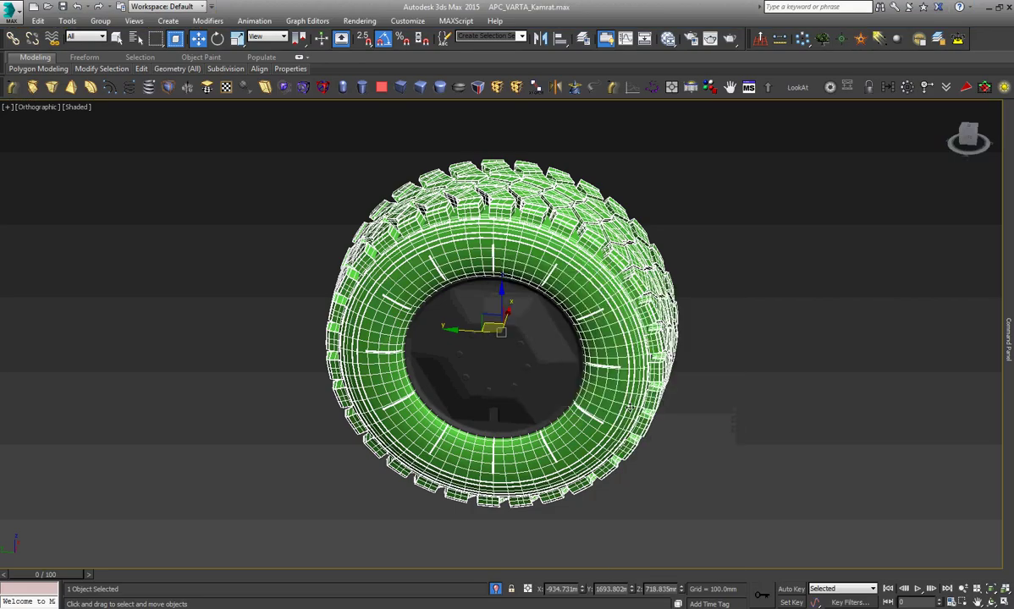
key("l")
key("z")
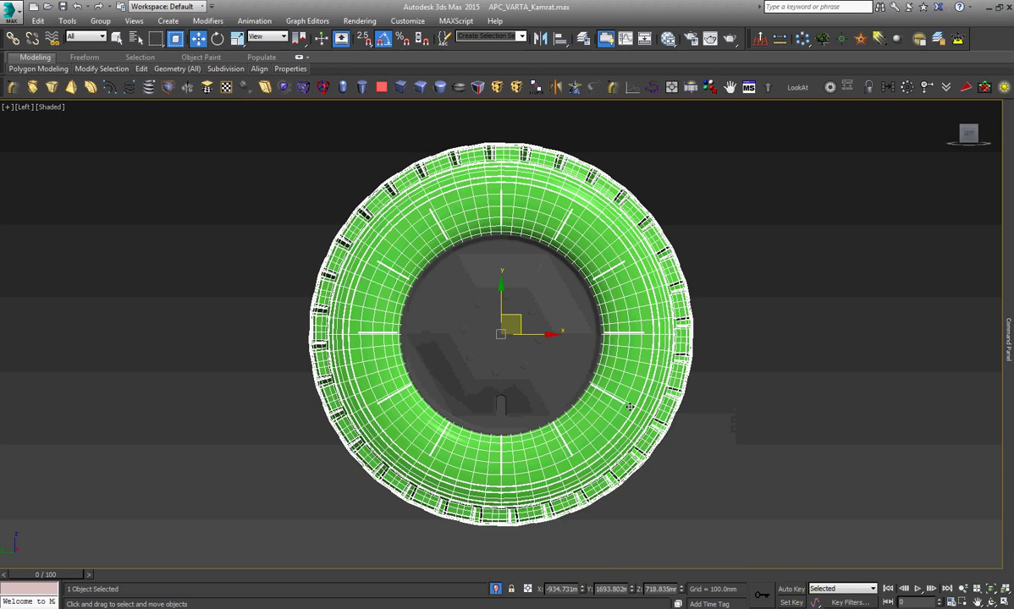
scroll(493, 146, "up", 5)
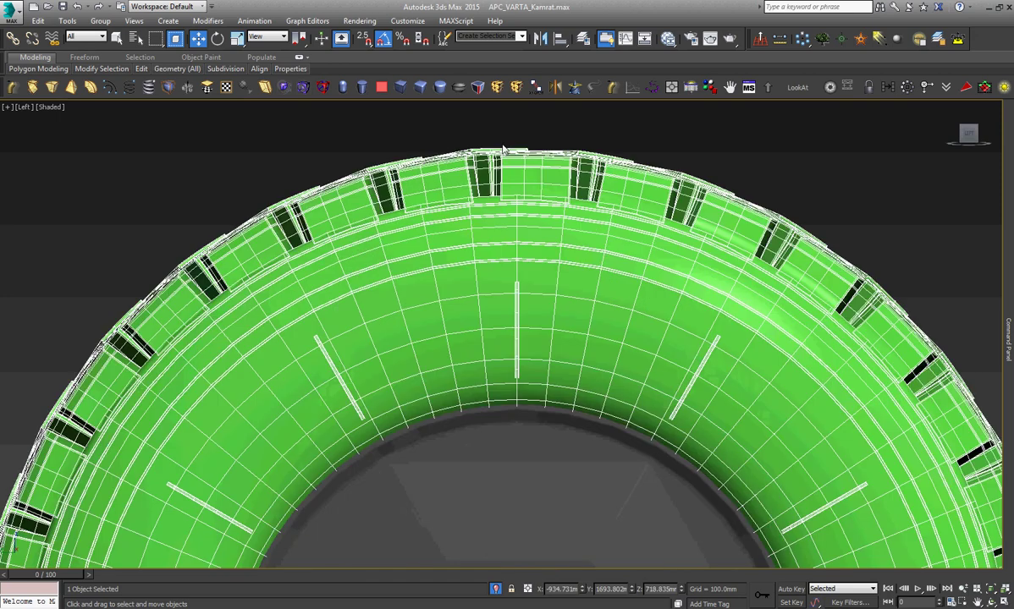
scroll(503, 149, "up", 2)
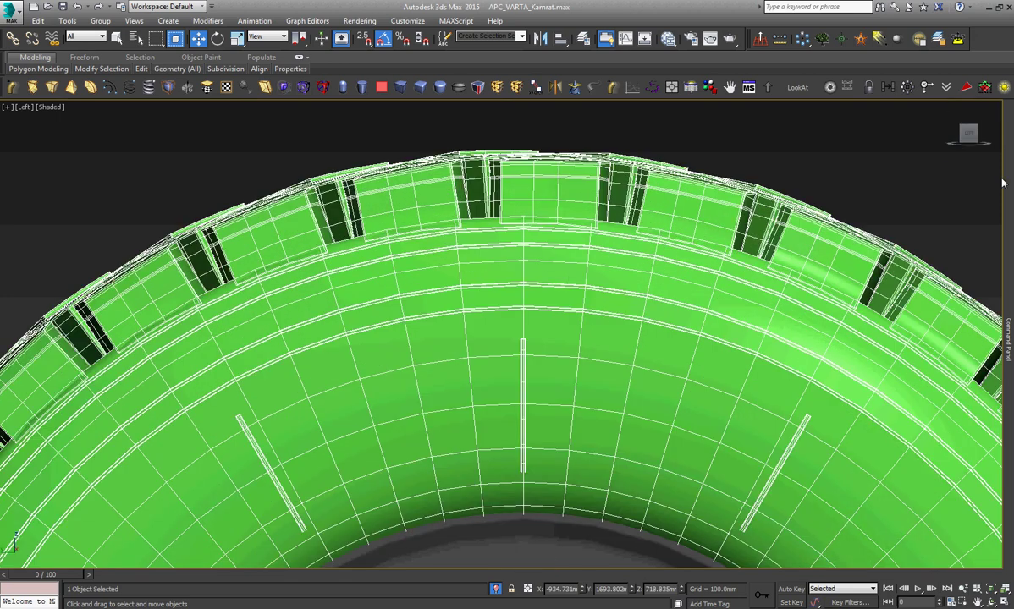
In Element mode, select the single tread block at the top of the tire.
left_click(1007, 338)
key("z")
left_click(1007, 330)
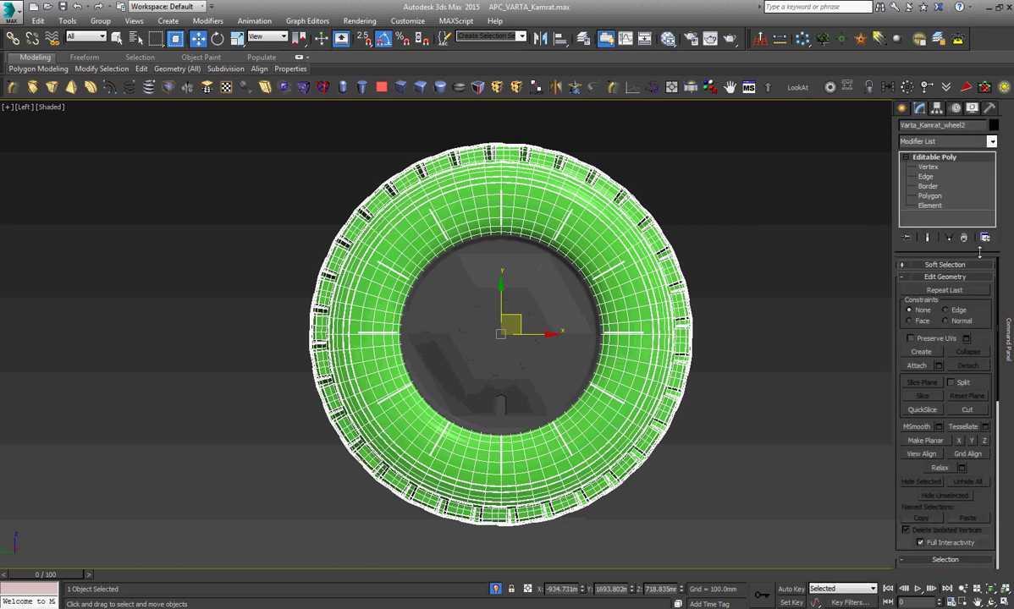
left_click(932, 206)
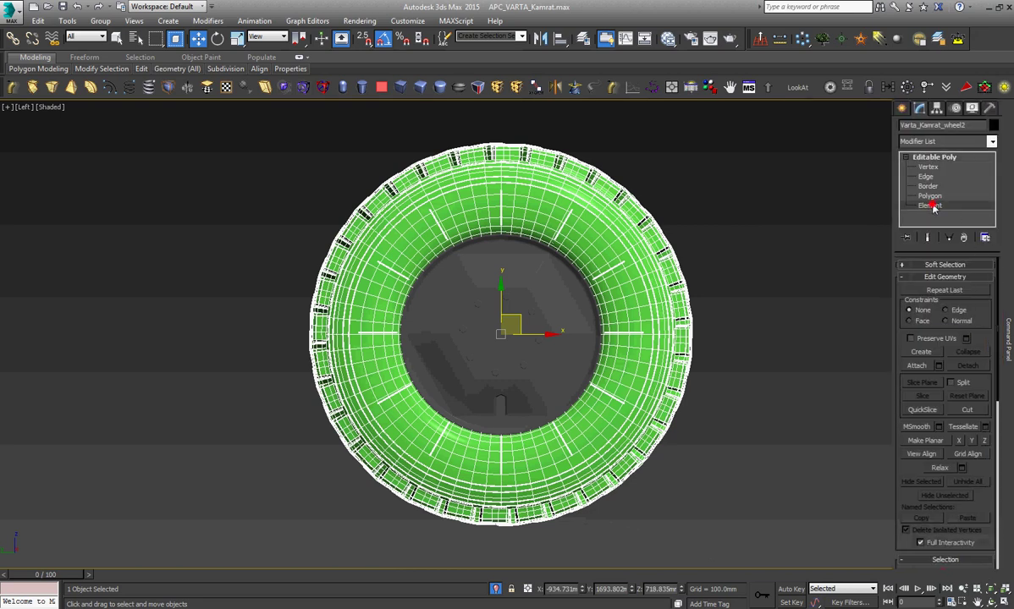
left_click(512, 219)
scroll(497, 135, "up", 4)
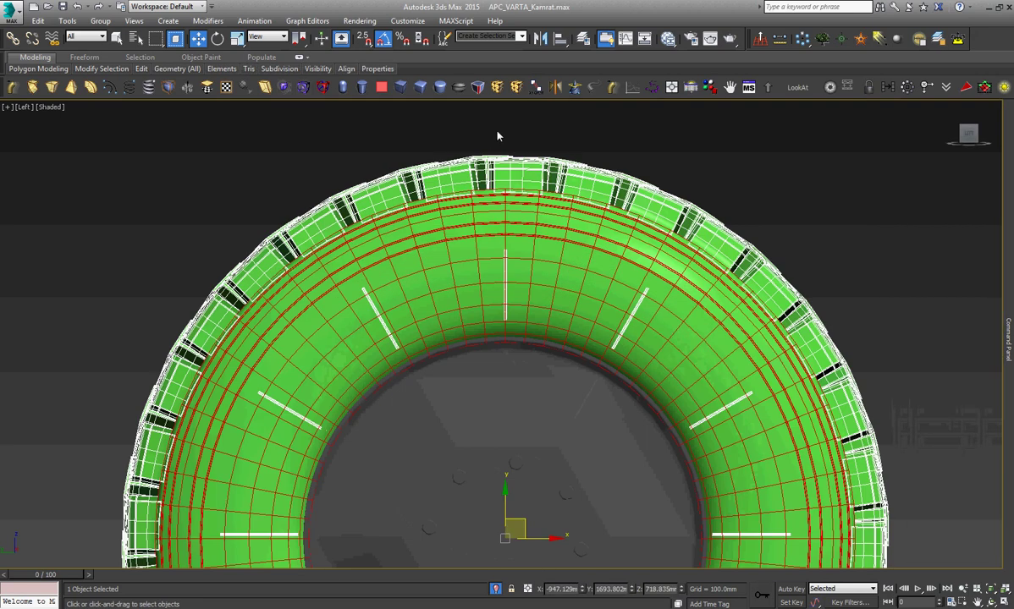
left_click(516, 175)
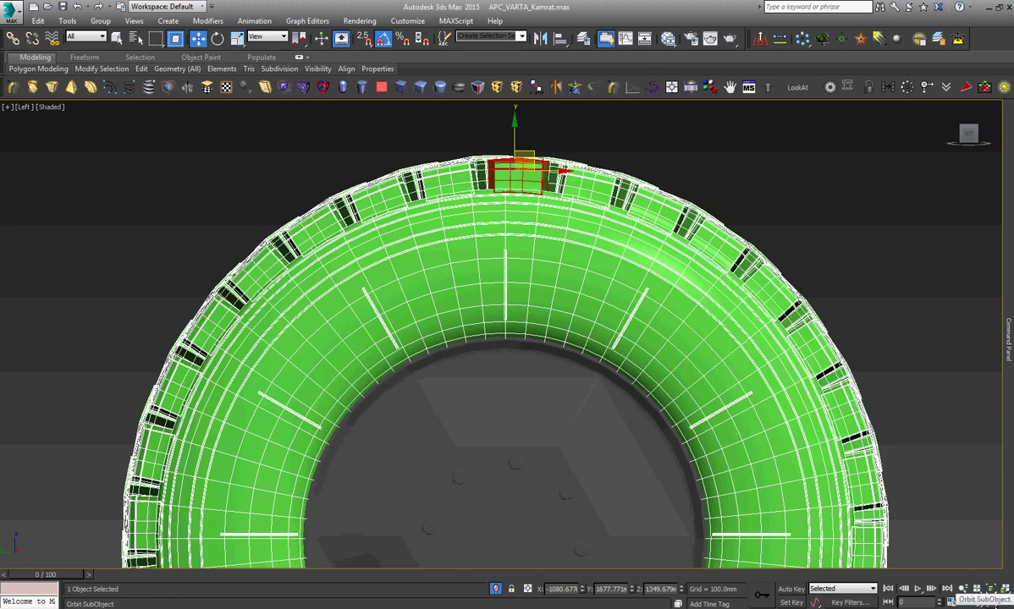
Orbit to the top tread and add adjacent tread blocks to form a three-block strip.
left_click(991, 602)
left_click_drag(696, 466, 512, 205)
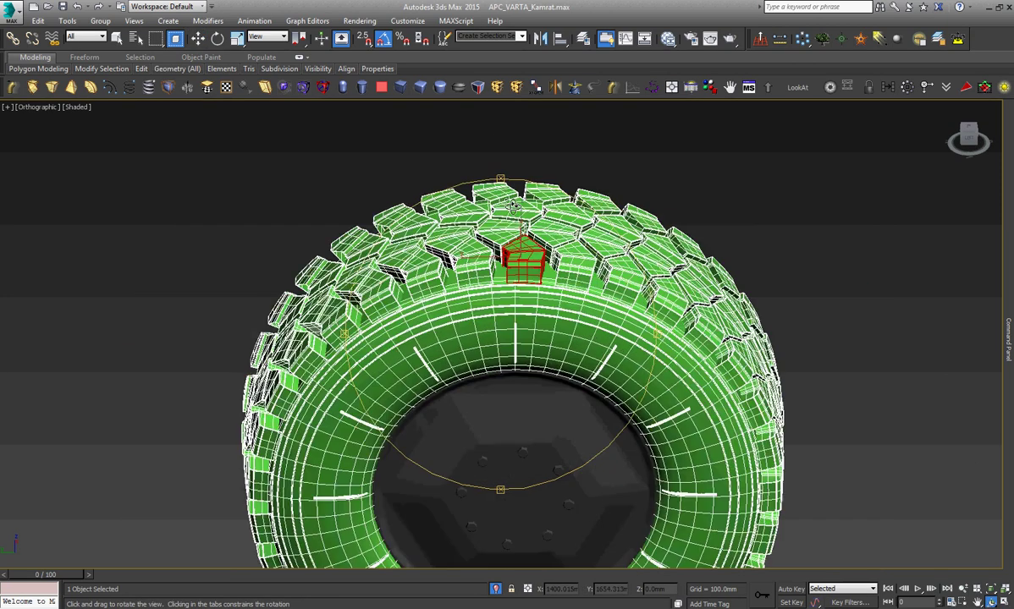
key("z")
key("w")
left_click(457, 292, "ctrl")
left_click(516, 211, "ctrl")
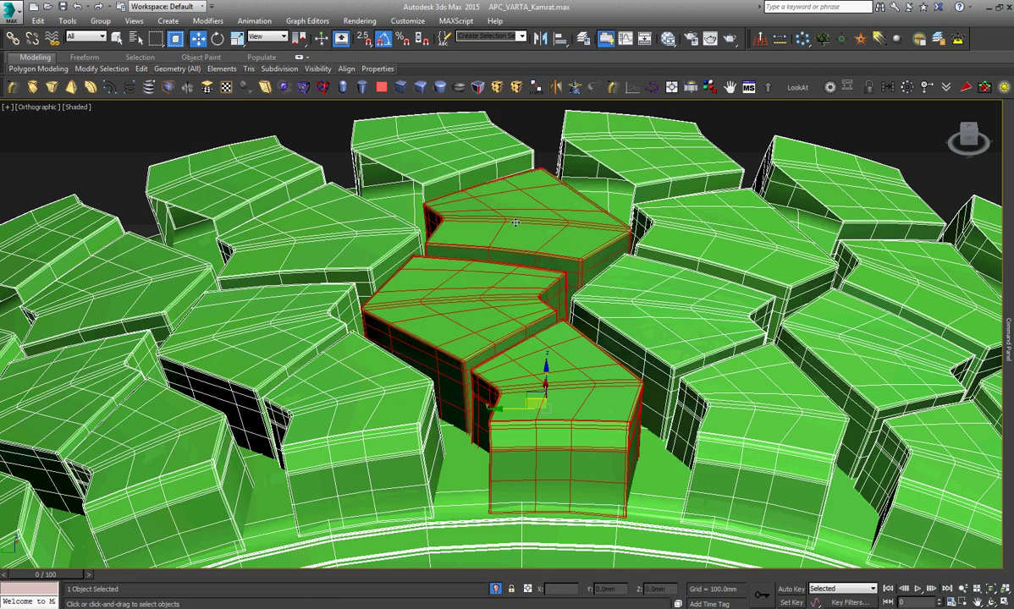
left_click(444, 159, "ctrl")
middle_click_drag(443, 160, 503, 228, "alt")
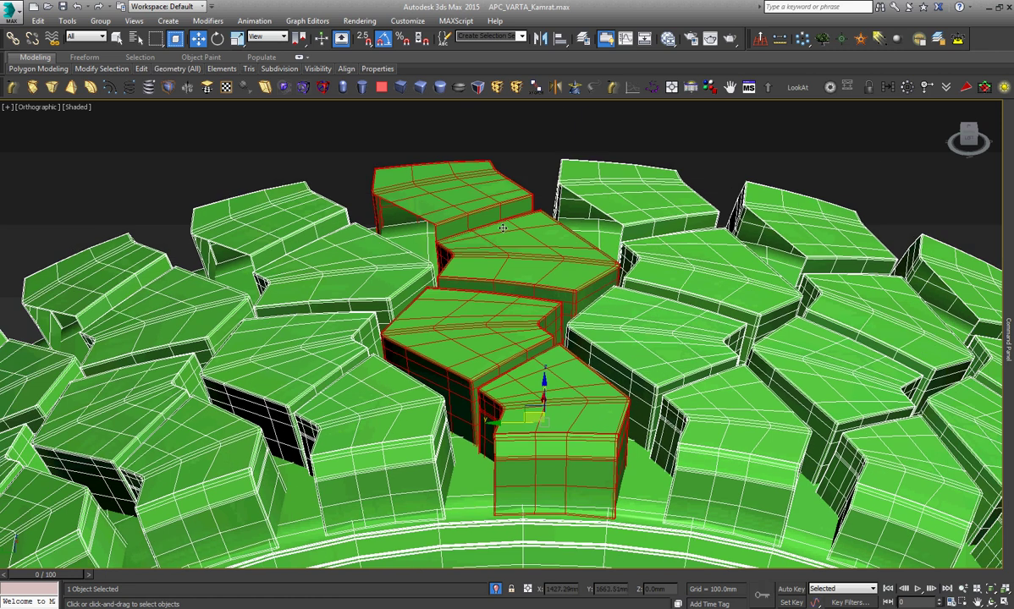
Detach the strip as Object002, exit Element mode and reframe the tire in Left view.
key("ctrl+d")
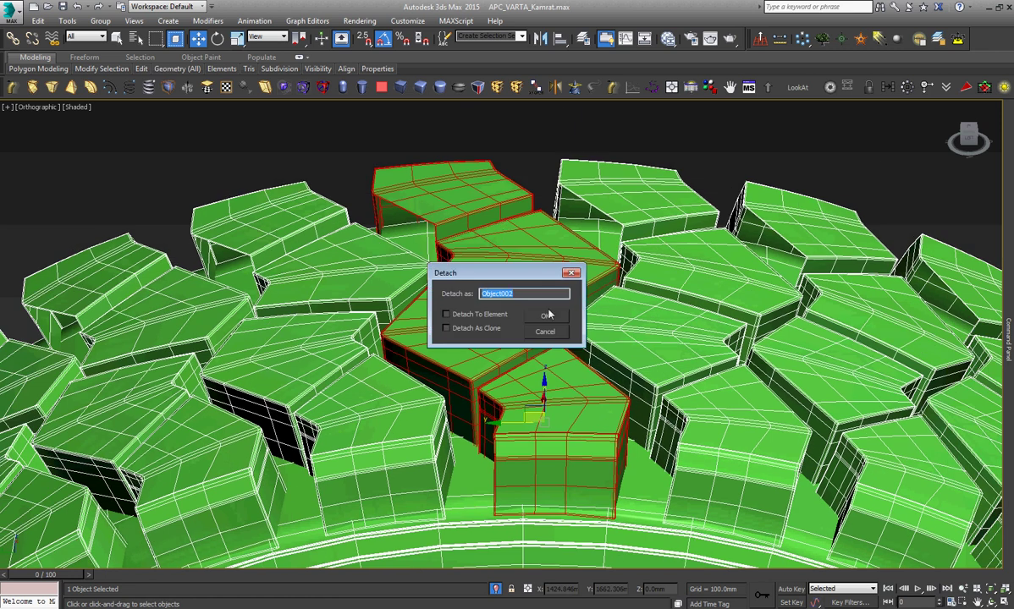
left_click(547, 315)
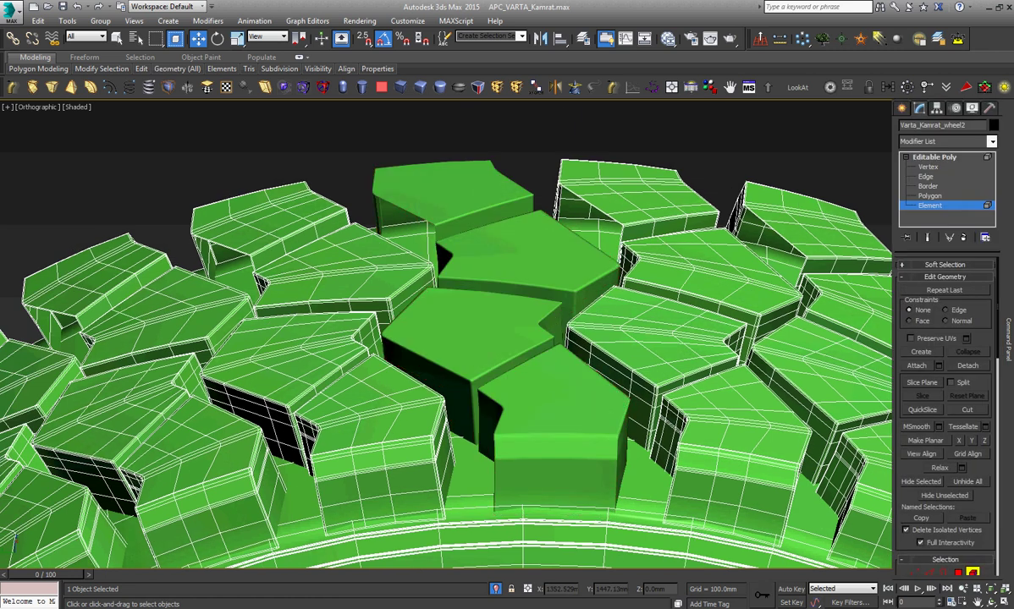
left_click(934, 158)
left_click(721, 135)
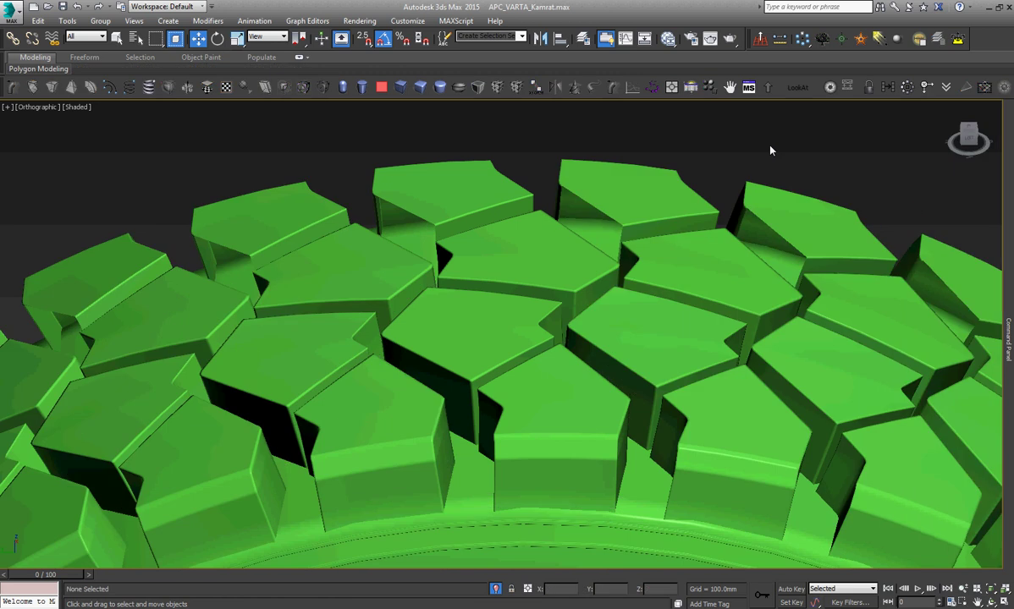
left_click(654, 349)
key("z")
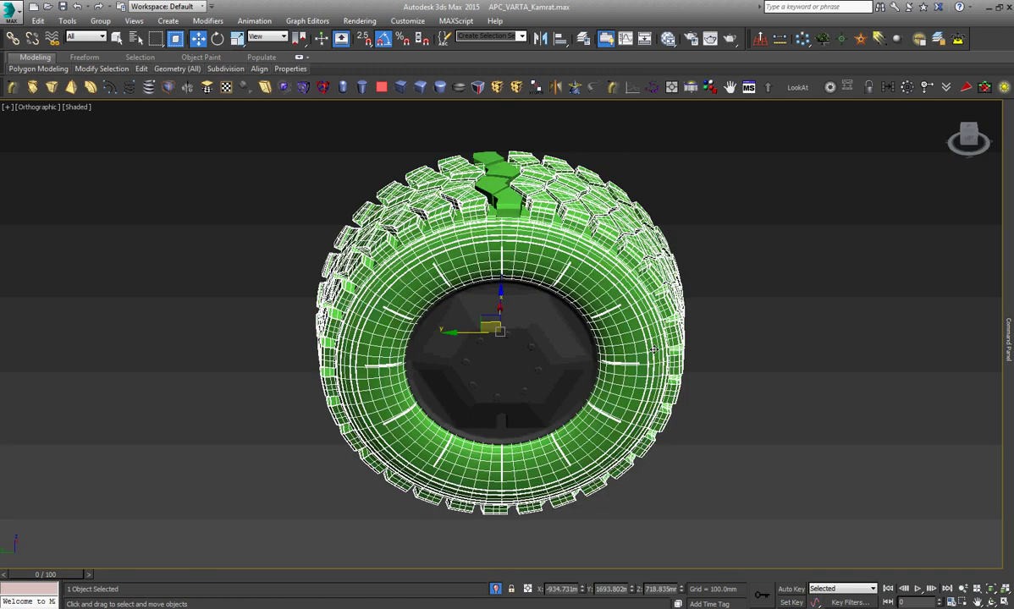
key("l")
key("z")
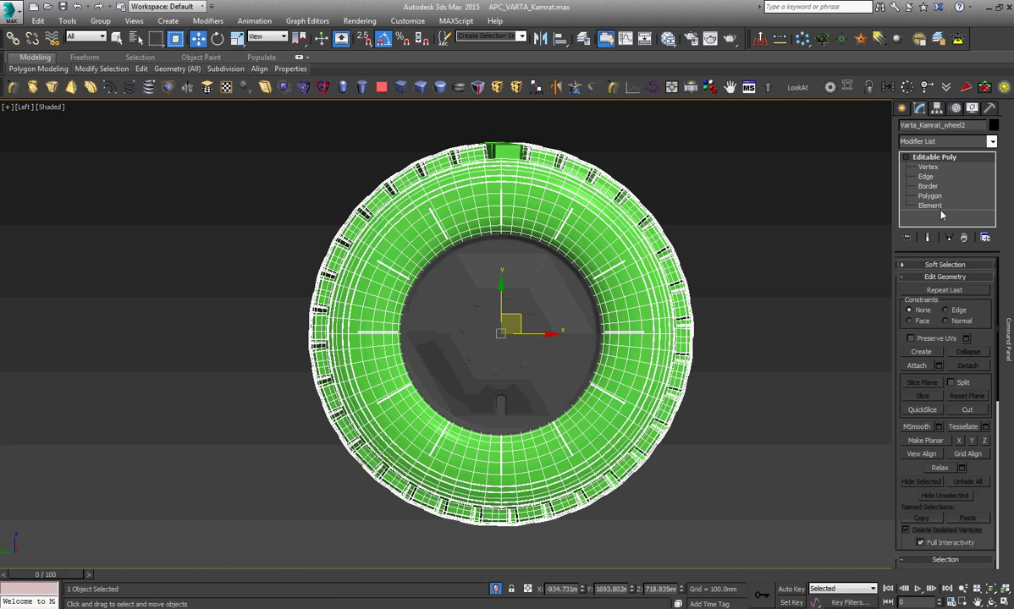
Select the inner body element plus the top, upper-left and left sidewall tick marks.
left_click(931, 206)
left_click(526, 218)
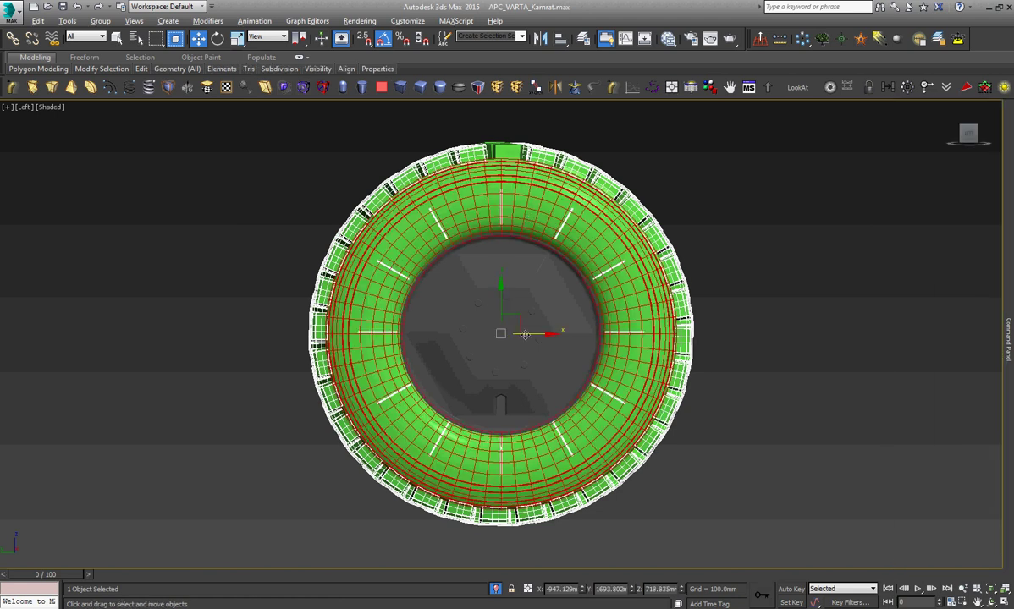
mouse_move(526, 277)
left_mouse_down()
mouse_move(478, 226)
mouse_move(475, 170)
left_mouse_up()
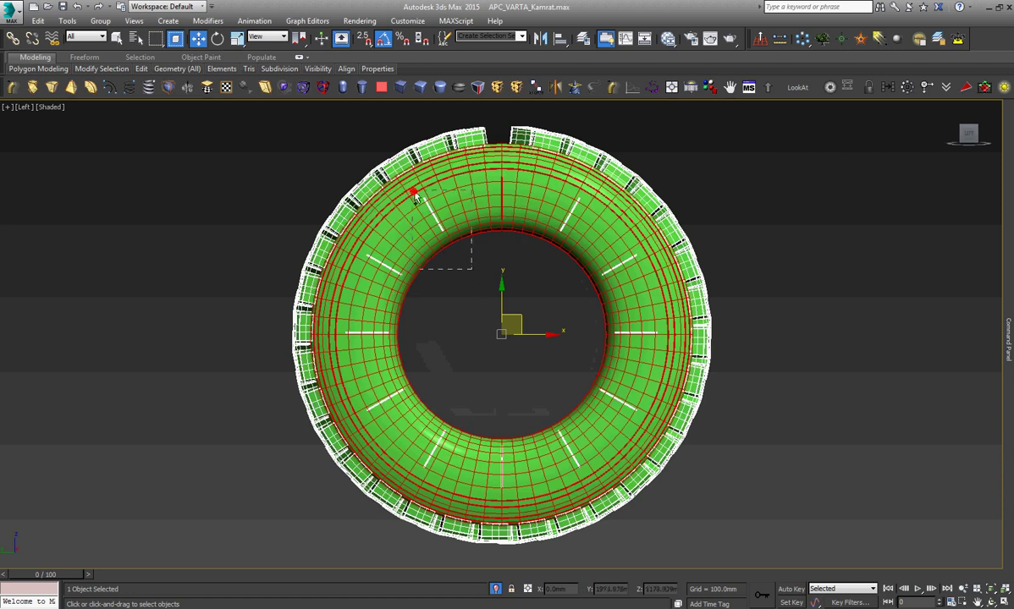
left_click(427, 216, "ctrl")
left_click_drag(430, 294, 353, 235, "ctrl")
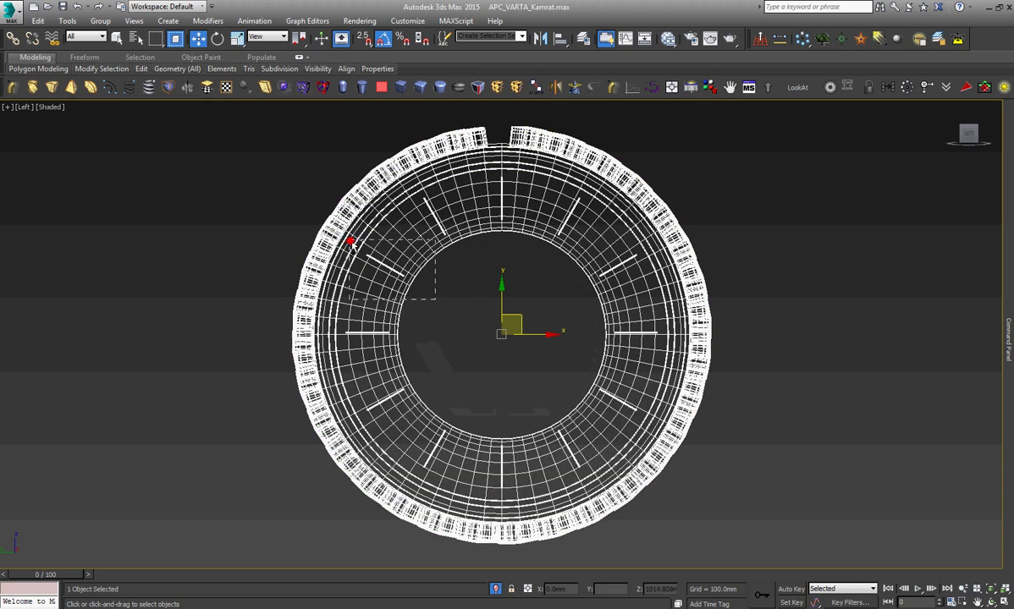
left_click_drag(397, 327, 342, 348, "ctrl")
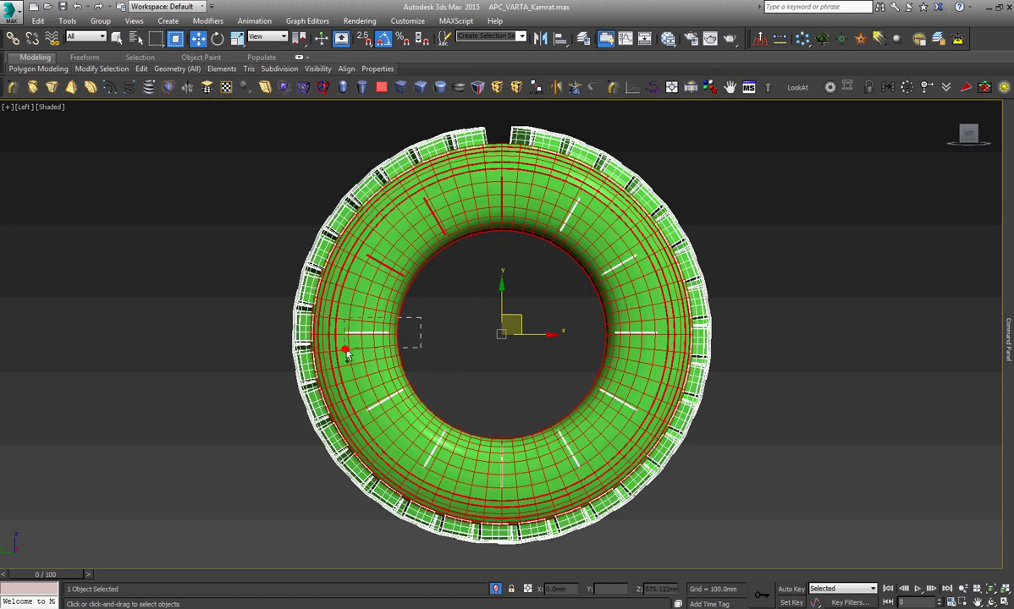
left_click_drag(400, 372, 344, 393, "ctrl")
Add the bottom, right and upper-right sidewall tick marks to the selection.
left_click_drag(460, 413, 438, 479, "ctrl")
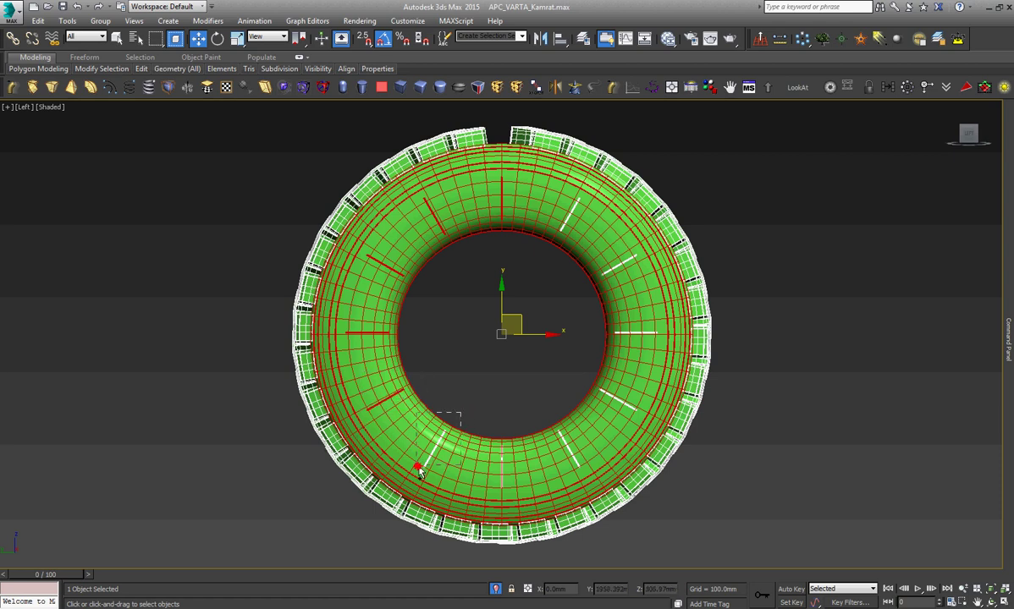
left_click_drag(492, 422, 511, 488, "ctrl")
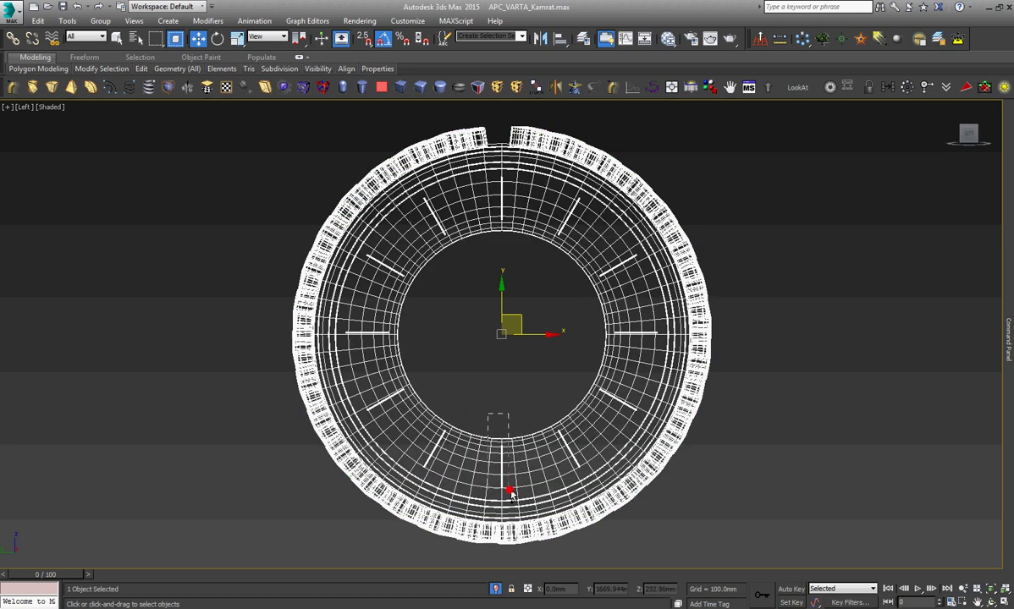
left_click_drag(532, 410, 580, 479, "ctrl")
left_click_drag(567, 376, 643, 417, "ctrl")
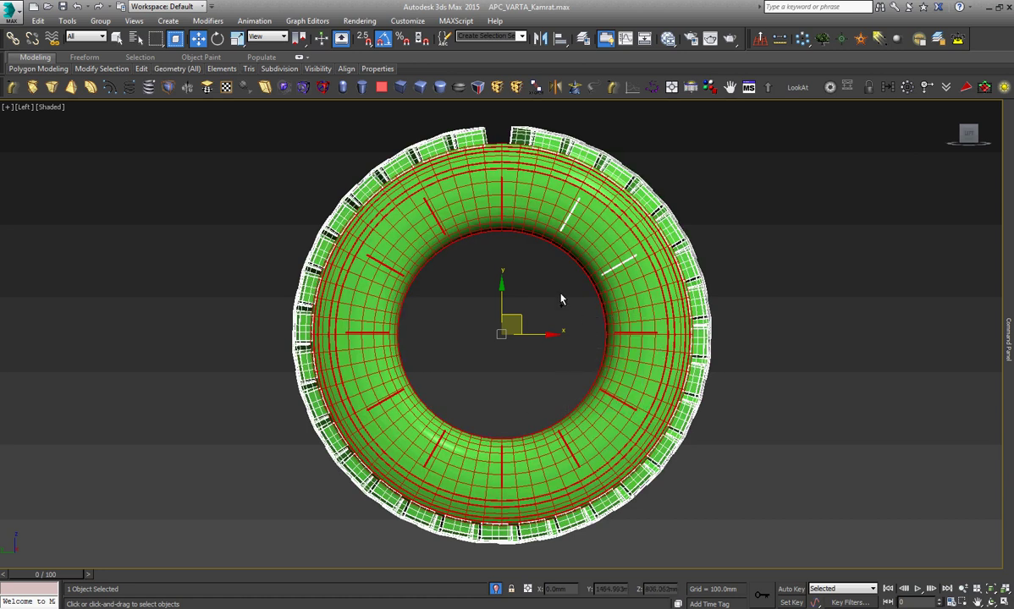
mouse_move(565, 292)
left_mouse_down()
mouse_move(641, 258)
mouse_move(608, 263)
left_mouse_up()
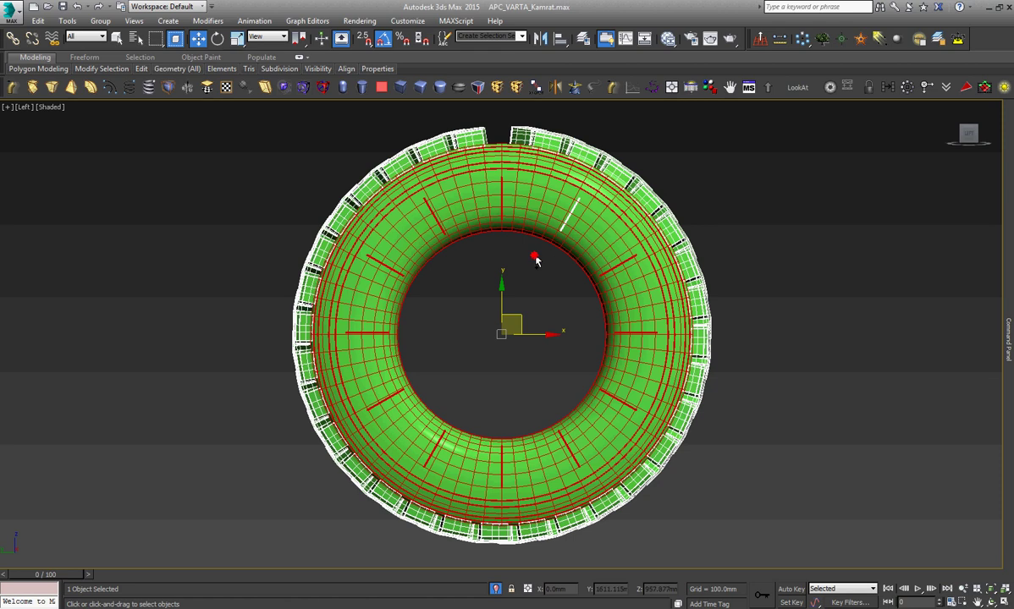
left_click(586, 199)
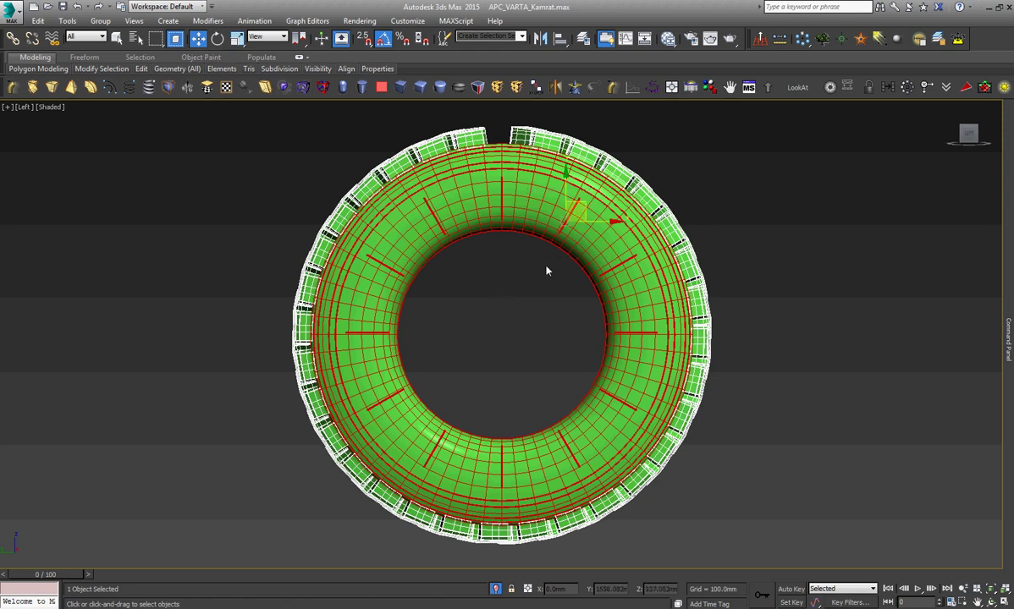
Detach the body and tick marks as Object003 and leave Element mode.
right_click(547, 271)
left_click(547, 275)
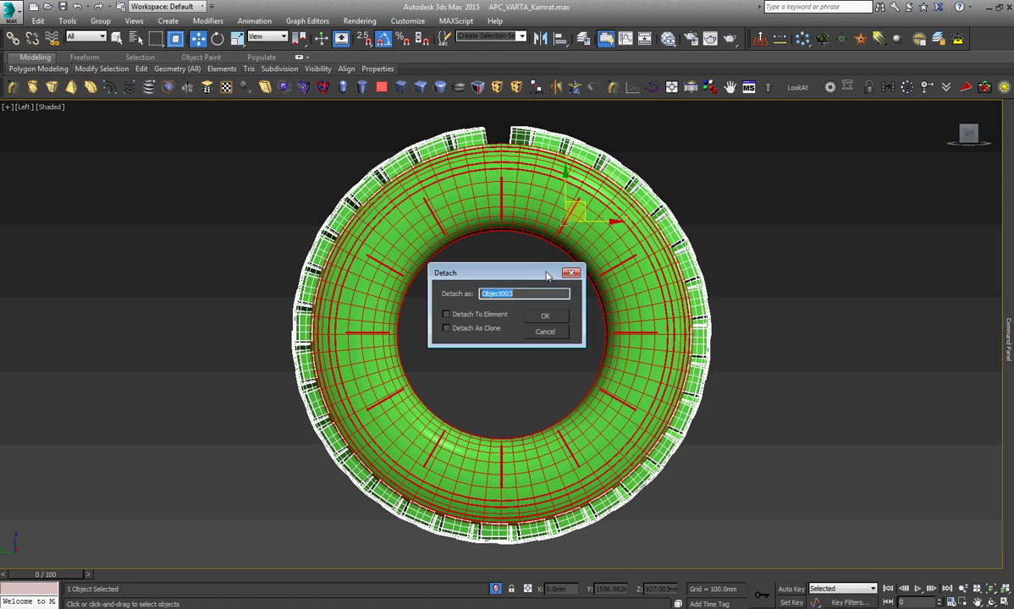
left_click(545, 319)
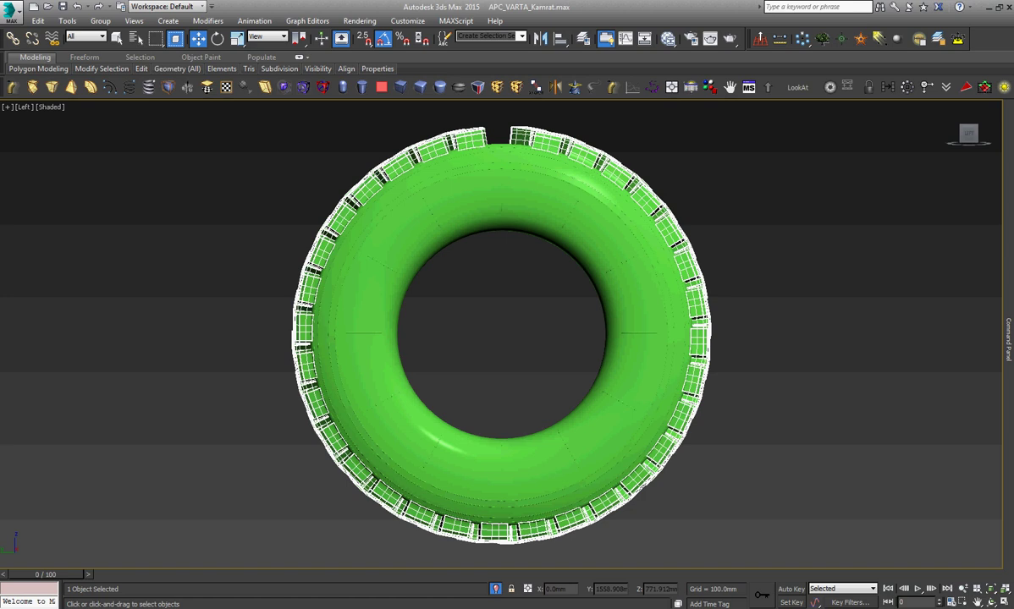
left_click(889, 148)
Select the tire tread object, orbit to view its top, and enter Element mode.
left_click(804, 182)
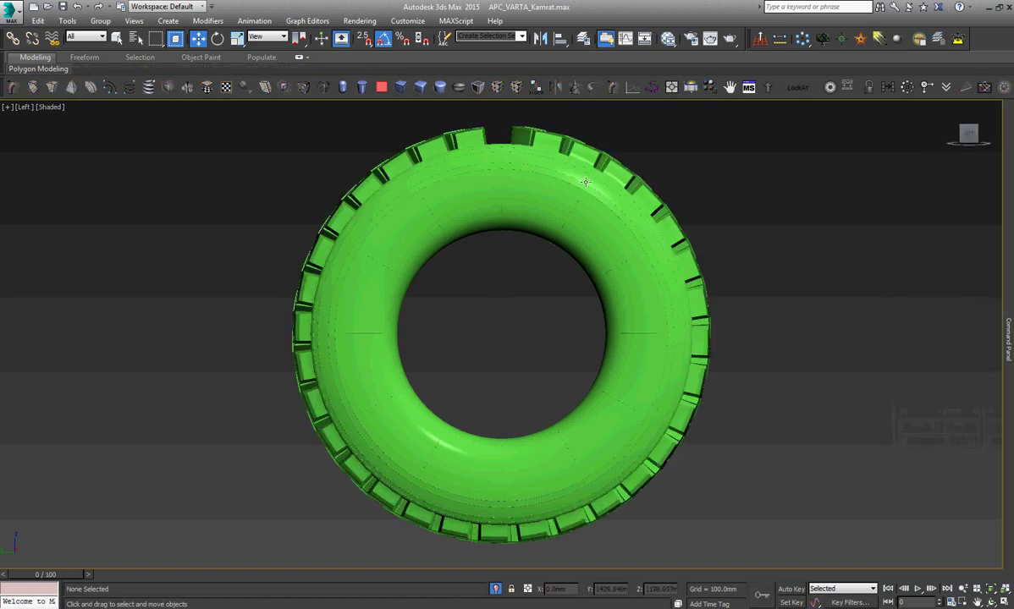
left_click(470, 138)
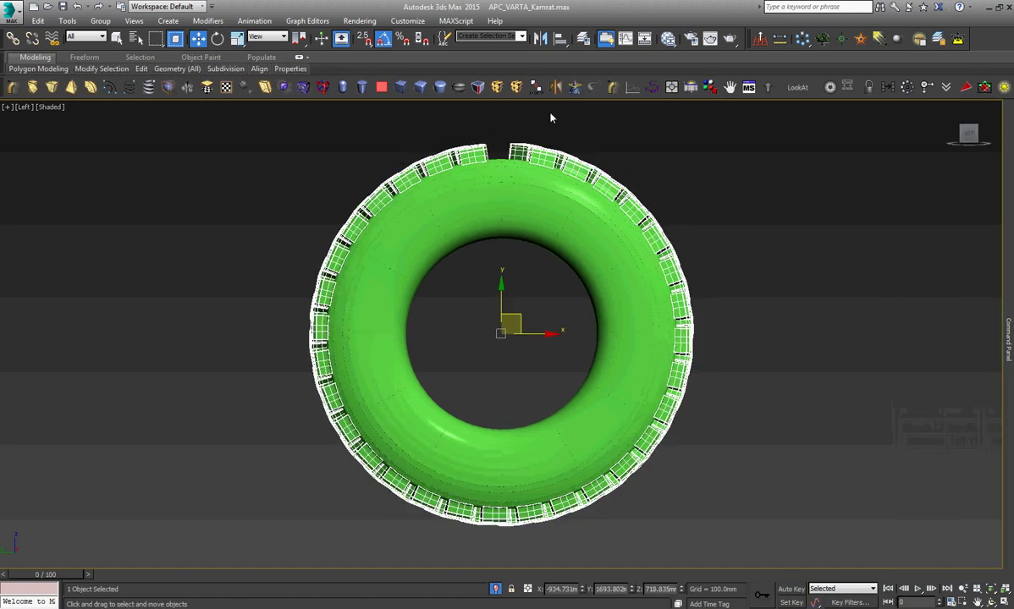
scroll(551, 116, "up", 5)
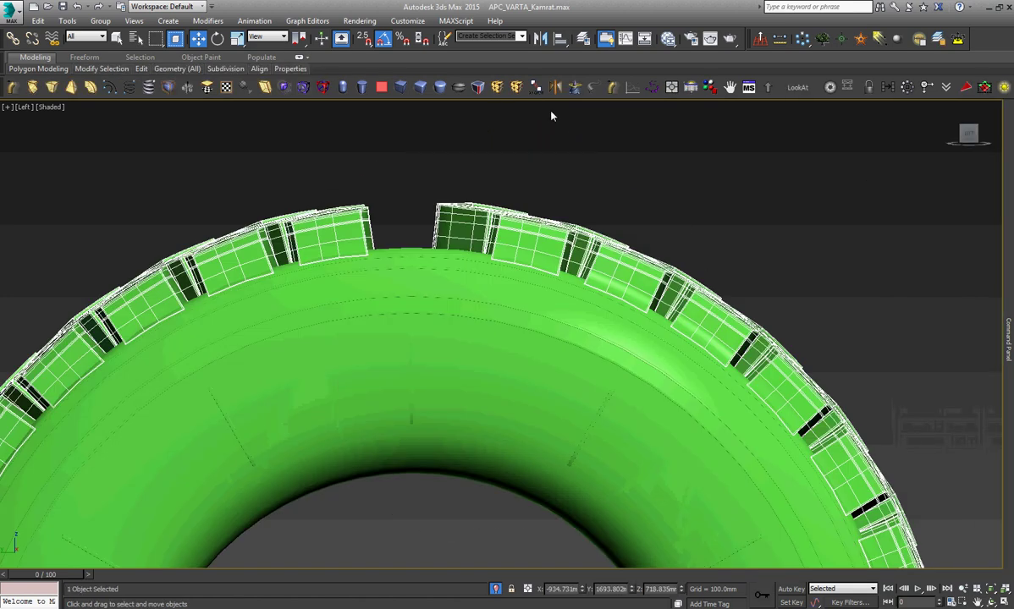
left_click(992, 602)
left_click_drag(430, 345, 431, 380)
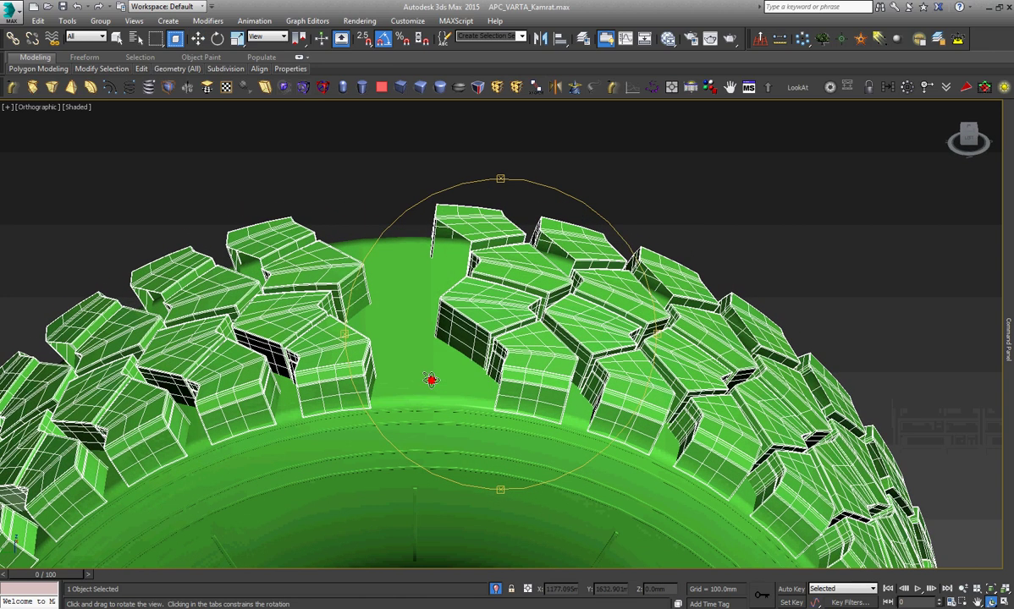
key("w")
left_click(1008, 319)
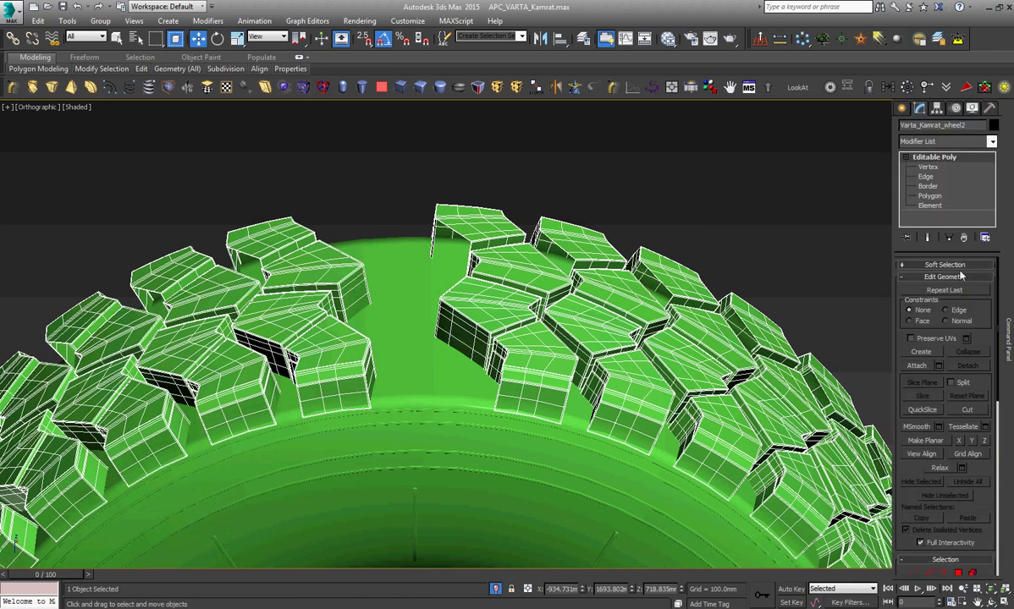
left_click(928, 206)
Select the eight tread blocks making up the two top strips.
left_click(529, 377)
left_click(478, 315, "ctrl")
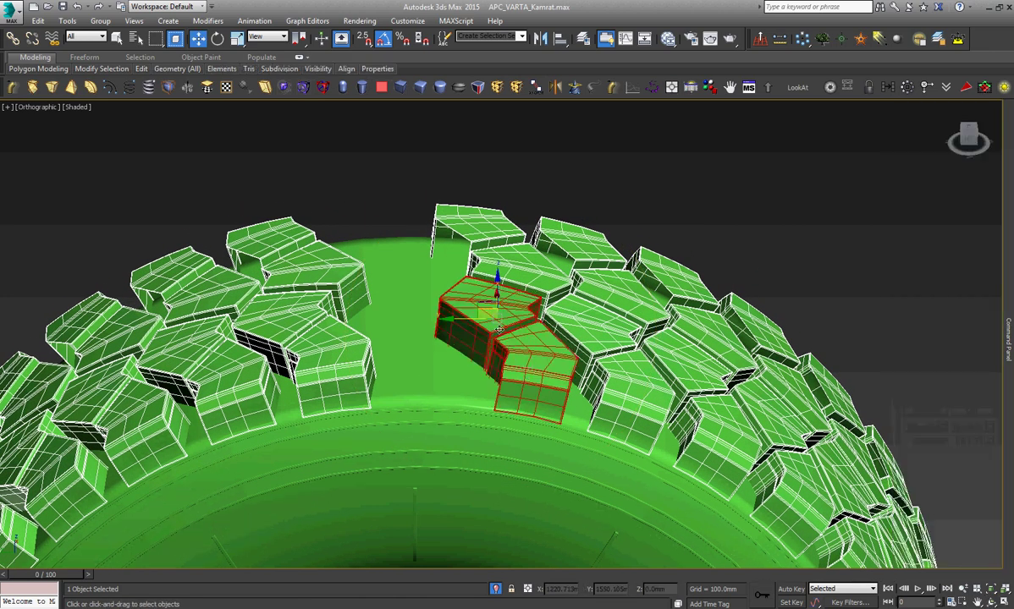
left_click(500, 264, "ctrl")
left_click(462, 221, "ctrl")
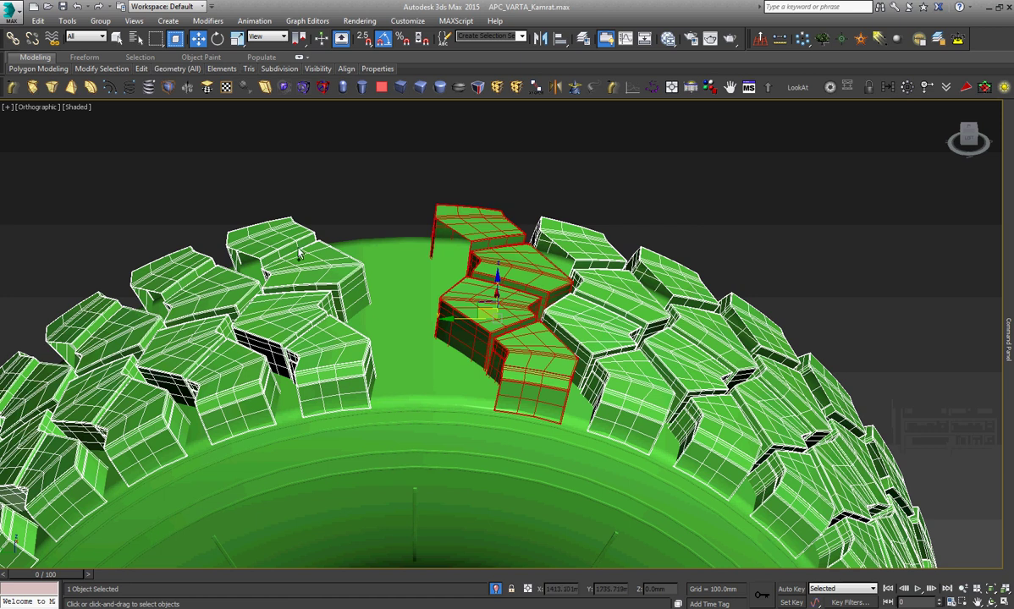
left_click(280, 244, "ctrl")
left_click(314, 274, "ctrl")
left_click(296, 294, "ctrl")
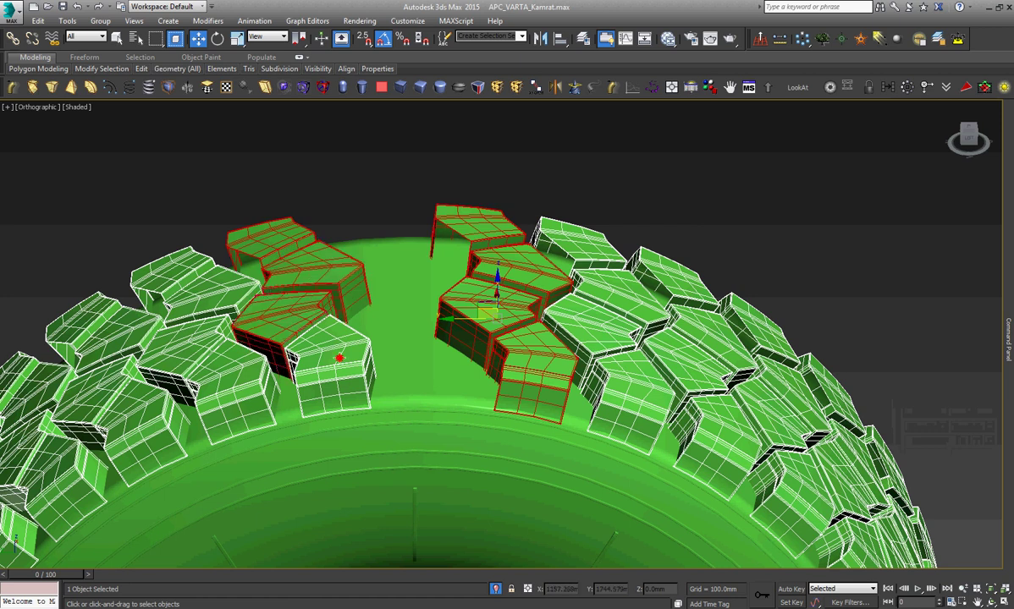
left_click(318, 336, "ctrl")
Detach the blocks as Object004, exit Element mode and zoom extents on the tire.
key("alt+d")
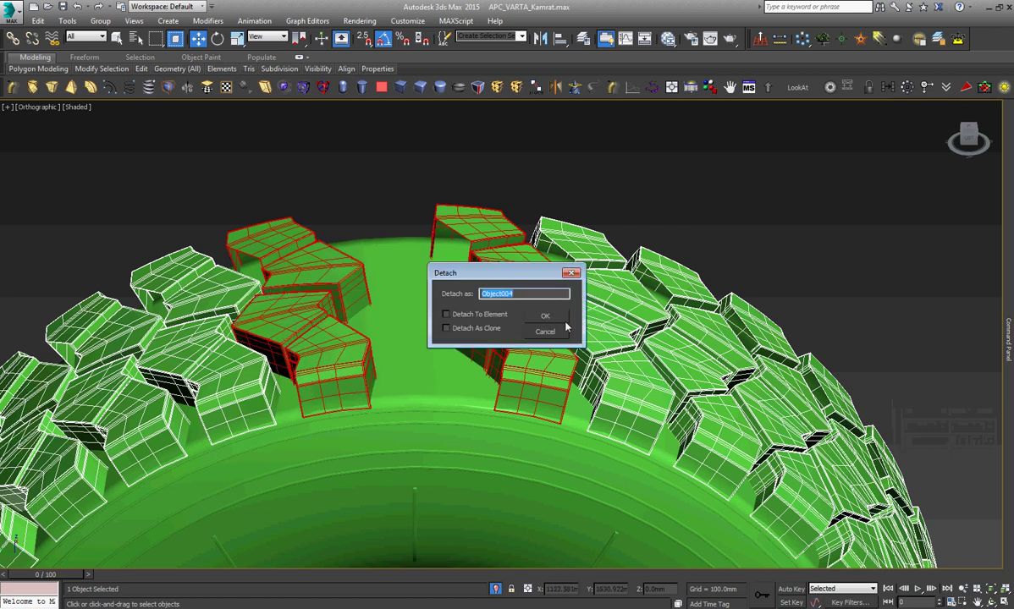
left_click(544, 315)
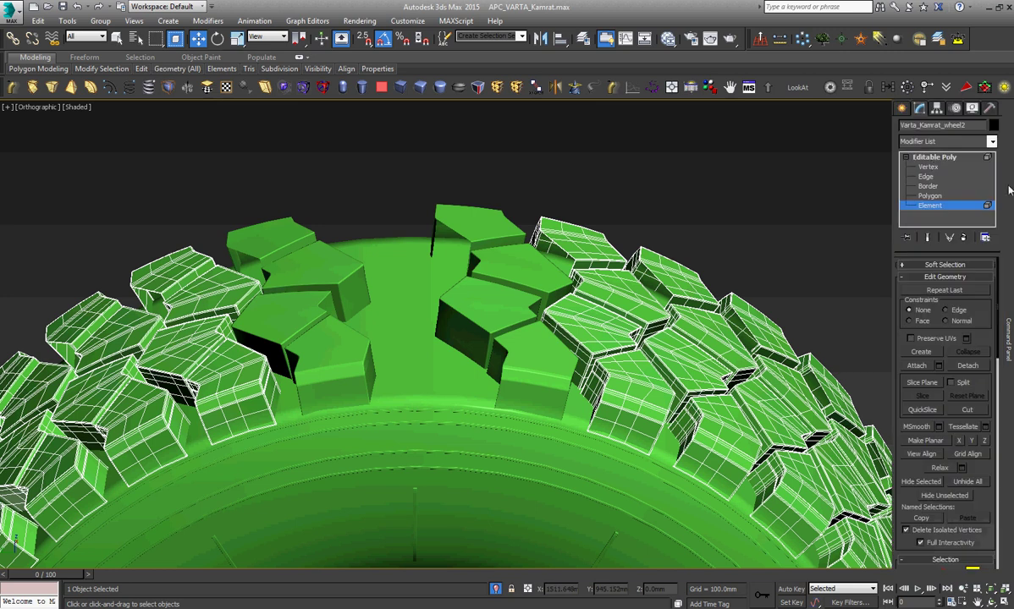
left_click(934, 156)
key("z")
right_click(664, 188)
End isolation, then isolate the tire together with the detached tread objects.
left_click(711, 203)
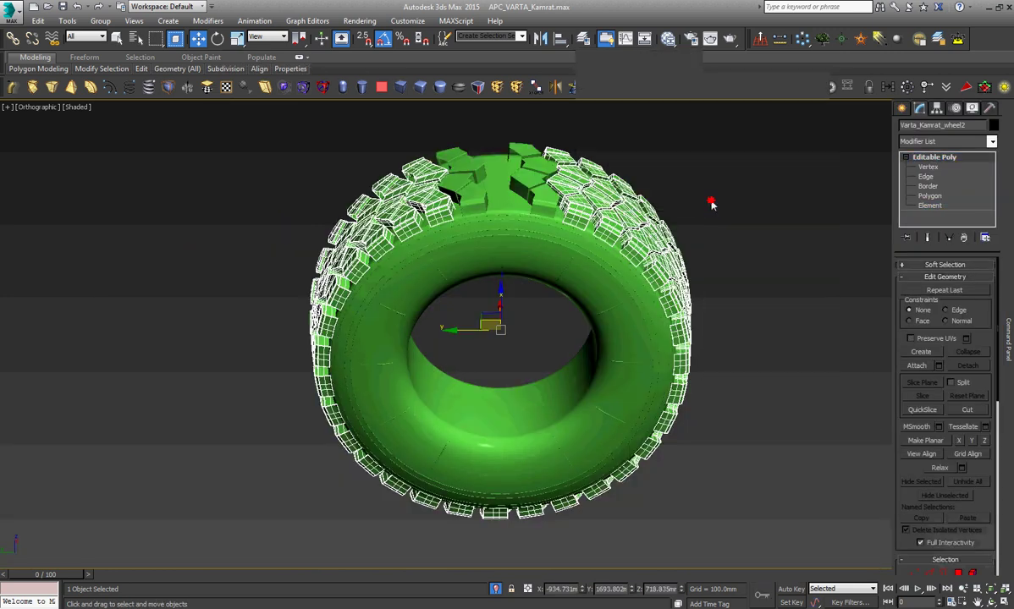
key("alt+q")
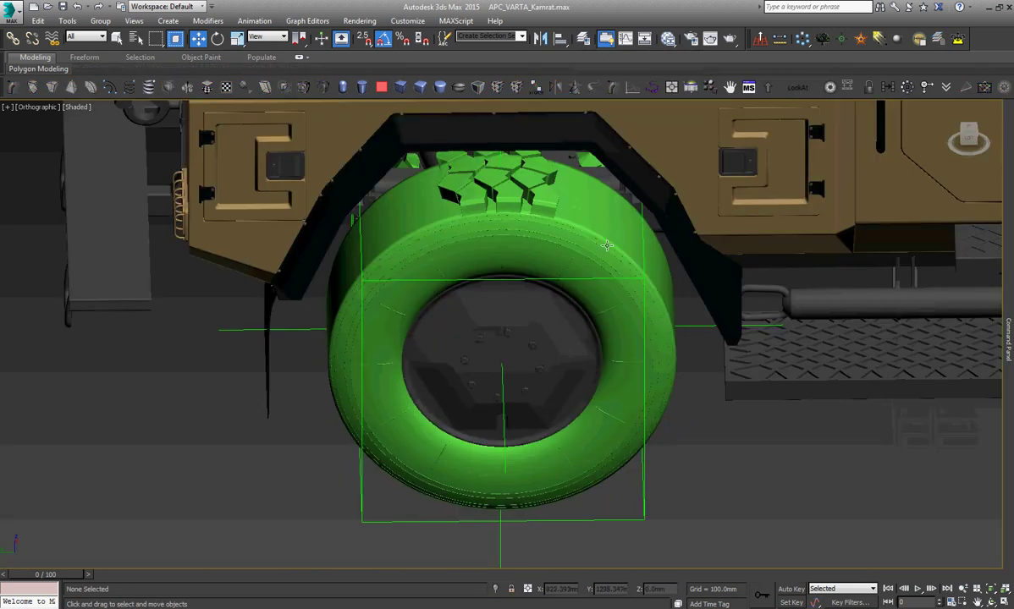
left_click(548, 206, "ctrl")
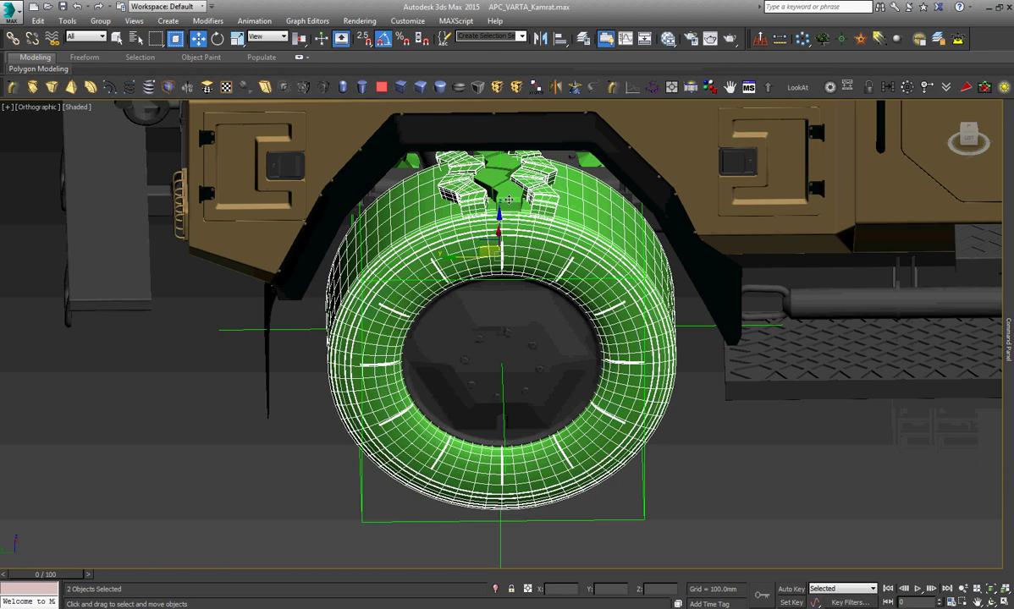
left_click(509, 200, "ctrl")
key("alt+q")
left_click(674, 170)
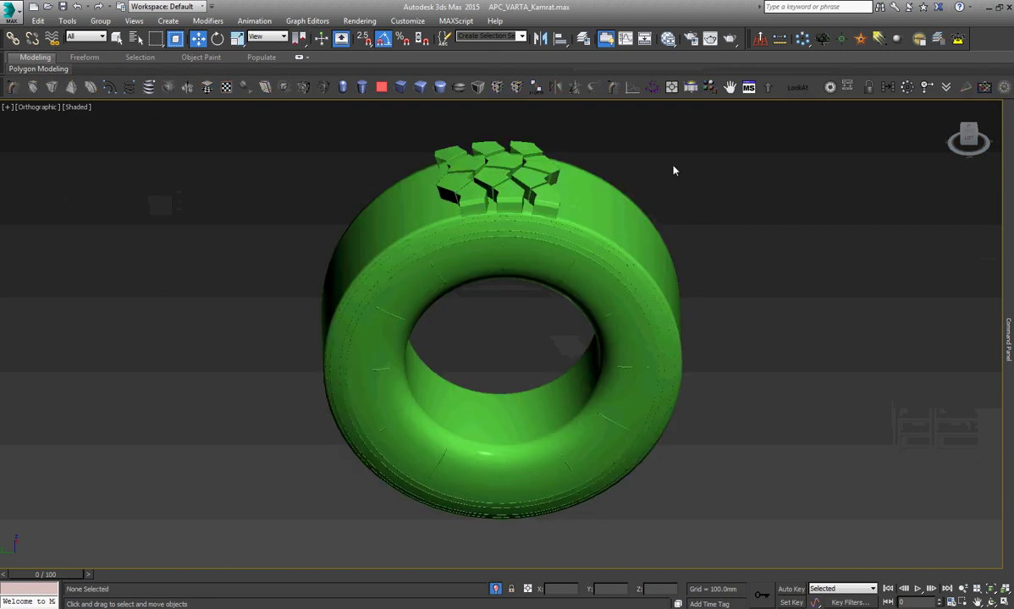
From Left view, select a tread strip, frame it and orbit to an angled view.
key("l")
key("z")
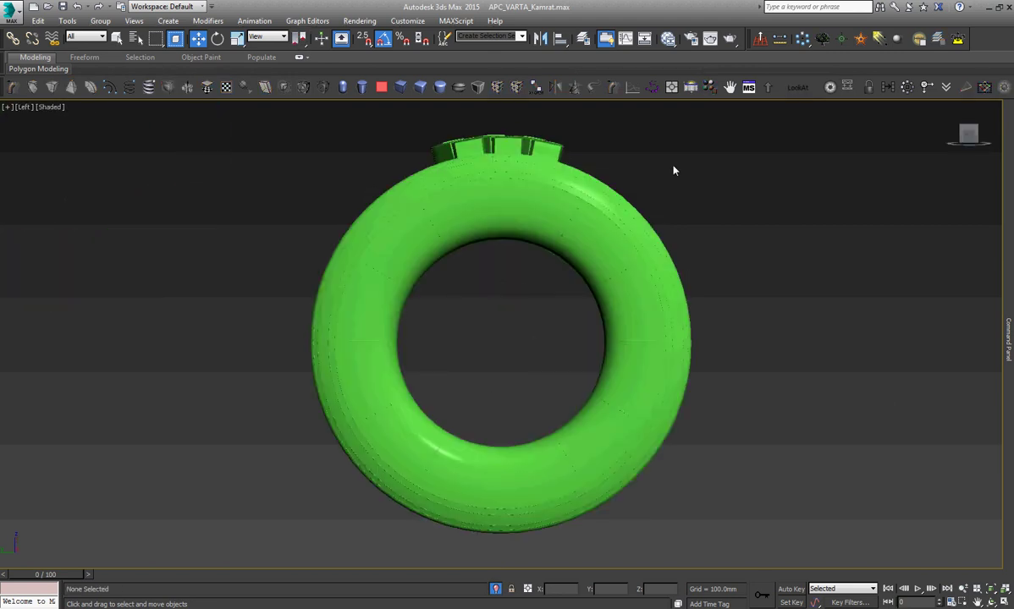
left_click(494, 146)
key("z")
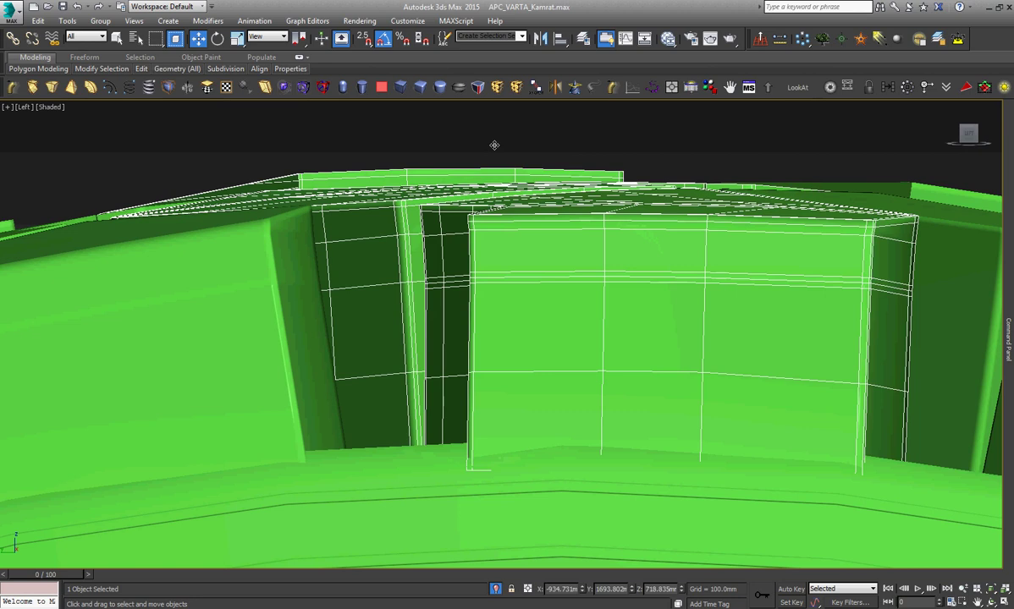
scroll(495, 146, "down", 2)
scroll(495, 146, "down", 1)
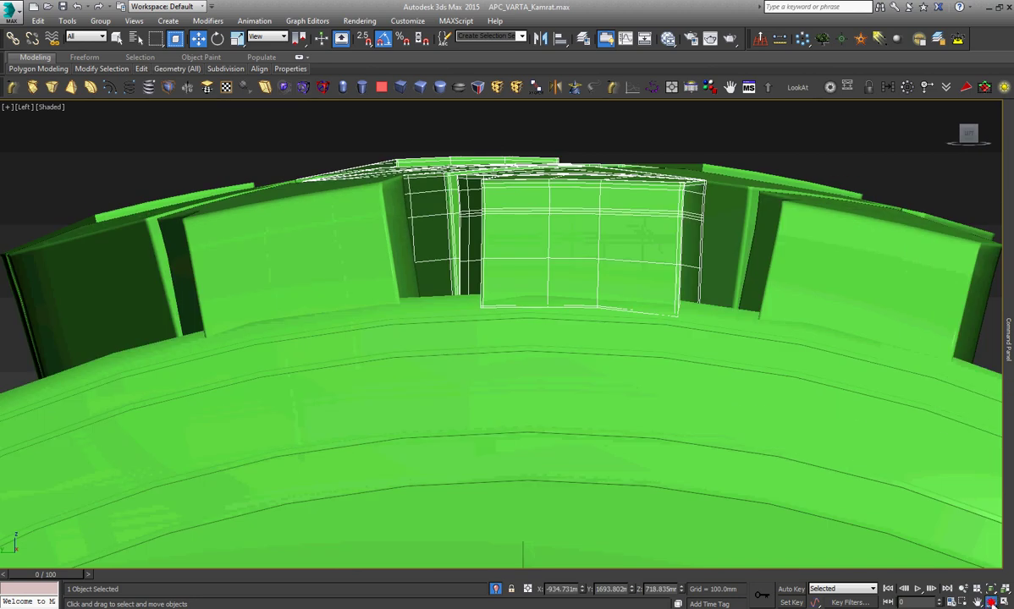
left_click(992, 602)
left_click_drag(570, 367, 719, 403)
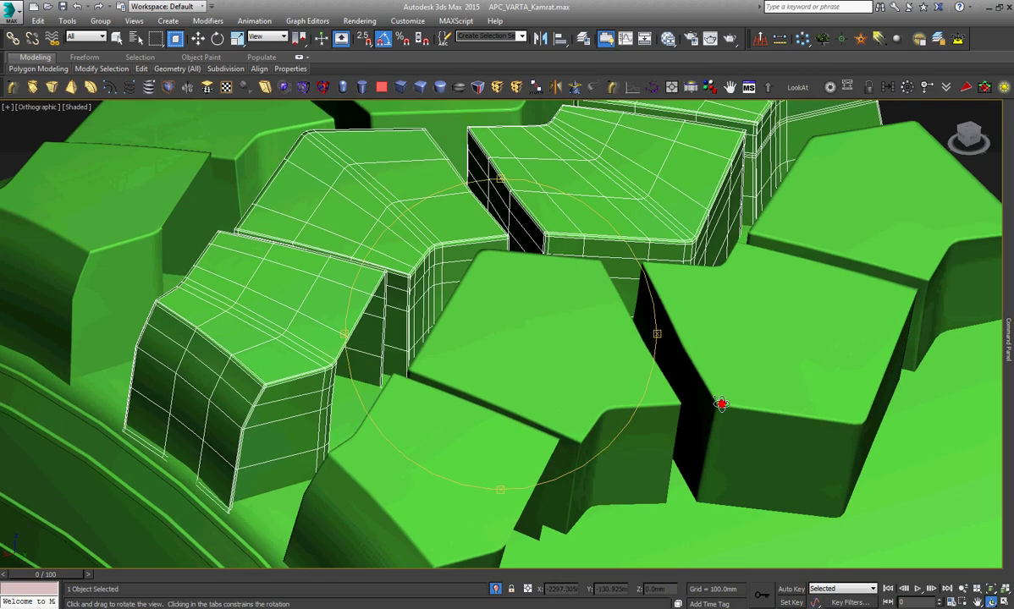
Isolate the tread object, switch to Edge mode and frame a block corner edge.
key("w")
key("alt+q")
scroll(380, 450, "up", 5)
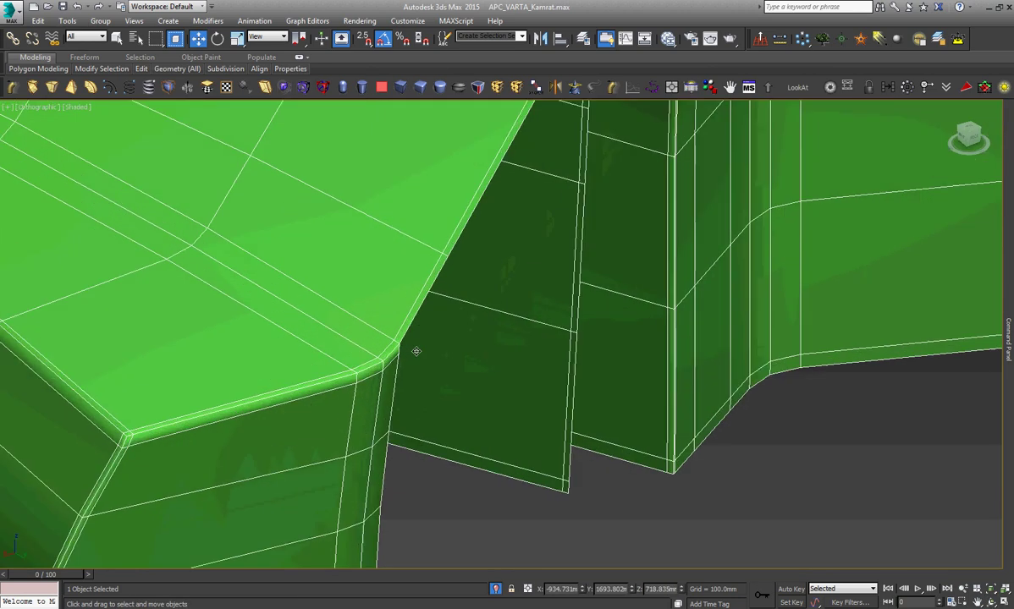
key("2")
left_click(407, 315)
key("z")
scroll(407, 315, "down", 5)
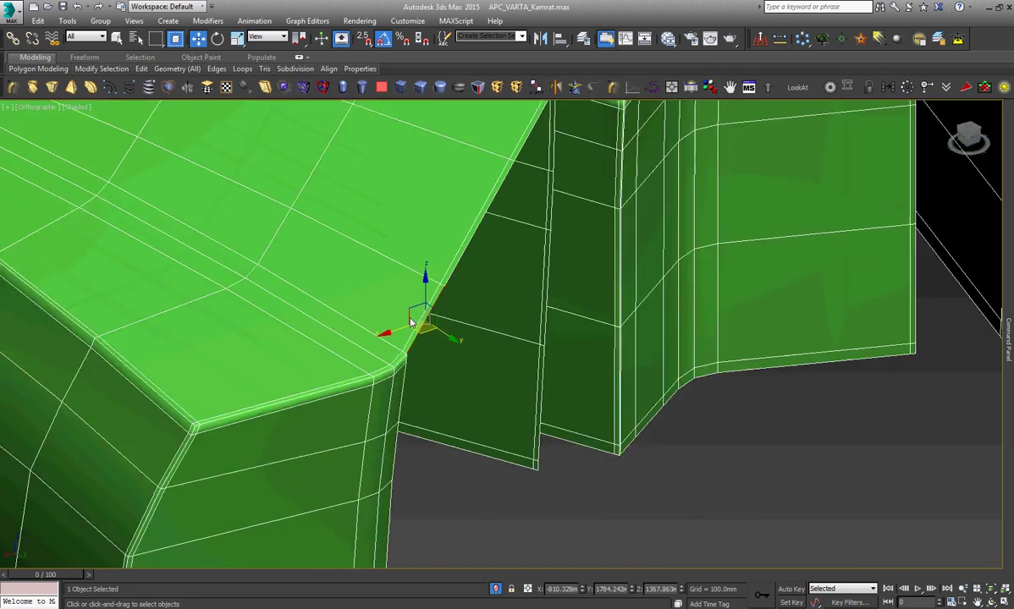
middle_click_drag(407, 315, 439, 346, "alt")
scroll(452, 364, "up", 5)
Select the vertical corner edge at a block's bottom and orbit around it to inspect.
left_click(452, 391)
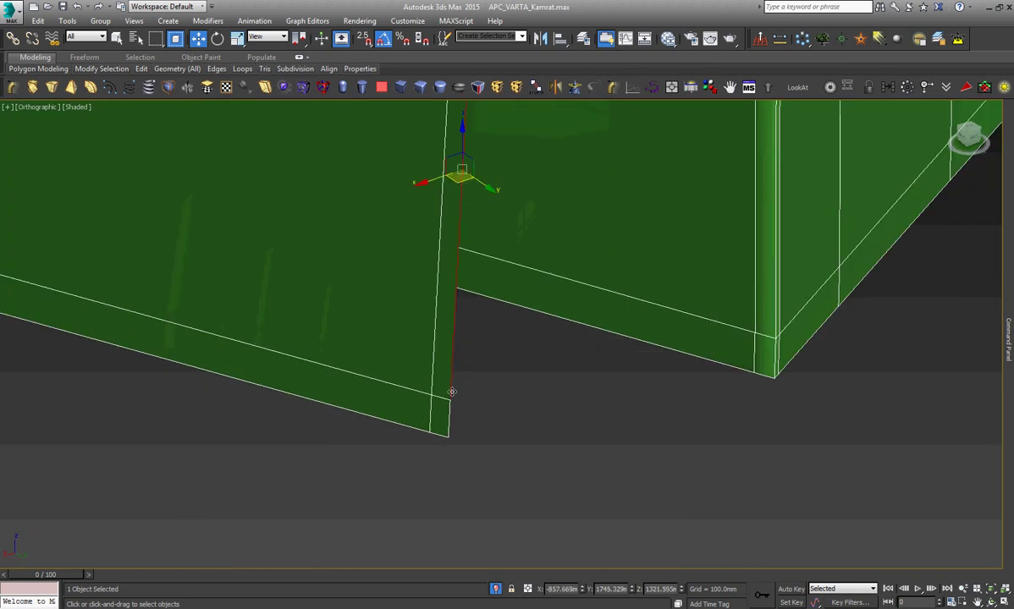
scroll(452, 417, "down", 2)
scroll(491, 415, "down", 2)
scroll(510, 381, "down", 2)
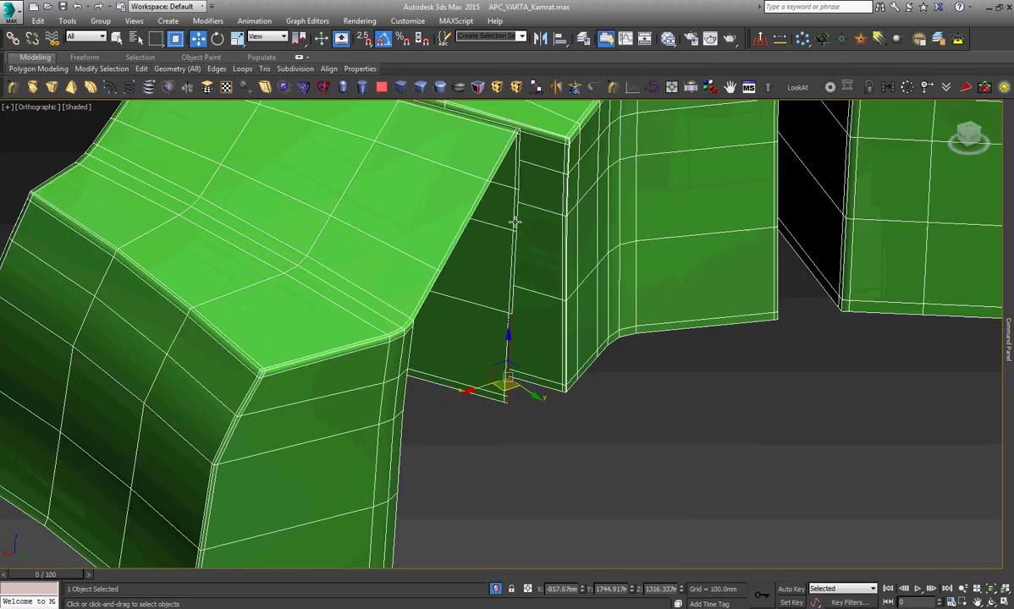
scroll(512, 279, "up", 2)
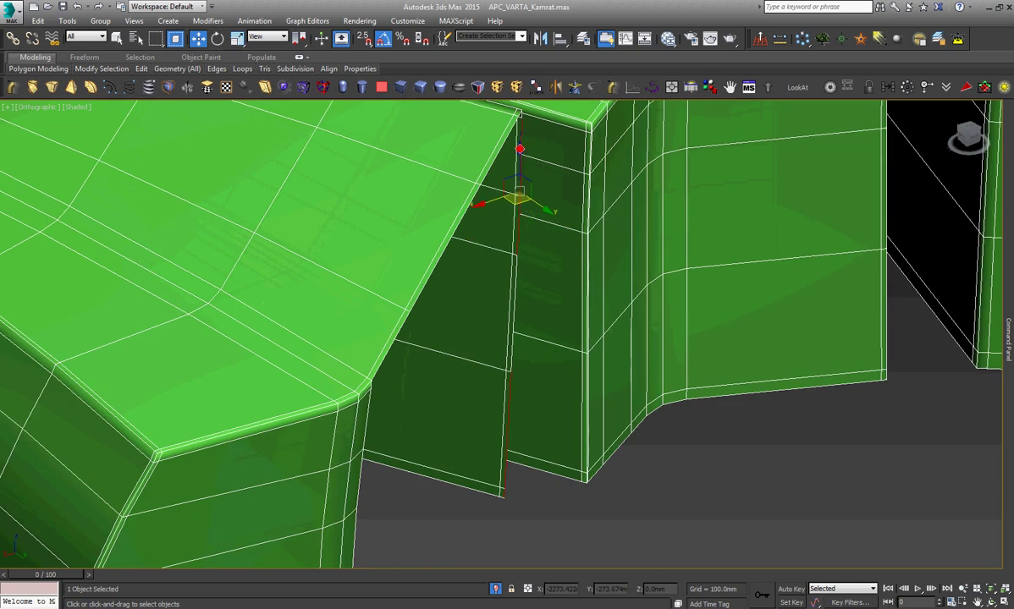
scroll(513, 321, "up", 1)
scroll(514, 340, "up", 1)
scroll(514, 347, "down", 1)
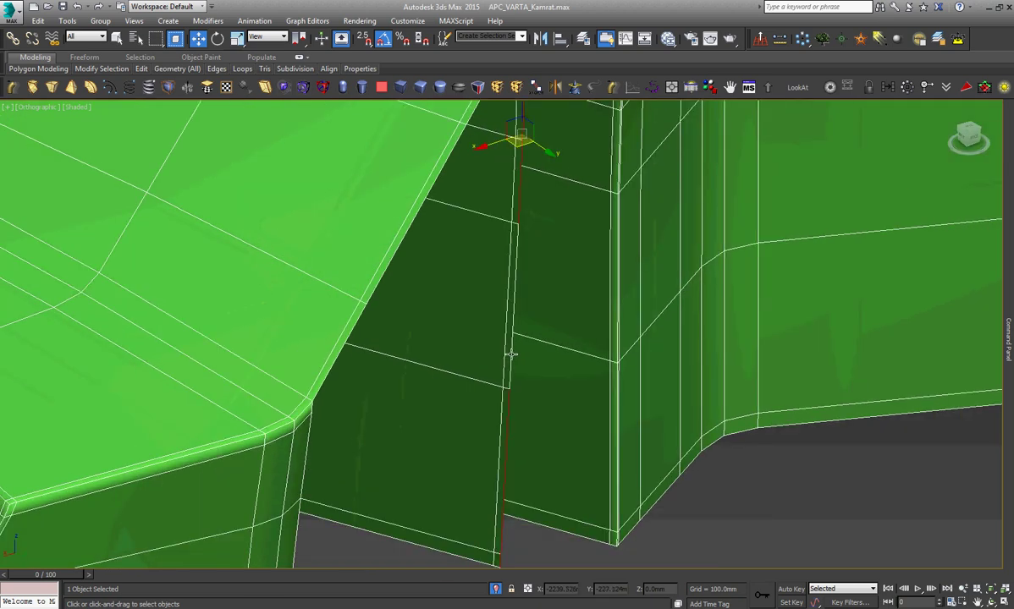
scroll(511, 356, "down", 1)
middle_click_drag(940, 565, 973, 592, "alt")
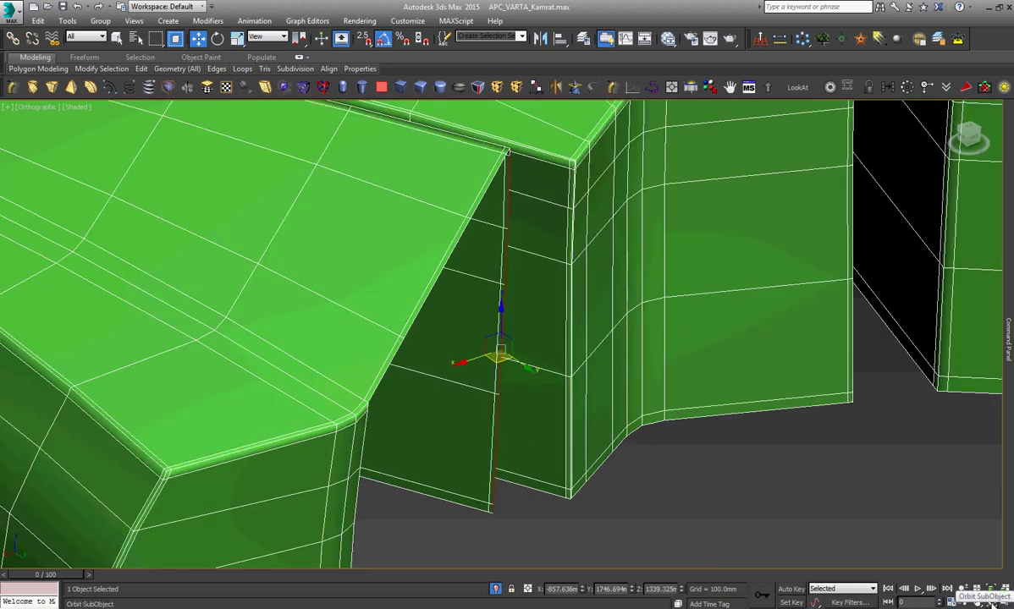
left_click(990, 602)
mouse_move(535, 356)
left_mouse_down()
mouse_move(421, 388)
mouse_move(480, 204)
left_mouse_up()
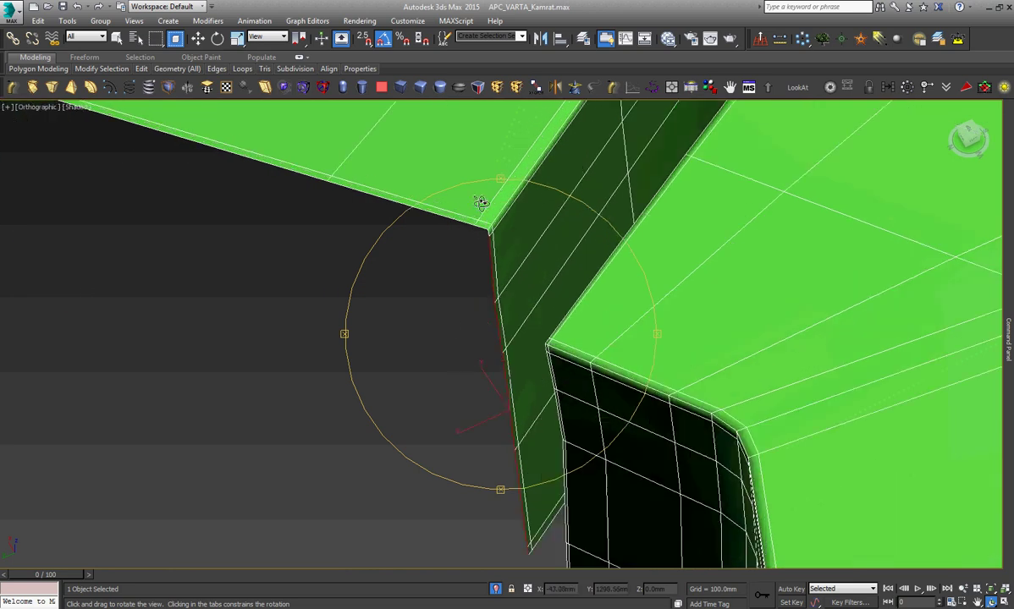
scroll(491, 237, "up", 3)
right_click(508, 331)
scroll(661, 314, "down", 2)
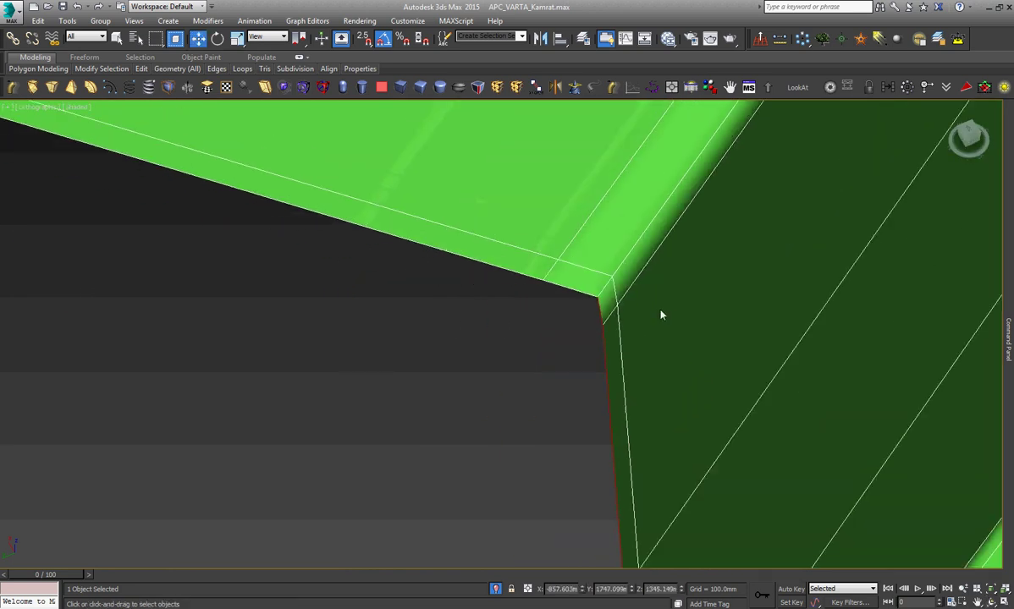
scroll(661, 315, "down", 2)
scroll(662, 315, "down", 2)
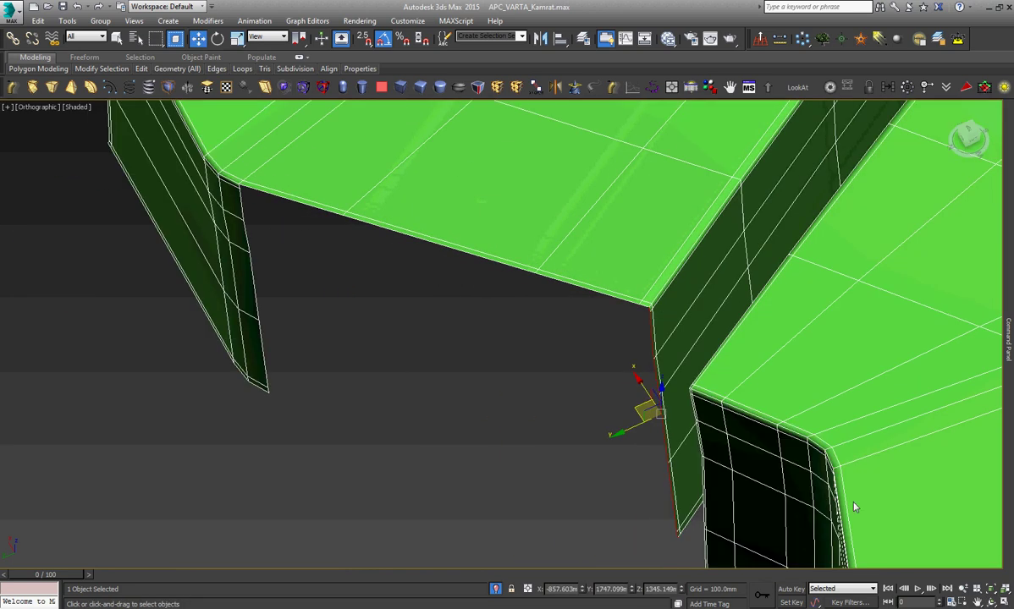
Select the right vertical corner edge and bring up Object002's Editable Poly settings.
left_click(991, 603)
left_click_drag(530, 376, 559, 362)
right_click(564, 336)
scroll(408, 415, "down", 2)
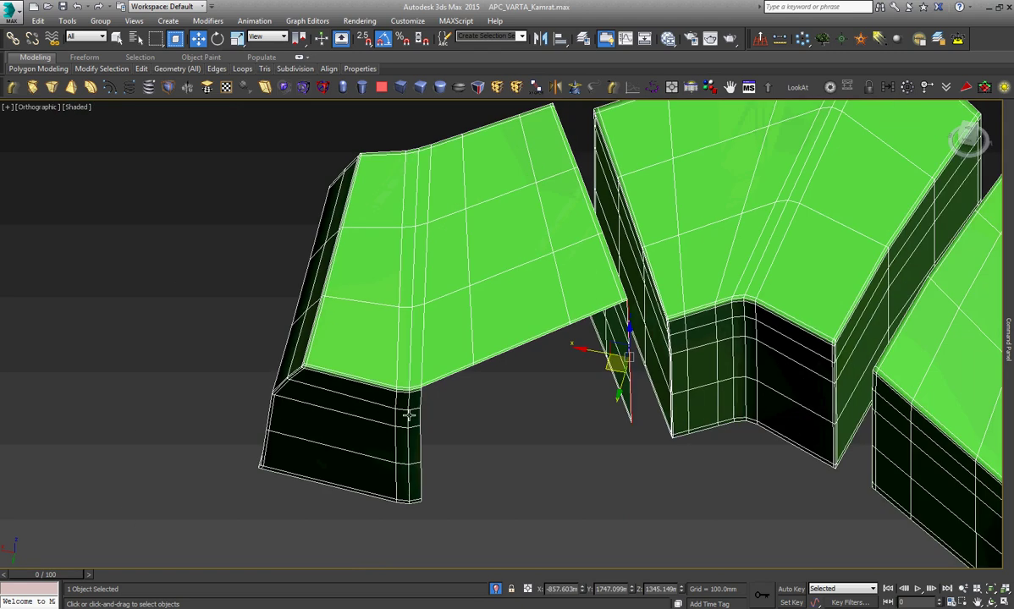
scroll(408, 415, "up", 5)
scroll(441, 356, "up", 3)
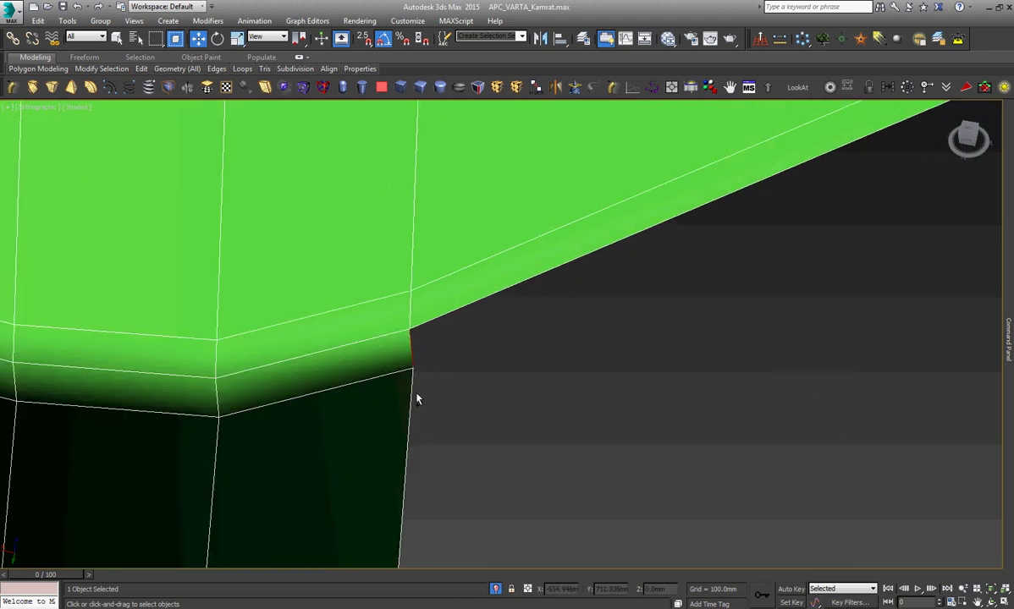
scroll(415, 396, "down", 1)
scroll(471, 299, "down", 2)
scroll(453, 403, "down", 2)
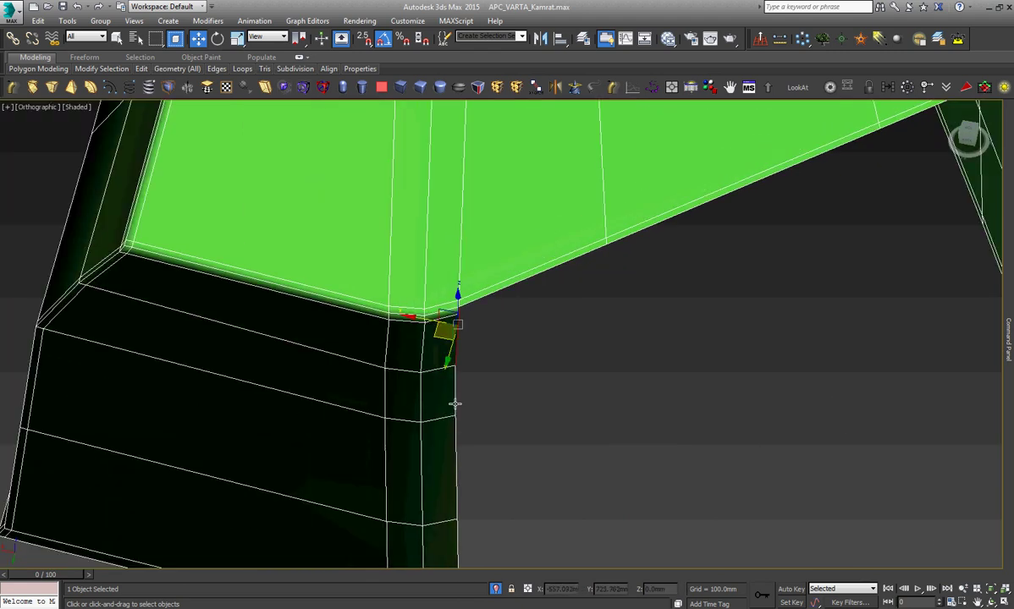
left_click(455, 404)
left_click(455, 444, "ctrl")
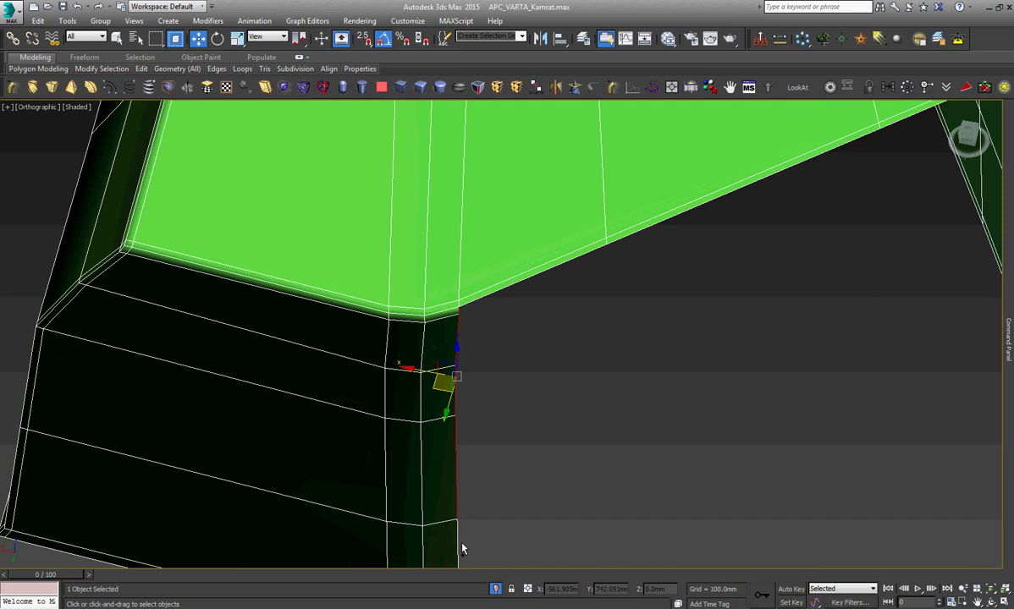
scroll(457, 542, "down", 3)
scroll(460, 424, "up", 4)
scroll(466, 457, "up", 2)
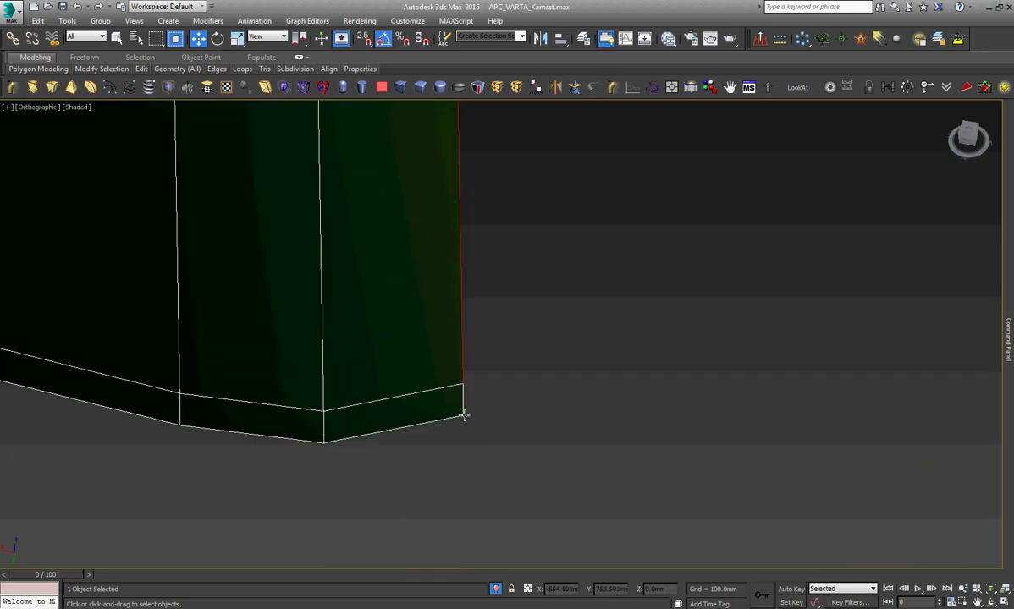
scroll(463, 409, "down", 3)
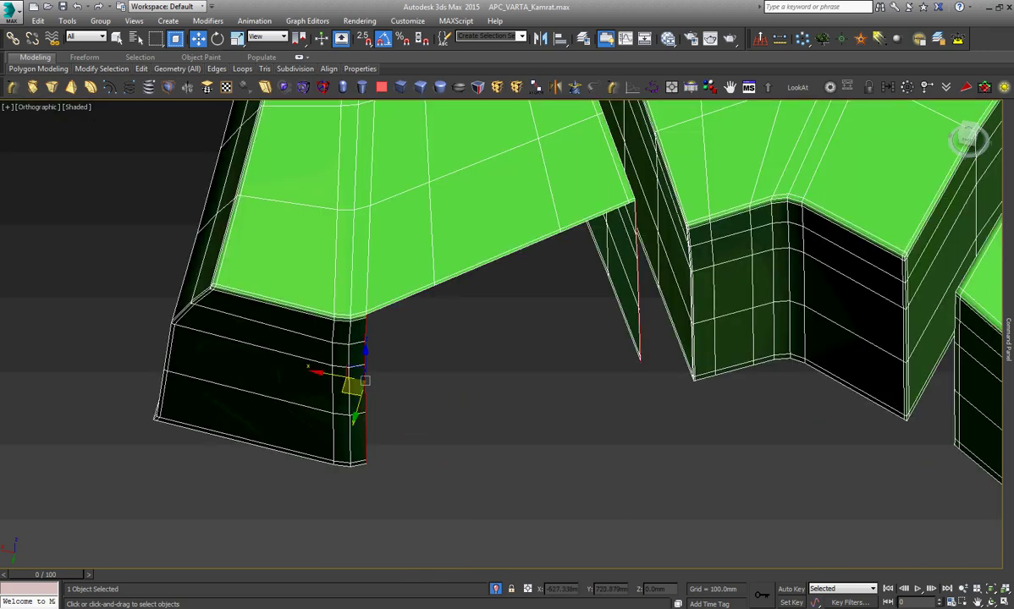
left_click(1009, 385)
Bridge the two selected tread wall edges of Object002 with a polygon strip.
scroll(989, 347, "down", 3)
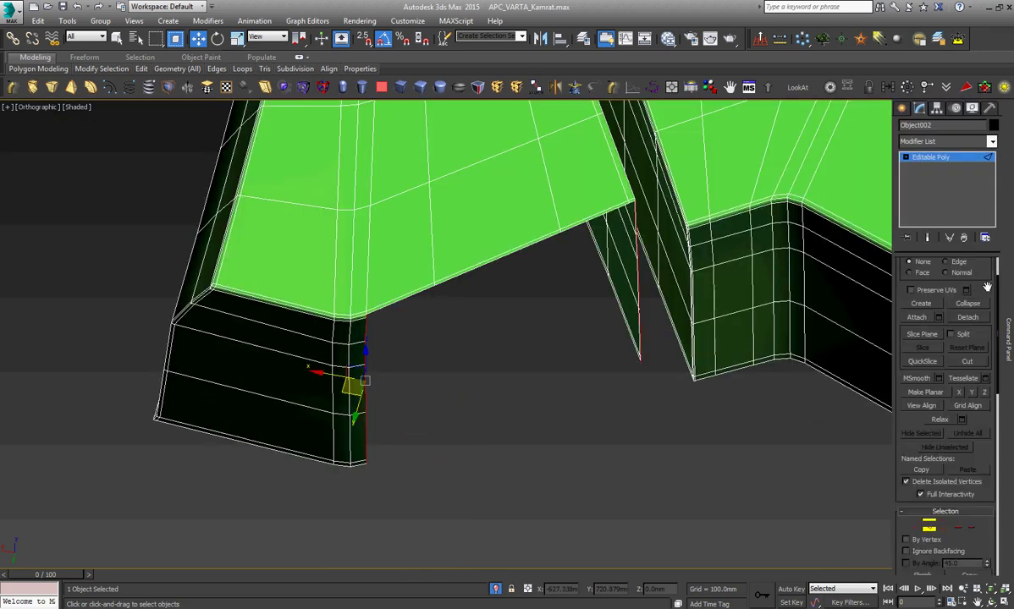
scroll(995, 334, "down", 3)
scroll(1000, 321, "down", 3)
scroll(1006, 307, "down", 3)
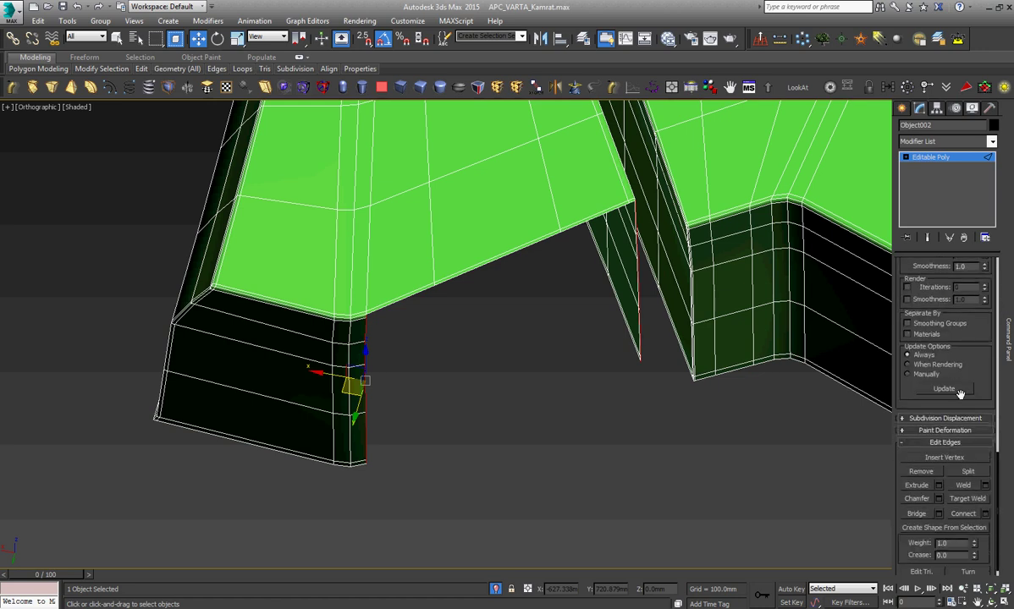
left_click(917, 514)
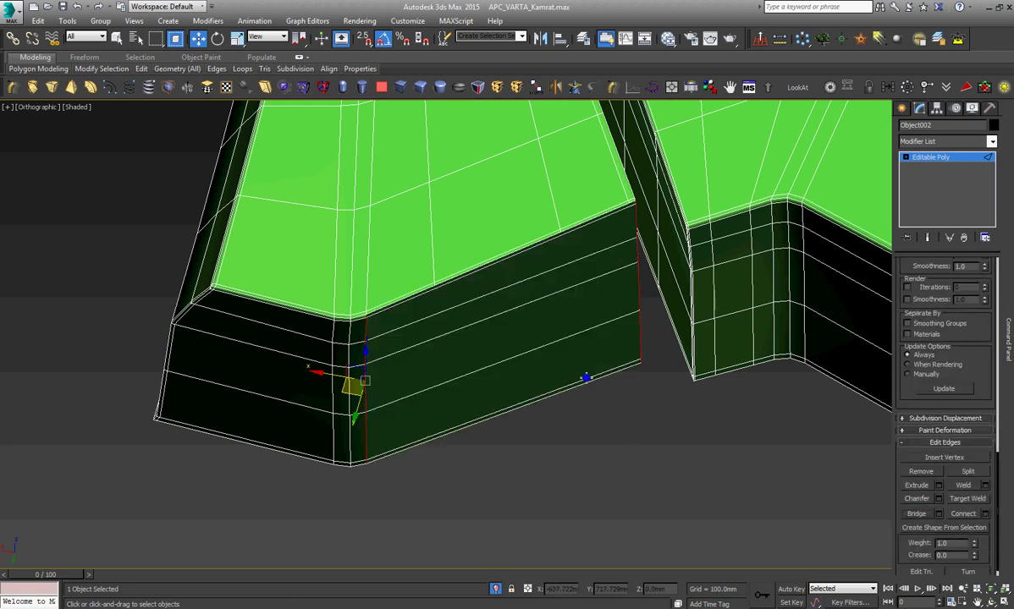
right_click(586, 378)
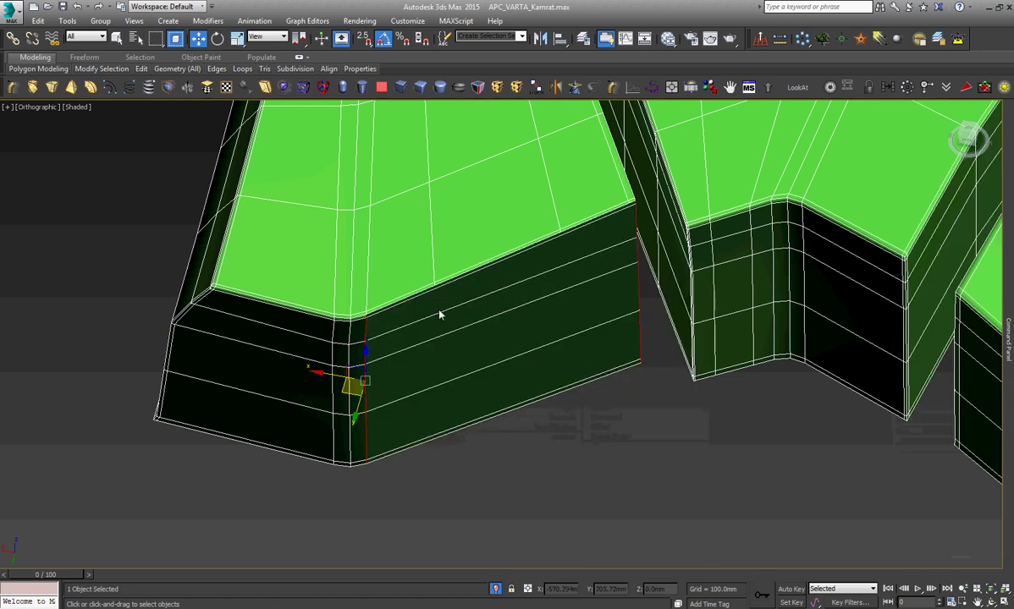
key("alt+shift+s")
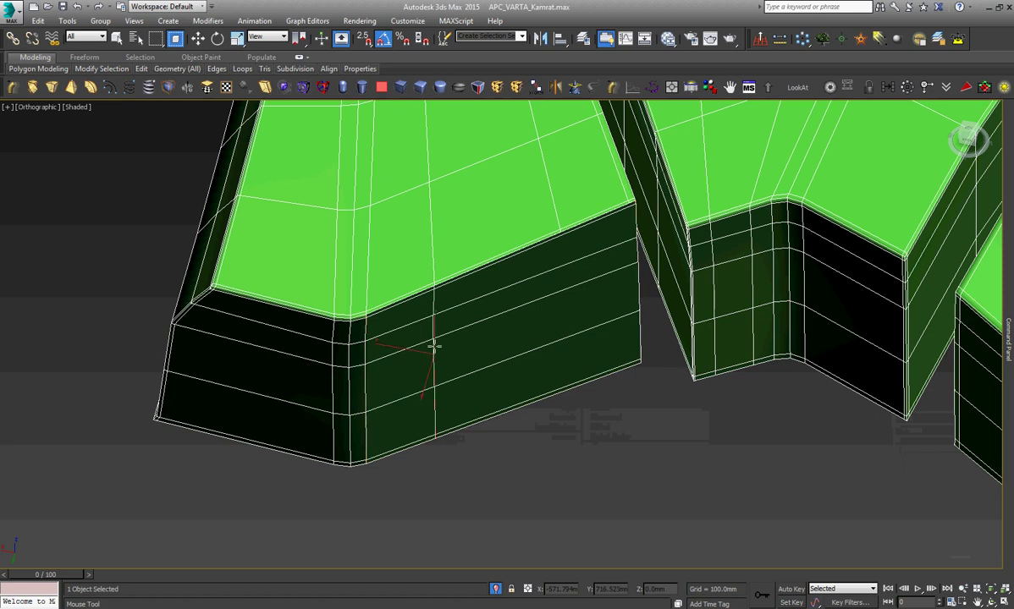
Insert a vertical Swift Loop edge loop across the bridged wall.
left_click(433, 345)
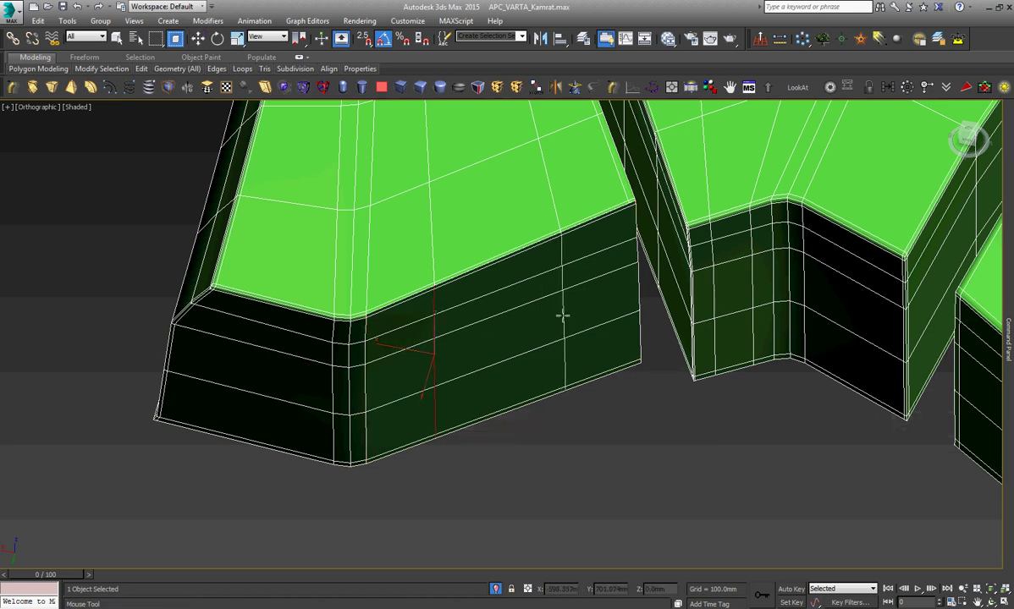
right_click(562, 313)
scroll(564, 212, "up", 5)
scroll(567, 288, "up", 2)
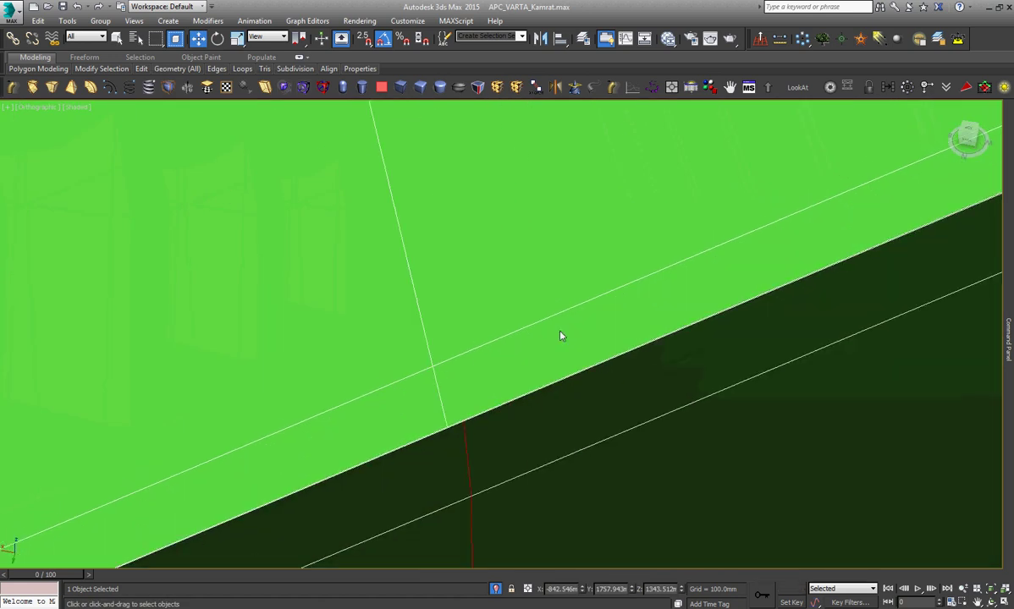
At vertex level, Target Weld the kinked lower vertex onto the upper one so the edge runs straight.
right_click(559, 338)
left_click(474, 409)
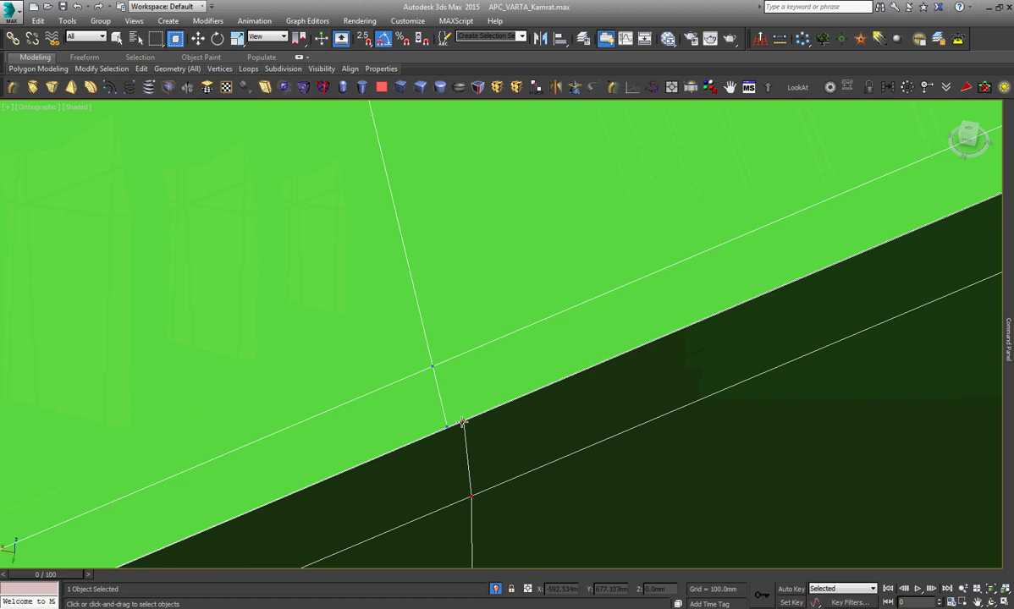
key("w")
scroll(613, 233, "down", 5)
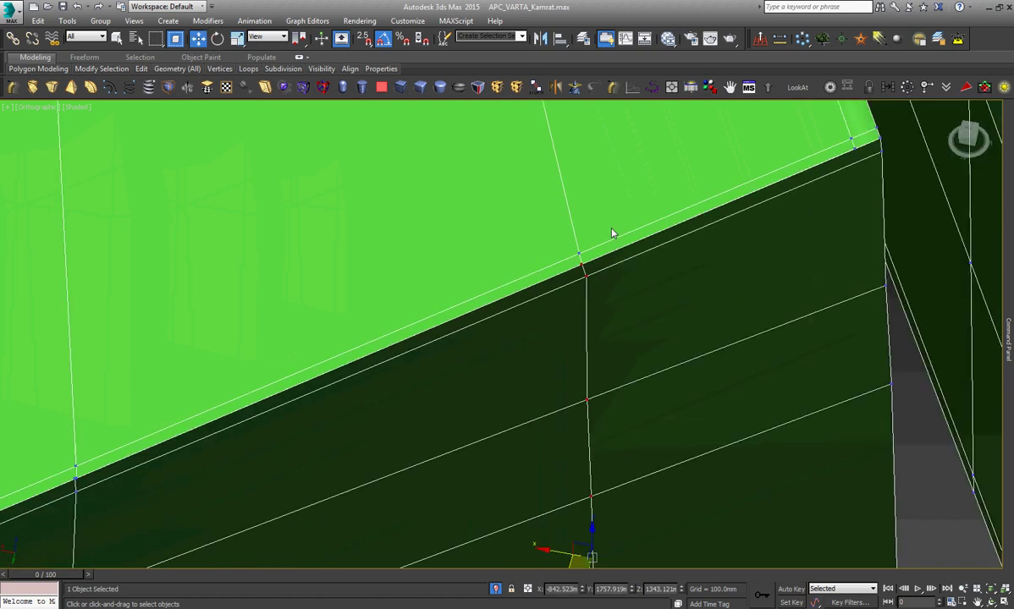
scroll(584, 241, "down", 6)
scroll(356, 372, "up", 6)
scroll(418, 384, "up", 2)
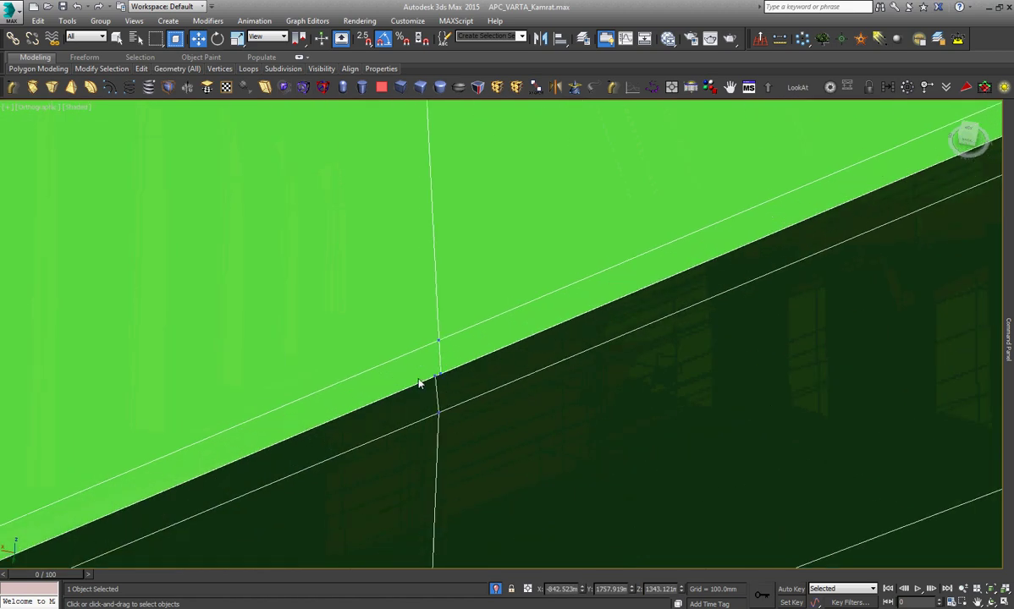
scroll(476, 342, "up", 2)
right_click(476, 341)
left_click(418, 410)
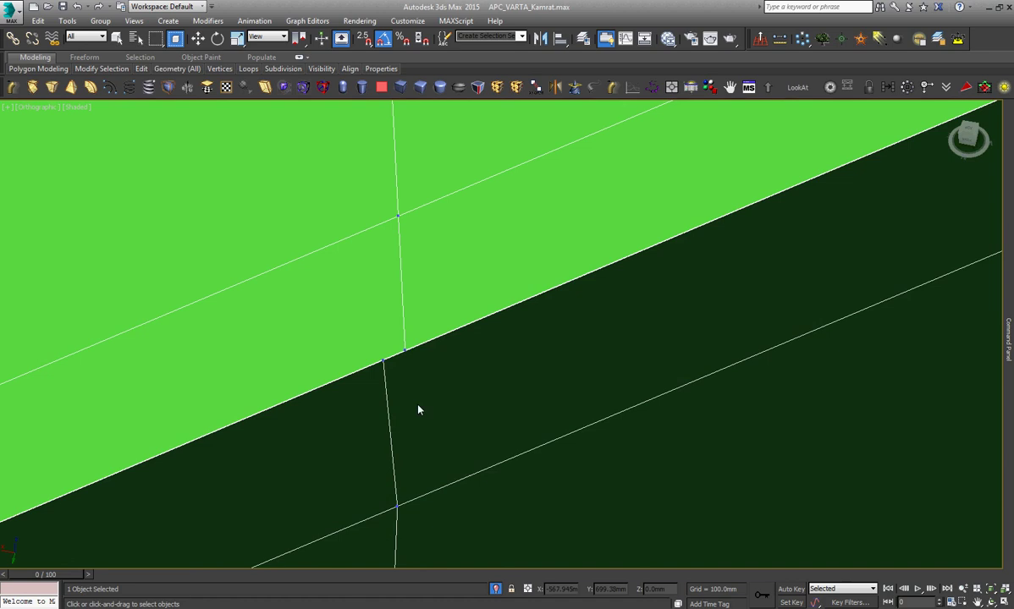
left_click(383, 362)
left_click(403, 349)
Add another vertical edge loop near the wall's corner.
key("w")
scroll(367, 339, "down", 4)
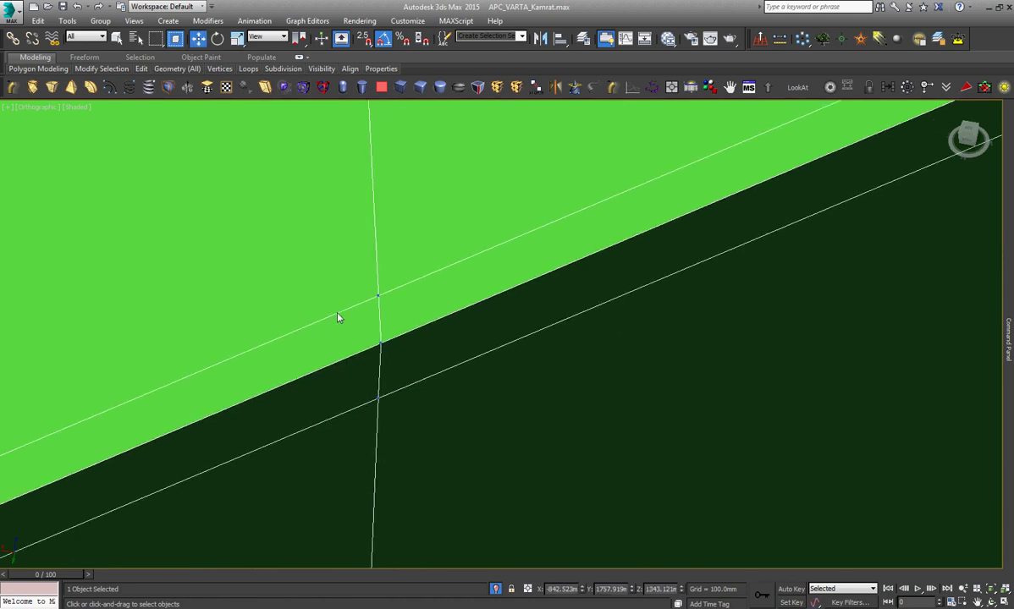
scroll(337, 317, "down", 2)
scroll(337, 317, "down", 3)
scroll(277, 333, "up", 2)
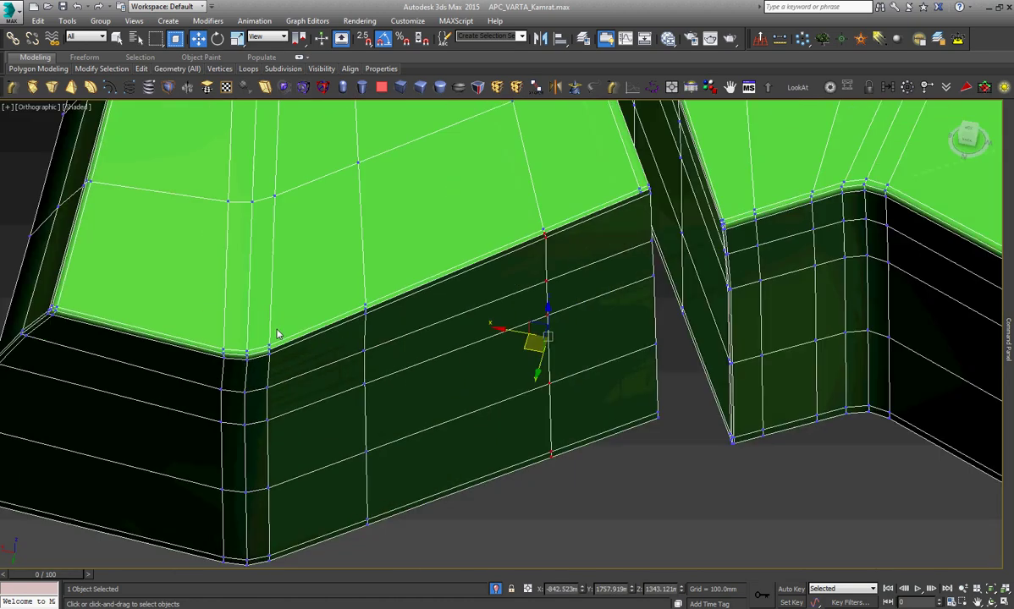
scroll(486, 310, "down", 2)
scroll(531, 227, "up", 5)
scroll(522, 391, "up", 1)
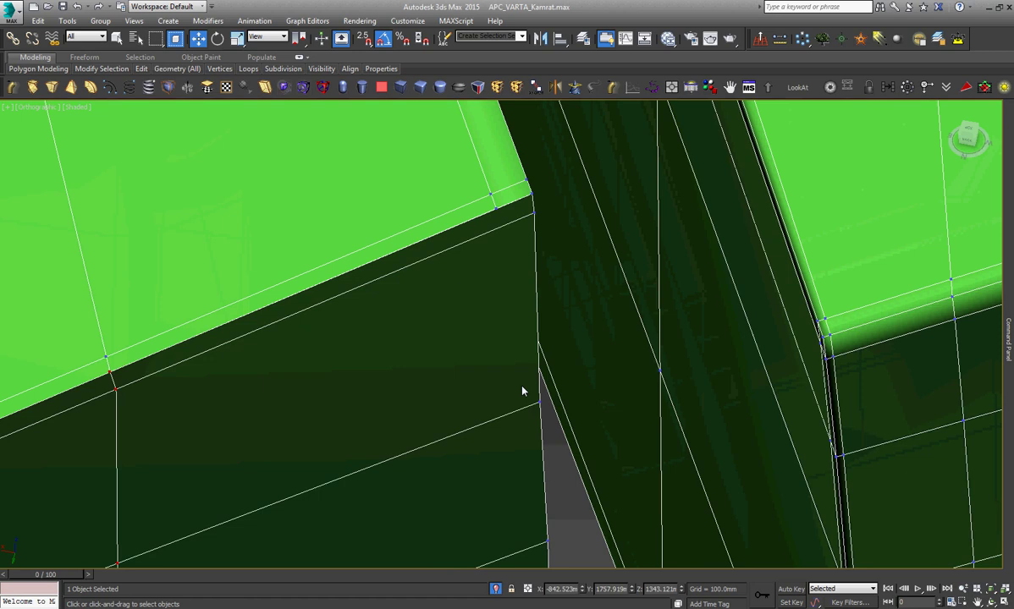
key("alt+shift+w")
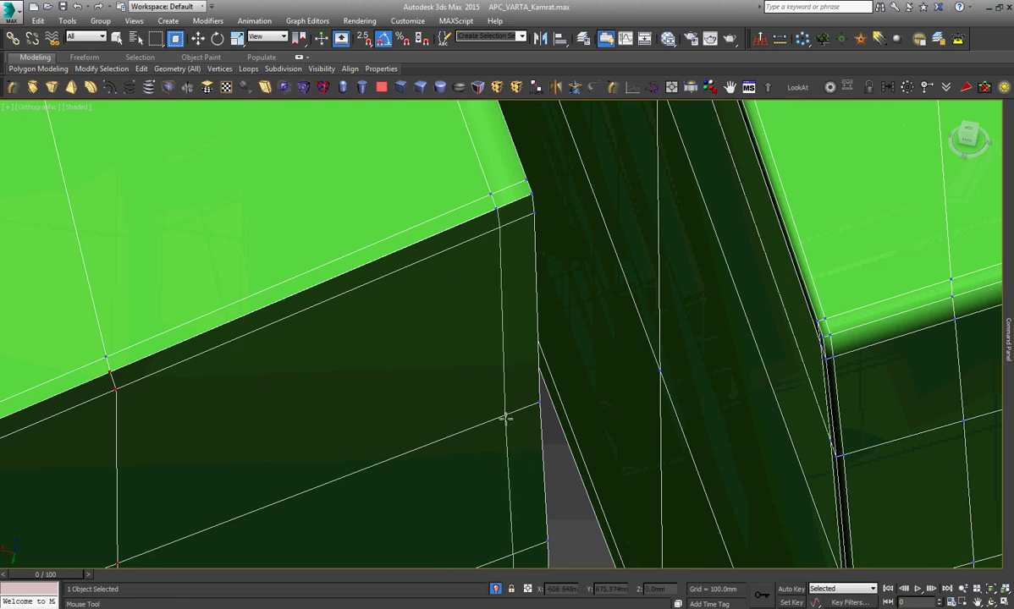
left_click(505, 416)
right_click(504, 428)
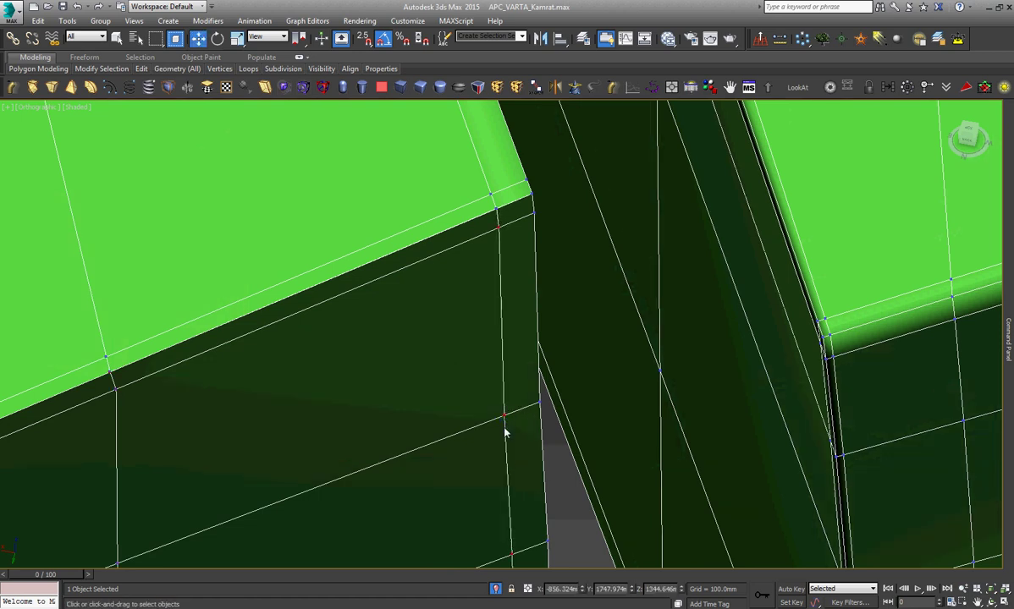
scroll(503, 271, "up", 3)
scroll(482, 419, "up", 3)
scroll(543, 419, "up", 2)
Start an extrude on the wall, then select the whole tread block as an element.
right_click(540, 415)
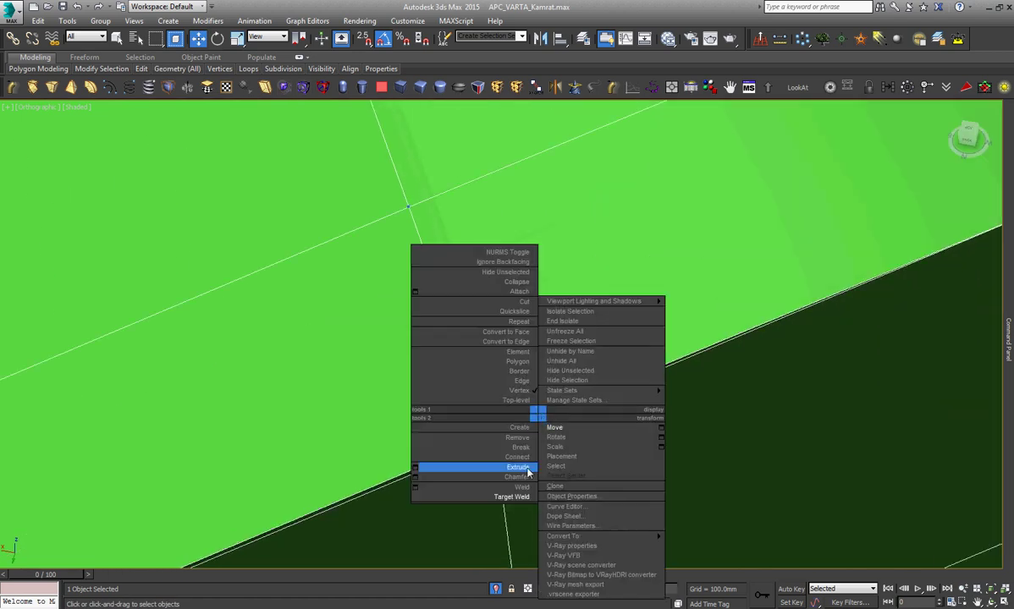
left_click(527, 471)
key("5")
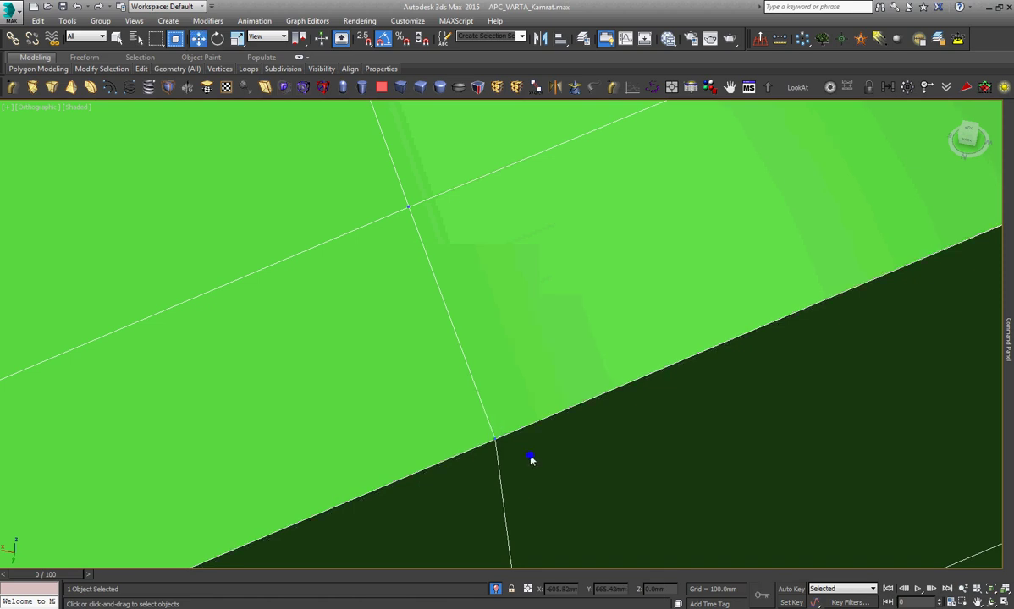
scroll(532, 462, "down", 2)
scroll(532, 462, "down", 2)
scroll(532, 461, "down", 2)
Assign the Object002 block's polygons to smoothing group 30 and exit to Editable Poly object level.
scroll(532, 461, "down", 5)
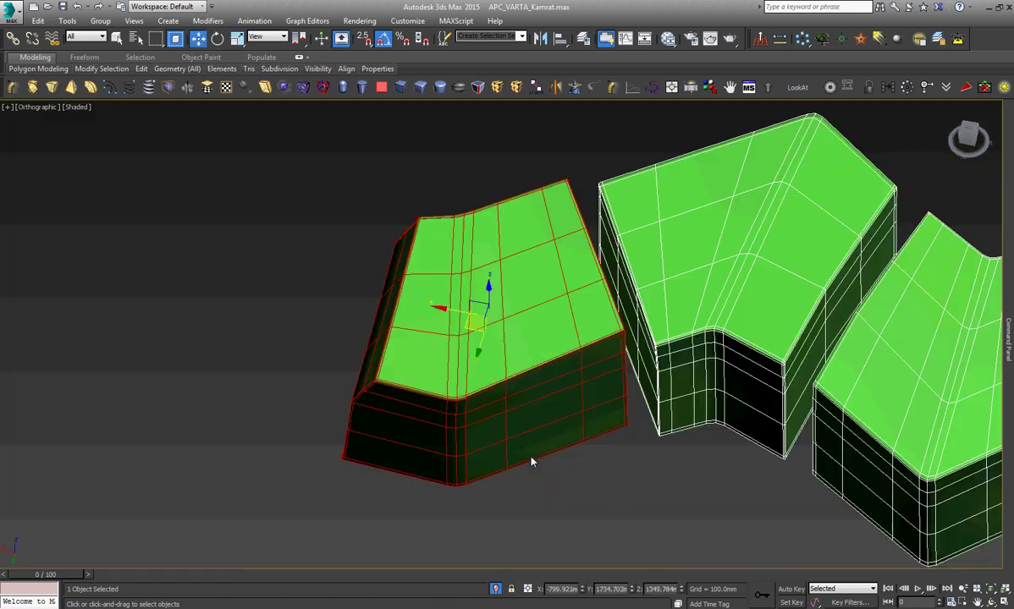
left_click(1009, 324)
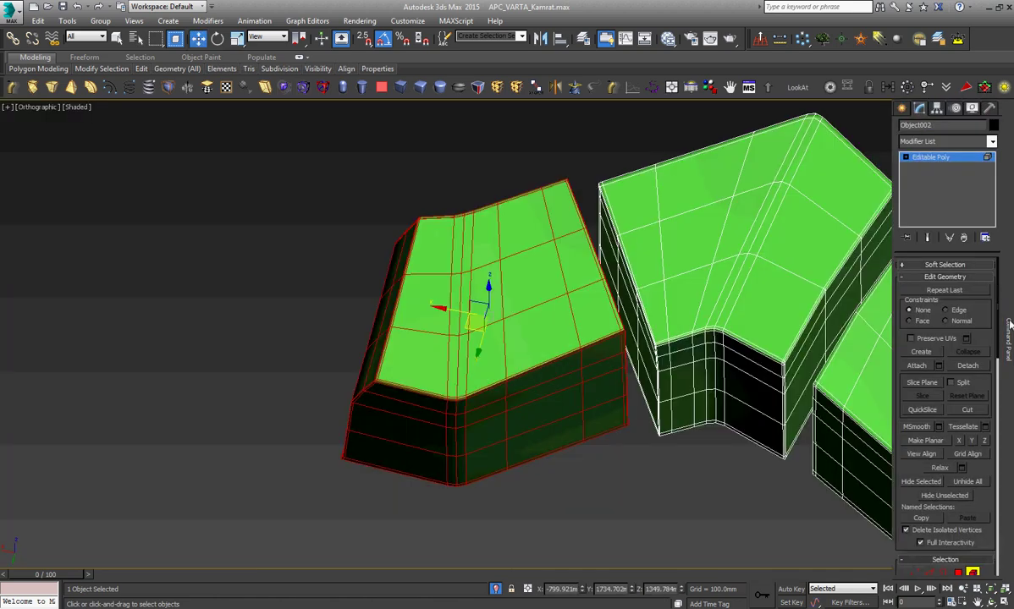
scroll(992, 313, "down", 3)
scroll(991, 335, "down", 3)
scroll(990, 356, "down", 3)
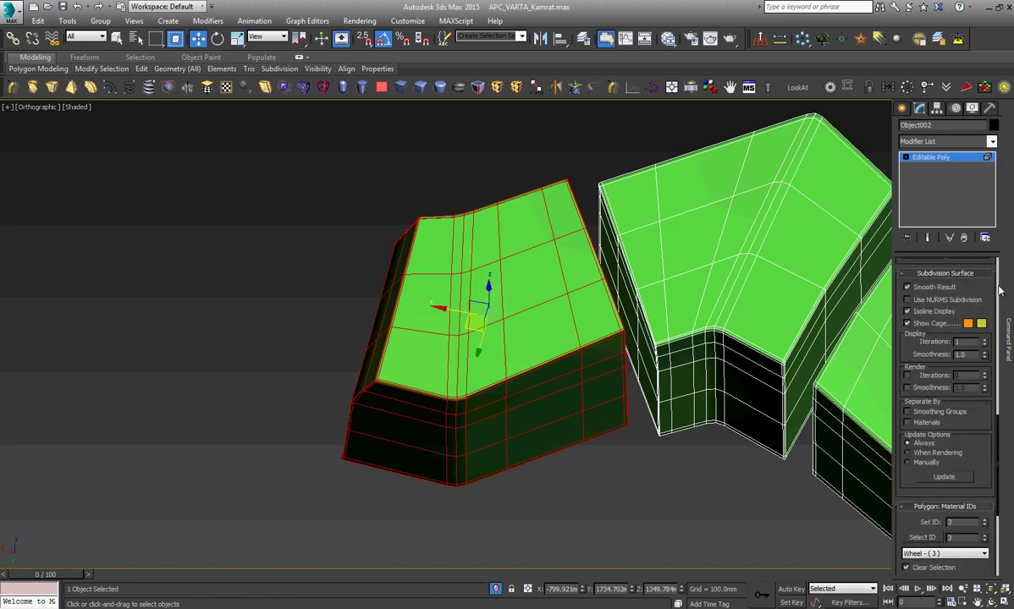
scroll(989, 381, "down", 3)
left_click(960, 521)
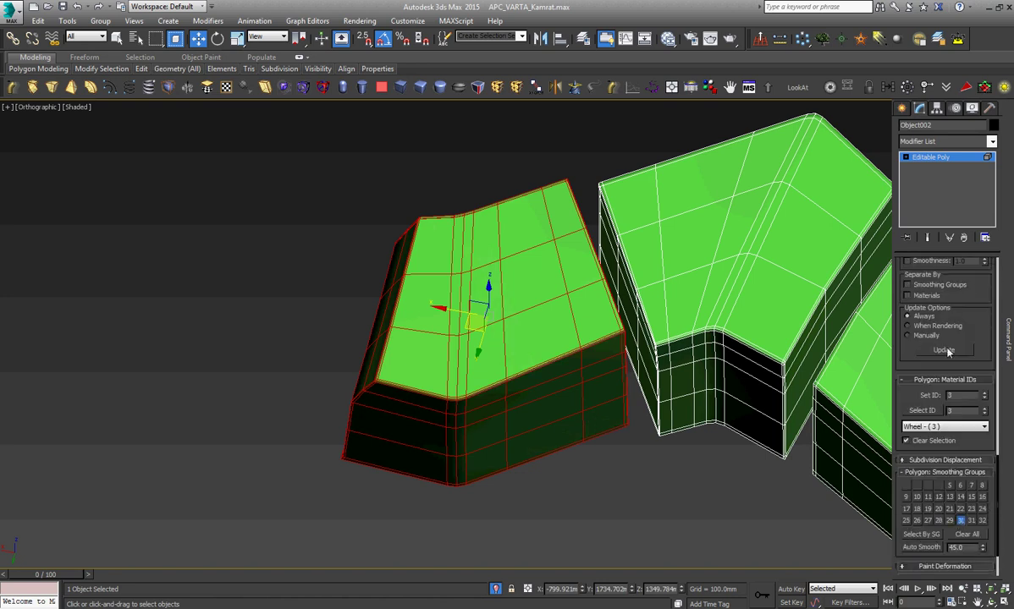
left_click(905, 157)
left_click(931, 157)
Deselect everything and reselect the tread objects.
scroll(735, 220, "down", 3)
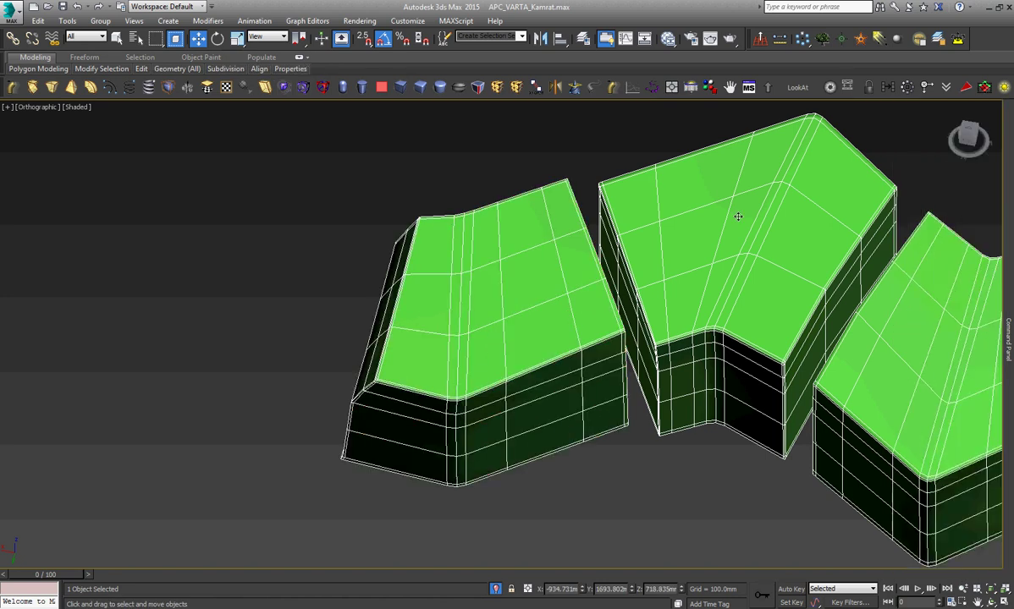
scroll(736, 232, "down", 3)
left_click(736, 232)
left_click(678, 303)
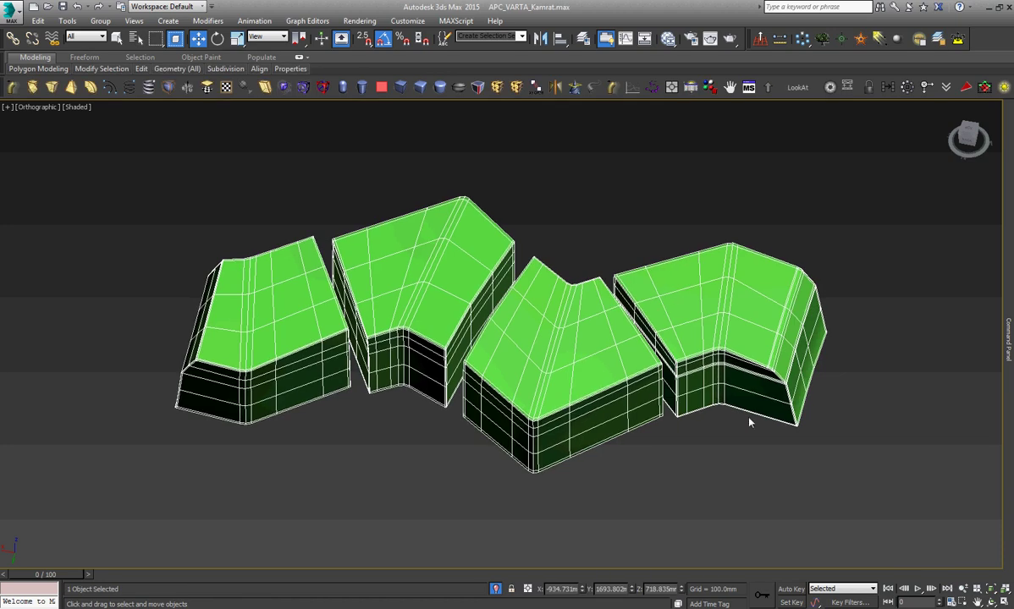
Zoom in on the wall corner, selecting its corner vertex and then its right-side edge.
scroll(749, 419, "up", 5)
scroll(757, 433, "down", 5)
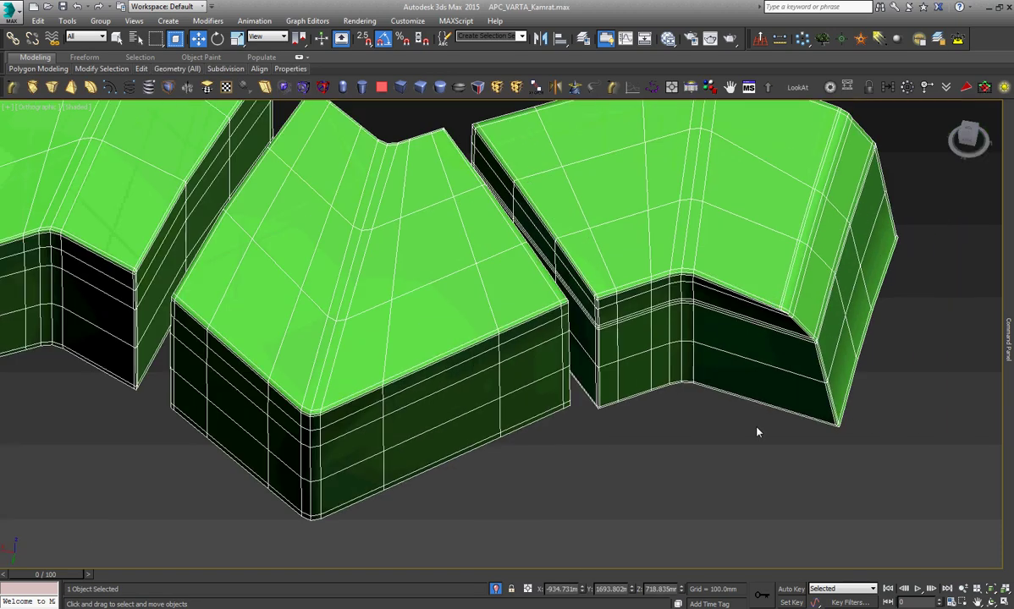
scroll(898, 267, "up", 5)
scroll(893, 266, "up", 2)
scroll(897, 254, "up", 2)
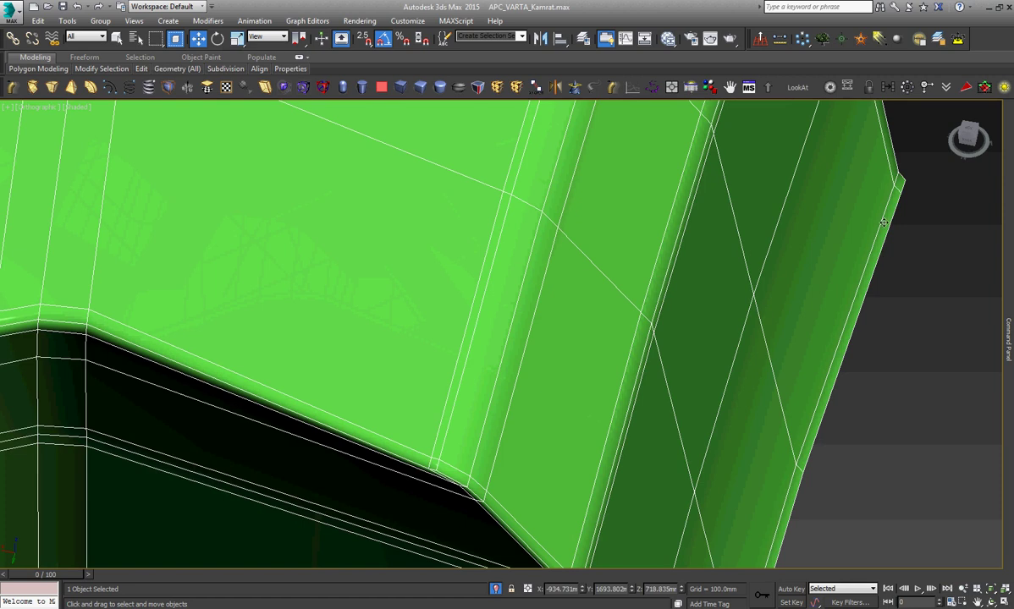
scroll(905, 237, "up", 3)
key("1")
left_click(928, 213)
scroll(928, 213, "down", 2)
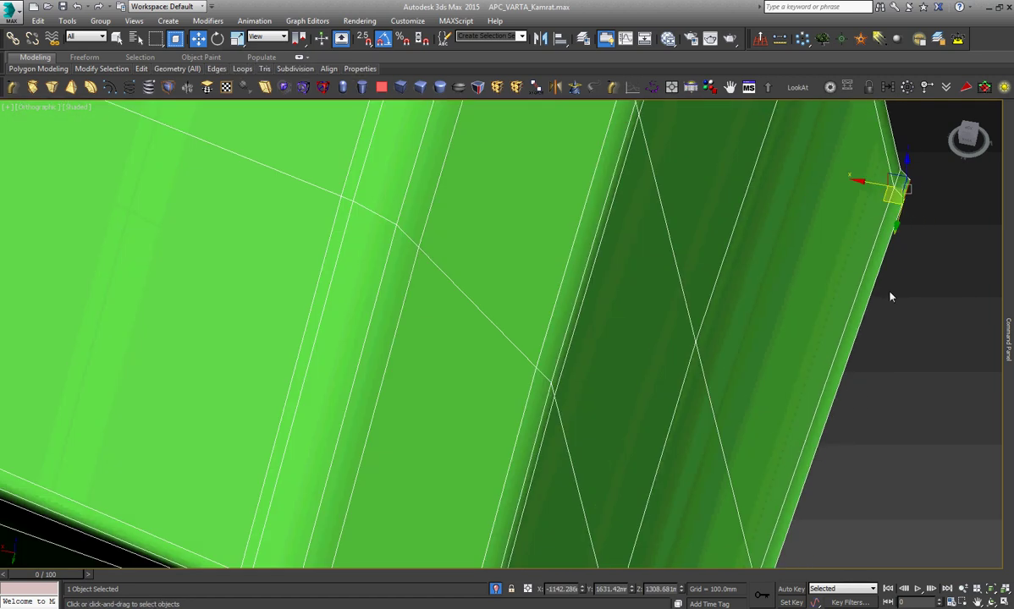
key("2")
left_click(854, 304)
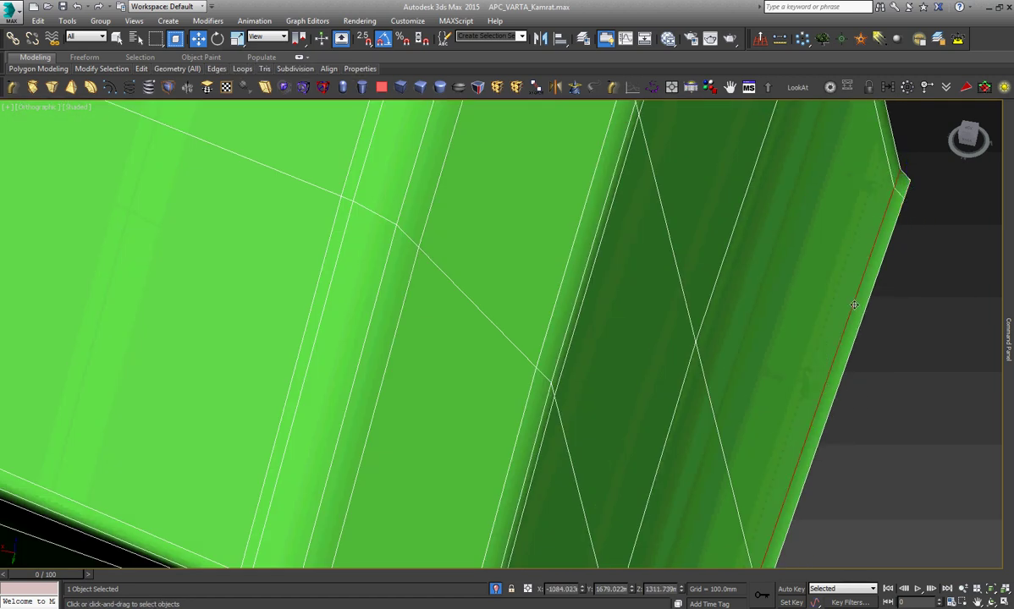
scroll(854, 304, "down", 1)
scroll(853, 301, "down", 4)
scroll(769, 396, "up", 5)
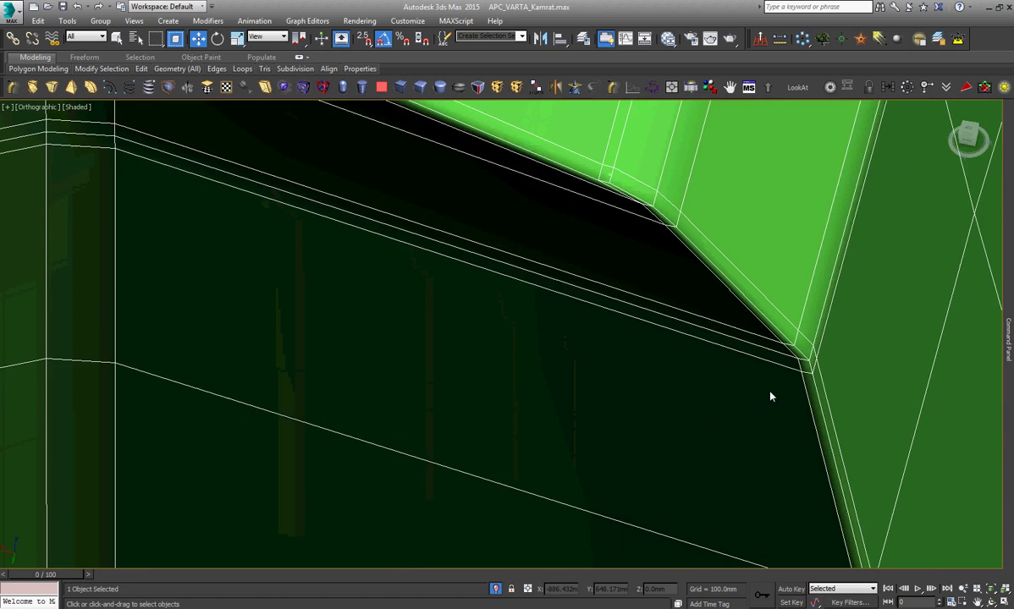
scroll(771, 396, "down", 2)
scroll(771, 396, "down", 3)
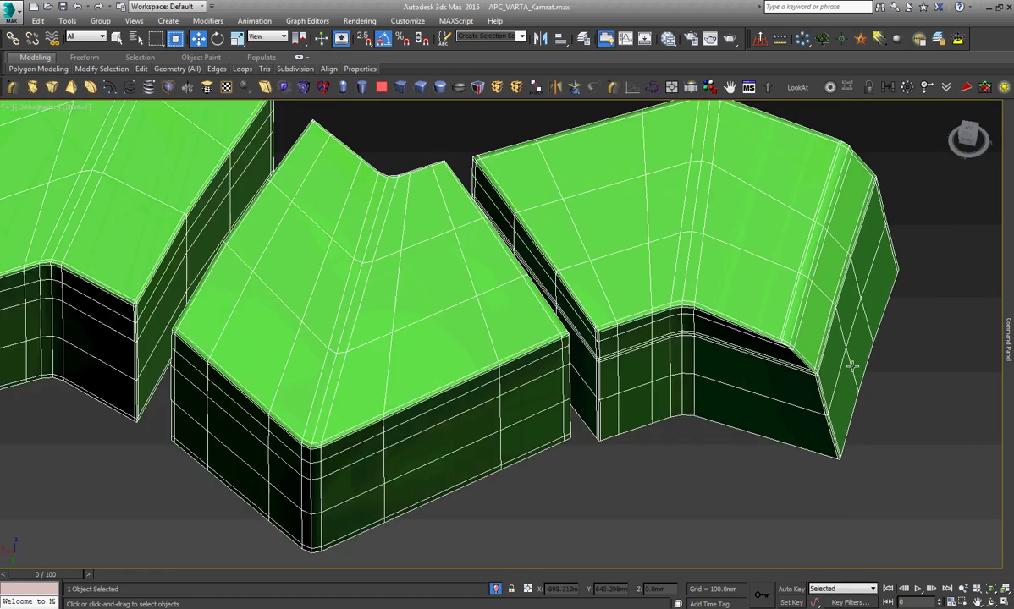
scroll(728, 423, "down", 2)
scroll(697, 442, "up", 5)
scroll(557, 460, "up", 3)
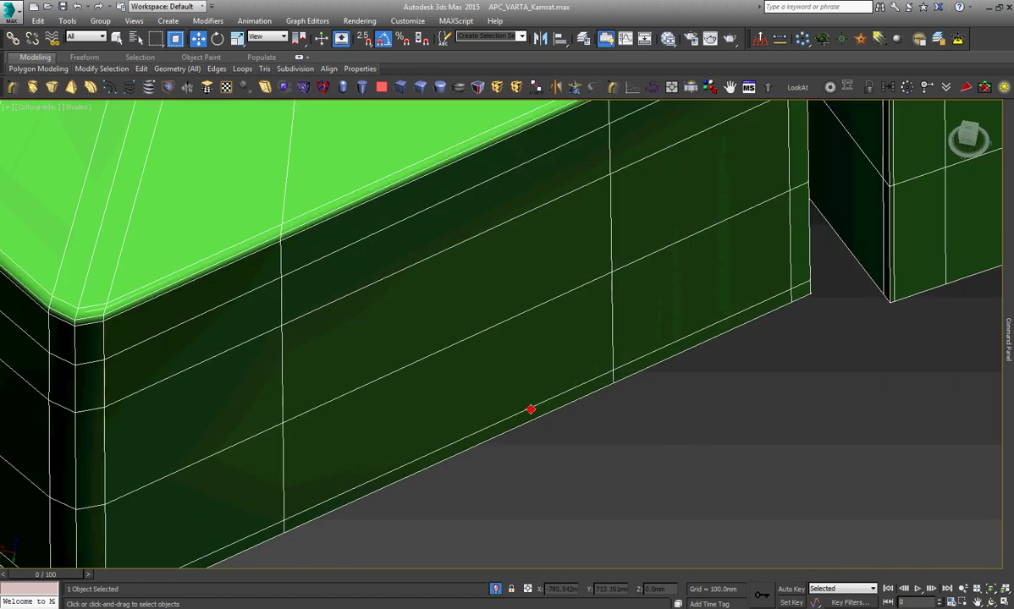
scroll(708, 385, "down", 1)
scroll(708, 385, "down", 4)
scroll(459, 315, "up", 5)
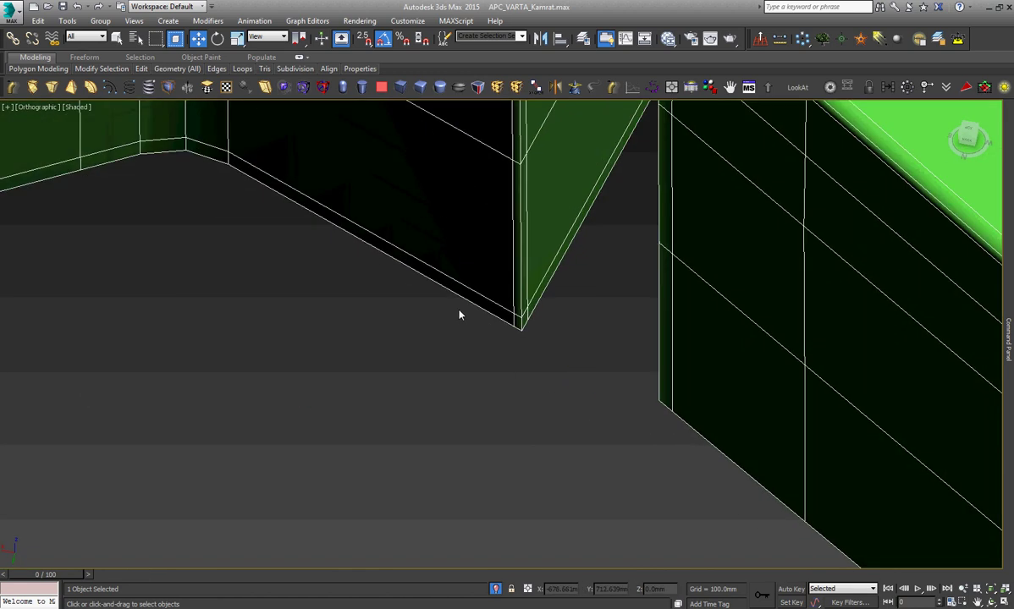
scroll(668, 321, "down", 2)
scroll(659, 333, "down", 3)
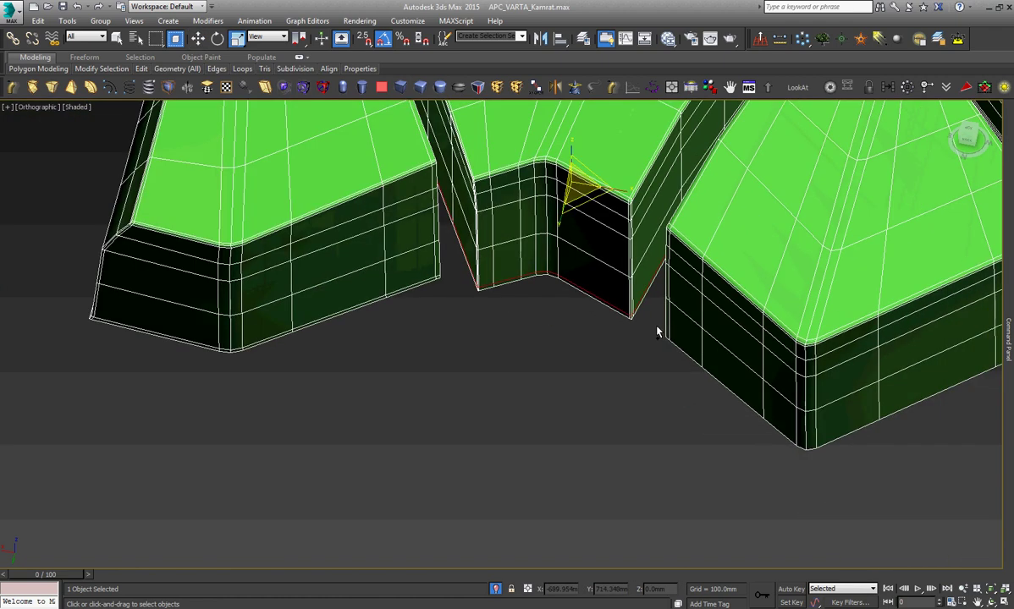
scroll(379, 277, "up", 5)
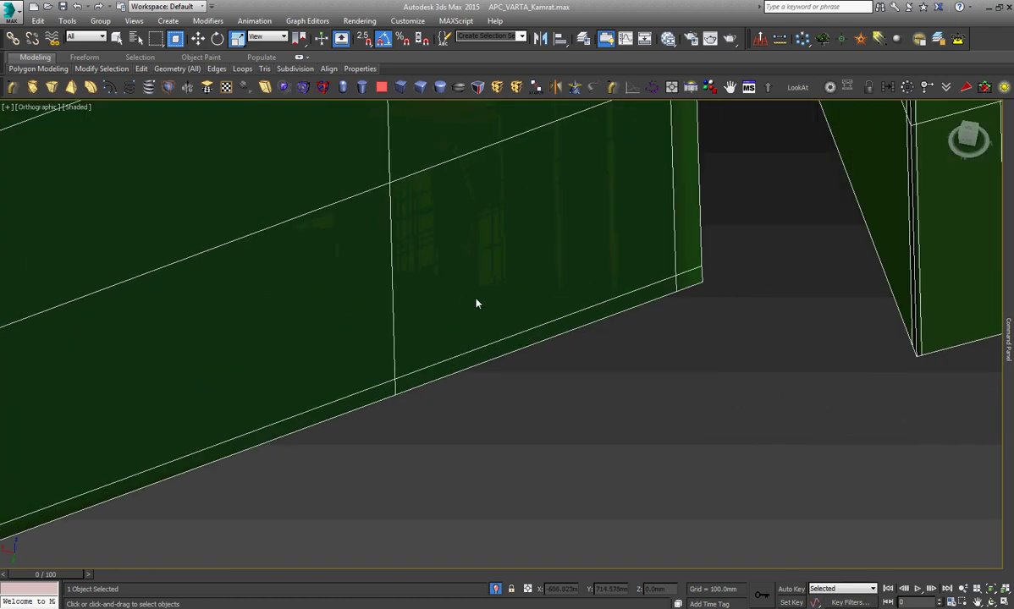
Switch to Move, zoom extents on all four tread blocks, and show the Editable Poly settings.
right_click(489, 344)
left_click(496, 356)
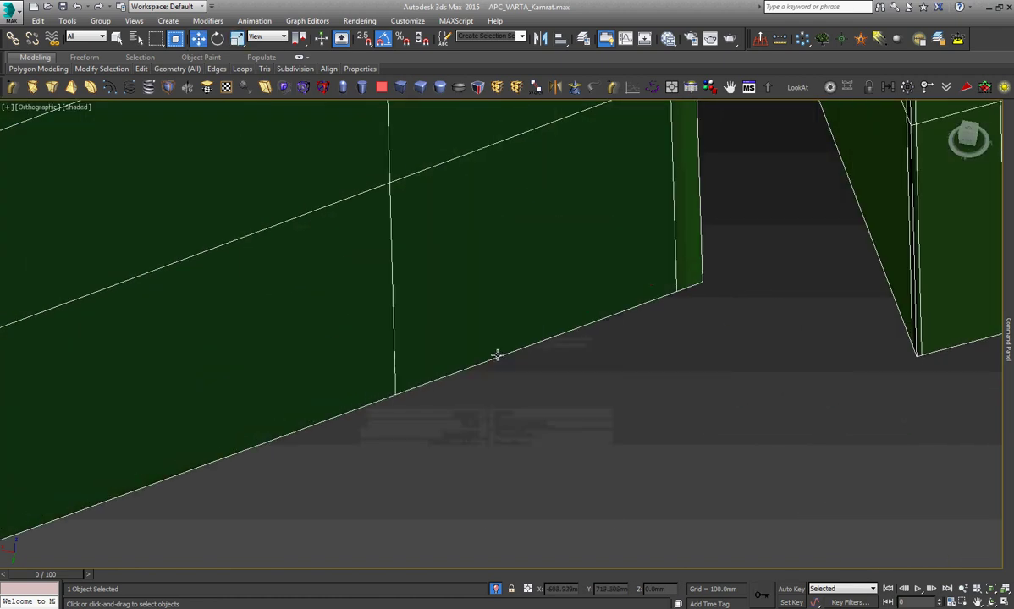
key("z")
left_click(1007, 334)
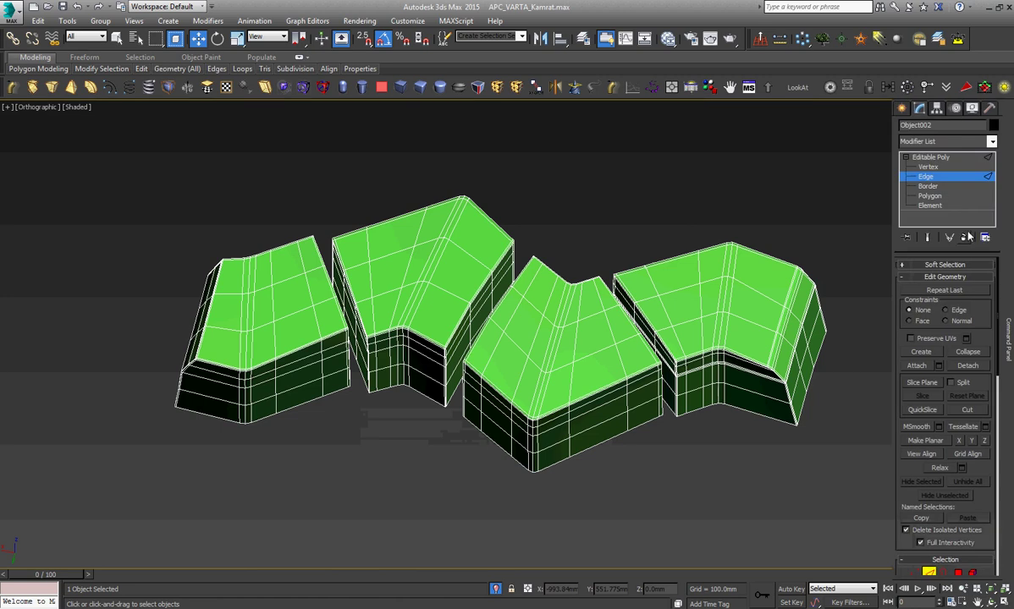
Leave edge level and view all four tread blocks from the Top view, zoomed to extents.
left_click(931, 157)
key("t")
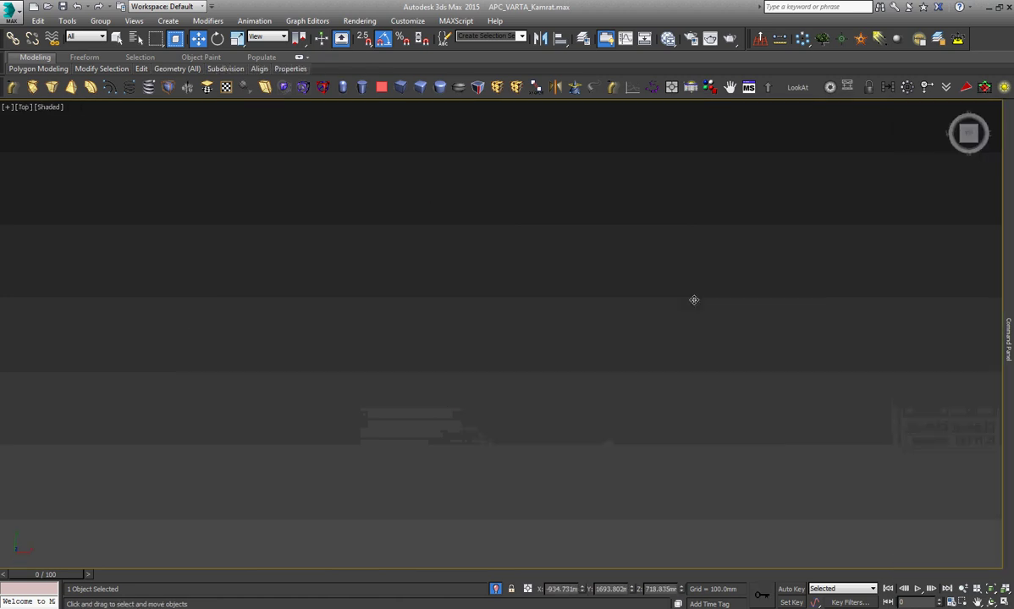
key("z")
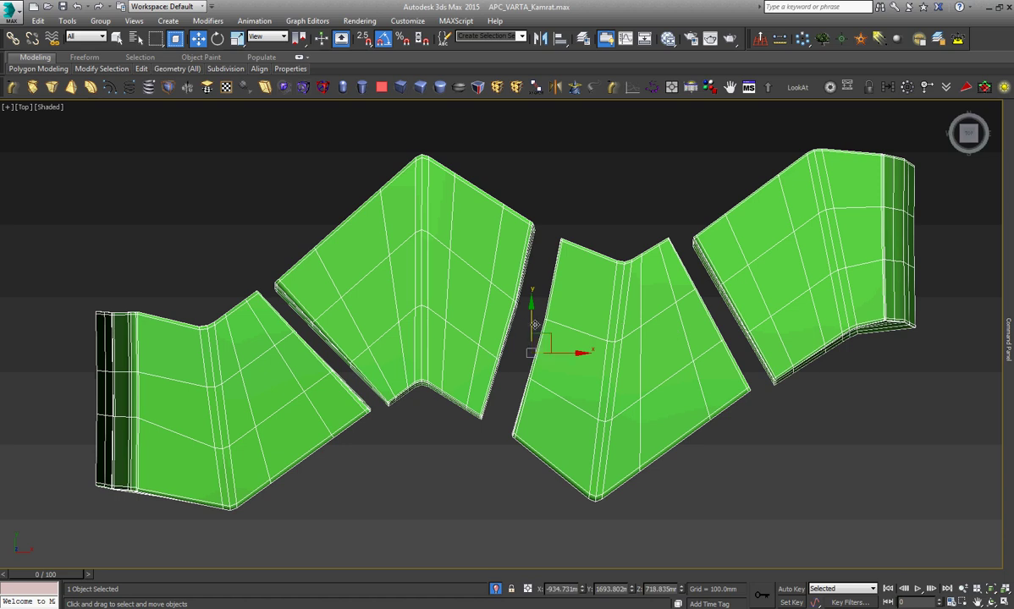
scroll(576, 294, "up", 5)
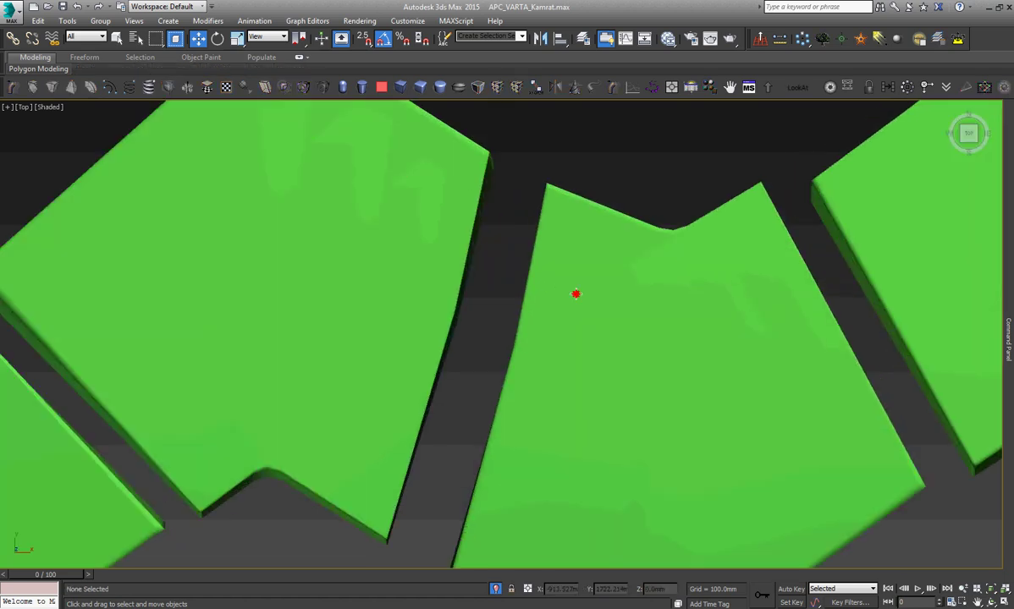
Draw a guide Line starting at the third block's corner, then reselect the tread strip.
right_click(581, 328)
left_click(615, 300)
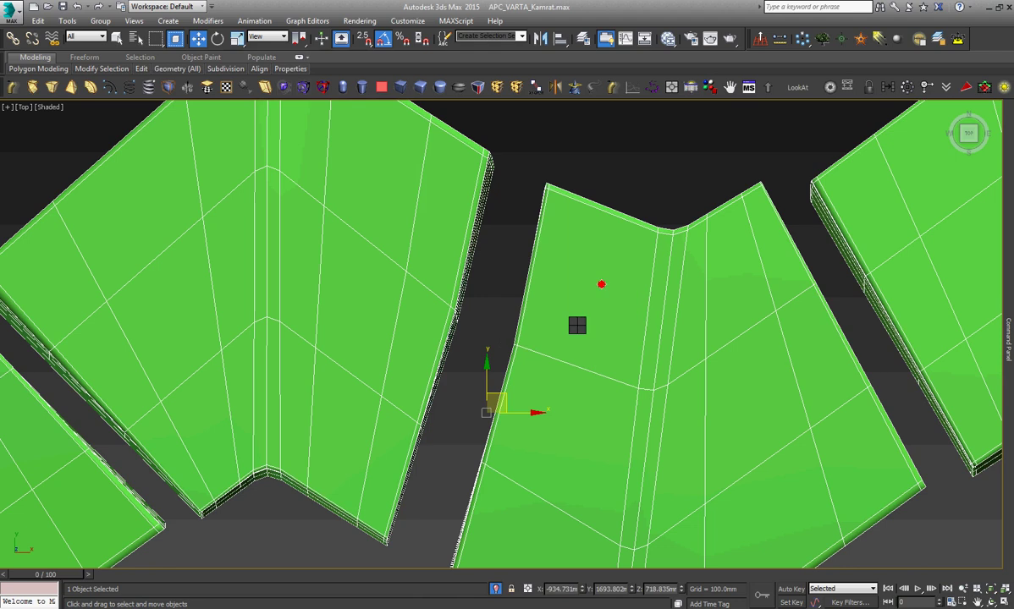
left_click(544, 182)
scroll(545, 182, "down", 5)
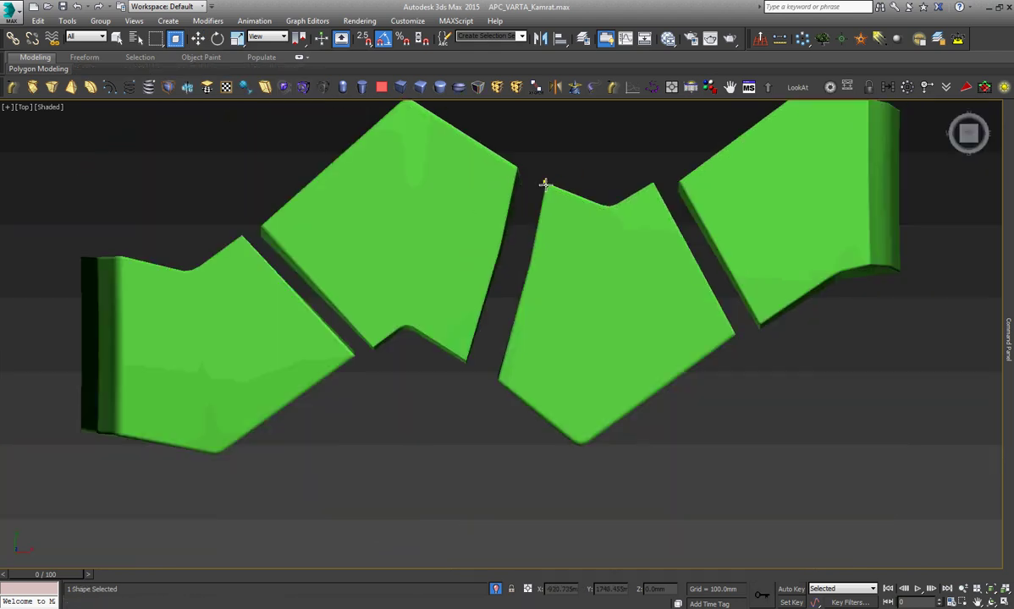
scroll(500, 385, "up", 10)
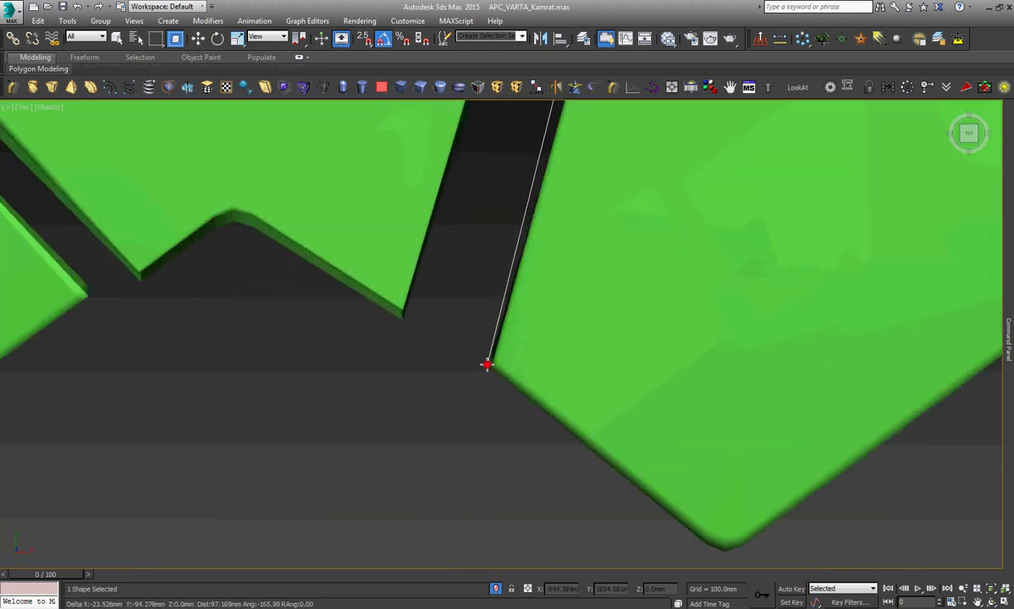
key("w")
left_click(554, 351)
scroll(541, 342, "down", 5)
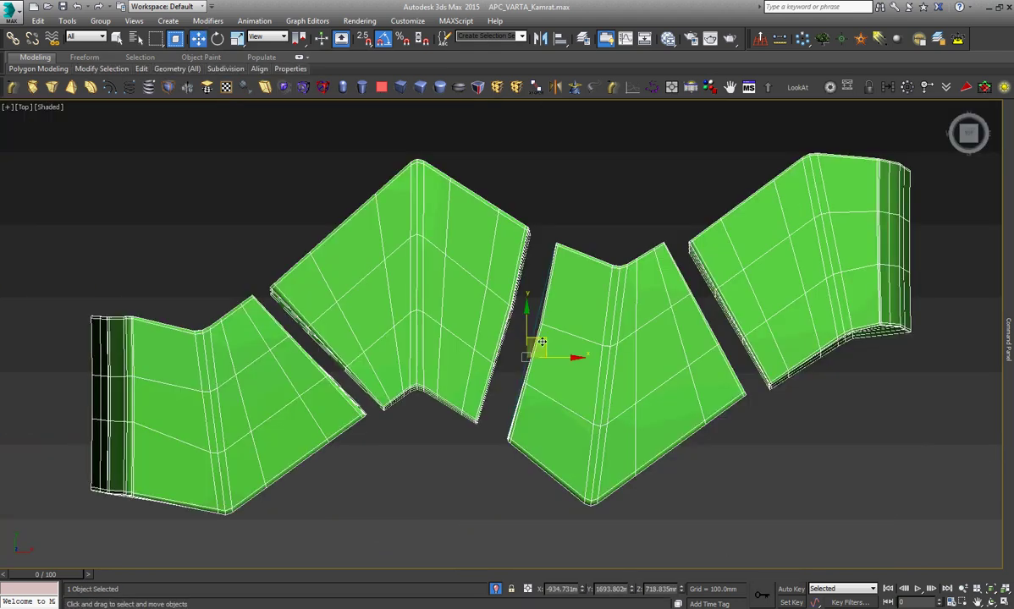
scroll(542, 342, "up", 5)
Zoom into the gap and box-select the third block's corner vertex beside the guide line.
scroll(518, 332, "up", 3)
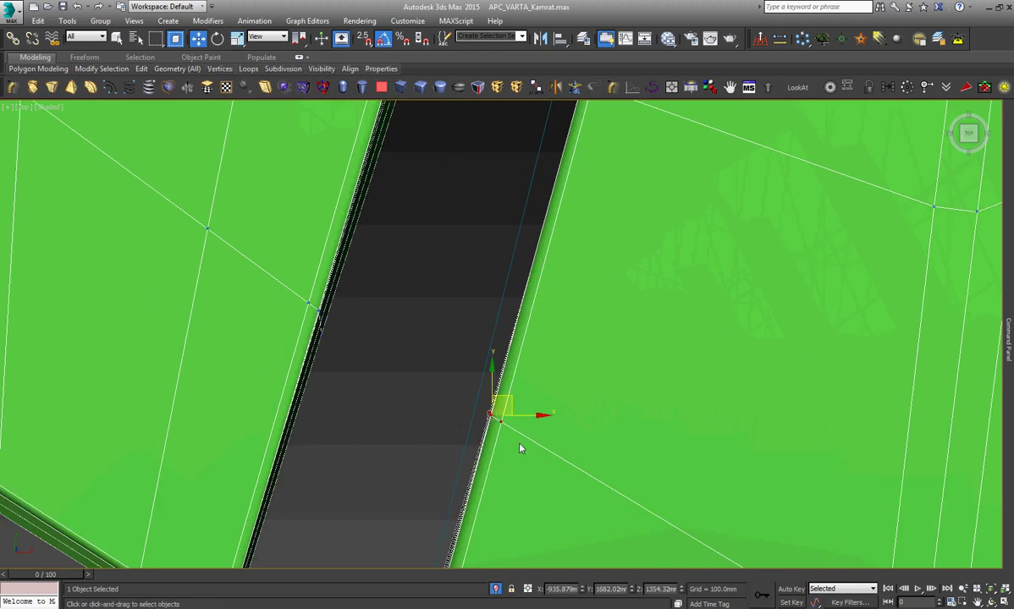
scroll(508, 424, "up", 2)
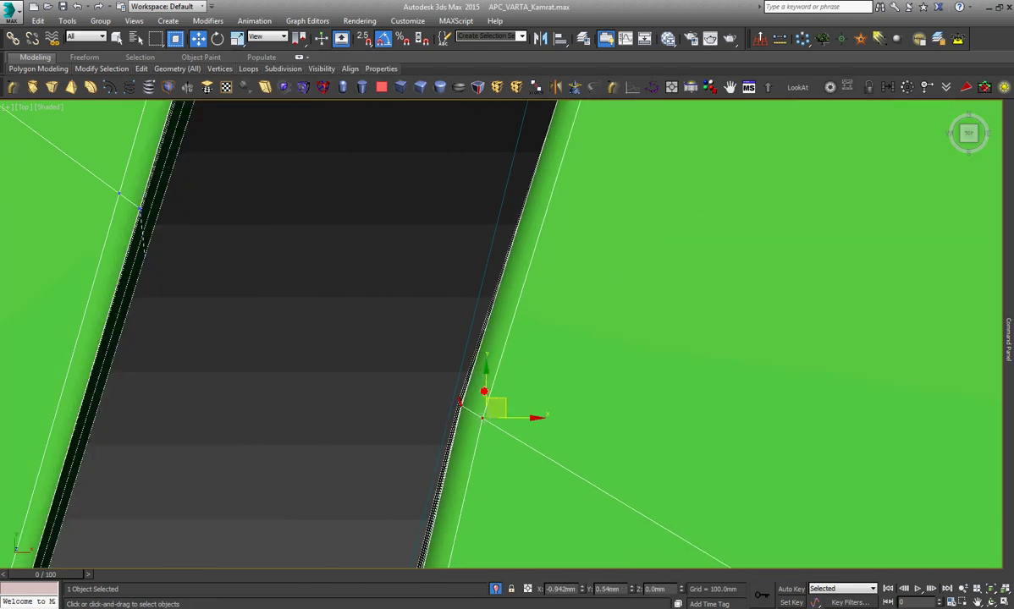
scroll(508, 423, "down", 3)
scroll(556, 303, "up", 3)
left_click_drag(542, 251, 643, 359)
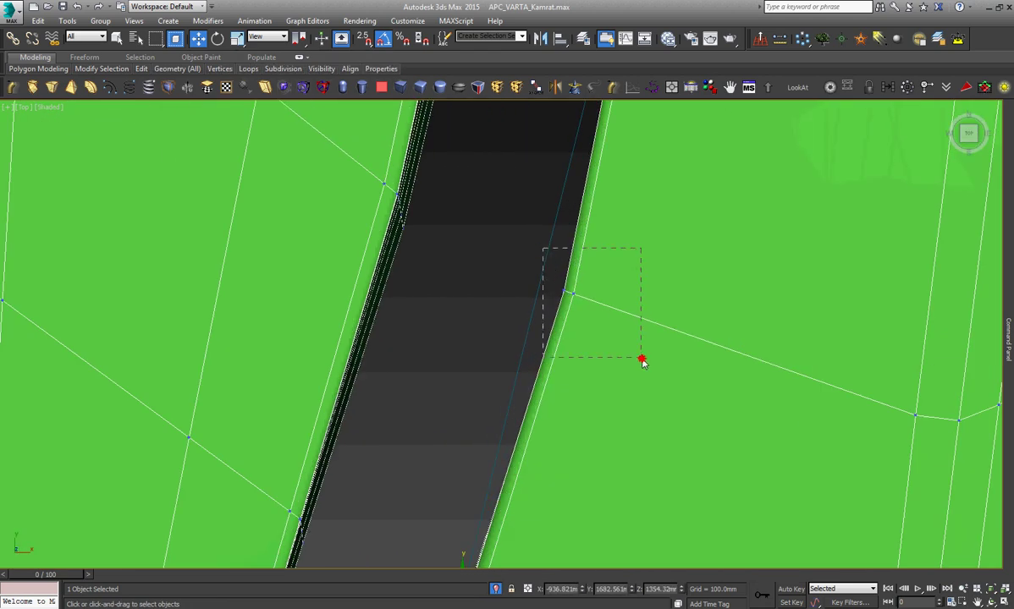
scroll(615, 315, "up", 2)
scroll(593, 296, "up", 1)
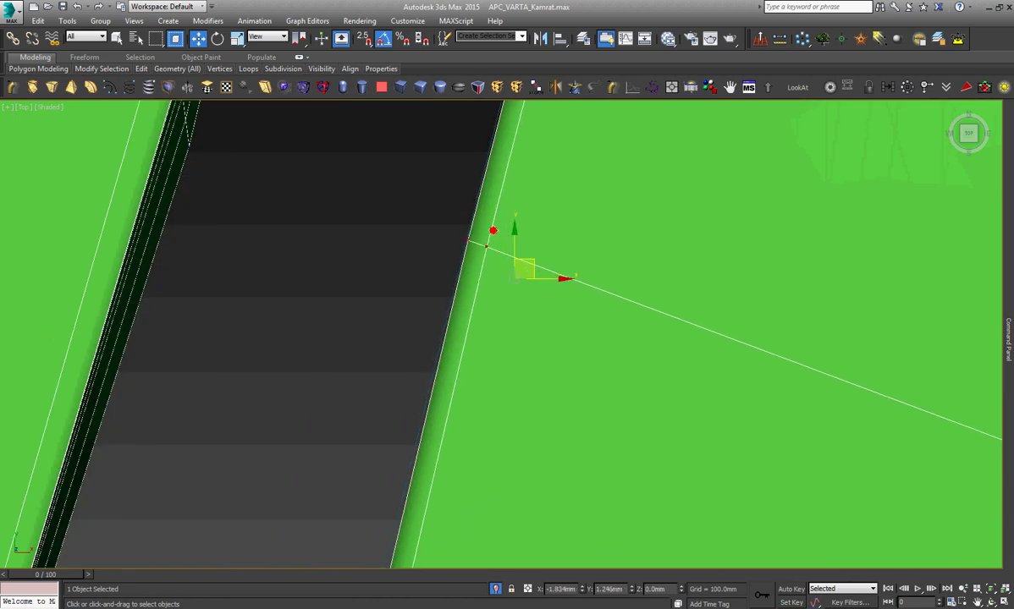
scroll(609, 355, "down", 2)
scroll(610, 357, "down", 3)
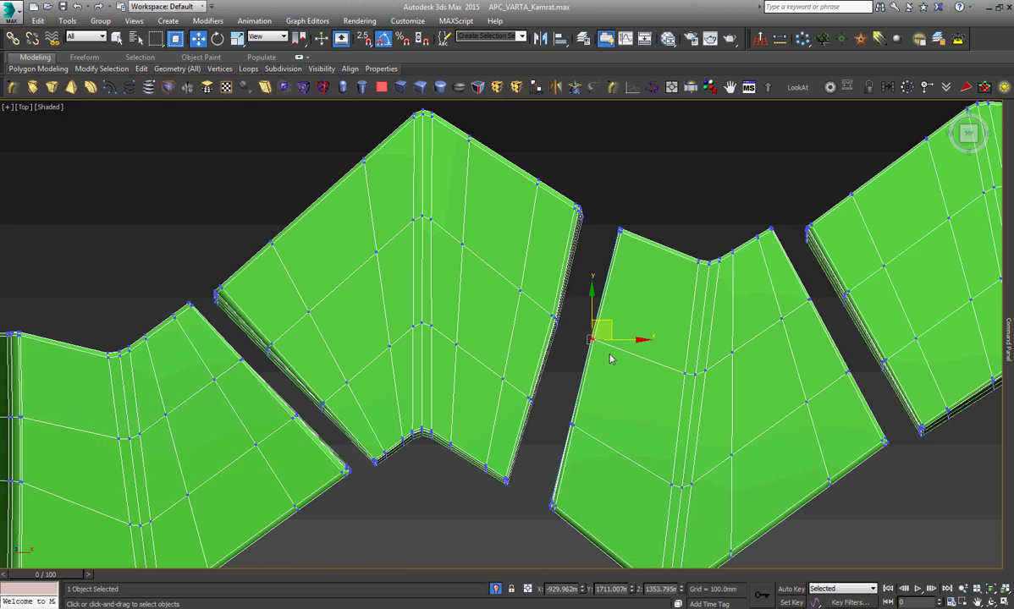
scroll(609, 359, "down", 3)
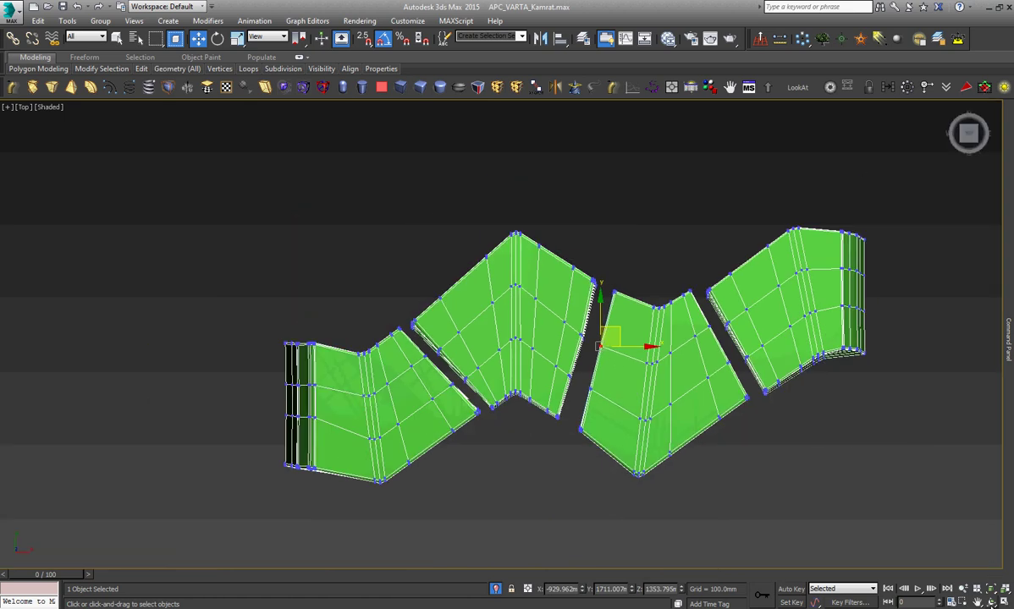
left_click(991, 602)
At edge level, select the diagonal bottom edge in the gap and centre the view on it.
left_click_drag(570, 427, 595, 345)
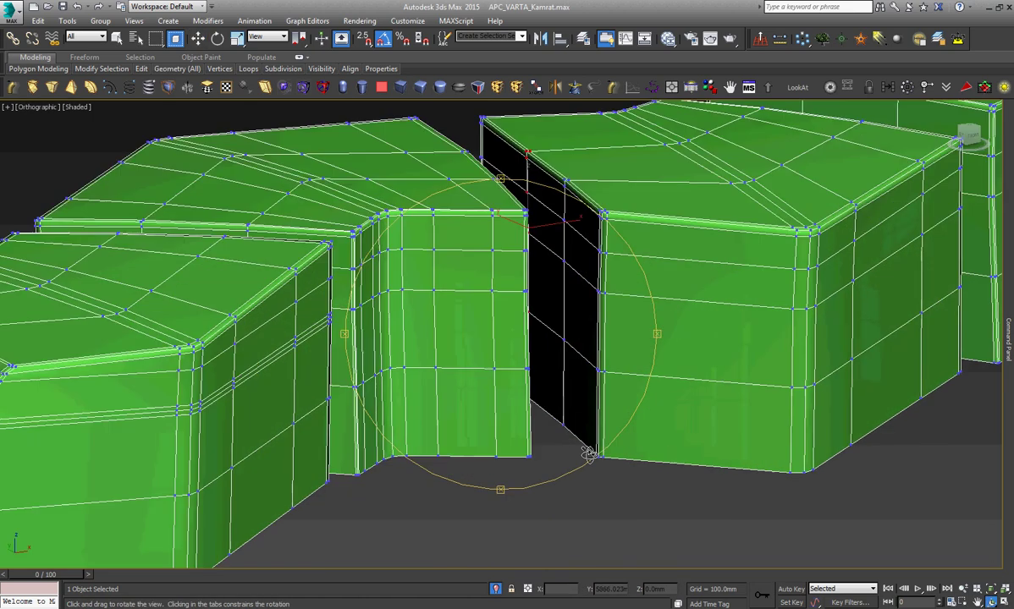
scroll(595, 347, "up", 5)
right_click(584, 406)
scroll(570, 473, "up", 3)
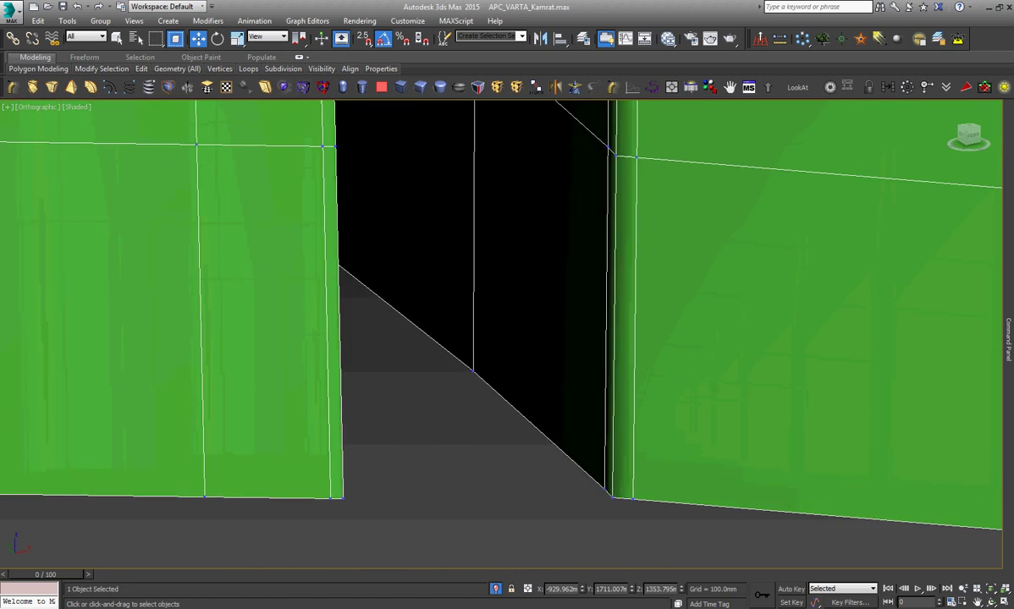
left_click(1008, 339)
left_click(926, 176)
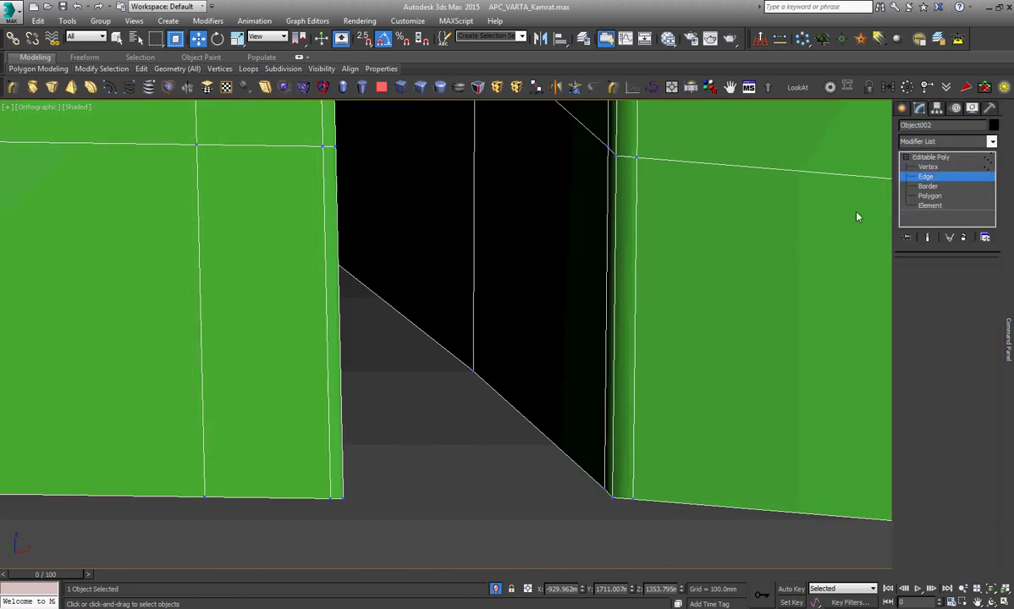
left_click(532, 426)
scroll(611, 498, "up", 2)
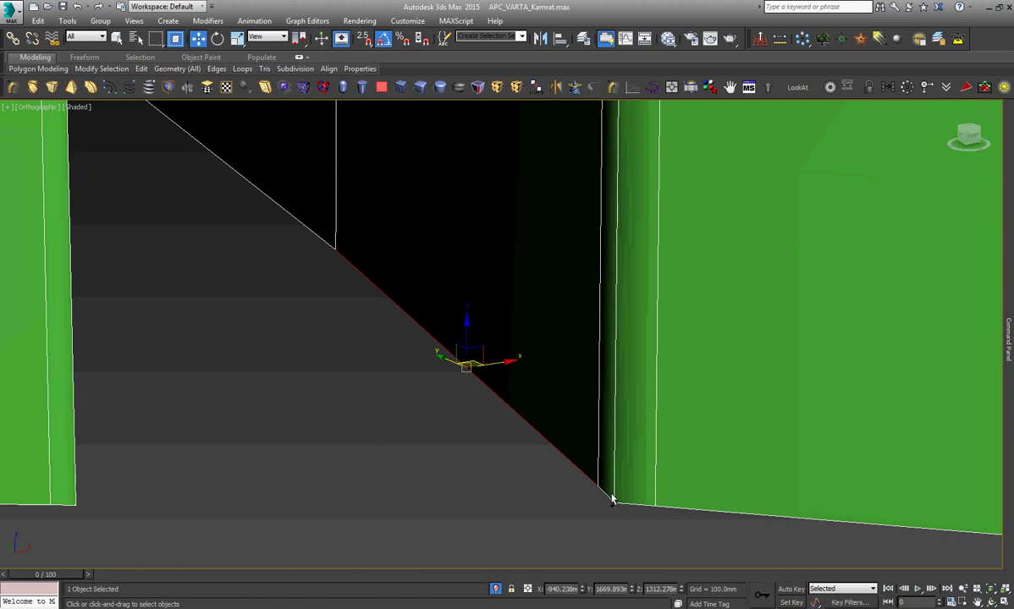
scroll(503, 314, "down", 2)
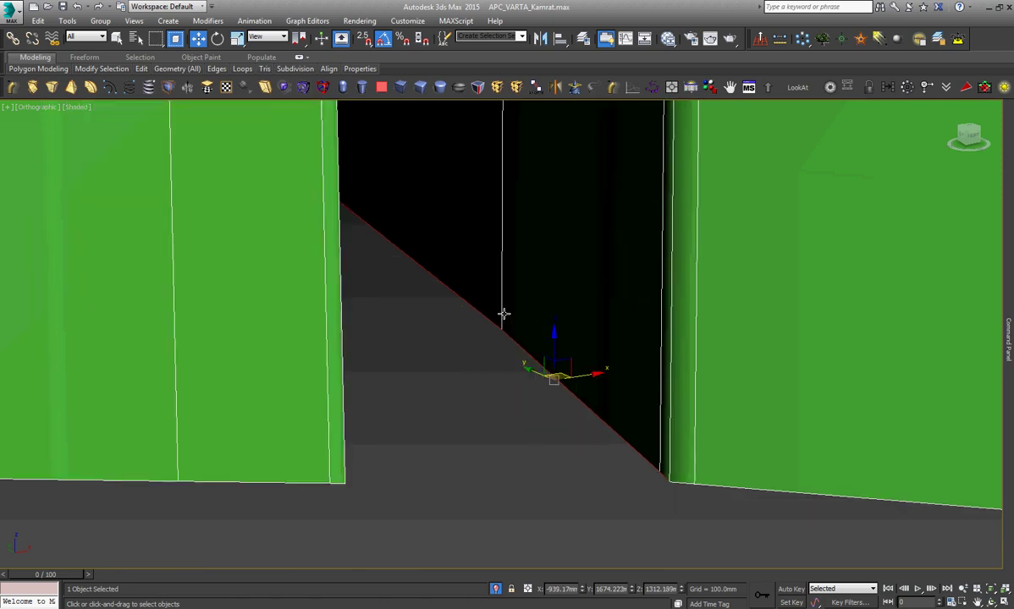
left_click(991, 601)
left_click_drag(491, 364, 452, 325)
right_click(453, 326)
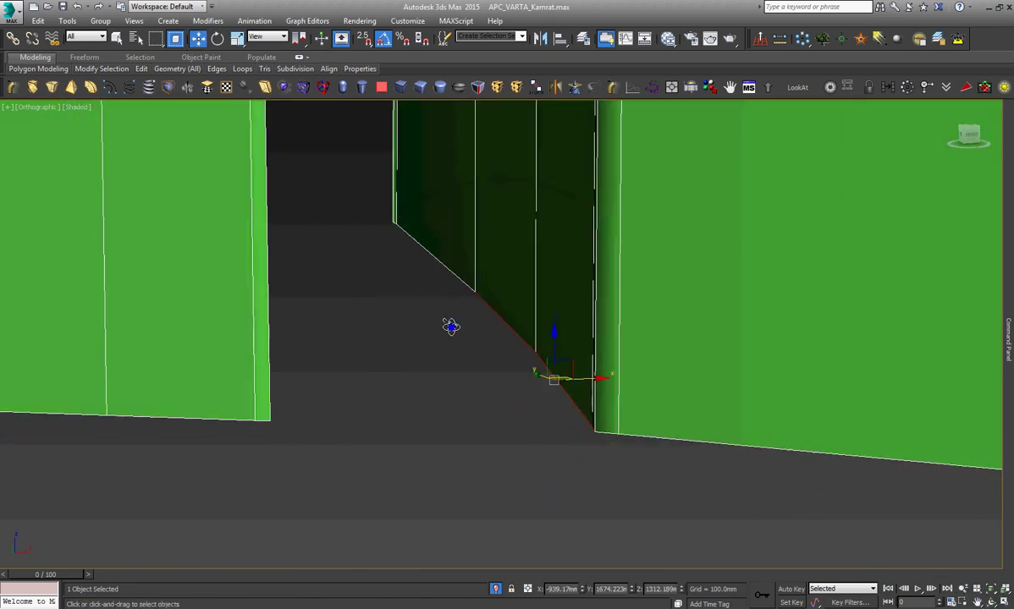
scroll(455, 313, "up", 3)
middle_click_drag(446, 324, 426, 295, "alt")
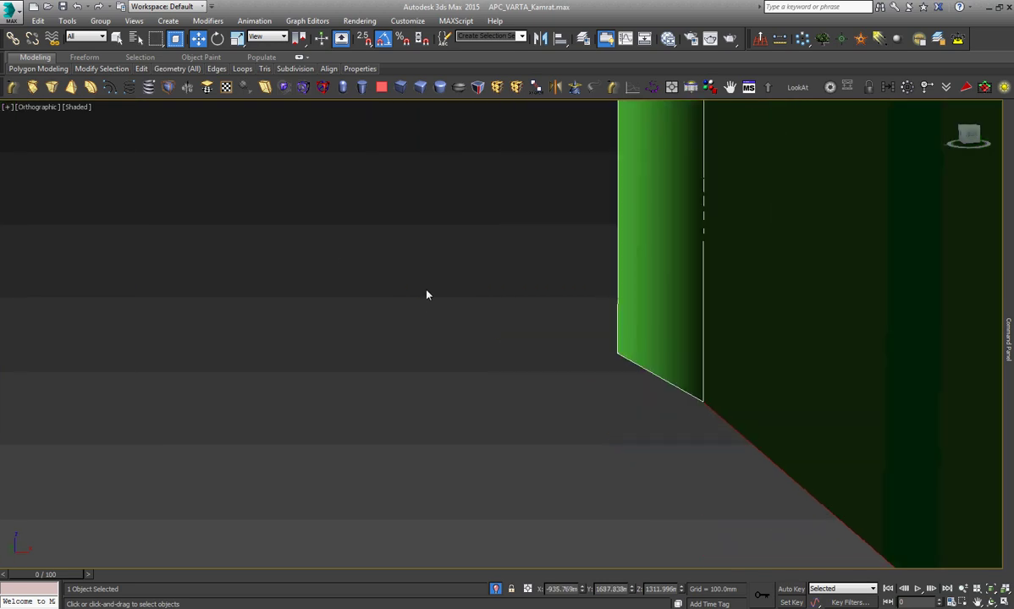
key("z")
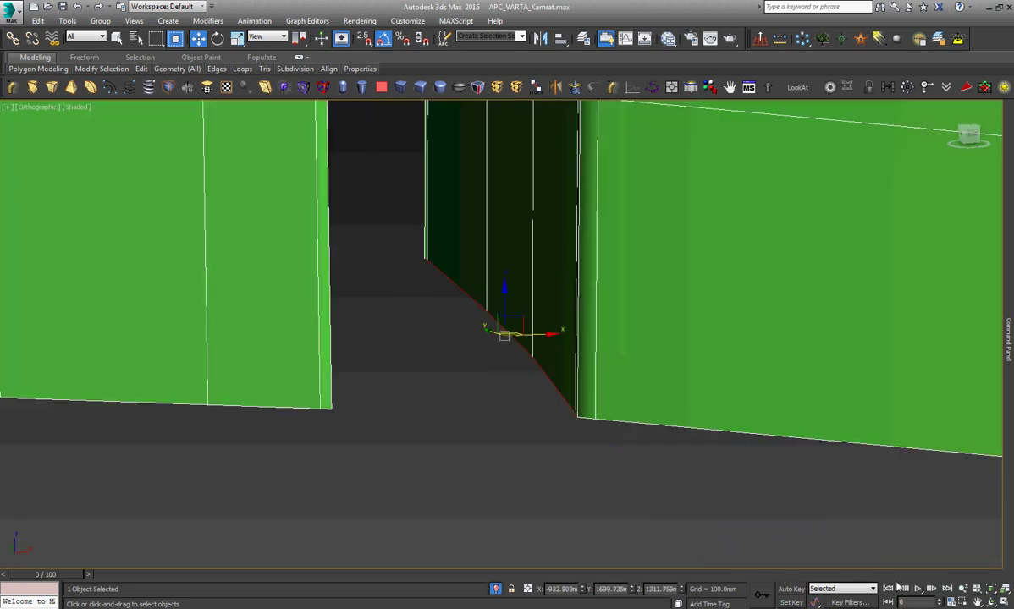
Add the block's bottom corner edge and two slanted bottom edges to the selection.
left_click(979, 602)
mouse_move(729, 496)
left_mouse_down()
mouse_move(475, 389)
mouse_move(329, 386)
left_mouse_up()
key("w")
scroll(225, 382, "up", 3)
scroll(222, 382, "up", 1)
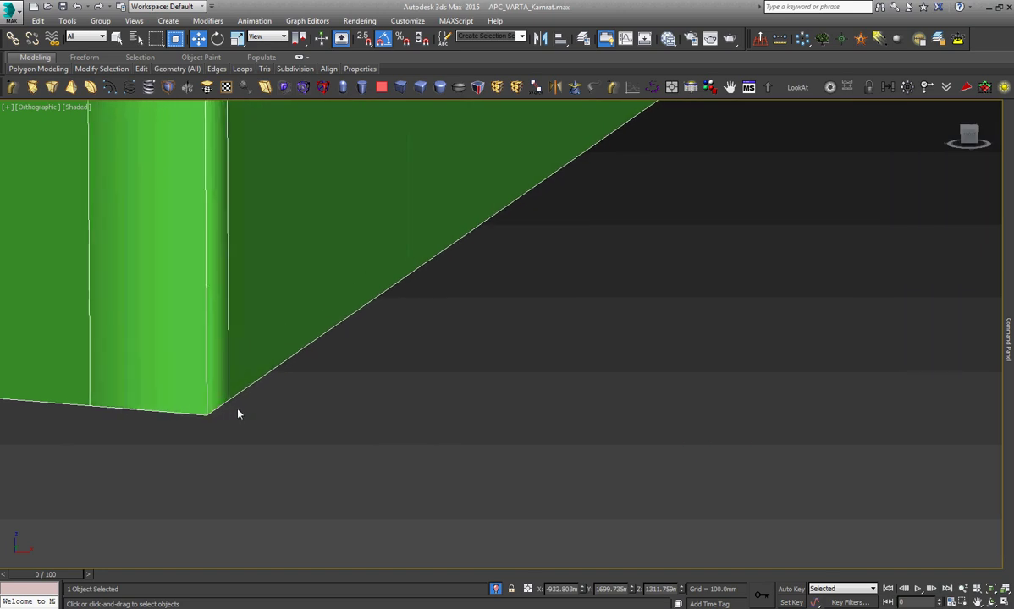
left_click(218, 408)
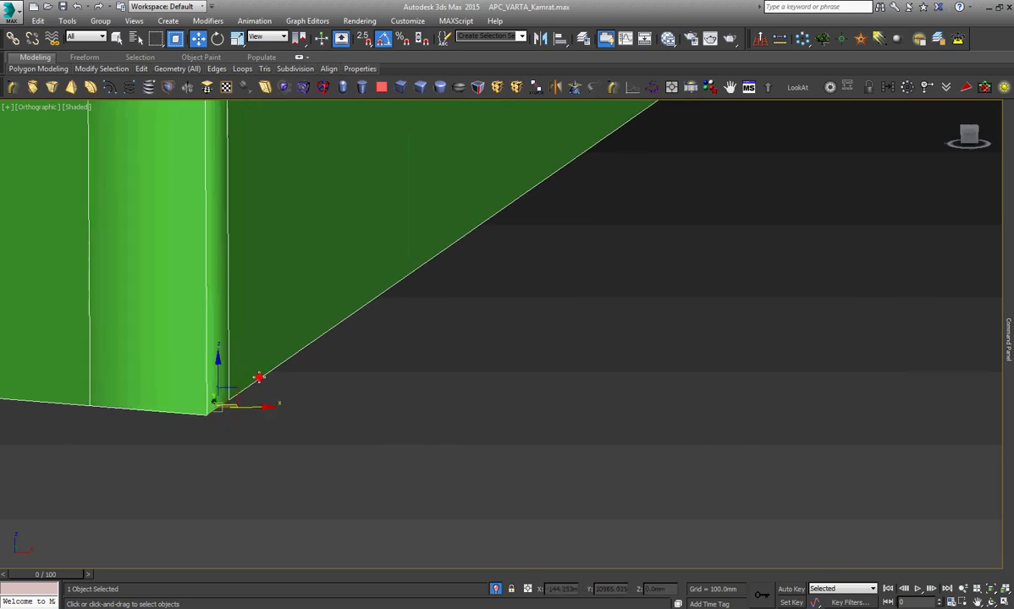
scroll(259, 378, "down", 3)
left_click(401, 316, "ctrl")
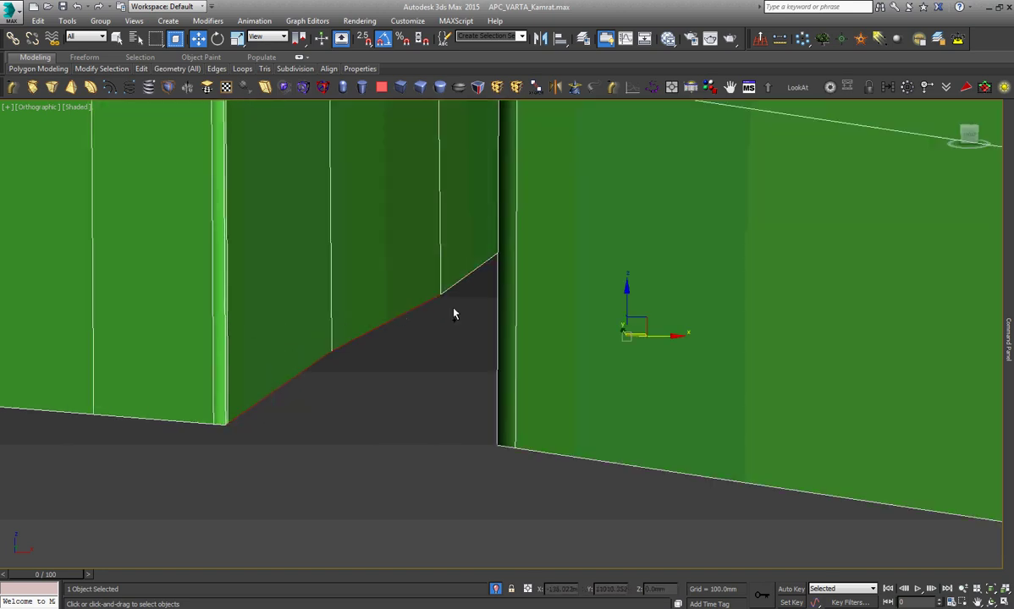
left_click(472, 282, "ctrl")
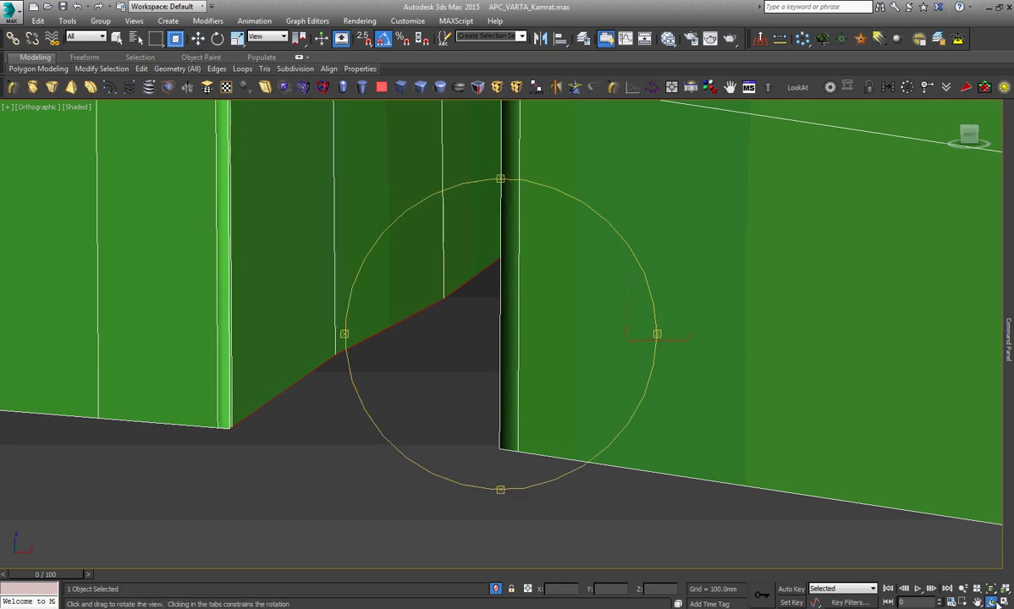
mouse_move(554, 390)
middle_mouse_down("alt")
mouse_move(546, 560)
mouse_move(489, 554)
middle_mouse_up("alt")
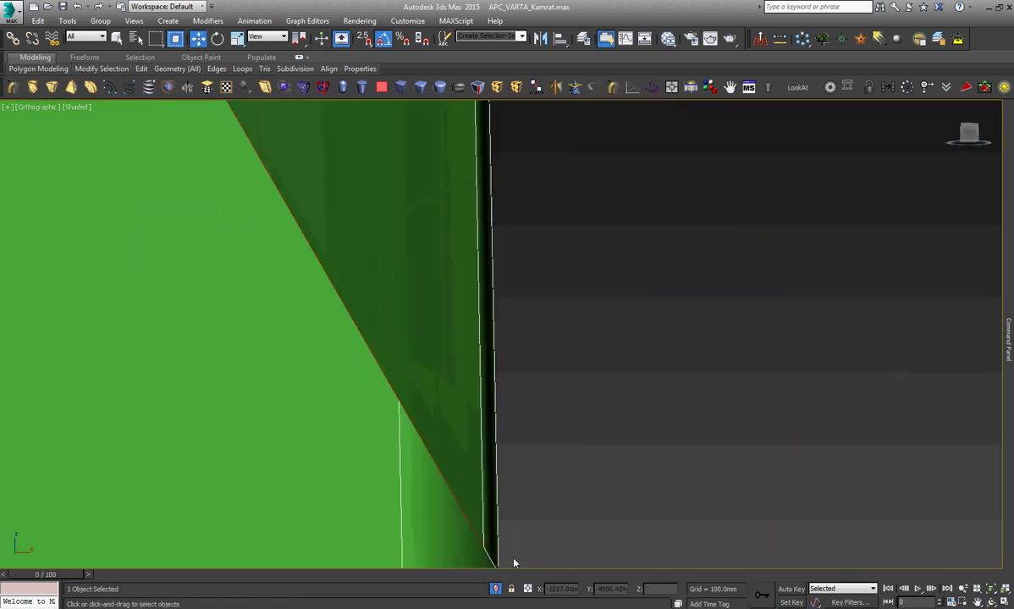
scroll(487, 554, "down", 5)
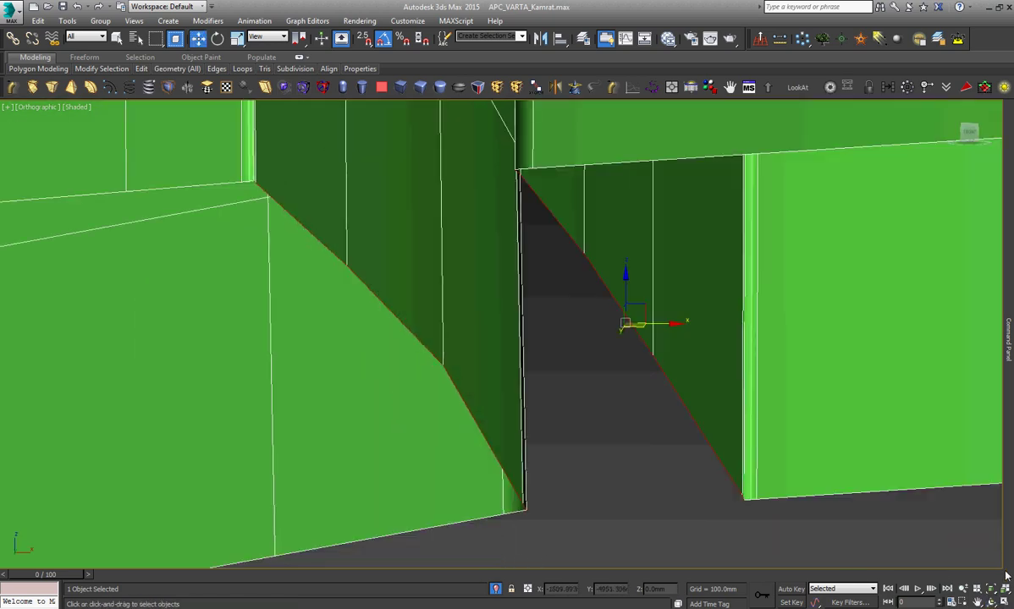
scroll(982, 385, "down", 5)
scroll(986, 380, "down", 5)
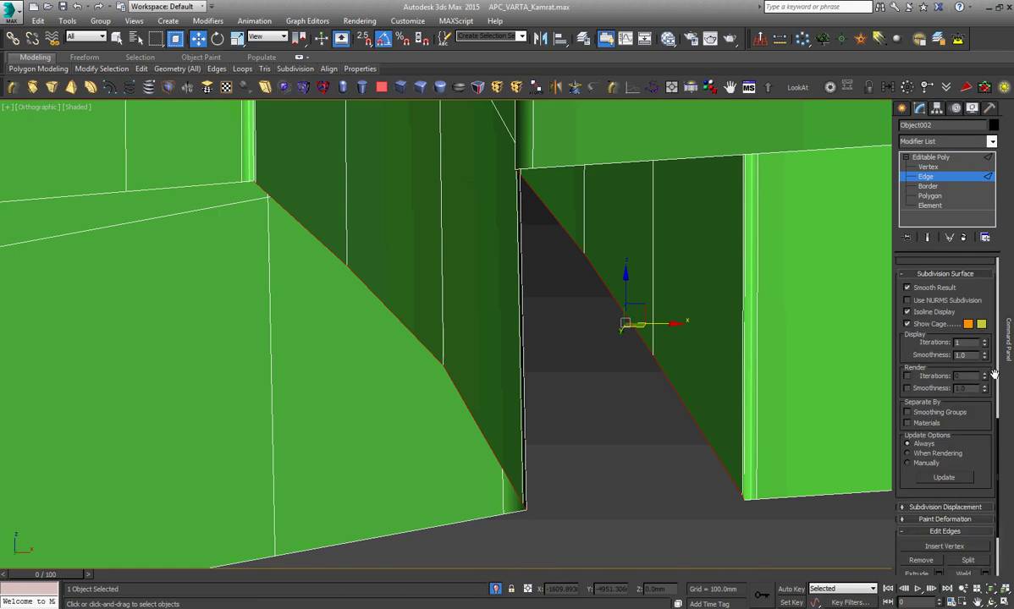
scroll(990, 377, "down", 5)
Bridge the selected edges with new polygons and orbit to look over the whole strip.
left_click(916, 503)
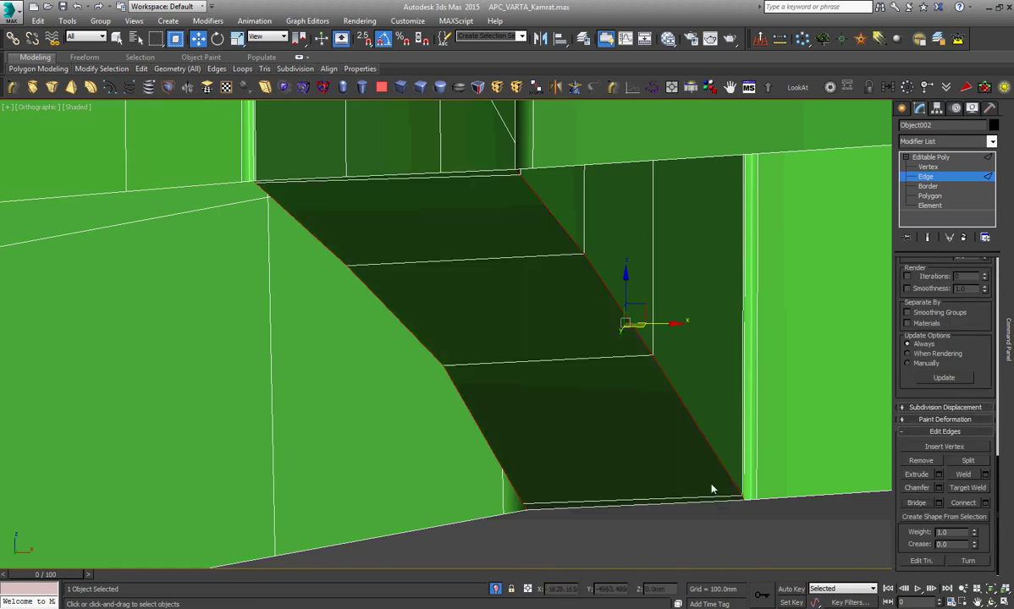
scroll(666, 483, "down", 3)
scroll(648, 456, "down", 5)
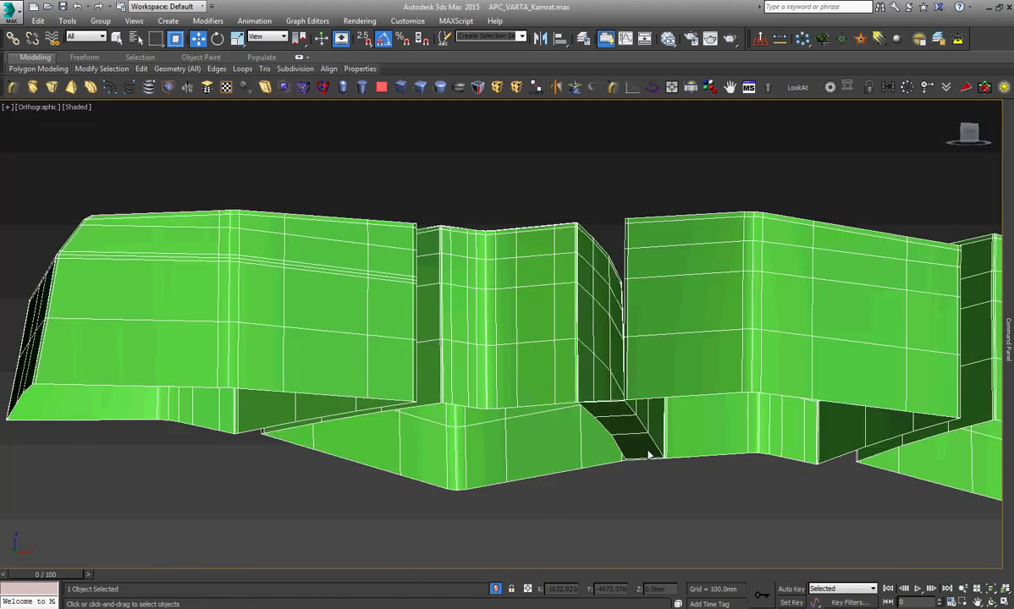
left_click(992, 601)
mouse_move(584, 367)
left_mouse_down()
mouse_move(595, 430)
mouse_move(548, 407)
left_mouse_up()
scroll(588, 429, "down", 5)
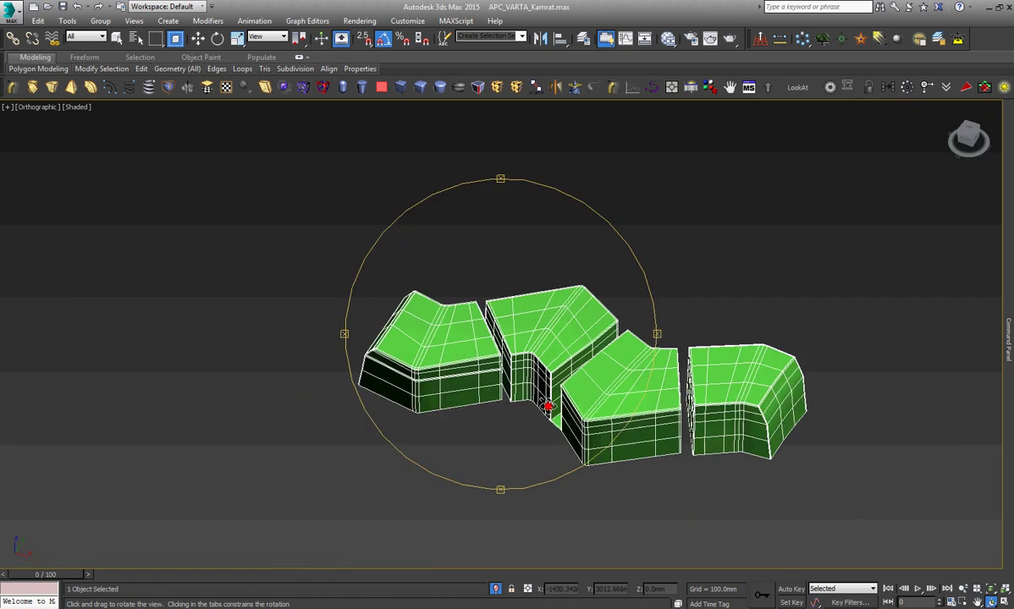
Orbit and zoom around the two green tread walls to inspect the black gap between them.
scroll(695, 454, "up", 5)
scroll(695, 454, "up", 3)
right_click(696, 454)
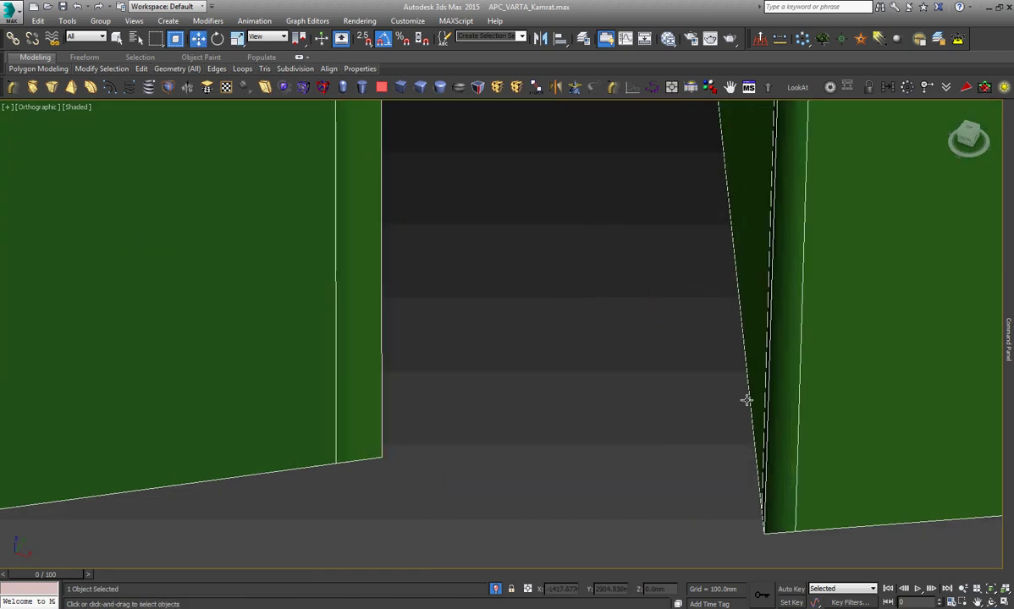
middle_click_drag(745, 399, 859, 520, "alt")
left_click_drag(859, 520, 719, 499)
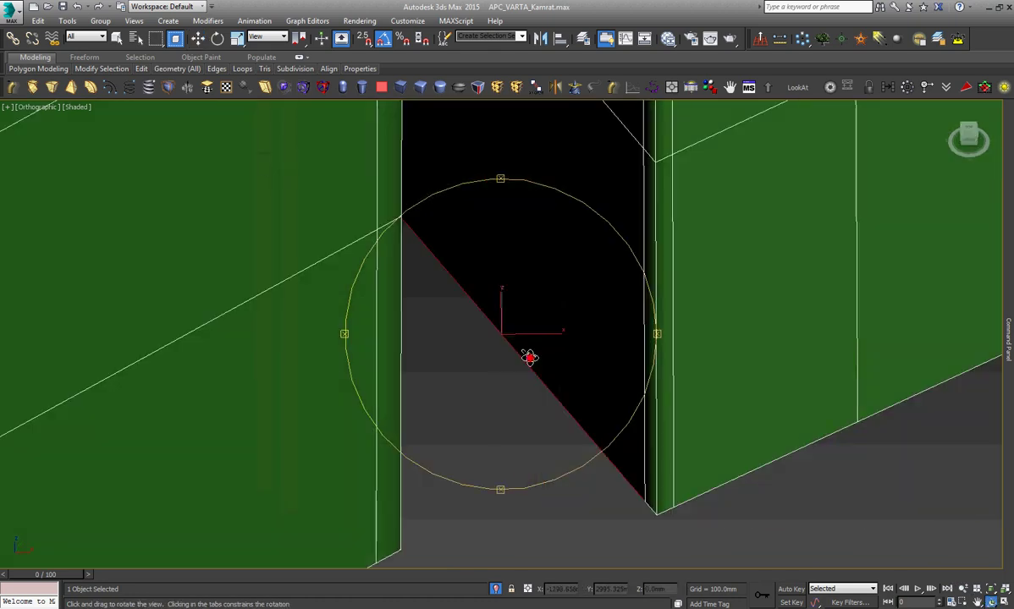
right_click(704, 501)
scroll(647, 512, "up", 3)
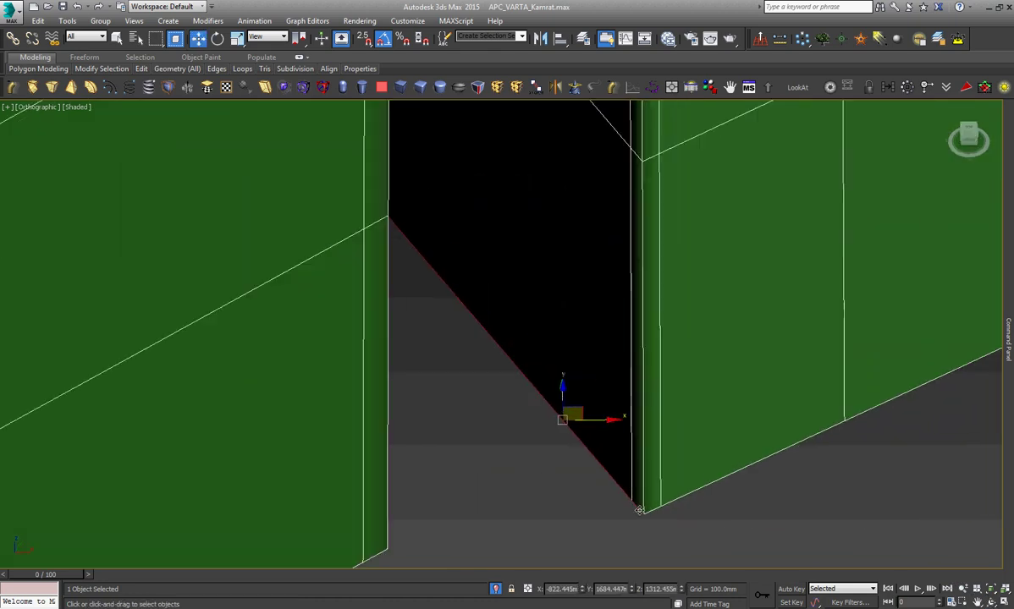
mouse_move(634, 505)
middle_mouse_down("alt")
mouse_move(420, 347)
mouse_move(511, 385)
middle_mouse_up("alt")
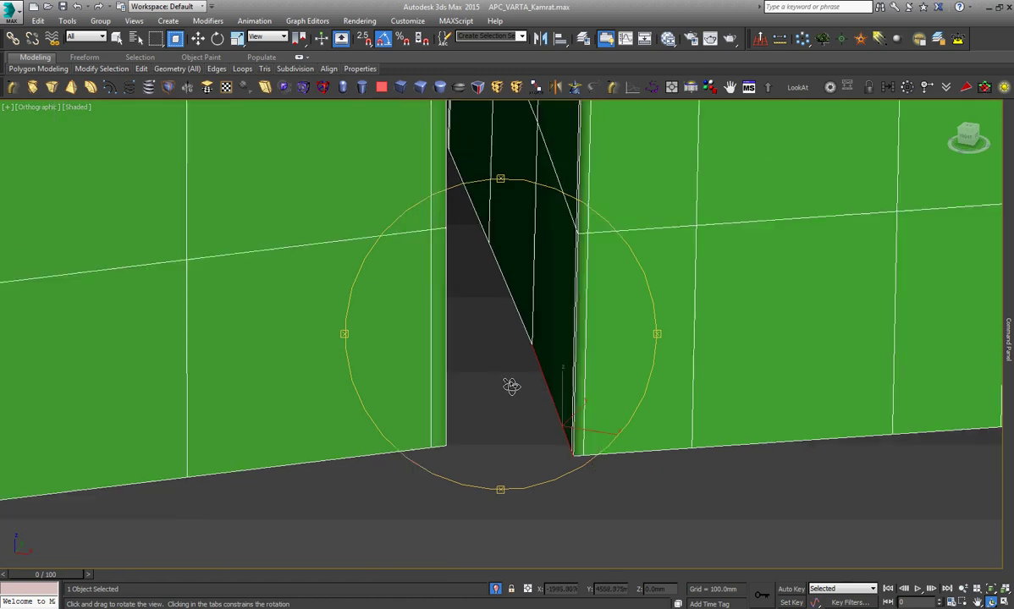
scroll(490, 315, "up", 2)
right_click(508, 338)
scroll(566, 391, "up", 2)
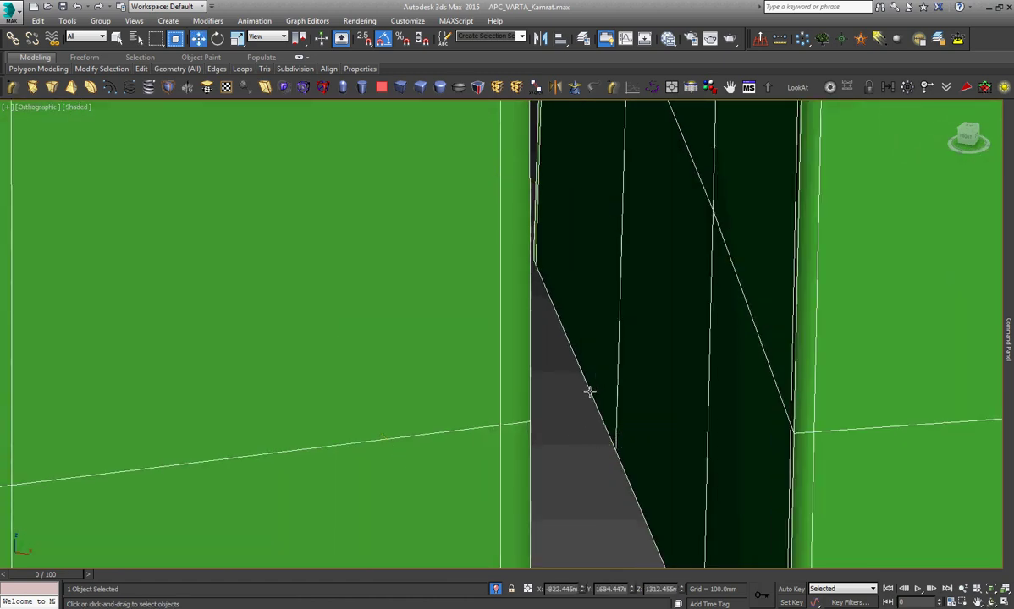
scroll(558, 258, "up", 2)
scroll(557, 258, "up", 2)
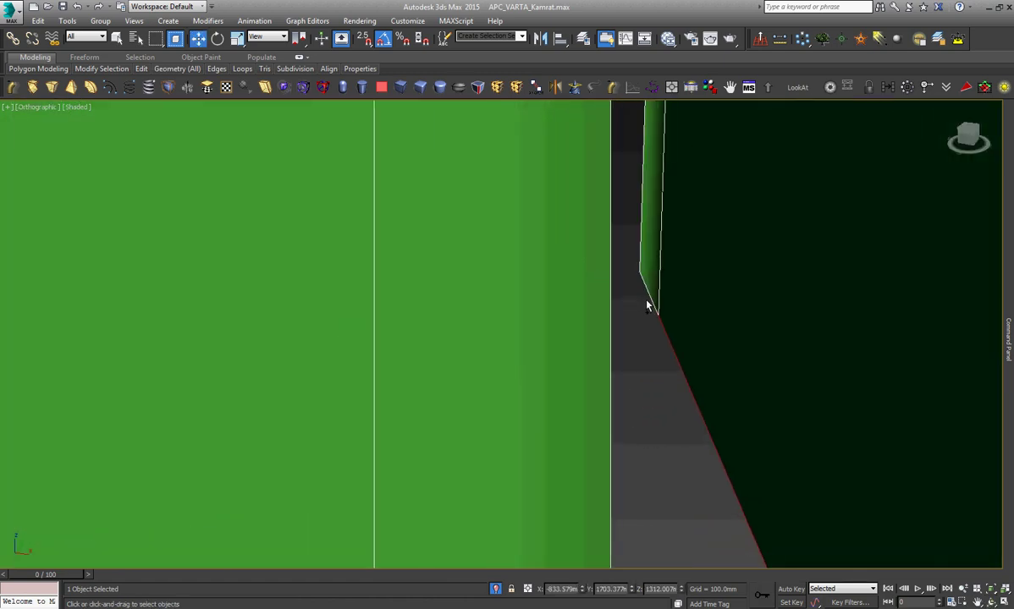
scroll(599, 301, "down", 3)
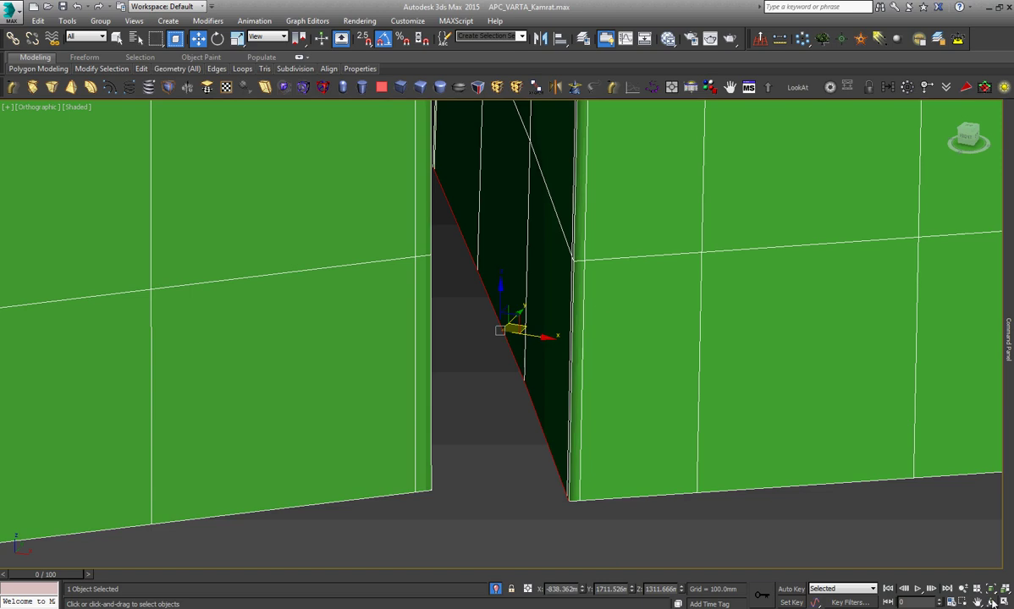
Select the diagonal edges along the slanted gap and bridge them into a three-segment strip.
middle_click_drag(423, 373, 396, 366, "alt")
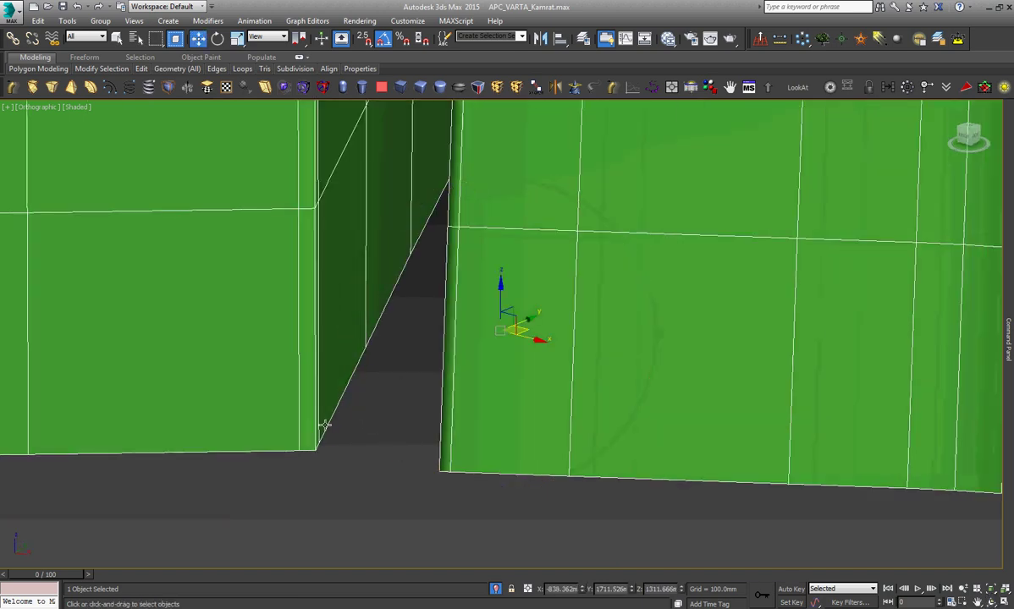
scroll(324, 425, "up", 5)
scroll(288, 521, "down", 2)
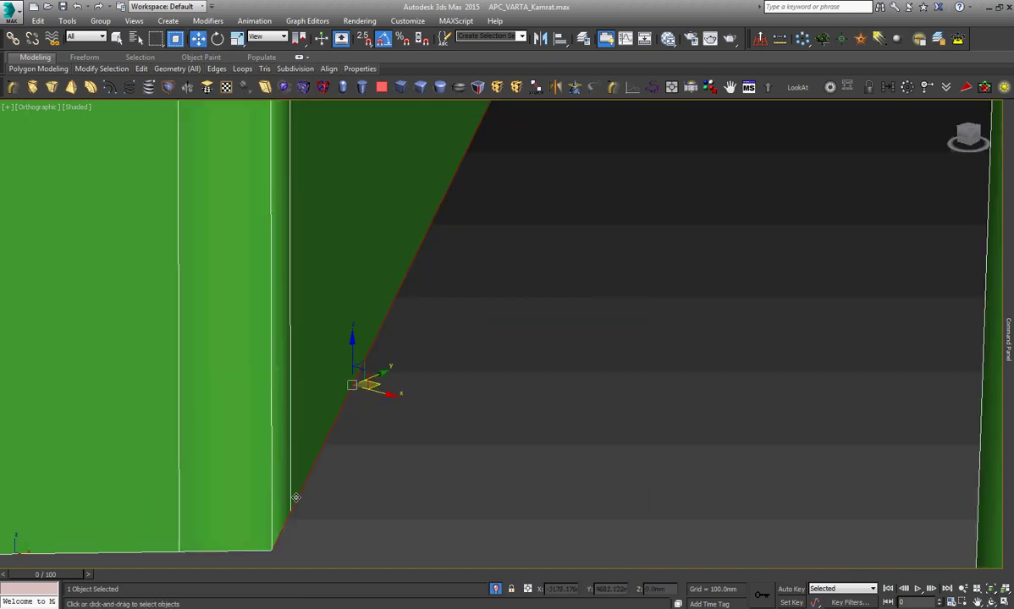
scroll(340, 487, "down", 3)
scroll(453, 248, "down", 2)
scroll(452, 247, "up", 2)
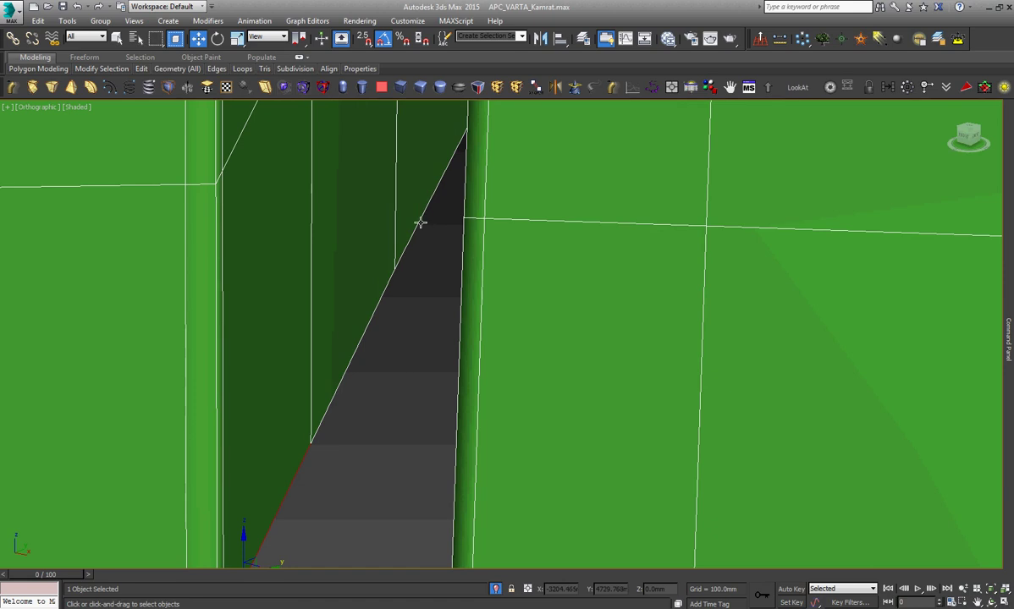
left_click(420, 223)
mouse_move(543, 399)
middle_mouse_down("alt")
mouse_move(474, 347)
mouse_move(485, 348)
mouse_move(477, 319)
mouse_move(518, 453)
mouse_move(518, 396)
middle_mouse_up("alt")
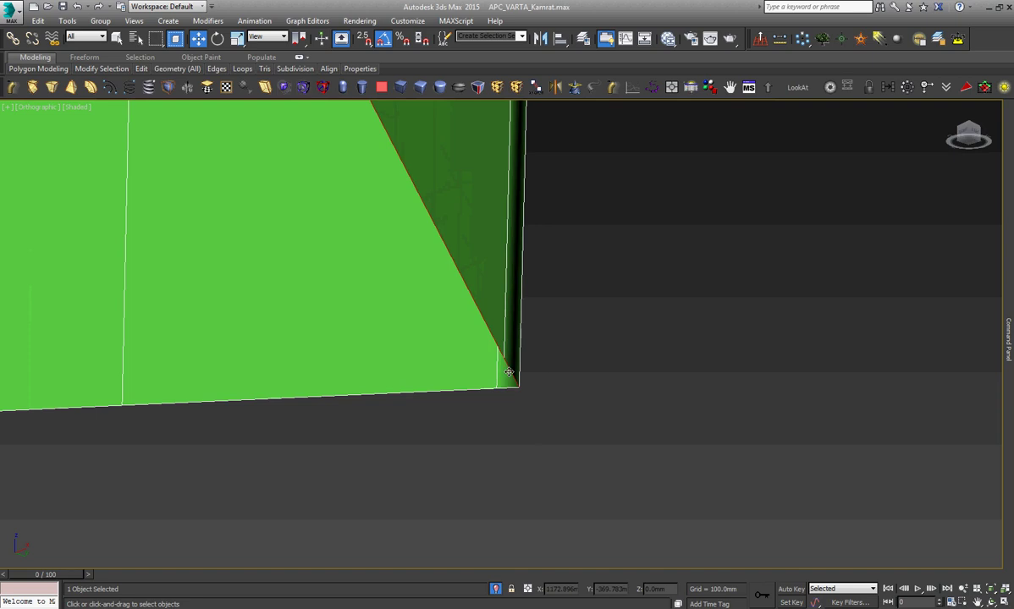
key("z")
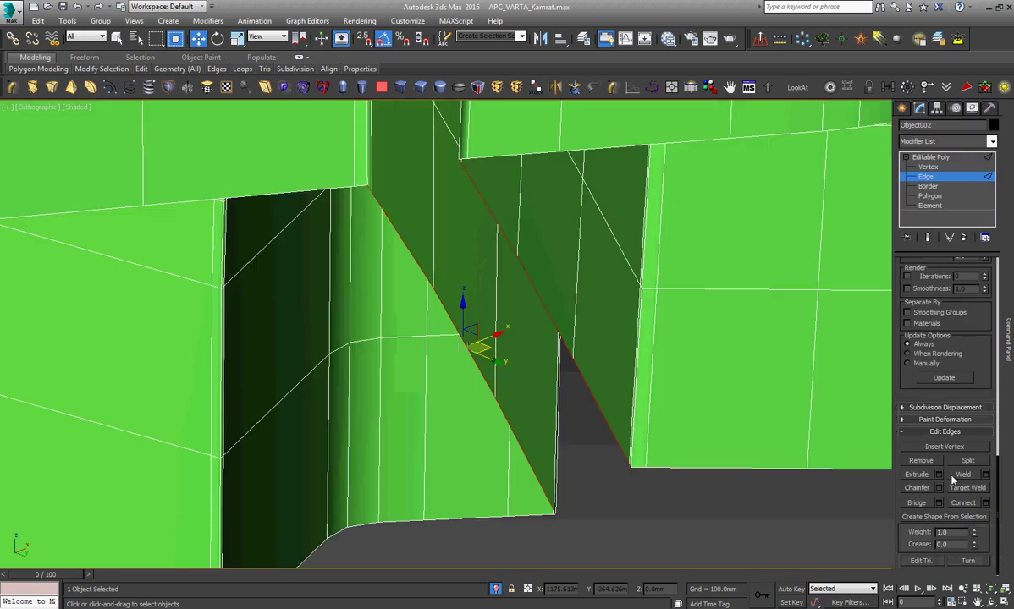
left_click(921, 504)
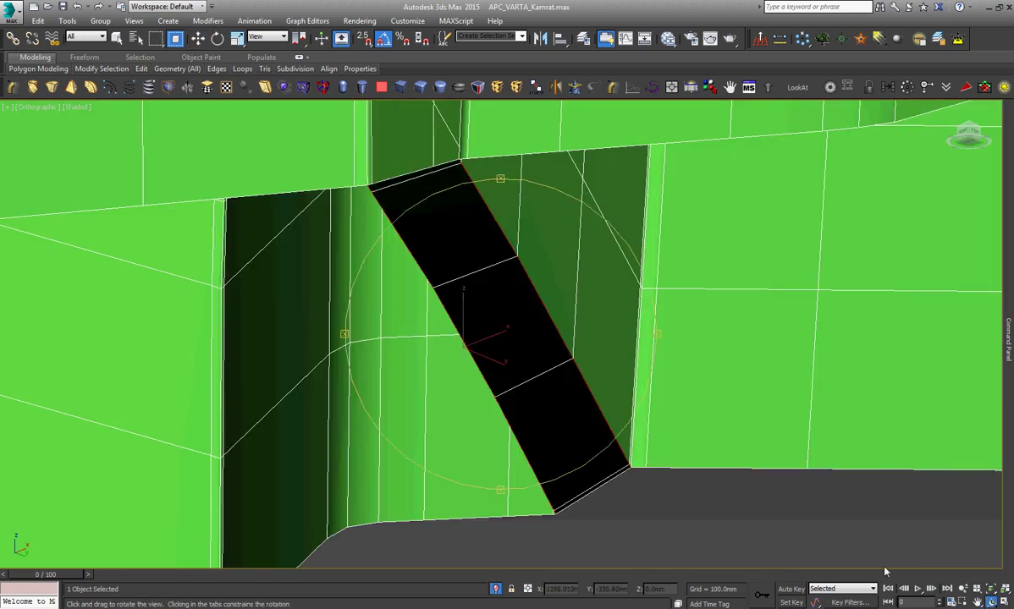
Select the two opposite edges of the gap beneath the raised tread block.
scroll(417, 324, "down", 10)
mouse_move(416, 324)
middle_mouse_down("alt")
mouse_move(456, 400)
mouse_move(441, 396)
mouse_move(430, 346)
mouse_move(437, 283)
mouse_move(425, 350)
mouse_move(351, 442)
middle_mouse_up("alt")
scroll(373, 331, "up", 10)
scroll(358, 304, "up", 5)
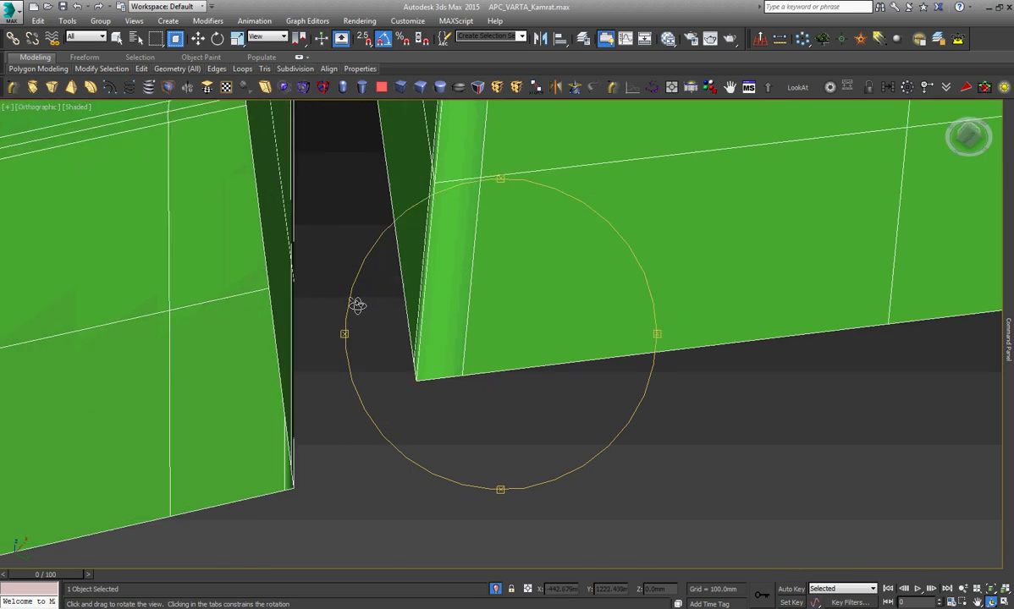
key("w")
left_click(407, 315)
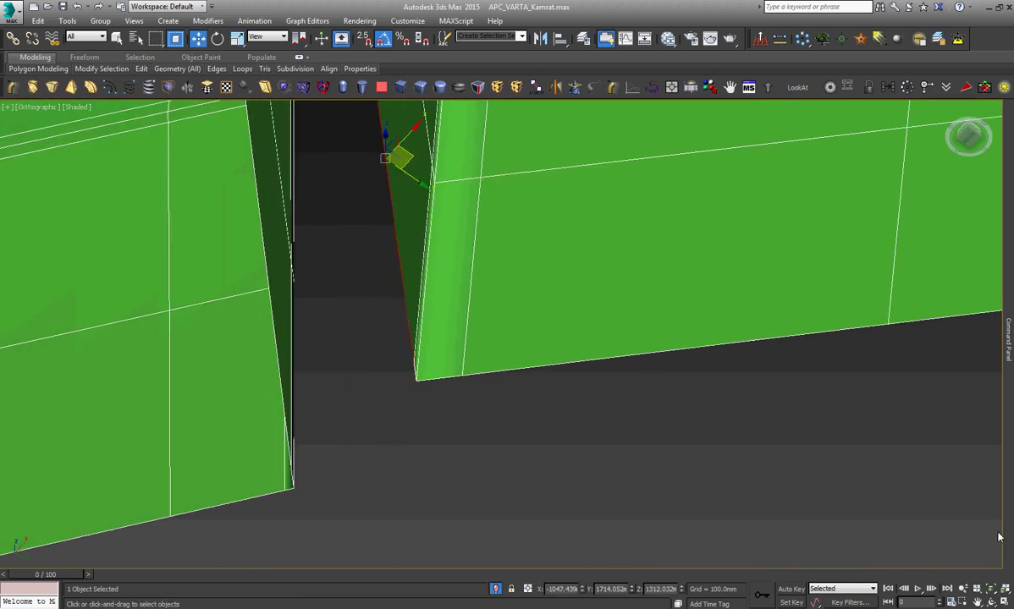
left_click(991, 602)
mouse_move(475, 366)
left_mouse_down()
mouse_move(550, 369)
mouse_move(494, 343)
mouse_move(299, 314)
left_mouse_up()
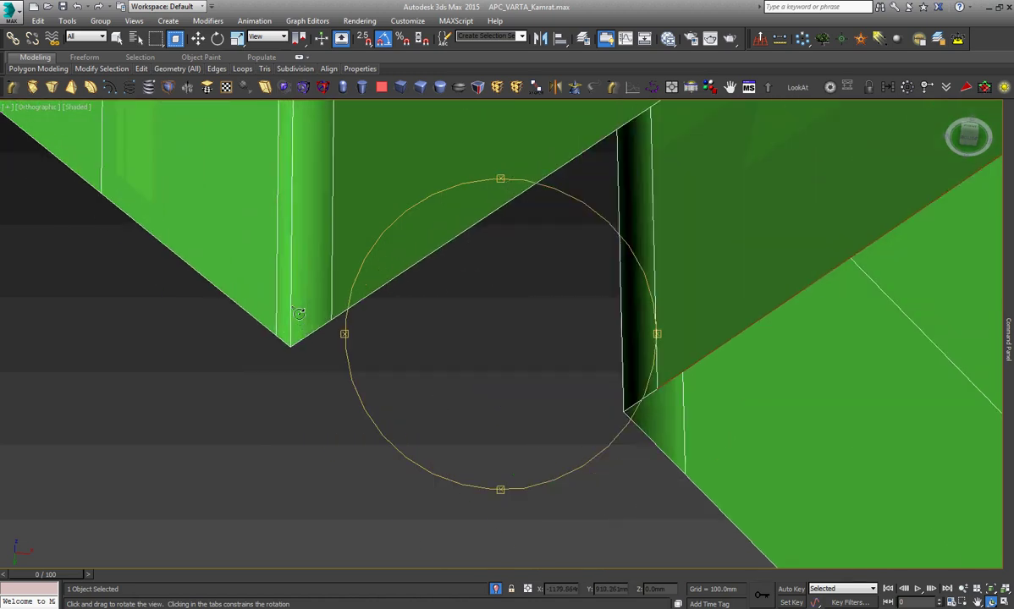
right_click(307, 345)
left_click(308, 339)
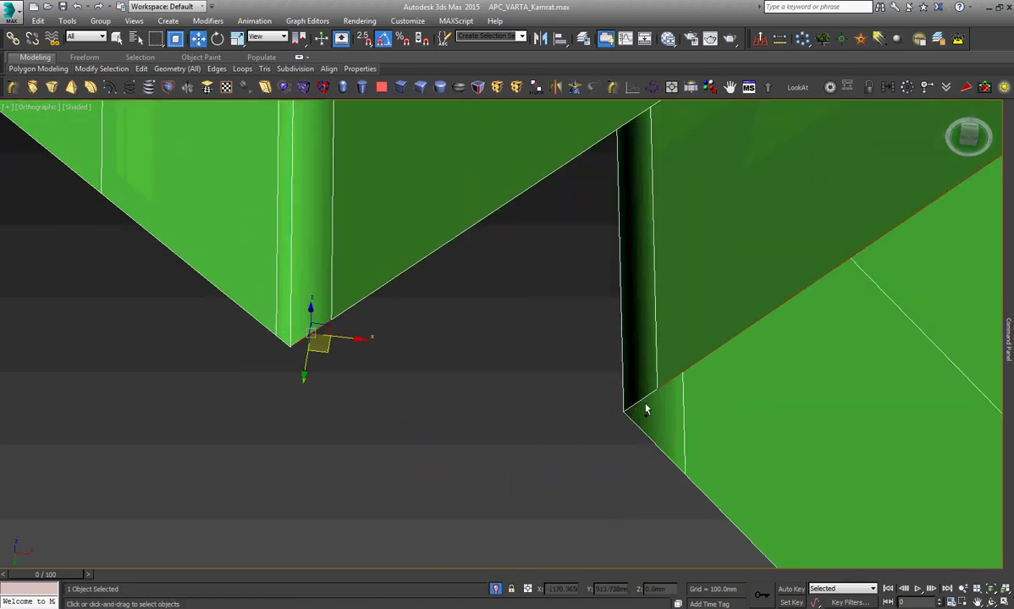
middle_click_drag(640, 400, 607, 412, "alt")
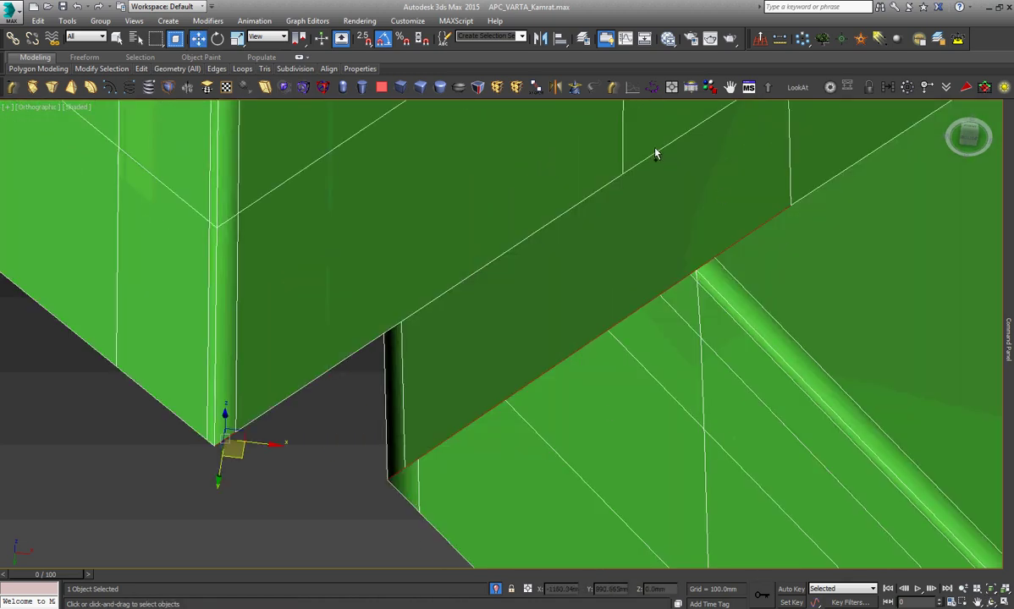
left_click(572, 205)
left_click(626, 171)
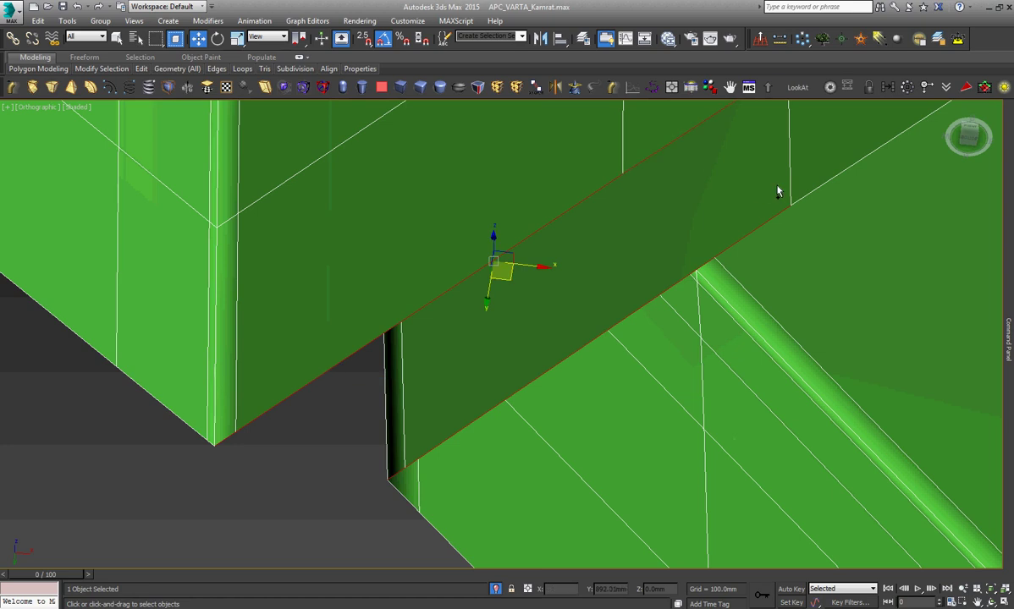
Bridge the two edges to close the lower diagonal gap, then exit Edge mode.
middle_click_drag(808, 193, 593, 300, "alt")
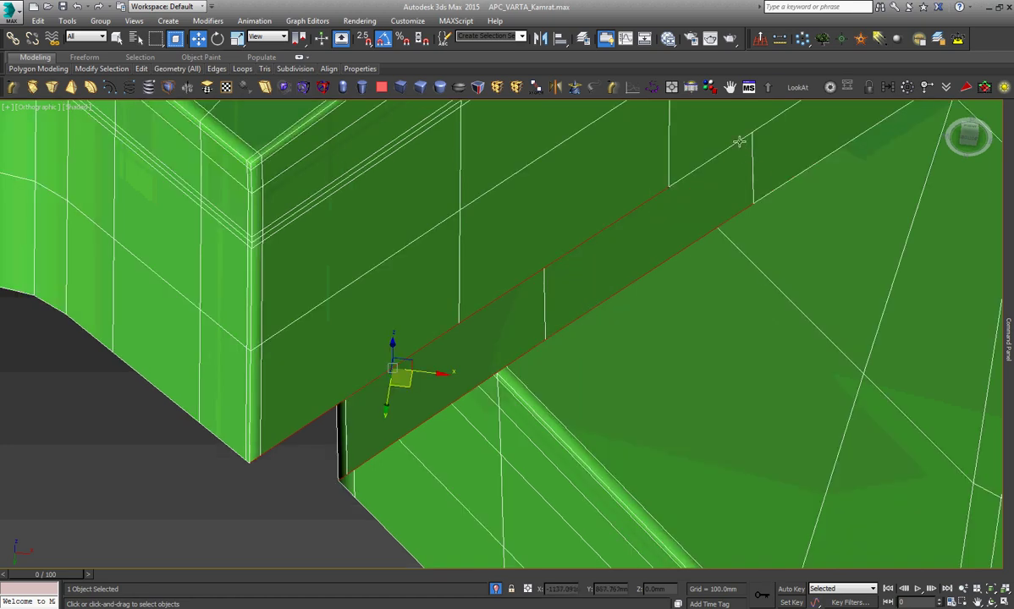
middle_click_drag(739, 142, 658, 191)
scroll(691, 227, "up", 5)
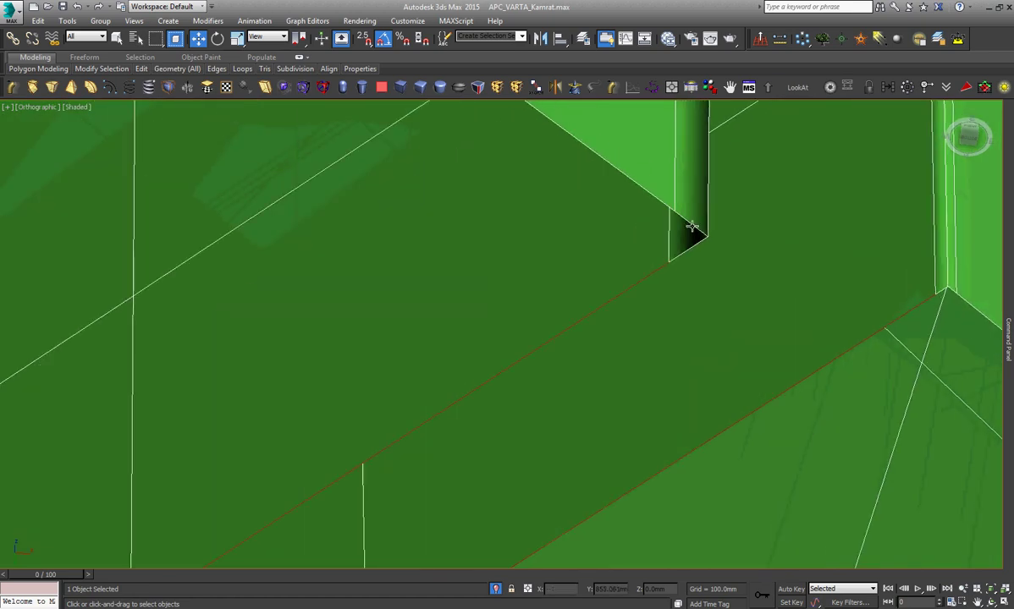
scroll(945, 294, "up", 5)
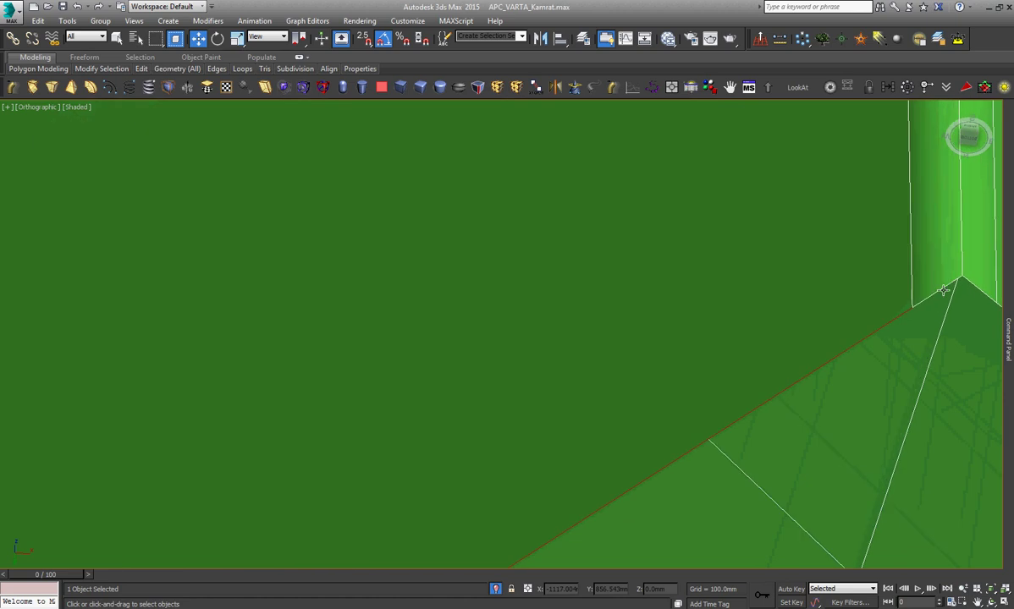
key("z")
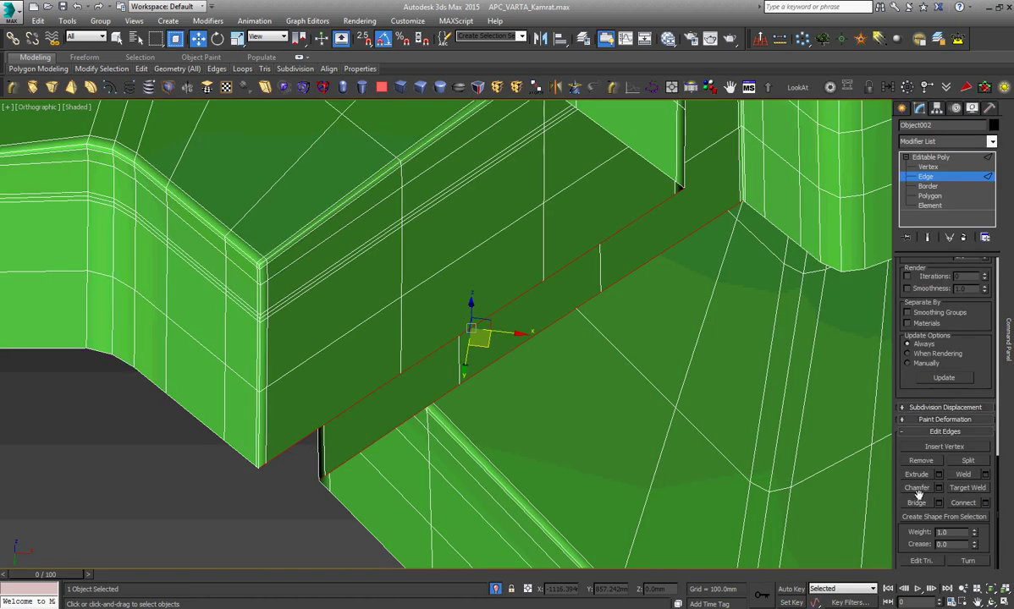
left_click(917, 503)
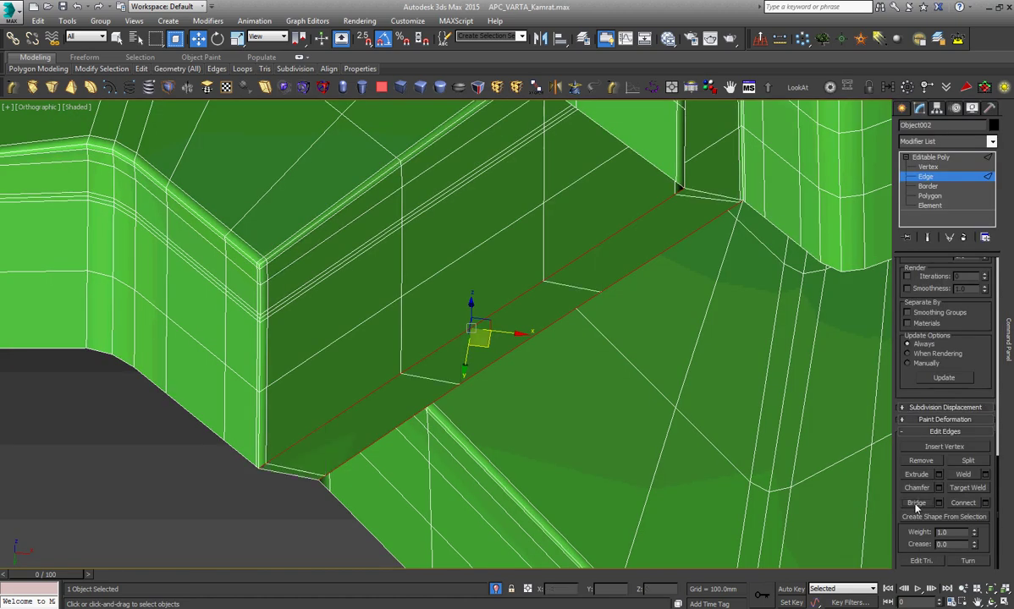
left_click(944, 161)
Frame the whole tread strip and orbit to inspect it from another angle.
key("z")
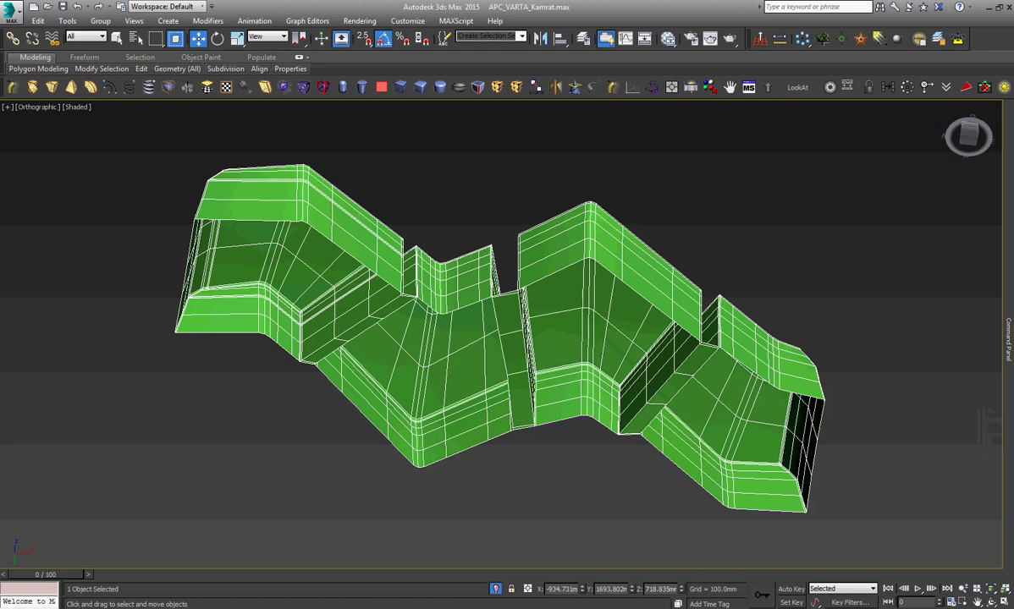
left_click(991, 602)
left_click_drag(440, 315, 525, 445)
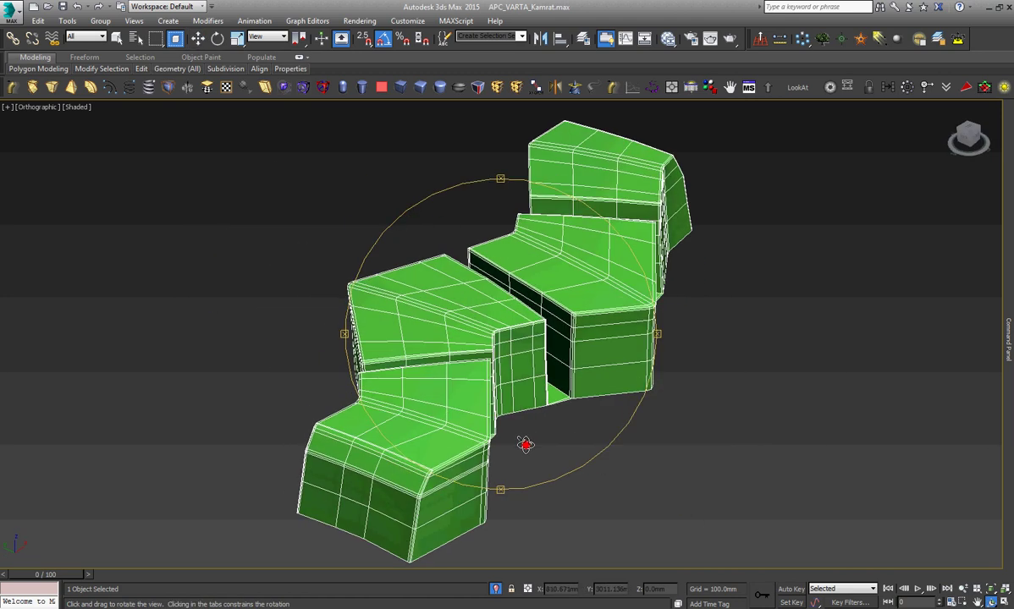
scroll(393, 498, "down", 2)
scroll(406, 474, "up", 2)
scroll(417, 491, "up", 3)
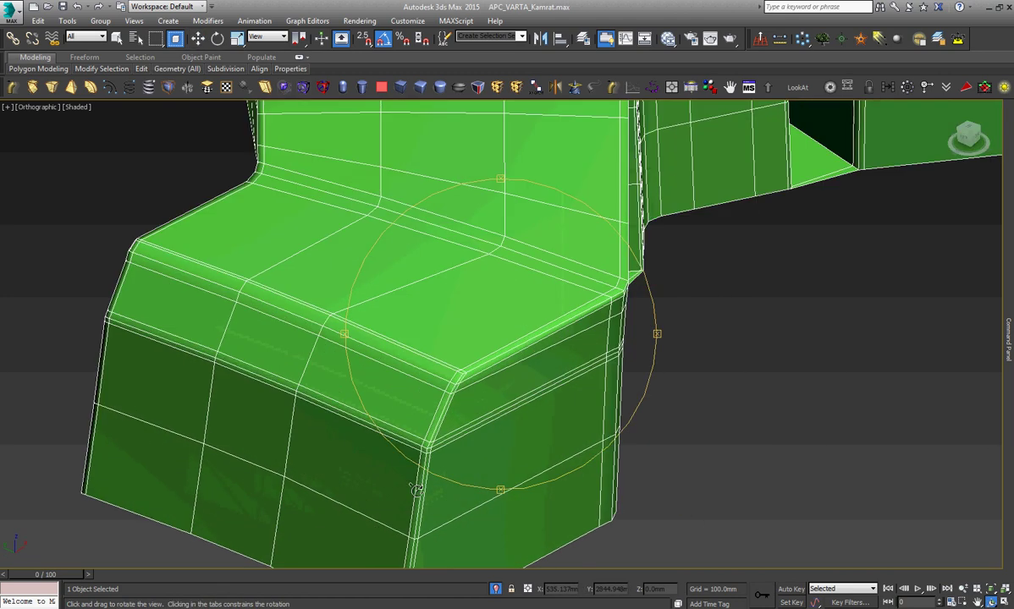
scroll(414, 491, "down", 3)
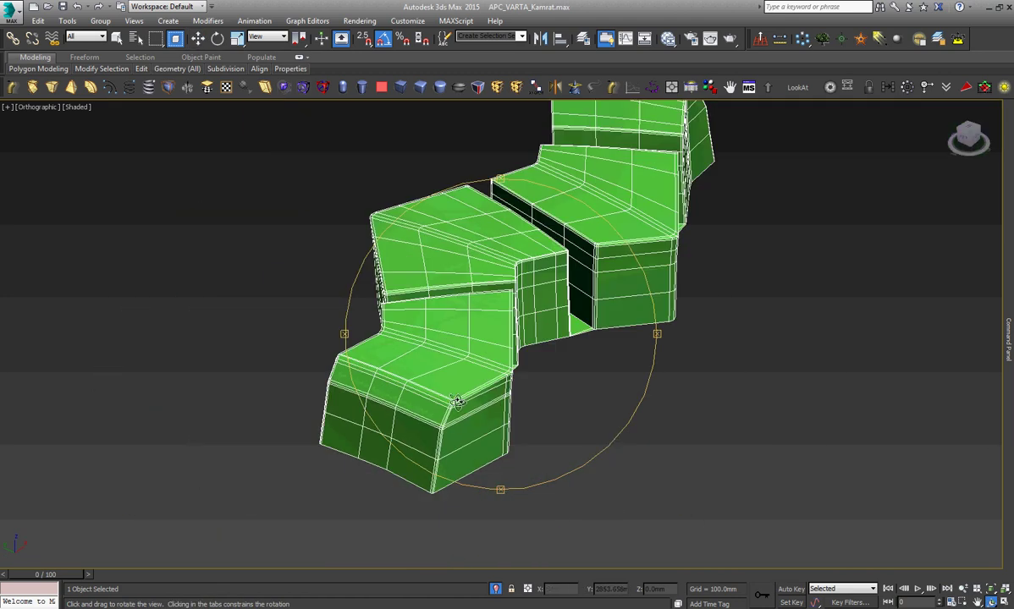
scroll(410, 491, "up", 5)
In Edge mode, select the bottom edge of the end tread block at the corner.
key("w")
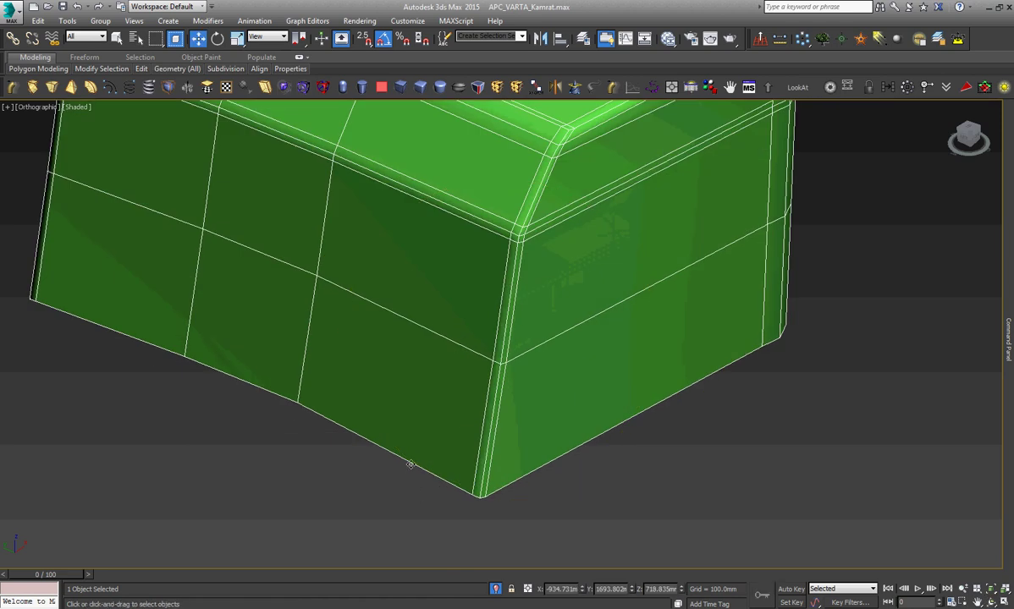
key("2")
left_click(411, 464)
scroll(313, 402, "up", 4)
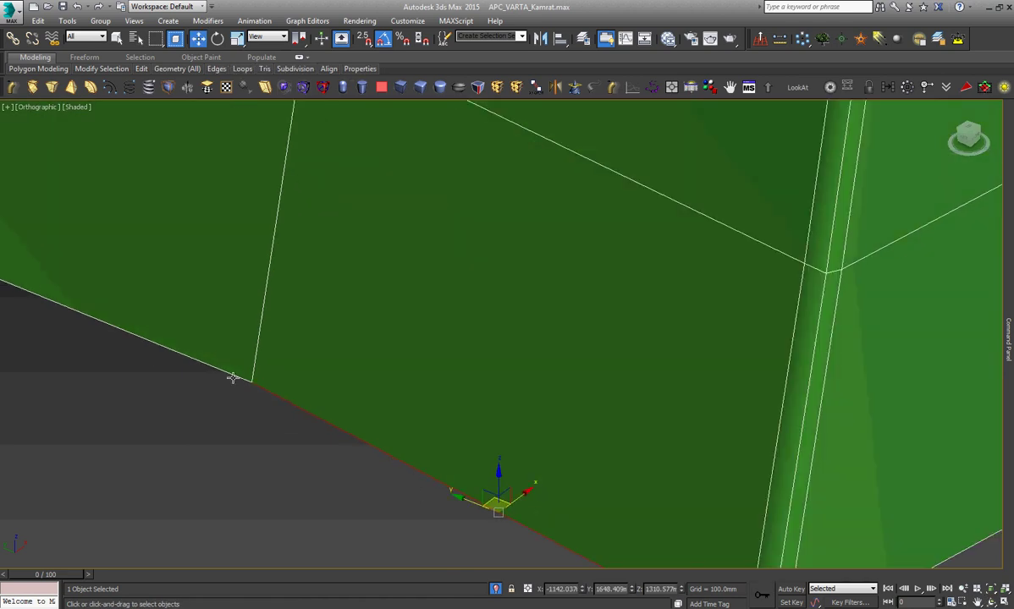
left_click(233, 379)
scroll(274, 401, "down", 4)
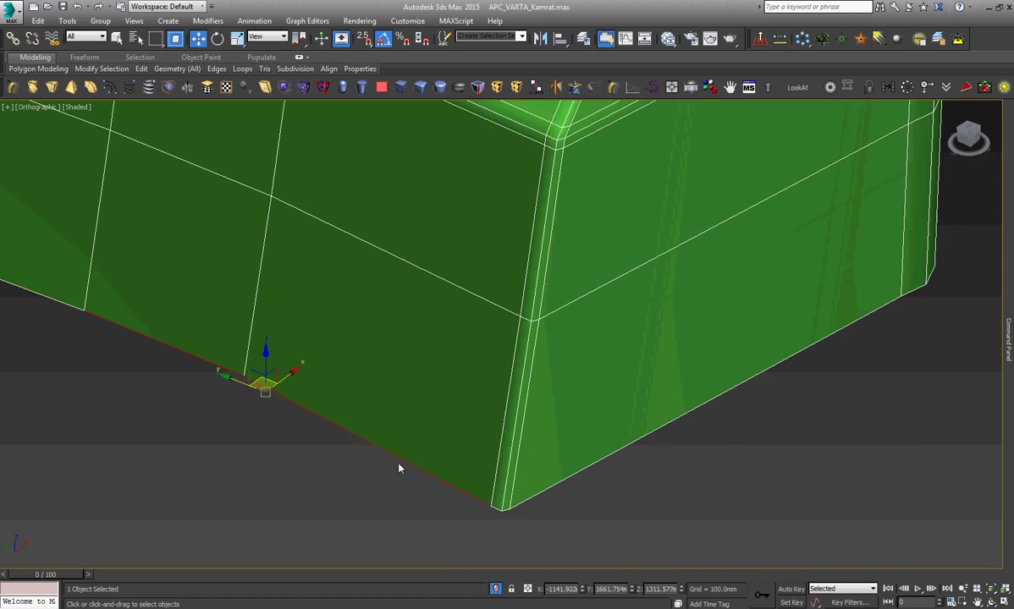
scroll(520, 508, "up", 3)
left_click(520, 510, "ctrl")
scroll(520, 474, "down", 5)
scroll(333, 361, "up", 6)
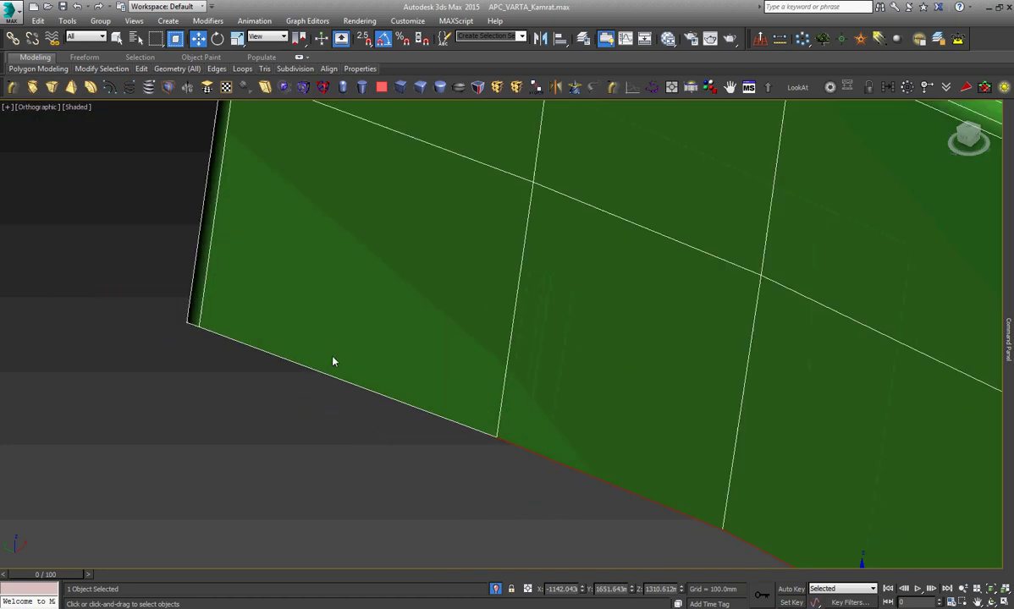
scroll(334, 362, "up", 2)
scroll(100, 309, "up", 3)
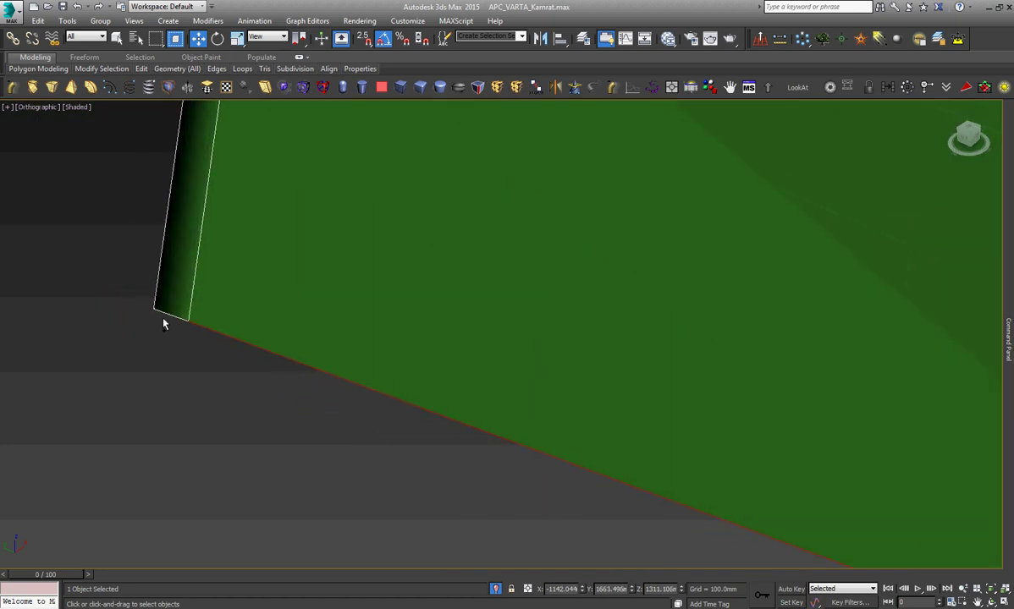
scroll(304, 281, "down", 3)
scroll(371, 379, "down", 5)
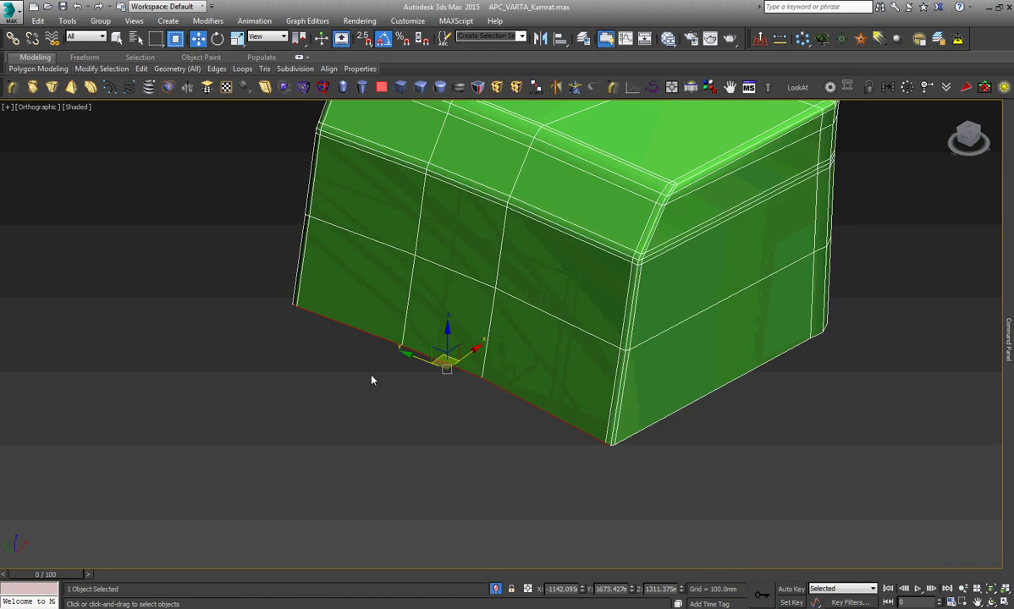
In Front view, Shift-drag the edge left into a new face and scale it flat on X.
key("f")
scroll(429, 343, "up", 3)
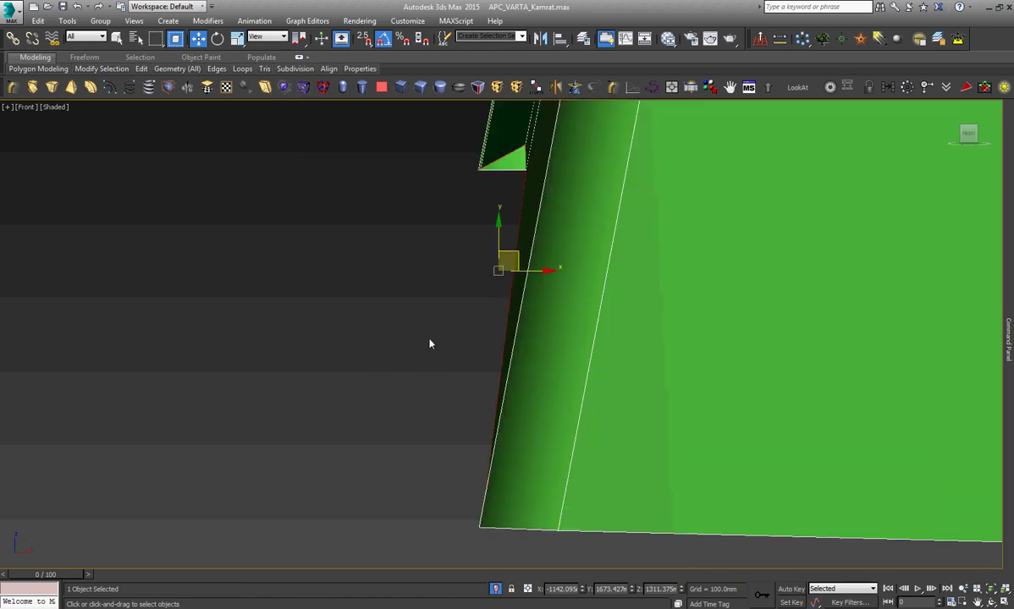
scroll(429, 344, "down", 3)
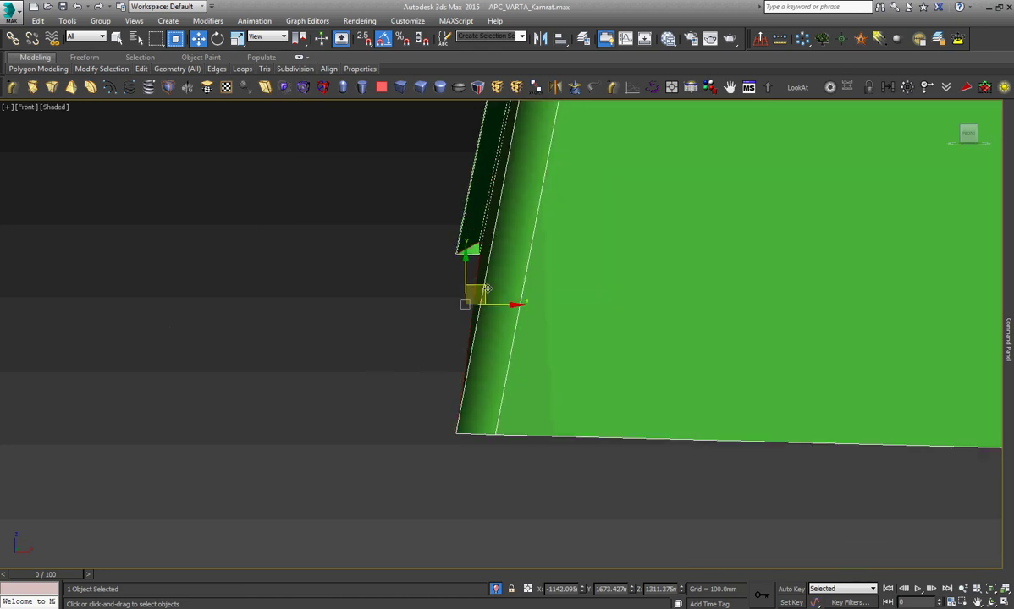
mouse_move(485, 290)
left_mouse_down("shift")
mouse_move(312, 295)
mouse_move(323, 333)
left_mouse_up("shift")
right_click(321, 294)
left_click(356, 327)
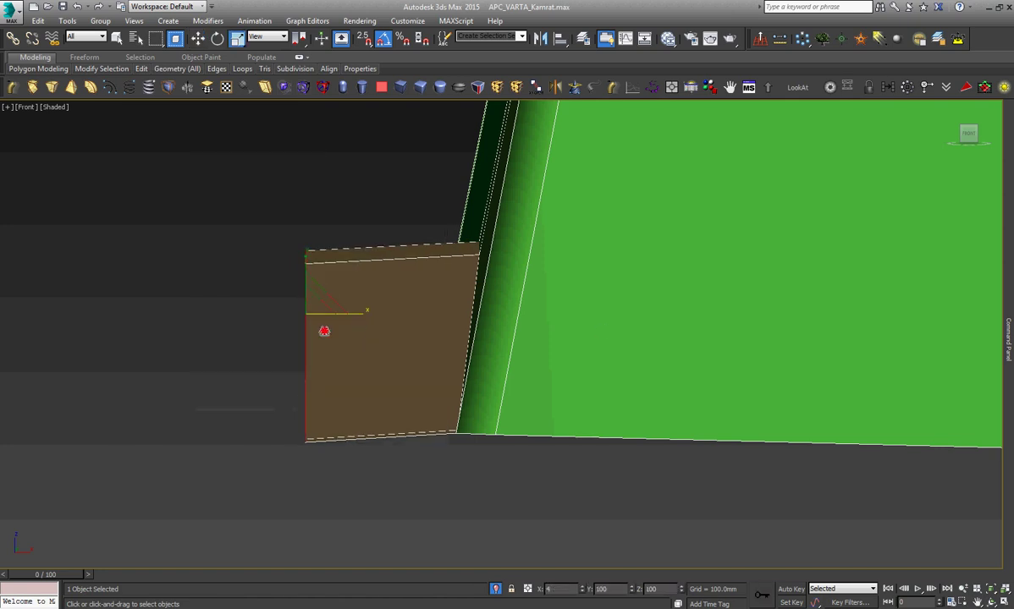
right_click(317, 369)
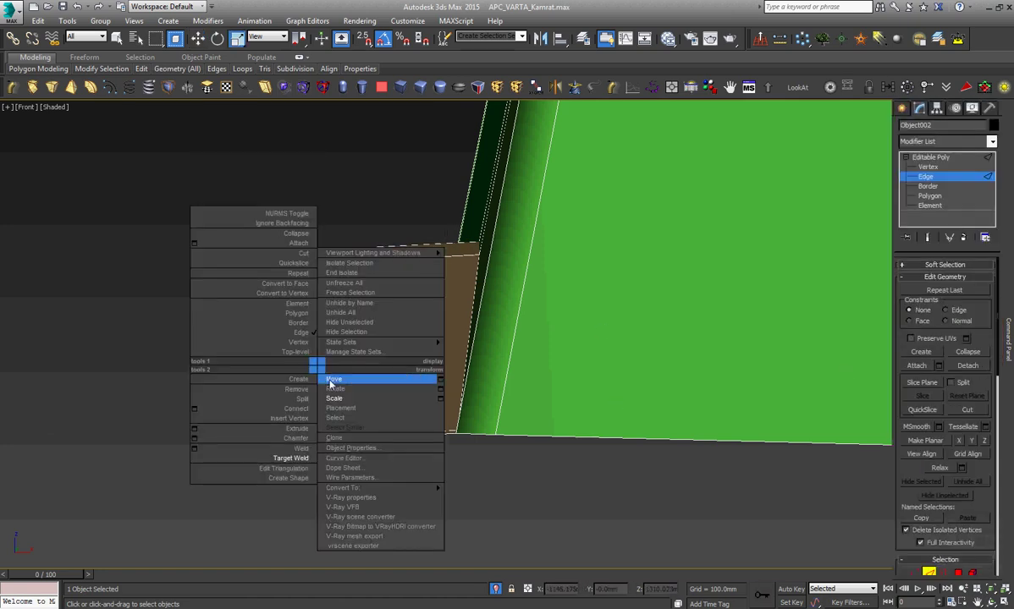
left_click(362, 379)
Switch to Border sub-object mode and view the strip at an angle.
scroll(408, 336, "down", 2)
scroll(408, 337, "down", 2)
scroll(415, 336, "down", 2)
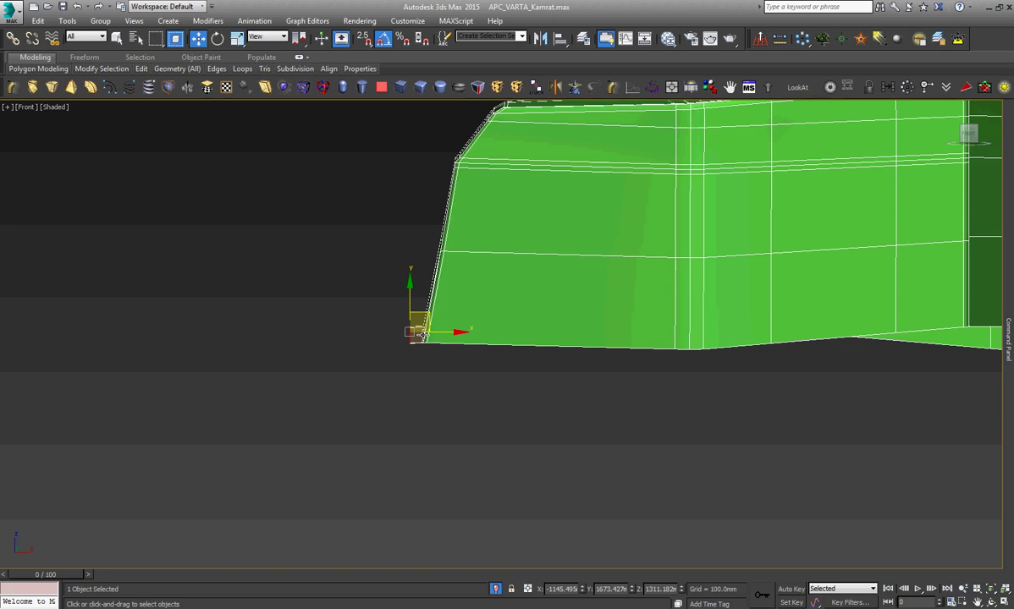
scroll(420, 334, "down", 3)
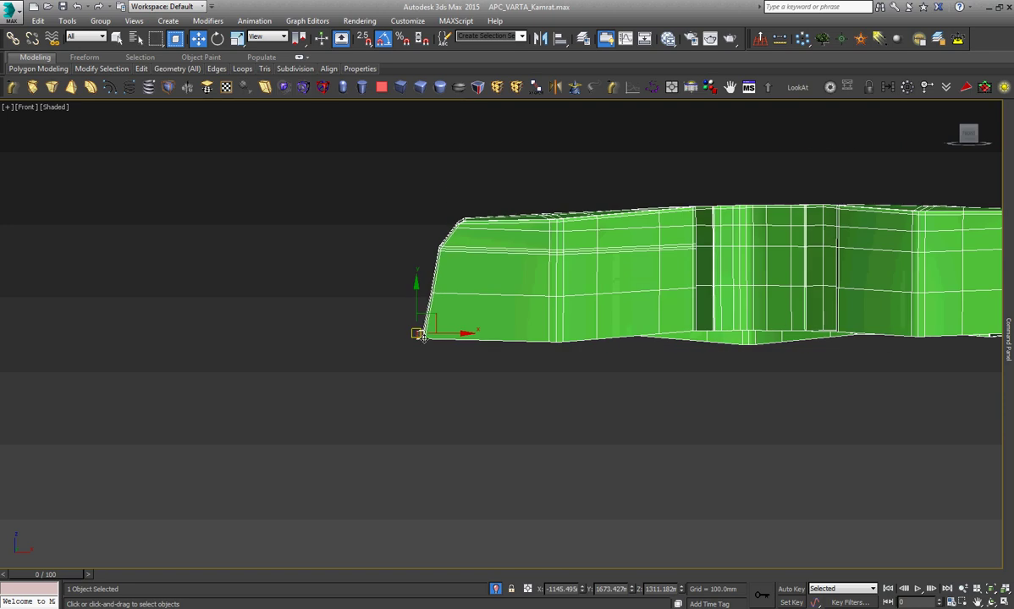
scroll(423, 336, "down", 3)
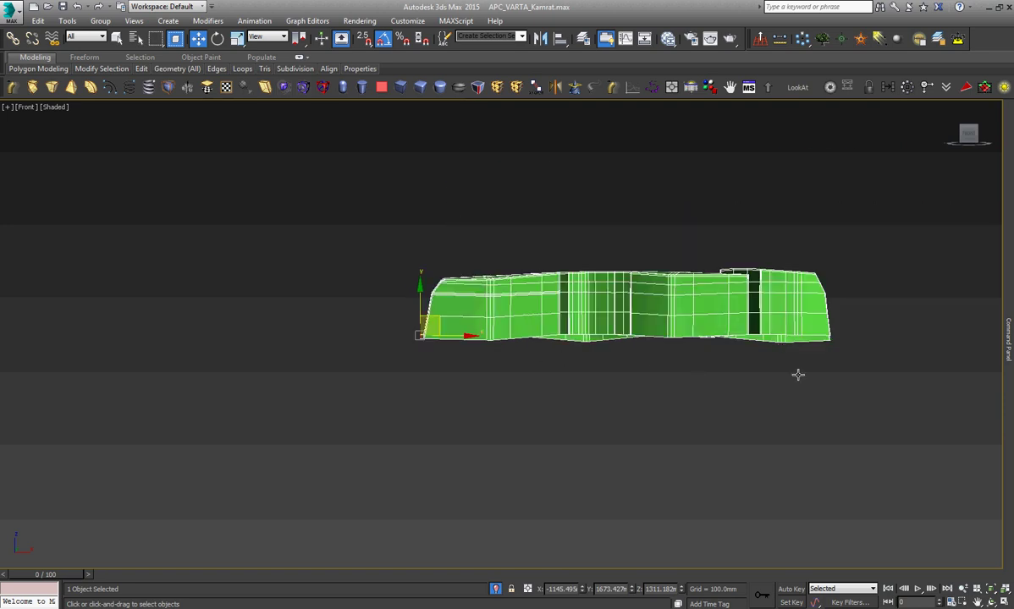
key("1")
scroll(830, 352, "up", 3)
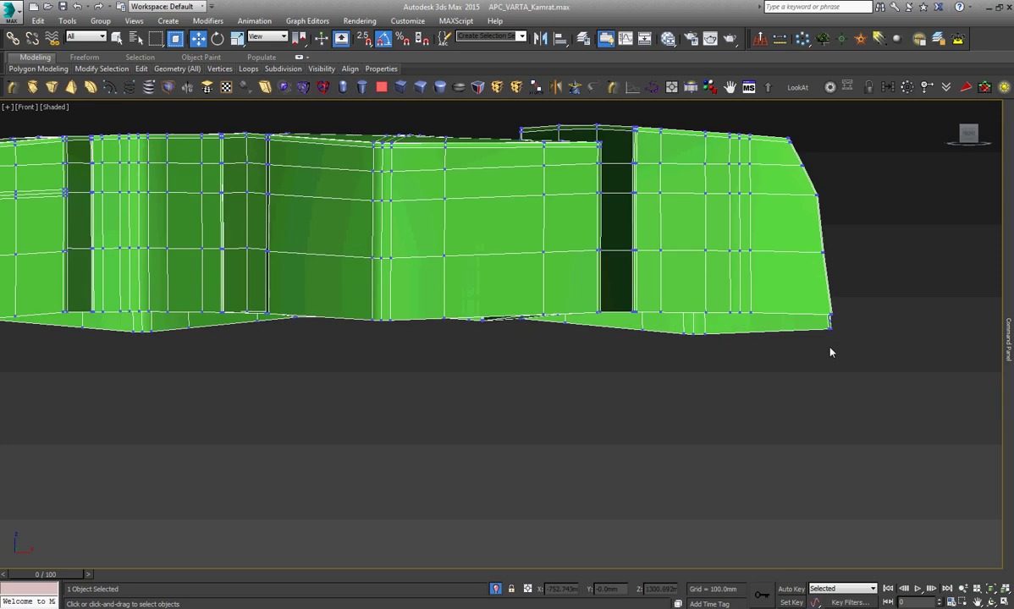
key("3")
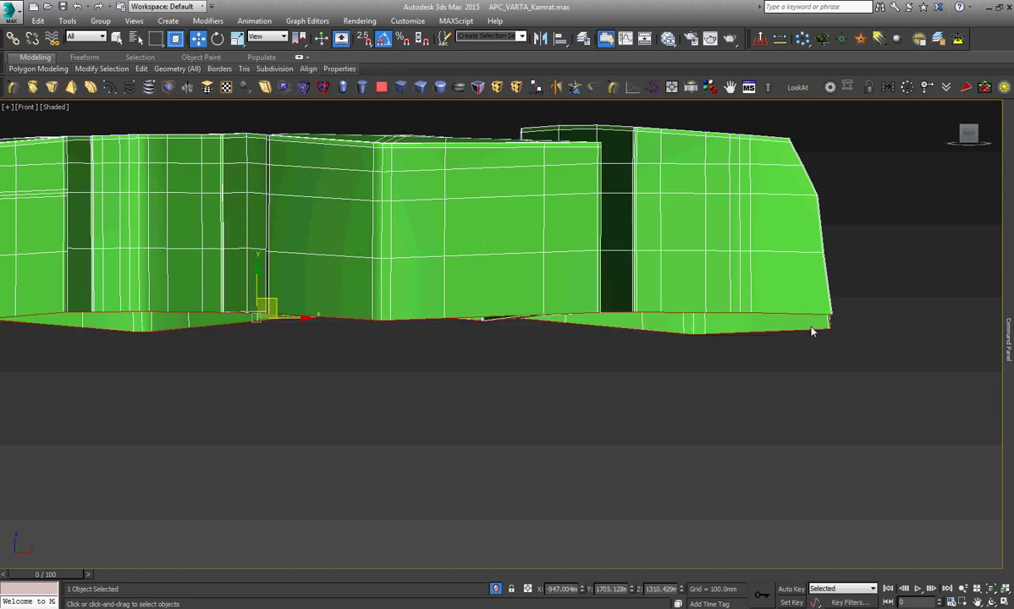
scroll(499, 330, "down", 3)
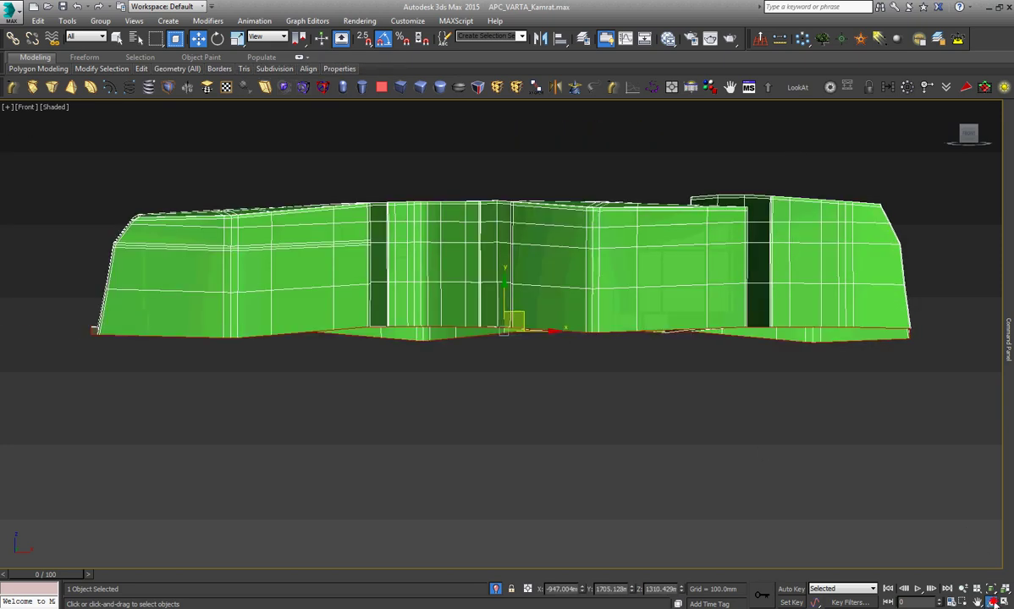
mouse_move(500, 331)
middle_mouse_down("alt")
mouse_move(449, 352)
mouse_move(473, 343)
middle_mouse_up("alt")
Switch to Left view and frame the selected border of the strip.
right_click(549, 352)
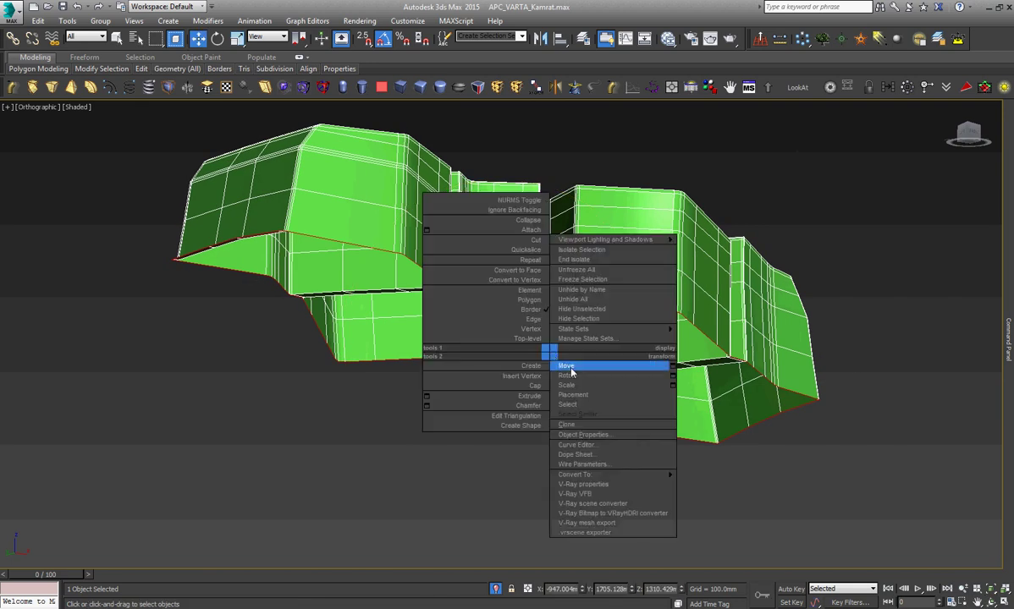
left_click(566, 385)
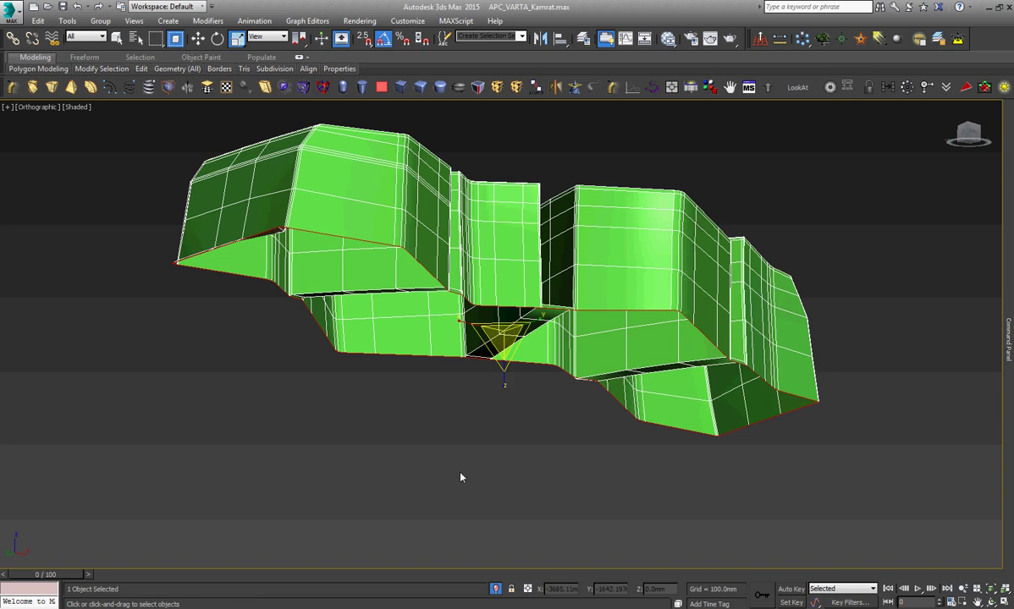
key("l")
key("z")
right_click(584, 341)
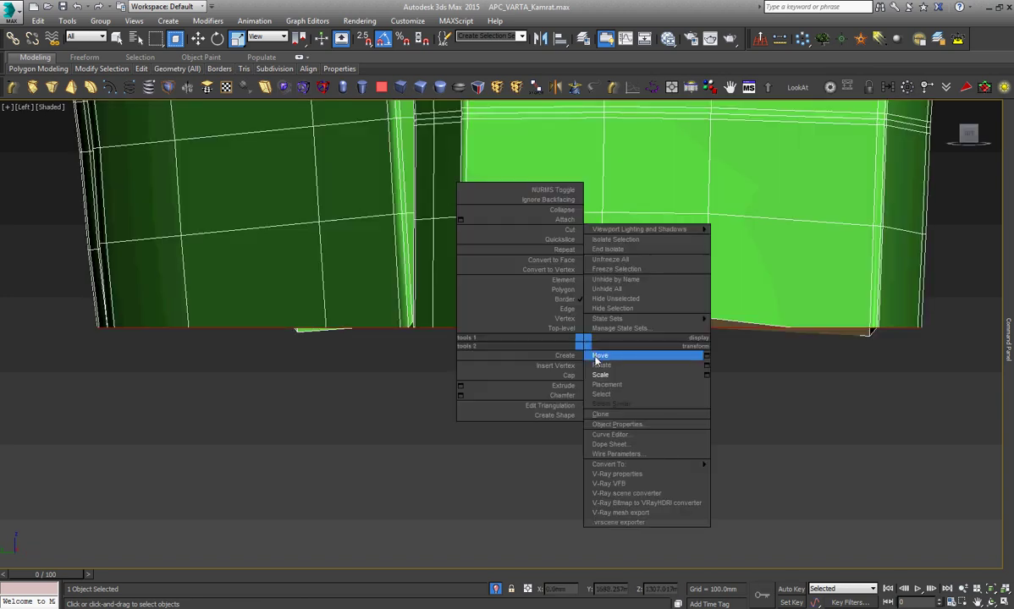
left_click(600, 356)
scroll(595, 357, "down", 5)
Select the bottom row of vertices and scale them flat onto one straight level.
key("1")
scroll(737, 350, "up", 3)
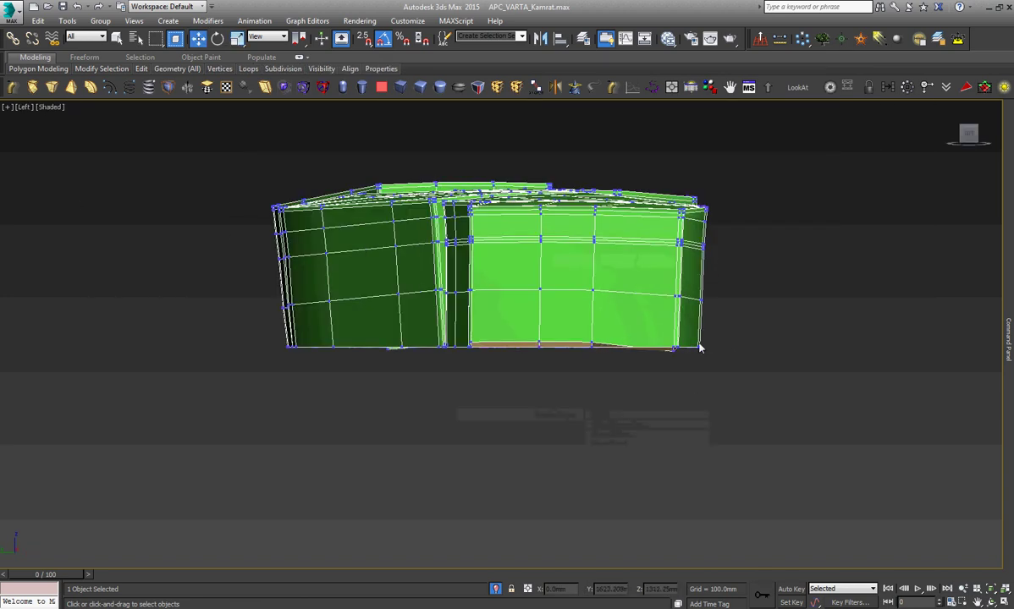
left_click_drag(712, 328, 297, 414)
right_click(515, 400)
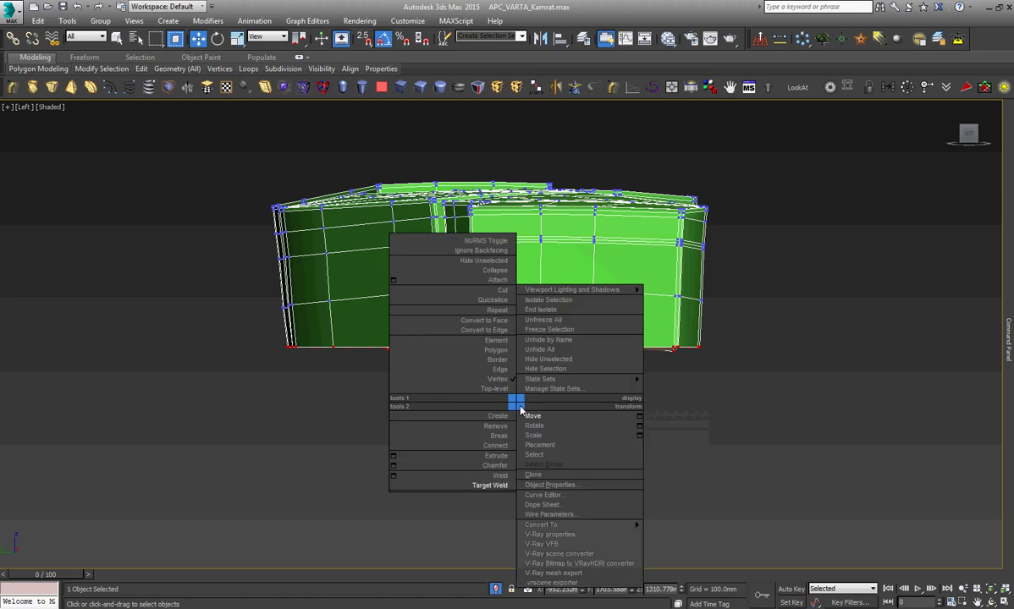
left_click(550, 421)
left_click_drag(492, 301, 525, 106)
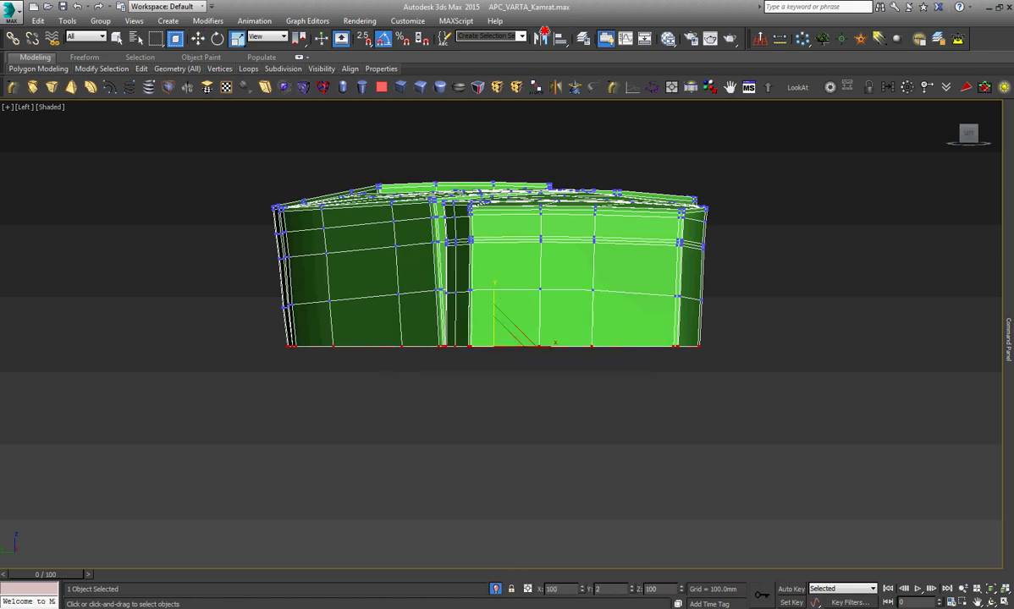
Select the edge loop along the top bevel and remove it with Ctrl+Backspace.
left_click(991, 601)
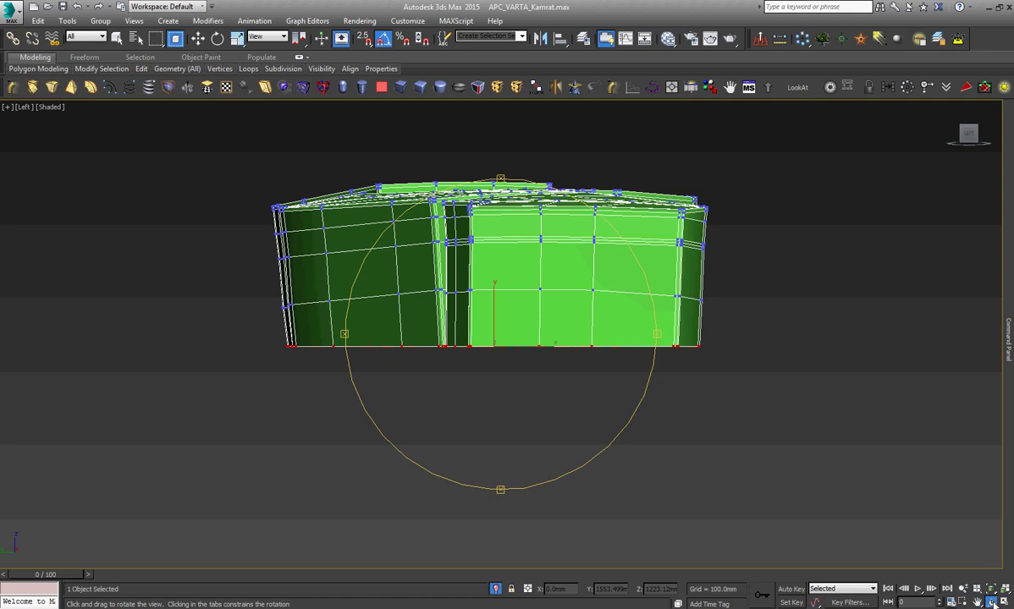
mouse_move(534, 315)
left_mouse_down()
mouse_move(500, 315)
mouse_move(497, 325)
mouse_move(364, 294)
mouse_move(383, 270)
left_mouse_up()
scroll(380, 266, "up", 5)
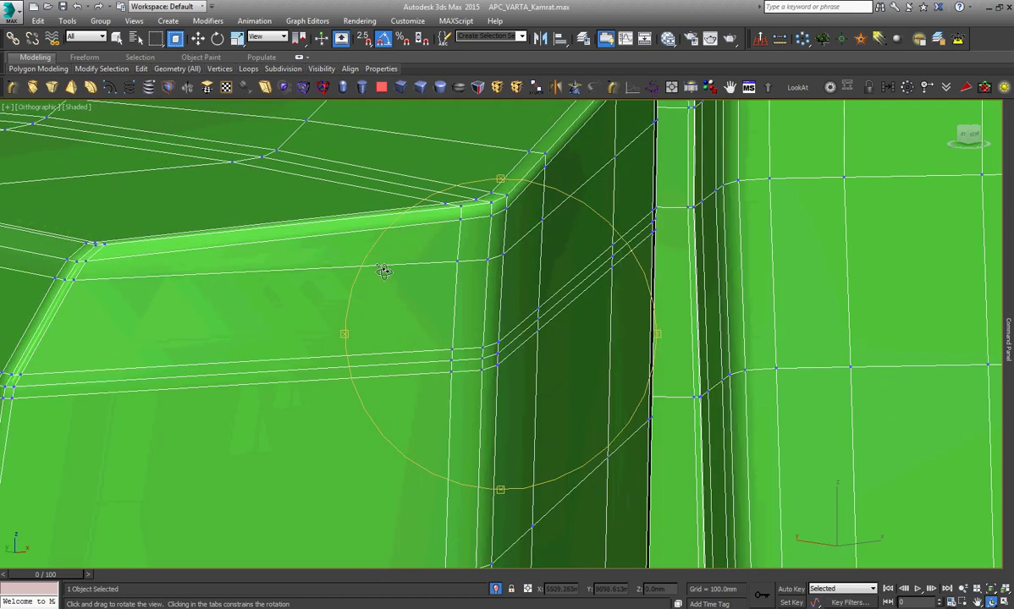
scroll(385, 271, "down", 5)
scroll(389, 272, "down", 2)
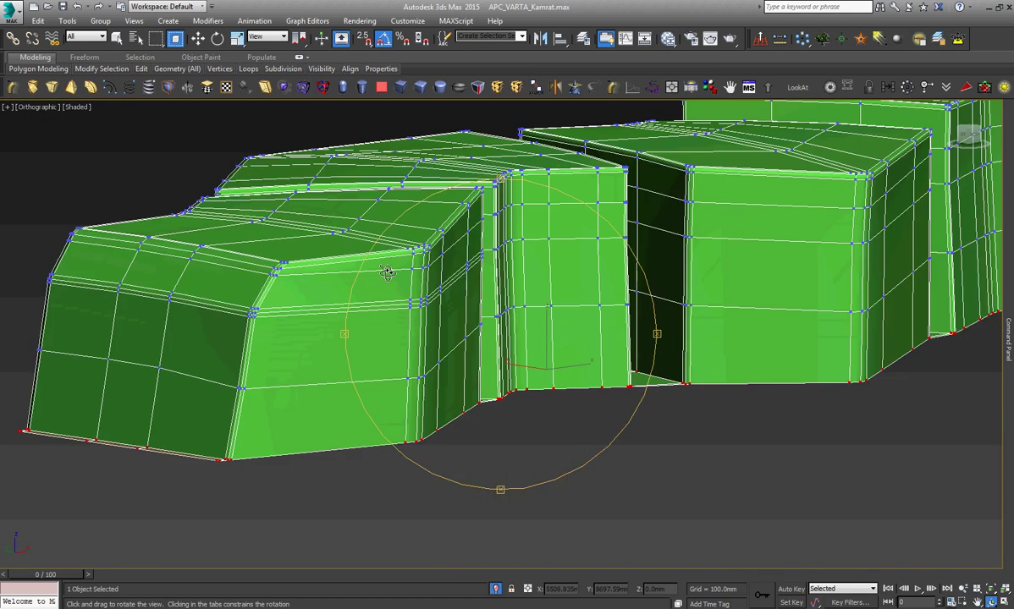
scroll(388, 268, "up", 7)
right_click(387, 266)
key("2")
double_click(396, 270)
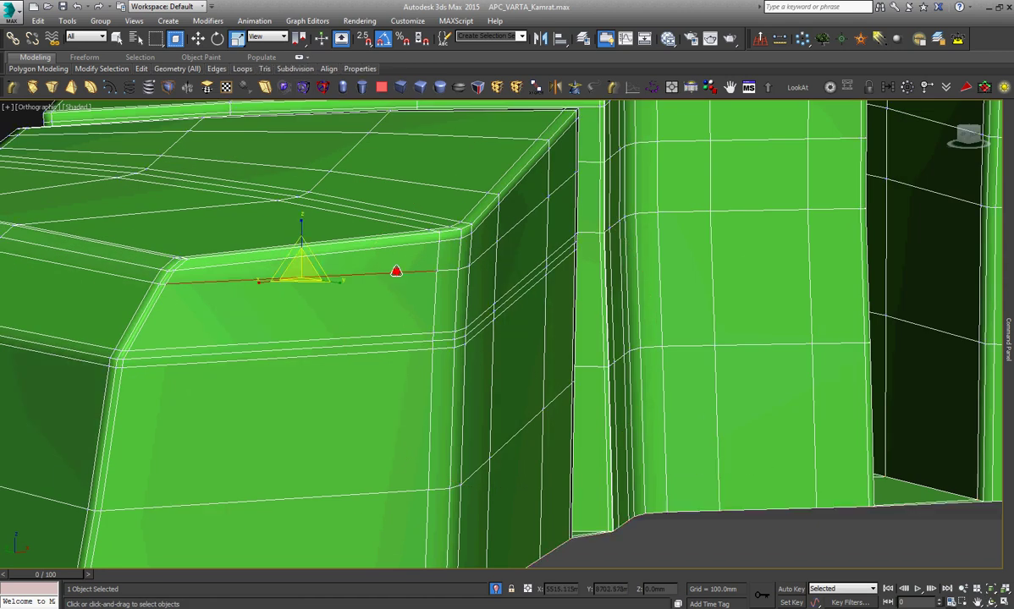
key("ctrl+BackSpace")
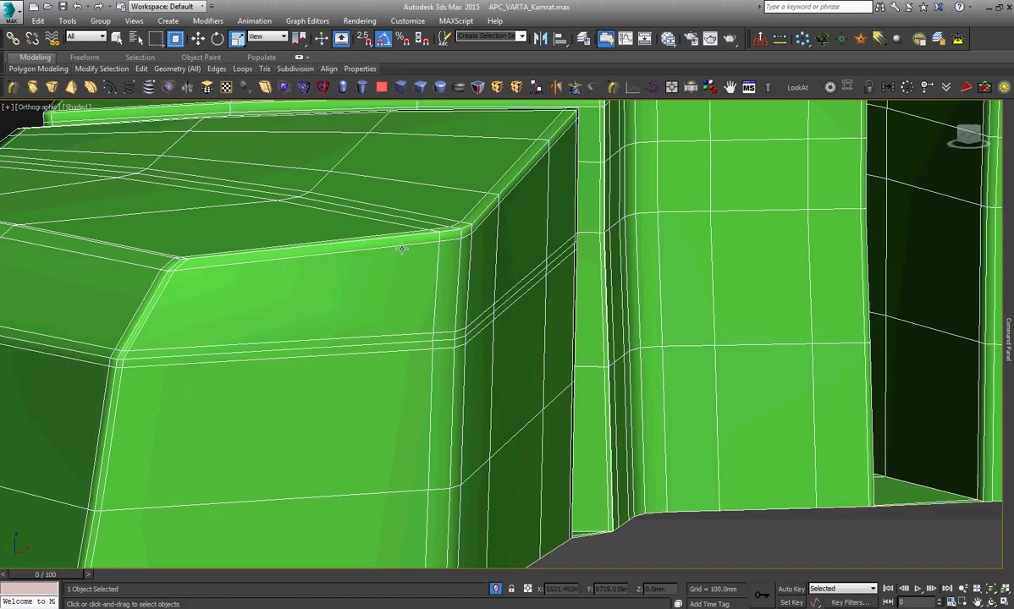
key("ctrl+BackSpace")
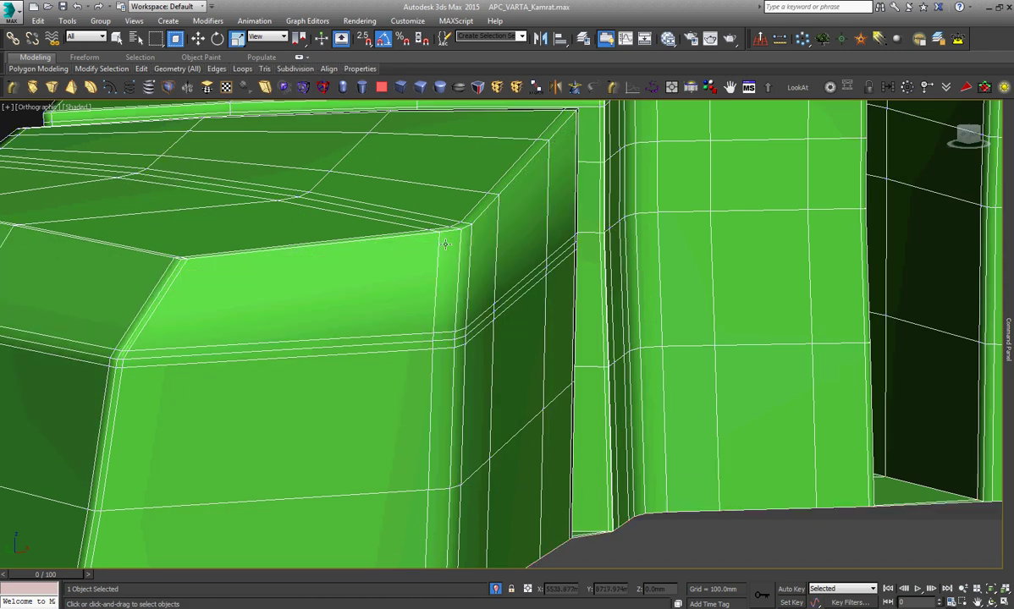
Start and exit the Cut tool, returning to Object002's Editable Poly settings.
key("alt+c")
key("w")
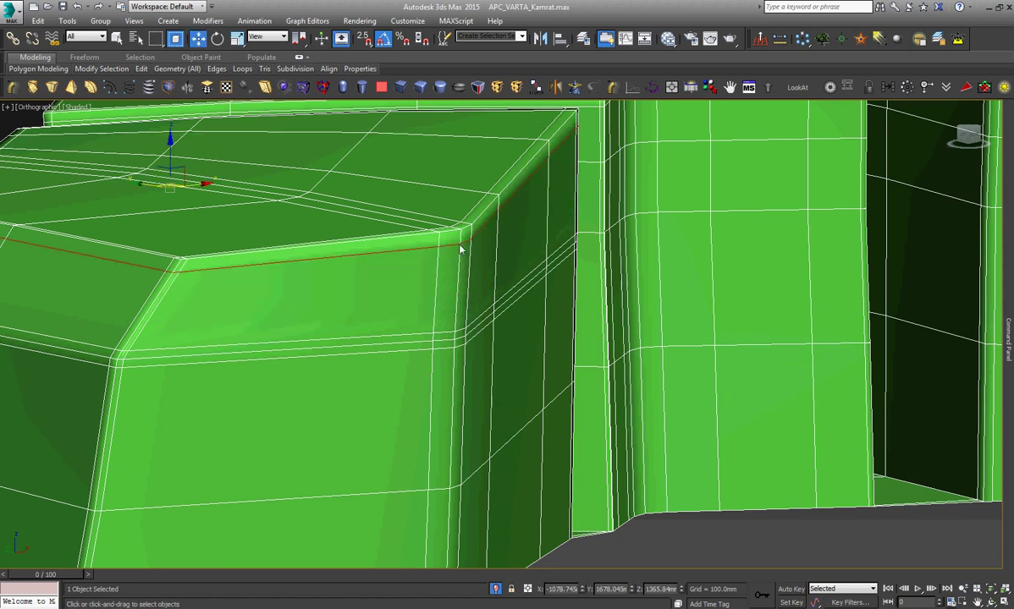
scroll(464, 249, "down", 5)
scroll(463, 249, "down", 3)
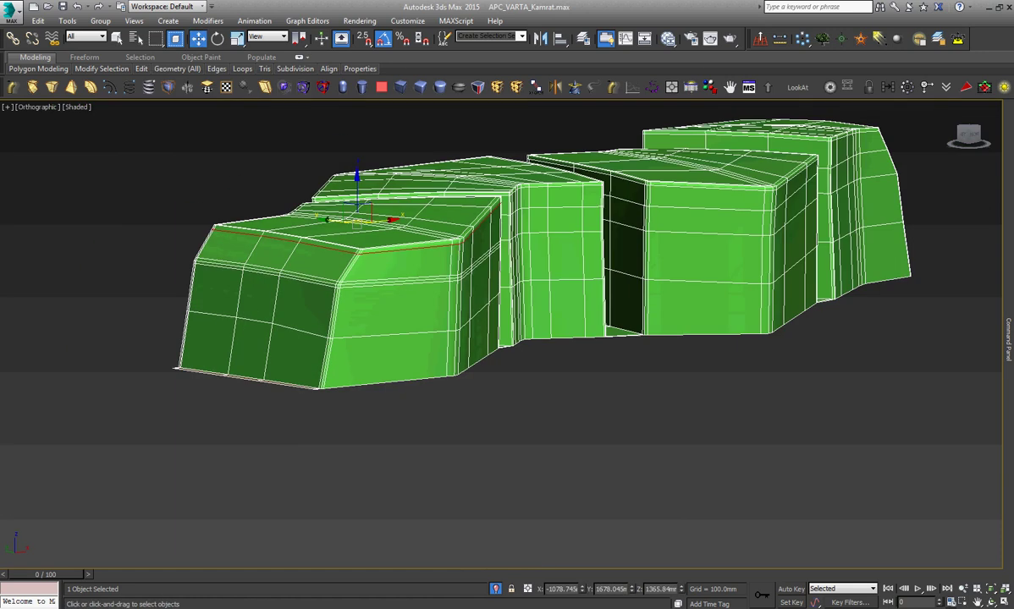
left_click(1008, 339)
Select the open border at the strip's left end and frame it in Top view.
key("2")
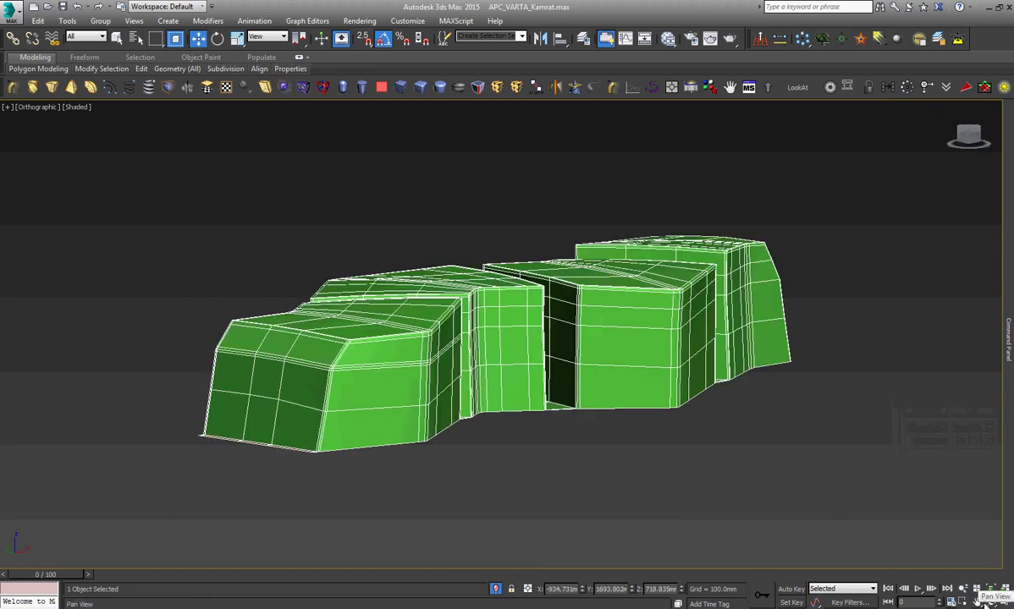
left_click(992, 602)
mouse_move(512, 359)
left_mouse_down()
mouse_move(503, 423)
mouse_move(474, 398)
left_mouse_up()
key("Escape")
scroll(118, 512, "up", 5)
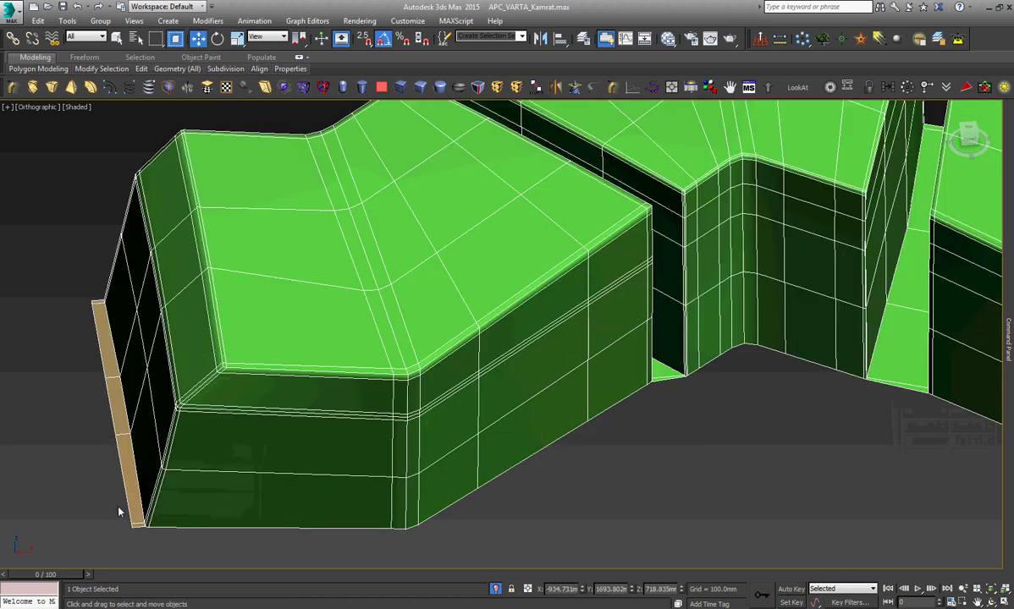
key("2")
left_click(116, 463)
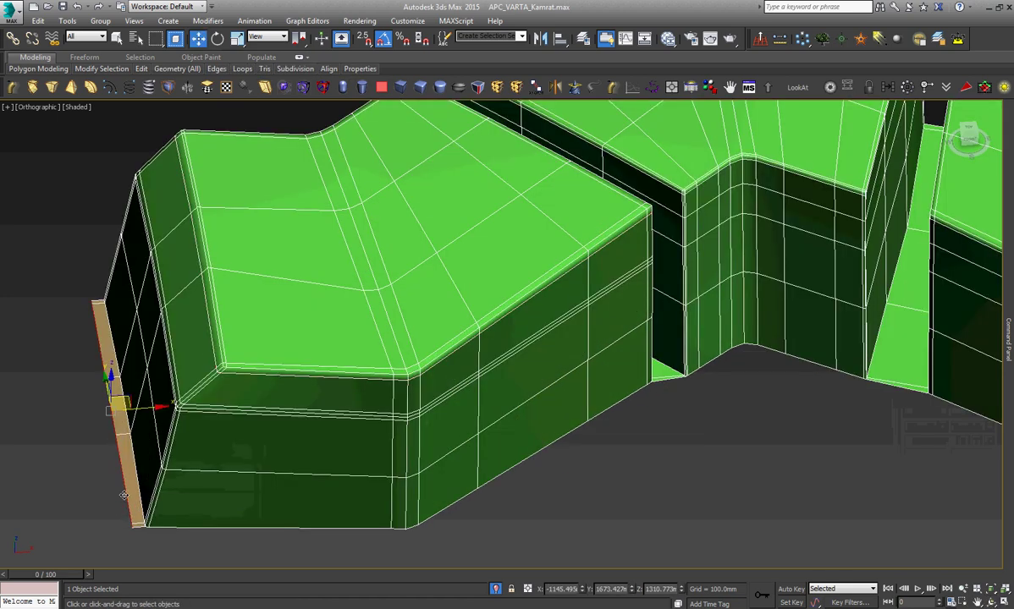
key("z")
key("t")
key("z")
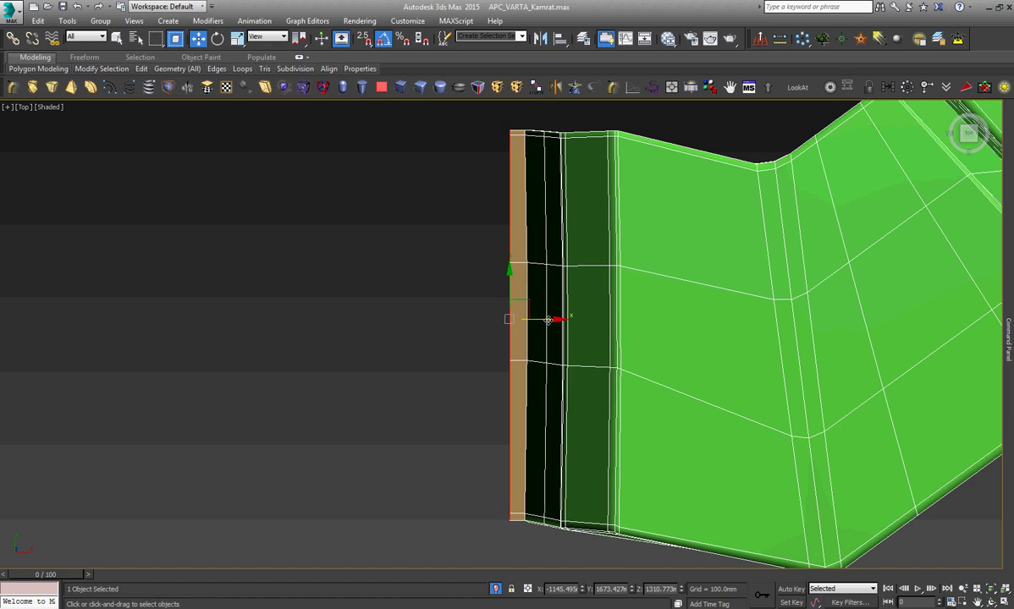
Shift-drag the border left into a new flat face and push it further left.
left_click_drag(548, 320, 467, 320, "shift")
right_click(460, 317)
left_click(494, 346)
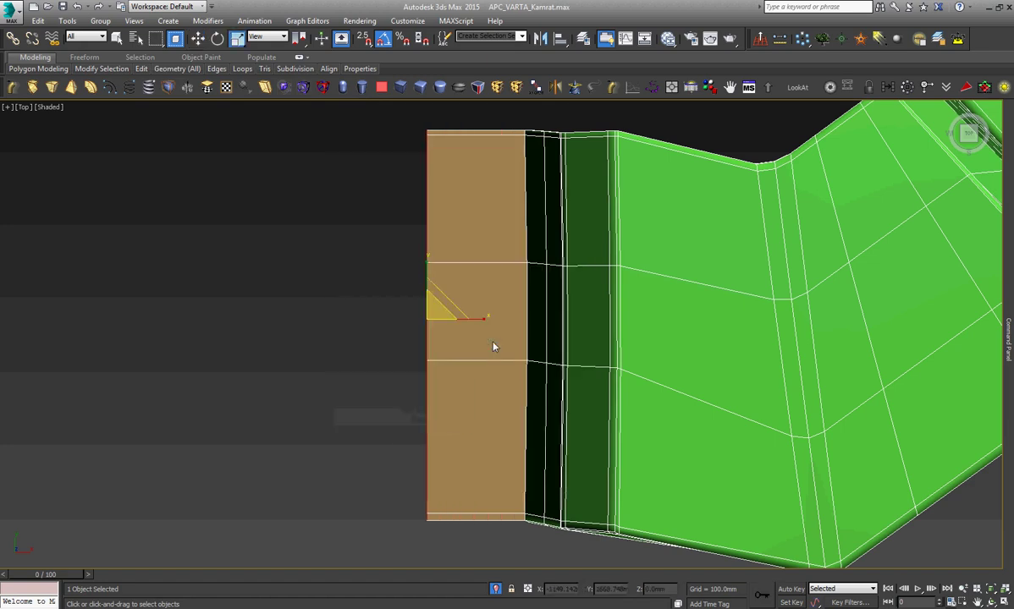
right_click(249, 391)
left_click(250, 402)
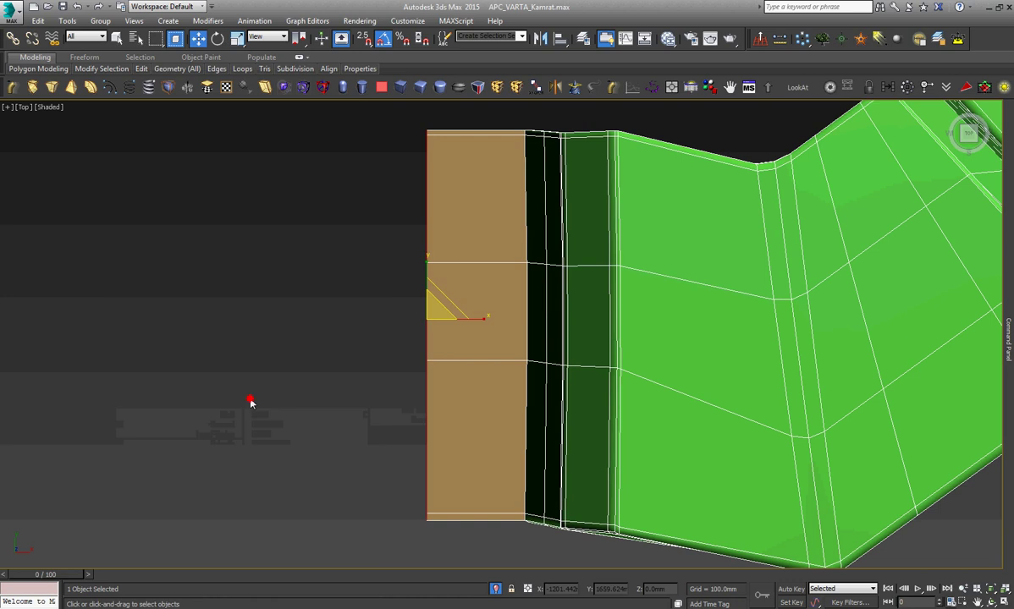
left_click_drag(457, 319, 410, 319)
scroll(261, 349, "down", 5)
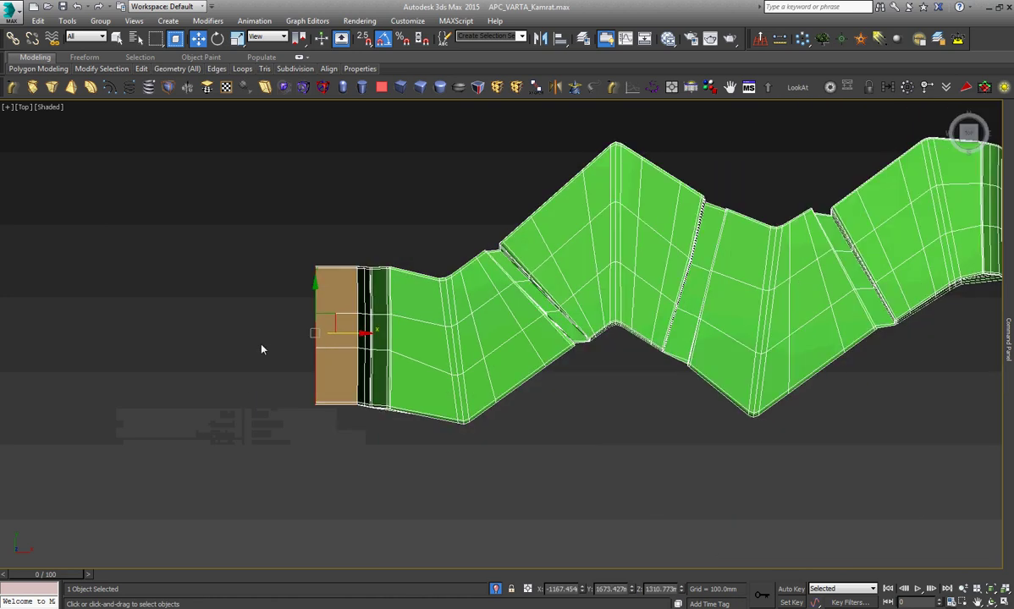
scroll(592, 343, "up", 3)
scroll(593, 343, "up", 4)
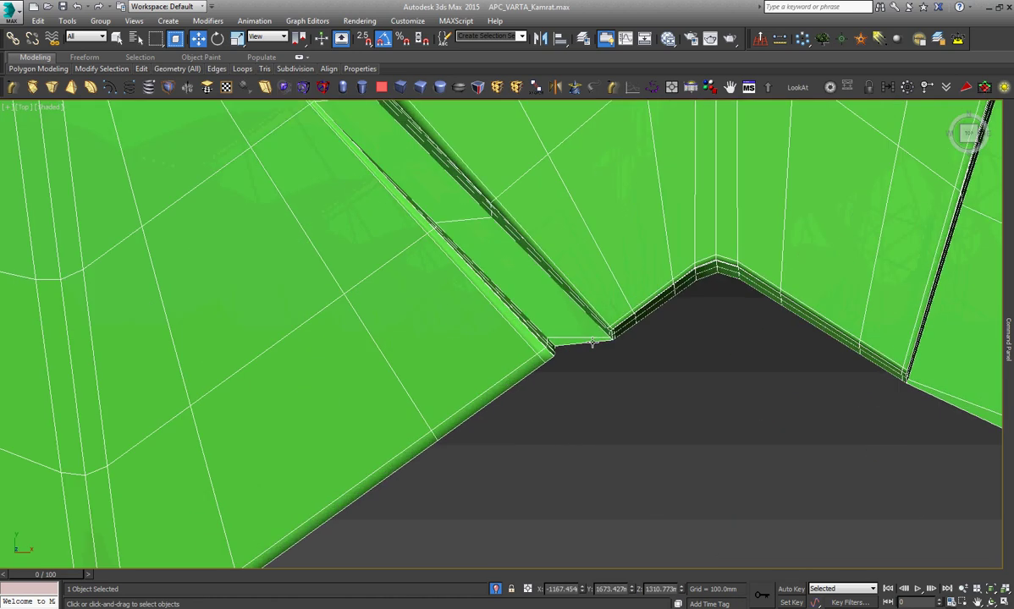
scroll(249, 390, "down", 3)
scroll(249, 389, "down", 3)
scroll(638, 294, "up", 3)
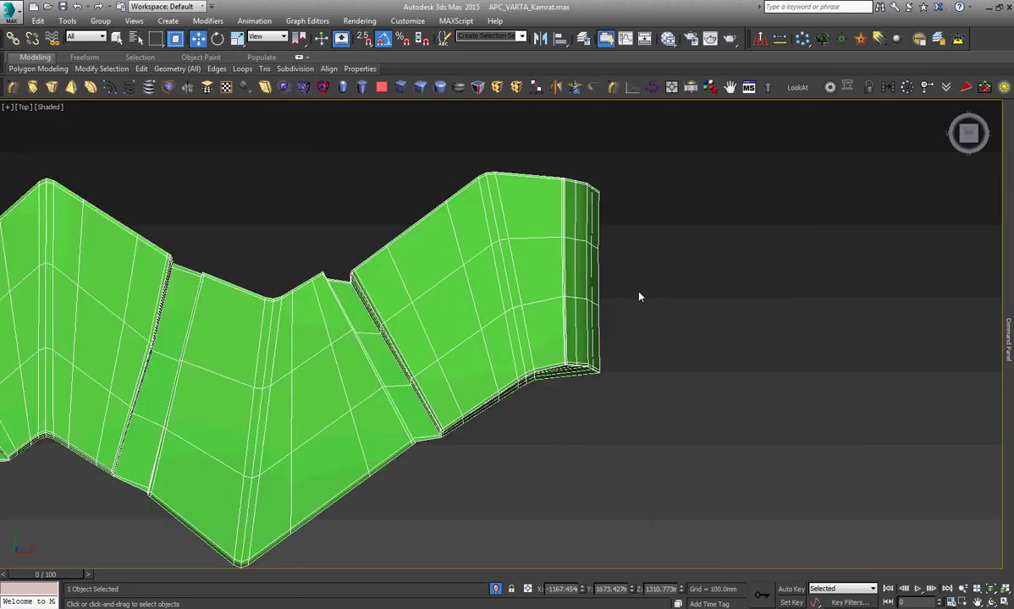
scroll(556, 472, "up", 4)
Select the border edges at the strip's right end corner, undoing an accidental corner edit.
mouse_move(534, 342)
middle_mouse_down("alt")
mouse_move(475, 382)
mouse_move(463, 303)
middle_mouse_up("alt")
key("w")
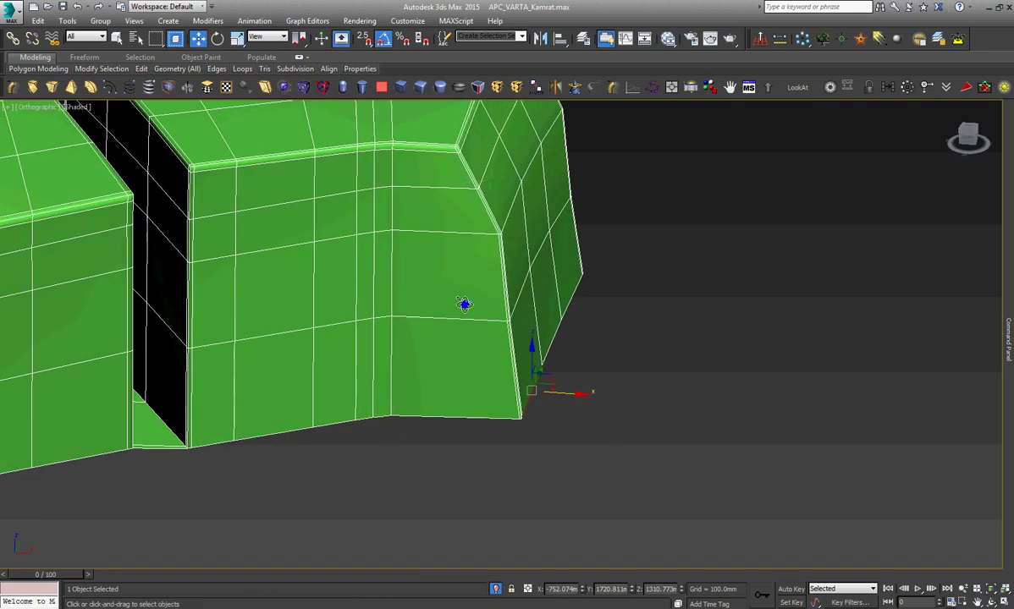
scroll(490, 246, "up", 4)
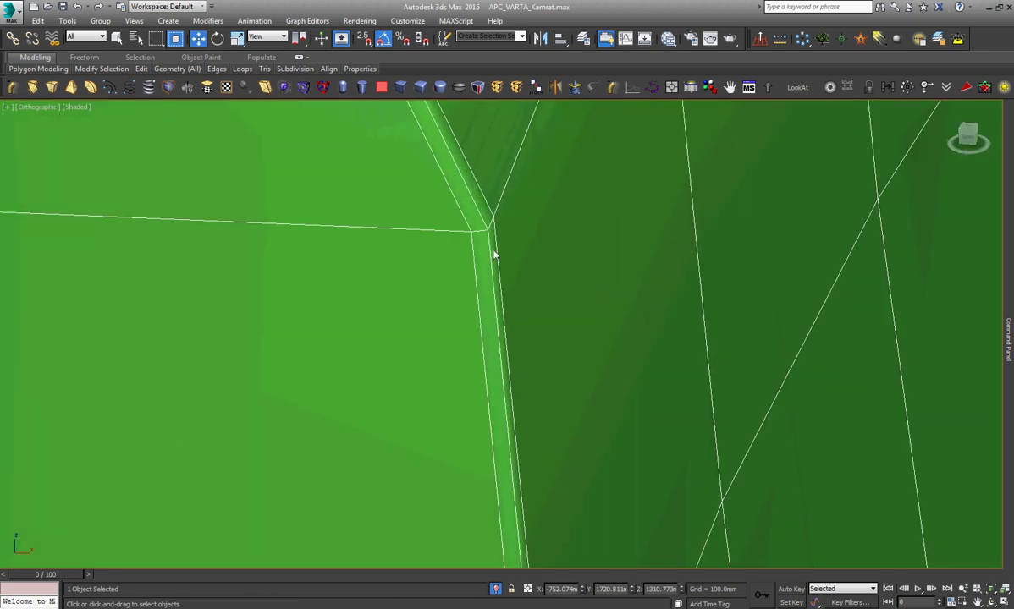
left_click(494, 263)
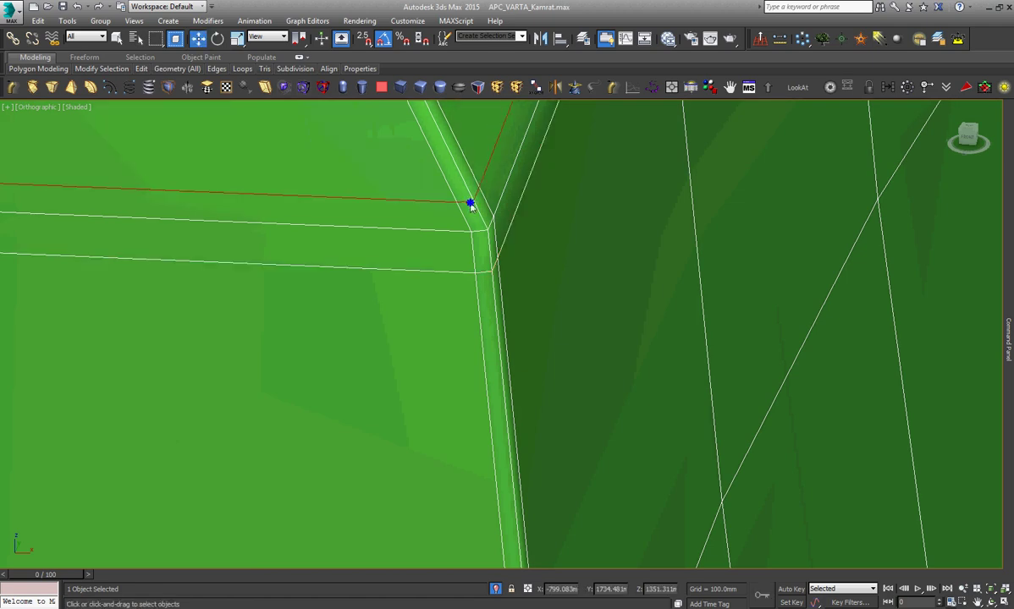
scroll(470, 204, "down", 3)
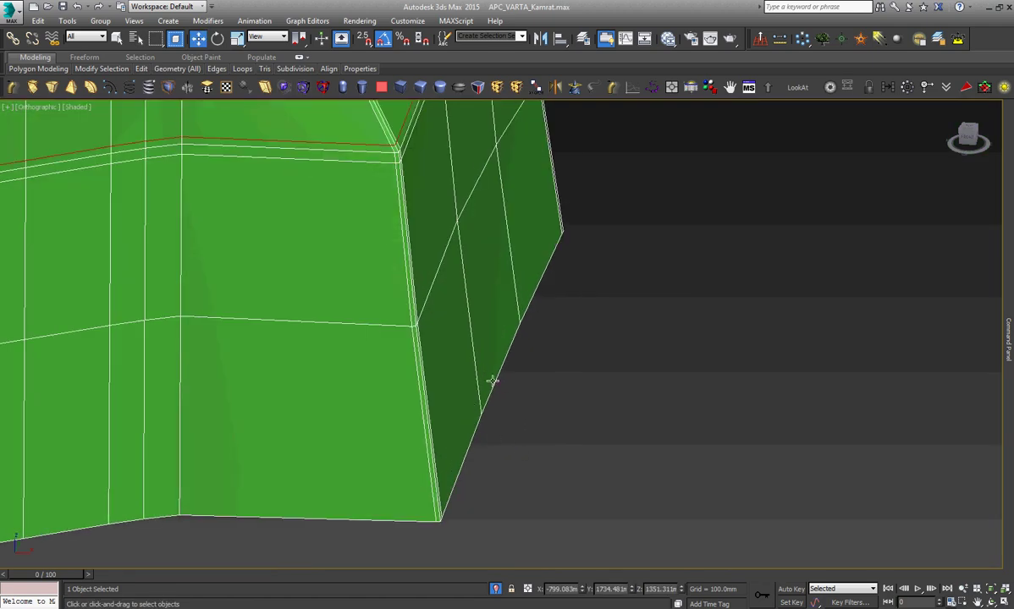
left_click(496, 377)
scroll(533, 347, "up", 2)
middle_click_drag(575, 193, 585, 235, "alt")
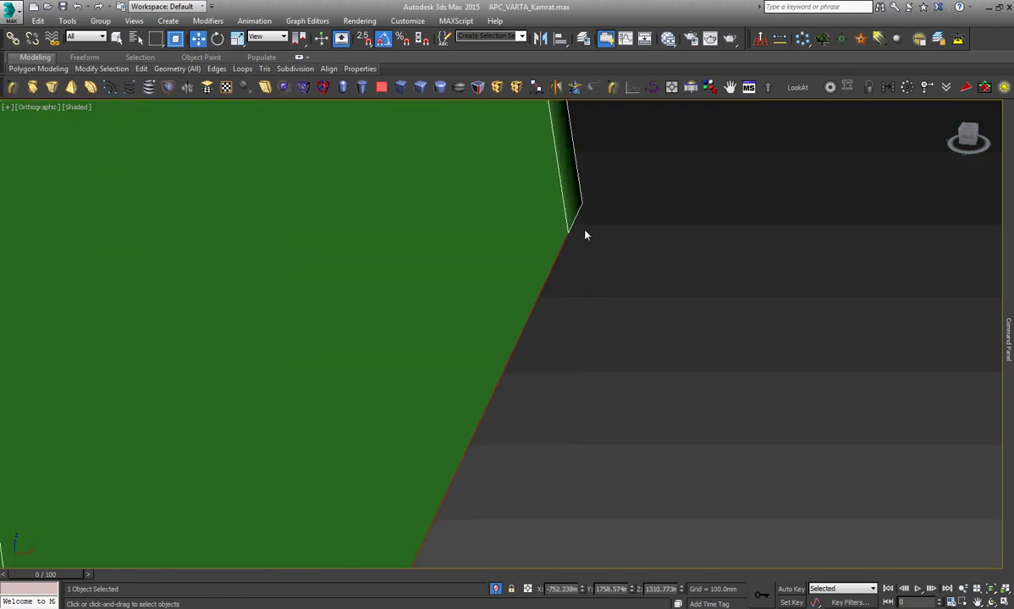
key("shift+z")
In Top view, extend a new flat face rightward from the right end border.
mouse_move(478, 455)
middle_mouse_down("alt")
mouse_move(412, 497)
mouse_move(450, 500)
mouse_move(373, 552)
mouse_move(389, 509)
mouse_move(380, 500)
middle_mouse_up("alt")
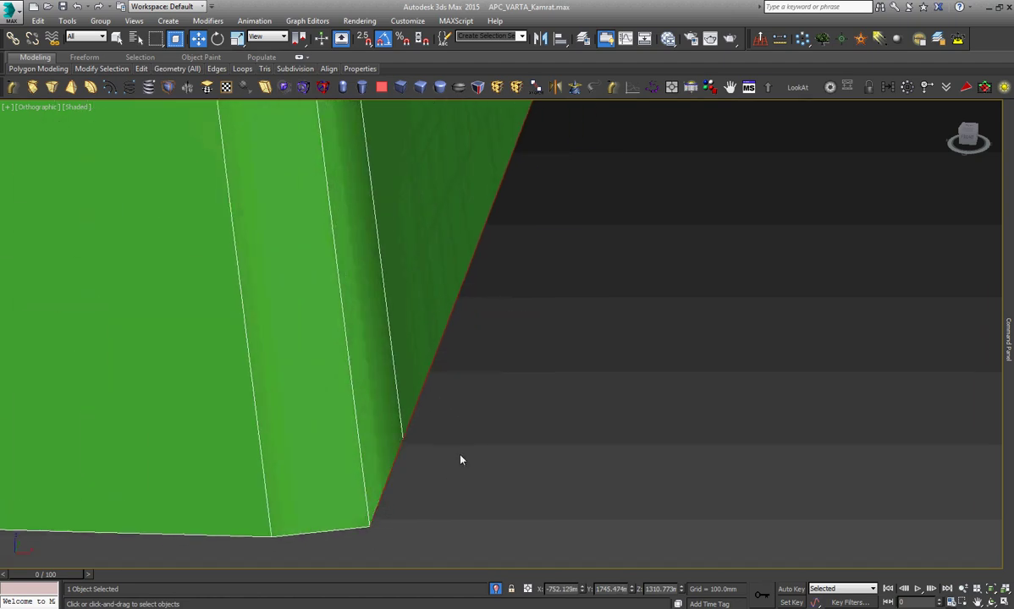
key("t")
key("z")
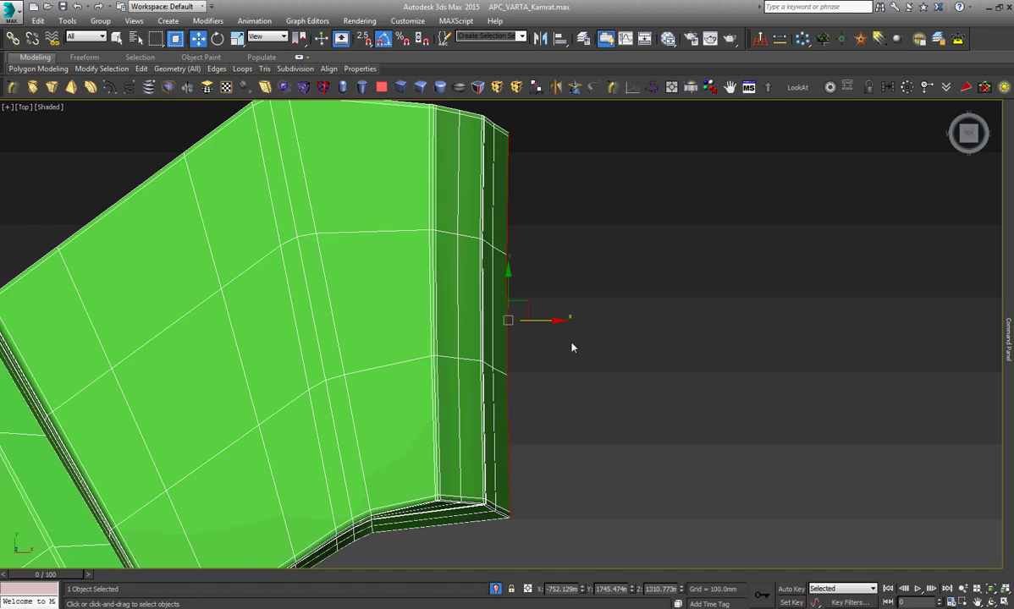
left_click_drag(544, 320, 618, 330, "shift")
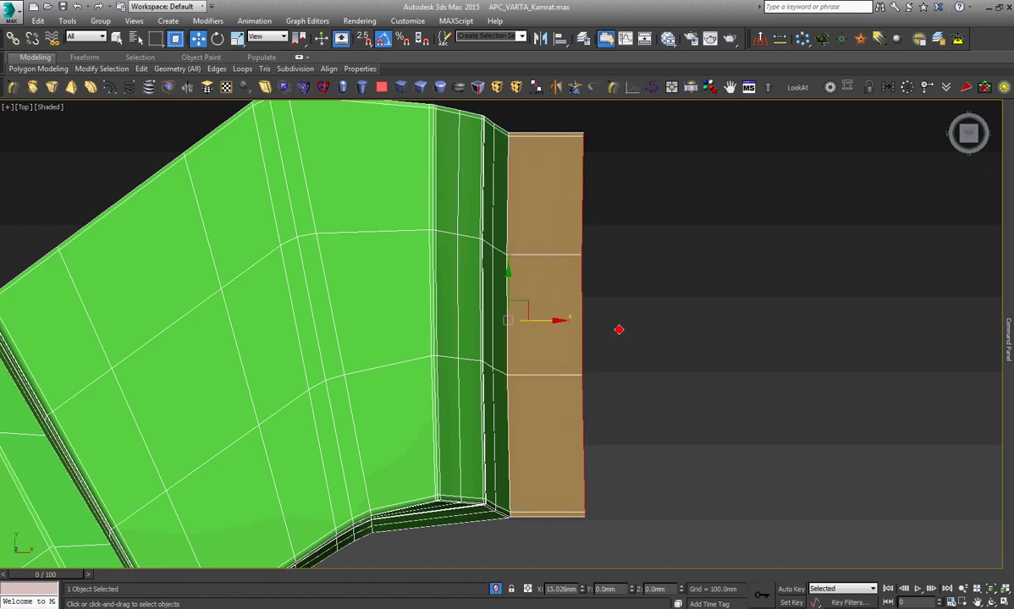
Push the right end face farther right, then frame the whole tread strip.
scroll(675, 283, "down", 5)
scroll(675, 284, "down", 2)
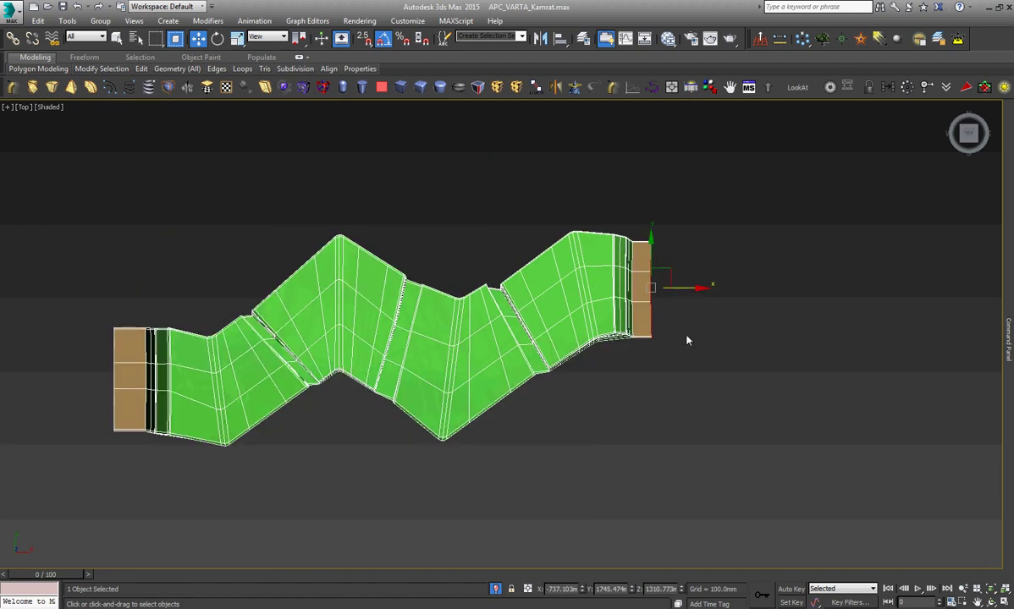
left_click_drag(688, 288, 704, 288)
right_click(694, 288)
left_click(736, 303)
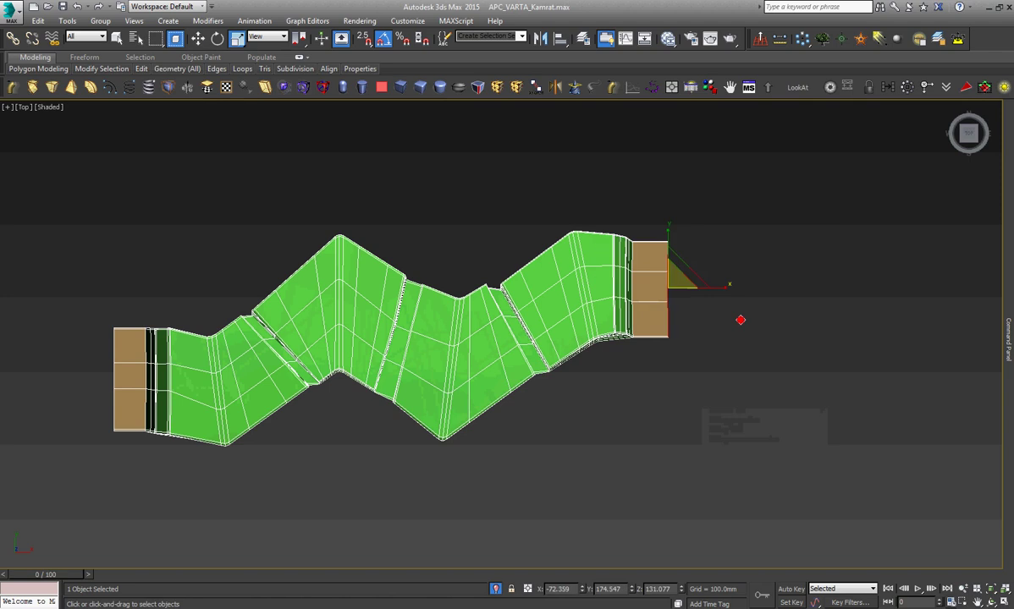
right_click(512, 340)
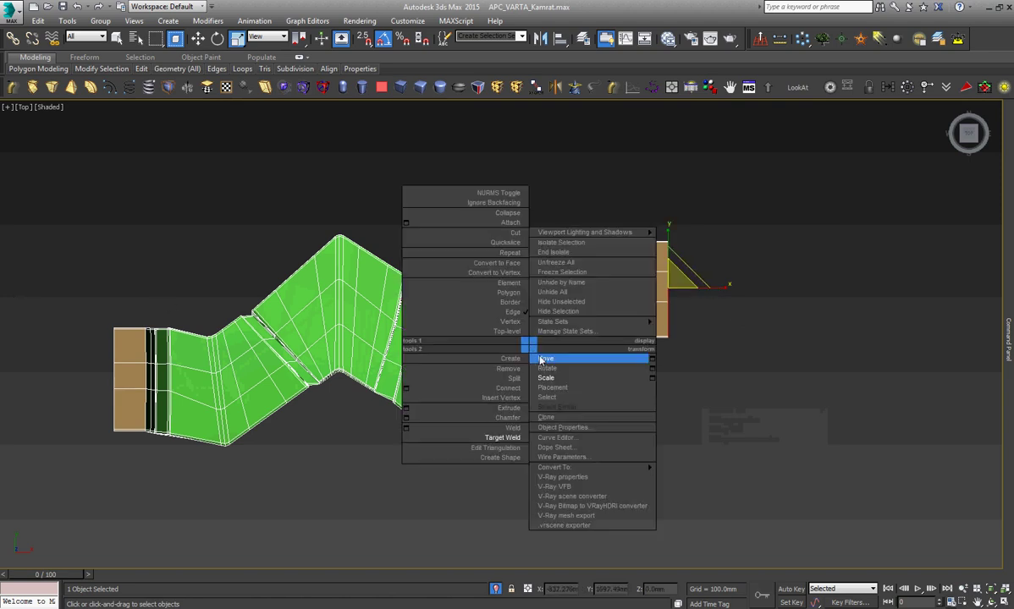
left_click(557, 358)
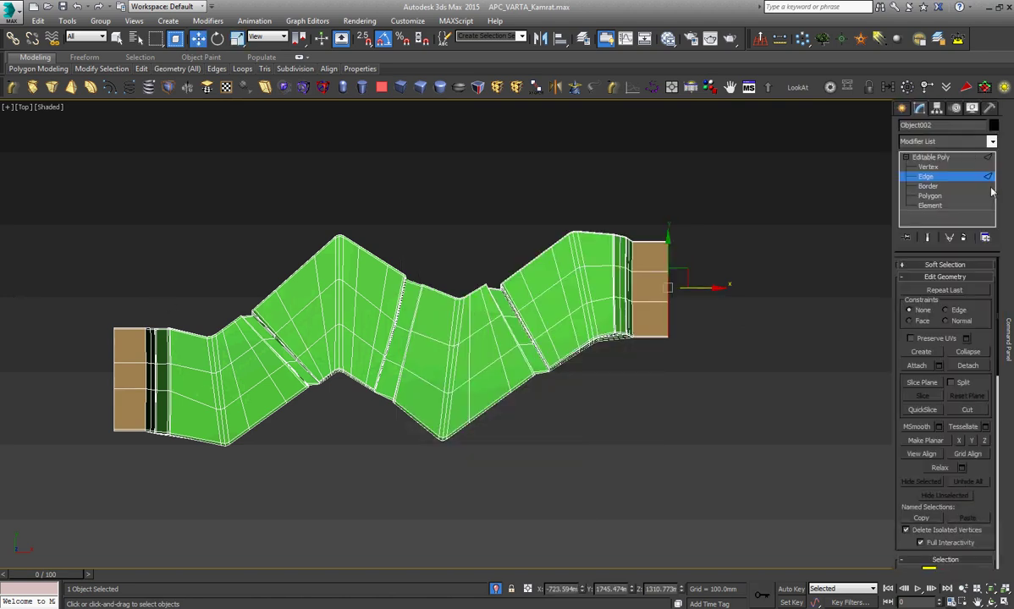
key("z")
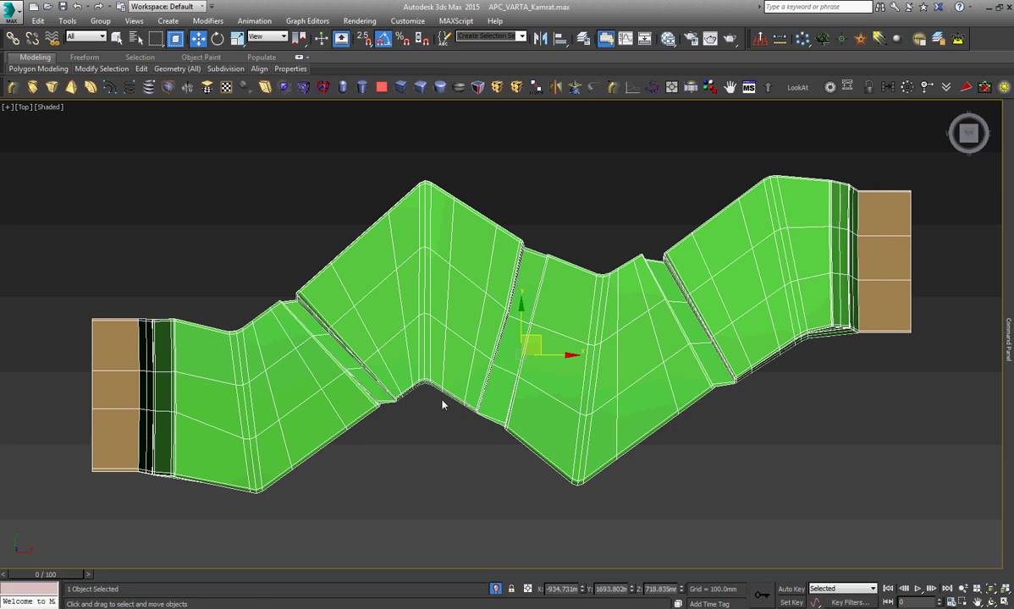
Inspect the corner joints, then ring-select the edges crossing the narrow connecting strips.
left_click(977, 602)
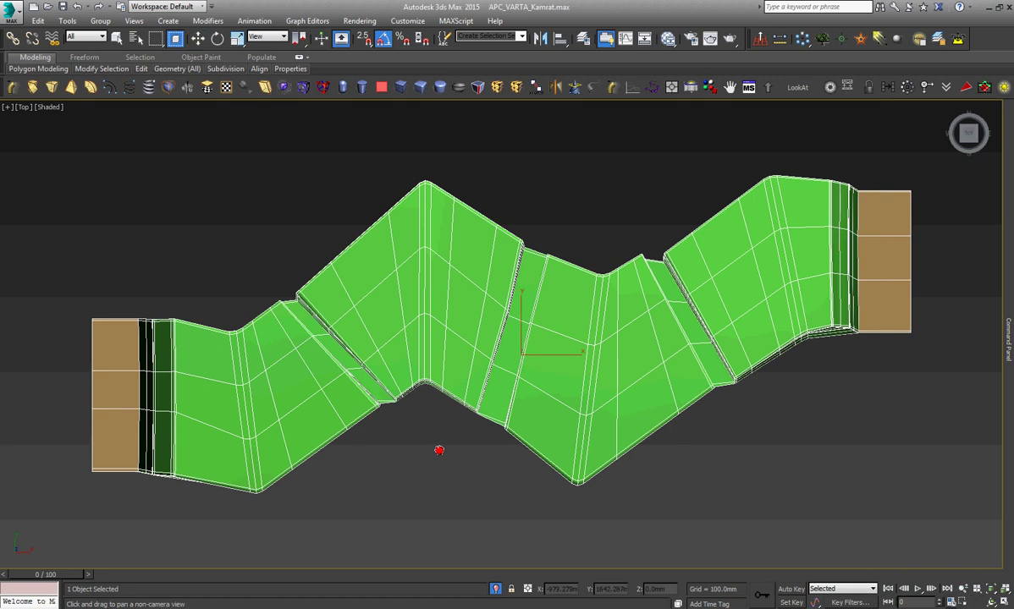
scroll(474, 364, "up", 2)
scroll(484, 375, "up", 5)
scroll(484, 375, "up", 2)
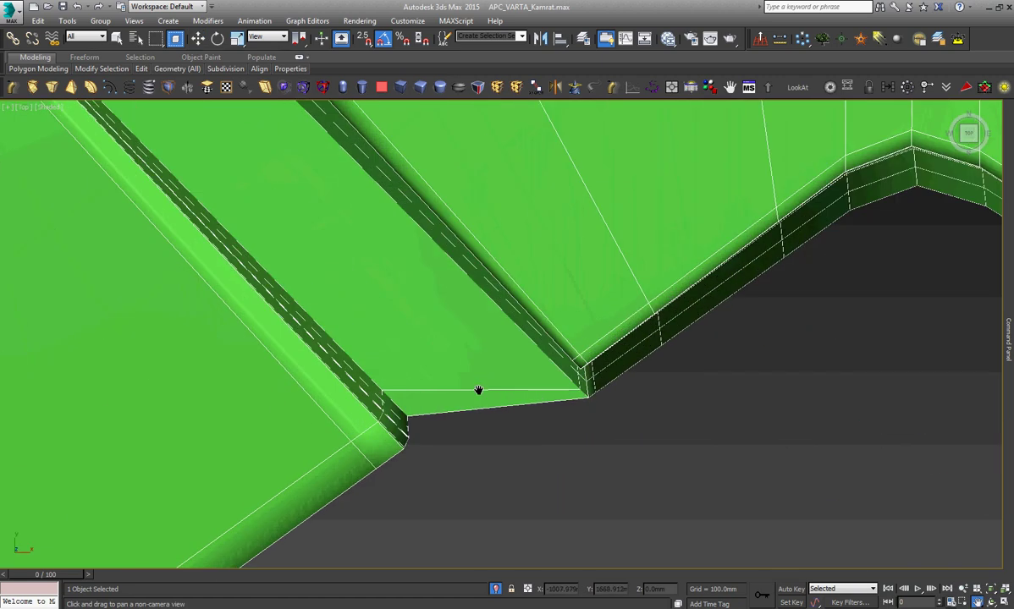
scroll(478, 390, "down", 3)
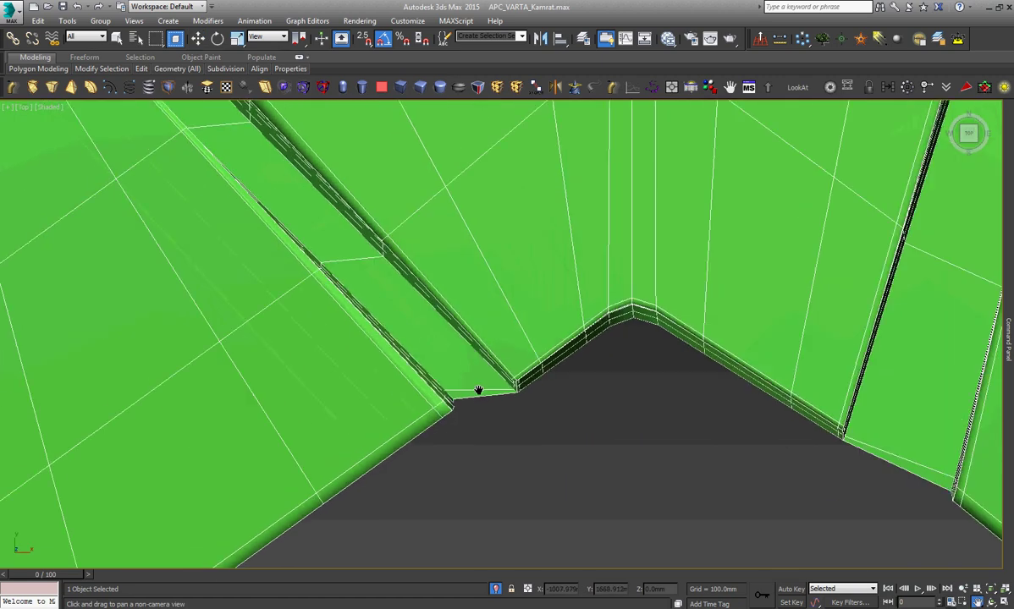
right_click(478, 390)
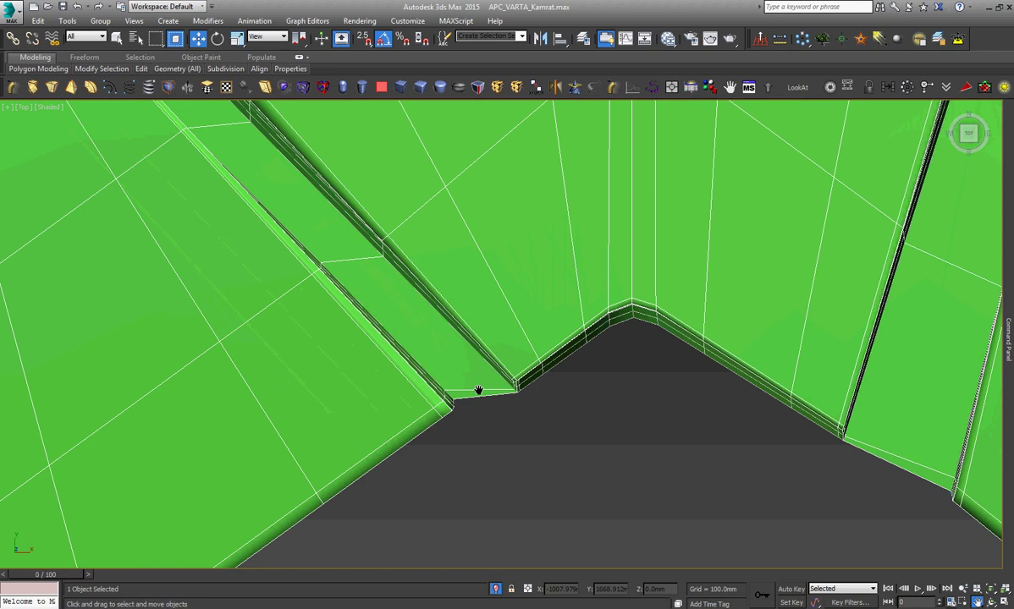
key("w")
middle_click_drag(479, 390, 551, 397)
scroll(551, 398, "up", 2)
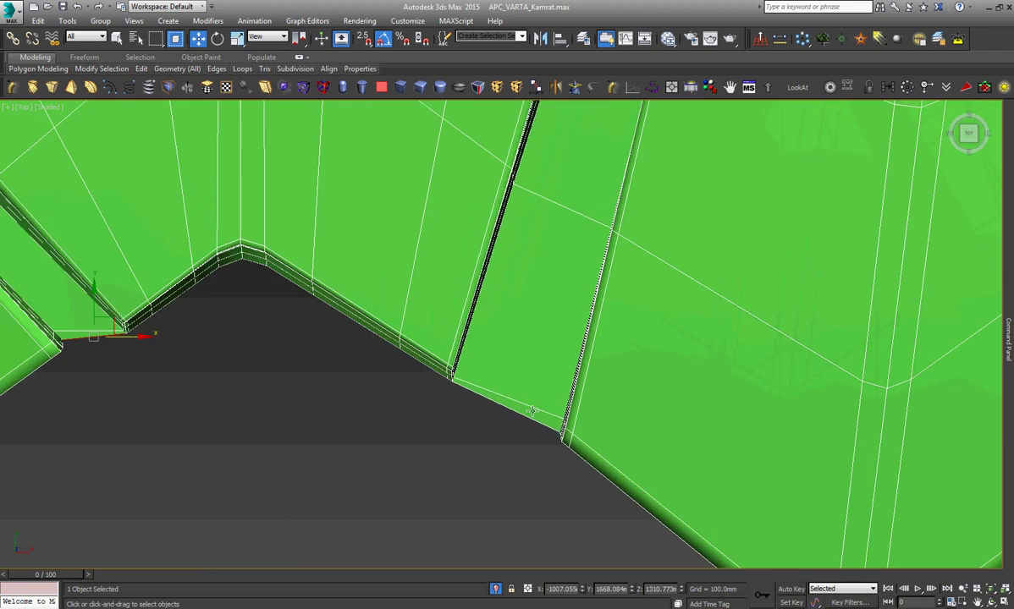
scroll(533, 411, "down", 2)
scroll(326, 356, "down", 2)
scroll(326, 355, "down", 2)
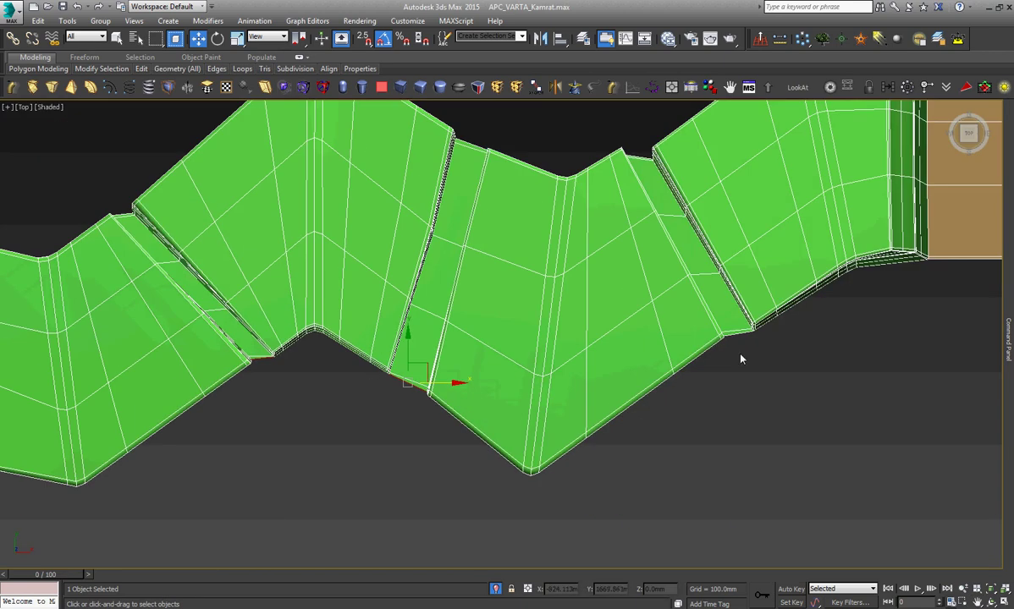
scroll(742, 337, "up", 5)
scroll(678, 336, "up", 2)
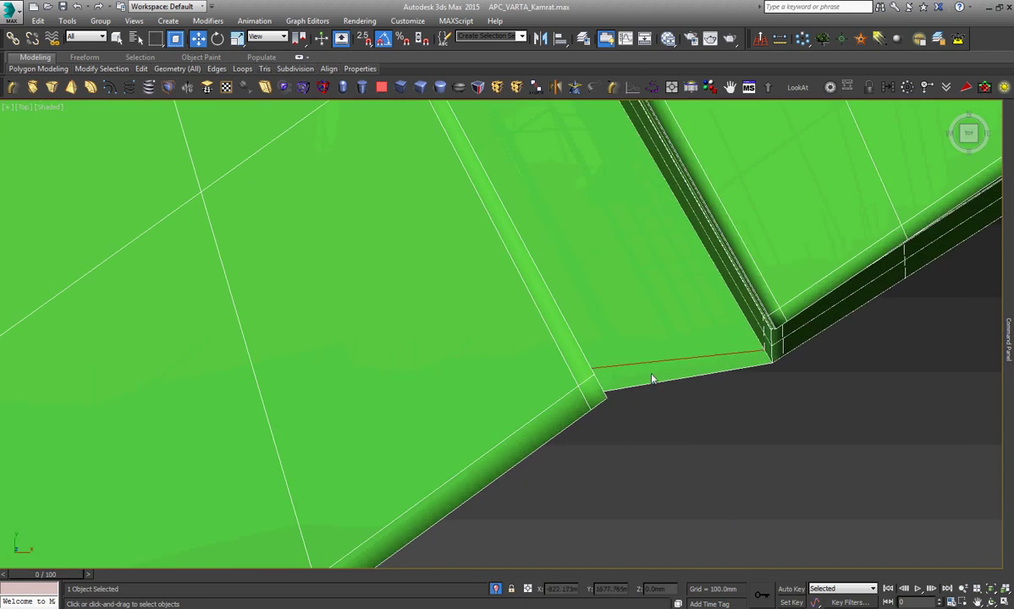
scroll(493, 418, "down", 5)
key("alt+r")
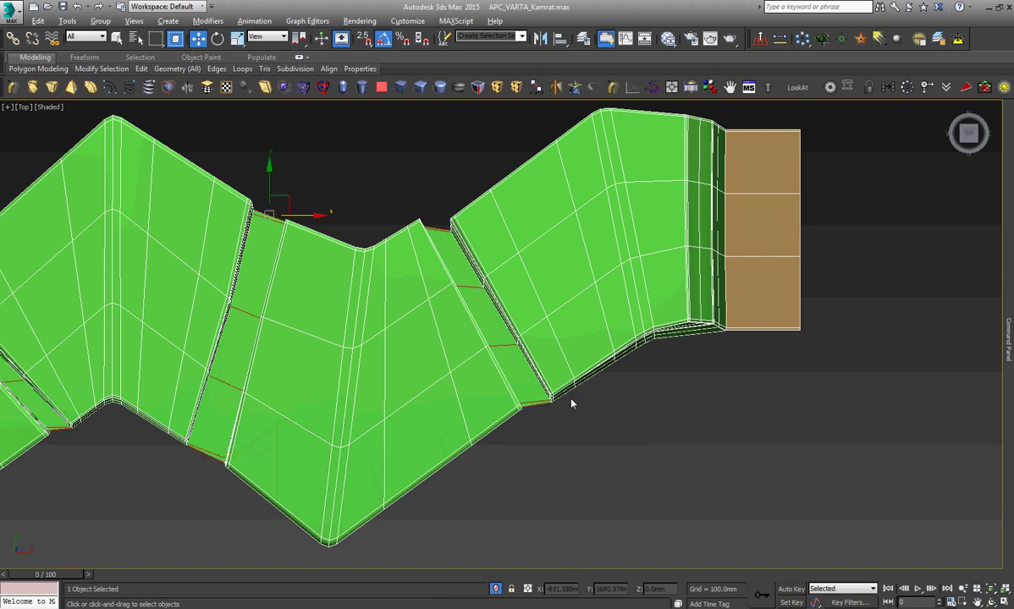
Connect the ring edges with three pinched support loops and view the strip at an angle.
right_click(571, 401)
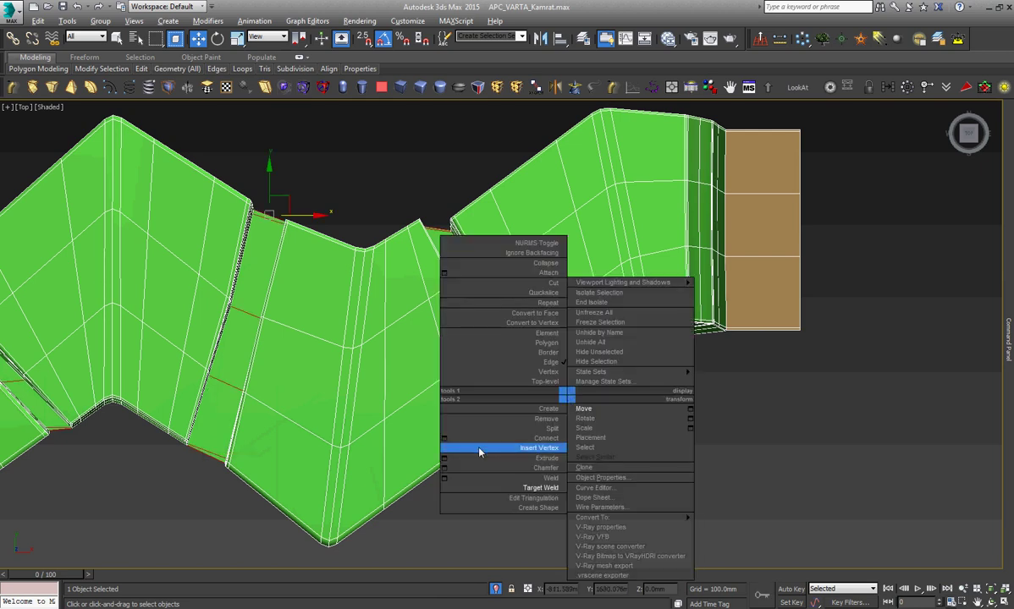
left_click(448, 446)
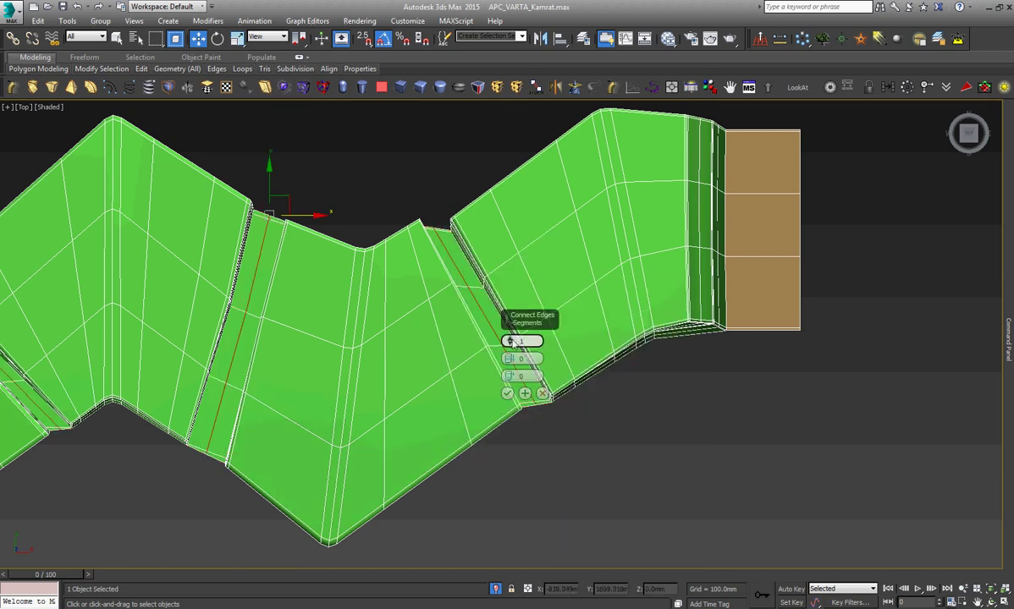
left_click_drag(511, 341, 509, 298)
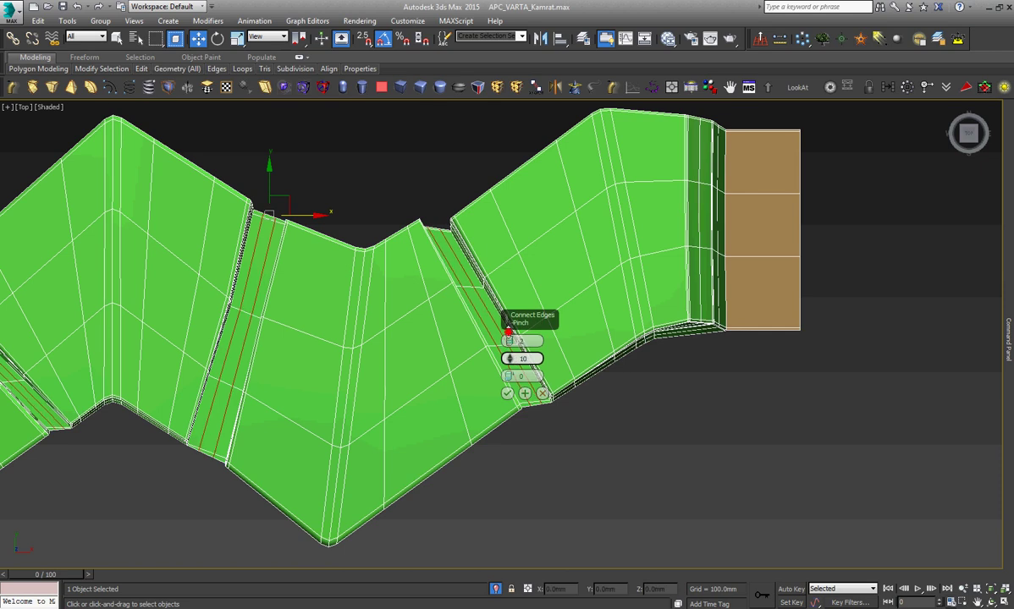
left_click(507, 394)
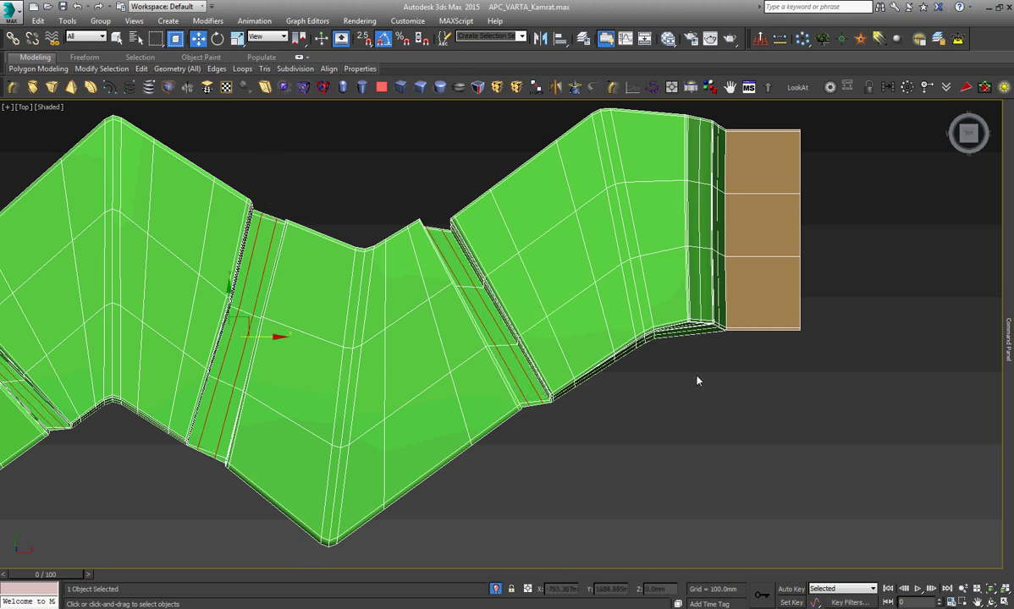
scroll(698, 378, "down", 4)
scroll(474, 356, "up", 4)
scroll(385, 410, "up", 5)
scroll(385, 410, "down", 2)
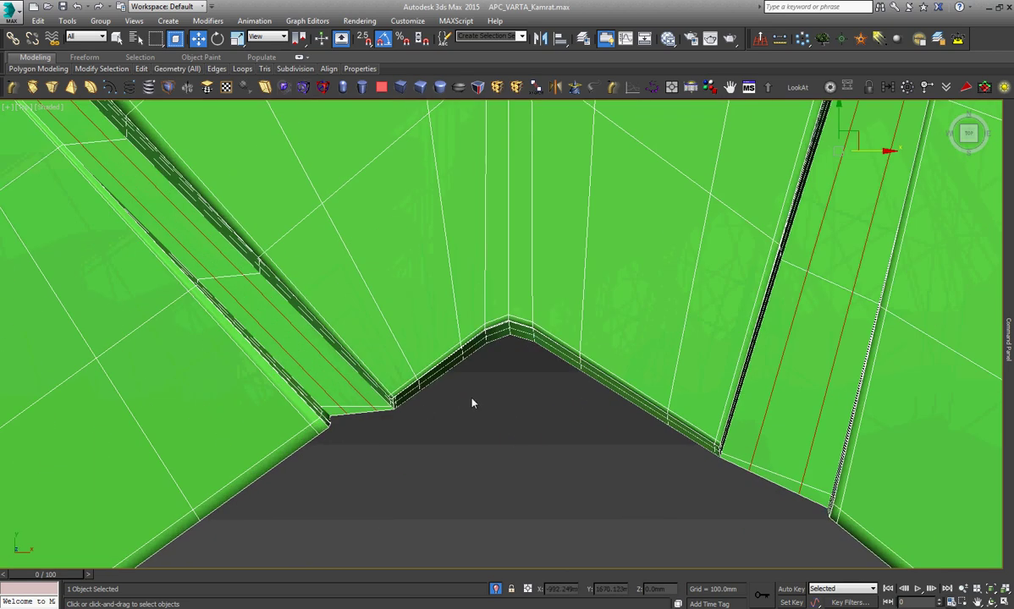
scroll(473, 403, "down", 4)
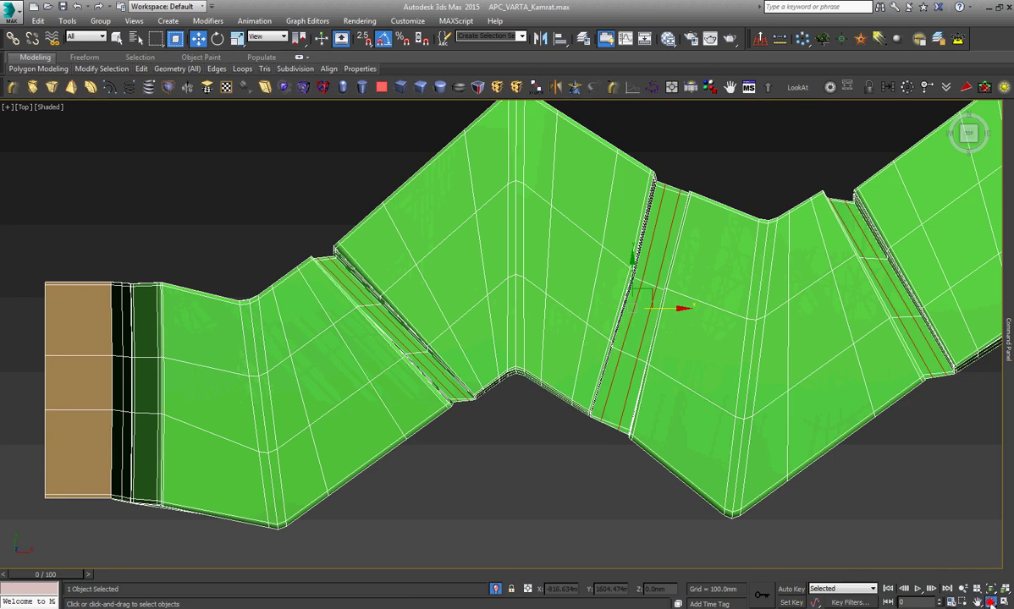
middle_click_drag(558, 373, 576, 317, "alt")
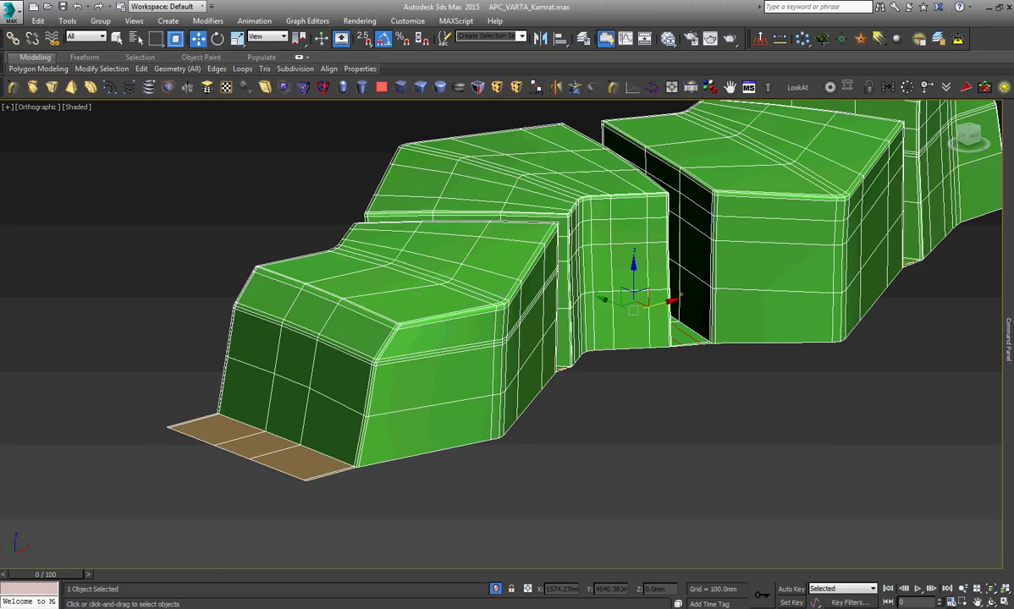
Remove the unneeded horizontal edge loop from the front tread block.
left_click(1008, 339)
left_click(931, 157)
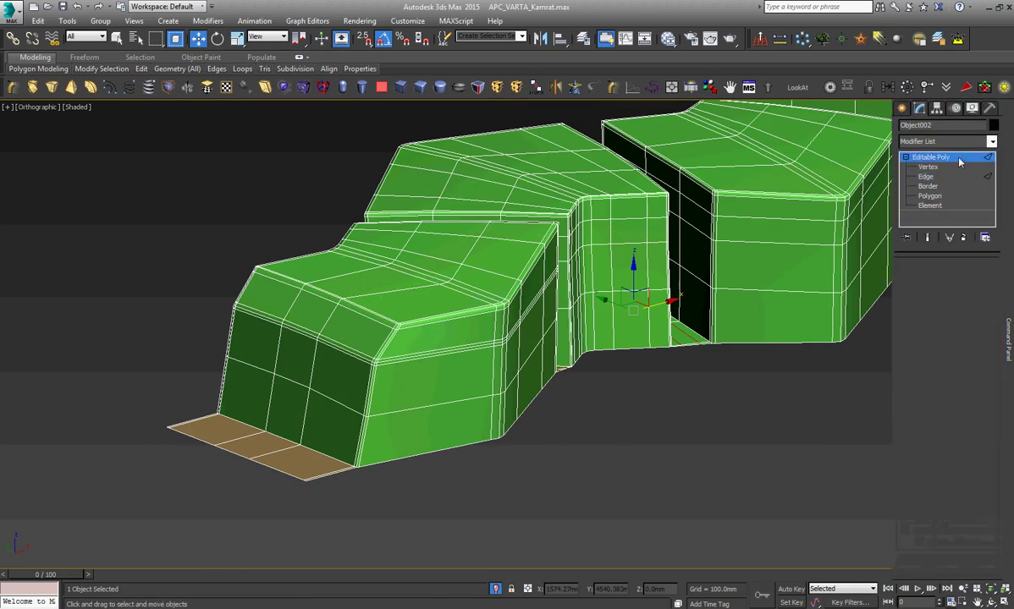
right_click(720, 241)
key("z")
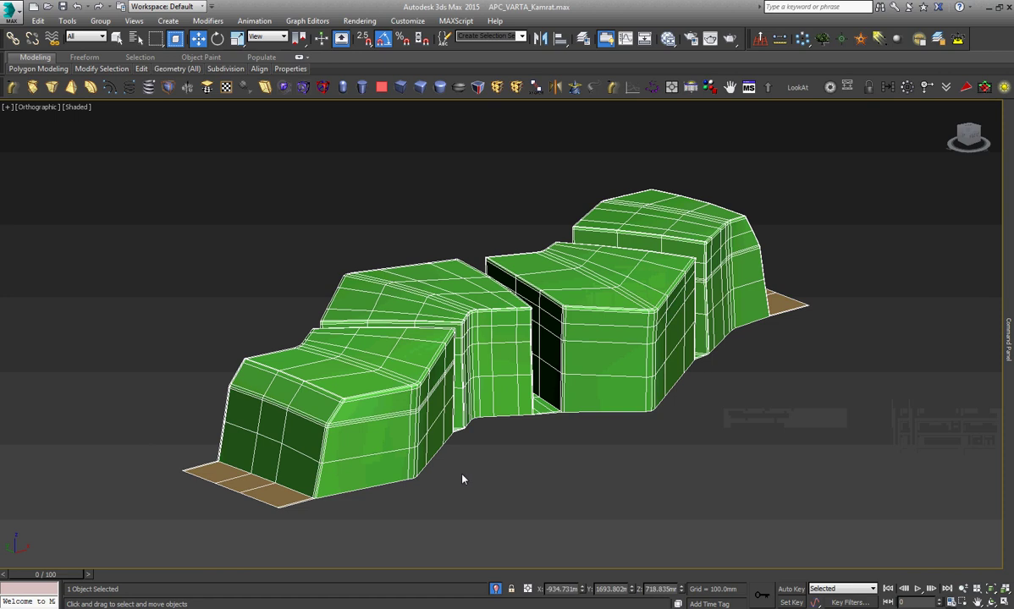
key("2")
double_click(367, 457)
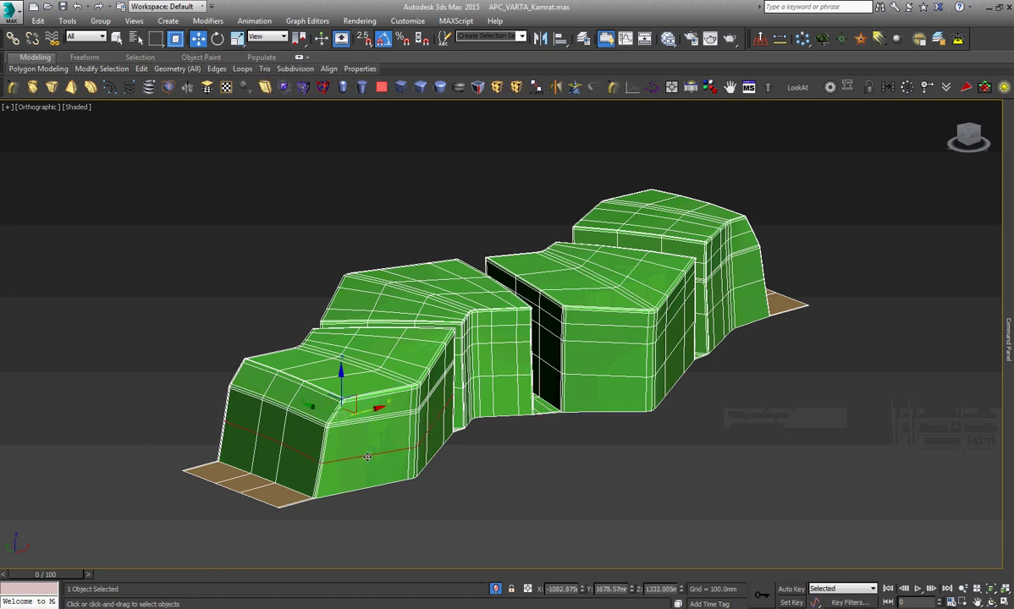
key("ctrl+BackSpace")
Remove the extra edge loops from the middle and right end tread blocks.
scroll(606, 395, "up", 5)
double_click(593, 357)
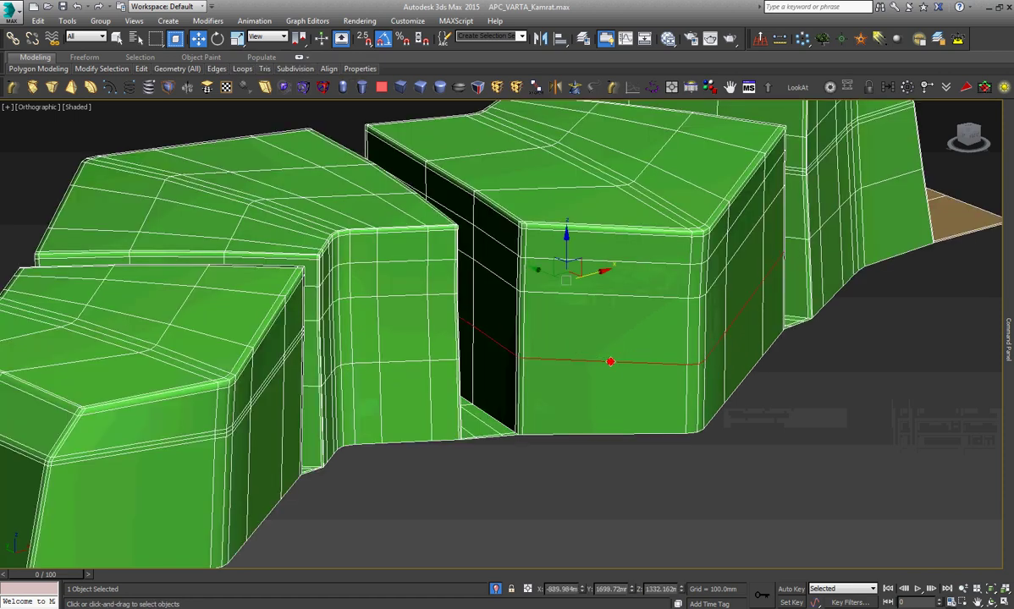
key("F3")
key("ctrl+BackSpace")
key("F3")
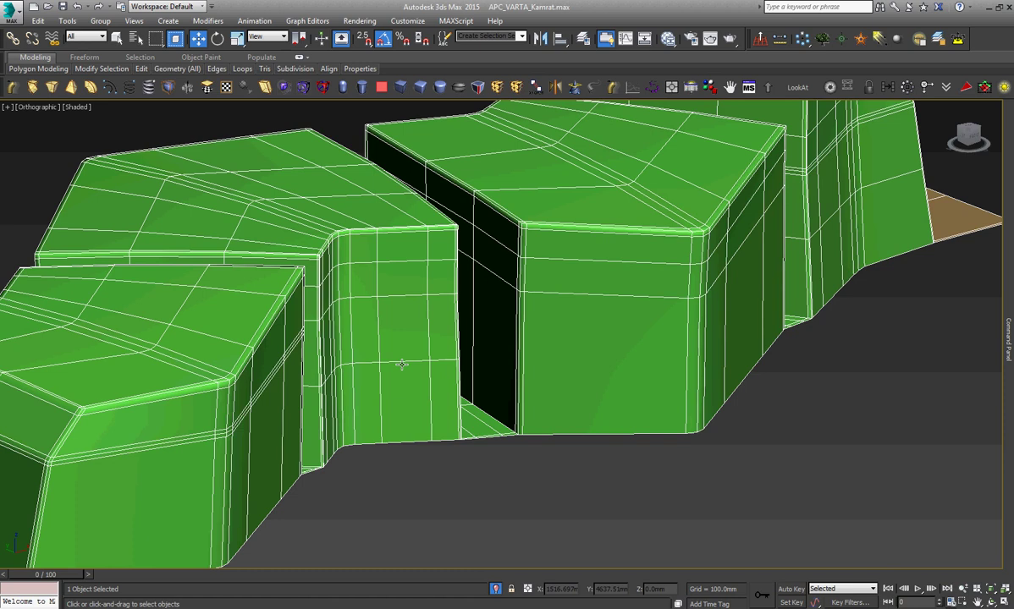
double_click(401, 363)
key("ctrl+BackSpace")
scroll(401, 362, "down", 6)
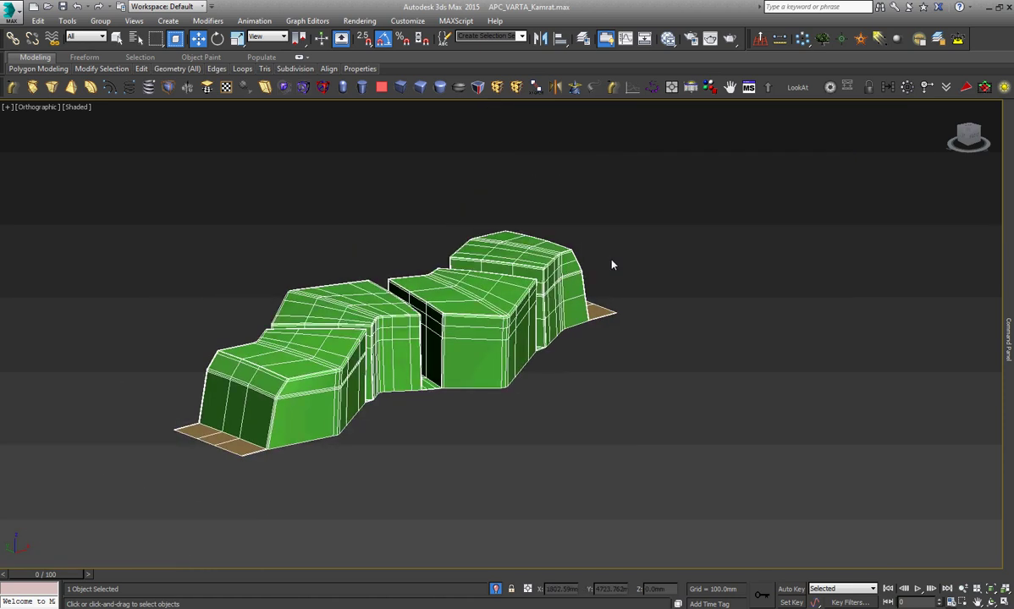
scroll(610, 265, "up", 8)
double_click(509, 418)
key("ctrl+BackSpace")
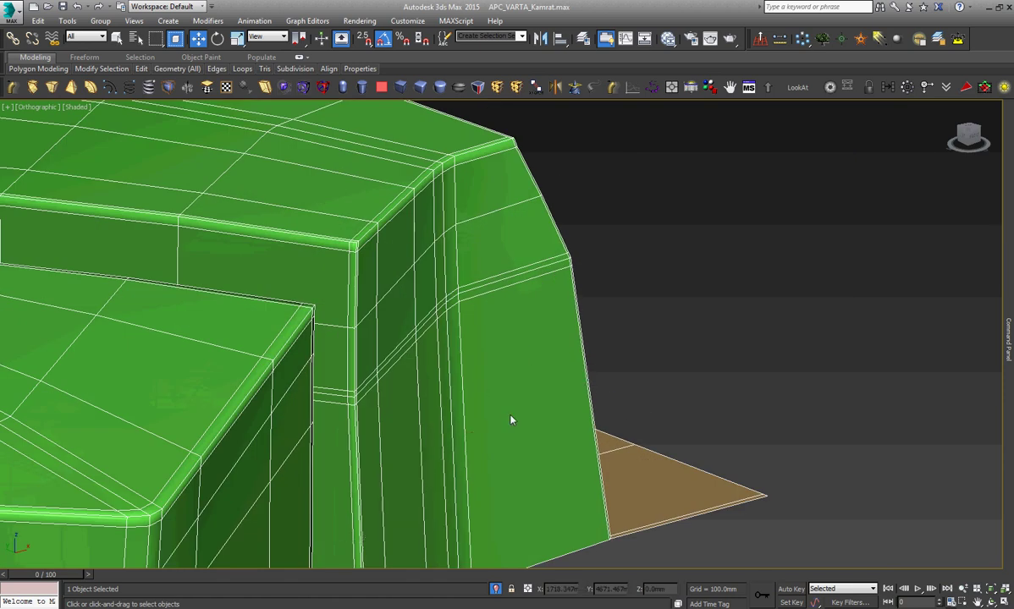
scroll(509, 418, "down", 5)
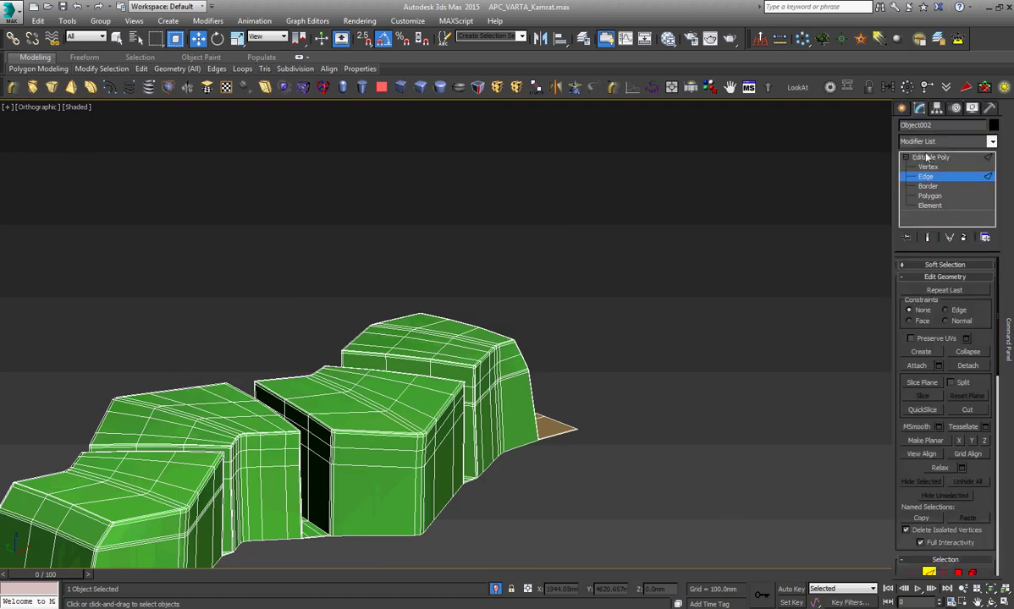
Frame the model in Left view and unhide all objects, keeping hidden layers hidden.
key("z")
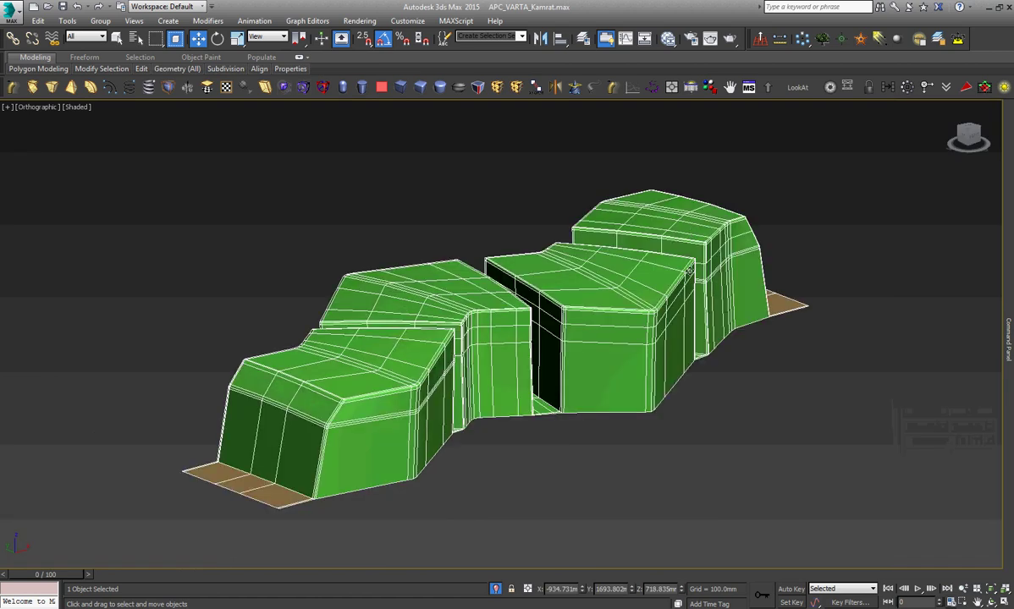
key("l")
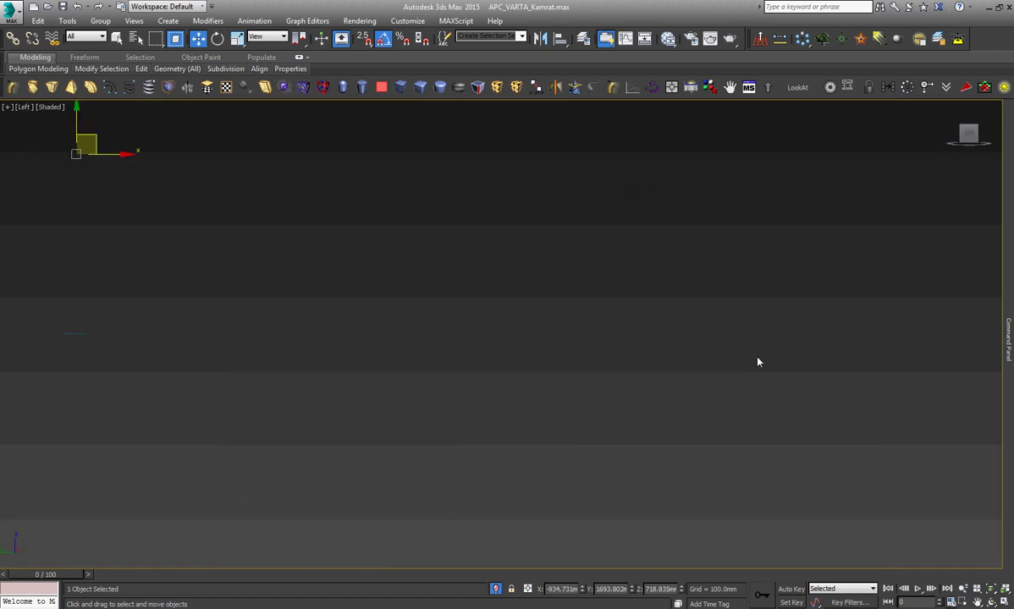
key("z")
right_click(679, 346)
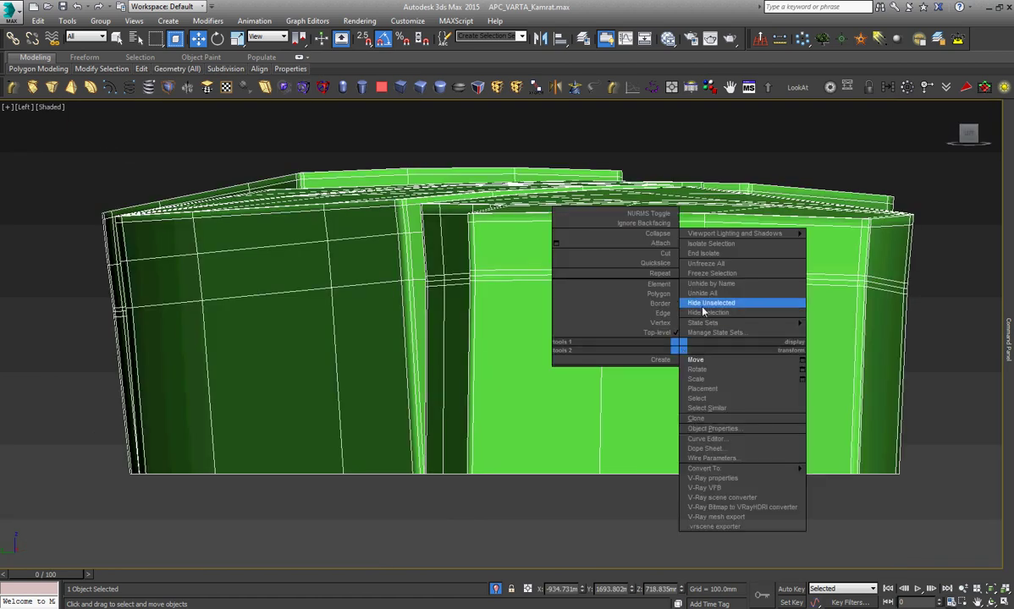
left_click(706, 297)
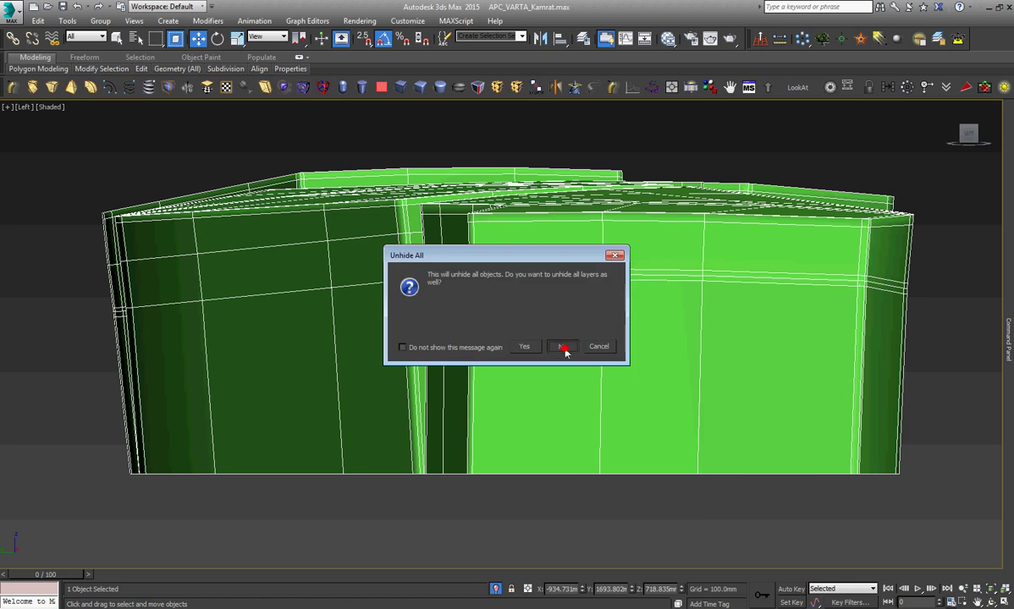
left_click(561, 343)
right_click(561, 301)
left_click(576, 314)
Isolate the tyre and tread strip, then zoom in on the tread blocks.
scroll(491, 272, "down", 3)
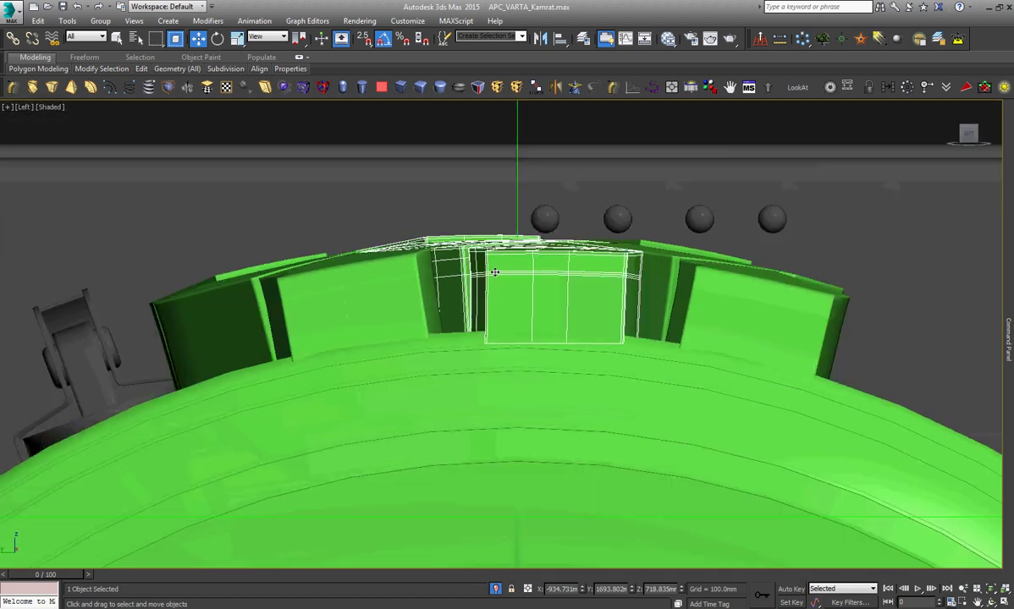
scroll(503, 330, "down", 3)
scroll(513, 390, "down", 2)
left_click(513, 390, "ctrl")
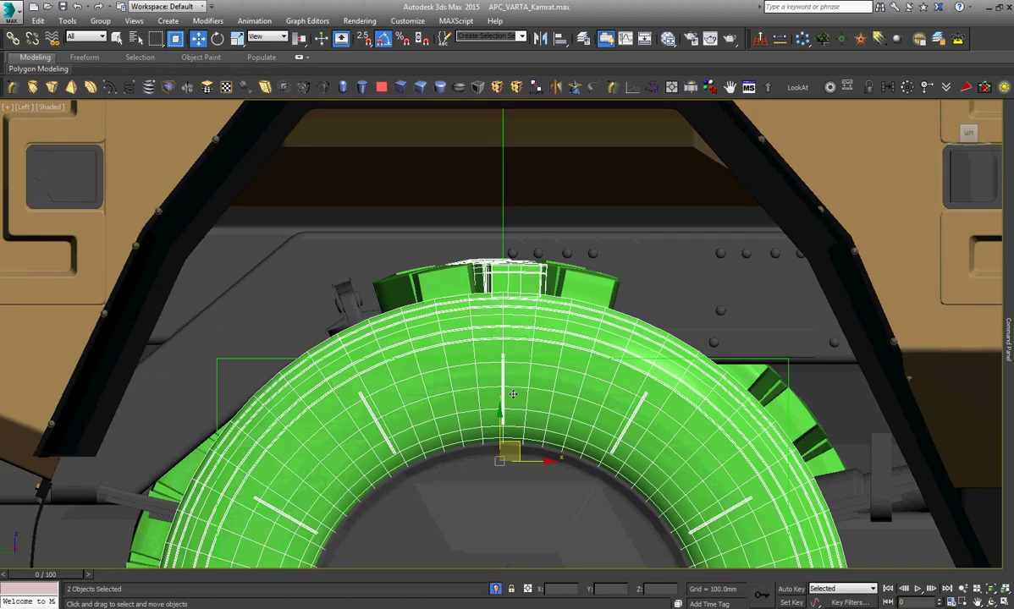
left_click(580, 285, "ctrl")
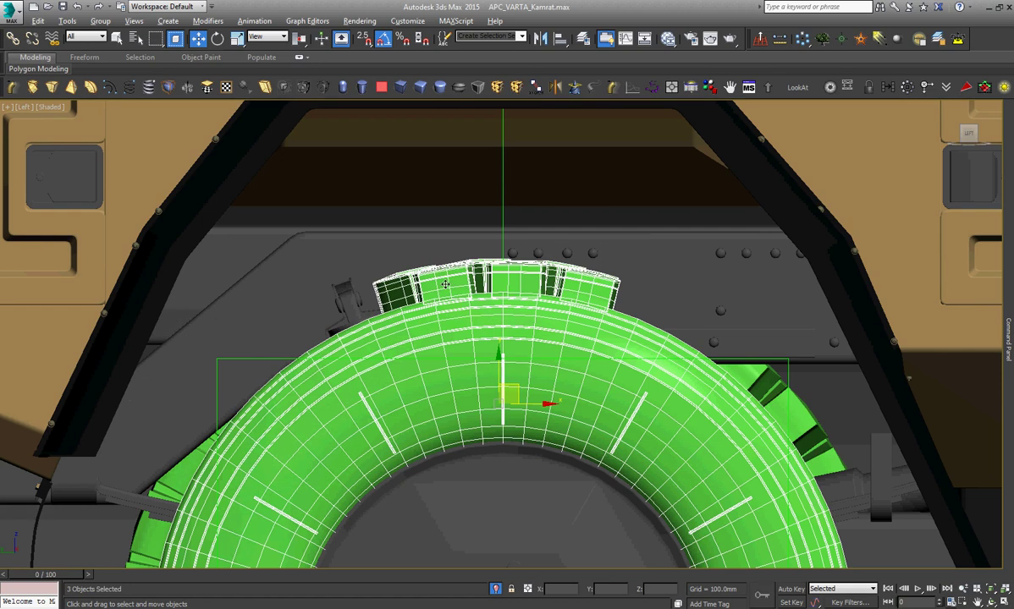
key("alt+q")
left_click(796, 296)
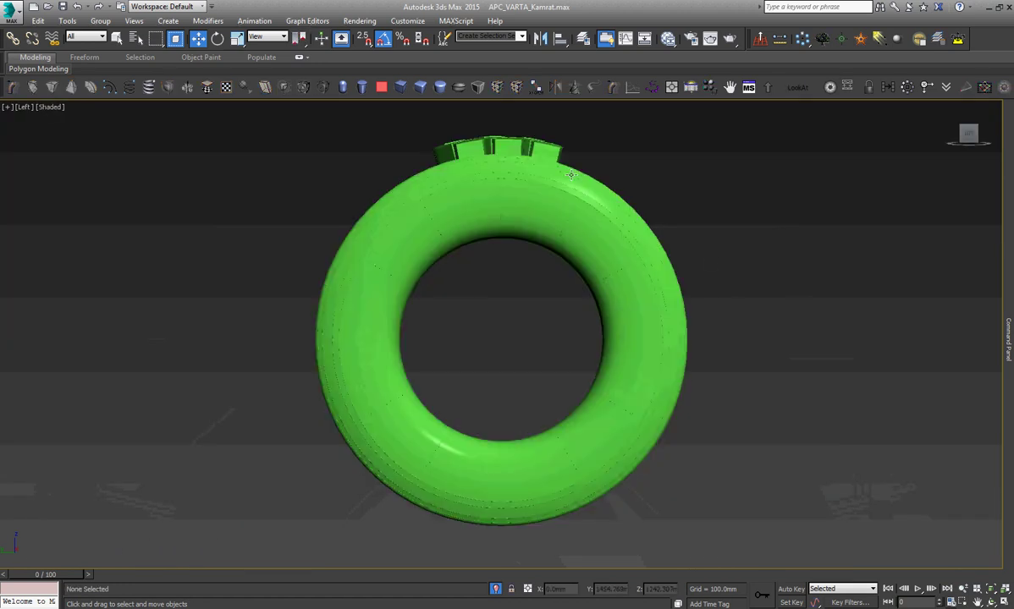
left_click(513, 144)
key("z")
scroll(496, 179, "down", 3)
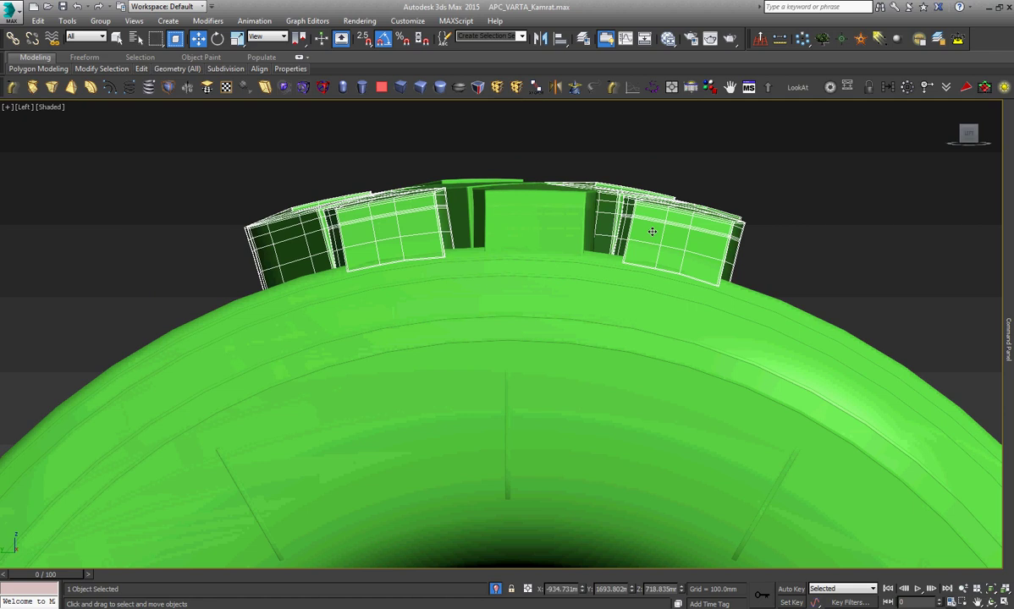
Hide the side tread blocks and move the strip's bottom vertices into a level row.
key("Delete")
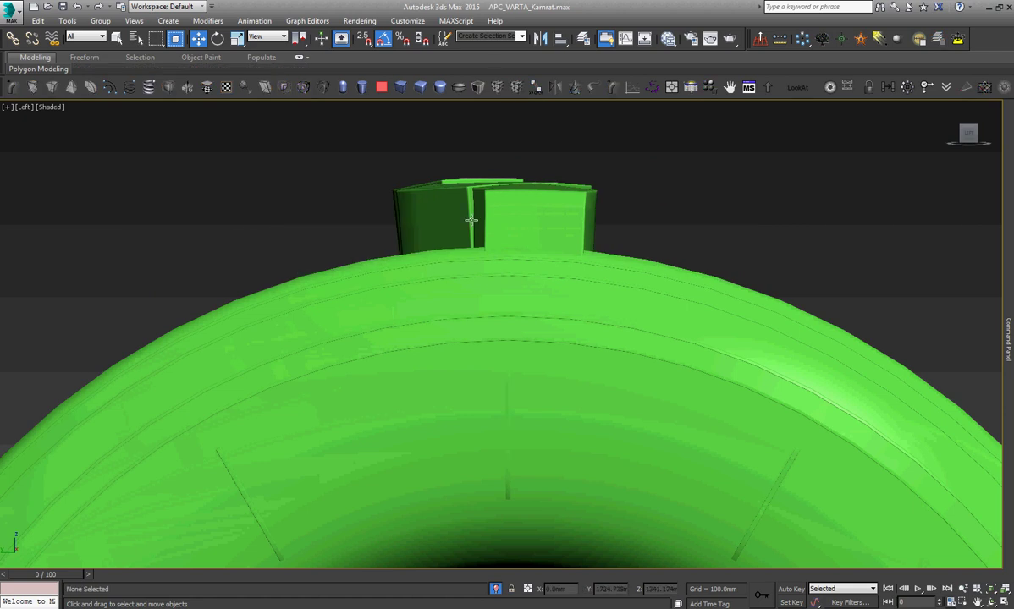
left_click(470, 220)
key("z")
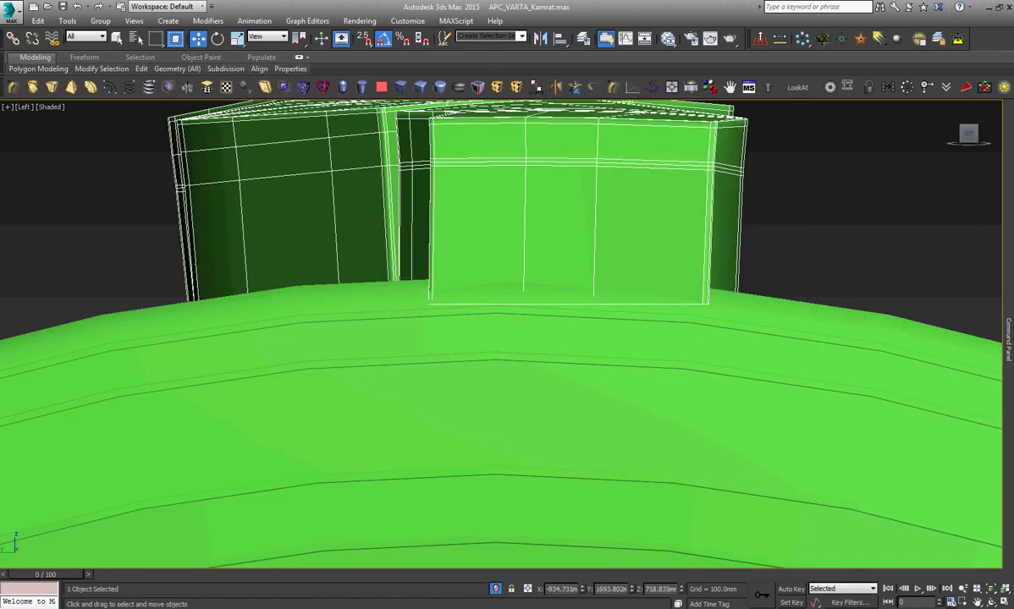
left_click(932, 170)
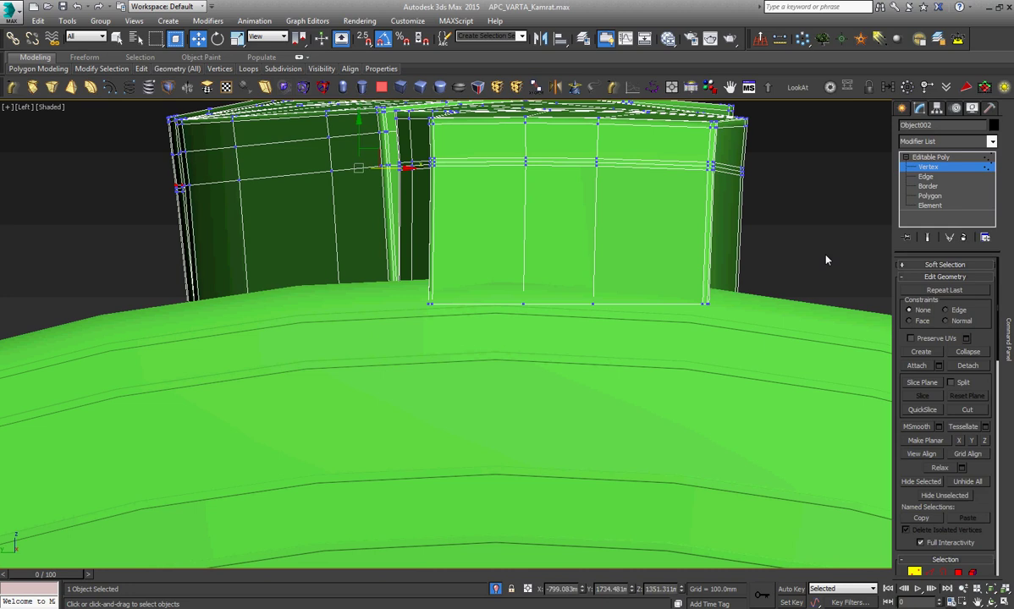
mouse_move(809, 262)
left_mouse_down()
mouse_move(639, 345)
mouse_move(94, 426)
left_mouse_up()
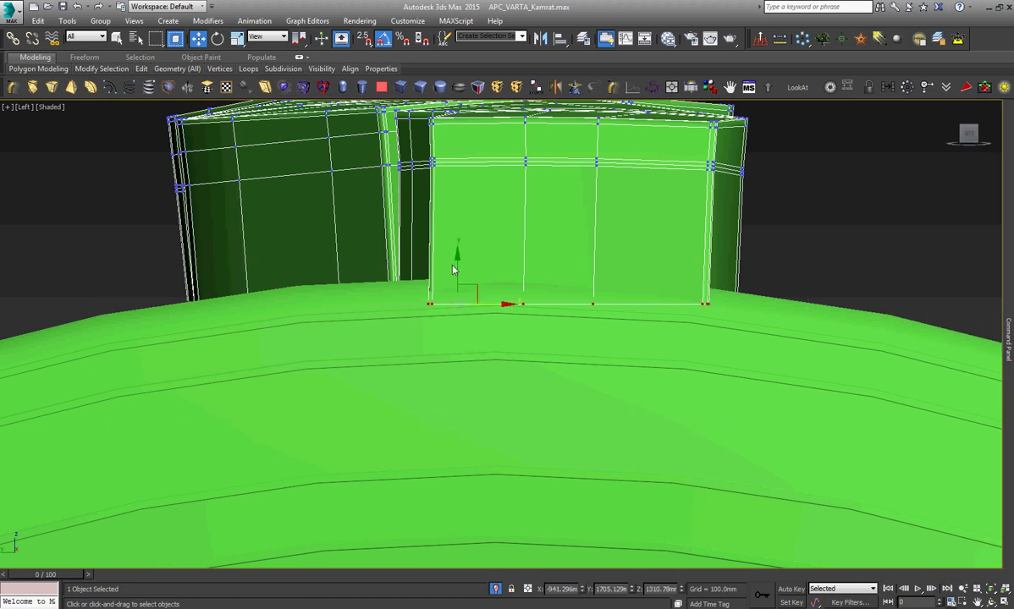
left_click_drag(457, 250, 468, 240)
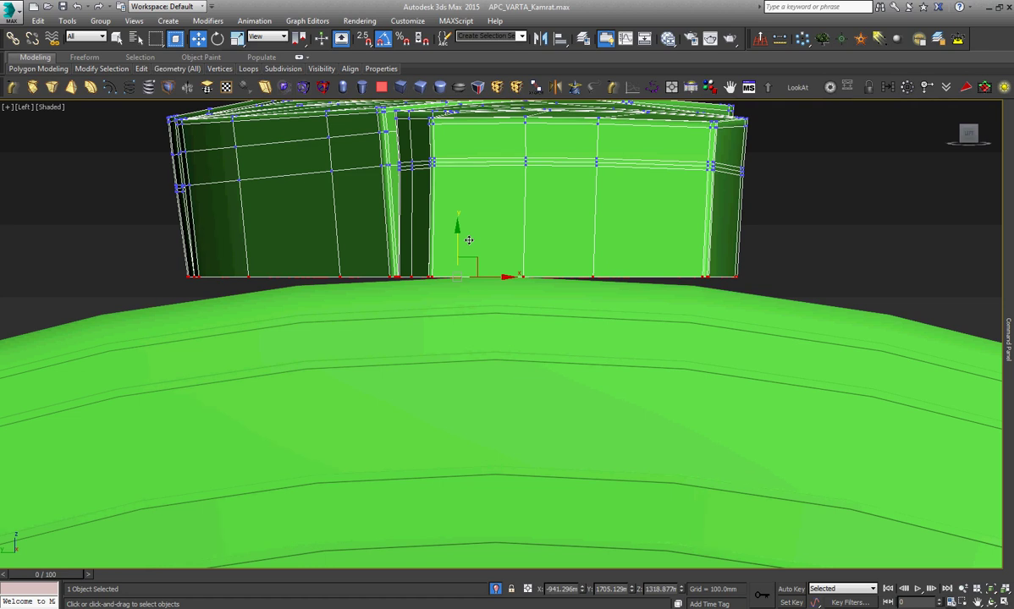
left_click(93, 88)
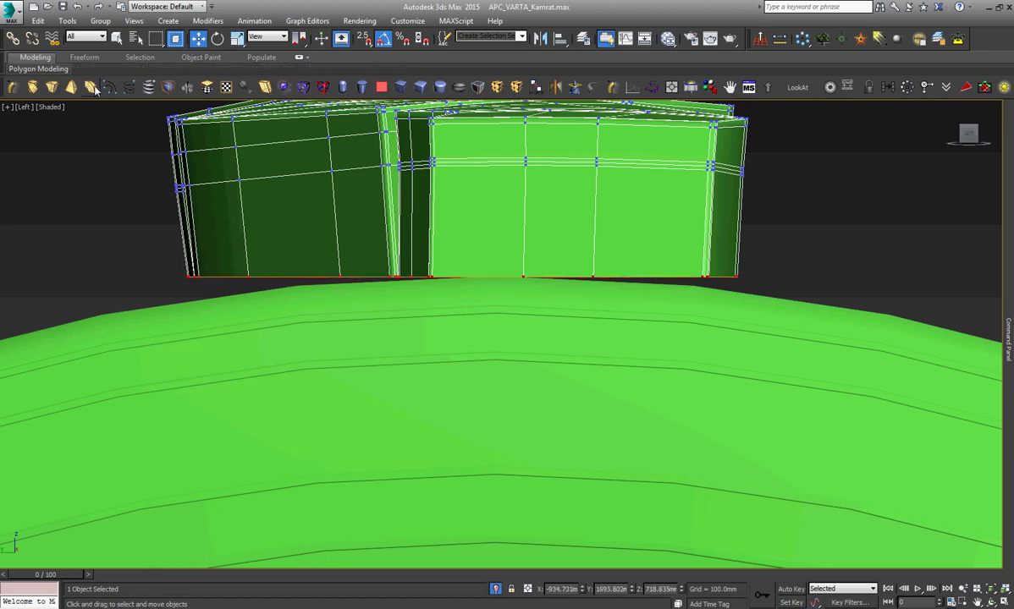
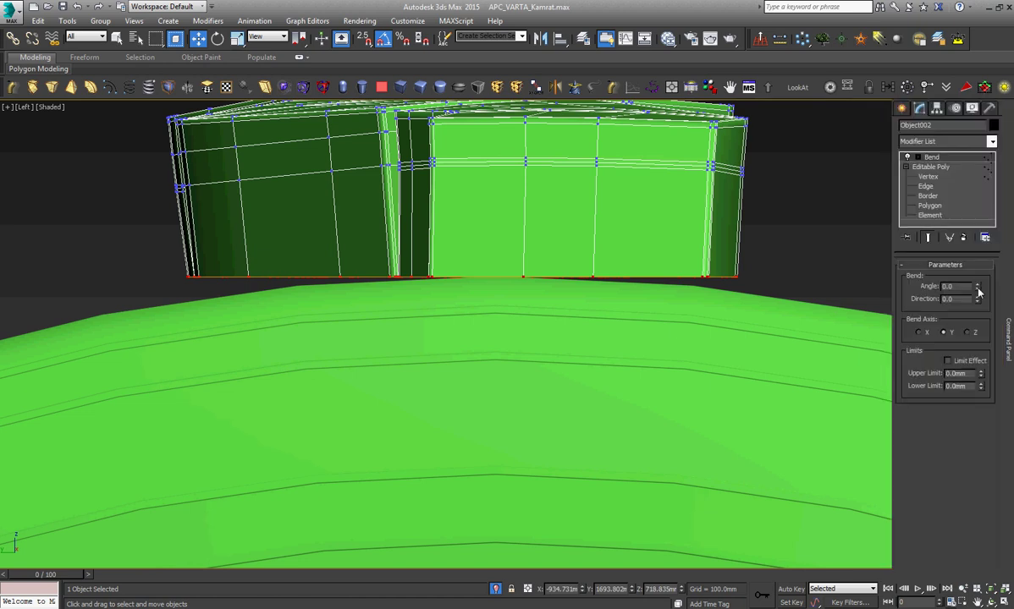
Bend the strip's lower part outward and set the bend axis to X.
left_click_drag(977, 288, 971, 256)
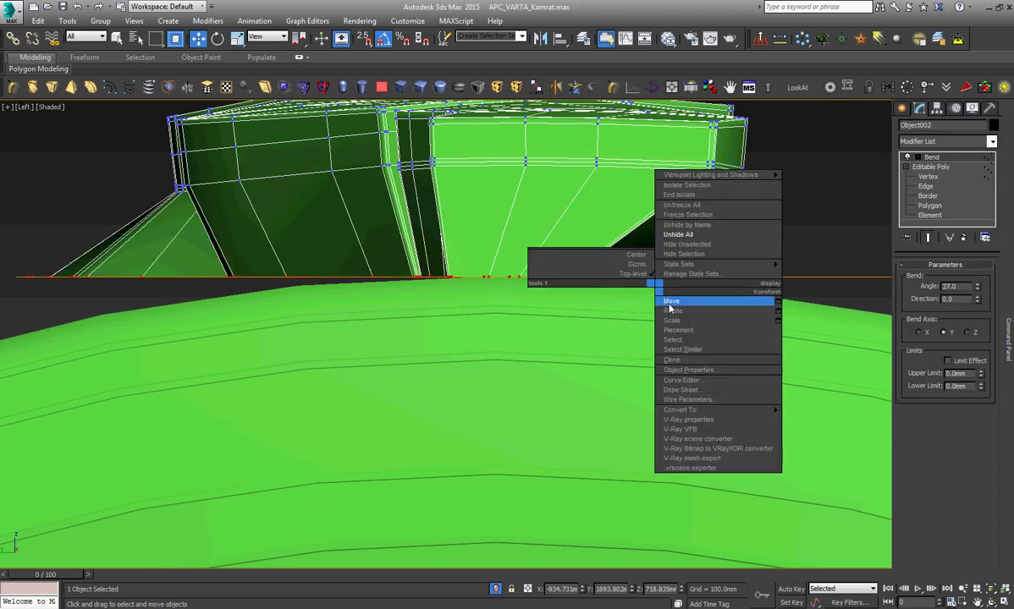
left_click(669, 300)
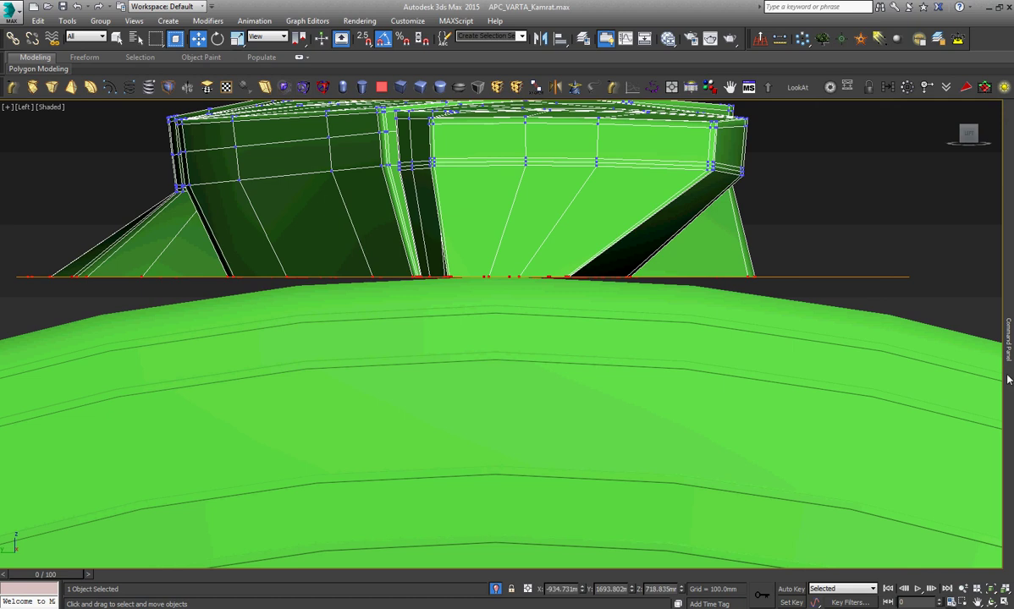
left_click(969, 333)
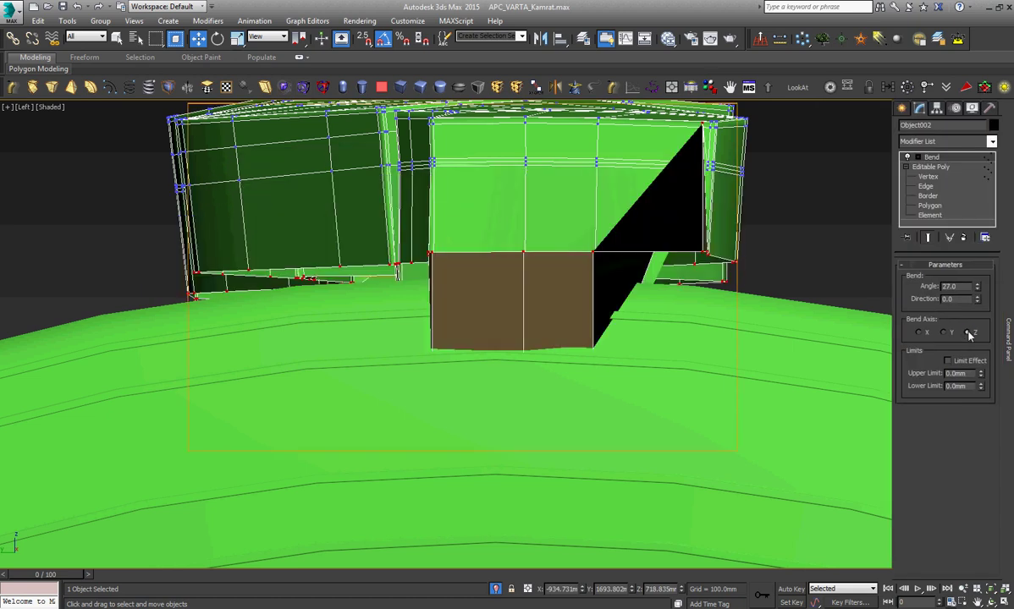
left_click(922, 334)
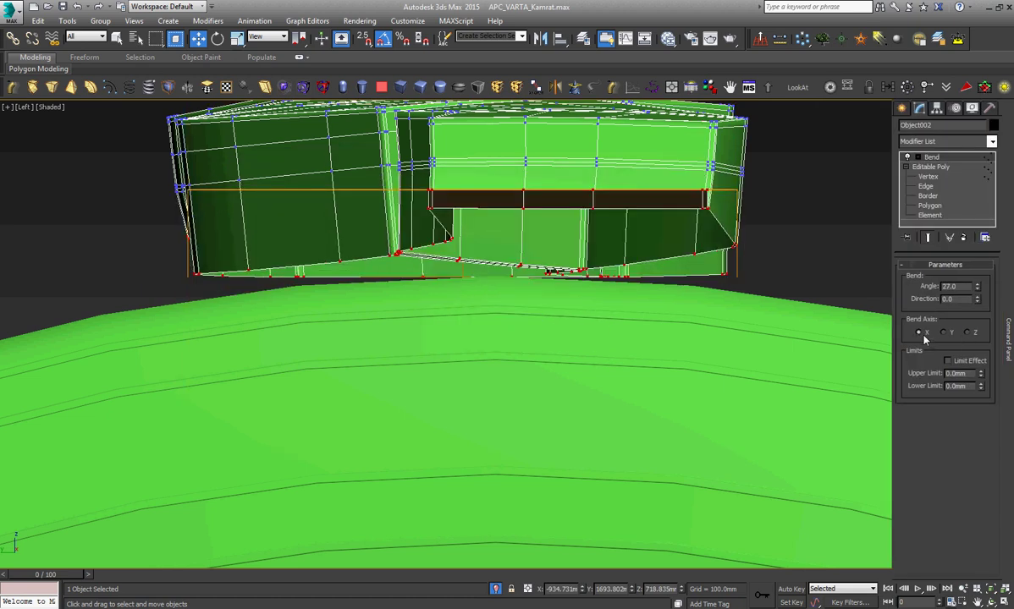
Rotate the bent strip so the wall sits flat against the hull.
right_click(738, 292)
right_click(574, 252)
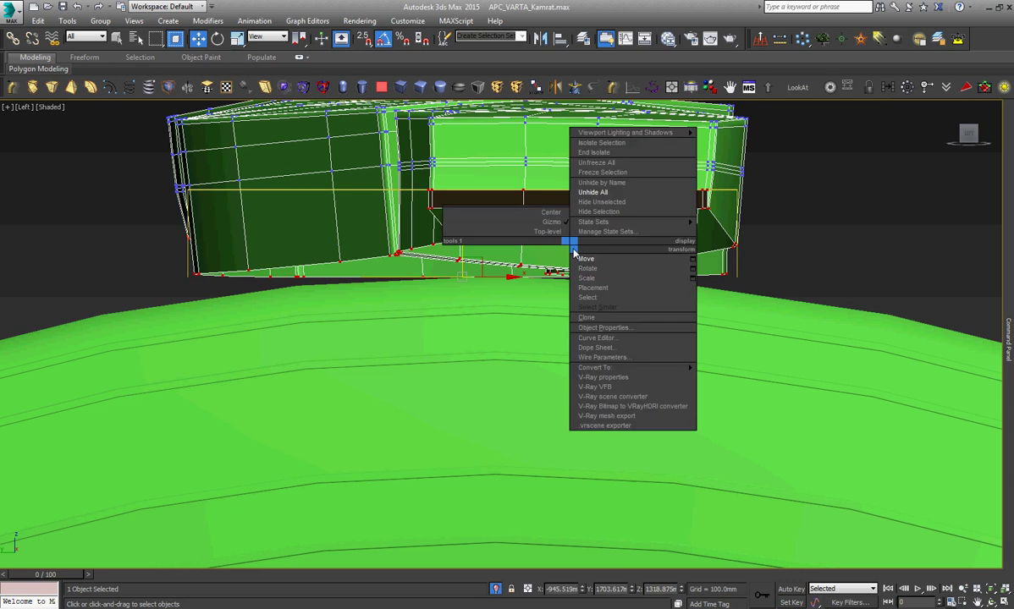
left_click(587, 268)
left_click_drag(499, 281, 545, 283)
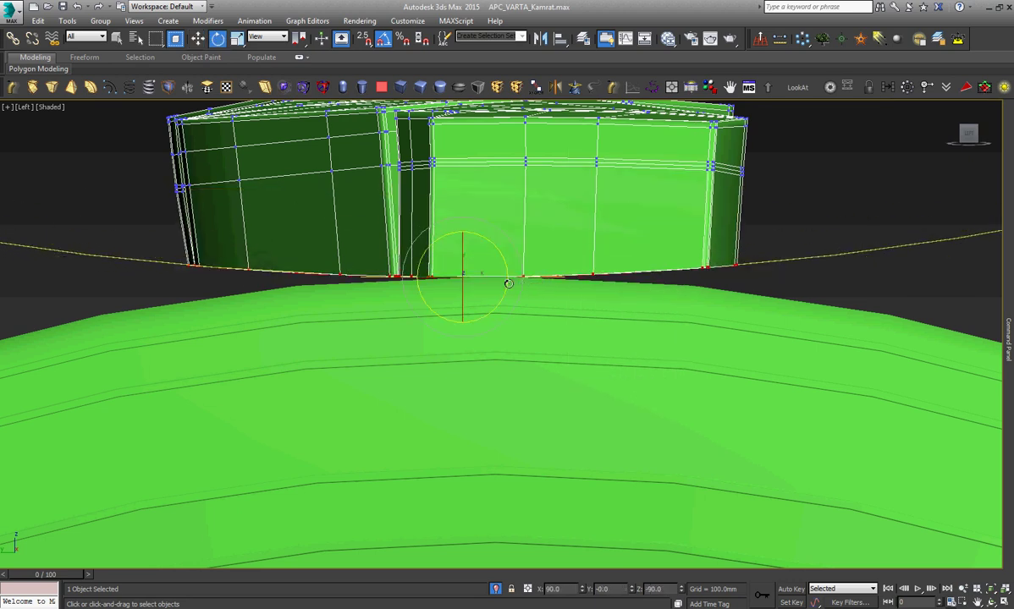
left_click_drag(487, 245, 580, 305)
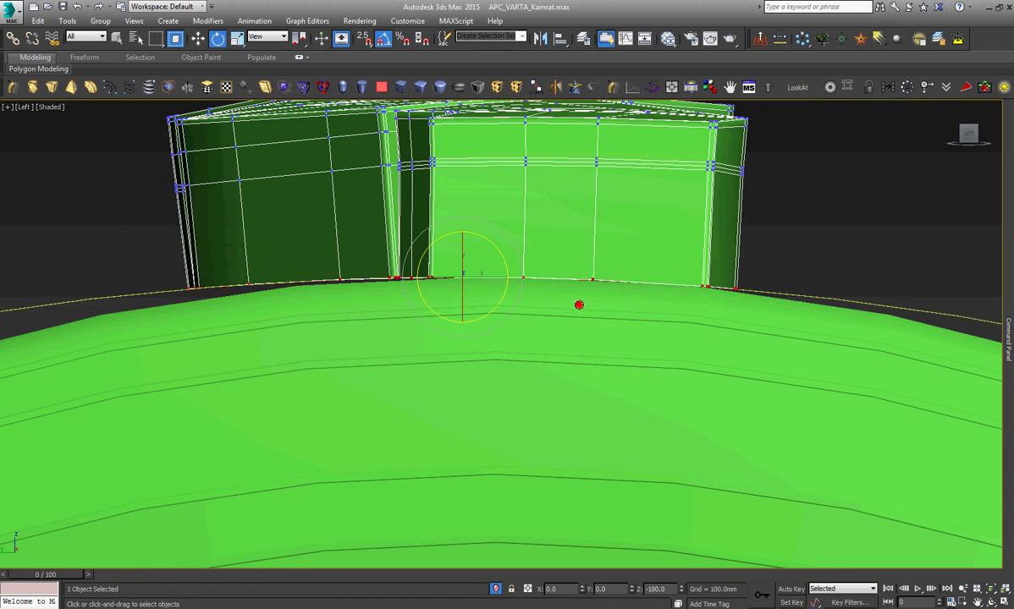
left_click_drag(486, 278, 433, 278)
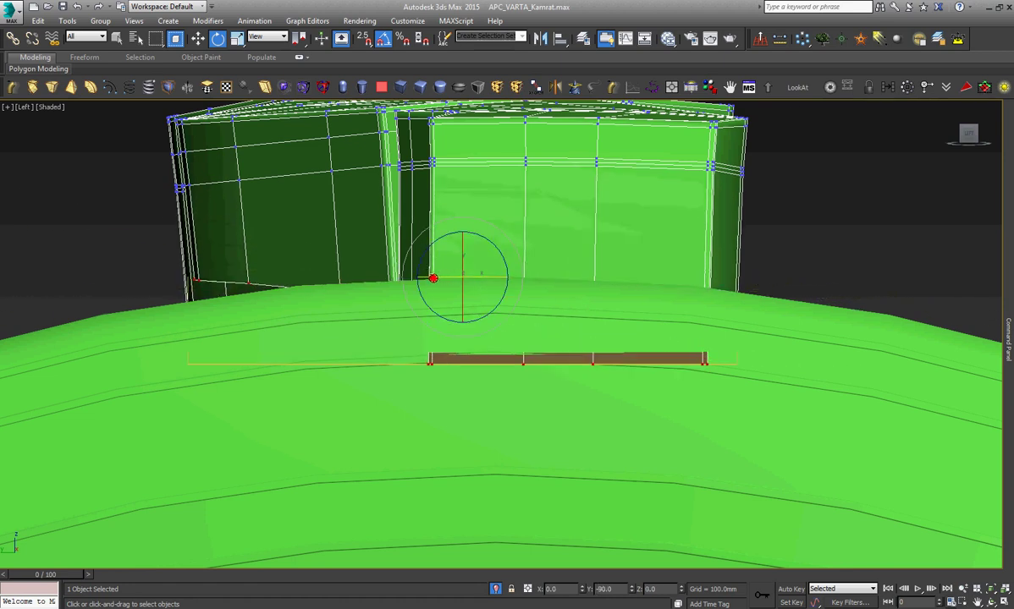
right_click(431, 279)
left_click(441, 293)
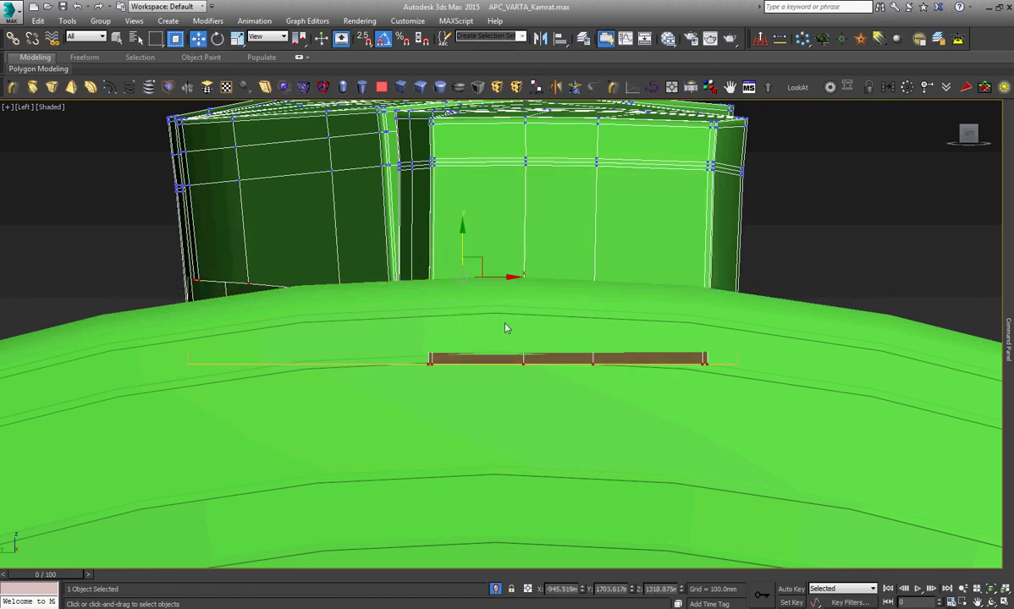
Fine-tune the Bend to Angle 30.5 so the strip follows the hull curve.
left_click(991, 601)
left_click_drag(467, 346, 432, 354)
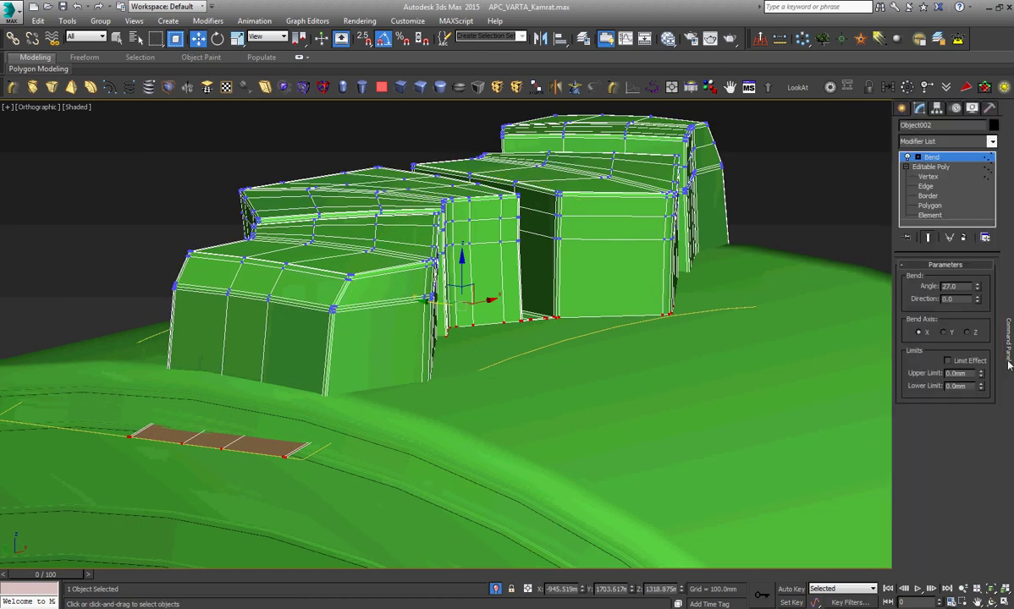
mouse_move(979, 291)
left_mouse_down()
mouse_move(979, 312)
mouse_move(976, 285)
left_mouse_up()
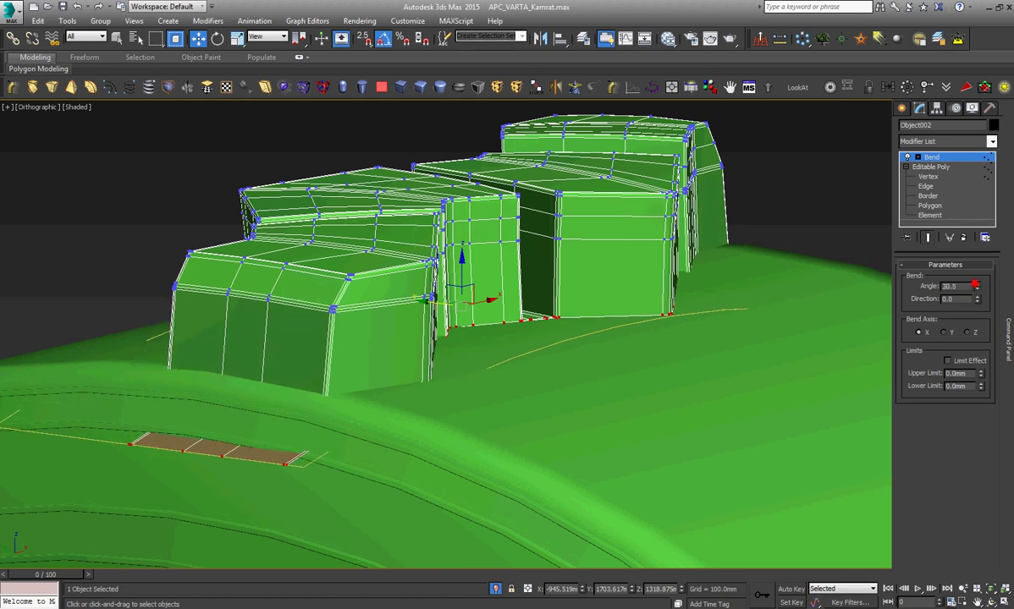
right_click(674, 259)
mouse_move(740, 381)
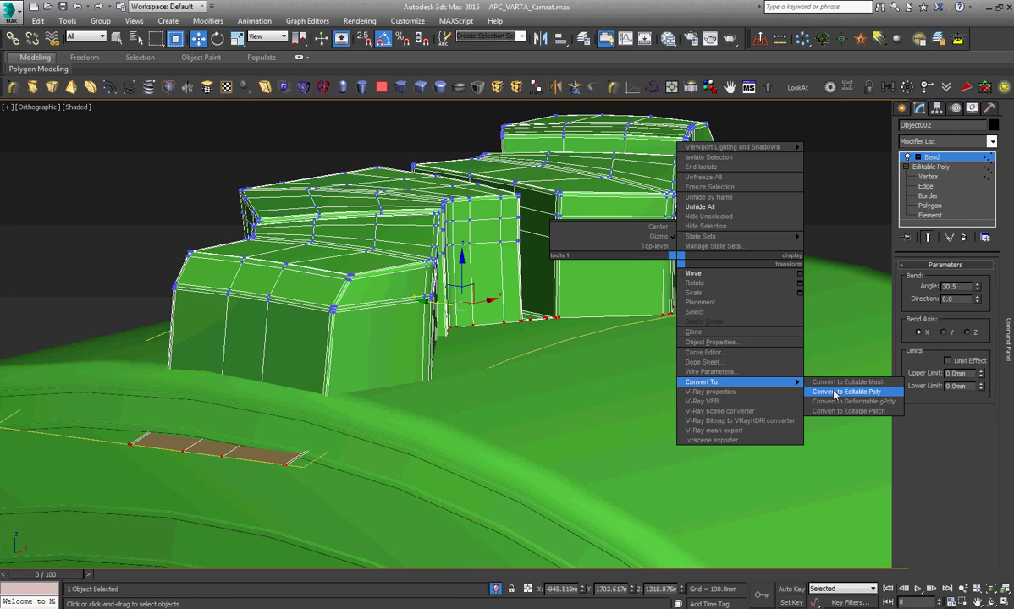
Convert the strip to editable poly, then move and scale its bottom vertices into a flatter arch.
left_click(835, 393)
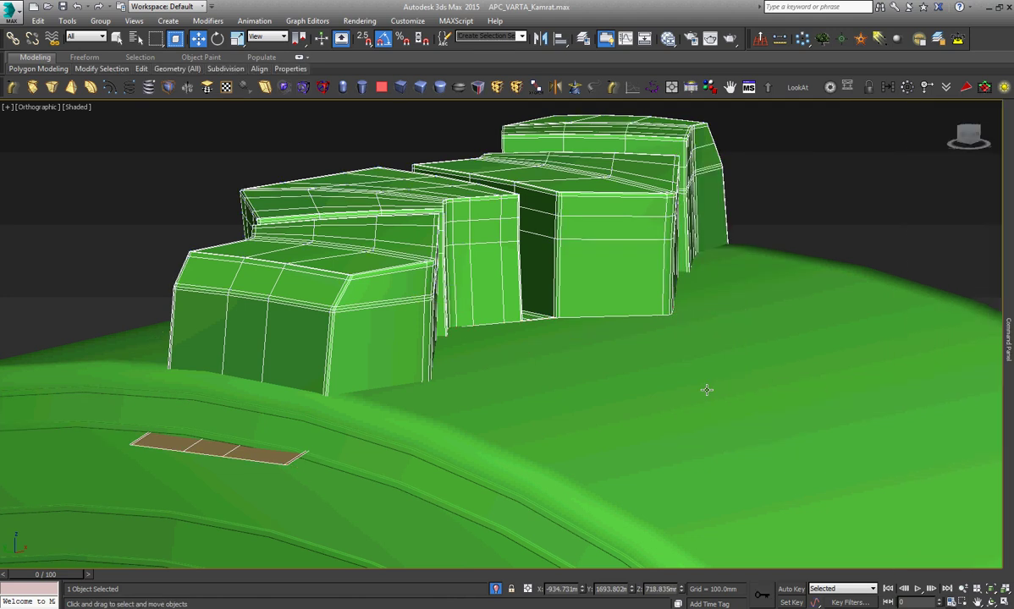
key("f")
key("1")
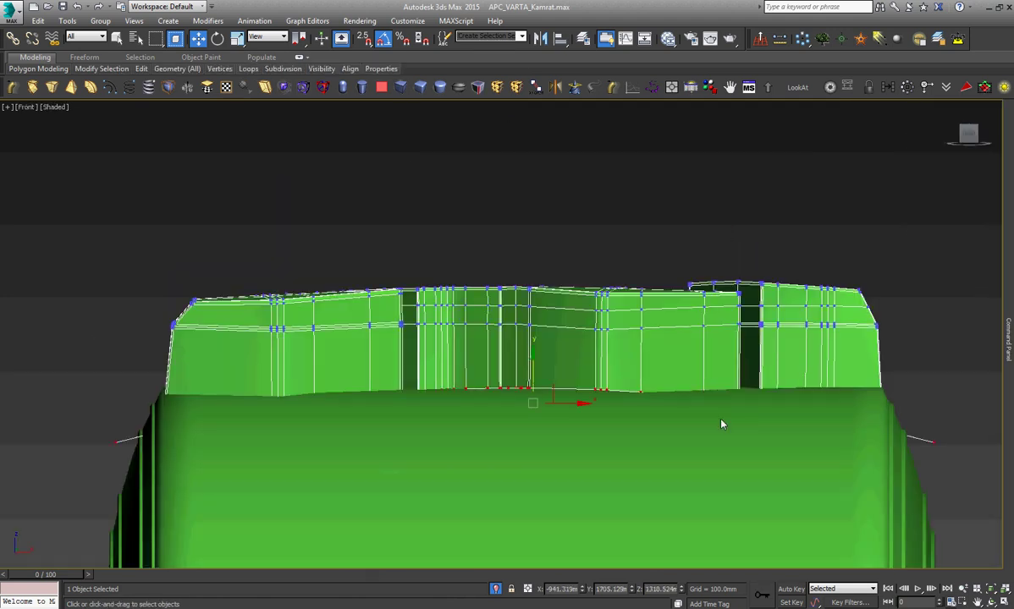
left_click_drag(532, 374, 542, 340)
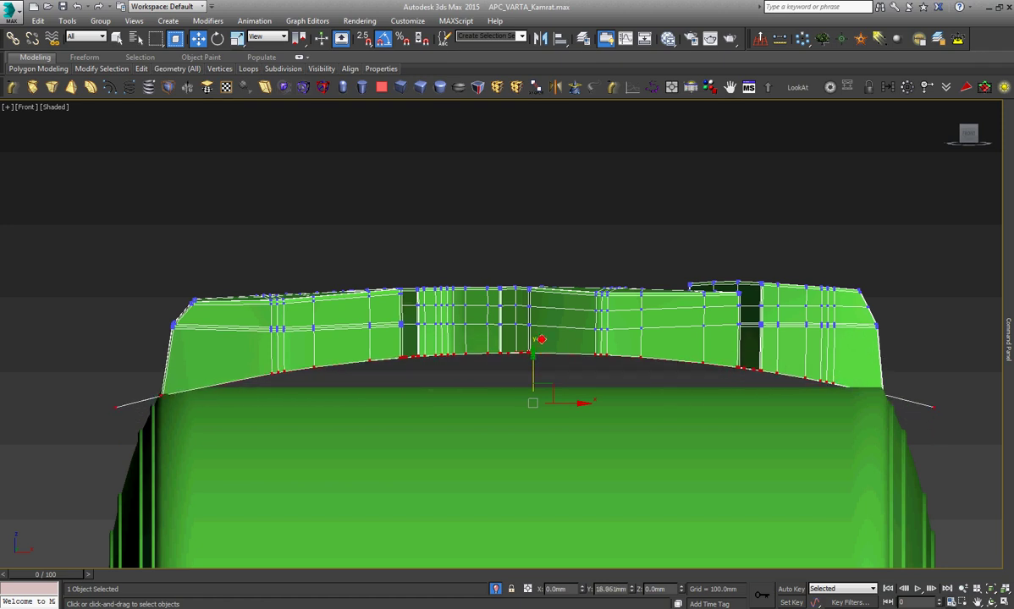
right_click(542, 331)
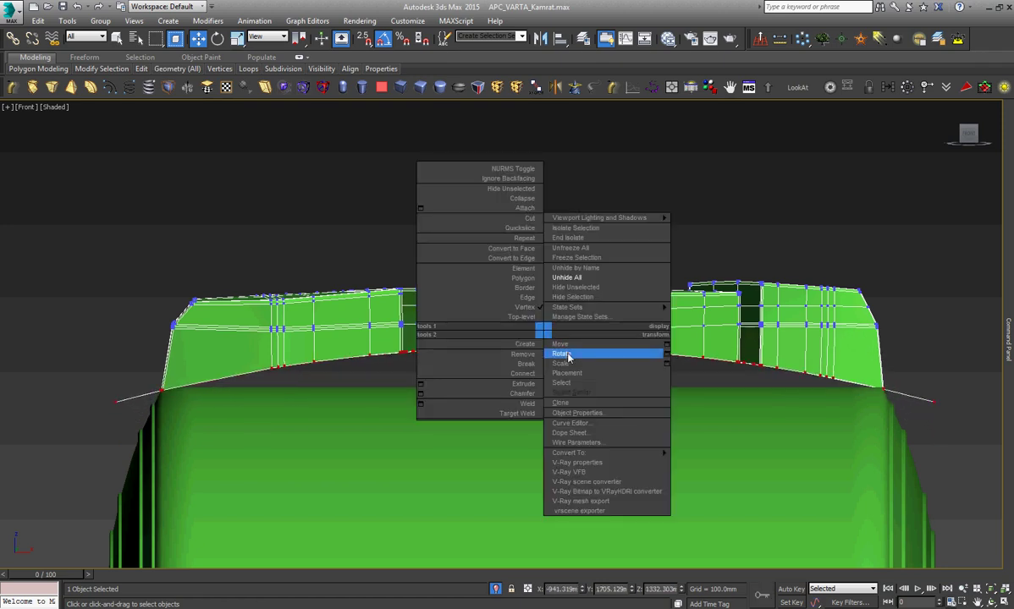
left_click(561, 363)
mouse_move(534, 317)
left_mouse_down()
mouse_move(539, 358)
mouse_move(537, 343)
mouse_move(542, 350)
left_mouse_up()
right_click(539, 358)
left_click(555, 369)
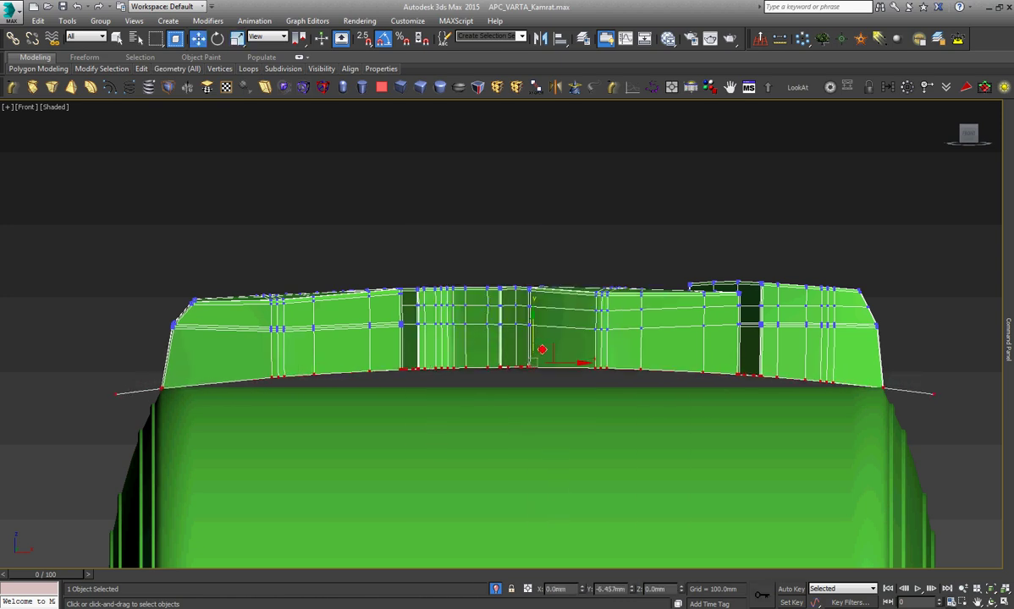
Select the strip's left-end corner and move it down onto the body's side.
scroll(539, 343, "down", 3)
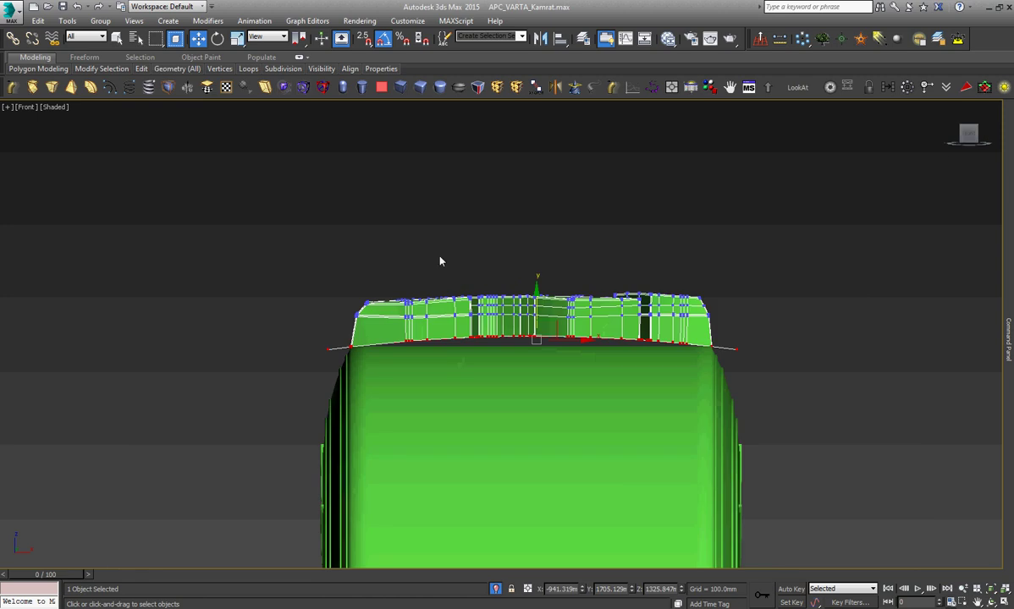
scroll(330, 360, "up", 5)
key("F3")
mouse_move(315, 343)
left_mouse_down()
mouse_move(351, 309)
mouse_move(385, 374)
left_mouse_up()
key("F3")
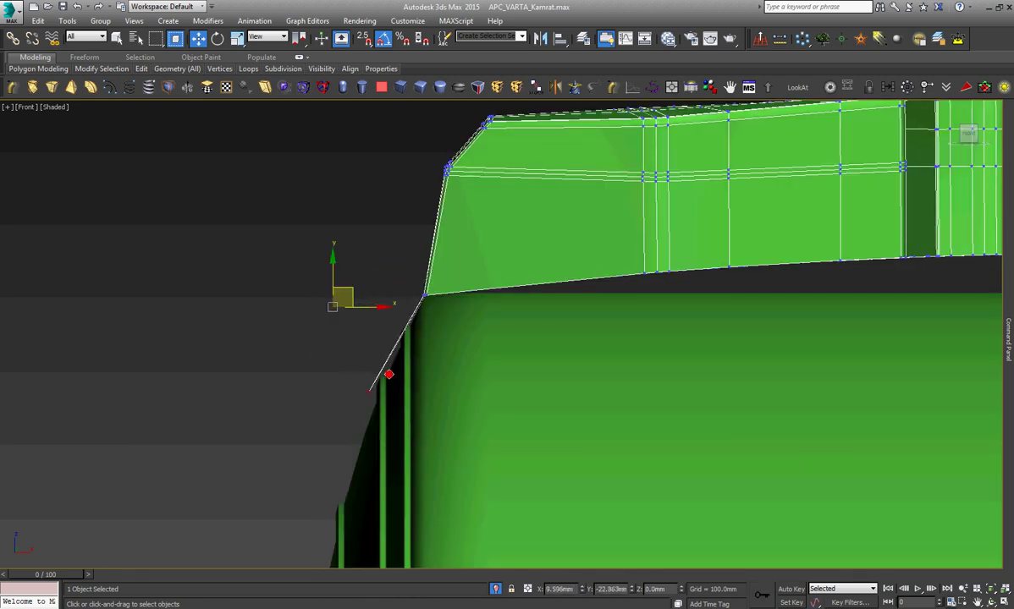
scroll(350, 294, "down", 3)
scroll(348, 386, "up", 3)
scroll(359, 373, "up", 2)
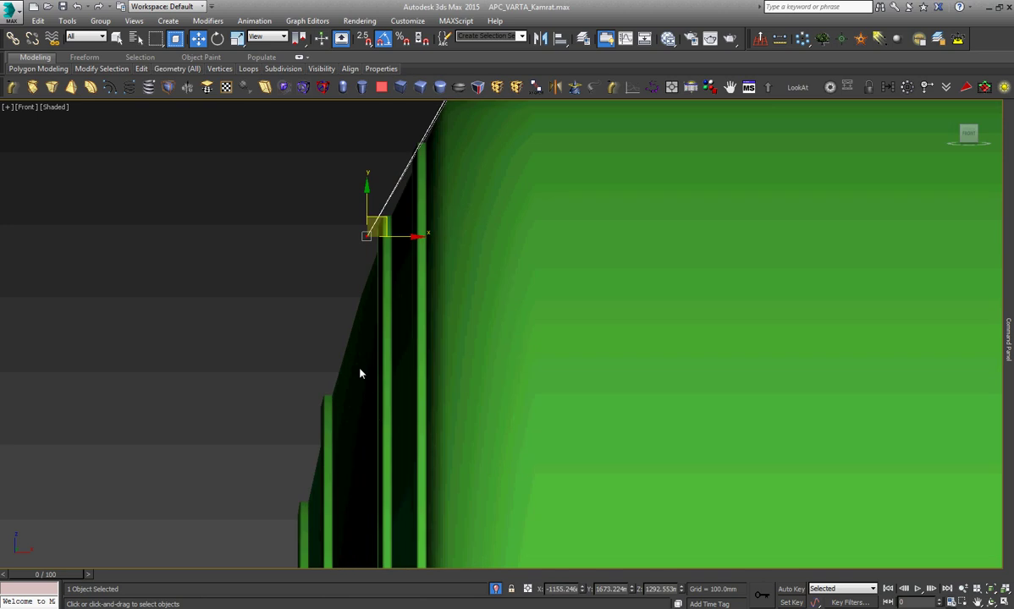
key("2")
mouse_move(390, 230)
left_mouse_down()
mouse_move(401, 213)
mouse_move(320, 427)
left_mouse_up()
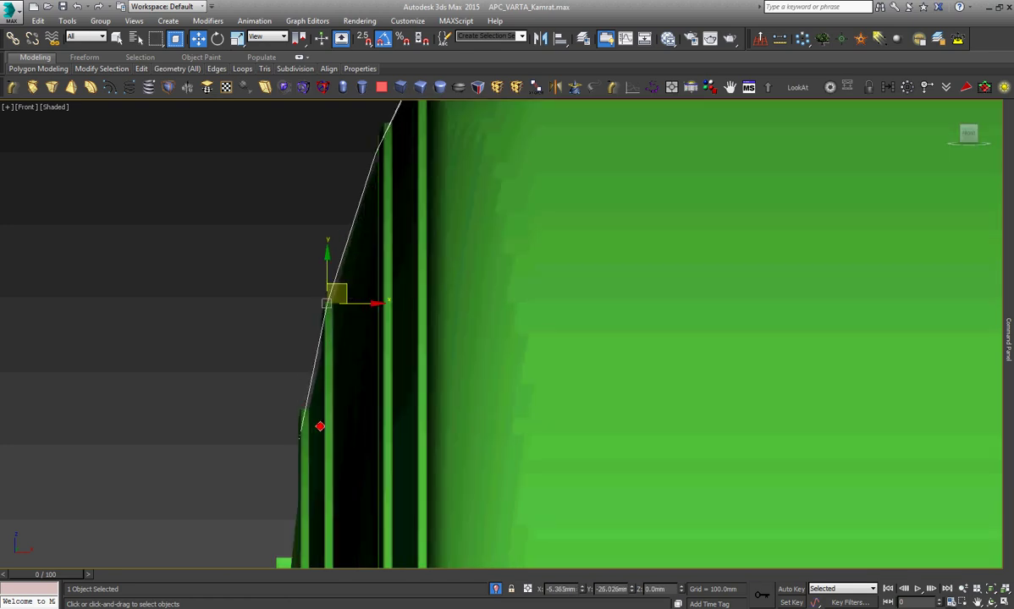
mouse_move(320, 427)
left_mouse_down()
mouse_move(352, 269)
mouse_move(330, 414)
left_mouse_up()
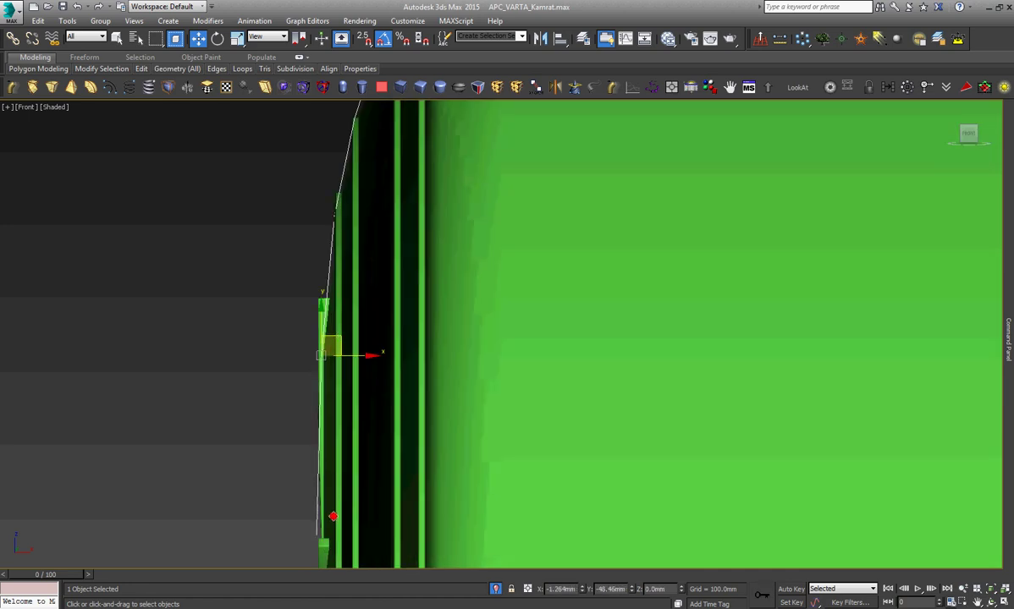
left_click(334, 525)
Lengthen the flange strip by pulling its bottom edge down.
scroll(381, 412, "down", 5)
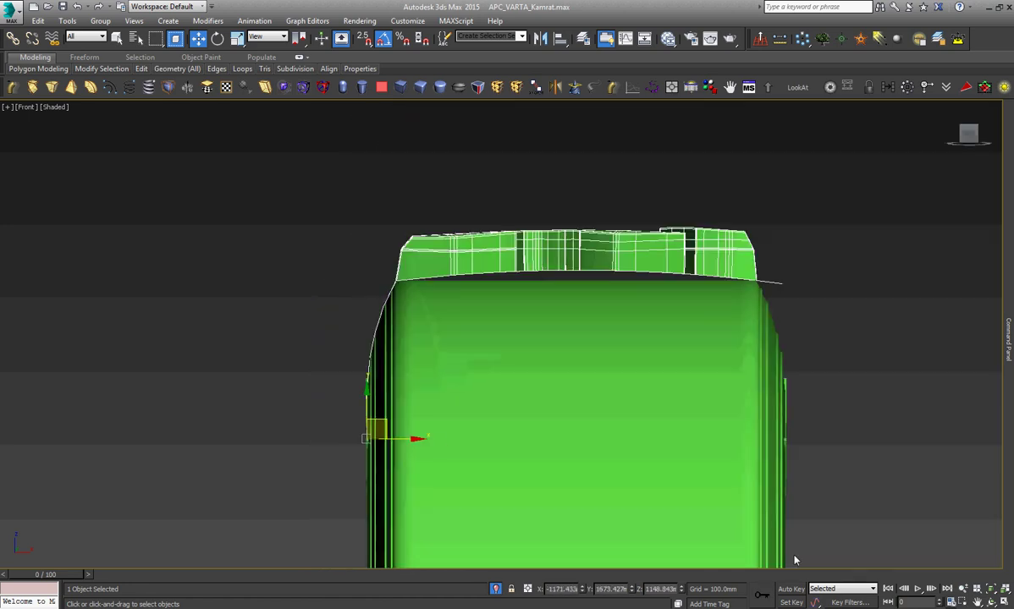
left_click(991, 602)
mouse_move(483, 402)
left_mouse_down()
mouse_move(538, 405)
mouse_move(525, 405)
left_mouse_up()
right_click(522, 406)
scroll(356, 471, "up", 3)
scroll(355, 423, "up", 2)
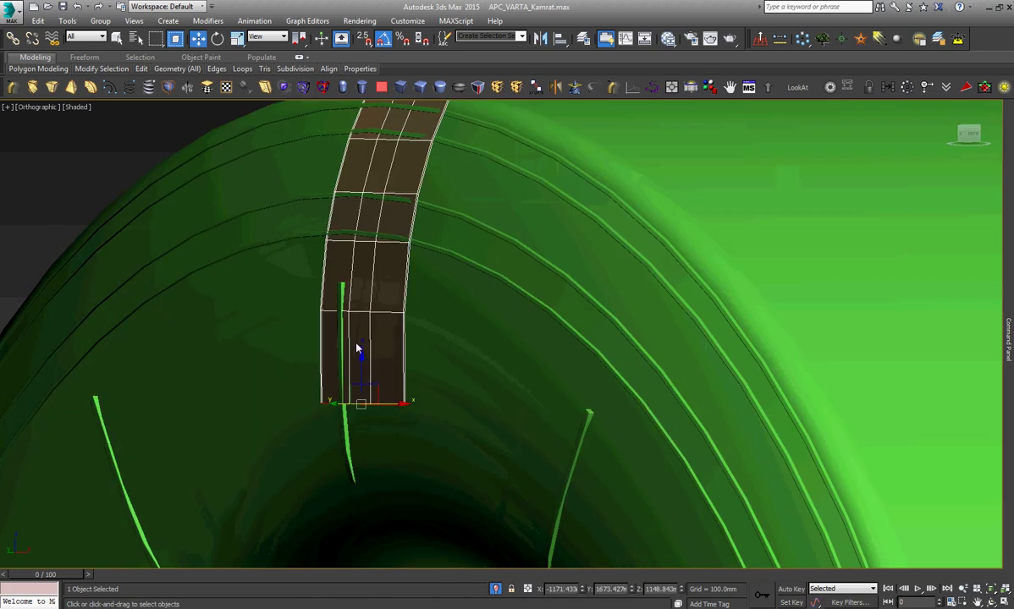
mouse_move(364, 366)
left_mouse_down()
mouse_move(391, 489)
mouse_move(401, 482)
left_mouse_up()
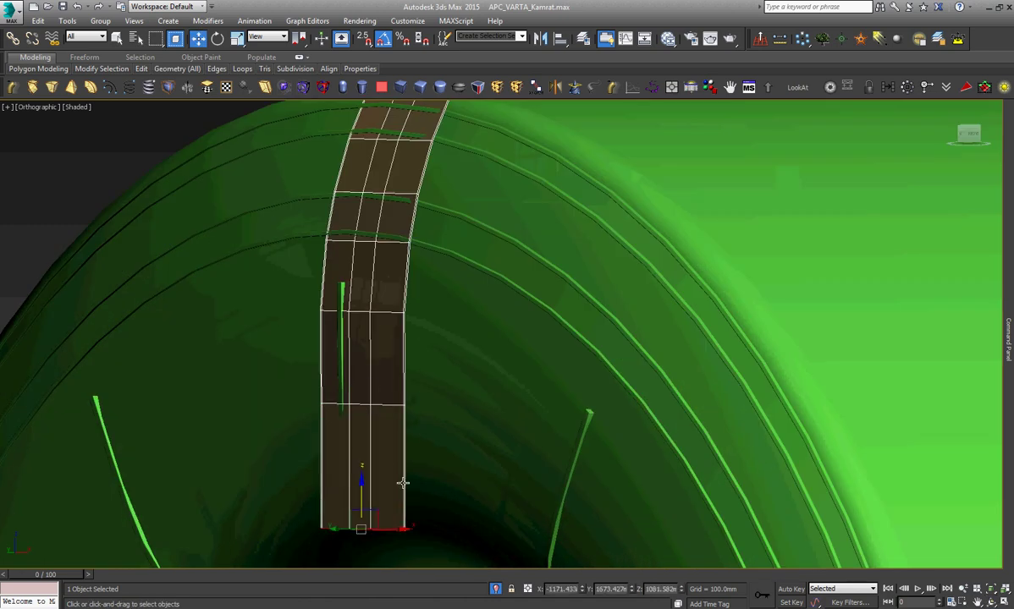
Extrude a new section down from the strip's bottom edge in the Left view and inspect its underside.
key("f")
scroll(467, 314, "up", 5)
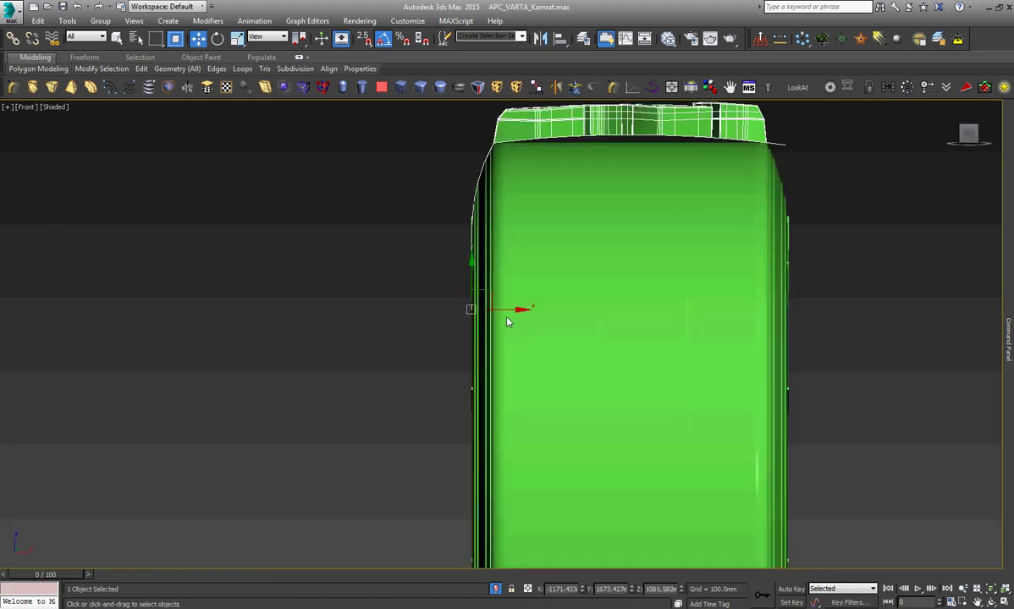
scroll(460, 330, "up", 4)
left_click_drag(379, 299, 398, 310)
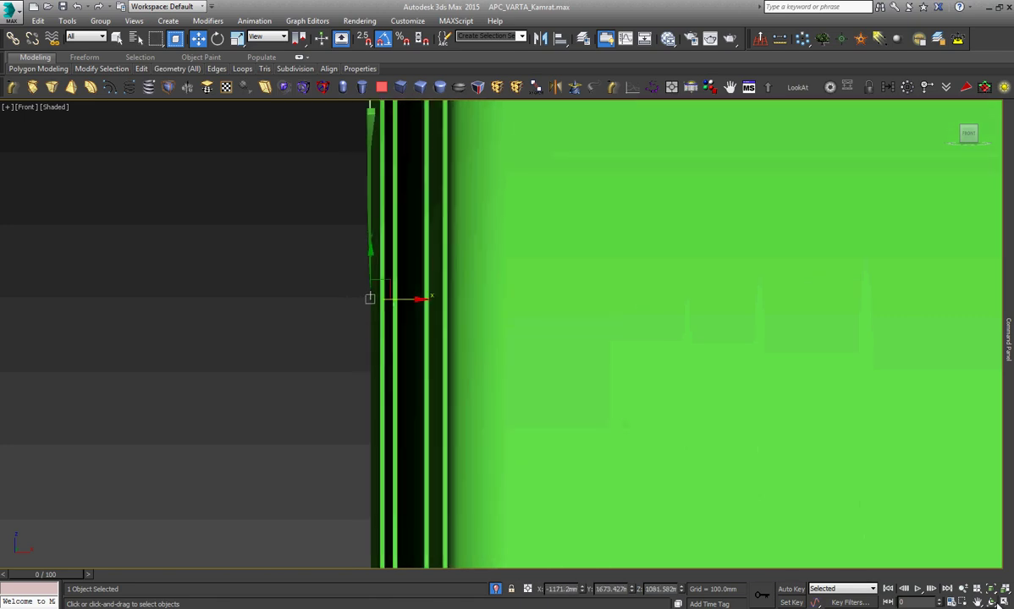
middle_click_drag(496, 391, 551, 397, "alt")
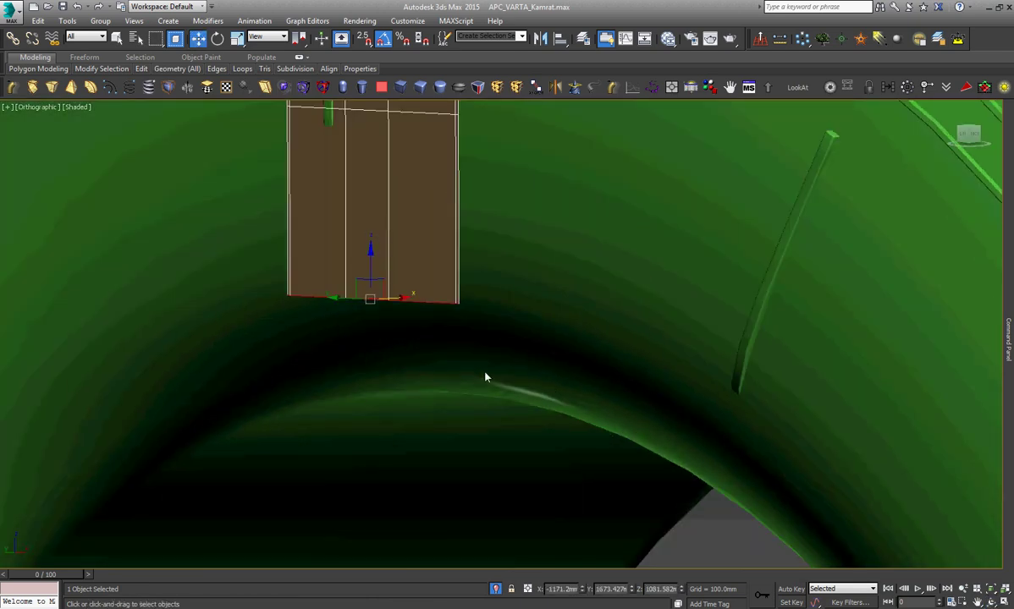
key("l")
key("z")
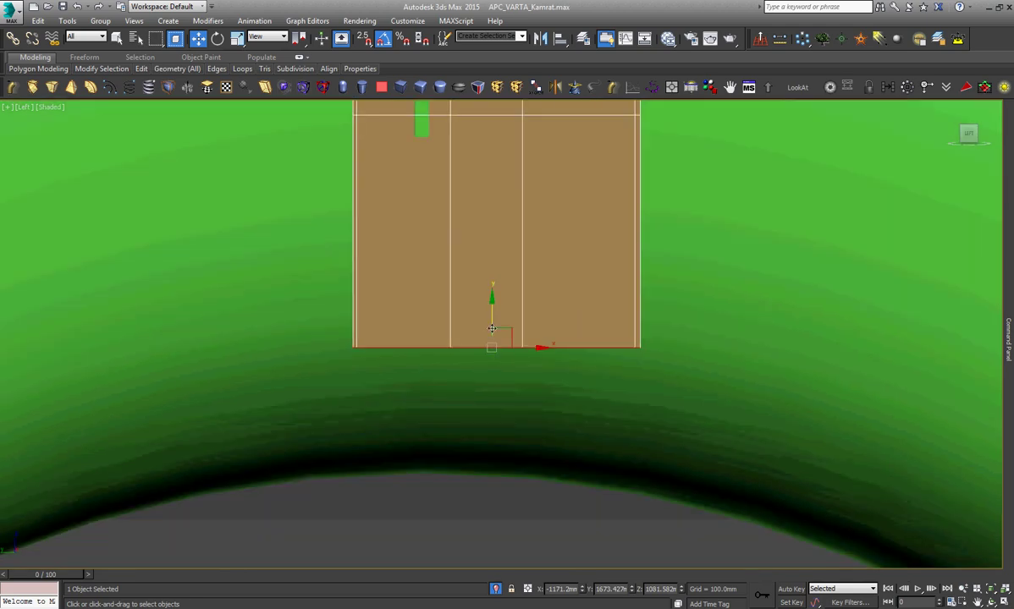
left_click_drag(492, 329, 502, 463, "shift")
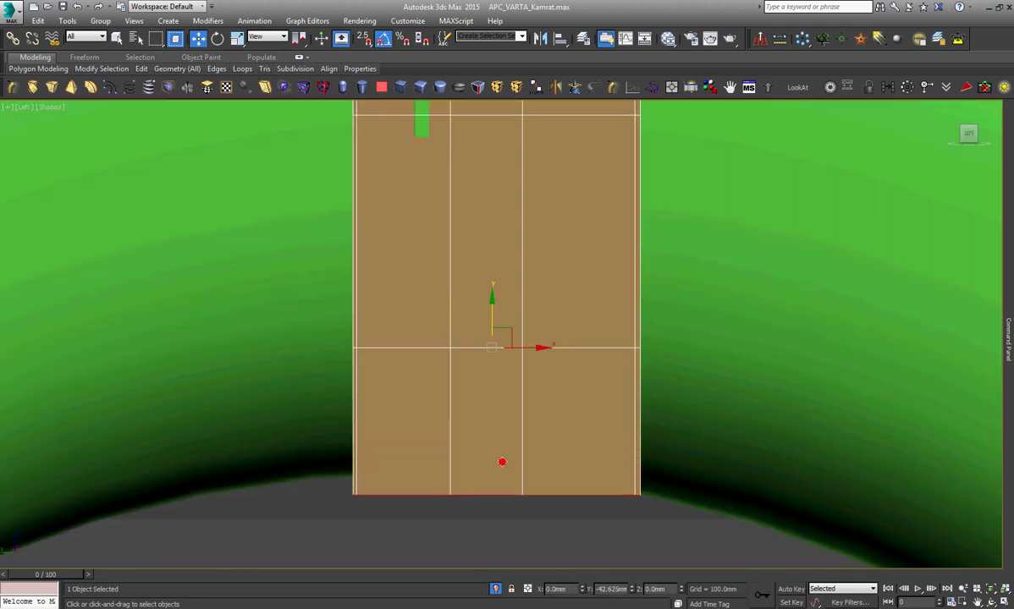
scroll(513, 429, "down", 4)
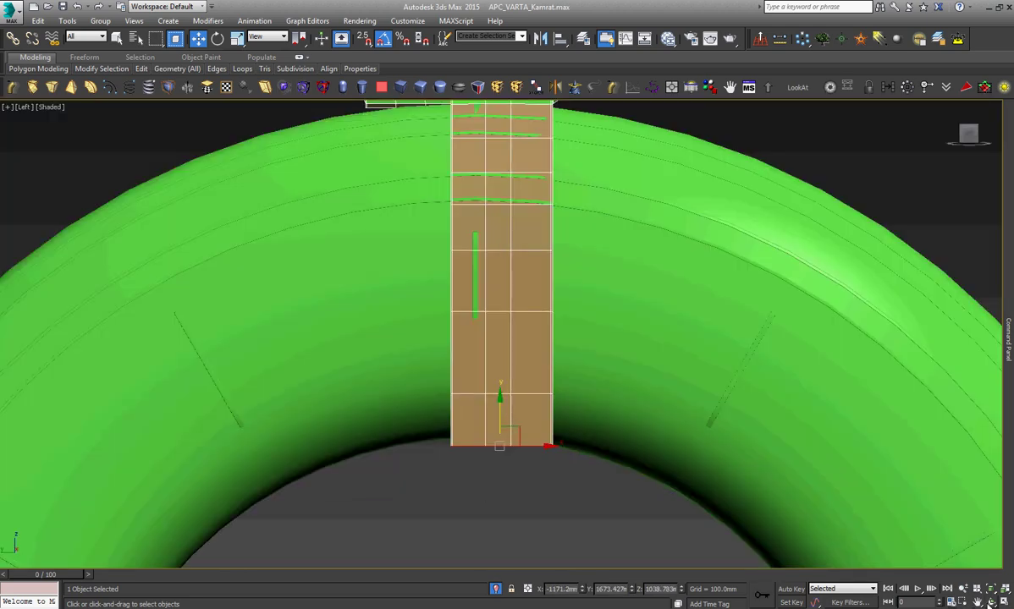
middle_click_drag(500, 446, 663, 486, "alt")
scroll(532, 447, "up", 3)
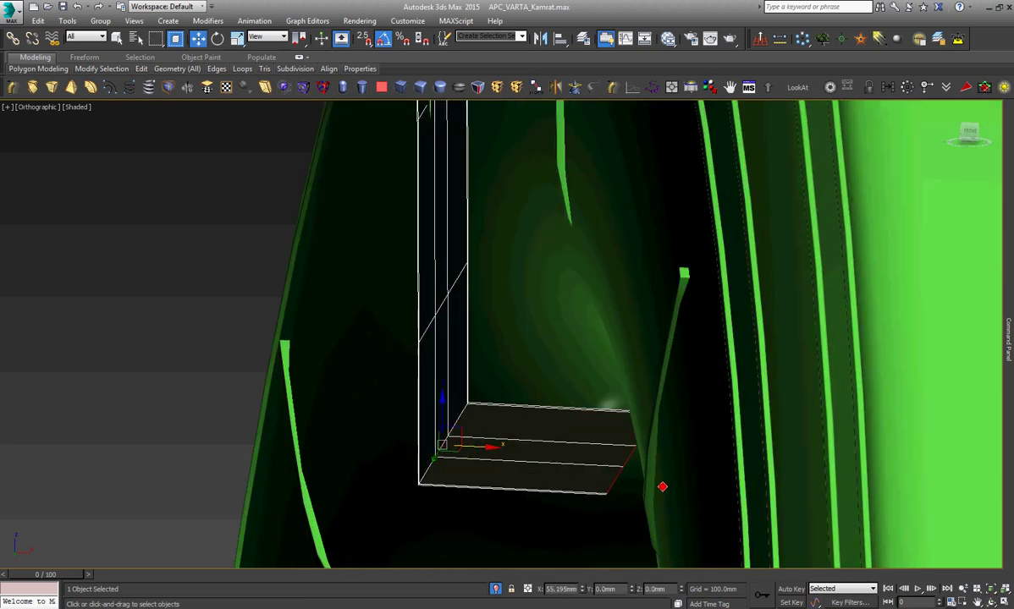
Raise the wall strip's bottom edge slightly.
key("z")
left_click(990, 601)
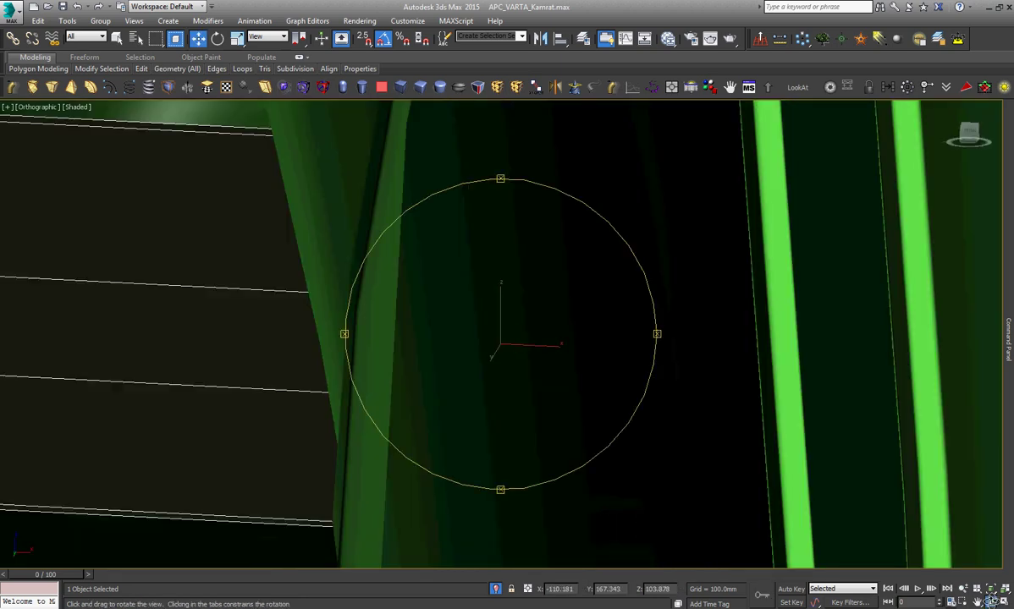
left_click_drag(409, 347, 466, 367)
right_click(470, 369)
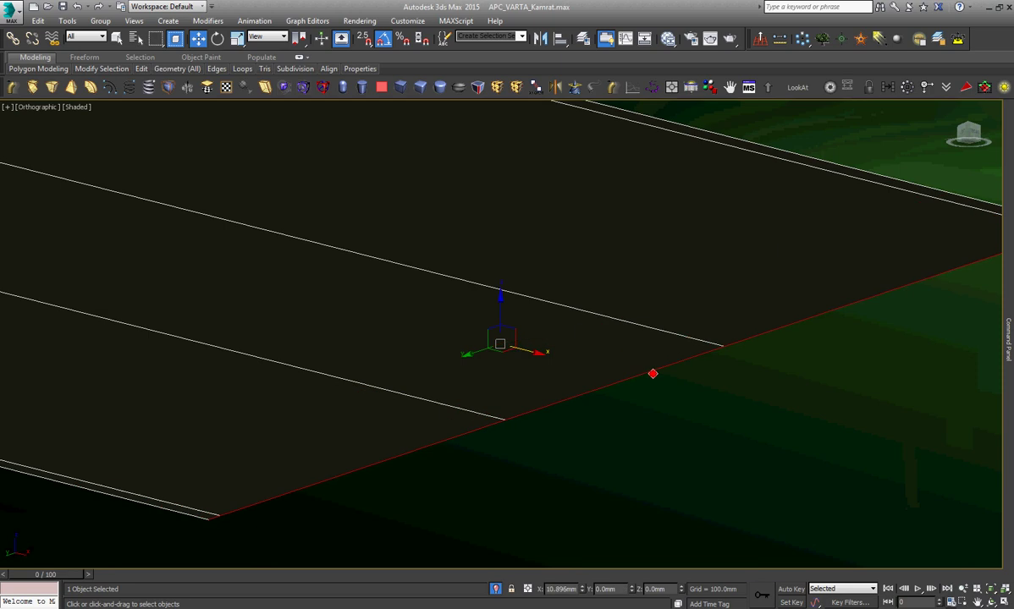
middle_click_drag(470, 369, 507, 355, "alt")
scroll(507, 355, "down", 3)
scroll(426, 304, "up", 2)
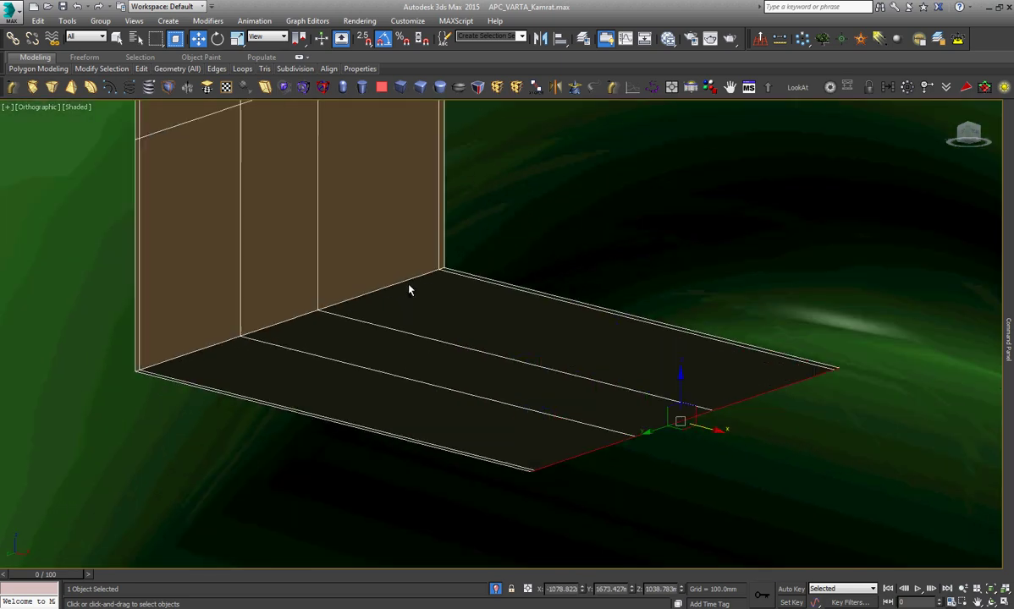
left_click(406, 284)
left_click_drag(285, 292, 296, 286)
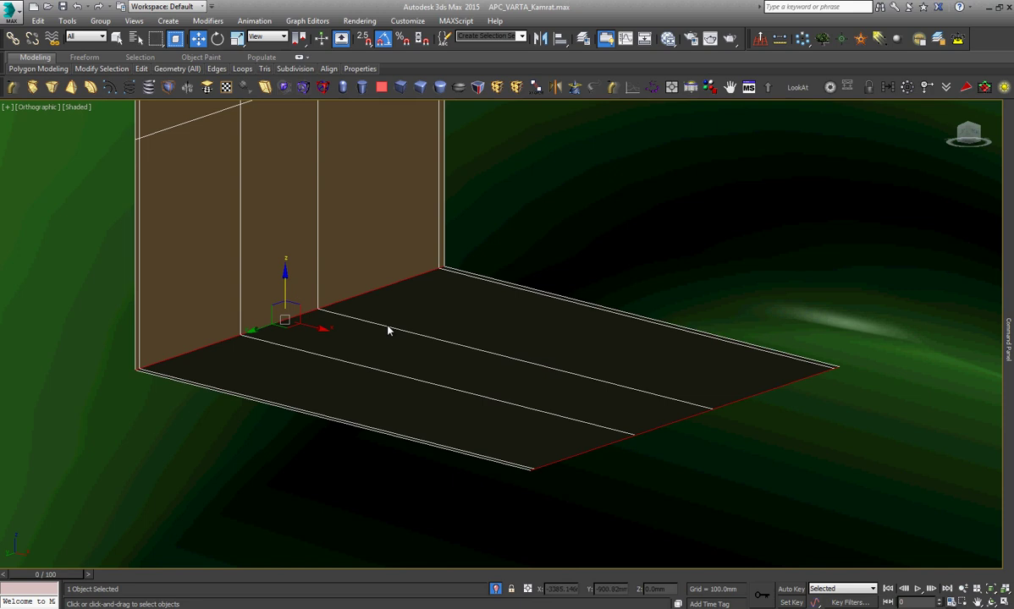
Chamfer the edge at the wall-to-base corner.
middle_click_drag(362, 304, 396, 347, "alt")
left_click(400, 273)
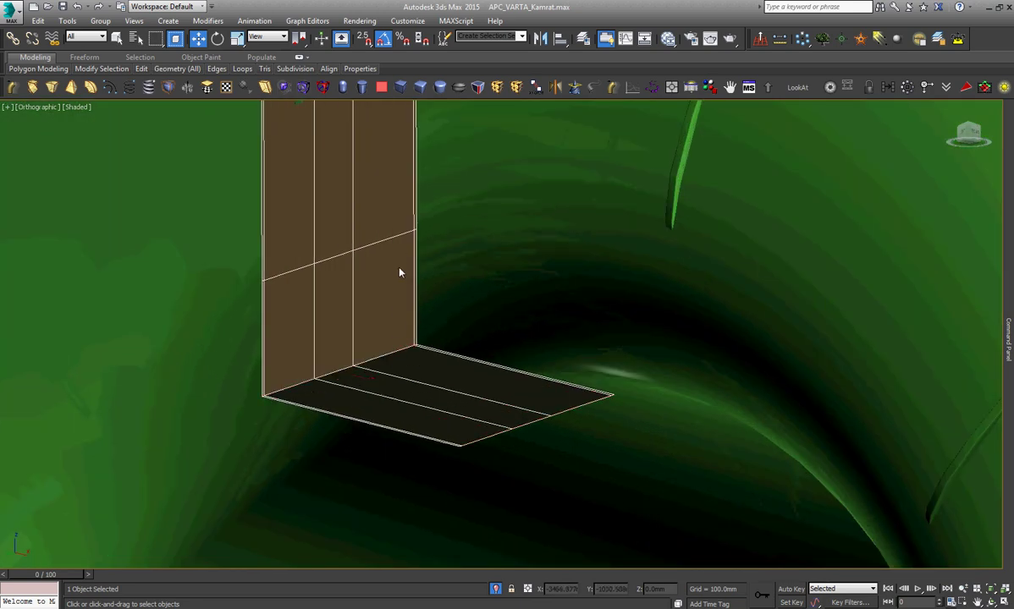
left_click(398, 348)
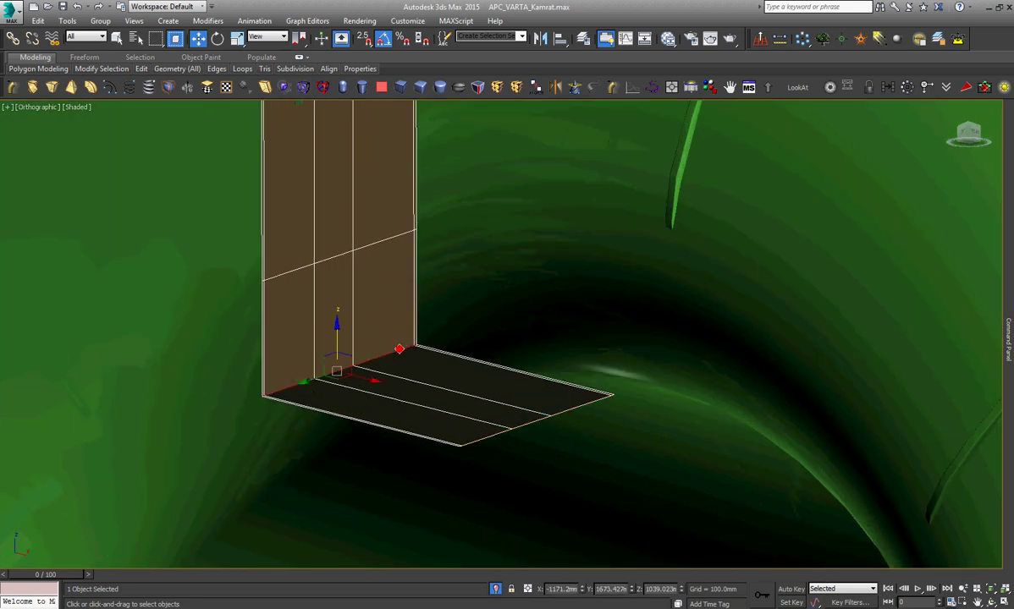
right_click(458, 290)
left_click(342, 370)
left_click_drag(509, 358, 519, 306)
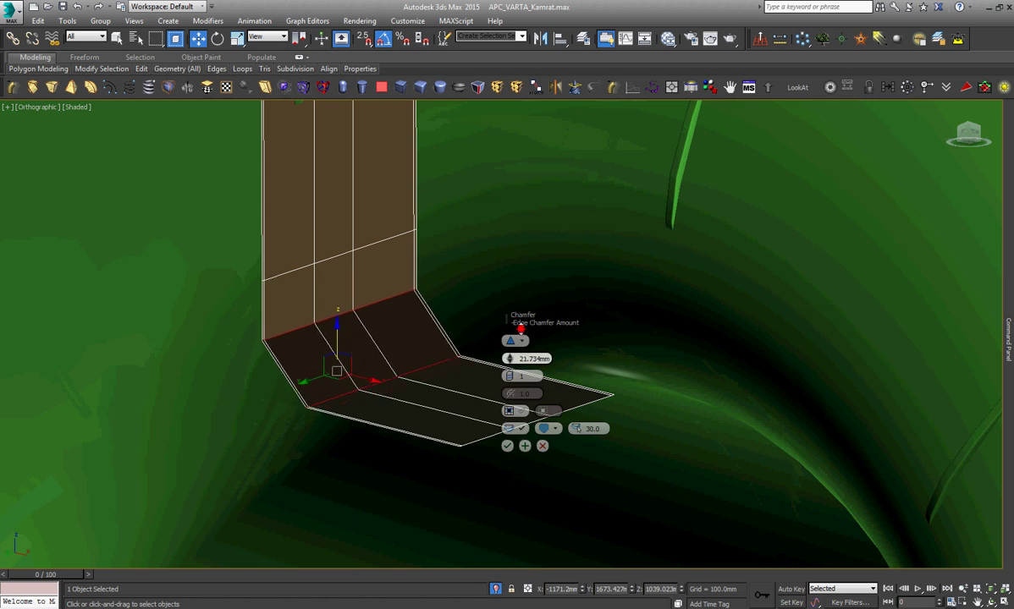
left_click(507, 446)
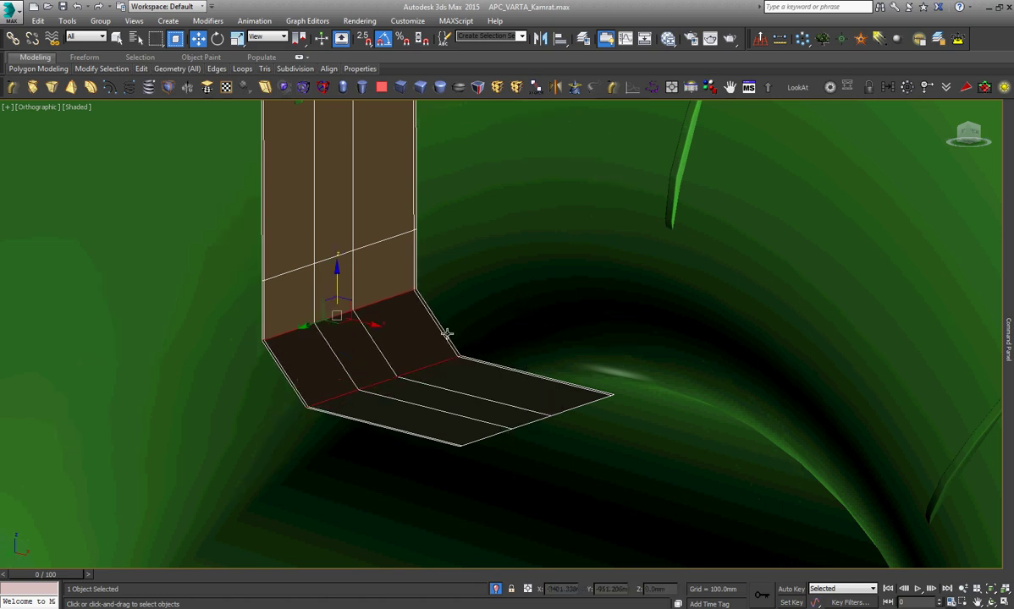
Shift the upper wall section sideways and slide the bottom edge outward to tilt the base.
left_click(385, 241)
left_click_drag(368, 254, 399, 263)
left_click(478, 305)
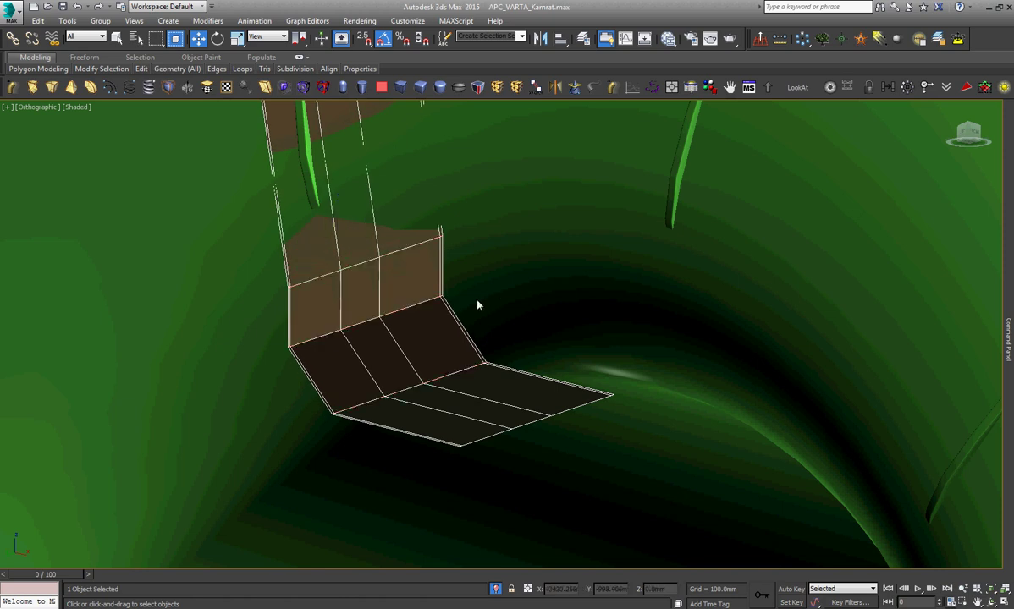
left_click(425, 302)
middle_click_drag(397, 285, 347, 311, "alt")
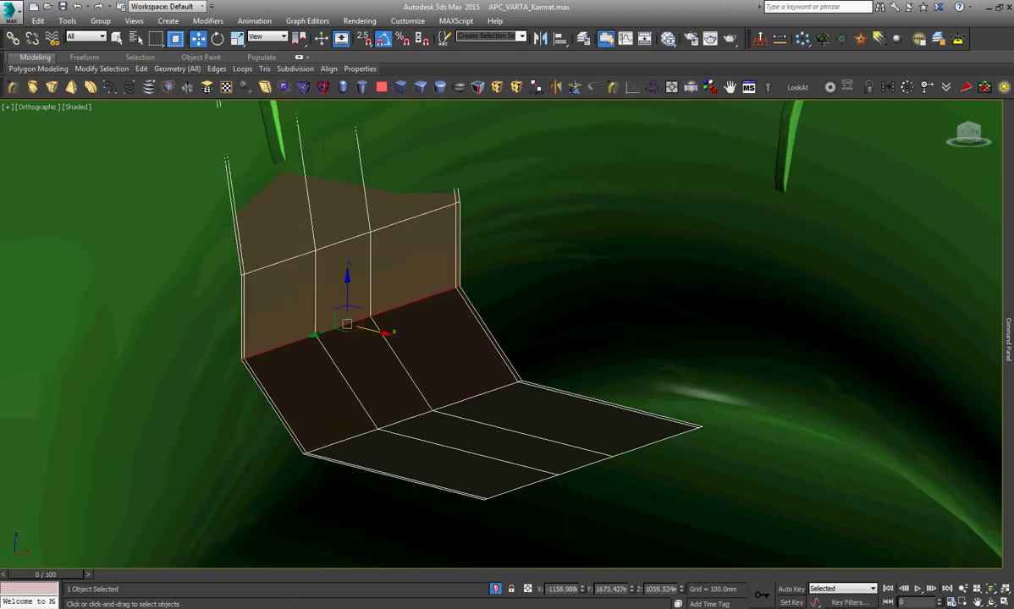
middle_click_drag(527, 396, 511, 407, "alt")
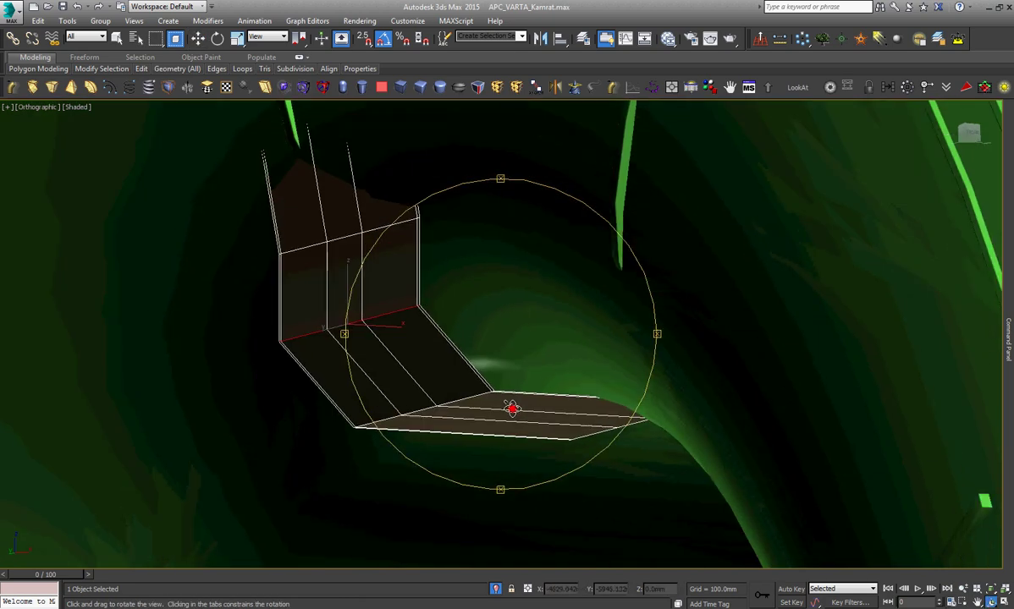
key("z")
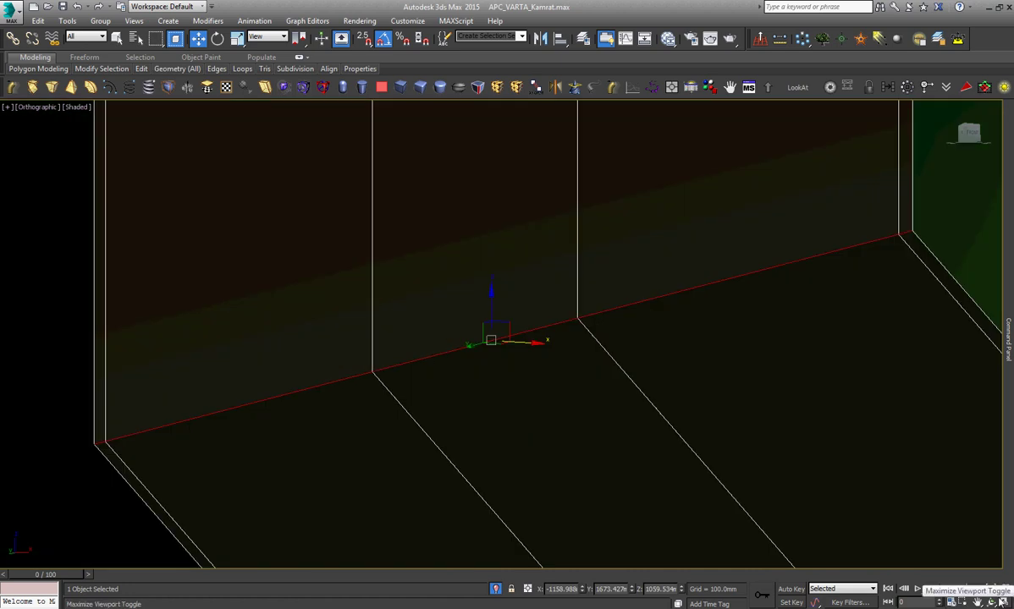
mouse_move(503, 357)
middle_mouse_down("alt")
mouse_move(481, 381)
mouse_move(510, 378)
mouse_move(520, 362)
middle_mouse_up("alt")
scroll(523, 390, "up", 3)
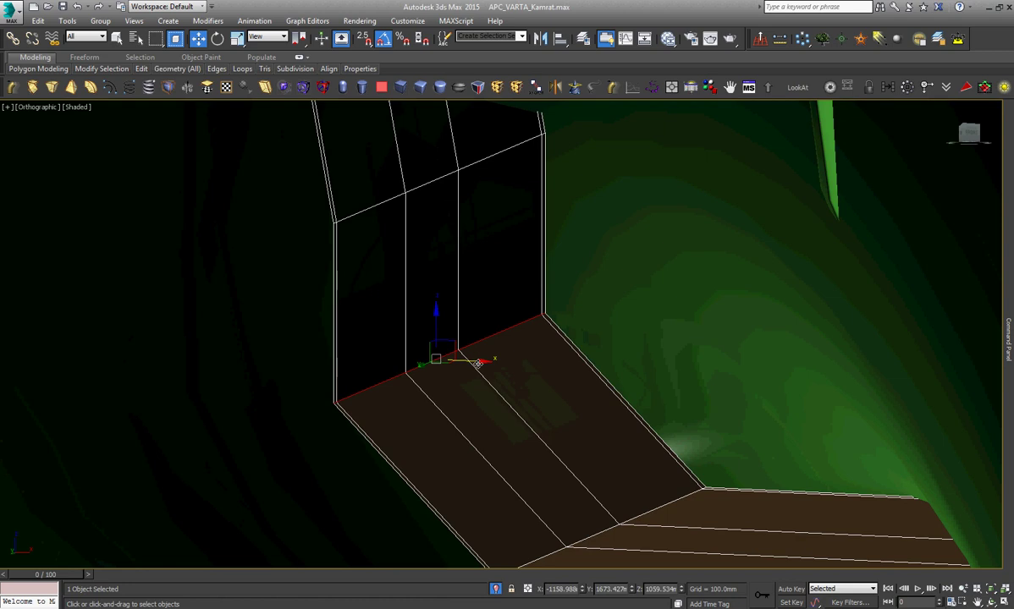
mouse_move(478, 364)
left_mouse_down()
mouse_move(602, 364)
mouse_move(584, 370)
left_mouse_up()
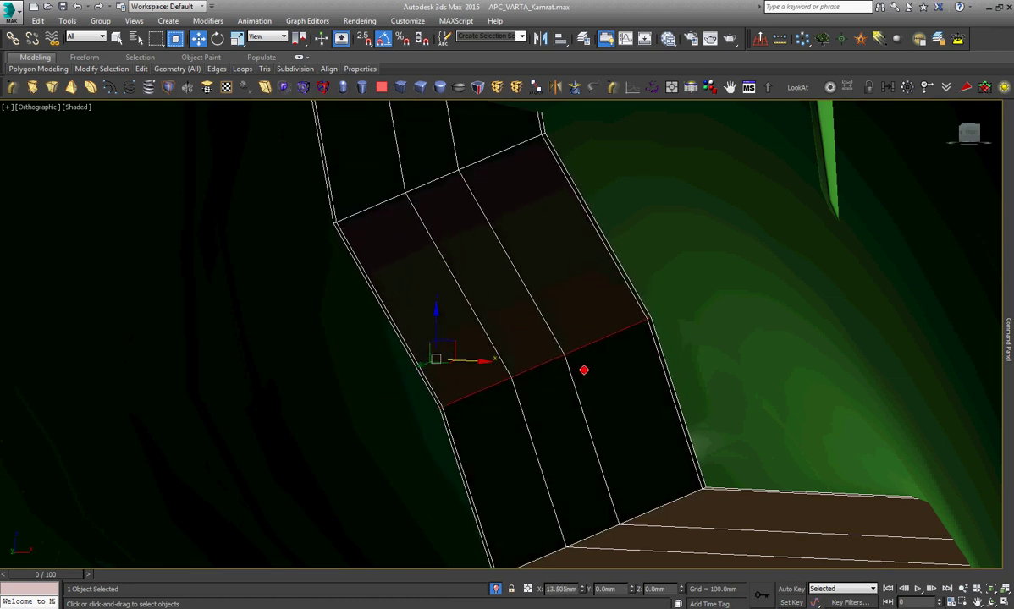
Shift-drag the wall's bottom edge along X to extrude new base polygons.
middle_click_drag(616, 434, 645, 453, "alt")
left_click(644, 459)
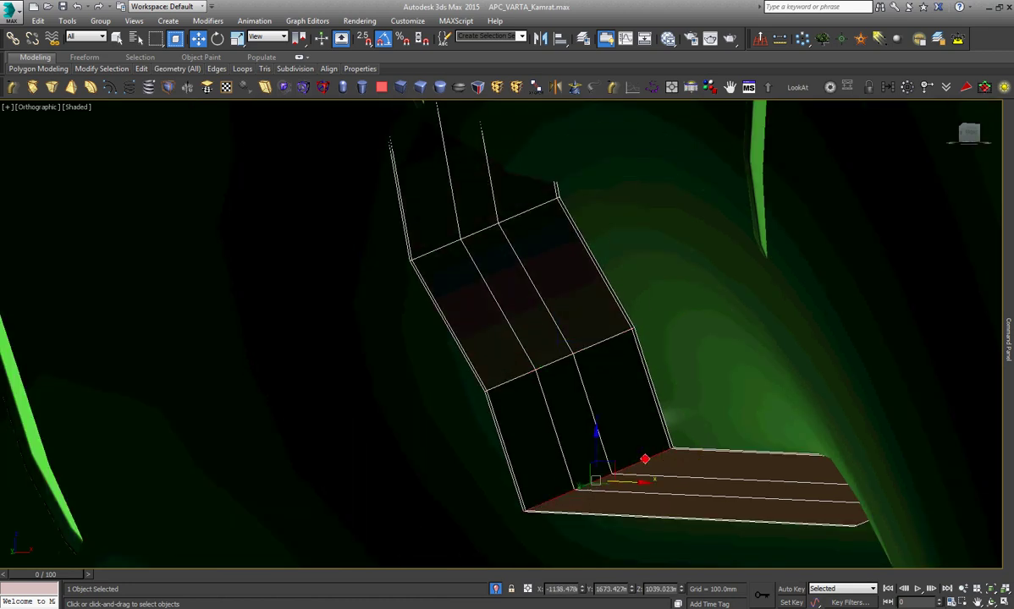
left_click_drag(644, 491, 756, 465, "shift")
middle_click_drag(430, 356, 419, 356, "alt")
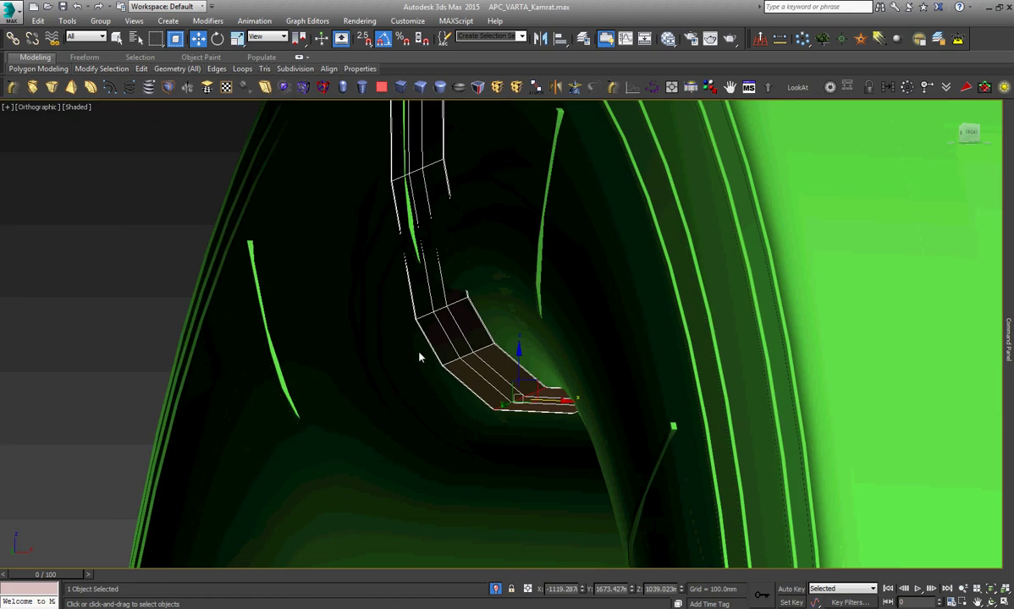
mouse_move(453, 251)
middle_mouse_down("alt")
mouse_move(449, 319)
mouse_move(409, 319)
mouse_move(464, 335)
mouse_move(485, 363)
middle_mouse_up("alt")
scroll(510, 233, "up", 5)
scroll(510, 232, "up", 2)
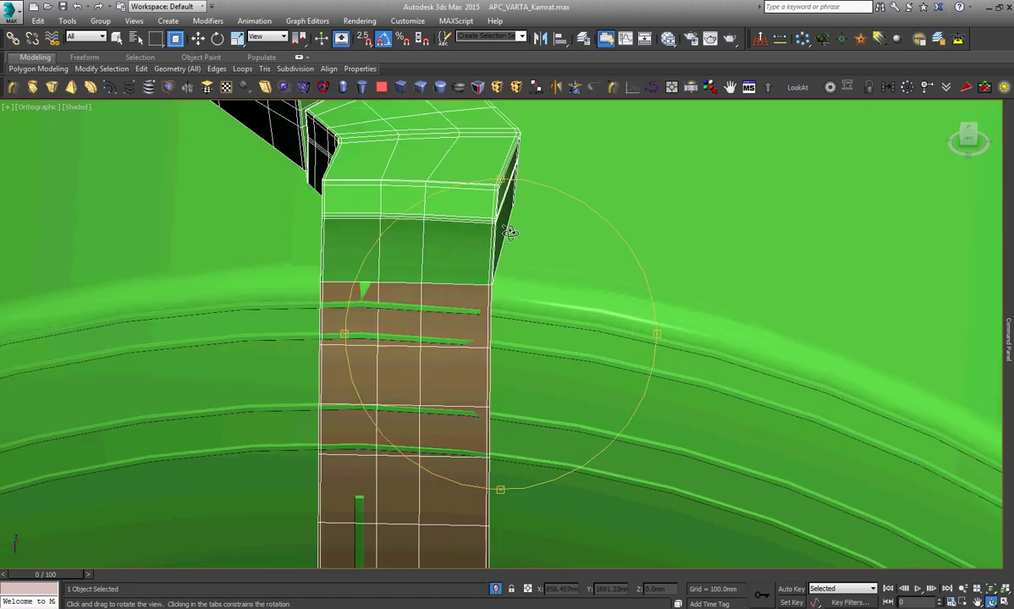
scroll(500, 276, "up", 3)
right_click(496, 285)
scroll(499, 325, "down", 2)
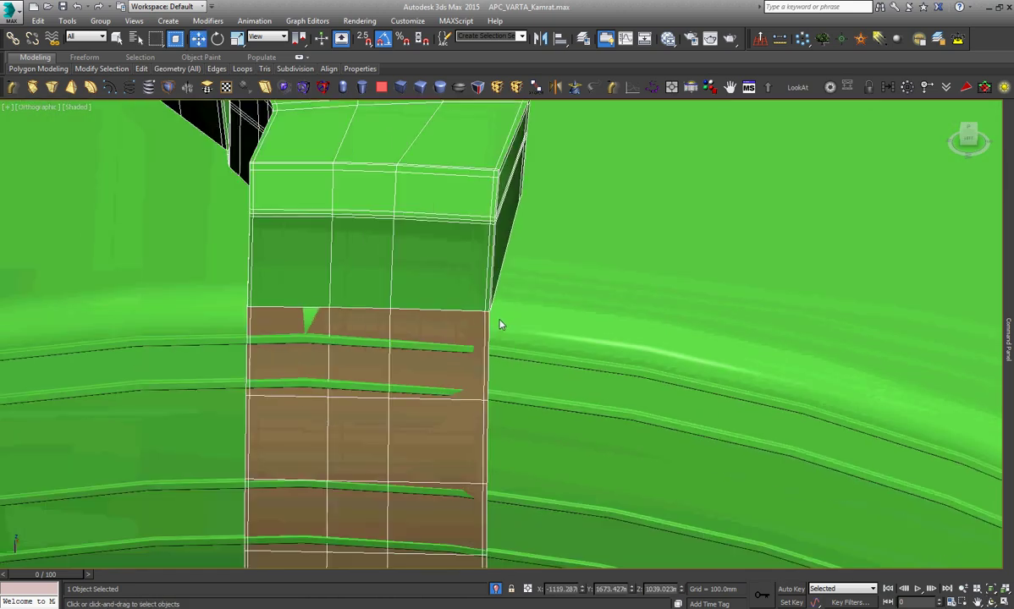
Frame the hull piece in the Left view and enter sub-object editing.
key("l")
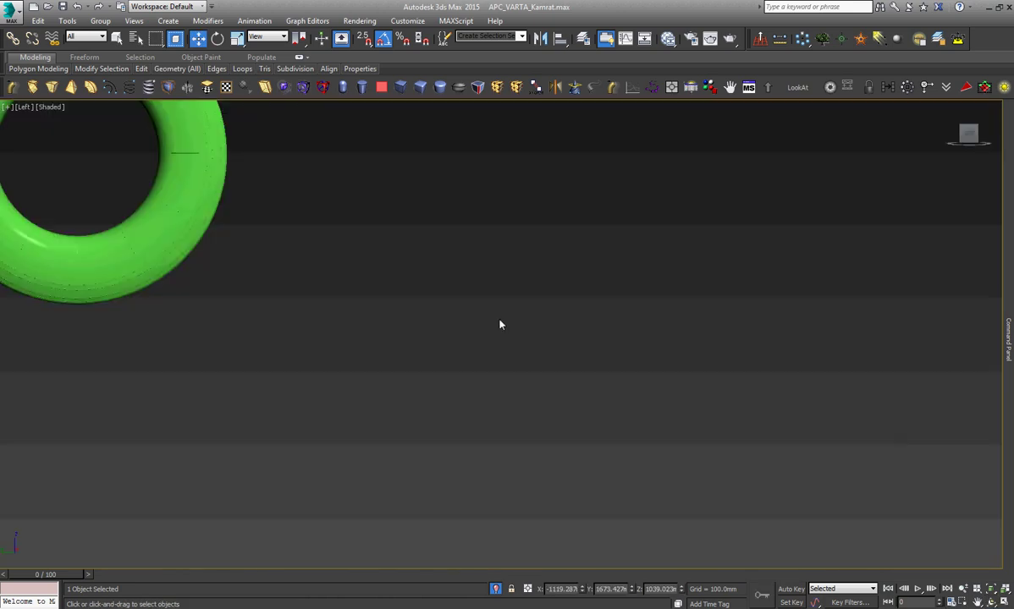
key("z")
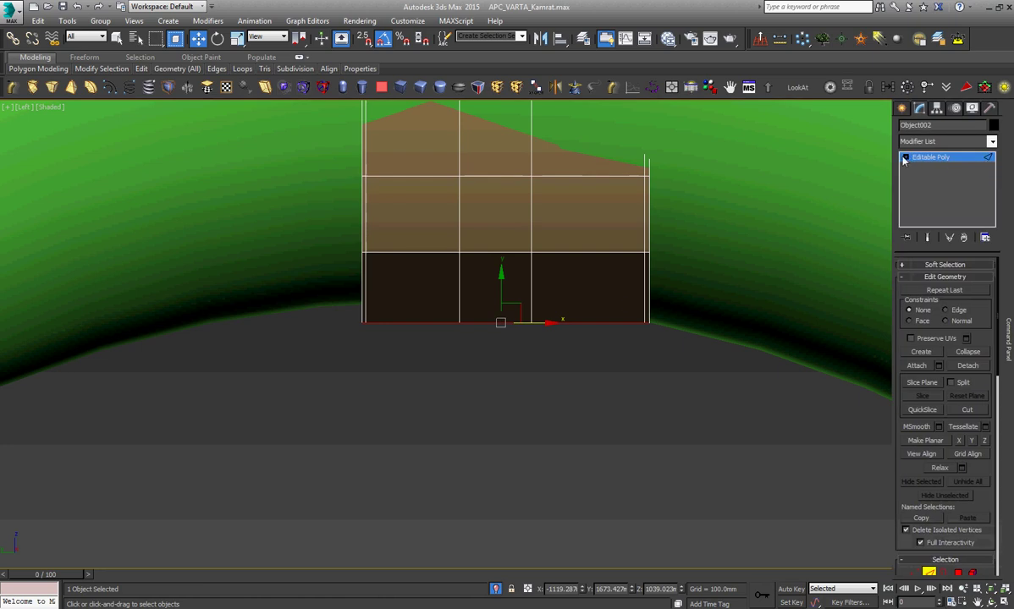
left_click(905, 158)
right_click(559, 265)
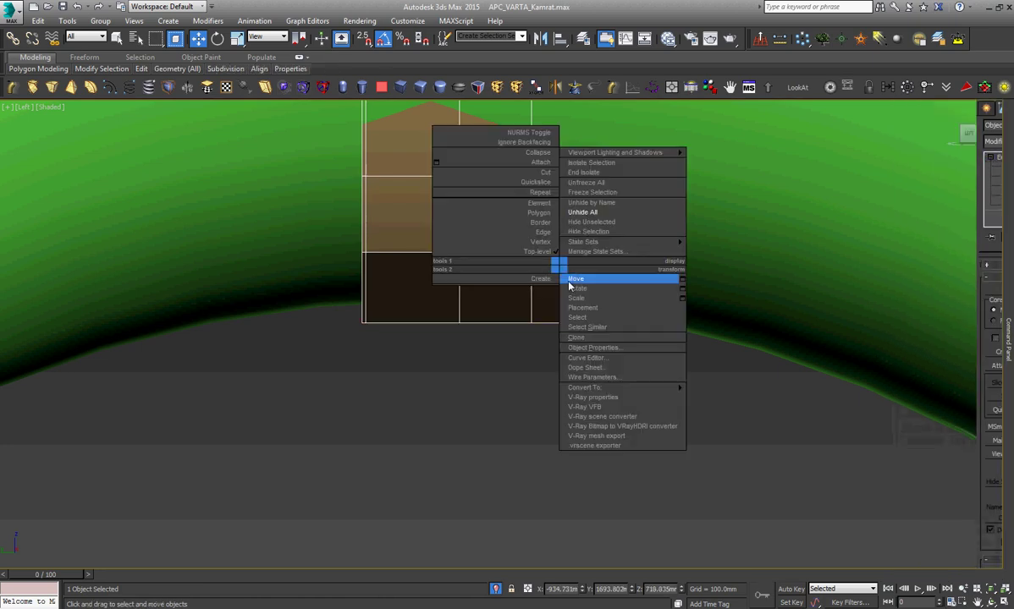
left_click(569, 283)
scroll(449, 365, "down", 5)
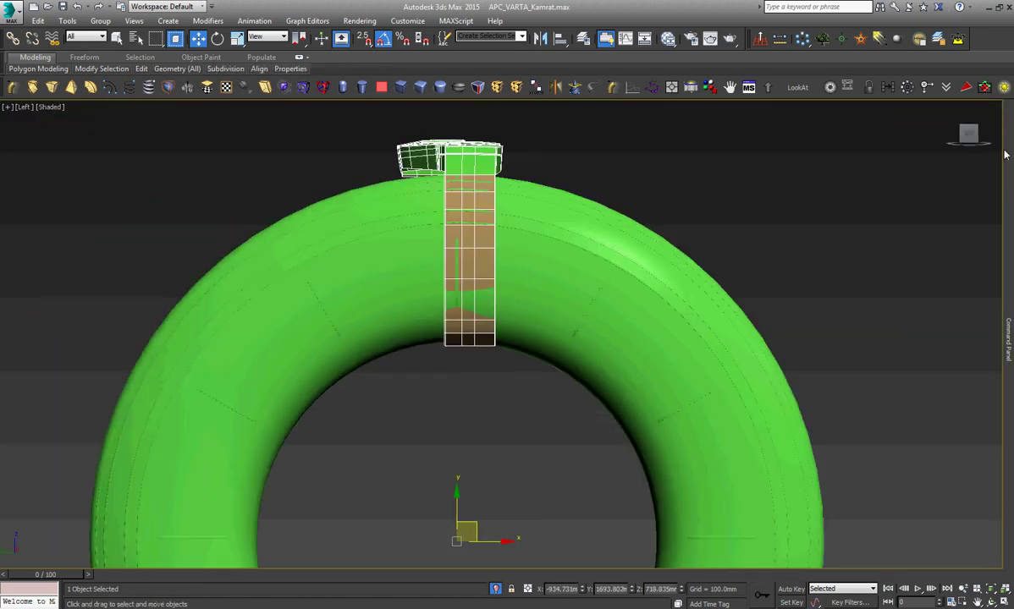
left_click(923, 203)
right_click(697, 169)
left_click(704, 187)
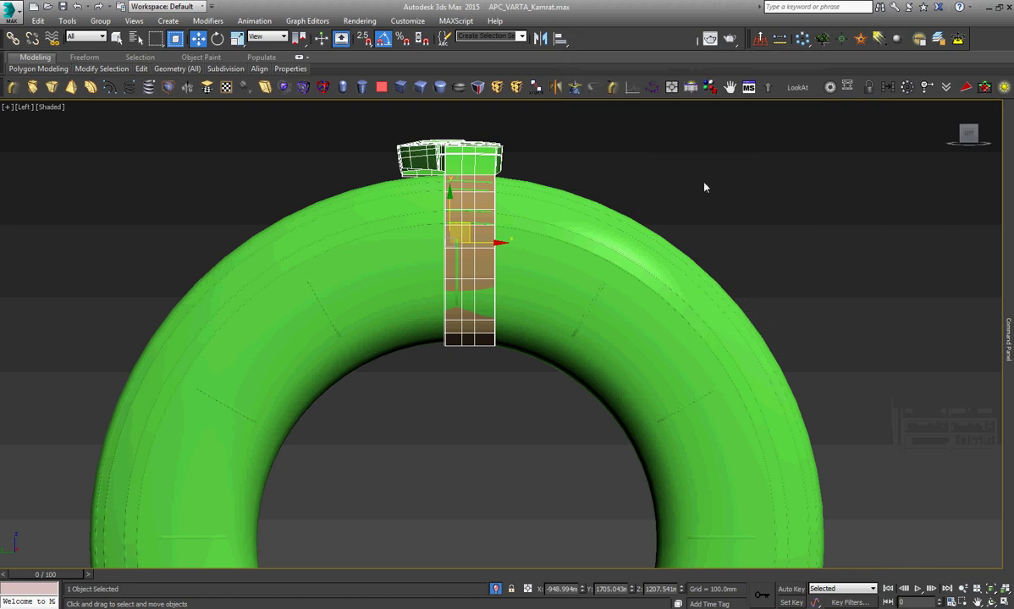
Select the hull piece as one element, assign it material ID 3 (Wheel), then deselect.
left_click(928, 206)
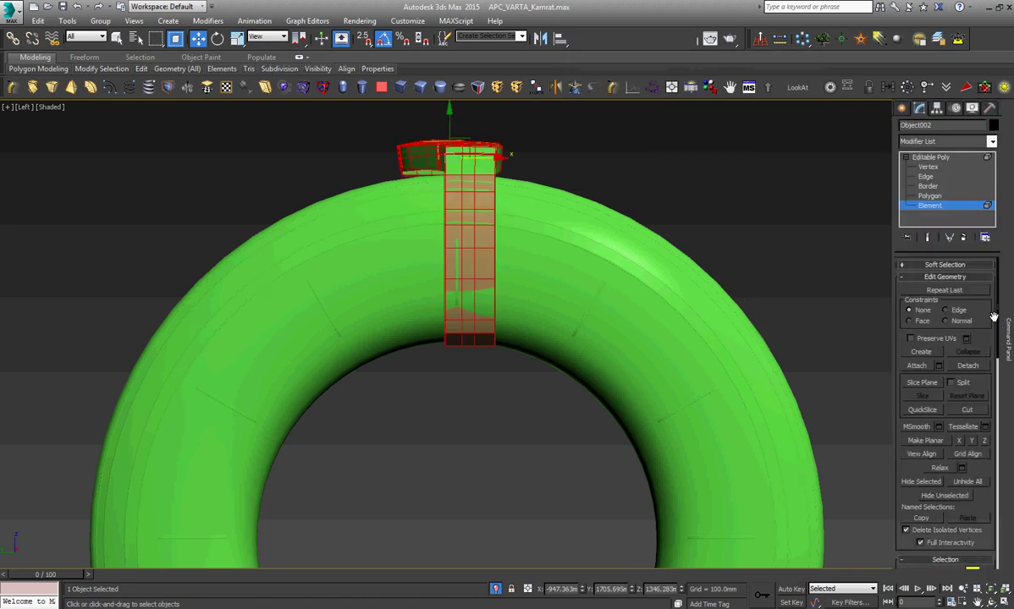
scroll(948, 338, "down", 4)
scroll(948, 338, "down", 4)
scroll(965, 343, "down", 4)
scroll(967, 342, "down", 4)
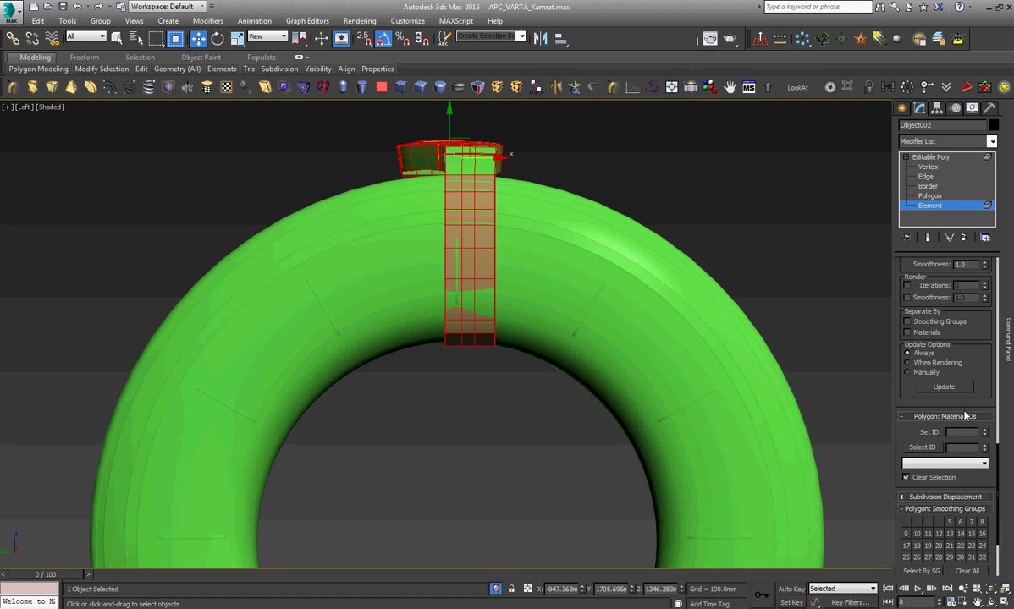
left_click(984, 431)
left_click(984, 431)
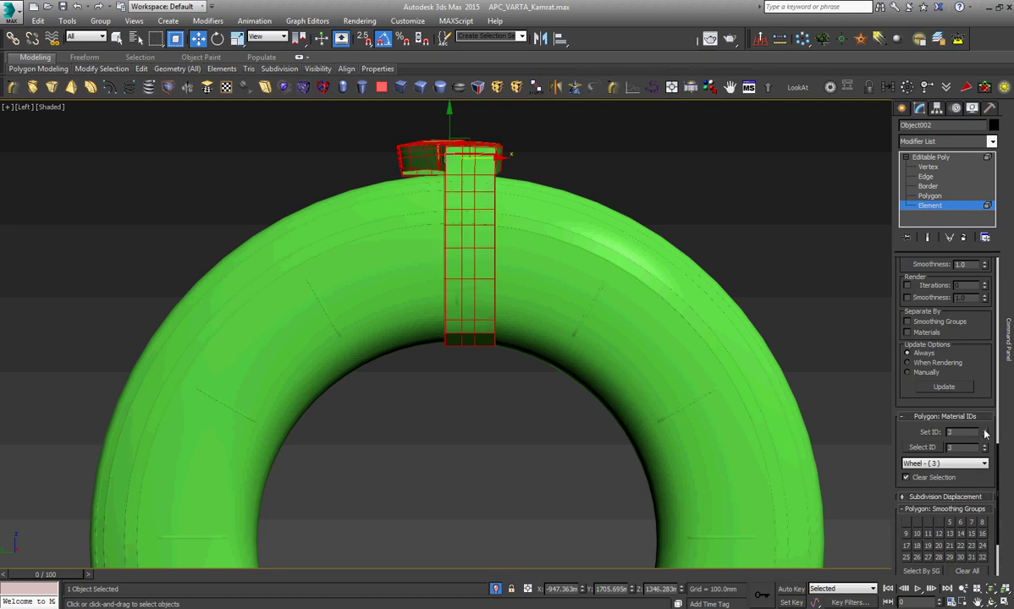
left_click(931, 158)
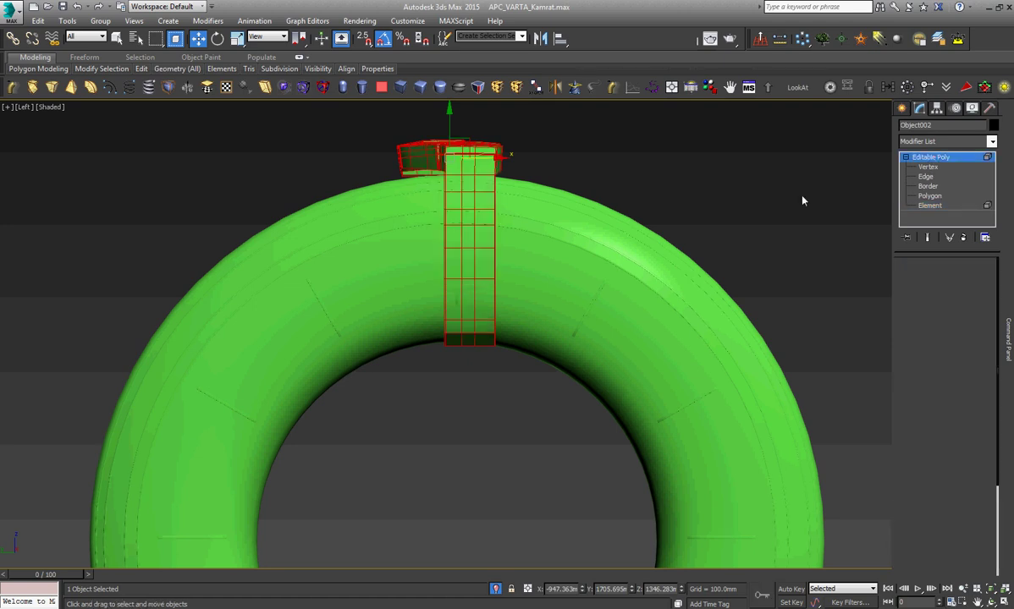
left_click(804, 201)
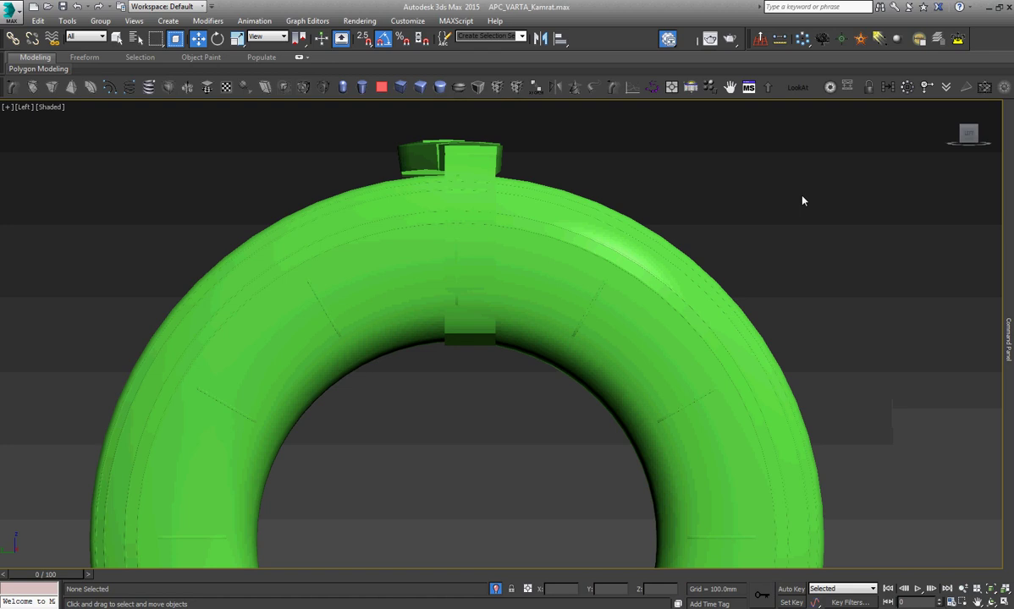
Set the Wheel slot colour of the VARTA multi-material to olive.
key("m")
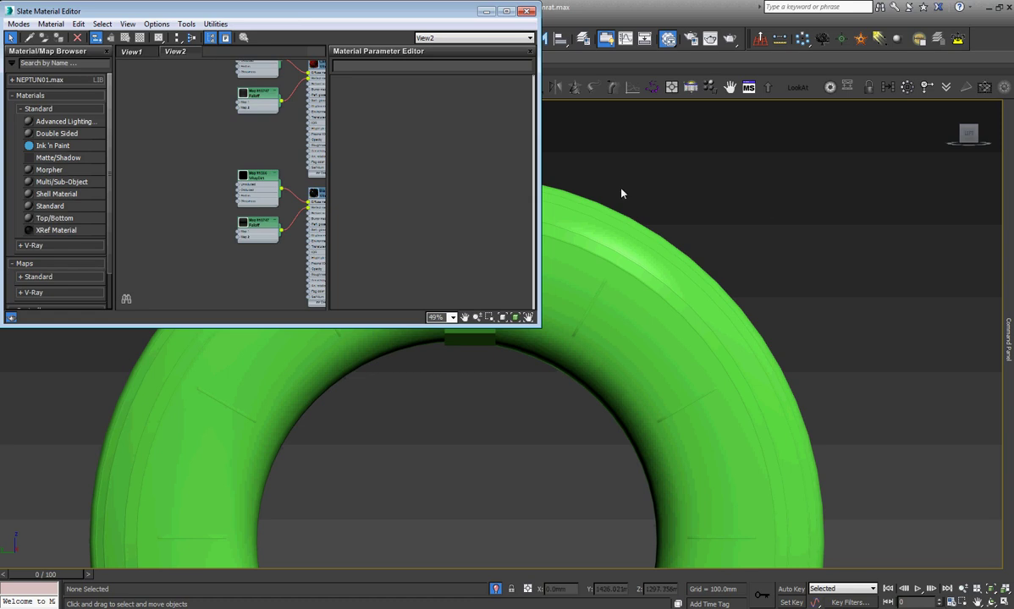
left_click(134, 51)
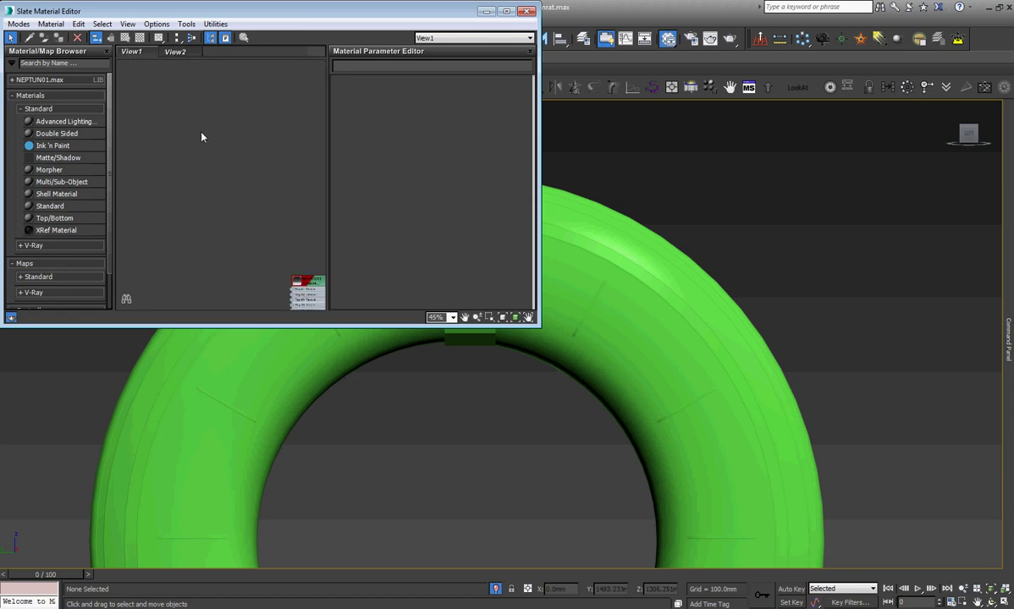
scroll(167, 150, "down", 2)
scroll(249, 179, "up", 8)
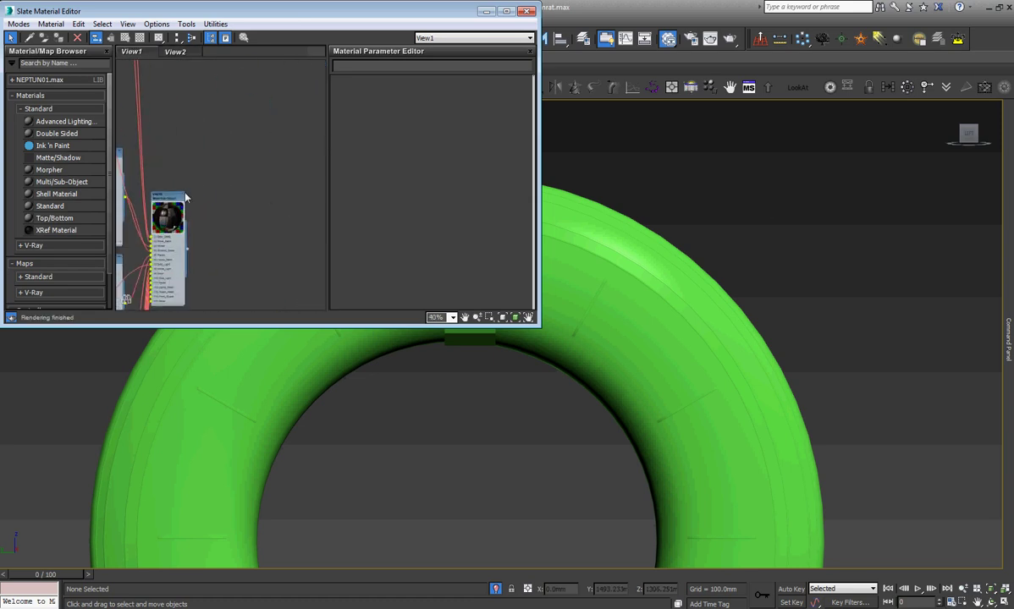
double_click(159, 200)
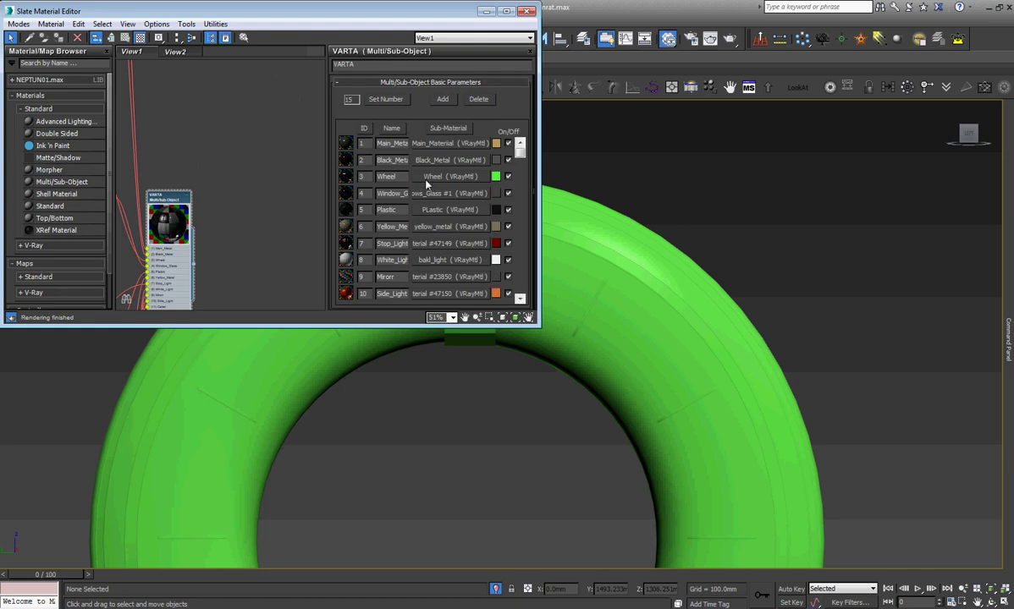
left_click(496, 177)
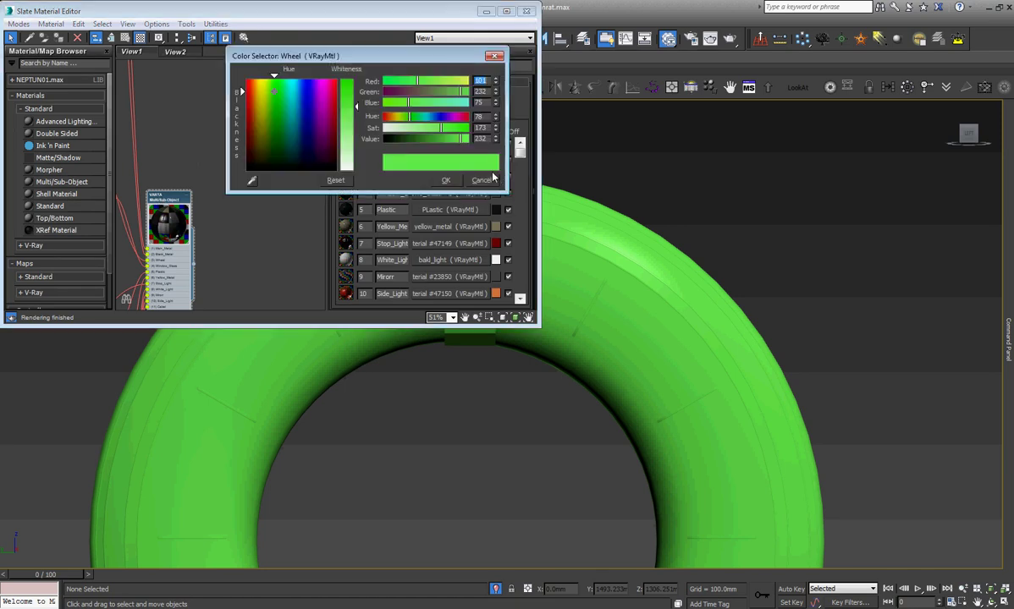
left_click_drag(426, 142, 423, 142)
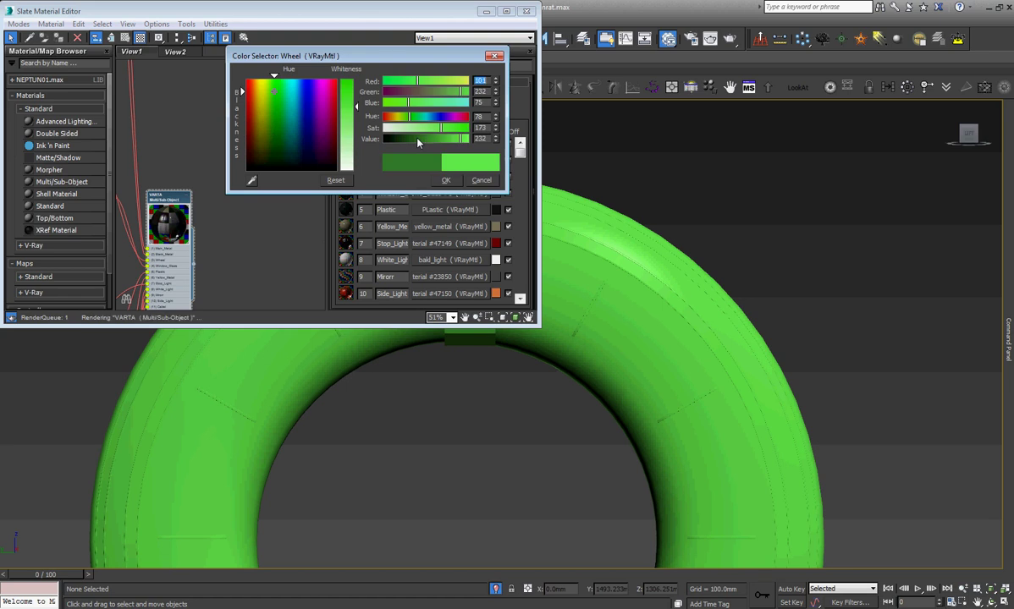
left_click(258, 138)
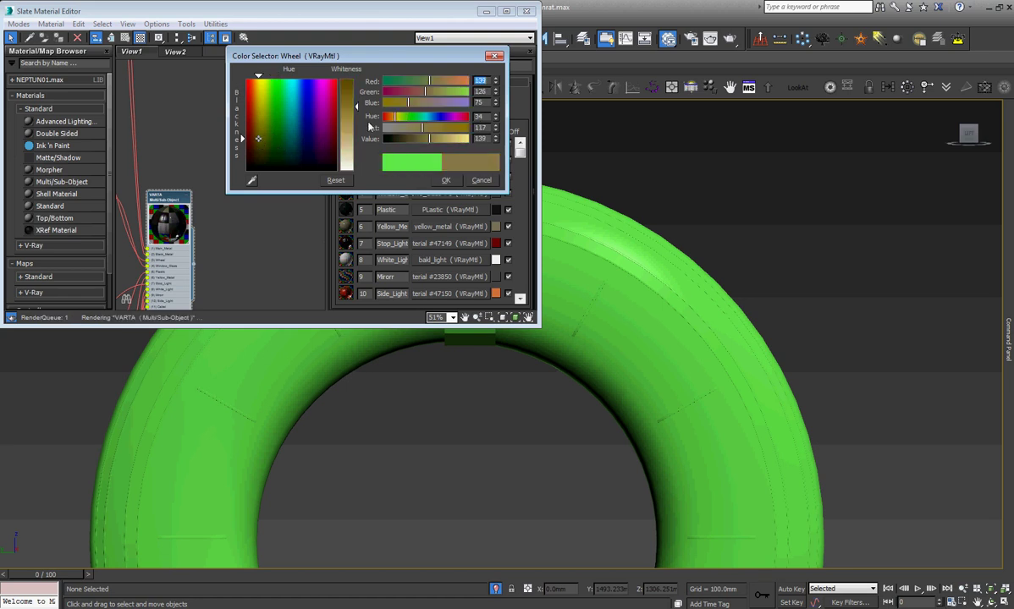
left_click(446, 180)
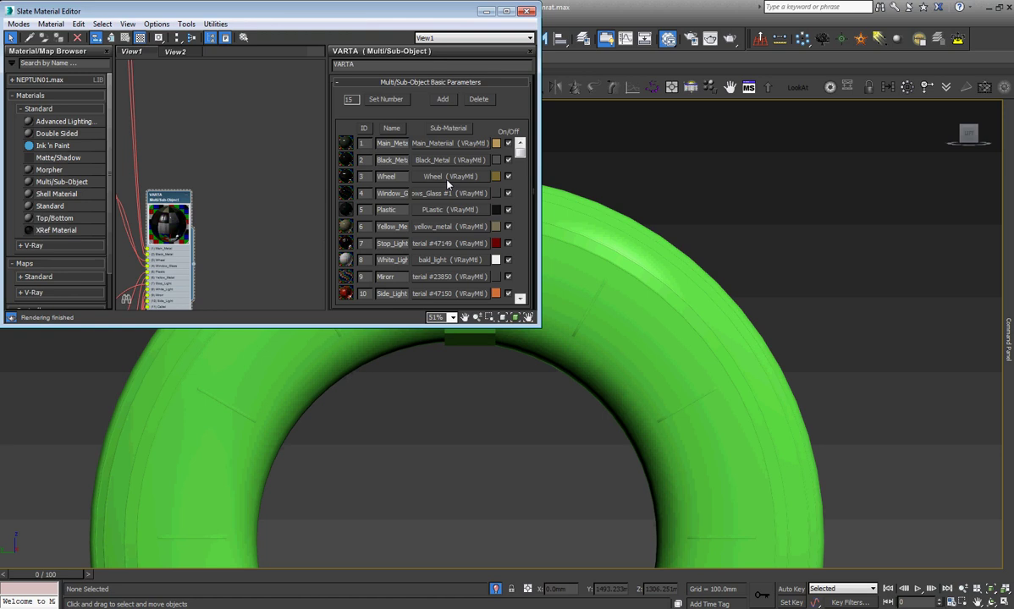
Set the Wheel VRayMtl diffuse to olive (136, 128, 75) and close the editor.
left_click(438, 183)
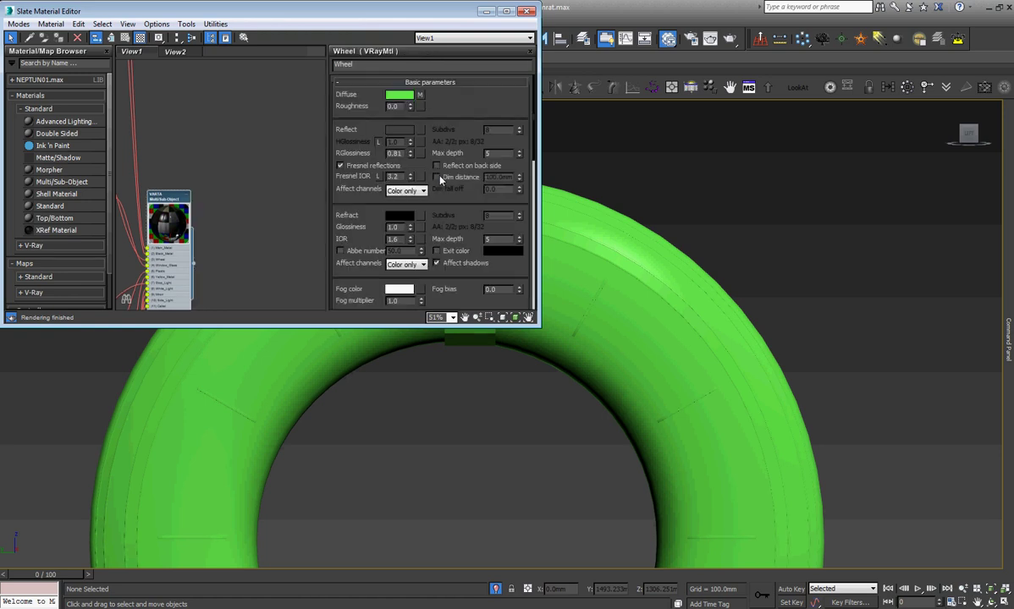
left_click(403, 94)
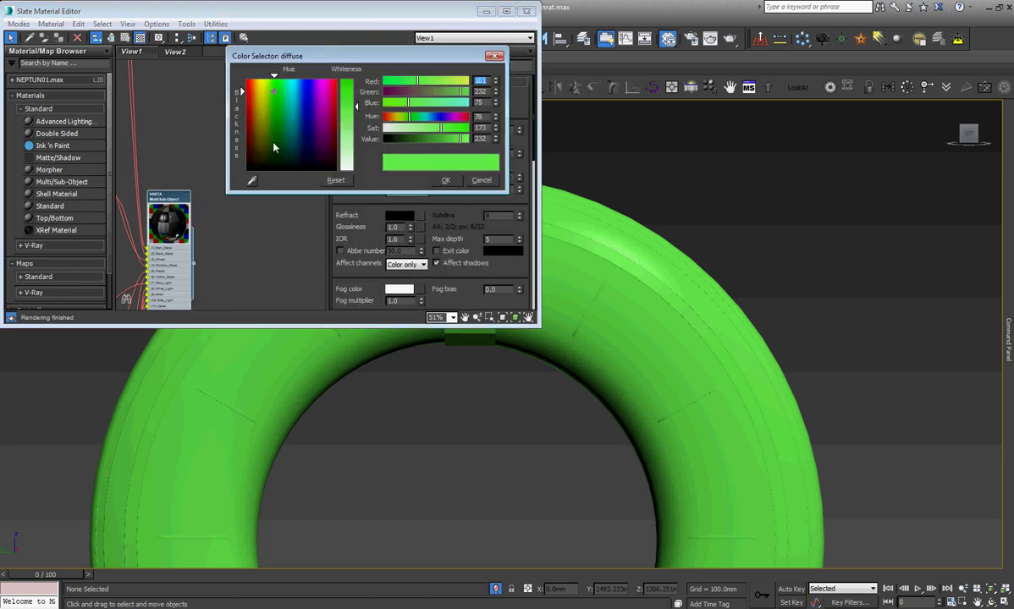
left_click(259, 140)
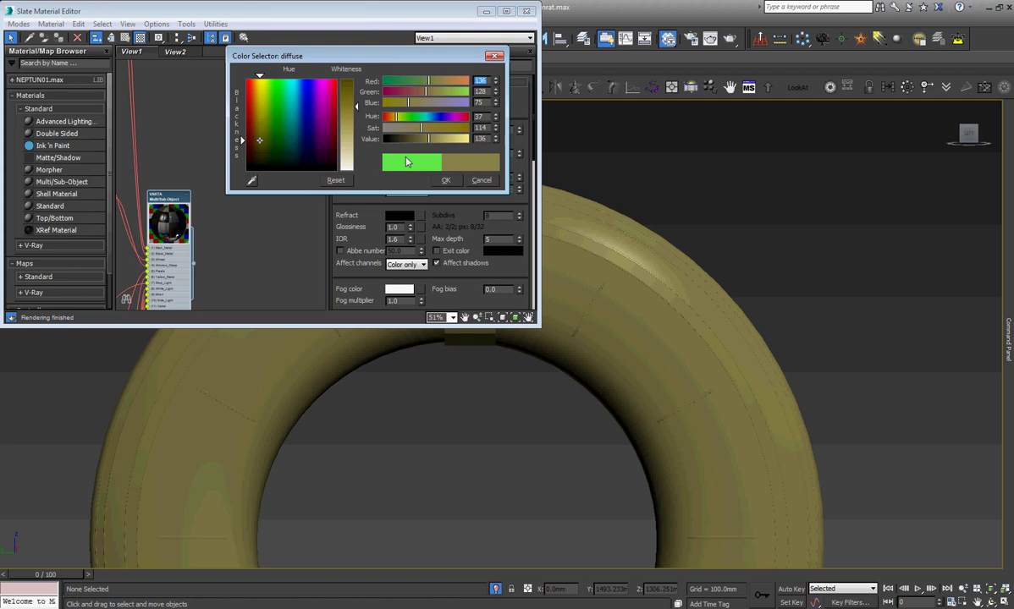
left_click(447, 180)
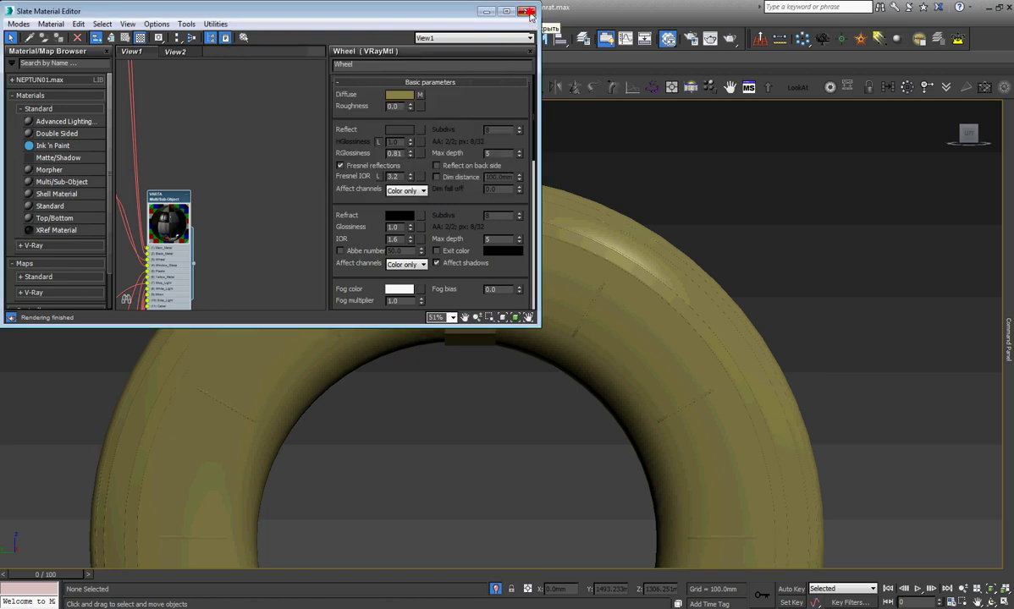
left_click(527, 12)
left_click(450, 148)
right_click(450, 147)
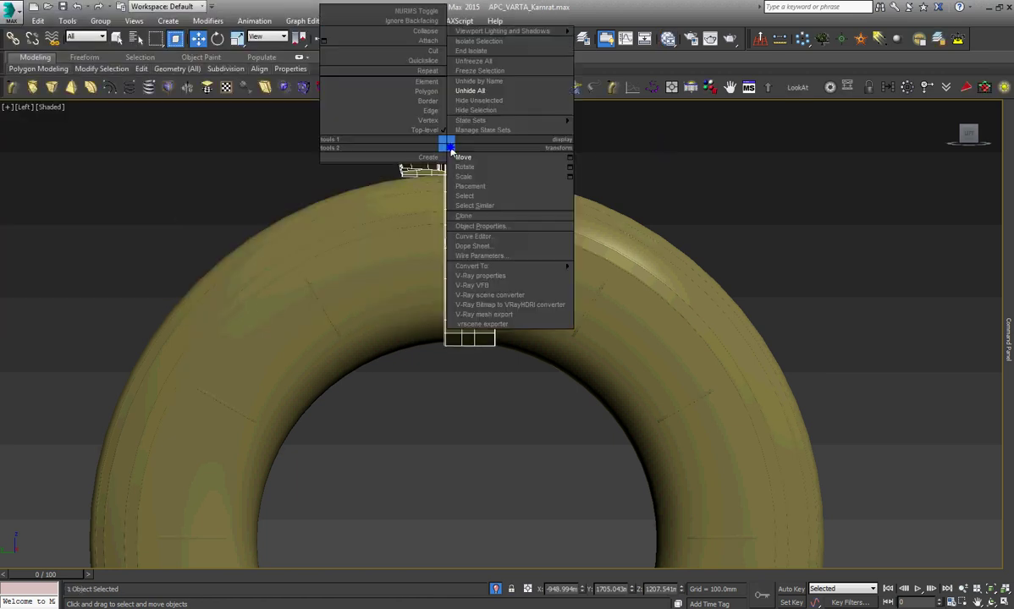
key("Escape")
scroll(457, 155, "up", 4)
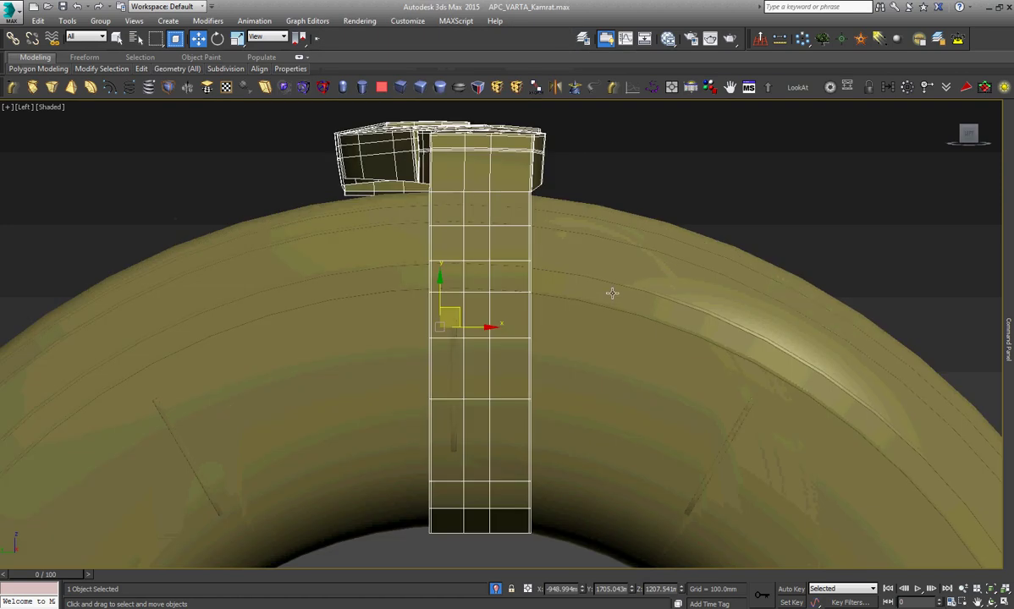
scroll(608, 281, "down", 2)
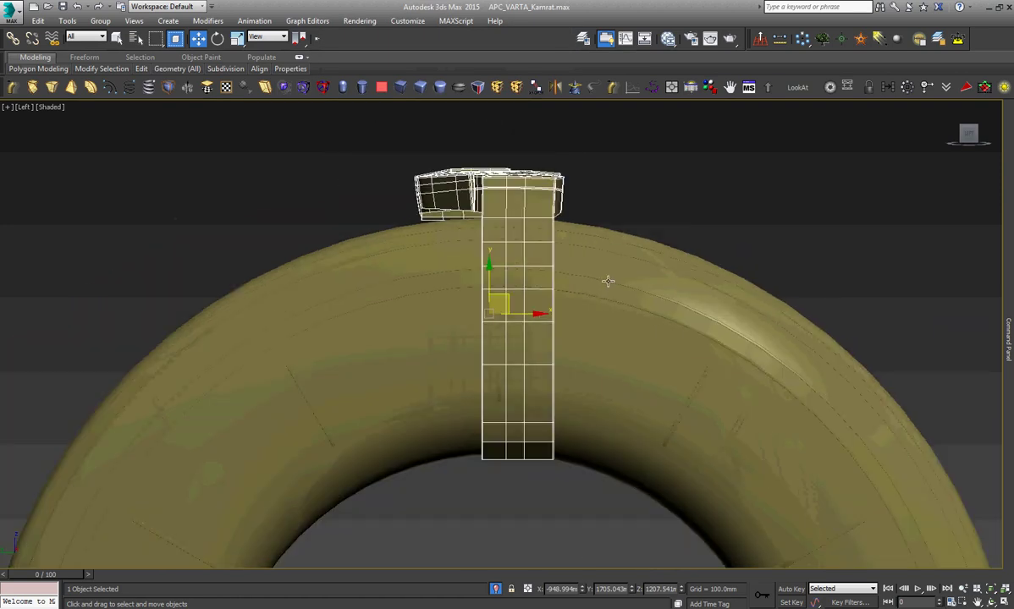
scroll(470, 207, "up", 3)
scroll(470, 212, "up", 2)
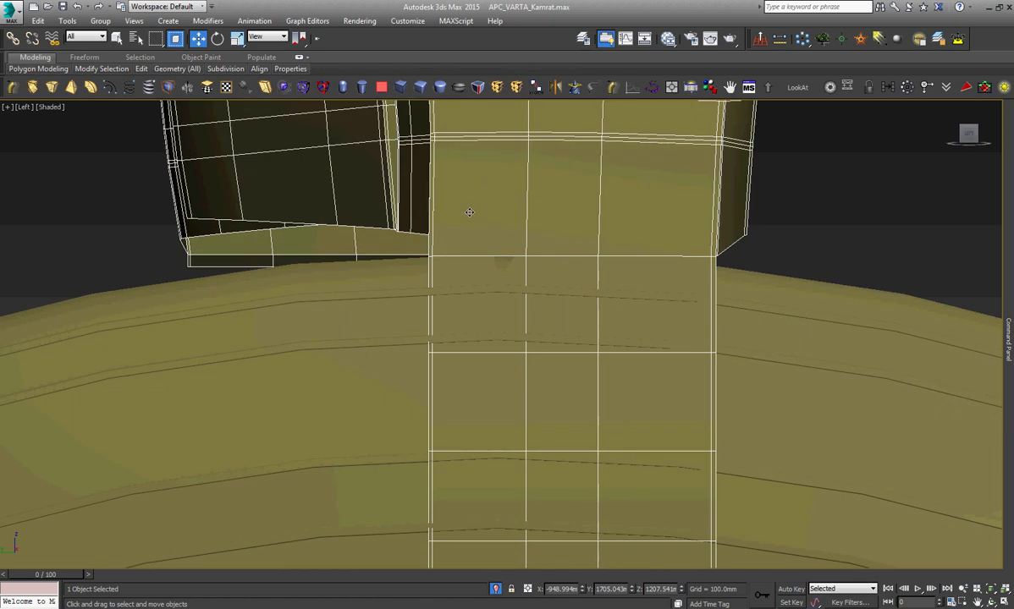
key("t")
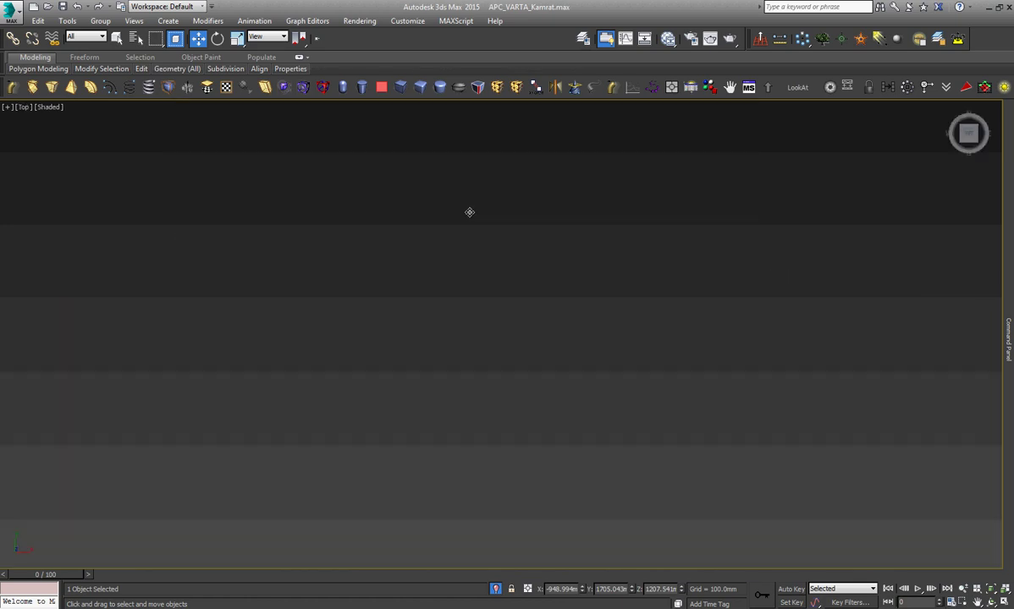
key("z")
right_click(527, 303)
left_click(542, 315)
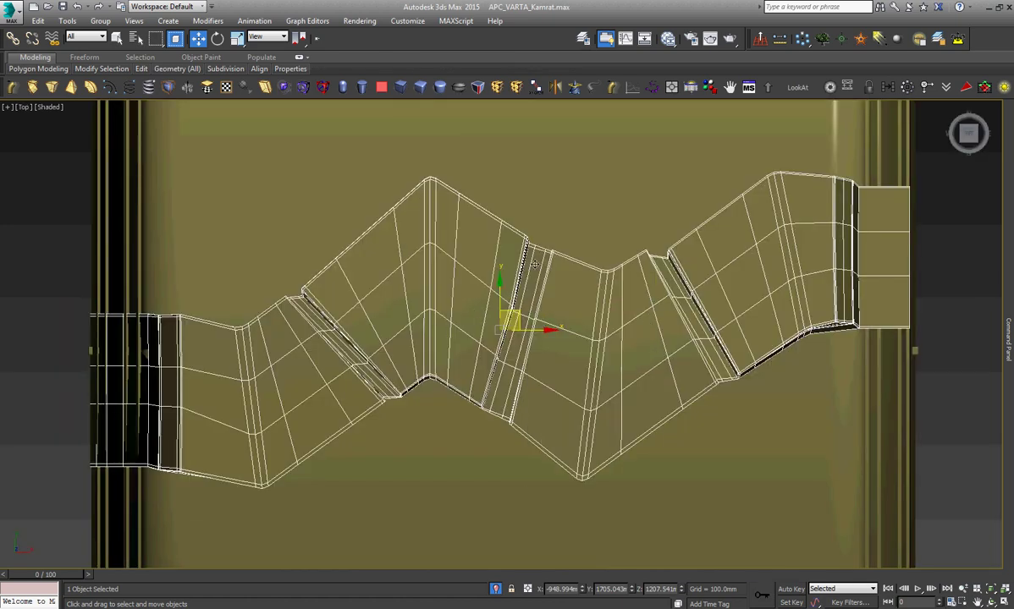
scroll(535, 263, "down", 2)
left_click_drag(508, 440, 561, 305)
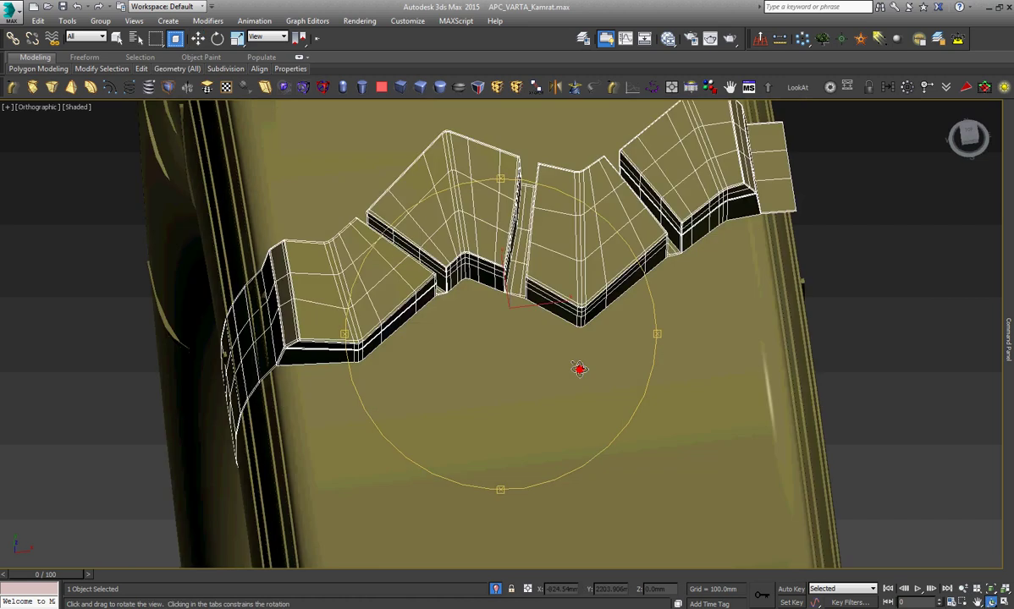
right_click(496, 176)
scroll(497, 175, "up", 5)
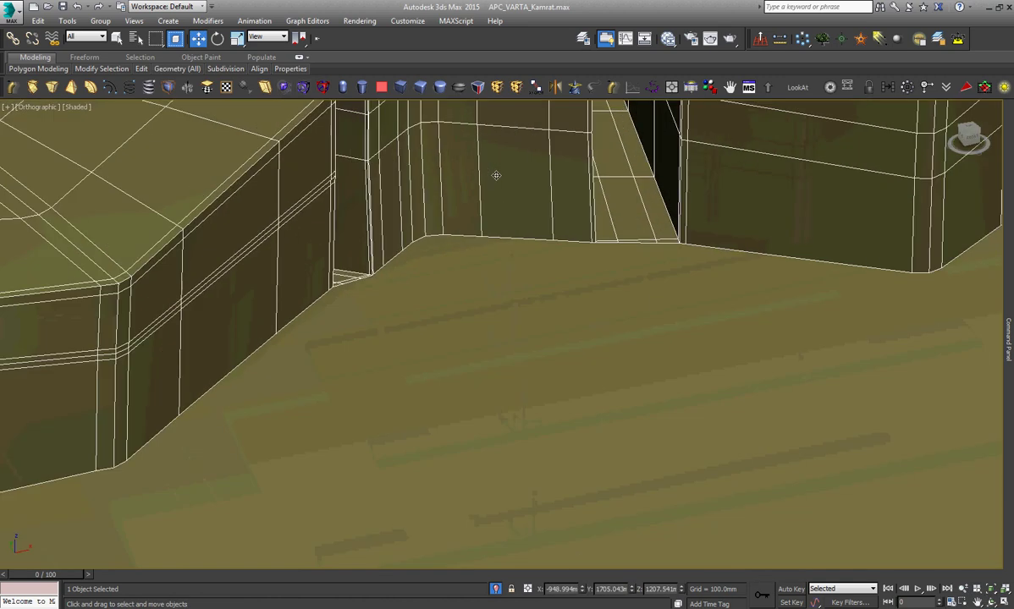
scroll(495, 216, "up", 1)
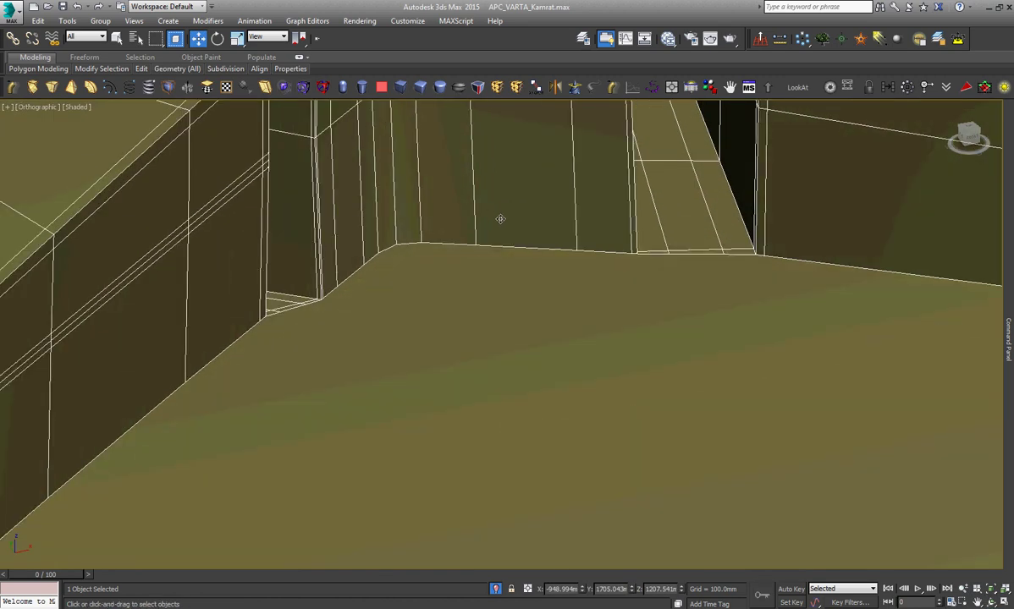
key("2")
left_click(512, 247)
scroll(397, 250, "up", 1)
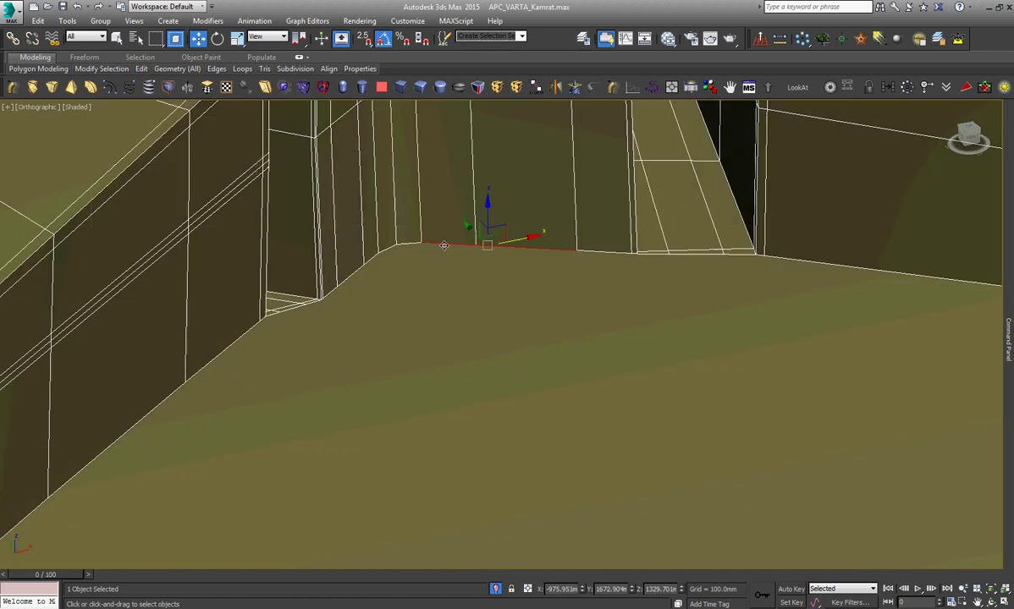
scroll(394, 247, "up", 1)
scroll(393, 246, "down", 3)
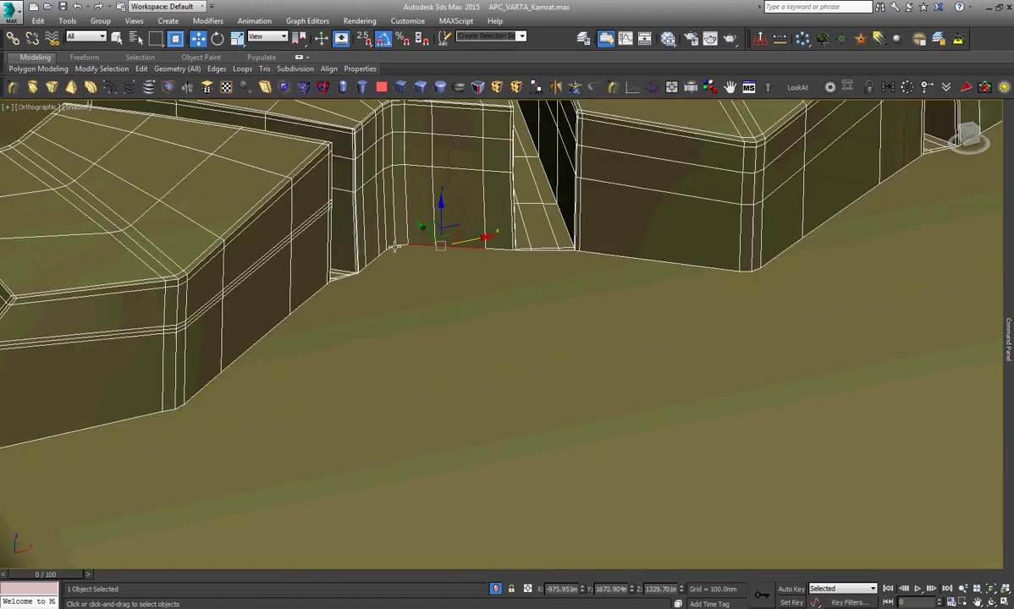
scroll(393, 246, "down", 1)
mouse_move(1008, 339)
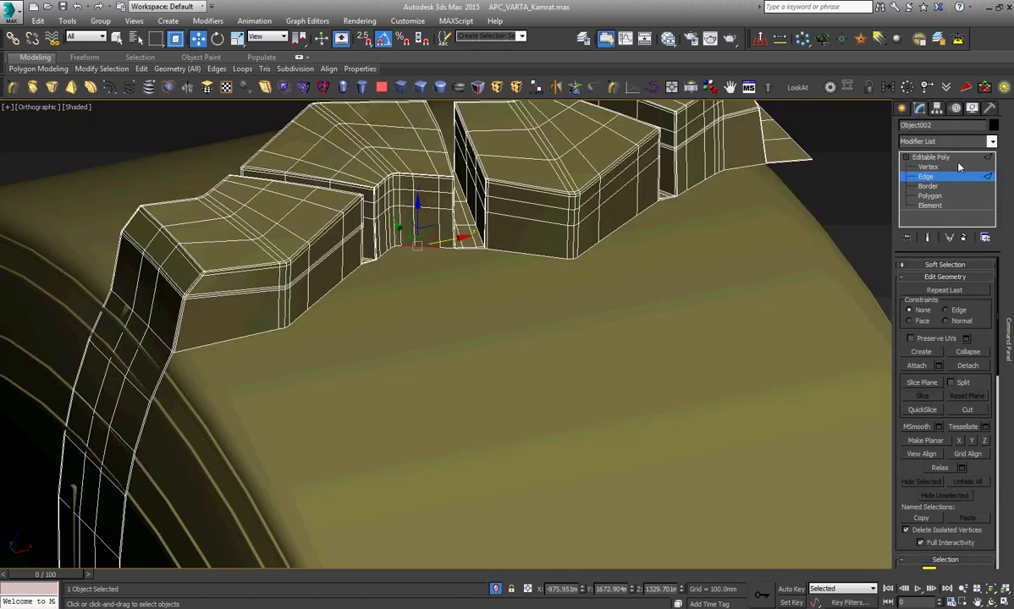
left_click(931, 157)
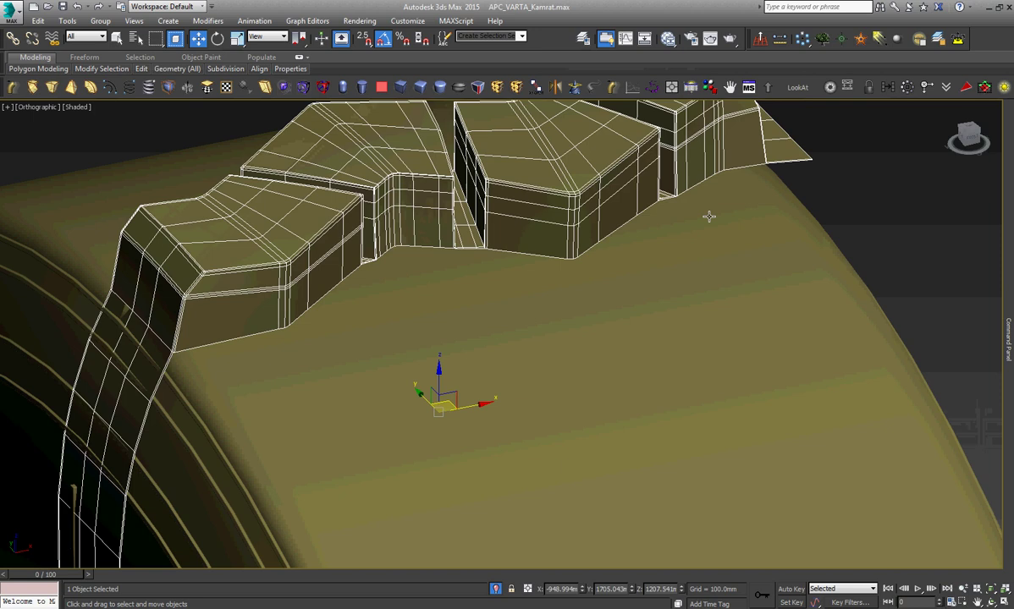
key("l")
scroll(708, 215, "down", 4)
left_click(787, 206)
key("z")
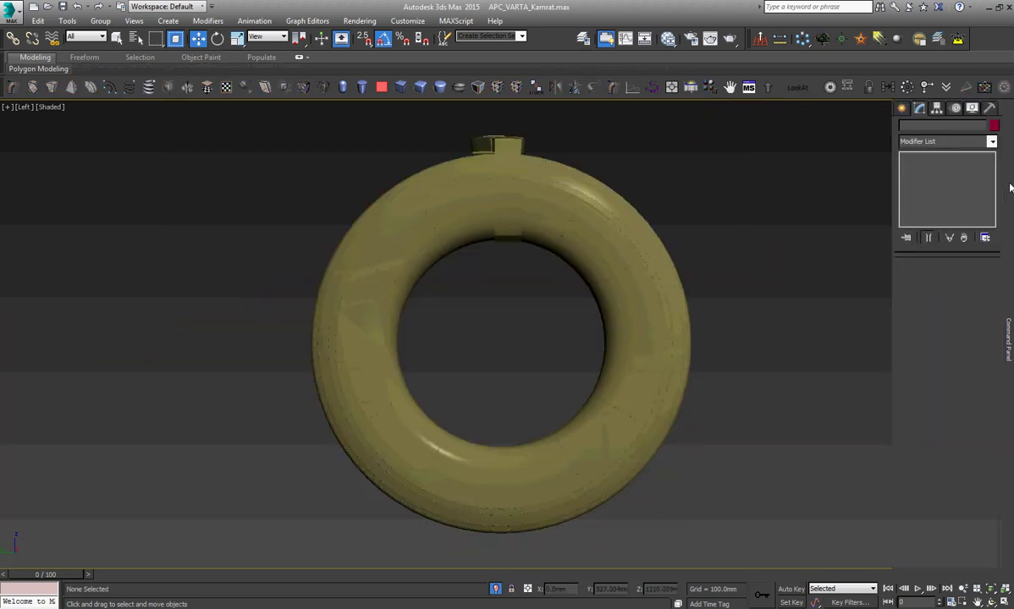
Draw a new line spline using numeric point entry.
left_click(901, 107)
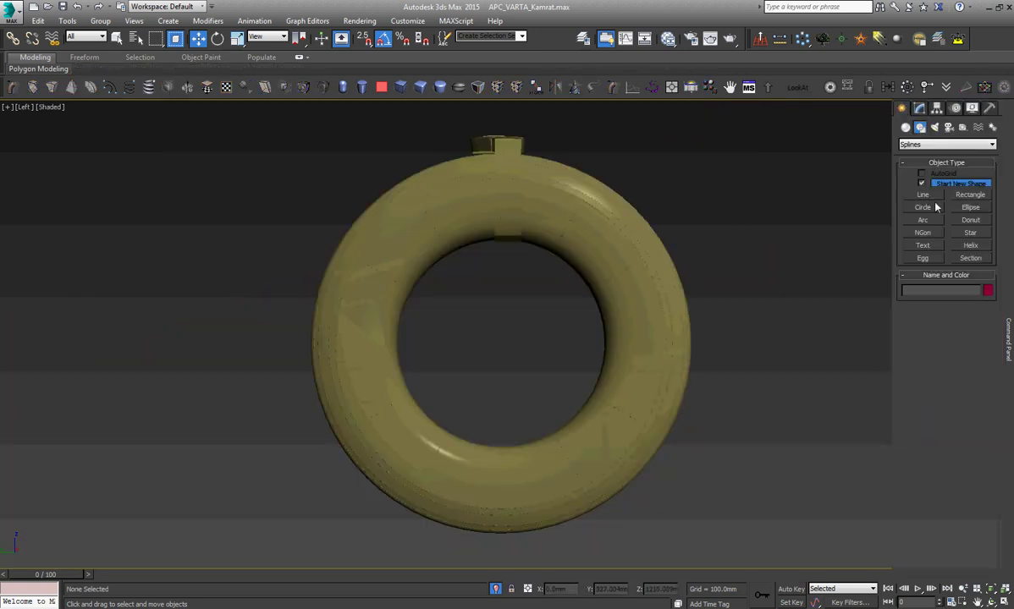
left_click(906, 127)
left_click(920, 127)
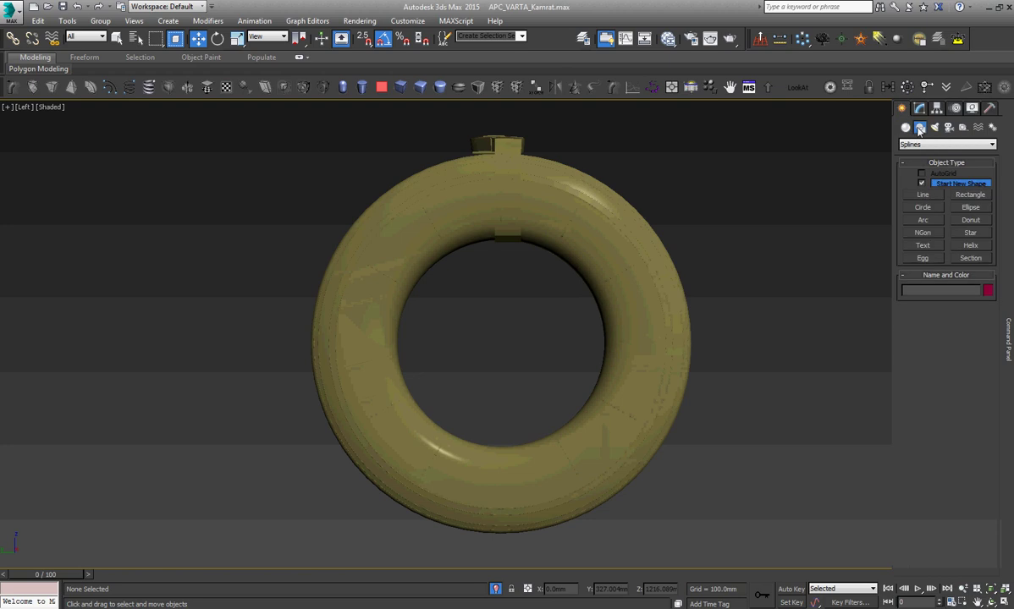
left_click(922, 195)
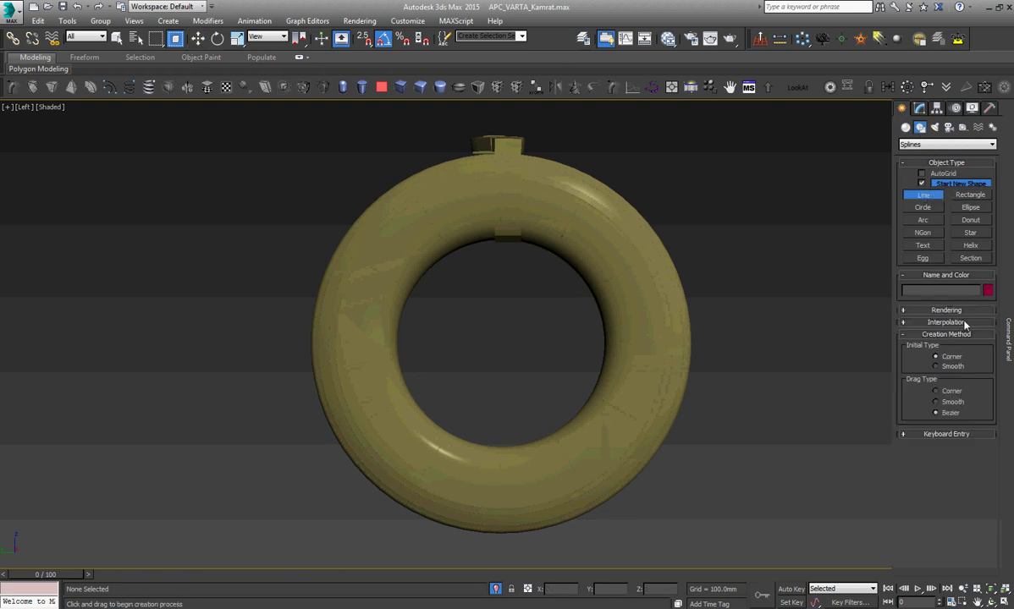
left_click(946, 433)
left_click(946, 543)
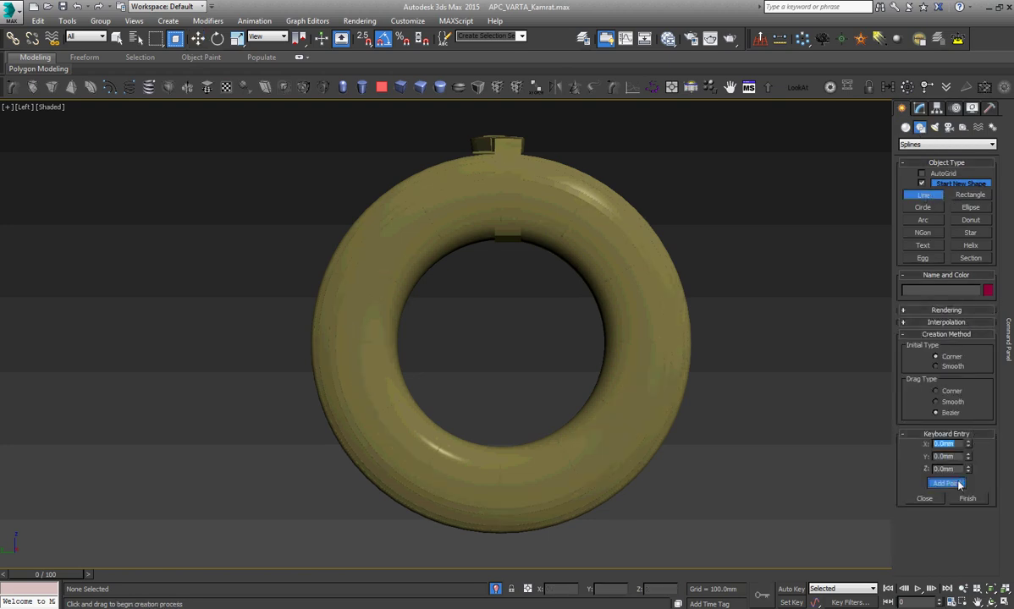
right_click(863, 445)
Align the new line to the tire's centre.
key("alt+a")
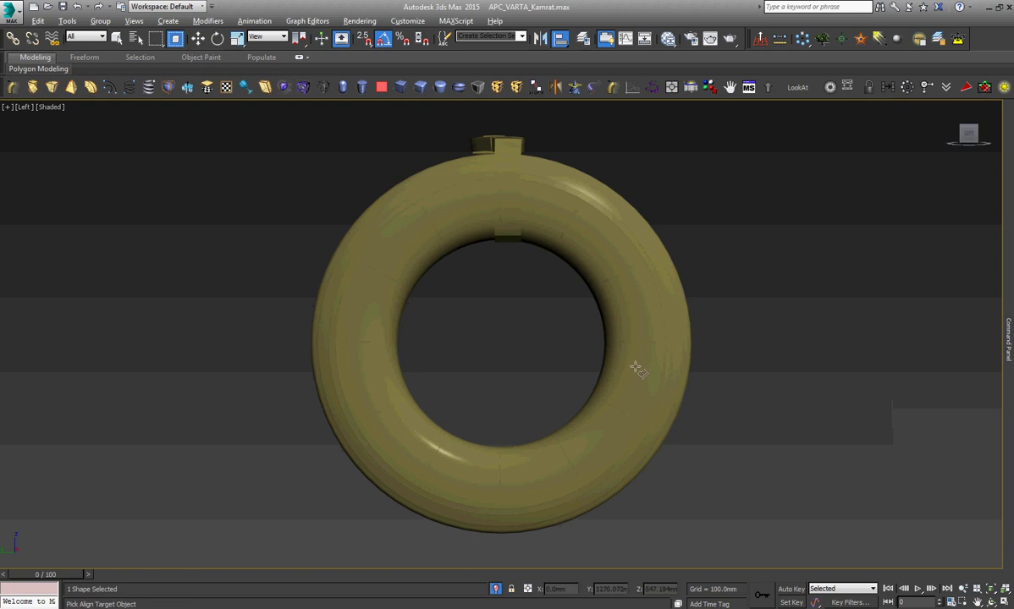
left_click(637, 371)
left_click(457, 409)
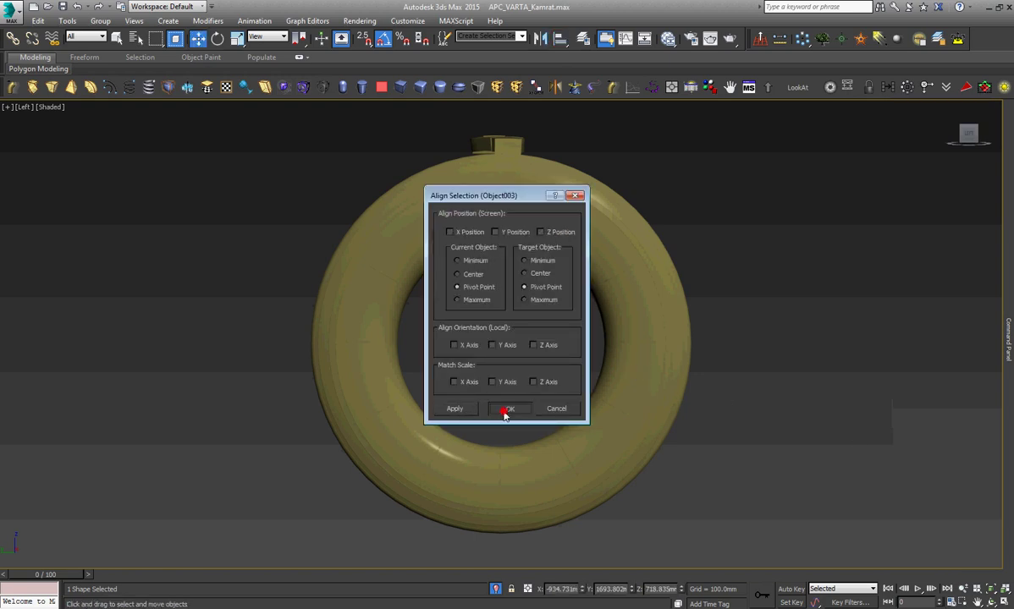
left_click(510, 408)
At Vertex level, drag the line's centre vertex up past the top of the tire.
left_click(1006, 332)
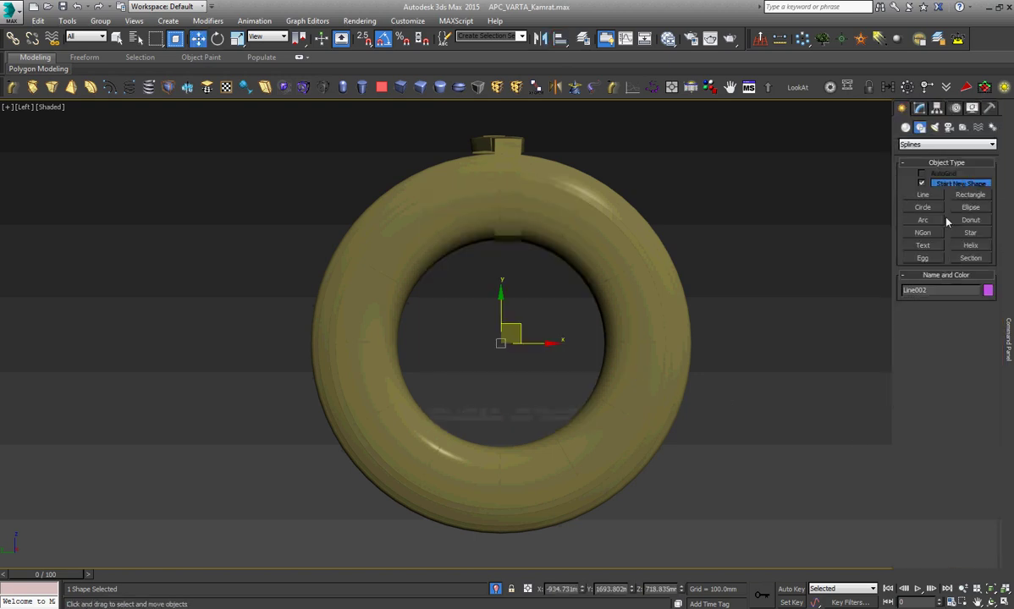
left_click(920, 108)
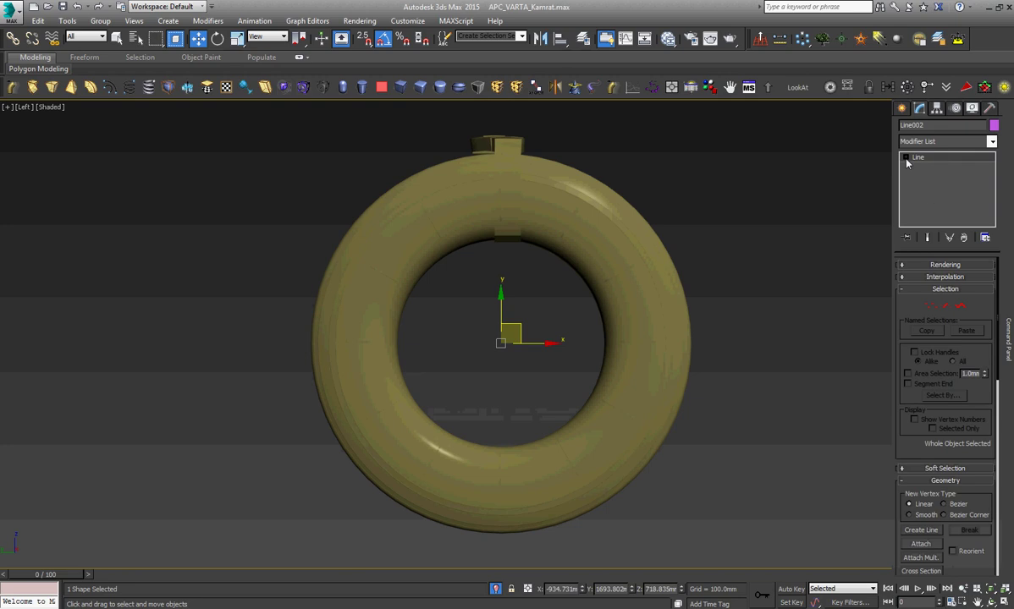
left_click(907, 158)
left_click(923, 168)
left_click(500, 343)
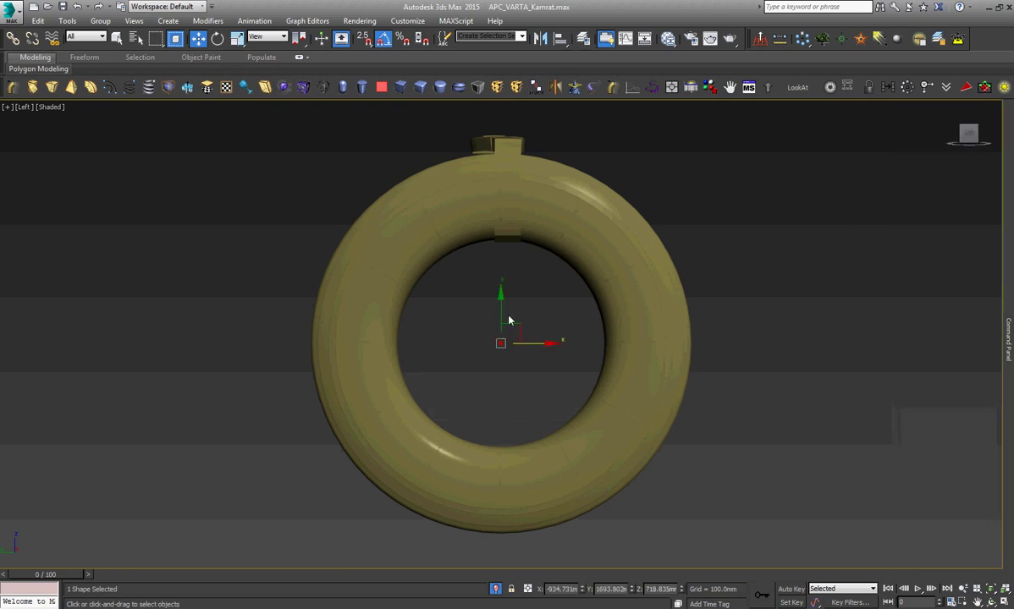
left_click_drag(501, 311, 501, 84)
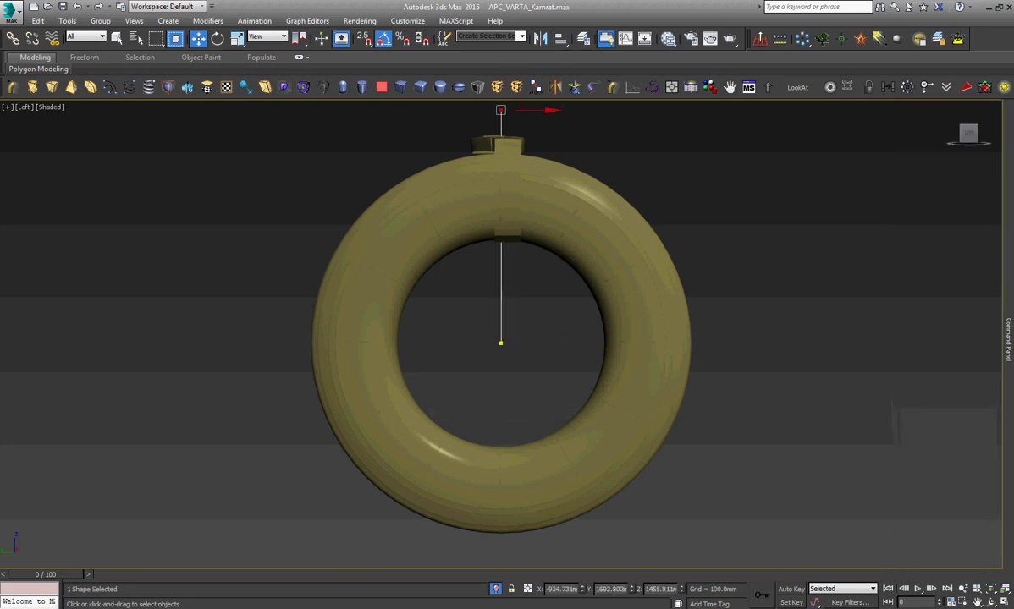
left_click(918, 158)
In the line's Array dialog, set a 360° total Z rotation and preview it.
right_click(656, 245)
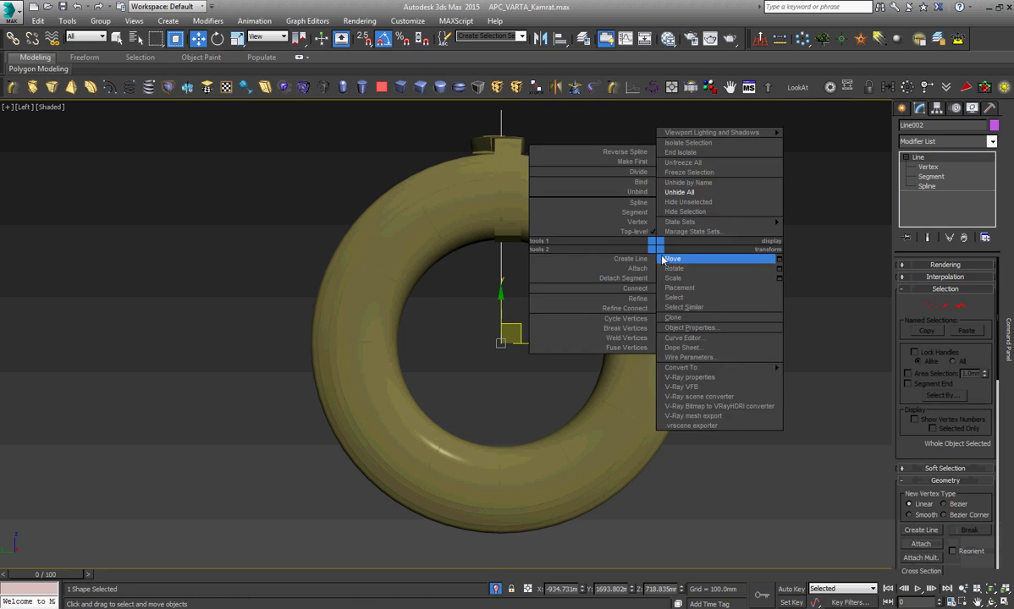
left_click(750, 38)
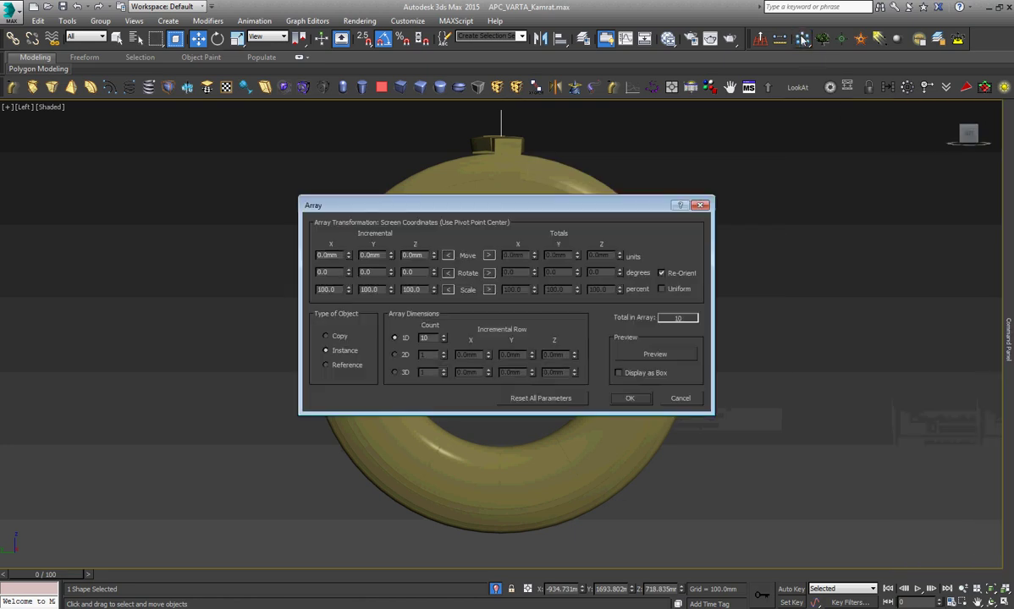
left_click(488, 273)
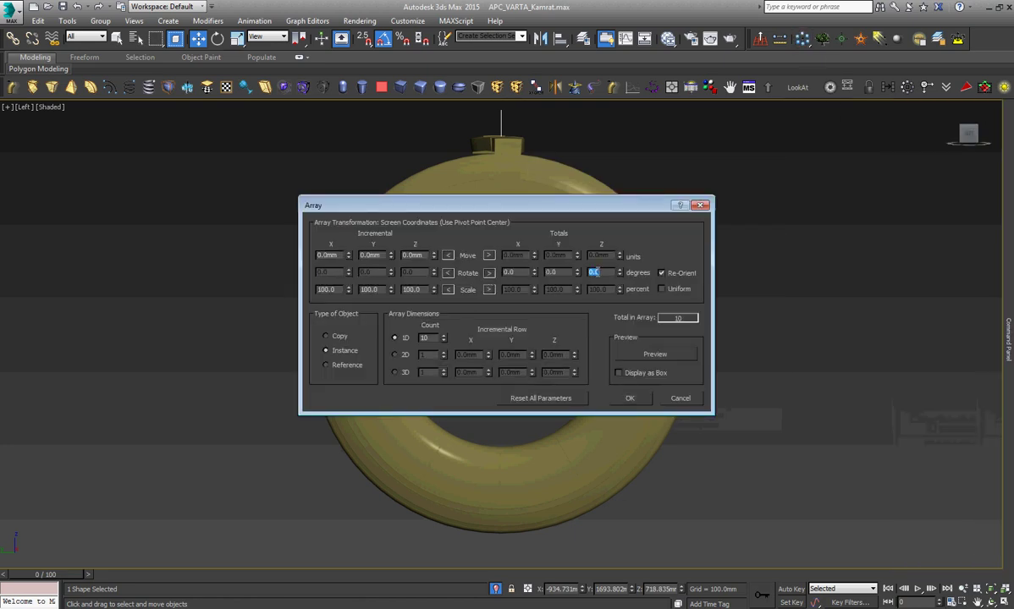
type("360")
key("Return")
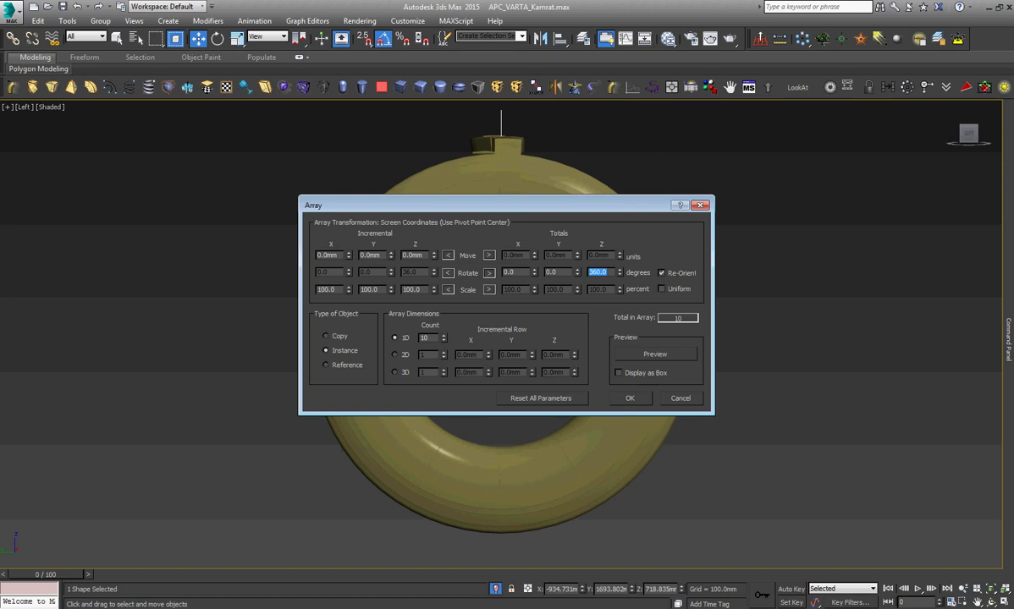
left_click(658, 356)
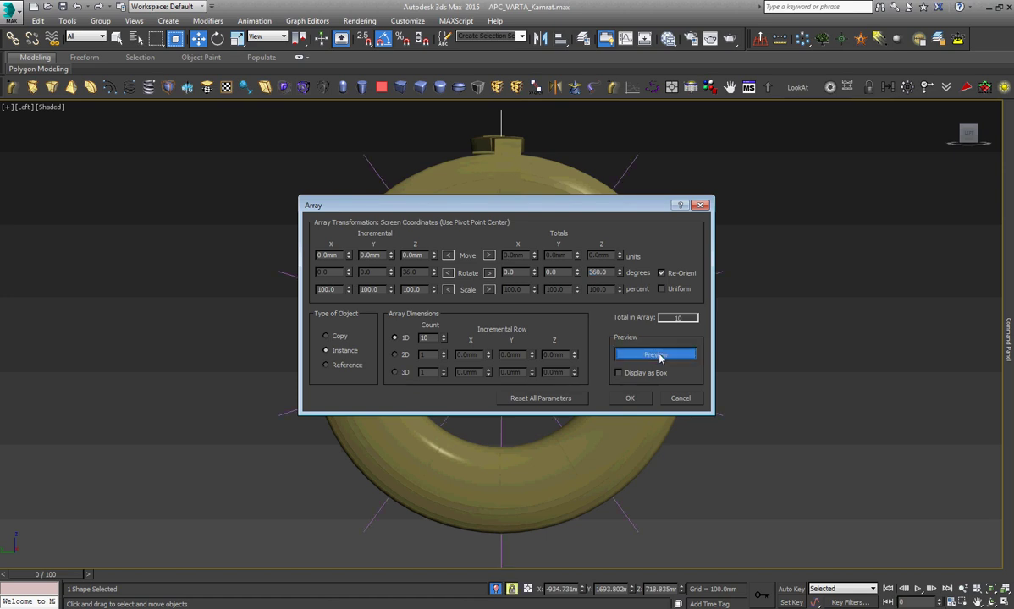
left_click_drag(588, 198, 704, 233)
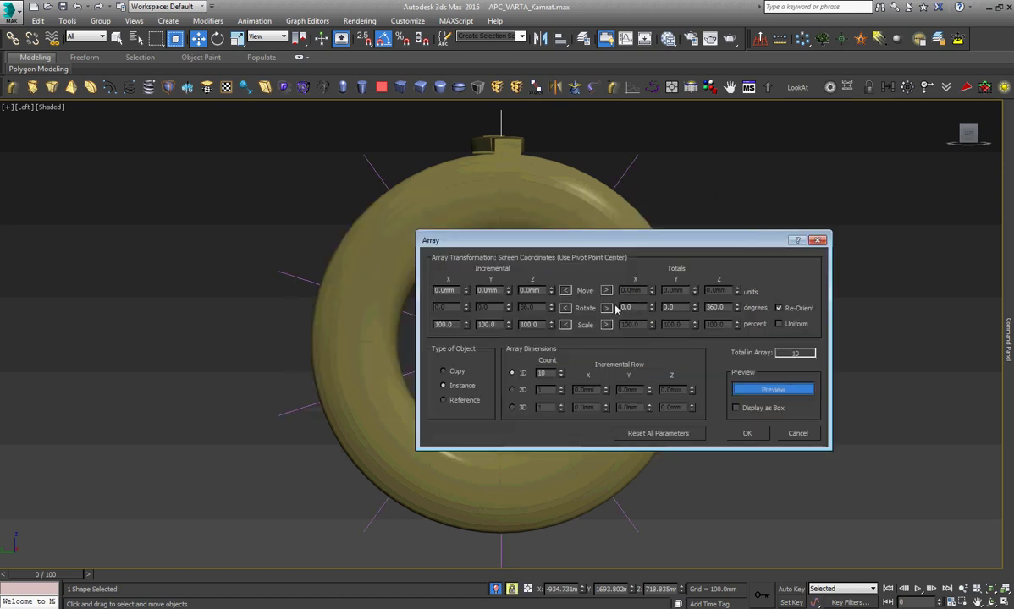
Raise the array count to 38 instanced copies and create them.
left_click(561, 372)
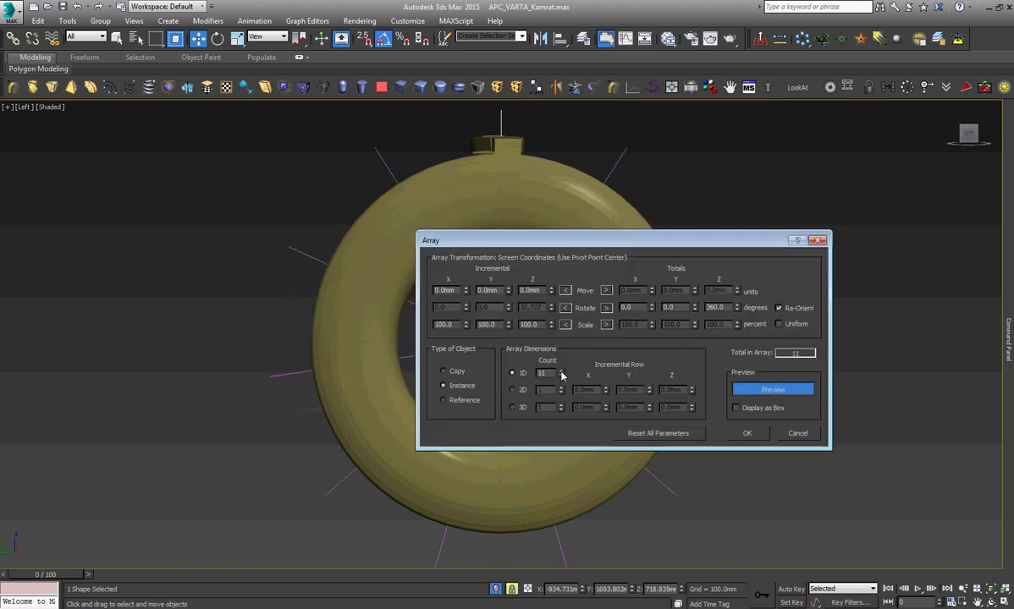
left_click(561, 371)
left_click(562, 371)
left_click(561, 371)
left_click(561, 371)
left_click(561, 372)
left_click(561, 372)
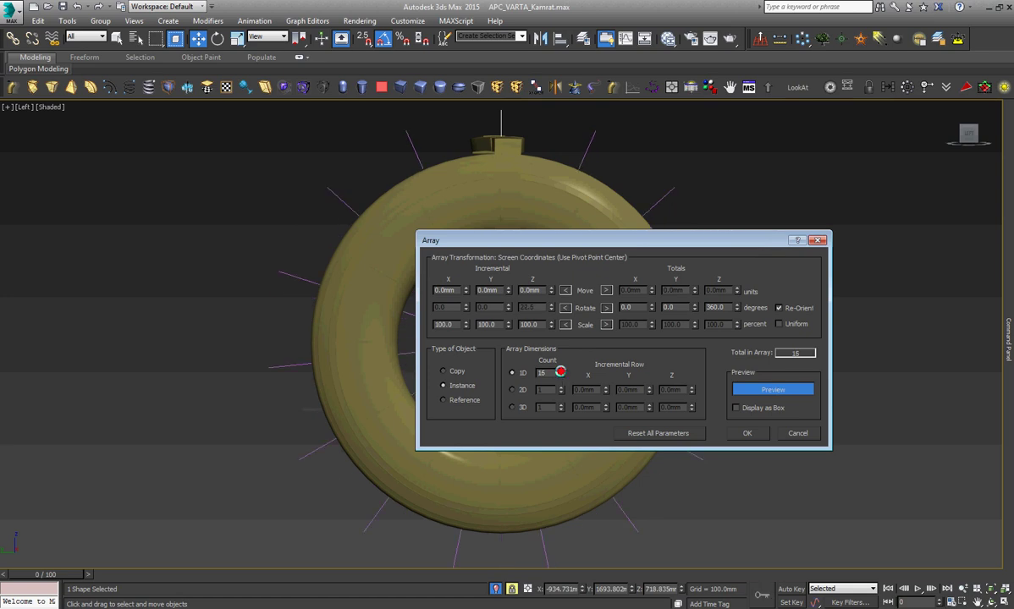
left_click(562, 371)
left_click(561, 372)
left_click(561, 371)
left_click(561, 372)
left_click(561, 371)
left_click(561, 371)
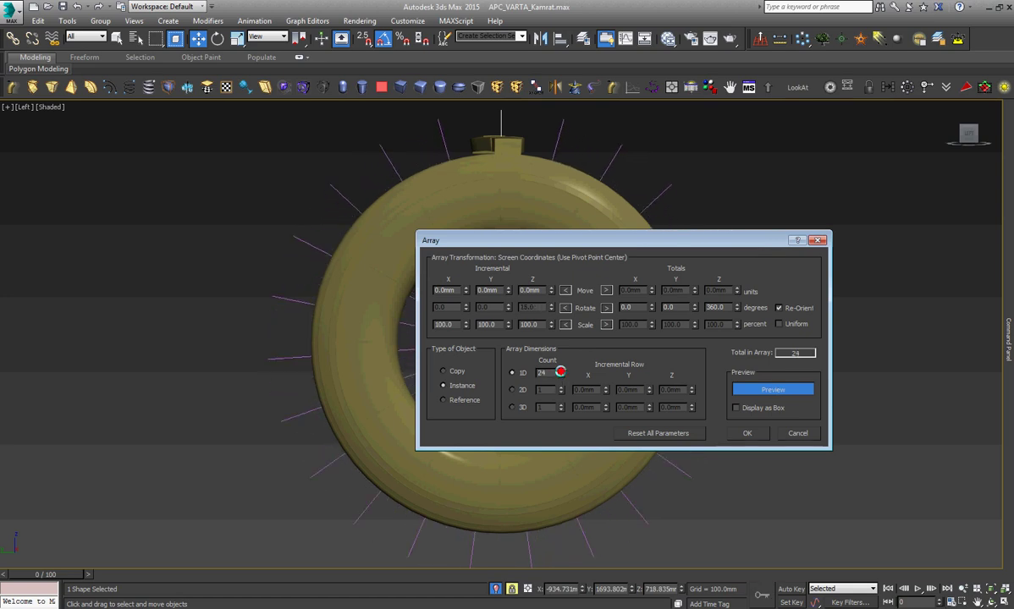
left_click(561, 372)
left_click(561, 371)
left_click(561, 372)
left_click(562, 371)
left_click(561, 372)
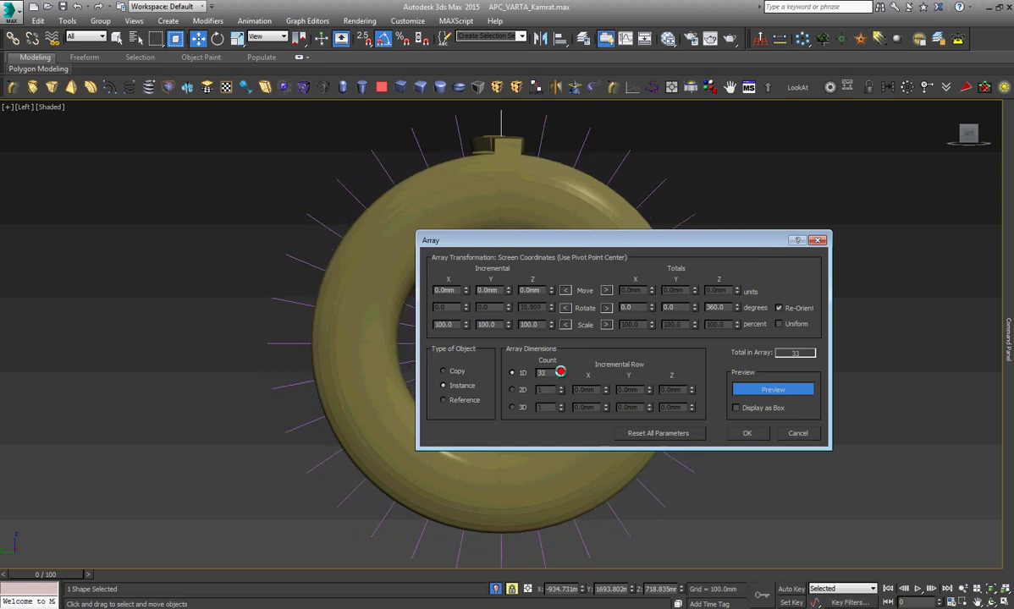
left_click(561, 372)
left_click(561, 372)
left_click(561, 372)
left_click(561, 371)
left_click(561, 371)
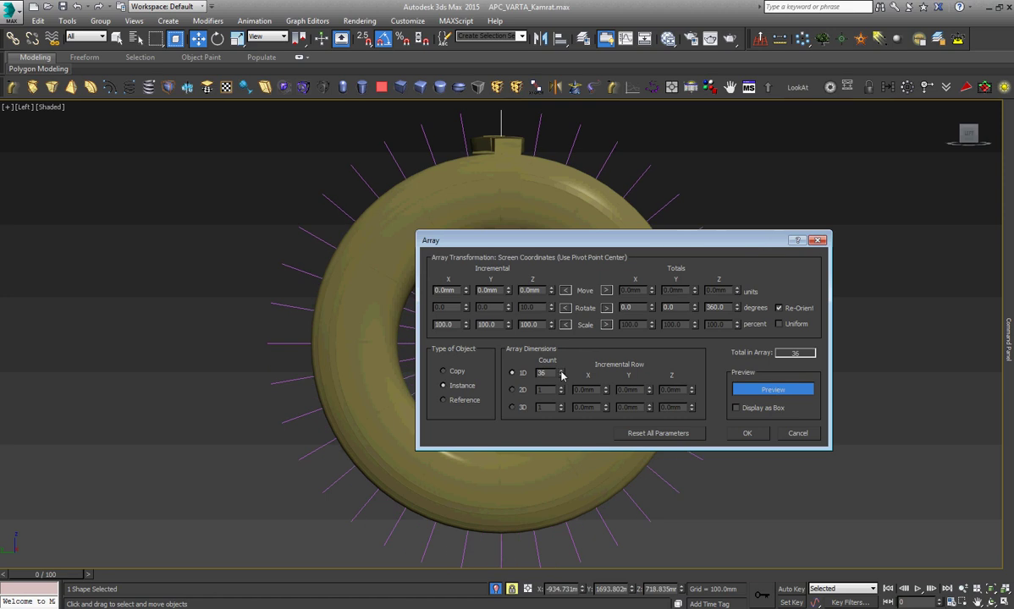
left_click(561, 371)
left_click(561, 372)
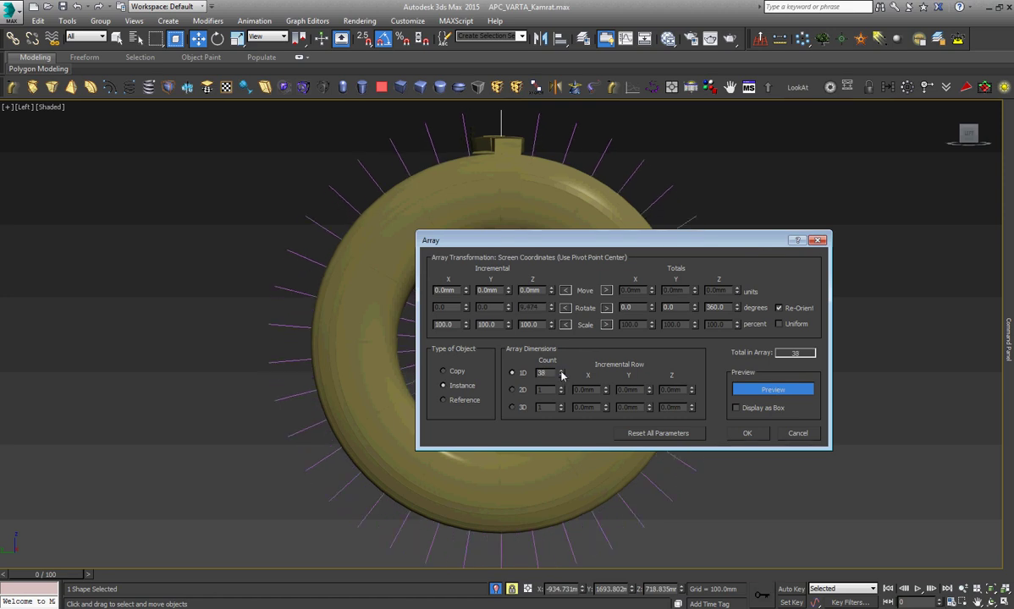
left_click(748, 434)
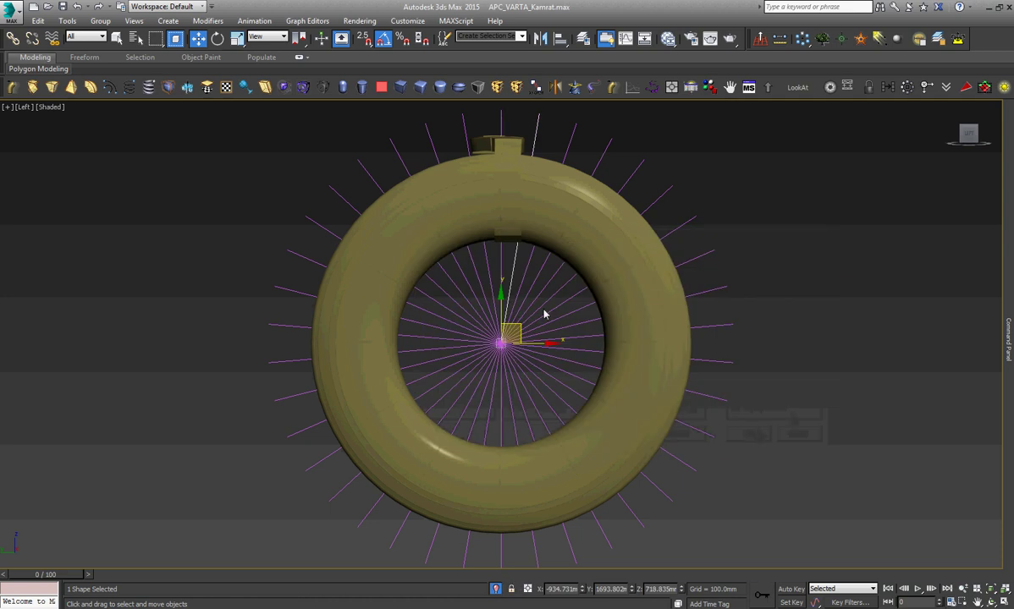
Select all the radial lines, orbit to inspect them, and return to Left view.
key("ctrl+a")
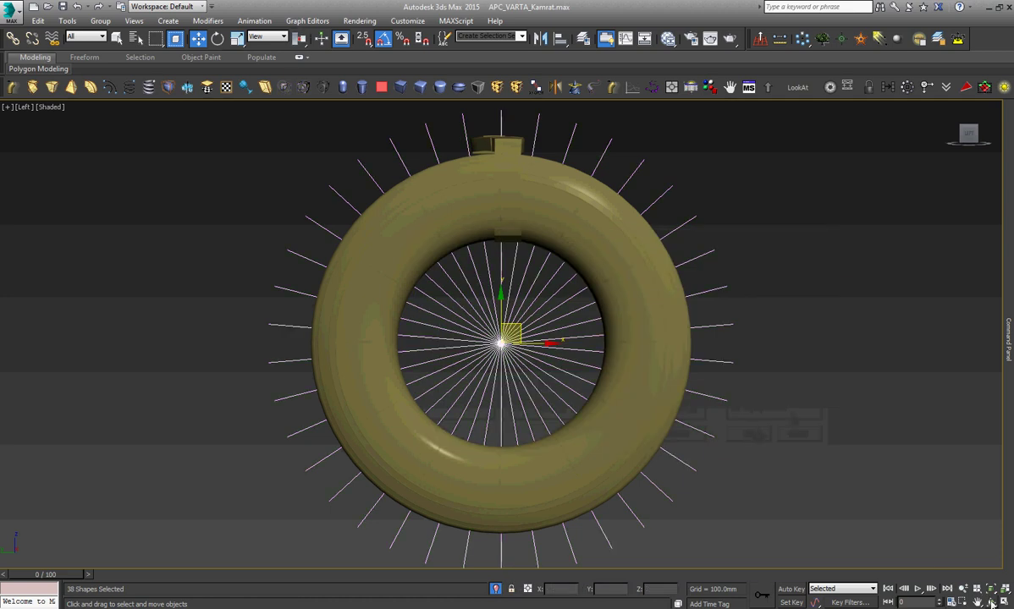
key("ctrl+r")
scroll(542, 372, "down", 5)
left_click_drag(541, 372, 475, 389)
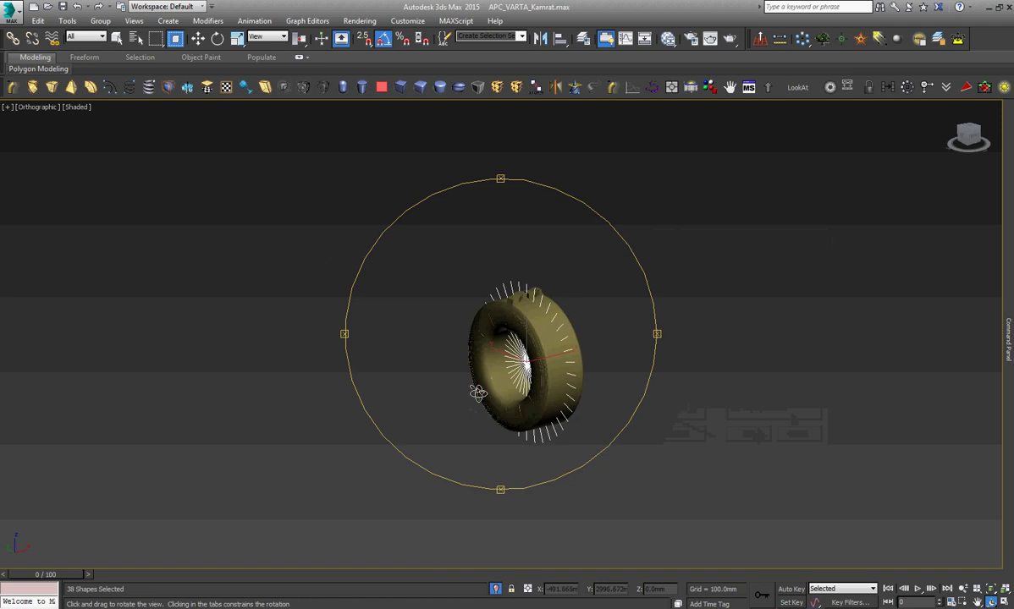
key("w")
middle_click_drag(554, 354, 509, 366, "alt")
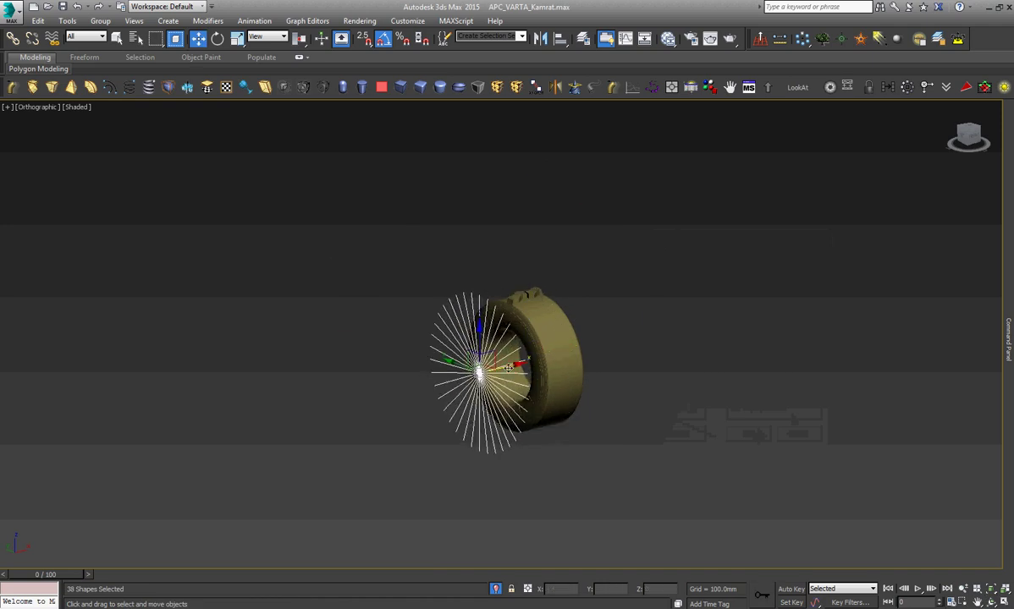
key("l")
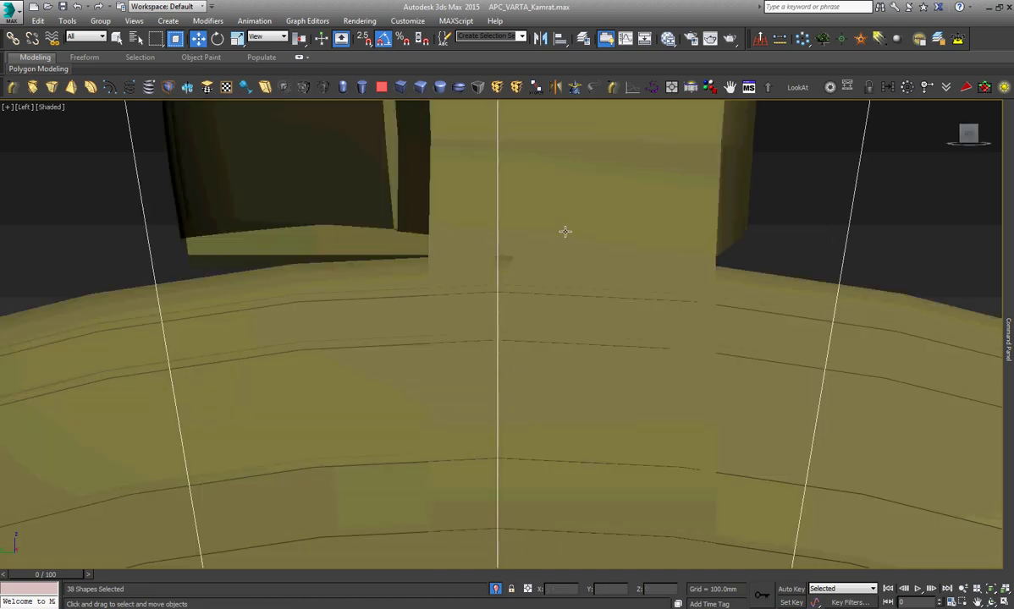
Select the ladder strip on the tire and save the scene.
left_click(564, 219)
scroll(563, 219, "down", 5)
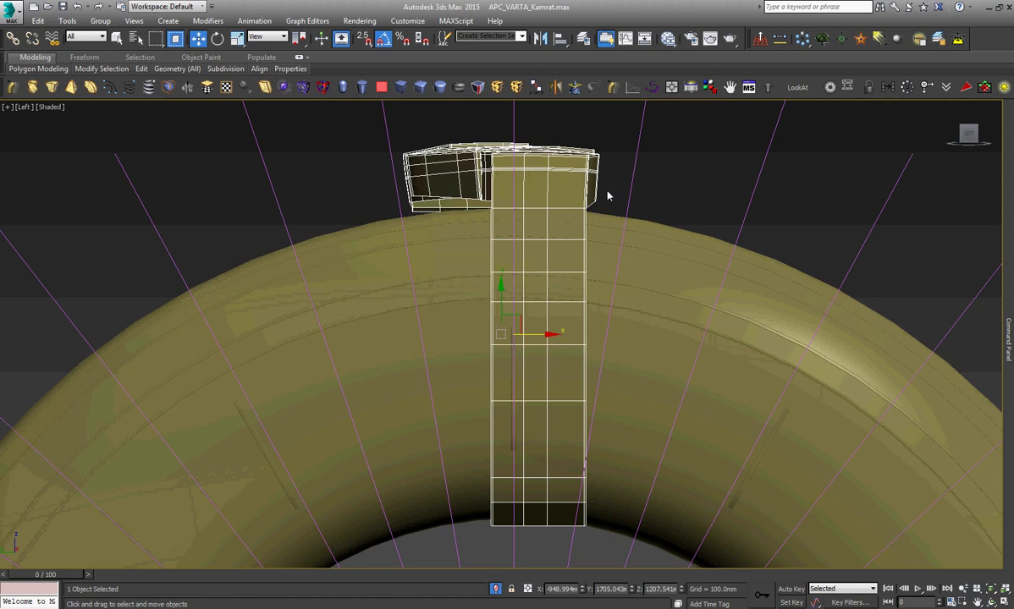
key("ctrl+s")
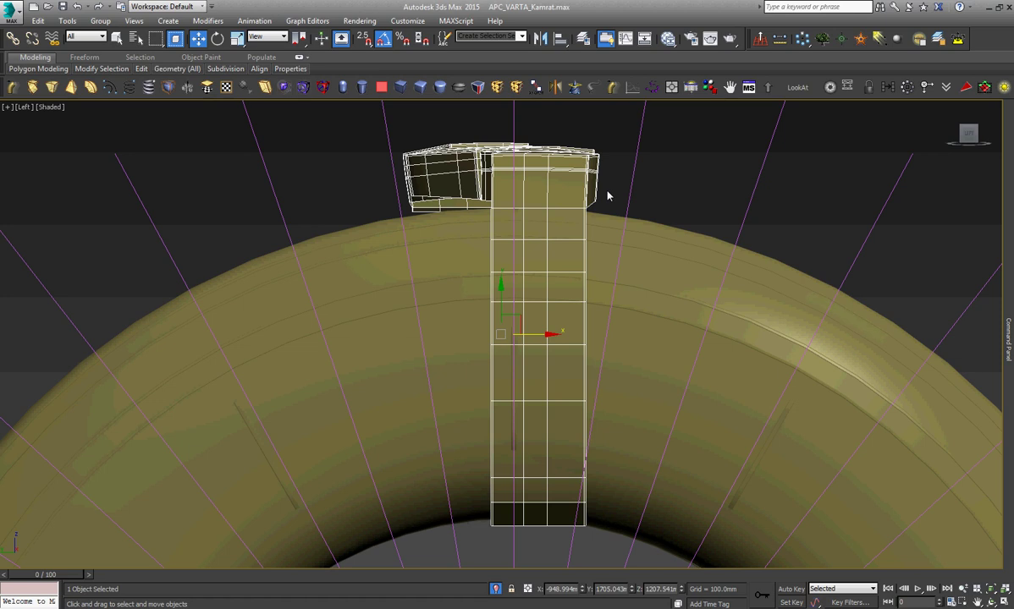
scroll(607, 195, "down", 2)
scroll(607, 196, "down", 2)
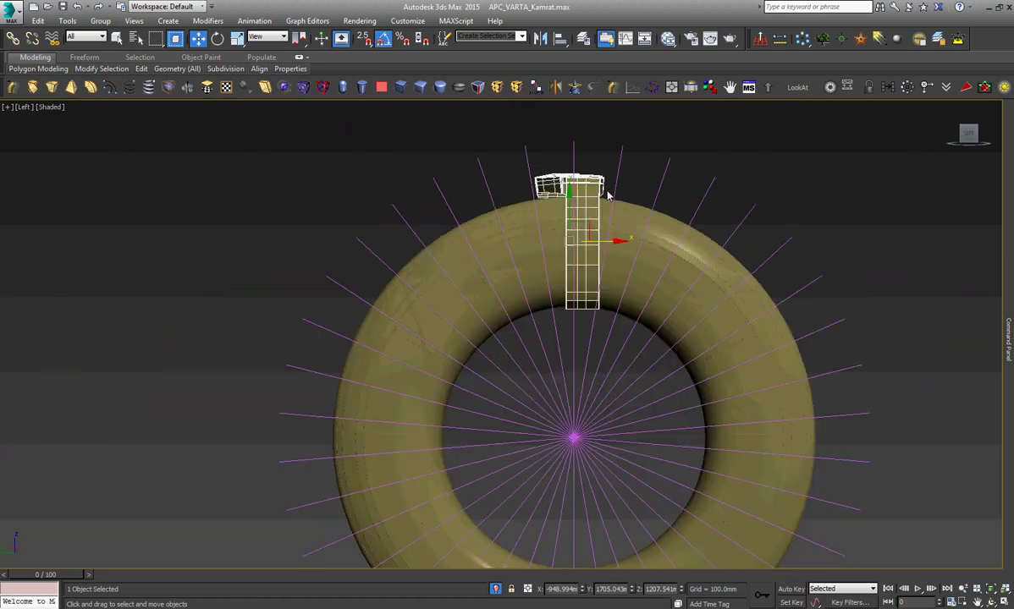
scroll(607, 195, "down", 1)
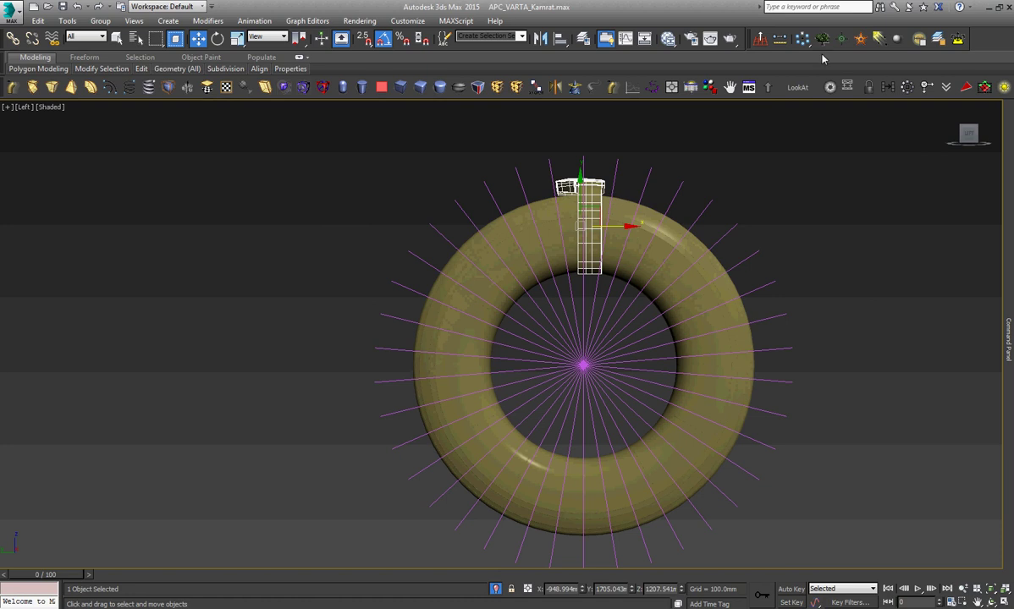
right_click(793, 198)
scroll(649, 190, "up", 5)
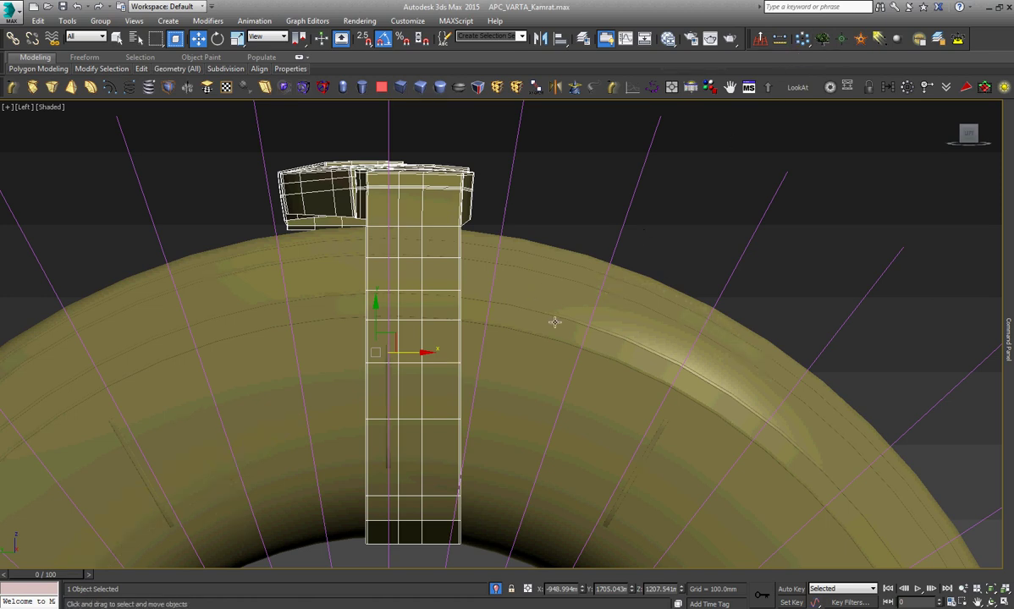
Select the strip's right column of vertices and add a Skew modifier on the Z axis.
key("1")
left_click(491, 303)
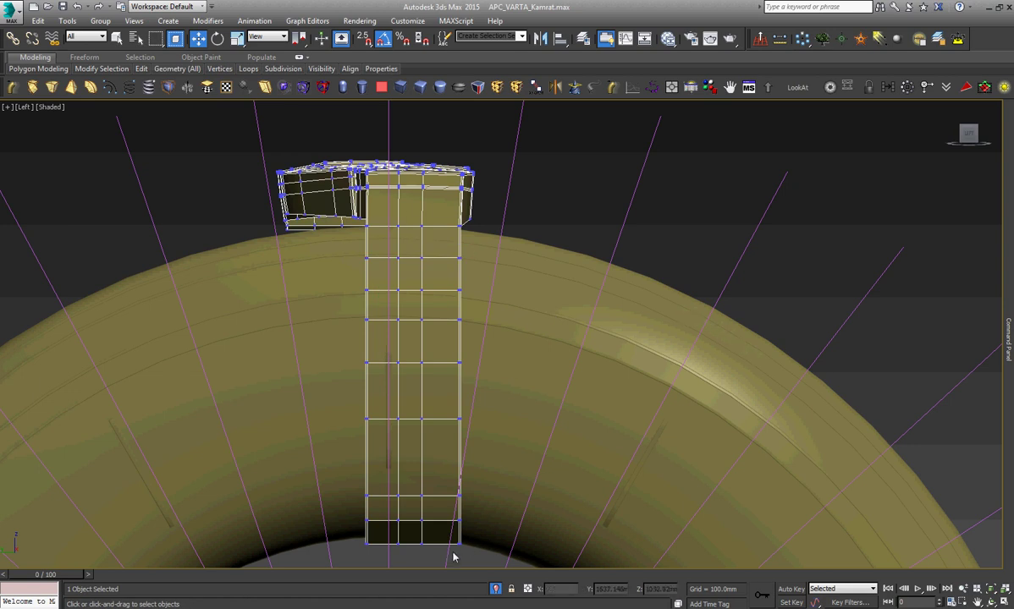
left_click_drag(453, 552, 507, 251)
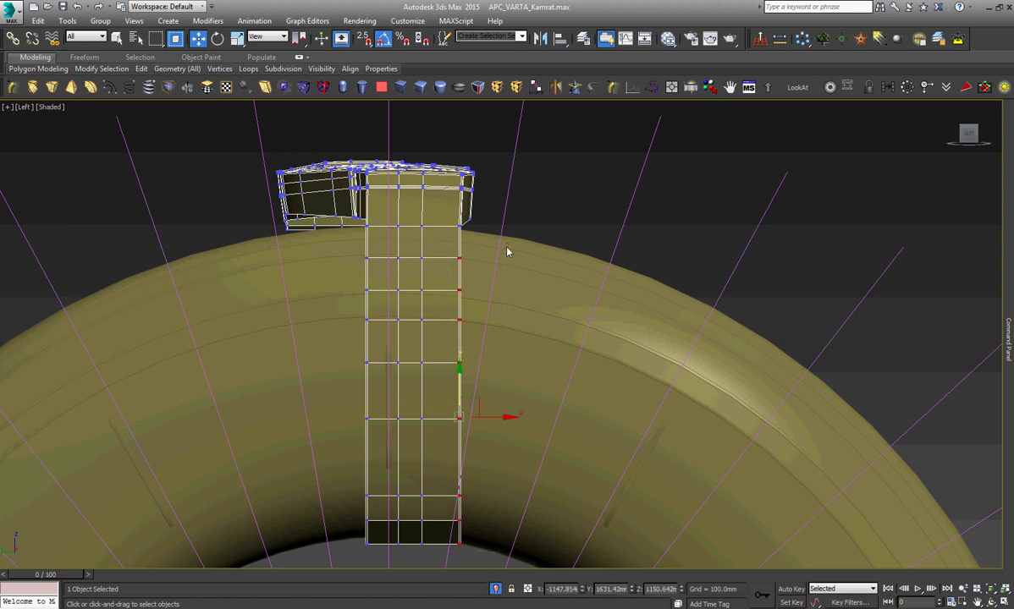
left_click(265, 88)
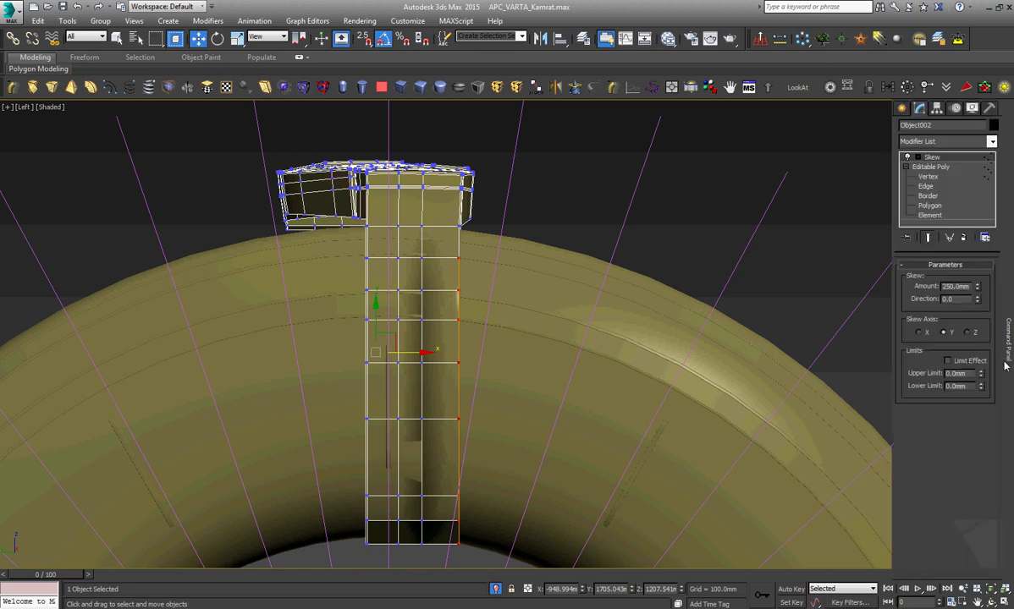
left_click(926, 333)
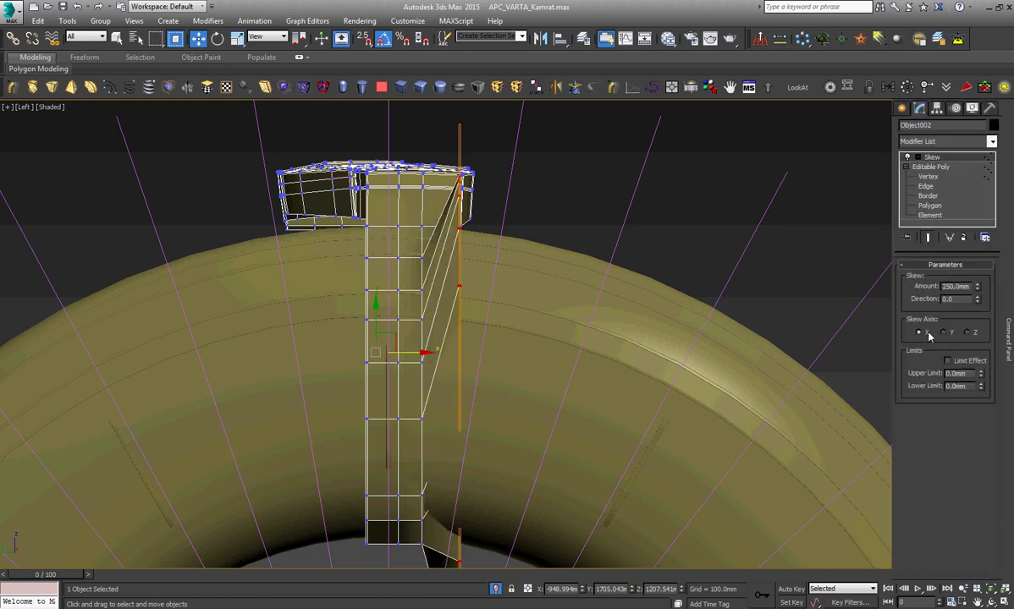
left_click(966, 334)
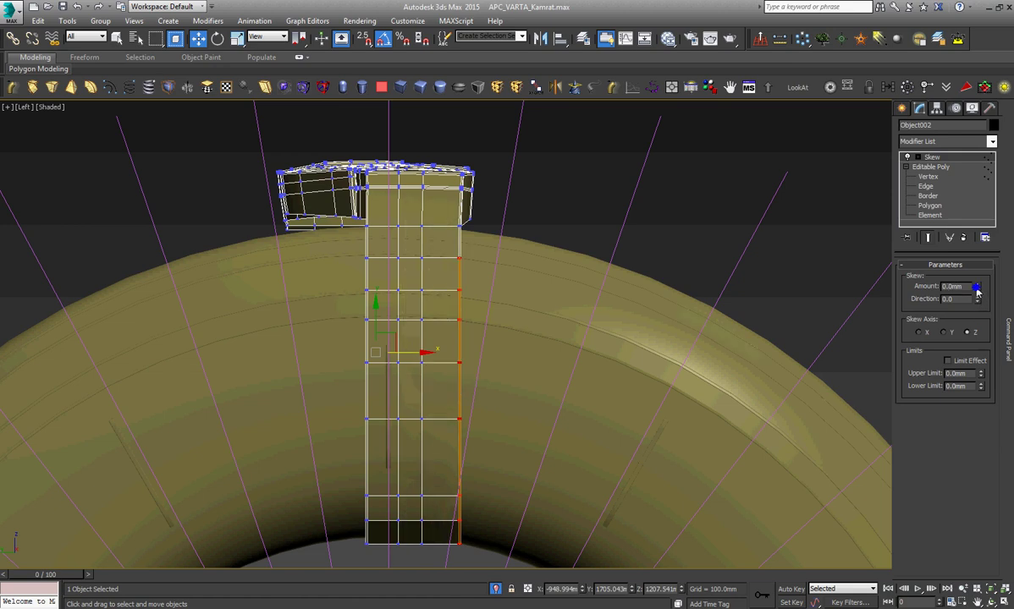
Raise the Skew amount to 61.8mm.
right_click(684, 274)
middle_click_drag(550, 406, 498, 431, "alt")
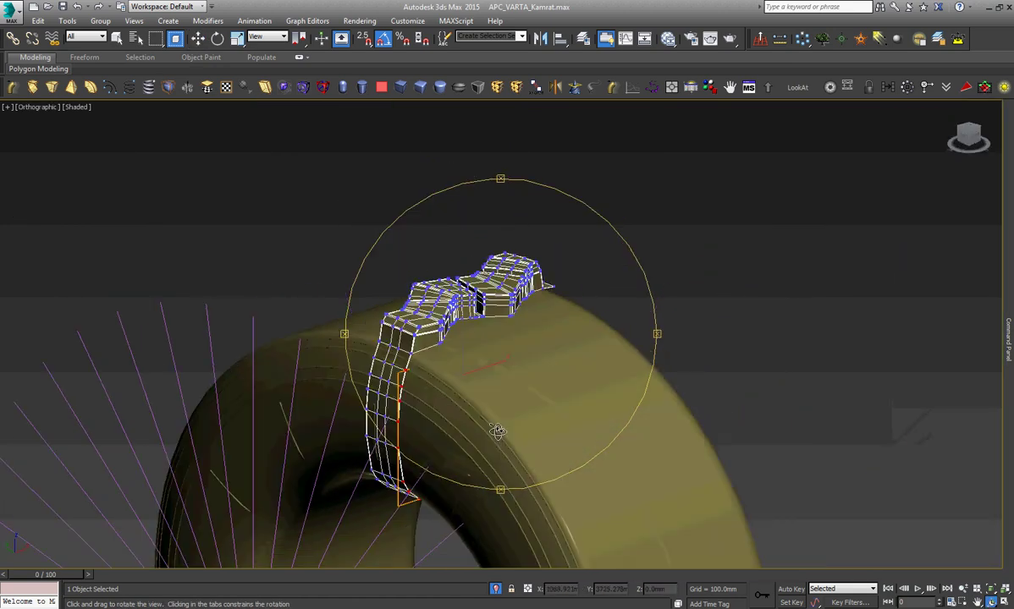
key("w")
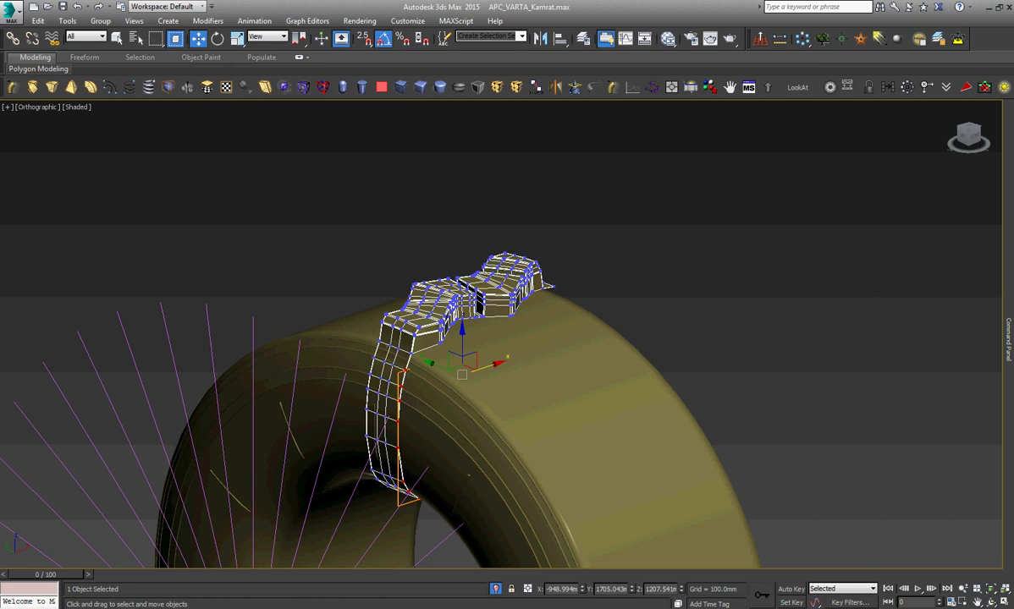
left_click_drag(979, 287, 979, 220)
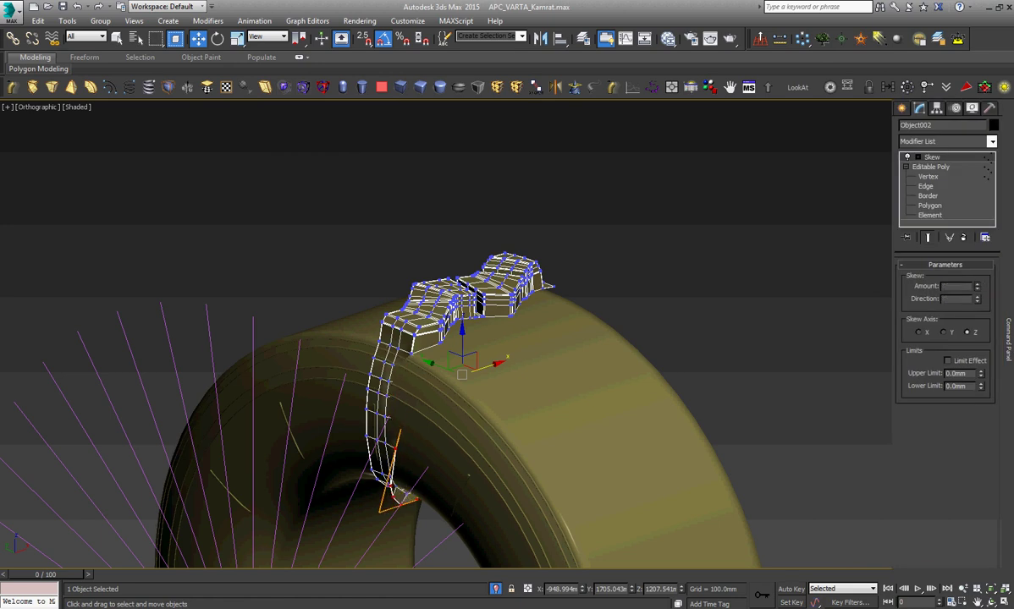
Rotate the strip's lower end by 95 degrees.
right_click(448, 311)
left_click(461, 332)
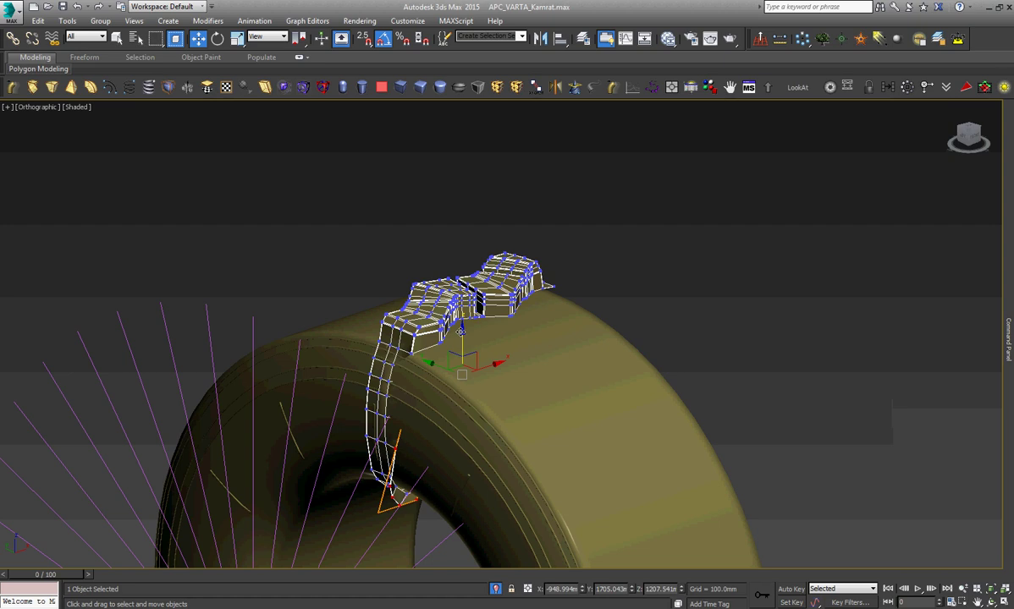
right_click(452, 322)
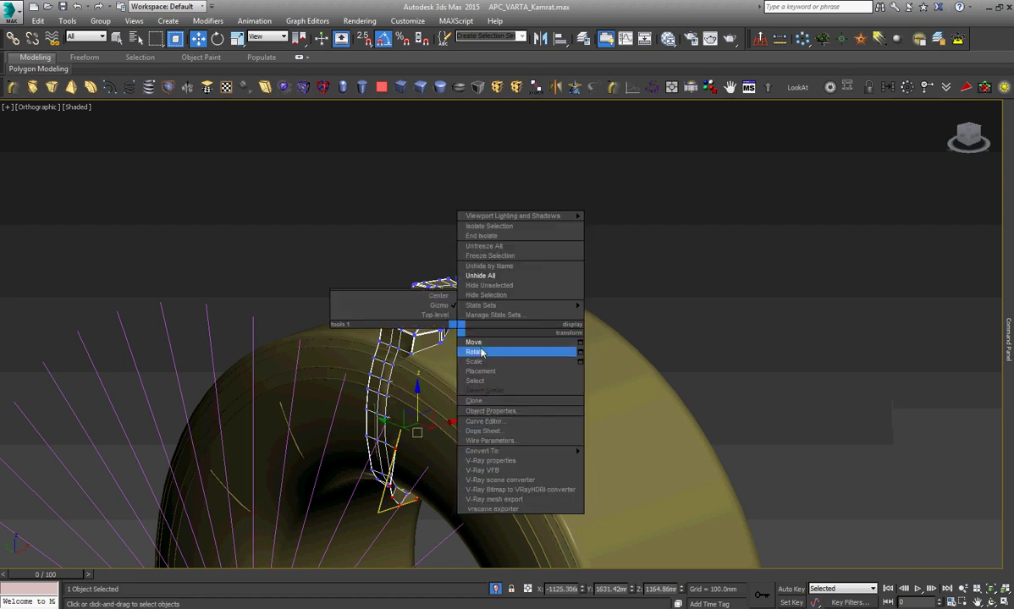
left_click(457, 338)
mouse_move(427, 381)
left_mouse_down()
mouse_move(426, 432)
mouse_move(458, 463)
left_mouse_up()
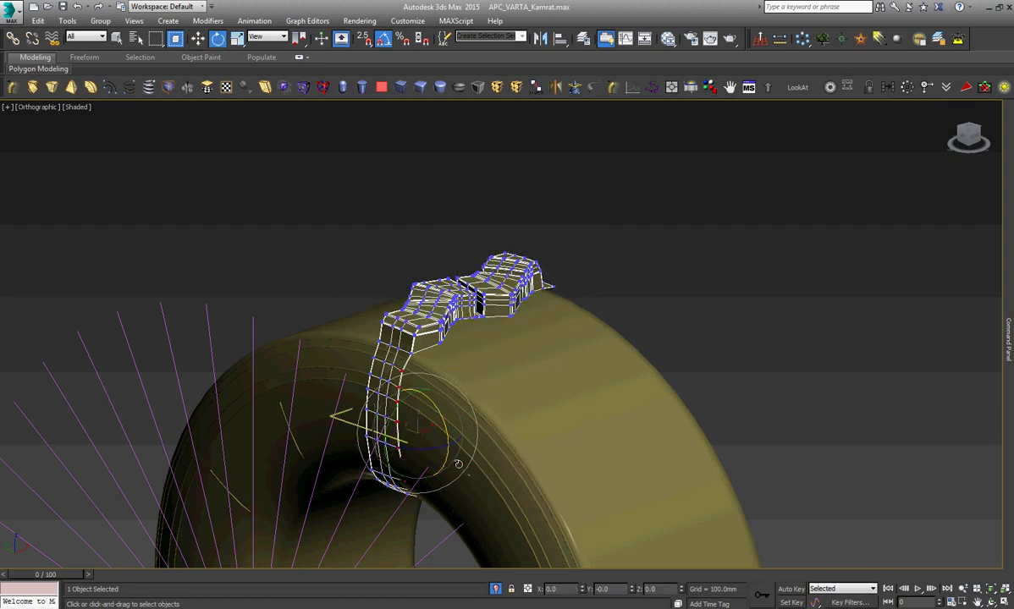
In Top view, rotate the left vertices so the column hangs straight.
key("t")
key("z")
scroll(542, 372, "up", 2)
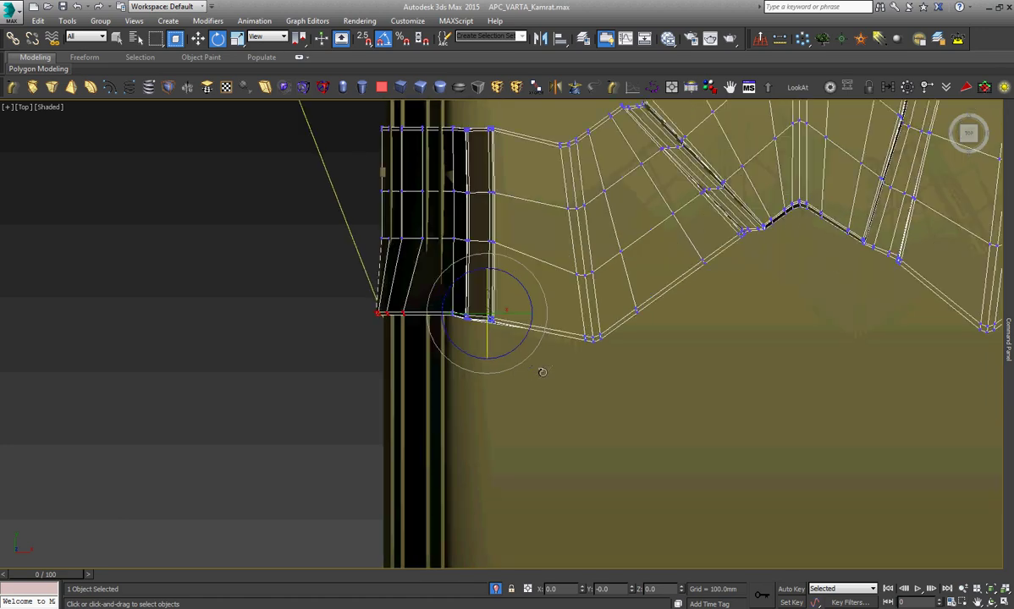
mouse_move(517, 296)
left_mouse_down()
mouse_move(430, 270)
mouse_move(452, 276)
left_mouse_up()
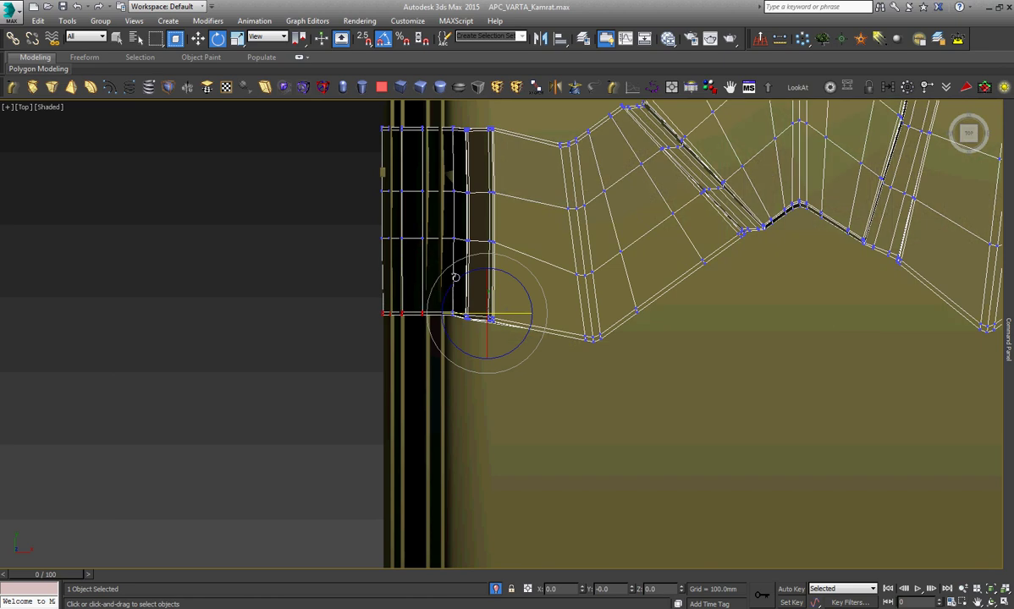
scroll(473, 326, "down", 4)
scroll(473, 326, "down", 3)
scroll(473, 326, "down", 1)
right_click(469, 330)
left_click(485, 347)
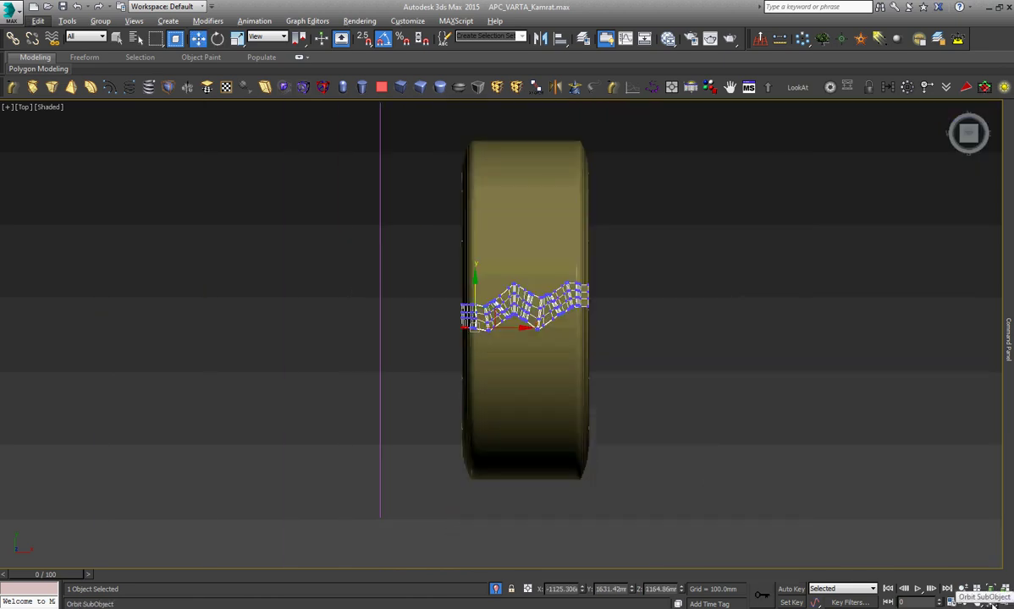
Increase the Skew amount to 252.712mm so the strip's bottom leans.
left_click(991, 602)
left_click_drag(480, 378, 483, 314)
scroll(483, 314, "up", 5)
right_click(484, 317)
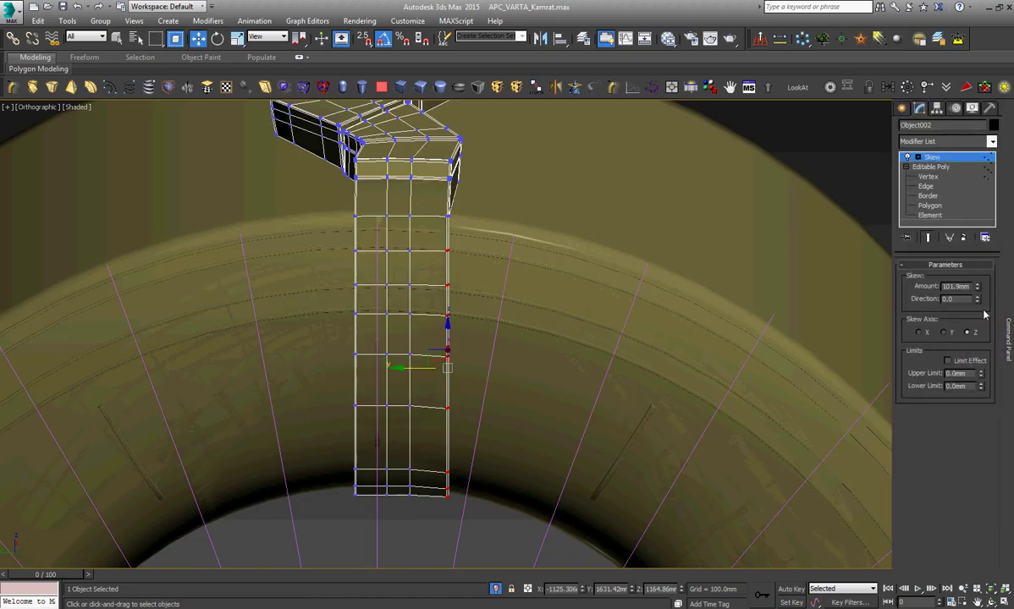
left_click_drag(979, 286, 979, 254)
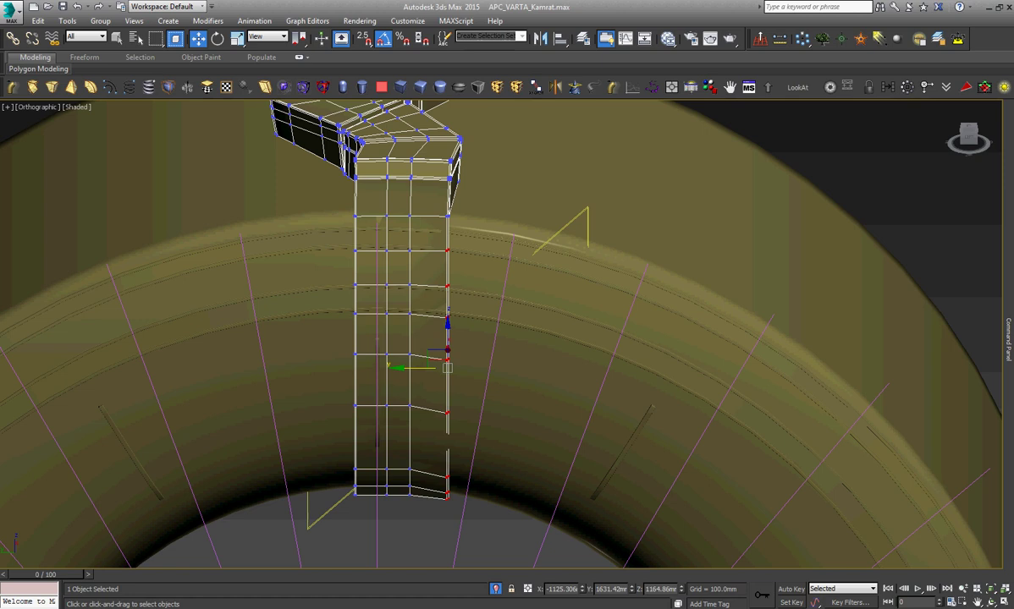
Collapse the Skew modifier and select the column's right-edge vertices in Left view.
right_click(938, 159)
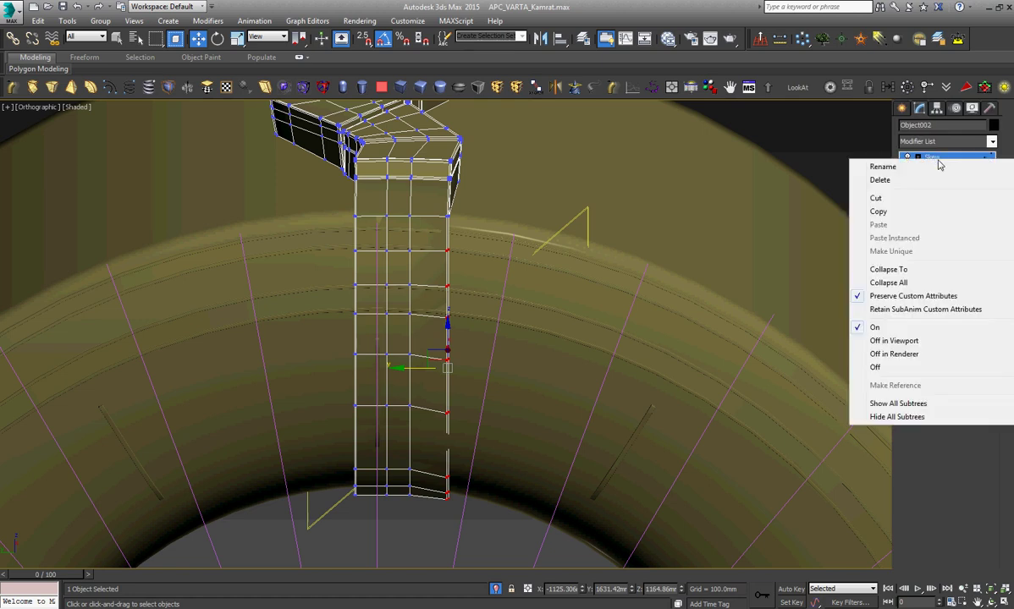
left_click(888, 282)
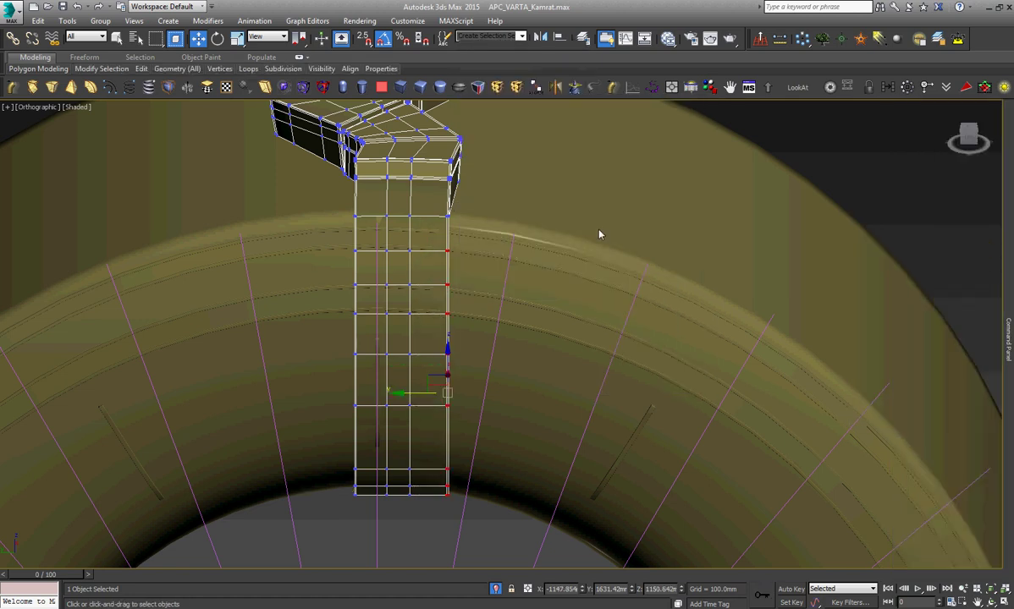
key("l")
key("z")
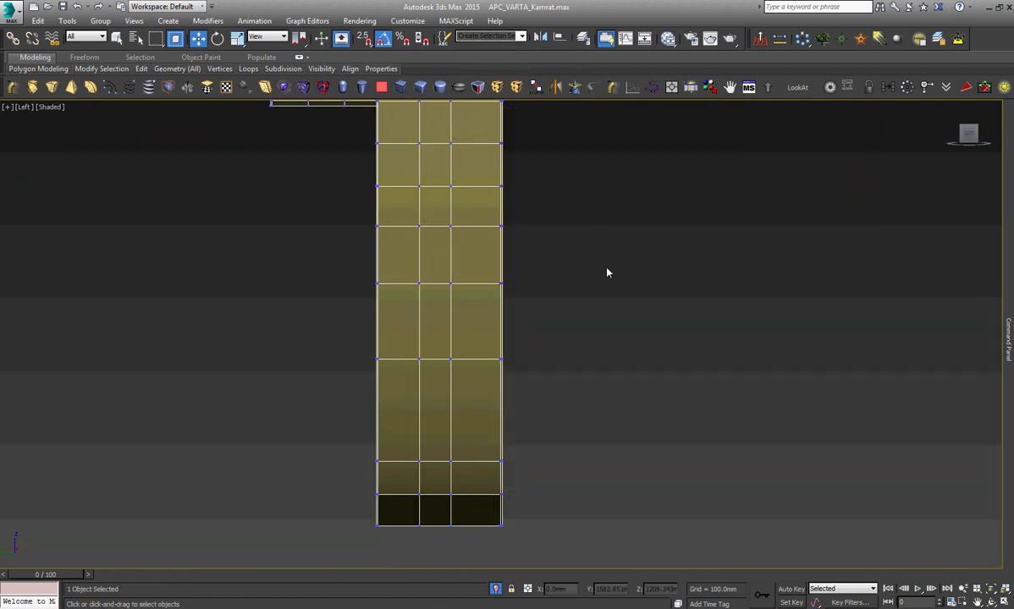
scroll(601, 279, "down", 3)
mouse_move(536, 427)
left_mouse_down()
mouse_move(592, 222)
mouse_move(519, 197)
left_mouse_up()
scroll(566, 206, "up", 4)
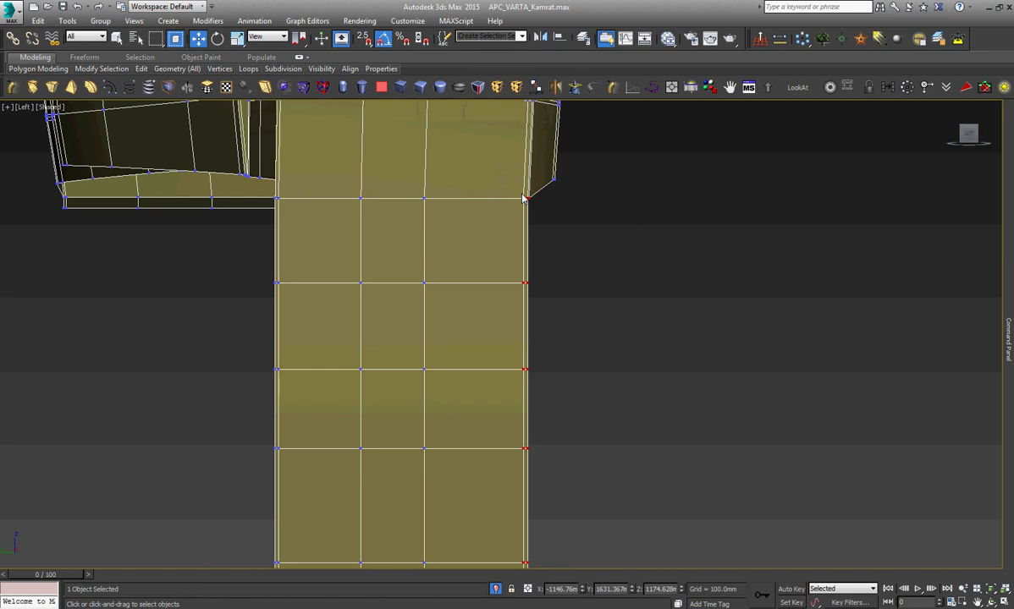
scroll(523, 201, "down", 2)
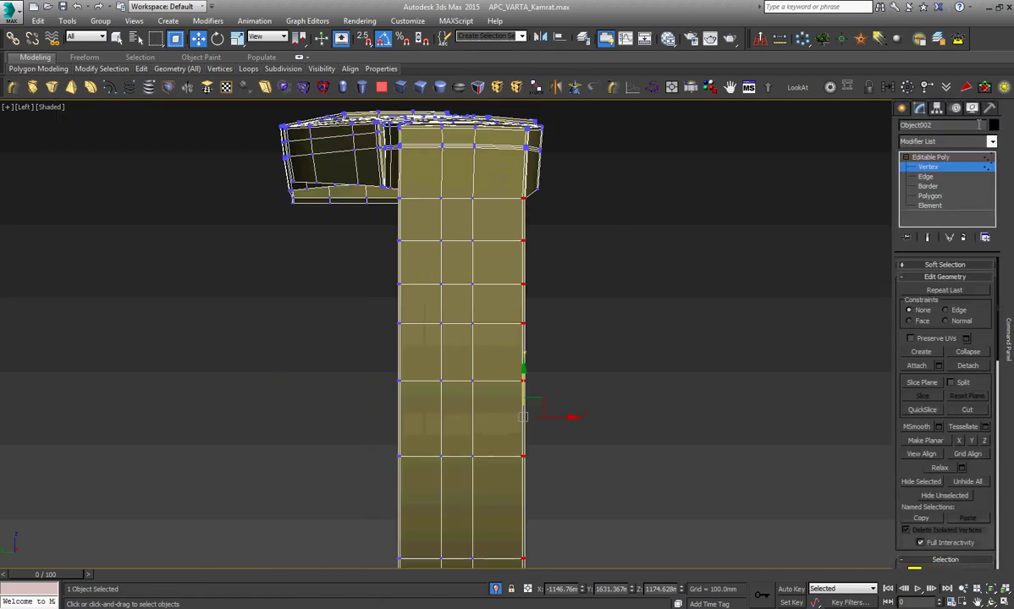
Collapse the whole modifier stack and convert the strip to Editable Poly.
left_click(898, 152)
left_click(822, 42)
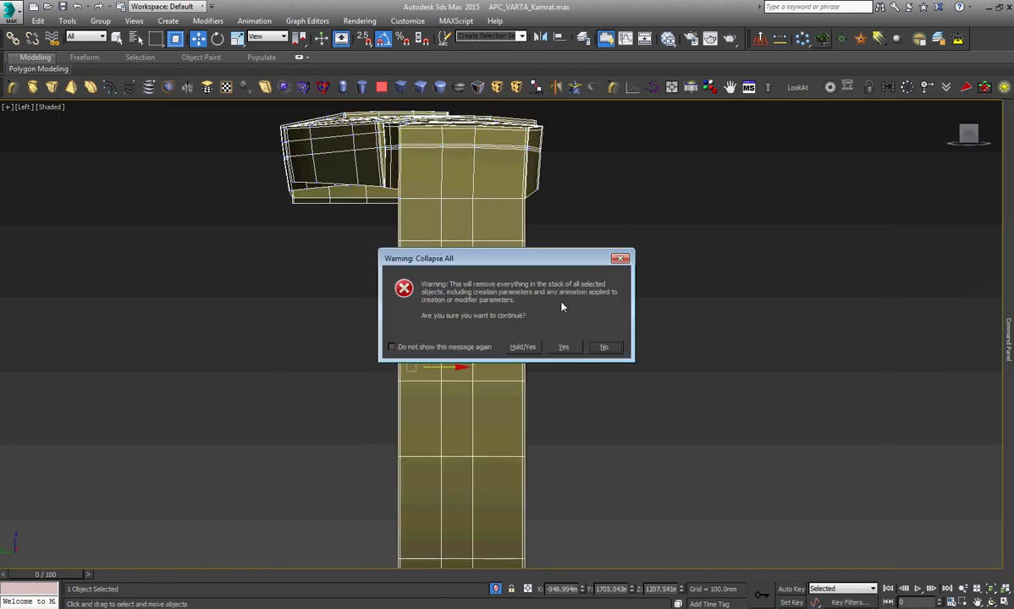
left_click(605, 348)
right_click(492, 220)
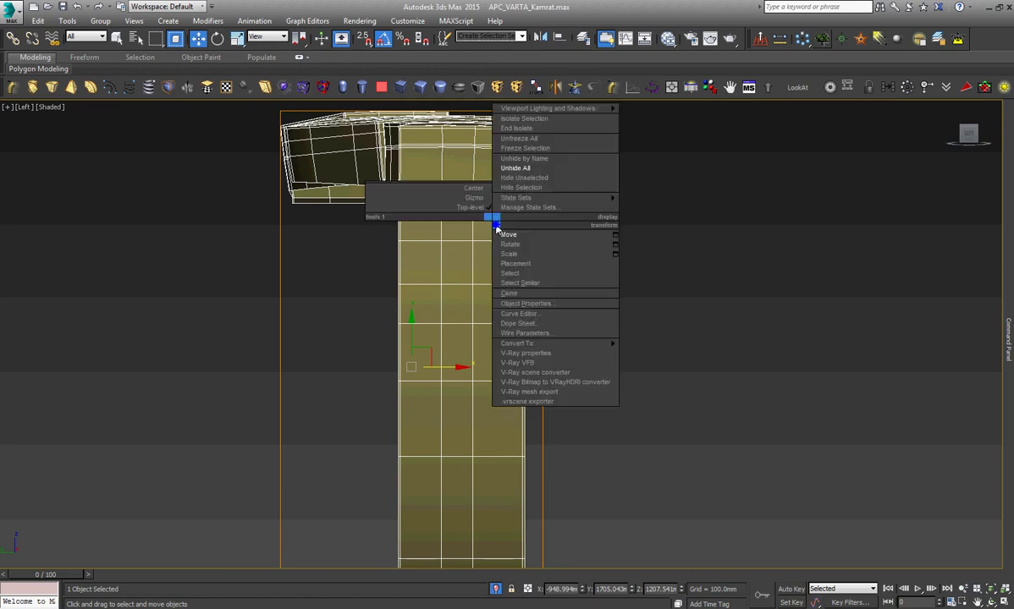
left_click(662, 353)
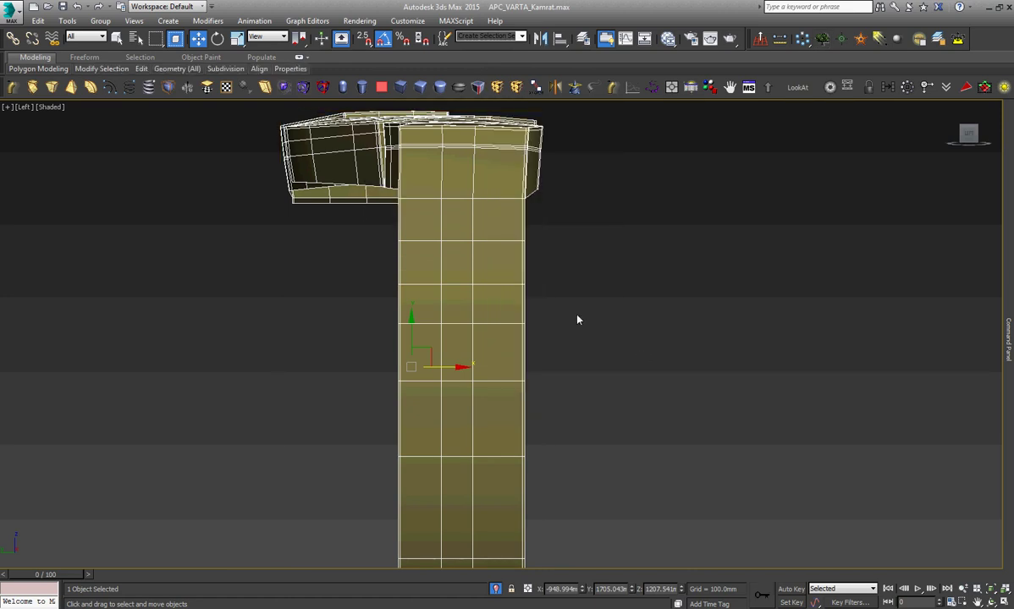
right_click(554, 282)
left_click(558, 306)
key("1")
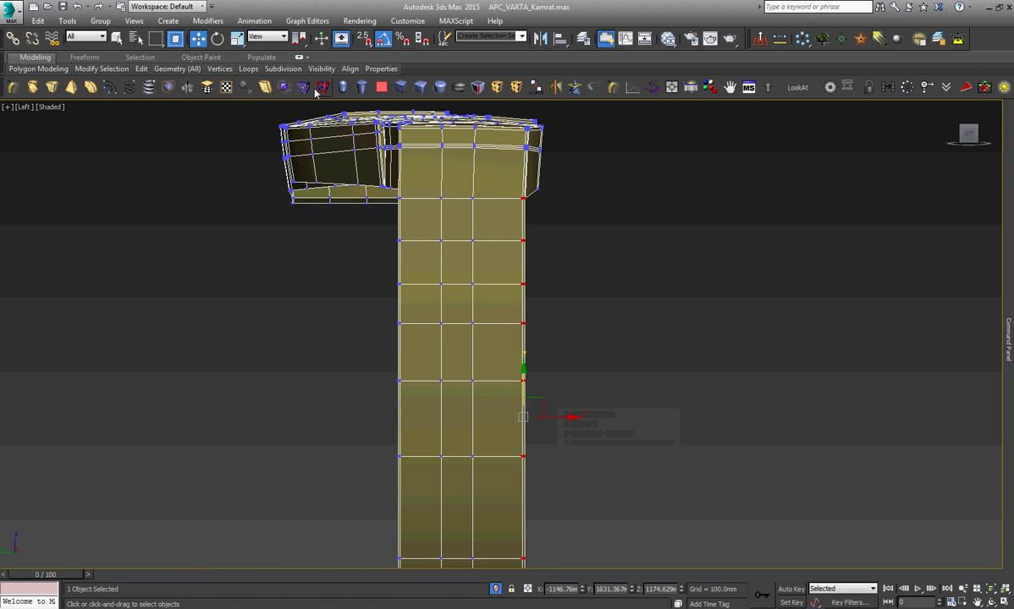
Add a Skew modifier and rotate its gizmo -90° in Front view.
left_click(265, 88)
right_click(449, 188)
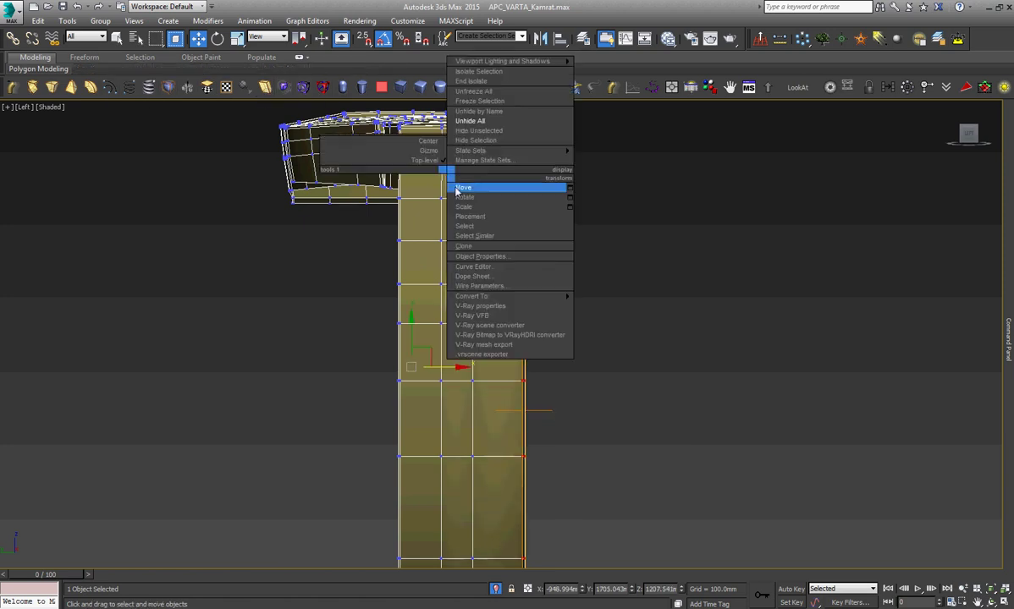
left_click(1008, 339)
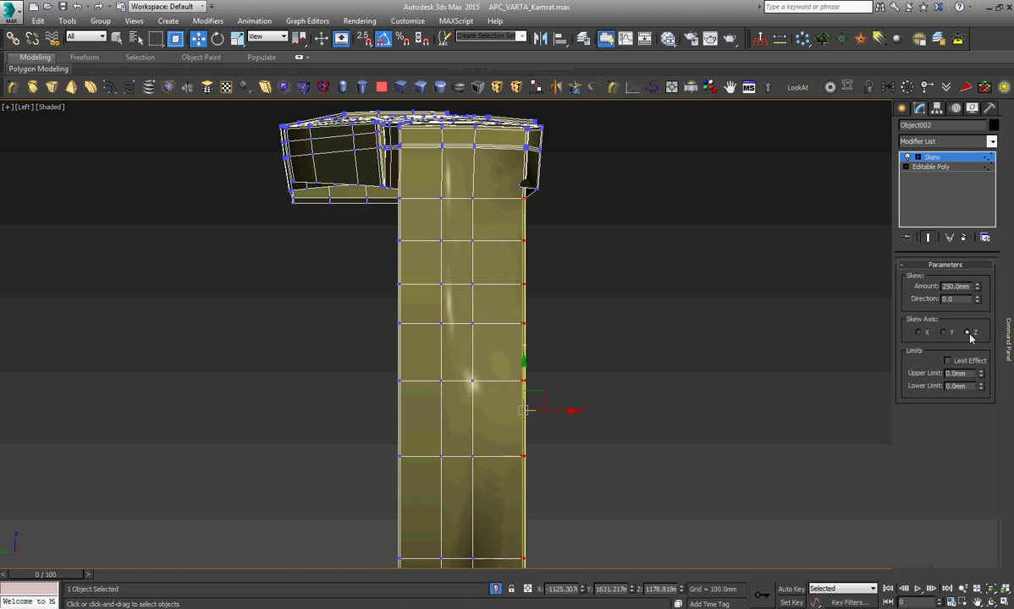
right_click(686, 284)
left_click(657, 302)
key("f")
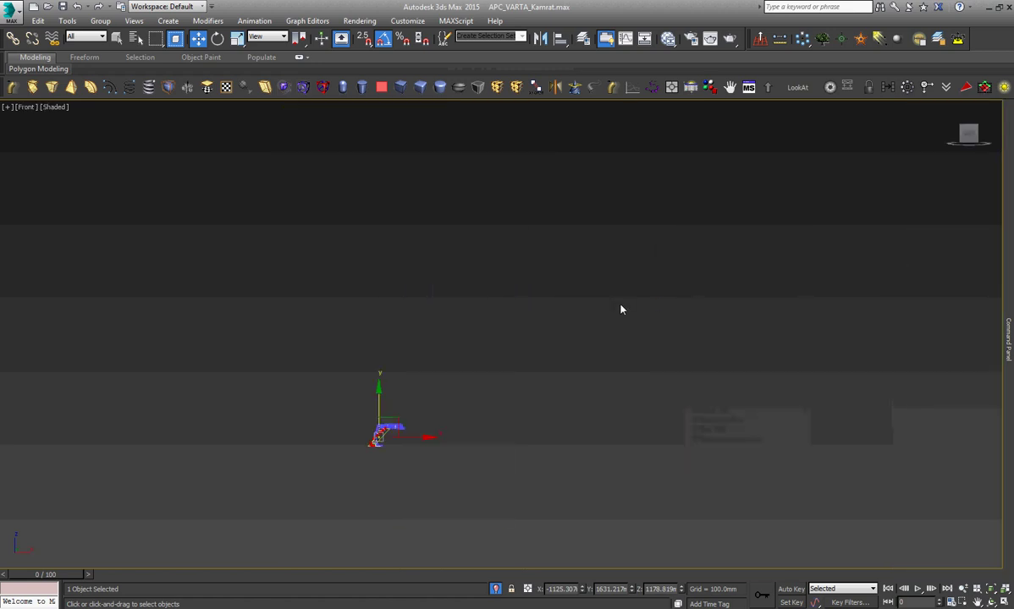
right_click(618, 305)
left_click(633, 327)
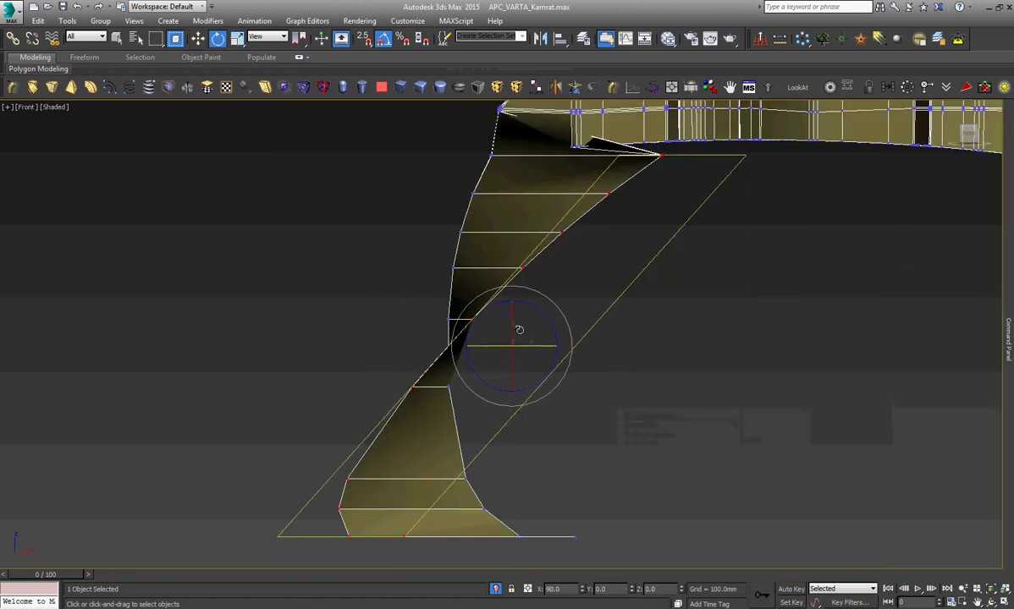
left_click_drag(512, 339, 520, 378)
left_click_drag(495, 287, 578, 342)
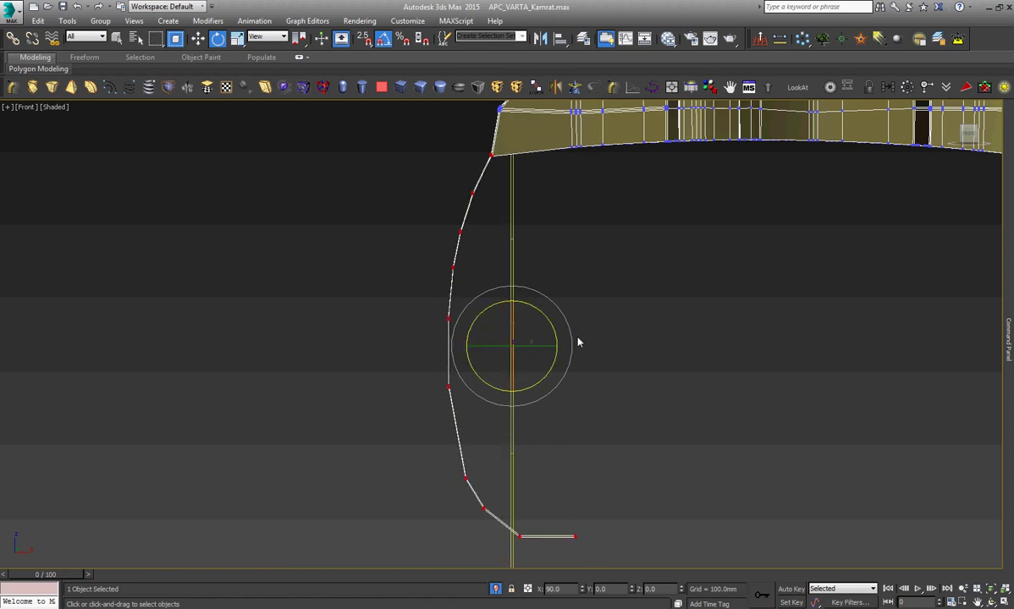
Set the Skew amount to 29.7mm and bake it into Editable Poly.
key("l")
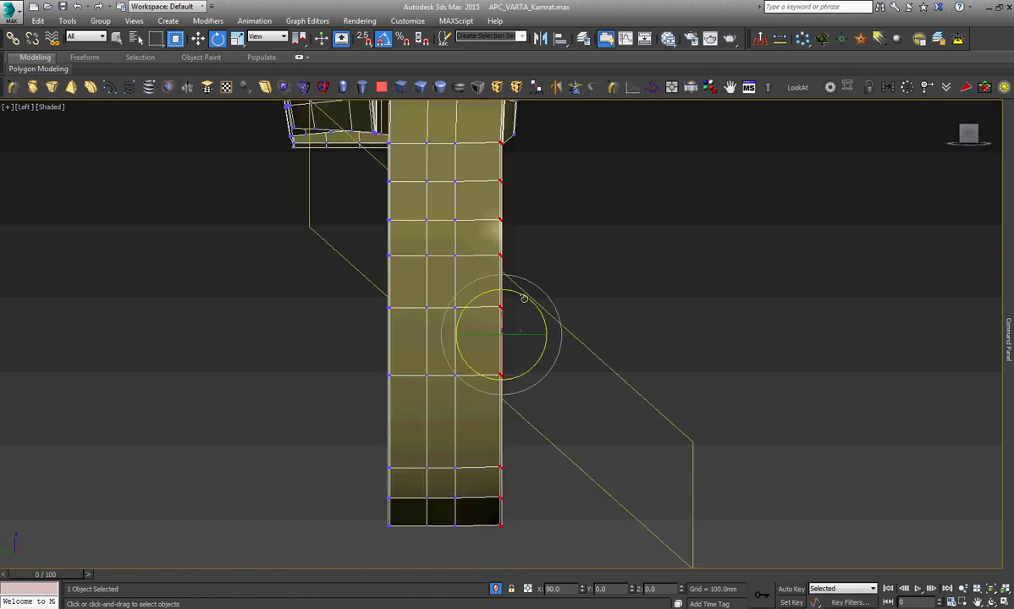
right_click(978, 287)
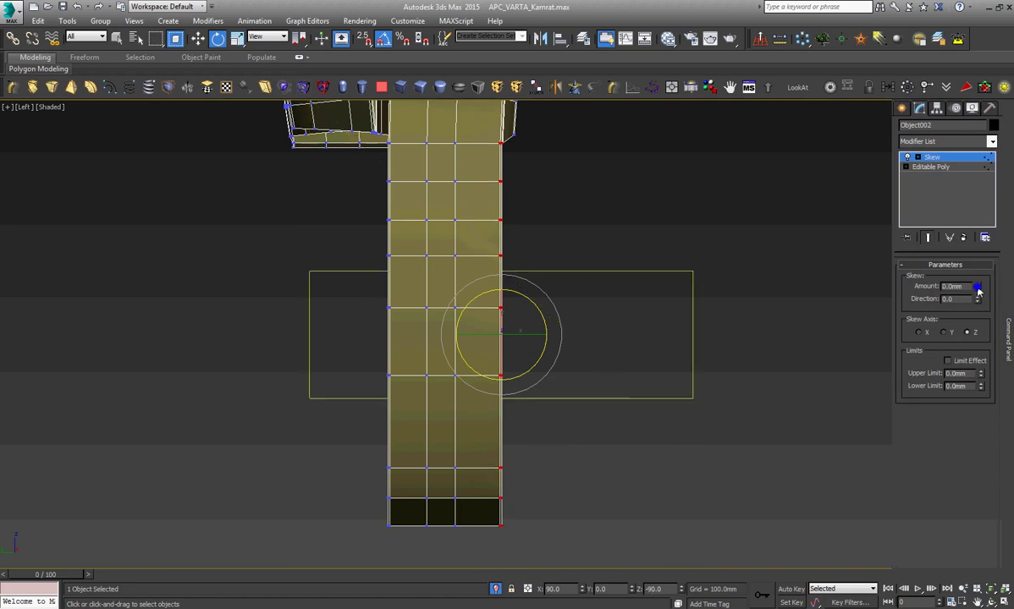
left_click_drag(977, 288, 985, 318)
left_click_drag(516, 289, 568, 326)
right_click(568, 326)
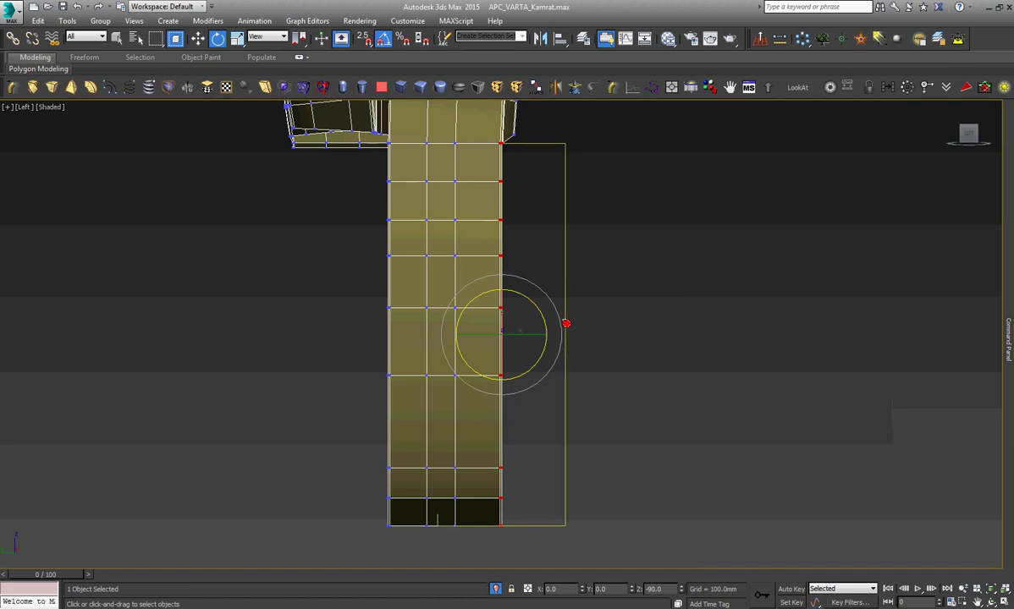
left_click_drag(977, 289, 977, 262)
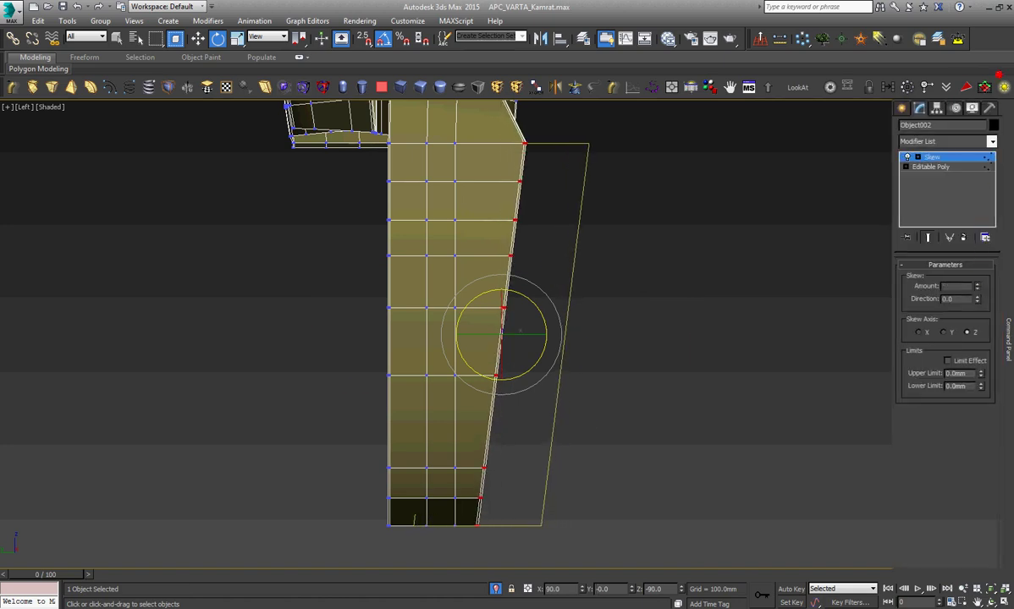
right_click(688, 155)
mouse_move(748, 277)
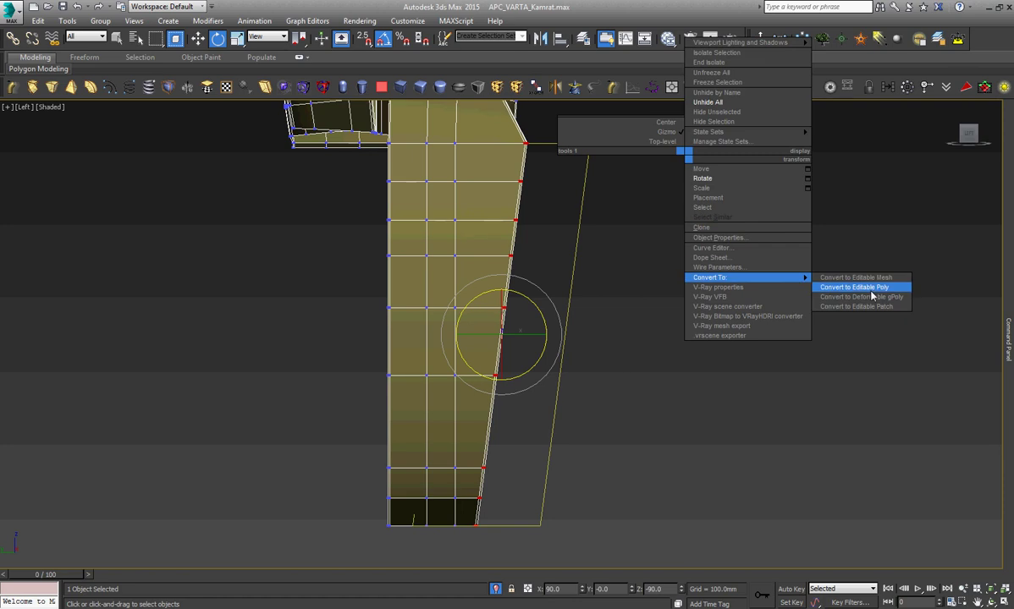
left_click(855, 287)
Move the strip down and to the right.
right_click(689, 315)
left_click(692, 322)
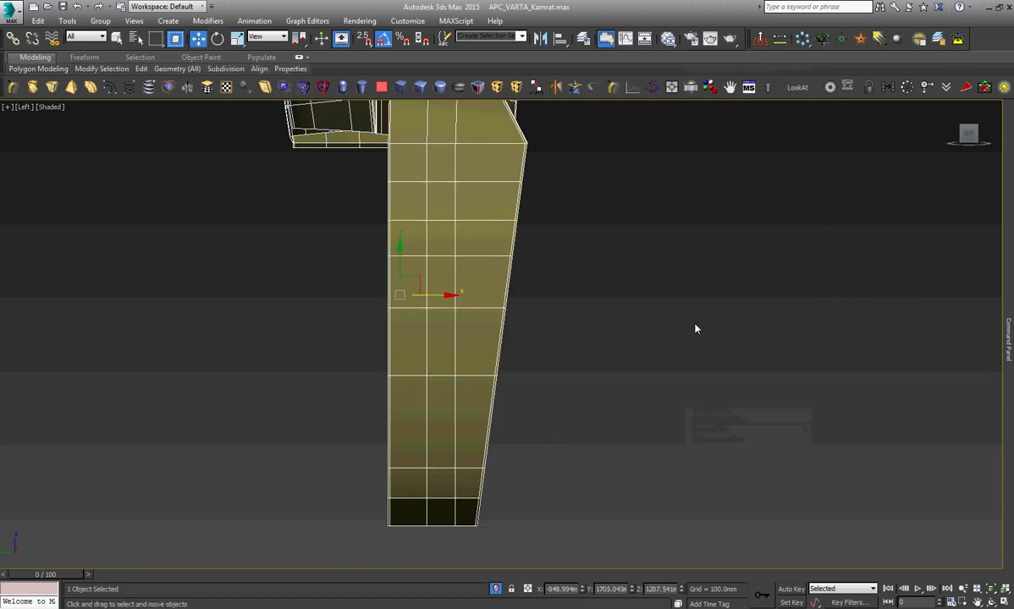
left_click_drag(516, 272, 567, 310)
Unhide all hidden objects in the scene.
right_click(567, 284)
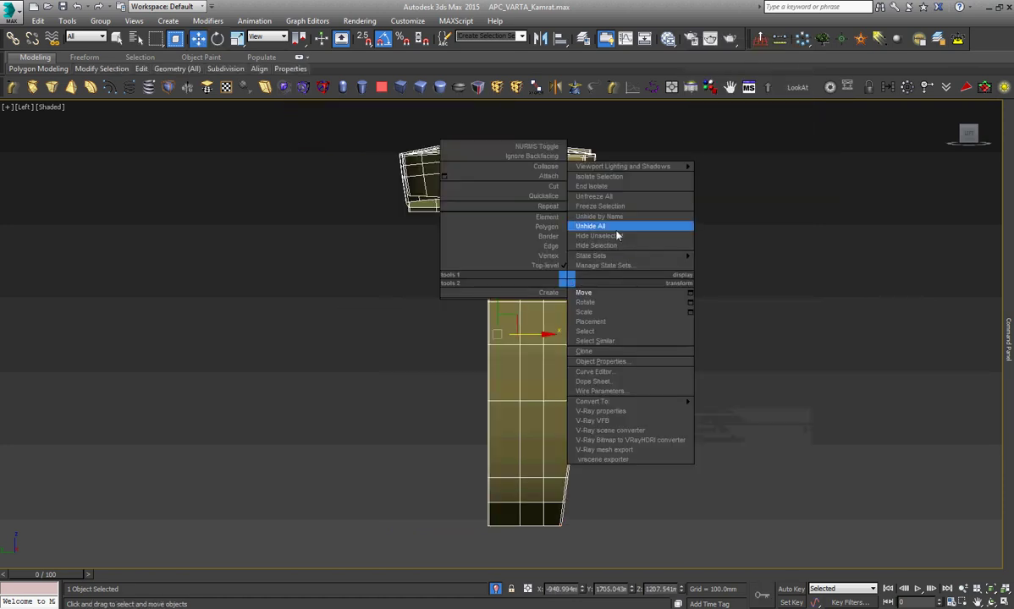
left_click(605, 226)
left_click(566, 347)
right_click(563, 339)
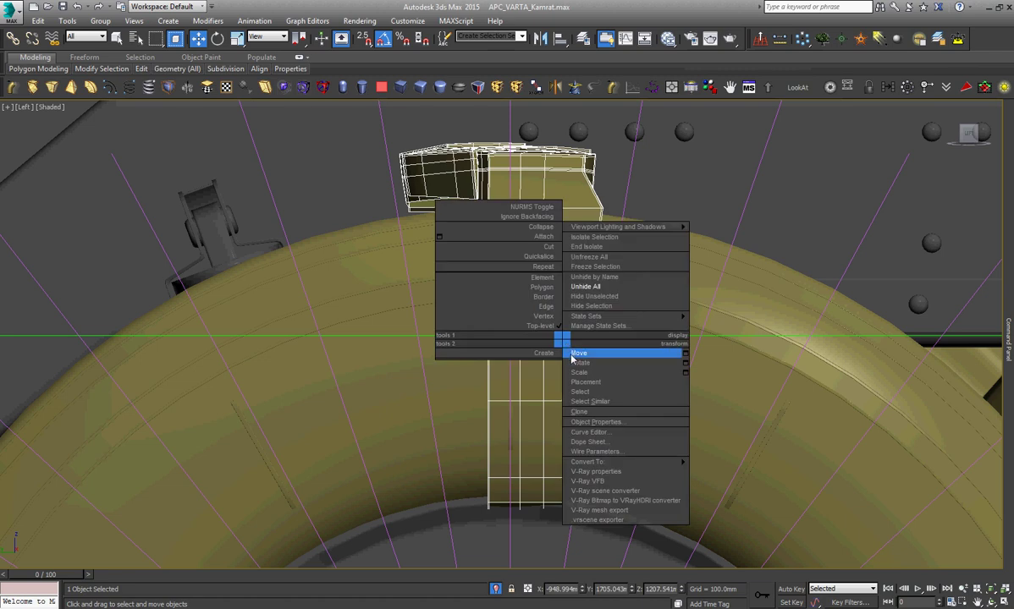
left_click(584, 355)
Scale the right-edge vertices to 113%, then slide them left to narrow the strip.
key("1")
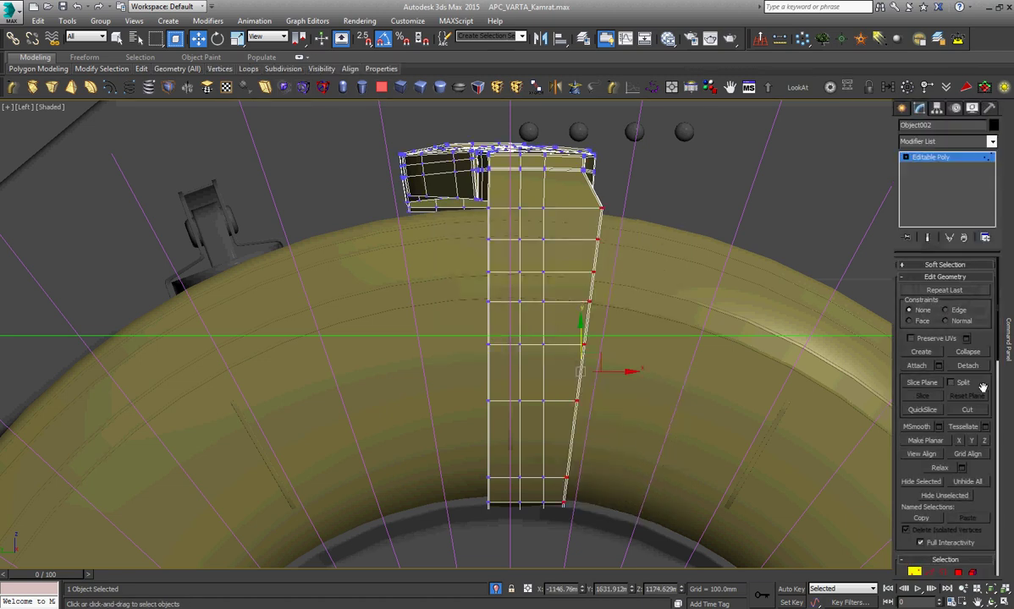
right_click(636, 319)
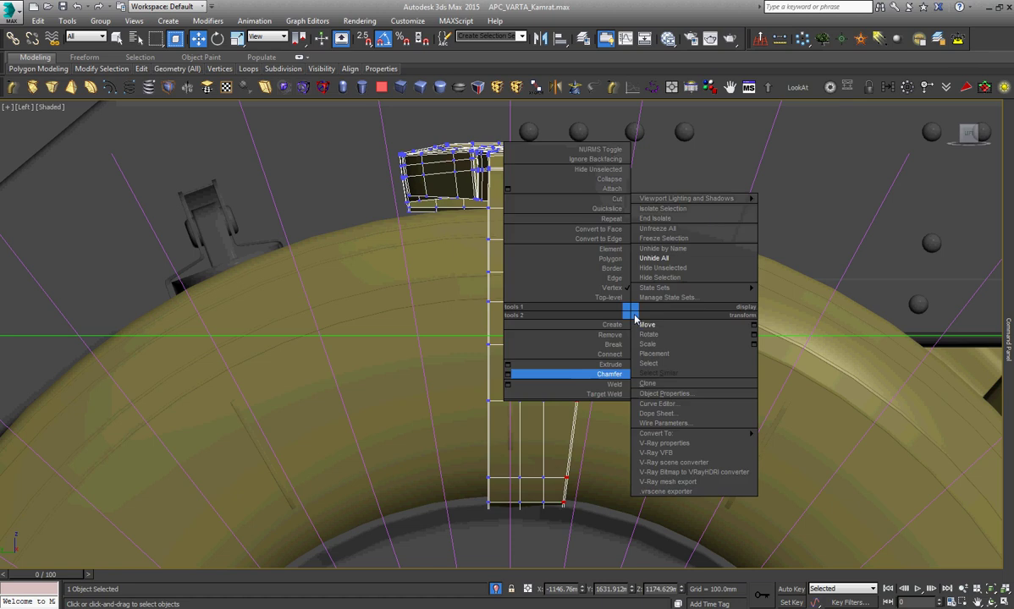
left_click(679, 343)
left_click_drag(629, 373, 636, 374)
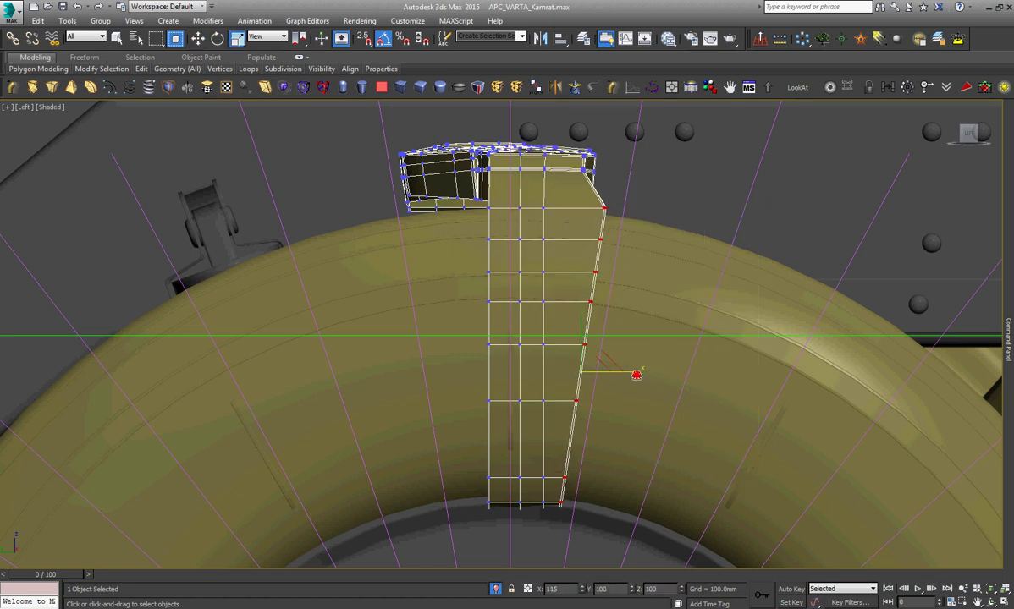
right_click(636, 374)
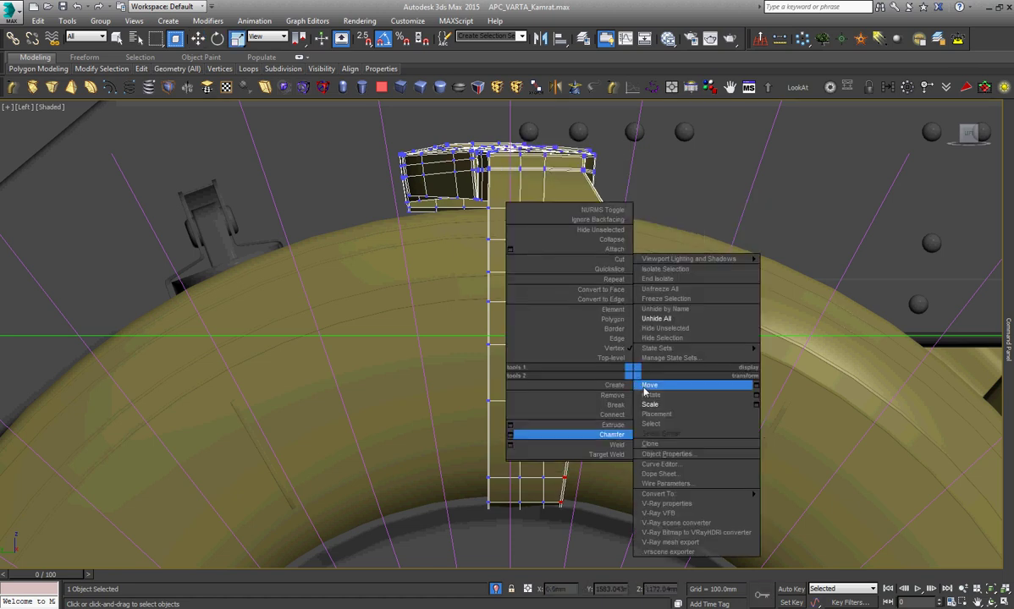
left_click(645, 388)
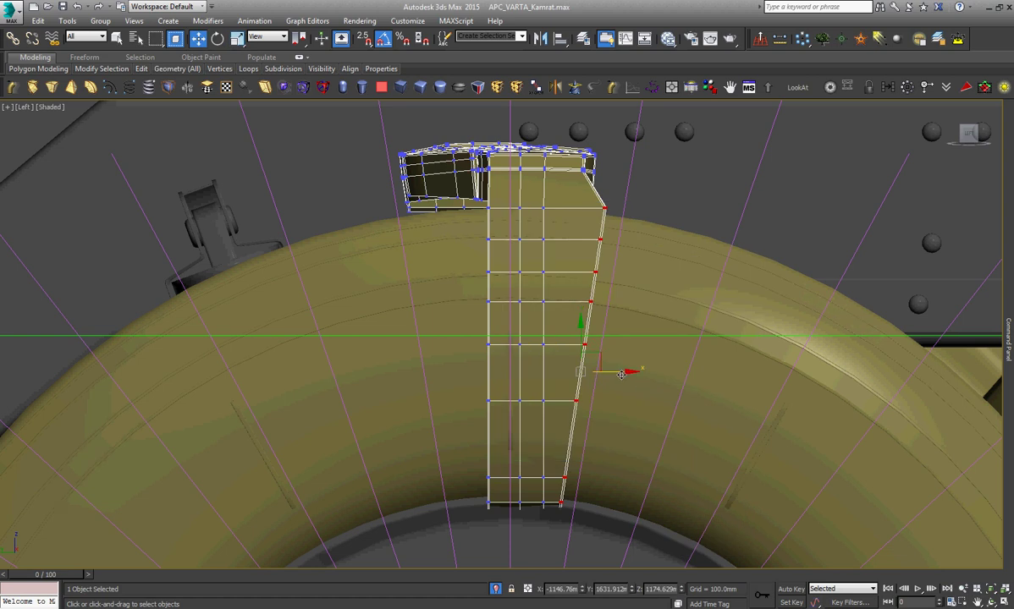
left_click_drag(621, 374, 597, 380)
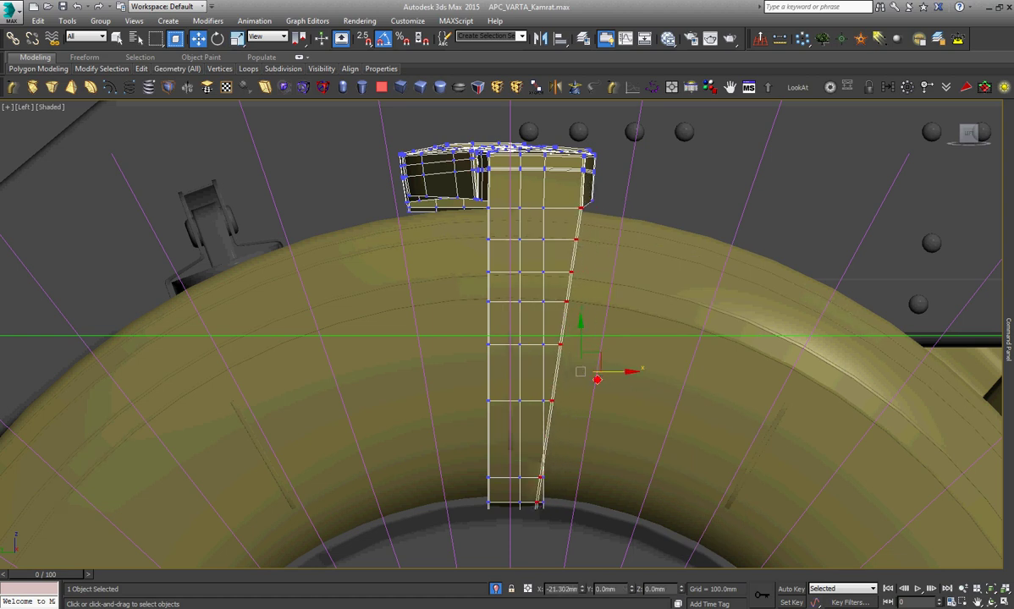
left_click_drag(598, 380, 597, 380)
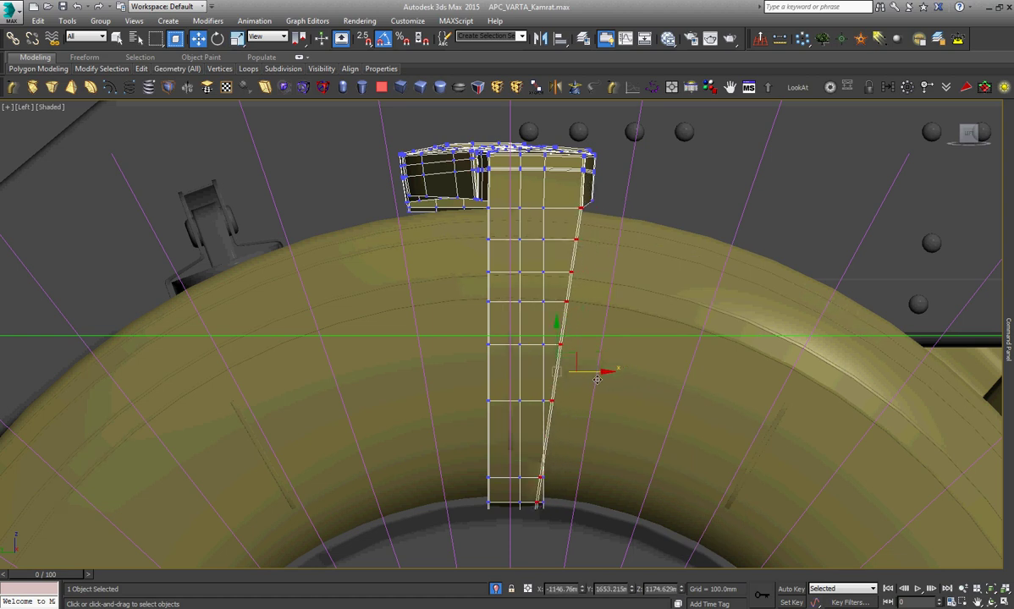
Isolate the tapered strip Object002 with Alt+Q, hiding the tire.
scroll(546, 357, "up", 5)
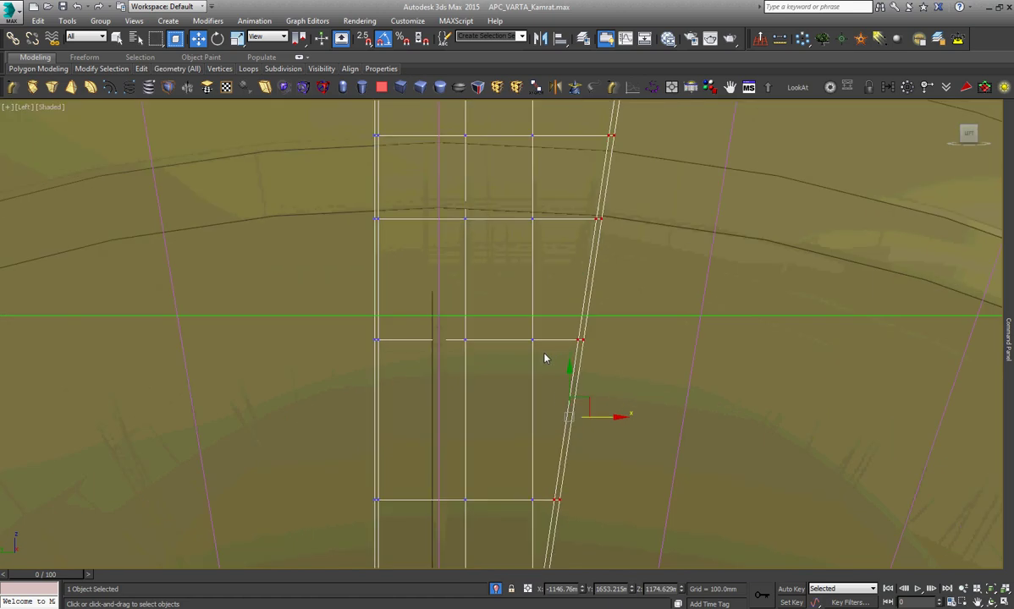
scroll(542, 365, "down", 3)
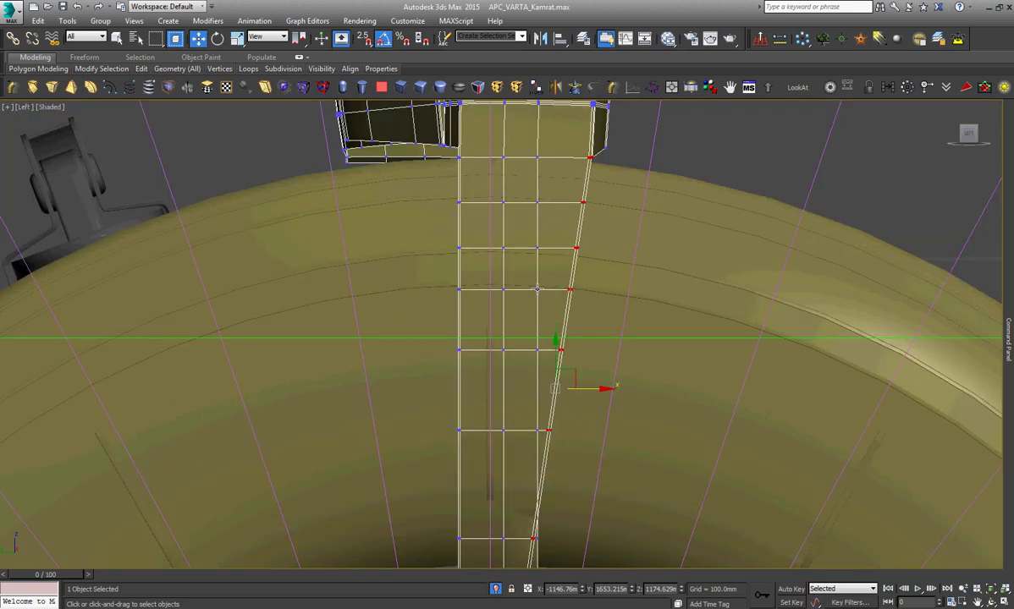
scroll(537, 289, "down", 3)
scroll(533, 441, "up", 5)
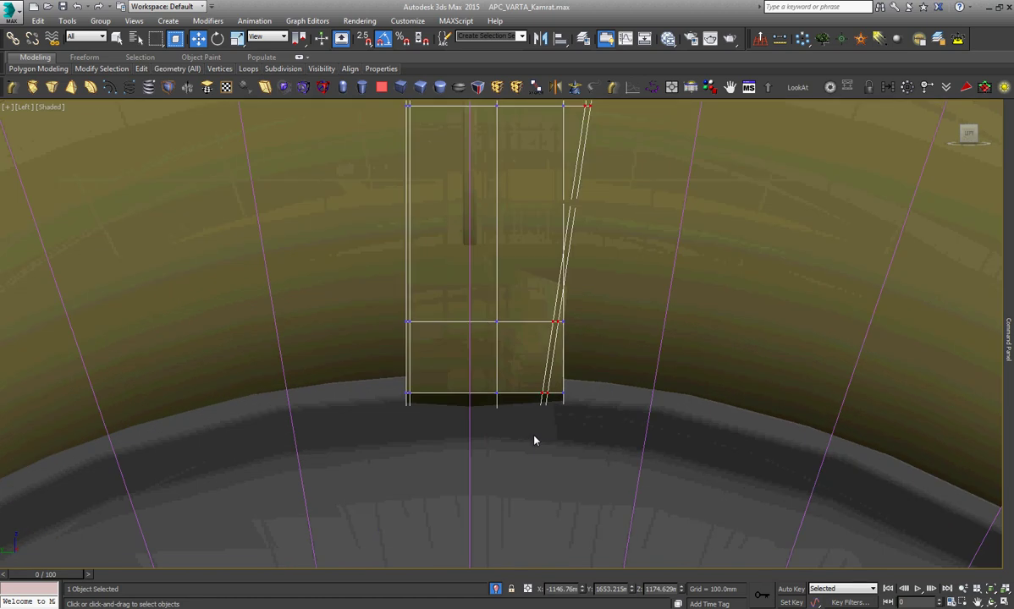
key("alt+q")
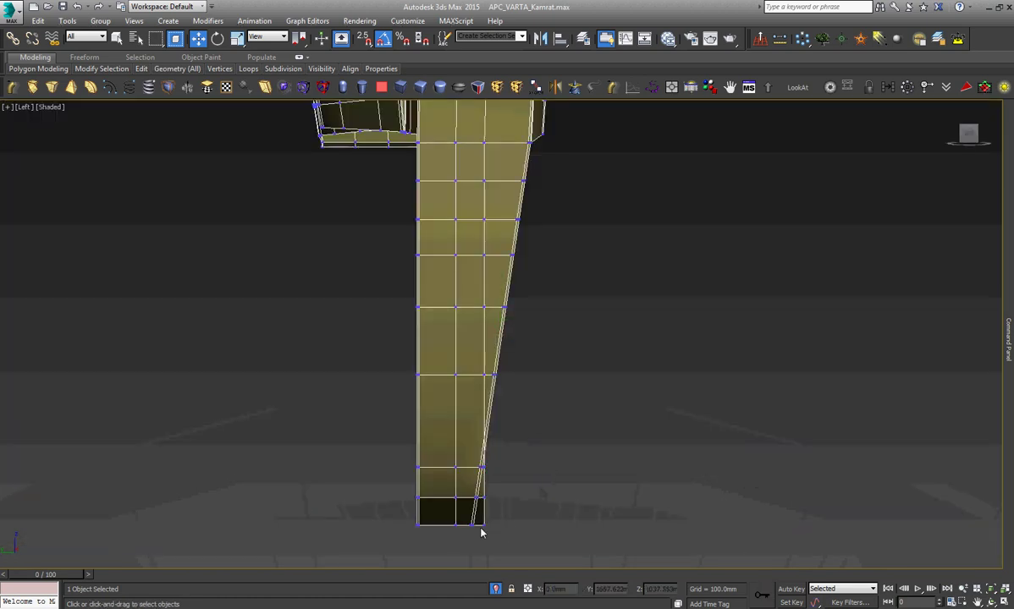
scroll(480, 534, "up", 5)
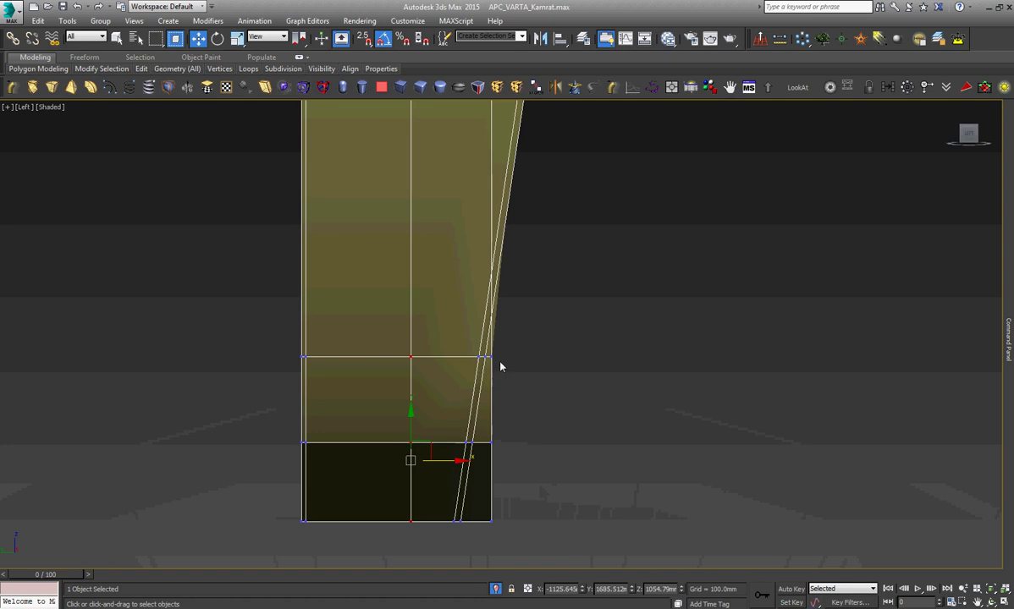
scroll(482, 357, "up", 5)
scroll(480, 378, "down", 5)
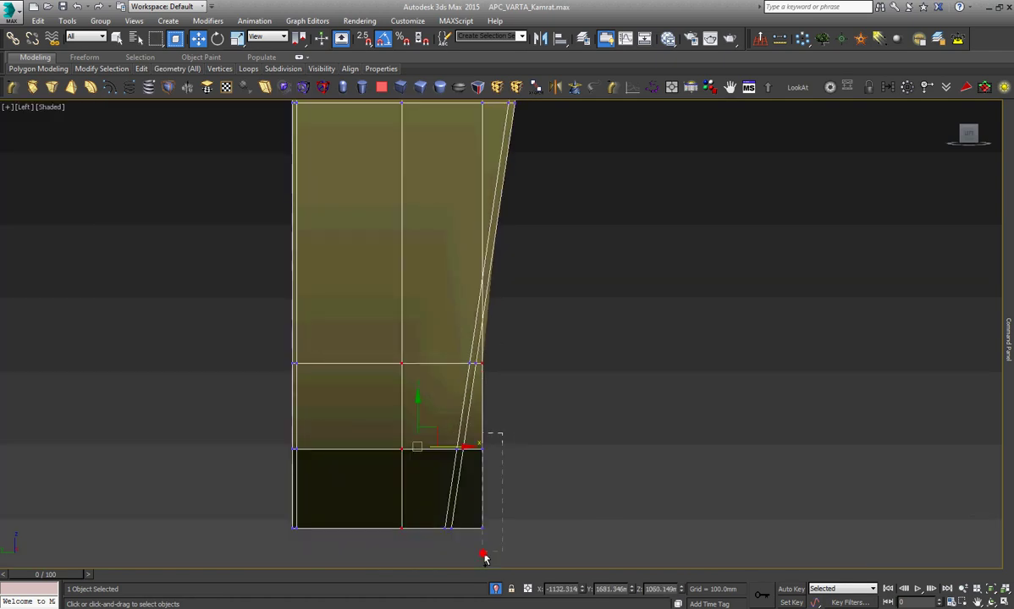
Slide the inner vertical edges left along the taper.
left_click_drag(489, 468, 425, 480)
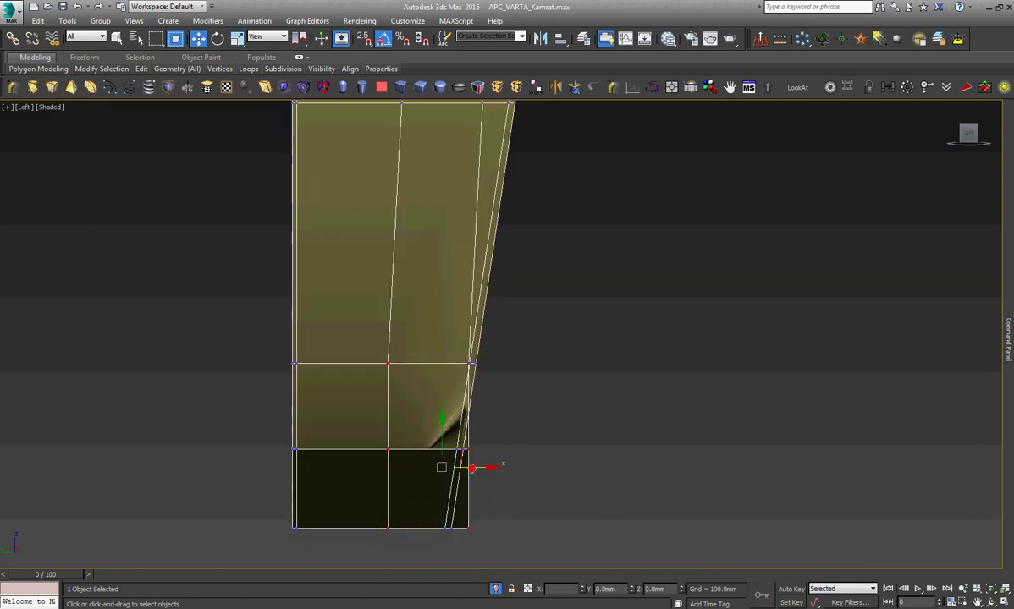
left_click(488, 503)
scroll(479, 289, "down", 3)
scroll(479, 289, "up", 3)
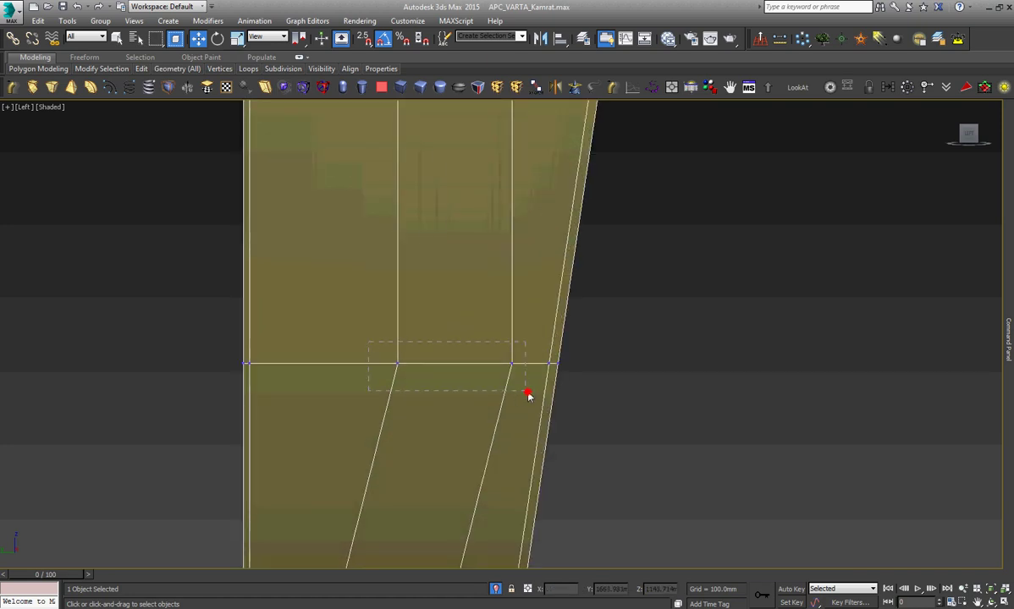
left_click(467, 366)
left_click_drag(467, 369, 440, 369)
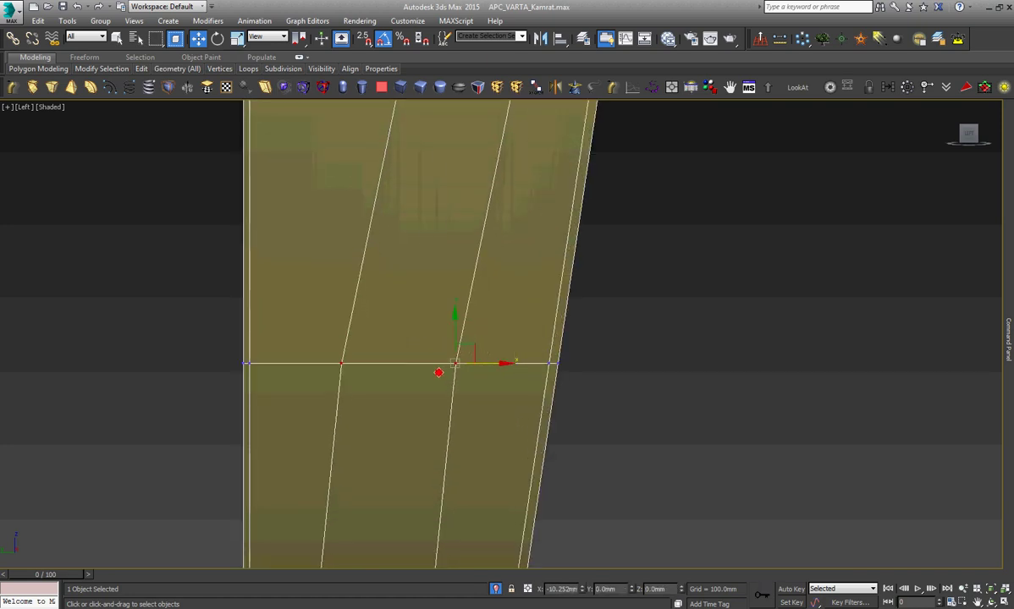
Shift the middle-row vertices left so the interior edges follow the slant.
scroll(467, 381, "down", 2)
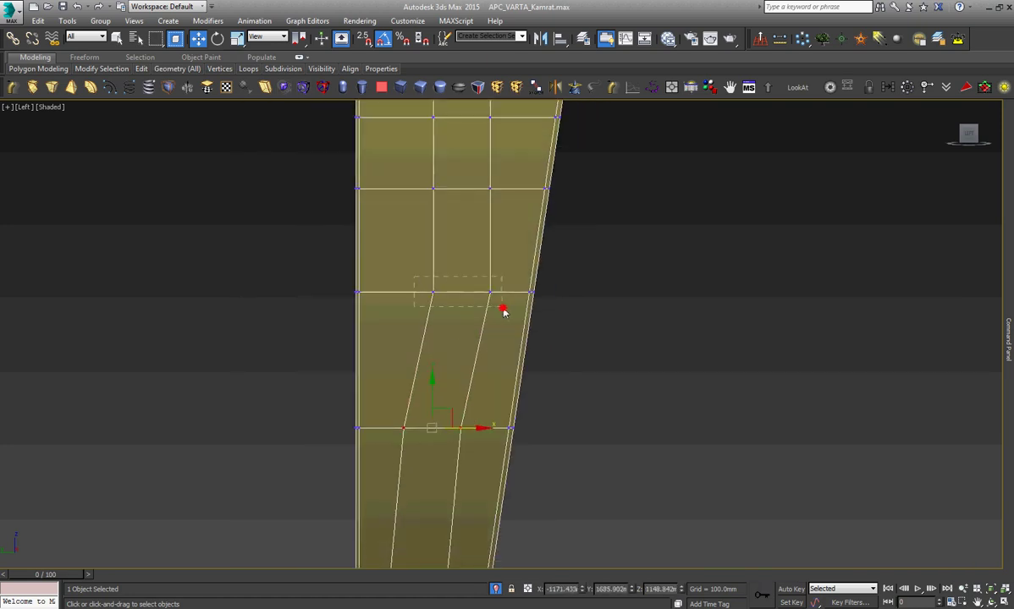
left_click_drag(502, 311, 470, 296)
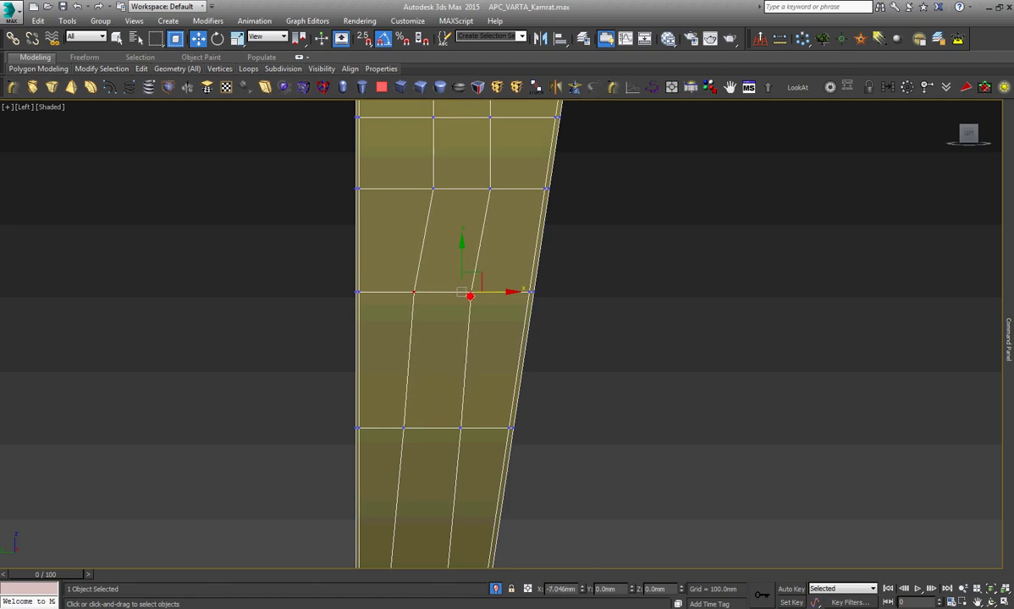
scroll(474, 297, "down", 3)
scroll(489, 403, "up", 4)
mouse_move(432, 324)
left_mouse_down()
mouse_move(511, 368)
mouse_move(508, 360)
left_mouse_up()
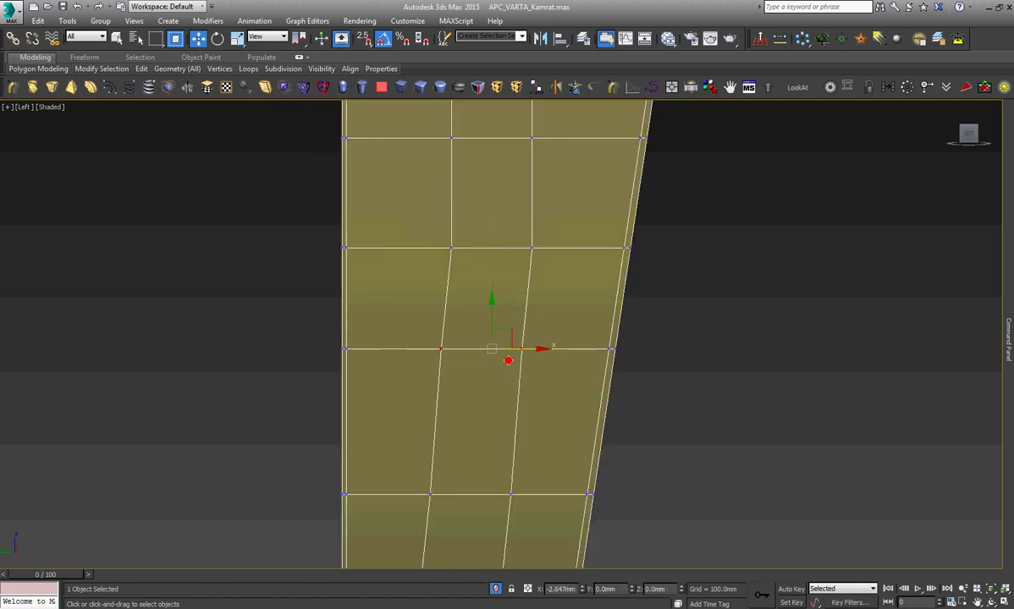
scroll(507, 314, "up", 2)
scroll(430, 356, "up", 2)
scroll(576, 397, "up", 1)
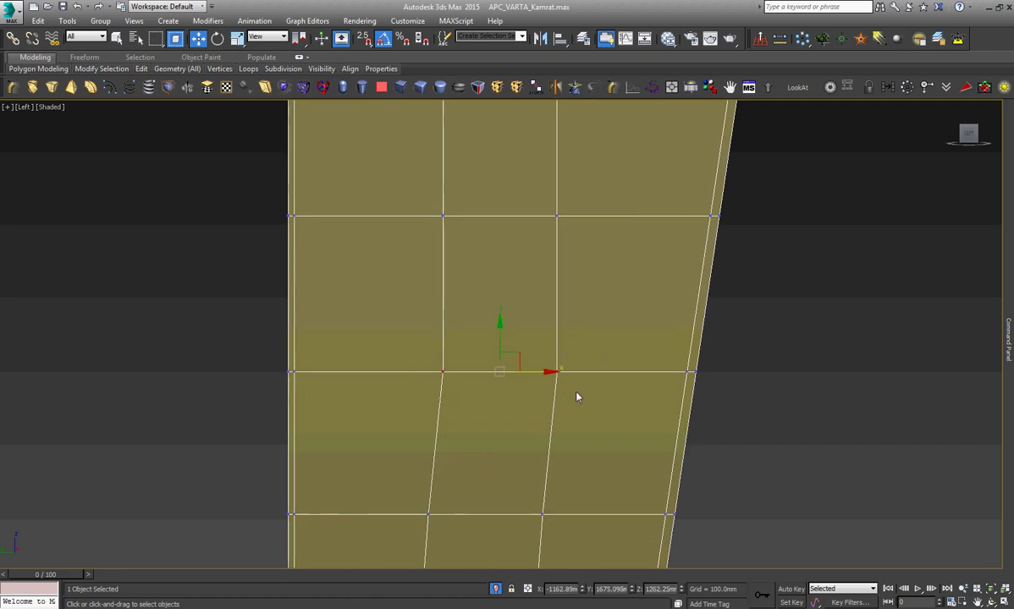
scroll(519, 303, "down", 3)
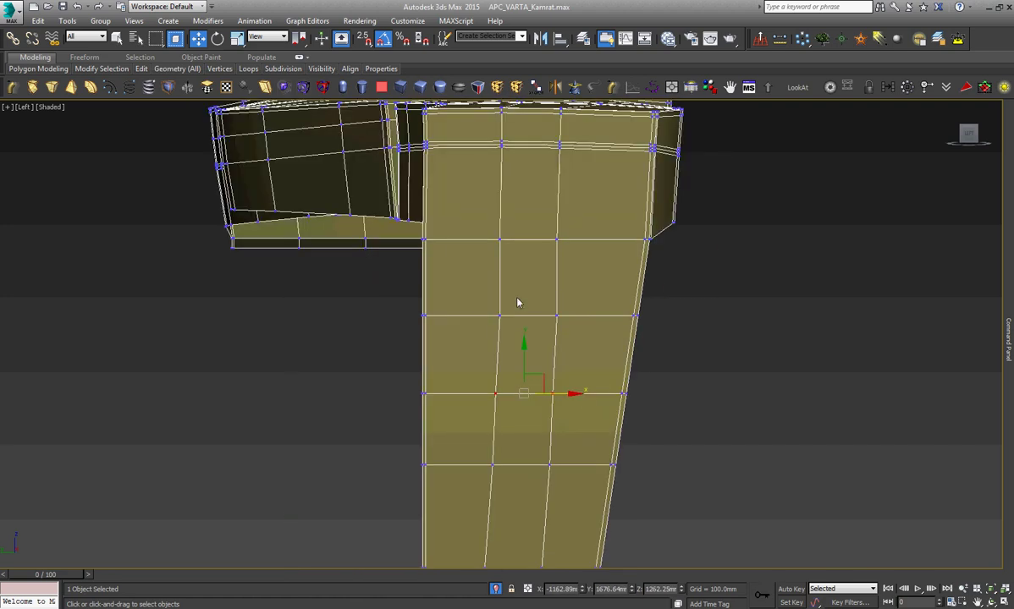
scroll(534, 307, "up", 4)
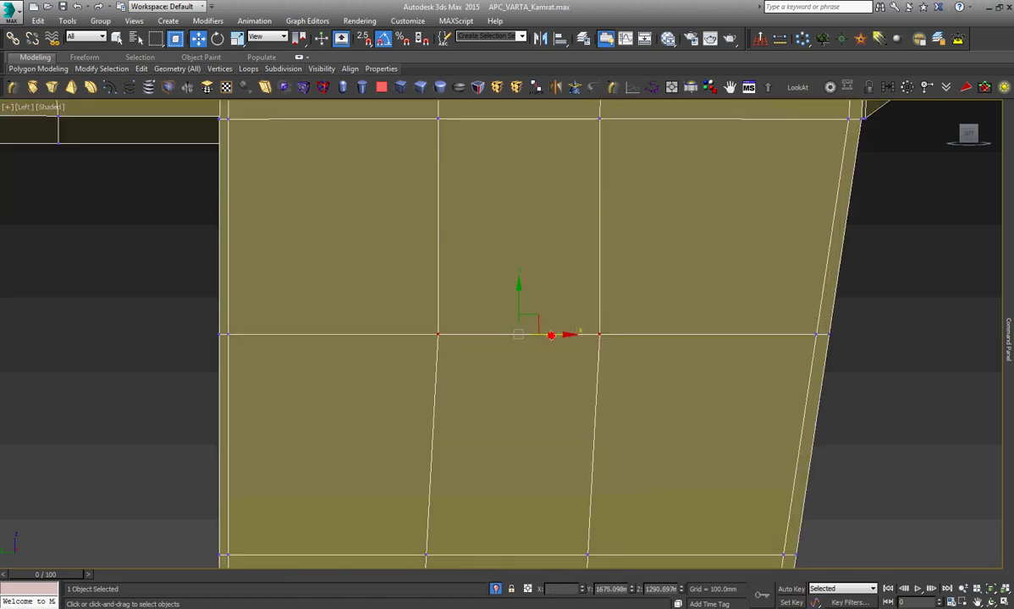
scroll(565, 391, "down", 3)
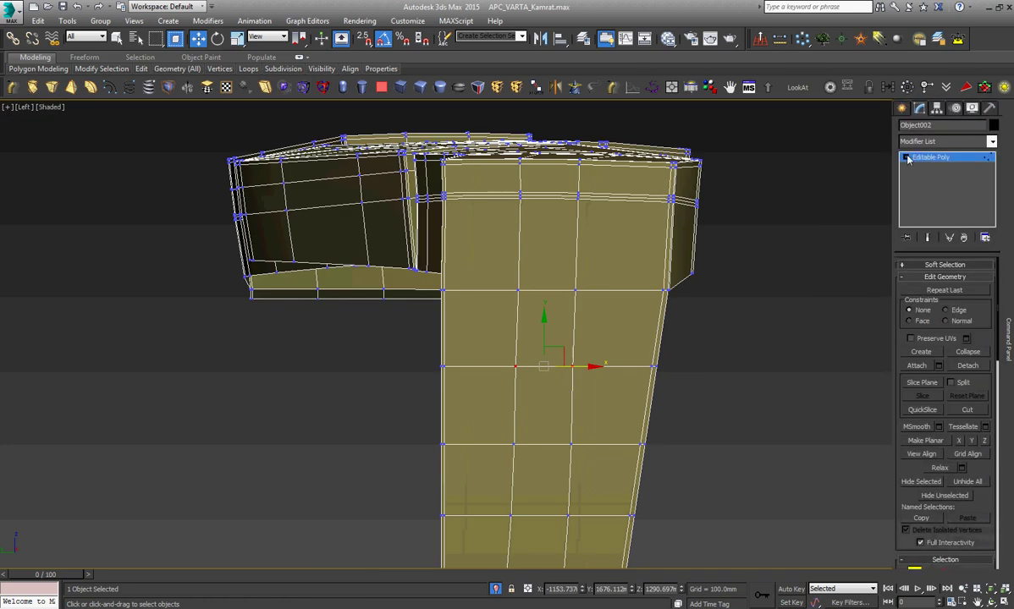
At vertex level, move the bottom-middle vertices and the inner edge's bottom vertex left.
left_click(906, 158)
scroll(558, 339, "down", 3)
right_click(652, 296)
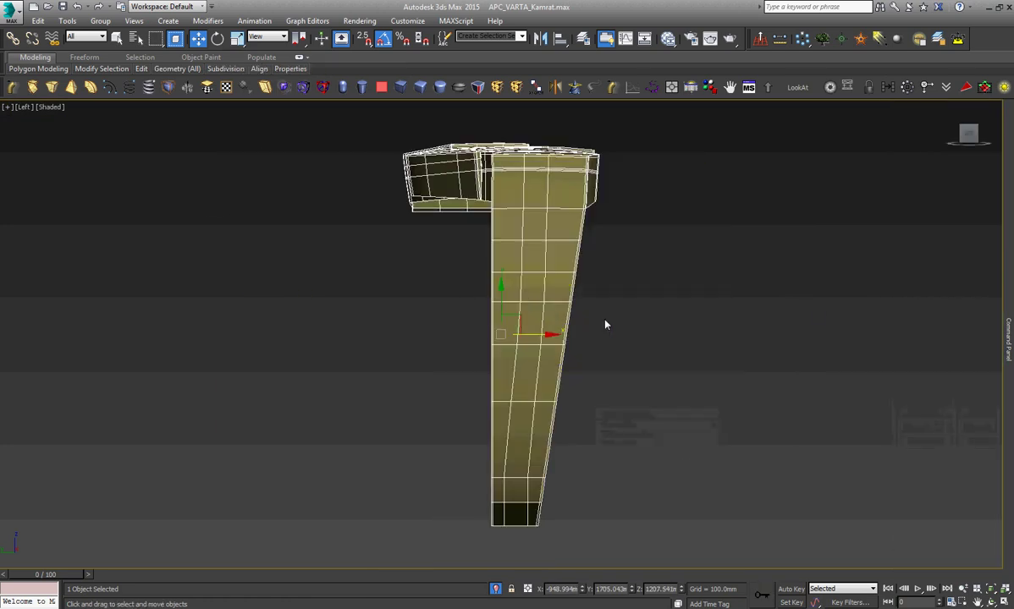
scroll(525, 519, "up", 3)
key("1")
left_click_drag(525, 514, 551, 421)
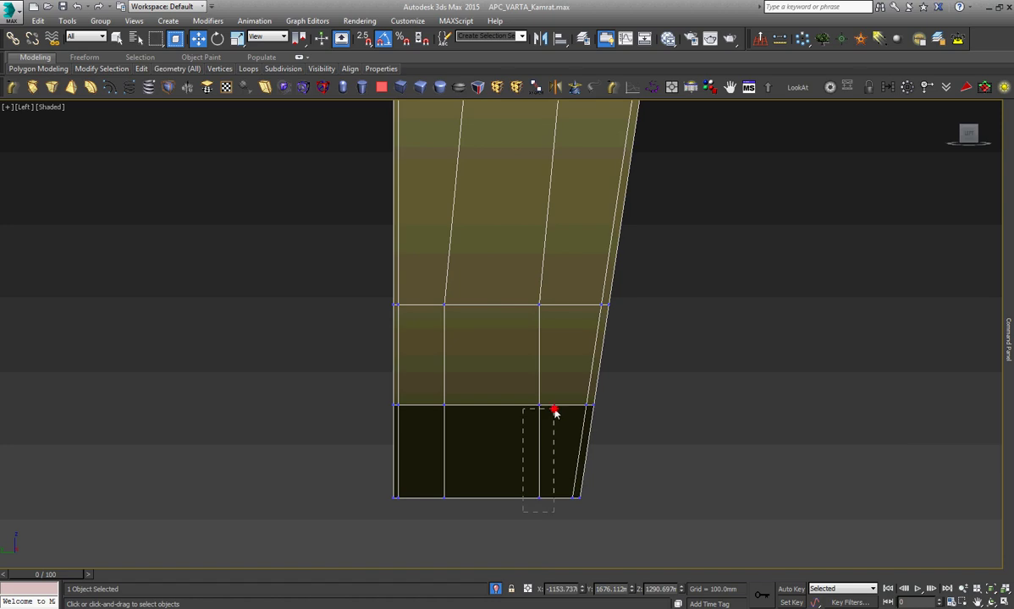
left_click_drag(572, 478, 558, 478)
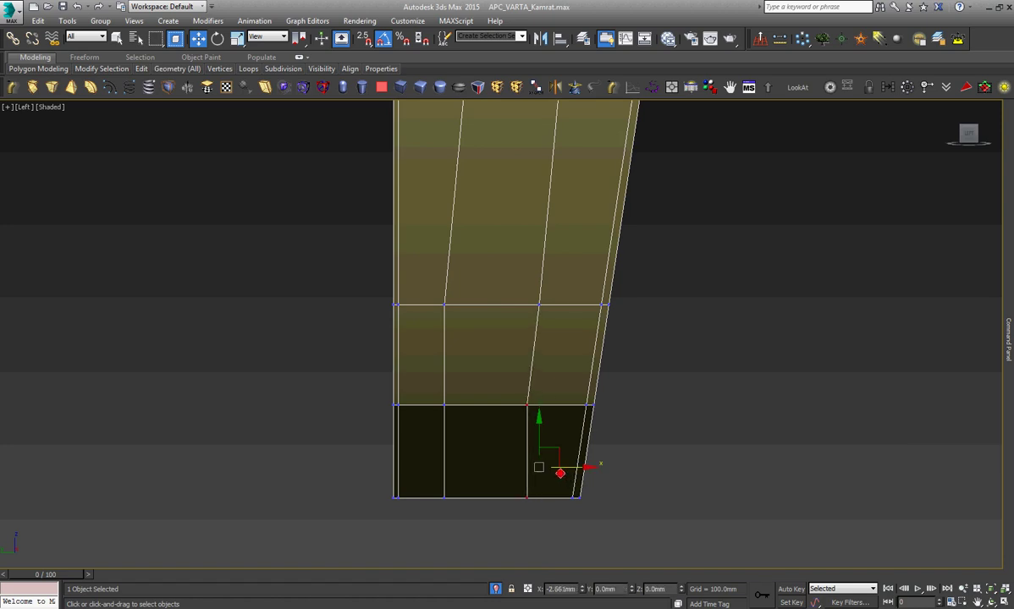
left_click(539, 531)
mouse_move(505, 510)
left_mouse_down()
mouse_move(543, 480)
mouse_move(523, 496)
left_mouse_up()
left_click(518, 518)
Move the left inner vertex column right and nudge a lower-loop vertex right.
left_click_drag(427, 296, 487, 518)
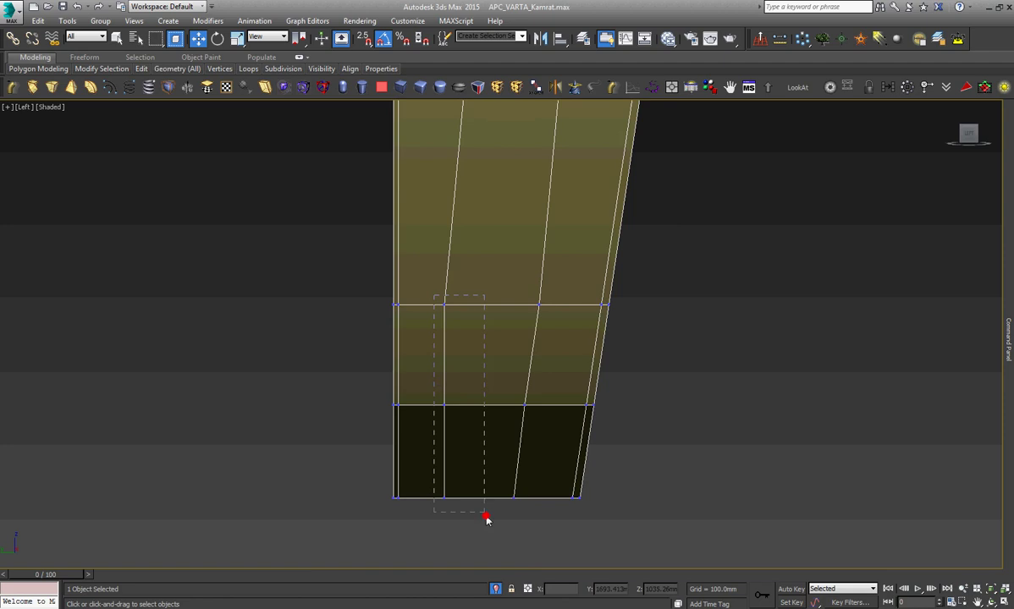
left_click_drag(483, 431, 498, 433)
left_click(512, 469)
scroll(513, 472, "down", 3)
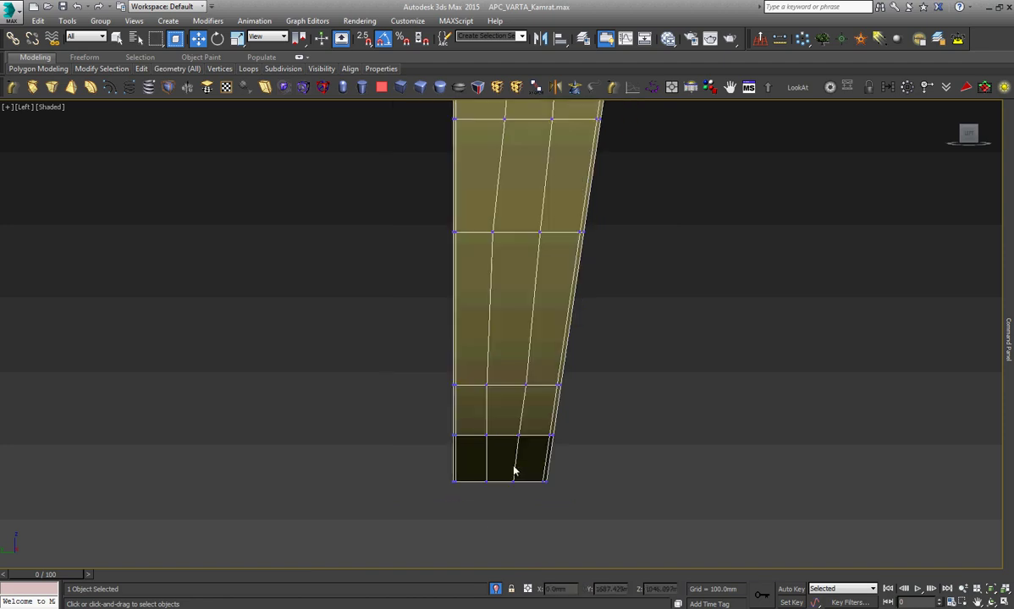
scroll(514, 473, "down", 2)
scroll(518, 224, "up", 4)
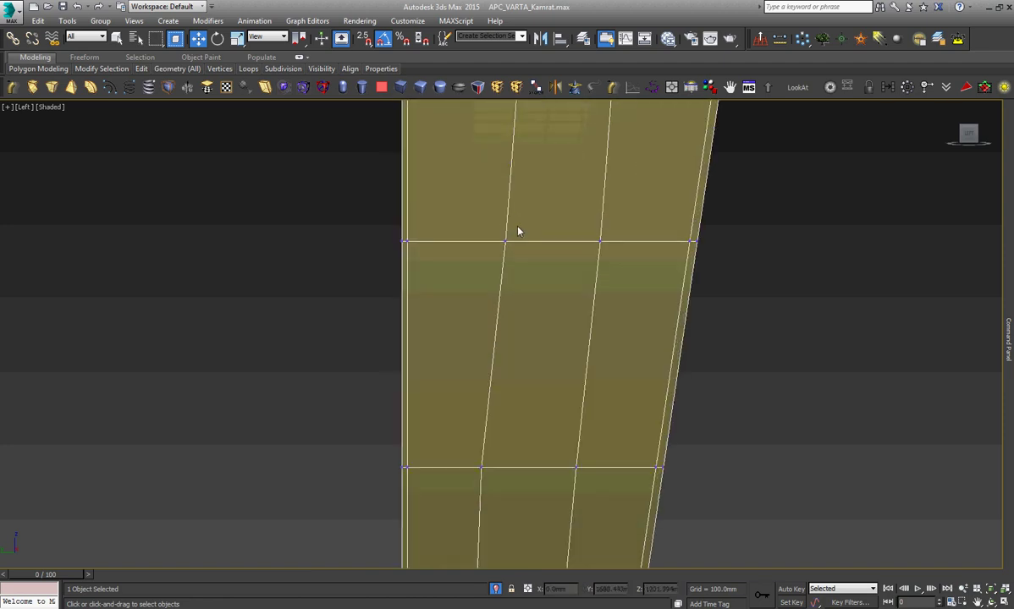
left_click(481, 467)
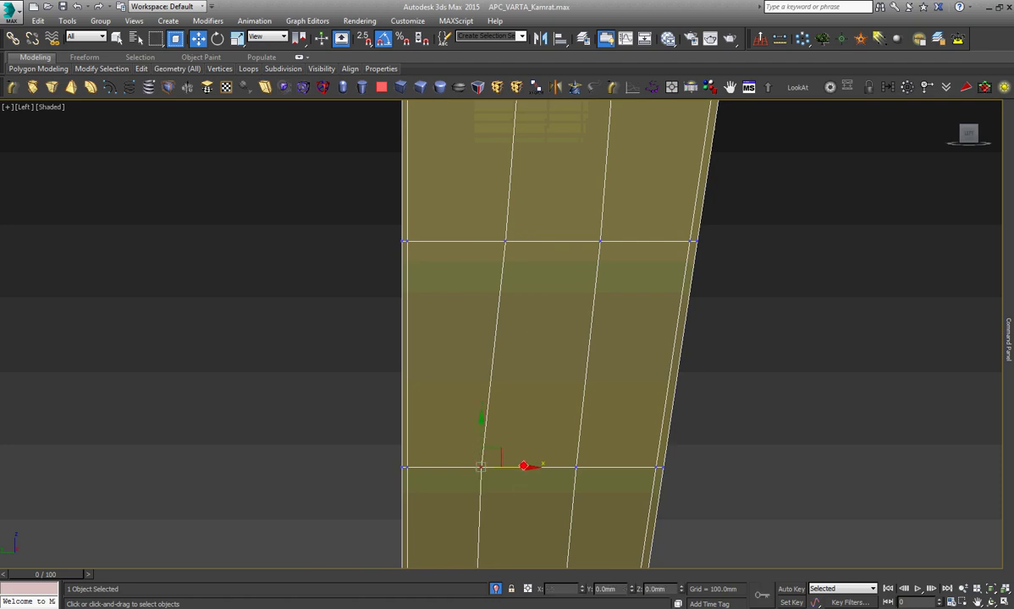
left_click_drag(518, 488, 558, 406)
left_click(558, 403)
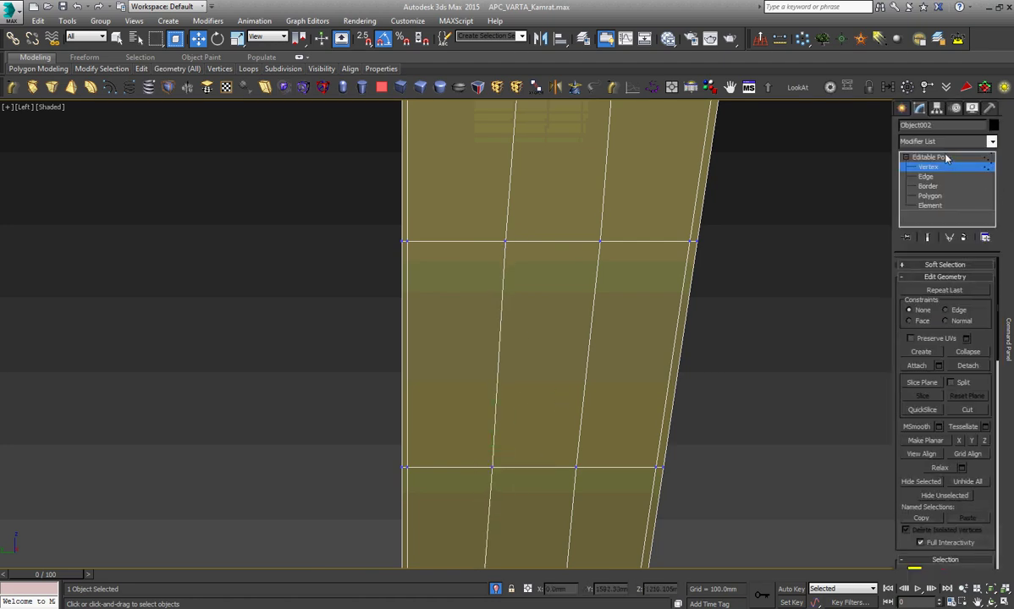
Return to object level and orbit to an angled view of the panel's lower corner.
left_click(948, 159)
key("z")
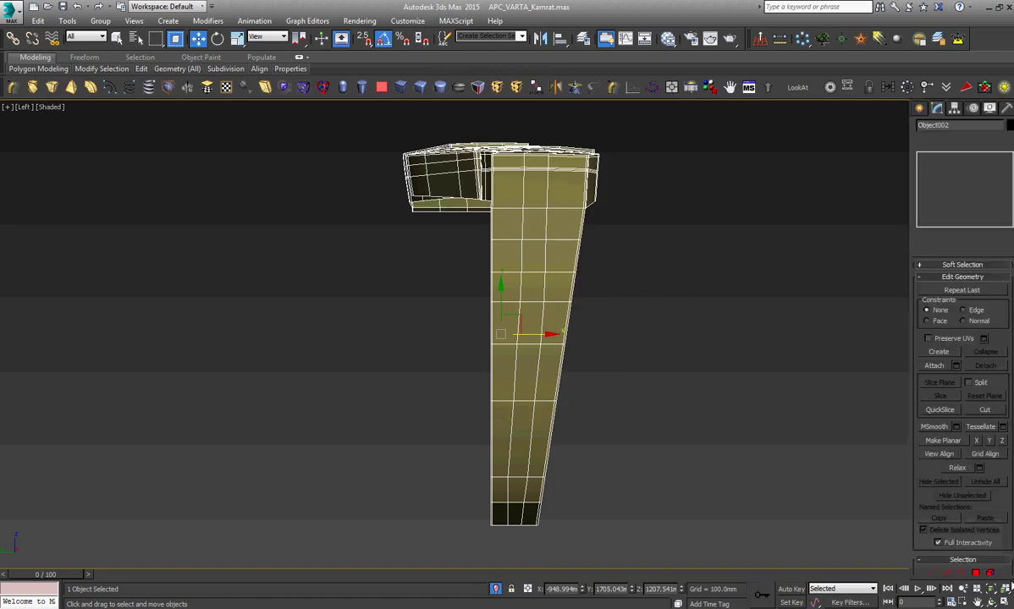
left_click(992, 602)
mouse_move(628, 410)
left_mouse_down()
mouse_move(588, 401)
mouse_move(527, 429)
left_mouse_up()
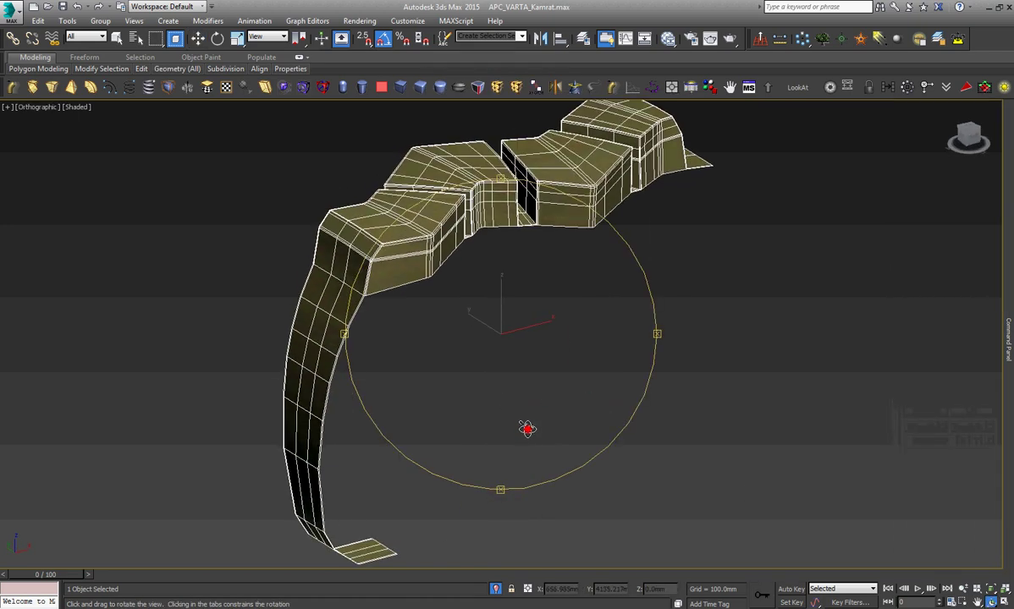
scroll(378, 292, "up", 5)
key("w")
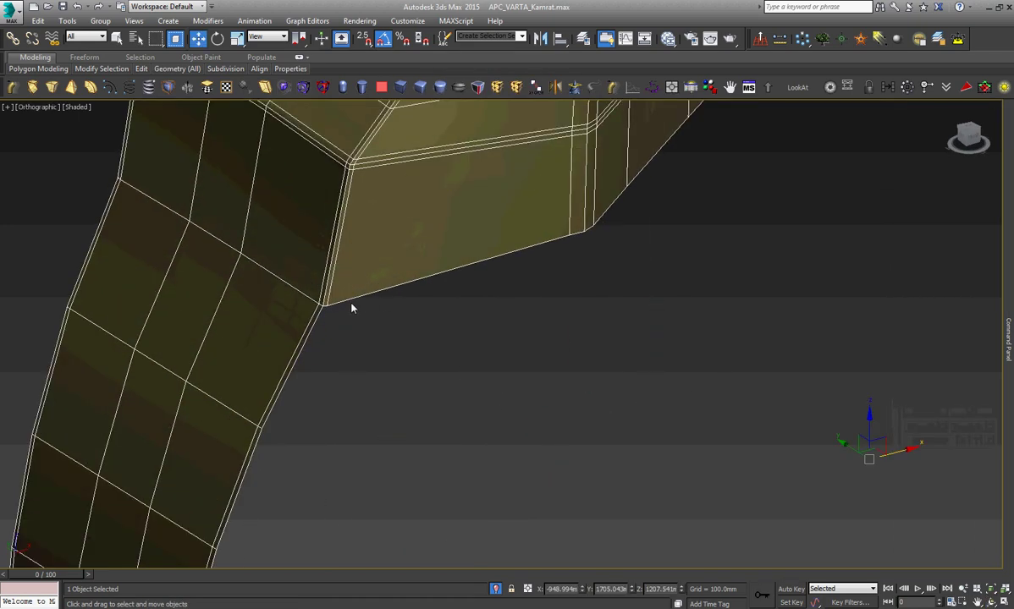
In Edge mode, select the side panel's bottom edge, the diagonal corner edge and two short lower edges.
key("2")
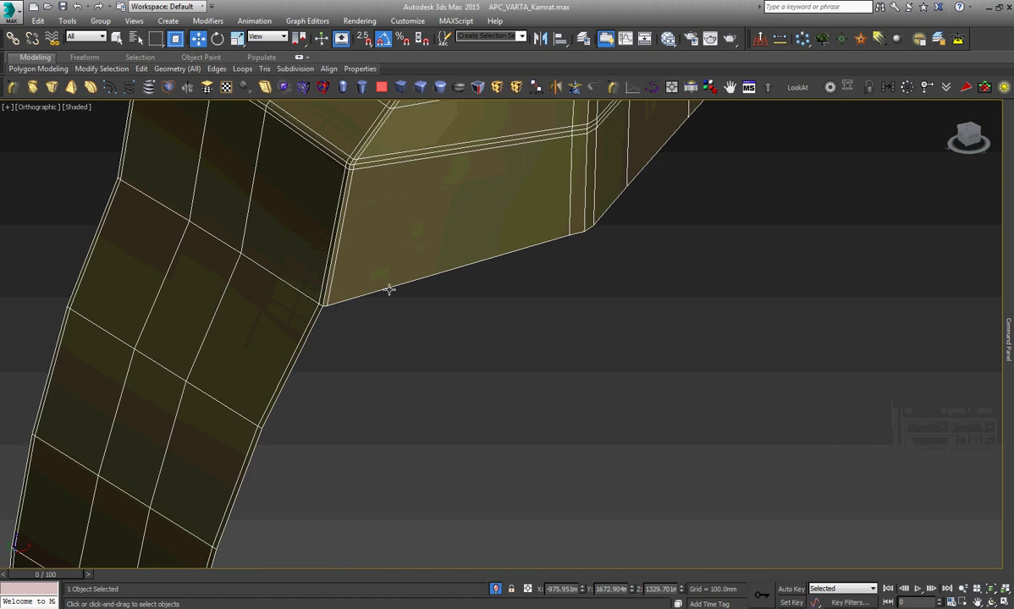
left_click(389, 285)
scroll(385, 282, "up", 4)
scroll(200, 360, "up", 4)
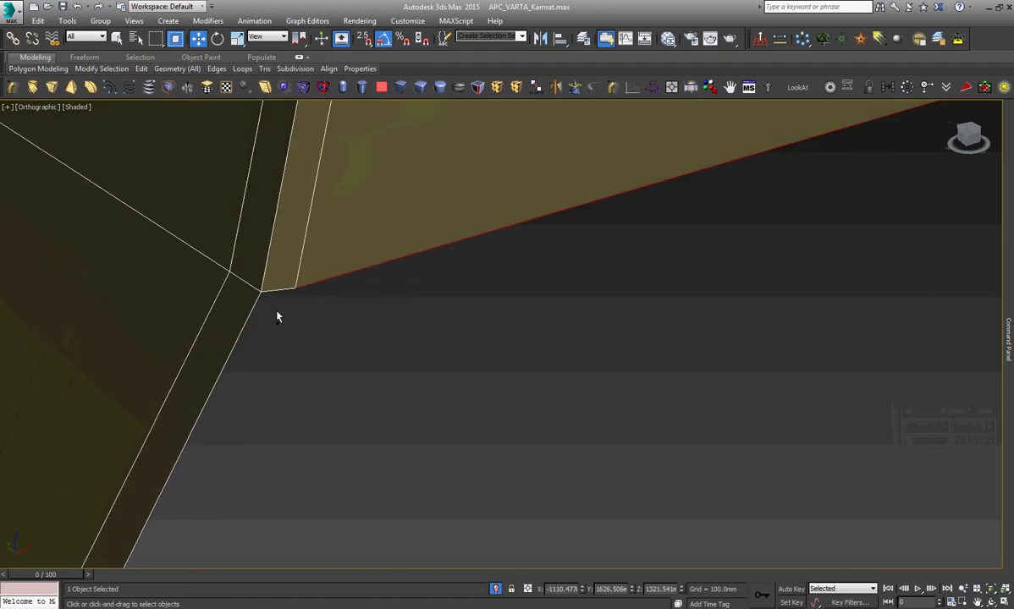
scroll(279, 291, "down", 3)
middle_click_drag(278, 292, 593, 285, "alt")
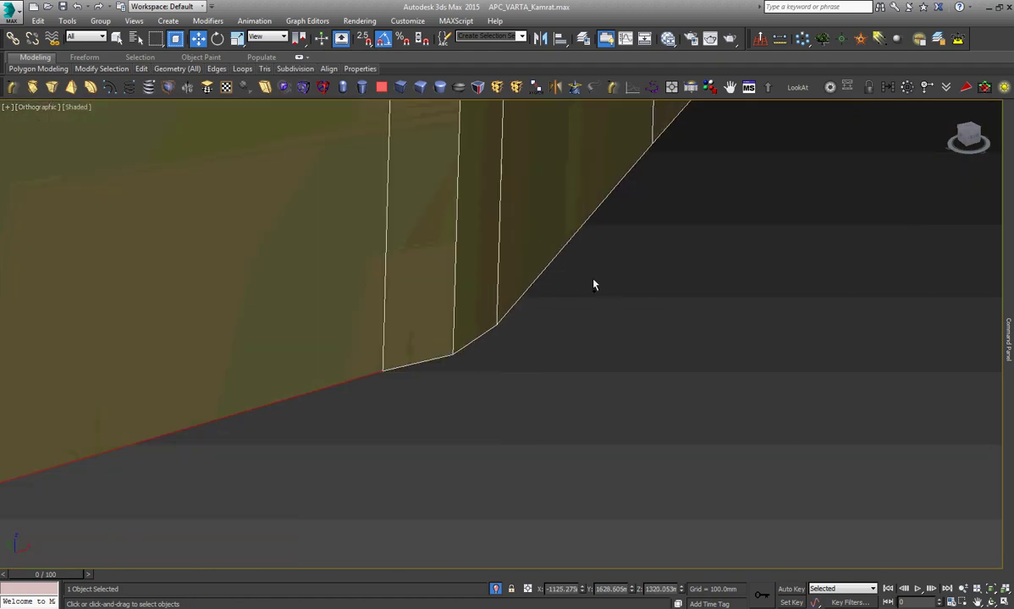
left_click(550, 262, "ctrl")
left_click(476, 339, "ctrl")
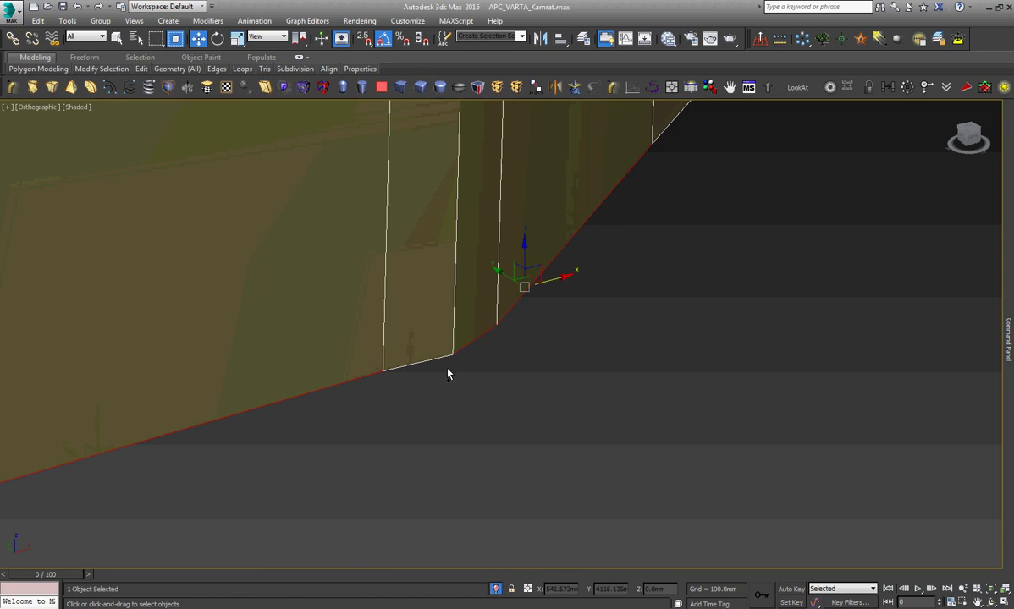
left_click(427, 361, "ctrl")
Extend the edge selection up the sloped corner and along the next bottom edges.
scroll(620, 329, "down", 3)
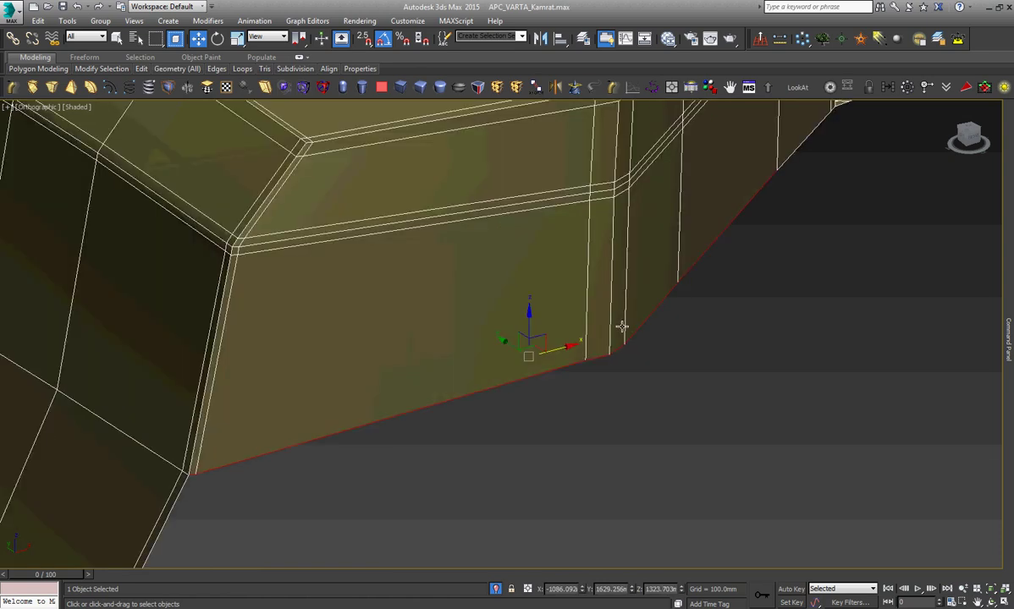
middle_click_drag(620, 329, 740, 289, "alt")
scroll(620, 381, "up", 4)
scroll(448, 432, "up", 2)
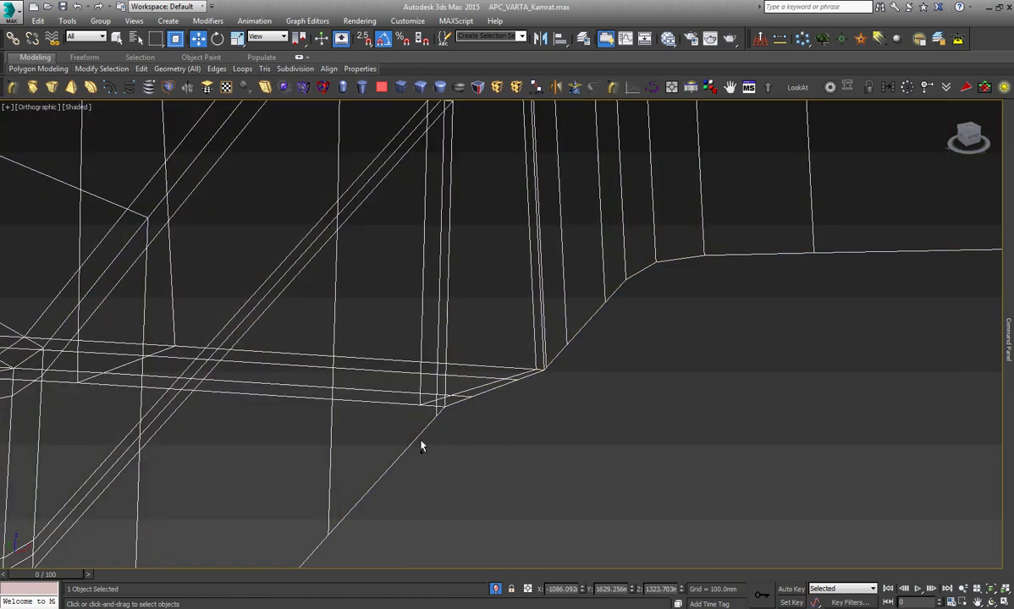
scroll(423, 424, "up", 3)
scroll(442, 410, "up", 3)
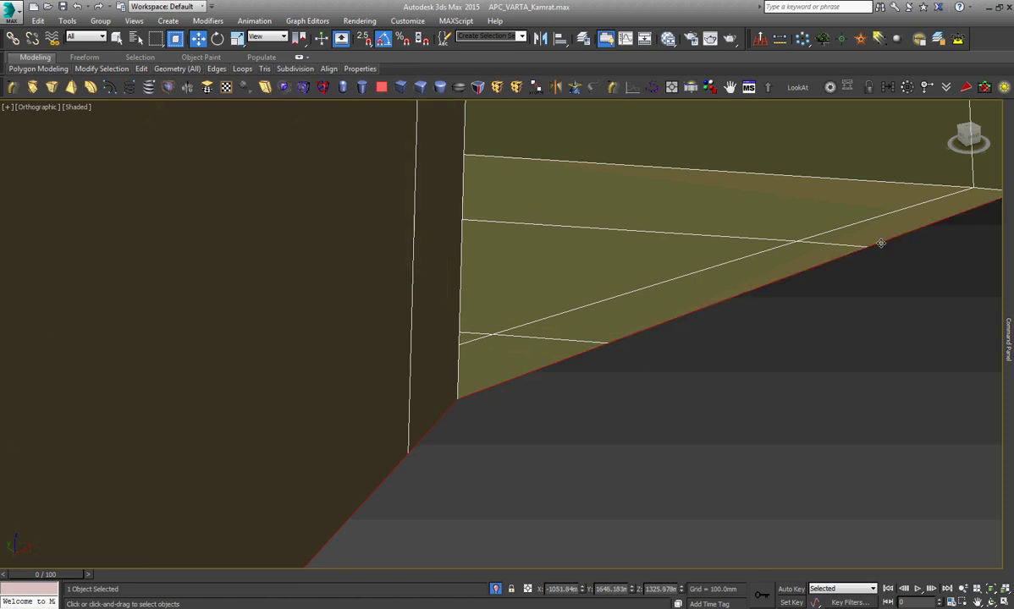
scroll(657, 358, "down", 3)
scroll(686, 288, "up", 2)
scroll(762, 296, "up", 3)
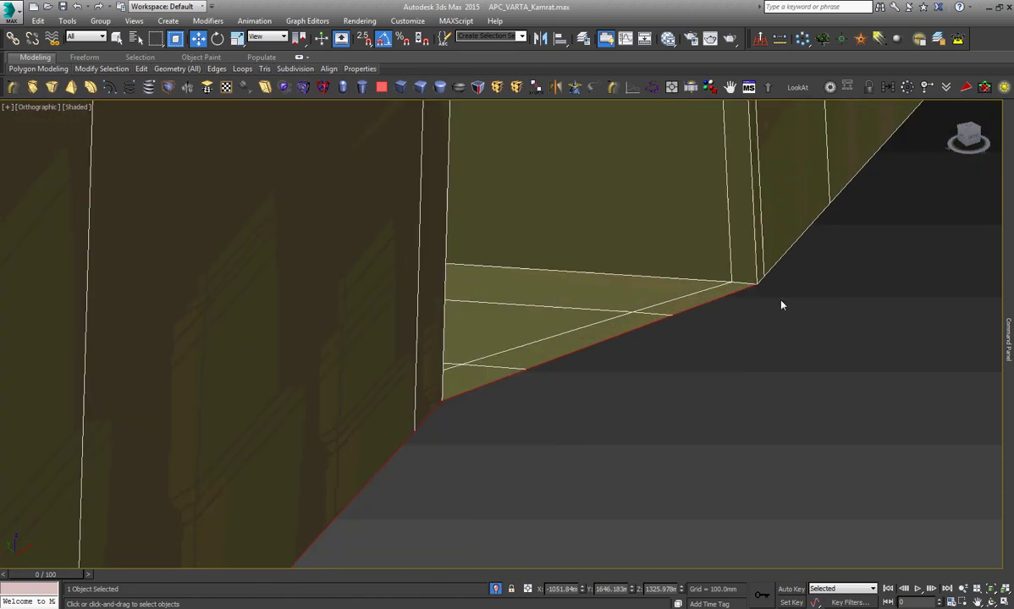
scroll(746, 278, "up", 2)
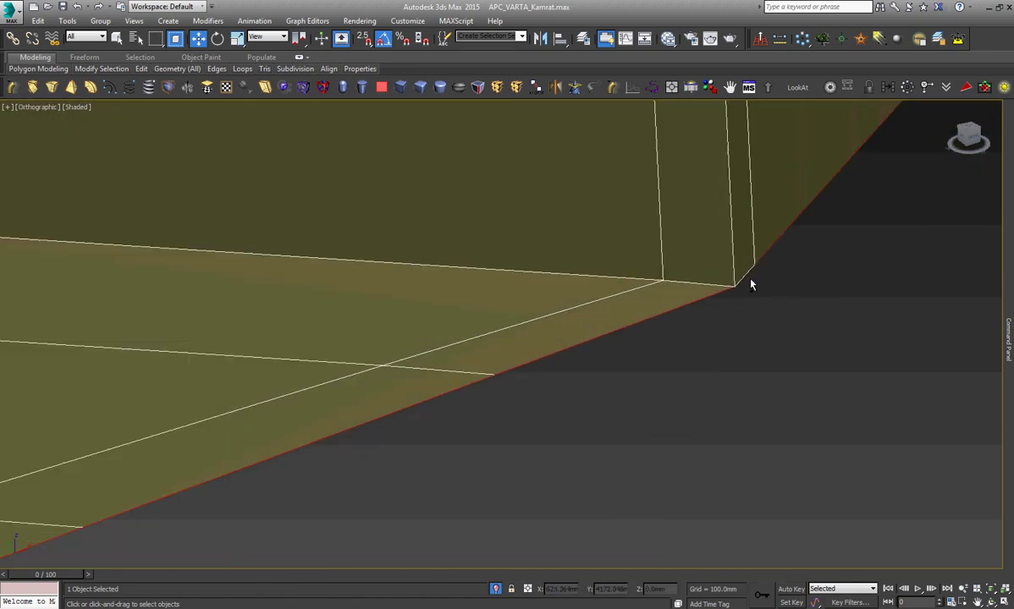
left_click(977, 602)
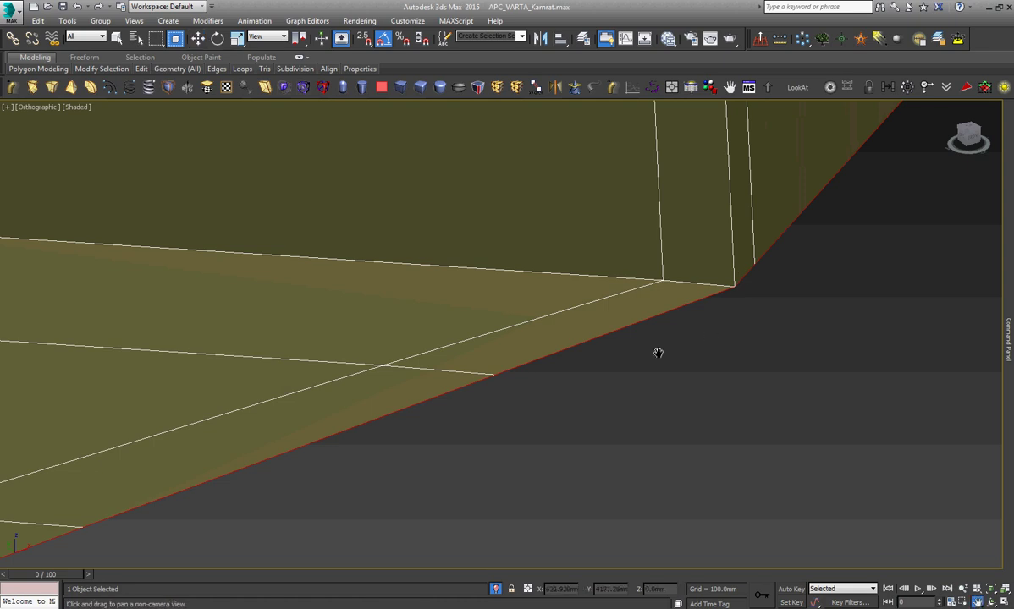
mouse_move(659, 353)
left_mouse_down()
mouse_move(729, 332)
mouse_move(530, 446)
left_mouse_up()
key("w")
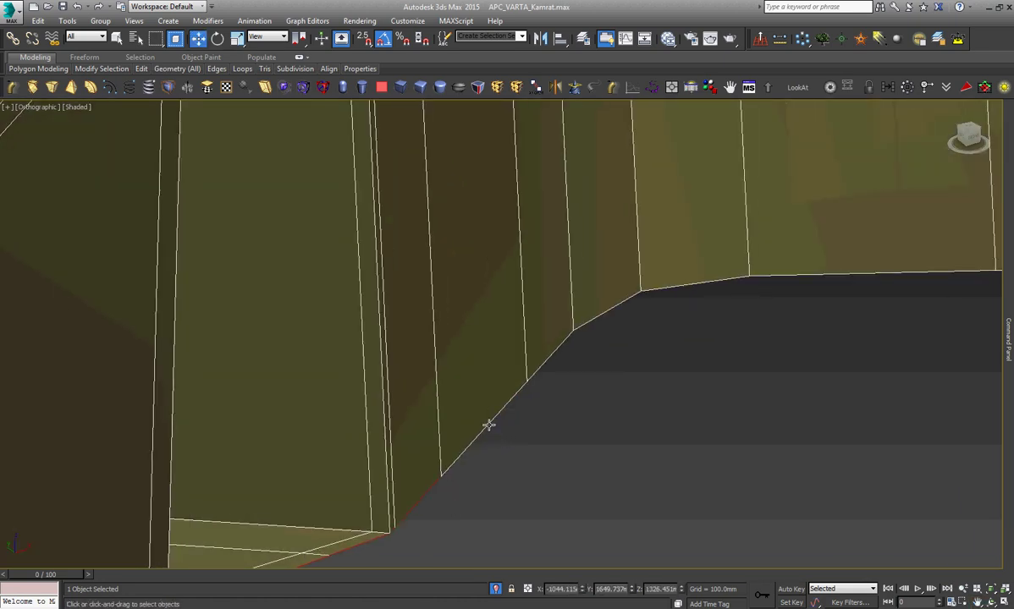
left_click(488, 425, "ctrl")
left_click(556, 354, "ctrl")
left_click(599, 315, "ctrl")
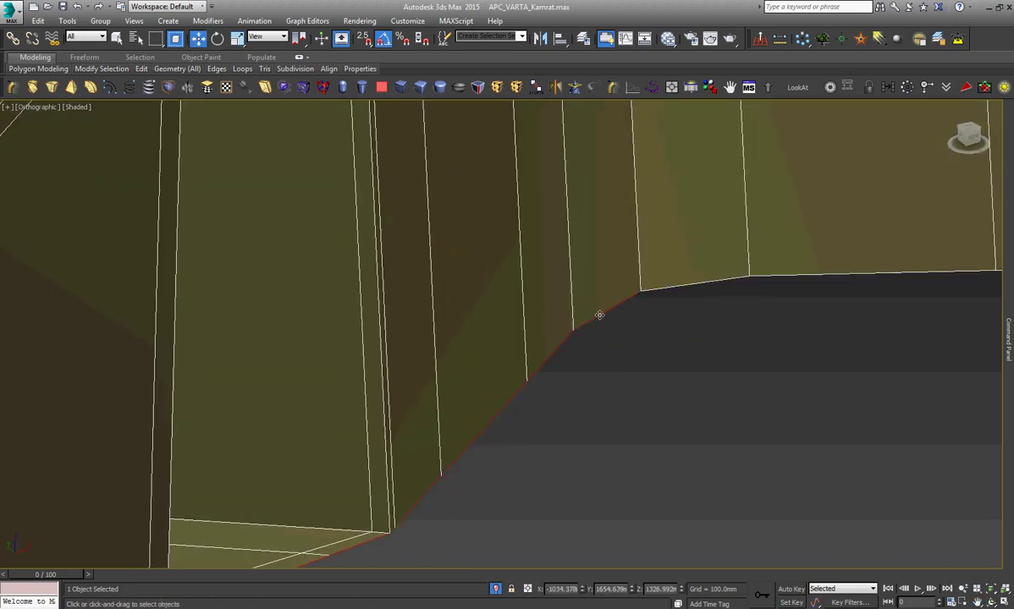
left_click(673, 288, "ctrl")
left_click(772, 276, "ctrl")
Add the two floor edges to the selected bottom edge chain.
mouse_move(772, 276)
middle_mouse_down("alt")
mouse_move(564, 385)
mouse_move(717, 384)
middle_mouse_up("alt")
scroll(717, 384, "up", 3)
scroll(745, 368, "up", 3)
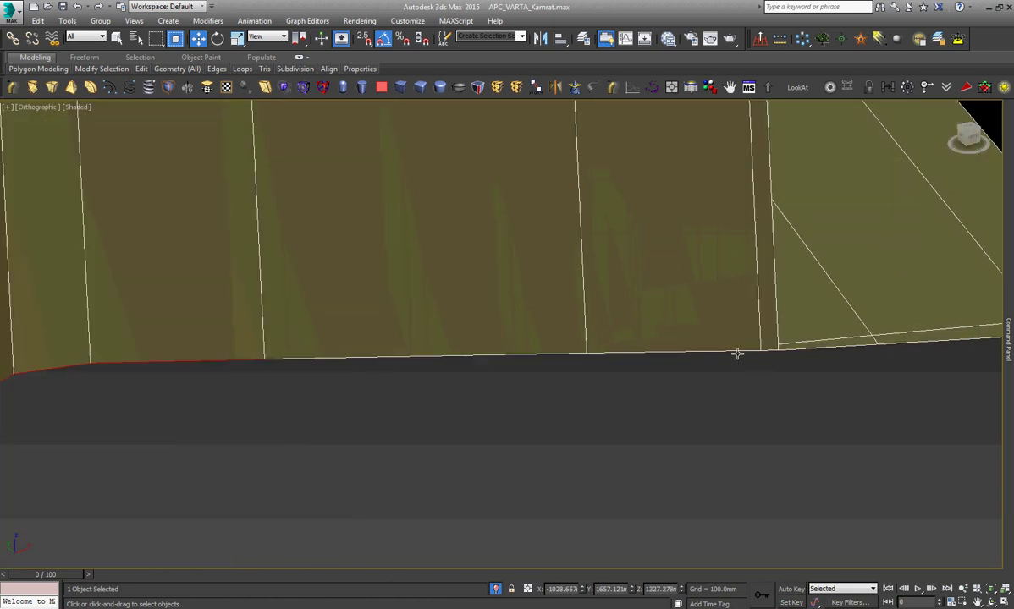
left_click(738, 354, "ctrl")
left_click(556, 354, "ctrl")
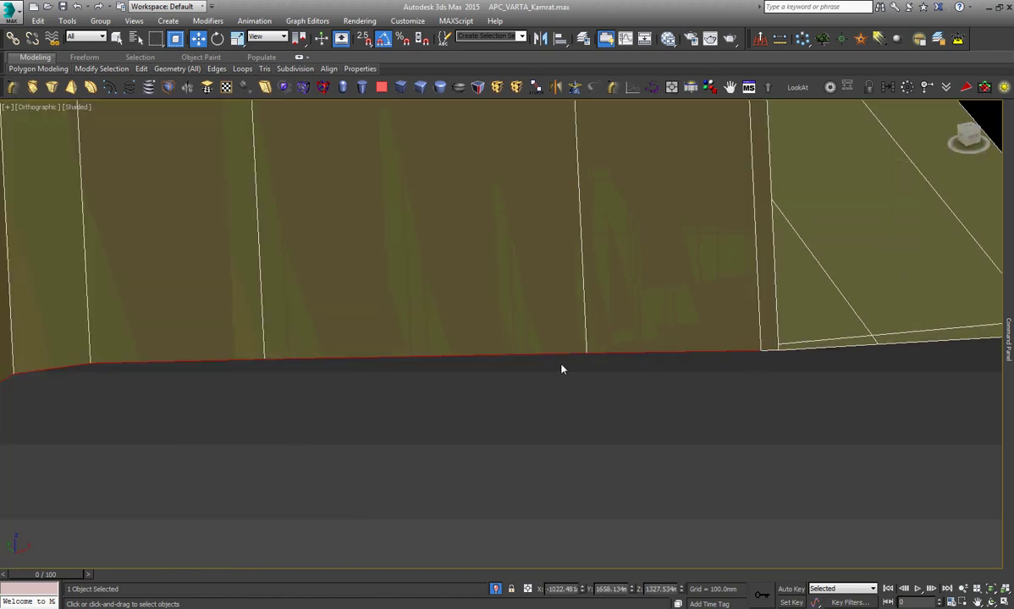
scroll(772, 366, "down", 2)
scroll(773, 379, "up", 3)
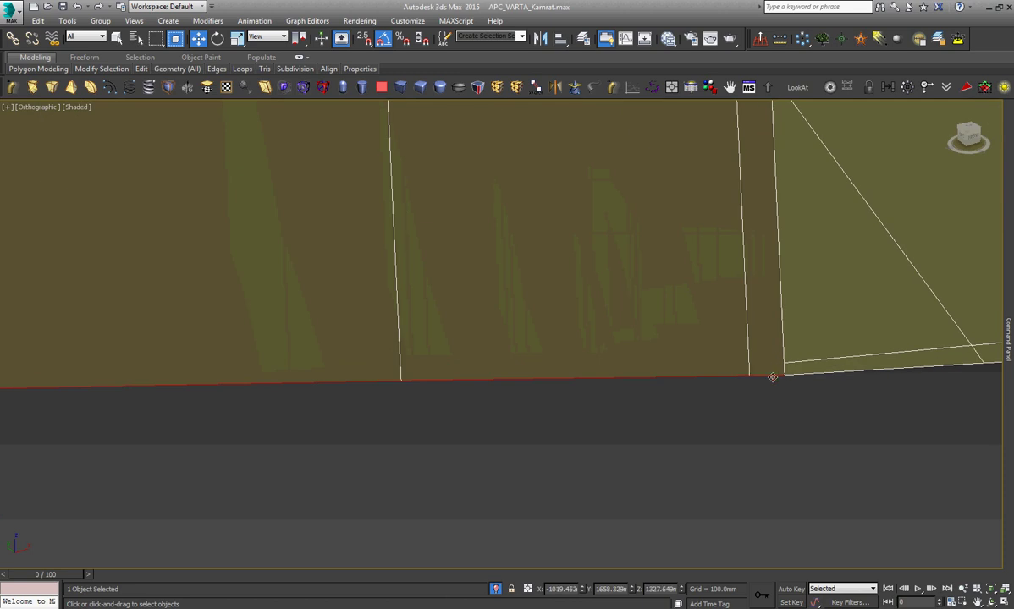
middle_click_drag(796, 378, 686, 400, "alt")
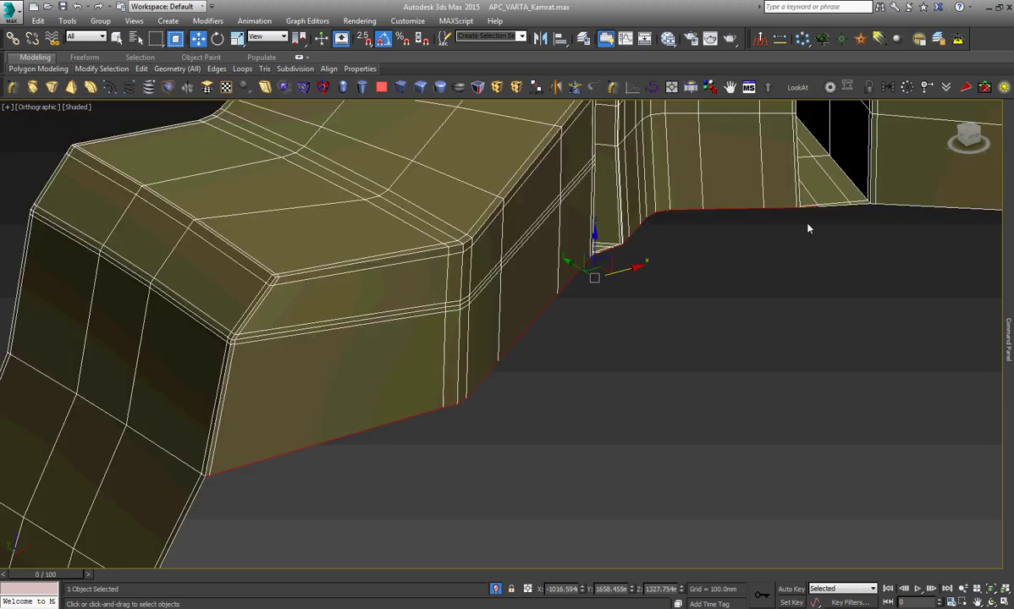
Add the short chamfer edge, long diagonal edge and upper diagonal edge to the selection.
middle_click_drag(807, 229, 834, 196, "alt")
left_click(864, 186)
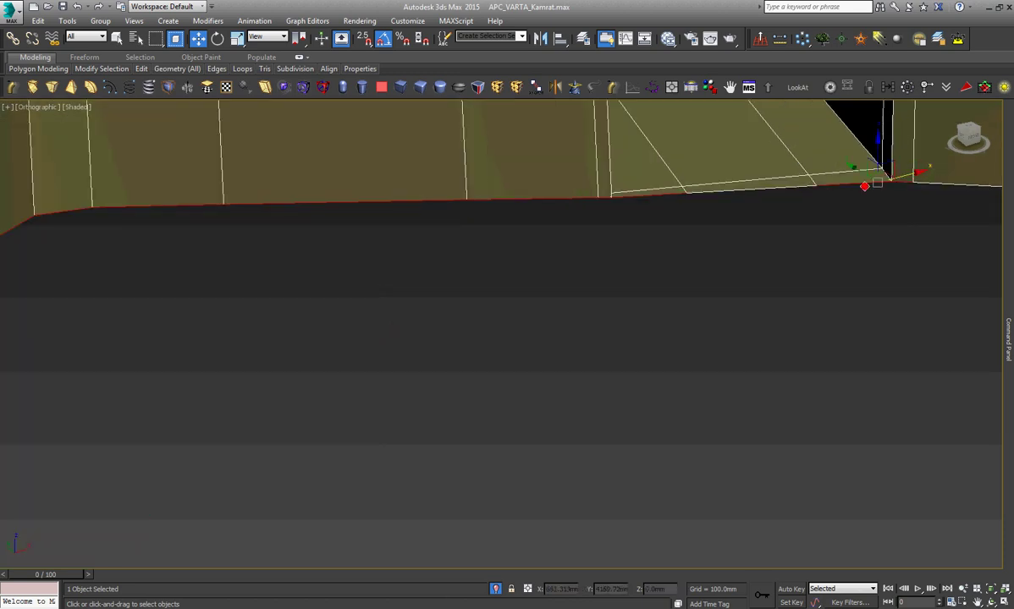
left_click(788, 189)
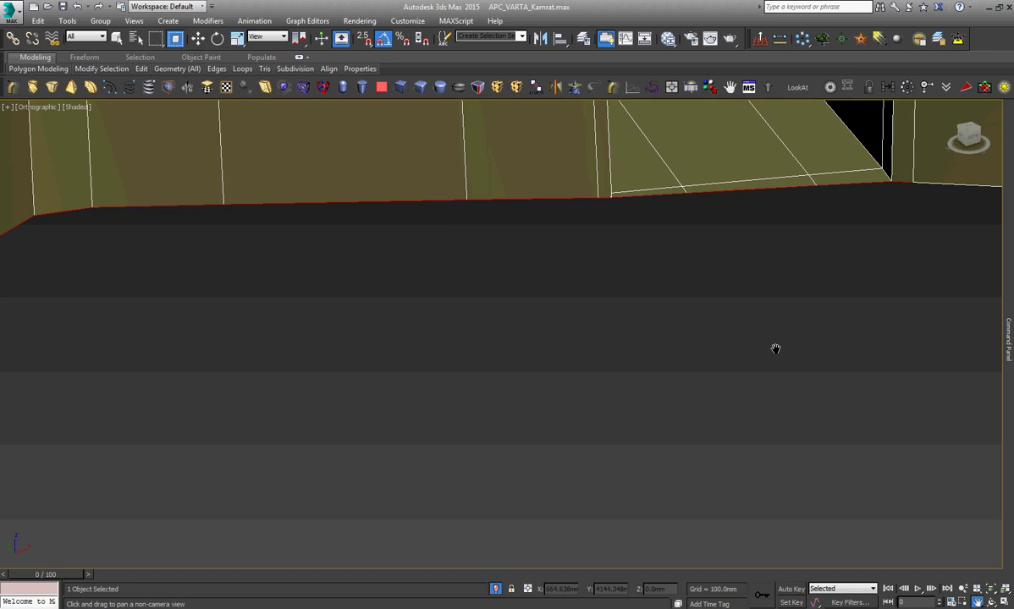
middle_click_drag(776, 346, 423, 359)
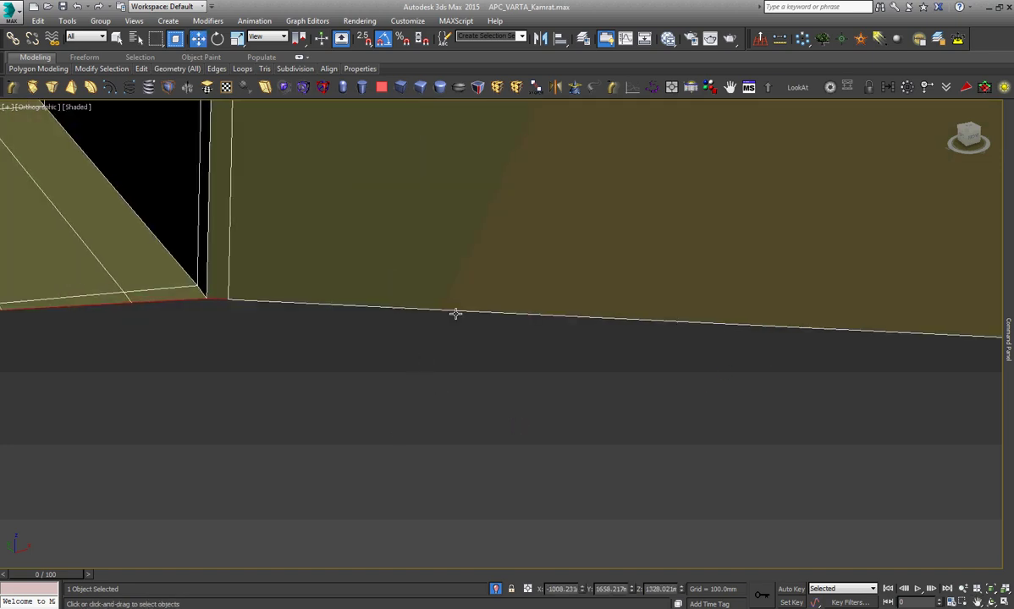
scroll(457, 311, "down", 5)
scroll(294, 379, "up", 5)
scroll(500, 364, "up", 1)
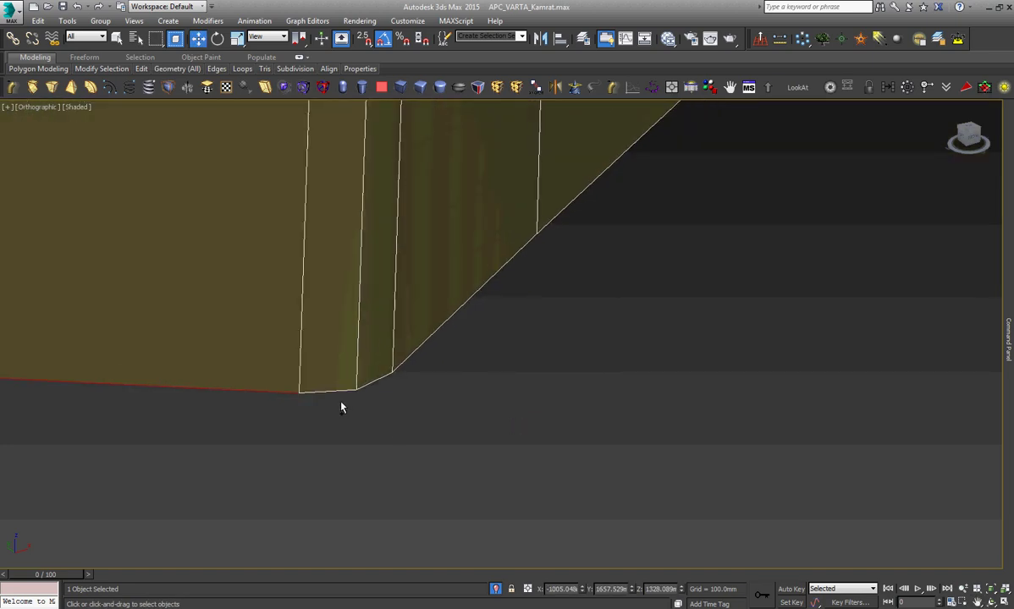
left_click(374, 382, "ctrl")
left_click(413, 351, "ctrl")
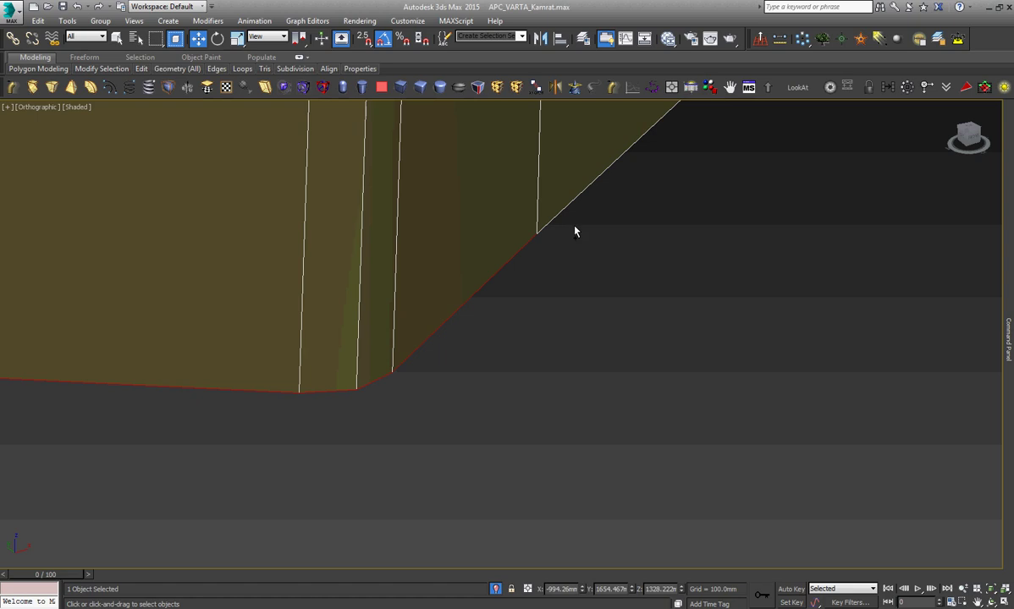
left_click(574, 201, "ctrl")
Add the lower chamfer edge and the following sloped edges at the next corner.
left_click(978, 602)
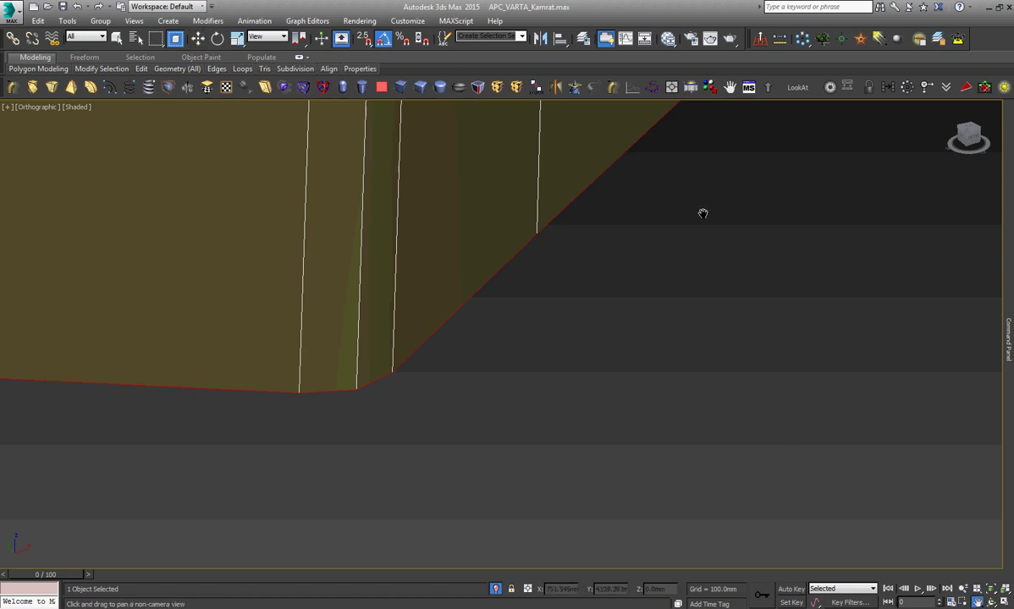
left_click_drag(701, 210, 507, 389)
right_click(507, 389)
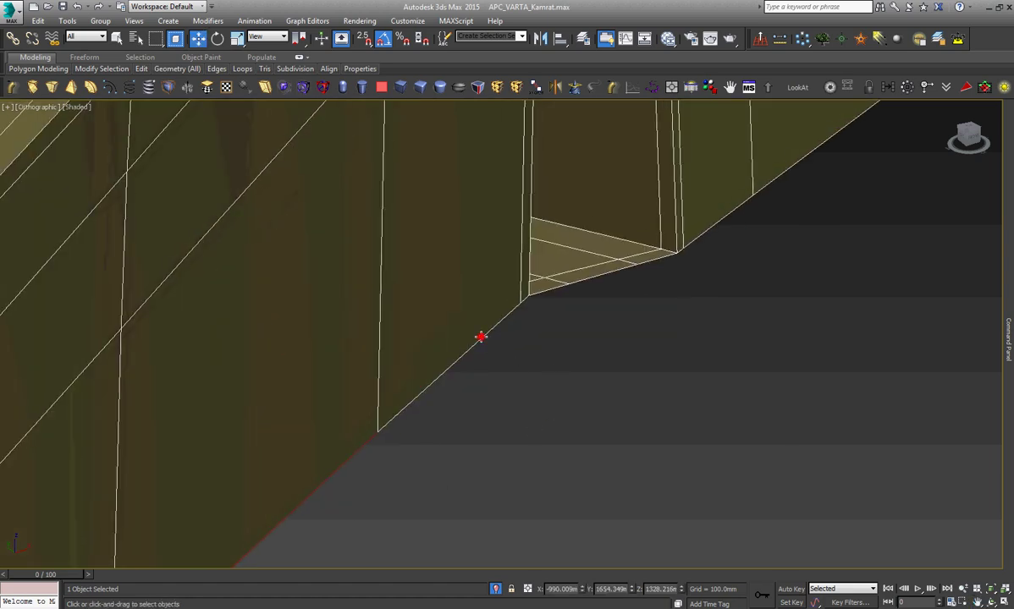
scroll(517, 292, "up", 3)
scroll(542, 334, "up", 2)
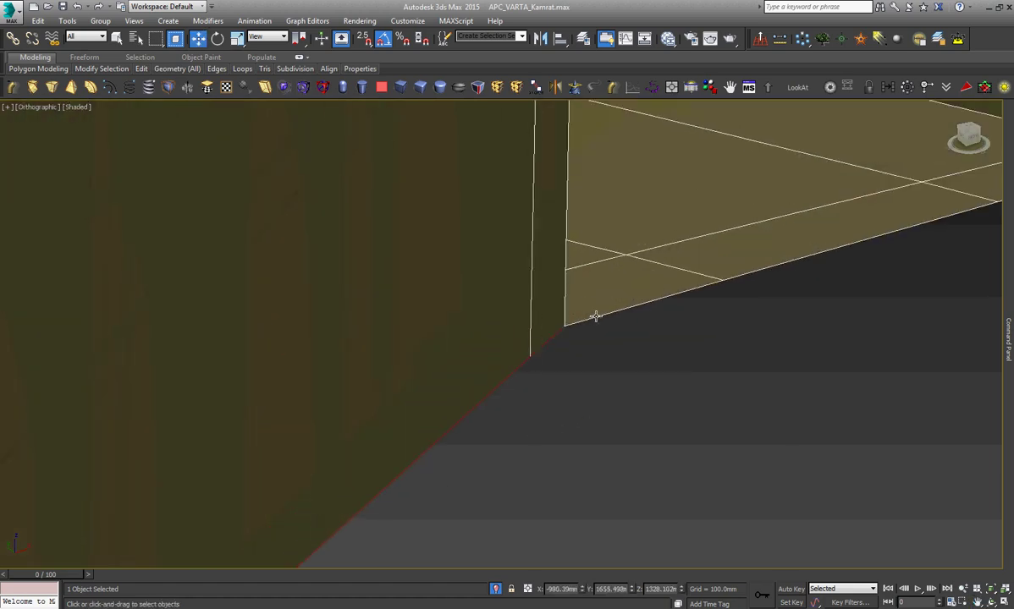
left_click(673, 299, "ctrl")
left_click(750, 275, "ctrl")
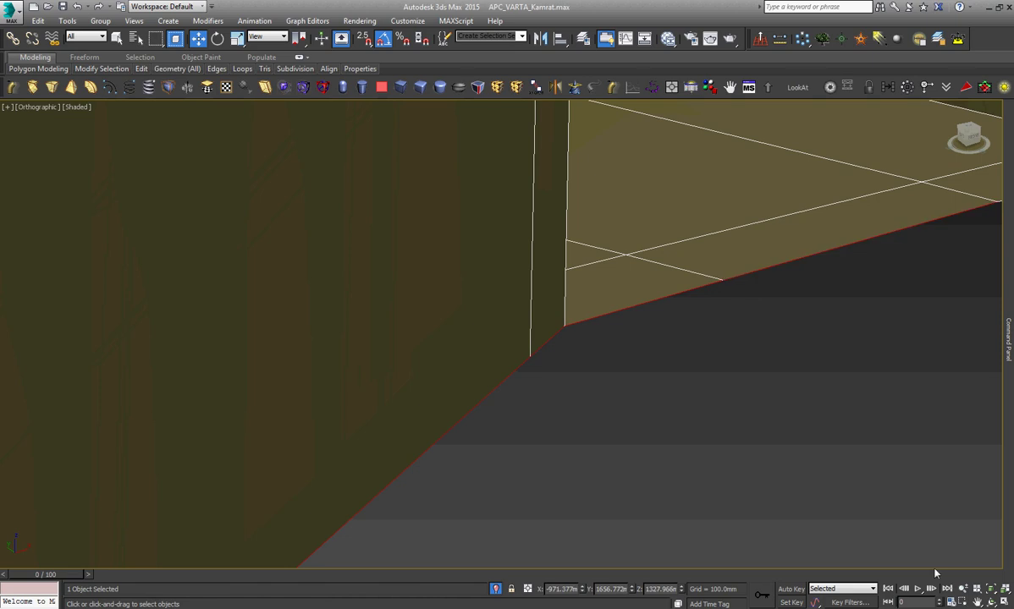
left_click(978, 603)
left_click_drag(792, 404, 658, 450)
left_click_drag(707, 358, 607, 389)
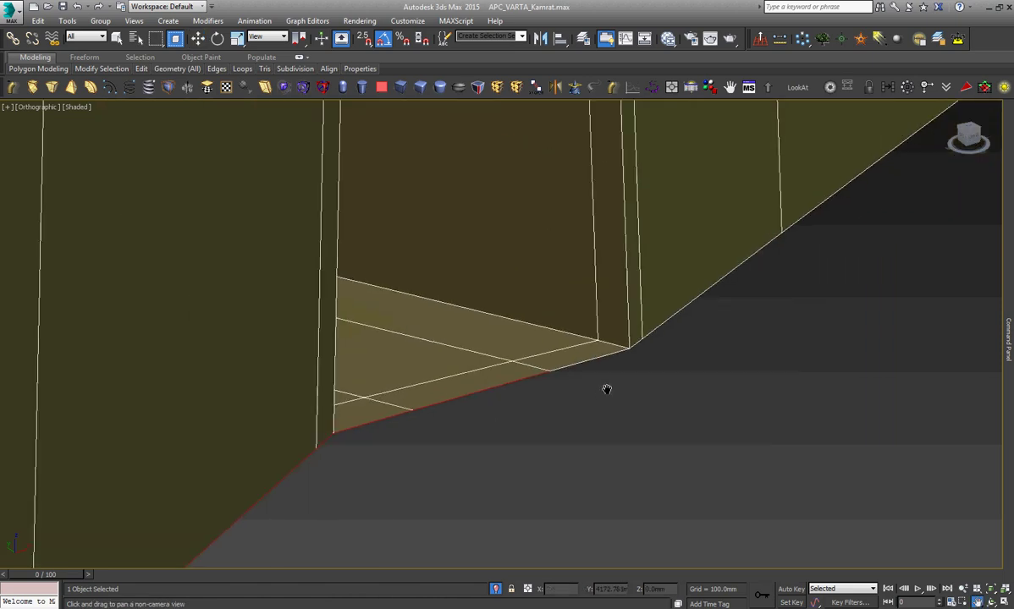
key("w")
left_click(678, 309, "ctrl")
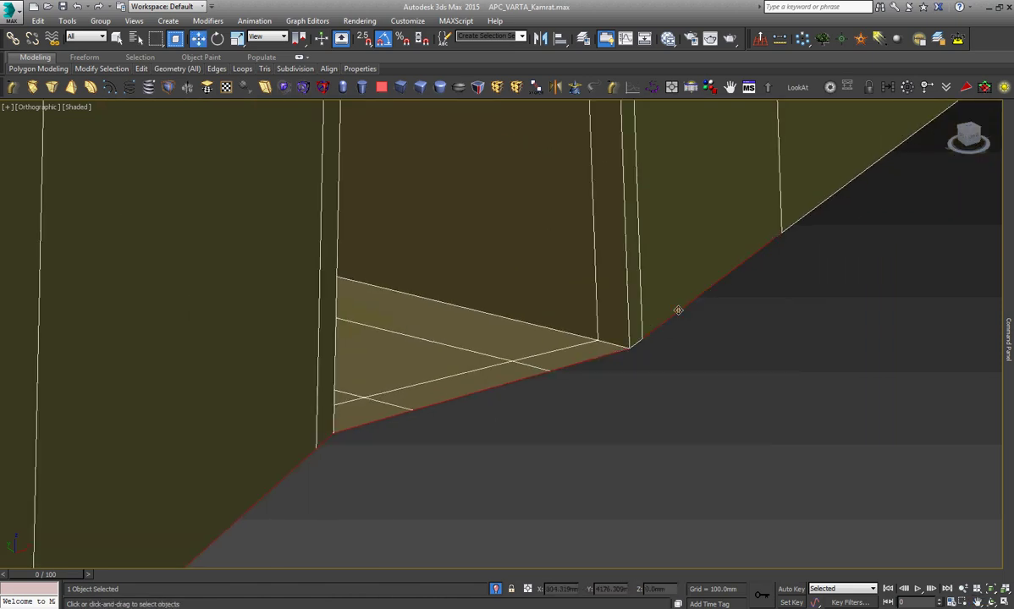
Add the remaining base edges along the hull bottom, including the rightmost one.
scroll(650, 354, "up", 5)
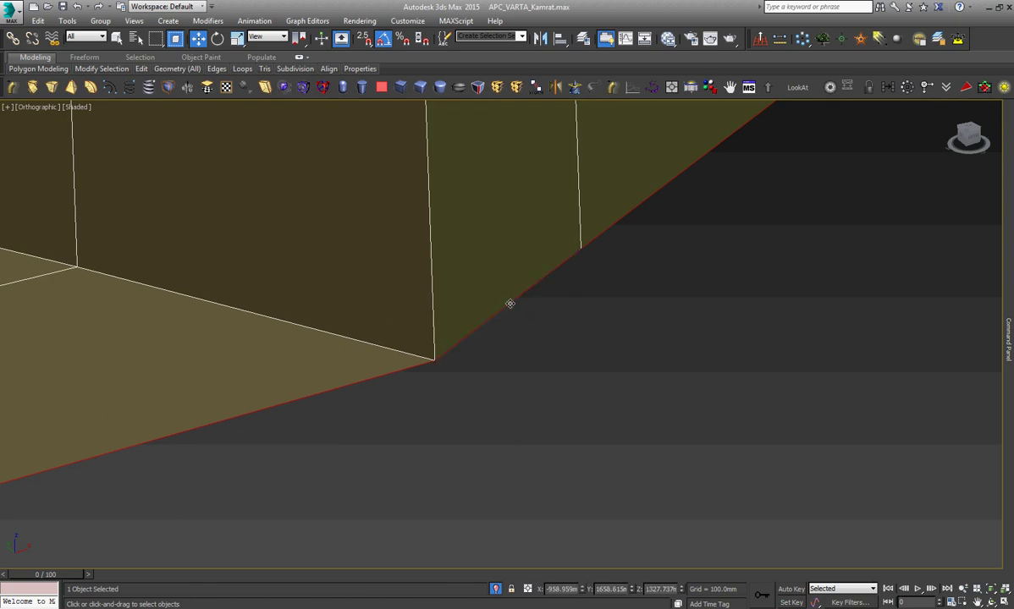
scroll(509, 302, "down", 3)
scroll(541, 409, "down", 2)
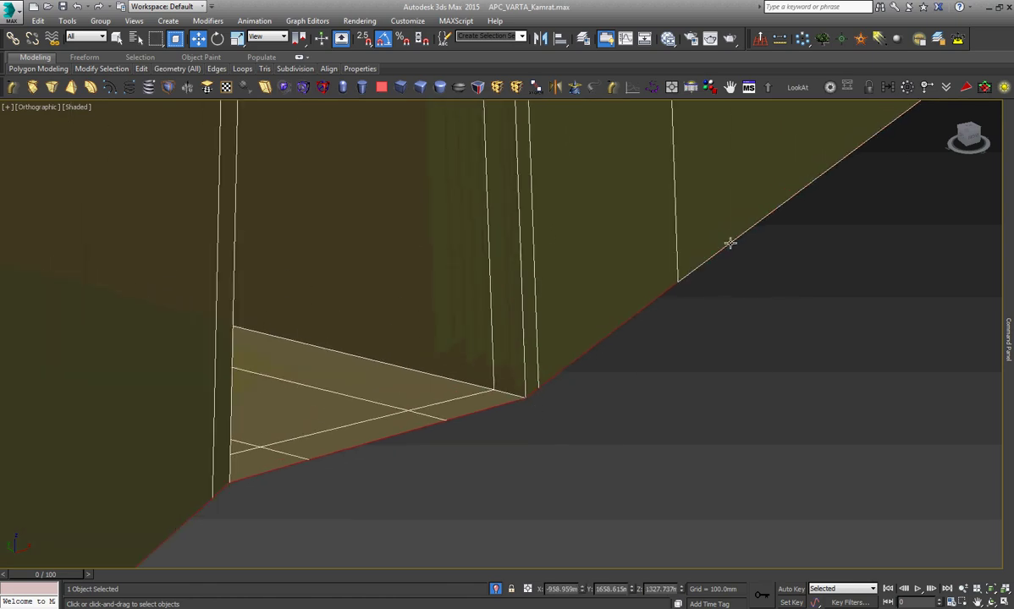
middle_click_drag(819, 276, 686, 385)
left_click(535, 390, "ctrl")
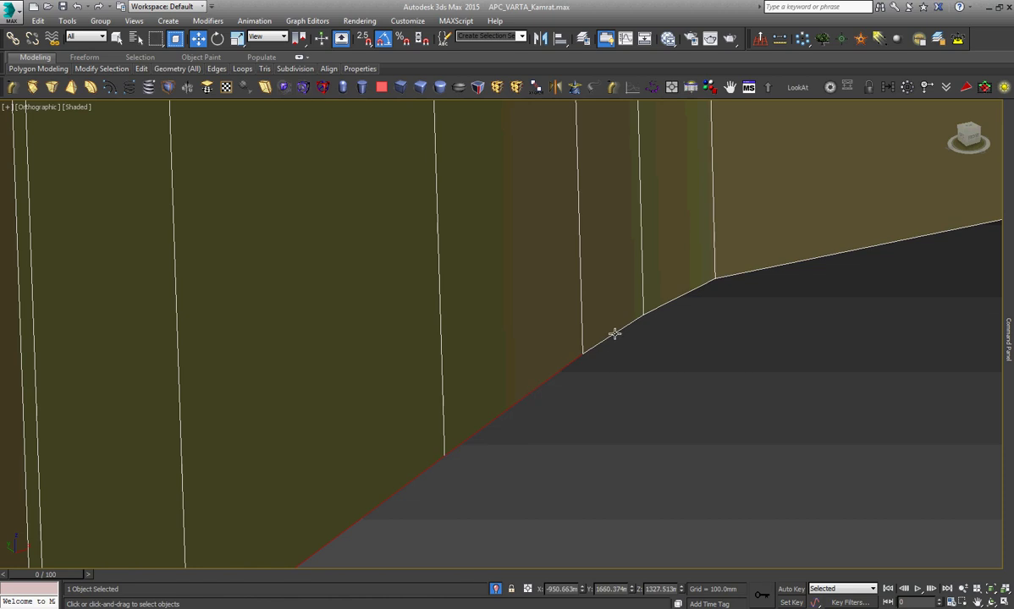
left_click(614, 333, "ctrl")
left_click(689, 291, "ctrl")
left_click(751, 273, "ctrl")
middle_click_drag(751, 273, 699, 354, "alt")
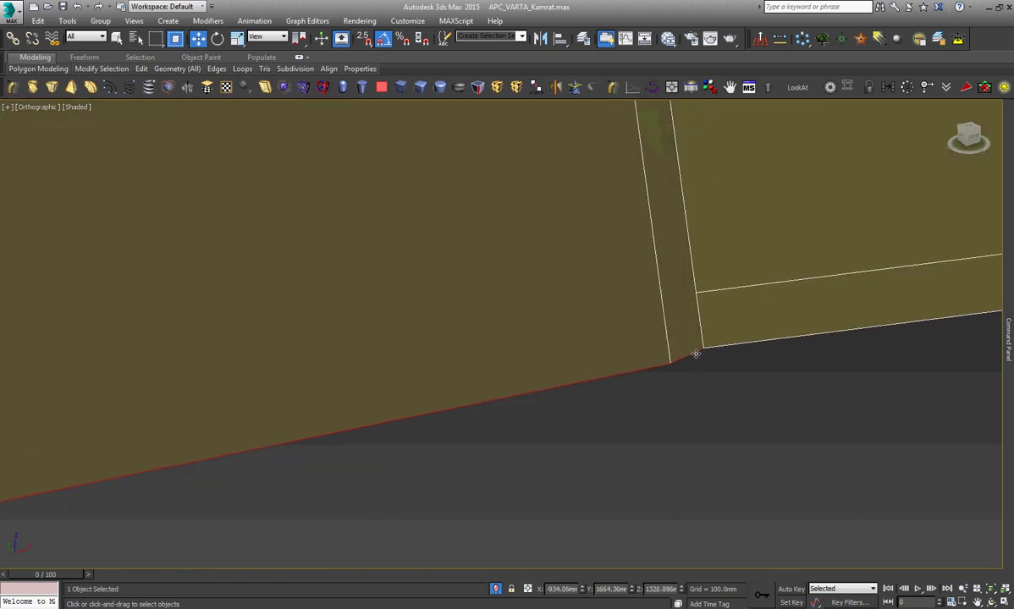
left_click(726, 345, "ctrl")
Frame the hull and Shift-drag the selected bottom edges along Y into an outward flange strip.
key("z")
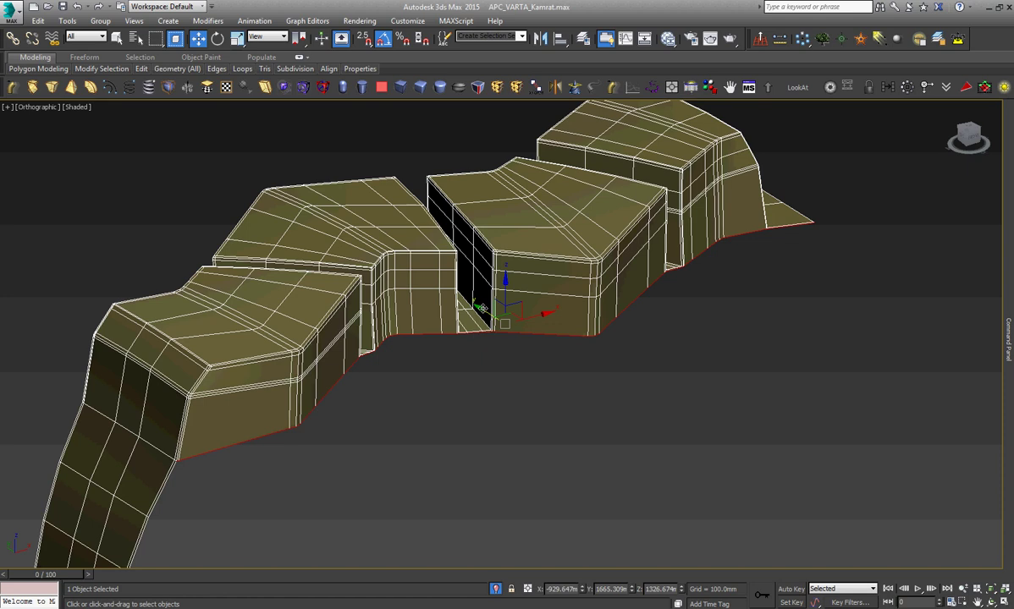
left_click_drag(482, 308, 523, 338, "shift")
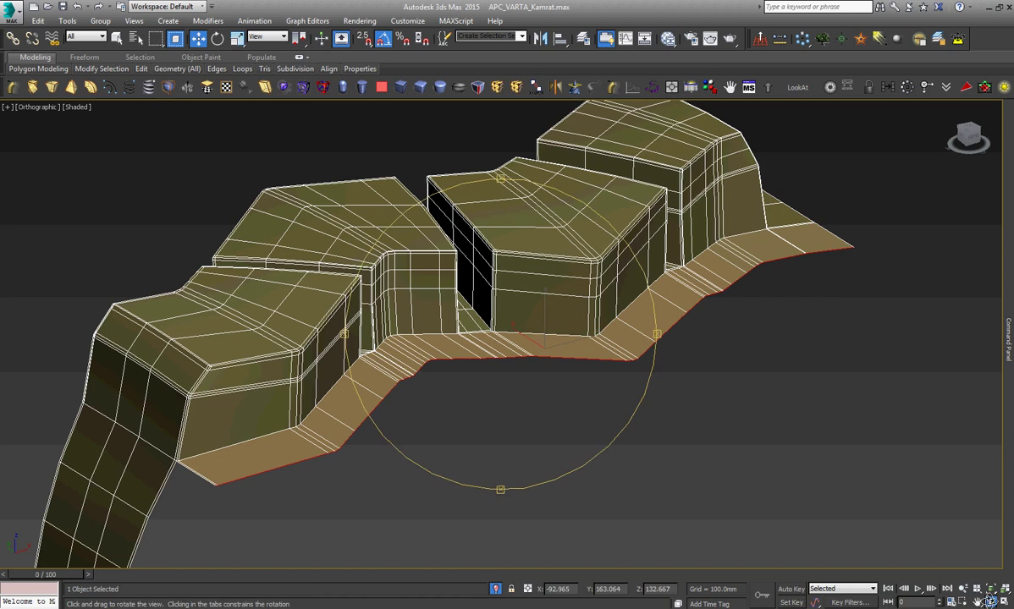
middle_click_drag(542, 343, 433, 368, "alt")
scroll(221, 411, "up", 4)
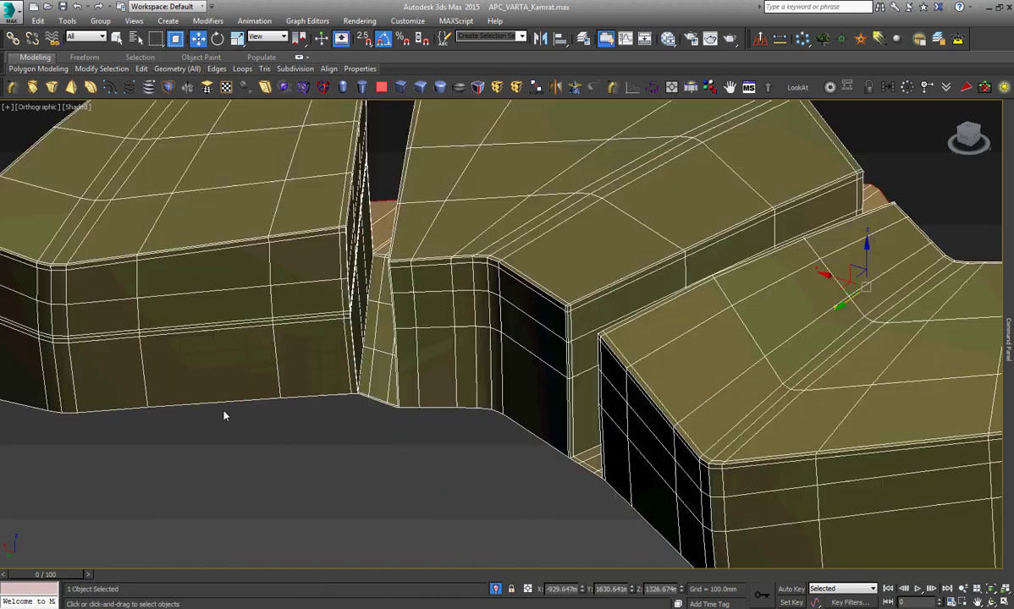
scroll(221, 407, "up", 3)
scroll(411, 348, "down", 5)
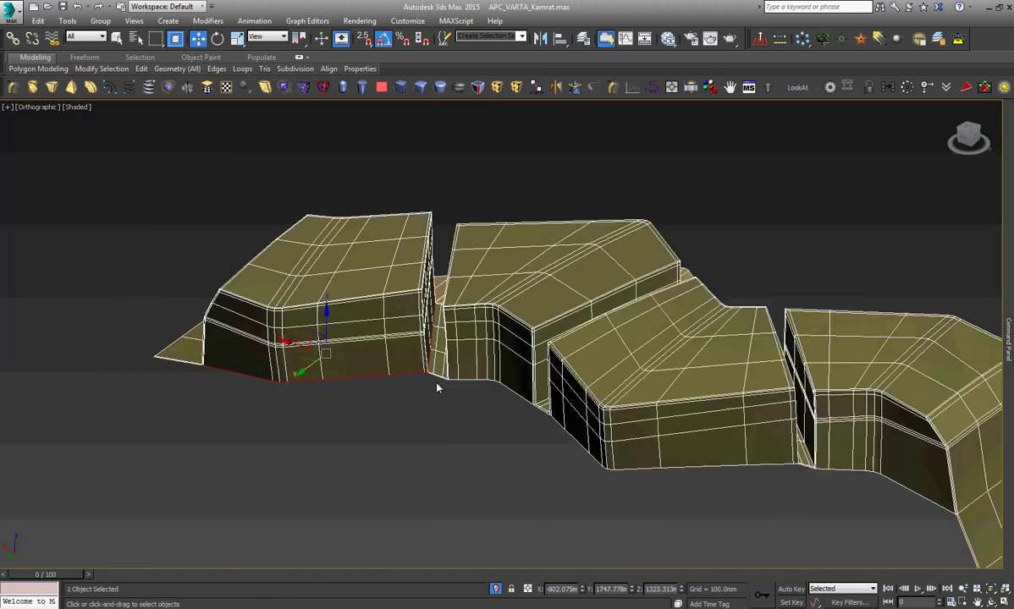
scroll(410, 370, "up", 2)
scroll(421, 402, "up", 3)
scroll(425, 407, "up", 3)
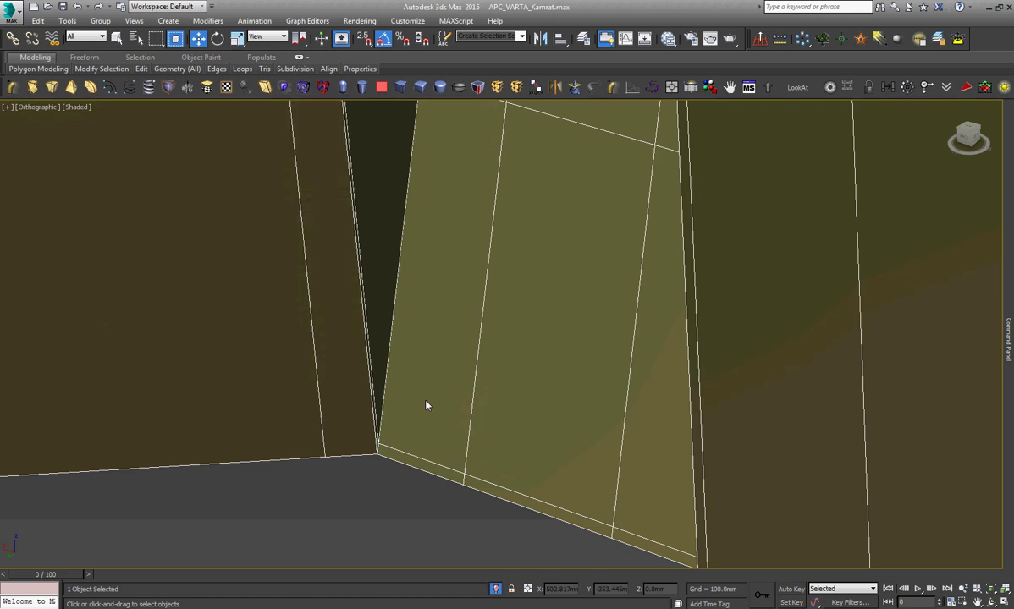
Select the narrow wall element's polygons, assign a smoothing group, and return to object level.
key("4")
left_click(426, 405)
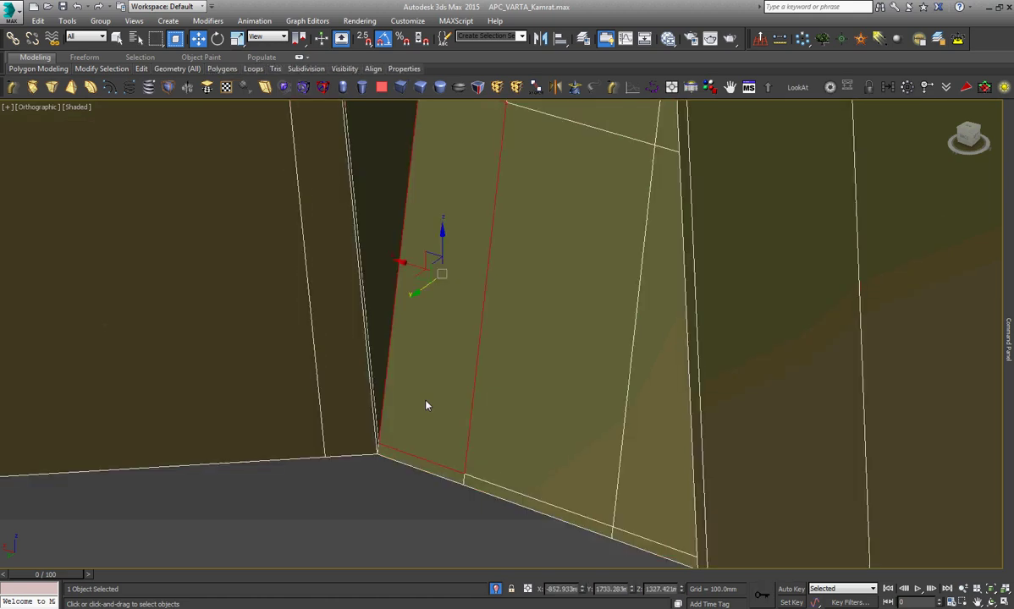
key("5")
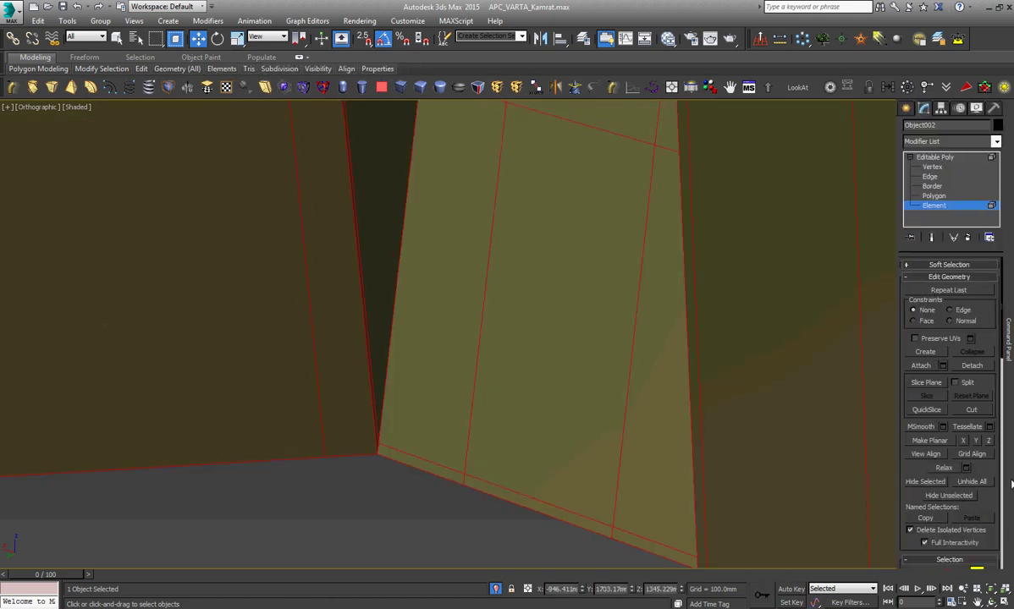
scroll(959, 418, "down", 5)
scroll(959, 418, "down", 5)
scroll(959, 418, "down", 5)
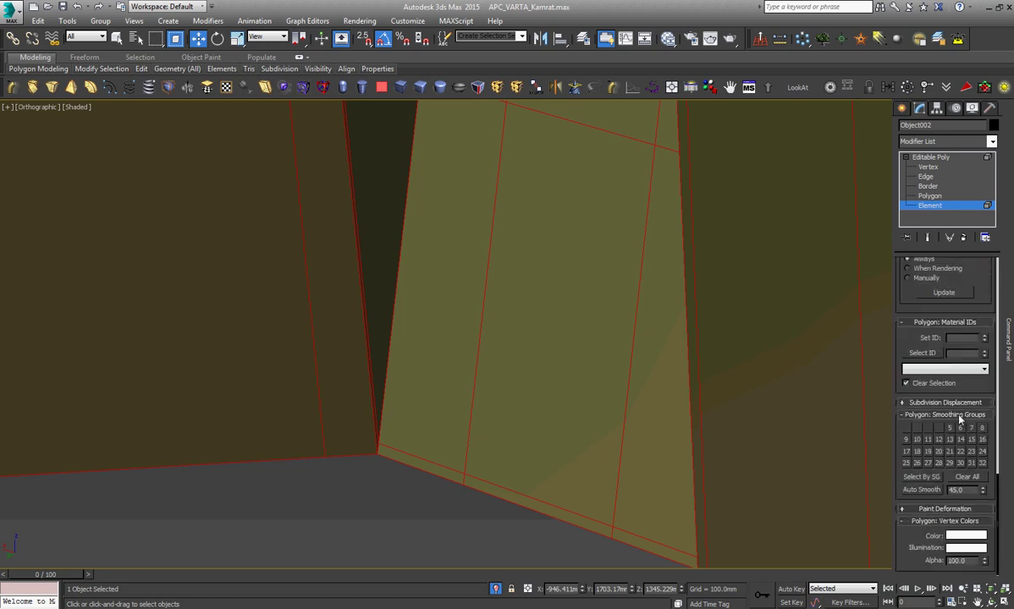
left_click(962, 463)
left_click(931, 157)
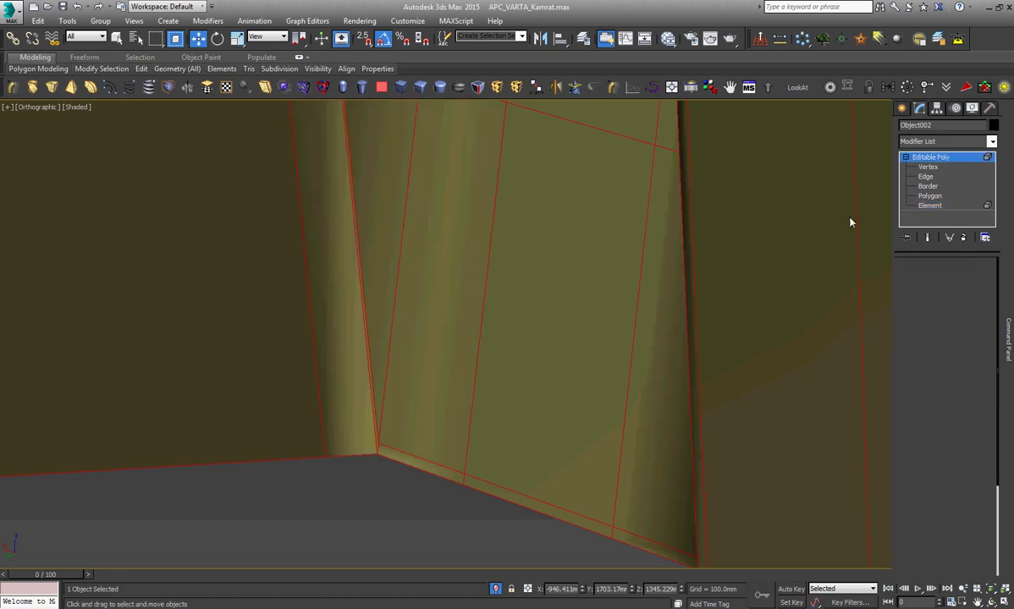
right_click(641, 323)
left_click(654, 335)
scroll(549, 310, "down", 3)
Select the first bottom edges along the wall base, up to the corner edge.
scroll(549, 310, "down", 2)
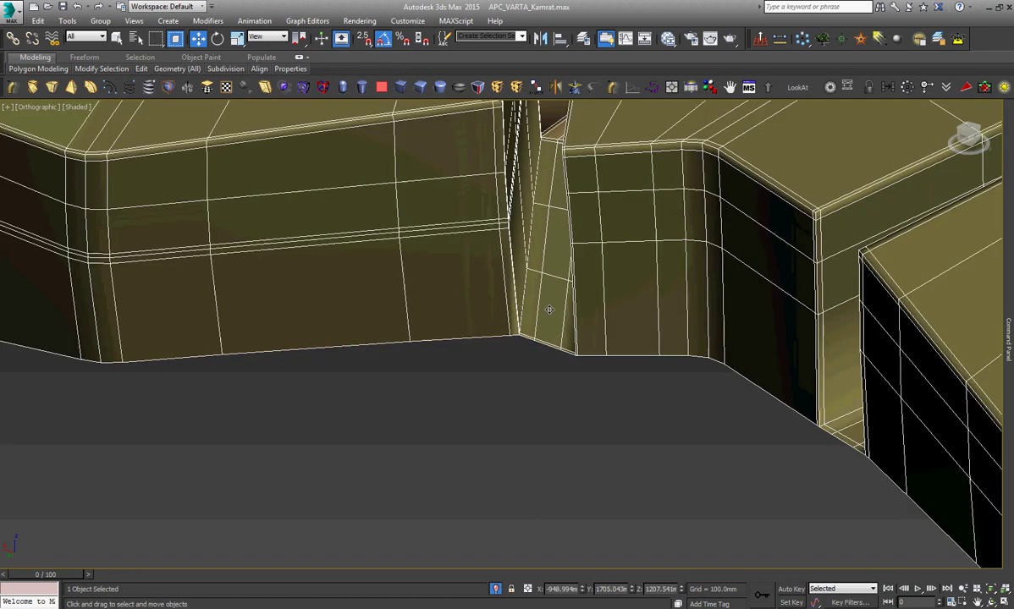
scroll(764, 401, "up", 4)
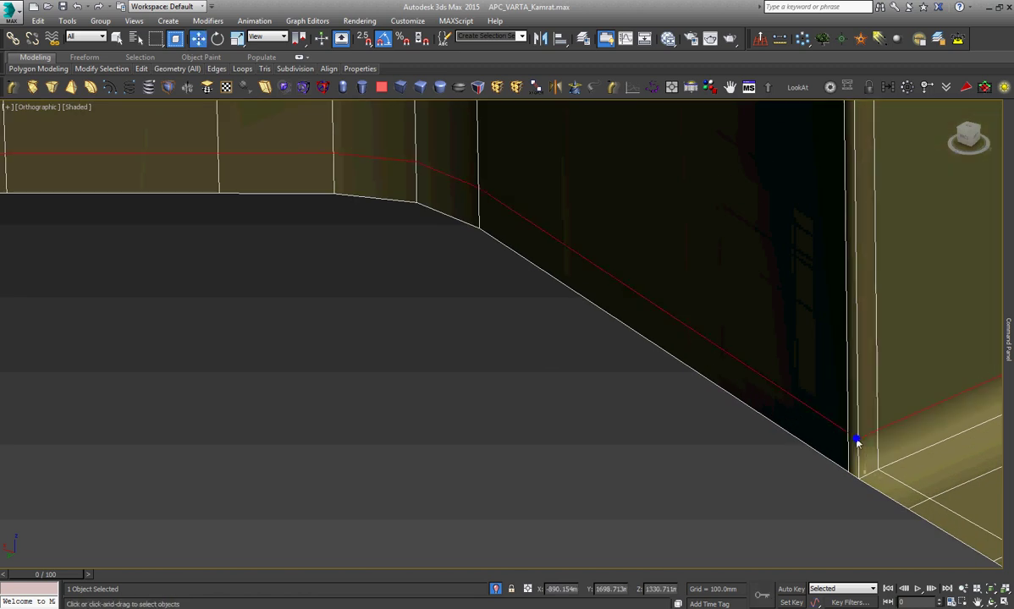
scroll(629, 355, "down", 3)
scroll(801, 437, "up", 1)
scroll(802, 436, "up", 1)
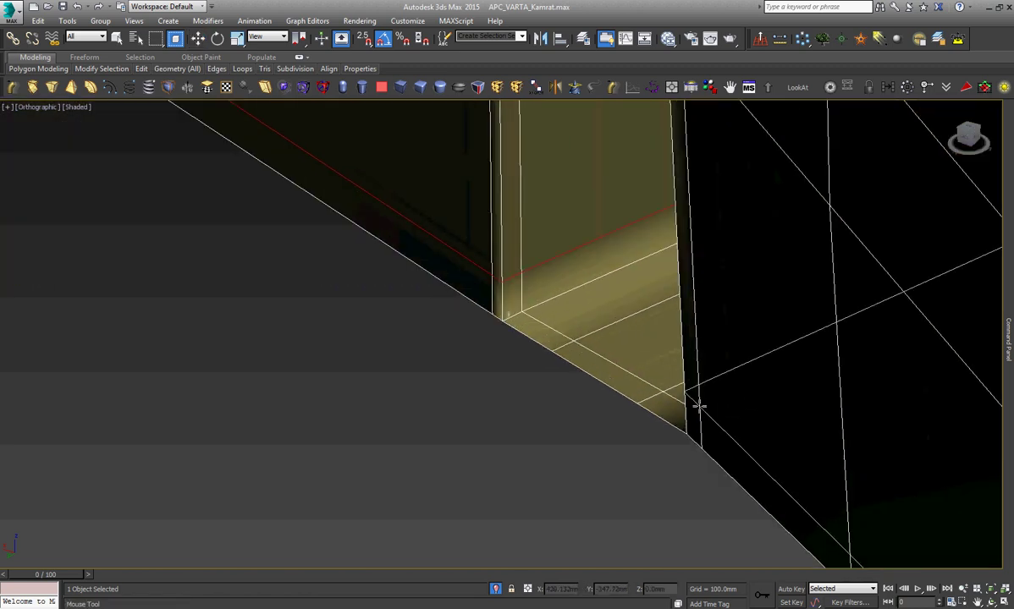
scroll(463, 271, "down", 4)
scroll(464, 271, "down", 3)
scroll(837, 356, "up", 2)
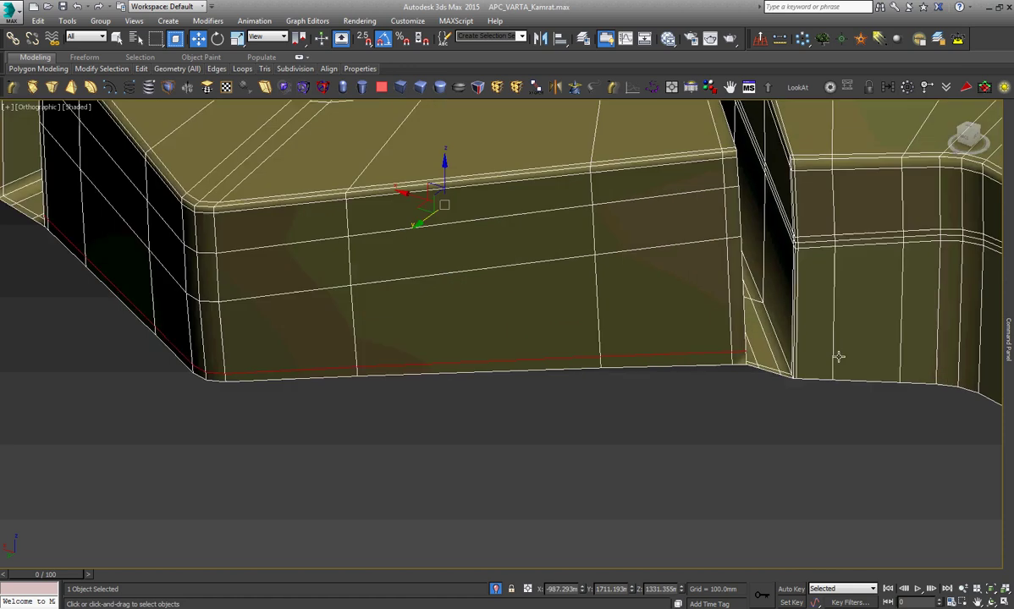
scroll(819, 392, "up", 3)
key("w")
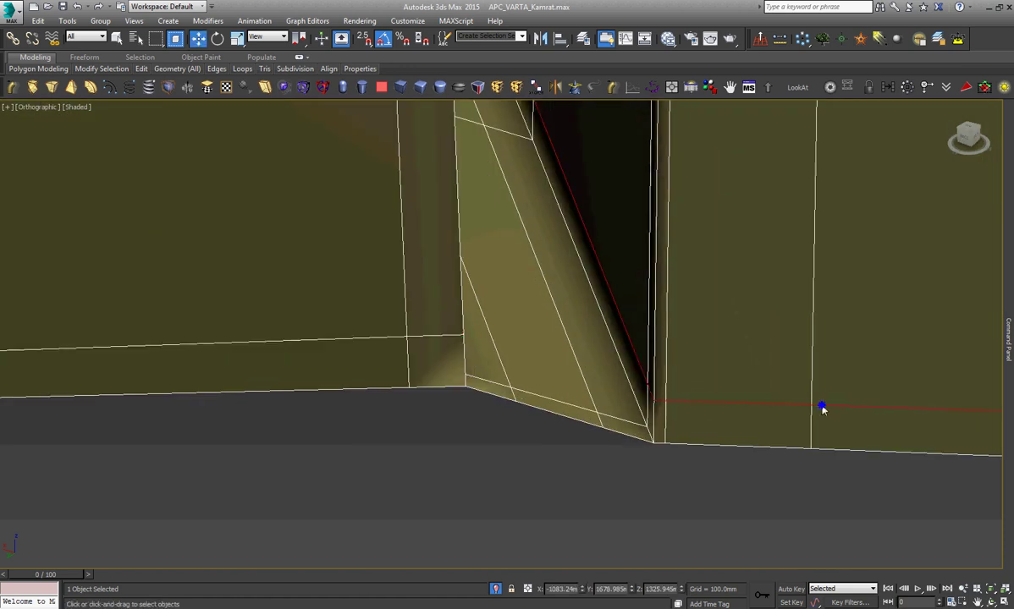
middle_click_drag(823, 408, 413, 336, "alt")
scroll(412, 336, "up", 2)
scroll(410, 334, "down", 4)
scroll(415, 339, "up", 4)
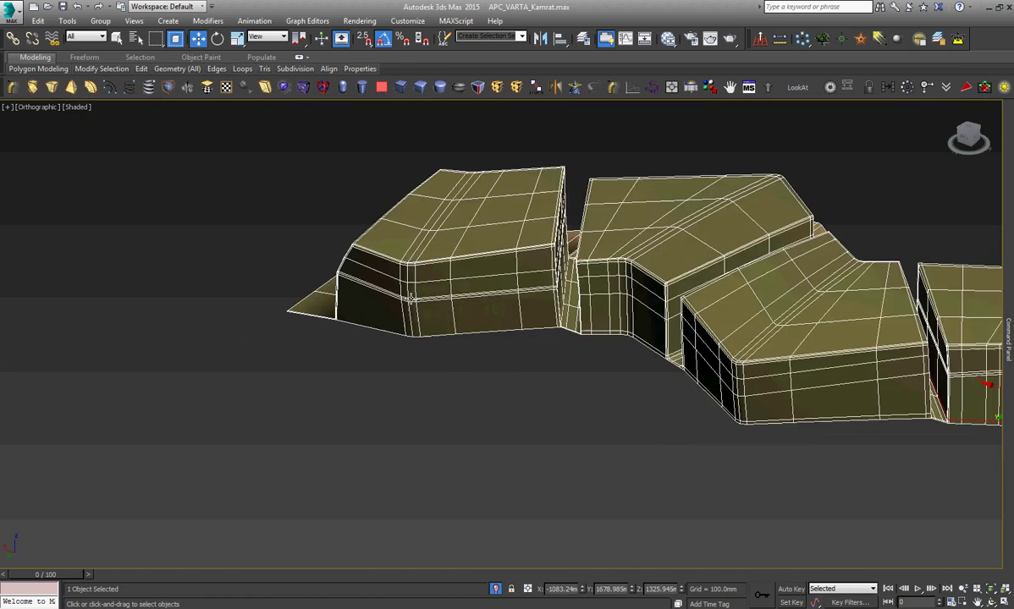
scroll(430, 400, "up", 3)
scroll(440, 426, "up", 2)
key("w")
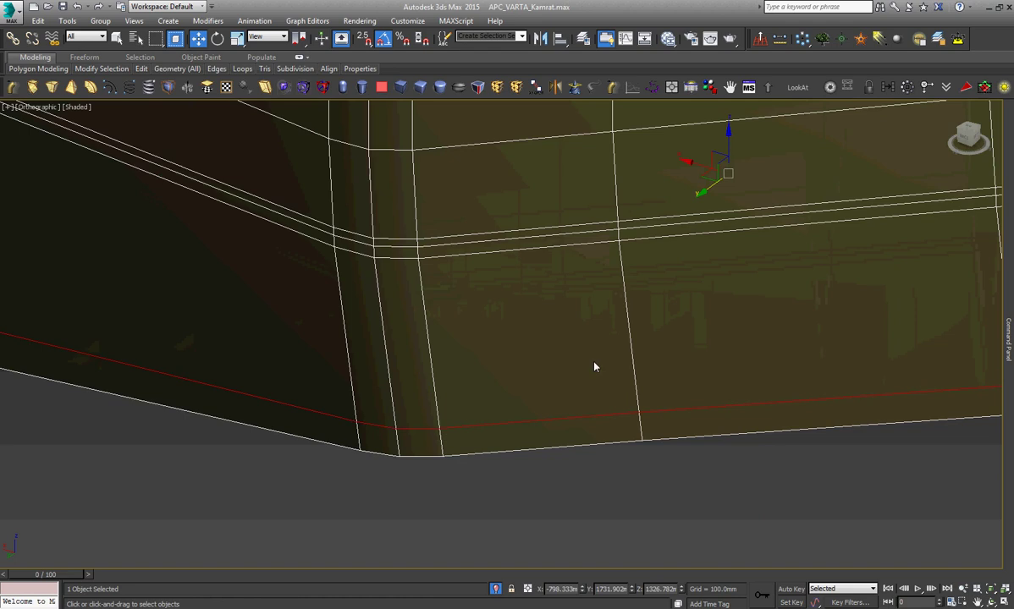
scroll(595, 367, "down", 3)
middle_click_drag(595, 366, 536, 355, "alt")
scroll(408, 390, "up", 3)
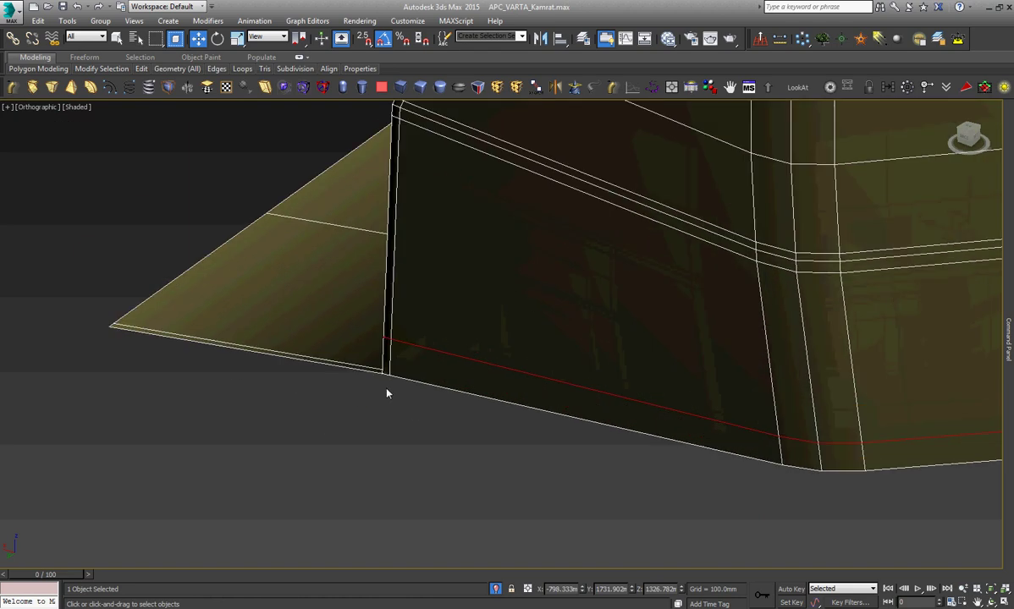
scroll(369, 373, "up", 3)
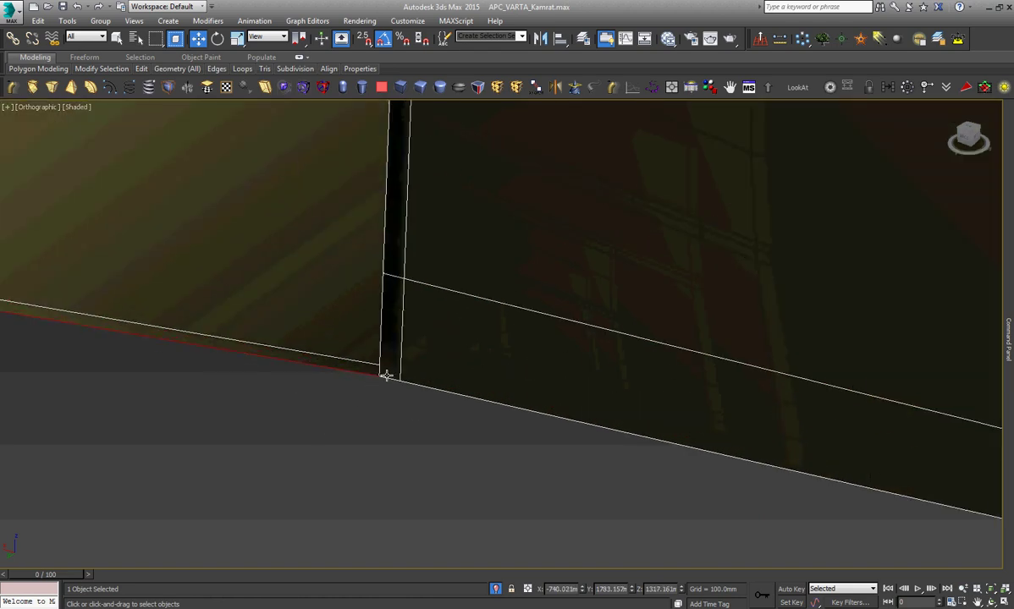
scroll(405, 385, "down", 2)
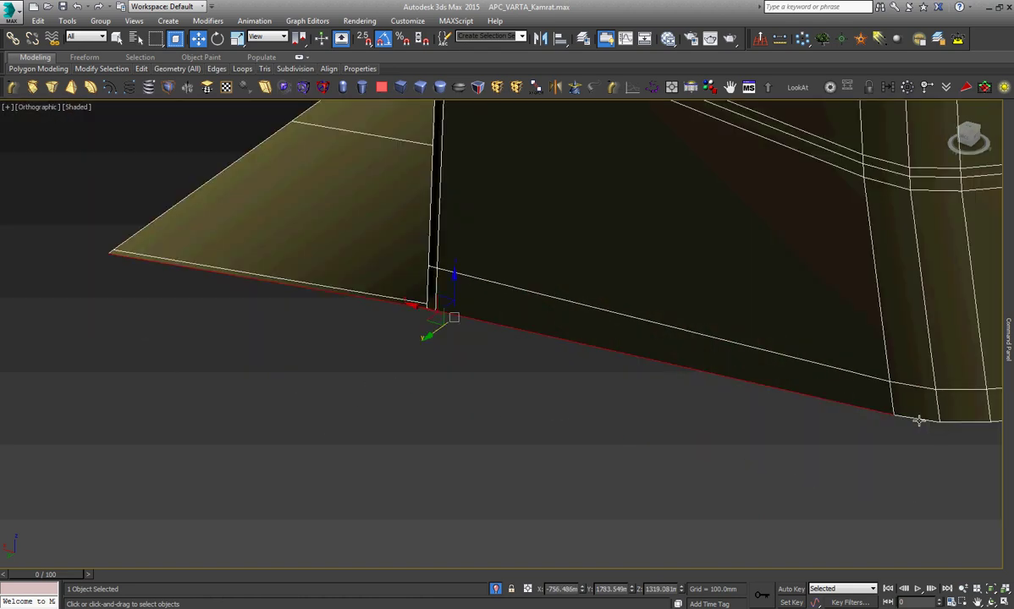
scroll(426, 441, "down", 3)
scroll(491, 444, "up", 4)
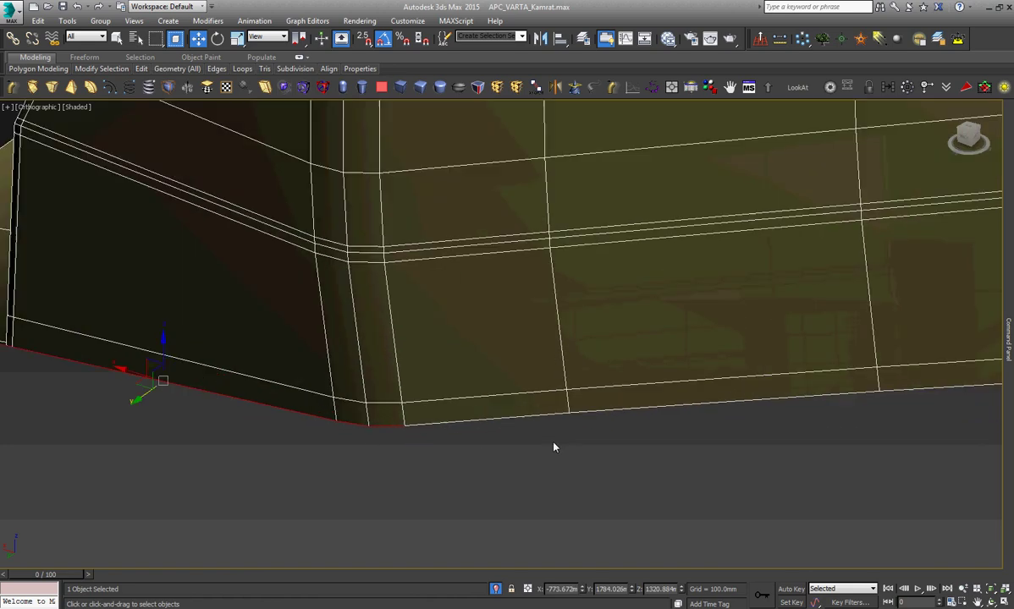
scroll(517, 419, "up", 2)
left_click(628, 401, "ctrl")
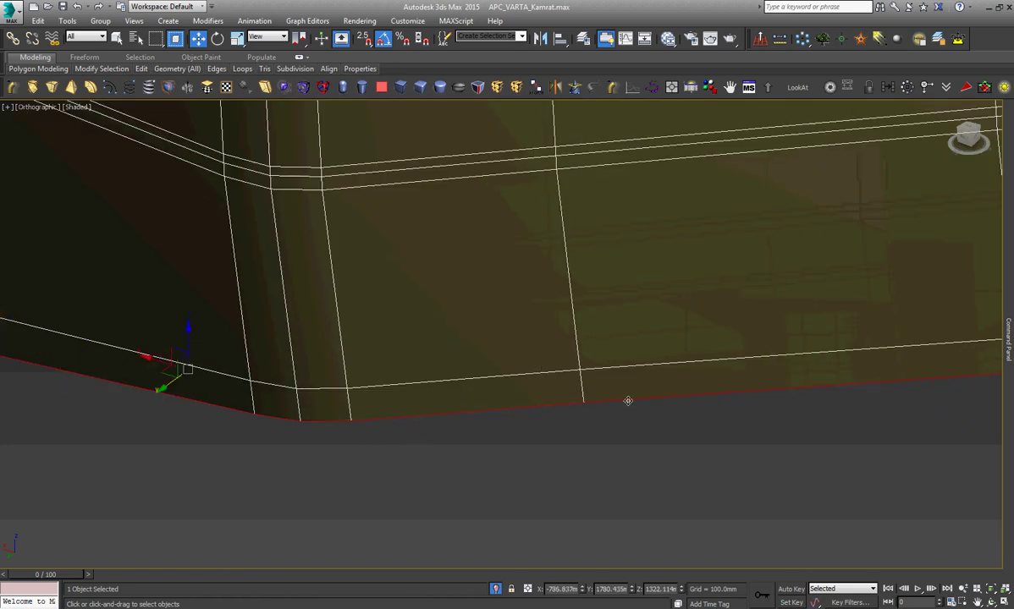
scroll(593, 406, "down", 3)
scroll(715, 419, "up", 2)
scroll(711, 414, "up", 4)
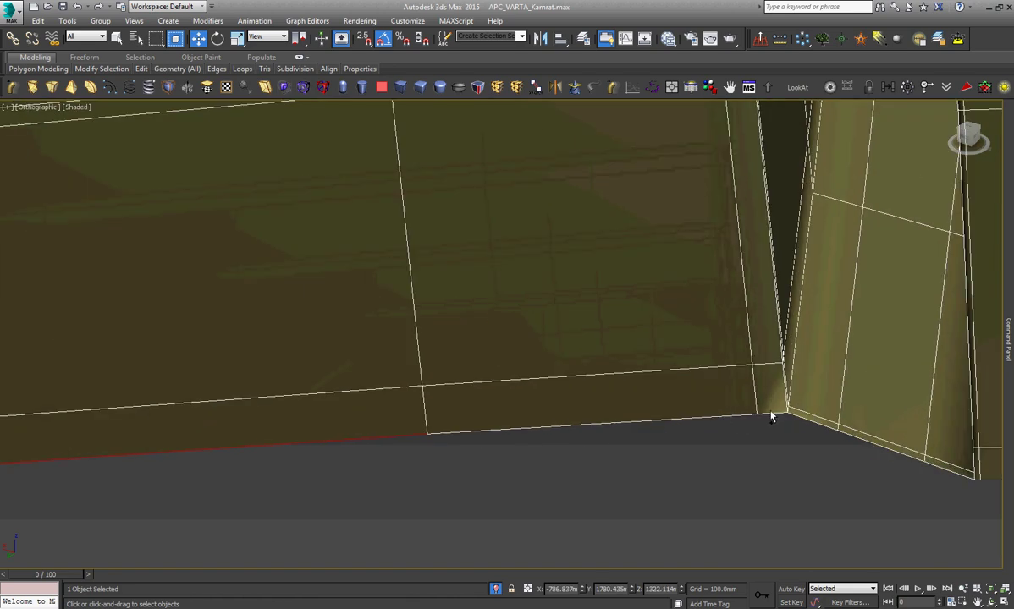
left_click(735, 415, "ctrl")
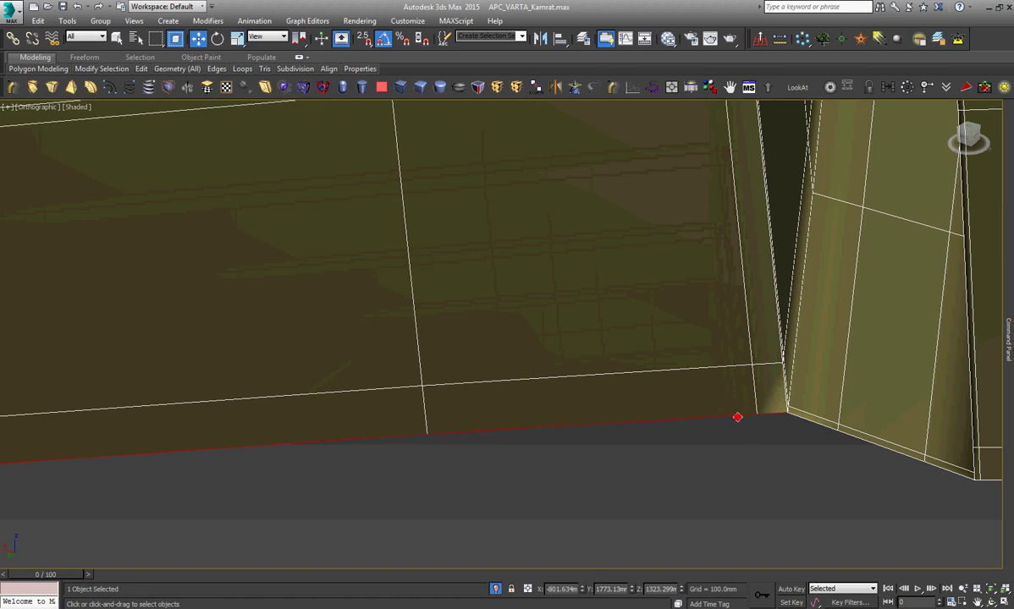
left_click(836, 432, "ctrl")
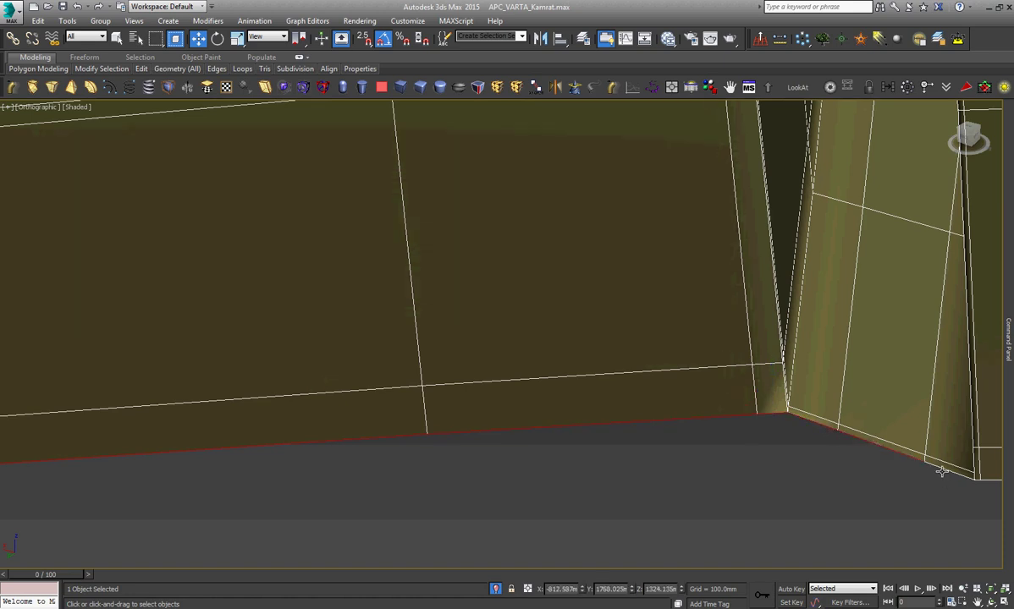
Add the right wall's bottom edges along its base to the selection.
mouse_move(561, 414)
middle_mouse_down("alt")
mouse_move(740, 443)
mouse_move(519, 405)
mouse_move(773, 422)
middle_mouse_up("alt")
left_click(565, 405, "ctrl")
left_click(782, 409, "ctrl")
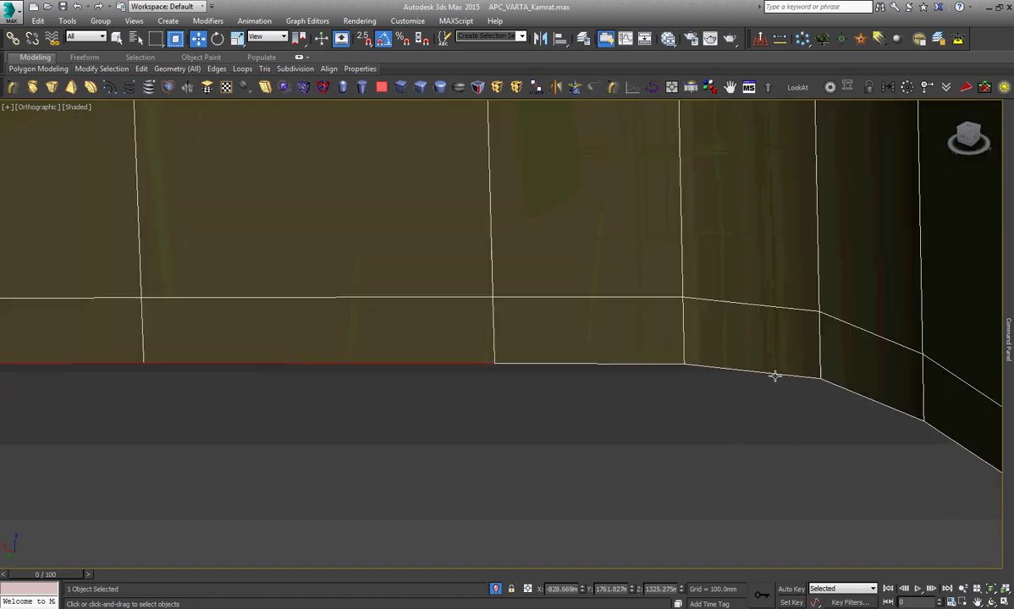
left_click(775, 375, "ctrl")
left_click(663, 364, "ctrl")
left_click(872, 399, "ctrl")
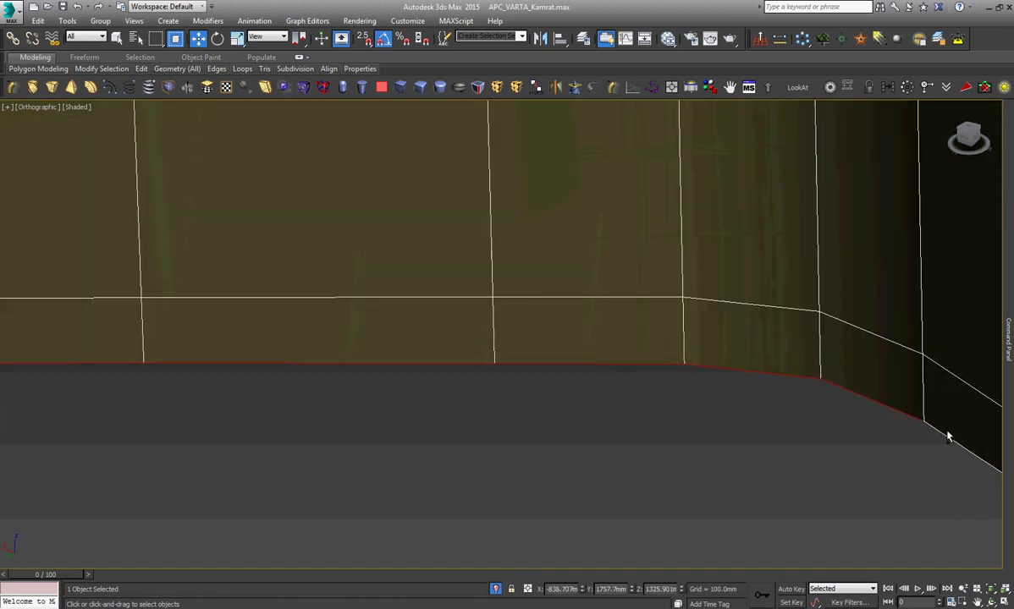
scroll(922, 541, "down", 5)
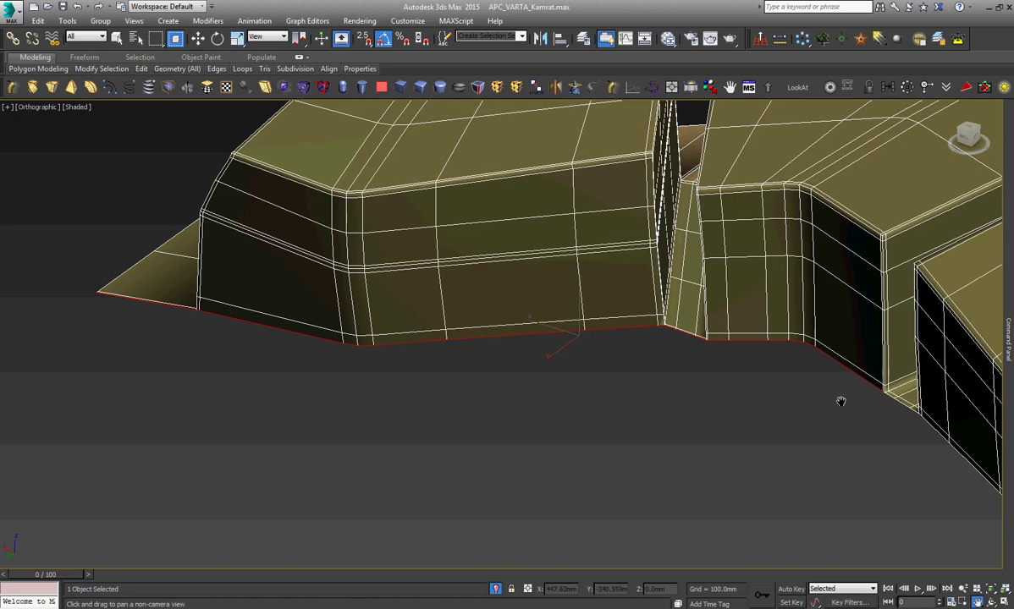
Add the next wall-base edges, including the short corner edge and lower diagonal edge.
scroll(840, 401, "up", 2)
middle_click_drag(840, 400, 649, 382)
scroll(650, 382, "up", 4)
scroll(629, 342, "up", 2)
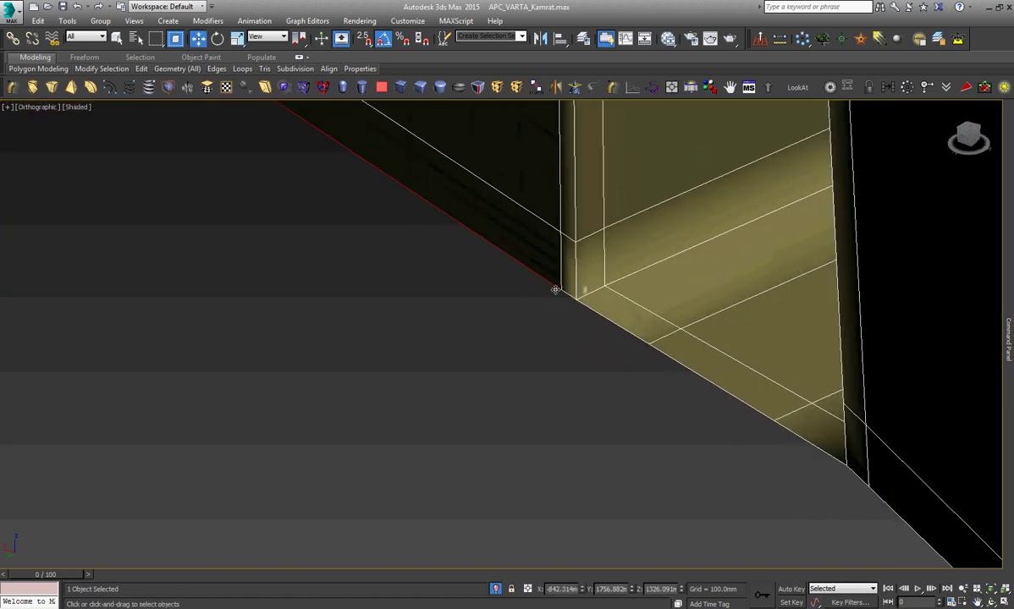
middle_click_drag(555, 290, 590, 307)
left_click(613, 317, "ctrl")
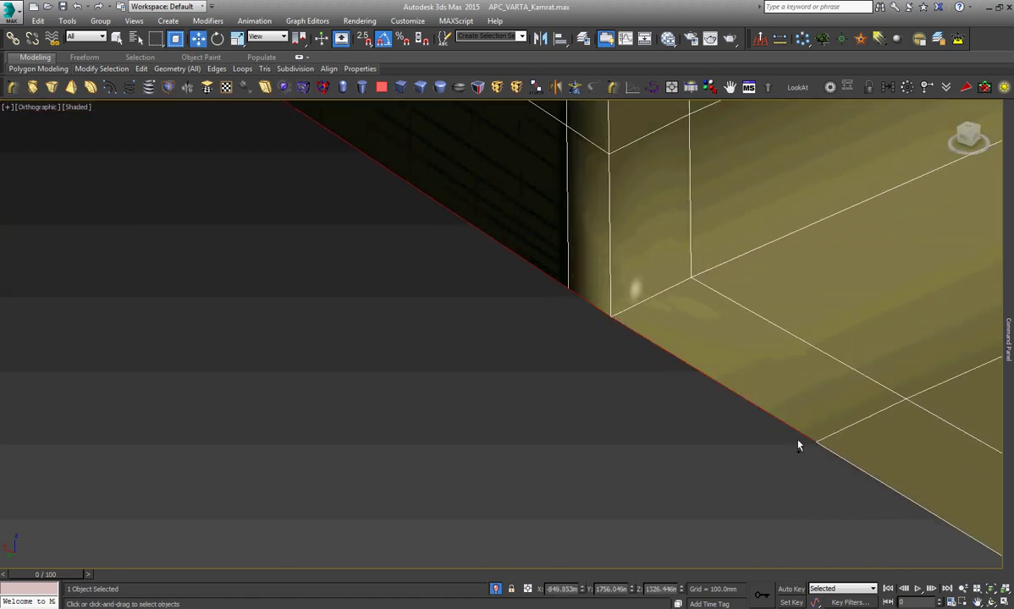
left_click(842, 460, "ctrl")
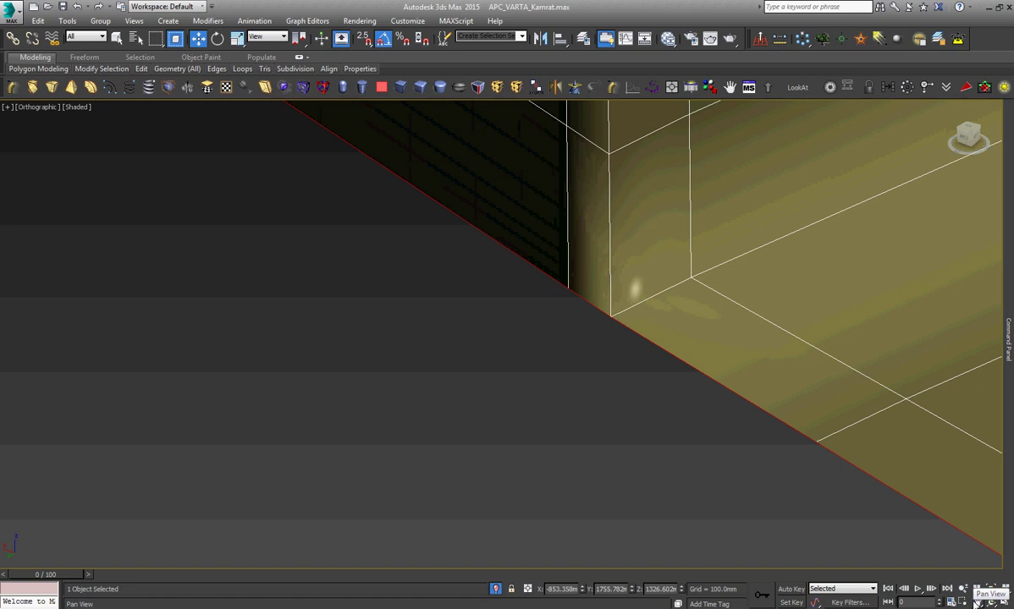
middle_click_drag(660, 398, 590, 392)
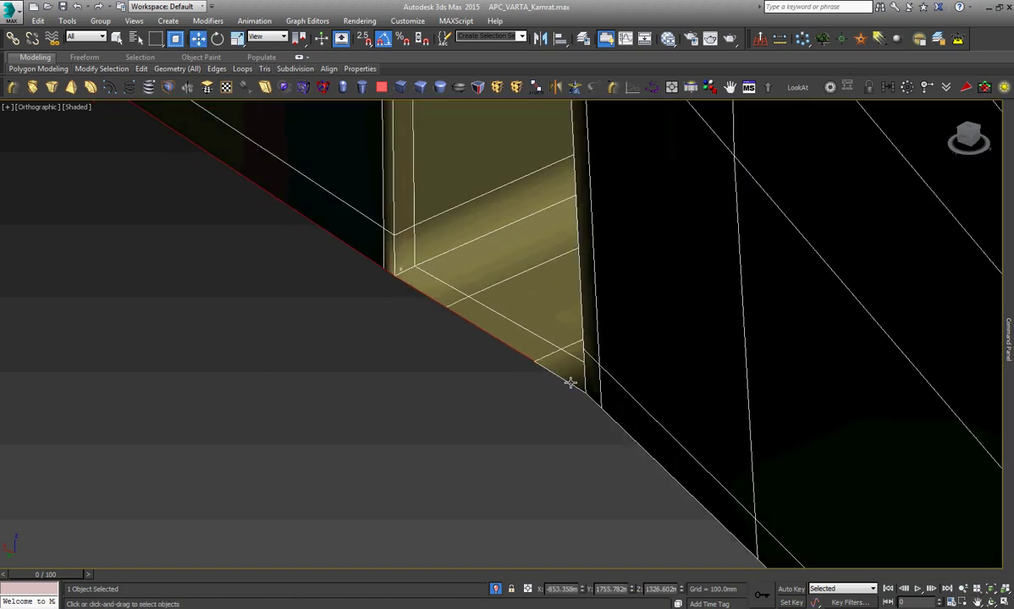
left_click(579, 393, "ctrl")
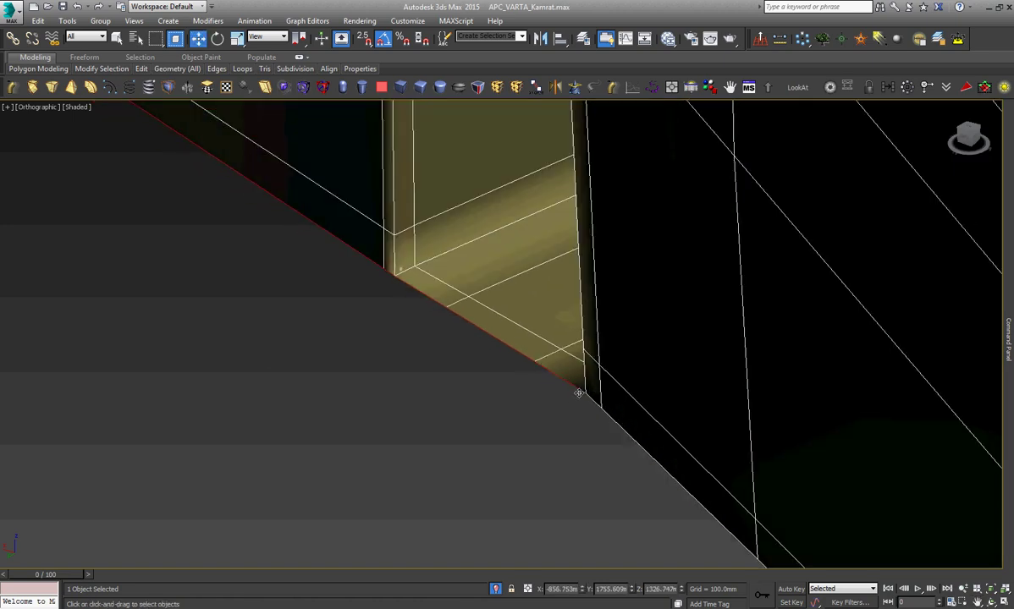
left_click(619, 428, "ctrl")
Add the bottom edges beside the rounded box to the selection.
left_click(977, 602)
left_click_drag(770, 430, 466, 247)
right_click(528, 330)
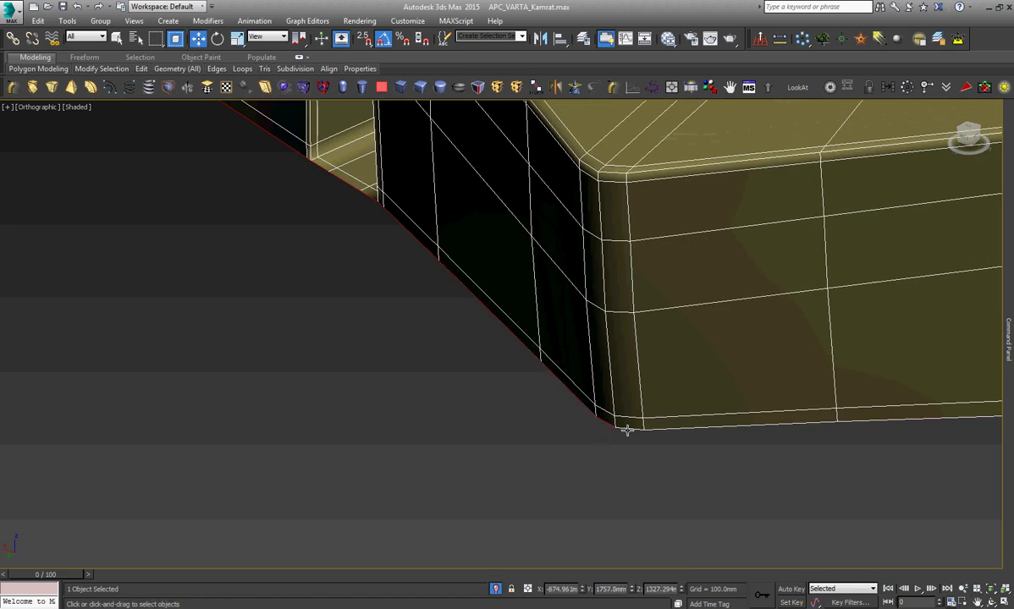
scroll(679, 426, "down", 5)
scroll(335, 366, "up", 5)
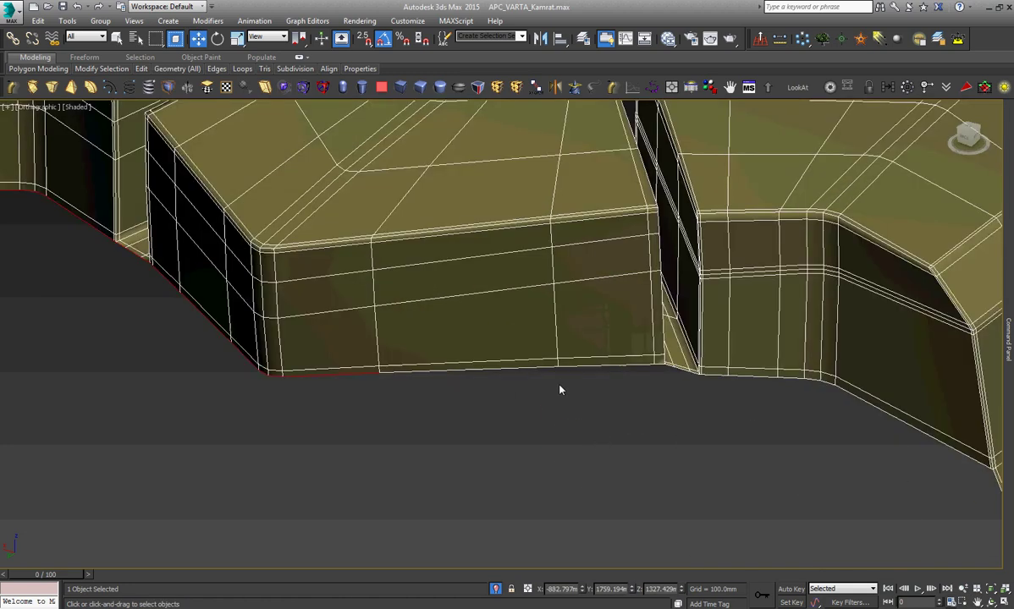
scroll(537, 363, "up", 2)
left_click(546, 350, "ctrl")
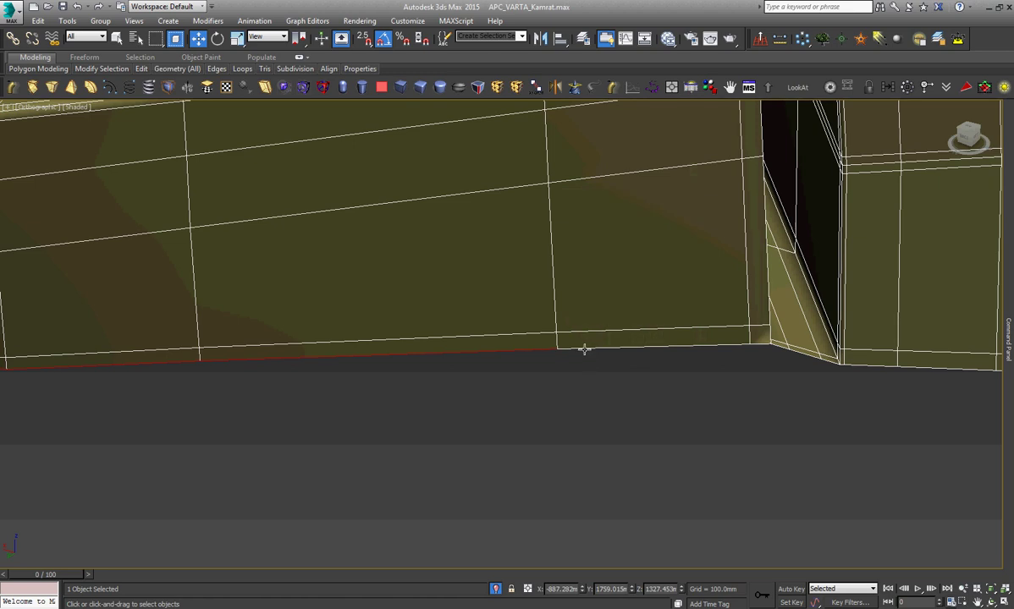
left_click(584, 347, "ctrl")
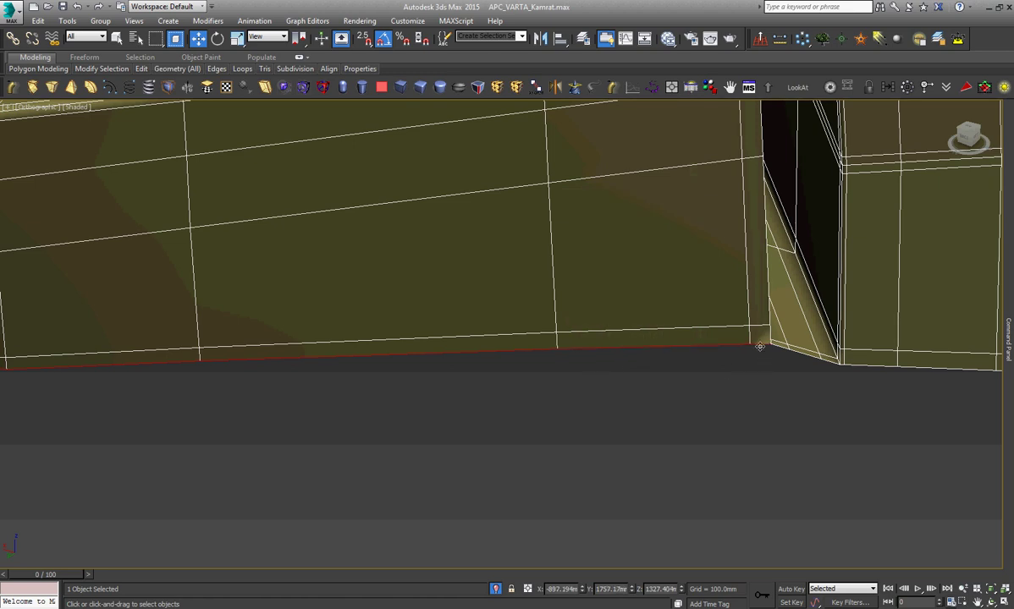
Add the angled piece's bottom edge, the right-hand edge, and the curved corner edges.
middle_click_drag(758, 343, 813, 351, "alt")
left_click(758, 338, "ctrl")
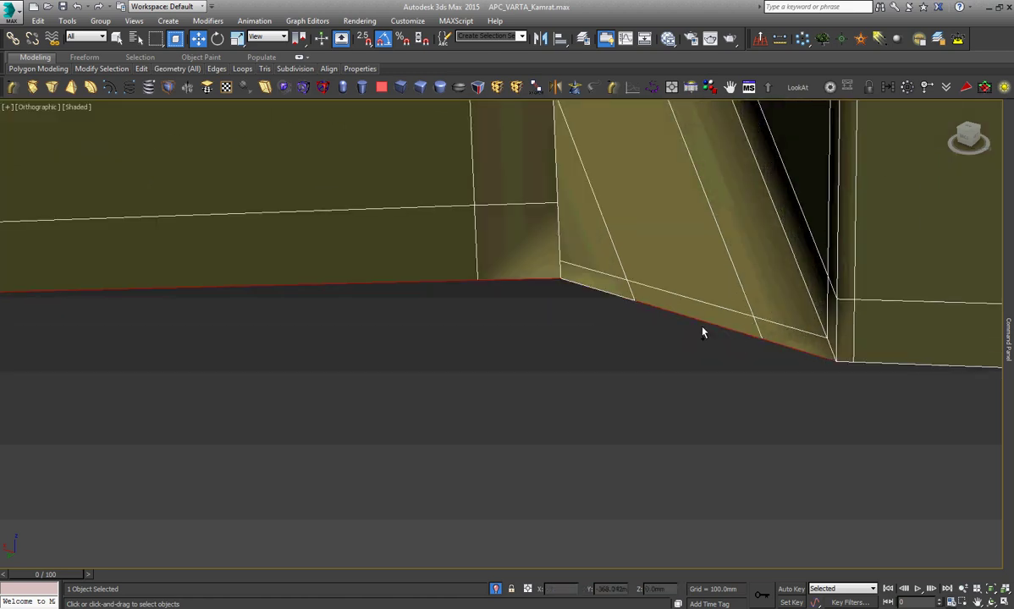
left_click(603, 296, "ctrl")
left_click(915, 366, "ctrl")
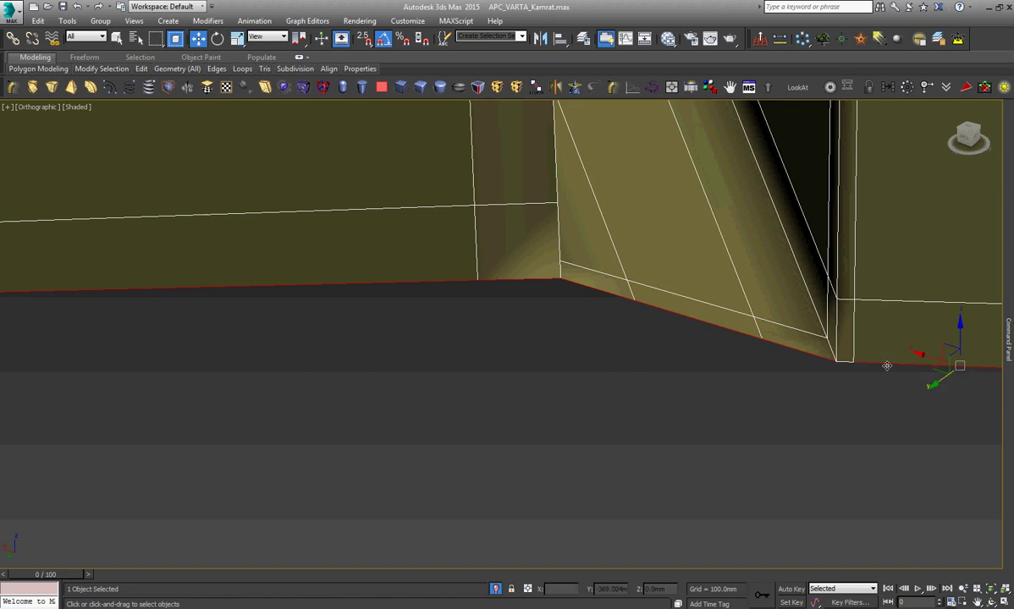
mouse_move(557, 346)
middle_mouse_down("alt")
mouse_move(687, 364)
mouse_move(695, 354)
middle_mouse_up("alt")
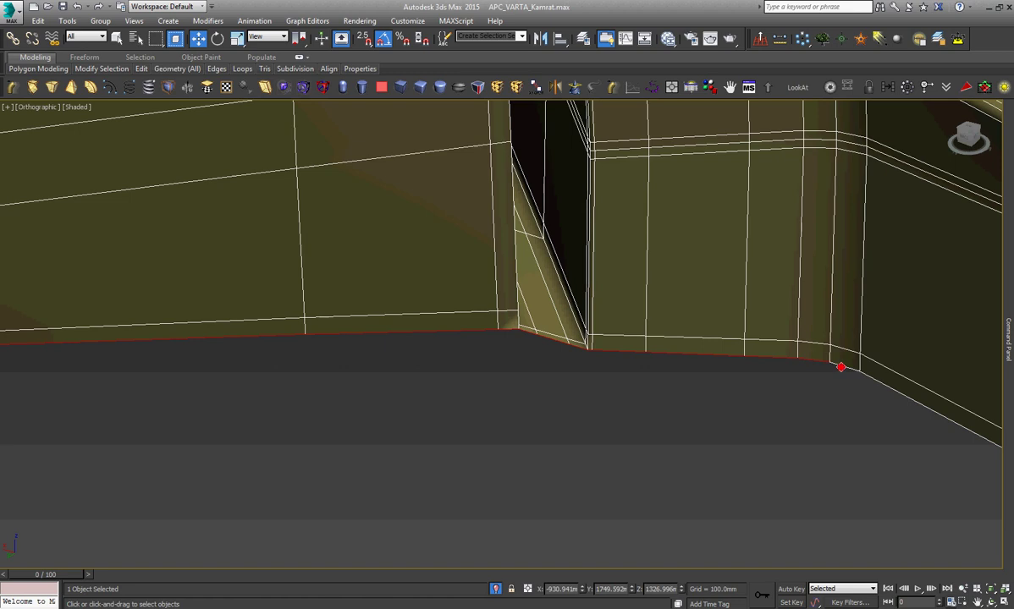
left_click(875, 380, "shift")
scroll(642, 352, "down", 5)
scroll(869, 421, "up", 5)
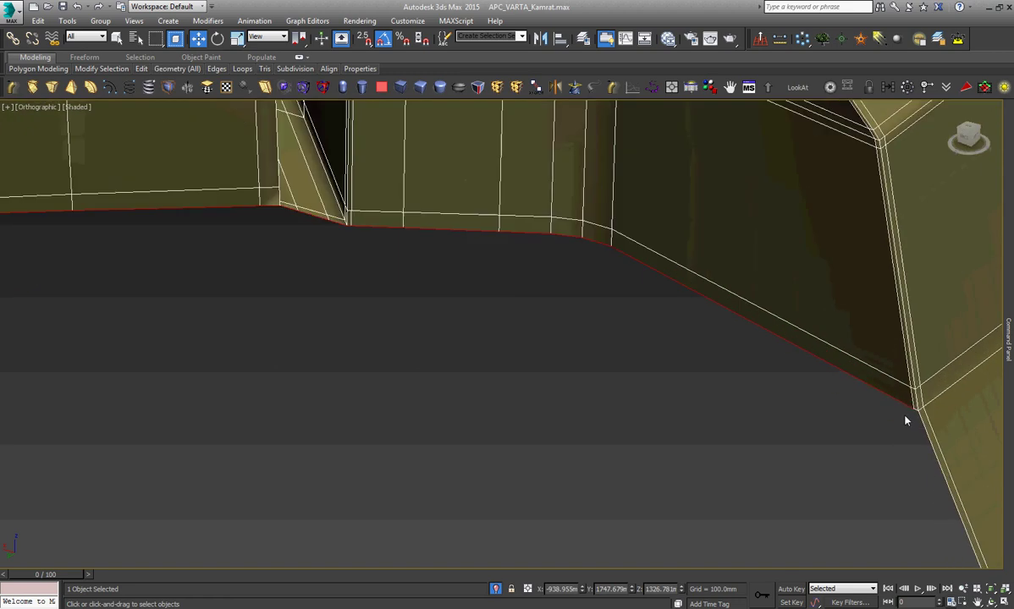
scroll(908, 414, "up", 3)
scroll(584, 402, "down", 5)
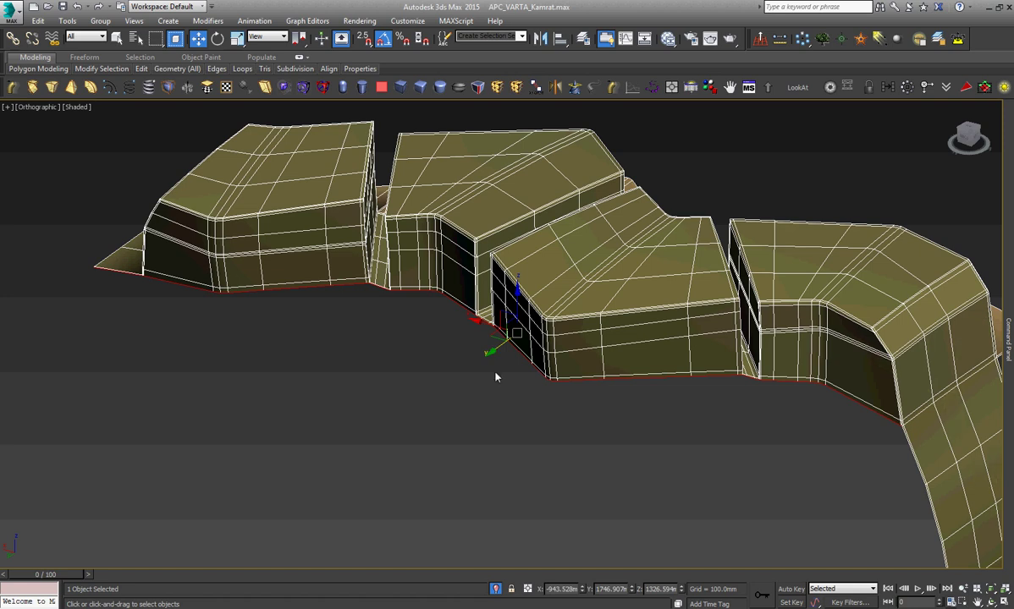
scroll(631, 463, "down", 3)
scroll(686, 405, "up", 4)
scroll(594, 335, "up", 4)
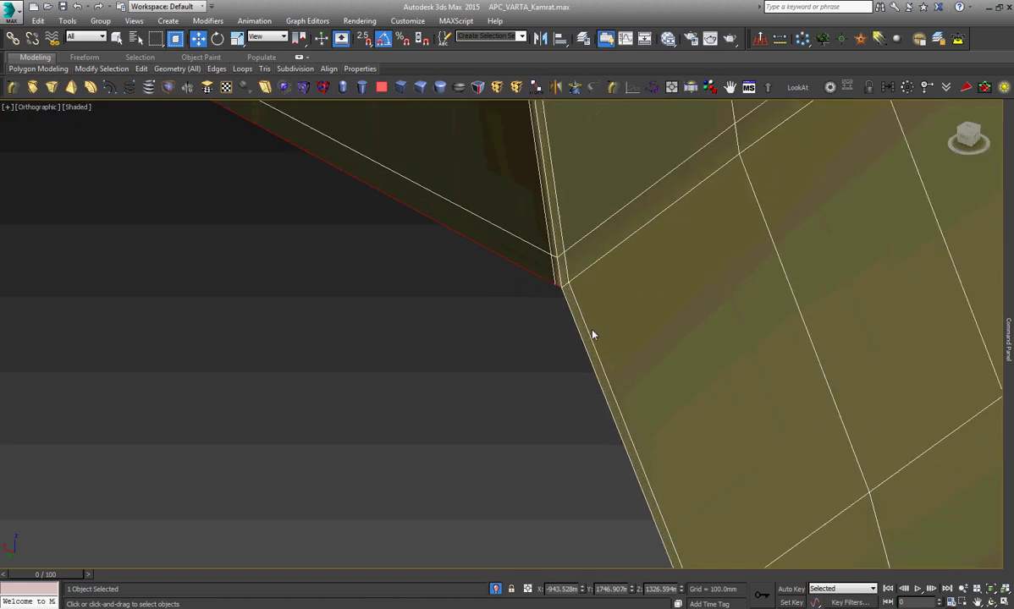
scroll(539, 289, "up", 1)
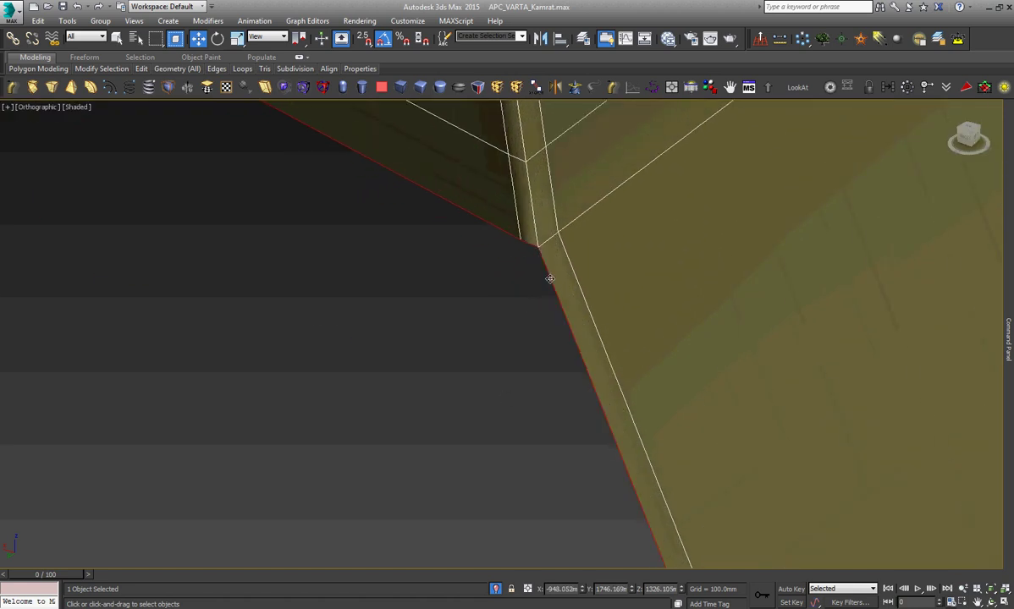
scroll(545, 280, "down", 5)
scroll(913, 482, "up", 6)
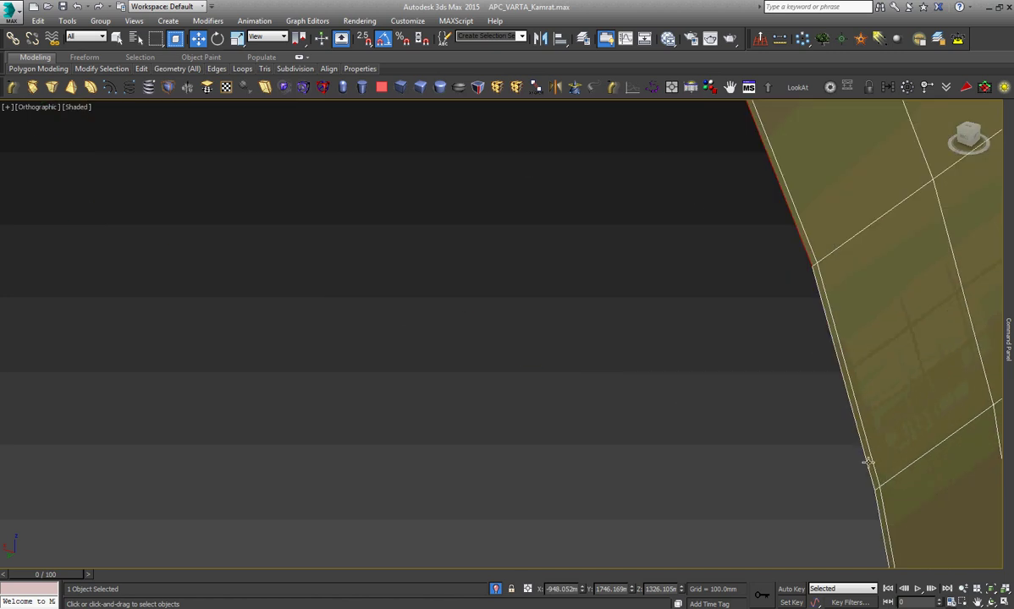
scroll(729, 235, "down", 3)
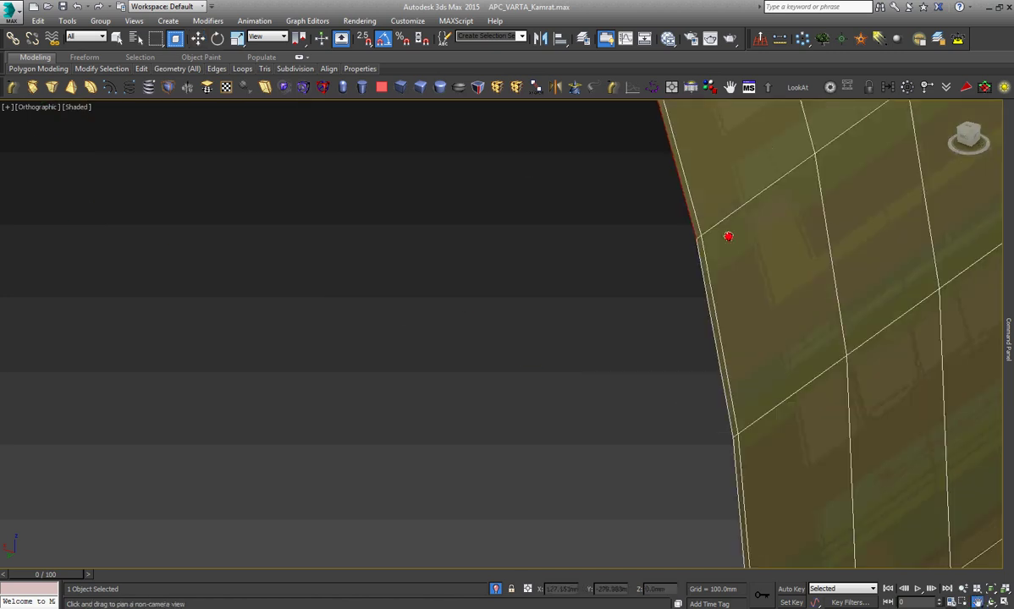
scroll(728, 235, "down", 3)
middle_click_drag(729, 235, 731, 300)
scroll(732, 315, "up", 4)
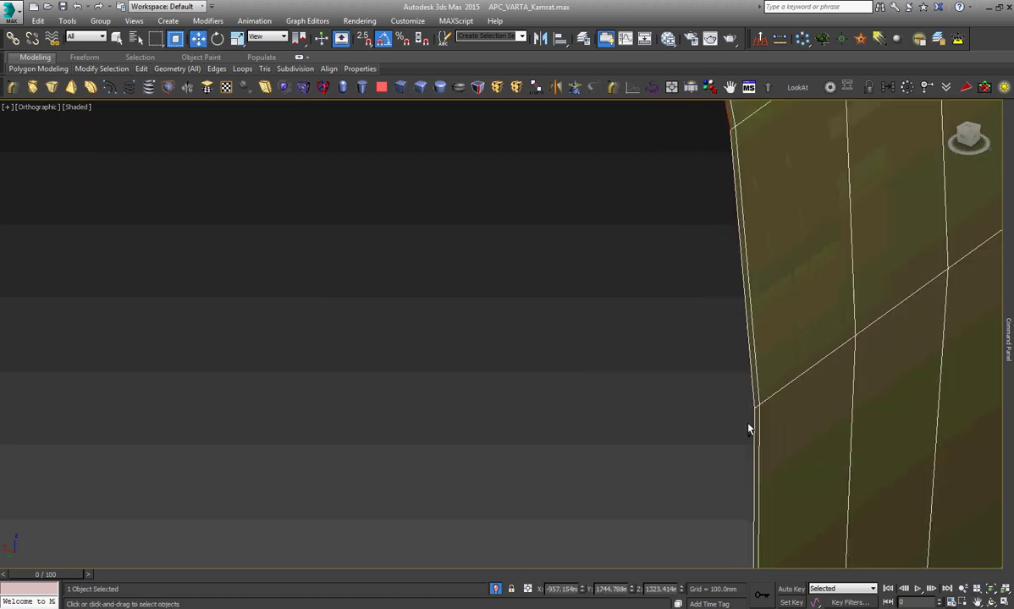
scroll(705, 233, "down", 4)
scroll(722, 455, "up", 3)
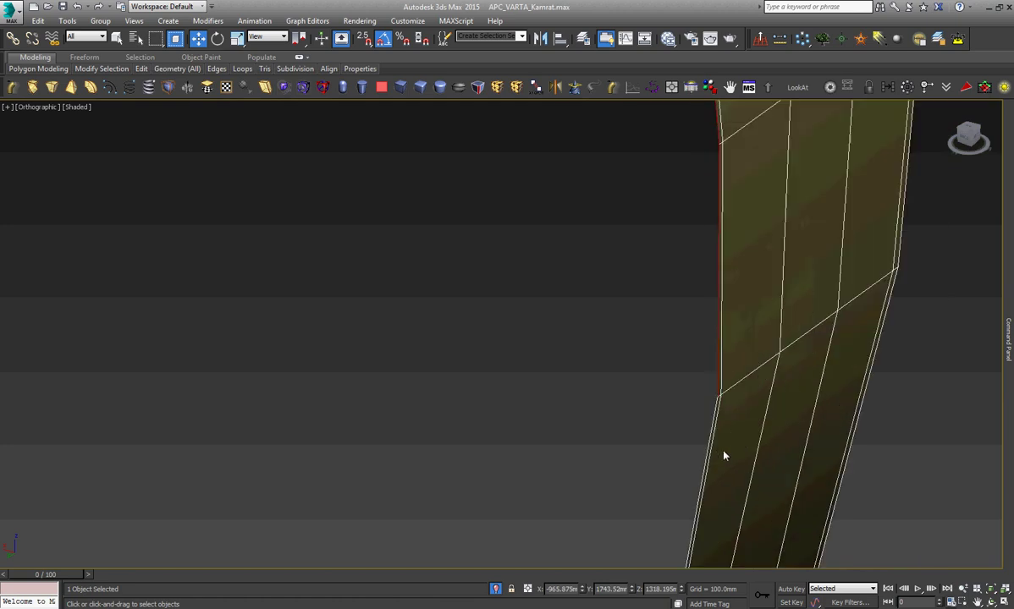
scroll(699, 451, "up", 2)
scroll(686, 440, "down", 4)
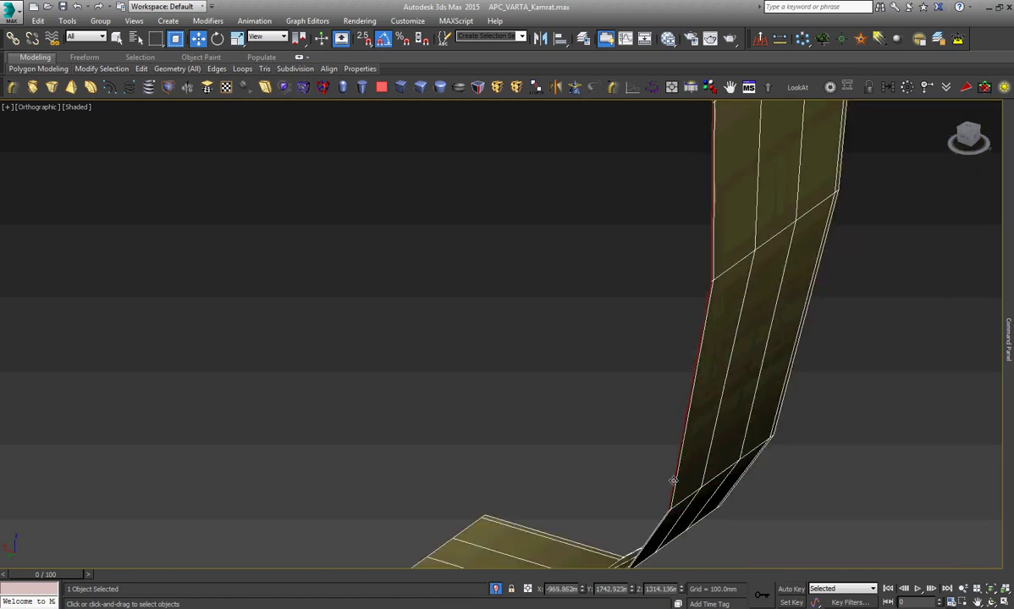
scroll(667, 507, "up", 4)
scroll(673, 466, "up", 1)
scroll(711, 347, "down", 4)
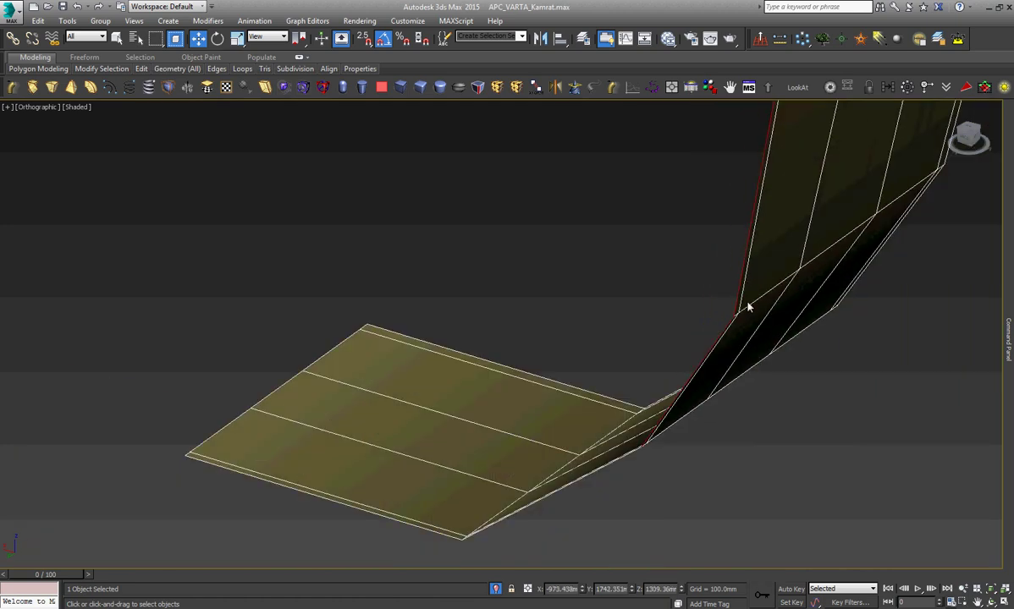
scroll(645, 455, "up", 3)
scroll(644, 414, "up", 1)
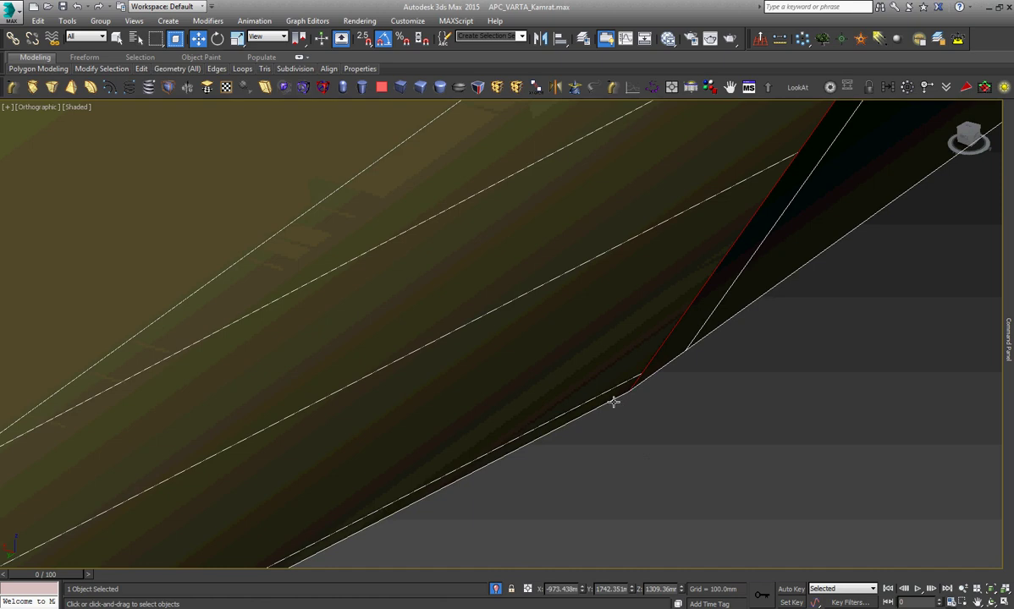
scroll(767, 409, "down", 2)
scroll(767, 409, "down", 2)
scroll(498, 525, "up", 3)
scroll(481, 525, "up", 1)
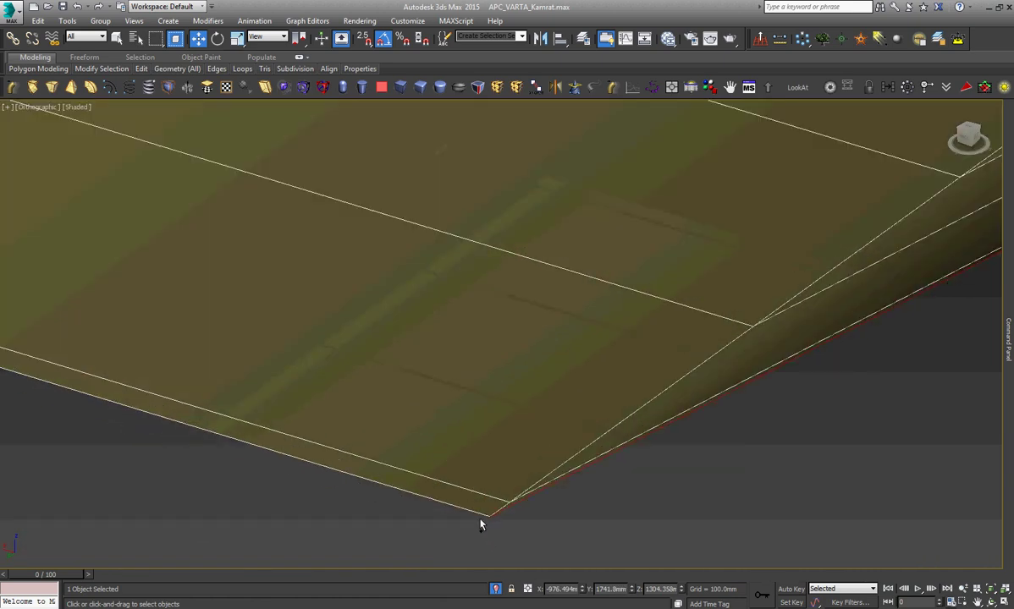
scroll(618, 500, "down", 4)
scroll(545, 230, "up", 3)
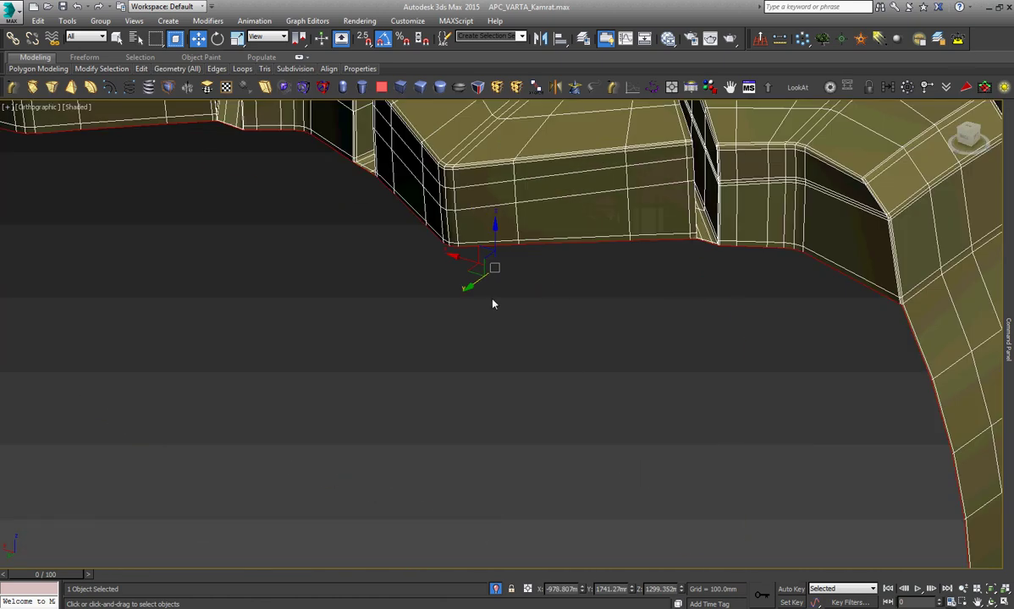
Shift-drag the bottom edges into a flange strip, exit Edge mode, and frame the Left view.
left_click_drag(476, 292, 432, 314)
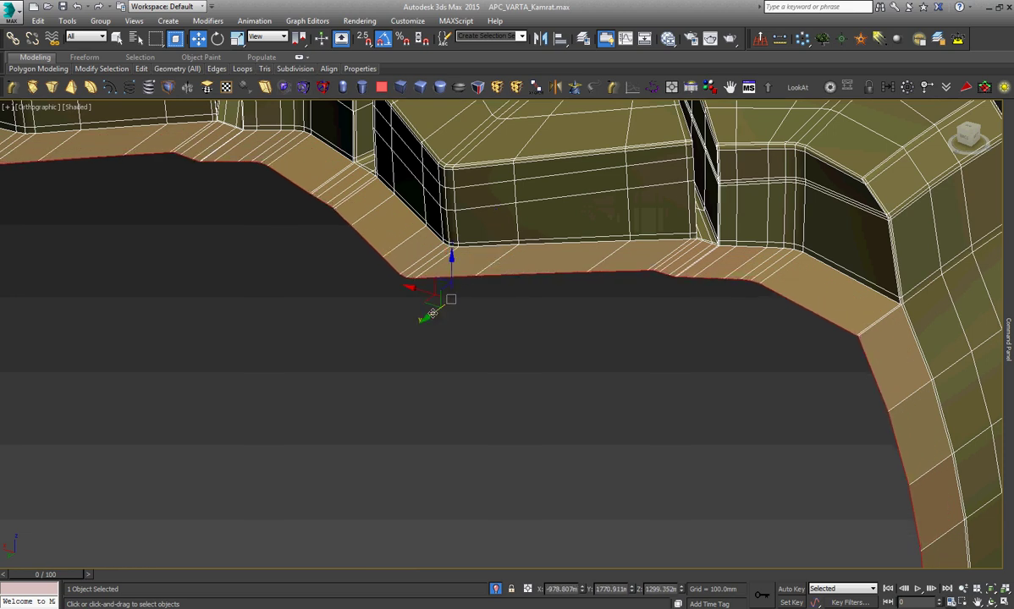
left_click(947, 159)
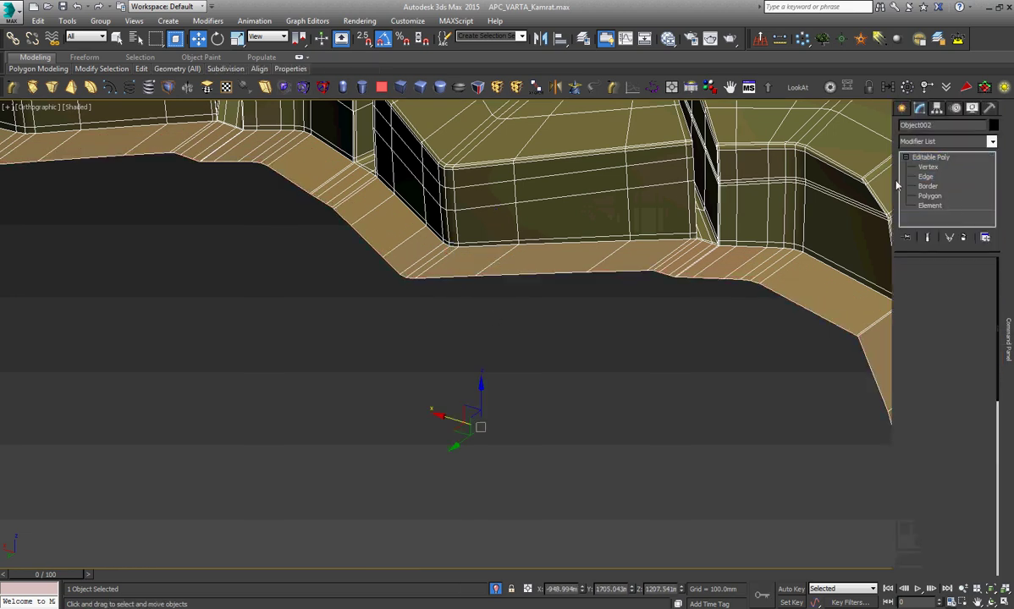
right_click(780, 224)
left_click(789, 235)
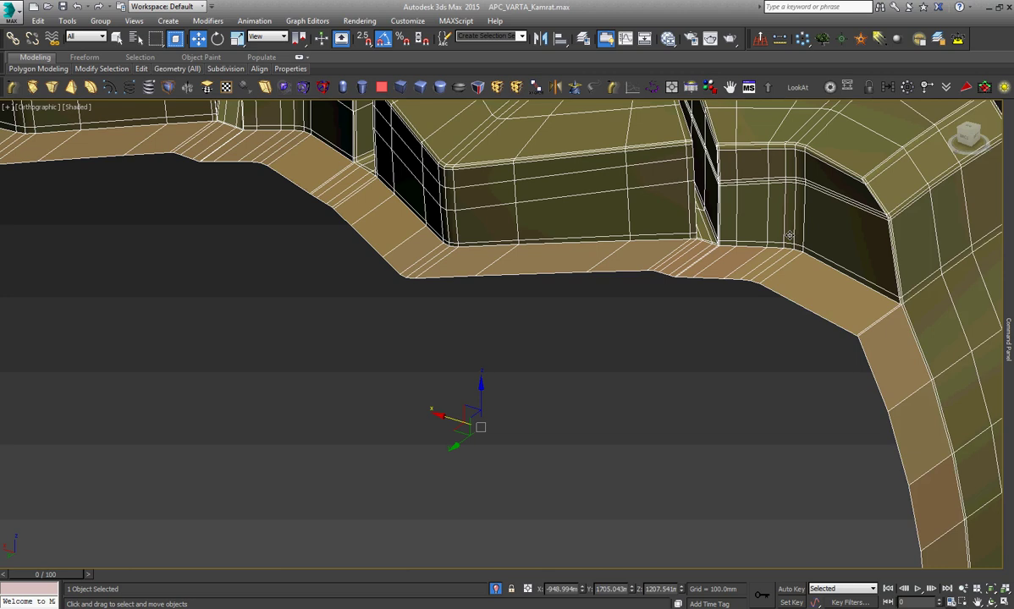
key("l")
key("z")
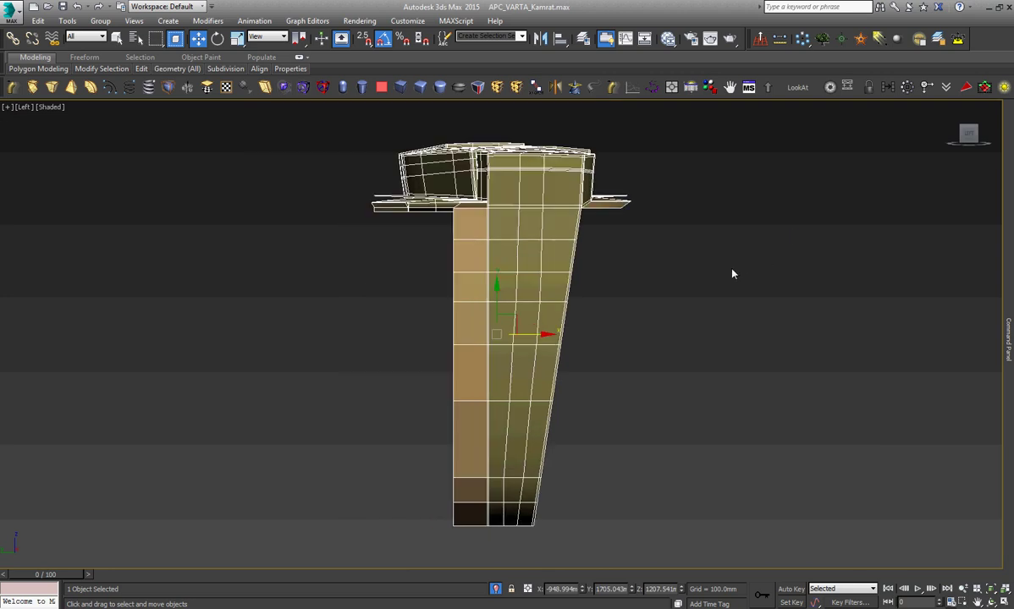
Unhide all objects without unhiding layers, bringing back the tyre and guide lines.
right_click(715, 277)
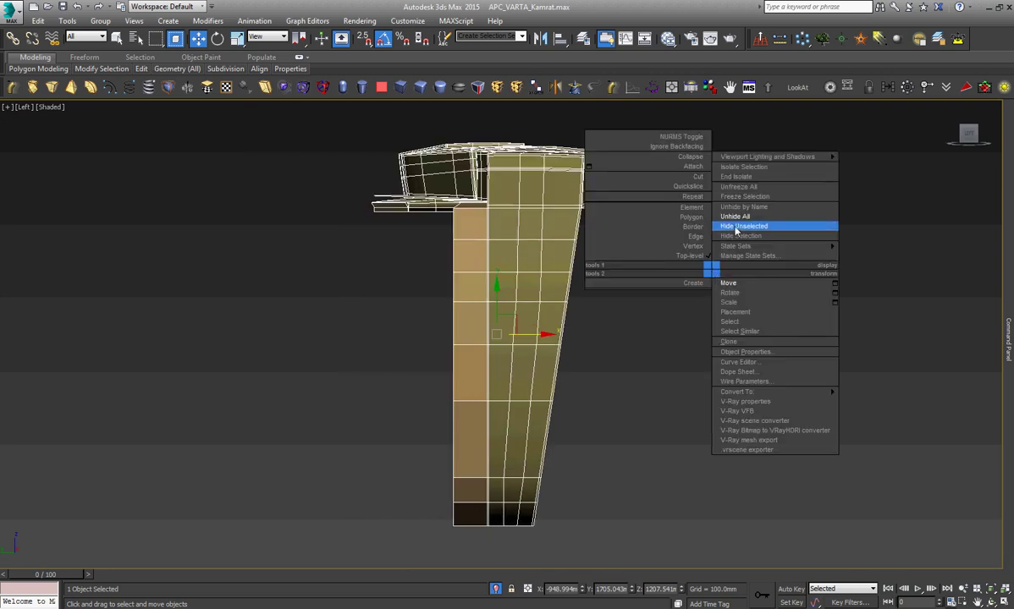
left_click(737, 220)
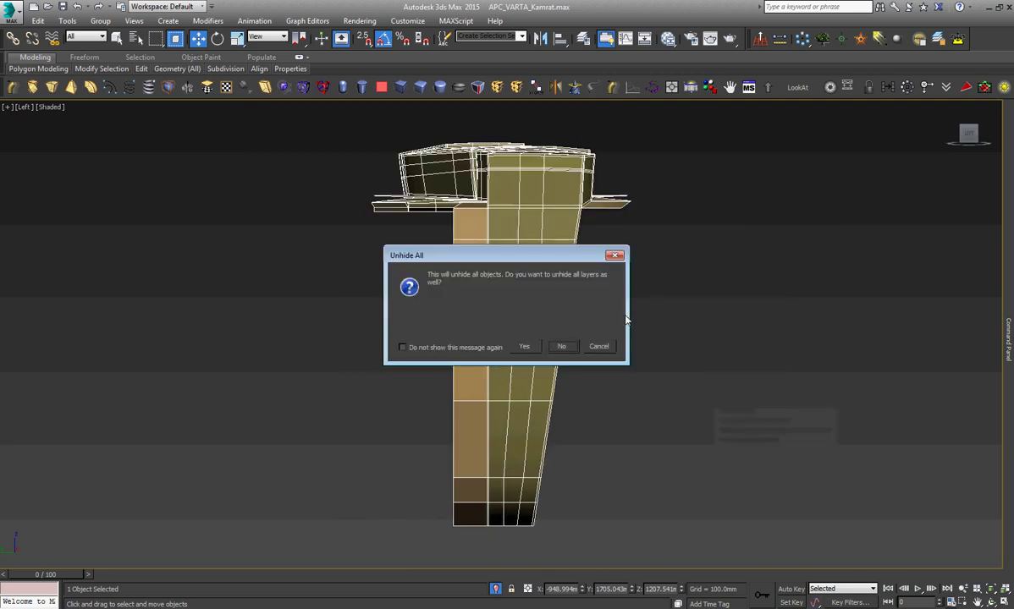
left_click(568, 348)
right_click(566, 349)
left_click(572, 359)
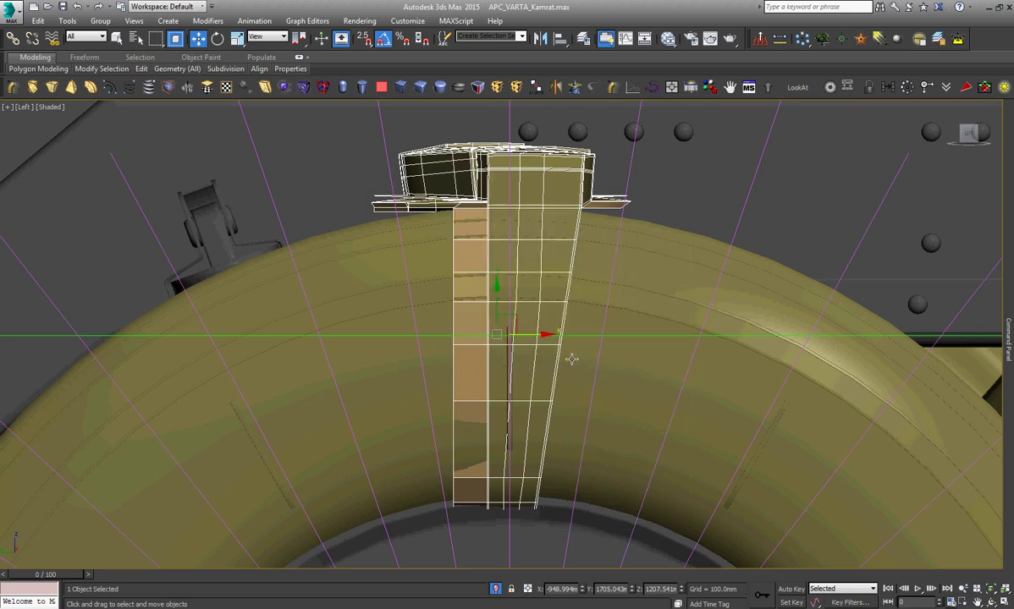
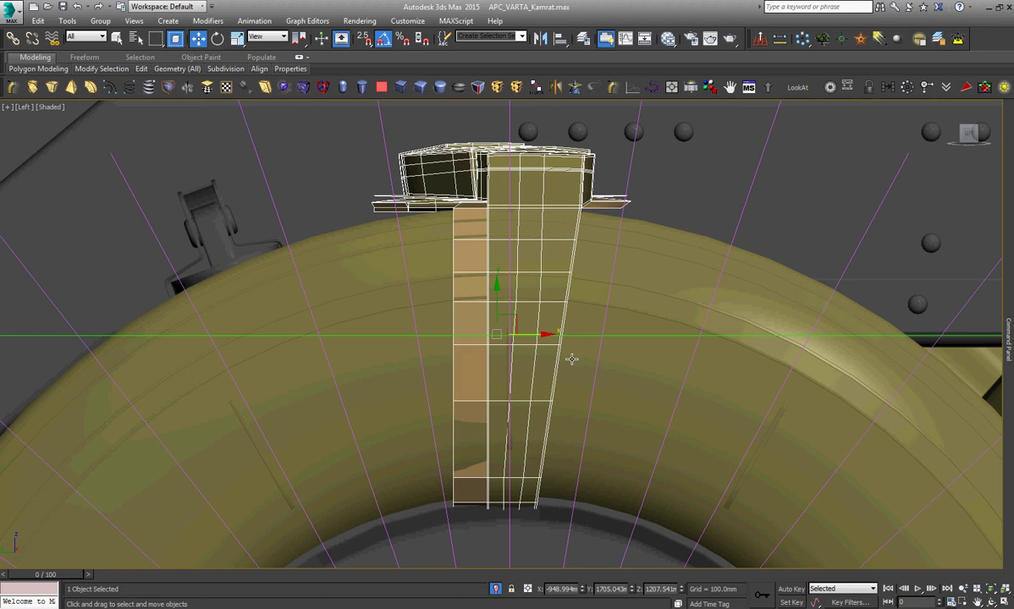
Select the three guide lines beside the post and isolate them with Alt+Q.
left_click(628, 164, "ctrl")
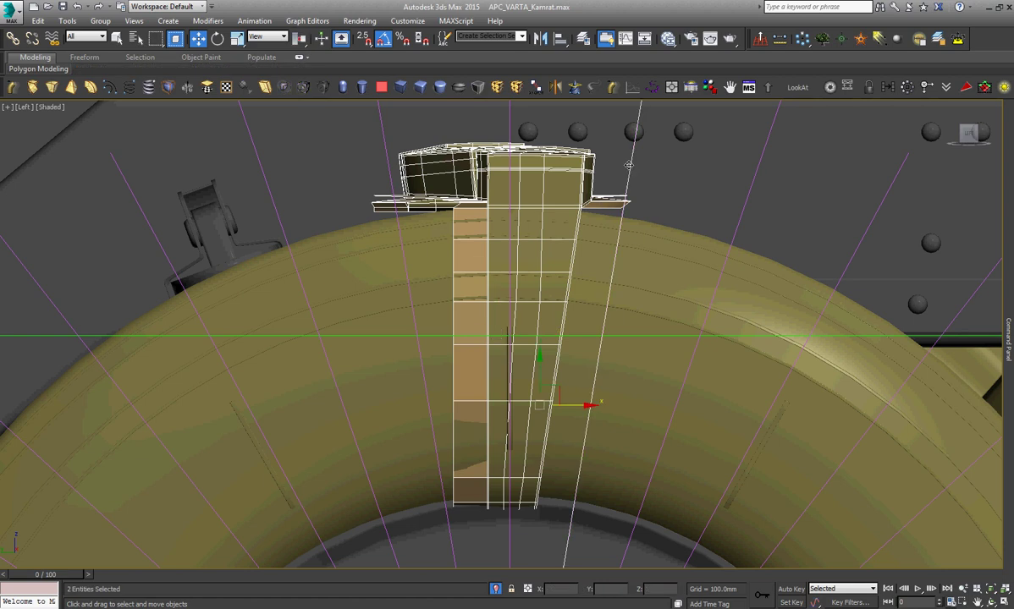
left_click(509, 118, "ctrl")
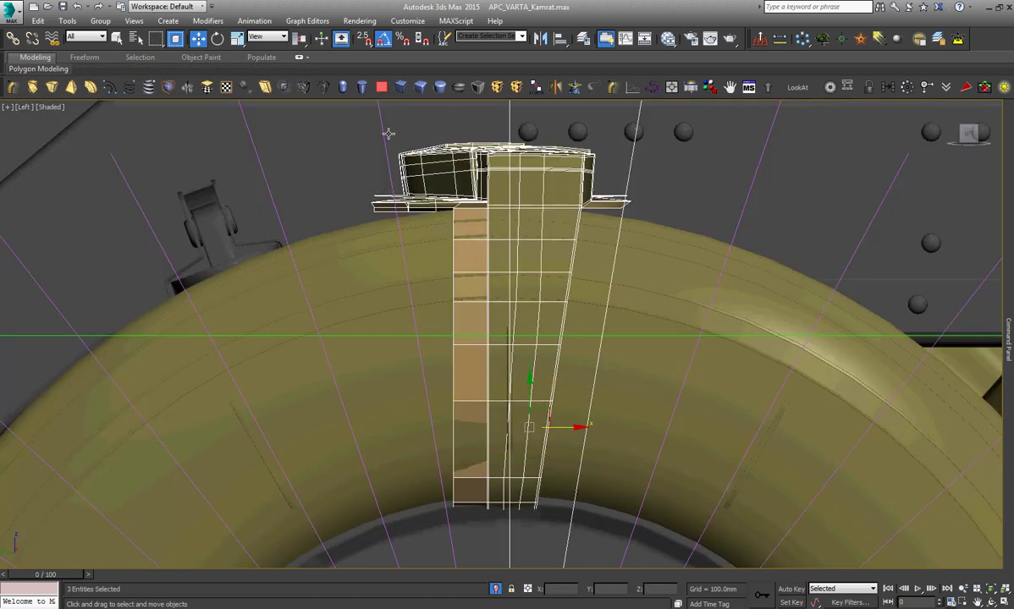
left_click(382, 135, "ctrl")
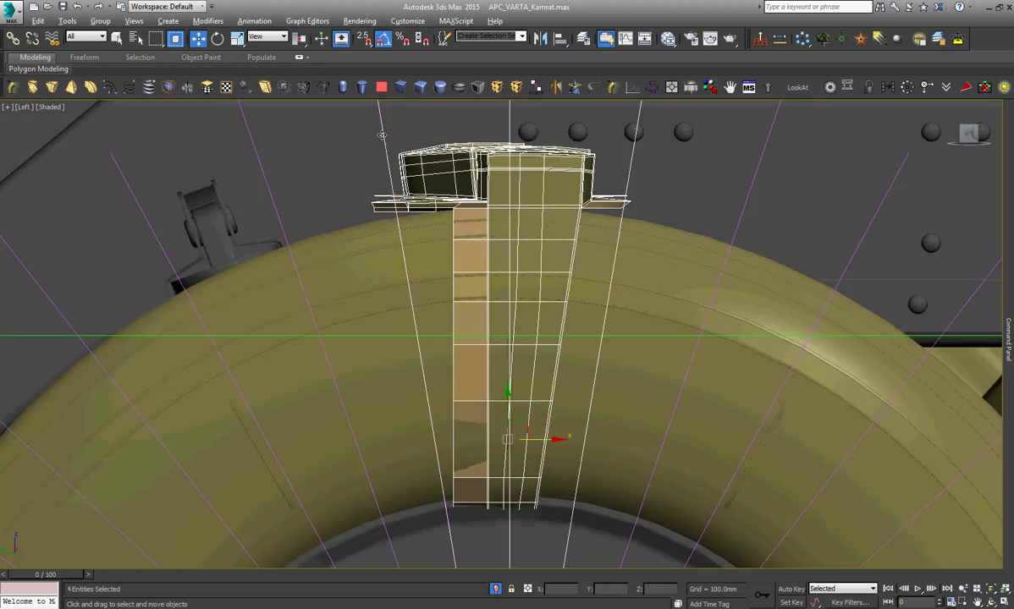
key("alt+q")
Select the tapered tread post and pick the vertices along its left edge.
left_click(562, 220)
scroll(525, 220, "up", 4)
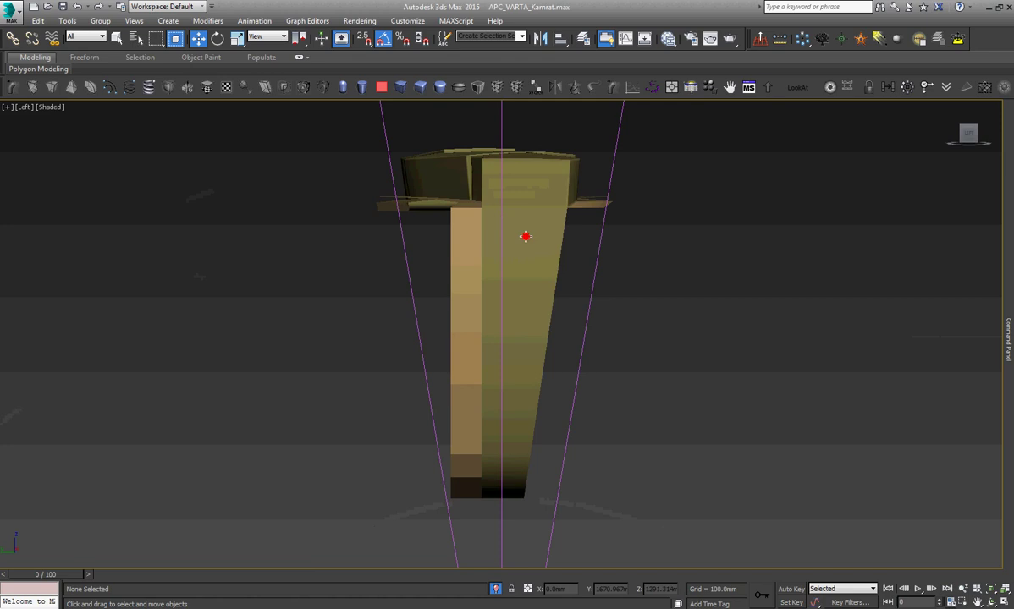
left_click(516, 230)
scroll(444, 497, "up", 3)
key("1")
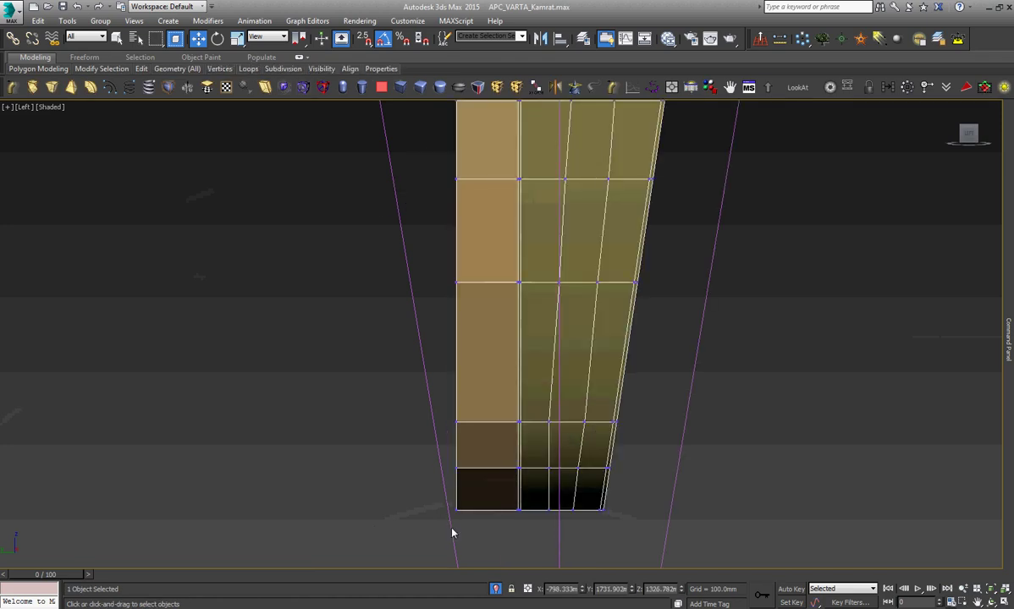
left_click_drag(444, 523, 480, 160)
scroll(480, 161, "down", 3)
scroll(489, 215, "up", 2)
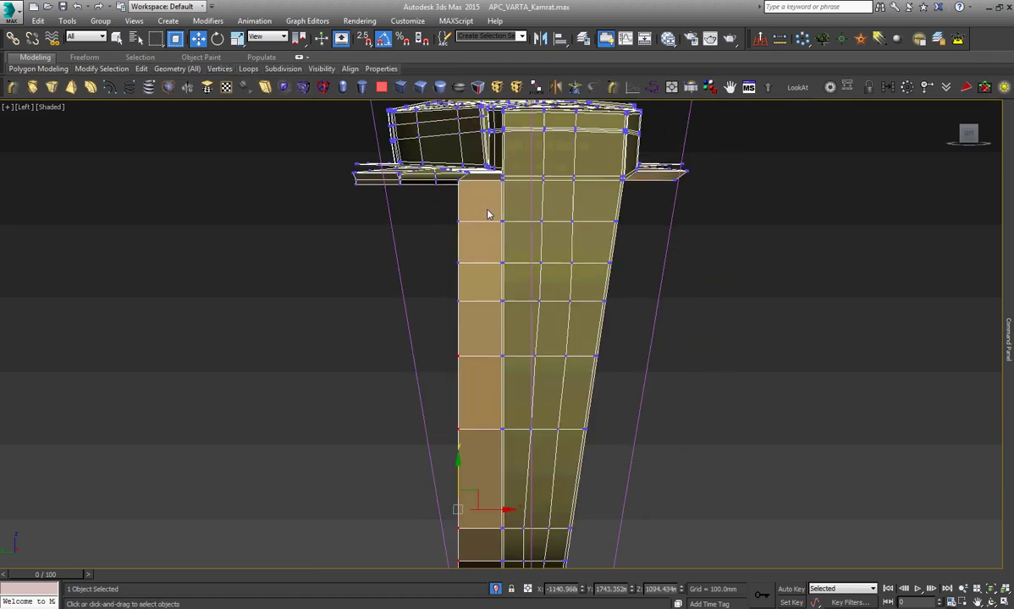
scroll(464, 226, "up", 3)
mouse_move(458, 219)
left_mouse_down()
mouse_move(423, 351)
mouse_move(423, 439)
left_mouse_up()
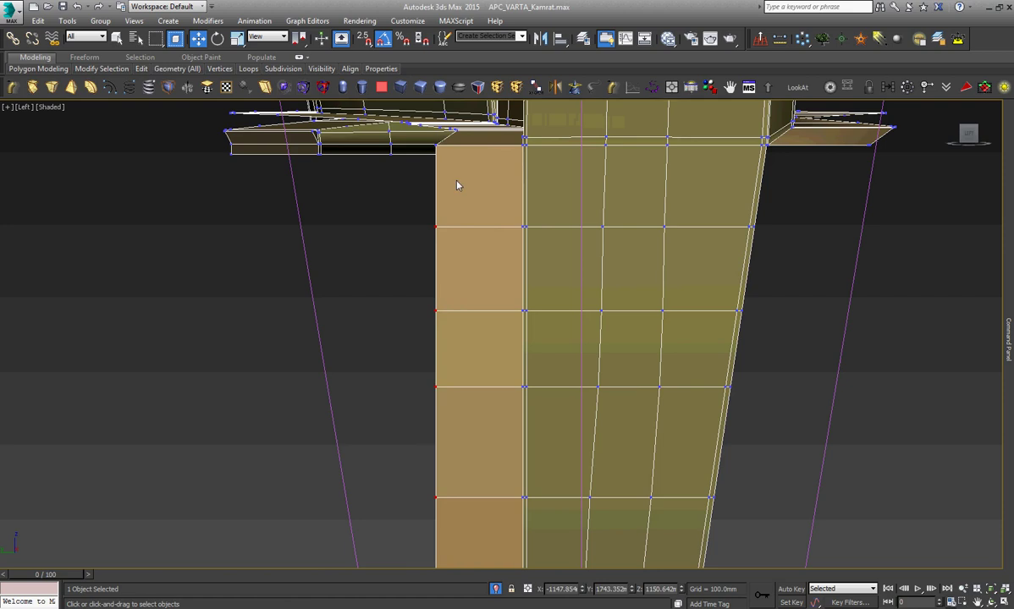
scroll(437, 129, "up", 3)
scroll(416, 174, "up", 2)
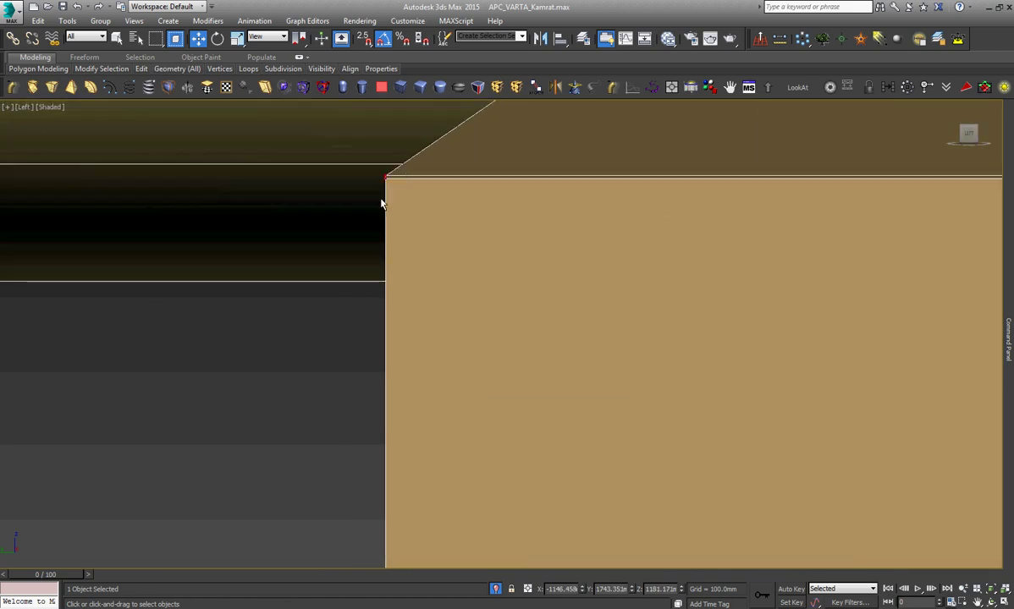
scroll(380, 204, "down", 5)
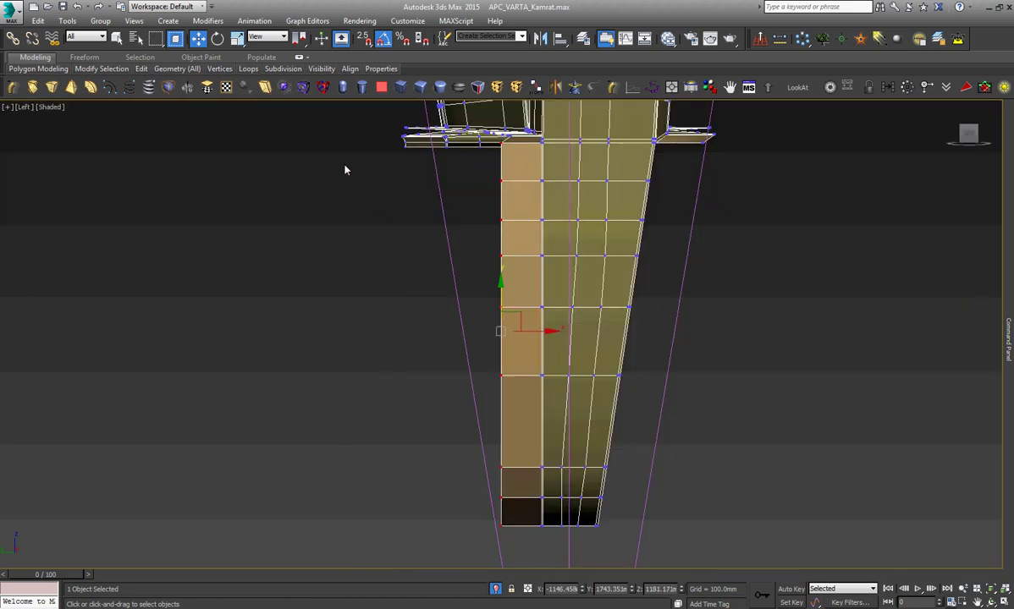
Exit vertex editing and reselect the tapered post as a whole object.
left_click(267, 92)
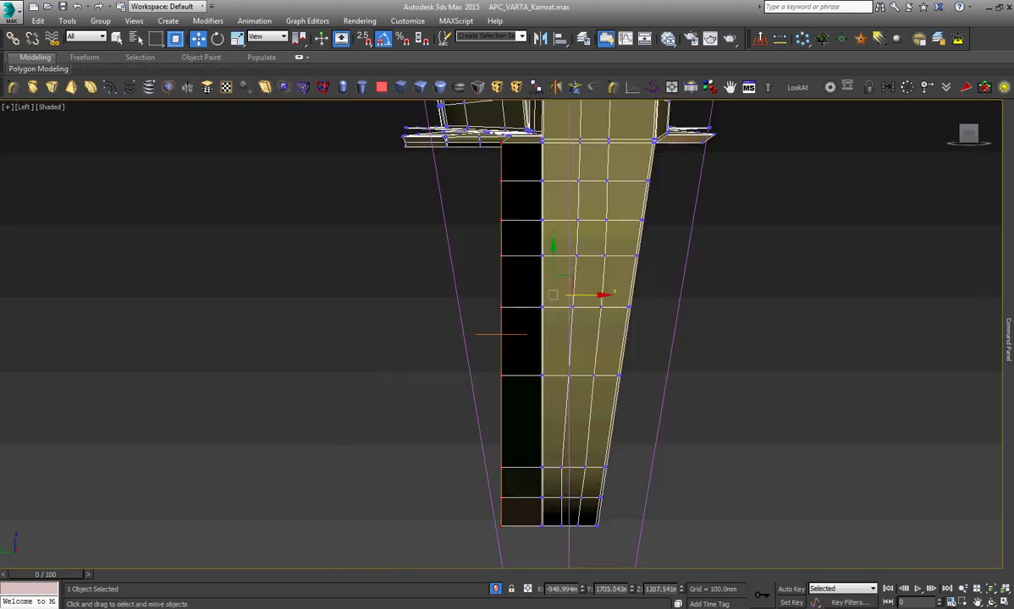
left_click(641, 264)
left_click(603, 259)
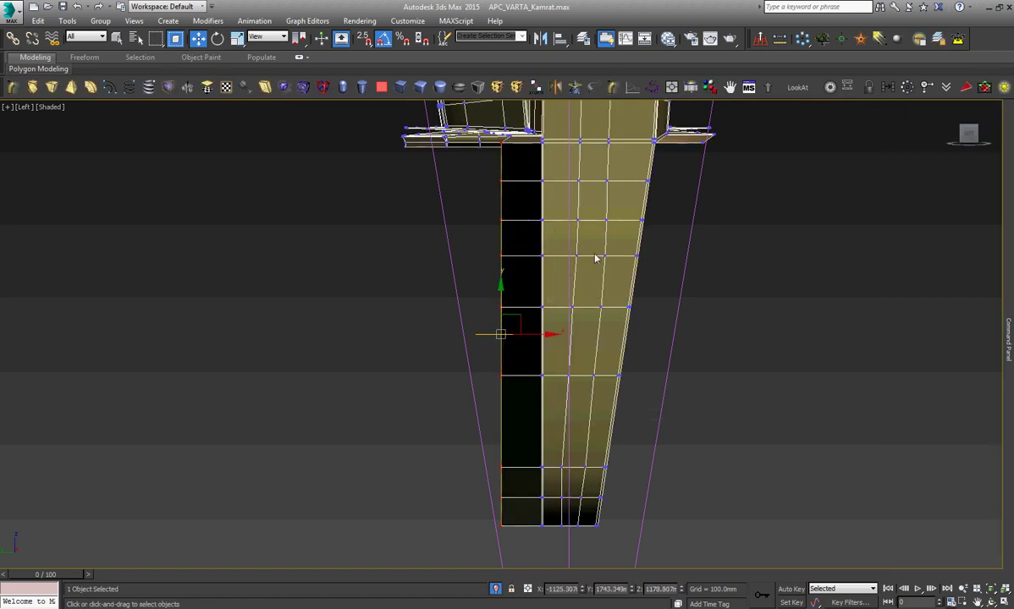
right_click(598, 260)
Rotate the long beam toward vertical, orbiting the view to check its angle.
left_click(644, 268)
left_click_drag(523, 298, 571, 324)
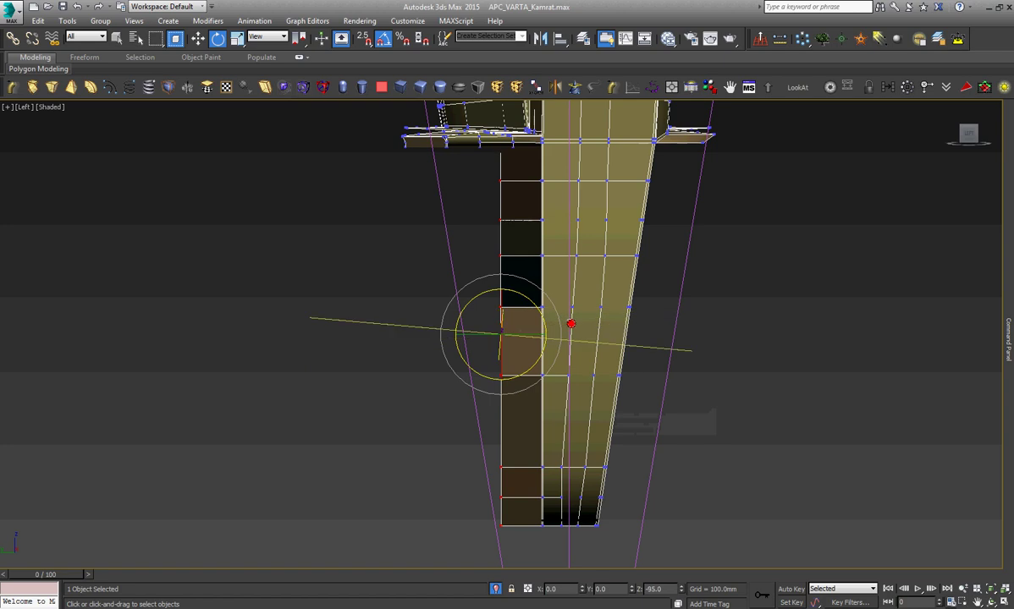
mouse_move(570, 324)
middle_mouse_down("alt")
mouse_move(568, 385)
mouse_move(611, 412)
mouse_move(577, 361)
middle_mouse_up("alt")
key("e")
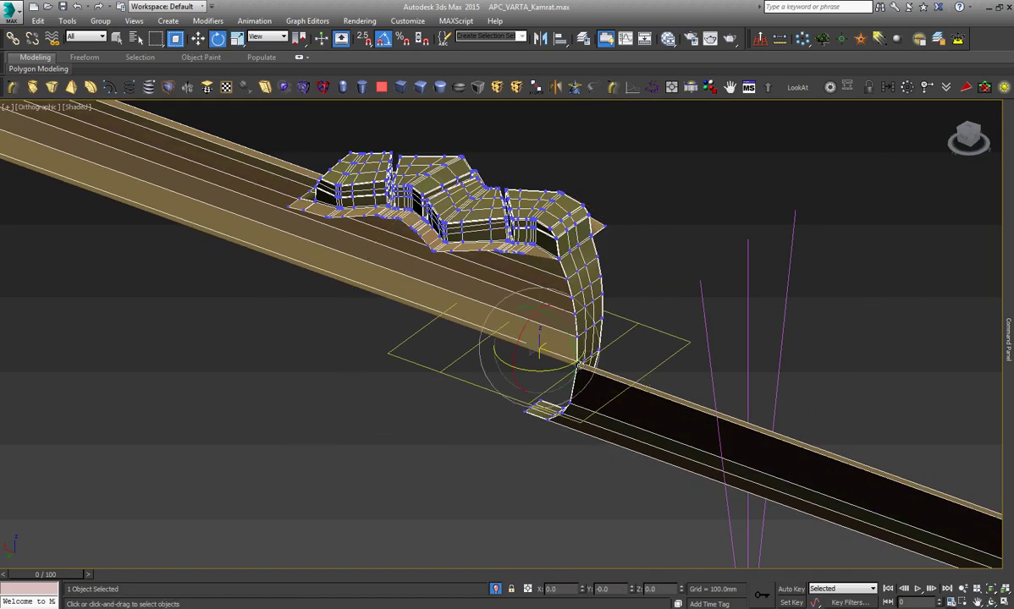
middle_click_drag(529, 345, 533, 347, "alt")
left_click_drag(520, 374, 513, 373)
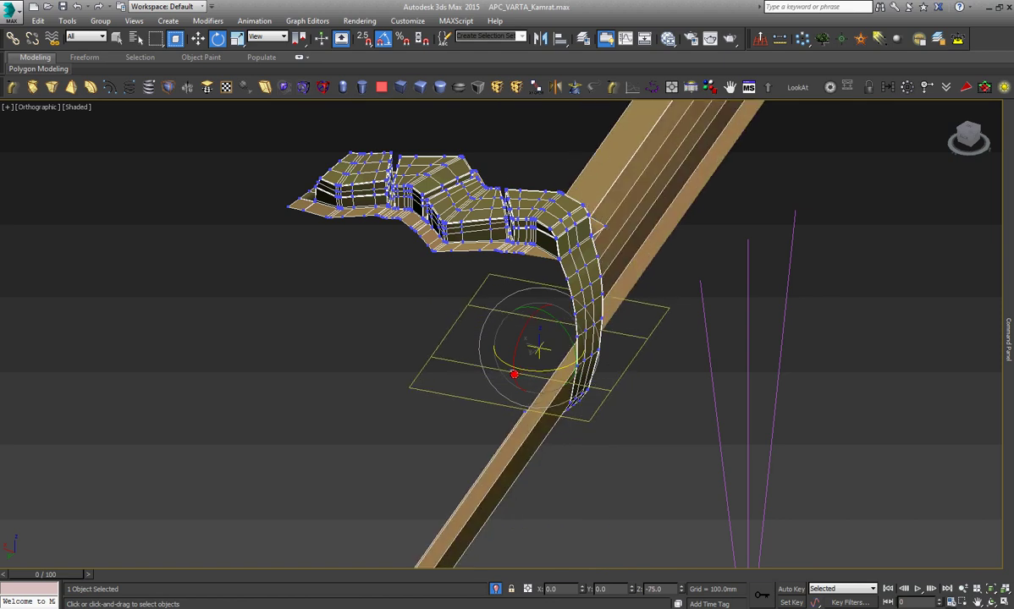
left_click_drag(484, 319, 509, 387)
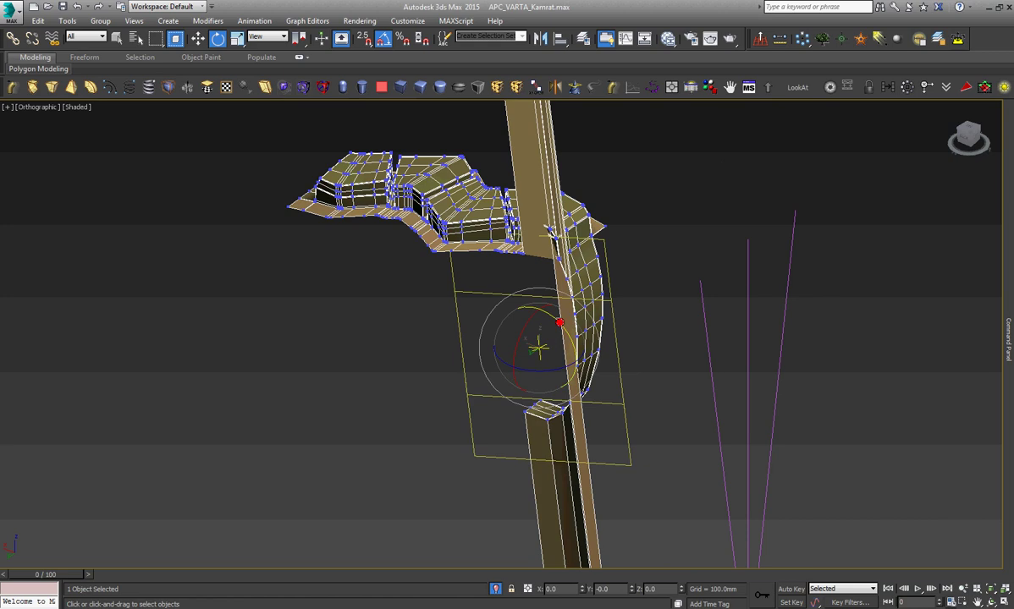
left_click_drag(559, 319, 563, 327)
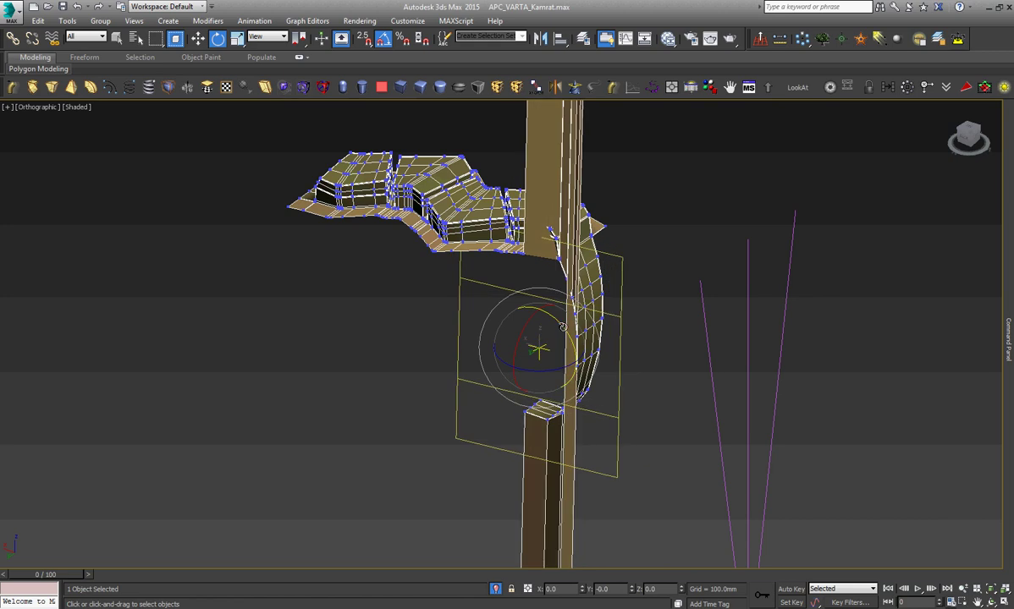
In Front view, undo the last tilt and rotate the beam exactly vertical.
key("f")
key("ctrl+z")
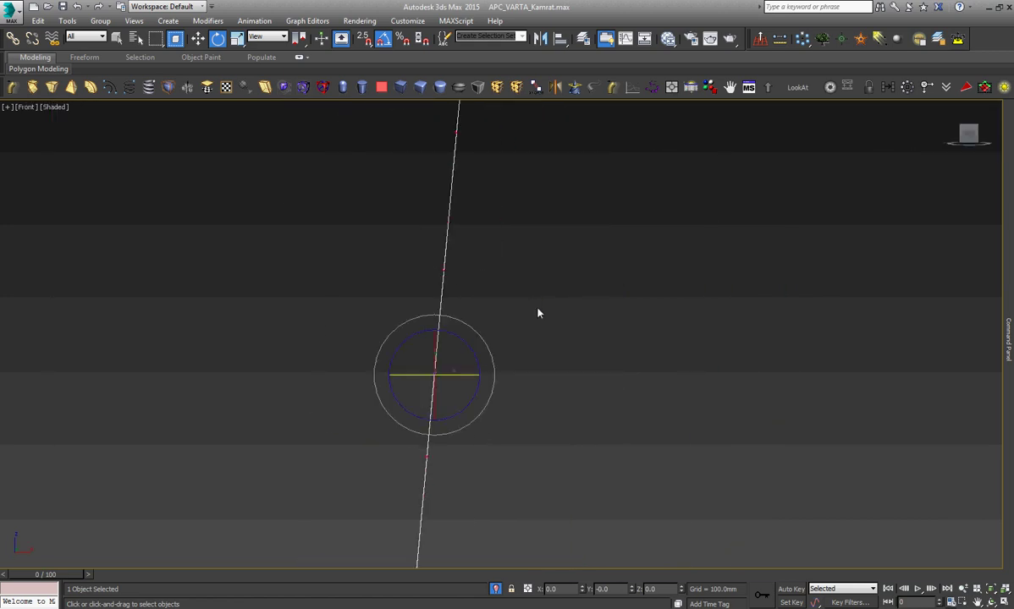
left_click_drag(467, 335, 470, 398)
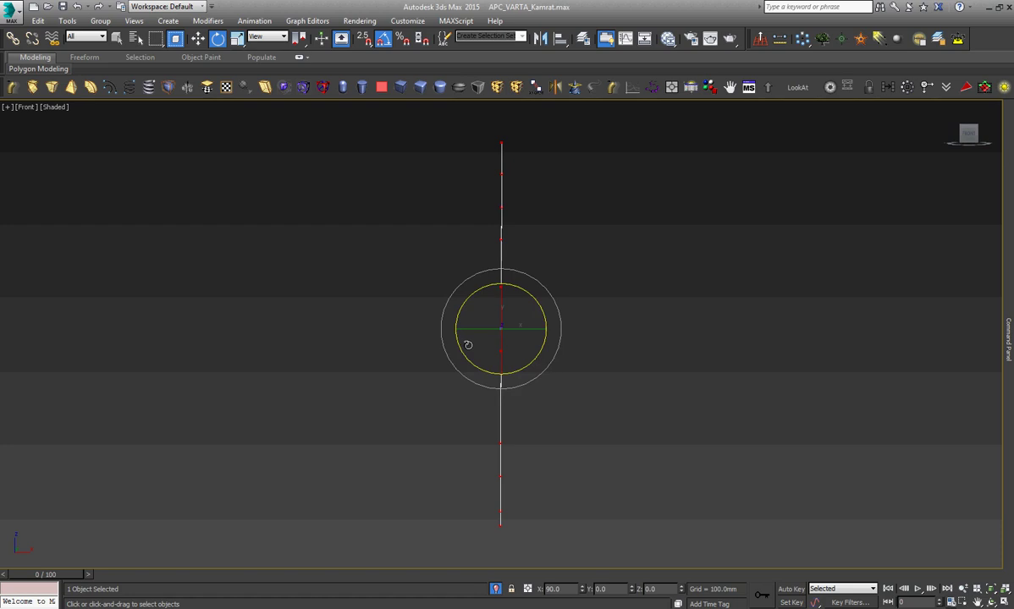
key("ctrl+r")
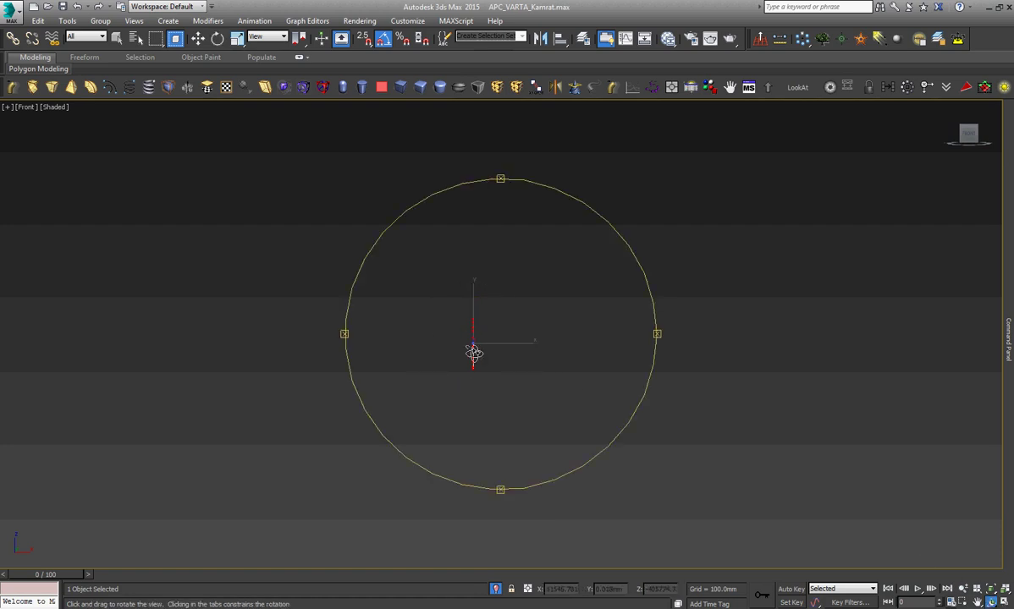
left_click_drag(474, 350, 588, 362)
left_click_drag(494, 348, 452, 339)
right_click(804, 373)
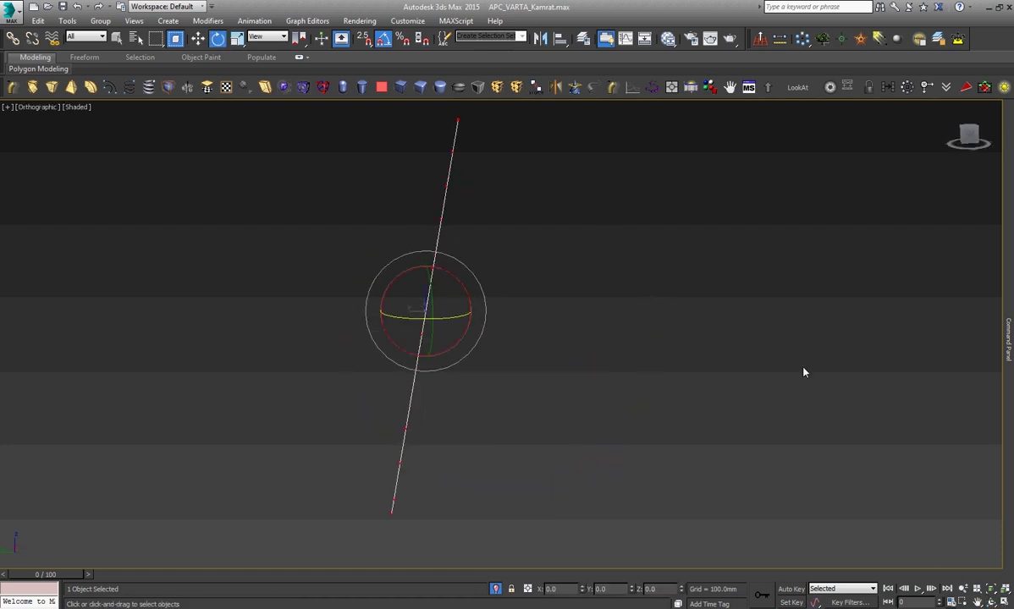
In the Left view, rotate the beam outline further toward vertical.
left_click(1008, 345)
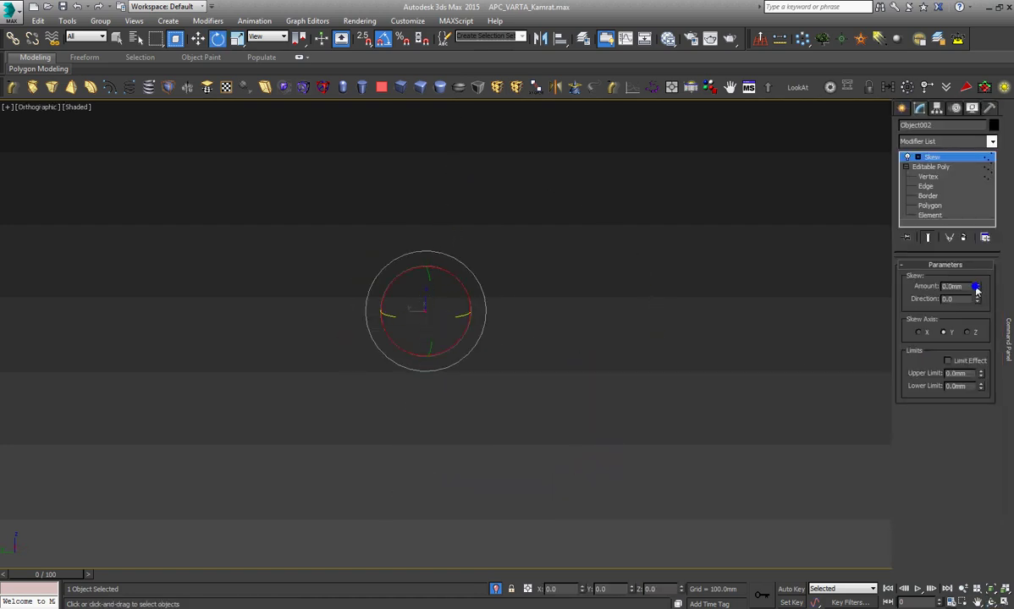
key("w")
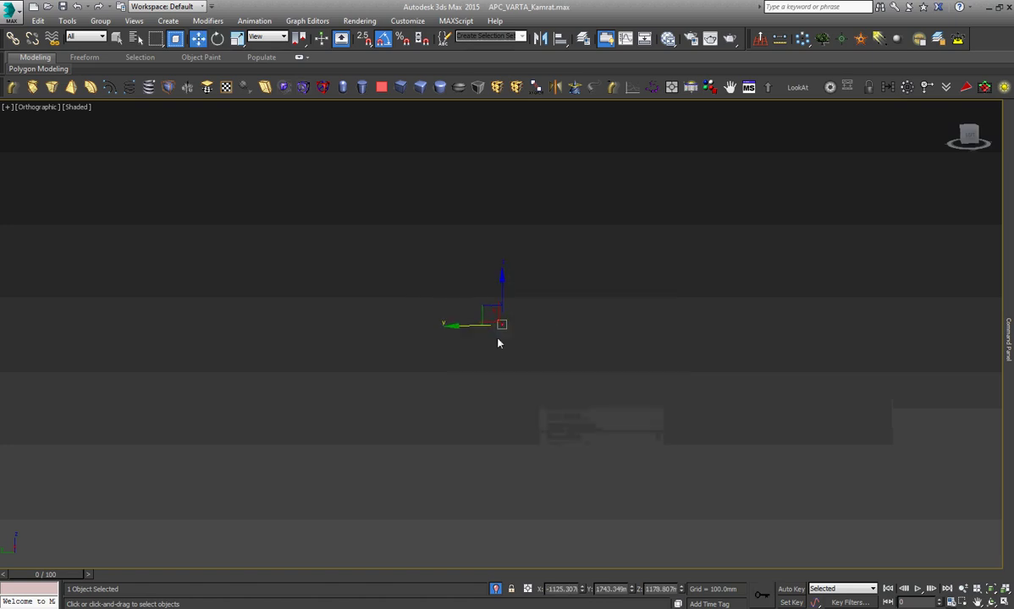
scroll(506, 309, "up", 2)
scroll(508, 322, "up", 2)
scroll(513, 340, "up", 5)
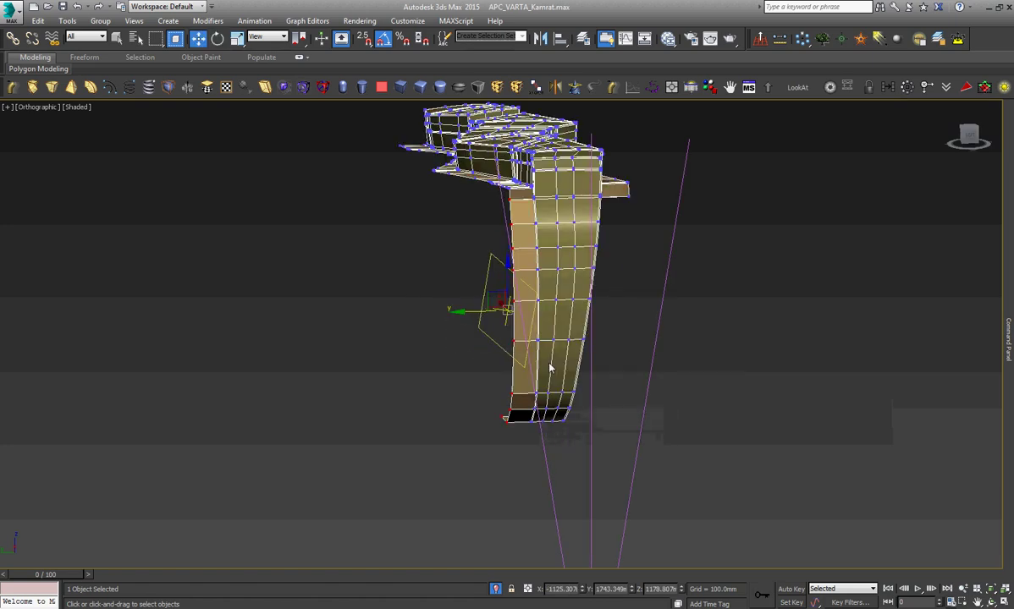
scroll(533, 205, "up", 3)
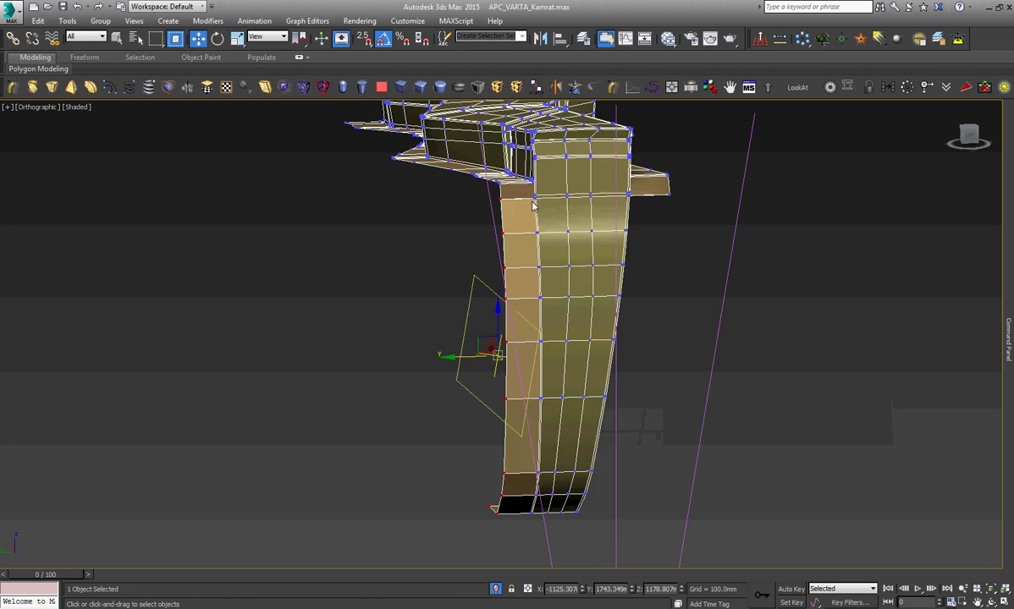
key("l")
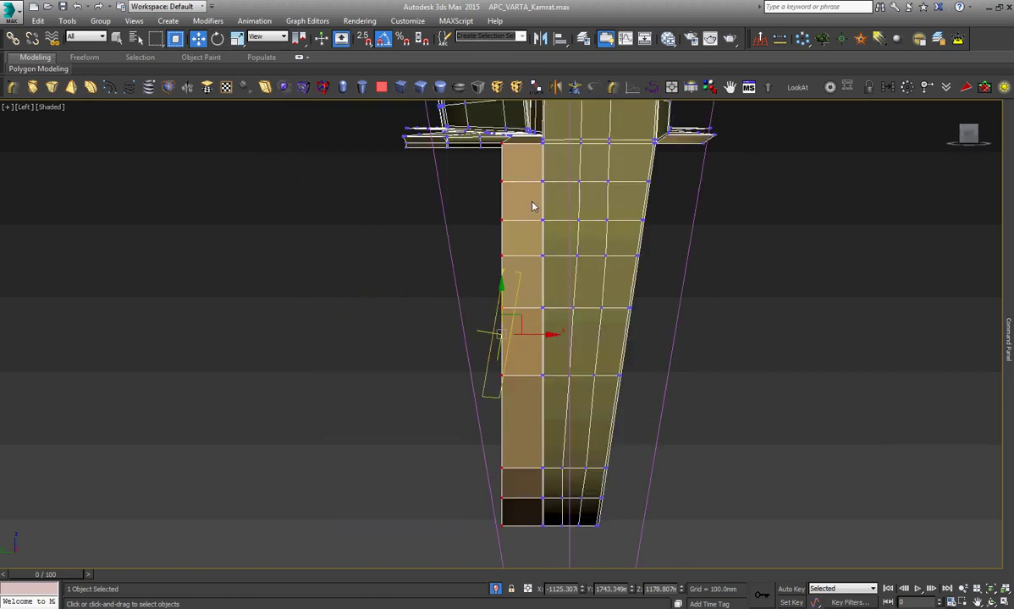
scroll(539, 296, "up", 2)
right_click(537, 292)
left_click(549, 314)
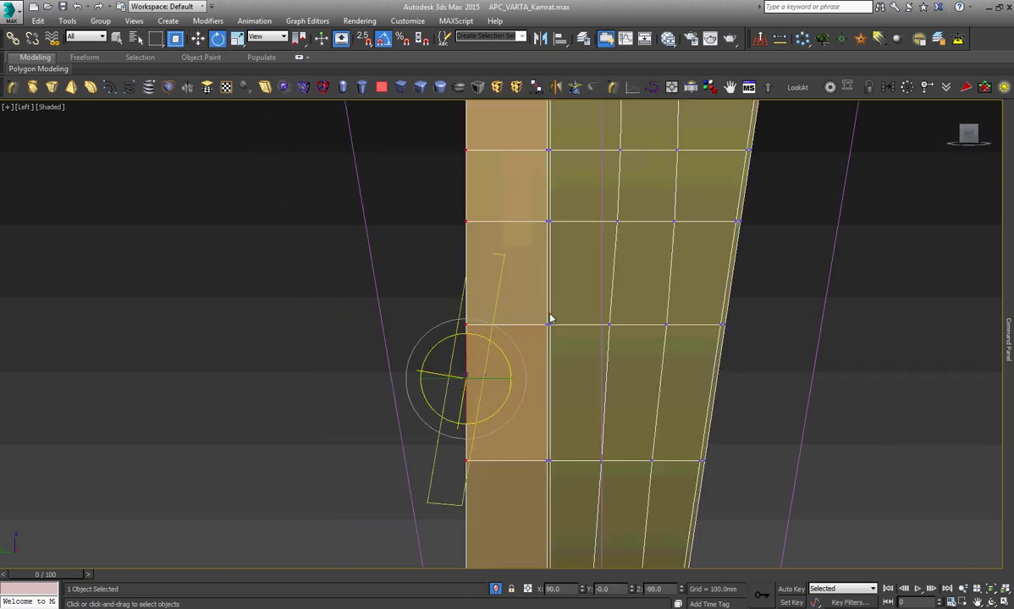
left_click_drag(506, 366, 501, 381)
Replace the Skew modifier with a new 250mm Y-axis skew and expand its sub-levels.
left_click(1008, 343)
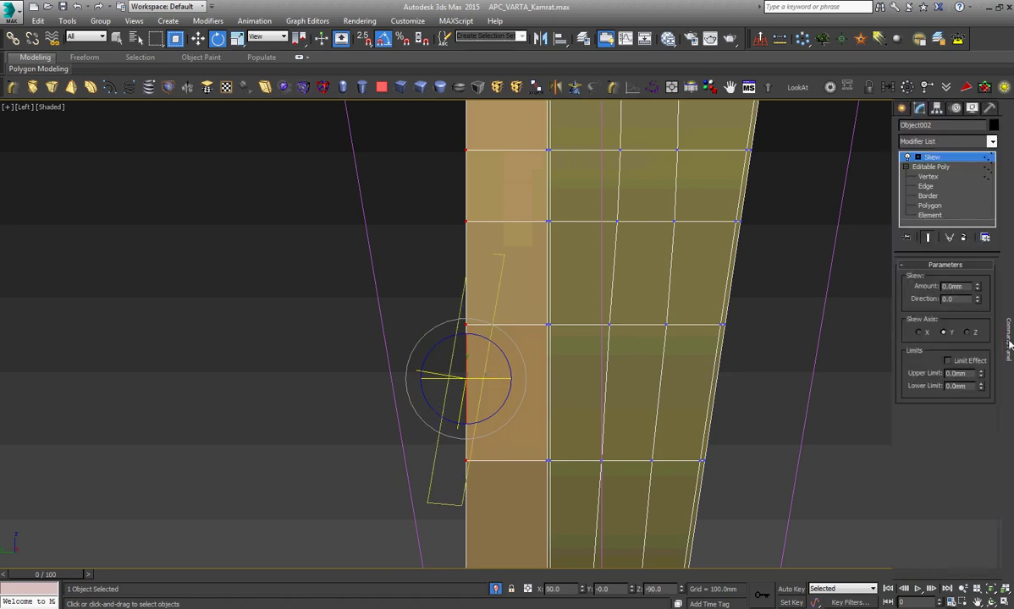
right_click(951, 159)
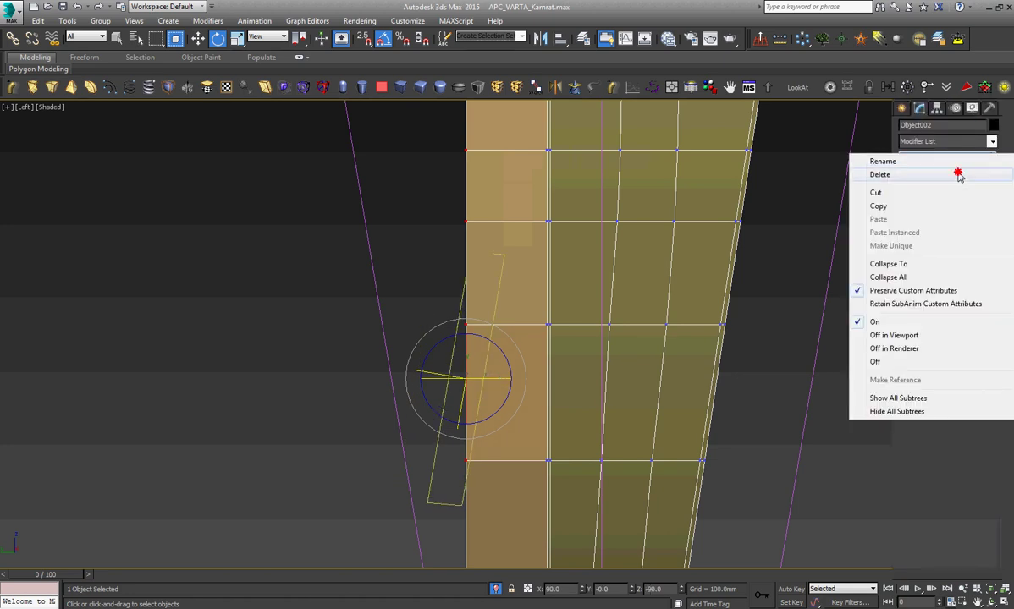
left_click(954, 172)
right_click(599, 213)
left_click(612, 223)
scroll(331, 275, "down", 8)
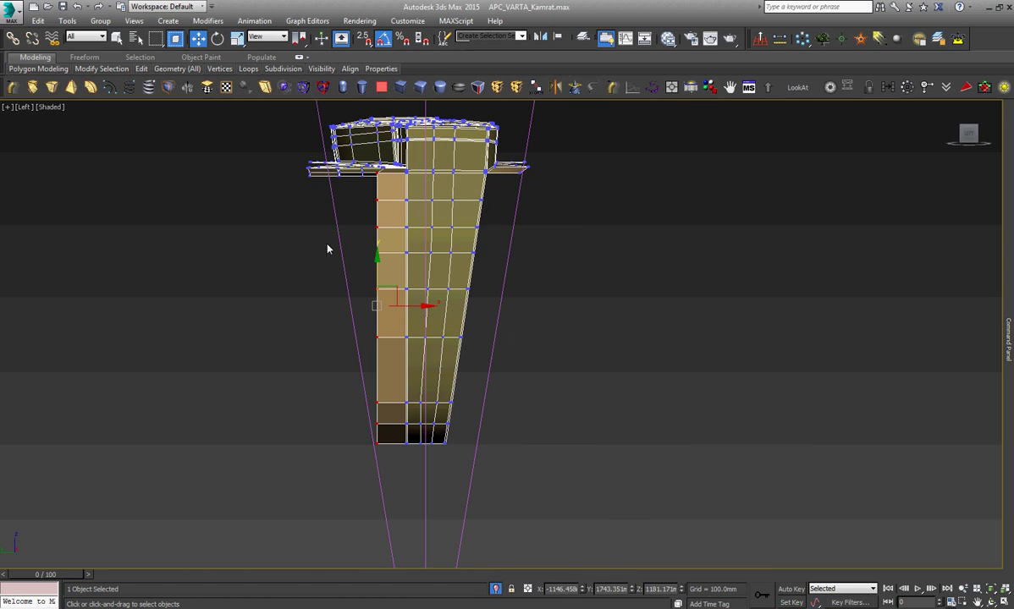
left_click(265, 89)
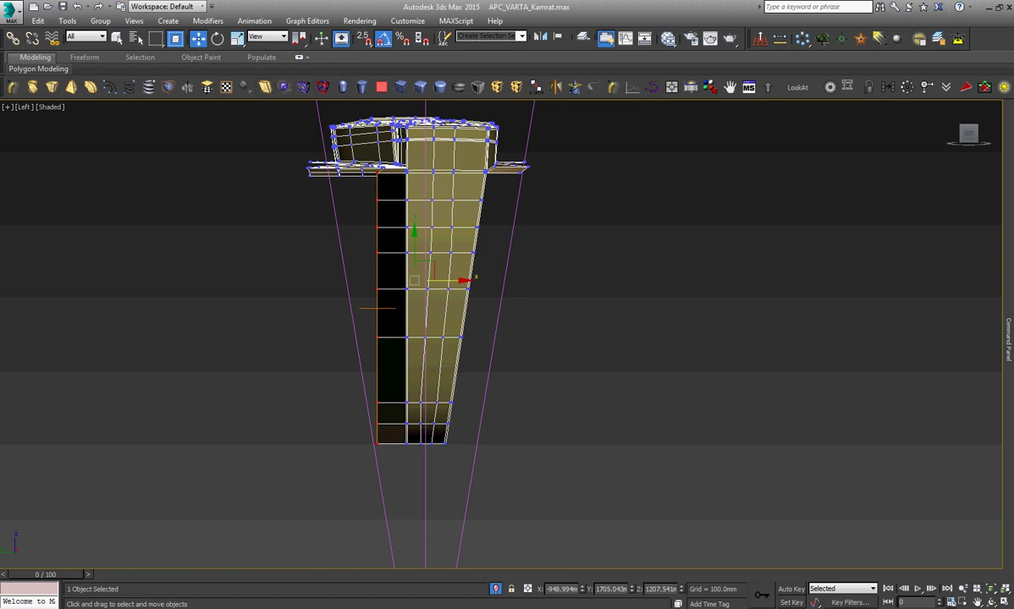
left_click(908, 157)
Select the Skew gizmo and set the skew amount to 28.7mm.
left_click(931, 166)
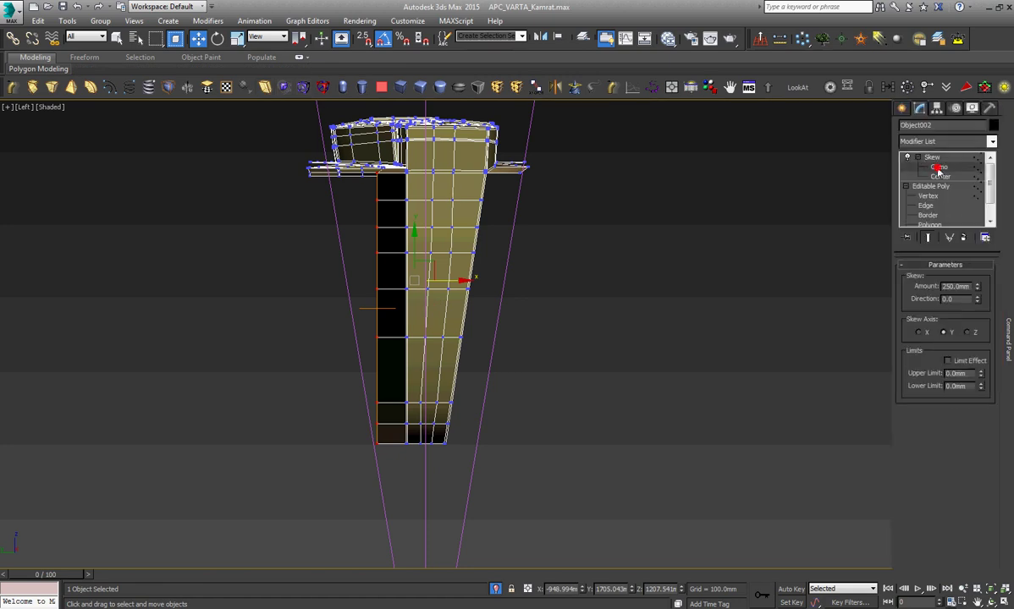
right_click(653, 219)
left_click(663, 236)
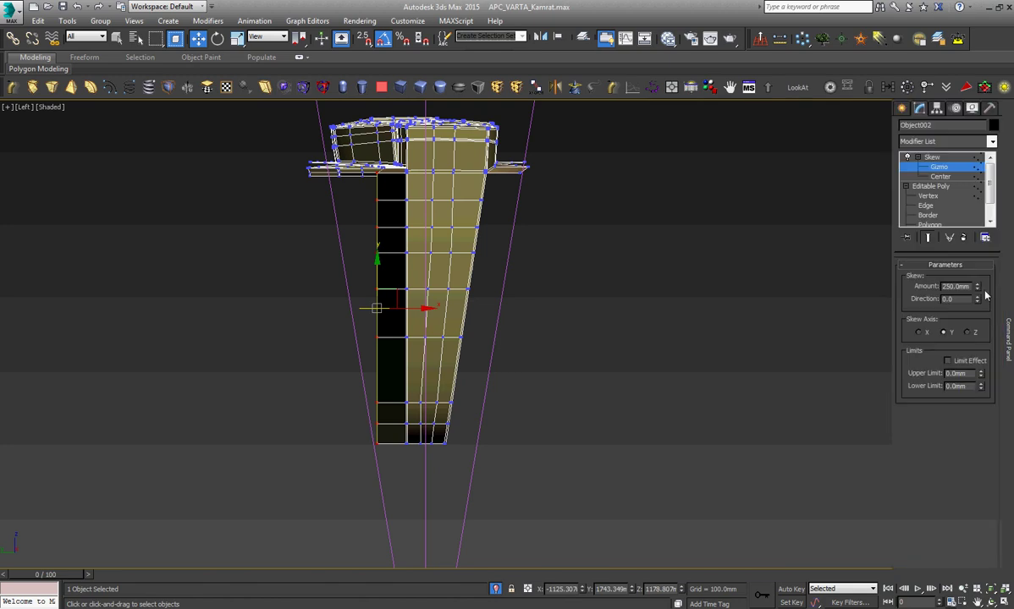
right_click(978, 289)
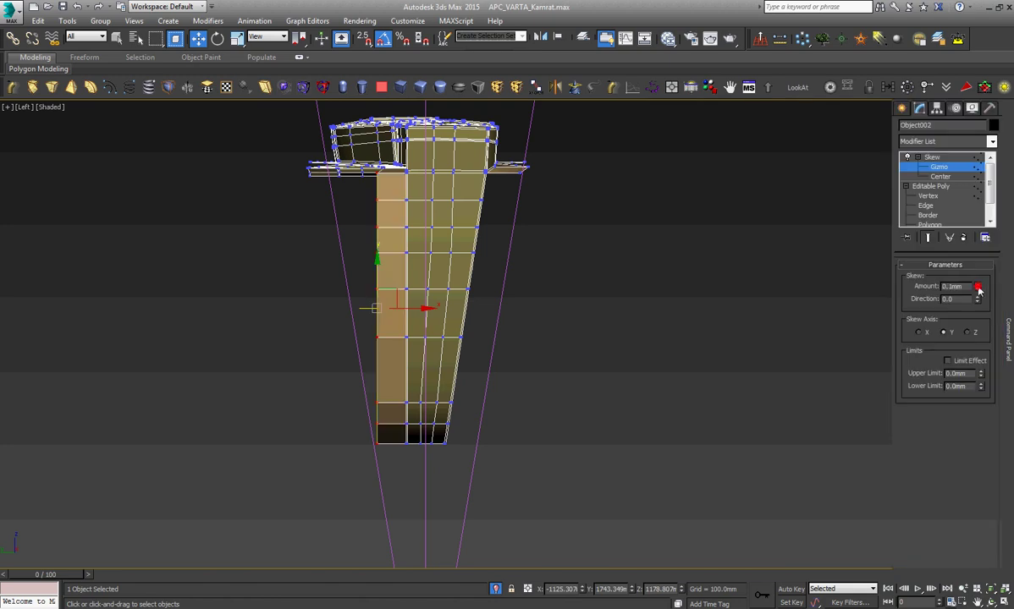
left_click_drag(978, 290, 978, 269)
Rotate the Skew gizmo about Z, trying skew amounts of 2.87mm and 0.1mm.
right_click(547, 245)
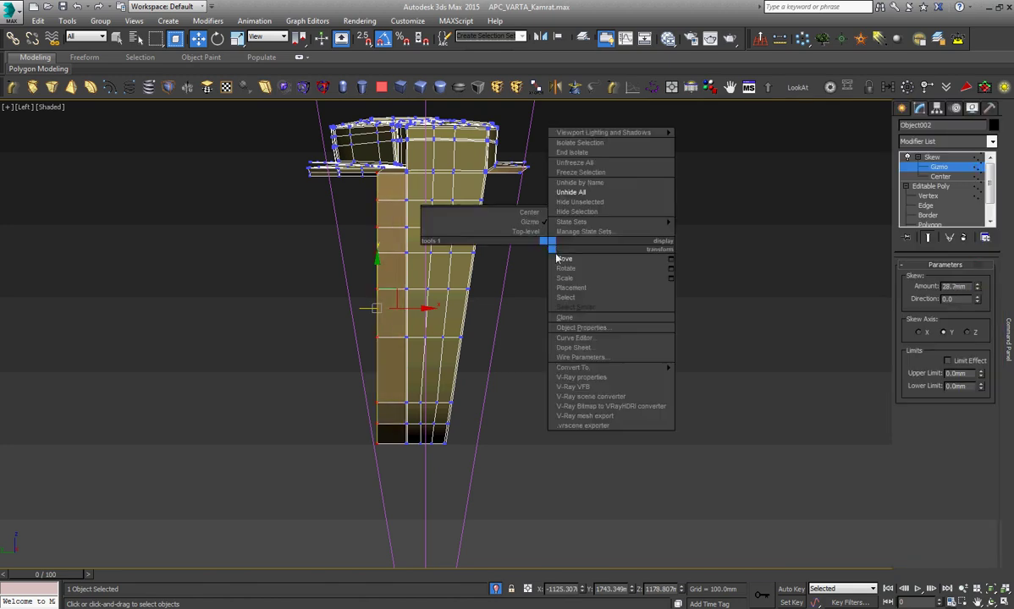
left_click(562, 259)
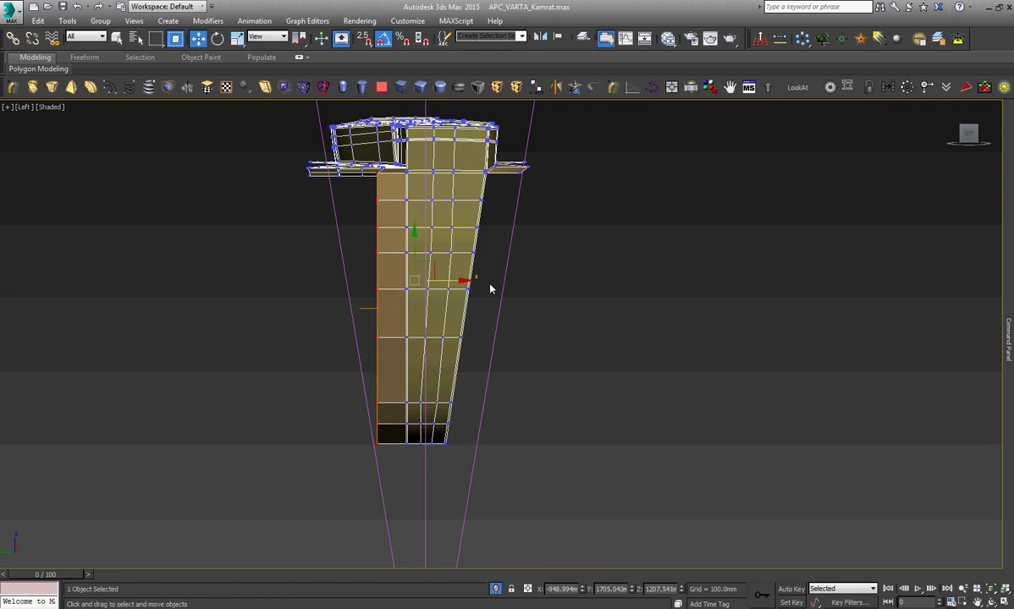
right_click(448, 285)
left_click(508, 309)
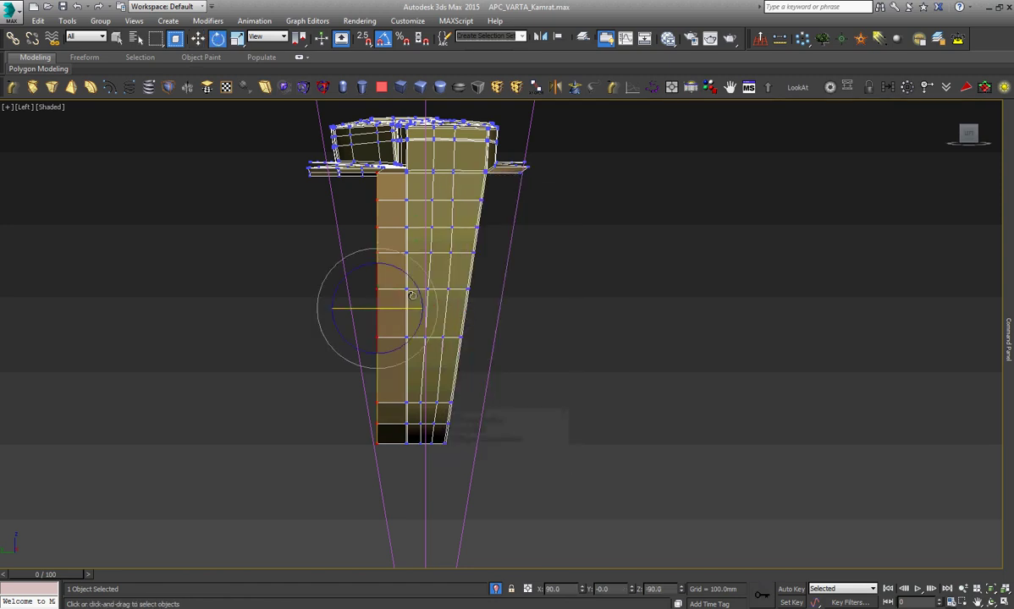
left_click_drag(411, 295, 444, 320)
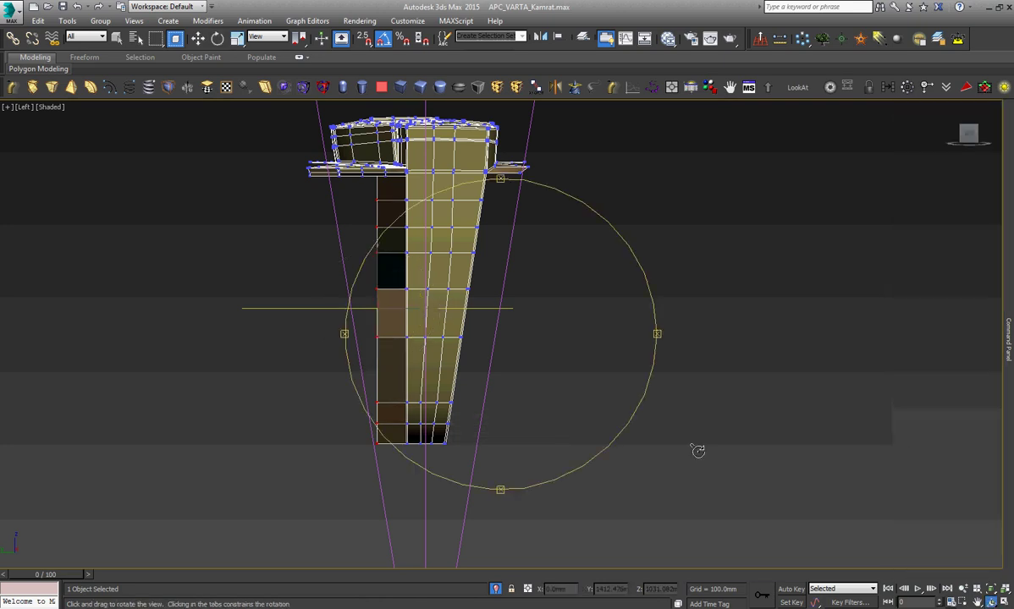
middle_click_drag(690, 448, 523, 343, "alt")
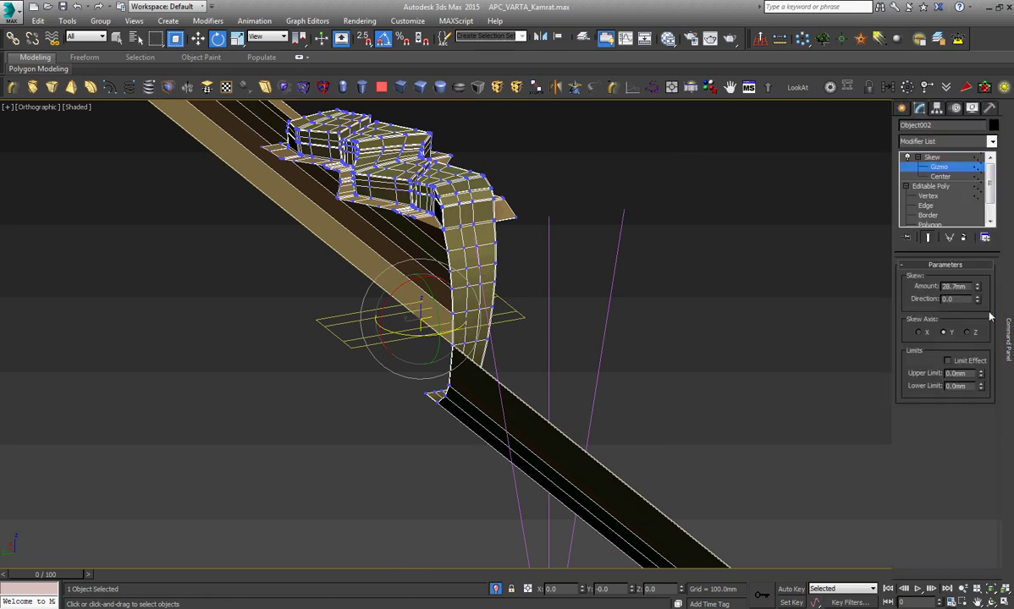
left_click_drag(978, 288, 987, 347)
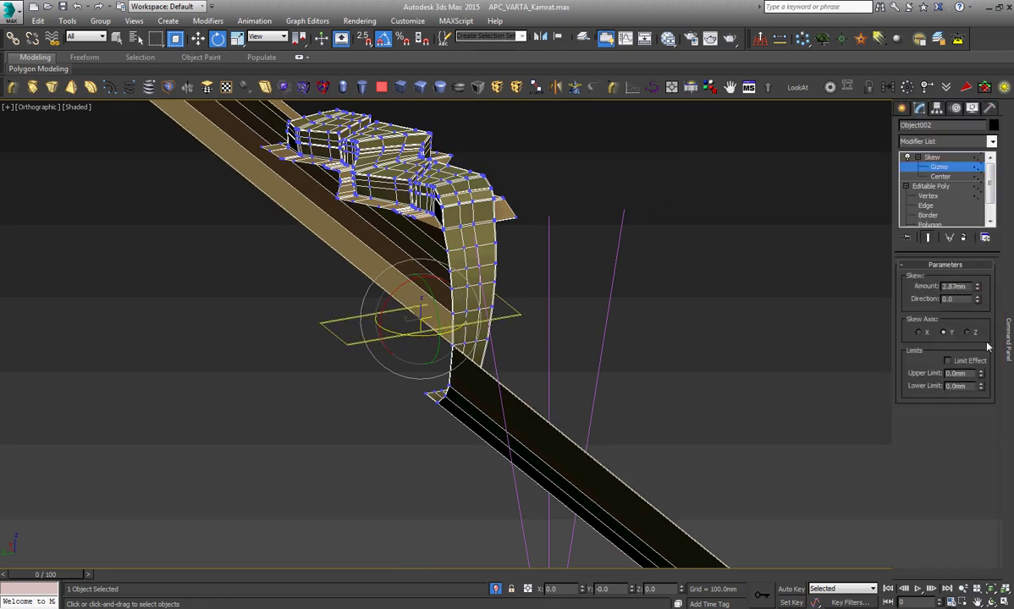
right_click(979, 291)
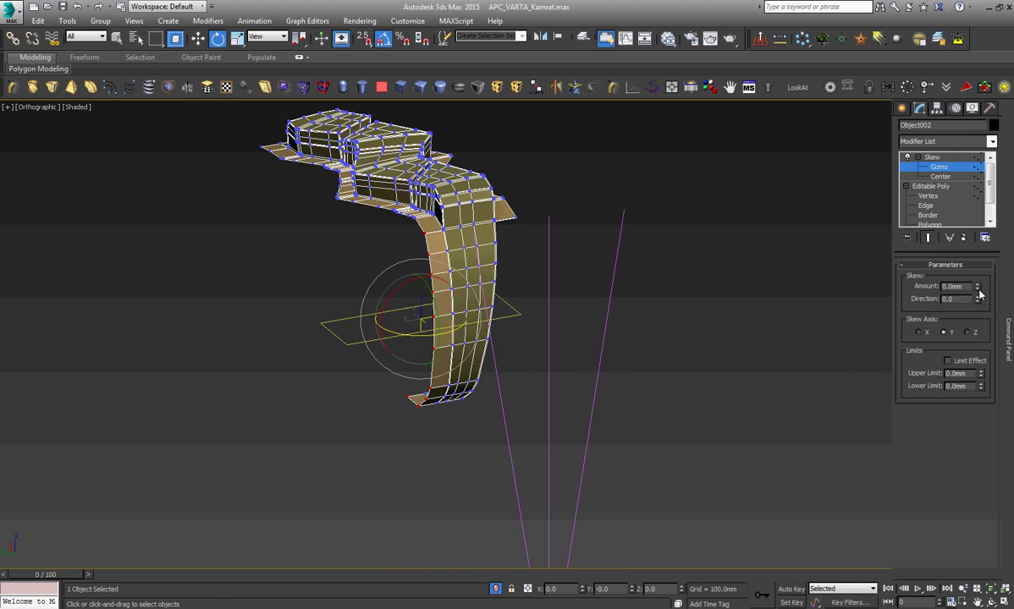
left_click(978, 288)
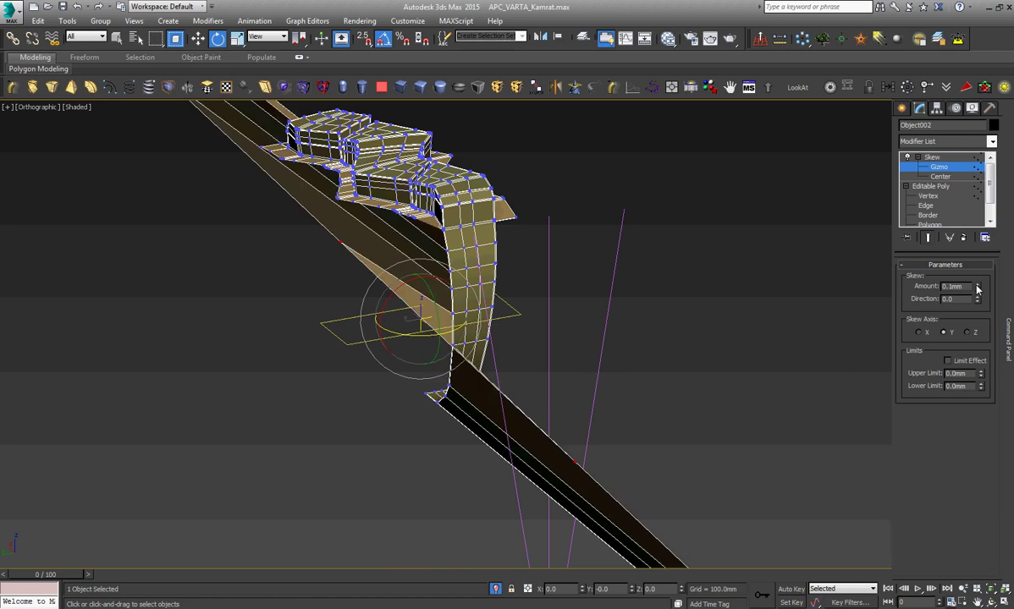
right_click(978, 288)
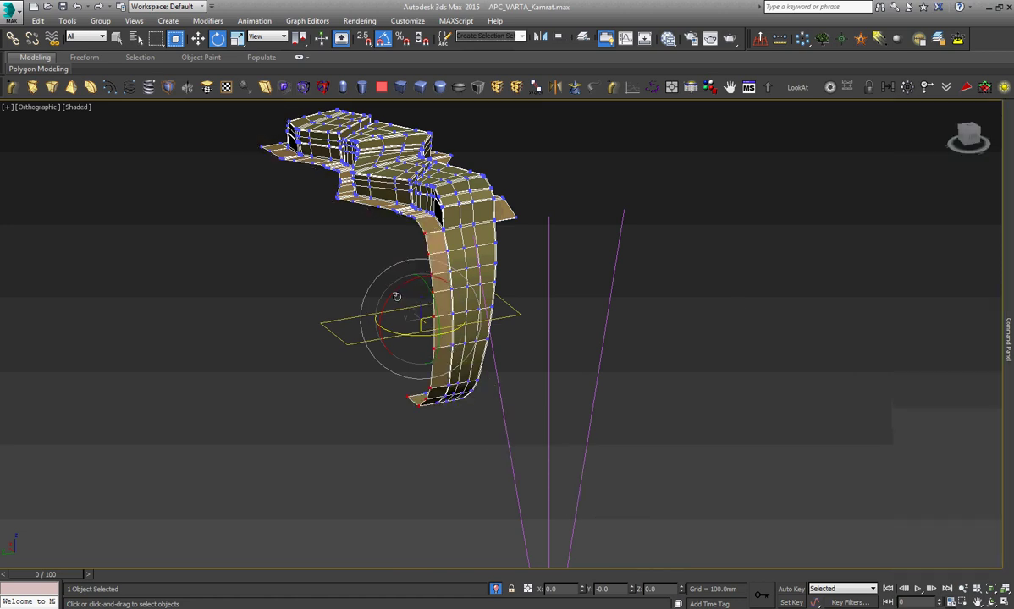
Rotate the gizmo 90° about X, tilt it about Y, then zero its rotation.
left_click_drag(394, 293, 441, 269)
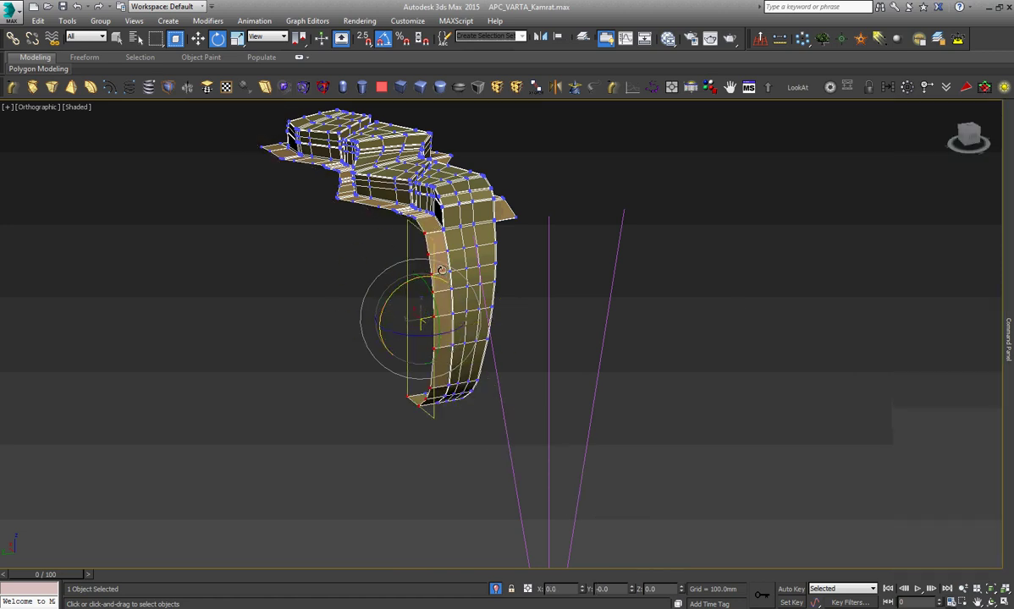
key("l")
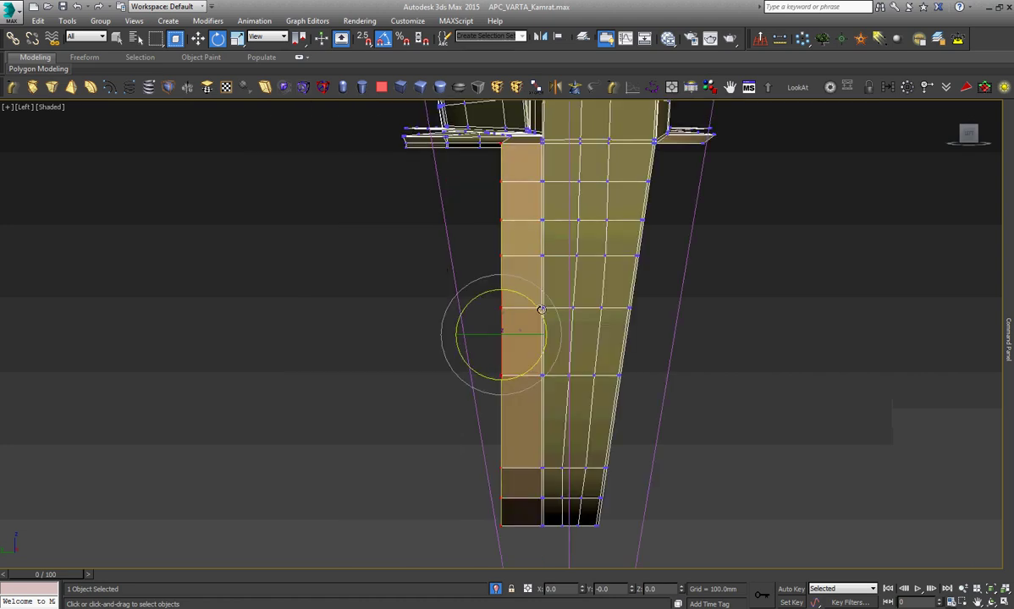
left_click_drag(535, 335, 471, 335)
key("t")
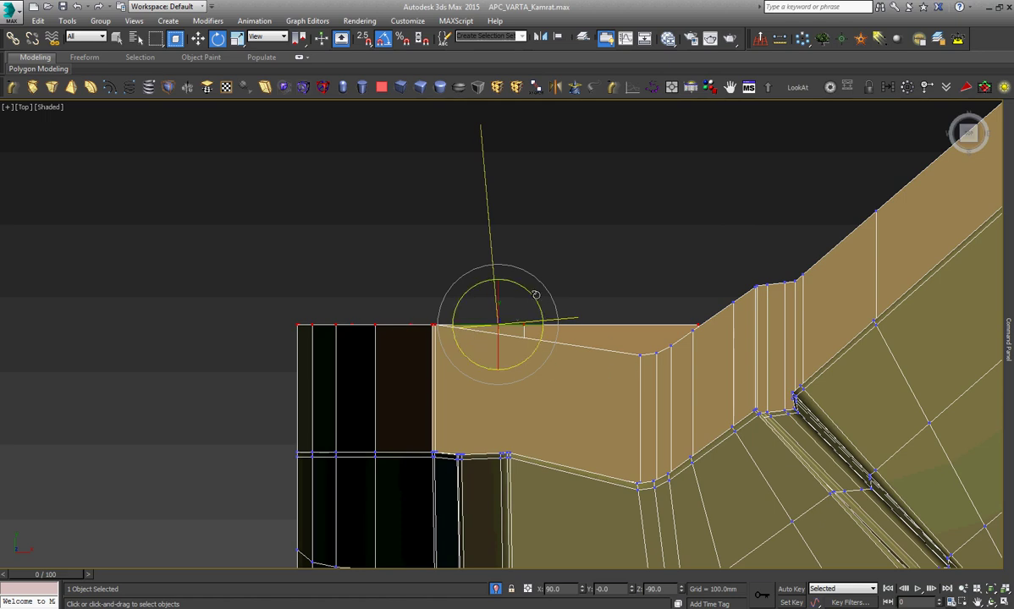
left_click_drag(535, 296, 537, 293)
scroll(537, 294, "down", 5)
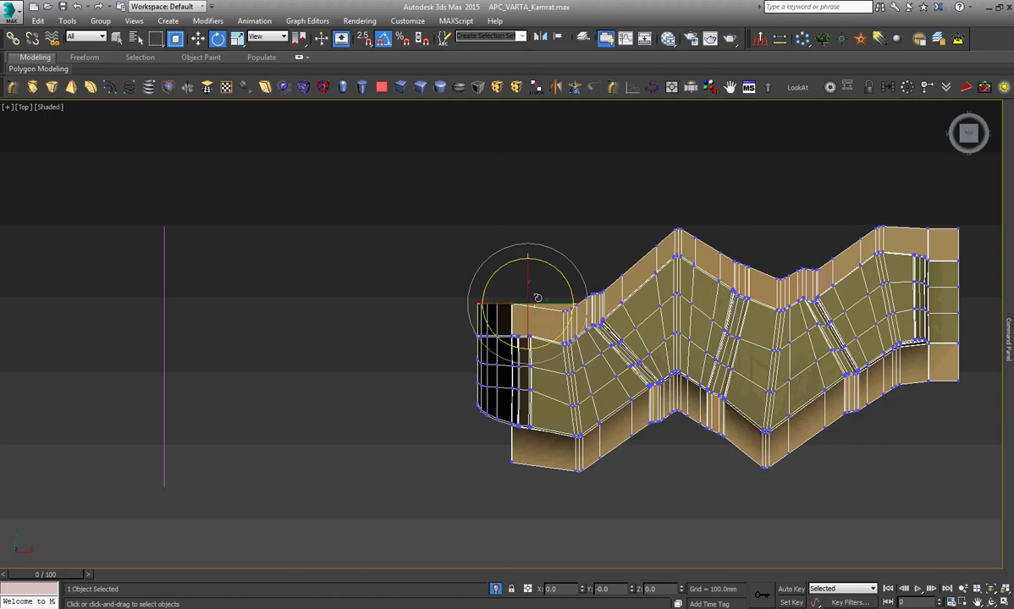
Orbit to a tilted view and raise the skew amount to 0.1mm.
left_click(991, 602)
left_click_drag(508, 440, 659, 303)
right_click(658, 303)
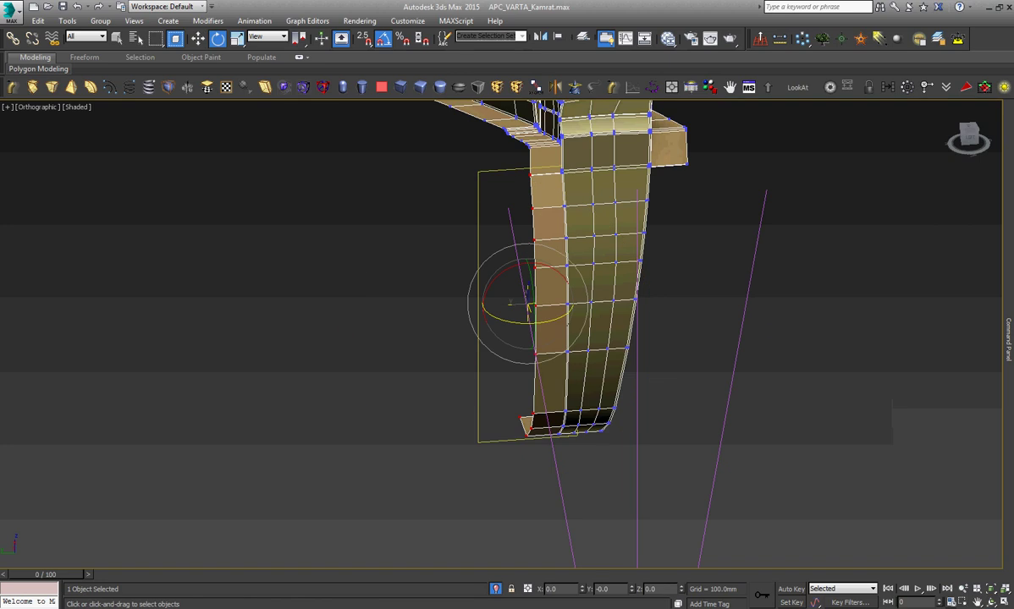
left_click(1008, 338)
left_click(978, 287)
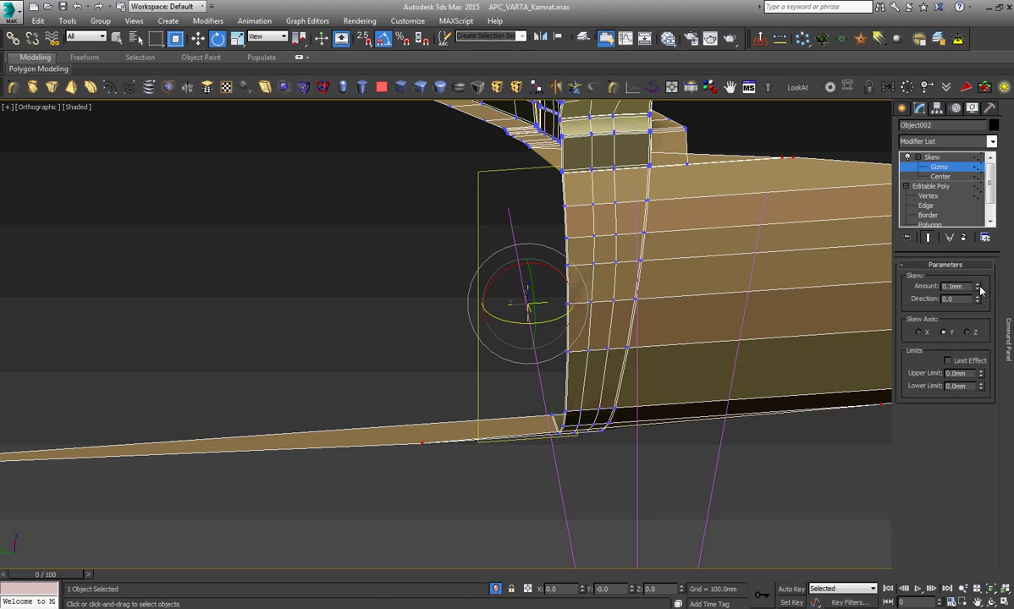
Zero the skew amount, delete the Skew modifier, and collapse the stack.
left_click(979, 290)
right_click(947, 160)
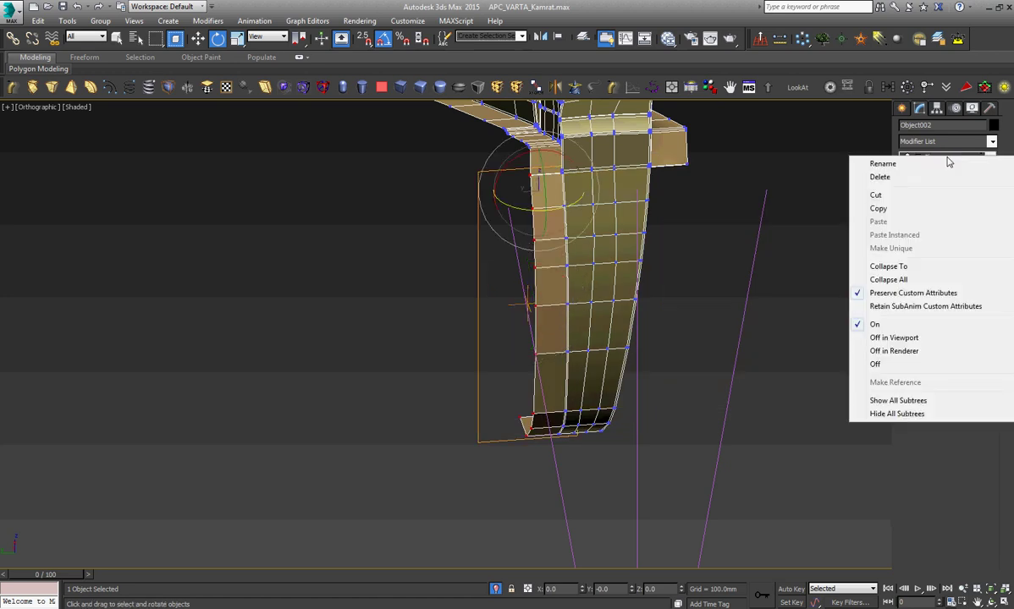
left_click(896, 182)
left_click(939, 157)
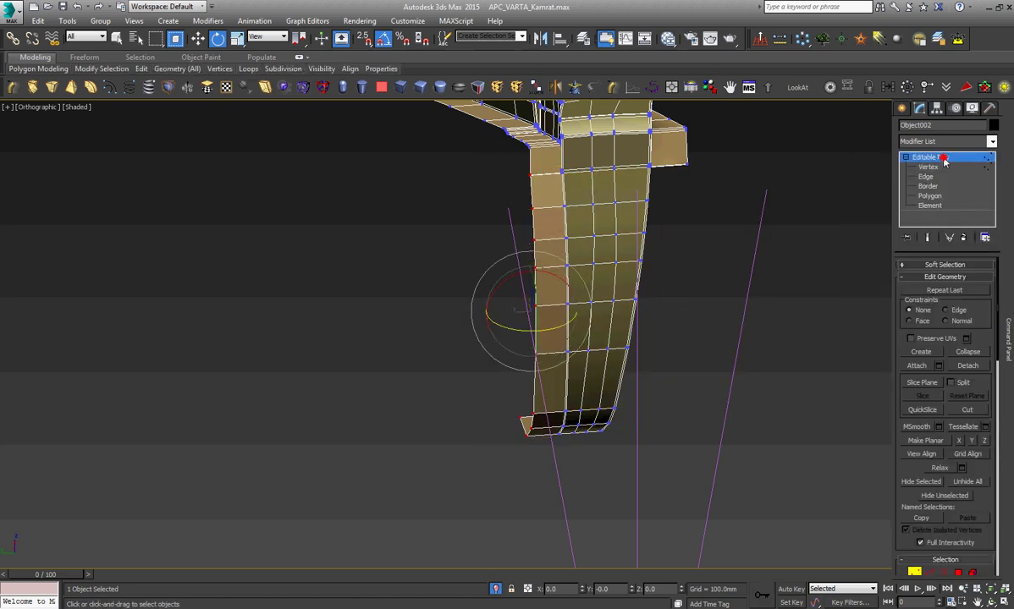
left_click(822, 39)
left_click(563, 347)
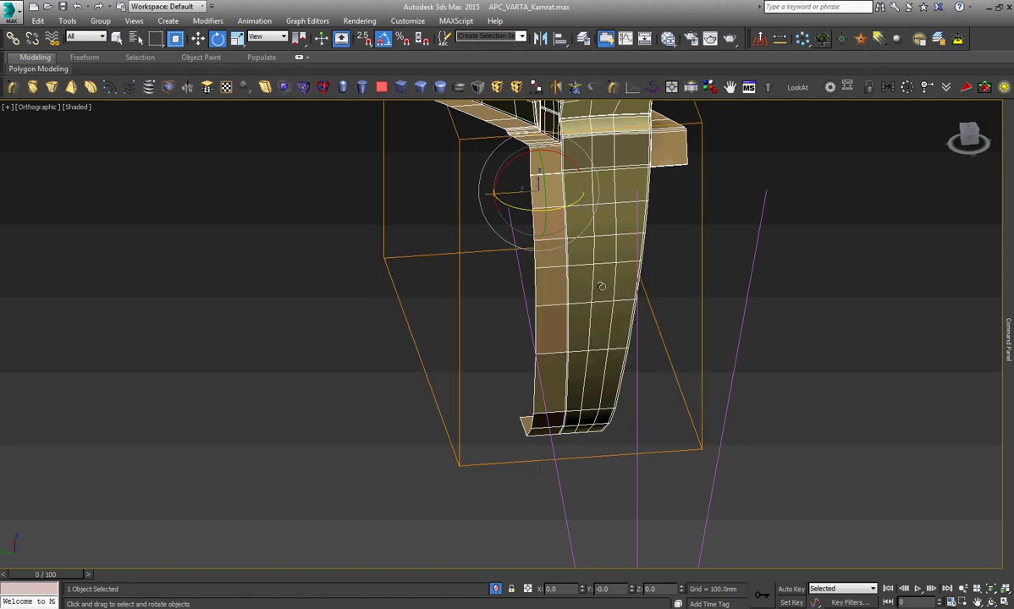
Convert the tread post to Editable Poly and enter Vertex sub-object mode.
right_click(588, 230)
left_click(757, 365)
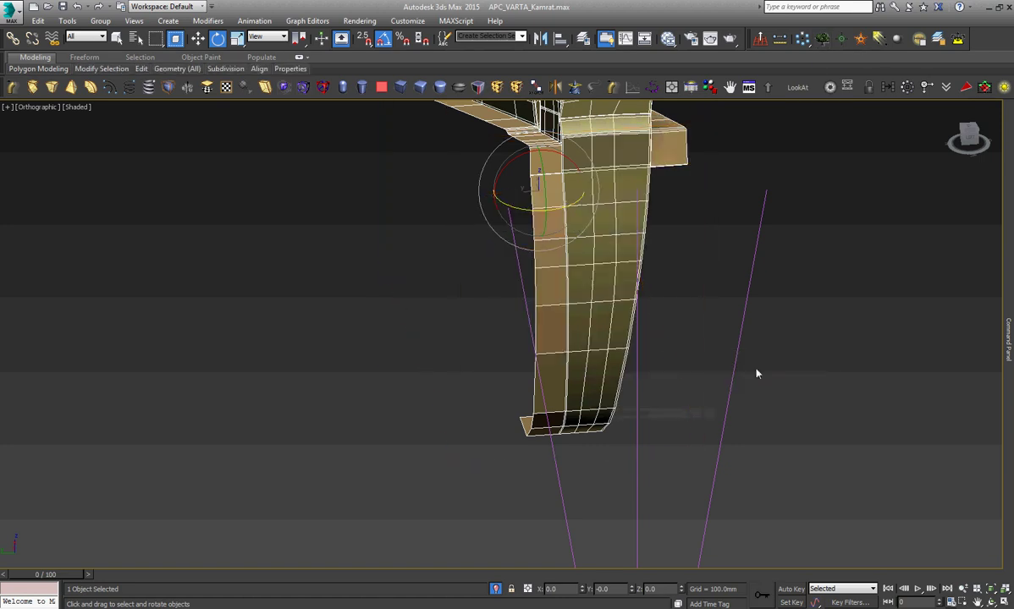
left_click(905, 158)
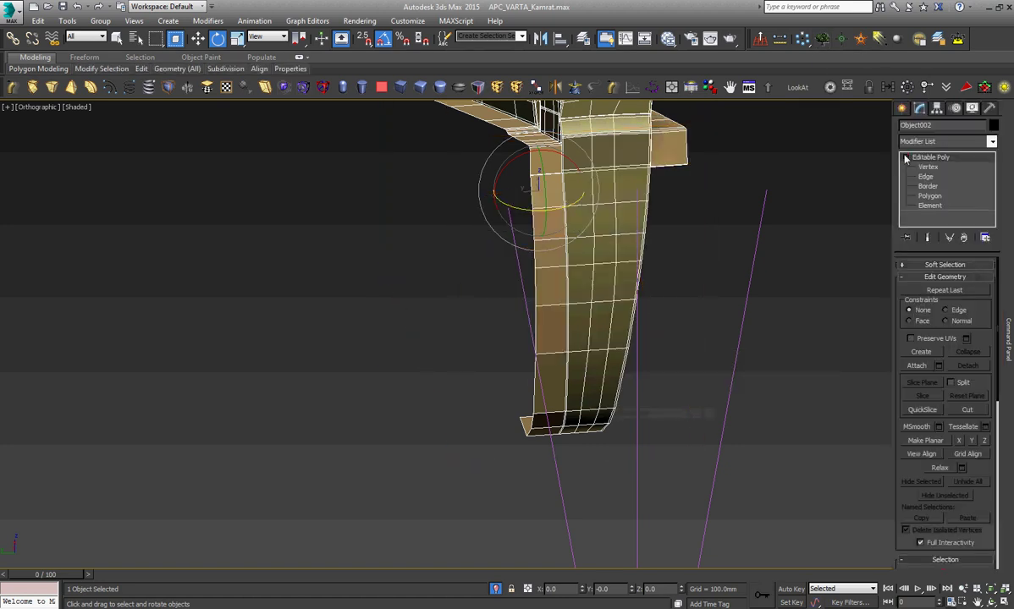
left_click(928, 168)
right_click(713, 208)
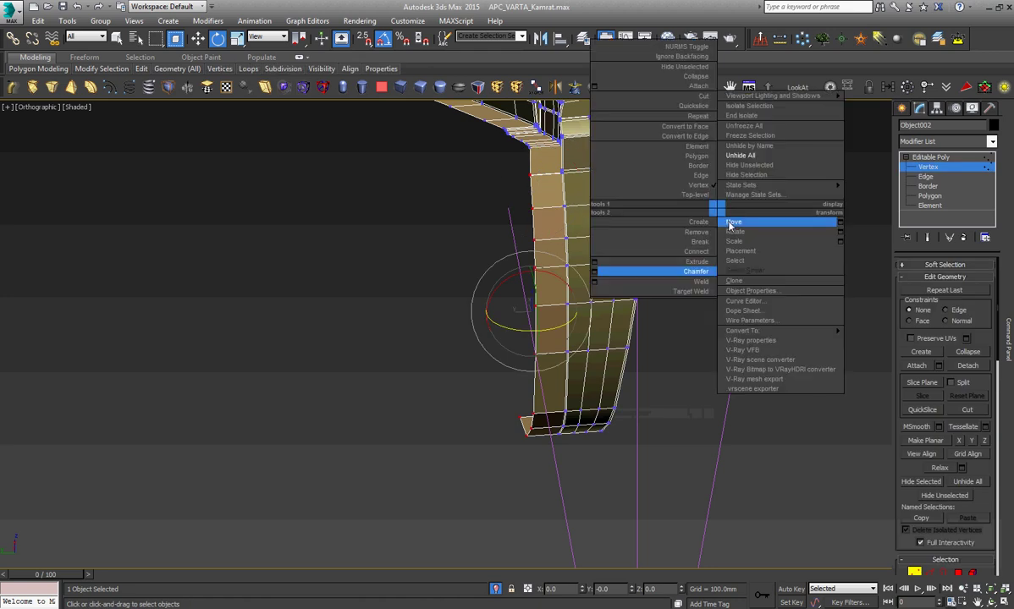
Apply a new Skew modifier to the sidewall piece.
scroll(532, 147, "up", 5)
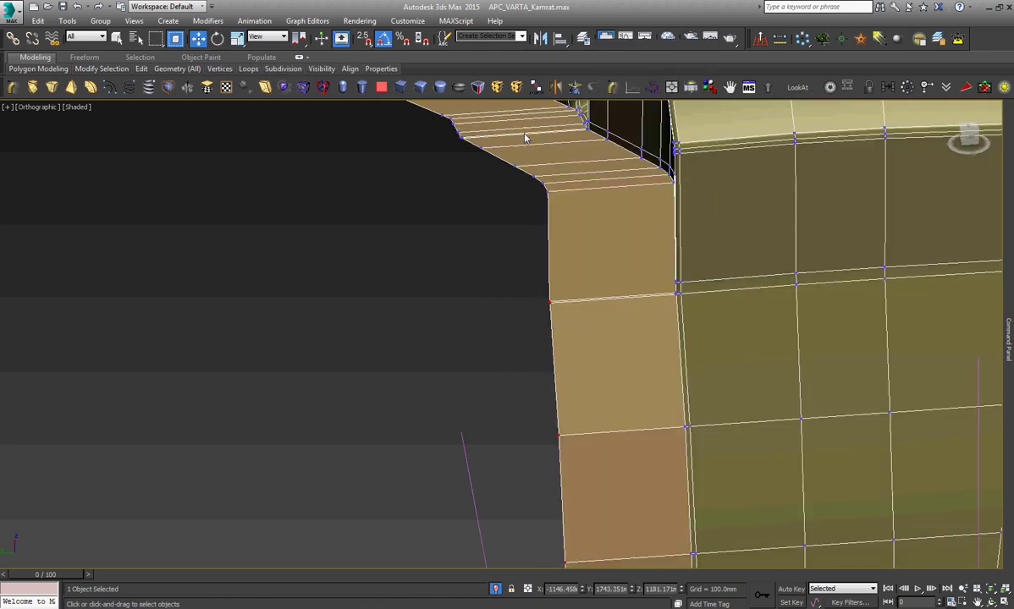
scroll(525, 144, "down", 3)
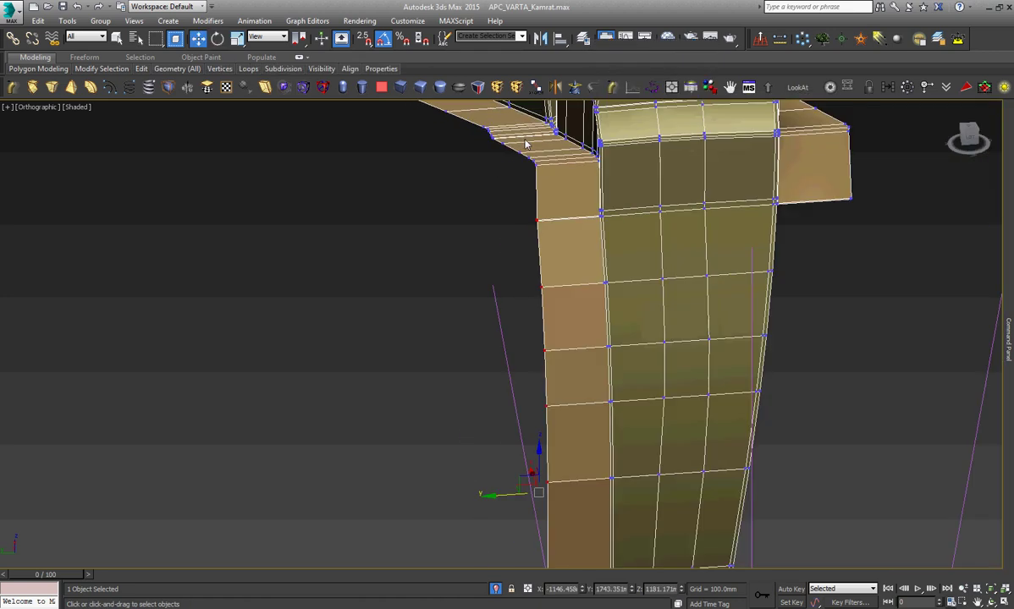
scroll(499, 138, "down", 2)
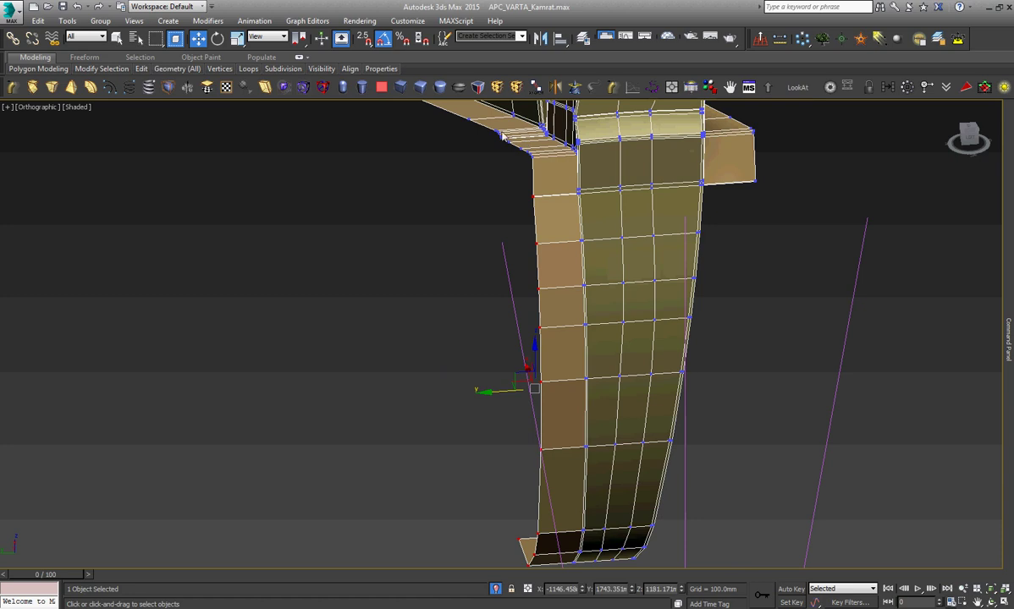
left_click(265, 87)
In the Left view, rotate the sidewall piece by about 5 degrees.
right_click(590, 250)
left_click(601, 269)
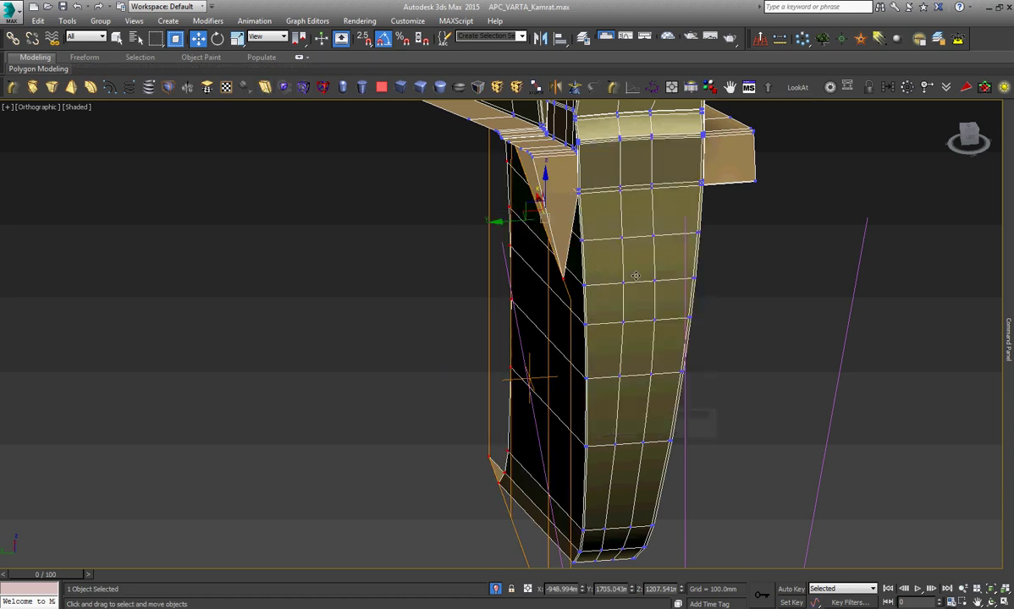
key("l")
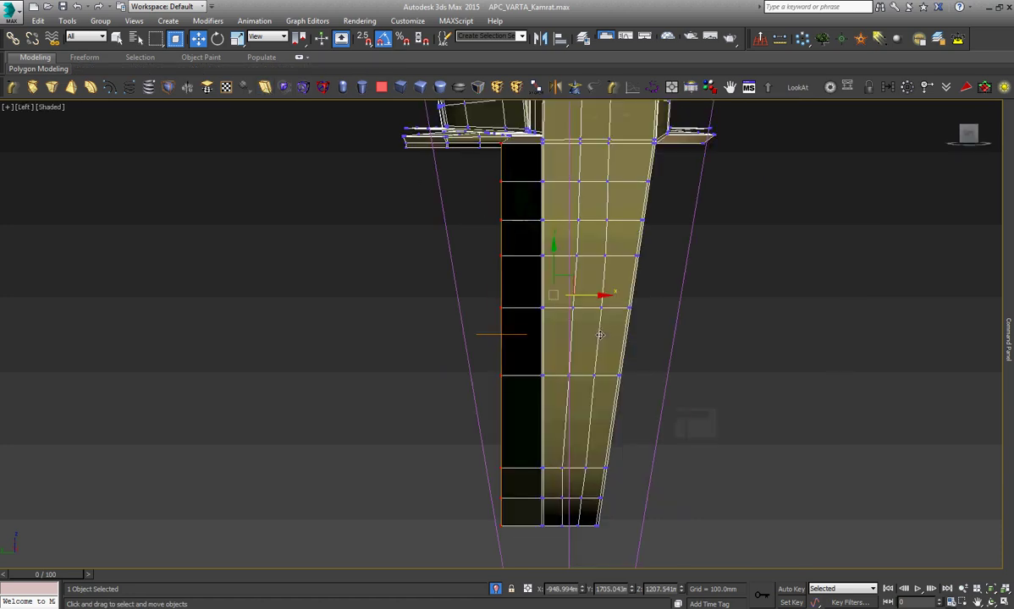
right_click(502, 319)
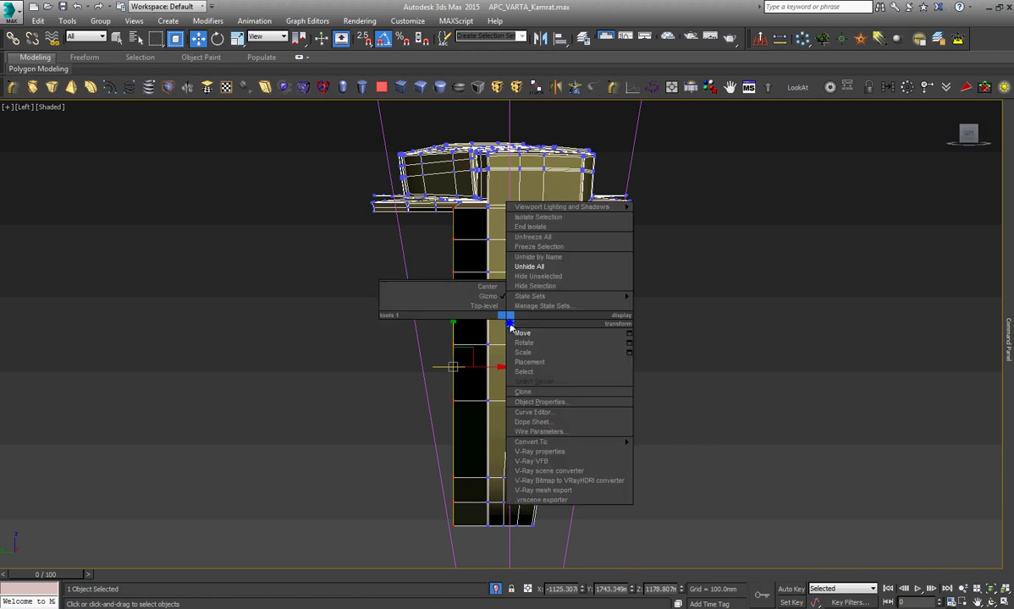
left_click(525, 341)
left_click_drag(447, 311, 584, 409)
left_click(990, 602)
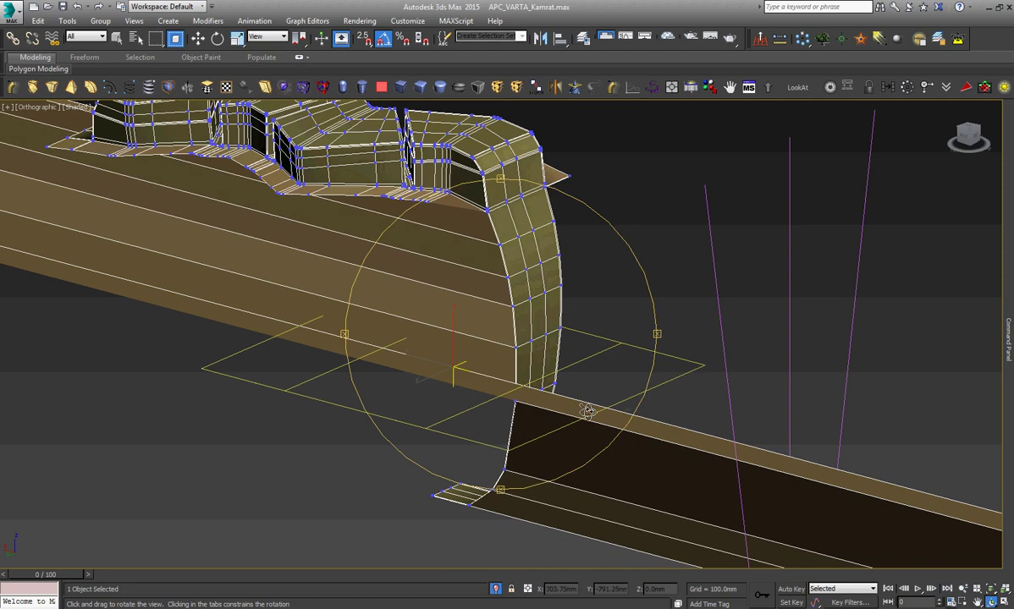
Lower the Skew amount from 250mm to 2.45mm.
right_click(587, 417)
left_click(1007, 343)
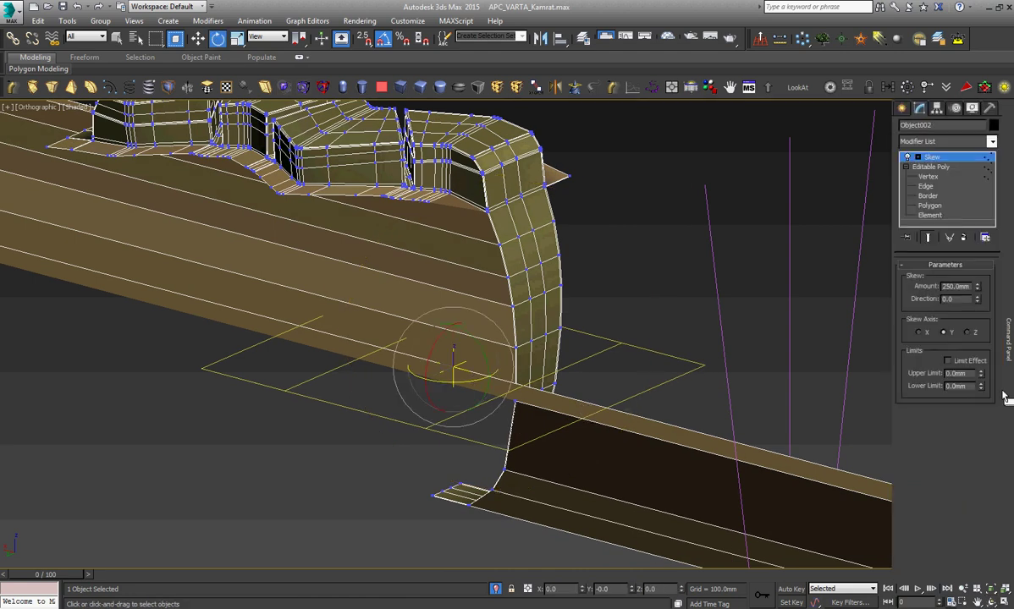
left_click_drag(979, 292, 992, 347)
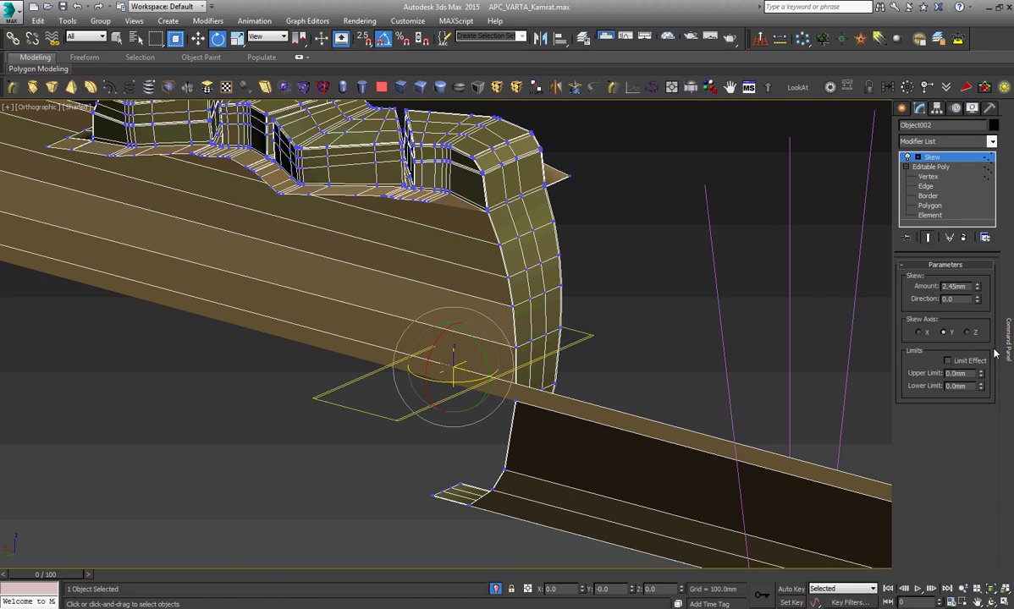
Rotate the skew gizmo upright and fine-tune the piece's tilt in Front view.
left_click_drag(442, 322, 460, 297)
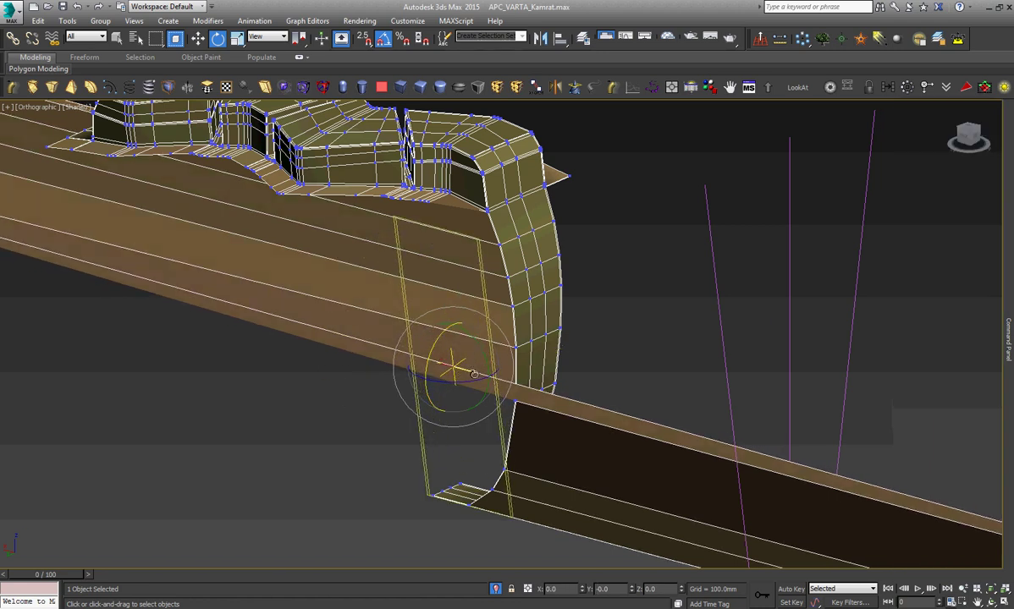
mouse_move(446, 356)
left_mouse_down()
mouse_move(444, 381)
mouse_move(426, 379)
left_mouse_up()
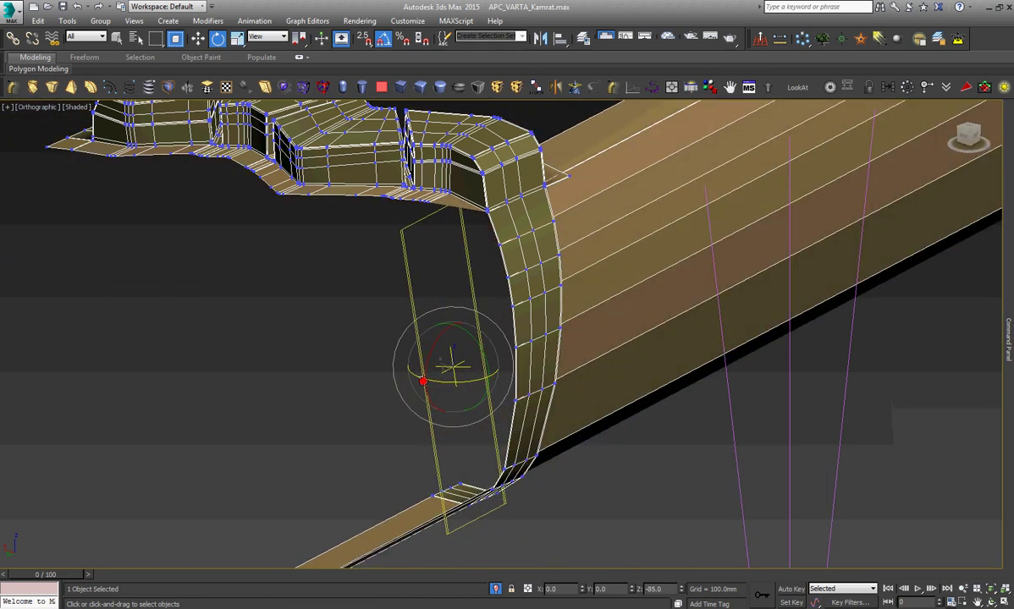
left_click_drag(459, 333, 469, 339)
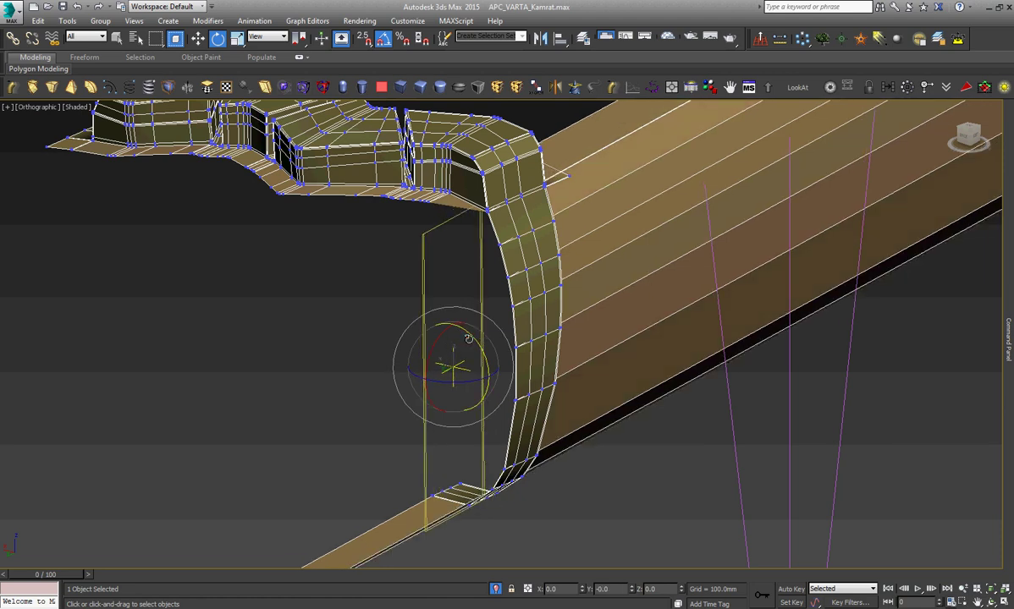
key("f")
scroll(463, 334, "down", 5)
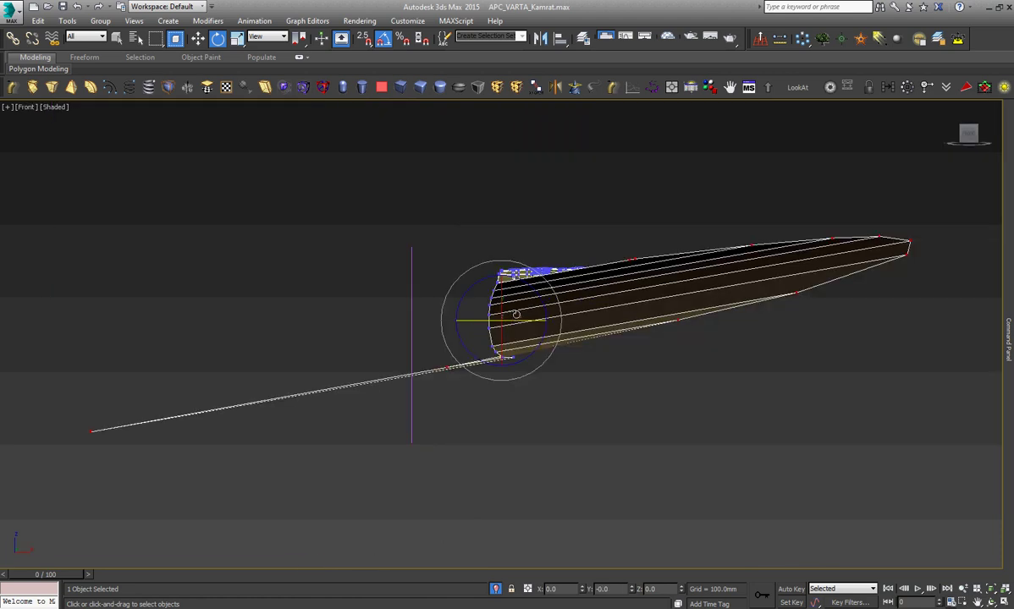
scroll(516, 314, "up", 2)
scroll(517, 314, "up", 2)
left_click_drag(520, 291, 521, 298)
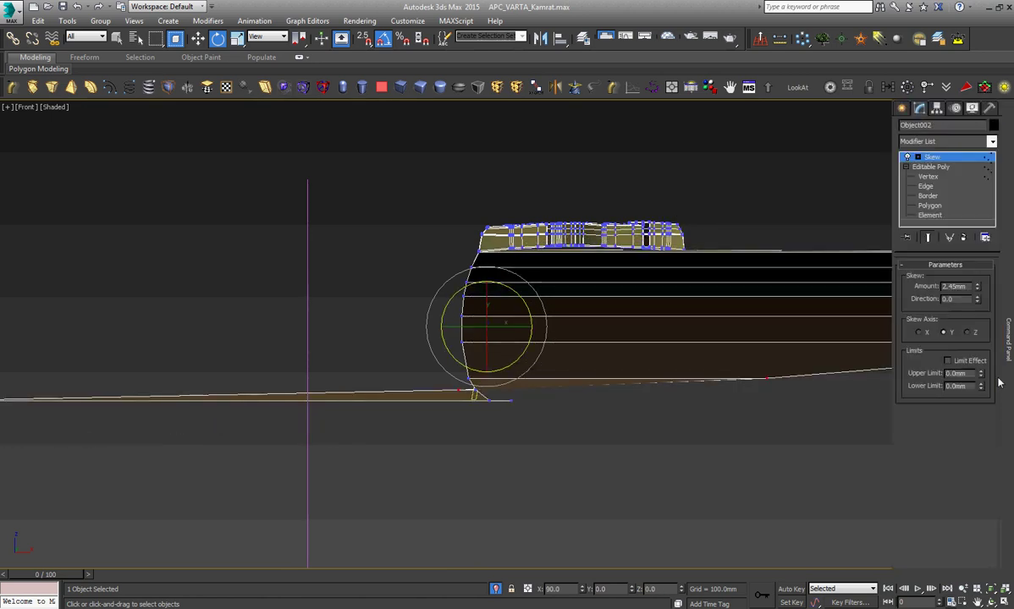
Zero the Skew amount and undo the trial rotations of the piece.
right_click(980, 288)
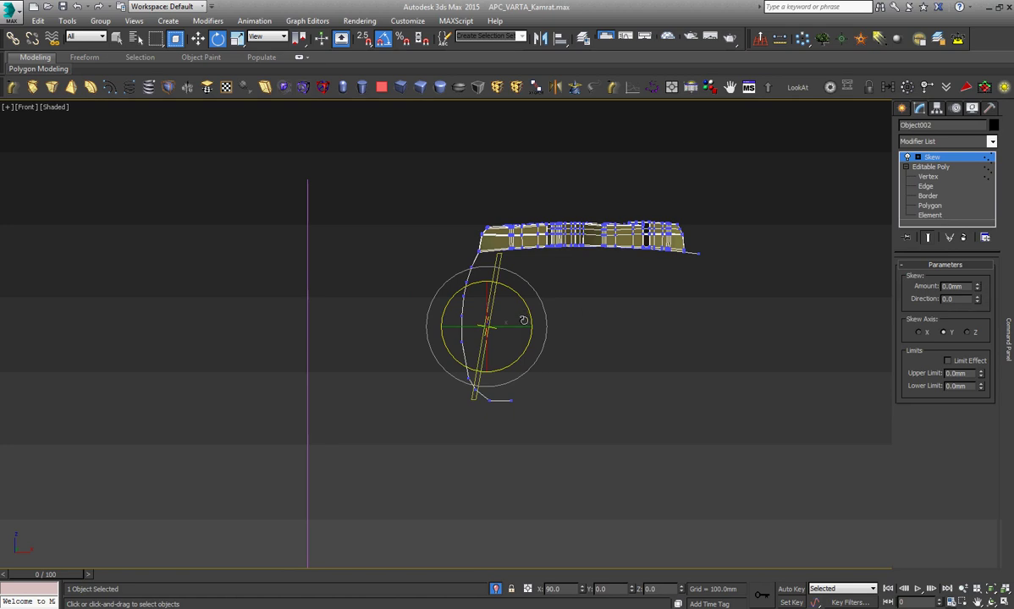
left_click_drag(519, 290, 513, 290)
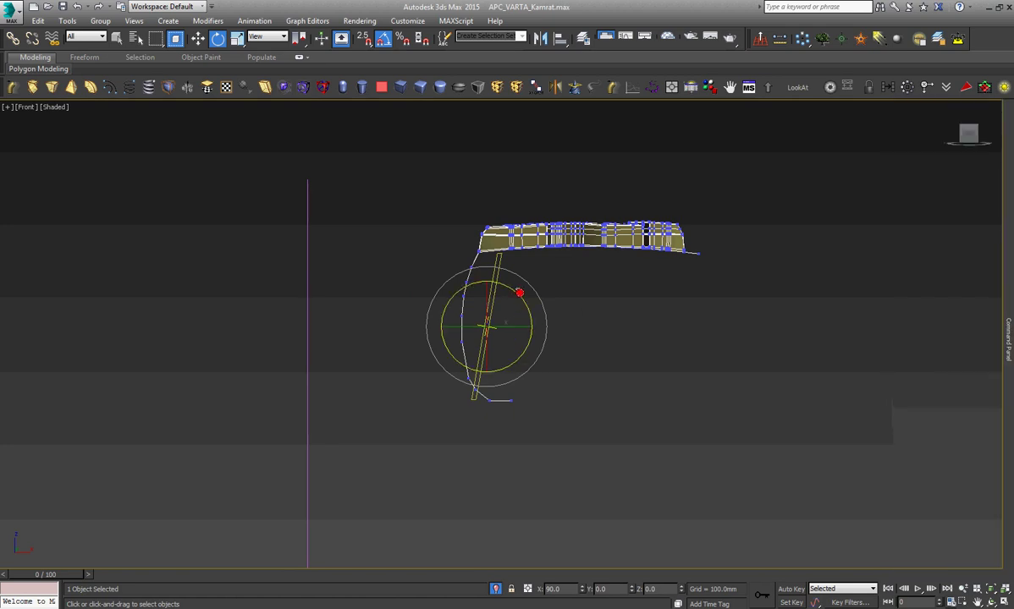
scroll(508, 315, "up", 2)
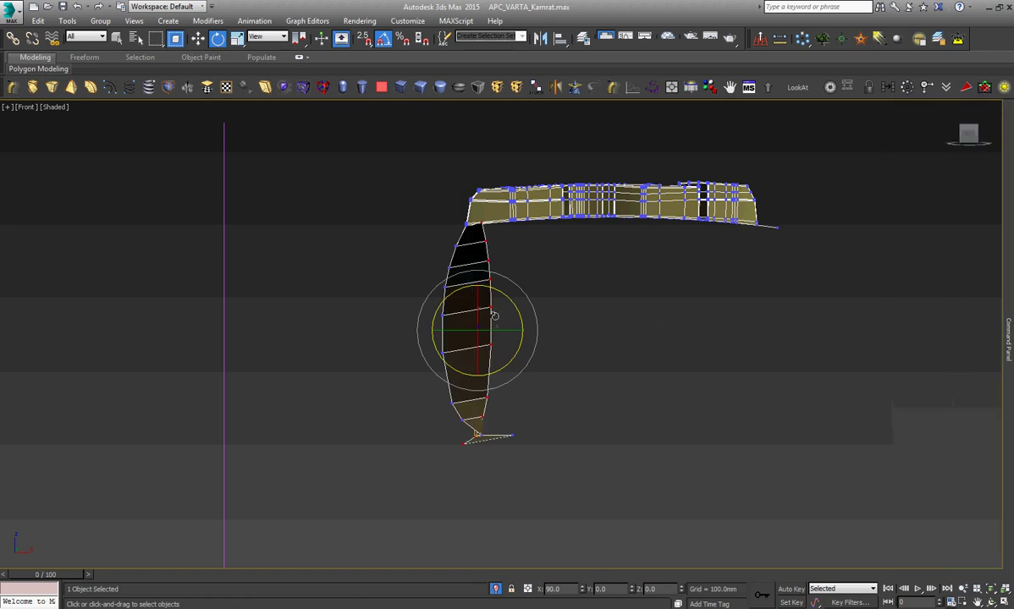
left_click_drag(478, 305, 498, 414)
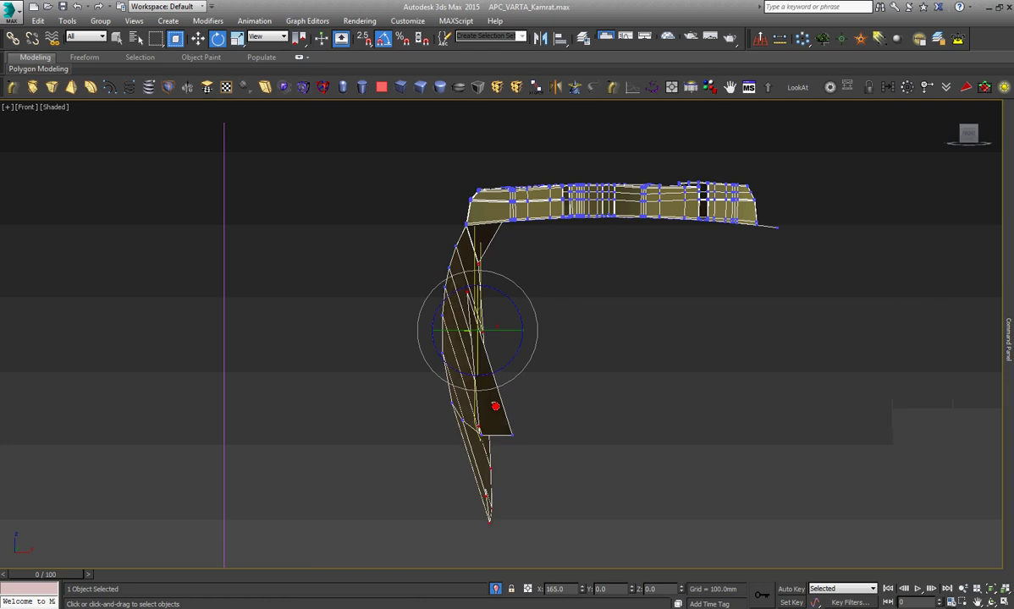
key("ctrl+z")
key("ctrl+y")
key("ctrl+z")
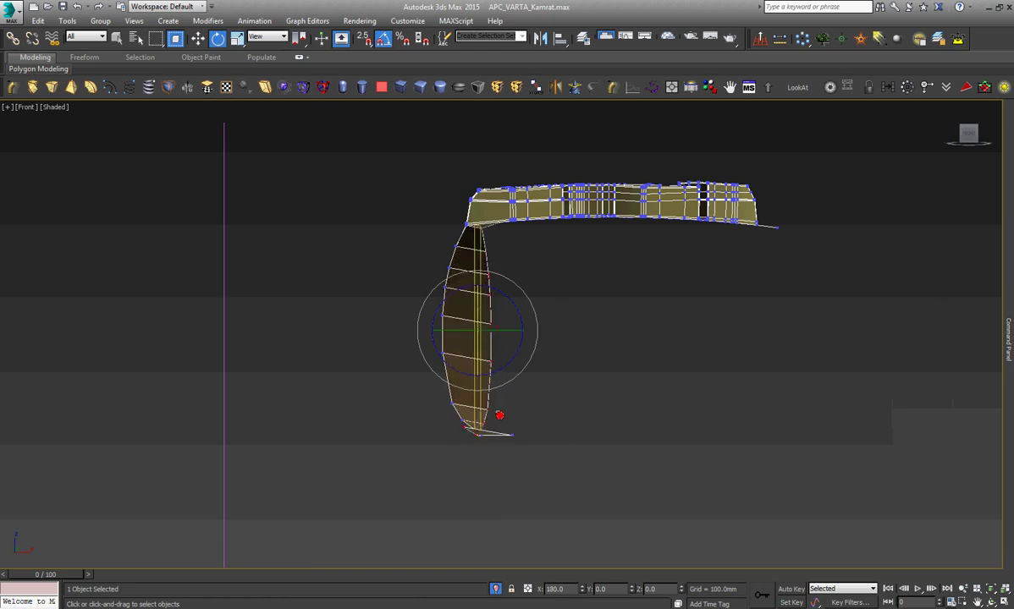
left_click(991, 602)
left_click_drag(536, 392, 520, 365)
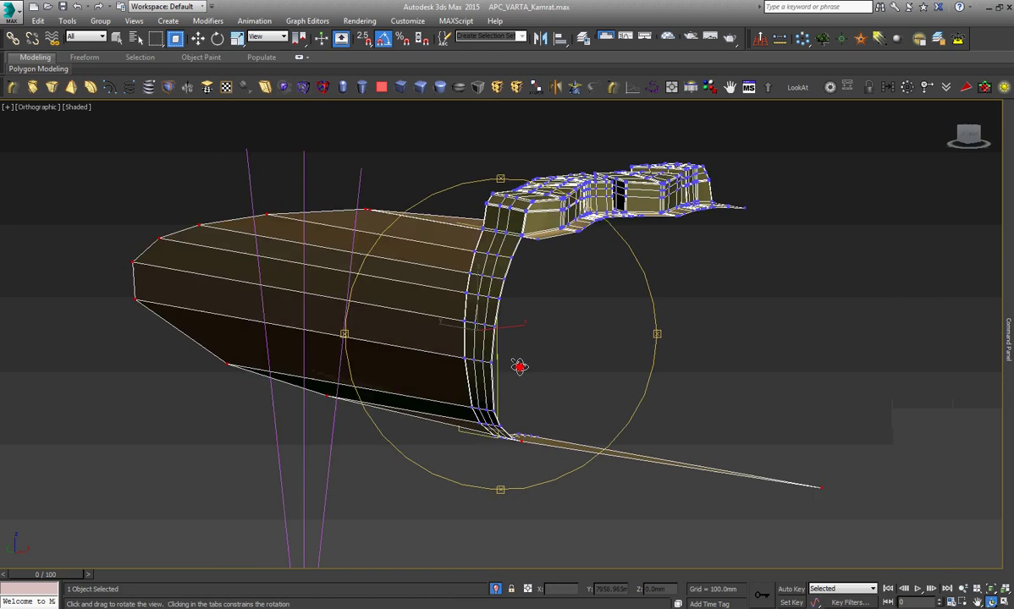
key("e")
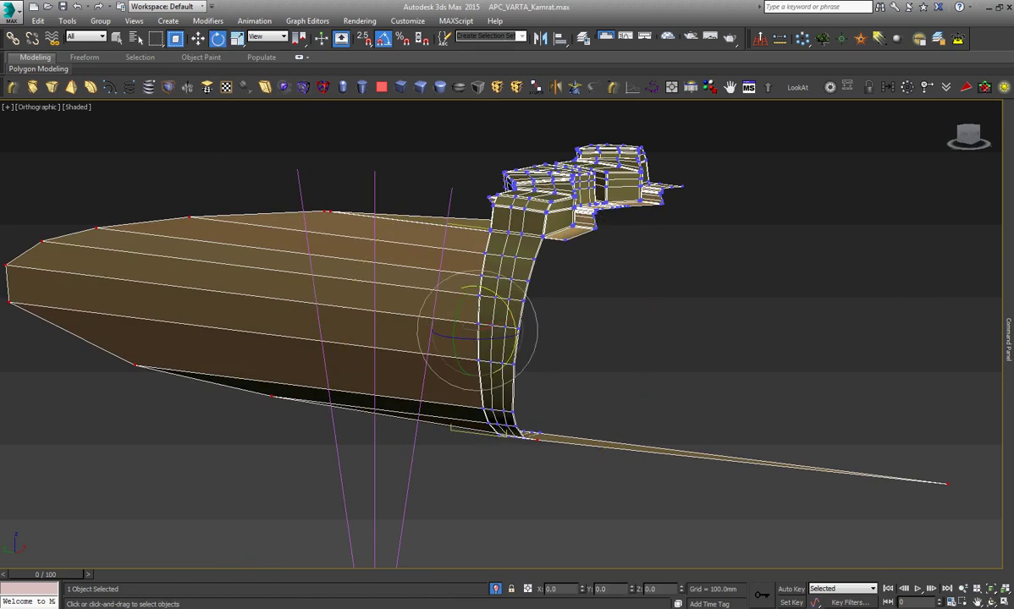
Leave the Skew amount at 0.0mm and delete the Skew modifier.
left_click(977, 290)
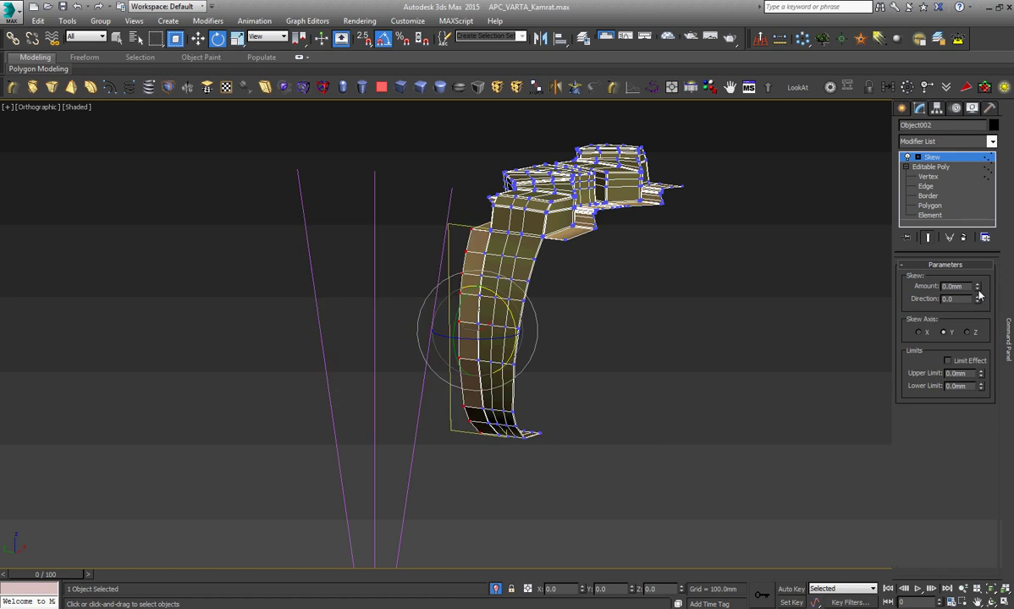
left_click(978, 290)
left_click(977, 288)
right_click(940, 157)
left_click(900, 178)
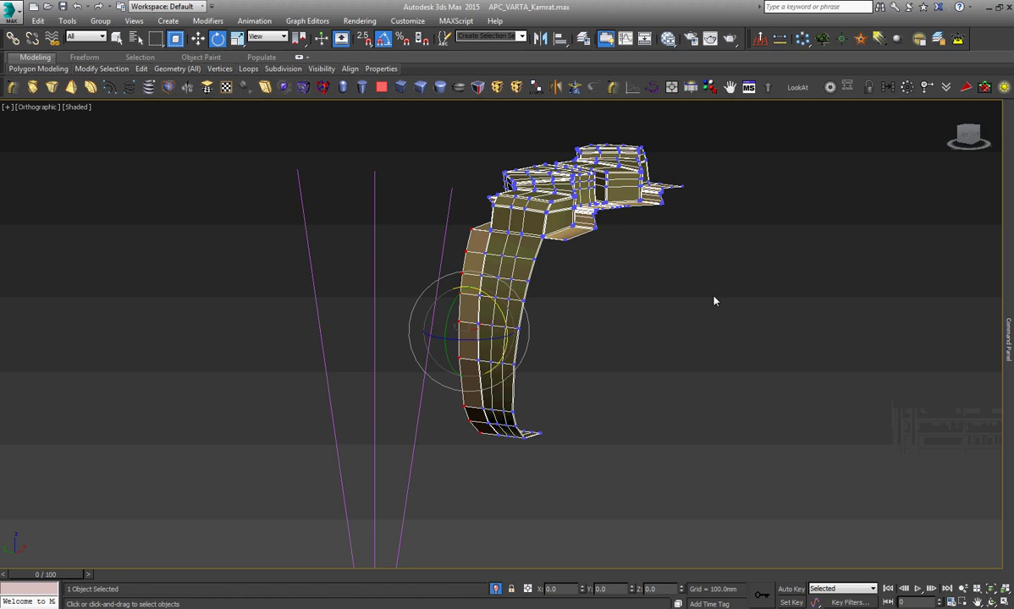
In the Left view, push the bottom-left FFD control point right along X to taper the side.
right_click(714, 302)
left_click(733, 308)
key("l")
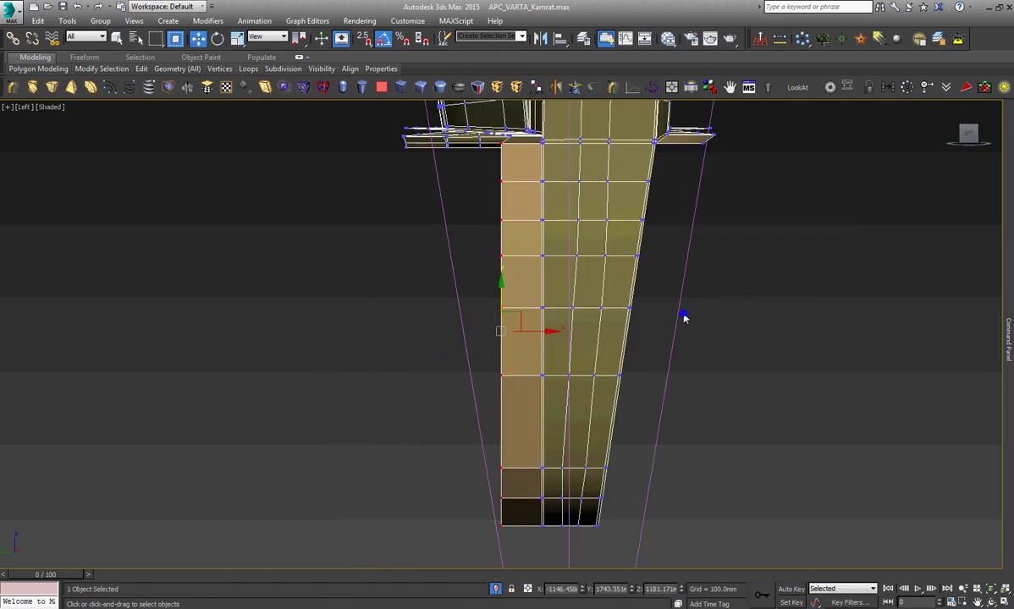
right_click(681, 315)
left_click(747, 332)
right_click(573, 250)
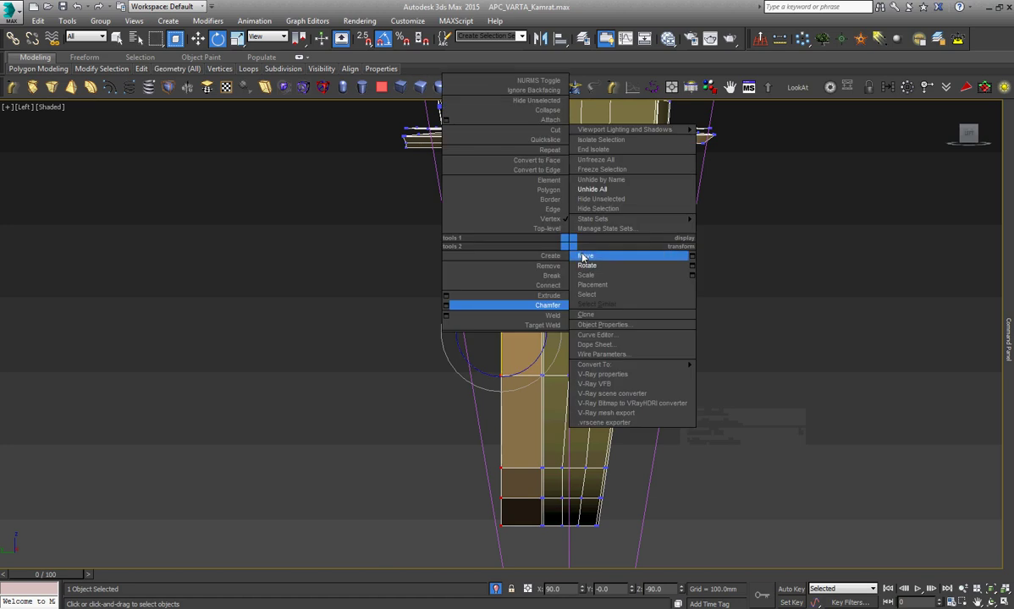
left_click(586, 259)
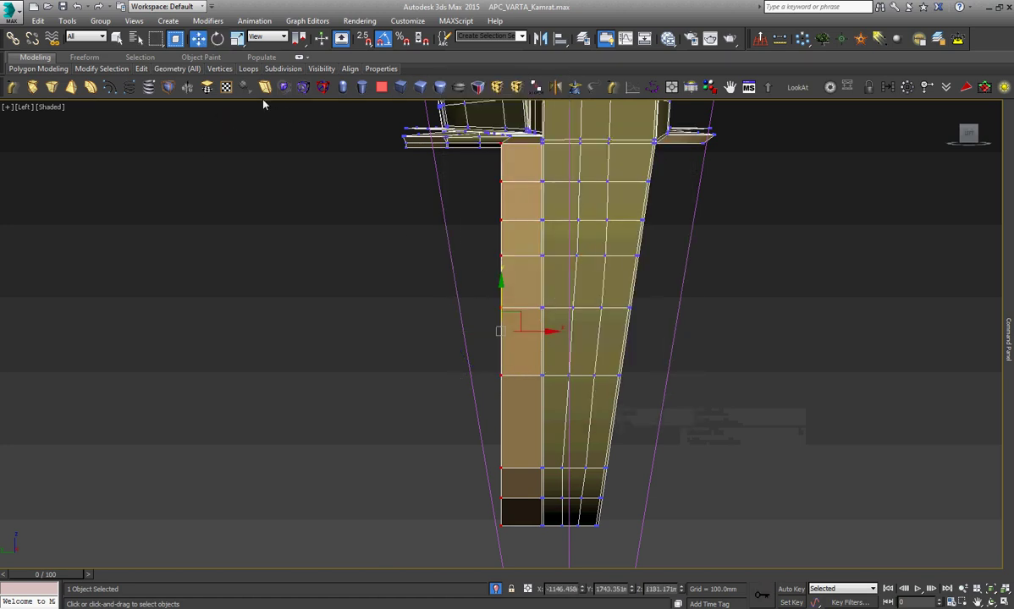
left_click(500, 90)
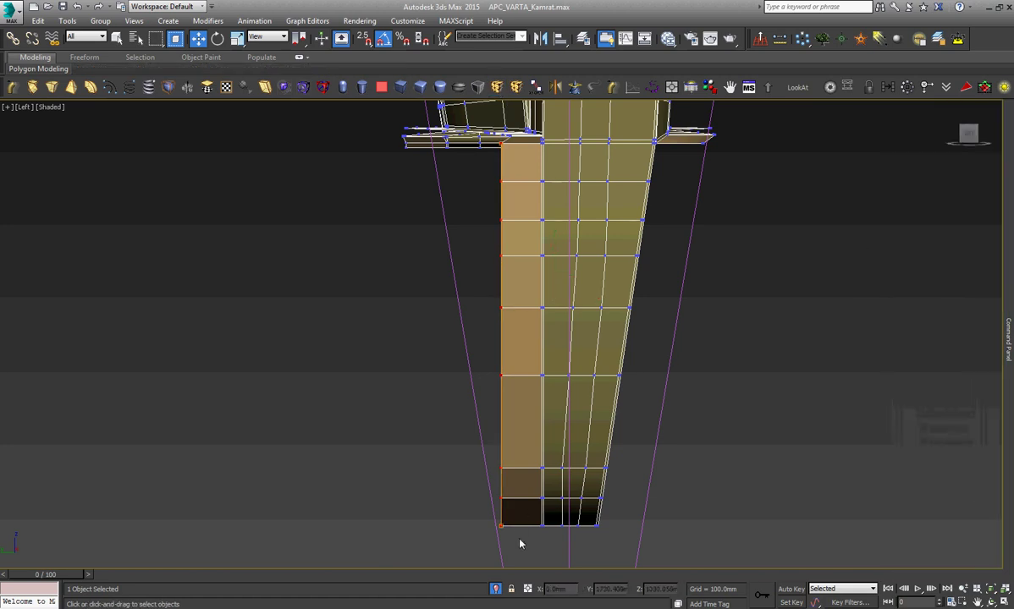
key("1")
left_click_drag(534, 529, 593, 532)
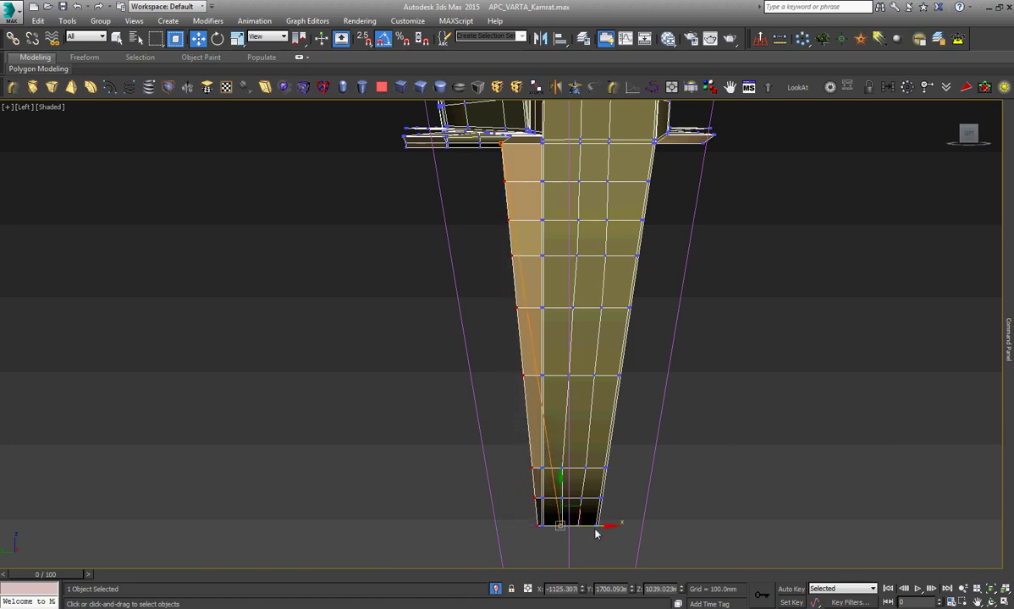
Convert the sidewall piece to an Editable Poly.
right_click(651, 328)
left_click(705, 435)
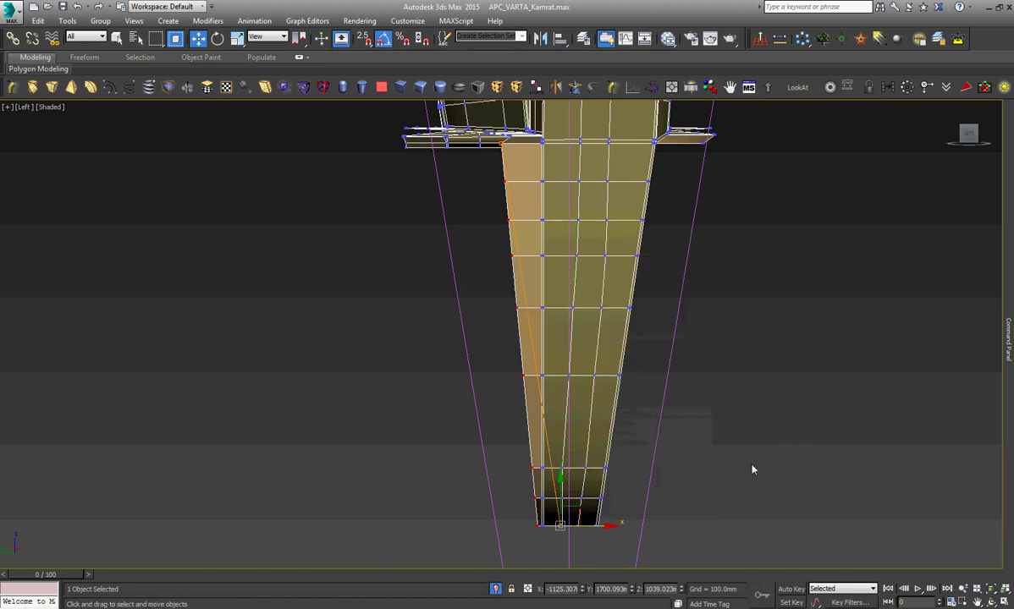
scroll(687, 402, "down", 2)
right_click(656, 353)
Reselect the tread piece and select all of its elements at Element level.
key("Escape")
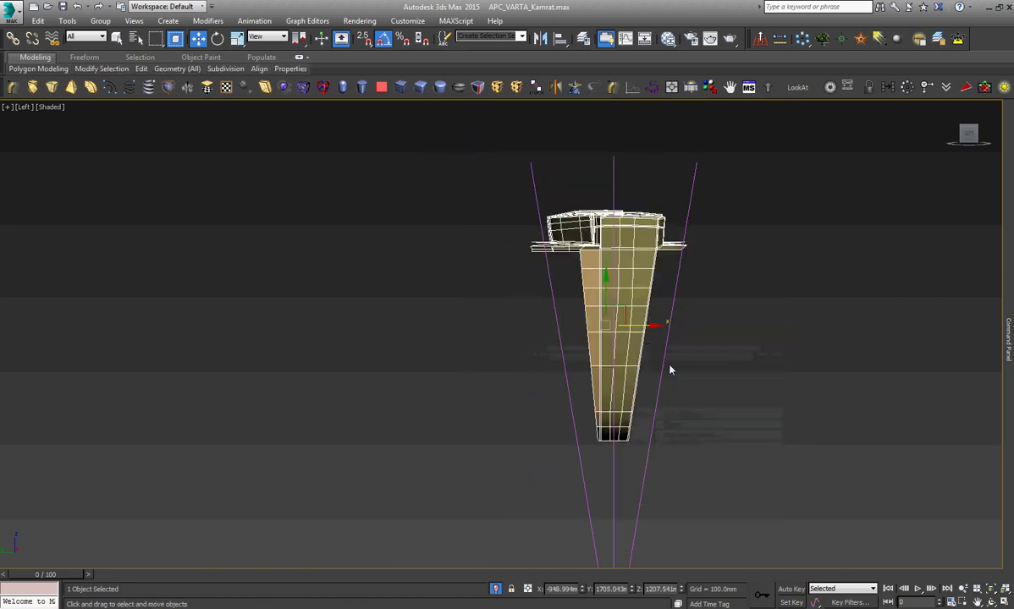
scroll(669, 370, "down", 2)
scroll(670, 370, "up", 2)
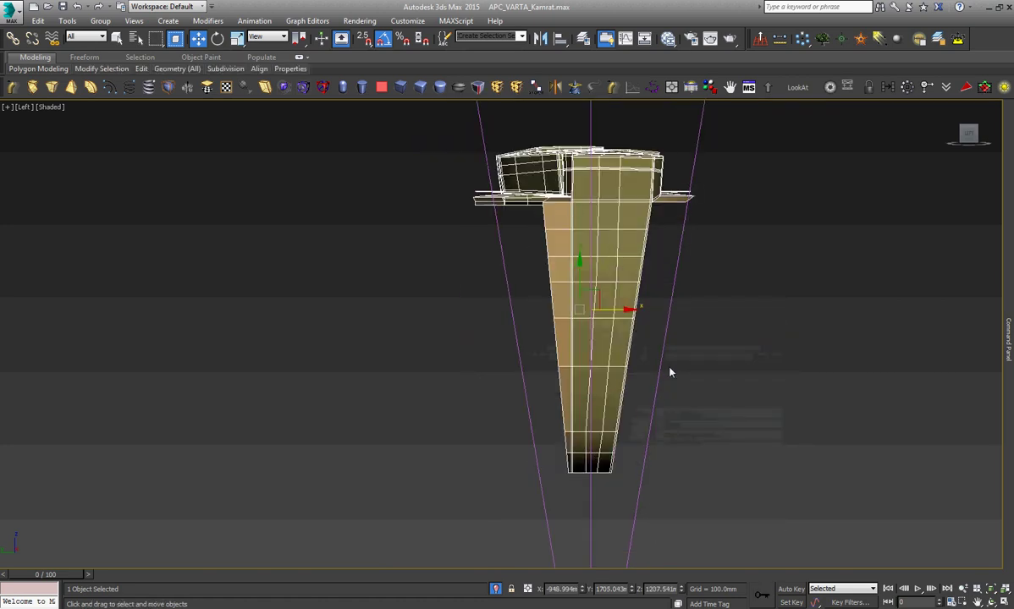
scroll(669, 372, "down", 2)
scroll(661, 371, "down", 2)
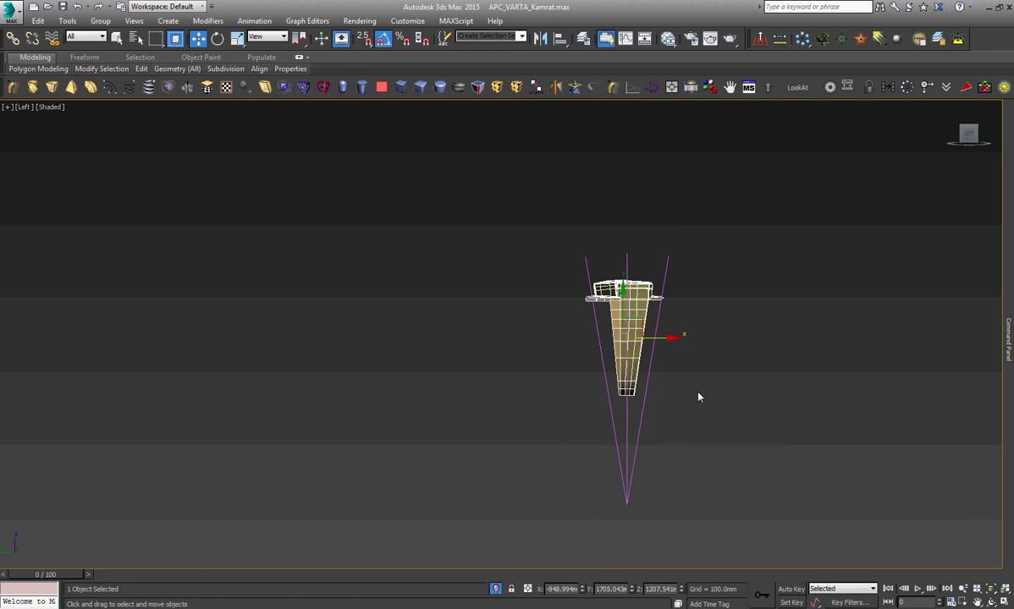
left_click(694, 394)
left_click(636, 333)
left_click(1005, 230)
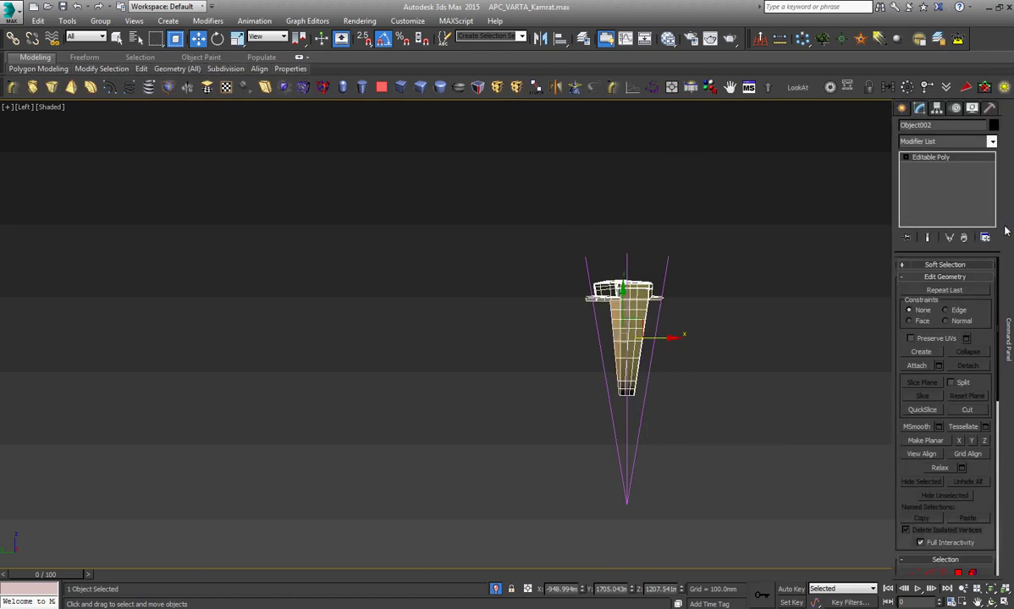
left_click(906, 159)
left_click(929, 206)
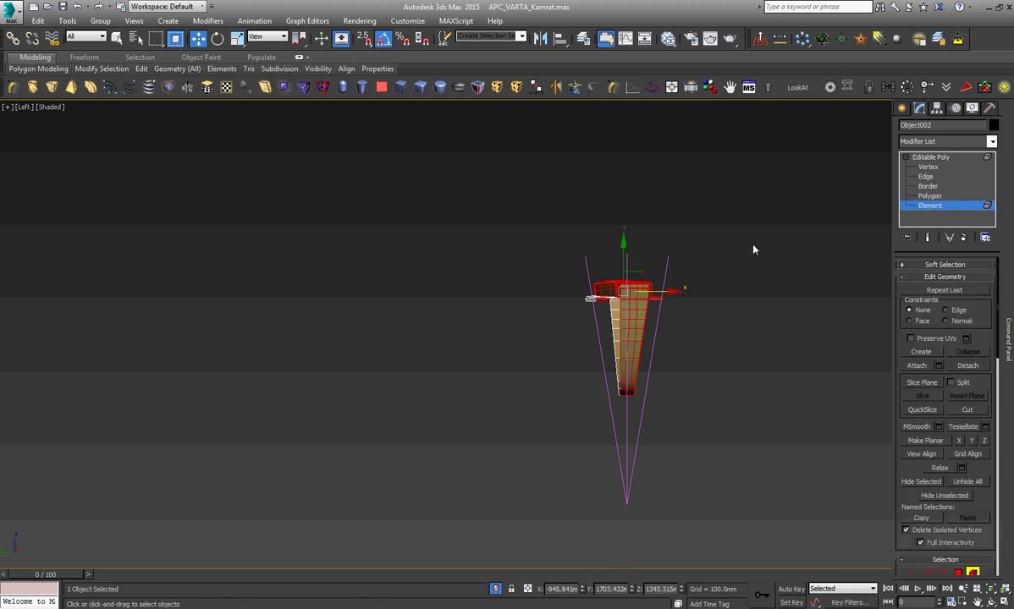
left_click_drag(748, 249, 548, 438)
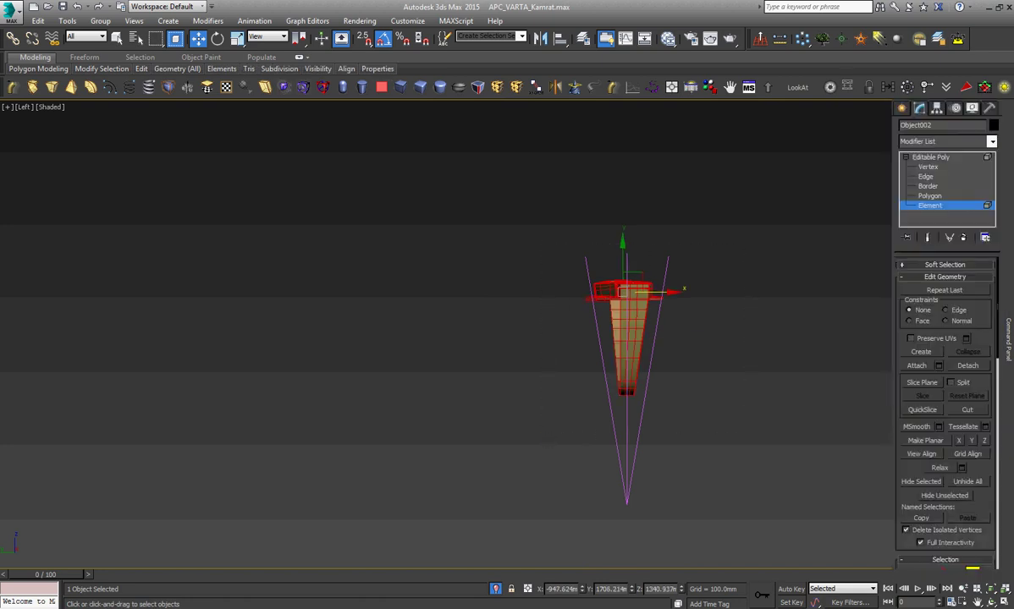
Set the element's material ID to 3 (Wheel) and return to the Editable Poly top level.
scroll(969, 338, "down", 5)
scroll(969, 338, "down", 5)
scroll(968, 364, "down", 5)
scroll(969, 423, "down", 4)
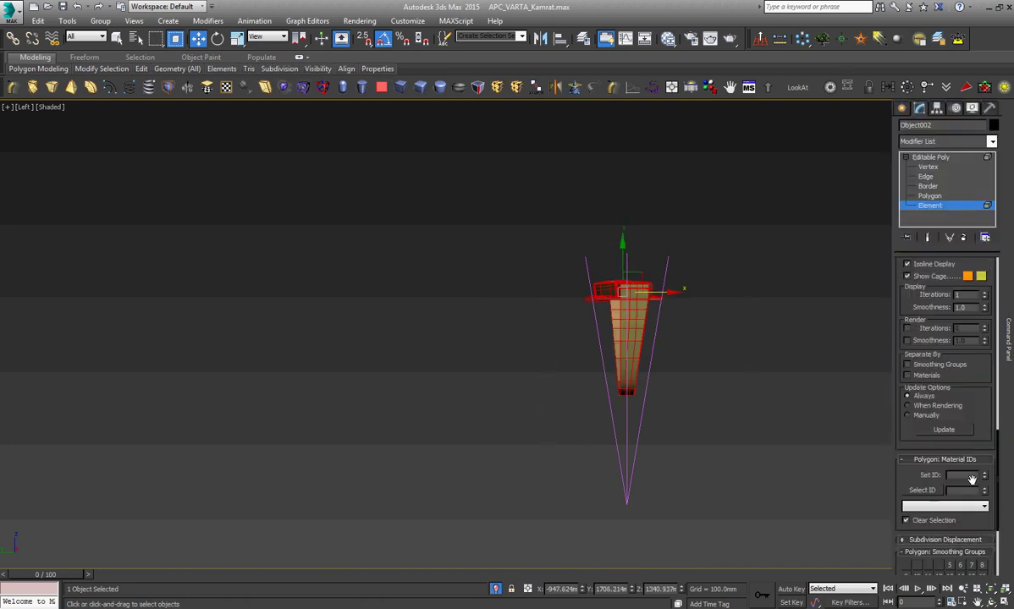
left_click(985, 474)
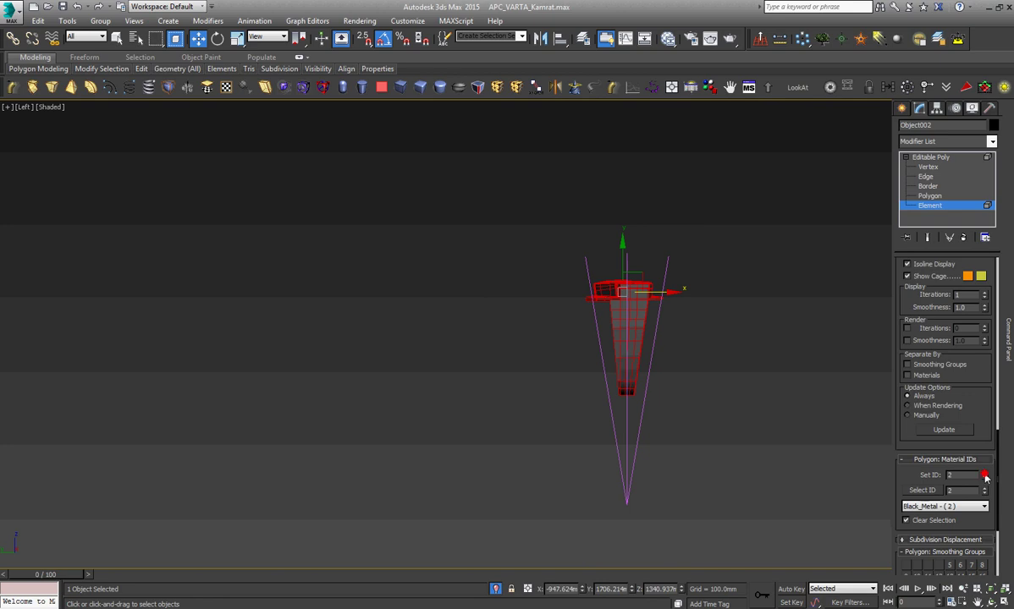
left_click(984, 474)
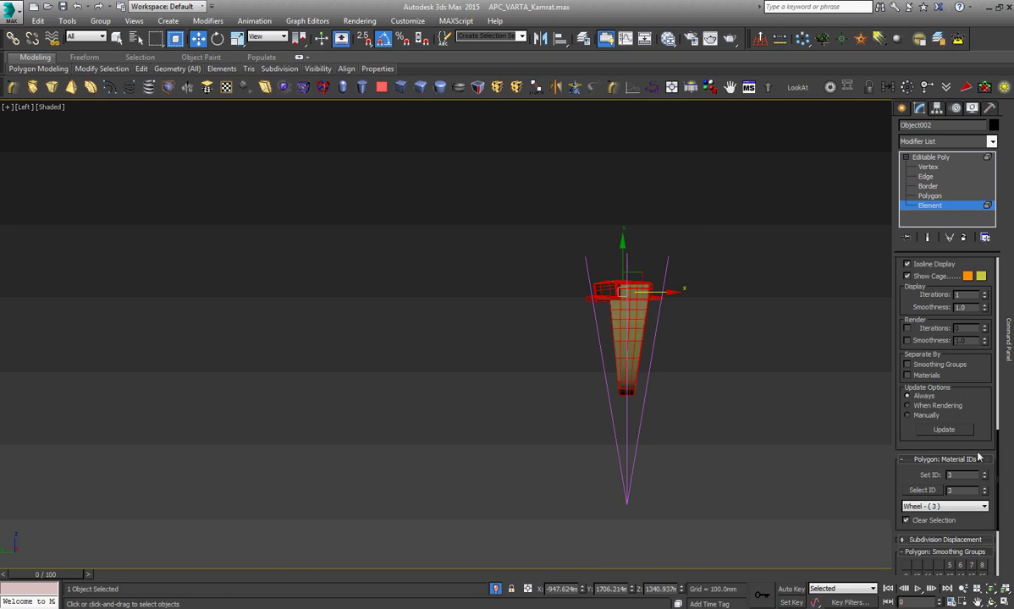
left_click(947, 159)
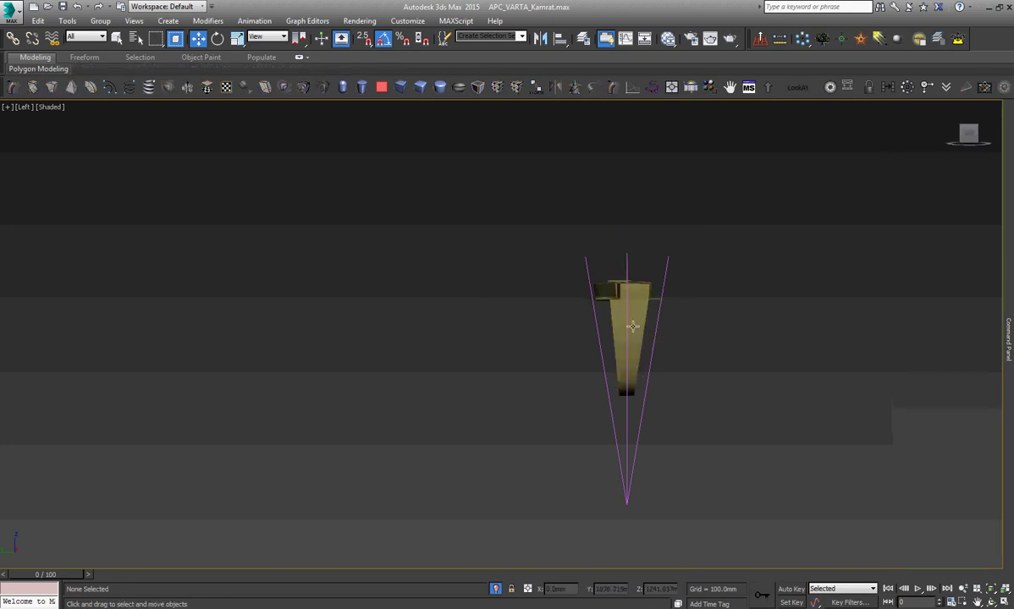
Unhide all hidden vehicle parts, then isolate the tire with Alt+Q.
right_click(774, 376)
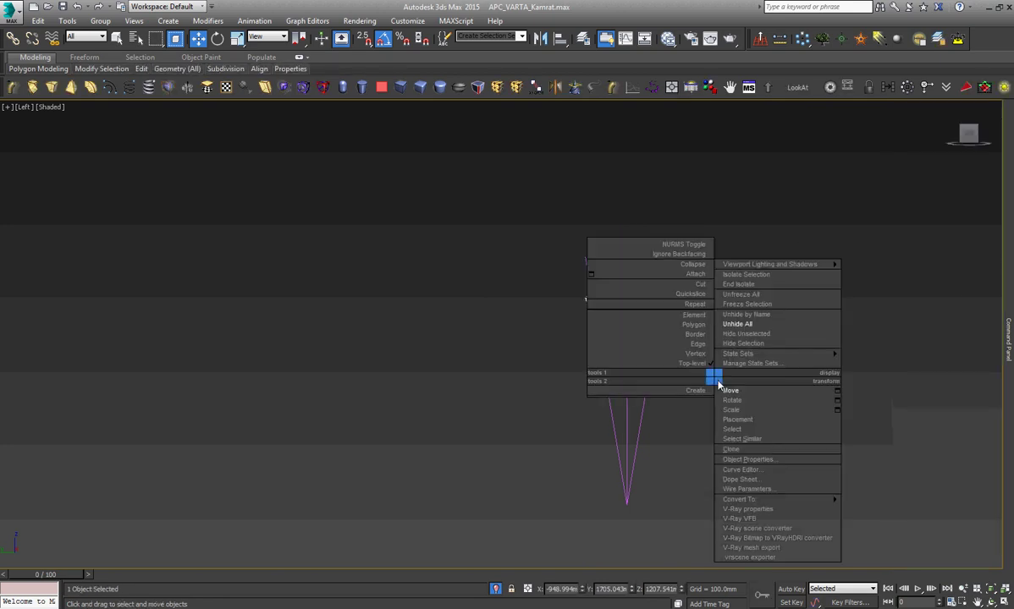
left_click(745, 323)
left_click(562, 347)
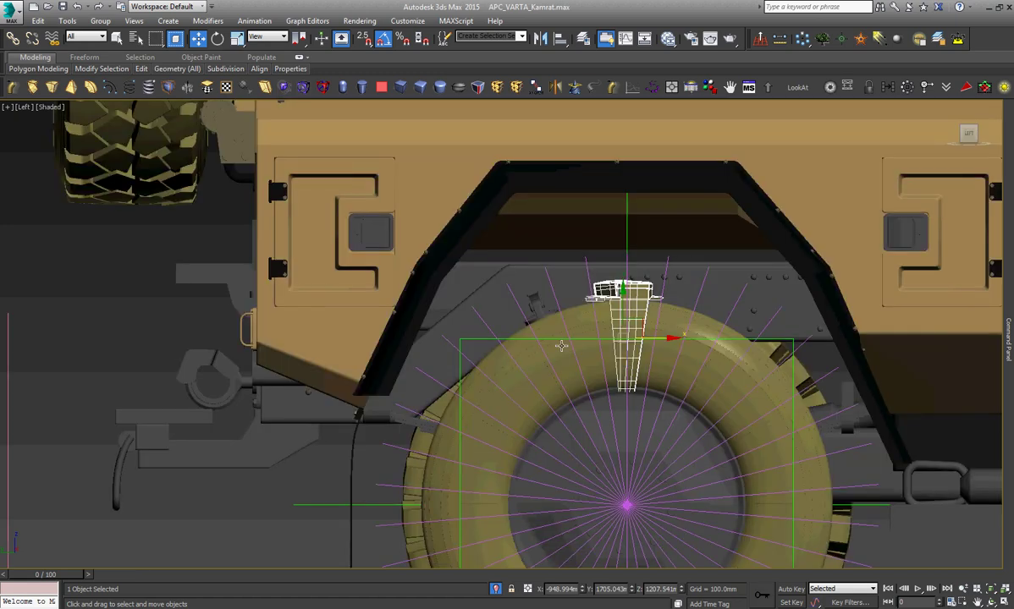
left_click(703, 378)
key("alt+q")
Align the tread block to the tire centre on X, Y and Z position.
left_click(727, 381)
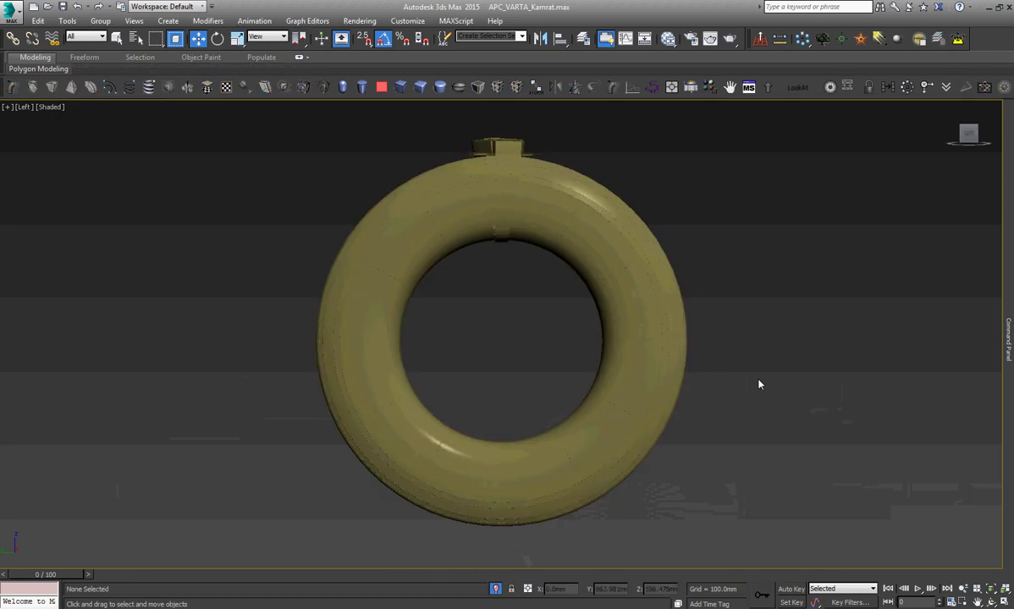
left_click(505, 146)
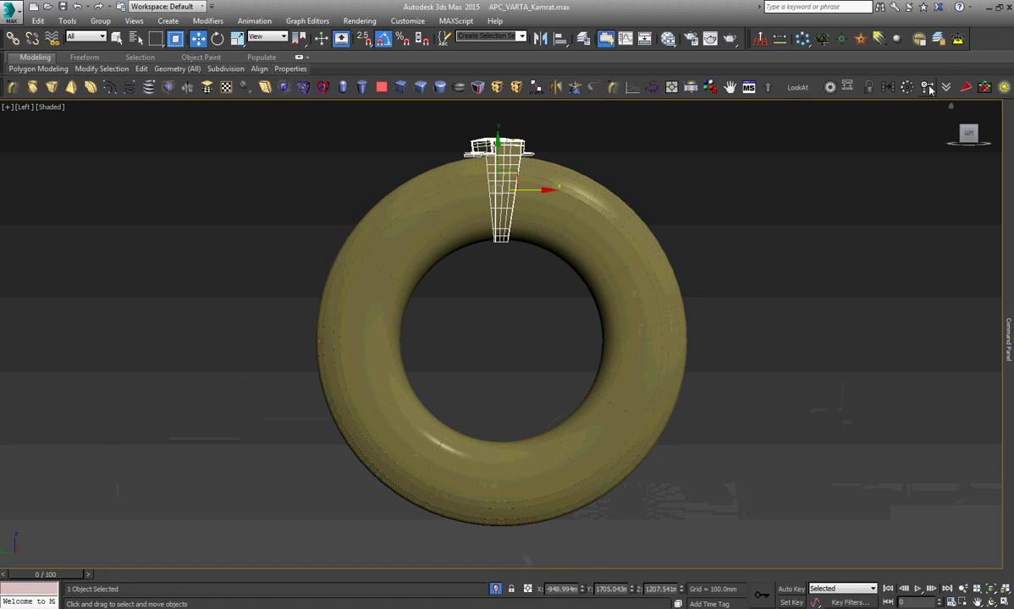
key("alt+a")
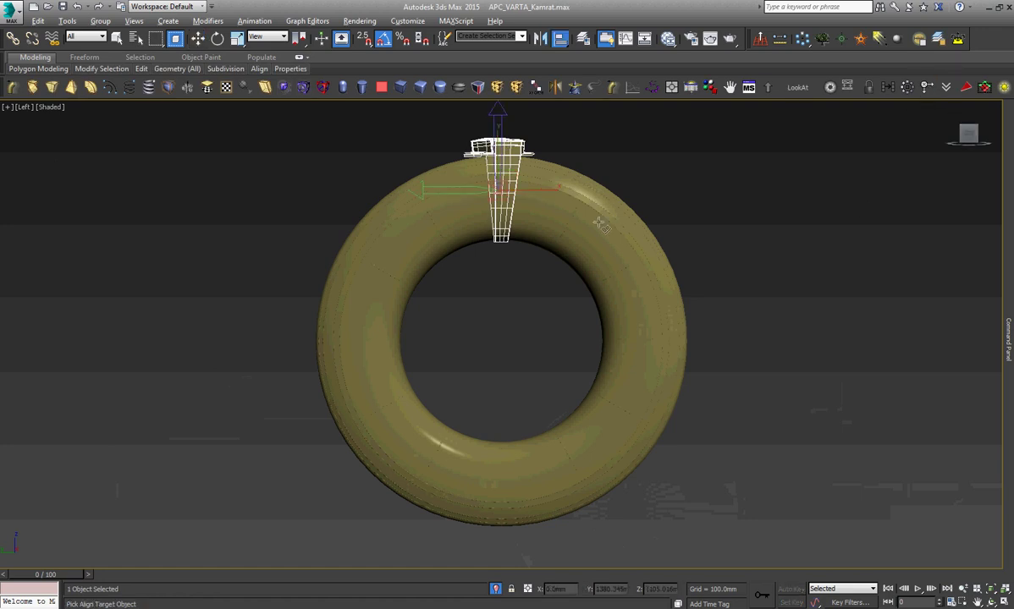
left_click(560, 207)
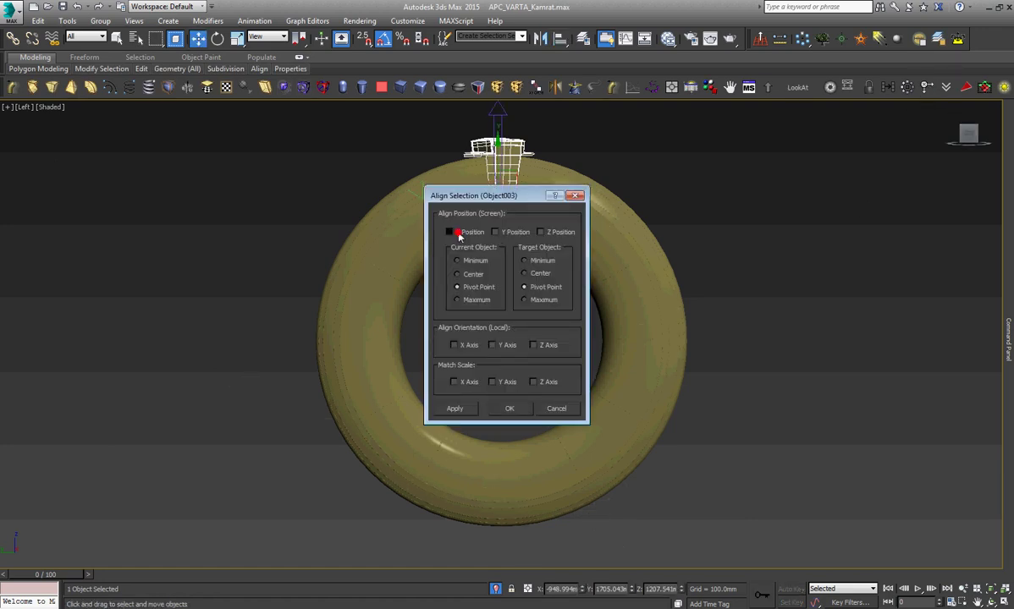
left_click(450, 232)
left_click(496, 231)
left_click(540, 232)
left_click(510, 408)
right_click(539, 294)
left_click(552, 308)
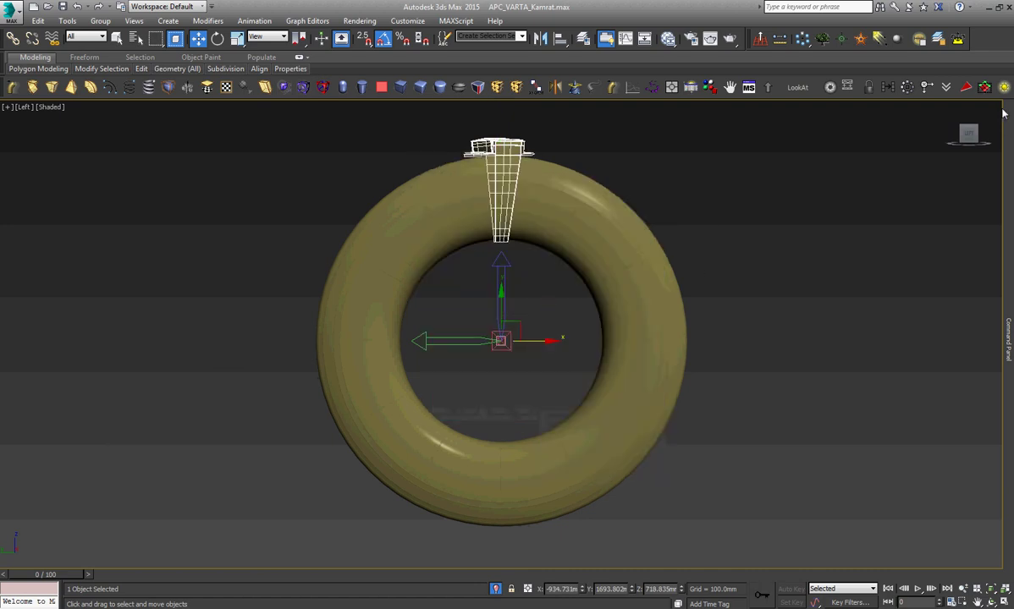
right_click(728, 258)
left_click(738, 190)
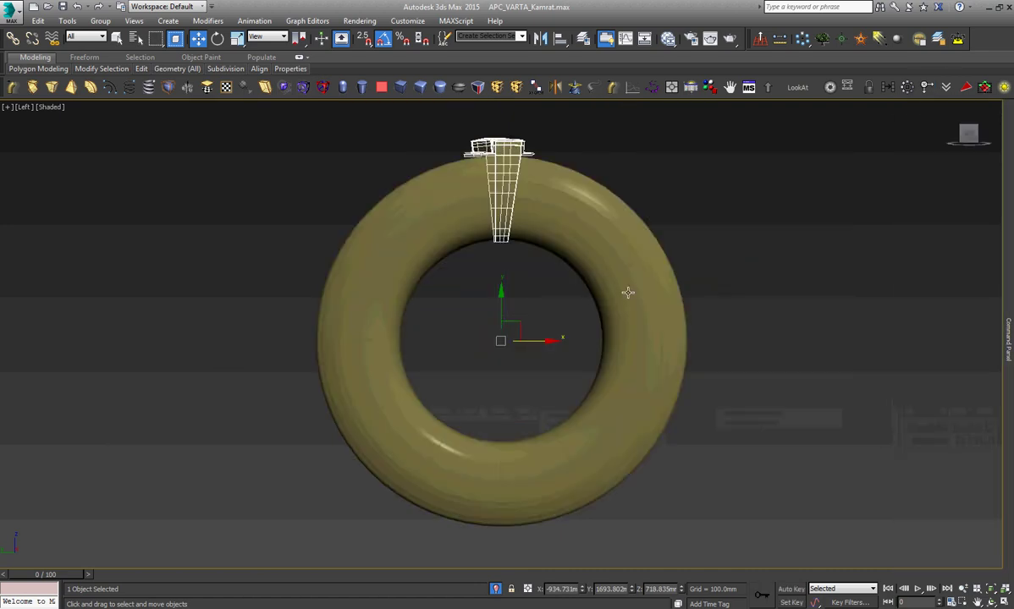
key("z")
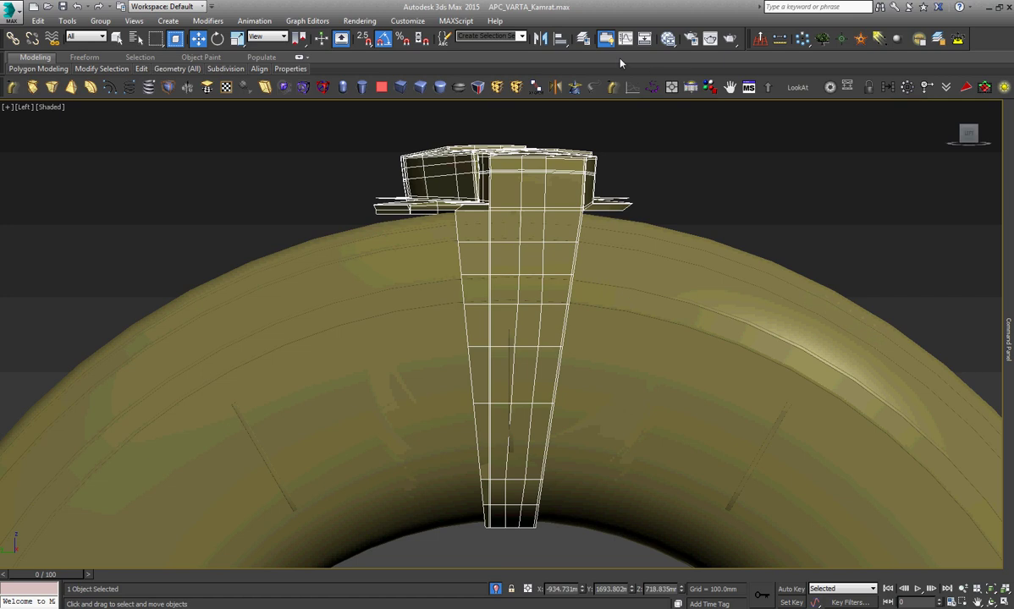
Array the tread block as 38 instances rotated 360 degrees around Z.
left_click(805, 44)
left_click(656, 353)
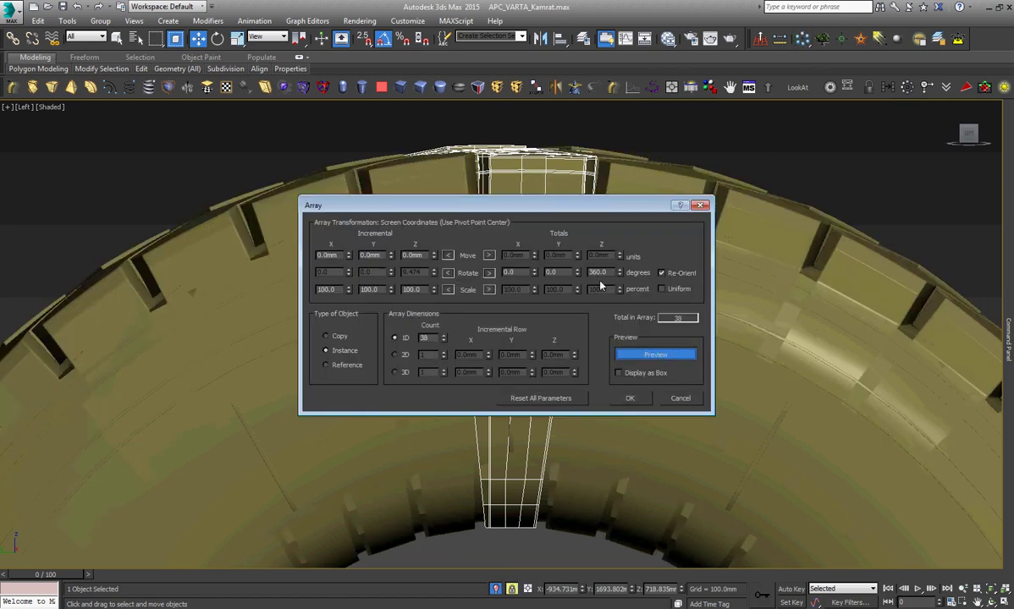
left_click(629, 399)
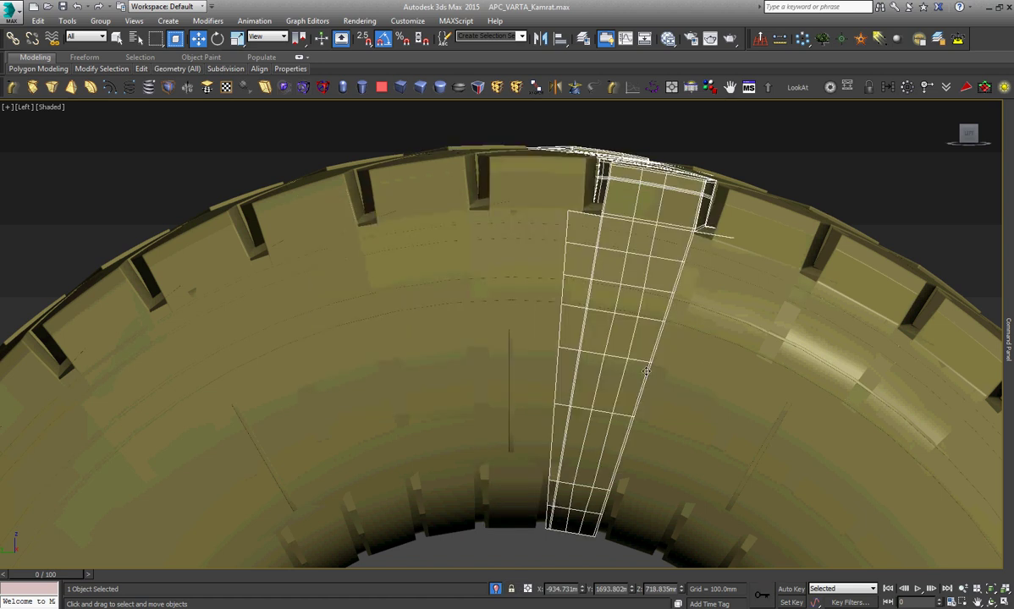
left_click(762, 149)
scroll(680, 141, "down", 8)
scroll(713, 231, "up", 2)
Hide the smooth tire torus.
scroll(718, 279, "up", 2)
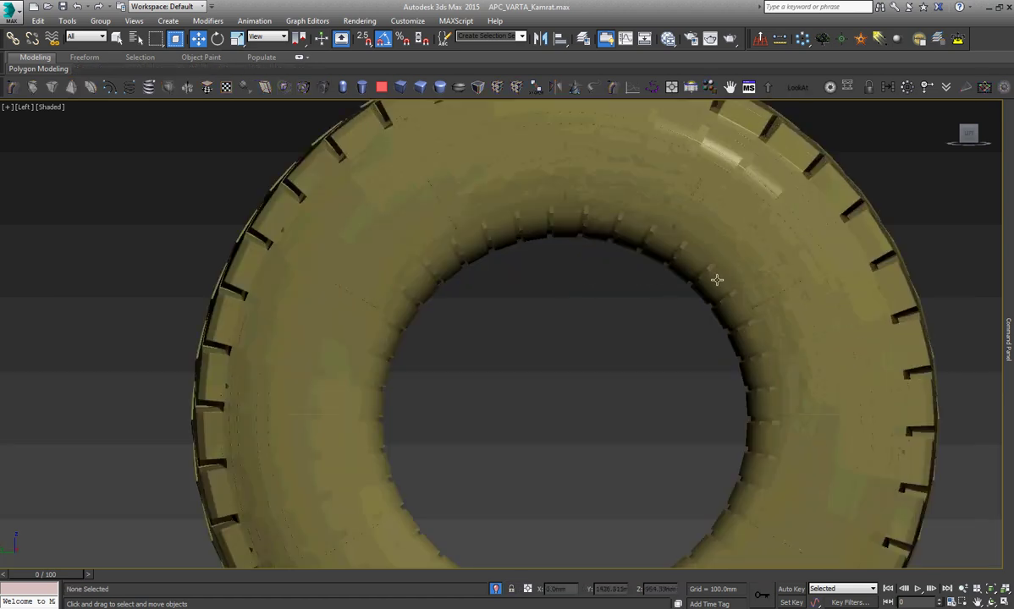
scroll(697, 255, "up", 4)
left_click(651, 212)
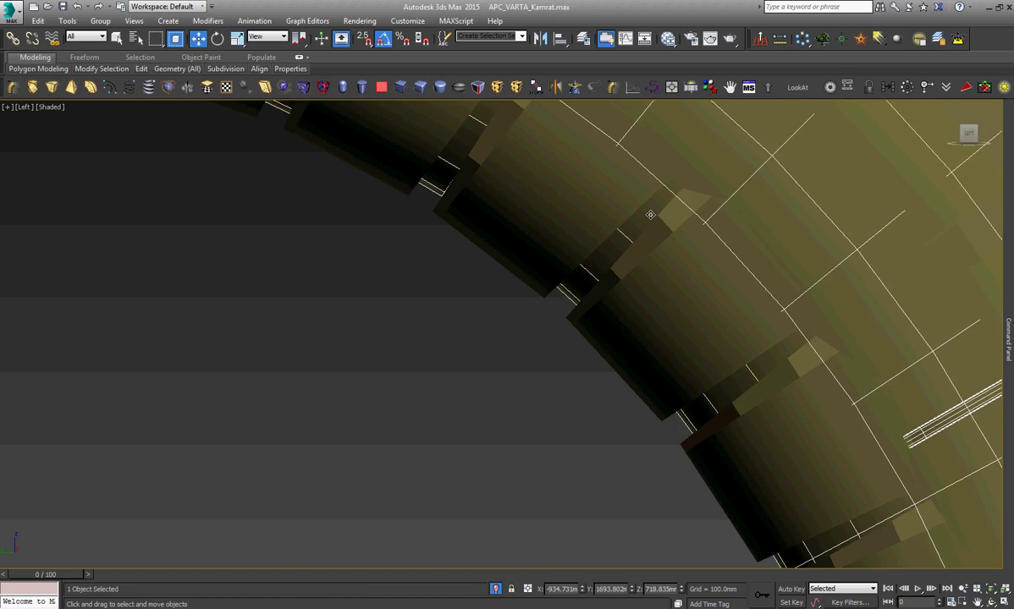
scroll(627, 294, "down", 4)
scroll(576, 178, "down", 3)
scroll(577, 178, "up", 4)
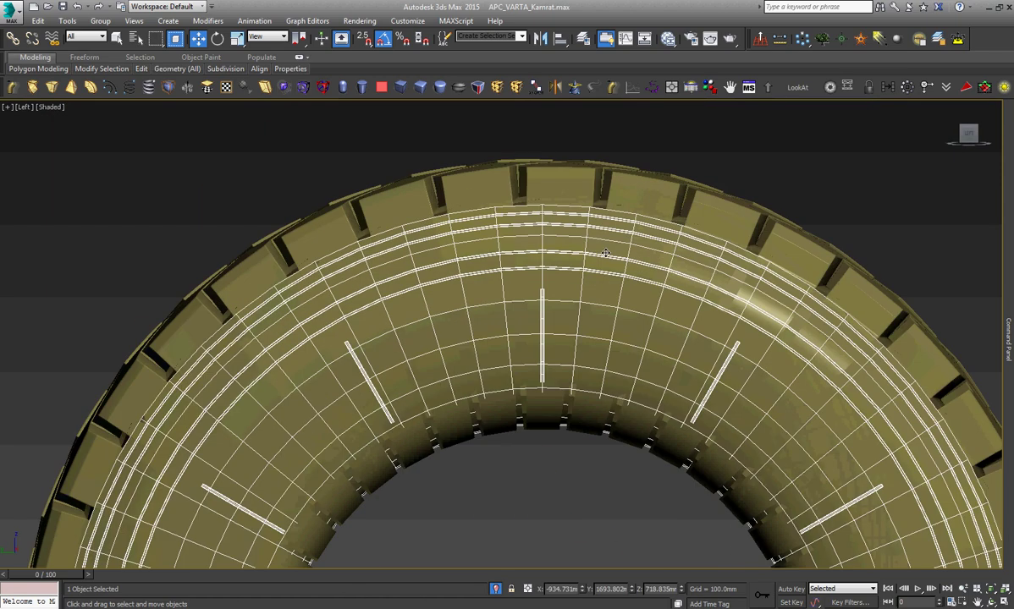
right_click(606, 253)
left_click(591, 207)
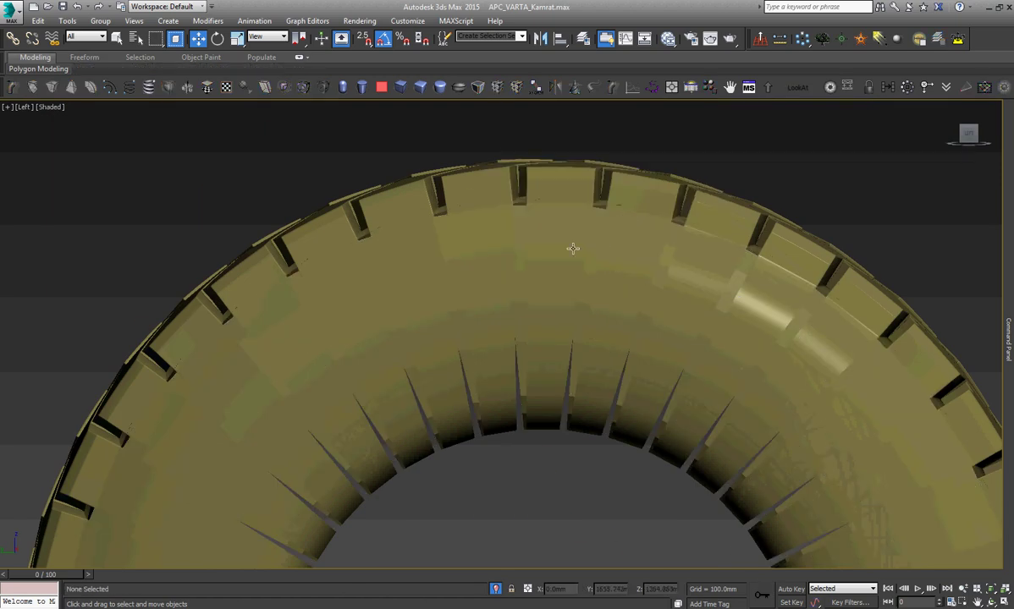
Select one tread block and pick its flap's long outer edge at Edge level.
left_click(555, 248)
left_click(991, 603)
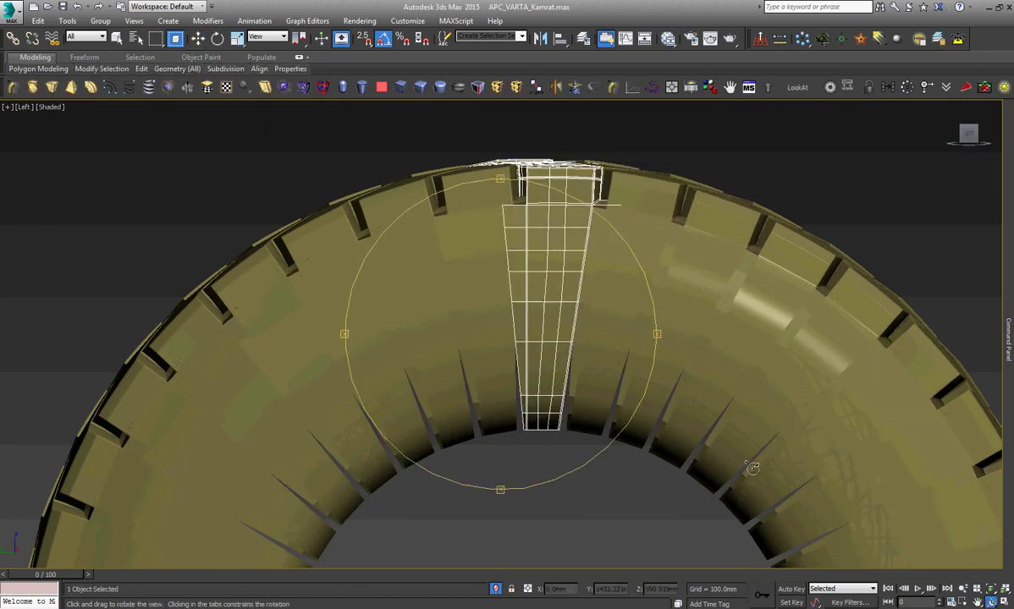
mouse_move(562, 326)
left_mouse_down()
mouse_move(541, 365)
mouse_move(453, 363)
left_mouse_up()
mouse_move(550, 367)
left_mouse_down()
mouse_move(626, 257)
mouse_move(660, 270)
left_mouse_up()
scroll(660, 270, "up", 5)
key("w")
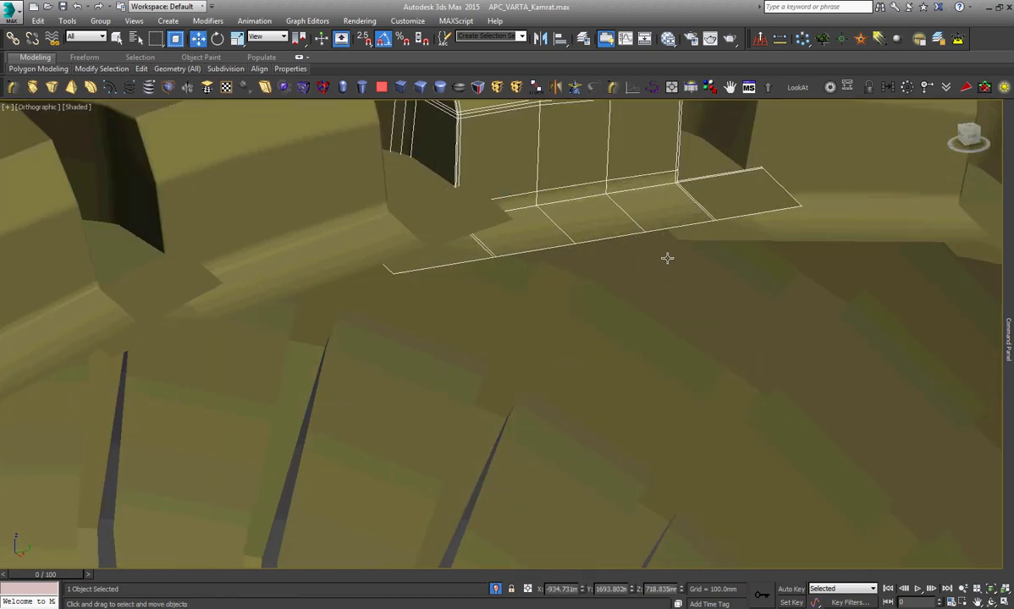
key("2")
left_click(668, 229)
key("z")
Rotate the selected flap edge -5 degrees on X.
right_click(668, 227)
left_click(605, 294)
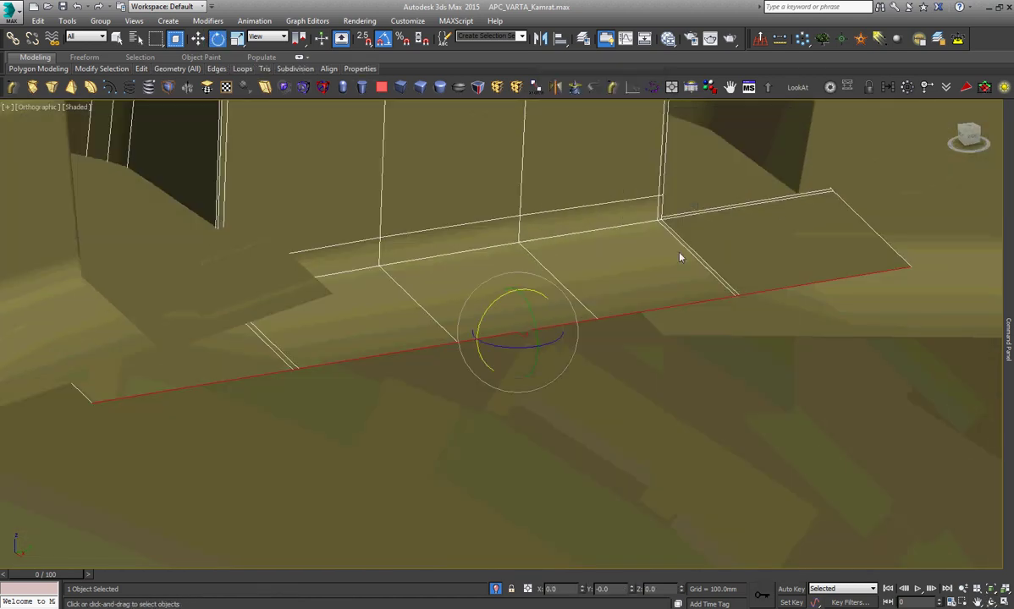
left_click_drag(500, 300, 503, 298)
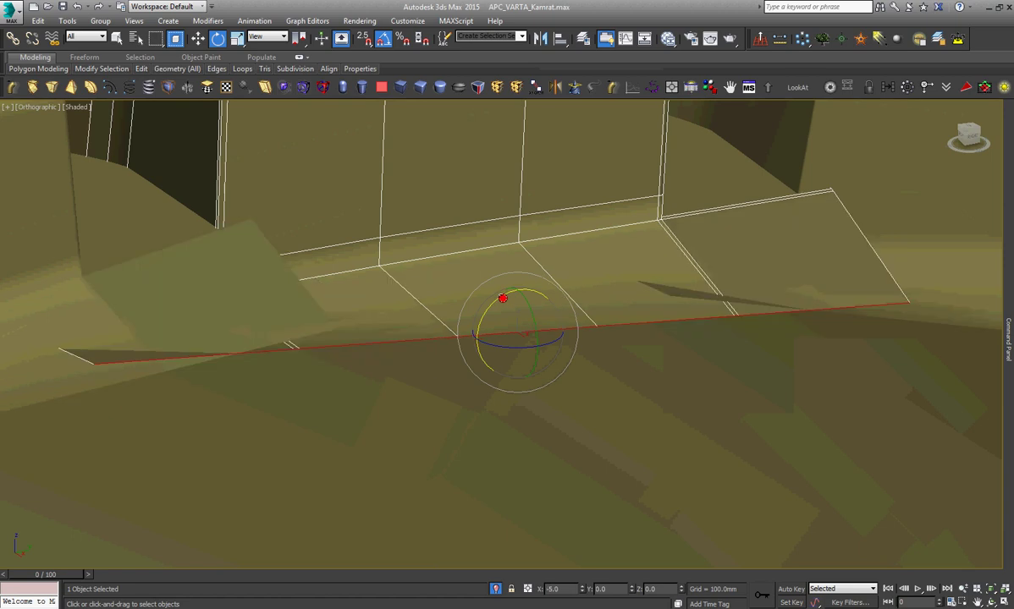
right_click(500, 294)
left_click(542, 315)
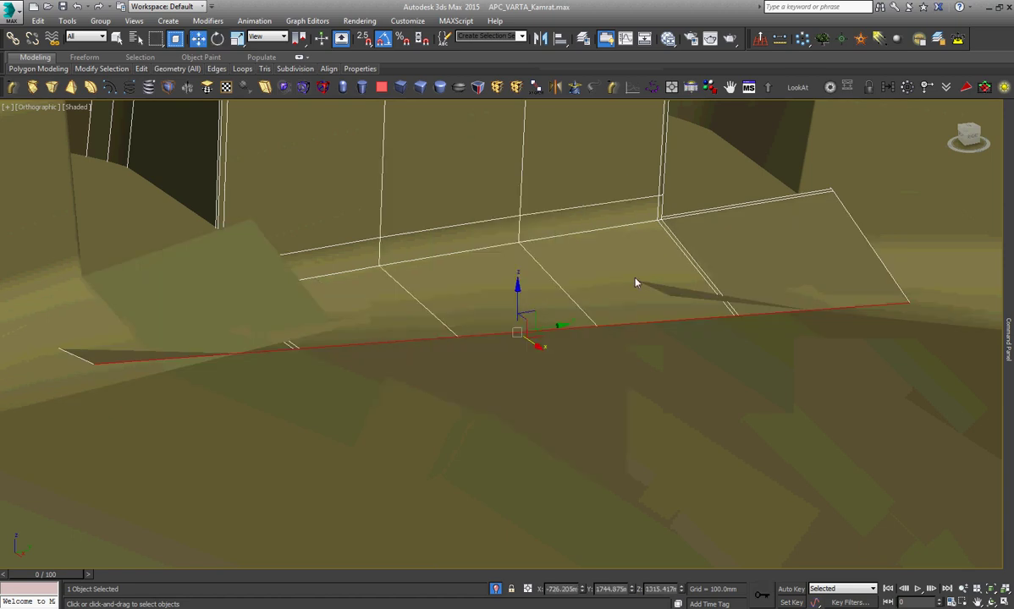
scroll(642, 283, "down", 3)
Return to the Left view and switch the viewport to Wireframe.
key("l")
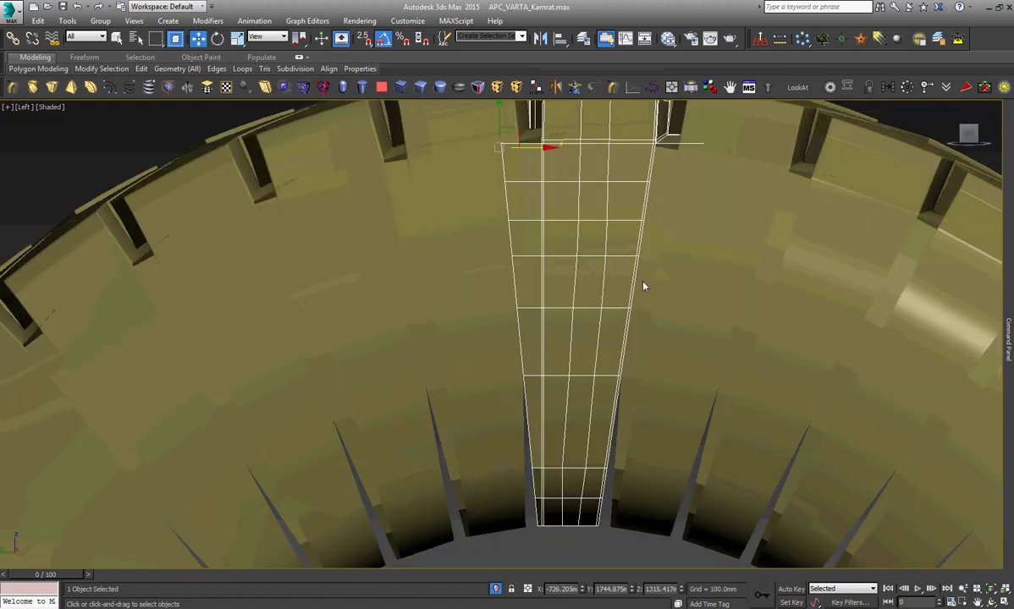
scroll(642, 286, "down", 5)
scroll(601, 254, "up", 5)
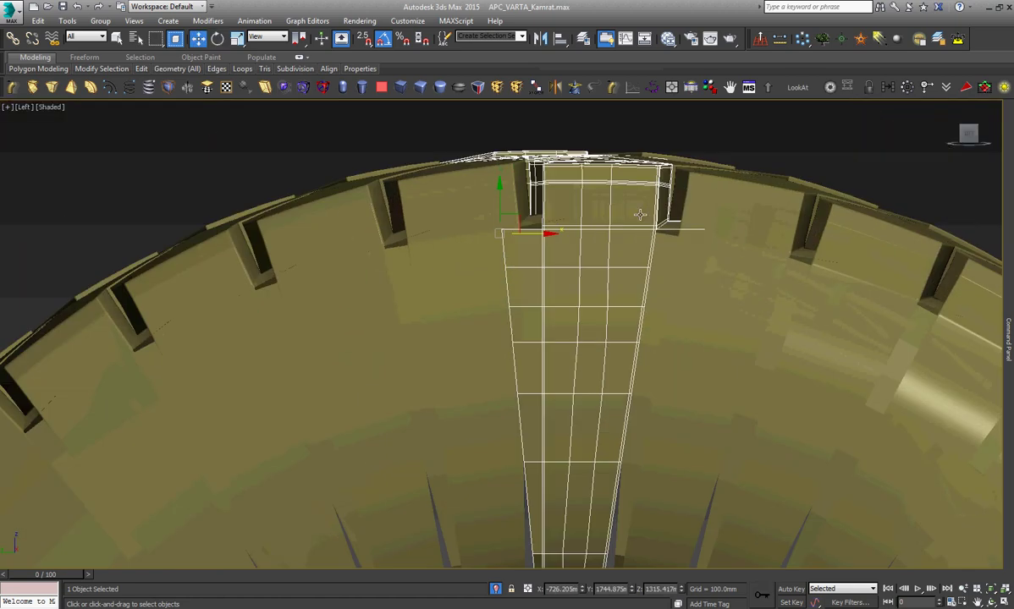
left_click(53, 115)
left_click(95, 208)
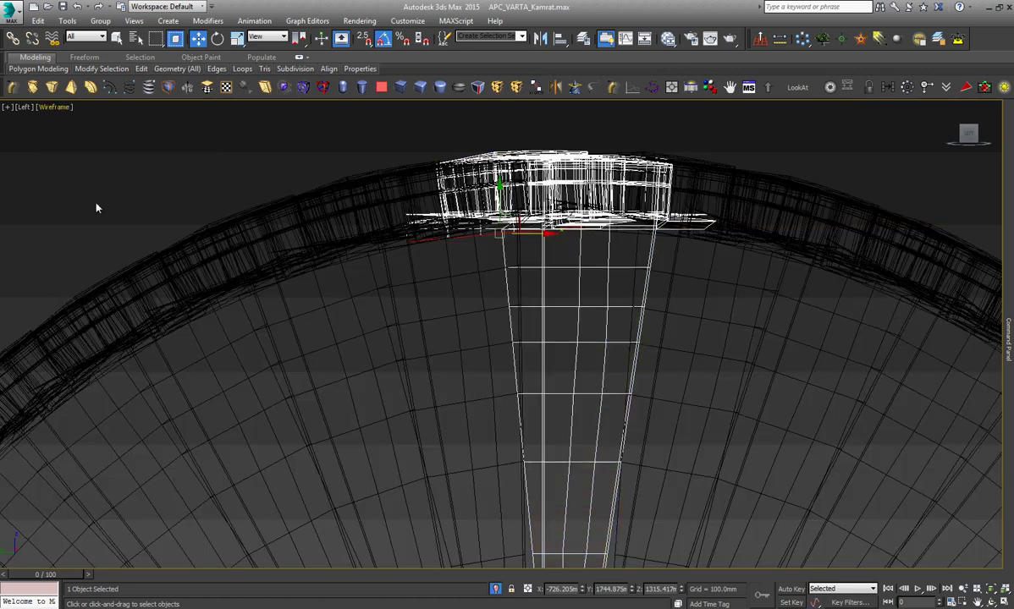
At Vertex level, pick the vertex at the spoke's bottom corner.
scroll(453, 268, "up", 3)
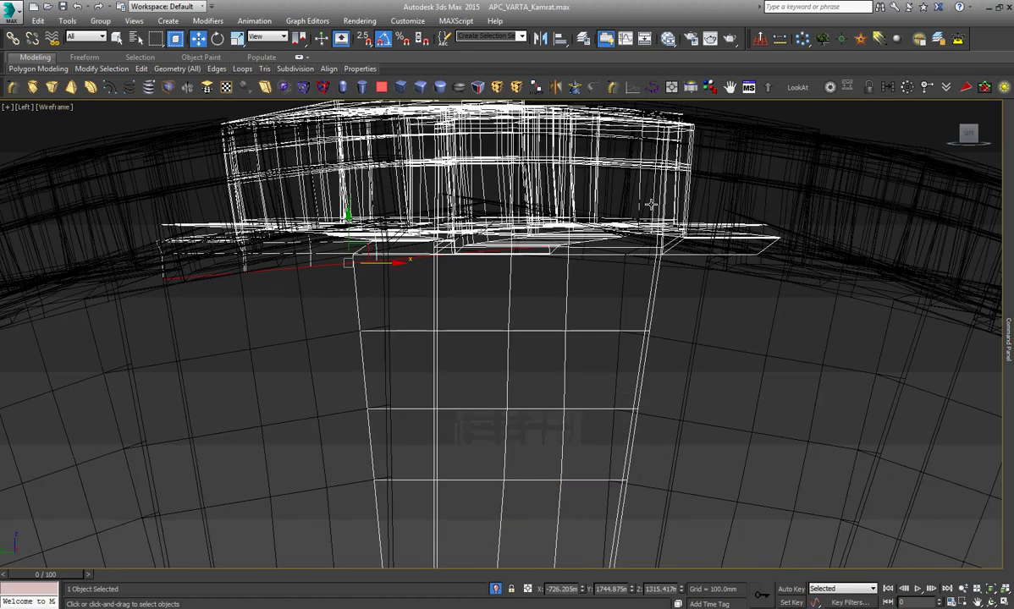
scroll(453, 268, "down", 3)
scroll(552, 417, "down", 3)
scroll(553, 417, "up", 2)
scroll(553, 417, "up", 4)
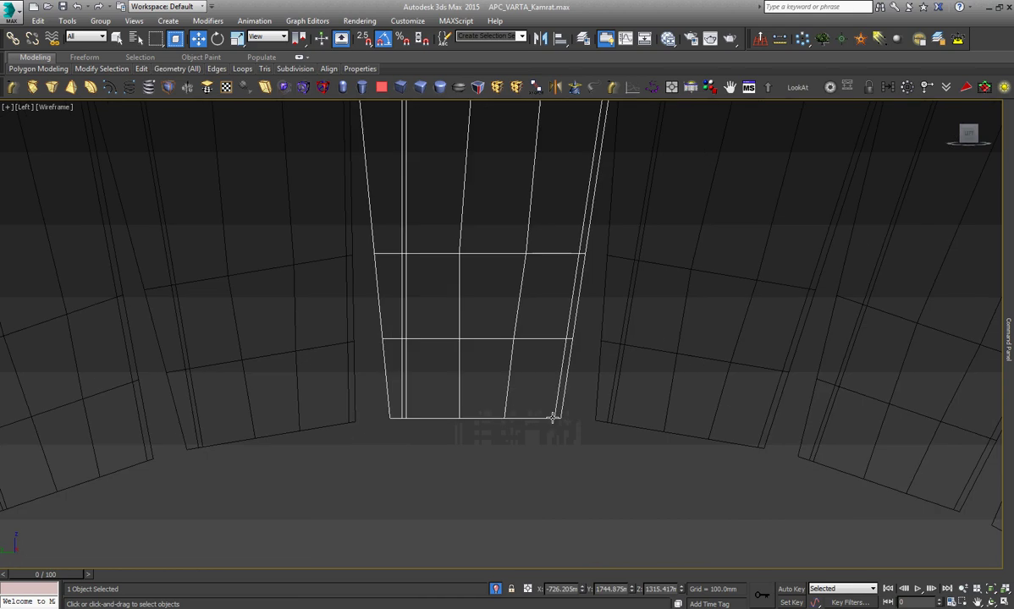
scroll(553, 418, "down", 3)
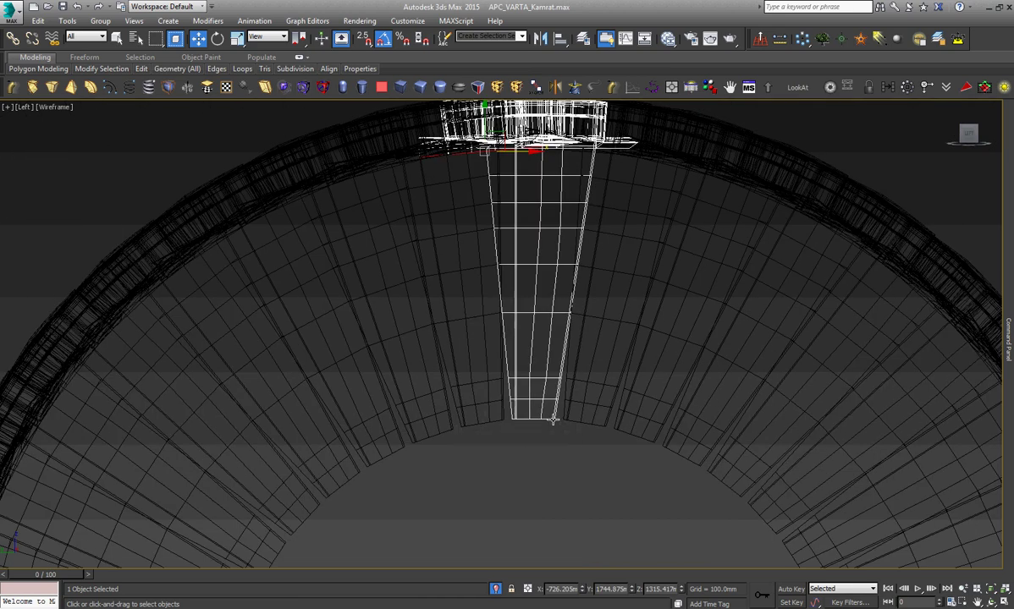
scroll(552, 418, "up", 5)
scroll(508, 365, "up", 2)
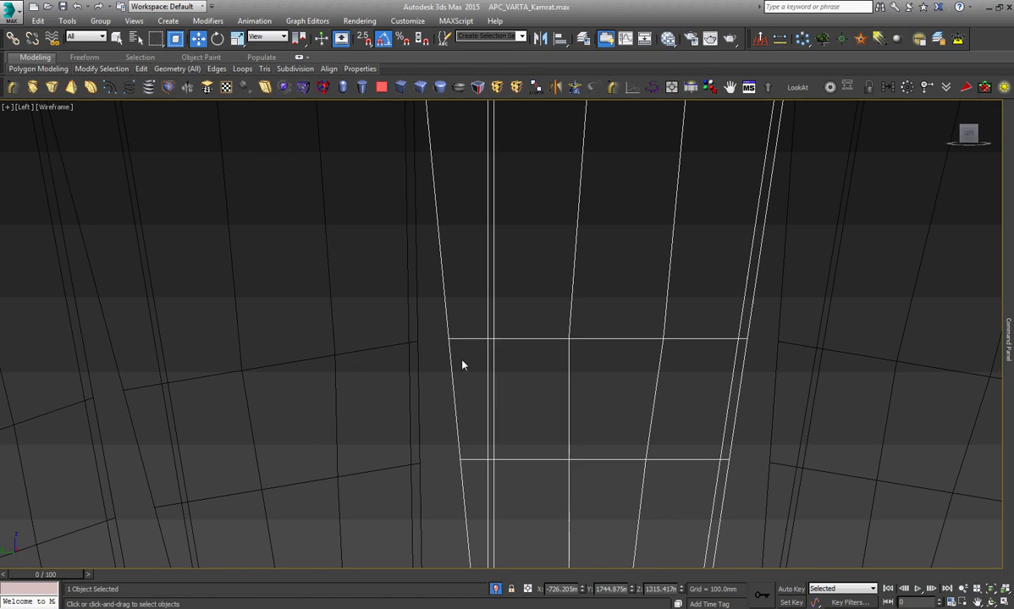
key("1")
left_click(449, 339)
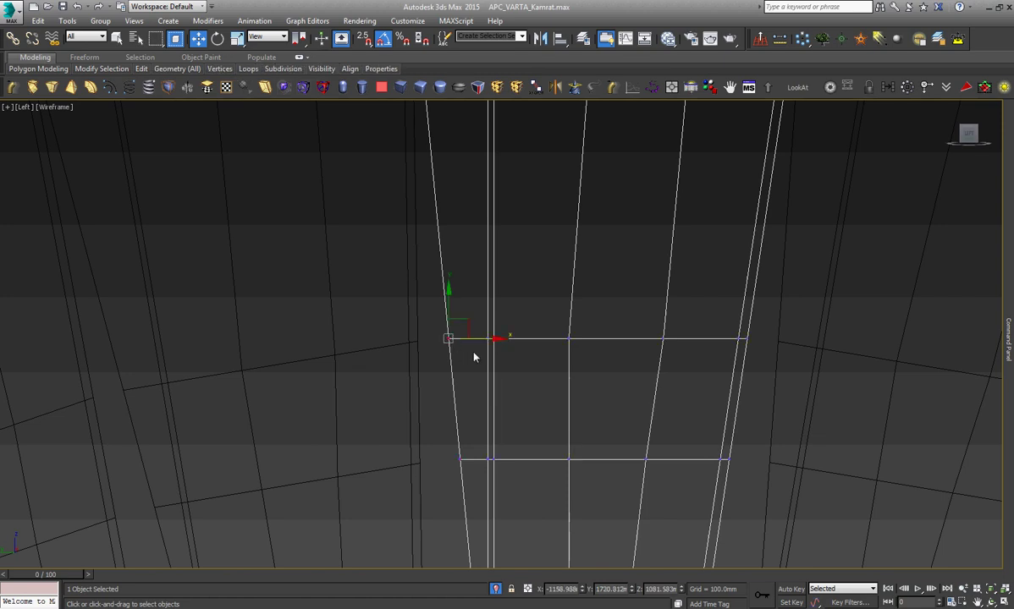
scroll(471, 340, "down", 4)
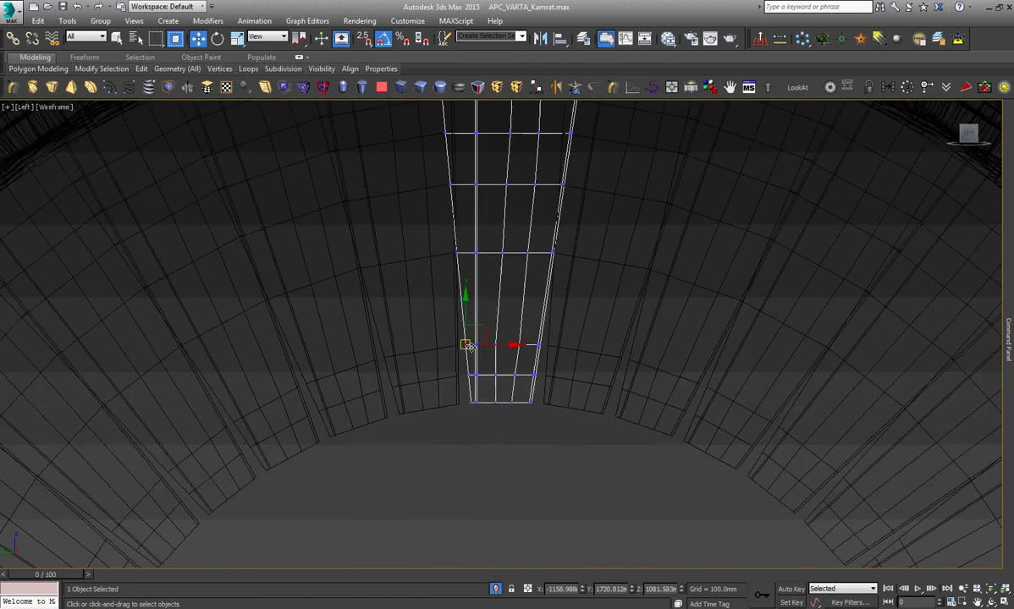
scroll(468, 346, "down", 3)
scroll(453, 227, "down", 1)
scroll(521, 339, "up", 3)
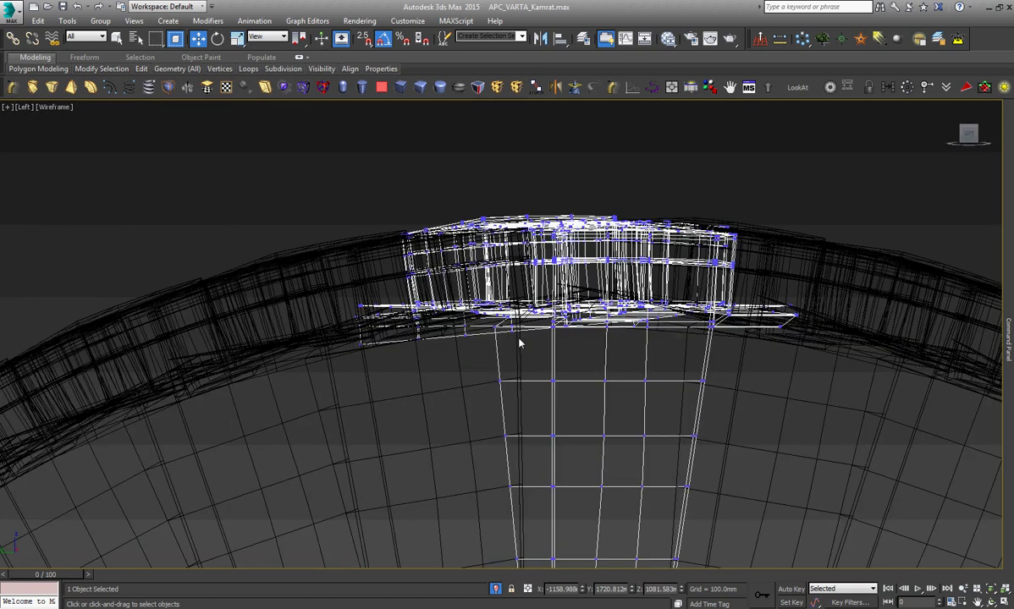
scroll(520, 343, "up", 3)
scroll(520, 343, "down", 4)
scroll(520, 343, "down", 1)
Switch the viewport back to Shaded and orbit to view the tread from above.
left_click(56, 107)
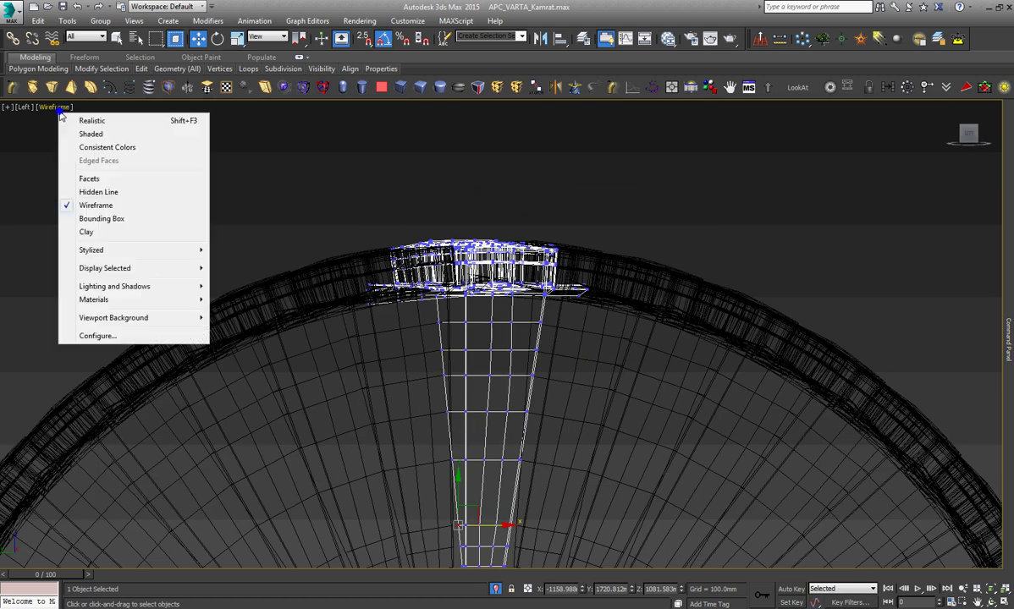
left_click(88, 135)
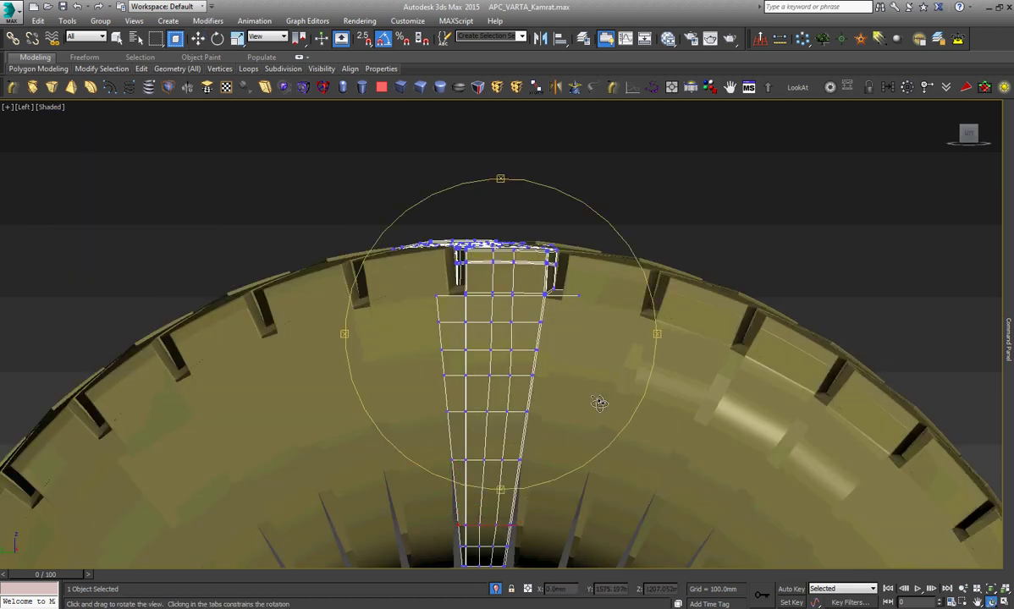
middle_click_drag(506, 524, 532, 402, "alt")
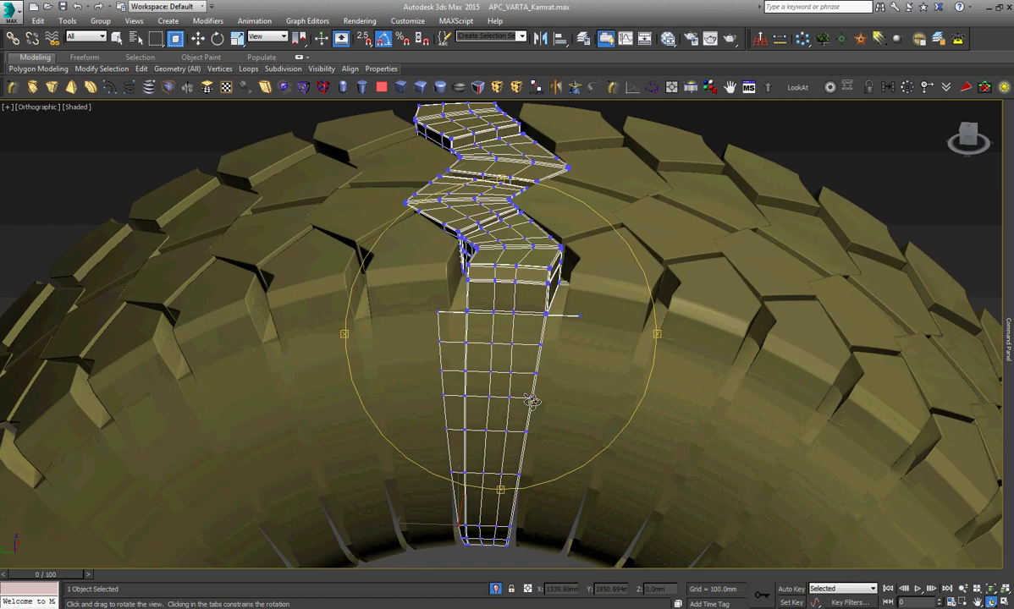
scroll(532, 402, "down", 3)
middle_click_drag(531, 402, 526, 397, "alt")
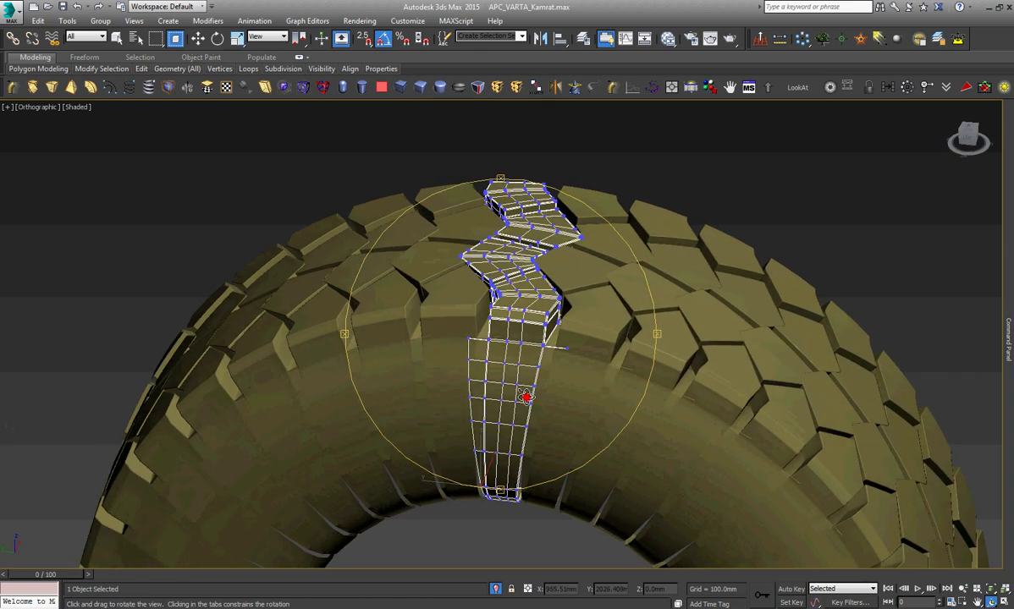
Exit Vertex level, select the joined tread-and-sidewall piece, and invert the selection with Ctrl+I.
key("w")
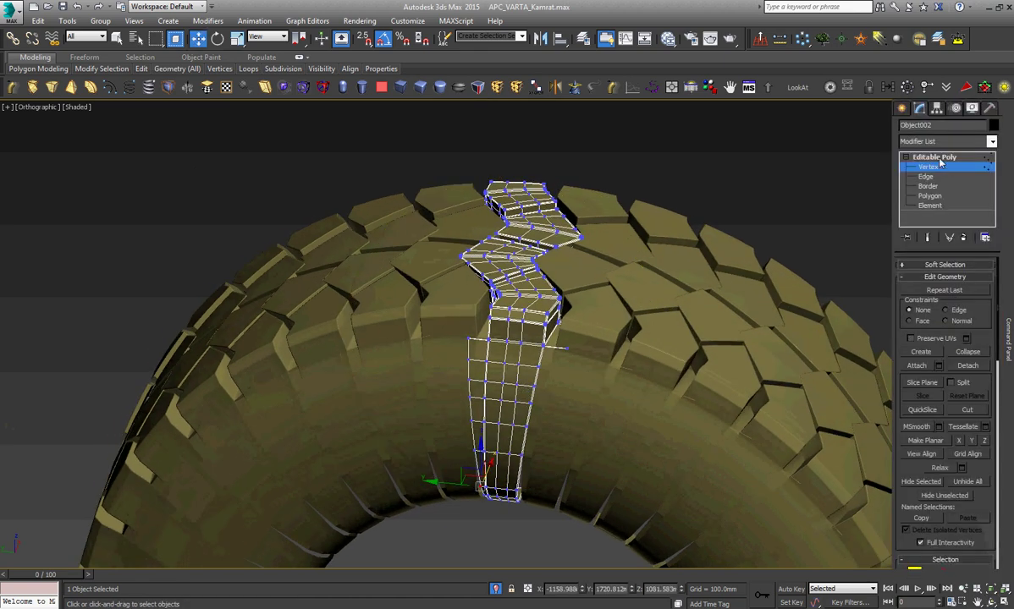
left_click(940, 159)
left_click(554, 256)
left_click(522, 245)
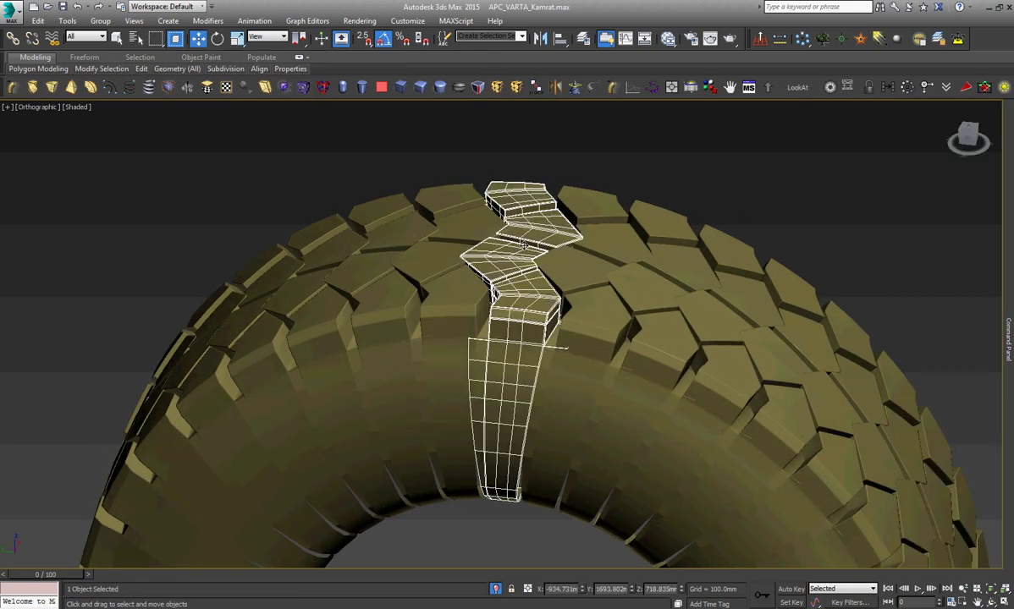
key("ctrl+i")
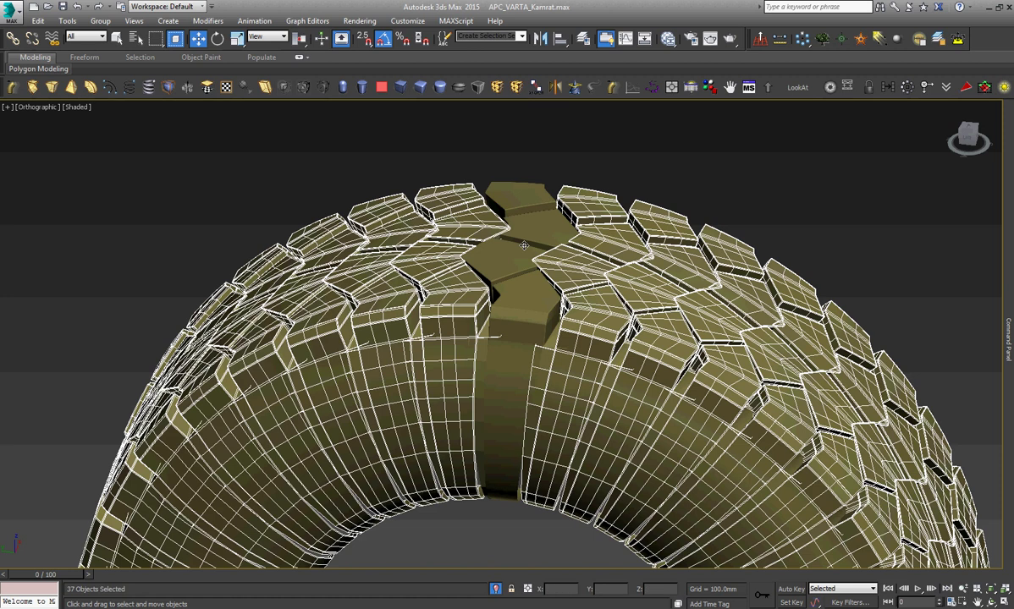
Hide the 37 selected tread pieces and reselect the one remaining tread piece.
key("alt+h")
left_click(510, 288)
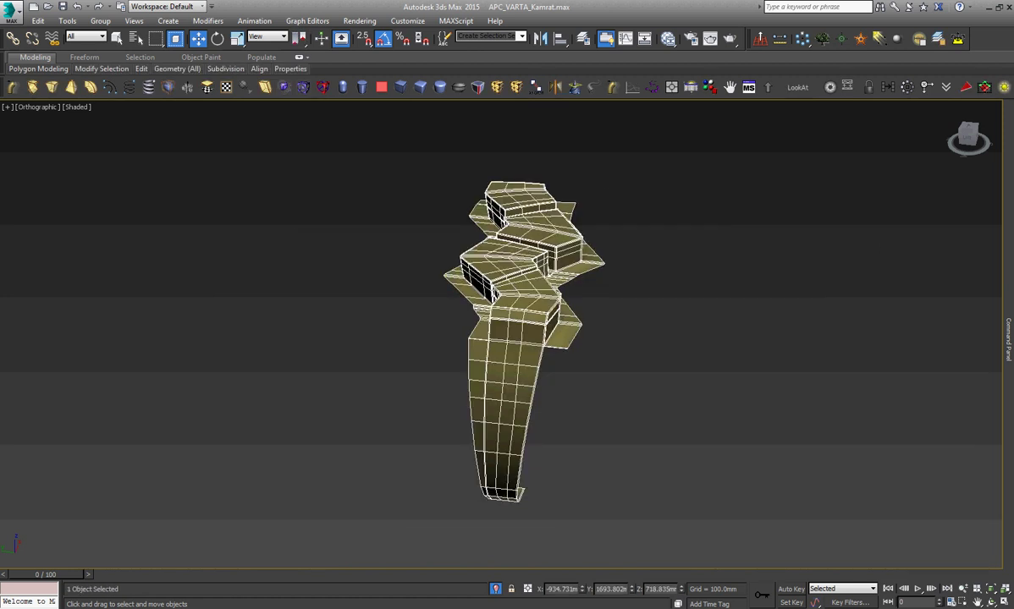
left_click(929, 205)
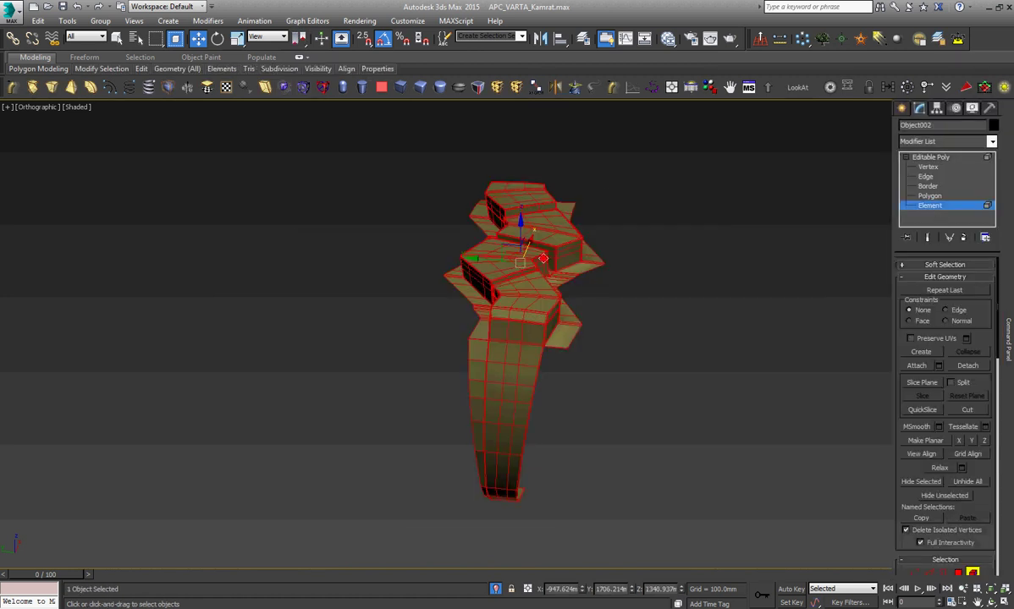
scroll(987, 335, "down", 5)
scroll(959, 289, "down", 5)
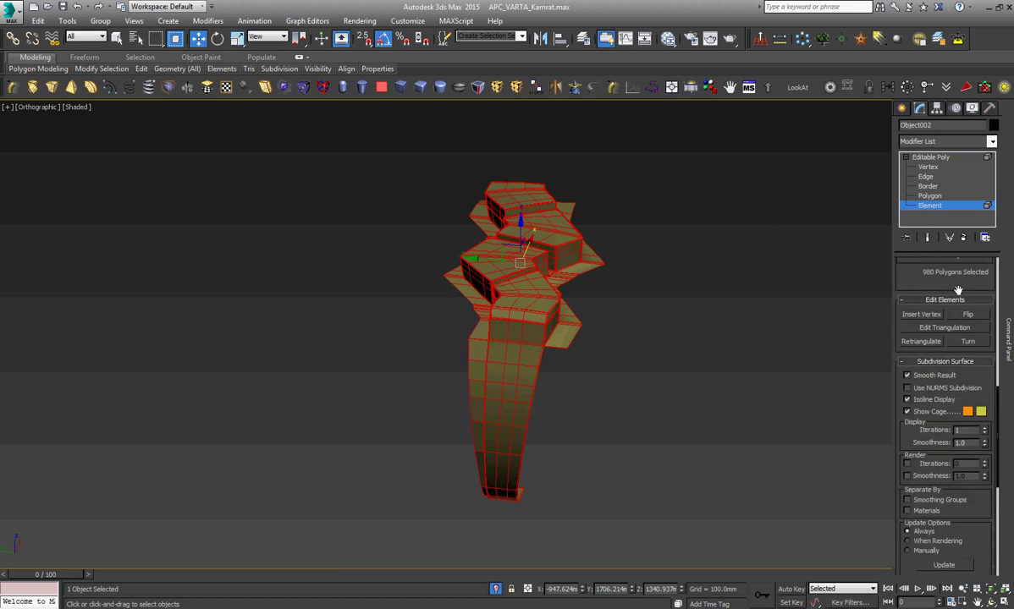
scroll(955, 288, "down", 5)
scroll(962, 409, "down", 2)
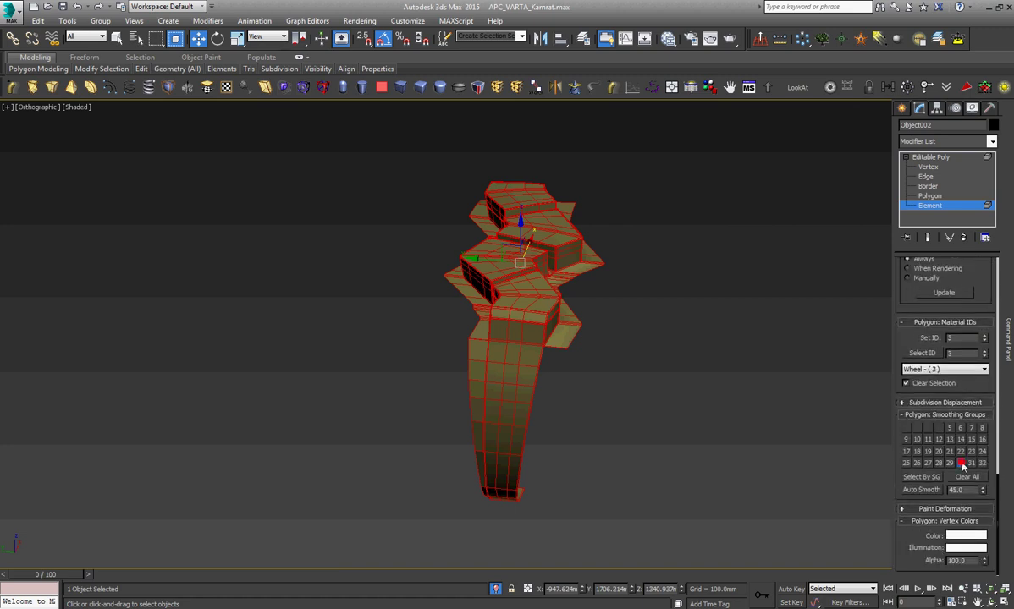
left_click(724, 217)
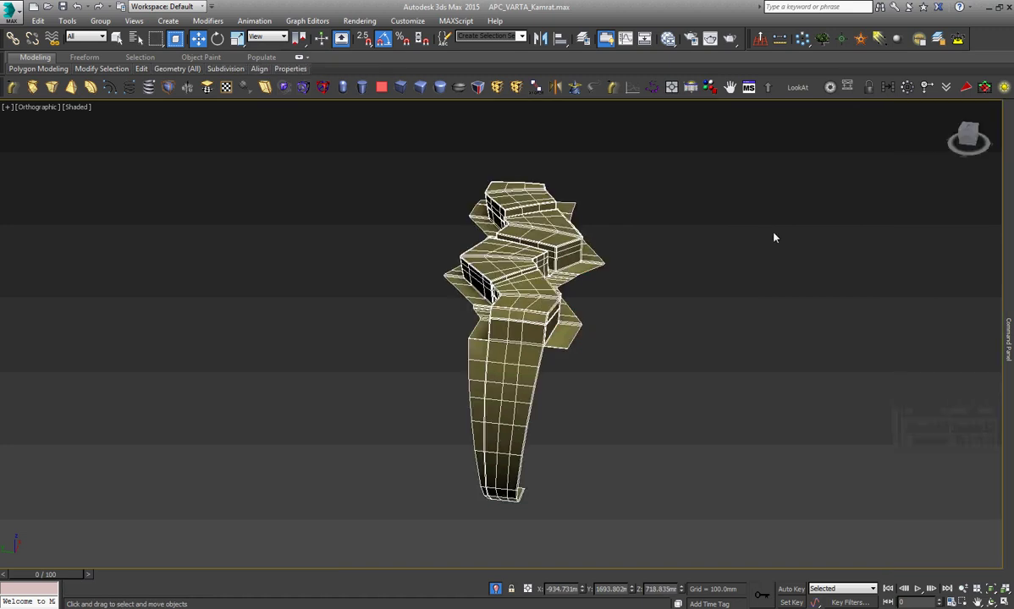
left_click(537, 351)
scroll(533, 350, "up", 4)
scroll(530, 349, "up", 4)
scroll(530, 348, "up", 2)
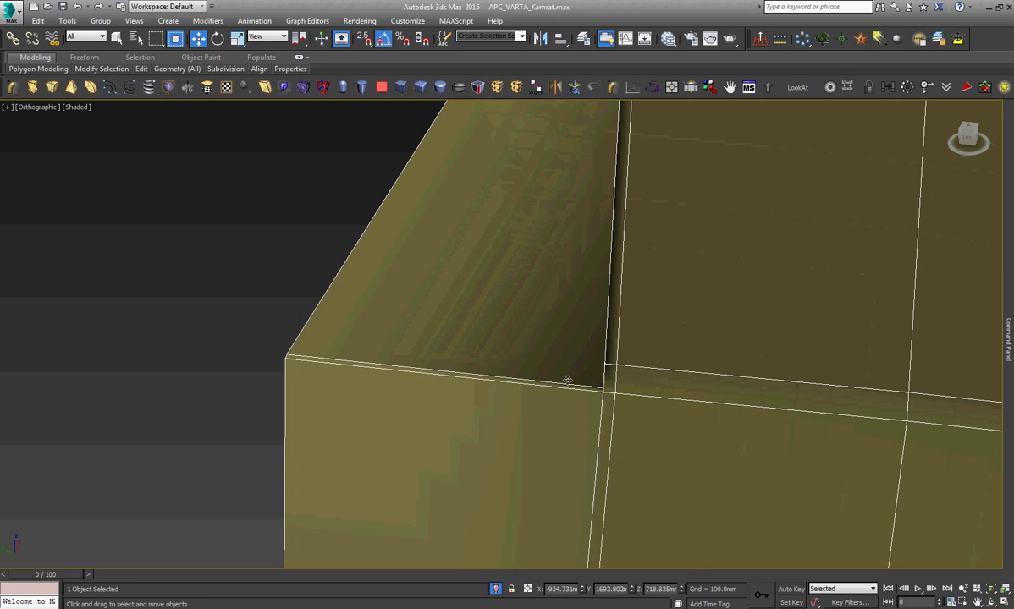
Insert an edge loop through the side face of the remaining tread piece.
key("shift+alt+w")
left_click(581, 387)
scroll(580, 388, "down", 2)
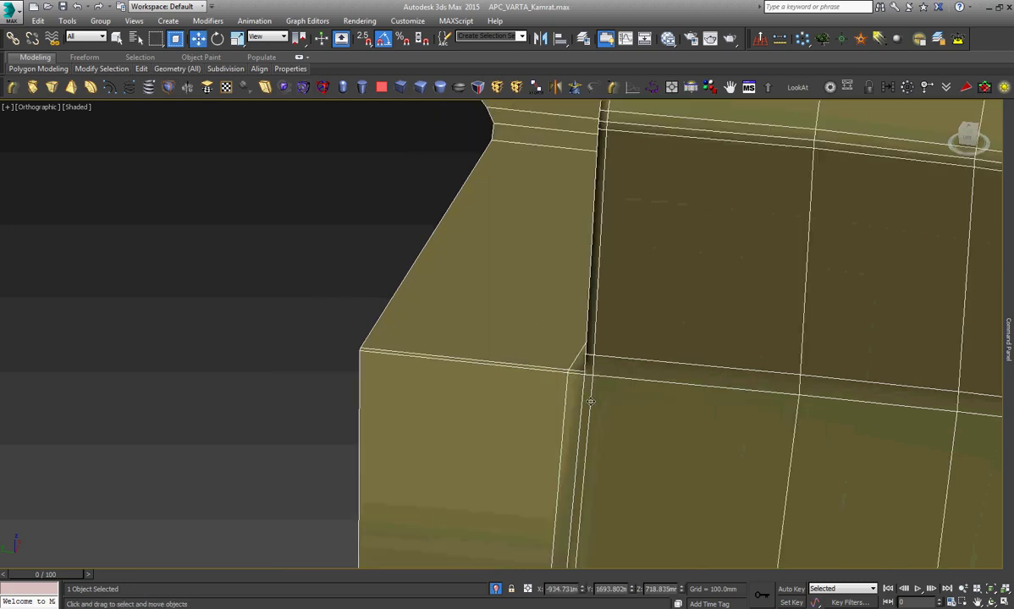
right_click(588, 399)
scroll(588, 399, "down", 3)
middle_click_drag(589, 399, 710, 369, "alt")
scroll(723, 359, "up", 3)
scroll(706, 364, "down", 3)
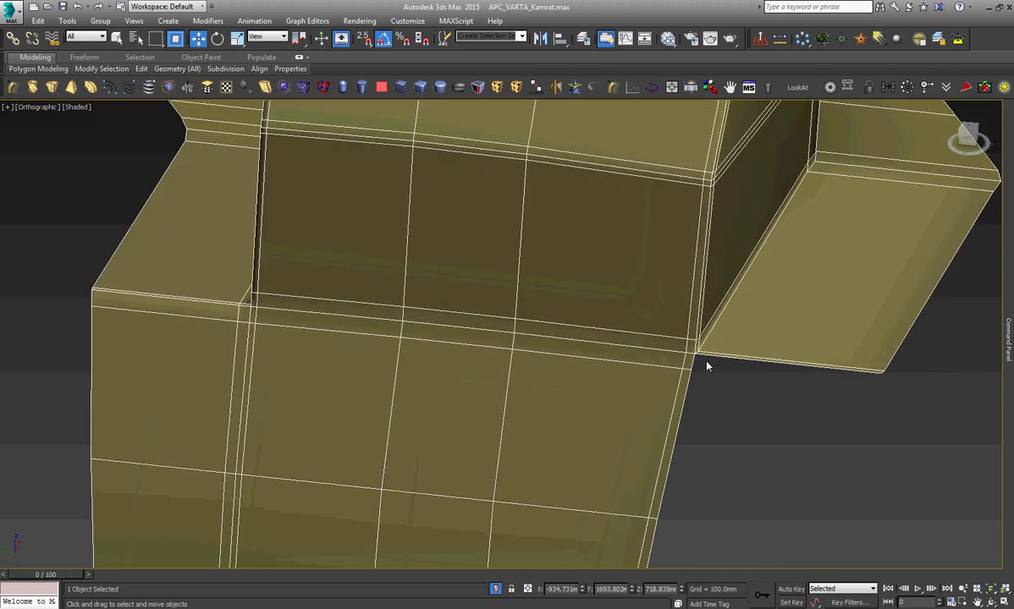
scroll(705, 364, "up", 3)
scroll(701, 365, "down", 3)
scroll(688, 366, "down", 2)
scroll(687, 366, "down", 3)
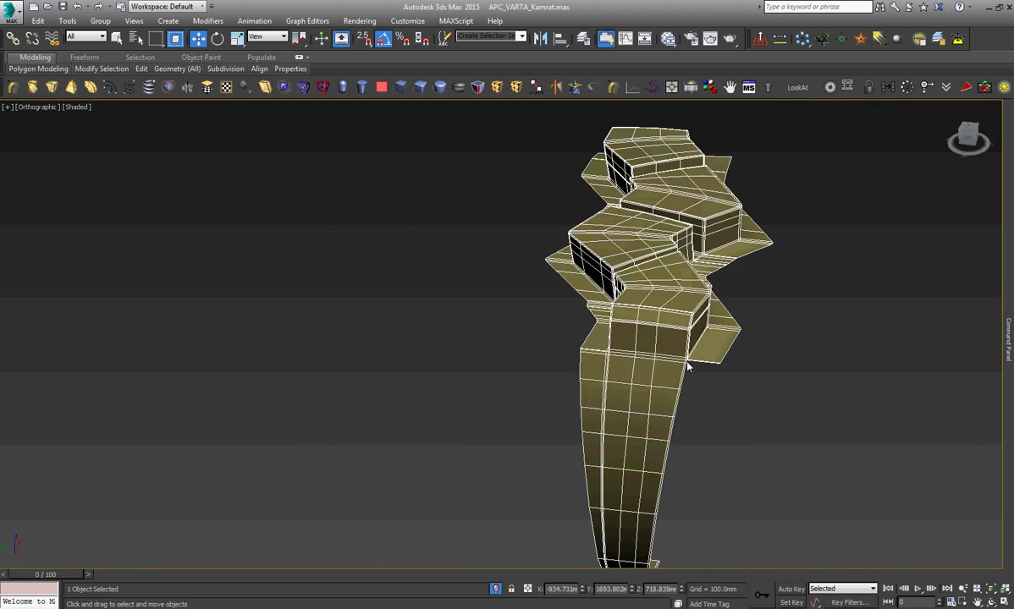
scroll(687, 365, "down", 1)
scroll(687, 365, "up", 4)
scroll(644, 372, "up", 4)
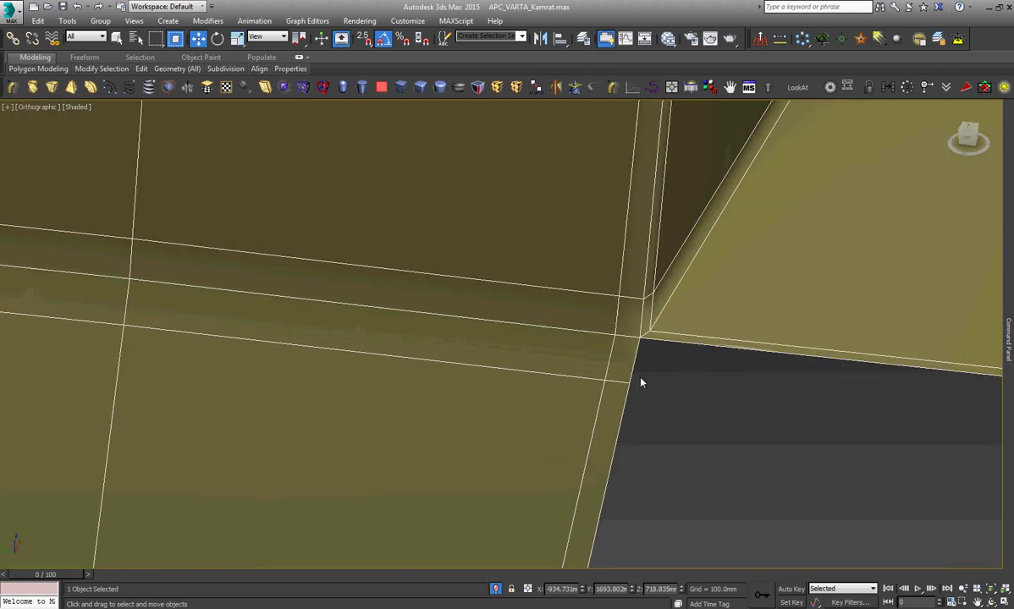
In Edge mode, select the lower side edge and the base face's outer edges.
key("2")
left_click(631, 370)
left_click(626, 401)
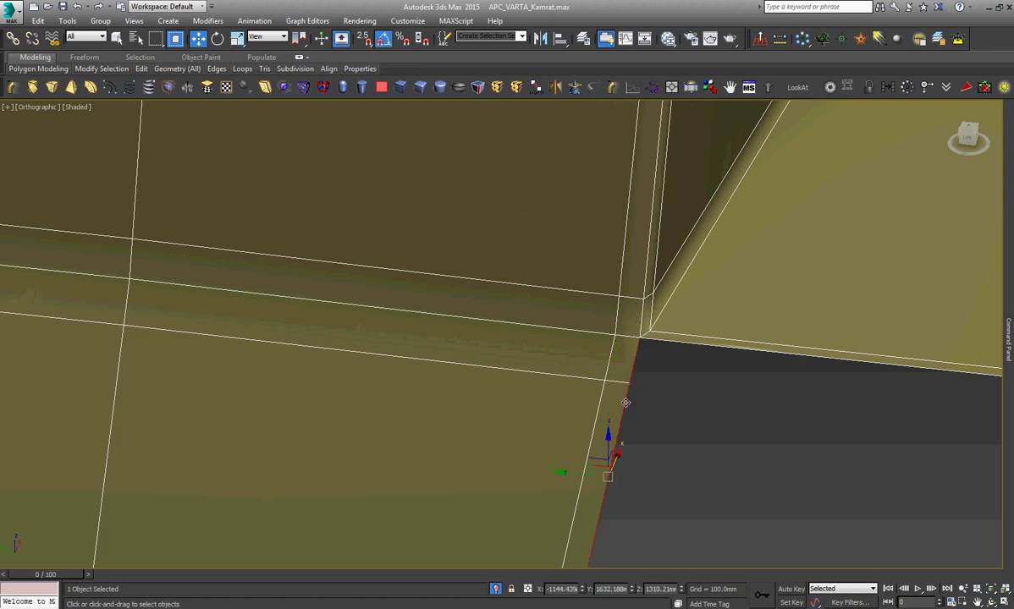
key("z")
scroll(623, 399, "down", 3)
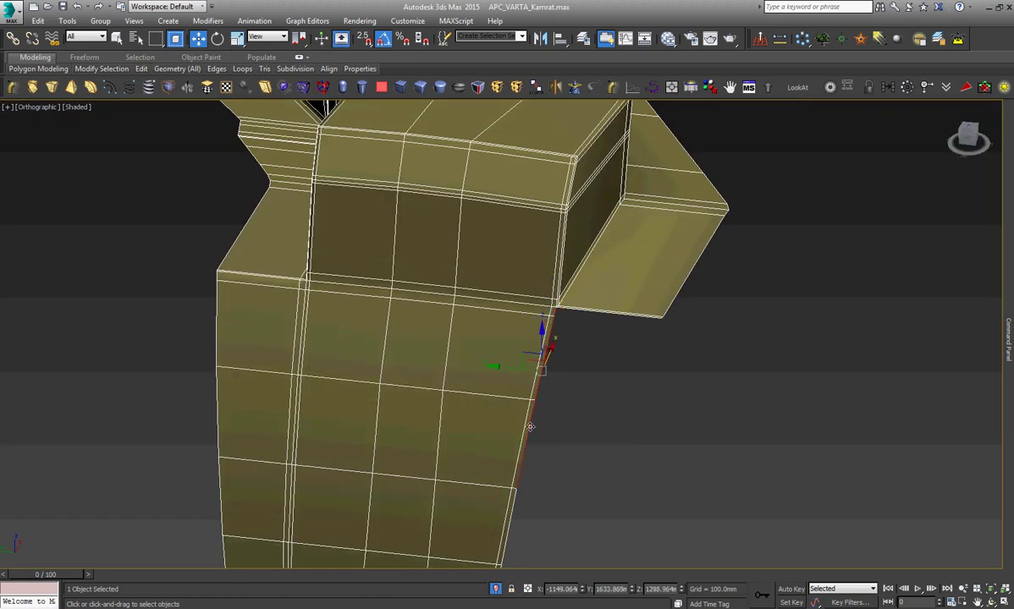
middle_click_drag(525, 423, 526, 535, "alt")
scroll(523, 508, "up", 5)
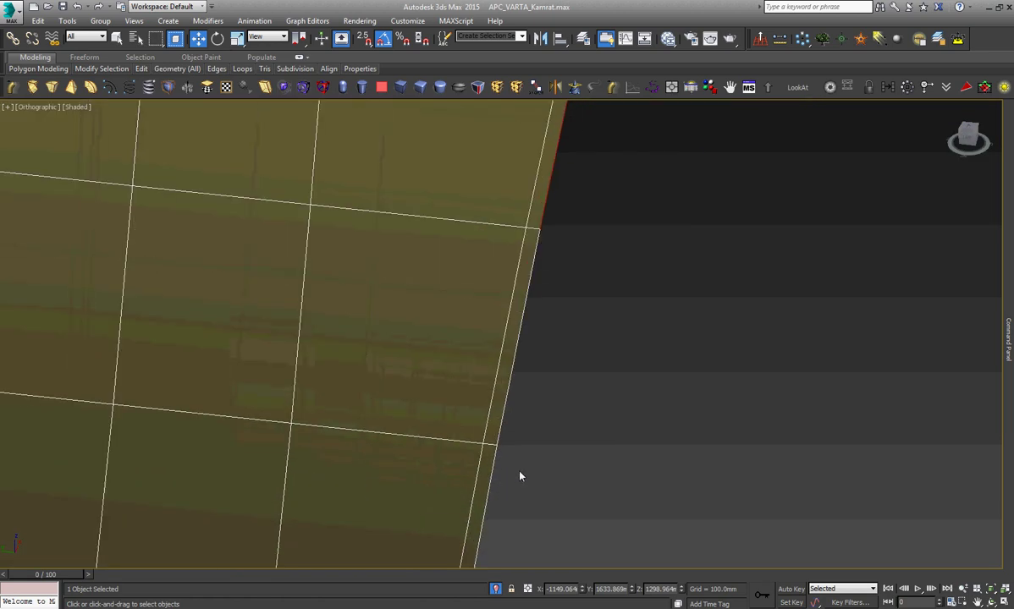
left_click(501, 422, "ctrl")
scroll(513, 444, "down", 2)
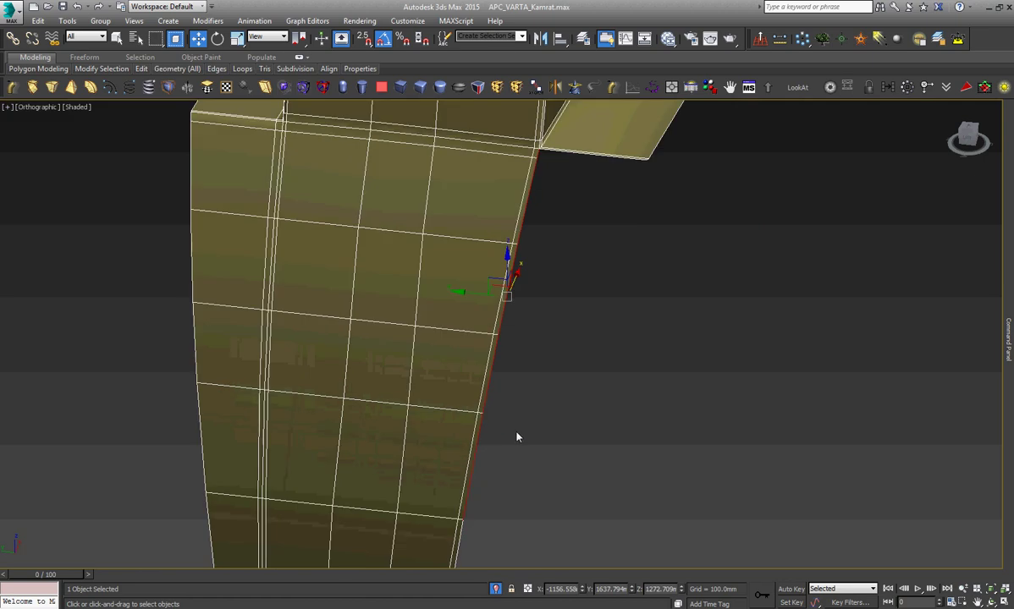
scroll(458, 539, "down", 1)
scroll(458, 539, "down", 1)
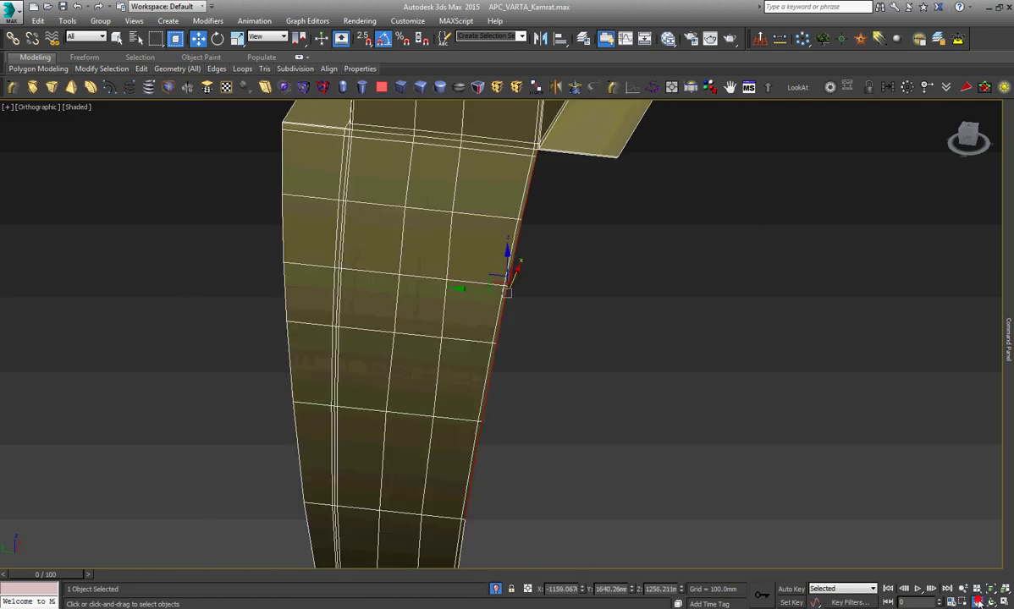
scroll(457, 539, "down", 2)
scroll(458, 539, "down", 1)
scroll(494, 366, "up", 2)
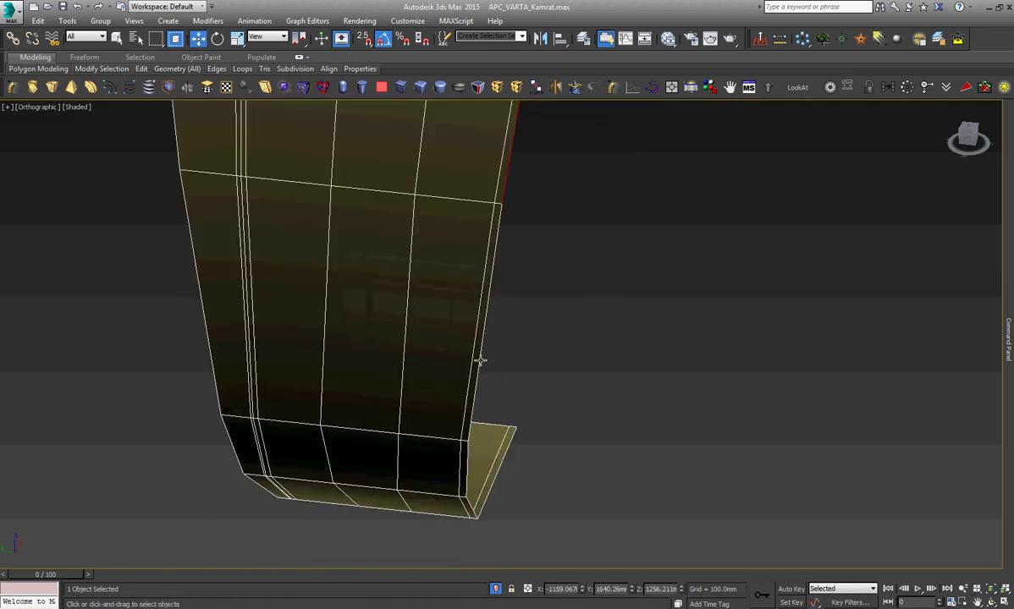
scroll(500, 453, "up", 1)
left_click(505, 462, "ctrl")
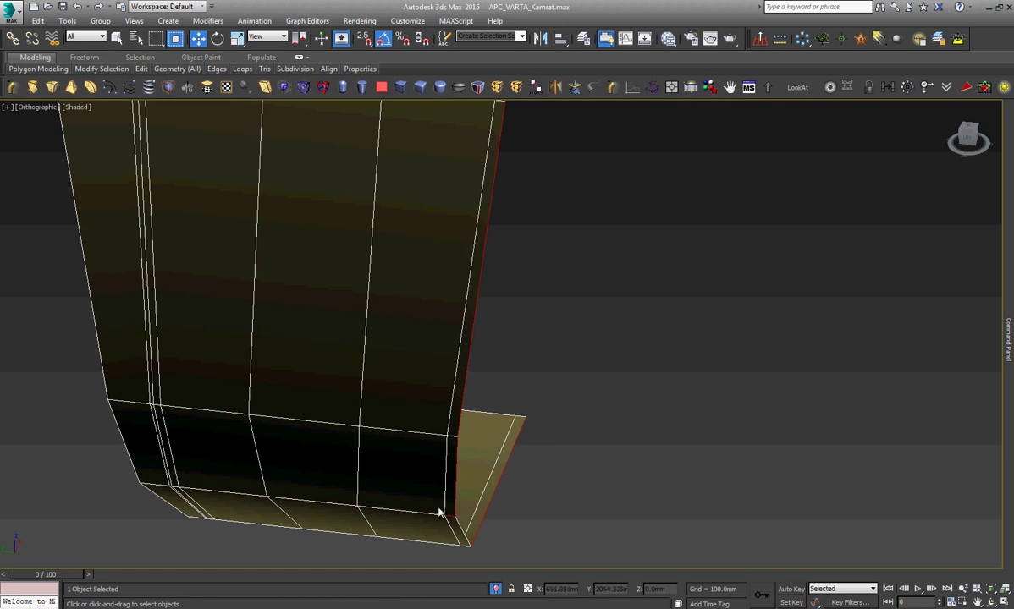
scroll(439, 513, "up", 3)
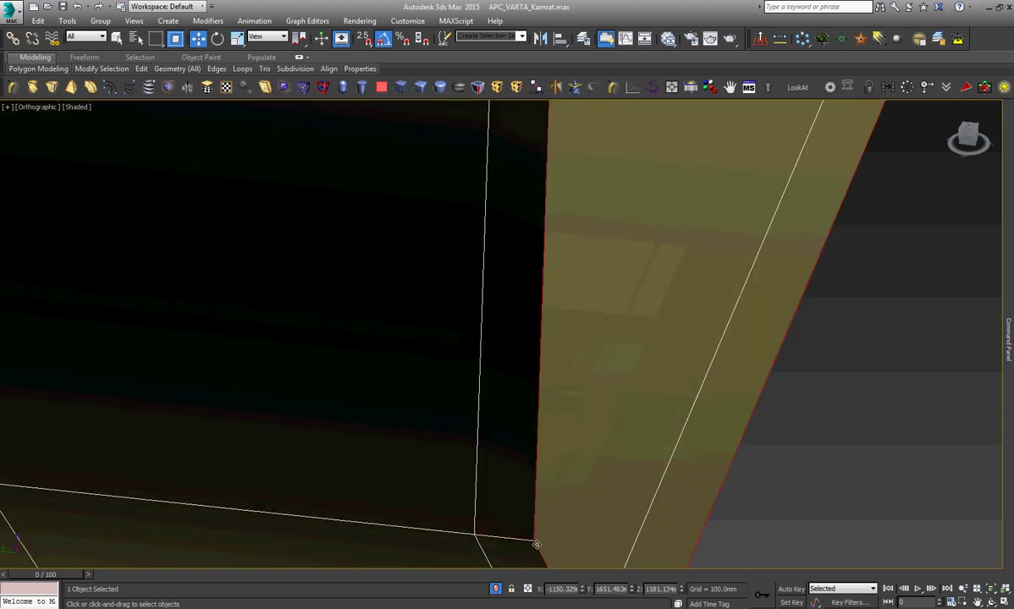
scroll(542, 525, "down", 5)
In Left view, move the sidewall's outer edge along X until it meets the tread corner.
key("l")
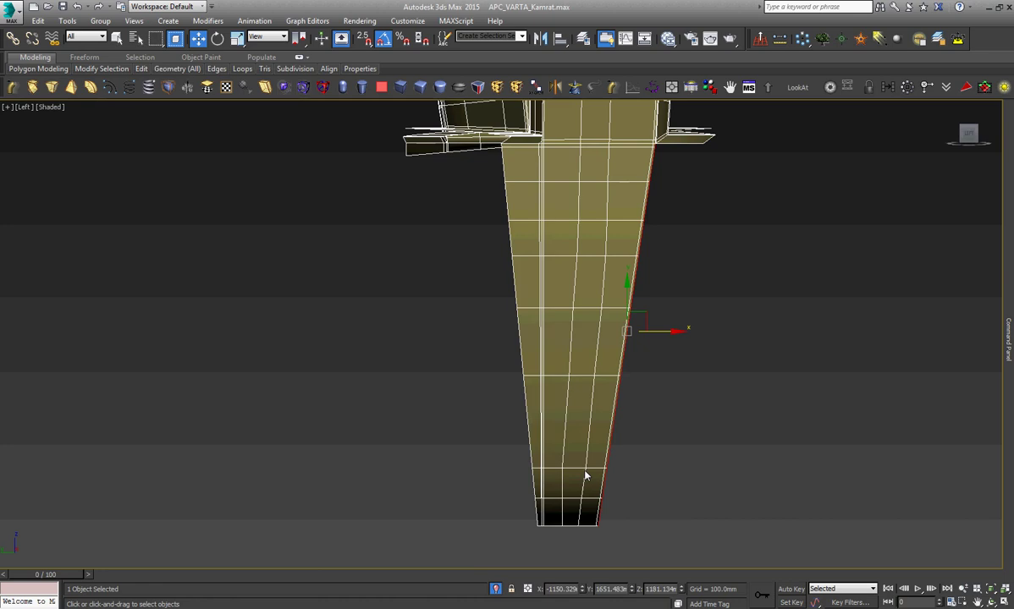
key("z")
left_click_drag(530, 335, 570, 336)
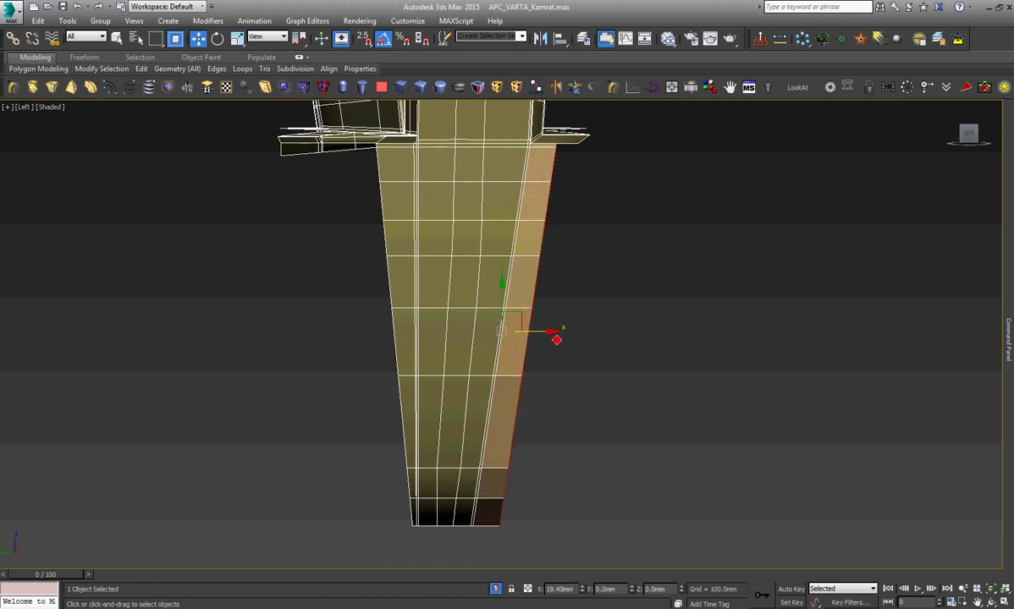
scroll(579, 188, "up", 3)
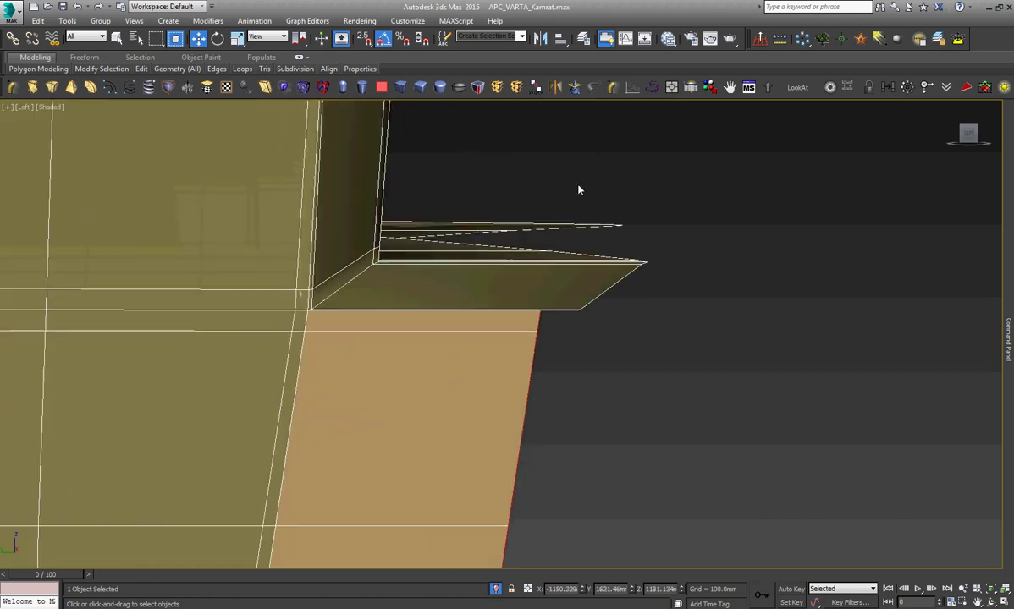
scroll(539, 344, "up", 3)
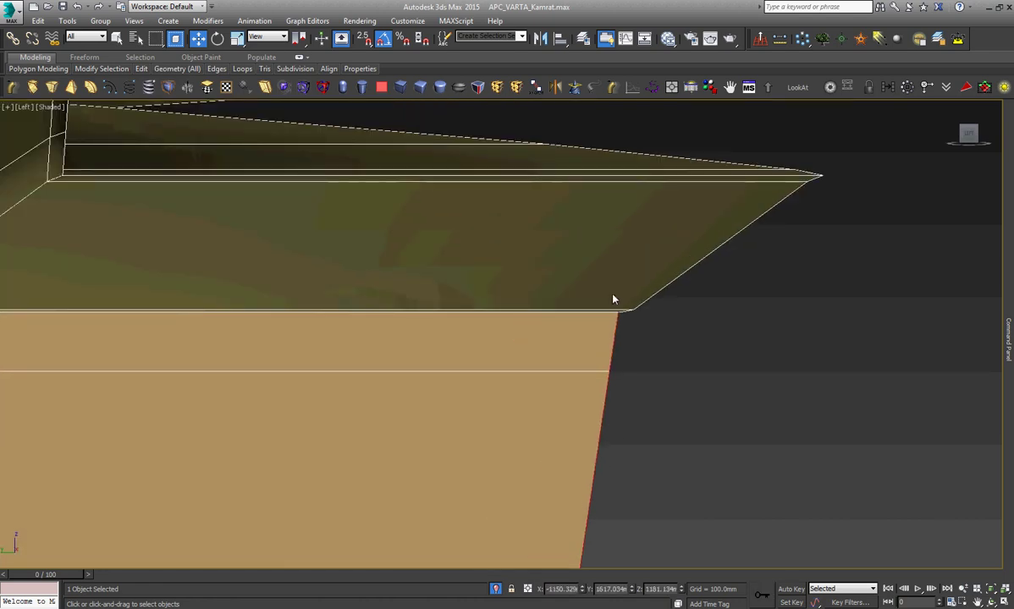
scroll(573, 274, "up", 2)
left_click_drag(618, 385, 653, 398)
scroll(653, 398, "down", 3)
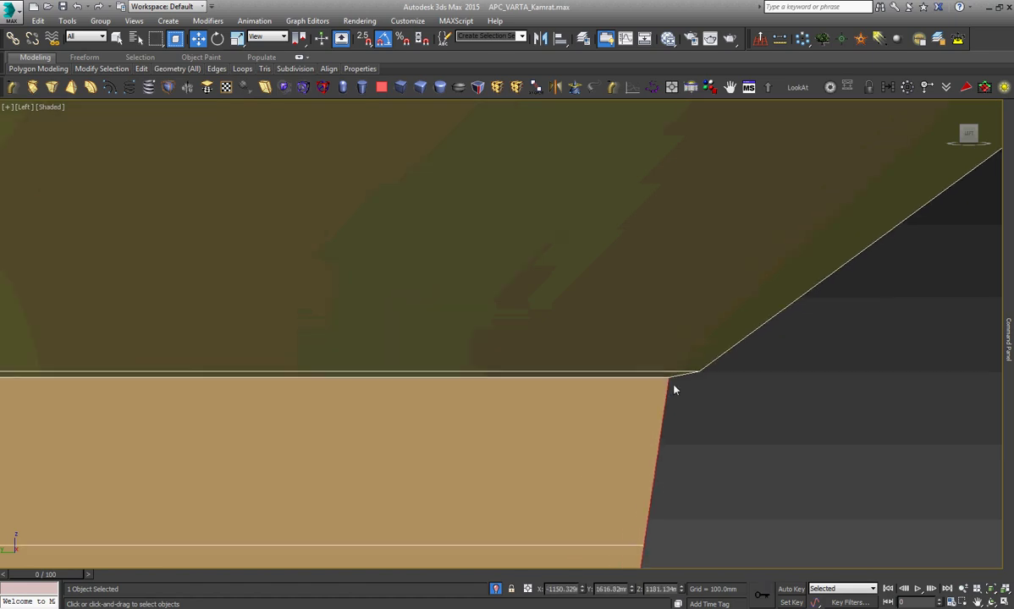
Weld the sidewall's corner vertices to the tread with a 0.1mm threshold.
key("1")
right_click(736, 371)
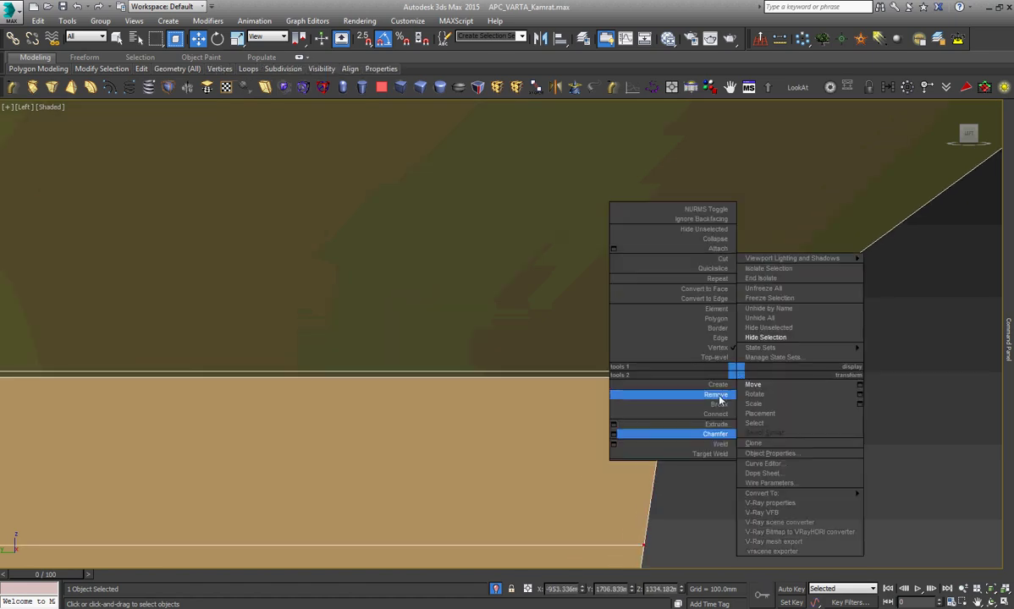
left_click(614, 446)
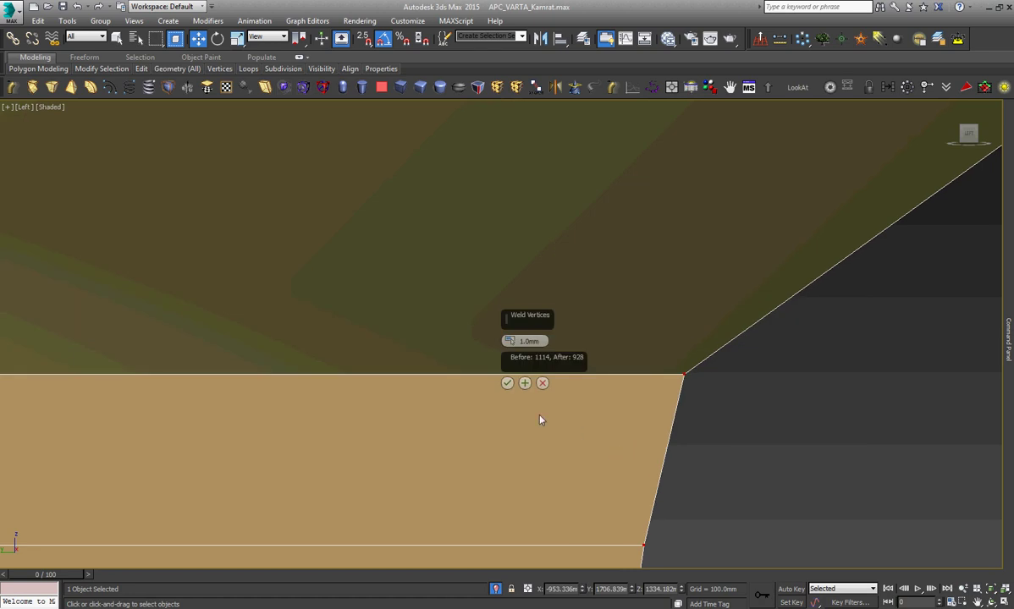
right_click(510, 343)
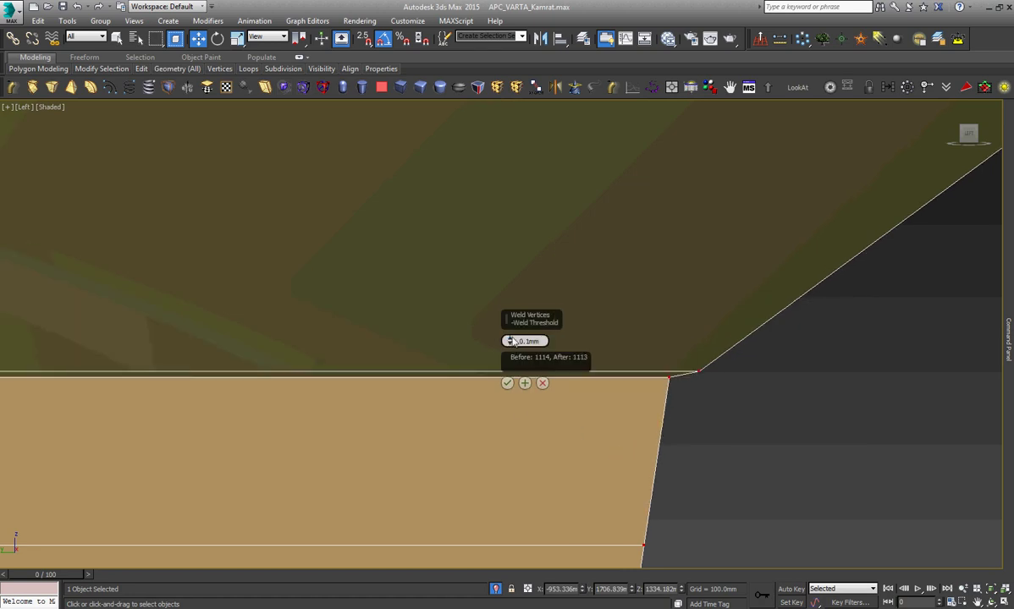
left_click(507, 383)
scroll(599, 334, "down", 3)
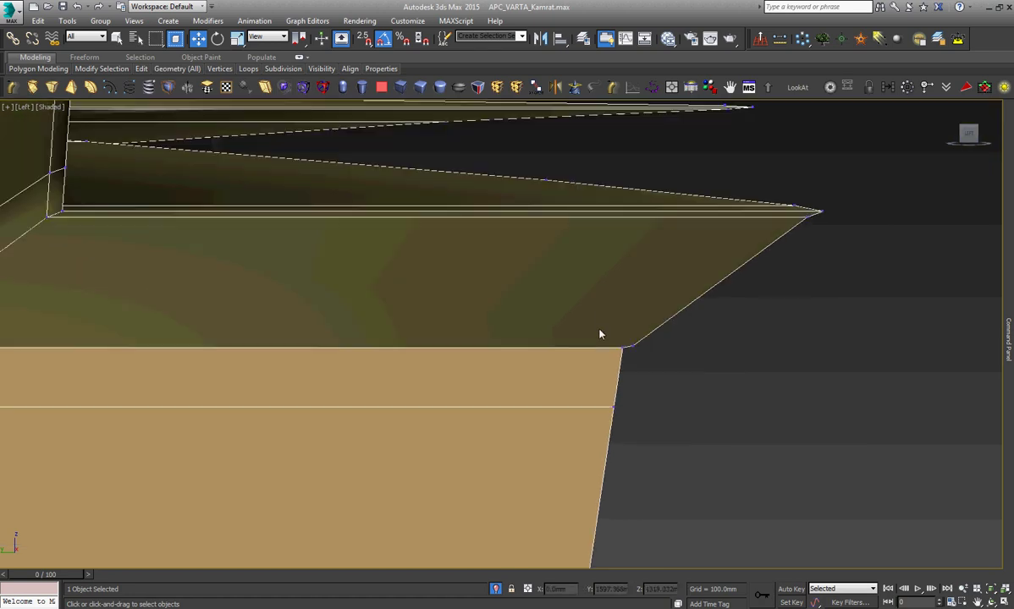
scroll(600, 335, "down", 3)
Move the outer edge -18.366mm on X and return to the Editable Poly level.
key("2")
key("z")
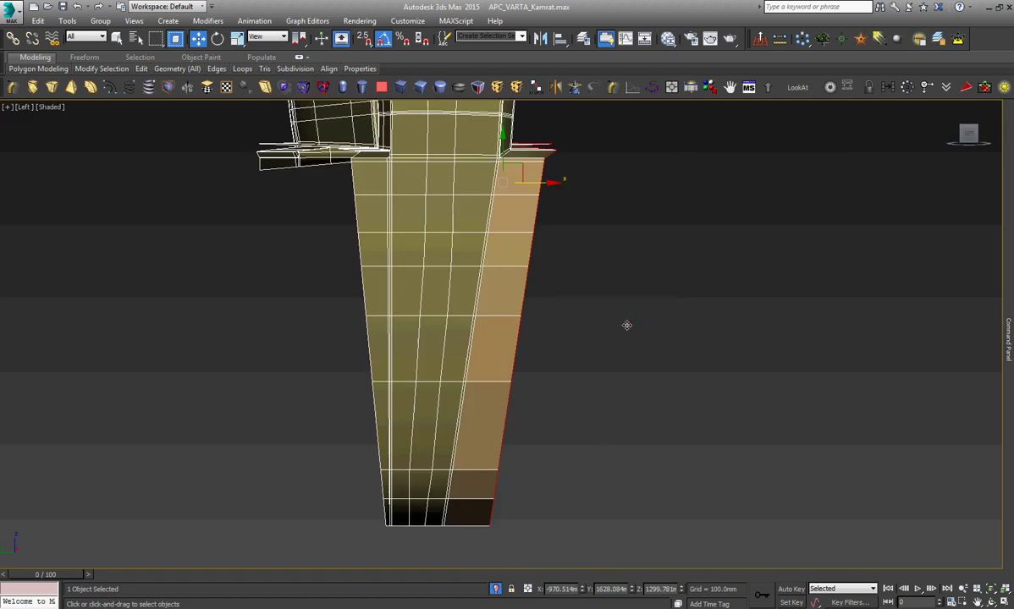
left_click_drag(545, 187, 520, 186)
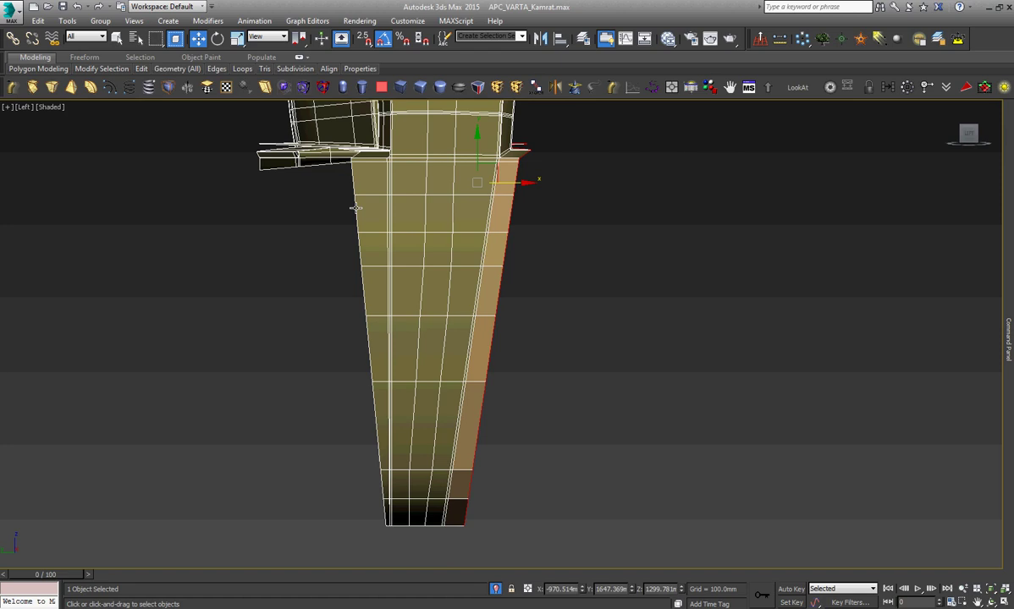
left_click(929, 157)
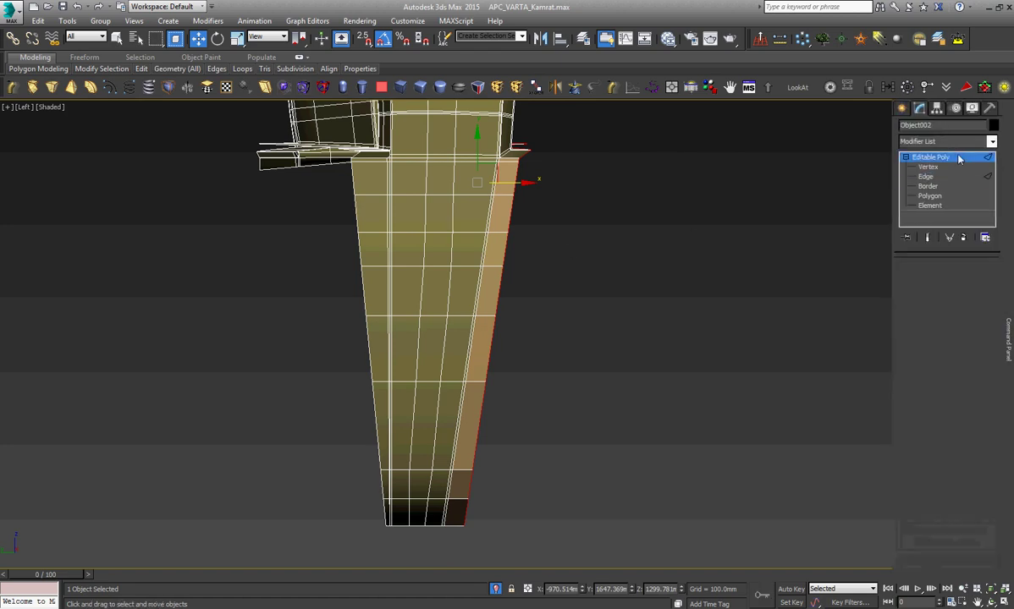
key("z")
right_click(670, 206)
Orbit the view in to the corner where the tread block meets the flat base.
left_click(716, 212)
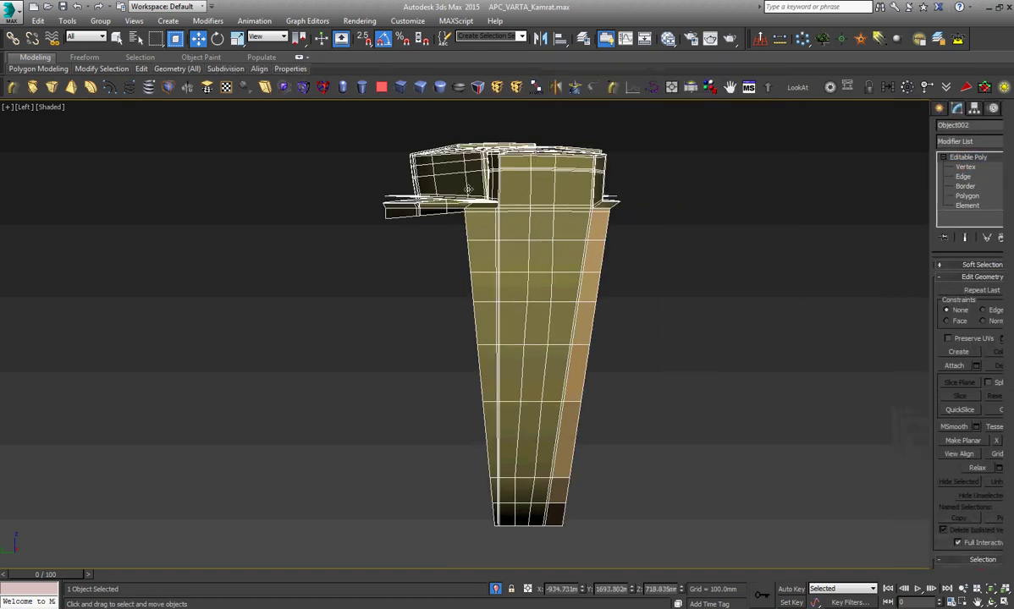
scroll(426, 193, "up", 5)
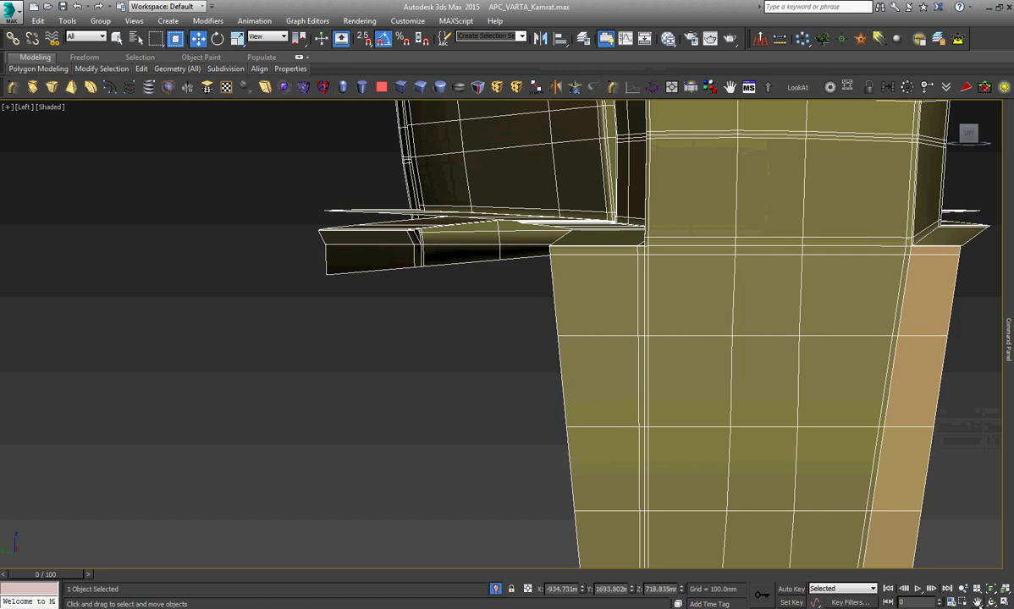
left_click(991, 602)
left_click_drag(534, 343, 607, 385)
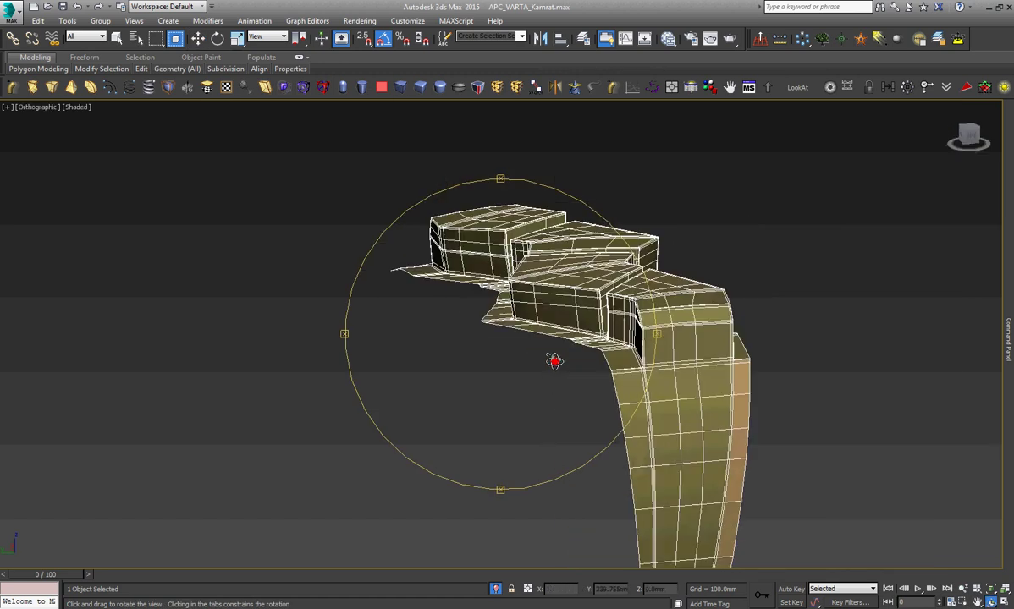
scroll(673, 386, "up", 5)
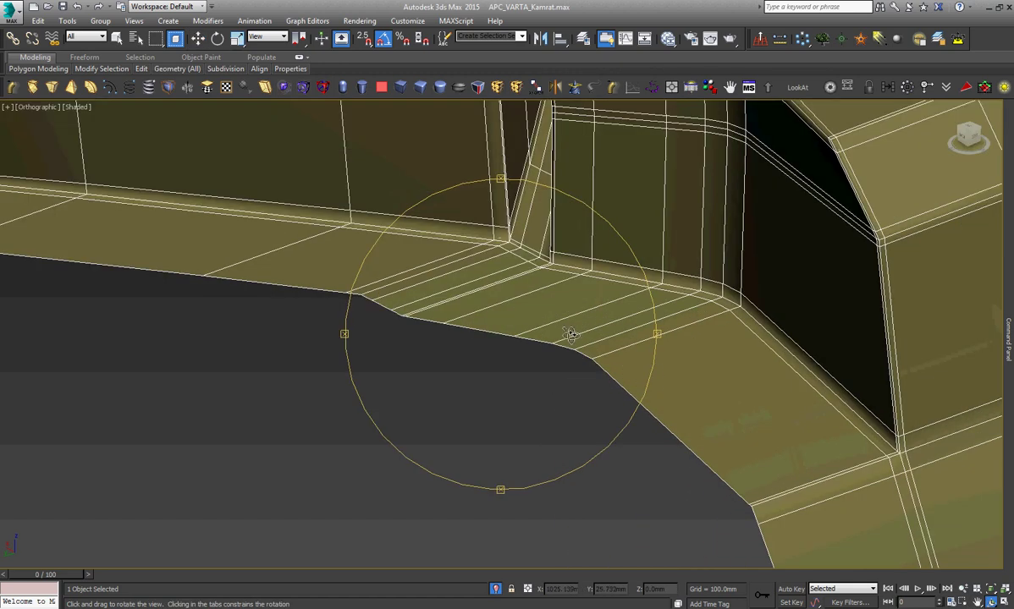
left_click_drag(571, 334, 351, 264)
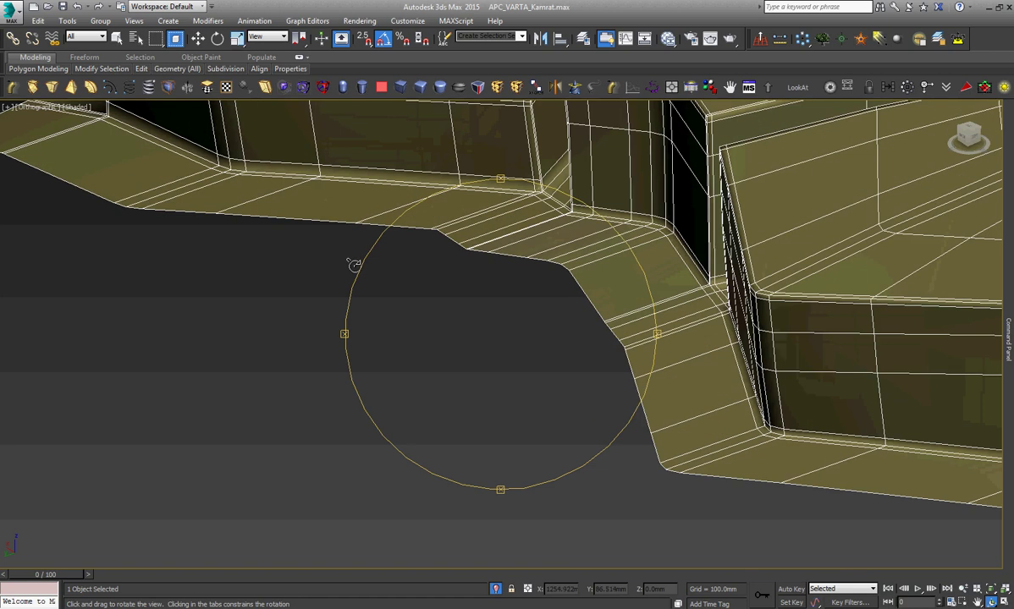
mouse_move(354, 265)
left_mouse_down()
mouse_move(412, 222)
mouse_move(467, 237)
left_mouse_up()
scroll(483, 271, "up", 3)
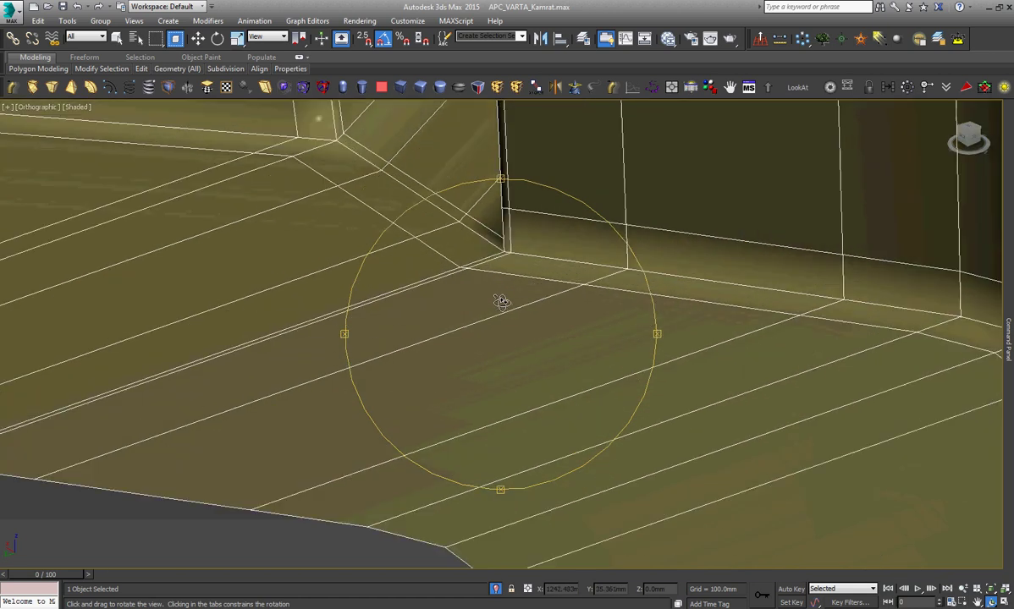
scroll(517, 254, "up", 2)
Select the stray floor and vertical corner edges and remove them.
key("w")
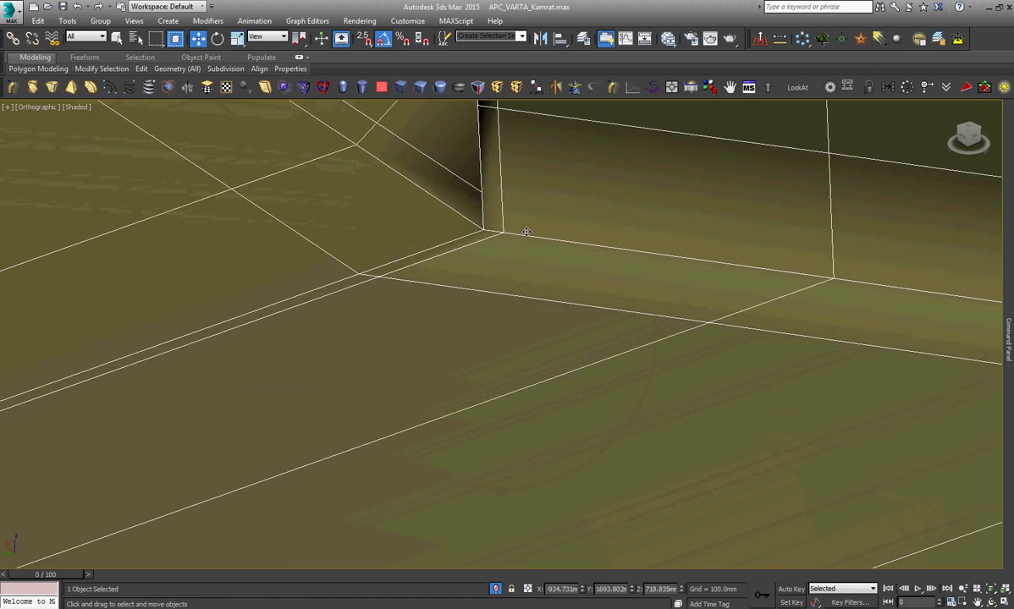
left_click_drag(525, 231, 531, 245, "shift")
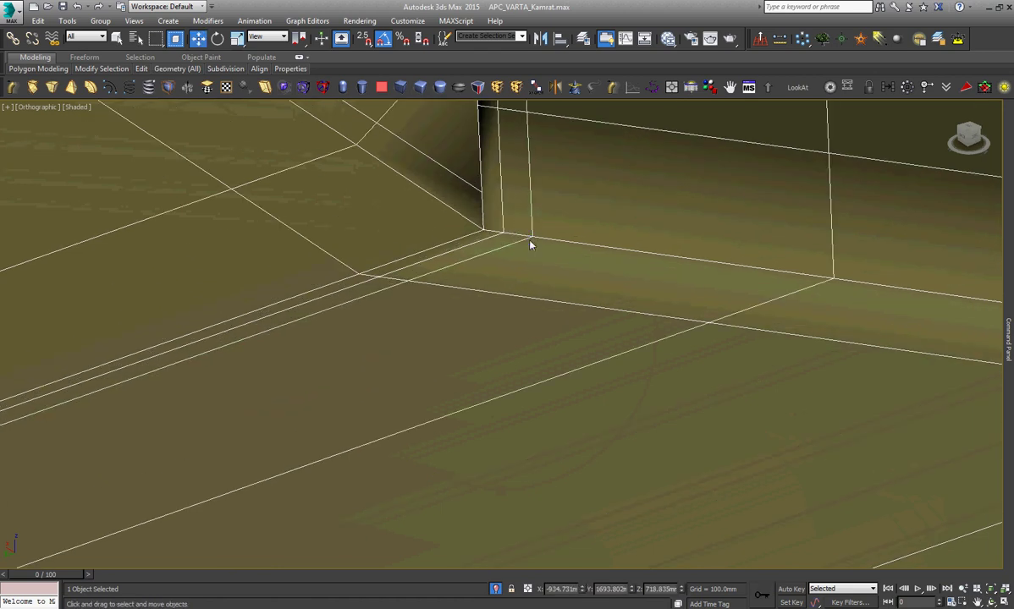
key("2")
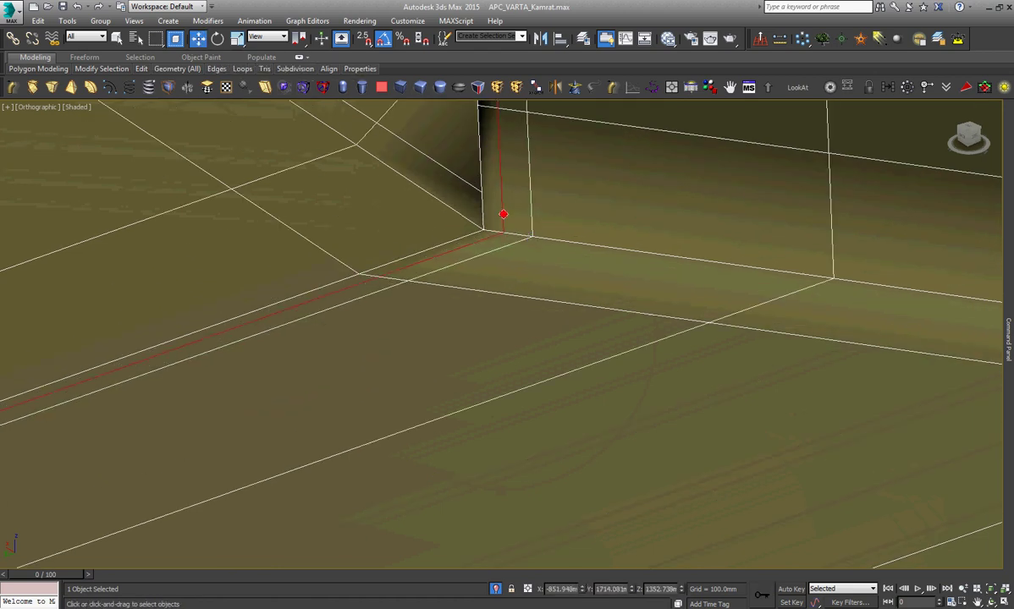
scroll(503, 215, "down", 2)
scroll(502, 215, "down", 3)
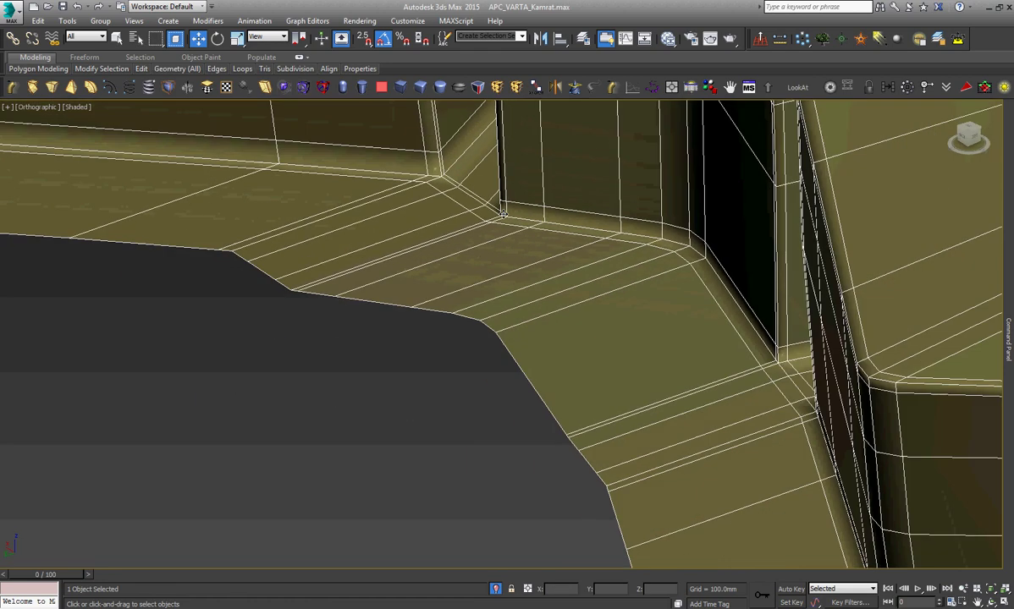
scroll(775, 355, "up", 4)
scroll(770, 319, "up", 2)
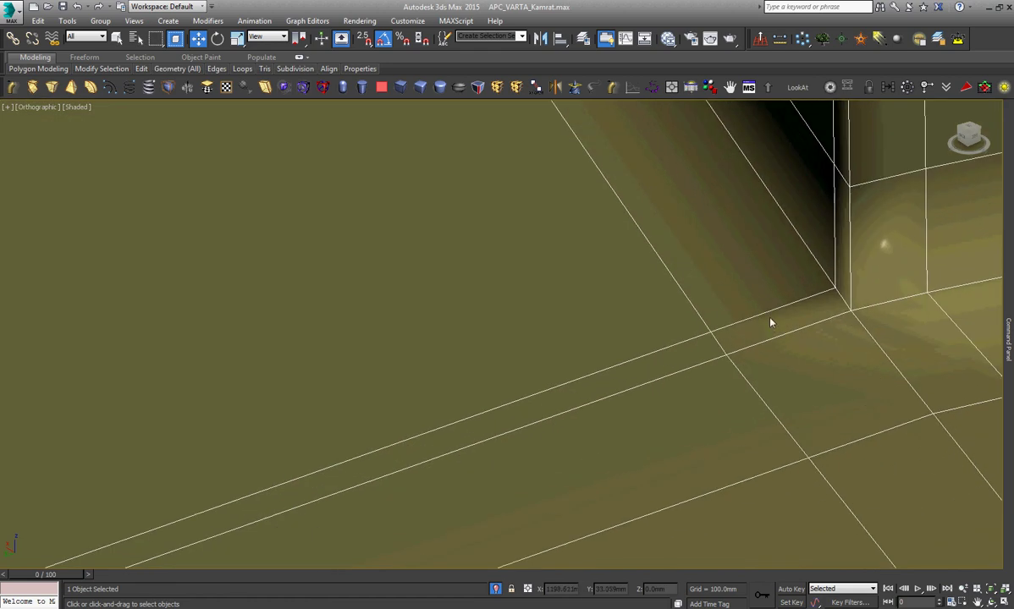
left_click(769, 313)
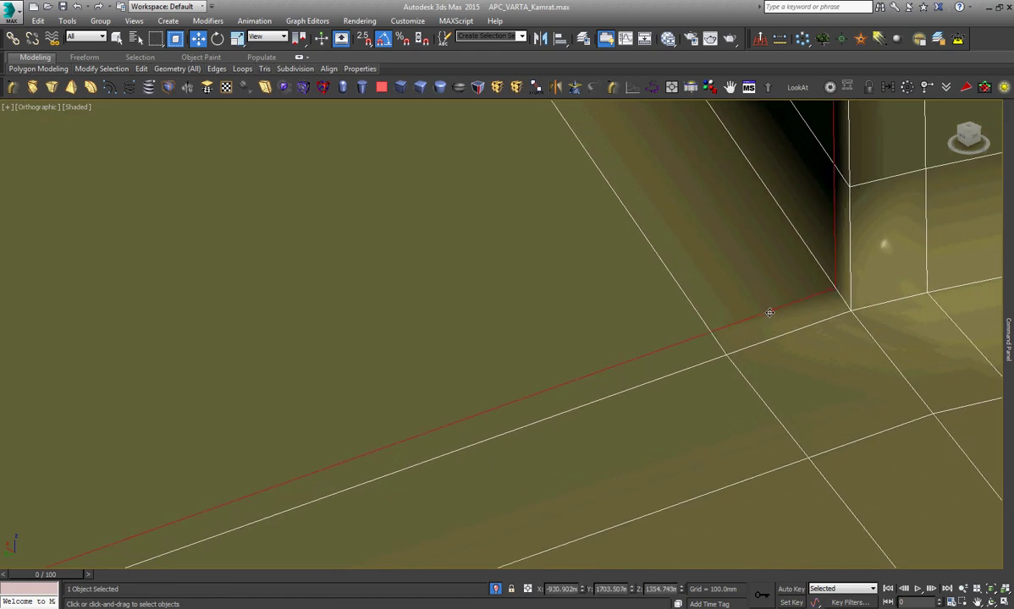
key("BackSpace")
Orbit around the block and base to check the corner, then reselect the tread object.
scroll(783, 262, "down", 2)
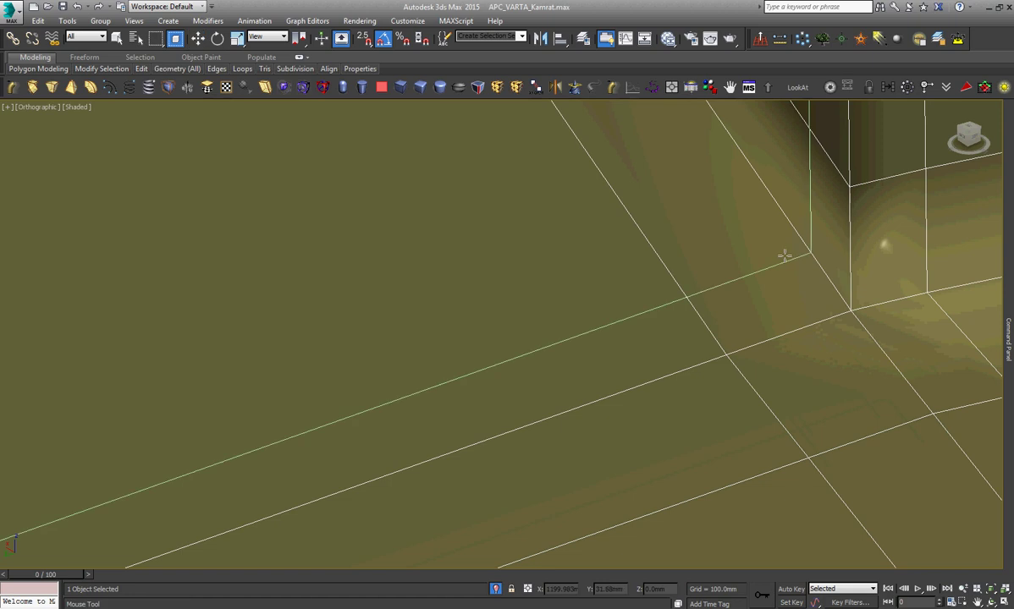
scroll(786, 260, "down", 2)
scroll(497, 340, "down", 4)
scroll(500, 338, "down", 1)
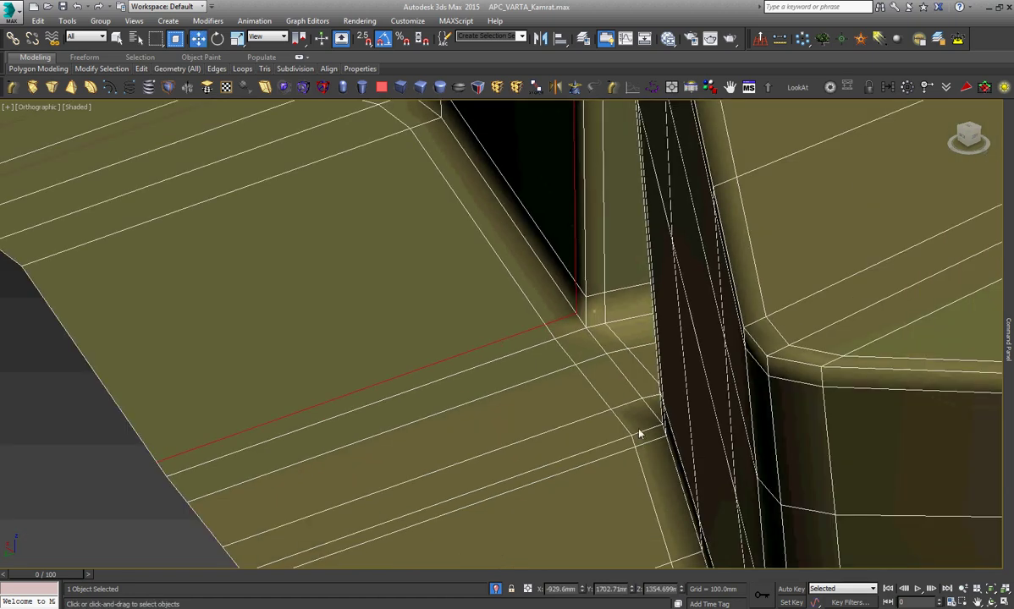
scroll(599, 406, "down", 4)
scroll(599, 406, "down", 2)
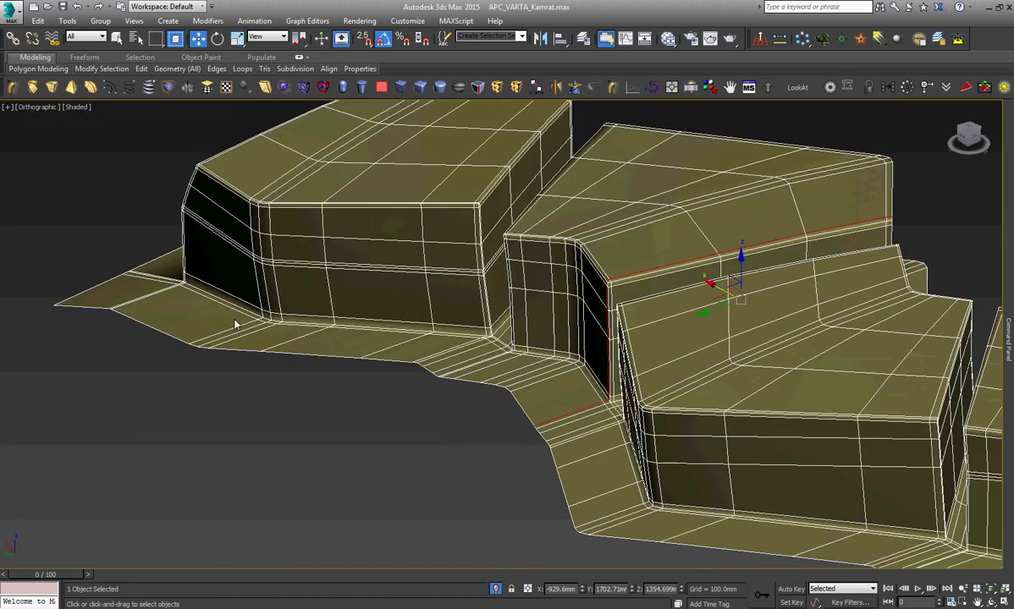
scroll(144, 287, "up", 4)
scroll(230, 289, "up", 2)
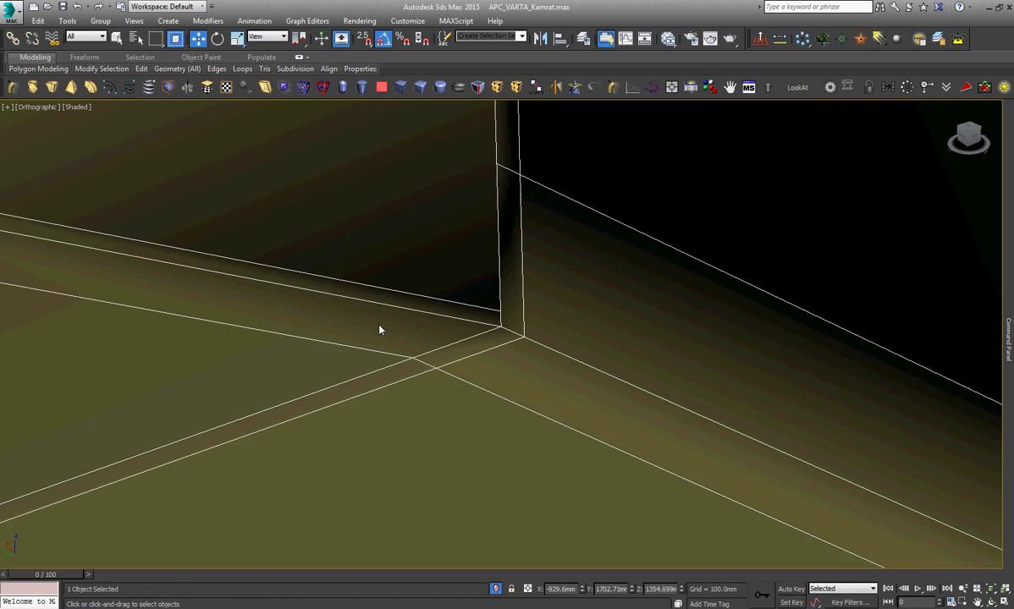
scroll(380, 330, "down", 1)
middle_click_drag(351, 331, 851, 319, "alt")
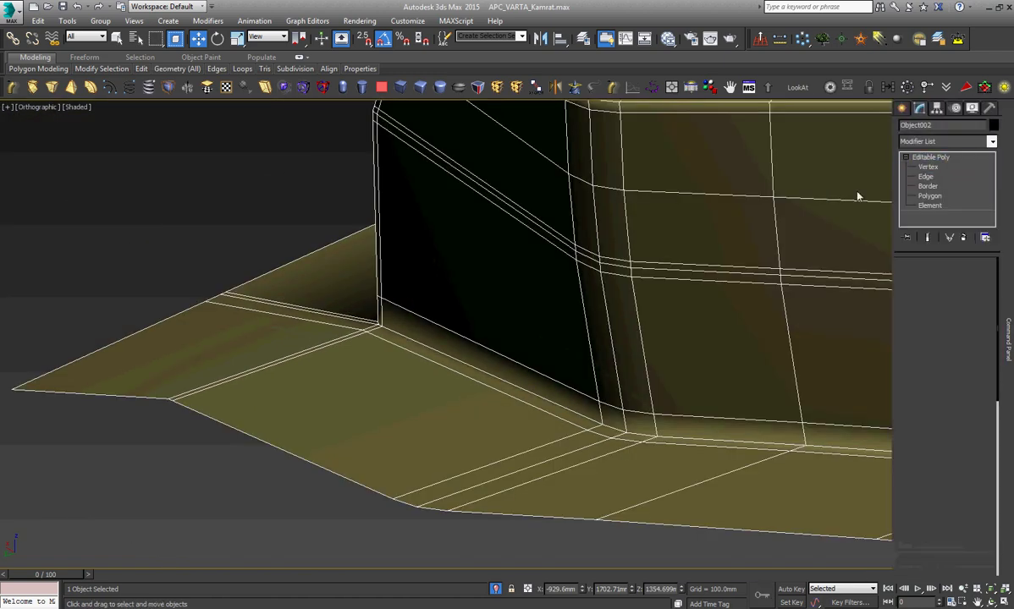
key("z")
left_click(721, 240)
left_click(637, 327)
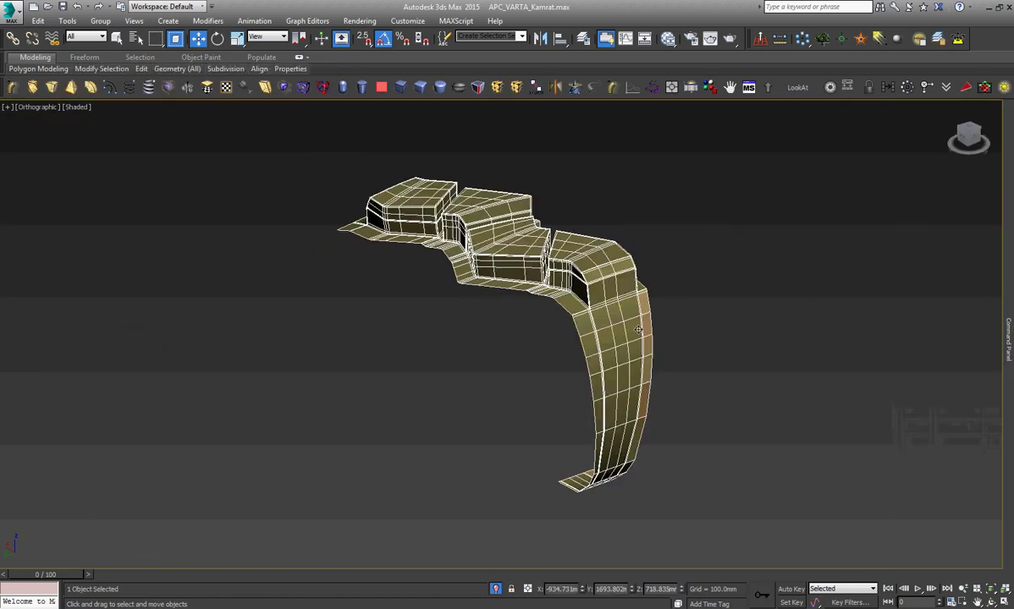
In Top view, select and frame the tread's right boundary edge.
key("t")
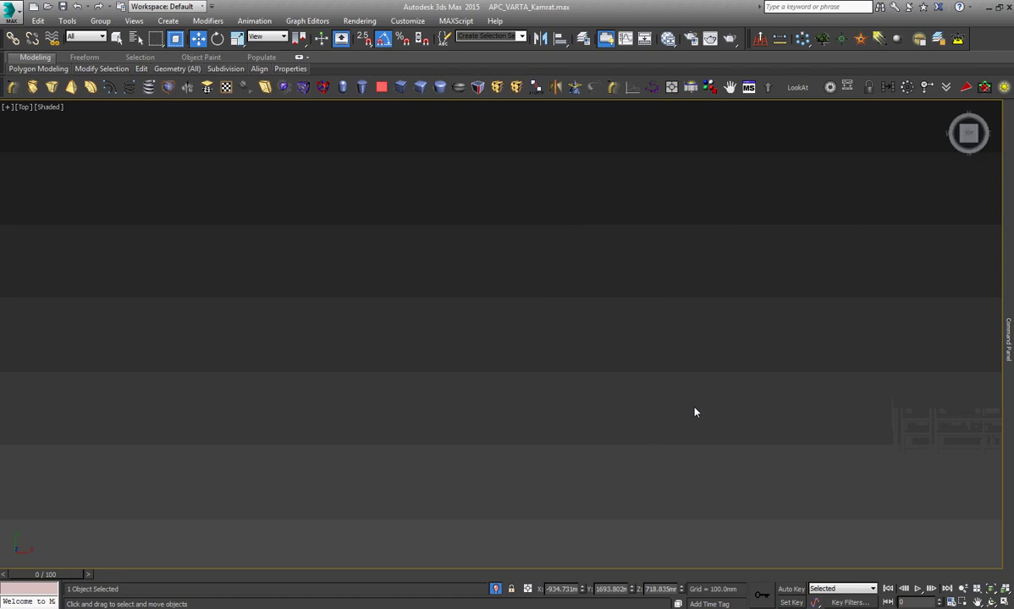
key("z")
key("2")
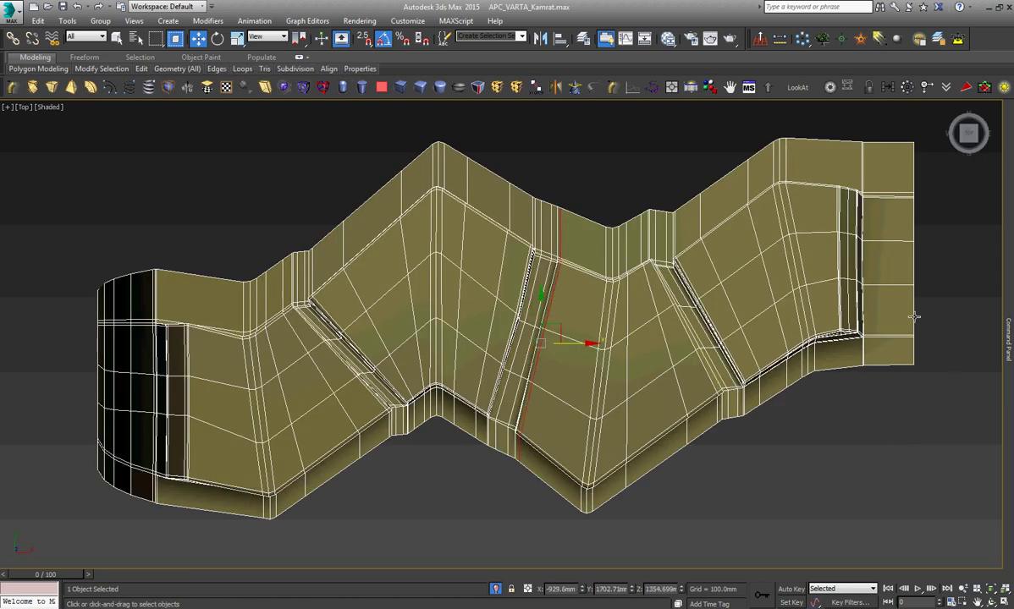
left_click(914, 317)
key("z")
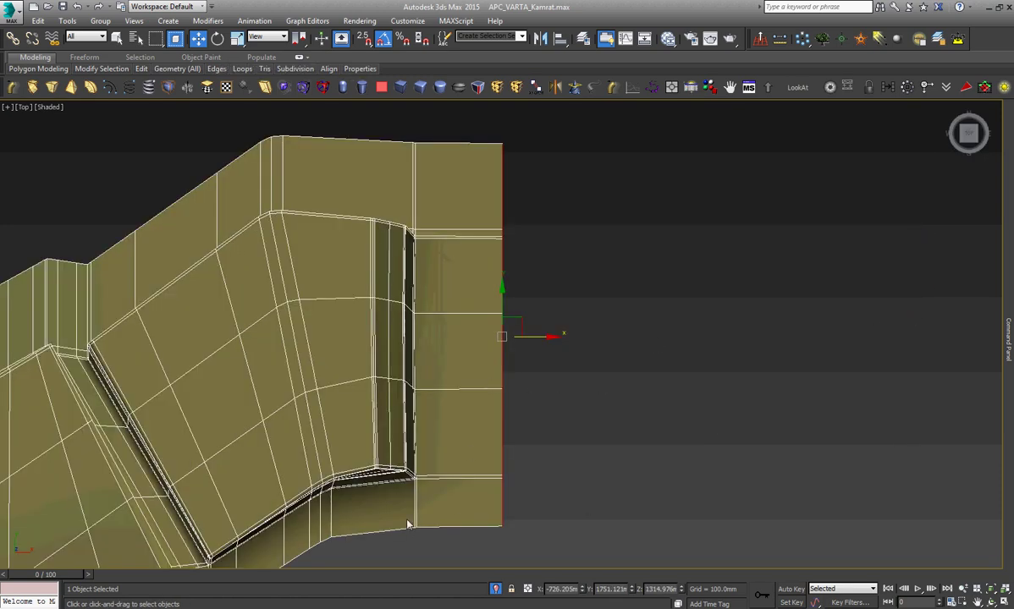
scroll(407, 525, "up", 5)
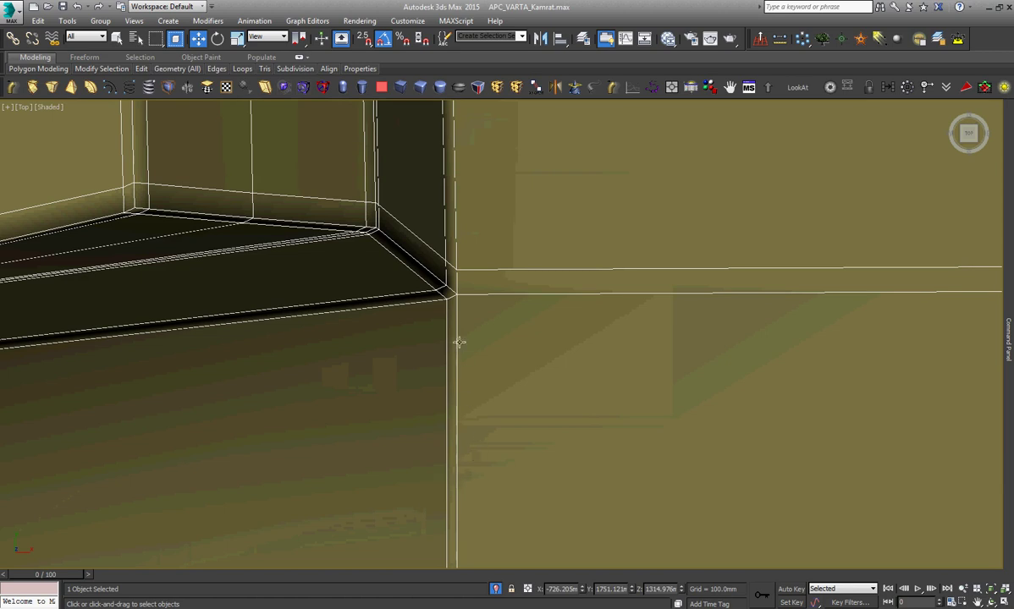
scroll(460, 341, "down", 1)
scroll(460, 342, "down", 1)
scroll(462, 341, "down", 2)
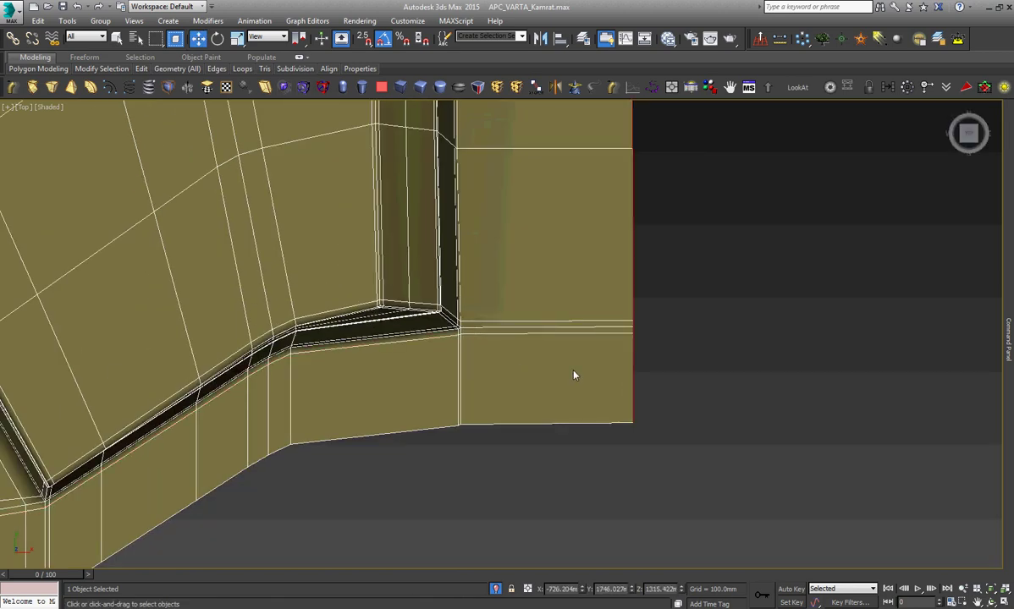
In Front view, scale the boundary edge along Y to flatten the end faces.
key("f")
scroll(626, 359, "down", 5)
right_click(629, 355)
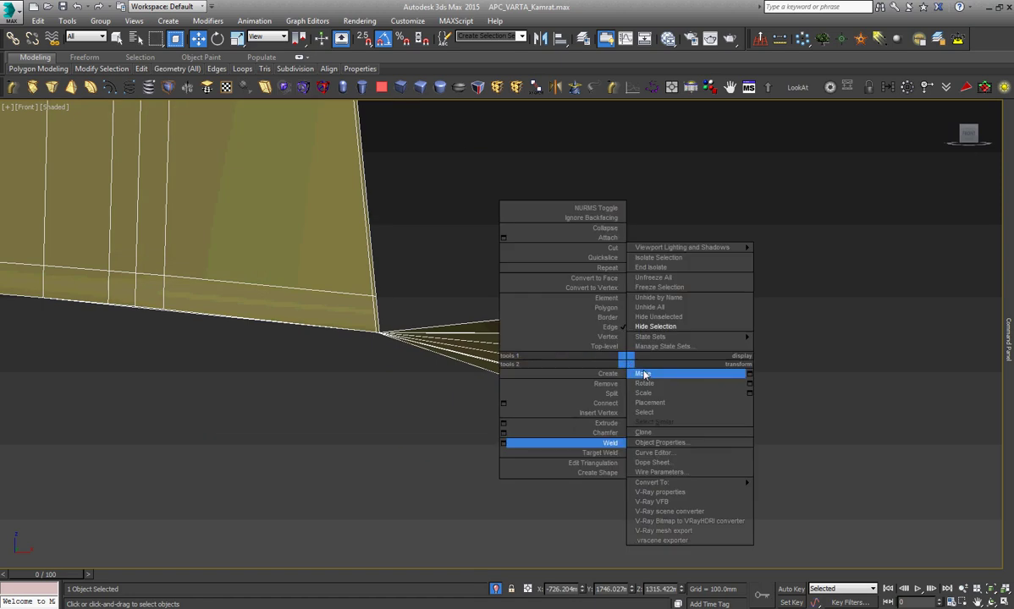
left_click(661, 395)
left_click_drag(604, 314, 599, 398)
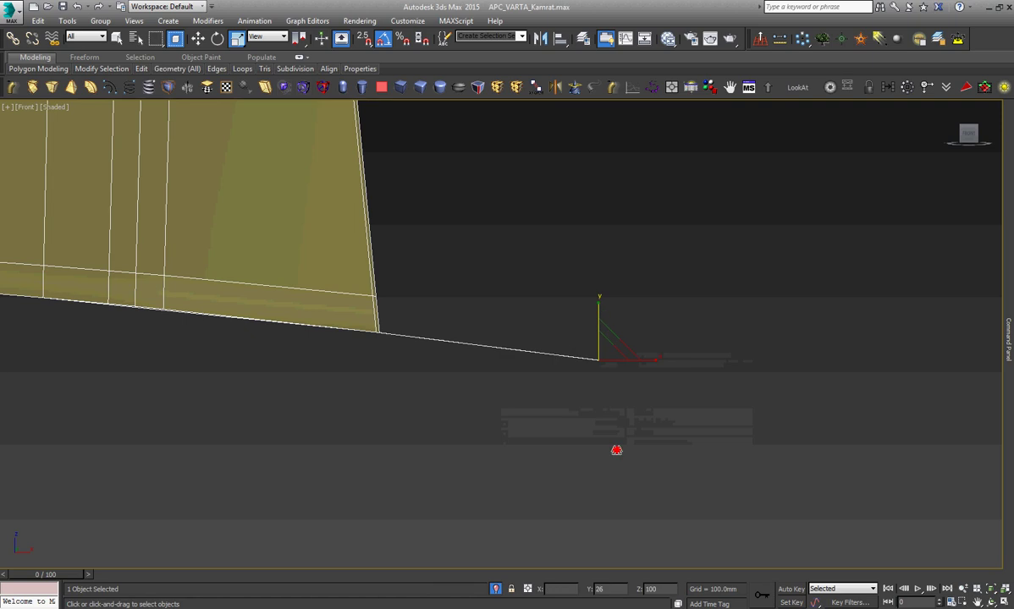
Move the sidewall curve's end downward.
right_click(528, 362)
left_click(538, 377)
scroll(622, 341, "down", 3)
scroll(625, 343, "down", 2)
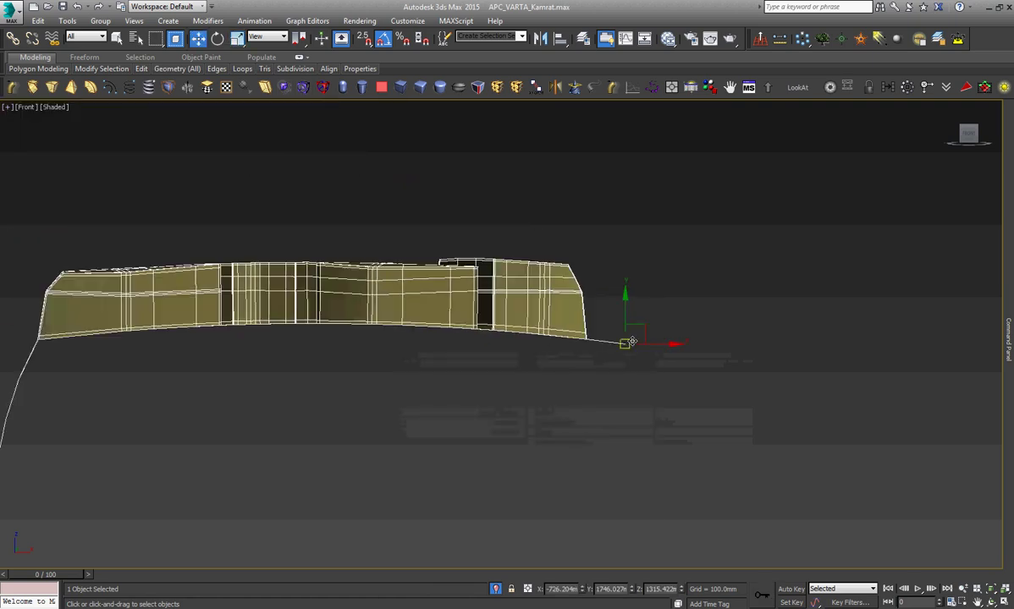
scroll(626, 343, "down", 1)
scroll(633, 345, "up", 3)
scroll(633, 344, "down", 2)
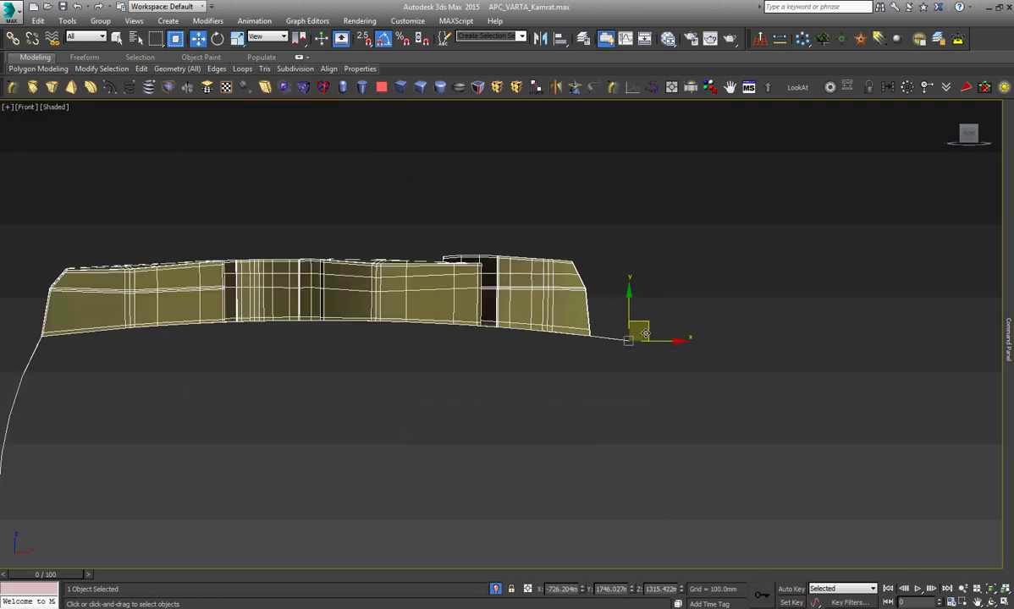
left_click_drag(649, 332, 629, 367)
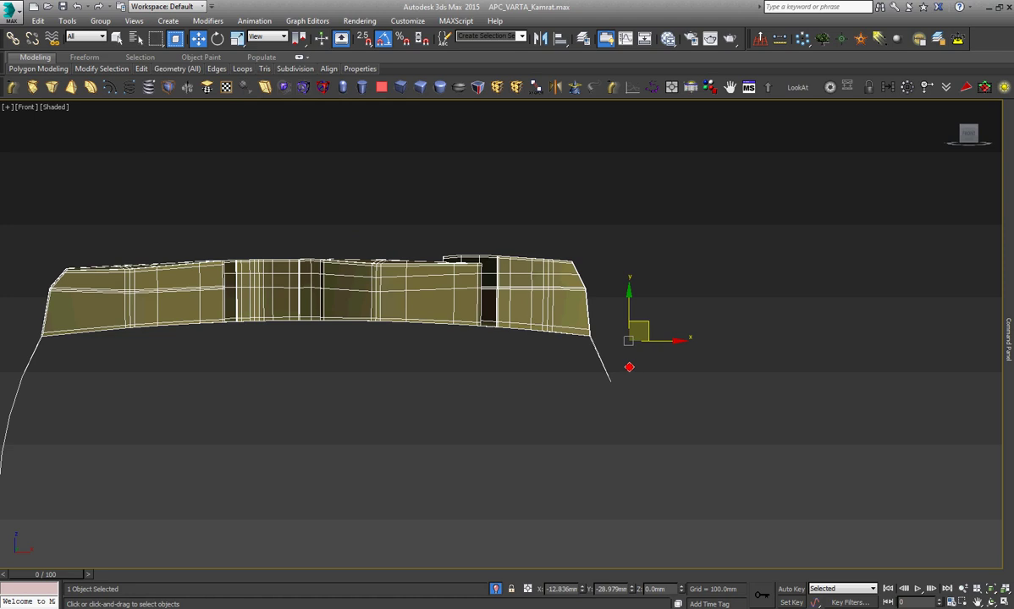
scroll(593, 338, "up", 1)
scroll(588, 343, "up", 5)
scroll(567, 296, "up", 1)
scroll(551, 276, "down", 4)
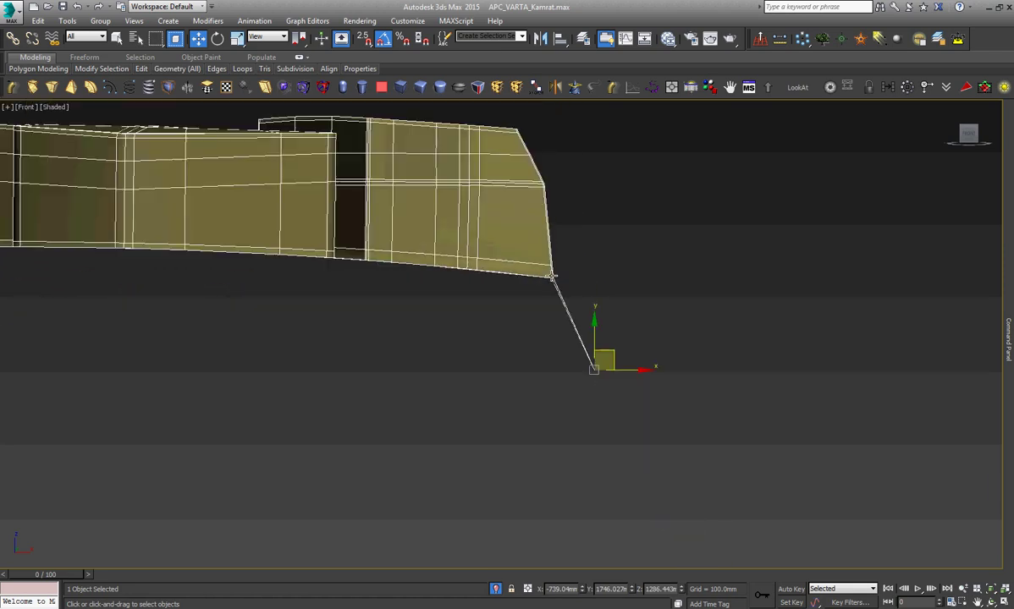
scroll(551, 276, "down", 2)
Shift-drag the tread's end edge downward to extrude a new strip of faces.
left_click(990, 598)
left_click_drag(634, 418, 592, 426)
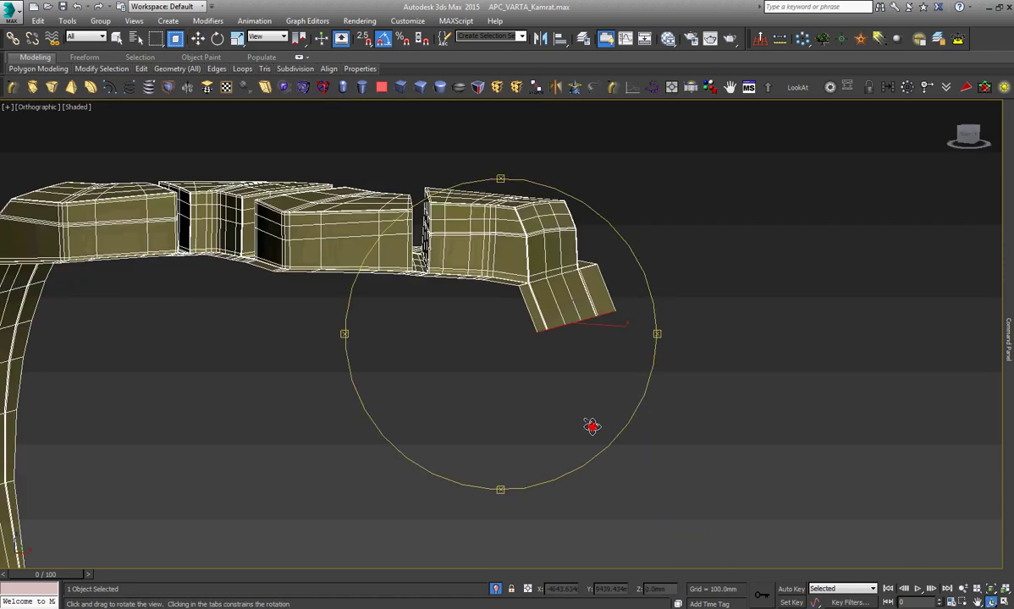
right_click(591, 427)
scroll(573, 318, "up", 4)
scroll(573, 318, "up", 1)
left_click_drag(575, 318, 639, 503, "shift")
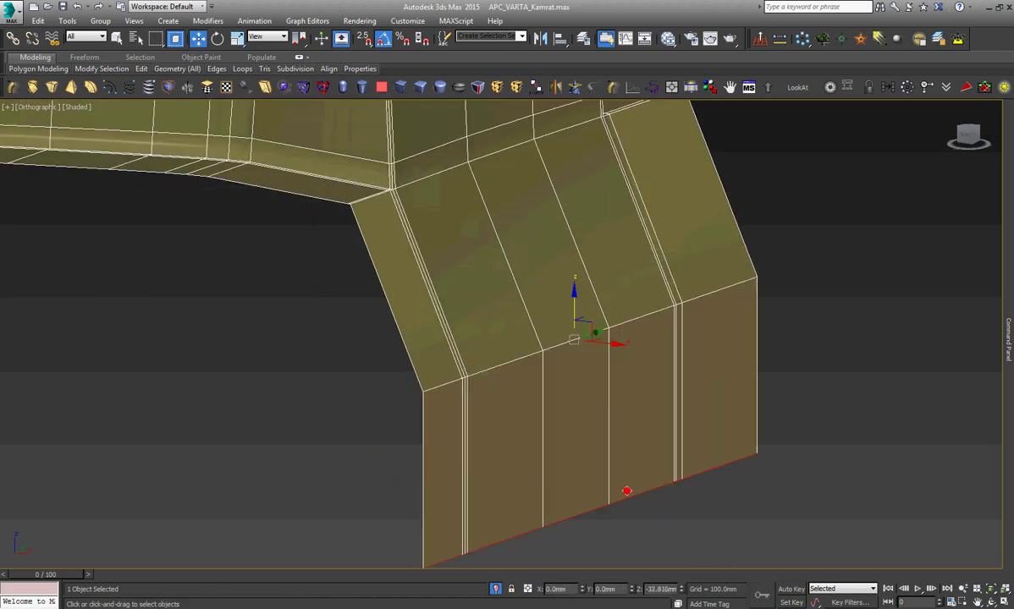
scroll(639, 491, "down", 3)
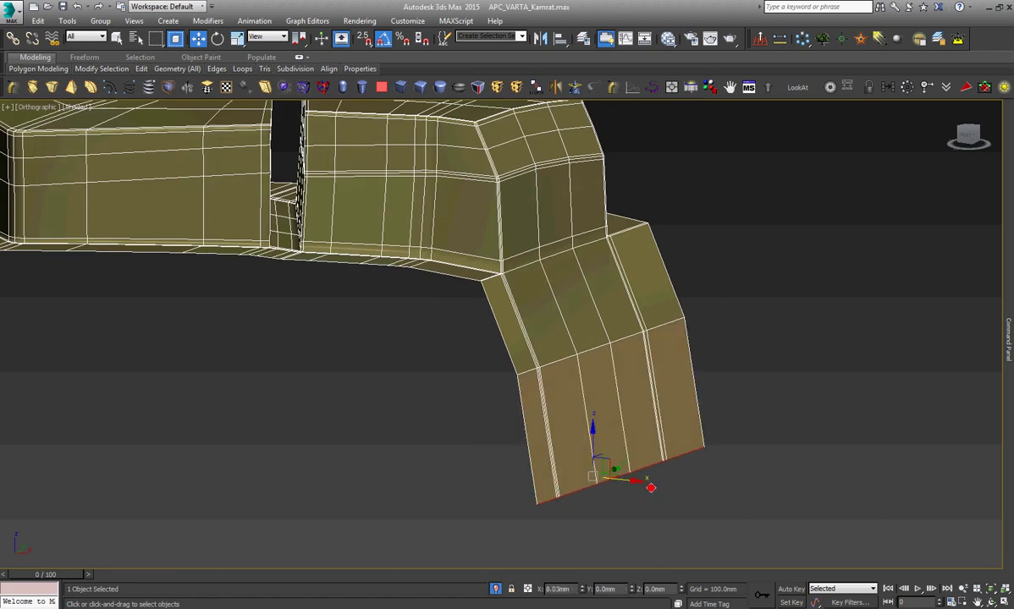
In the Left view, drag the extension's bottom edge down three times alongside the sidewall.
scroll(583, 337, "down", 3)
scroll(582, 337, "down", 2)
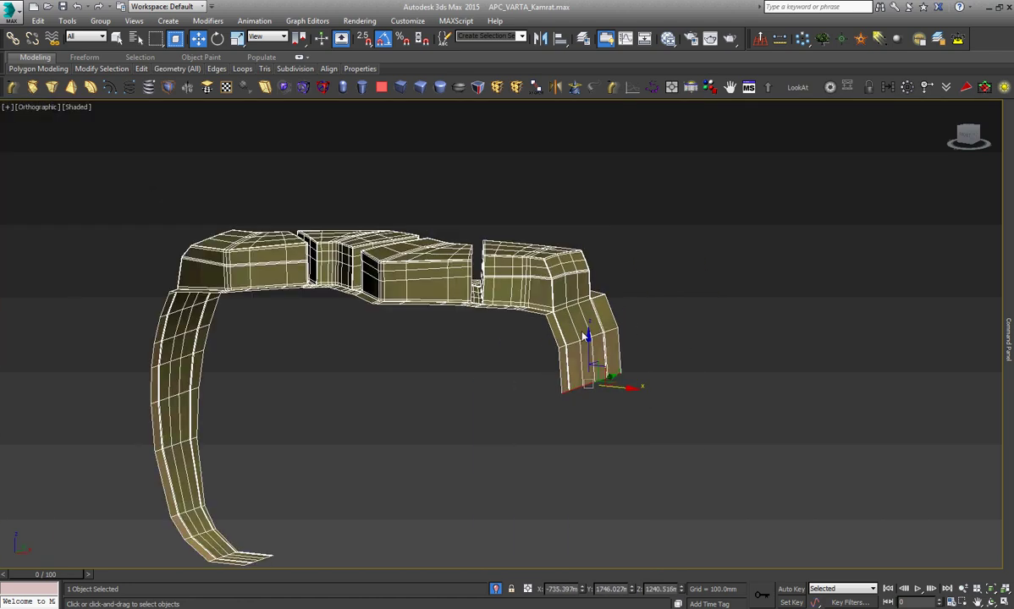
key("l")
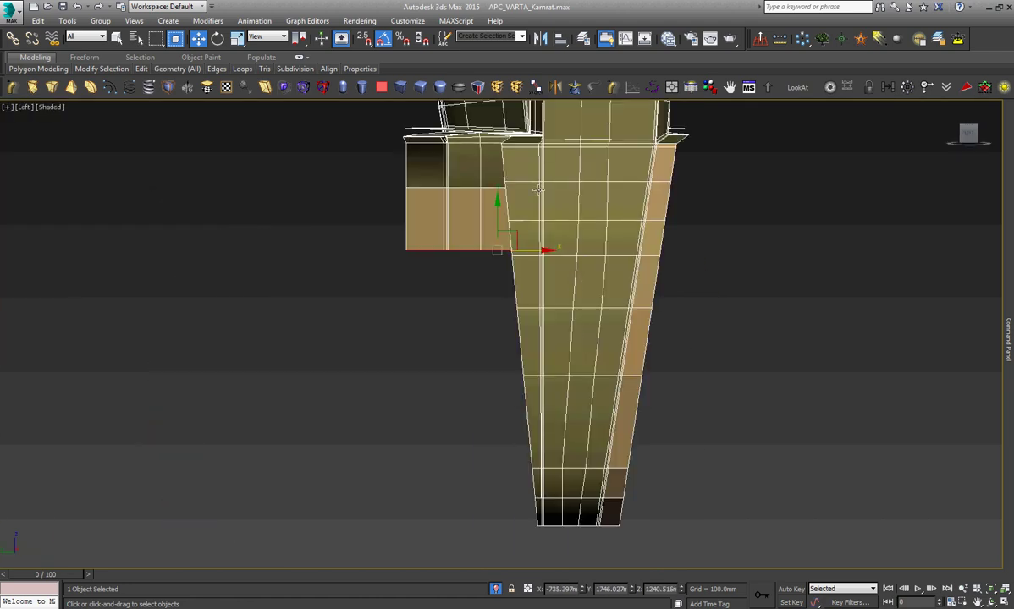
scroll(538, 190, "up", 5)
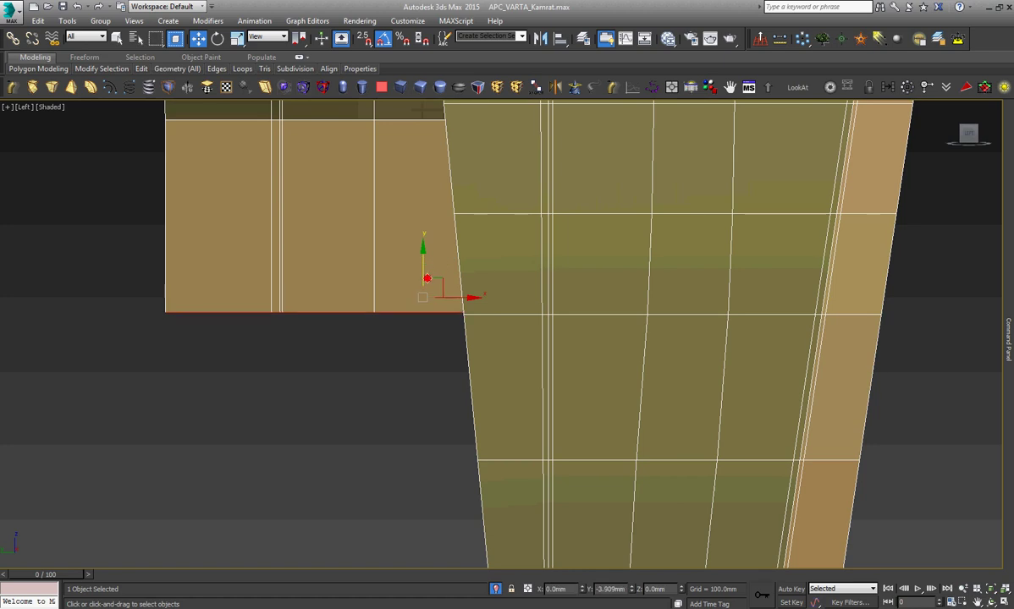
left_click_drag(427, 278, 449, 420)
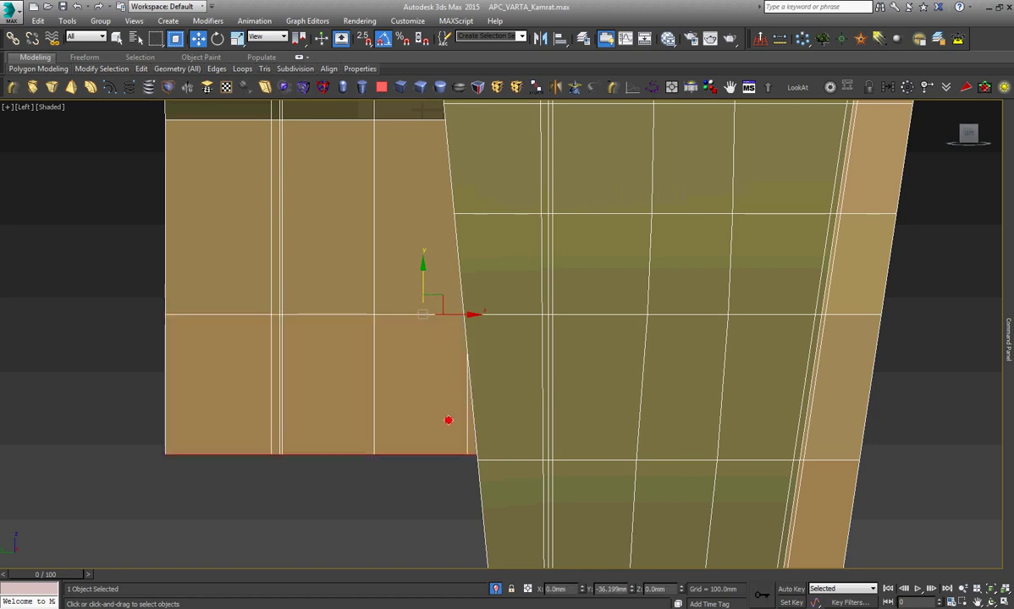
scroll(474, 391, "down", 3)
scroll(475, 391, "up", 2)
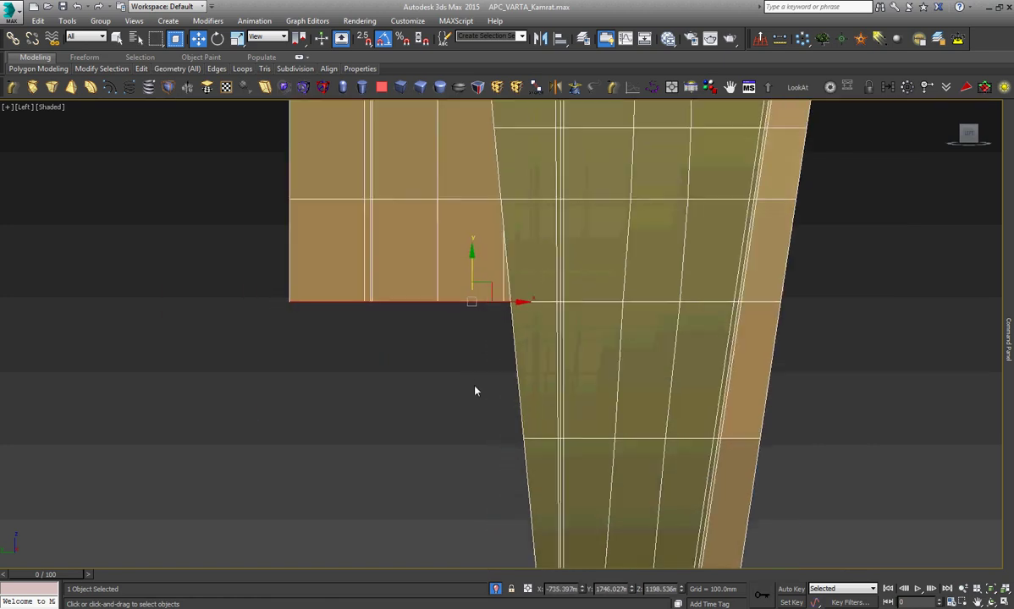
scroll(475, 391, "up", 2)
left_click_drag(472, 248, 507, 424)
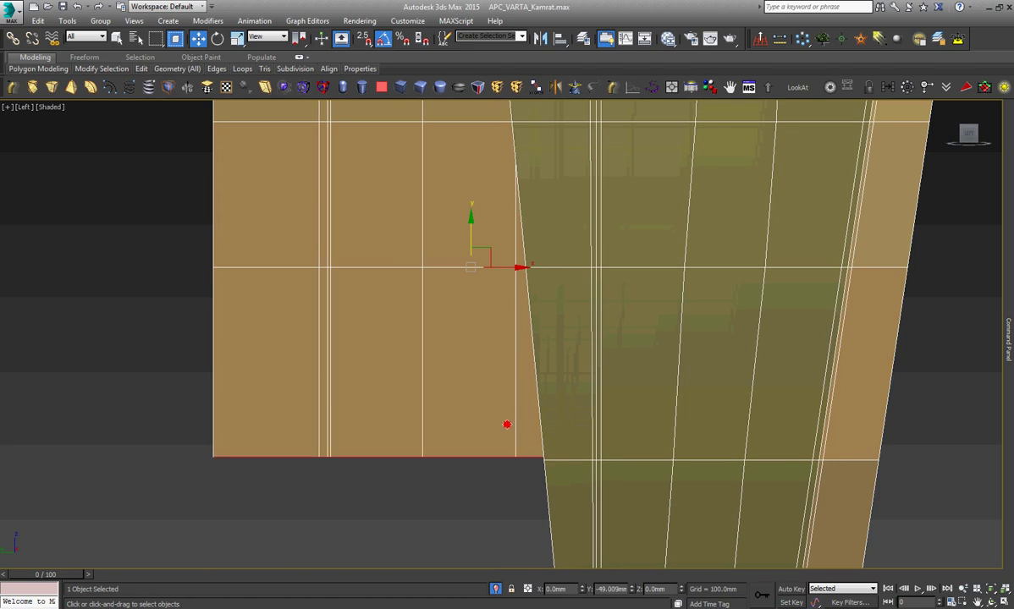
scroll(541, 303, "down", 3)
left_click_drag(506, 340, 524, 477)
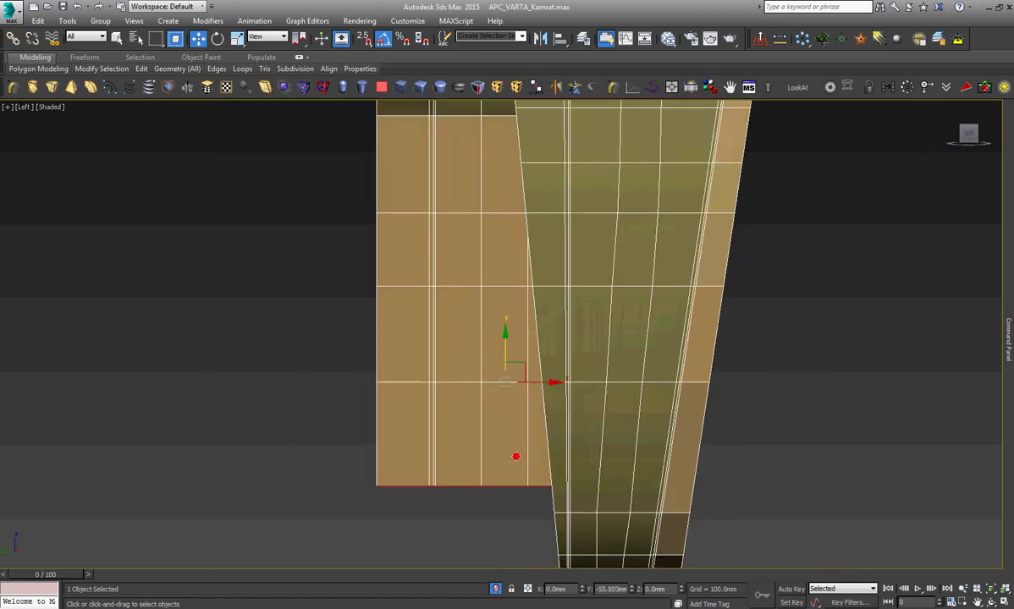
scroll(524, 478, "down", 2)
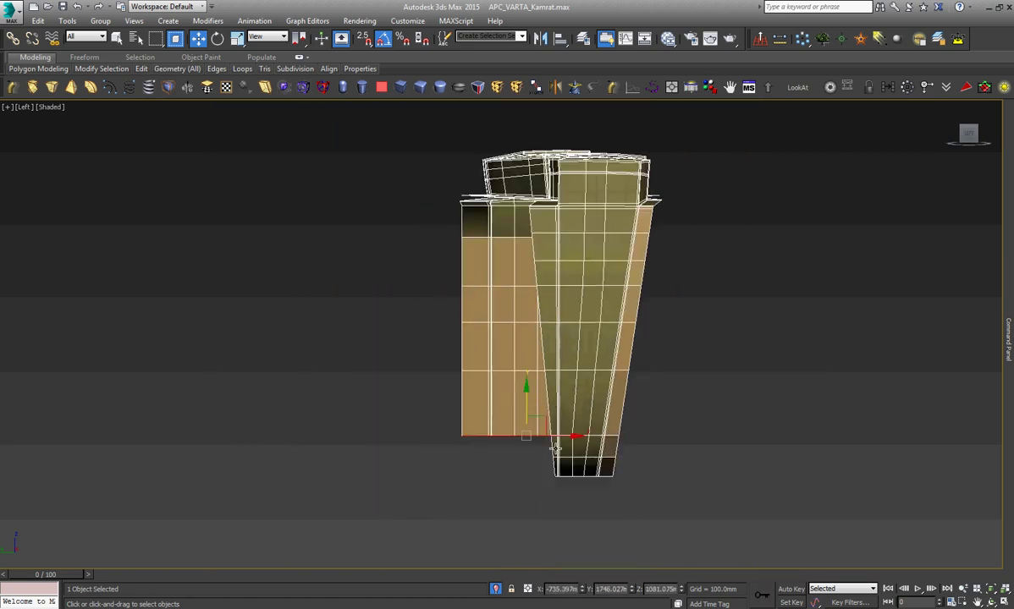
scroll(403, 333, "up", 6)
In wireframe, pull the bottom edge down twice more, then orbit to an angled view of the extension.
key("F3")
key("F3")
left_click_drag(404, 333, 437, 450)
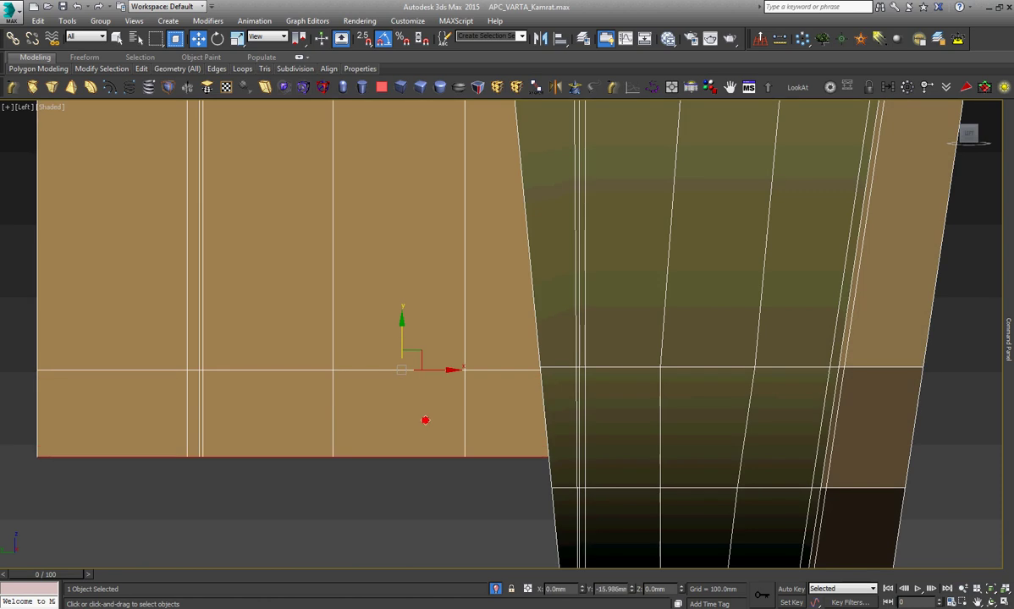
scroll(457, 440, "down", 1)
scroll(474, 428, "up", 3)
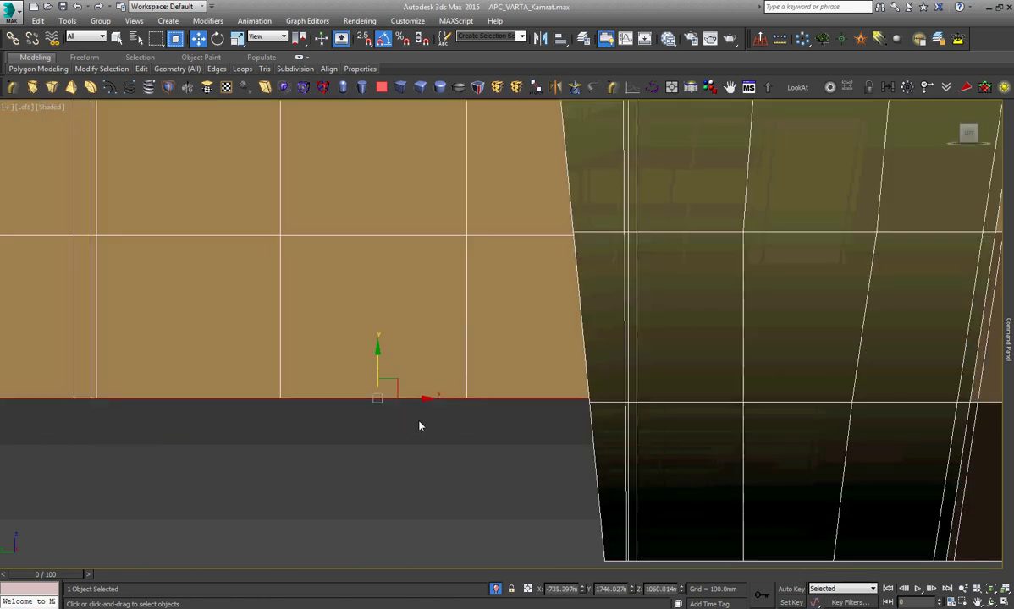
left_click_drag(379, 365, 415, 527)
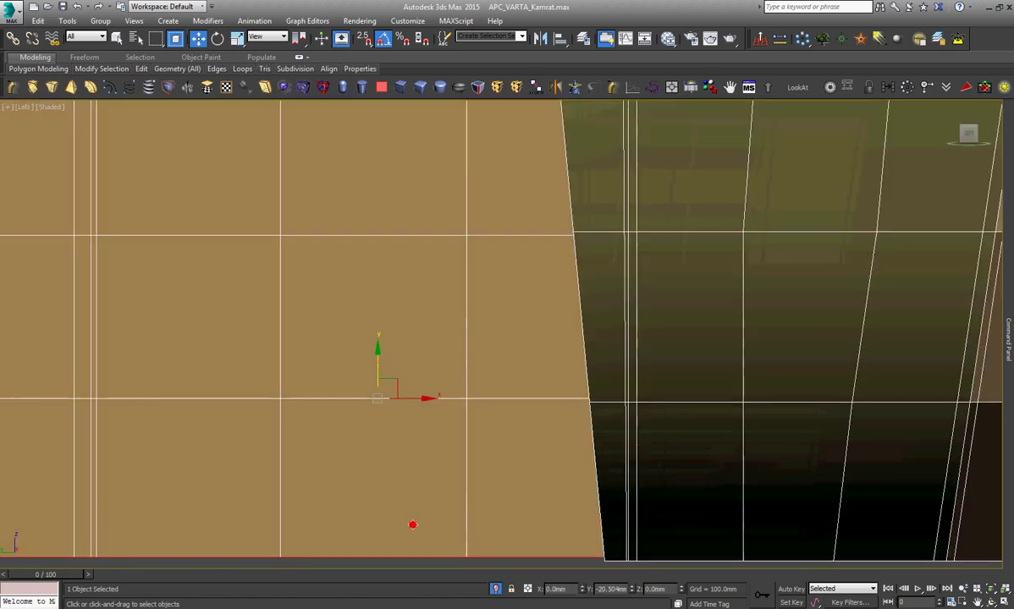
scroll(415, 508, "down", 3)
scroll(415, 508, "down", 2)
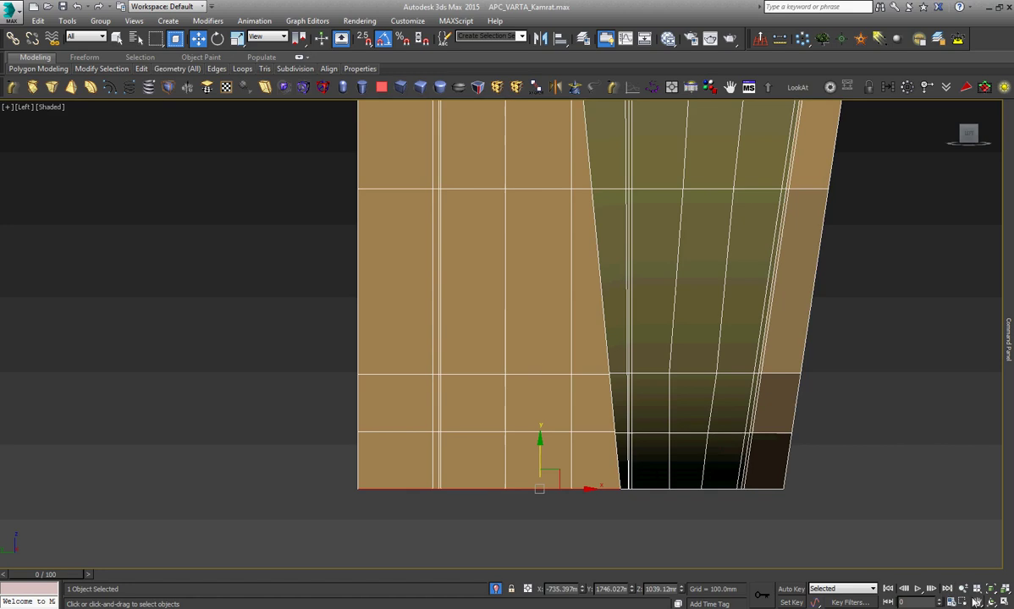
left_click(992, 603)
left_click_drag(573, 416, 602, 437)
right_click(602, 437)
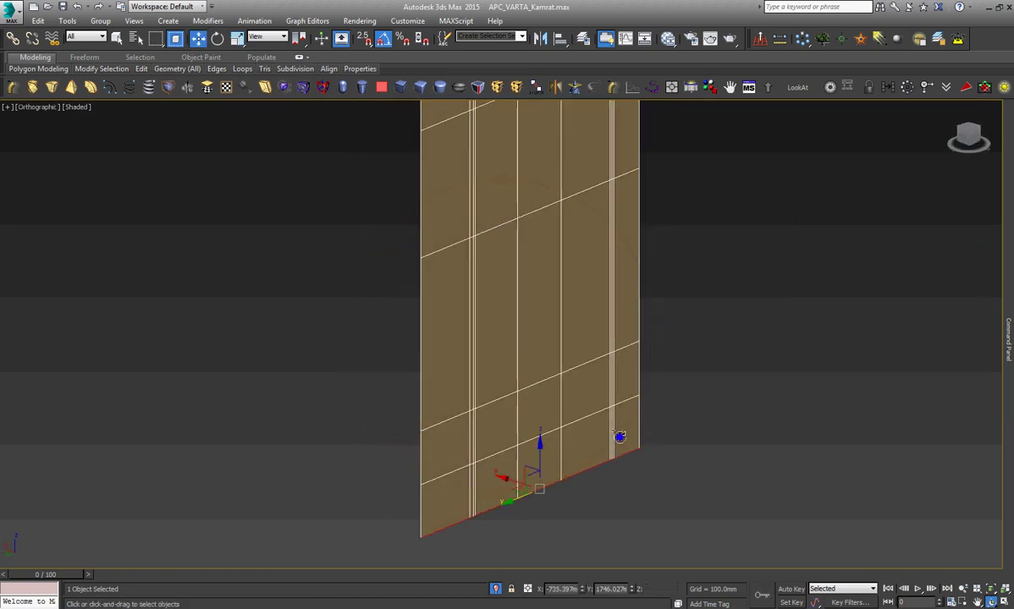
scroll(558, 491, "down", 3)
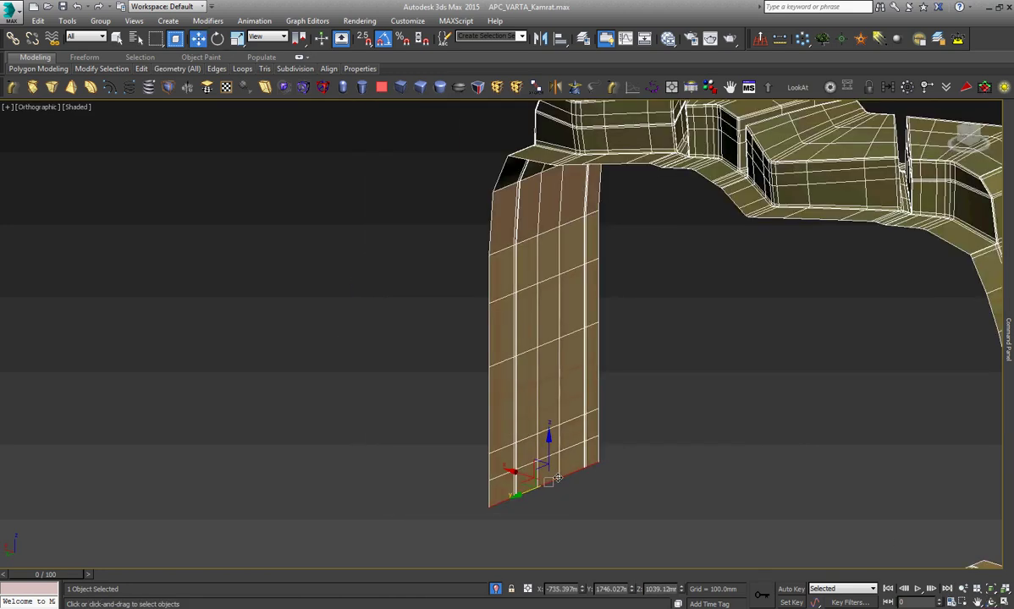
scroll(558, 479, "down", 4)
scroll(561, 502, "up", 4)
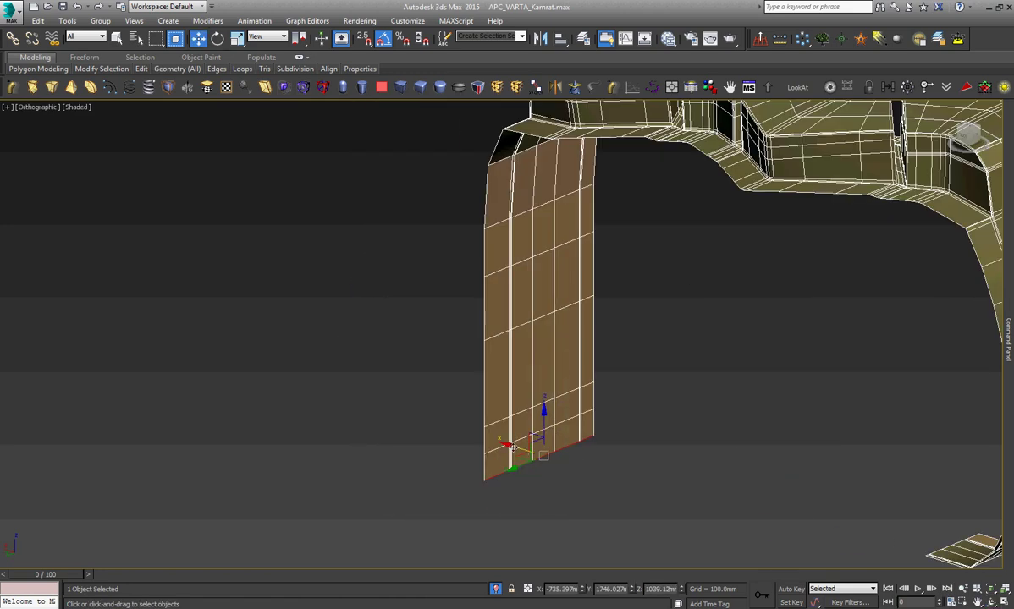
In the Front view, pull the sidewall curve's end into a diagonal segment.
key("f")
key("z")
scroll(620, 427, "down", 5)
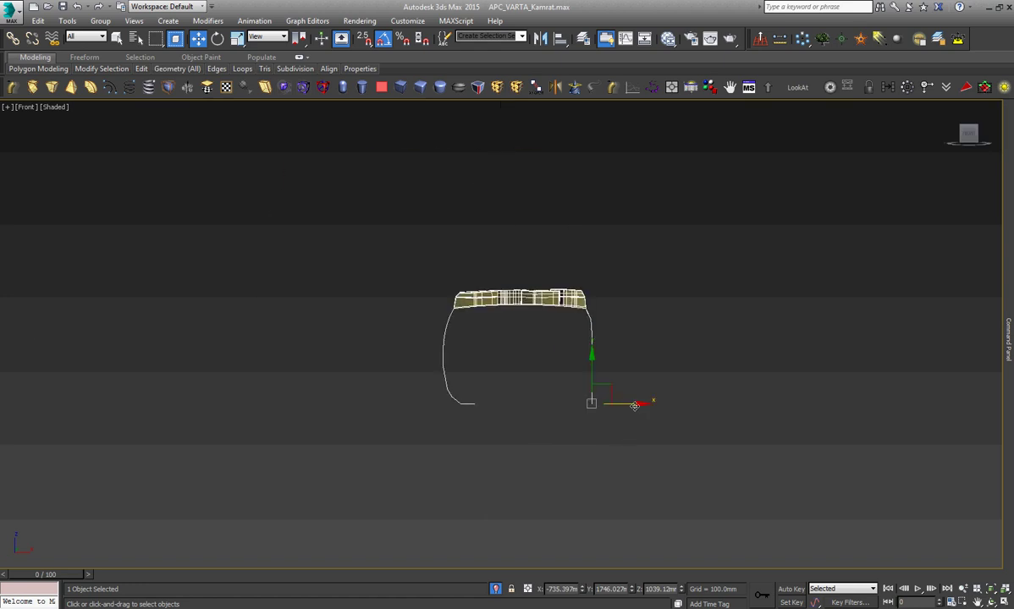
scroll(604, 358, "up", 4)
left_click_drag(622, 496, 549, 495)
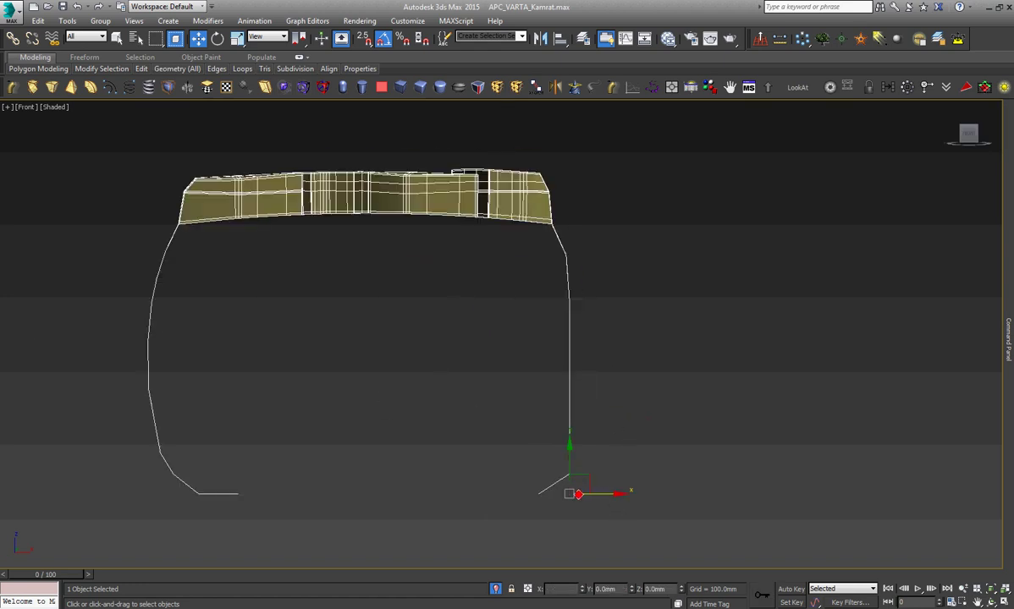
scroll(580, 482, "up", 2)
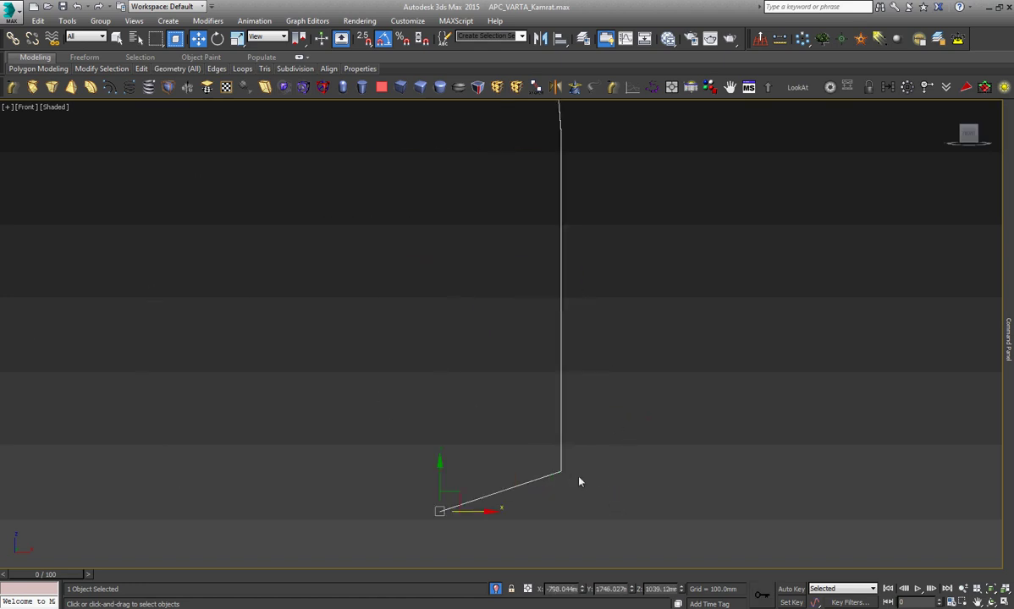
In Vertex mode, nudge the profile's corner and lower-right vertices sideways.
left_click(1010, 347)
left_click(929, 167)
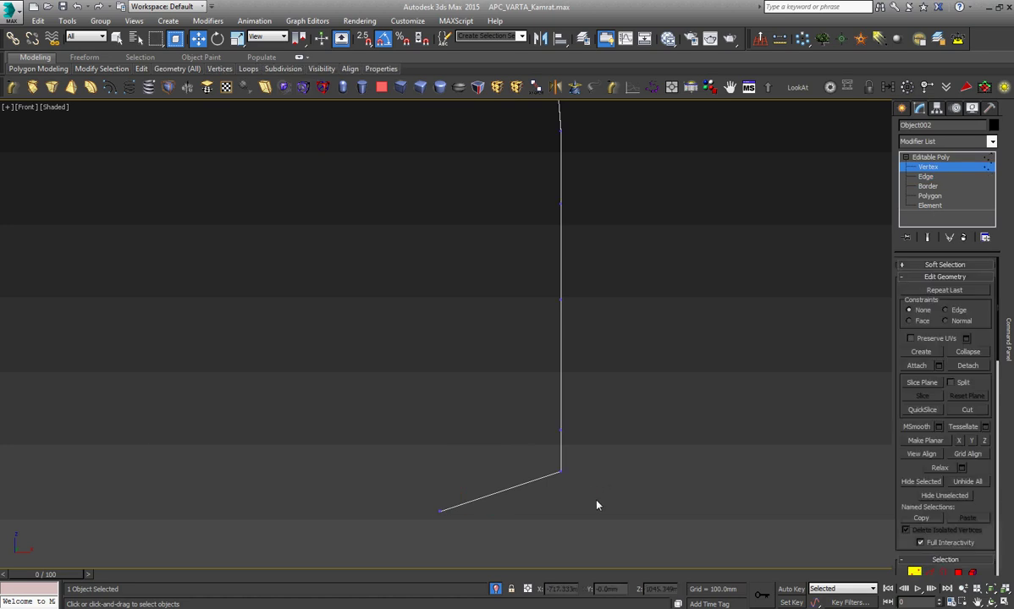
mouse_move(602, 502)
left_mouse_down()
mouse_move(536, 460)
mouse_move(600, 434)
mouse_move(578, 444)
left_mouse_up()
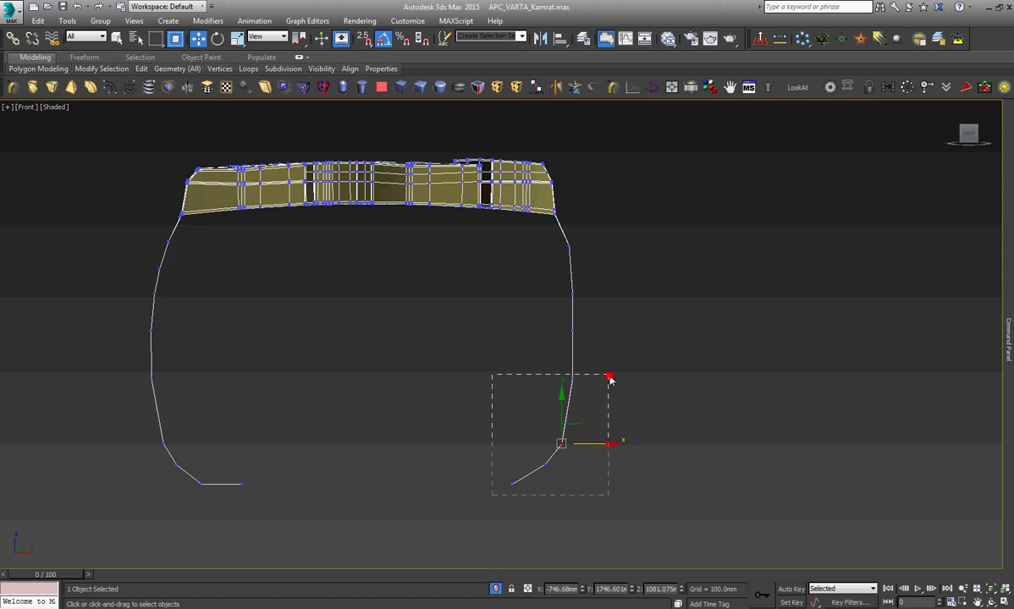
left_click_drag(609, 380, 610, 379)
left_click_drag(596, 443, 595, 445)
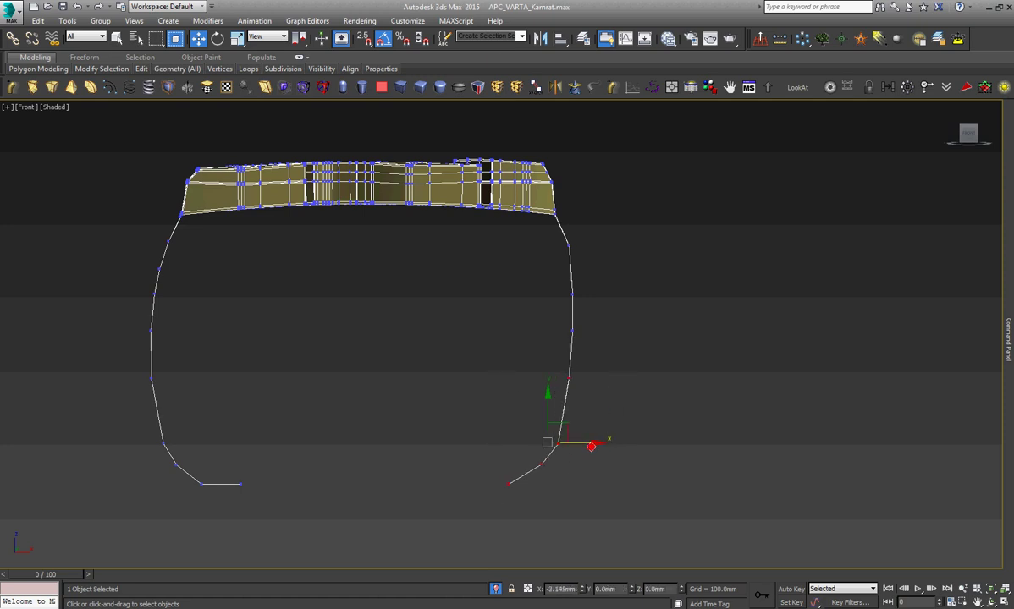
scroll(609, 391, "up", 5)
left_click_drag(532, 339, 593, 306)
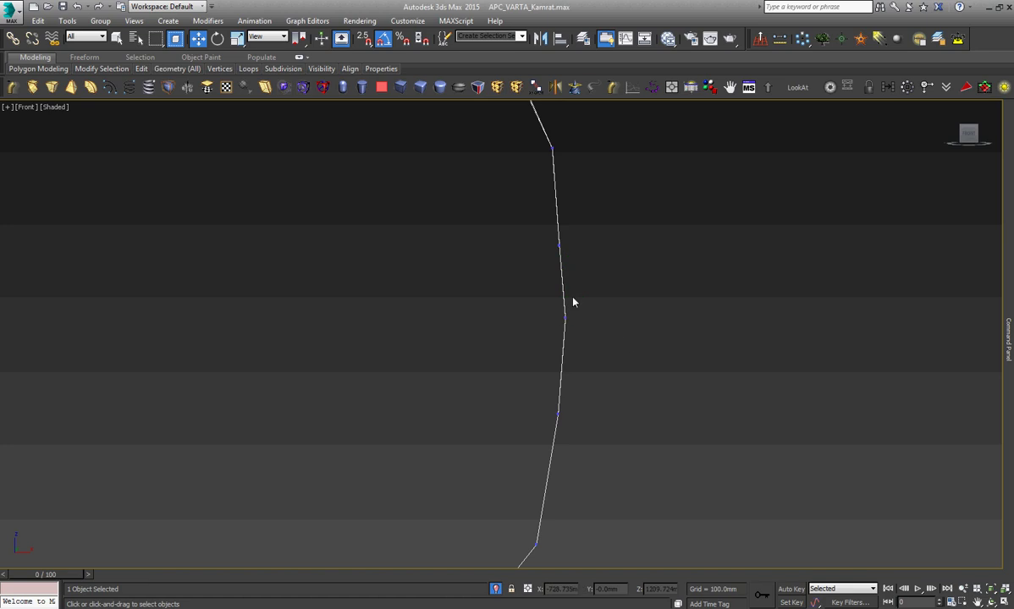
left_click_drag(529, 220, 576, 279)
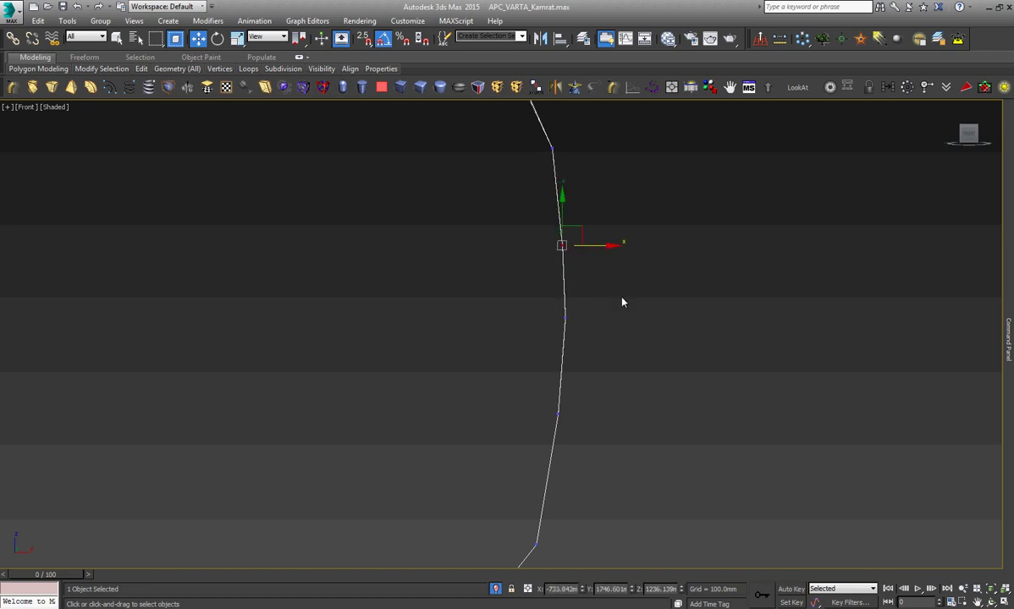
left_click(642, 346)
key("z")
scroll(642, 350, "up", 2)
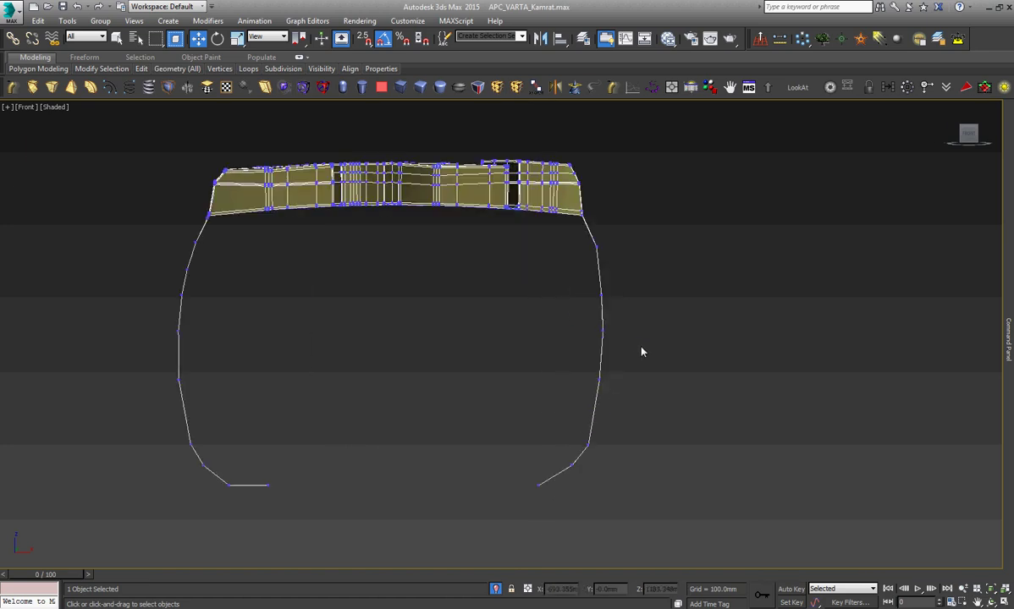
Scale the right-side profile vertices outward horizontally, then shift them slightly right.
mouse_move(582, 254)
left_mouse_down()
mouse_move(643, 442)
mouse_move(641, 424)
left_mouse_up()
right_click(656, 326)
left_click(659, 349)
left_click_drag(644, 336, 767, 369)
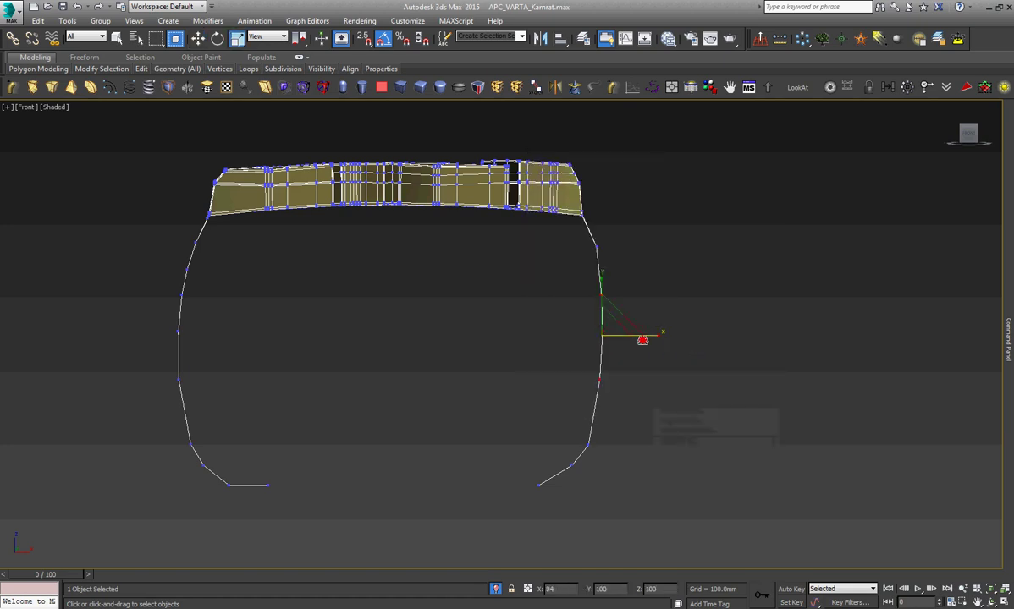
right_click(696, 359)
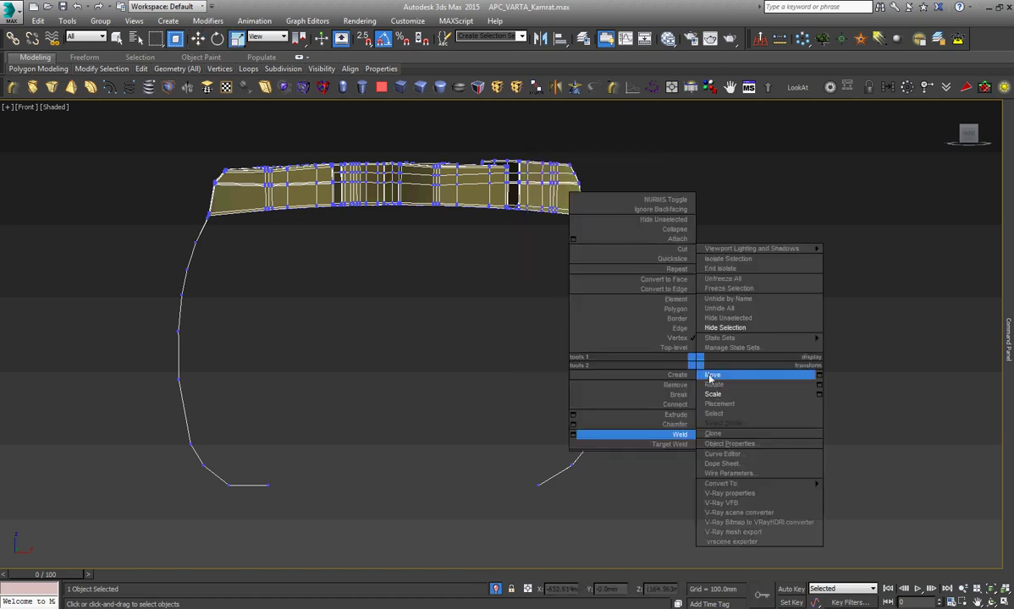
left_click(711, 373)
left_click_drag(636, 339, 650, 336)
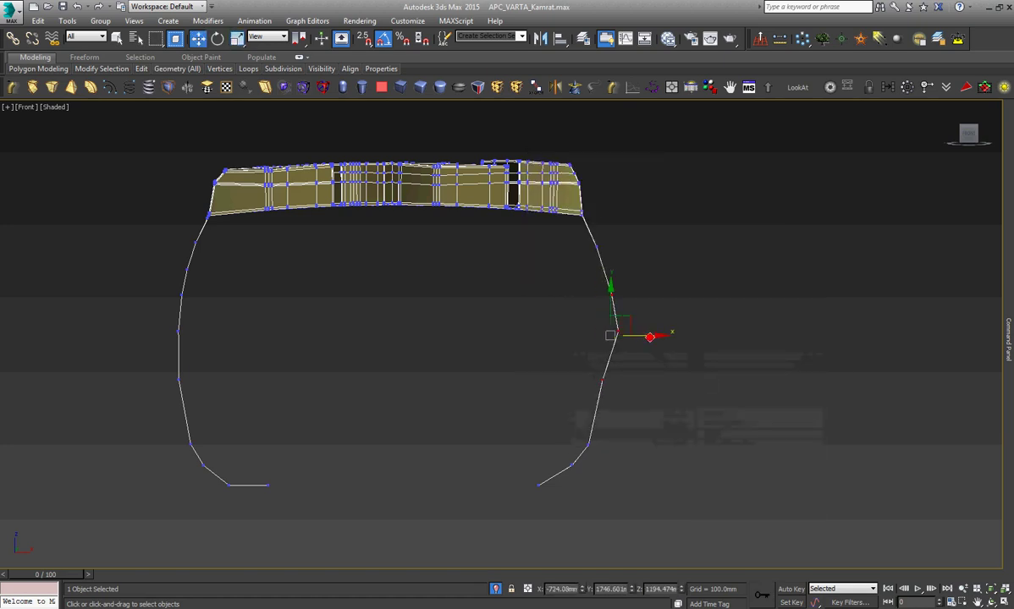
left_click(672, 380)
Move the lower right-side vertex right, raise the upper one, and select the bottom-left end vertex.
scroll(620, 338, "up", 5)
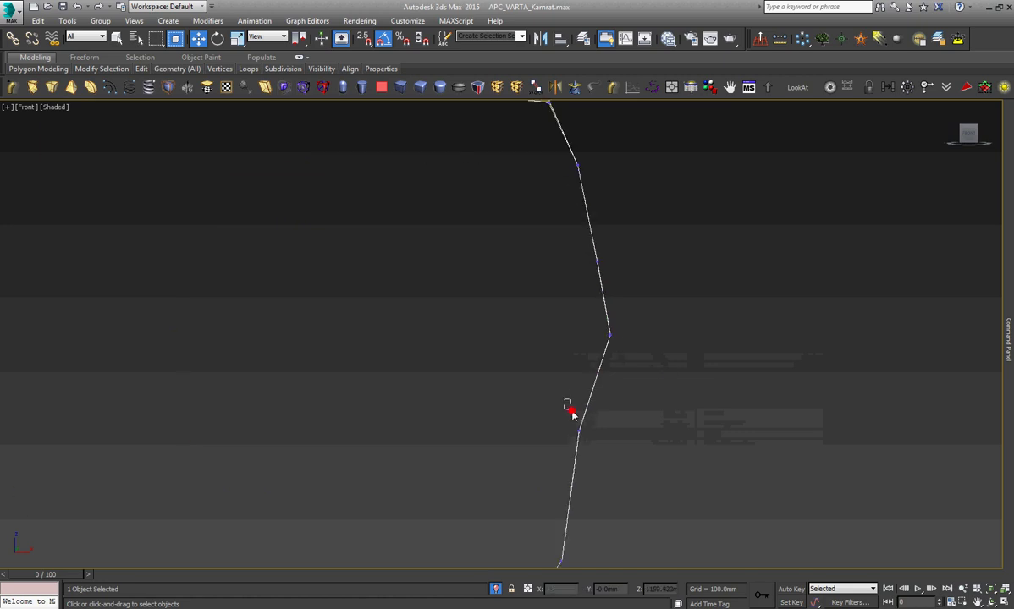
mouse_move(570, 413)
left_mouse_down()
mouse_move(614, 453)
mouse_move(633, 438)
left_mouse_up()
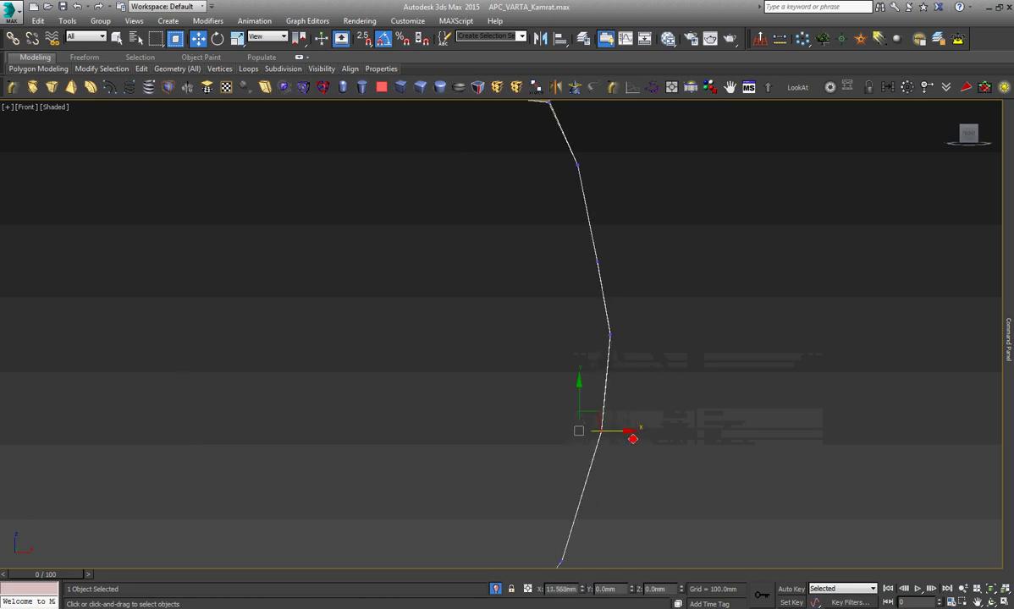
left_click(631, 302)
mouse_move(616, 261)
left_mouse_down()
mouse_move(593, 253)
mouse_move(618, 241)
left_mouse_up()
scroll(656, 292, "down", 5)
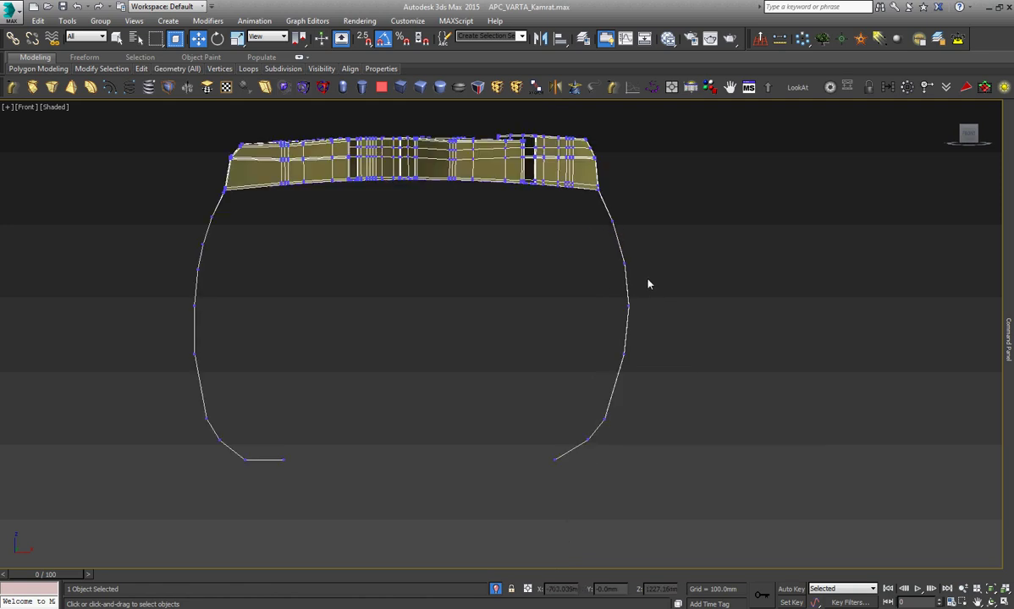
scroll(627, 411, "up", 4)
left_click(627, 410)
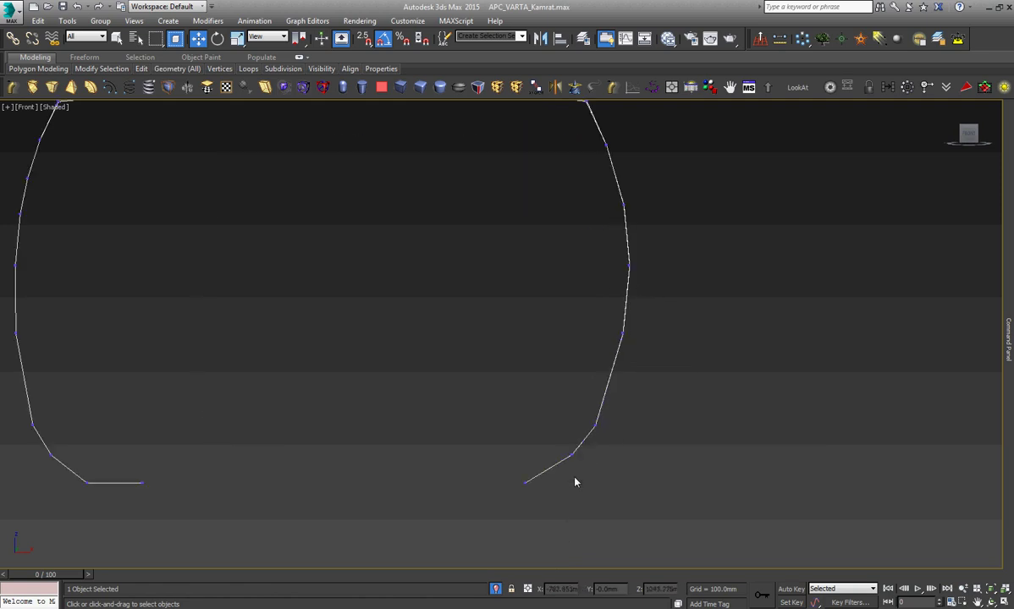
left_click_drag(135, 517, 127, 522)
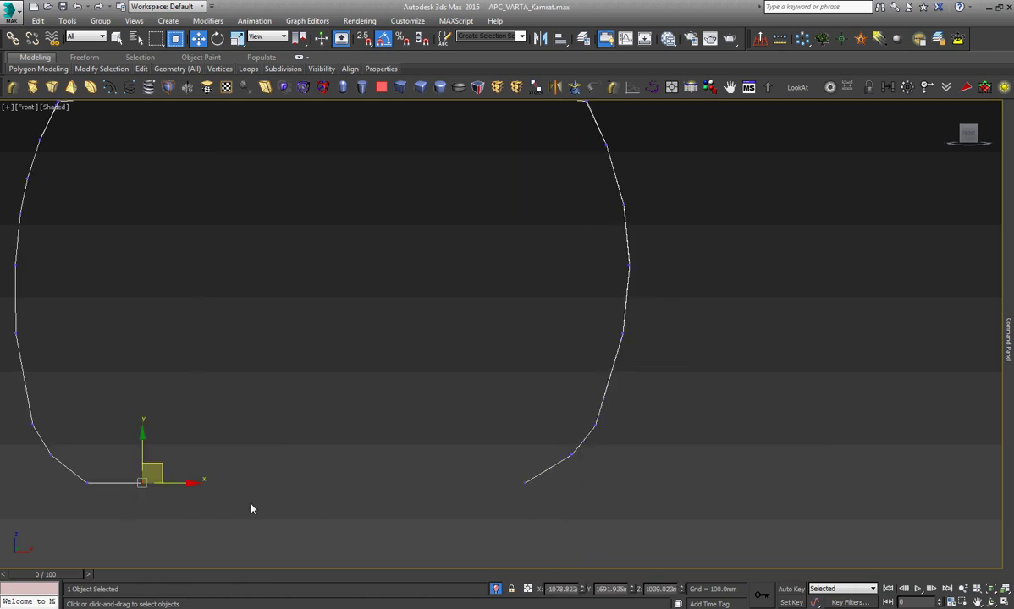
In Edge mode, extend the flat bottom edge rightward and move its end to the corner.
left_click(1008, 338)
left_click(950, 177)
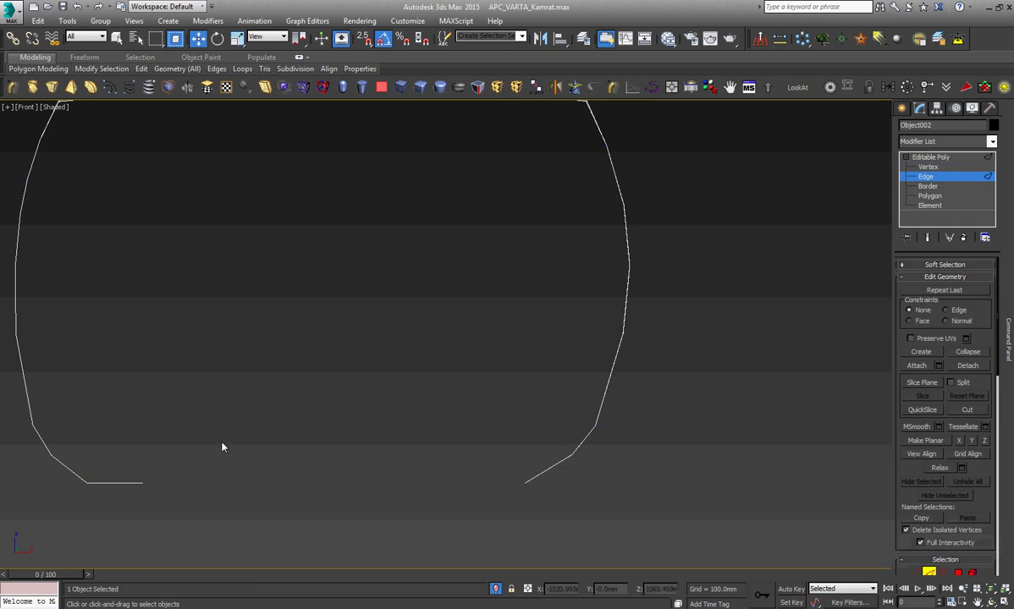
left_click_drag(221, 443, 129, 519)
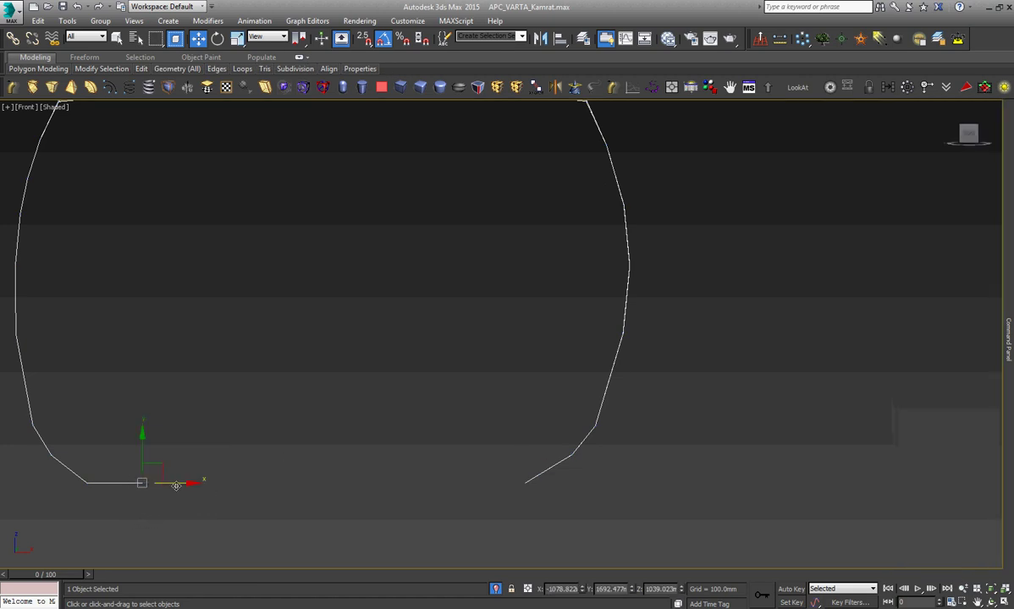
mouse_move(174, 482)
left_mouse_down("shift")
mouse_move(415, 510)
mouse_move(400, 503)
mouse_move(535, 503)
left_mouse_up("shift")
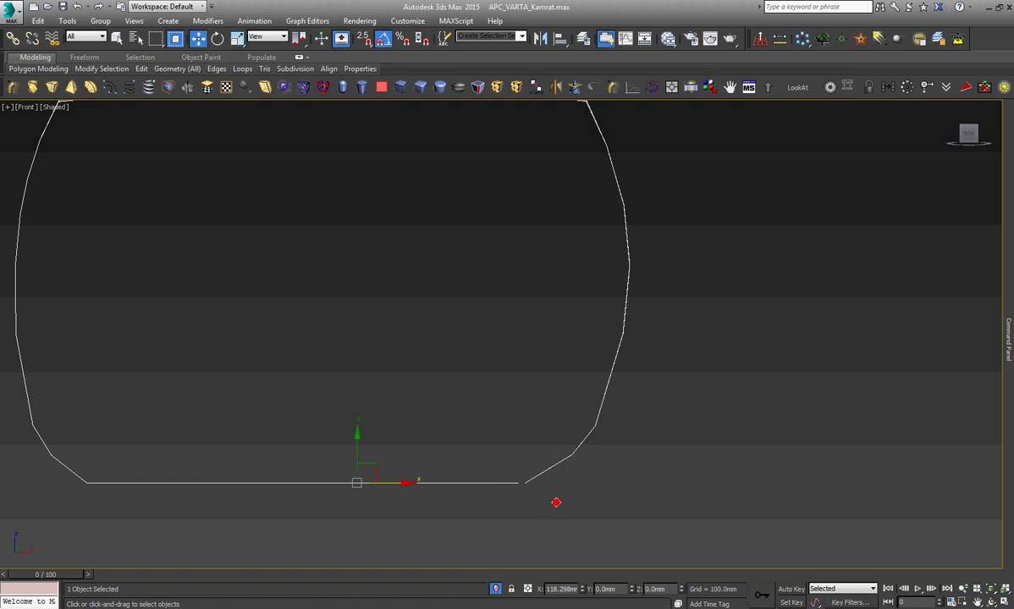
scroll(533, 488, "up", 8)
scroll(457, 471, "up", 3)
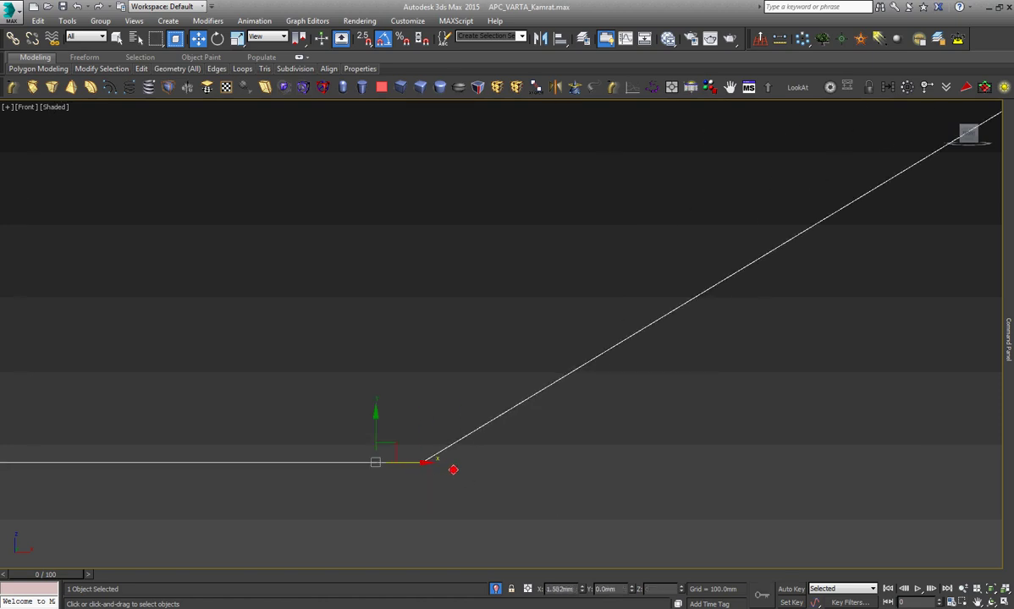
left_click_drag(452, 470, 492, 467)
Orbit to the tread-sidewall seam and start Target Weld in Vertex mode.
left_click(991, 602)
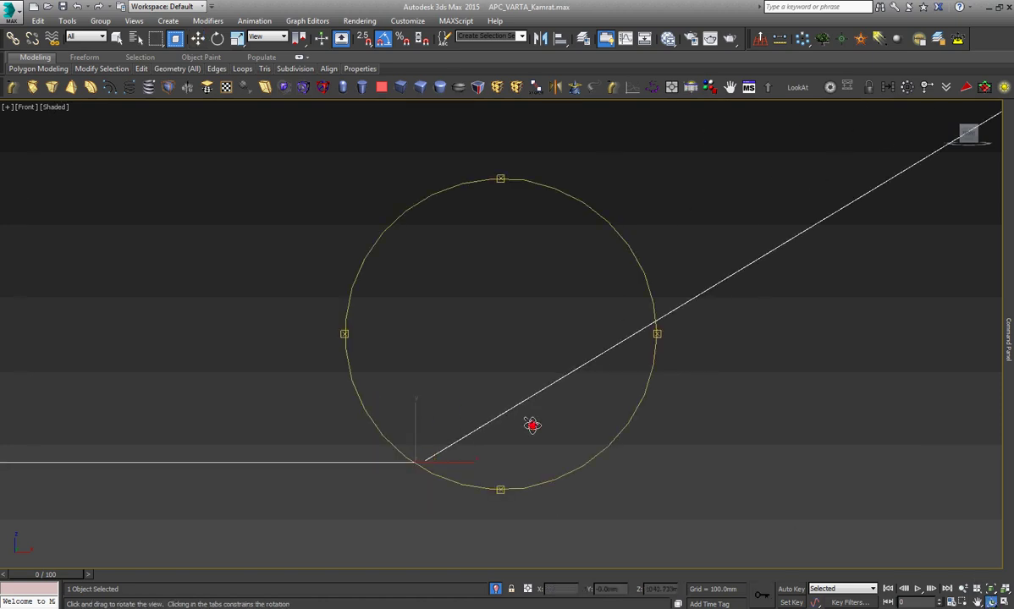
mouse_move(531, 423)
left_mouse_down()
mouse_move(541, 446)
mouse_move(518, 380)
mouse_move(522, 416)
left_mouse_up()
scroll(550, 421, "up", 1)
scroll(550, 421, "up", 1)
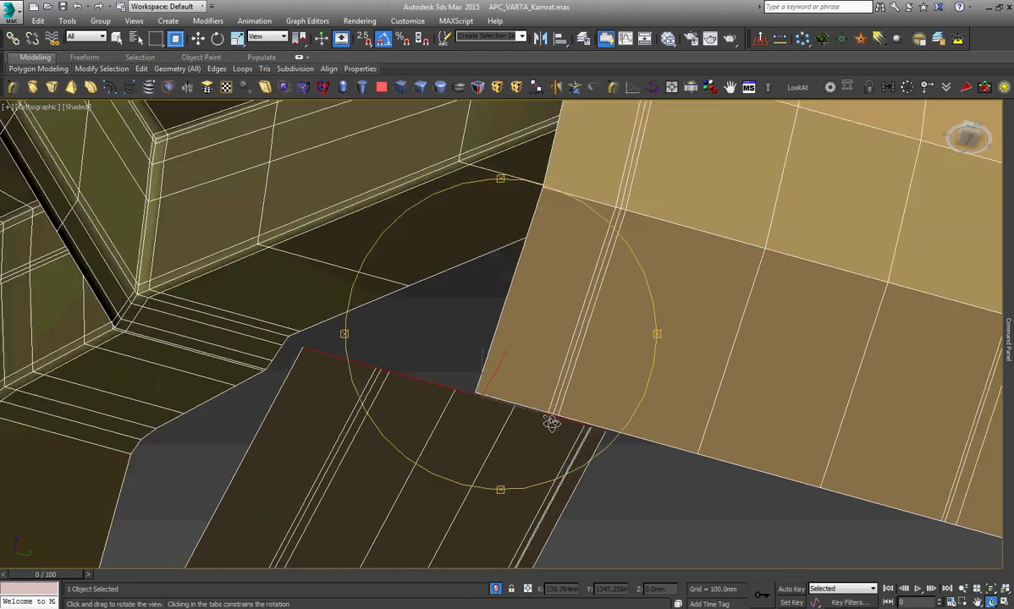
scroll(550, 421, "up", 2)
scroll(550, 421, "up", 1)
scroll(551, 423, "down", 1)
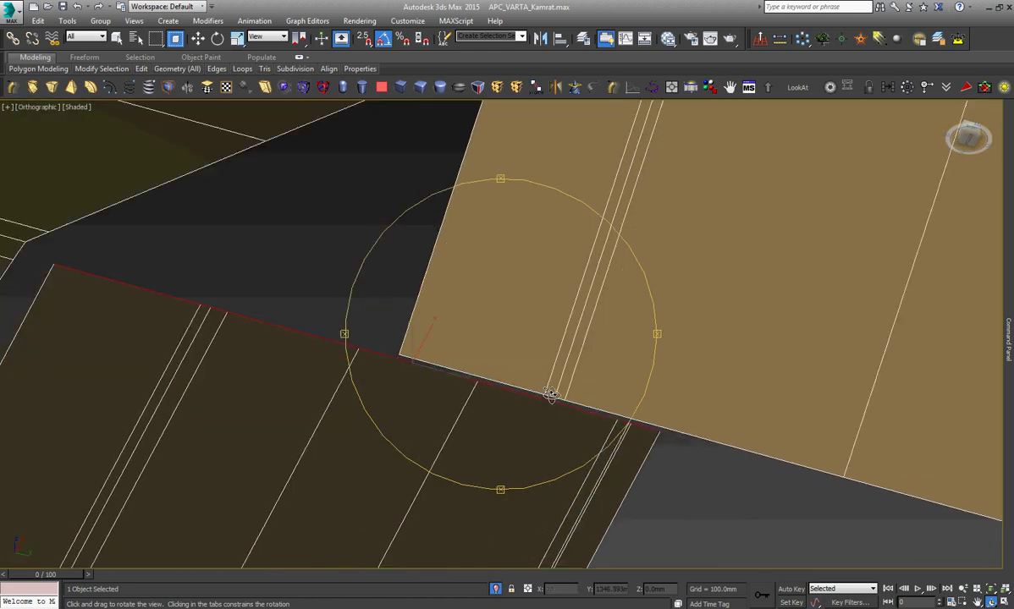
scroll(551, 414, "down", 1)
scroll(551, 402, "down", 1)
left_click_drag(551, 395, 550, 396)
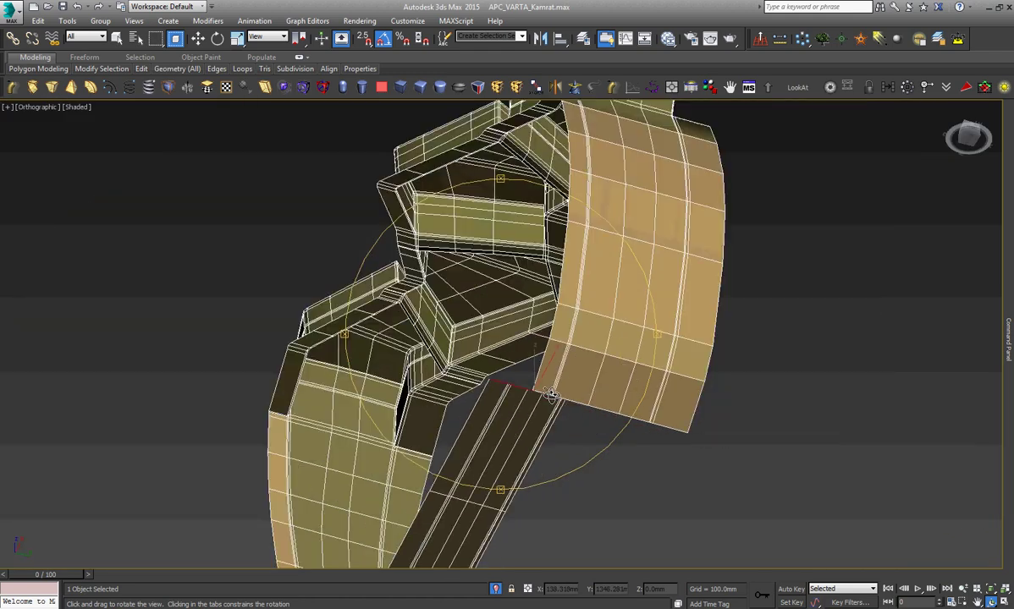
scroll(550, 395, "up", 3)
scroll(550, 395, "up", 1)
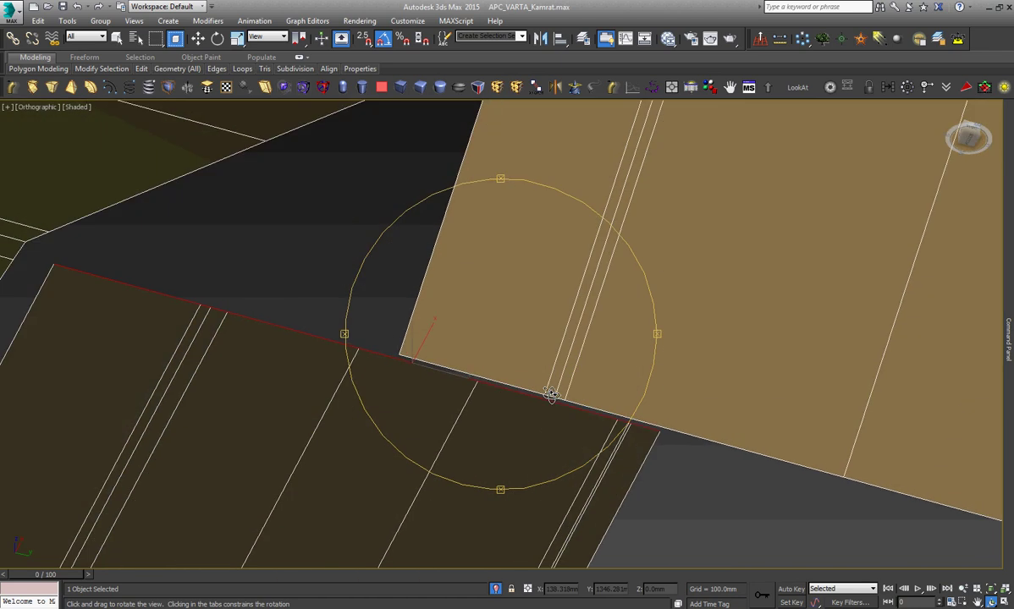
key("w")
key("1")
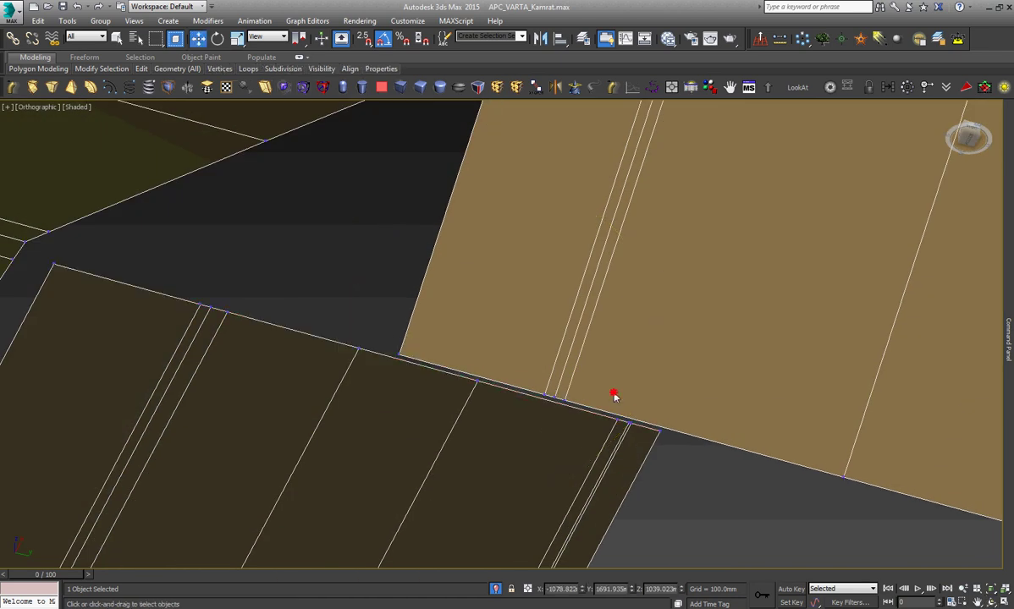
right_click(609, 389)
left_click(588, 472)
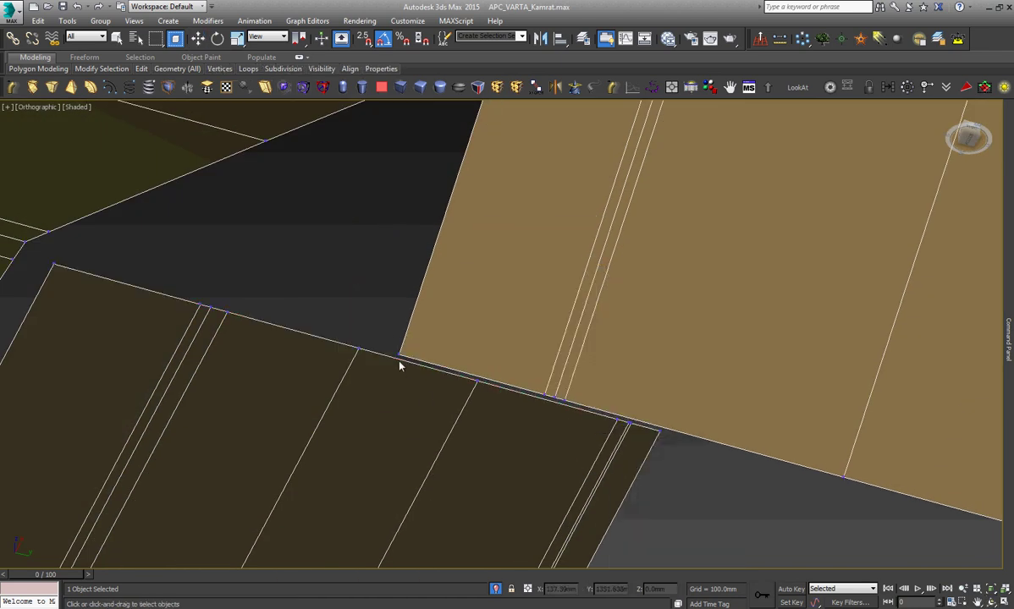
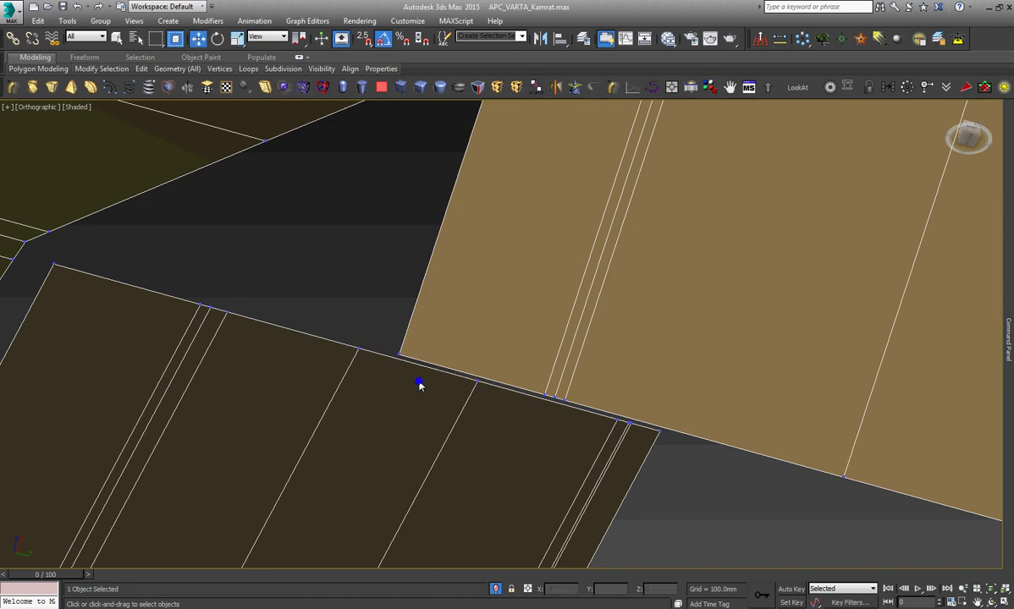
Enter Element level and select every element of the tire mesh.
scroll(600, 441, "up", 4)
scroll(623, 395, "down", 4)
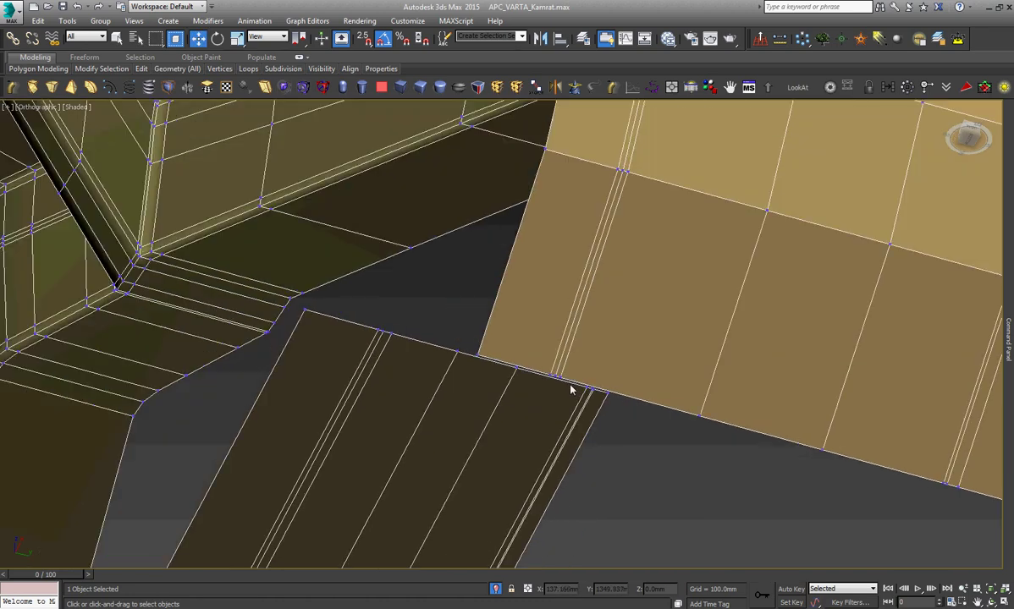
scroll(586, 386, "up", 4)
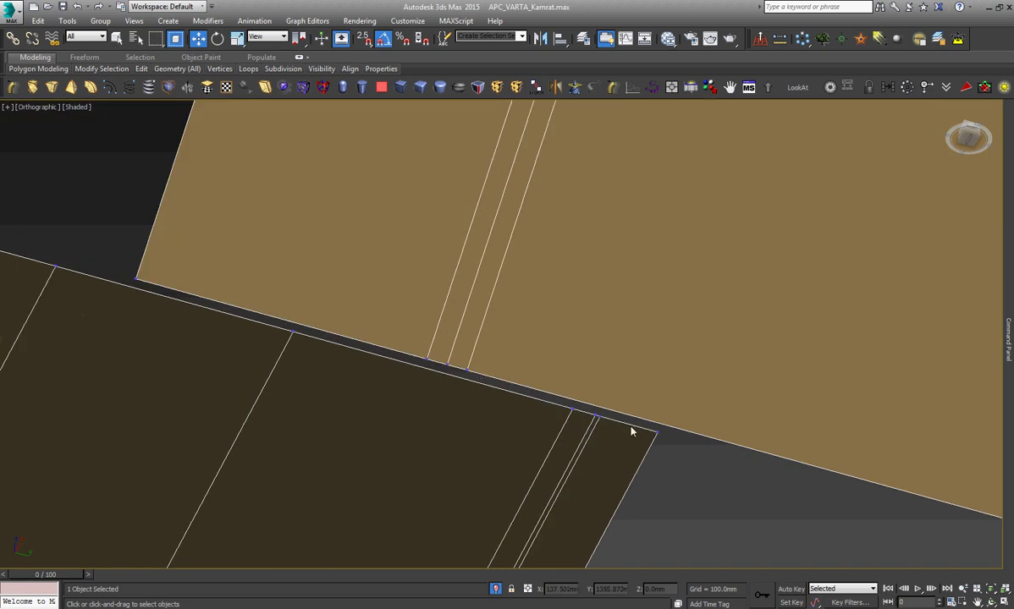
scroll(630, 431, "down", 2)
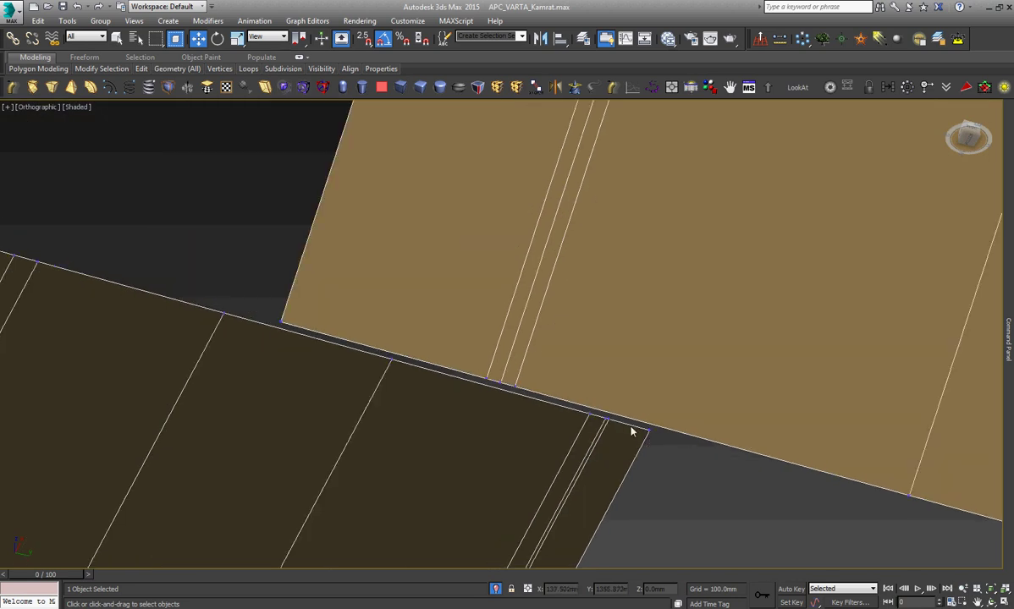
scroll(631, 432, "down", 2)
scroll(631, 432, "down", 2)
scroll(631, 432, "down", 3)
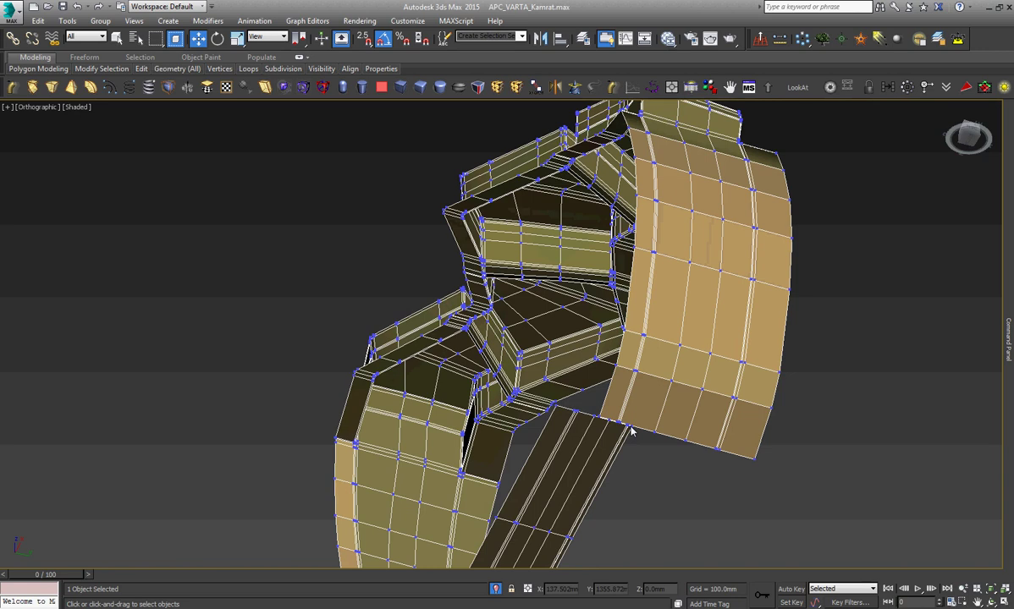
mouse_move(1007, 339)
left_click(930, 205)
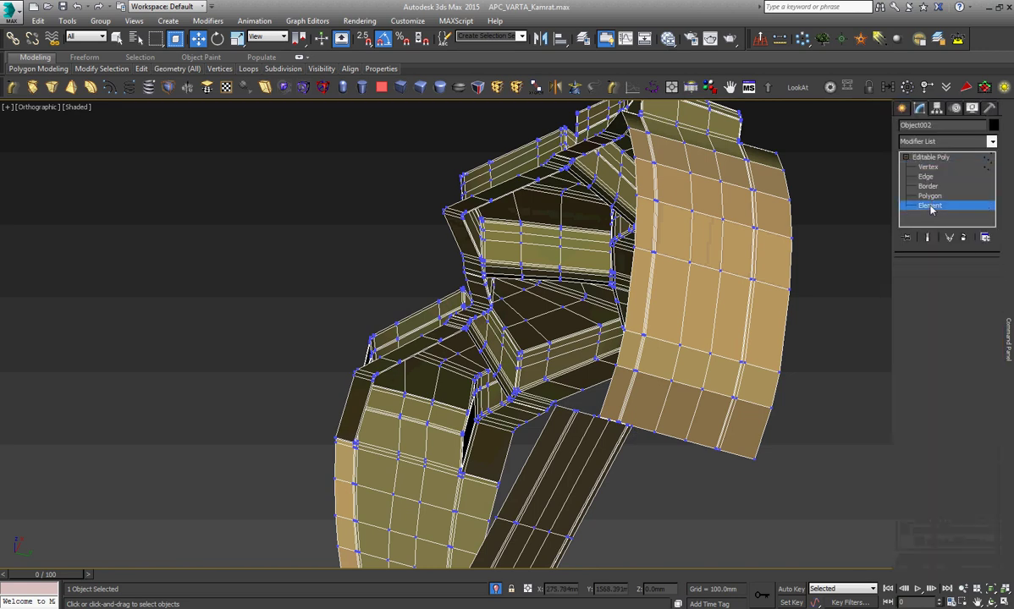
key("ctrl+a")
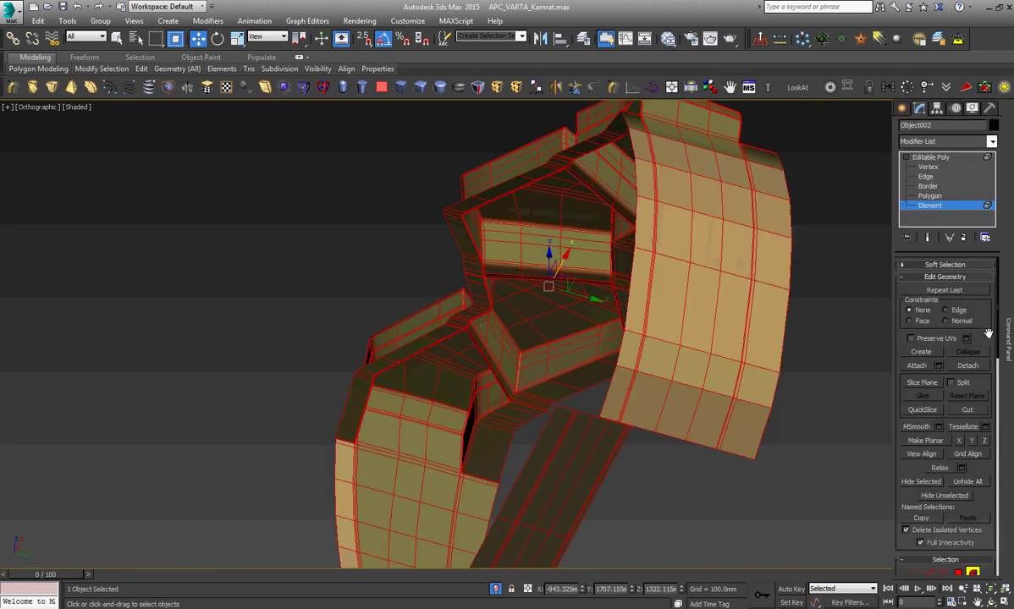
Assign material ID 3 (Wheel) to all the selected elements.
scroll(951, 394, "down", 5)
scroll(951, 394, "down", 5)
scroll(952, 393, "down", 5)
type("5")
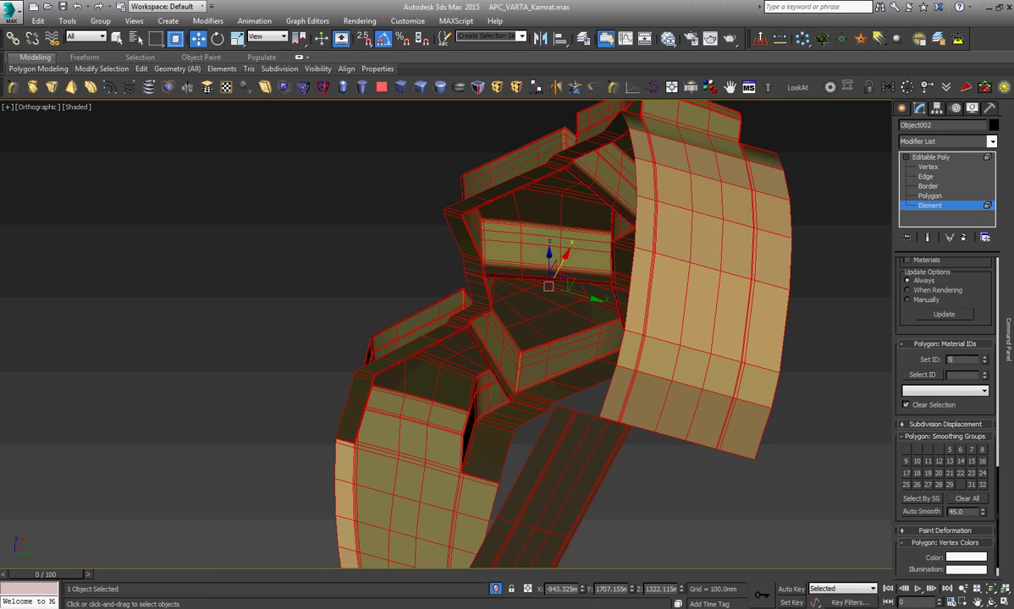
key("Return")
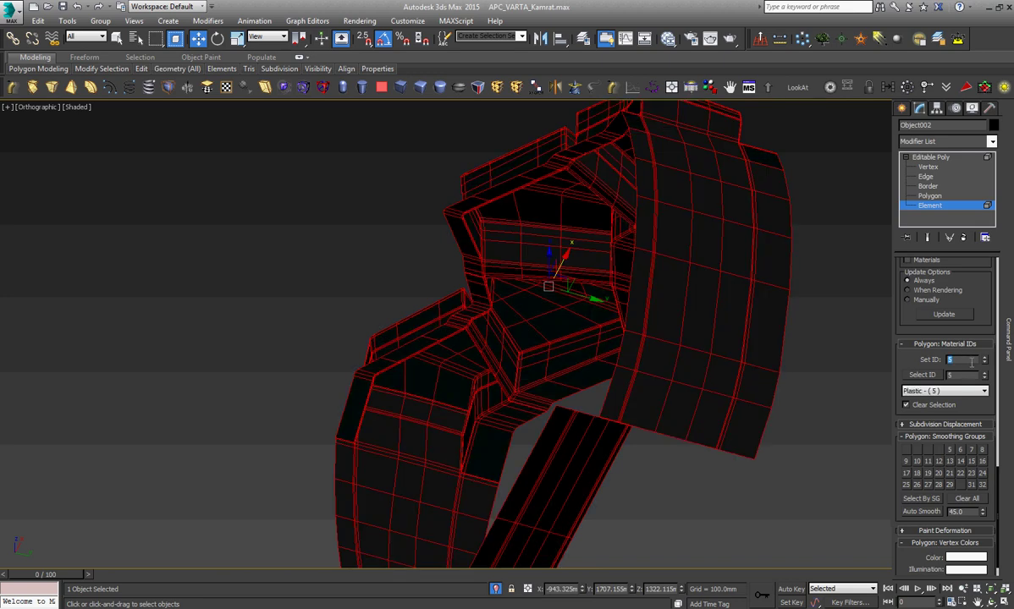
left_click(984, 363)
left_click(984, 363)
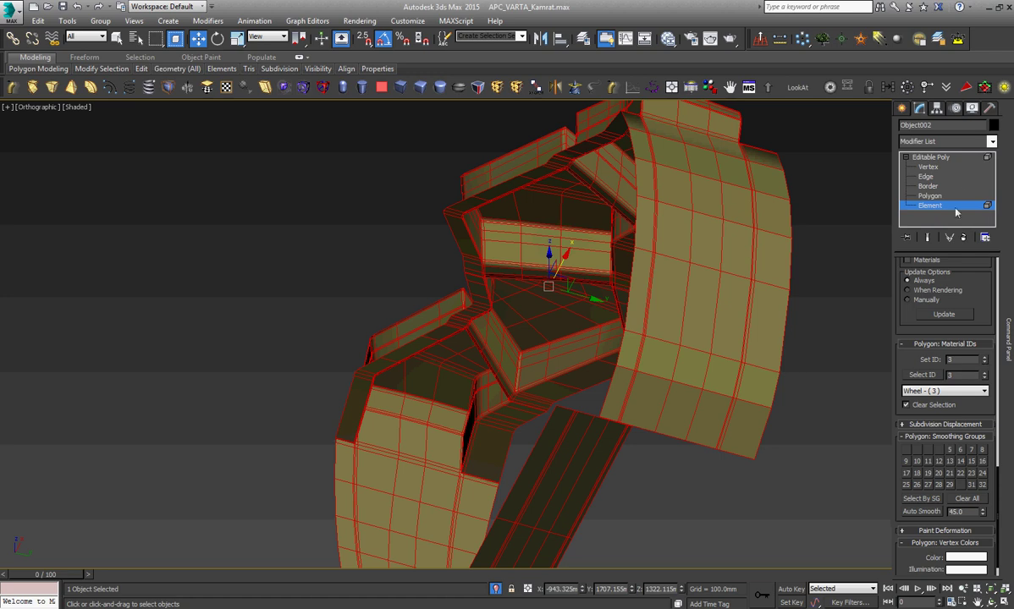
Return to object level, then switch the Editable Poly to Edge level.
right_click(670, 275)
left_click(690, 288)
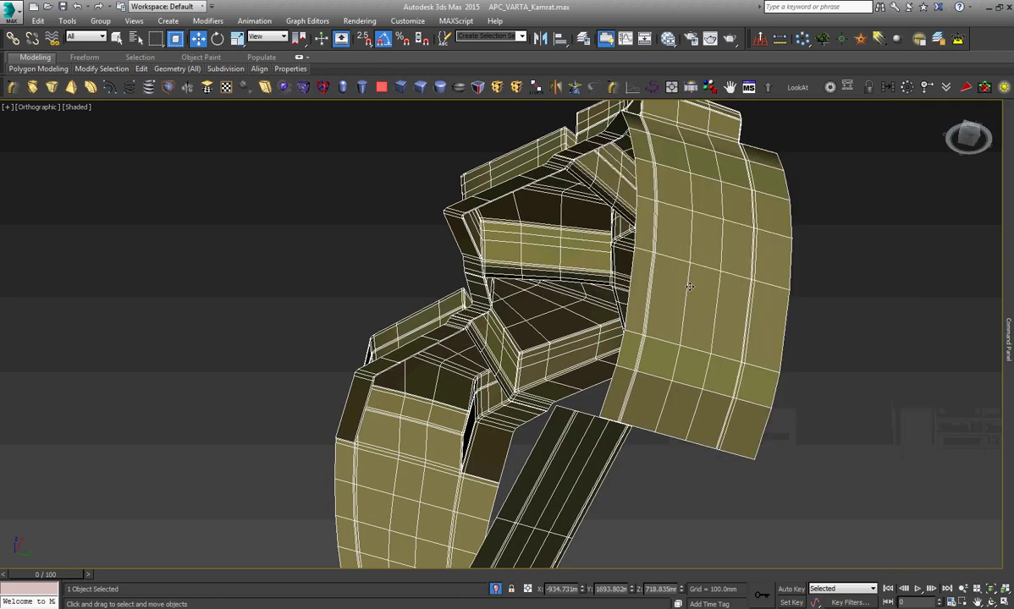
scroll(747, 127, "up", 5)
scroll(746, 127, "down", 2)
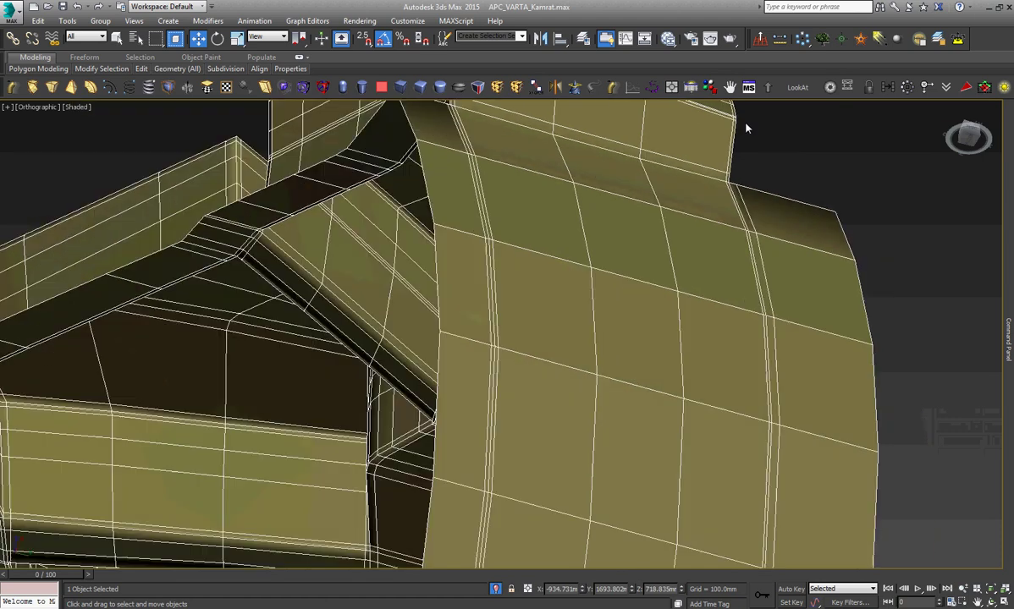
scroll(747, 127, "down", 1)
scroll(746, 127, "down", 2)
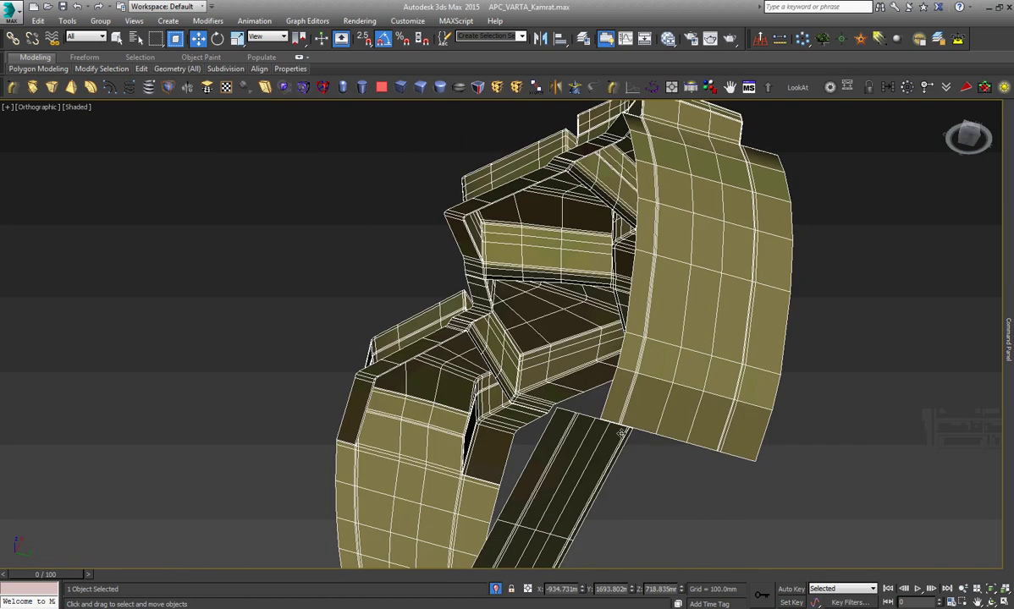
scroll(625, 414, "up", 5)
scroll(633, 367, "up", 2)
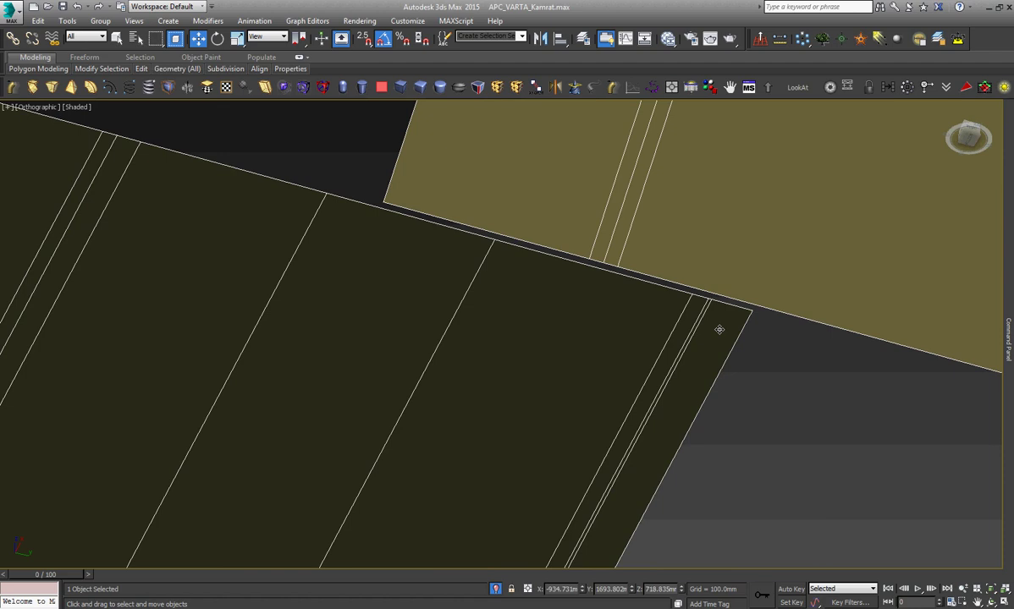
scroll(719, 329, "down", 2)
scroll(695, 293, "up", 2)
scroll(695, 292, "up", 1)
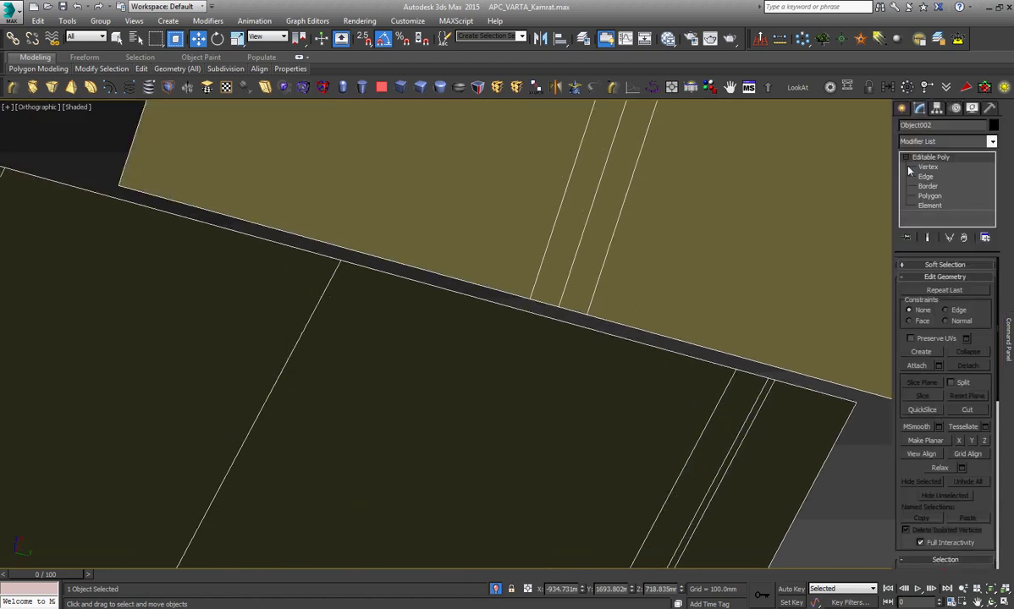
left_click(925, 167)
right_click(730, 281)
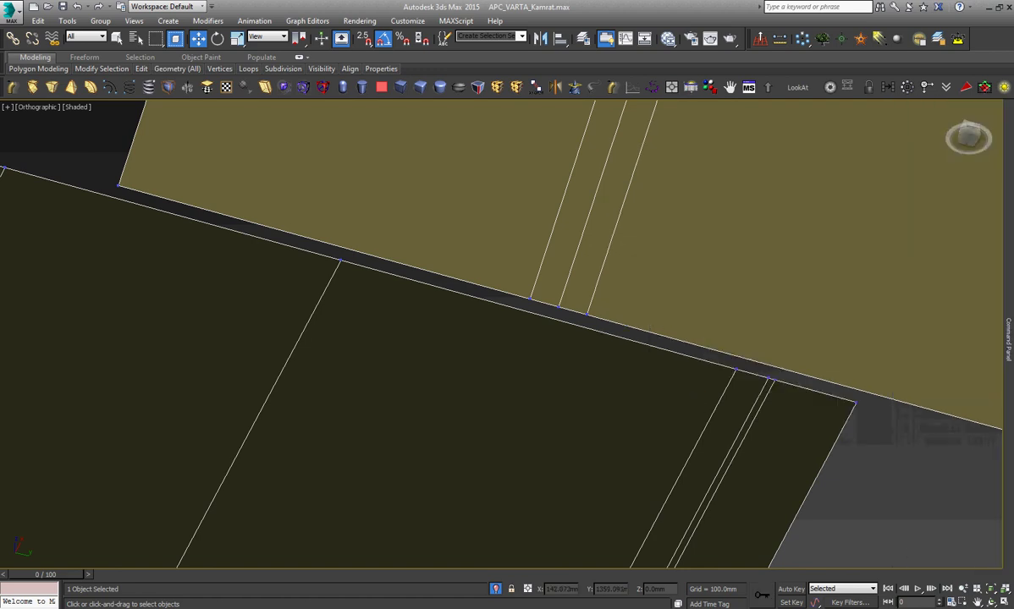
left_click(930, 176)
Move the dark panel's long top edge until it meets the olive tire surface.
left_click(756, 361)
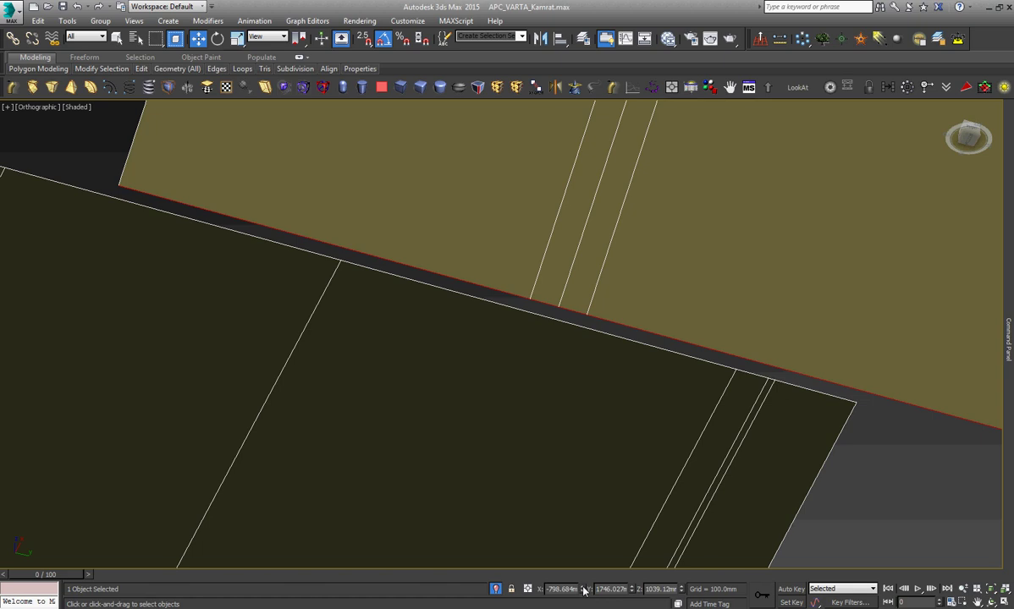
left_click_drag(583, 589, 589, 603)
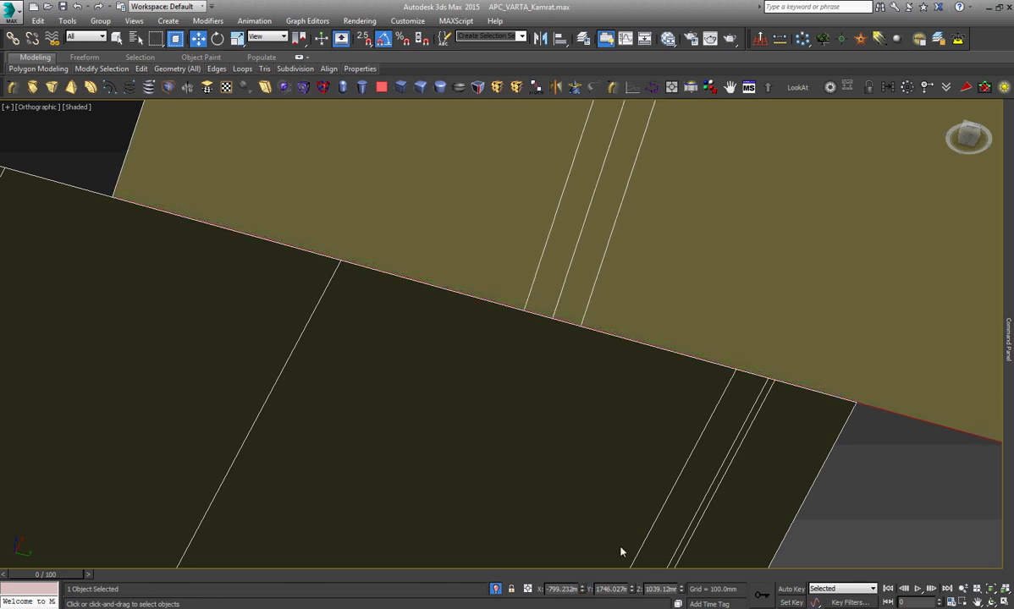
right_click(649, 423)
left_click(663, 457)
left_click(928, 166)
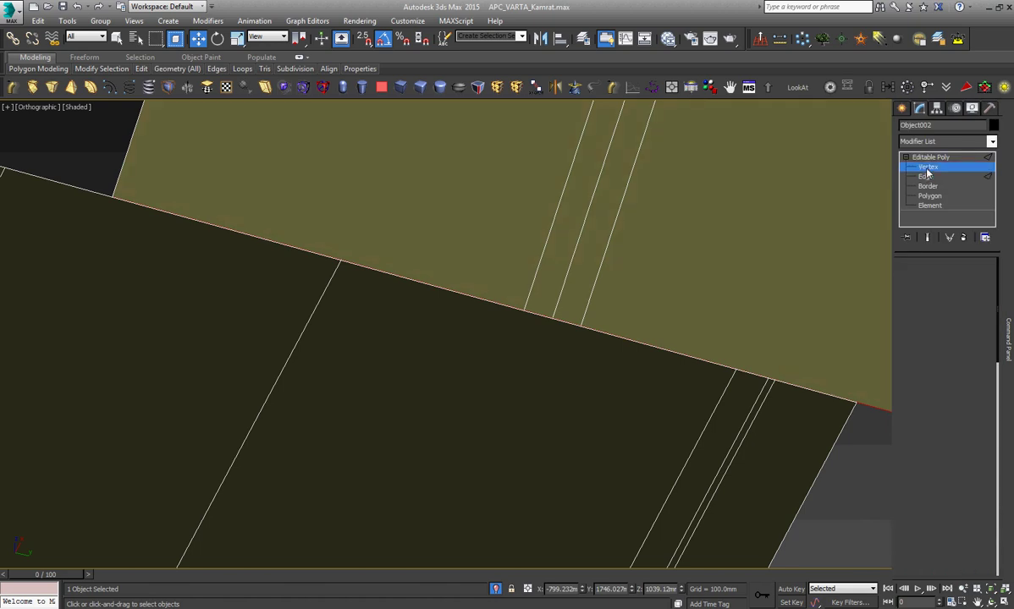
Target Weld three tread vertices onto their matching seam vertices above.
right_click(778, 266)
left_click(715, 337)
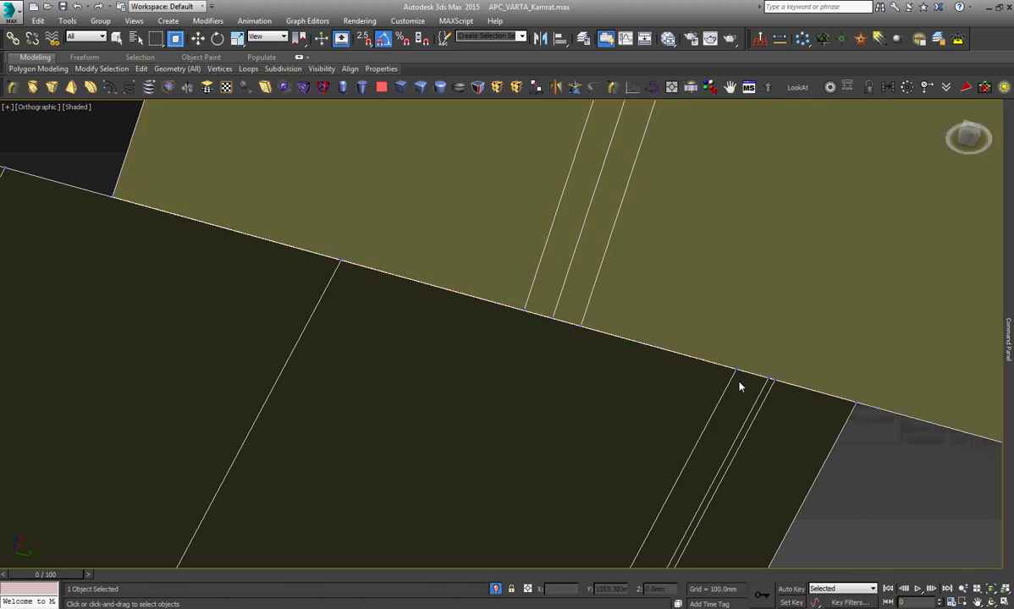
left_click(734, 370)
left_click(523, 311)
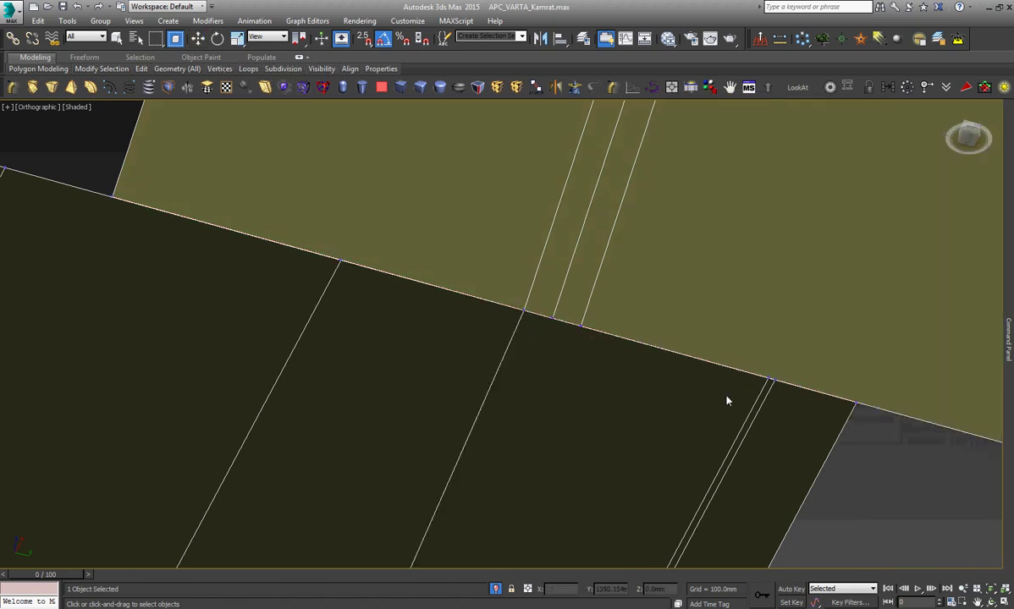
left_click(767, 380)
left_click(552, 317)
left_click(772, 381)
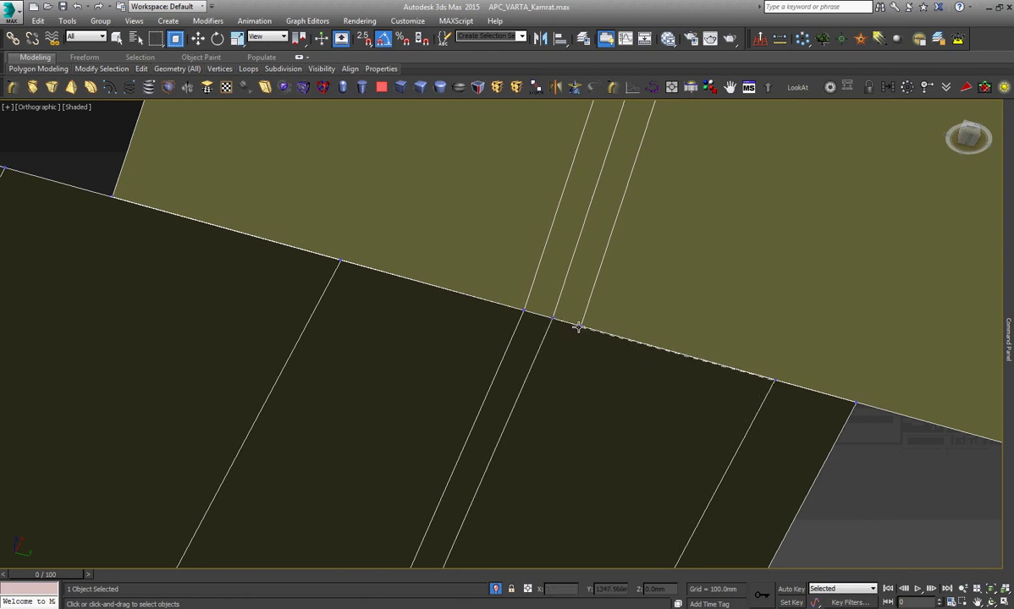
left_click(581, 326)
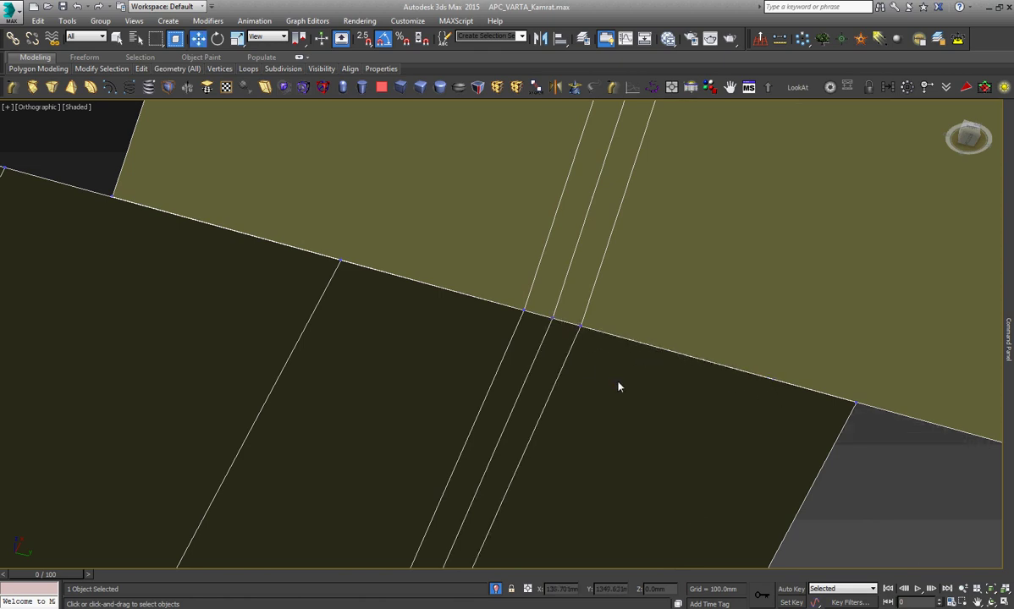
Target Weld the left tread vertex onto the panel's left corner vertex.
right_click(556, 332)
left_click(529, 406)
left_click(340, 261)
left_click(110, 197)
right_click(230, 277)
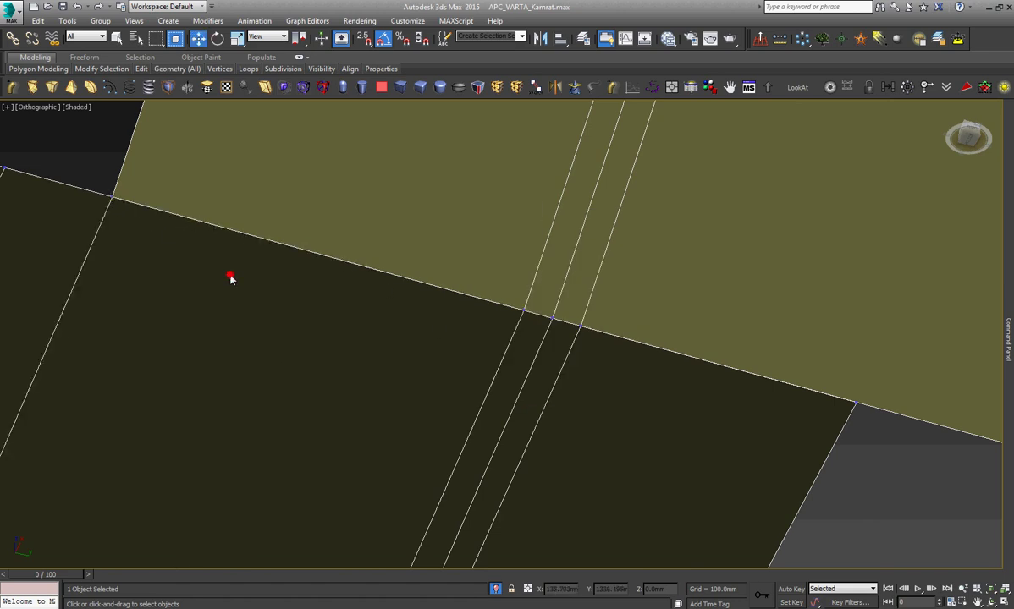
Try a Cut from the corner vertex, undo it, and pan along the seam.
key("alt+c")
left_click(856, 381)
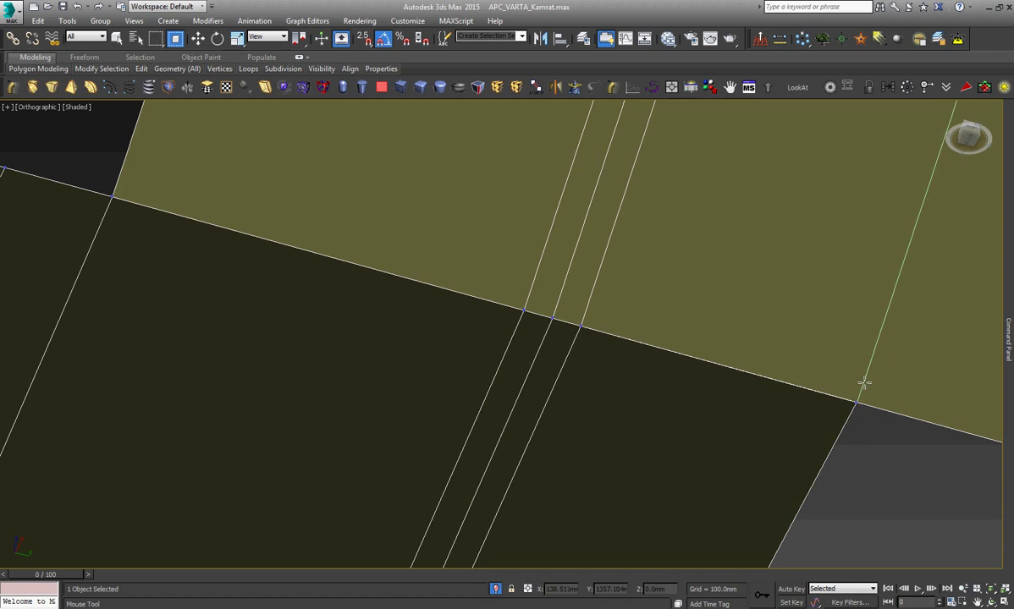
right_click(862, 384)
key("ctrl+z")
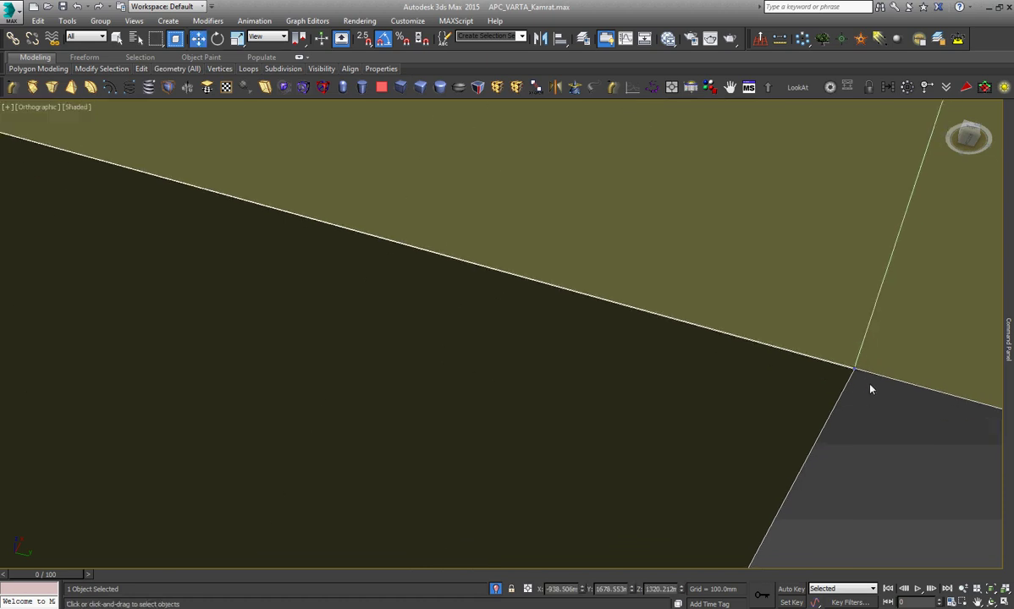
right_click(865, 366)
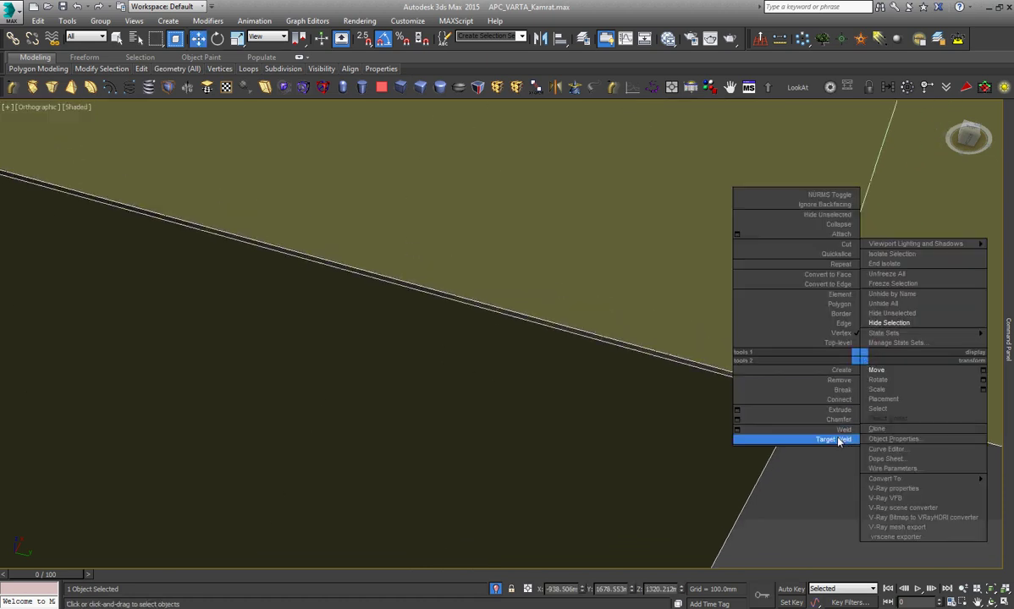
left_click(833, 436)
right_click(825, 424)
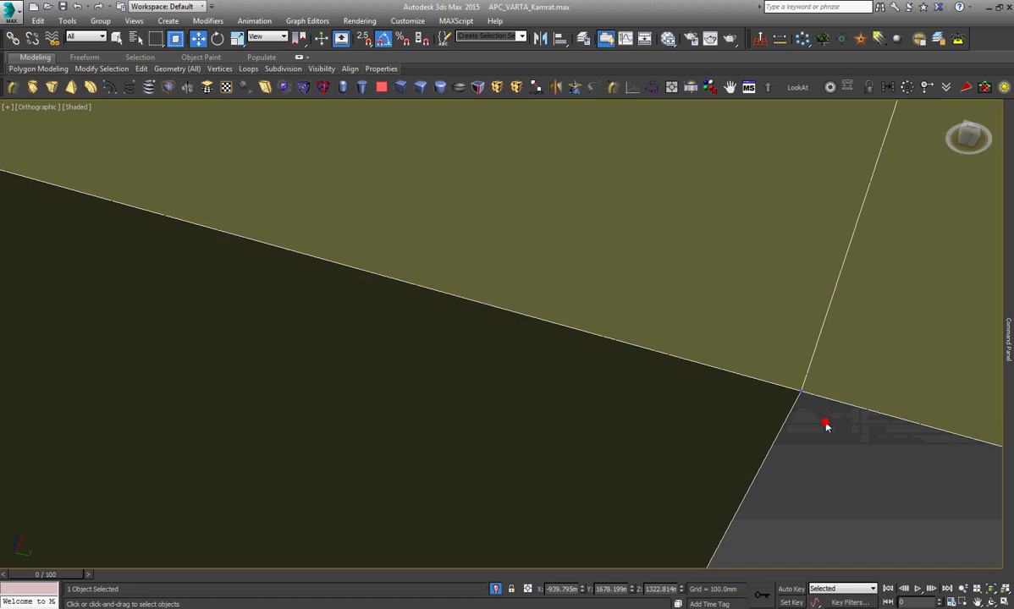
middle_click_drag(825, 423, 678, 321)
scroll(677, 322, "down", 3)
scroll(677, 322, "down", 3)
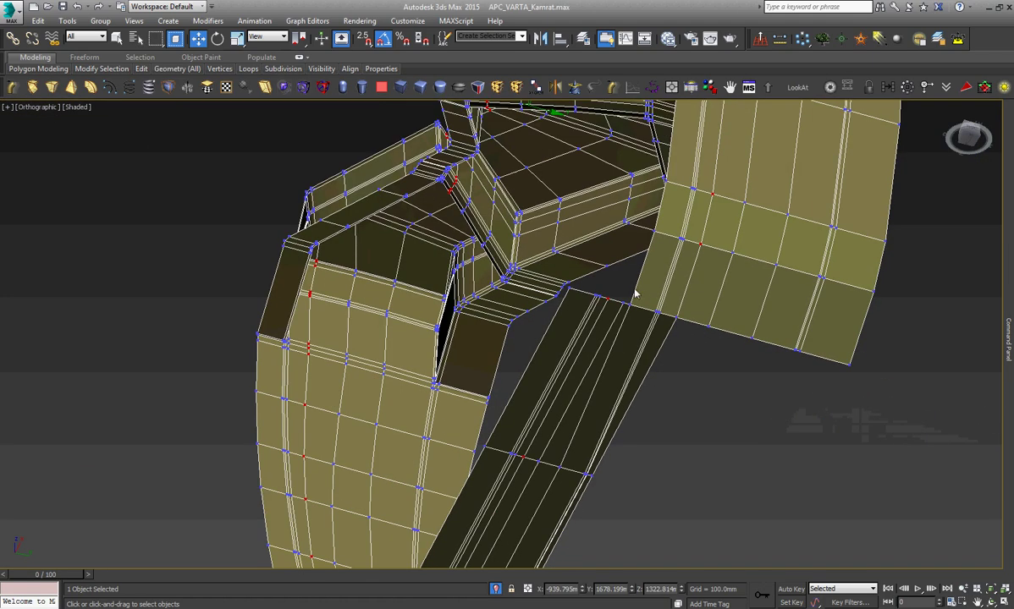
Leave vertex editing and orbit the view from above around the tread block.
scroll(635, 294, "up", 2)
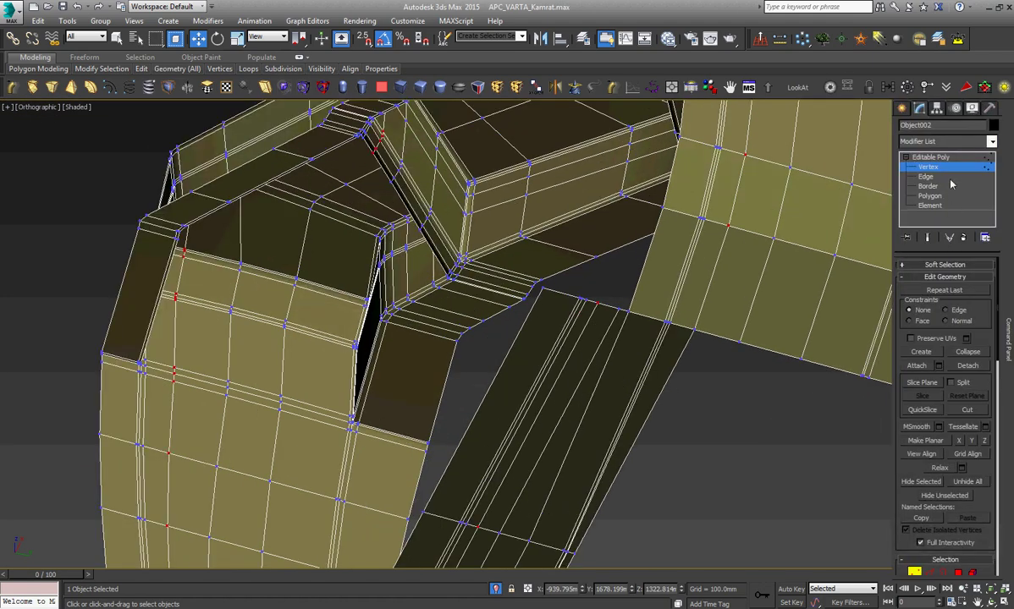
left_click(946, 157)
right_click(733, 225)
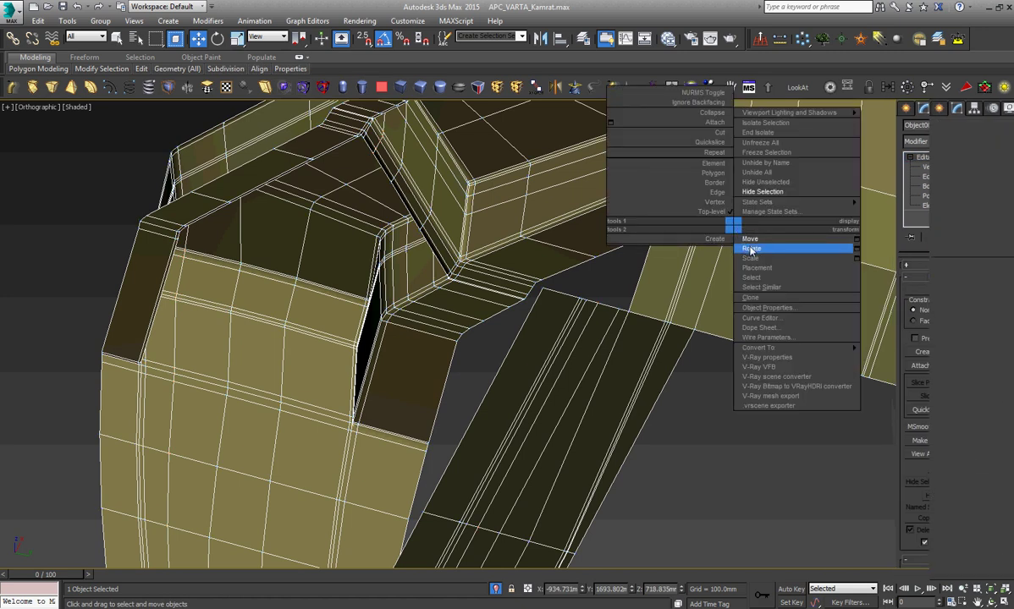
left_click(750, 249)
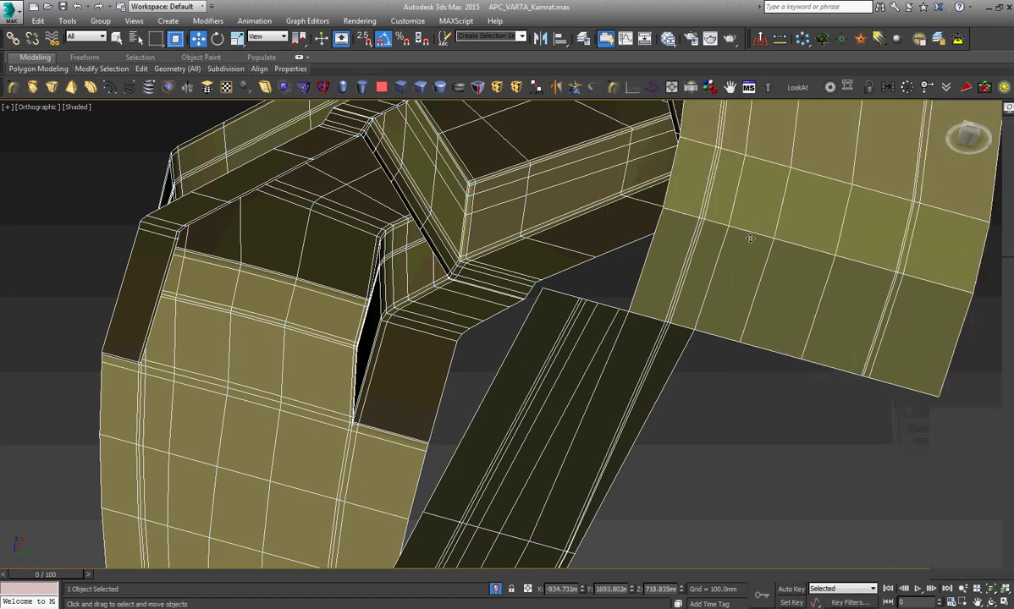
left_click(991, 601)
scroll(549, 344, "down", 10)
left_click_drag(548, 344, 620, 476)
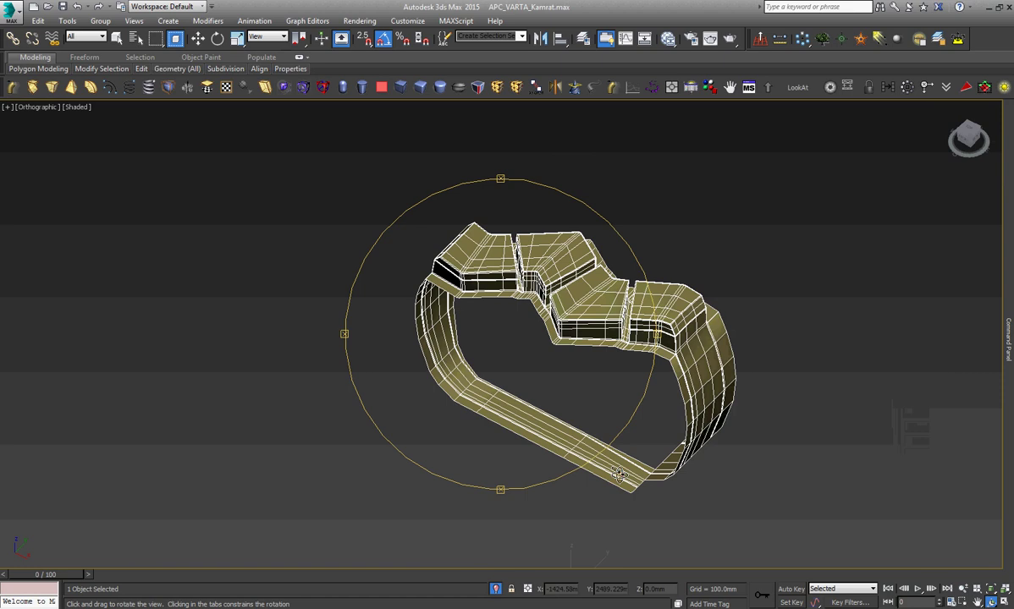
scroll(567, 418, "up", 3)
scroll(567, 418, "up", 1)
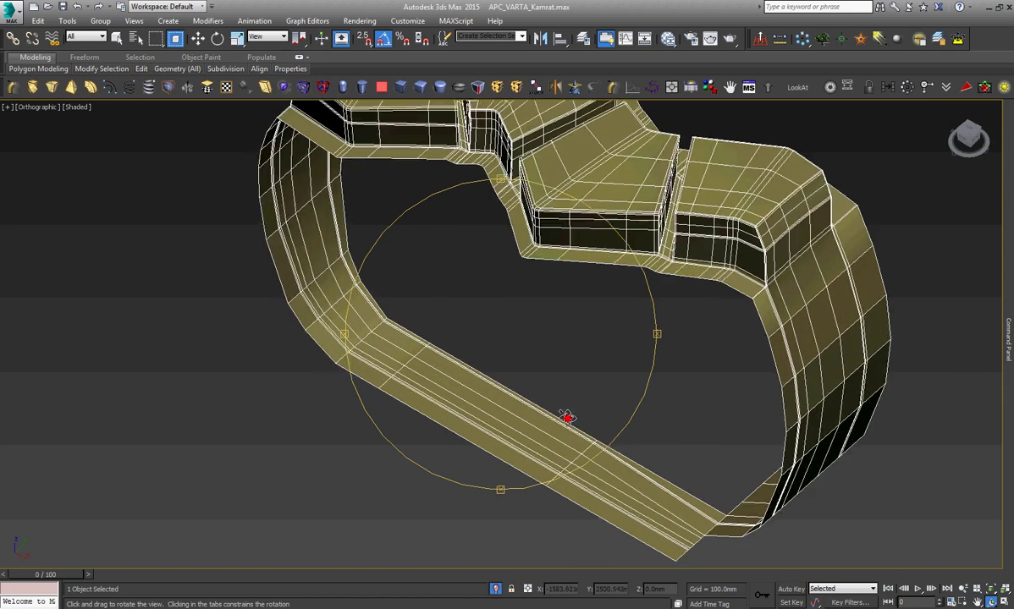
left_click_drag(567, 418, 699, 274)
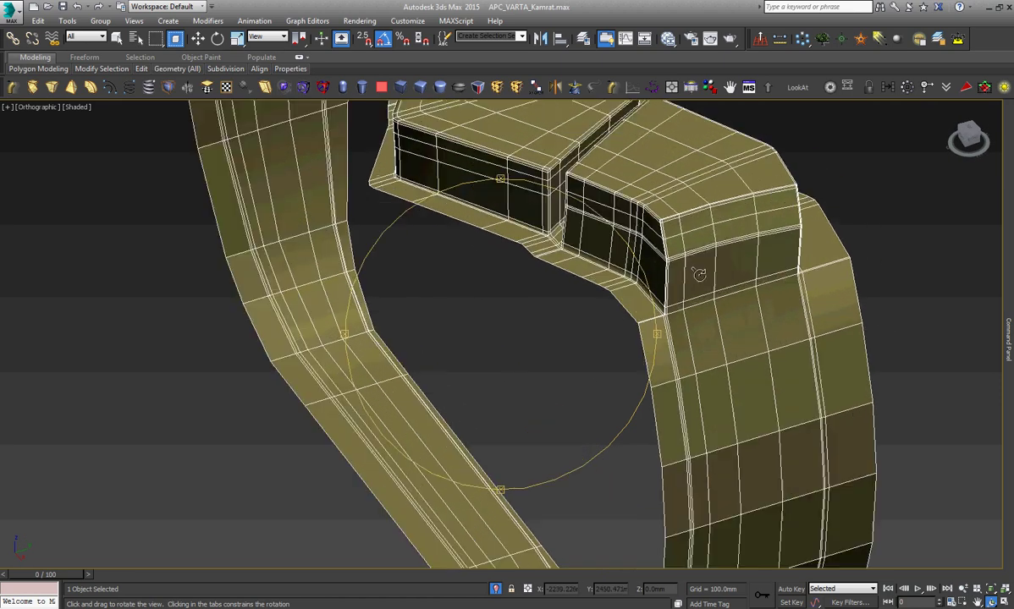
scroll(663, 344, "up", 5)
Snap the corner vertex into place, then trial-delete its two edges and undo.
key("w")
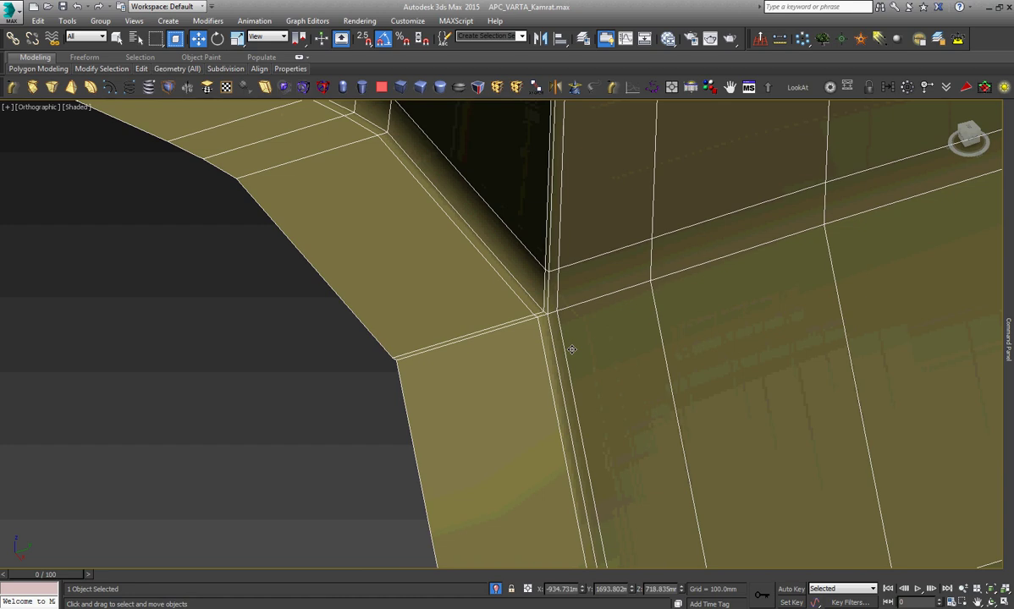
left_click_drag(571, 350, 548, 311)
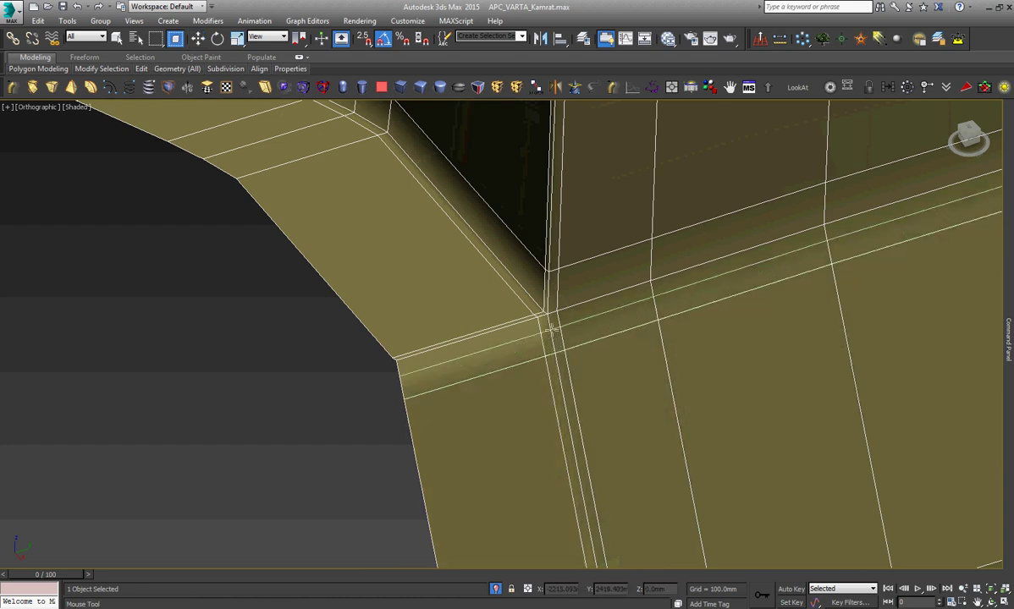
scroll(548, 312, "up", 2)
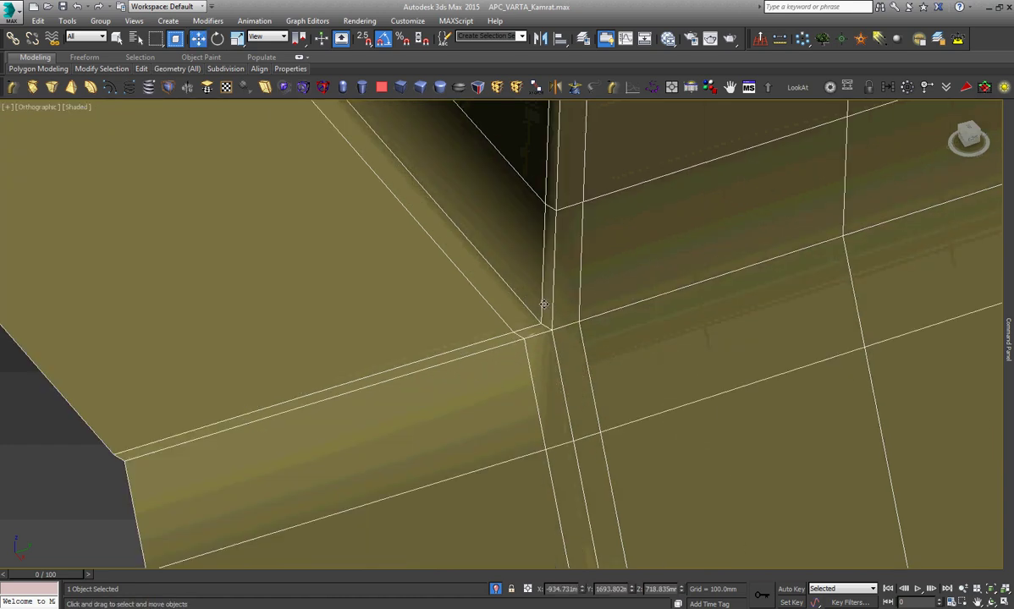
key("2")
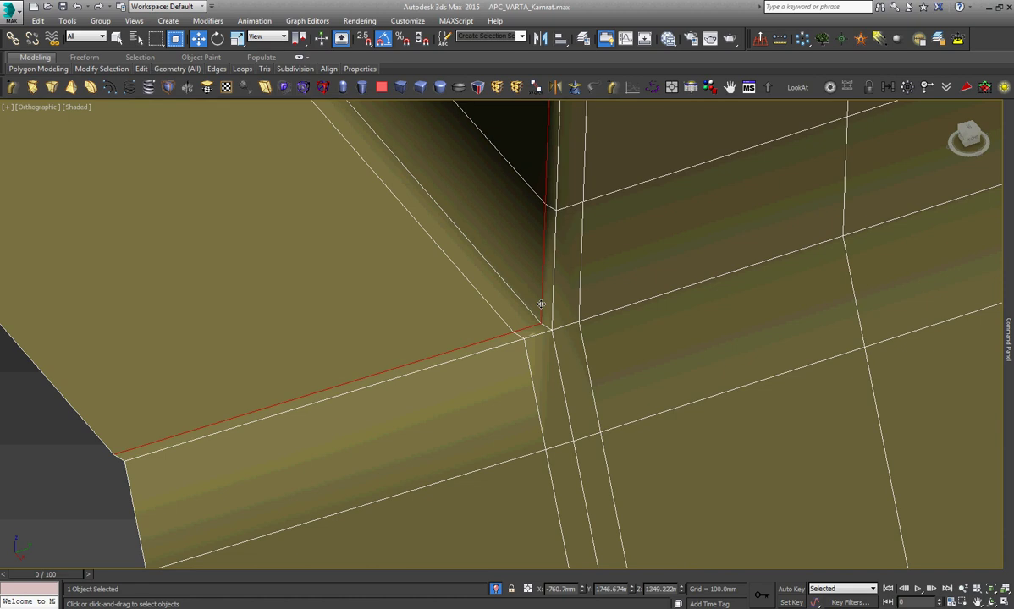
key("BackSpace")
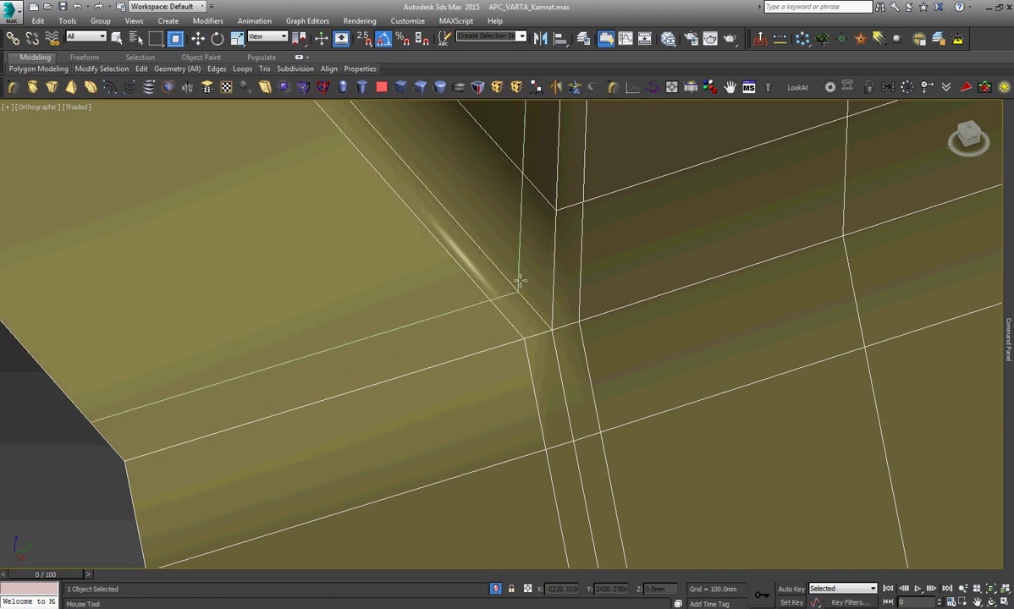
key("ctrl+z")
scroll(601, 335, "down", 3)
scroll(600, 337, "down", 1)
scroll(601, 337, "down", 3)
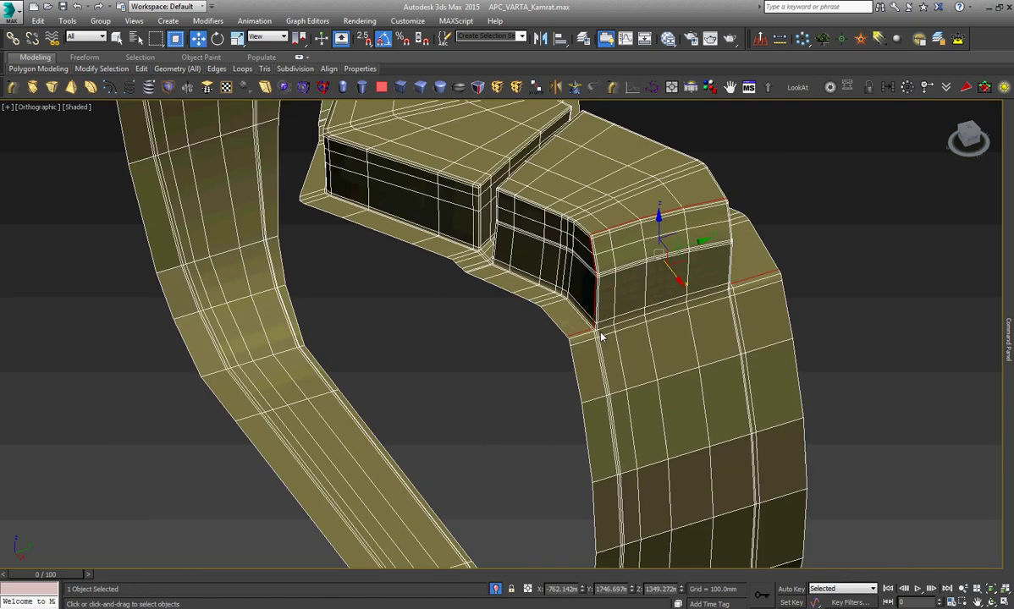
scroll(601, 337, "down", 3)
scroll(394, 193, "up", 5)
scroll(379, 187, "up", 3)
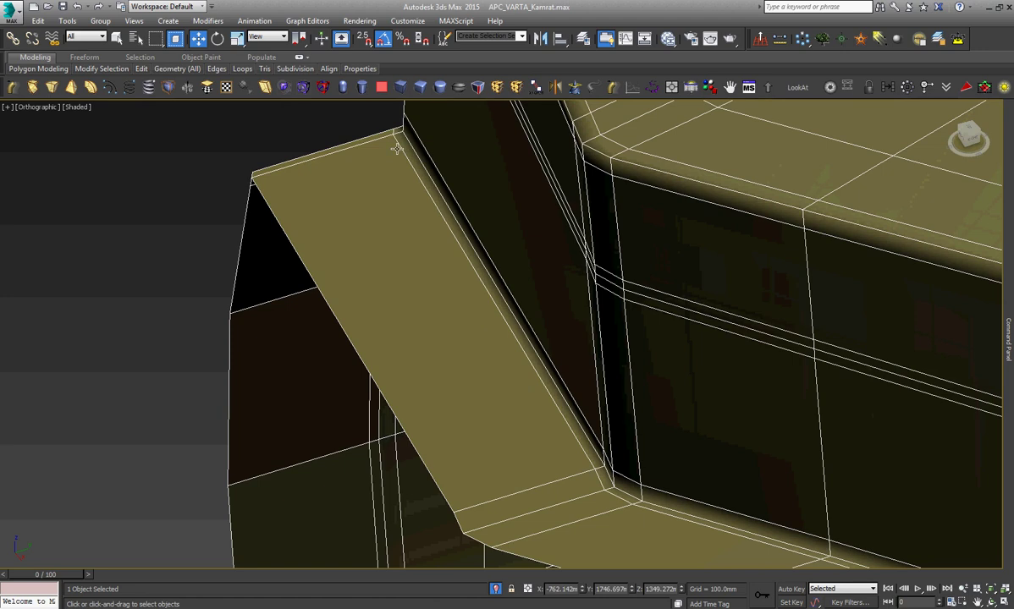
Delete the extra edge loop running up the block's inner corner.
left_click(992, 602)
mouse_move(540, 344)
left_mouse_down()
mouse_move(470, 390)
mouse_move(597, 373)
left_mouse_up()
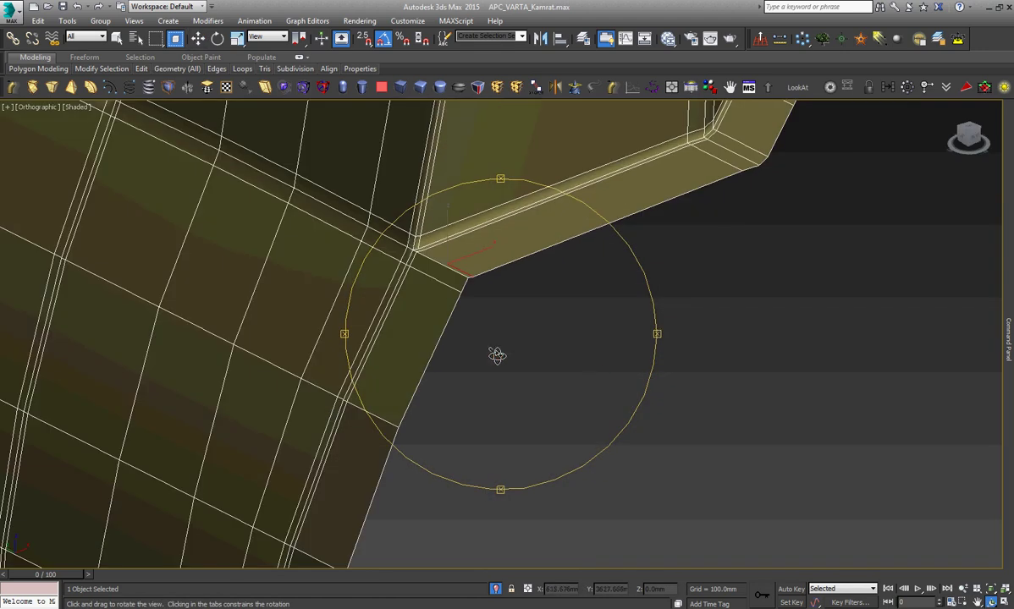
mouse_move(494, 353)
left_mouse_down()
mouse_move(471, 346)
mouse_move(429, 246)
left_mouse_up()
key("w")
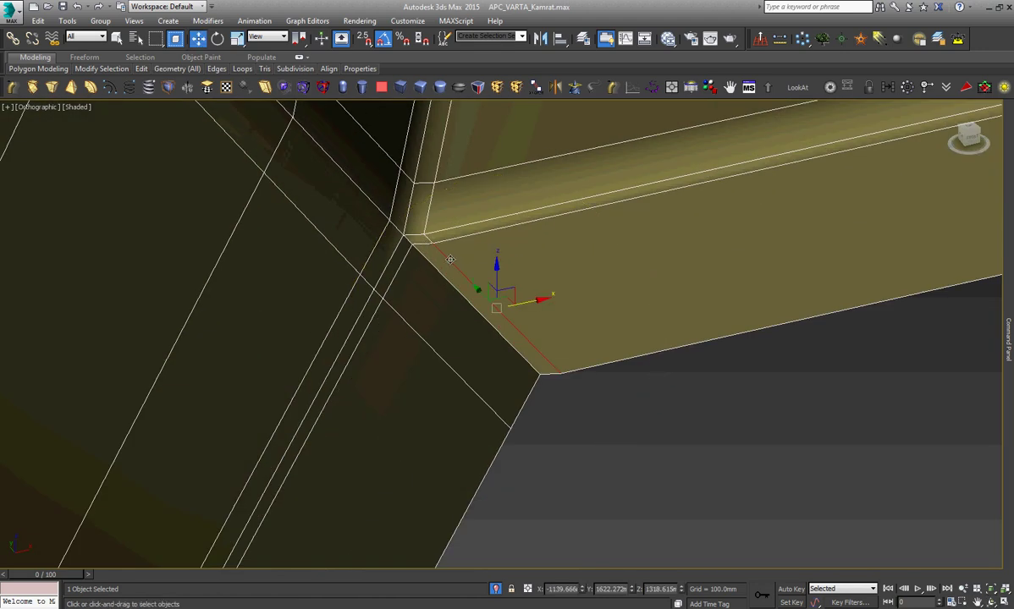
double_click(450, 259)
key("BackSpace")
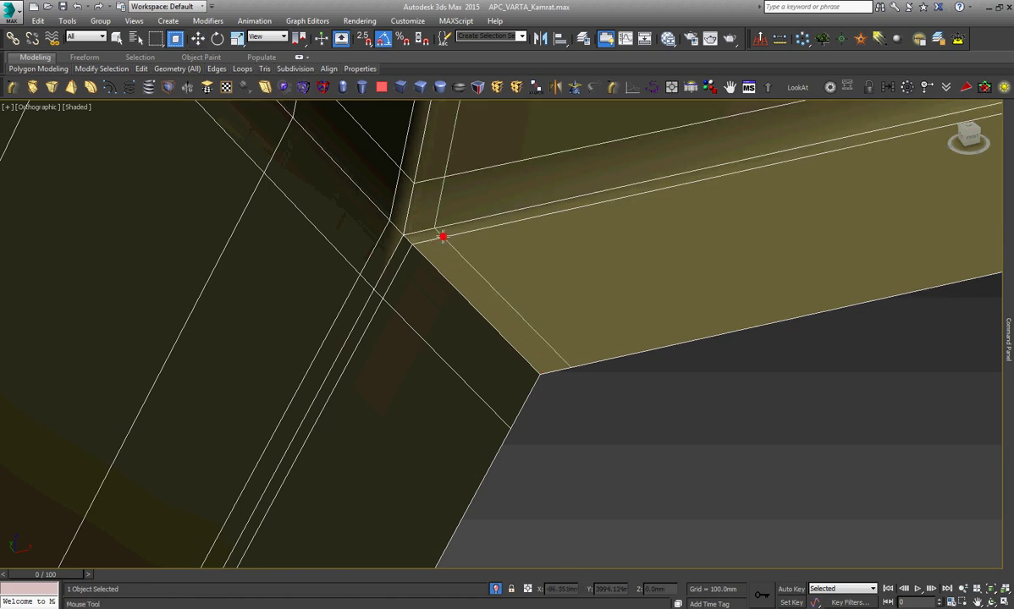
left_click(413, 222)
middle_click_drag(413, 222, 488, 282, "alt")
scroll(488, 281, "down", 5)
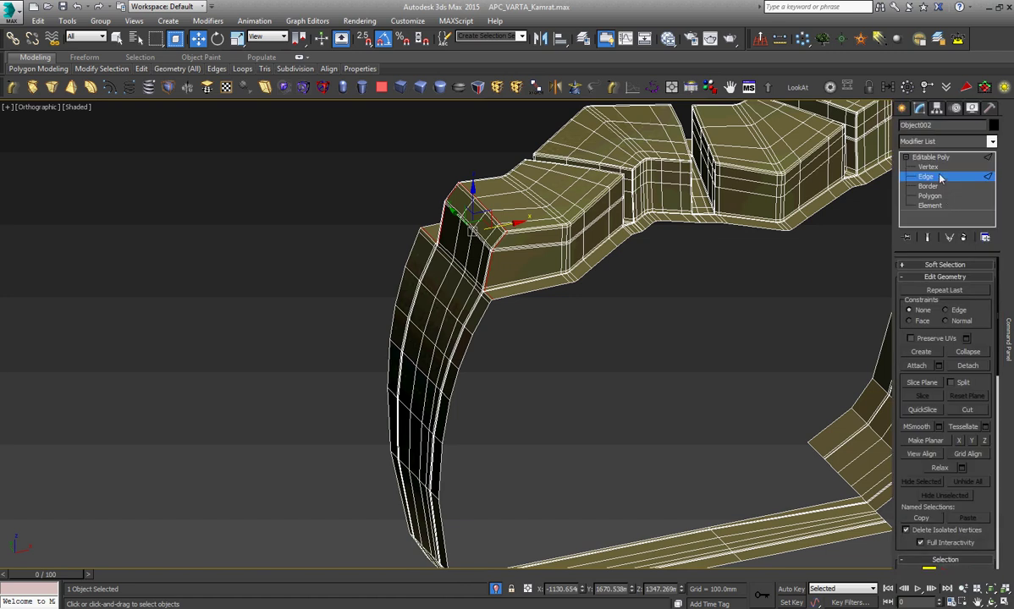
Select the tread piece at object level and frame it in Left view.
left_click(937, 164)
left_click(826, 325)
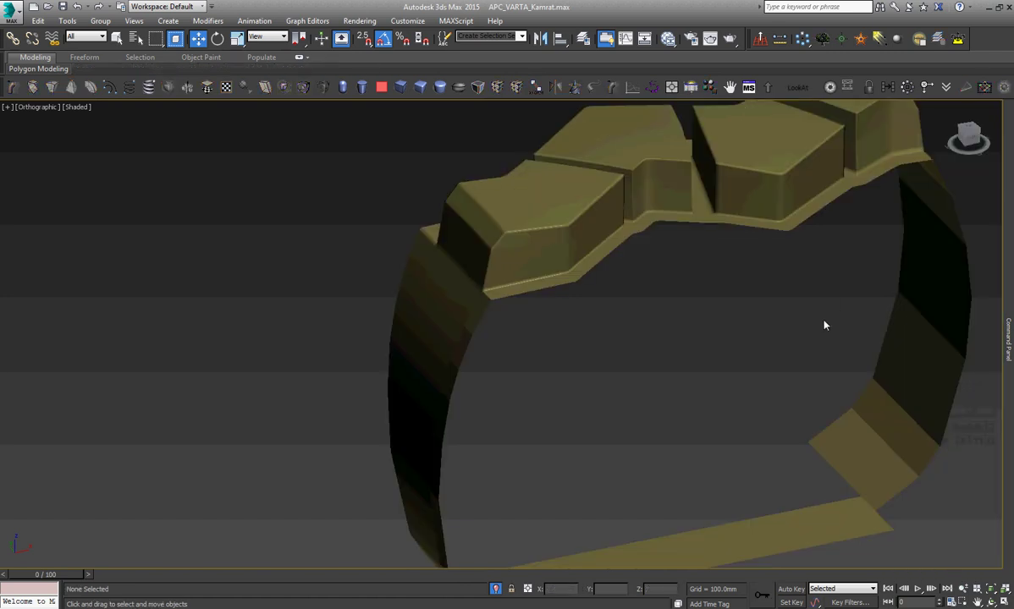
left_click(534, 265)
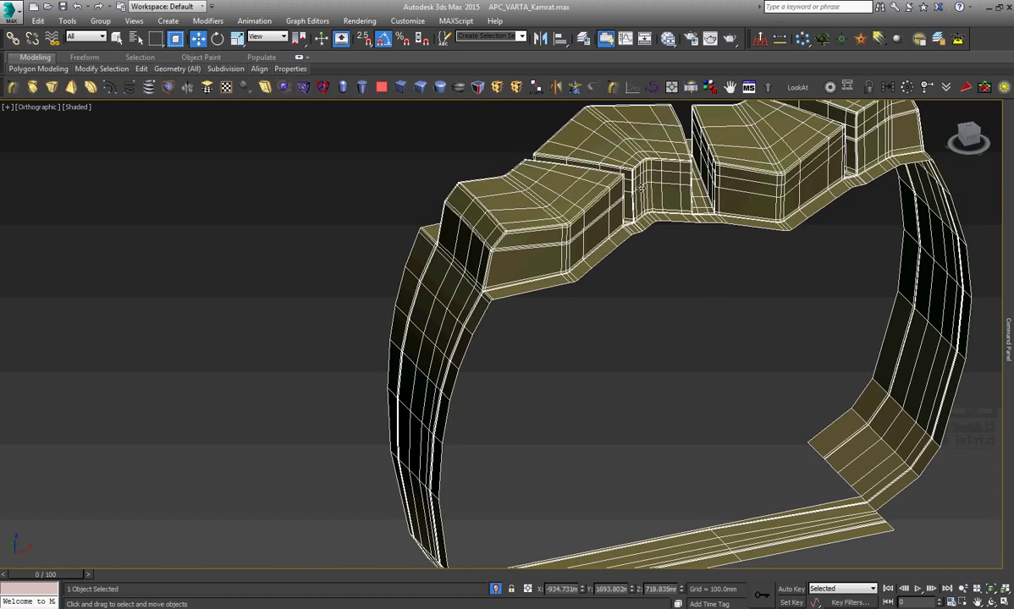
scroll(662, 188, "up", 5)
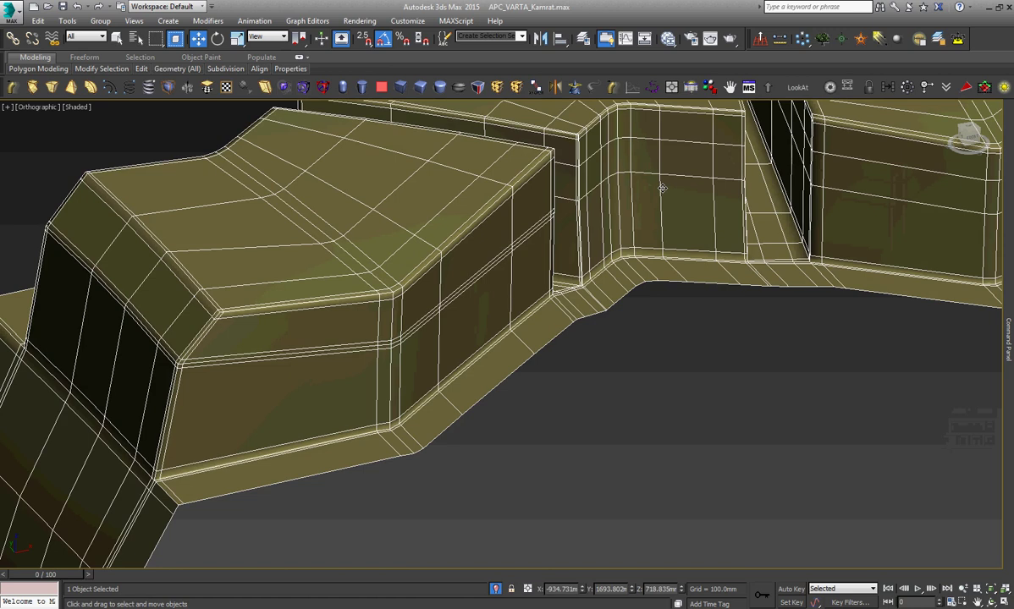
key("l")
key("z")
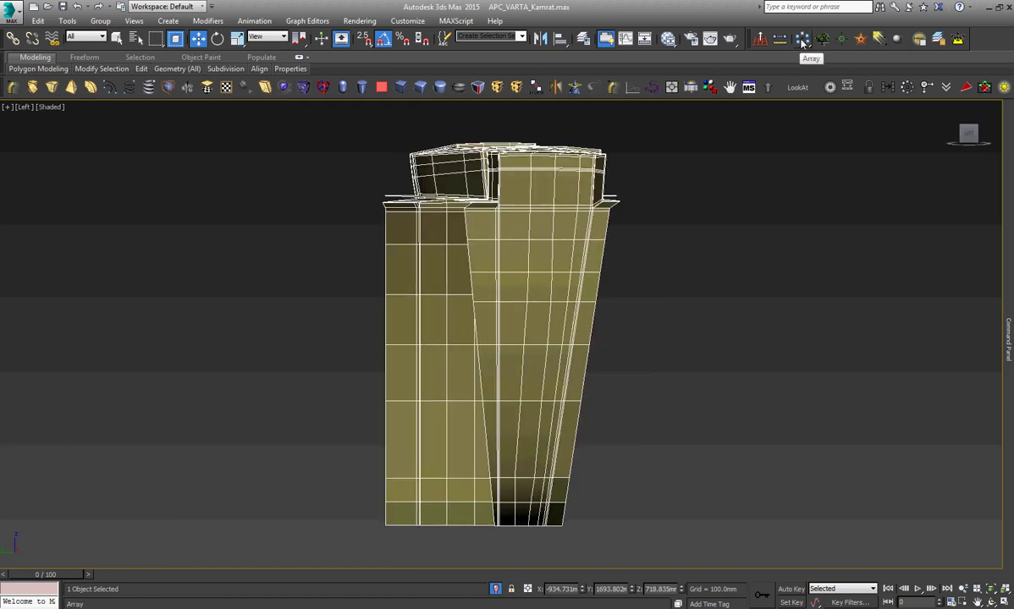
left_click(750, 38)
left_click(654, 355)
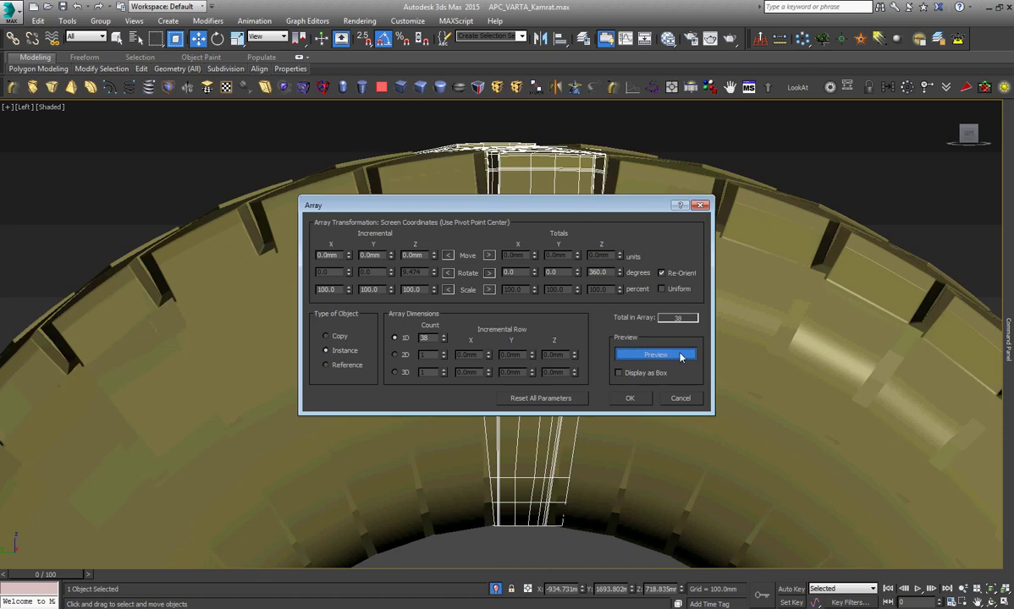
left_click_drag(545, 200, 726, 294)
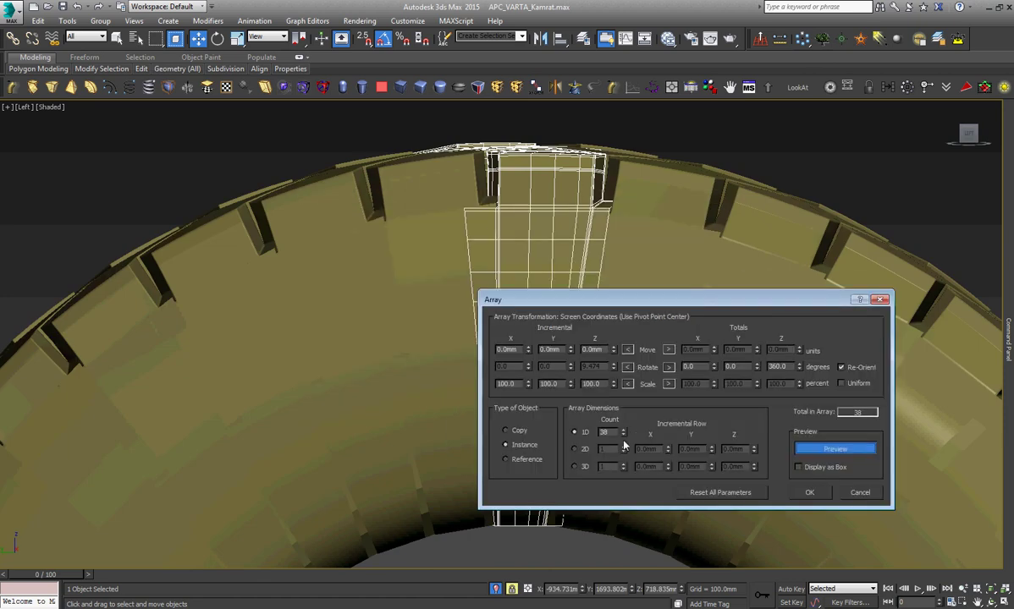
left_click(623, 436)
left_click(623, 436)
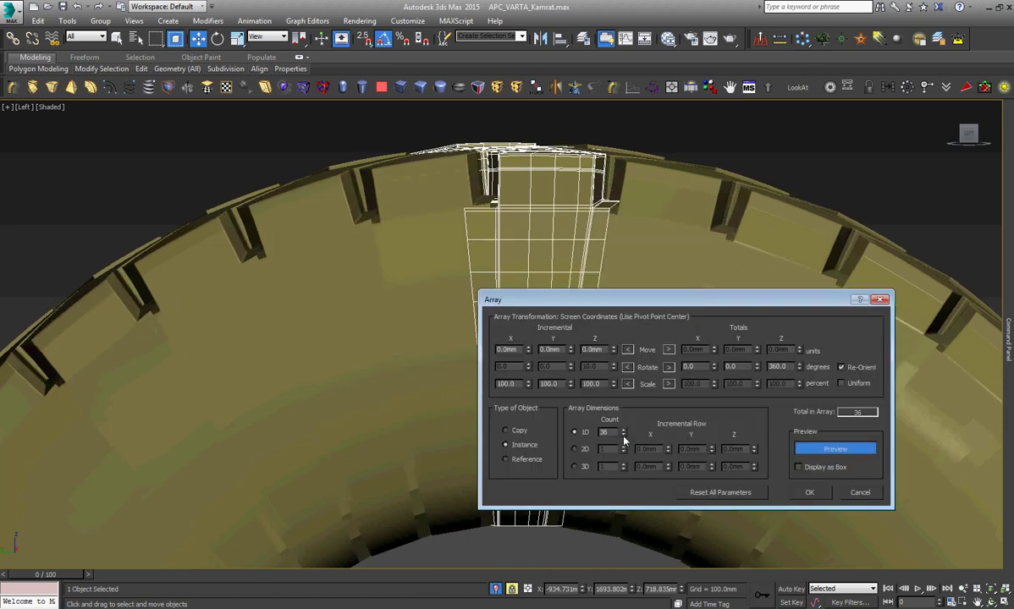
left_click(623, 436)
left_click(623, 436)
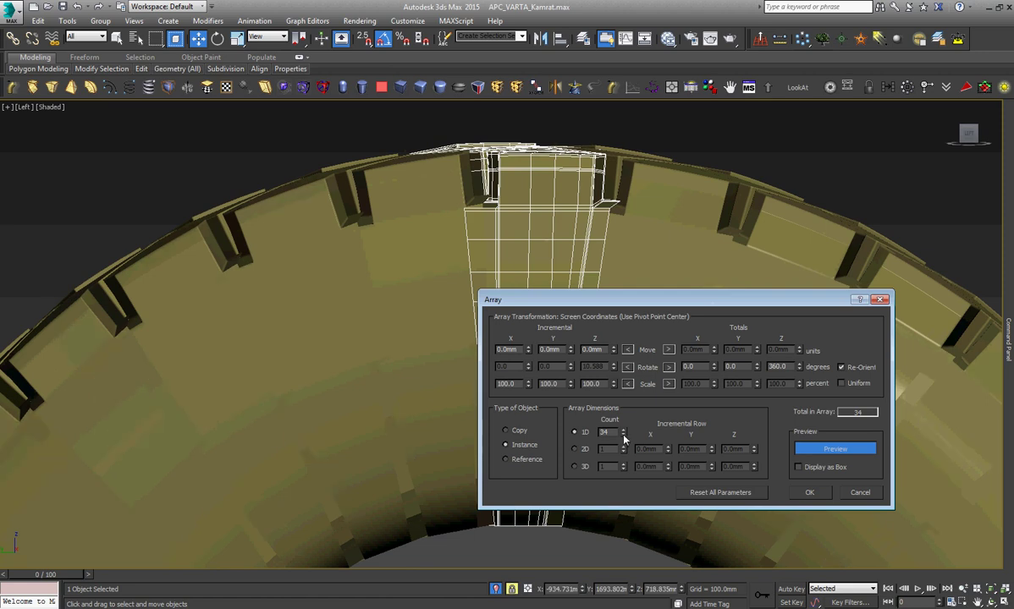
left_click(814, 493)
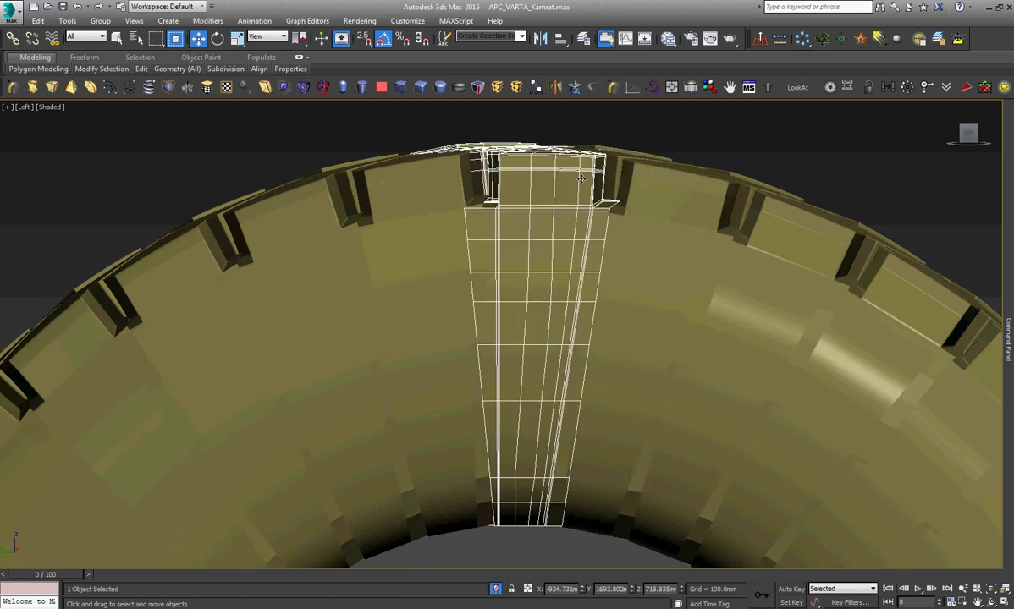
scroll(581, 179, "up", 5)
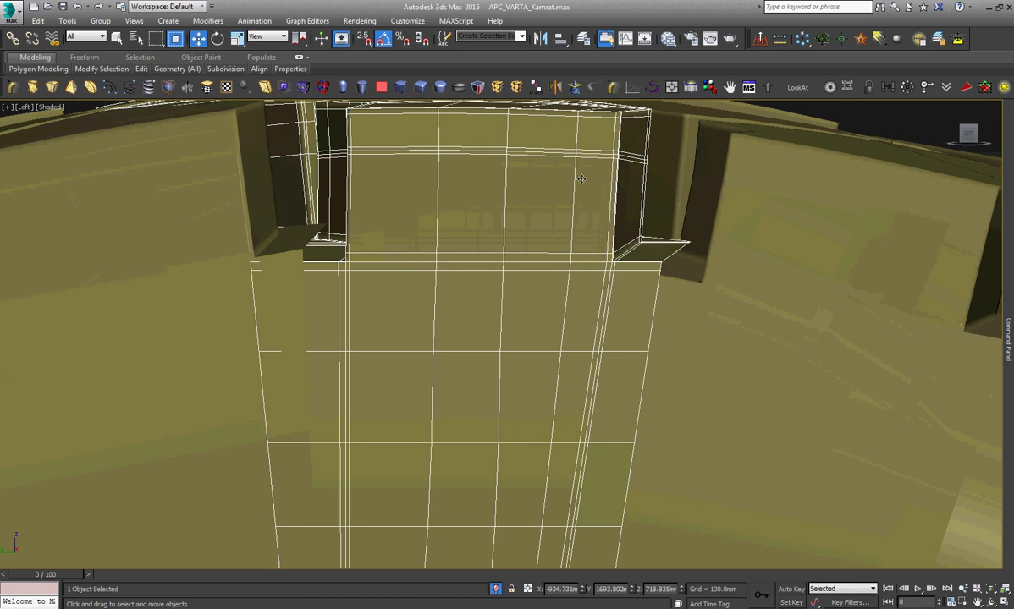
scroll(581, 191, "down", 5)
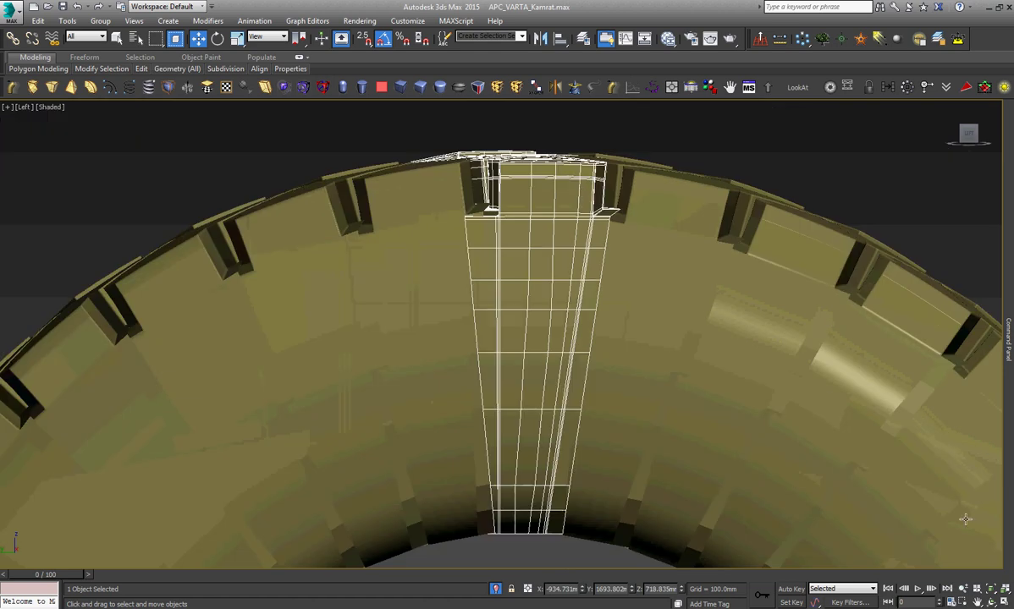
left_click(991, 601)
mouse_move(584, 335)
left_mouse_down()
mouse_move(563, 391)
mouse_move(586, 427)
left_mouse_up()
scroll(558, 363, "down", 3)
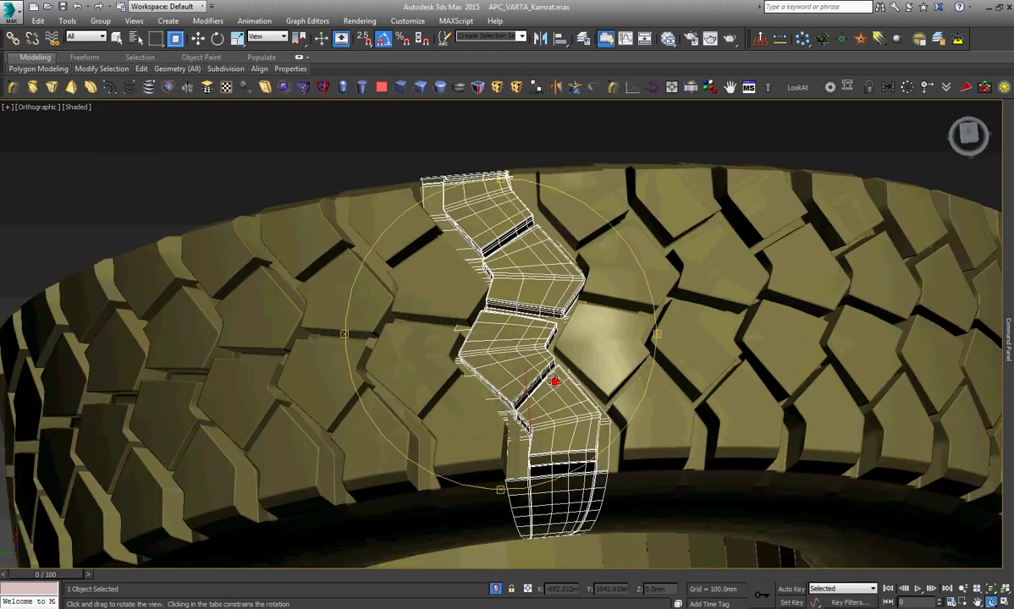
scroll(551, 364, "down", 3)
scroll(542, 364, "down", 4)
key("w")
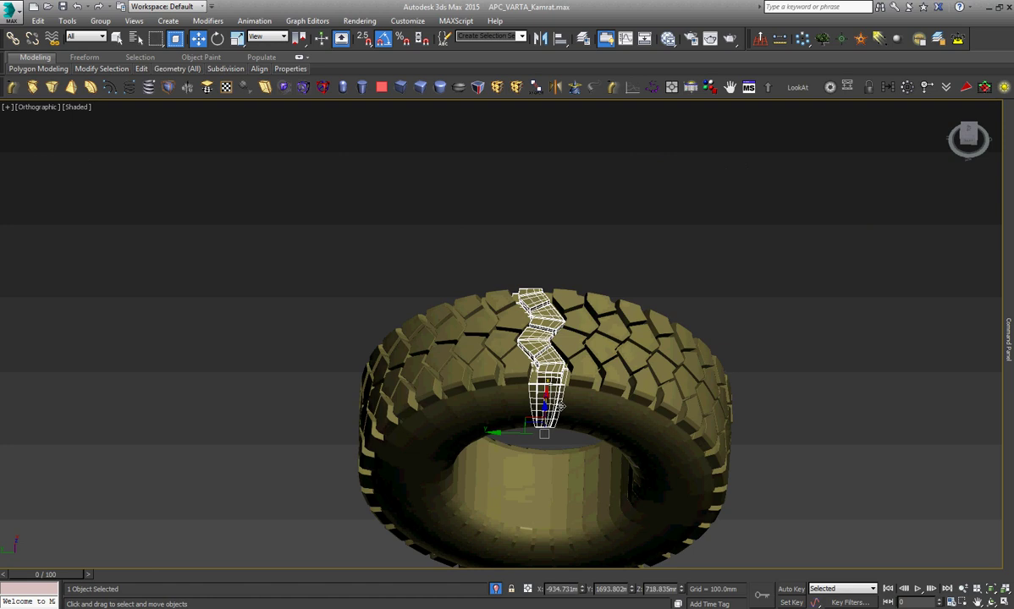
left_click(561, 408)
key("Delete")
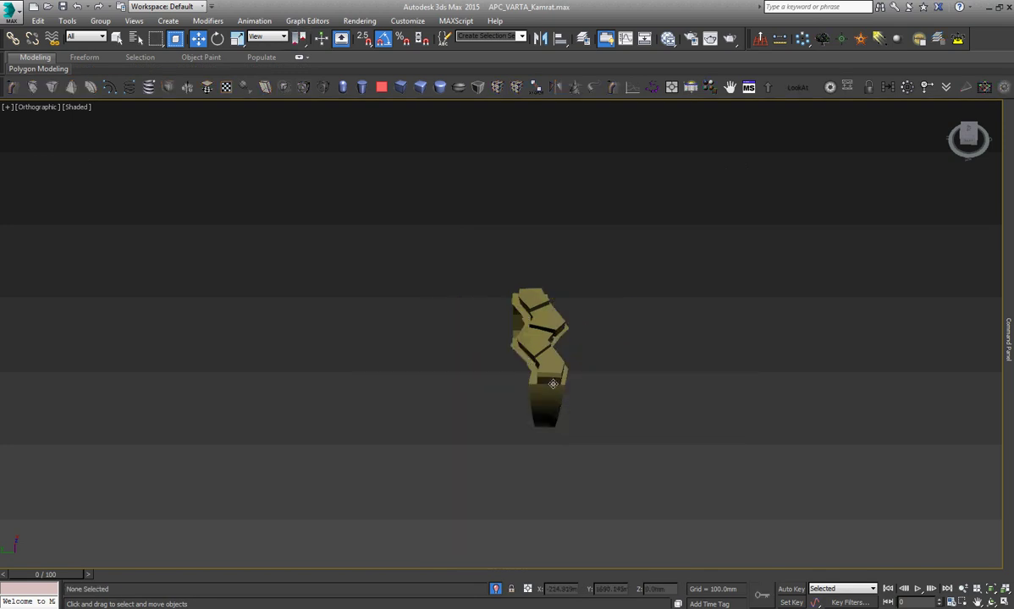
Open Array for the tread piece with preview on and try a 360° Y rotation total.
left_click(553, 384)
left_click(804, 39)
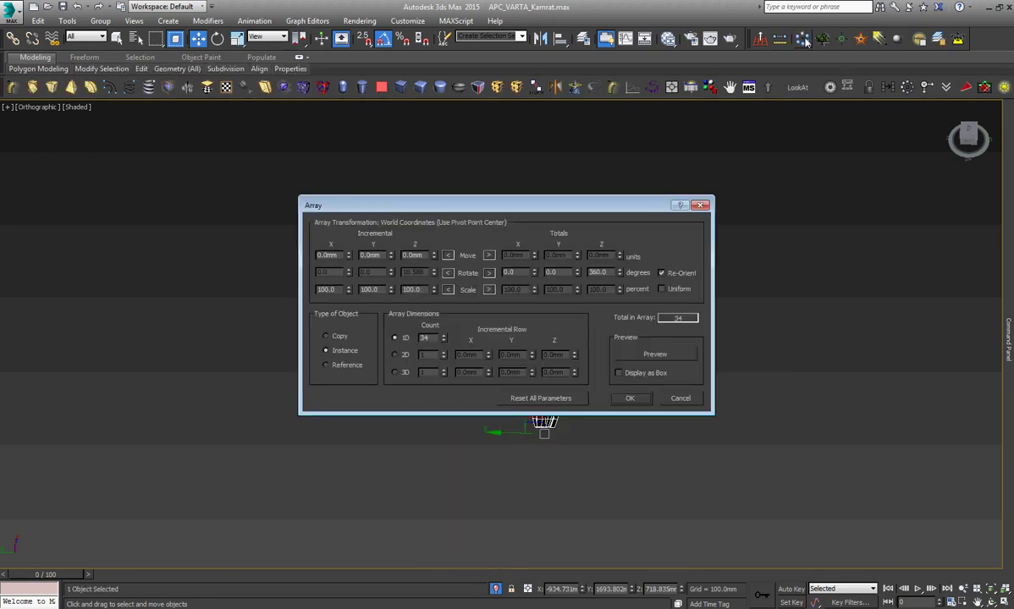
left_click(669, 355)
left_click_drag(640, 205, 800, 244)
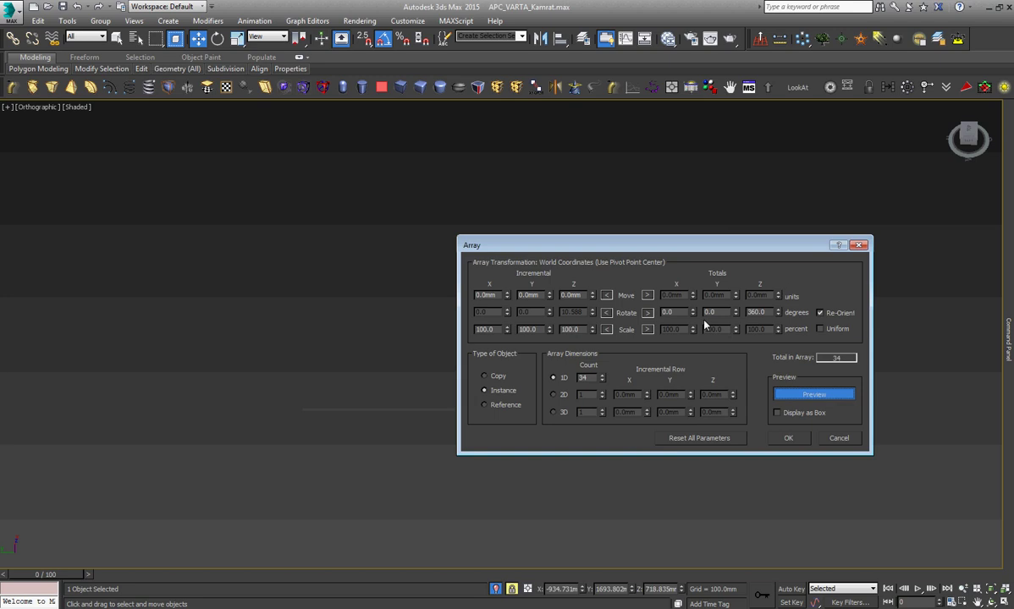
right_click(778, 313)
double_click(725, 312)
type("360")
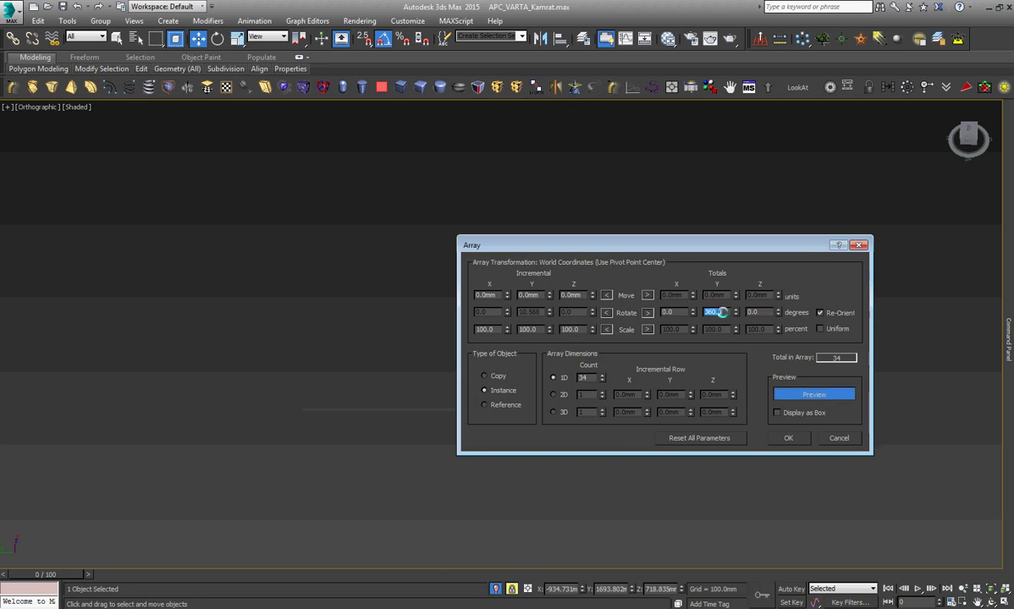
key("Return")
Set the total X rotation to 360° and the array count to 32.
left_click_drag(660, 244, 743, 243)
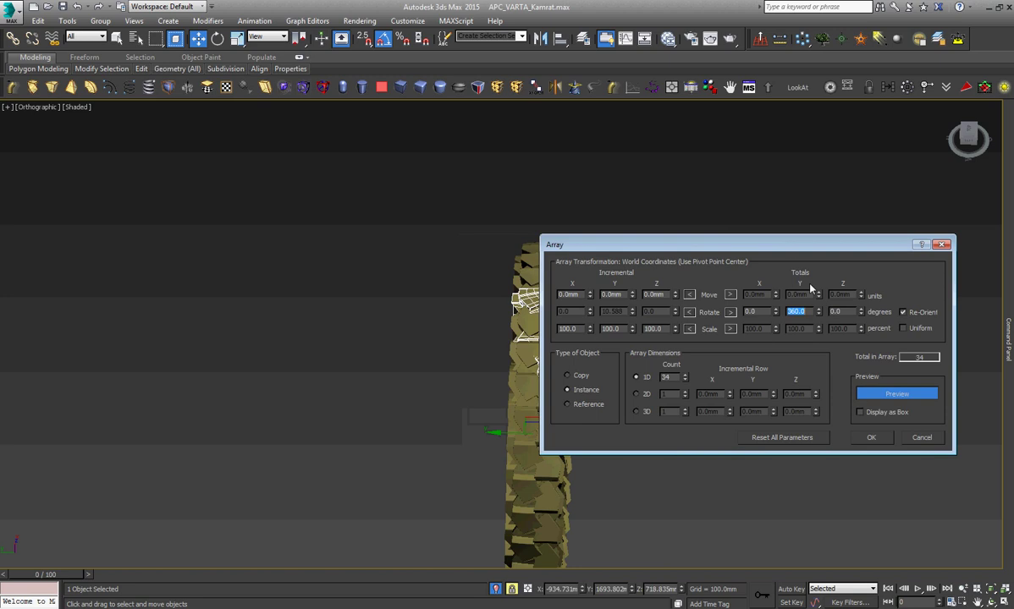
right_click(818, 312)
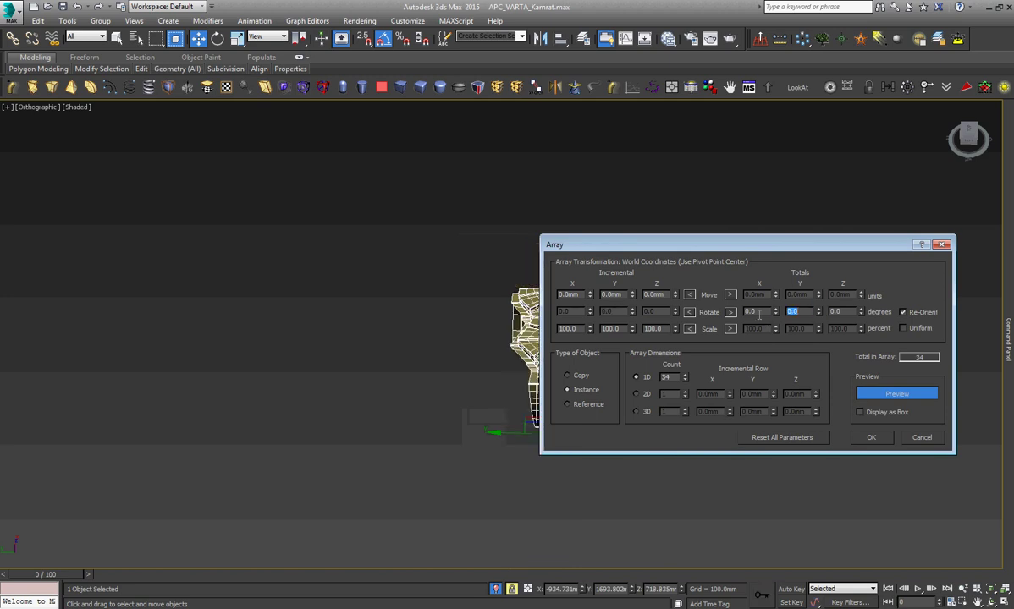
left_click(759, 313)
type("0")
key("Return")
left_click(685, 380)
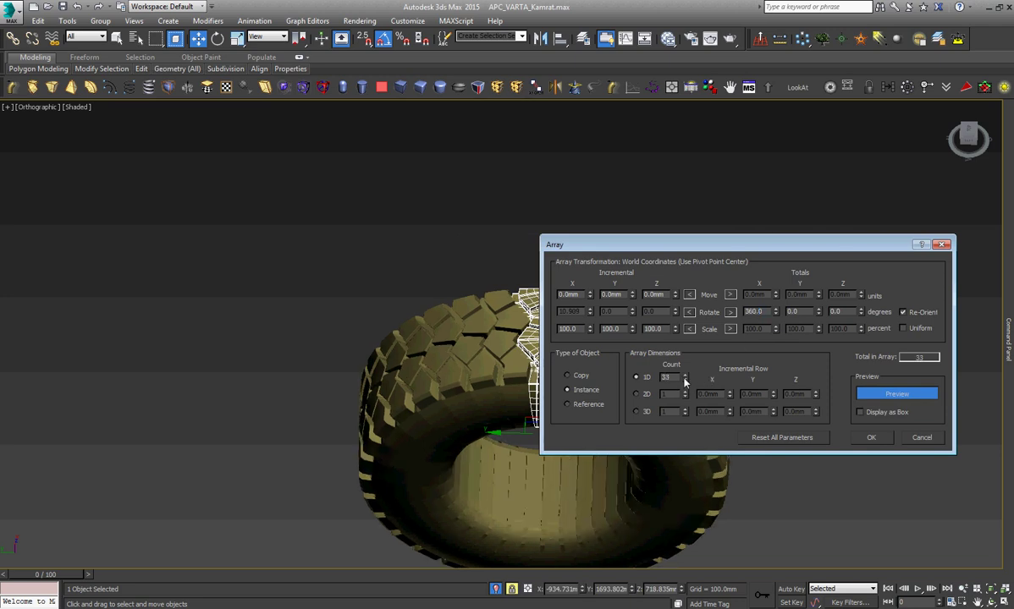
left_click(685, 382)
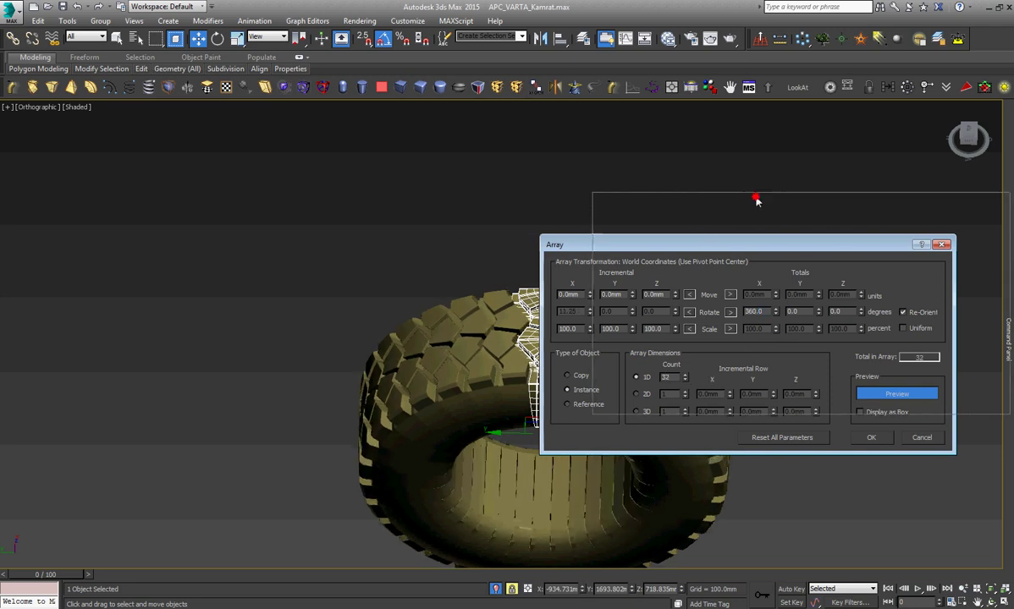
Inspect the preview around the tire and accept the 32-block array.
left_click_drag(702, 244, 810, 144)
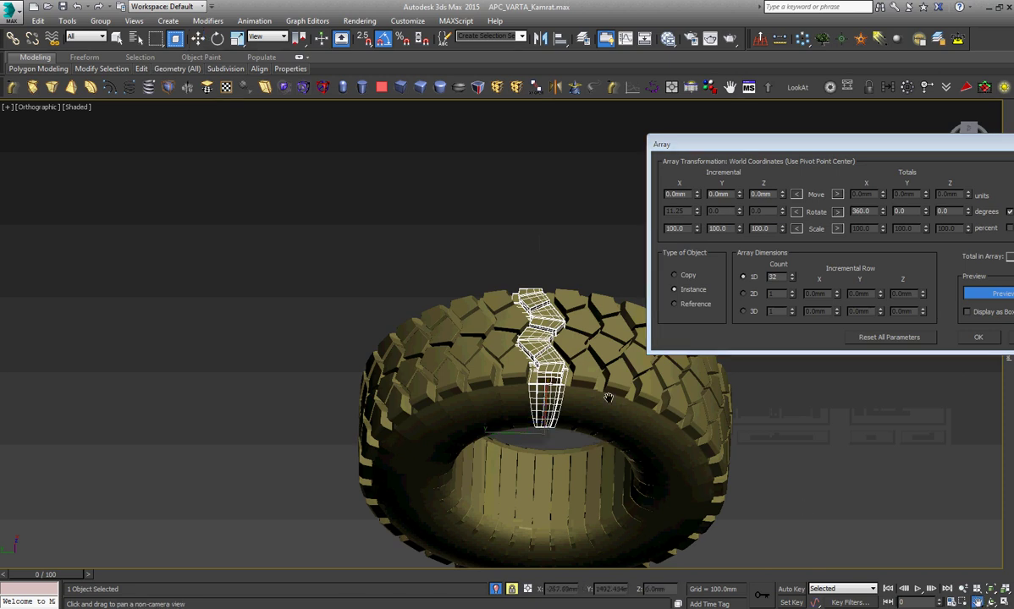
scroll(550, 372, "up", 2)
scroll(550, 372, "up", 5)
middle_click_drag(508, 397, 472, 388)
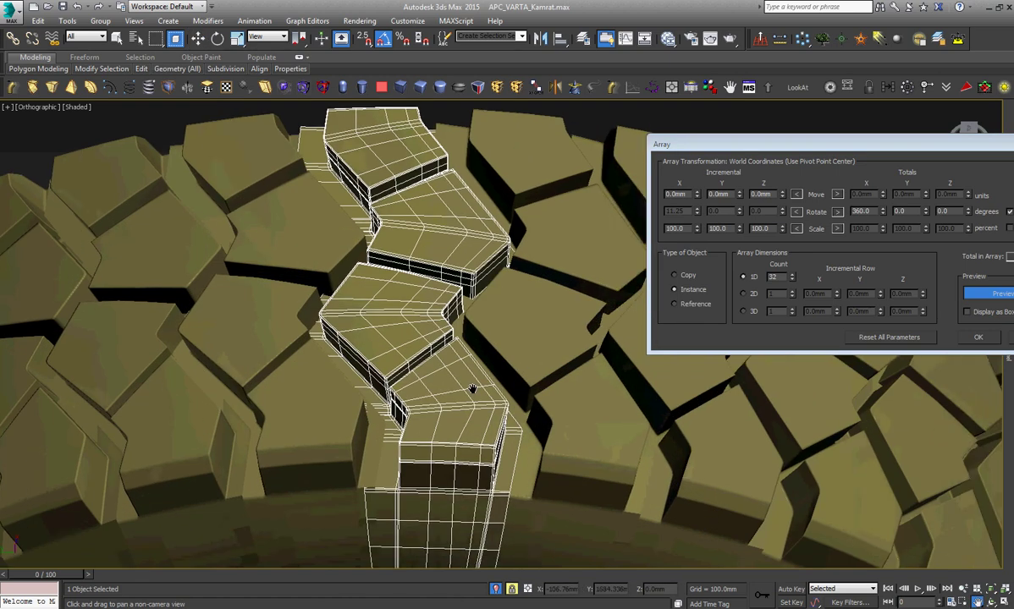
scroll(472, 390, "down", 2)
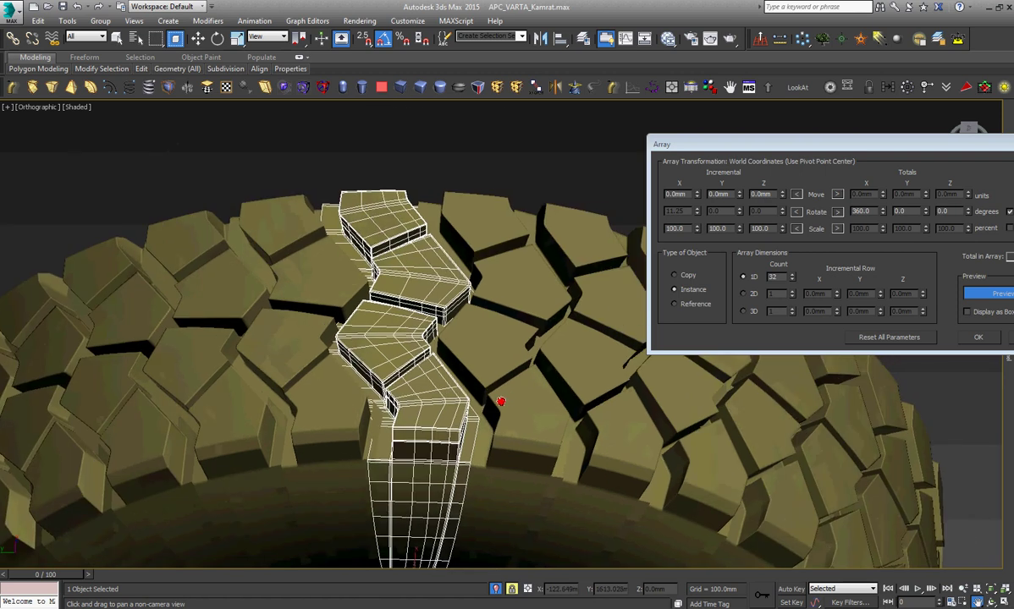
scroll(500, 405, "down", 1)
scroll(446, 382, "down", 1)
scroll(446, 382, "down", 1)
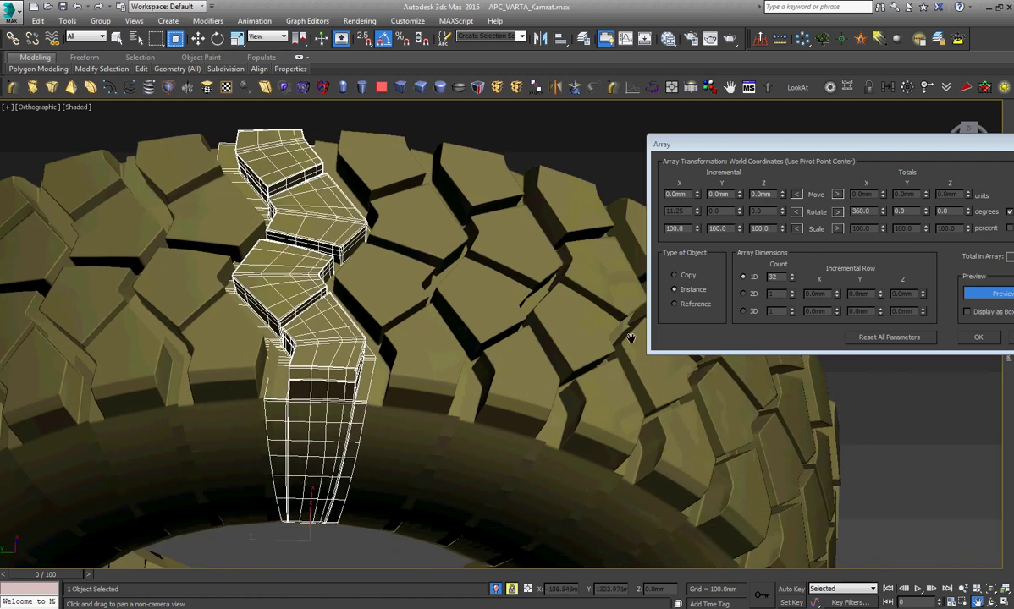
left_click(978, 340)
key("w")
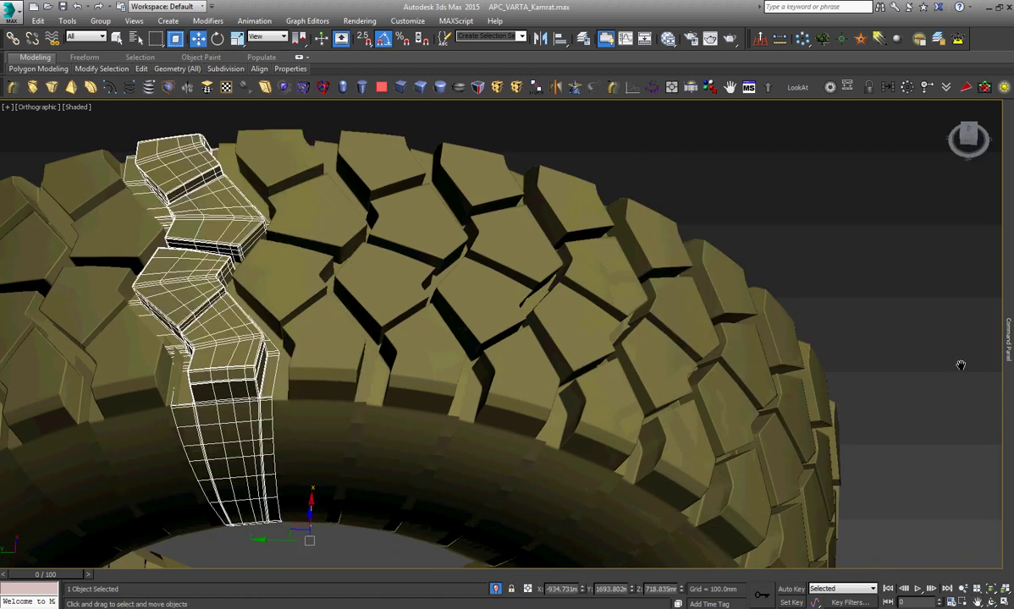
left_click(308, 324)
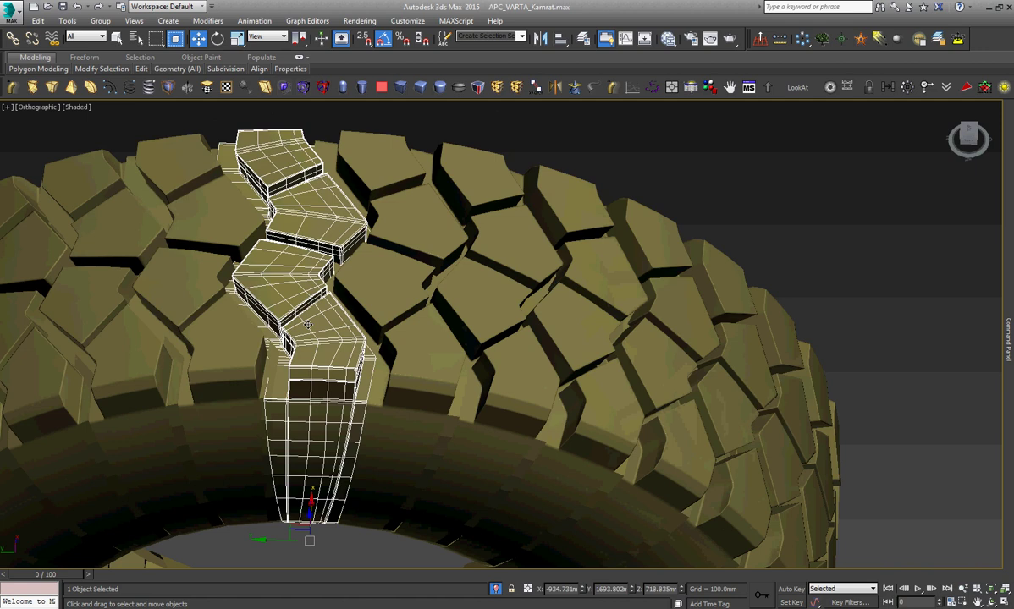
Switch to Left view and frame the selected tread block.
key("l")
key("z")
right_click(515, 288)
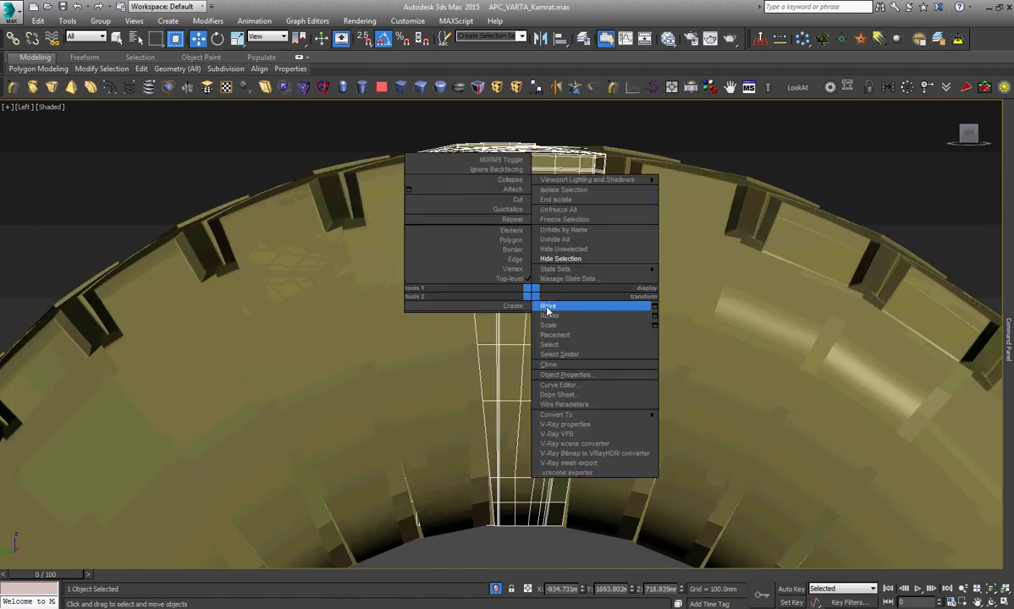
left_click(547, 308)
scroll(547, 308, "down", 3)
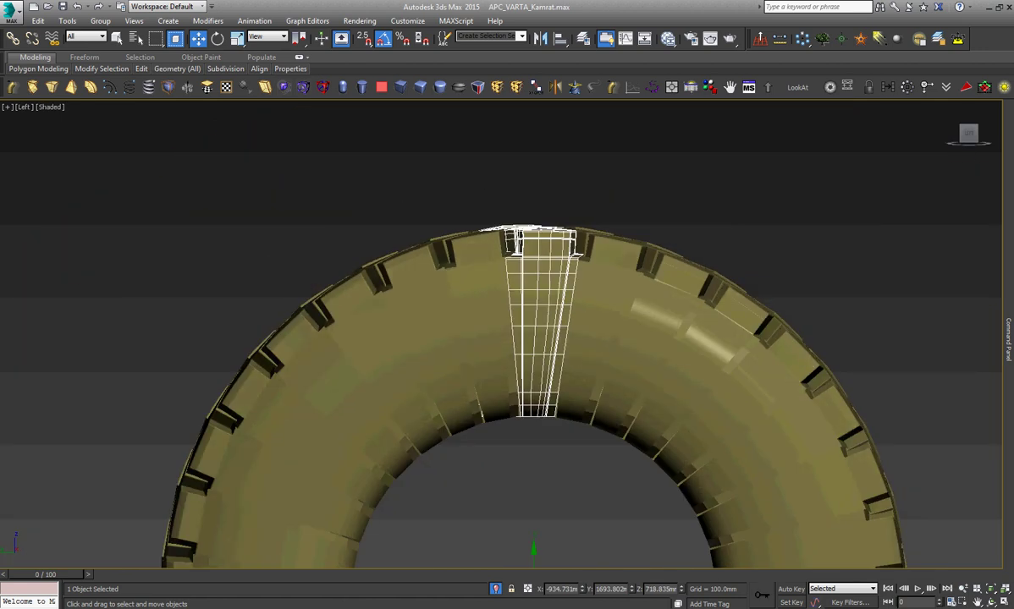
Assign smoothing group 30 to the tread block element.
left_click(937, 205)
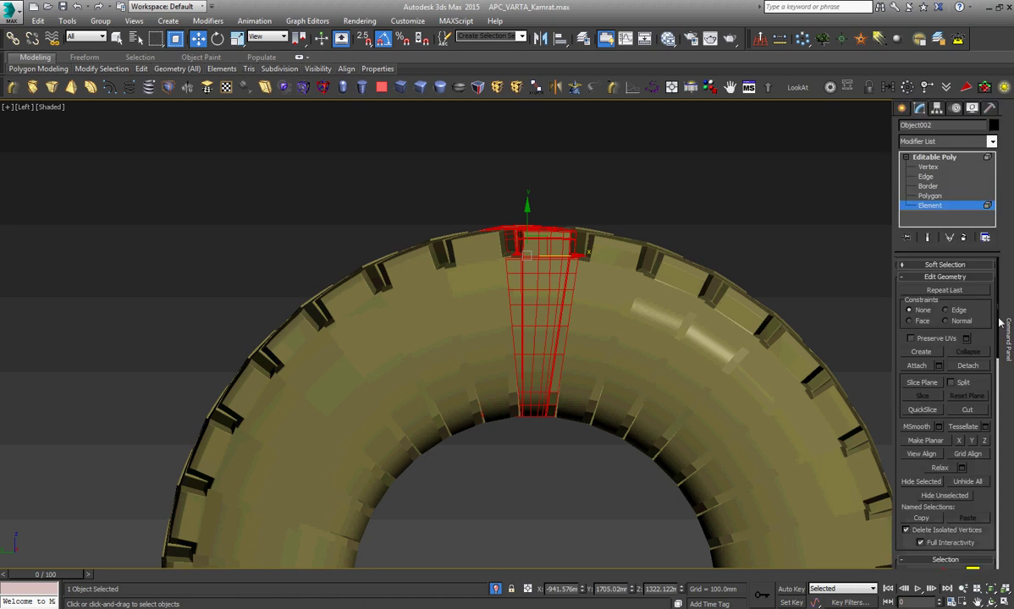
scroll(959, 331, "down", 3)
scroll(959, 330, "down", 3)
scroll(959, 330, "down", 3)
scroll(959, 330, "down", 3)
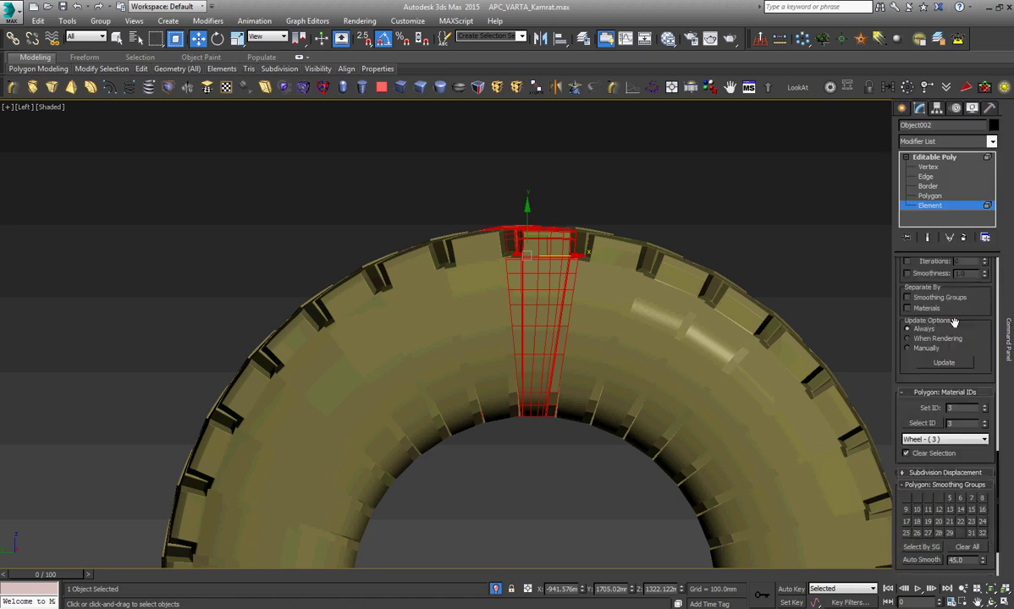
scroll(953, 347, "down", 3)
left_click(960, 464)
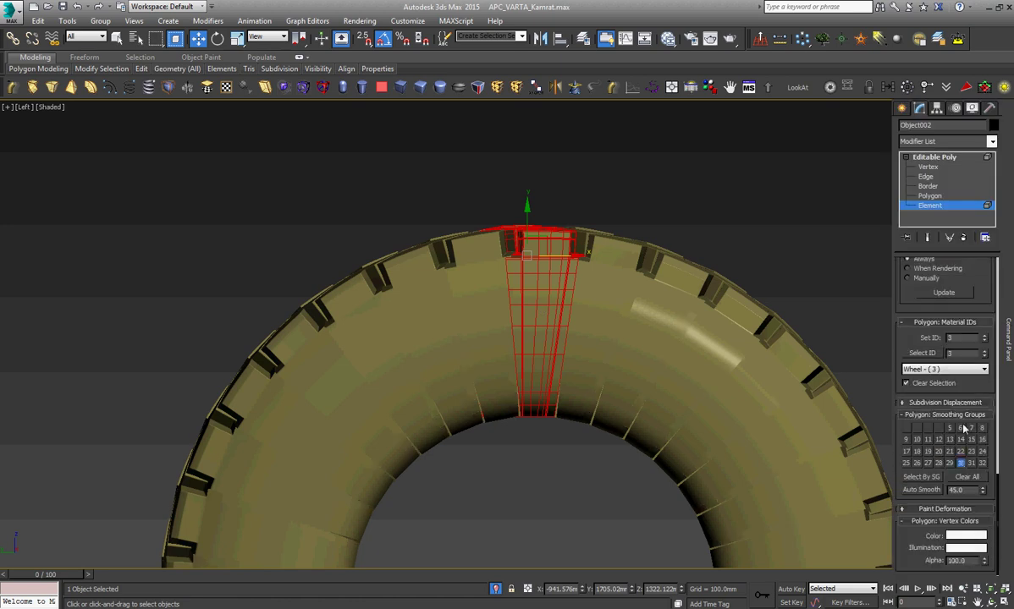
left_click(932, 158)
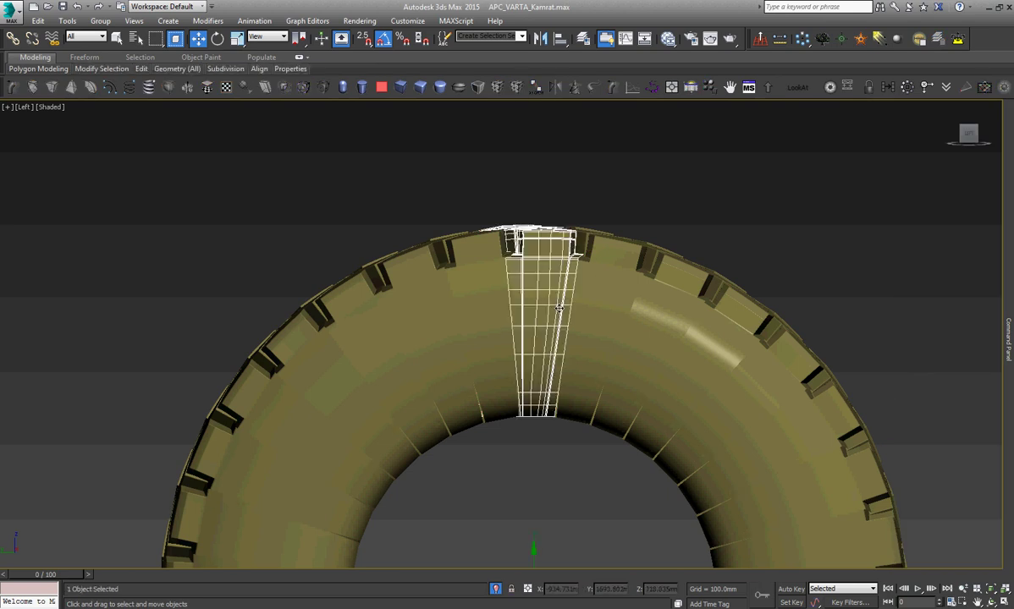
At Vertex level, select the vertices along the block's base.
scroll(554, 397, "up", 5)
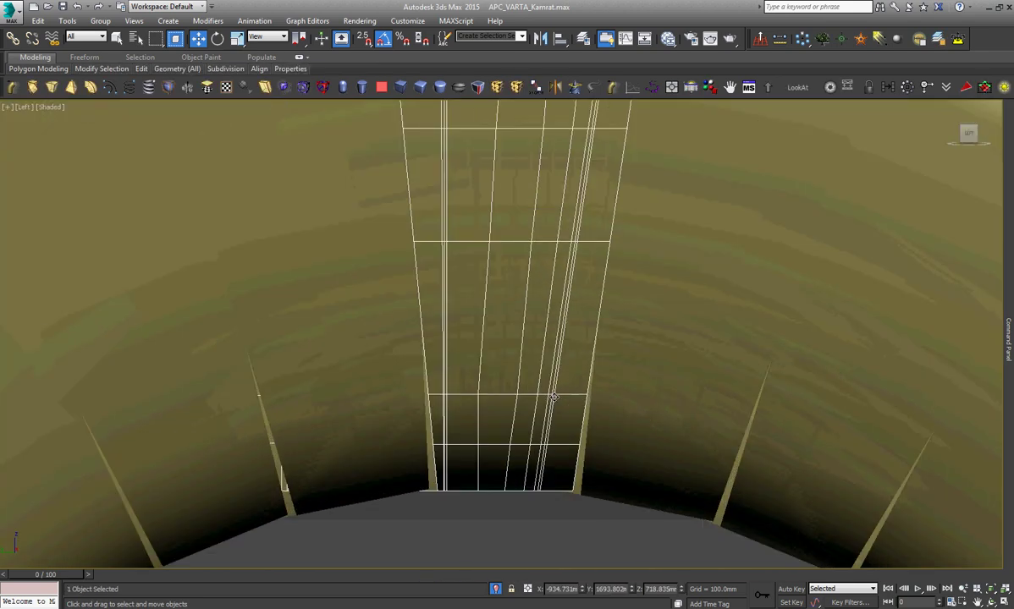
scroll(584, 484, "up", 4)
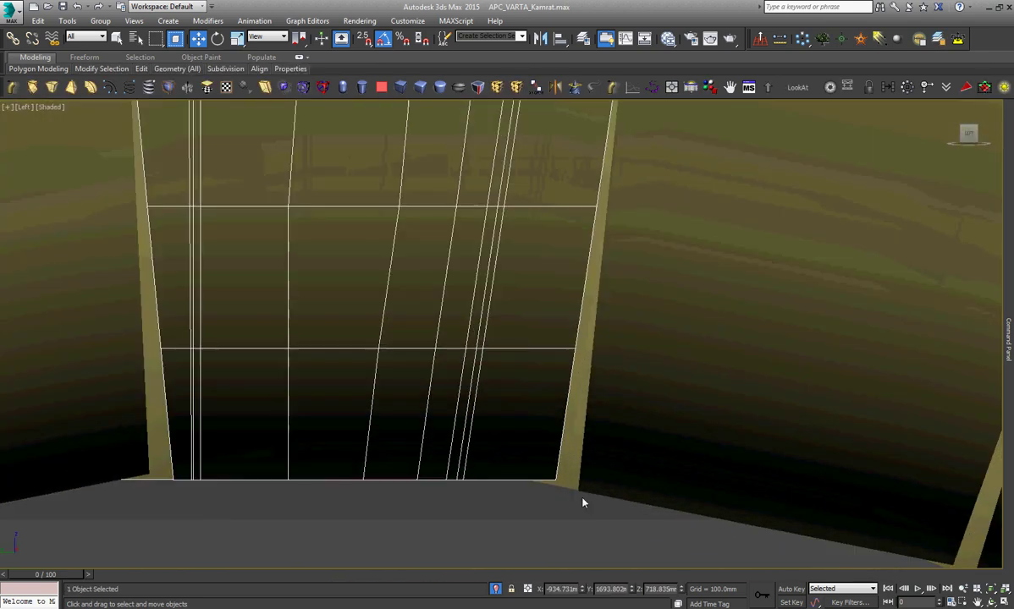
scroll(584, 453, "down", 2)
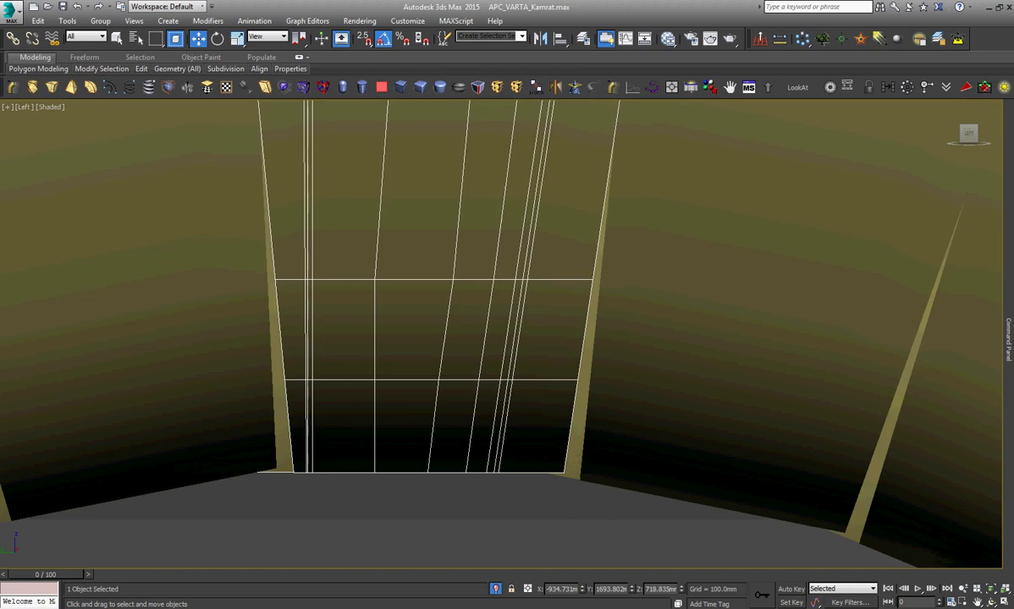
left_click(928, 167)
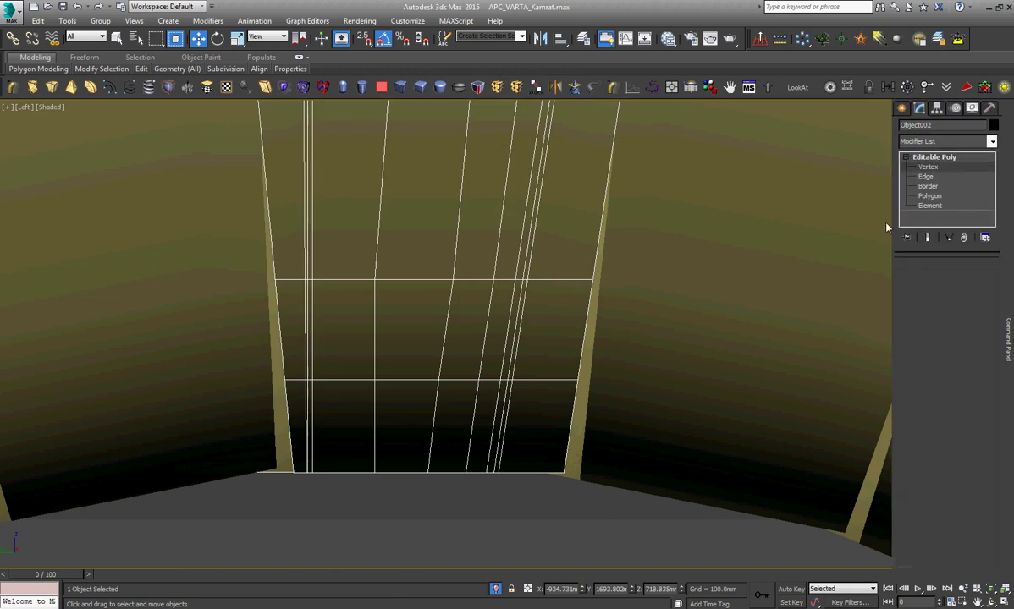
left_click_drag(625, 526, 217, 454)
Orbit and zoom to the tread block's base, then region-select its bottom corner vertex.
scroll(389, 472, "up", 4)
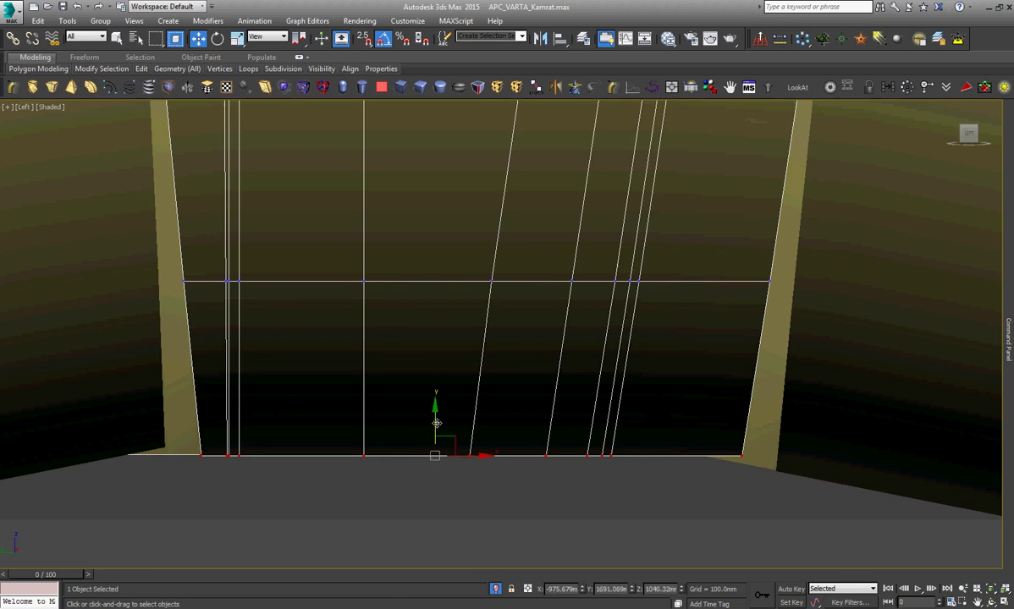
scroll(434, 464, "down", 2)
scroll(434, 449, "down", 2)
scroll(435, 433, "down", 2)
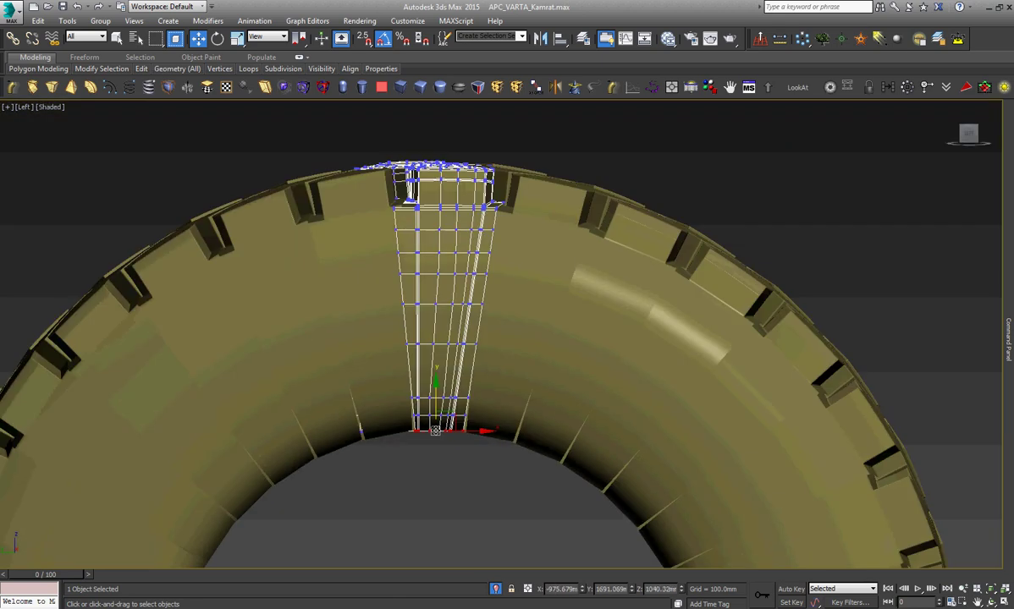
left_click(991, 601)
left_click_drag(470, 298, 423, 237)
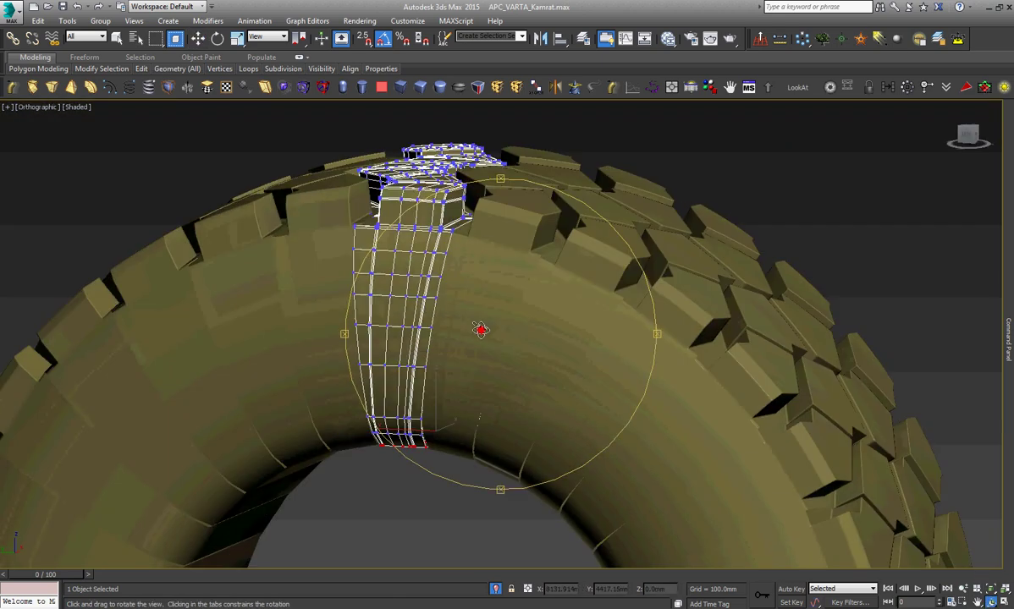
scroll(423, 237, "up", 2)
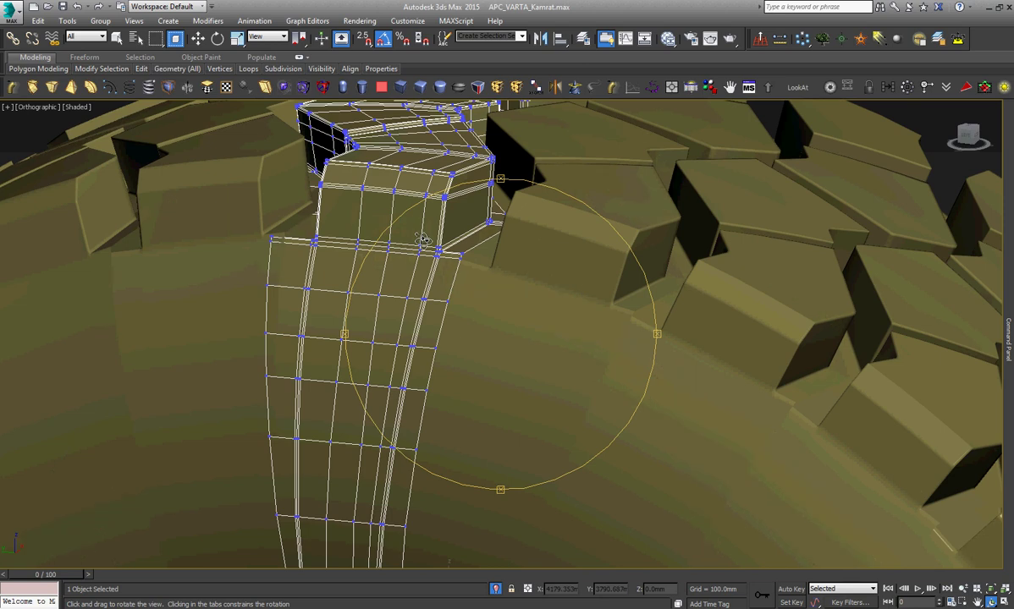
scroll(424, 239, "up", 2)
scroll(432, 254, "up", 3)
right_click(454, 289)
scroll(458, 315, "up", 1)
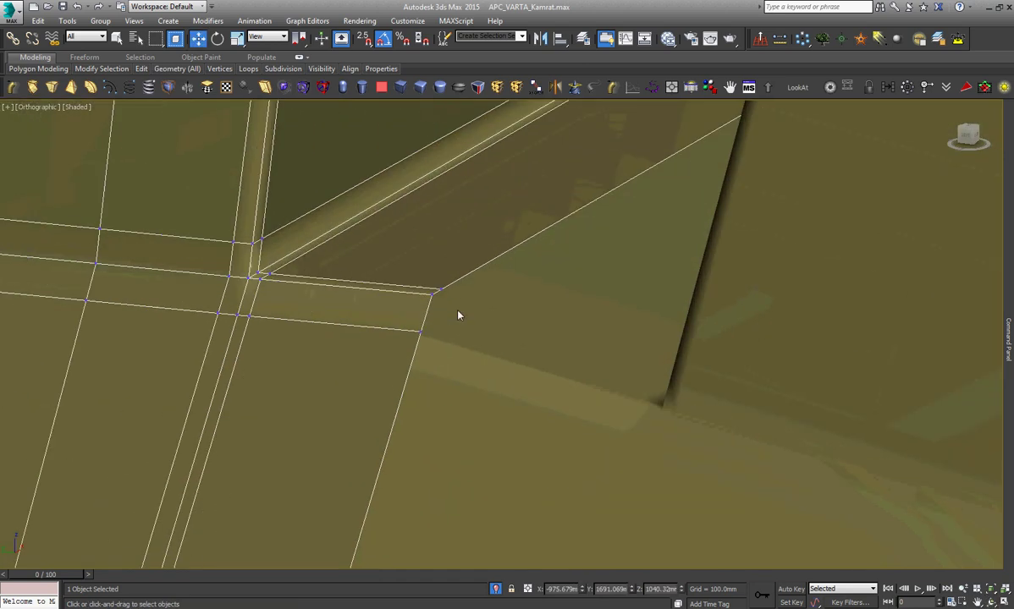
scroll(457, 315, "down", 3)
scroll(458, 316, "down", 2)
scroll(458, 316, "down", 1)
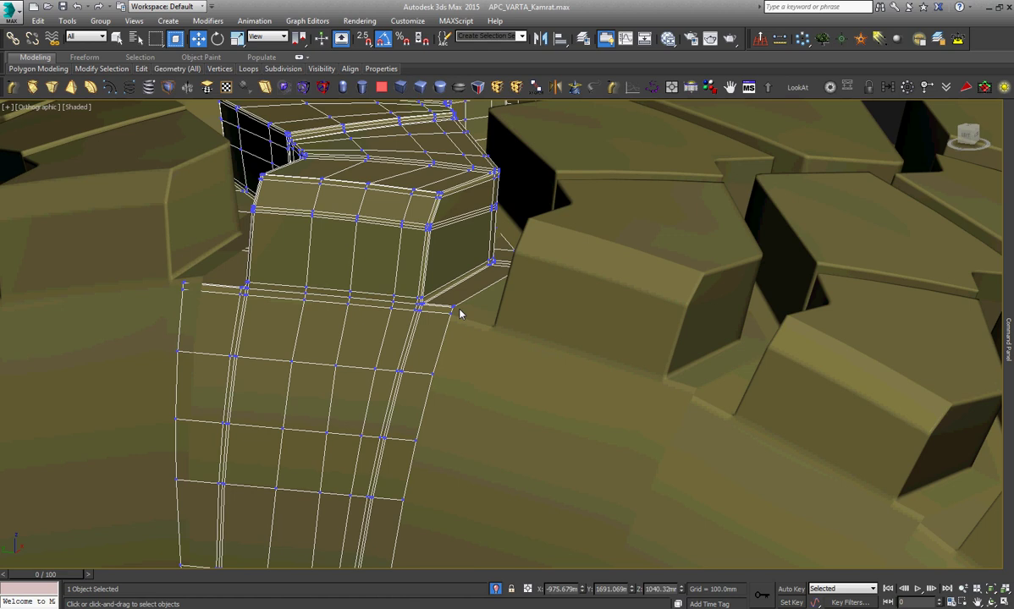
scroll(460, 314, "down", 3)
scroll(338, 313, "up", 5)
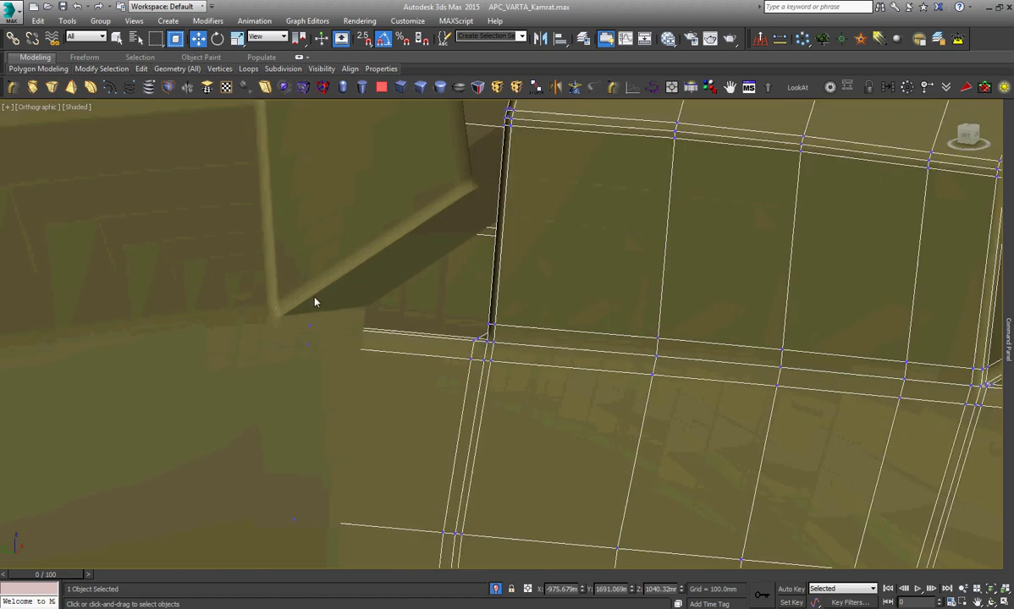
scroll(314, 298, "up", 3)
mouse_move(335, 313)
left_mouse_down()
mouse_move(288, 383)
mouse_move(396, 355)
mouse_move(419, 362)
left_mouse_up()
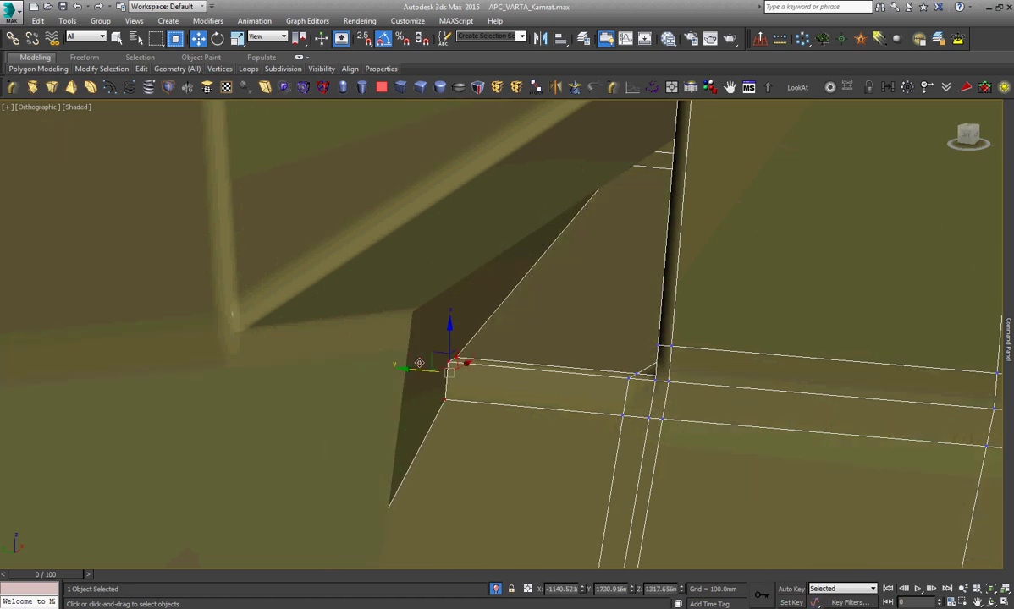
Switch to the Top view, zoomed out, with the viewport shading menu showing.
key("t")
scroll(479, 335, "down", 2)
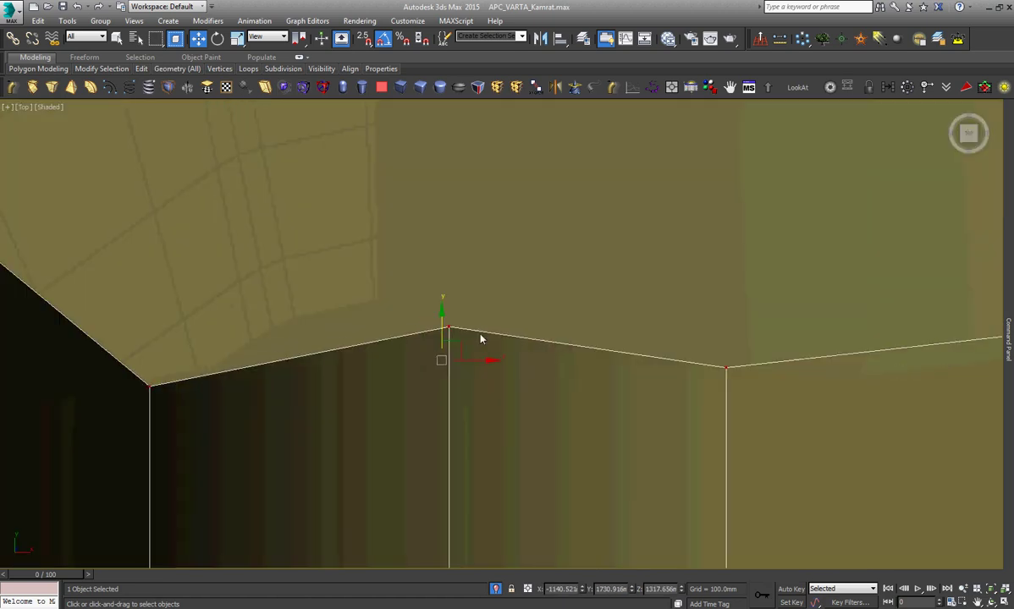
scroll(479, 336, "down", 2)
scroll(480, 336, "down", 2)
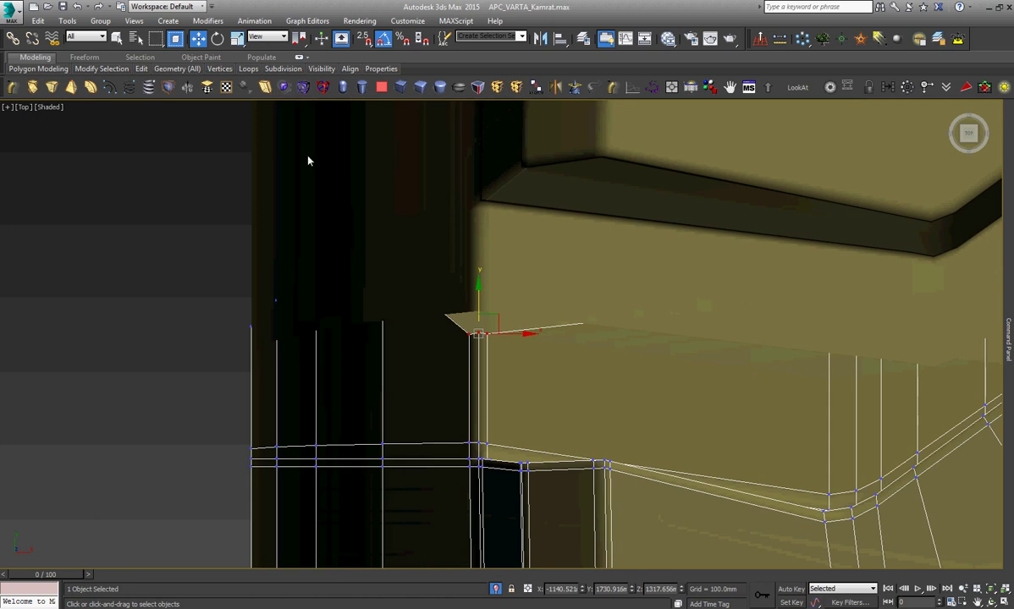
left_click(55, 106)
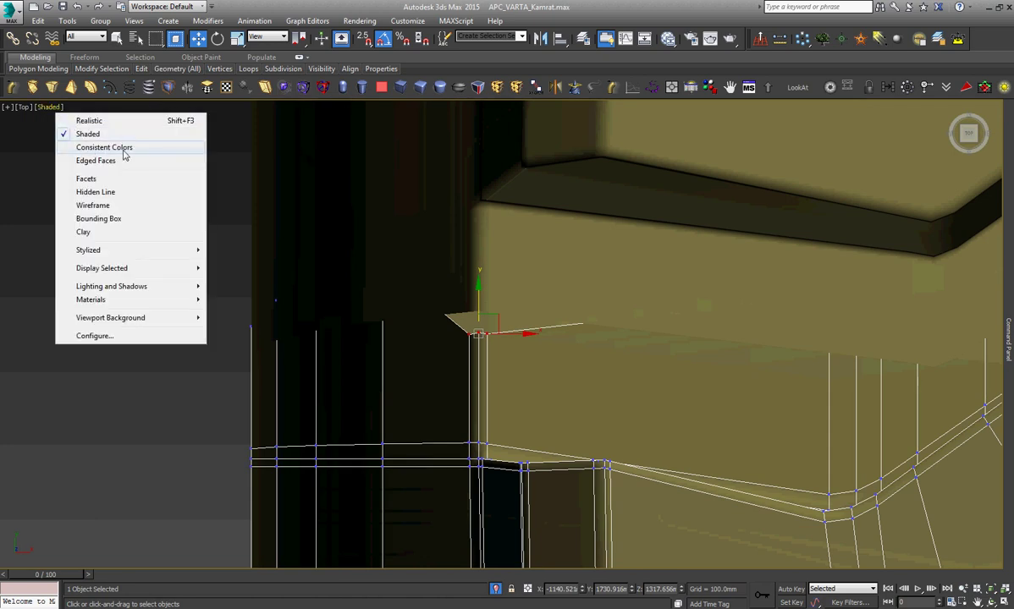
Set the viewport to Consistent Colors with Edged Faces enabled.
left_click(125, 153)
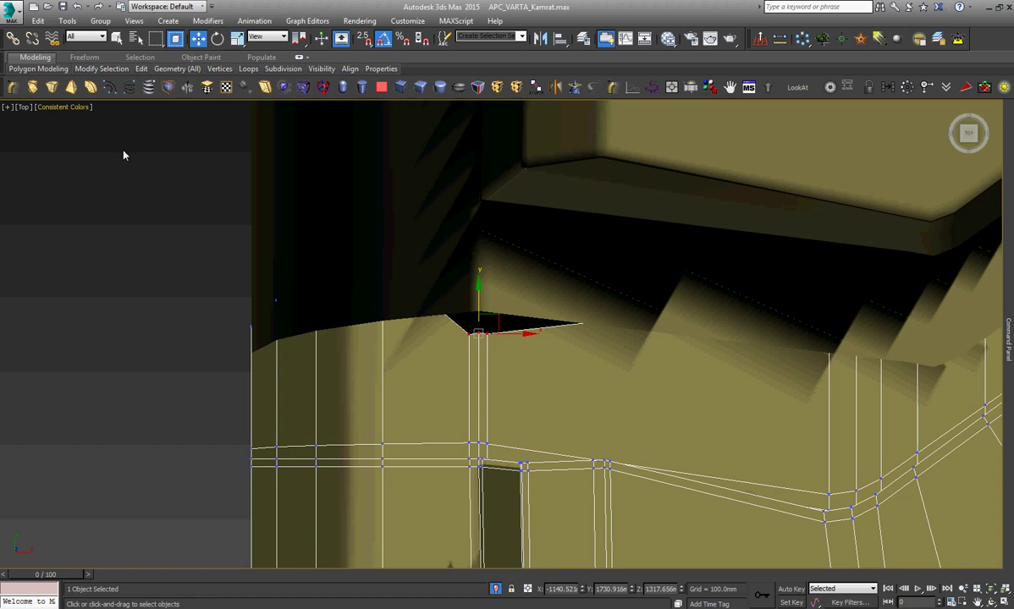
left_click(74, 107)
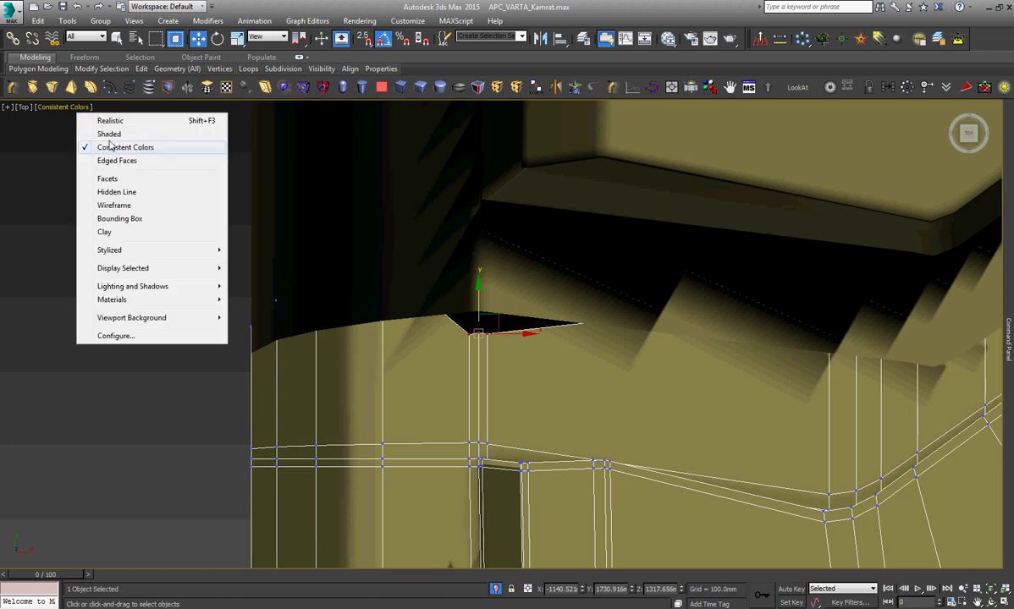
left_click(122, 162)
right_click(401, 271)
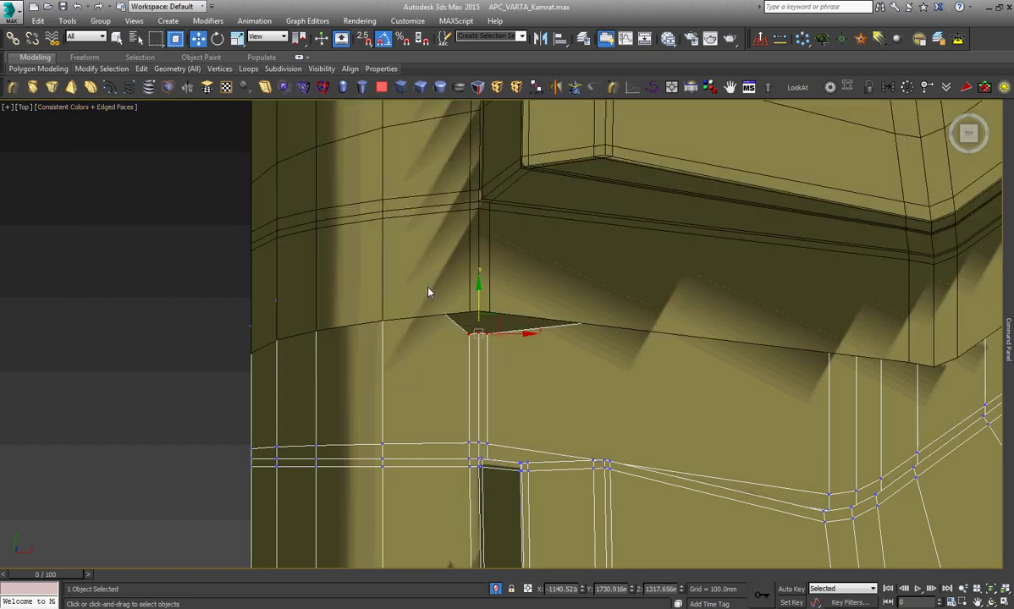
middle_click_drag(401, 271, 355, 239, "alt")
Change the viewport shading style to Shaded.
left_click(110, 106)
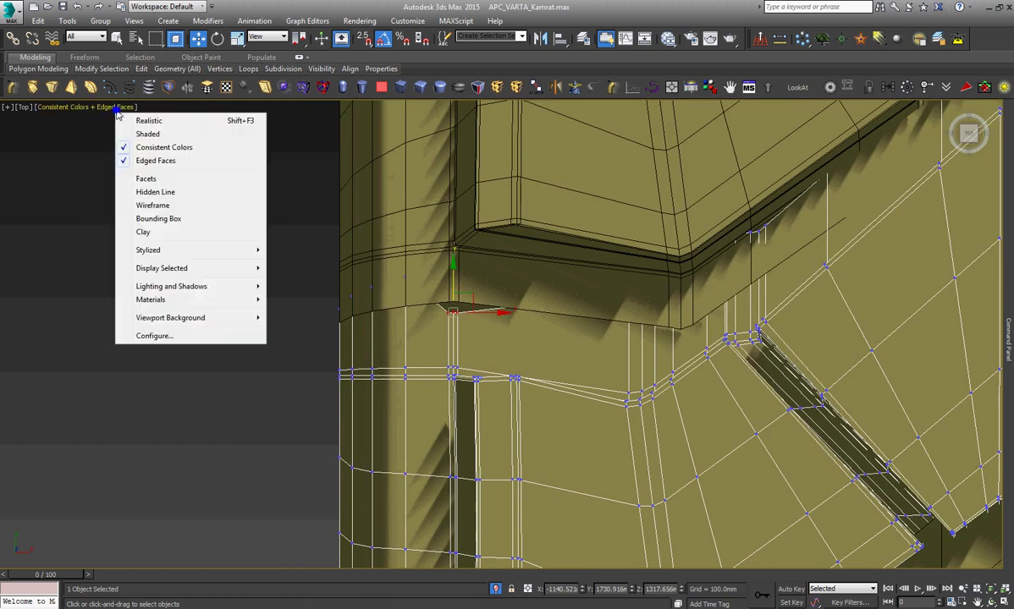
left_click(158, 141)
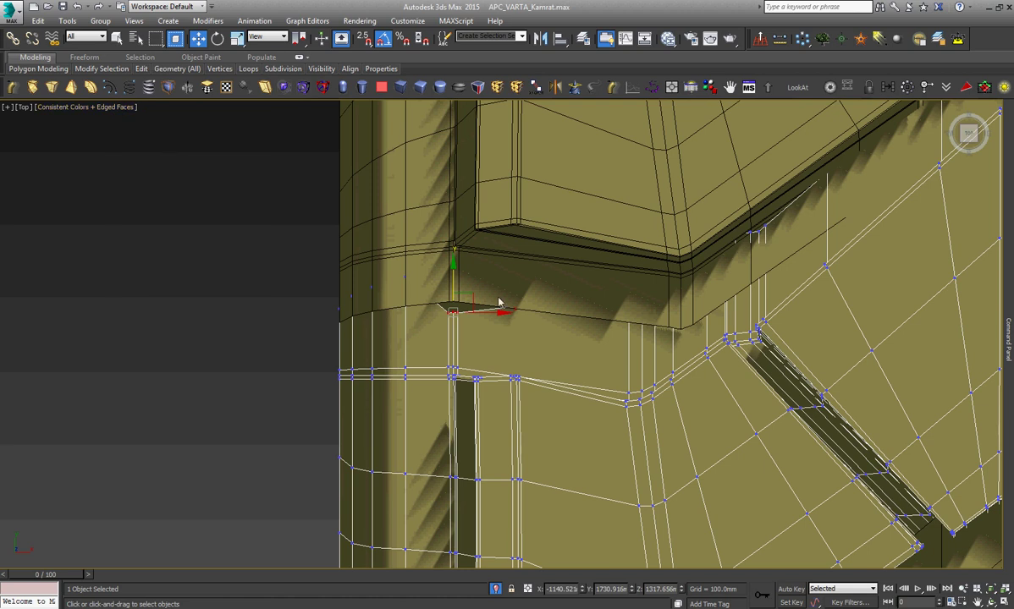
left_click(116, 110)
left_click(123, 150)
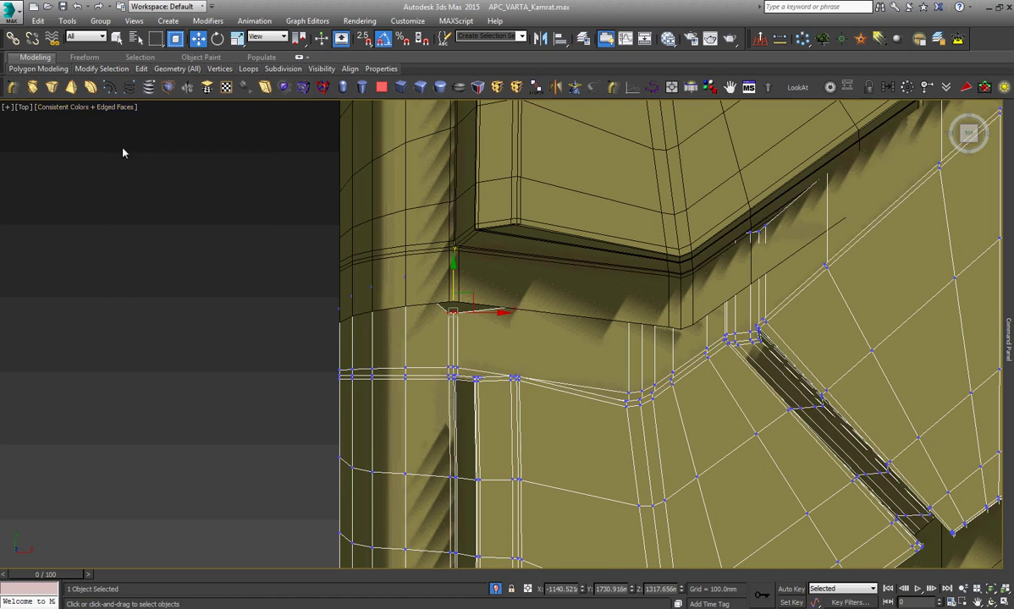
left_click(123, 110)
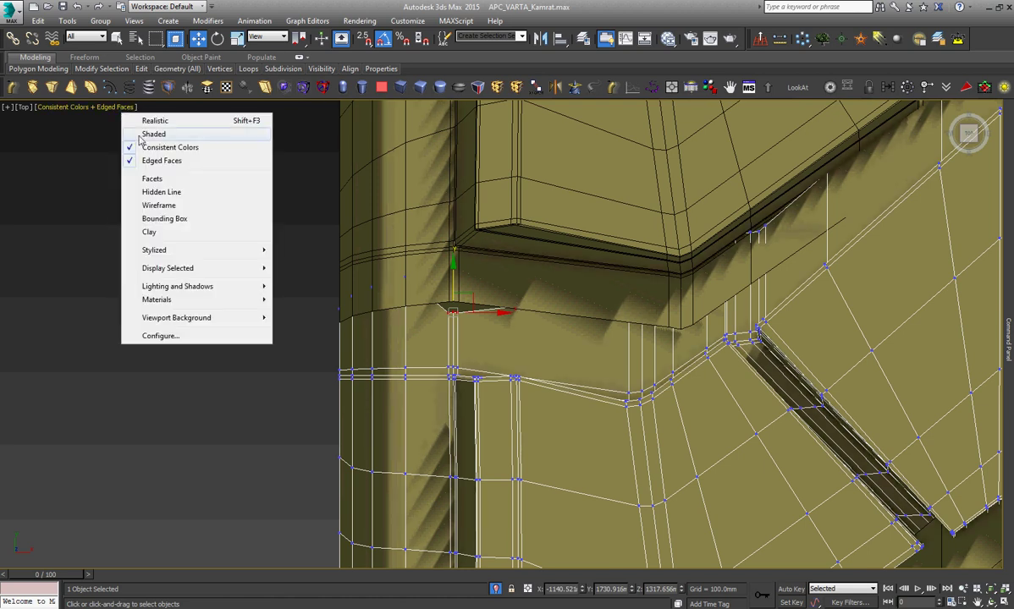
left_click(133, 131)
Zoom in on the block and deselect the current vertex.
right_click(495, 329)
scroll(487, 335, "down", 2)
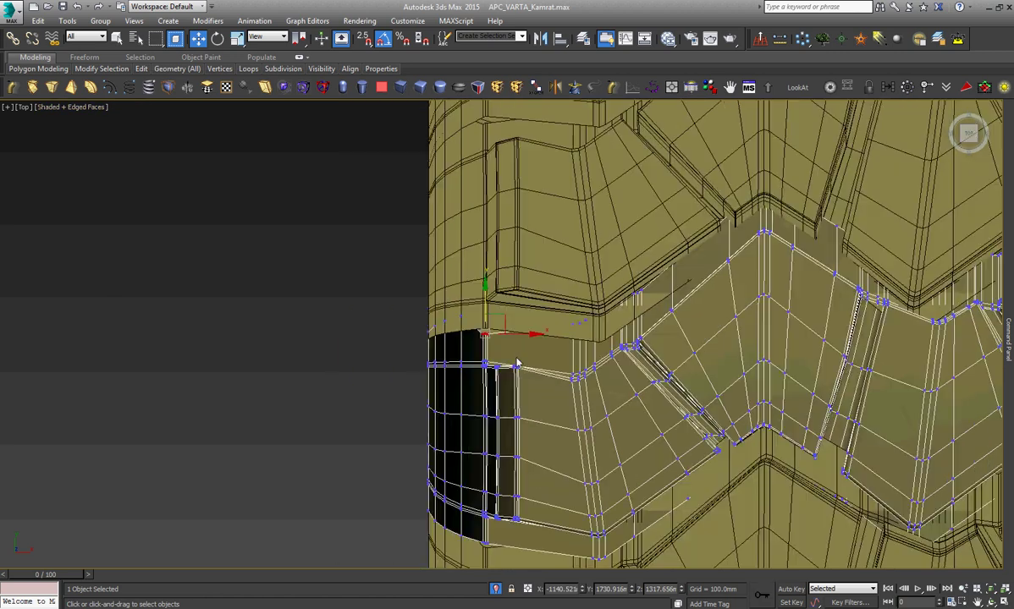
scroll(466, 335, "up", 3)
scroll(465, 345, "up", 3)
left_click(309, 376)
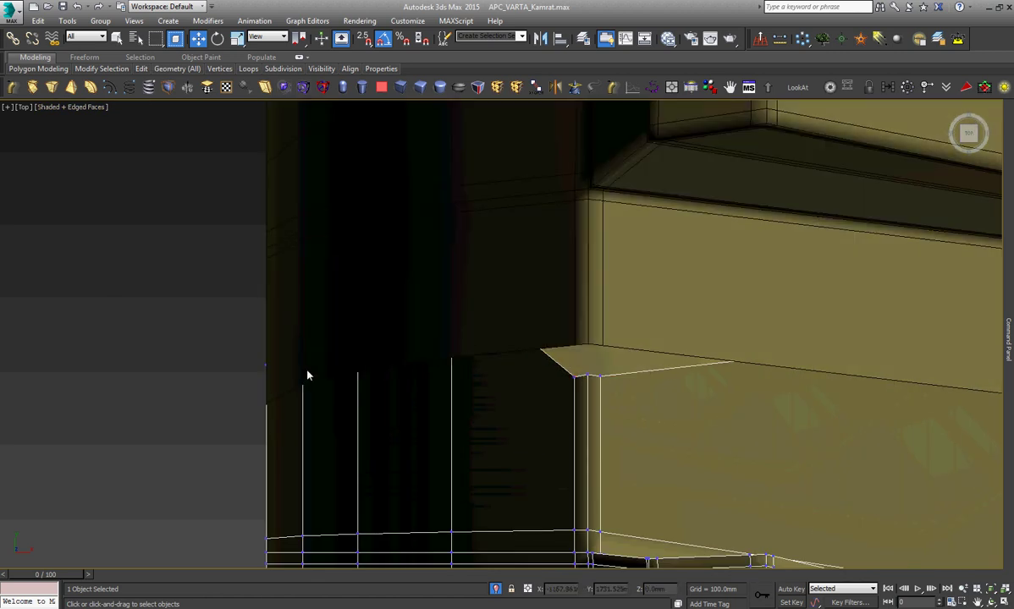
Move two upper corner vertices of the block along Y to reshape the top face.
left_click_drag(255, 389, 511, 258)
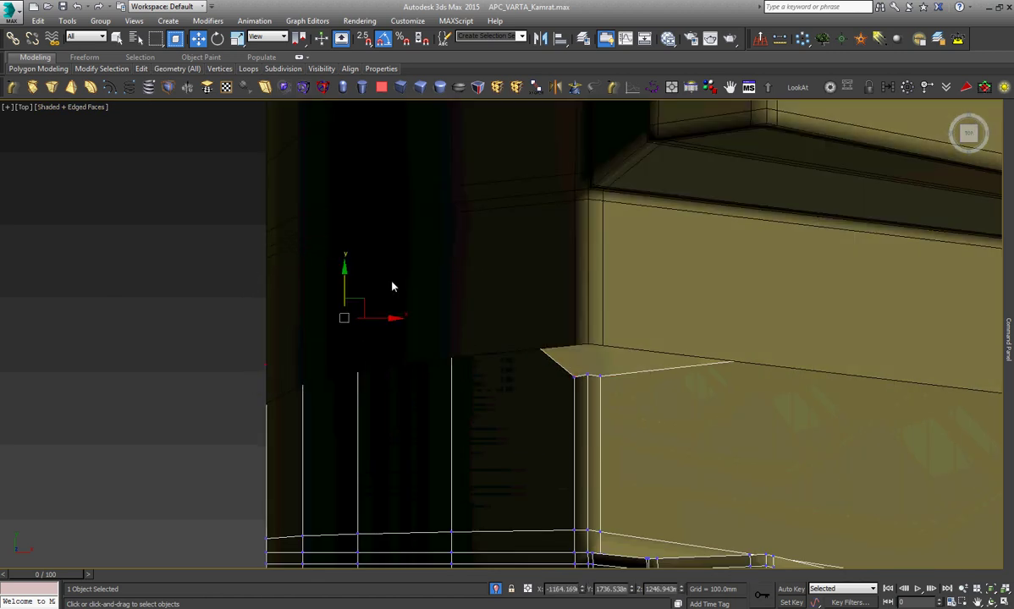
left_click_drag(345, 284, 358, 372)
left_click(269, 317)
left_click_drag(275, 312, 509, 369)
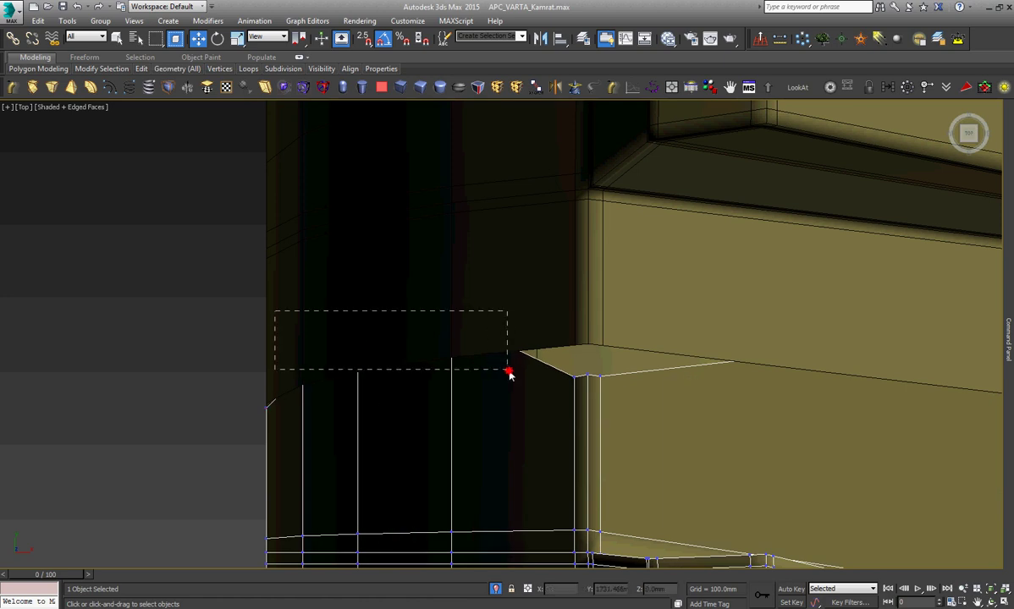
scroll(373, 380, "up", 4)
left_click_drag(378, 294, 389, 312)
Raise another upper-corner vertex toward the ledge and snap the face corner vertex onto the neighbouring edge.
left_click(313, 301)
left_click_drag(312, 265, 652, 392)
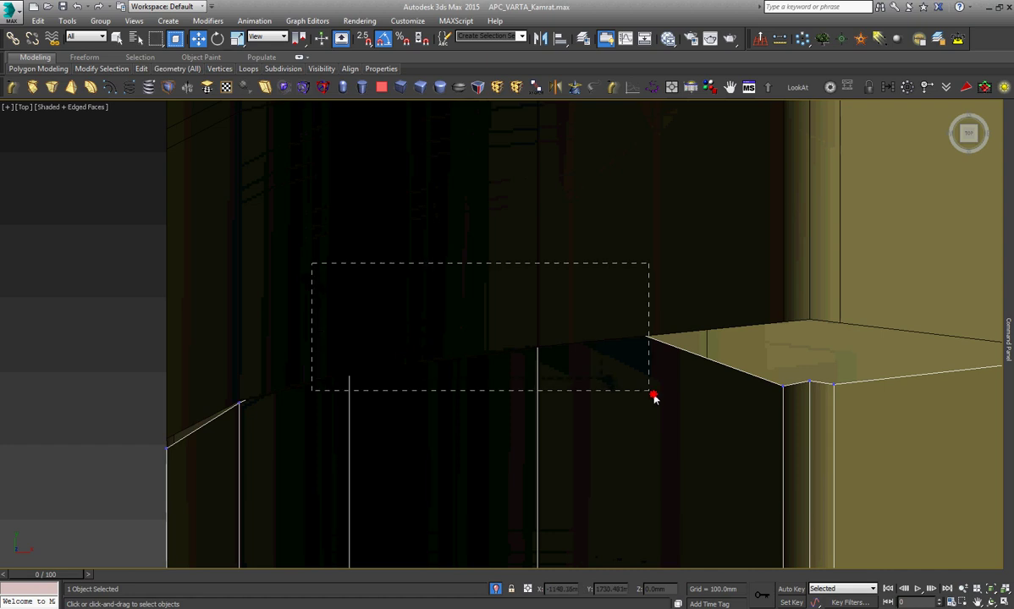
left_click_drag(441, 283, 453, 269)
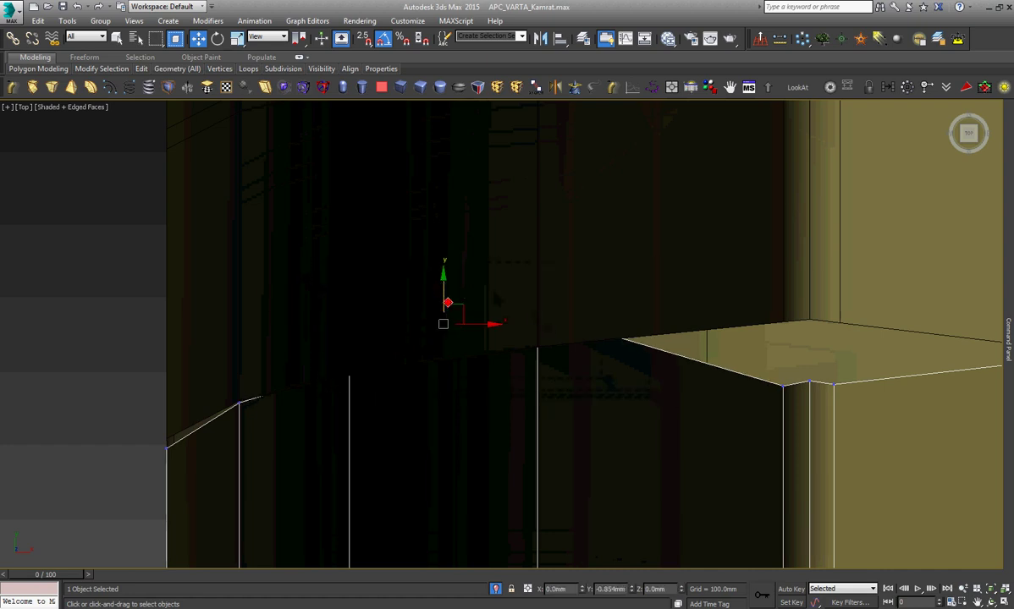
left_click(508, 291)
left_click_drag(508, 292, 565, 335)
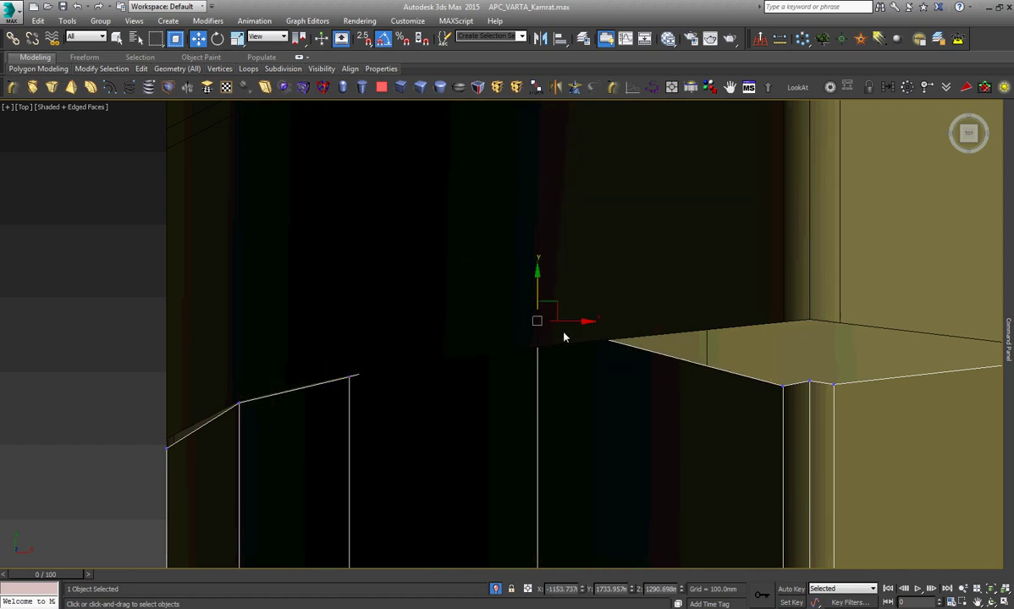
left_click_drag(536, 290, 546, 313)
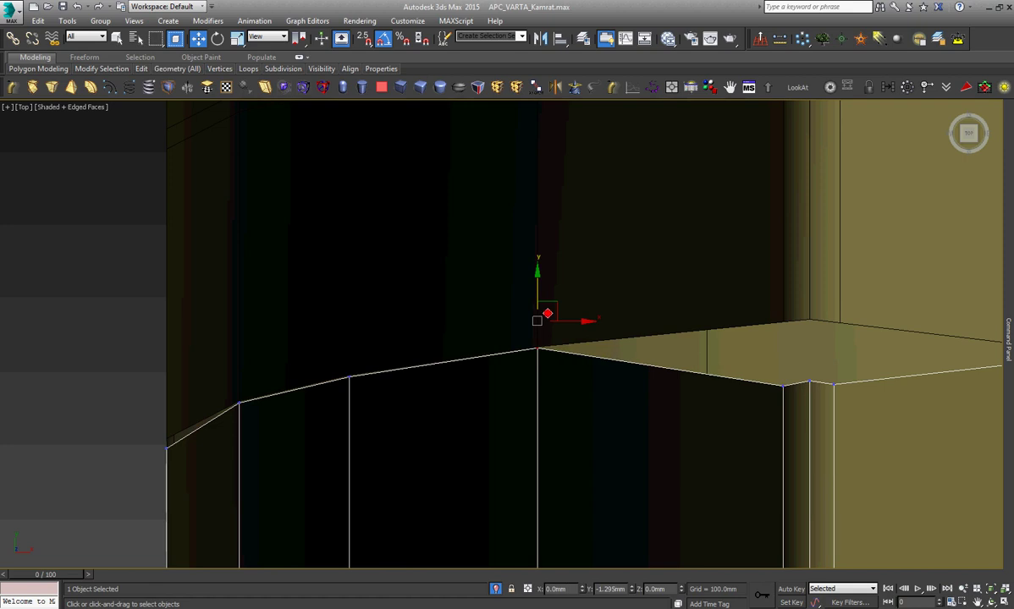
Select the ledge-corner vertices and lower them by about 17 mm.
scroll(423, 290, "down", 2)
scroll(423, 289, "down", 2)
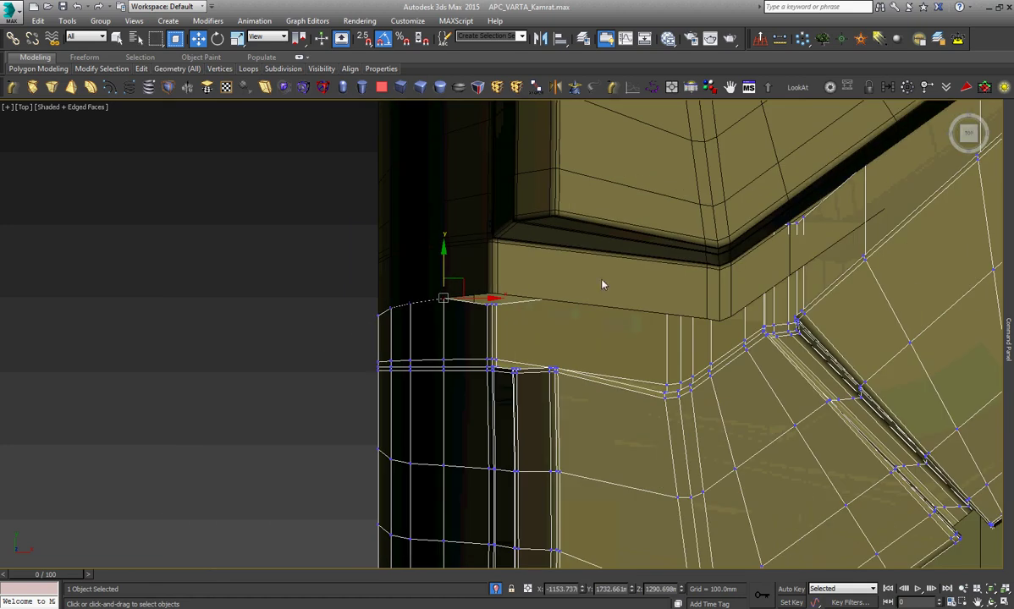
scroll(600, 282, "down", 1)
scroll(600, 283, "down", 1)
scroll(728, 245, "up", 2)
scroll(742, 233, "up", 2)
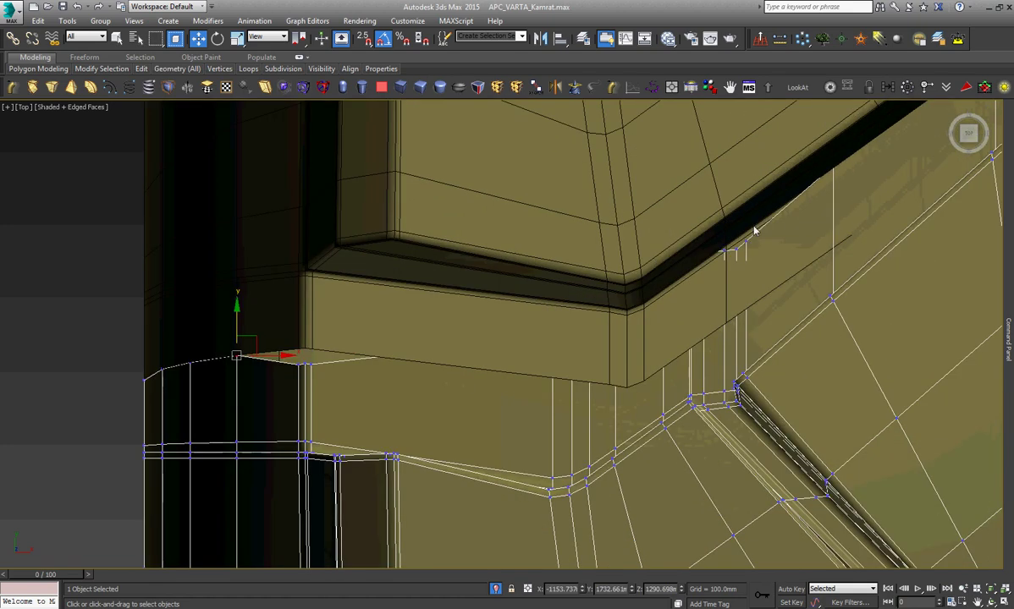
left_click(728, 250)
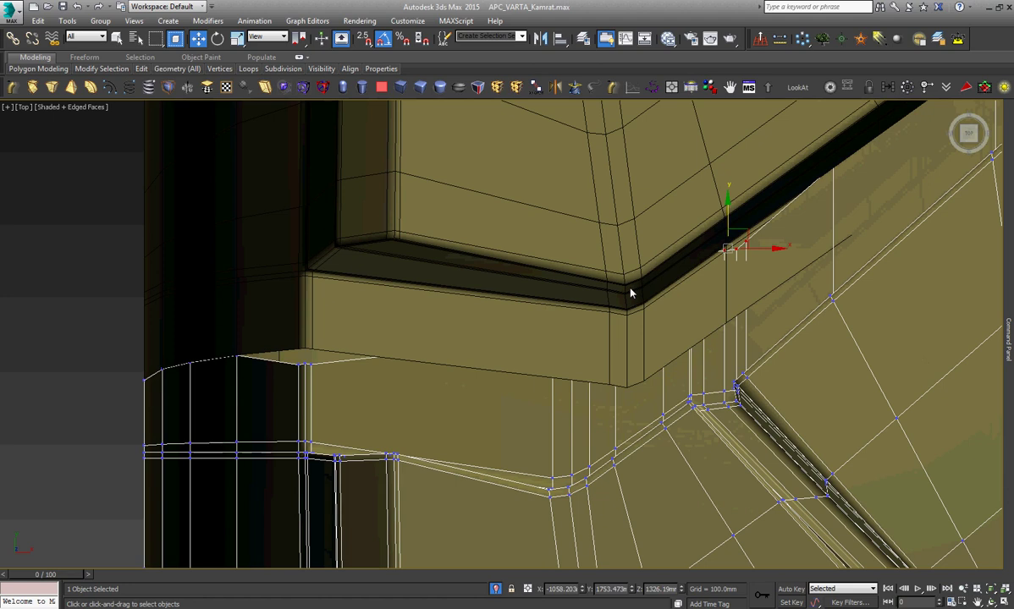
left_click_drag(520, 230, 715, 358)
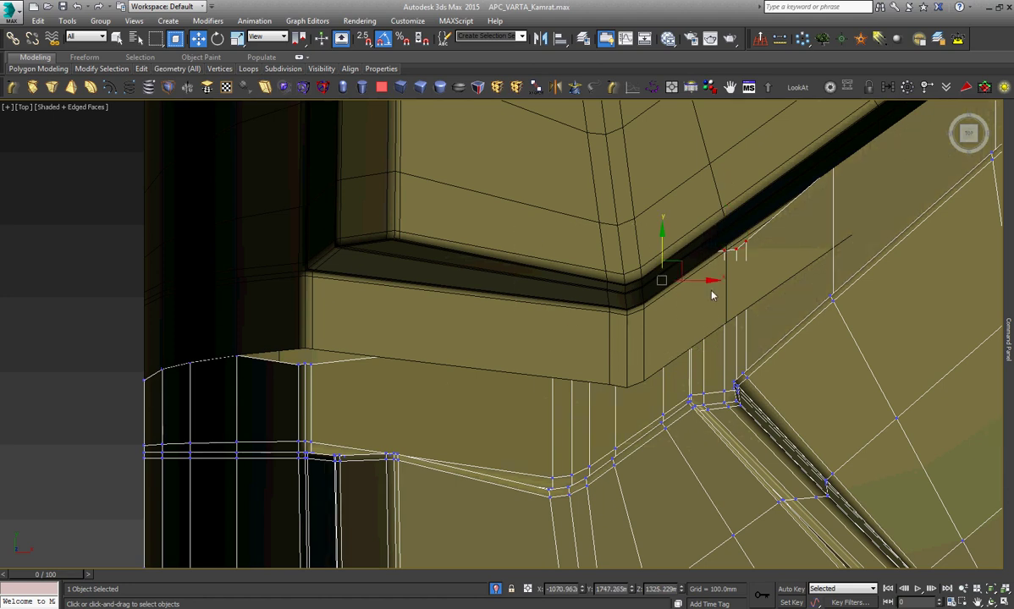
left_click_drag(664, 244, 683, 335)
scroll(290, 366, "up", 3)
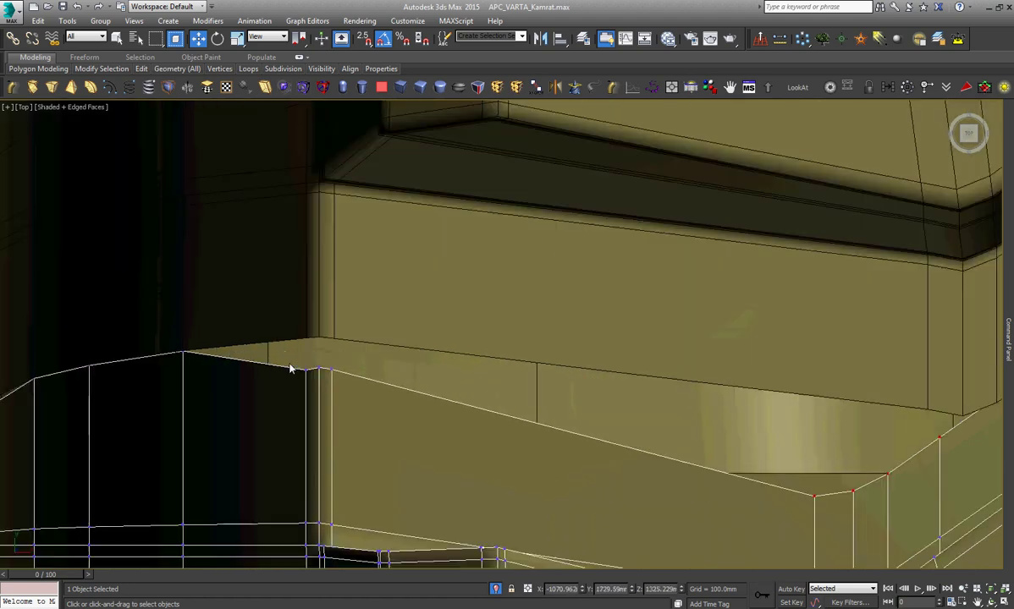
scroll(291, 362, "up", 2)
Select the ledge vertex and move it down onto the edge.
left_click_drag(425, 416, 425, 416)
scroll(330, 338, "down", 3)
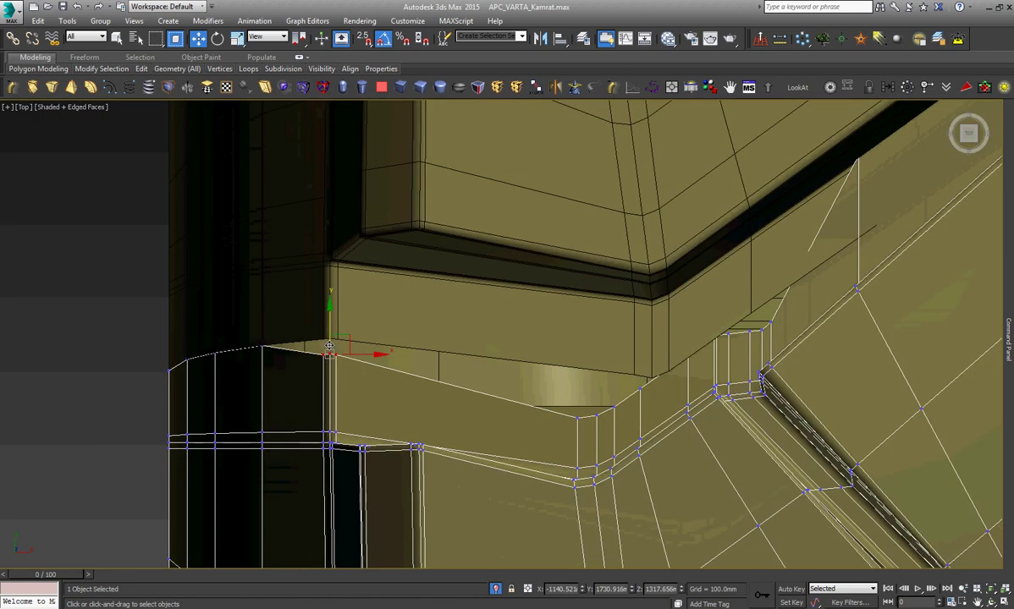
scroll(331, 330, "down", 2)
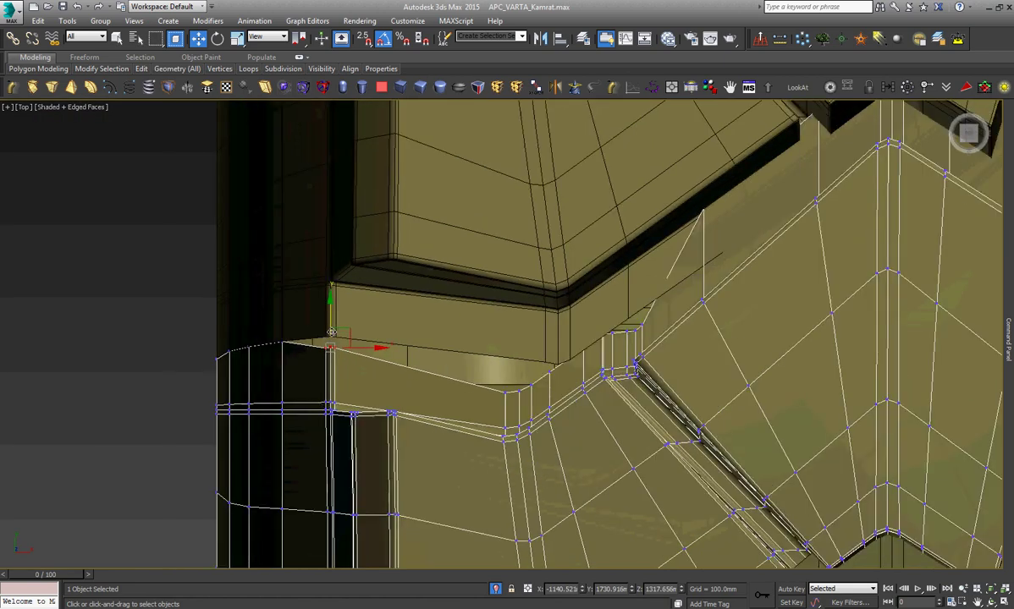
scroll(568, 265, "down", 2)
scroll(554, 309, "up", 5)
mouse_move(594, 284)
left_mouse_down()
mouse_move(533, 371)
mouse_move(567, 291)
left_mouse_up()
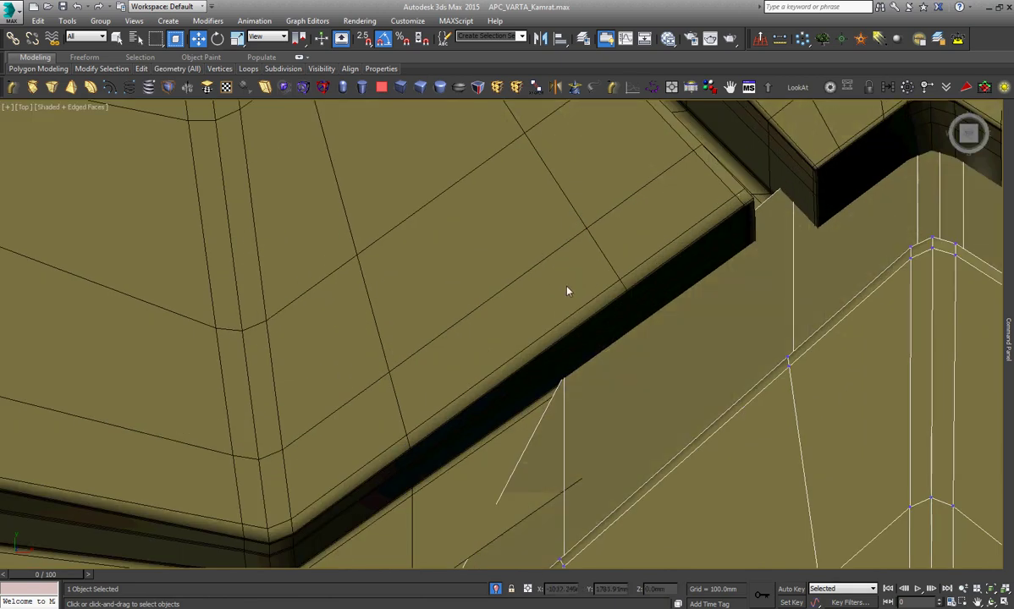
left_click_drag(506, 354, 508, 351)
scroll(559, 295, "down", 2)
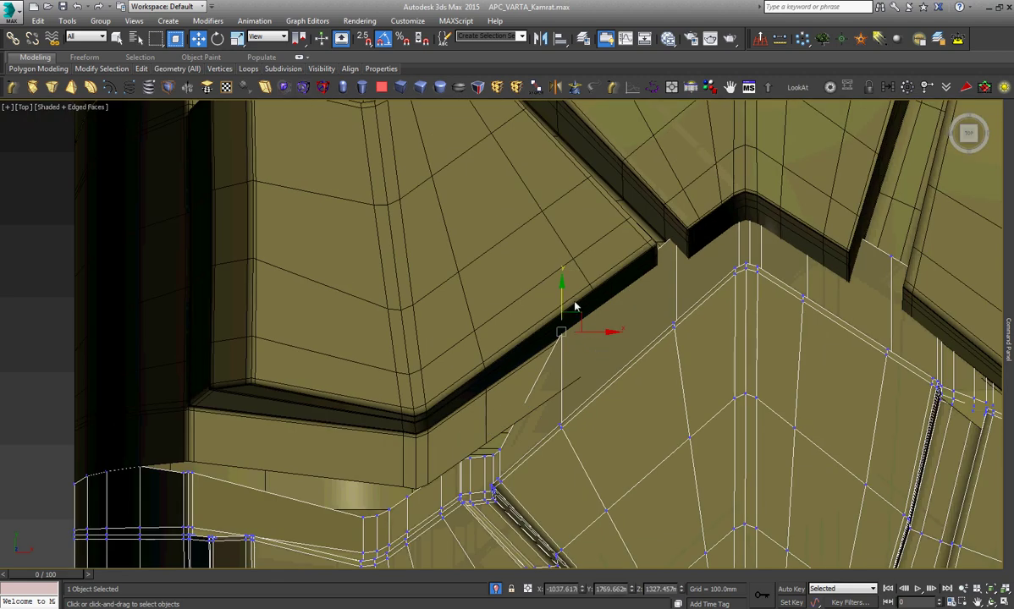
mouse_move(561, 293)
left_mouse_down()
mouse_move(551, 386)
mouse_move(584, 330)
left_mouse_up()
Raise the lower-left corner vertex to meet the wall edge.
scroll(551, 386, "up", 4)
scroll(551, 386, "up", 2)
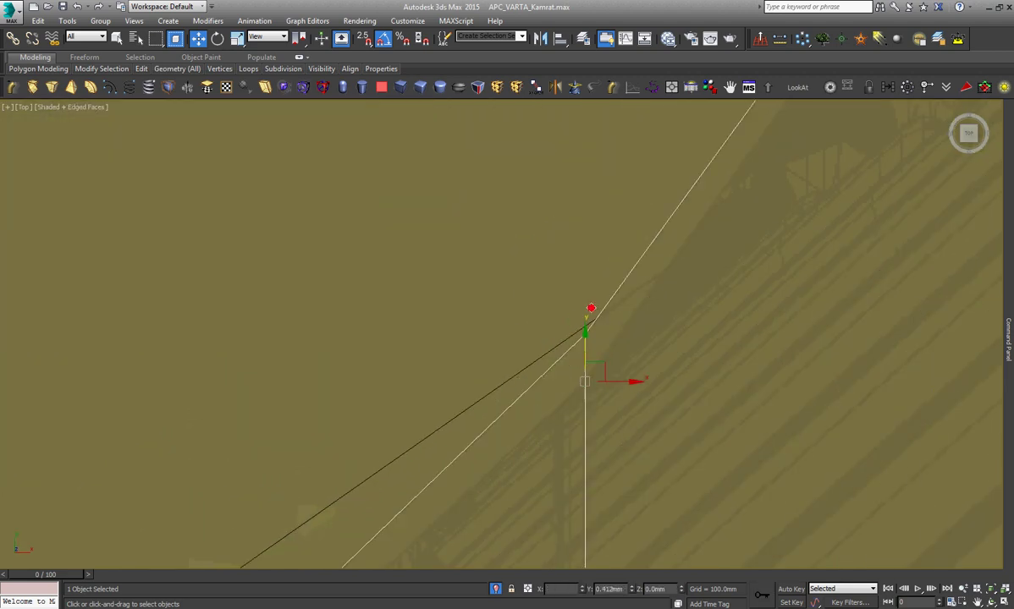
scroll(518, 378, "down", 2)
scroll(513, 365, "down", 3)
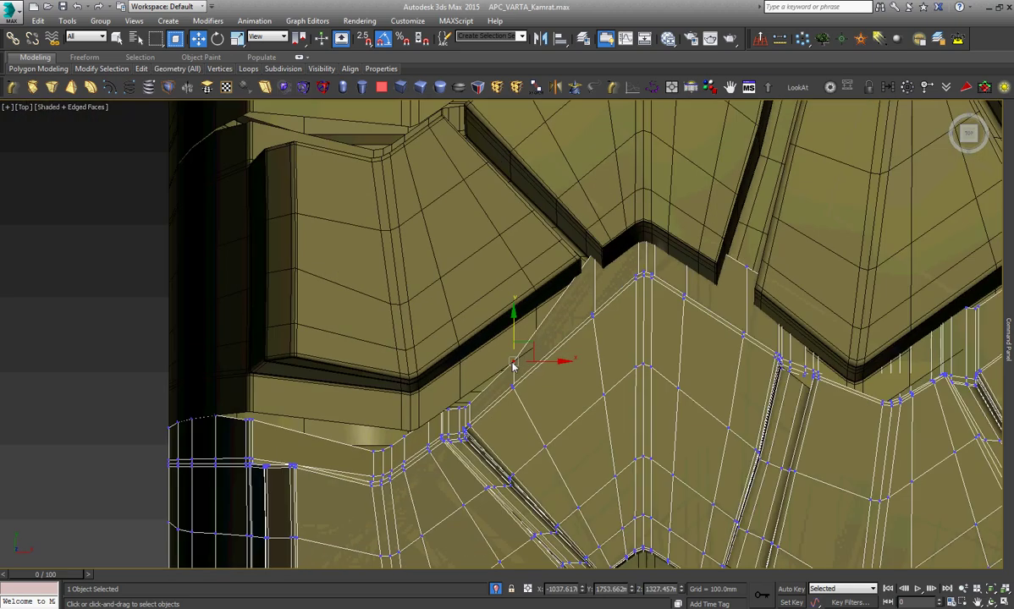
scroll(480, 402, "up", 3)
scroll(498, 390, "down", 1)
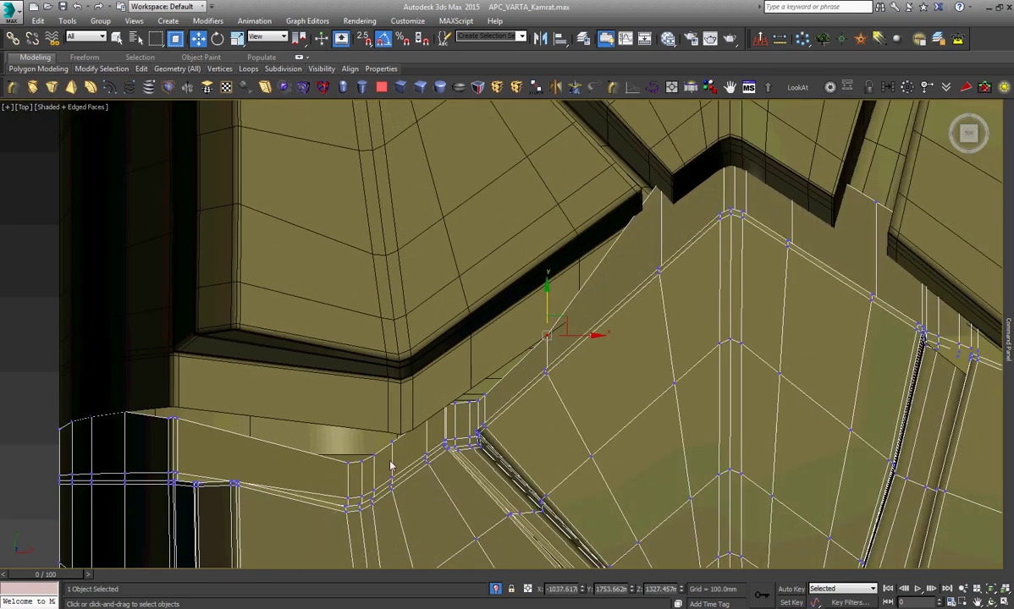
scroll(321, 453, "up", 3)
scroll(158, 415, "up", 3)
left_click(210, 409)
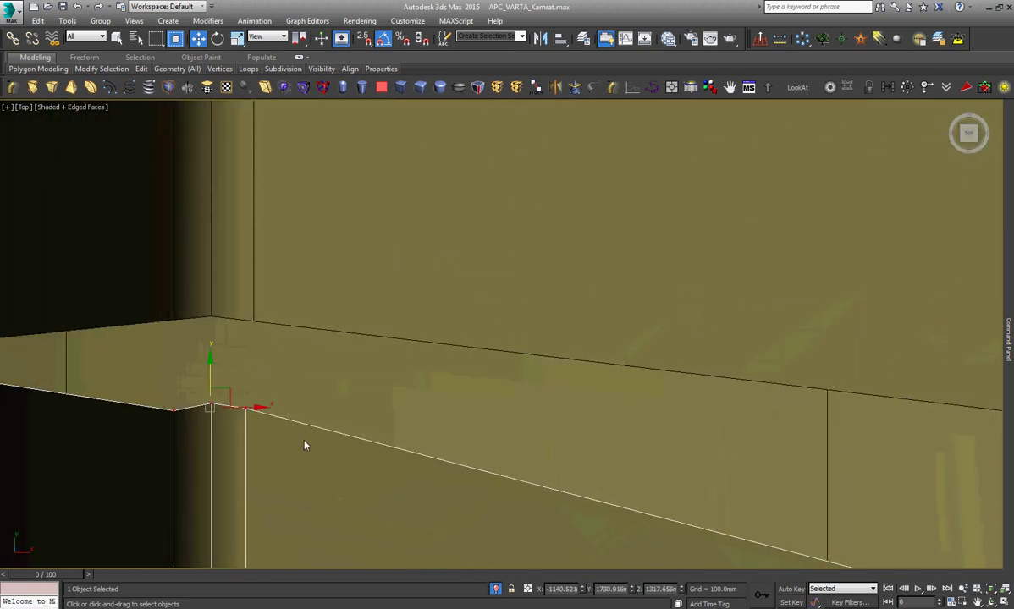
left_click_drag(209, 375, 193, 283)
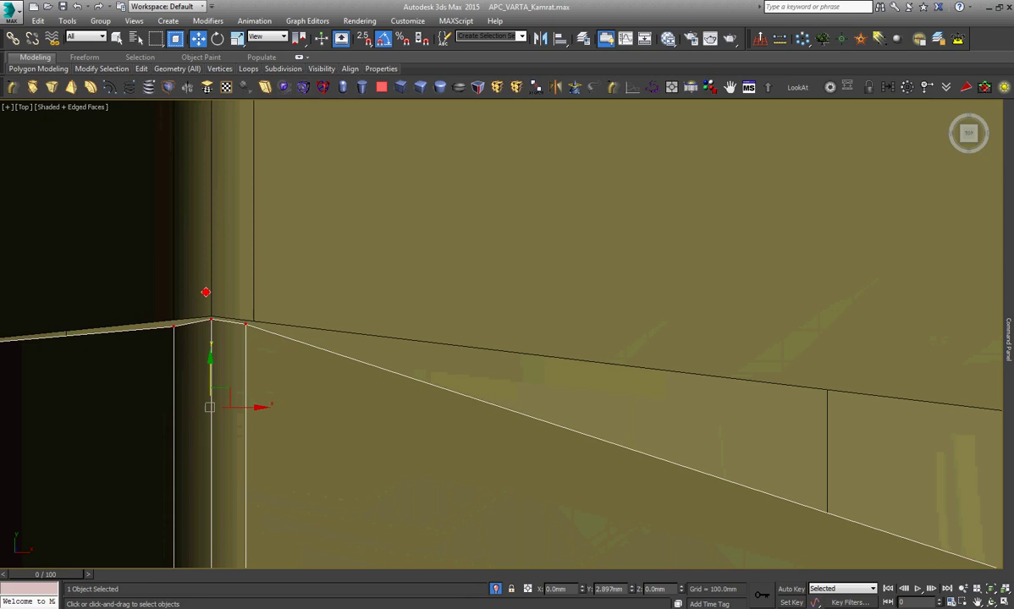
Slide the block's left corner vertex onto the neighbouring vertical edge with vertex snap.
scroll(202, 318, "up", 3)
scroll(202, 318, "up", 2)
scroll(219, 335, "up", 2)
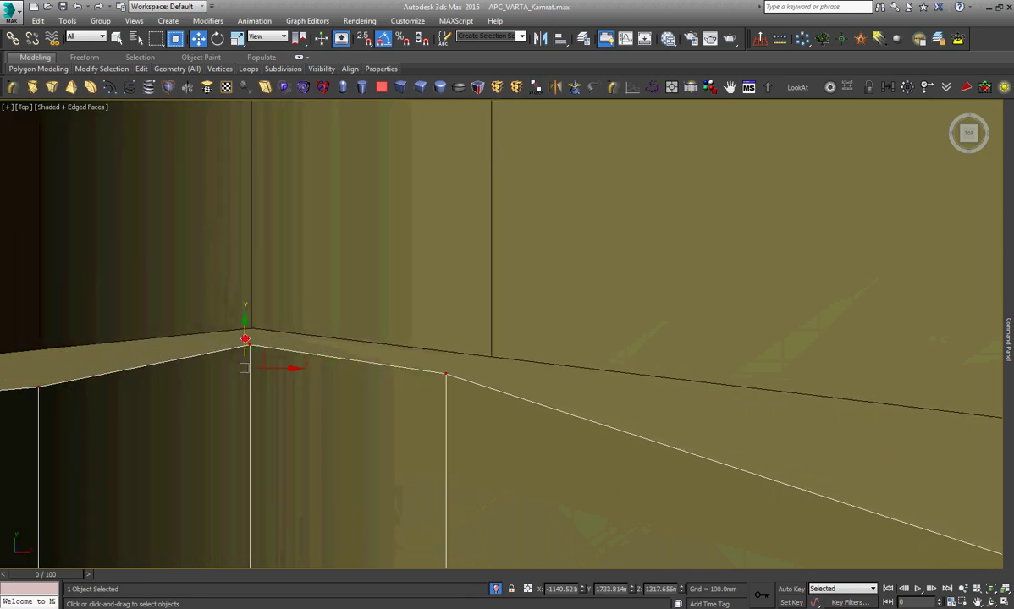
left_click(382, 329)
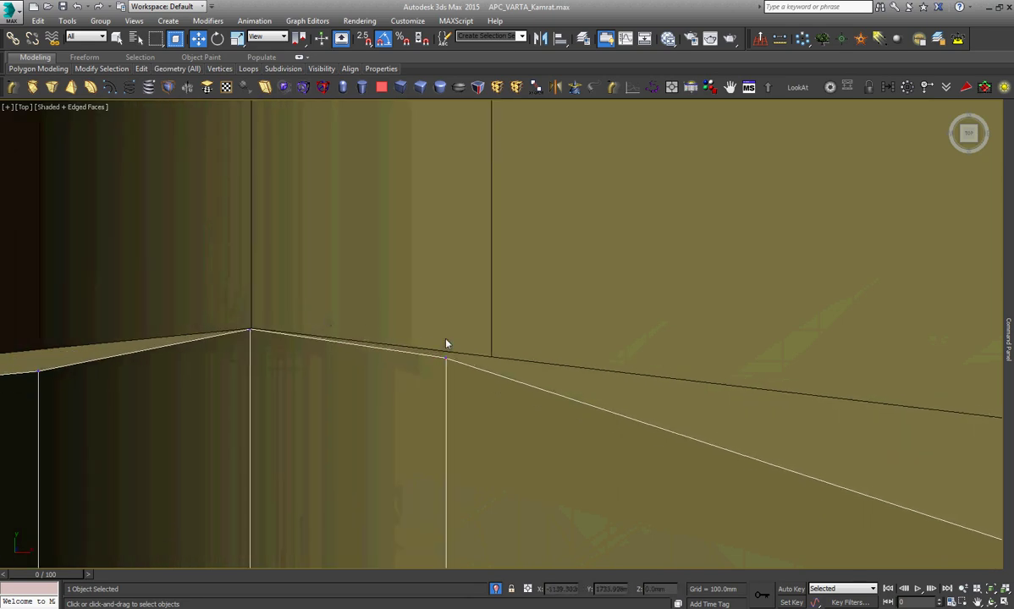
scroll(323, 343, "down", 2)
mouse_move(274, 333)
left_mouse_down()
mouse_move(224, 382)
mouse_move(256, 329)
left_mouse_up()
scroll(242, 372, "up", 4)
scroll(242, 366, "up", 2)
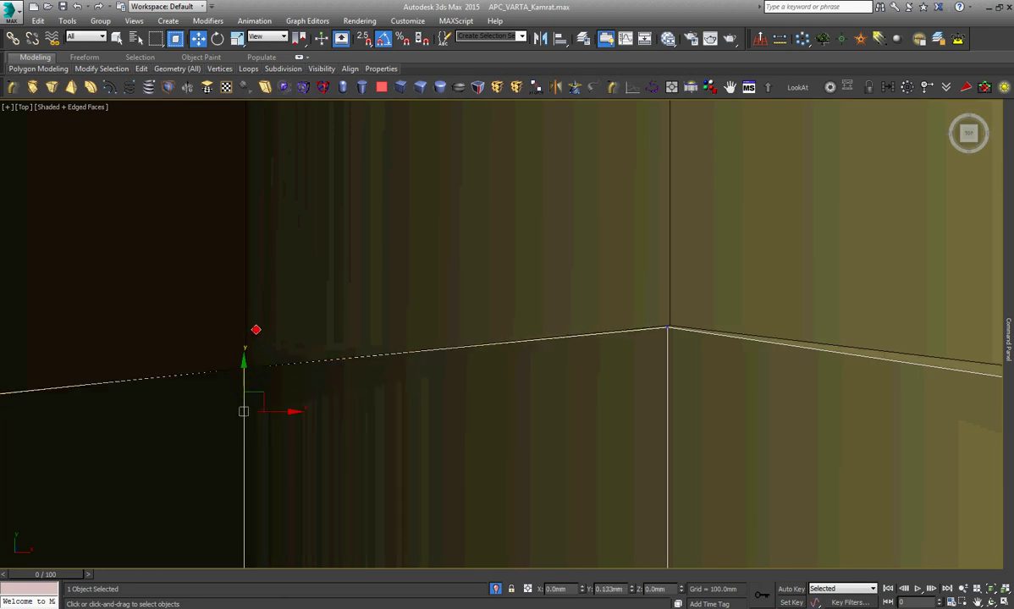
scroll(314, 330, "down", 3)
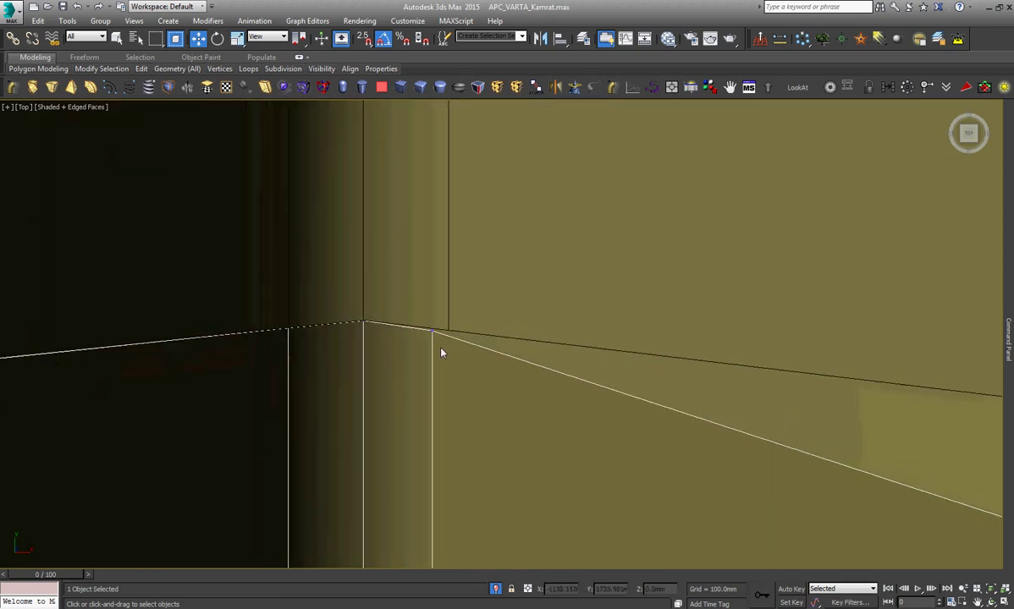
scroll(405, 284, "up", 2)
mouse_move(405, 285)
left_mouse_down()
mouse_move(467, 337)
mouse_move(501, 307)
left_mouse_up()
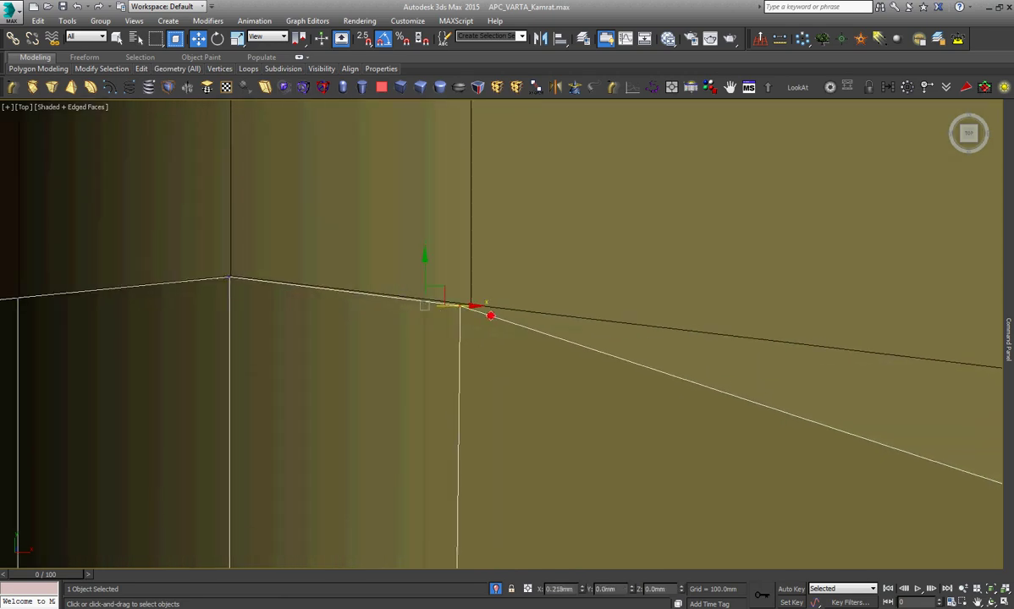
scroll(490, 306, "up", 3)
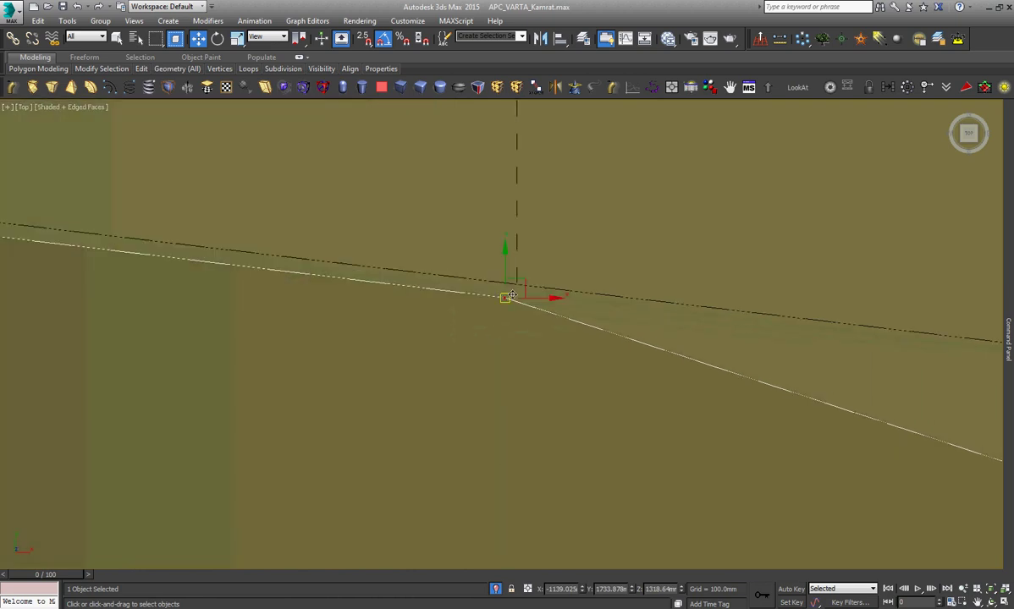
left_click_drag(523, 288, 535, 261)
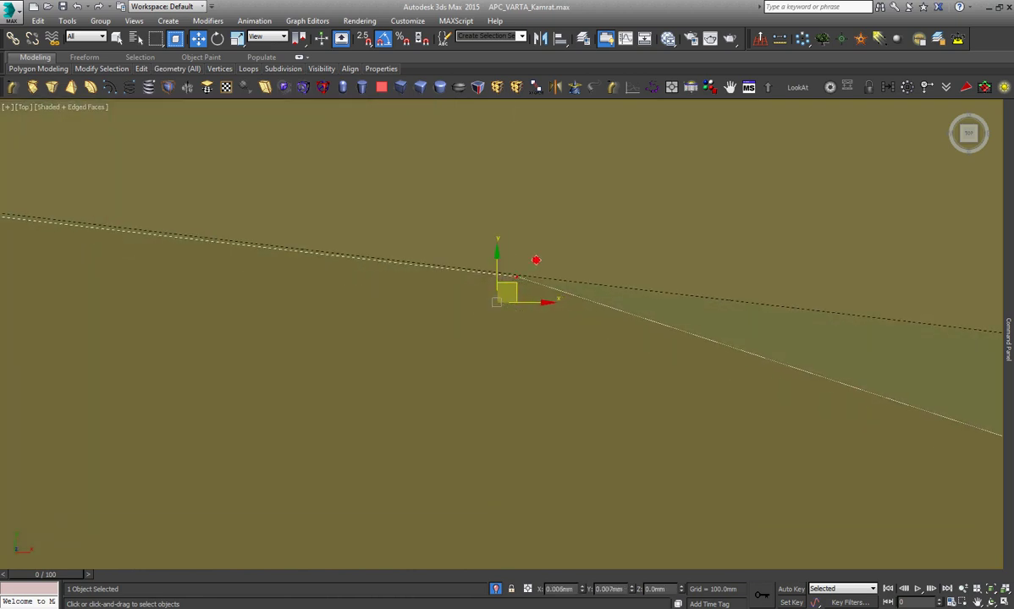
Move the block's top-edge vertices down, then undo so the top edge stays unchanged.
scroll(421, 364, "down", 2)
scroll(414, 357, "down", 2)
scroll(413, 359, "down", 2)
scroll(412, 359, "down", 1)
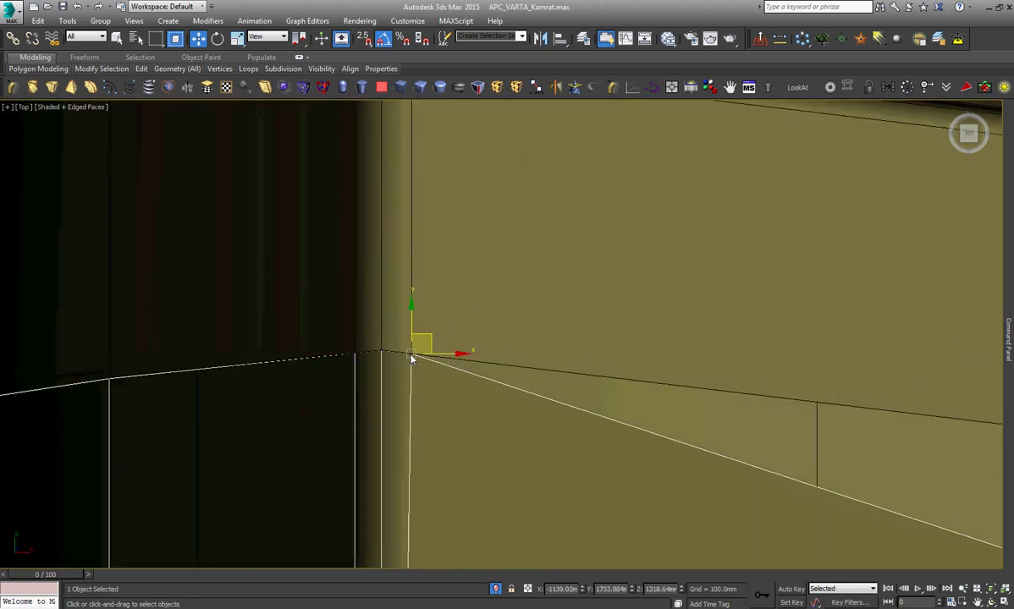
scroll(412, 358, "down", 2)
scroll(412, 358, "down", 1)
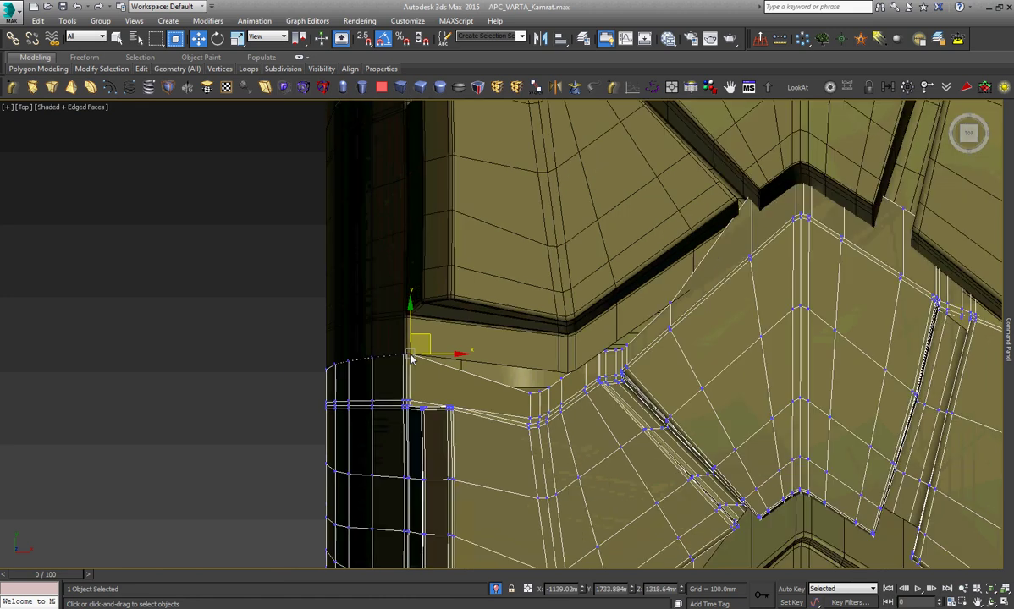
scroll(611, 367, "up", 3)
scroll(592, 365, "up", 2)
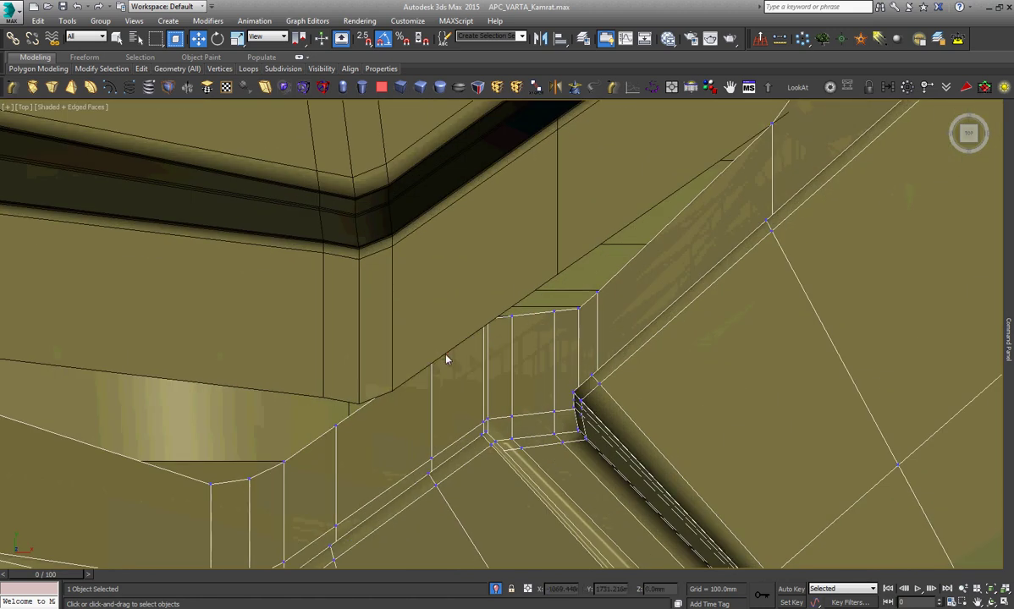
scroll(436, 352, "up", 2)
scroll(464, 389, "down", 1)
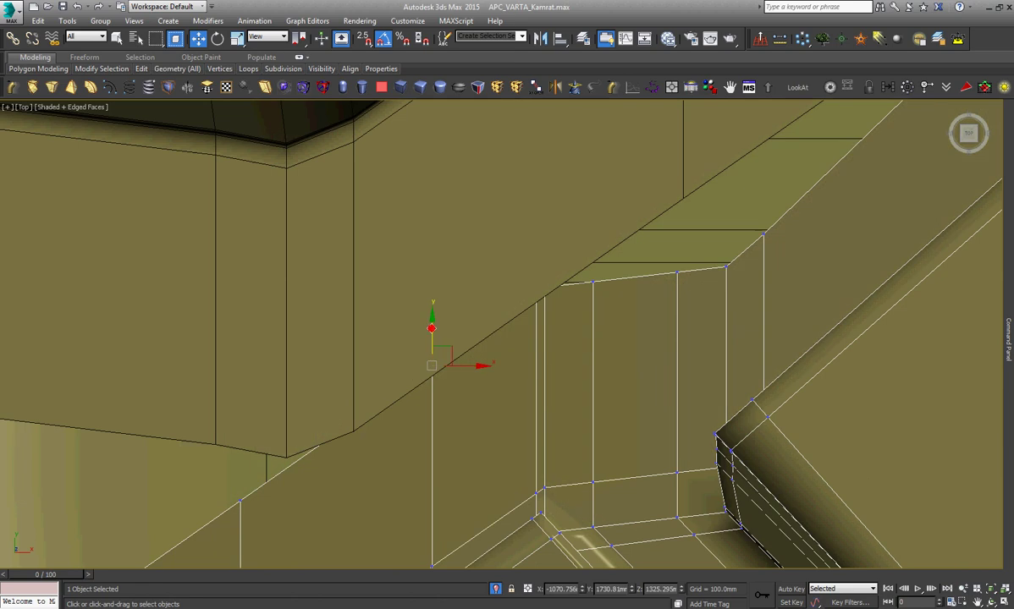
scroll(514, 344, "down", 1)
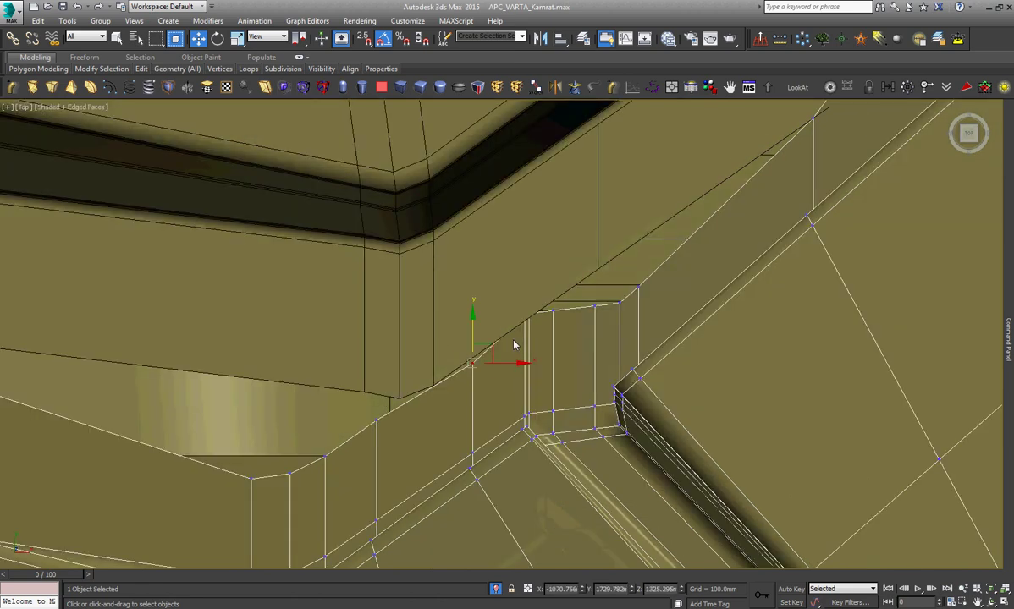
scroll(514, 345, "down", 2)
scroll(517, 344, "down", 2)
scroll(823, 276, "up", 2)
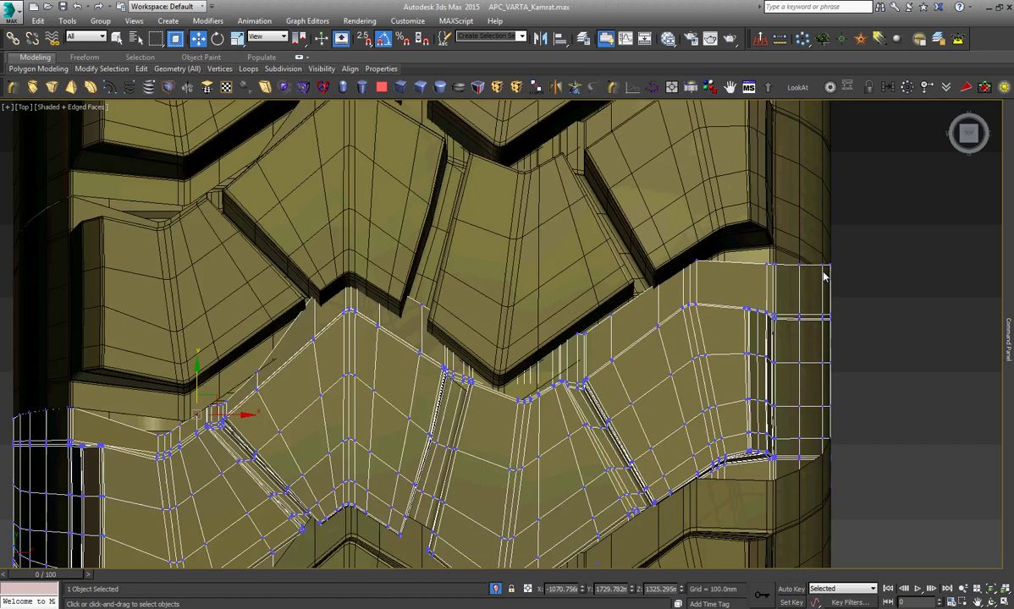
scroll(837, 276, "up", 2)
scroll(837, 276, "up", 2)
left_click_drag(889, 176, 565, 282)
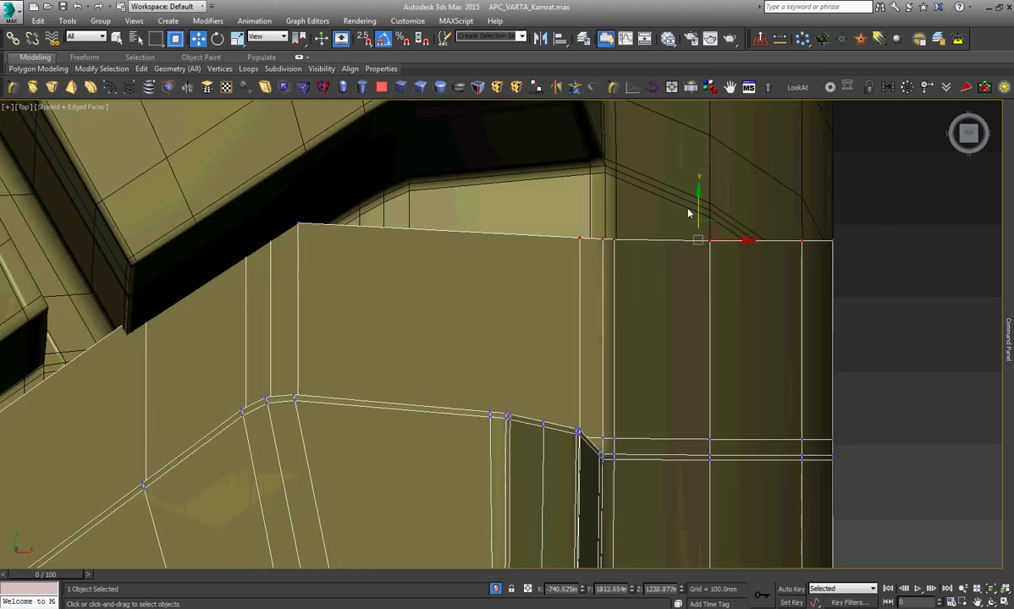
left_click_drag(699, 201, 713, 287)
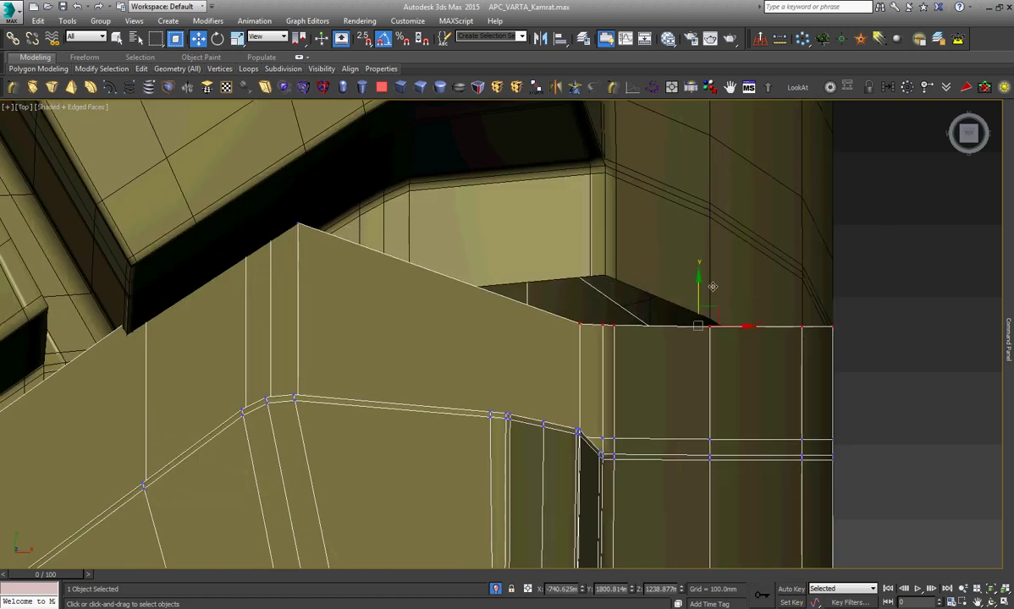
key("ctrl+z")
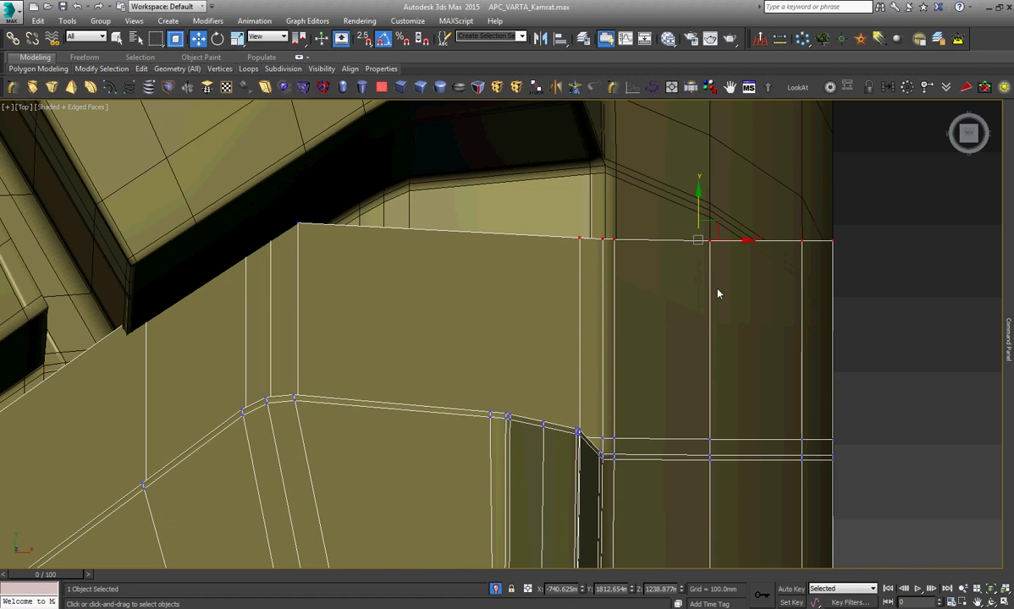
left_click(992, 601)
Orbit around the tire and return the Editable Poly to object level.
mouse_move(546, 351)
left_mouse_down()
mouse_move(453, 295)
mouse_move(475, 296)
mouse_move(475, 321)
mouse_move(458, 303)
left_mouse_up()
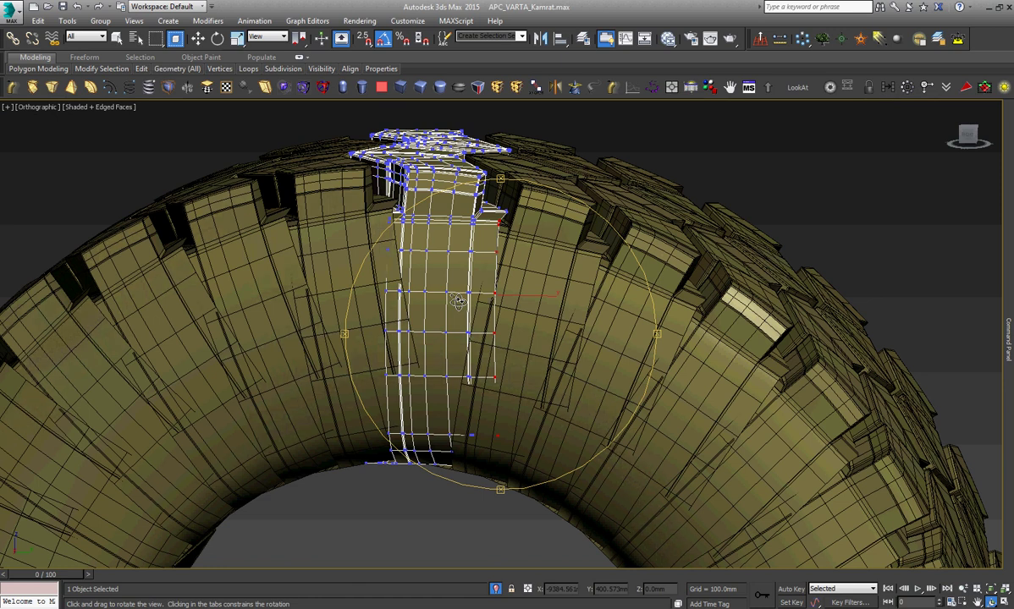
mouse_move(458, 303)
left_mouse_down()
mouse_move(534, 373)
mouse_move(507, 399)
mouse_move(490, 394)
mouse_move(519, 401)
mouse_move(502, 409)
mouse_move(513, 369)
mouse_move(482, 416)
mouse_move(511, 442)
mouse_move(490, 435)
mouse_move(520, 440)
mouse_move(531, 396)
left_mouse_up()
scroll(503, 410, "up", 5)
scroll(508, 390, "down", 2)
scroll(494, 409, "up", 2)
scroll(488, 416, "up", 2)
key("w")
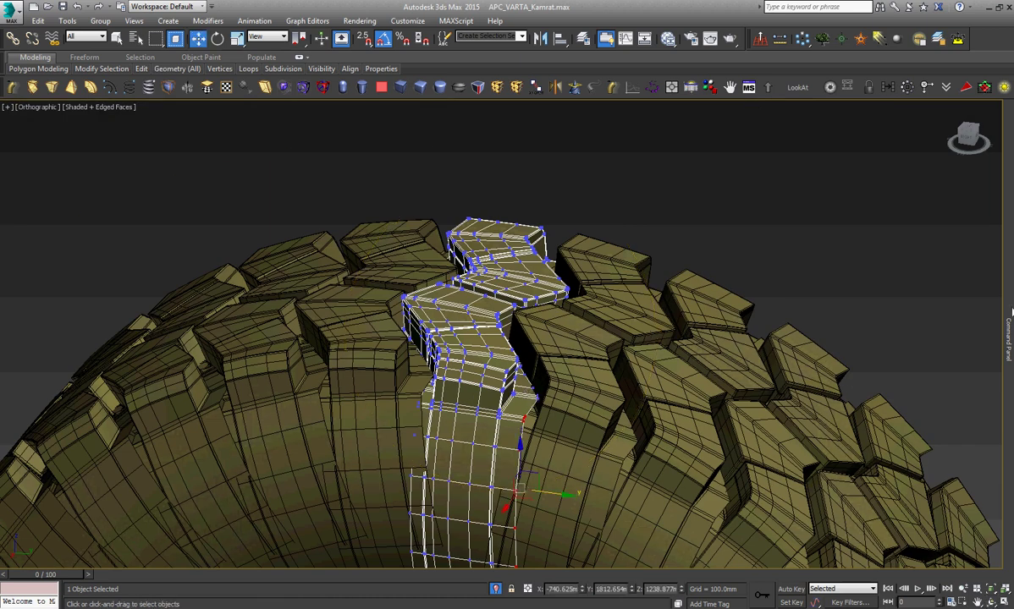
left_click(1012, 314)
left_click(936, 159)
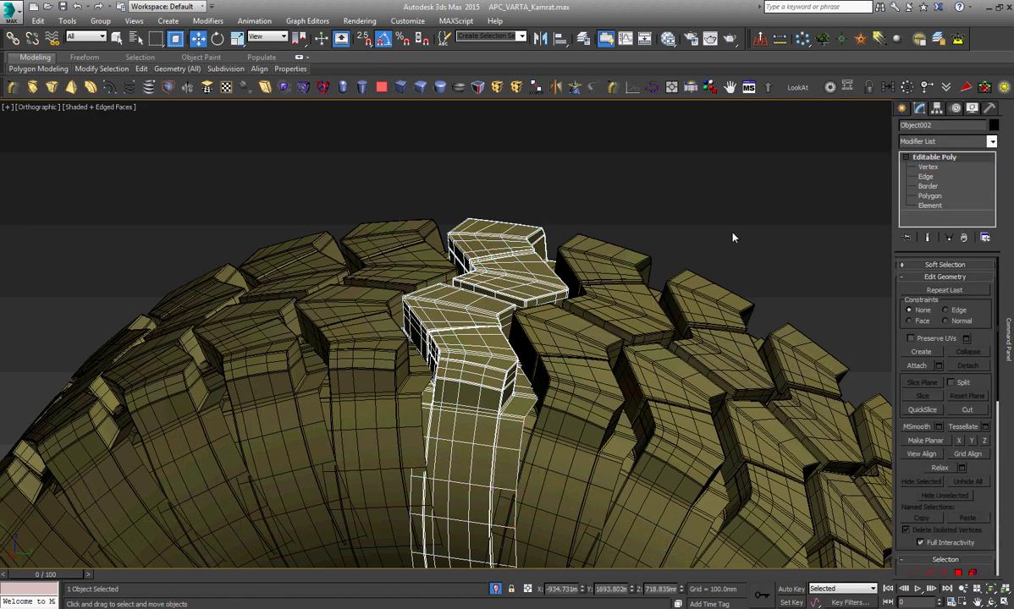
Add both neighbouring tread blocks to the selection, invert it and hide the rest.
left_click(603, 311, "ctrl")
left_click(366, 318, "ctrl")
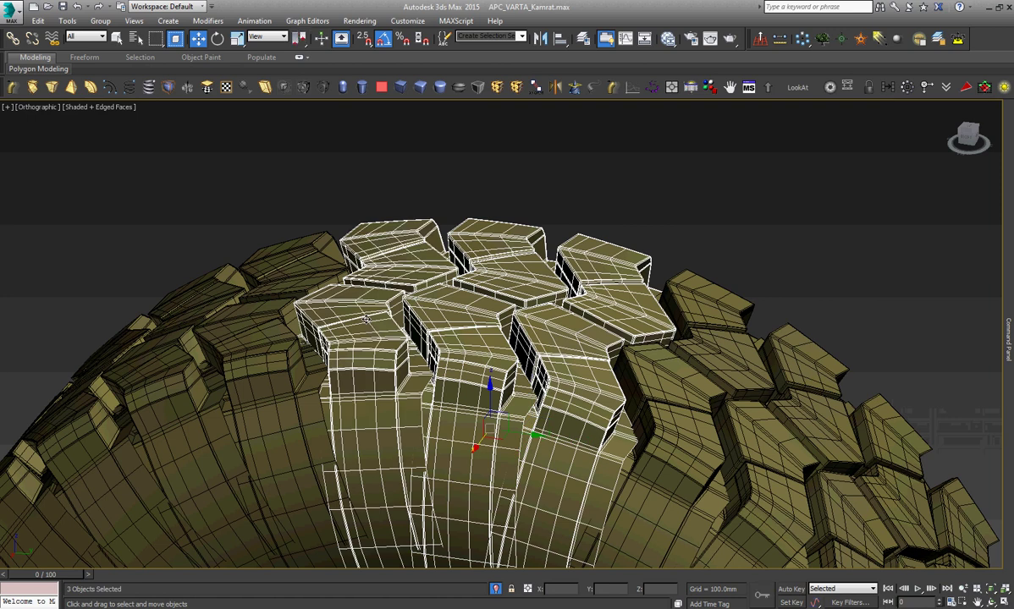
key("ctrl+i")
key("alt+h")
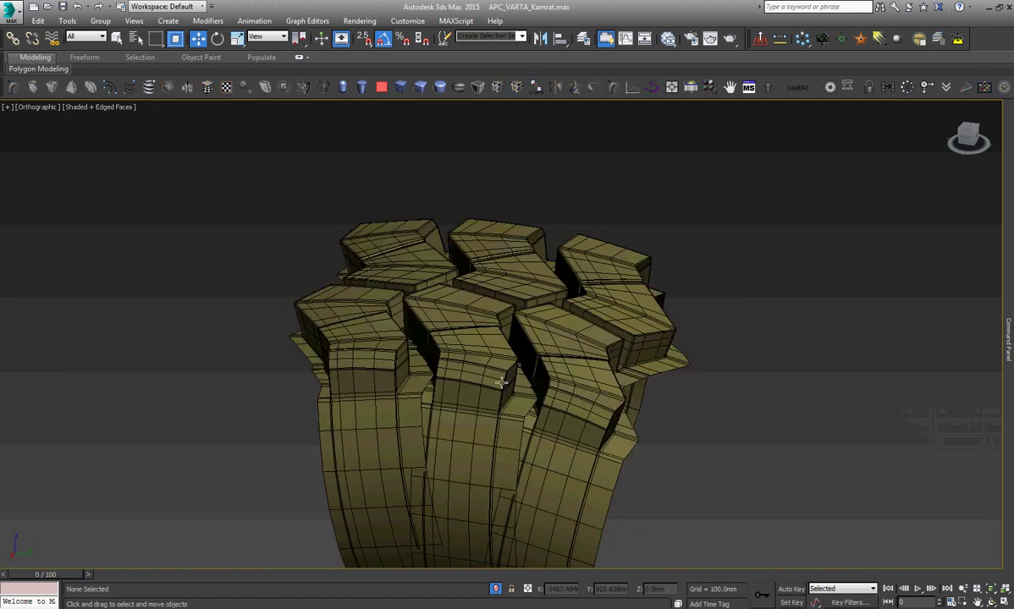
Select the central tread block Object002 and view it from the Left, zoomed onto its base.
left_click(502, 382)
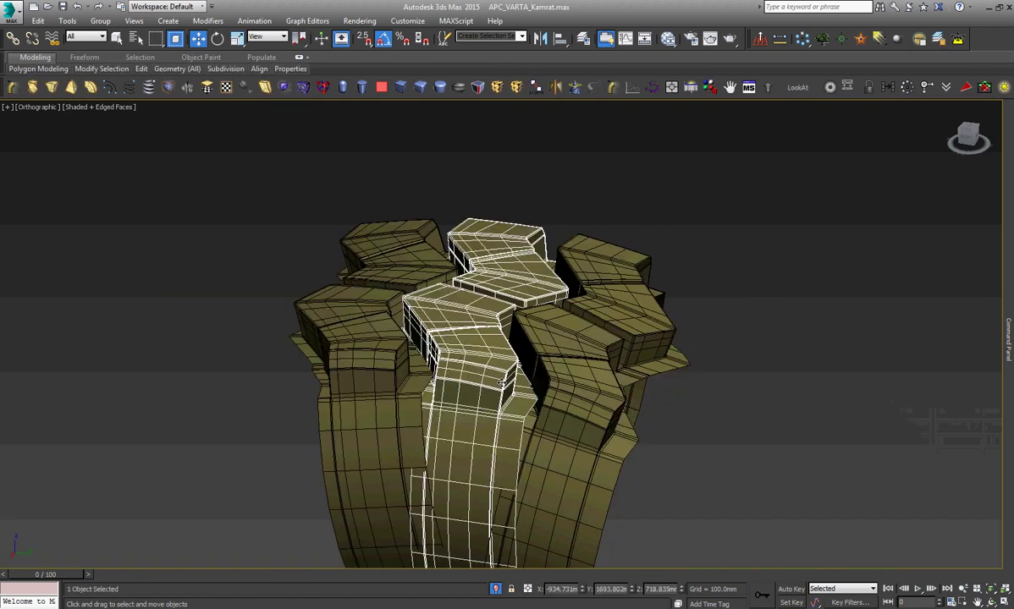
left_click(992, 601)
mouse_move(517, 335)
left_mouse_down()
mouse_move(443, 362)
mouse_move(503, 402)
mouse_move(483, 472)
left_mouse_up()
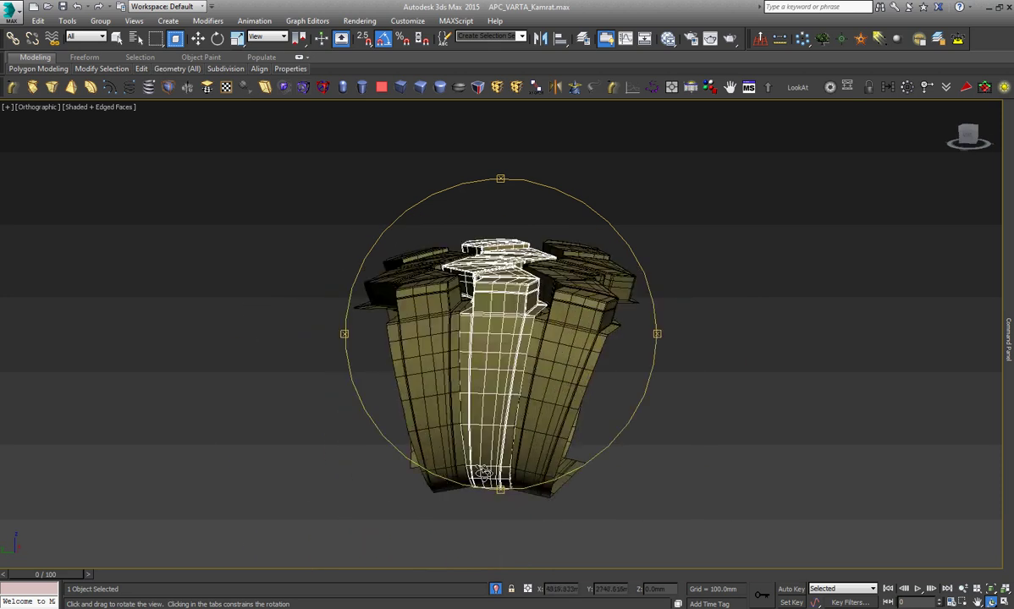
scroll(483, 472, "up", 5)
key("w")
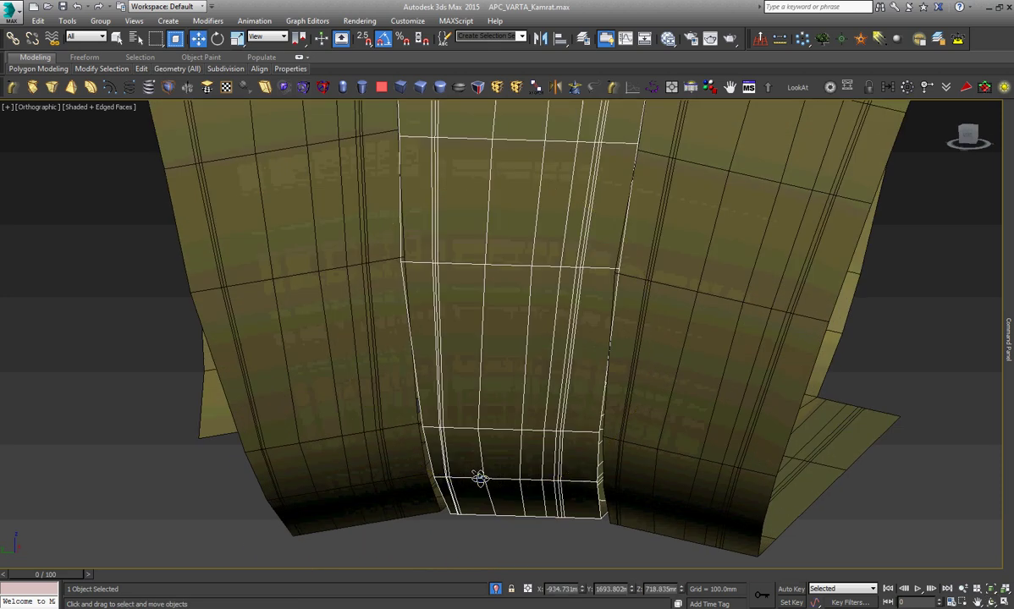
key("l")
scroll(479, 478, "down", 3)
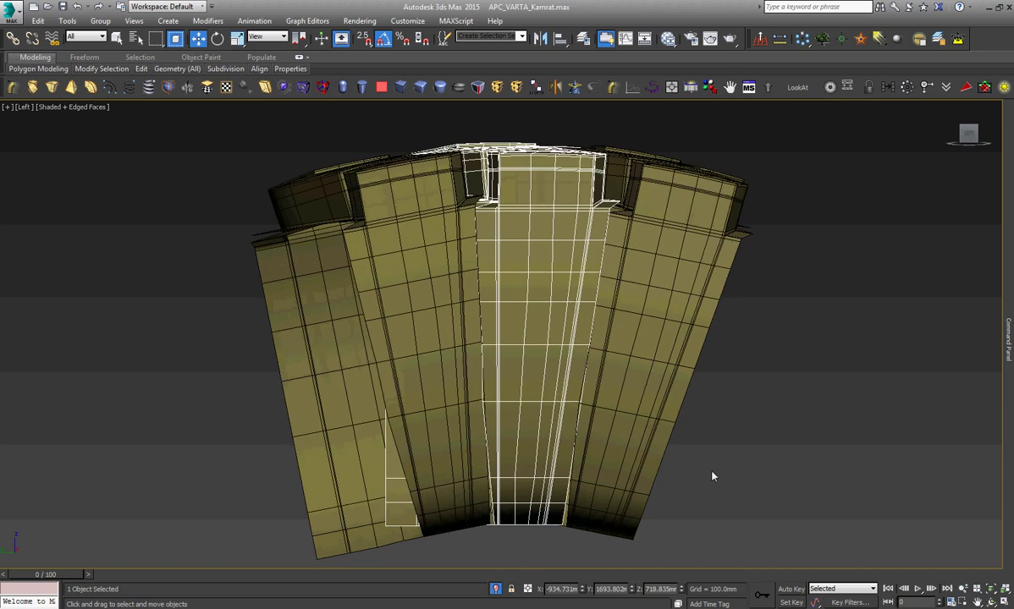
left_click(665, 440)
left_click(526, 429)
scroll(489, 398, "up", 5)
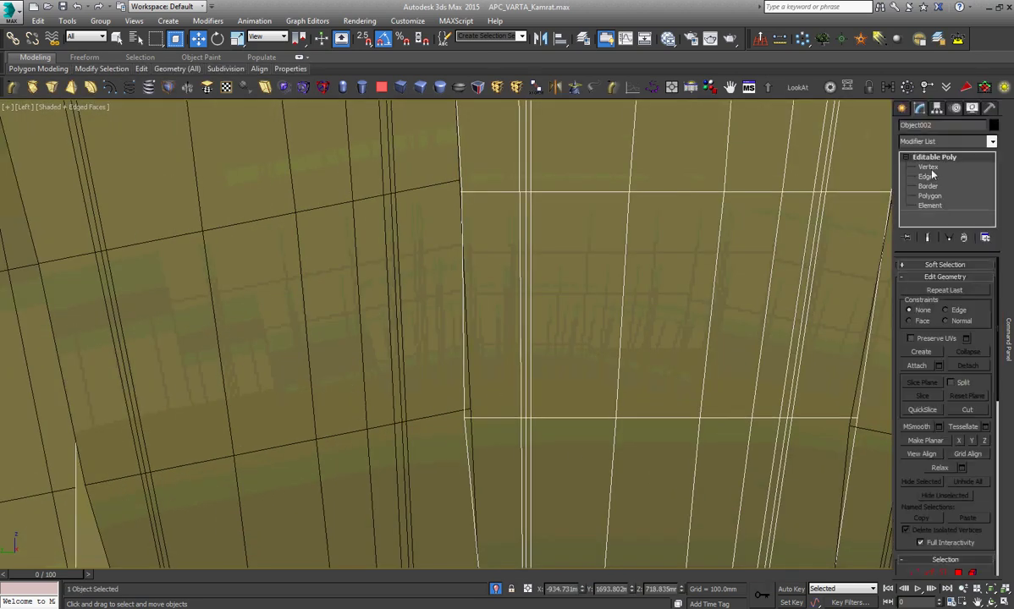
At Vertex level, select a vertex on the block's left edge and zoom to inspect it.
left_click(929, 168)
left_click(465, 418)
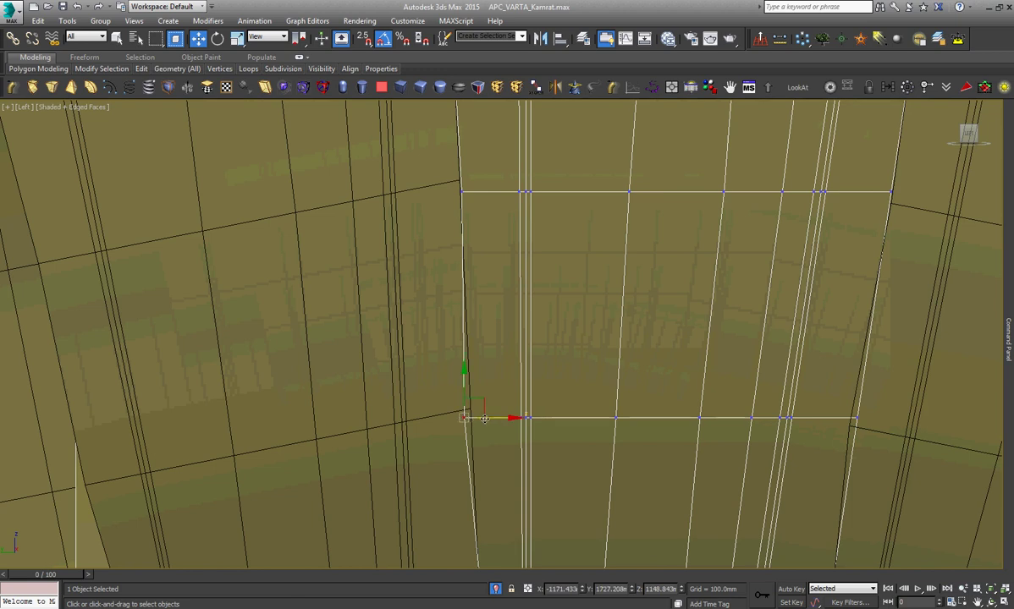
scroll(484, 418, "up", 3)
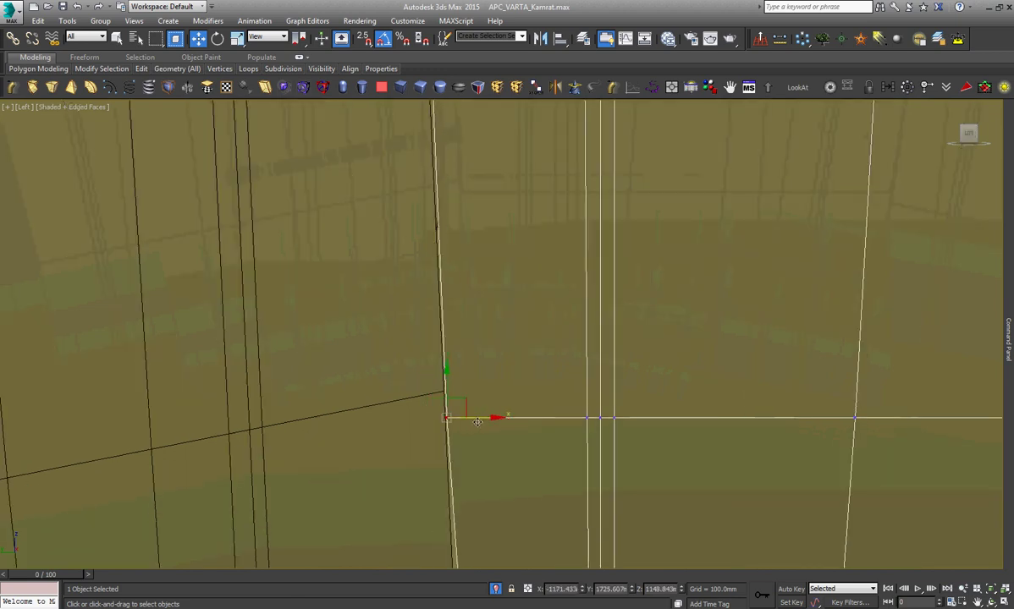
scroll(478, 421, "down", 3)
scroll(684, 437, "up", 2)
scroll(762, 432, "up", 2)
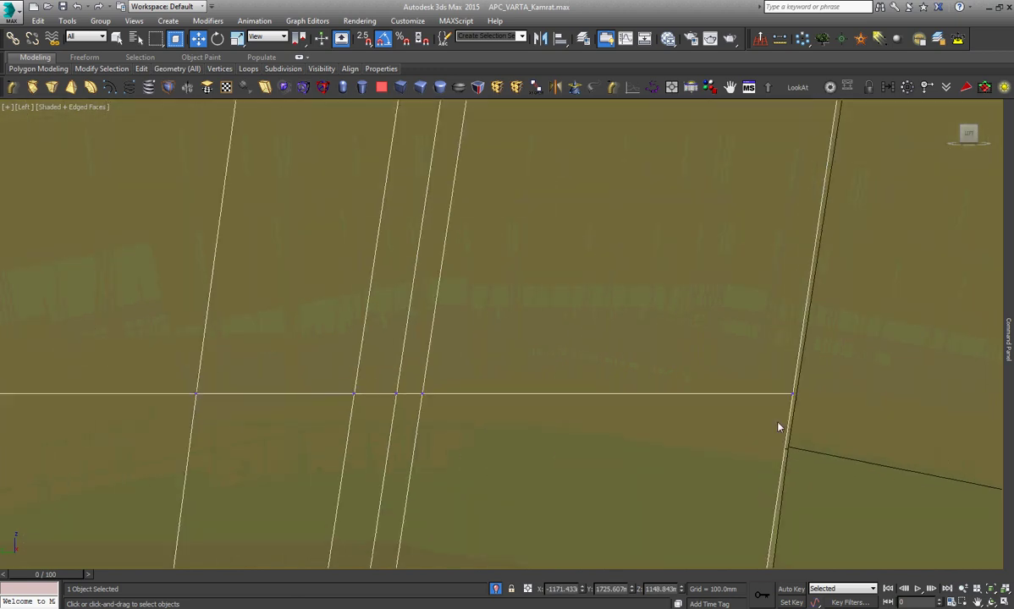
scroll(572, 404, "down", 3)
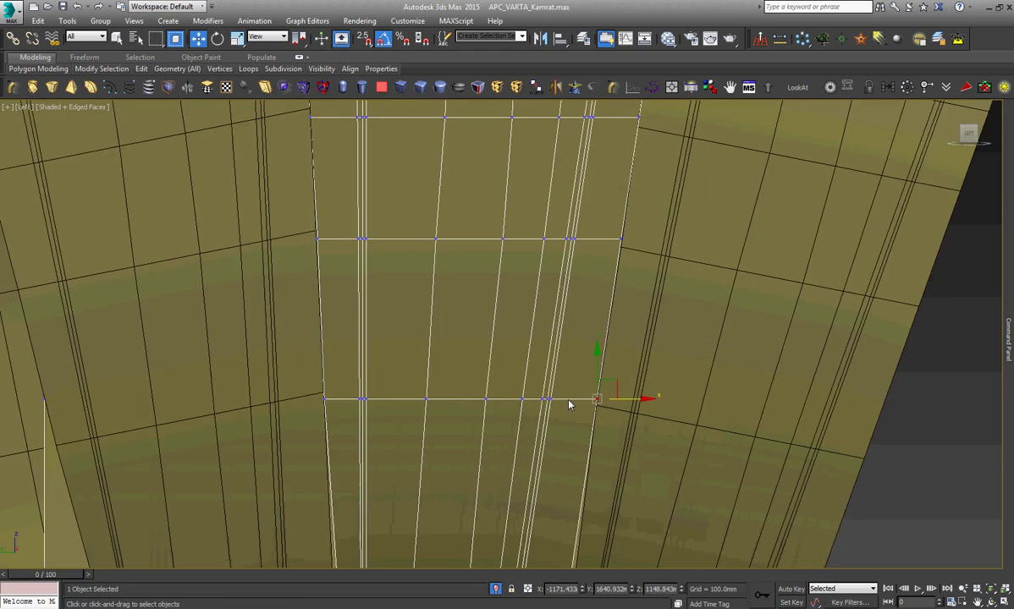
scroll(571, 404, "down", 6)
scroll(586, 425, "up", 9)
scroll(585, 425, "down", 1)
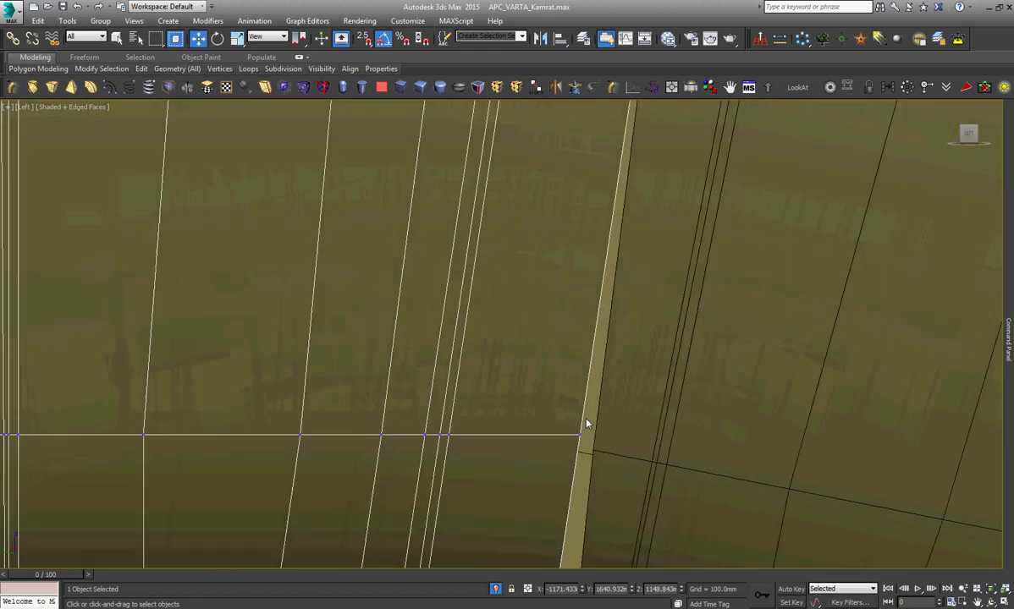
scroll(584, 423, "down", 3)
scroll(592, 420, "down", 2)
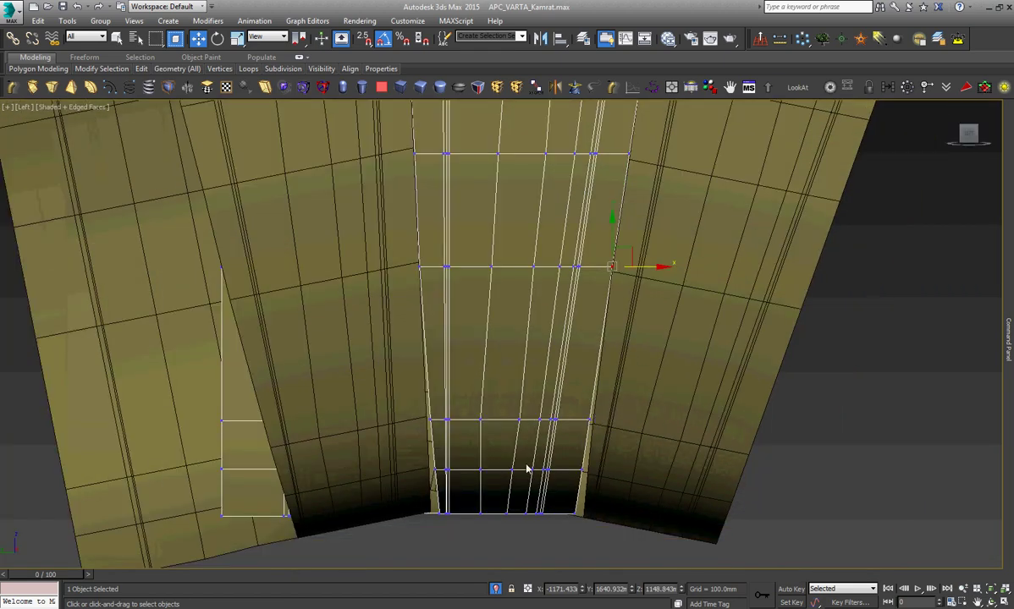
scroll(421, 484, "up", 2)
scroll(424, 487, "up", 2)
scroll(424, 486, "down", 2)
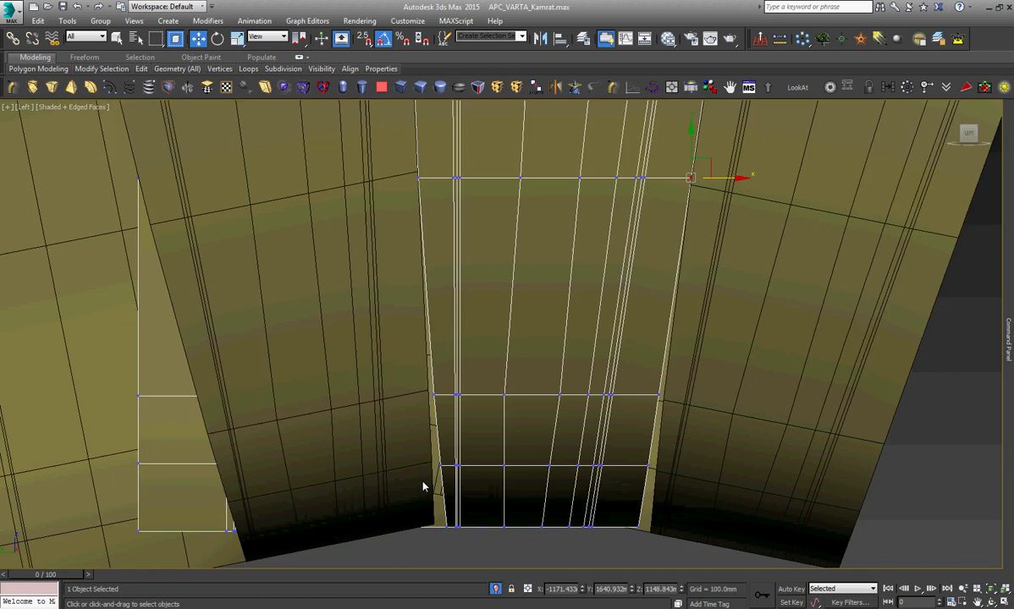
scroll(423, 484, "down", 3)
scroll(417, 340, "up", 2)
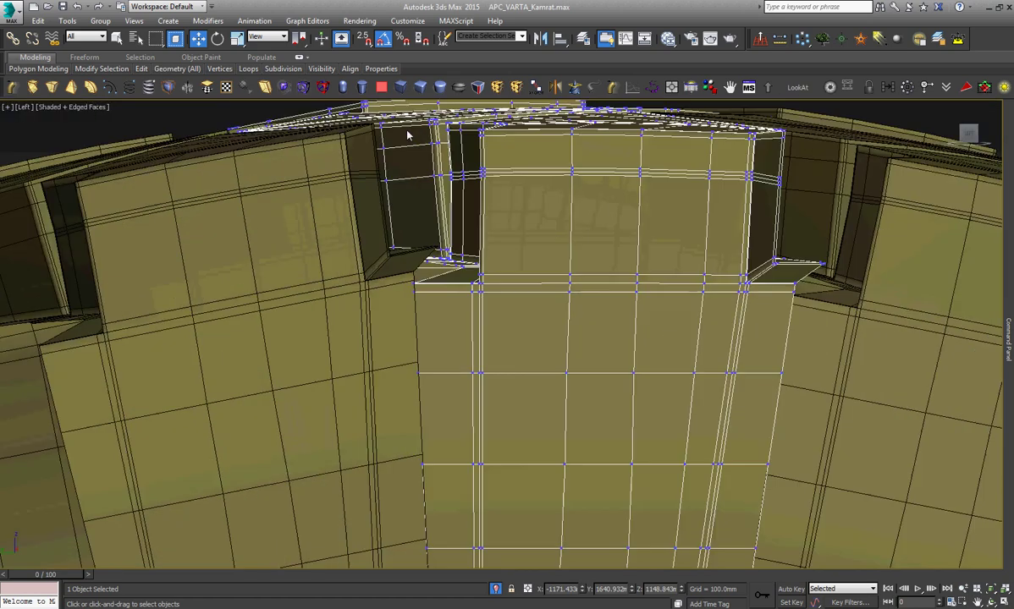
scroll(427, 338, "up", 2)
scroll(435, 339, "up", 2)
scroll(437, 341, "down", 2)
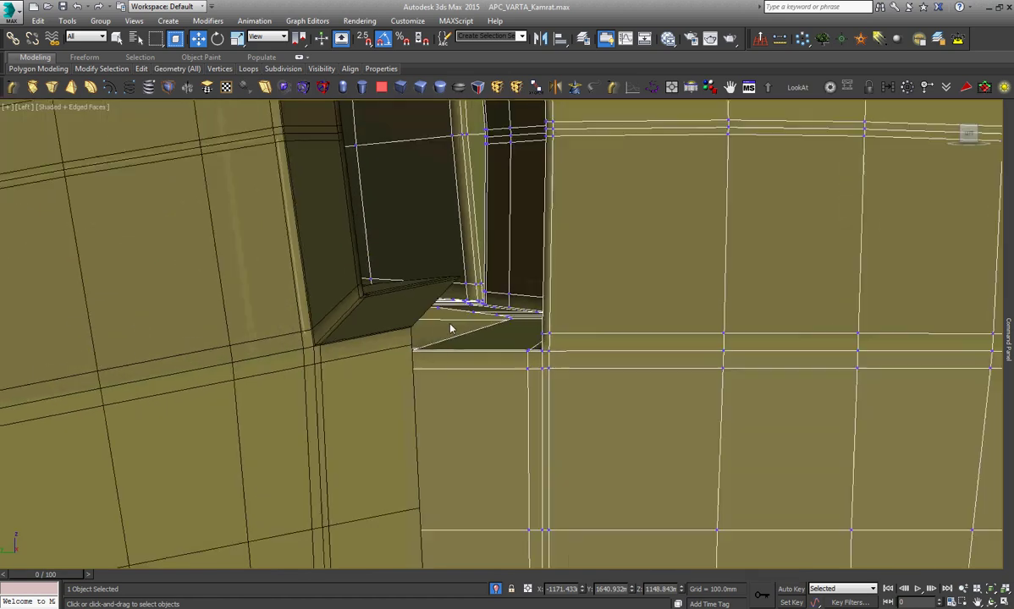
scroll(450, 331, "down", 3)
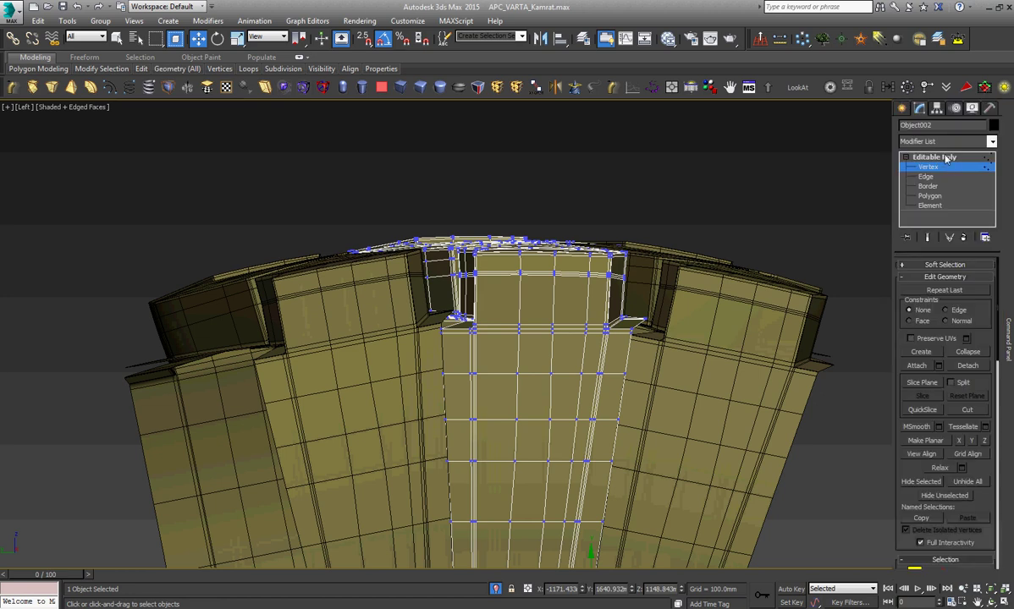
Return to the Editable Poly top level with the Move tool active.
left_click(931, 157)
right_click(669, 203)
left_click(682, 217)
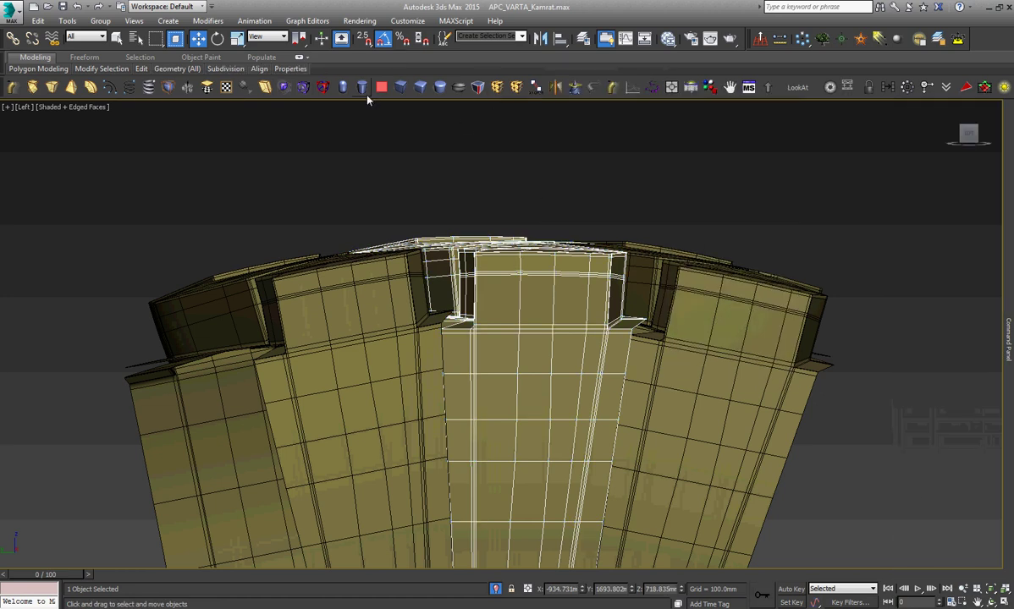
Add a Bend modifier, try the X and Z axes, then settle on Y at 4.5.
left_click(89, 87)
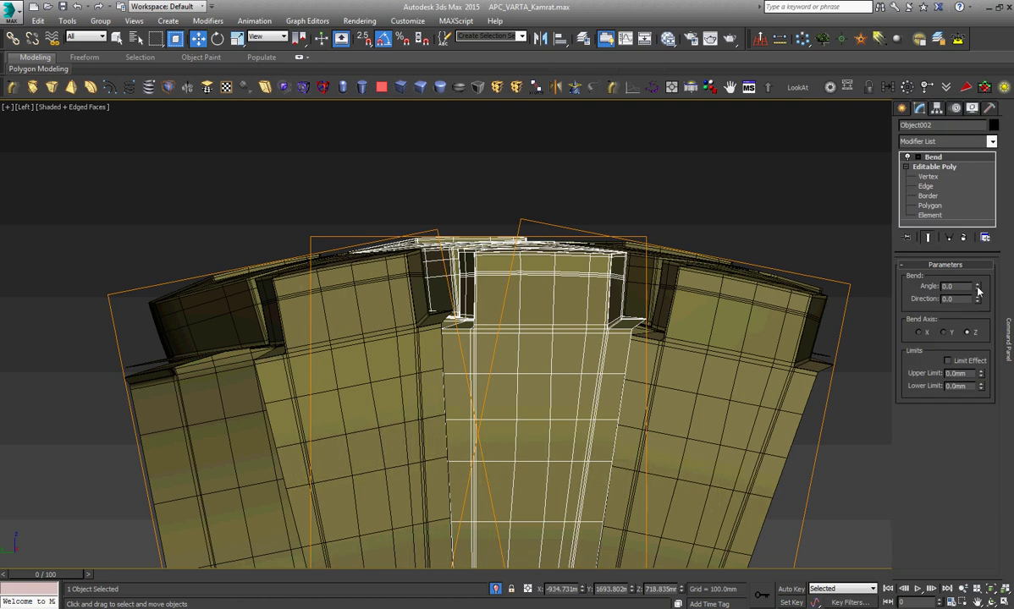
left_click(978, 286)
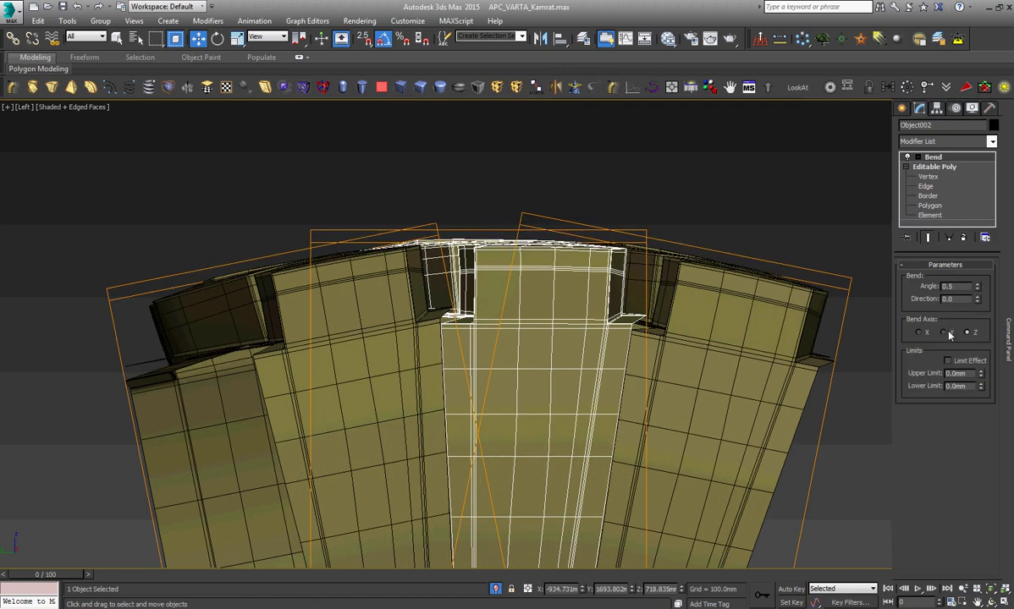
left_click(943, 331)
left_click(979, 289)
left_click(978, 290)
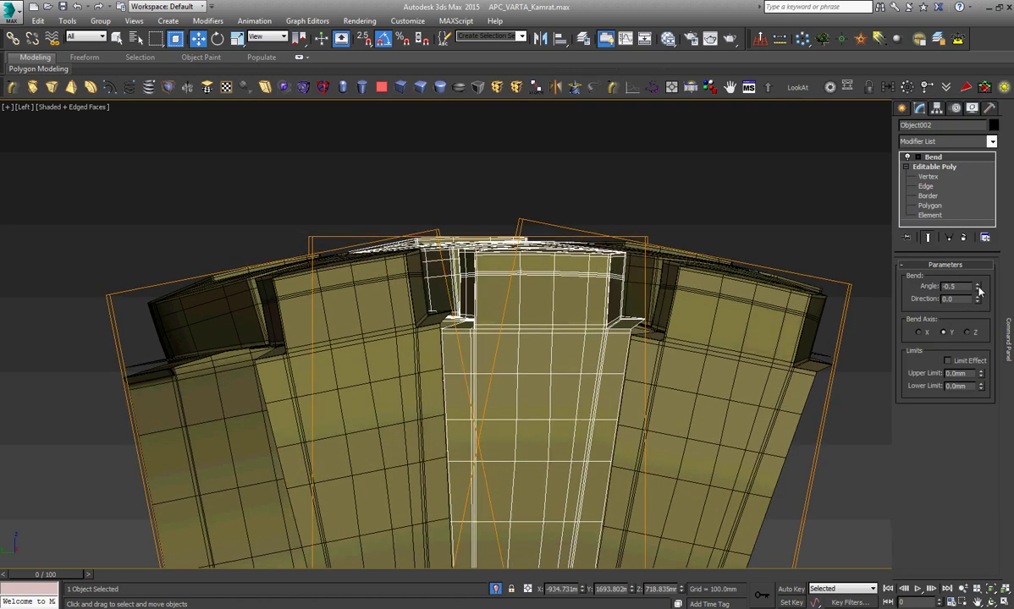
left_click(931, 333)
left_click(977, 286)
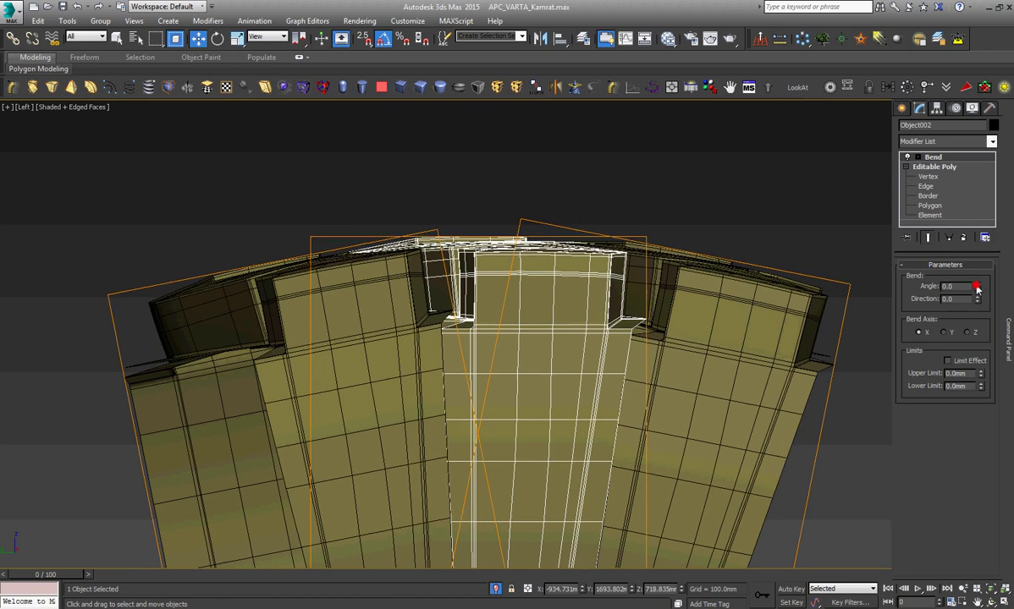
left_click(978, 286)
left_click(977, 286)
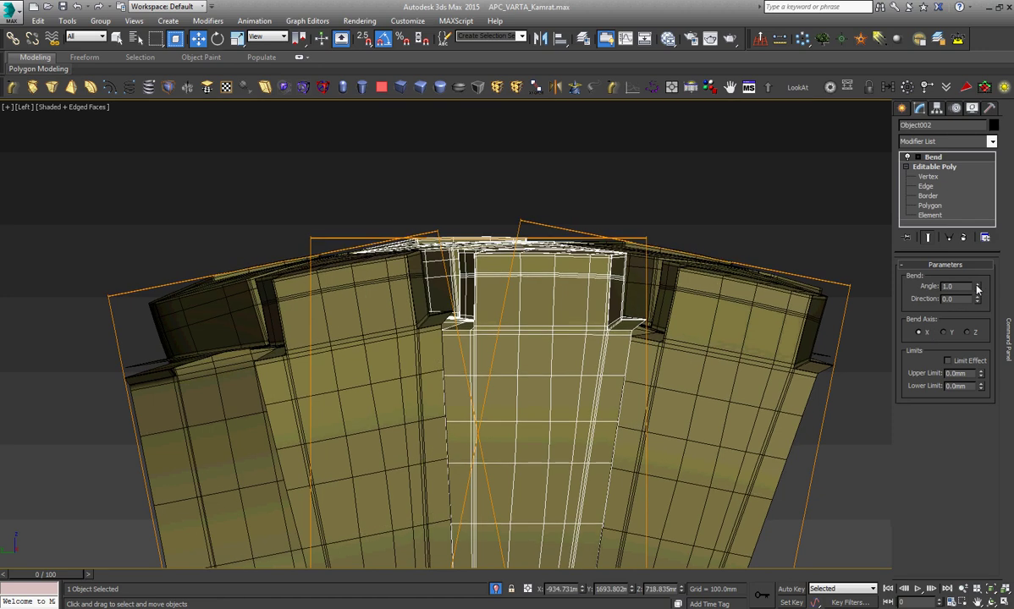
left_click(978, 285)
left_click(977, 286)
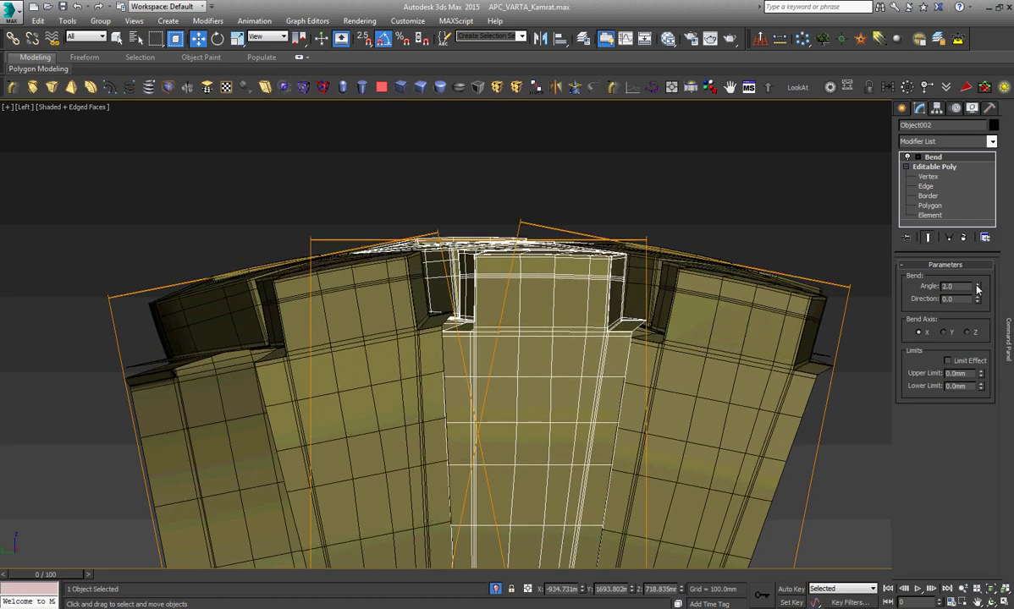
left_click(970, 332)
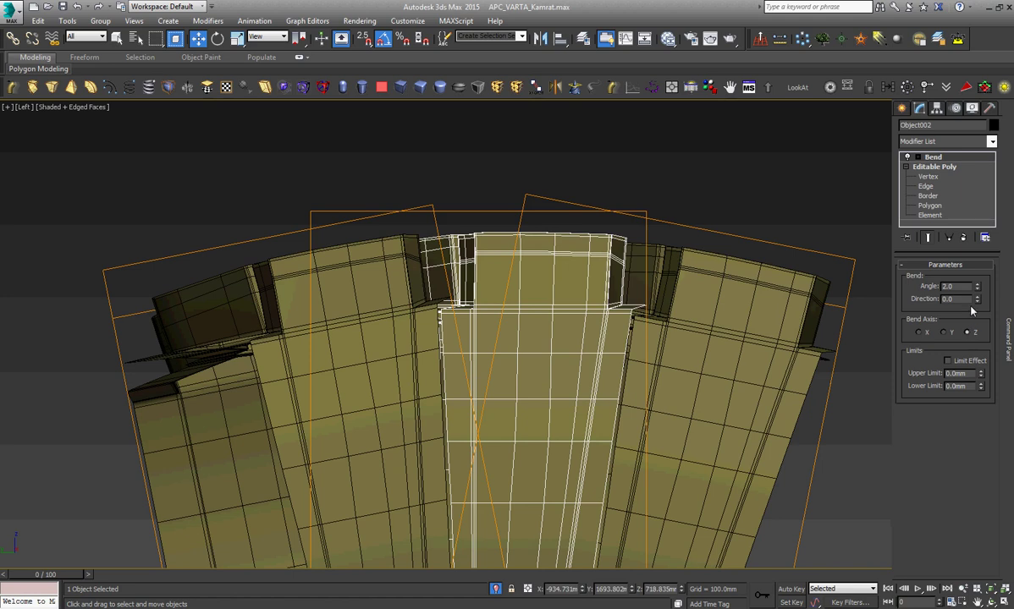
left_click_drag(978, 292, 978, 279)
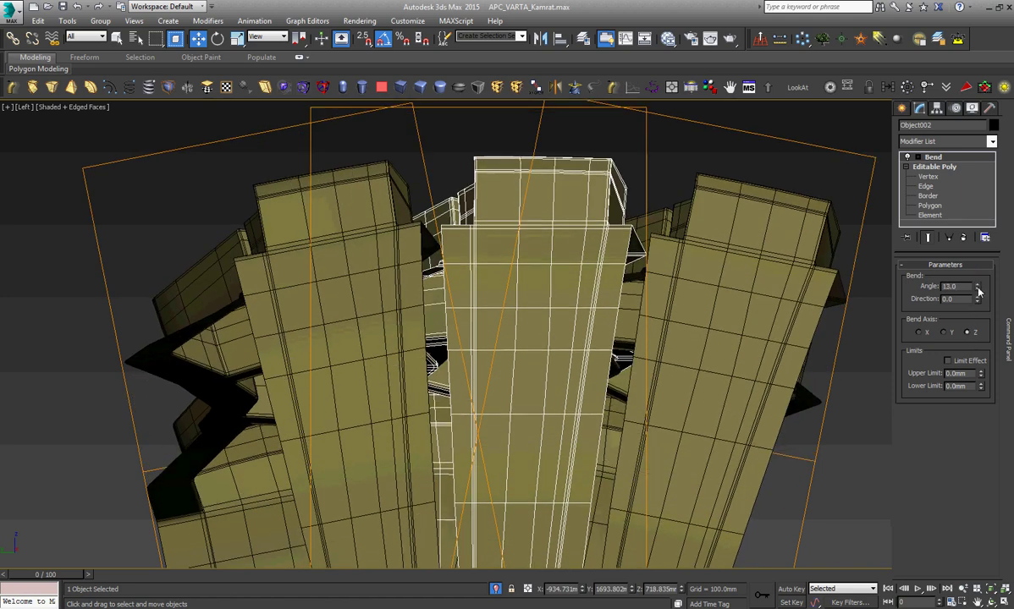
right_click(977, 288)
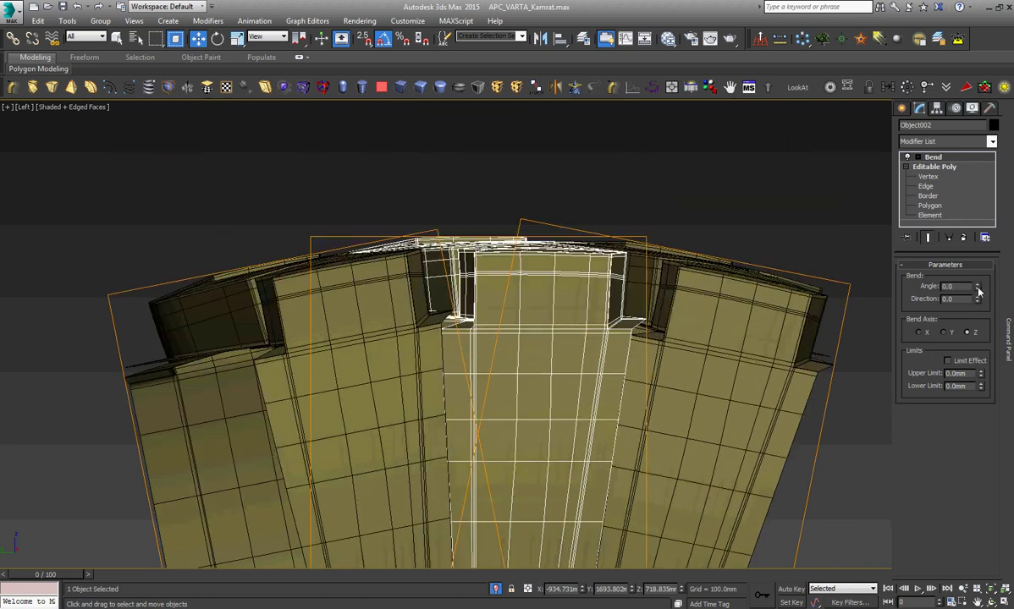
left_click(945, 333)
left_click_drag(978, 287, 980, 290)
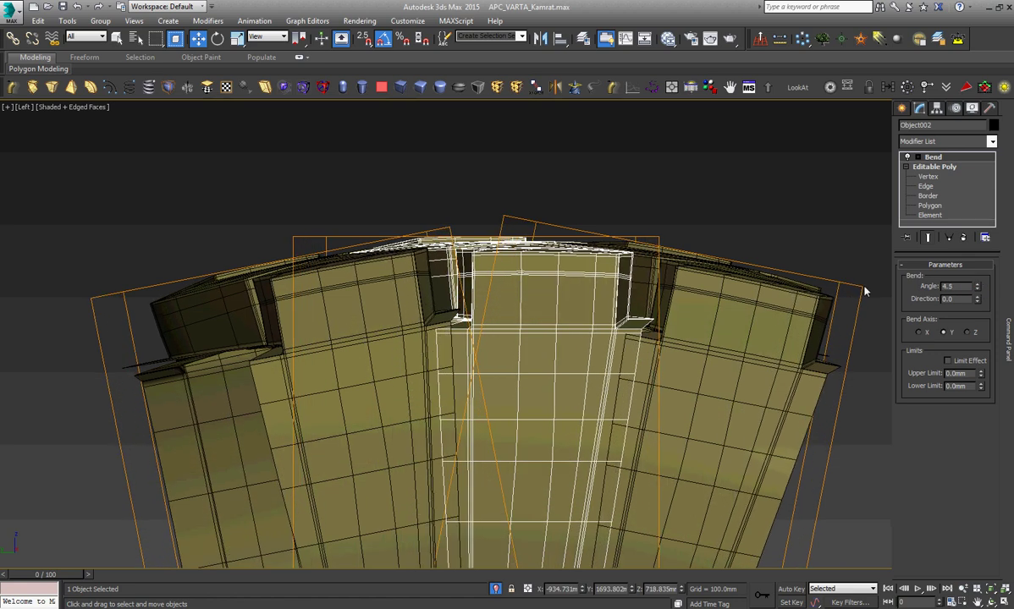
Switch to Top view and zoom extents to frame the whole tire.
right_click(780, 287)
left_click(789, 286)
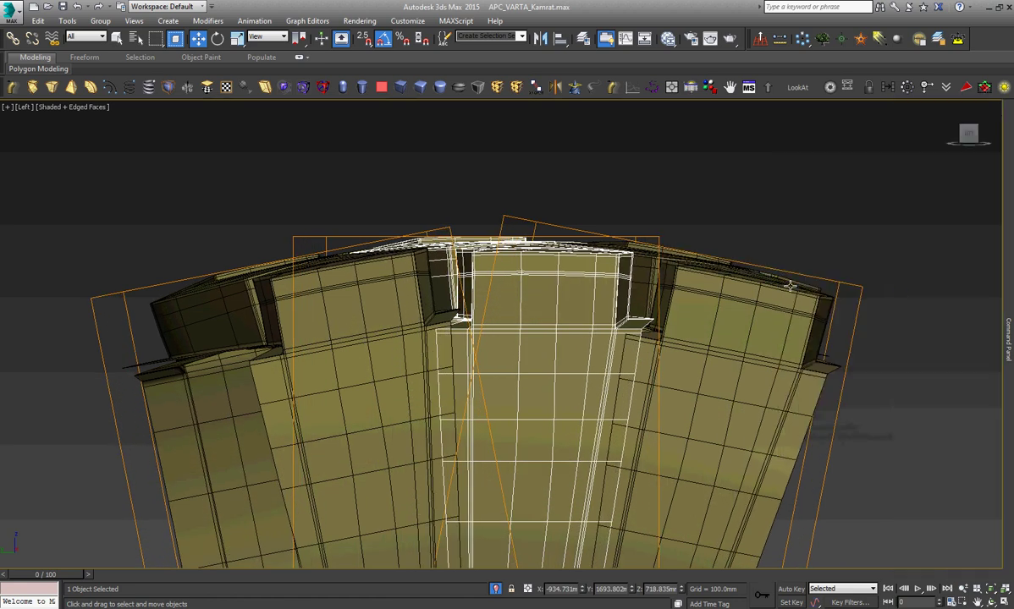
scroll(789, 286, "down", 5)
key("t")
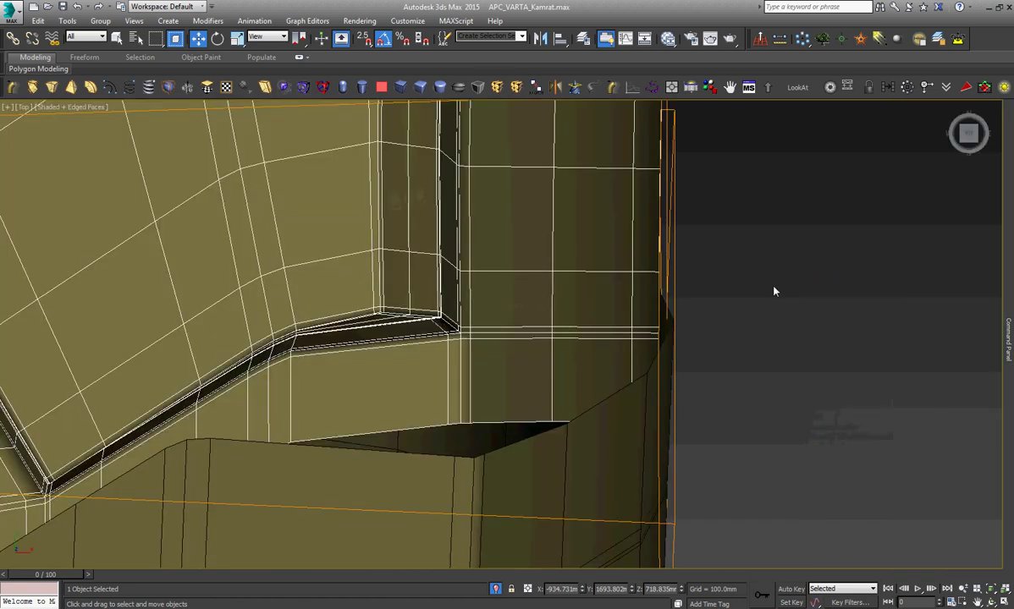
key("z")
right_click(724, 267)
left_click(679, 280)
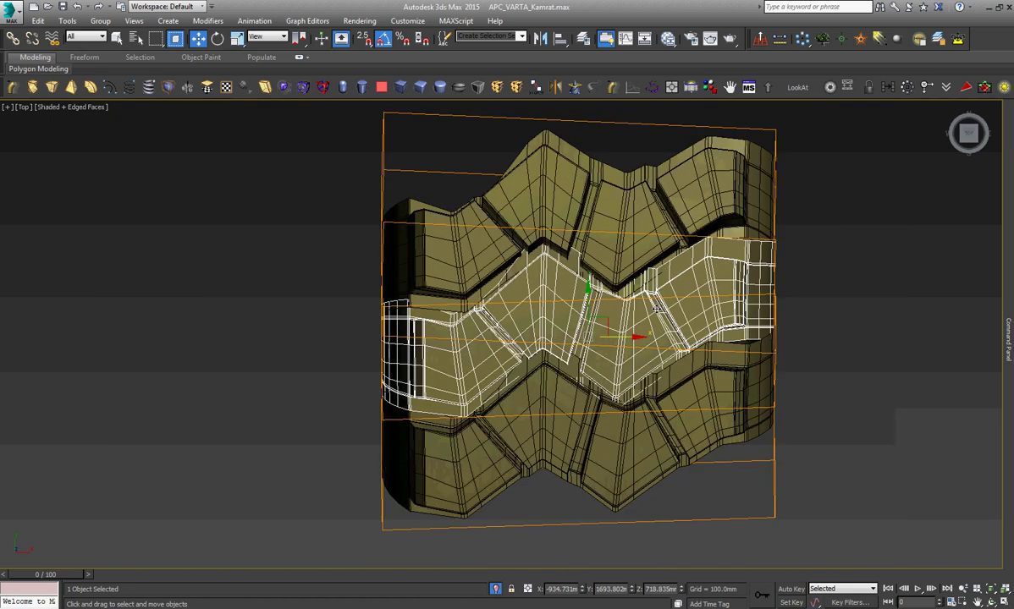
Tilt the tread object 30° about X and delete its Bend modifier.
right_click(595, 286)
left_click(617, 305)
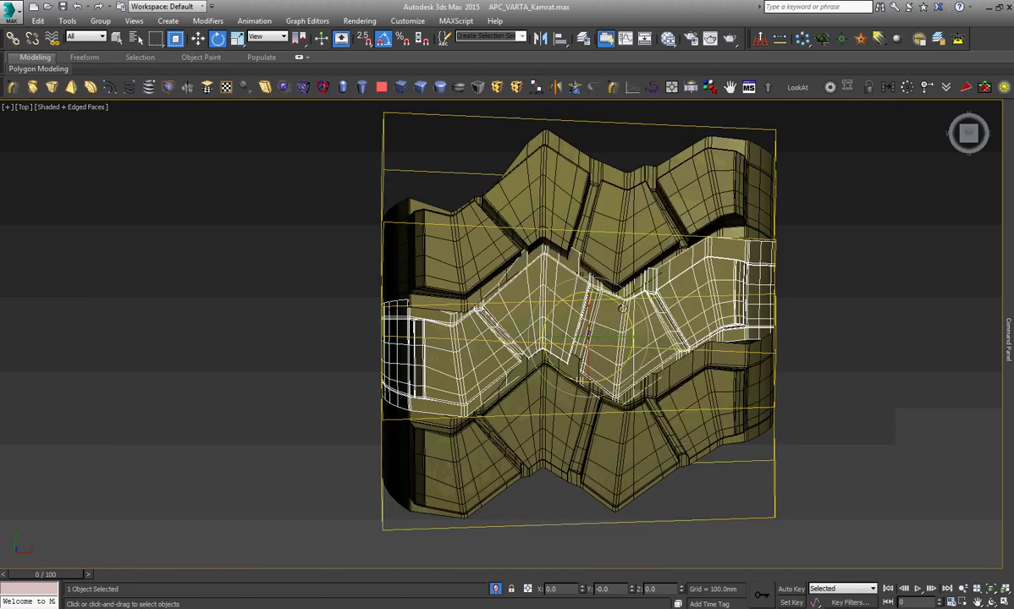
mouse_move(553, 289)
left_mouse_down()
mouse_move(565, 566)
mouse_move(607, 346)
left_mouse_up()
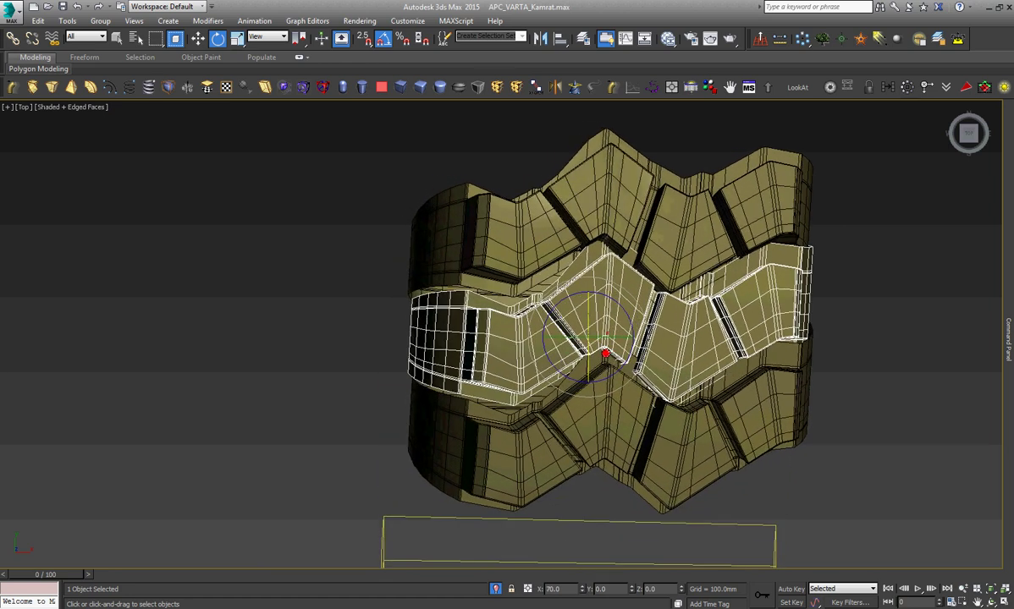
scroll(606, 345, "down", 3)
left_click(1008, 293)
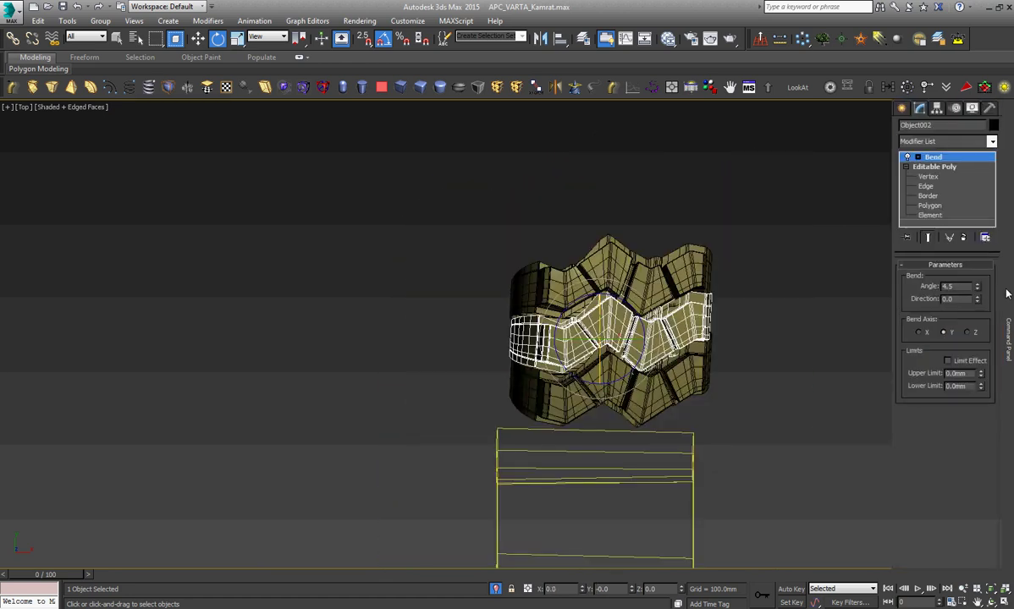
right_click(951, 160)
left_click(960, 176)
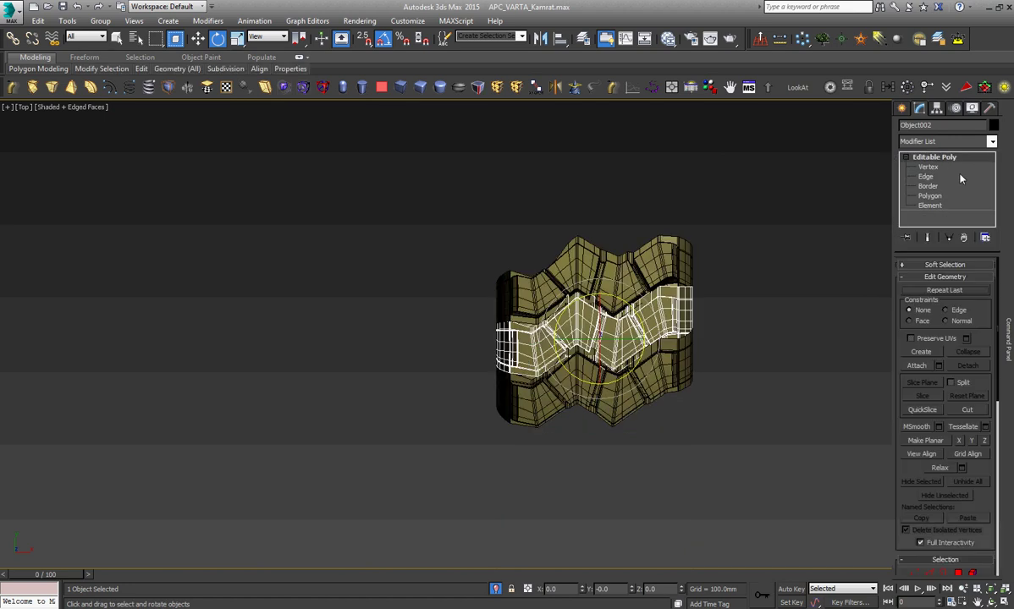
right_click(812, 231)
left_click(828, 250)
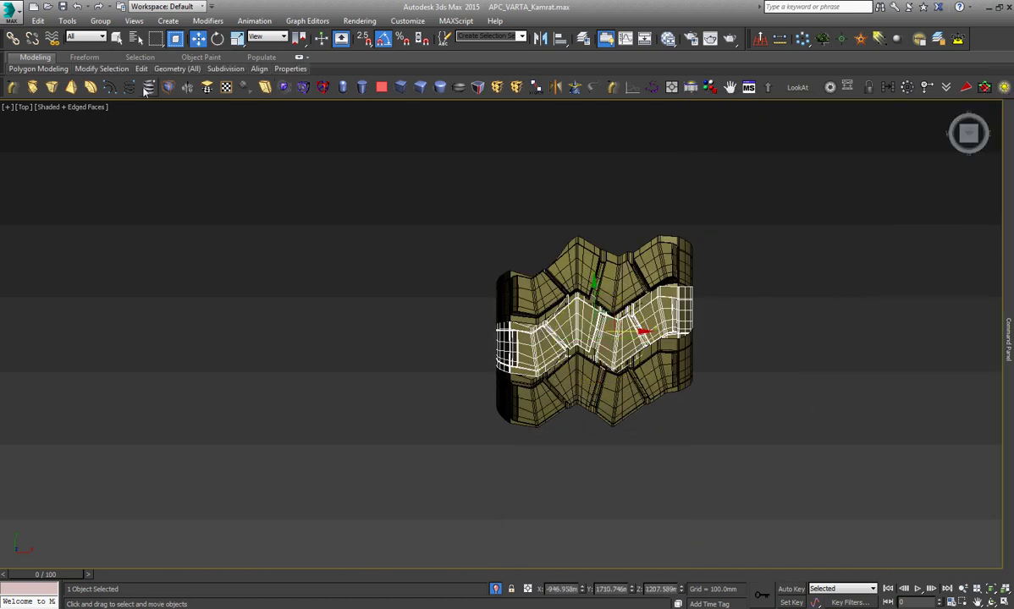
Rotate the tread object to -60° about Z and raise the bend angle to 26.
right_click(616, 293)
left_click(626, 309)
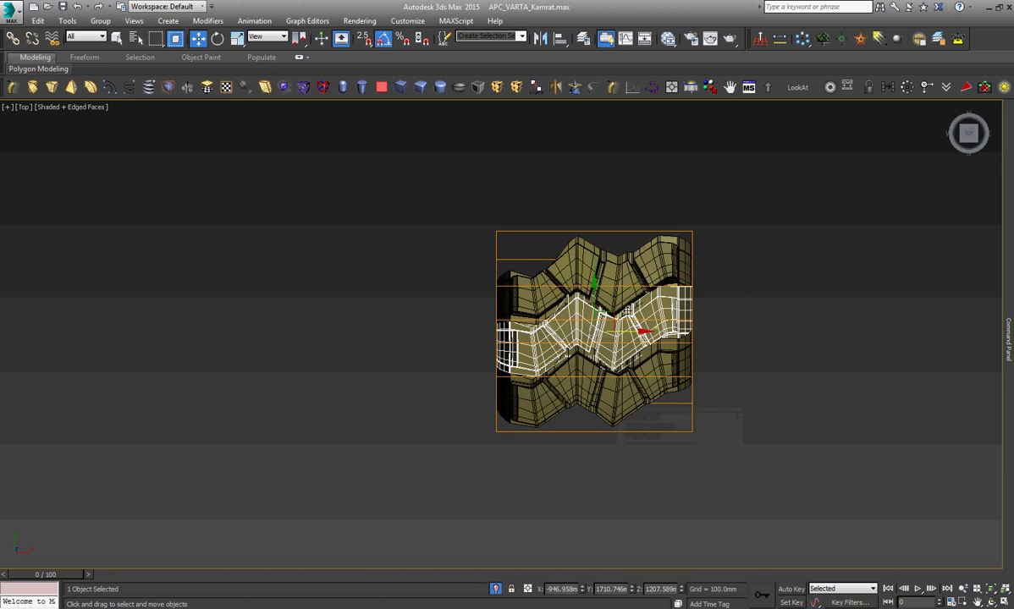
scroll(626, 309, "up", 2)
right_click(623, 310)
left_click(640, 335)
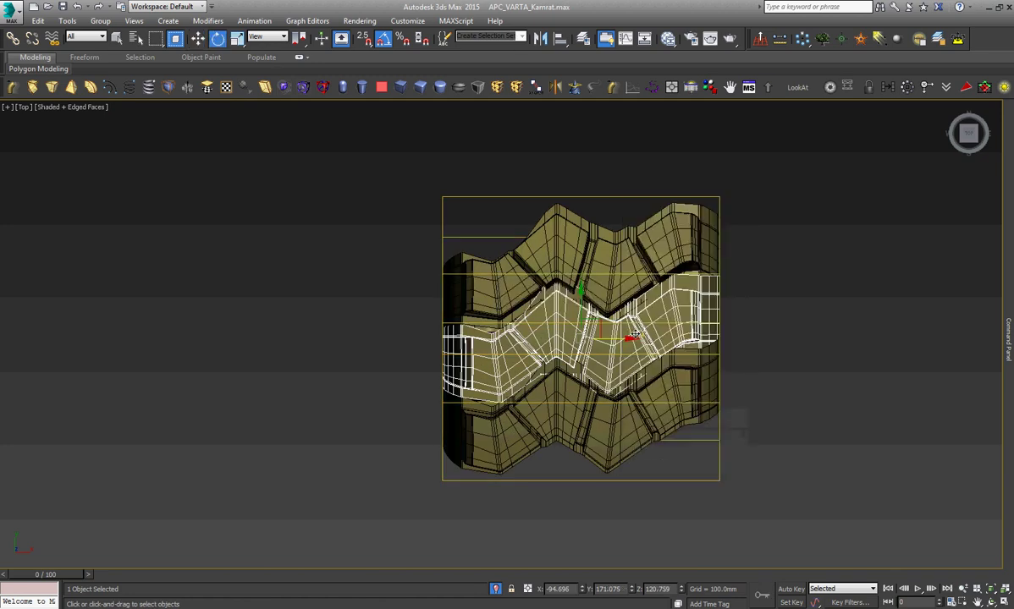
mouse_move(629, 340)
left_mouse_down()
mouse_move(635, 313)
mouse_move(651, 321)
left_mouse_up()
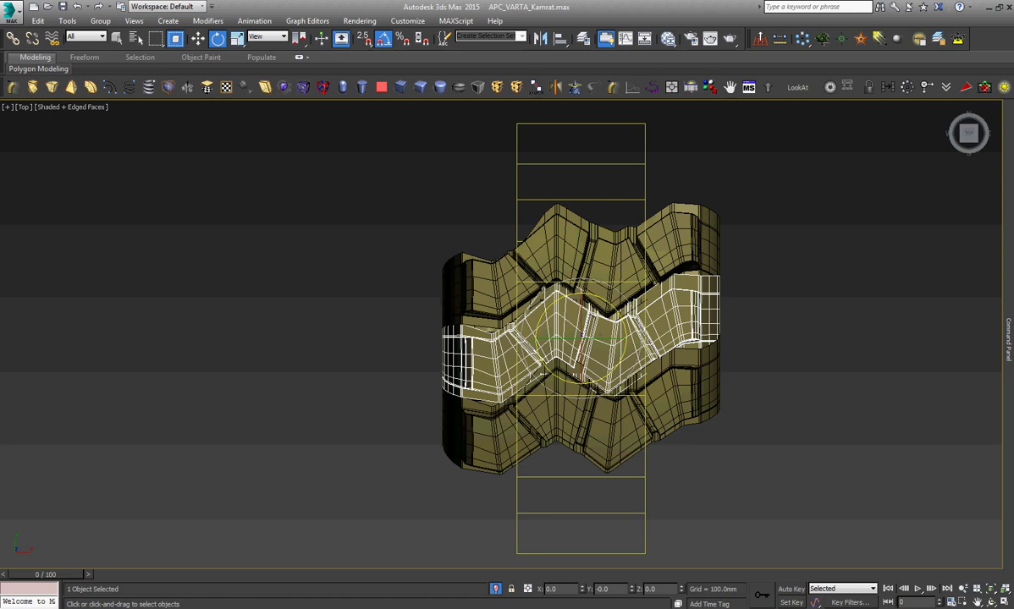
left_click_drag(979, 291, 974, 255)
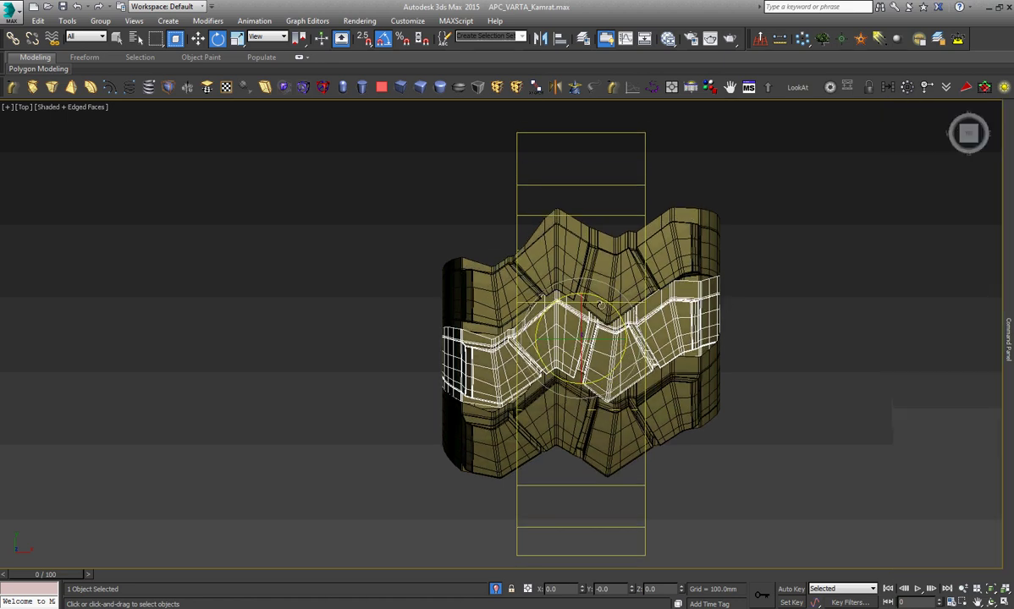
Turn the bend diagonal, tilt the object -30° about Y and 25° about X, then orbit to check.
left_click_drag(565, 282, 654, 323)
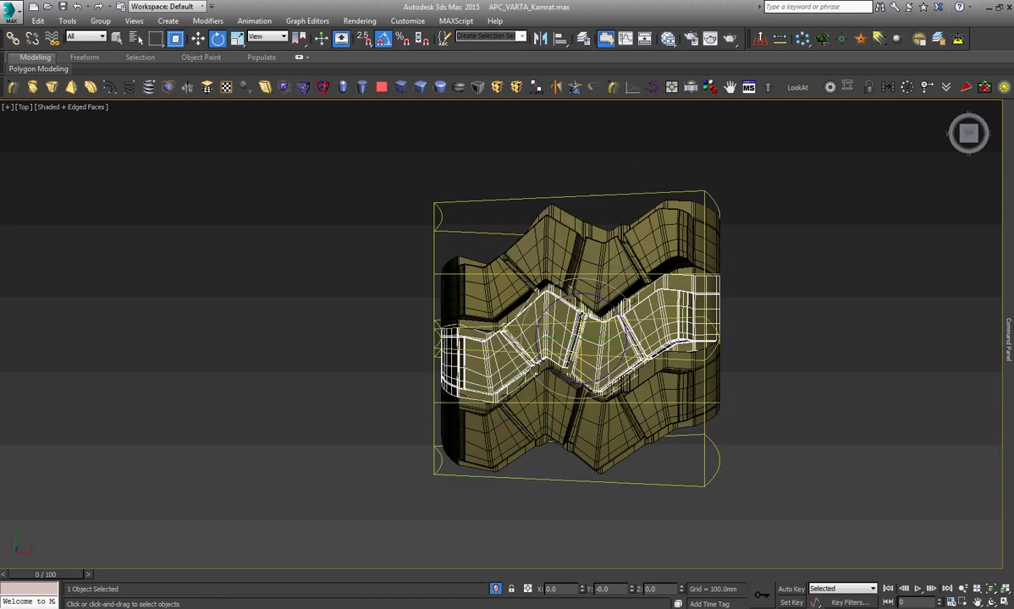
left_click_drag(546, 296, 590, 316)
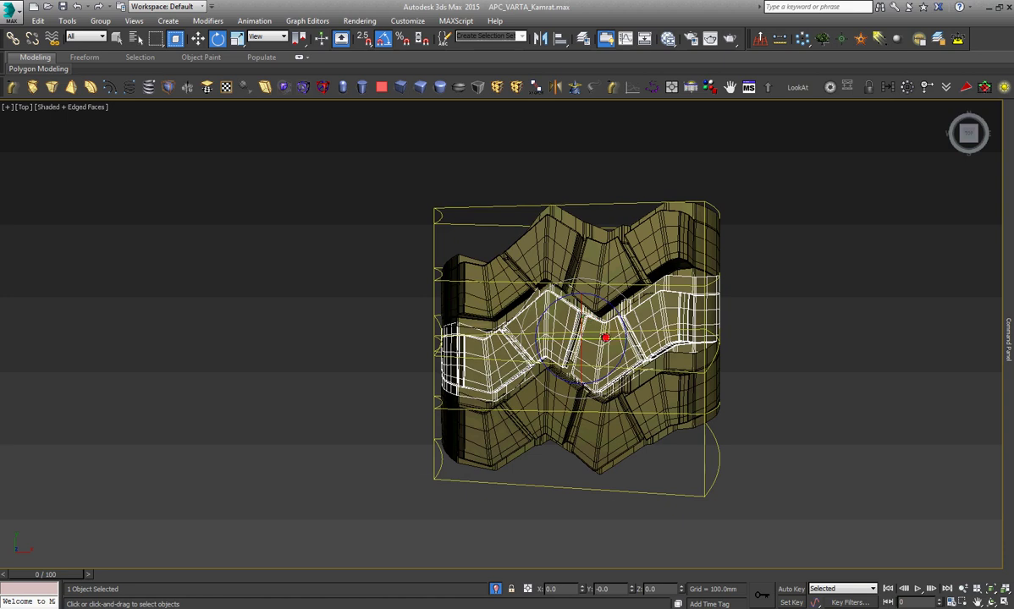
mouse_move(569, 315)
left_mouse_down()
mouse_move(586, 338)
mouse_move(559, 341)
left_mouse_up()
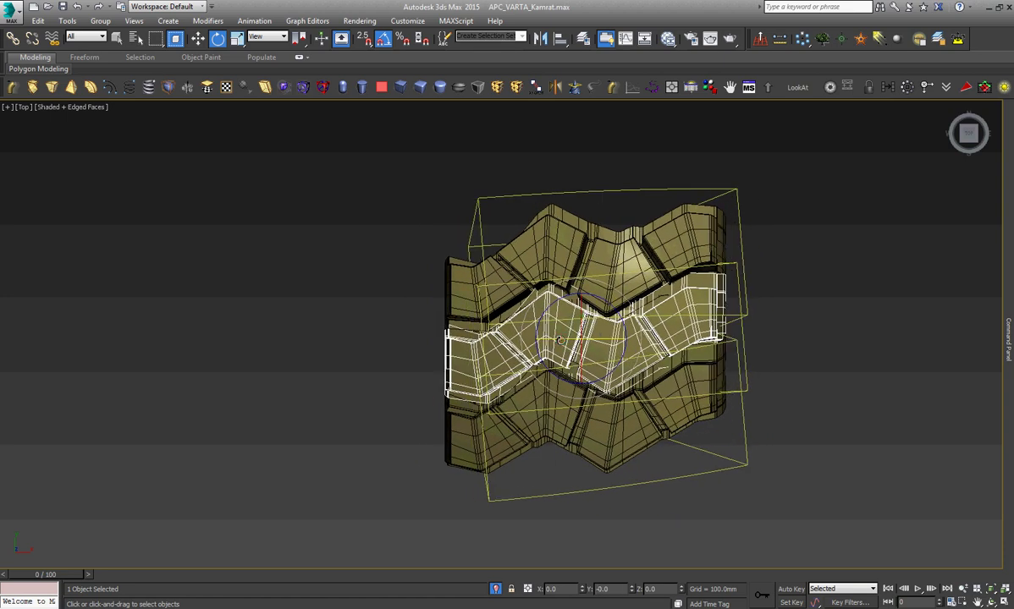
key("l")
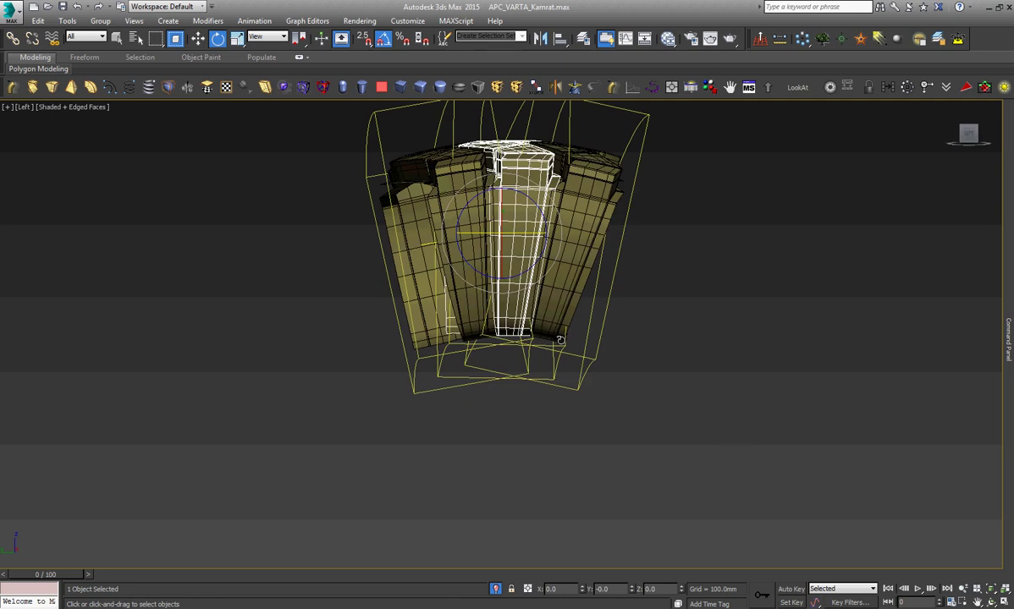
scroll(560, 339, "up", 2)
left_click_drag(526, 333, 521, 328)
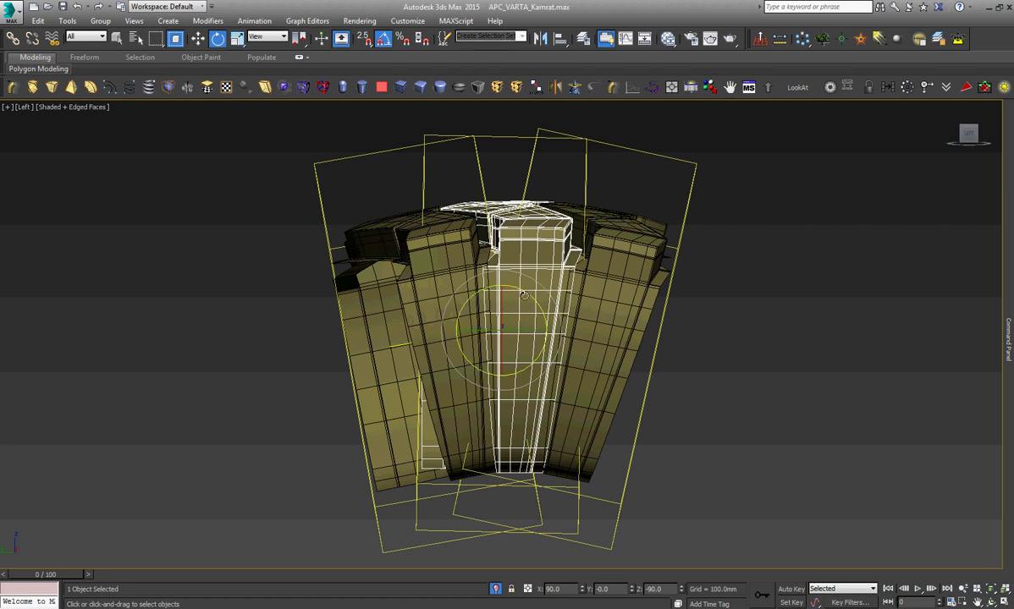
left_click_drag(506, 318, 520, 369)
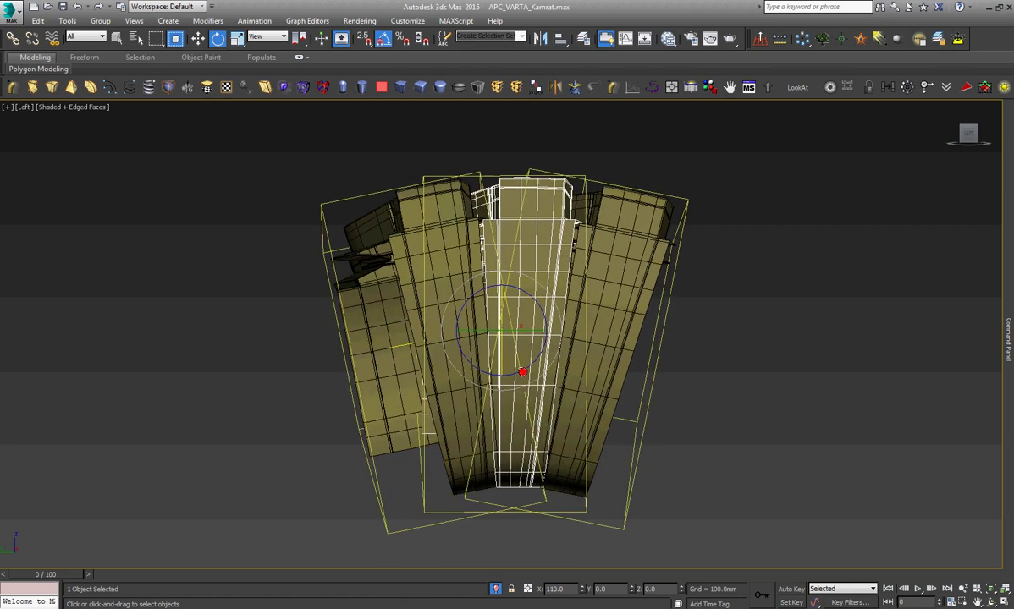
key("ctrl+r")
mouse_move(425, 356)
left_mouse_down()
mouse_move(487, 389)
mouse_move(487, 379)
left_mouse_up()
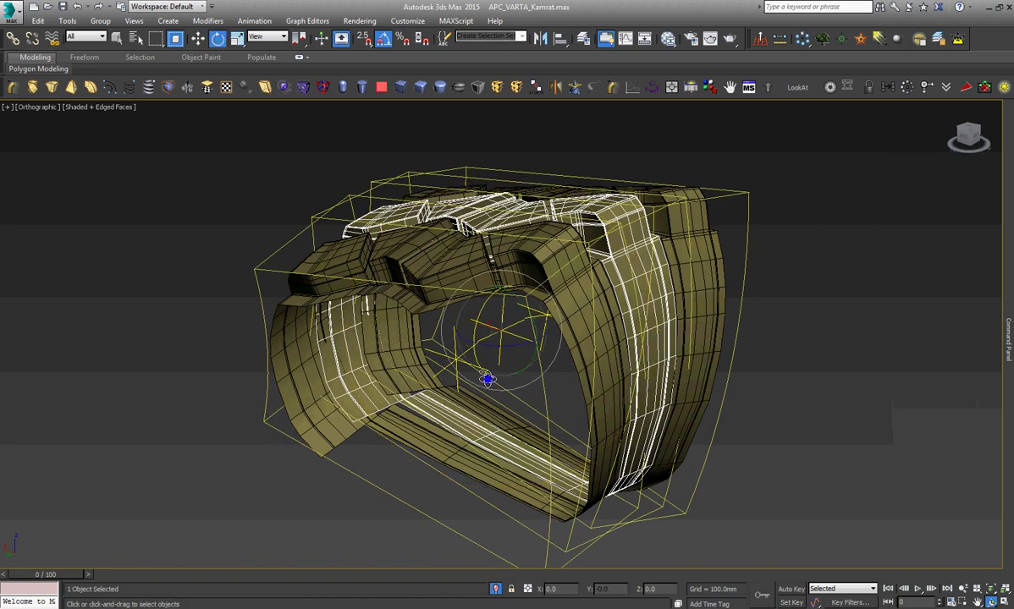
Rotate the tread object to -85° about Z, then frame it in Left view.
right_click(486, 379)
left_click_drag(515, 341, 460, 341)
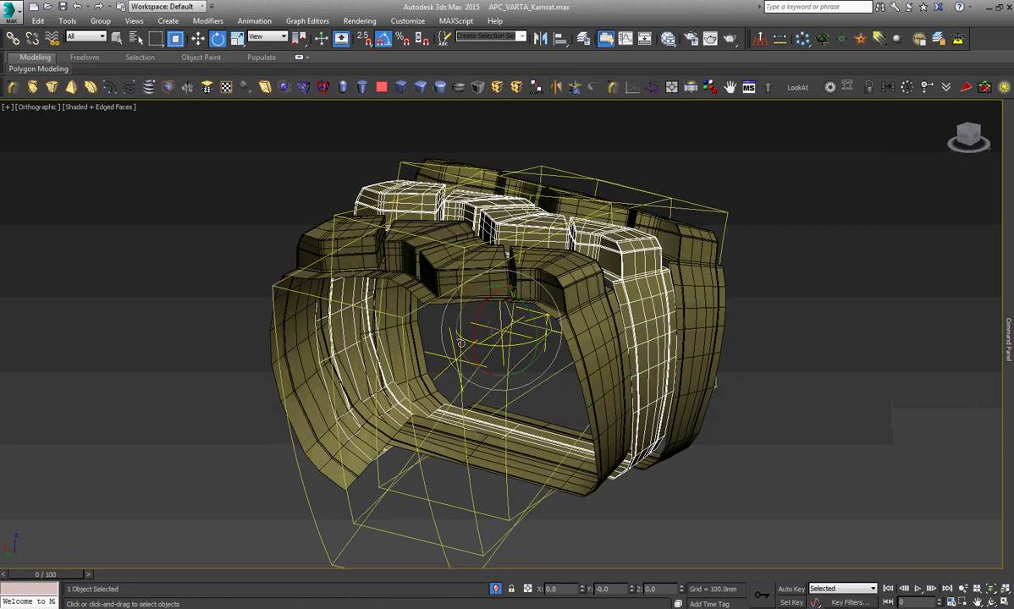
key("f")
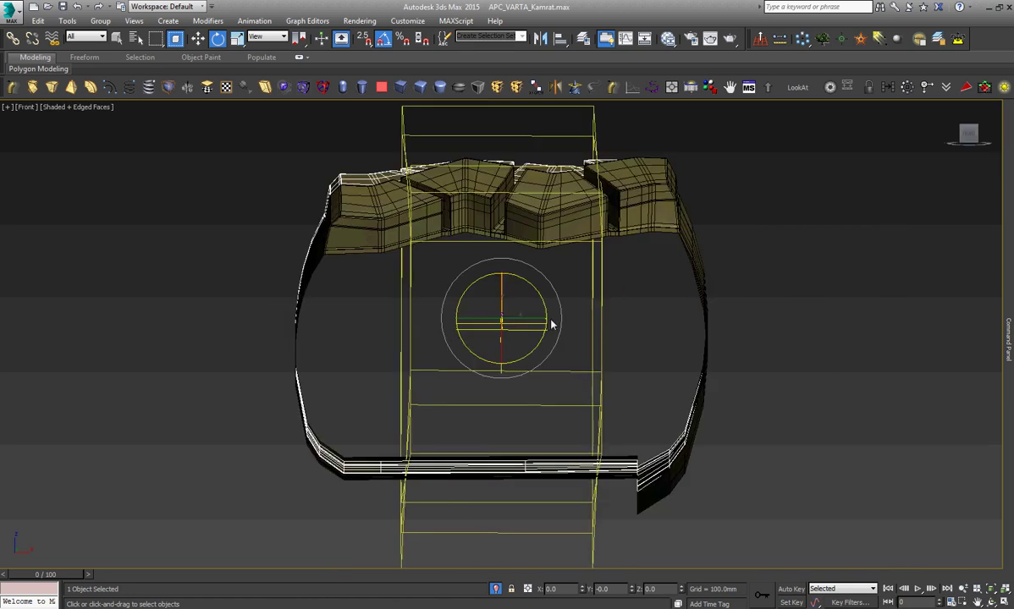
left_click_drag(527, 321, 527, 322)
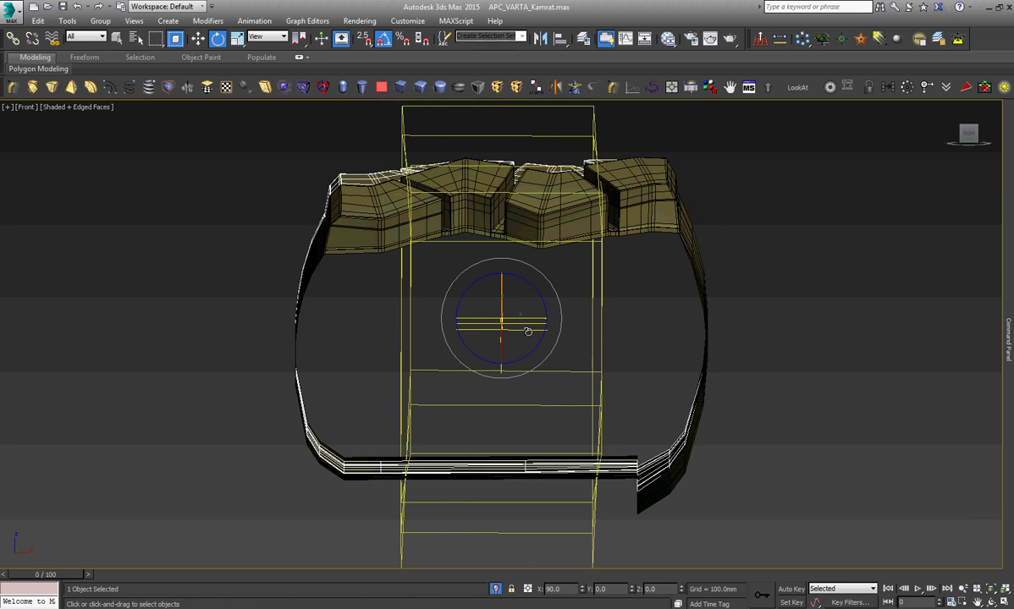
left_click(991, 602)
left_click_drag(478, 330, 453, 360)
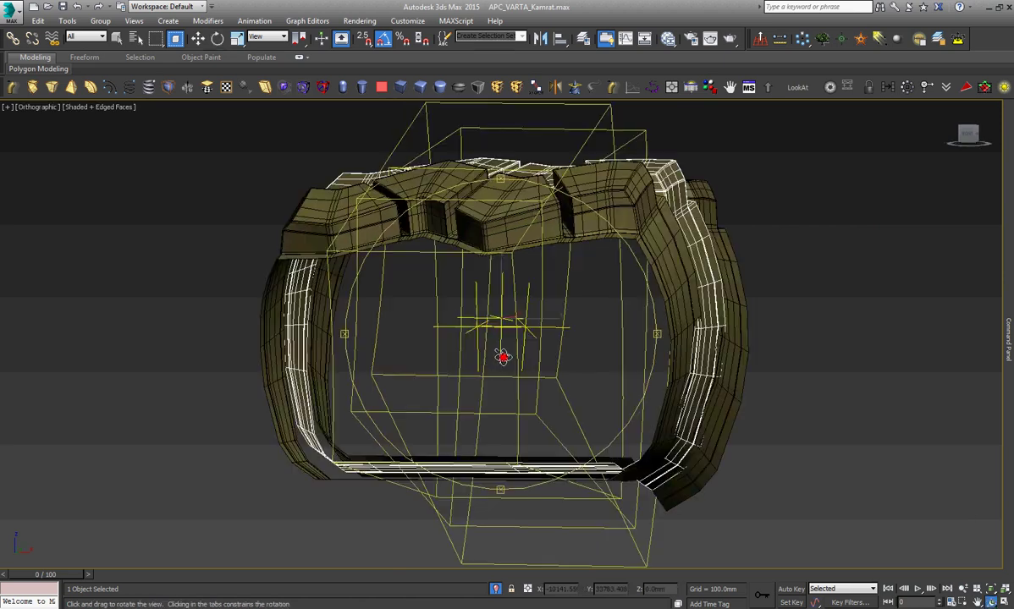
right_click(454, 359)
mouse_move(440, 275)
middle_mouse_down("alt")
mouse_move(464, 311)
mouse_move(449, 345)
middle_mouse_up("alt")
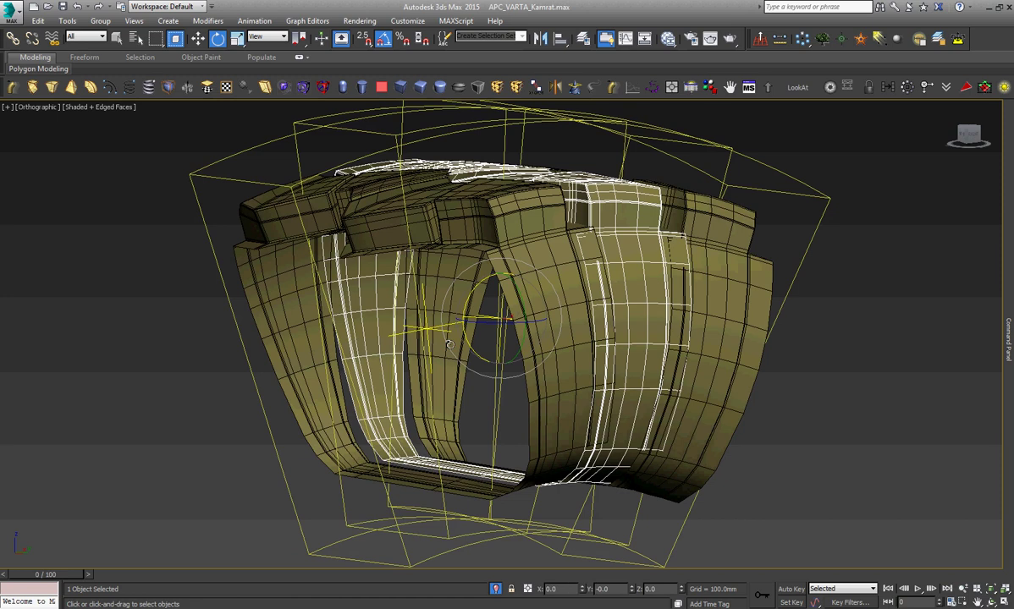
key("l")
key("z")
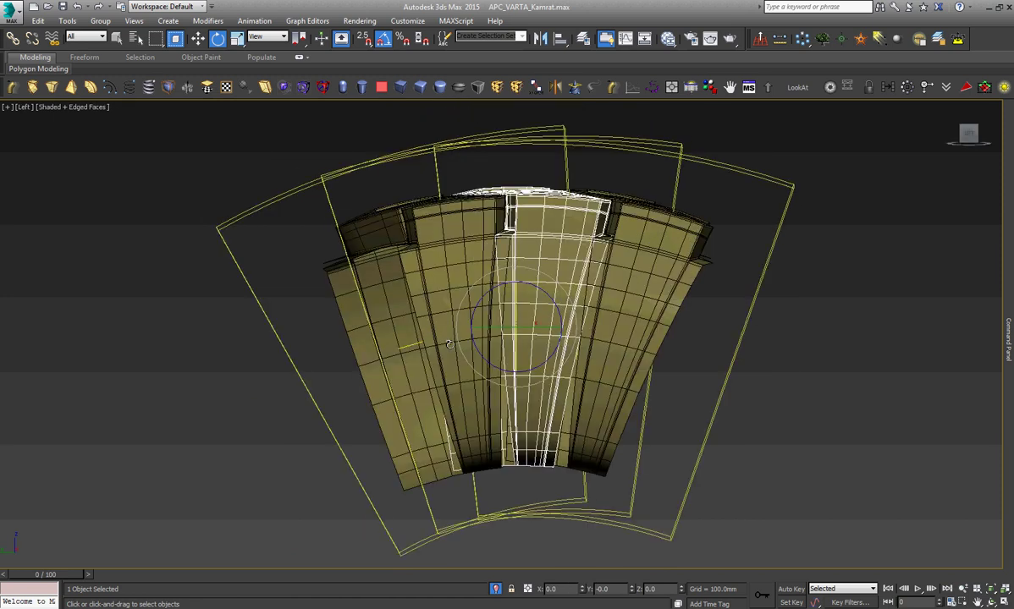
Rotate the centre tread column about 5 degrees in Left view.
mouse_move(556, 307)
left_mouse_down()
mouse_move(574, 335)
mouse_move(558, 340)
mouse_move(579, 337)
left_mouse_up()
right_click(560, 306)
left_click(572, 329)
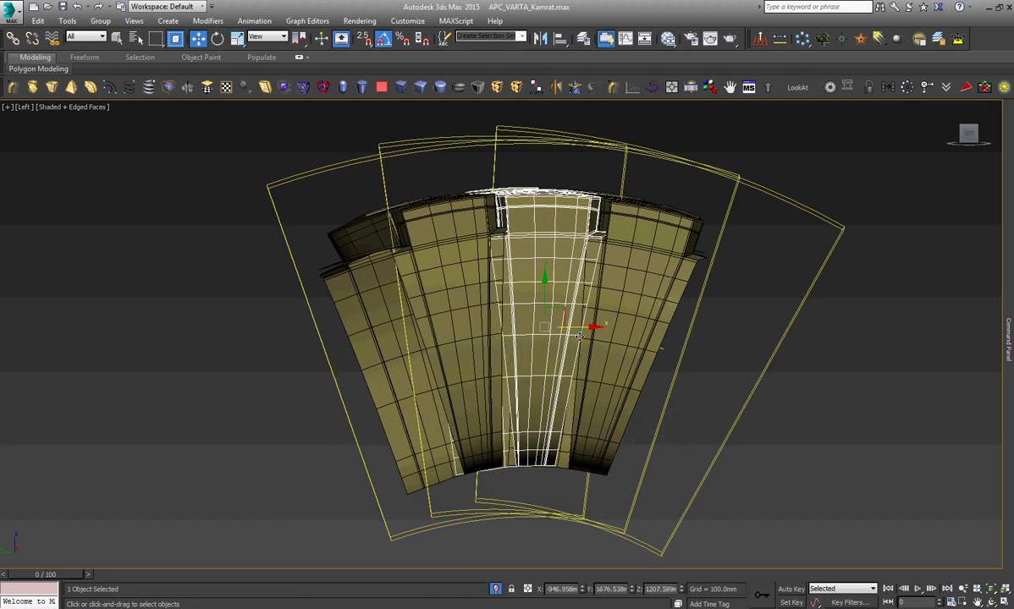
scroll(579, 336, "up", 4)
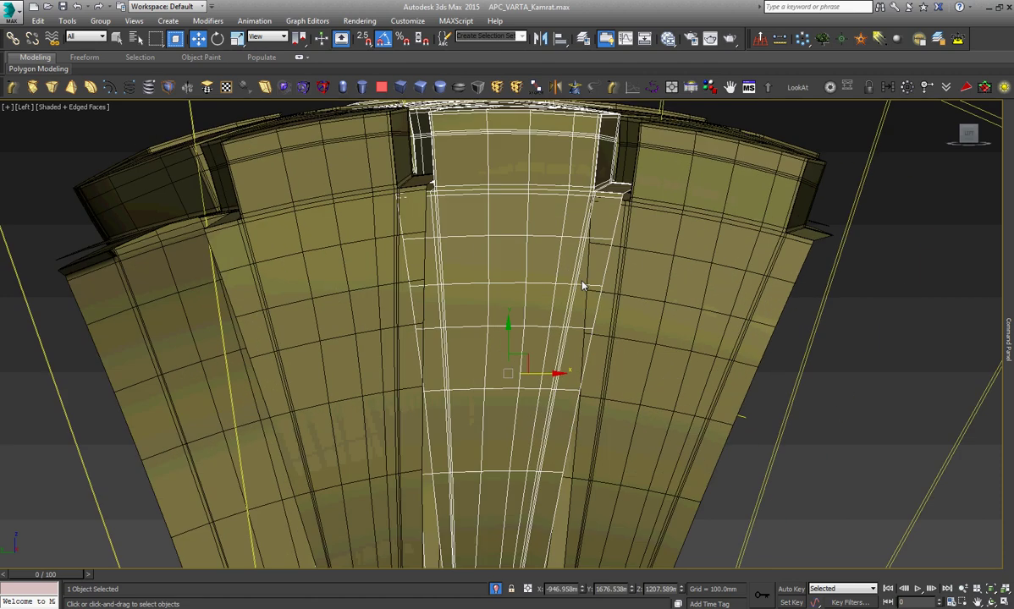
scroll(583, 286, "down", 3)
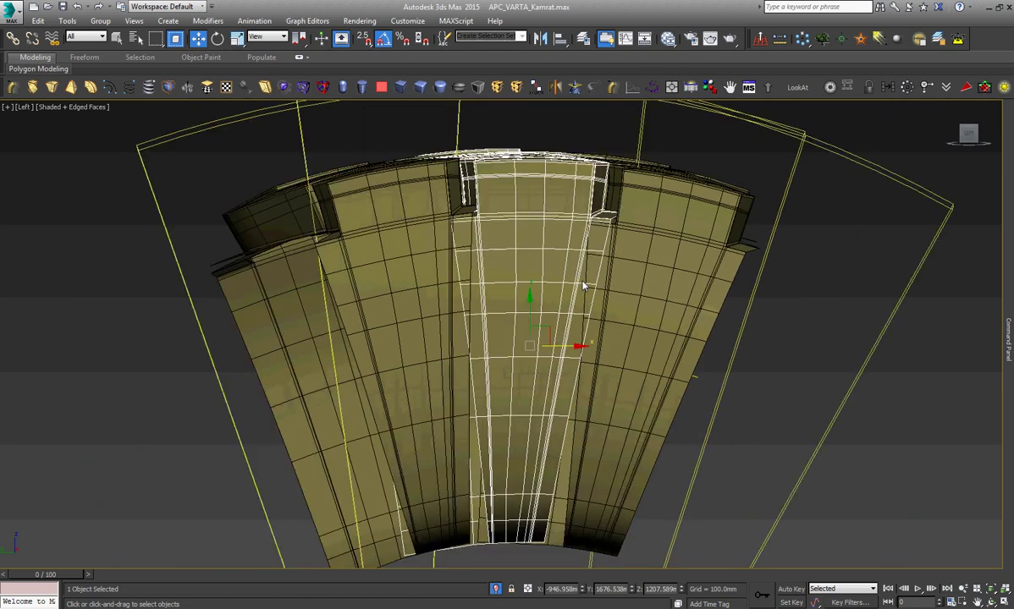
Tilt the centre column a few more degrees and orbit to look down on the blocks.
right_click(583, 286)
left_click(597, 301)
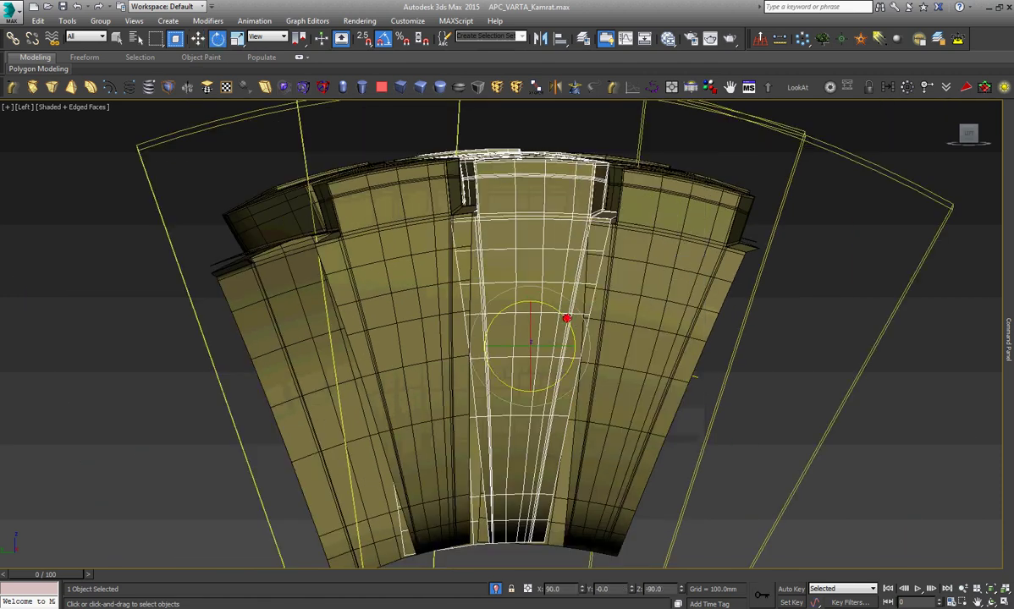
left_click_drag(567, 319, 558, 318)
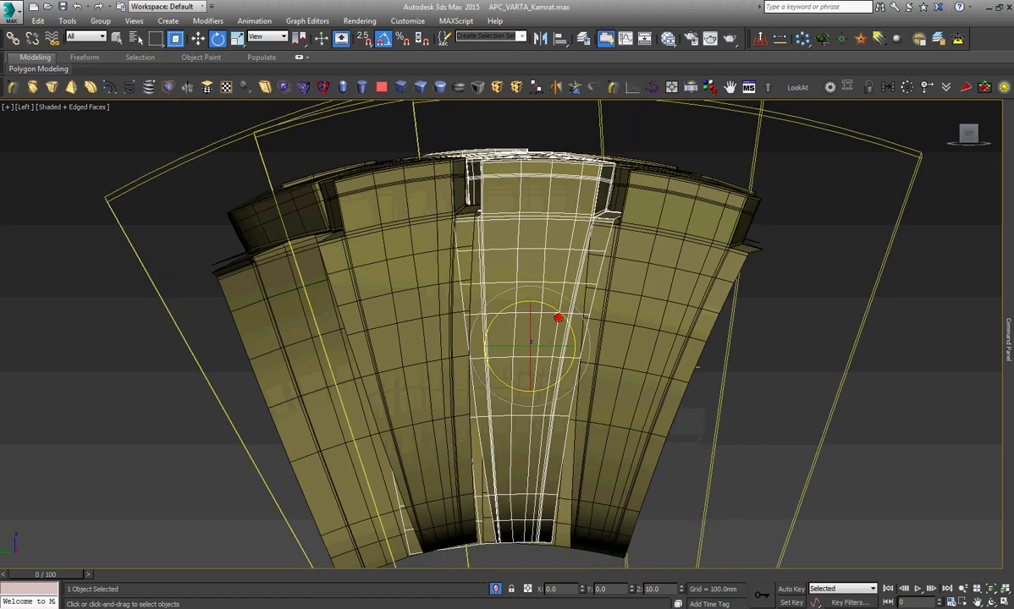
scroll(560, 317, "down", 2)
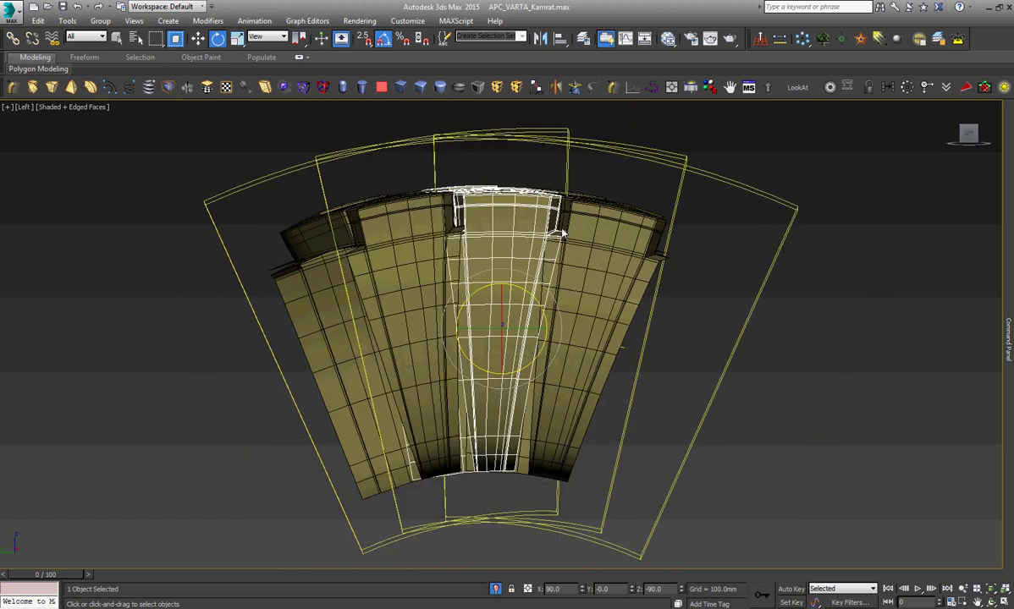
left_click(991, 602)
mouse_move(597, 335)
left_mouse_down()
mouse_move(600, 400)
mouse_move(598, 381)
left_mouse_up()
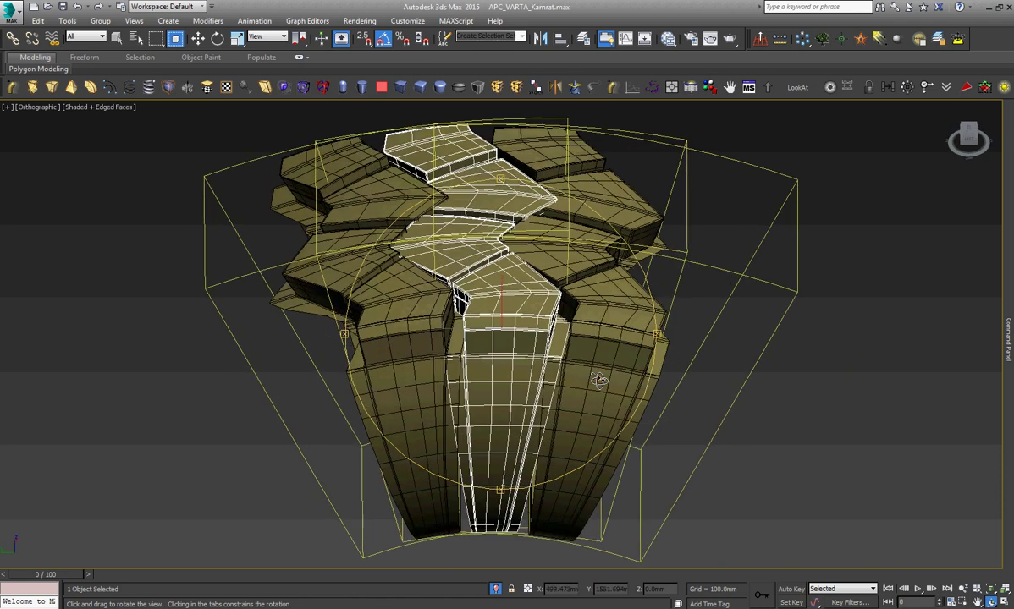
Convert the centre tread column to an Editable Poly.
right_click(598, 381)
right_click(531, 295)
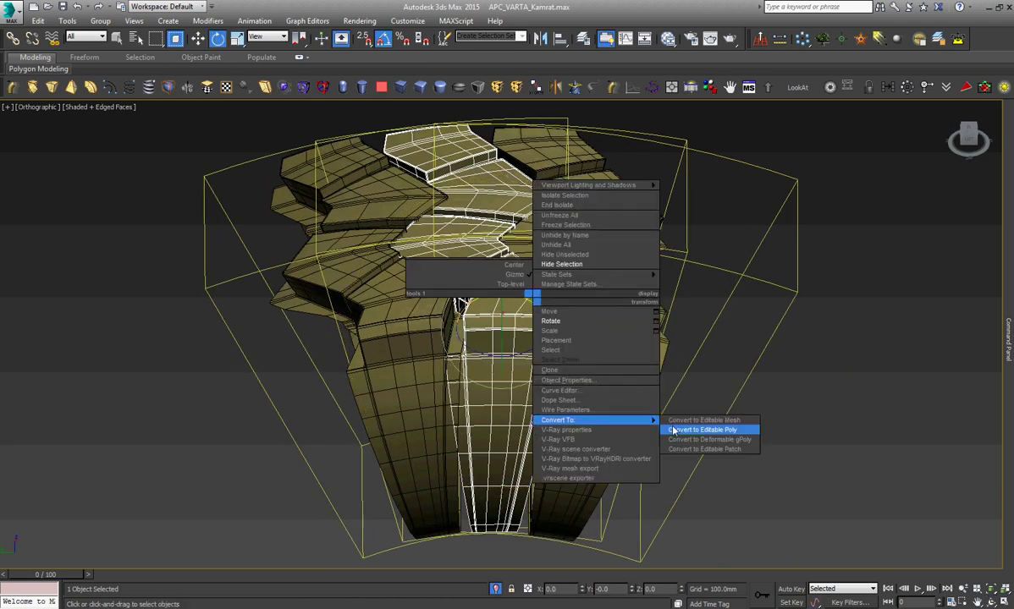
left_click(692, 432)
Hide the right-hand and left-hand tread columns, leaving the centre column selected.
left_click_drag(693, 431, 637, 378)
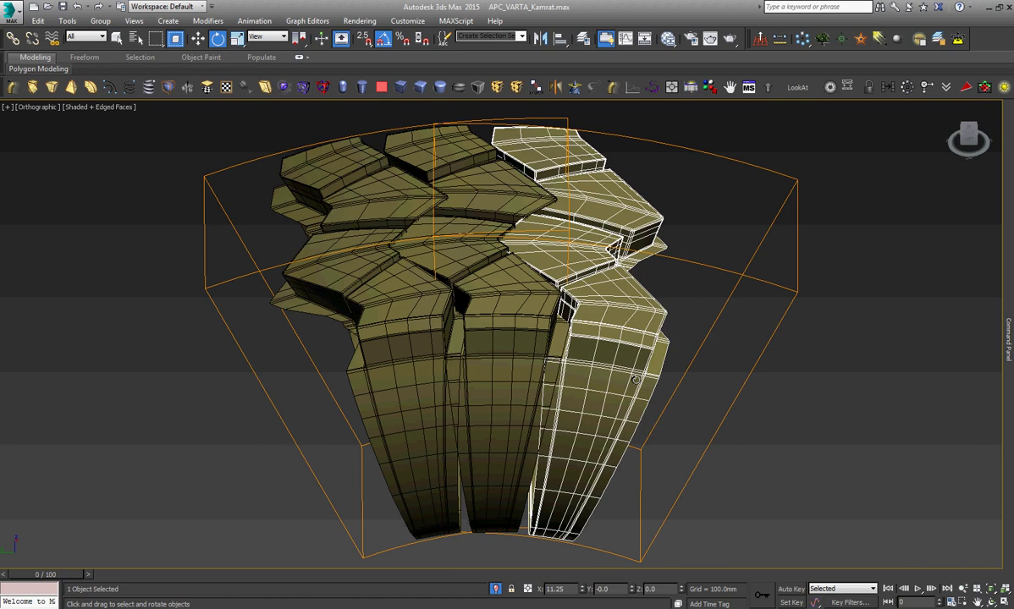
key("Delete")
left_click(431, 370)
key("Delete")
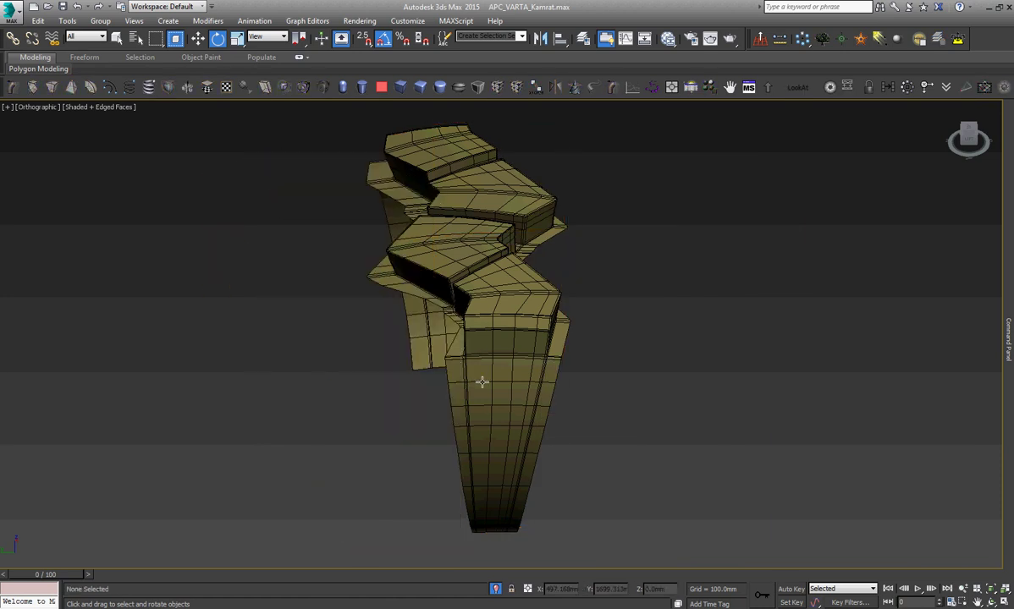
left_click(481, 383)
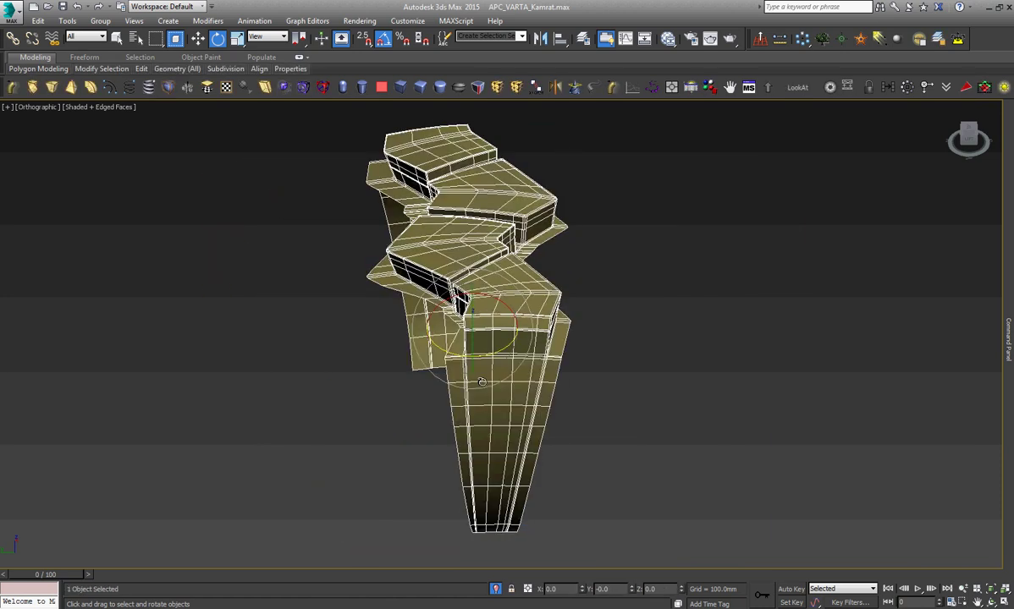
In Left view, deselect the column and open the quad menu to unhide objects.
key("l")
right_click(558, 211)
left_click(575, 224)
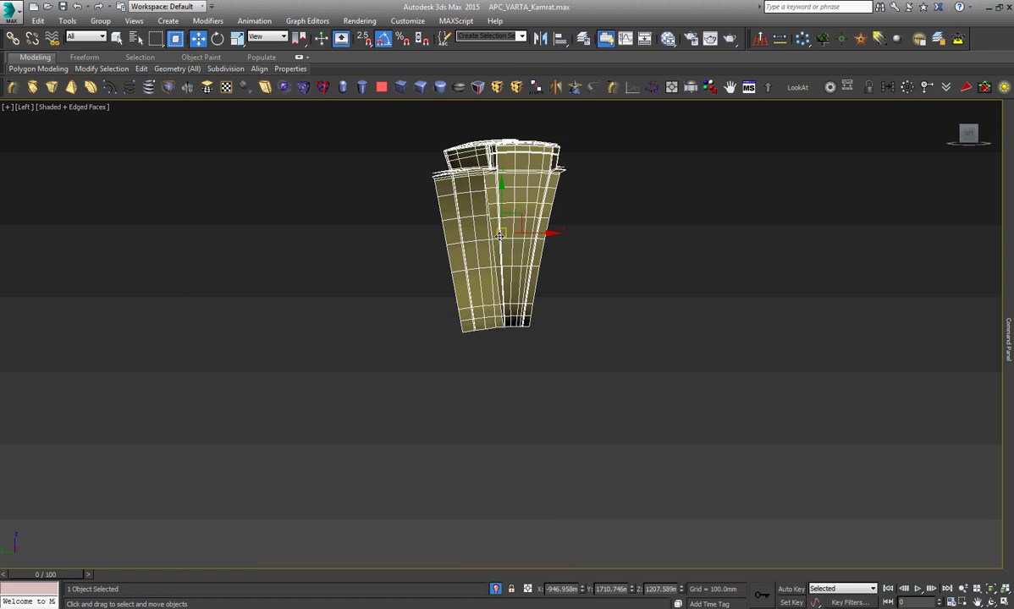
scroll(484, 228, "up", 4)
scroll(537, 410, "up", 2)
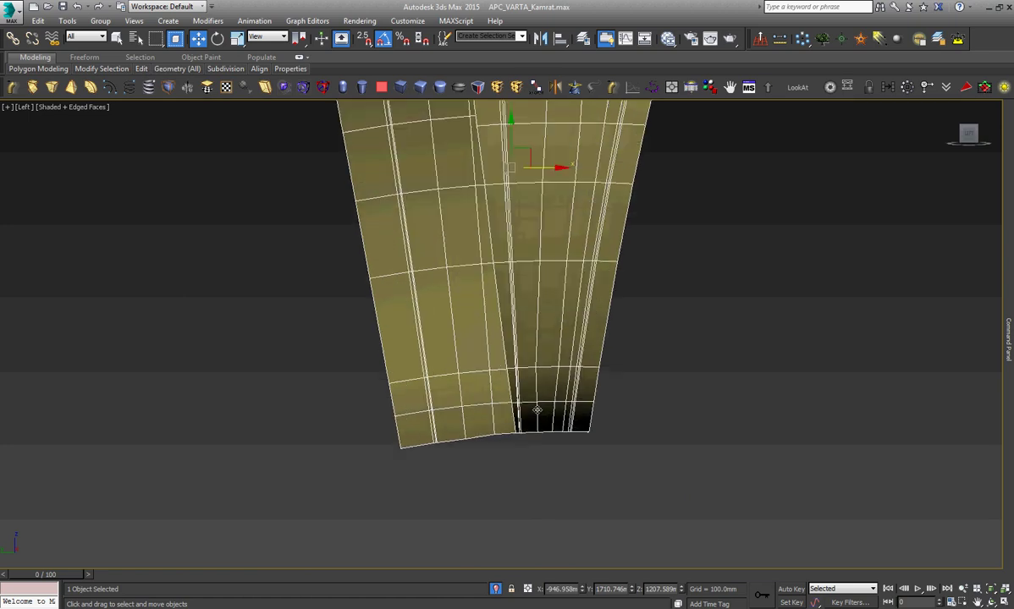
scroll(537, 411, "up", 1)
scroll(537, 410, "down", 3)
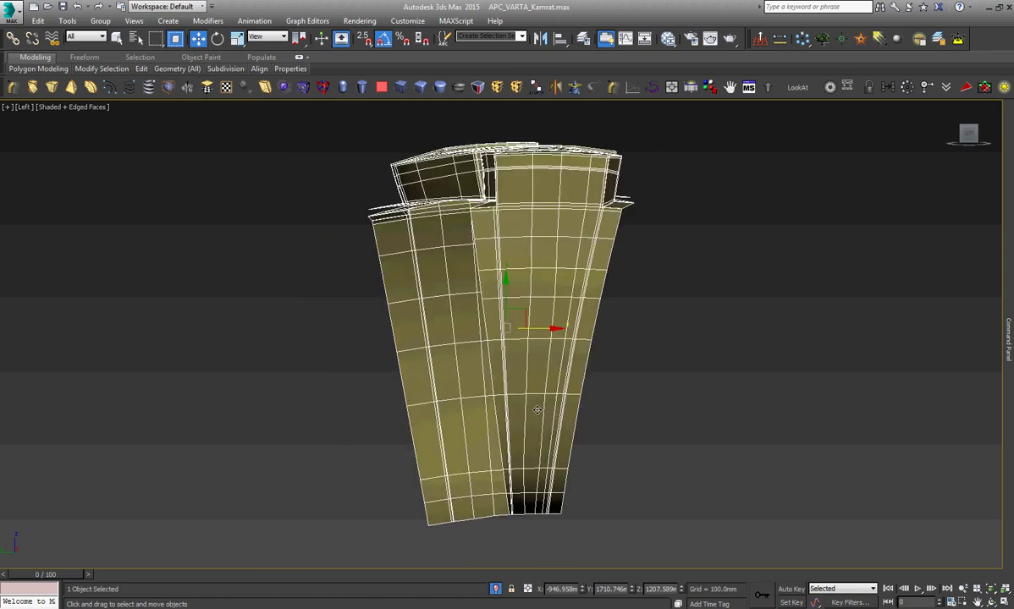
left_click(672, 433)
right_click(677, 436)
Unhide all objects, then isolate the centre tread column together with the tire.
left_click(690, 377)
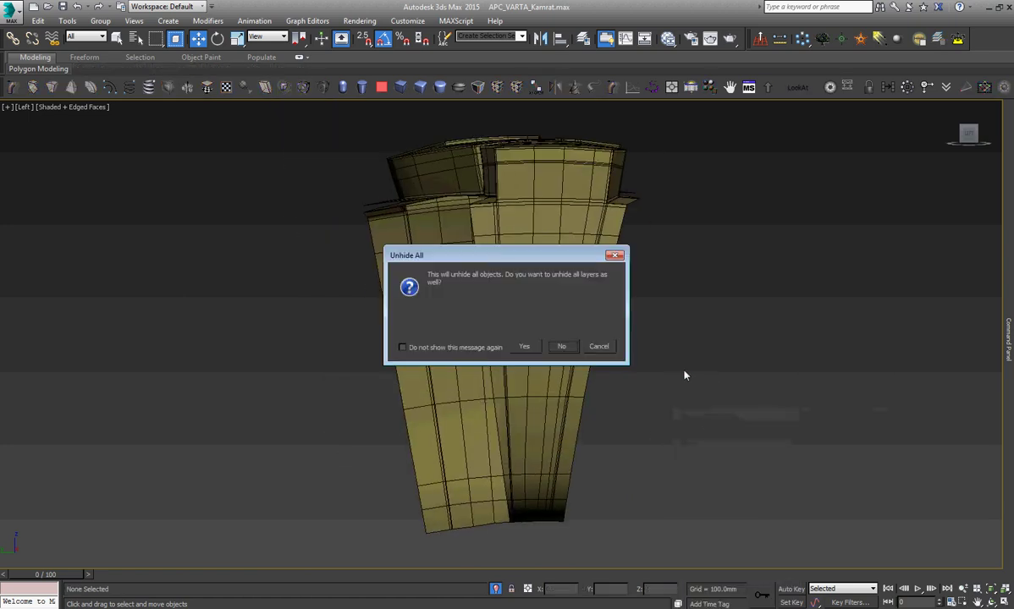
left_click(563, 346)
left_click(520, 183)
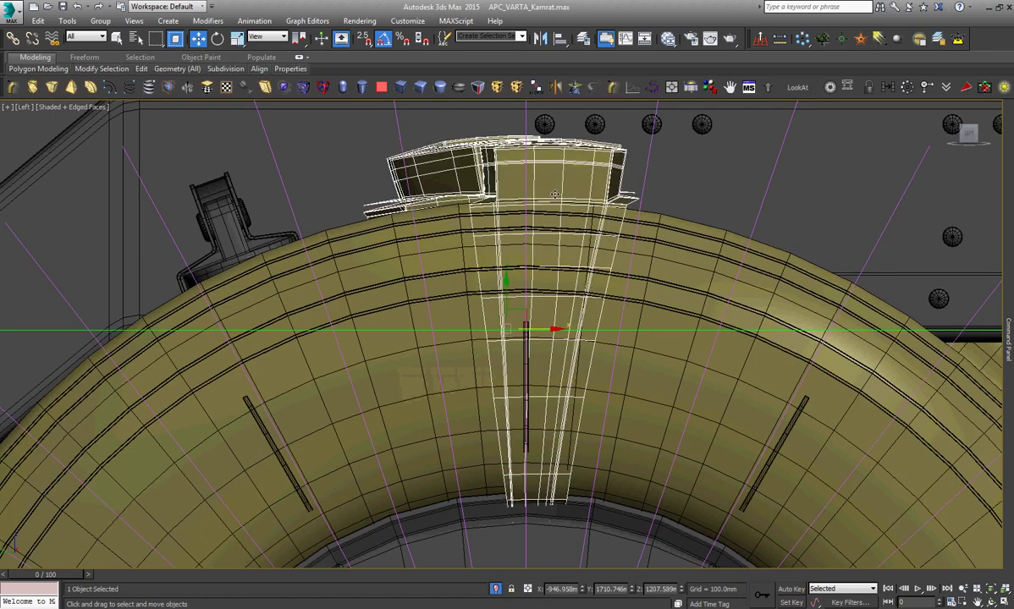
left_click(669, 265, "ctrl")
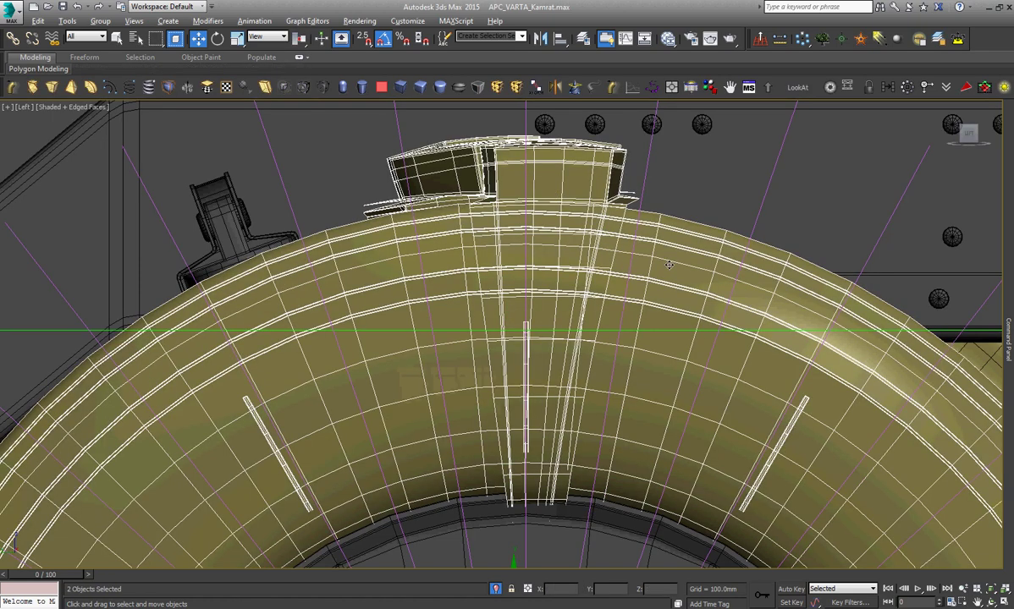
key("alt+q")
key("ctrl+d")
In Right view, select the tread column, enter Vertex level and zoom in.
scroll(508, 161, "up", 5)
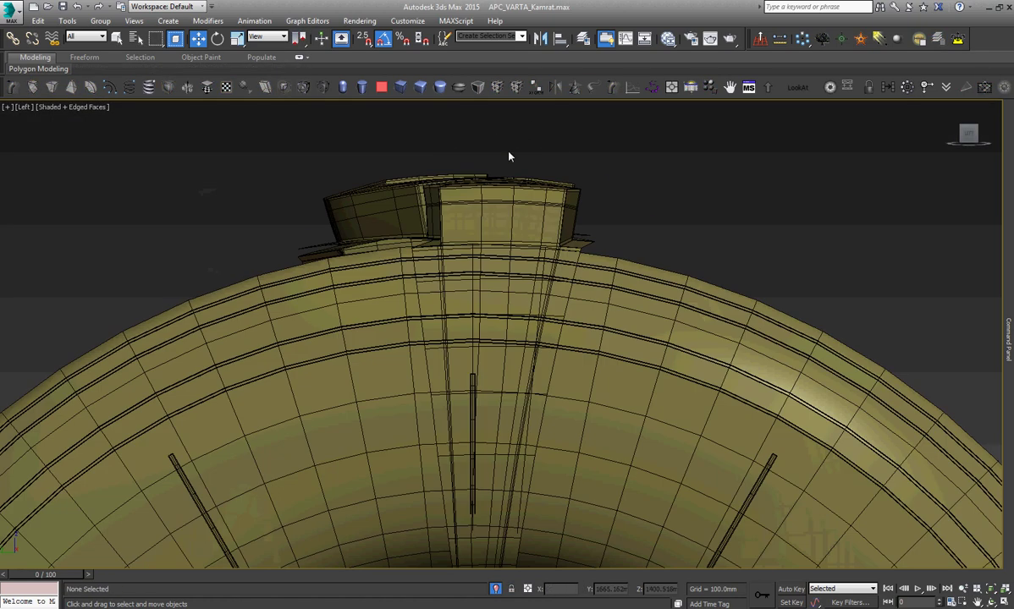
left_click(512, 212)
key("v")
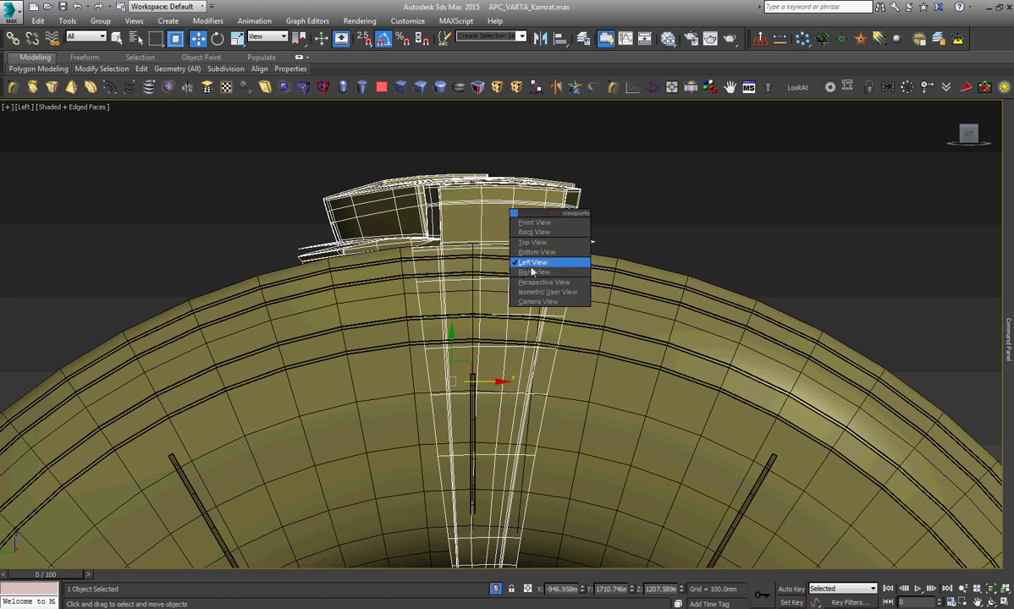
left_click(530, 264)
right_click(689, 244)
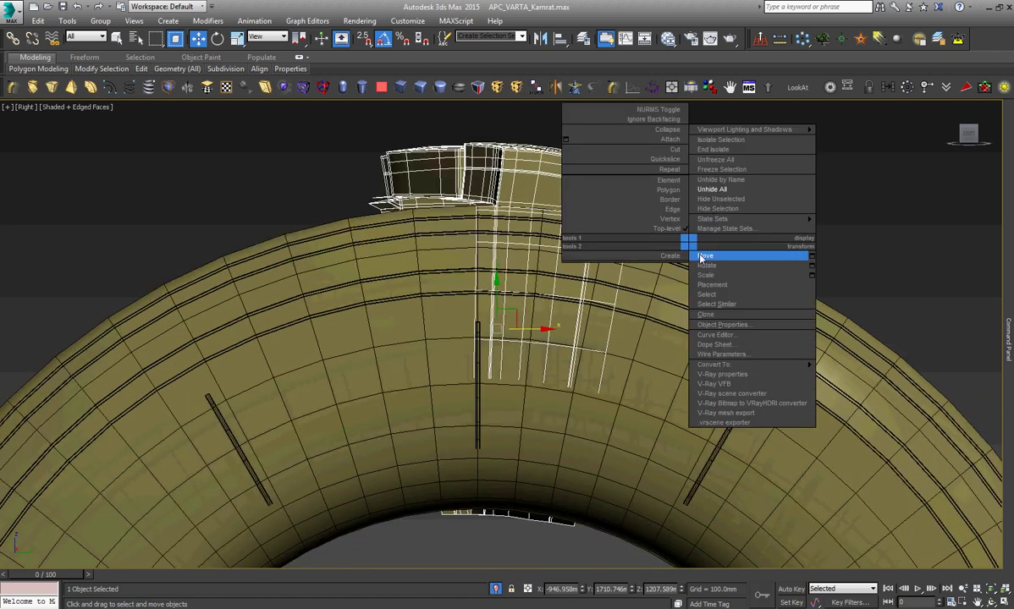
left_click(702, 256)
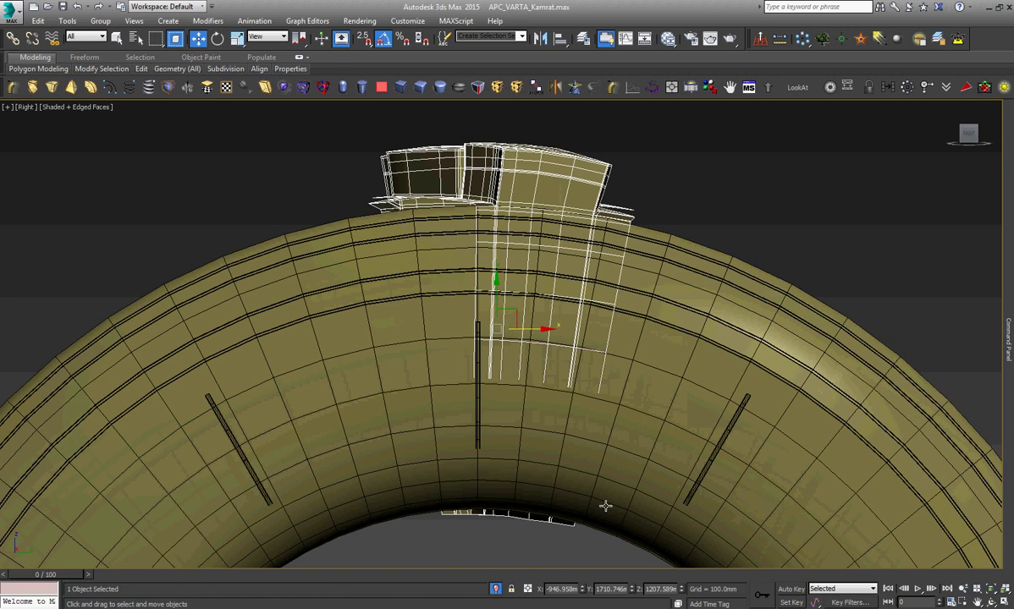
key("1")
scroll(665, 214, "up", 5)
scroll(668, 211, "up", 2)
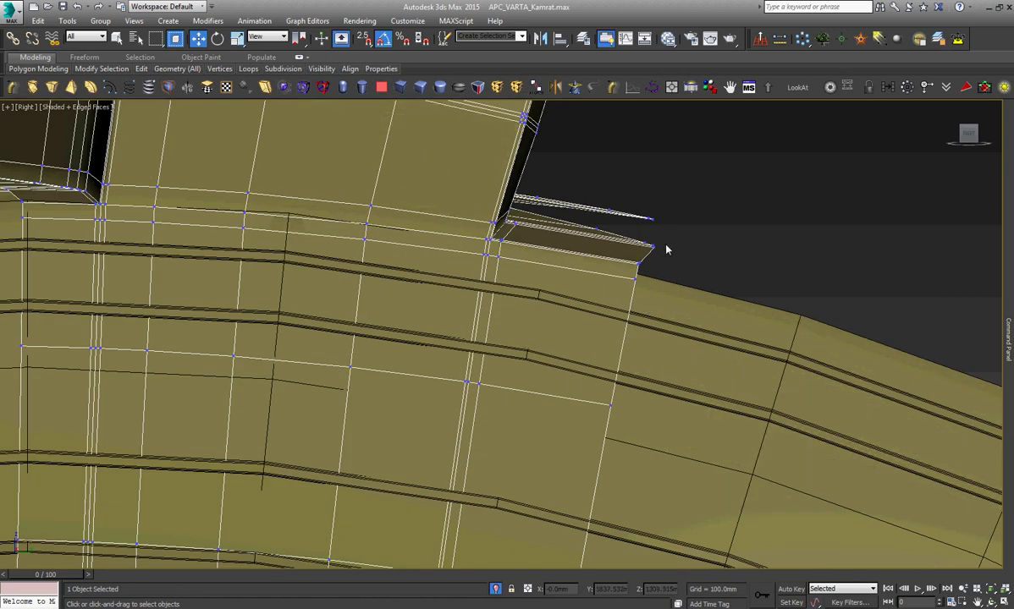
Select the base vertex at the tread block's edge in wireframe, then inspect the tread on the tire.
scroll(652, 280, "up", 3)
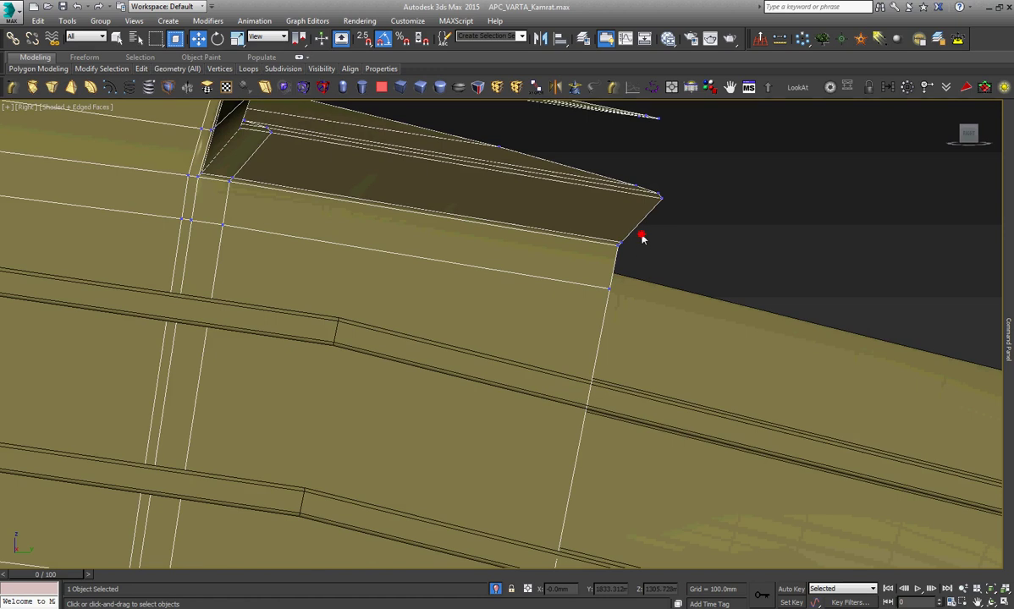
key("F3")
left_click_drag(641, 233, 595, 311)
key("F3")
scroll(597, 312, "down", 2)
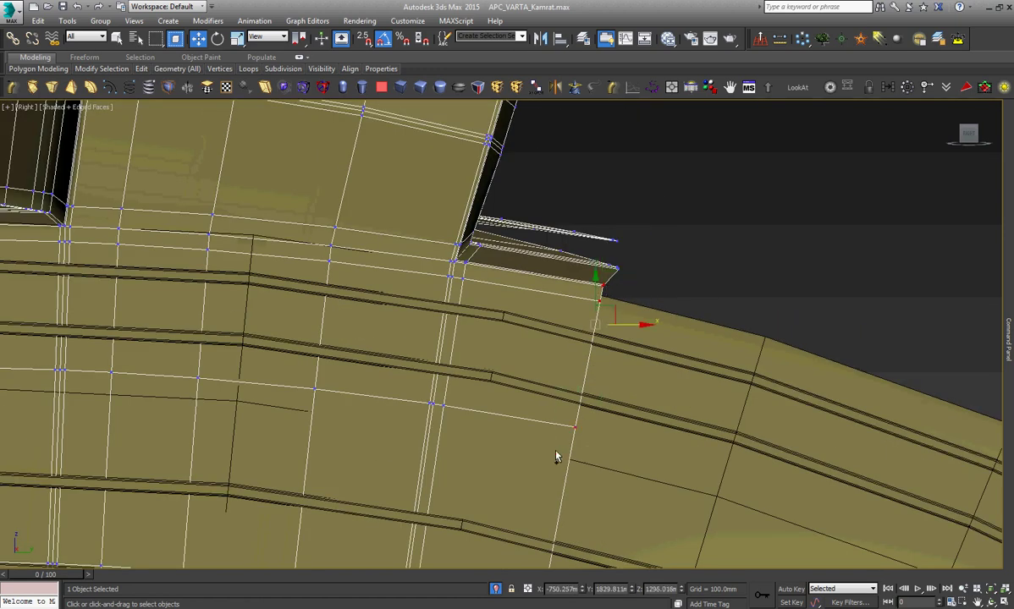
scroll(559, 424, "down", 2)
middle_click_drag(929, 566, 461, 352, "alt")
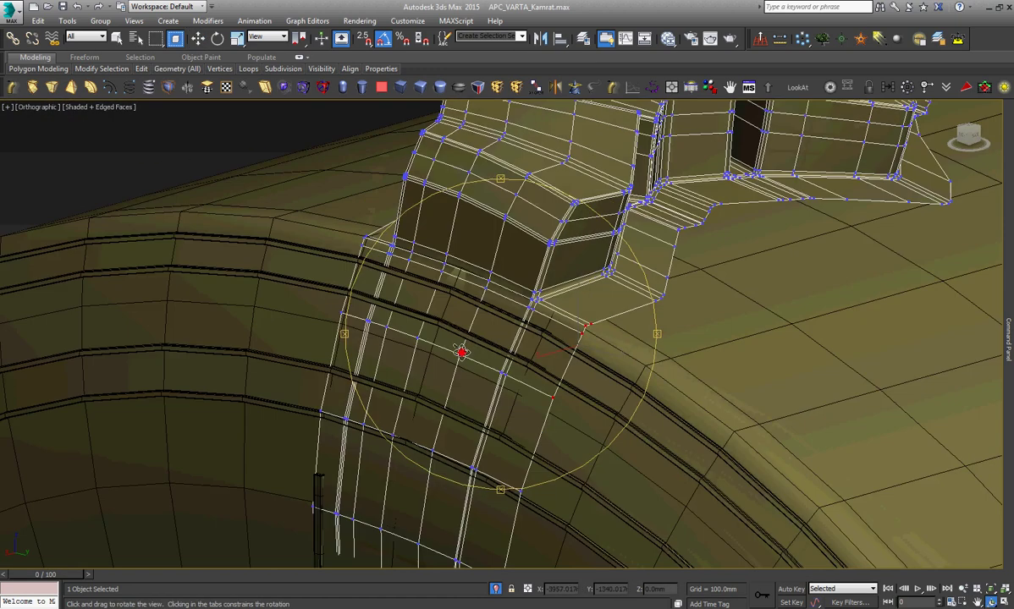
scroll(460, 352, "down", 3)
scroll(508, 347, "down", 2)
middle_click_drag(634, 301, 761, 271, "alt")
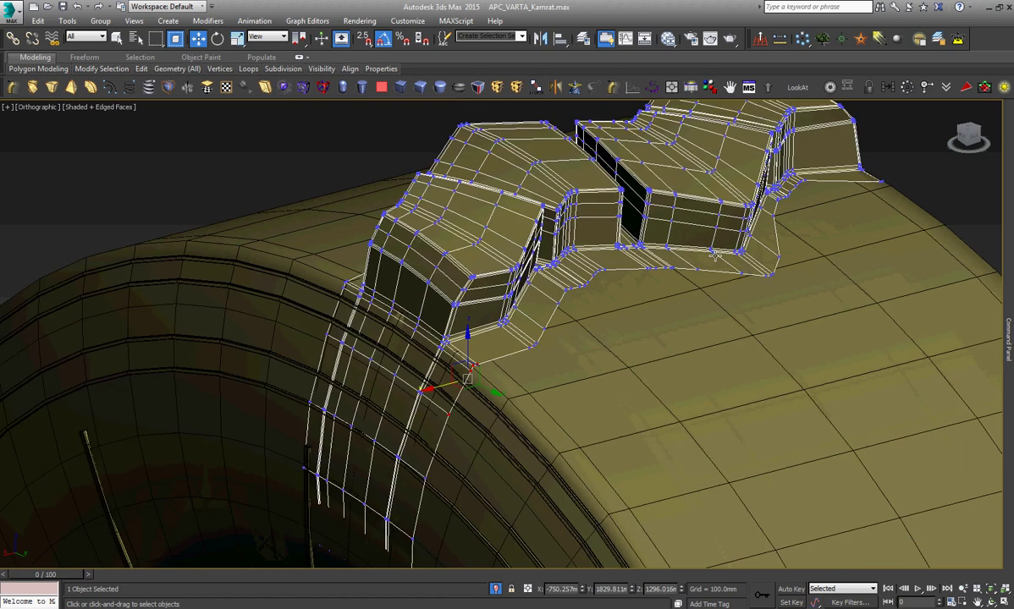
scroll(768, 266, "up", 5)
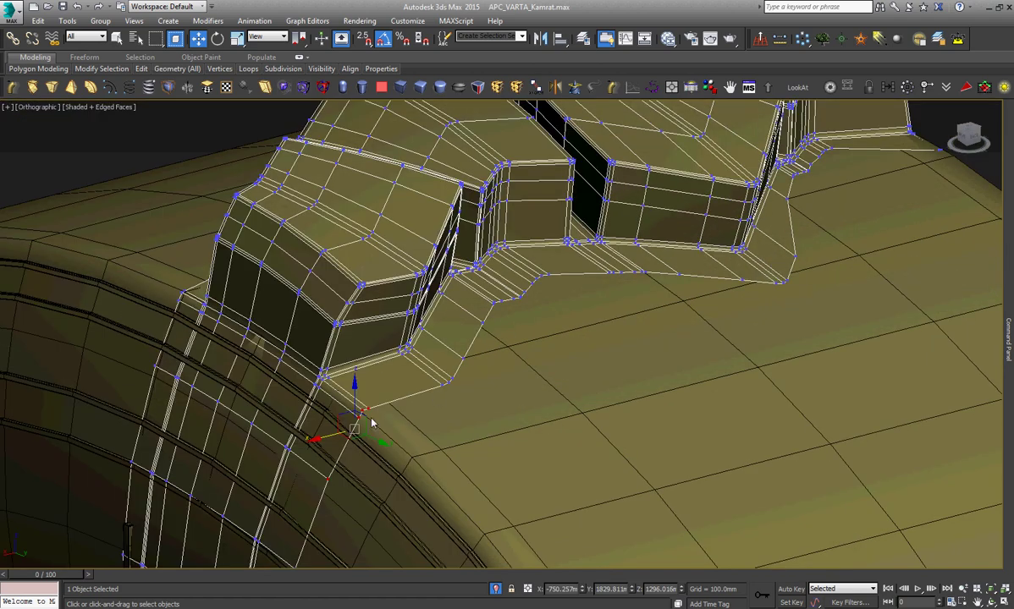
scroll(359, 413, "up", 3)
scroll(385, 296, "down", 5)
scroll(391, 309, "down", 2)
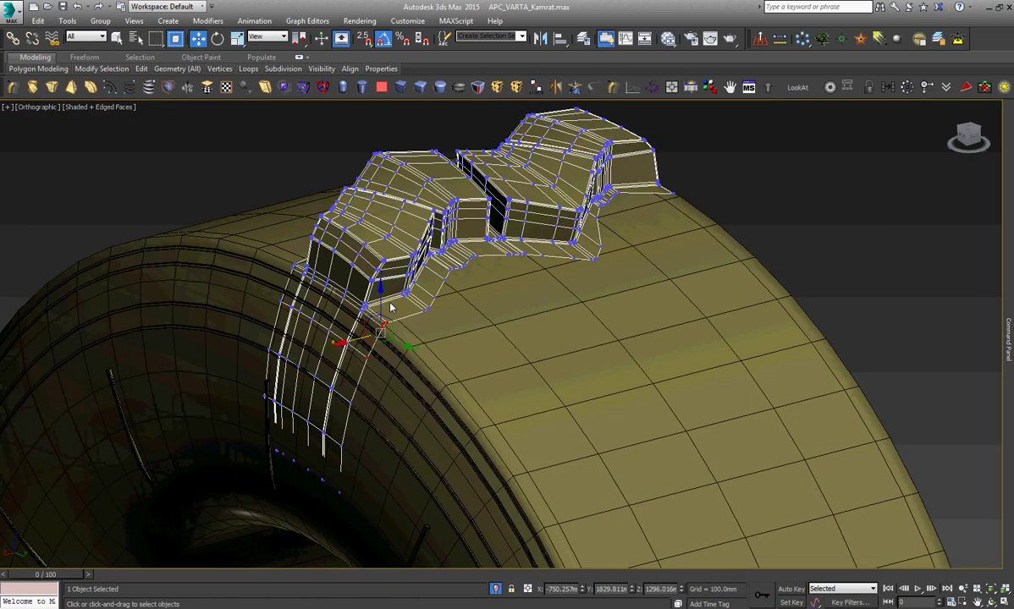
scroll(391, 382, "up", 5)
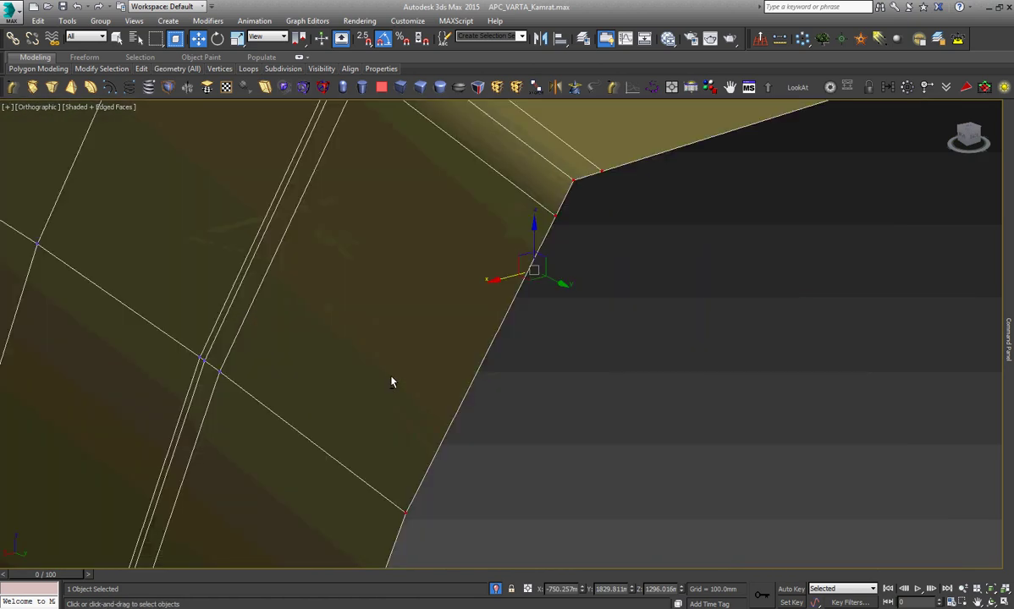
Select groups of vertices along the block's base edge and move them down onto the tire.
left_click(990, 603)
mouse_move(491, 375)
left_mouse_down()
mouse_move(484, 335)
mouse_move(496, 464)
left_mouse_up()
key("w")
scroll(487, 356, "up", 2)
scroll(486, 355, "up", 2)
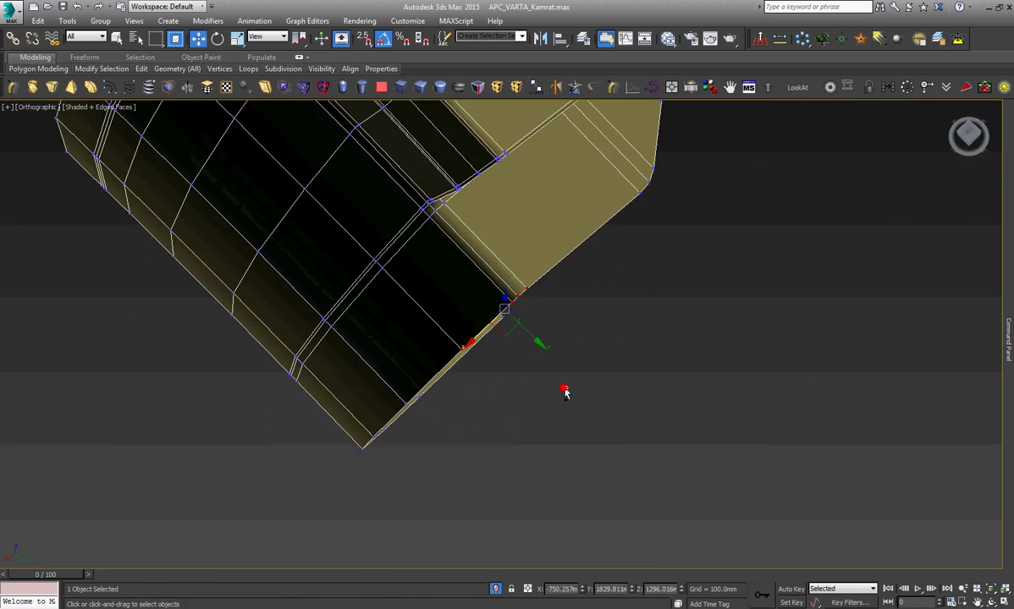
left_click_drag(455, 294, 457, 298)
mouse_move(425, 474)
left_mouse_down()
mouse_move(370, 453)
mouse_move(351, 423)
left_mouse_up()
middle_click_drag(478, 374, 478, 384, "alt")
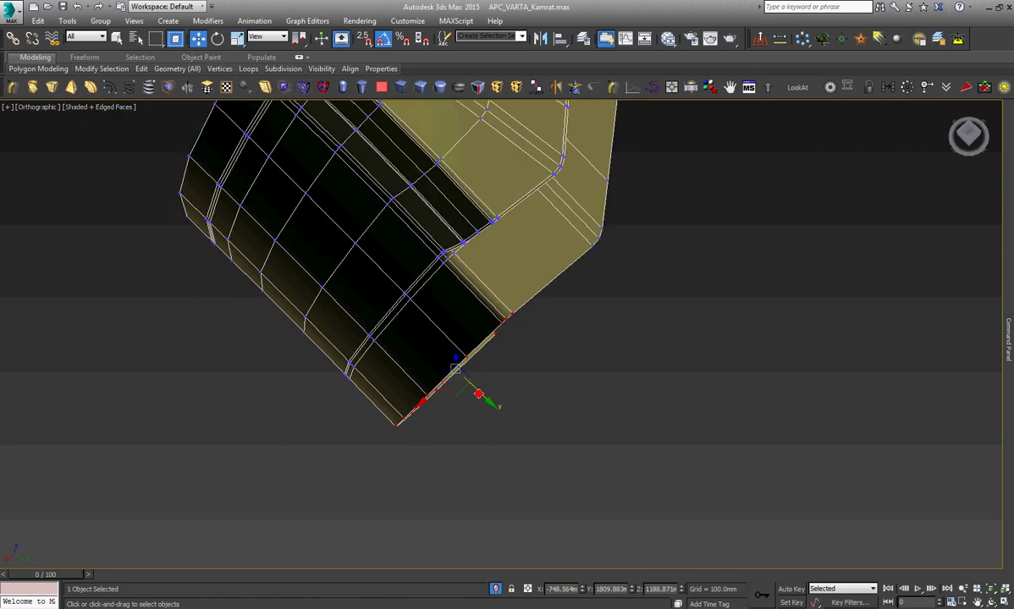
left_click_drag(478, 393, 451, 369)
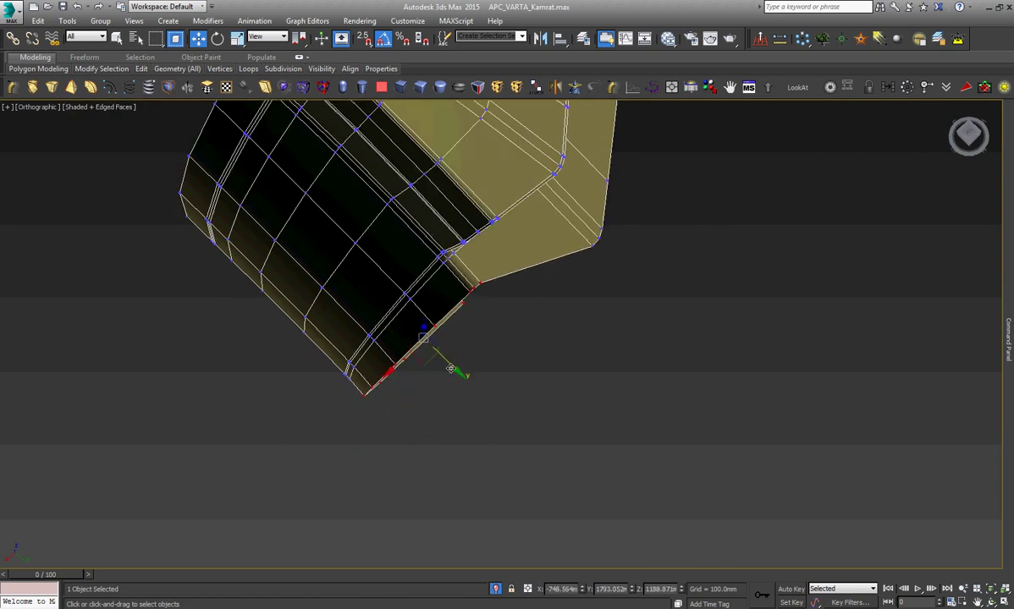
Box-select the block's corner vertices and move them onto the tire surface.
scroll(605, 179, "up", 3)
scroll(565, 330, "down", 3)
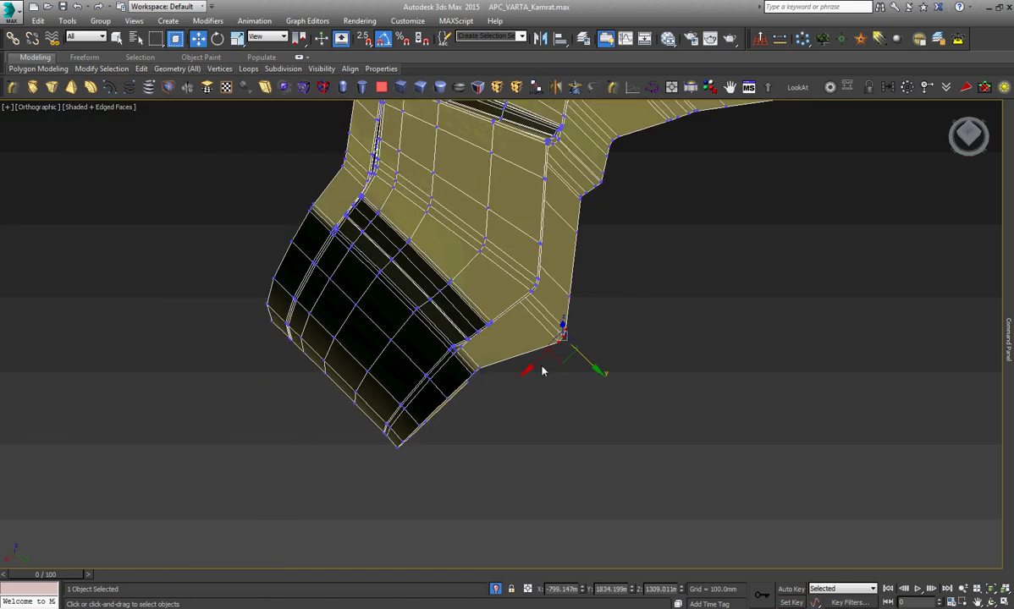
scroll(577, 299, "up", 4)
left_click_drag(577, 299, 495, 482)
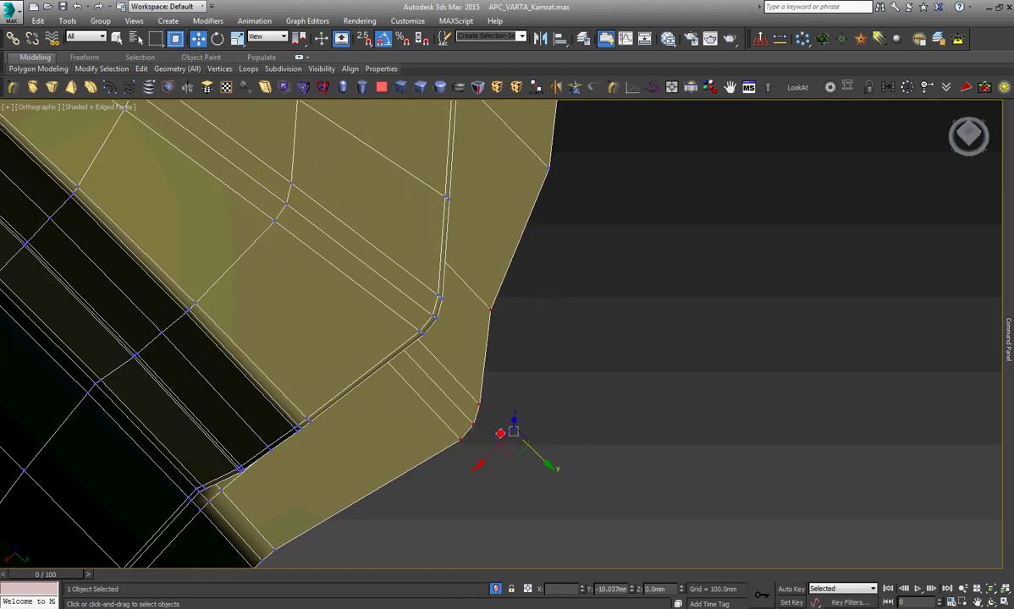
left_click_drag(549, 464, 470, 411)
scroll(531, 324, "down", 3)
scroll(531, 325, "up", 4)
Select a hidden corner vertex in wireframe and nudge it along the tire edge.
key("F3")
left_click_drag(608, 295, 482, 175)
key("F3")
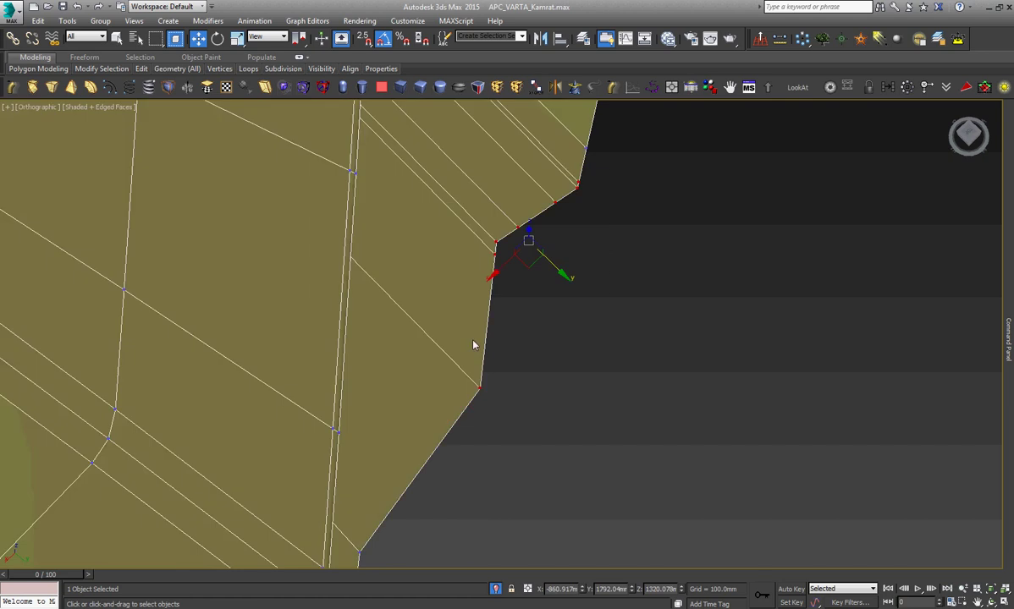
scroll(475, 345, "down", 2)
scroll(540, 237, "down", 1)
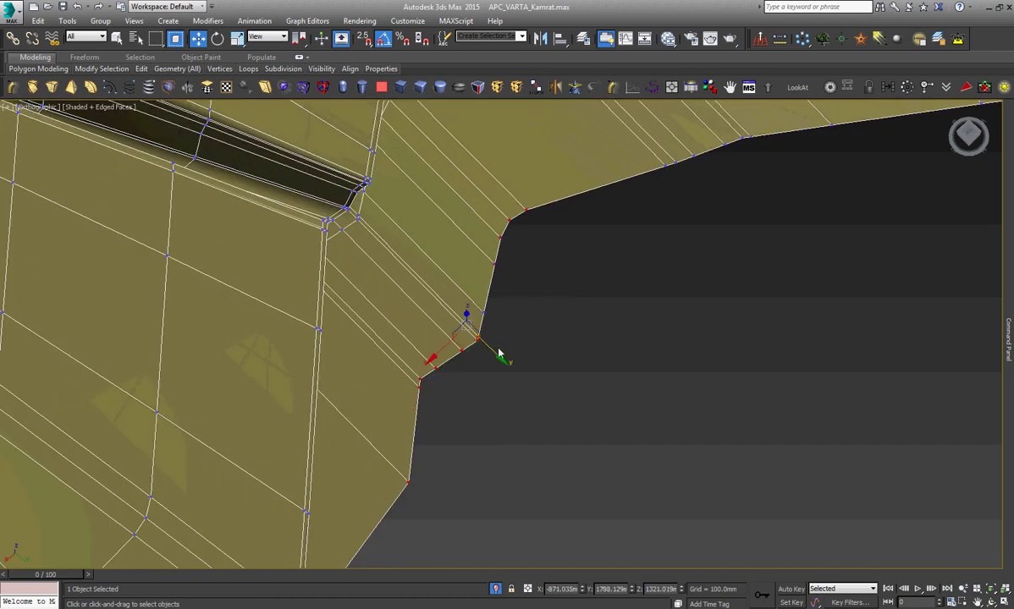
mouse_move(499, 354)
left_mouse_down()
mouse_move(483, 361)
mouse_move(435, 273)
mouse_move(366, 207)
left_mouse_up()
scroll(465, 339, "down", 3)
scroll(508, 279, "up", 3)
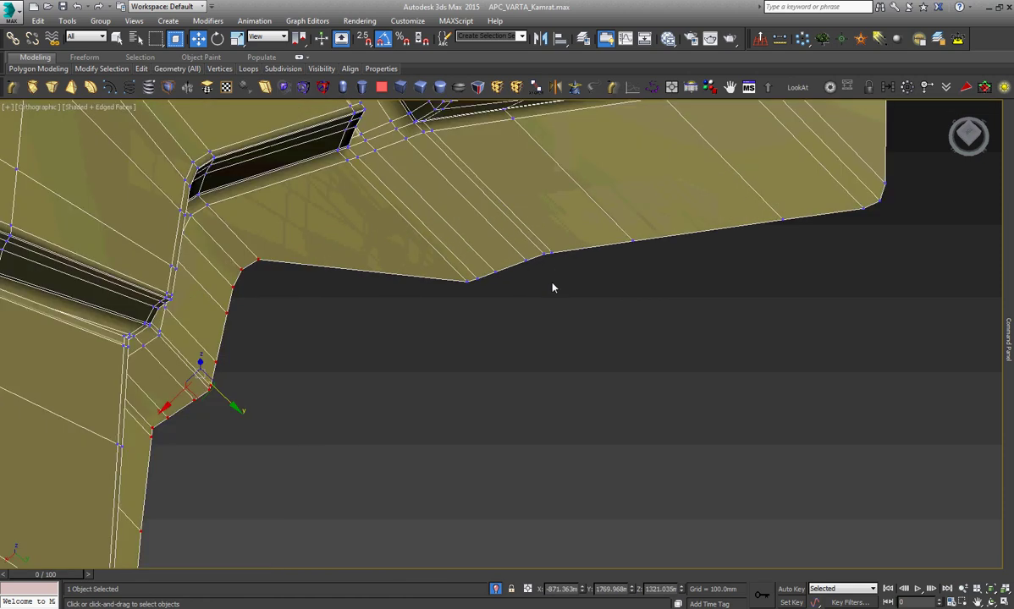
Select the base vertices along the lower edge in wireframe and move them up onto the tire.
key("F3")
left_click_drag(619, 341, 500, 267)
left_click_drag(446, 226, 446, 228)
key("F3")
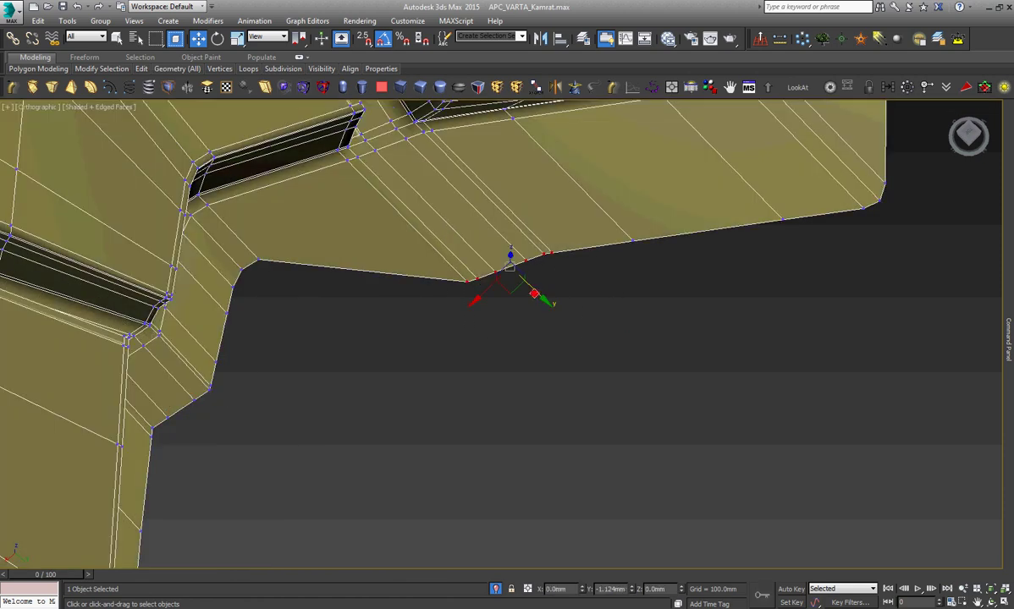
left_click_drag(509, 269, 446, 250)
Raise the bottom-right base vertices to meet the tire, checking from another angle.
middle_click_drag(453, 362, 779, 228, "alt")
left_click_drag(347, 366, 347, 366)
middle_click_drag(347, 366, 568, 396, "alt")
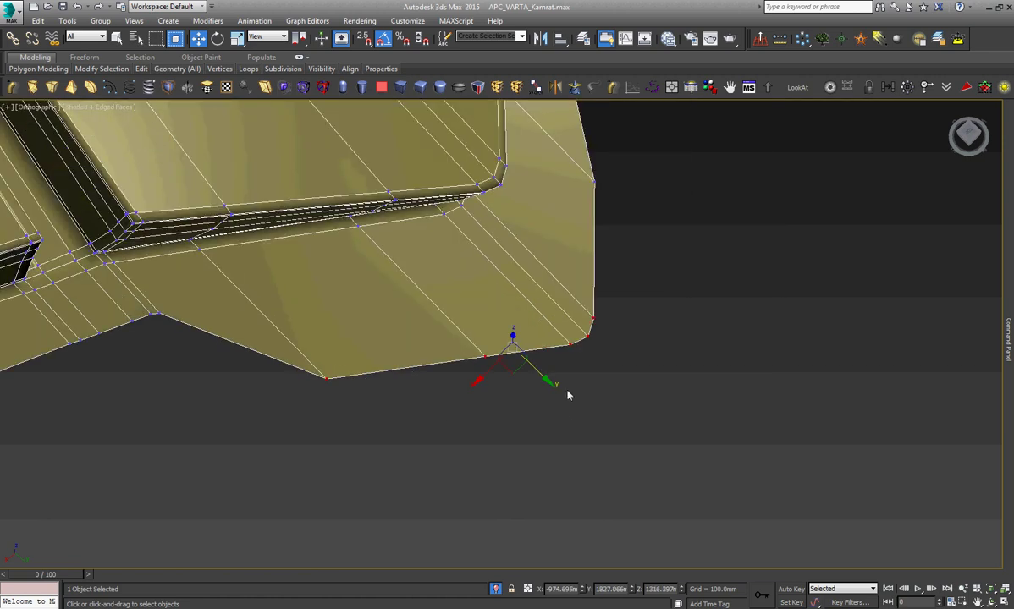
left_click_drag(547, 378, 449, 322)
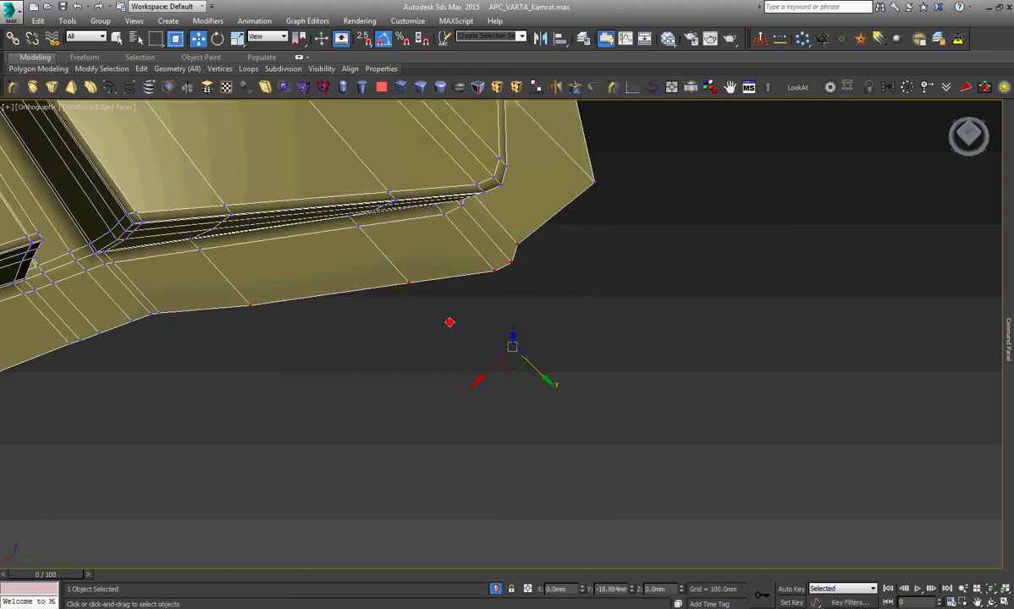
mouse_move(445, 323)
middle_mouse_down("alt")
mouse_move(509, 276)
mouse_move(473, 390)
mouse_move(378, 365)
mouse_move(456, 396)
middle_mouse_up("alt")
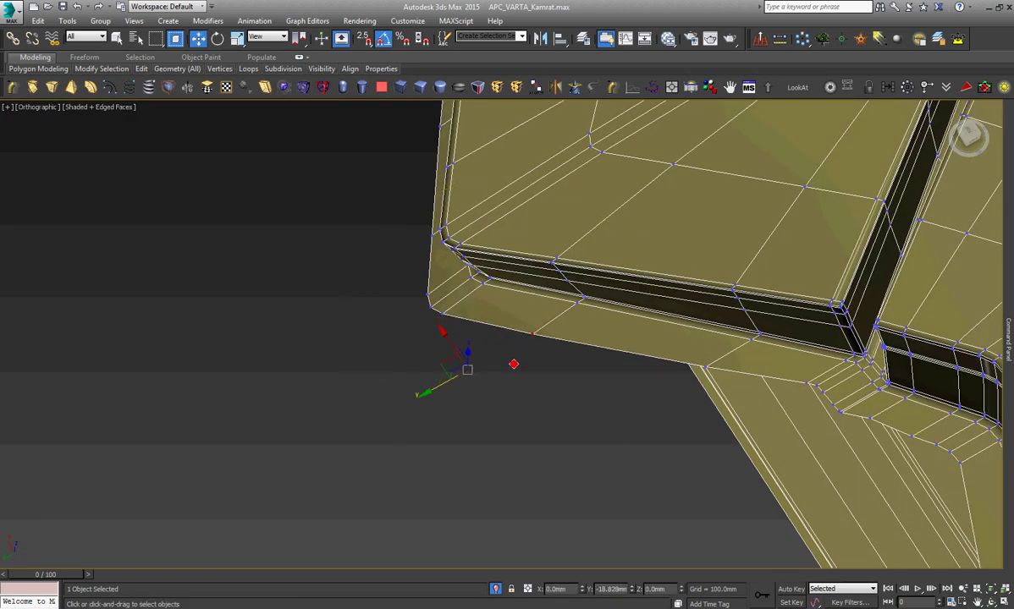
Move the next block's base vertex up-right onto the tire and shift it right to close the gap.
middle_click_drag(486, 340, 419, 298, "alt")
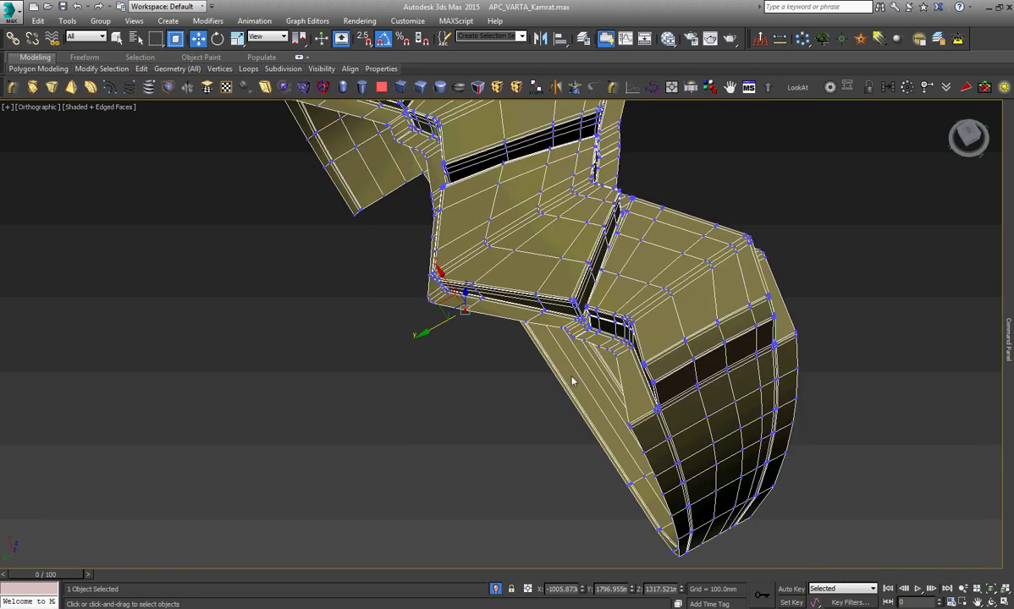
scroll(572, 383, "up", 5)
scroll(575, 446, "up", 4)
scroll(525, 388, "down", 5)
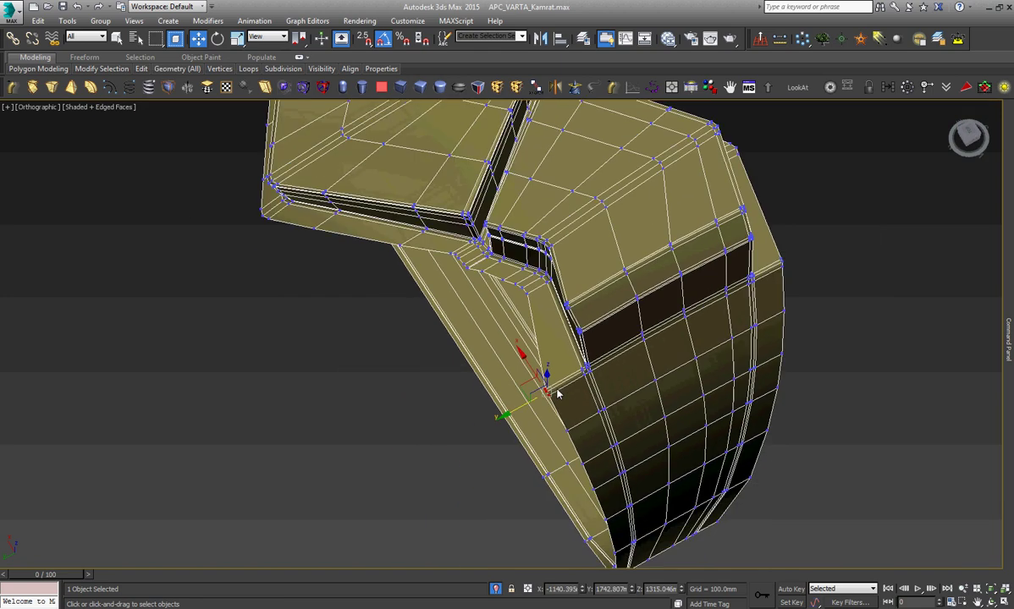
left_click(539, 400)
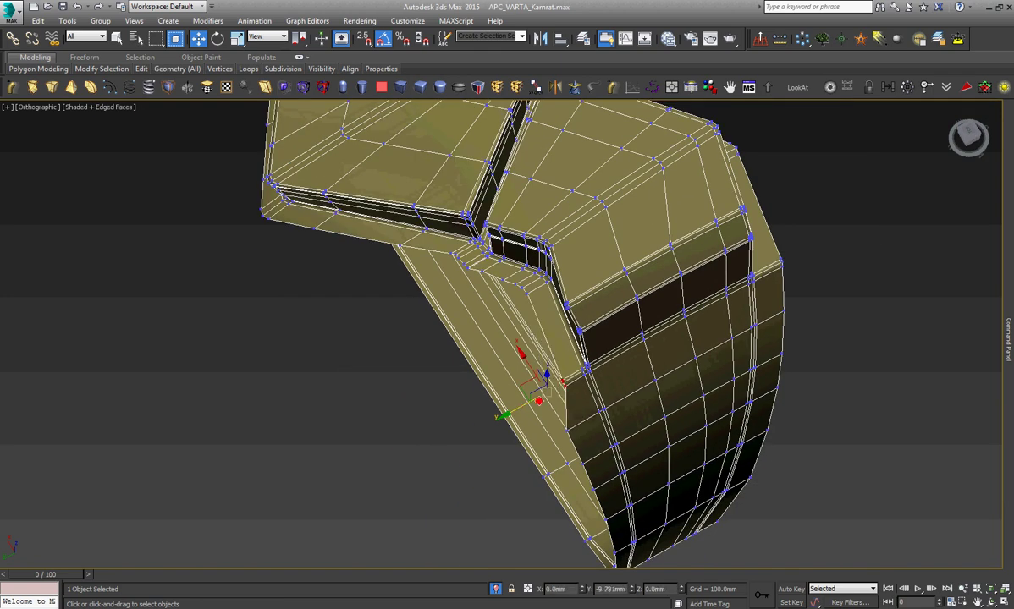
scroll(543, 417, "up", 4)
scroll(543, 418, "up", 3)
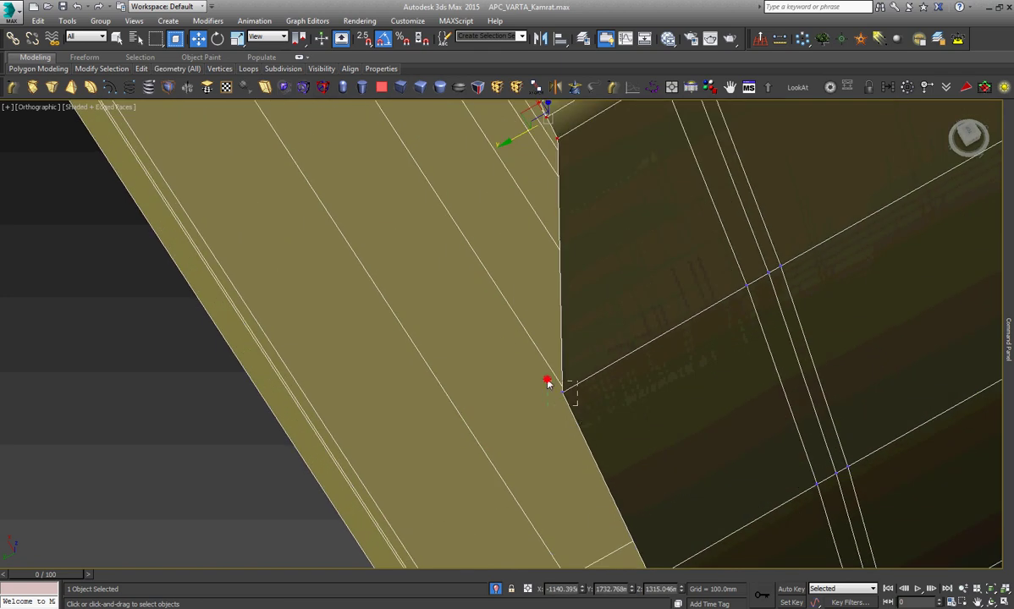
left_click_drag(543, 418, 579, 301)
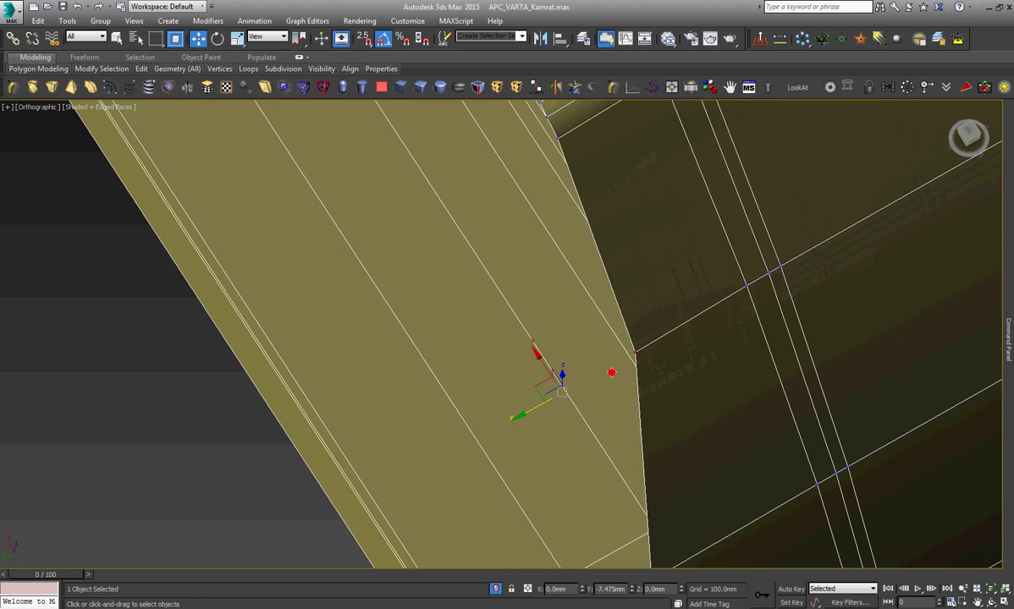
middle_click_drag(579, 301, 647, 442, "alt")
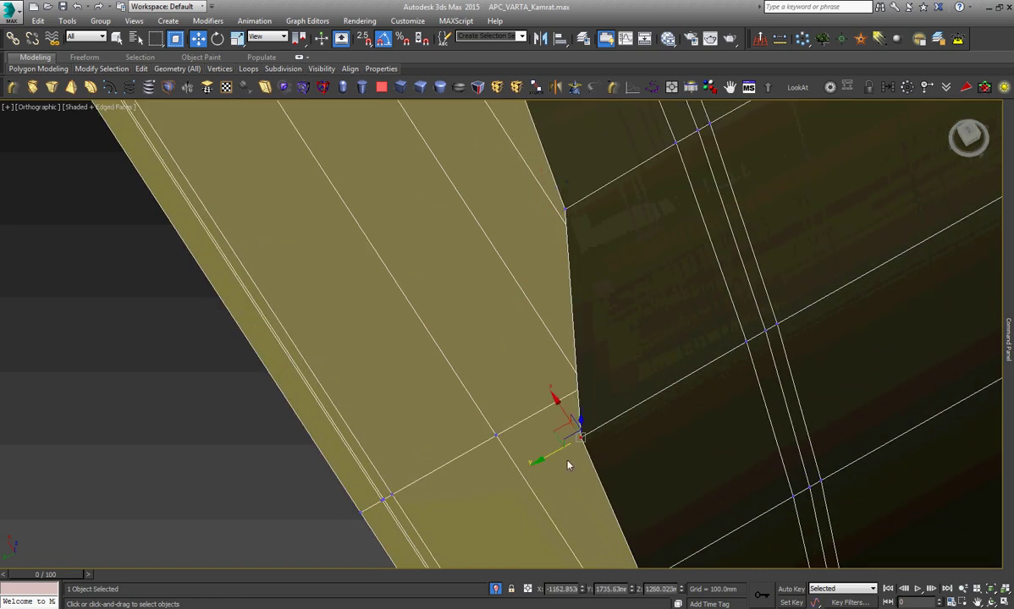
left_click_drag(554, 457, 629, 425)
scroll(629, 427, "down", 3)
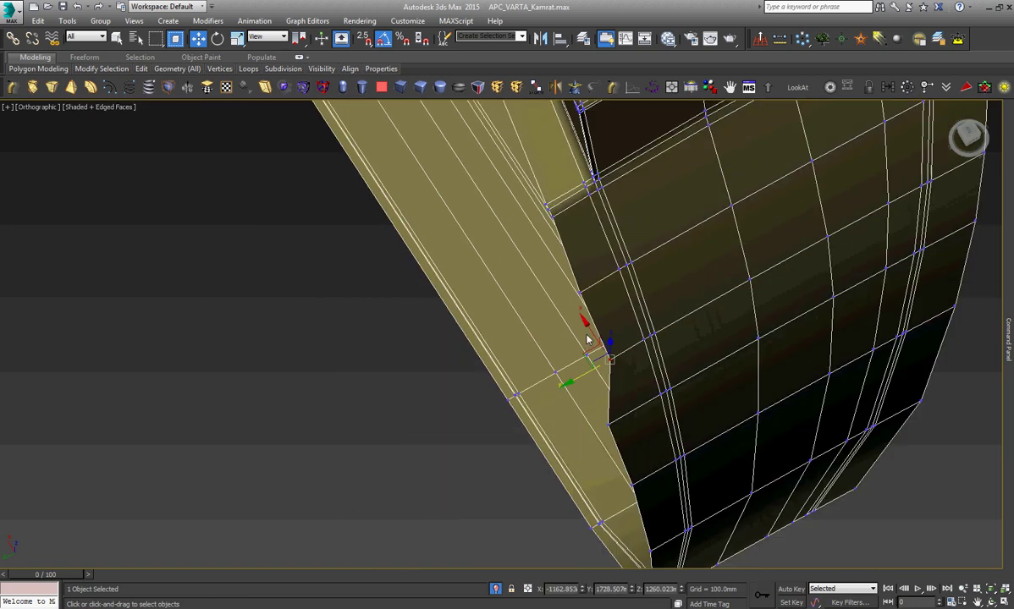
scroll(610, 438, "up", 3)
Move the corner and lower vertices of the vertical edge so it follows the tire curve.
left_click(606, 351)
left_click_drag(606, 351, 655, 348)
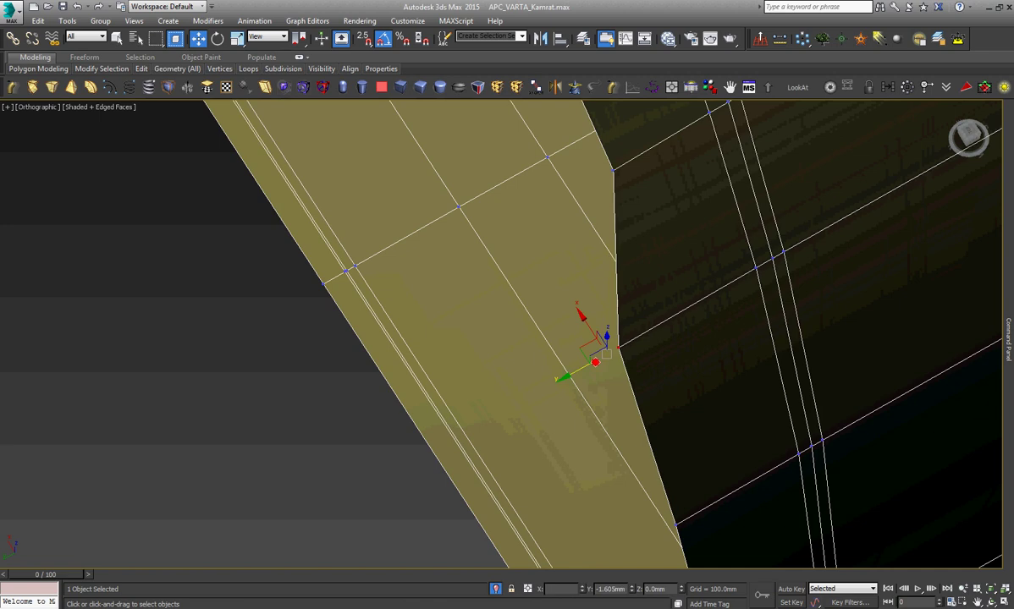
scroll(549, 254, "down", 2)
scroll(604, 410, "up", 3)
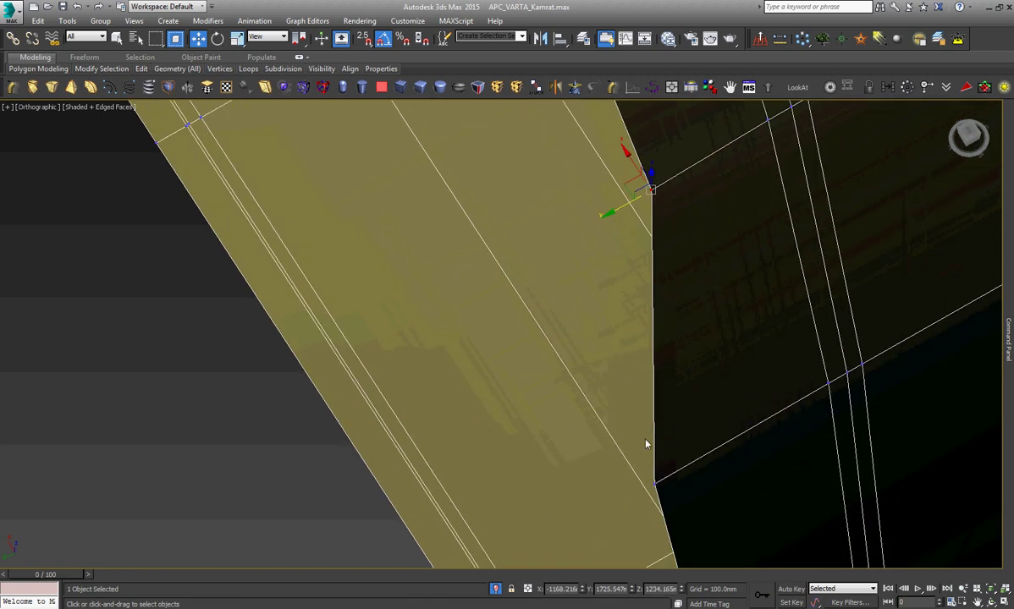
left_click(653, 479)
left_click_drag(631, 500, 681, 444)
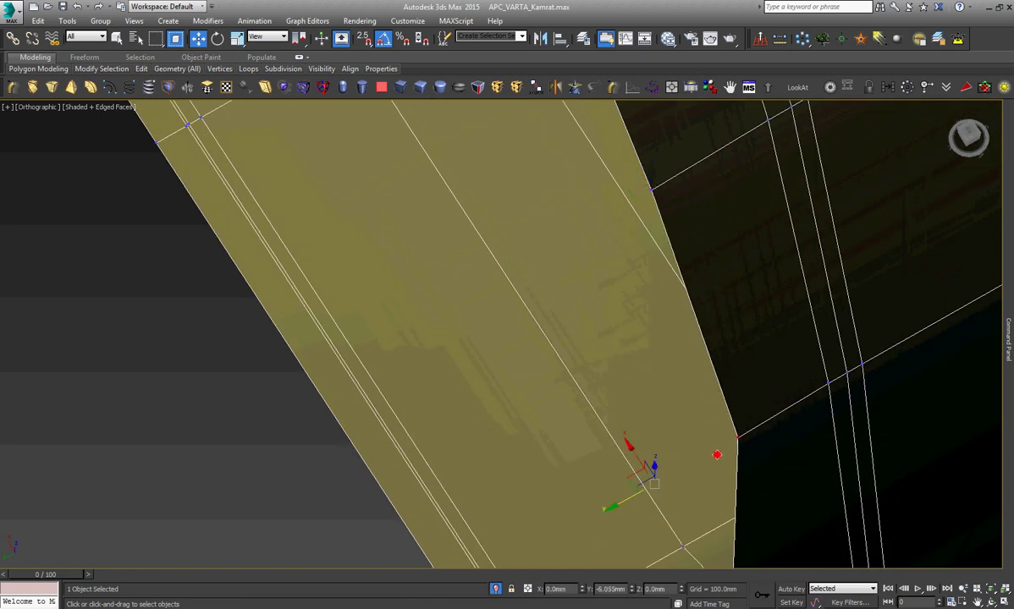
scroll(606, 471, "down", 2)
scroll(606, 471, "up", 2)
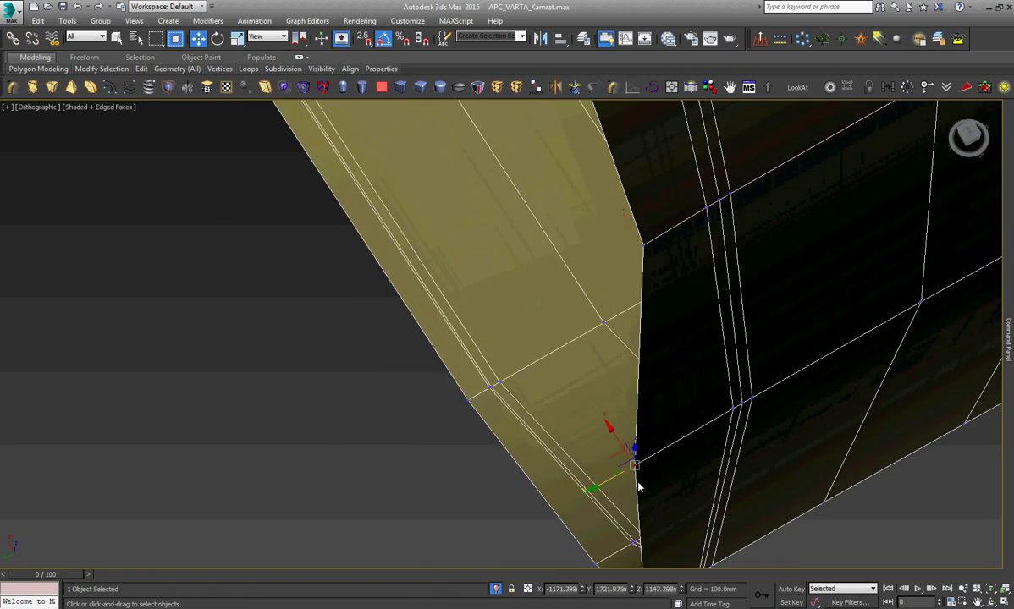
left_click_drag(615, 476, 637, 472)
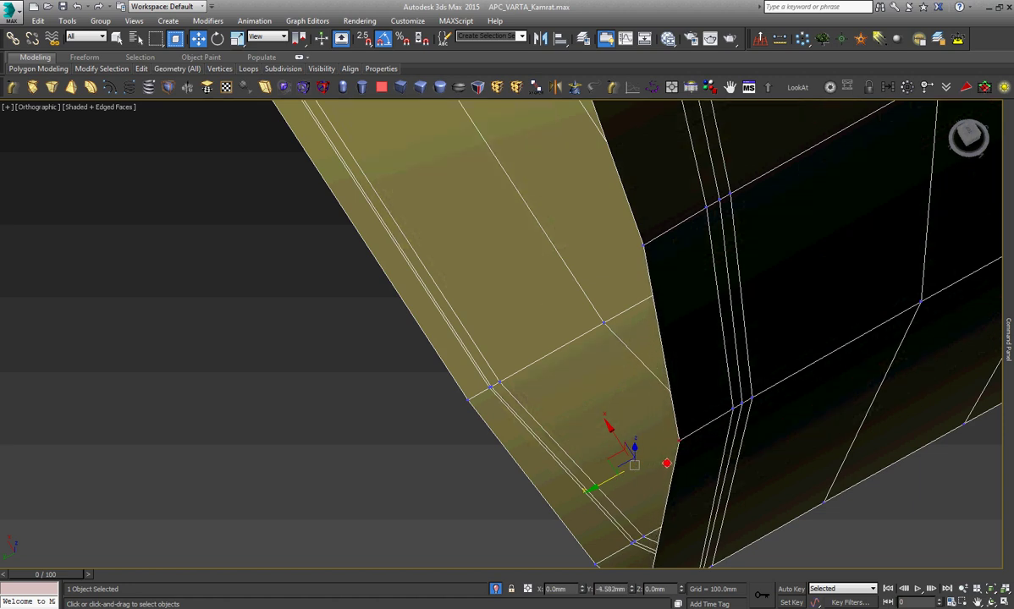
Zoom to review the edge and bring up the vertex quad menu.
scroll(539, 351, "down", 2)
scroll(539, 350, "down", 2)
scroll(533, 338, "down", 1)
scroll(546, 289, "up", 3)
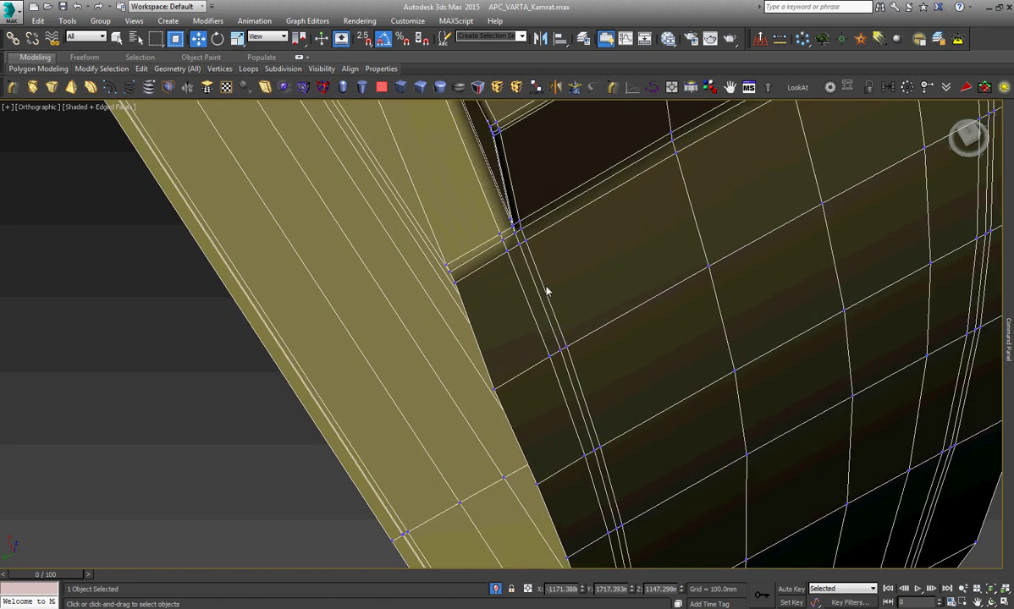
scroll(528, 260, "up", 2)
scroll(520, 195, "up", 2)
right_click(649, 216)
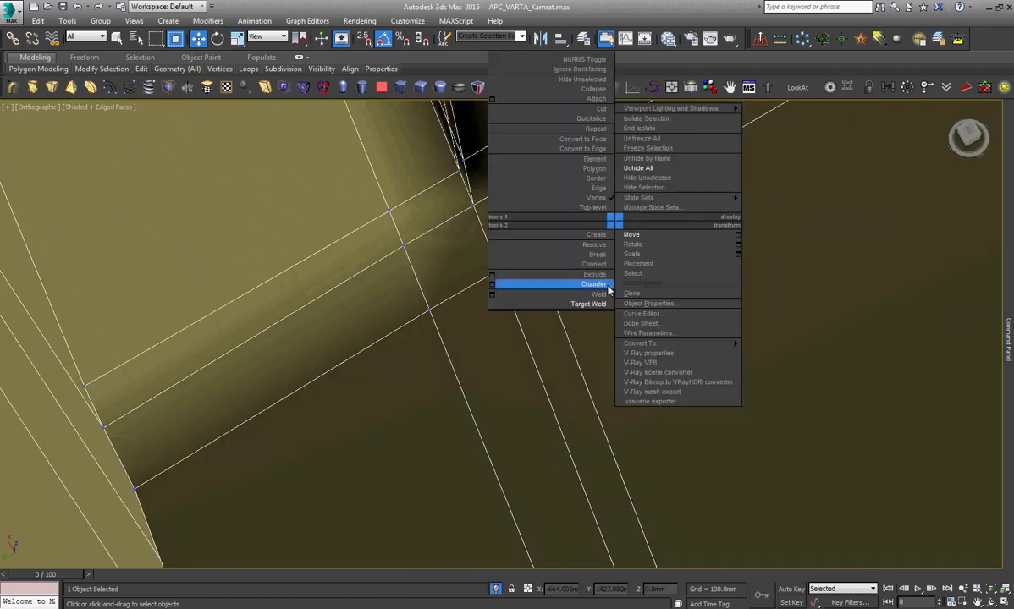
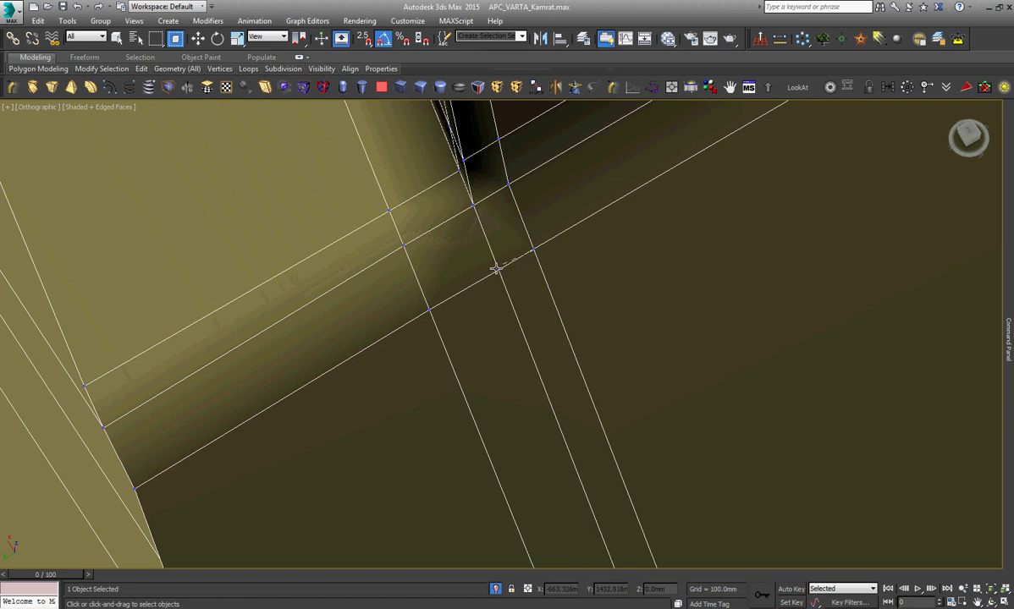
Target-weld the first two stray vertices onto their neighbouring corner vertices.
left_click(497, 269)
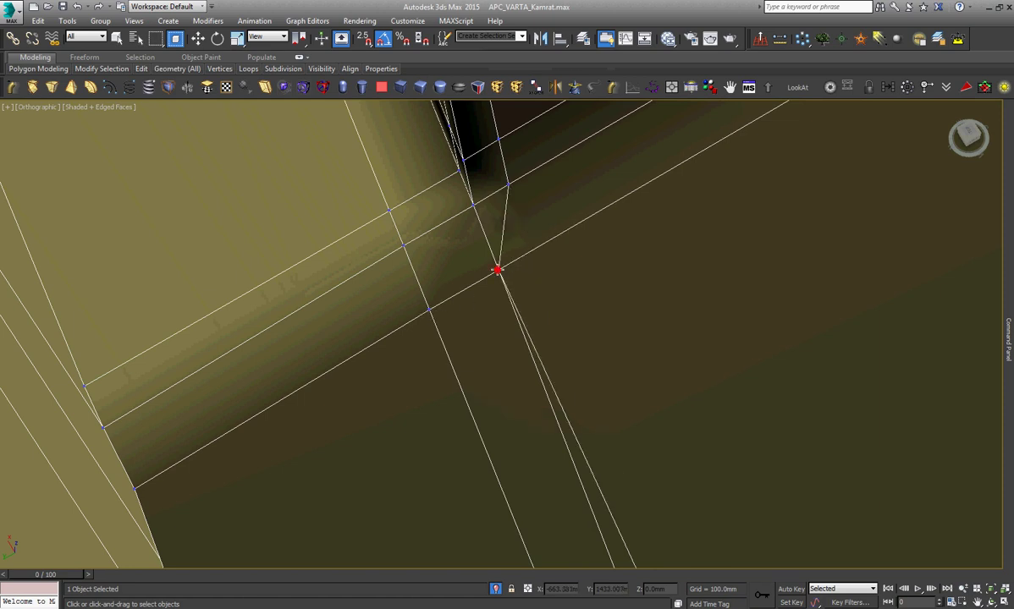
right_click(516, 268)
left_click(440, 331)
scroll(407, 358, "down", 3)
scroll(407, 358, "down", 2)
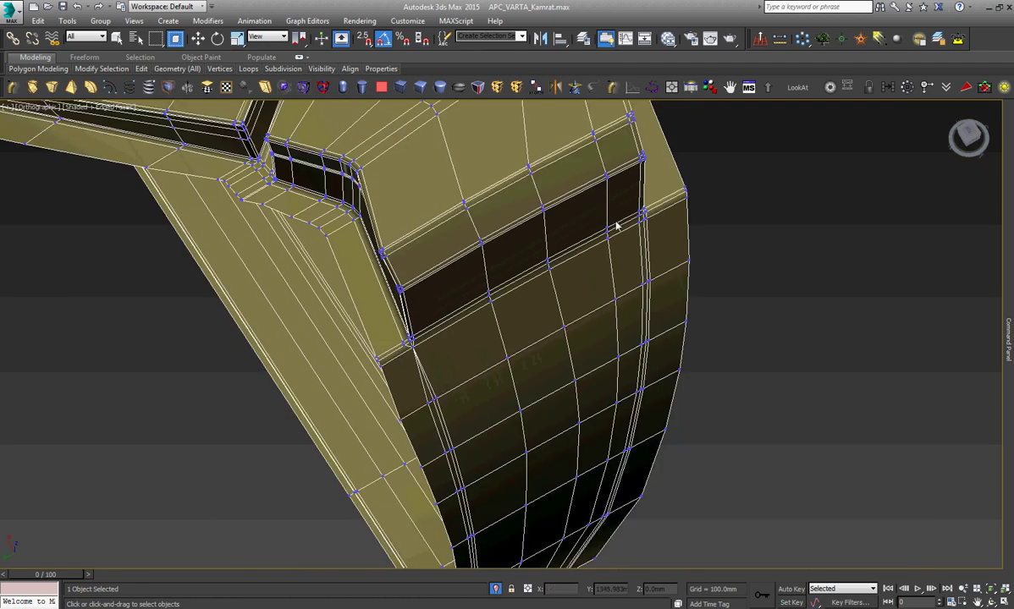
scroll(650, 221, "up", 5)
scroll(651, 222, "up", 2)
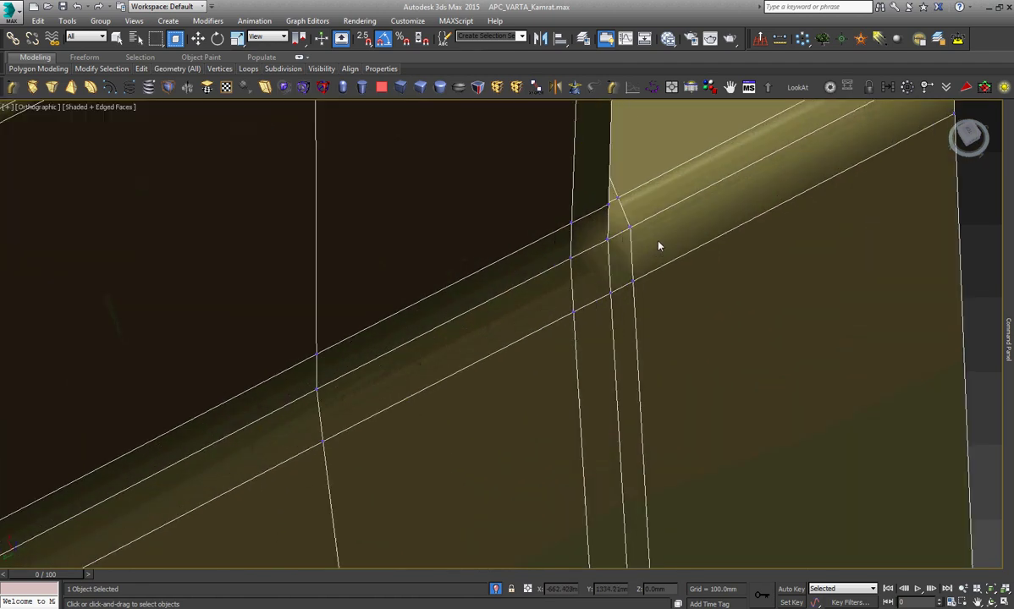
left_click(612, 293)
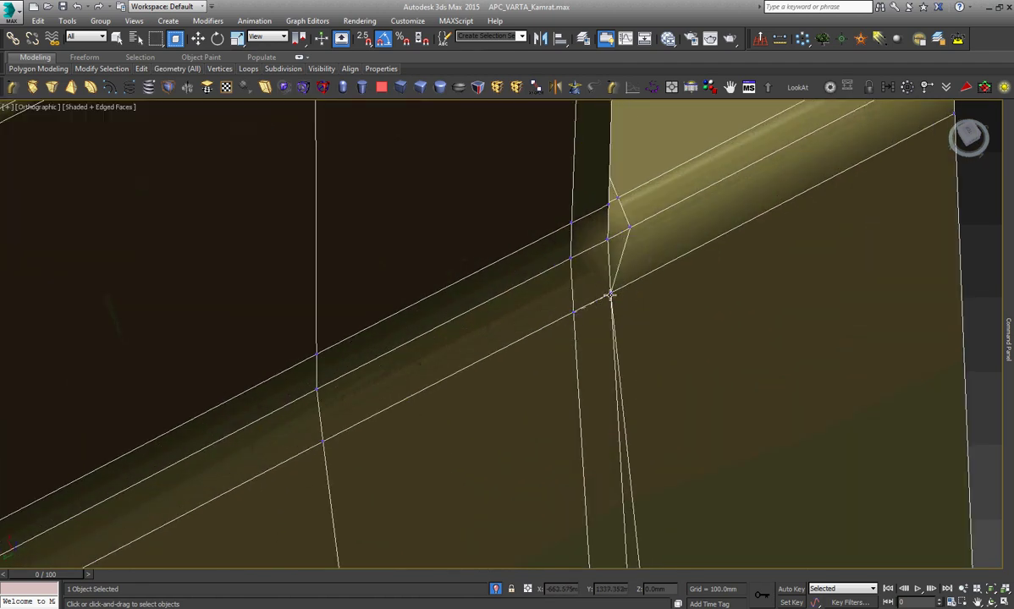
key("w")
scroll(652, 326, "down", 5)
scroll(686, 292, "down", 3)
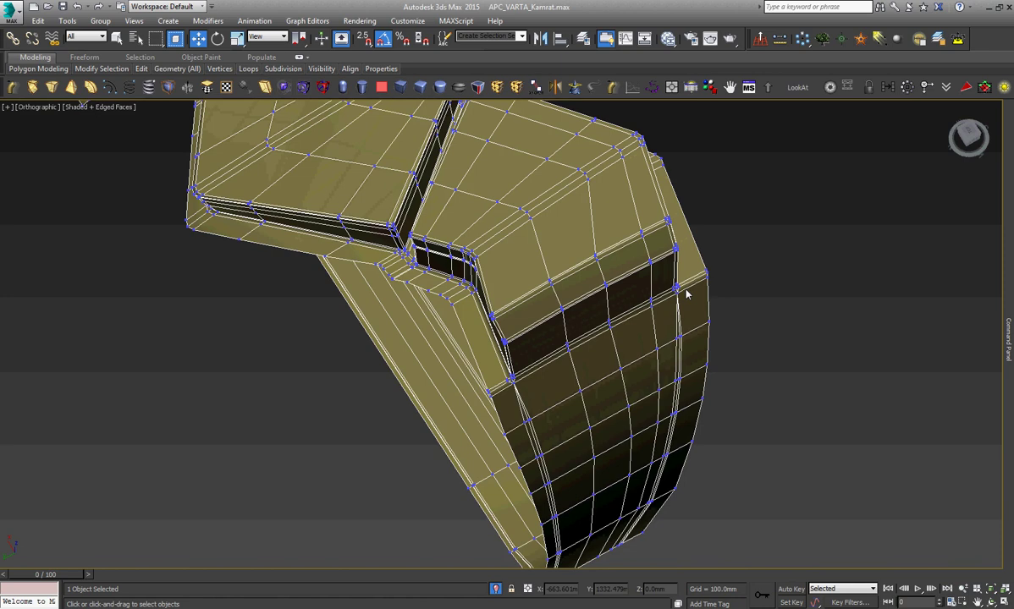
scroll(579, 424, "up", 3)
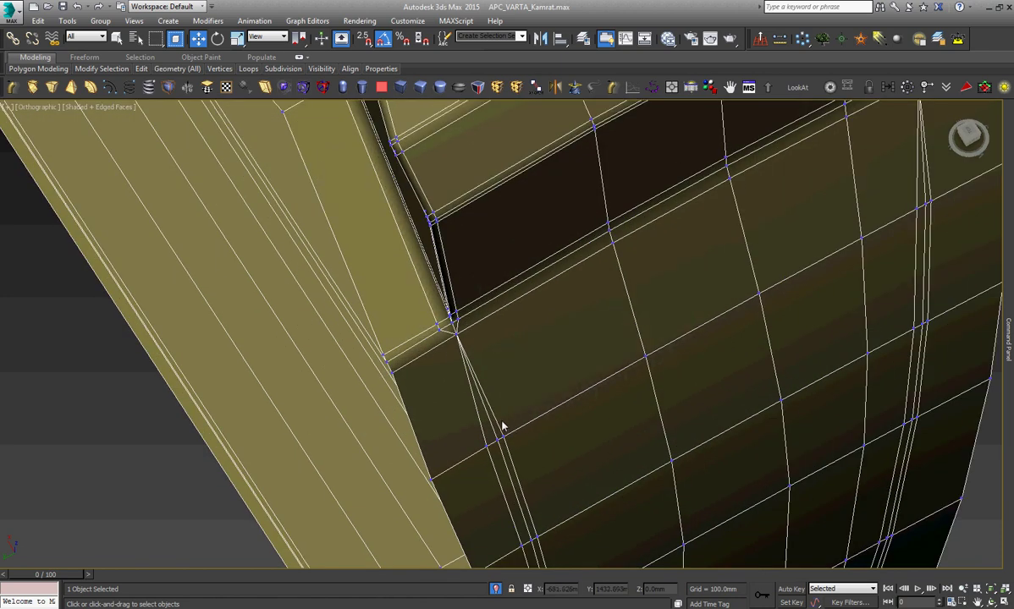
Select the diagonal seam edges and orbit the view to inspect the joins.
key("2")
scroll(499, 428, "up", 2)
left_click(501, 423)
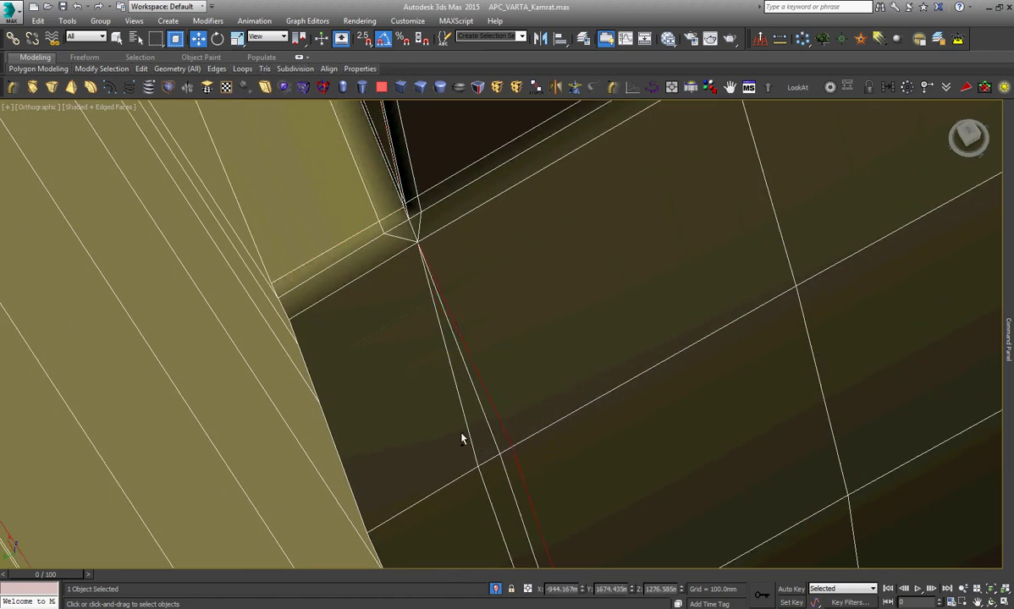
left_click(467, 430)
left_click(977, 597)
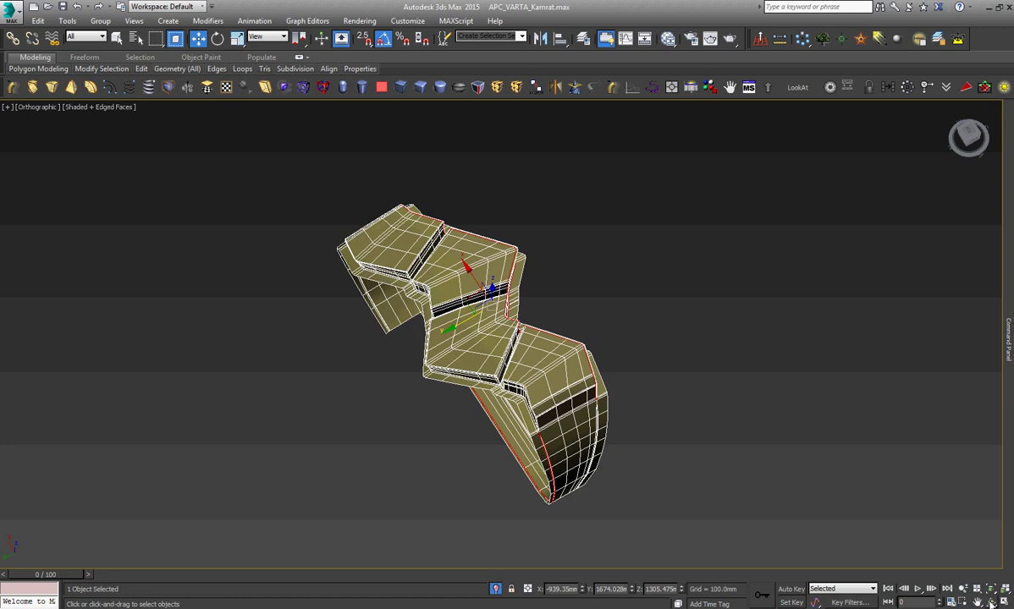
left_click(992, 601)
left_click_drag(510, 373, 438, 366)
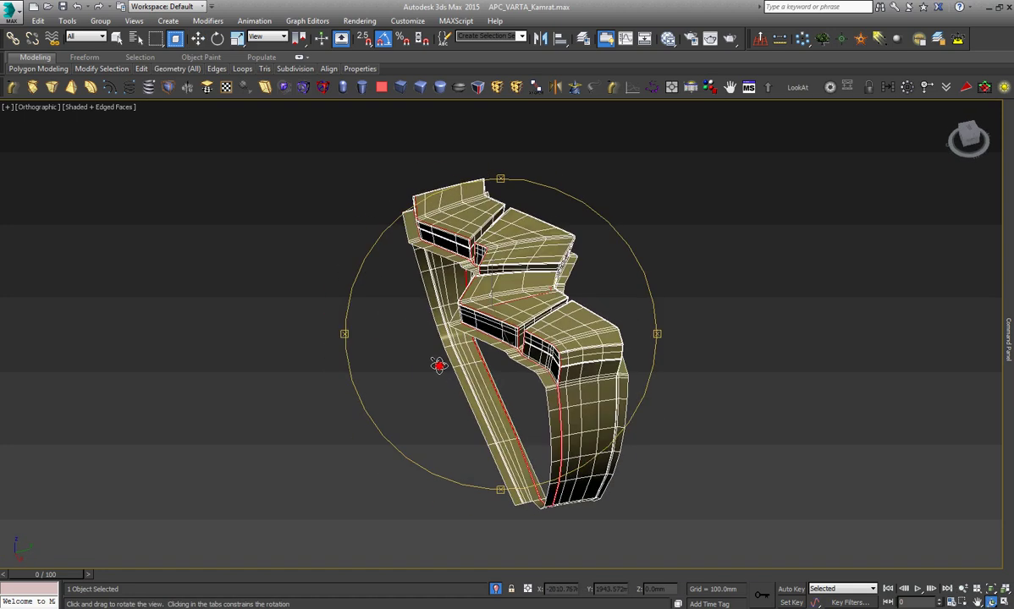
scroll(491, 386, "up", 2)
scroll(550, 394, "up", 4)
scroll(601, 356, "up", 3)
key("w")
scroll(637, 329, "up", 3)
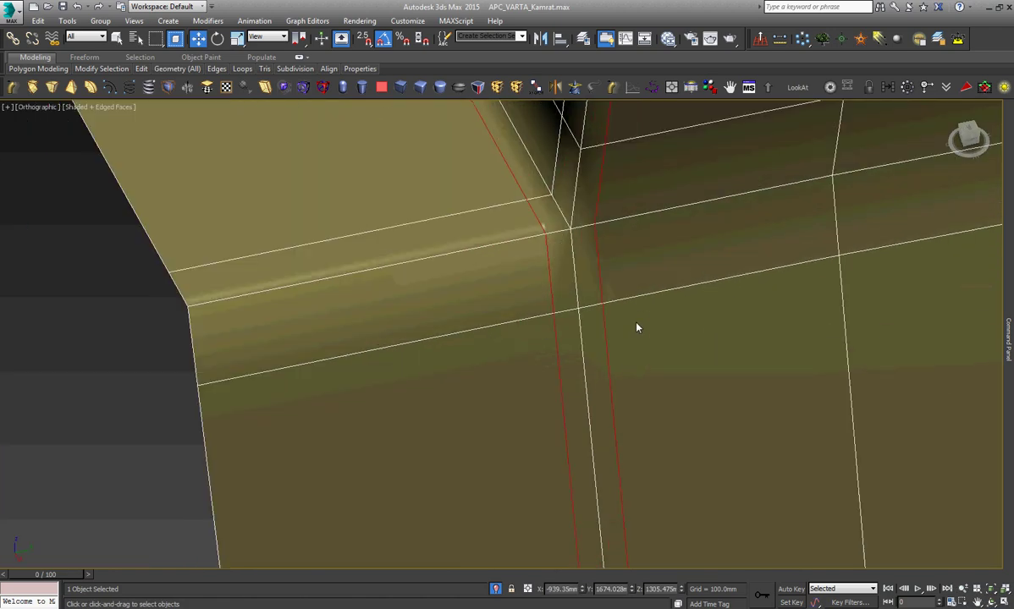
Target-weld the loose vertex and the outer corner vertex onto their neighbours.
key("1")
right_click(656, 279)
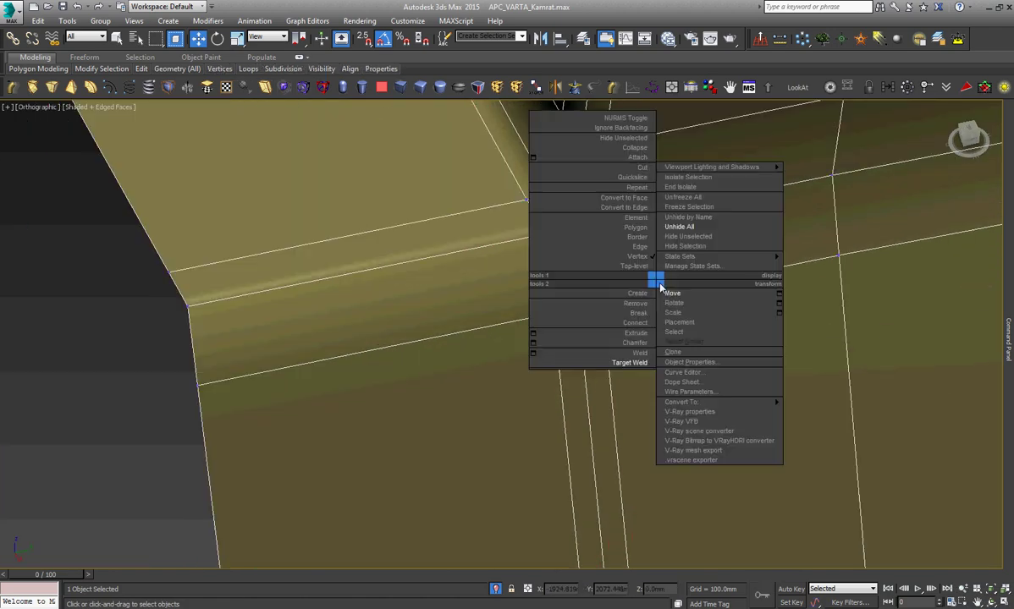
left_click(623, 364)
left_click(579, 309)
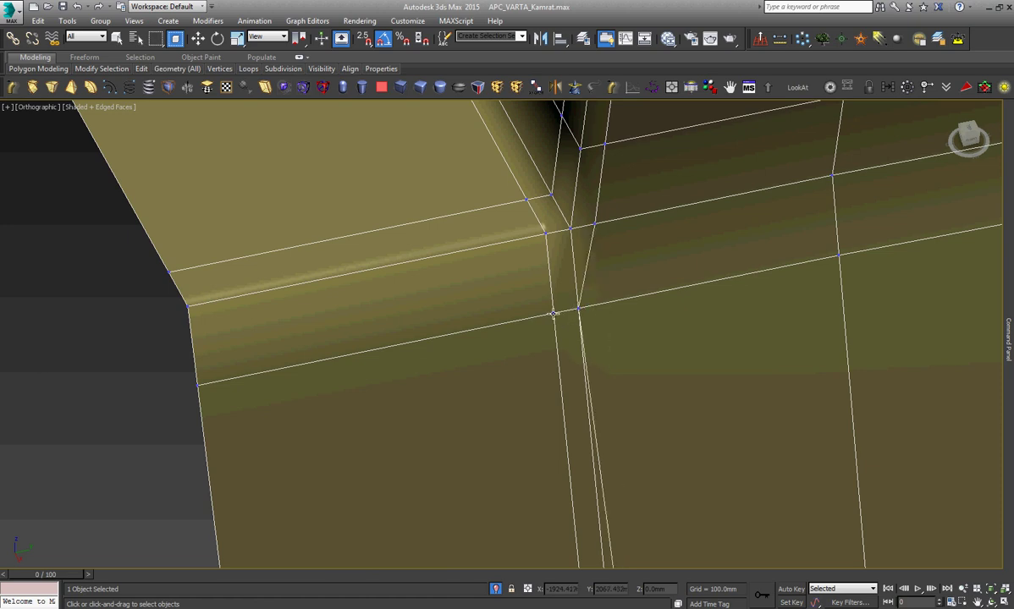
scroll(579, 315, "down", 4)
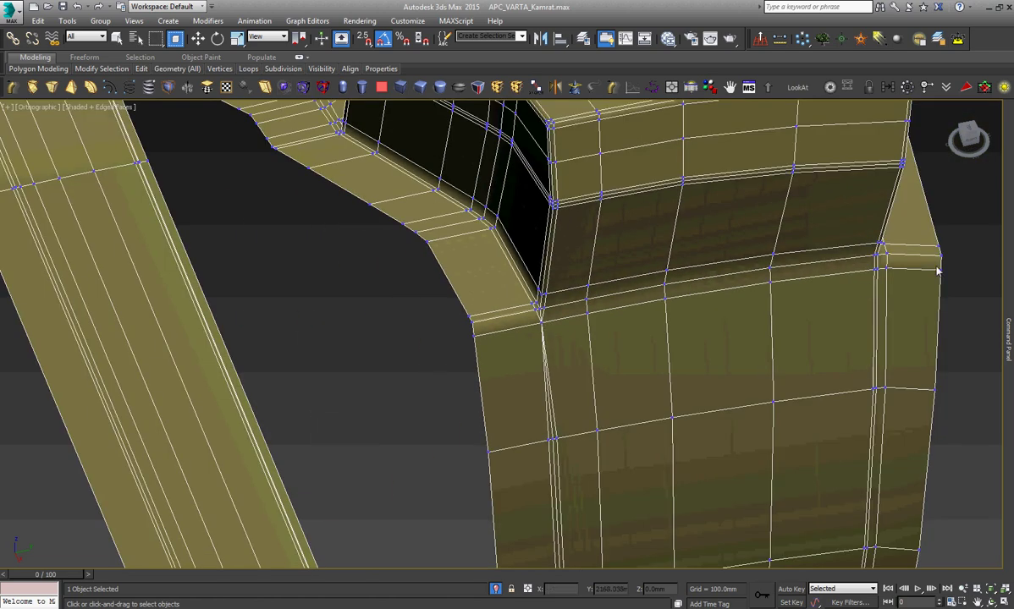
scroll(937, 271, "up", 5)
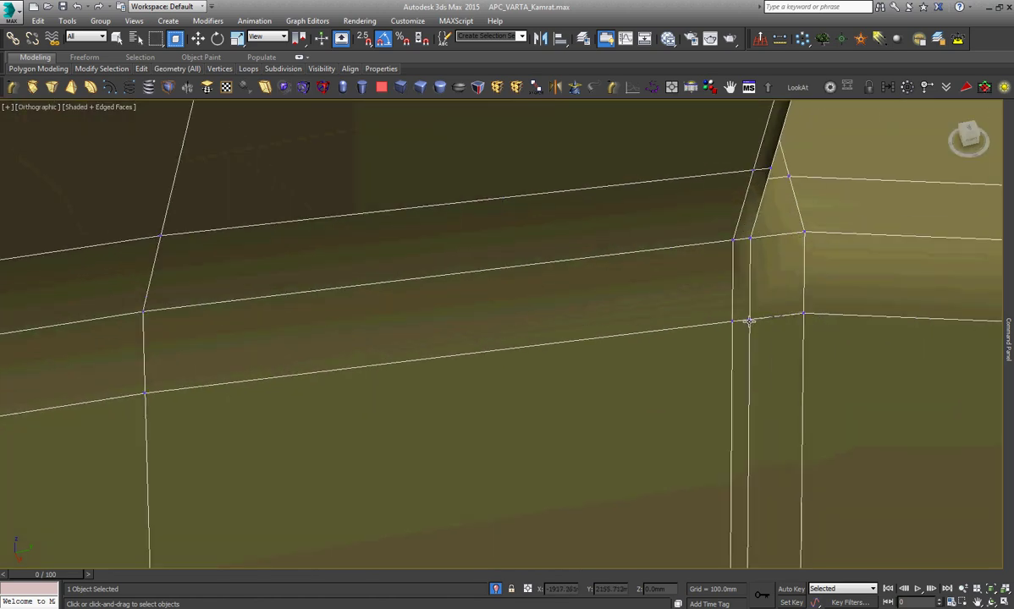
left_click(748, 321)
key("w")
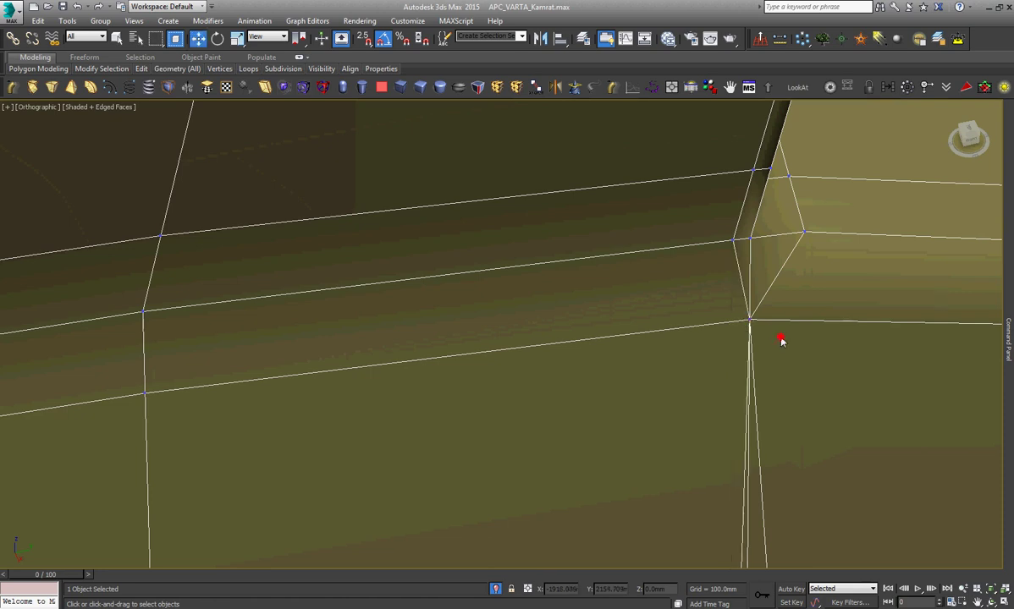
scroll(780, 340, "down", 3)
scroll(645, 272, "down", 3)
scroll(652, 362, "up", 6)
Select the vertical seam edge and orbit to view the band from below.
key("2")
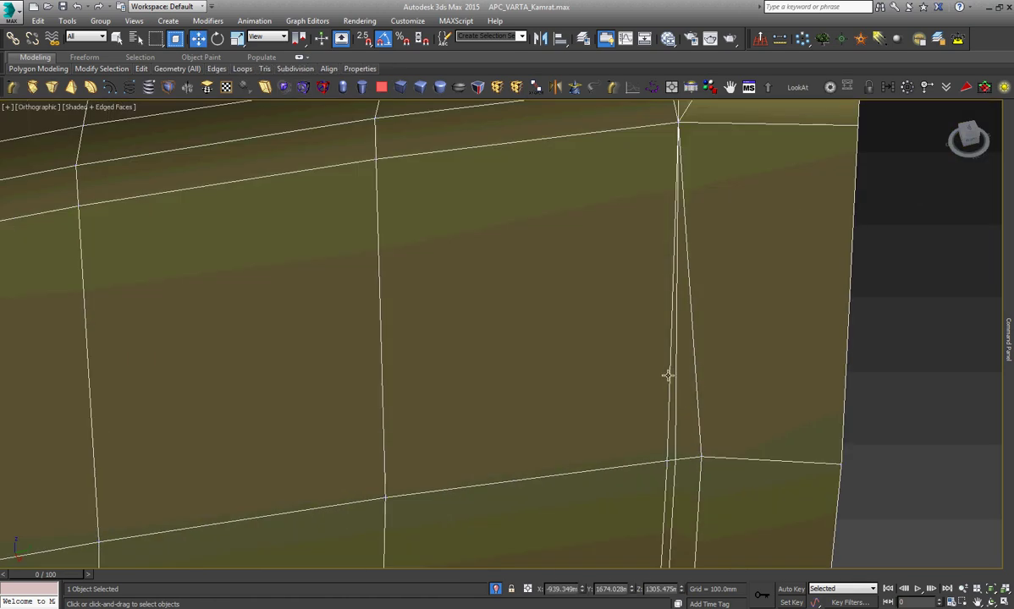
left_click(668, 374)
scroll(773, 481, "down", 5)
left_click(978, 602)
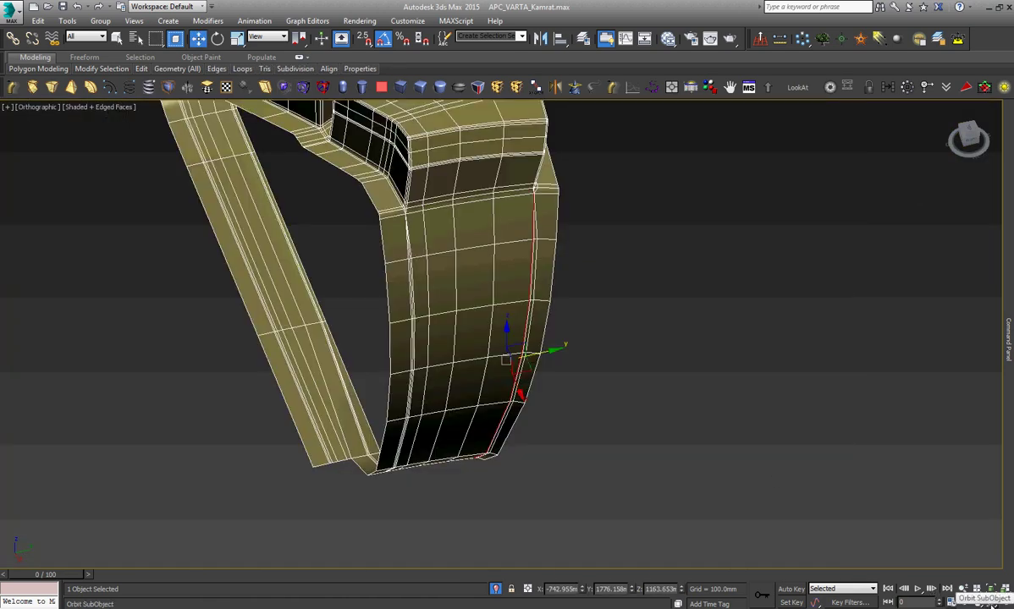
mouse_move(554, 441)
left_mouse_down()
mouse_move(555, 373)
mouse_move(563, 413)
left_mouse_up()
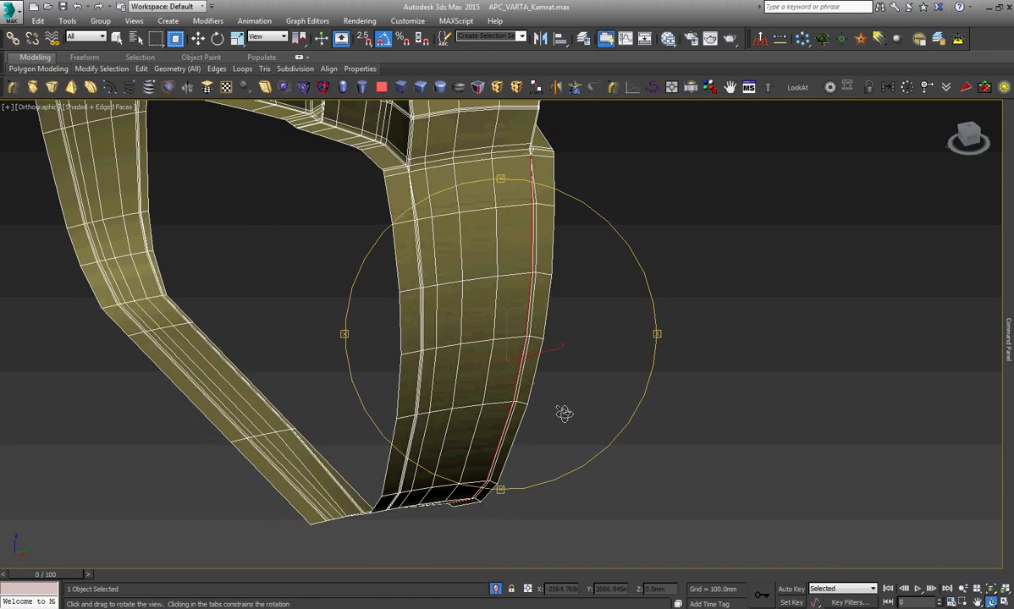
right_click(564, 413)
scroll(542, 394, "up", 2)
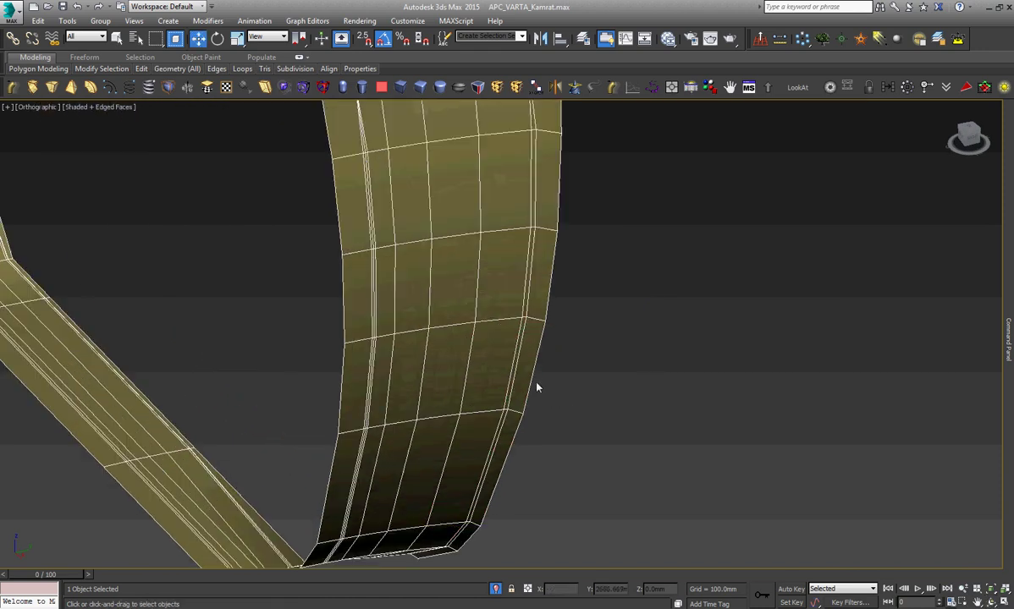
scroll(542, 393, "down", 3)
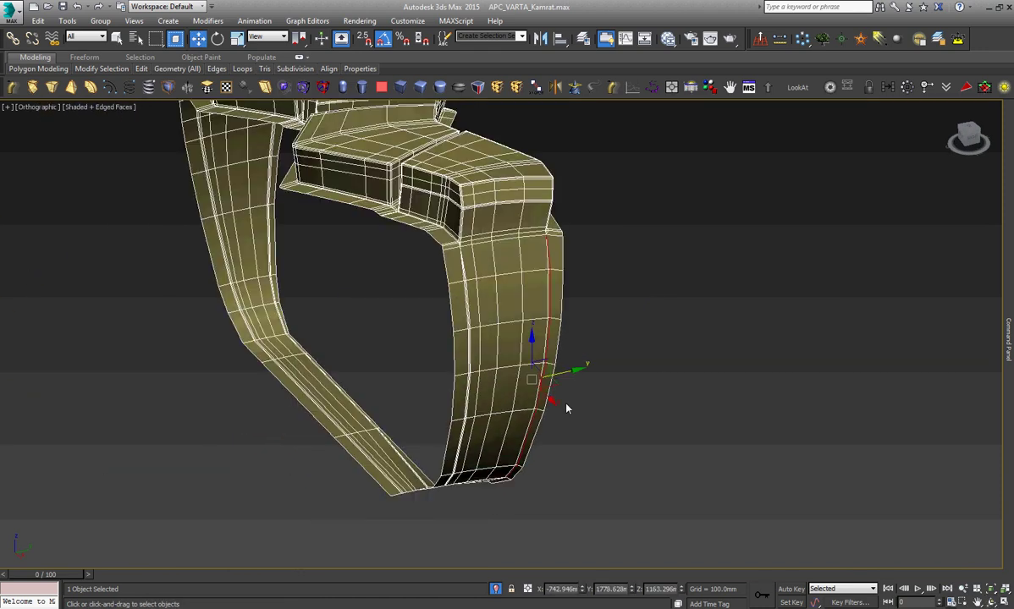
scroll(566, 407, "up", 2)
scroll(486, 347, "up", 3)
scroll(487, 347, "up", 3)
Inspect the band's left-side edge and the edge loop along the band from another angle.
left_click(491, 353)
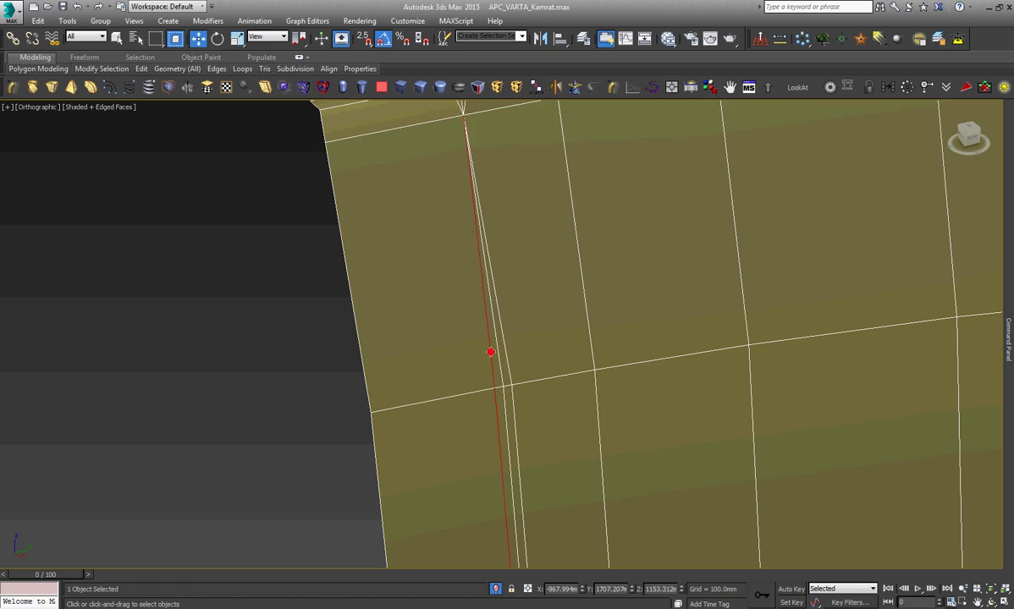
scroll(508, 355, "down", 2)
scroll(507, 356, "down", 2)
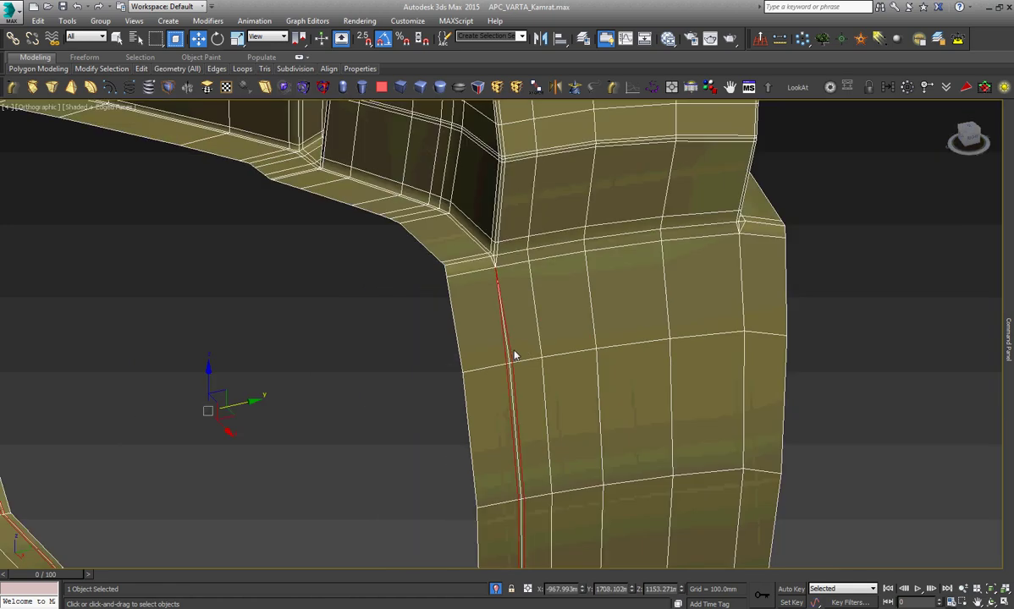
scroll(508, 356, "down", 2)
mouse_move(423, 356)
middle_mouse_down("alt")
mouse_move(464, 340)
mouse_move(295, 350)
mouse_move(425, 371)
middle_mouse_up("alt")
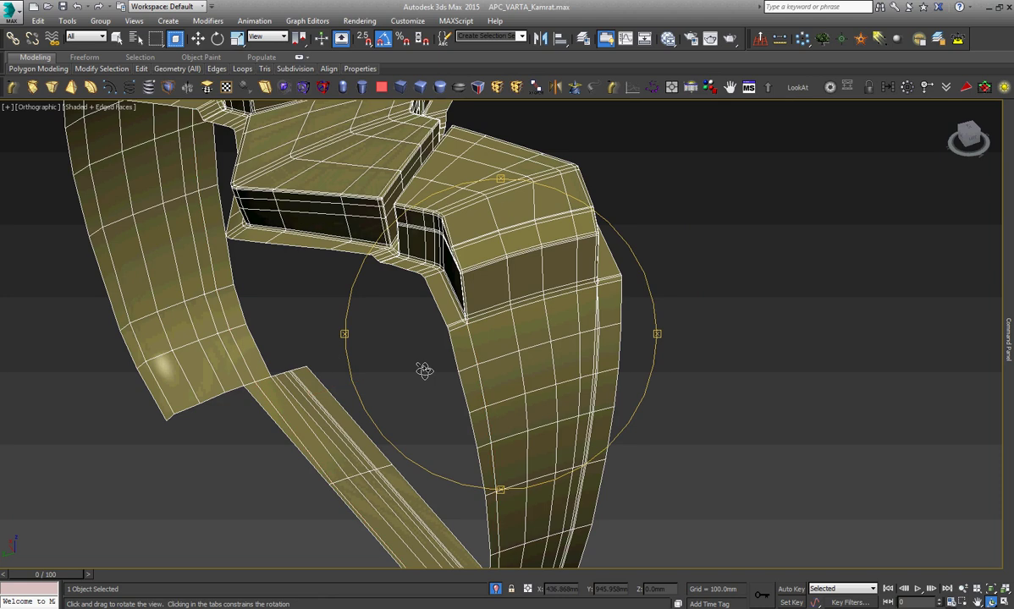
scroll(588, 378, "up", 3)
scroll(601, 379, "up", 4)
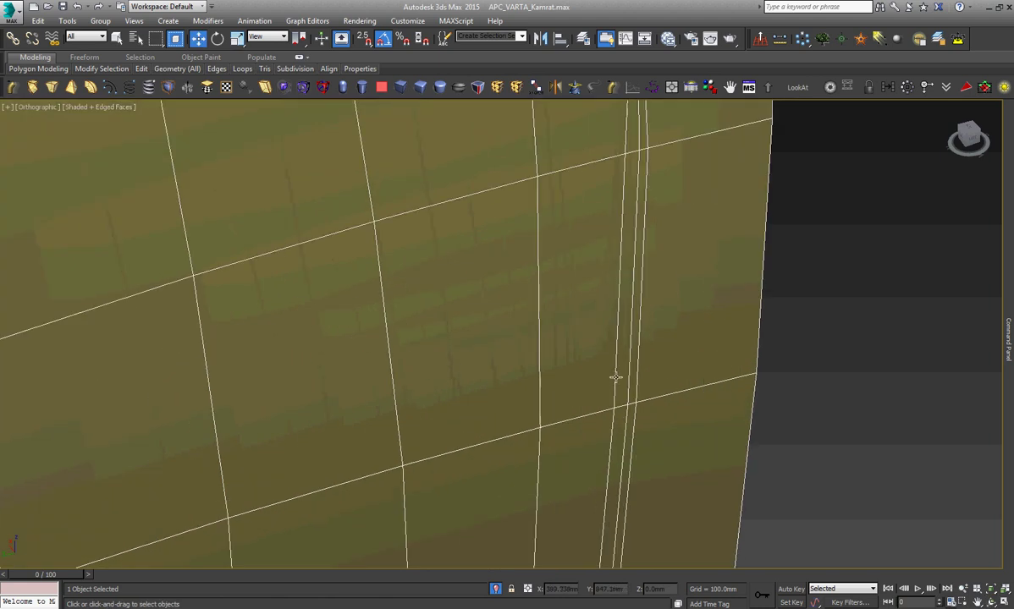
left_click(616, 378)
scroll(594, 315, "down", 4)
scroll(595, 314, "down", 2)
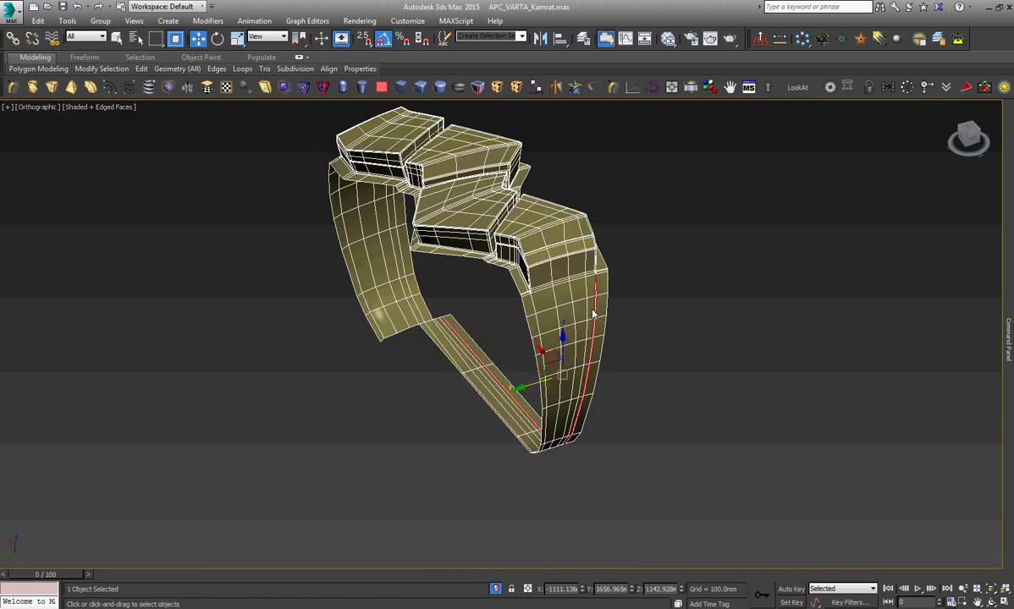
Clear the edge selection, activate Move, and select the open edge at the band's end.
left_click(594, 315)
right_click(454, 310)
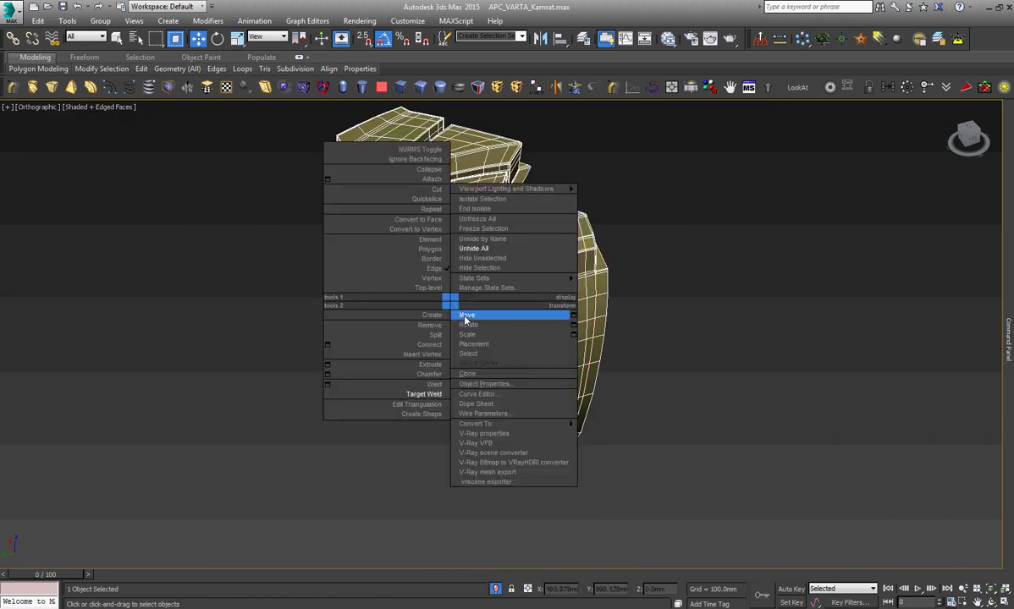
left_click(464, 319)
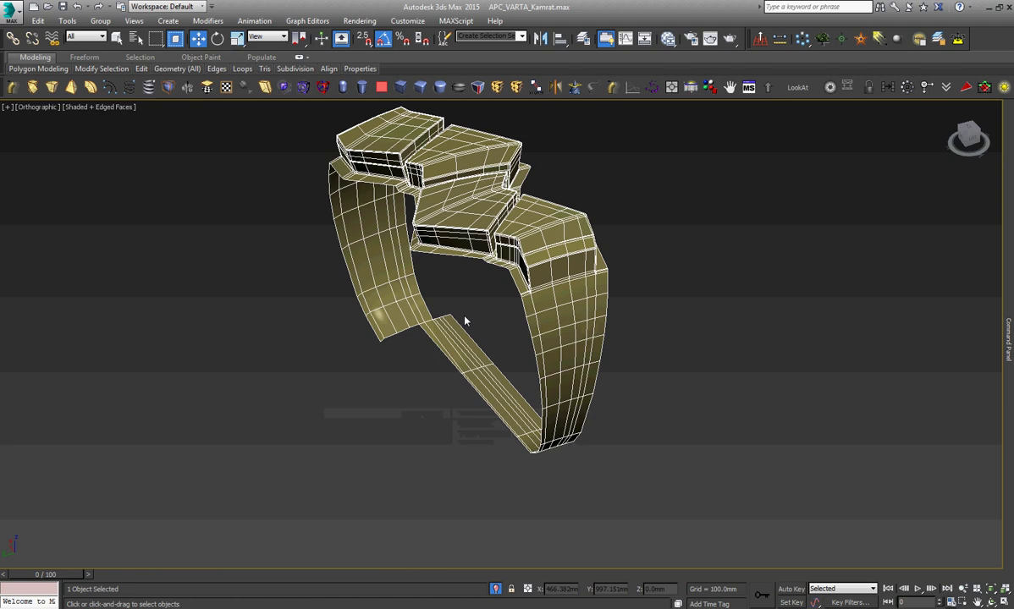
scroll(439, 331, "up", 3)
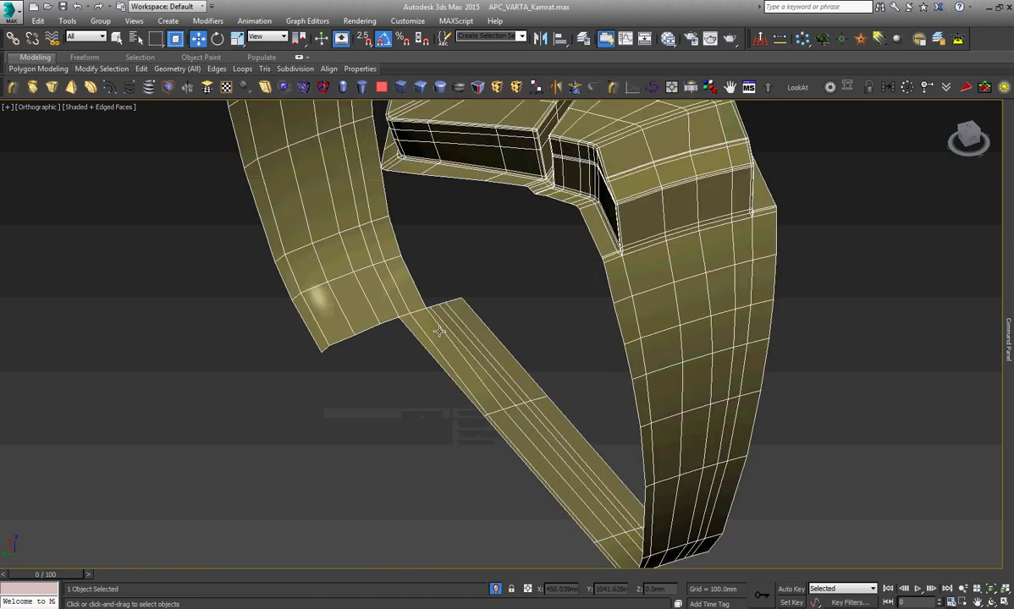
scroll(439, 331, "up", 2)
scroll(439, 331, "down", 1)
scroll(381, 335, "down", 4)
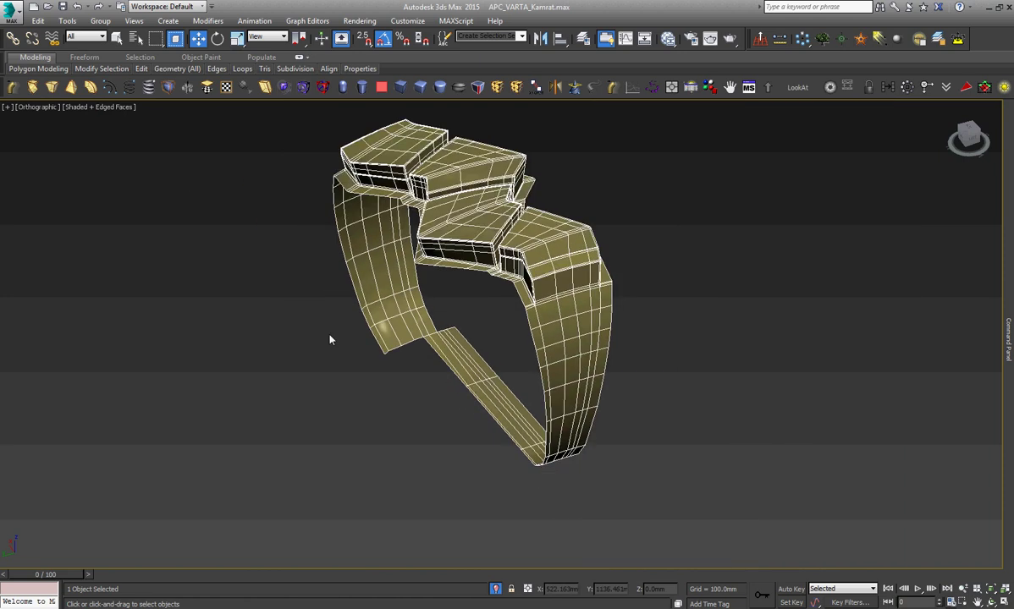
scroll(330, 340, "up", 5)
scroll(407, 344, "up", 2)
left_click(456, 343)
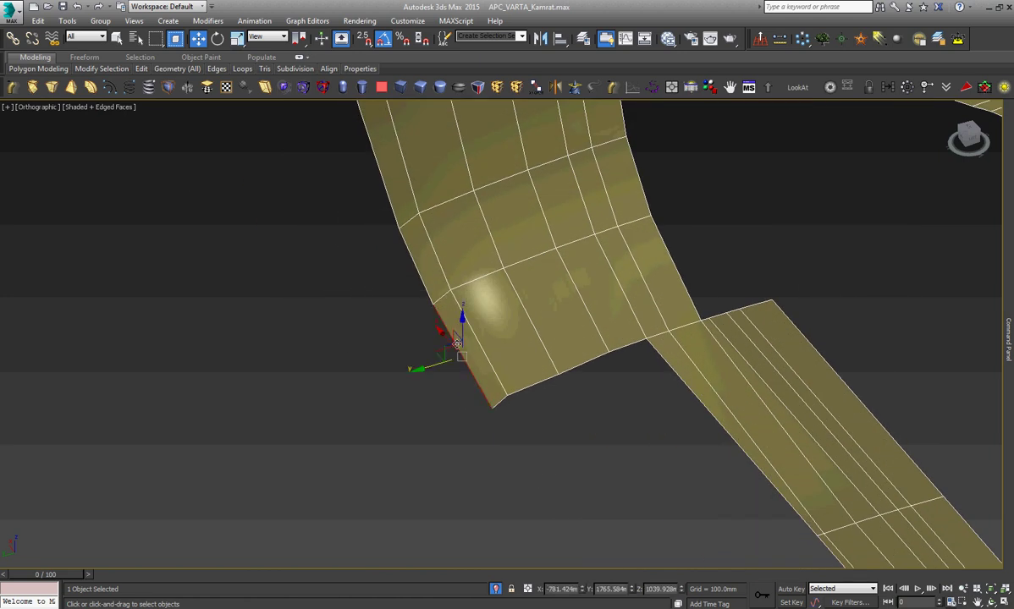
In the front view, frame the selected edge and box-select the vertical bend's vertices.
key("f")
key("z")
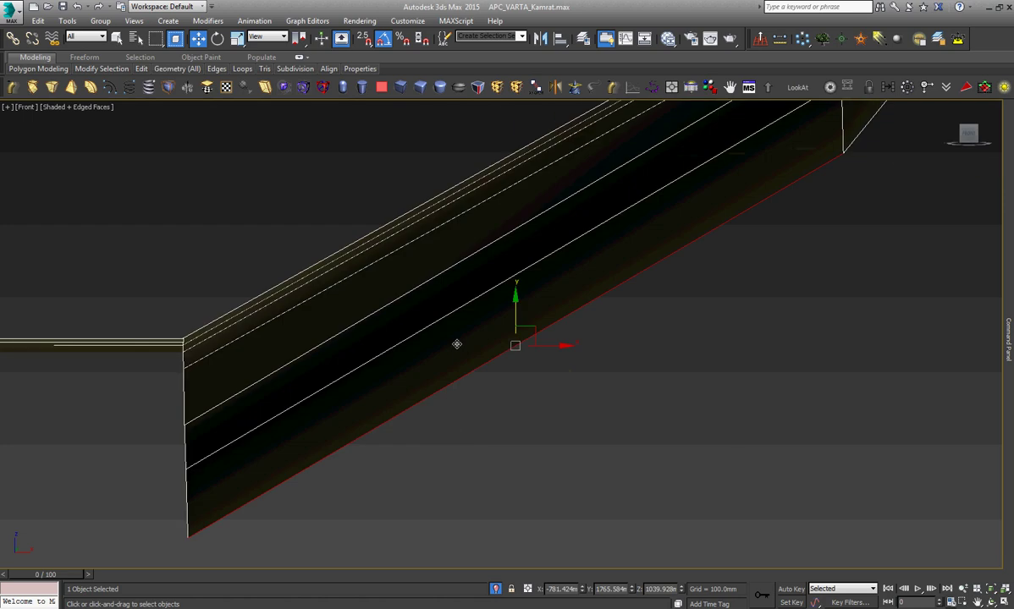
right_click(457, 344)
scroll(453, 407, "down", 2)
scroll(451, 408, "down", 1)
scroll(452, 408, "down", 1)
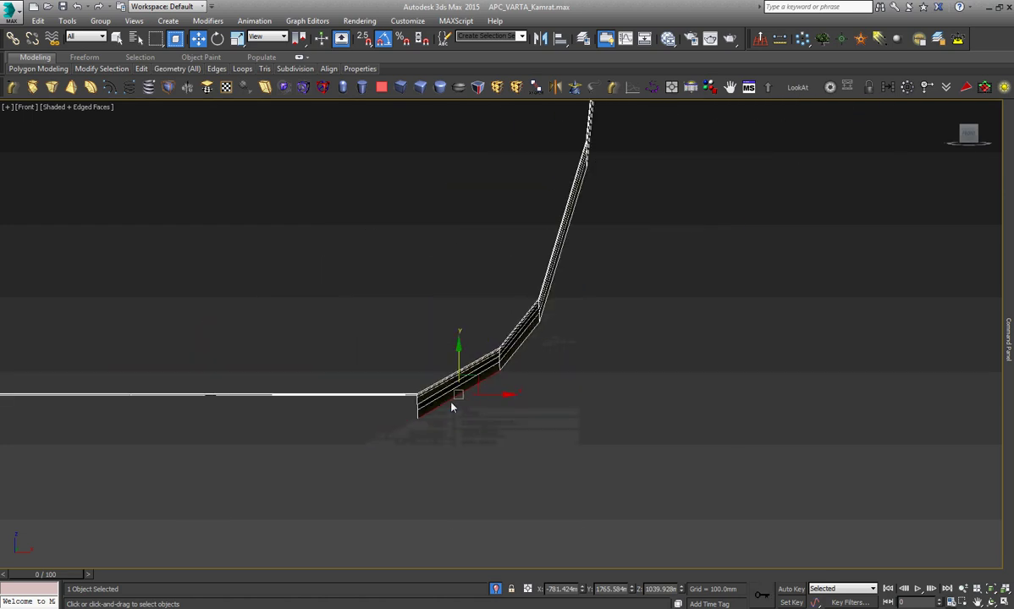
scroll(422, 410, "up", 5)
scroll(449, 413, "up", 2)
key("1")
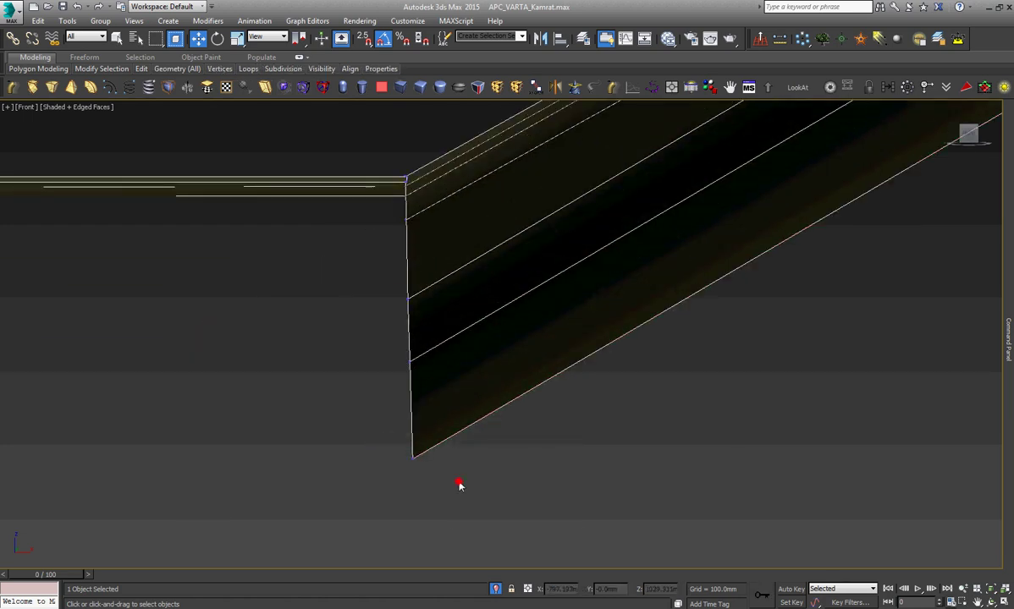
left_click_drag(460, 485, 388, 211)
scroll(388, 212, "down", 3)
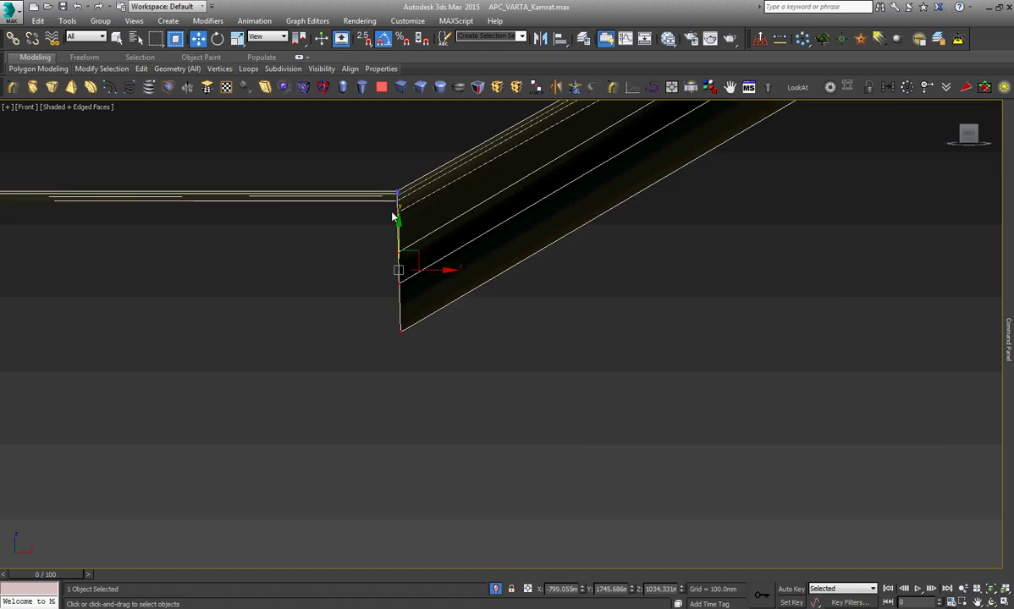
scroll(446, 255, "down", 2)
scroll(434, 212, "up", 4)
scroll(449, 423, "up", 2)
scroll(462, 279, "down", 3)
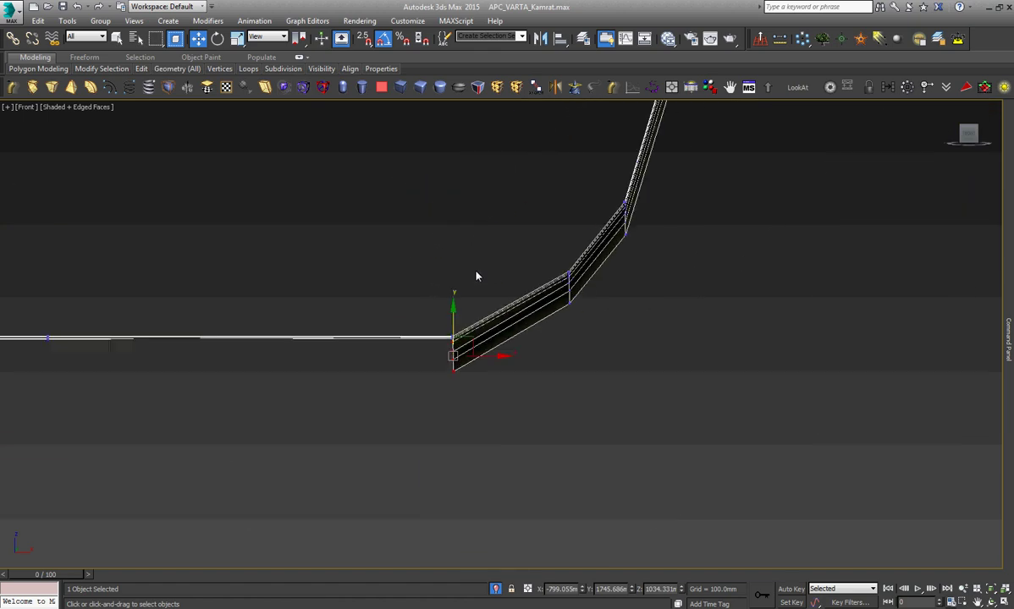
scroll(470, 333, "up", 2)
scroll(467, 329, "up", 1)
Scale and move the bend vertices to shorten and reshape the vertical edge.
right_click(468, 328)
left_click(484, 360)
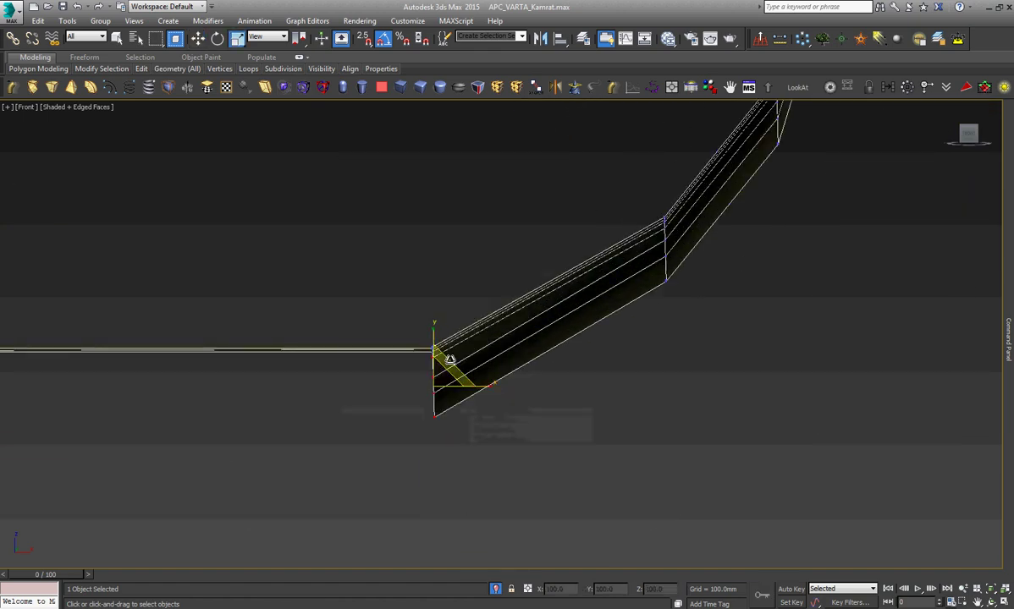
left_click_drag(447, 360, 441, 575)
right_click(491, 317)
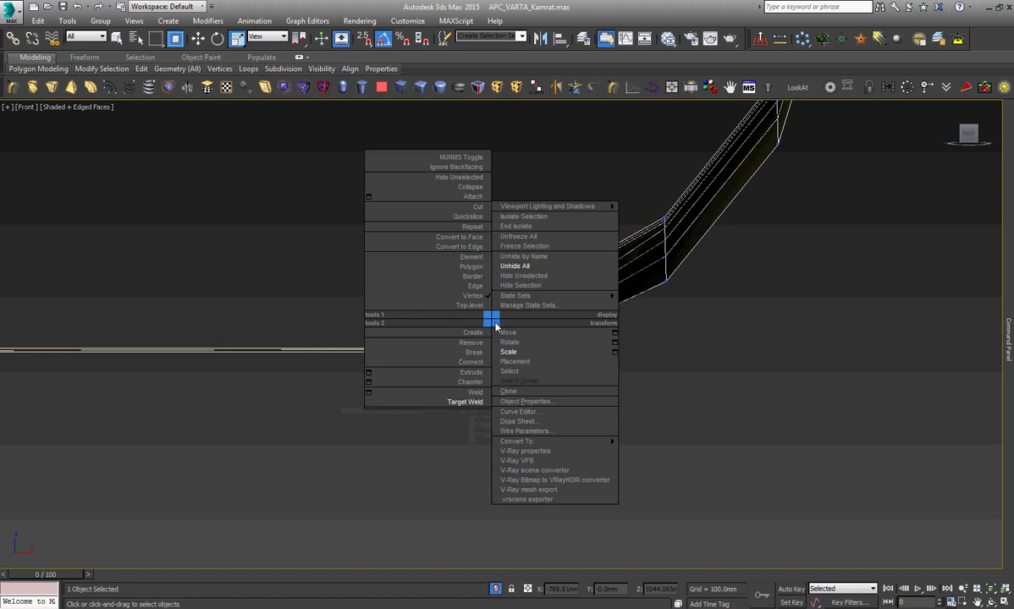
left_click(503, 335)
scroll(444, 380, "up", 3)
left_click_drag(474, 386, 472, 364)
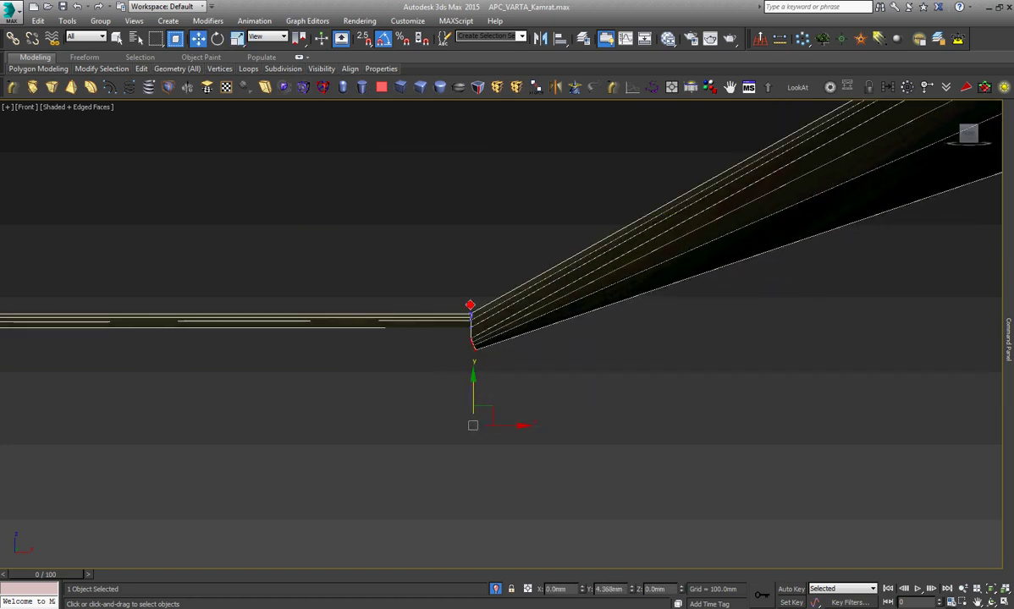
left_click(470, 307)
mouse_move(470, 307)
left_mouse_down()
mouse_move(439, 302)
mouse_move(534, 425)
left_mouse_up()
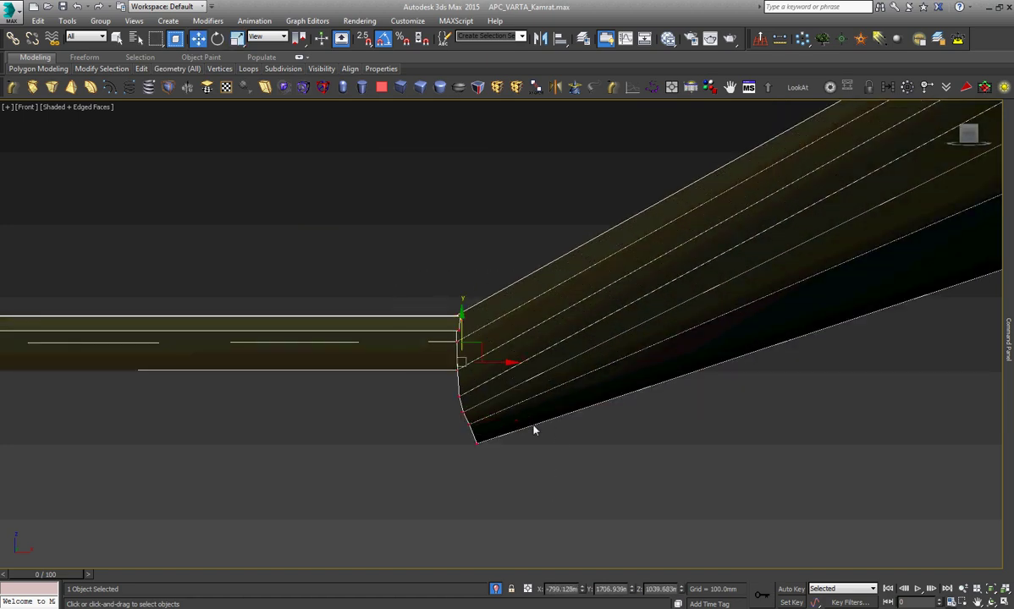
right_click(504, 285)
left_click(510, 335)
left_click_drag(460, 305, 464, 360)
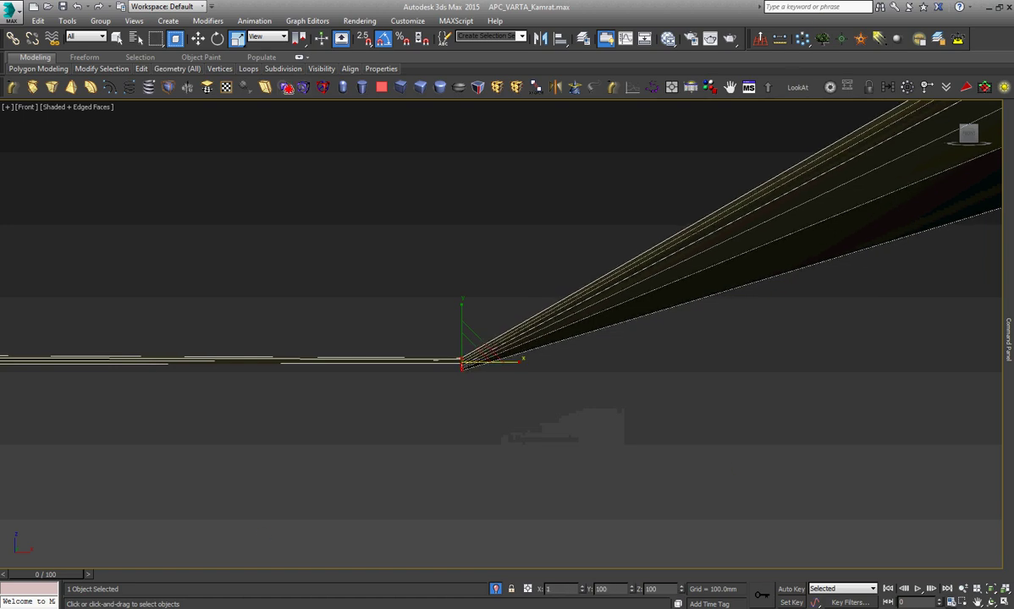
left_click(450, 455)
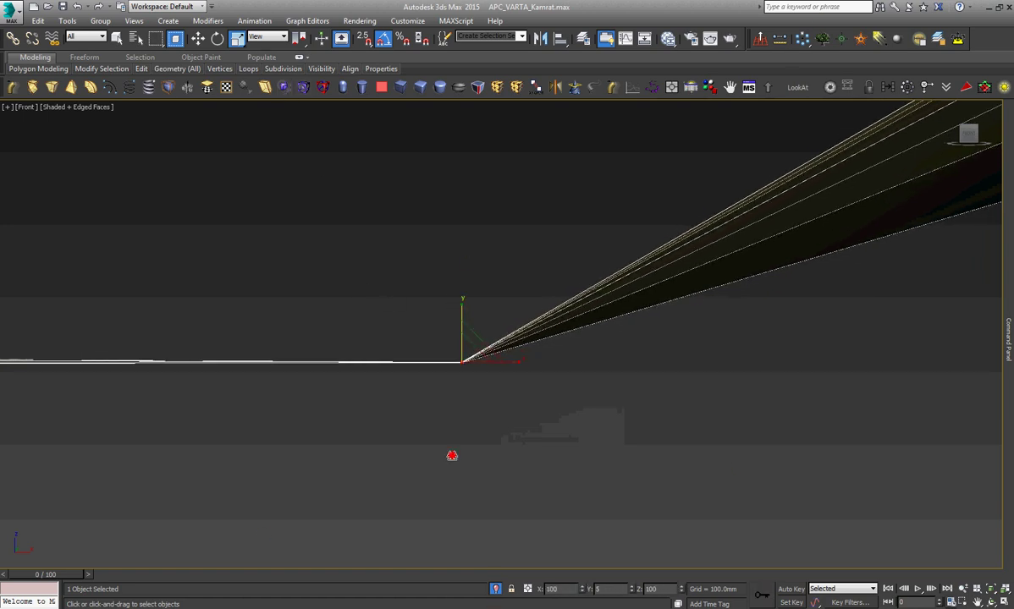
Undo the trial scales, then scale the lower band's corner vertices with typed values 10 and 1.
key("ctrl+z")
key("ctrl+z")
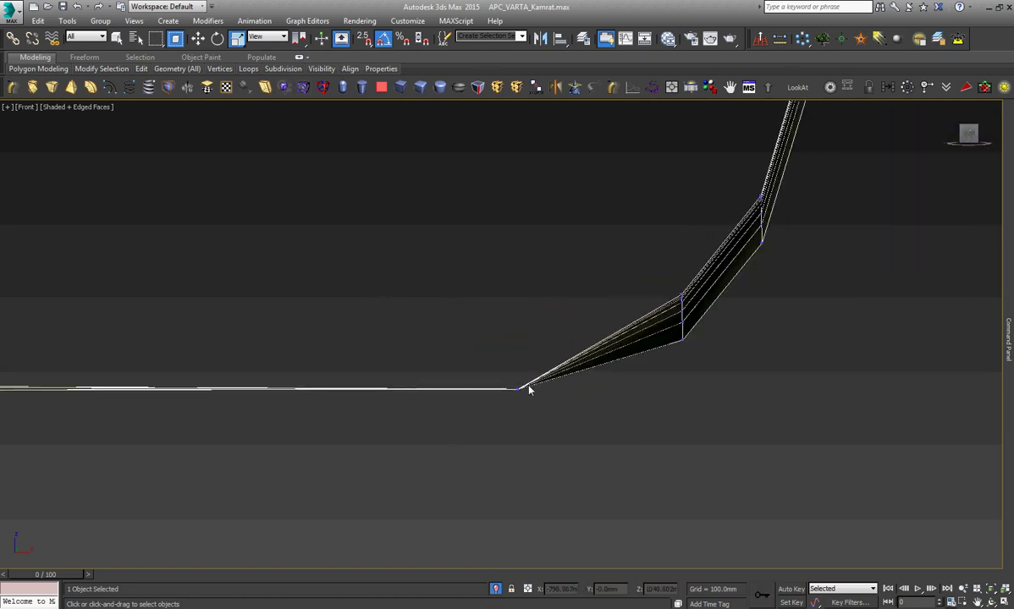
key("ctrl+z")
scroll(355, 387, "up", 5)
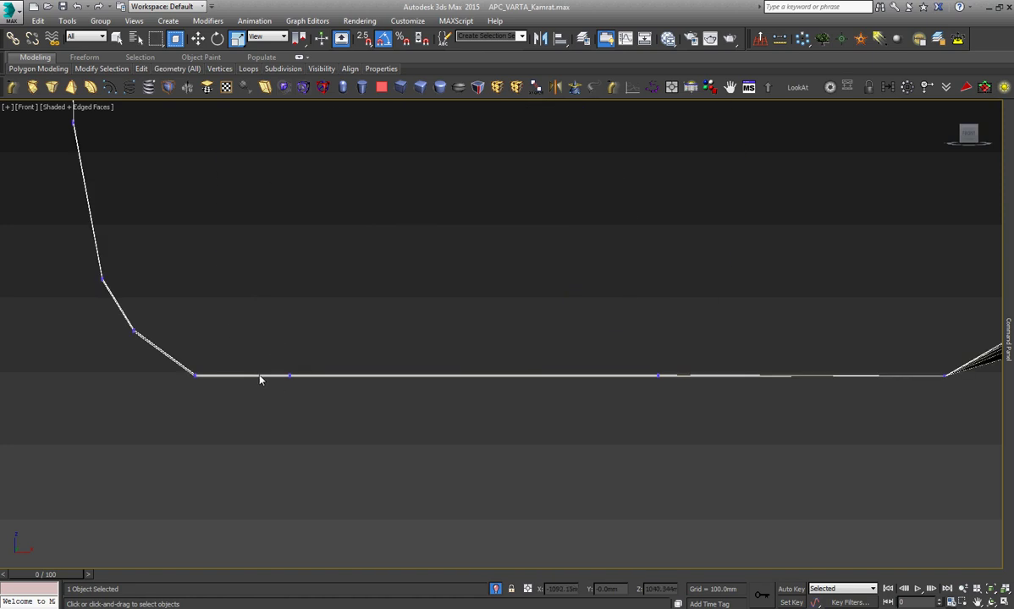
scroll(244, 346, "down", 2)
scroll(665, 337, "up", 3)
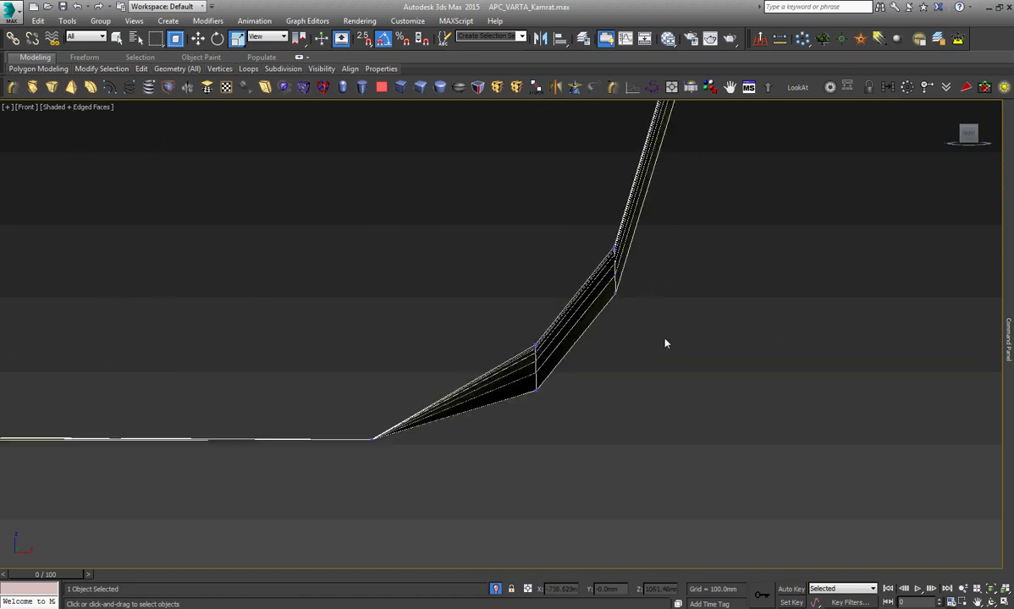
scroll(626, 338, "up", 2)
left_click_drag(505, 481, 380, 281)
type("10")
key("Return")
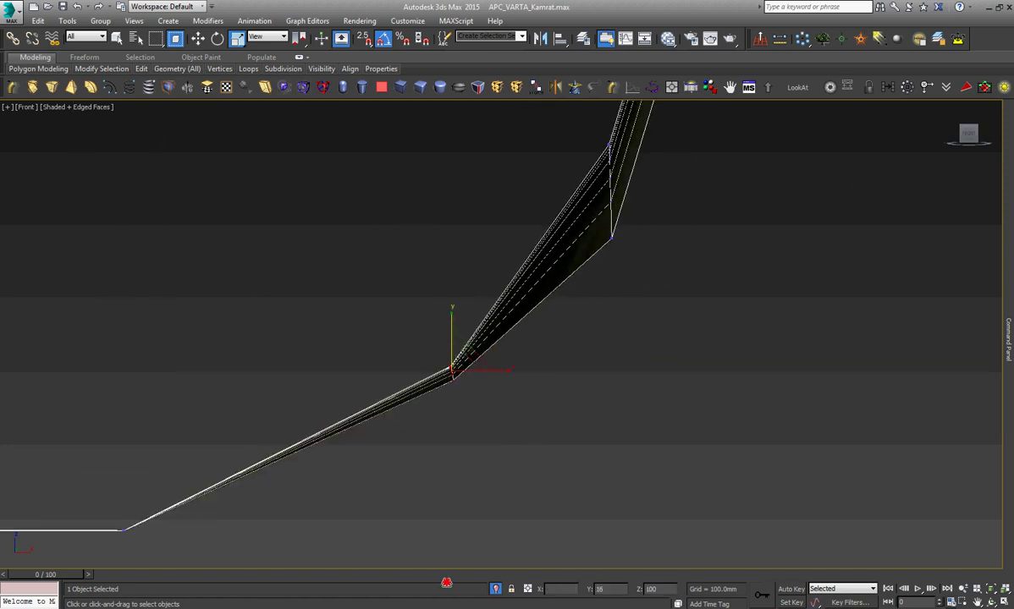
type("100")
key("Return")
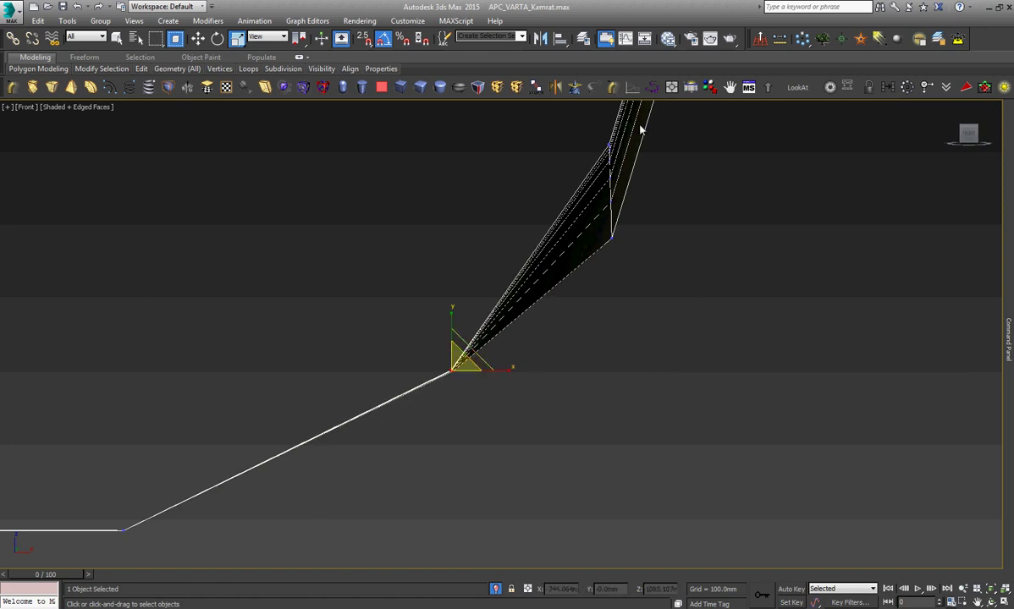
left_click(606, 328)
key("ctrl+z")
Reselect the lower vertices and flatten them into one straight line.
mouse_move(671, 378)
left_mouse_down()
mouse_move(610, 271)
mouse_move(646, 169)
mouse_move(599, 243)
left_mouse_up()
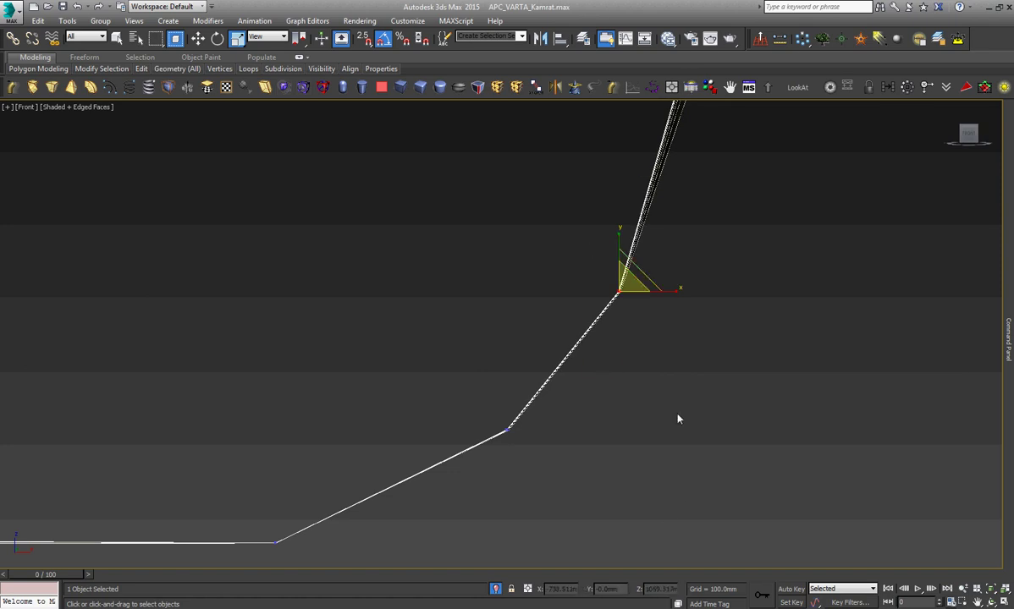
key("ctrl+z")
key("ctrl+z")
scroll(678, 418, "up", 4)
scroll(702, 409, "up", 2)
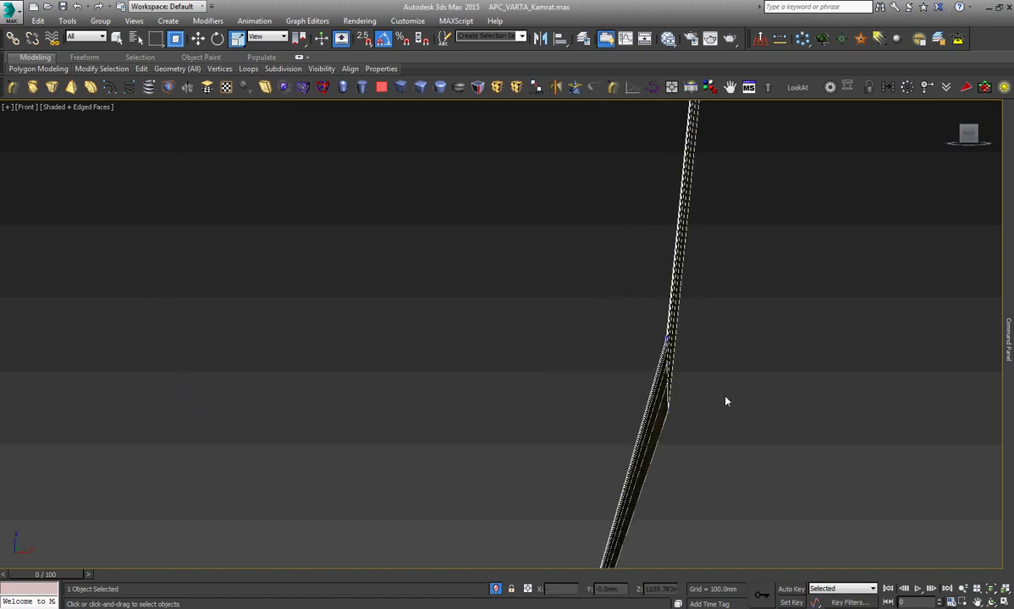
left_click_drag(667, 314, 756, 174)
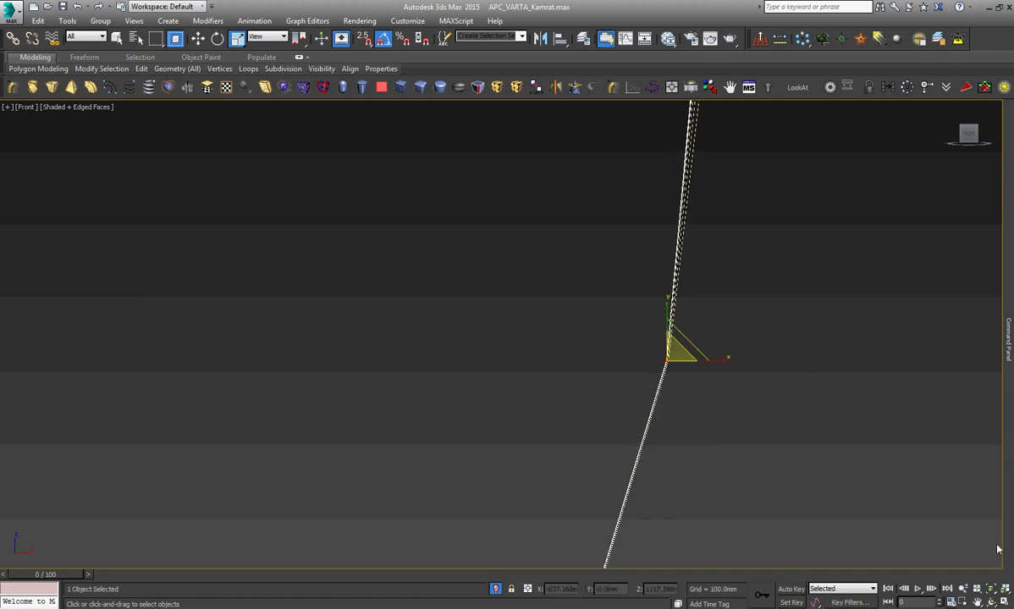
middle_click_drag(690, 389, 628, 430, "alt")
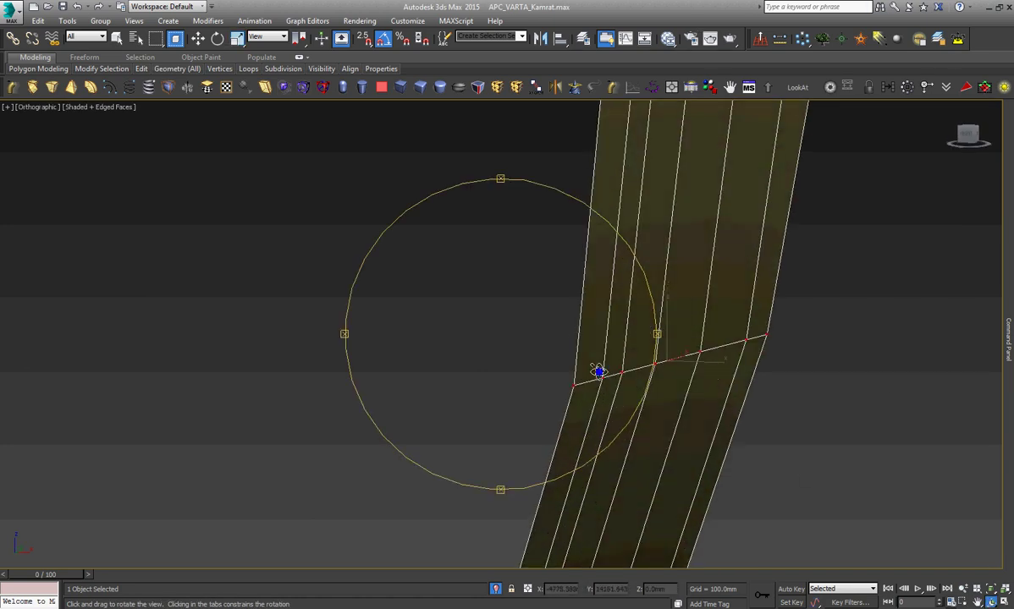
At Edge level, select an edge loop across the strip and tilt it down to the left.
scroll(670, 230, "up", 3)
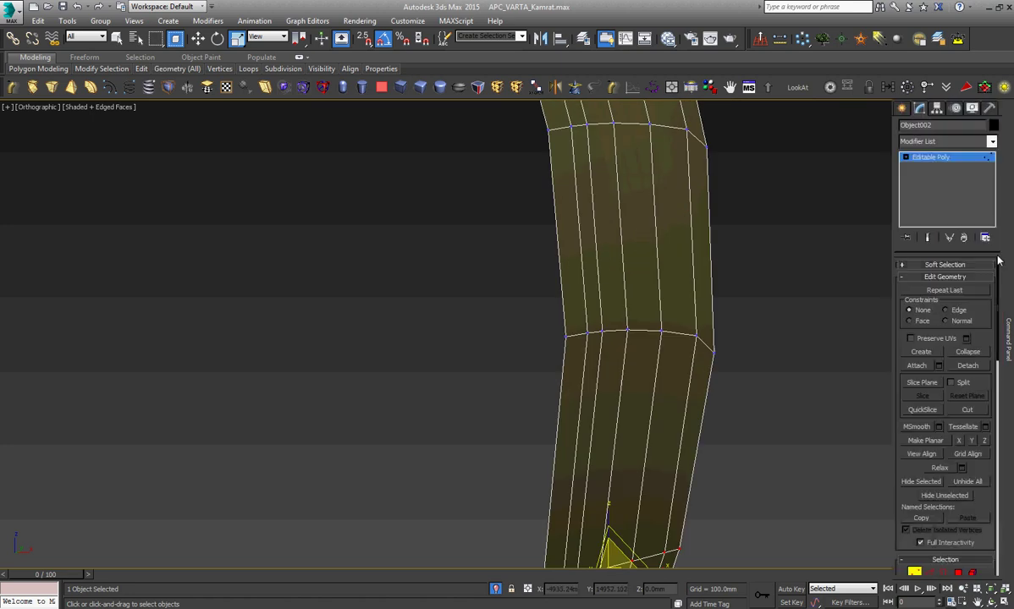
left_click(905, 158)
left_click(925, 178)
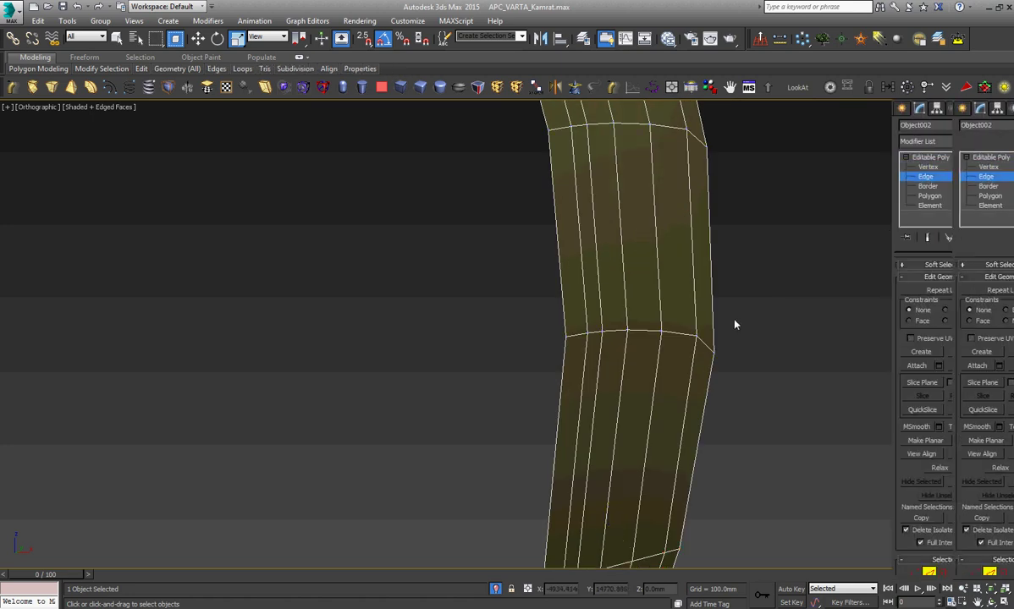
double_click(683, 335)
left_click_drag(638, 286, 655, 193)
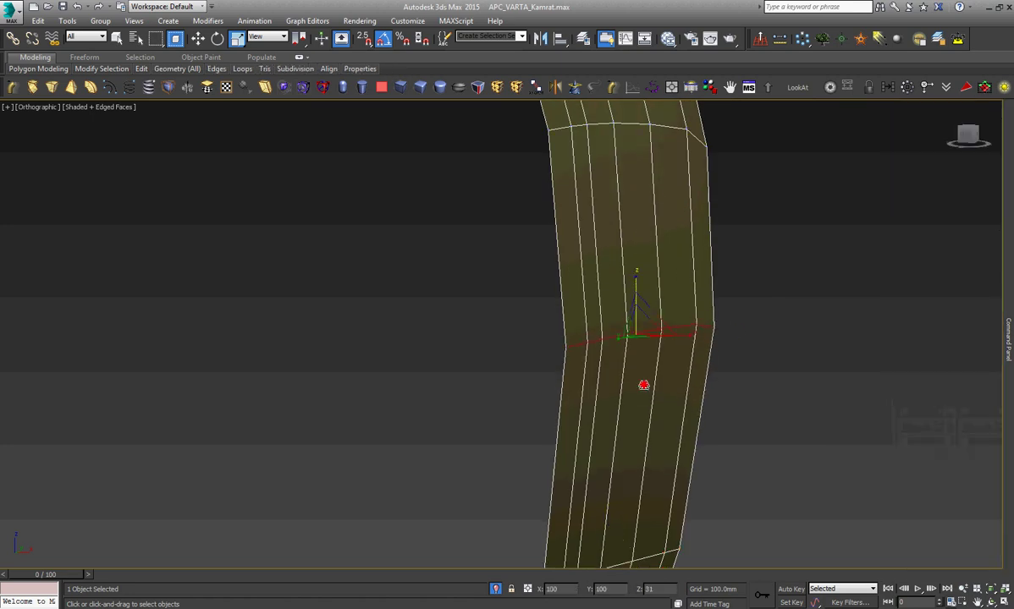
scroll(690, 412, "down", 4)
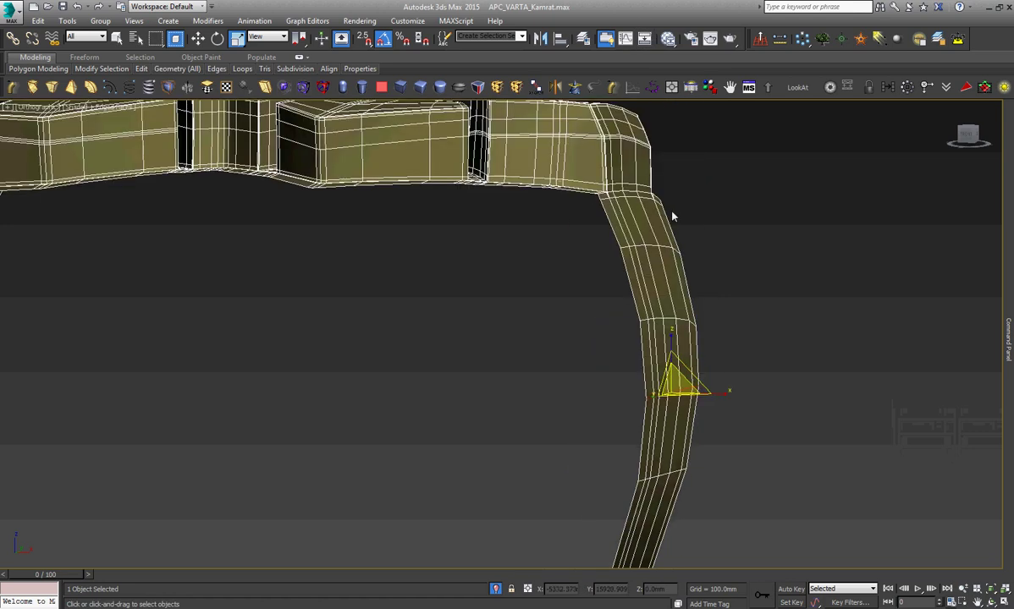
scroll(672, 215, "up", 2)
Select further edge loops up to the leg joint, then return to the Editable Poly level.
double_click(664, 389)
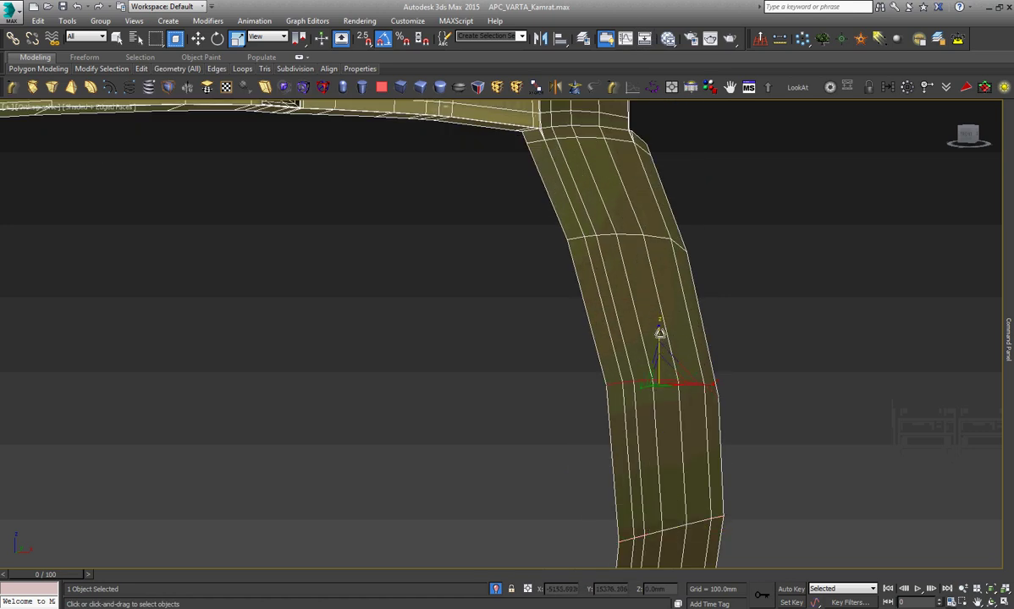
key("r")
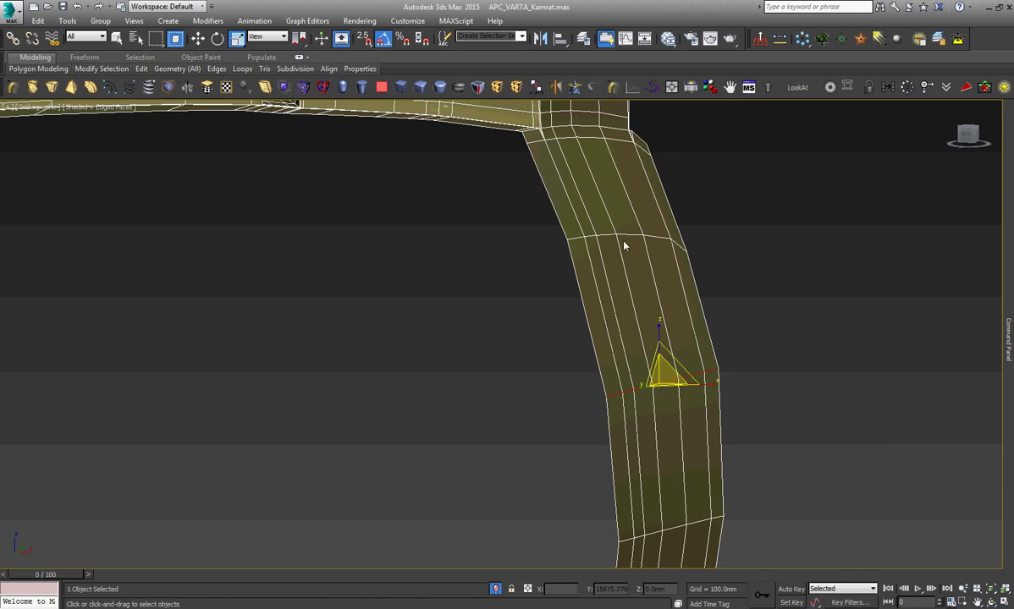
double_click(624, 238)
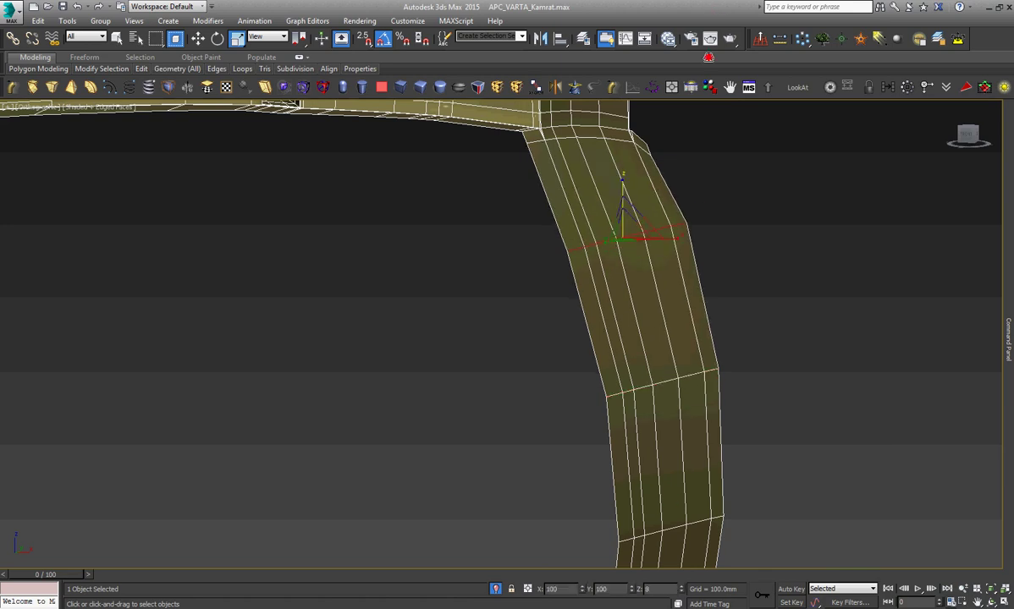
right_click(699, 359)
left_click(712, 375)
scroll(702, 398, "down", 3)
scroll(701, 398, "up", 8)
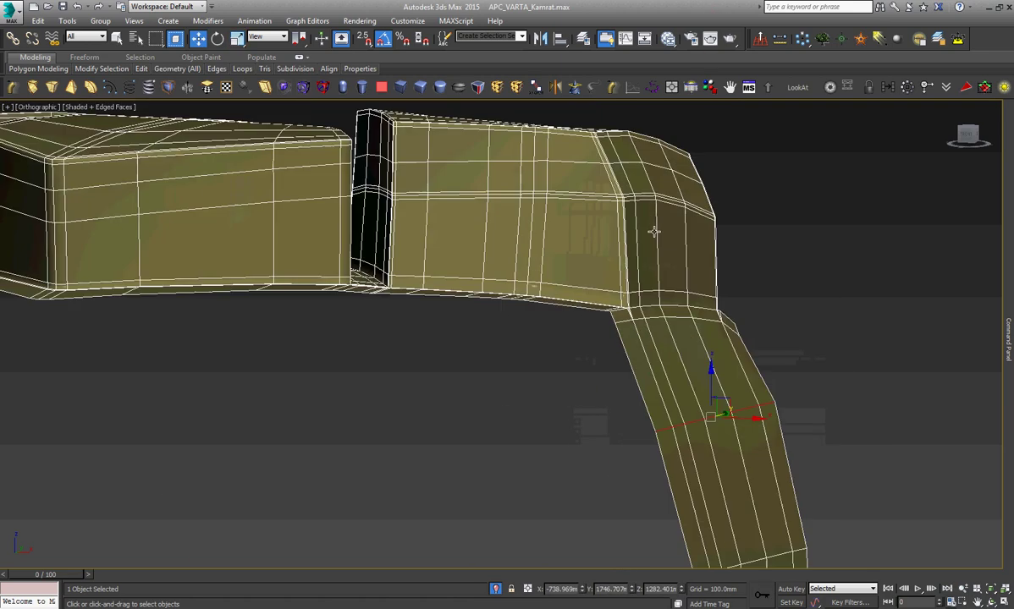
double_click(702, 398)
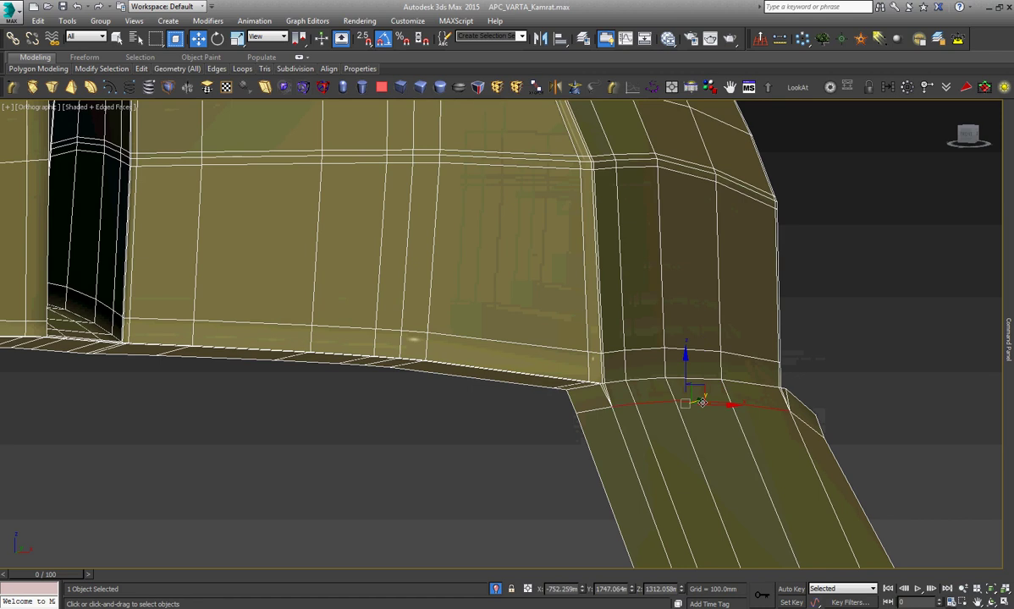
scroll(764, 432, "down", 1)
scroll(765, 432, "down", 3)
scroll(764, 432, "down", 2)
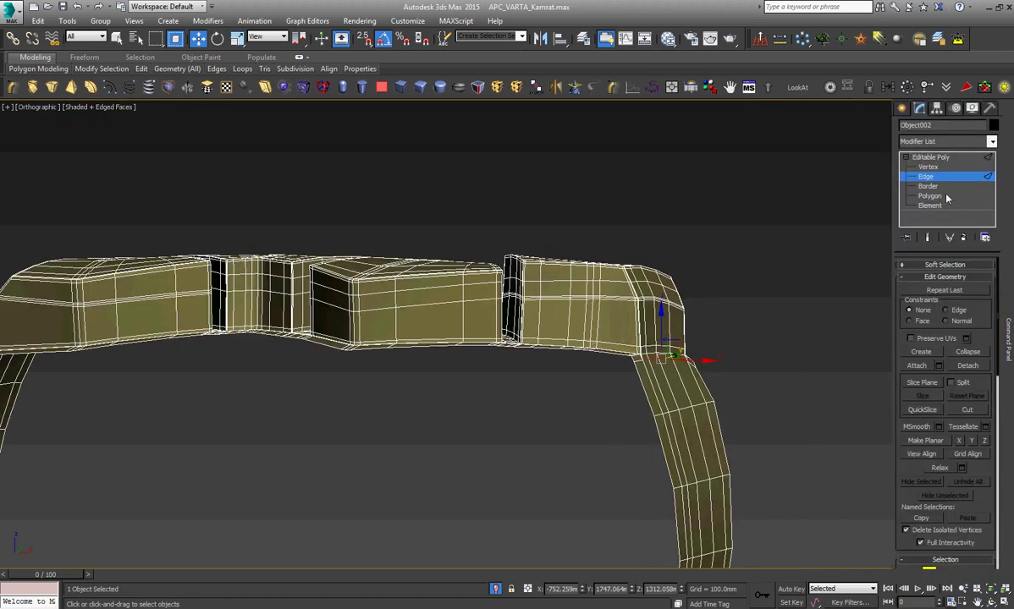
left_click(931, 157)
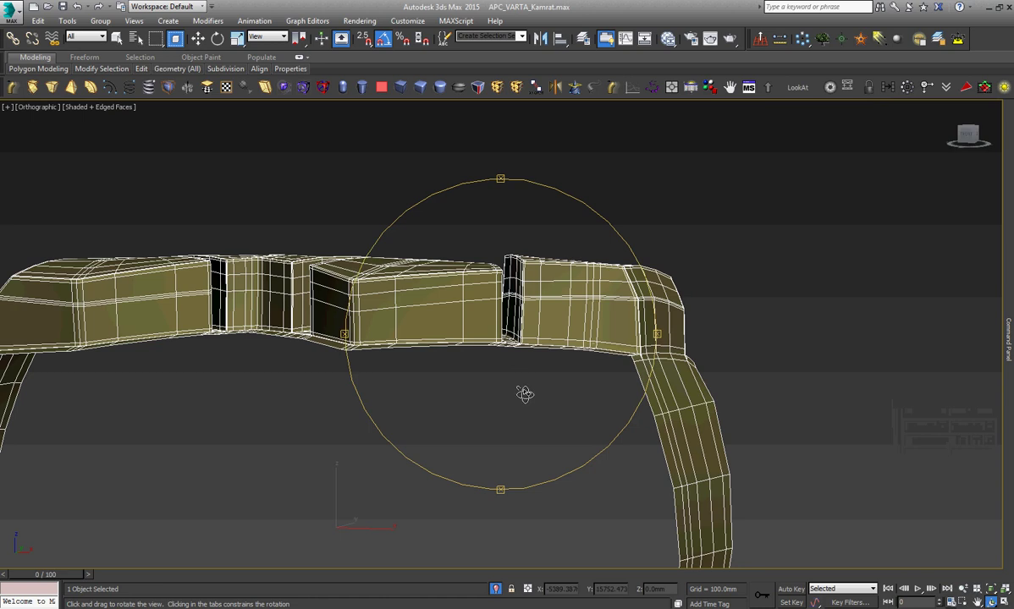
Ring-select a bottom-band edge and delete that strip, splitting the band into two separate pieces.
middle_click_drag(521, 392, 484, 260, "alt")
mouse_move(484, 260)
left_mouse_down()
mouse_move(494, 443)
mouse_move(474, 437)
left_mouse_up()
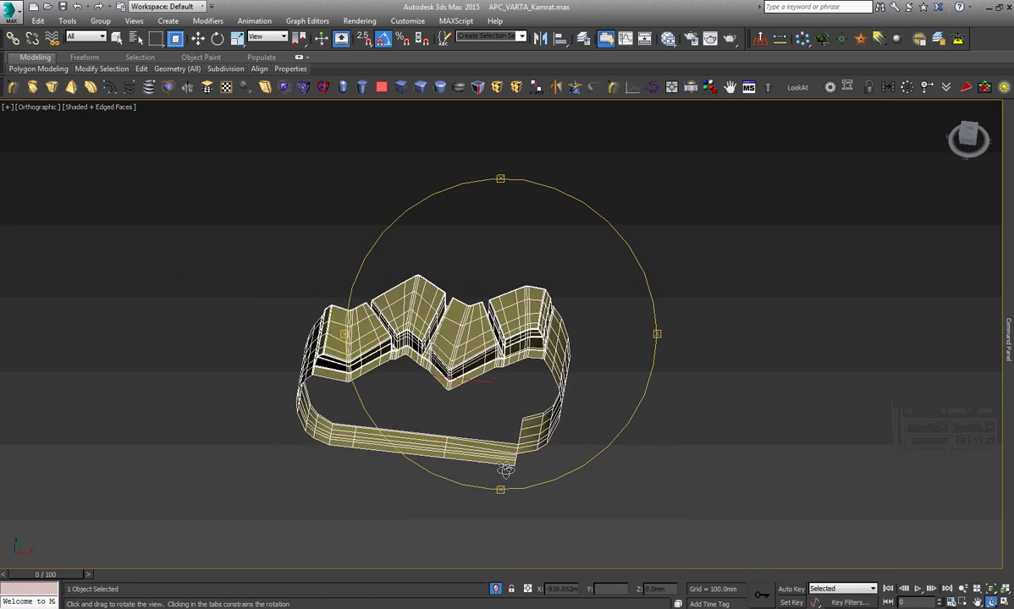
scroll(474, 437, "up", 5)
key("w")
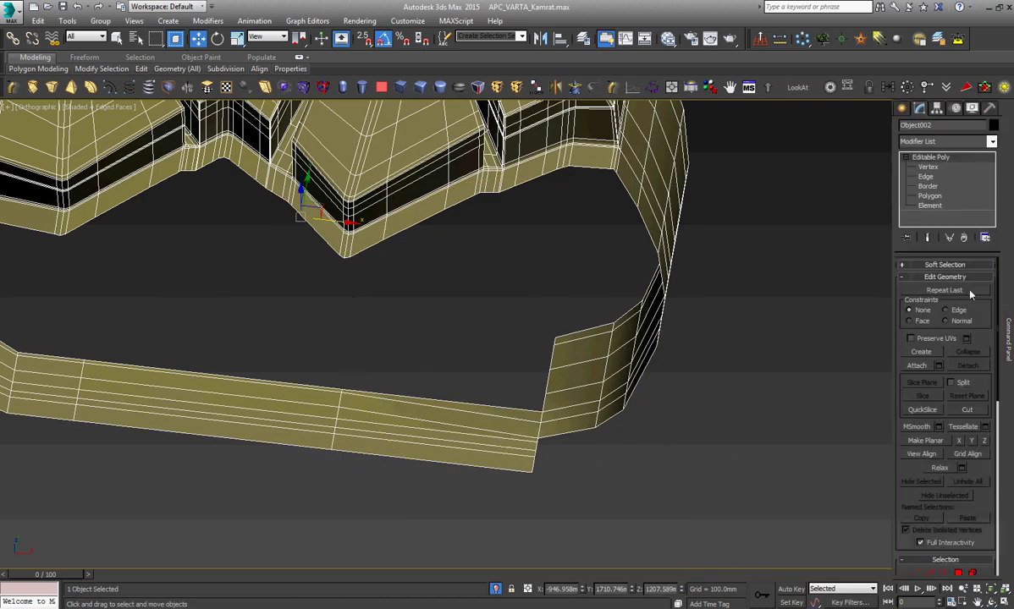
left_click(931, 177)
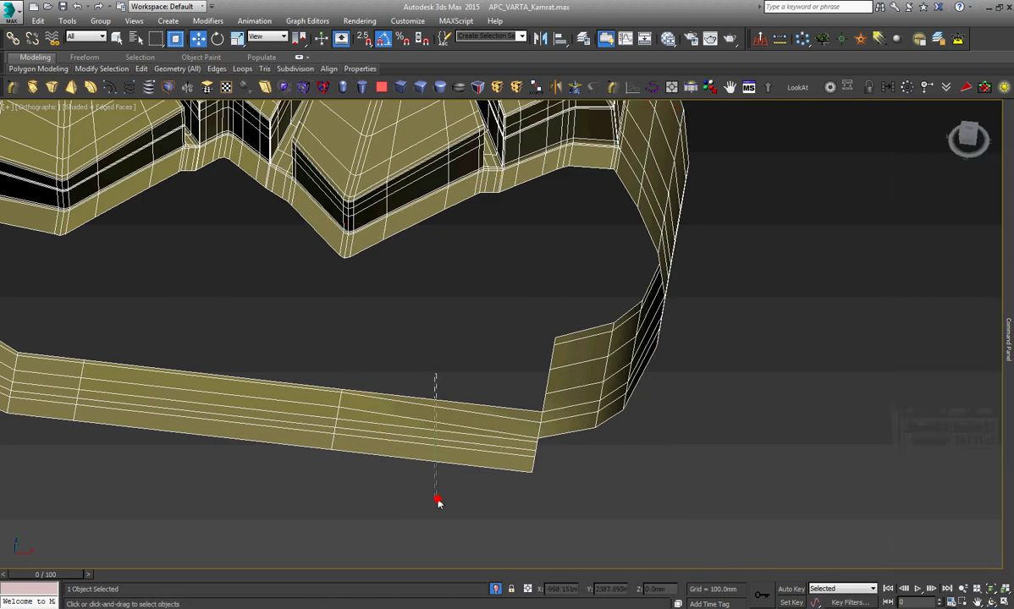
left_click(454, 463)
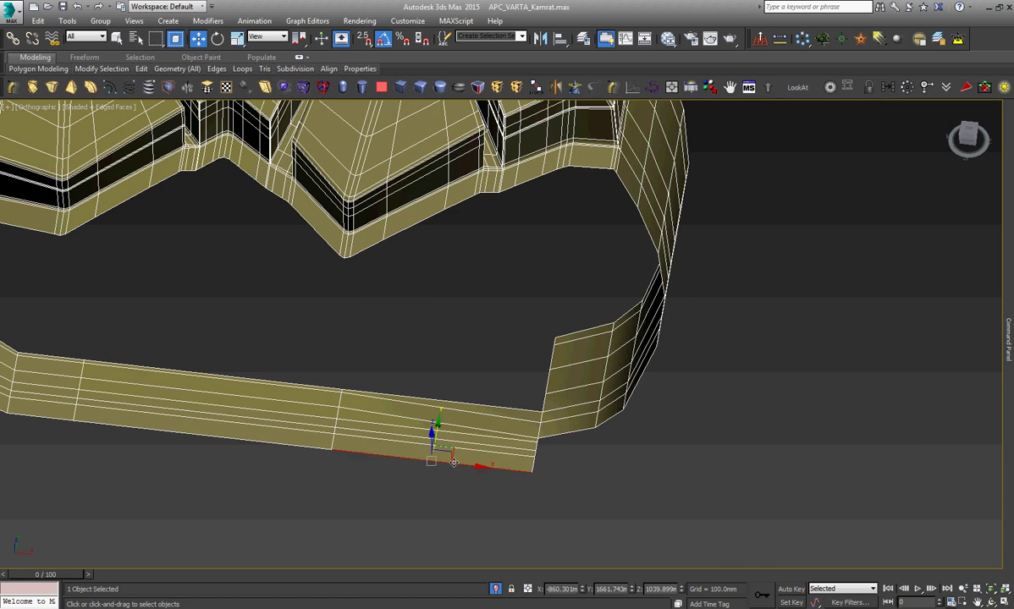
key("alt+r")
key("Delete")
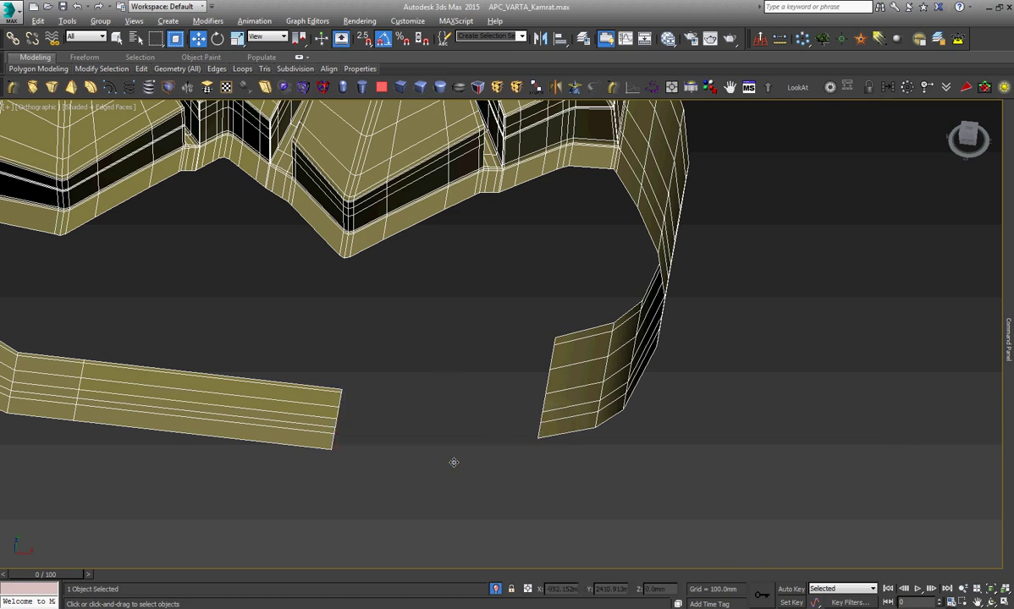
left_click(541, 402)
Shift-drag the small piece's open border edge leftward, extruding new faces across the gap.
scroll(539, 385, "up", 5)
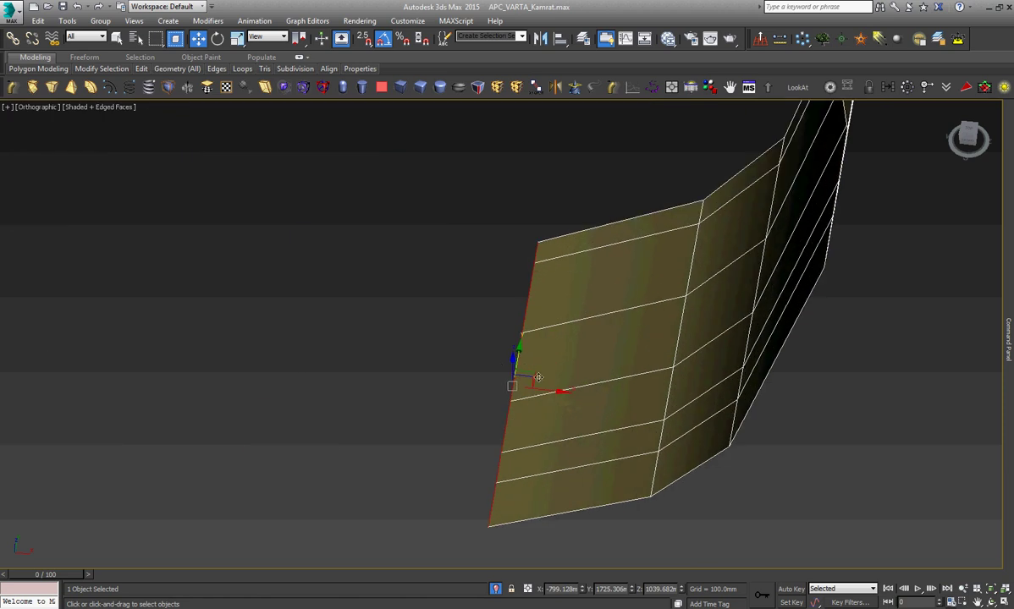
scroll(538, 378, "down", 3)
left_click(480, 382)
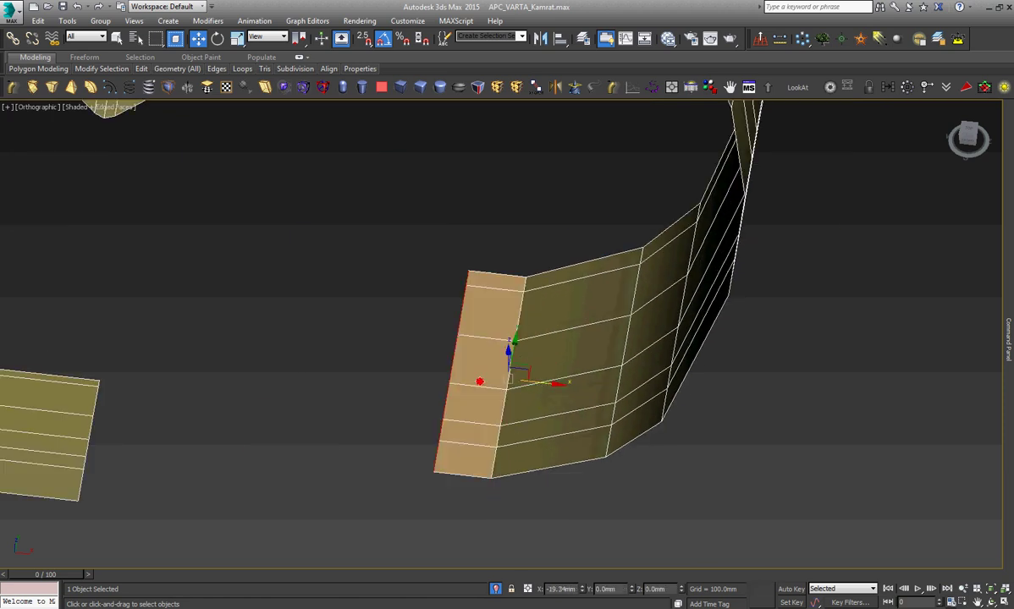
left_click_drag(480, 382, 161, 377, "shift")
scroll(207, 375, "down", 2)
scroll(184, 419, "up", 5)
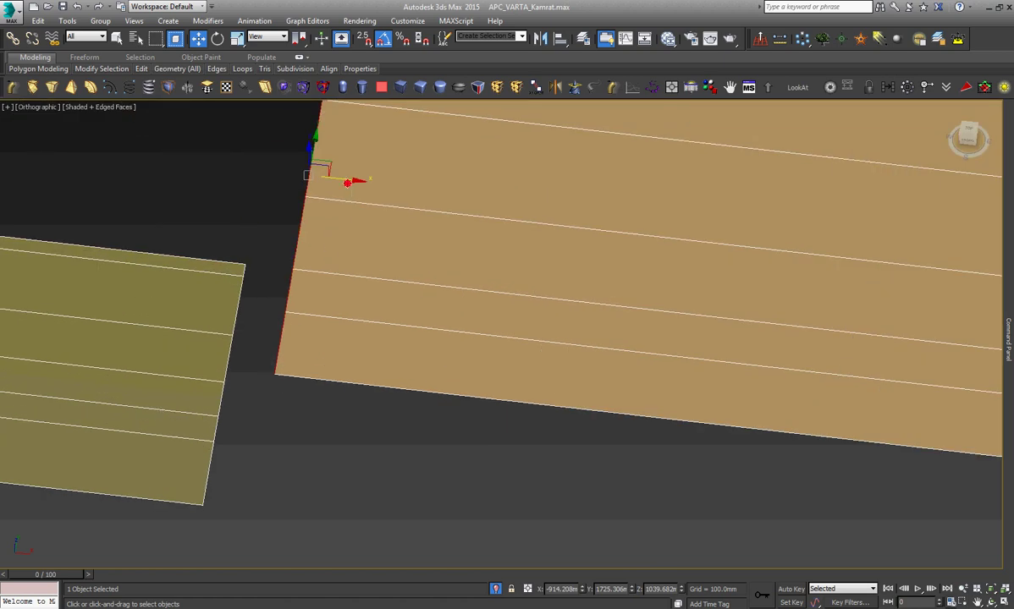
left_click_drag(347, 183, 299, 195)
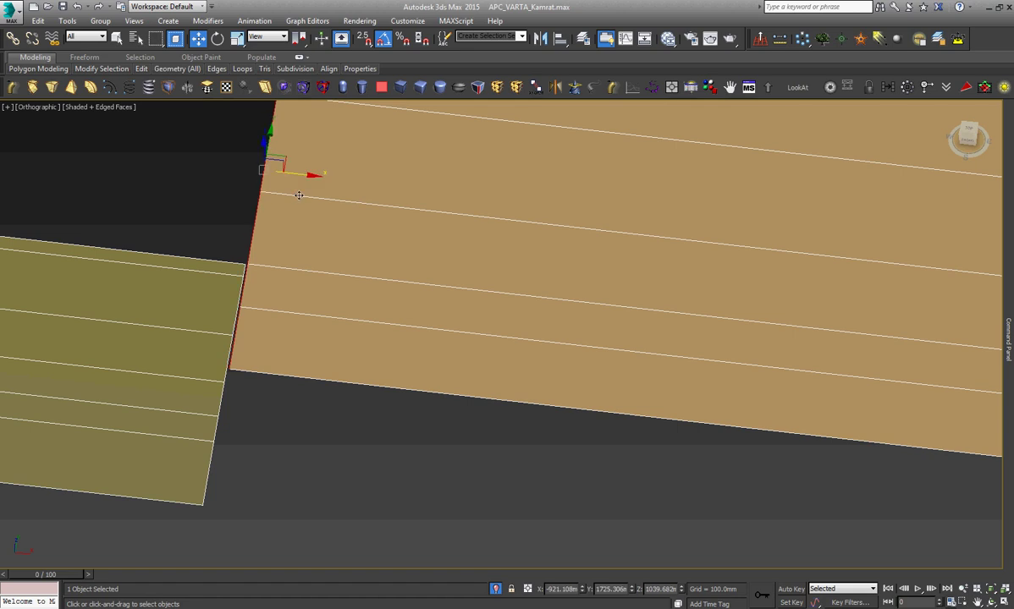
Switch between Scale and Move on the new edge, then orbit to view the panel side-on.
left_click(223, 393)
right_click(310, 343)
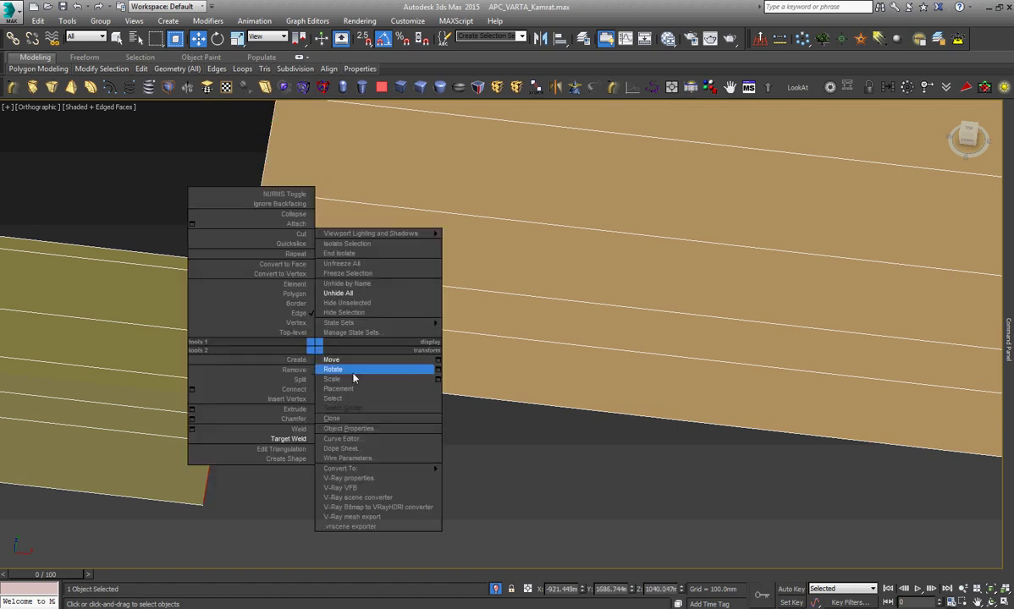
left_click(352, 367)
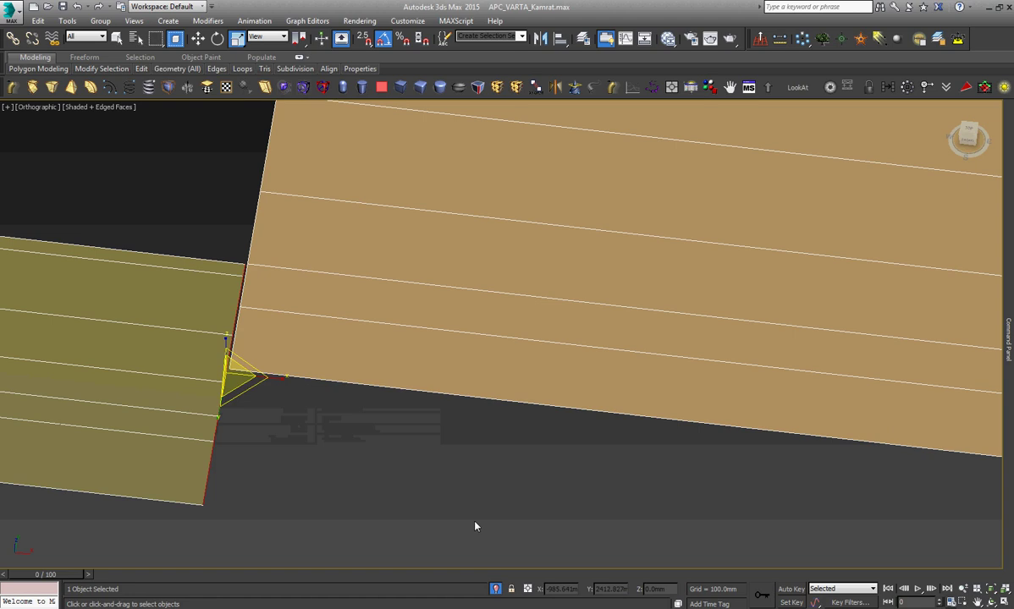
right_click(341, 419)
left_click(355, 432)
middle_click_drag(354, 434, 450, 462, "alt")
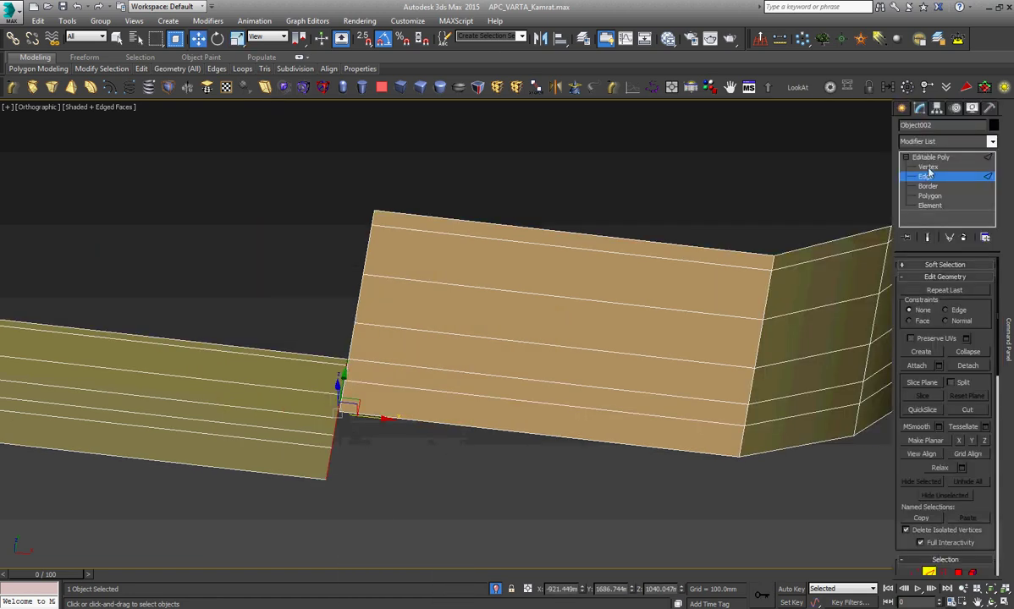
Start Target Weld at Vertex level and weld the top three seam vertices onto their matches.
left_click(929, 167)
right_click(649, 174)
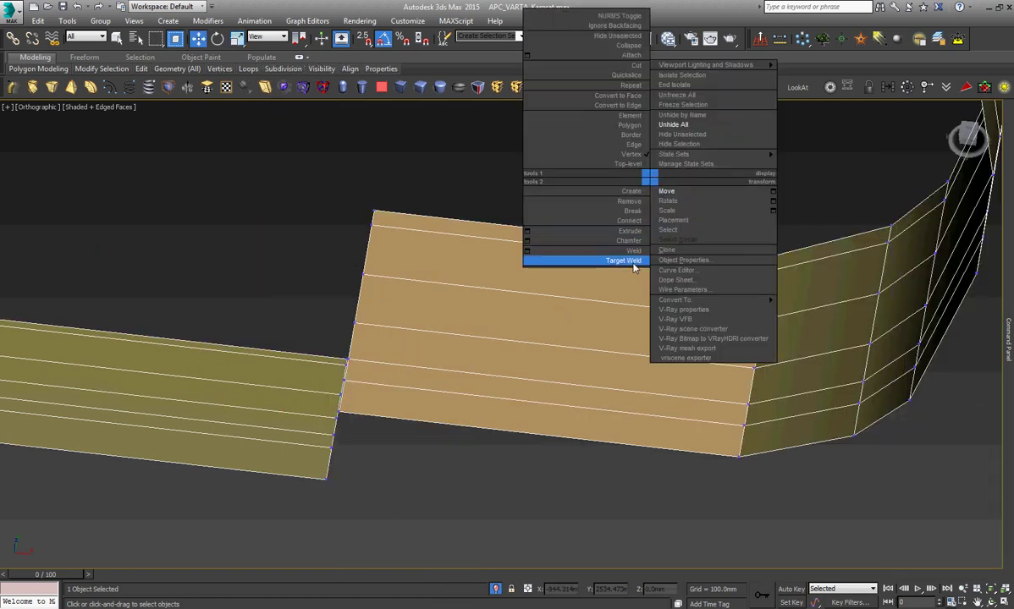
left_click(584, 260)
scroll(365, 363, "up", 4)
scroll(313, 383, "up", 2)
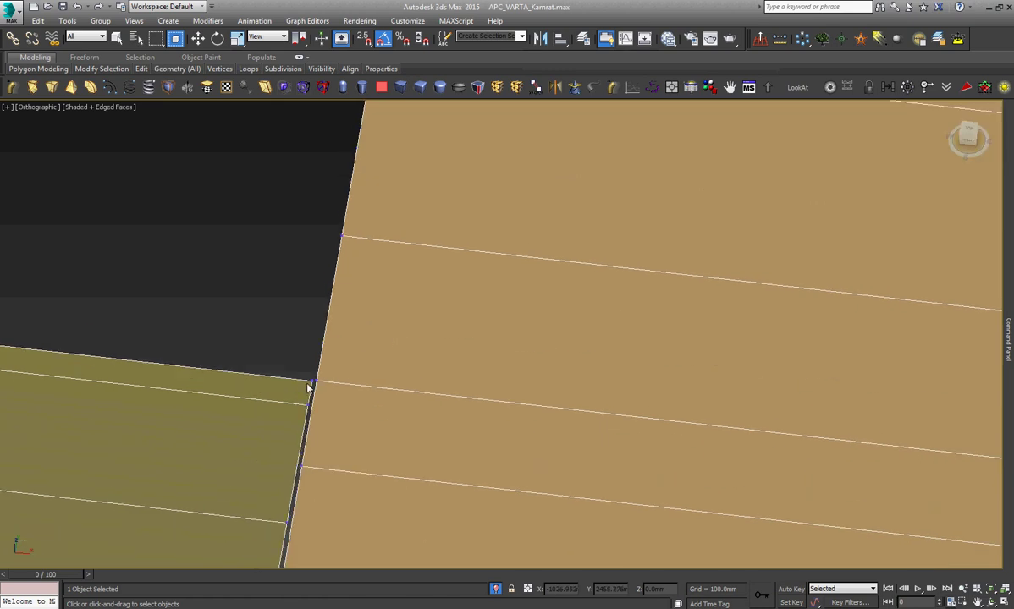
scroll(313, 383, "down", 2)
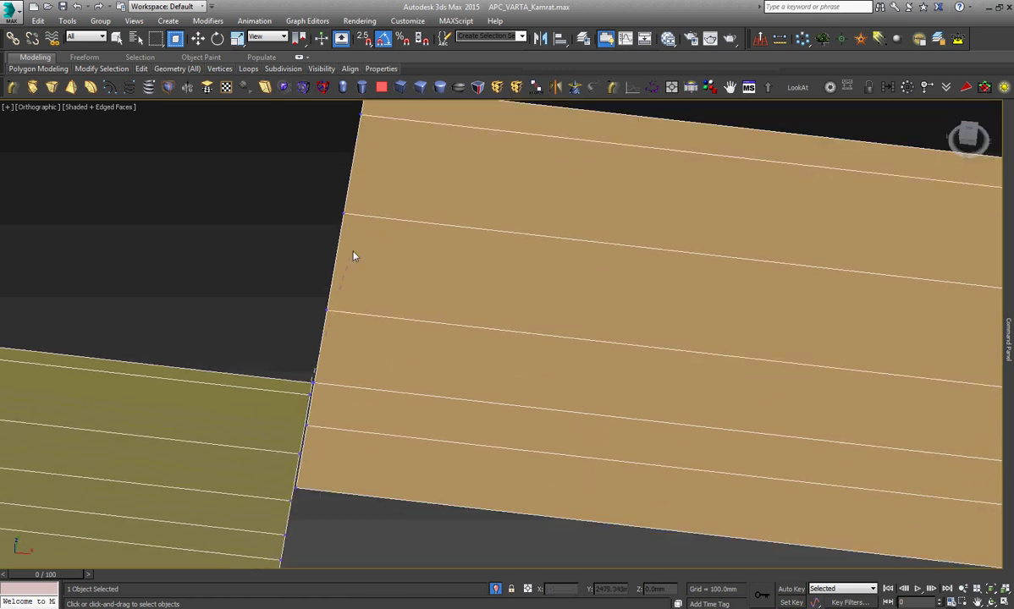
scroll(369, 199, "down", 2)
left_click(362, 126)
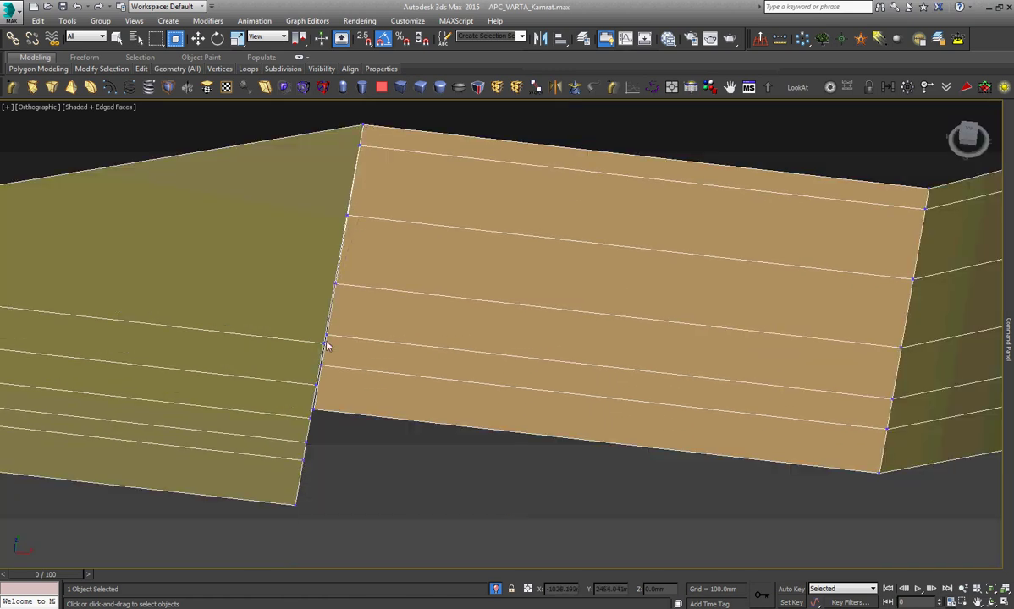
left_click(361, 146)
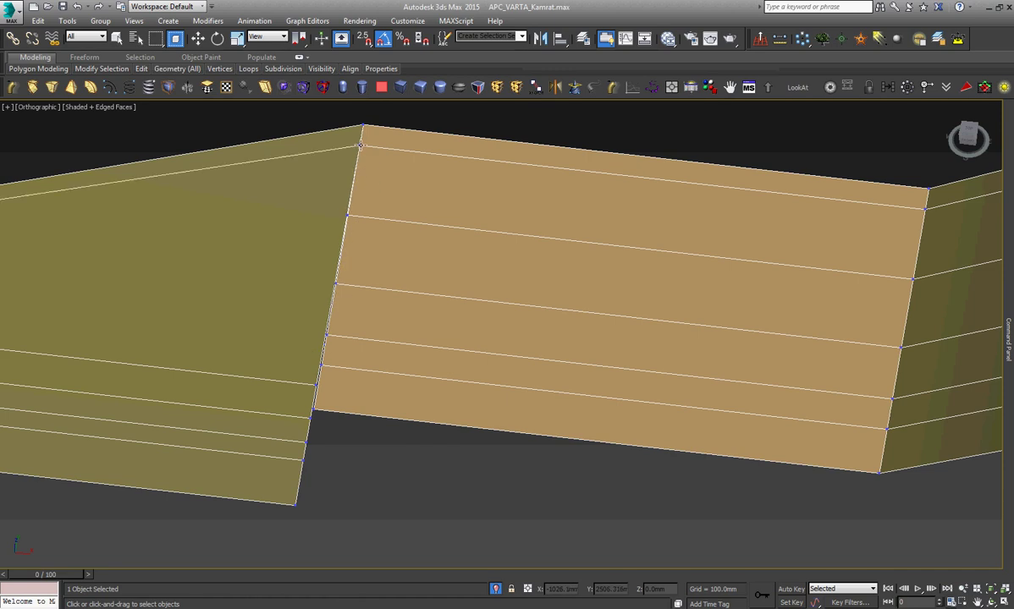
left_click(347, 217)
Weld the remaining seam vertex pairs down to the panel's bottom corner vertex.
left_click(313, 412)
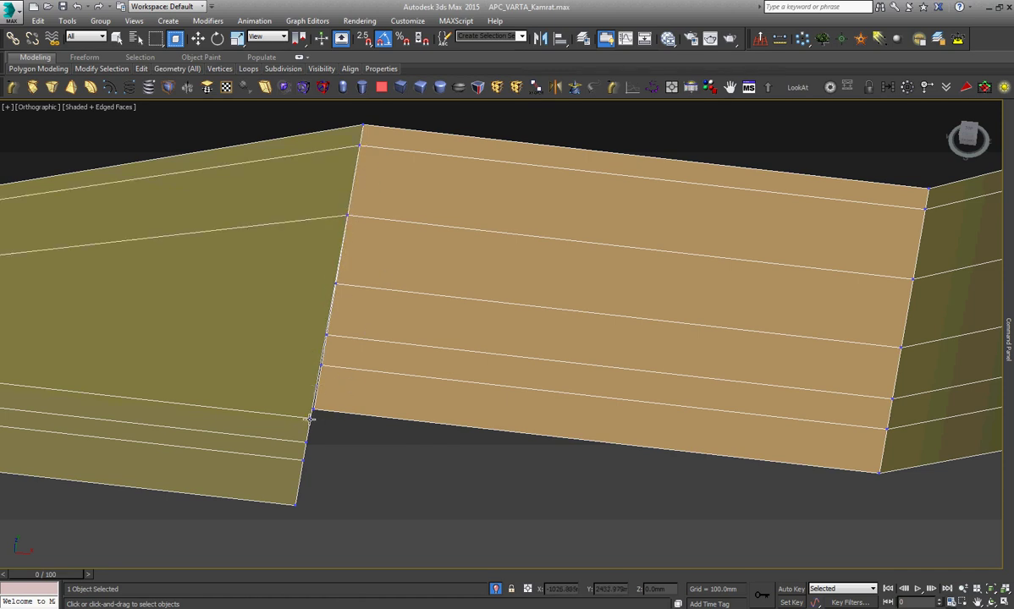
left_click(335, 285)
left_click(307, 443)
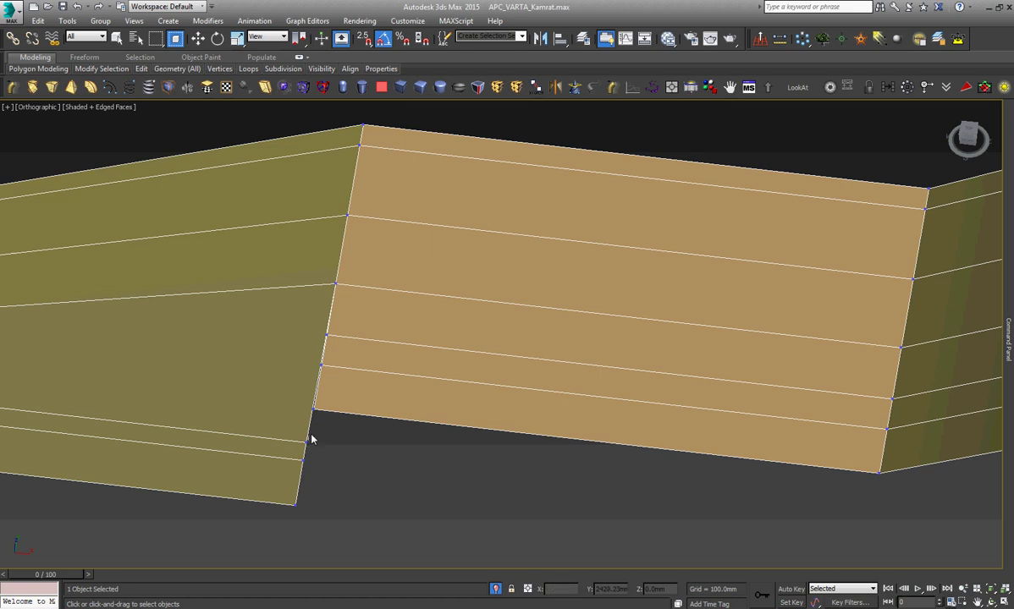
left_click(327, 336)
left_click(305, 462)
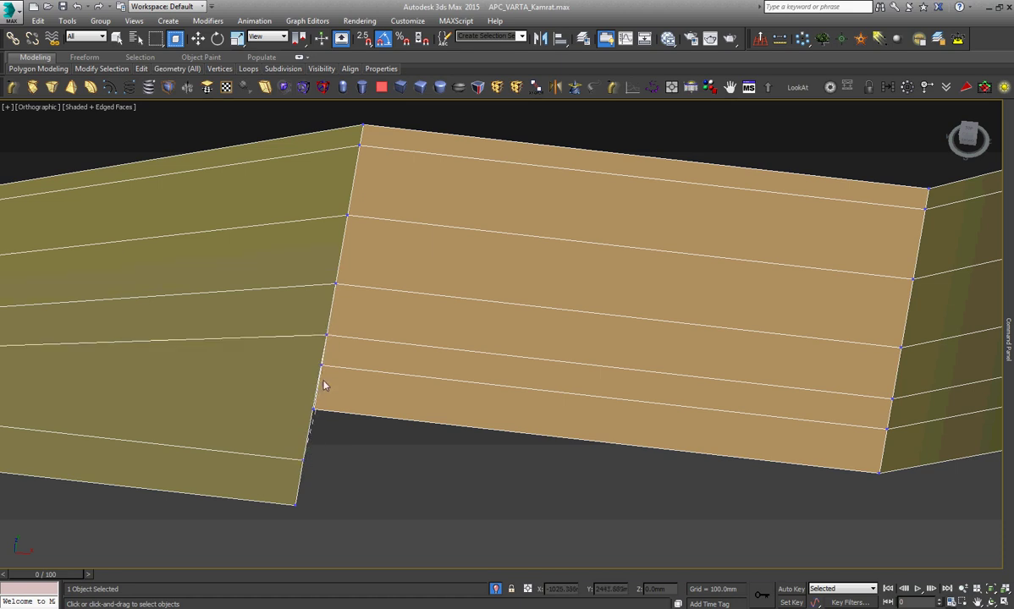
left_click(322, 366)
left_click(295, 505)
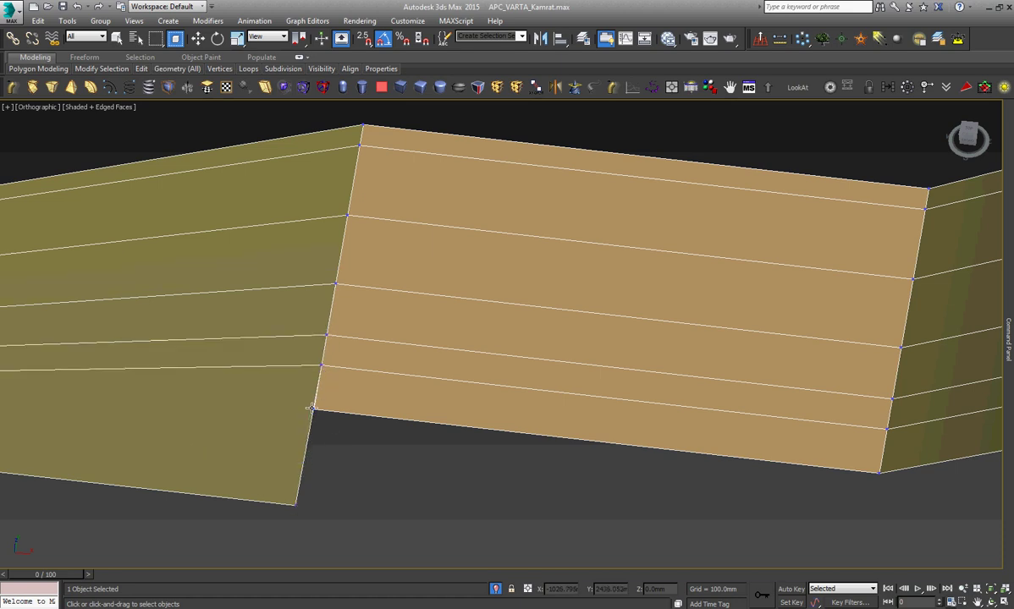
left_click(314, 410)
scroll(313, 391, "down", 5)
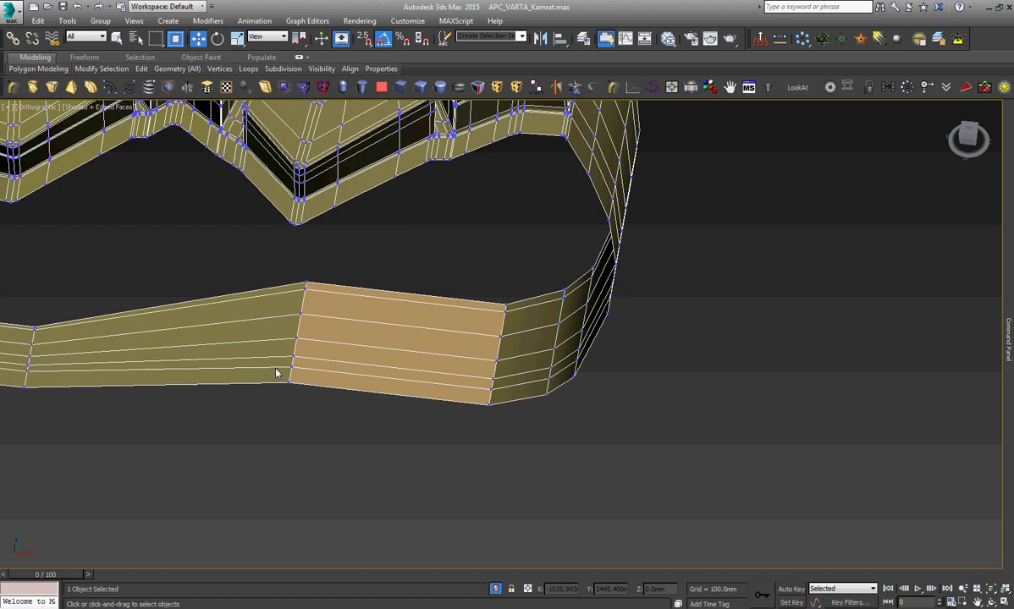
middle_click_drag(414, 375, 430, 380, "alt")
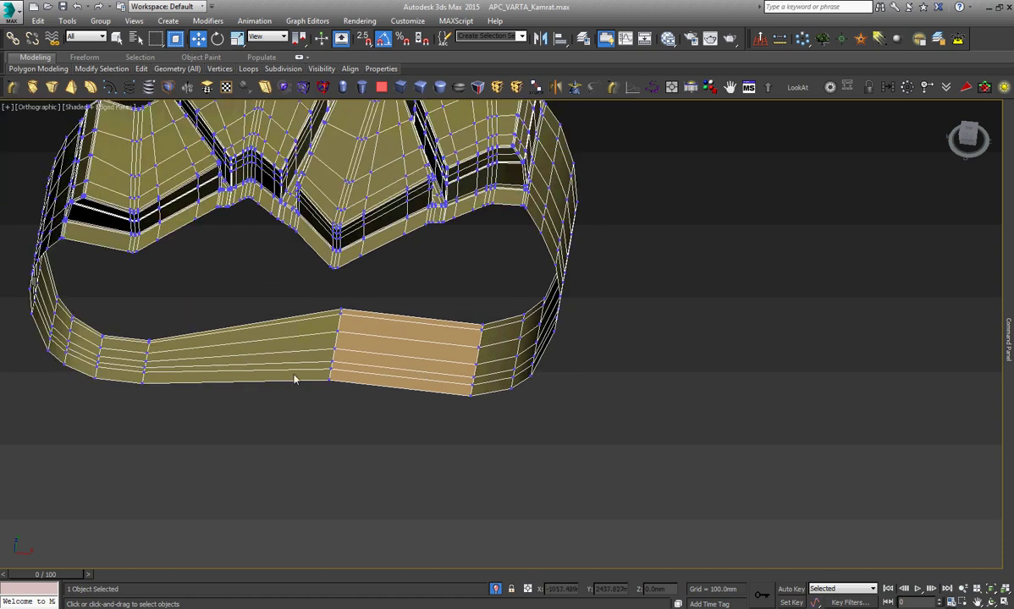
scroll(294, 380, "up", 2)
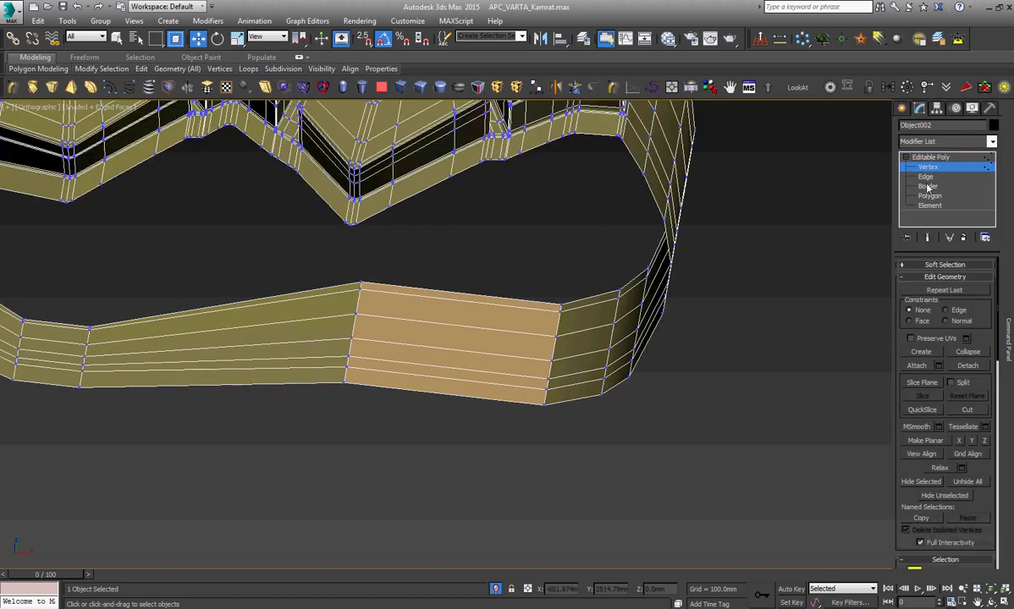
left_click(925, 178)
Chamfer the edge loop beside the welded panel by 77.982mm.
left_click(355, 332)
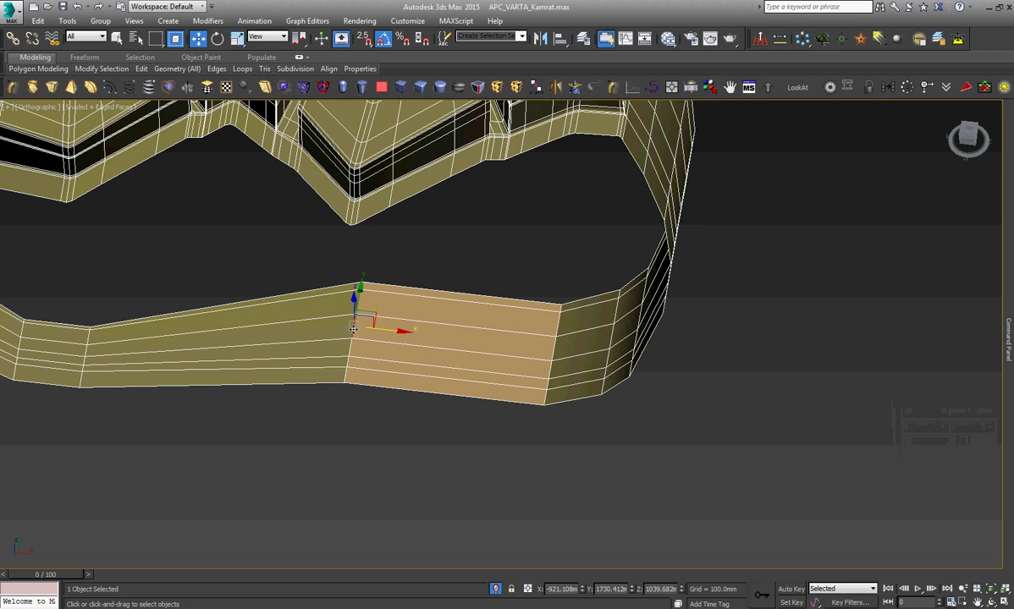
right_click(408, 326)
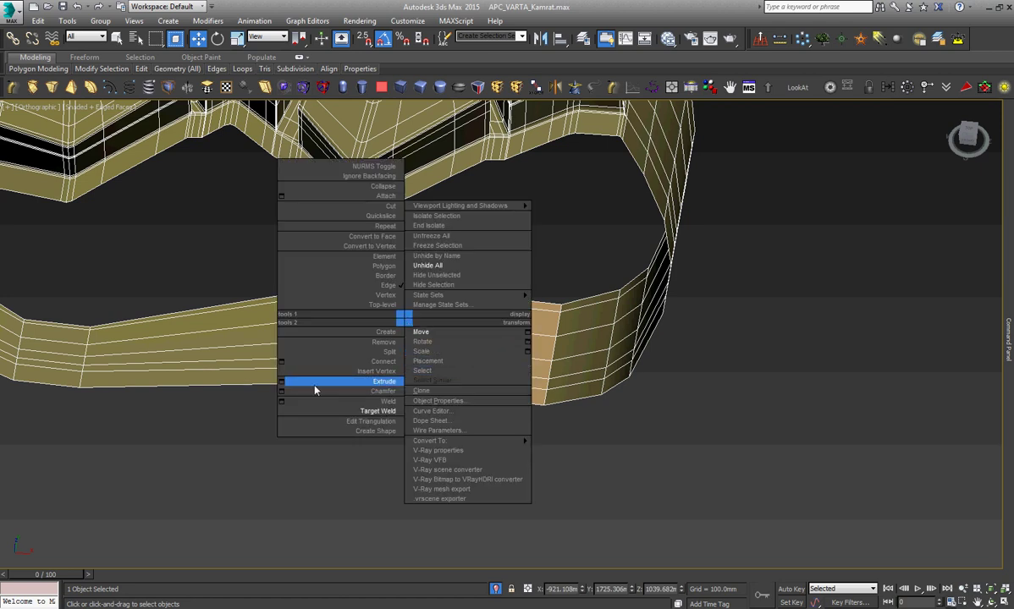
left_click(282, 392)
left_click_drag(510, 359, 518, 248)
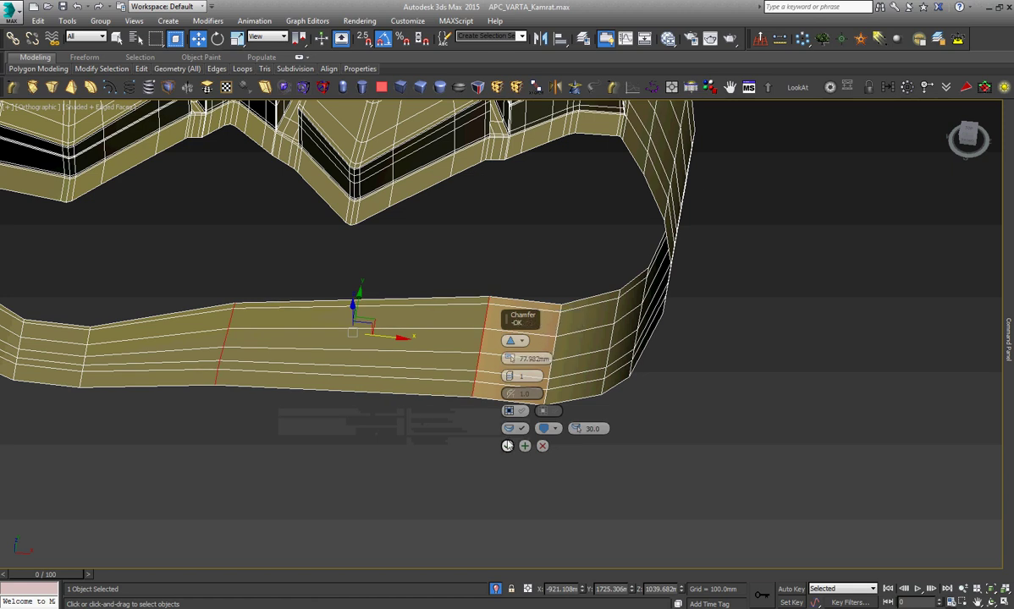
left_click(507, 446)
Raise an edge on the band's left stretch upward along Y to smooth the contour.
left_click(223, 337)
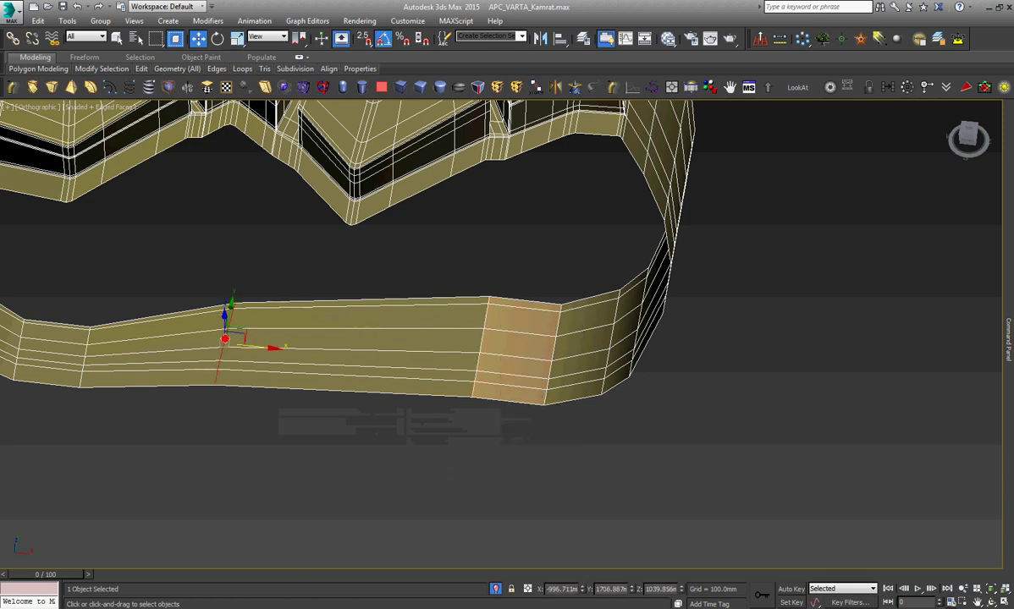
right_click(221, 335)
left_click(247, 370)
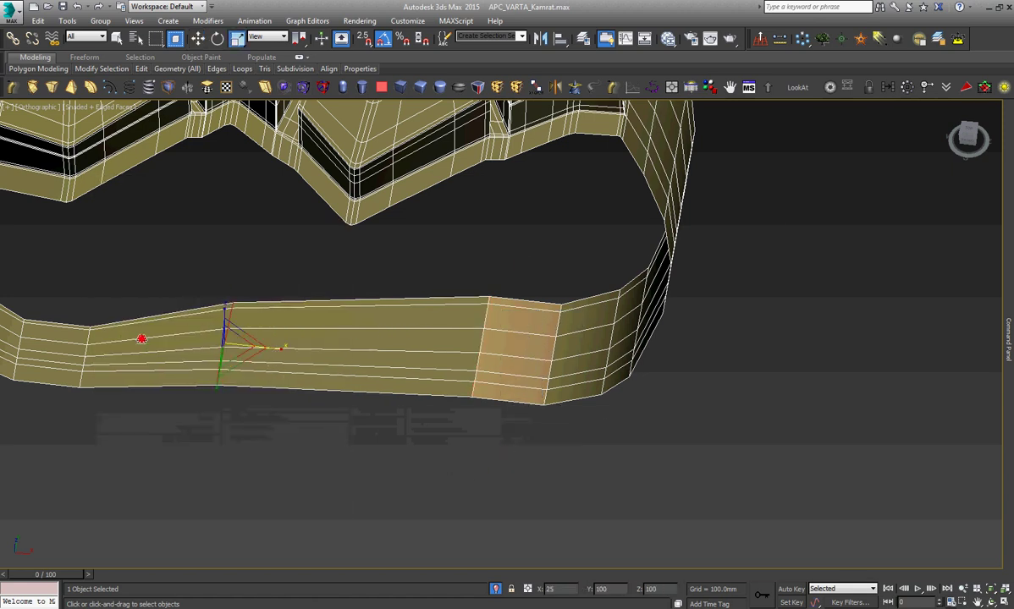
right_click(163, 325)
left_click(227, 336)
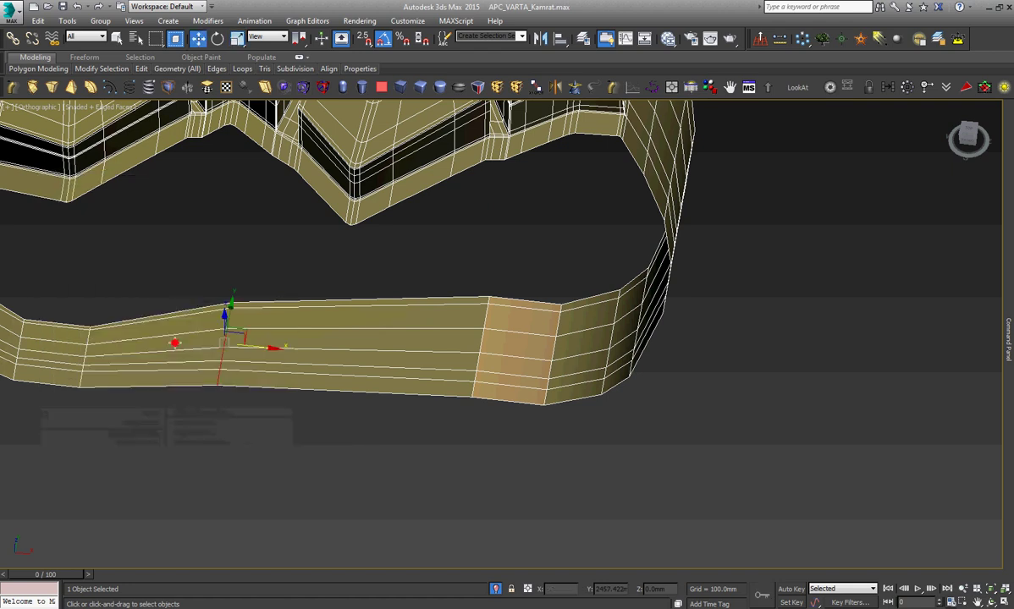
left_click_drag(233, 314, 228, 296)
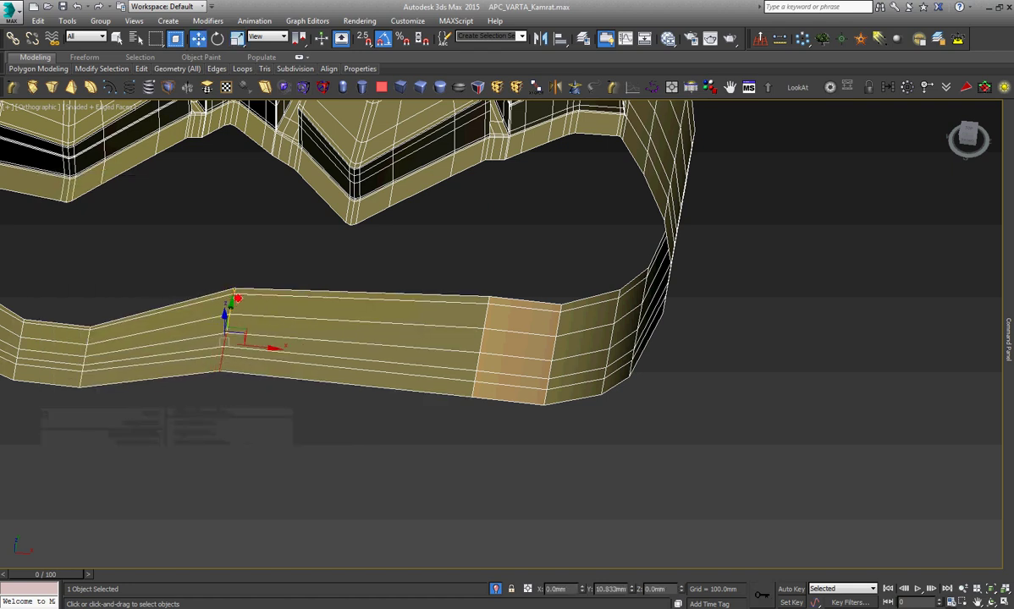
scroll(243, 301, "down", 5)
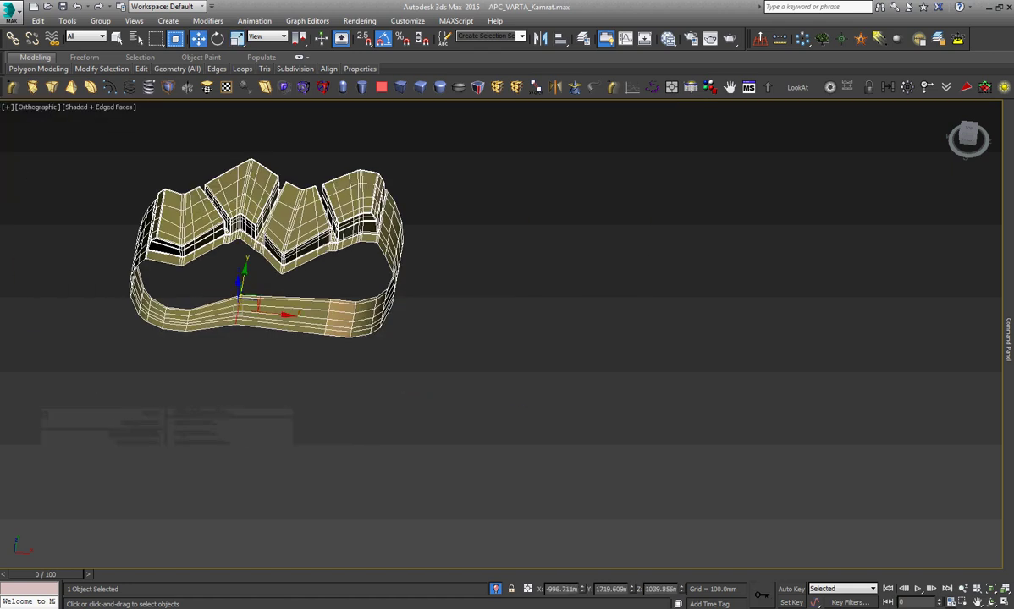
Return to object level with the Move tool and switch to the Left view.
left_click(930, 158)
right_click(627, 222)
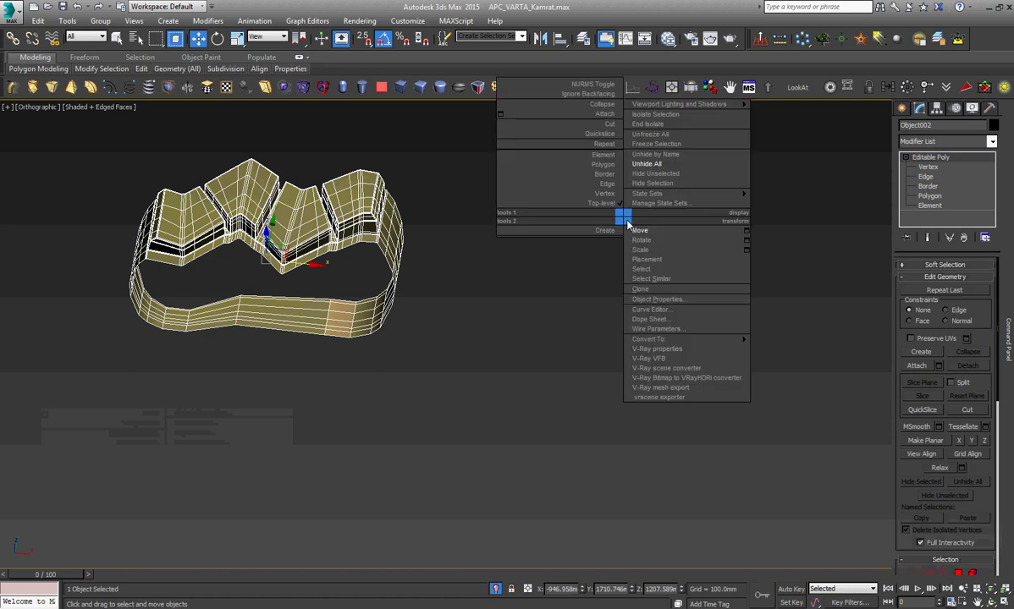
left_click(637, 231)
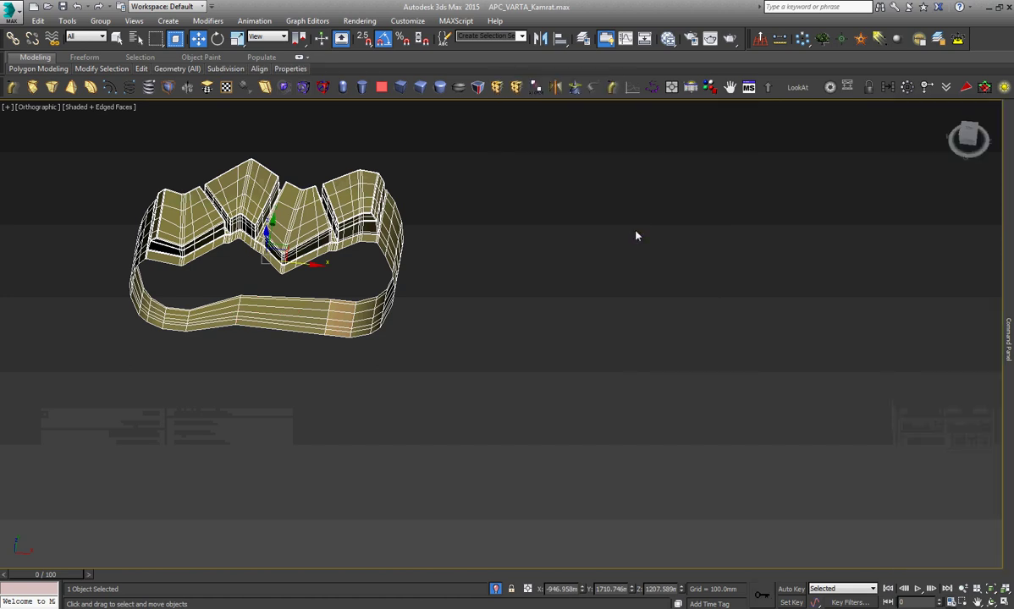
key("l")
right_click(554, 248)
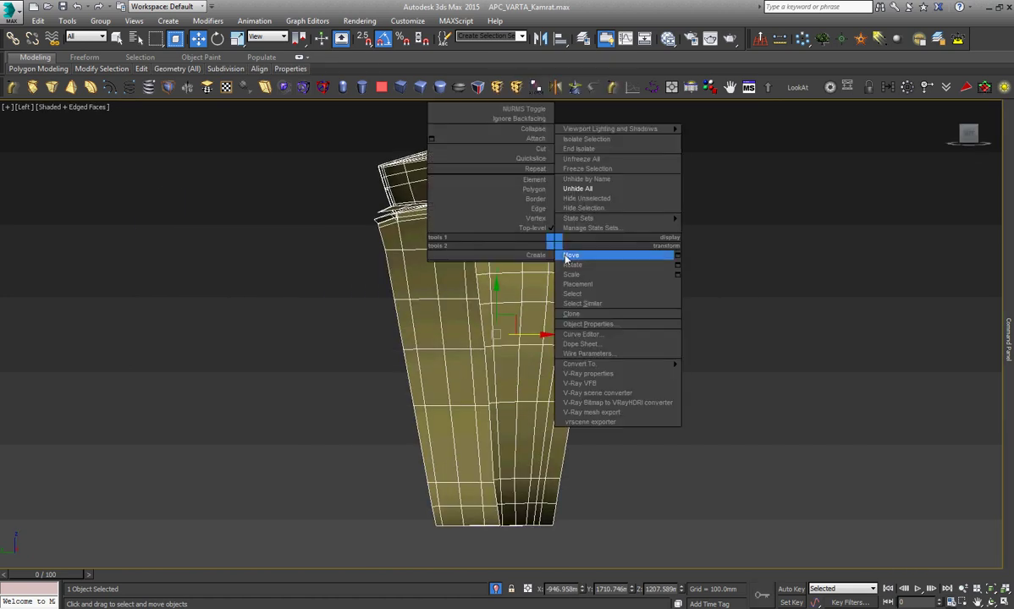
left_click(567, 257)
scroll(565, 241, "down", 4)
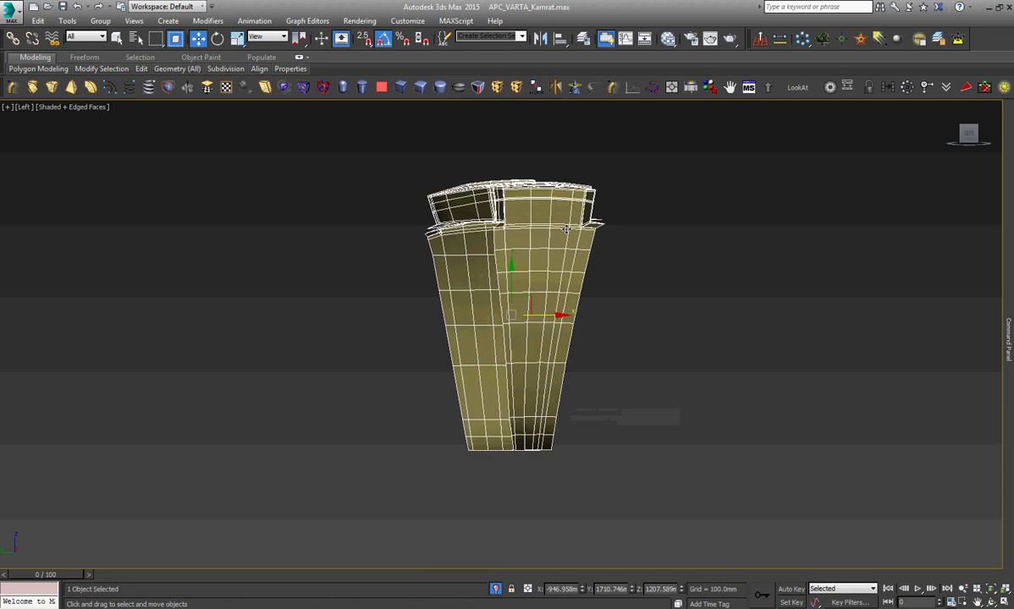
scroll(566, 228, "up", 3)
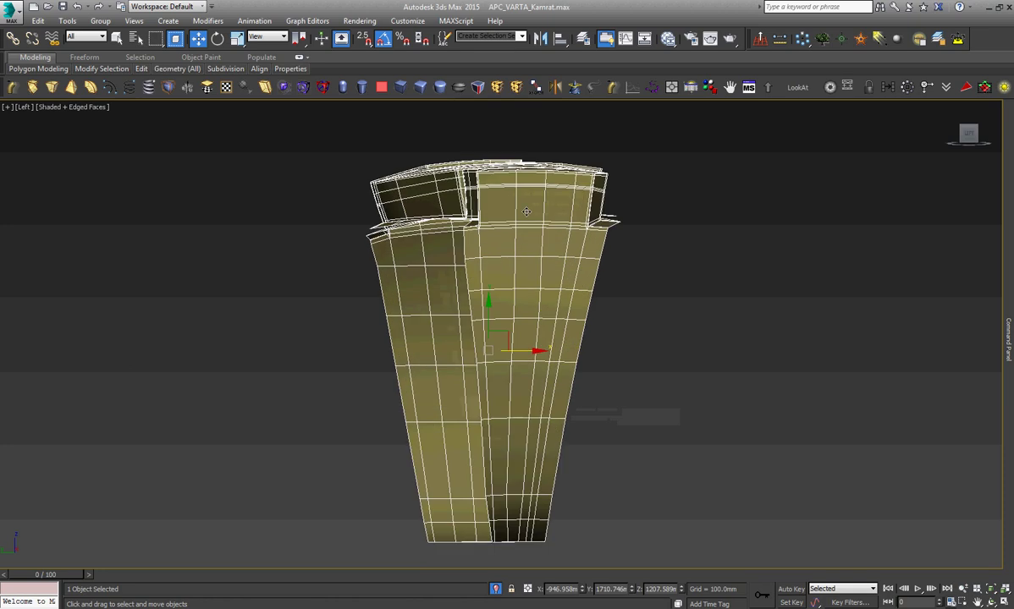
scroll(525, 212, "down", 3)
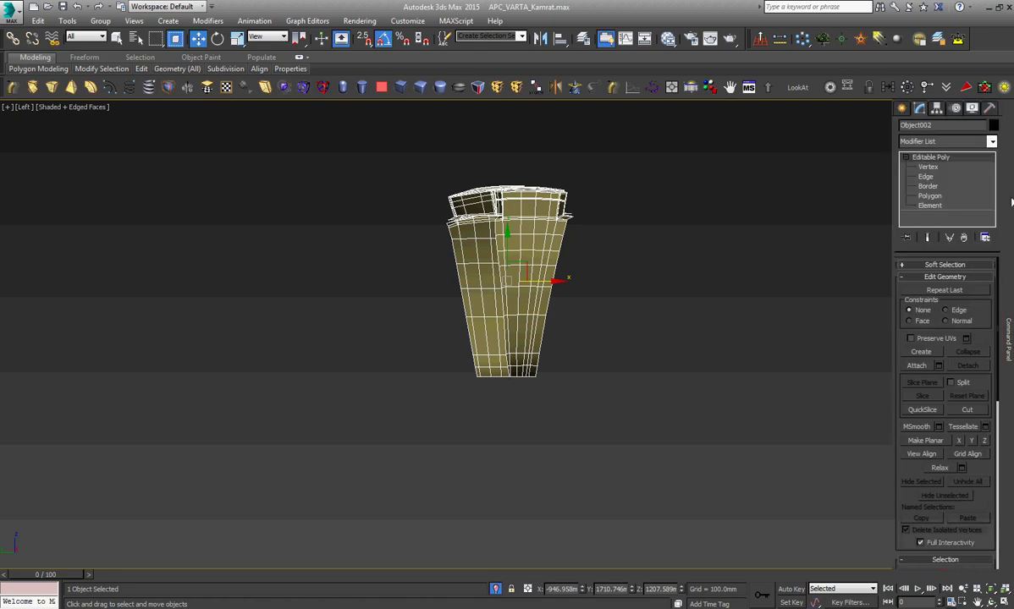
Select the tread block and Unhide All objects, confirming the prompt.
left_click(822, 211)
left_click(544, 246)
right_click(584, 271)
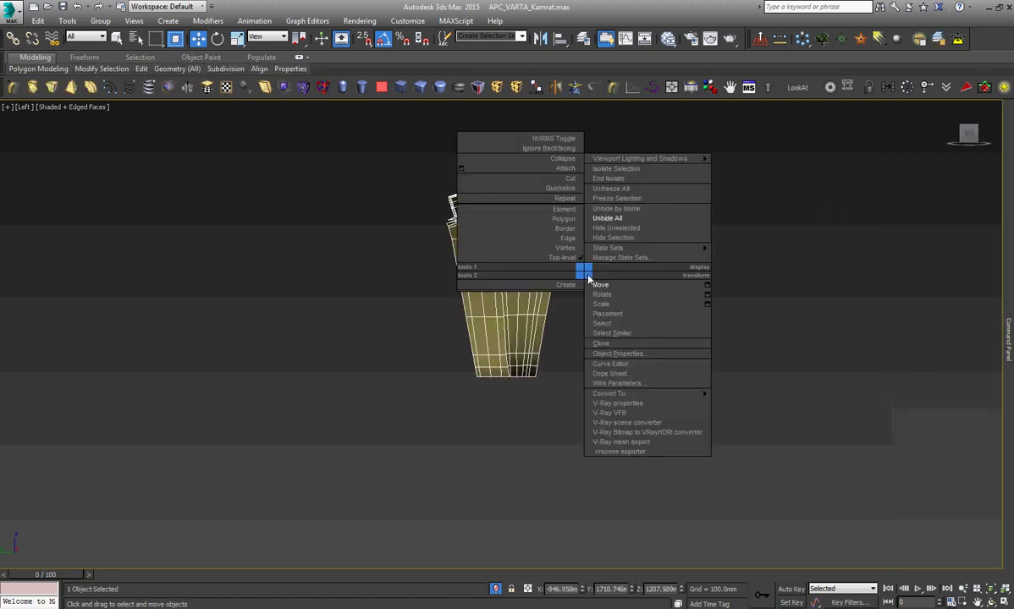
left_click(636, 226)
left_click(563, 347)
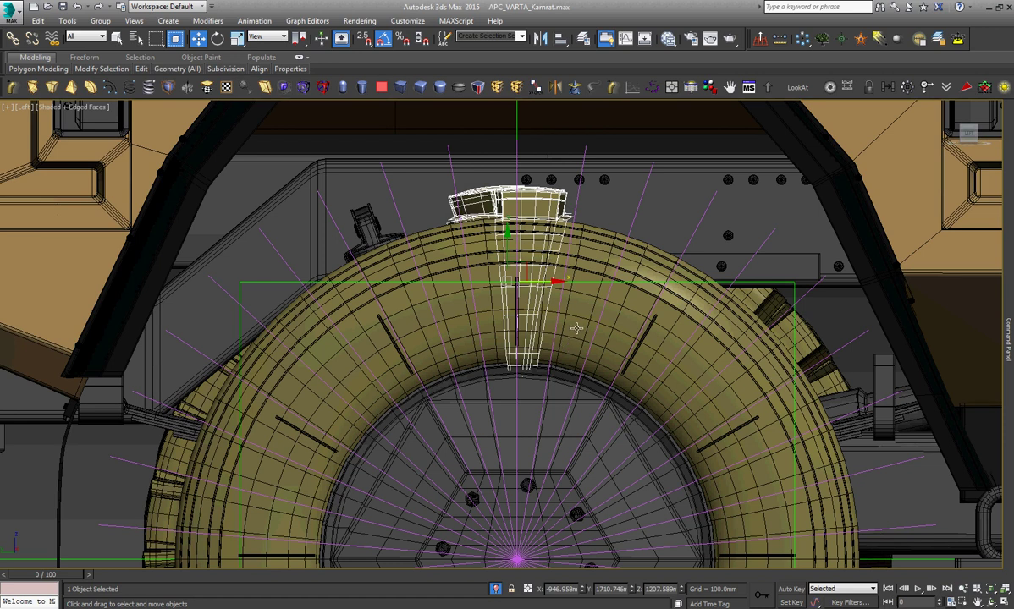
Isolate the tire with Alt+Q, then select and frame the tread block above it.
left_click(542, 308)
key("alt+q")
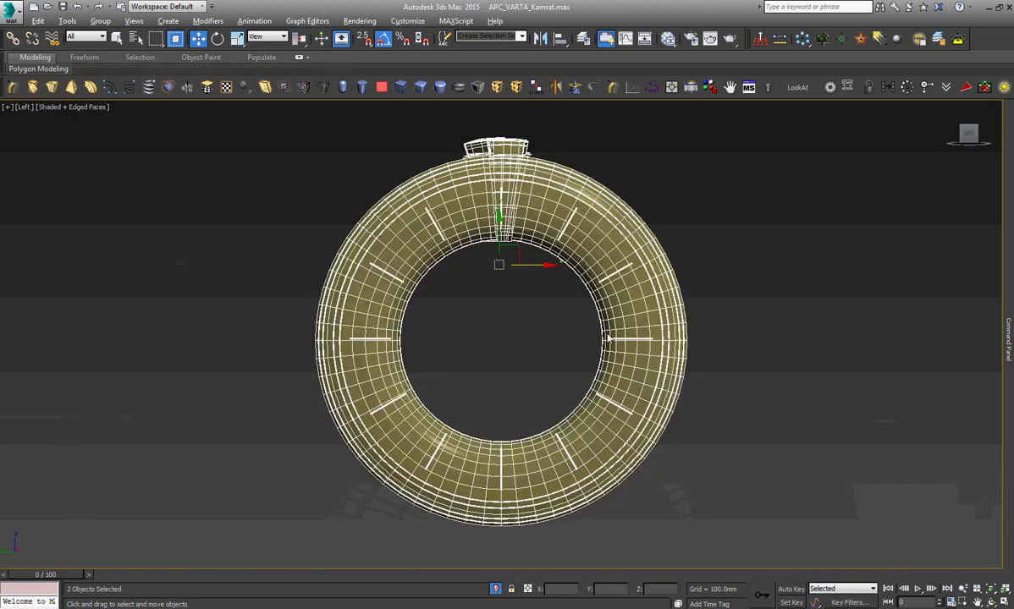
left_click(652, 163)
left_click(512, 148)
key("z")
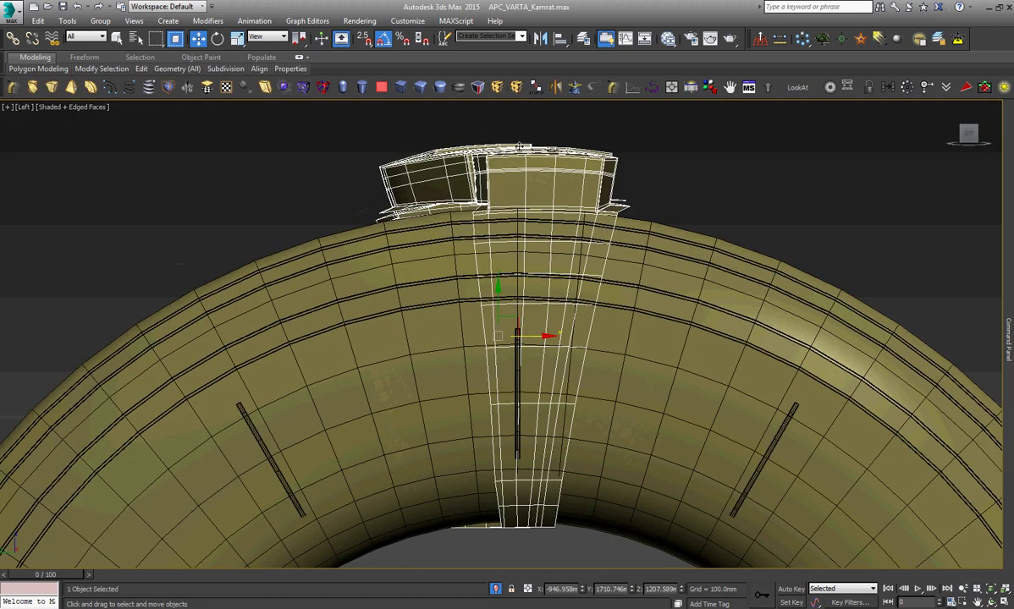
scroll(518, 146, "down", 2)
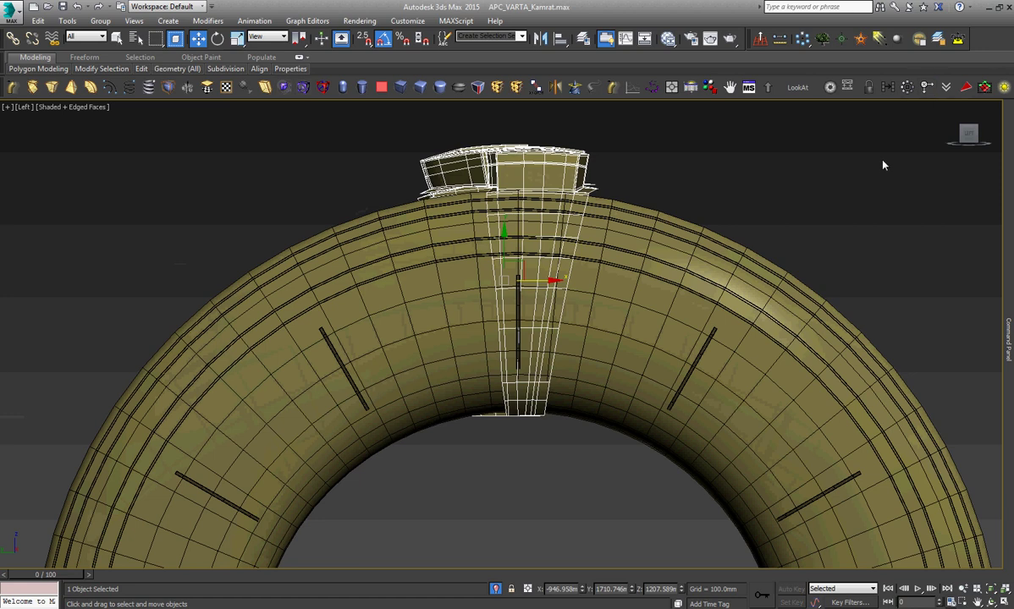
Align the tread block to the tire on X, Y and Z position.
key("alt+a")
left_click(768, 310)
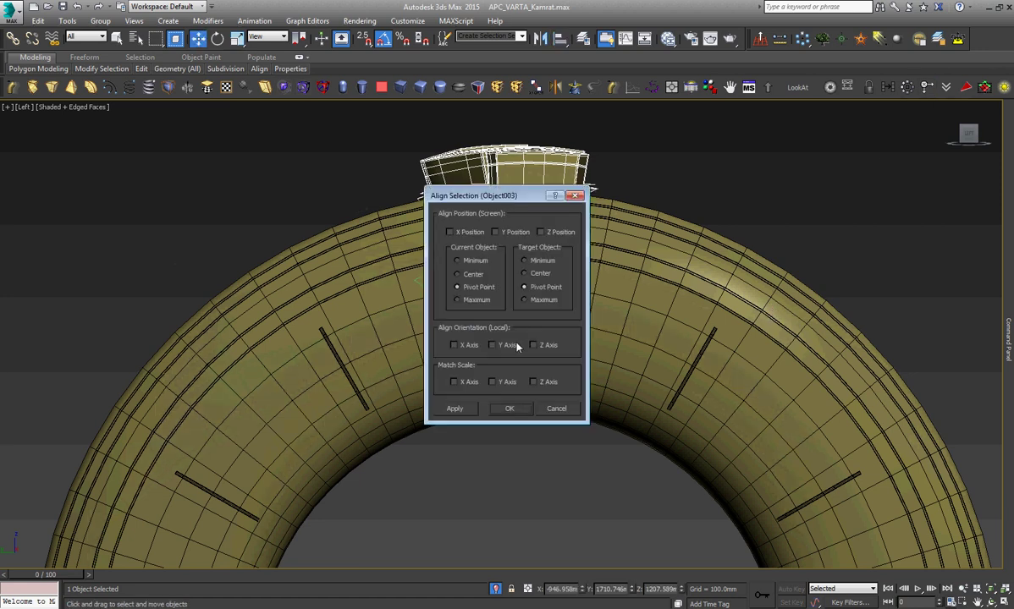
left_click(462, 232)
left_click(506, 231)
left_click(551, 232)
left_click(510, 408)
Frame the selected block in the view and switch back to the Move tool.
right_click(584, 297)
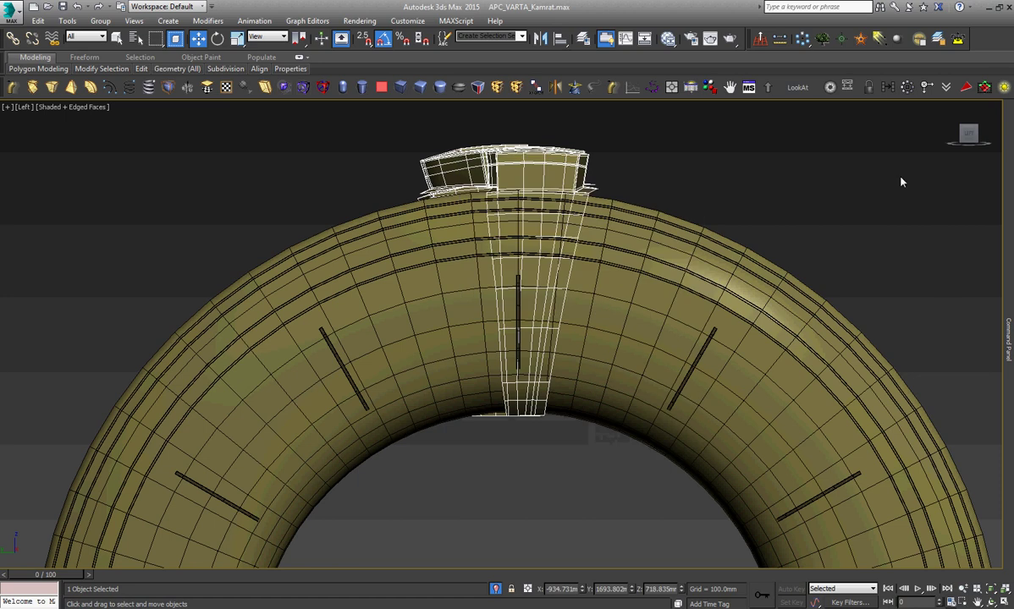
key("z")
right_click(724, 242)
key("Escape")
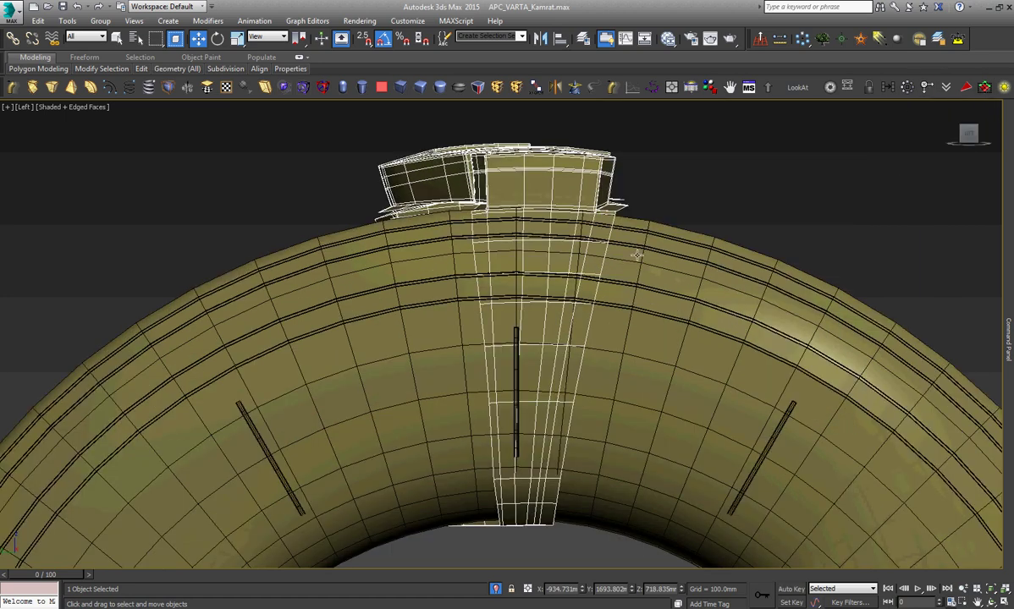
right_click(634, 252)
left_click(648, 268)
scroll(525, 186, "down", 5)
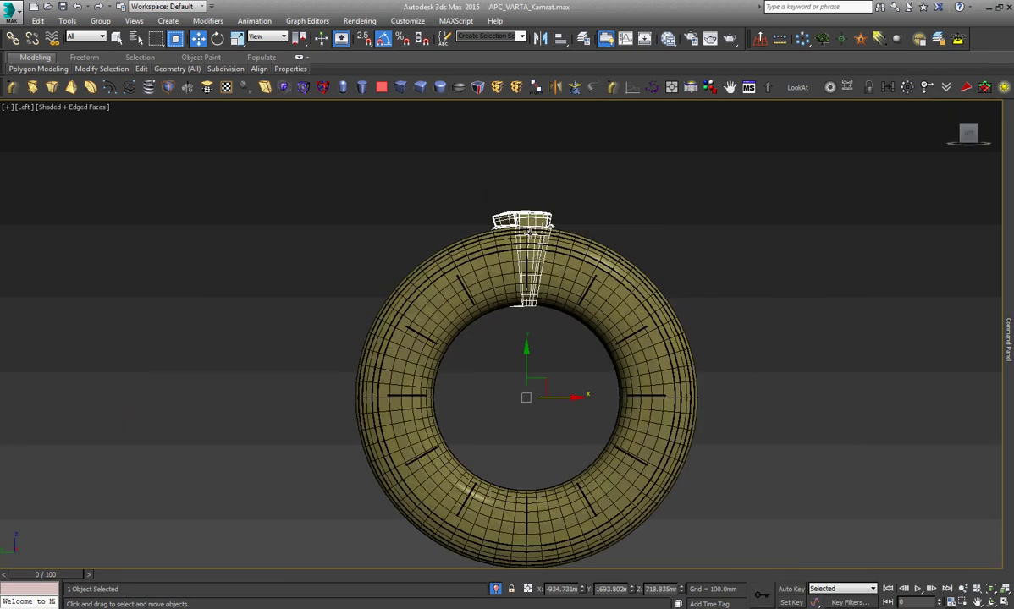
scroll(524, 187, "up", 2)
Array the tread block as 32 instances with a 360° total Z rotation around the tire.
left_click(755, 39)
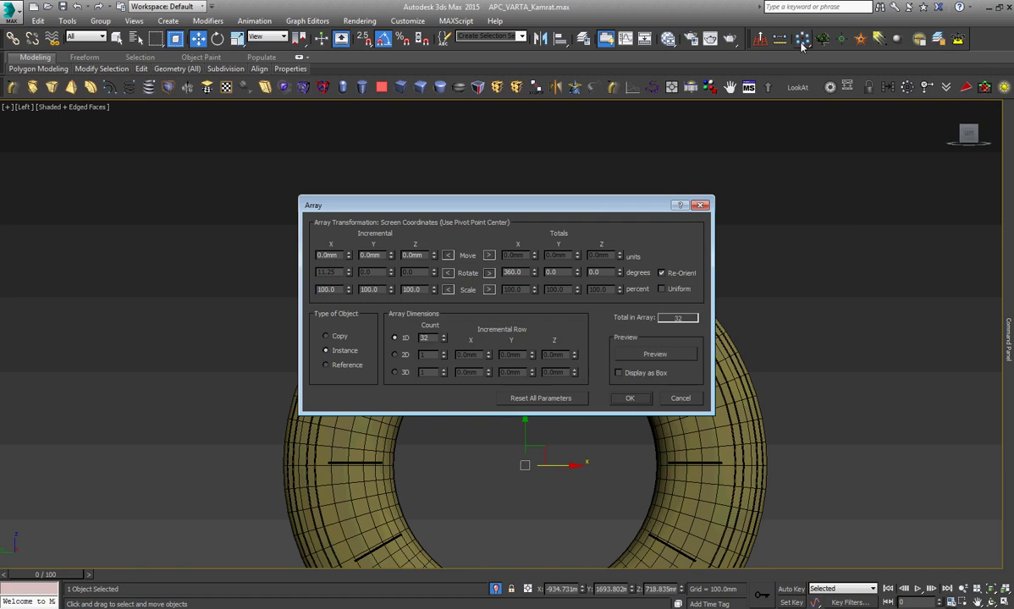
left_click(681, 354)
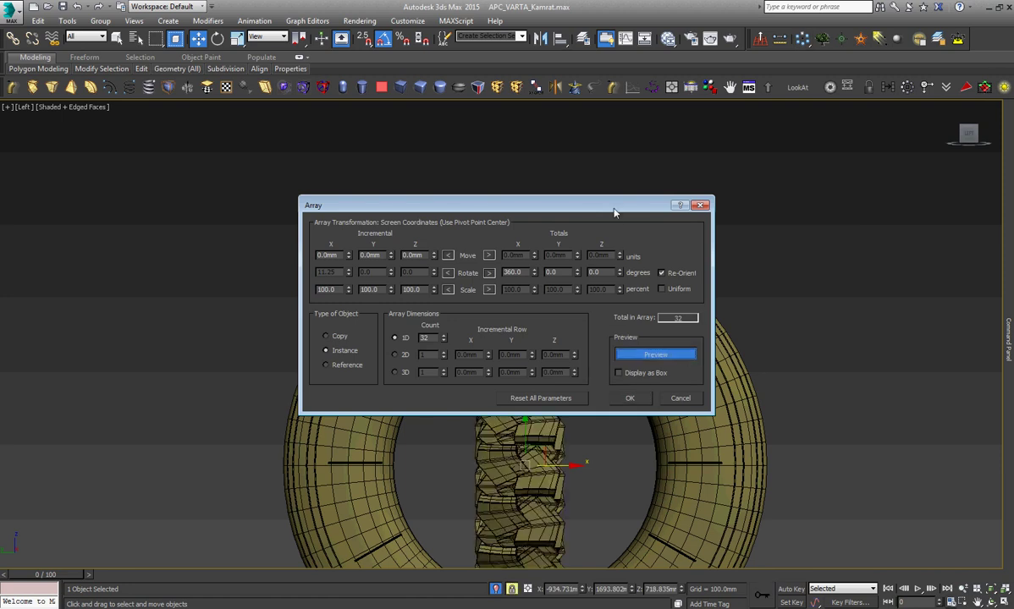
left_click_drag(614, 212, 781, 315)
right_click(700, 375)
double_click(717, 375)
type("360")
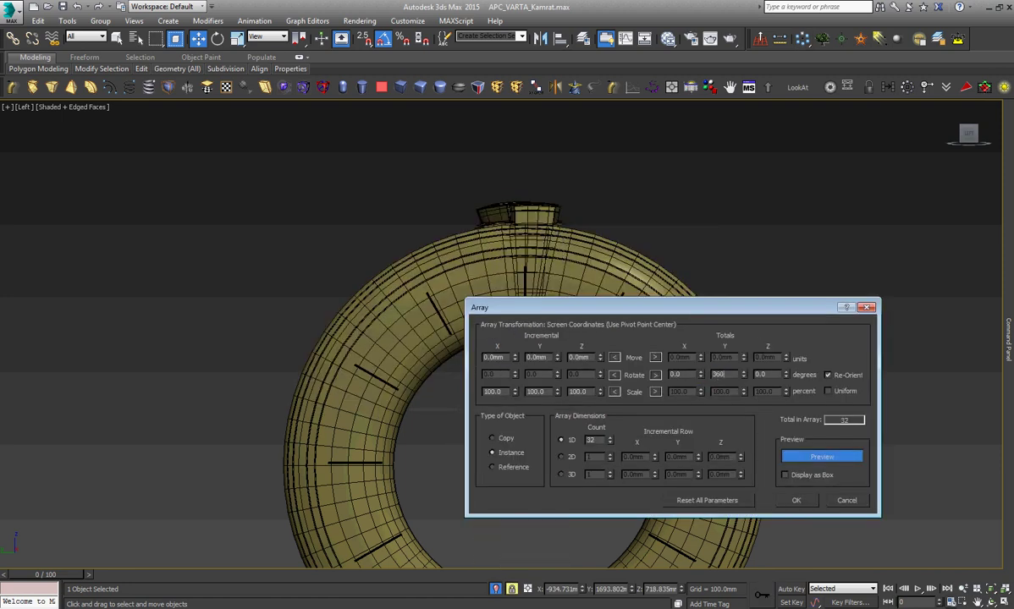
key("Return")
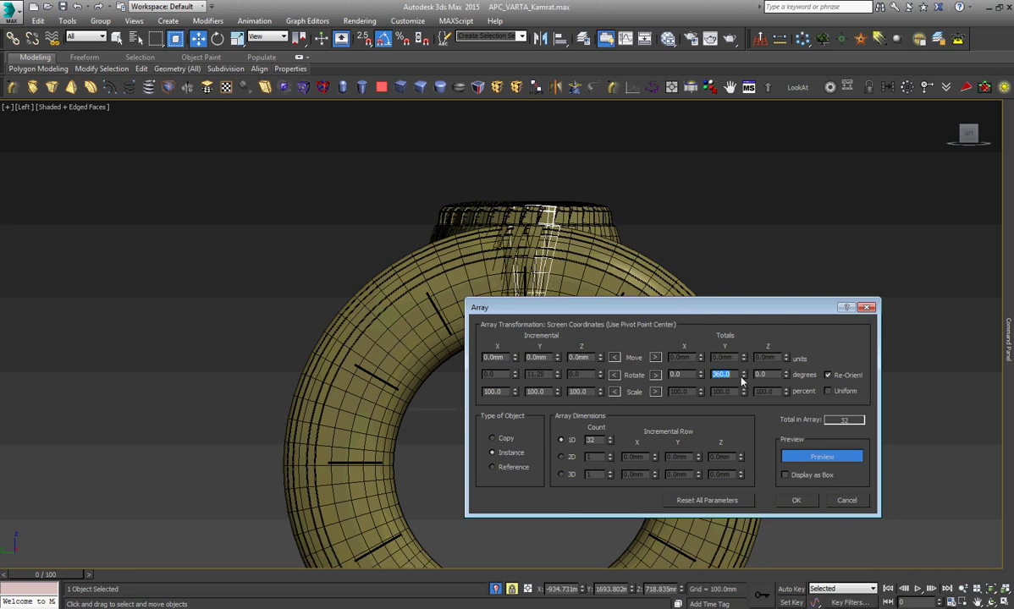
right_click(743, 375)
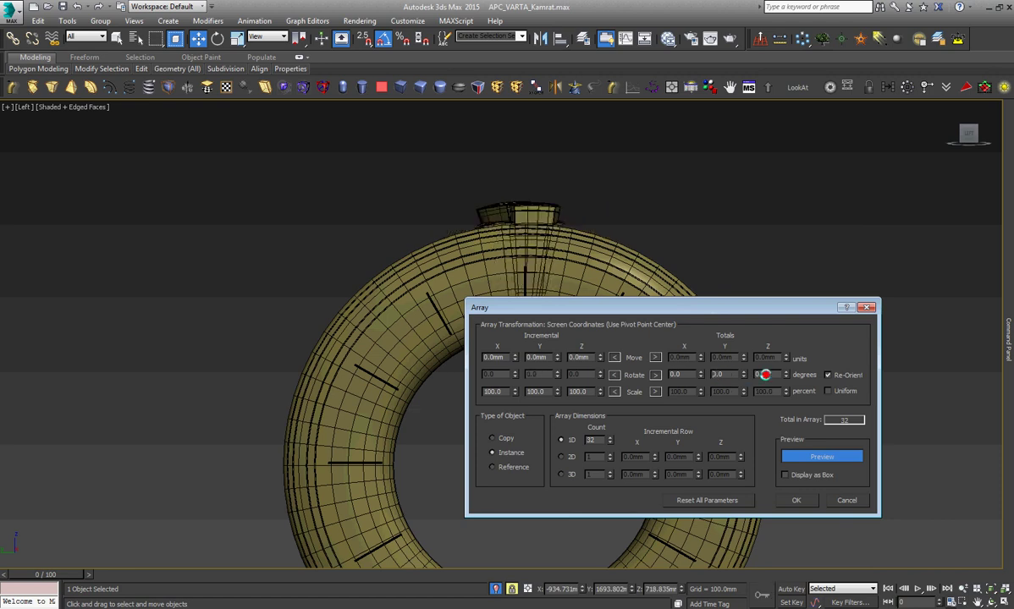
double_click(761, 375)
type("360")
key("Return")
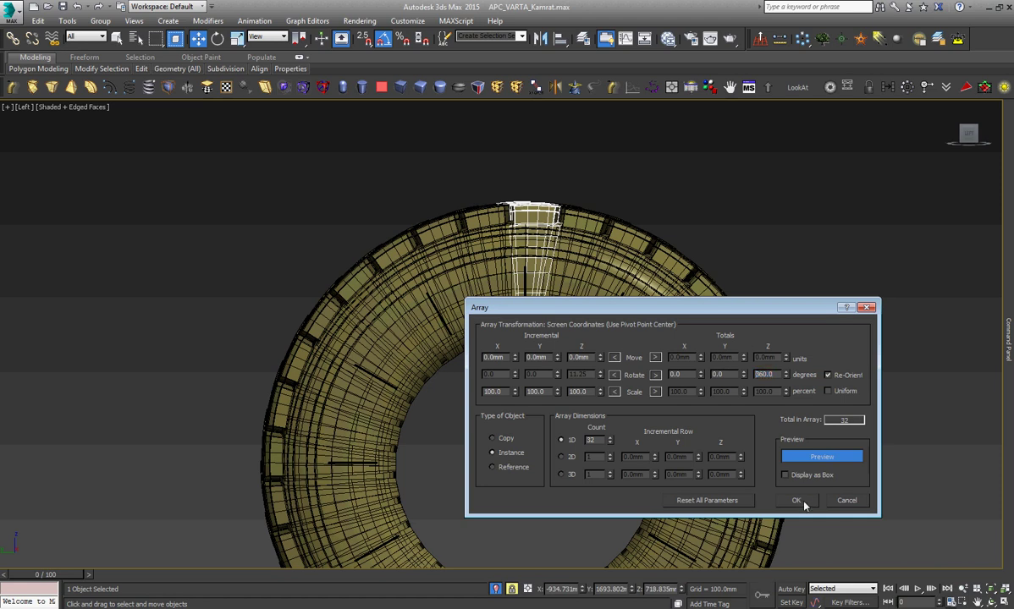
left_click(796, 501)
left_click(992, 601)
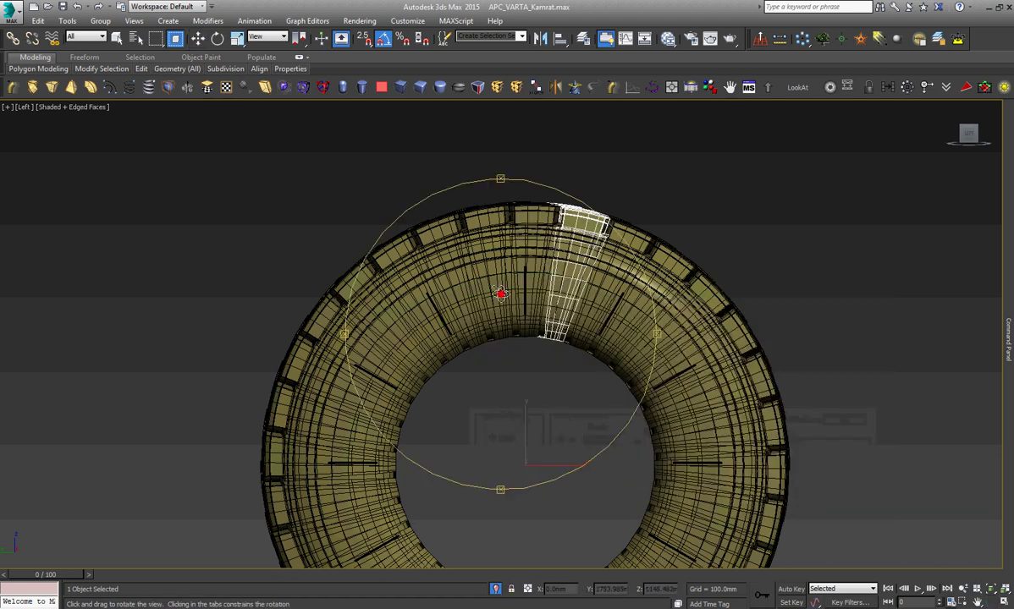
Orbit to inspect the tread ring from above, then return to the Left view with Move active.
left_click_drag(500, 295, 493, 335)
scroll(529, 265, "up", 5)
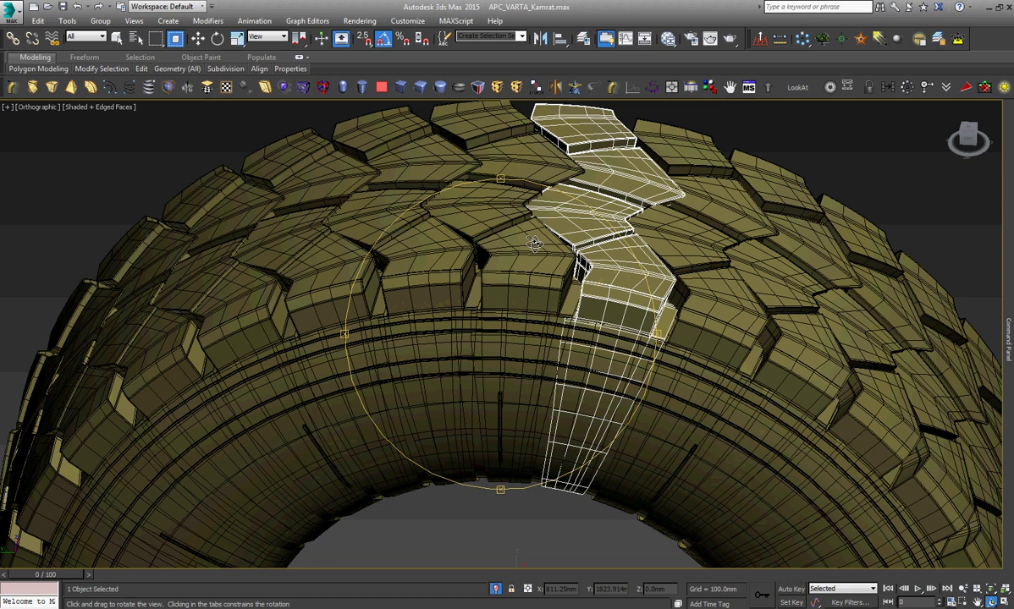
key("w")
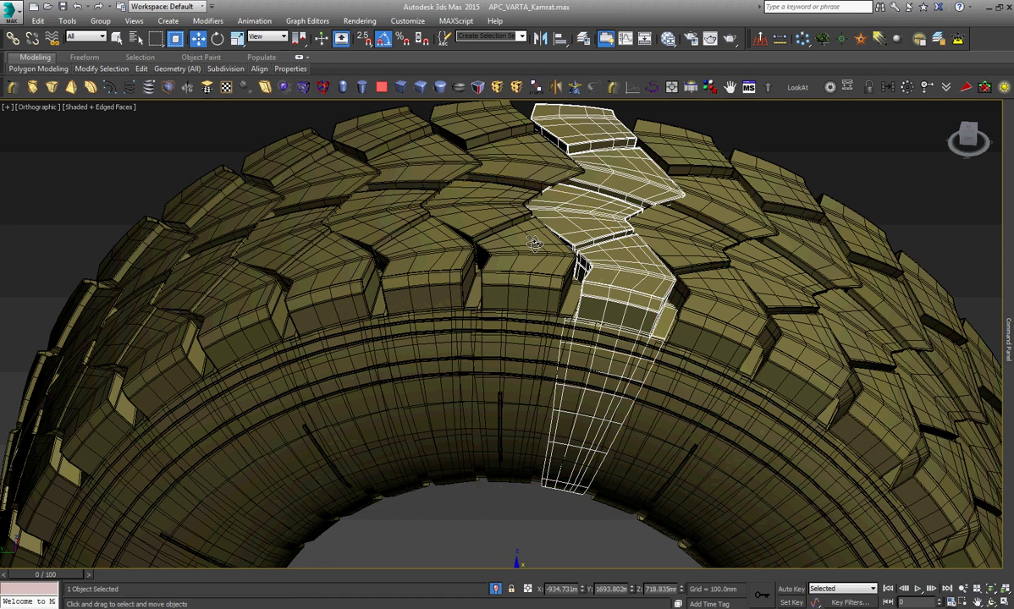
key("l")
scroll(499, 228, "down", 2)
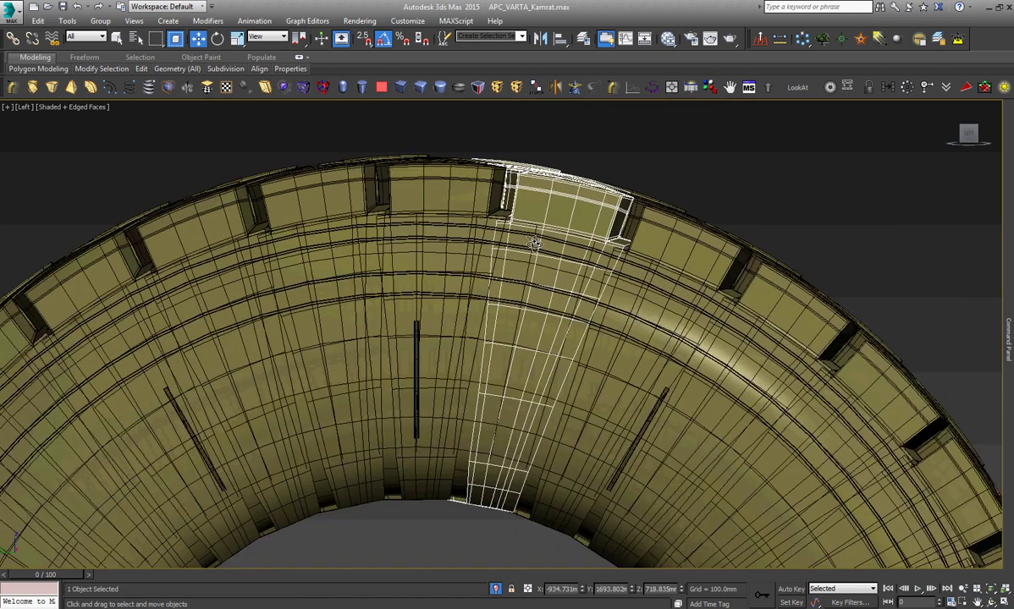
left_click(429, 177)
scroll(407, 169, "down", 2)
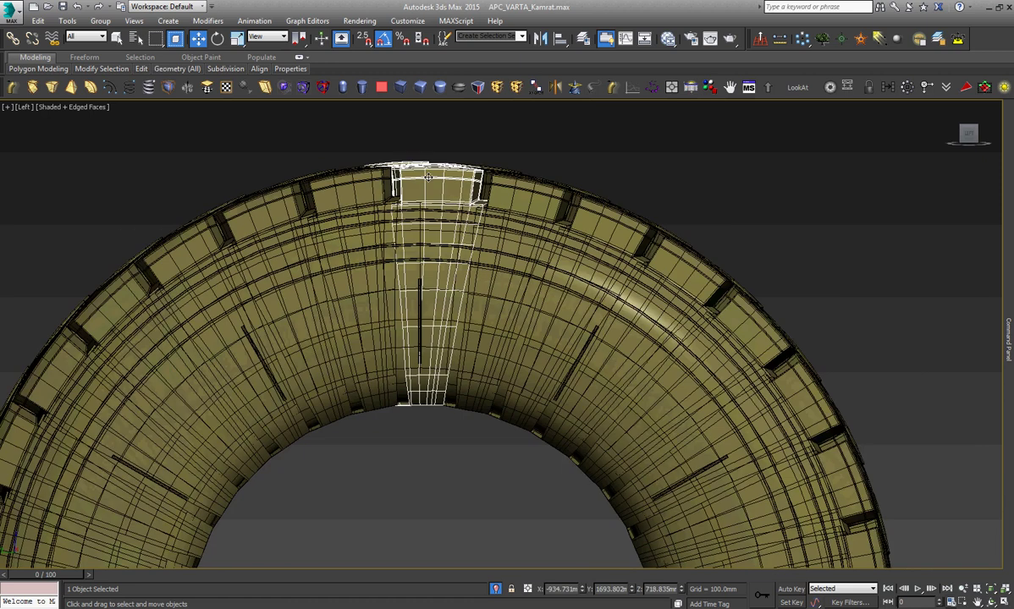
scroll(572, 380, "up", 5)
Hide the tire ring, then select one tread block and invert the selection to the others.
left_click(573, 380)
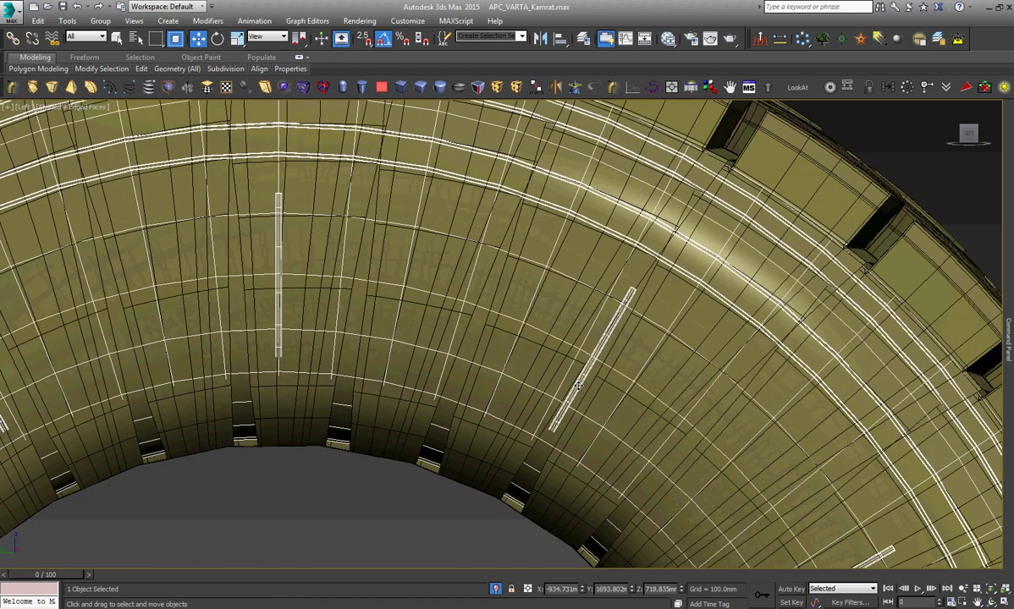
right_click(575, 383)
left_click(597, 351)
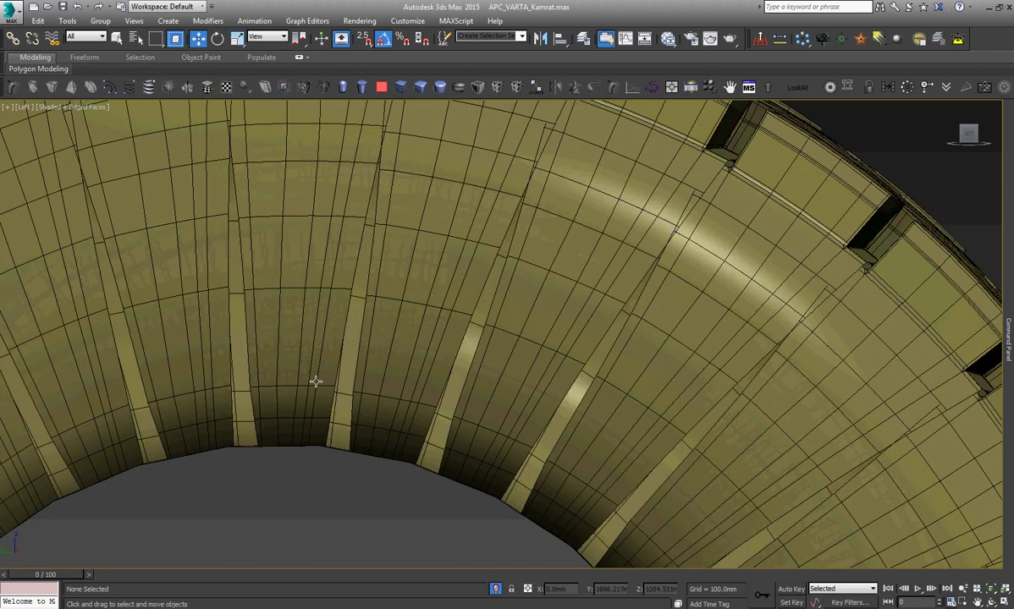
left_click(315, 381)
scroll(315, 383, "down", 5)
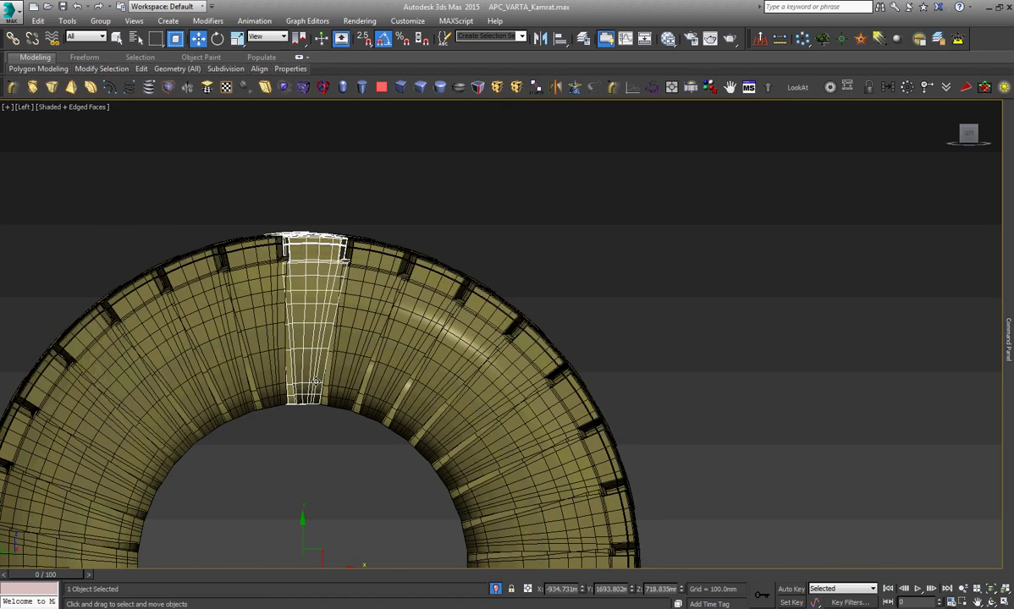
key("ctrl+i")
Hide the other 31 blocks with Alt+H and select the remaining tread block.
key("alt+h")
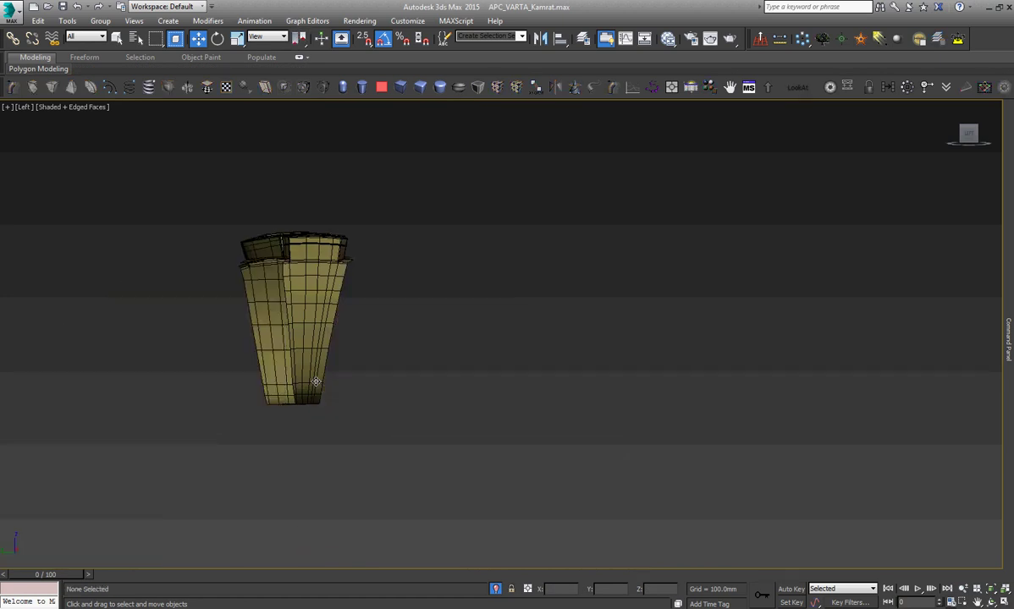
left_click(310, 333)
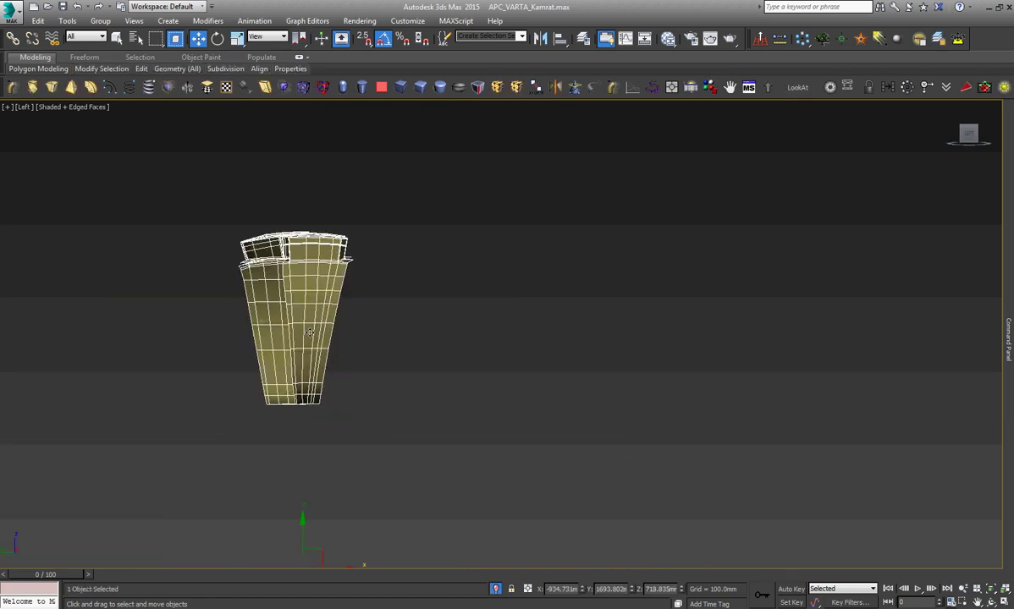
scroll(310, 332, "up", 3)
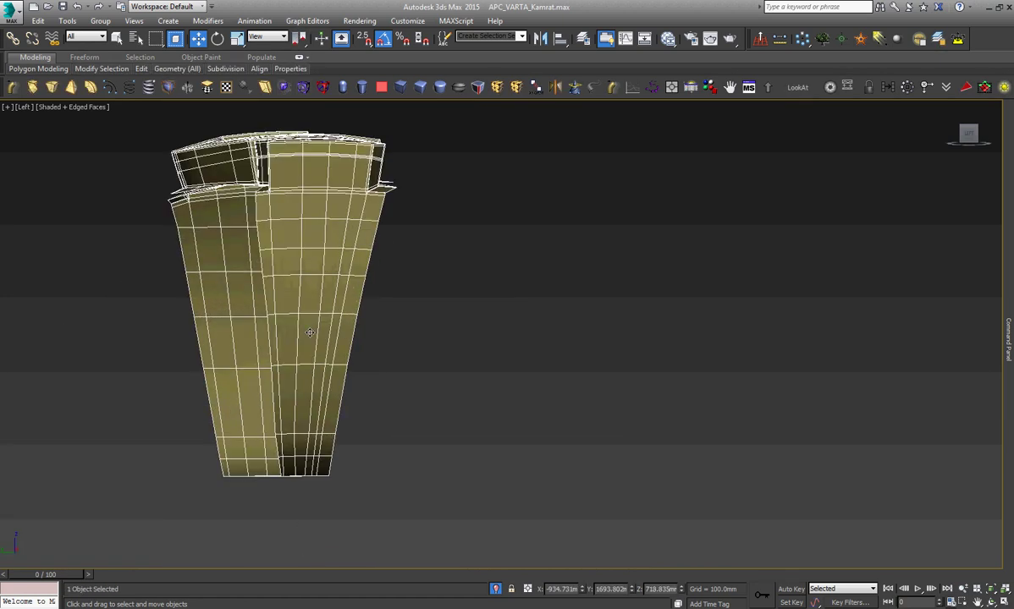
scroll(310, 333, "down", 2)
scroll(309, 335, "down", 2)
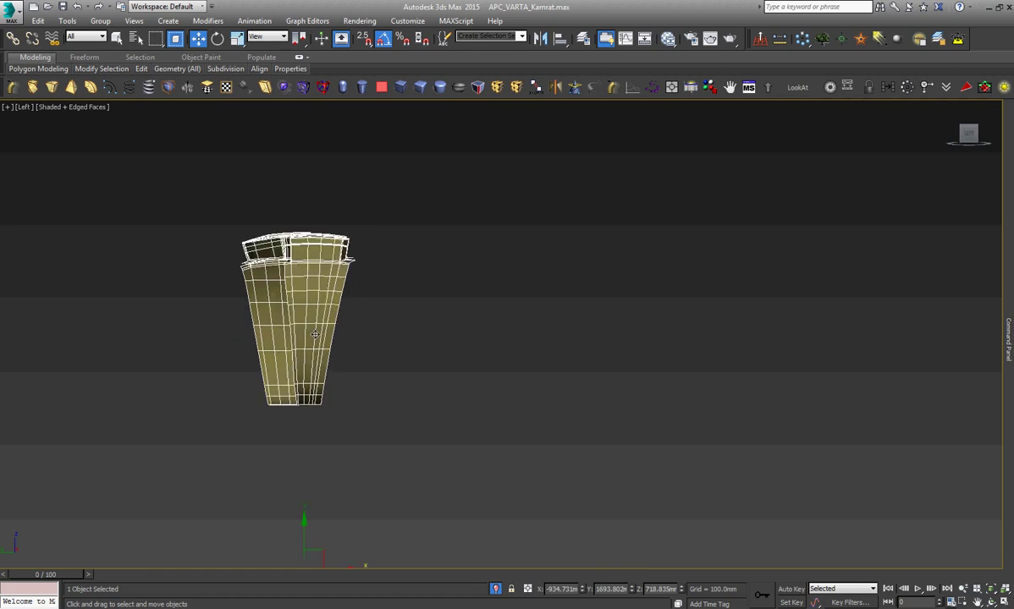
scroll(310, 335, "down", 2)
Create a 30-copy circular array of the tread block, previewing it first.
left_click(760, 38)
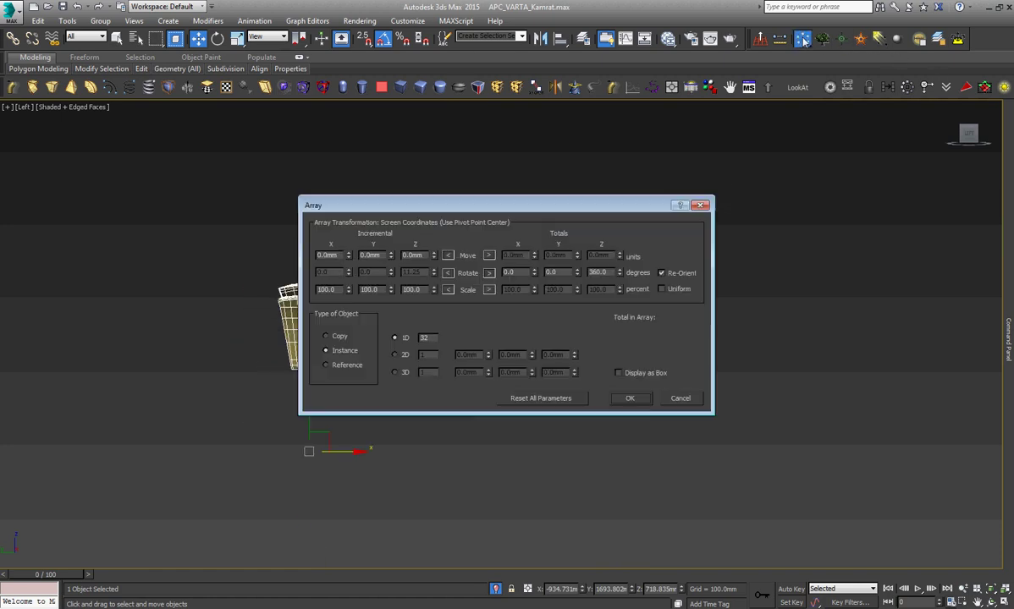
left_click(656, 354)
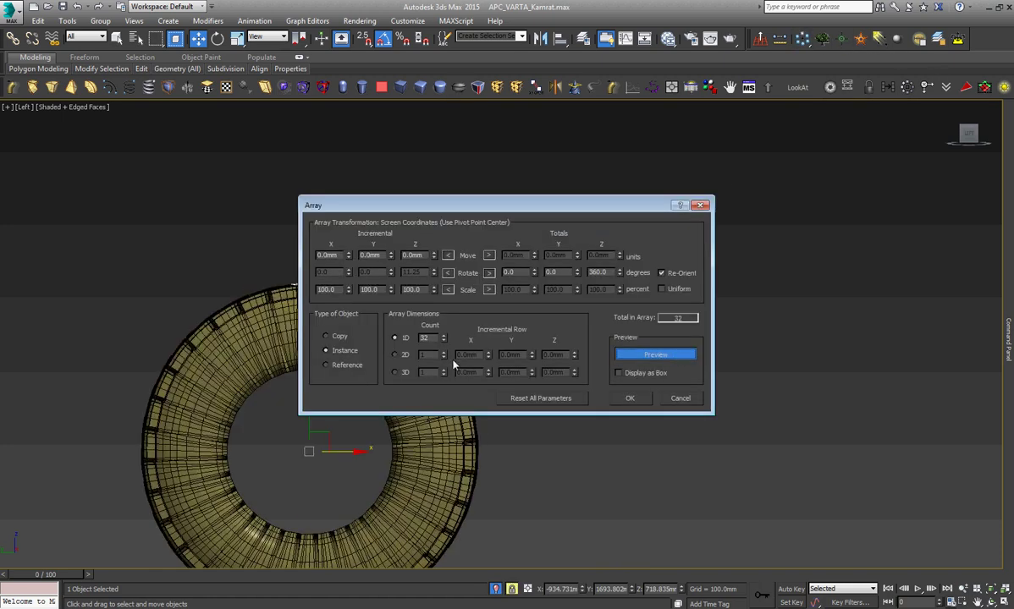
left_click(443, 341)
left_click(443, 341)
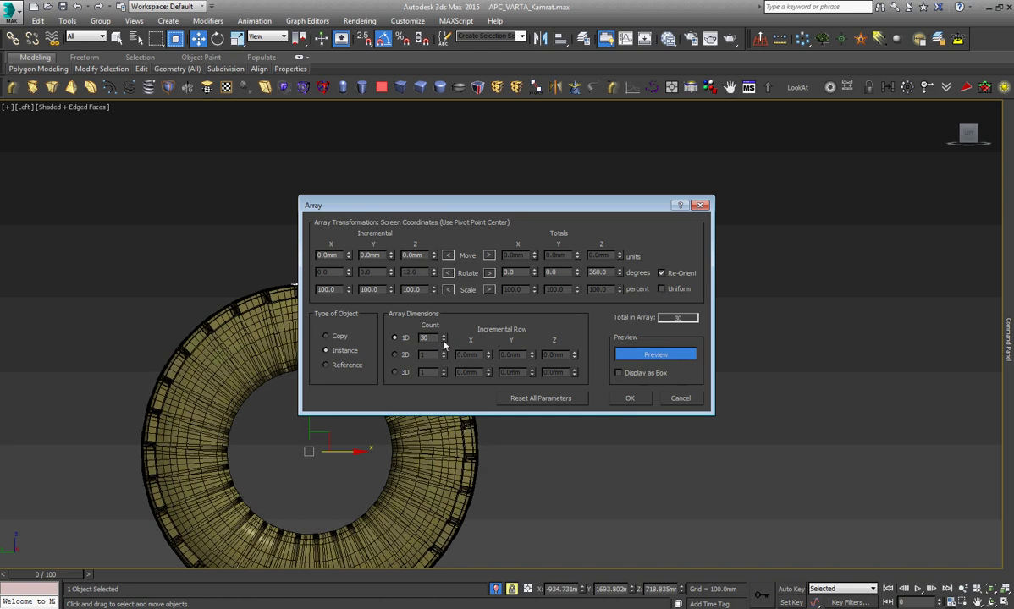
left_click(630, 399)
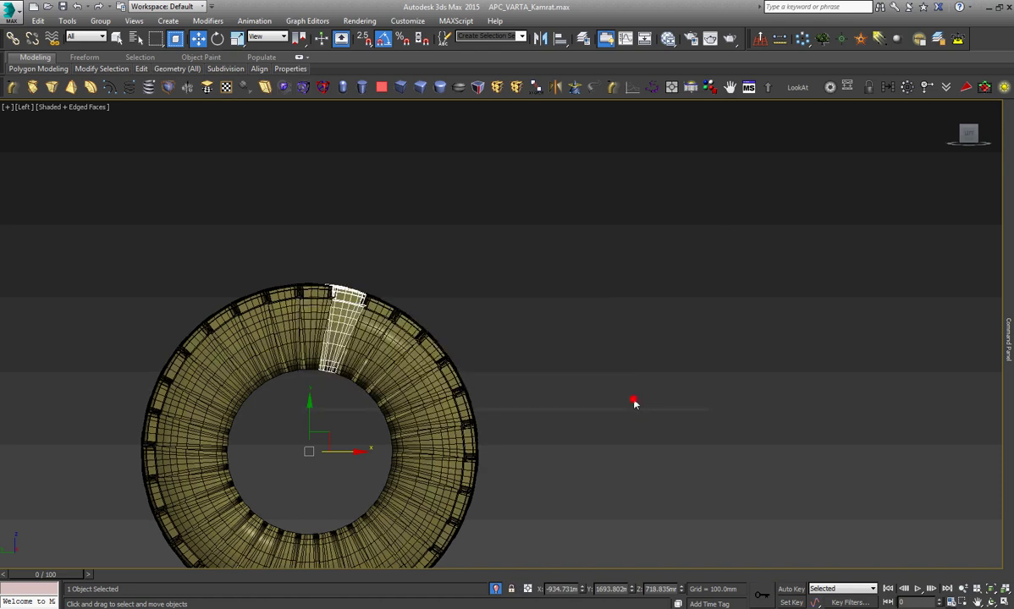
left_click(634, 403)
Orbit around the 30-block tread ring to inspect it, then revert to the single piece.
scroll(335, 301, "up", 5)
left_click(315, 248)
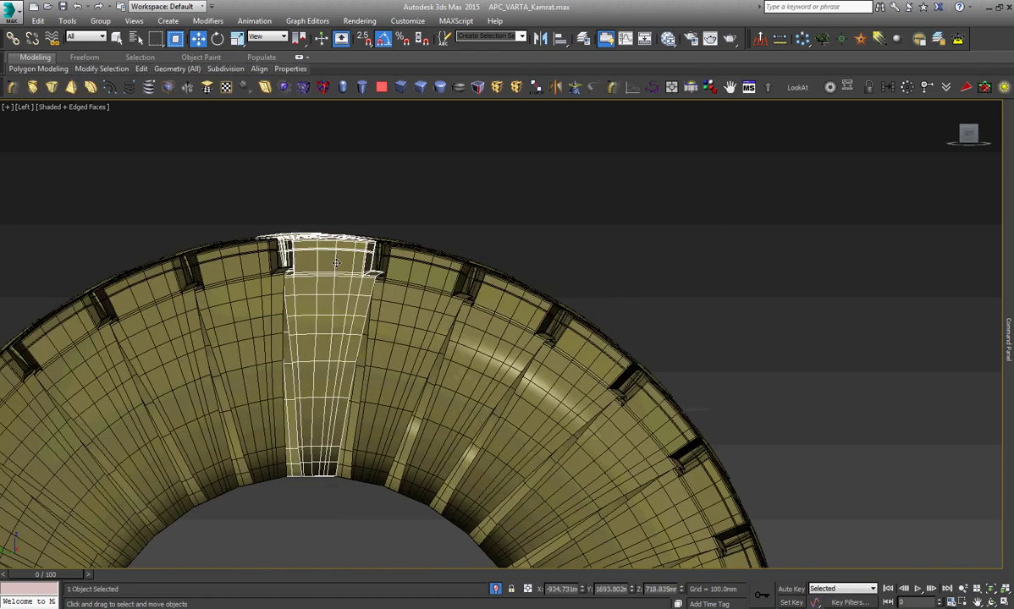
key("e")
left_click_drag(396, 355, 376, 329)
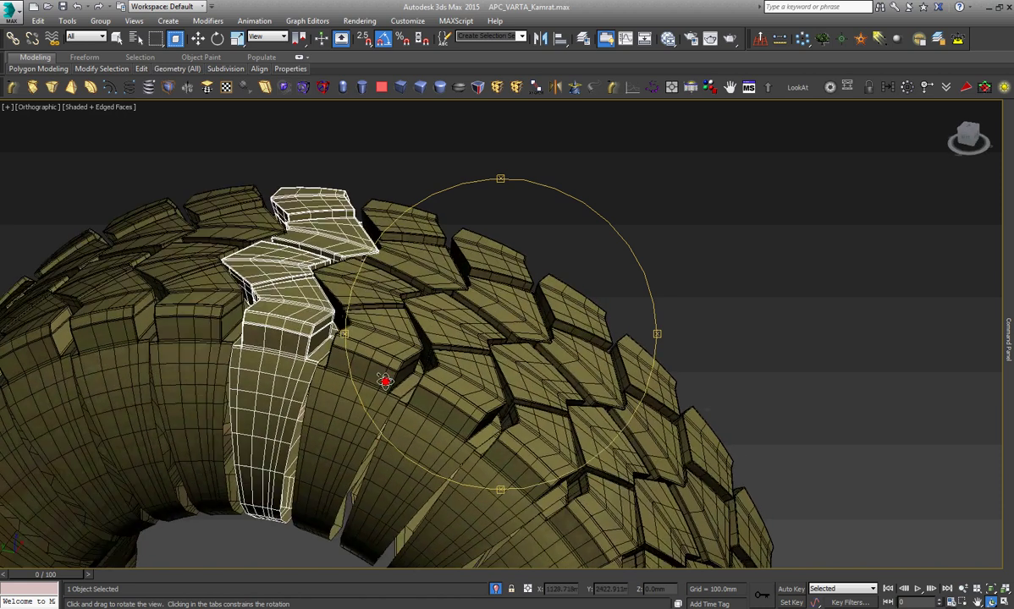
scroll(375, 329, "up", 3)
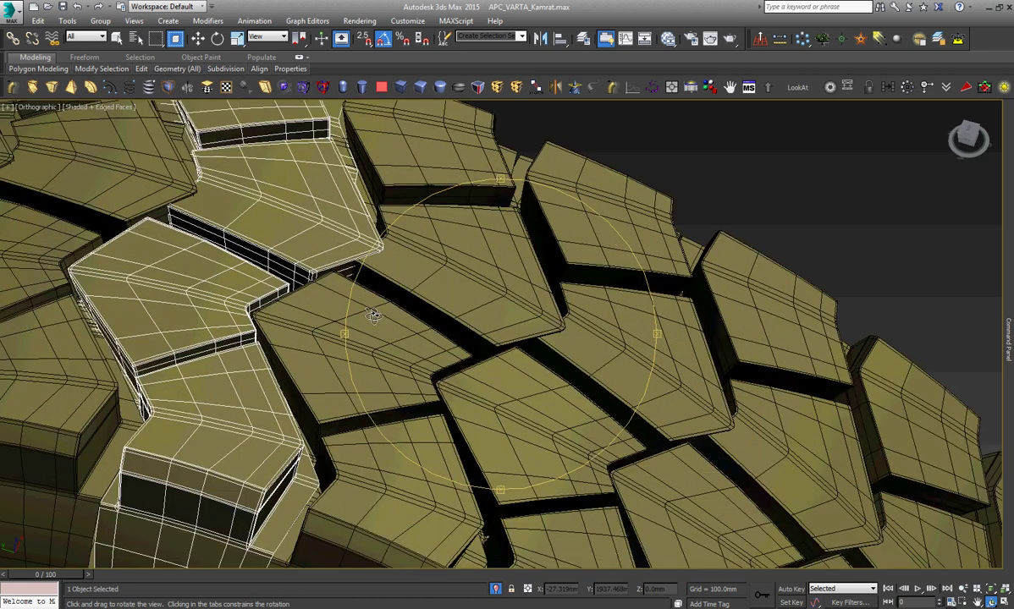
left_click_drag(373, 315, 378, 318)
scroll(379, 318, "down", 4)
scroll(378, 319, "down", 1)
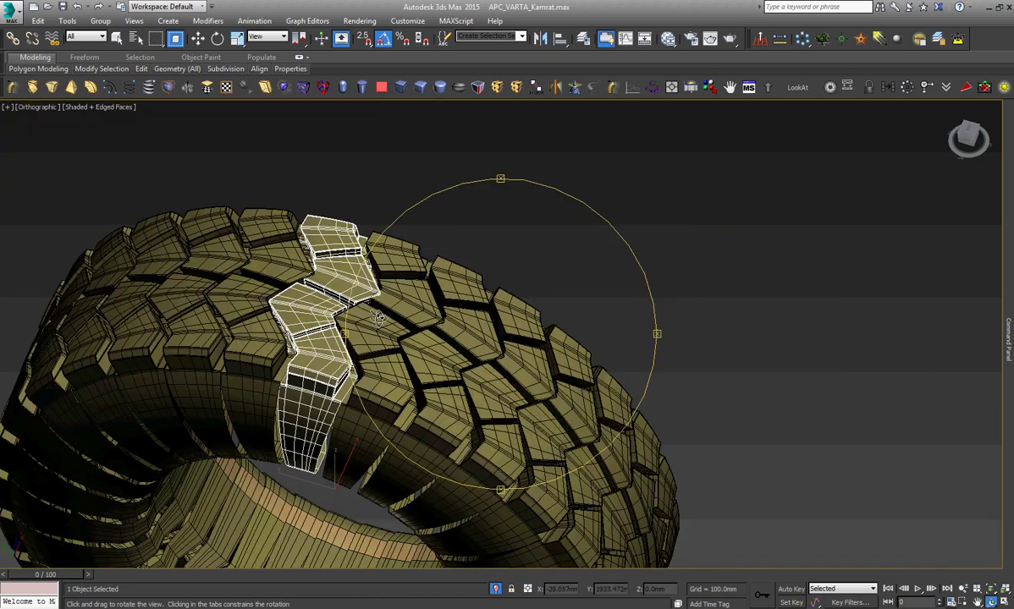
mouse_move(378, 318)
left_mouse_down()
mouse_move(406, 284)
mouse_move(398, 326)
left_mouse_up()
key("w")
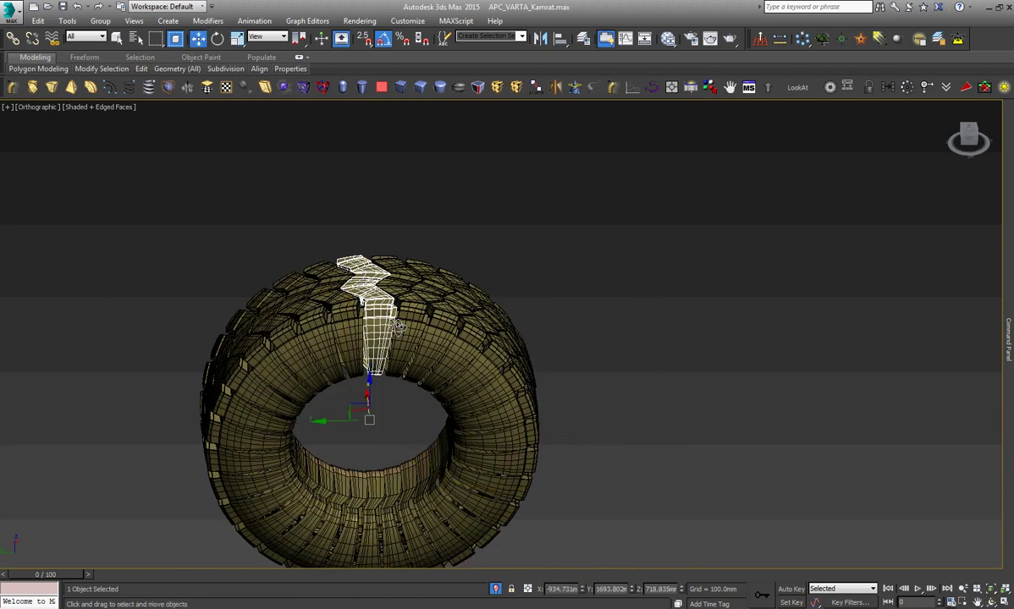
key("ctrl+i")
key("Delete")
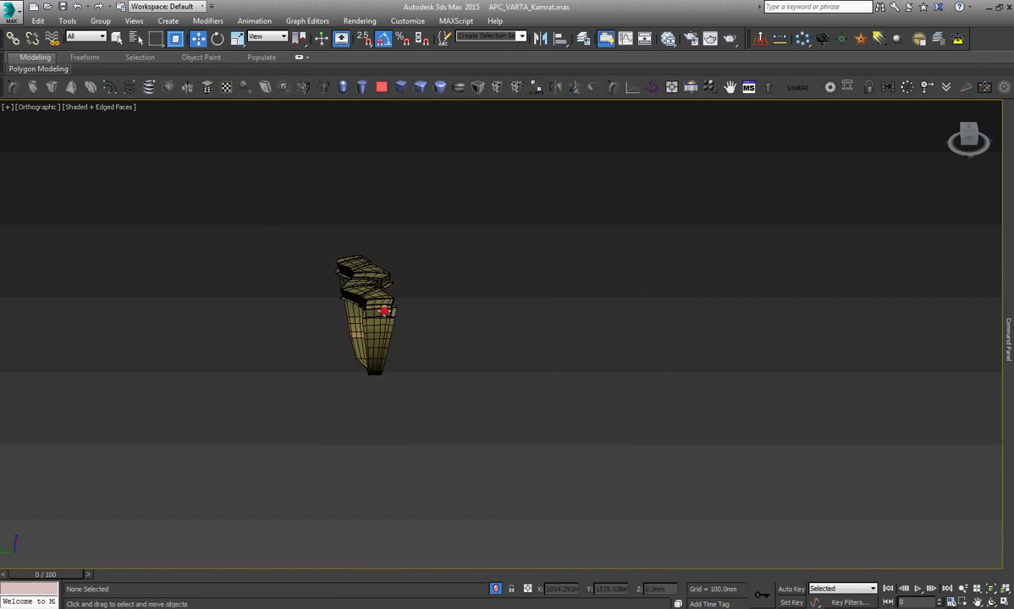
Array the remaining tread piece 28 times with 360° Z rotation in Left view.
left_click(385, 312)
key("l")
key("z")
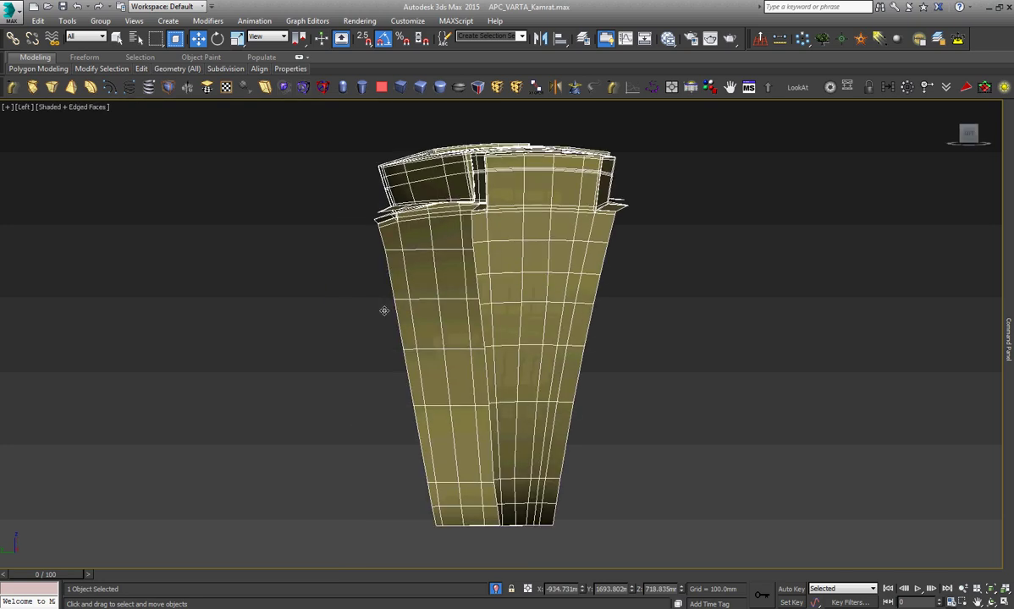
left_click(804, 41)
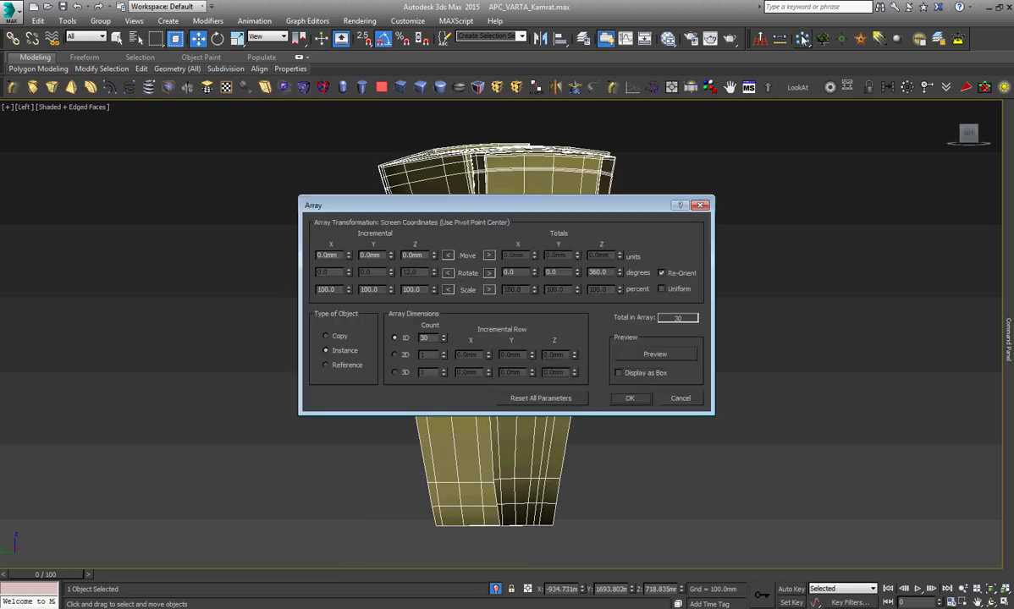
left_click(652, 355)
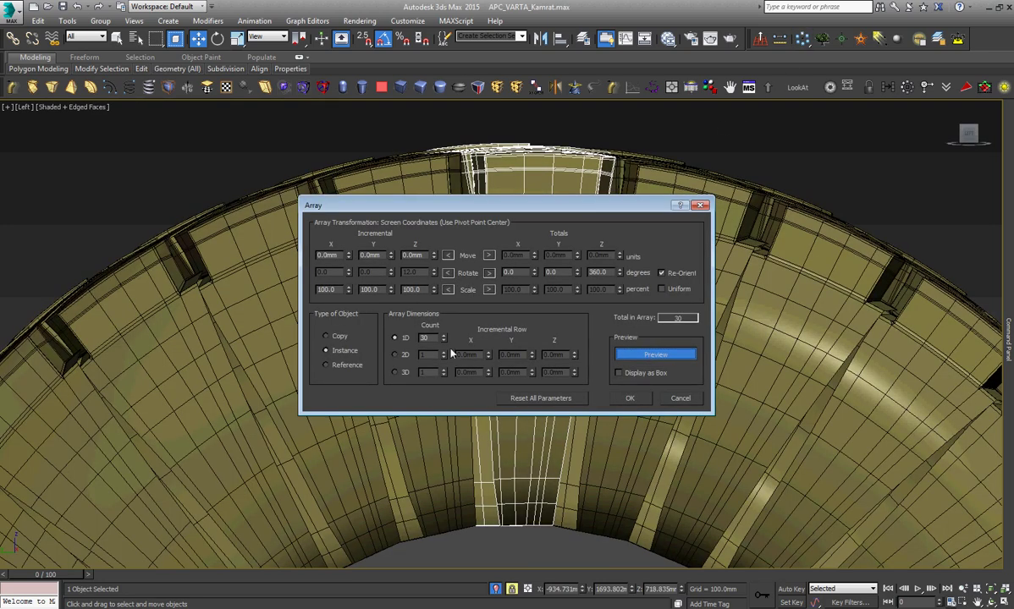
left_click(442, 341)
left_click(443, 342)
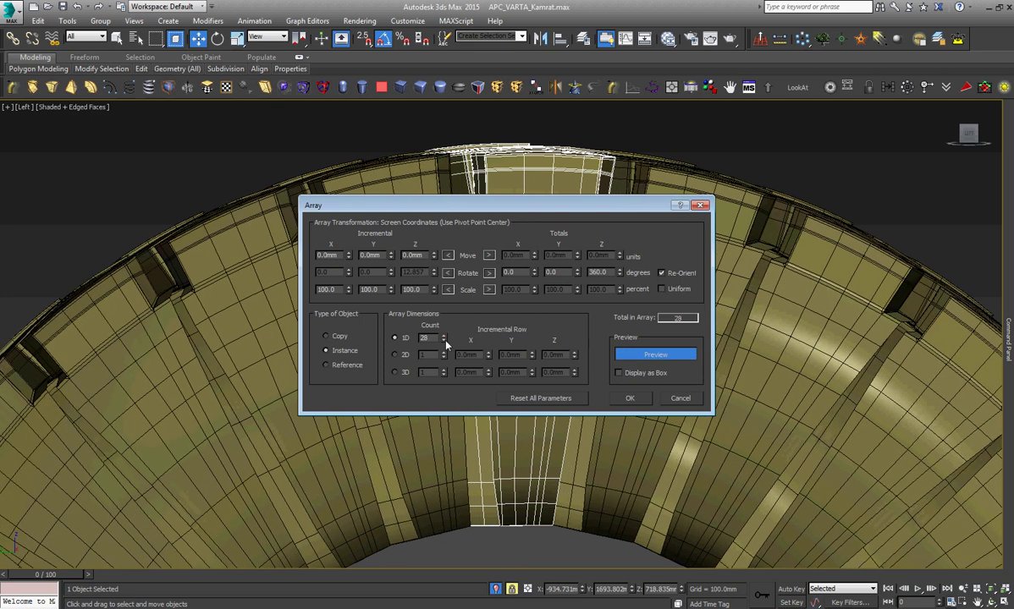
left_click(633, 398)
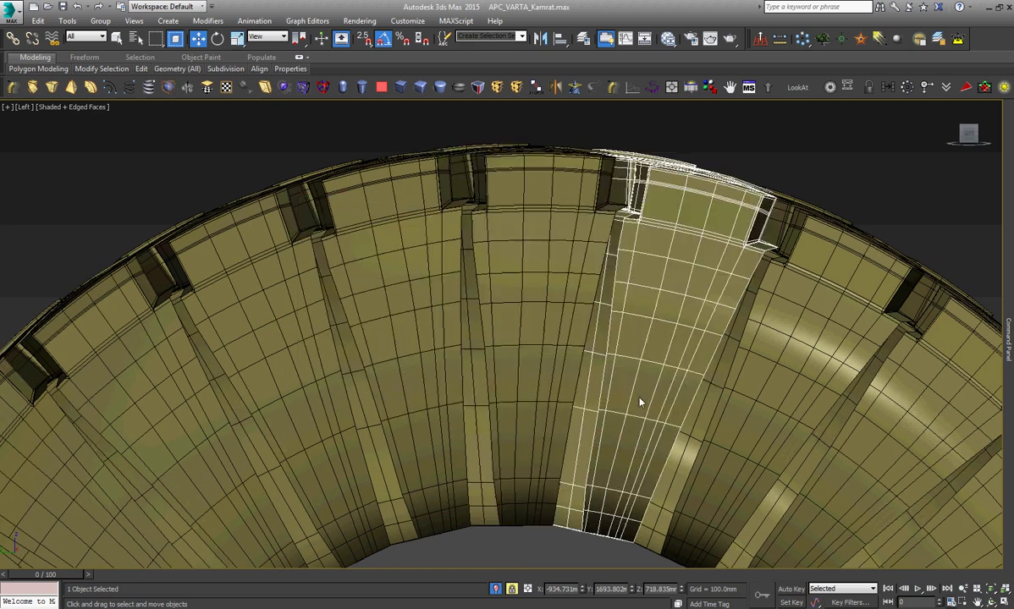
Orbit and zoom around the tire to inspect the joins between tread blocks.
left_click(991, 602)
left_click_drag(524, 330, 497, 310)
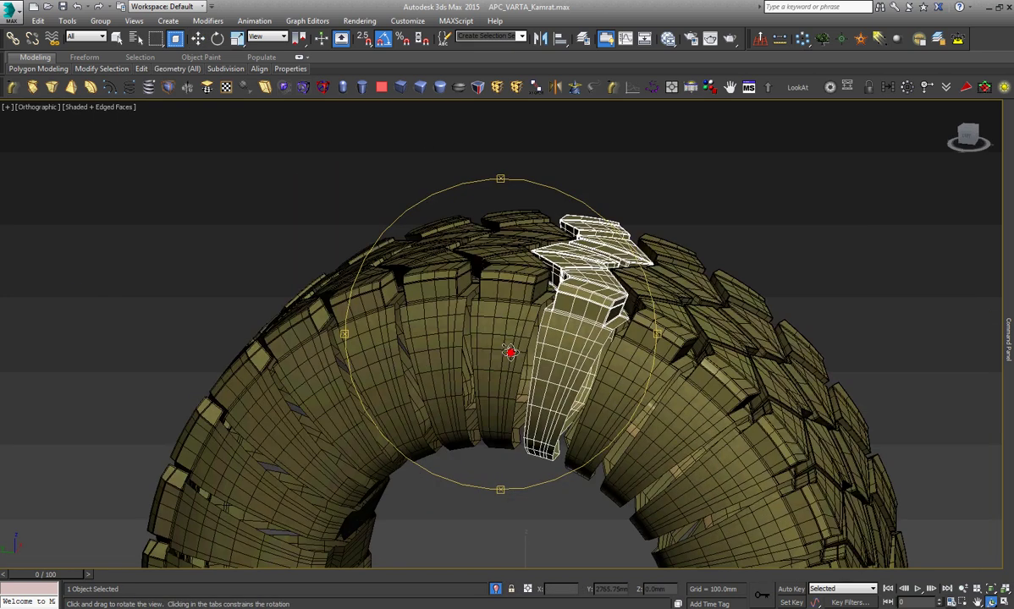
left_click_drag(510, 352, 502, 396)
scroll(601, 266, "up", 5)
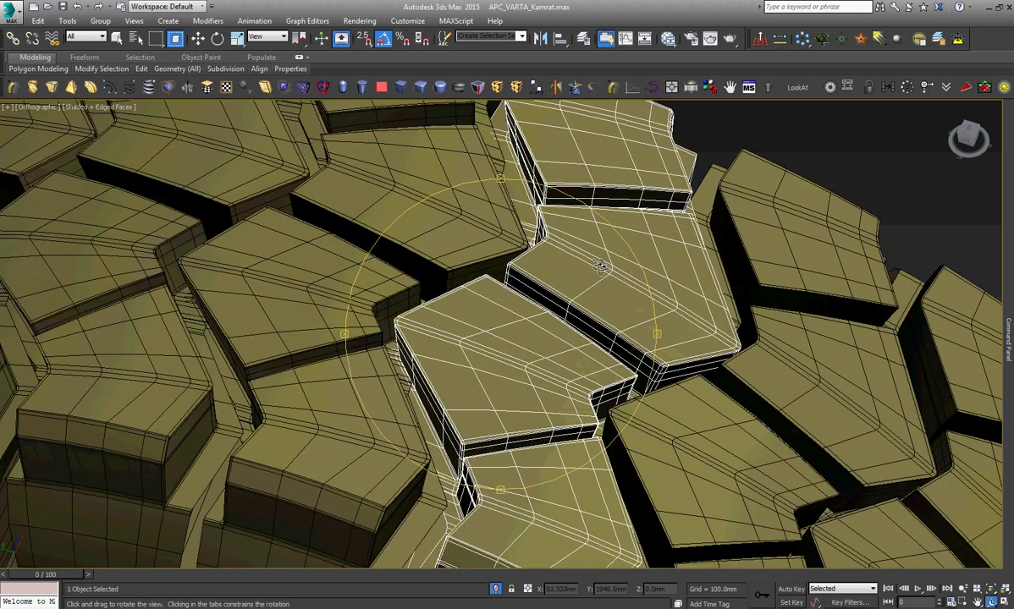
left_click_drag(601, 267, 597, 320)
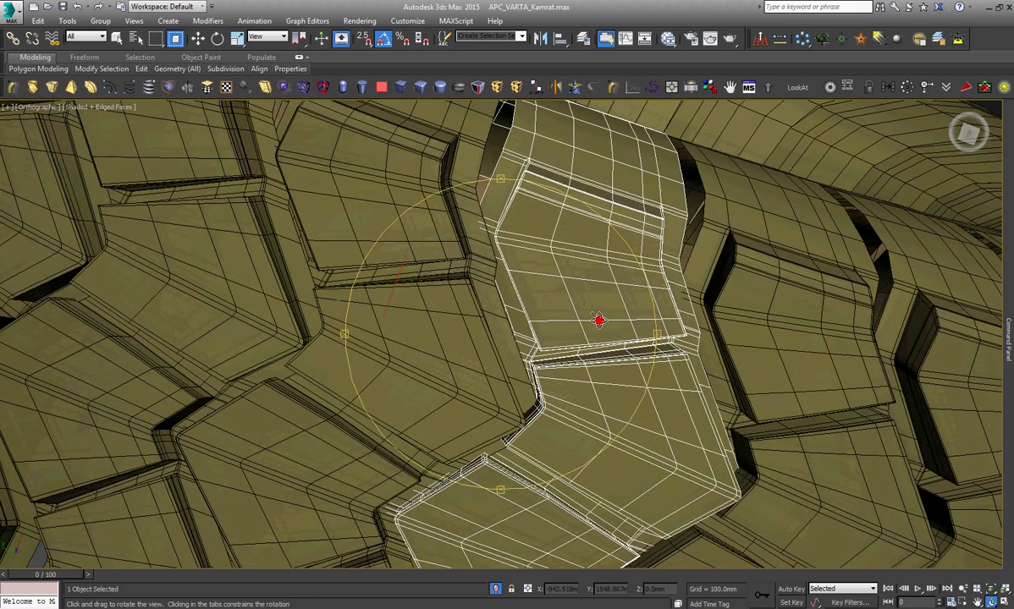
scroll(560, 288, "down", 5)
mouse_move(537, 307)
left_mouse_down()
mouse_move(572, 333)
mouse_move(568, 324)
left_mouse_up()
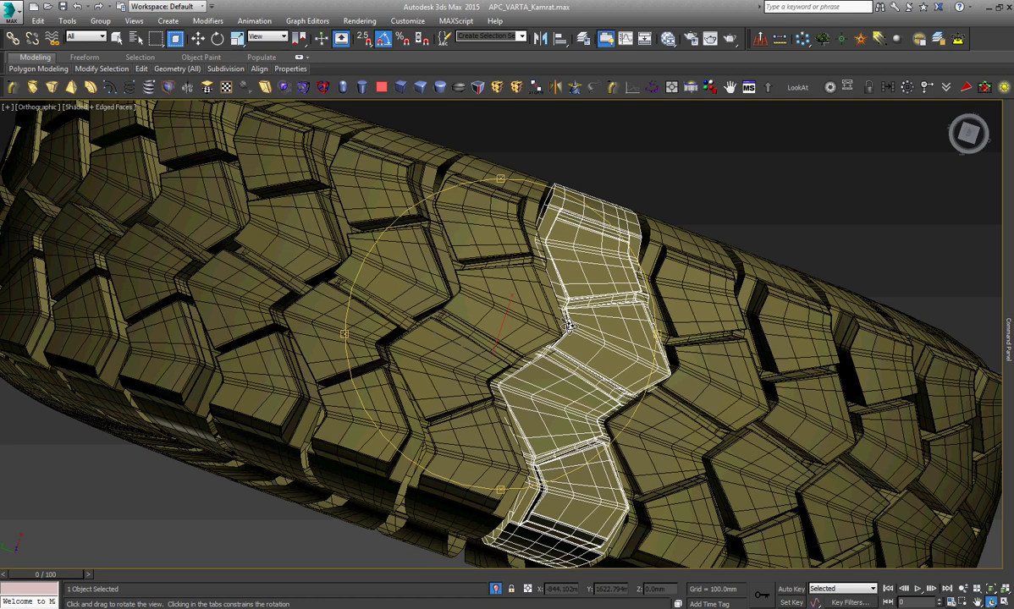
Select a neighbouring tread block with Move and view it from the Left side.
key("w")
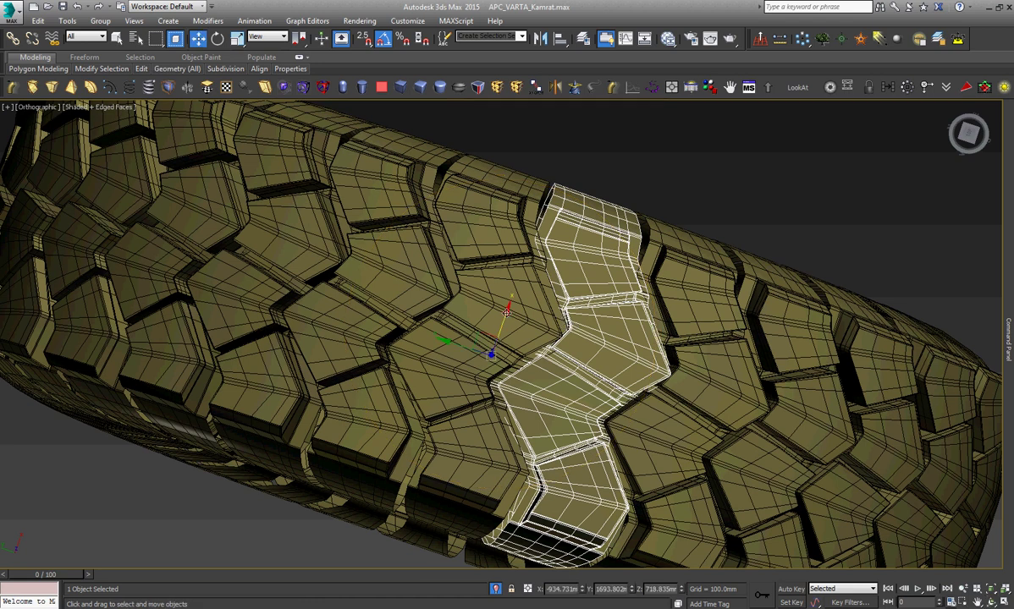
left_click(507, 313)
key("l")
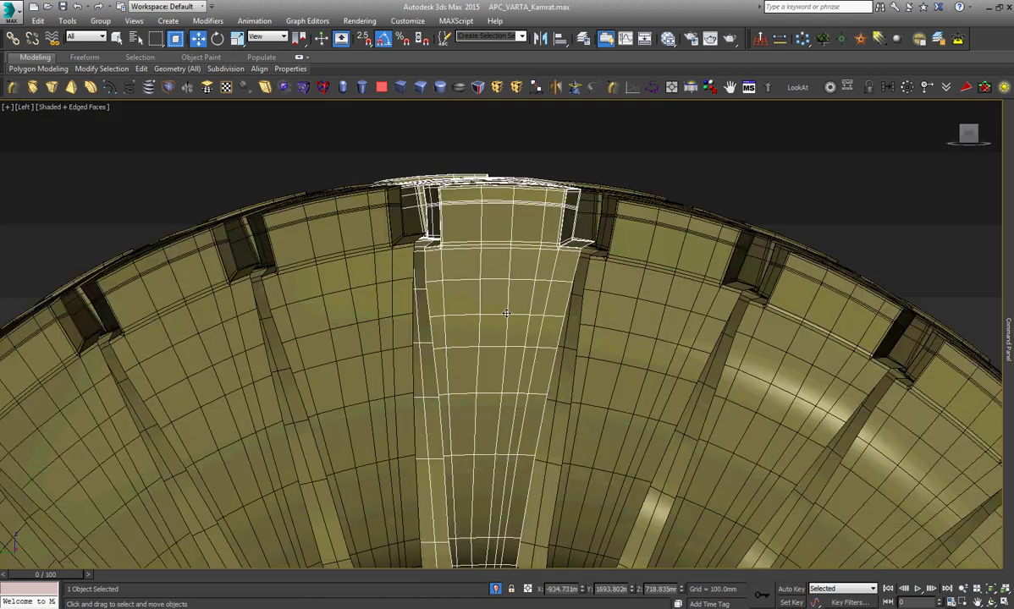
middle_click_drag(506, 314, 549, 277)
In Top view, frame the tread block and select all its vertices.
key("t")
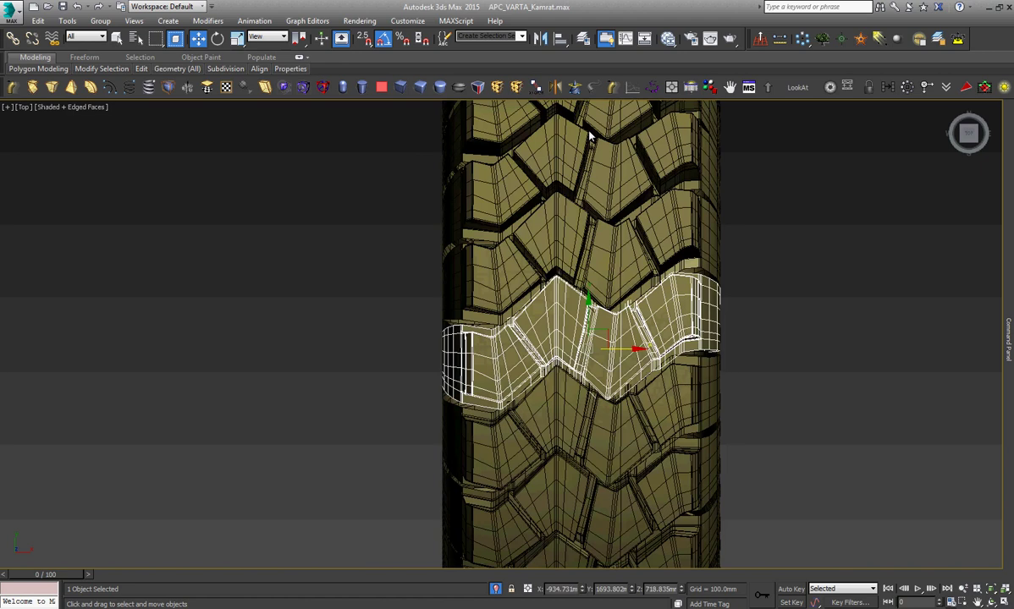
key("z")
key("1")
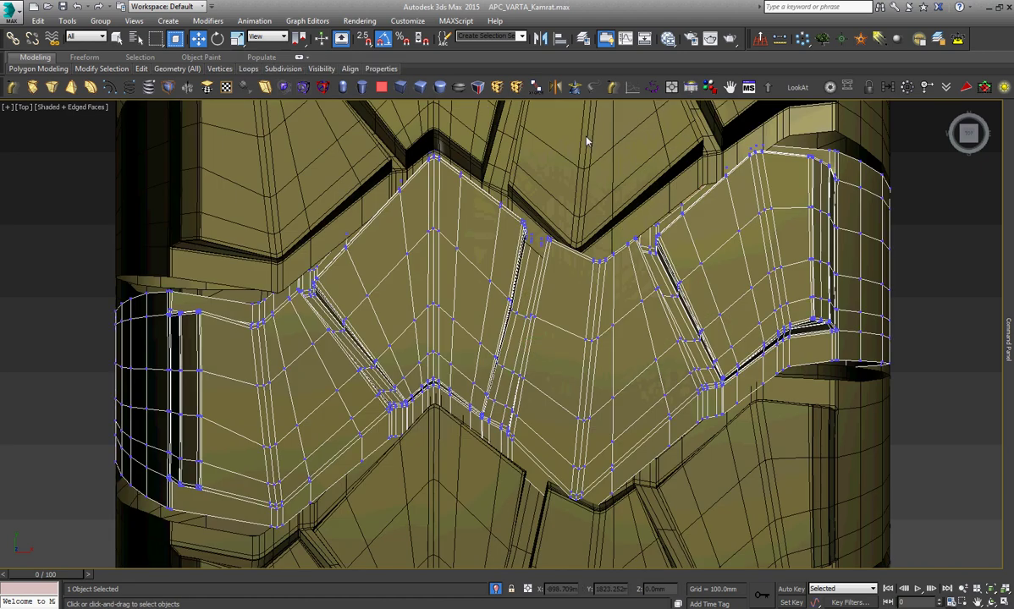
scroll(587, 142, "down", 5)
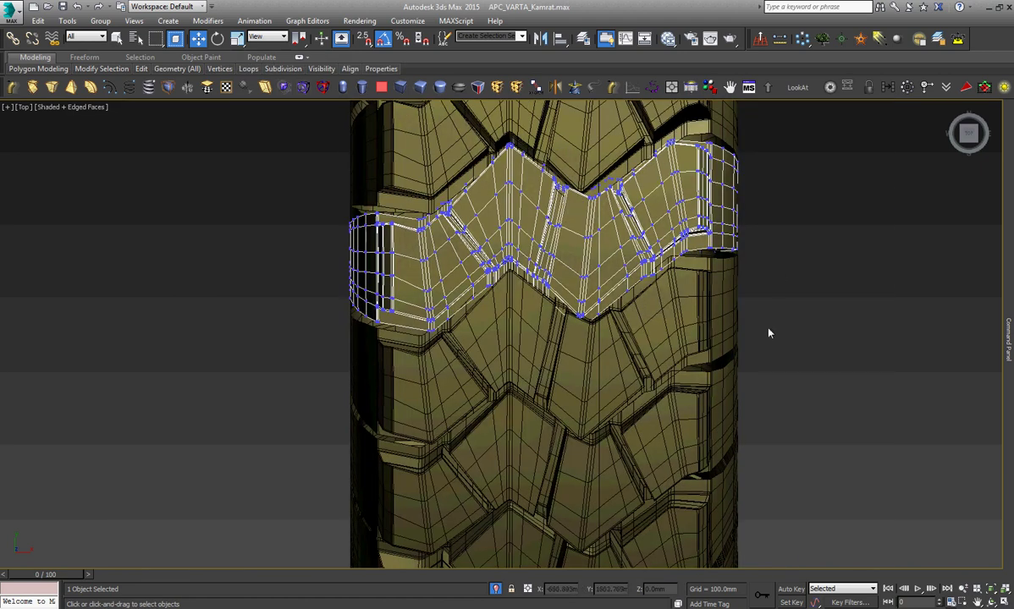
scroll(777, 254, "down", 2)
left_click_drag(785, 166, 438, 391)
key("z")
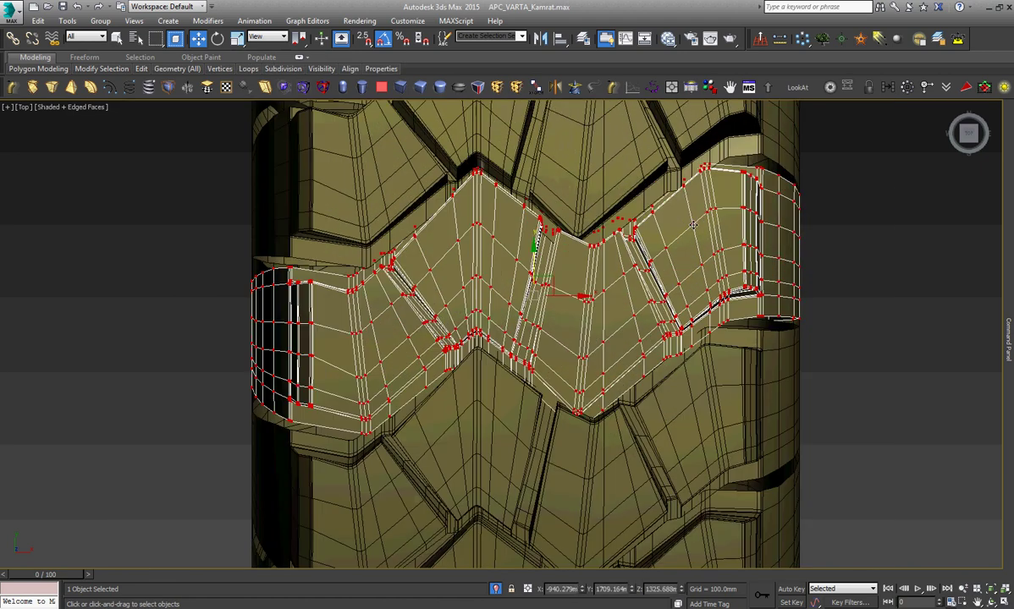
Apply an FFD 2x2x2 and scale its control points to 89% along Y.
left_click(496, 88)
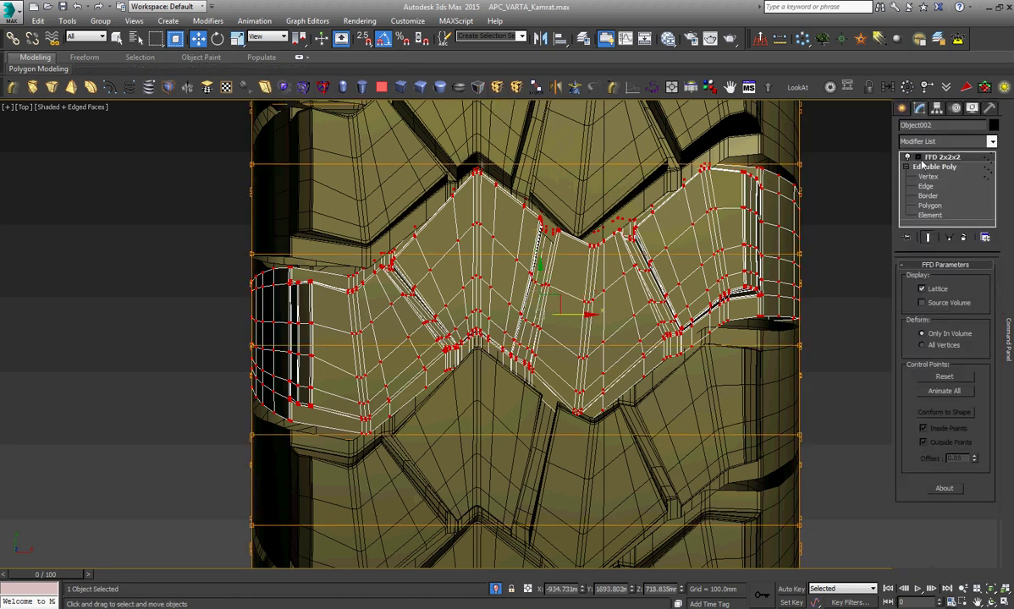
left_click(918, 158)
scroll(789, 258, "down", 2)
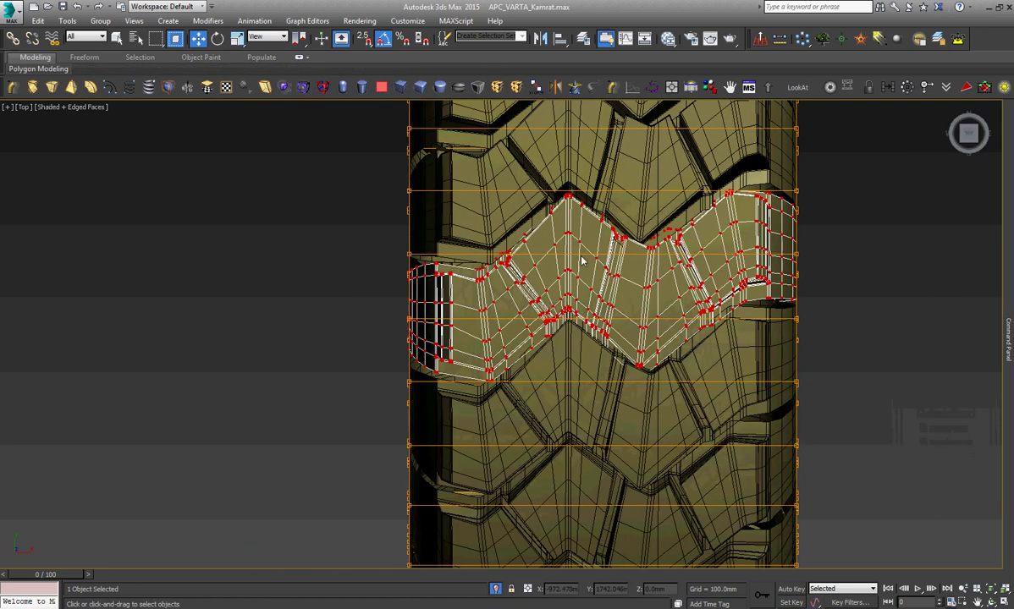
left_click_drag(357, 171, 901, 468)
right_click(795, 301)
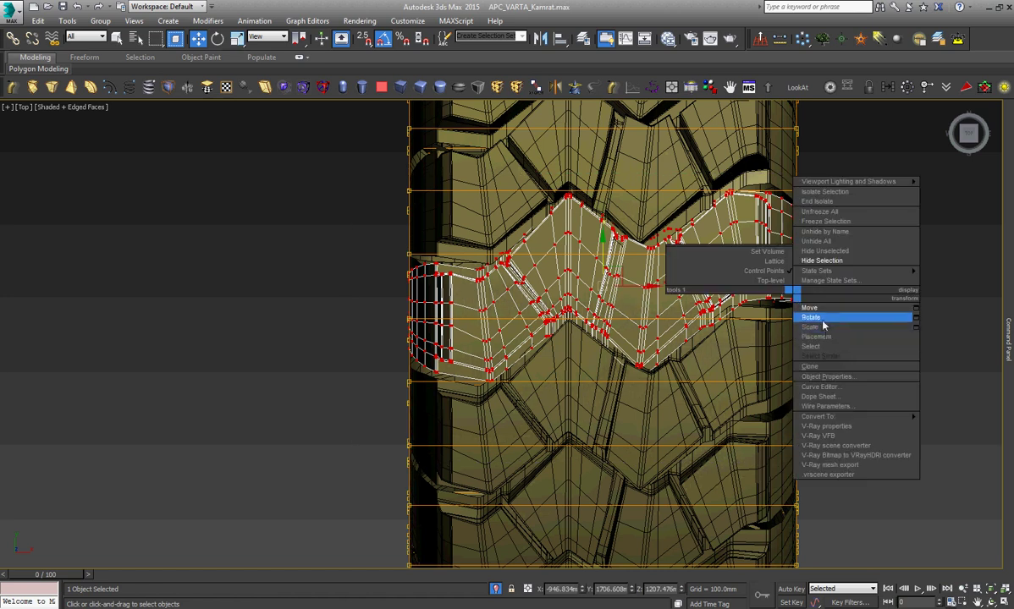
left_click(767, 317)
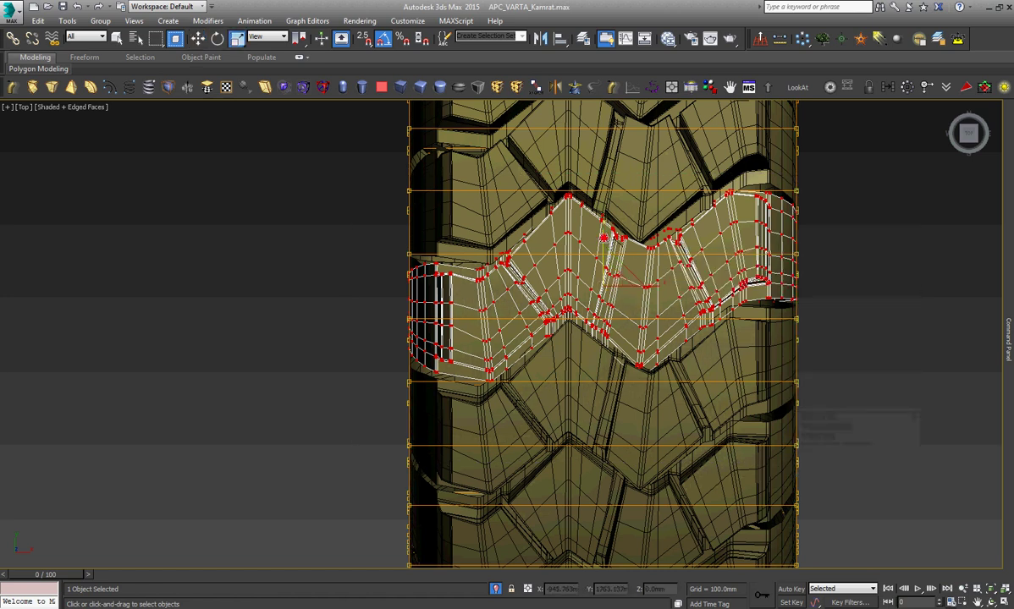
left_click_drag(605, 237, 614, 249)
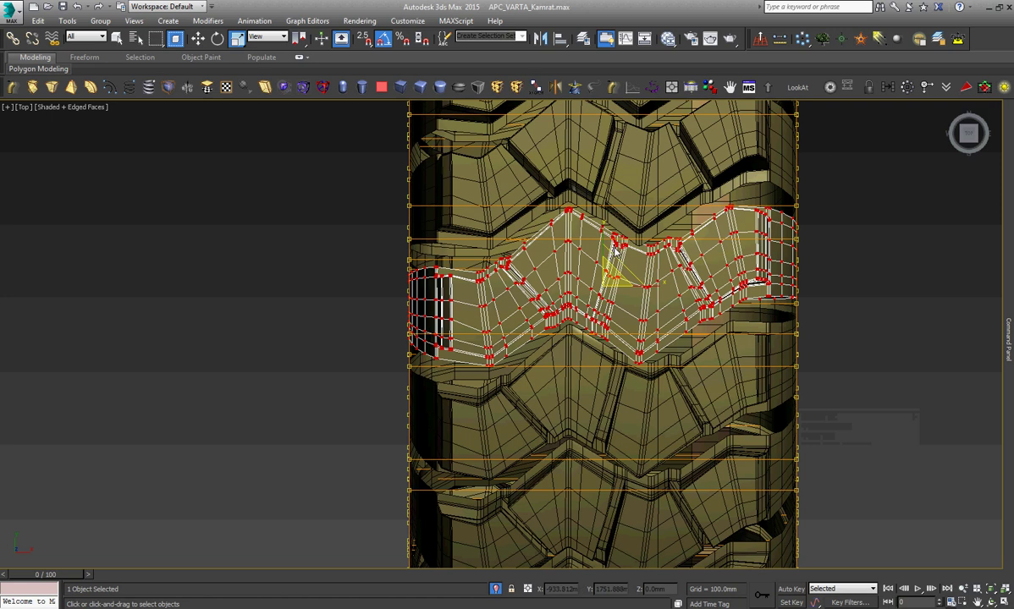
Return to Move and collapse the FFD block into an Editable Poly.
right_click(615, 250)
left_click(623, 257)
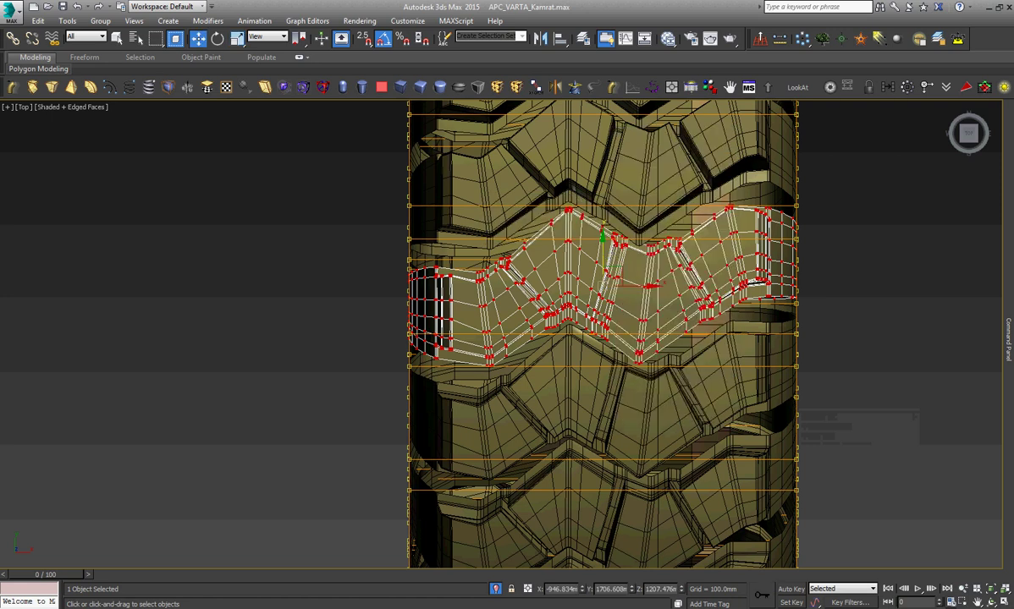
left_click(934, 161)
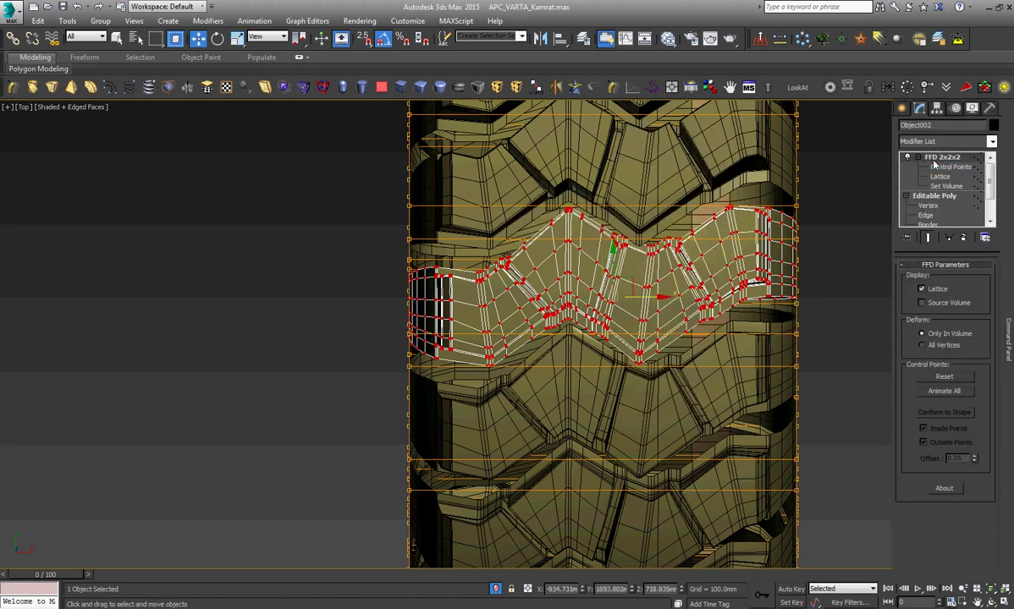
right_click(576, 206)
mouse_move(601, 328)
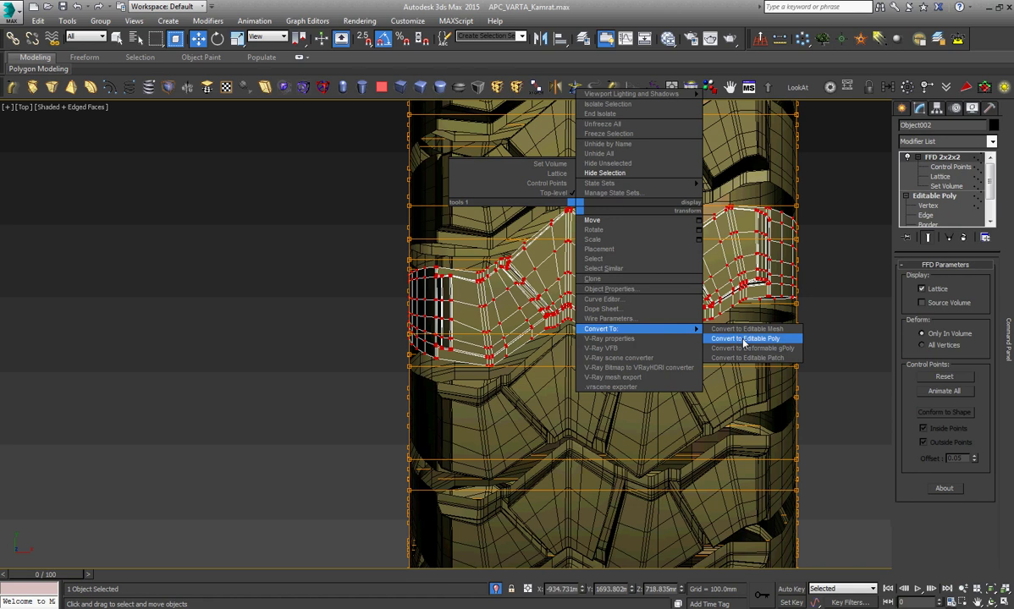
left_click(744, 339)
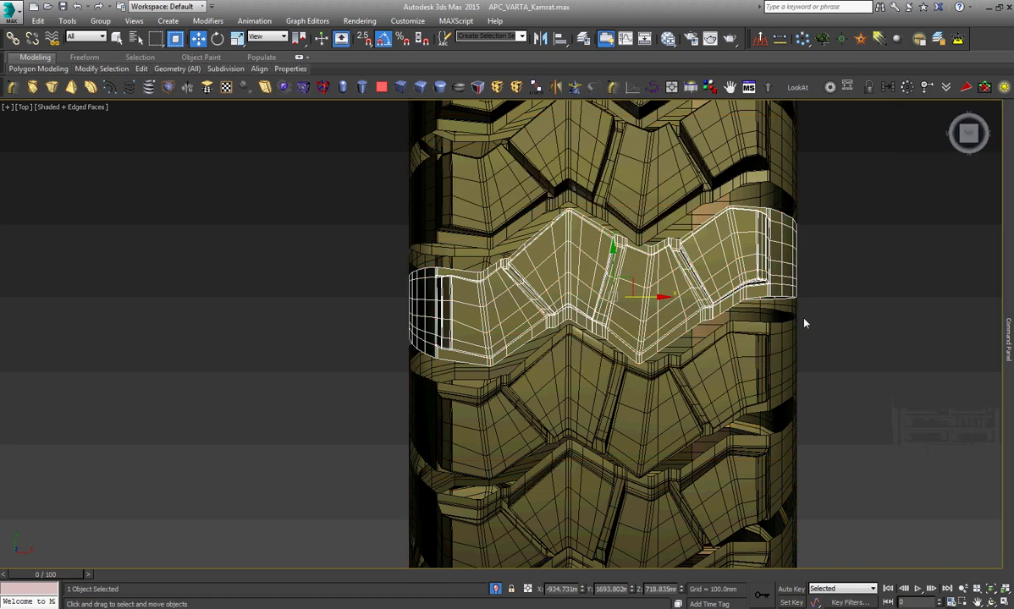
Select only the central tread segment, invert with Ctrl+I and hide the rest.
key("l")
left_click(615, 207, "ctrl")
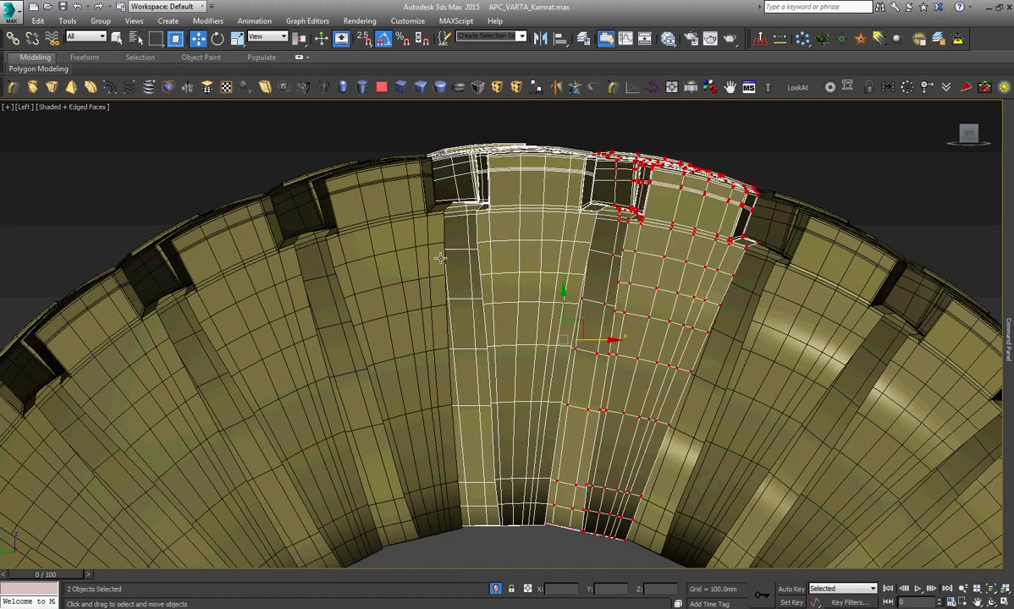
left_click(434, 258, "ctrl")
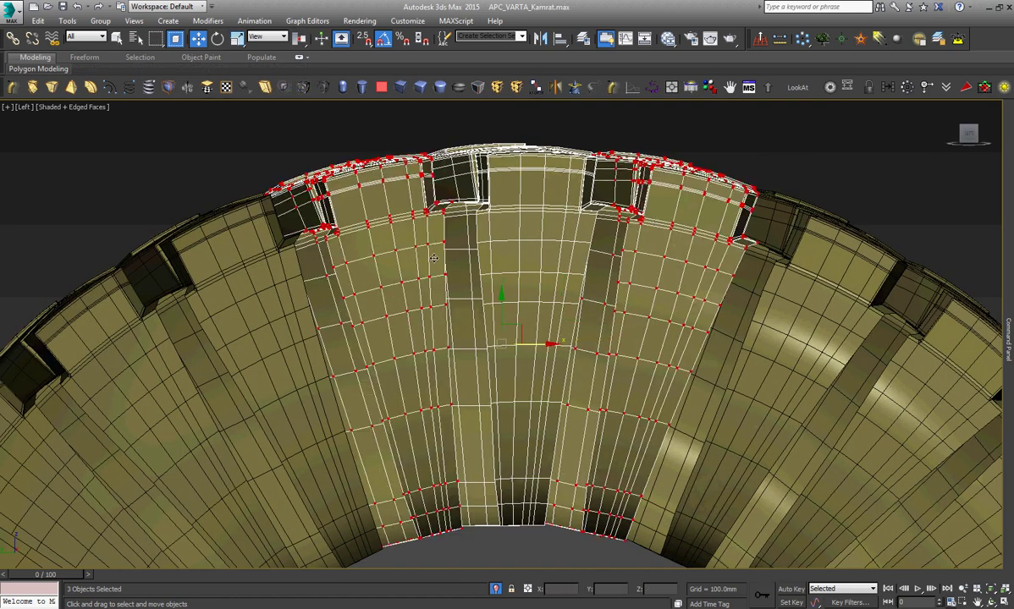
left_click(678, 115)
left_click(503, 199)
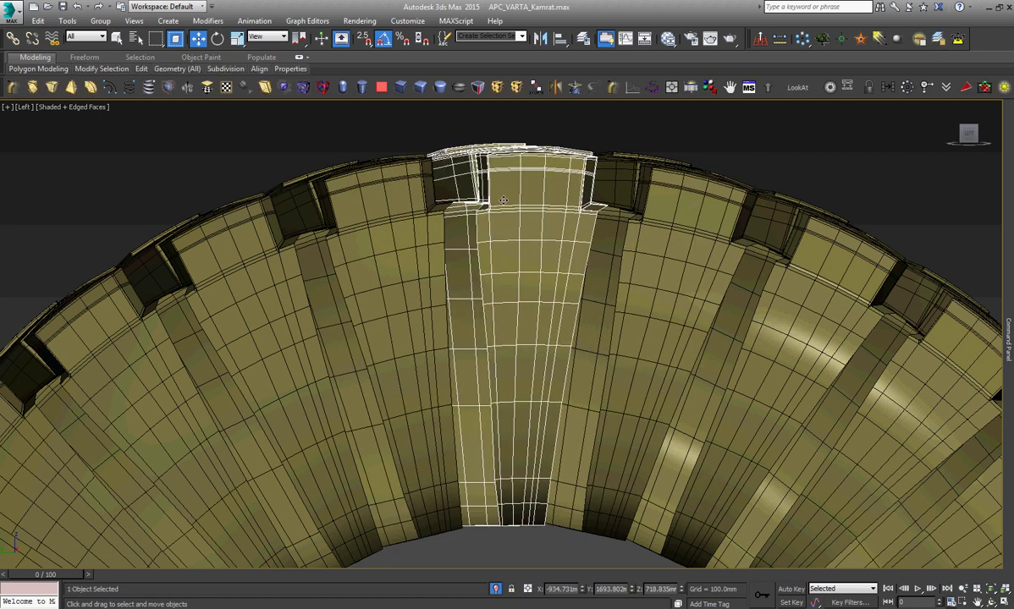
key("ctrl+i")
key("alt+h")
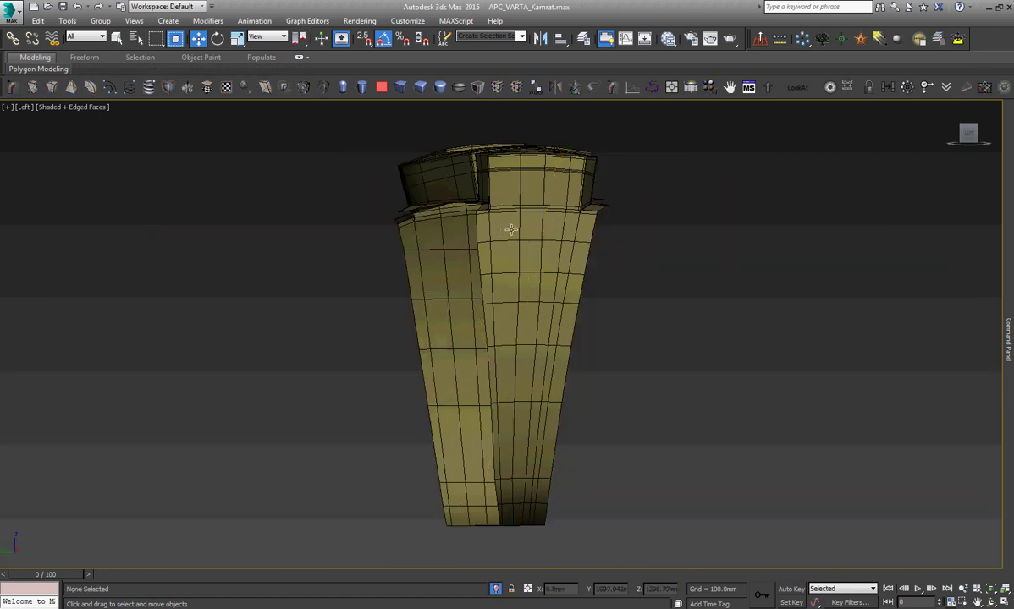
Inspect the isolated tread piece from the Front and Left views.
left_click(511, 229)
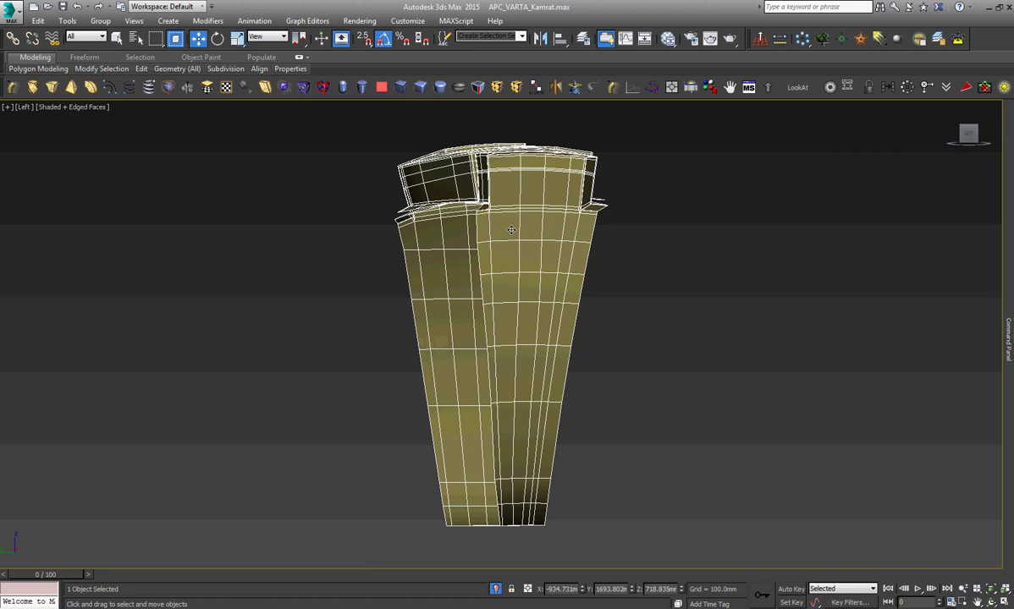
left_click(668, 288)
key("f")
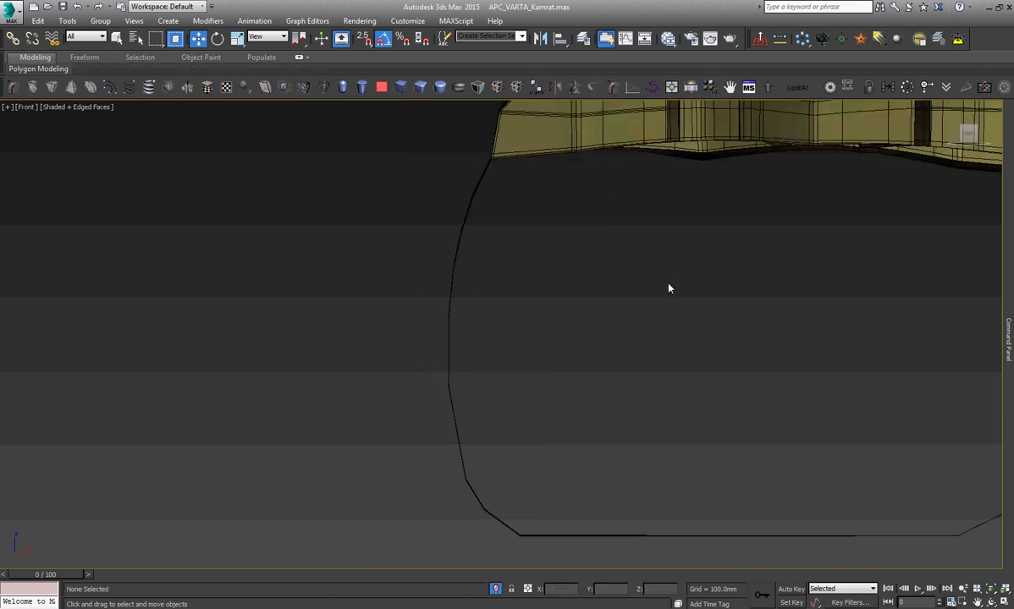
left_click(650, 278)
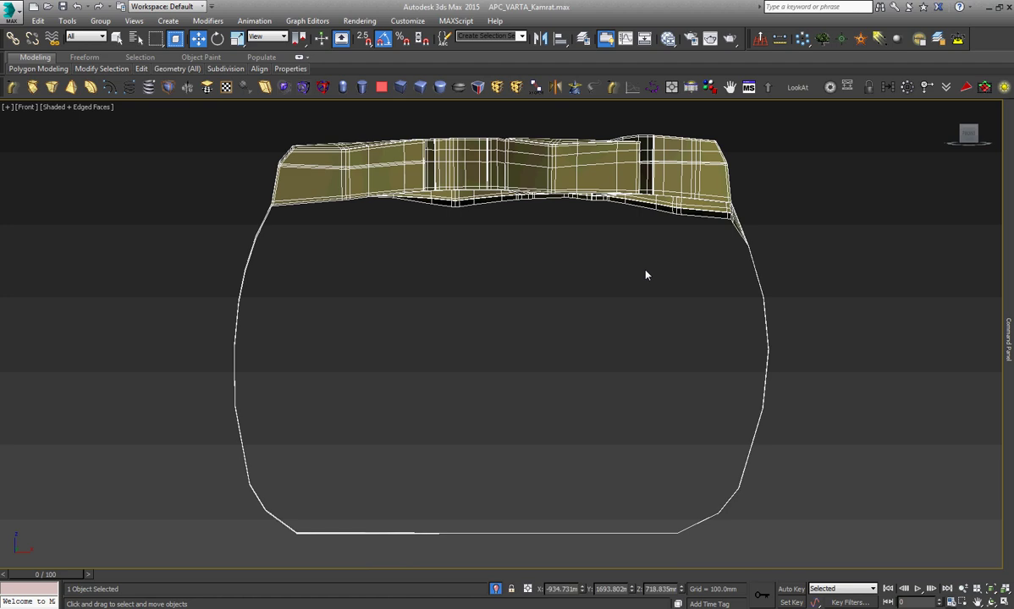
key("l")
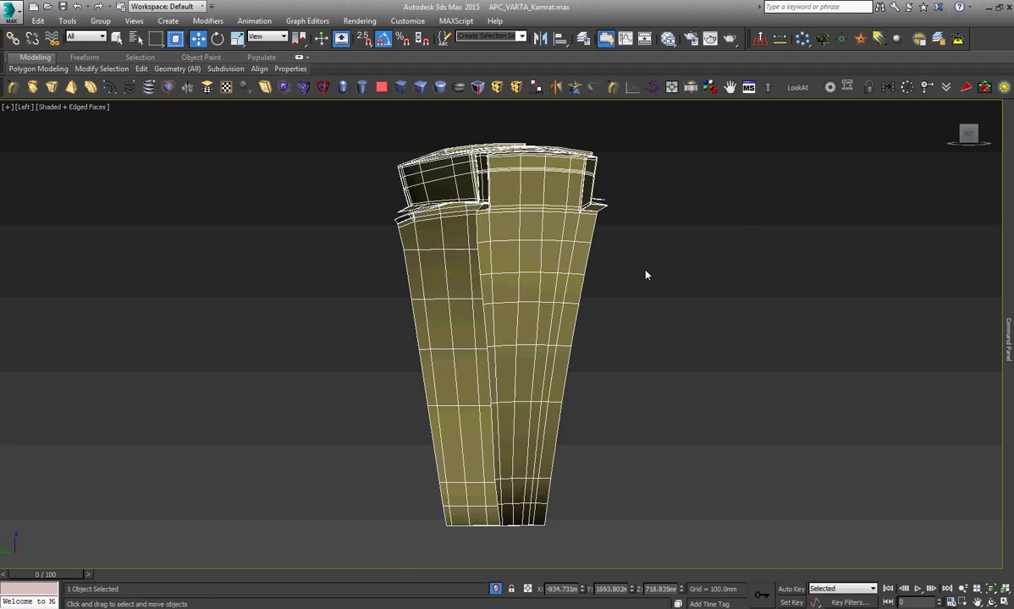
scroll(595, 152, "up", 5)
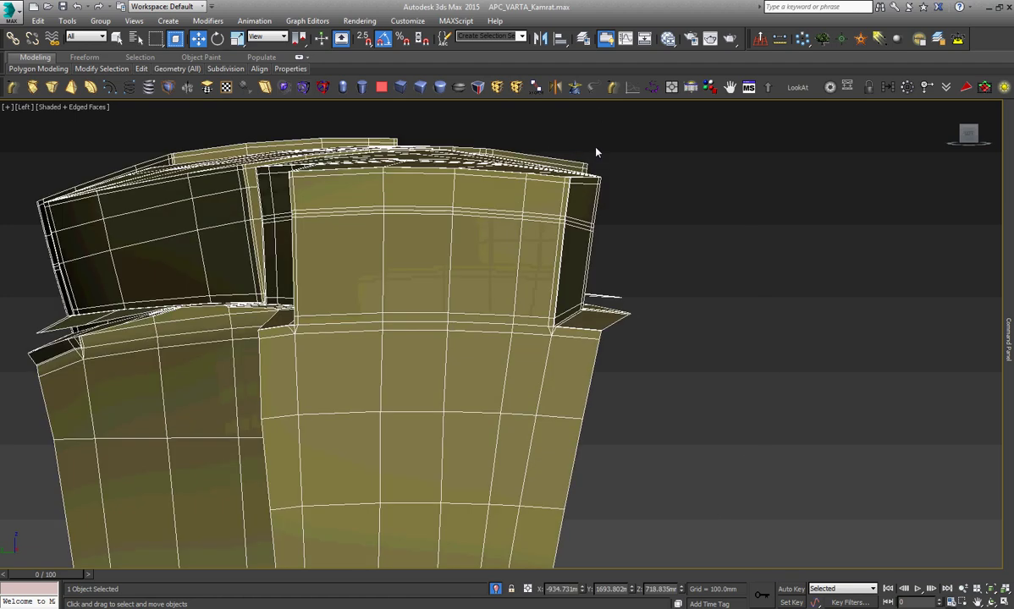
key("f")
scroll(598, 144, "up", 2)
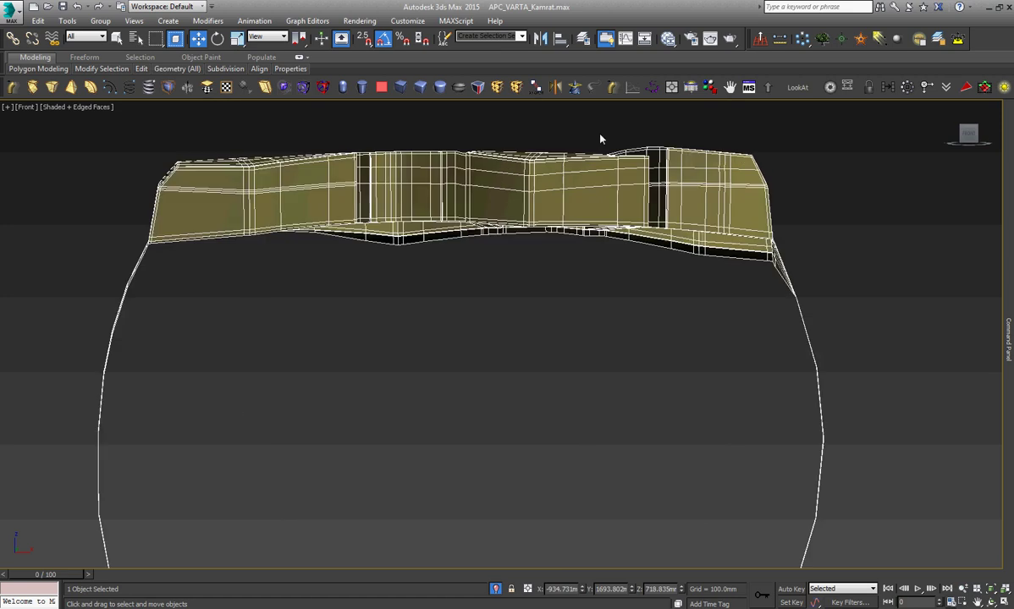
scroll(600, 139, "up", 3)
scroll(600, 138, "down", 3)
scroll(600, 139, "down", 3)
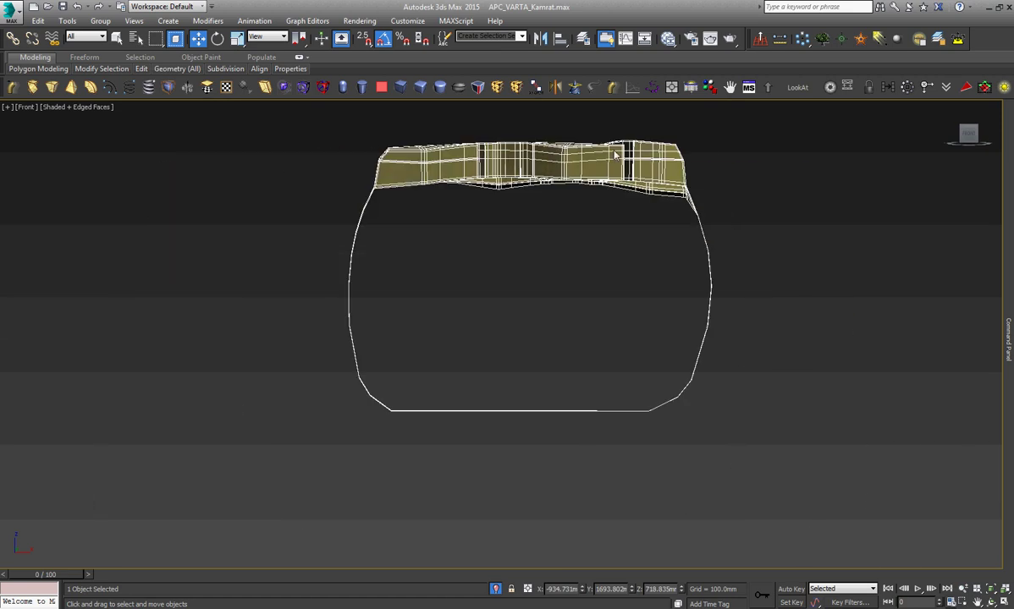
Orbit to a three-quarter angle of the piece, then reselect it in Left view.
left_click(991, 602)
left_click_drag(474, 331, 600, 369)
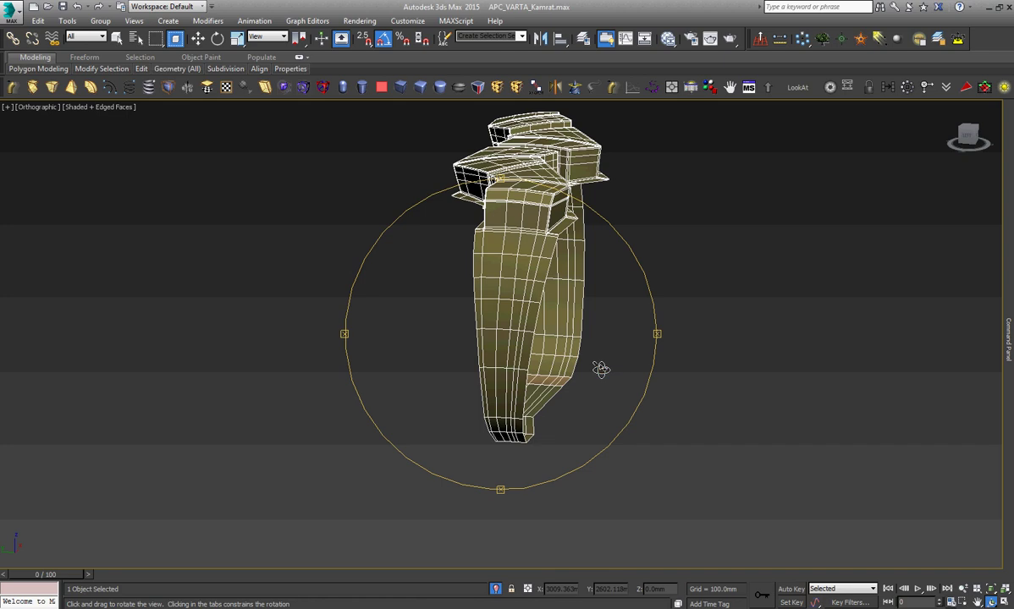
key("l")
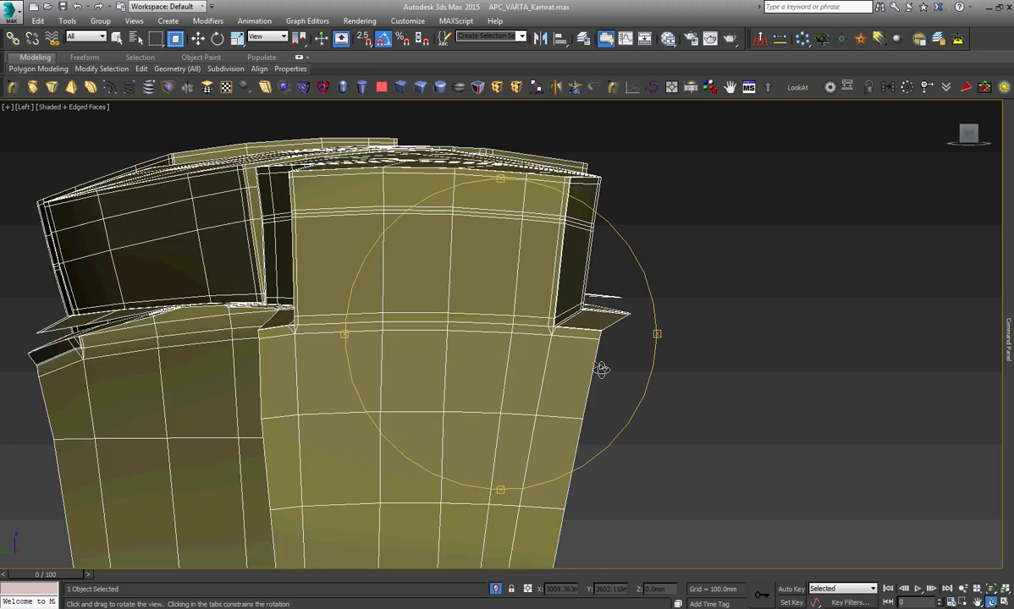
key("w")
left_click(631, 397)
left_click(551, 371)
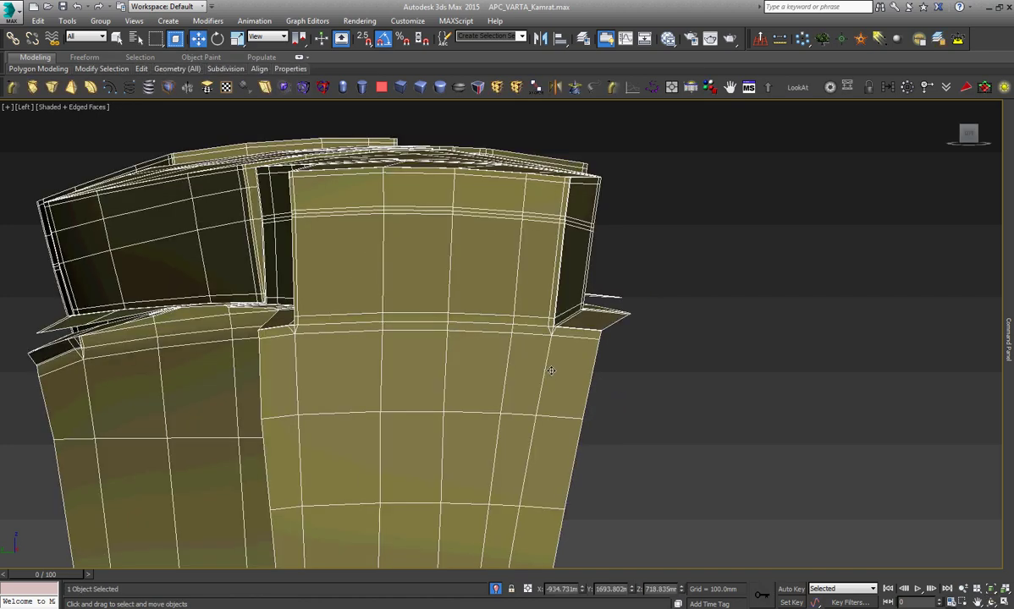
scroll(551, 371, "down", 2)
scroll(551, 371, "down", 4)
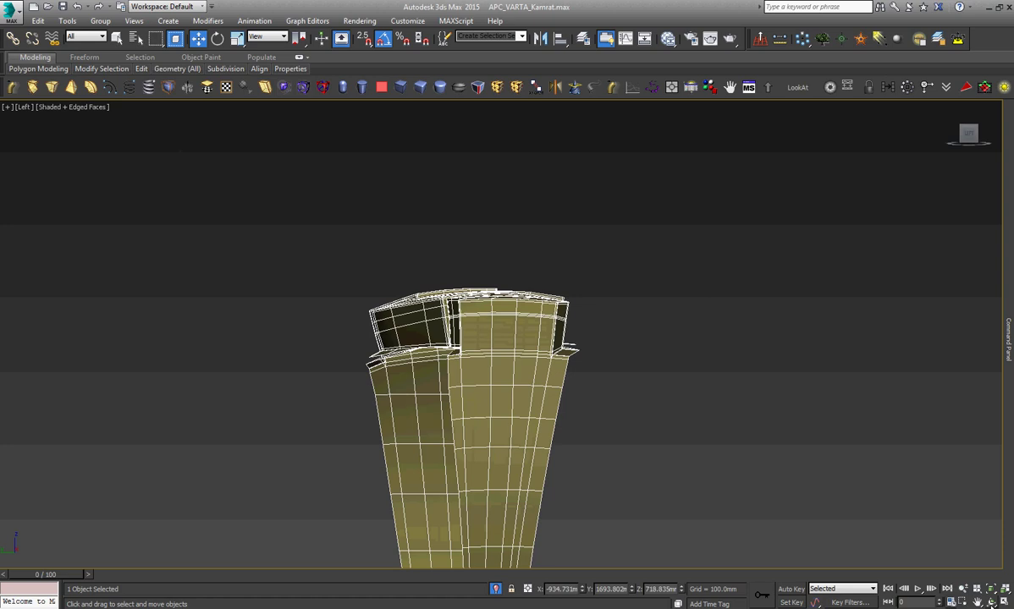
Orbit to a three-quarter view of the closed tread loop.
left_click(992, 603)
mouse_move(552, 365)
left_mouse_down()
mouse_move(520, 437)
mouse_move(461, 437)
mouse_move(462, 419)
mouse_move(421, 420)
mouse_move(511, 413)
left_mouse_up()
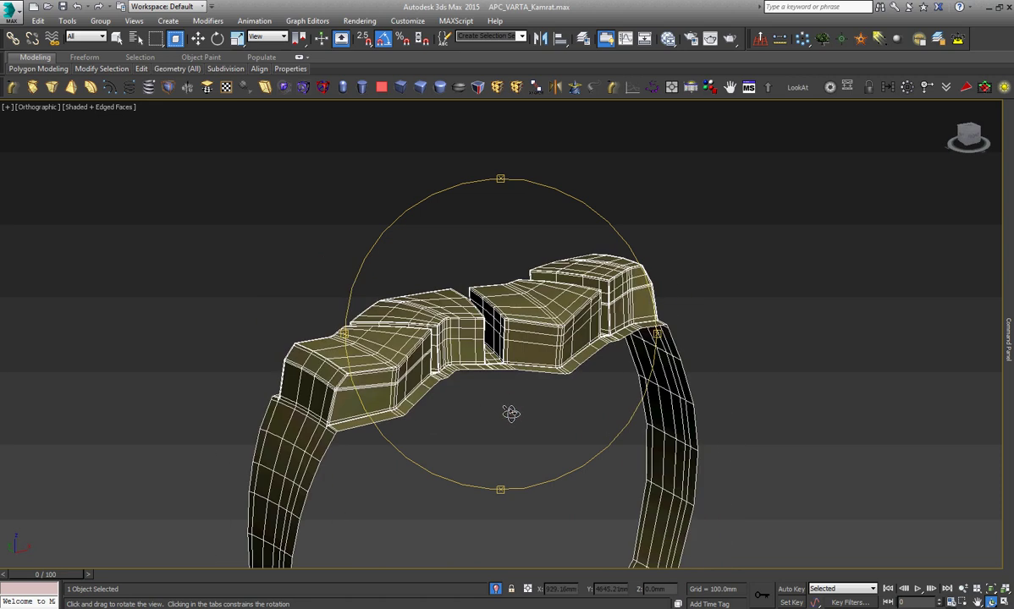
scroll(510, 413, "up", 3)
scroll(511, 413, "down", 5)
key("w")
scroll(536, 425, "down", 2)
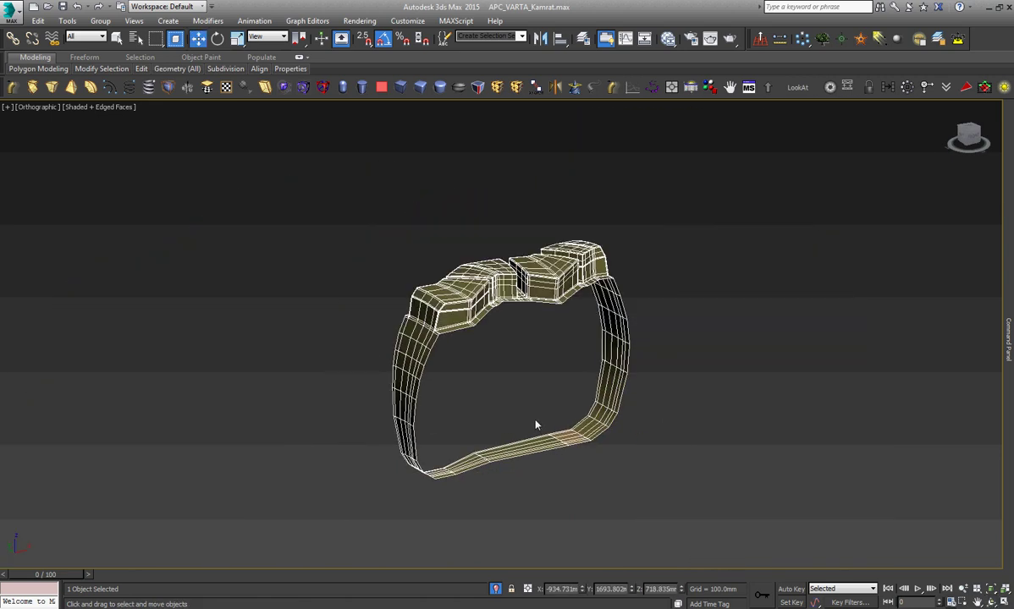
scroll(536, 425, "up", 2)
In Top view, Shift-drag an Instance copy of the tread piece straight below the original.
key("x")
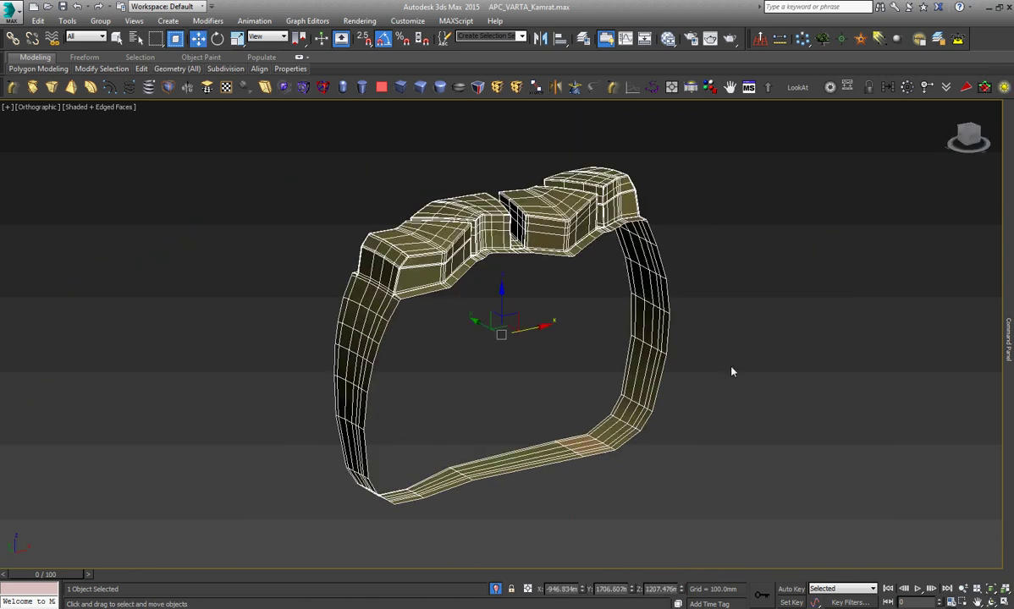
mouse_move(488, 338)
left_mouse_down("shift")
mouse_move(538, 364)
mouse_move(500, 341)
left_mouse_up("shift")
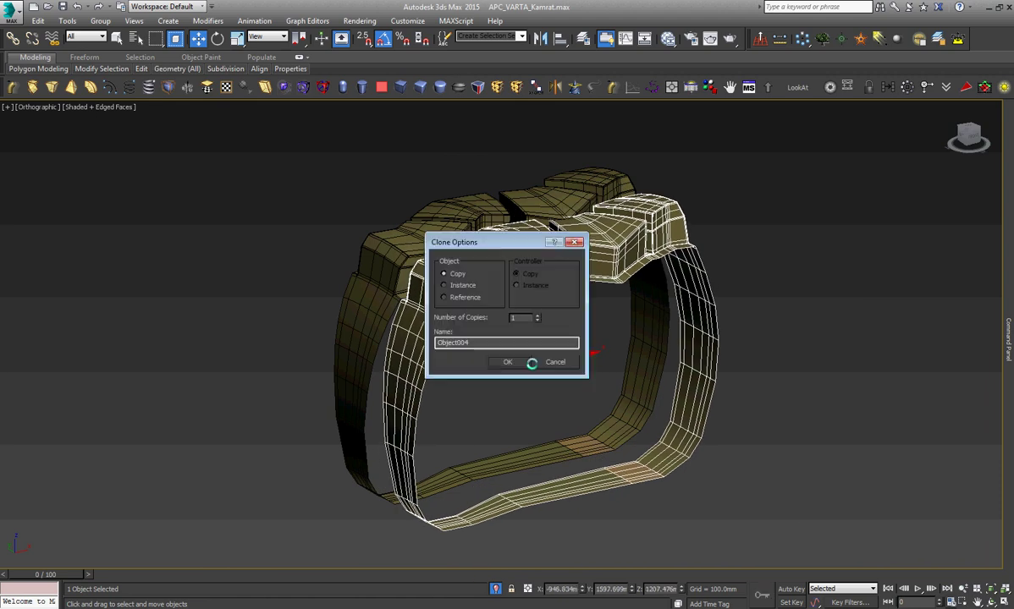
left_click(554, 363)
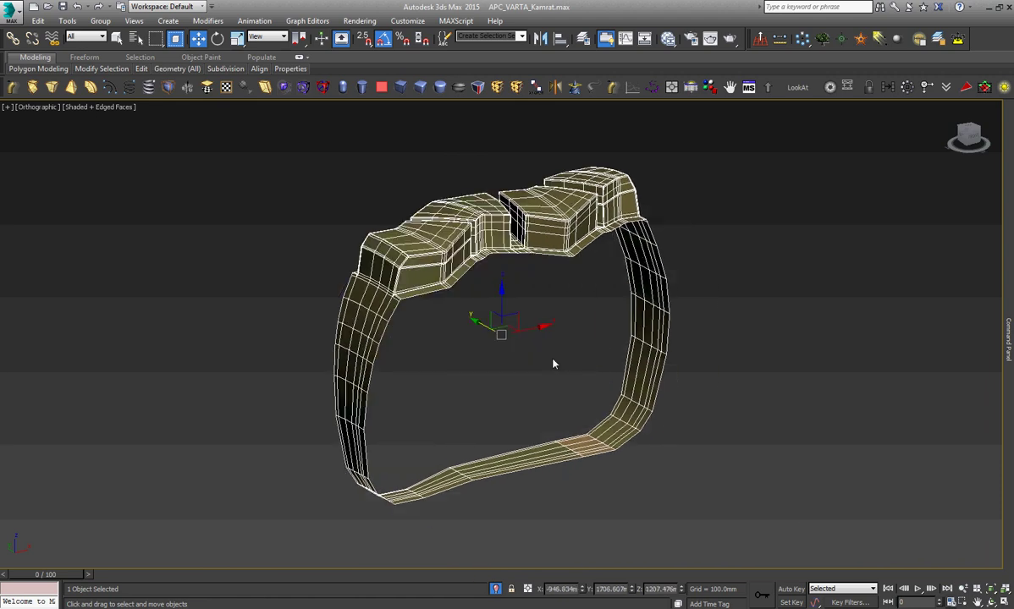
key("t")
key("z")
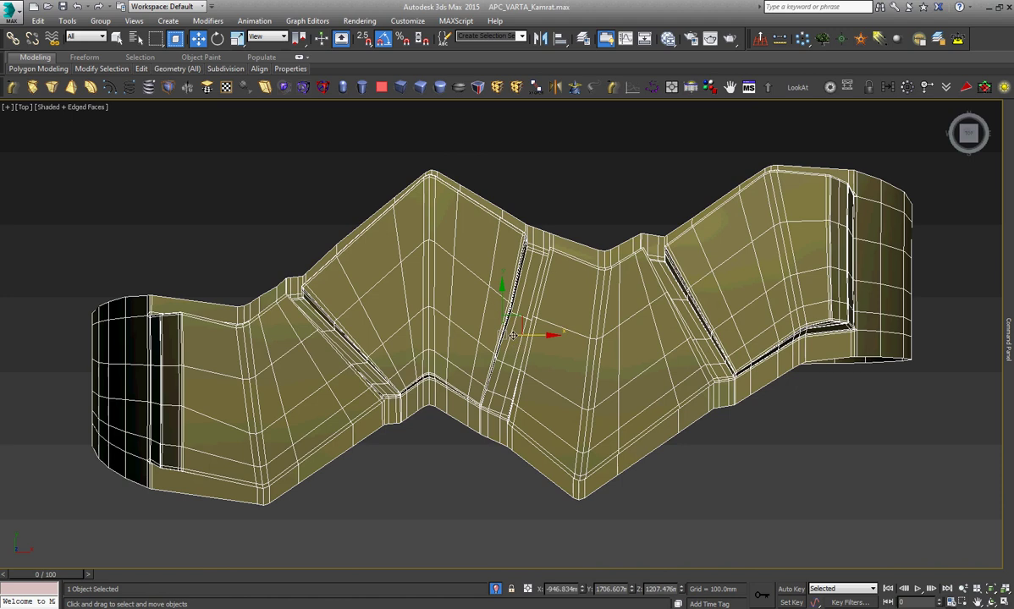
left_click_drag(501, 311, 501, 536, "shift")
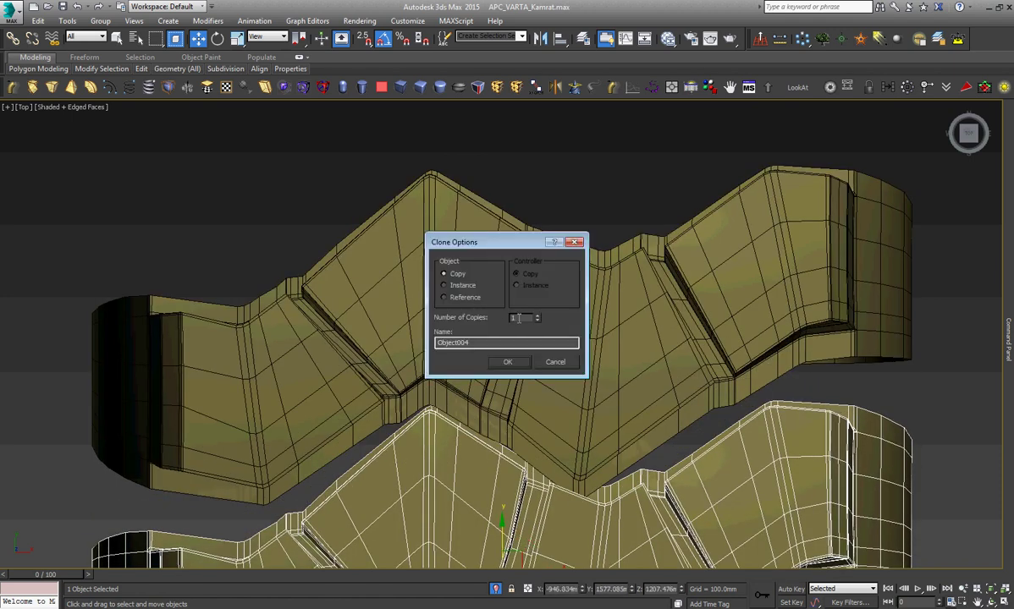
left_click(444, 285)
left_click(510, 362)
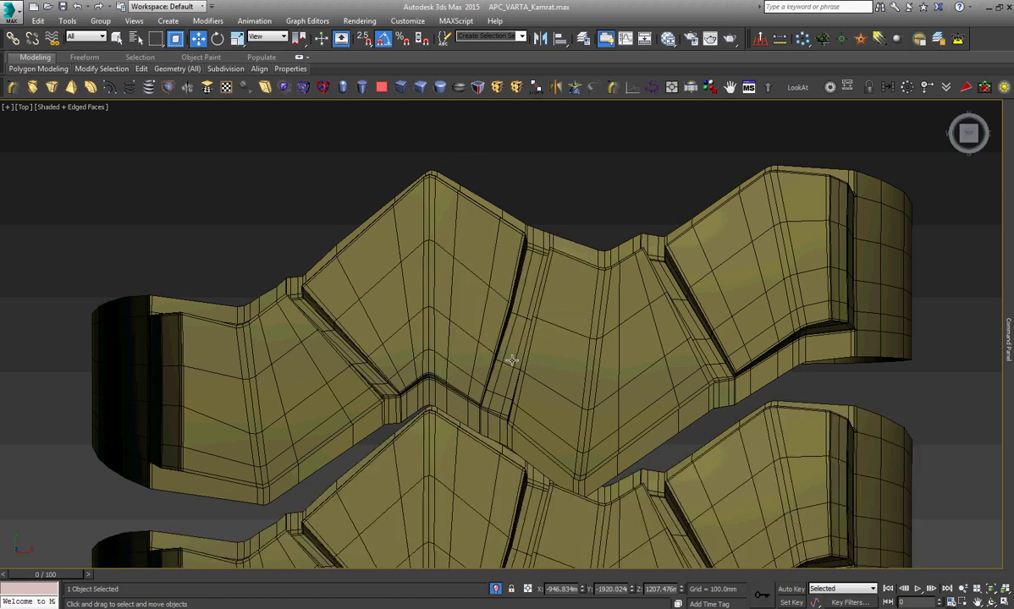
left_click(457, 413)
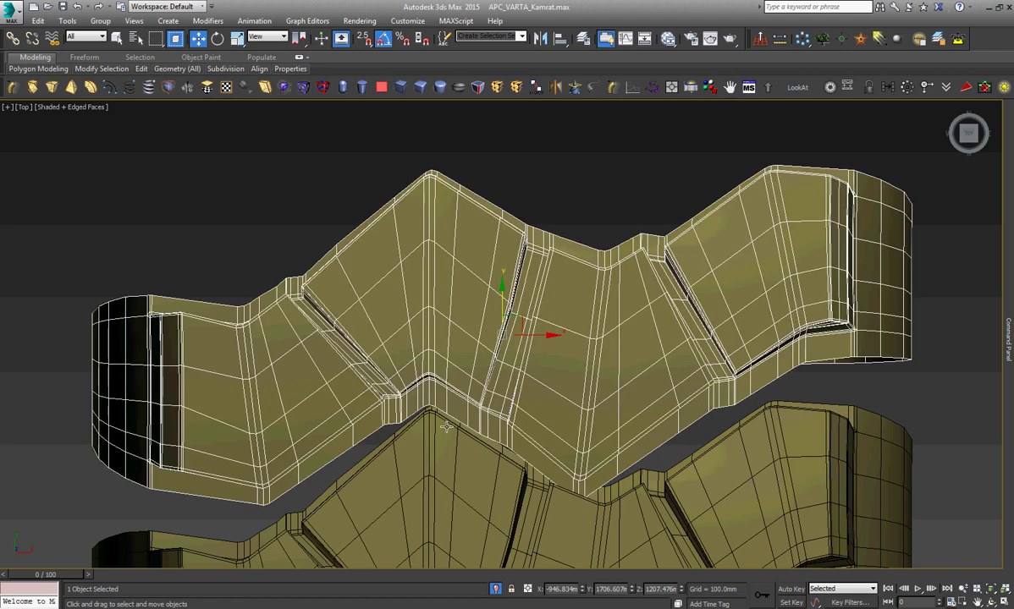
In Vertex mode, move the corner vertex between tread blocks up to close the gap.
scroll(453, 419, "up", 5)
scroll(463, 376, "down", 7)
scroll(470, 363, "down", 2)
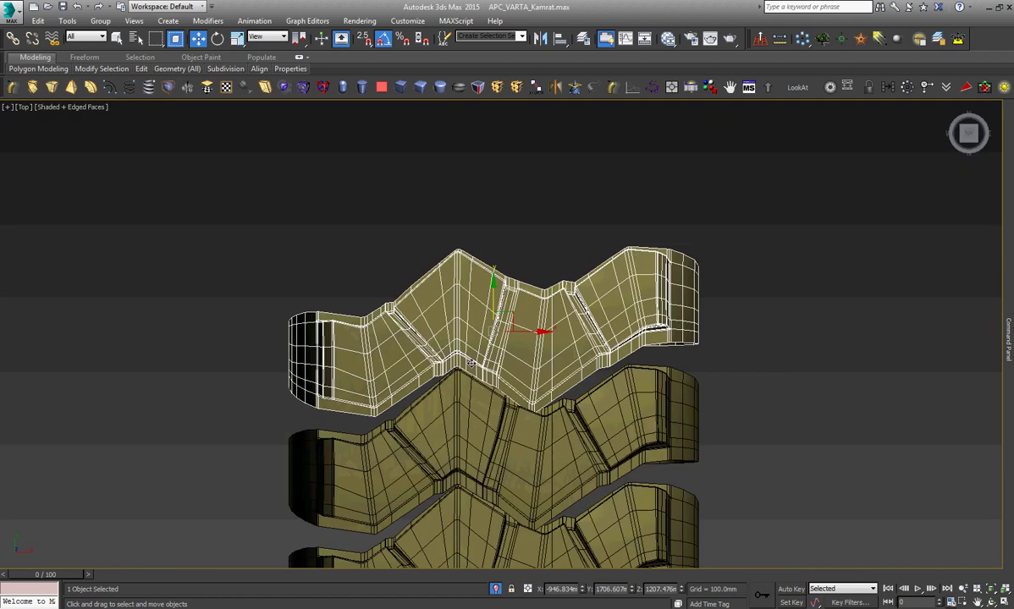
scroll(470, 363, "down", 1)
scroll(471, 364, "down", 4)
scroll(471, 366, "down", 2)
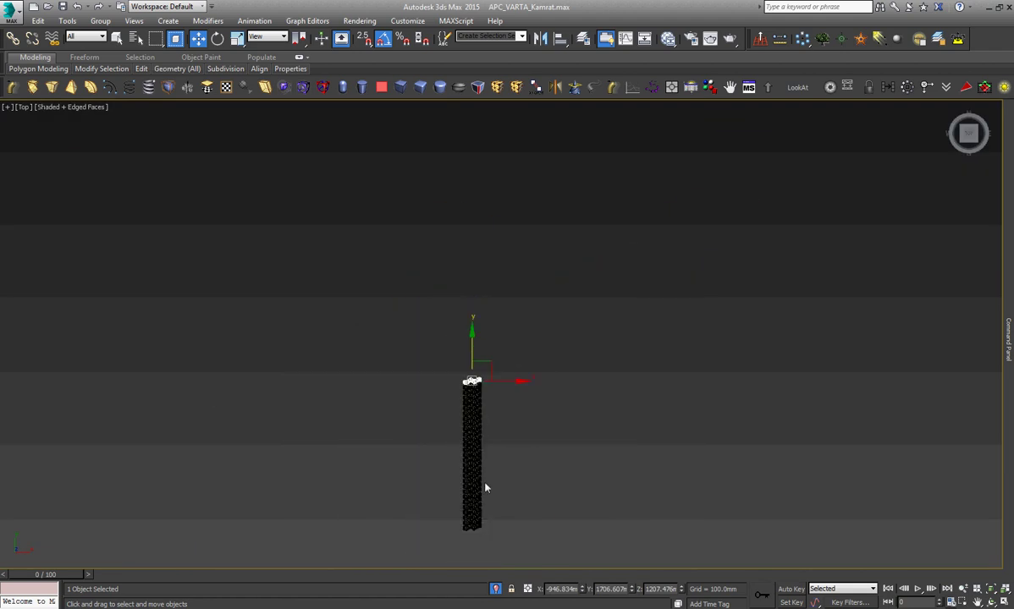
scroll(461, 372, "up", 2)
scroll(458, 322, "up", 3)
scroll(455, 266, "up", 3)
scroll(454, 267, "up", 2)
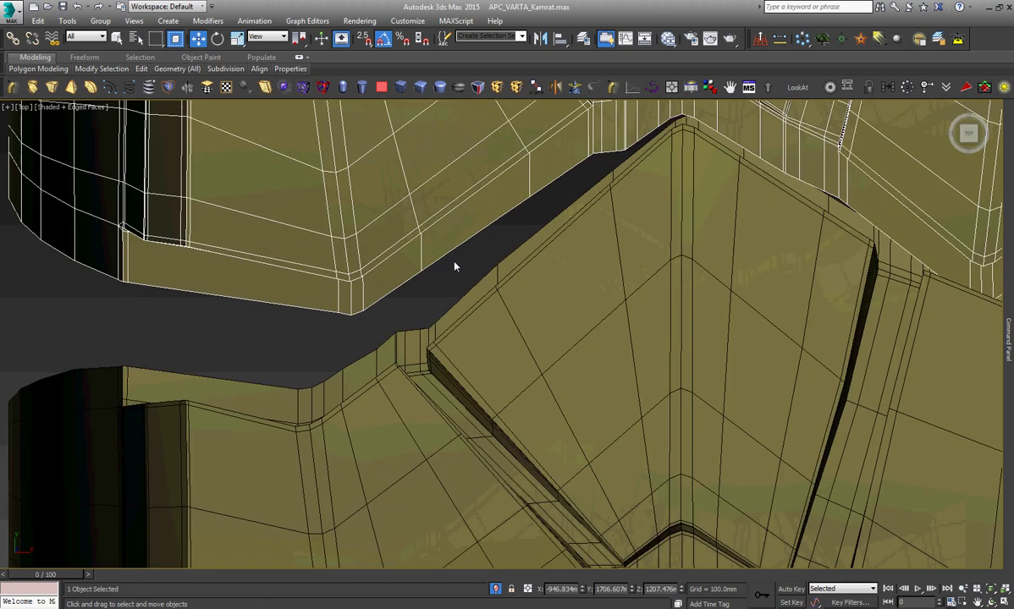
scroll(454, 267, "down", 2)
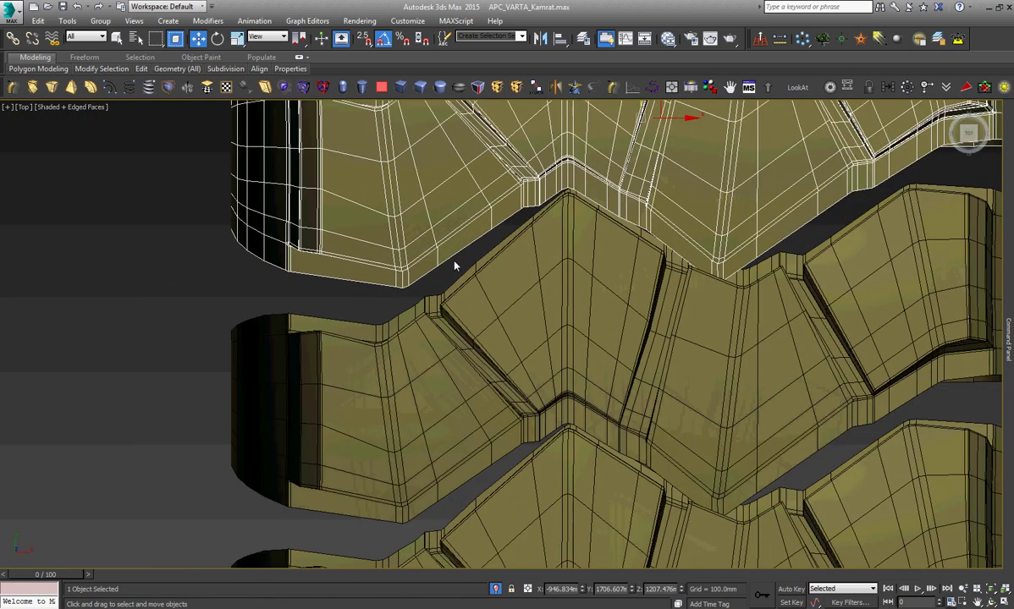
scroll(758, 273, "up", 3)
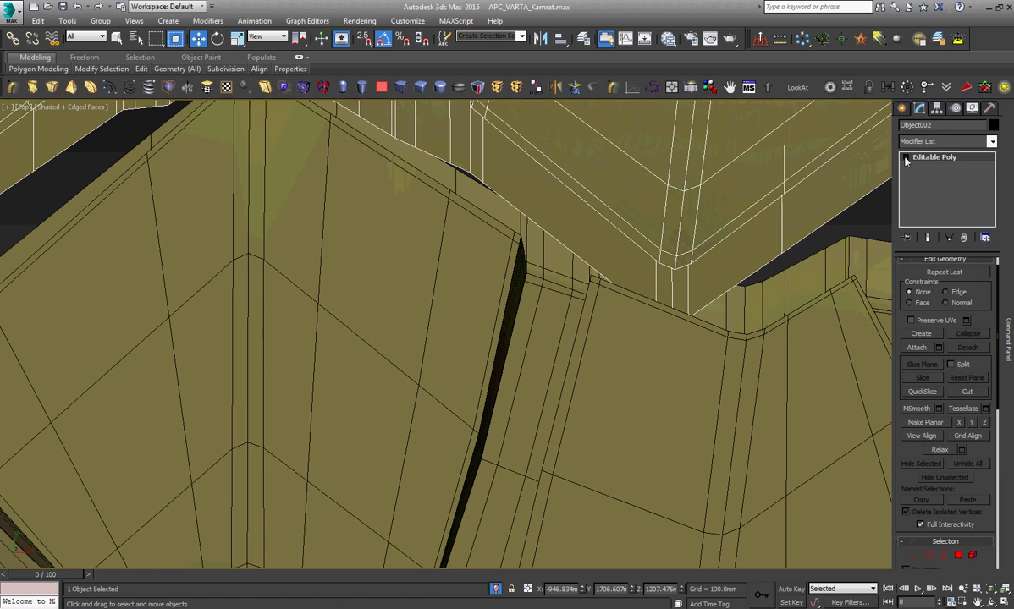
left_click(905, 158)
key("1")
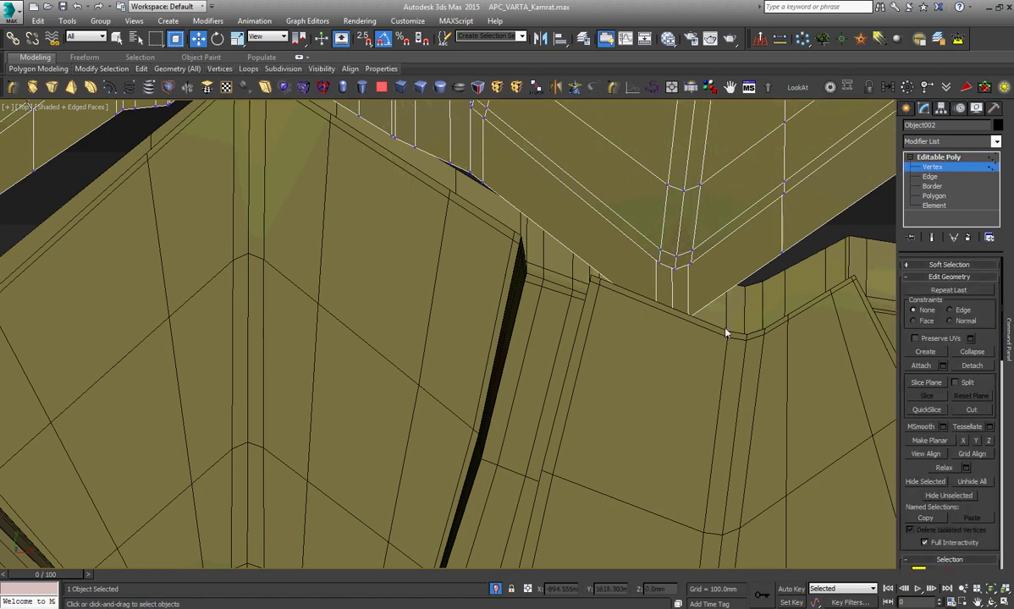
left_click_drag(720, 355, 607, 289)
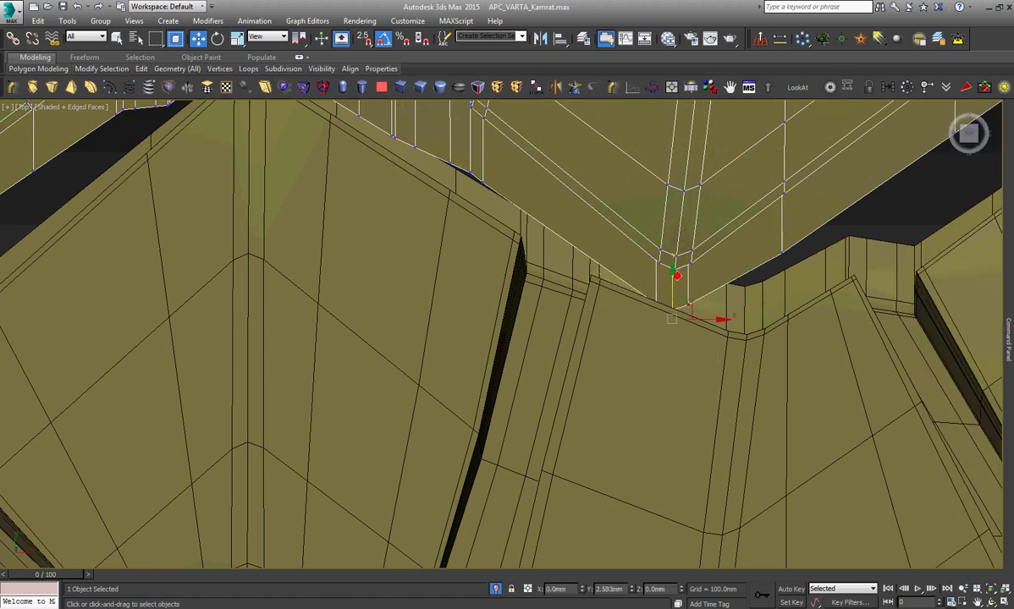
left_click_drag(677, 275, 681, 259)
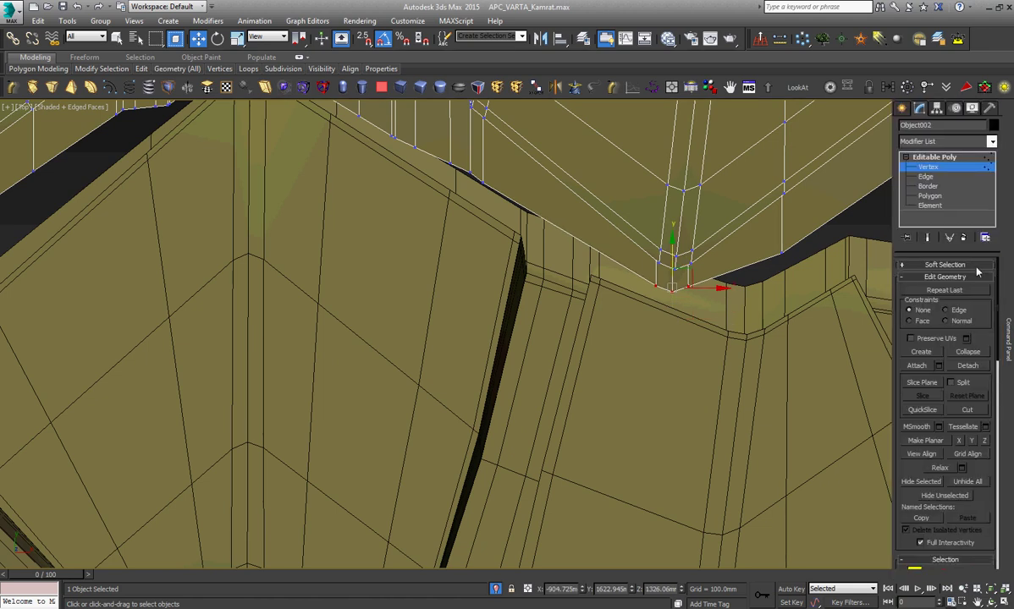
Move the edge vertex and notch vertex down to straighten the block's edge.
left_click(938, 157)
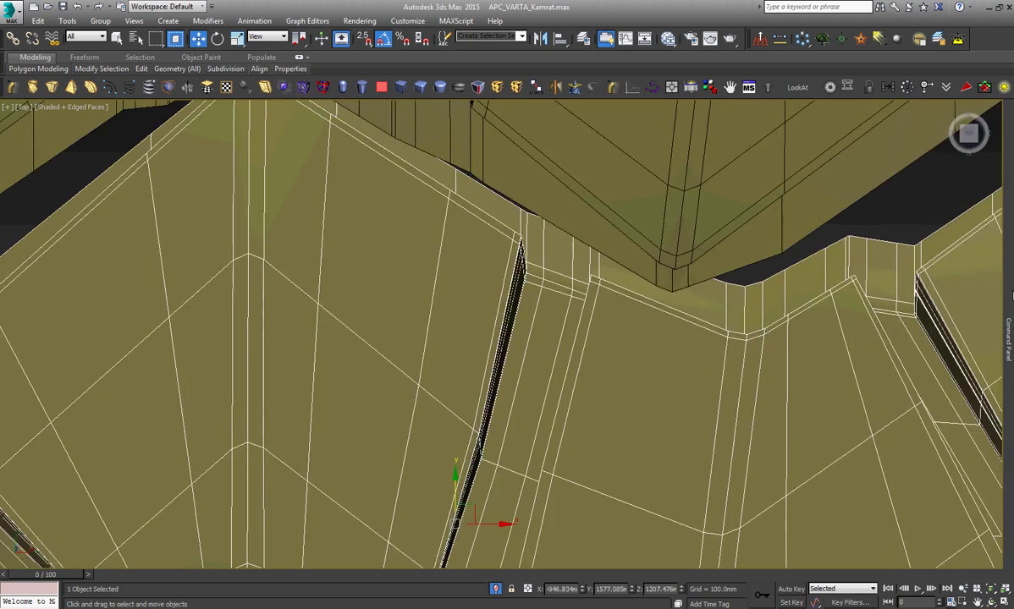
left_click(932, 167)
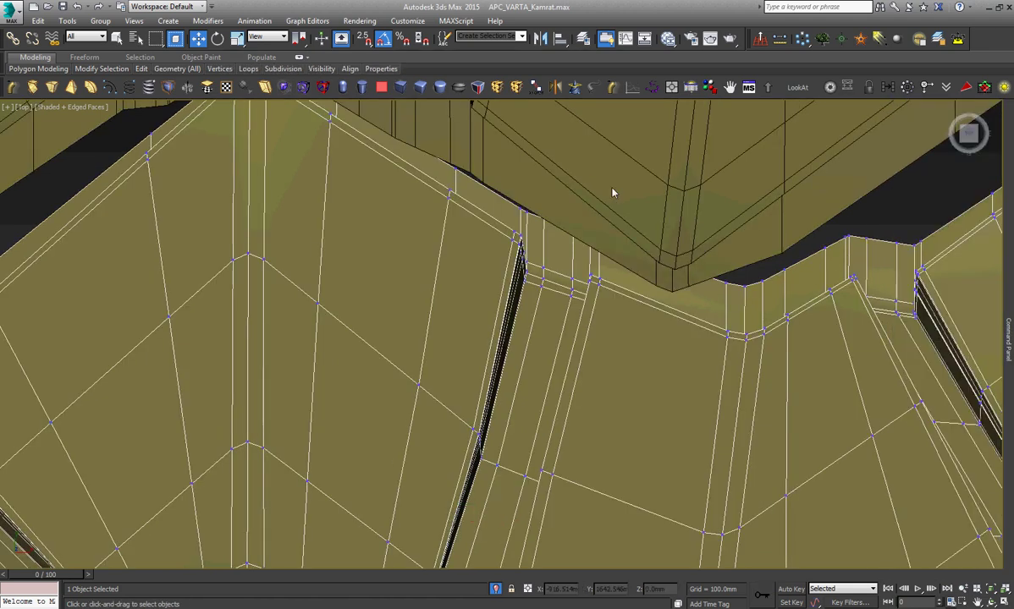
left_click(562, 242)
scroll(588, 220, "up", 2)
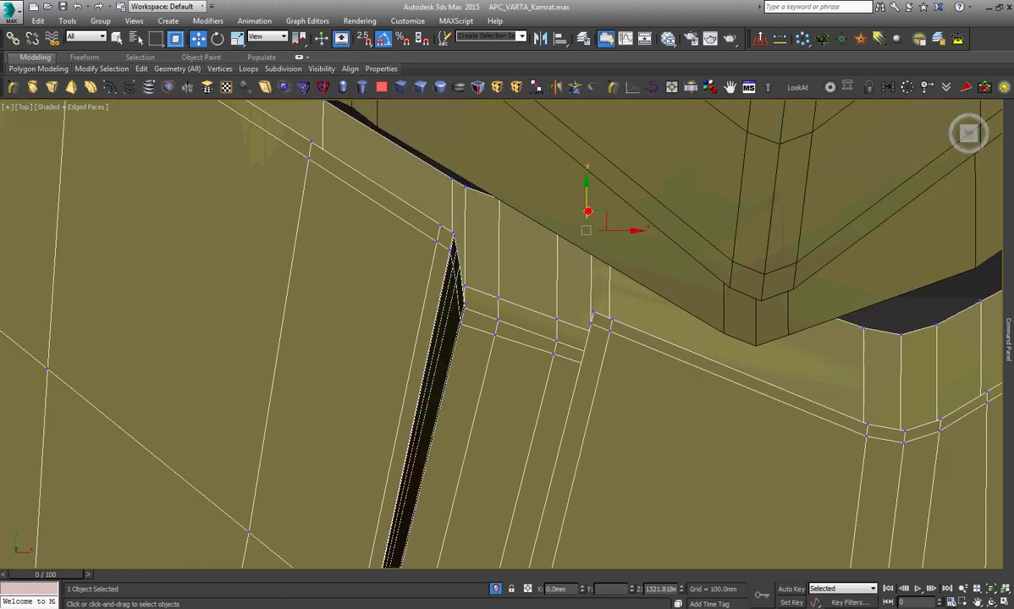
left_click_drag(588, 219, 590, 259)
left_click(548, 172)
left_click(497, 200)
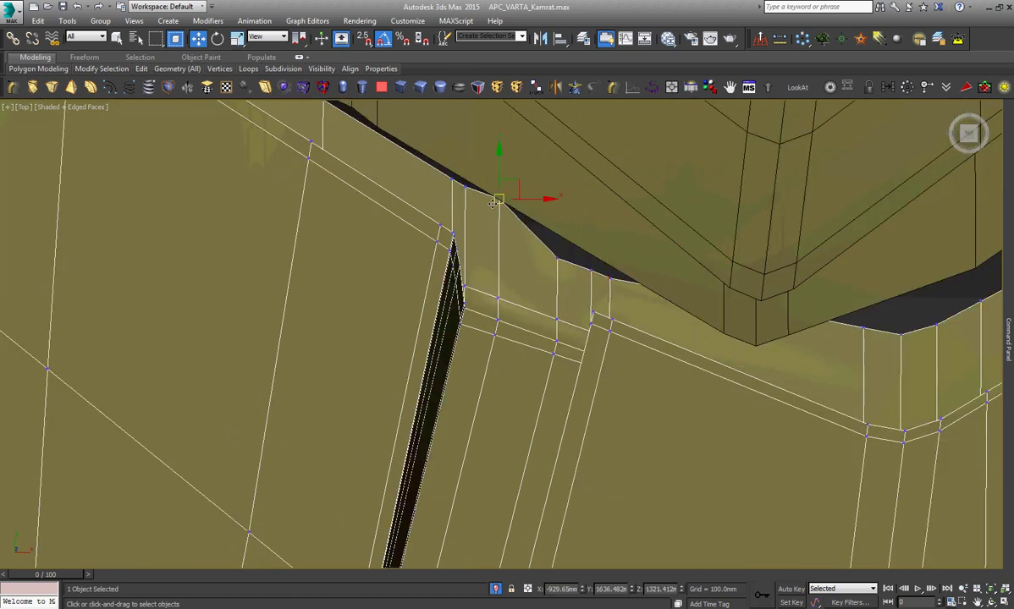
left_click_drag(498, 195, 499, 207)
Pull the notch's right-corner vertex down along Y and select another vertex near the notch.
left_click(835, 274)
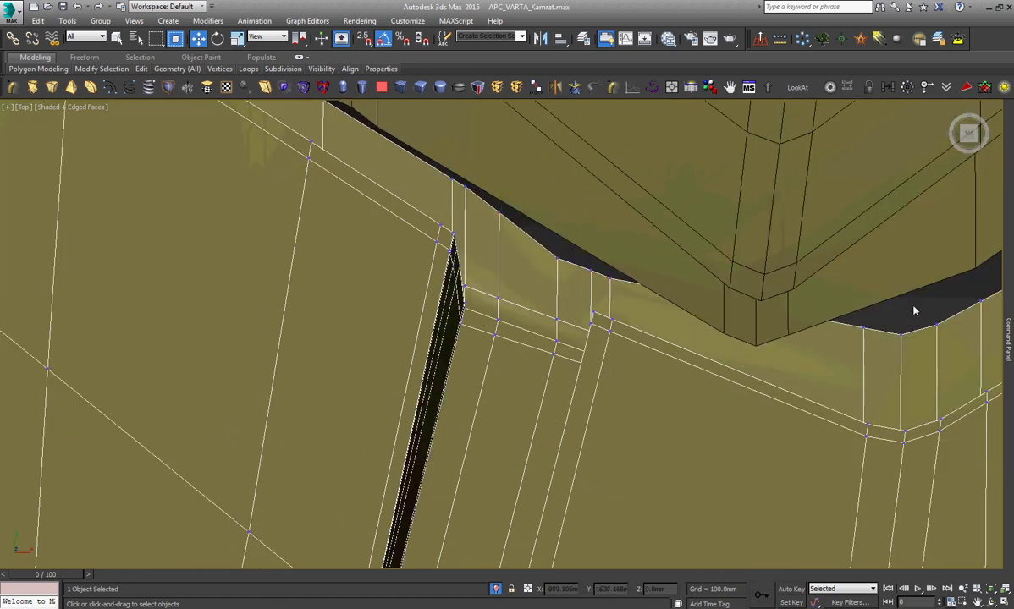
left_click_drag(936, 296, 844, 349)
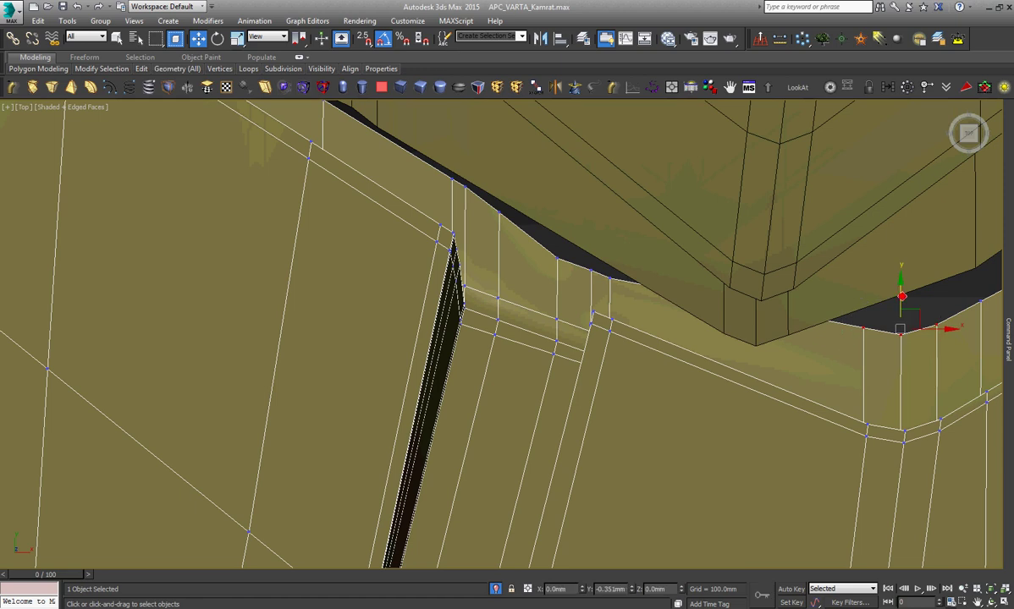
left_click_drag(898, 294, 899, 315)
scroll(598, 345, "down", 2)
scroll(599, 345, "down", 2)
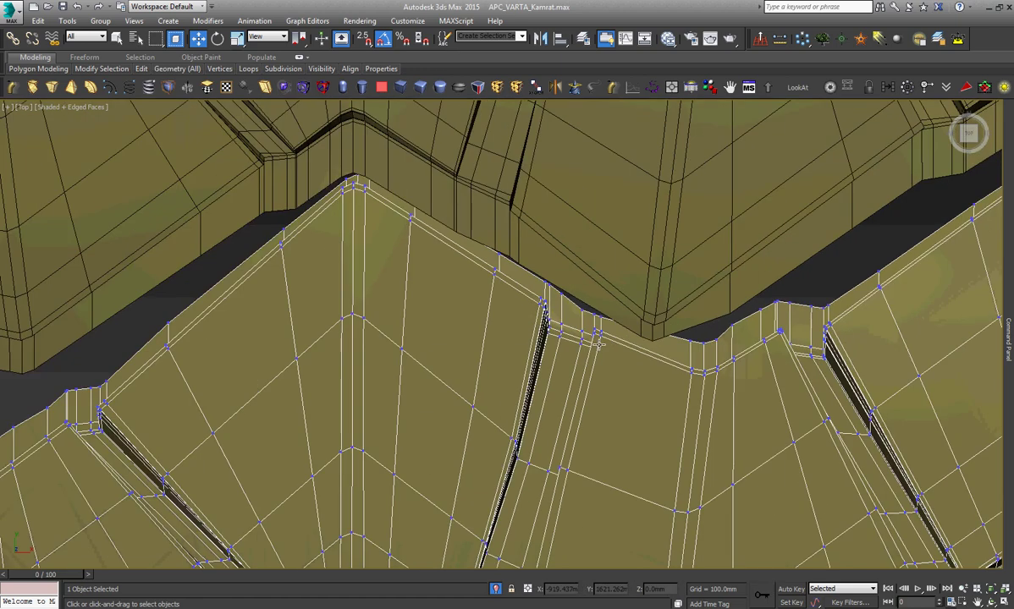
scroll(746, 342, "down", 2)
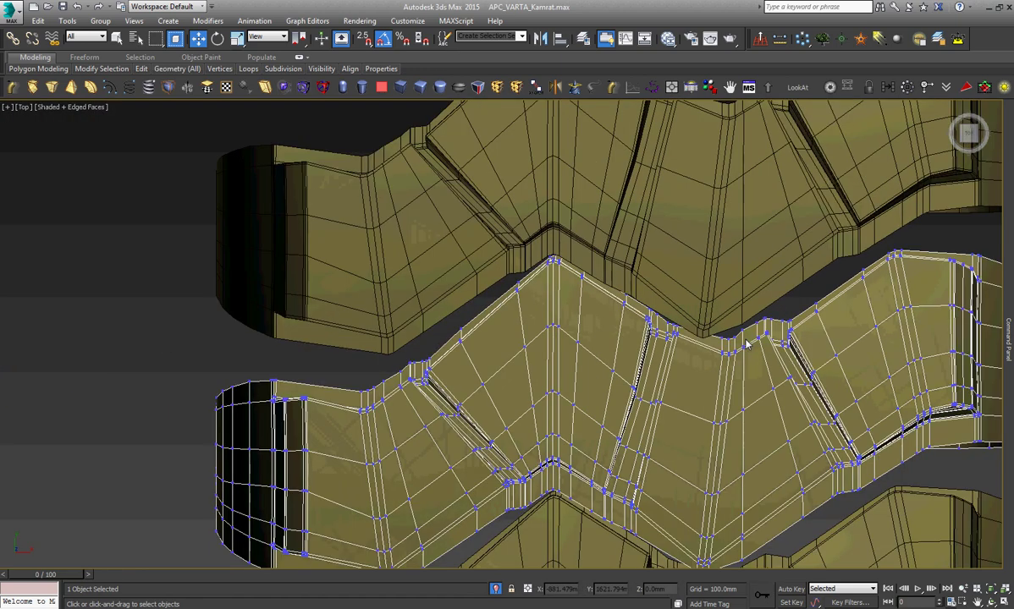
scroll(690, 323, "up", 3)
scroll(709, 321, "up", 3)
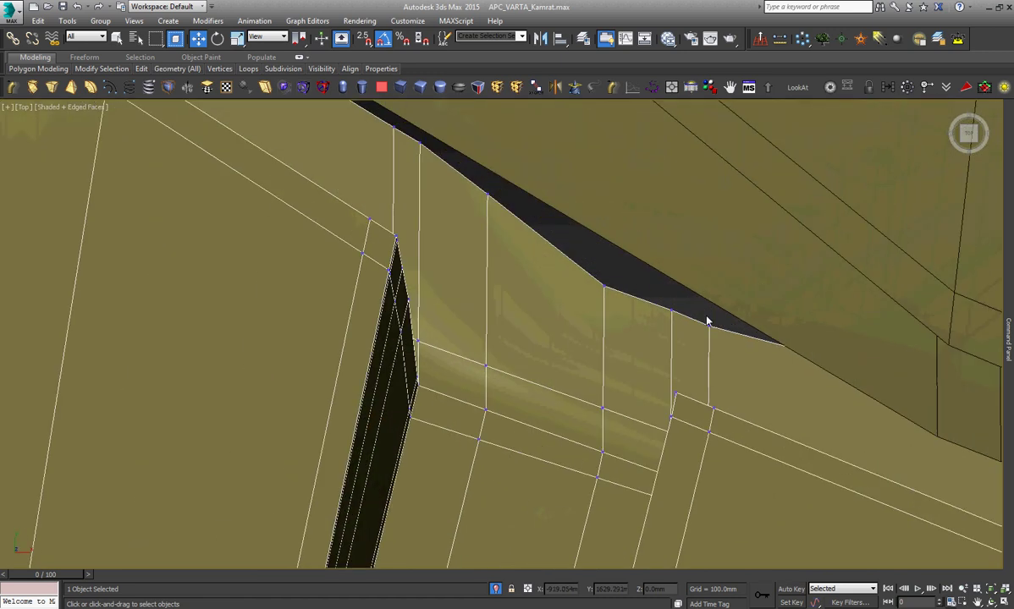
left_click(711, 324)
scroll(748, 339, "down", 2)
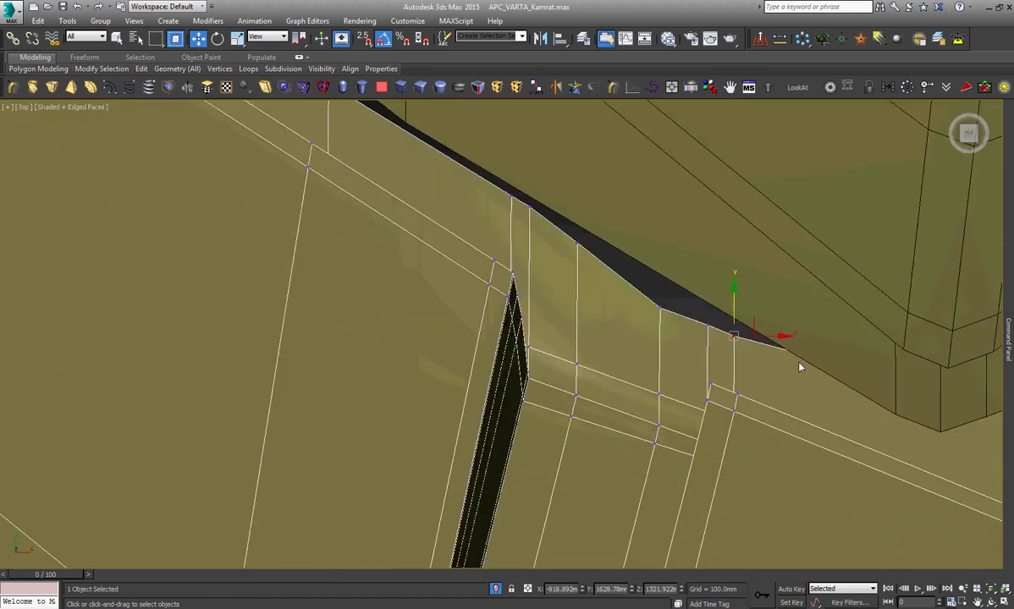
scroll(800, 366, "down", 3)
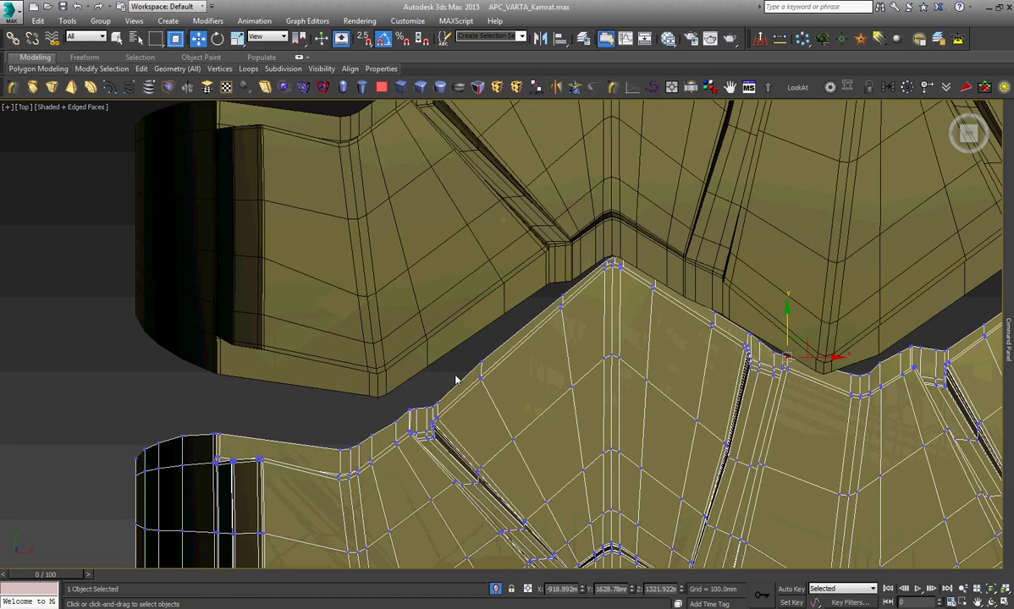
scroll(455, 380, "down", 3)
Leave vertex editing on the lower block and select the upper tread block.
left_click(939, 158)
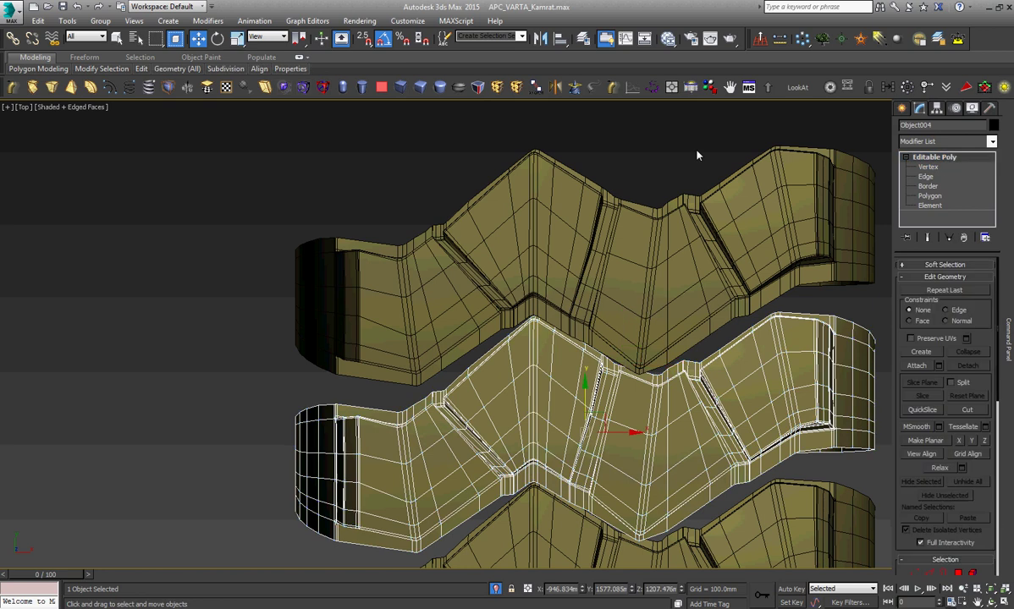
left_click(884, 182)
left_click(695, 225)
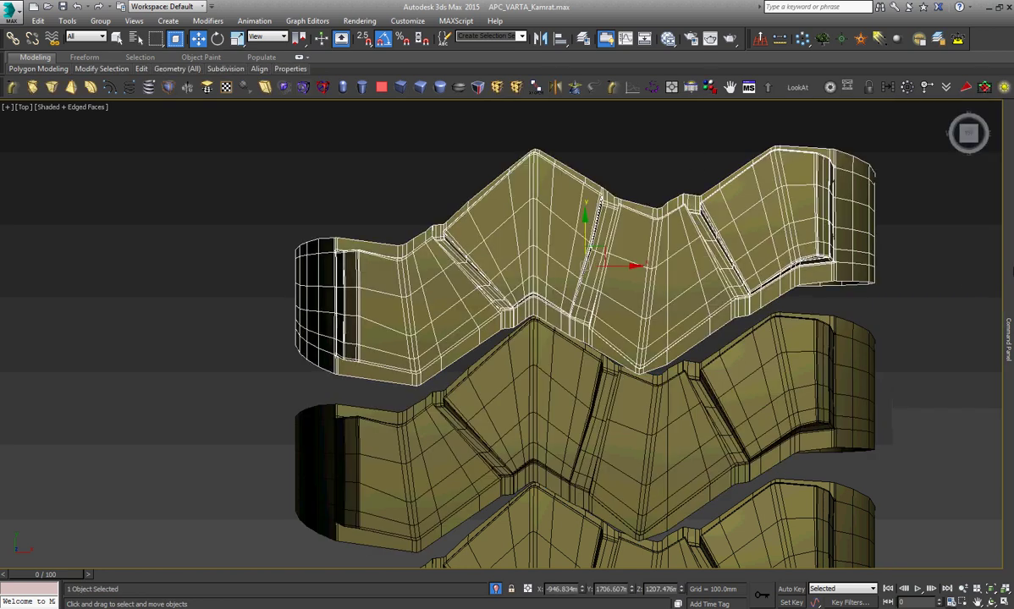
left_click(1010, 271)
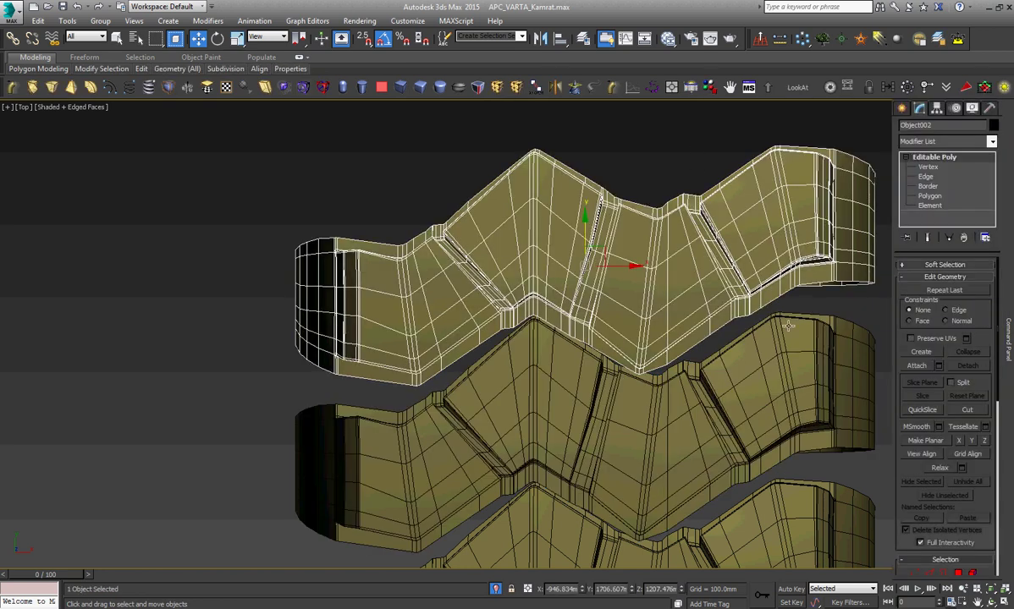
right_click(759, 317)
left_click(778, 329)
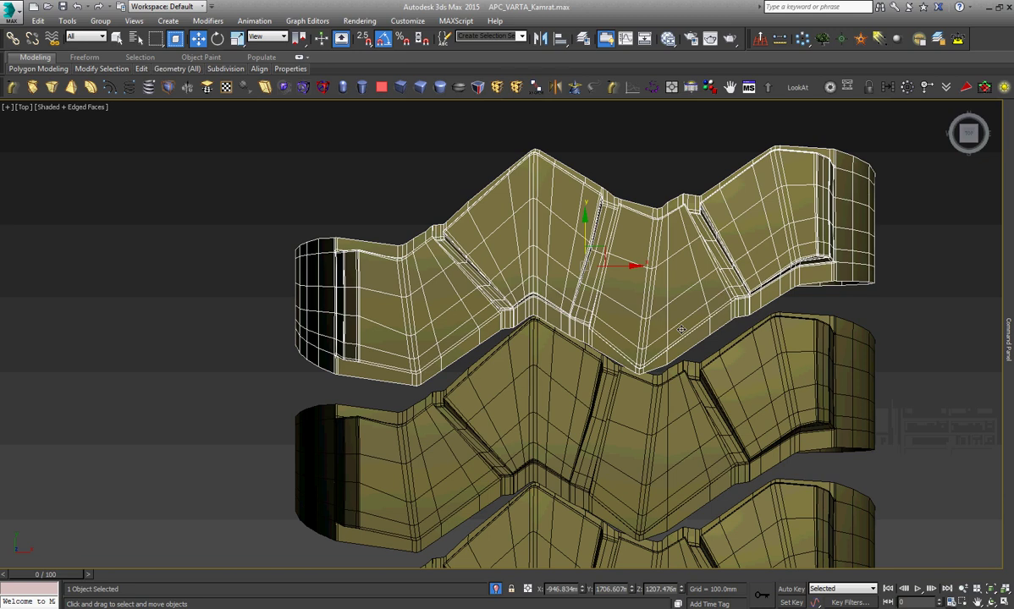
Switch to the Left view and zoom out, briefly opening and closing the Attach List.
key("l")
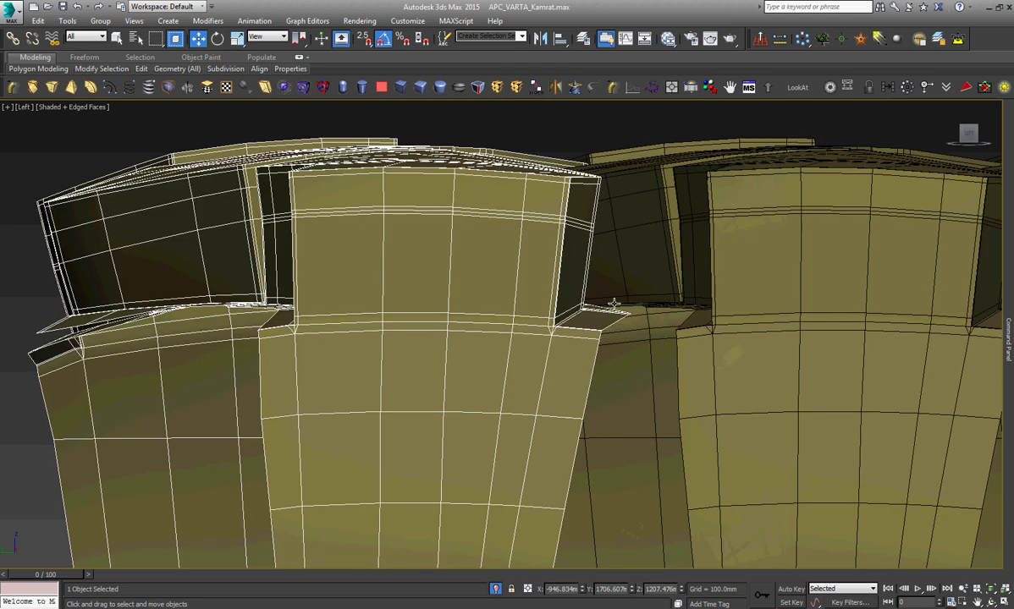
scroll(614, 303, "down", 5)
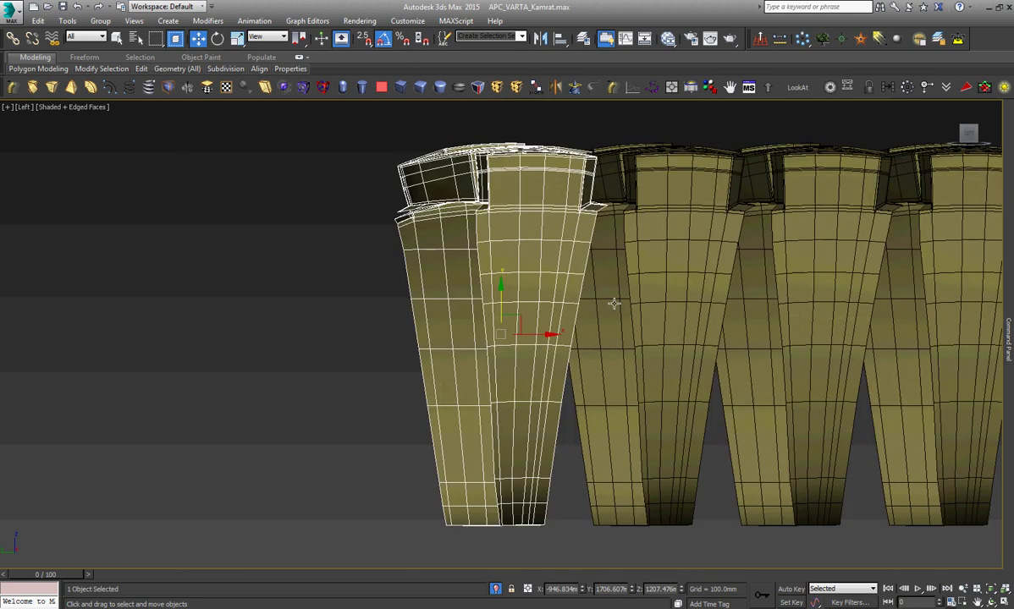
scroll(533, 275, "down", 5)
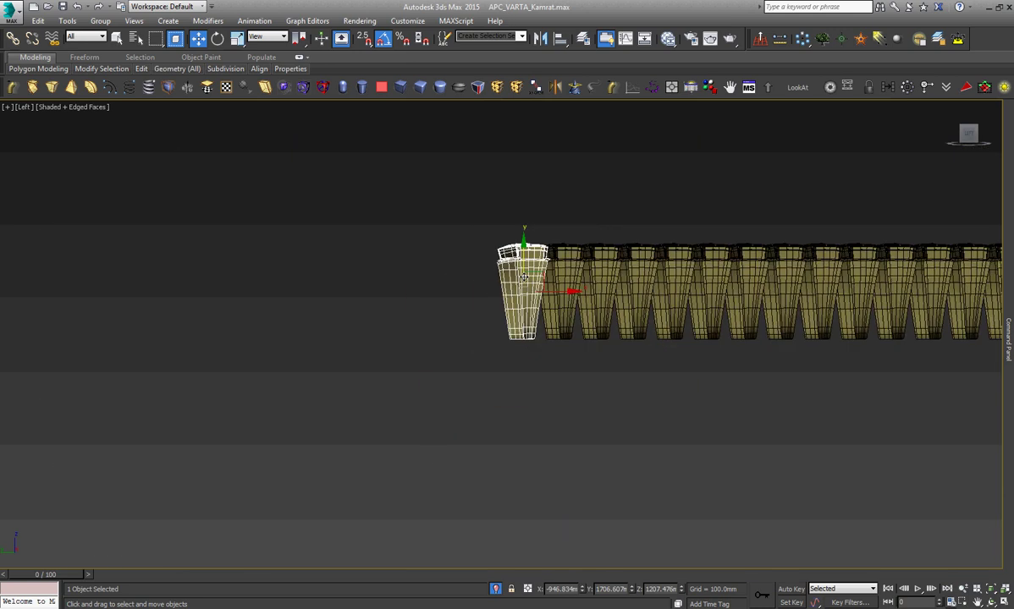
scroll(529, 276, "down", 3)
scroll(526, 276, "down", 2)
scroll(526, 276, "up", 5)
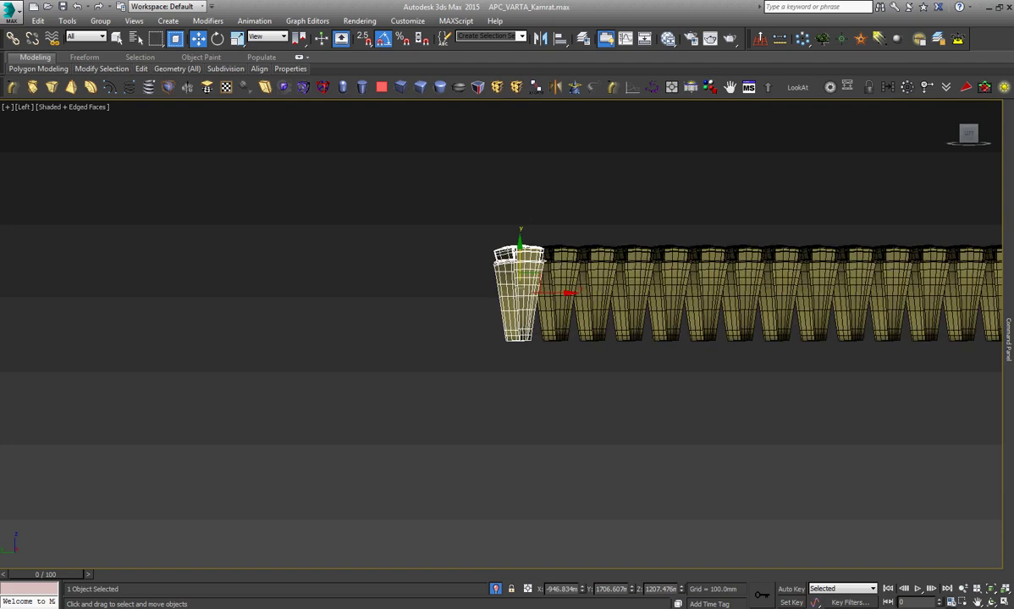
mouse_move(1007, 338)
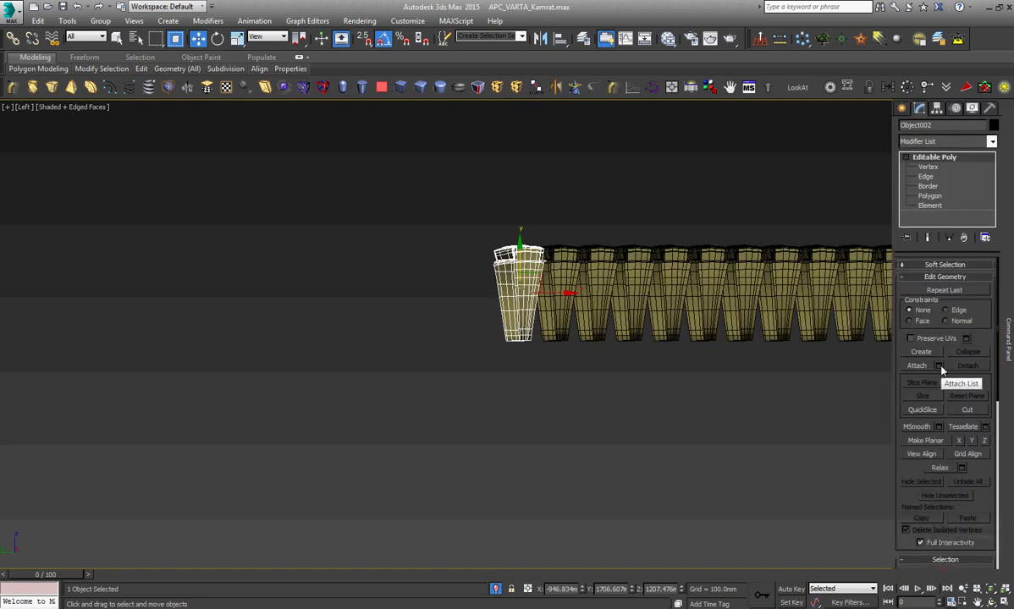
left_click(939, 366)
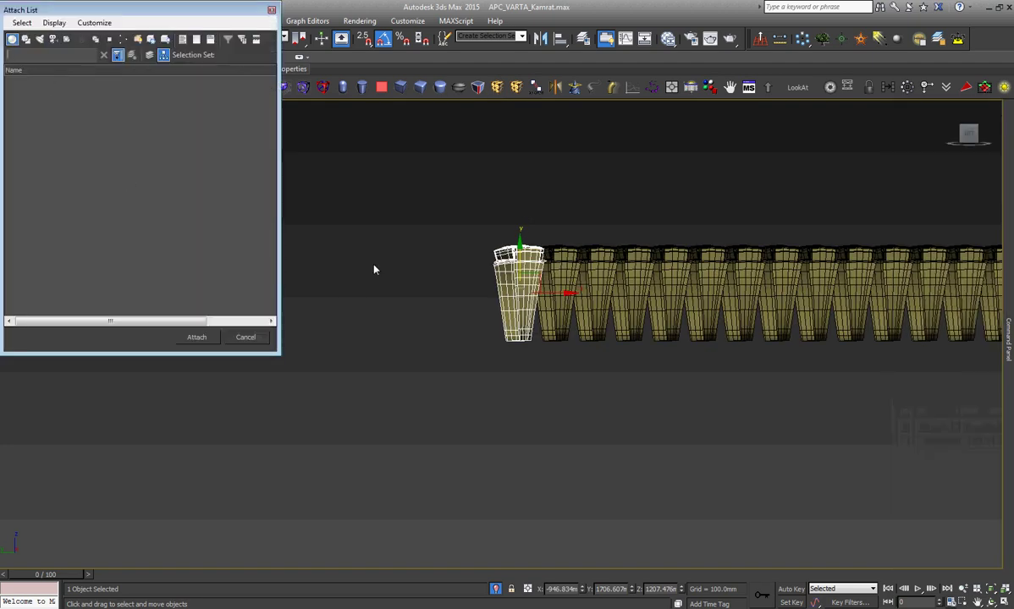
left_click(254, 338)
Select all 29 tread blocks, fit them in view, and convert them to Editable Poly.
left_click(337, 344)
key("ctrl+a")
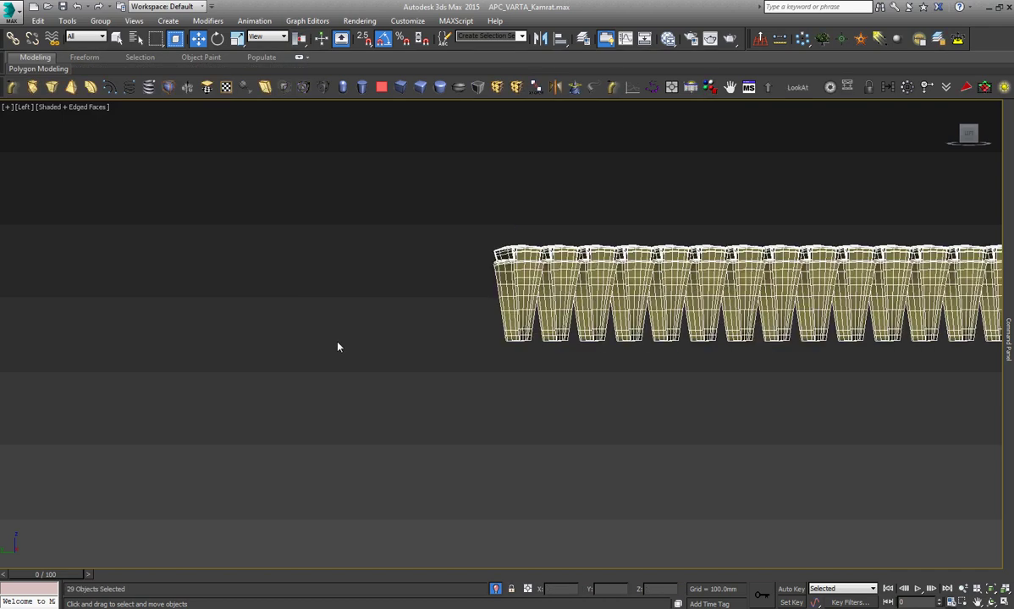
key("z")
right_click(457, 292)
left_click(630, 414)
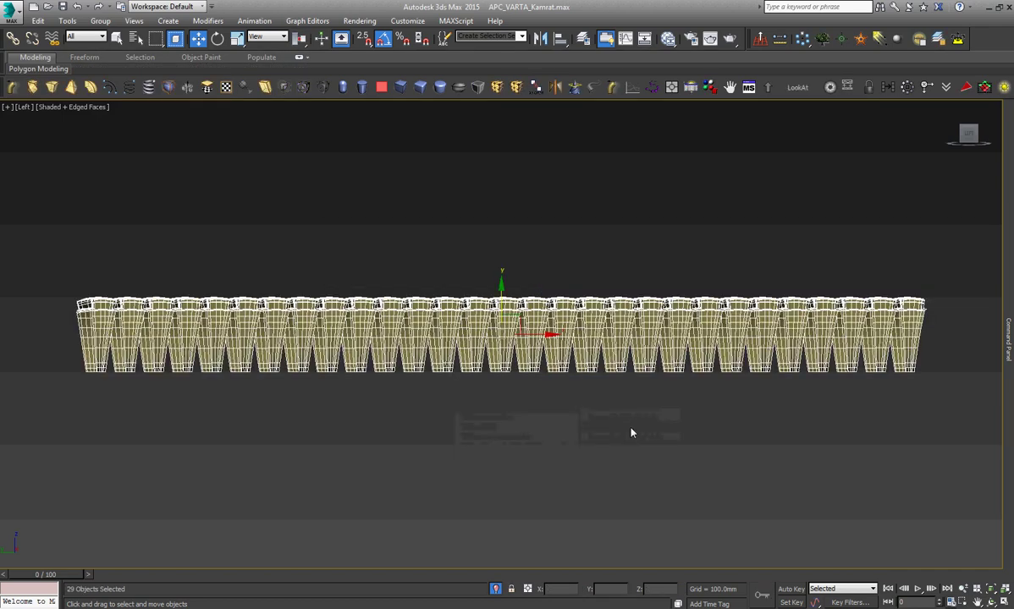
left_click(123, 346)
mouse_move(1008, 338)
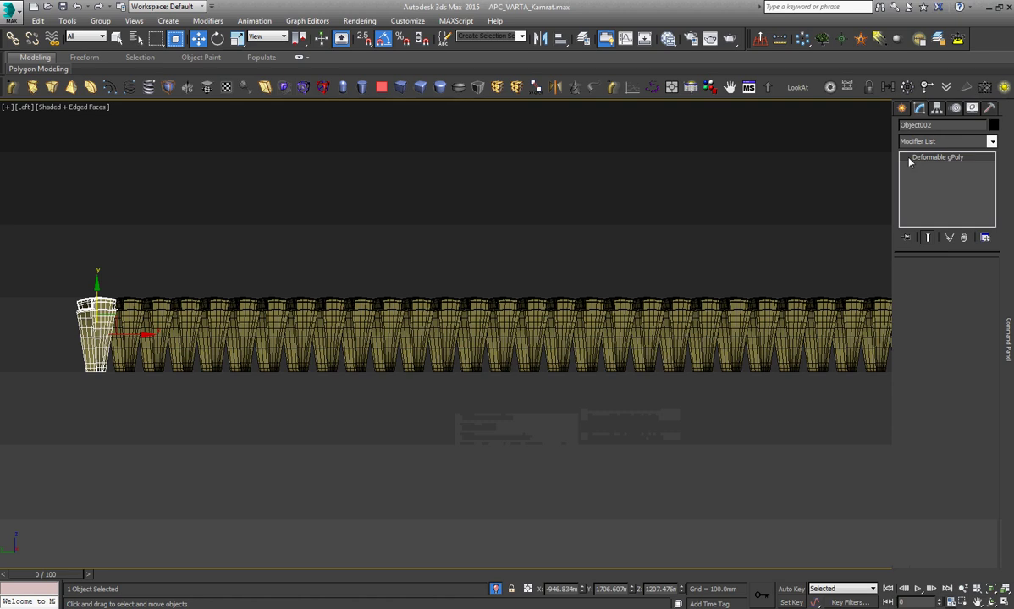
right_click(408, 292)
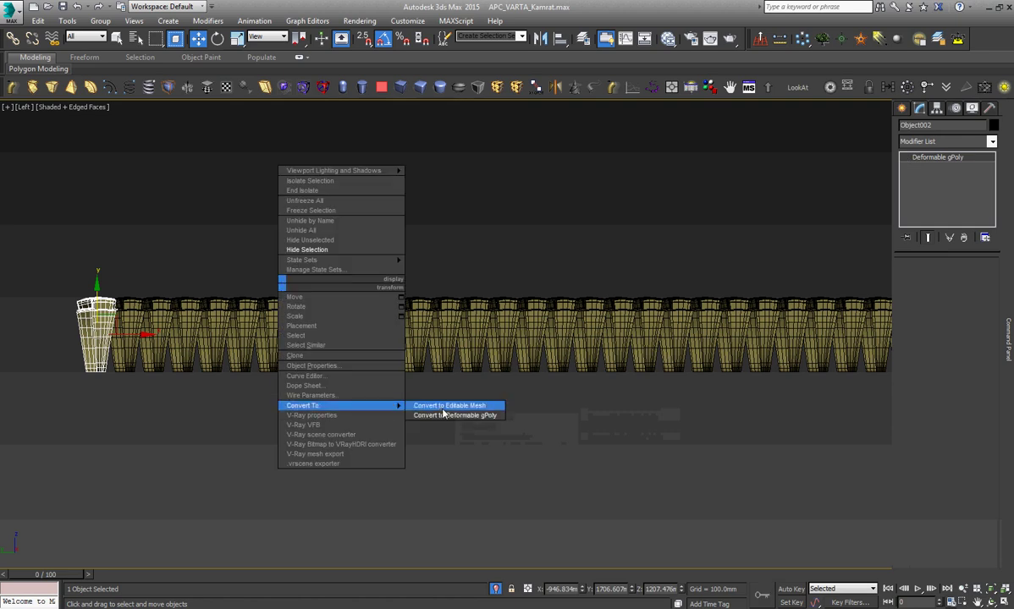
left_click(461, 414)
Convert all the tread blocks to Deformable gPoly, then zoom onto the first block.
key("ctrl+a")
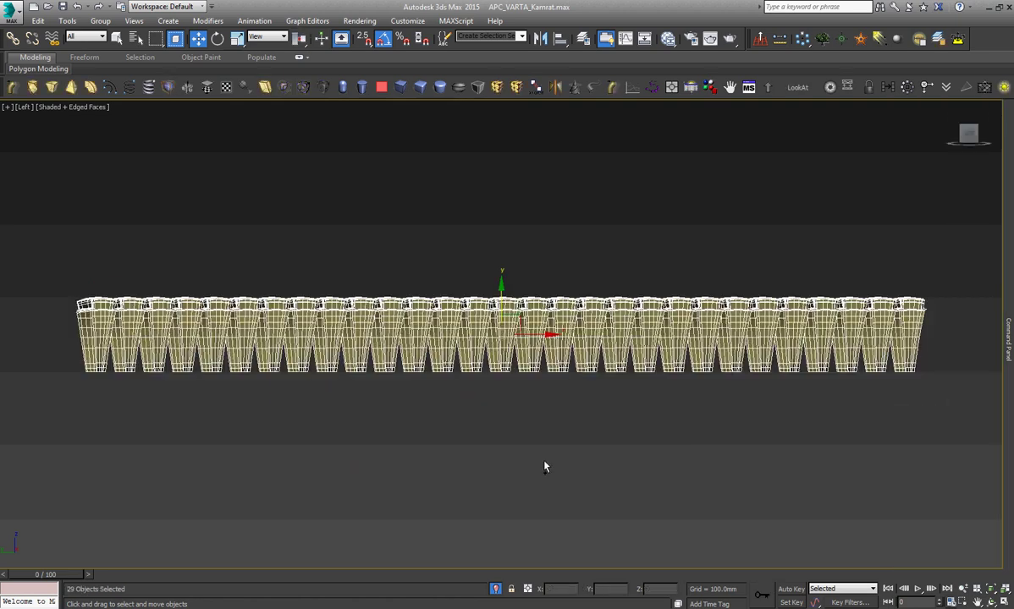
right_click(542, 332)
mouse_move(566, 454)
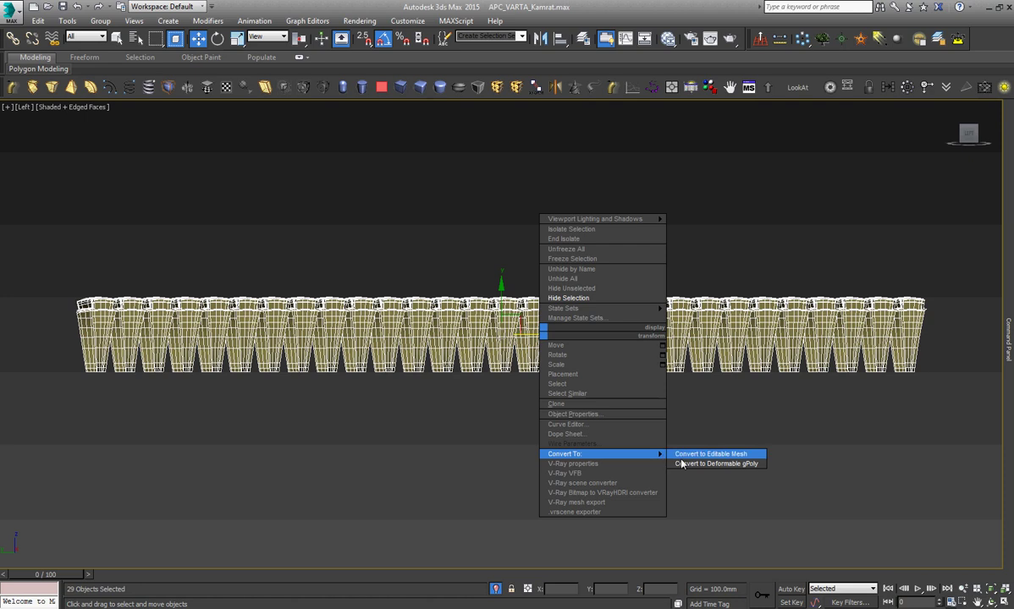
left_click(681, 463)
left_click(323, 428)
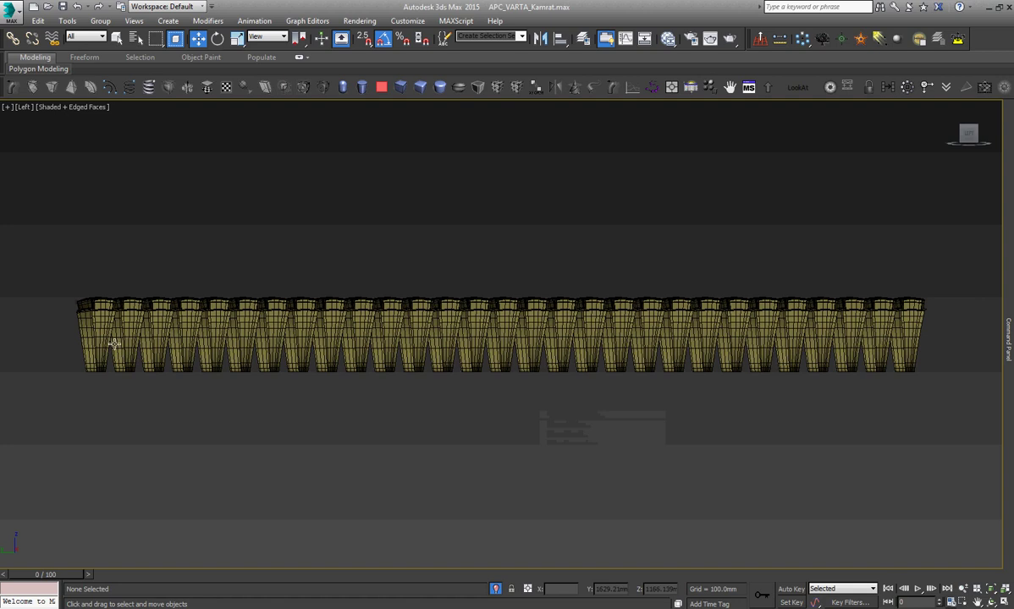
left_click(108, 320)
key("z")
right_click(396, 224)
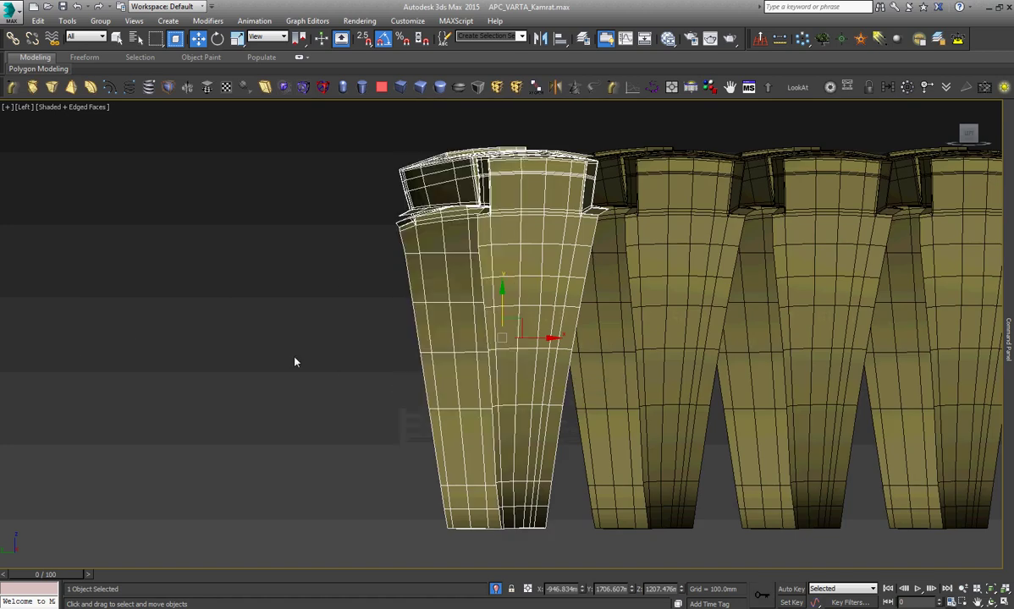
scroll(295, 362, "down", 2)
scroll(294, 362, "down", 2)
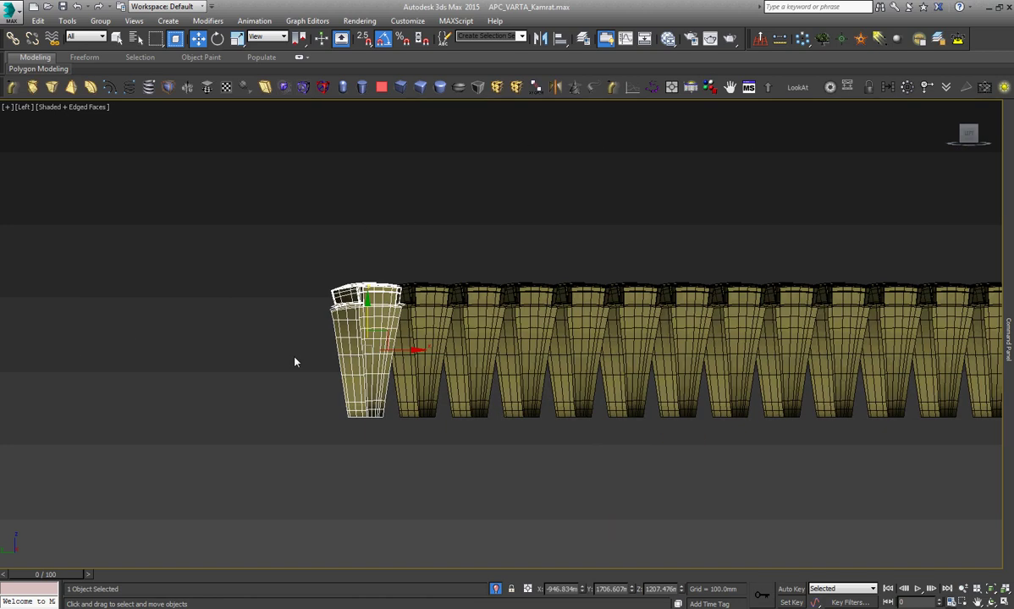
Reselect all the tread blocks and convert them back to Editable Poly.
left_click(295, 363)
key("ctrl+a")
left_click(295, 362)
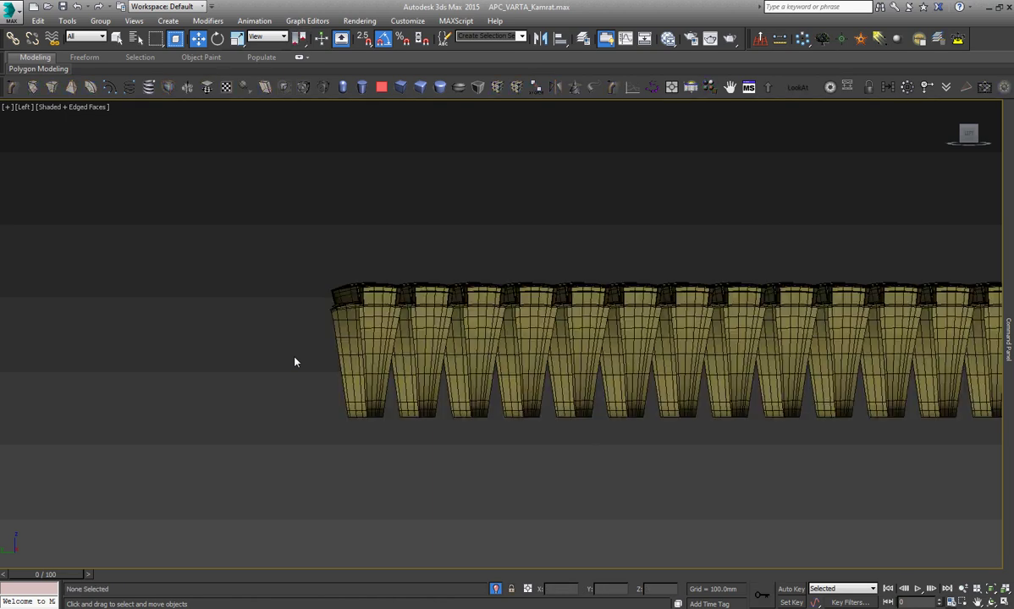
scroll(295, 362, "down", 3)
left_click(117, 311)
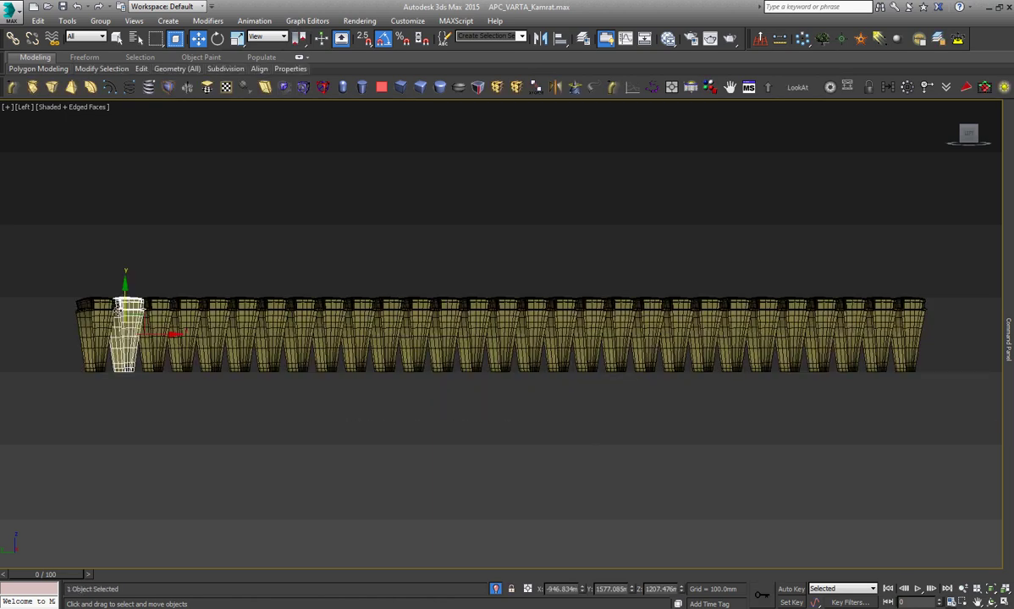
right_click(125, 307)
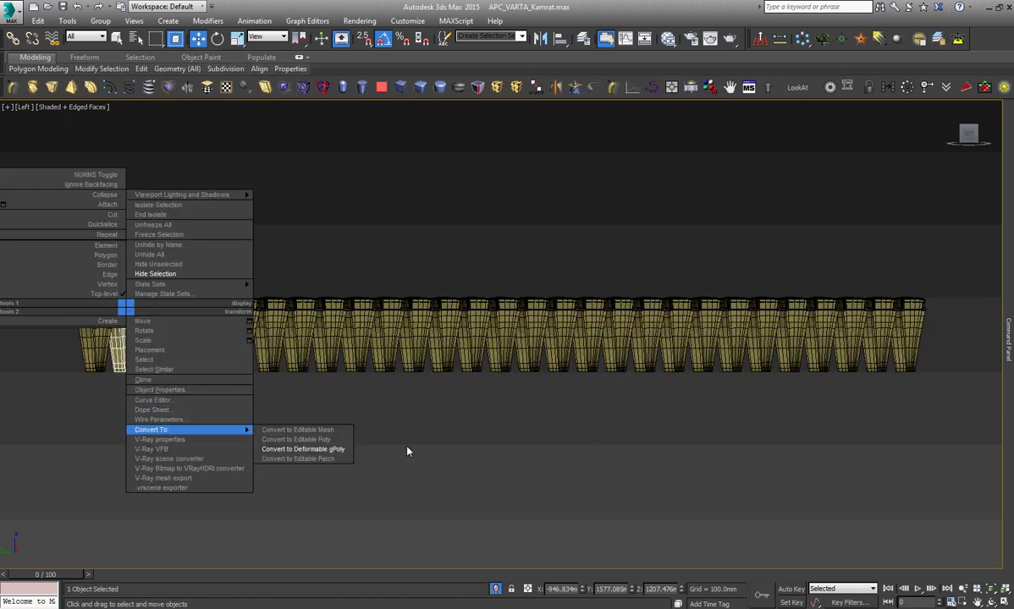
left_click(395, 452)
key("ctrl+a")
right_click(431, 326)
mouse_move(457, 451)
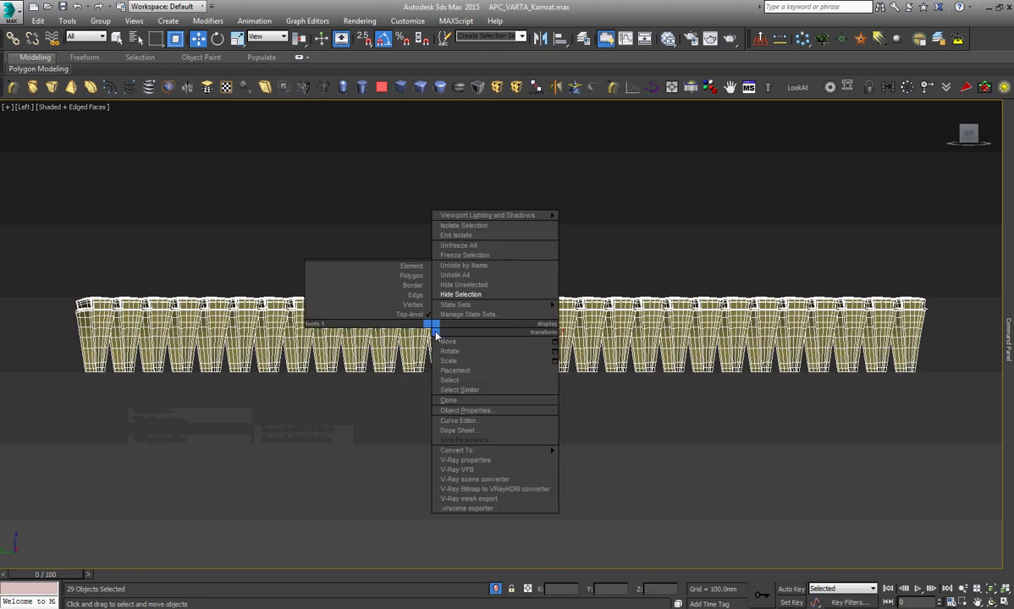
left_click(565, 452)
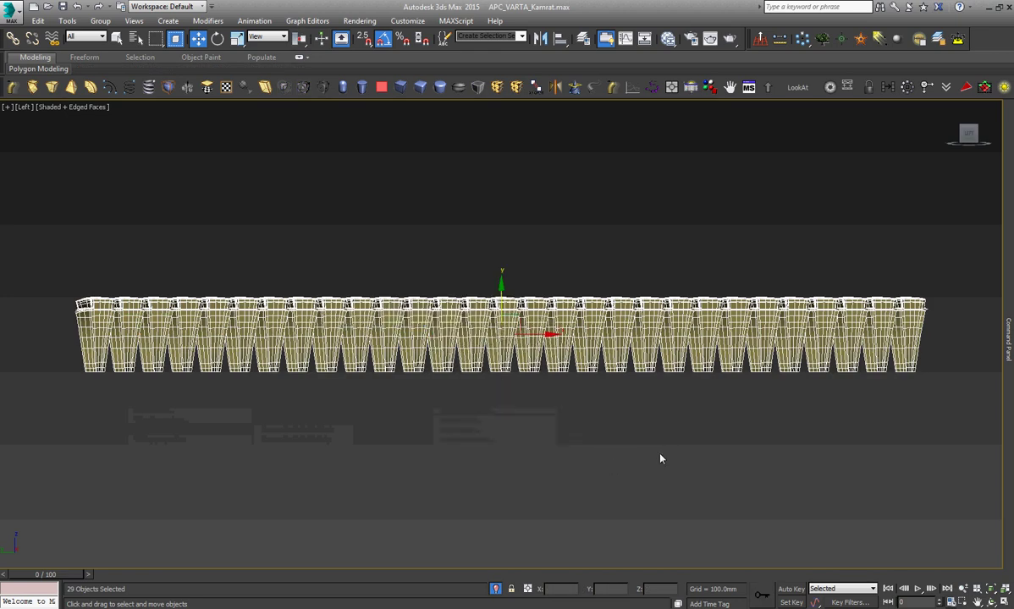
Attach every other tread block to the leftmost block through the Attach List.
left_click(74, 324)
left_click(90, 322)
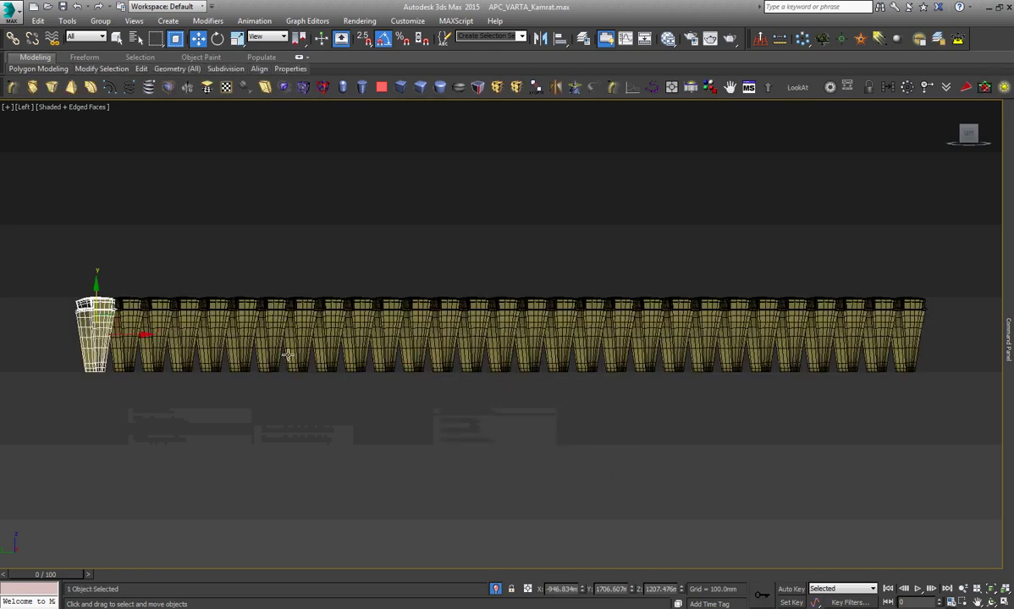
left_click(1006, 460)
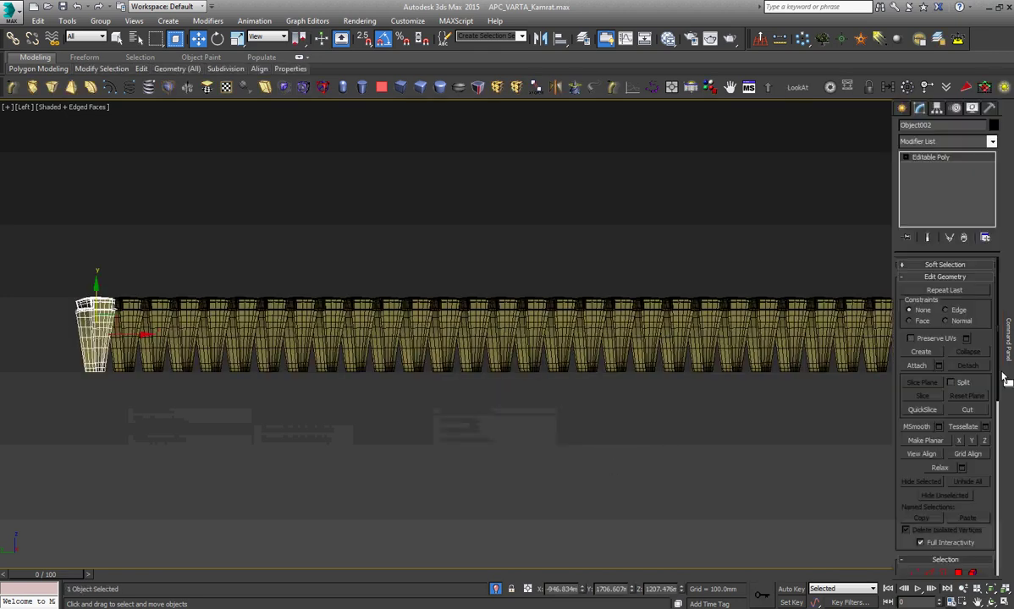
left_click(939, 366)
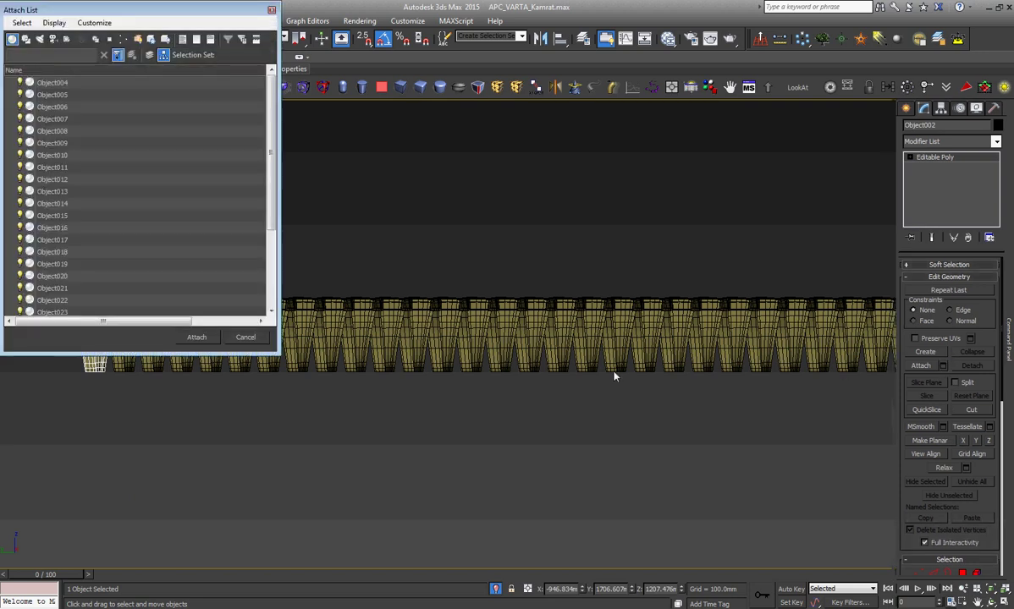
key("ctrl+a")
left_click(205, 337)
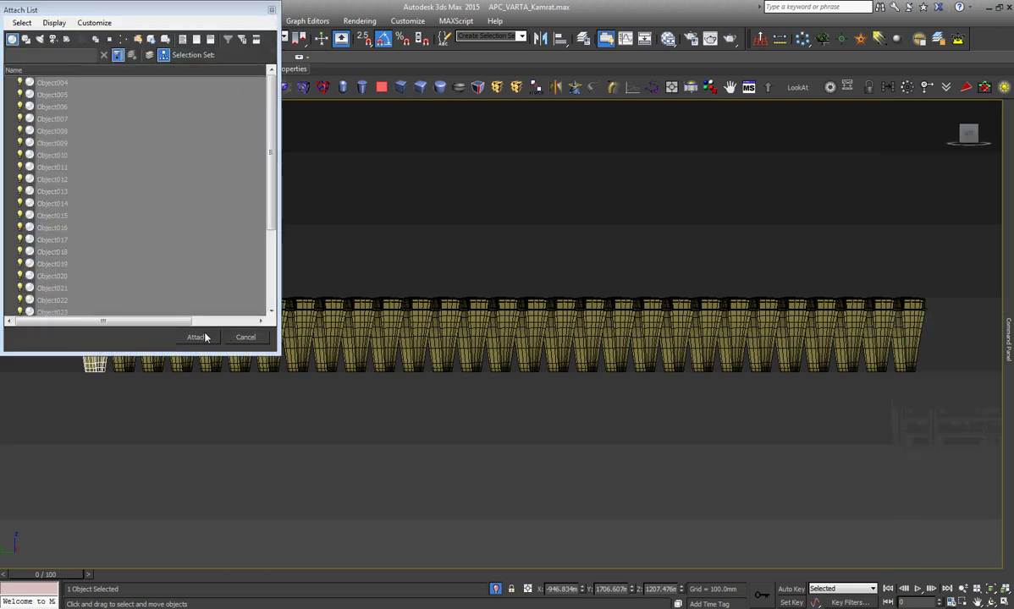
key("z")
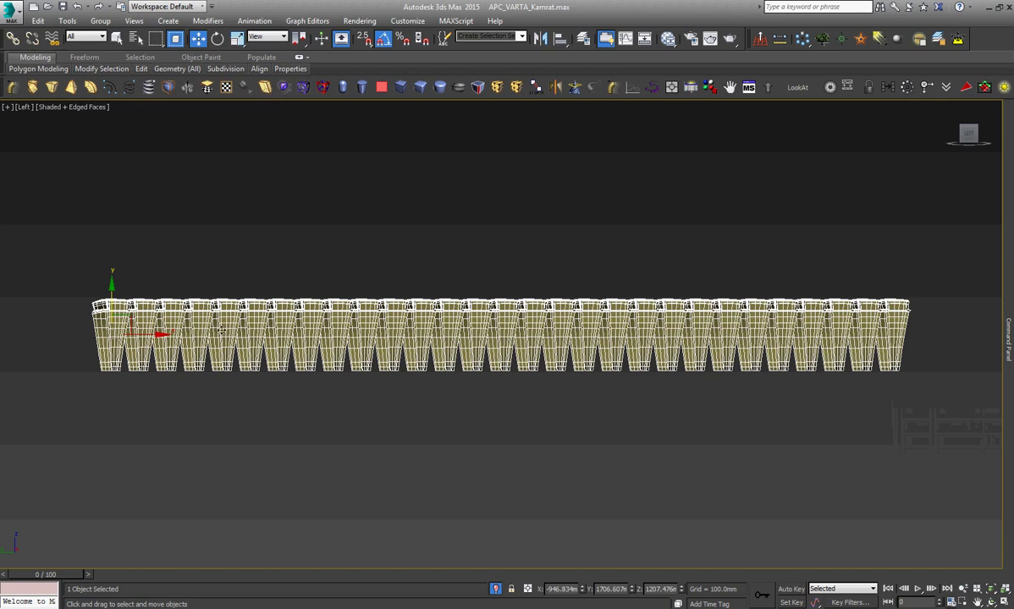
left_click(85, 85)
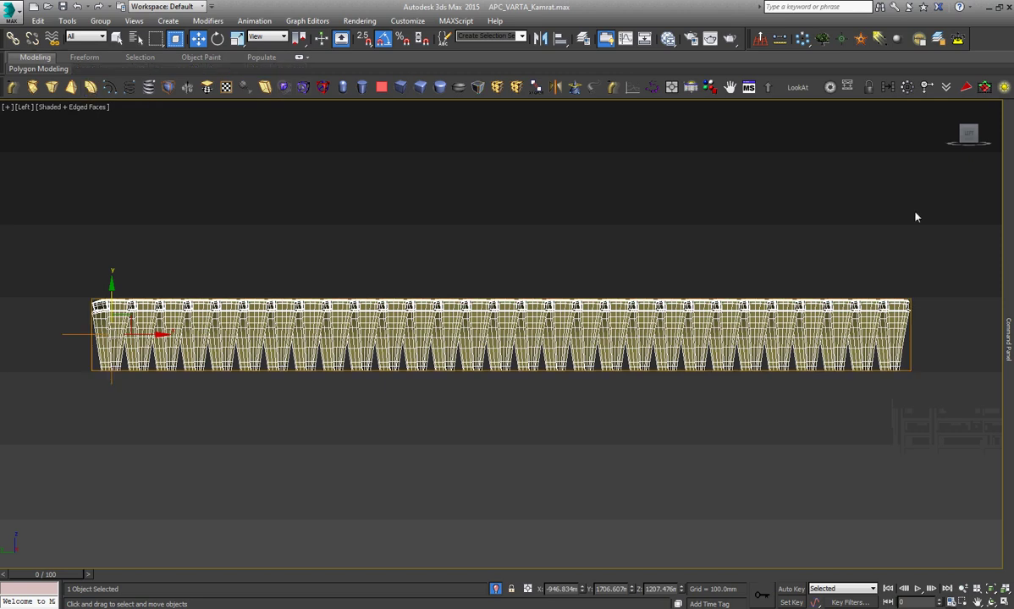
Try a 111° bend on the X axis, then set the Bend axis to Y.
left_click(1011, 323)
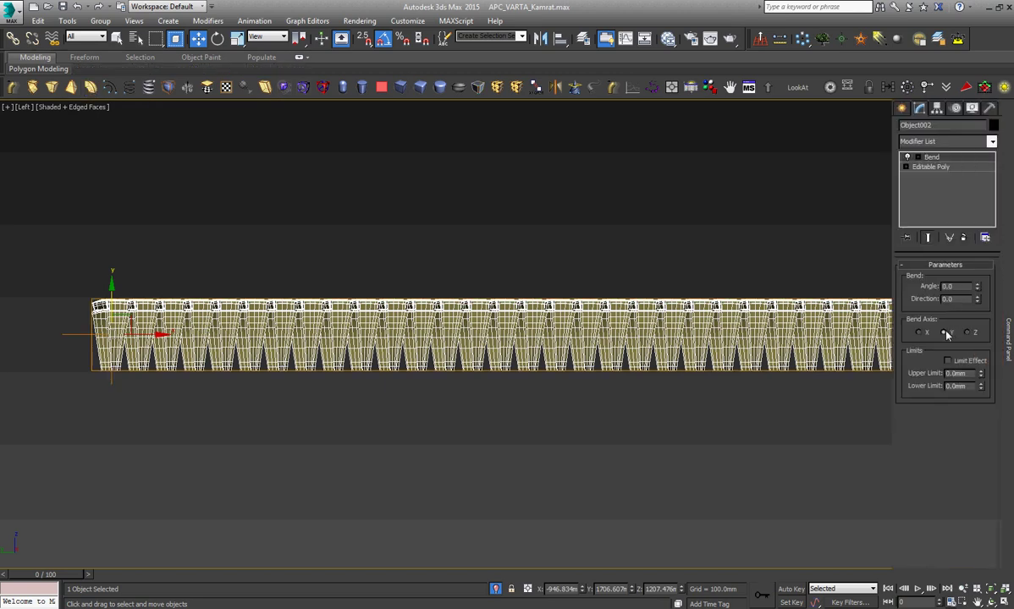
left_click(920, 332)
left_click_drag(979, 289, 975, 150)
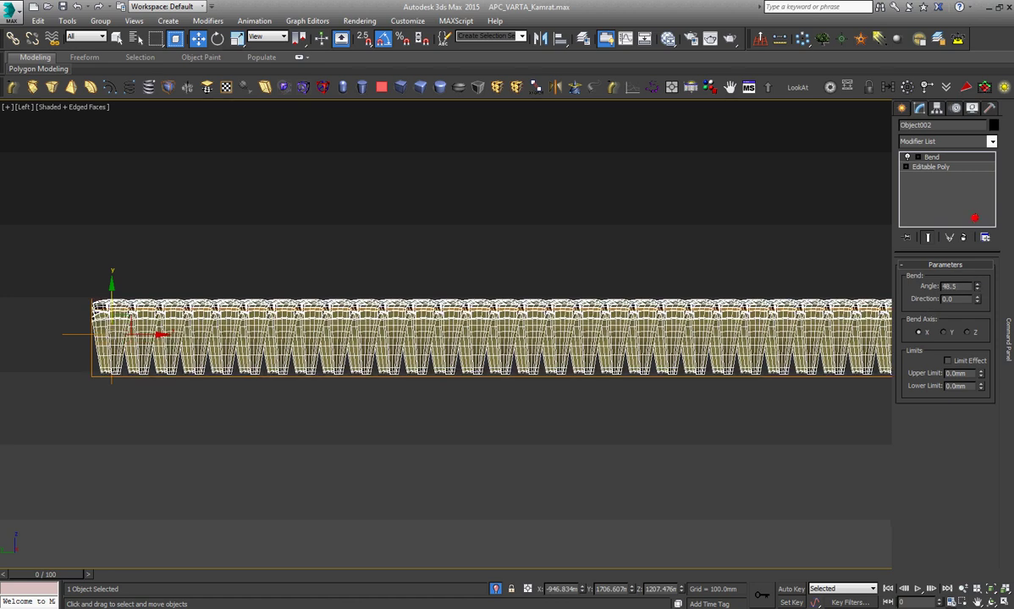
left_click(946, 333)
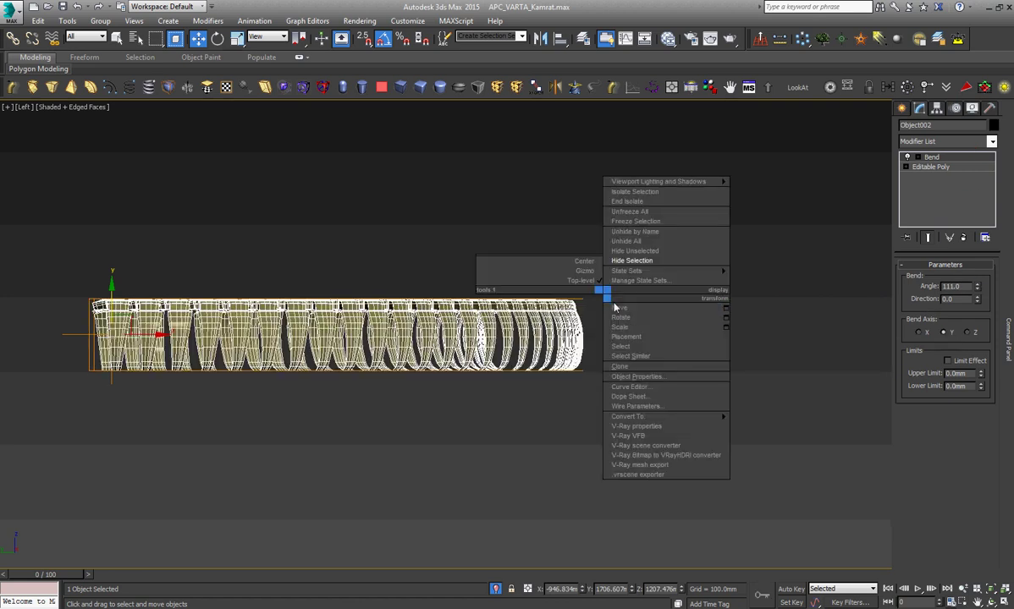
Rotate the bent tread row by 90 degrees, then return to the Move tool.
right_click(181, 312)
left_click(211, 335)
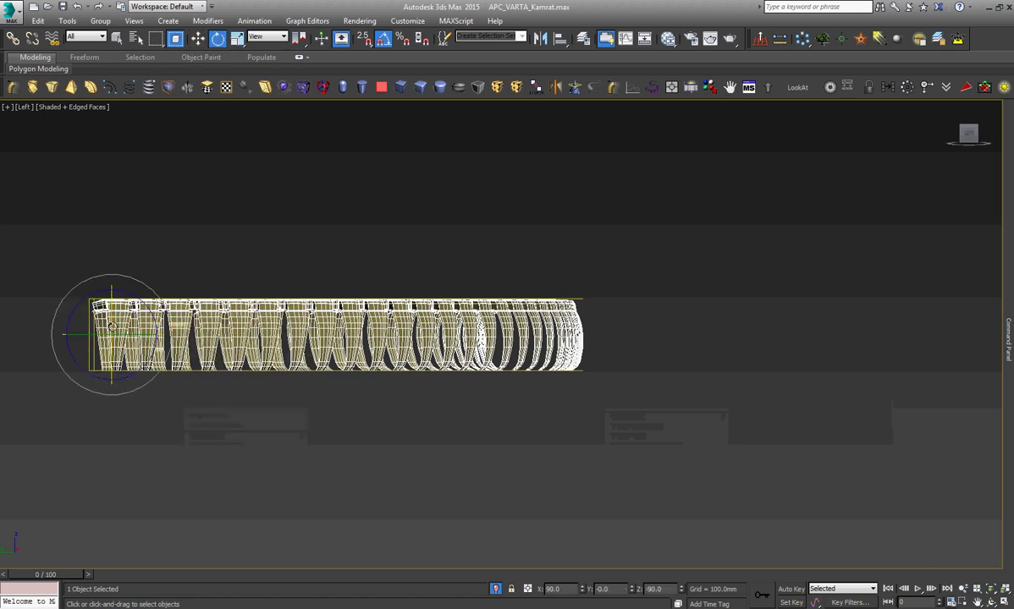
mouse_move(105, 306)
left_mouse_down()
mouse_move(115, 305)
mouse_move(121, 272)
left_mouse_up()
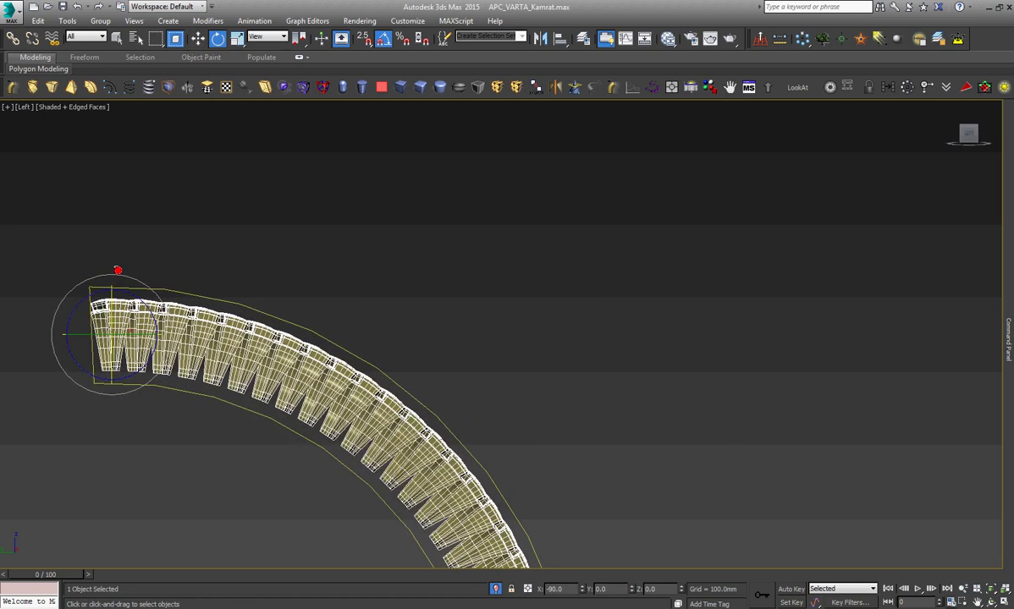
right_click(253, 246)
left_click(287, 268)
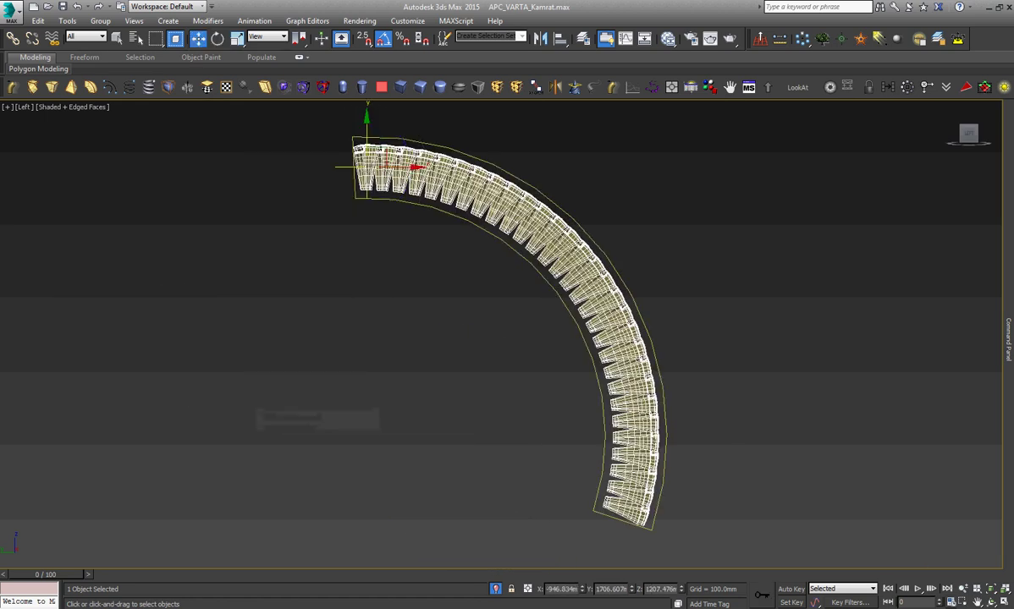
Set the Bend angle to 360°, nudging it to about 367° to close the ring.
left_click_drag(979, 286, 970, 281)
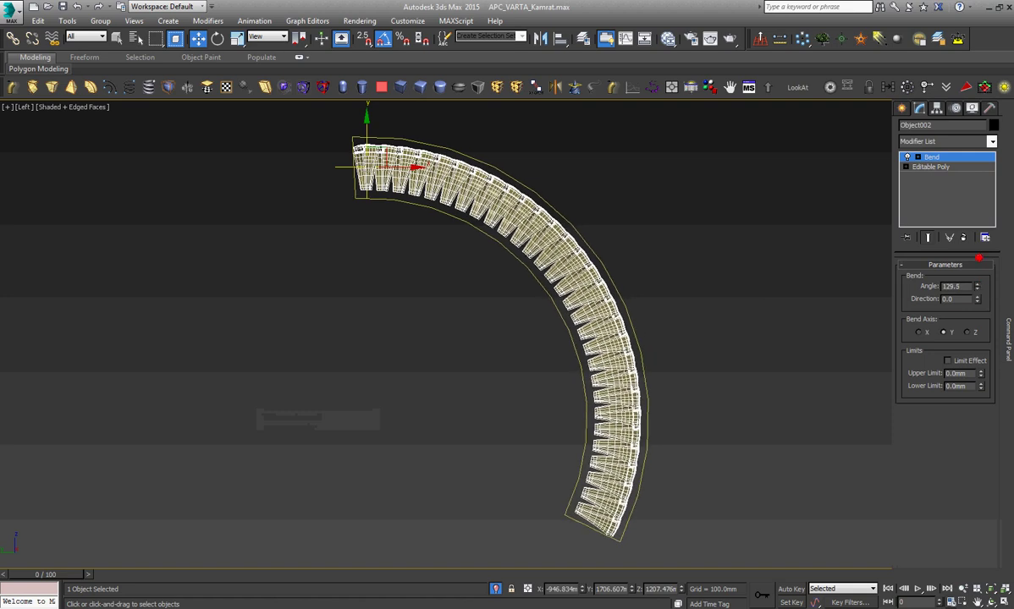
double_click(968, 287)
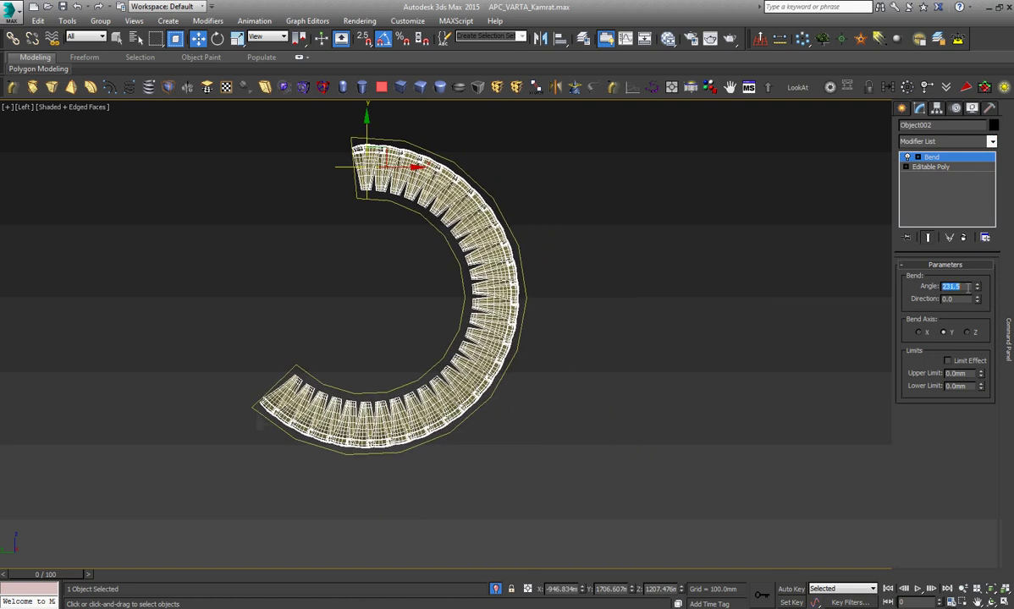
type("360")
key("Return")
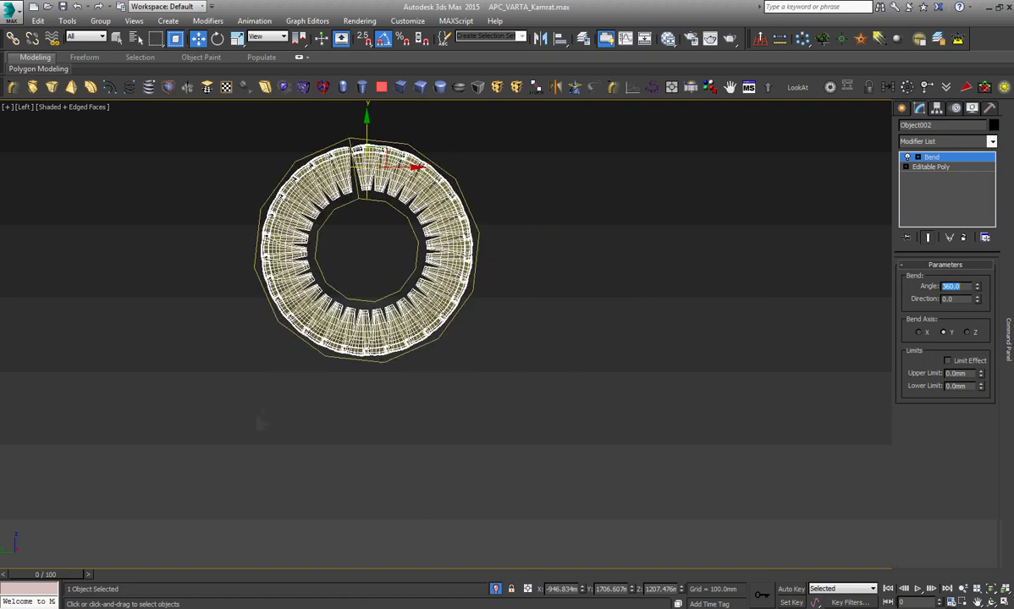
right_click(577, 284)
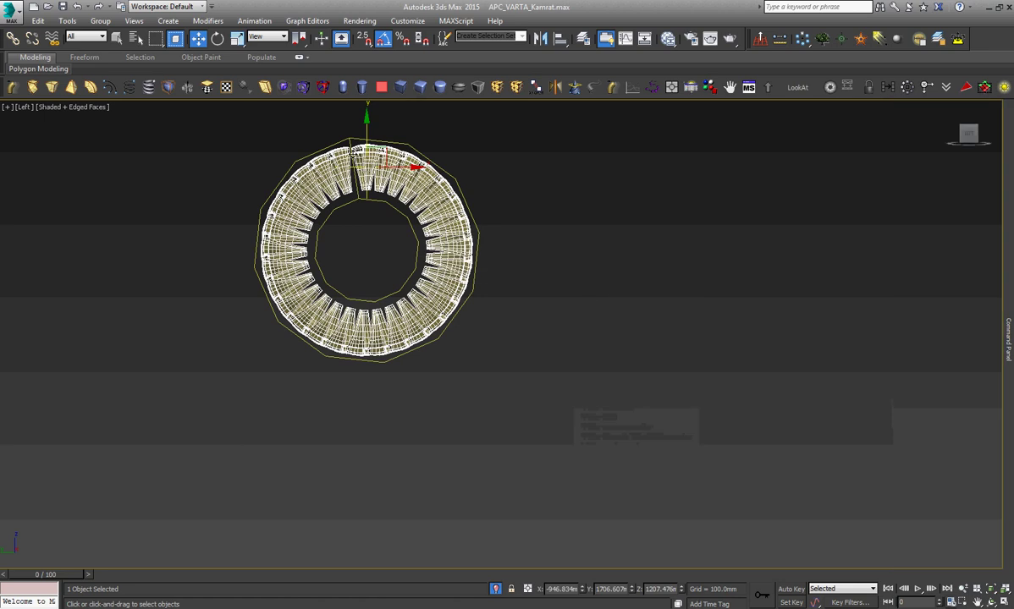
scroll(380, 156, "up", 5)
scroll(454, 253, "up", 3)
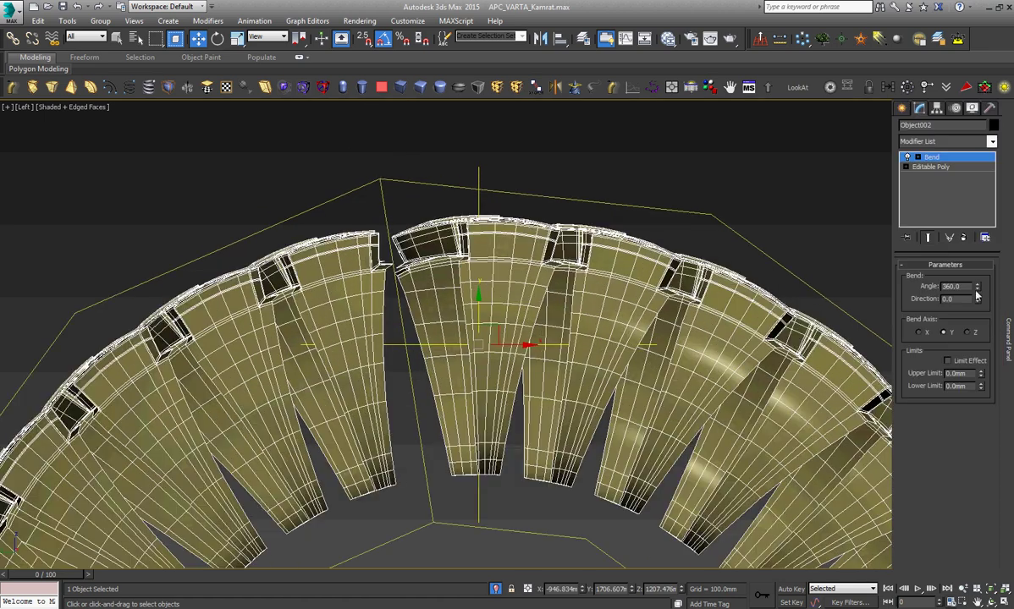
left_click_drag(979, 289, 979, 289)
Orbit around the bent tire ring to inspect it, then return to the framed Left view.
key("z")
key("ctrl+r")
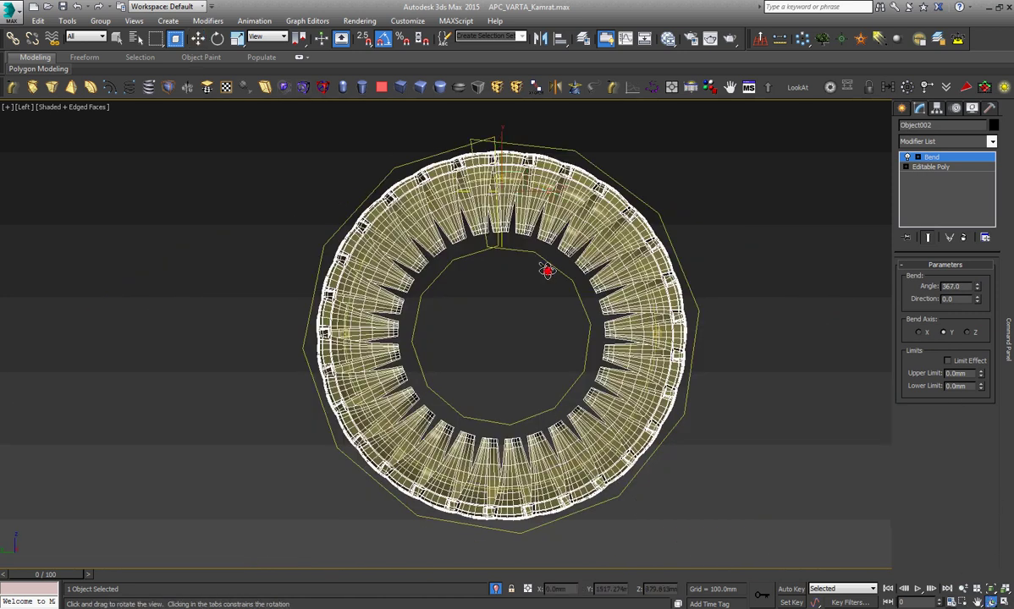
left_click_drag(545, 267, 502, 157)
scroll(502, 156, "up", 5)
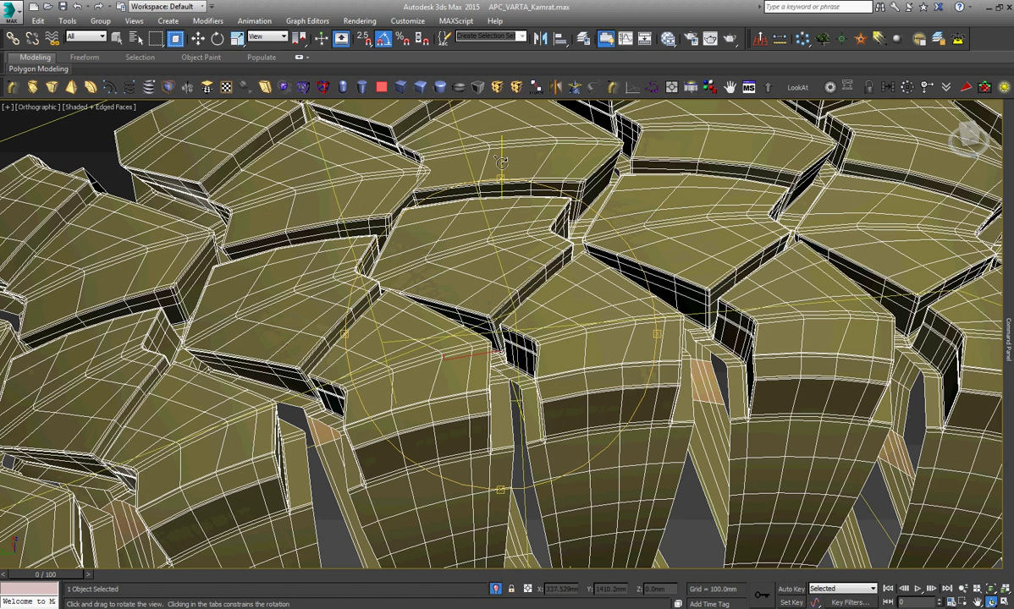
scroll(502, 156, "down", 5)
left_click_drag(514, 274, 488, 197)
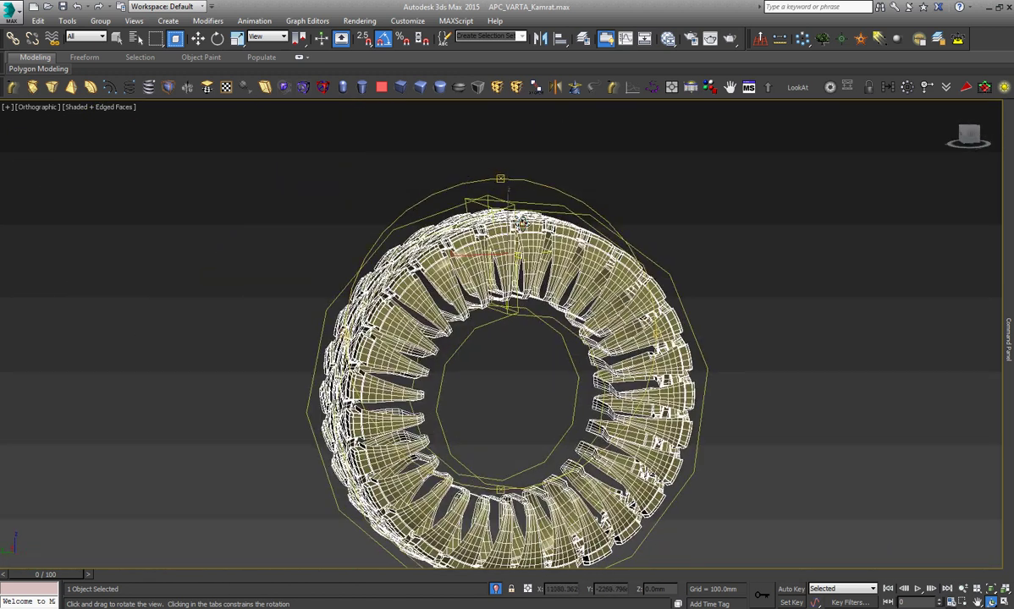
key("w")
key("l")
scroll(522, 221, "up", 5)
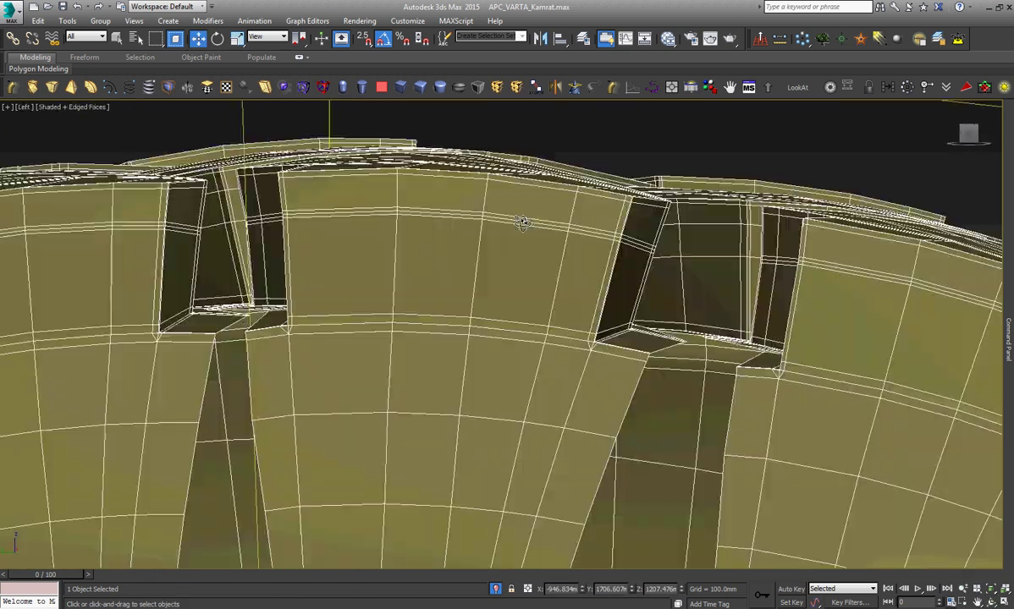
key("z")
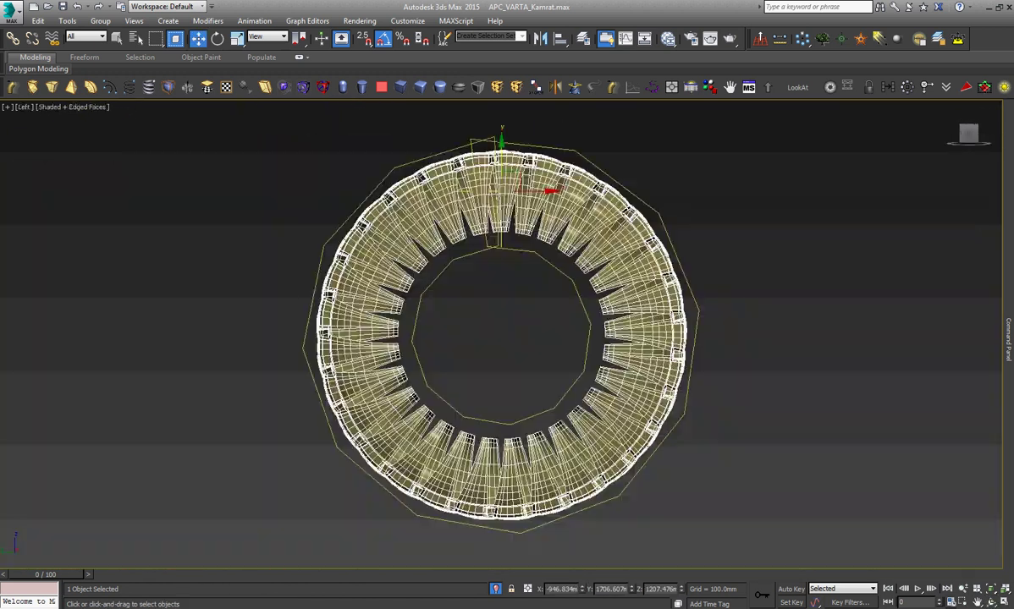
Delete the Bend modifier from the stack so the tread row is straight again.
right_click(952, 158)
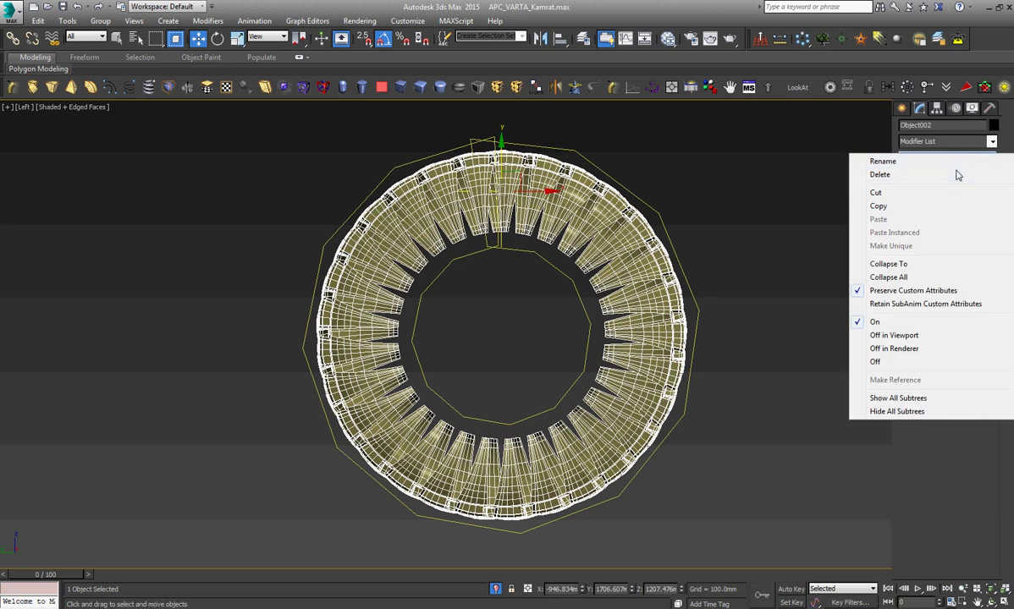
left_click(950, 173)
left_click(907, 158)
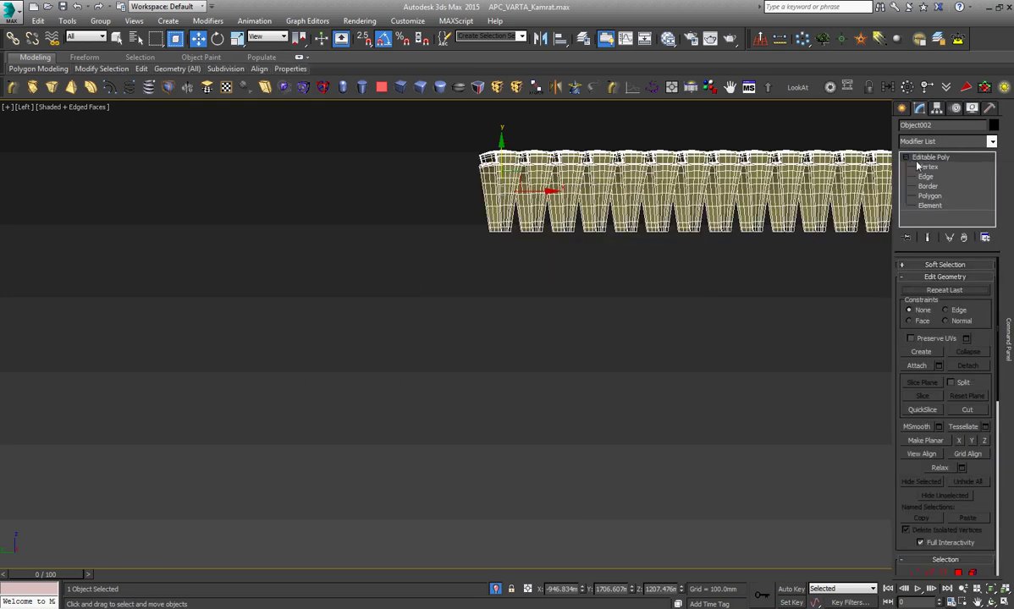
left_click(929, 205)
Keep only the first tread element by inverting its selection and deleting the rest.
left_click(499, 178)
left_click(499, 177)
key("z")
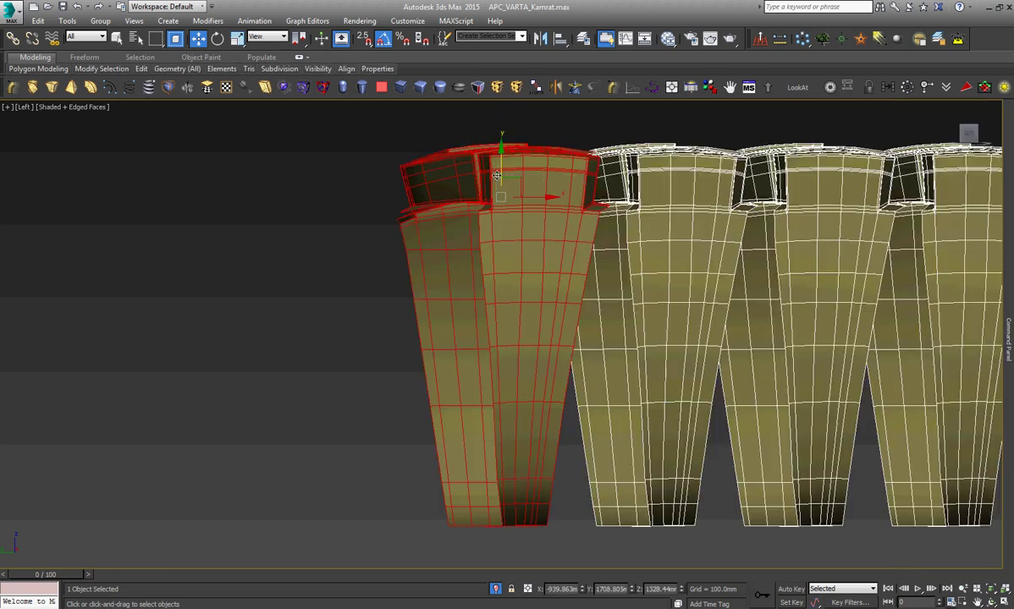
key("ctrl+i")
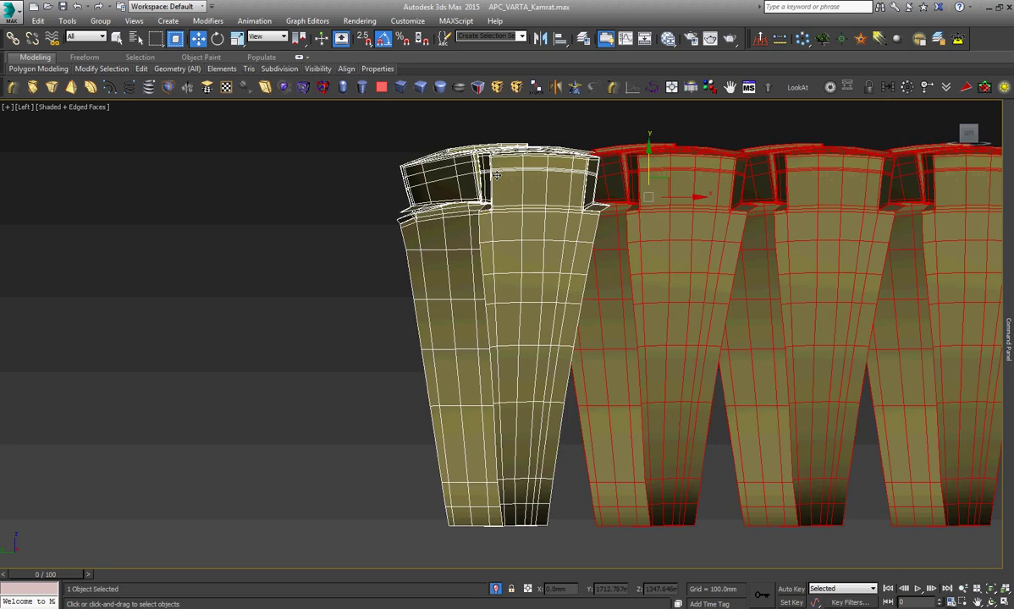
key("Delete")
left_click(497, 175)
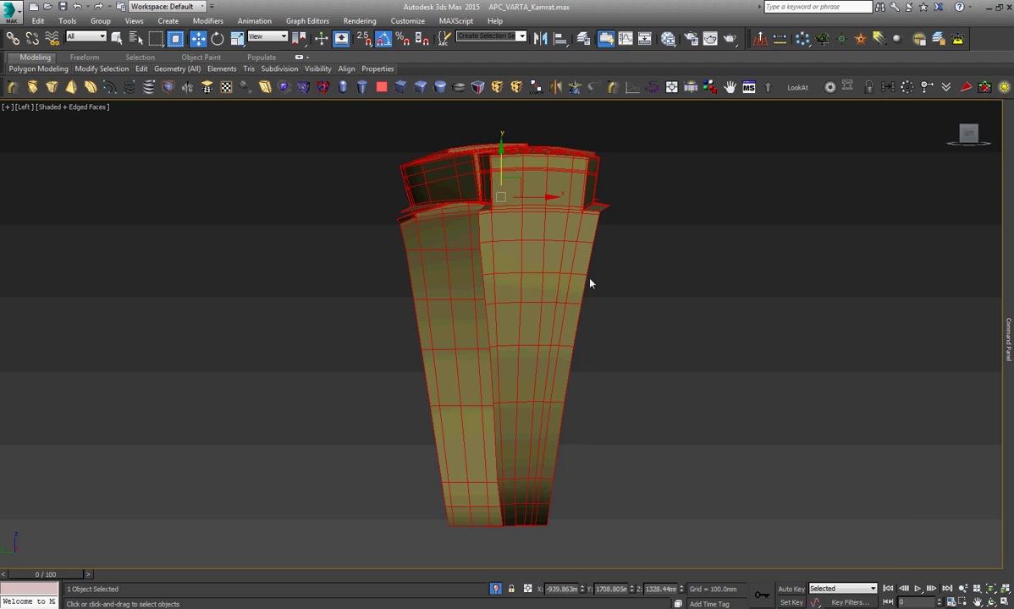
Collapse the curved blocks' modifier stack and convert them to an Editable Poly.
scroll(565, 142, "up", 4)
scroll(567, 146, "up", 2)
key("1")
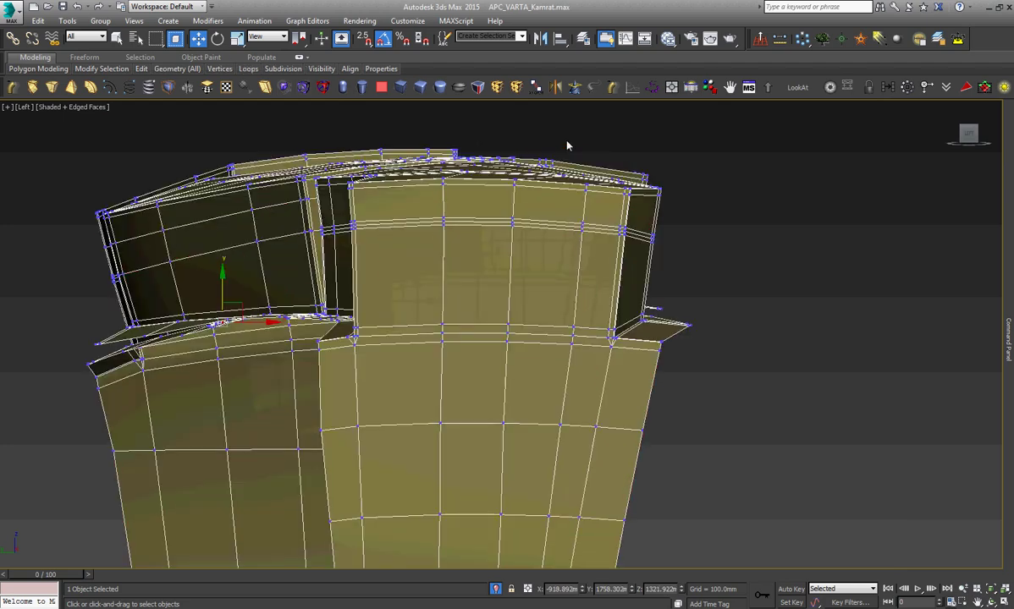
left_click(1007, 338)
left_click(932, 158)
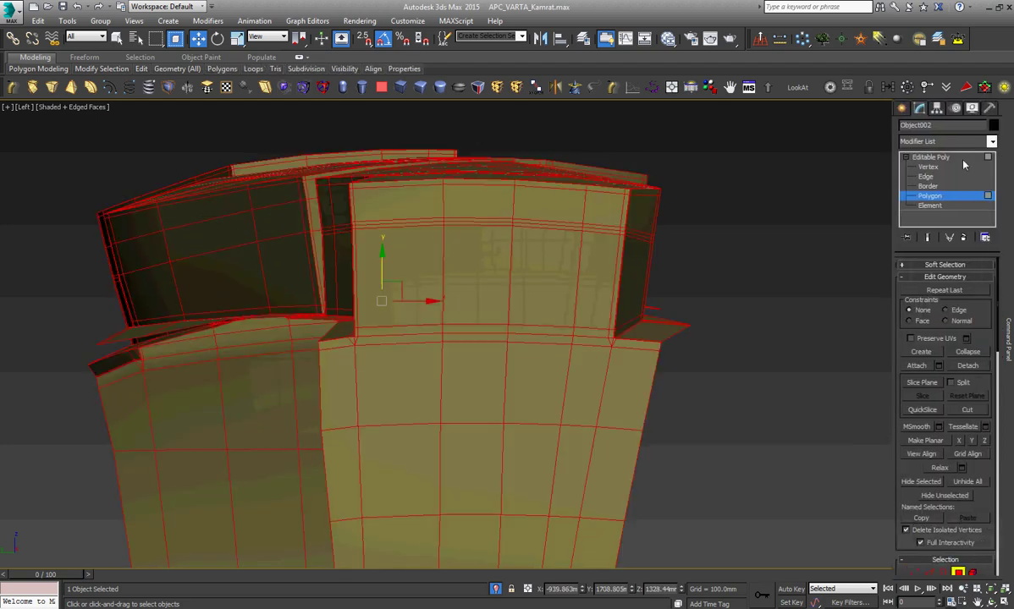
key("z")
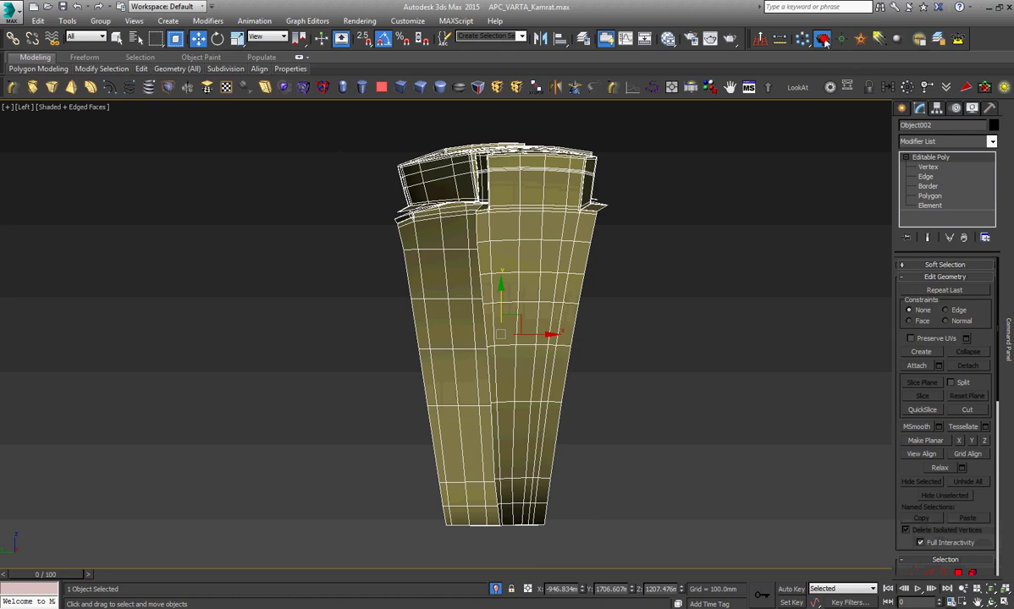
left_click(780, 39)
left_click(604, 347)
right_click(564, 219)
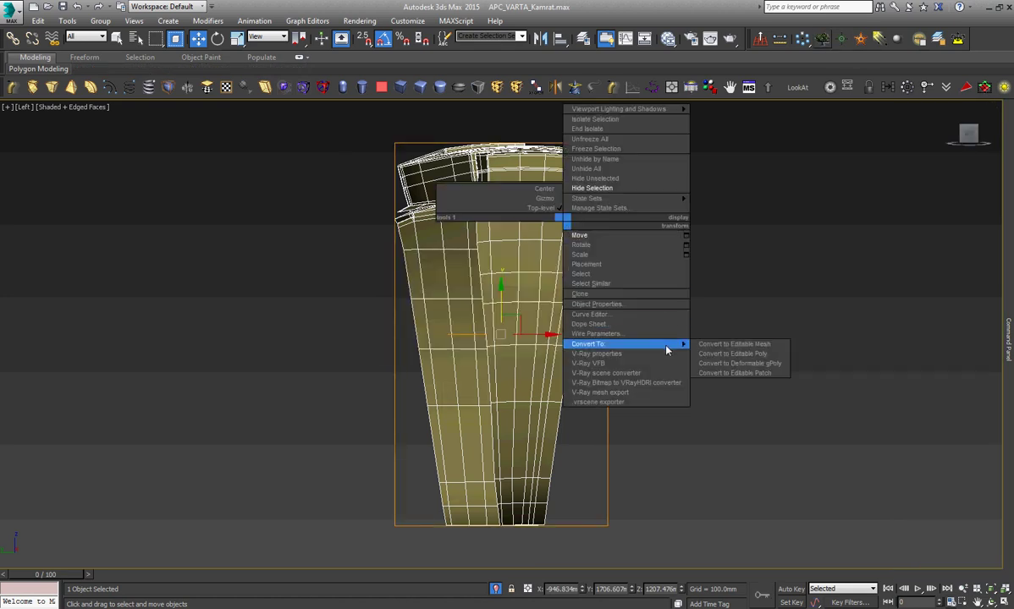
left_click(741, 361)
Inspect the converted blocks from the left, front and a tilted orbit view.
scroll(691, 362, "up", 2)
scroll(691, 362, "up", 3)
right_click(582, 172)
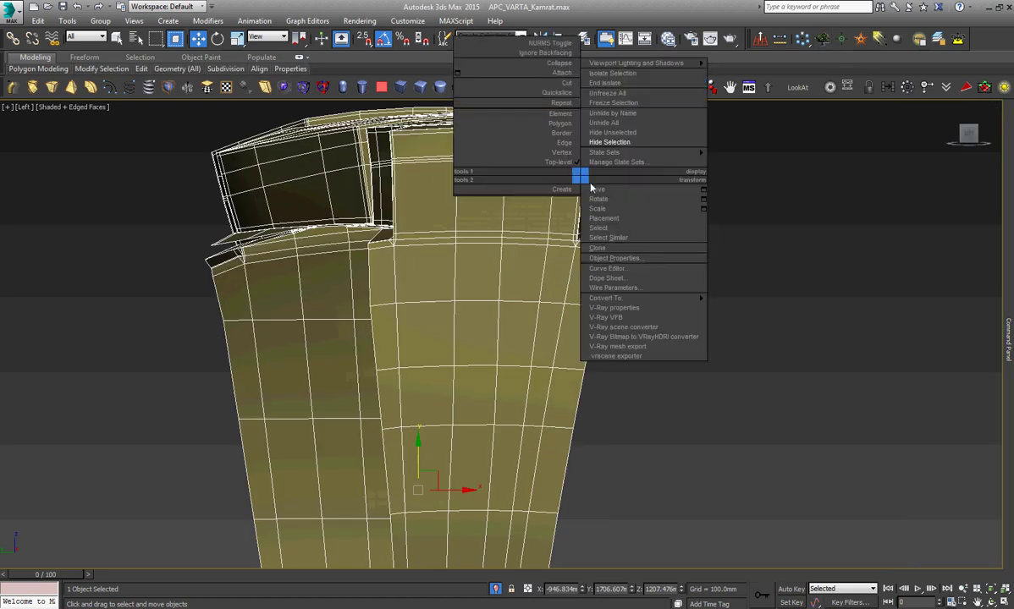
left_click(598, 183)
left_click(983, 602)
left_click_drag(470, 336, 474, 378)
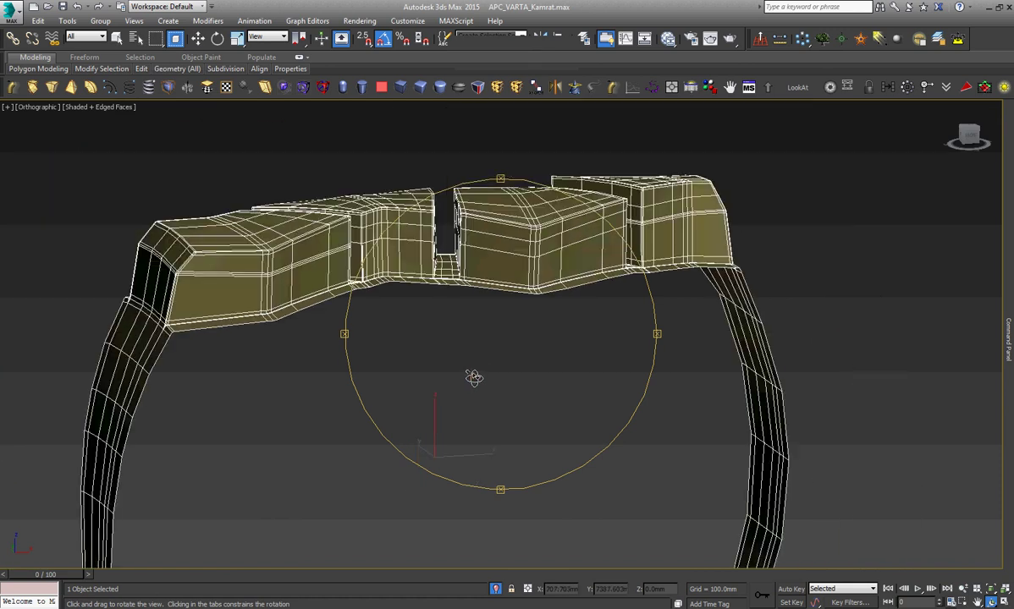
key("l")
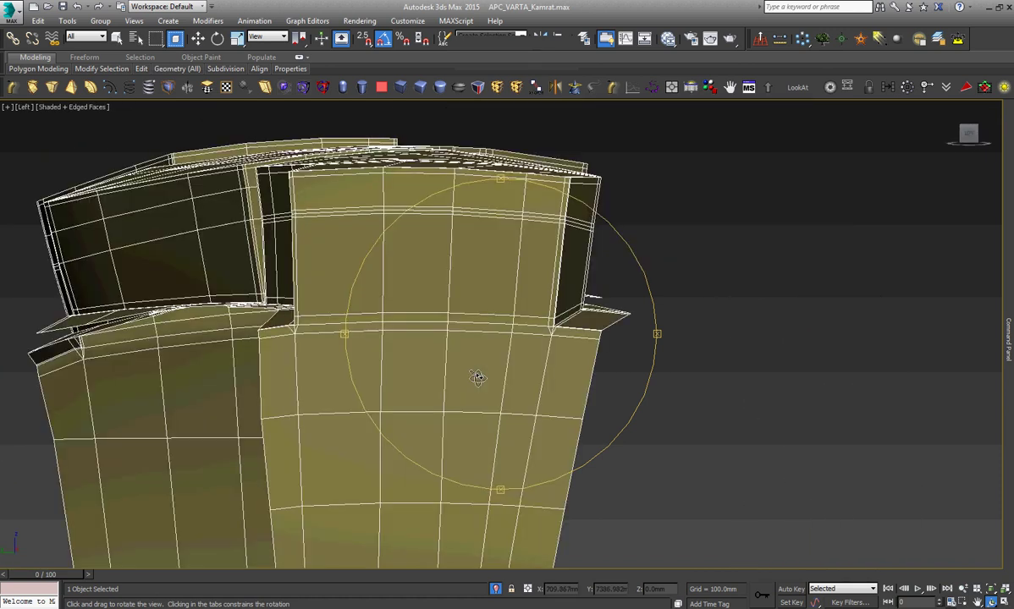
key("f")
key("e")
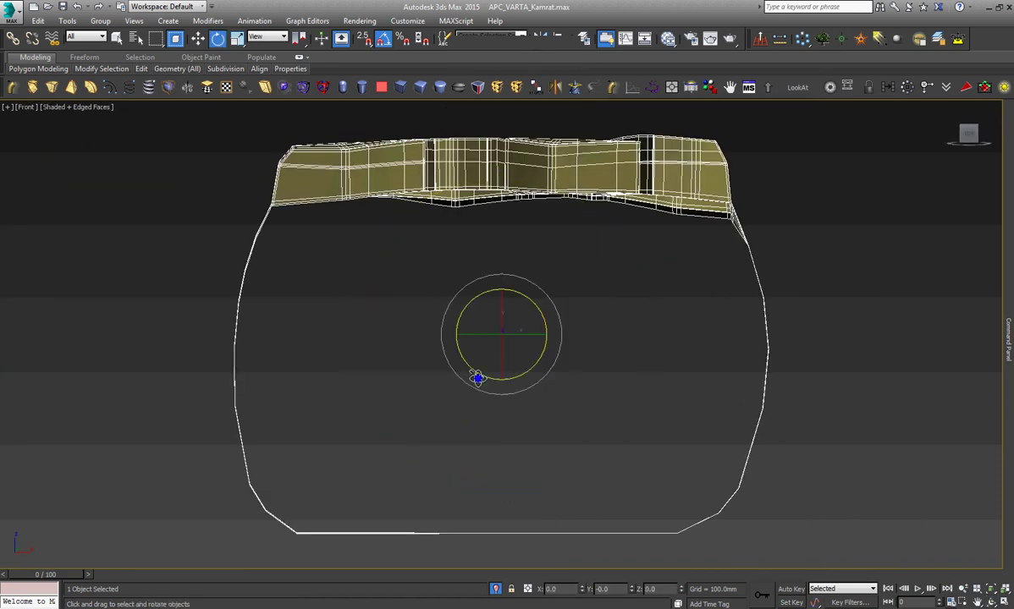
scroll(736, 141, "up", 2)
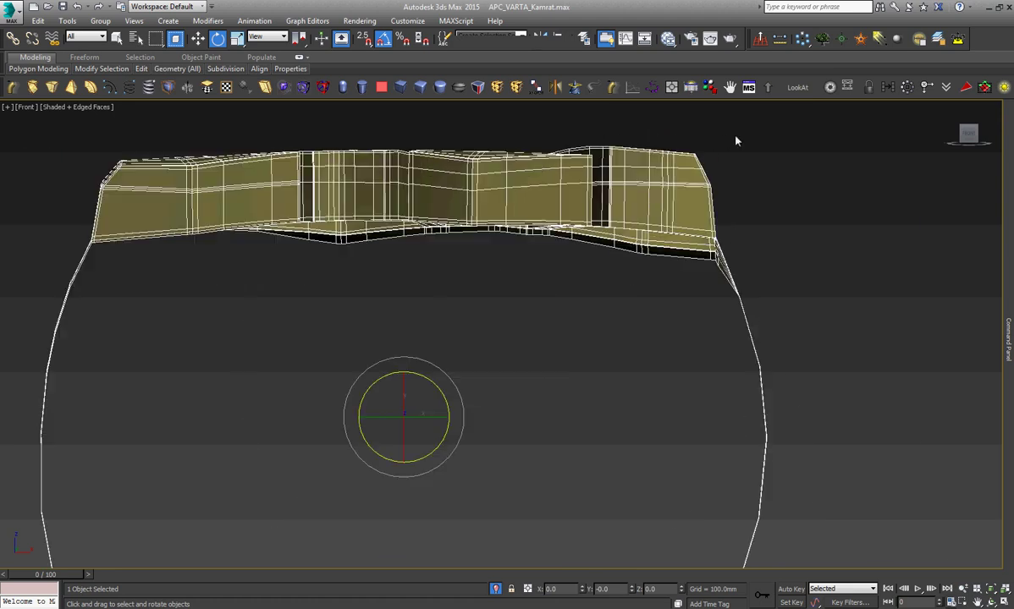
key("z")
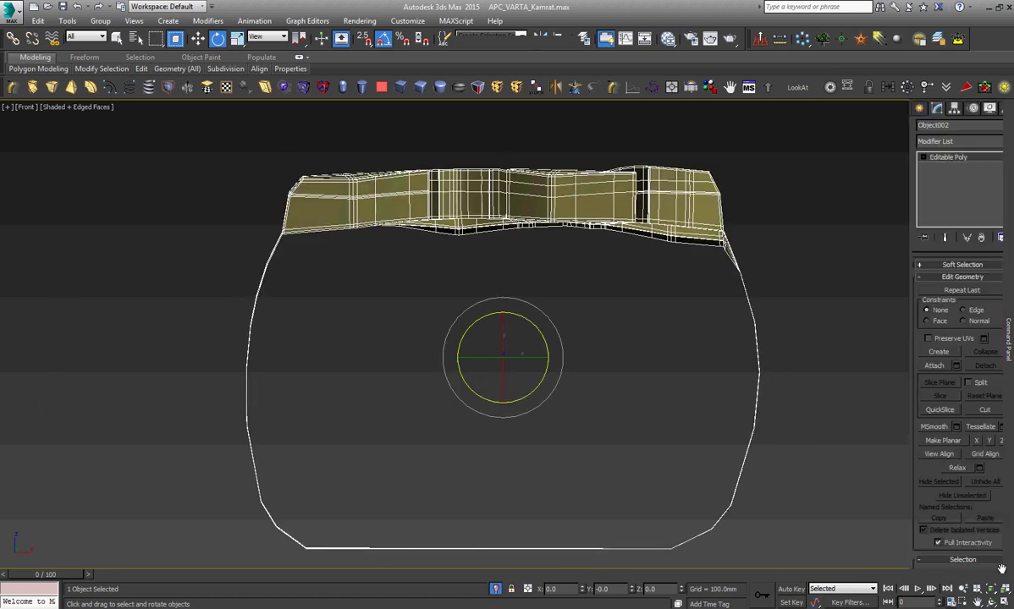
key("ctrl+r")
mouse_move(474, 381)
left_mouse_down()
mouse_move(566, 378)
mouse_move(546, 359)
left_mouse_up()
scroll(513, 285, "up", 5)
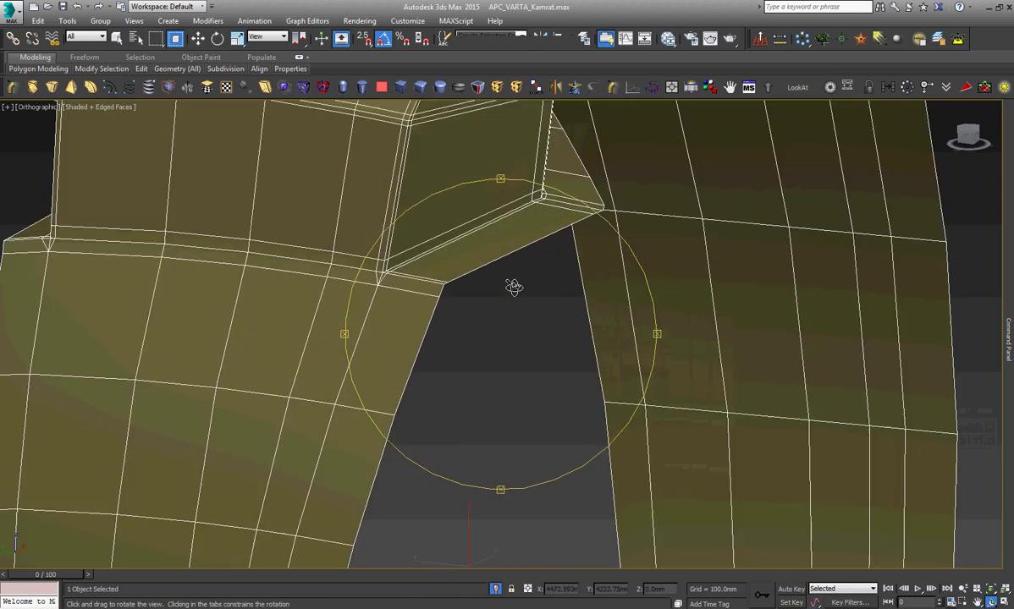
key("Escape")
Select the lower block edge and the full edge loop along the blocks' base.
scroll(392, 246, "up", 3)
scroll(392, 245, "down", 1)
scroll(392, 246, "down", 5)
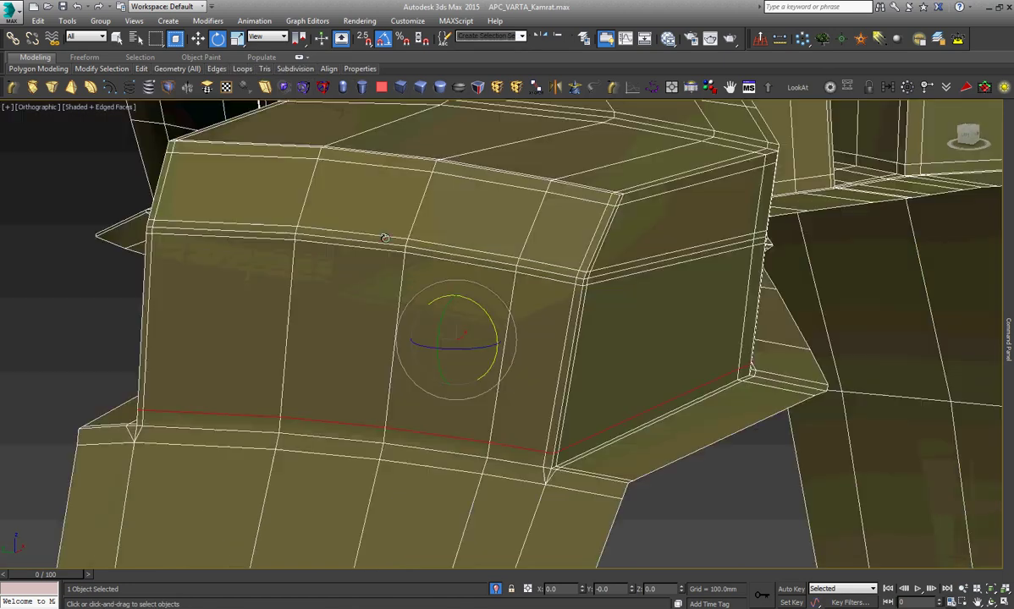
scroll(392, 245, "down", 3)
scroll(571, 236, "up", 6)
scroll(571, 235, "up", 4)
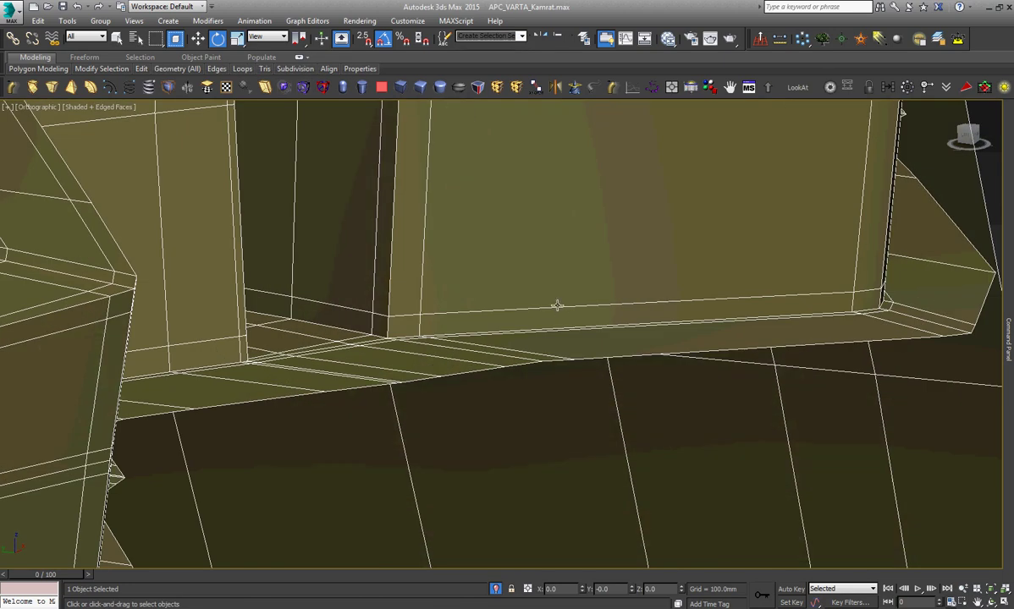
left_click(214, 341, "ctrl")
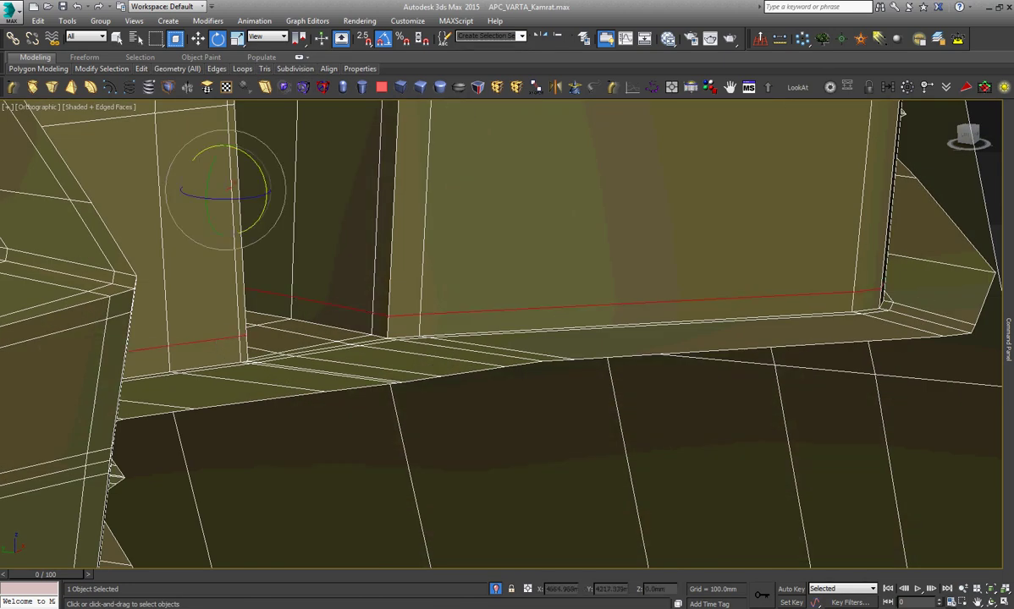
scroll(901, 111, "down", 5)
key("ctrl+r")
scroll(518, 371, "up", 3)
scroll(496, 376, "up", 2)
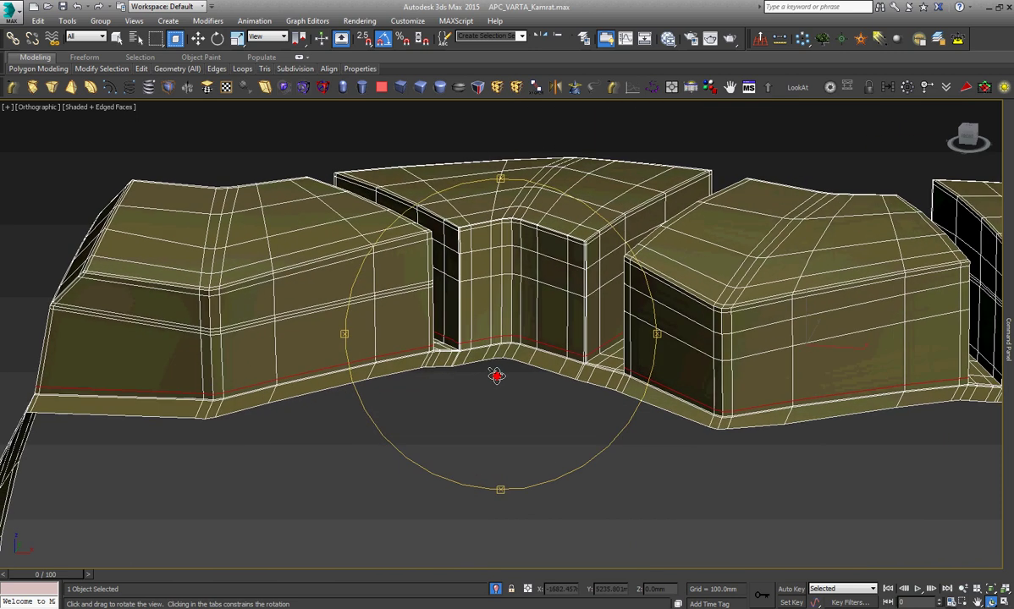
key("e")
scroll(498, 373, "down", 4)
scroll(815, 374, "up", 6)
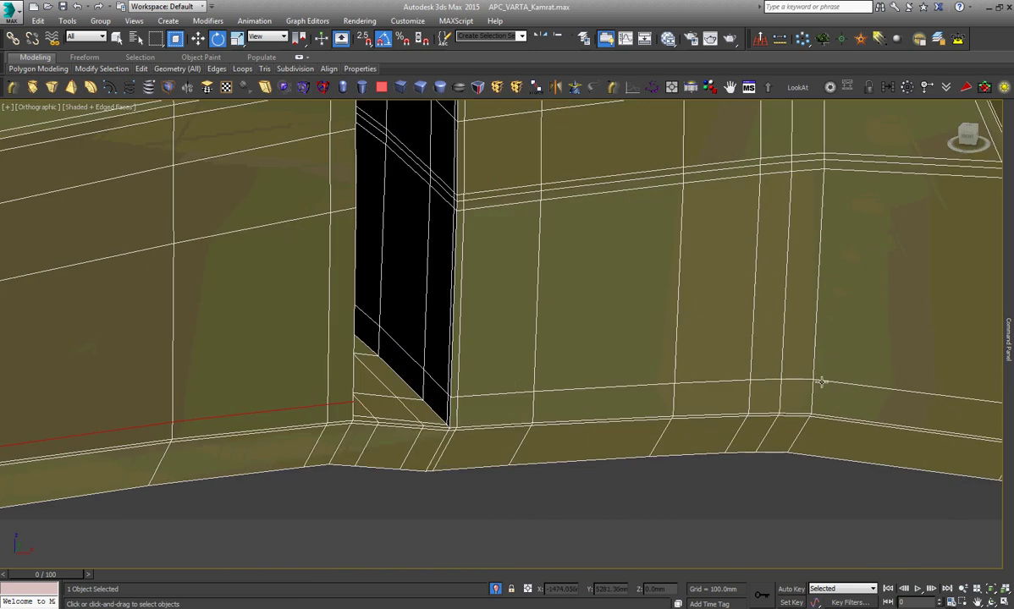
double_click(821, 381, "ctrl")
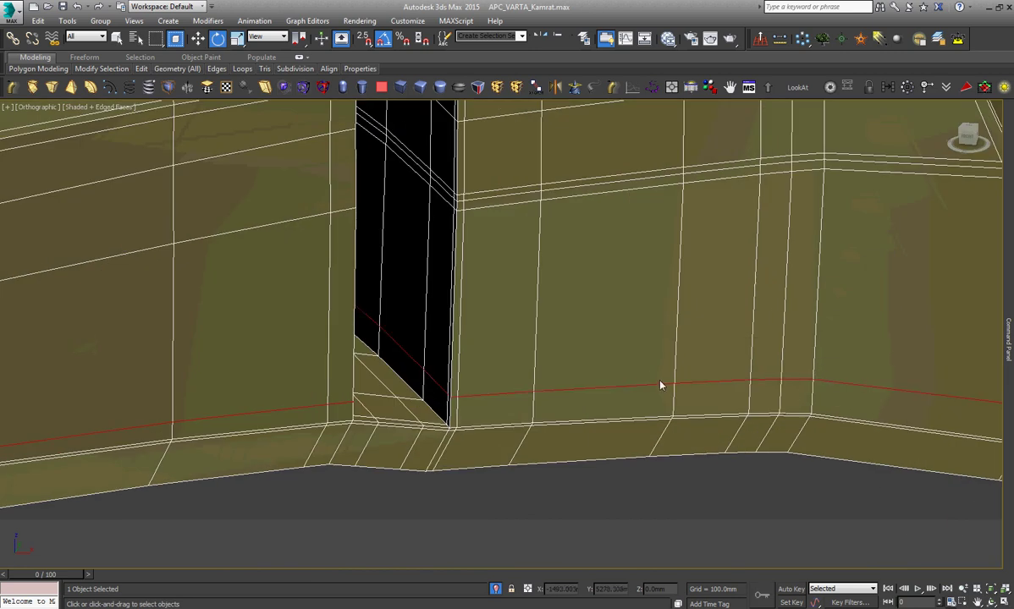
Convert the base edge selection to vertices and add the left-end corner vertices.
key("f")
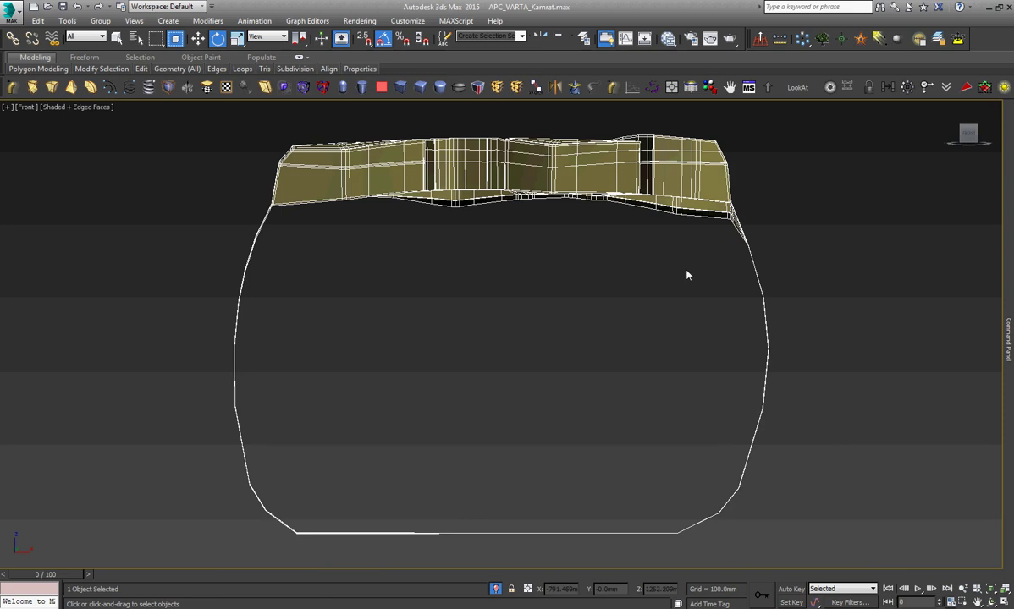
key("1")
scroll(355, 196, "up", 2)
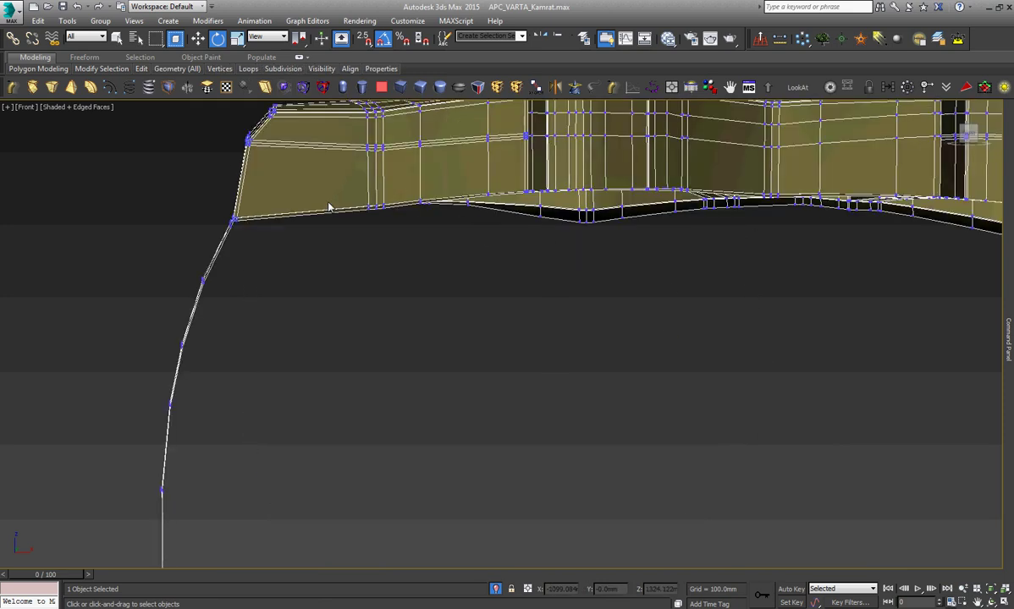
scroll(329, 208, "up", 2)
scroll(279, 220, "up", 3)
scroll(152, 227, "up", 3)
middle_click_drag(91, 223, 203, 267)
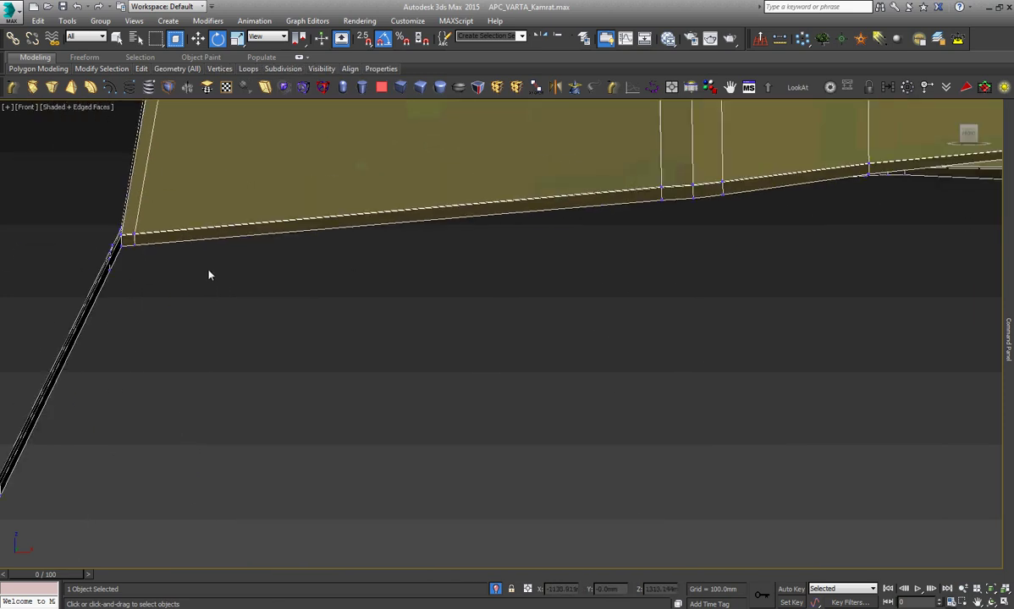
scroll(164, 233, "up", 2)
scroll(97, 193, "up", 2)
mouse_move(189, 161)
left_mouse_down()
mouse_move(93, 284)
mouse_move(80, 276)
left_mouse_up()
scroll(89, 269, "down", 3)
scroll(186, 305, "down", 5)
mouse_move(305, 355)
left_mouse_down()
mouse_move(682, 324)
mouse_move(791, 283)
left_mouse_up()
Add the right-side bottom and right-end corner vertices to the selection.
middle_click_drag(901, 321, 740, 336)
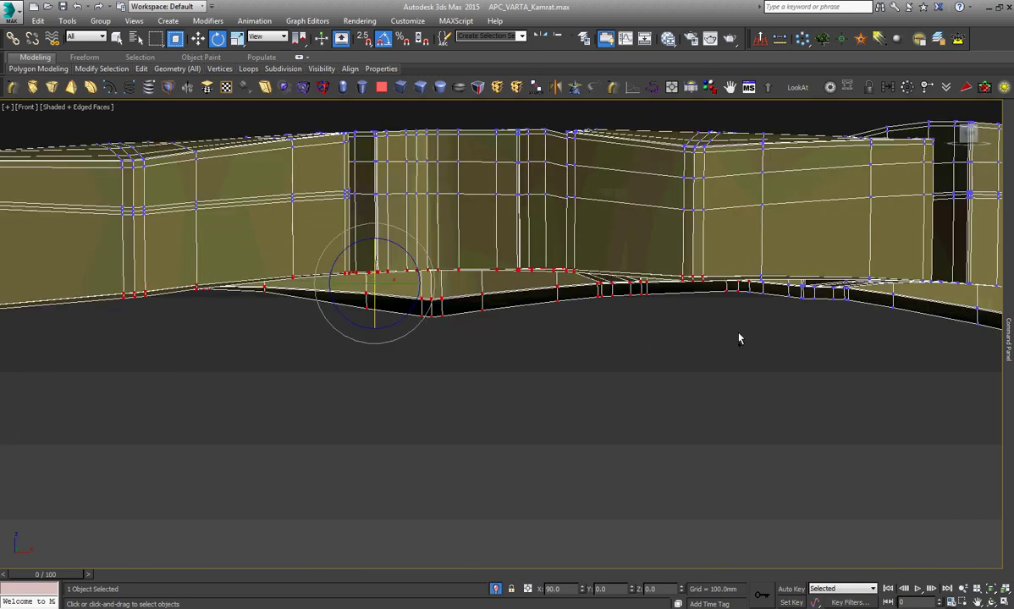
left_click_drag(737, 330, 997, 288, "ctrl")
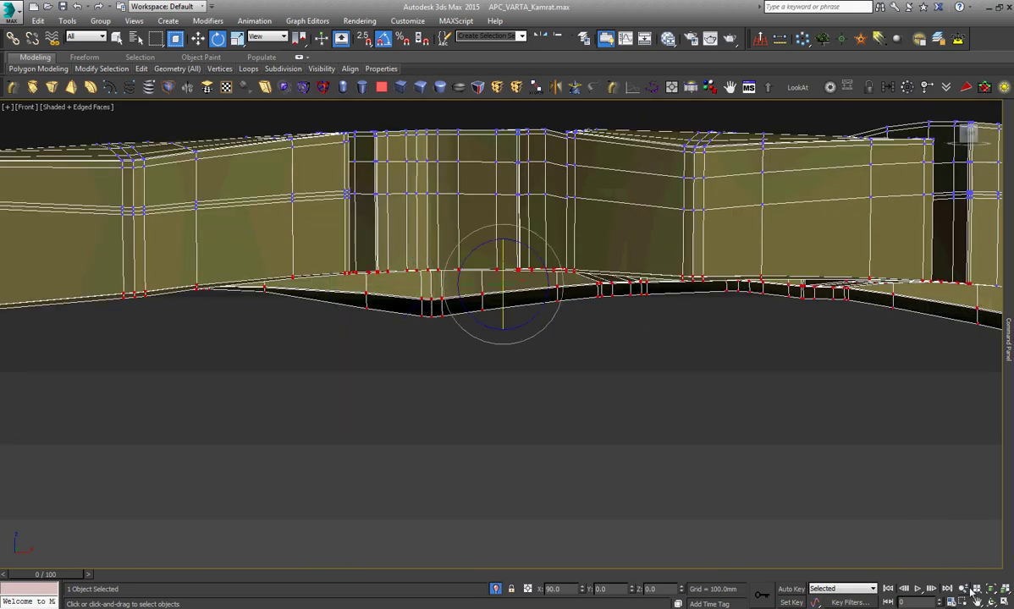
middle_click_drag(974, 364, 679, 389)
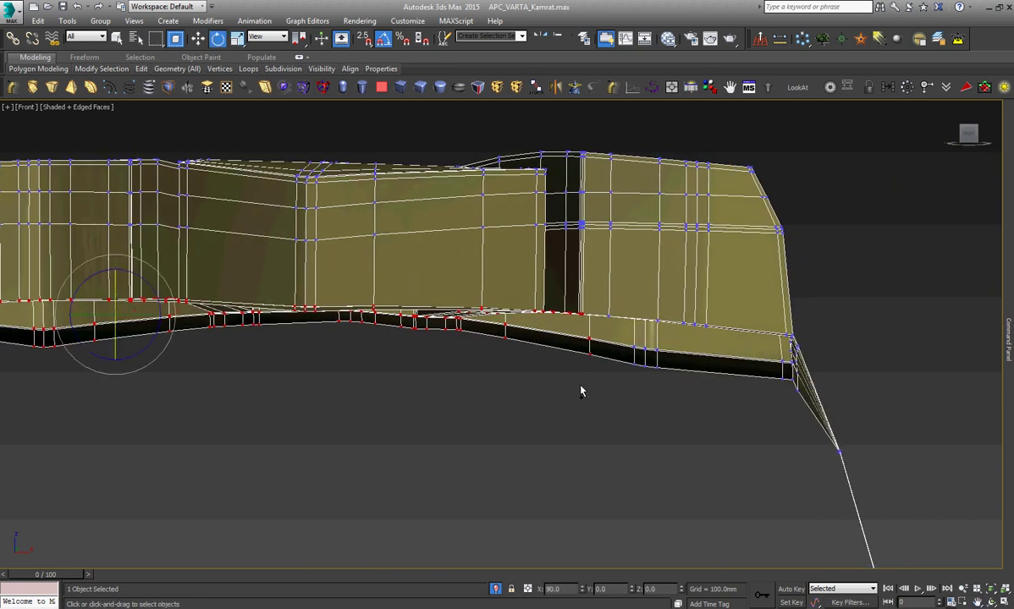
scroll(739, 317, "up", 3)
scroll(787, 335, "up", 3)
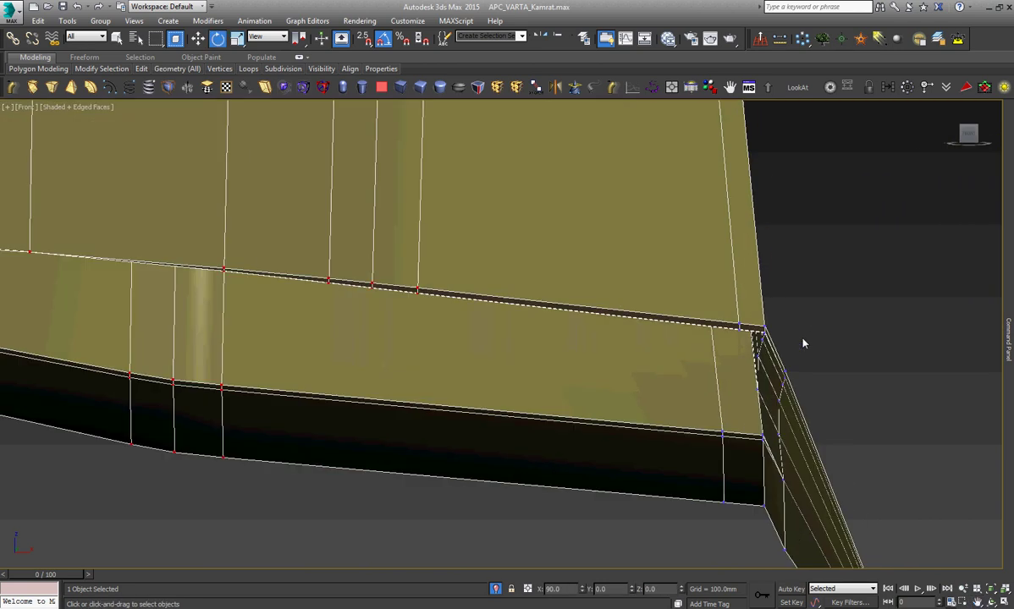
left_click_drag(774, 315, 730, 336, "ctrl")
mouse_move(691, 404)
left_mouse_down("ctrl")
mouse_move(757, 526)
mouse_move(772, 535)
left_mouse_up("ctrl")
left_click(991, 602)
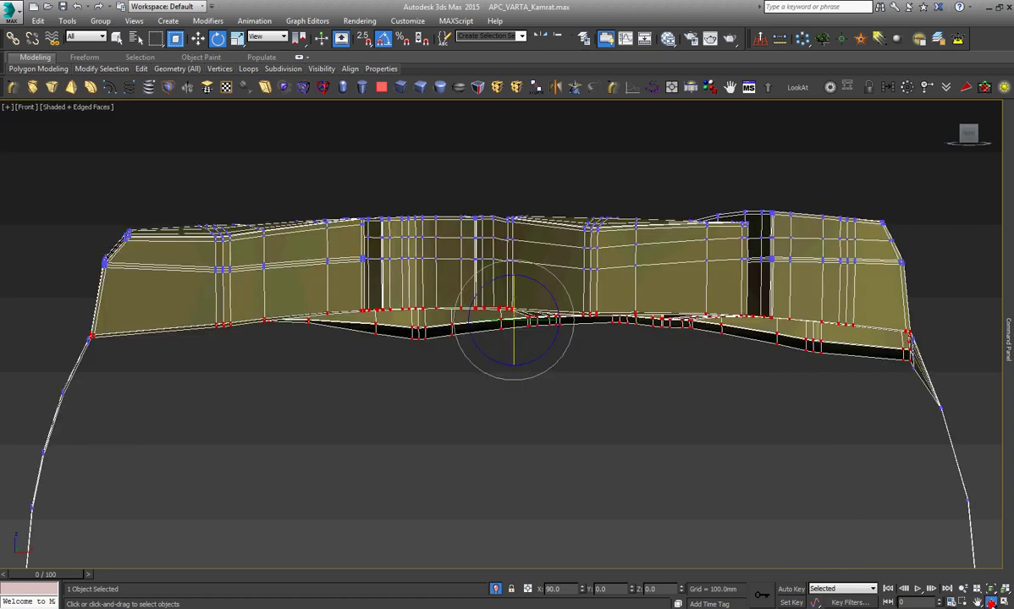
mouse_move(629, 346)
left_mouse_down()
mouse_move(514, 343)
mouse_move(514, 368)
left_mouse_up()
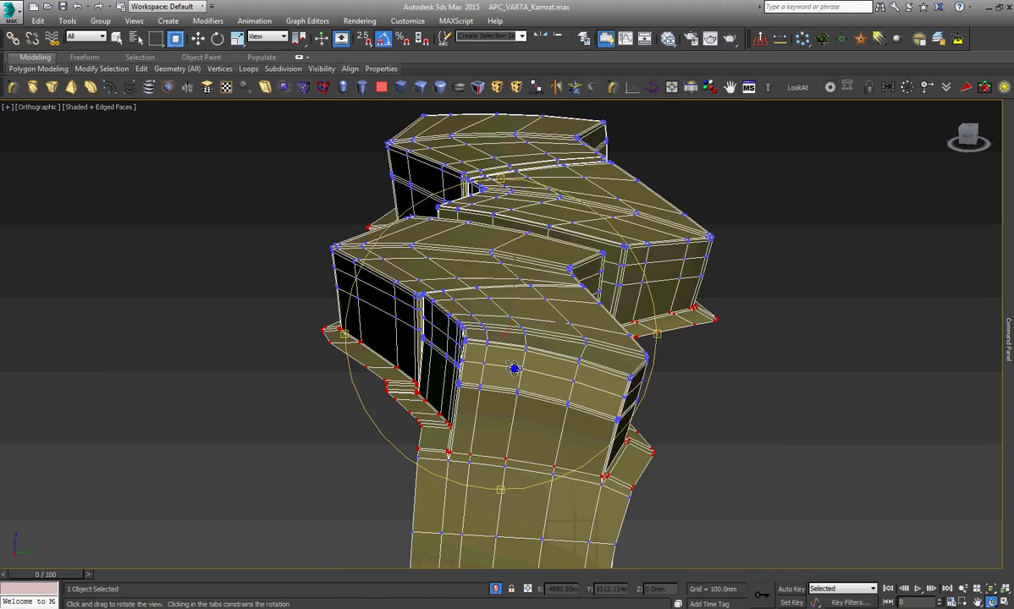
Scale the selected vertices along Z to flatten them into one level row.
right_click(511, 322)
left_click(592, 340)
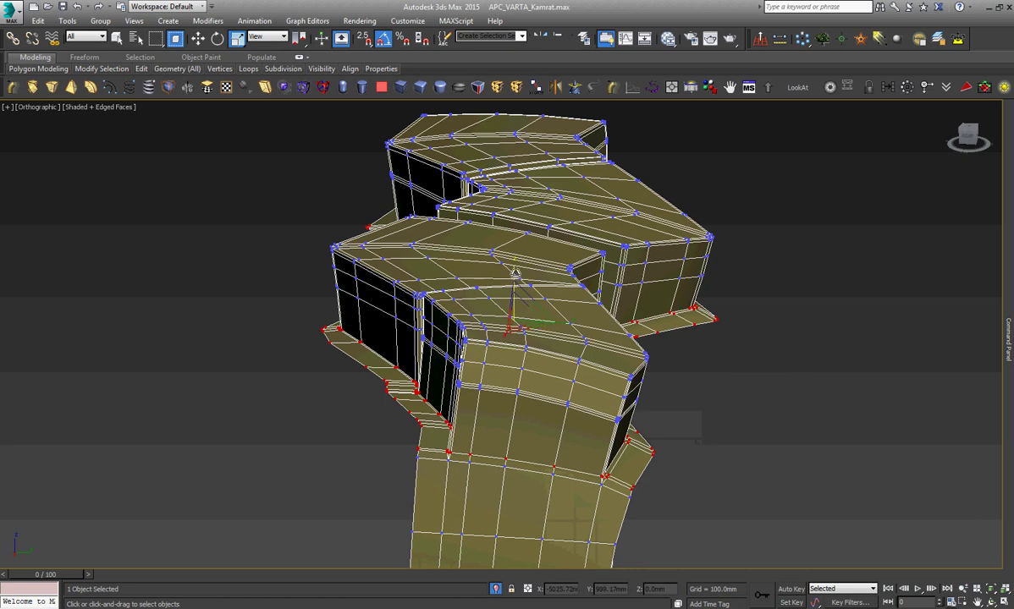
left_click_drag(514, 272, 508, 117)
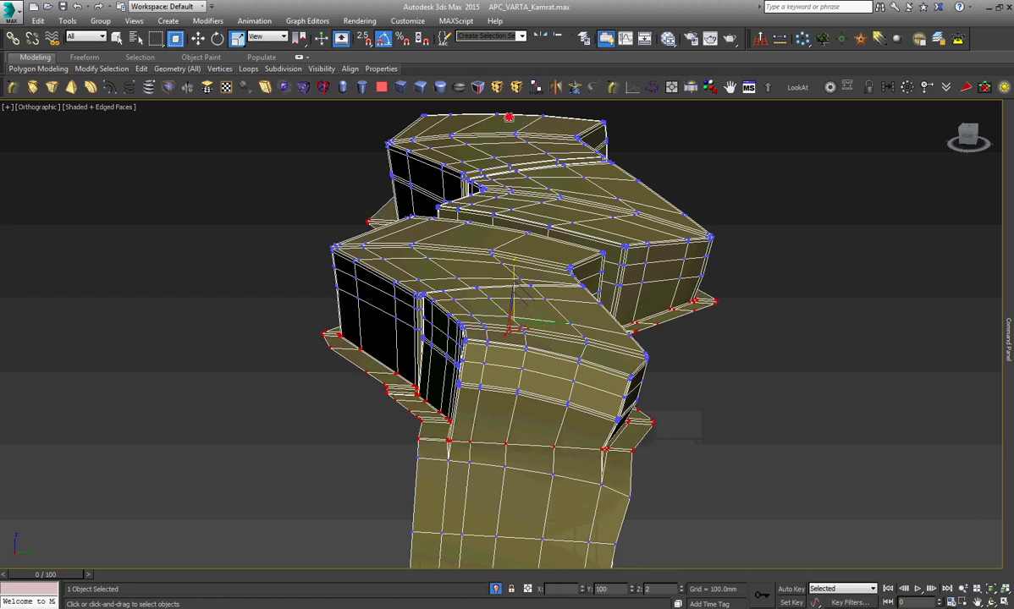
right_click(584, 373)
left_click(489, 426)
scroll(580, 371, "up", 3)
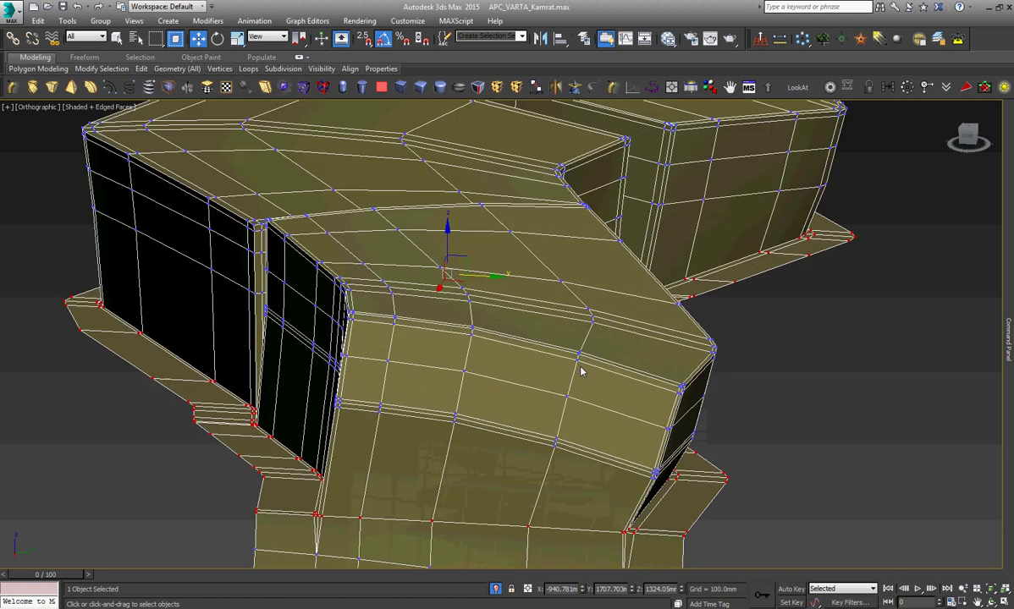
scroll(580, 371, "down", 2)
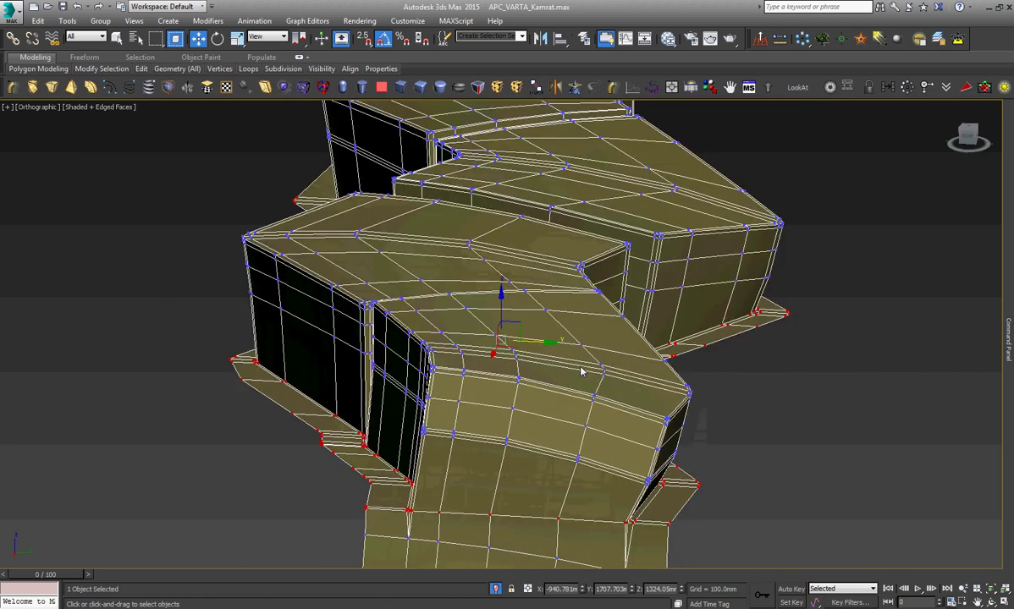
key("t")
scroll(580, 371, "up", 3)
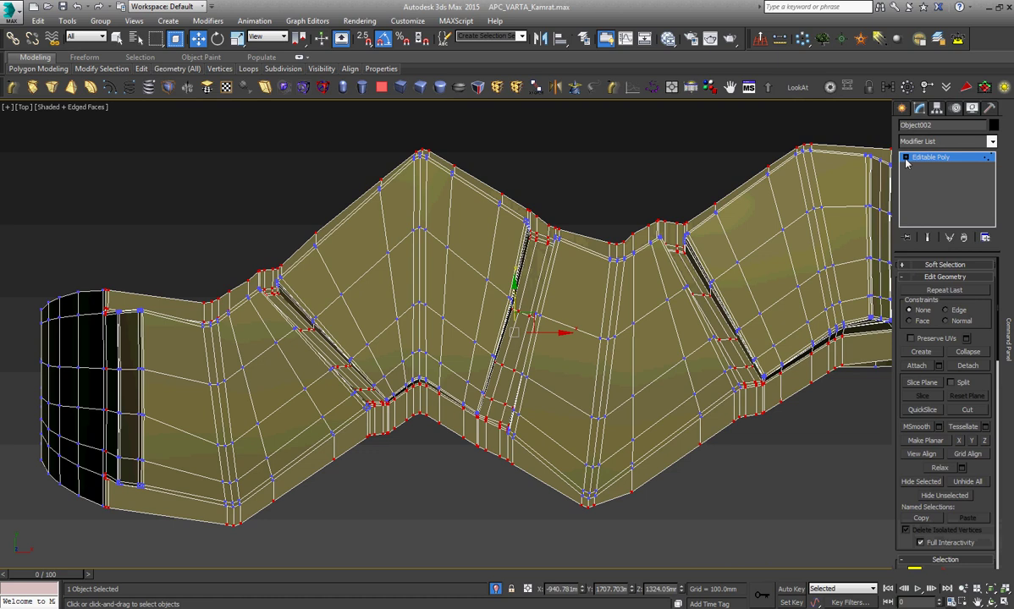
Select the top faces of all four block panels at Polygon level.
left_click(905, 159)
left_click(931, 196)
left_click(800, 250)
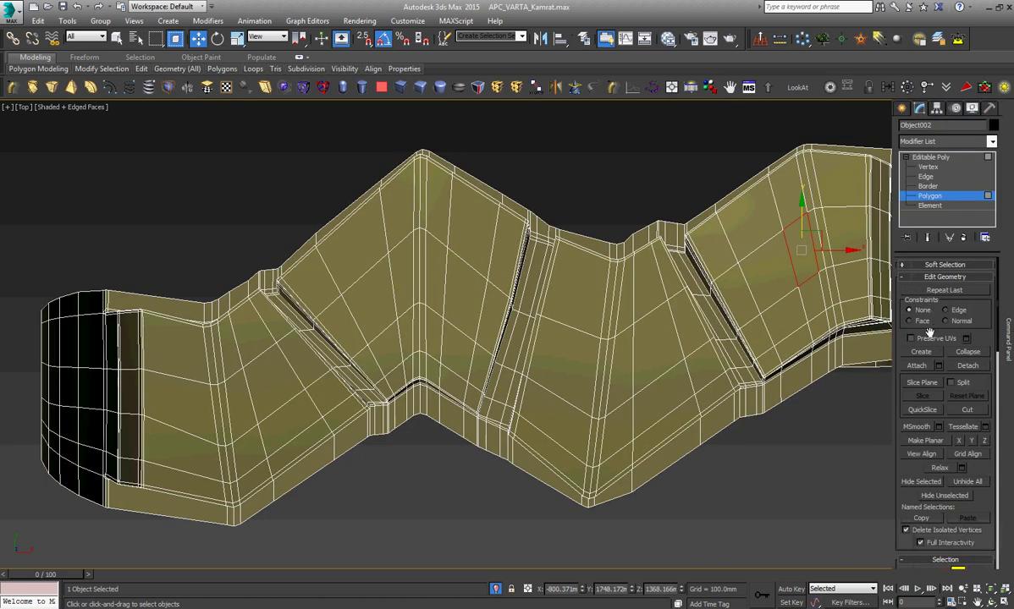
scroll(944, 347, "down", 2)
scroll(950, 364, "down", 2)
scroll(957, 385, "down", 2)
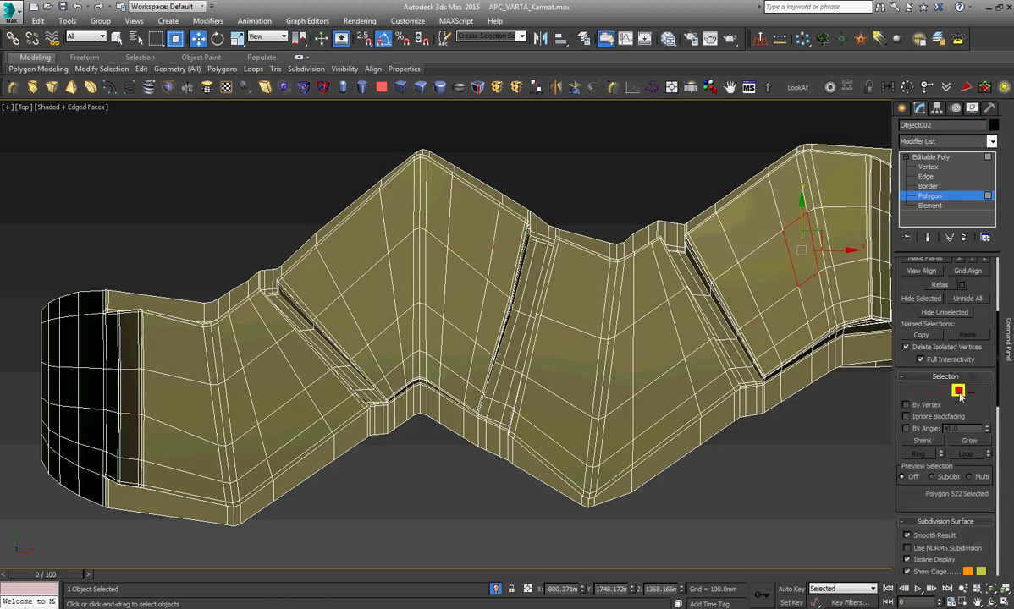
left_click(785, 342)
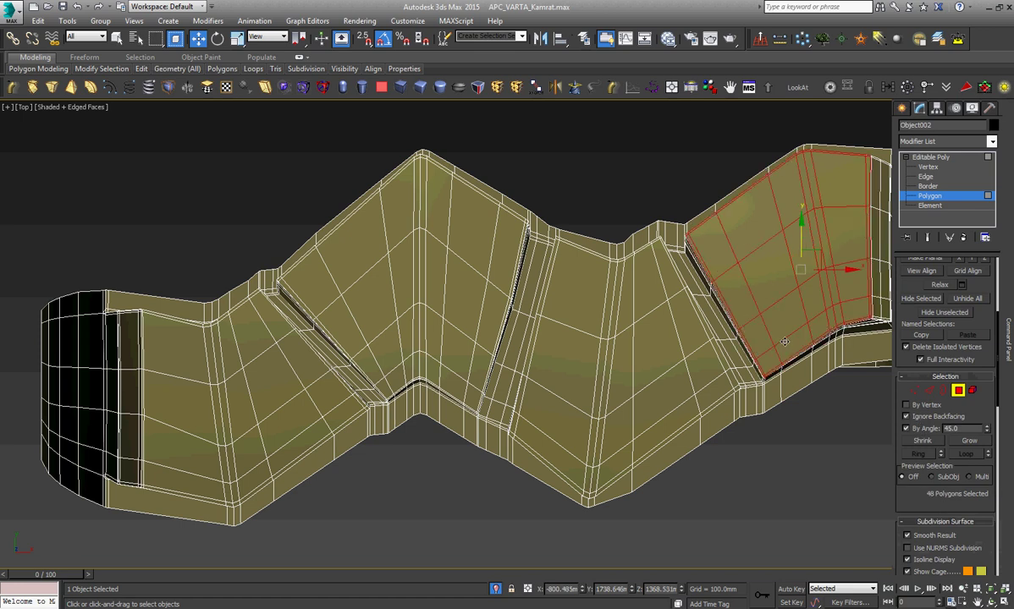
left_click(692, 373, "ctrl")
left_click(479, 353, "ctrl")
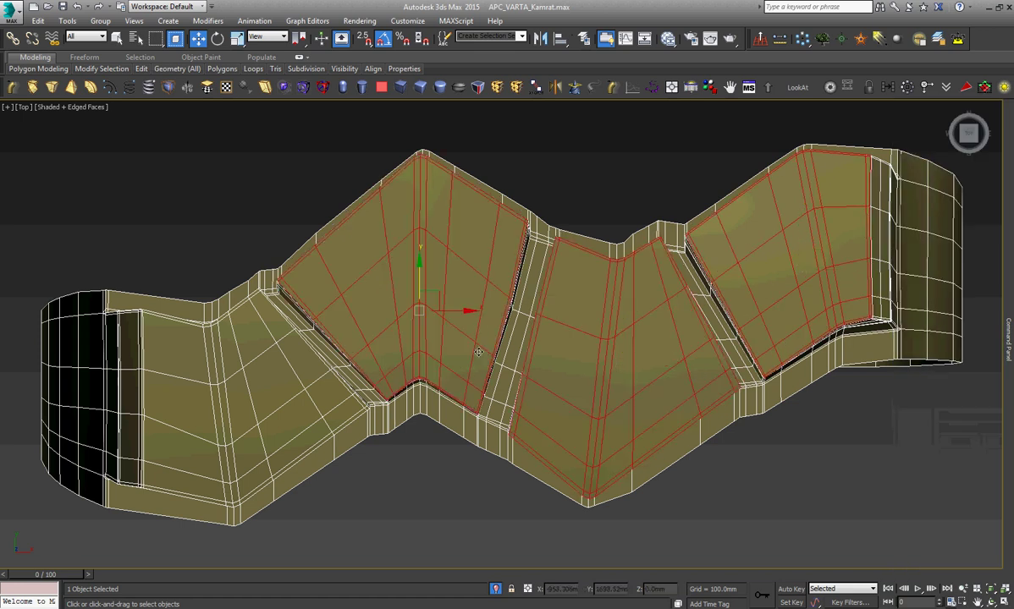
left_click(278, 391, "ctrl")
mouse_move(279, 391)
middle_mouse_down("alt")
mouse_move(466, 404)
mouse_move(487, 319)
middle_mouse_up("alt")
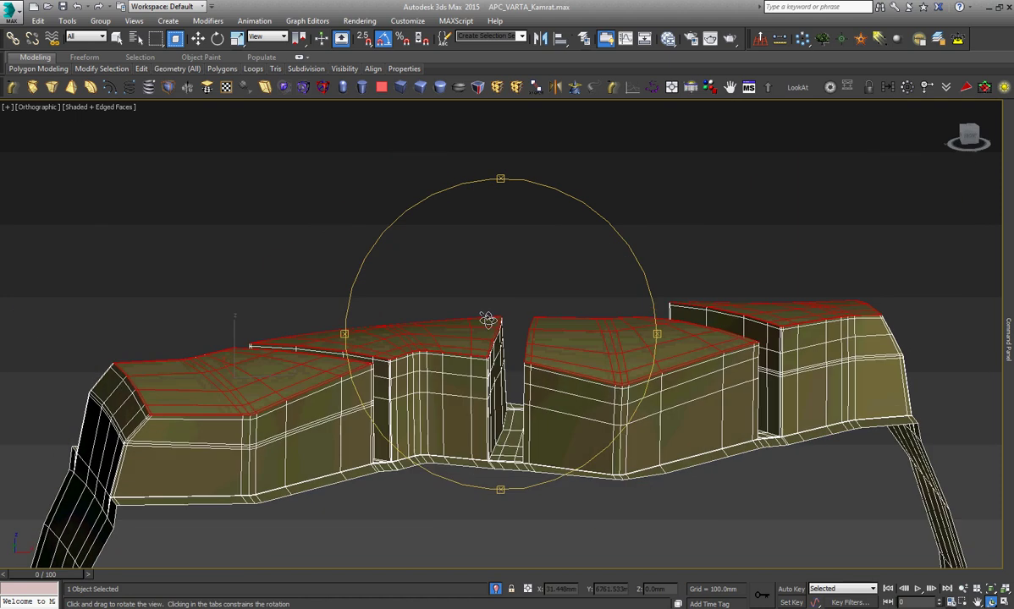
Invert the selection with Ctrl+I and delete the side faces, keeping only the tops.
key("w")
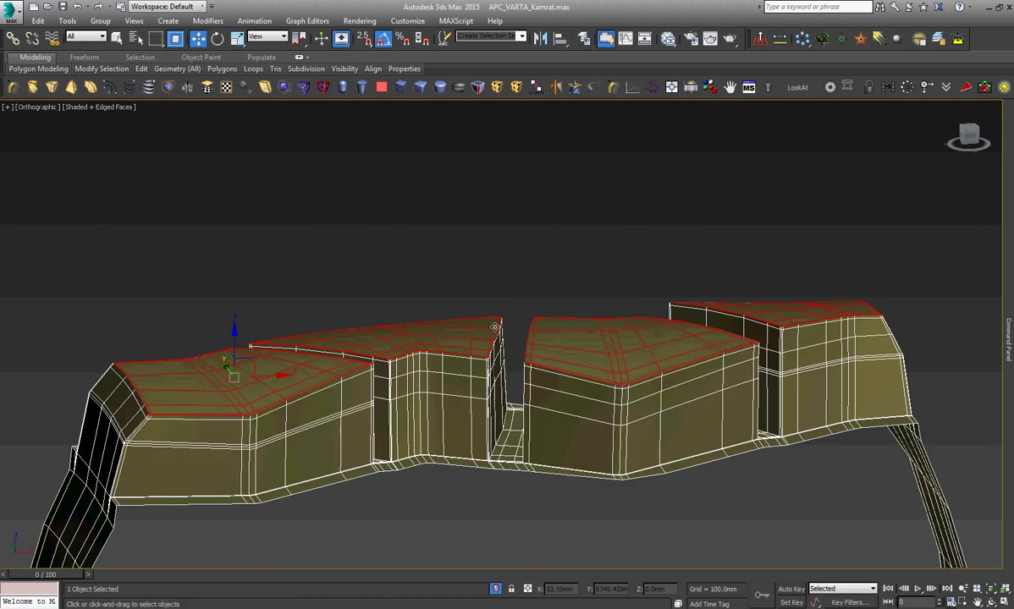
key("ctrl+i")
key("Delete")
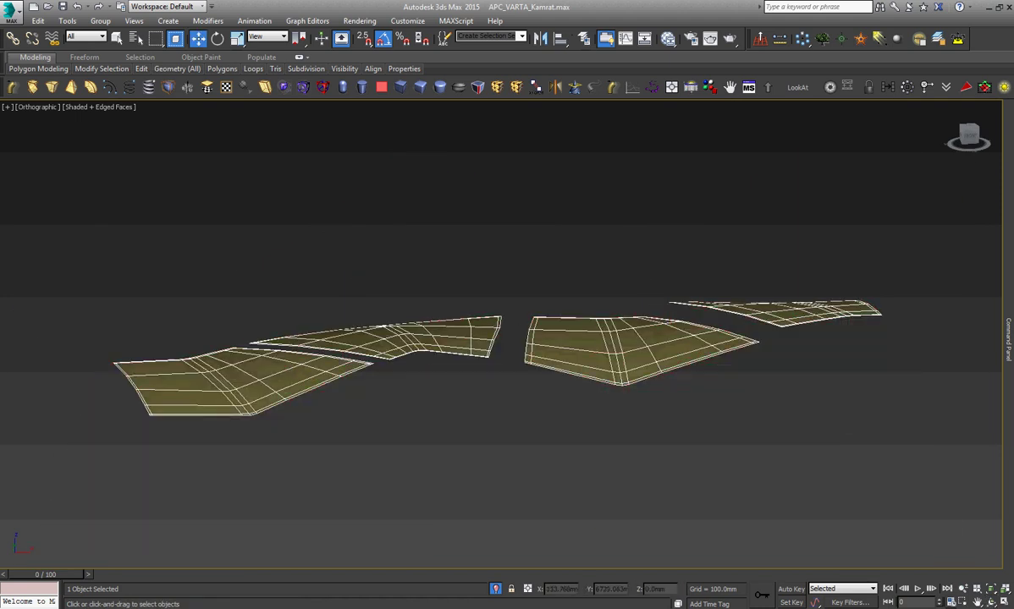
Scale the remaining panels vertically in Left view into one thin level plane.
left_click(931, 158)
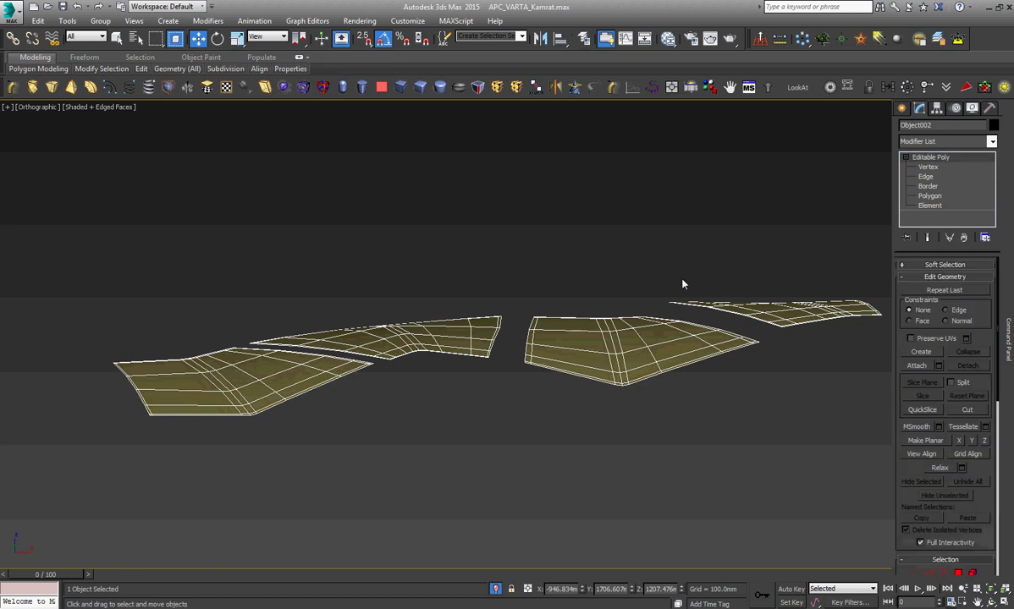
key("l")
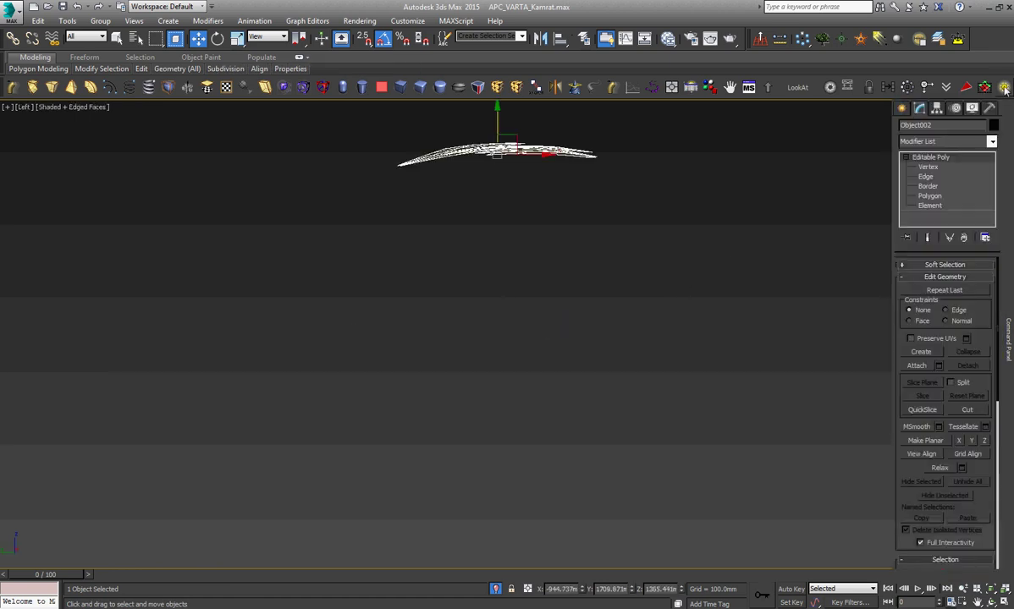
key("z")
right_click(698, 210)
left_click(729, 237)
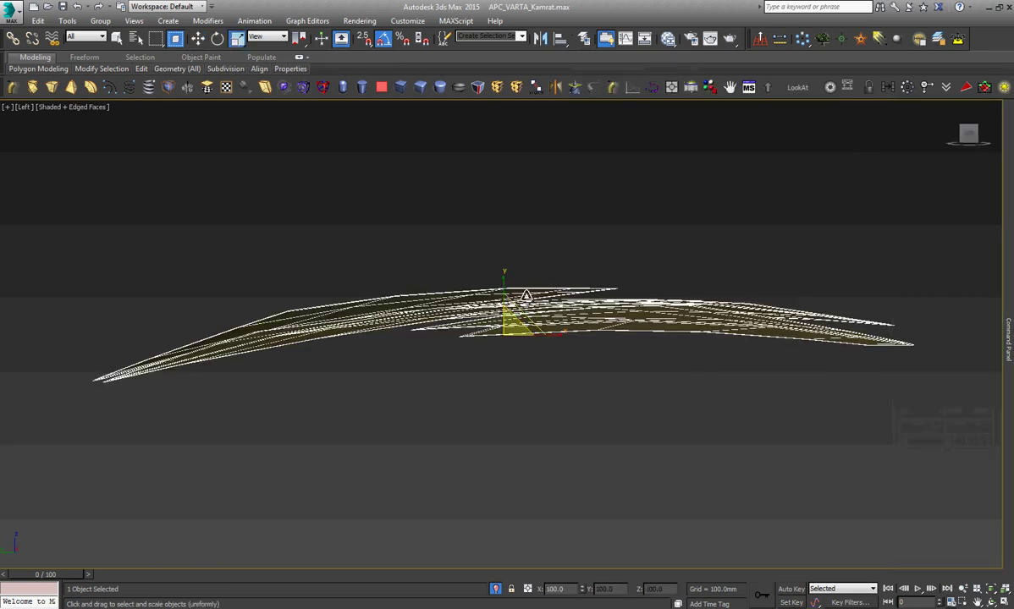
left_click_drag(526, 295, 524, 214)
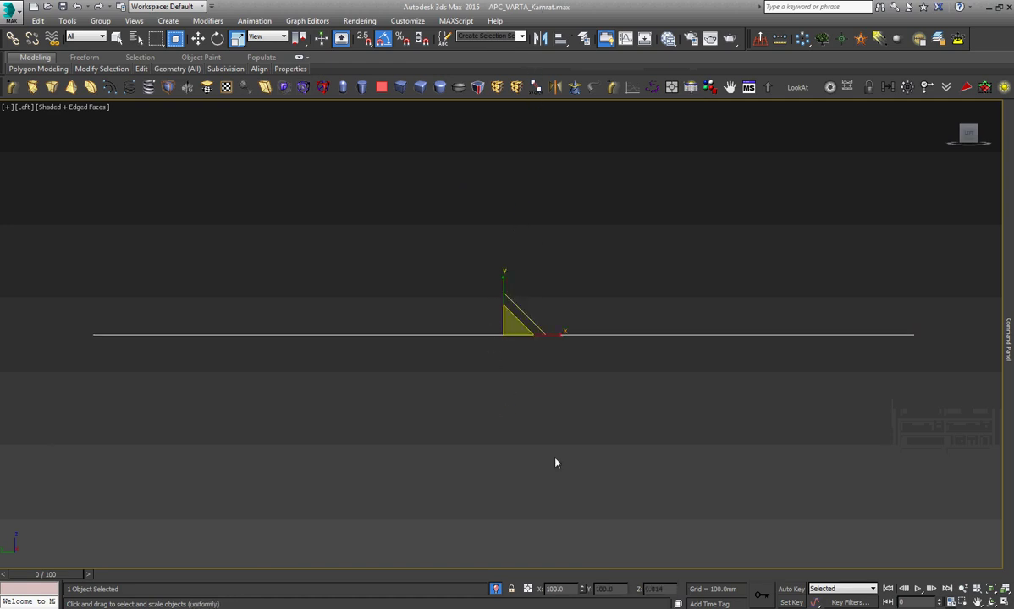
Collapse the flattened panels' history and convert them to an Editable Poly.
right_click(547, 268)
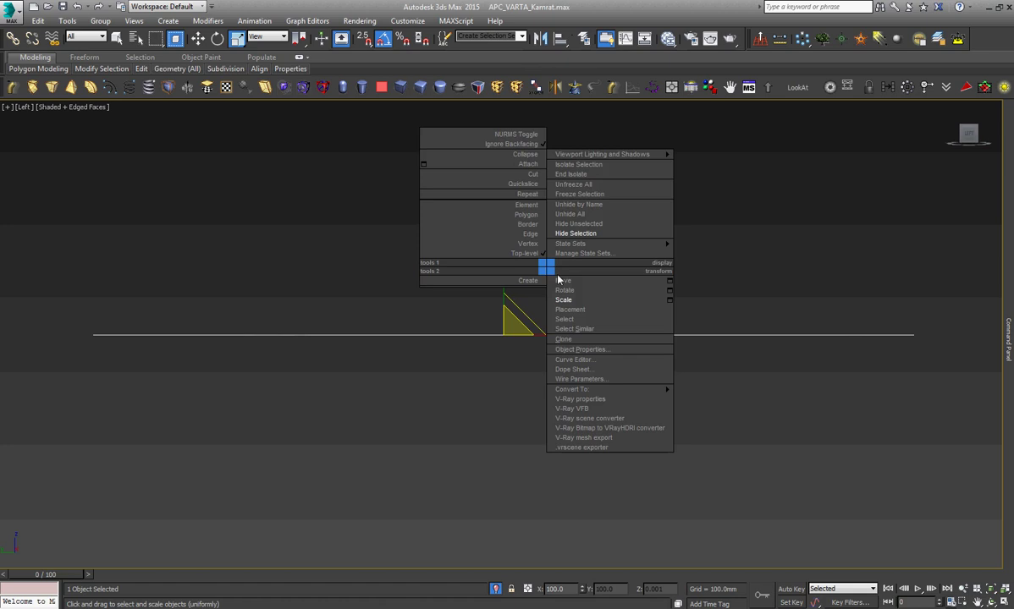
left_click(780, 39)
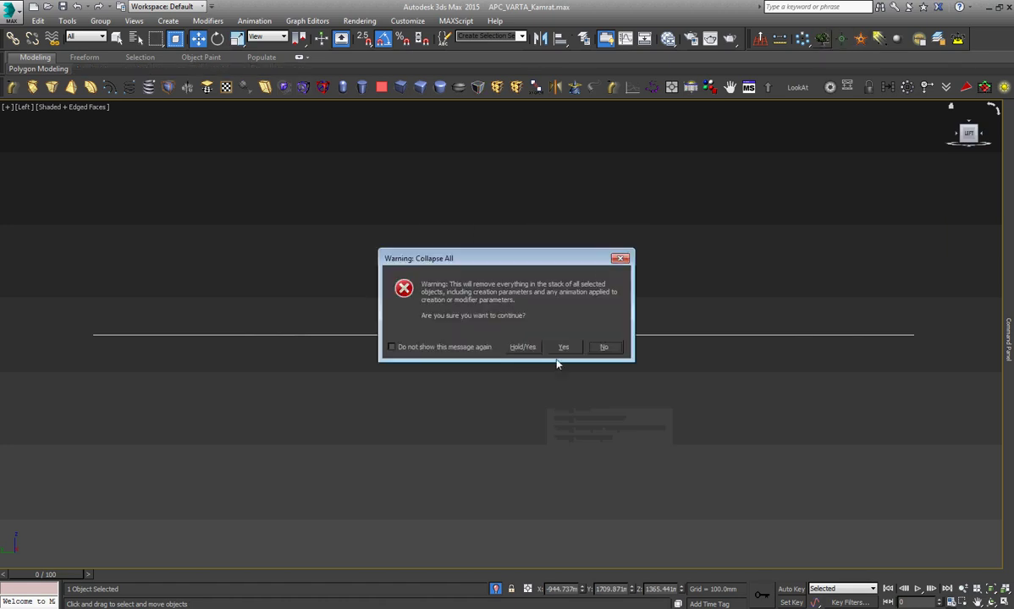
left_click(603, 354)
right_click(537, 268)
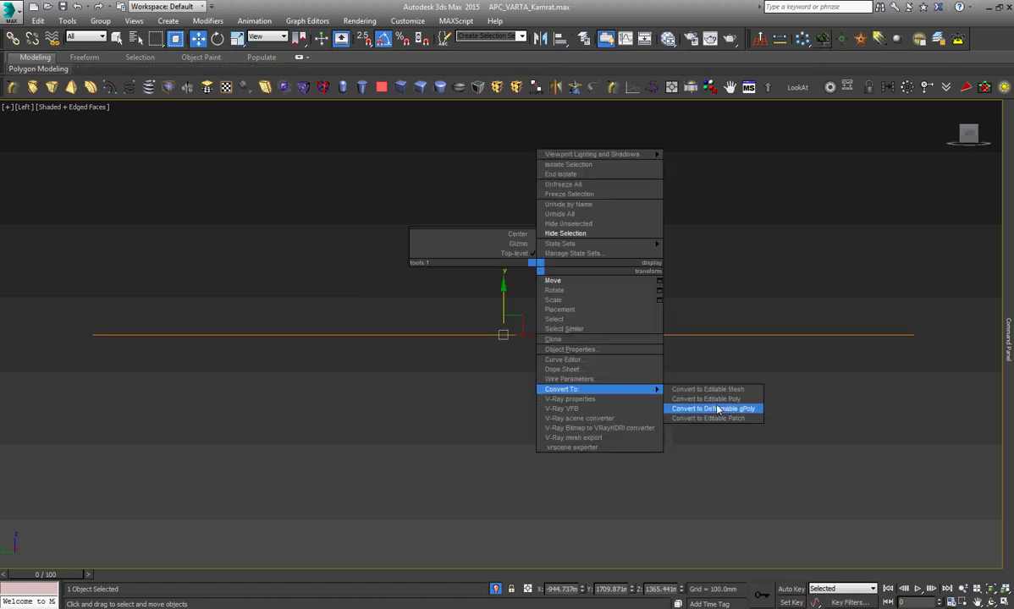
left_click(718, 407)
Check the panels in Top and Left views and cancel a trial downward copy.
key("t")
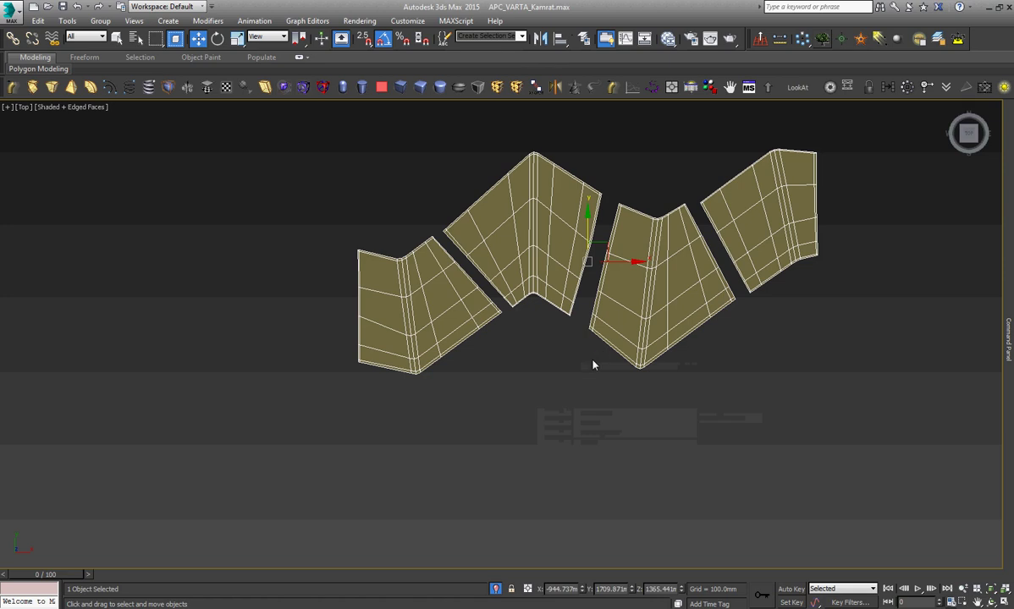
right_click(592, 365)
left_click(602, 373)
key("l")
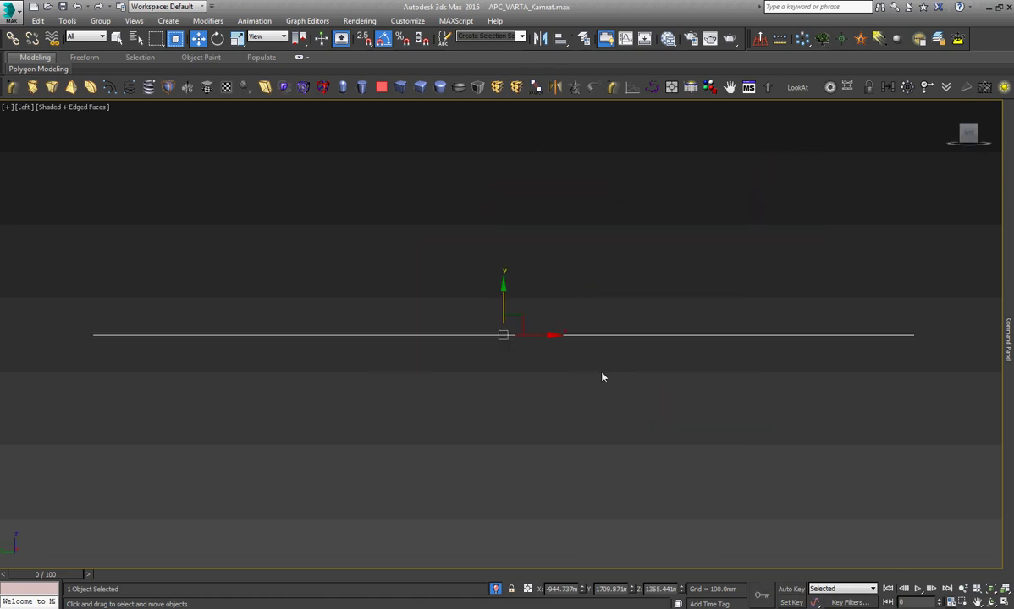
left_click_drag(504, 297, 515, 438, "shift")
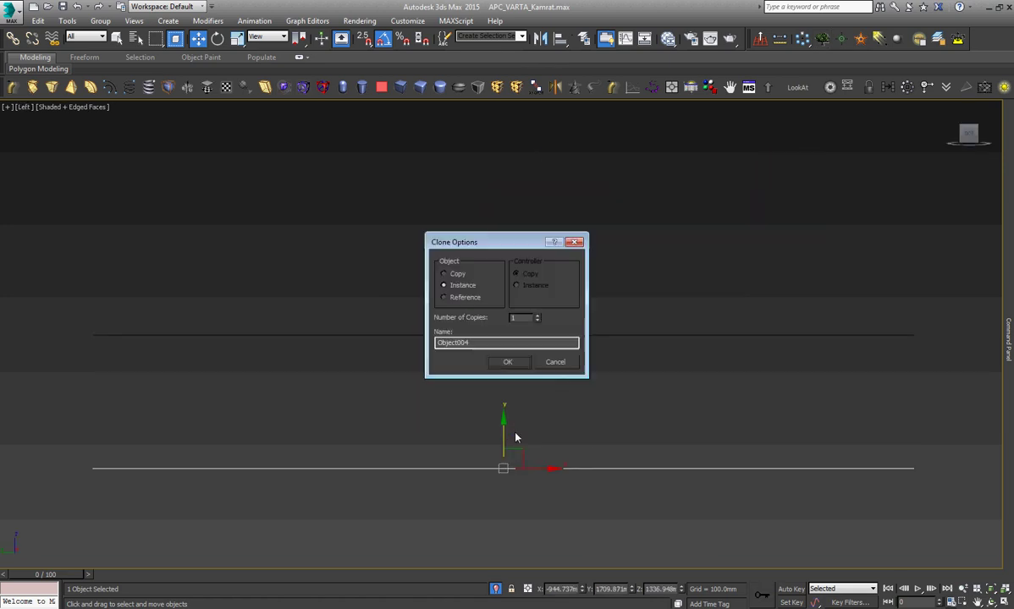
left_click(556, 362)
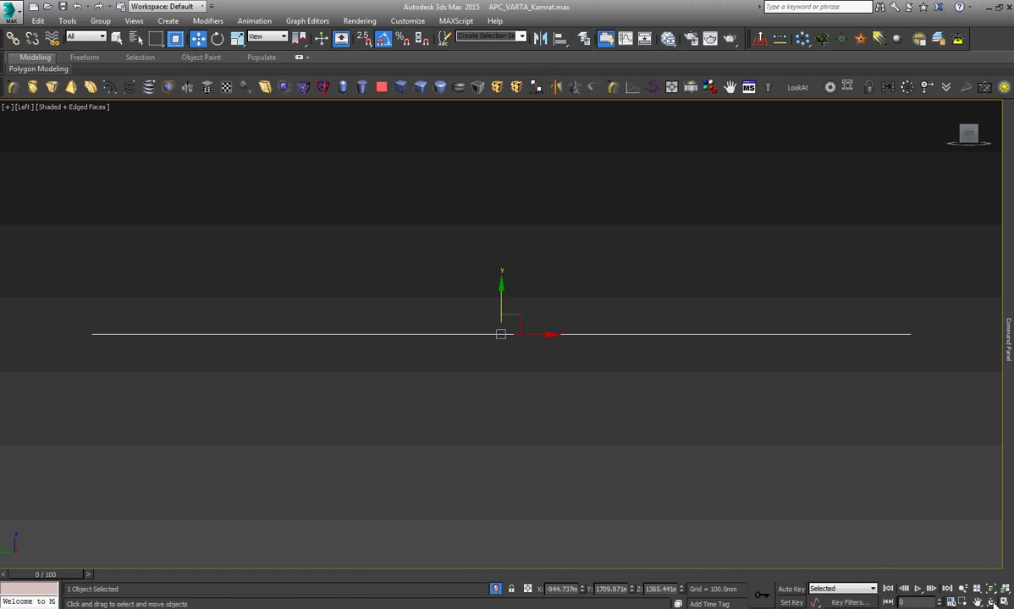
Cancel a second trial copy and convert the panels to Editable Poly again.
middle_click_drag(516, 330, 516, 390, "alt")
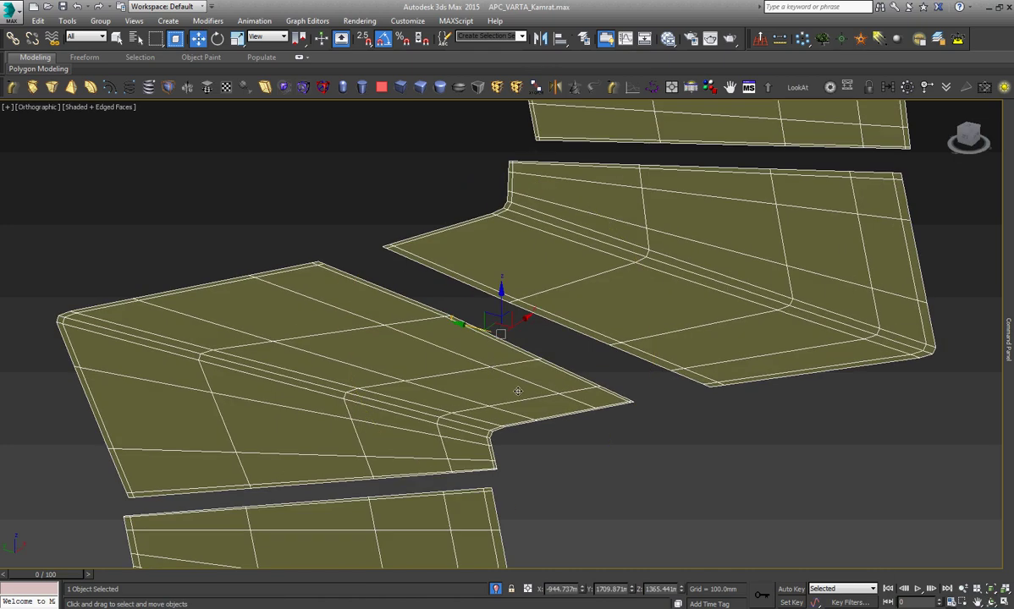
scroll(517, 389, "down", 5)
left_click_drag(472, 292, 507, 369, "shift")
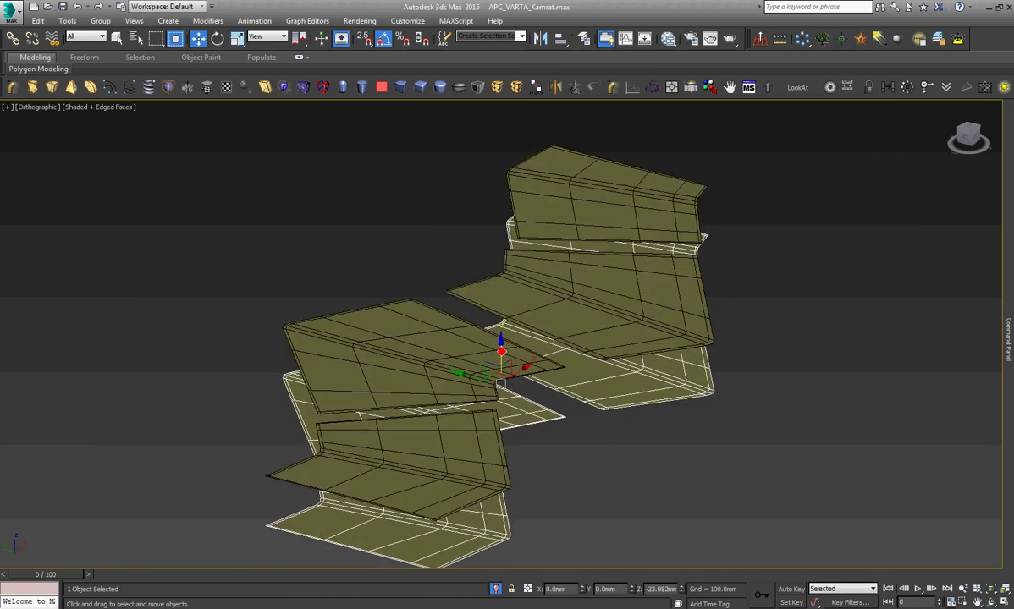
left_click(551, 362)
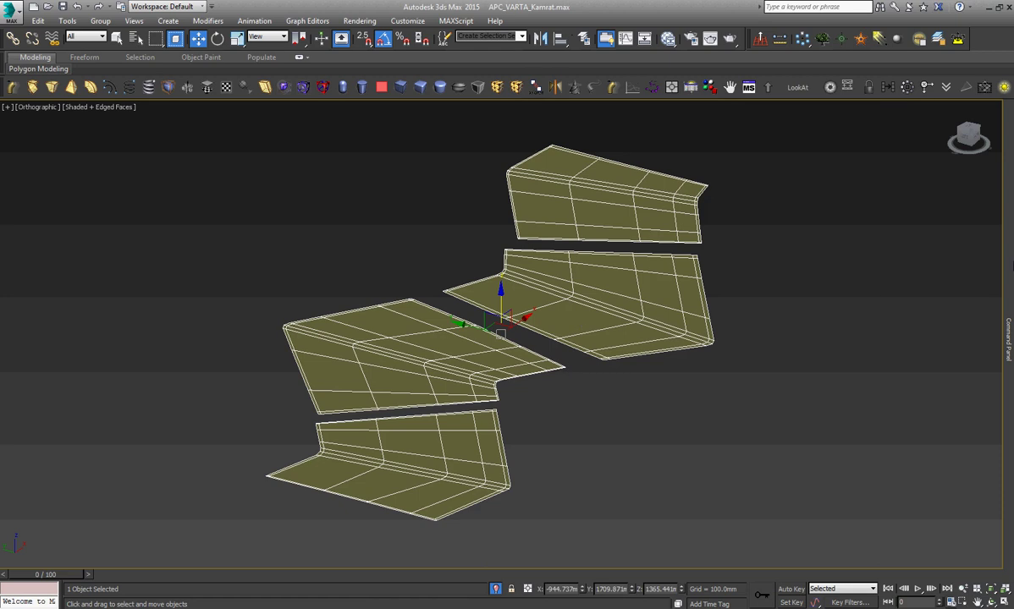
right_click(897, 106)
mouse_move(703, 346)
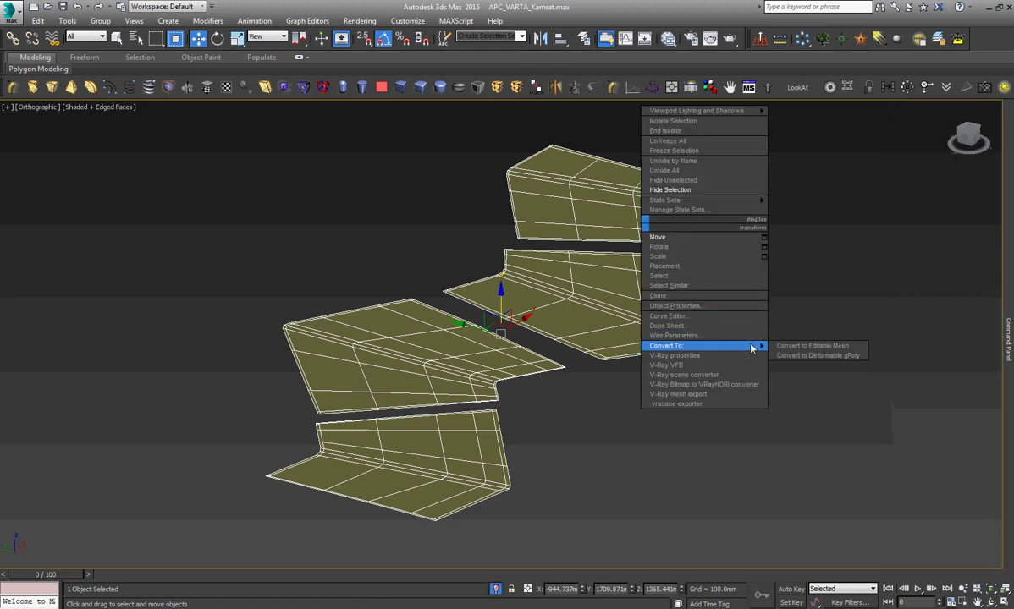
left_click(749, 341)
right_click(629, 215)
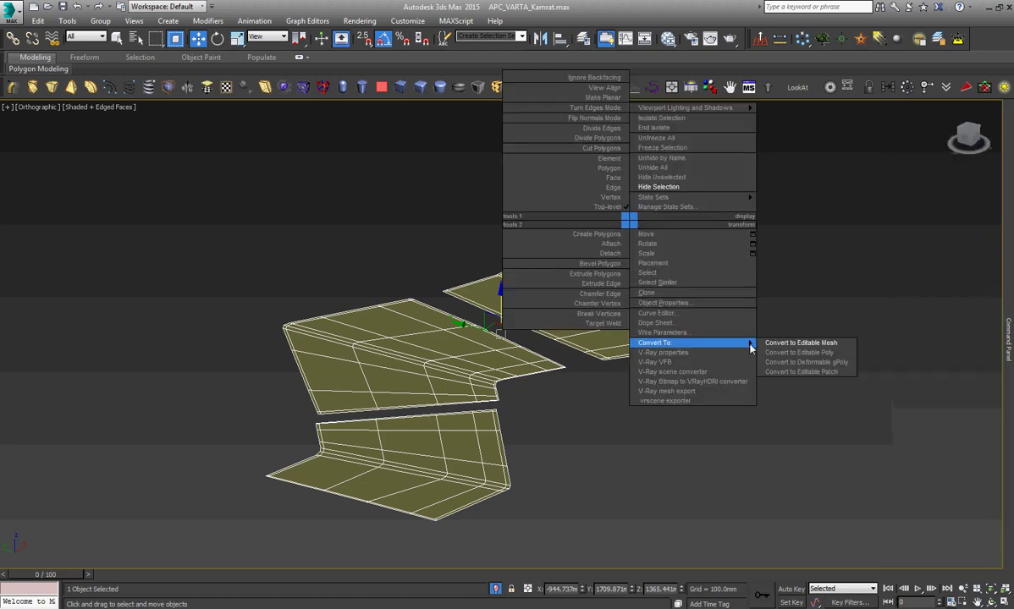
left_click(787, 353)
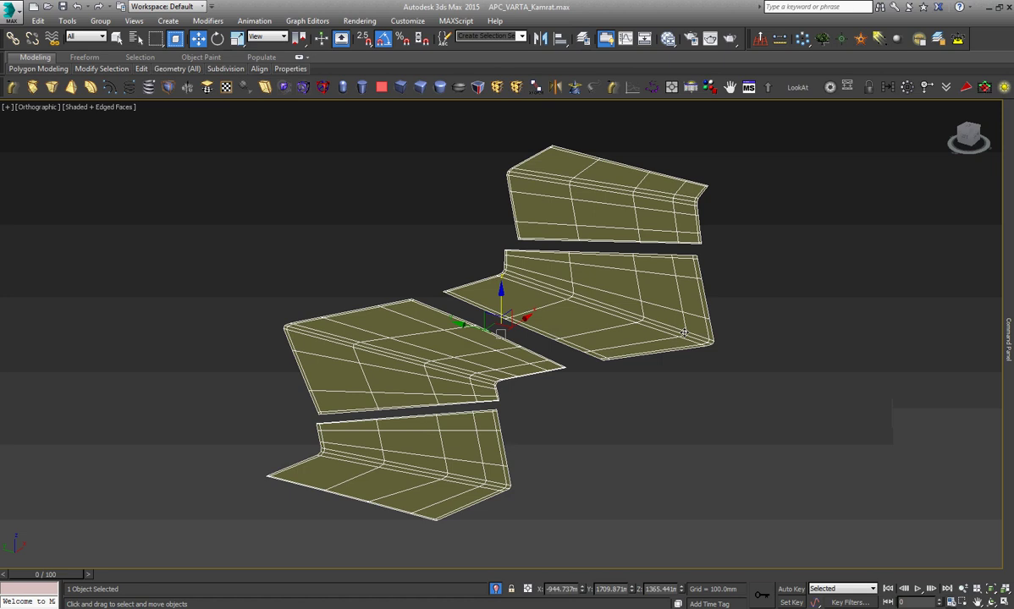
Extrude all panels' open borders downward into side walls and view them from below.
key("3")
left_click(530, 378)
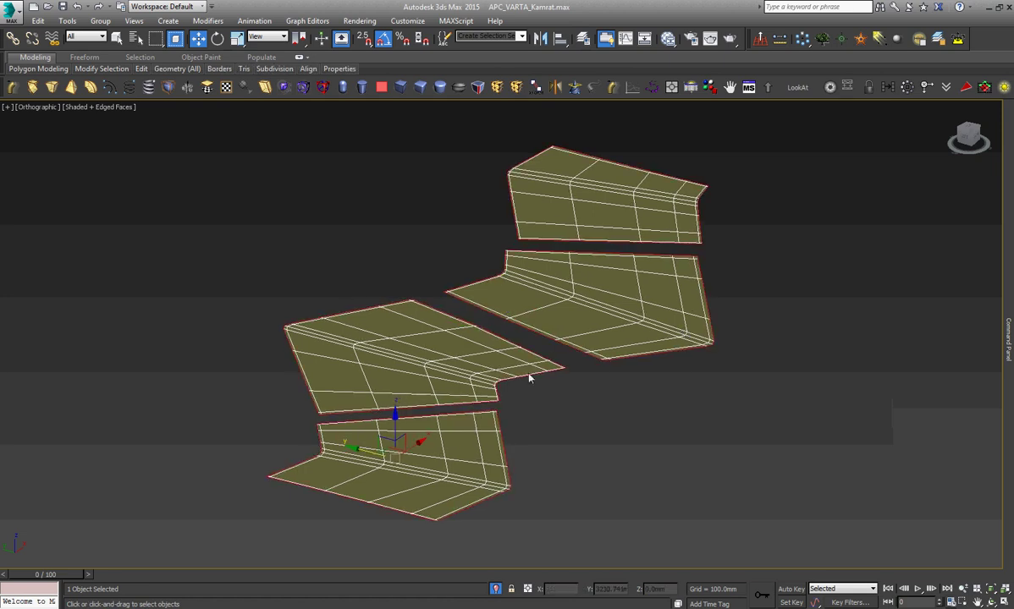
left_click_drag(394, 420, 411, 524, "shift")
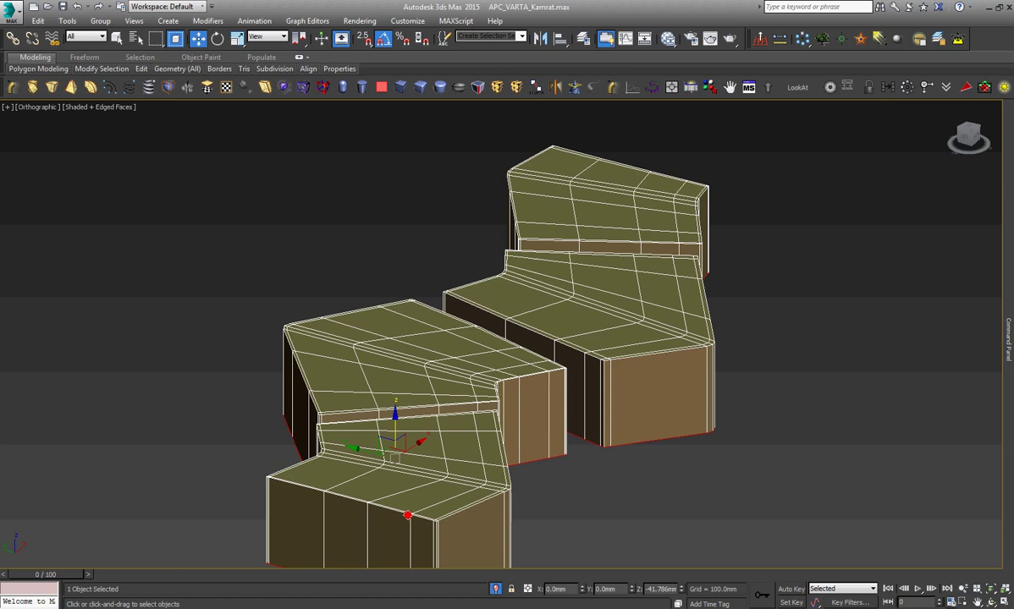
middle_click_drag(410, 524, 500, 488)
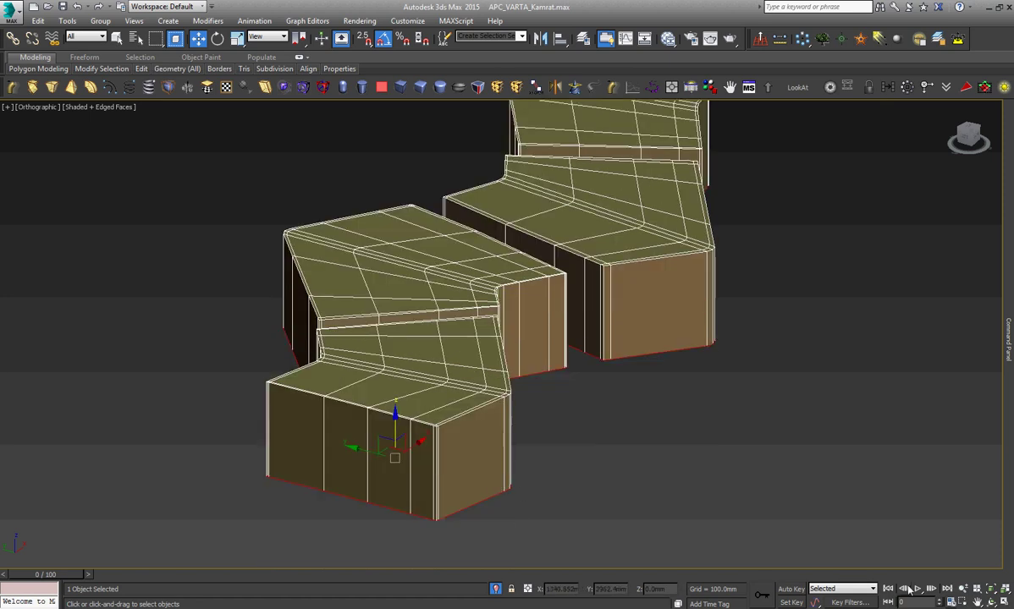
left_click(992, 602)
mouse_move(657, 335)
left_mouse_down()
mouse_move(591, 358)
mouse_move(635, 355)
mouse_move(441, 412)
mouse_move(426, 337)
mouse_move(451, 326)
mouse_move(418, 320)
left_mouse_up()
scroll(316, 288, "up", 3)
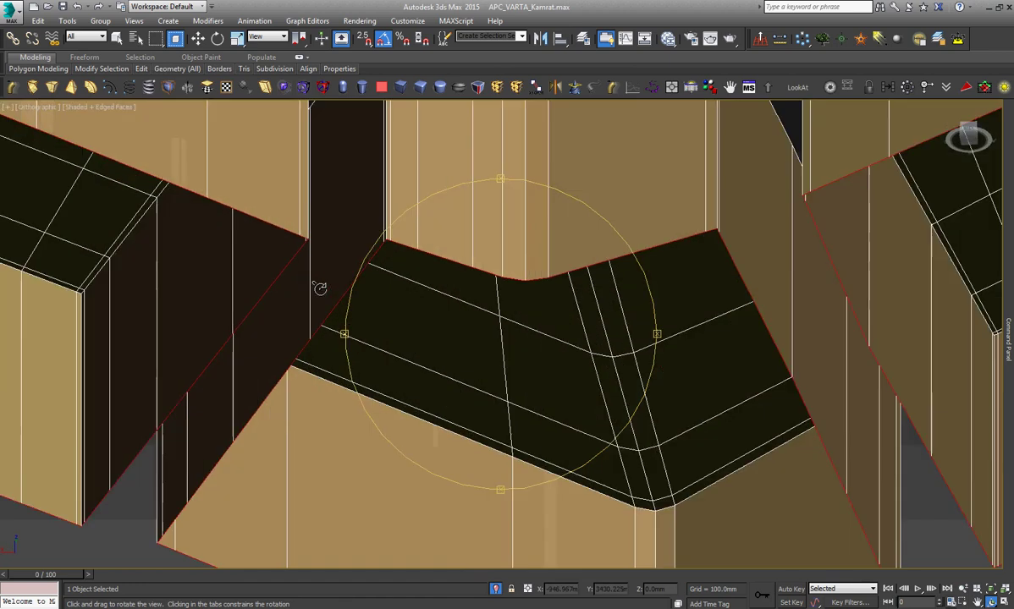
key("w")
scroll(419, 229, "up", 2)
scroll(418, 228, "up", 2)
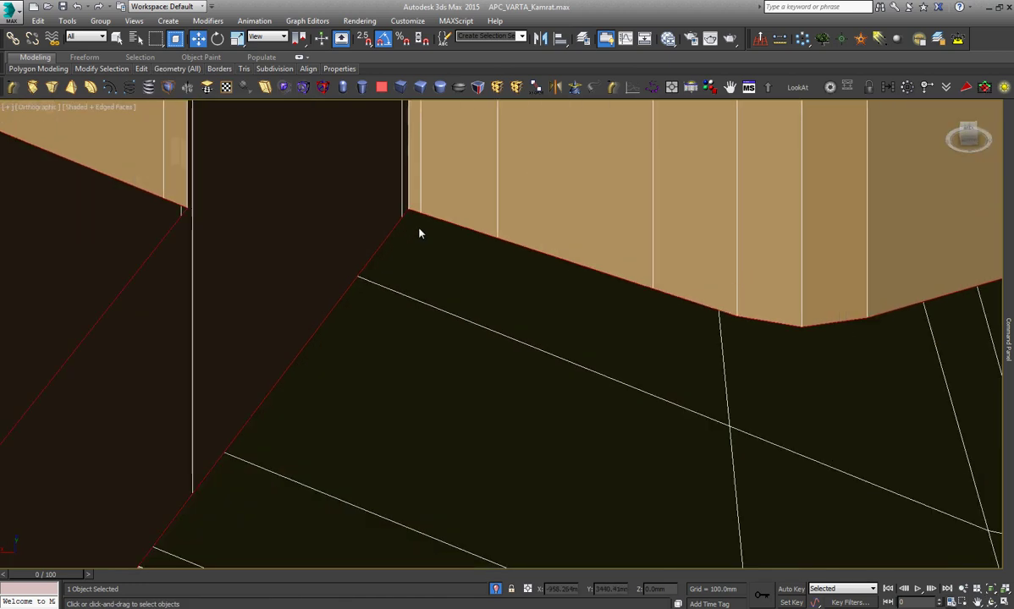
Select the opposite gap edges at the diagonal joint and frame them with Z.
key("2")
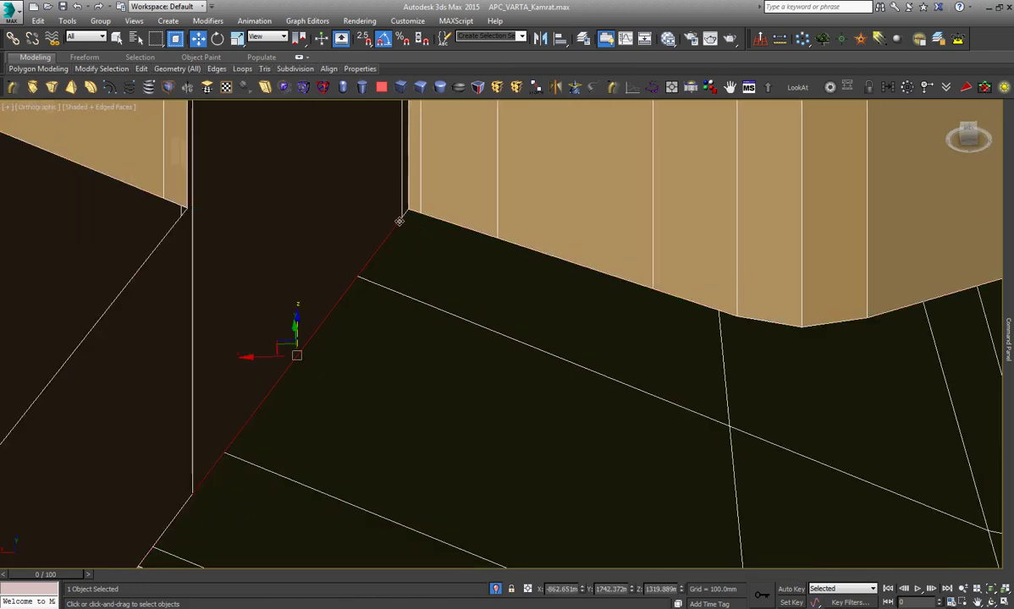
mouse_move(397, 229)
middle_mouse_down("alt")
mouse_move(415, 216)
mouse_move(405, 356)
middle_mouse_up("alt")
scroll(412, 202, "down", 3)
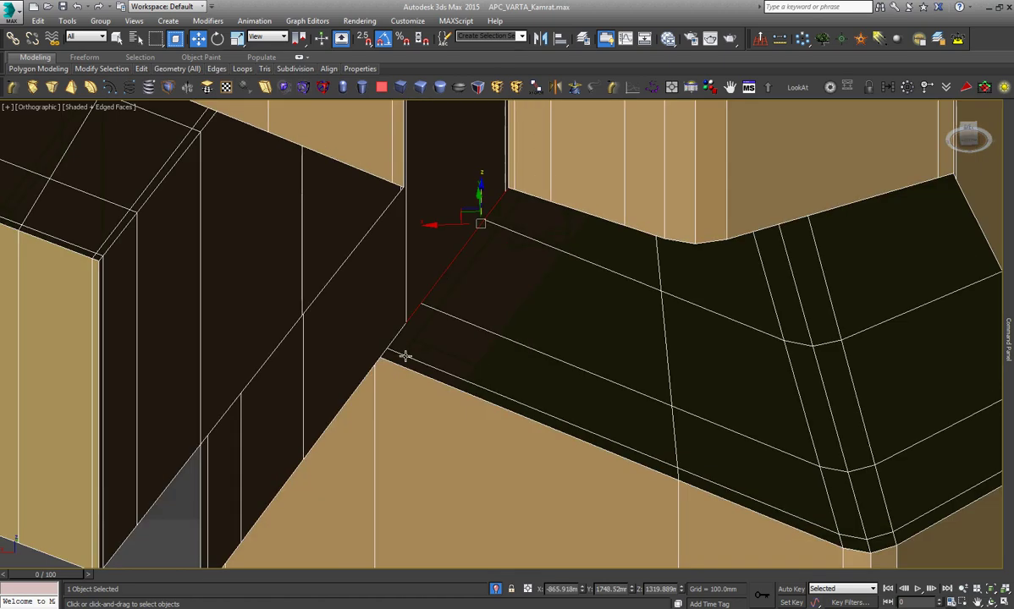
left_click(367, 386, "ctrl")
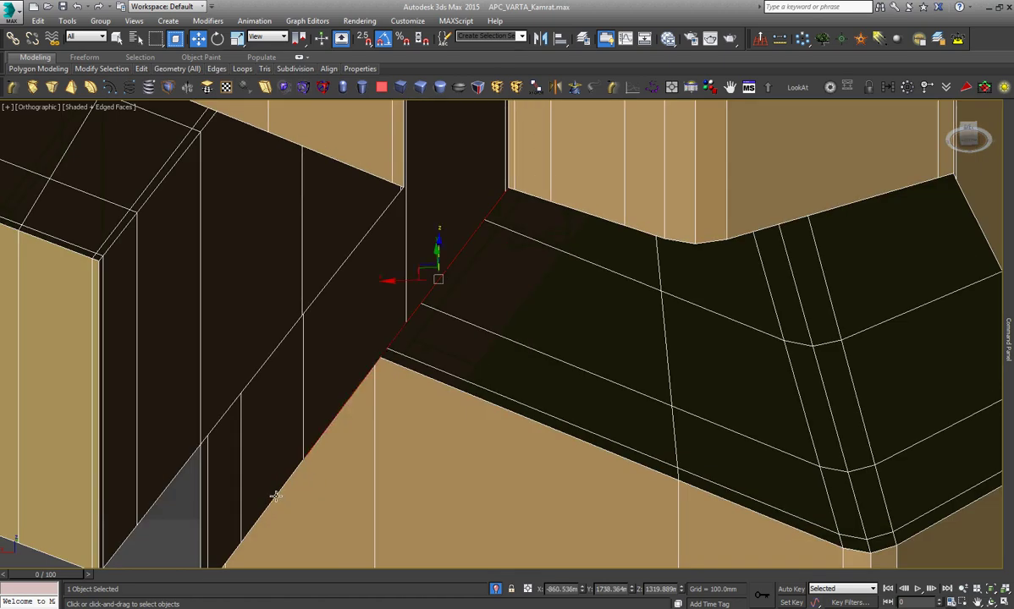
scroll(275, 496, "down", 5)
scroll(369, 355, "up", 5)
scroll(399, 349, "up", 3)
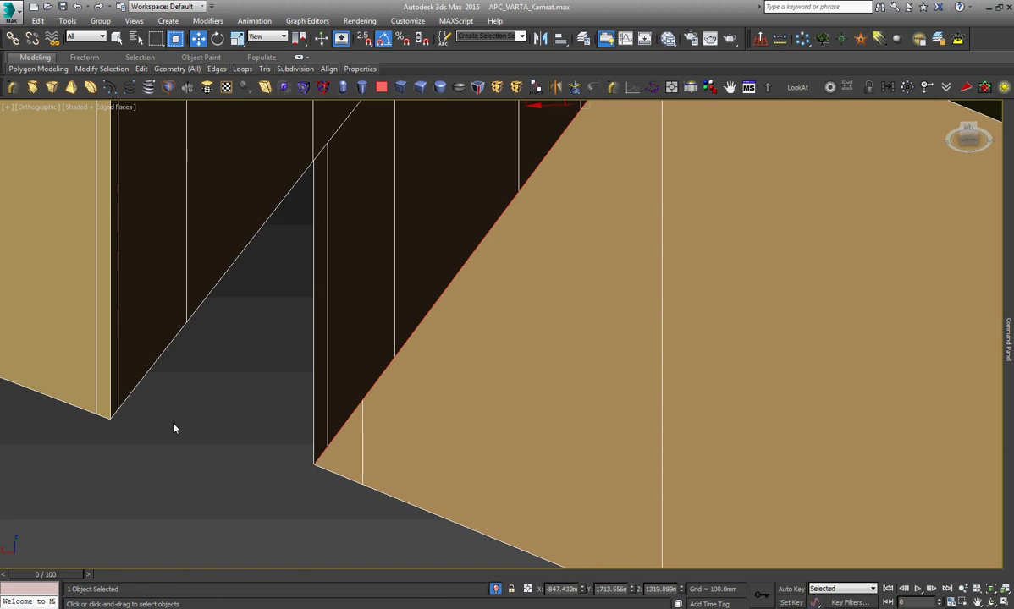
scroll(137, 387, "up", 2)
scroll(119, 407, "up", 2)
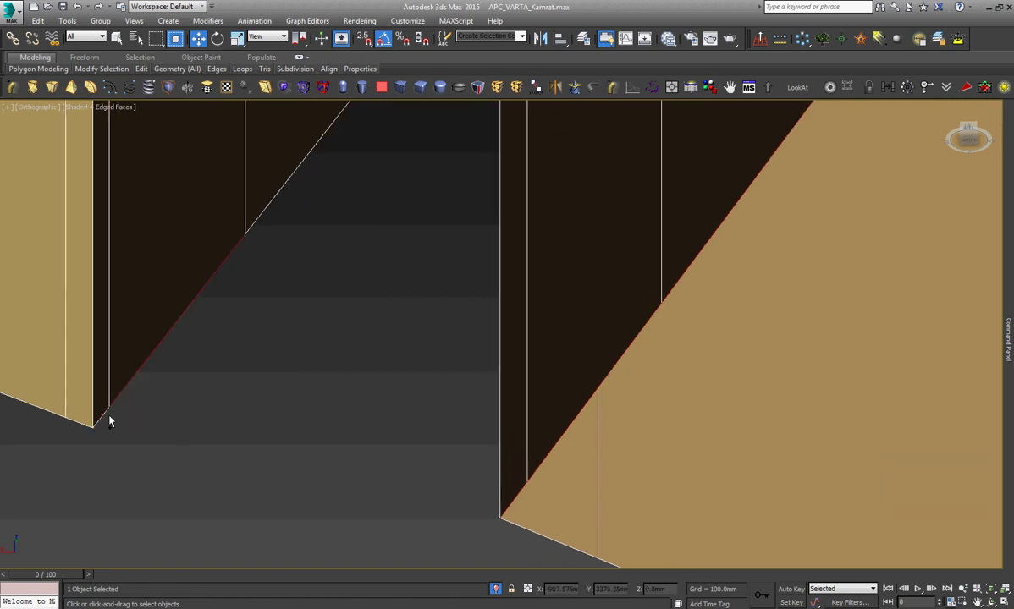
scroll(270, 254, "down", 1)
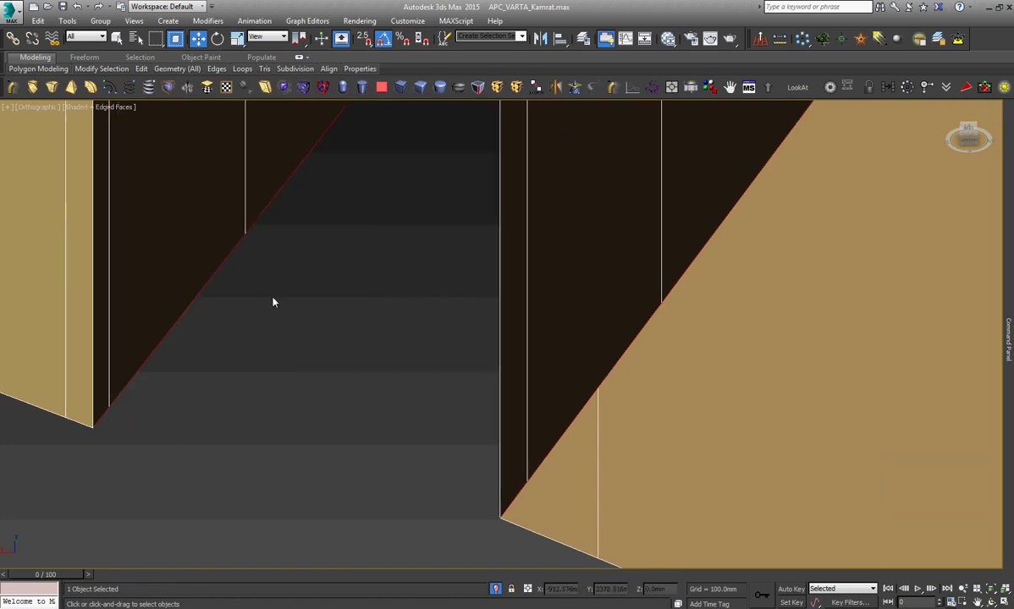
scroll(272, 301, "down", 2)
scroll(271, 322, "down", 4)
scroll(359, 290, "up", 5)
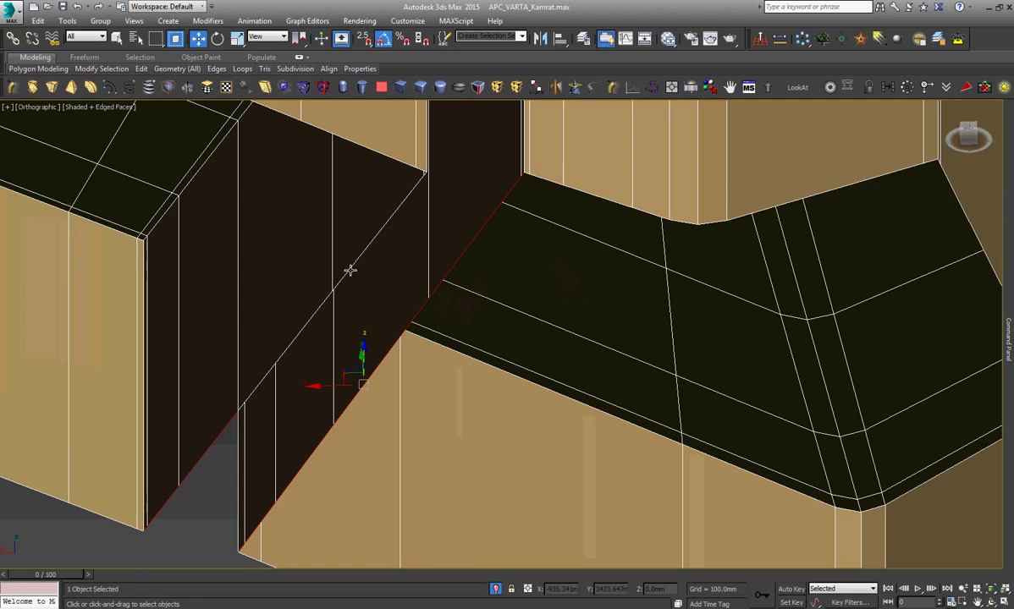
scroll(435, 159, "up", 3)
scroll(435, 159, "up", 2)
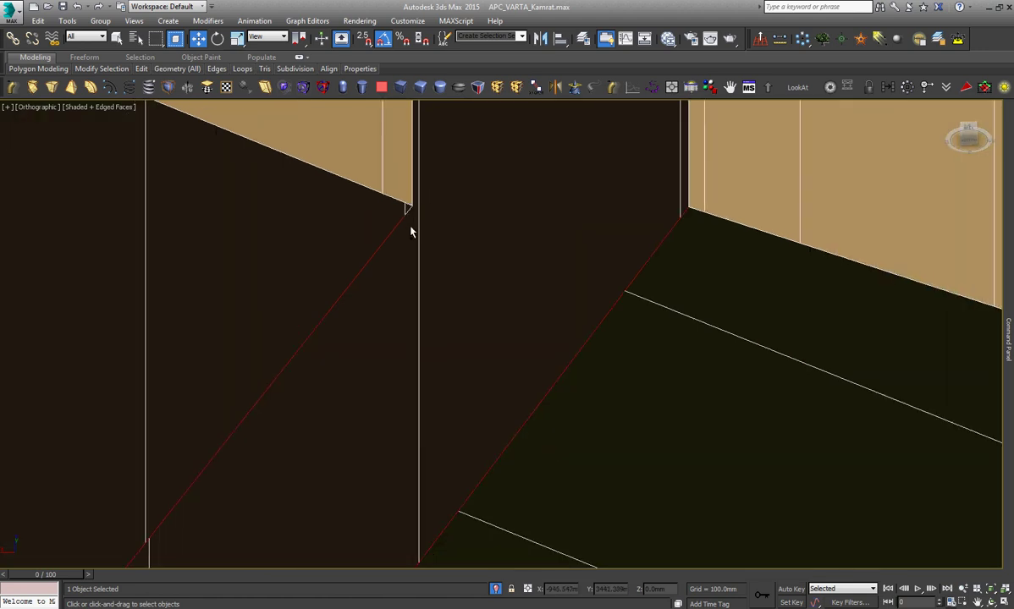
scroll(407, 210, "up", 2)
key("z")
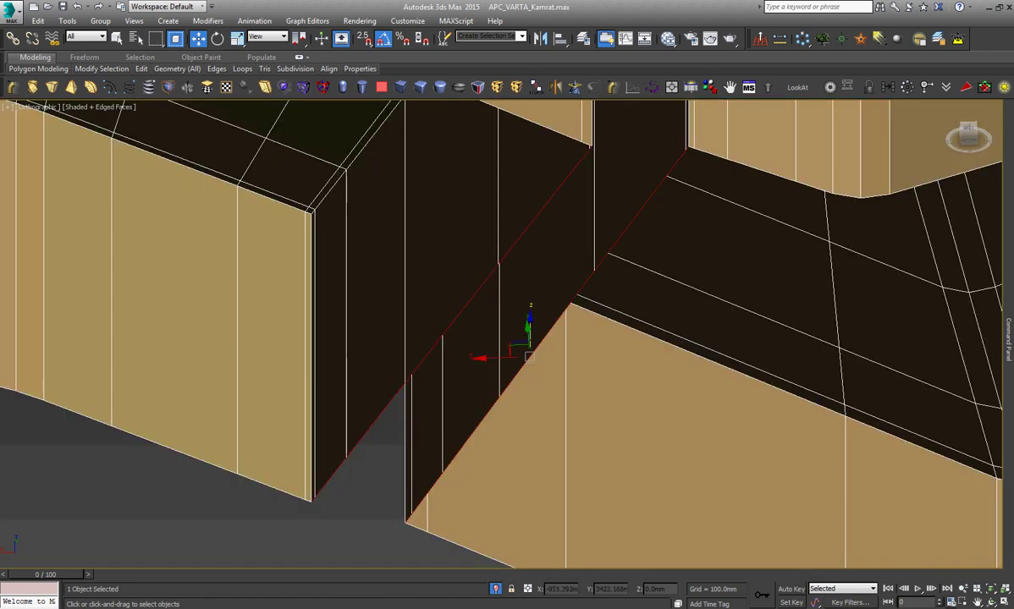
scroll(990, 381, "down", 3)
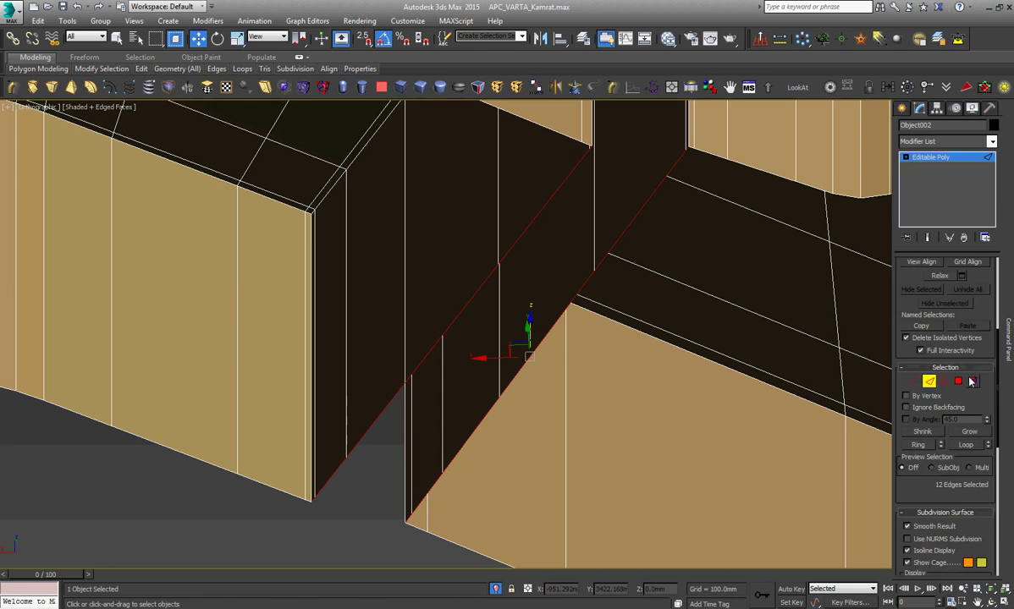
scroll(990, 382, "down", 3)
scroll(990, 382, "down", 3)
Bridge the currently selected pair of edges across the first gap.
left_click(914, 515)
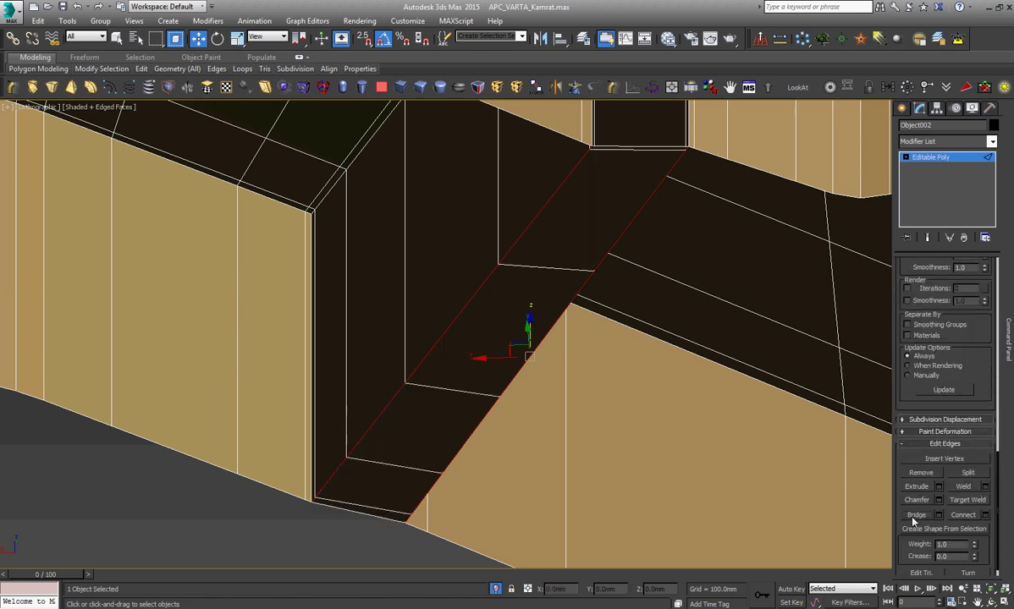
right_click(686, 385)
scroll(439, 329, "down", 3)
scroll(439, 330, "down", 2)
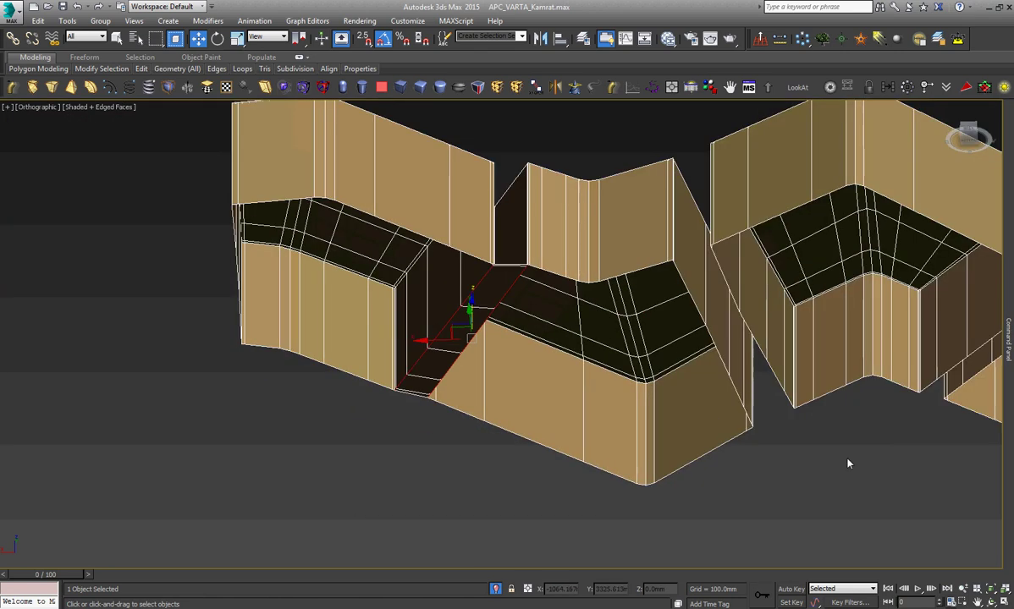
scroll(804, 398, "up", 4)
Select the edge loops along the right diagonal and the dark diagonal on either side of the next gap.
double_click(749, 359)
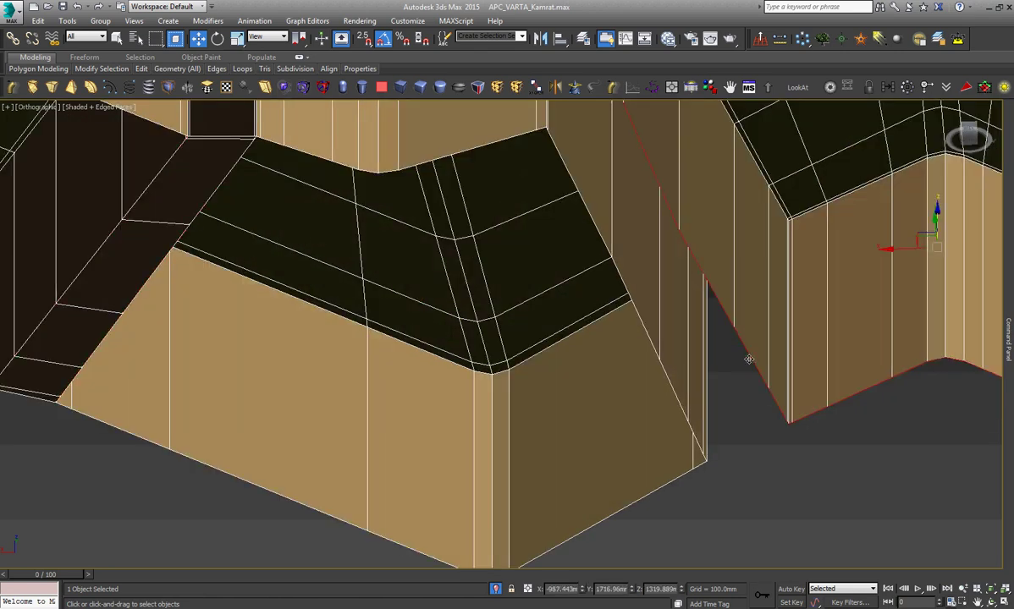
left_click(676, 395)
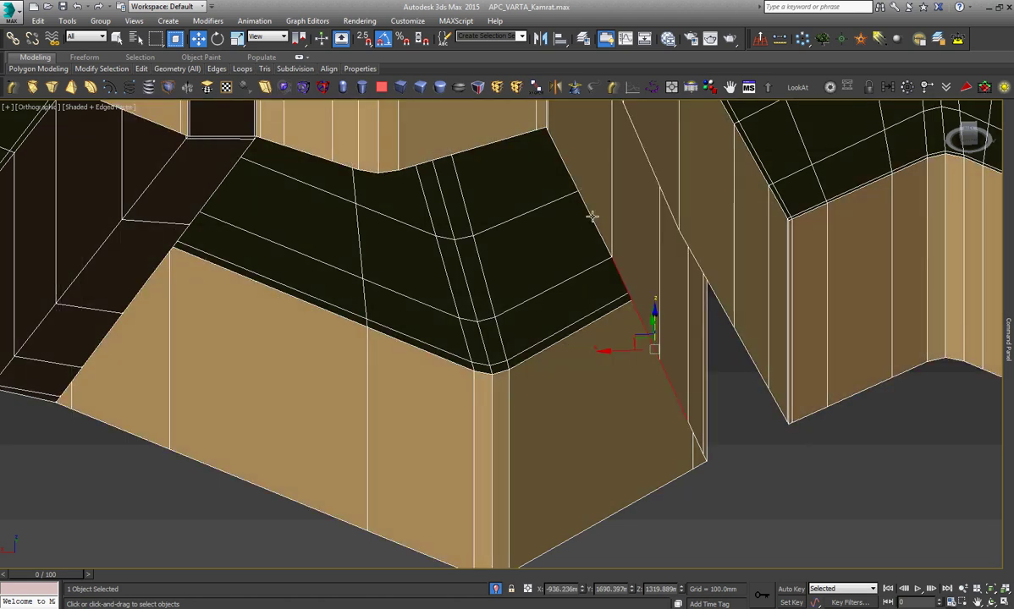
double_click(592, 216)
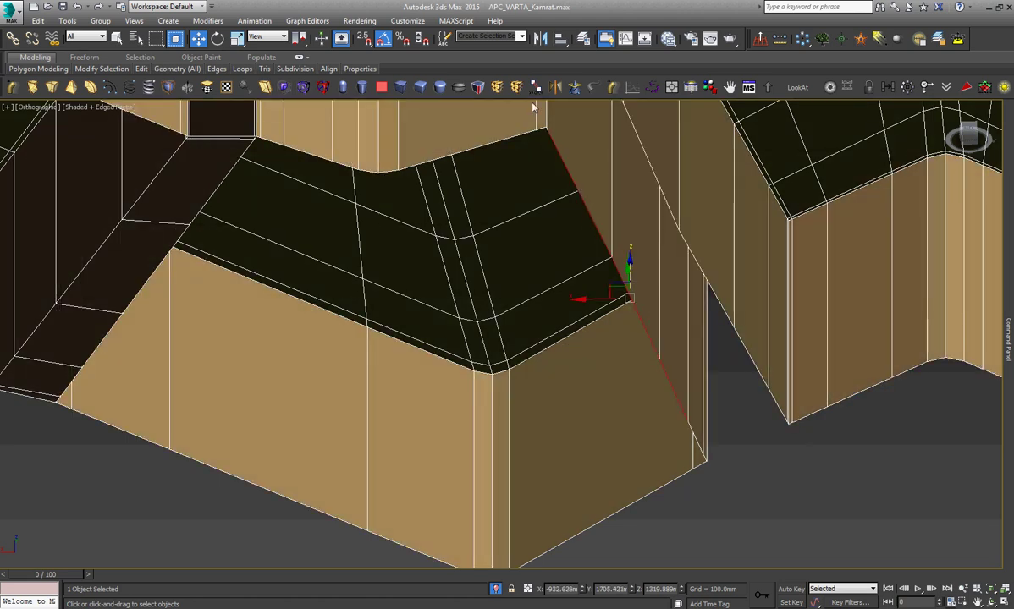
scroll(565, 189, "up", 5)
scroll(609, 217, "up", 1)
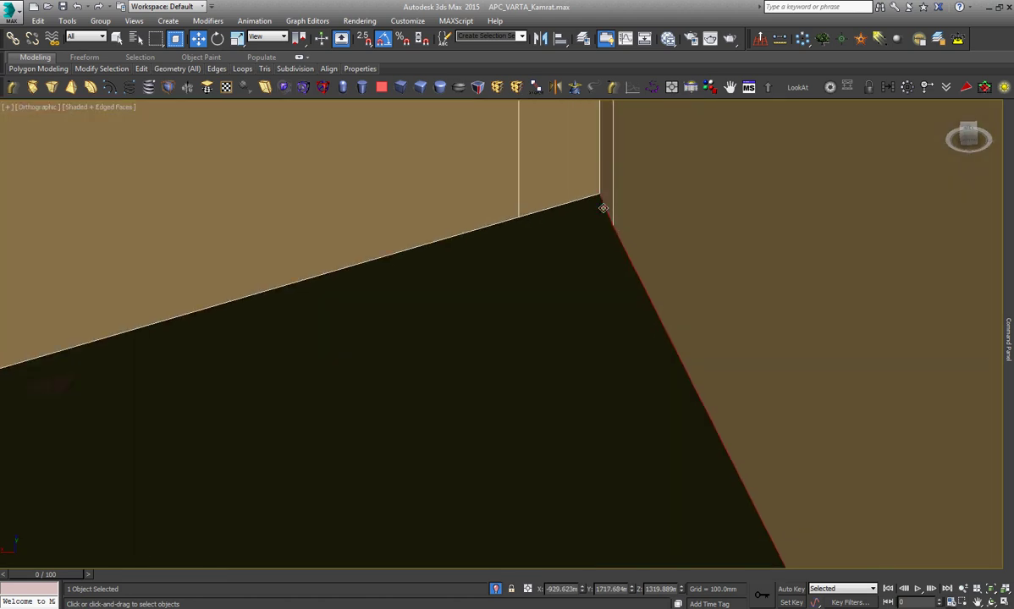
scroll(603, 208, "down", 3)
scroll(598, 552, "up", 3)
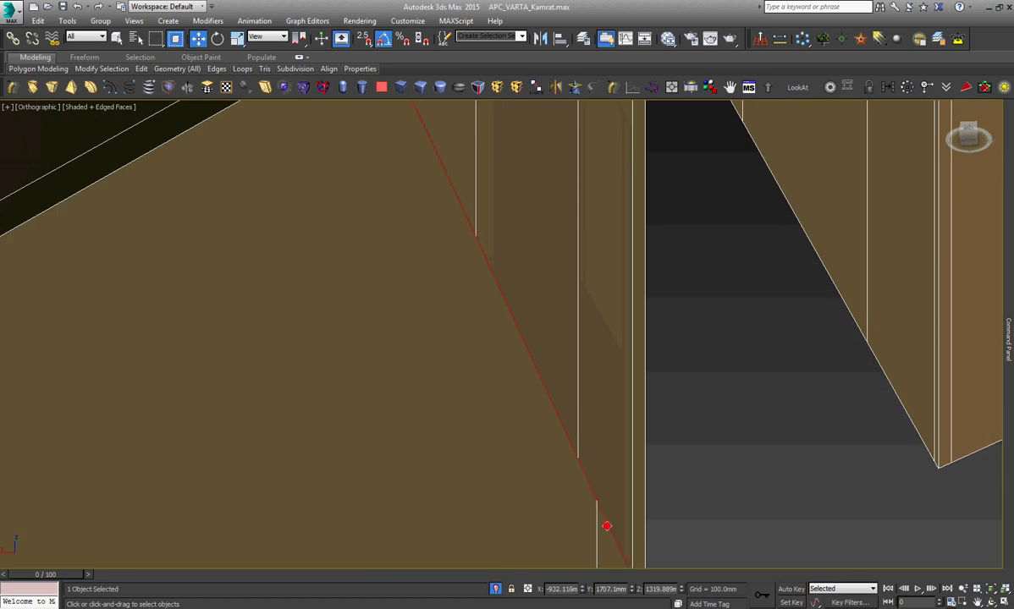
scroll(607, 526, "down", 3)
scroll(611, 409, "up", 3)
scroll(627, 434, "up", 2)
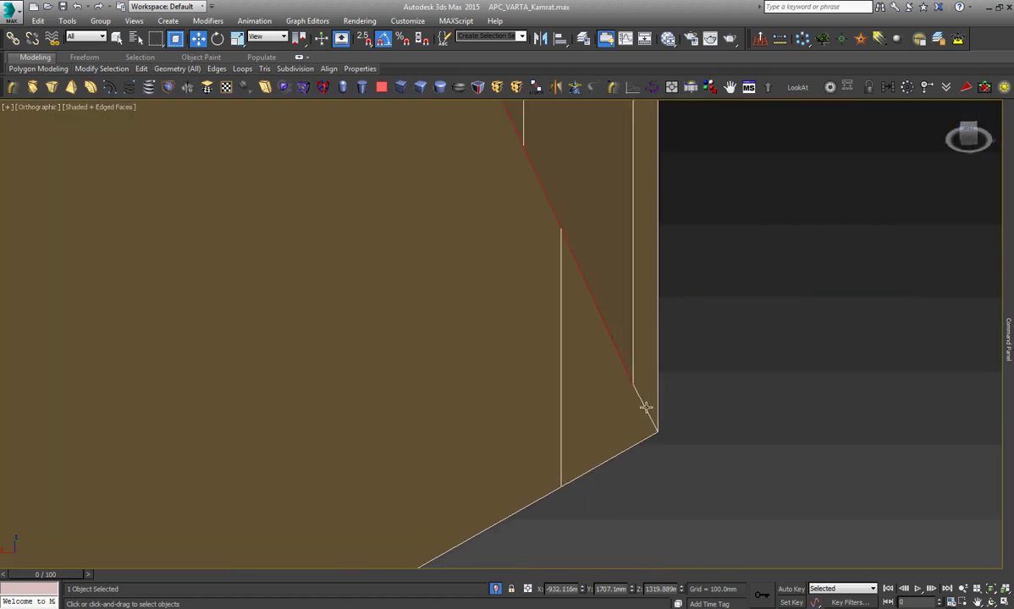
scroll(599, 432, "down", 3)
scroll(648, 487, "up", 3)
scroll(716, 446, "up", 1)
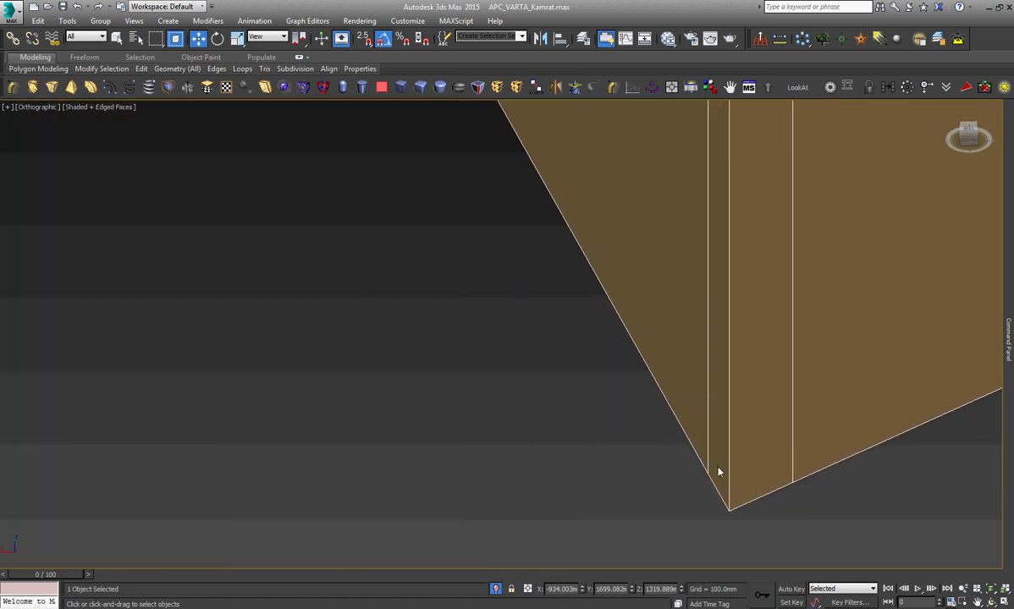
scroll(695, 457, "down", 3)
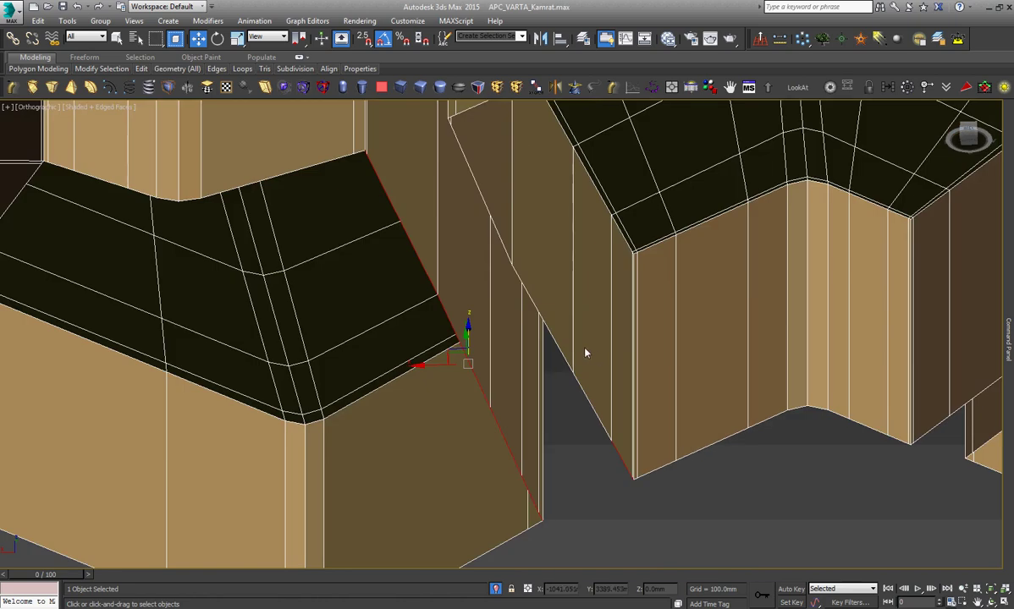
scroll(584, 353, "up", 1)
Move the misaligned corner vertex onto the neighbouring edge, then bridge the selected edges into a face strip.
left_click_drag(578, 396, 465, 201)
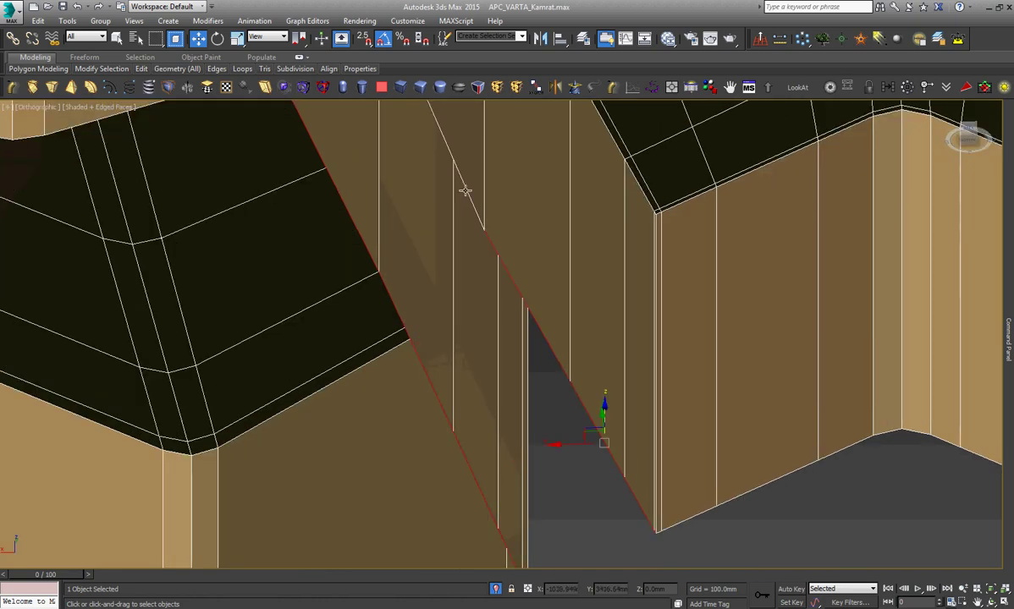
scroll(465, 192, "down", 1)
scroll(508, 220, "up", 1)
scroll(459, 144, "up", 3)
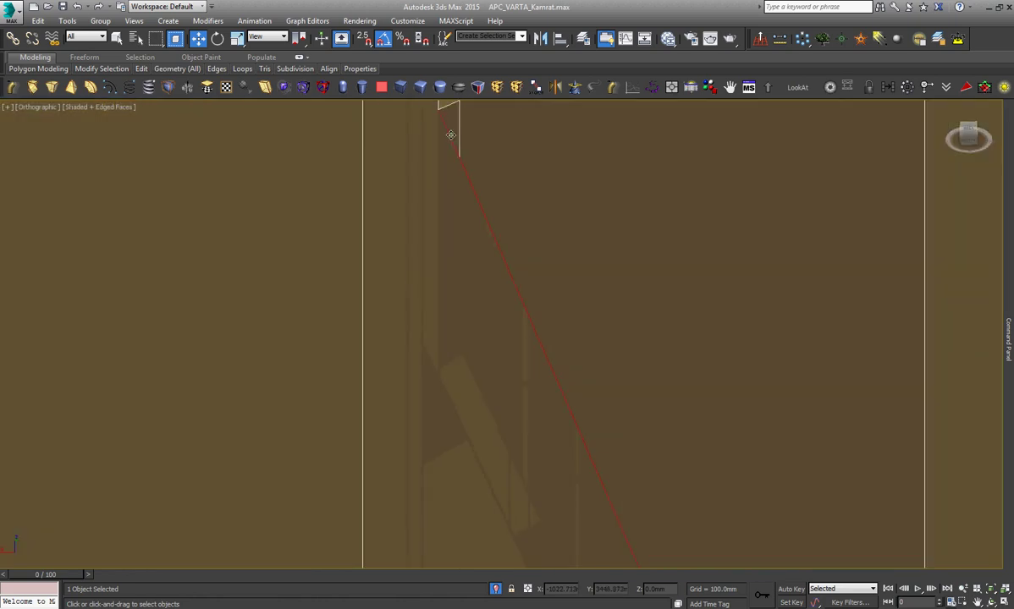
scroll(451, 135, "down", 3)
left_click(918, 514)
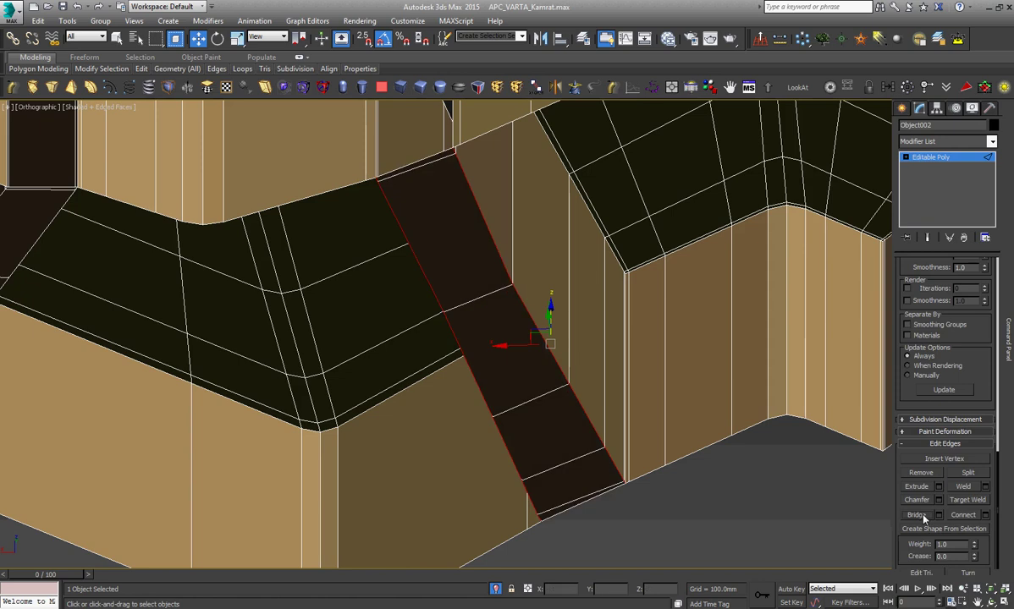
Select the wall-to-floor edge plus the lower stretches of the long diagonal edge.
left_click(698, 457)
key("z")
scroll(638, 316, "up", 2)
scroll(637, 315, "up", 4)
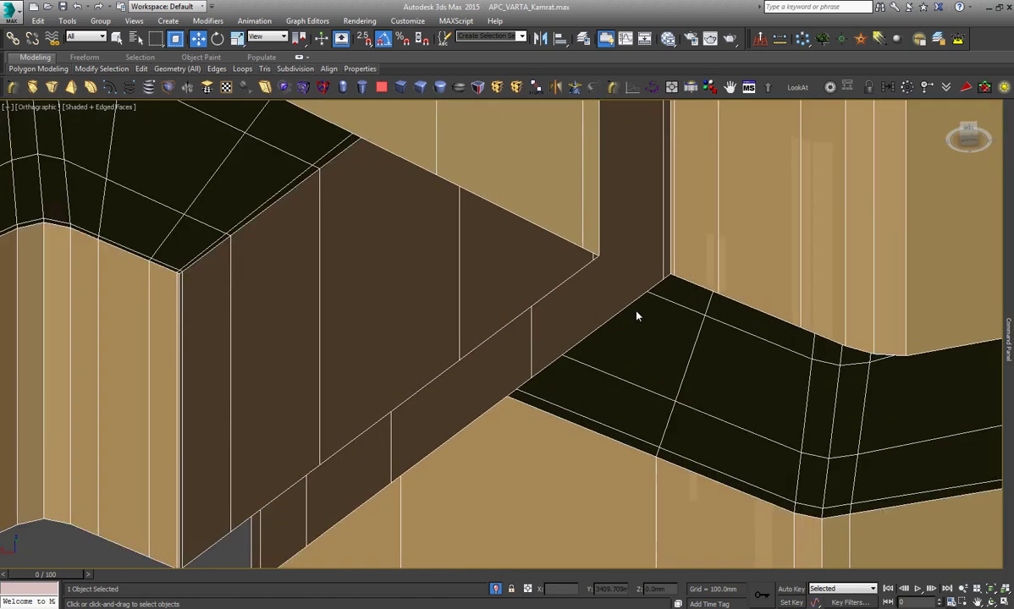
scroll(638, 316, "up", 3)
scroll(657, 276, "up", 1)
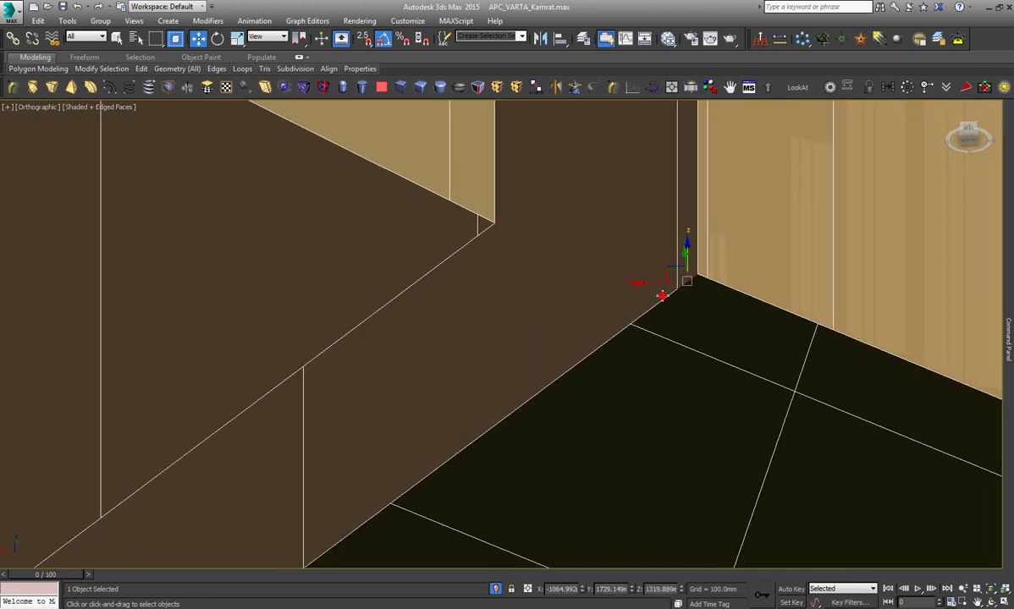
left_click(664, 295)
scroll(511, 423, "down", 2)
scroll(466, 458, "up", 3)
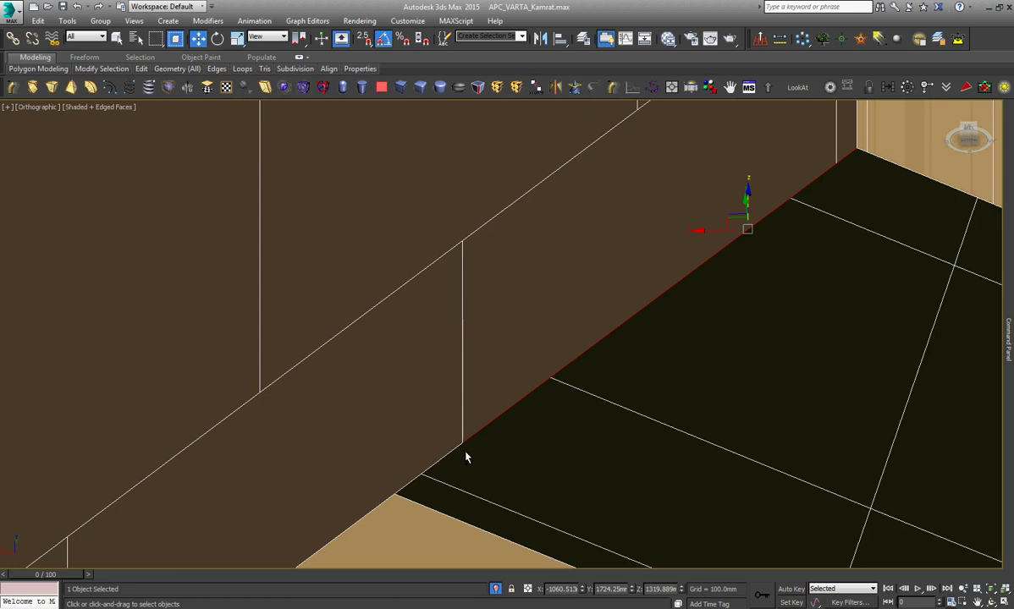
scroll(455, 453, "down", 1)
scroll(455, 453, "down", 3)
scroll(441, 422, "up", 3)
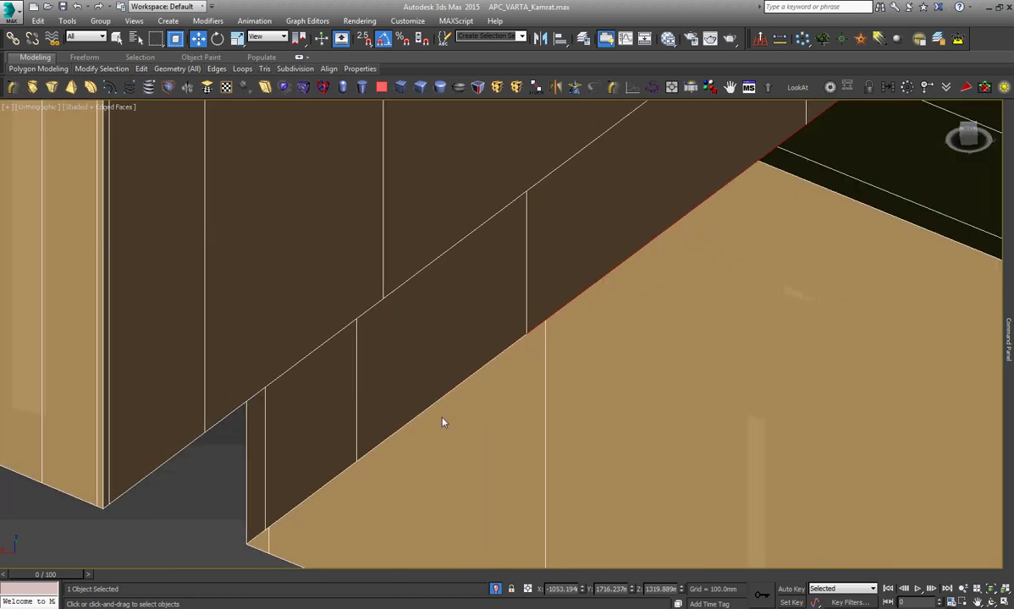
scroll(429, 411, "up", 1)
left_click(428, 412, "ctrl")
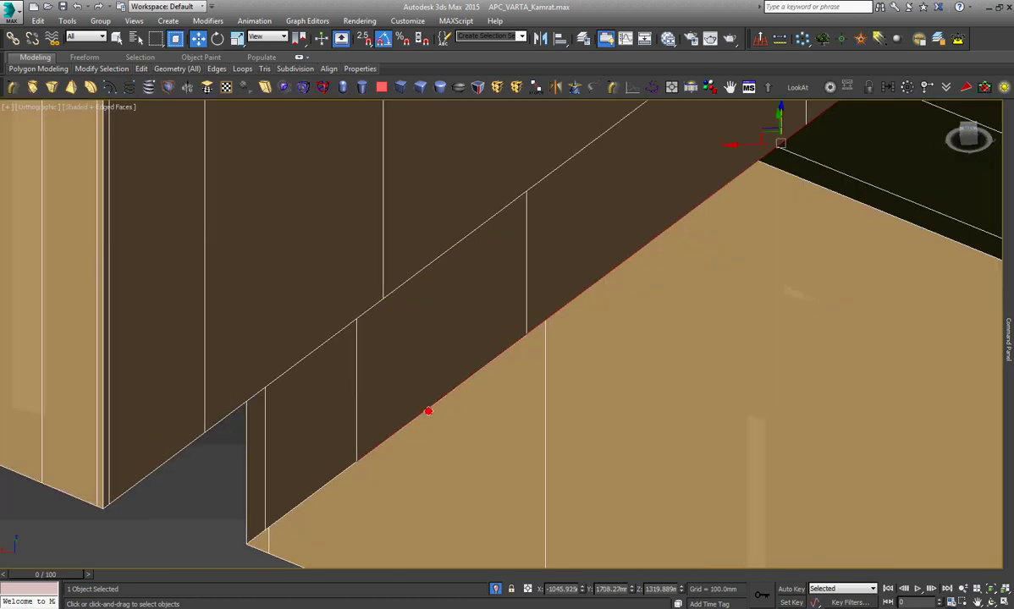
left_click(325, 485, "ctrl")
Add the short bottom corner edge and the wall's top edge segments, then bridge the long diagonal gap.
scroll(260, 538, "up", 2)
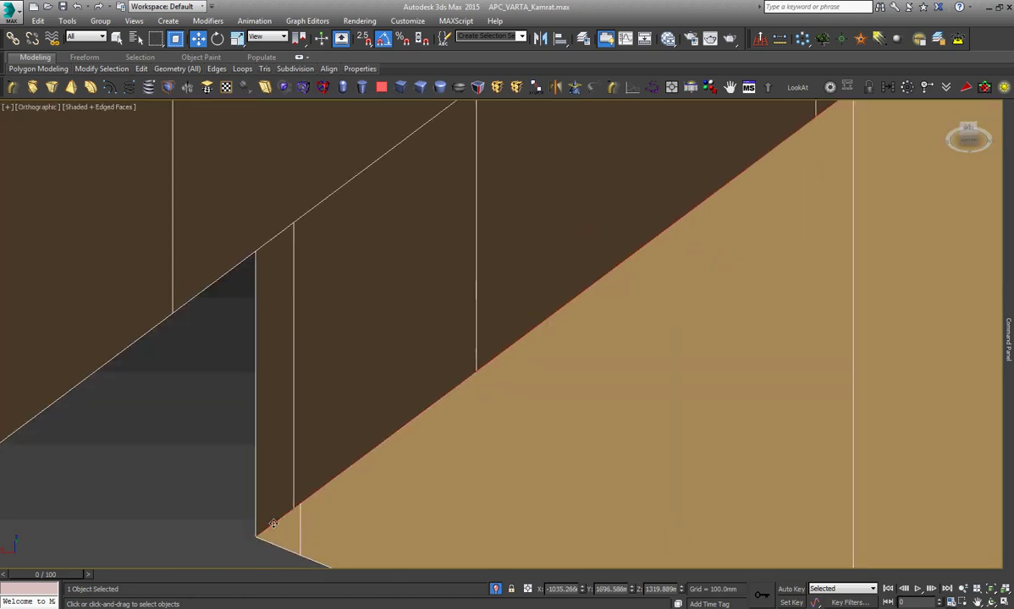
scroll(273, 523, "down", 2)
mouse_move(500, 362)
middle_mouse_down("alt")
mouse_move(407, 399)
mouse_move(282, 515)
middle_mouse_up("alt")
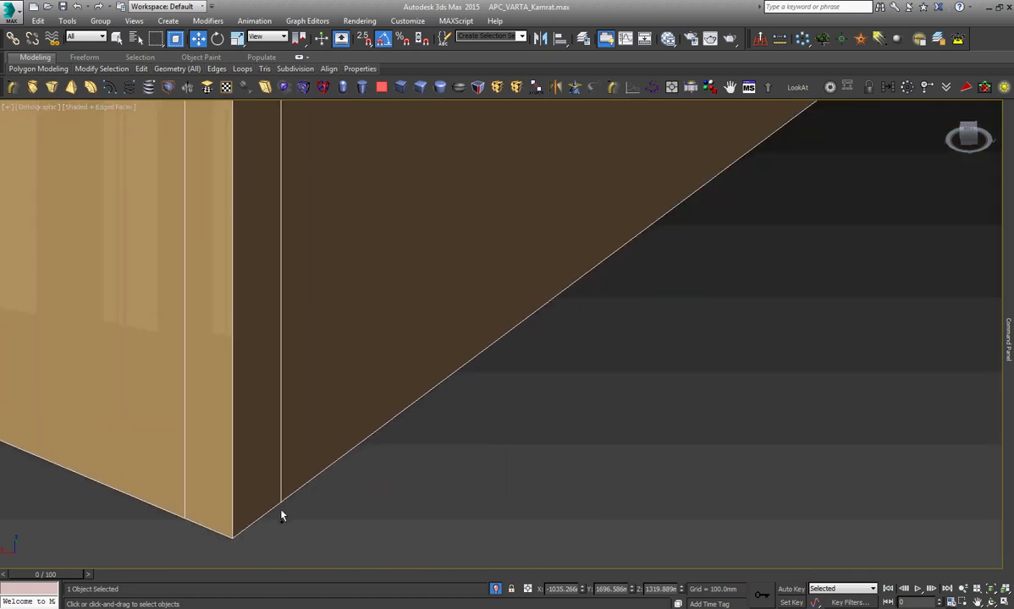
left_click(270, 511, "ctrl")
key("z")
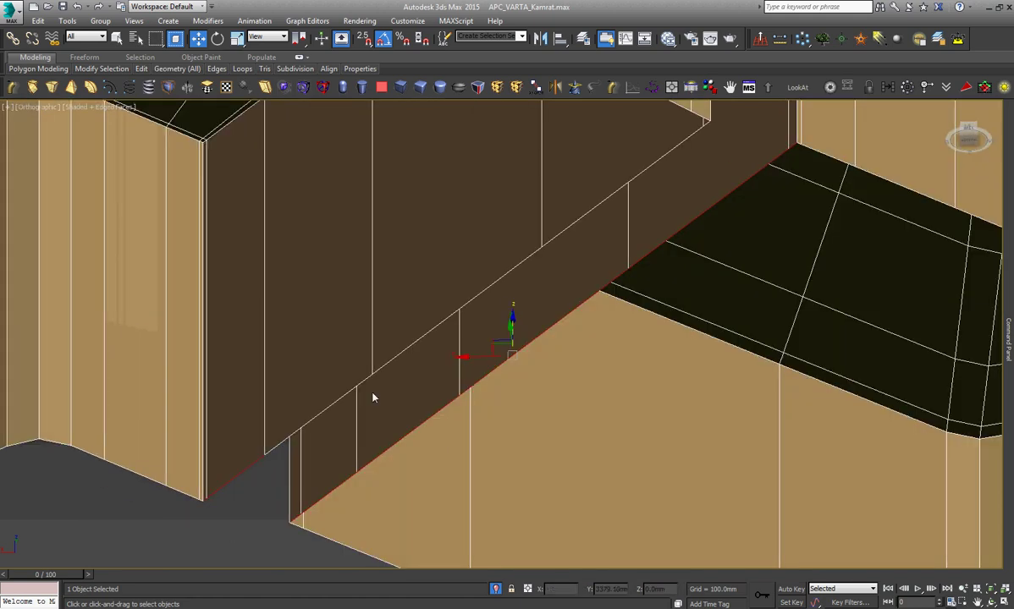
left_click(330, 407, "ctrl")
left_click(491, 284, "ctrl")
left_click(572, 224, "ctrl")
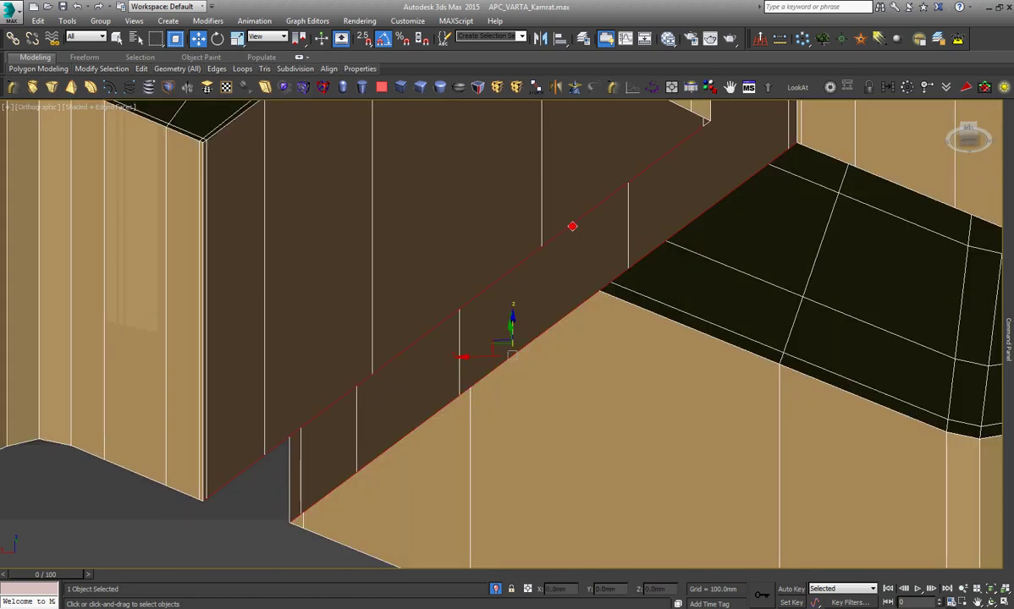
scroll(730, 108, "up", 2)
scroll(684, 148, "down", 2)
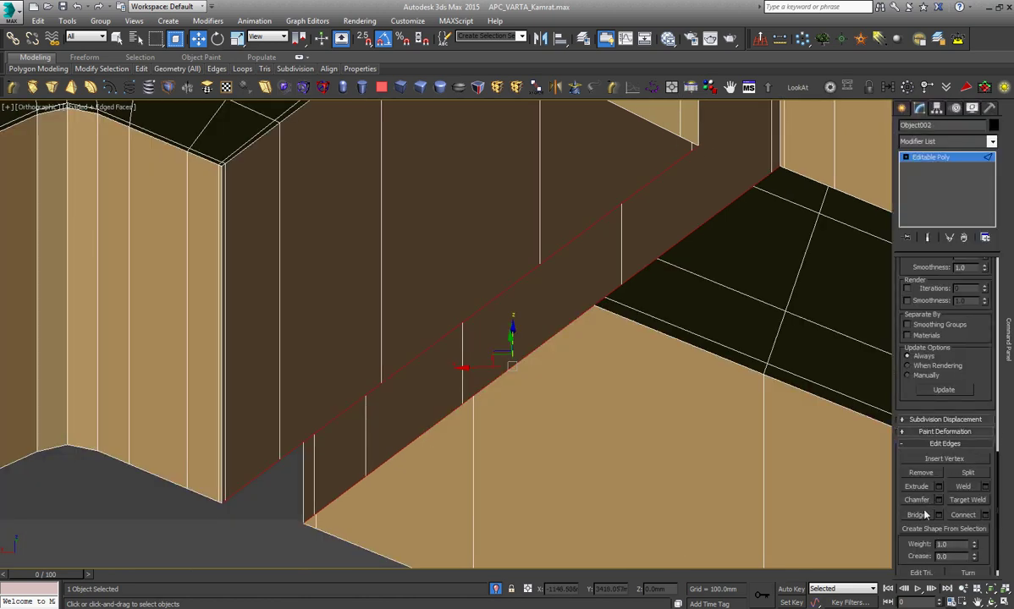
left_click(918, 515)
Exit Edge sub-object mode and return to the whole object.
left_click(906, 159)
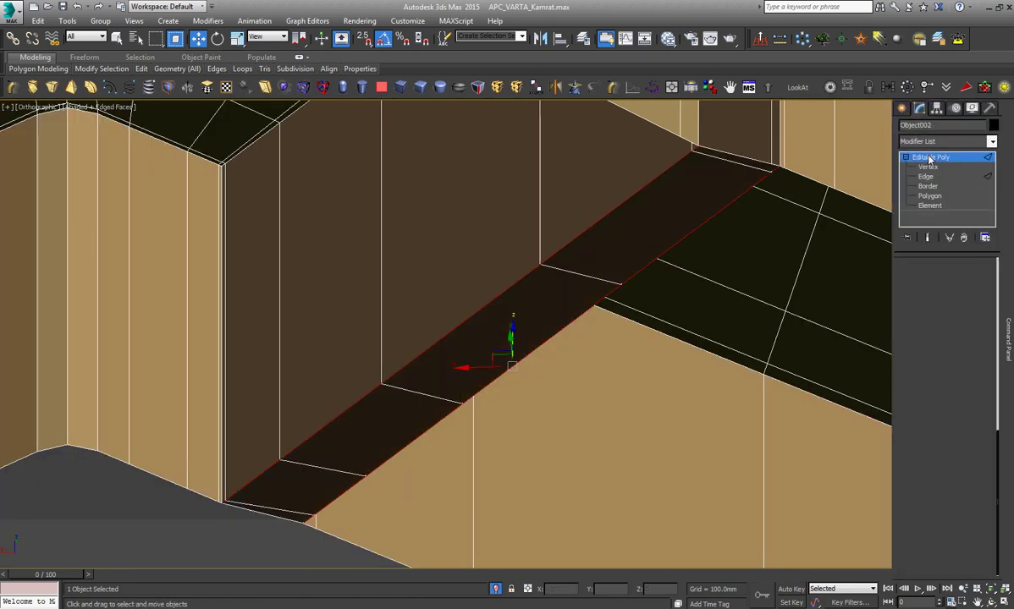
scroll(508, 338, "down", 5)
right_click(722, 276)
Orbit to a top-down view and select the three bottom edge segments of the right wall.
left_click(739, 285)
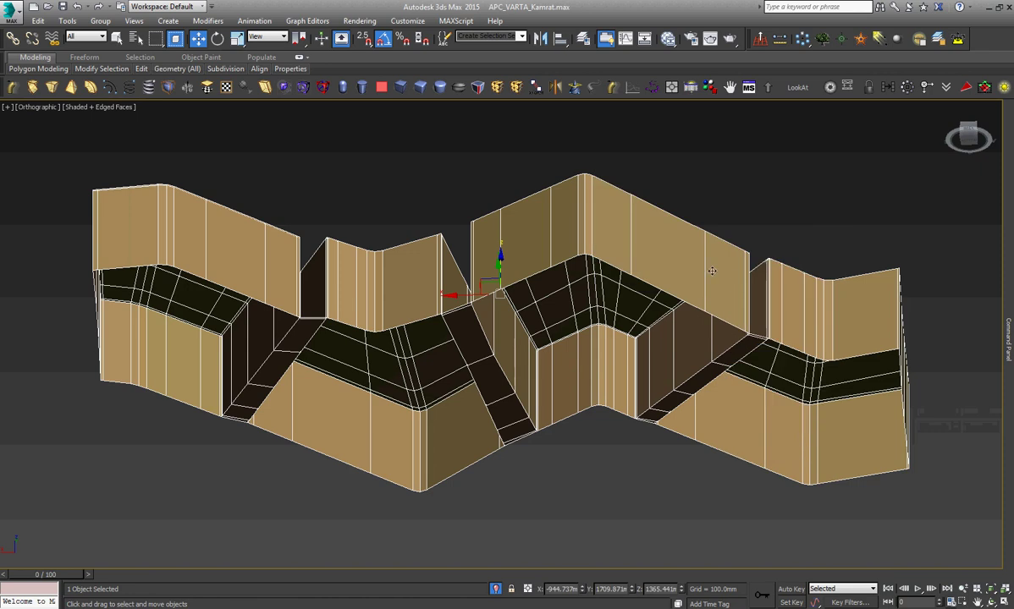
left_click(991, 601)
mouse_move(542, 322)
left_mouse_down()
mouse_move(550, 367)
mouse_move(514, 415)
mouse_move(527, 441)
left_mouse_up()
scroll(527, 441, "down", 5)
left_click_drag(493, 378, 492, 389)
scroll(525, 419, "up", 8)
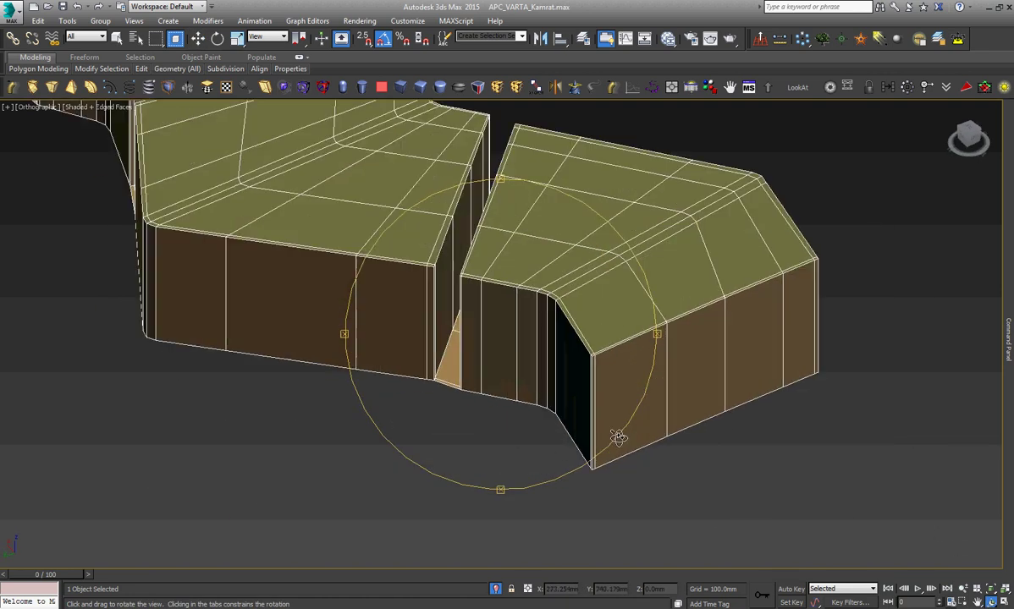
scroll(615, 436, "up", 2)
key("Escape")
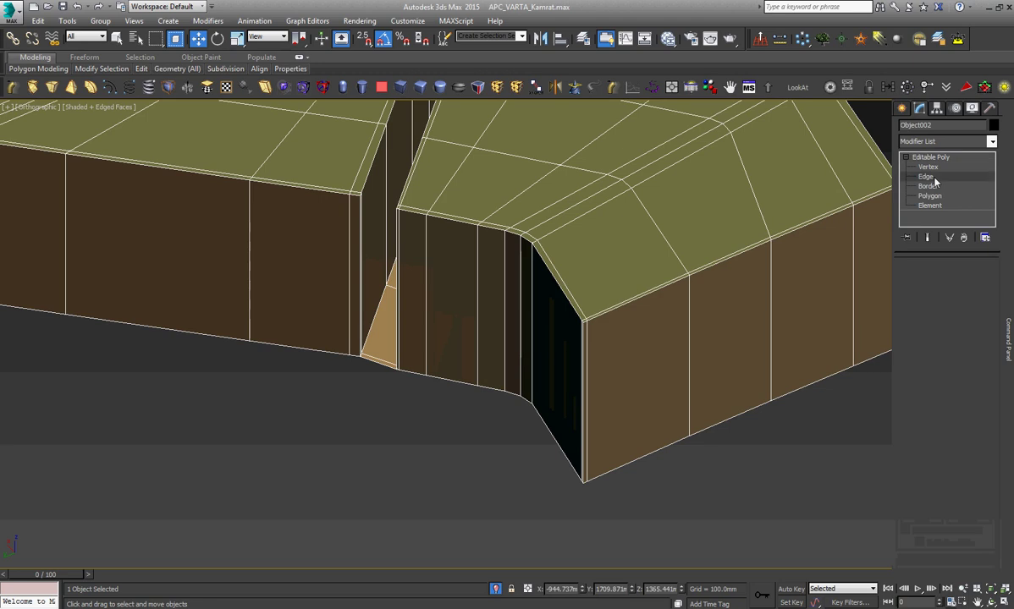
left_click(926, 176)
left_click(872, 361)
left_click(819, 381, "ctrl")
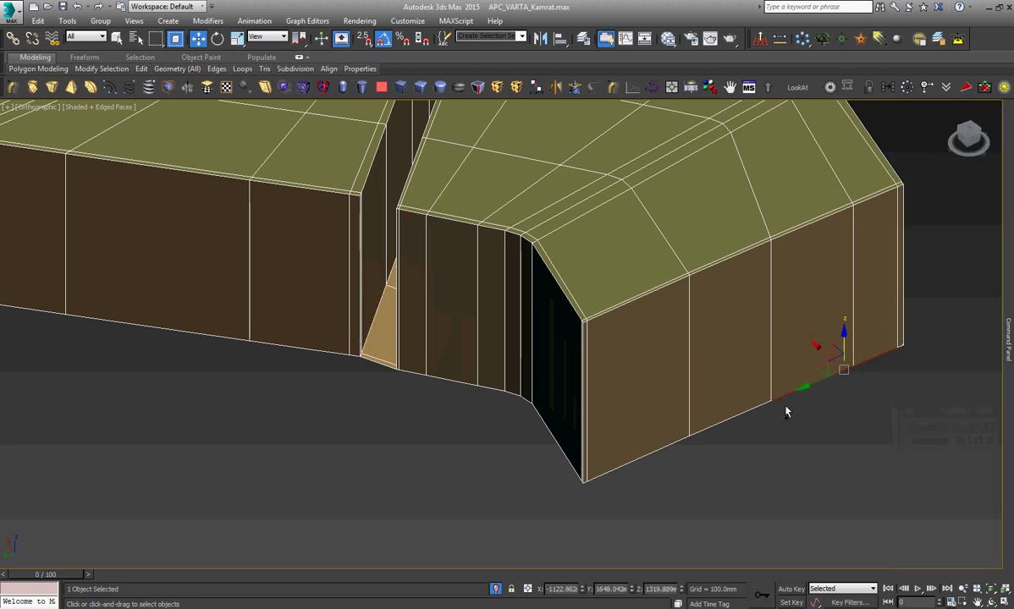
left_click(761, 407, "ctrl")
Select the two diagonal side bottom edges and Shift-drag them to extend new floor polygons.
scroll(910, 347, "up", 5)
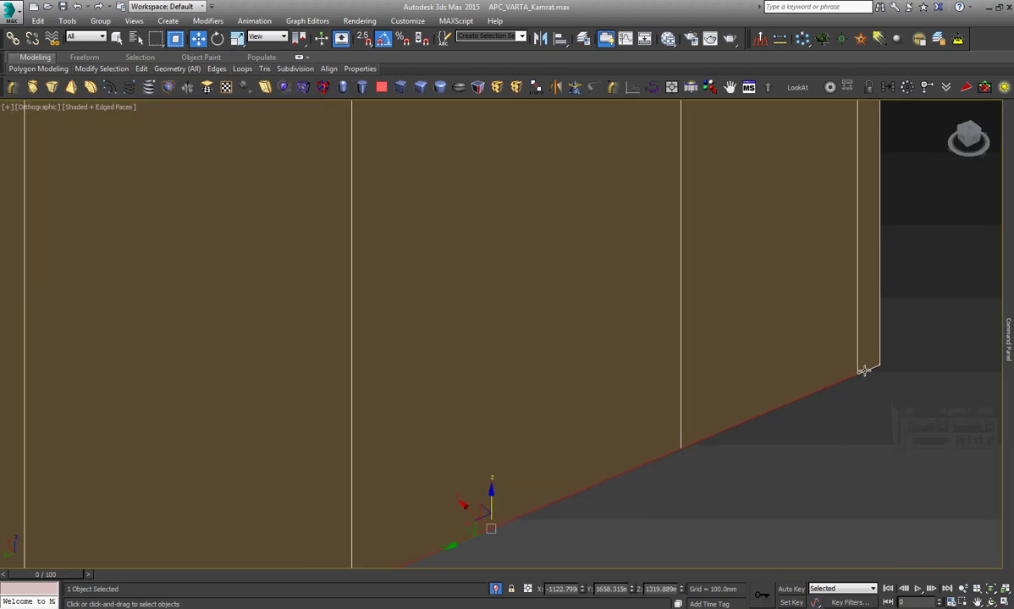
scroll(862, 369, "down", 3)
middle_click_drag(593, 414, 459, 479, "alt")
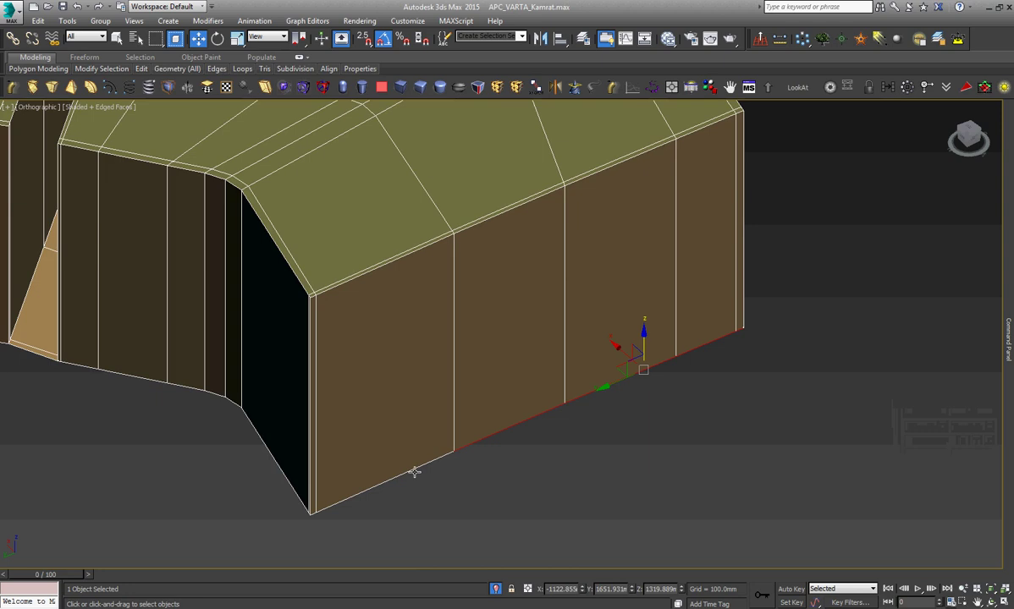
scroll(305, 517, "up", 3)
scroll(359, 521, "up", 2)
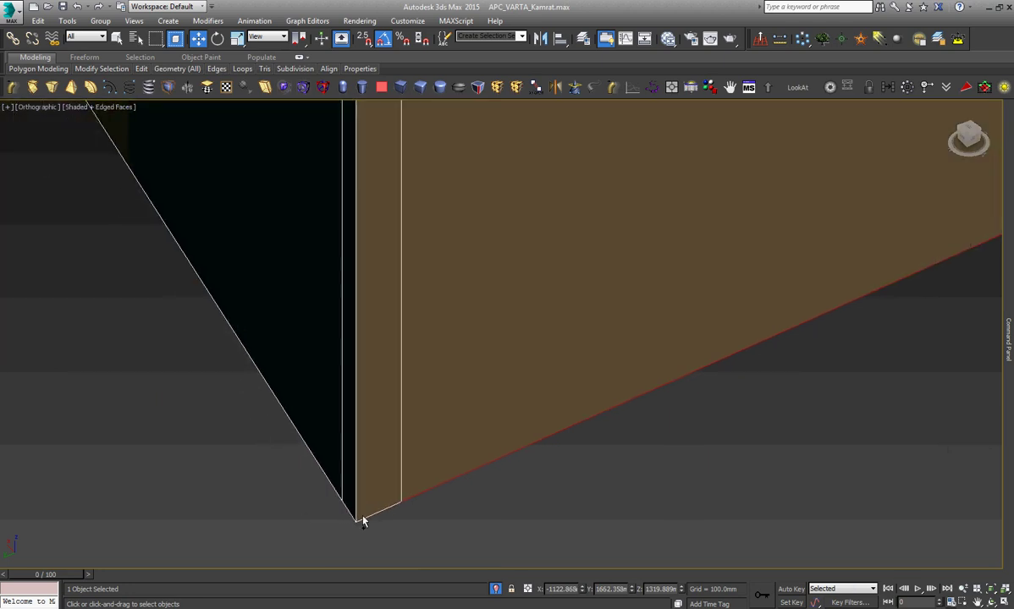
key("z")
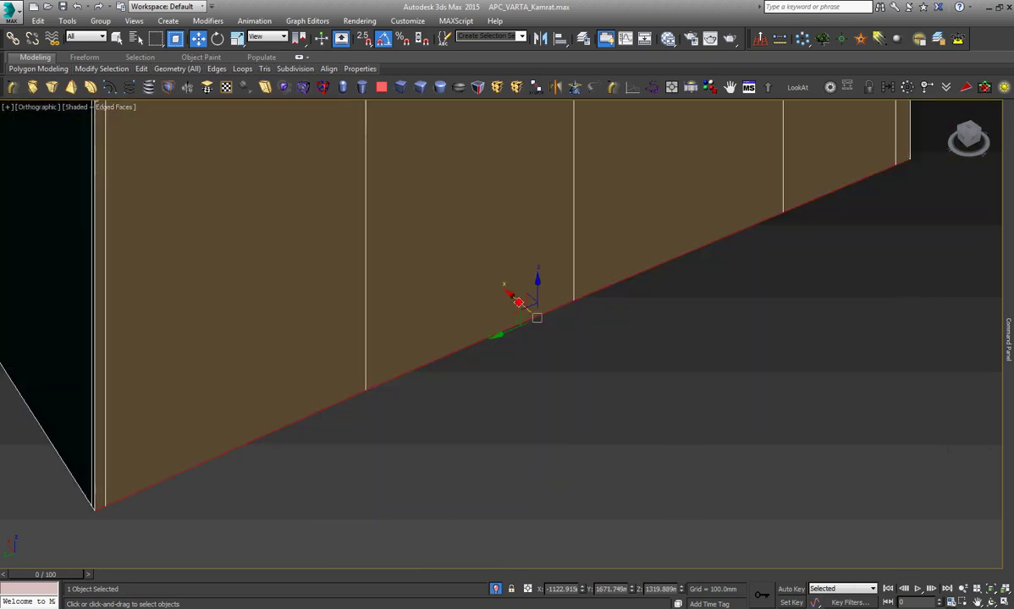
scroll(537, 302, "down", 3)
key("z")
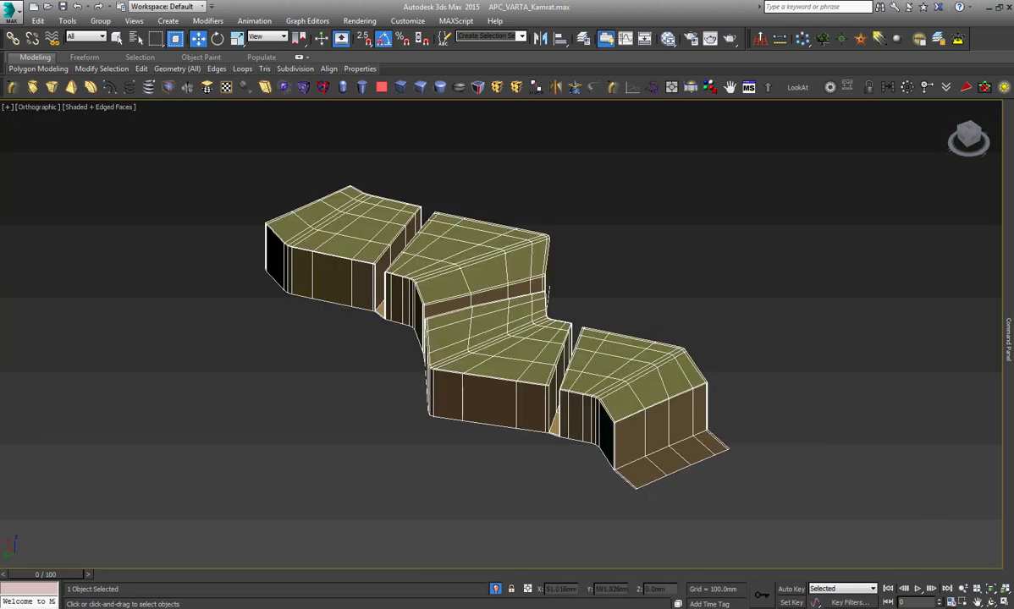
middle_click_drag(480, 385, 595, 391, "alt")
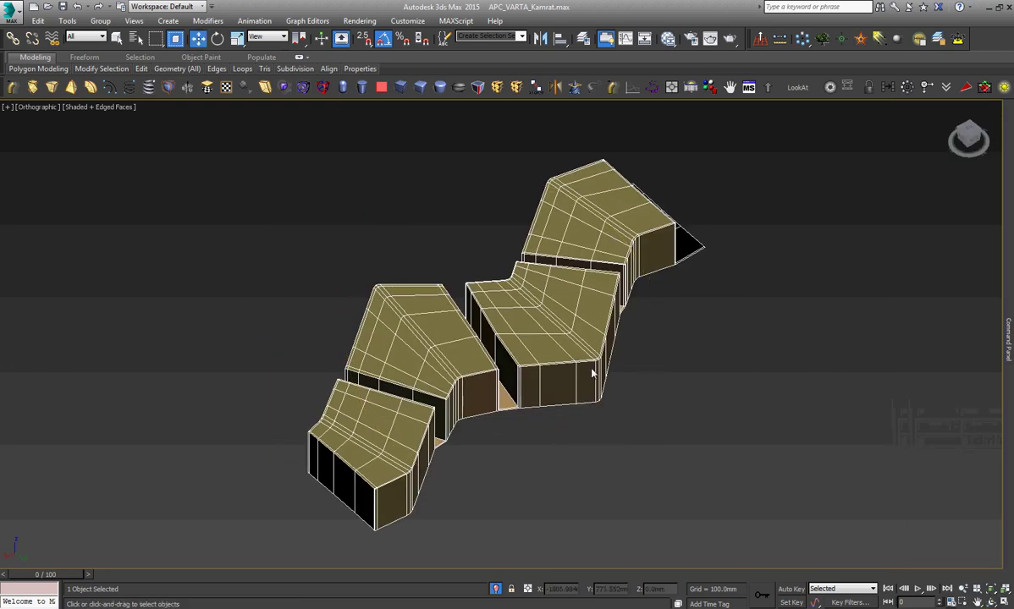
scroll(508, 457, "down", 2)
scroll(502, 328, "up", 5)
scroll(463, 346, "up", 3)
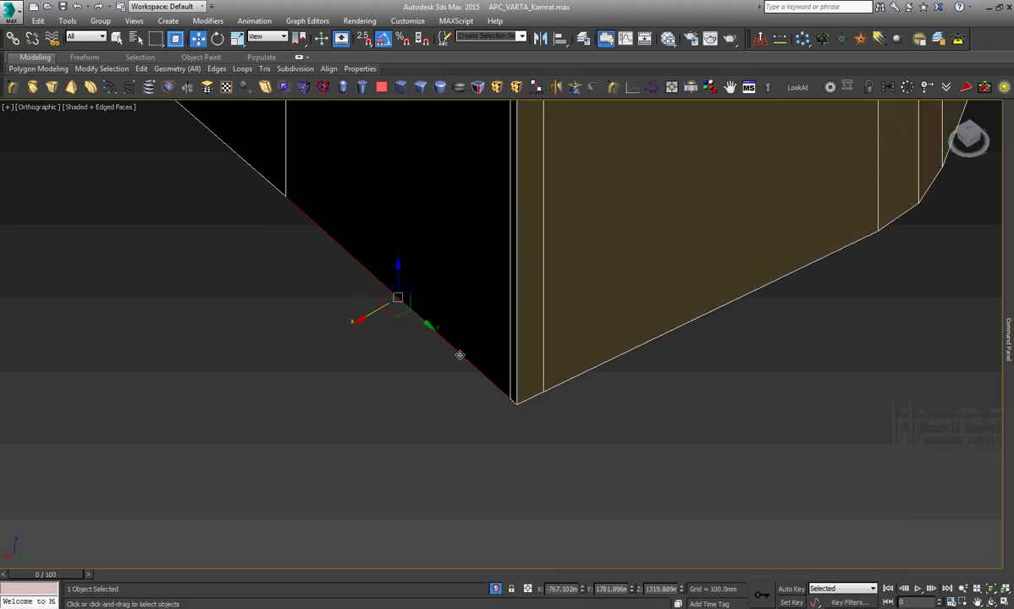
scroll(496, 383, "up", 3)
scroll(626, 395, "down", 3)
scroll(537, 303, "down", 2)
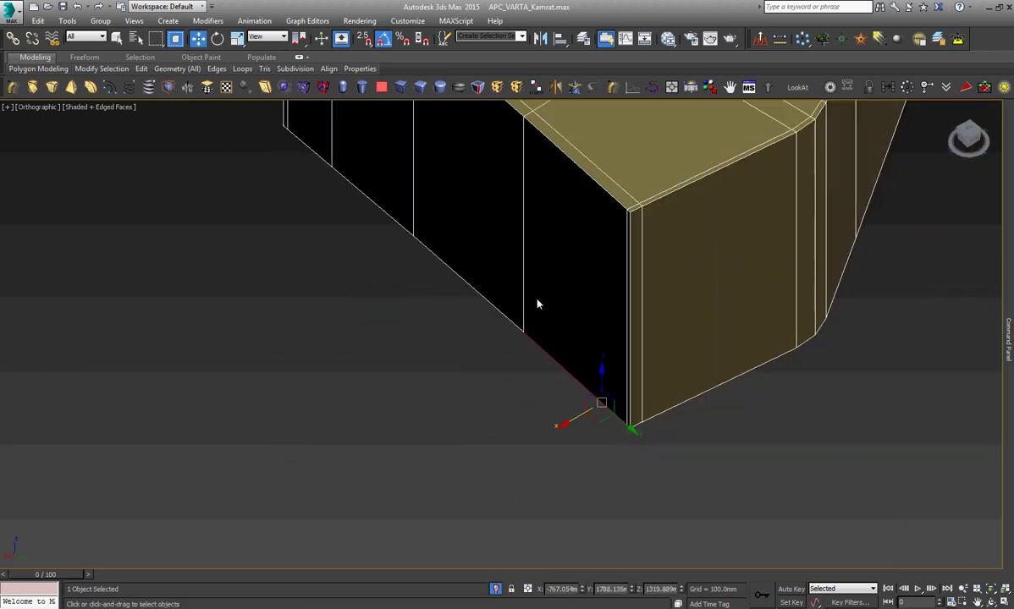
scroll(477, 283, "up", 3)
scroll(360, 272, "up", 2)
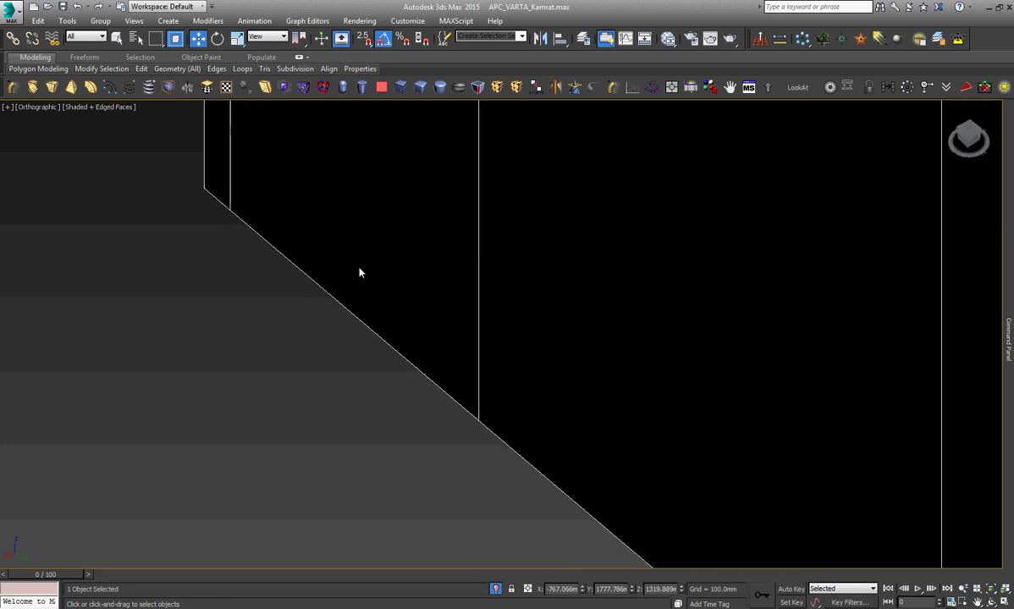
left_click(339, 301)
left_click(513, 455, "ctrl")
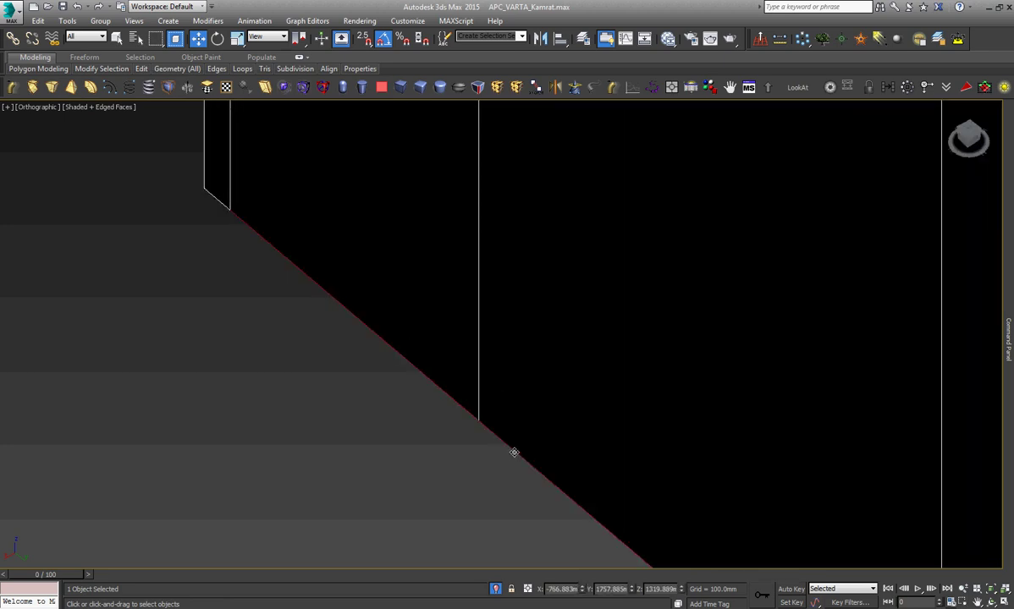
scroll(272, 229, "down", 3)
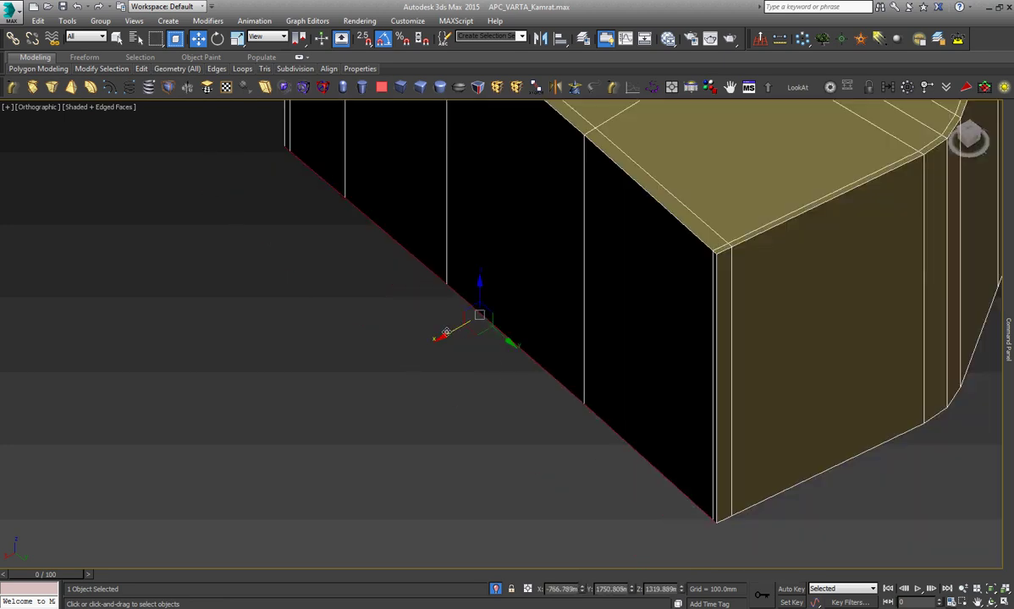
left_click_drag(451, 330, 266, 383, "shift")
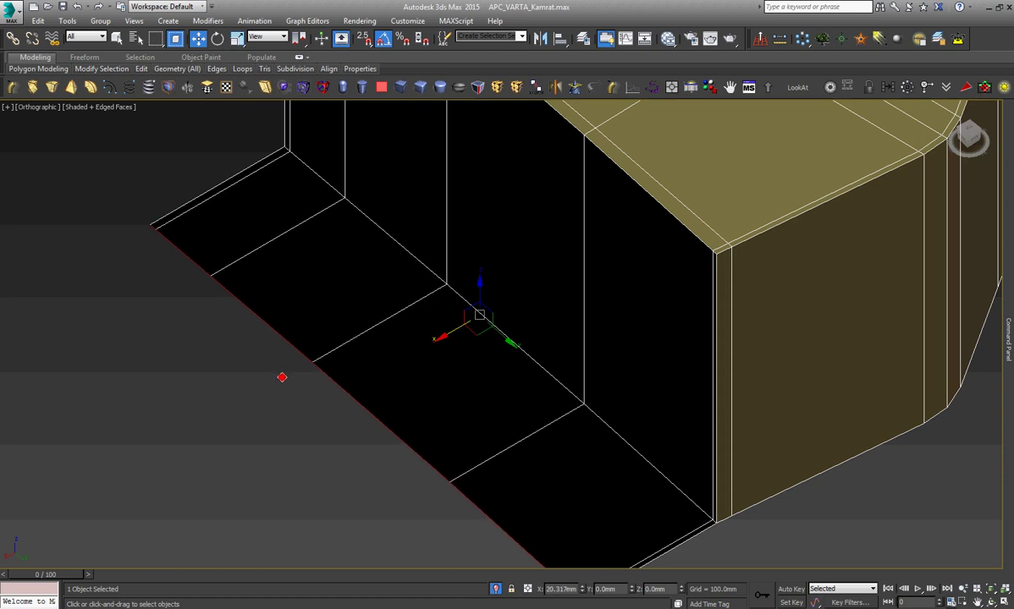
Select the bottom edge loop along the wall base, adding the right-hand and left bottom edges.
scroll(500, 418, "down", 3)
scroll(555, 446, "up", 5)
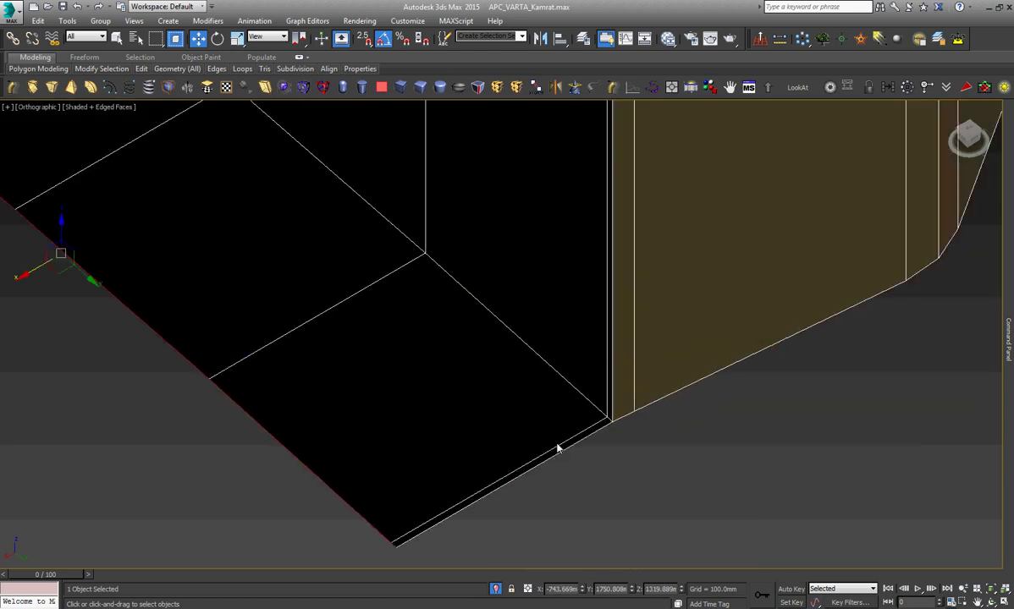
scroll(575, 446, "up", 1)
left_click(645, 403)
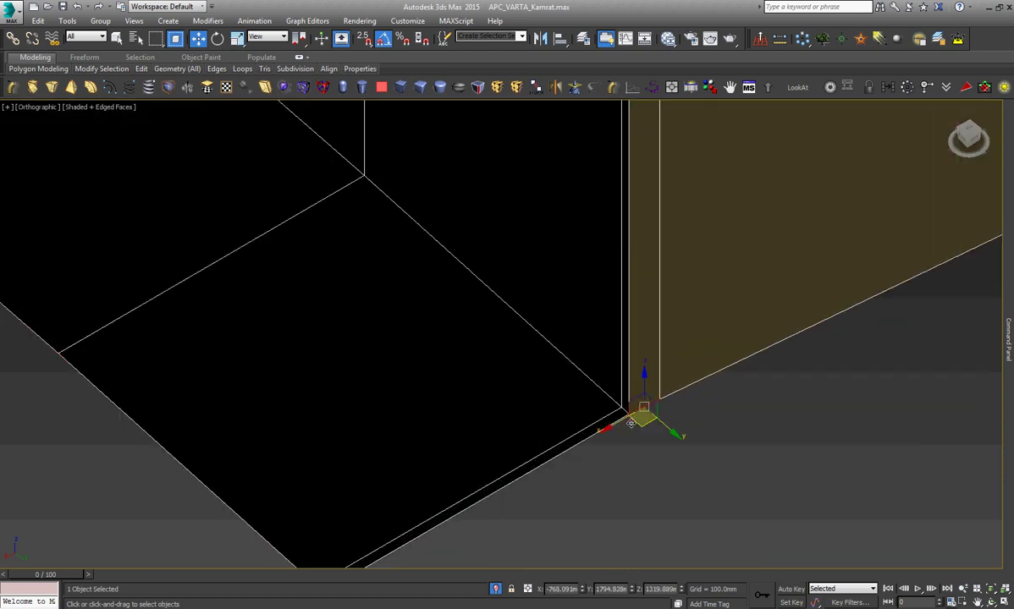
double_click(560, 455)
middle_click_drag(918, 427, 740, 357)
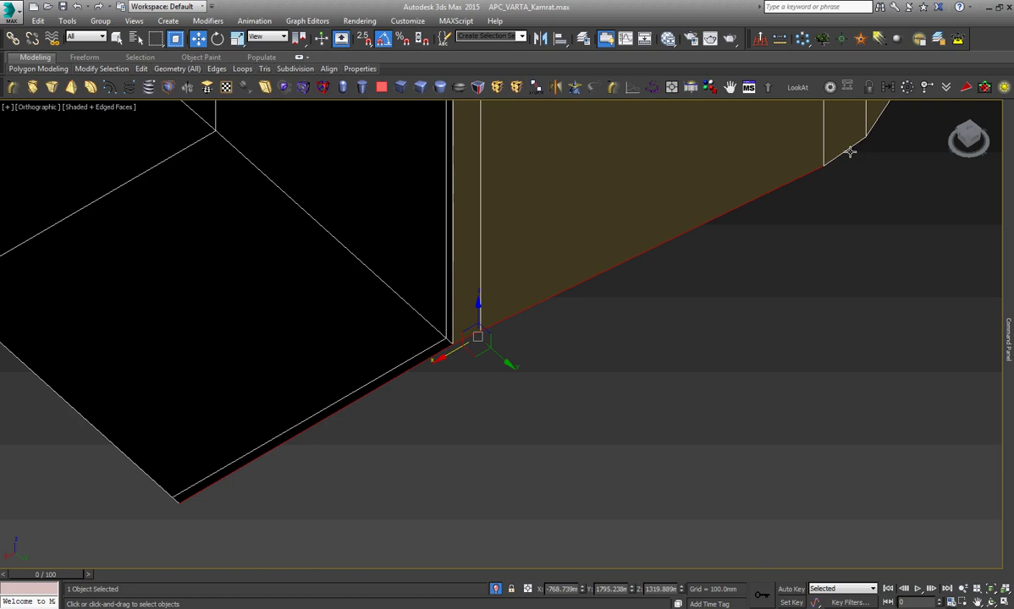
mouse_move(944, 401)
middle_mouse_down("alt")
mouse_move(591, 347)
mouse_move(513, 358)
mouse_move(754, 357)
middle_mouse_up("alt")
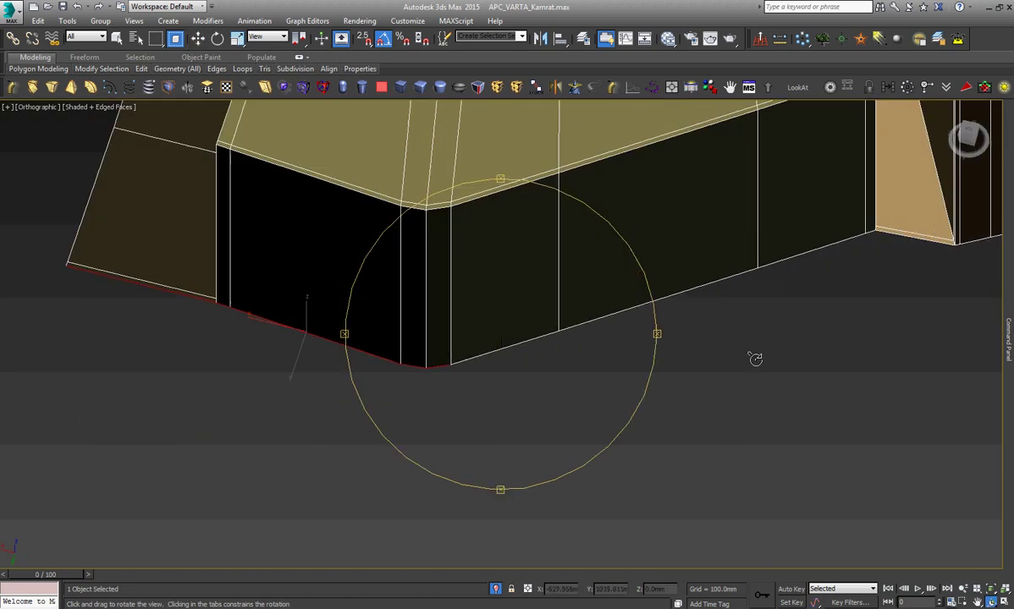
left_click(810, 249, "ctrl")
left_click(732, 276, "ctrl")
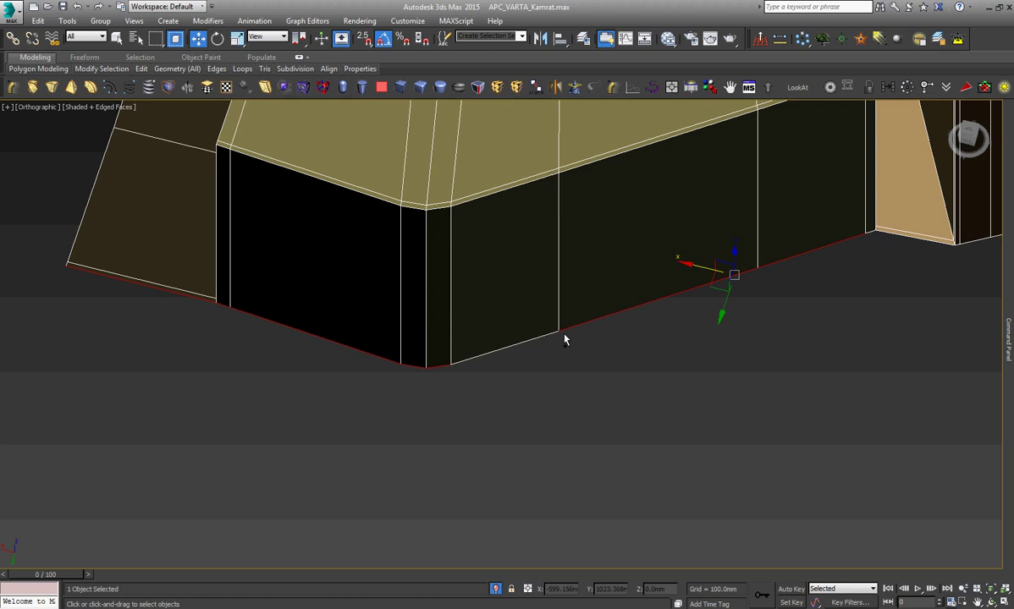
left_click(542, 336, "ctrl")
scroll(846, 305, "down", 2)
scroll(914, 271, "up", 4)
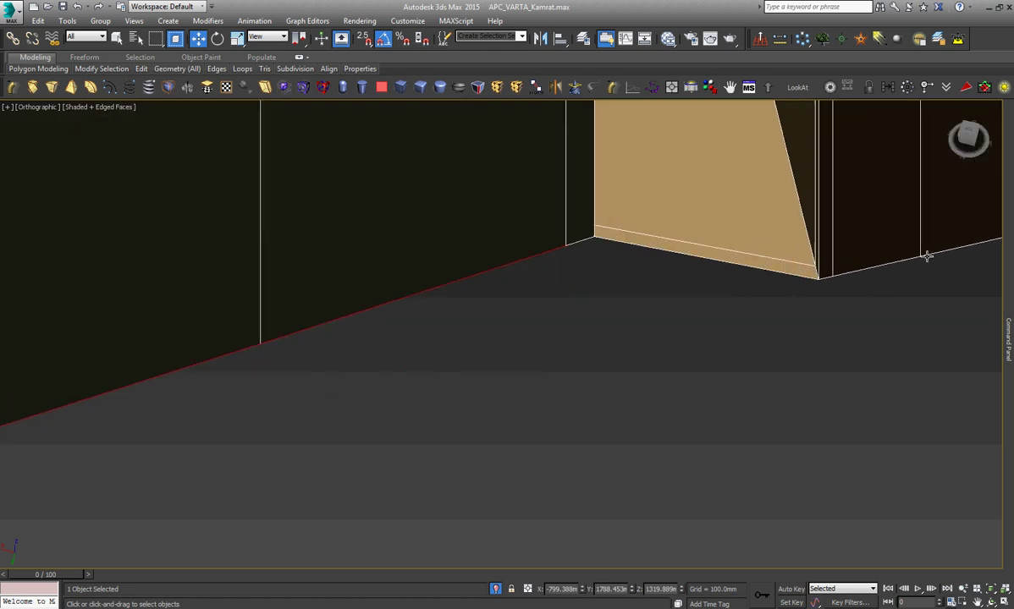
left_click(912, 255)
left_click(784, 288)
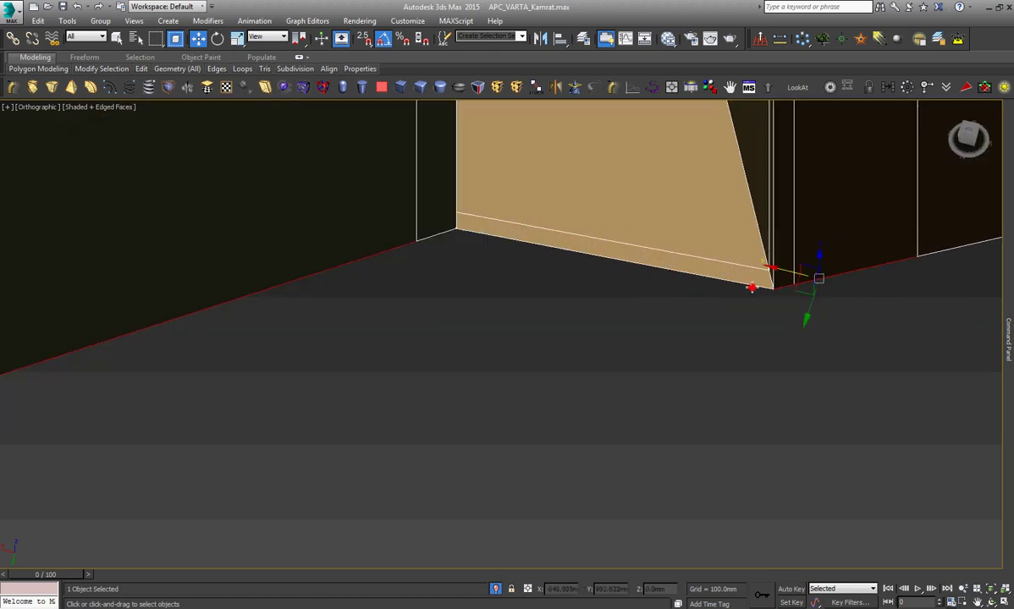
left_click(454, 229, "ctrl")
scroll(372, 303, "down", 5)
scroll(437, 331, "up", 4)
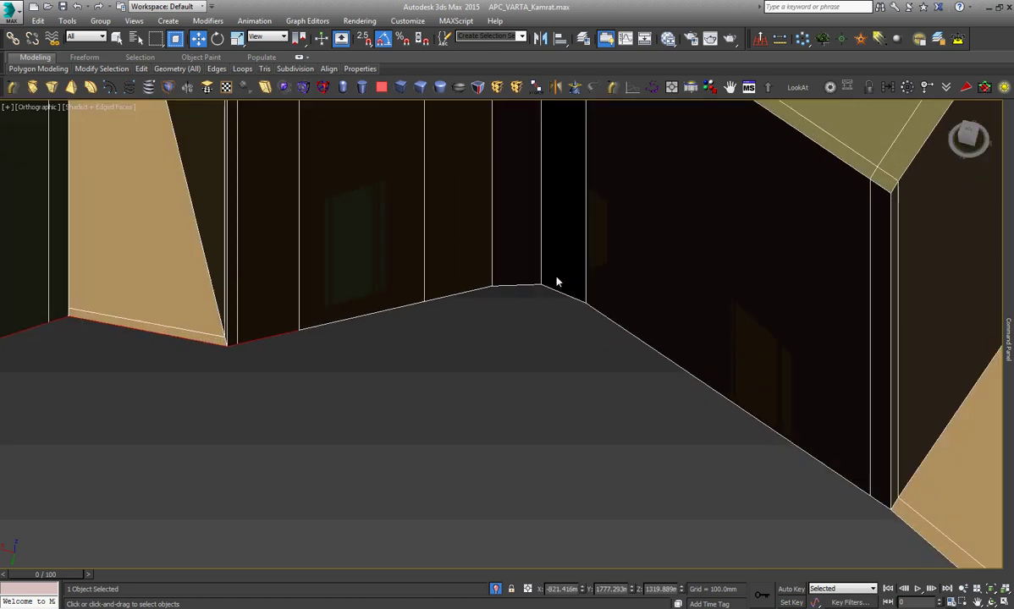
scroll(374, 309, "up", 2)
Add the left, middle, right, between-post and diagonal corner base edges to the selection.
left_click(348, 316, "ctrl")
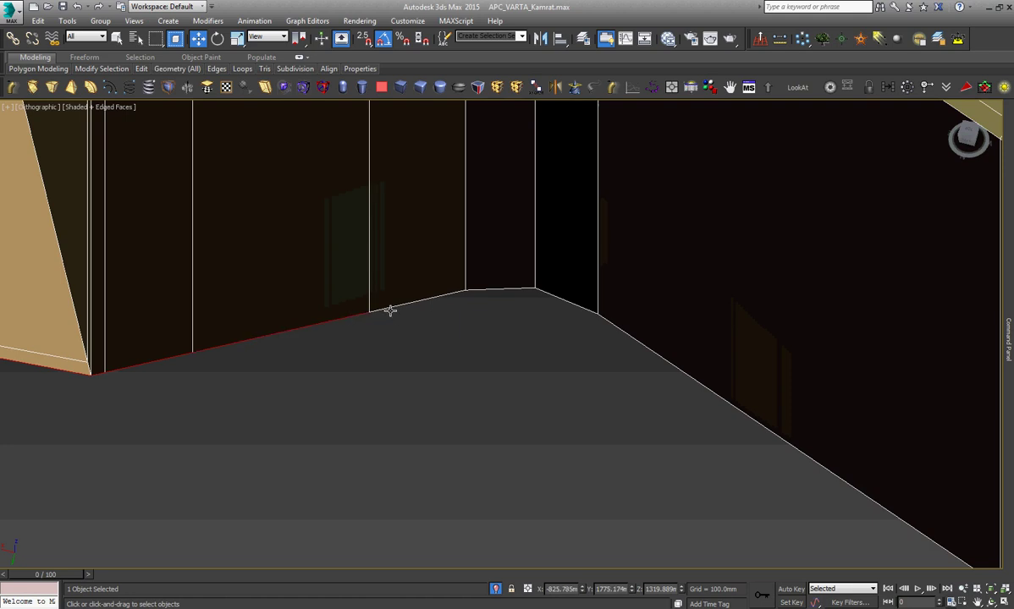
left_click(482, 292, "ctrl")
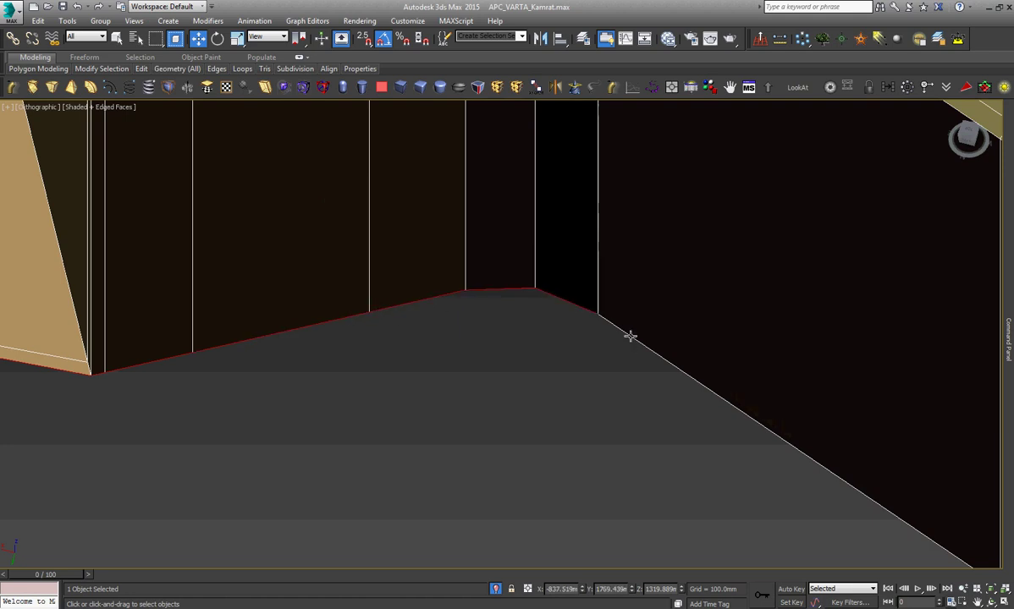
left_click(628, 335, "ctrl")
scroll(503, 335, "down", 4)
scroll(921, 383, "up", 2)
scroll(921, 383, "up", 3)
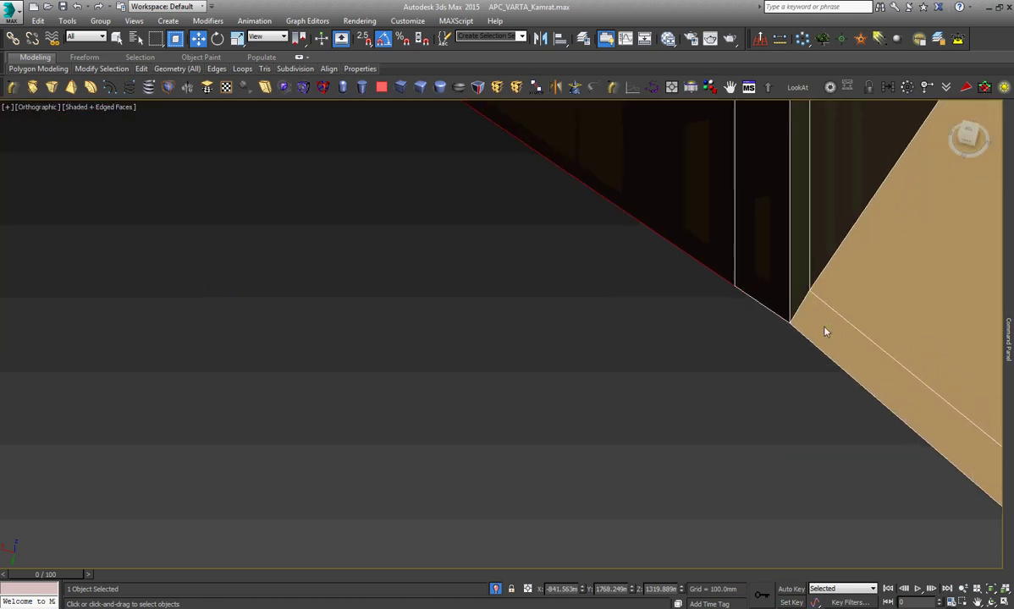
left_click(757, 306, "ctrl")
scroll(805, 347, "down", 4)
scroll(762, 364, "down", 2)
scroll(740, 381, "up", 6)
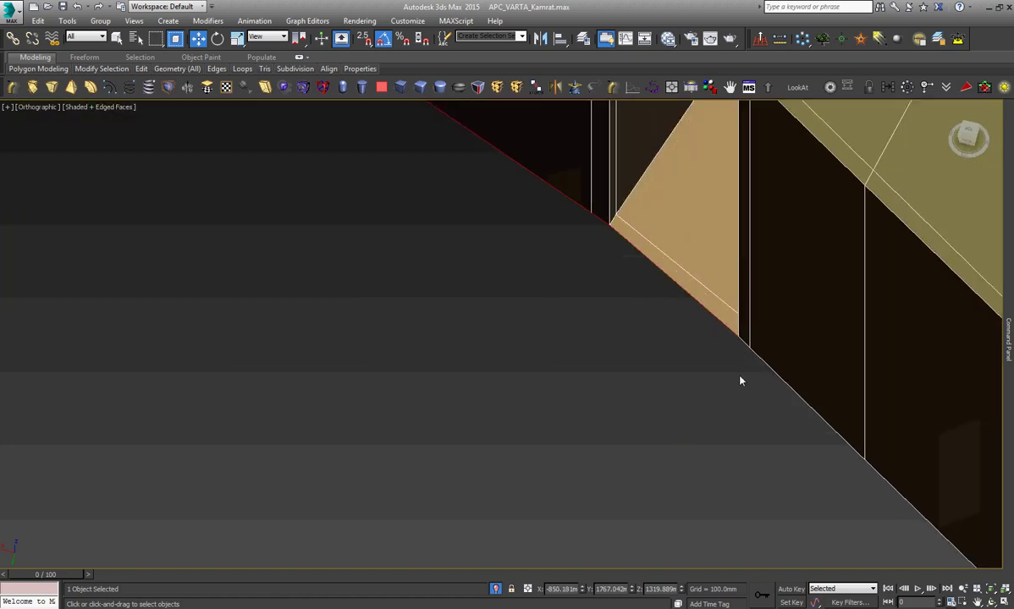
scroll(739, 380, "up", 2)
left_click(787, 350, "ctrl")
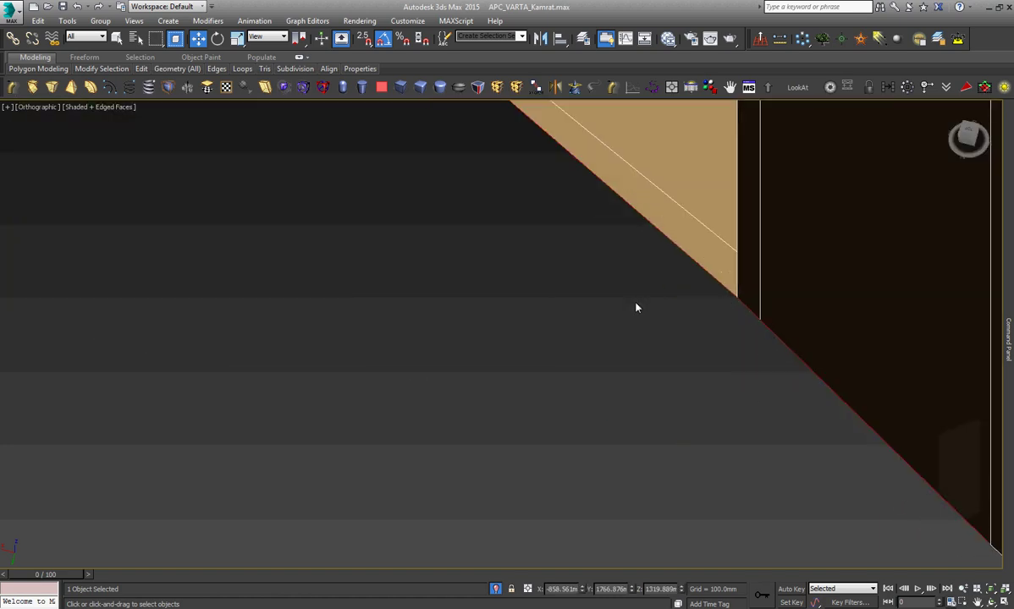
scroll(542, 309, "down", 3)
left_click(732, 432, "ctrl")
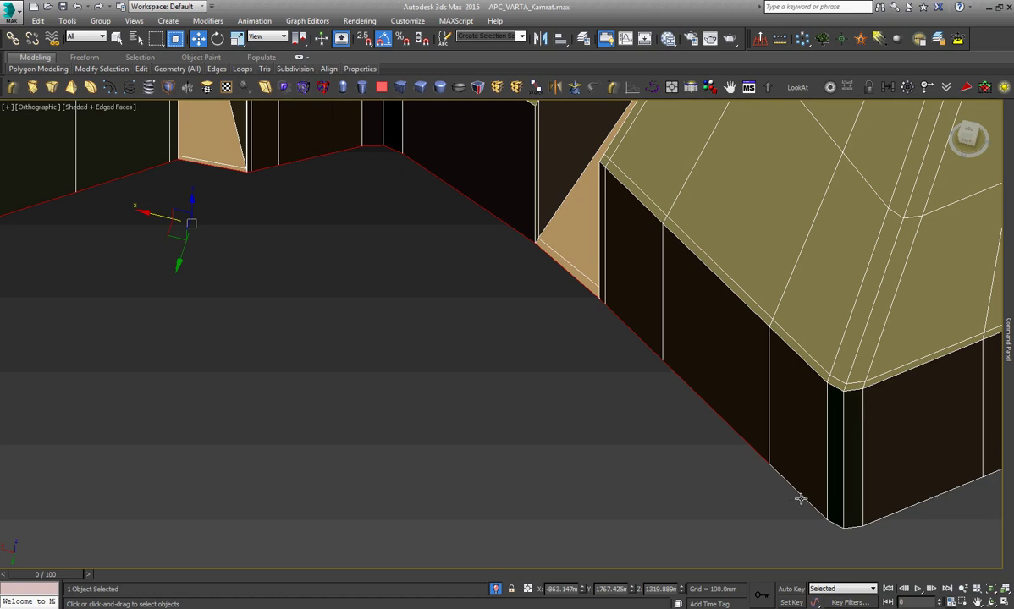
left_click(800, 499, "ctrl")
scroll(607, 373, "down", 3)
scroll(719, 385, "up", 4)
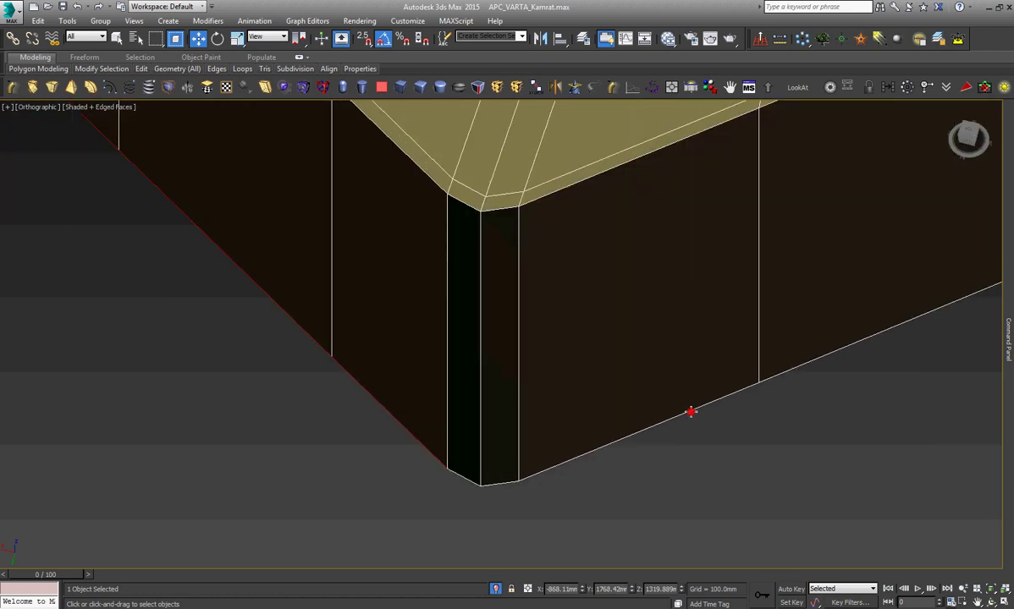
left_click(691, 413, "ctrl")
Add the small rounded-corner edges and remaining floor edges, then frame the whole model.
left_click_drag(579, 529, 414, 440)
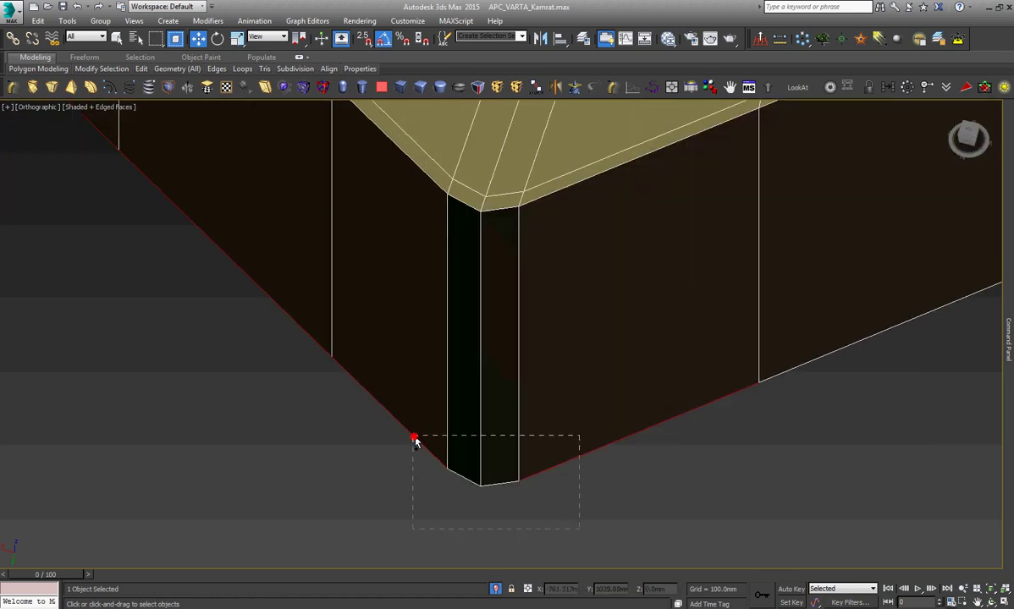
scroll(414, 440, "down", 3)
scroll(508, 423, "down", 3)
scroll(565, 336, "up", 3)
scroll(589, 339, "up", 2)
mouse_move(589, 338)
left_mouse_down()
mouse_move(550, 309)
mouse_move(486, 336)
left_mouse_up()
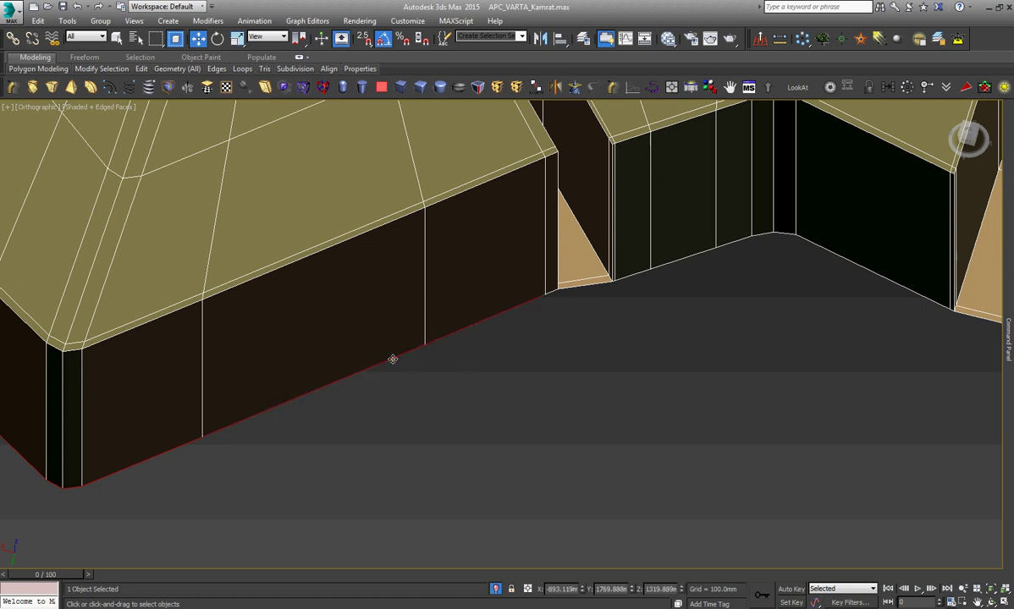
scroll(607, 254, "up", 2)
scroll(589, 262, "up", 3)
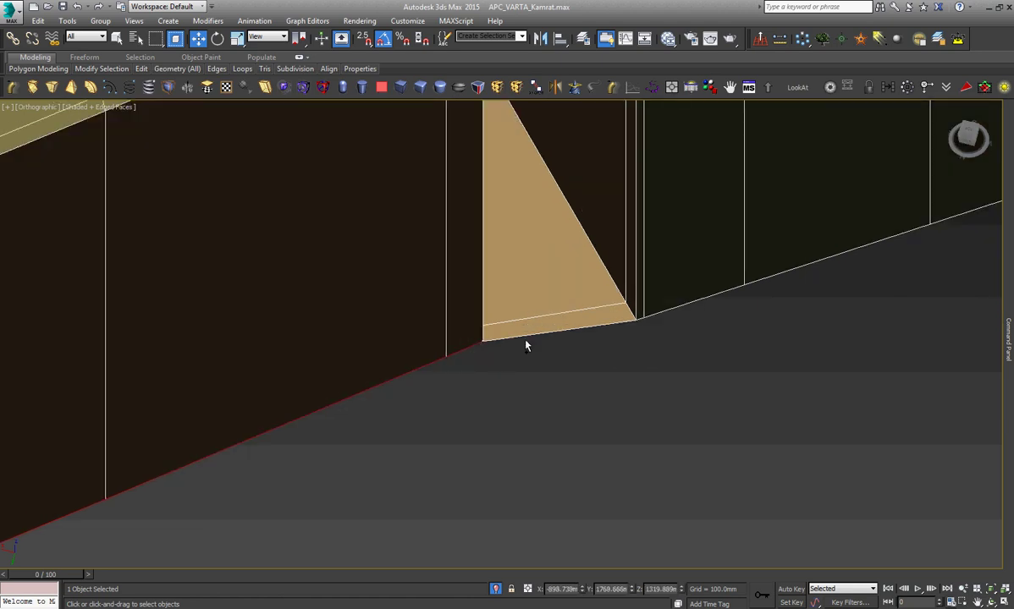
mouse_move(525, 341)
middle_mouse_down("alt")
mouse_move(665, 319)
mouse_move(371, 441)
mouse_move(584, 367)
middle_mouse_up("alt")
left_click(677, 295, "ctrl")
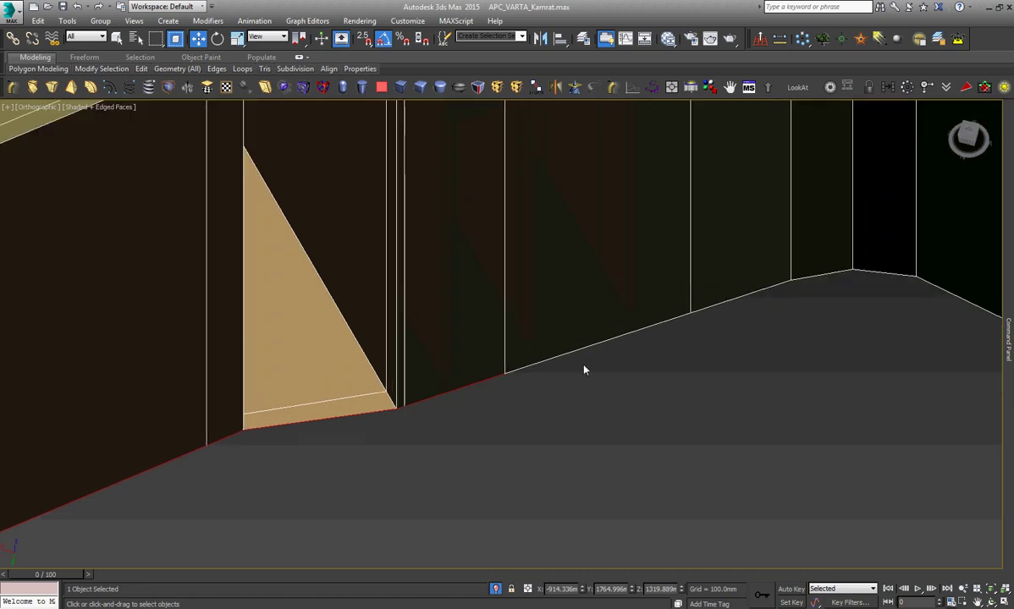
left_click(717, 304, "ctrl")
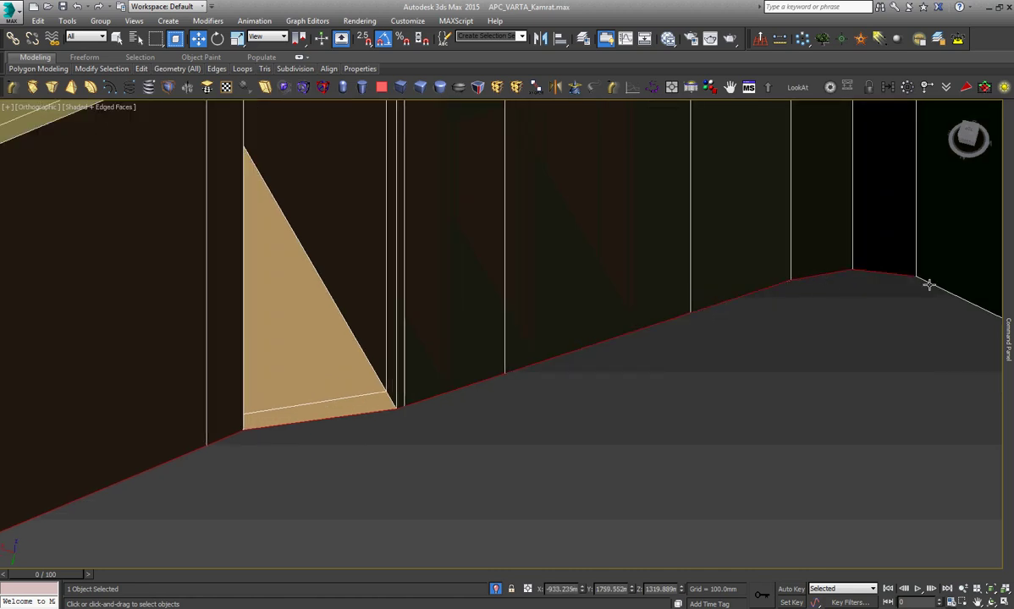
key("z")
scroll(933, 358, "up", 5)
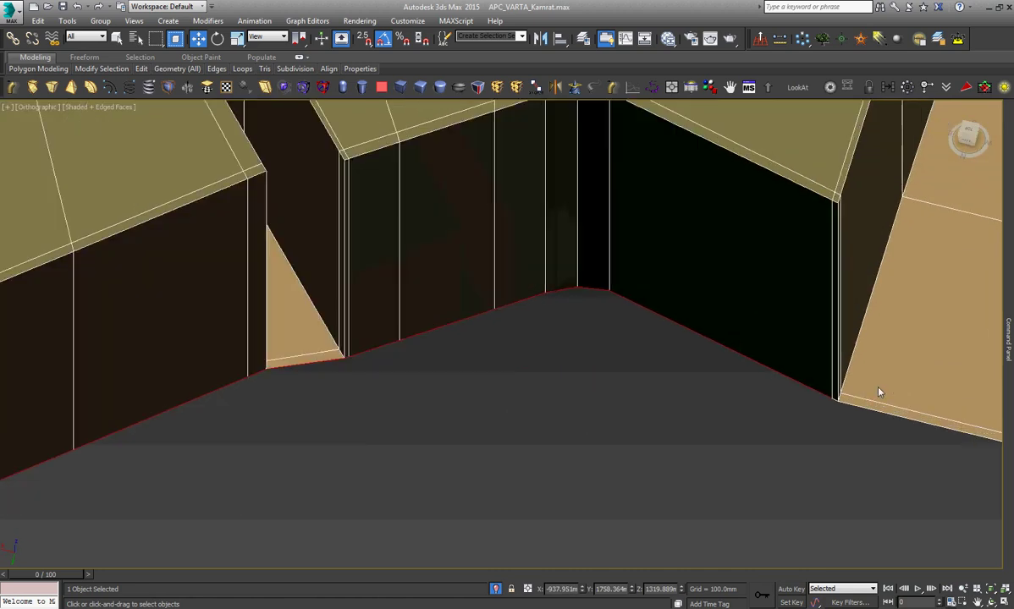
scroll(878, 392, "up", 5)
key("z")
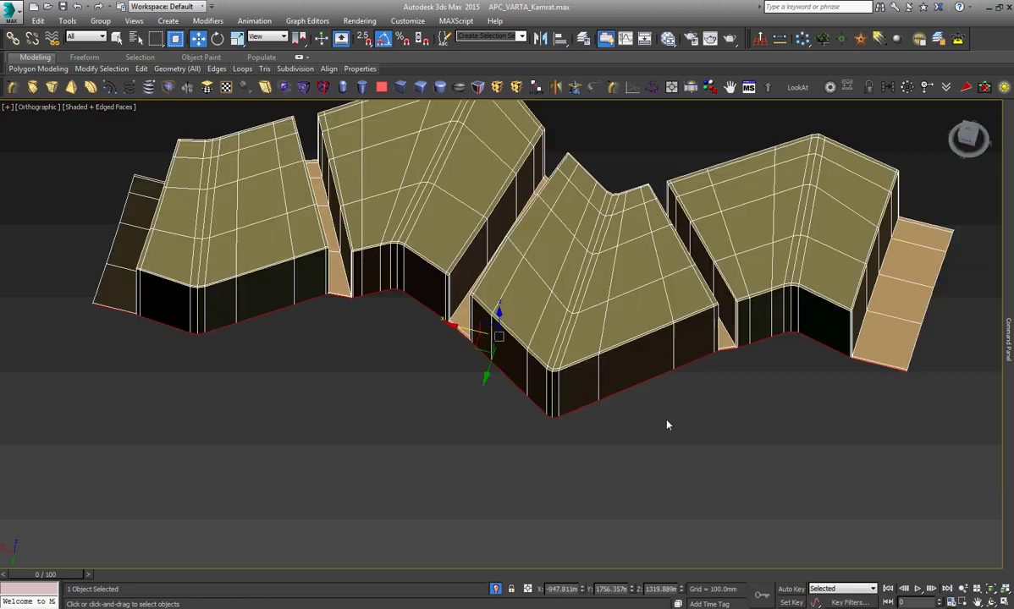
Shift-drag the selected base edges down along Z to extrude a plinth strip.
mouse_move(491, 373)
left_mouse_down("shift")
mouse_move(479, 402)
mouse_move(478, 395)
left_mouse_up("shift")
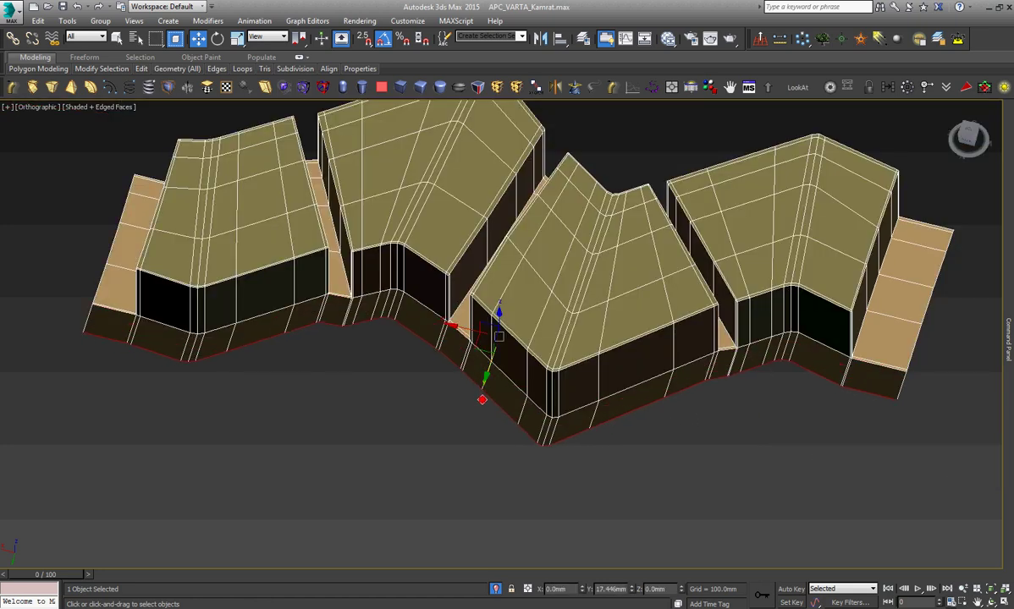
left_click(992, 602)
left_click_drag(524, 364, 568, 398)
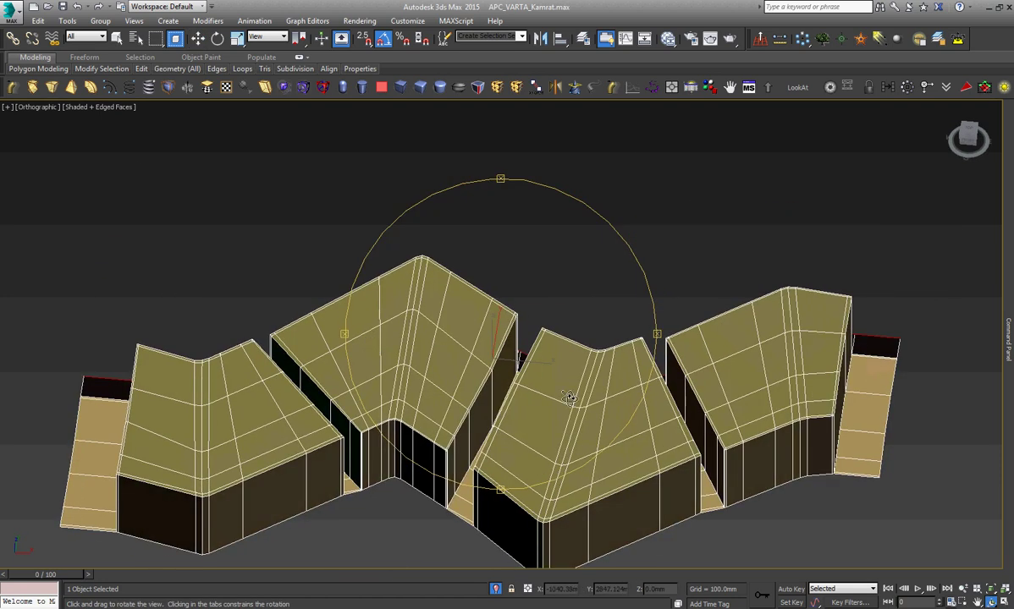
Select the bottom edges along the base of the left walls and middle blocks.
right_click(569, 397)
scroll(576, 389, "down", 5)
scroll(592, 394, "up", 10)
scroll(590, 394, "up", 2)
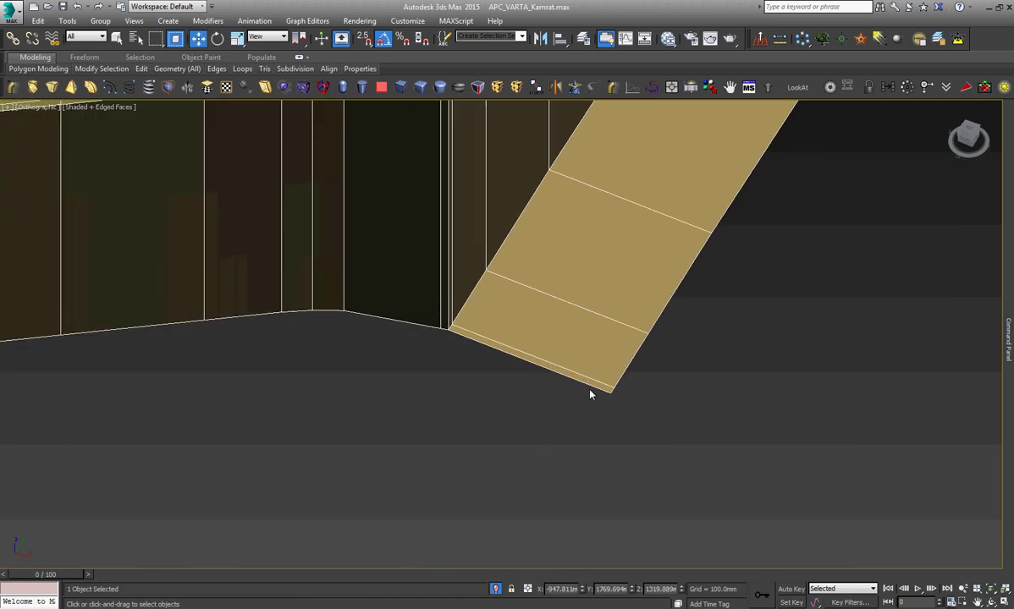
scroll(441, 335, "up", 3)
scroll(457, 319, "up", 2)
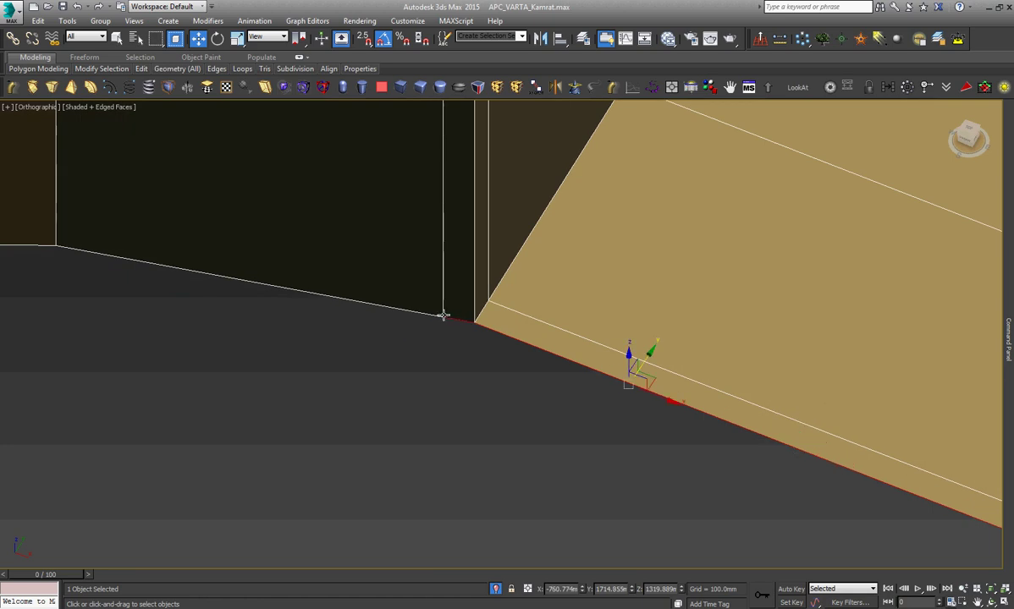
left_click(434, 315, "ctrl")
scroll(670, 430, "down", 3)
scroll(670, 430, "down", 2)
scroll(478, 394, "up", 5)
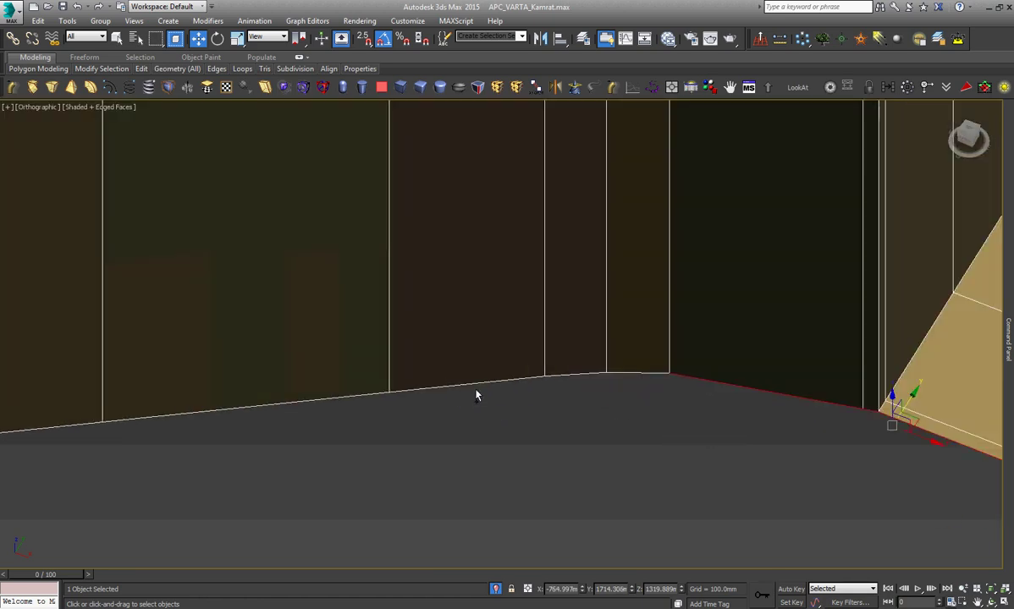
left_click(584, 374, "ctrl")
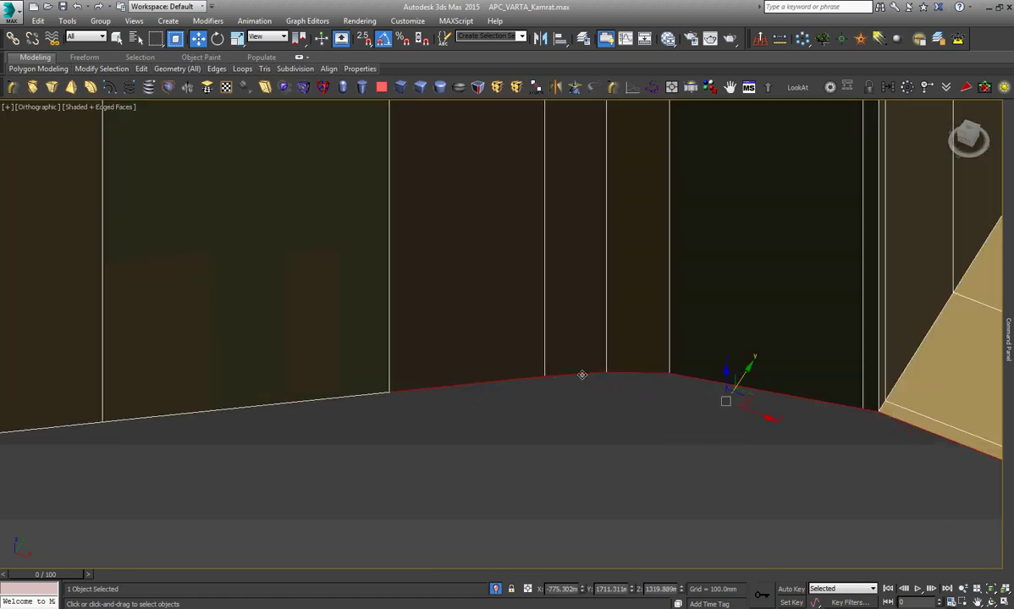
left_click(372, 397, "ctrl")
scroll(503, 419, "down", 2)
scroll(294, 424, "up", 4)
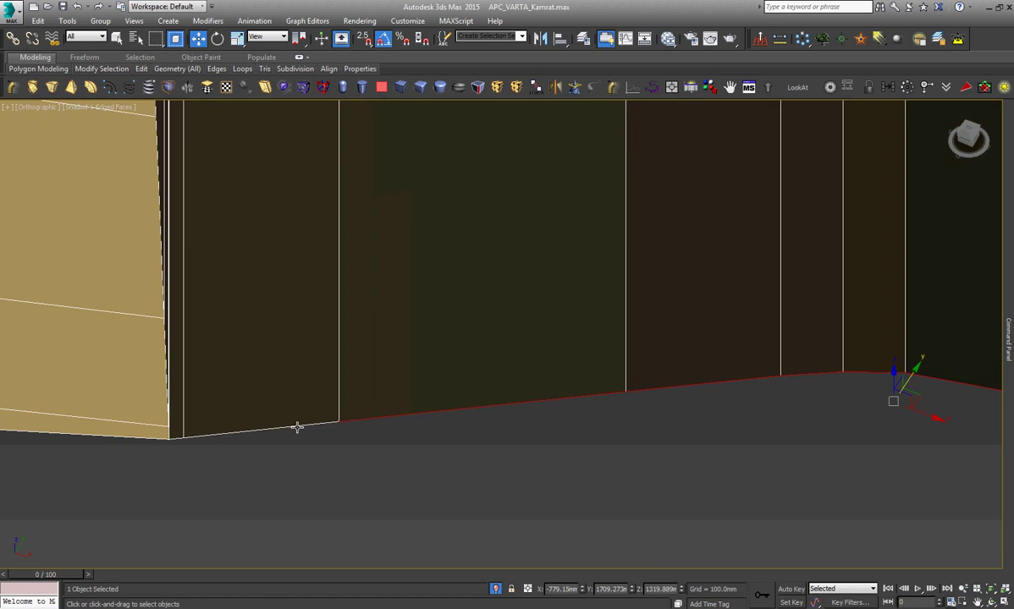
left_click(294, 423, "ctrl")
scroll(305, 461, "down", 2)
scroll(305, 461, "up", 3)
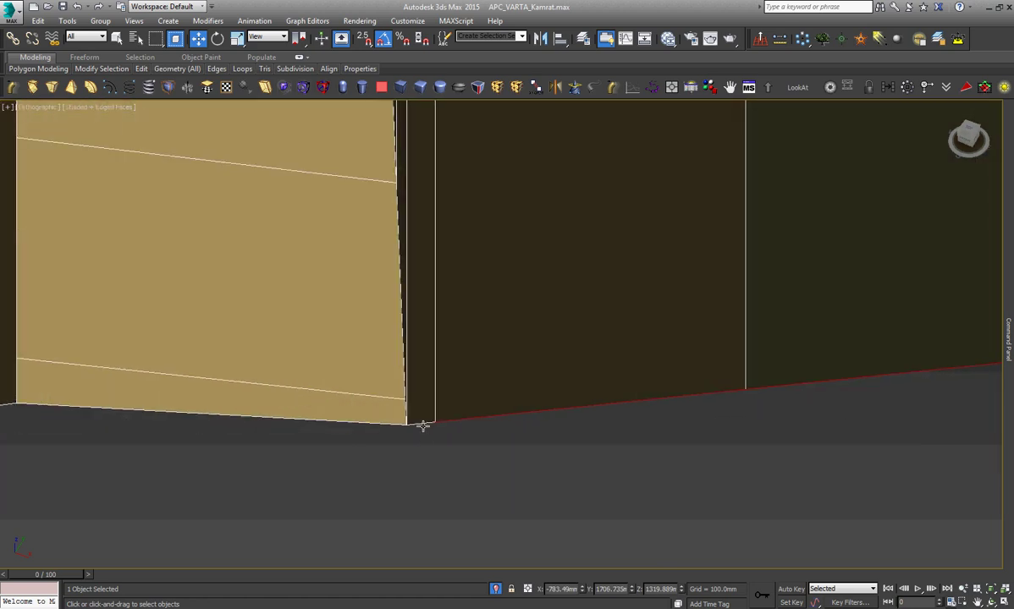
left_click(369, 420, "ctrl")
scroll(584, 424, "down", 1)
scroll(607, 433, "down", 1)
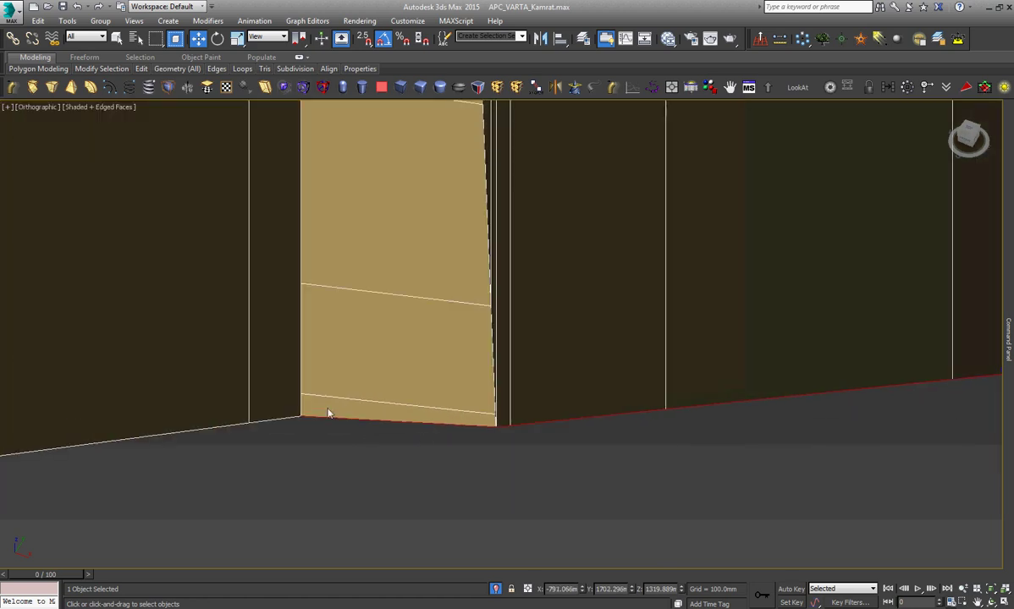
left_click(286, 418, "ctrl")
left_click(234, 431, "ctrl")
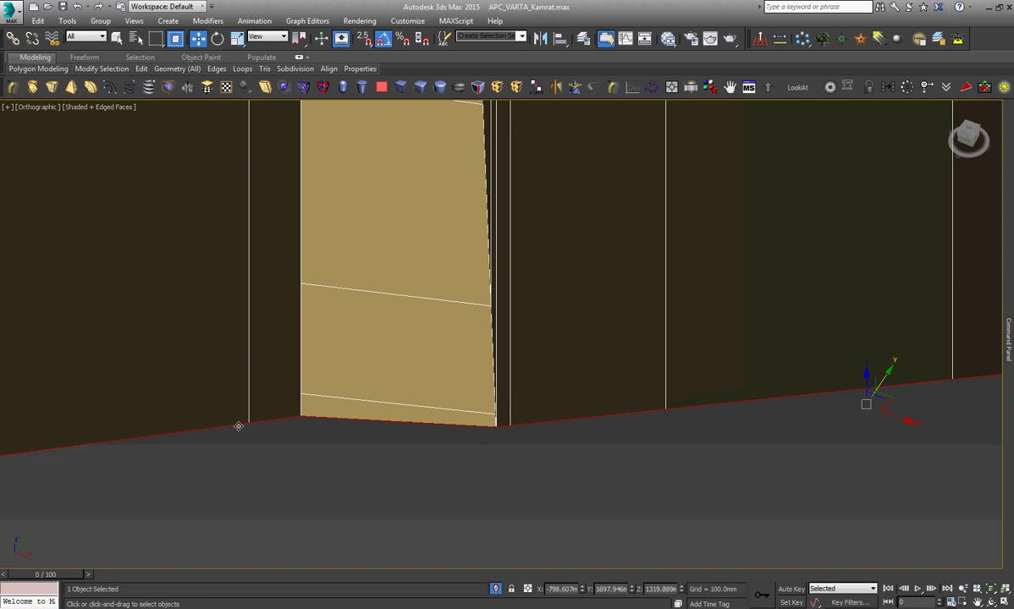
scroll(588, 409, "down", 3)
scroll(129, 331, "up", 2)
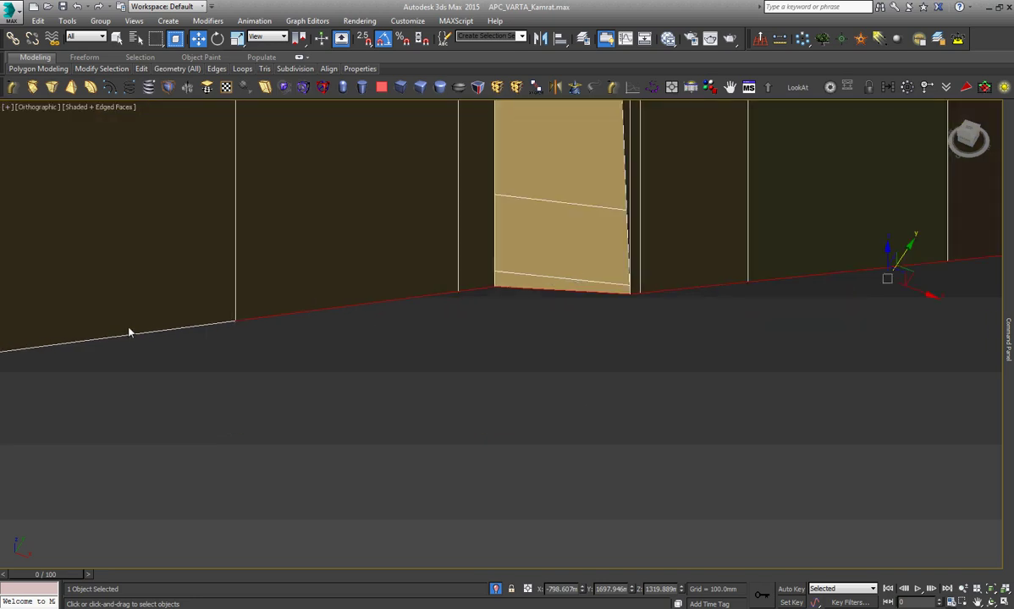
left_click(129, 331, "ctrl")
scroll(661, 386, "down", 3)
scroll(312, 387, "up", 4)
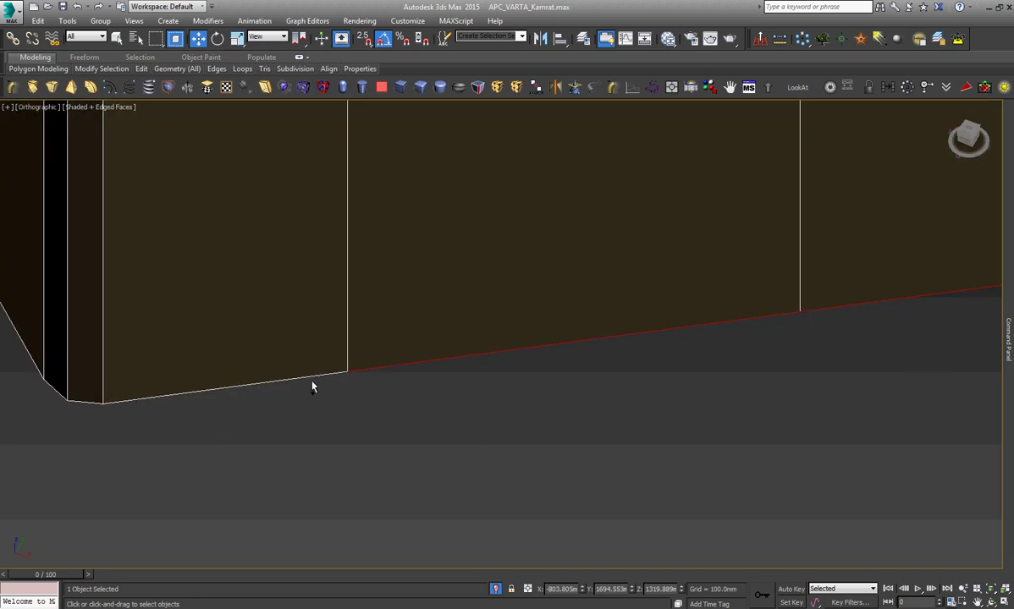
left_click(312, 387, "ctrl")
From an angled 3D view, add the floor edges around the inner corner to the selection.
left_click(990, 602)
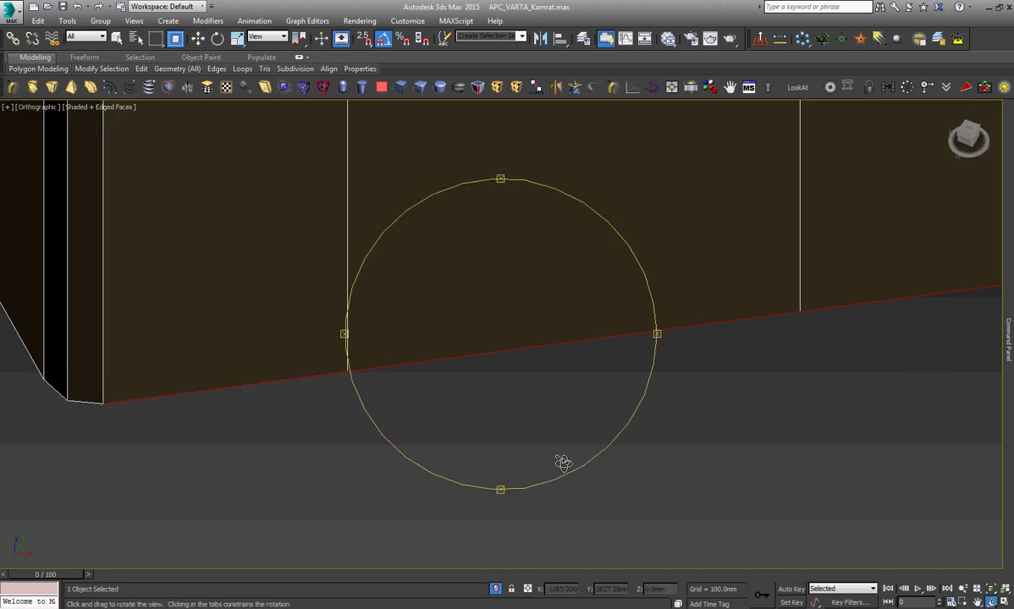
mouse_move(561, 462)
left_mouse_down()
mouse_move(497, 430)
mouse_move(534, 446)
mouse_move(562, 403)
left_mouse_up()
scroll(495, 477, "up", 5)
key("w")
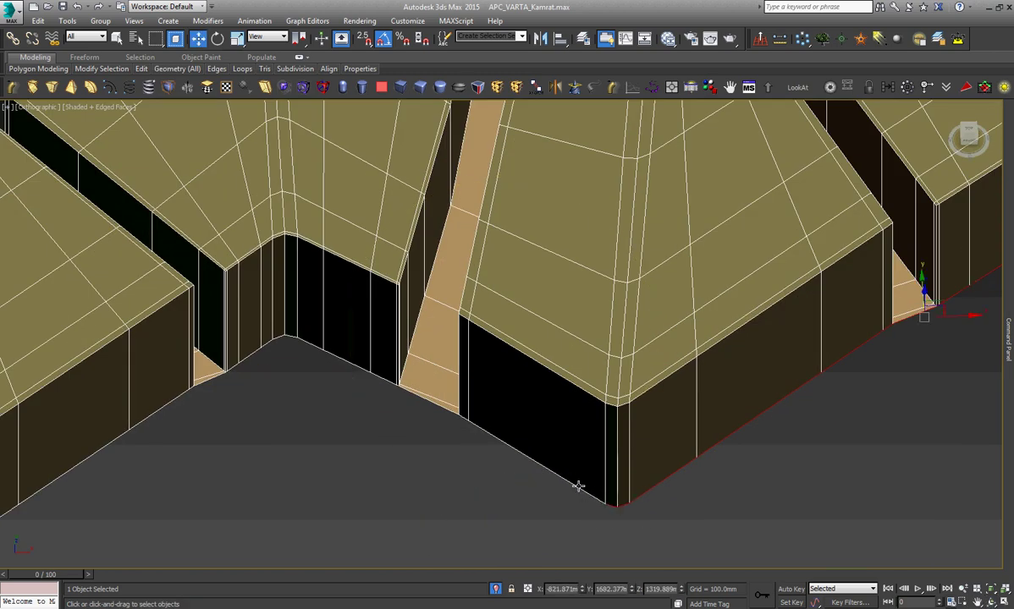
scroll(575, 482, "up", 3)
scroll(464, 426, "up", 2)
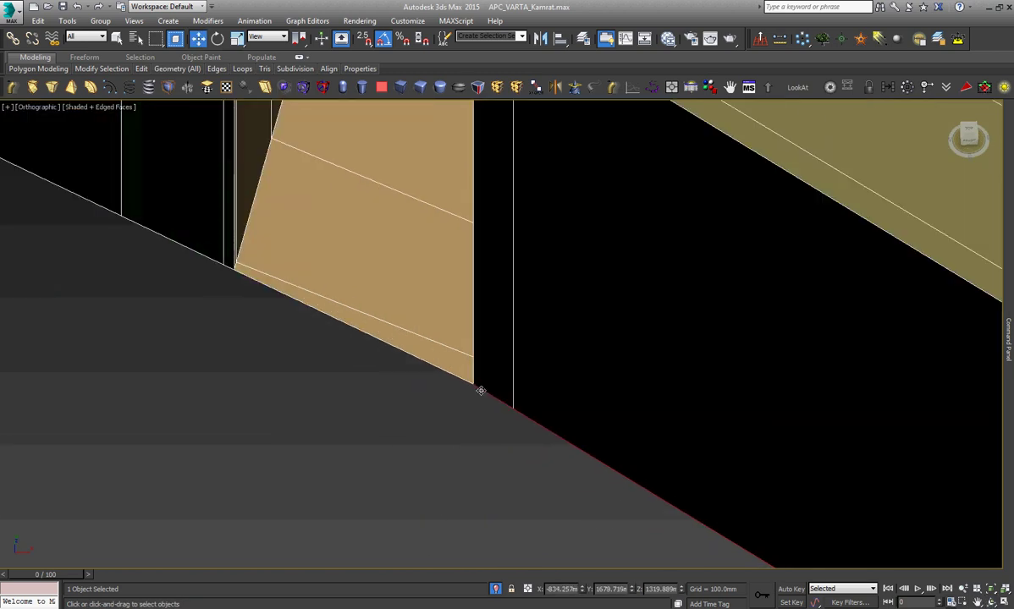
scroll(439, 370, "down", 2)
scroll(615, 437, "down", 2)
scroll(405, 342, "up", 2)
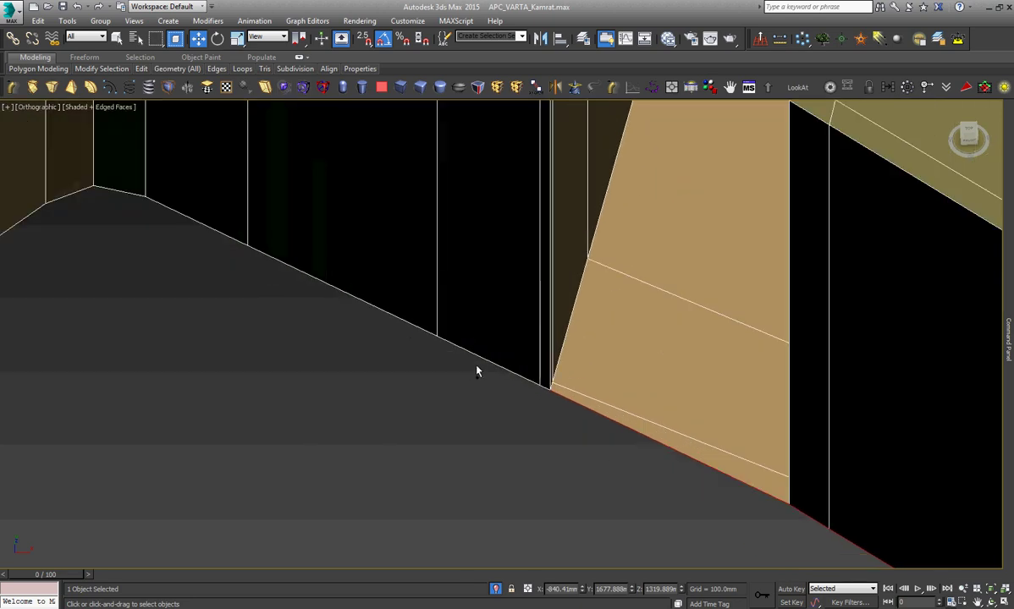
scroll(478, 369, "up", 2)
scroll(478, 358, "down", 1)
scroll(544, 389, "down", 1)
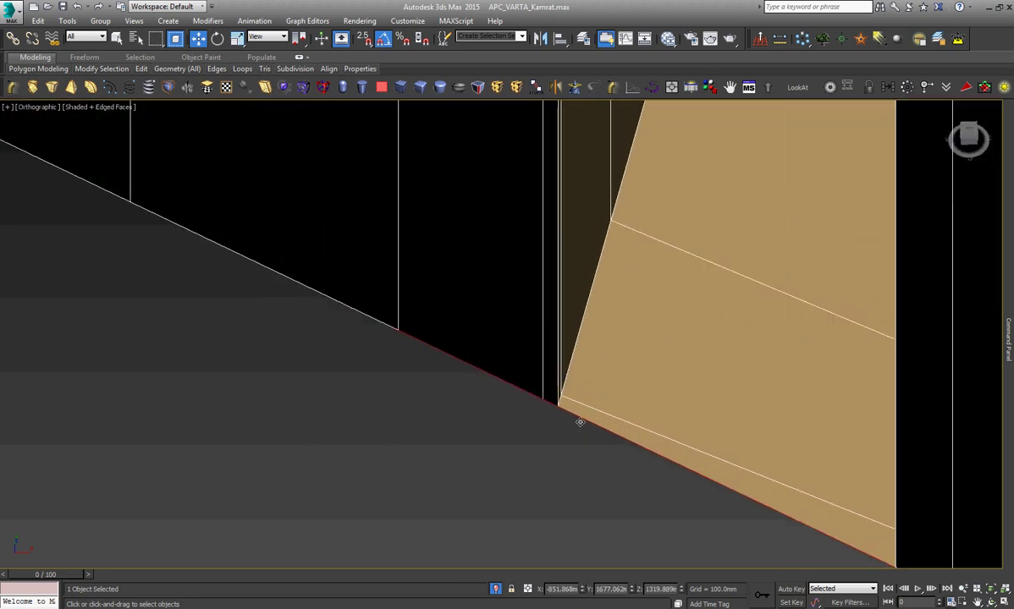
scroll(507, 381, "down", 2)
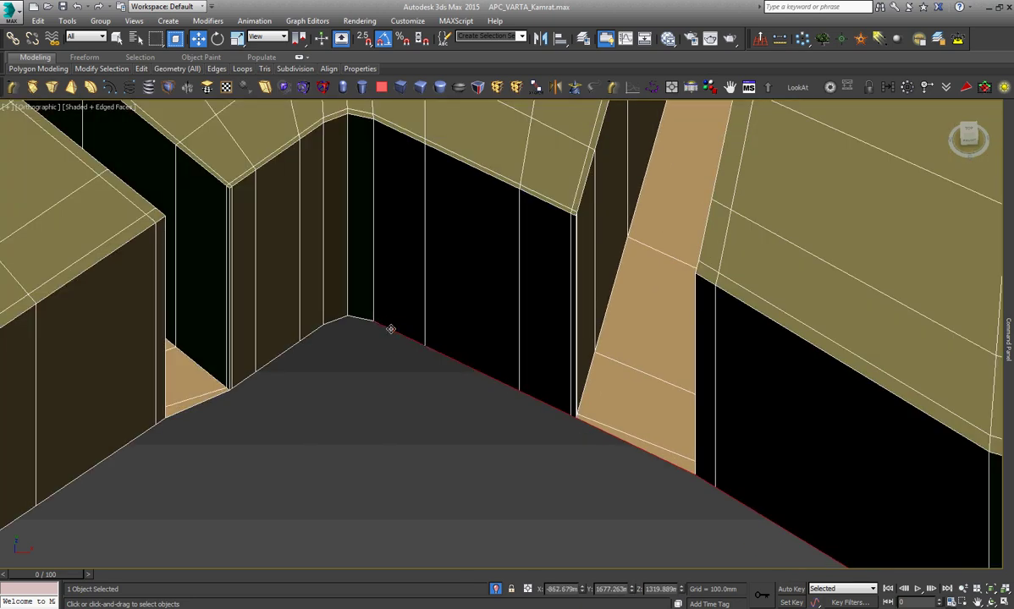
scroll(331, 342, "up", 2)
scroll(331, 341, "up", 2)
left_click_drag(249, 441, 584, 281)
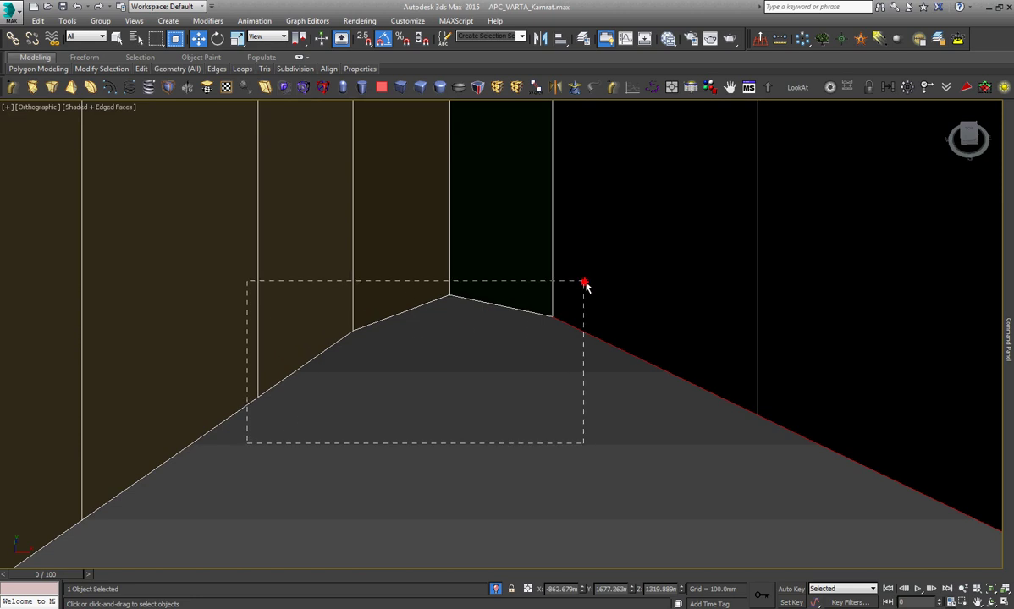
scroll(592, 287, "down", 1)
scroll(443, 343, "down", 1)
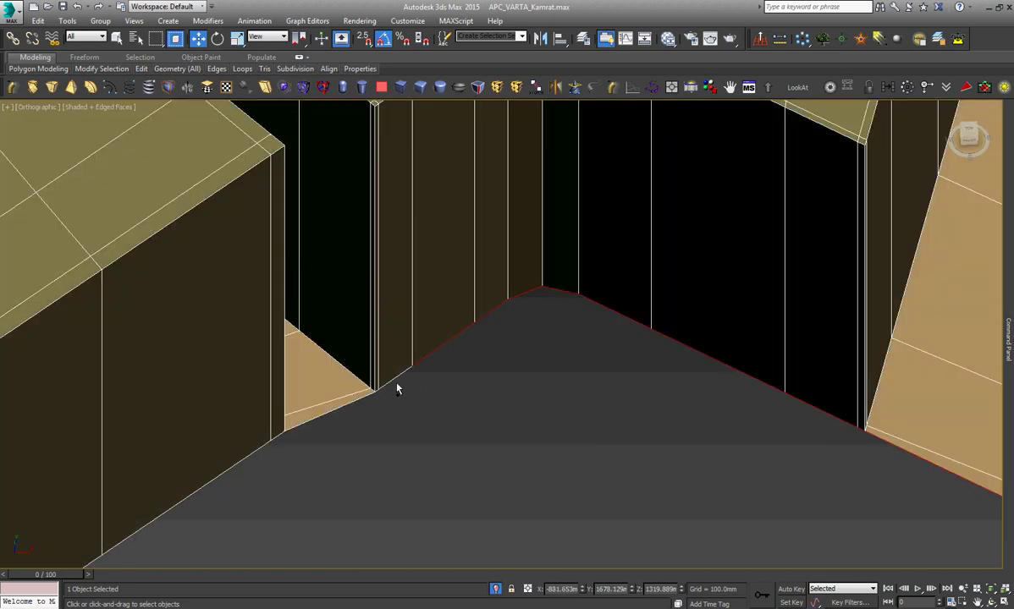
scroll(389, 378, "up", 2)
scroll(355, 408, "down", 1)
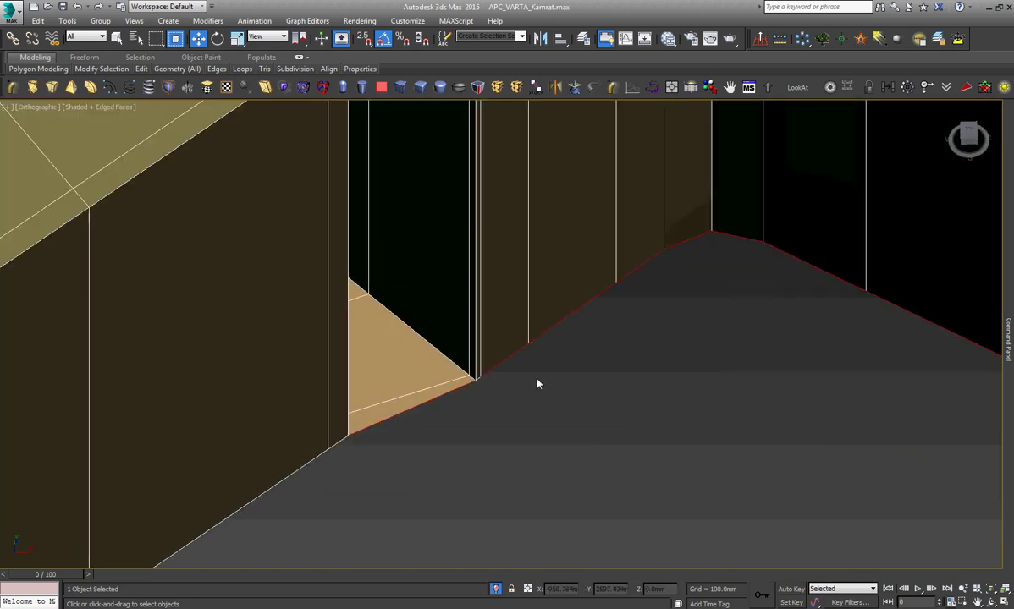
scroll(433, 375, "up", 1)
scroll(584, 299, "down", 3)
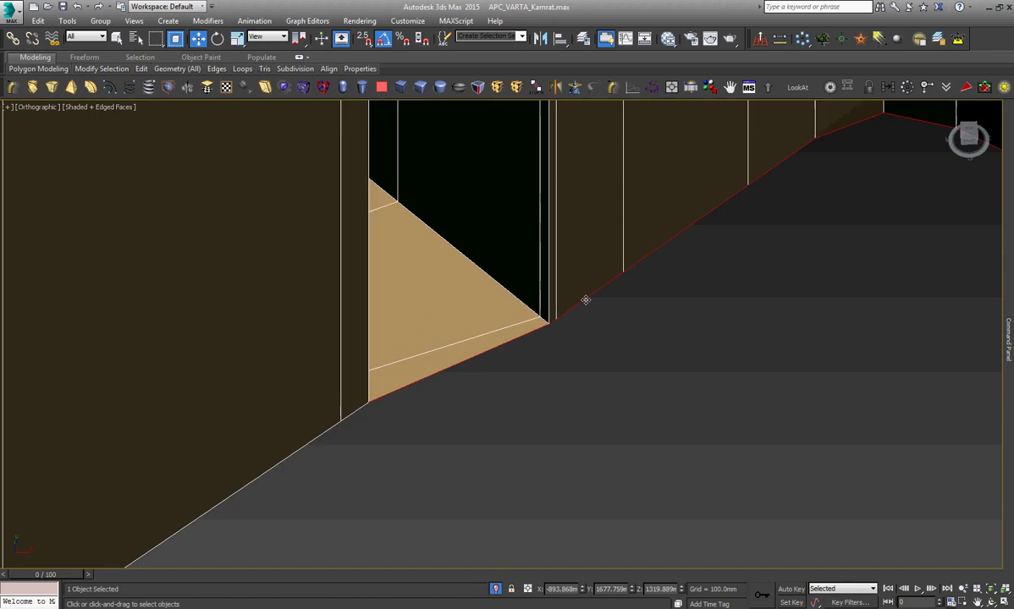
scroll(361, 423, "up", 1)
scroll(361, 423, "up", 1)
Add the lower-left corner edges, both diagonal base edges and the tan panel's bottom edge.
left_click(334, 404, "ctrl")
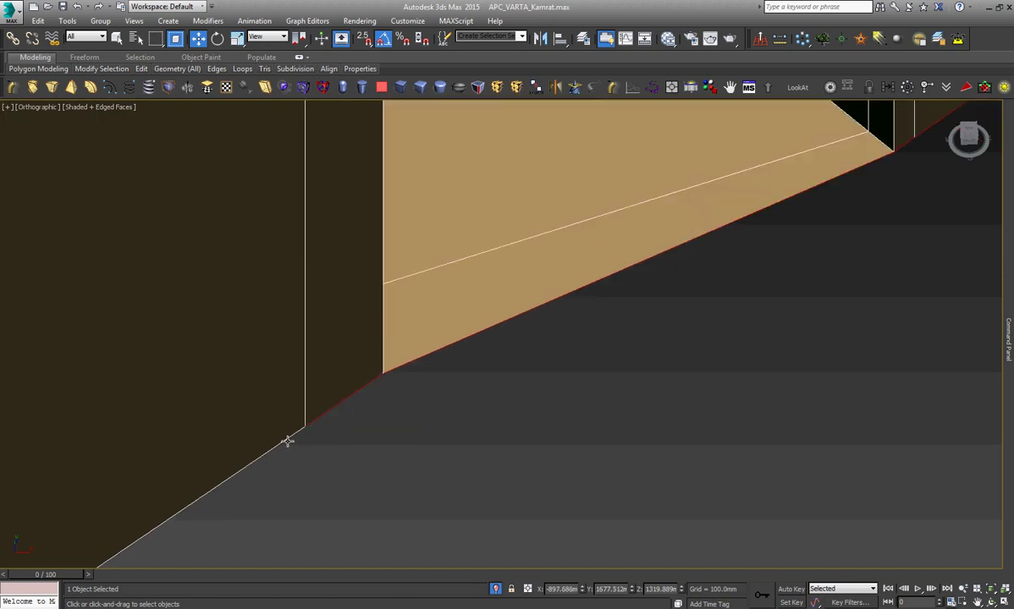
left_click(287, 438, "ctrl")
scroll(555, 325, "down", 3)
scroll(554, 325, "down", 4)
scroll(459, 362, "up", 4)
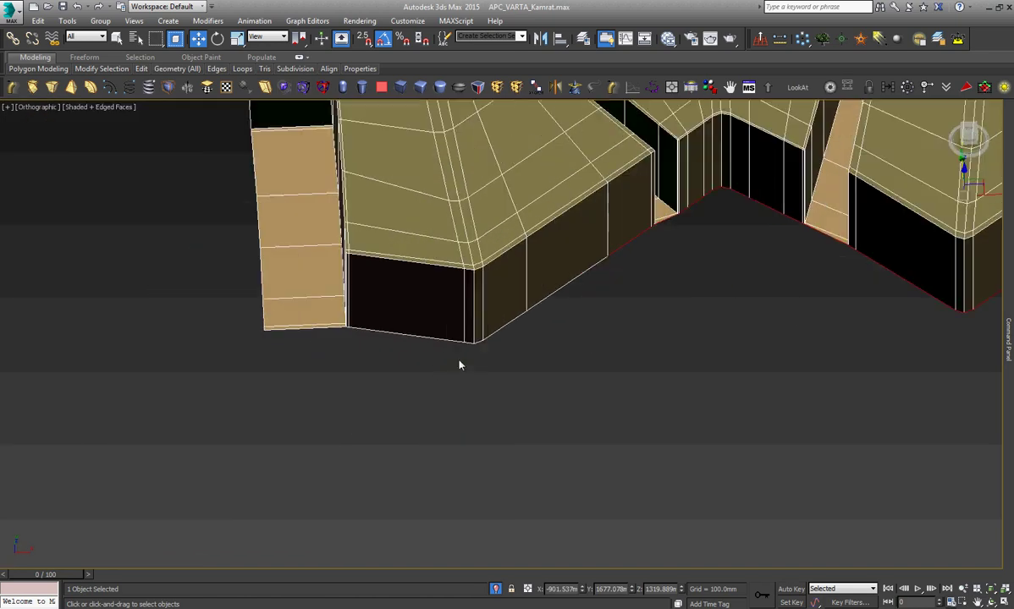
scroll(460, 362, "up", 2)
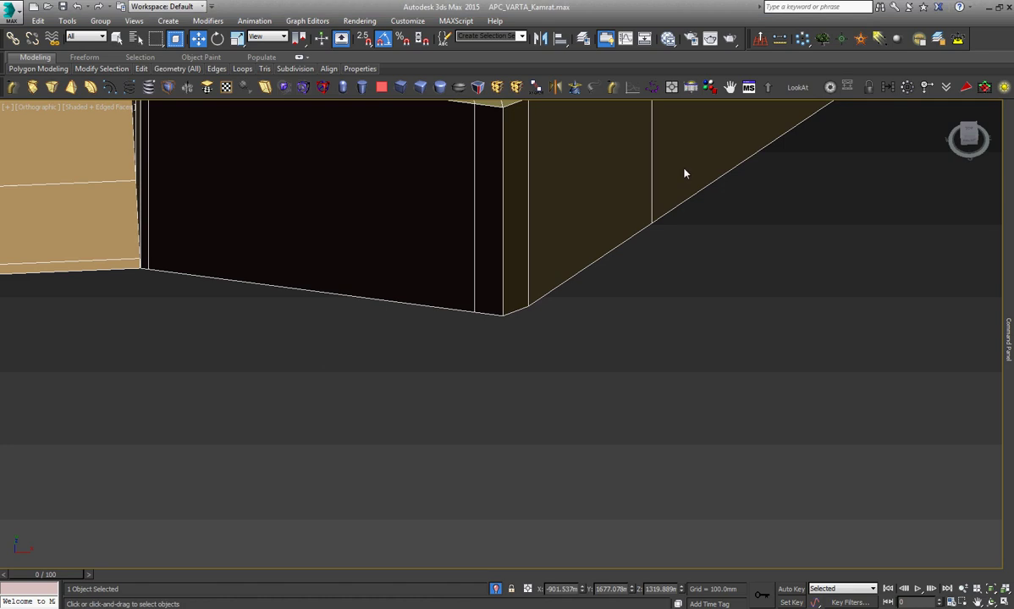
left_click(706, 184)
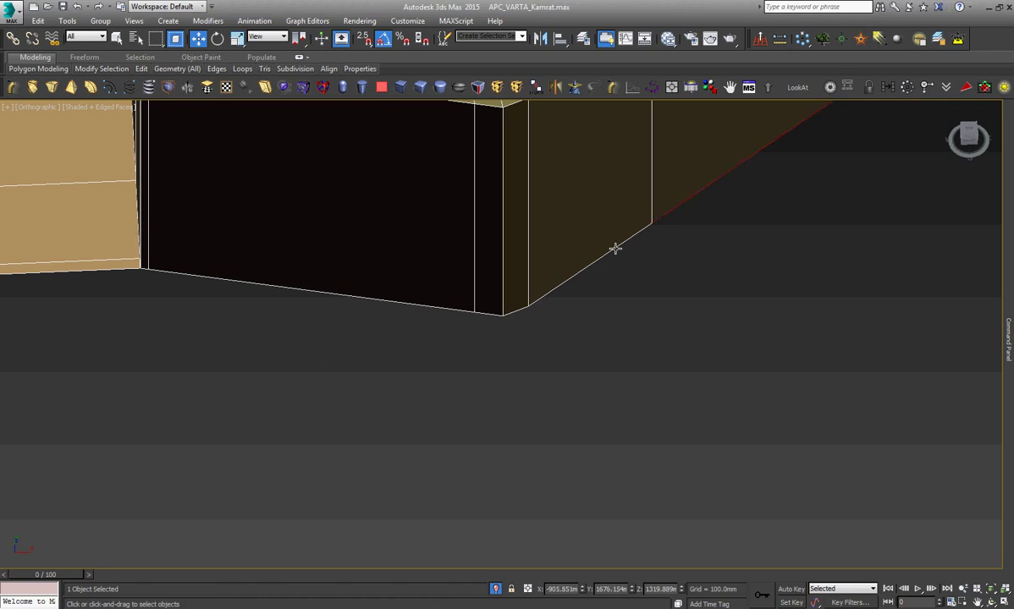
left_click(616, 248, "ctrl")
scroll(555, 364, "down", 5)
scroll(429, 349, "up", 5)
scroll(484, 369, "up", 2)
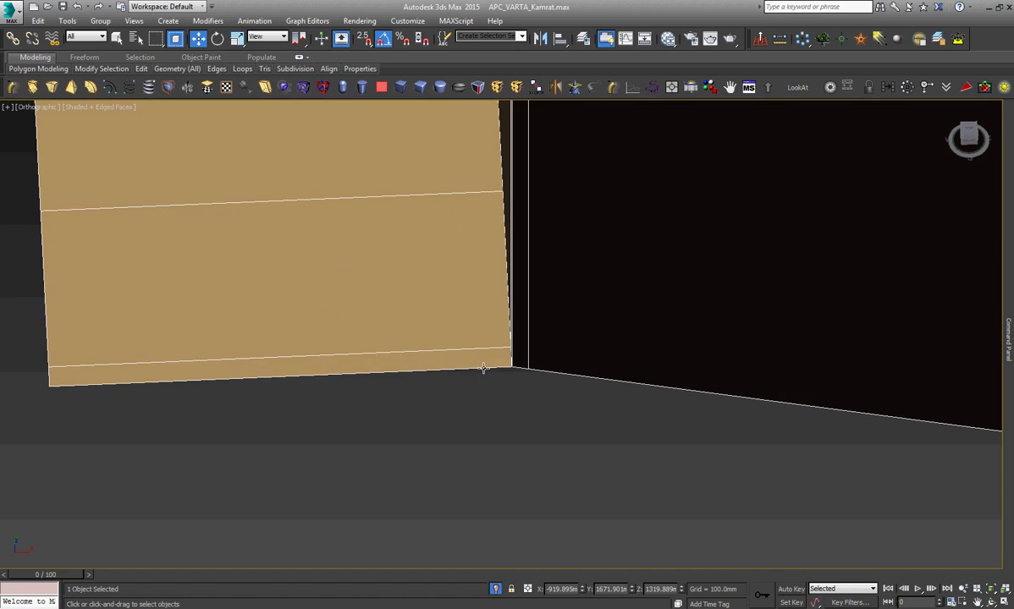
left_click(483, 369, "ctrl")
scroll(514, 369, "up", 2)
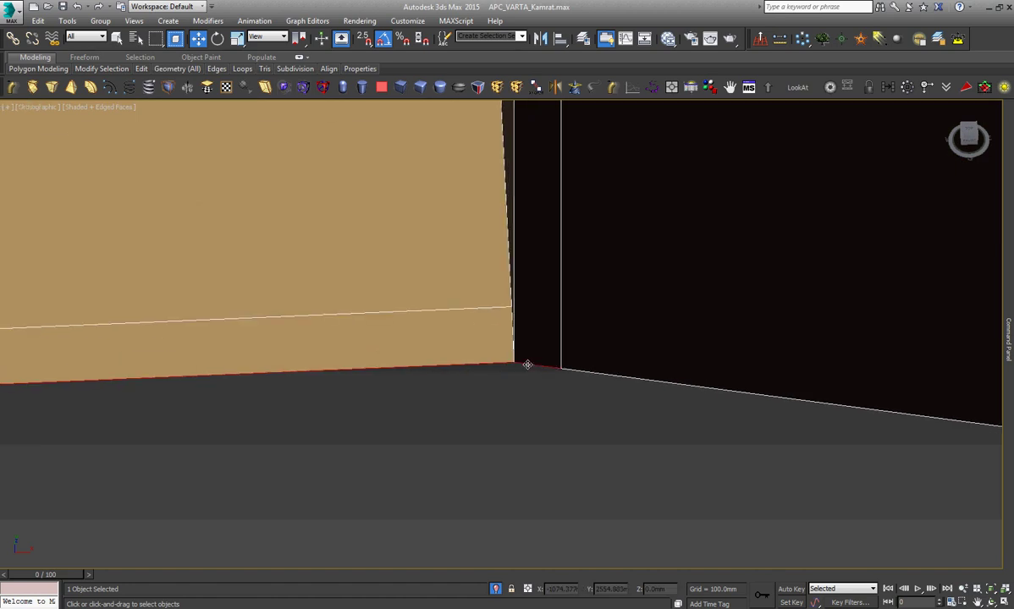
scroll(574, 374, "down", 5)
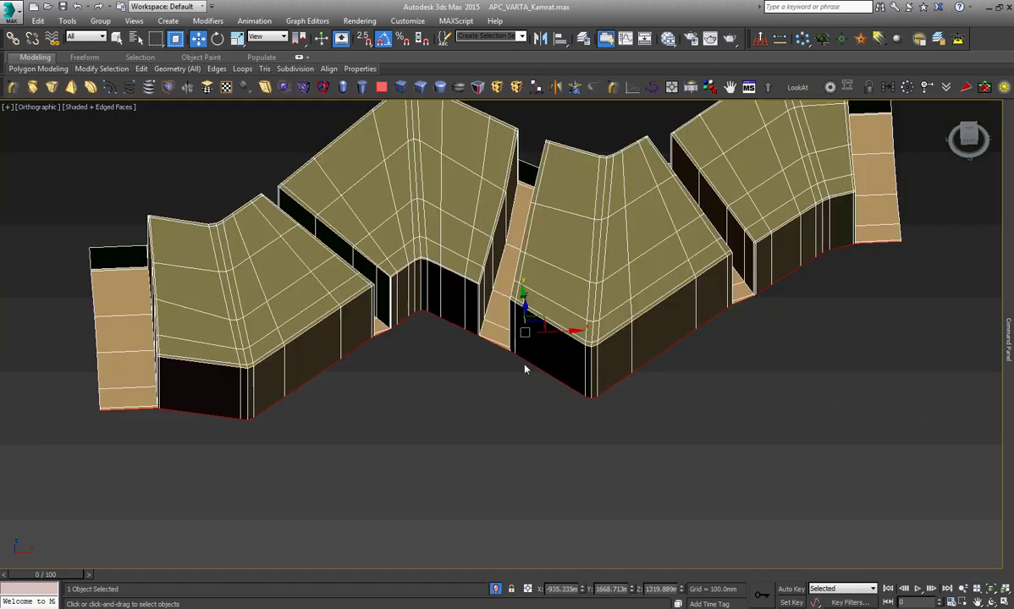
Orbit to a top-down view and Shift-drag the bottom edges outward and down into a plinth.
left_click(992, 602)
left_click_drag(548, 378, 484, 398)
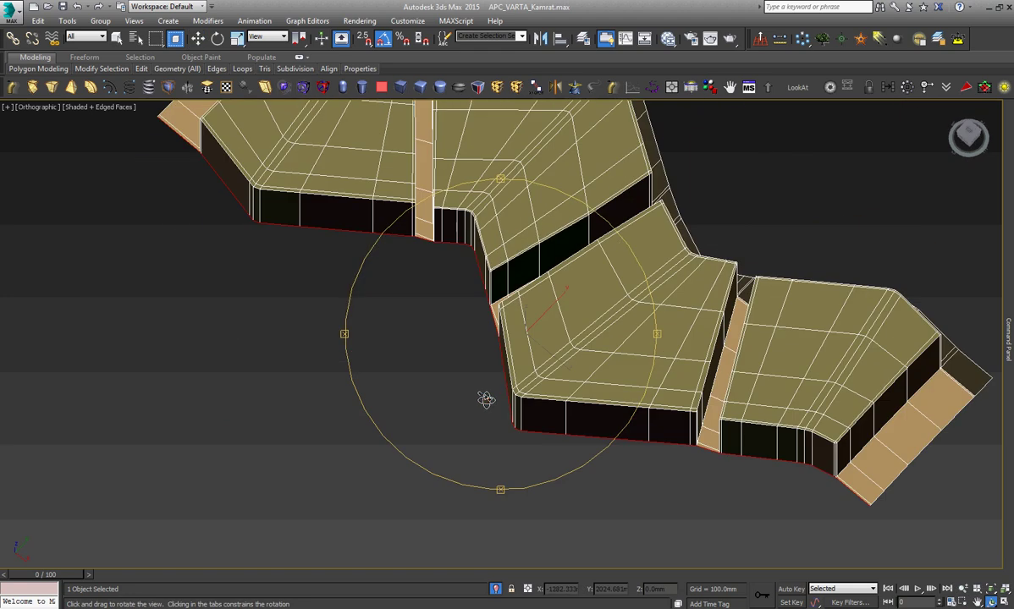
right_click(485, 397)
left_click_drag(552, 308, 495, 306, "shift")
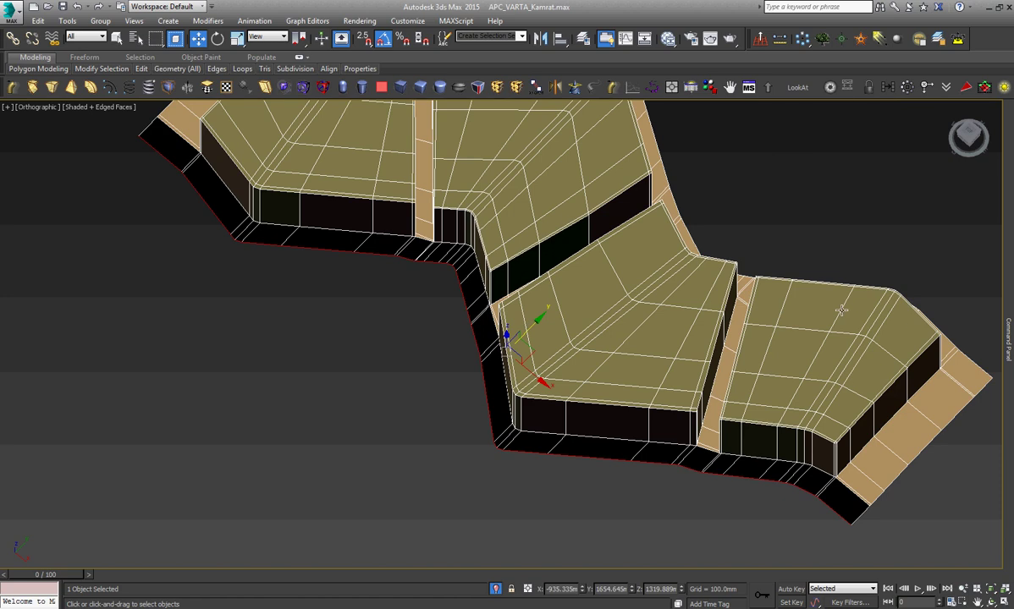
Return to the Editable Poly object level and reselect the blocks model.
left_click(95, 107)
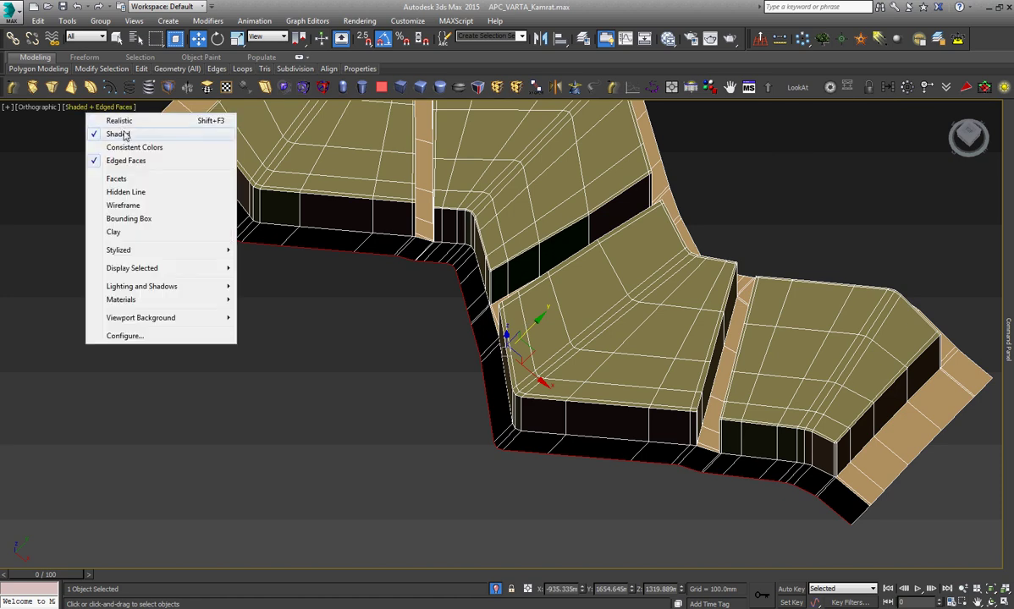
left_click(562, 184)
left_click(1007, 200)
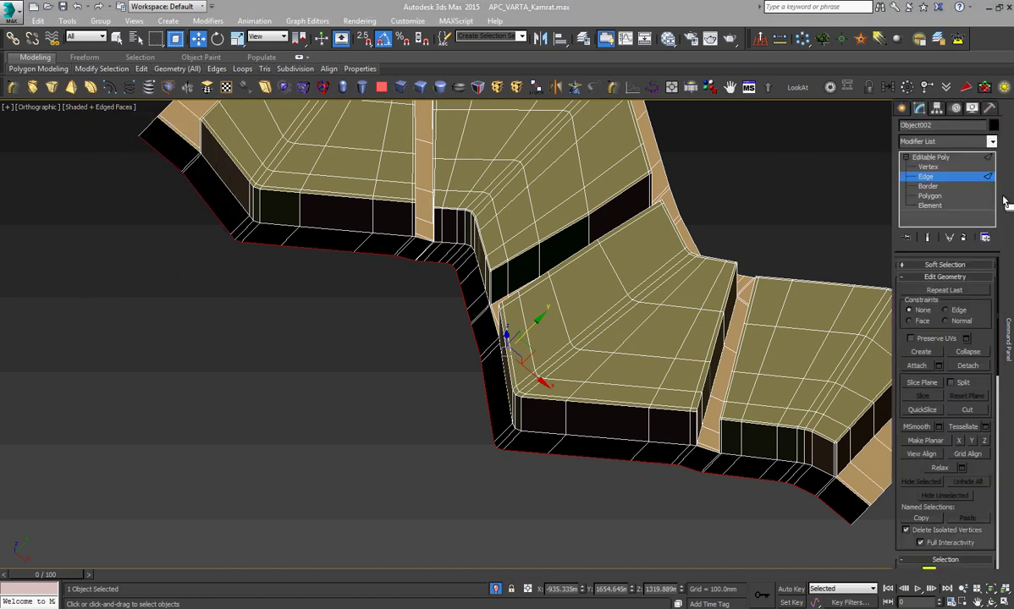
left_click(931, 157)
scroll(508, 330, "down", 10)
left_click(677, 499)
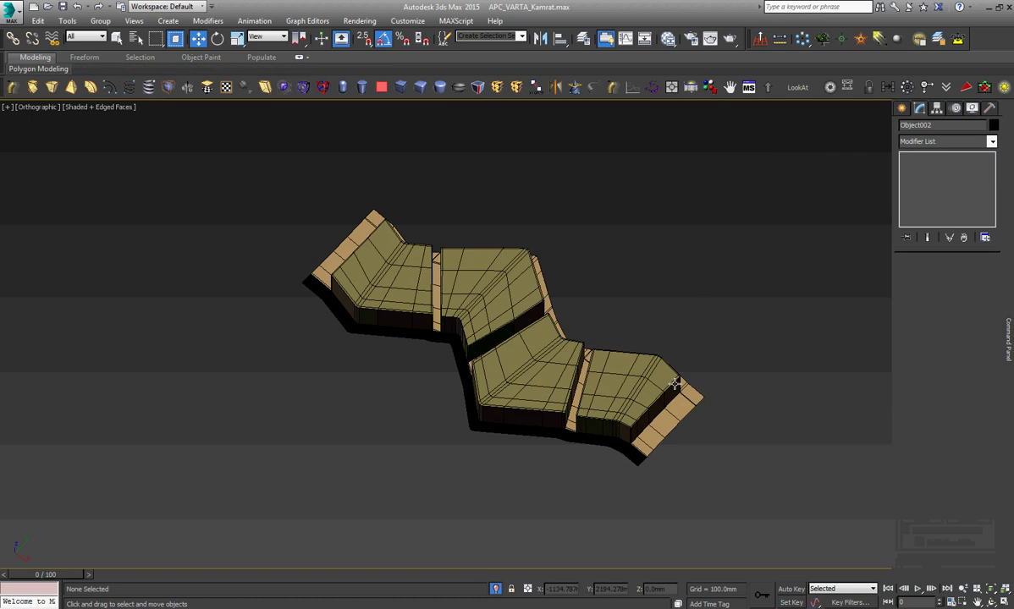
left_click(669, 398)
scroll(669, 398, "up", 8)
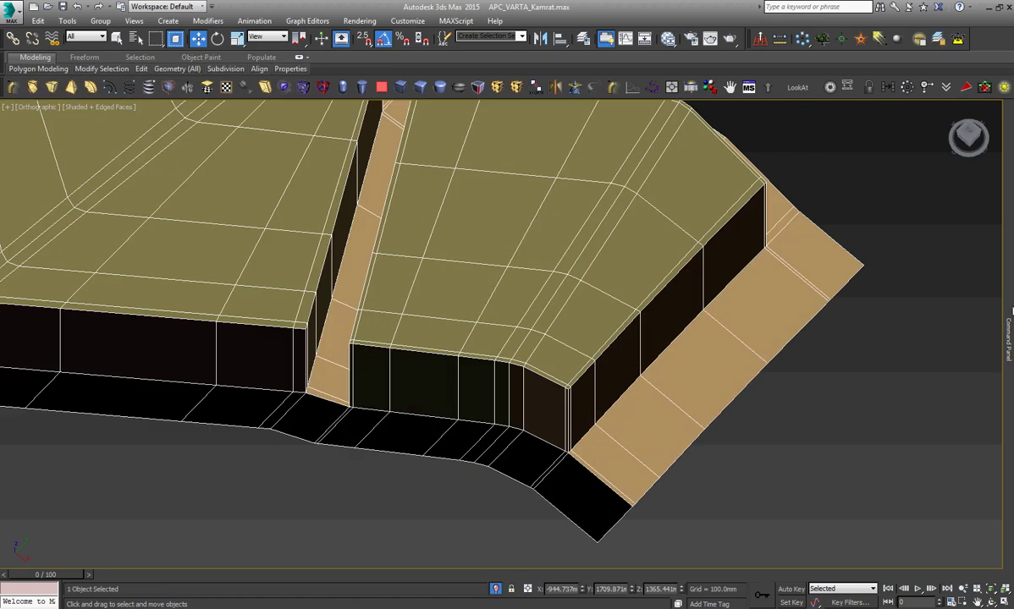
right_click(641, 299)
Create a new Standard material in the Slate Material Editor and assign it to the blocks.
key("z")
key("m")
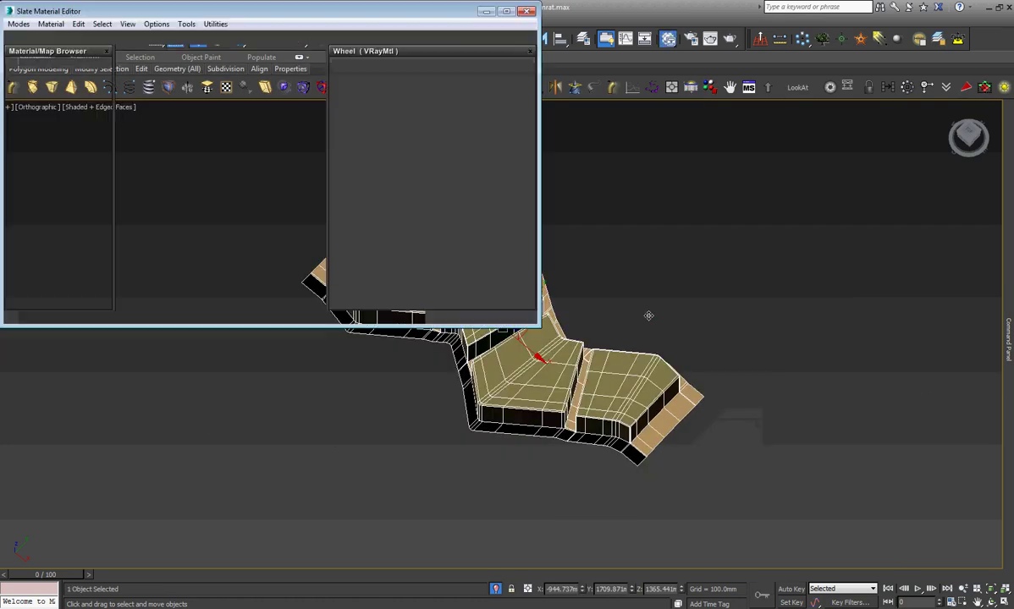
right_click(256, 123)
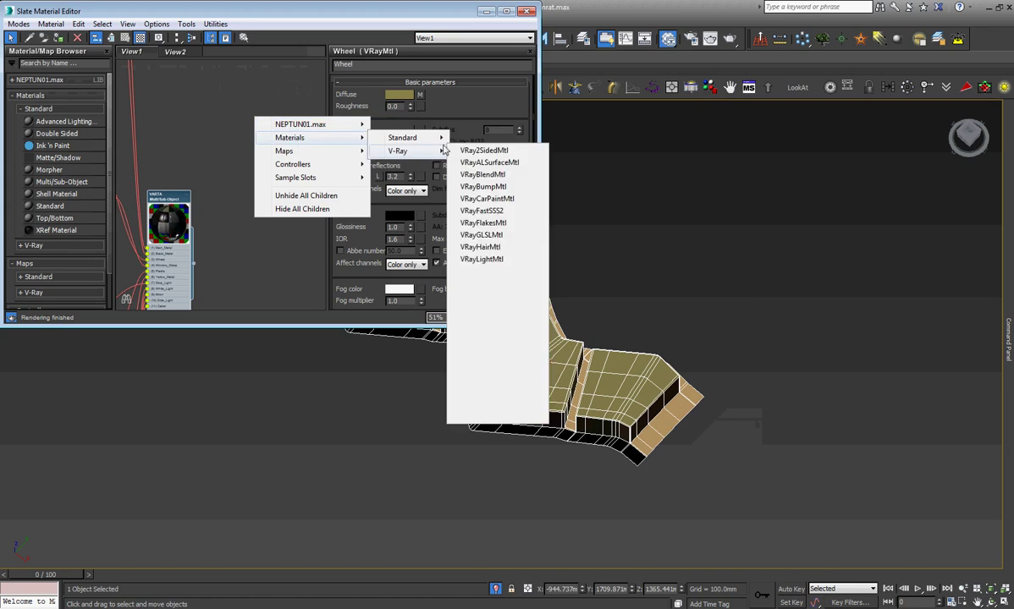
mouse_move(402, 150)
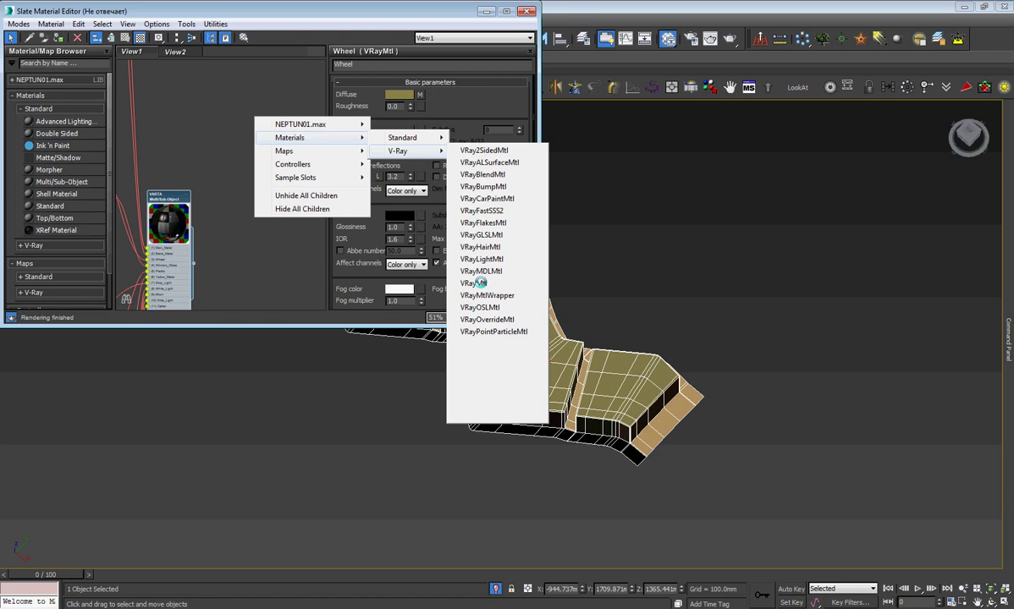
right_click(208, 136)
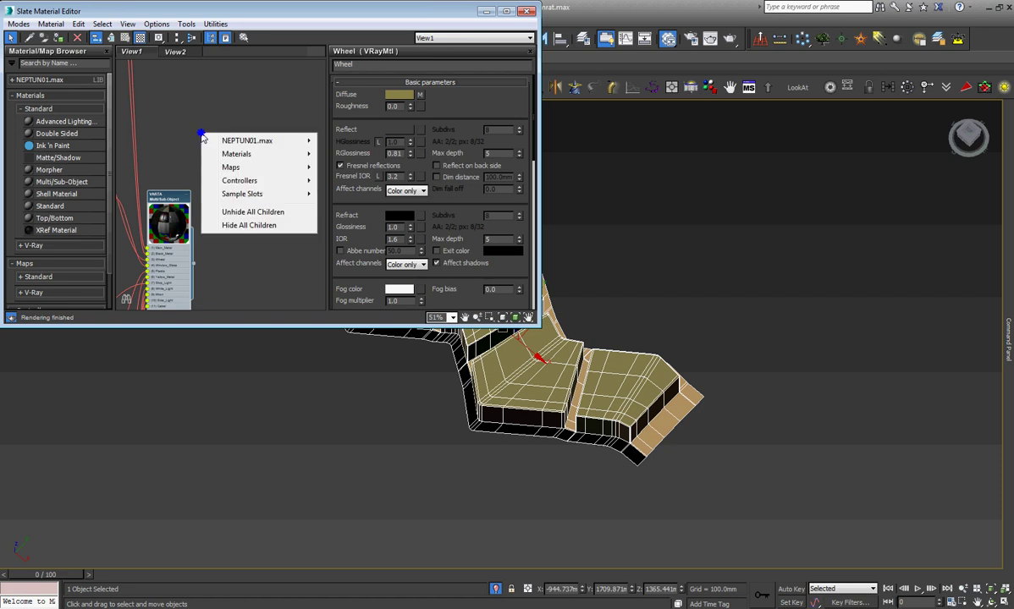
mouse_move(236, 154)
mouse_move(348, 155)
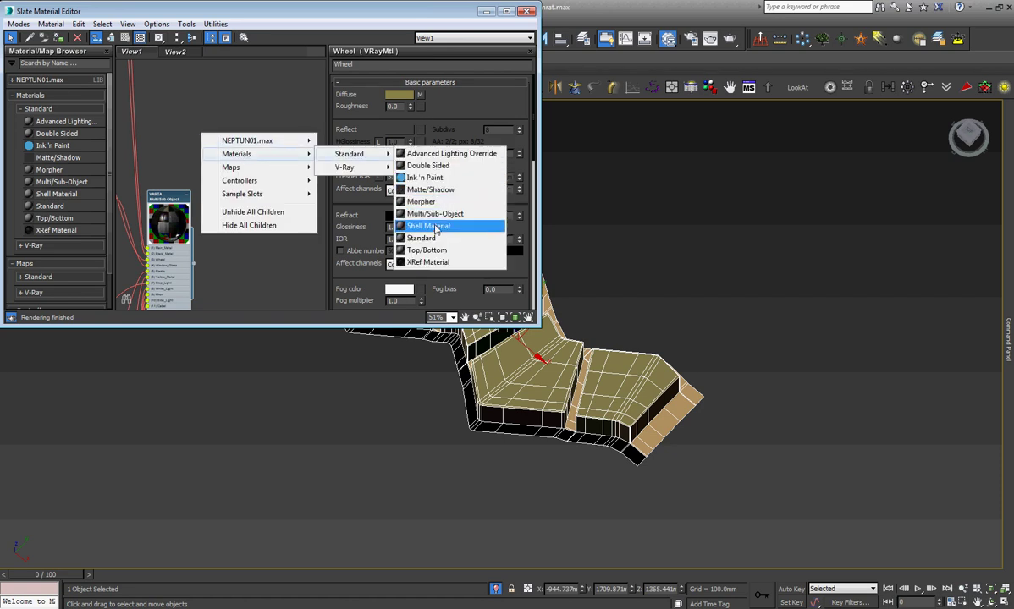
left_click(435, 240)
left_click_drag(174, 129, 257, 129)
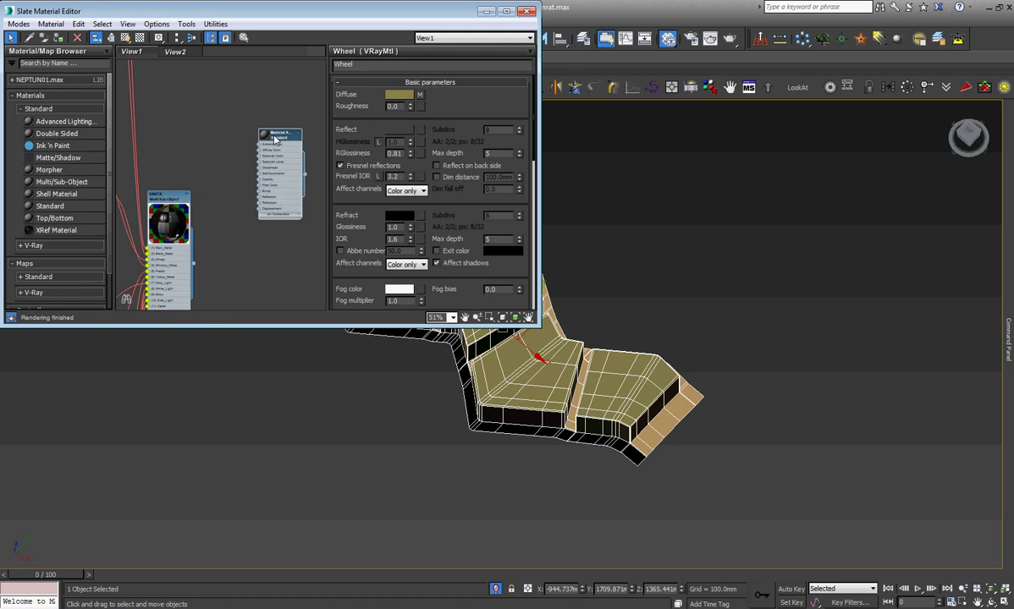
left_click(58, 37)
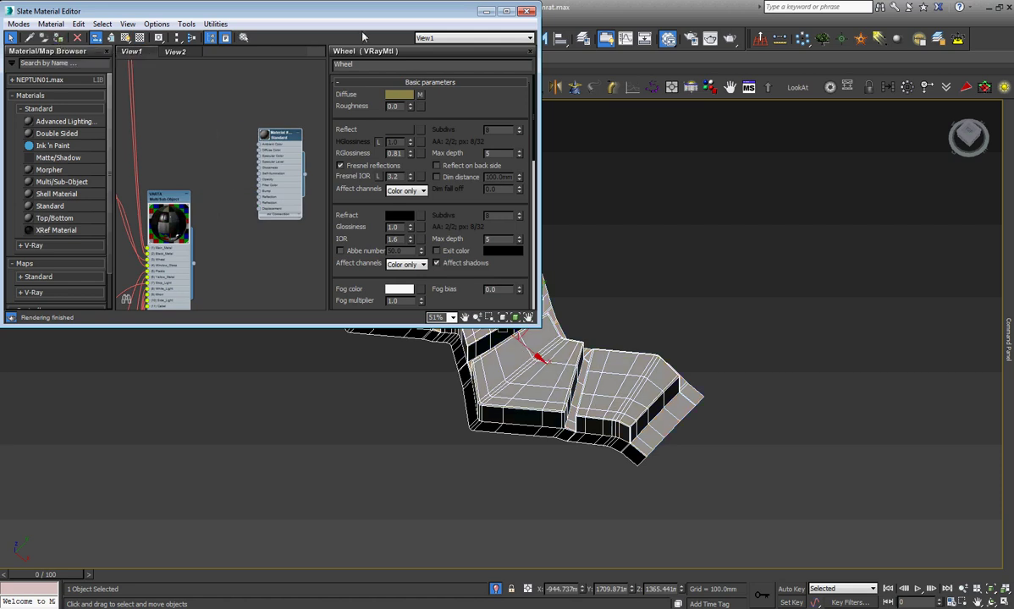
left_click(486, 13)
Shift-drag the plinth's outer edge loop down along Z to add a face strip, checking the underside.
scroll(639, 226, "up", 3)
scroll(641, 441, "up", 2)
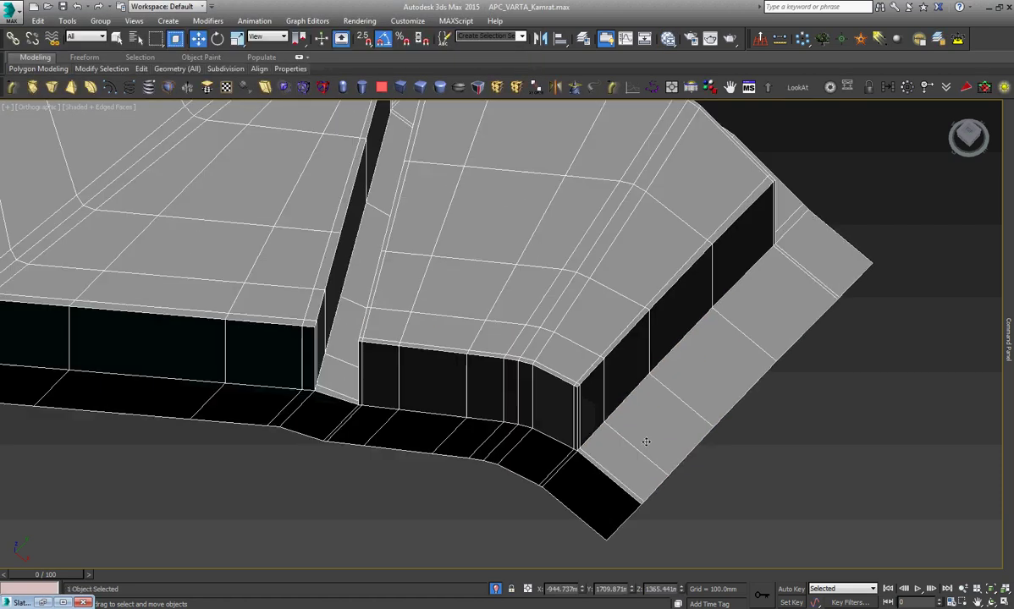
scroll(672, 356, "down", 1)
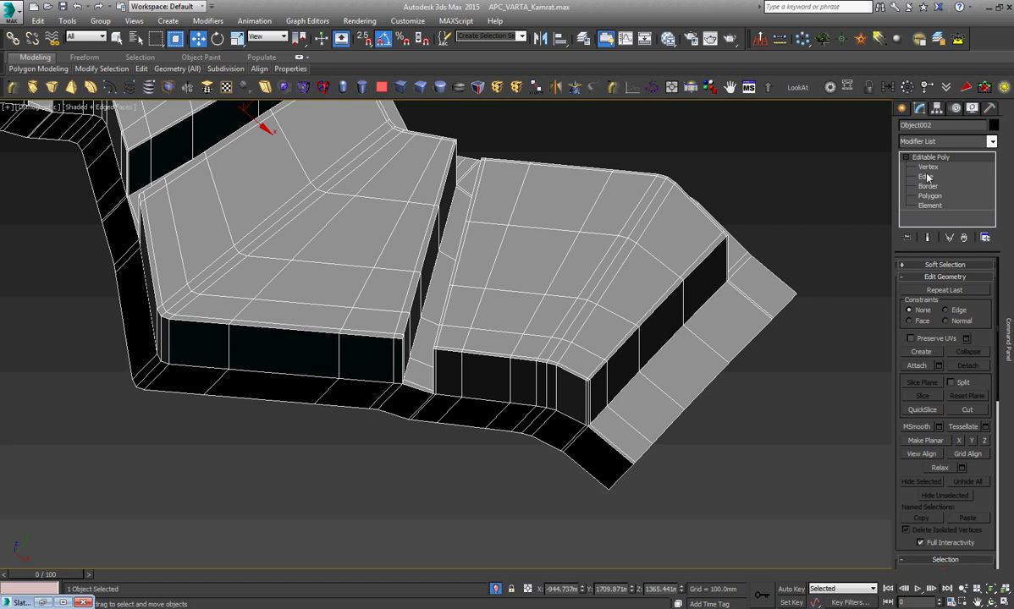
left_click(928, 177)
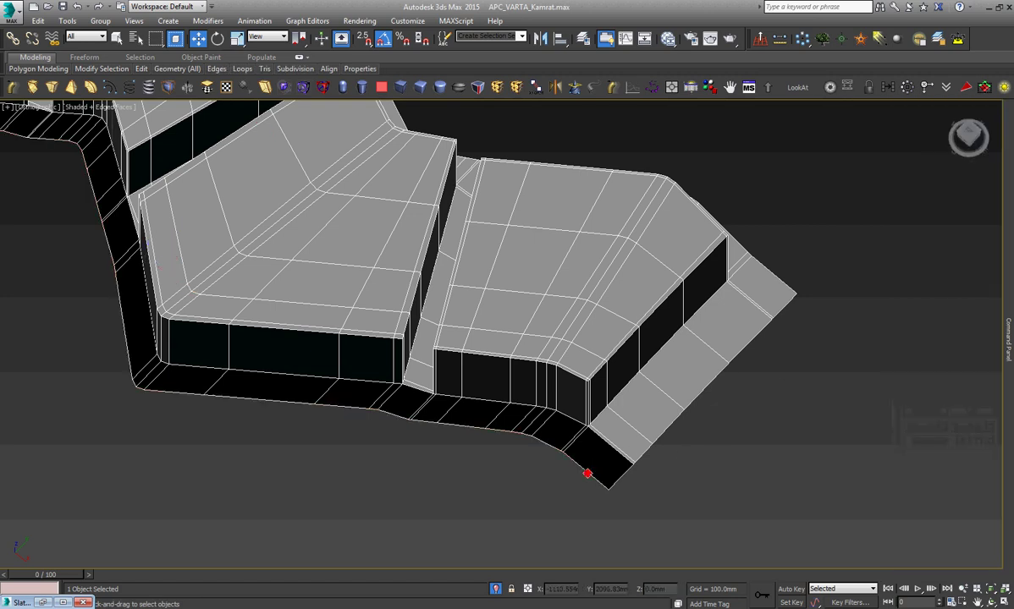
double_click(587, 474)
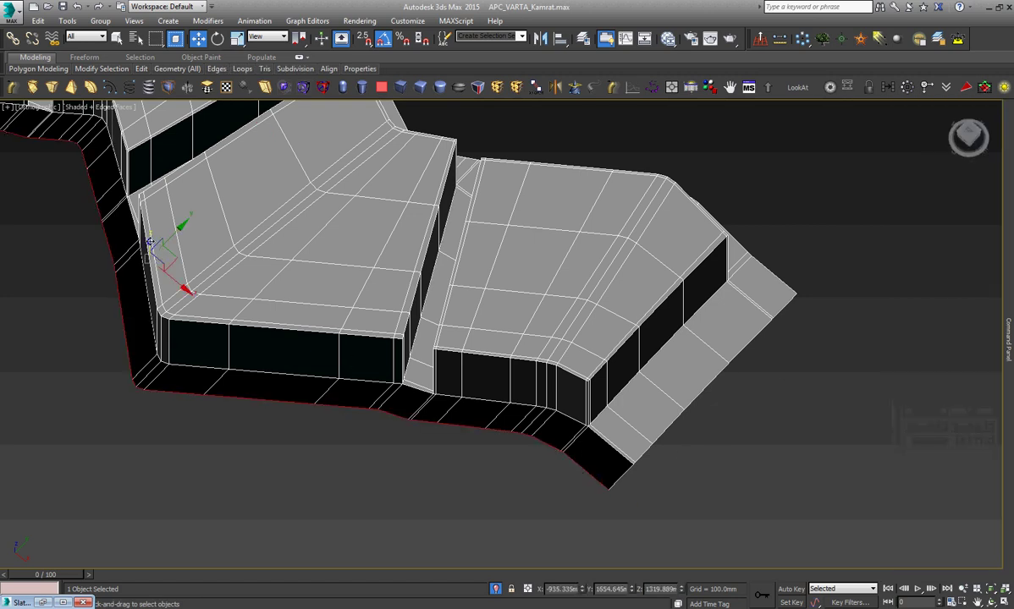
mouse_move(148, 243)
left_mouse_down("shift")
mouse_move(155, 264)
mouse_move(155, 247)
left_mouse_up("shift")
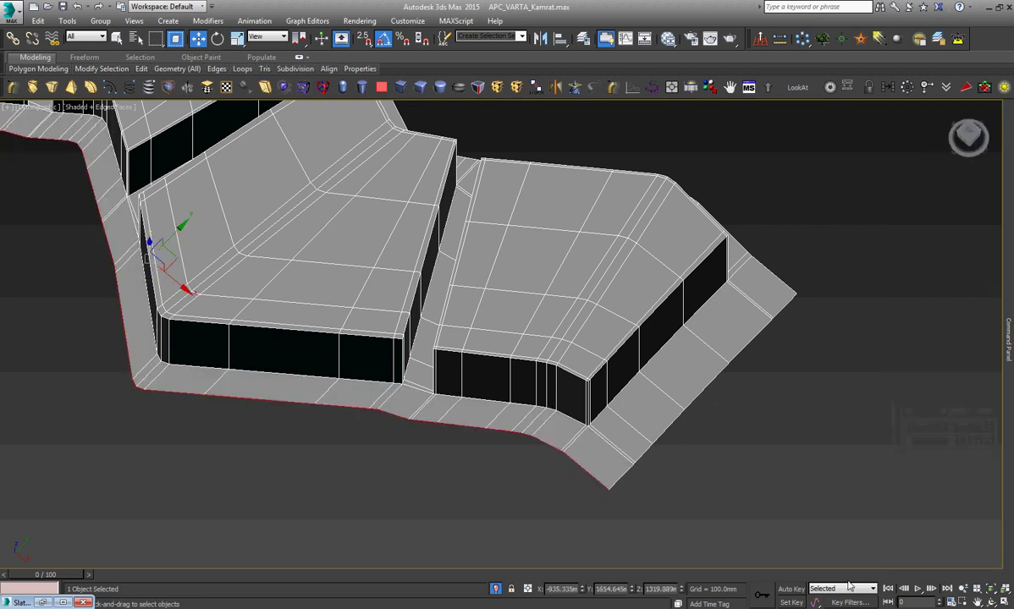
left_click(991, 602)
mouse_move(511, 396)
left_mouse_down()
mouse_move(495, 288)
mouse_move(588, 285)
left_mouse_up()
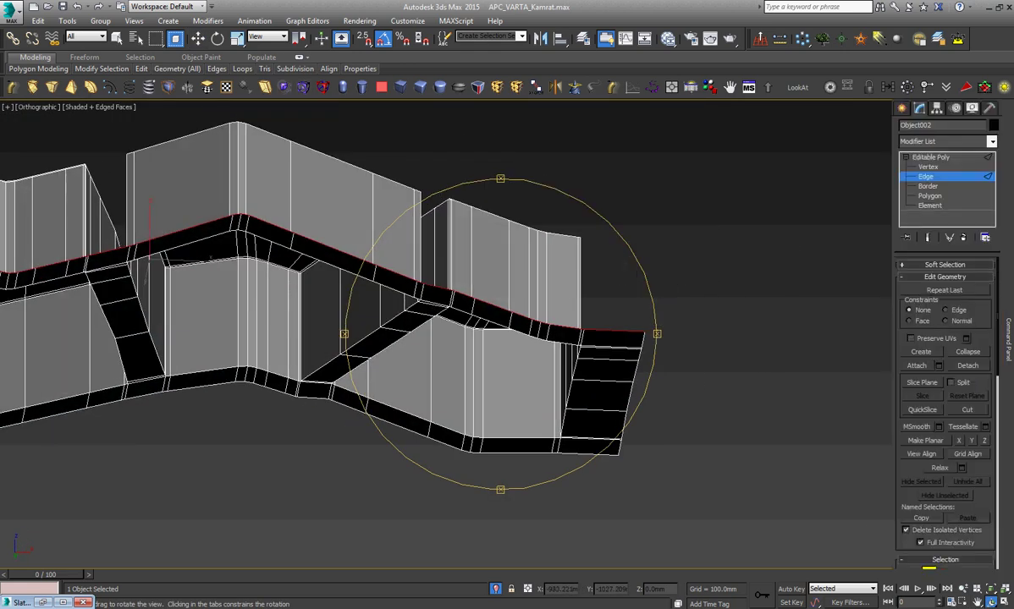
left_click(931, 158)
key("shift+z")
In Top view, Shift-drag a copy of the block set down along Y below the original.
right_click(577, 294)
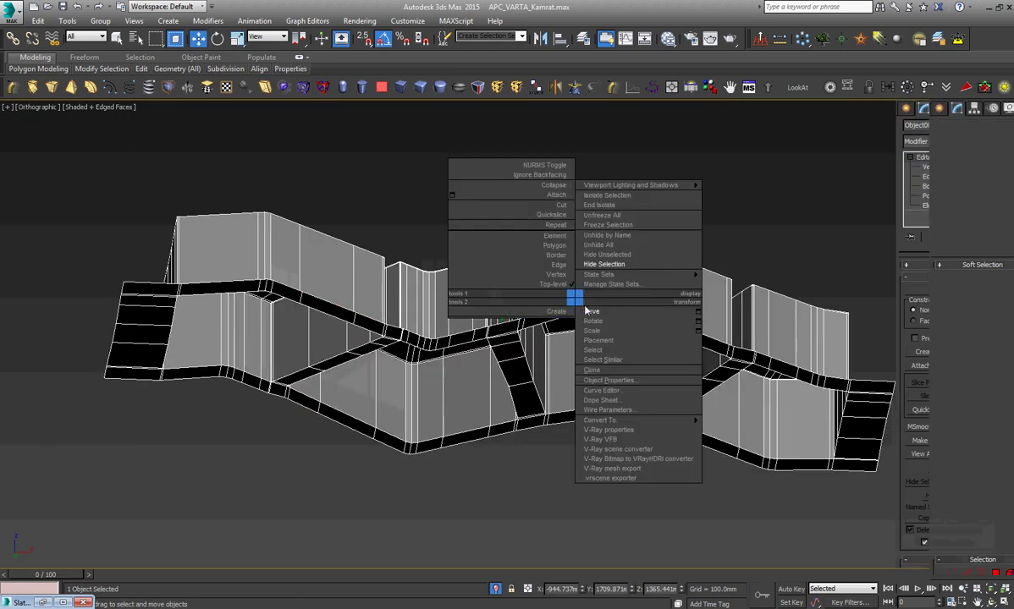
left_click(595, 313)
key("t")
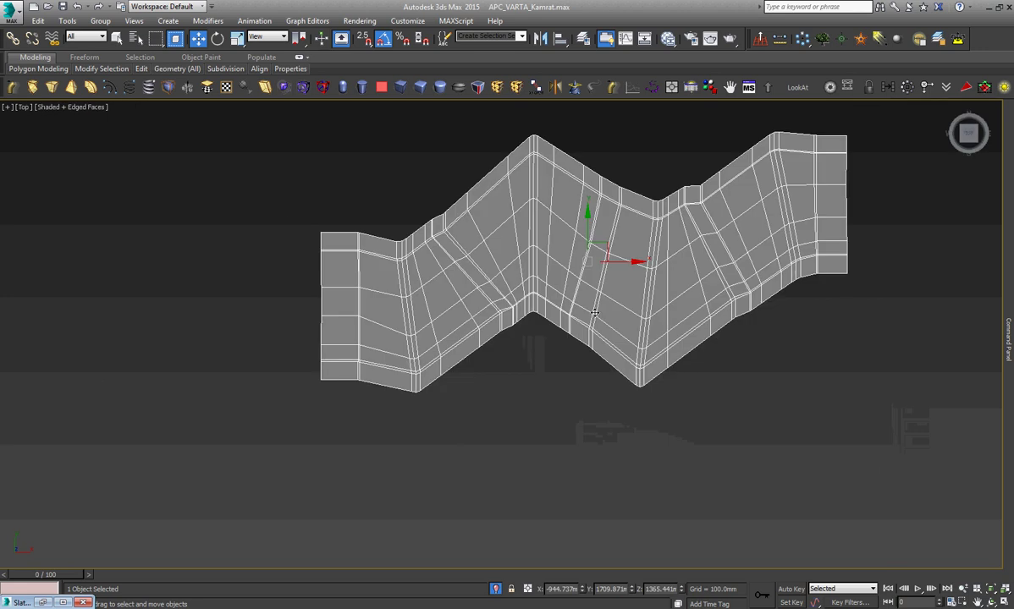
key("z")
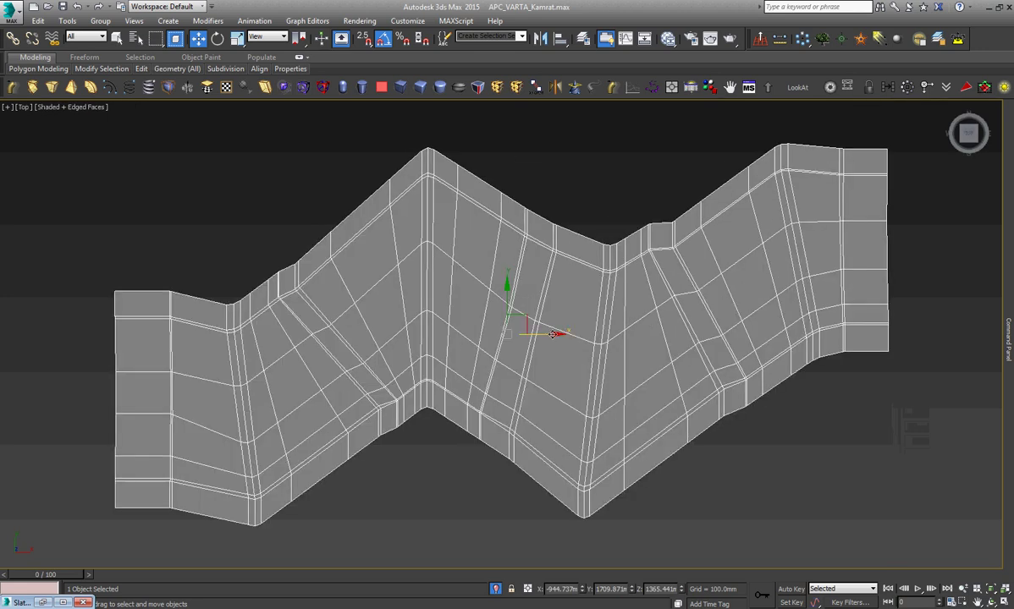
left_click_drag(504, 300, 523, 545, "shift")
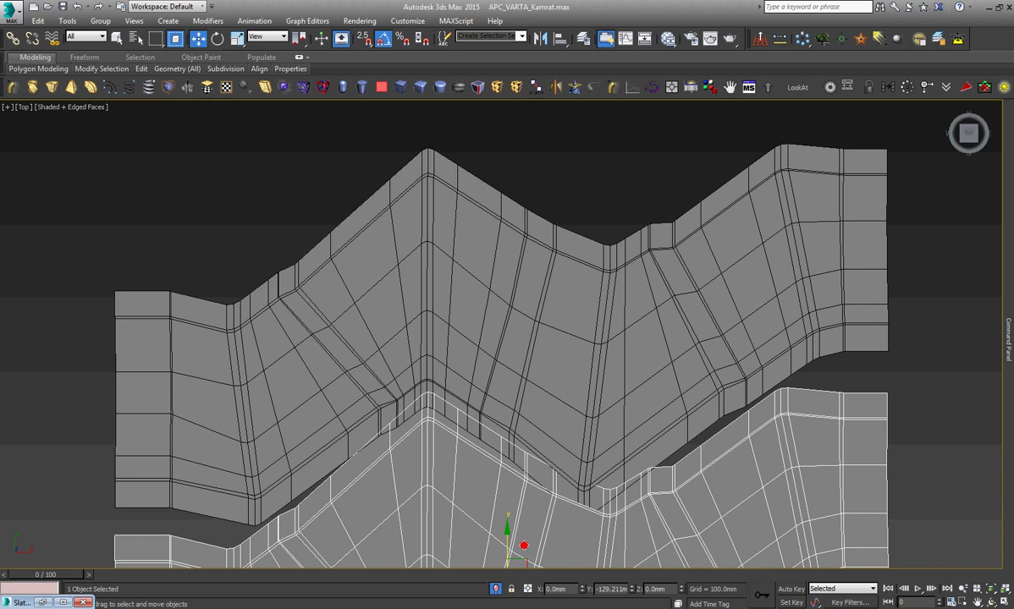
left_click_drag(524, 545, 530, 558, "shift")
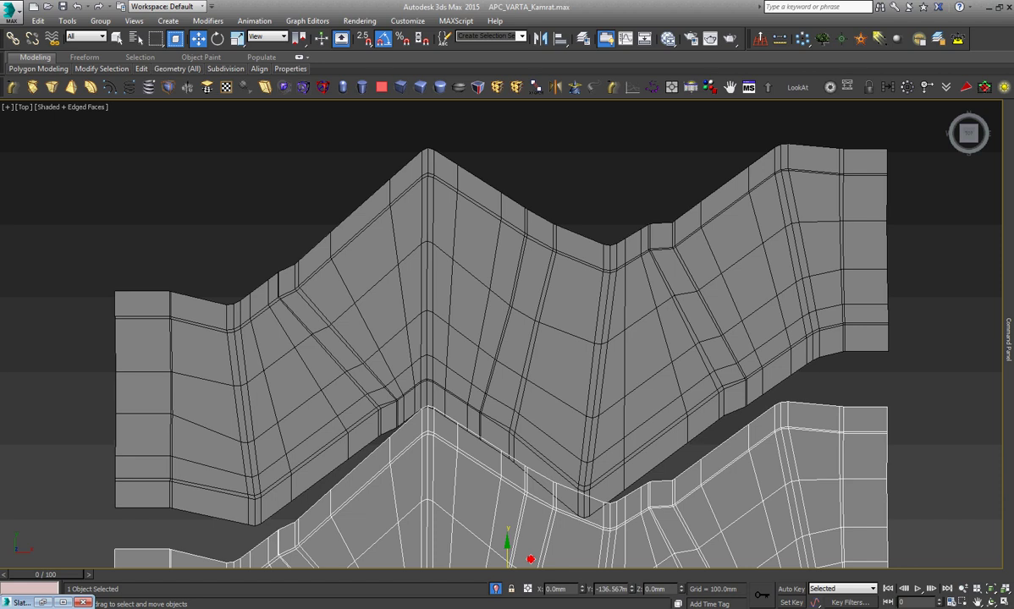
Confirm the lower copy as an Instance, then add an upper instance nested against the original's zig-zag.
left_click_drag(530, 560, 530, 560, "shift")
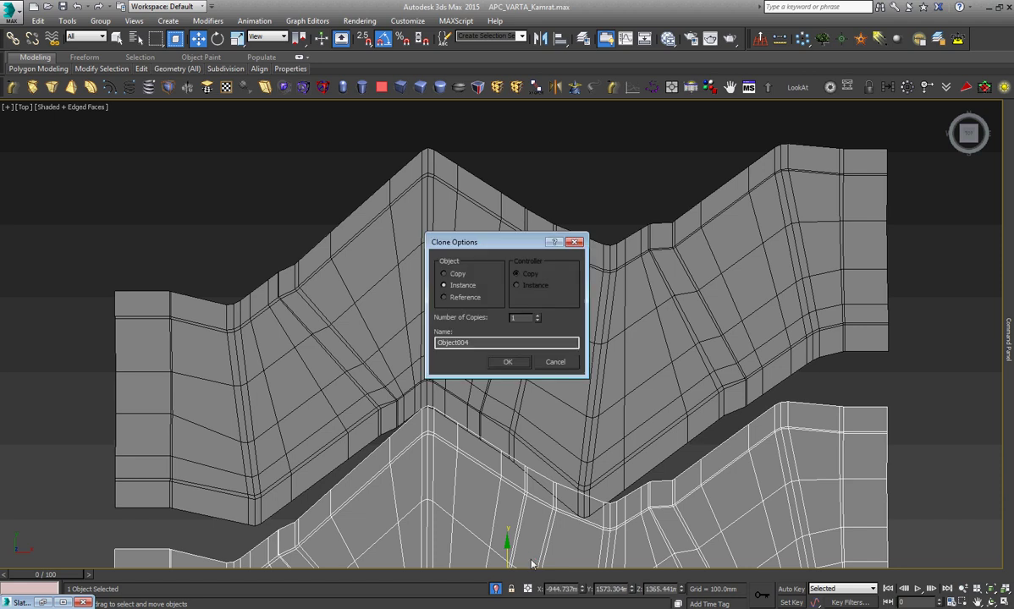
left_click(521, 364)
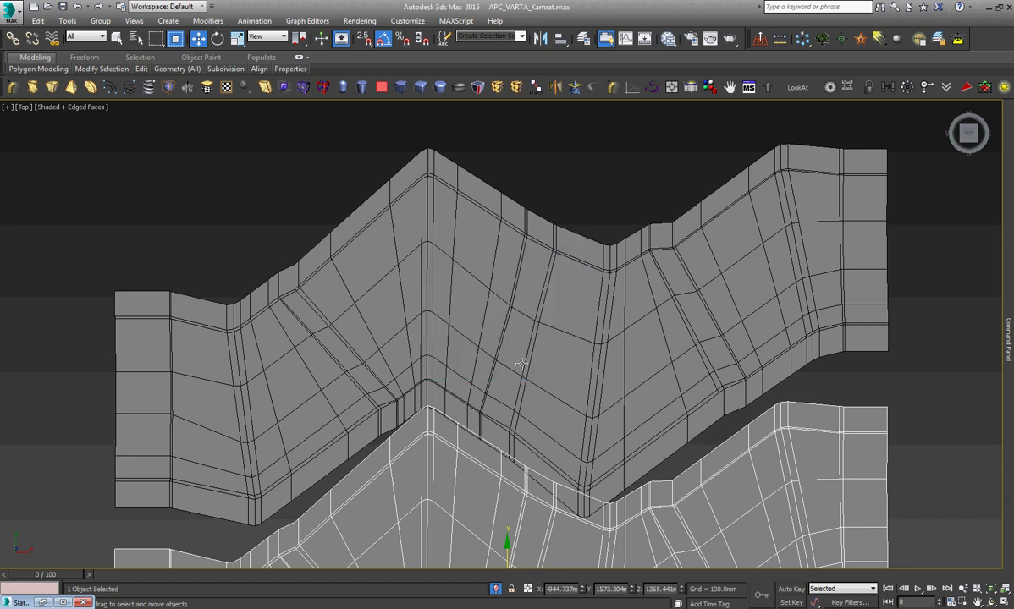
left_click(521, 364)
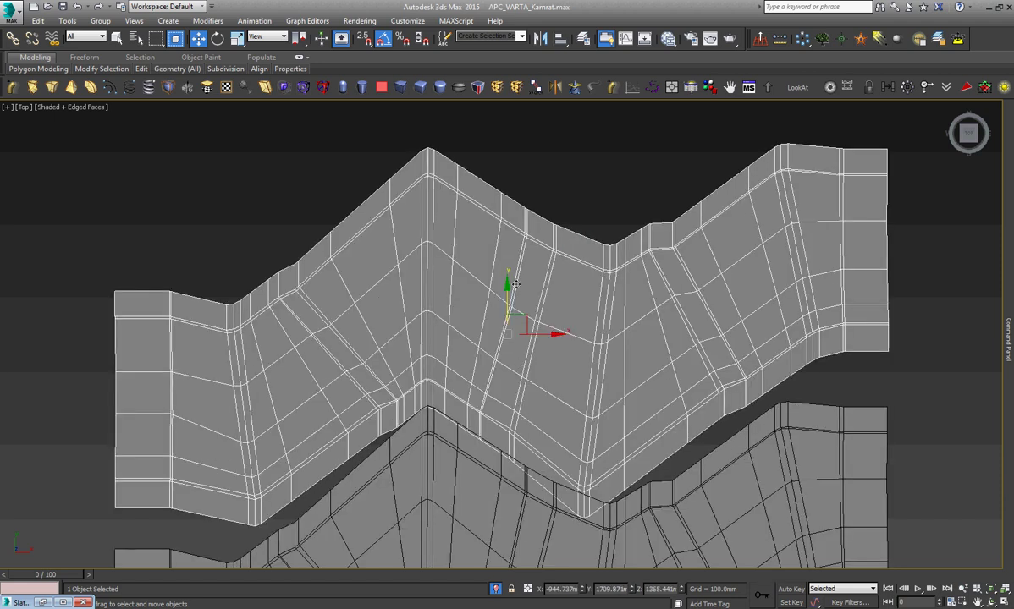
left_click_drag(515, 284, 515, 98, "shift")
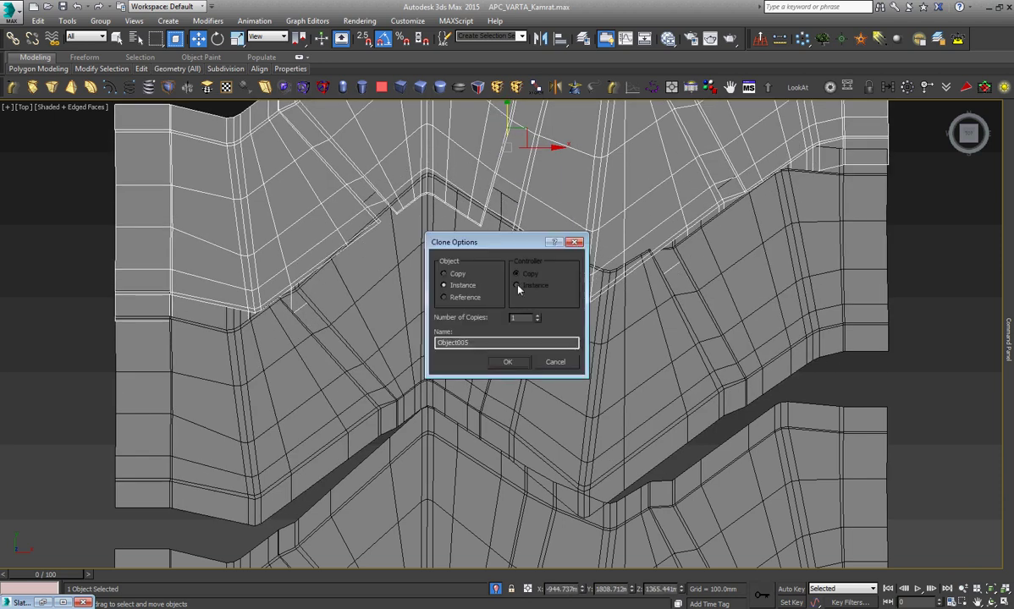
key("Return")
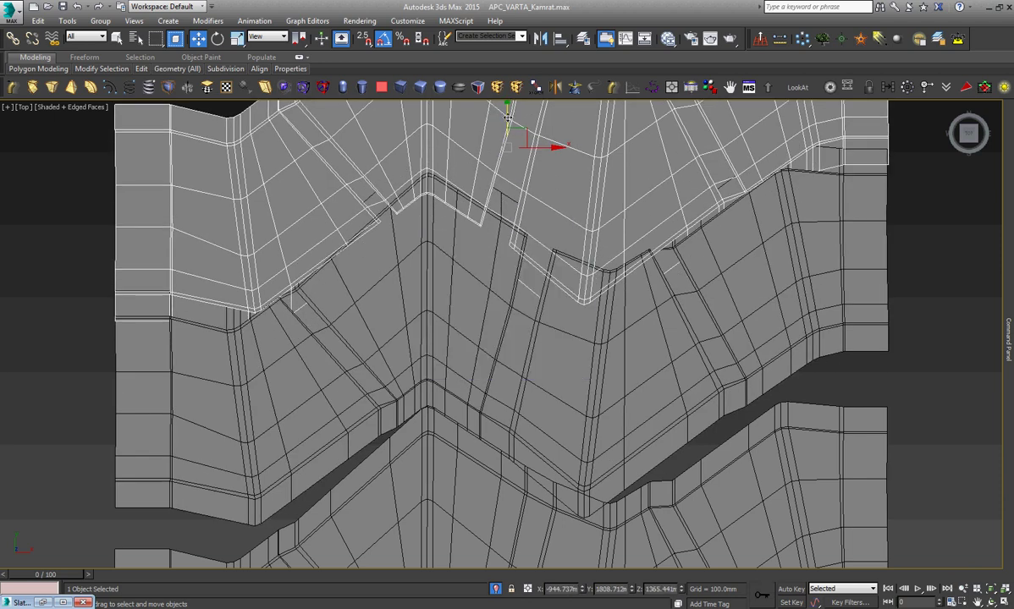
left_click_drag(507, 116, 507, 87)
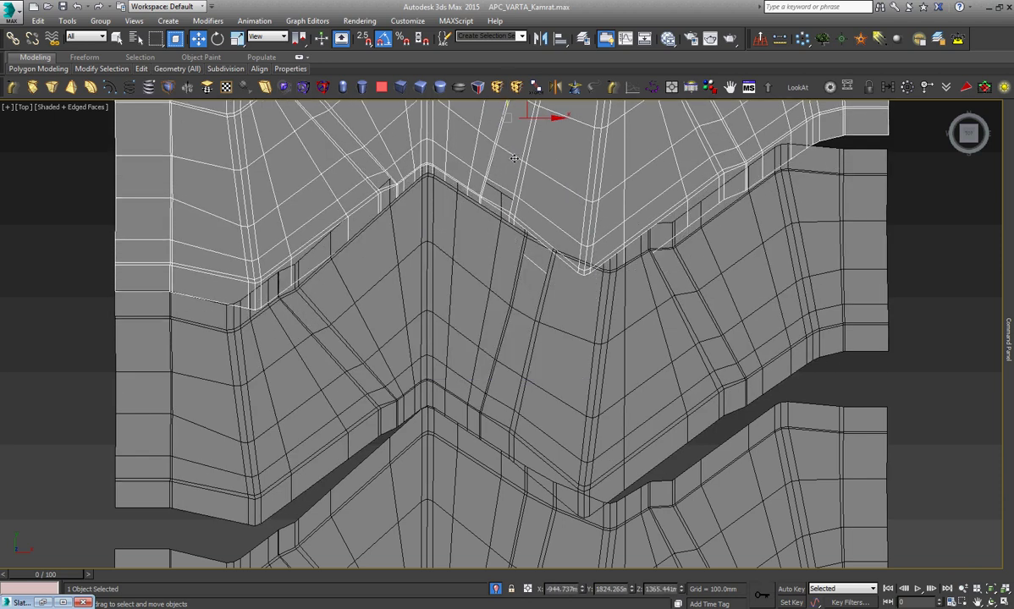
left_click_drag(514, 158, 522, 118)
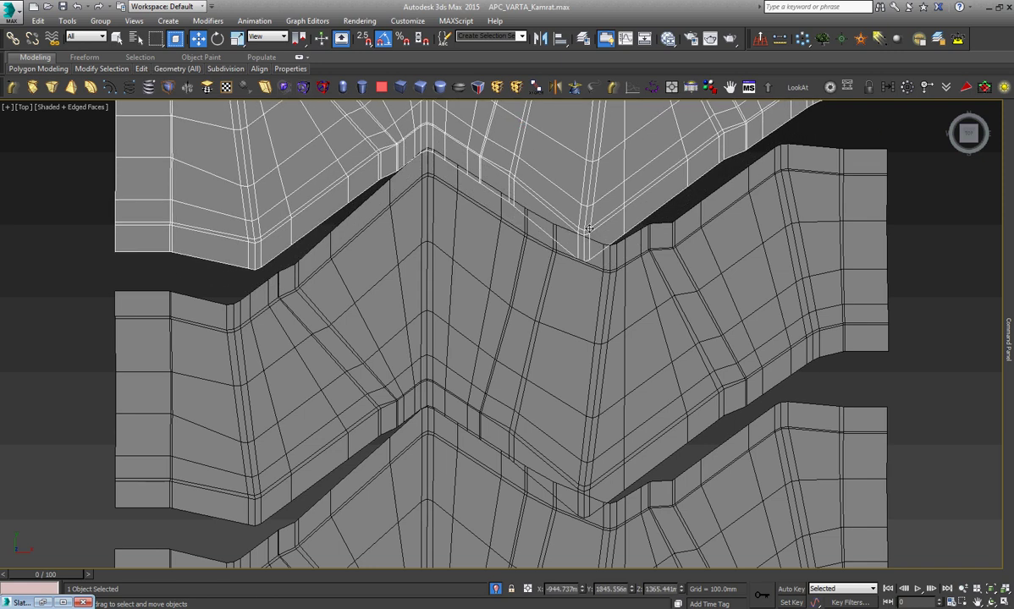
Pick the neighbouring block in Vertex mode and nudge its corner vertex toward the adjacent block.
scroll(554, 215, "up", 8)
scroll(579, 210, "up", 4)
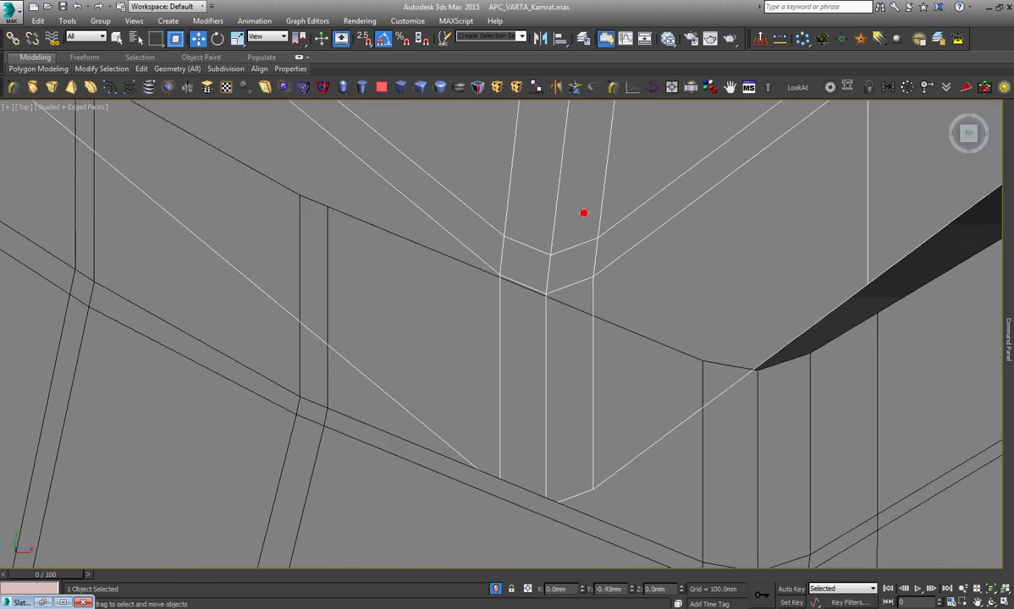
left_click_drag(581, 211, 587, 219)
left_click(725, 415)
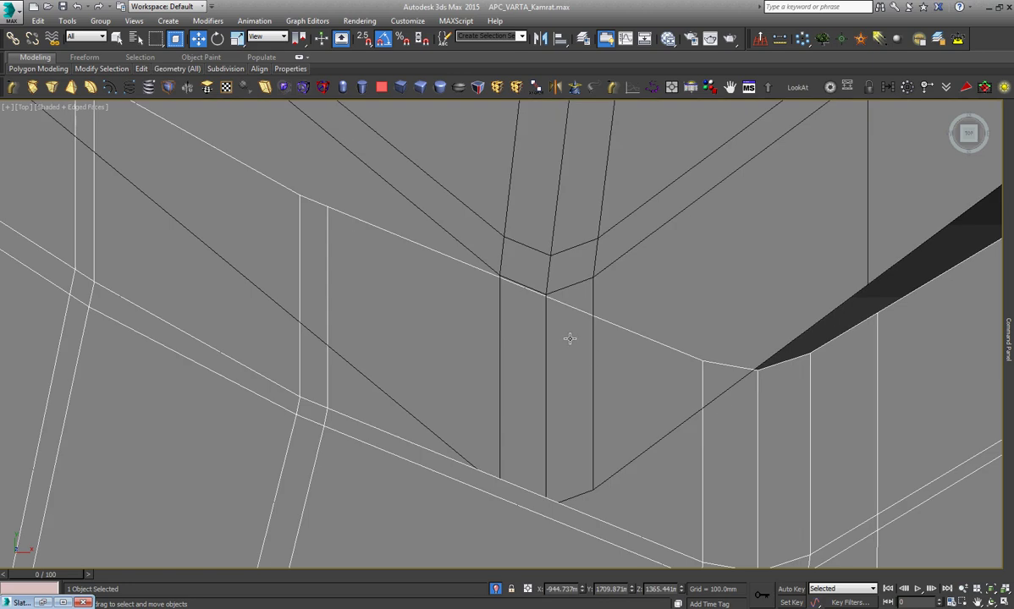
key("1")
left_click_drag(736, 385, 718, 380)
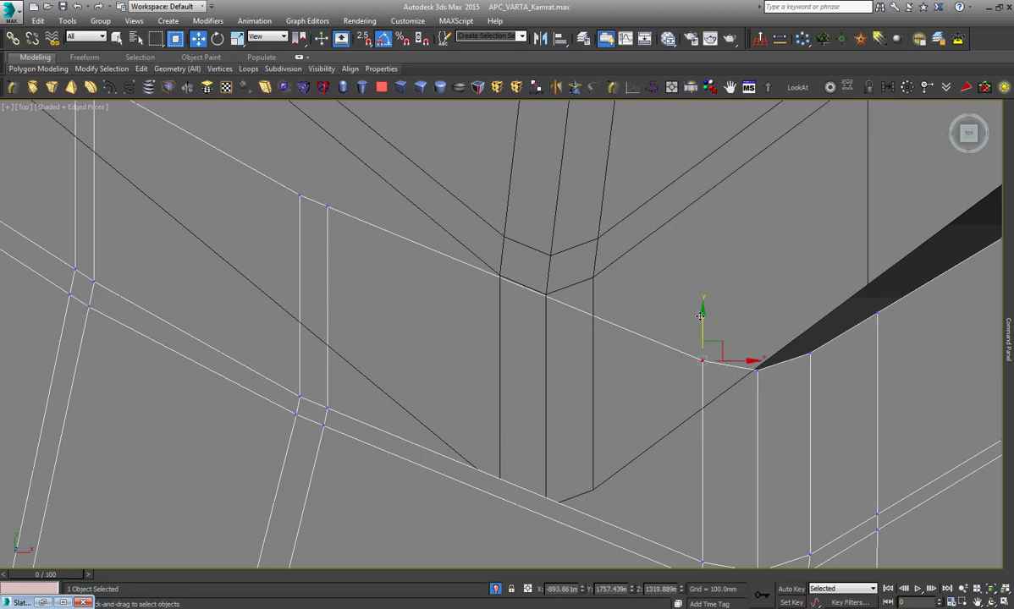
left_click_drag(700, 315, 701, 403)
scroll(701, 402, "up", 3)
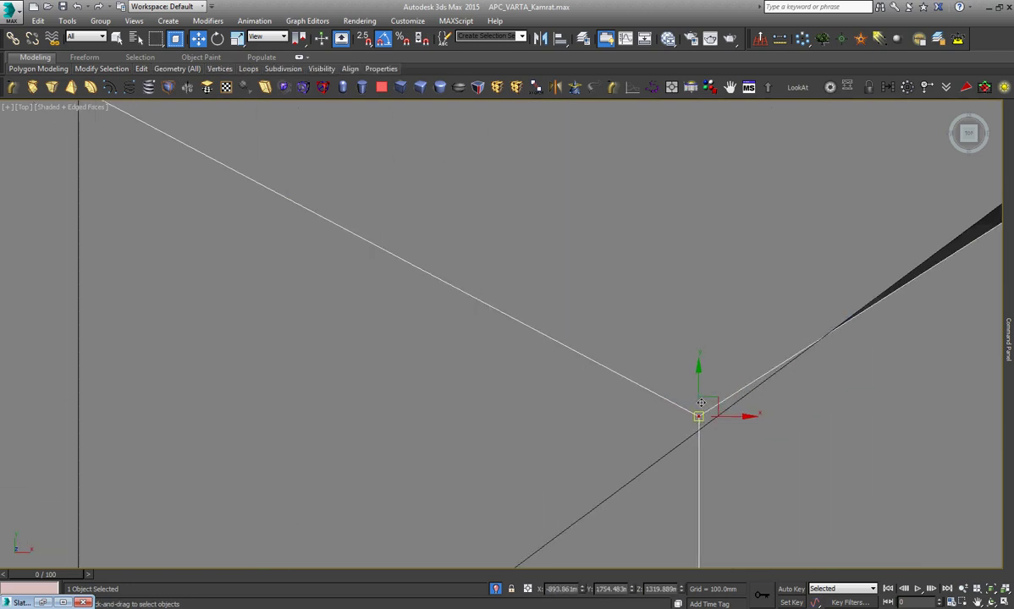
scroll(508, 402, "down", 2)
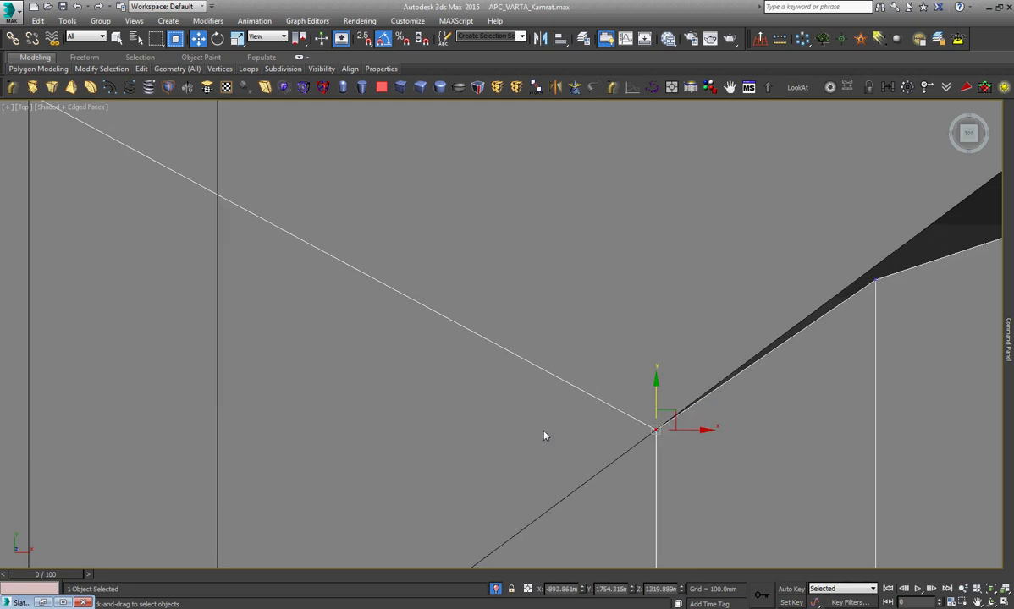
scroll(532, 426, "down", 2)
scroll(531, 426, "up", 2)
Raise the next two gap vertices up onto the neighbouring block's edge.
left_click(592, 362)
scroll(599, 359, "up", 2)
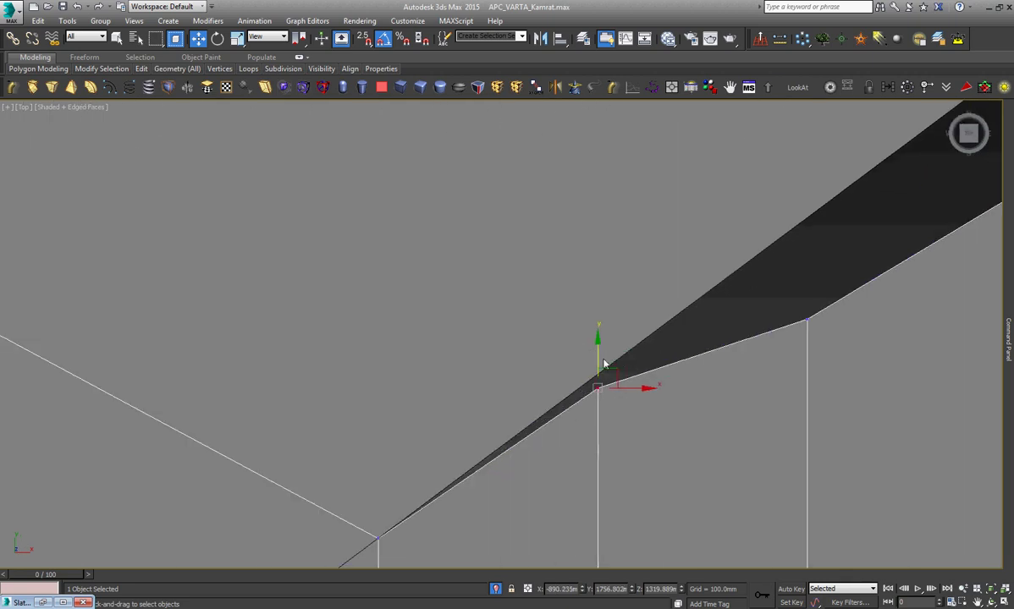
left_click(599, 365)
mouse_move(611, 374)
left_mouse_down()
mouse_move(586, 402)
mouse_move(637, 379)
left_mouse_up()
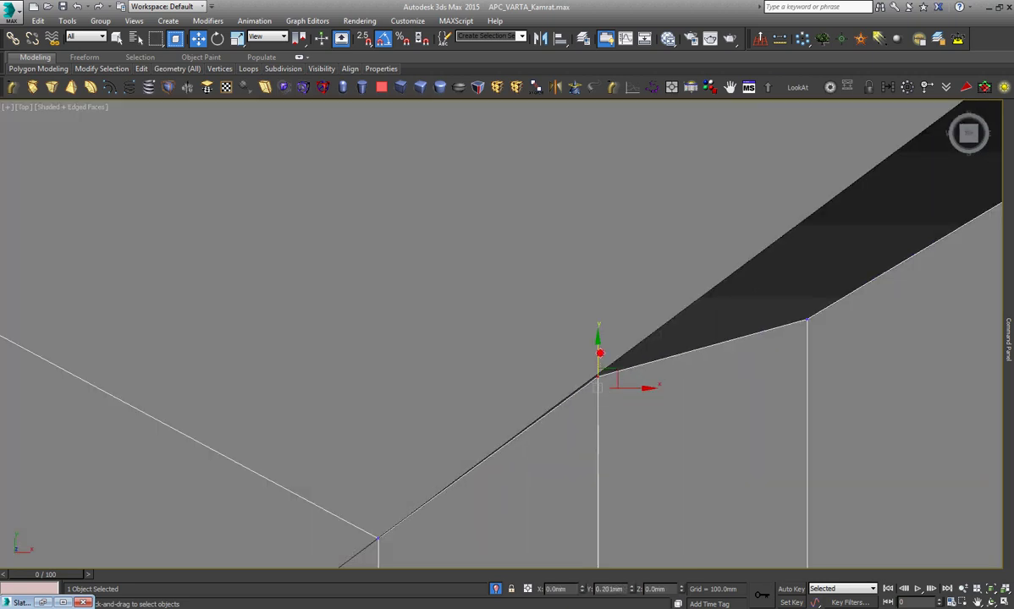
scroll(637, 379, "down", 2)
left_click(737, 362)
scroll(745, 347, "up", 2)
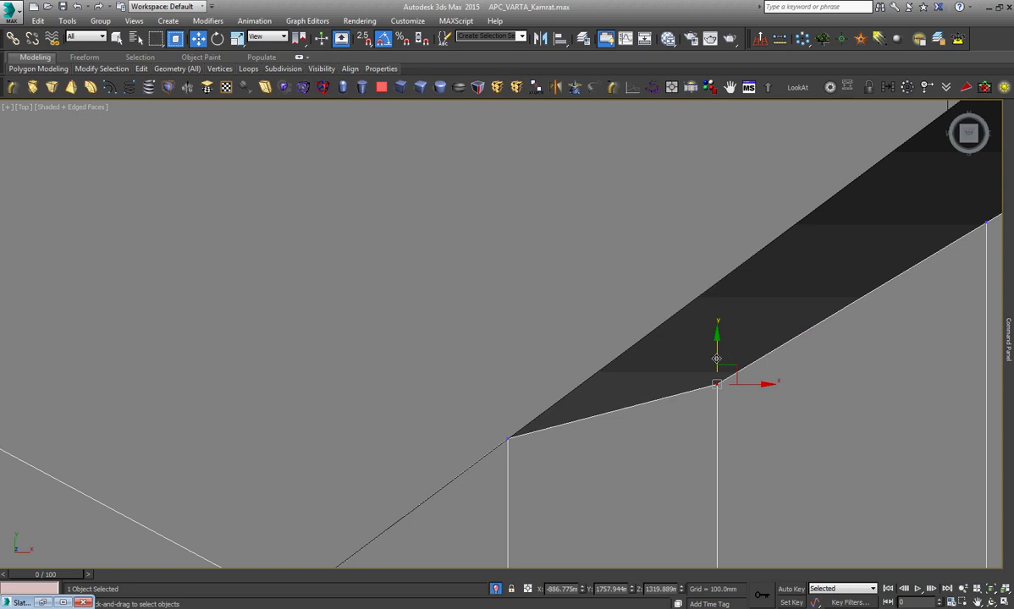
left_click_drag(719, 360, 723, 261)
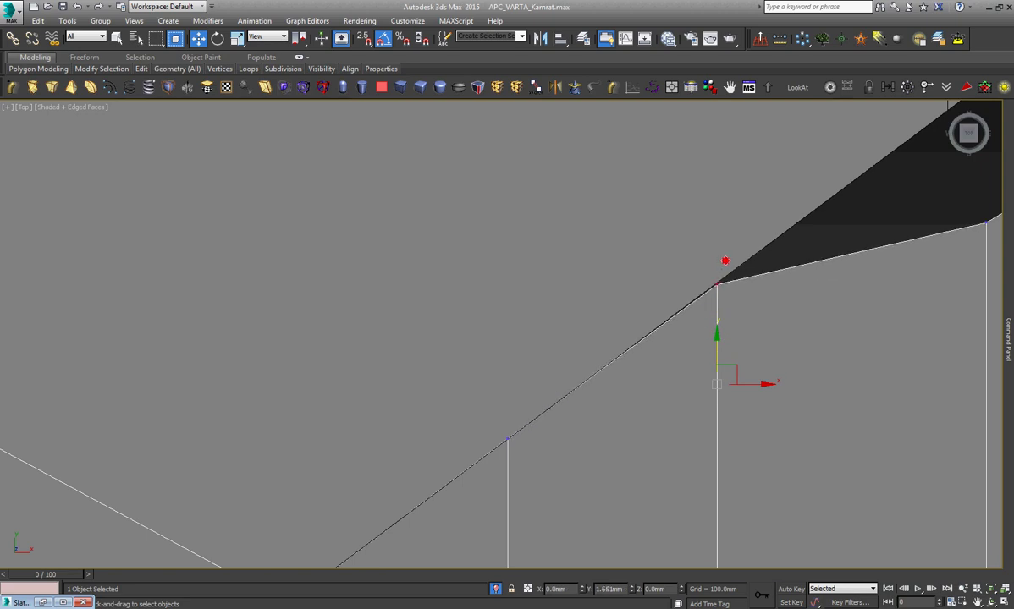
left_click(662, 379)
scroll(645, 378, "down", 3)
Lift a gap-edge vertex slightly and raise the corner vertex toward the diagonal edge.
mouse_move(635, 364)
left_mouse_down()
mouse_move(609, 401)
mouse_move(611, 301)
left_mouse_up()
scroll(612, 394, "up", 3)
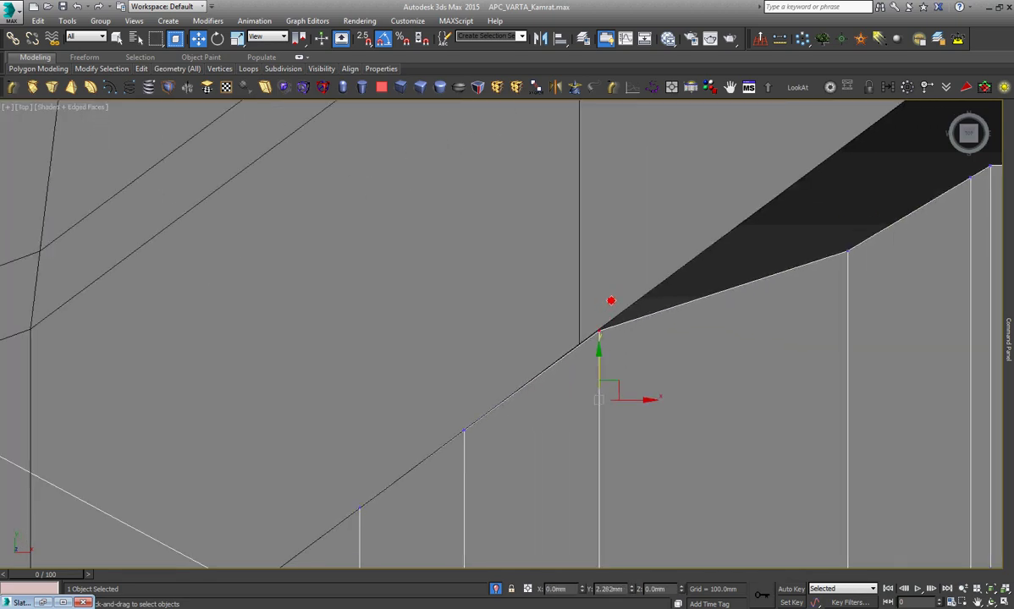
scroll(590, 410, "down", 2)
scroll(590, 410, "down", 1)
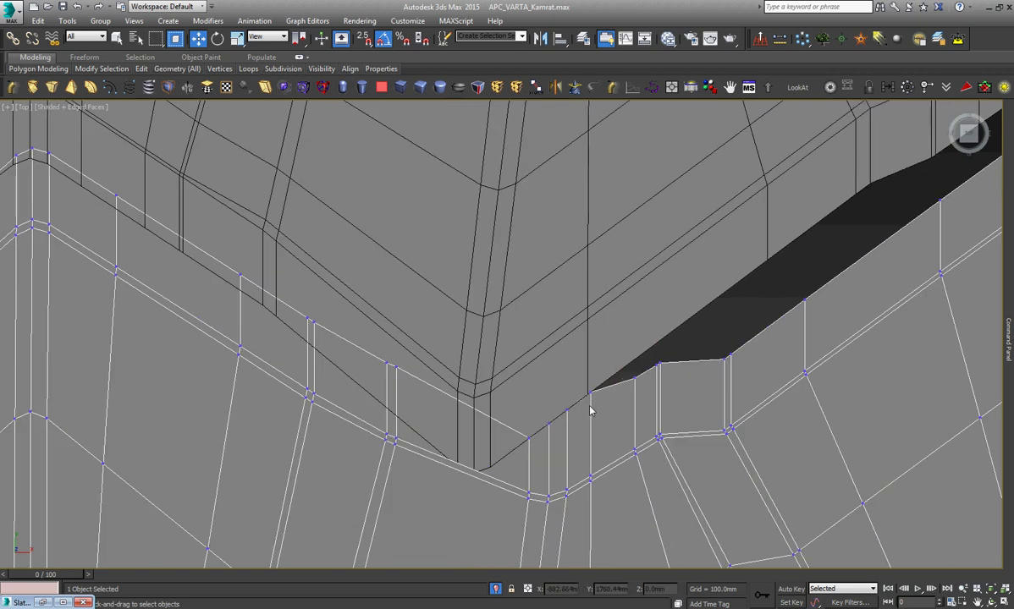
scroll(645, 392, "up", 2)
mouse_move(647, 386)
left_mouse_down()
mouse_move(607, 356)
mouse_move(627, 310)
left_mouse_up()
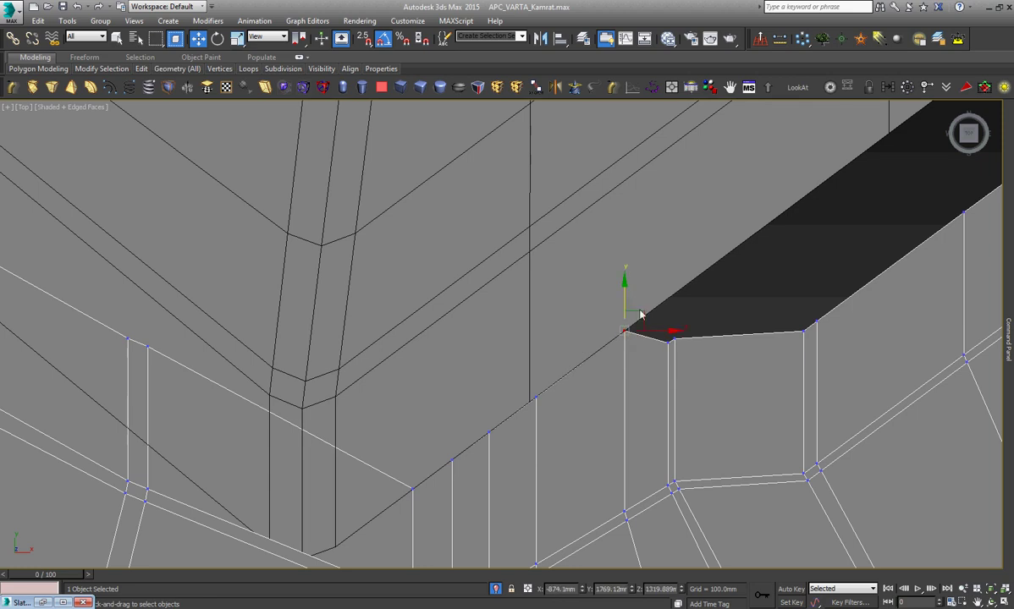
left_click(670, 364)
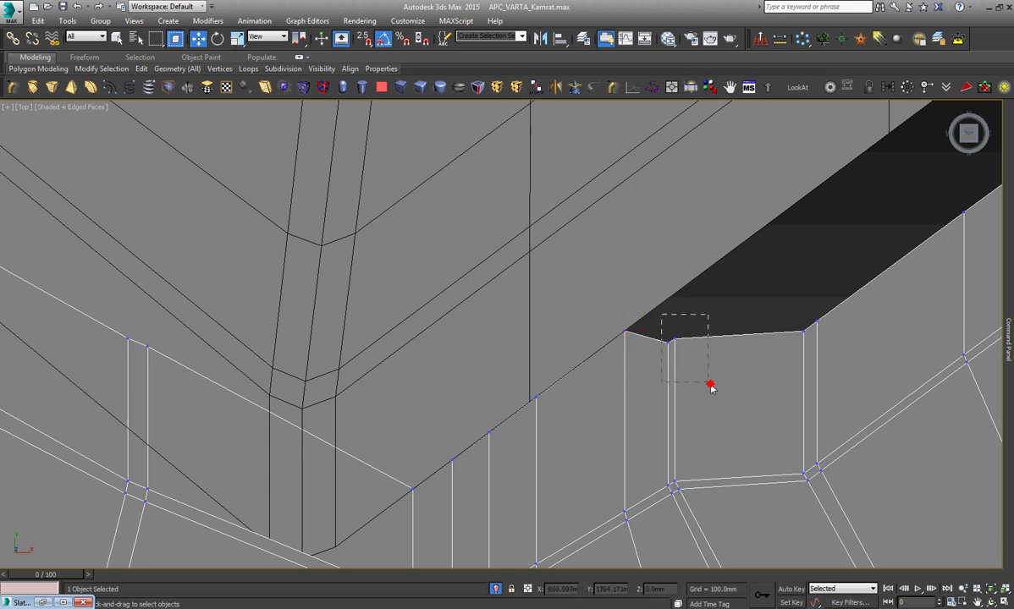
left_click_drag(661, 315, 710, 386)
scroll(679, 326, "up", 3)
mouse_move(657, 353)
left_mouse_down()
mouse_move(675, 231)
mouse_move(685, 230)
left_mouse_up()
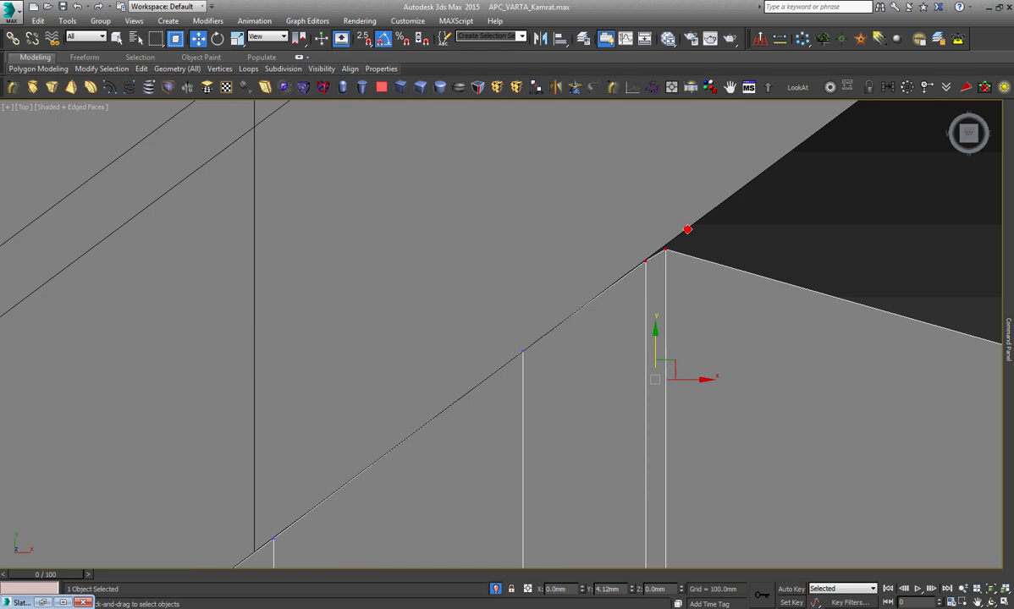
scroll(645, 240, "up", 4)
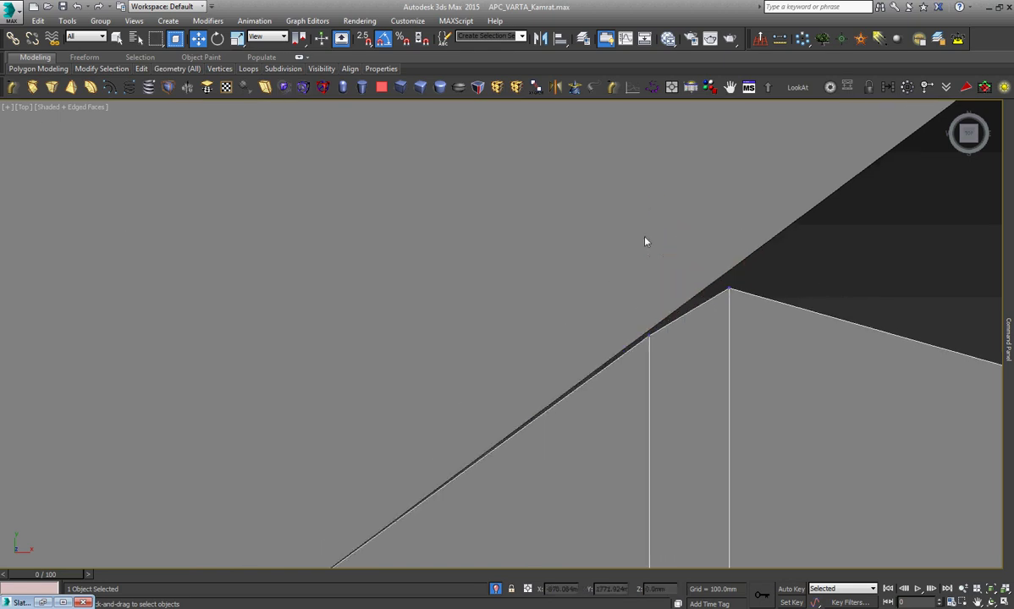
Snap the lower and upper corner vertices onto the diagonal edge, then raise the lower gap corner.
left_click_drag(672, 323, 623, 392)
left_click_drag(653, 303, 661, 302)
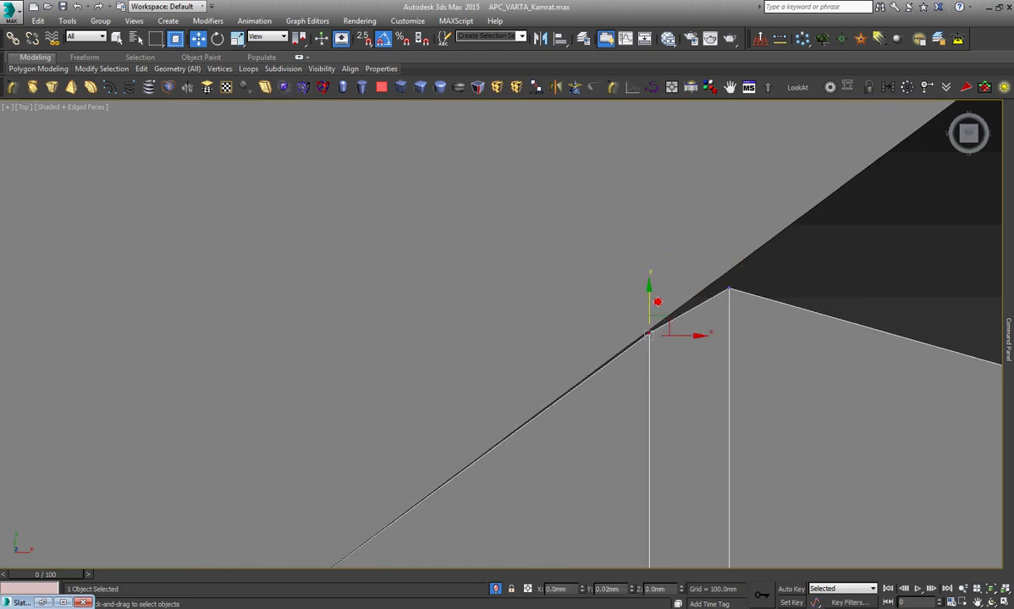
left_click_drag(756, 339, 727, 234)
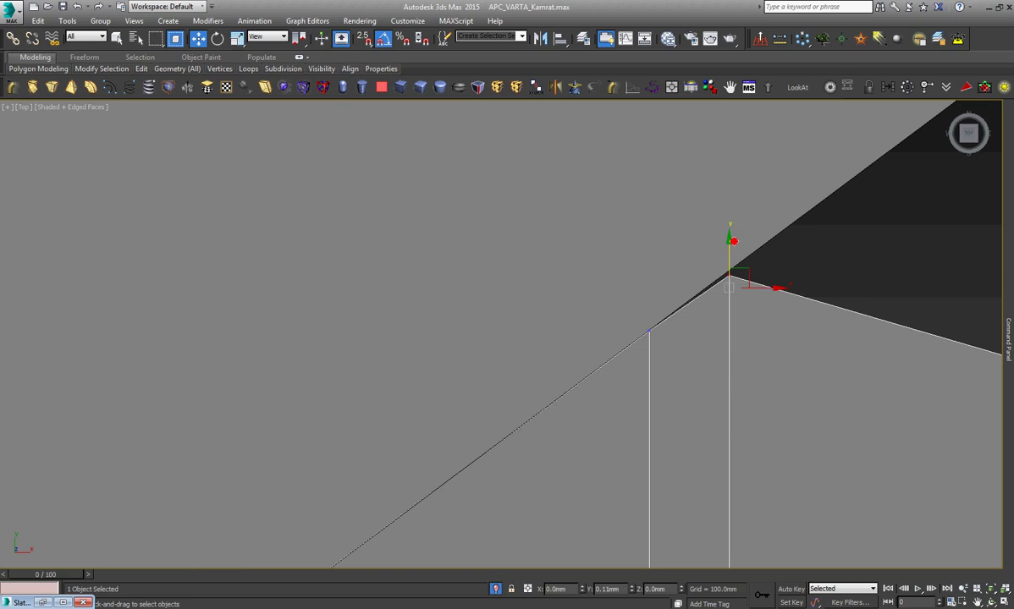
scroll(505, 323, "down", 2)
scroll(505, 325, "down", 2)
scroll(508, 325, "down", 2)
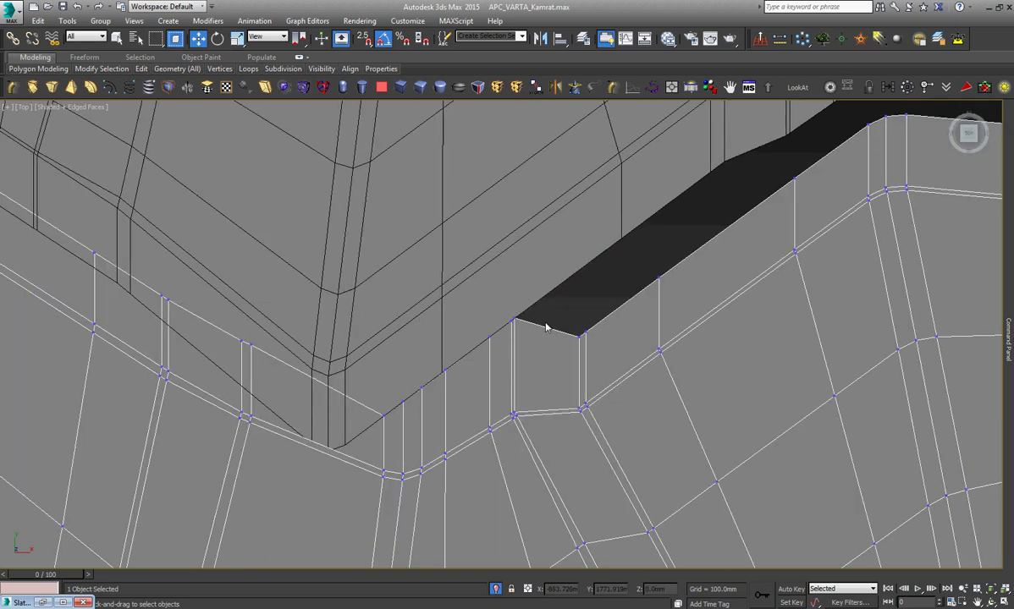
scroll(592, 305, "up", 2)
left_click_drag(678, 288, 675, 293)
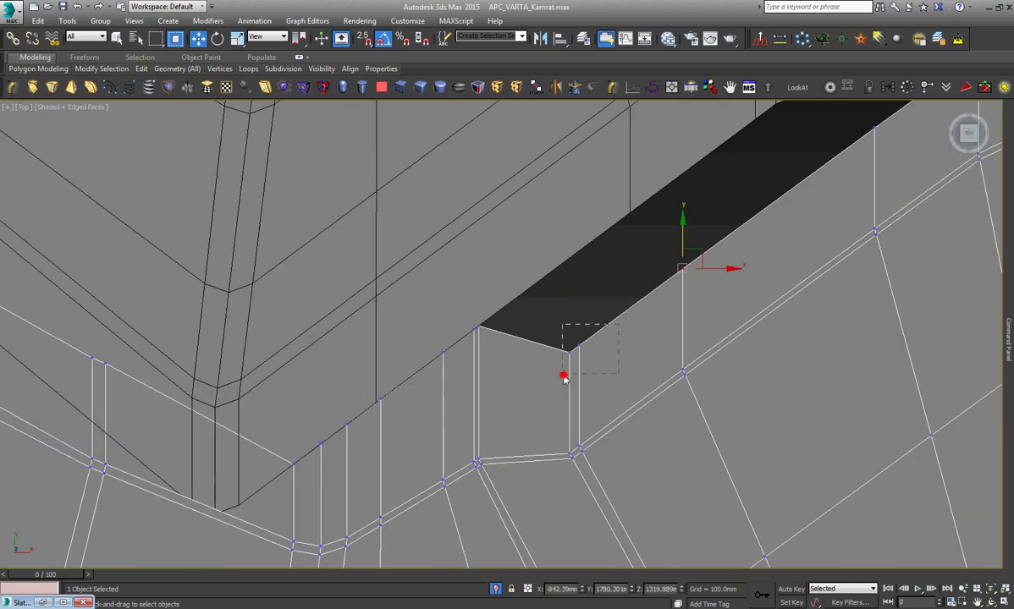
left_click_drag(563, 378, 564, 377)
left_click_drag(574, 295, 590, 225)
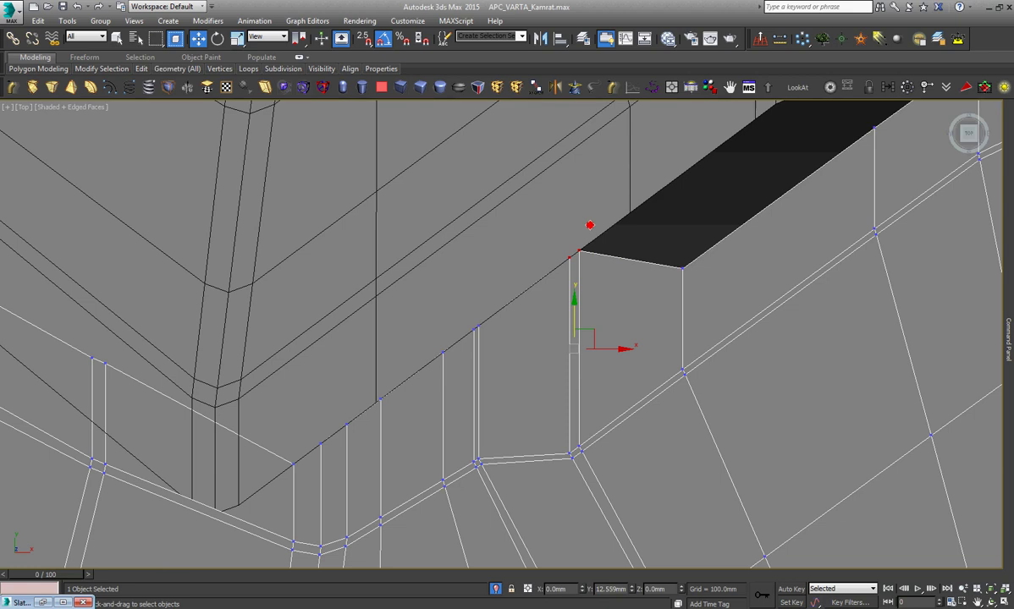
scroll(595, 227, "up", 3)
scroll(595, 227, "up", 3)
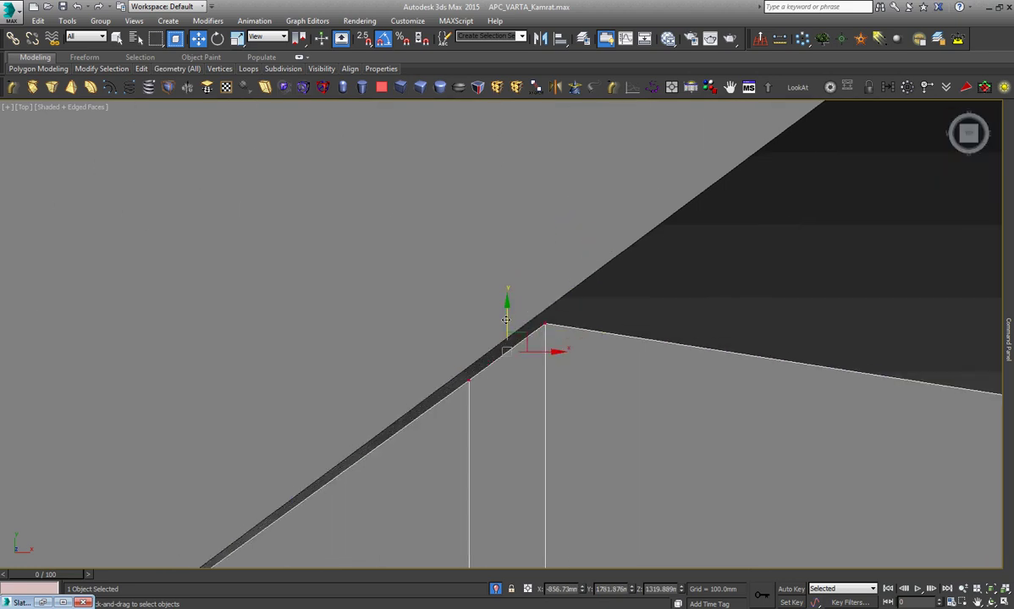
left_click(622, 400)
scroll(524, 381, "down", 4)
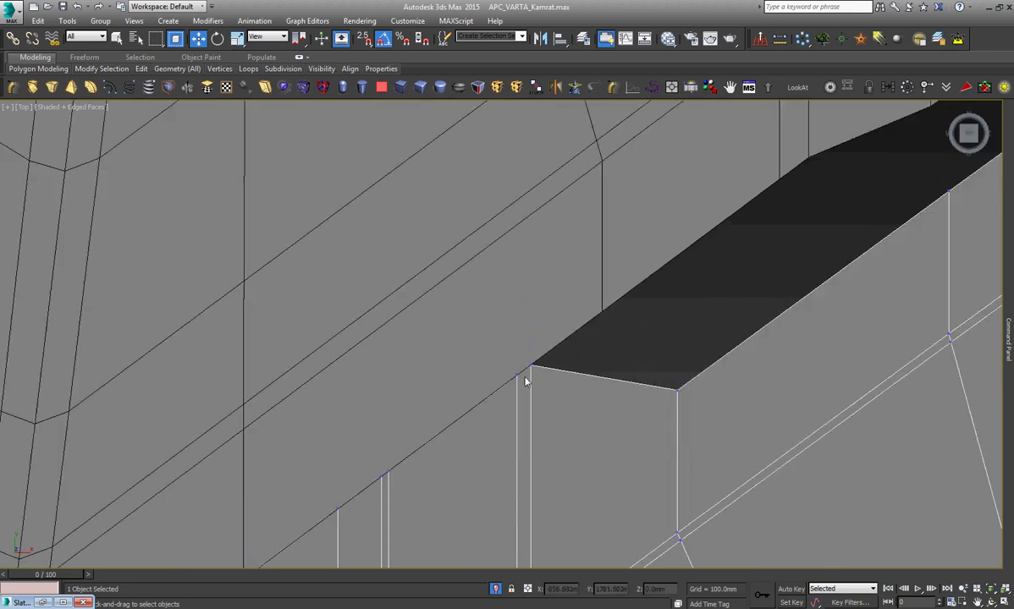
scroll(524, 380, "down", 2)
Raise the remaining vertices further along the gap and the top vertices to thin the dark wedge.
left_click_drag(592, 357, 659, 407)
left_click_drag(641, 356, 634, 260)
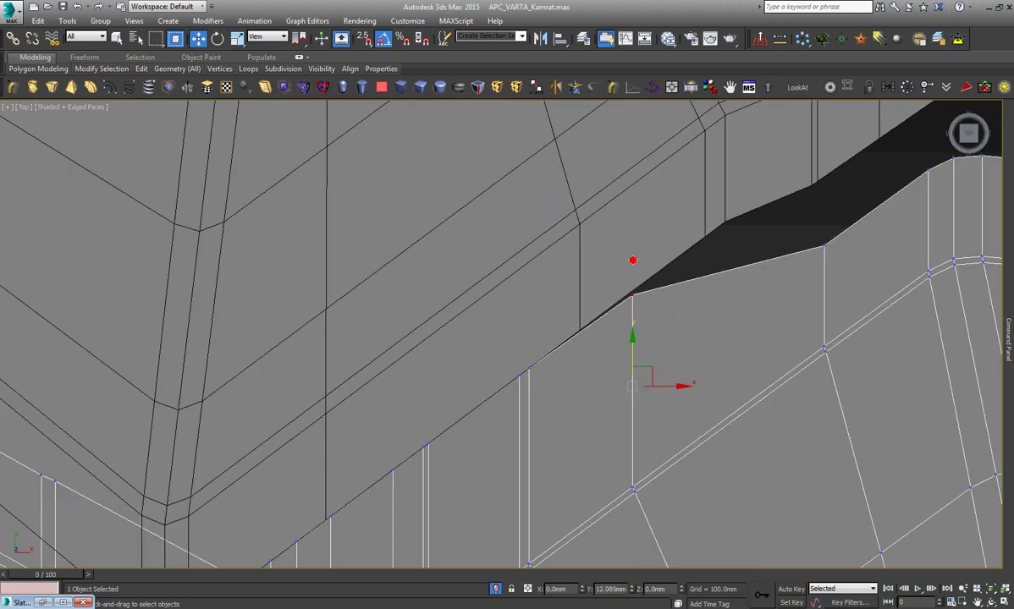
left_click(712, 362)
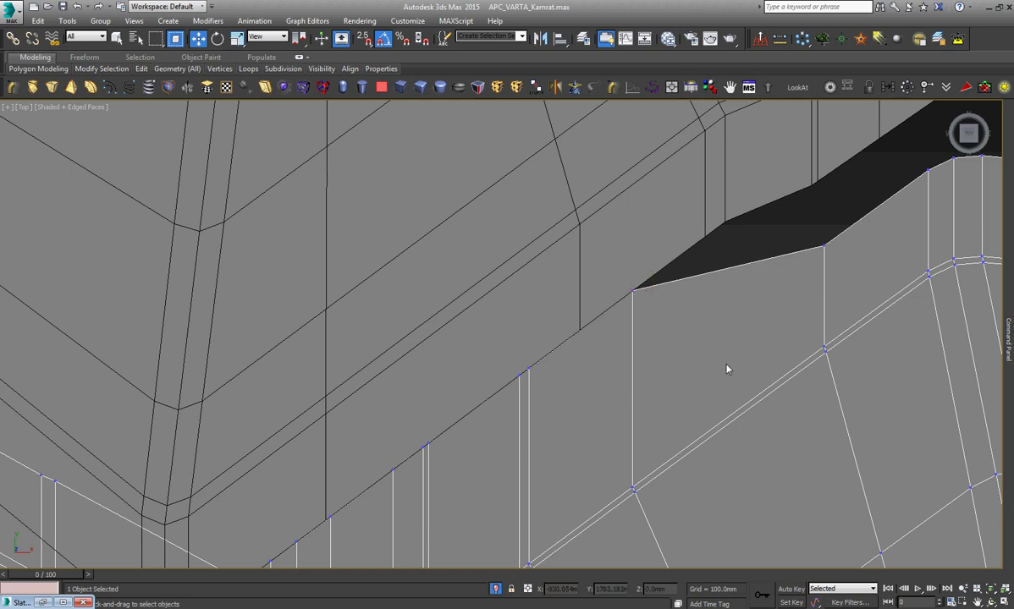
scroll(747, 275, "down", 2)
scroll(747, 275, "up", 4)
left_click_drag(803, 251, 776, 342)
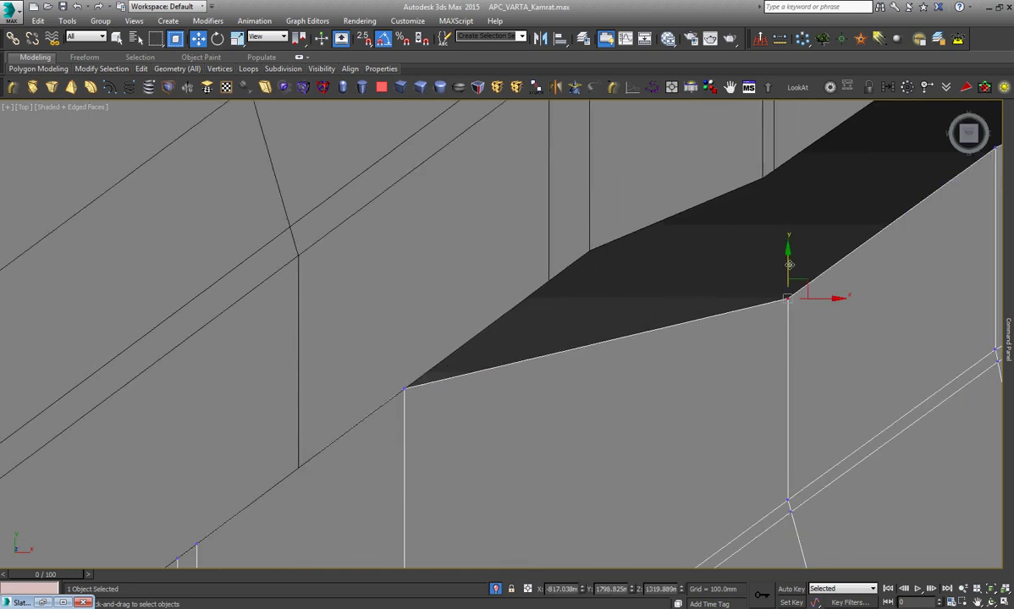
left_click_drag(789, 265, 792, 128)
scroll(748, 281, "down", 3)
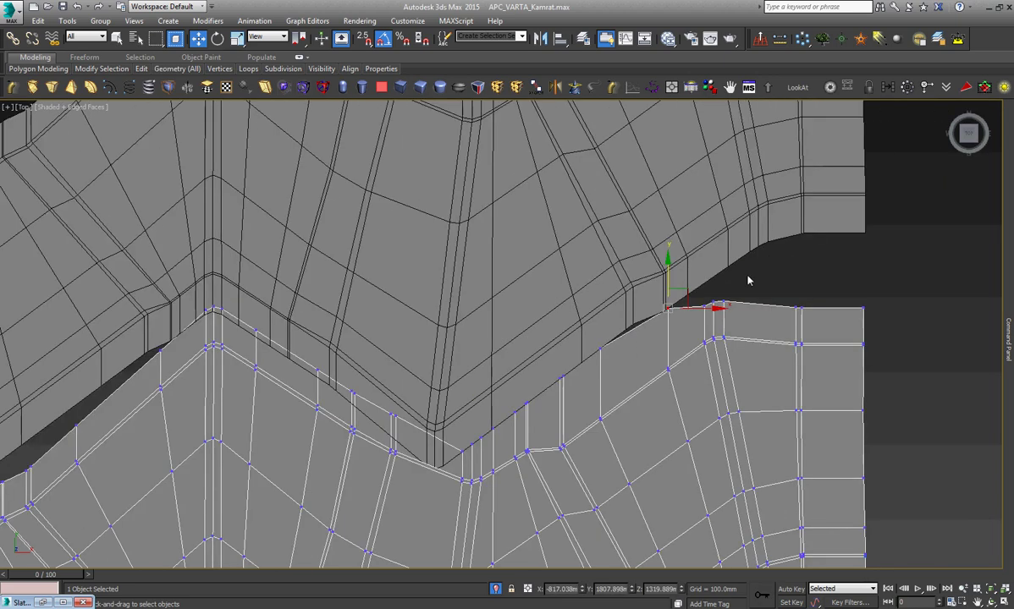
scroll(678, 281, "up", 3)
left_click_drag(659, 327, 675, 260)
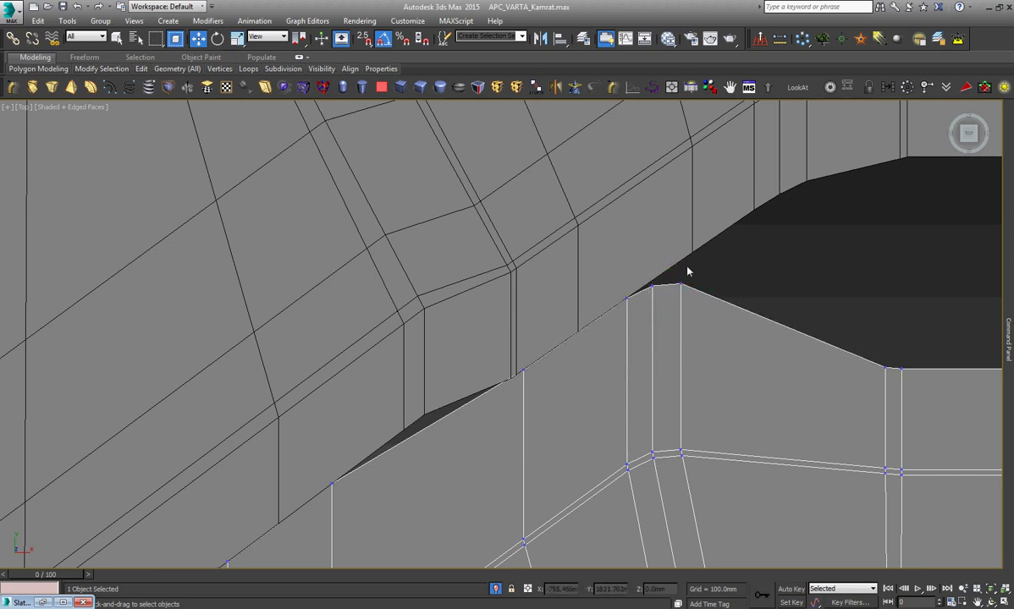
scroll(692, 276, "up", 2)
scroll(646, 295, "up", 2)
left_click_drag(647, 295, 693, 246)
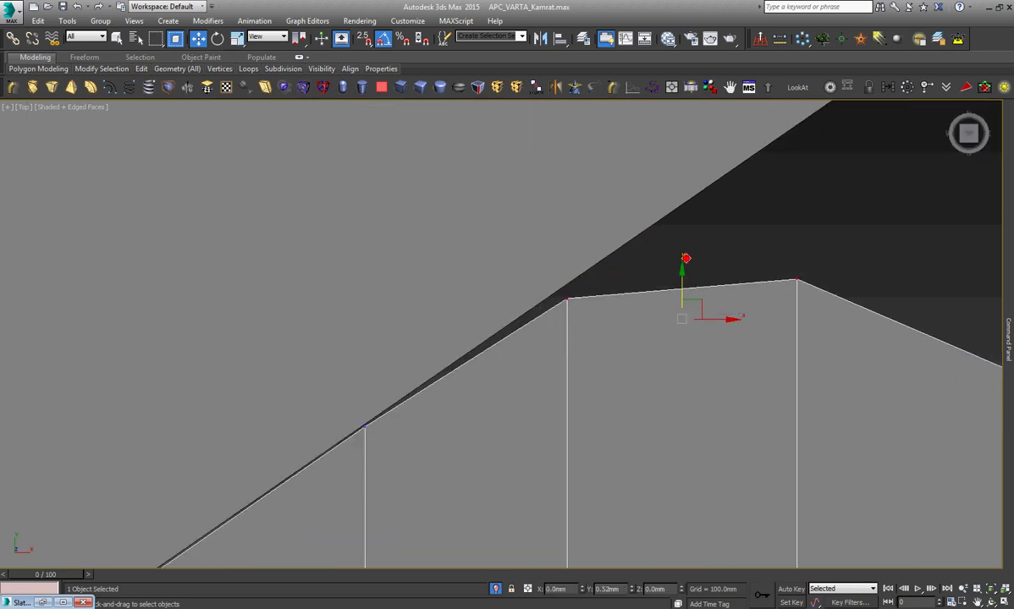
left_click(749, 352)
Lift the right top vertex and the three top-edge vertices to meet the neighbouring block.
left_click(795, 269)
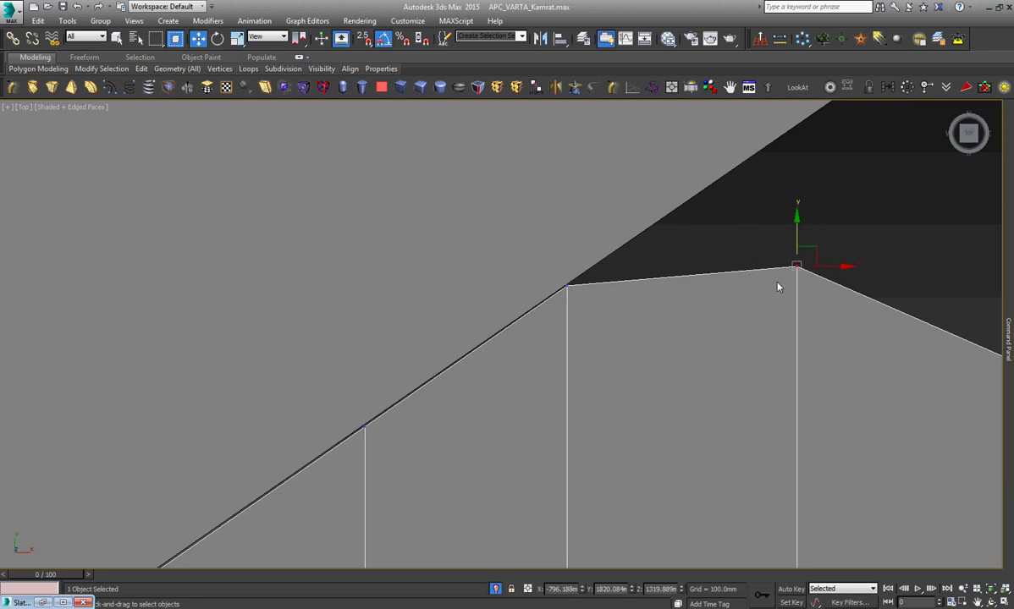
scroll(745, 335, "down", 3)
scroll(725, 362, "up", 2)
left_click_drag(725, 362, 752, 274)
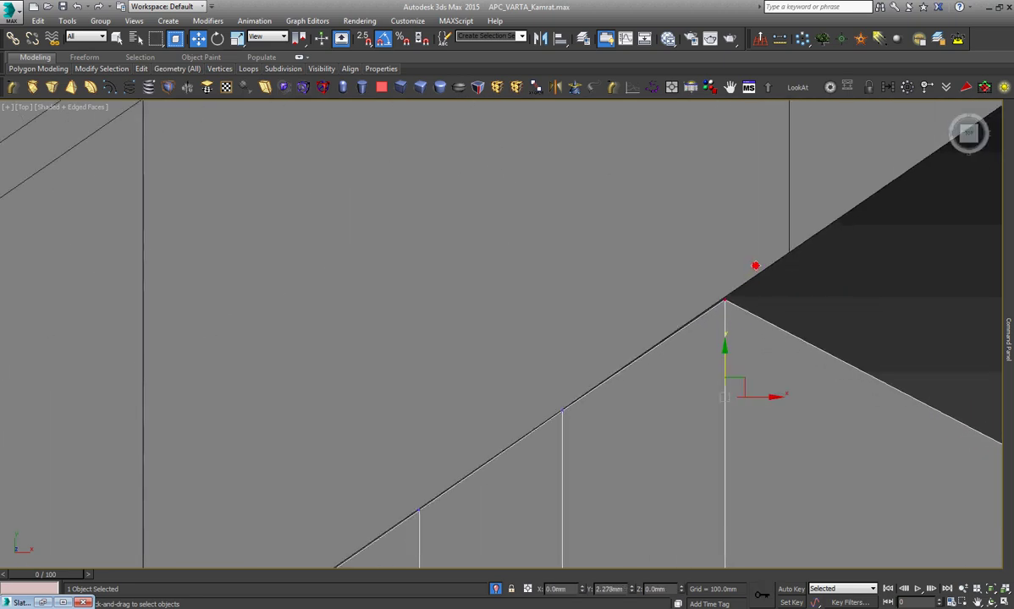
scroll(486, 333, "down", 4)
scroll(611, 363, "down", 2)
scroll(734, 365, "up", 2)
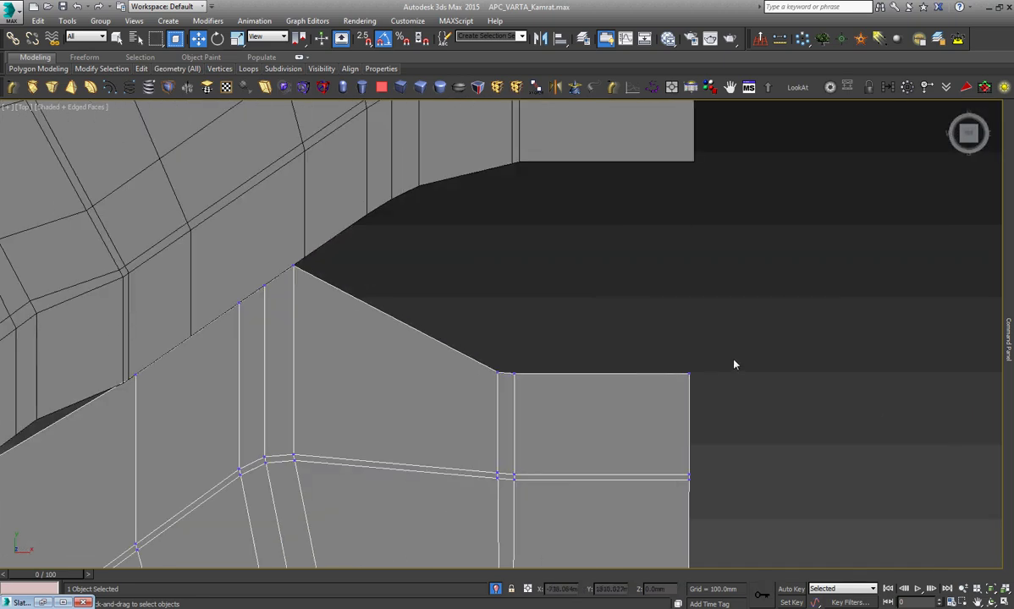
left_click_drag(506, 400, 494, 397)
left_click_drag(568, 340, 650, 139)
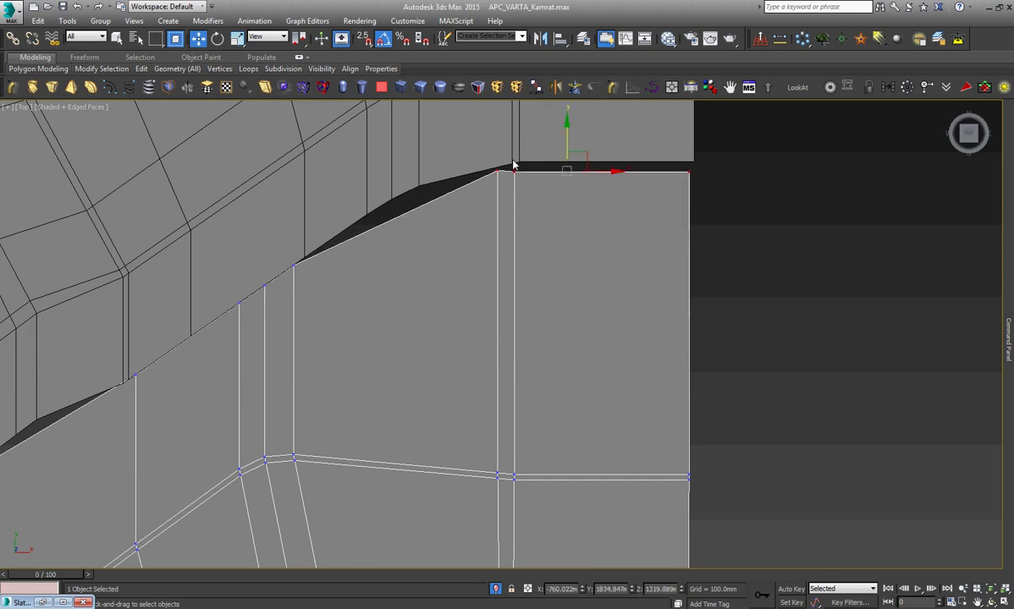
scroll(687, 203, "up", 5)
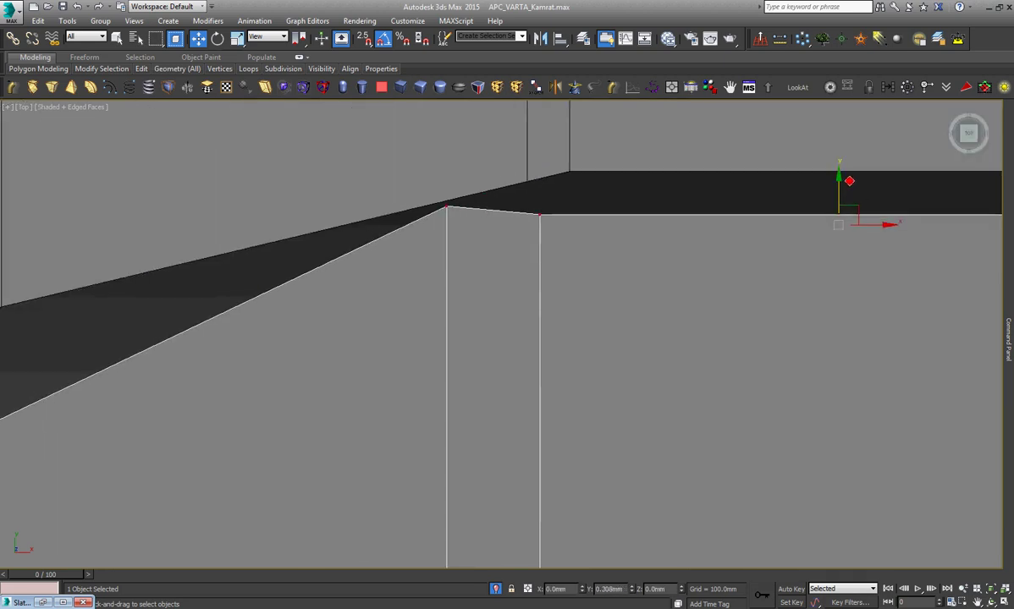
scroll(529, 214, "down", 2)
scroll(529, 214, "down", 1)
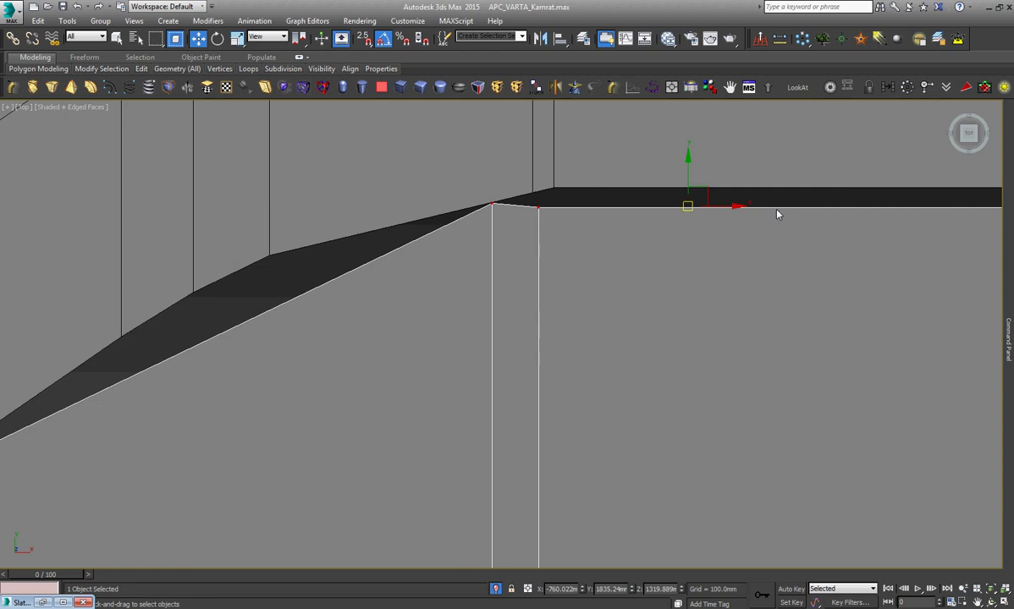
scroll(779, 215, "down", 2)
left_click_drag(872, 193, 857, 224)
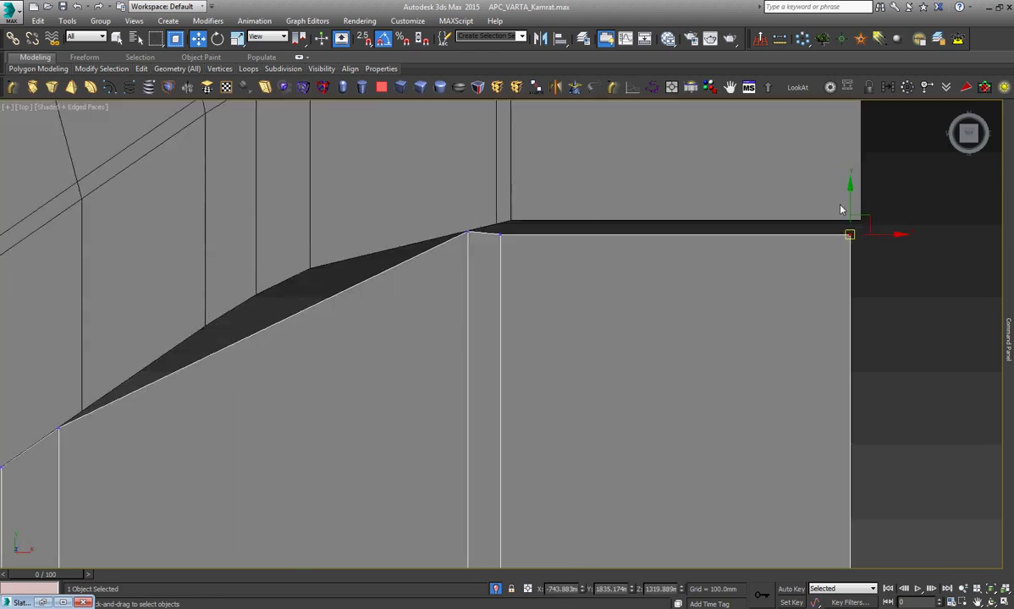
scroll(840, 210, "up", 2)
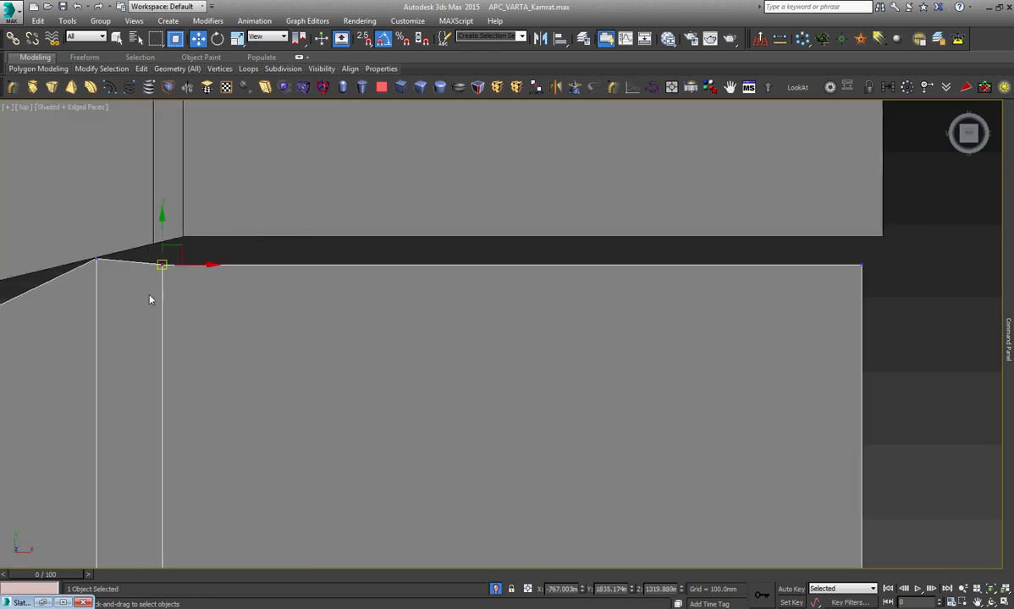
scroll(150, 298, "up", 2)
scroll(176, 327, "down", 2)
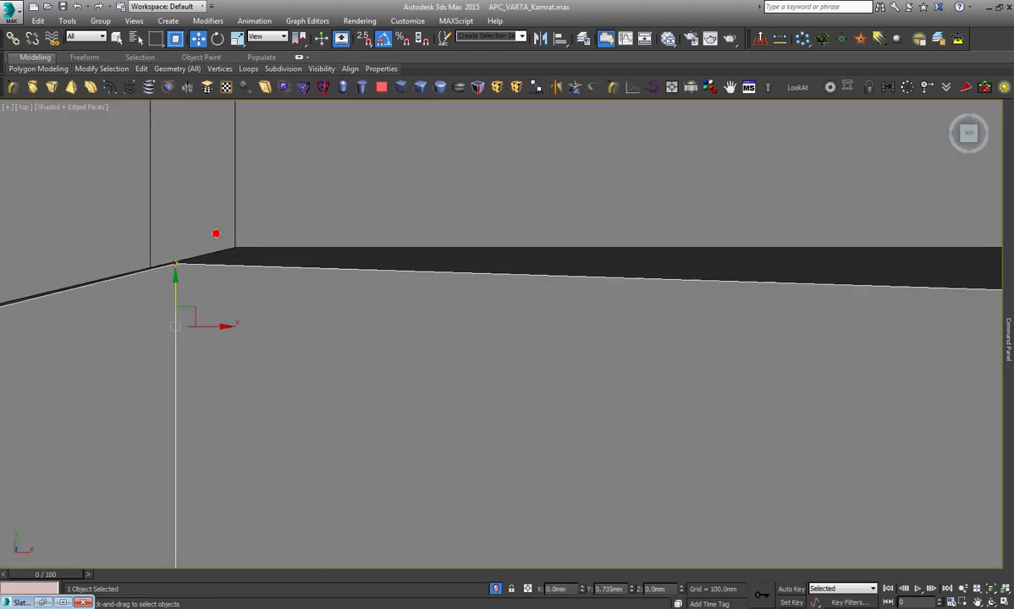
left_click(315, 302)
Raise the first vertices at the gap corner to narrow the dark strip.
scroll(540, 280, "down", 3)
scroll(540, 280, "down", 2)
scroll(540, 280, "down", 2)
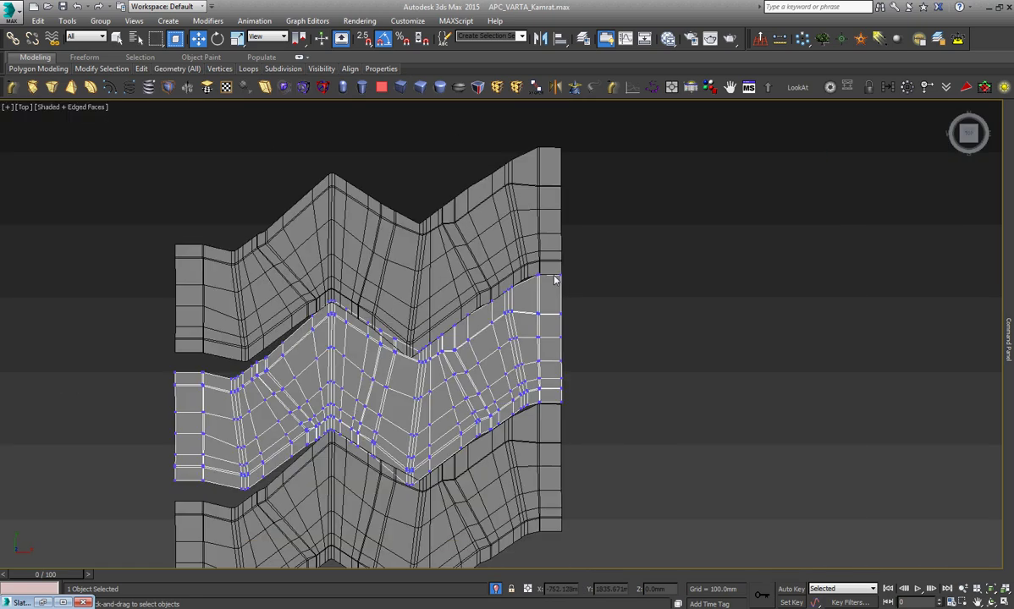
scroll(267, 326, "up", 3)
scroll(323, 312, "up", 2)
scroll(346, 302, "up", 2)
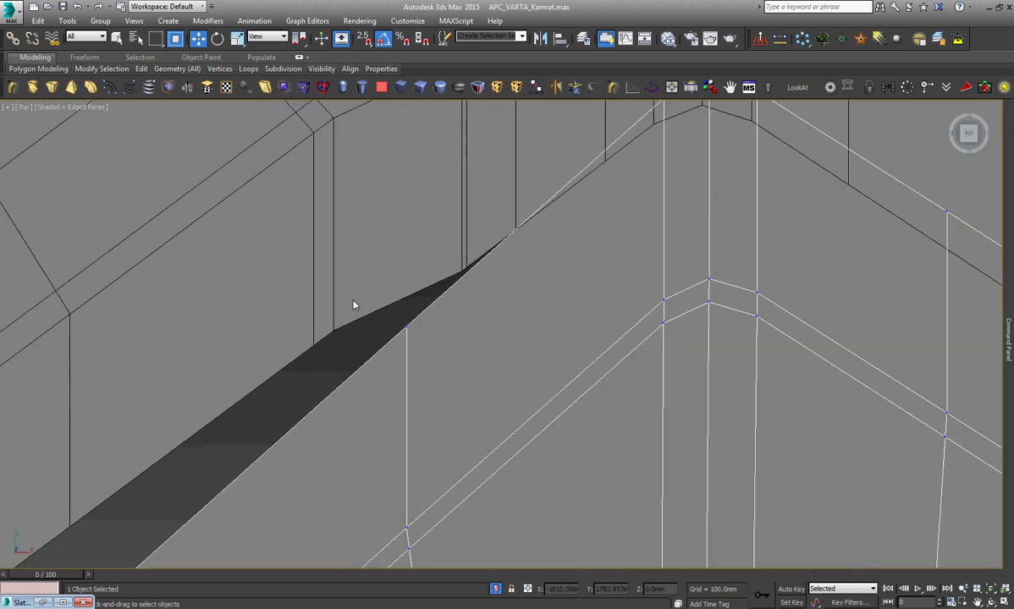
left_click_drag(419, 363, 419, 366)
scroll(419, 366, "down", 3)
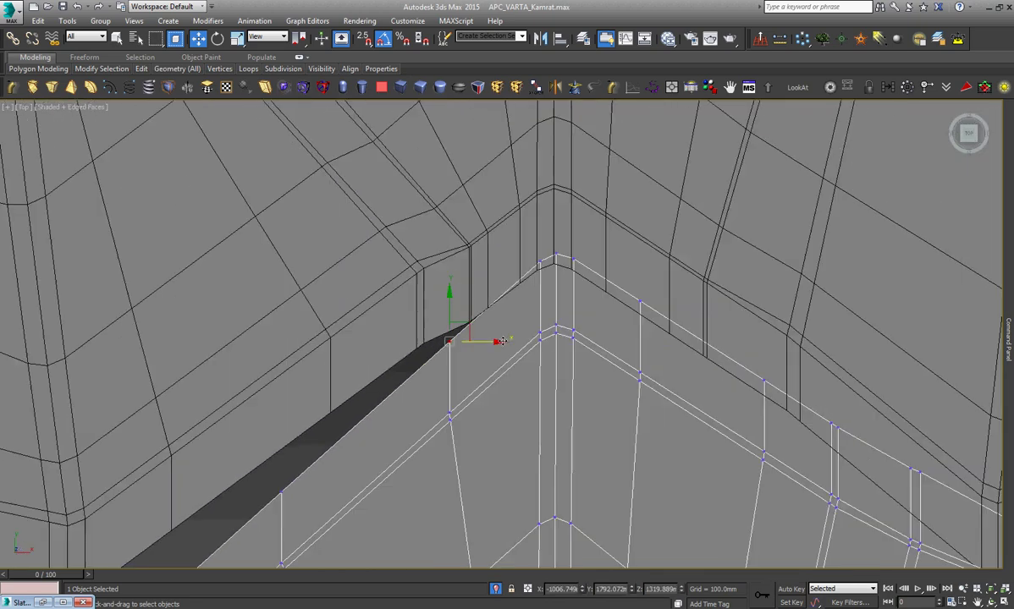
scroll(380, 446, "down", 1)
scroll(339, 444, "up", 3)
left_click(294, 457)
left_click_drag(294, 442, 323, 355)
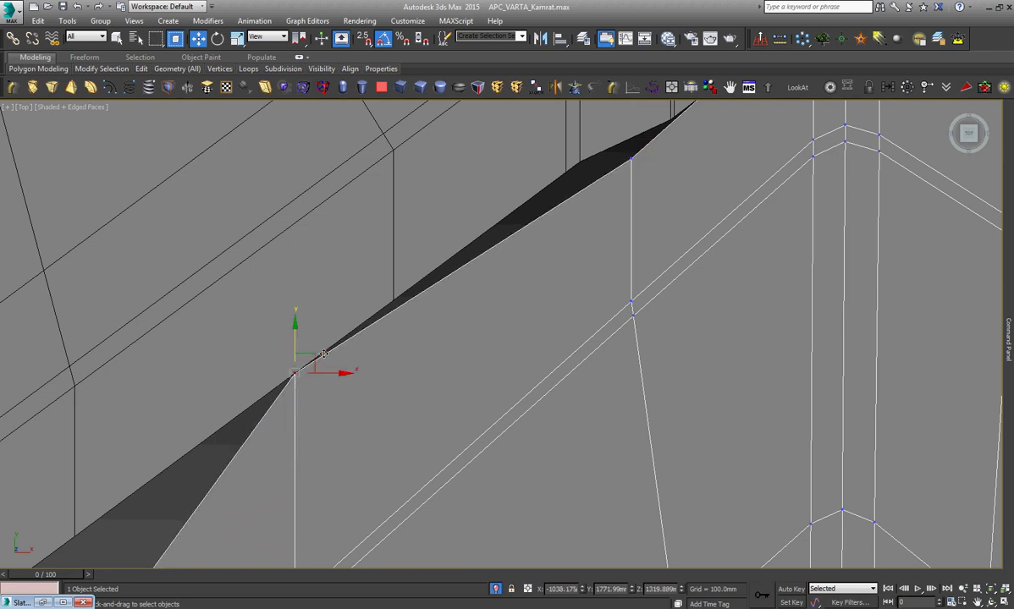
scroll(426, 319, "down", 2)
scroll(491, 317, "up", 2)
scroll(470, 279, "up", 2)
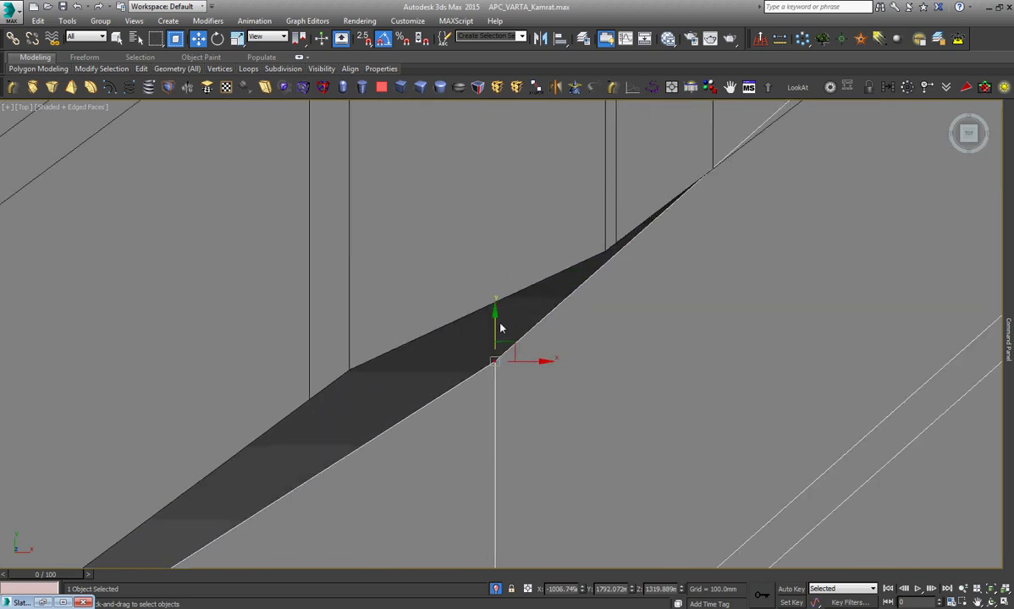
left_click_drag(499, 328, 515, 265)
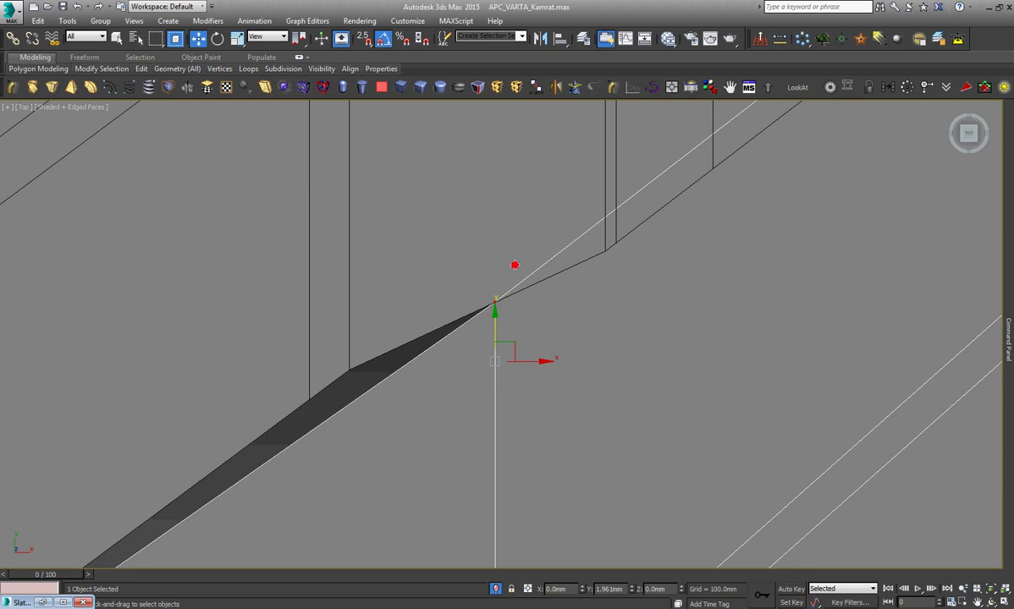
Move the paired gap vertices and the next edge vertex up onto the upper block's edge.
scroll(576, 287, "down", 1)
scroll(595, 292, "down", 2)
scroll(436, 403, "up", 2)
scroll(450, 441, "up", 2)
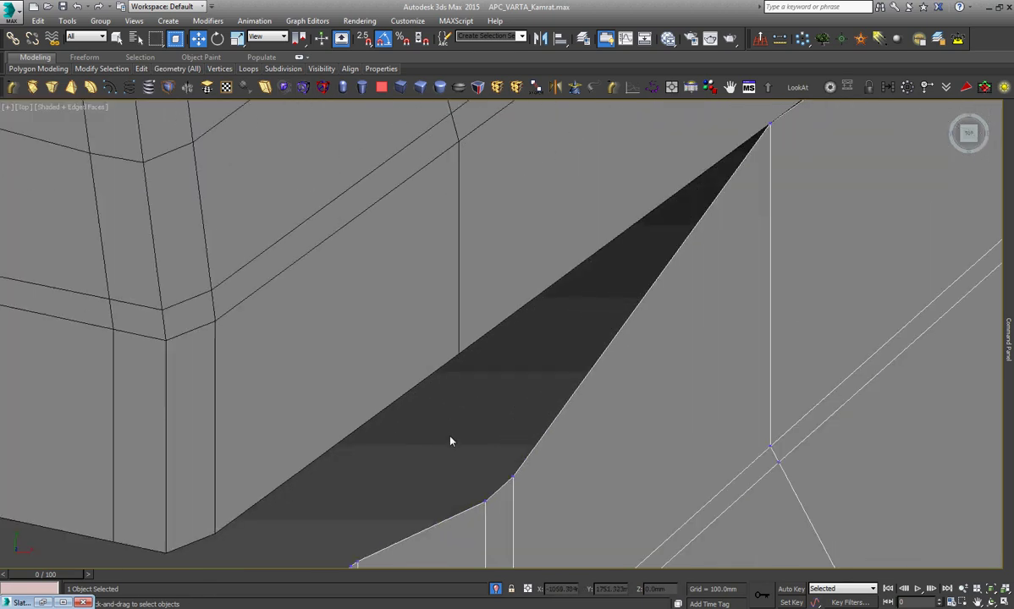
left_click_drag(449, 441, 542, 531)
left_click_drag(500, 457, 522, 292)
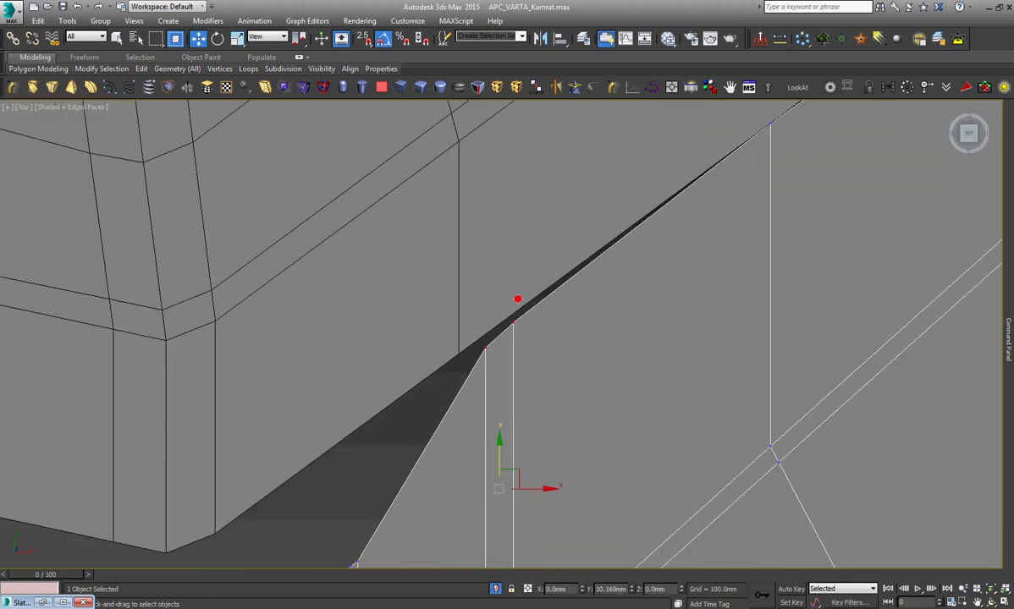
scroll(523, 297, "up", 4)
scroll(520, 332, "up", 5)
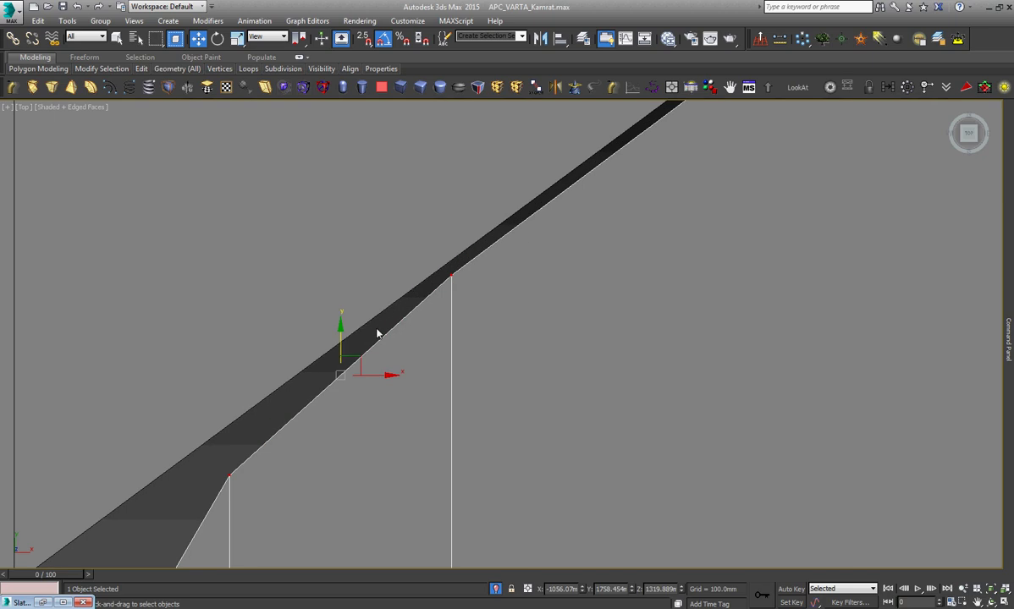
left_click_drag(341, 342, 341, 331)
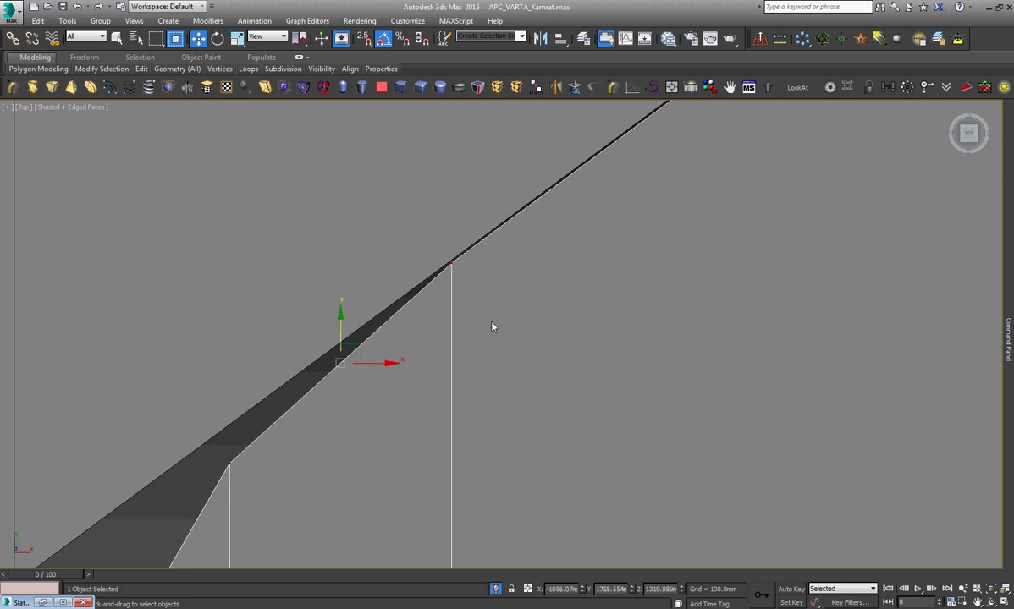
left_click_drag(283, 403, 201, 476)
left_click_drag(230, 427, 254, 390)
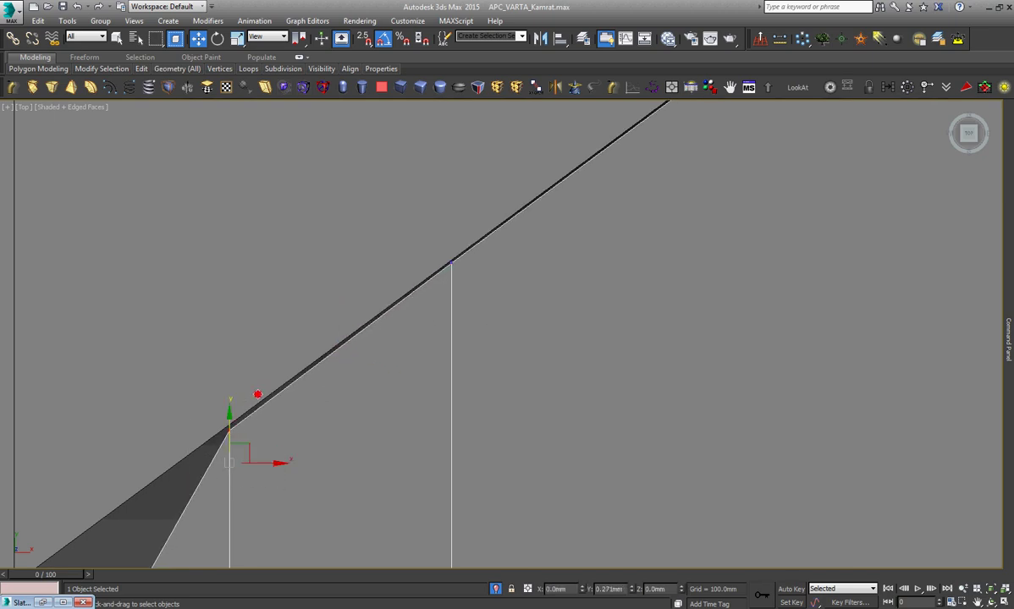
scroll(473, 265, "down", 2)
scroll(473, 265, "down", 3)
scroll(473, 265, "down", 2)
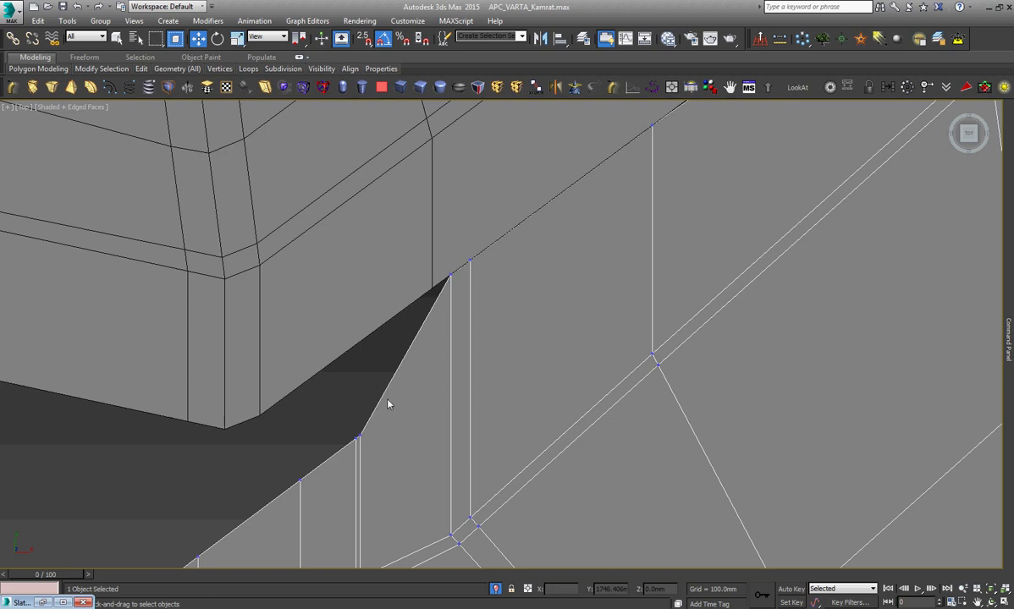
left_click_drag(337, 460, 402, 315)
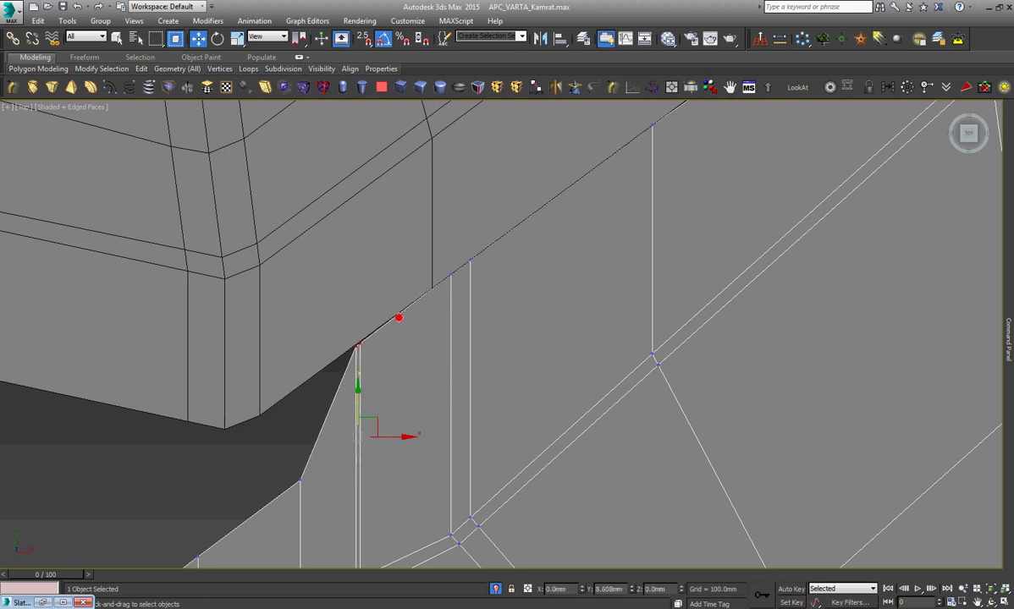
scroll(349, 339, "up", 2)
scroll(349, 339, "up", 3)
scroll(378, 354, "up", 3)
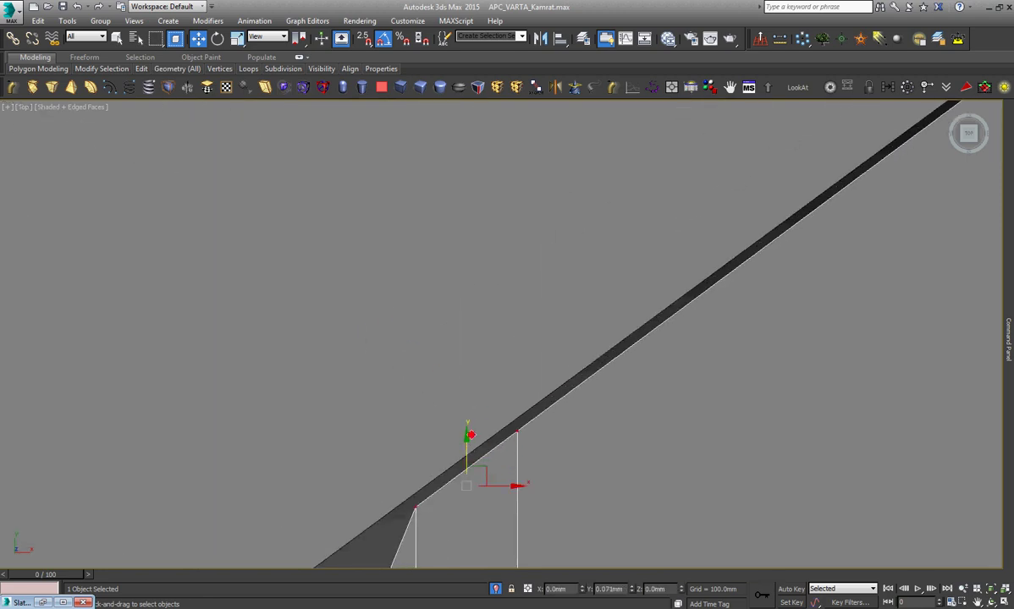
Pull the gap-corner vertex upward to shrink the gap.
left_click(474, 267)
scroll(475, 268, "down", 2)
scroll(475, 267, "down", 2)
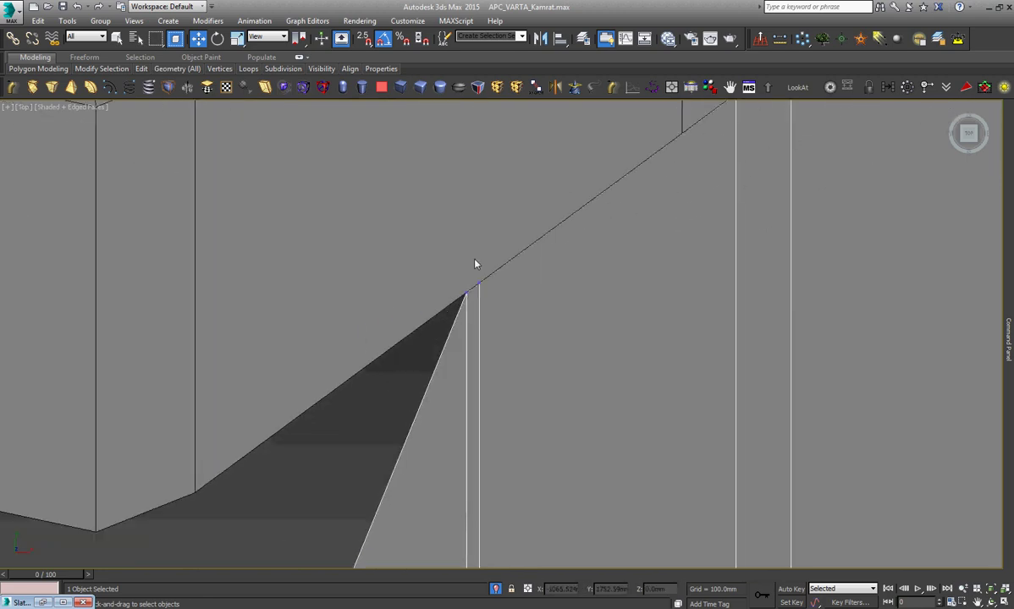
scroll(475, 267, "down", 2)
left_click(414, 407)
left_click_drag(417, 374, 423, 288)
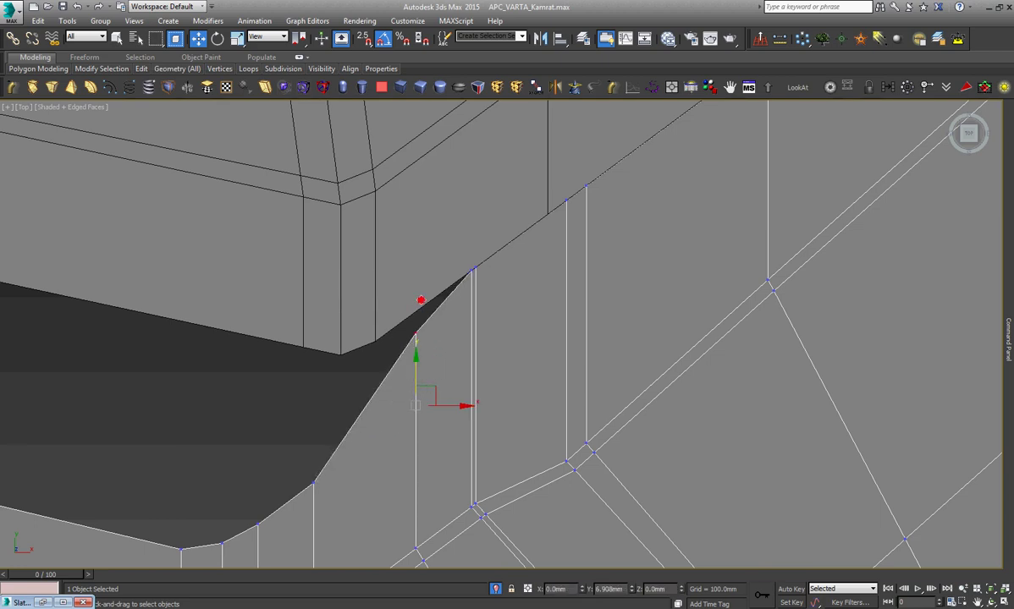
Select the lower block's edge vertices in wireframe and raise them, plus the gap's bottom vertices, until the edges meet.
scroll(415, 399, "down", 2)
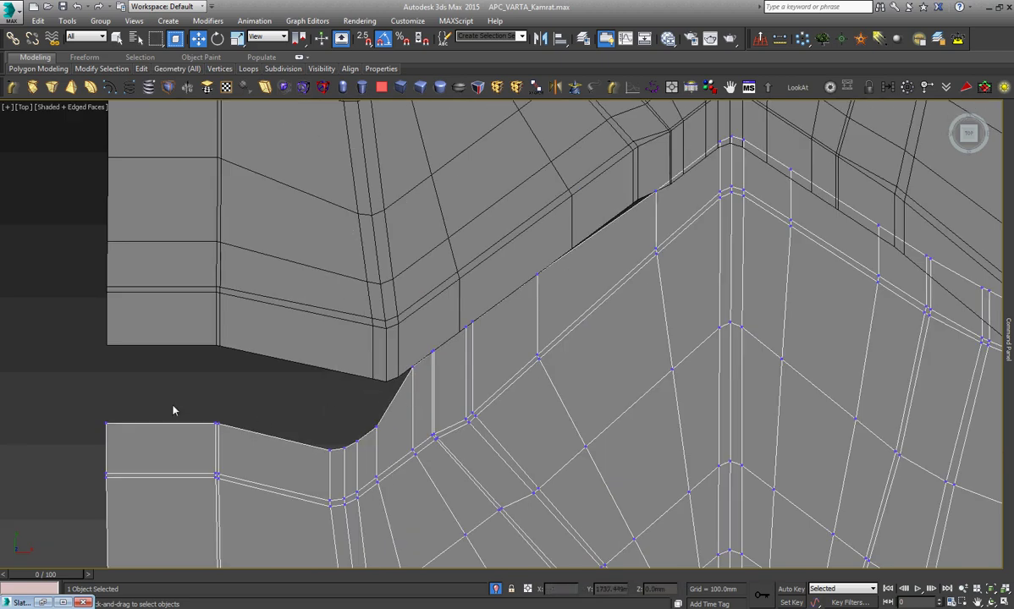
key("F3")
left_click_drag(218, 446, 217, 444)
key("F3")
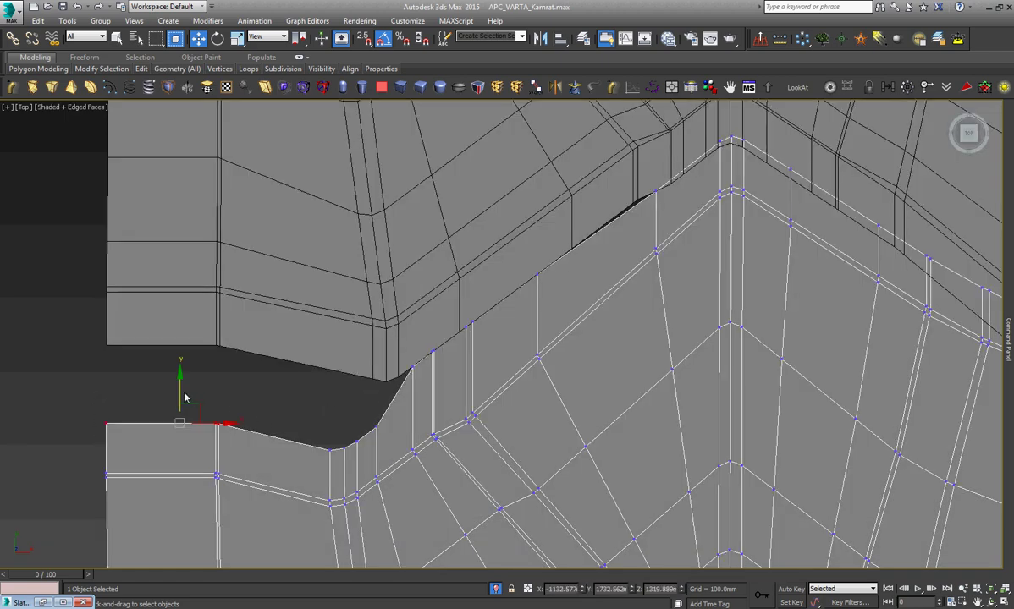
left_click_drag(184, 398, 185, 331)
scroll(184, 331, "up", 3)
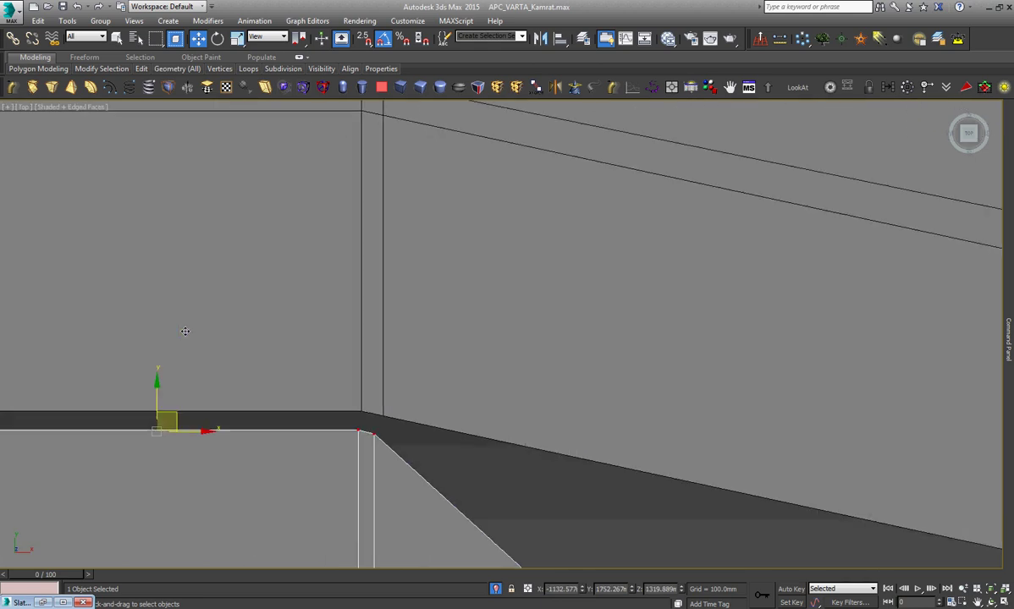
scroll(185, 331, "up", 2)
left_click_drag(143, 410, 146, 386)
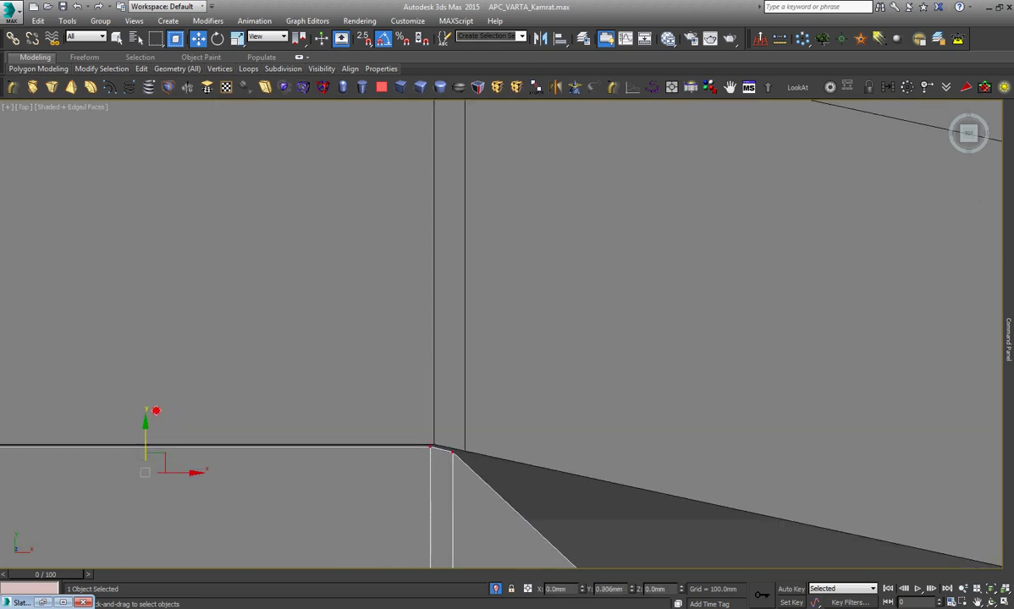
scroll(258, 332, "down", 5)
scroll(358, 431, "up", 2)
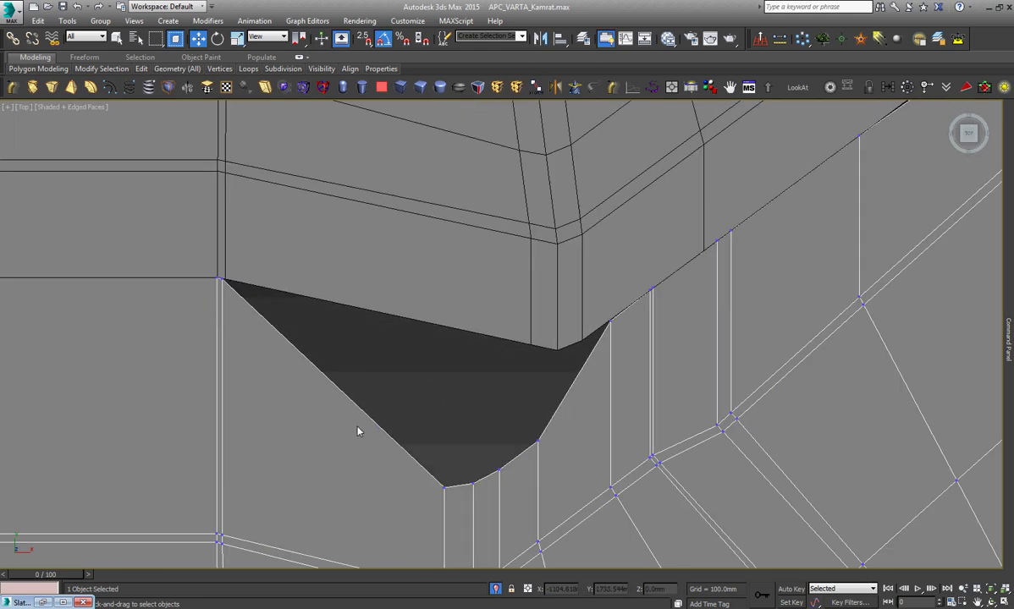
left_click_drag(573, 495, 573, 493)
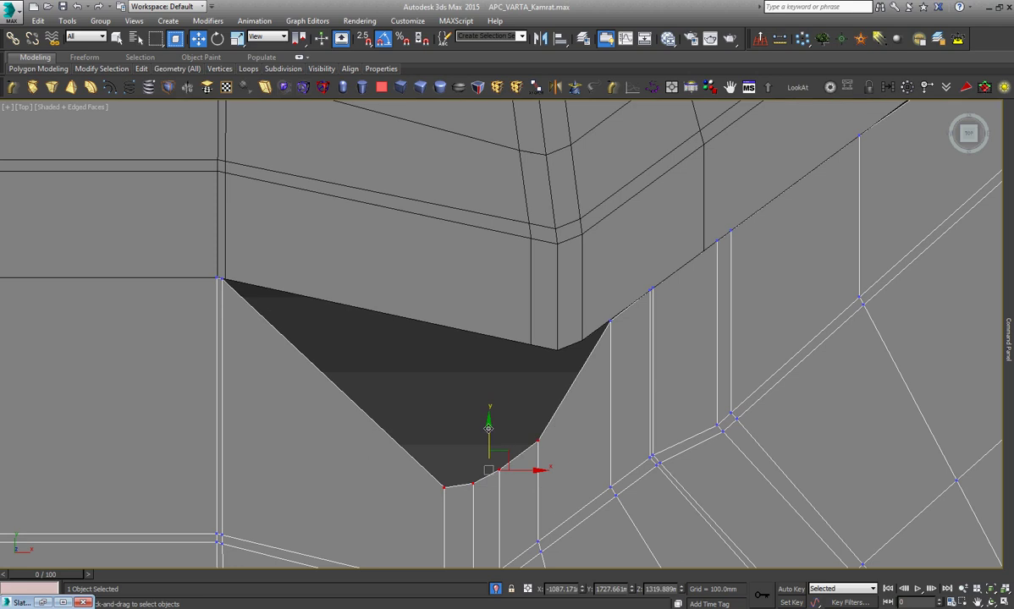
left_click_drag(488, 429, 514, 371)
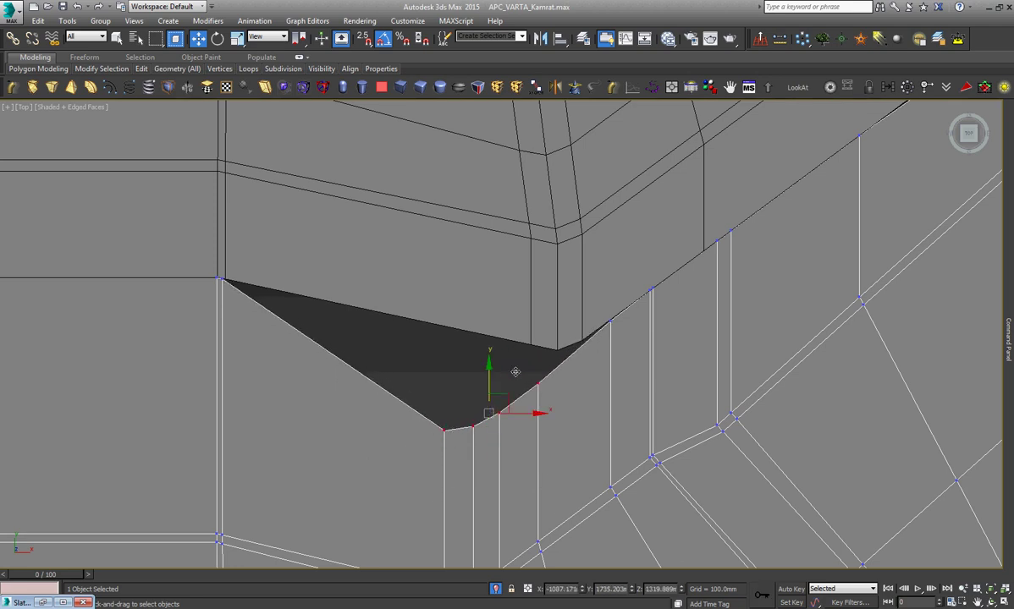
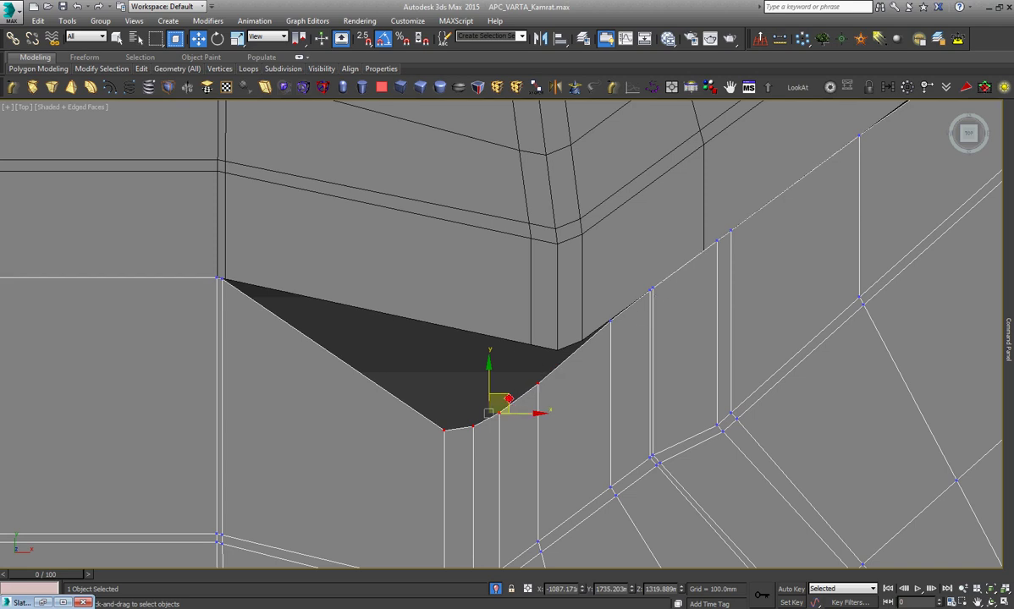
Drag the inner band vertices up onto the outer frame's edge at the chevron notch.
mouse_move(509, 398)
left_mouse_down()
mouse_move(566, 356)
mouse_move(391, 420)
left_mouse_up()
scroll(566, 356, "up", 3)
scroll(566, 364, "up", 2)
scroll(496, 400, "up", 4)
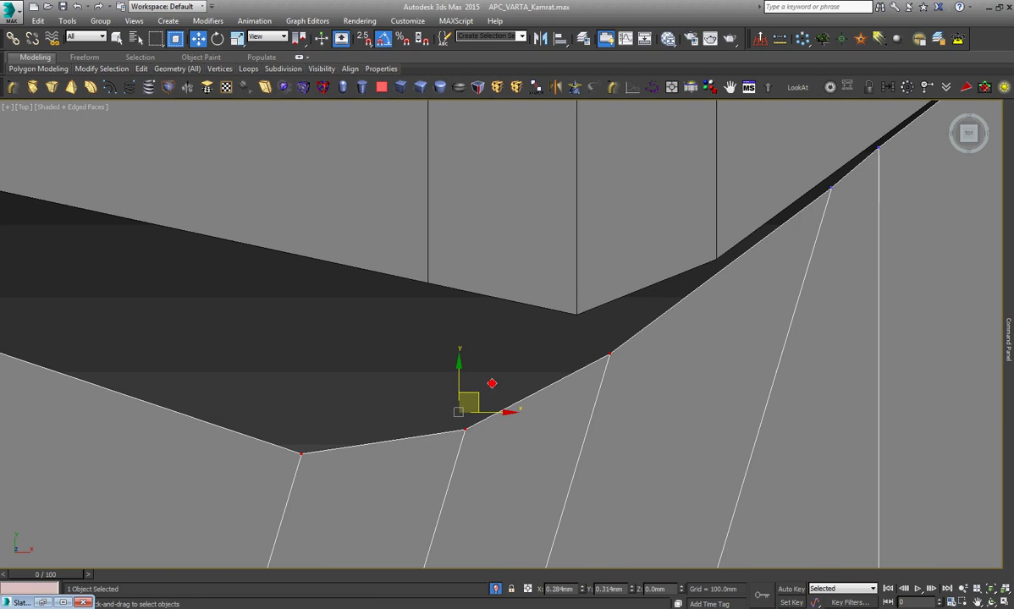
left_click_drag(492, 383, 593, 301)
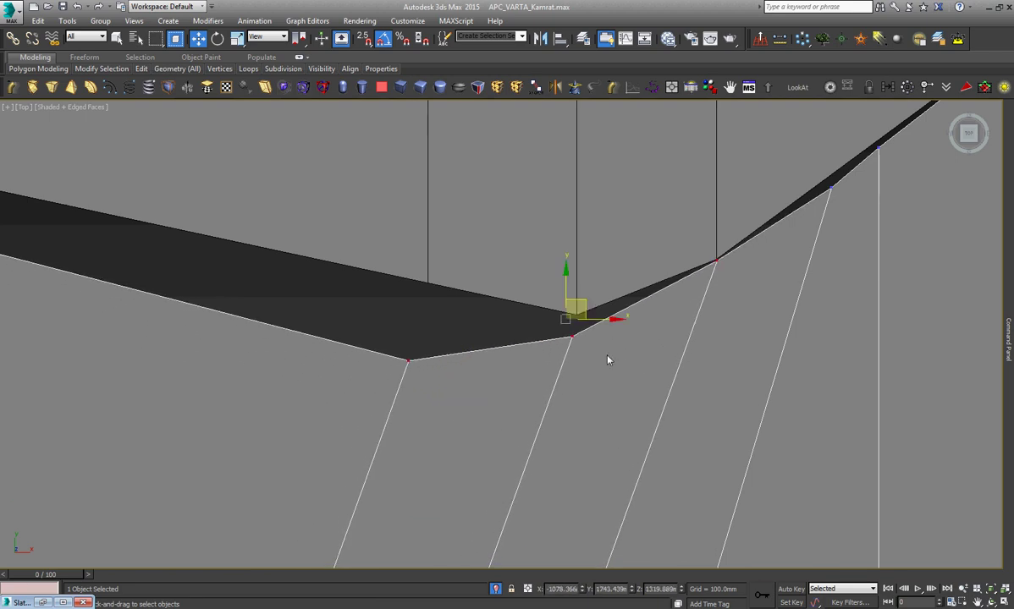
Move the gap's lower corner vertex up so the dark gap face collapses.
left_click(571, 337)
scroll(572, 335, "up", 3)
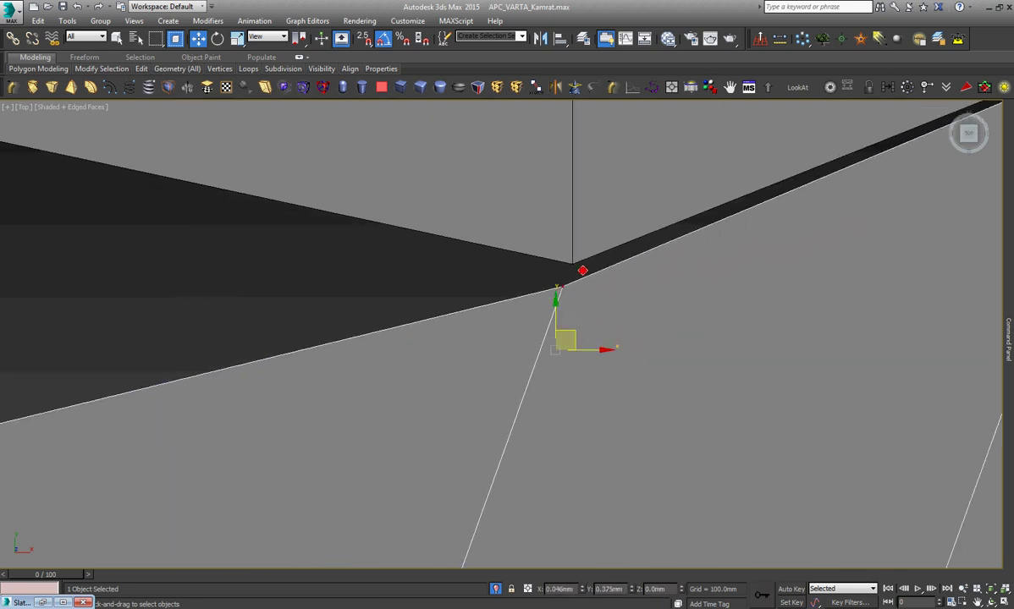
left_click(600, 362)
scroll(439, 367, "down", 3)
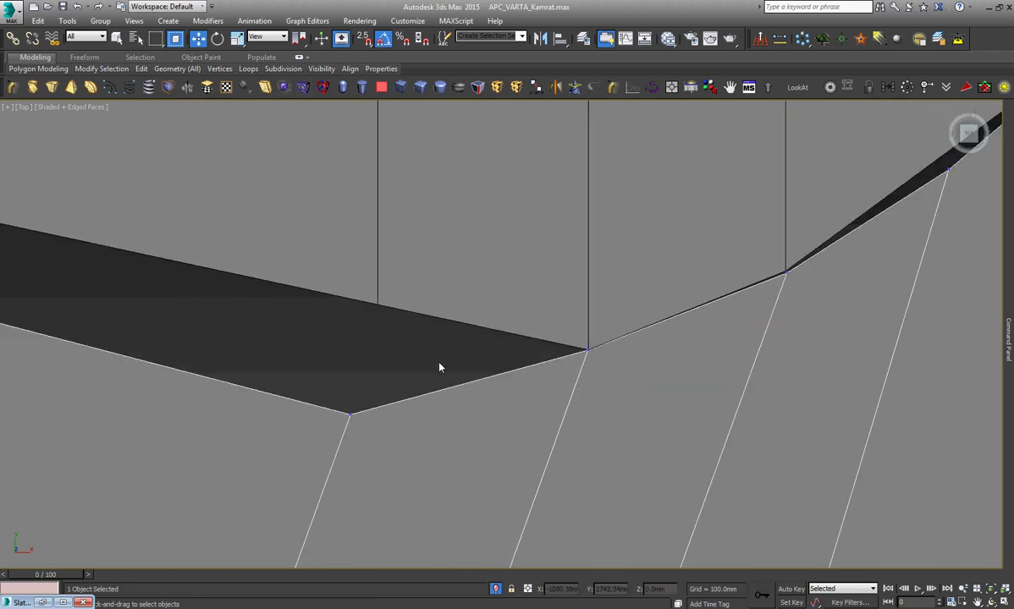
left_click(350, 414)
left_click_drag(369, 394, 397, 287)
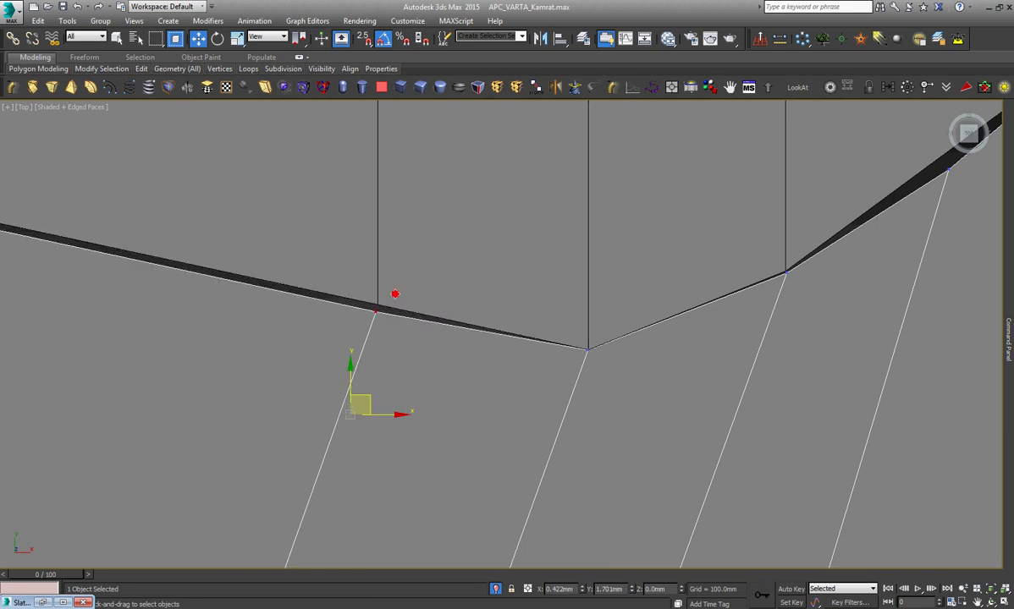
Clear the selection and zoom in and out to check the closed gap.
left_click(400, 349)
scroll(376, 345, "down", 2)
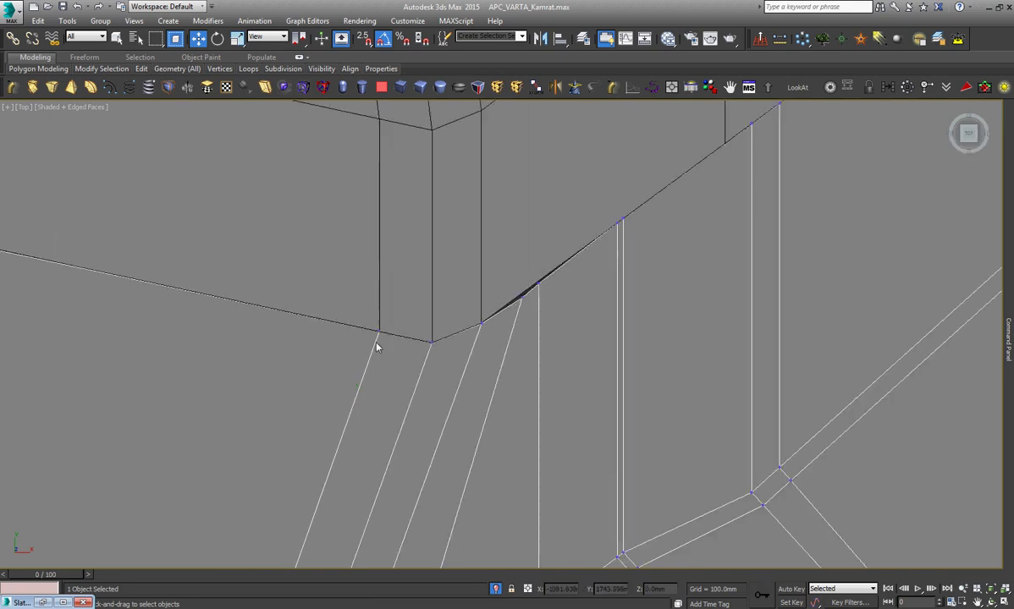
scroll(374, 343, "down", 2)
scroll(374, 342, "down", 2)
scroll(239, 330, "up", 2)
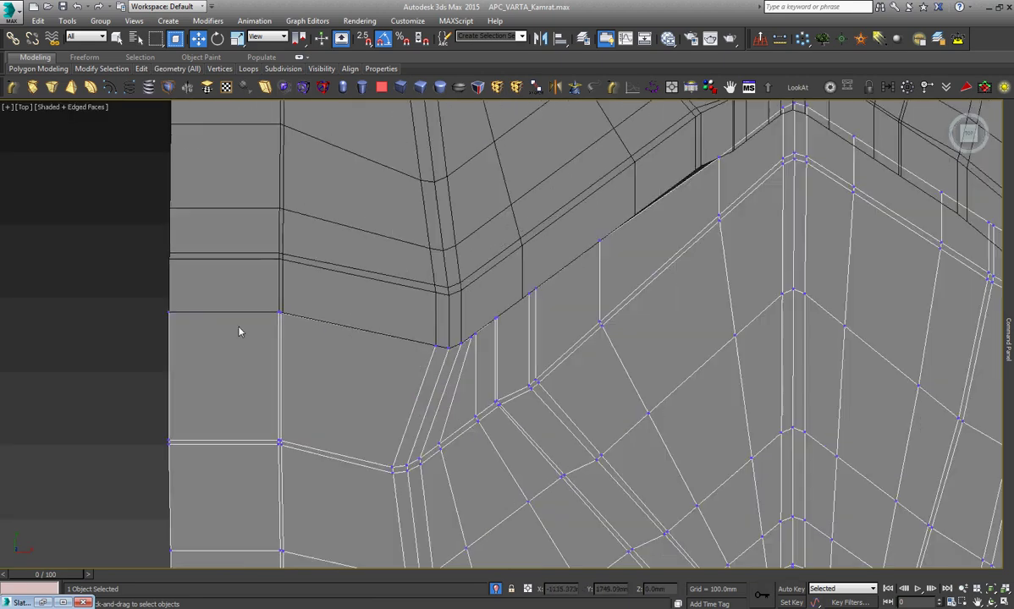
scroll(274, 330, "up", 2)
scroll(324, 291, "up", 2)
scroll(324, 291, "down", 2)
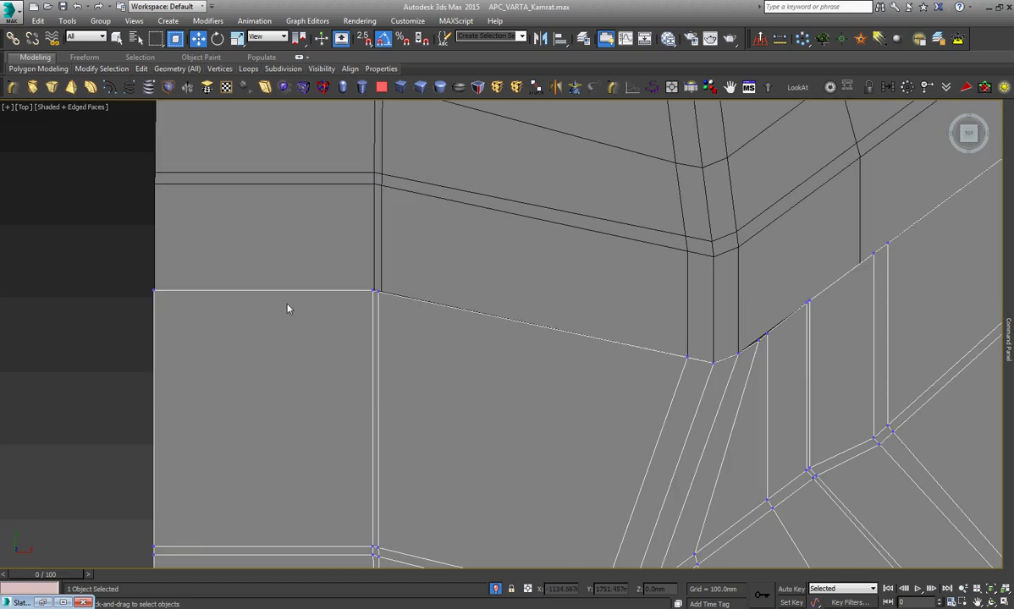
scroll(286, 308, "down", 2)
scroll(337, 309, "down", 3)
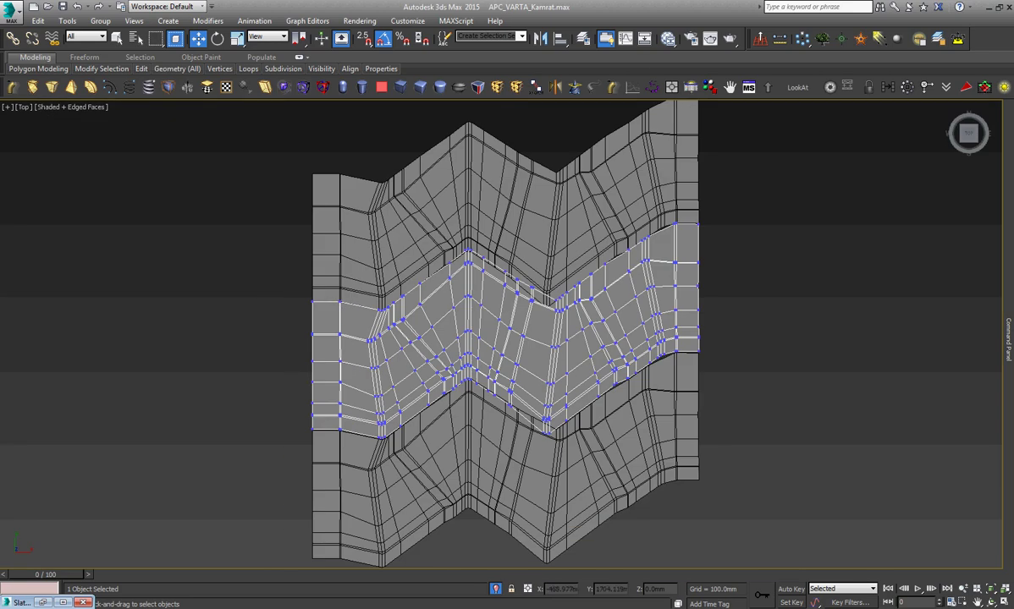
At Edge level, select the band's left border edge and adjust it with Scale and Move.
left_click(926, 176)
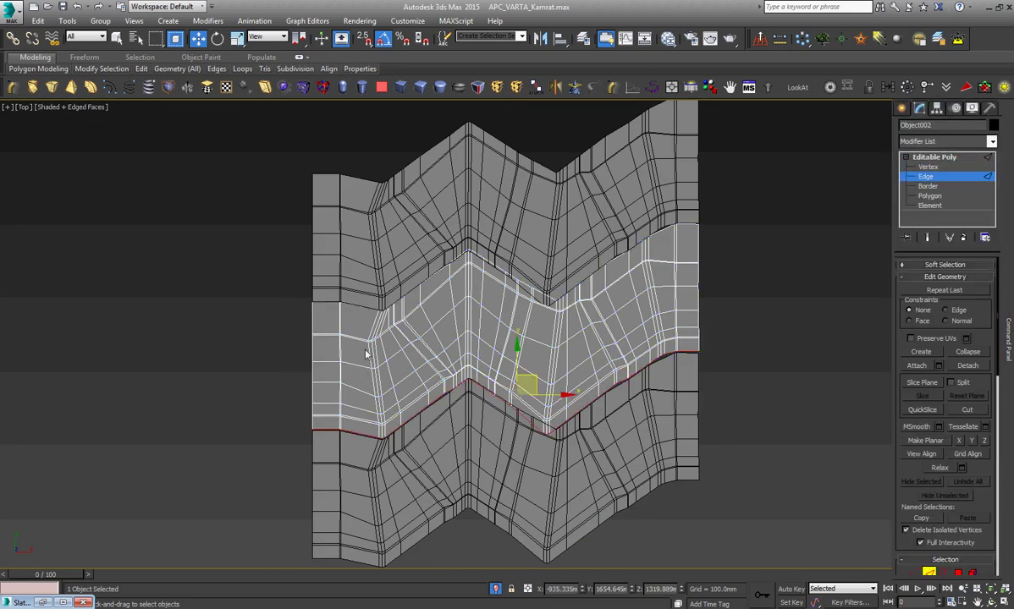
left_click(313, 348)
right_click(344, 327)
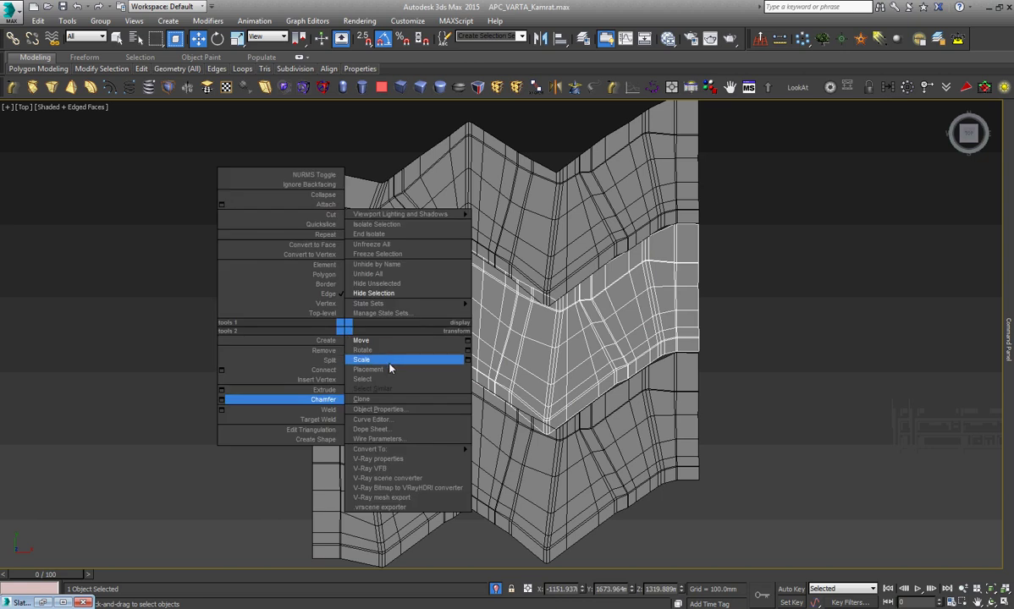
left_click(388, 363)
right_click(316, 398)
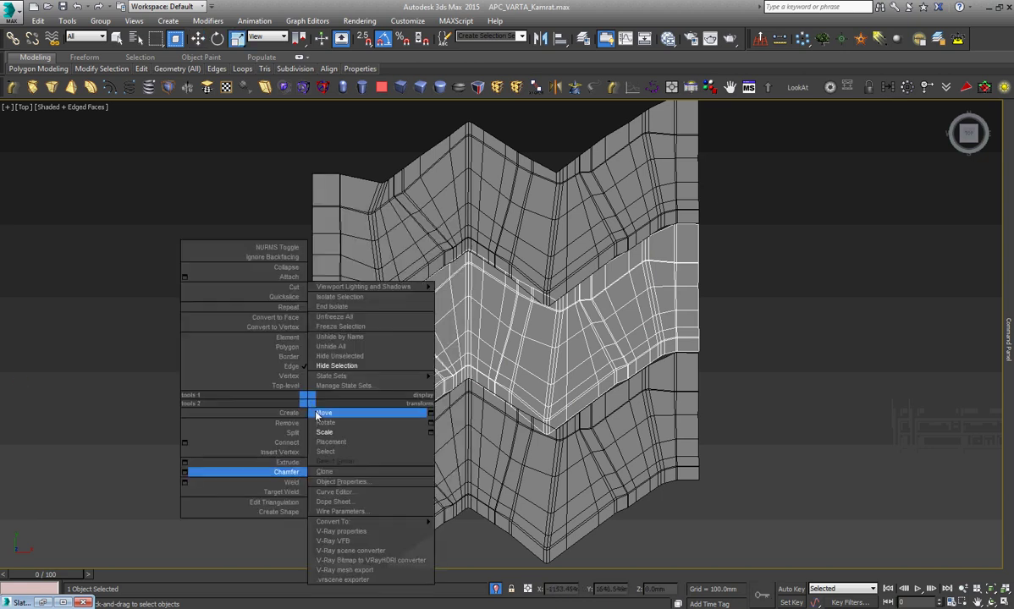
left_click(337, 416)
key("z")
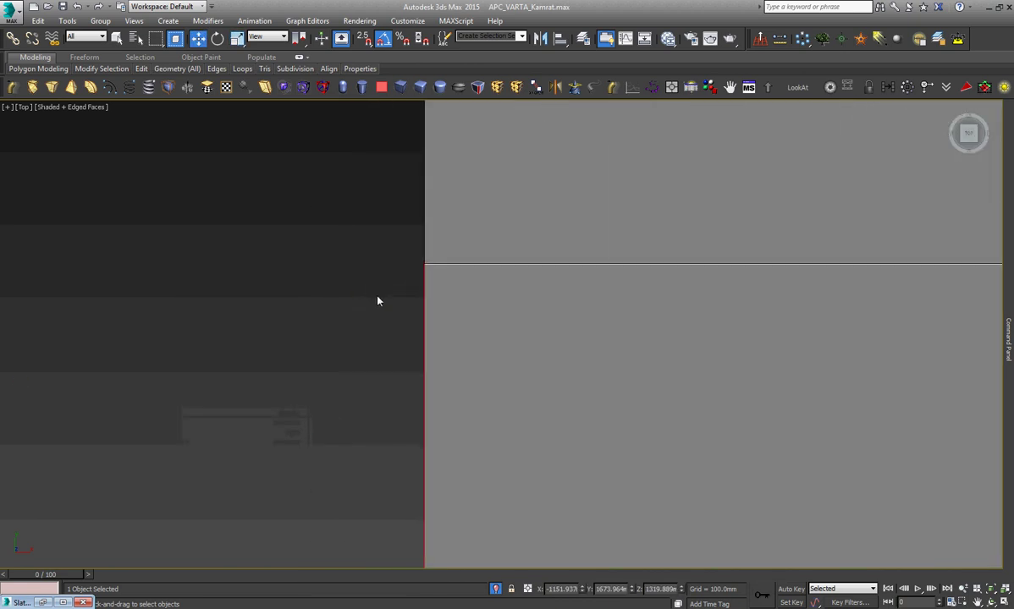
scroll(436, 265, "up", 3)
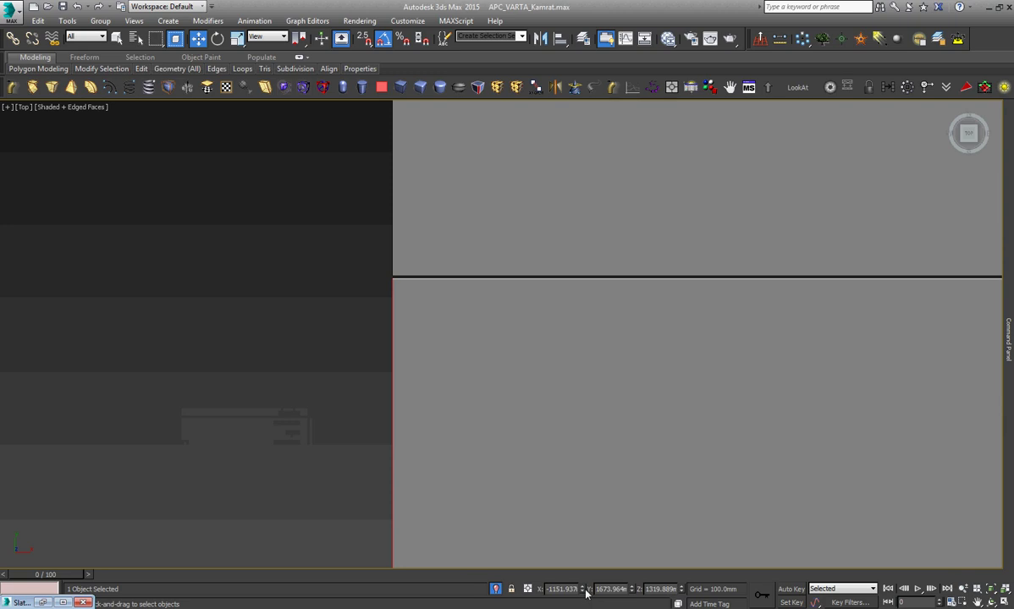
right_click(482, 425)
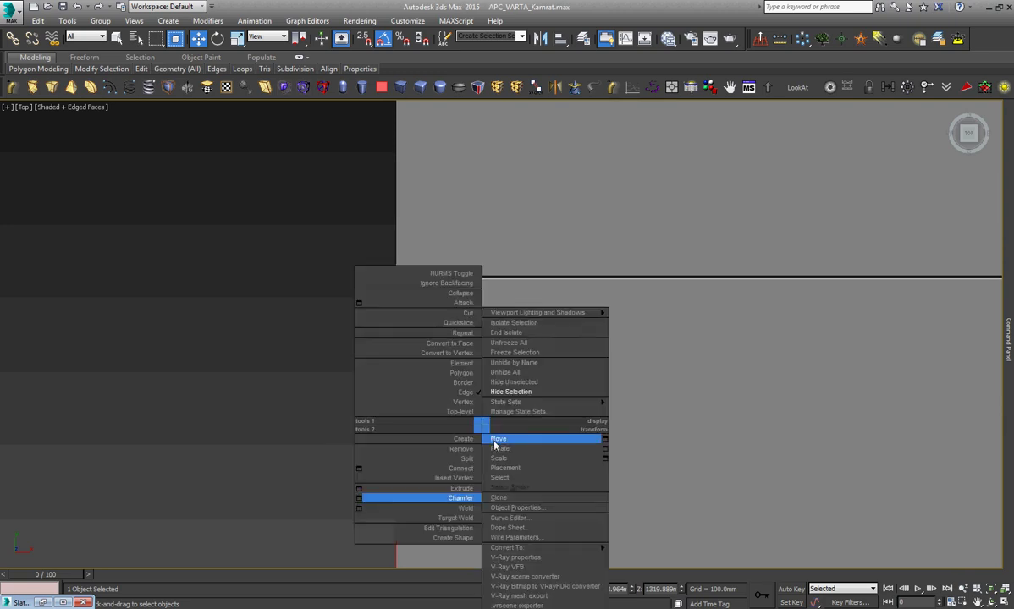
left_click(496, 446)
scroll(261, 369, "down", 2)
scroll(260, 370, "down", 2)
scroll(260, 370, "down", 3)
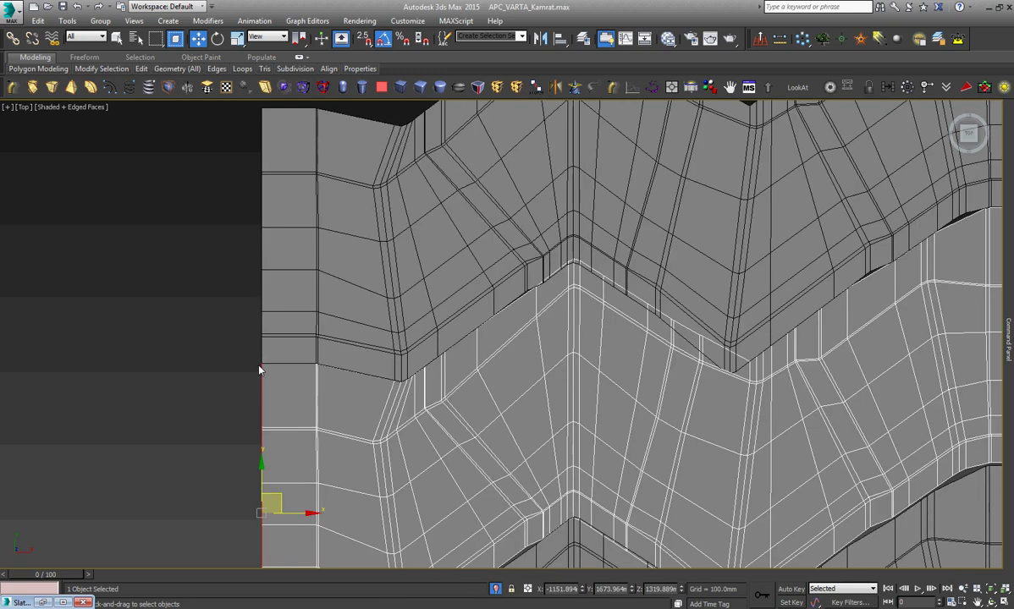
scroll(329, 480, "up", 3)
Select the band's inner left edge and move it toward the frame's left edge.
left_click(354, 475)
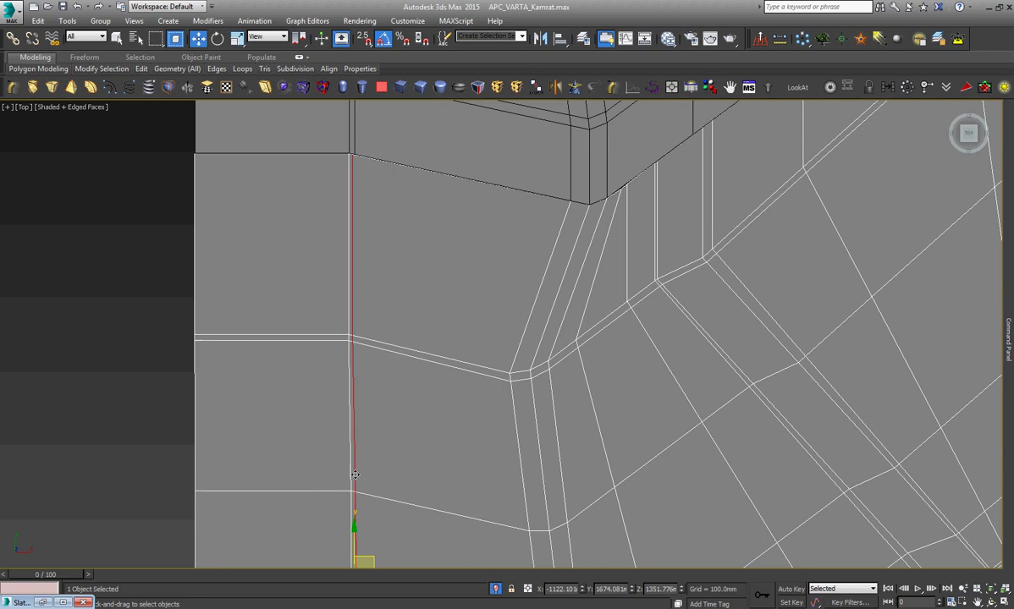
right_click(407, 358)
left_click(427, 377)
scroll(455, 377, "down", 4)
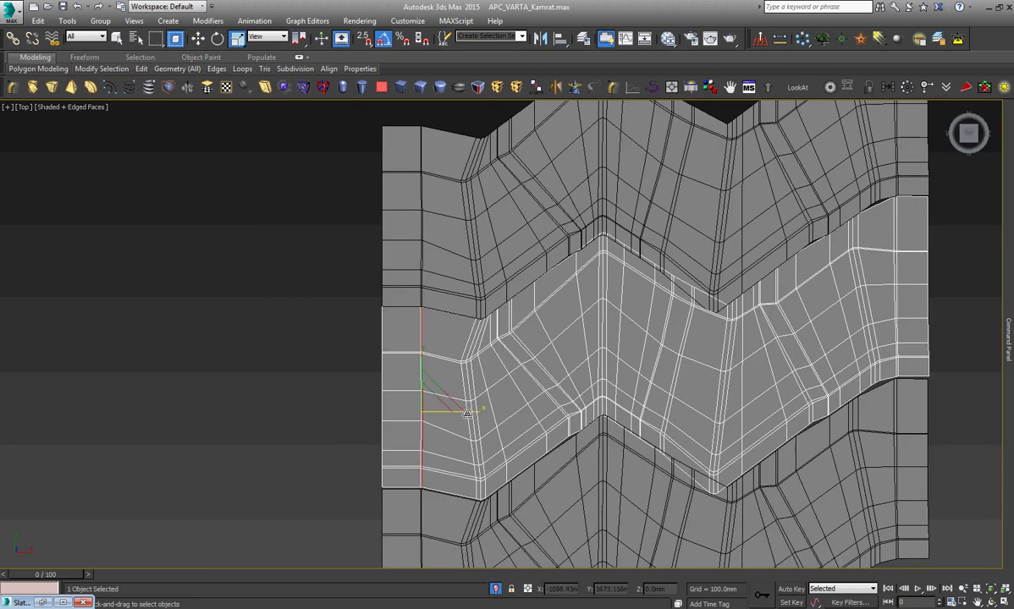
scroll(421, 450, "up", 5)
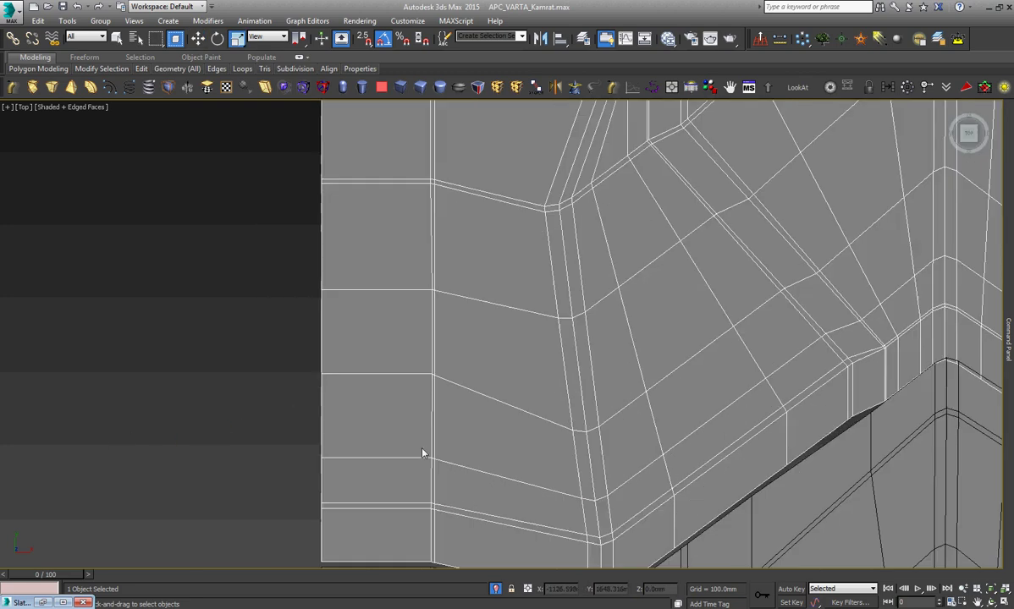
scroll(436, 446, "up", 3)
scroll(436, 444, "down", 3)
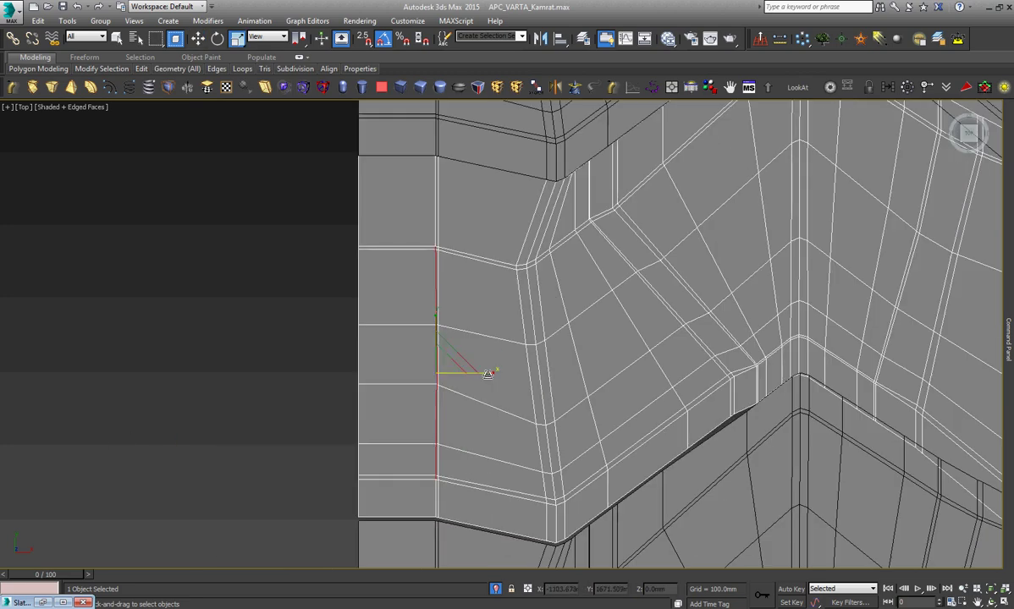
scroll(434, 219, "up", 4)
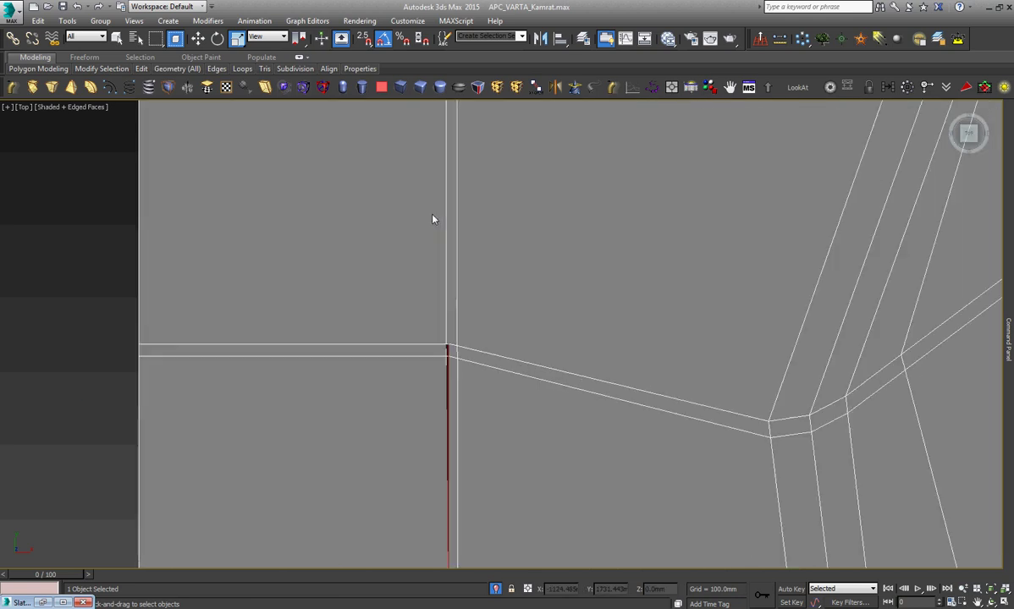
scroll(450, 288, "up", 2)
scroll(453, 285, "down", 5)
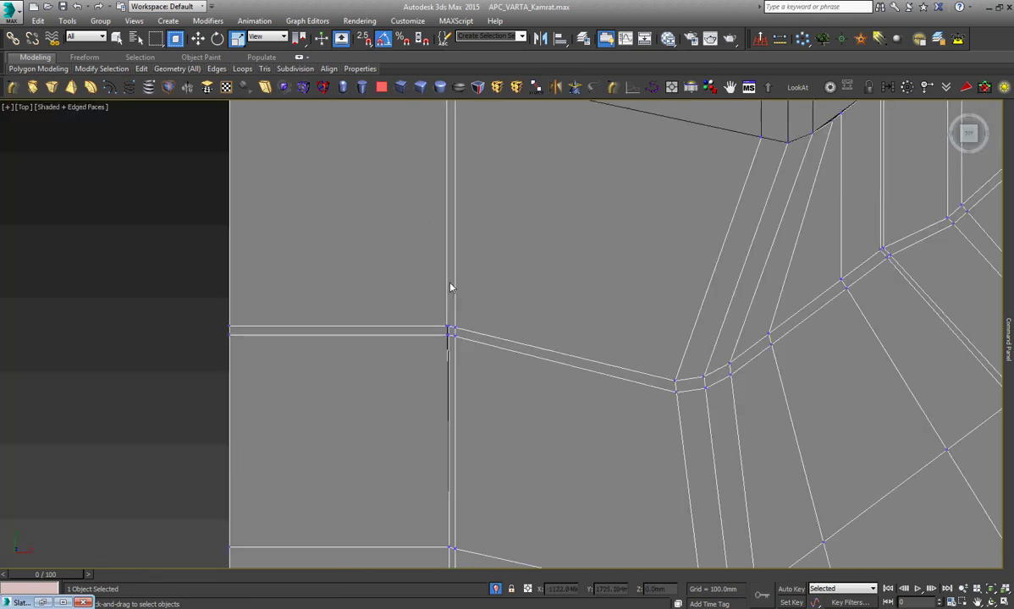
At Vertex level, region-select the vertices at both ends of the left border edge.
key("1")
scroll(446, 337, "up", 5)
left_click_drag(416, 276, 457, 325)
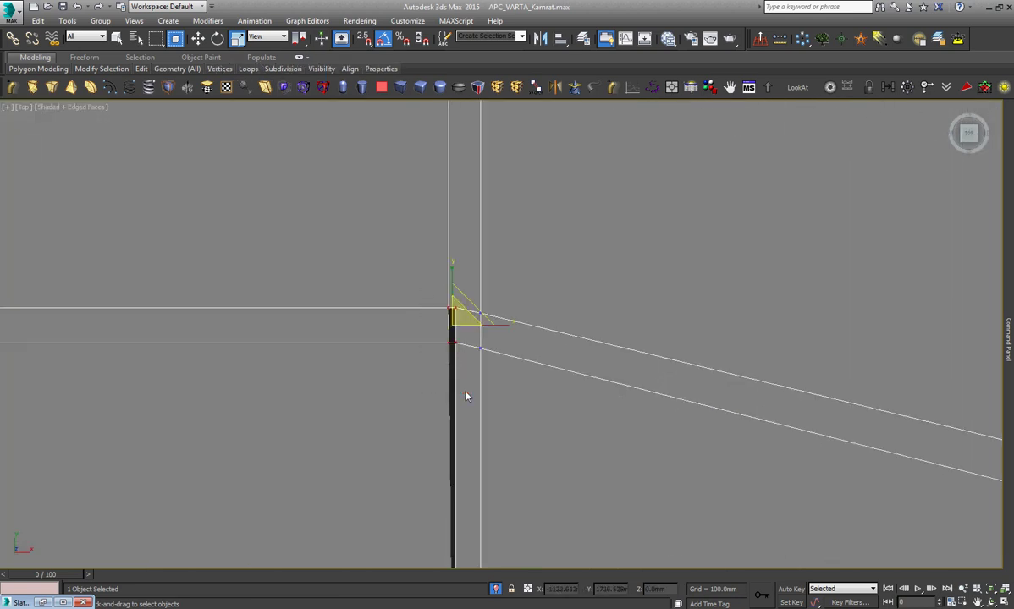
scroll(468, 396, "down", 5)
scroll(462, 245, "up", 5)
scroll(440, 292, "down", 3)
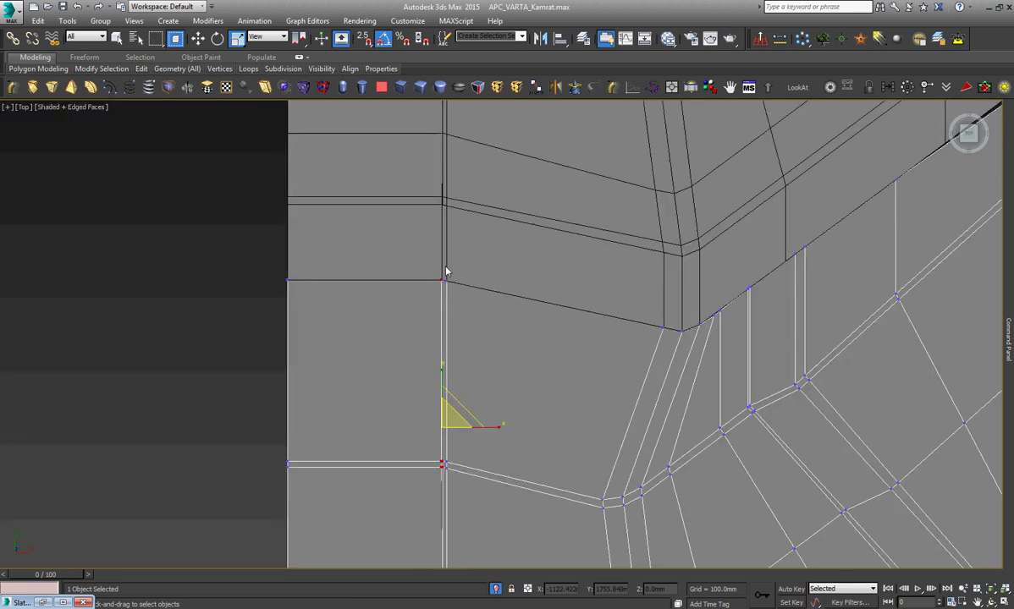
scroll(446, 272, "down", 2)
scroll(425, 436, "up", 5)
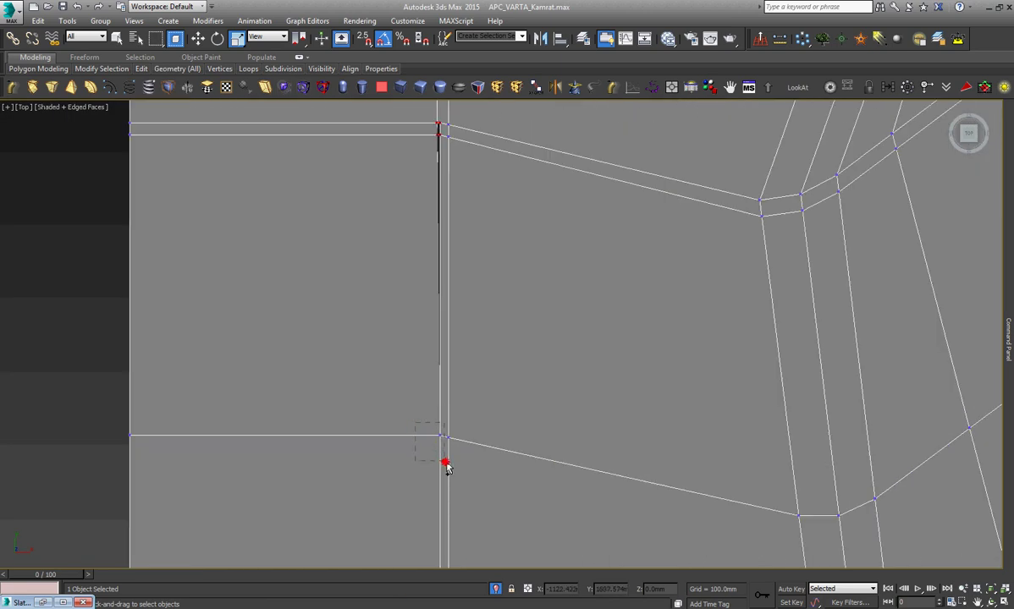
scroll(446, 466, "down", 5)
scroll(449, 479, "up", 5)
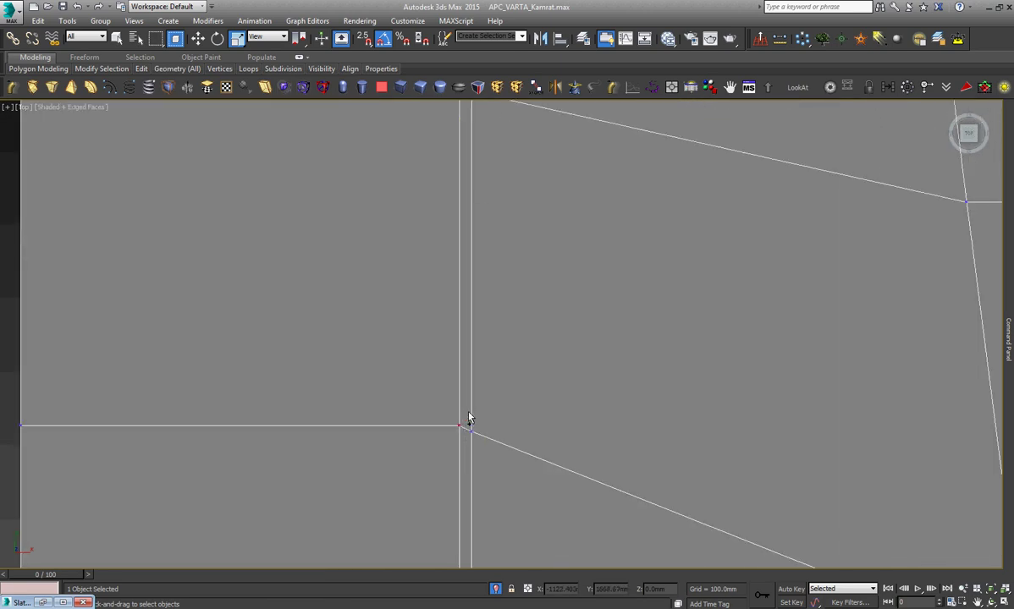
scroll(470, 418, "down", 5)
scroll(456, 411, "up", 5)
scroll(484, 350, "down", 3)
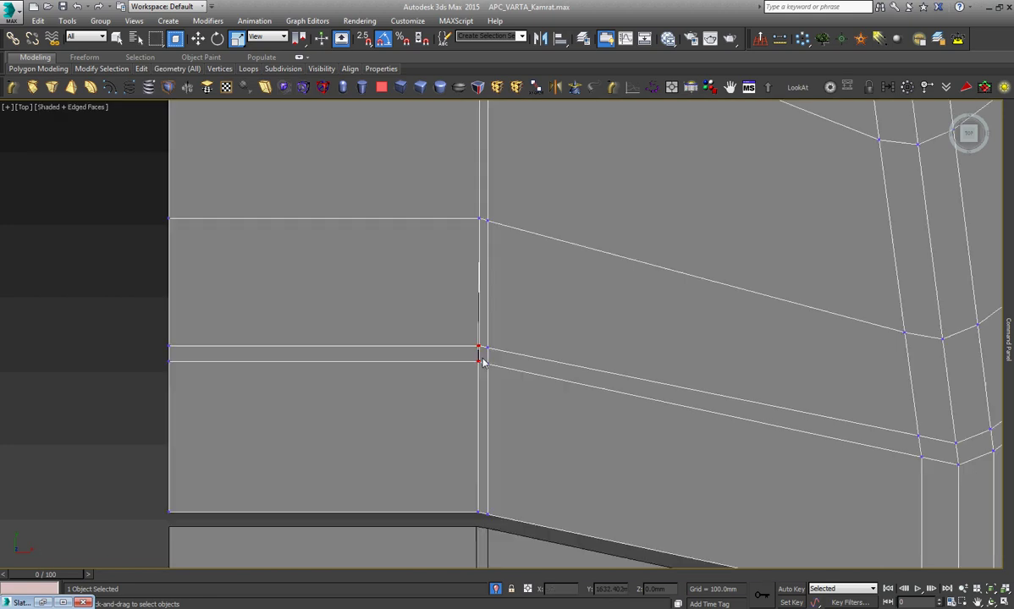
scroll(474, 322, "down", 2)
left_click_drag(489, 279, 489, 281)
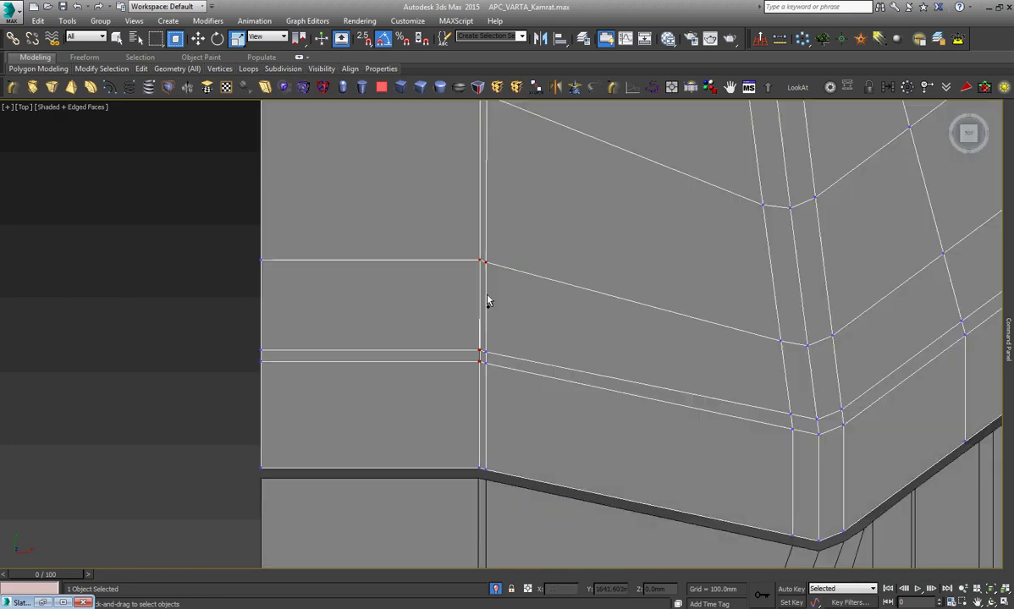
scroll(479, 424, "up", 3)
scroll(470, 428, "up", 2)
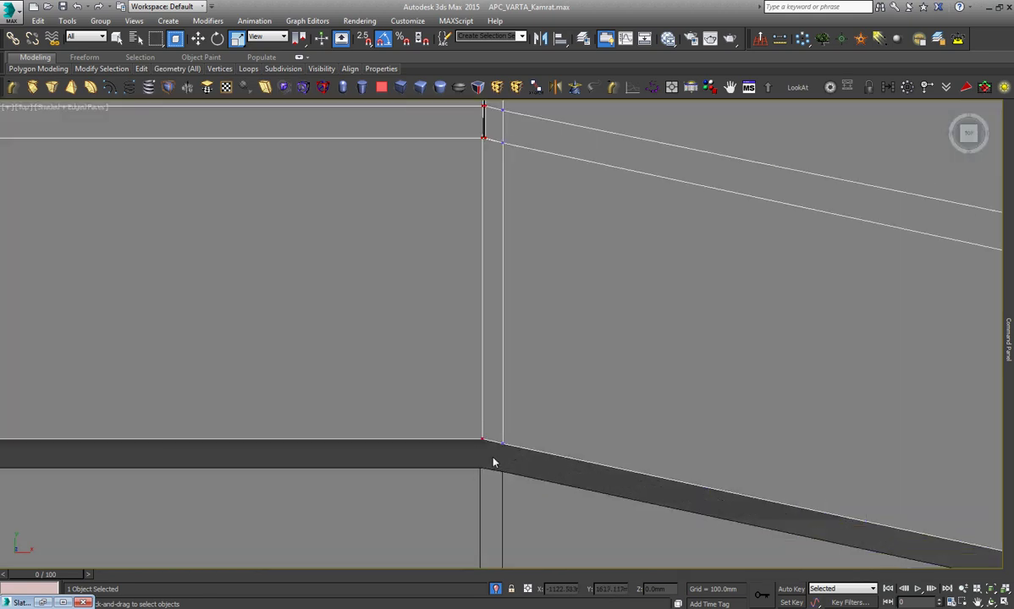
scroll(494, 462, "down", 3)
Squash the selected left vertex column horizontally and nudge it slightly left.
left_click_drag(550, 371, 463, 452)
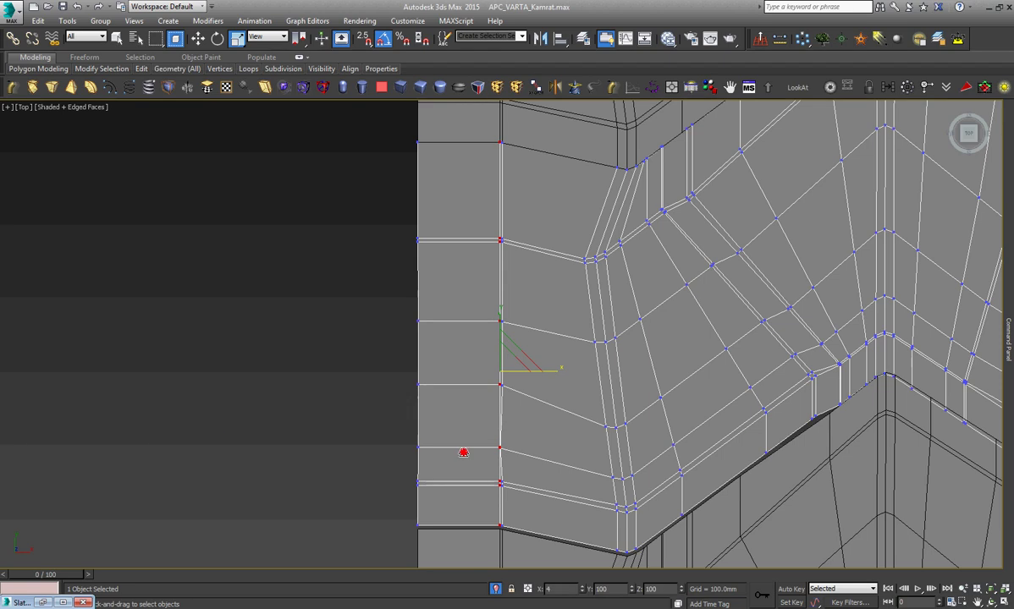
right_click(429, 422)
left_click(526, 425)
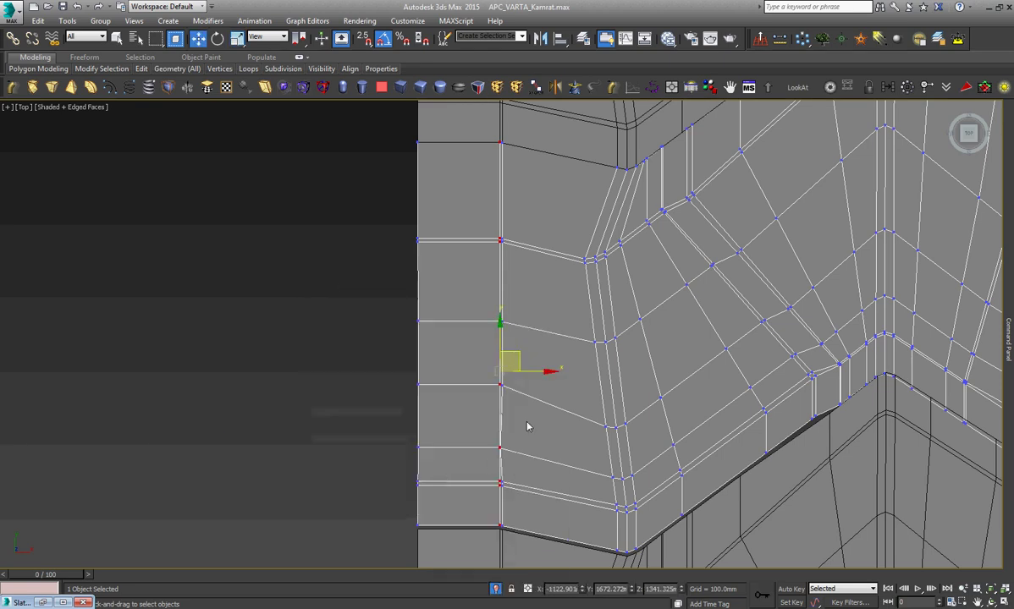
left_click_drag(544, 375, 550, 453)
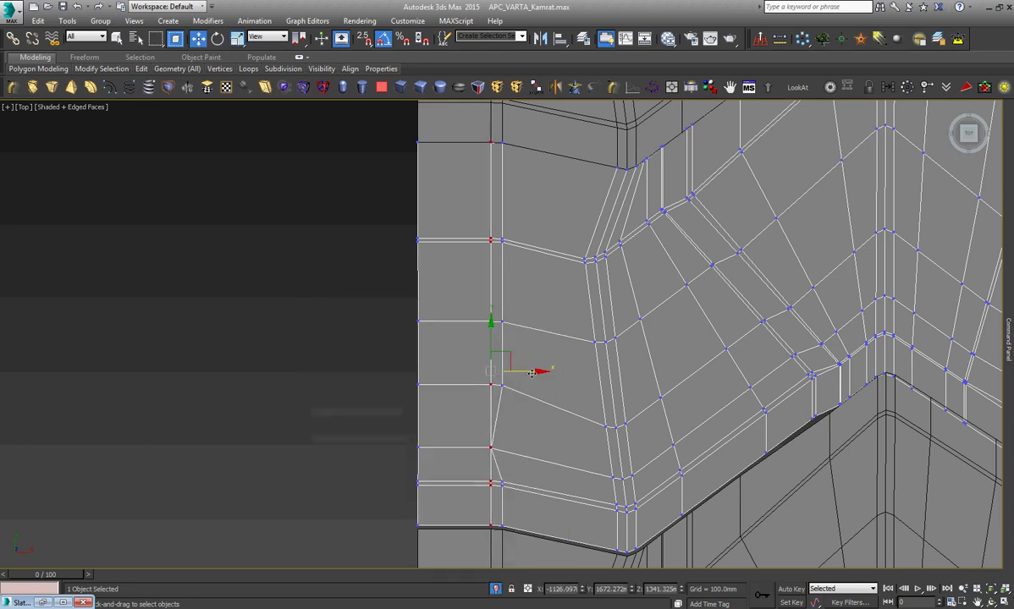
scroll(533, 461, "up", 3)
scroll(491, 407, "up", 3)
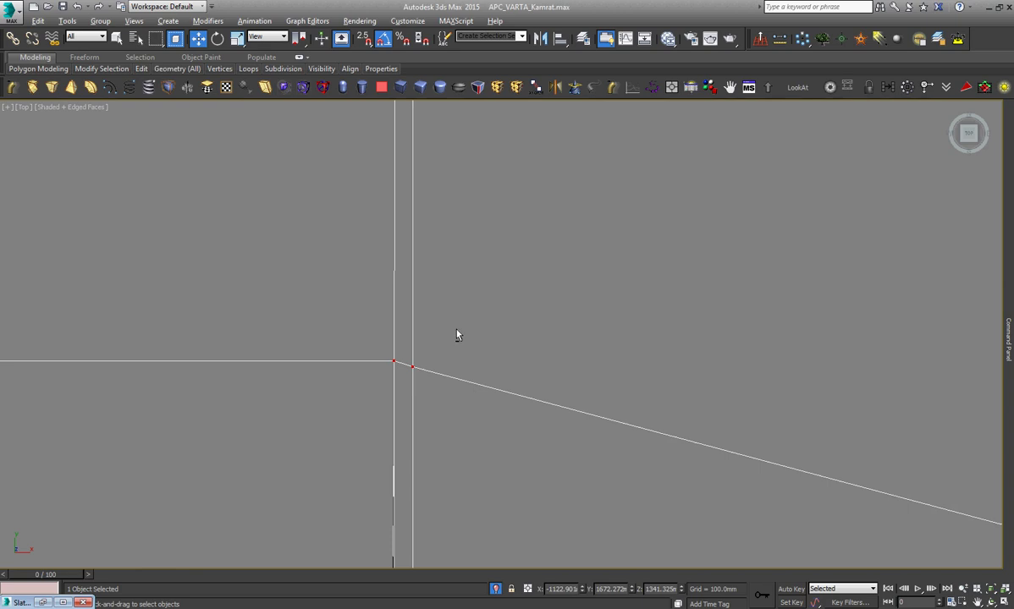
scroll(411, 401, "down", 4)
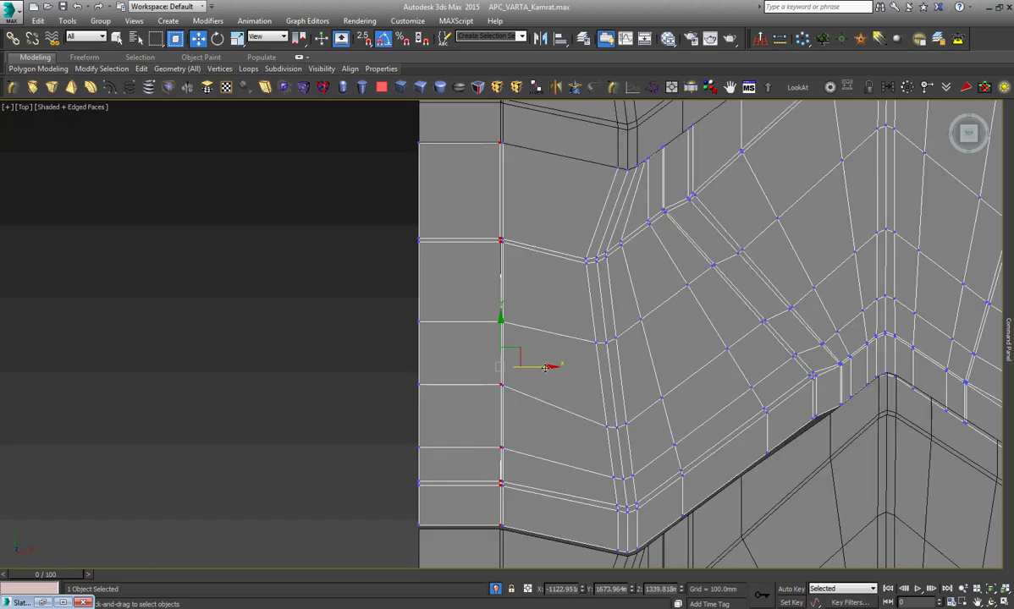
left_click_drag(549, 367, 544, 367)
Select the left column's vertices and scale them on X into a straight line.
right_click(536, 366)
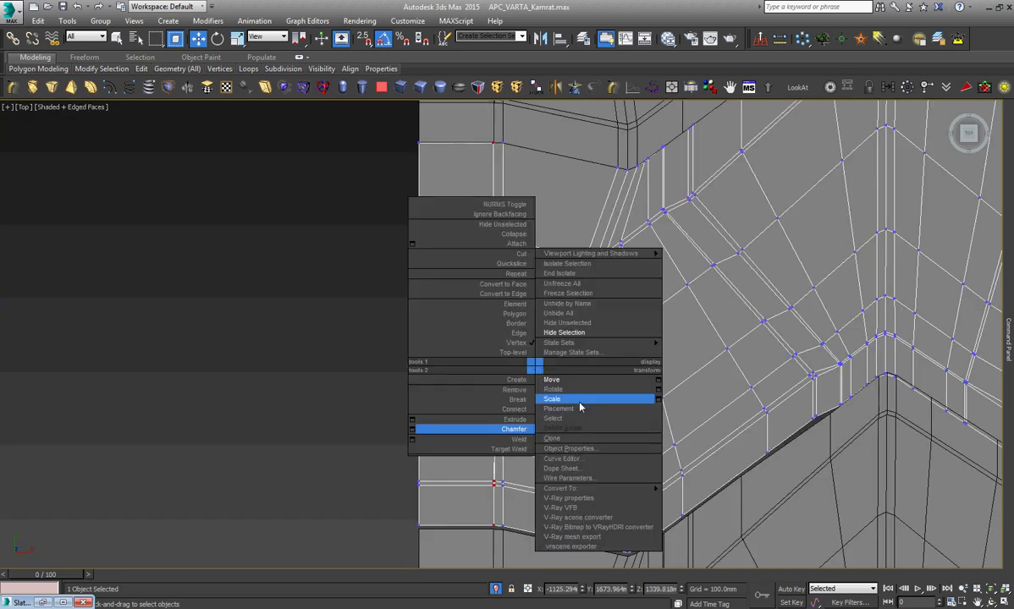
left_click(578, 401)
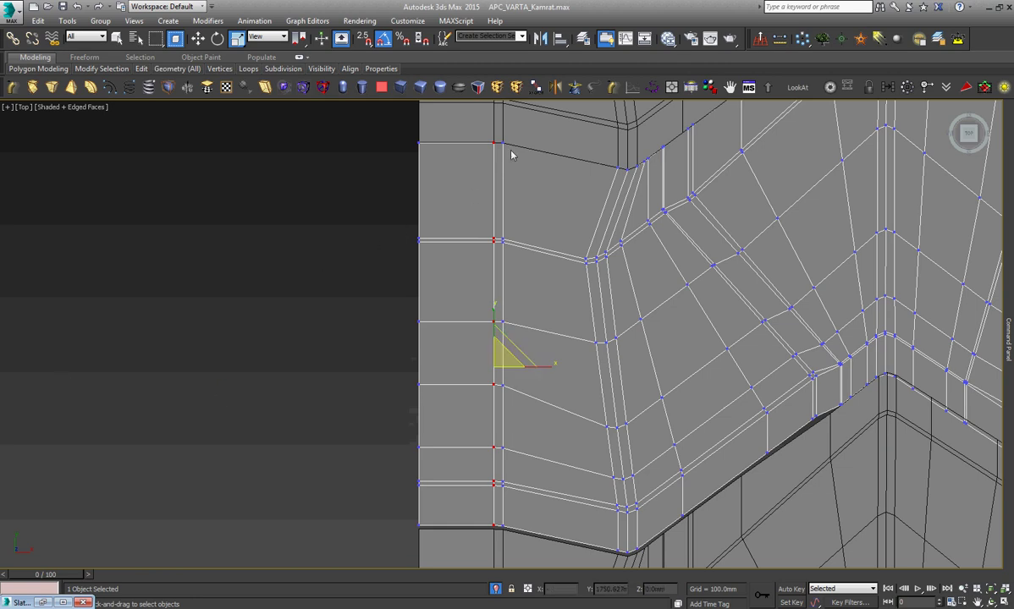
left_click_drag(503, 141, 523, 318)
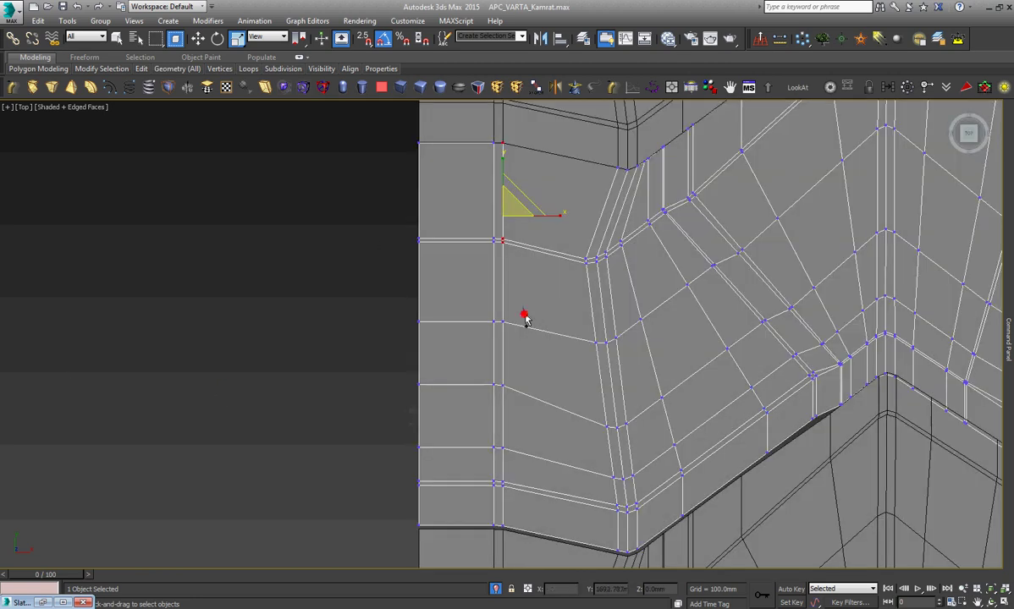
scroll(503, 398, "up", 3)
scroll(482, 391, "up", 3)
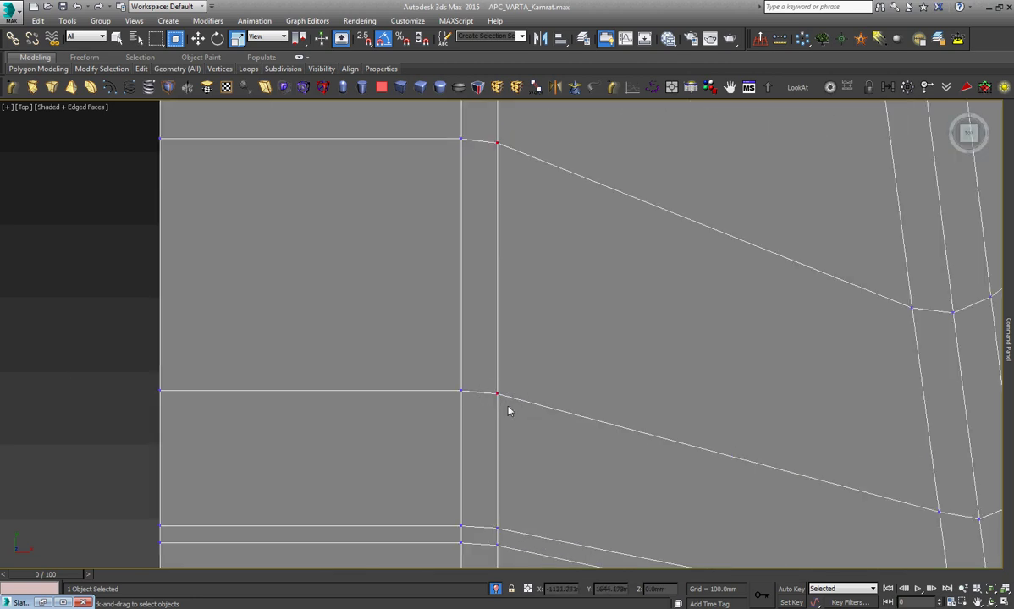
scroll(508, 412, "down", 3)
left_click_drag(530, 453, 501, 552)
scroll(498, 570, "down", 3)
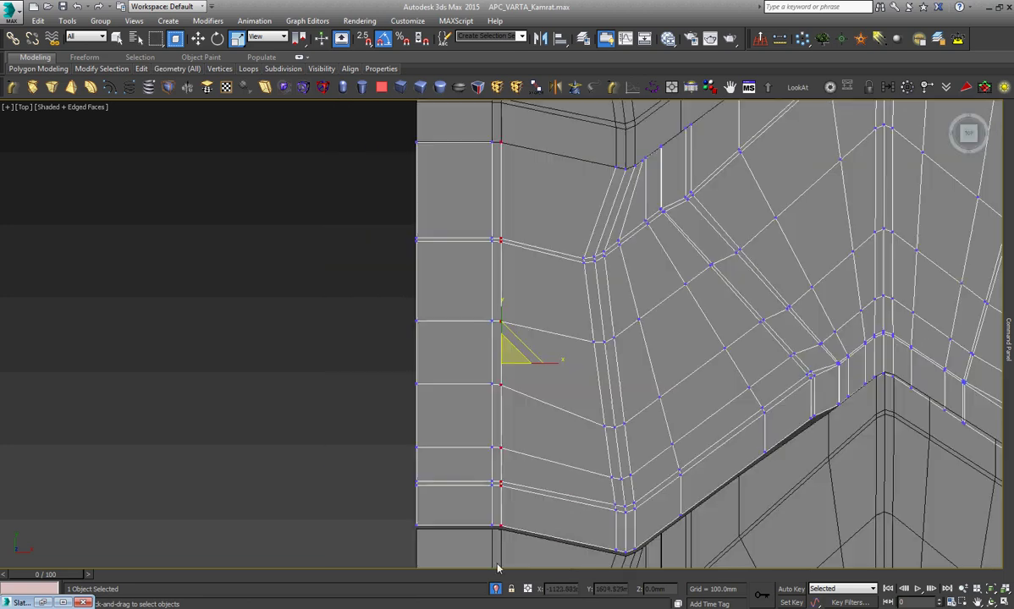
left_click_drag(555, 363, 542, 373)
right_click(369, 389)
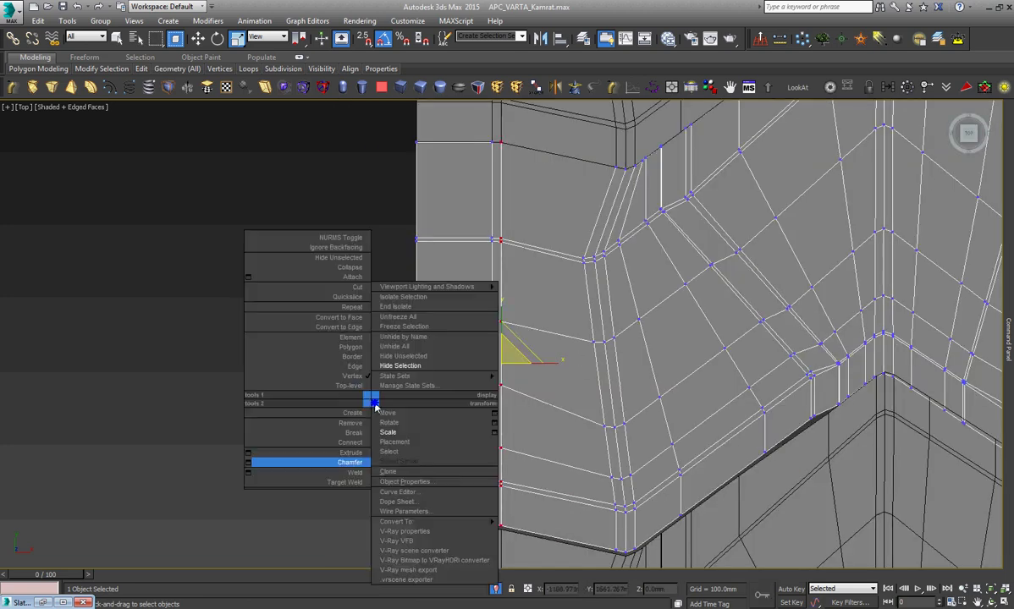
left_click(381, 398)
scroll(343, 383, "down", 3)
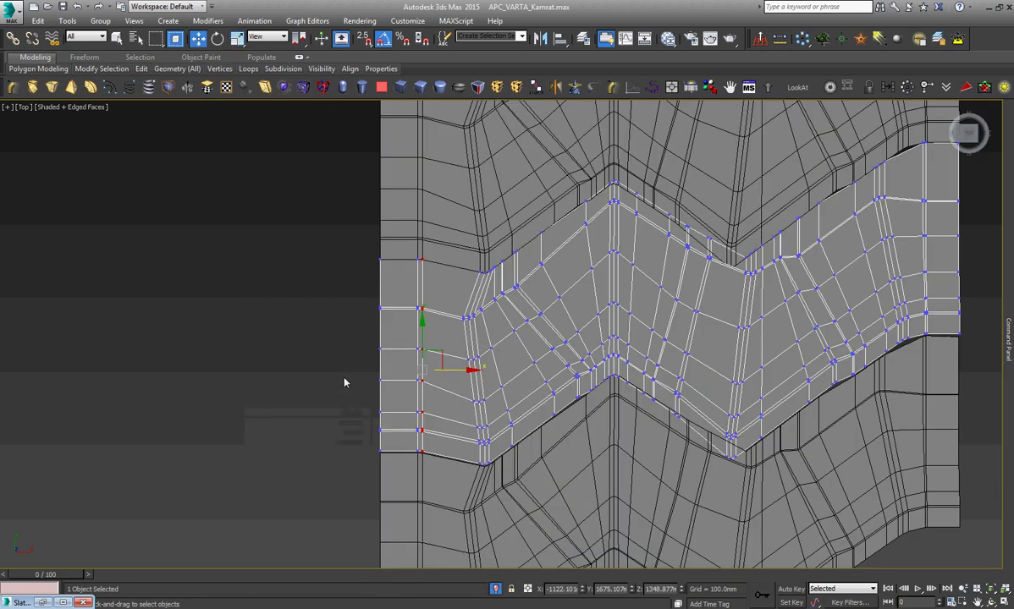
Select the lower Editable Poly panel and enter its Vertex level.
left_click(1007, 339)
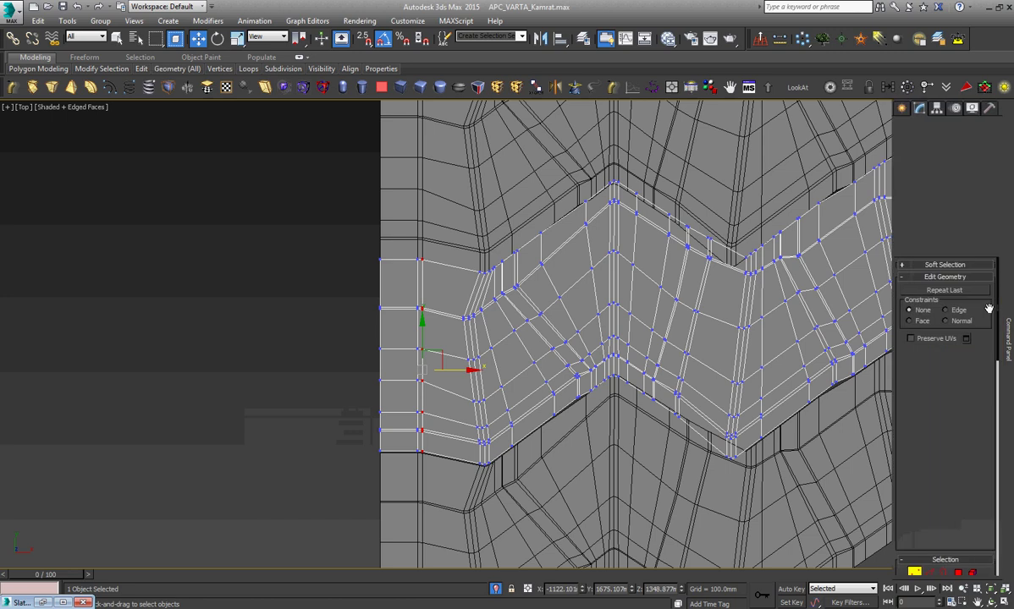
left_click(943, 159)
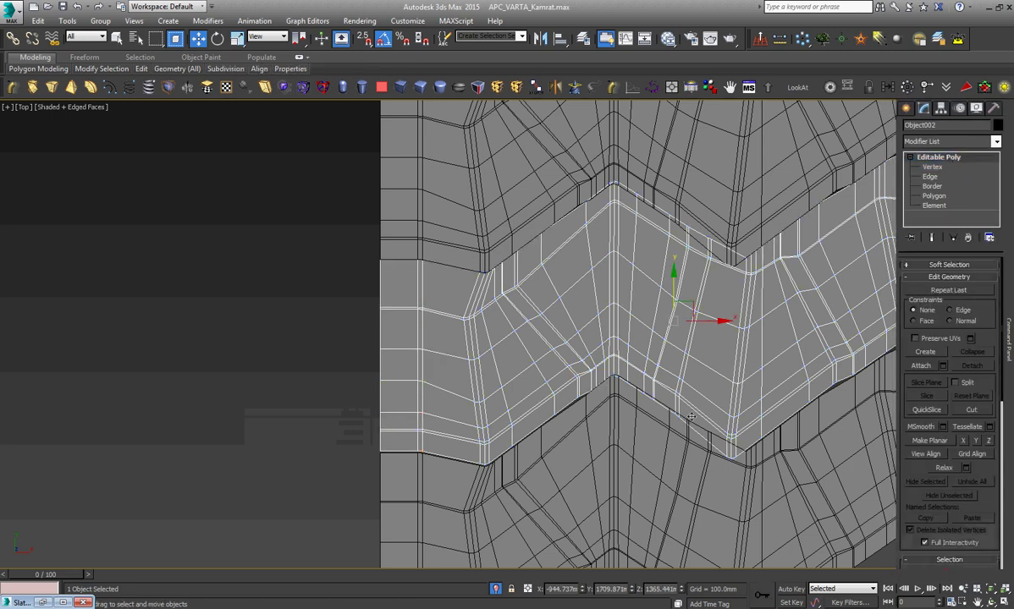
left_click(505, 480)
scroll(505, 480, "up", 3)
scroll(475, 477, "up", 2)
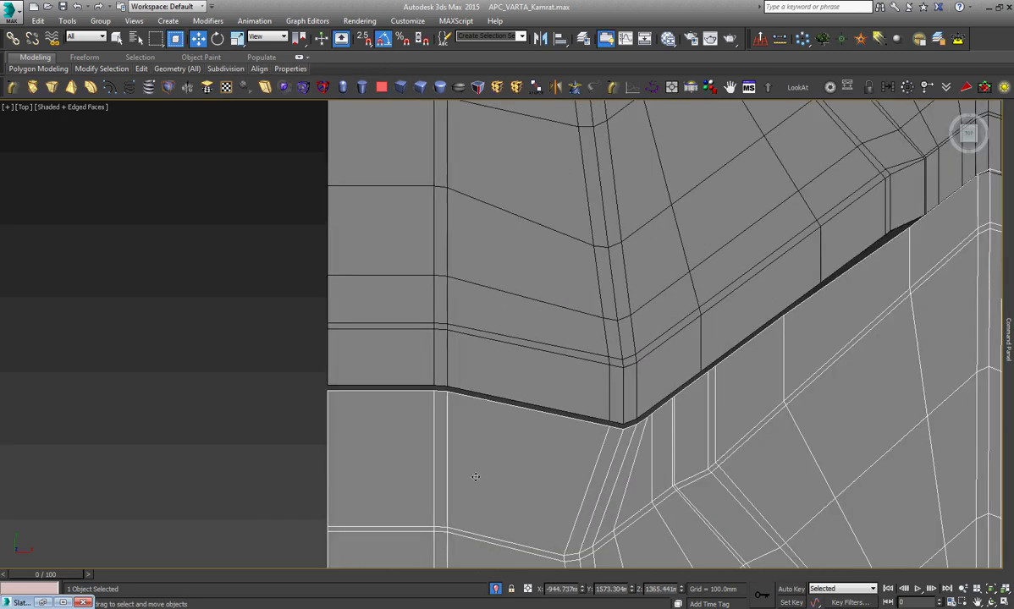
left_click(1007, 338)
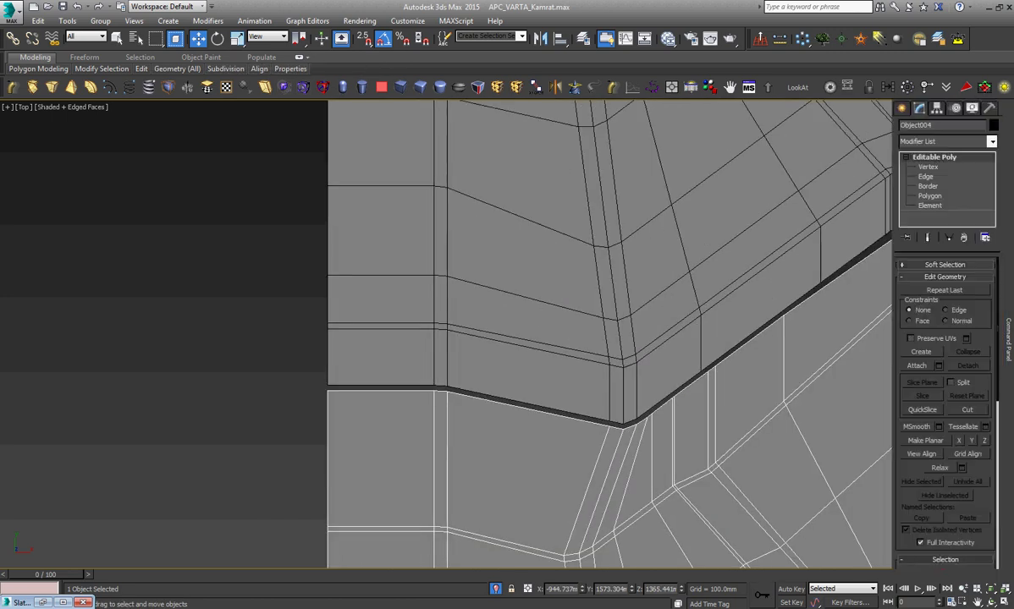
left_click(931, 166)
Move the lower band's edge vertices up to close the gap with the frame.
left_click_drag(476, 369, 283, 436)
scroll(412, 389, "up", 3)
scroll(365, 372, "up", 2)
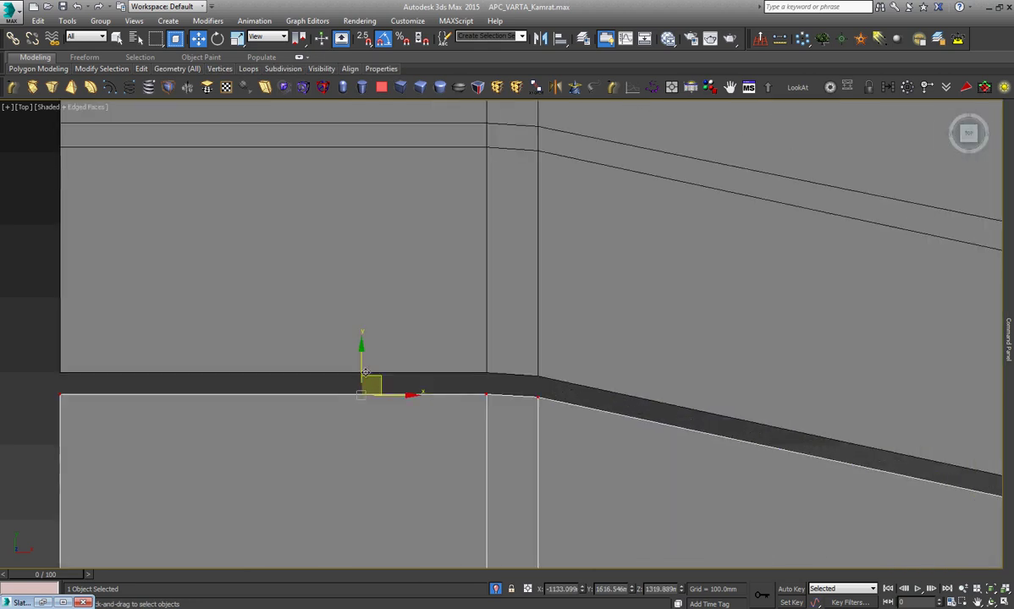
mouse_move(365, 373)
left_mouse_down()
mouse_move(380, 349)
mouse_move(359, 327)
left_mouse_up()
scroll(285, 328, "down", 3)
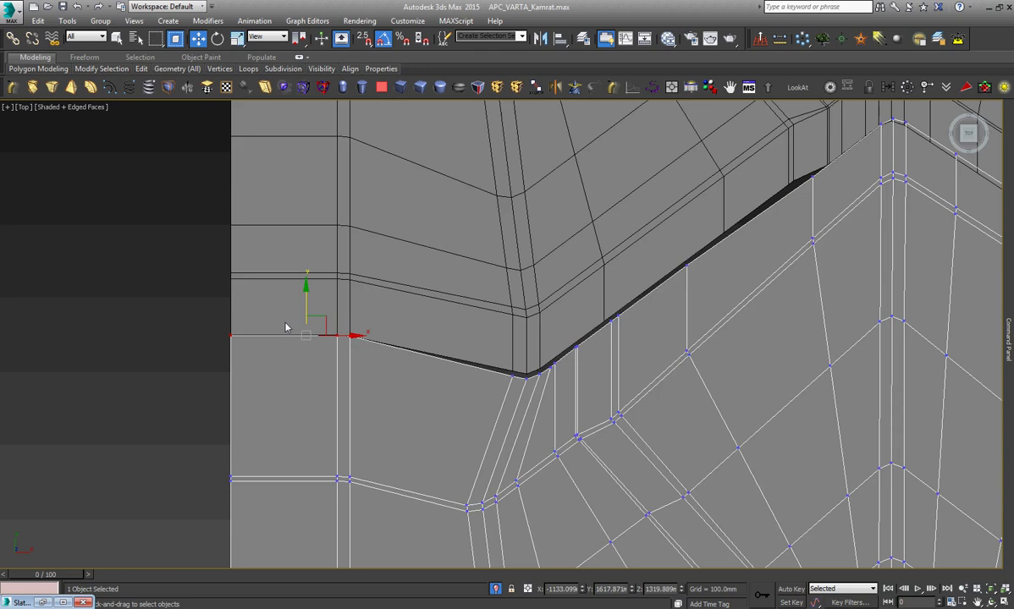
scroll(525, 376, "up", 3)
scroll(516, 380, "up", 3)
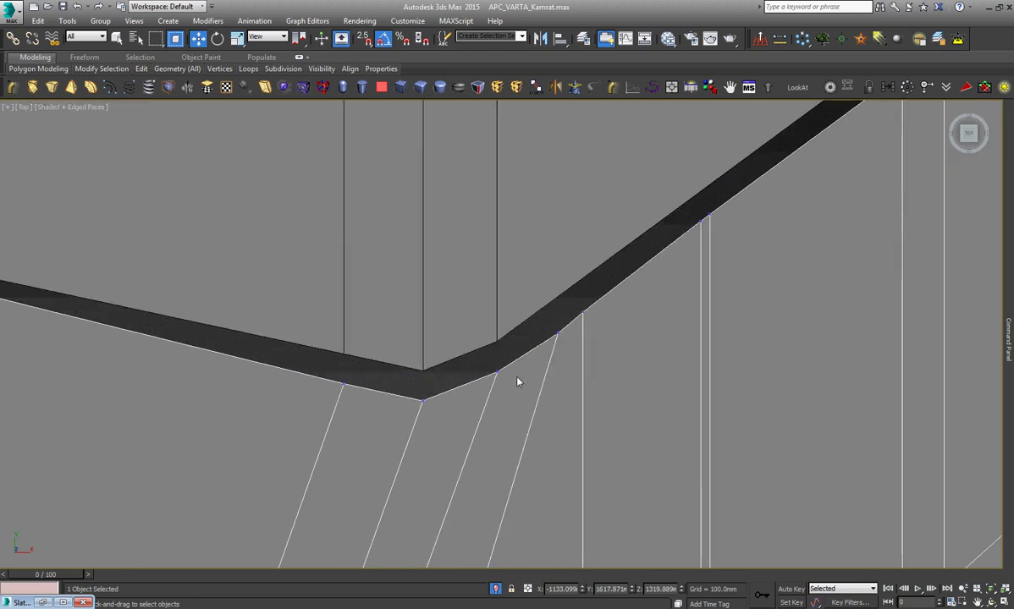
Move the seam's corner vertices up onto the upper frame's edge.
left_click_drag(509, 354, 302, 439)
scroll(437, 387, "up", 3)
scroll(440, 388, "up", 2)
left_click_drag(400, 342, 436, 285)
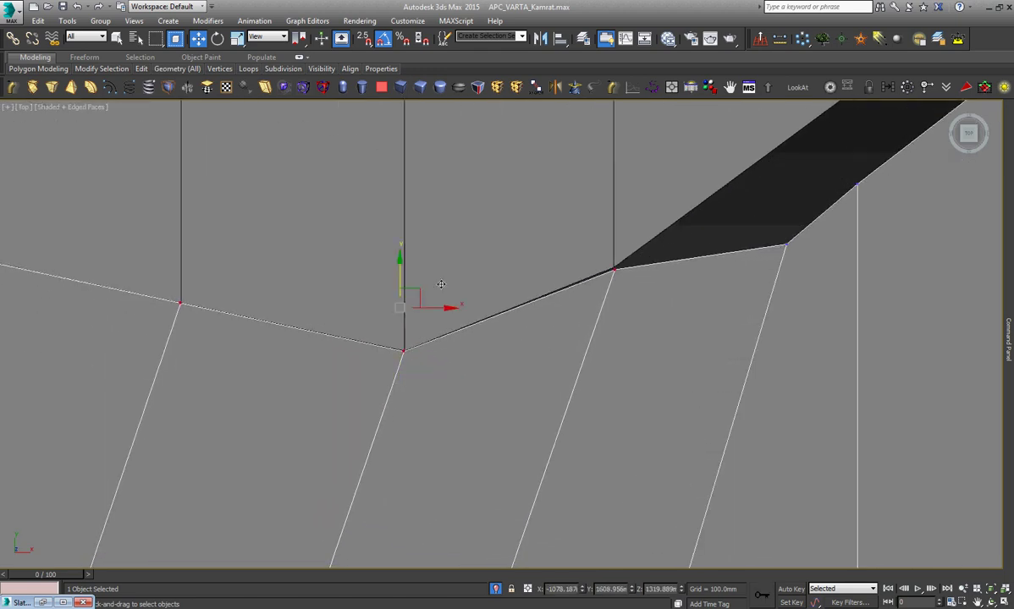
scroll(439, 350, "down", 4)
scroll(440, 347, "down", 2)
scroll(439, 345, "down", 3)
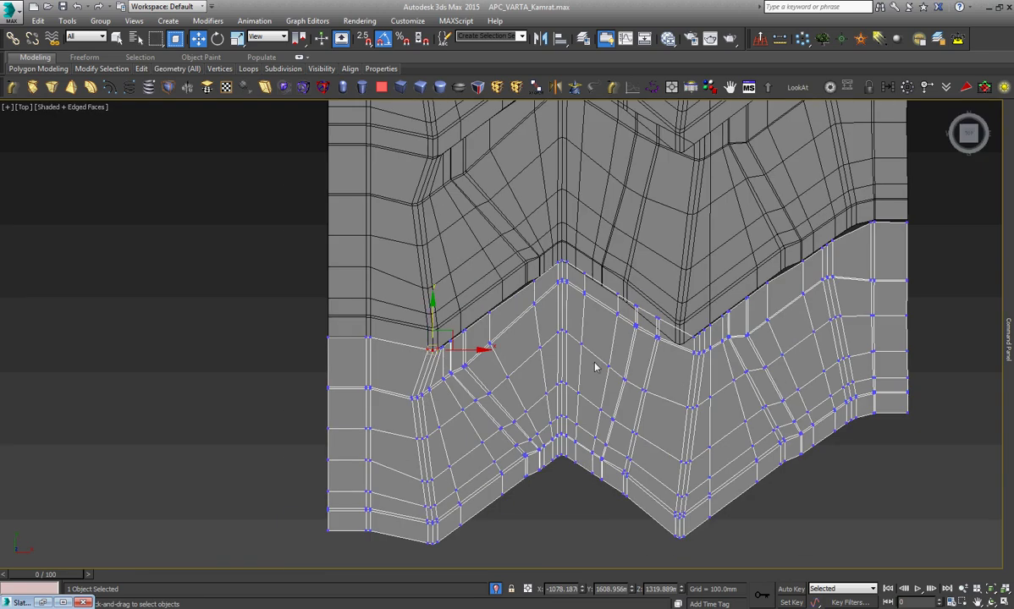
scroll(595, 366, "down", 2)
scroll(753, 366, "up", 4)
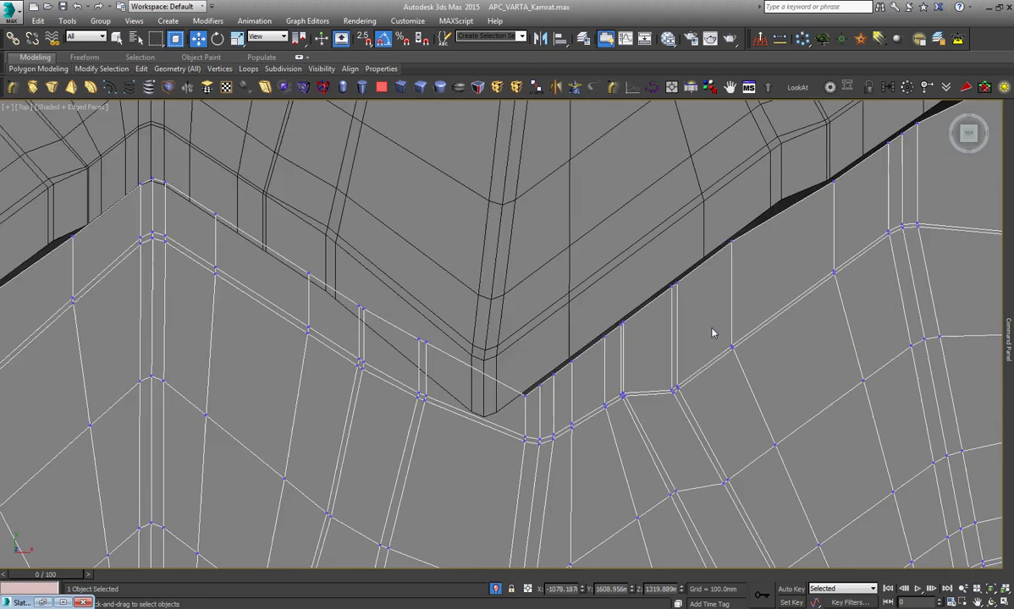
scroll(712, 335, "up", 1)
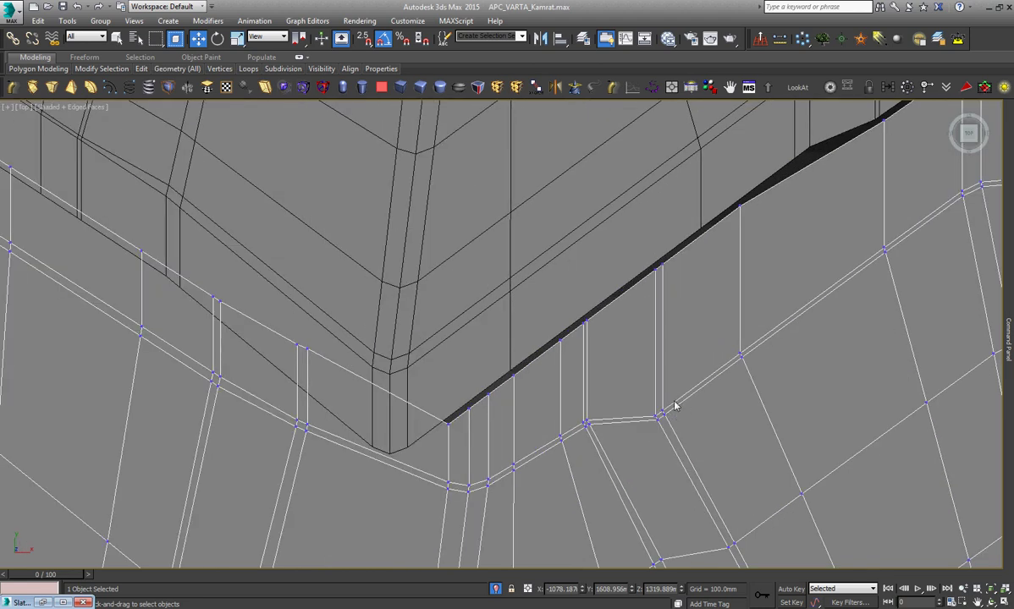
scroll(674, 406, "up", 2)
Nudge the vertex on the diagonal edge into place and orbit to inspect the panel.
left_click(646, 430)
mouse_move(652, 420)
left_mouse_down()
mouse_move(643, 428)
mouse_move(633, 389)
left_mouse_up()
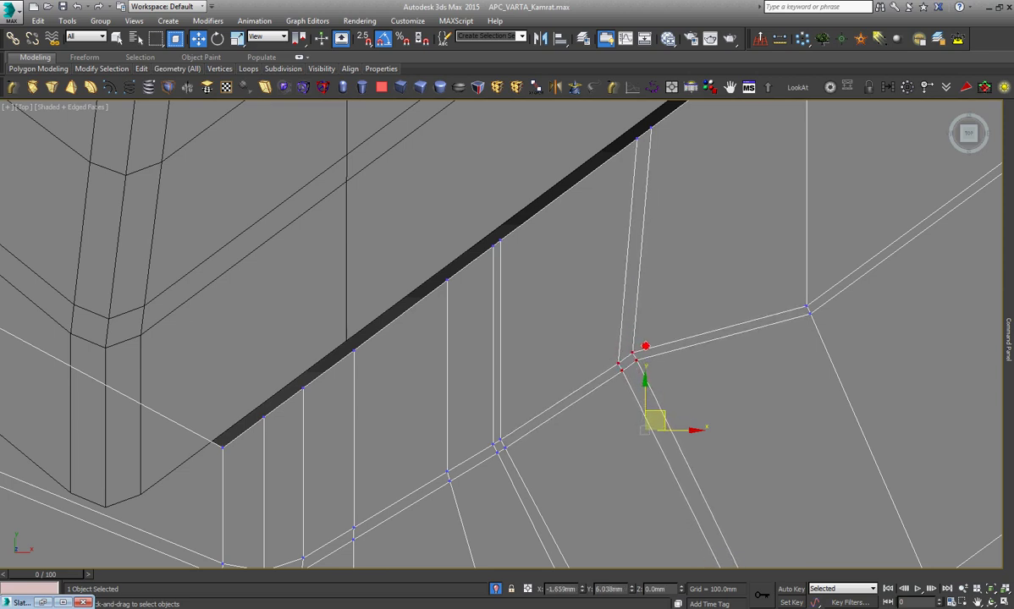
scroll(650, 349, "down", 3)
scroll(652, 350, "down", 3)
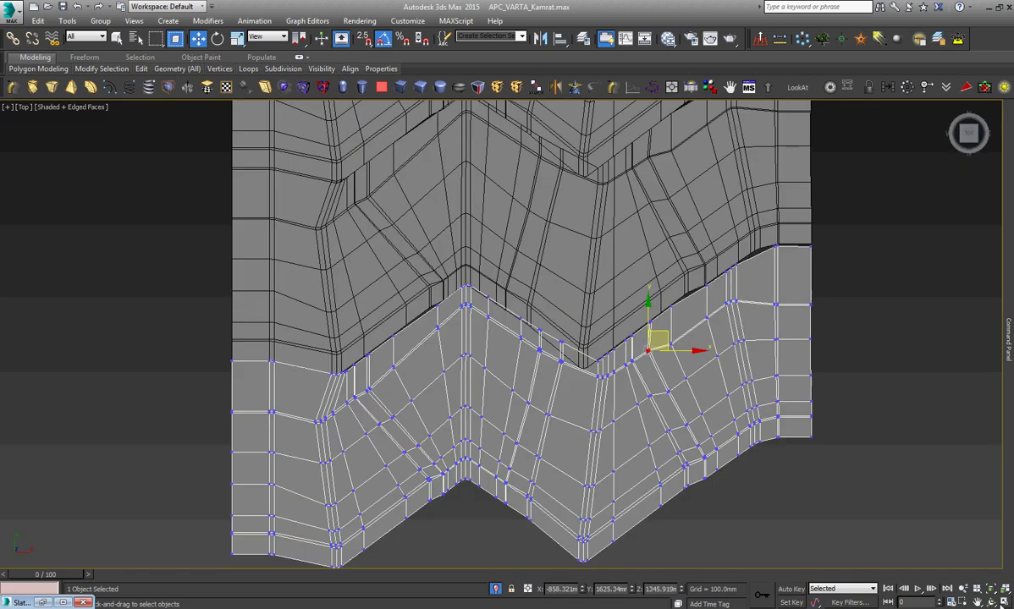
mouse_move(516, 403)
middle_mouse_down("alt")
mouse_move(471, 350)
mouse_move(484, 413)
mouse_move(513, 406)
middle_mouse_up("alt")
scroll(513, 405, "down", 3)
scroll(514, 406, "up", 6)
Select the upper mesh object and switch to an angled perspective view.
key("w")
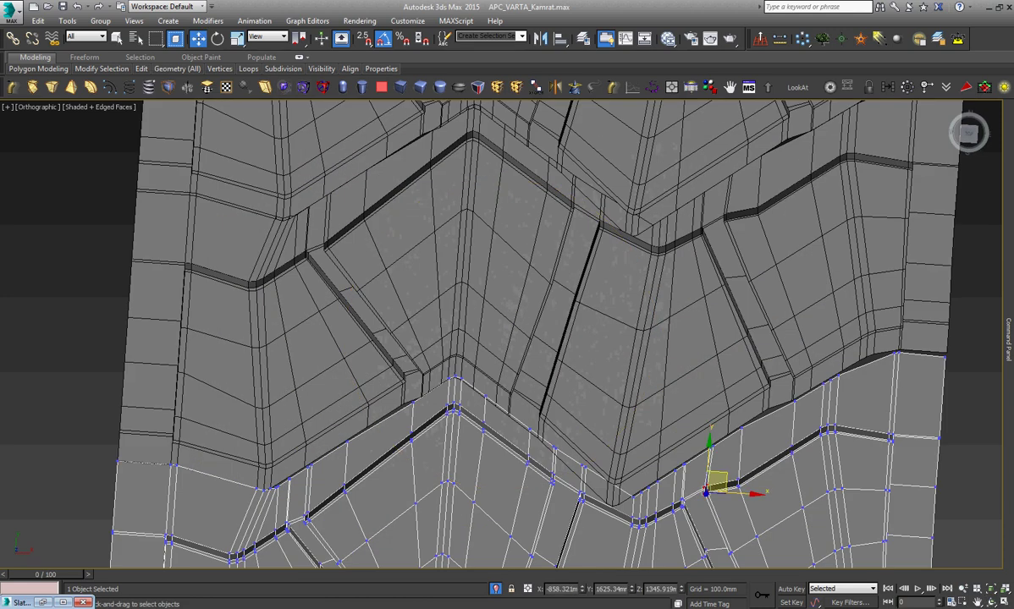
left_click(952, 161)
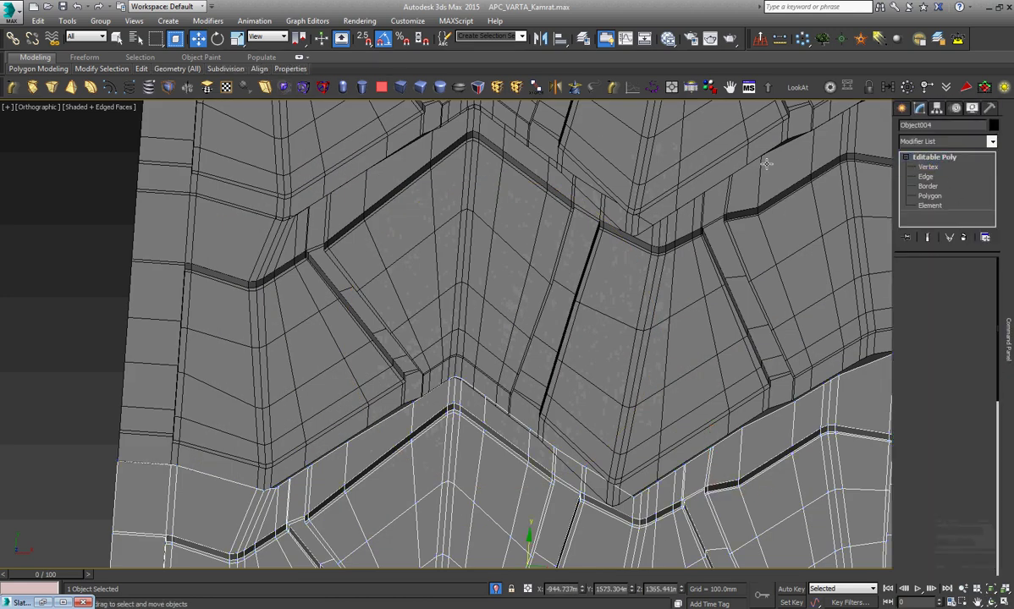
left_click(741, 163)
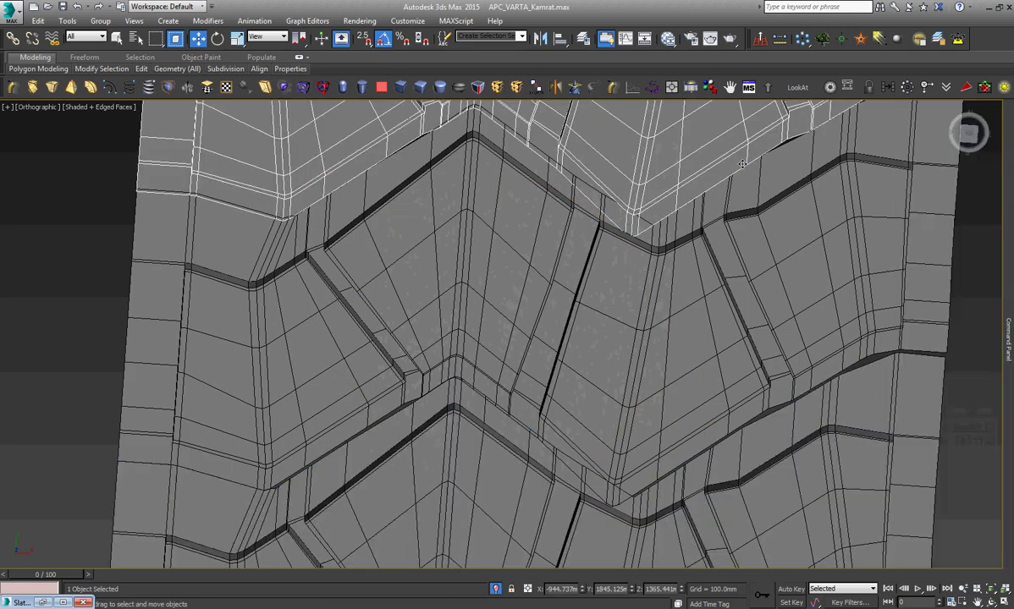
key("t")
key("p")
right_click(713, 283)
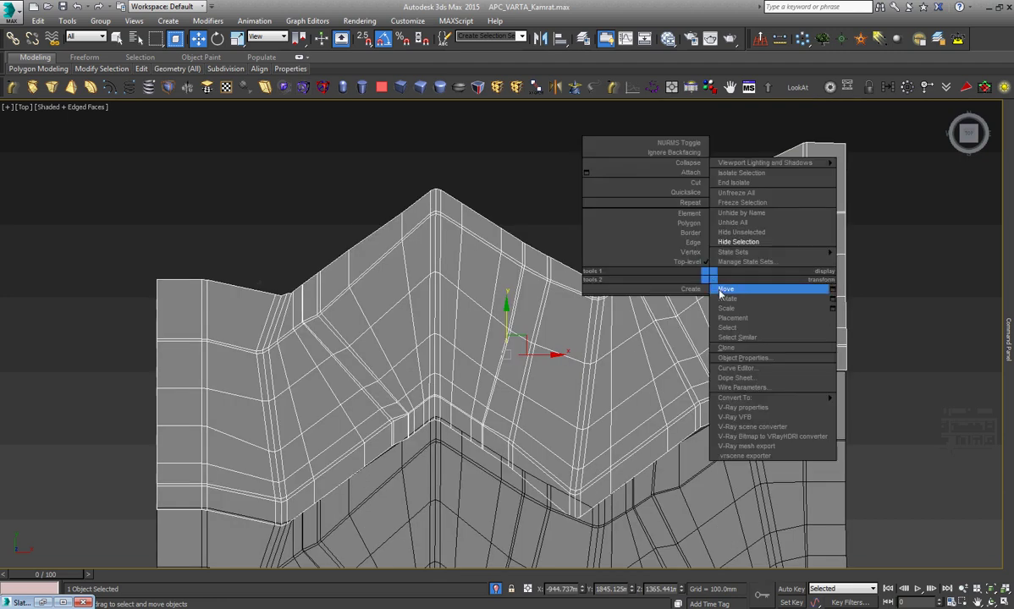
key("Escape")
scroll(565, 519, "up", 5)
scroll(564, 520, "up", 2)
In Vertex mode, move the upper mesh's band vertex up and its corner vertex sideways onto the frame.
key("1")
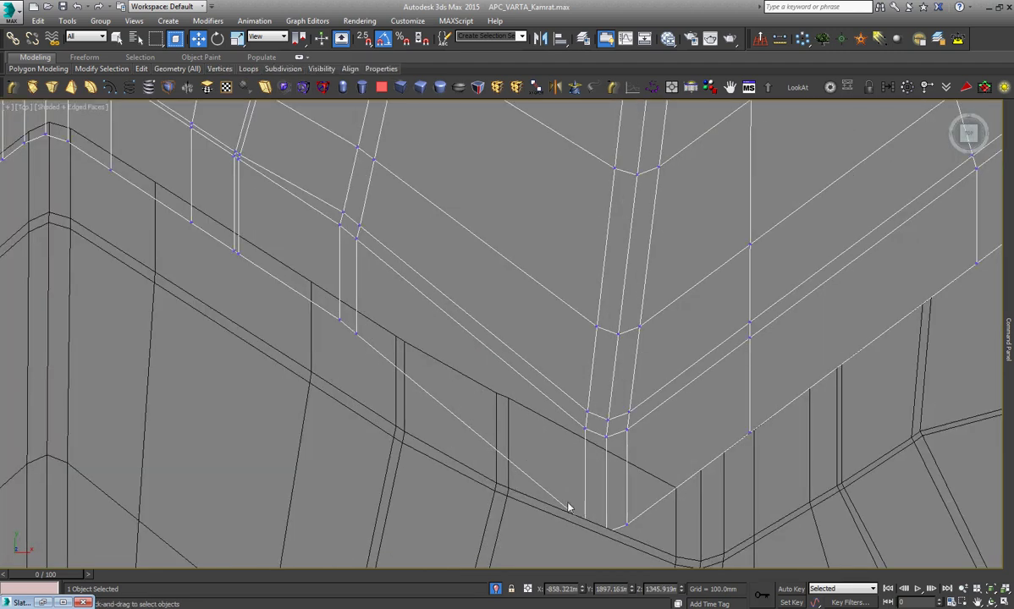
left_click(607, 523)
left_click_drag(612, 498, 612, 419)
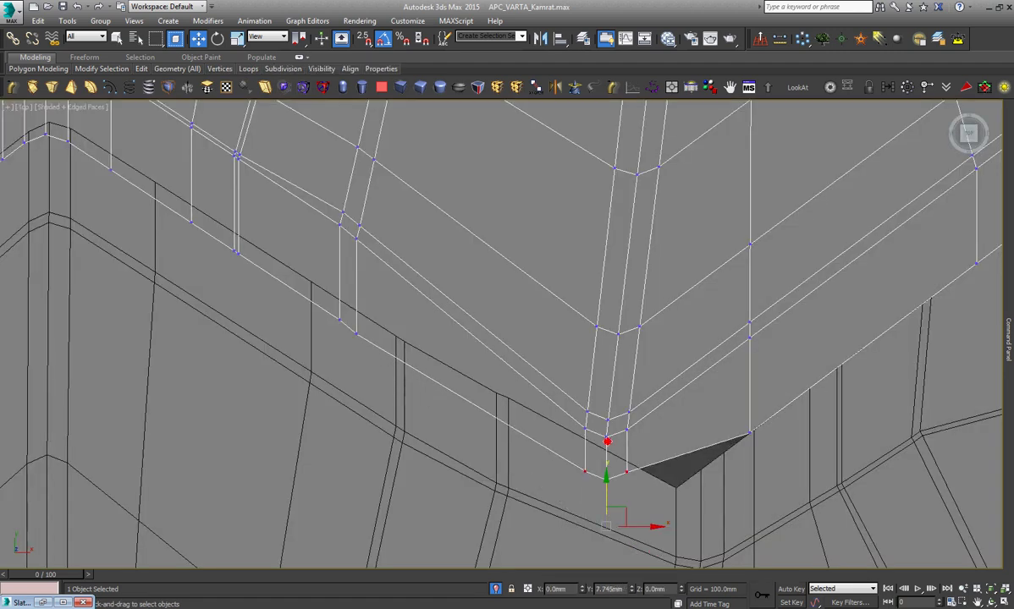
scroll(630, 447, "down", 2)
scroll(630, 446, "up", 4)
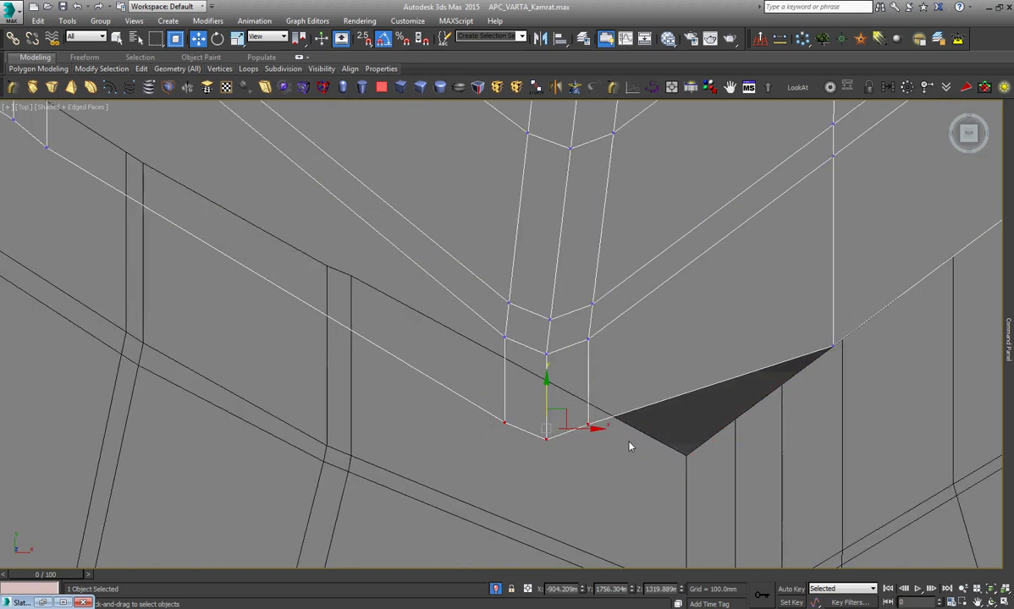
left_click_drag(555, 419, 670, 417)
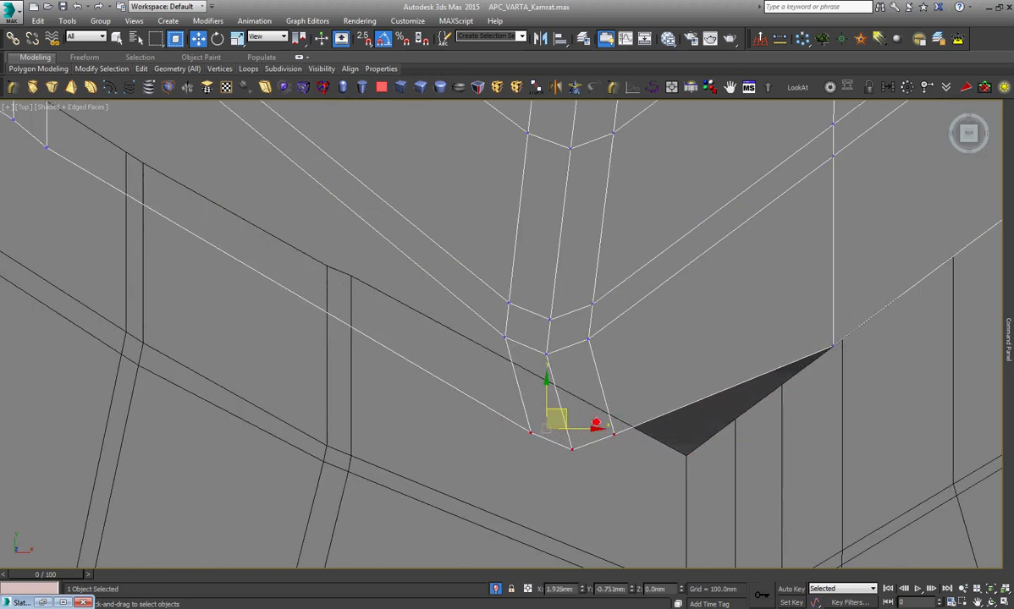
left_click_drag(671, 417, 597, 428)
On Object002, select the vertices near the chevron's bottom point and shift them left.
left_click(1009, 422)
left_click(934, 158)
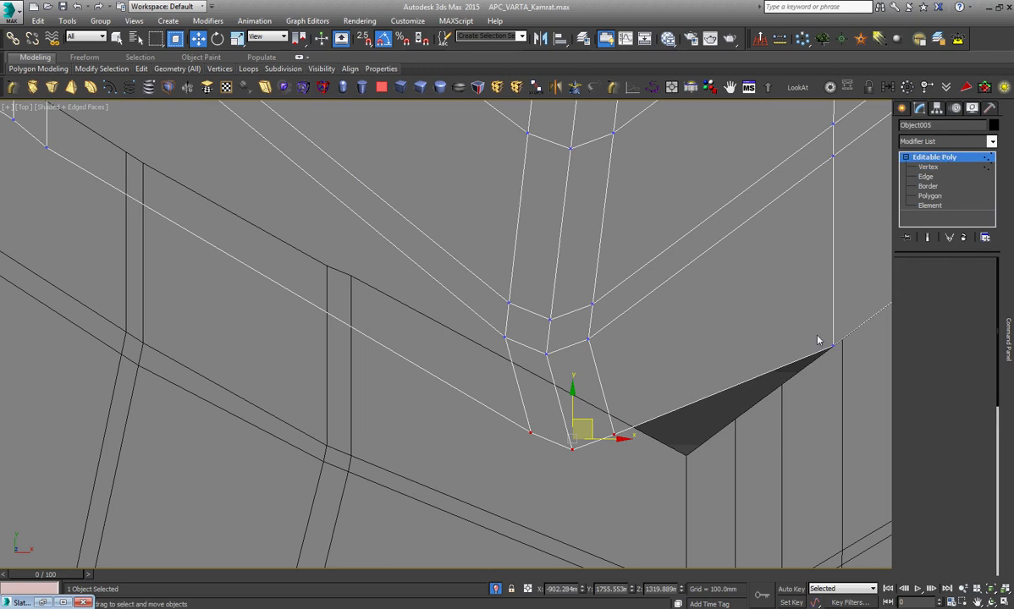
left_click(738, 487)
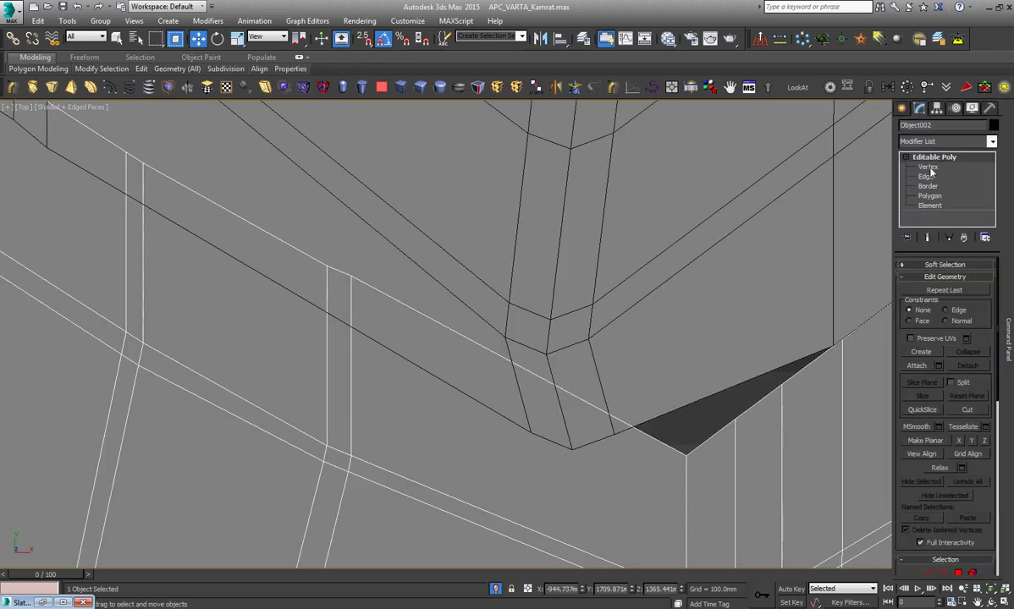
left_click(928, 168)
left_click_drag(790, 380, 674, 487)
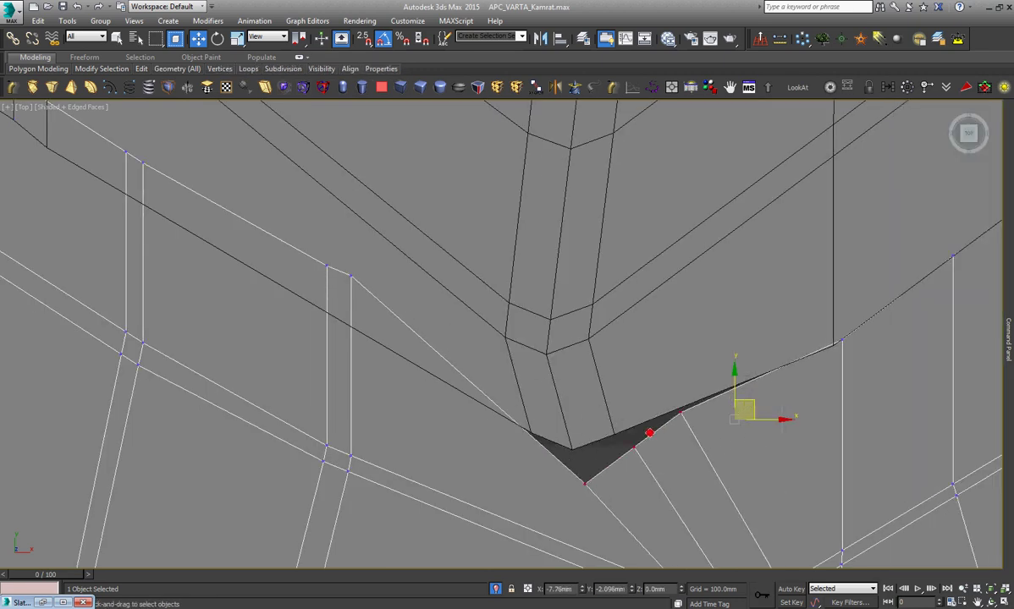
left_click_drag(649, 433, 595, 435)
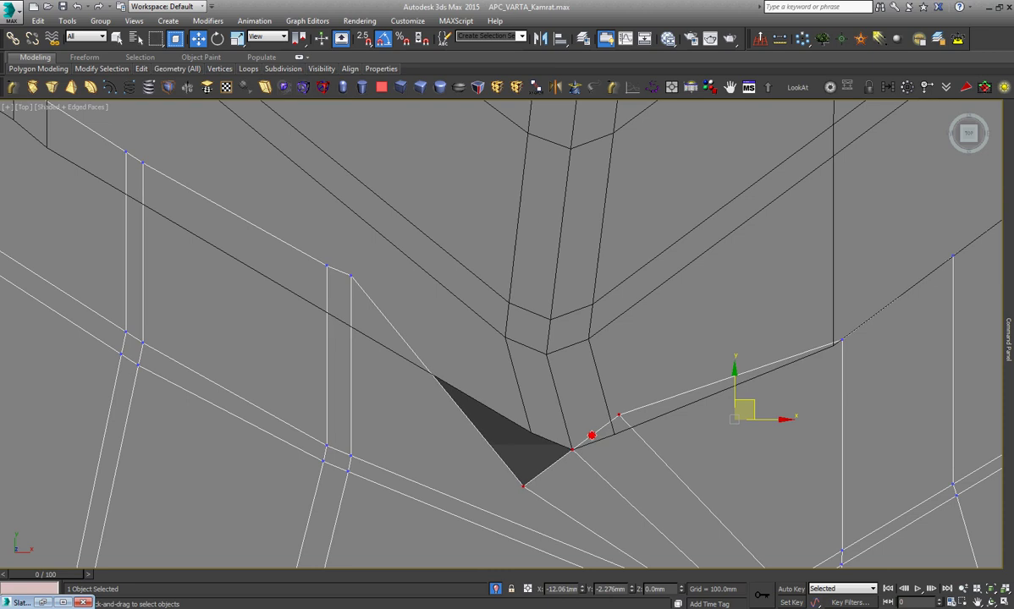
left_click(629, 430)
Snap Object002's corner vertex onto the frame corner and pull the bottom vertex up to close the dark triangle.
scroll(631, 427, "up", 5)
left_click(606, 402)
scroll(610, 402, "up", 3)
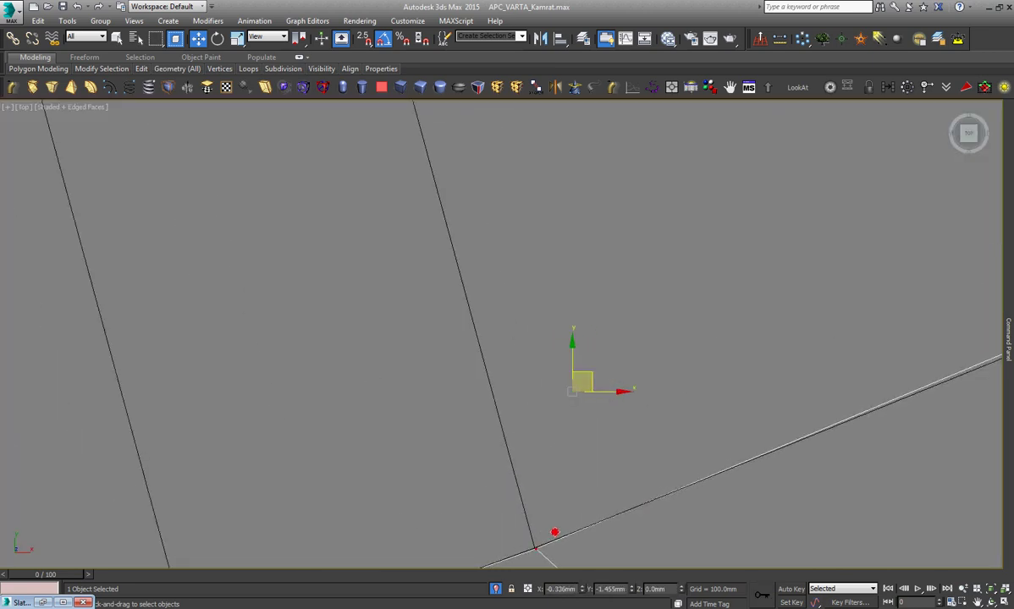
left_click_drag(582, 381, 534, 547)
scroll(689, 357, "down", 2)
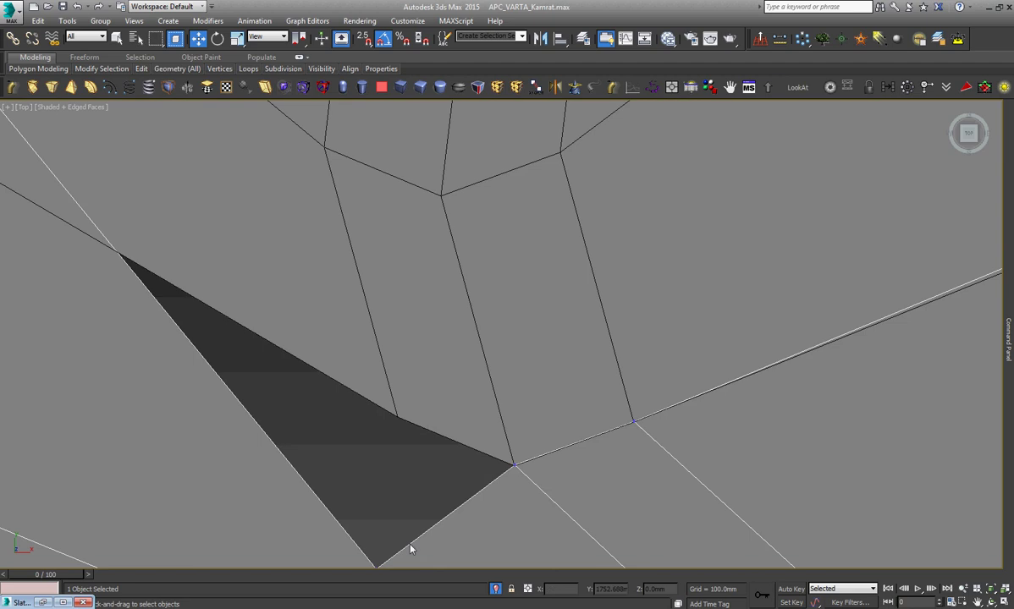
scroll(410, 550, "down", 2)
left_click_drag(401, 542, 421, 446)
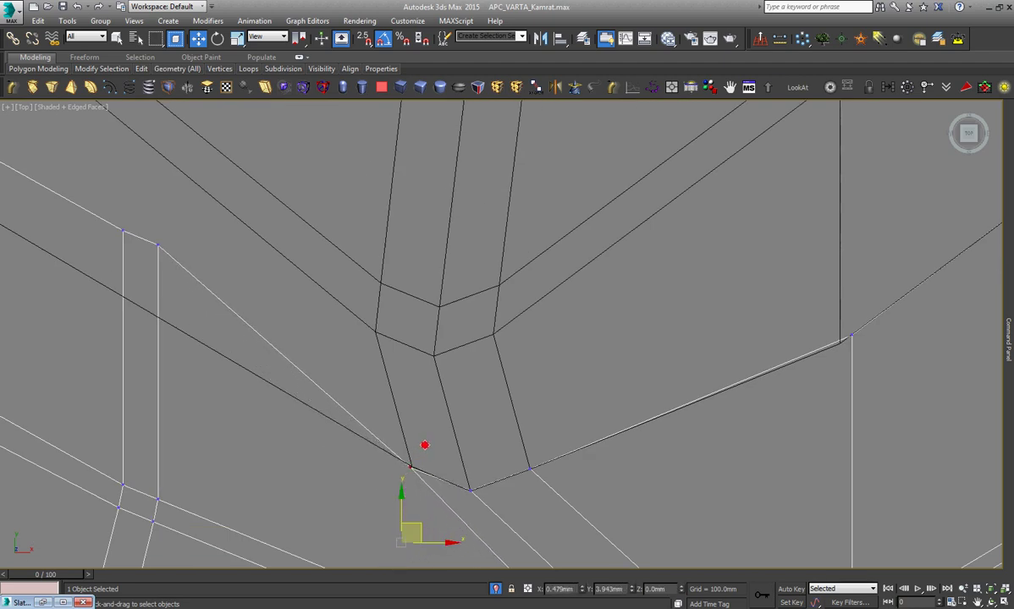
Snap the vertex at the bend in the edge onto the corner vertex.
scroll(588, 414, "down", 3)
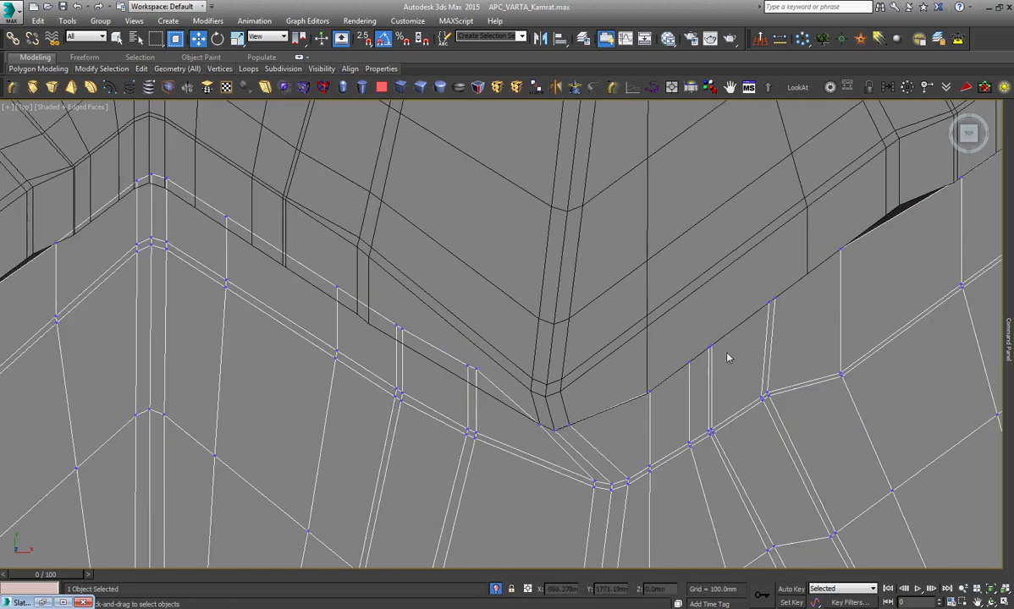
scroll(730, 355, "up", 3)
scroll(592, 415, "up", 3)
left_click(592, 414)
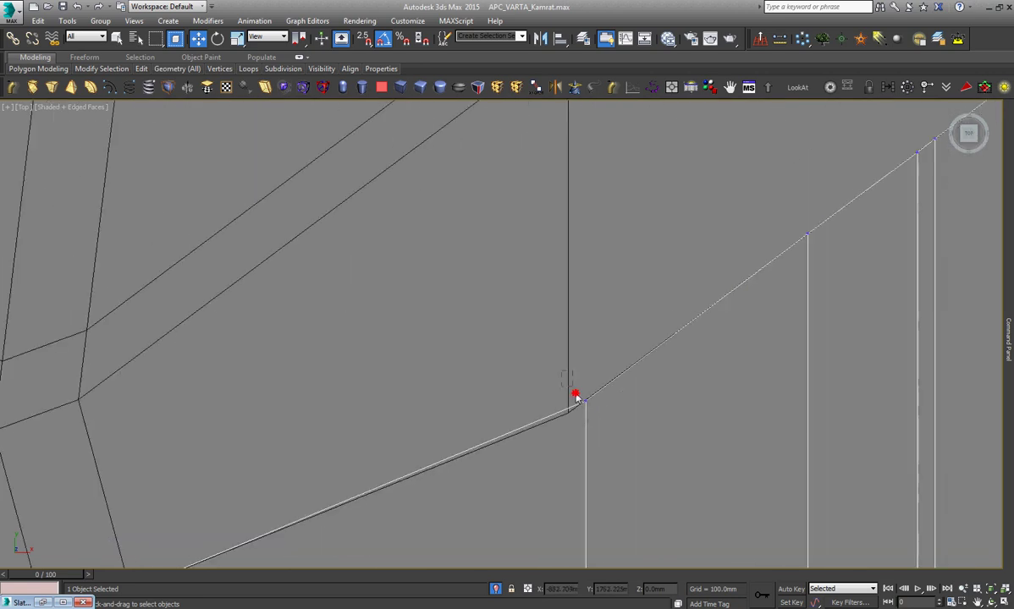
scroll(593, 419, "up", 2)
scroll(593, 419, "up", 2)
left_click_drag(567, 362, 518, 391)
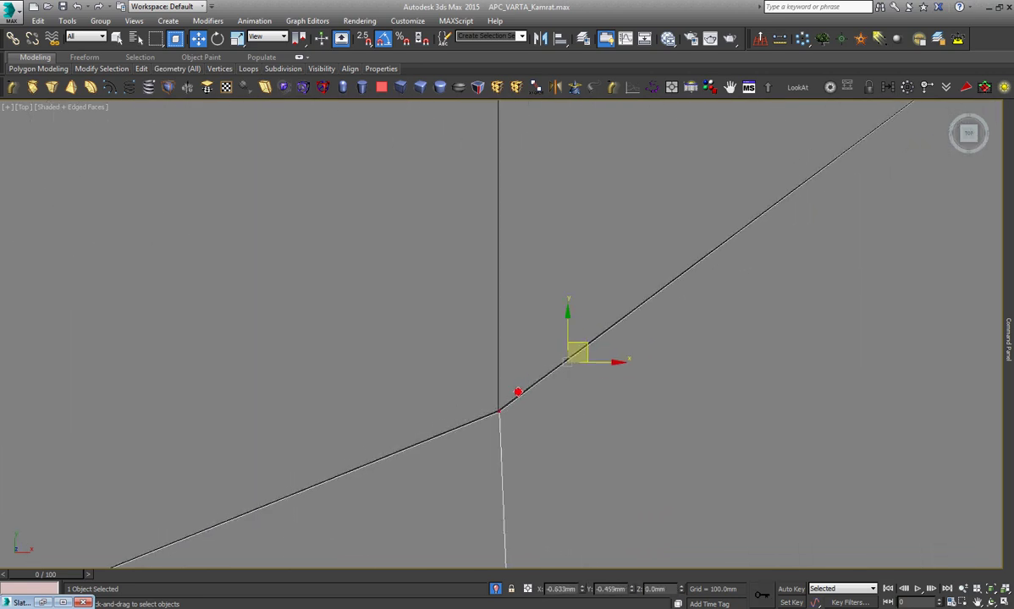
Select the vertex at the band's right-end corner.
scroll(643, 356, "down", 2)
scroll(641, 358, "down", 3)
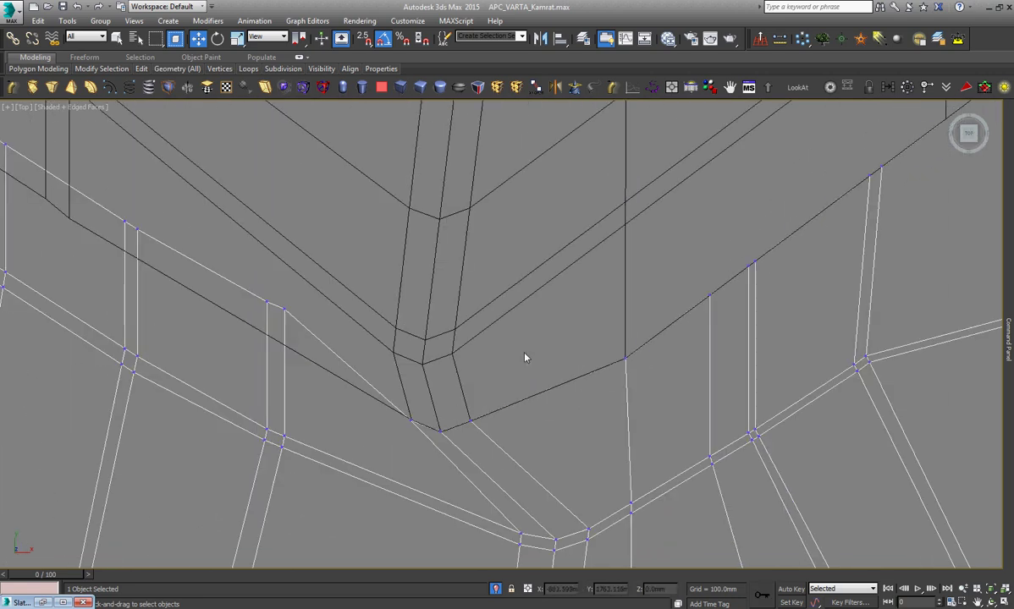
scroll(296, 352, "down", 3)
scroll(311, 344, "down", 3)
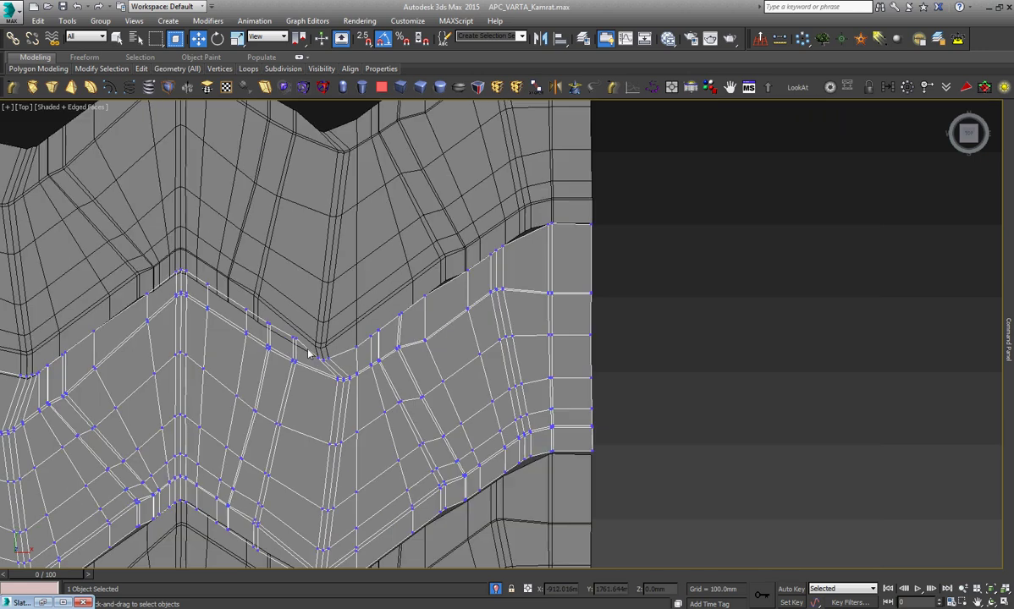
scroll(552, 216, "up", 5)
scroll(571, 263, "up", 2)
scroll(570, 226, "down", 3)
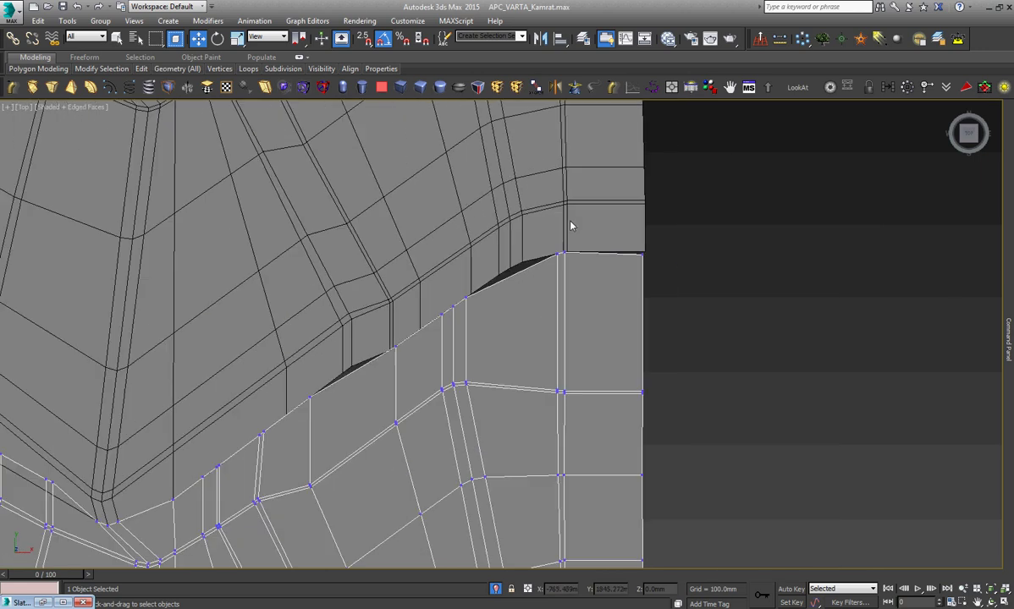
scroll(571, 257, "up", 2)
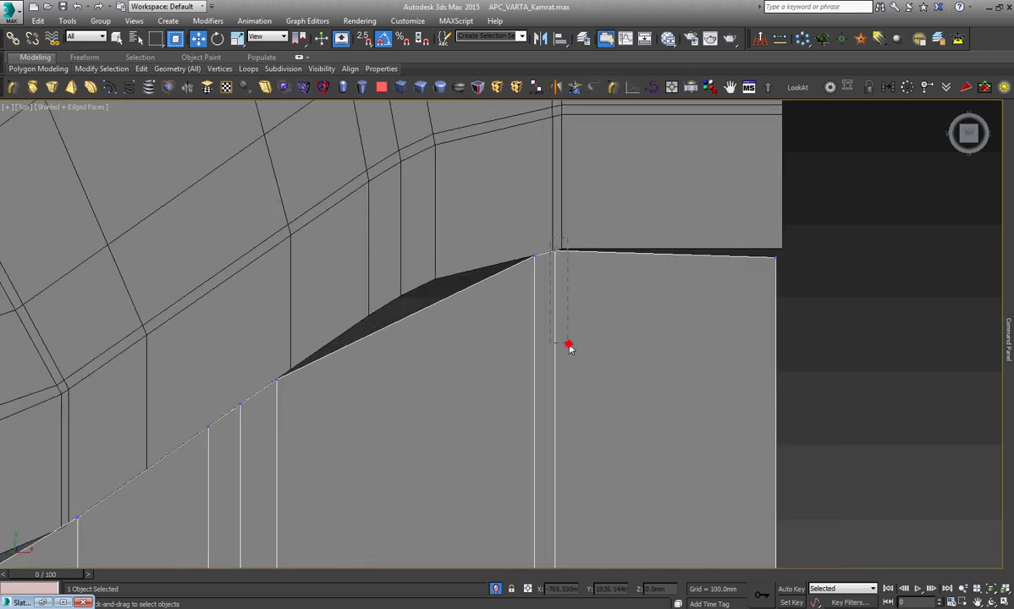
mouse_move(568, 347)
left_mouse_down()
mouse_move(697, 306)
mouse_move(819, 207)
left_mouse_up()
scroll(792, 225, "up", 3)
scroll(761, 280, "up", 2)
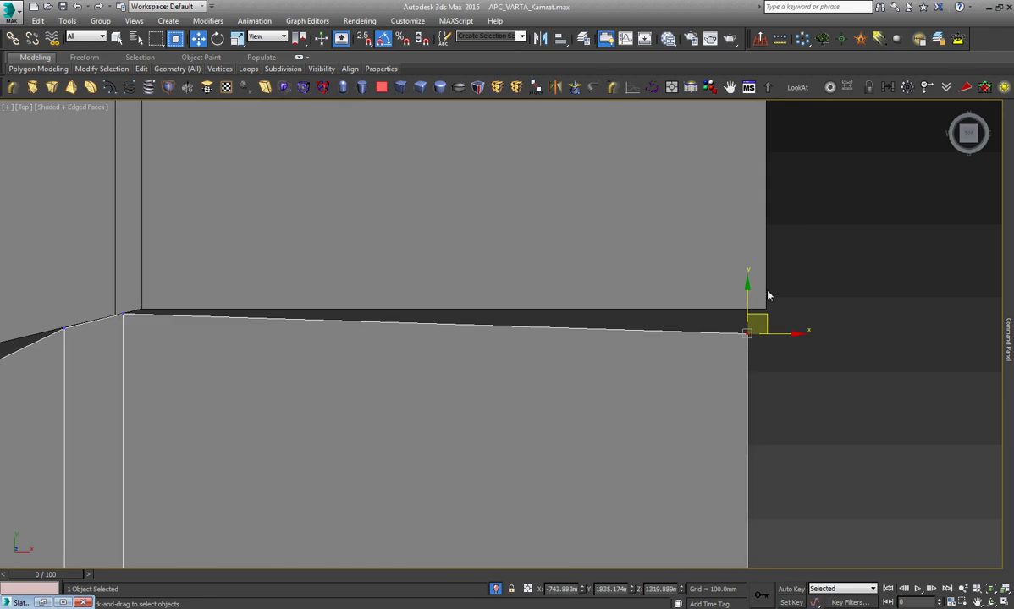
scroll(765, 339, "down", 3)
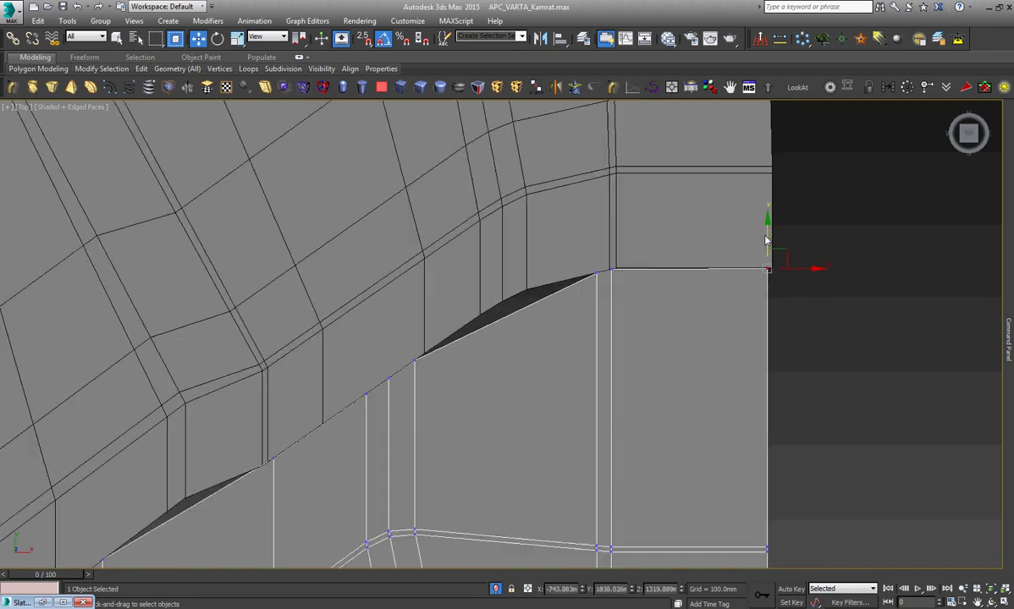
scroll(764, 339, "down", 3)
scroll(764, 341, "down", 2)
scroll(764, 341, "up", 2)
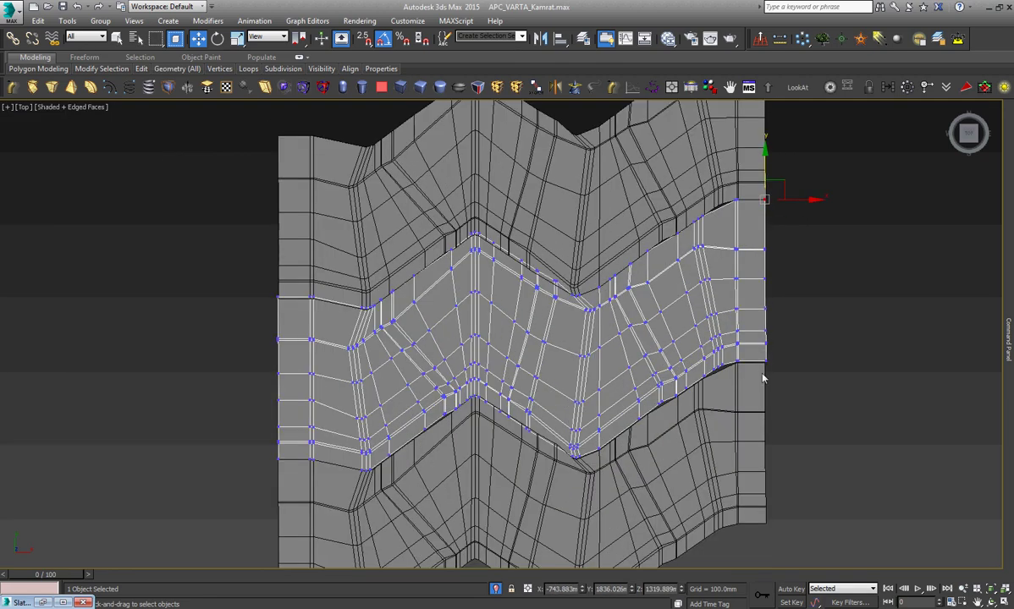
Scale the right-edge vertices into a straight column, then return to Move.
right_click(796, 177)
left_click(800, 192)
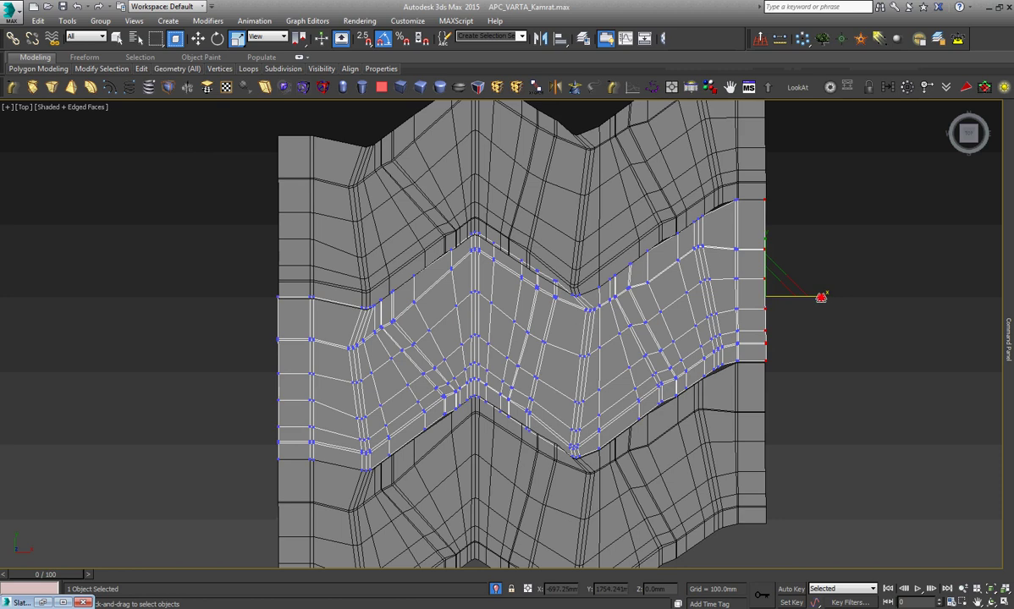
left_click_drag(821, 297, 741, 297)
right_click(561, 396)
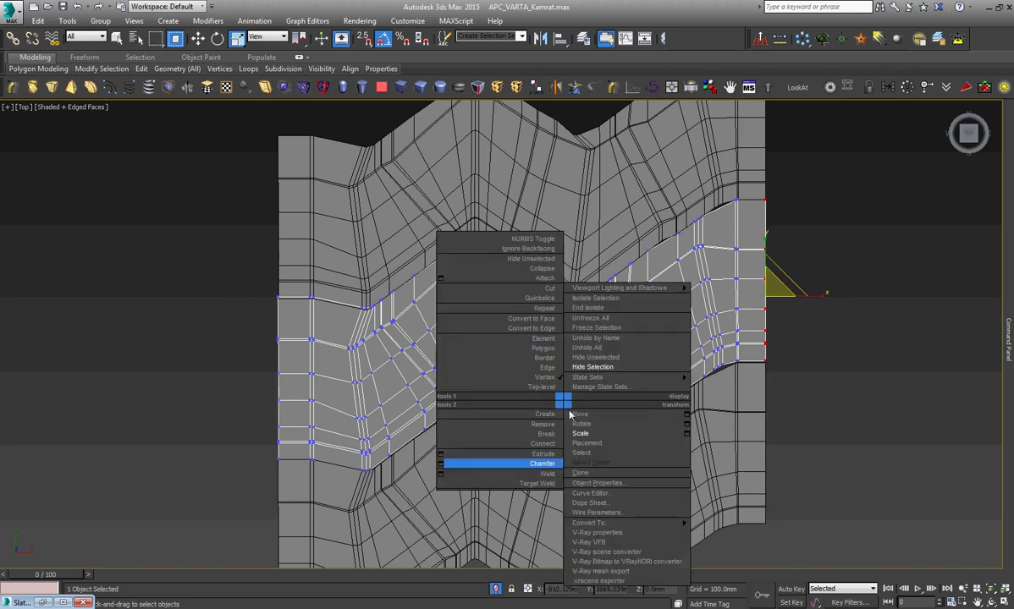
left_click(464, 464)
Select the vertices in the band's right-edge column.
scroll(747, 361, "up", 5)
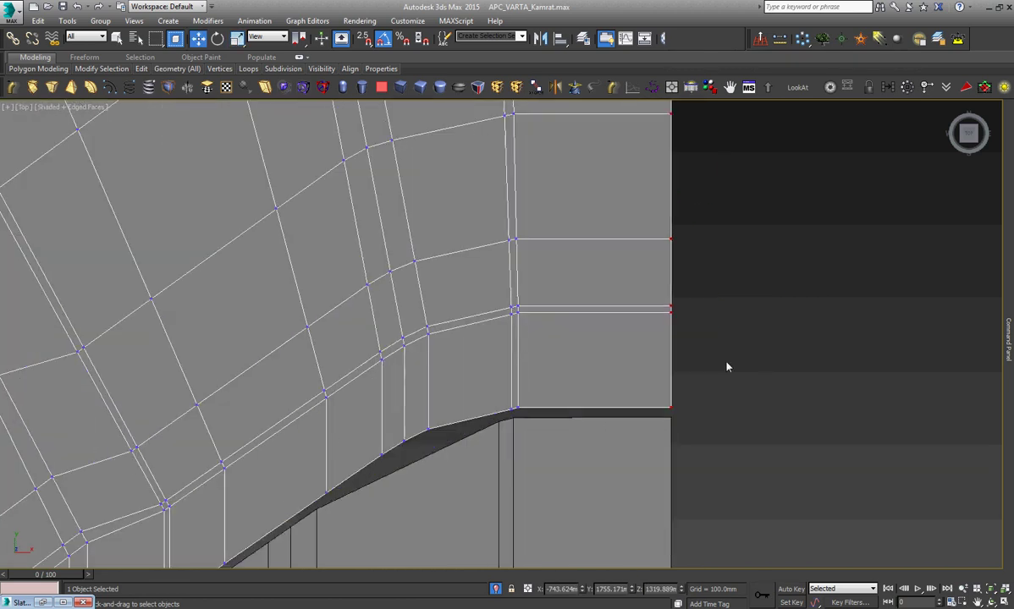
scroll(726, 367, "down", 5)
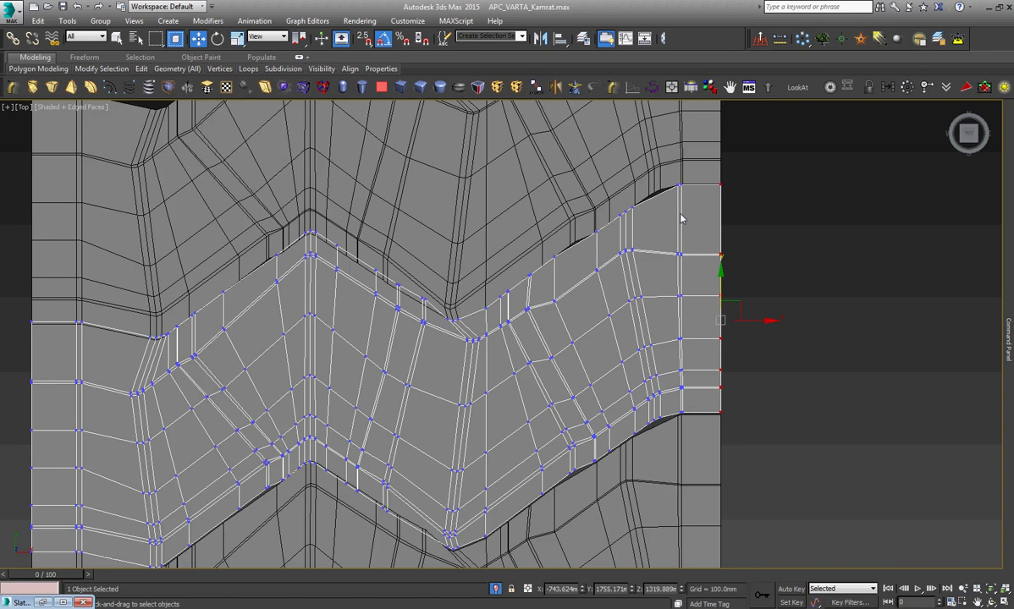
scroll(681, 219, "up", 5)
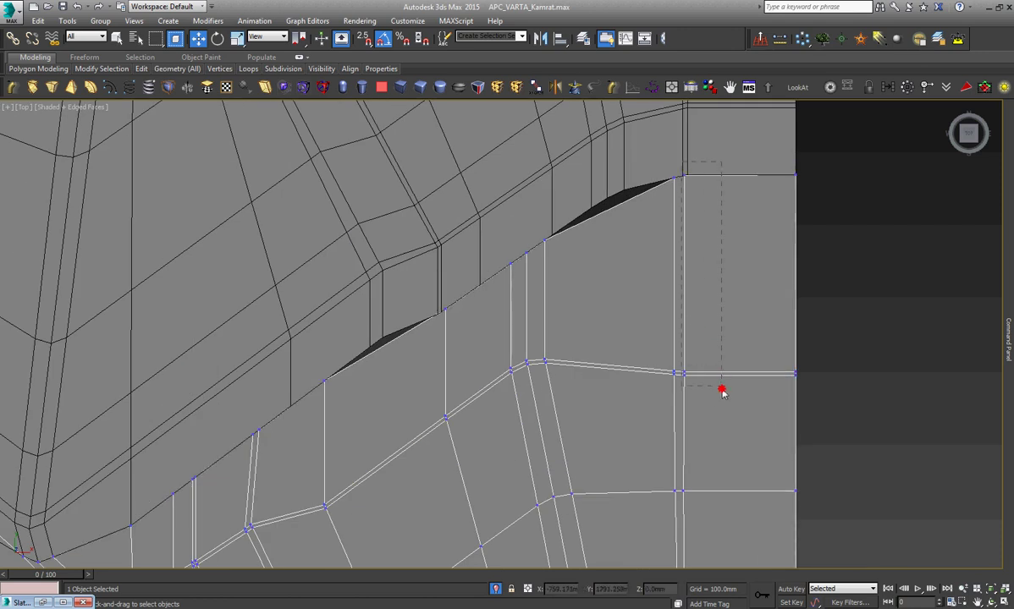
left_click_drag(720, 406, 719, 406)
scroll(690, 520, "up", 3)
scroll(669, 491, "up", 2)
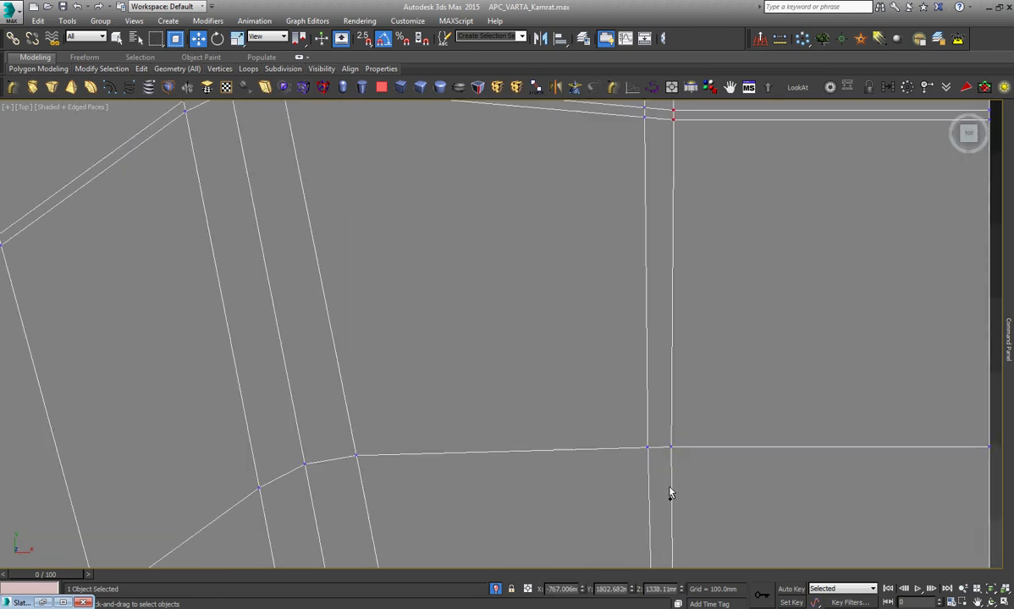
scroll(695, 405, "down", 3)
scroll(690, 380, "up", 2)
scroll(719, 415, "up", 2)
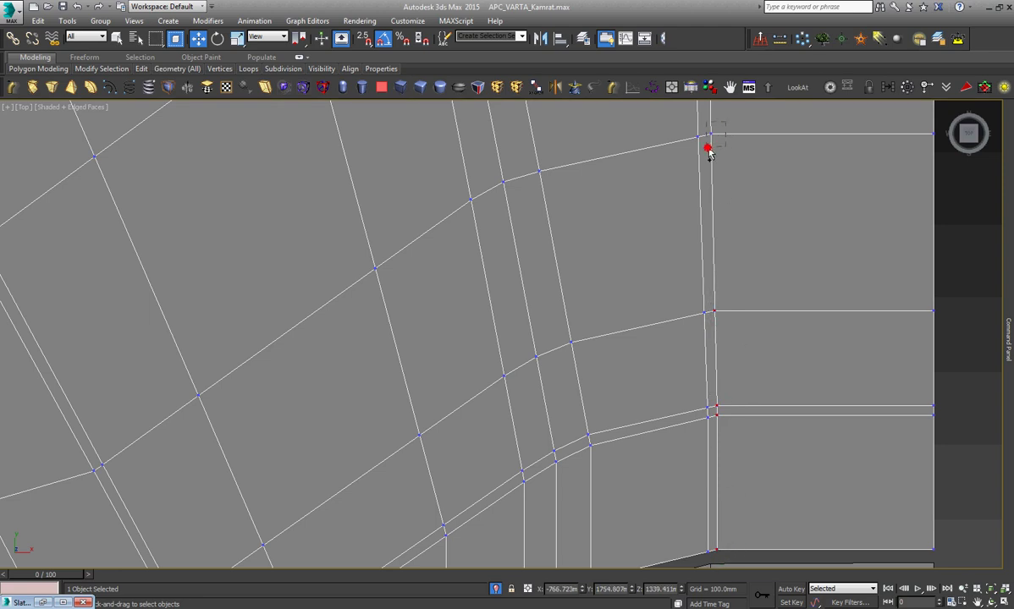
scroll(706, 160, "down", 3)
Shift the right-edge vertex column slightly right along X.
right_click(535, 286)
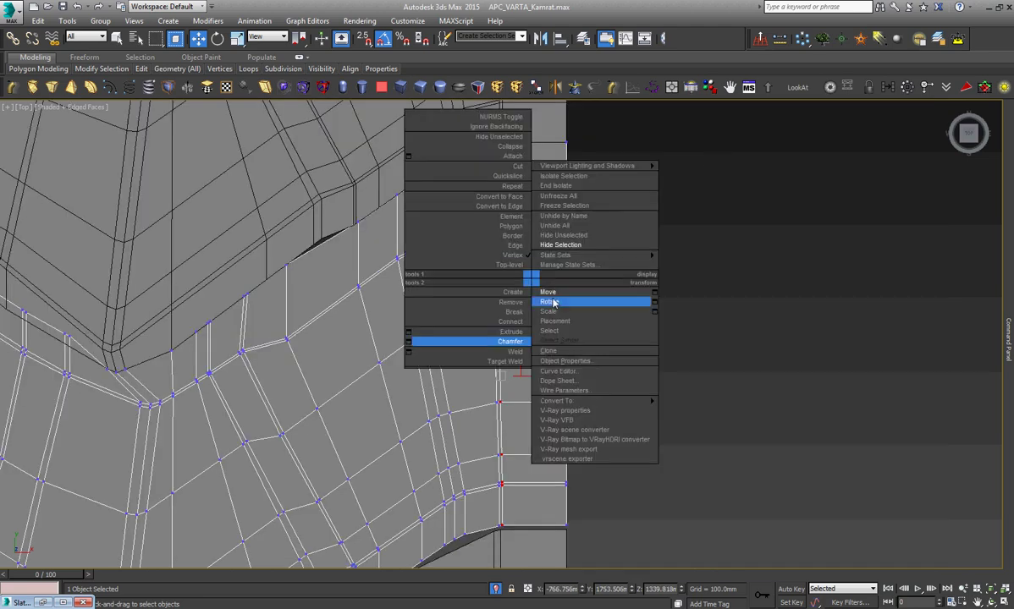
left_click(592, 300)
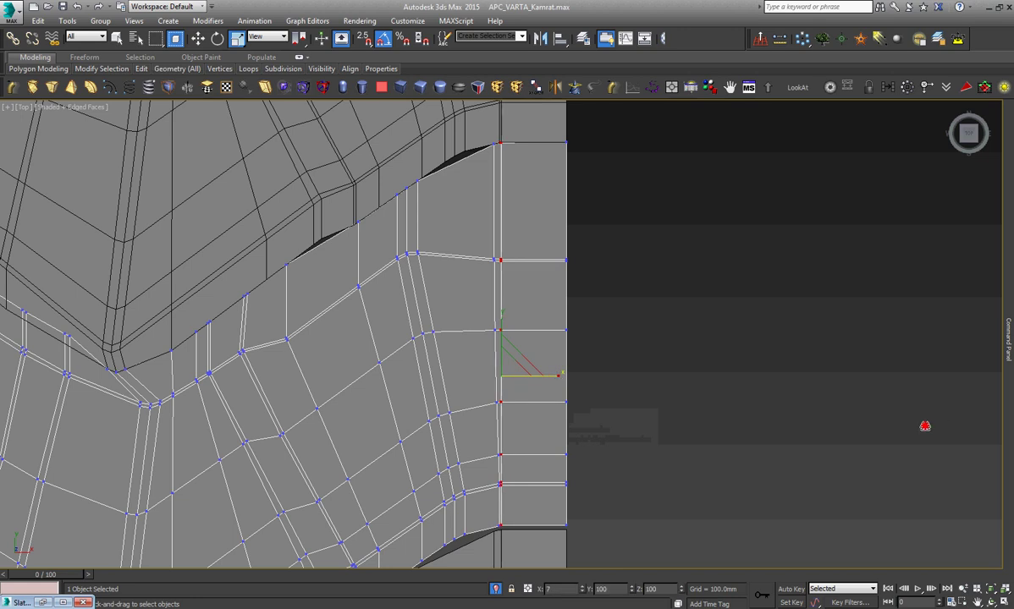
right_click(464, 423)
left_click(525, 434)
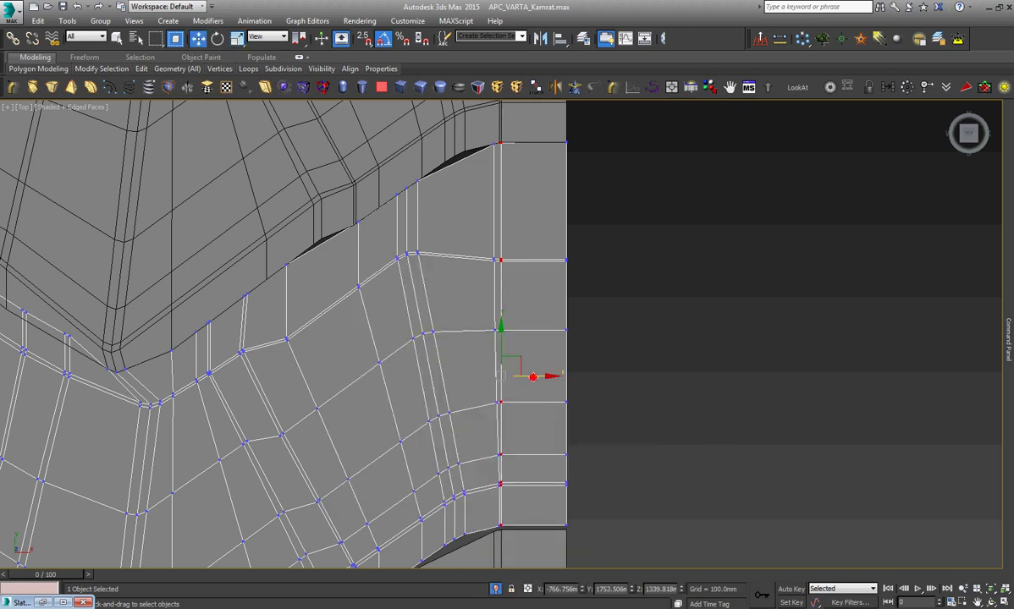
left_click_drag(533, 376, 538, 378)
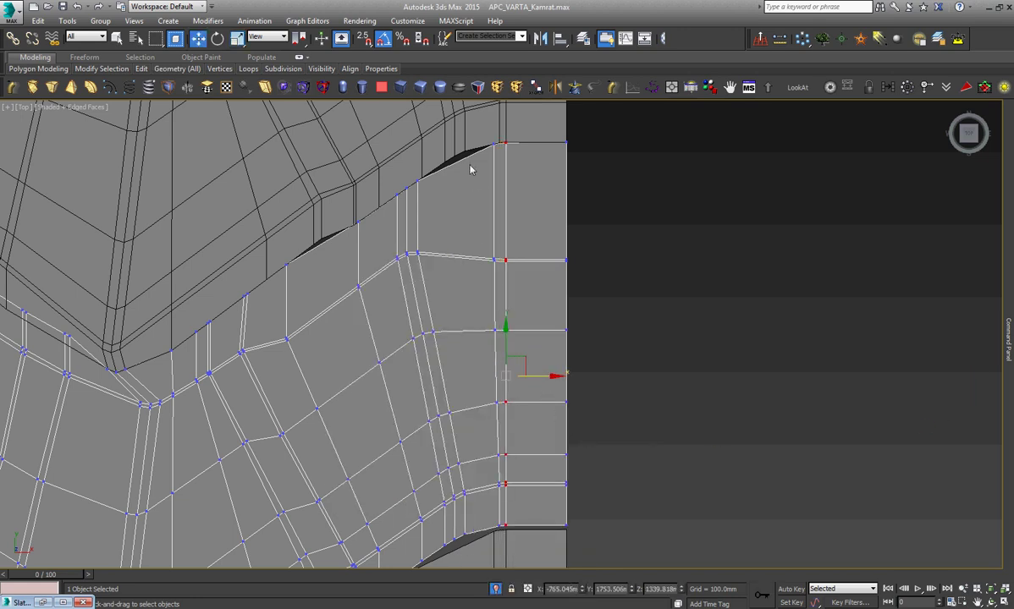
Select the band's top vertices plus another right-column vertex and switch to Scale.
left_click_drag(482, 131, 500, 282)
scroll(490, 347, "up", 3)
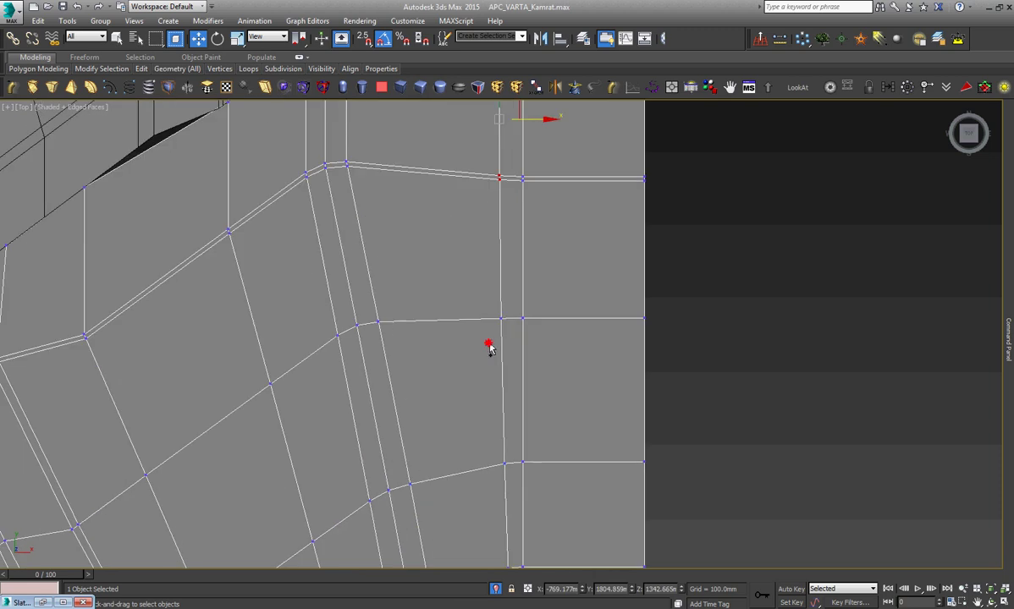
left_click_drag(490, 347, 510, 307, "ctrl")
scroll(499, 457, "down", 2)
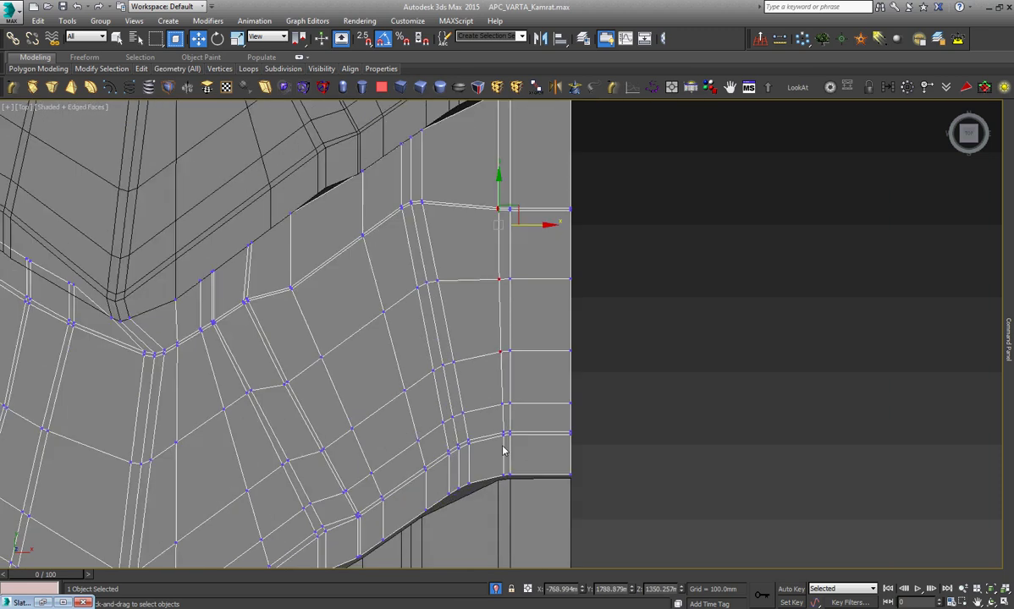
scroll(497, 533, "up", 2)
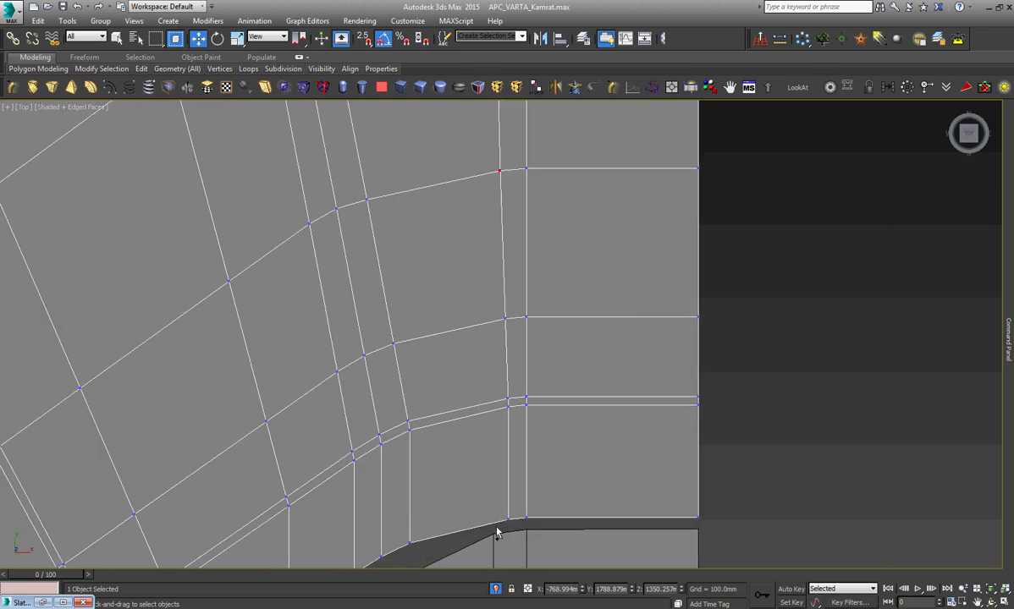
scroll(522, 311, "down", 2)
right_click(517, 298)
left_click(544, 333)
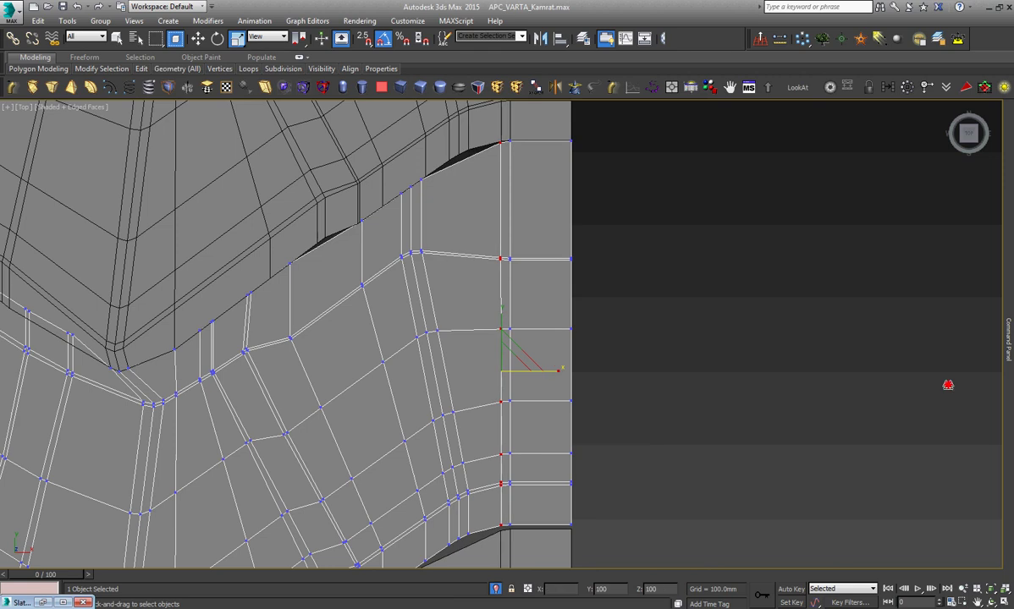
right_click(540, 380)
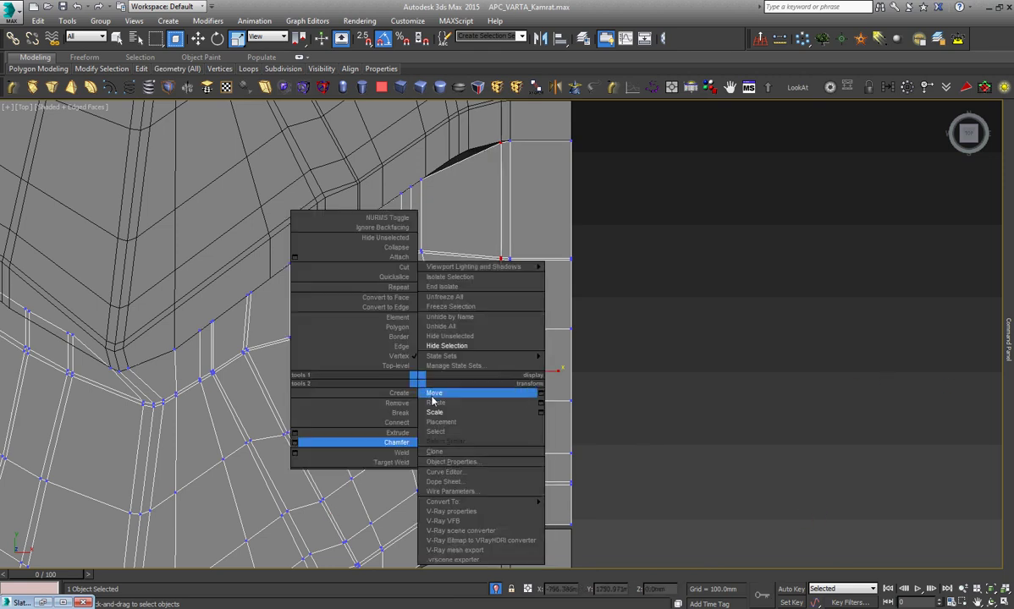
Select both vertices at the corner edge and return to Move.
left_click(552, 391)
scroll(498, 309, "down", 2)
scroll(502, 185, "up", 5)
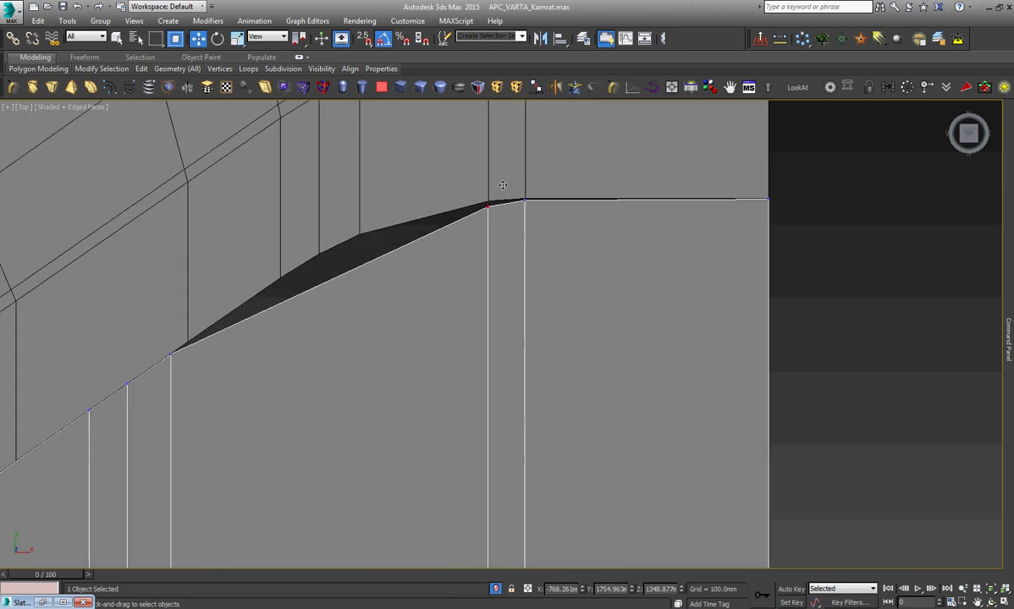
scroll(516, 174, "up", 2)
scroll(525, 168, "up", 3)
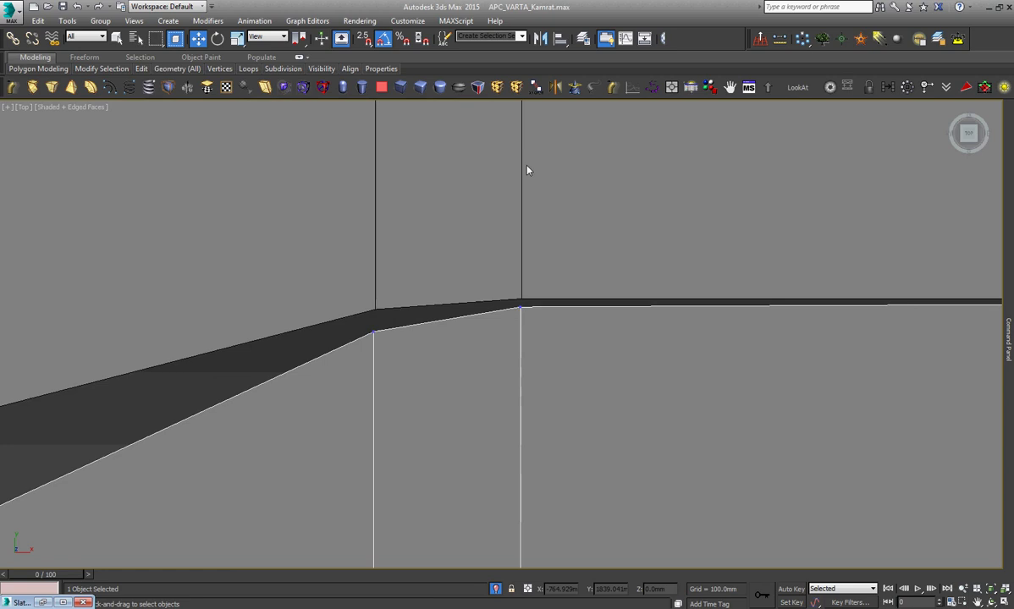
scroll(525, 170, "down", 3)
left_click_drag(512, 194, 887, 267)
right_click(733, 256)
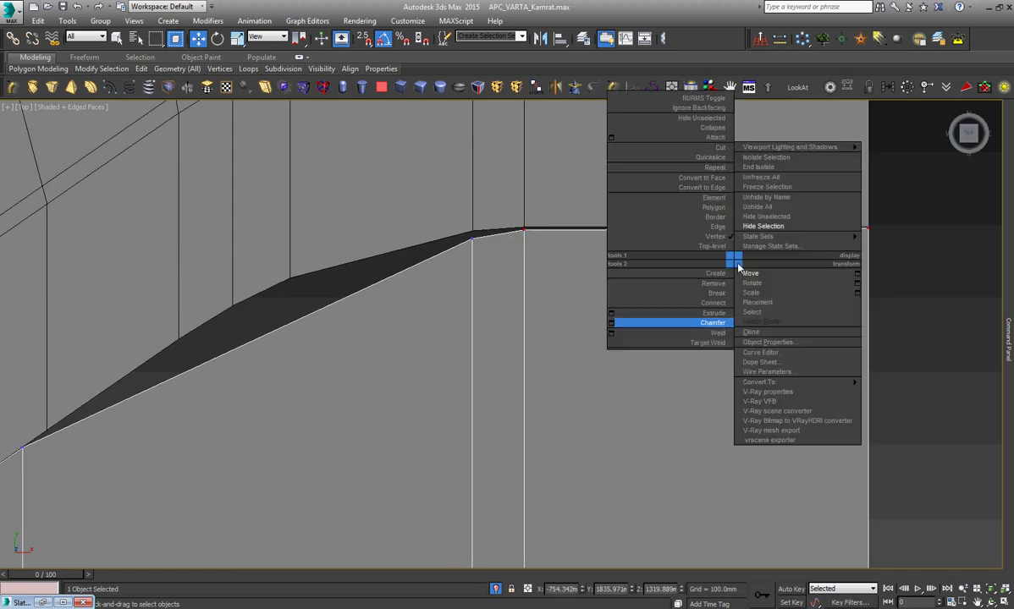
left_click(760, 292)
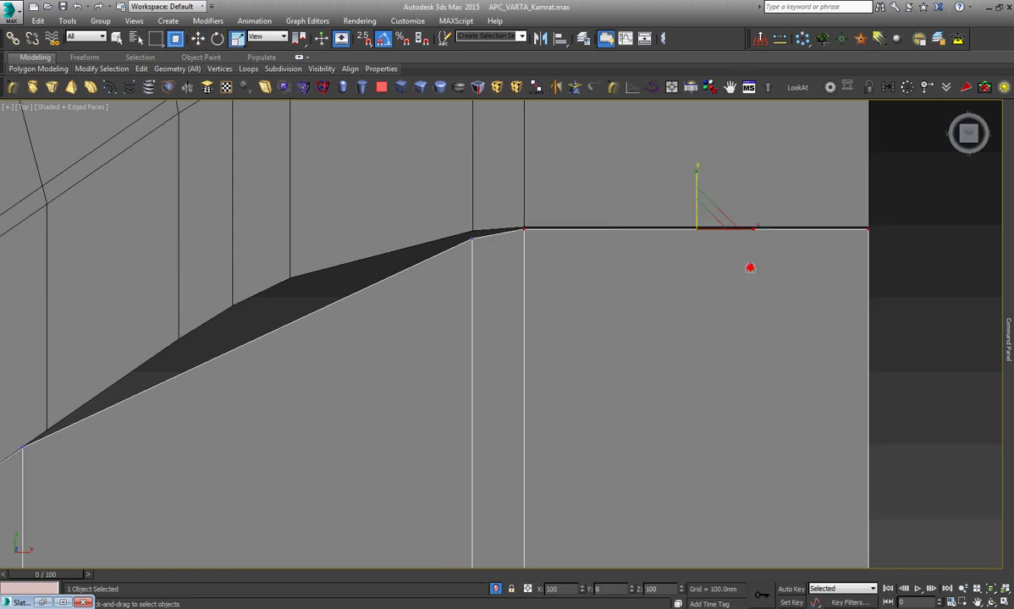
right_click(739, 344)
left_click(749, 357)
Snap the wedge-corner vertex onto the frame vertex and three band vertices up onto the frame edge.
scroll(675, 183, "up", 5)
scroll(736, 381, "up", 3)
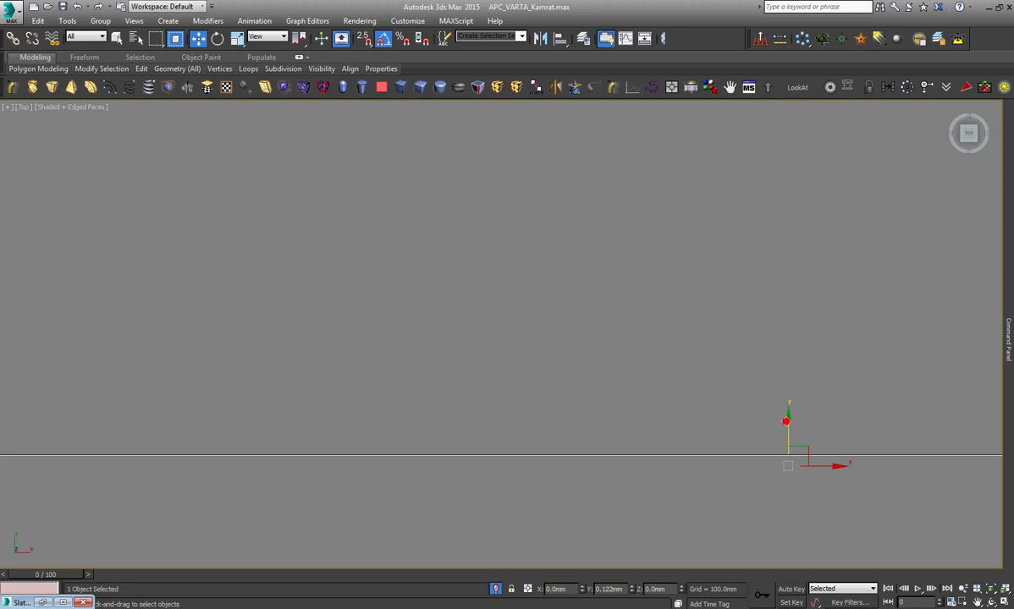
scroll(808, 343, "down", 5)
scroll(578, 369, "up", 3)
left_click(487, 421)
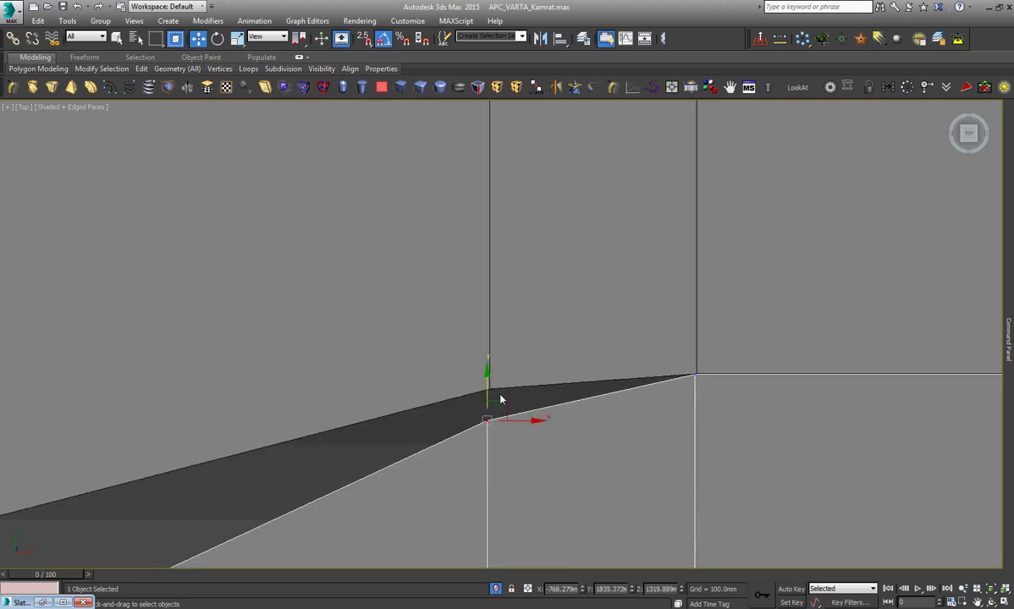
left_click_drag(488, 393, 486, 391)
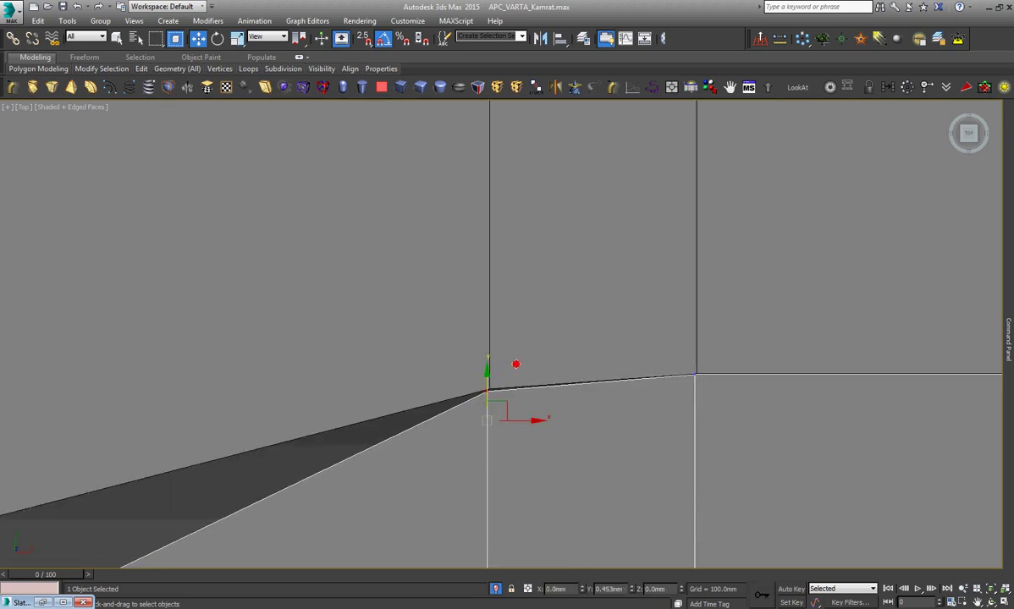
scroll(608, 292, "down", 3)
scroll(614, 281, "down", 3)
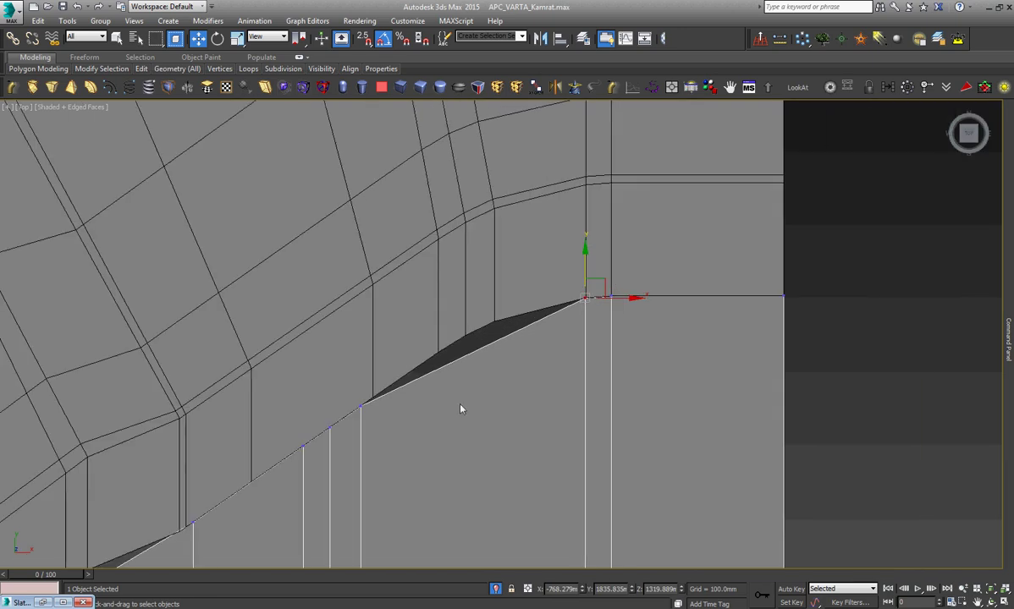
left_click_drag(339, 415, 502, 326)
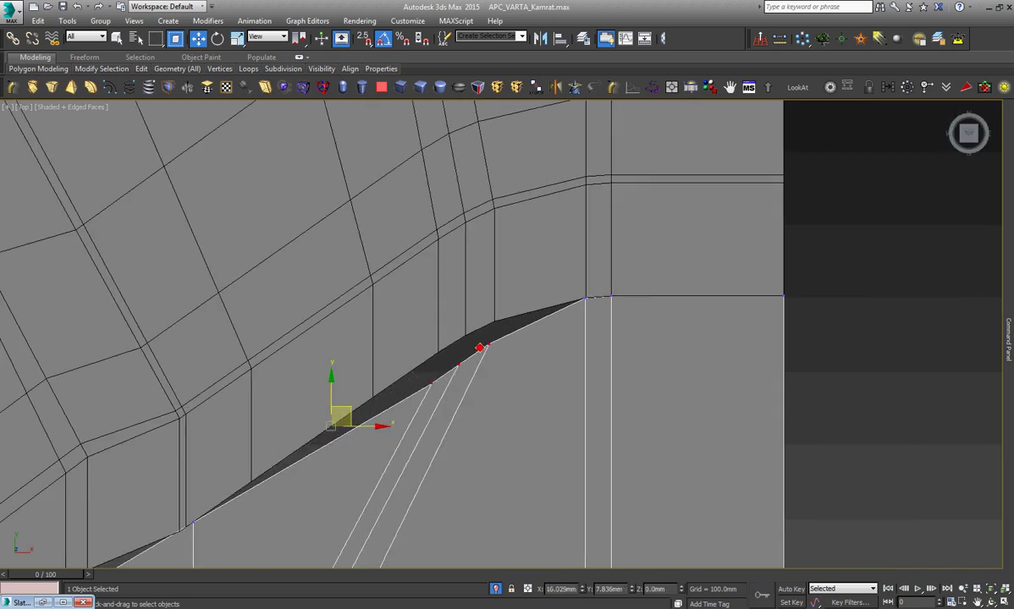
Snap the band's corner vertex to the frame corner and the two lower vertices onto the frame edge.
scroll(482, 339, "up", 4)
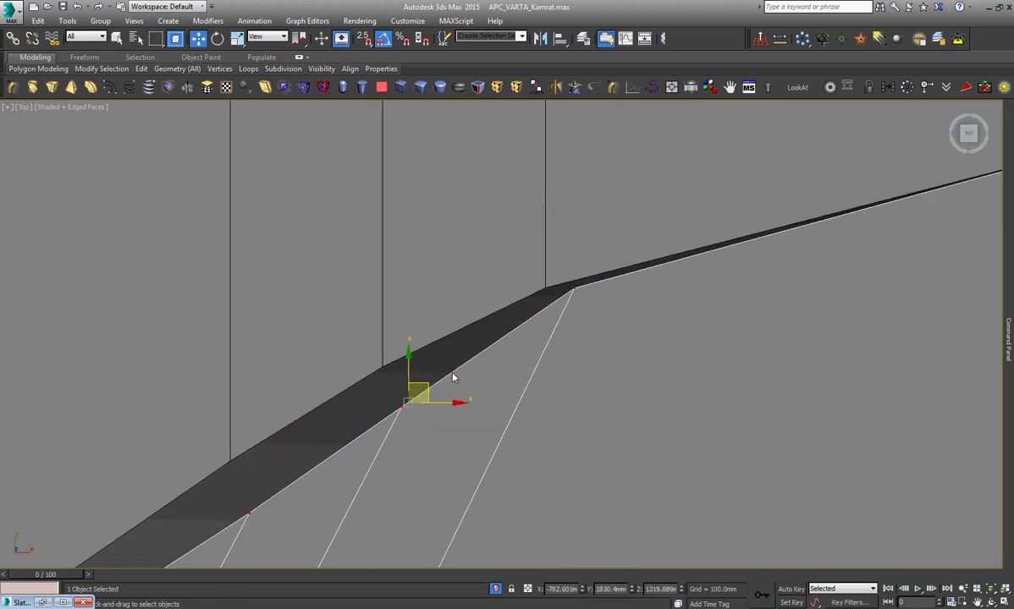
left_click(572, 287)
left_click_drag(595, 271, 546, 288)
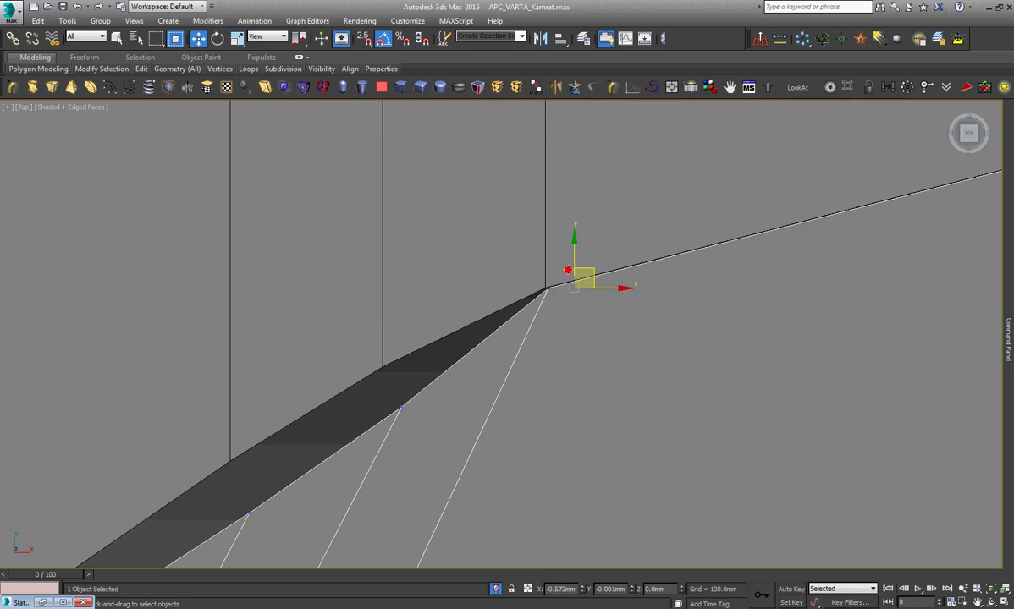
left_click(399, 409)
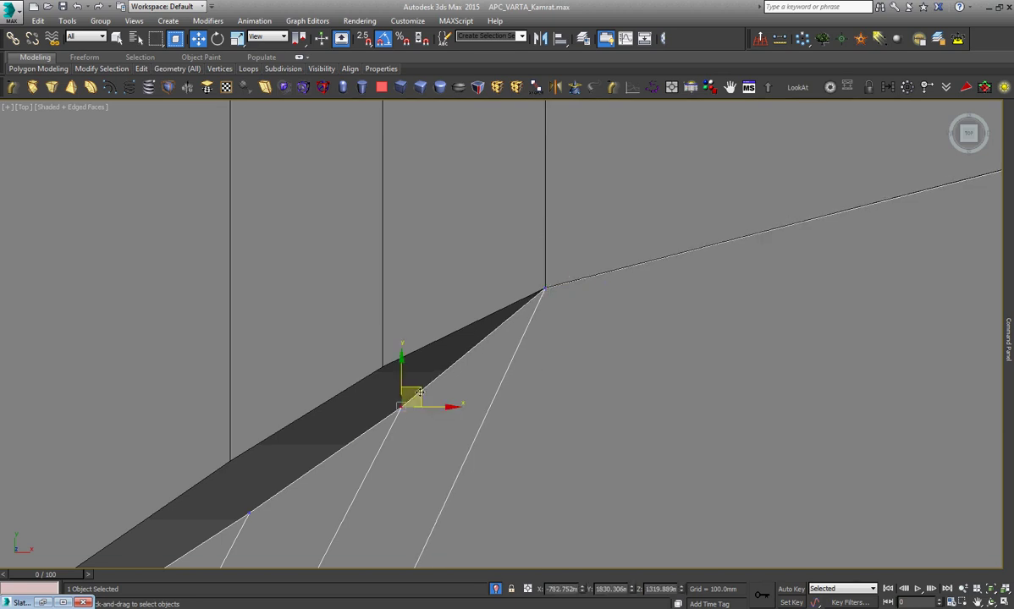
left_click_drag(418, 394, 401, 353)
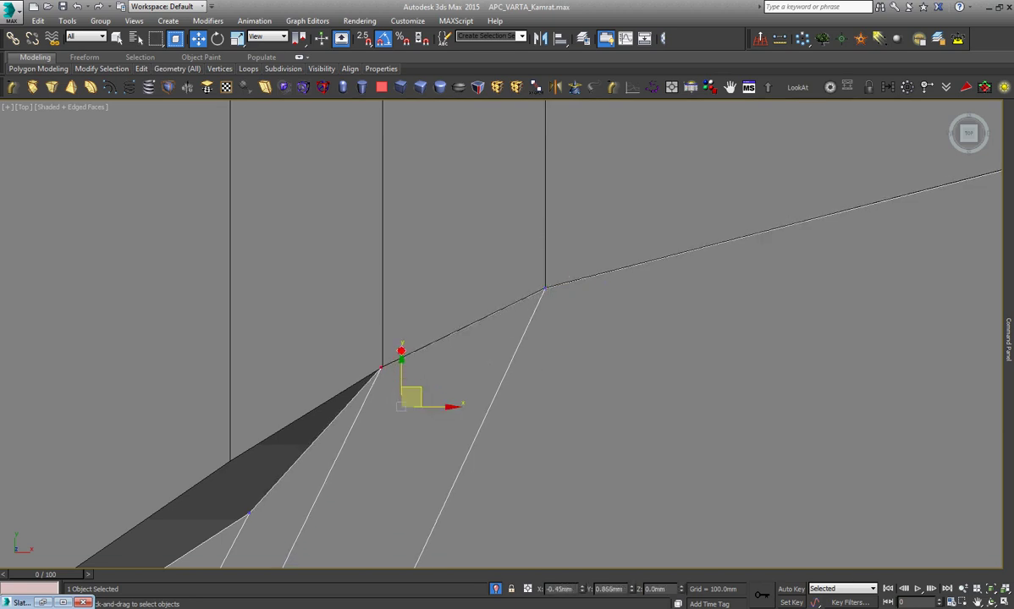
left_click(248, 512)
left_click_drag(259, 503, 258, 449)
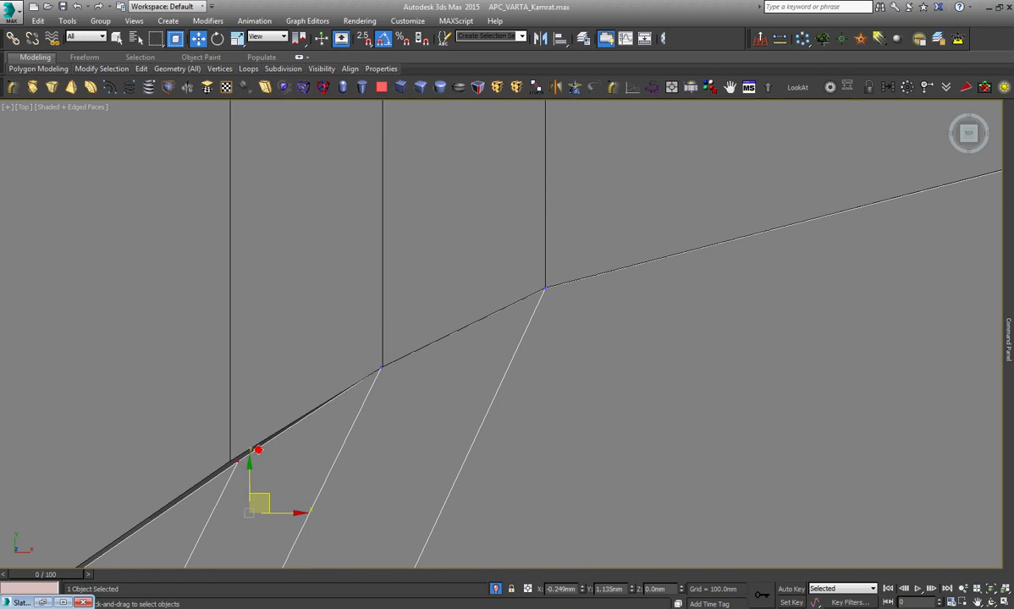
scroll(421, 292, "down", 2)
scroll(422, 290, "down", 3)
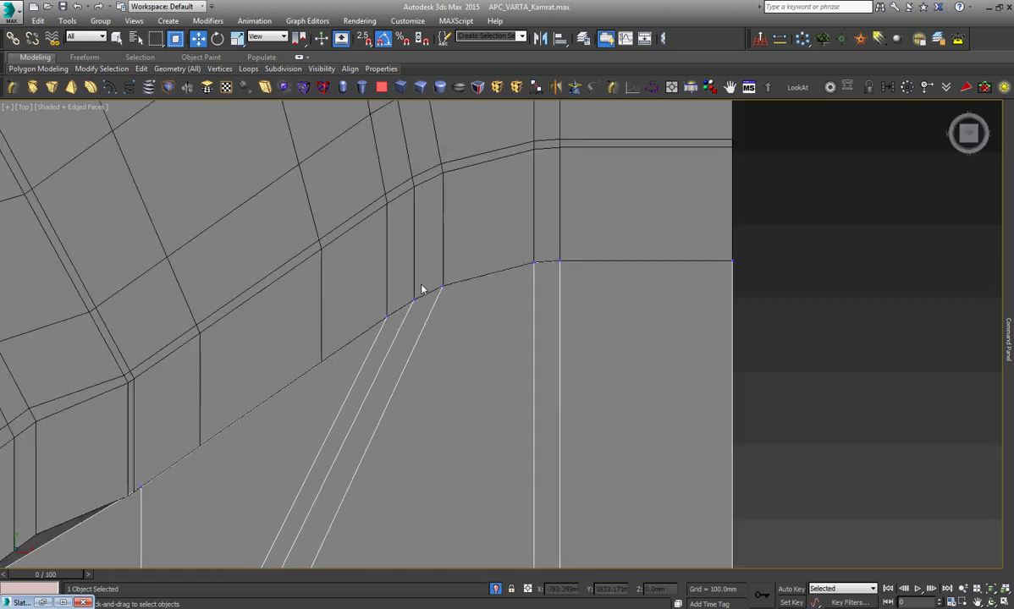
scroll(422, 289, "down", 4)
scroll(422, 289, "down", 3)
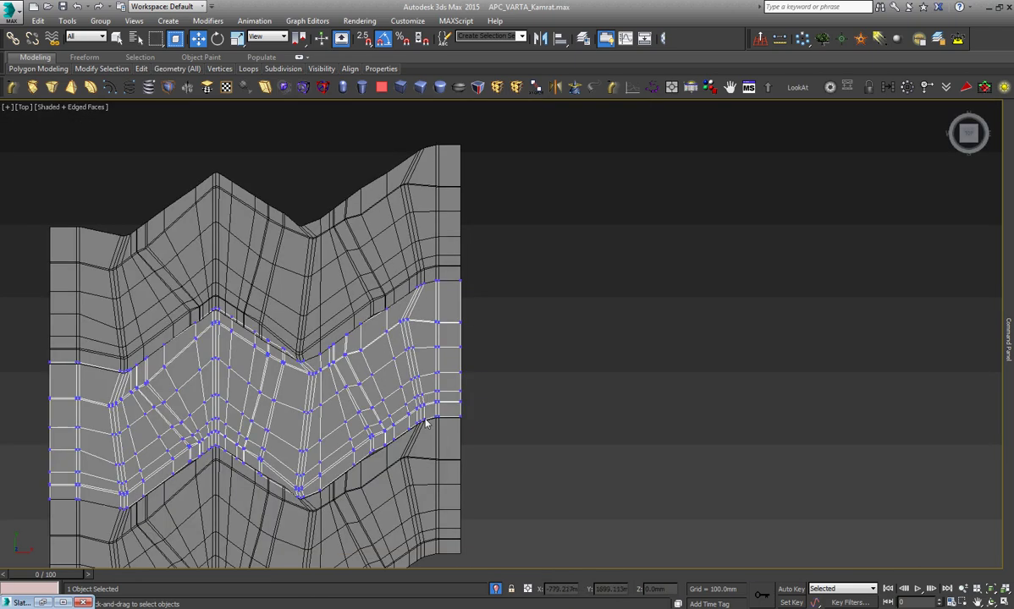
Move the band's corner-edge vertices down so its top edge collapses onto the frame line.
scroll(426, 422, "up", 4)
scroll(446, 373, "up", 3)
scroll(503, 308, "up", 3)
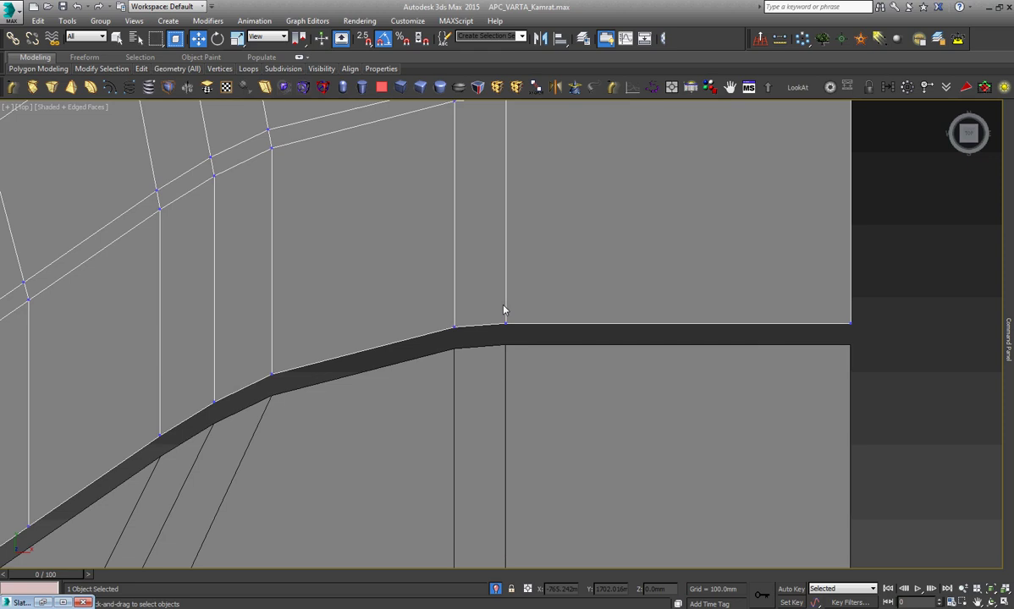
left_click_drag(429, 293, 935, 349)
scroll(665, 324, "up", 2)
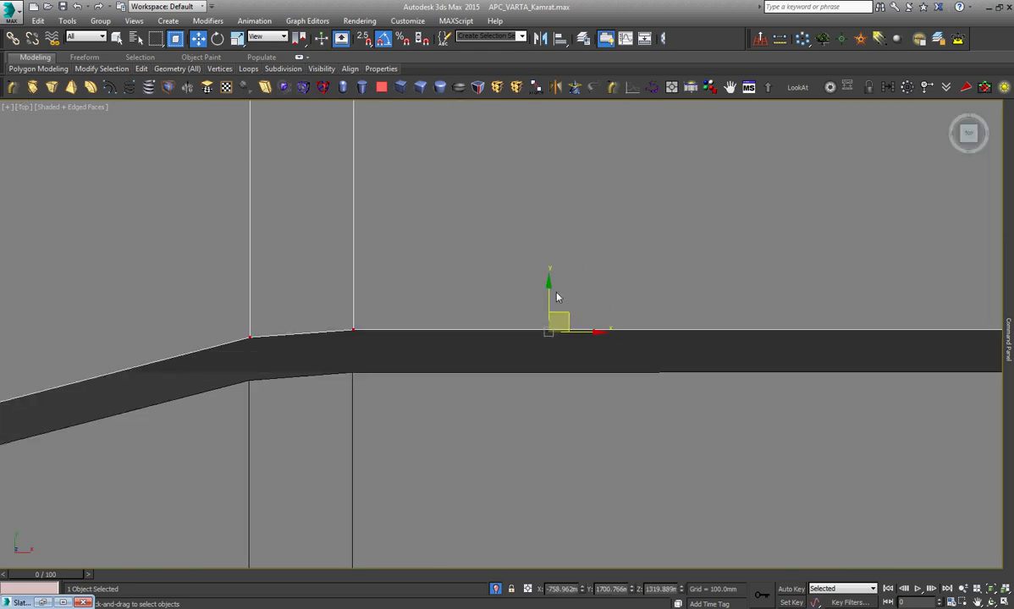
left_click_drag(552, 296, 559, 330)
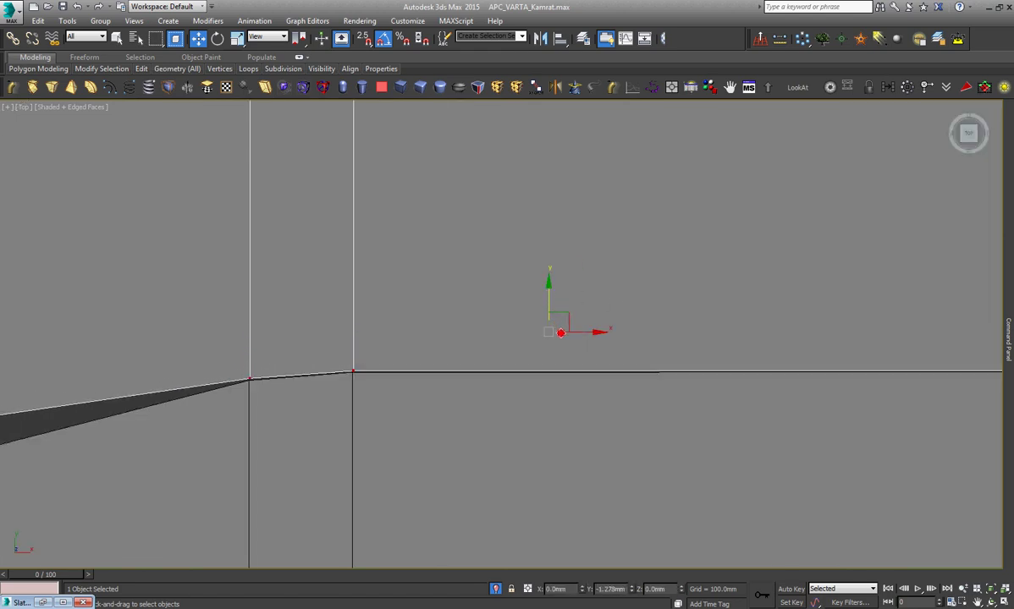
scroll(668, 307, "down", 5)
scroll(459, 398, "up", 3)
scroll(459, 399, "up", 2)
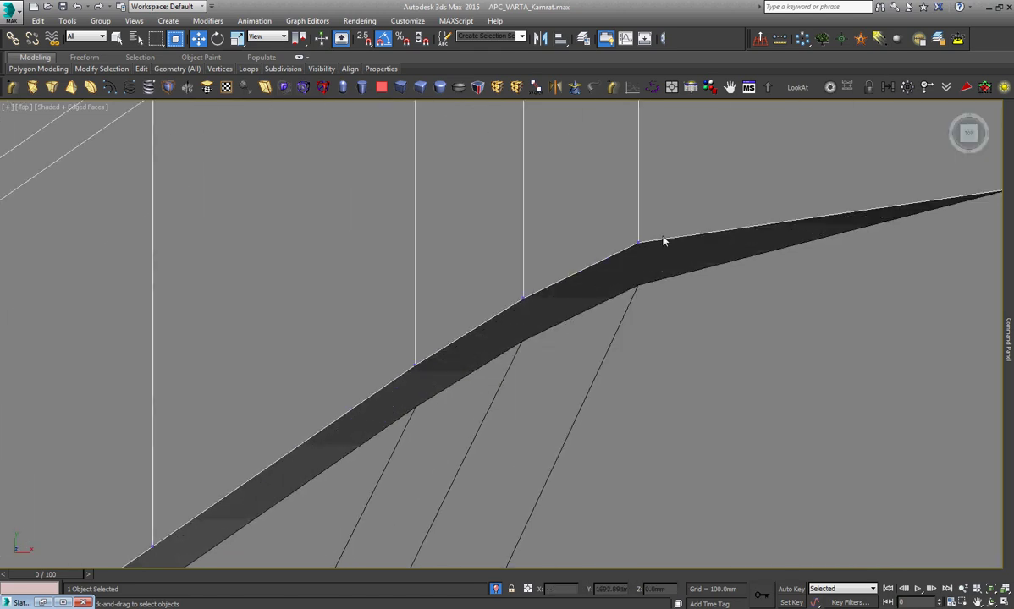
left_click_drag(534, 274, 535, 308)
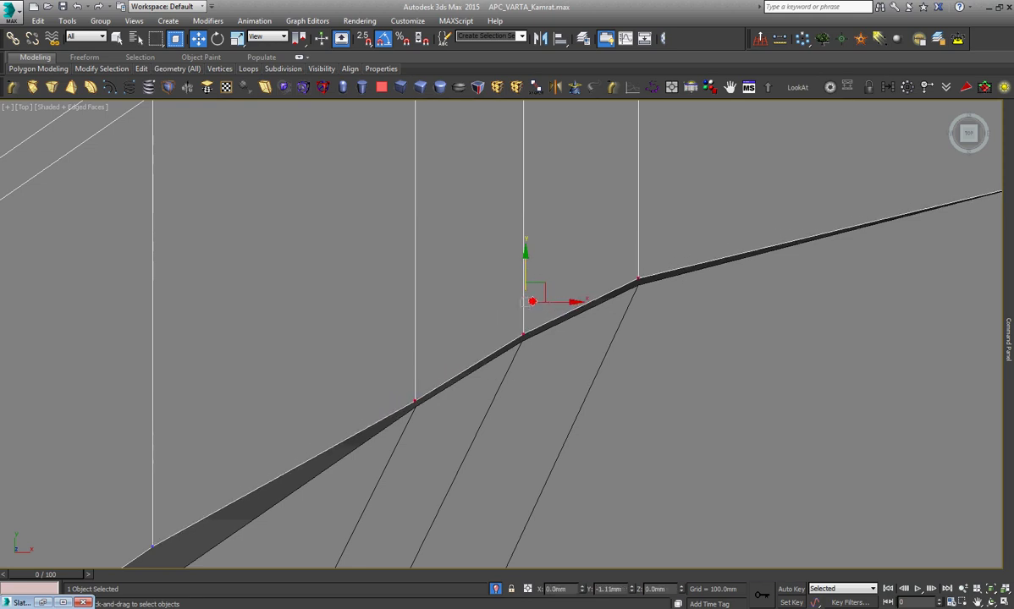
Zoom in on the dark band and snap its vertex down onto the outer frame edge.
scroll(592, 288, "down", 4)
scroll(541, 323, "up", 1)
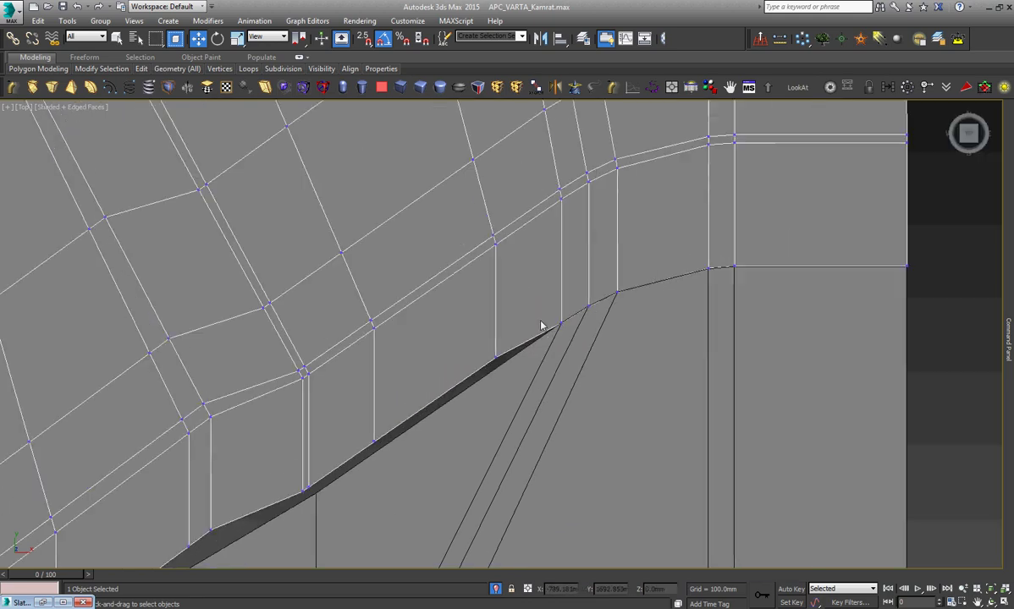
scroll(542, 326, "up", 1)
scroll(542, 325, "down", 2)
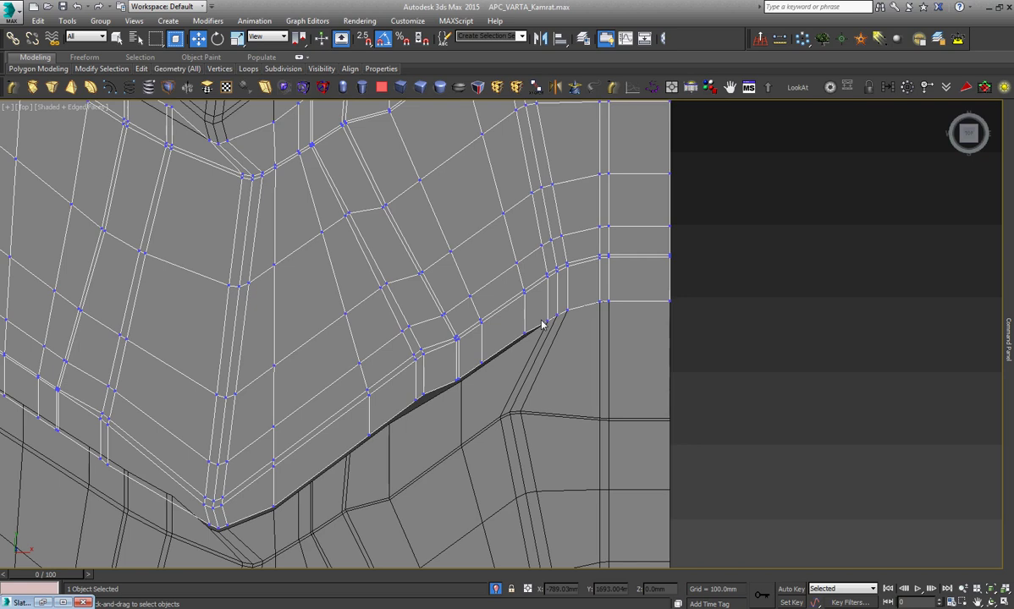
middle_click_drag(543, 325, 323, 480)
scroll(426, 380, "up", 2)
scroll(428, 378, "up", 2)
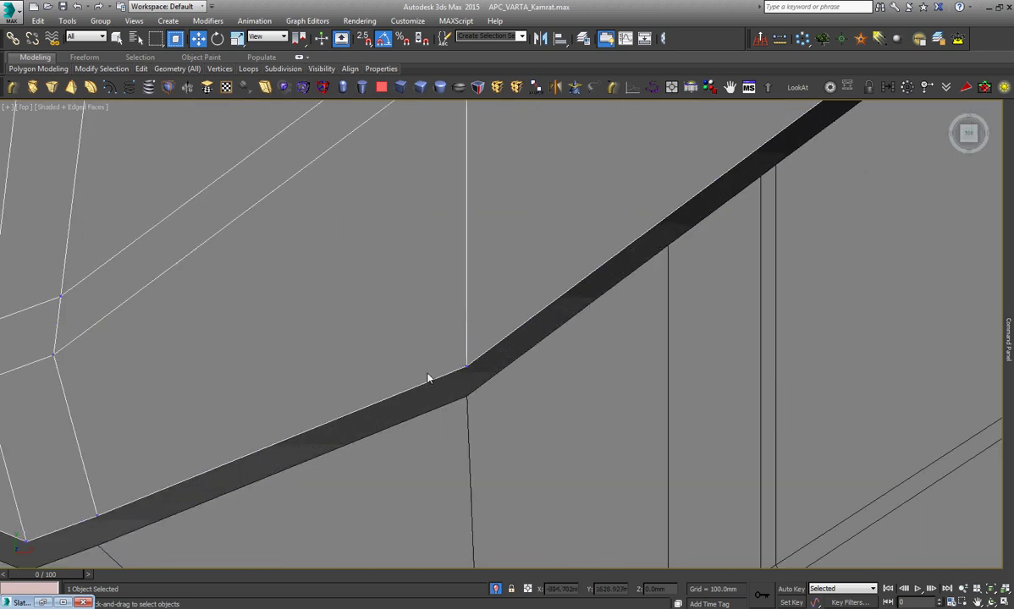
scroll(457, 368, "down", 1)
left_click_drag(465, 336, 465, 352)
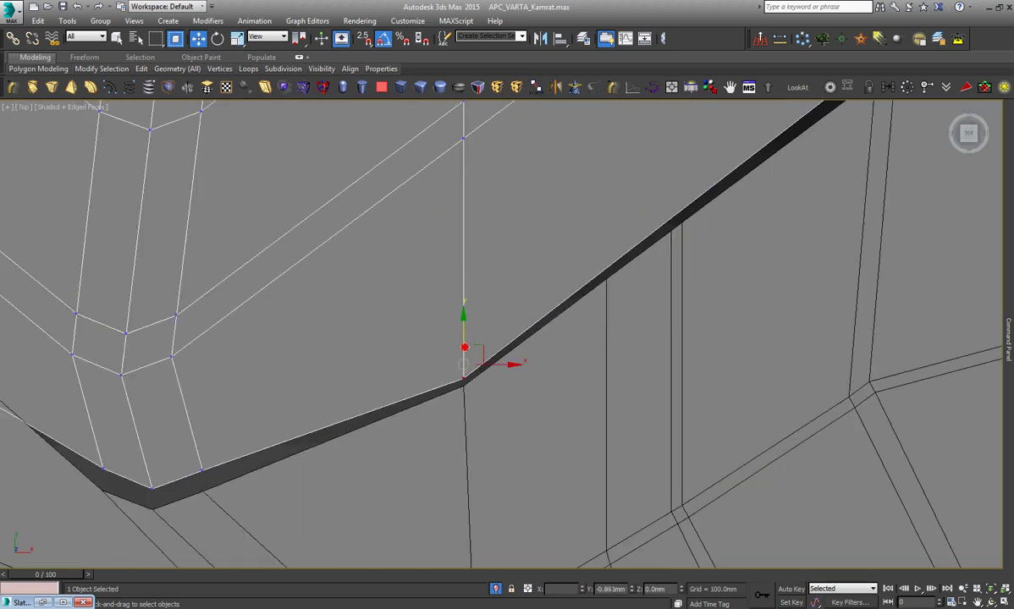
Move the three vertices along the band's V-shaped corner onto the frame edge.
middle_click_drag(521, 348, 297, 435)
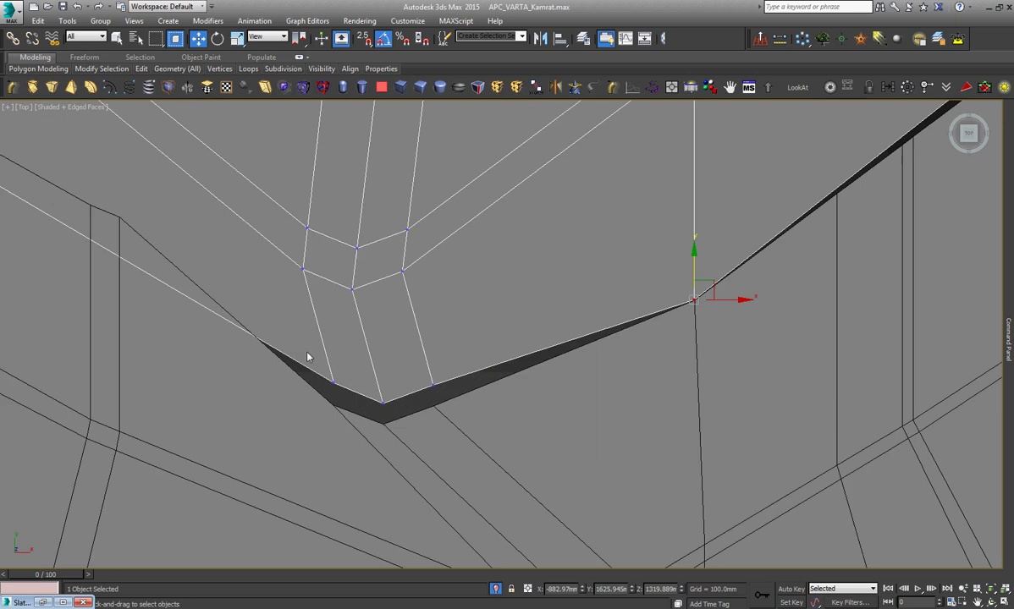
left_click(335, 364)
scroll(419, 430, "up", 5)
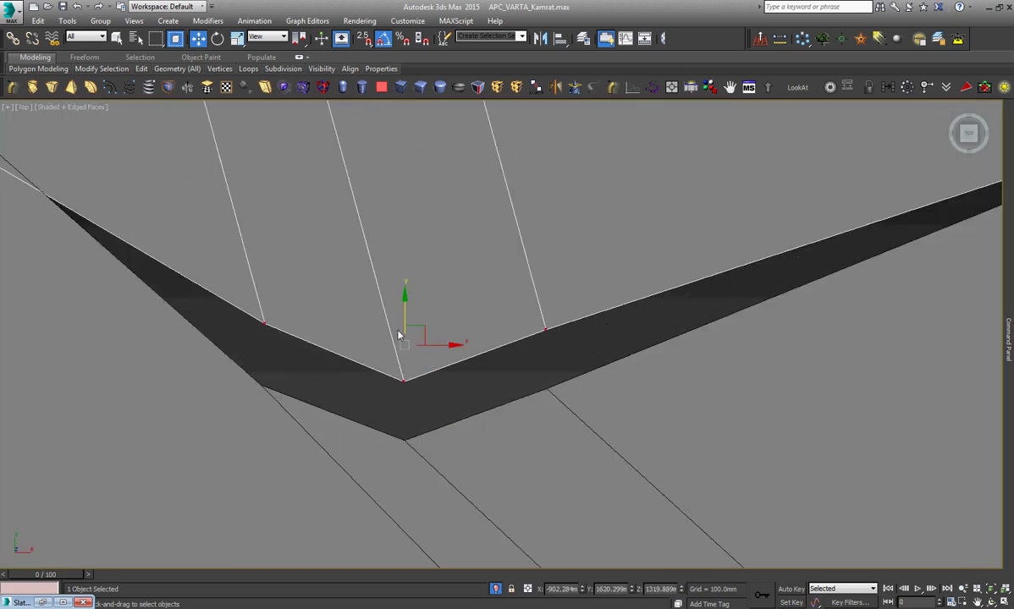
left_click_drag(421, 329, 423, 387)
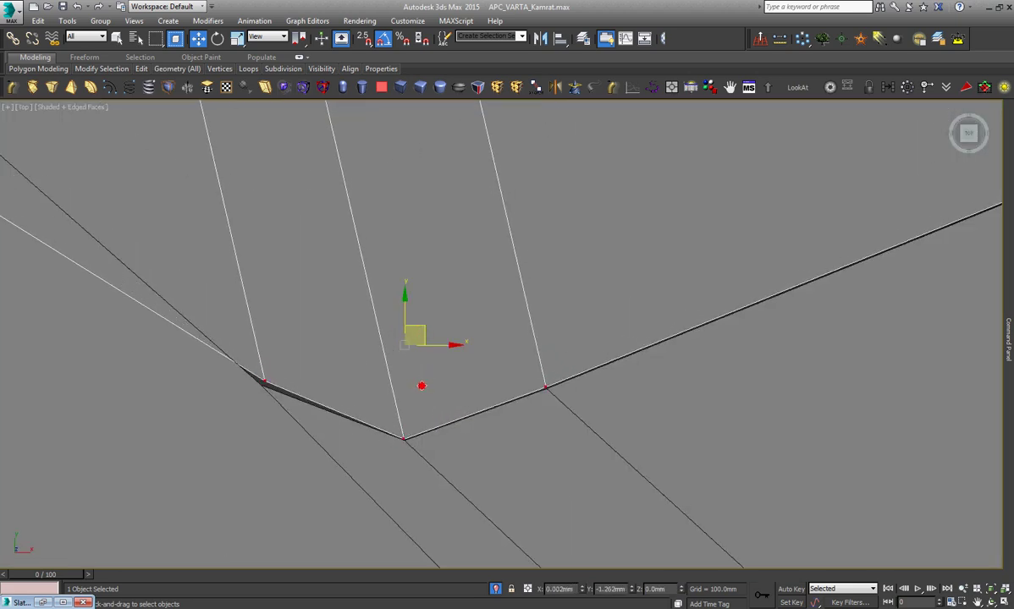
left_click(298, 406)
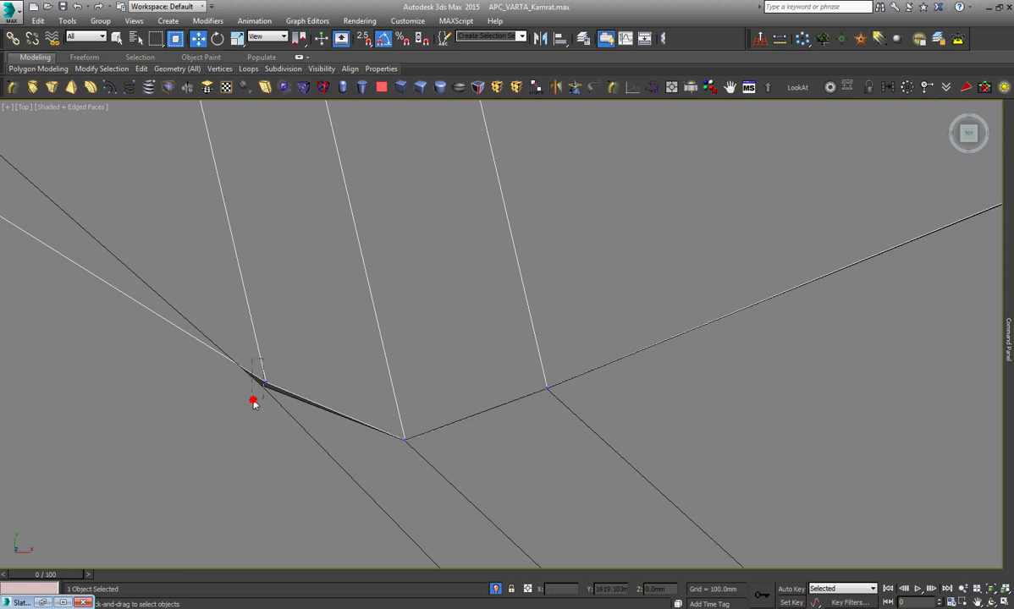
Snap the vertex at the black sliver's end onto the frame edge, narrowing the sliver.
scroll(254, 398, "up", 3)
scroll(253, 392, "up", 4)
left_click_drag(260, 386, 369, 312)
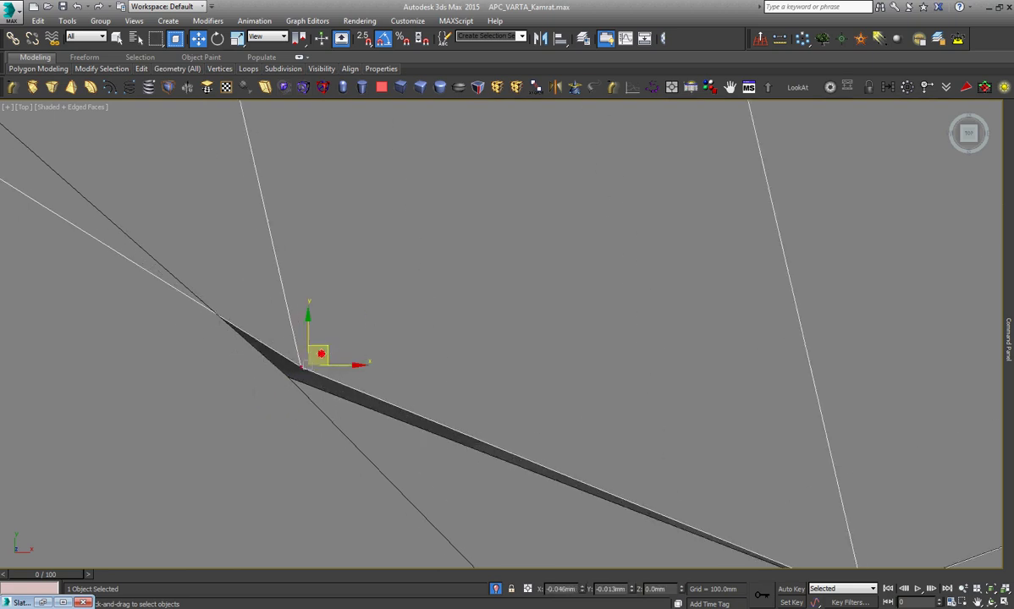
scroll(398, 364, "down", 4)
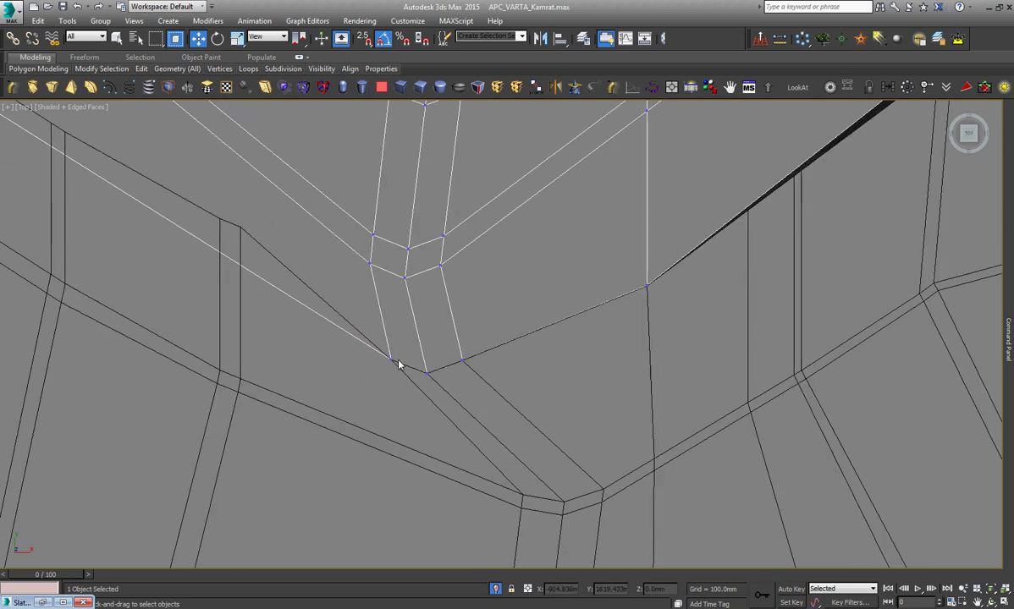
scroll(398, 363, "down", 2)
scroll(399, 364, "down", 2)
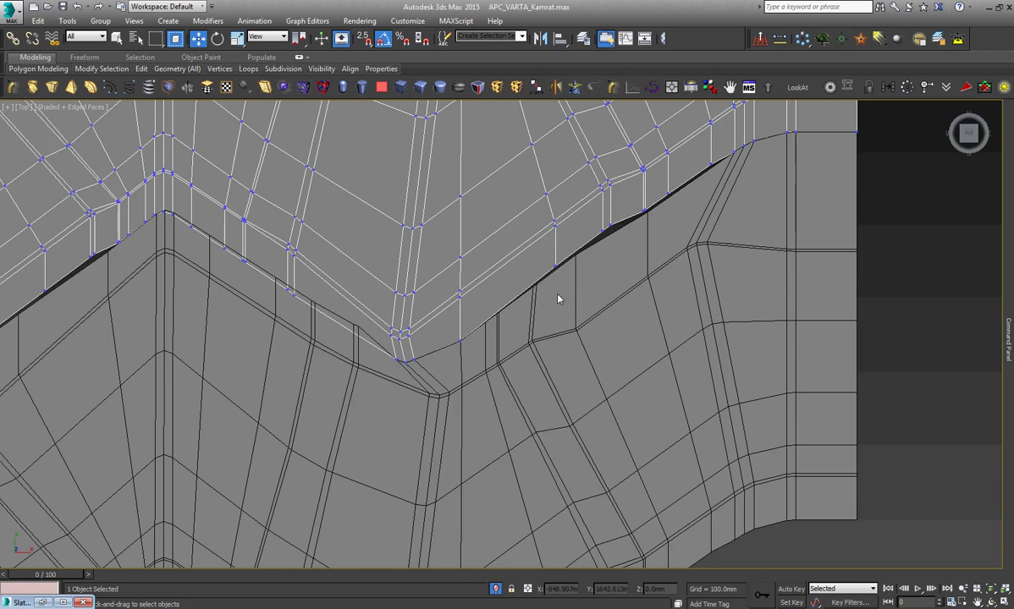
scroll(558, 298, "up", 2)
left_click(550, 232)
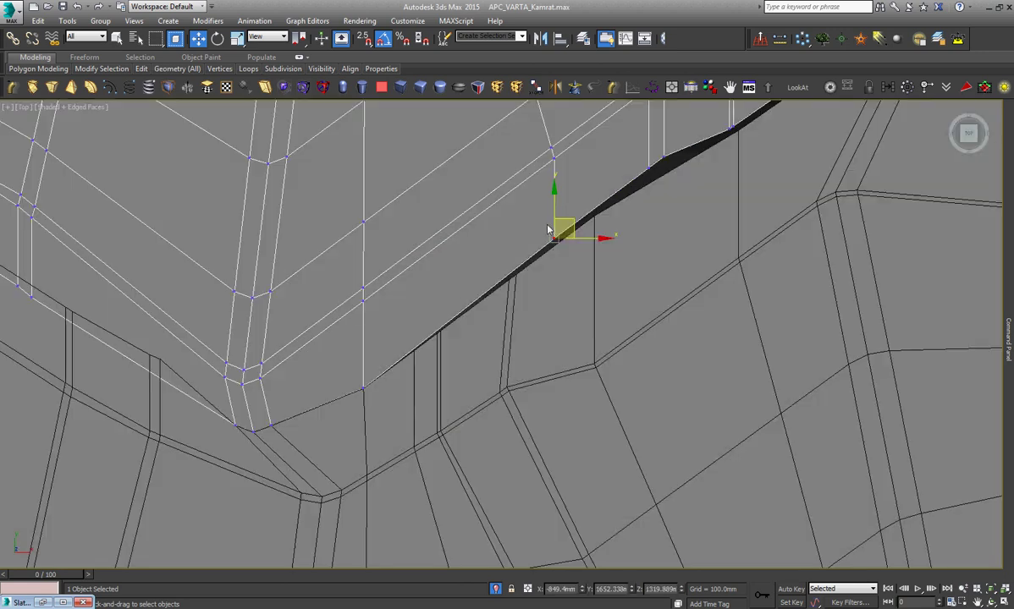
scroll(413, 356, "up", 3)
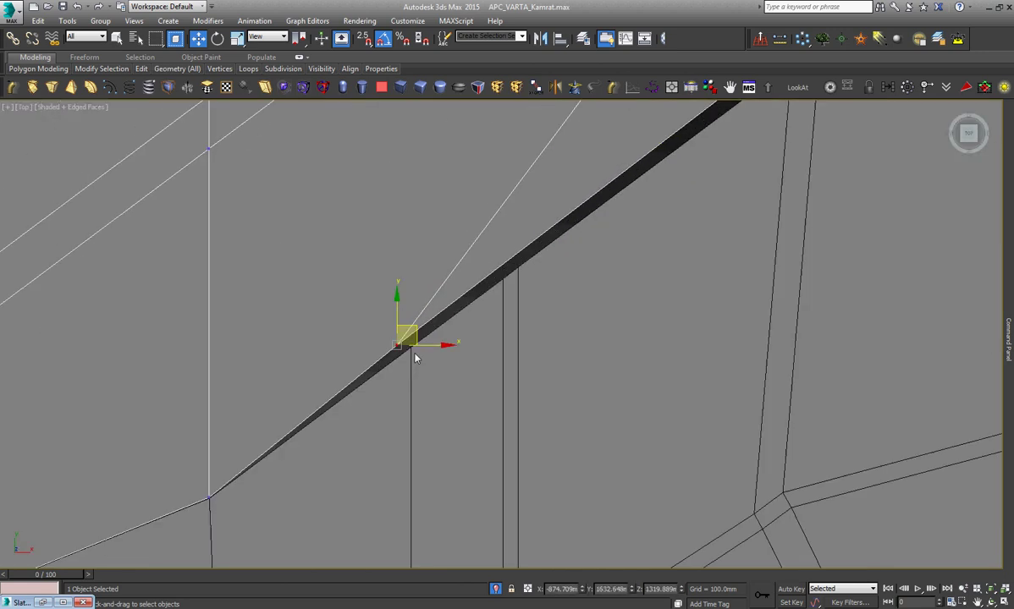
scroll(403, 317, "up", 2)
left_click_drag(392, 301, 353, 319)
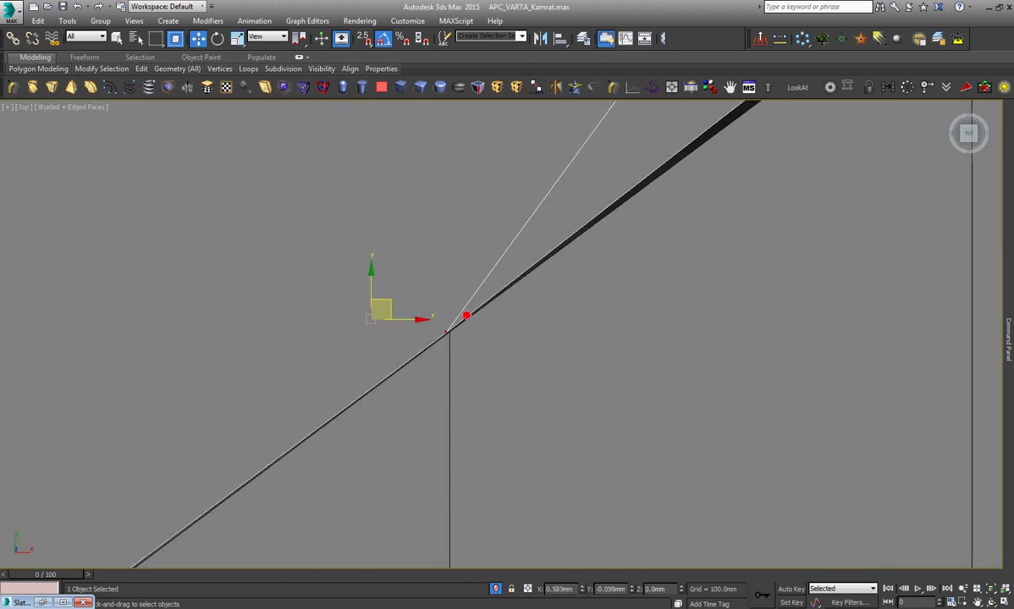
Slide the vertex near the sliver's top down-left along the frame edge to close it.
scroll(353, 319, "down", 3)
scroll(355, 320, "down", 2)
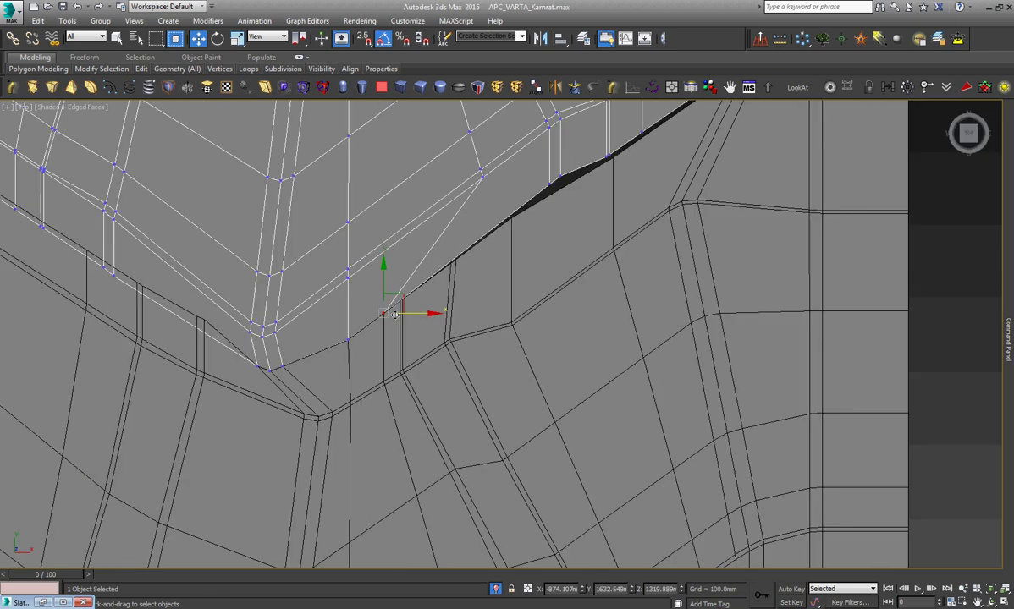
scroll(543, 276, "up", 3)
left_click_drag(565, 135, 523, 195)
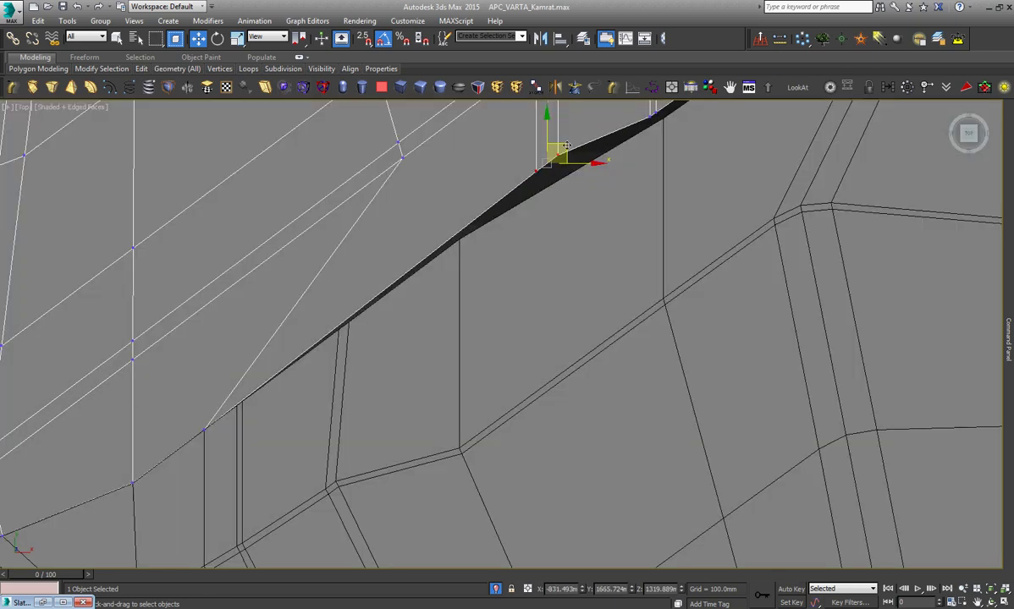
left_click_drag(554, 155, 280, 362)
scroll(239, 413, "up", 2)
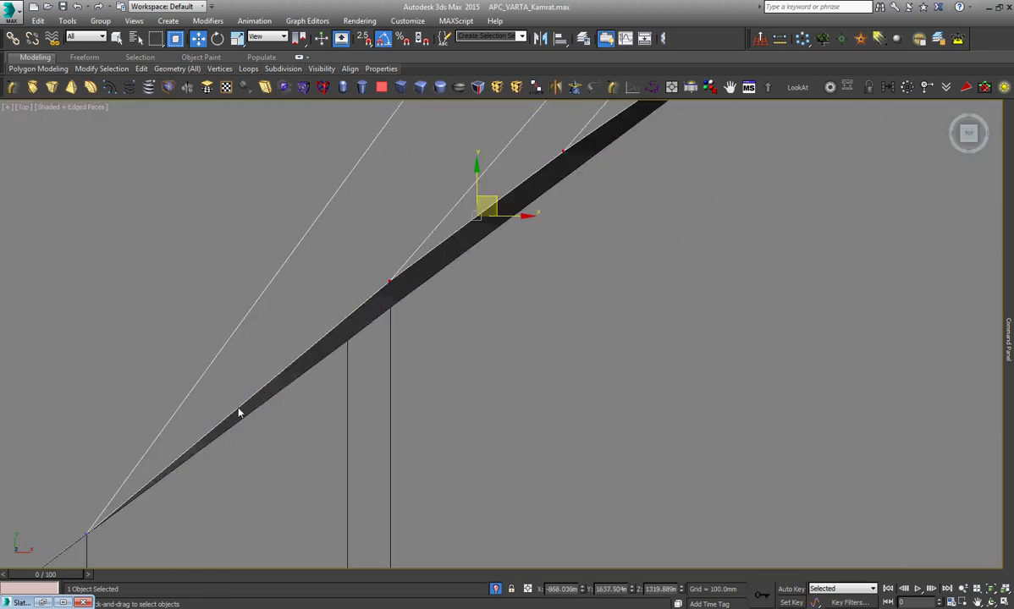
left_click_drag(514, 215, 417, 251)
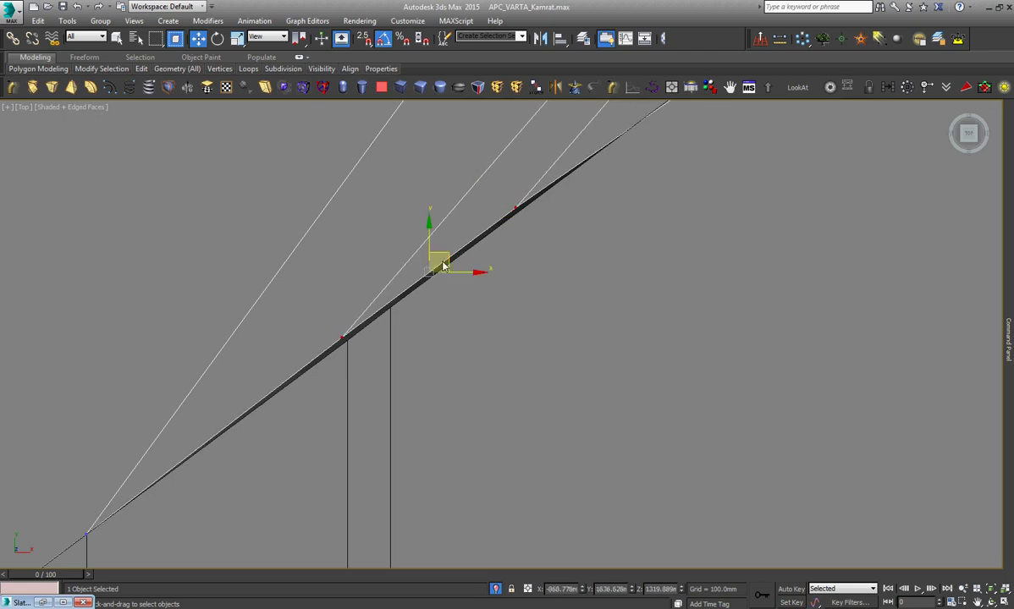
scroll(318, 326, "up", 4)
scroll(433, 351, "up", 3)
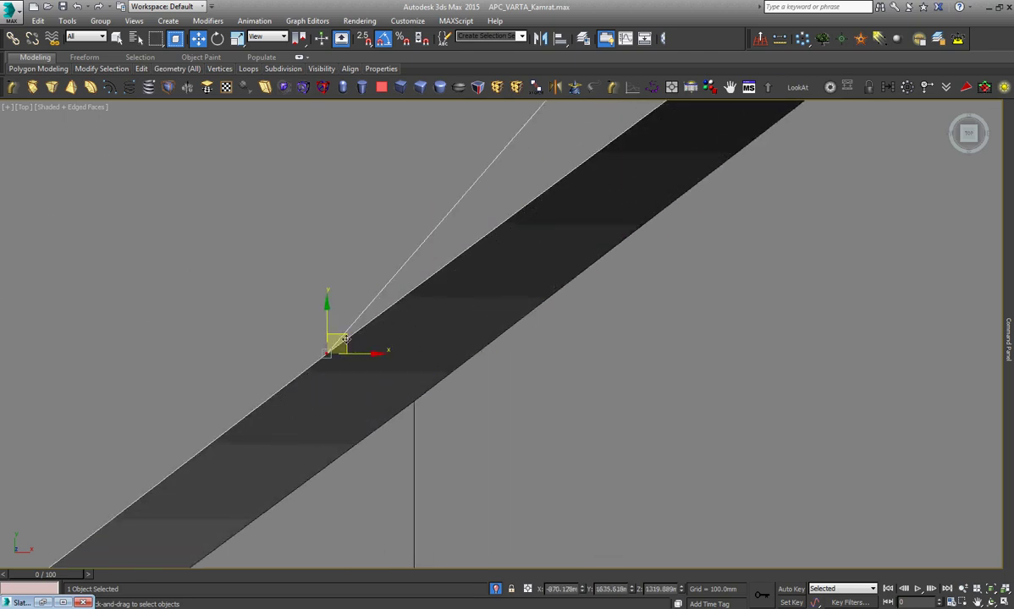
mouse_move(345, 339)
left_mouse_down()
mouse_move(411, 359)
mouse_move(396, 357)
left_mouse_up()
Snap the next vertex up the sliver onto the outer frame point.
left_click(622, 175)
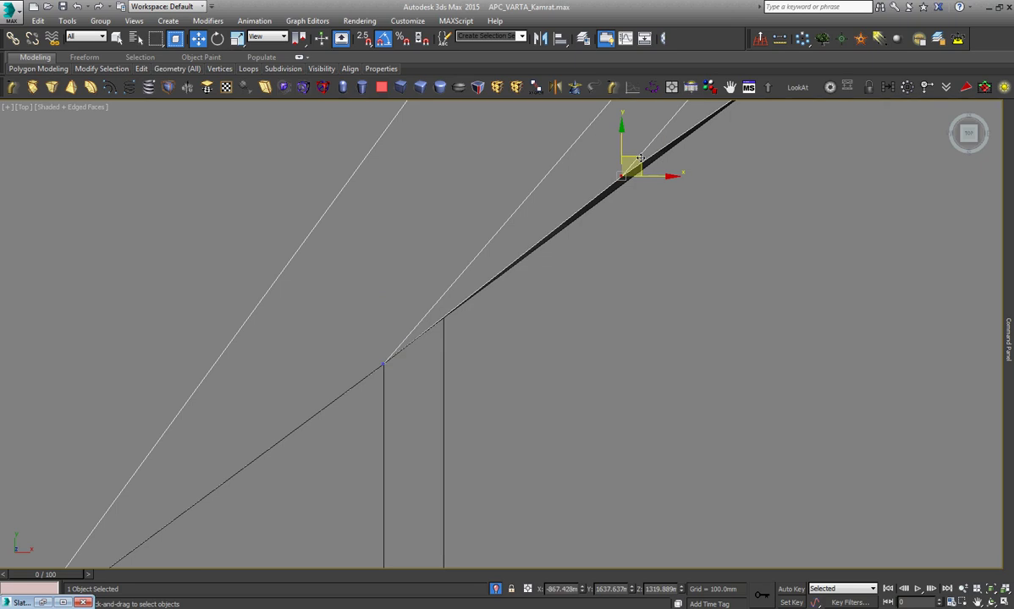
mouse_move(641, 158)
left_mouse_down()
mouse_move(466, 295)
mouse_move(479, 304)
mouse_move(425, 335)
mouse_move(455, 316)
left_mouse_up()
scroll(455, 316, "down", 5)
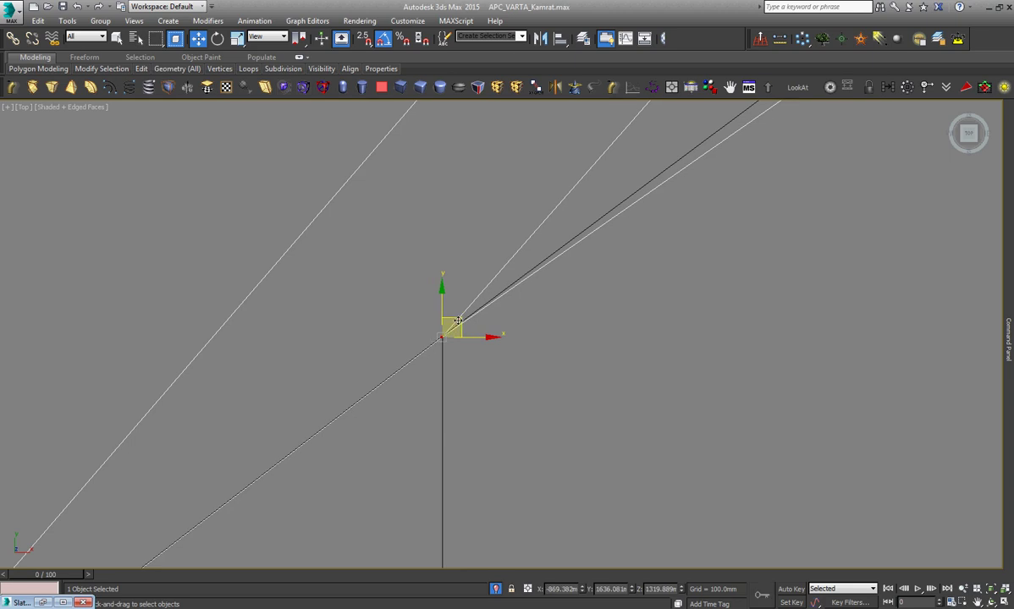
left_click_drag(455, 316, 361, 332)
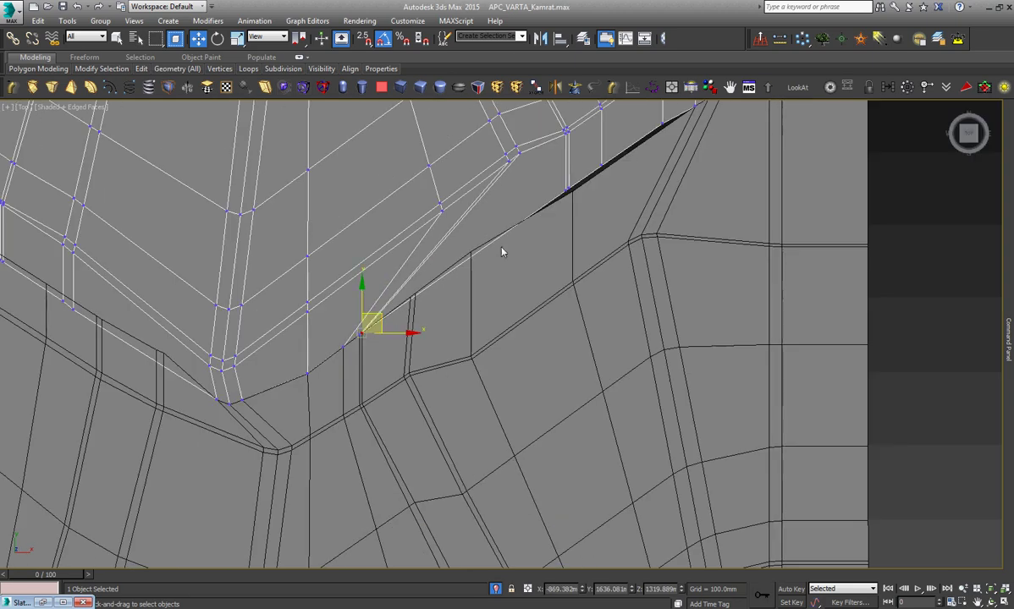
scroll(572, 176, "up", 3)
Pull vertices further along the dark strip down-left and snap them, collapsing the strip.
left_click(577, 203)
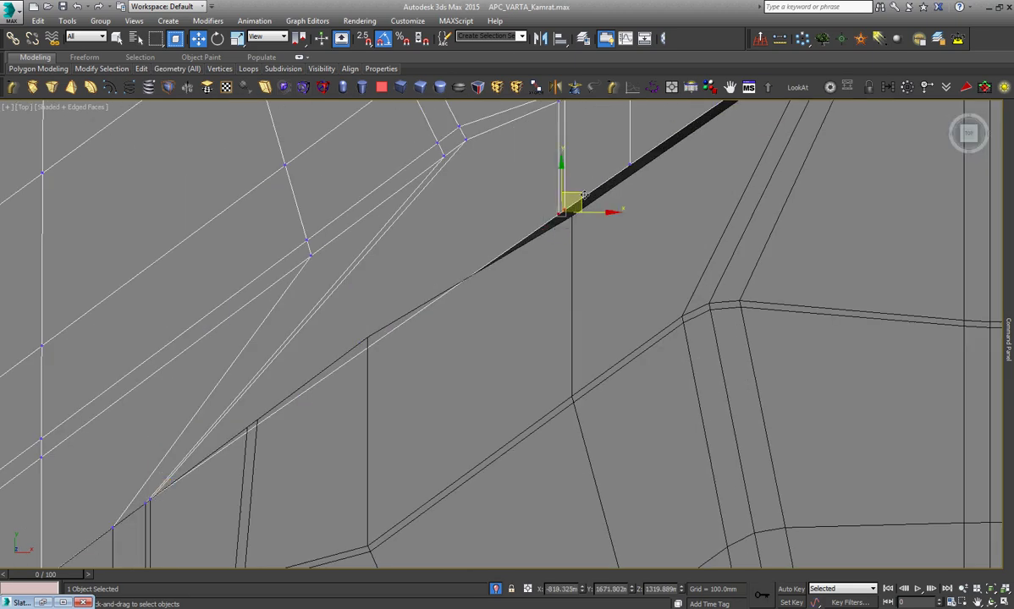
mouse_move(584, 197)
left_mouse_down()
mouse_move(400, 294)
mouse_move(276, 400)
left_mouse_up()
scroll(283, 421, "up", 3)
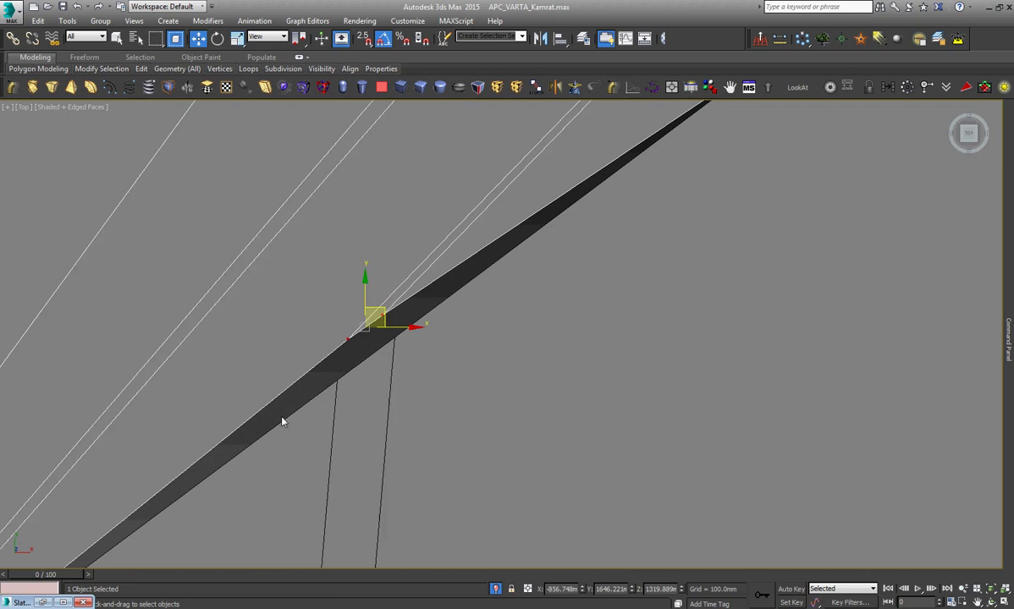
scroll(322, 388, "up", 2)
left_click_drag(410, 252, 445, 300)
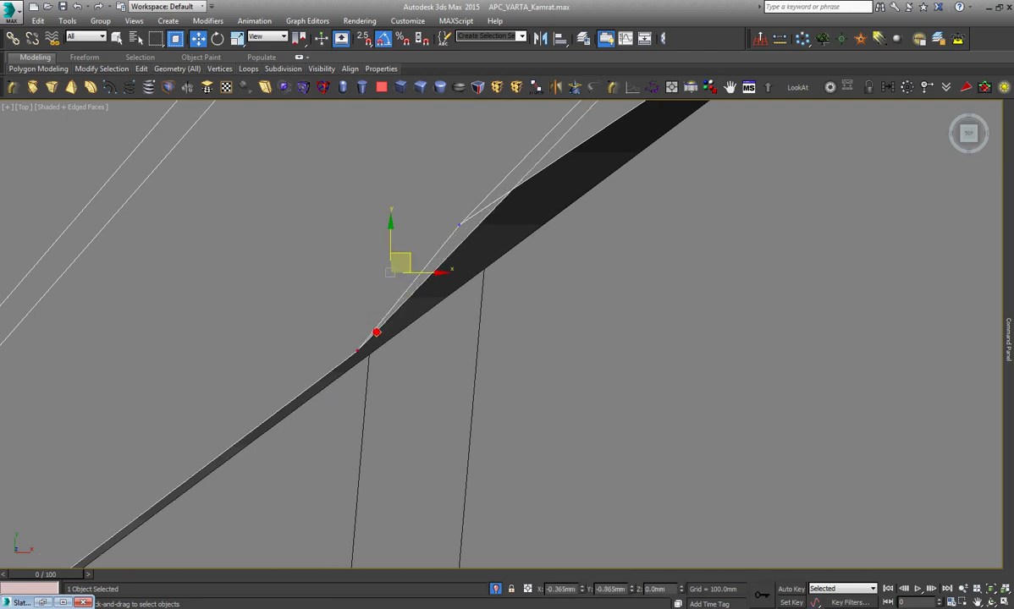
left_click_drag(432, 213, 505, 252)
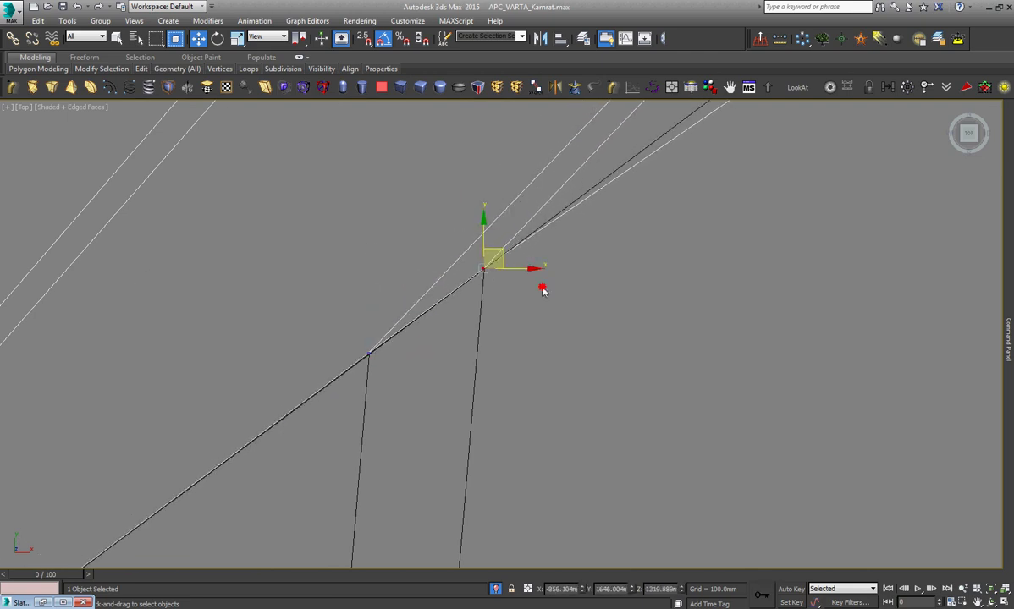
scroll(350, 362, "down", 3)
scroll(407, 351, "down", 2)
scroll(437, 324, "up", 2)
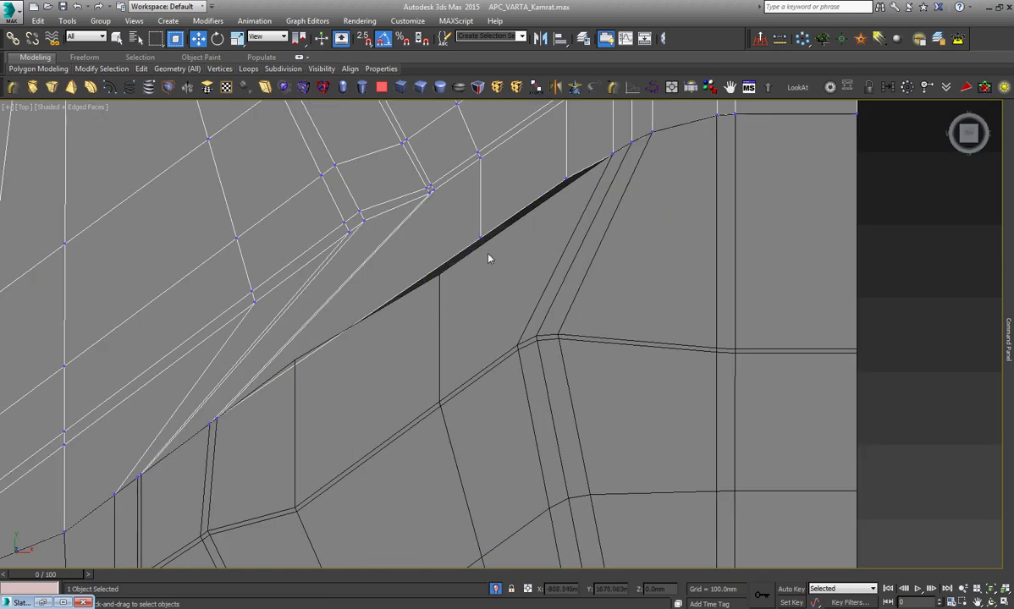
Snap another vertex onto the vertical line's endpoint.
left_click_drag(504, 230, 295, 359)
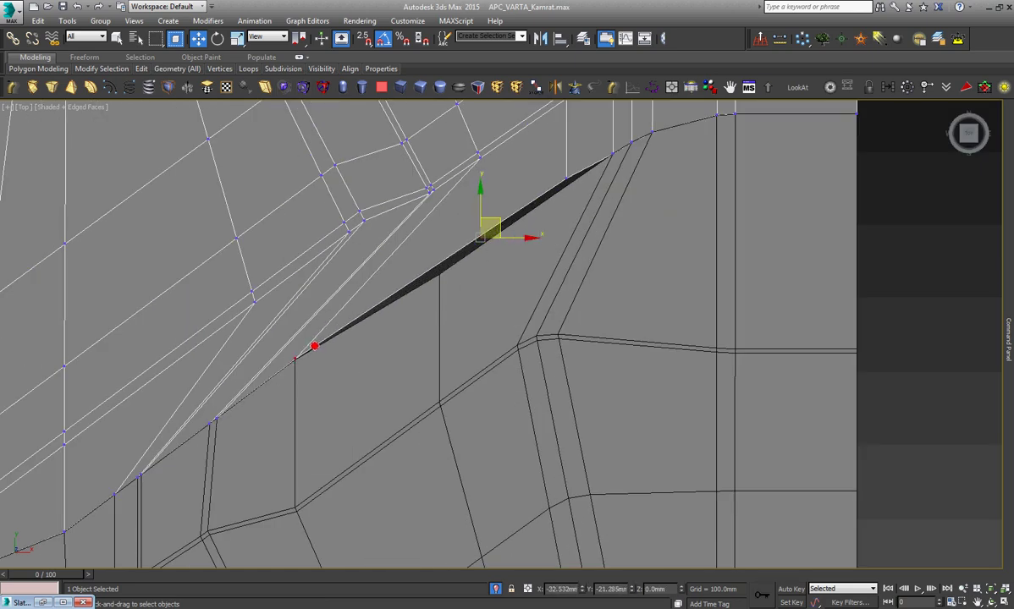
scroll(294, 359, "up", 3)
scroll(296, 343, "up", 2)
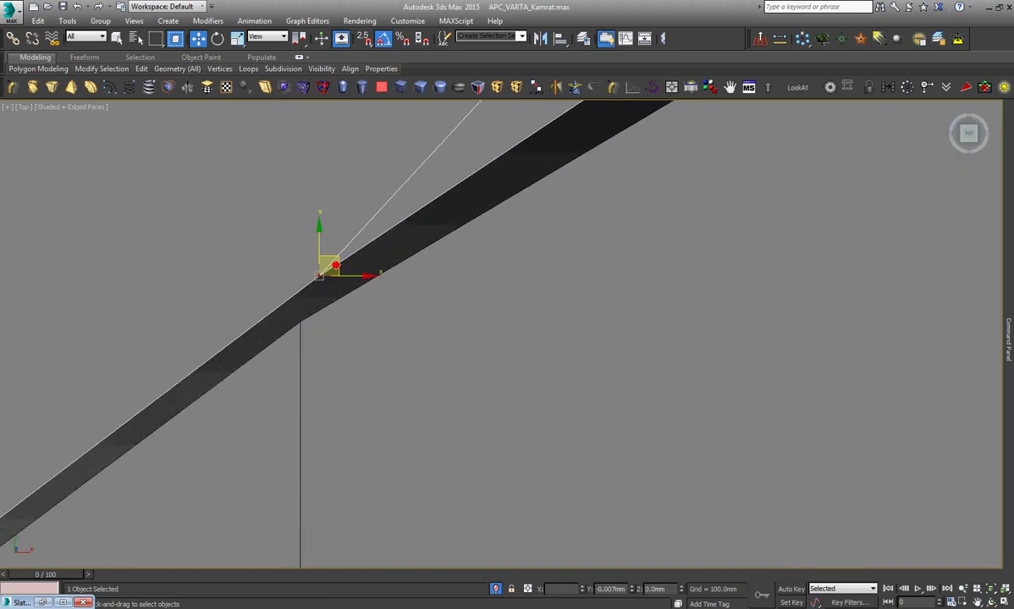
left_click_drag(320, 275, 317, 305)
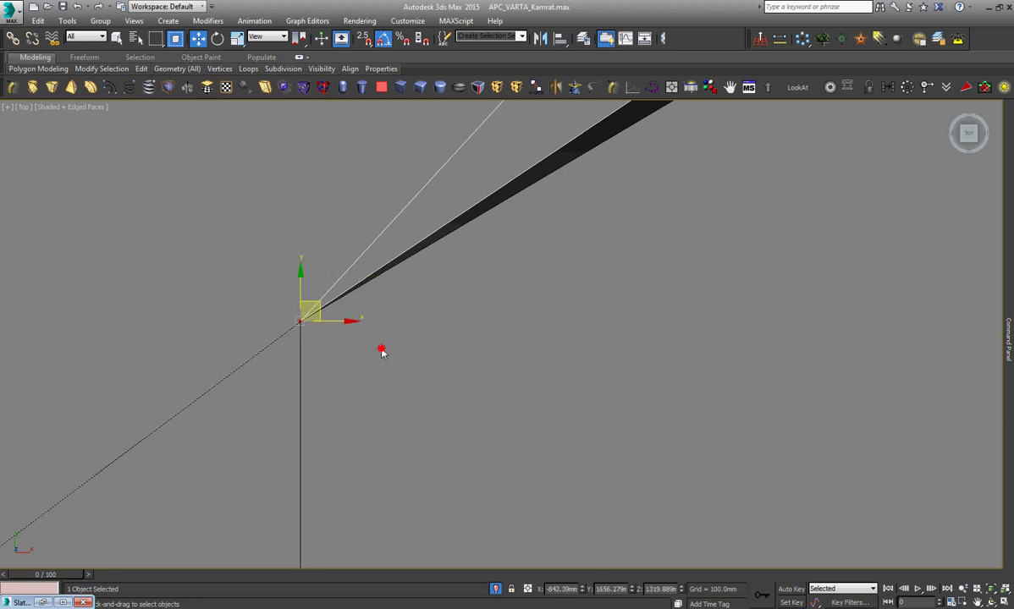
scroll(383, 348, "down", 2)
scroll(383, 372, "down", 2)
scroll(383, 401, "down", 2)
scroll(383, 402, "down", 1)
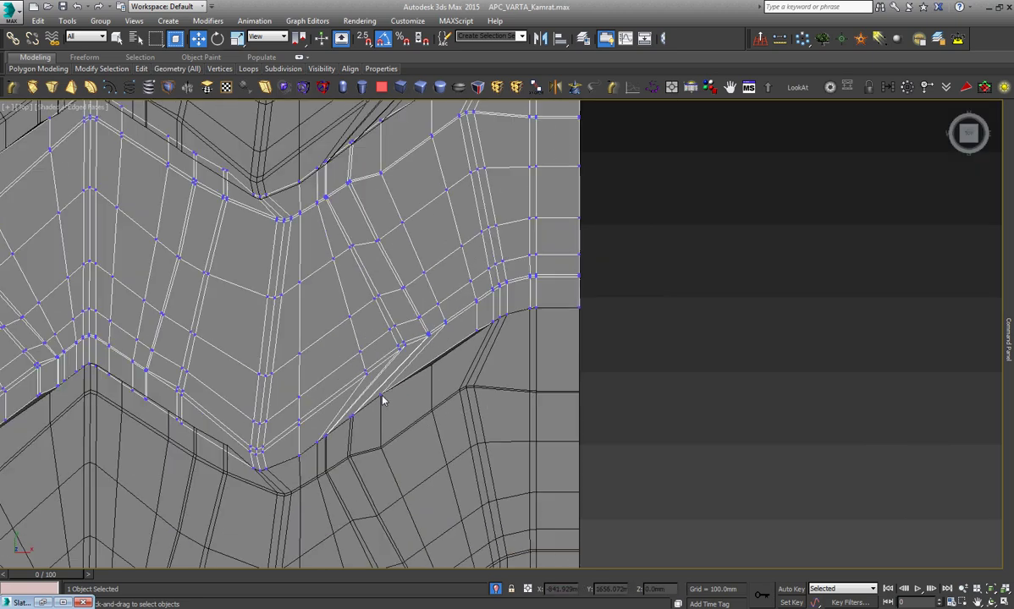
scroll(511, 345, "up", 3)
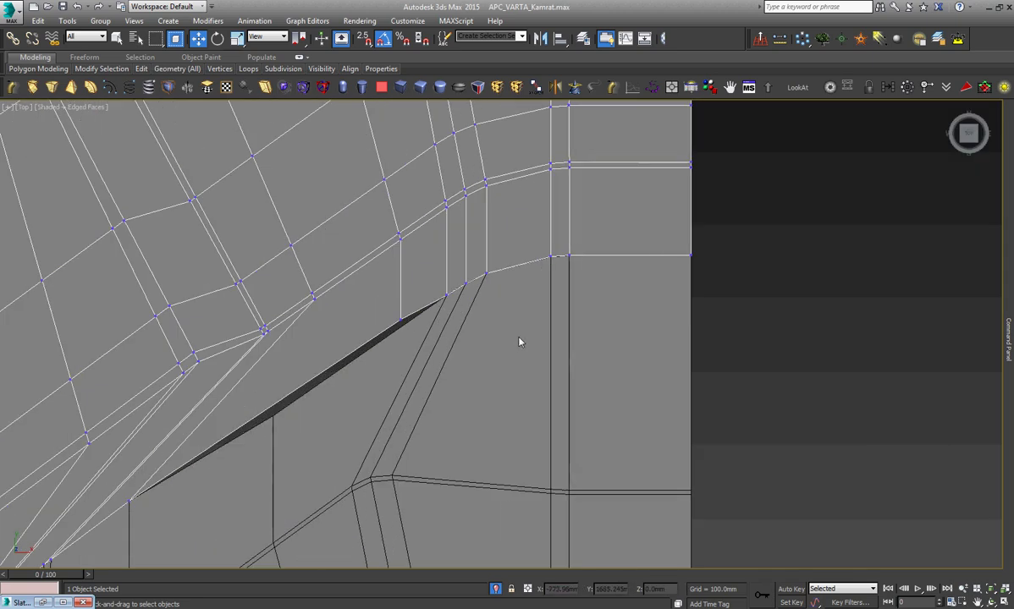
Select the vertex at the sliver's lower end and zoom to check the fit.
left_click_drag(381, 368, 414, 315)
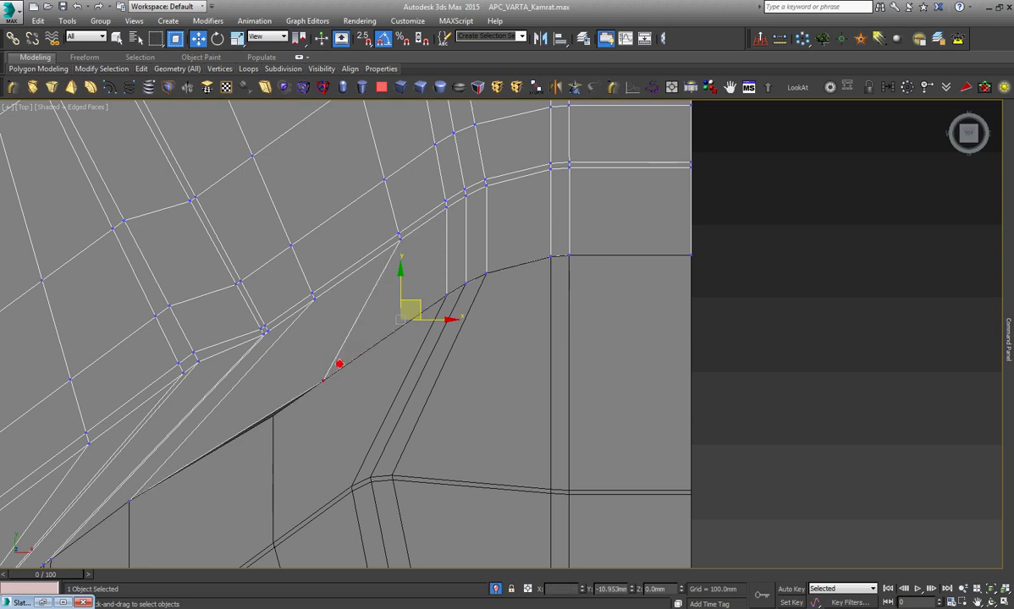
scroll(246, 398, "up", 3)
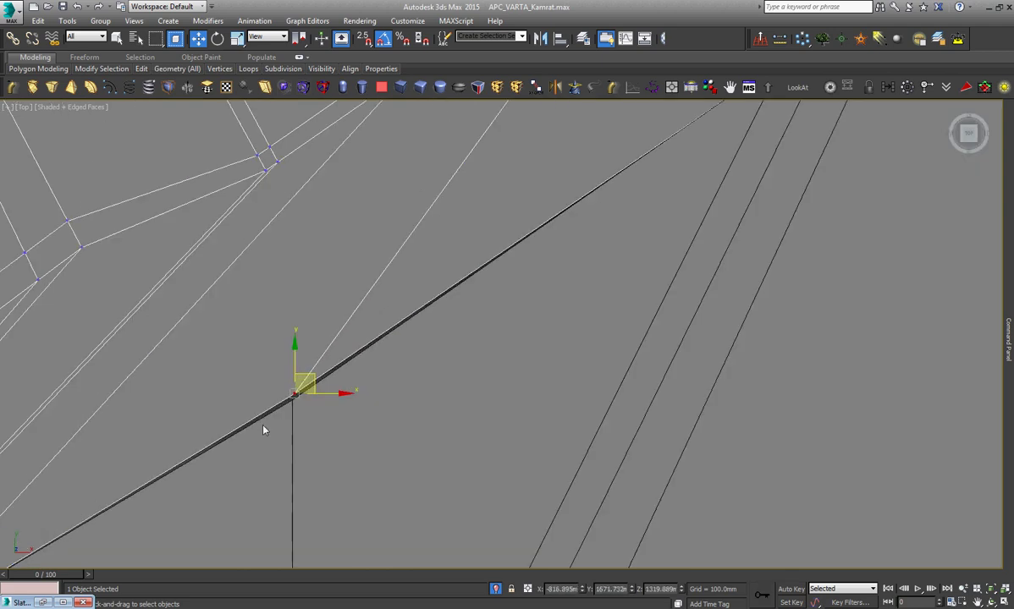
scroll(351, 343, "up", 2)
scroll(385, 339, "up", 2)
scroll(377, 401, "down", 1)
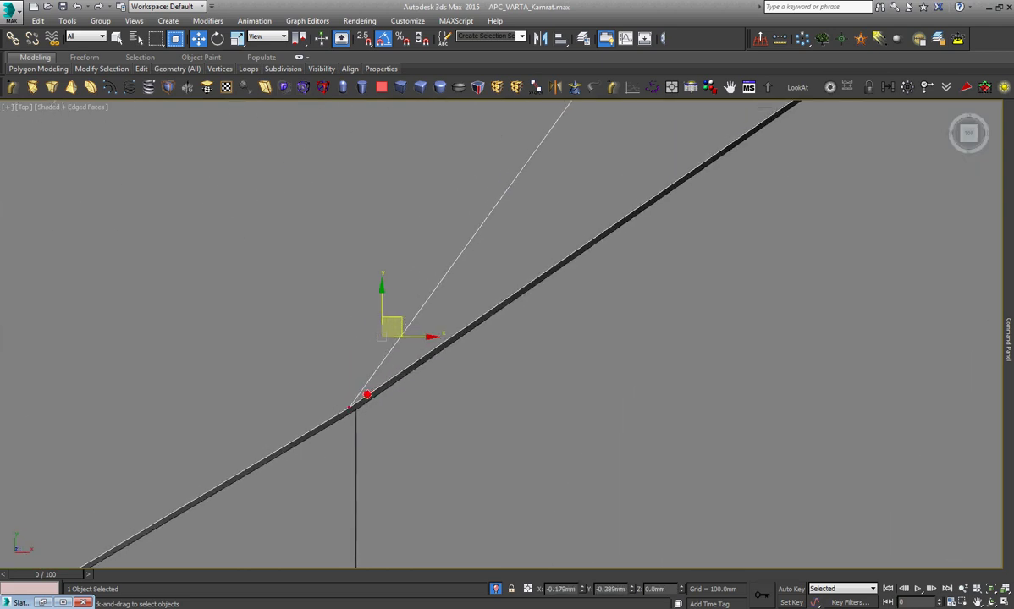
scroll(376, 400, "down", 1)
scroll(376, 400, "down", 1)
scroll(376, 400, "down", 2)
scroll(376, 400, "down", 2)
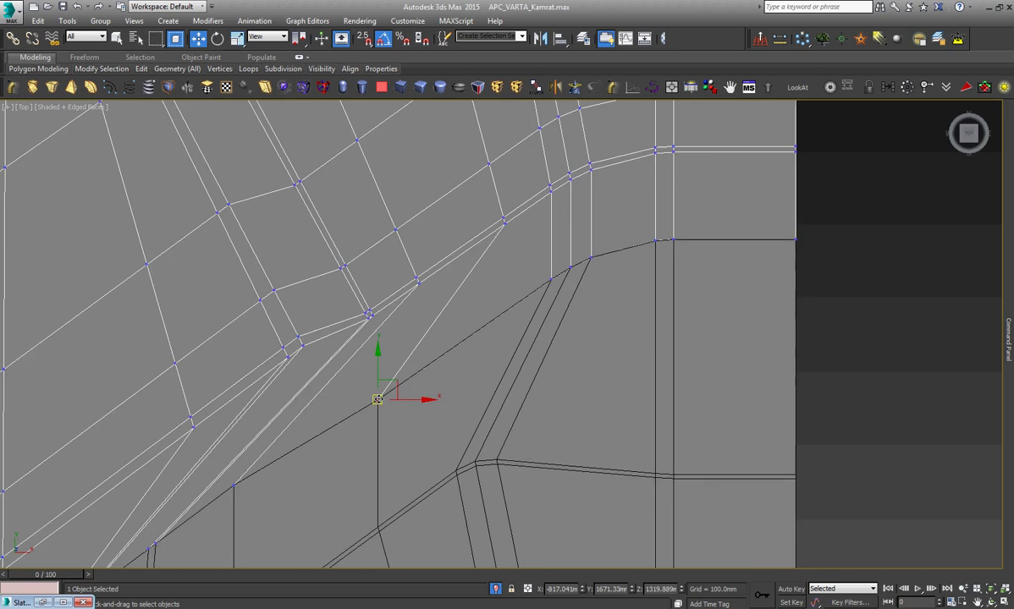
Orbit the stepped mesh to inspect the black wall band from an oblique angle.
middle_click_drag(376, 399, 403, 381, "alt")
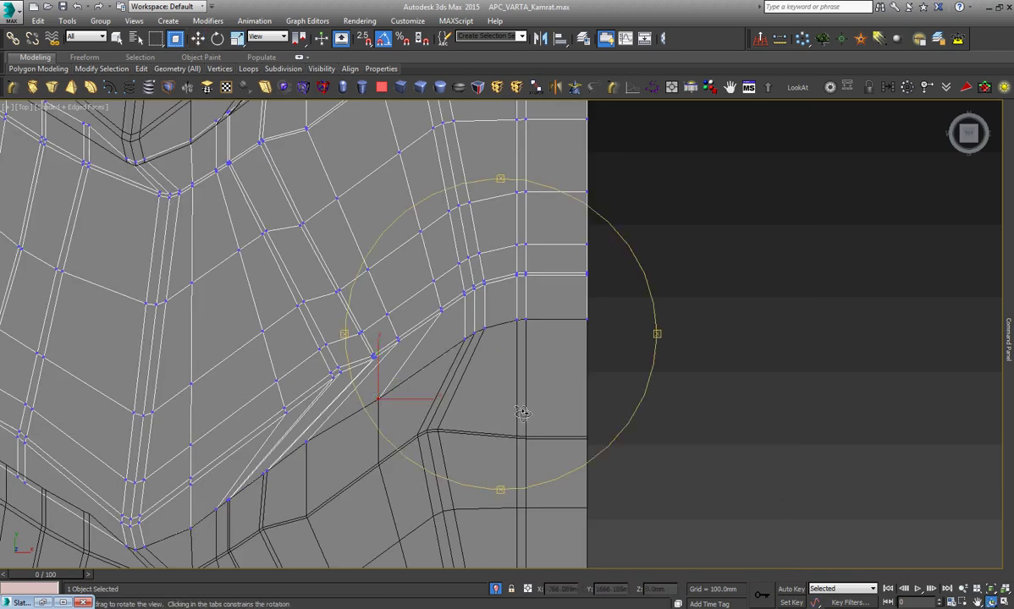
scroll(404, 382, "up", 3)
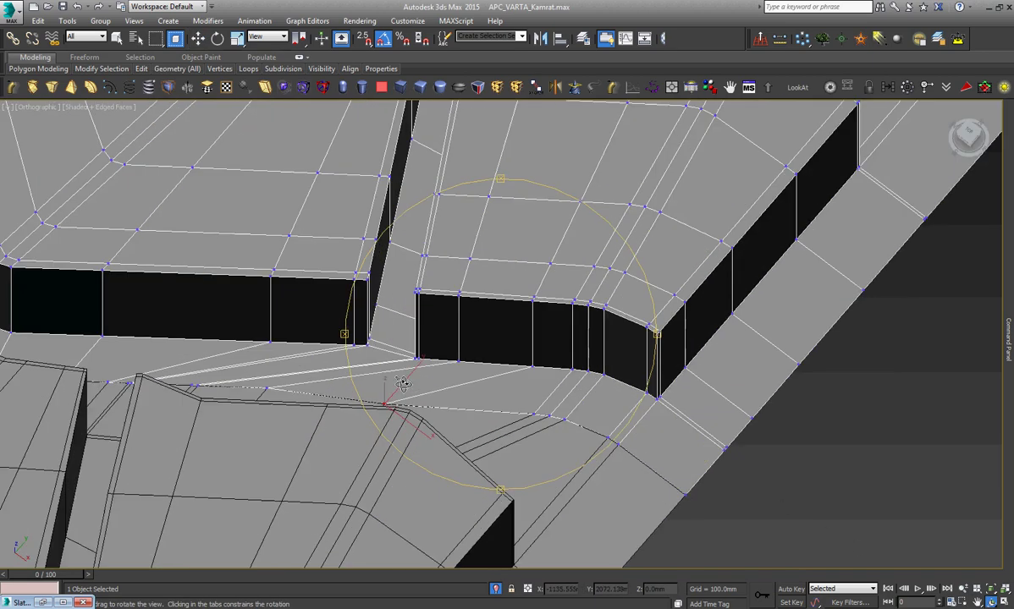
scroll(406, 374, "up", 2)
middle_click_drag(406, 375, 432, 390, "alt")
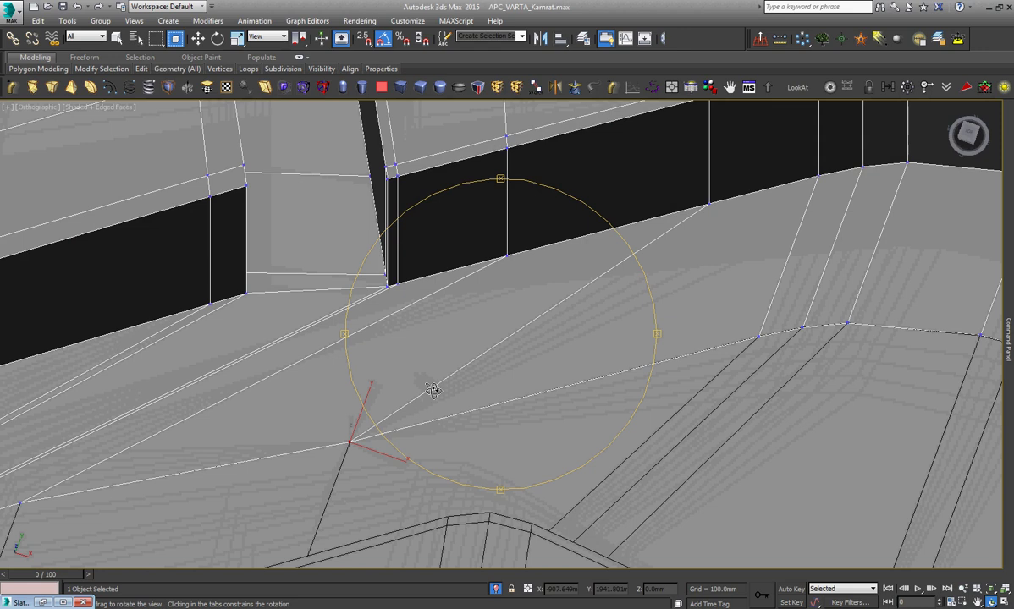
scroll(433, 390, "down", 1)
scroll(432, 390, "down", 3)
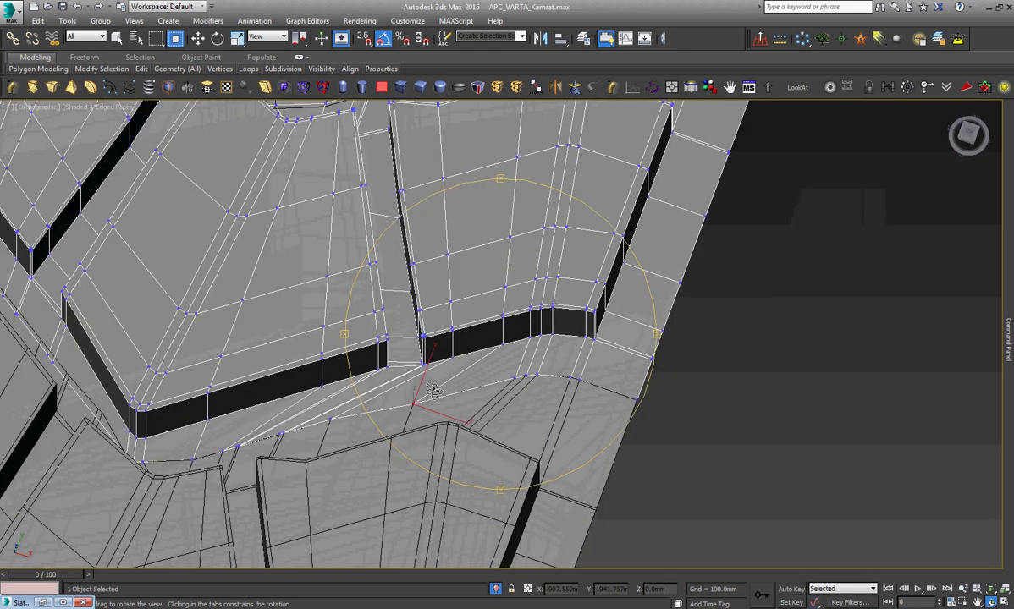
scroll(434, 390, "up", 3)
middle_click_drag(433, 390, 579, 341, "alt")
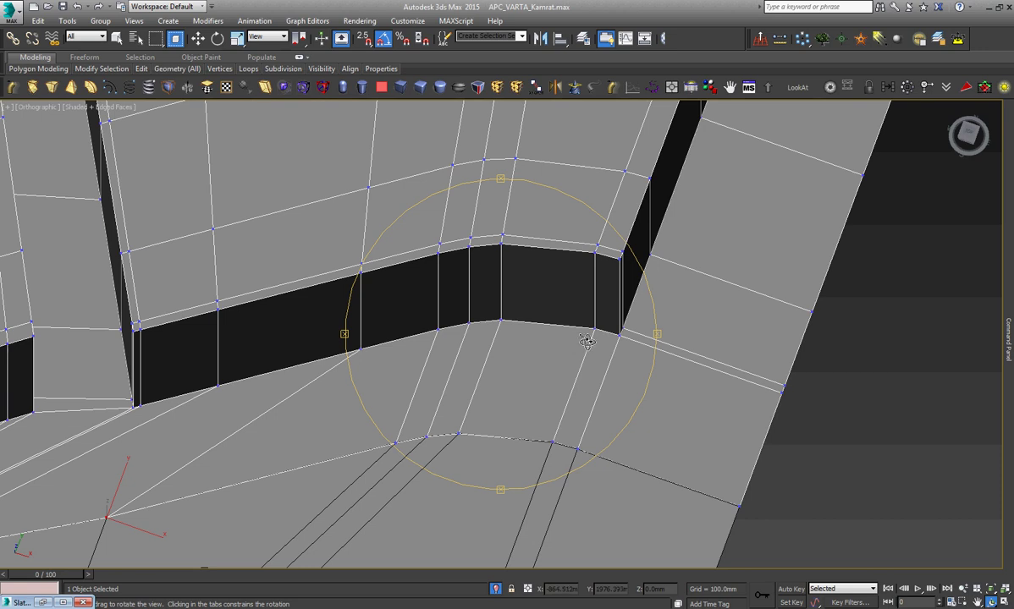
scroll(586, 340, "down", 3)
mouse_move(586, 340)
middle_mouse_down("alt")
mouse_move(491, 323)
mouse_move(739, 446)
middle_mouse_up("alt")
scroll(491, 323, "up", 3)
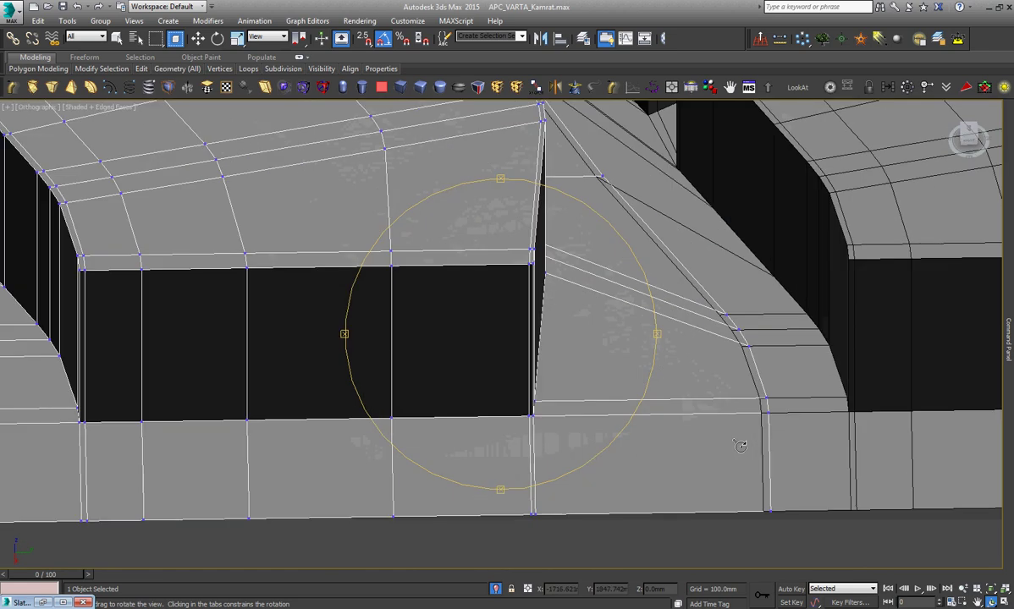
Window-select the band's right-edge vertices and snap them onto the neighbouring black edge.
key("w")
scroll(776, 460, "up", 2)
scroll(772, 518, "up", 2)
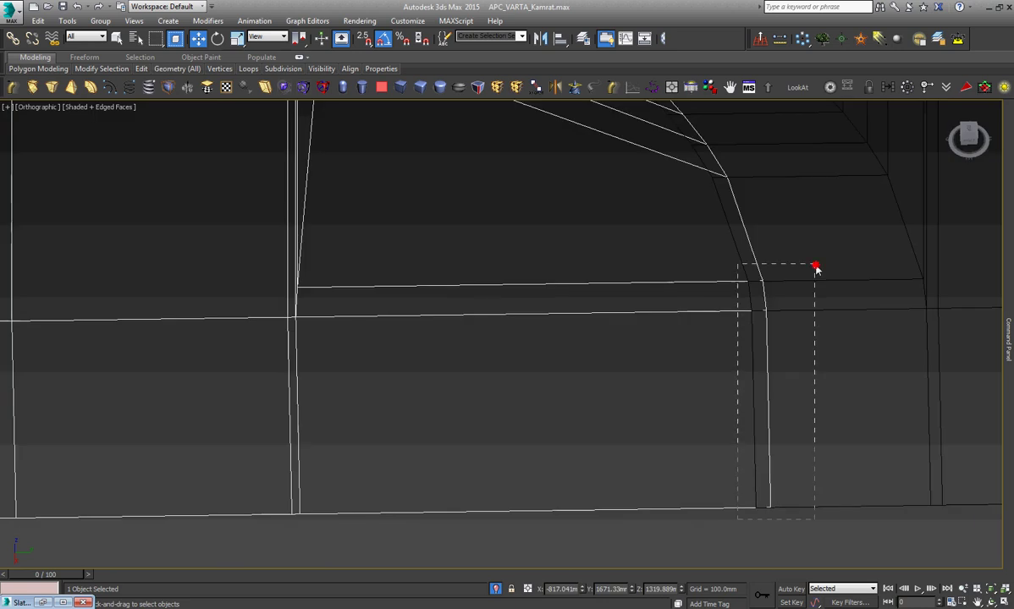
left_click_drag(738, 512, 816, 272)
scroll(794, 399, "up", 2)
left_click_drag(775, 329, 751, 331)
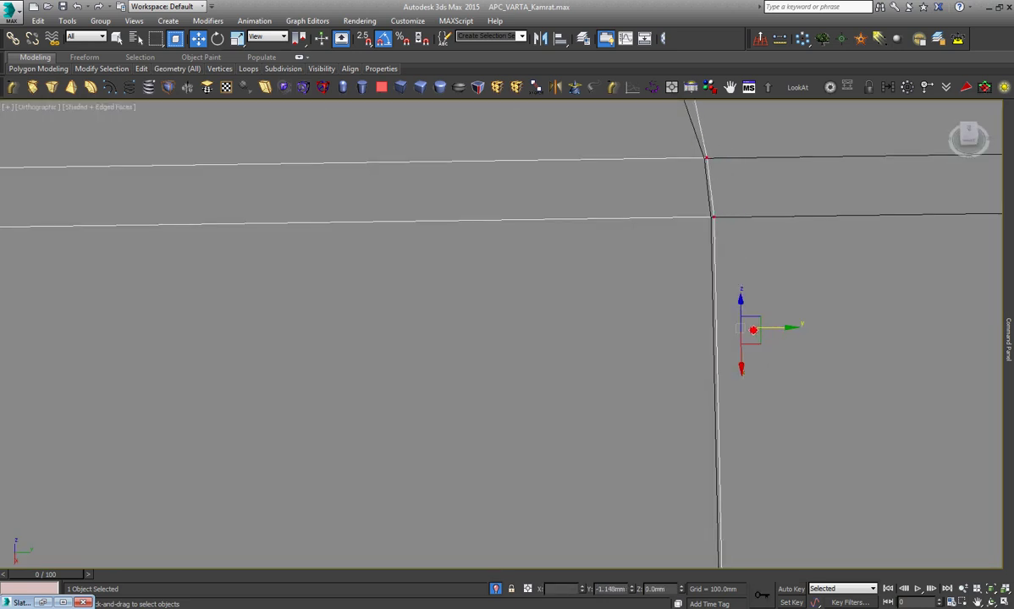
In the top view, snap the band vertex near the frame edge onto the black frame line.
key("t")
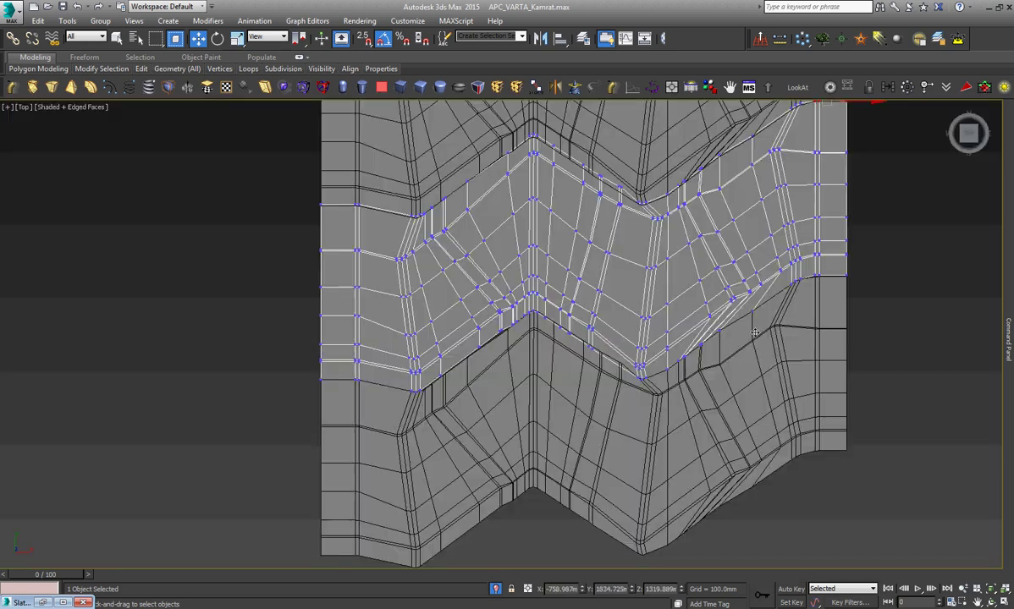
key("z")
scroll(757, 341, "down", 5)
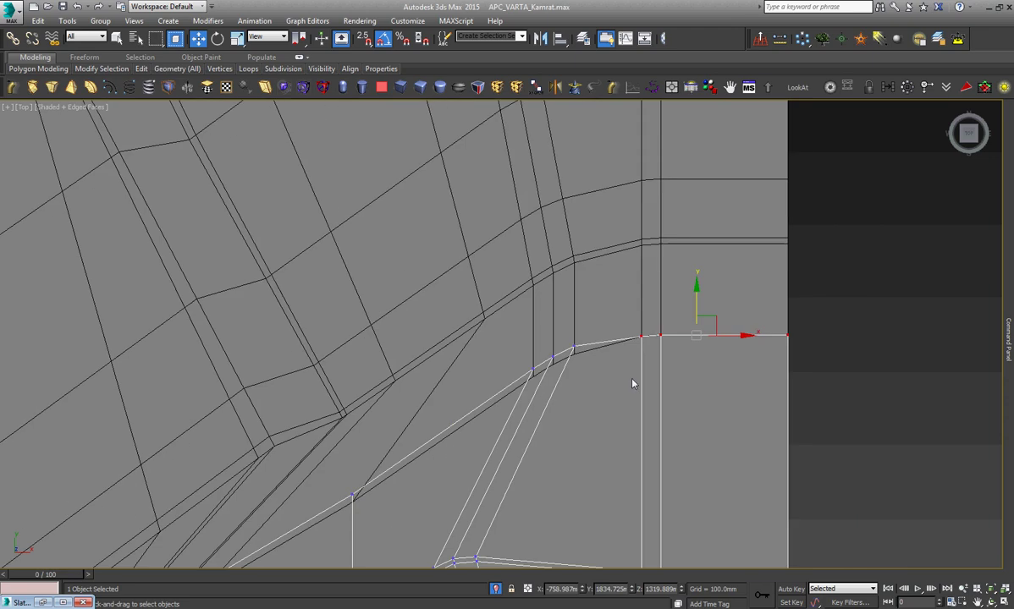
scroll(558, 347, "up", 5)
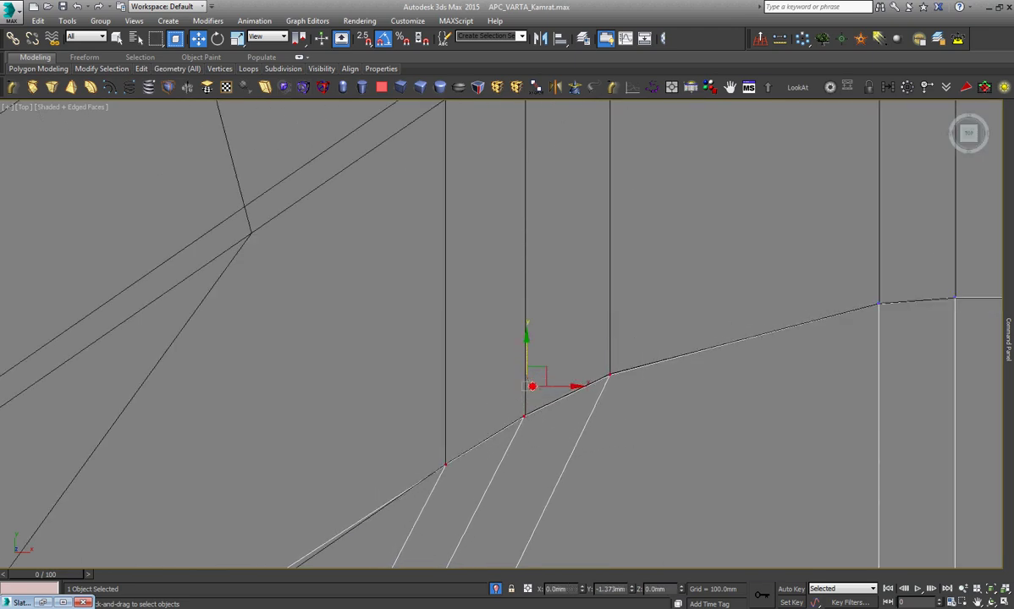
scroll(662, 333, "down", 5)
scroll(663, 332, "down", 5)
scroll(586, 384, "up", 8)
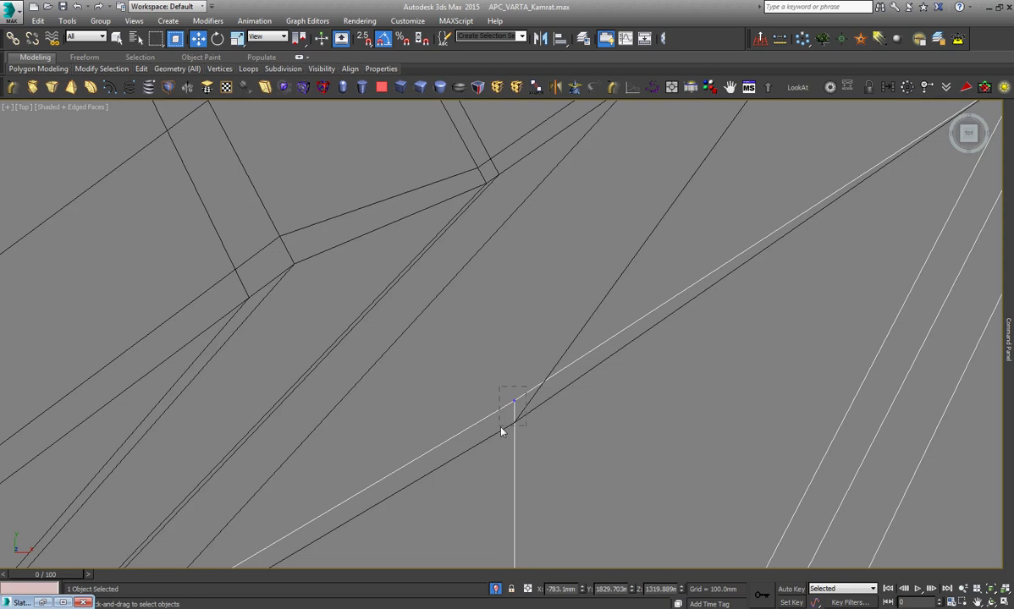
left_click_drag(501, 432, 503, 429)
scroll(512, 414, "up", 4)
left_click_drag(541, 347, 548, 431)
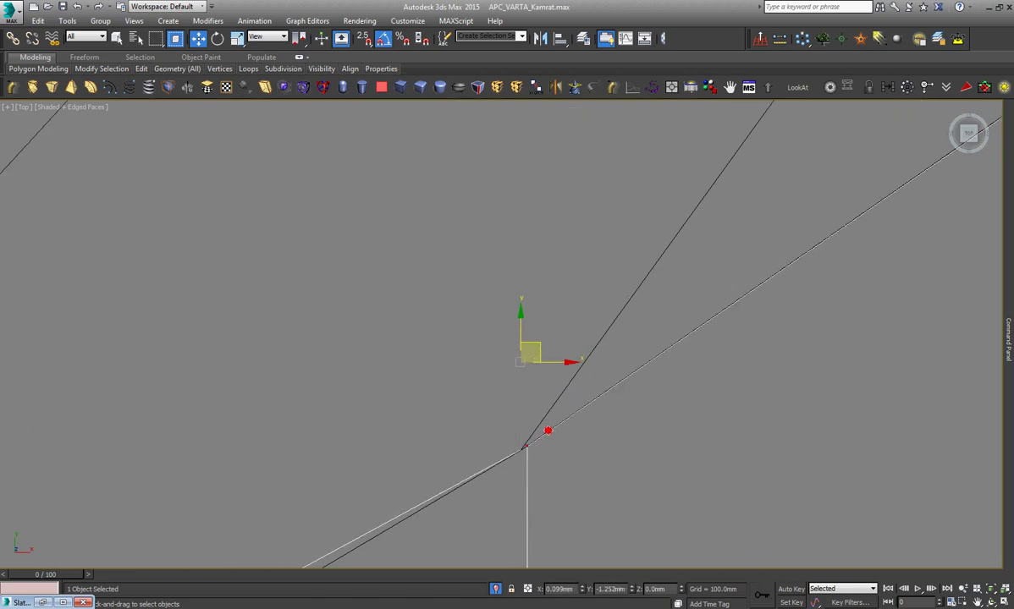
scroll(524, 423, "down", 3)
scroll(390, 402, "up", 2)
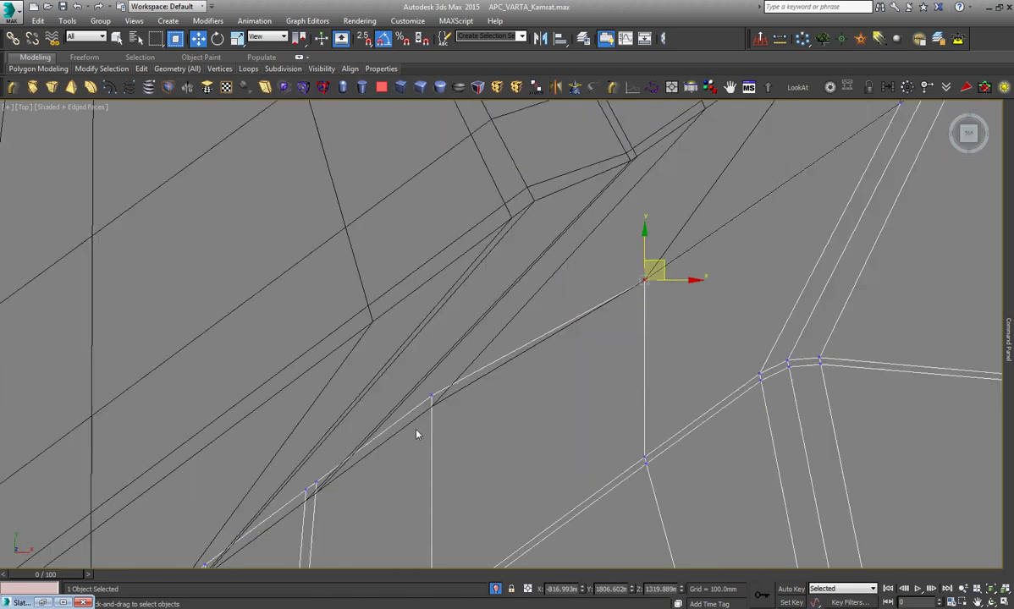
scroll(435, 301, "up", 2)
left_click_drag(435, 301, 452, 369)
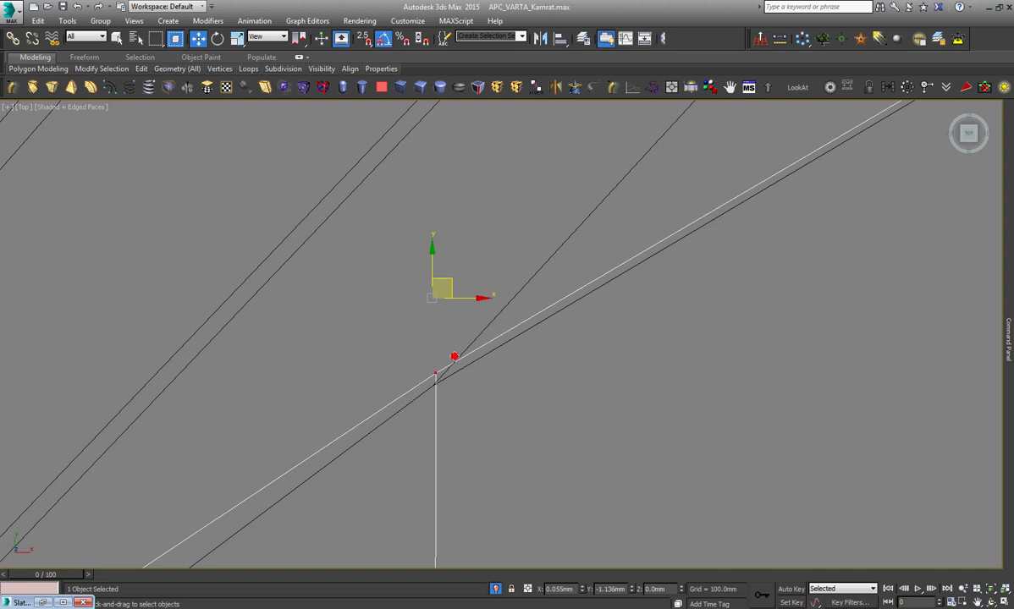
Snap the next pair of band vertices down onto the frame line.
scroll(551, 352, "down", 2)
scroll(591, 380, "down", 3)
scroll(611, 294, "up", 4)
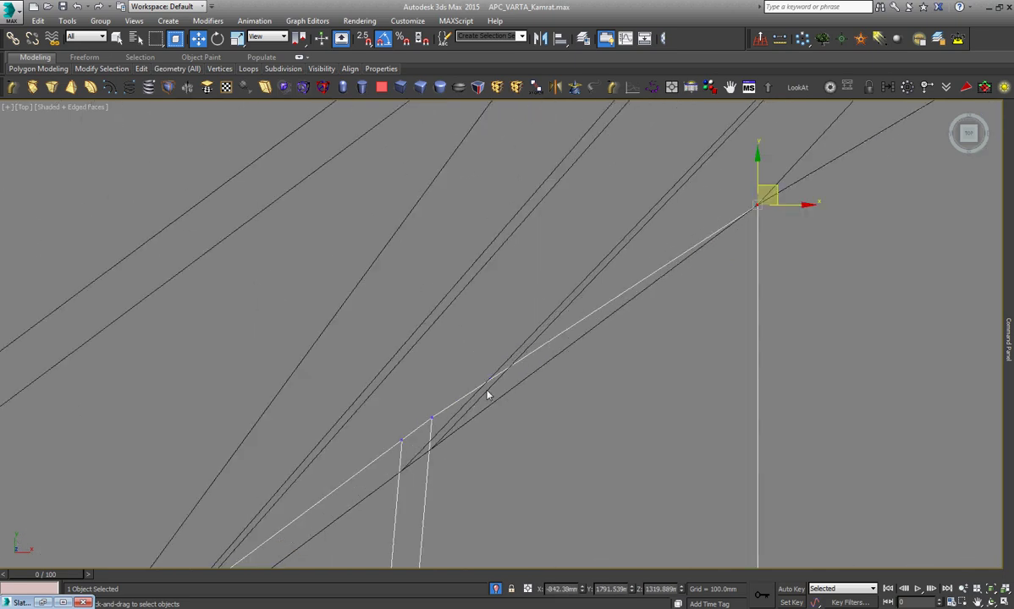
left_click_drag(486, 396, 375, 489)
scroll(416, 423, "up", 5)
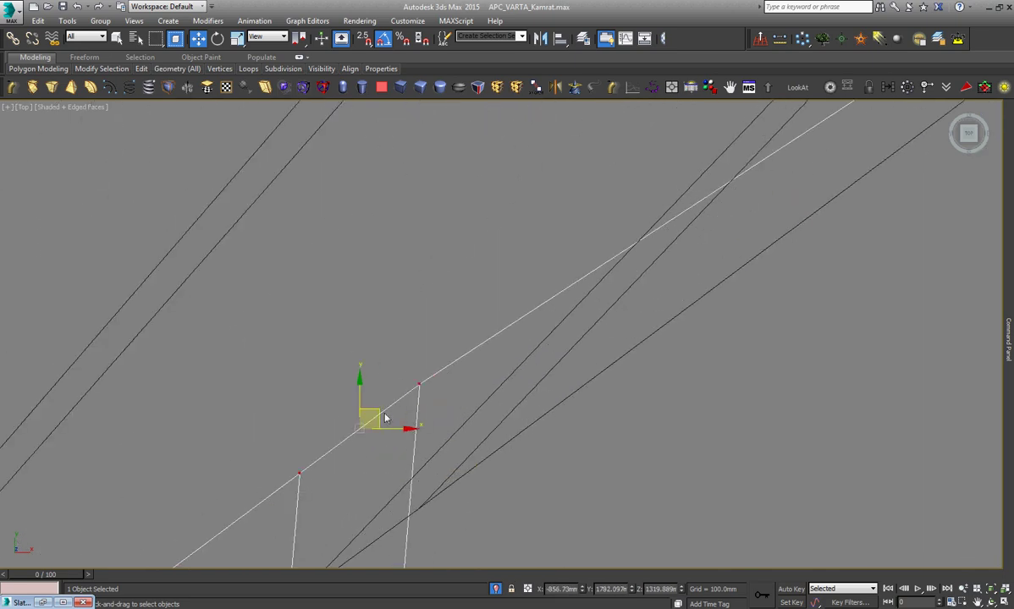
left_click_drag(385, 418, 381, 535)
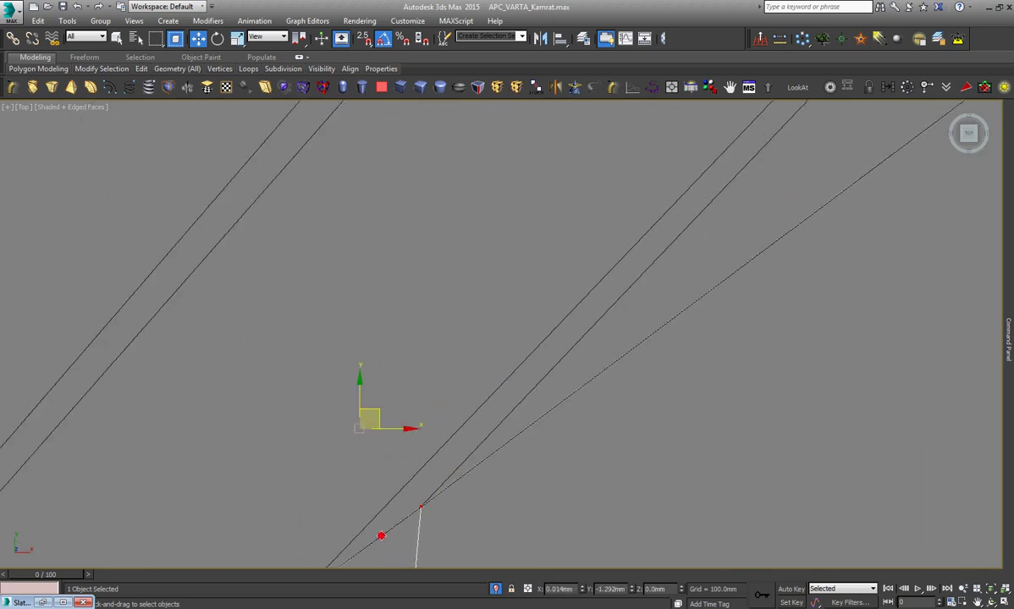
scroll(474, 288, "down", 2)
scroll(419, 401, "down", 3)
scroll(424, 422, "up", 4)
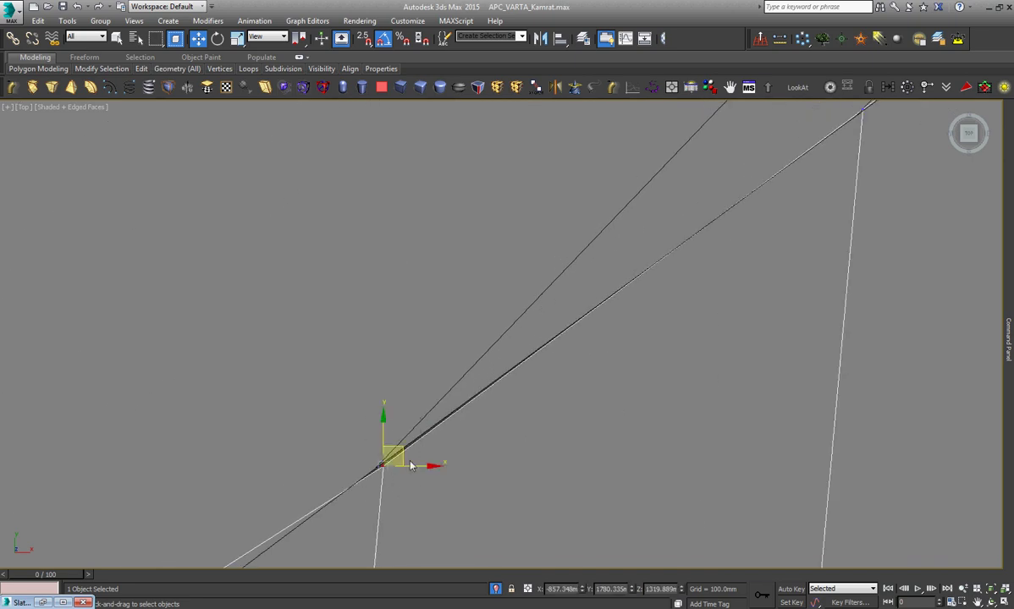
left_click_drag(410, 466, 398, 449)
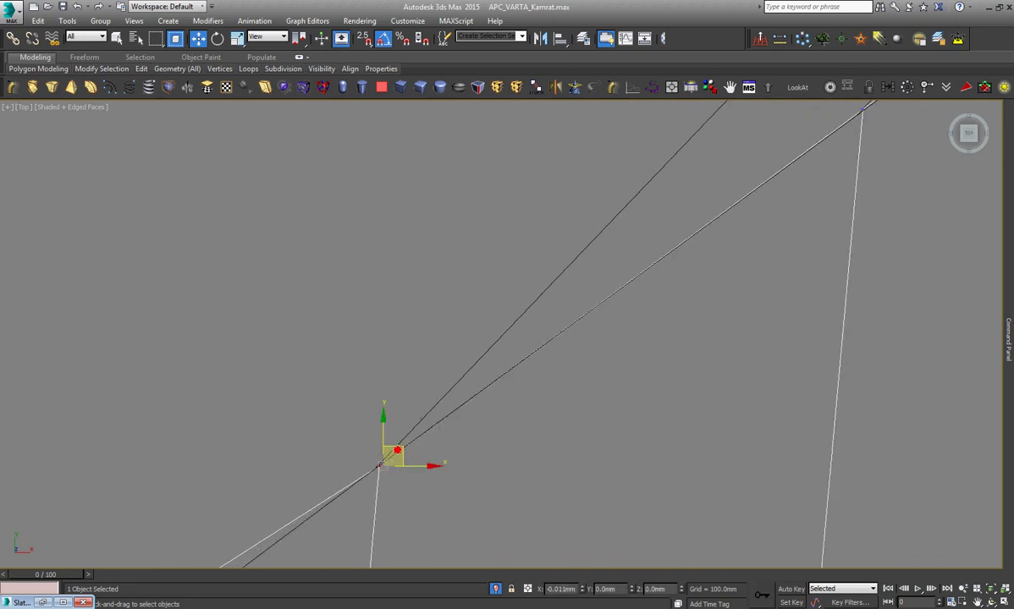
Move the three band-corner vertices onto the frame edge, snapping one to the frame line intersection.
scroll(592, 254, "down", 2)
scroll(542, 288, "down", 2)
scroll(541, 288, "down", 1)
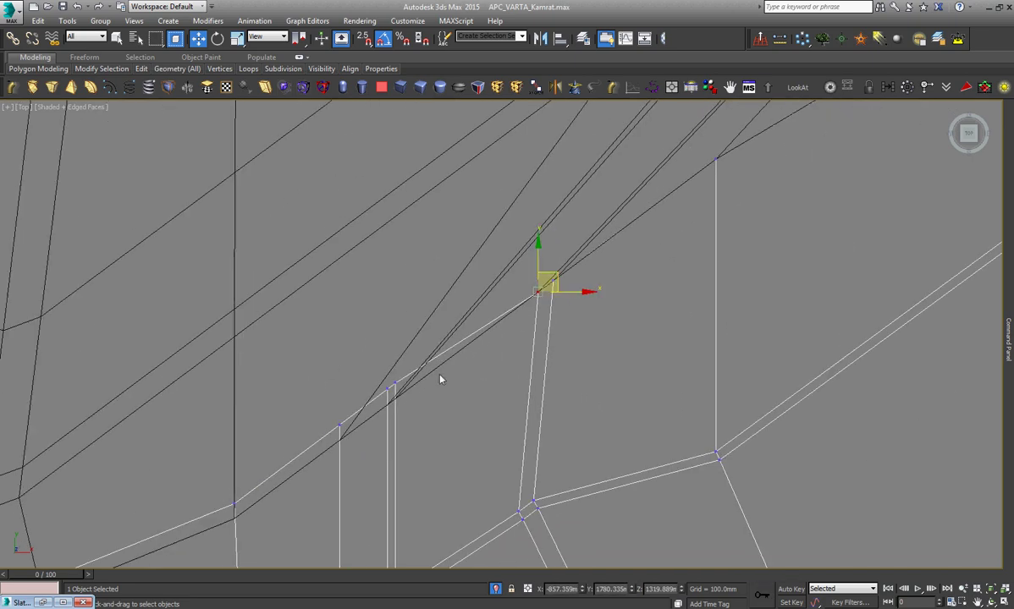
scroll(411, 350, "up", 2)
left_click_drag(220, 500, 220, 499)
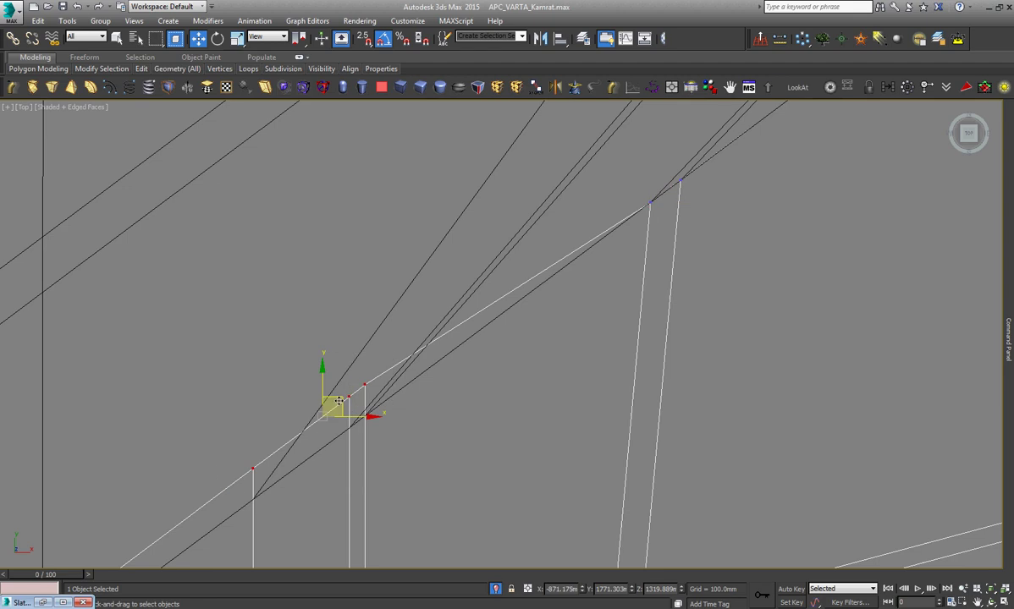
mouse_move(337, 401)
left_mouse_down()
mouse_move(356, 436)
mouse_move(427, 326)
left_mouse_up()
scroll(357, 439, "up", 2)
scroll(381, 364, "up", 4)
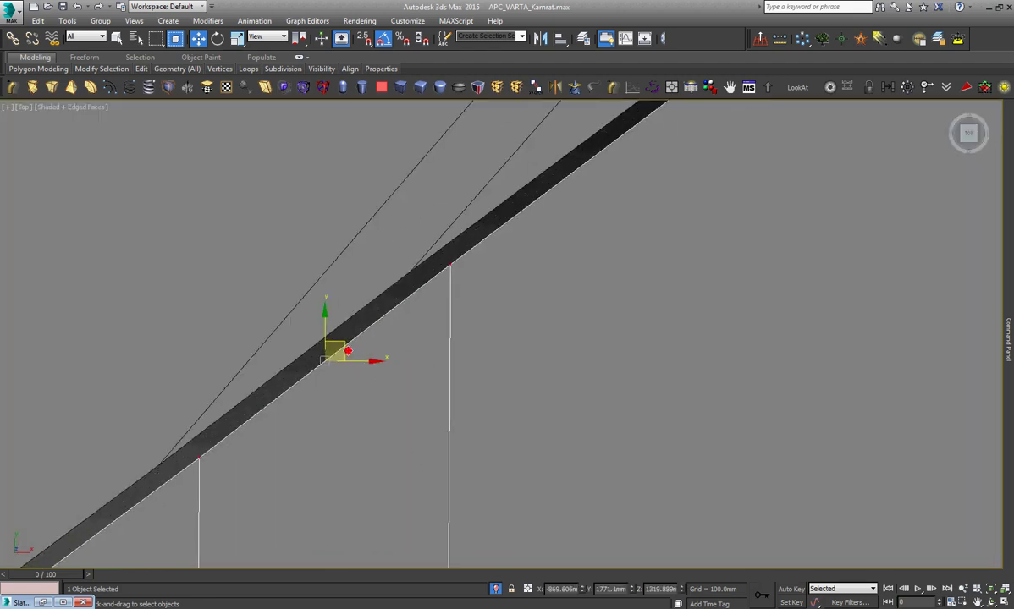
left_click_drag(347, 351, 308, 357)
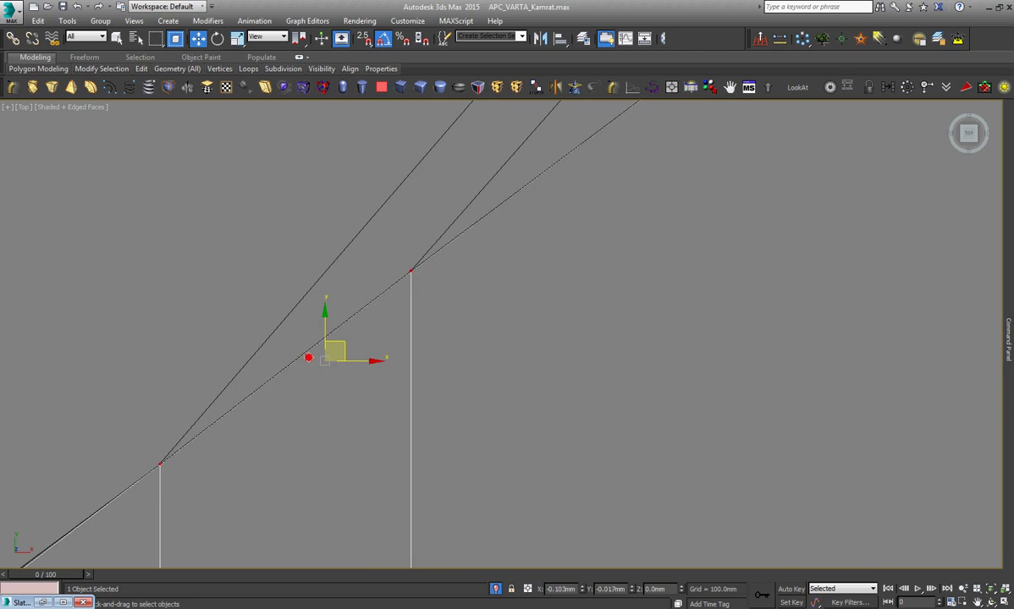
scroll(511, 344, "up", 2)
scroll(453, 323, "up", 3)
middle_click_drag(453, 324, 407, 371)
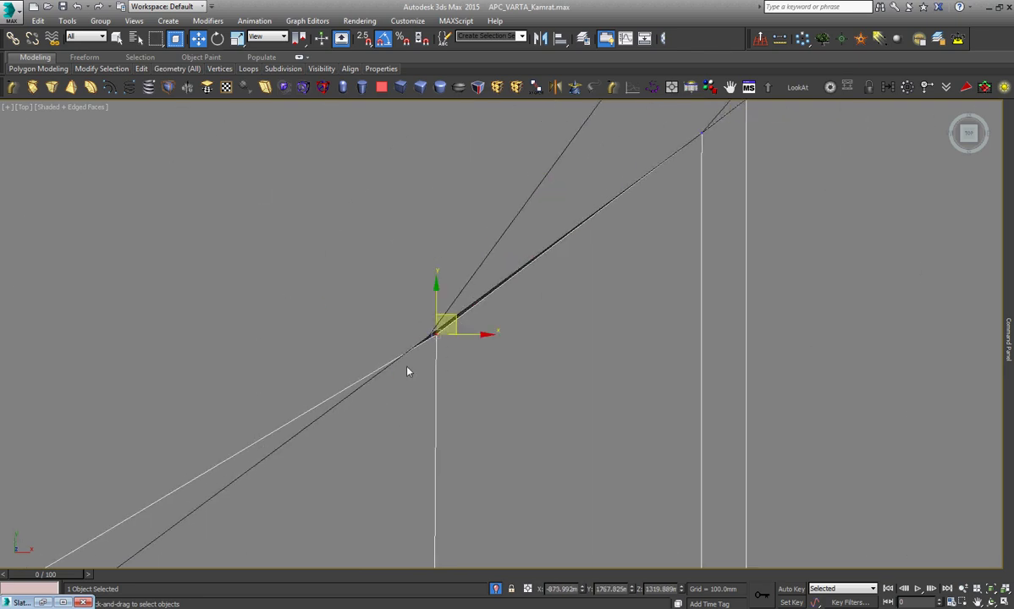
left_click_drag(407, 371, 496, 289)
left_click_drag(532, 245, 490, 253)
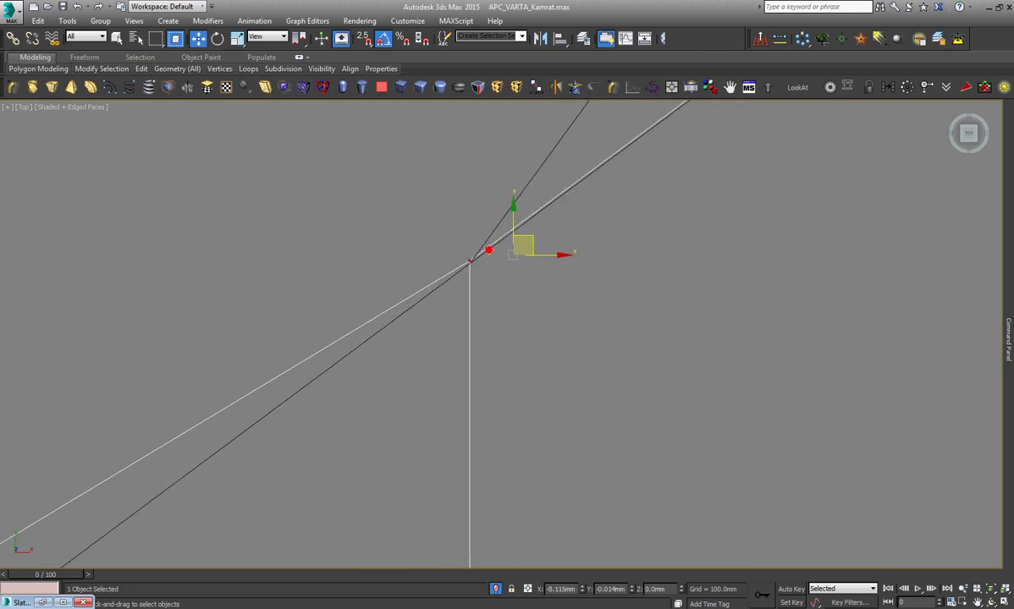
middle_click_drag(490, 253, 575, 281)
scroll(593, 286, "down", 3)
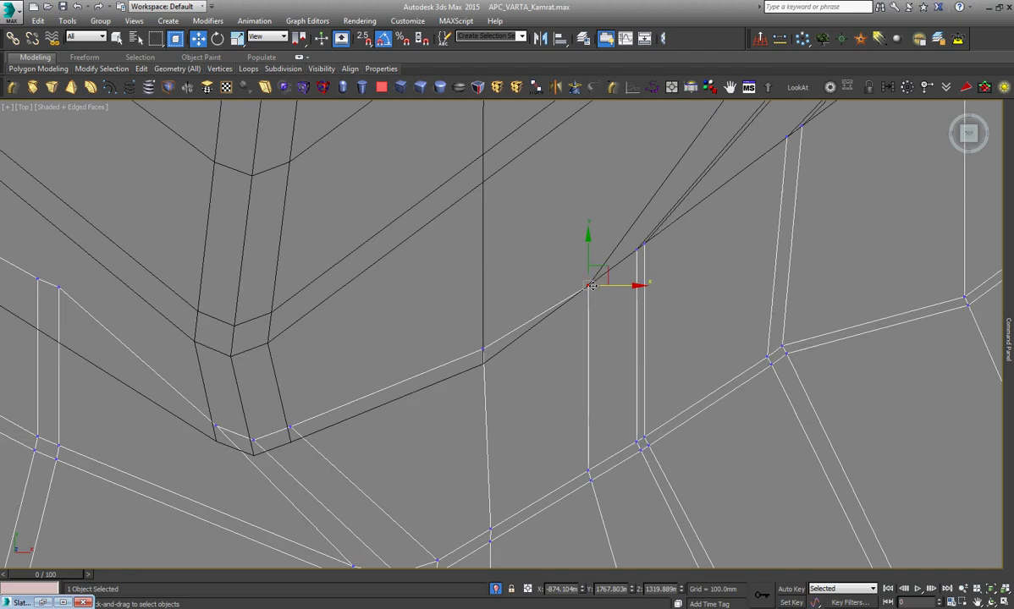
Snap the valley corner vertex onto the frame's corner and the valley vertices onto the frame edge.
left_click(485, 349)
scroll(498, 299, "up", 4)
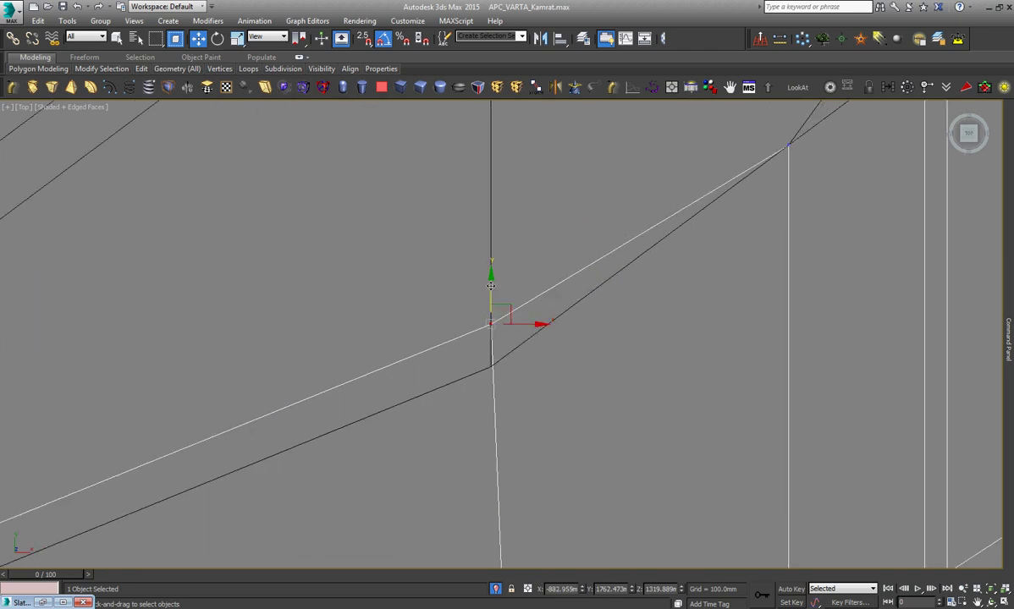
left_click_drag(490, 286, 491, 292)
scroll(508, 364, "down", 3)
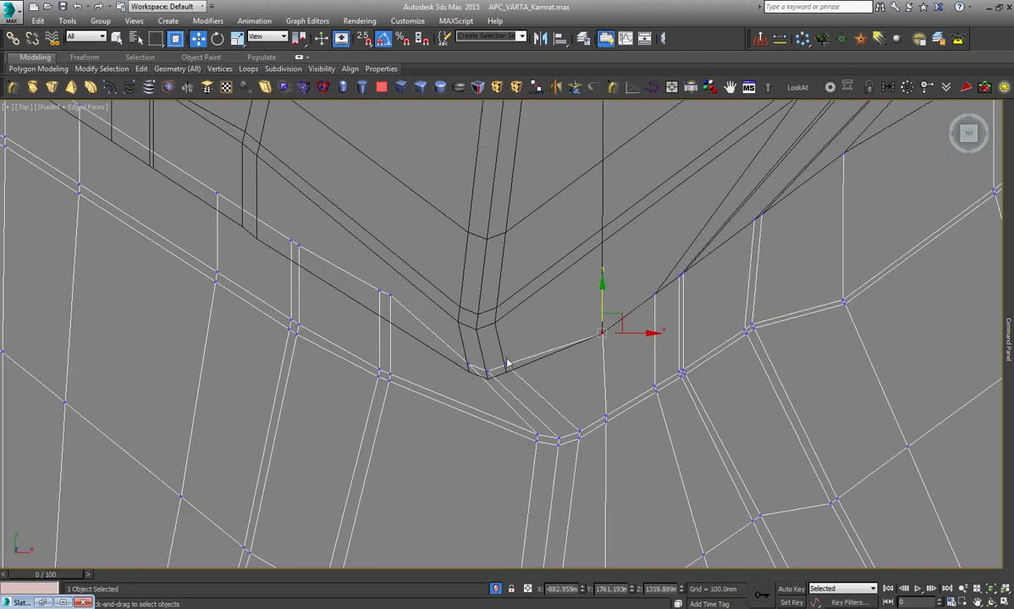
scroll(507, 364, "up", 4)
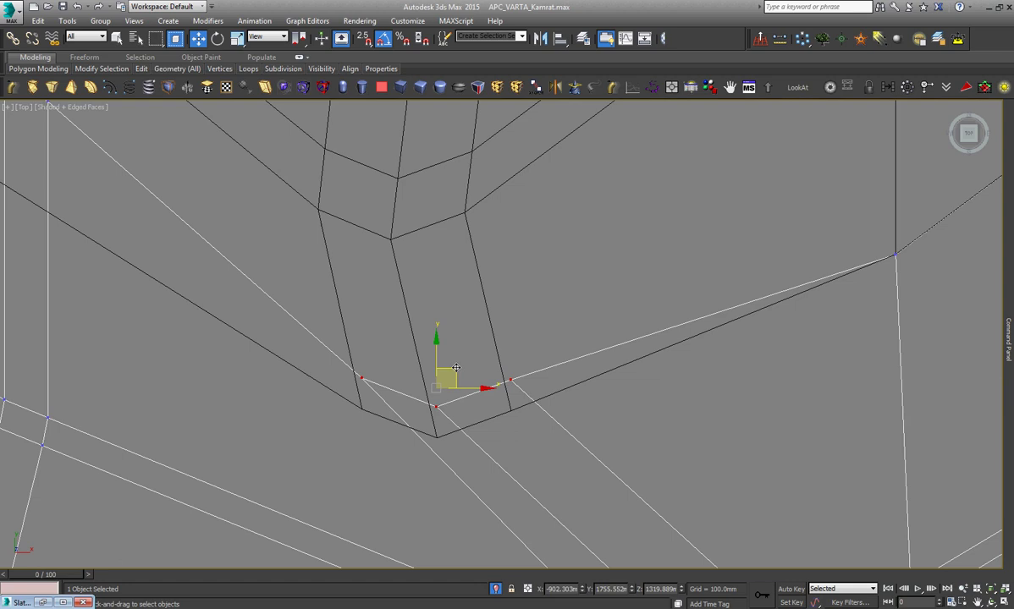
left_click_drag(456, 368, 455, 400)
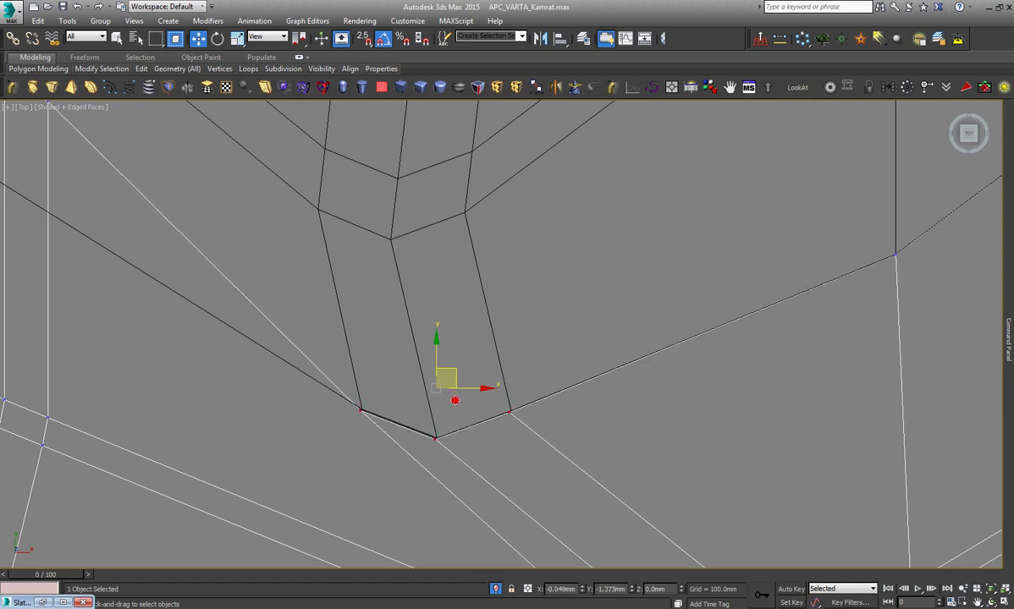
scroll(507, 434, "down", 3)
scroll(459, 431, "up", 2)
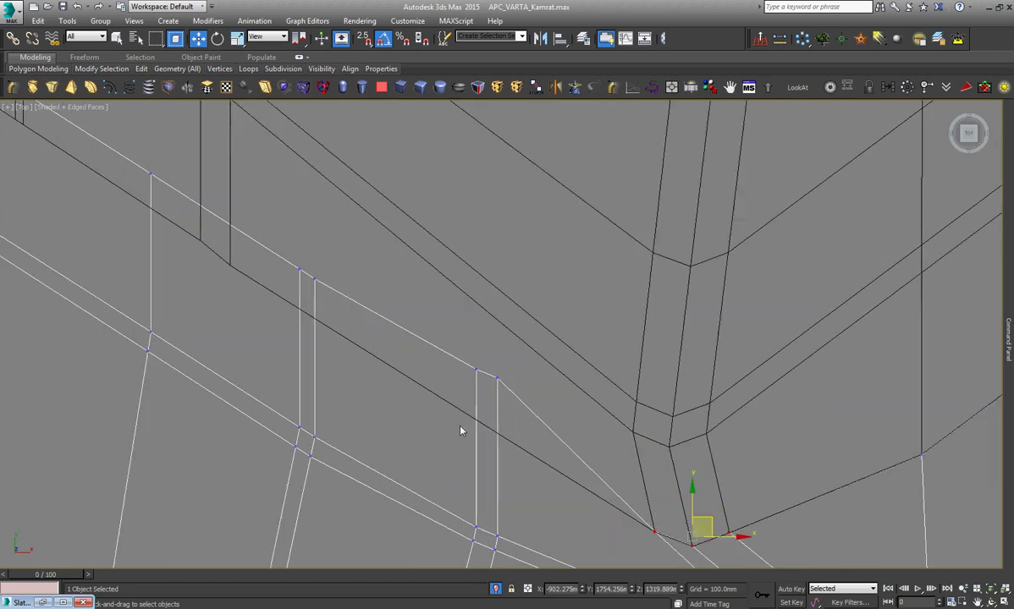
scroll(539, 432, "down", 3)
scroll(540, 431, "down", 2)
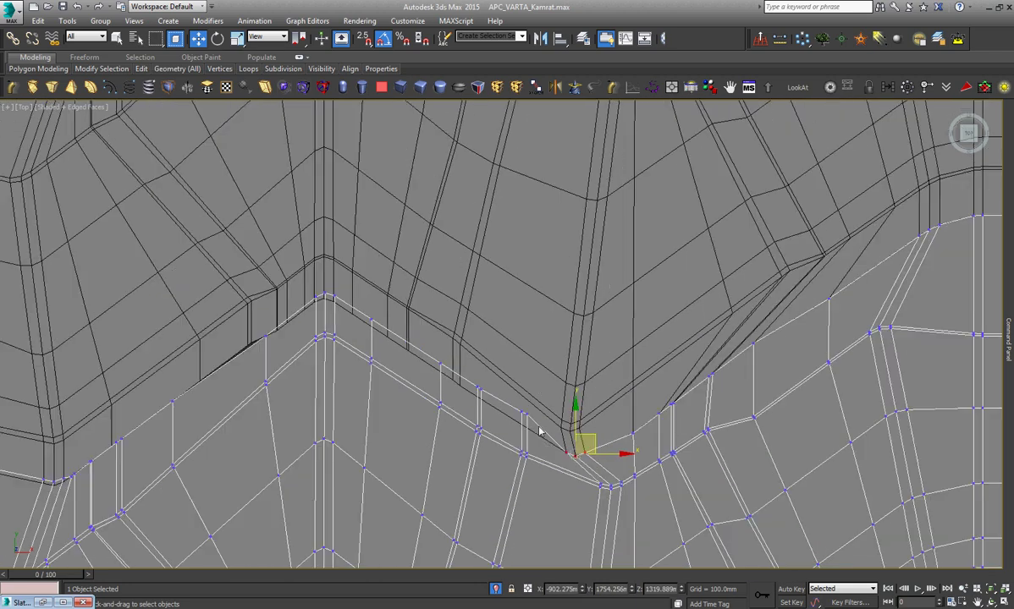
scroll(418, 219, "up", 3)
scroll(419, 177, "up", 2)
scroll(364, 131, "up", 2)
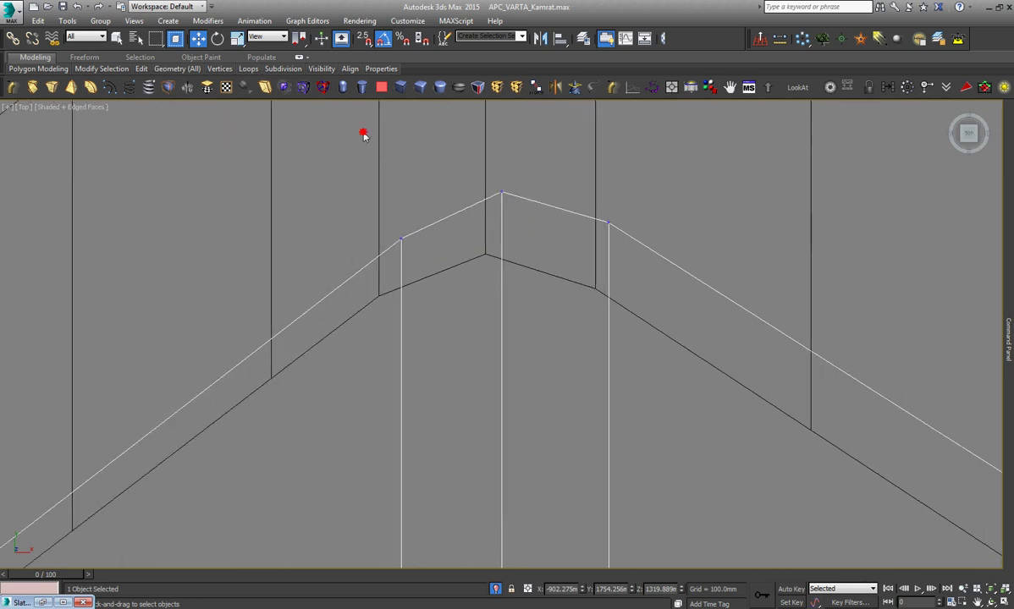
Move the three peak vertices onto the frame peak, then snap the neighbouring vertices onto the right slope and left corner.
left_click_drag(518, 198, 503, 259)
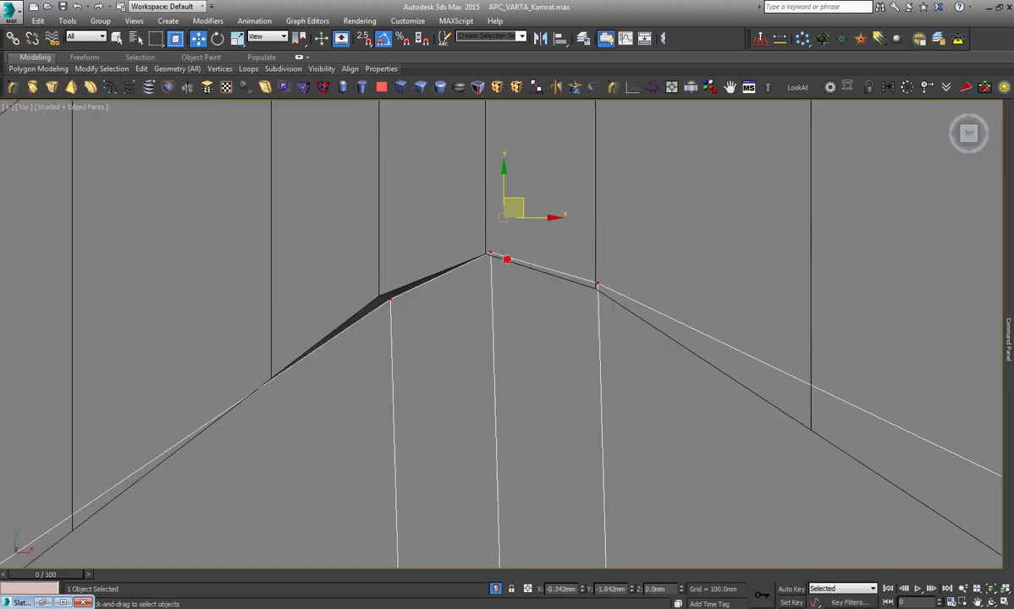
left_click(584, 272)
left_click(592, 287)
scroll(579, 286, "up", 2)
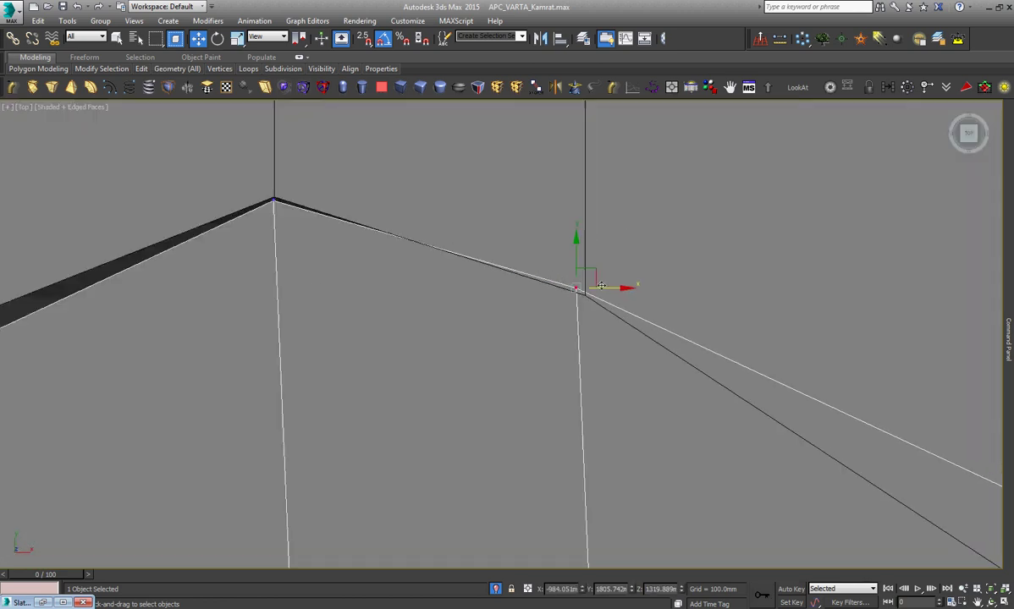
scroll(570, 288, "up", 2)
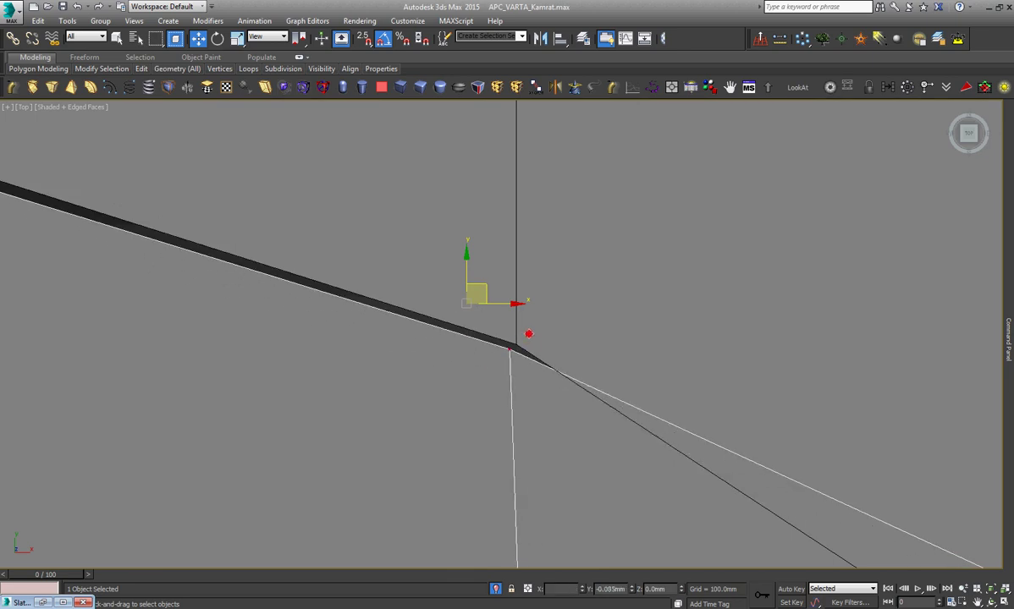
left_click_drag(494, 292, 617, 326)
scroll(618, 326, "down", 3)
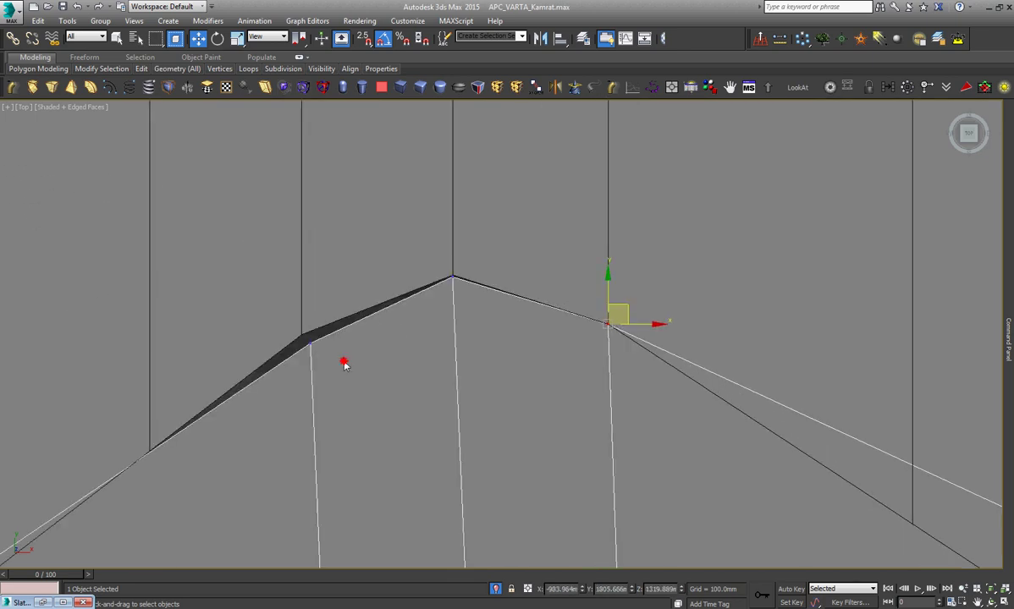
left_click(312, 344)
scroll(376, 361, "up", 5)
left_click_drag(365, 360, 330, 327)
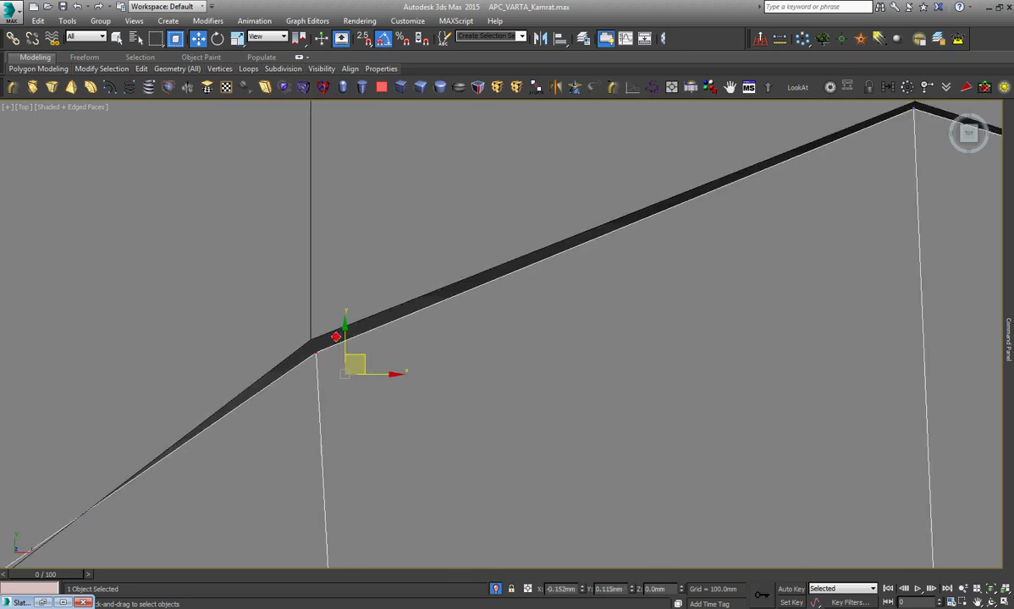
scroll(375, 342, "down", 4)
Snap the next band vertex on the right slope exactly onto the frame edge.
scroll(375, 342, "down", 3)
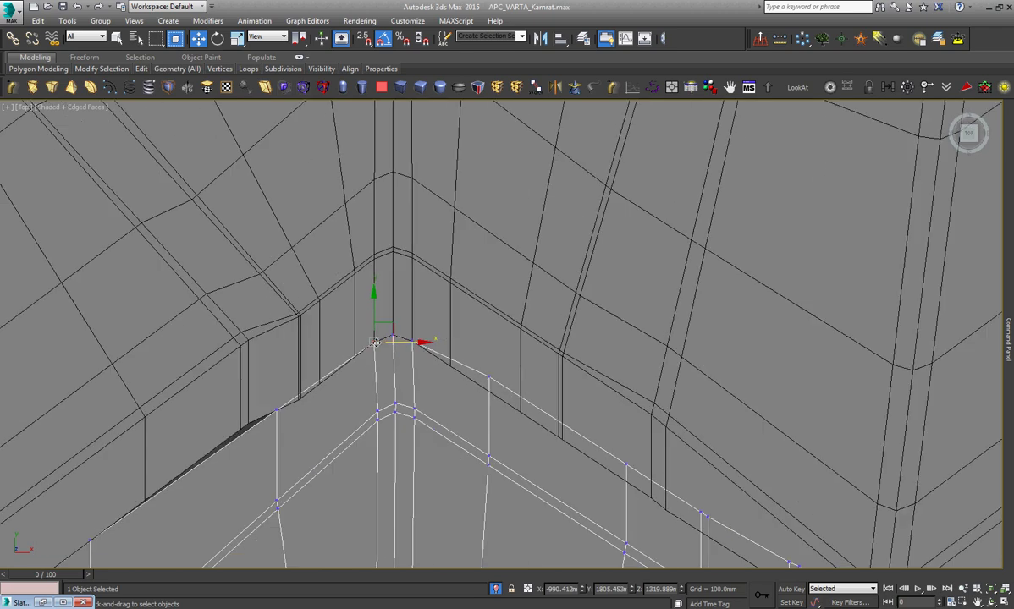
scroll(476, 387, "up", 5)
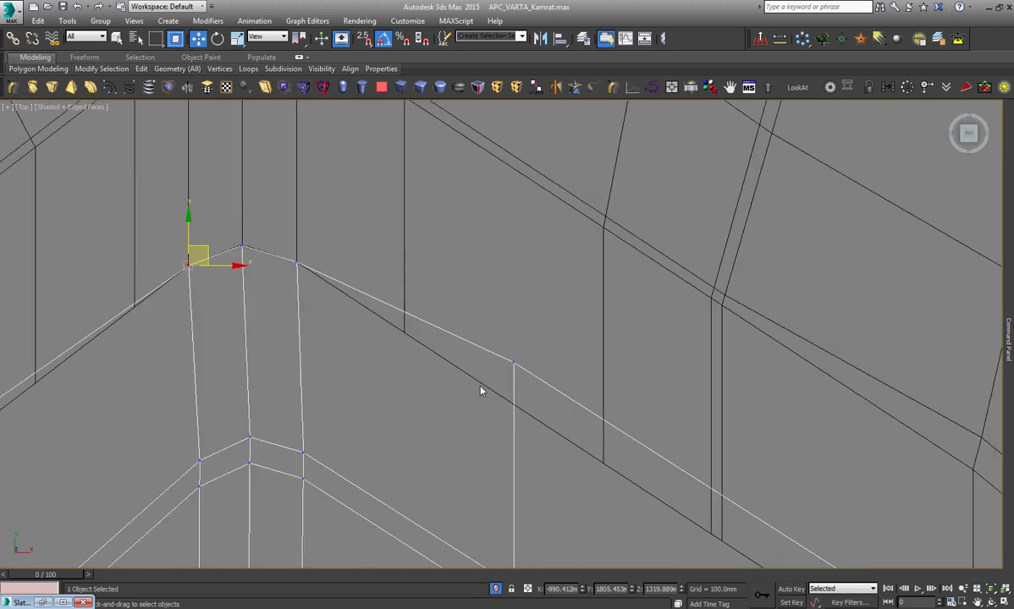
left_click_drag(536, 400, 536, 398)
left_click_drag(523, 347, 413, 315)
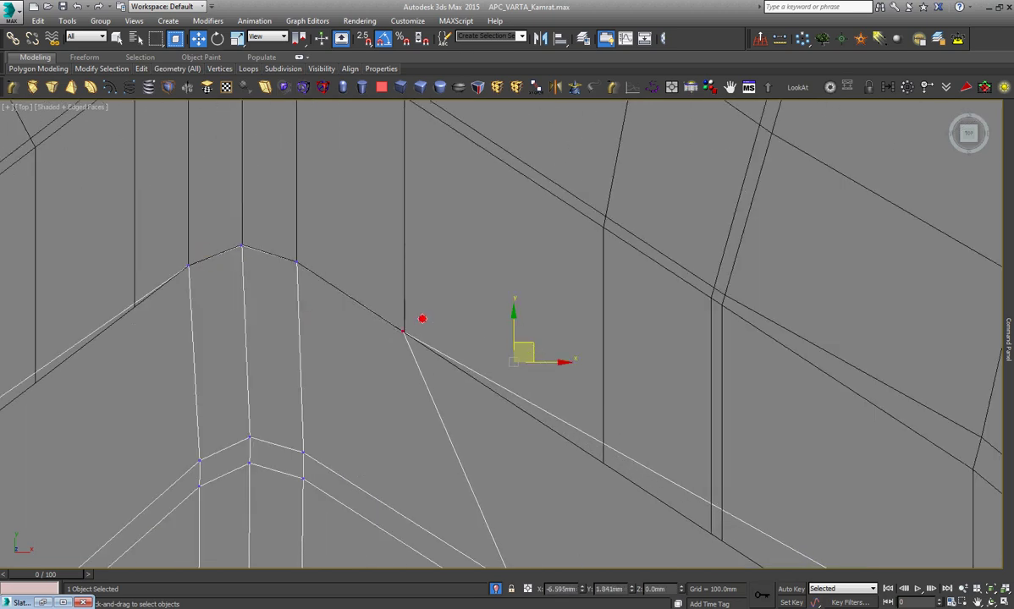
scroll(413, 315, "up", 3)
scroll(387, 423, "up", 3)
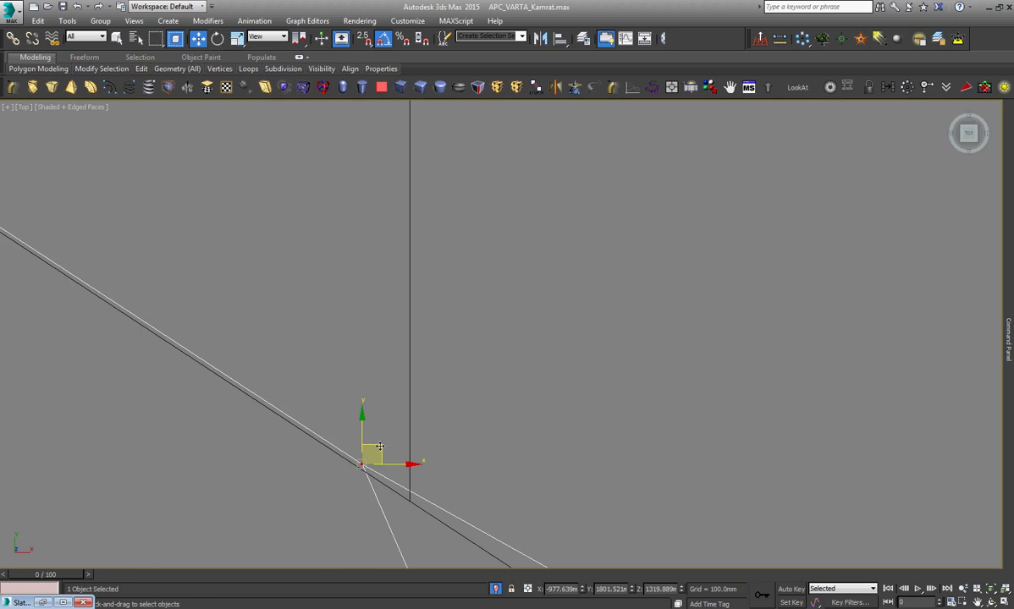
left_click_drag(380, 447, 425, 486)
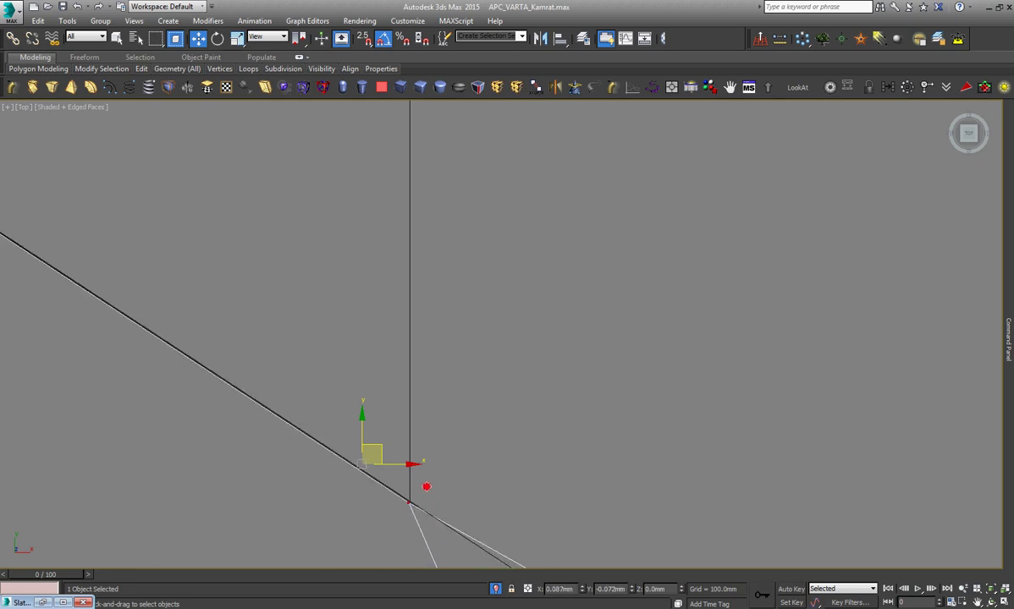
scroll(508, 423, "down", 2)
scroll(607, 444, "down", 3)
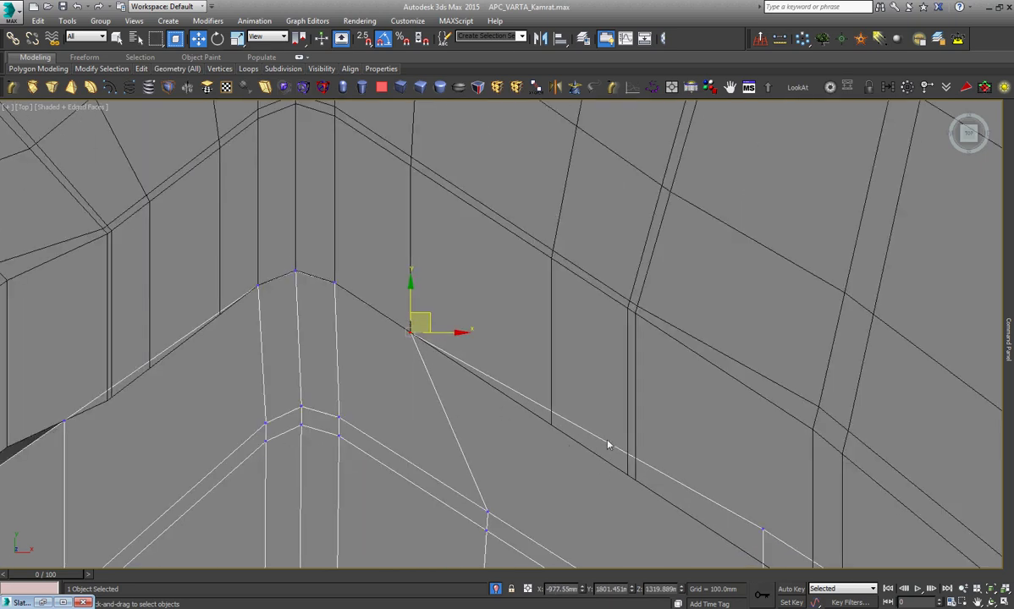
scroll(607, 444, "down", 3)
Snap the lower slope vertex onto the frame edge, closing the dark gap.
left_click(673, 474)
scroll(692, 503, "up", 3)
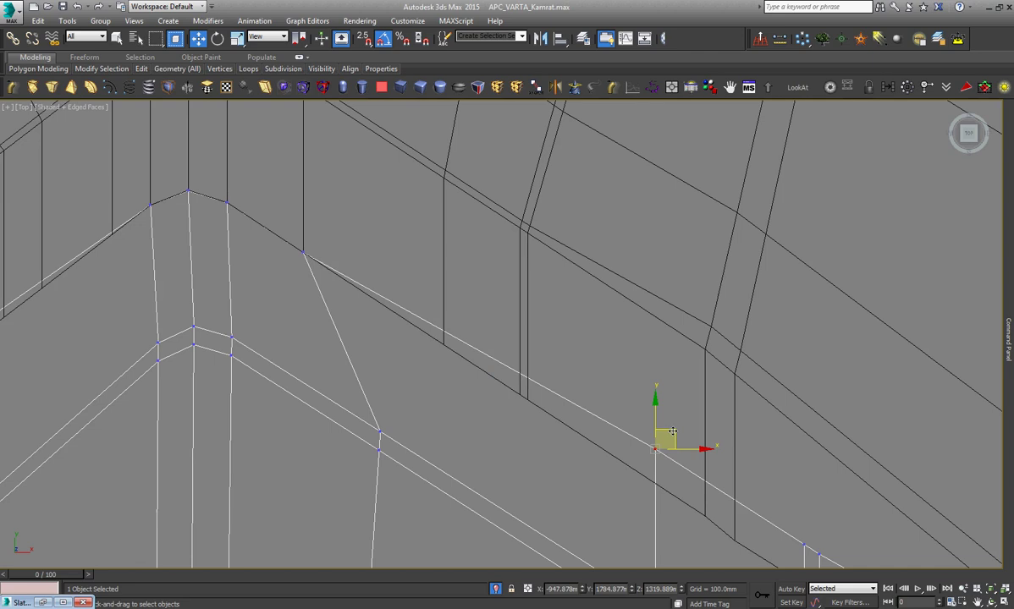
left_click(451, 337)
scroll(427, 360, "up", 3)
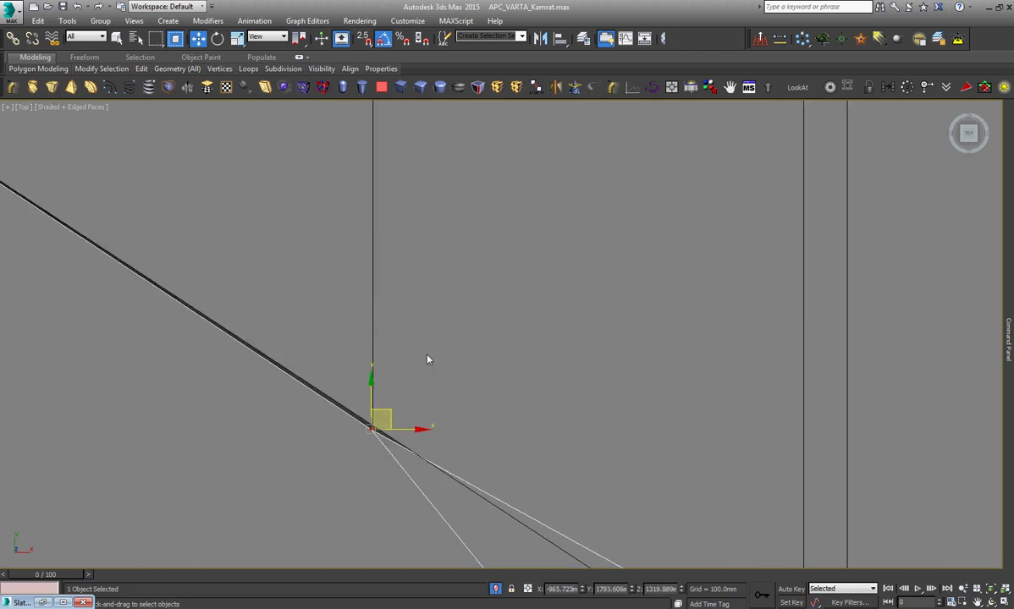
scroll(427, 360, "up", 2)
scroll(329, 535, "down", 2)
scroll(329, 535, "down", 1)
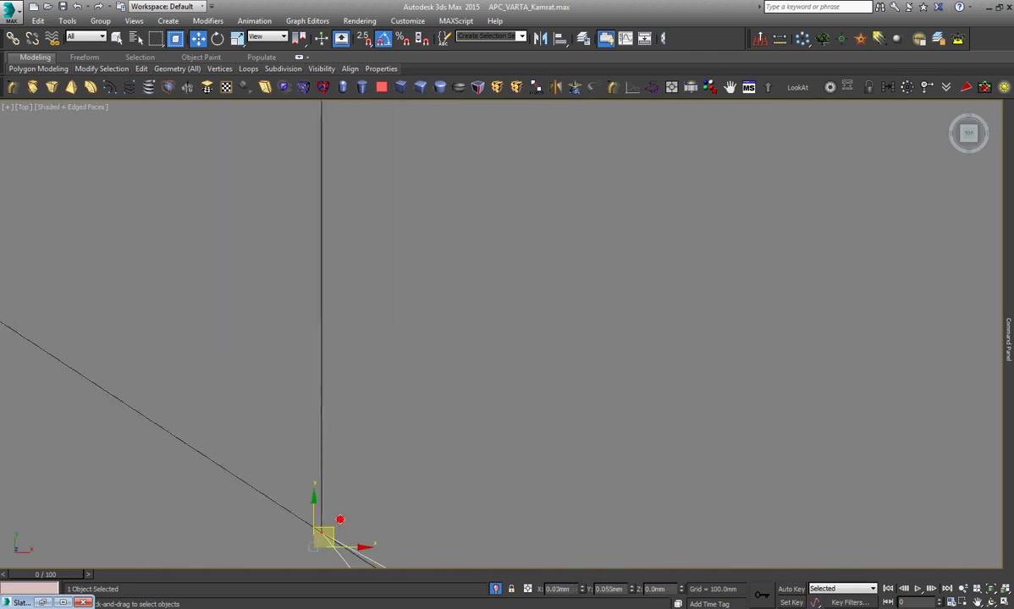
middle_click_drag(329, 535, 338, 320)
scroll(338, 319, "down", 2)
scroll(606, 447, "down", 2)
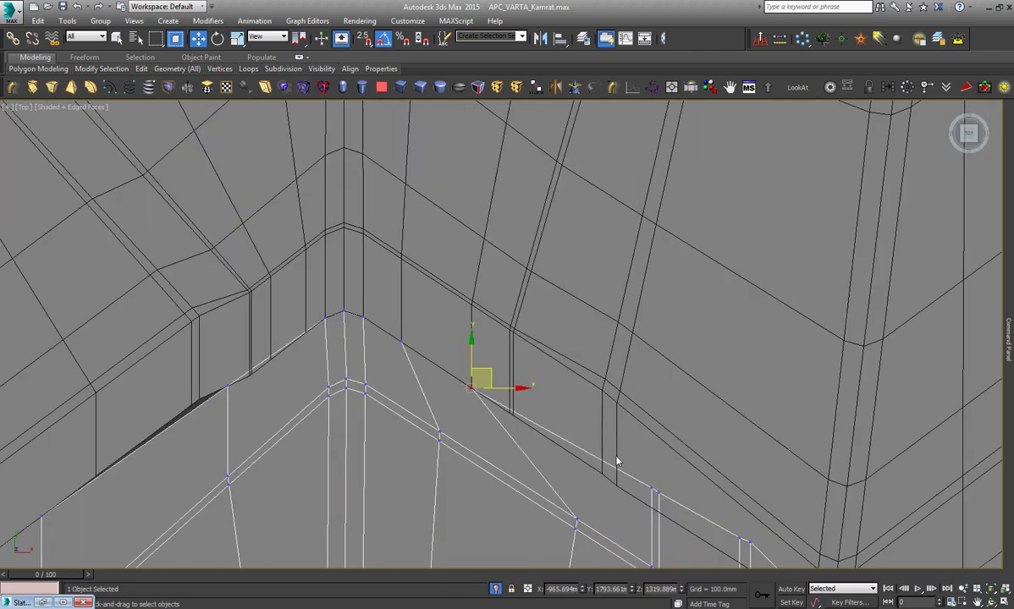
mouse_move(678, 511)
left_mouse_down()
mouse_move(536, 403)
mouse_move(512, 414)
left_mouse_up()
scroll(513, 415, "up", 2)
scroll(486, 430, "up", 5)
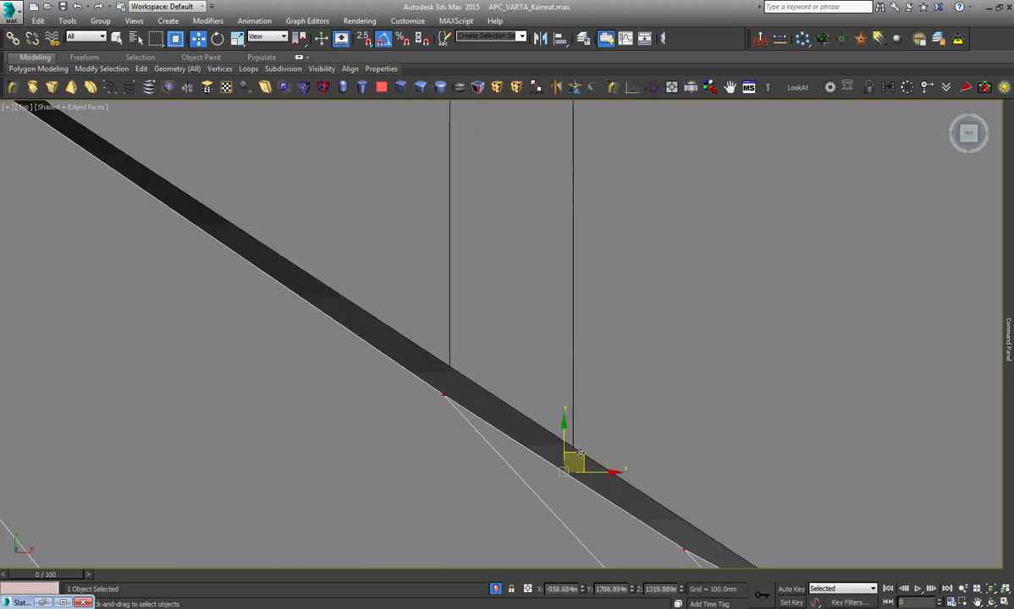
mouse_move(584, 454)
left_mouse_down()
mouse_move(729, 495)
mouse_move(734, 508)
mouse_move(593, 433)
left_mouse_up()
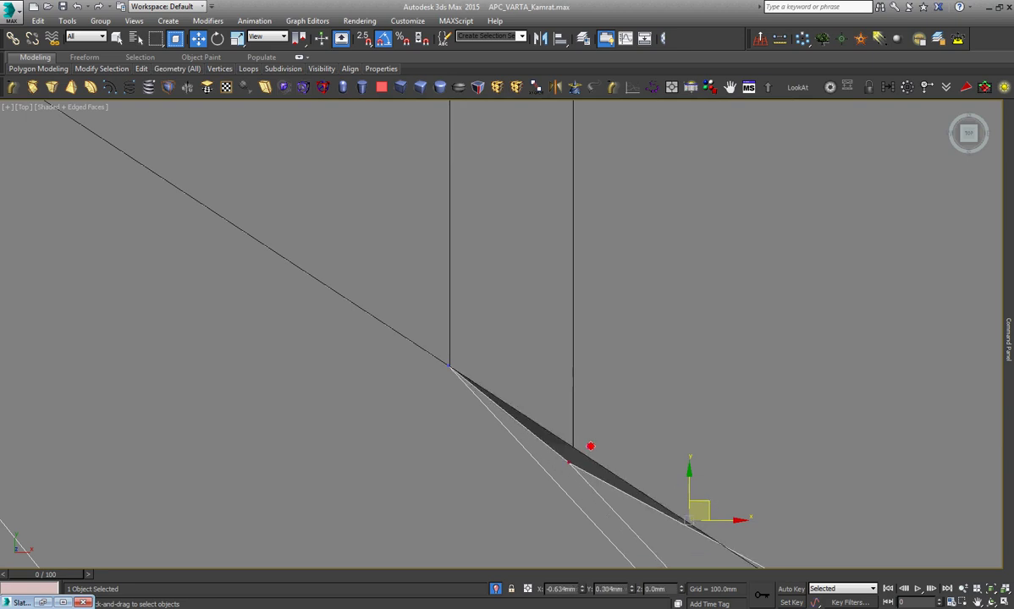
Move another band vertex up onto the frame edge to narrow the remaining gap.
left_click(531, 335)
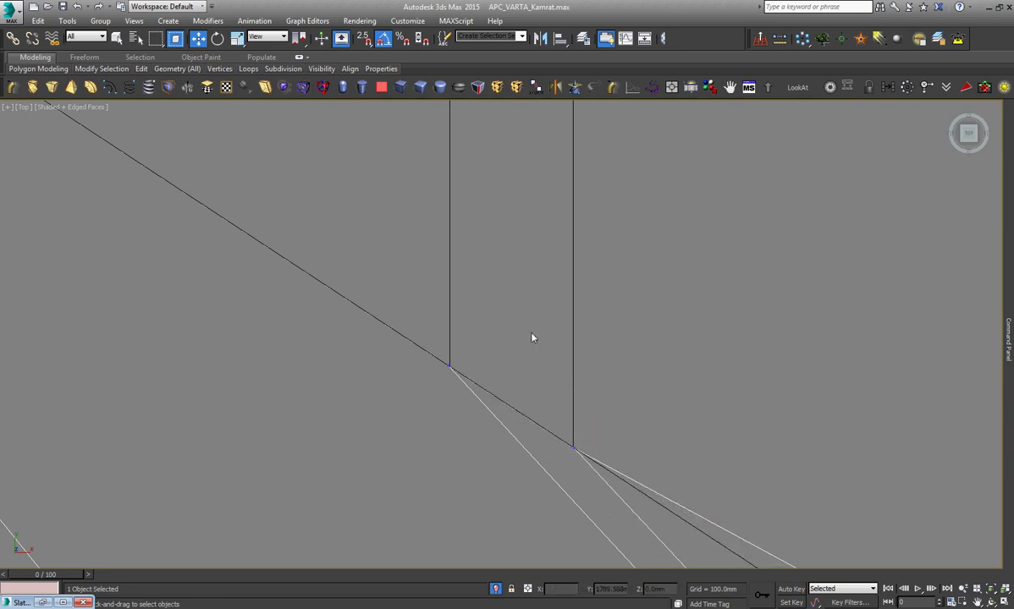
scroll(397, 324, "up", 4)
scroll(398, 324, "up", 4)
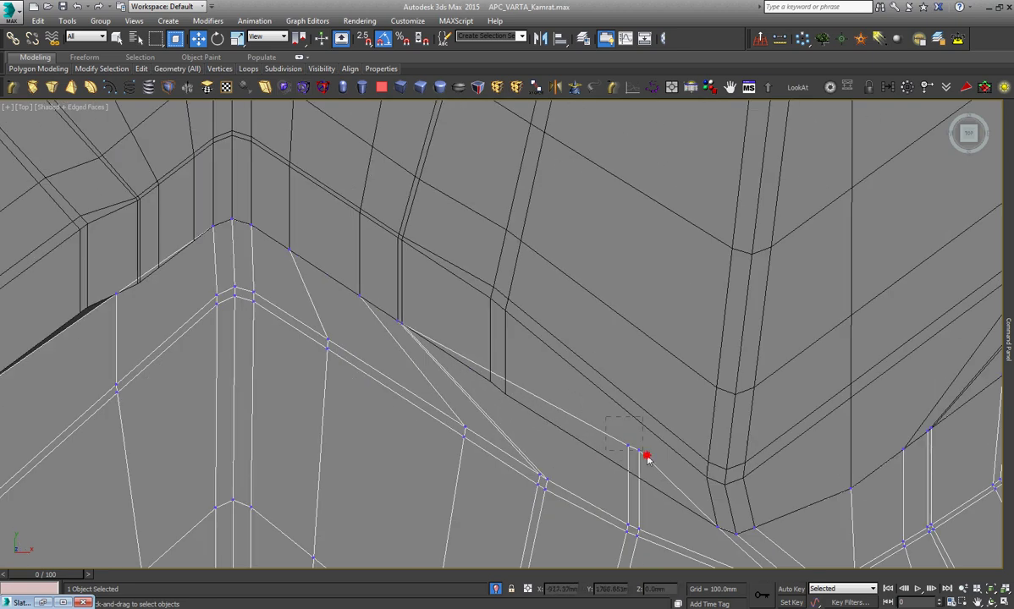
mouse_move(606, 418)
left_mouse_down()
mouse_move(647, 457)
mouse_move(518, 385)
left_mouse_up()
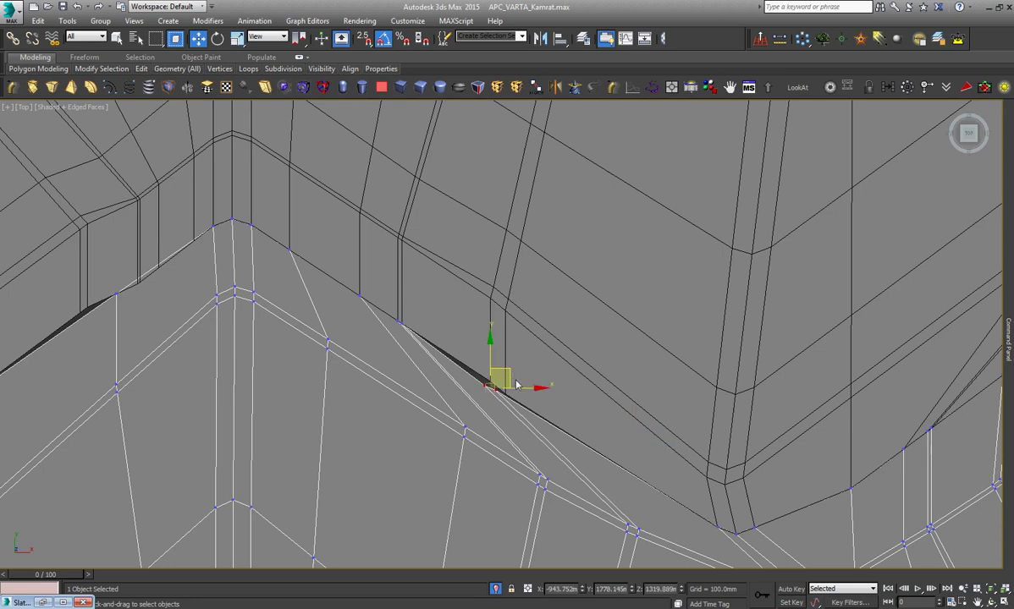
scroll(507, 385, "up", 5)
mouse_move(628, 424)
left_mouse_down()
mouse_move(685, 447)
mouse_move(753, 446)
left_mouse_up()
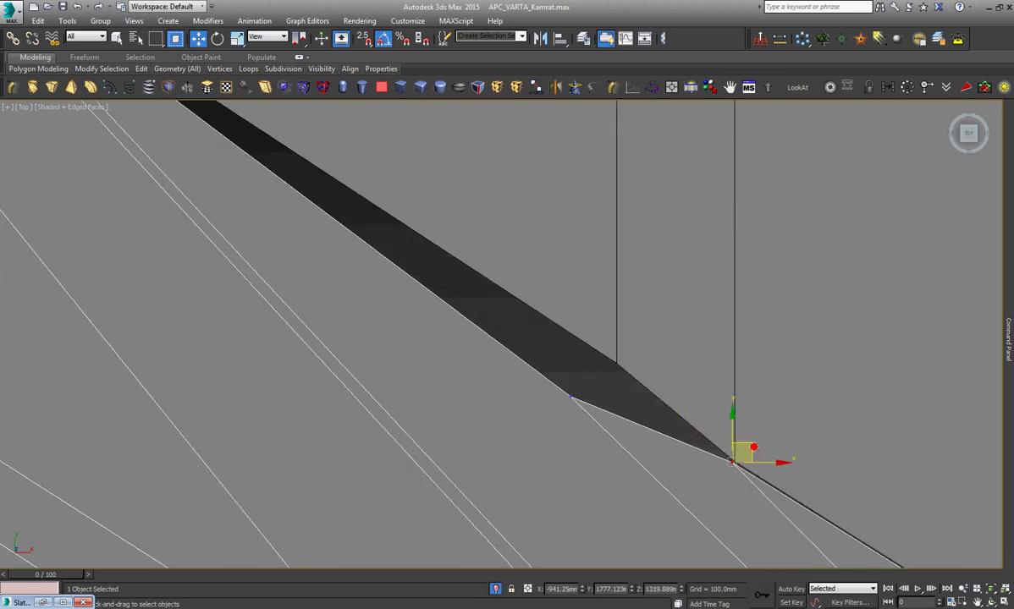
mouse_move(627, 376)
left_mouse_down()
mouse_move(573, 409)
mouse_move(634, 348)
left_mouse_up()
scroll(463, 336, "down", 5)
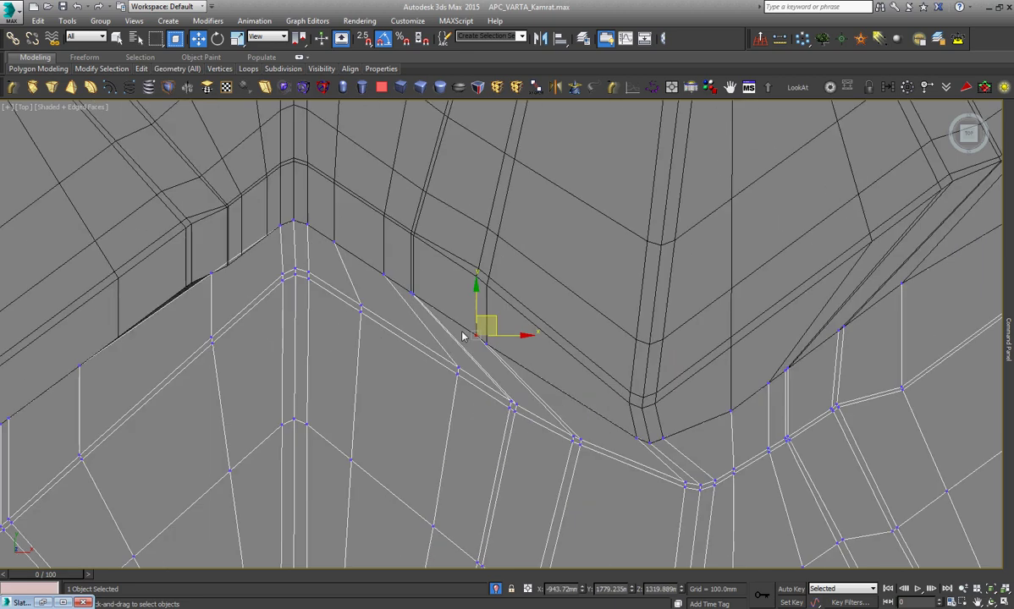
scroll(463, 336, "down", 3)
scroll(577, 408, "up", 5)
scroll(606, 347, "down", 6)
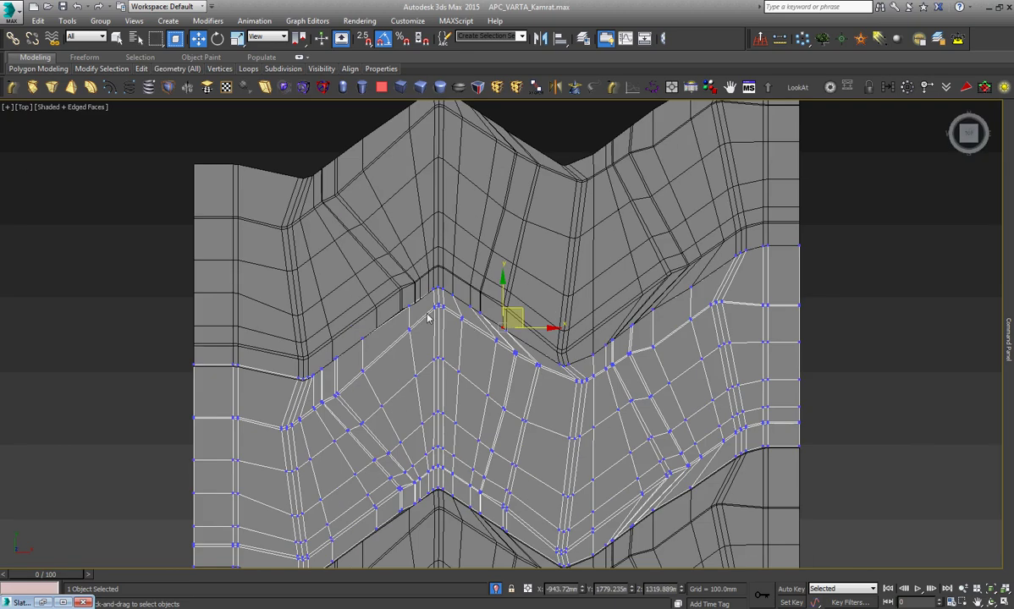
Slide the inner edge's end vertex and the lower vertex up the frame edge, closing the gap.
scroll(432, 287, "up", 6)
scroll(554, 374, "up", 2)
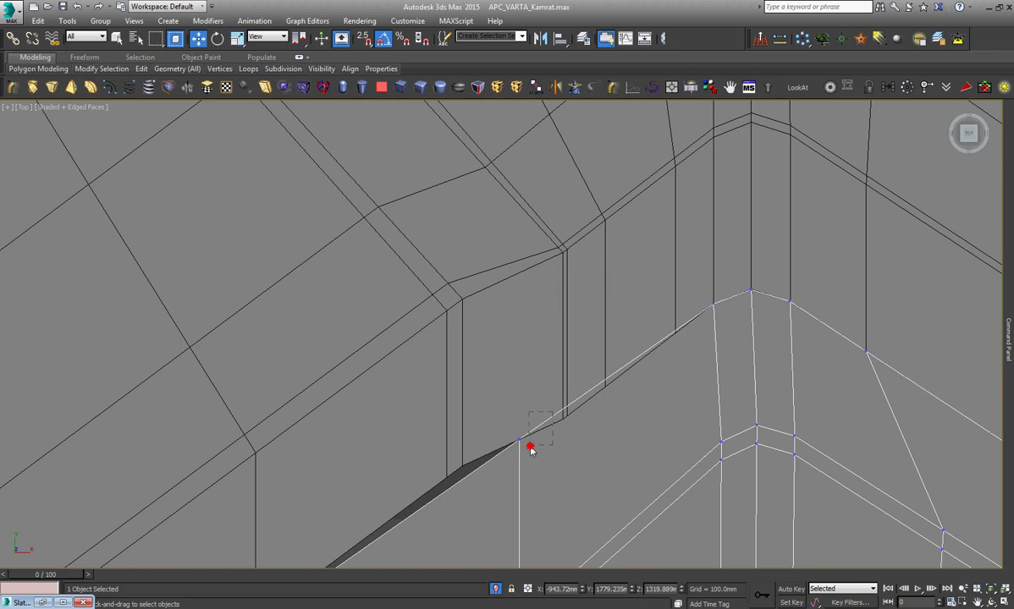
left_click(520, 441)
left_click_drag(538, 420, 692, 333)
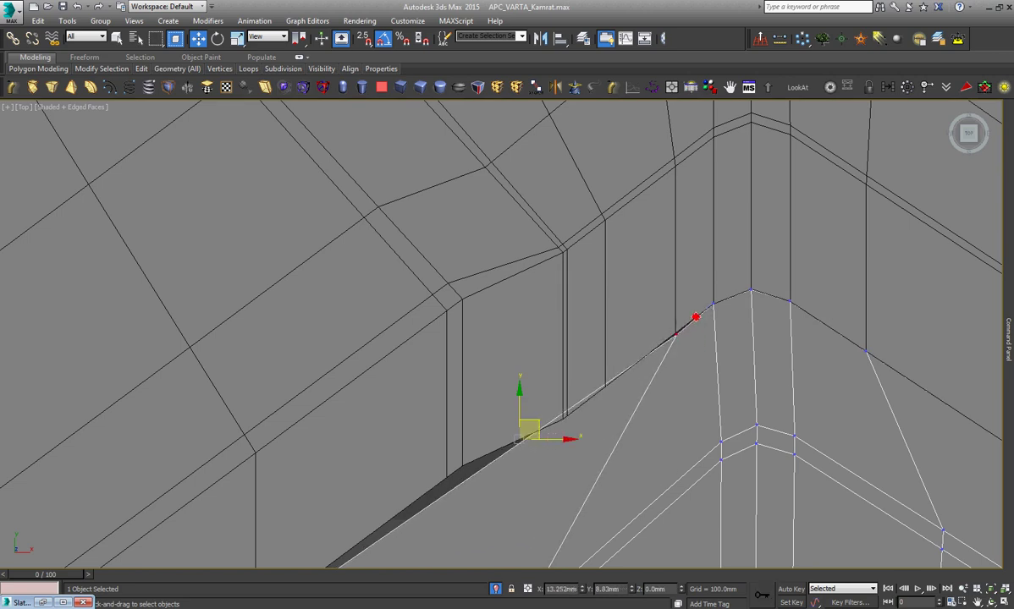
scroll(712, 322, "down", 2)
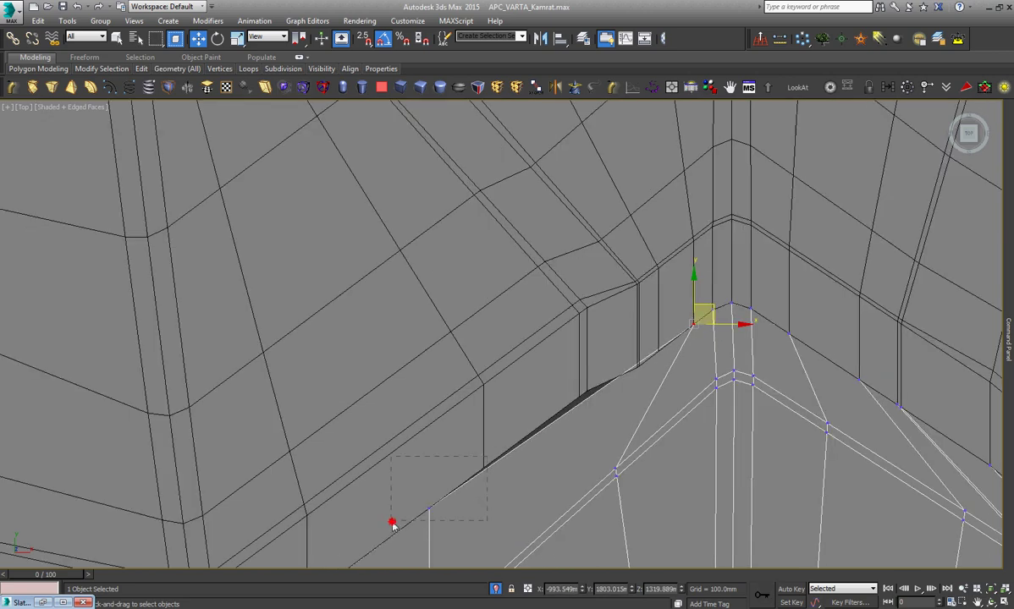
left_click_drag(440, 500, 680, 333)
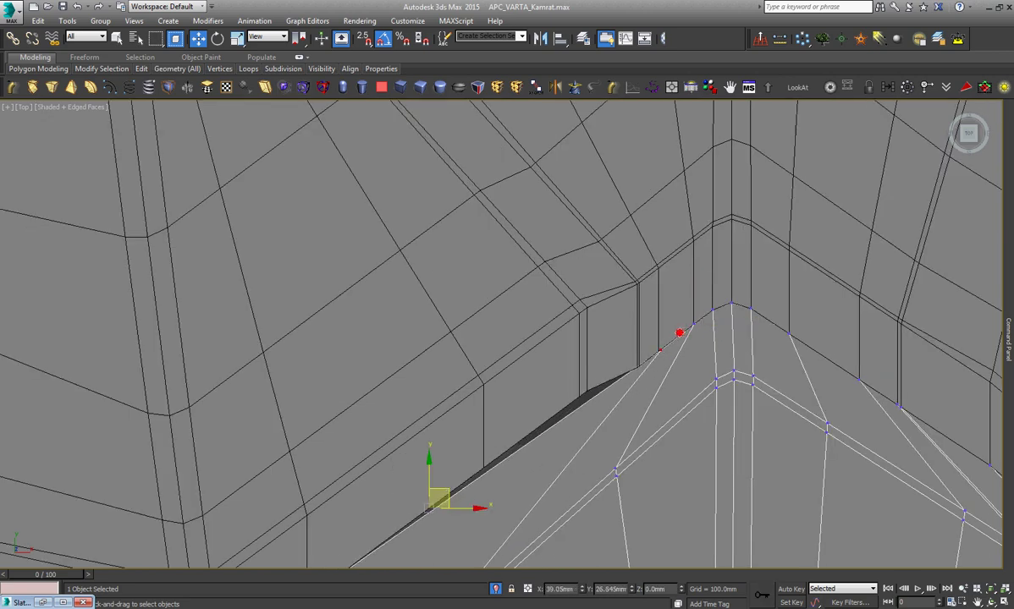
scroll(673, 343, "up", 3)
scroll(674, 350, "up", 3)
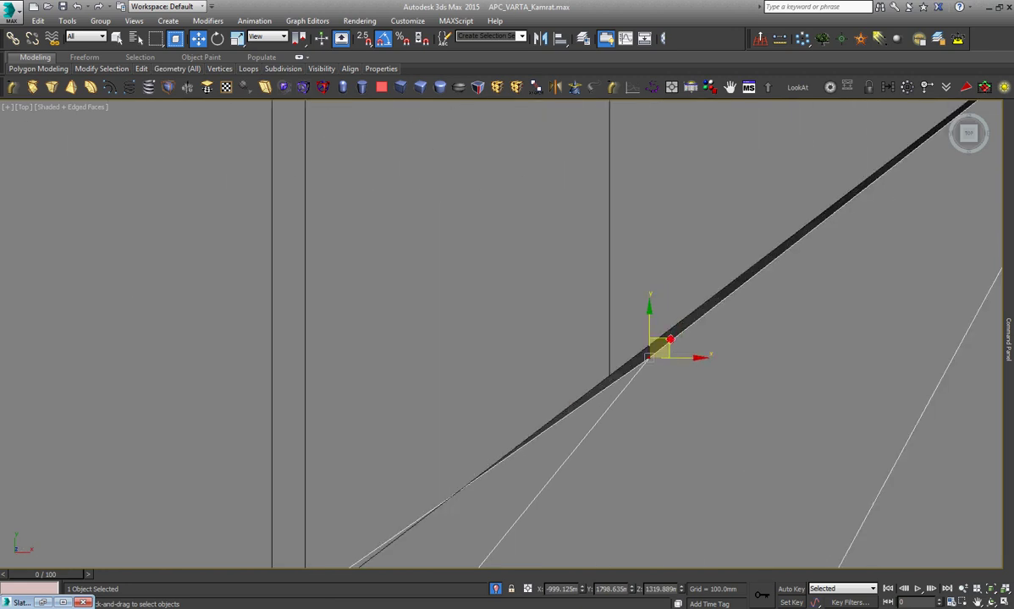
left_click_drag(670, 340, 632, 357)
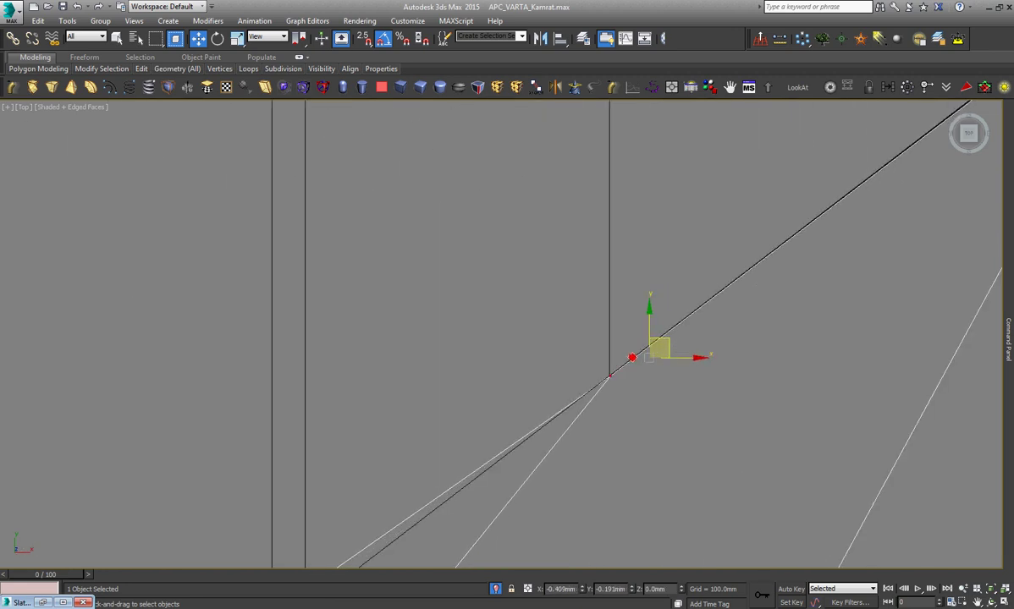
Lower the vertices along the left edge to meet the outer frame.
scroll(643, 354, "down", 1)
scroll(645, 353, "down", 2)
scroll(651, 349, "down", 2)
scroll(664, 348, "down", 2)
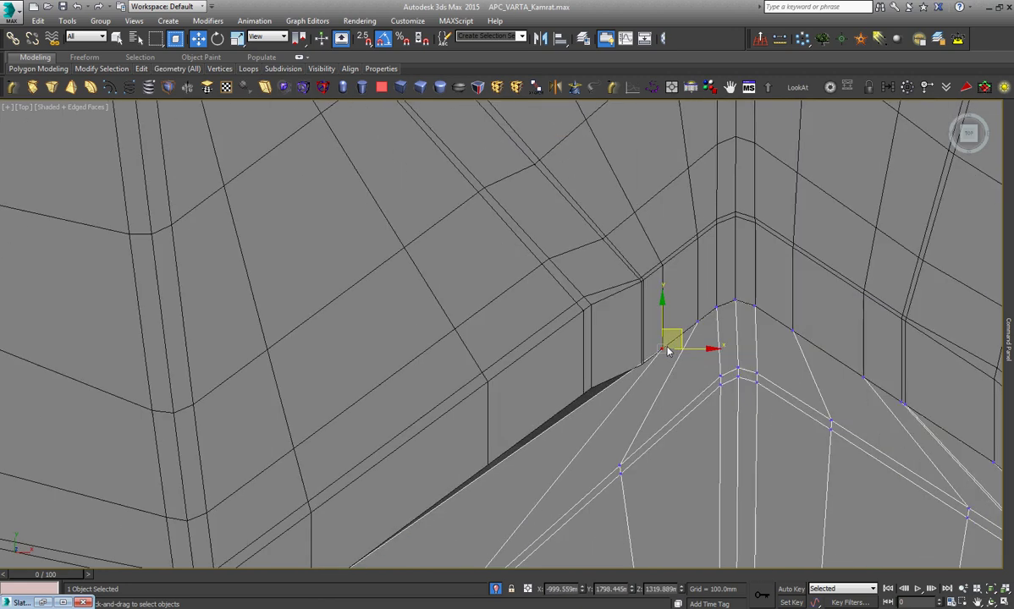
scroll(668, 351, "down", 2)
scroll(426, 453, "up", 2)
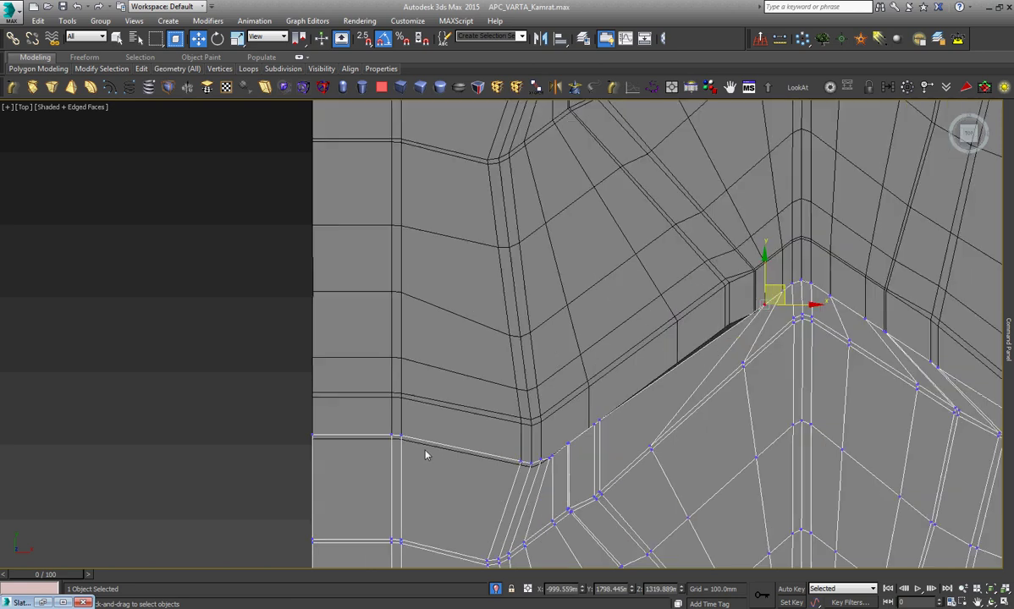
scroll(418, 433, "up", 2)
left_click_drag(165, 459, 165, 459)
scroll(328, 441, "up", 2)
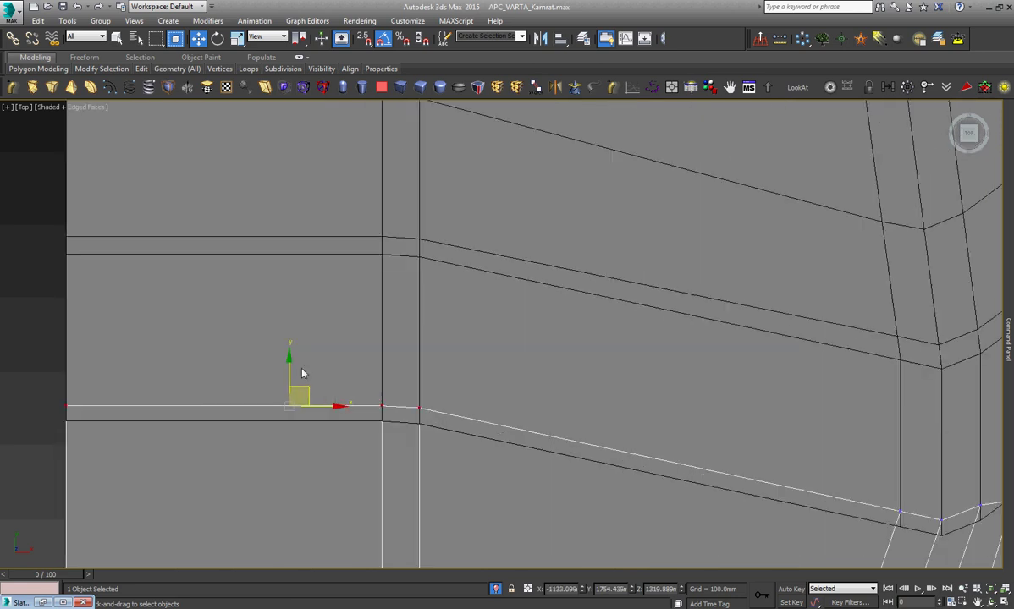
left_click_drag(296, 372, 294, 391)
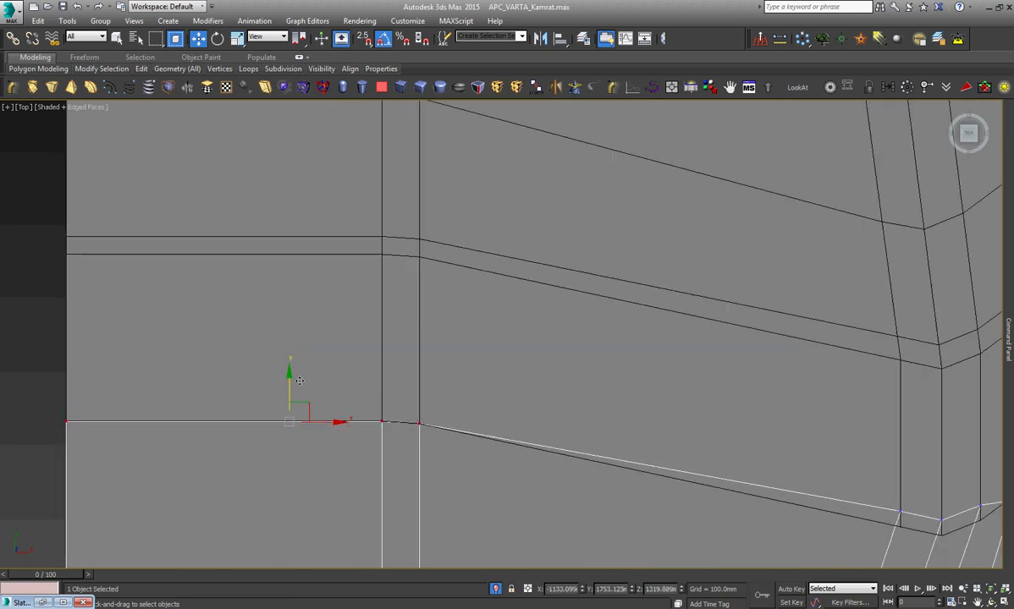
Move the three vertices at the band's bend down onto the frame corner.
scroll(494, 430, "down", 2)
scroll(414, 345, "up", 3)
scroll(279, 342, "up", 2)
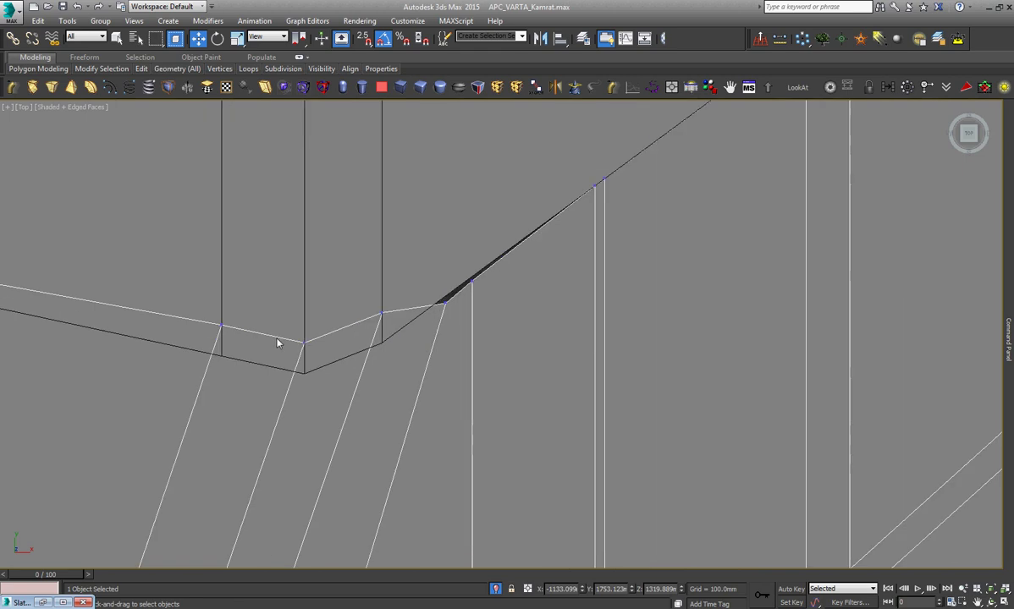
scroll(279, 342, "up", 1)
left_click_drag(185, 275, 428, 354)
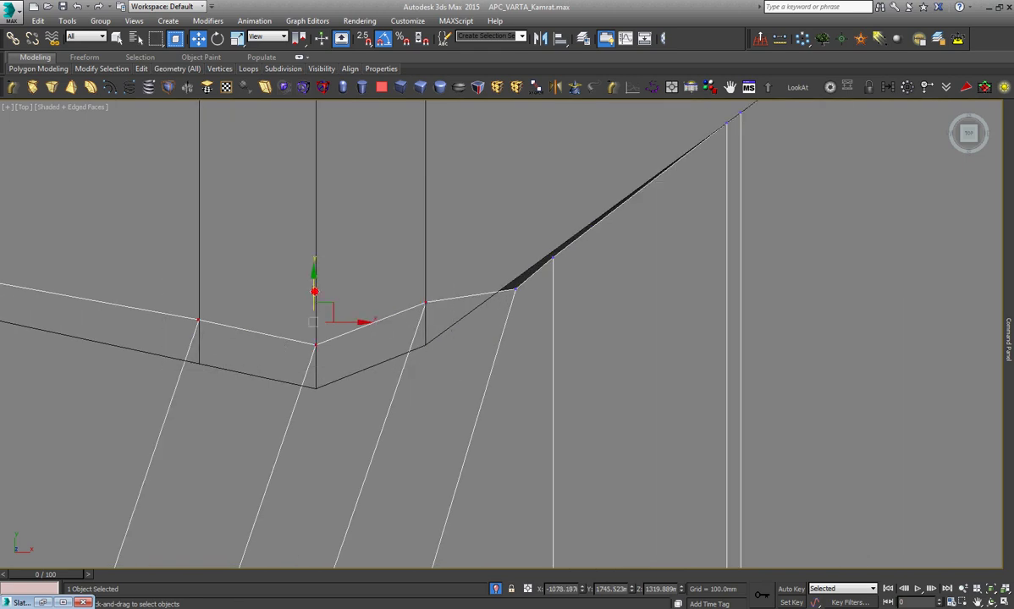
left_click_drag(314, 291, 333, 335)
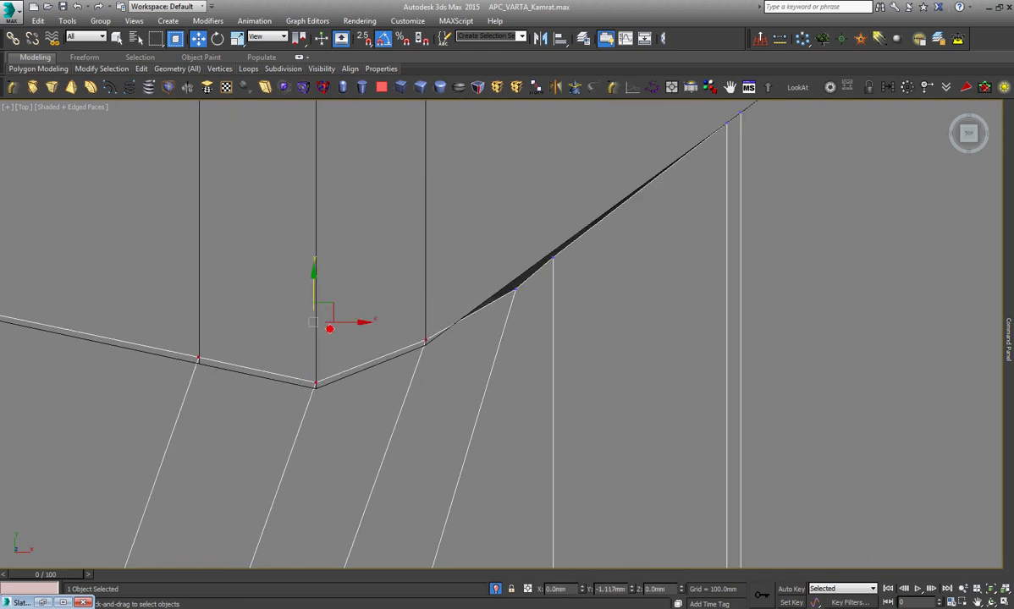
left_click(379, 288)
Snap the vertices beside the dark sliver onto the top edge to close it.
scroll(394, 411, "down", 4)
scroll(394, 410, "down", 4)
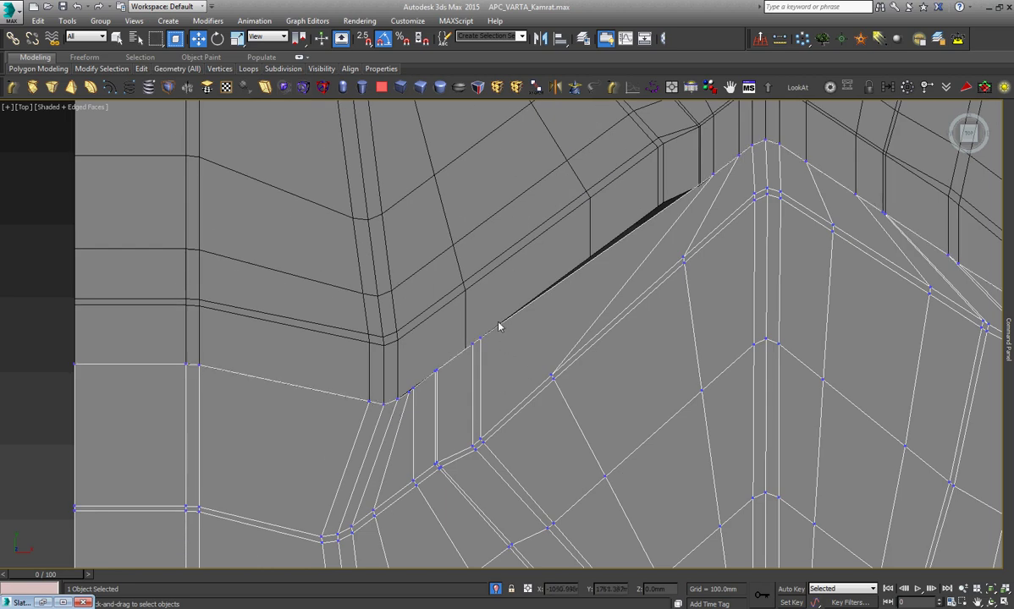
left_click_drag(480, 339, 681, 197)
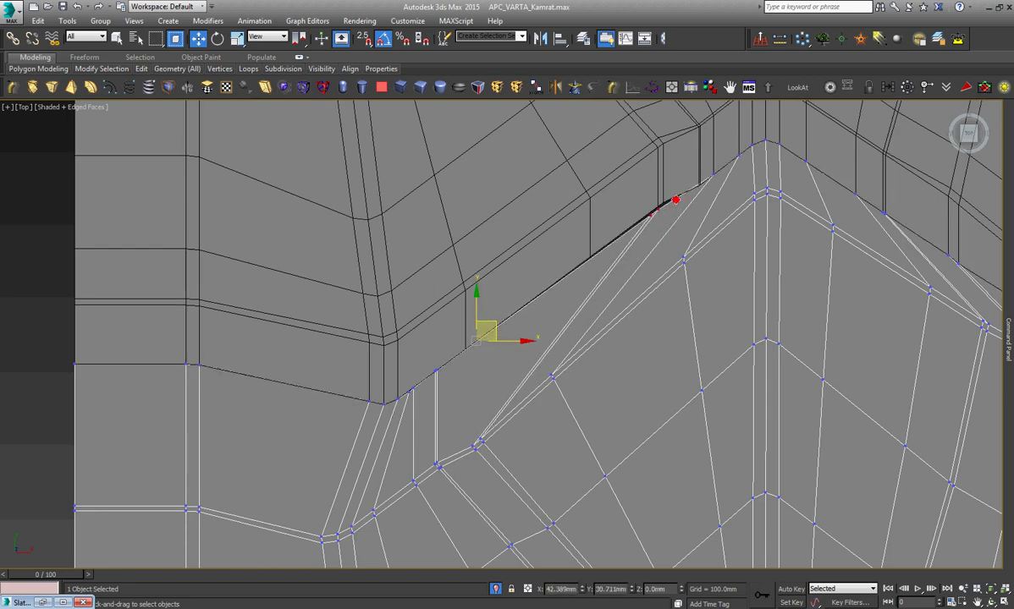
scroll(682, 196, "up", 3)
scroll(650, 270, "up", 3)
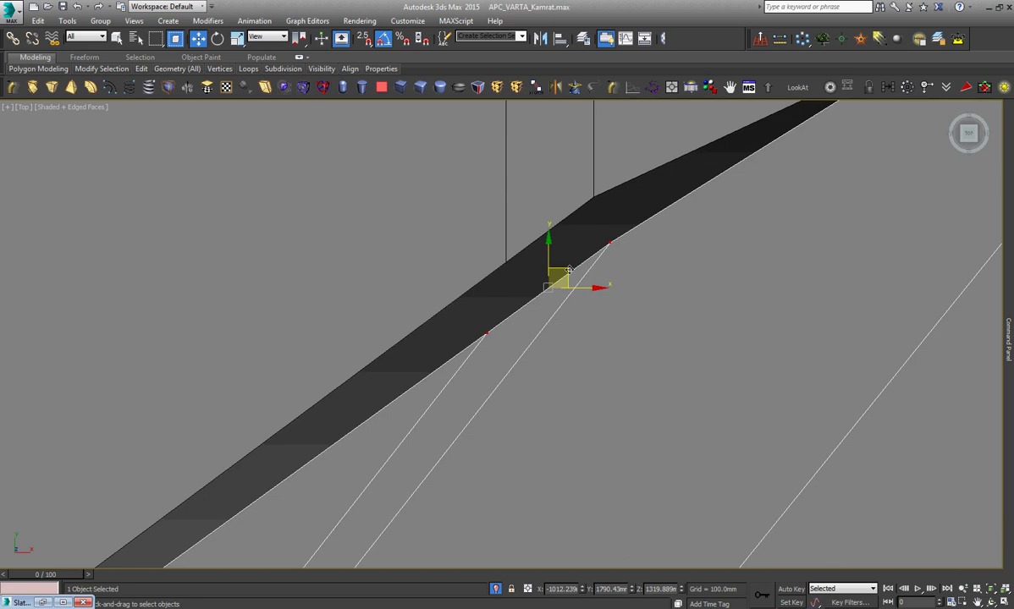
left_click_drag(568, 269, 553, 224)
left_click(613, 299)
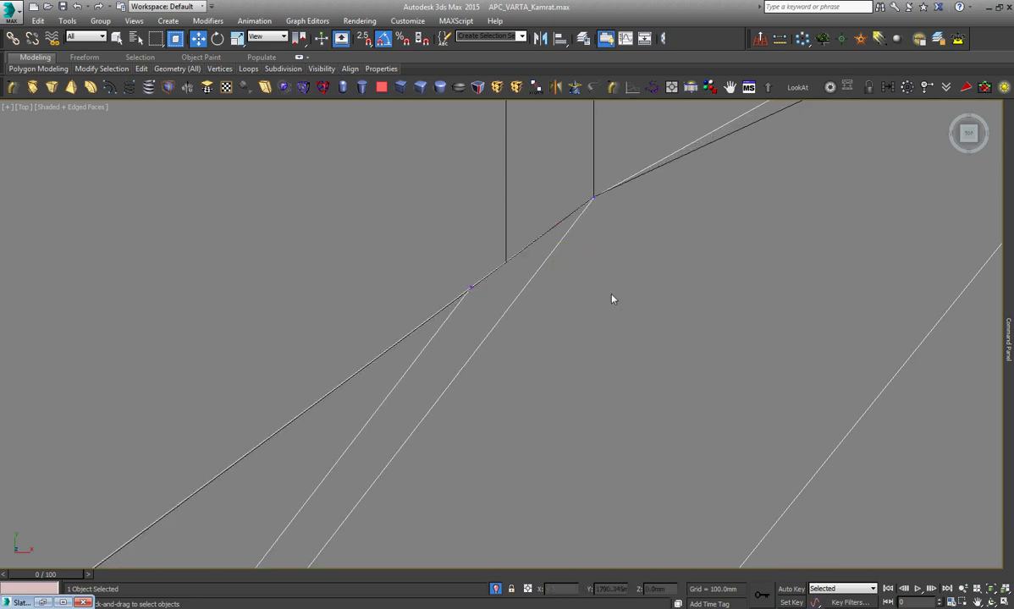
Slide the vertex at the inner edge's end along the frame edge, closing the narrow gap.
left_click_drag(480, 276, 446, 310)
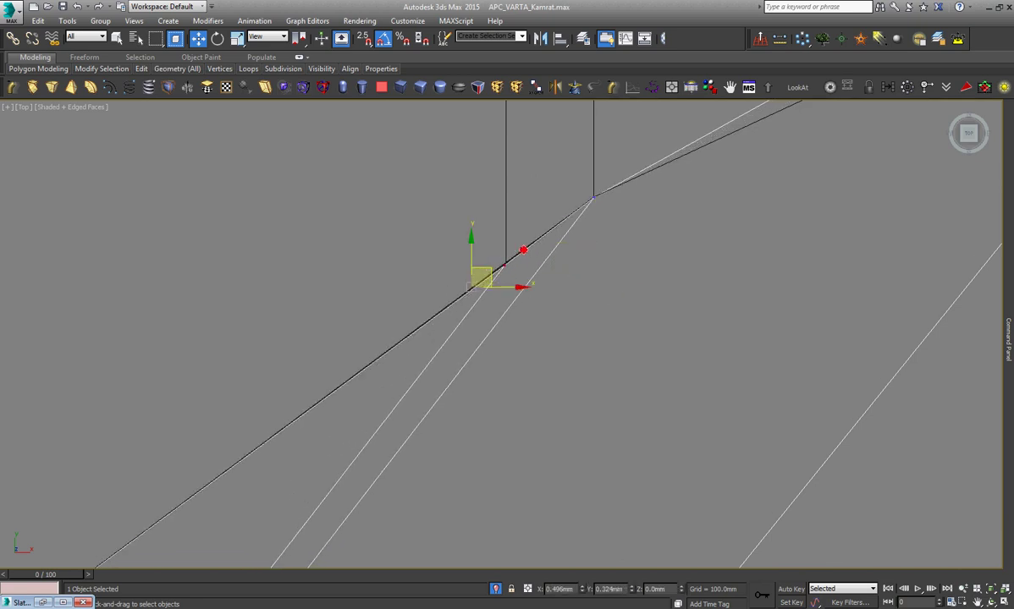
scroll(512, 362, "down", 3)
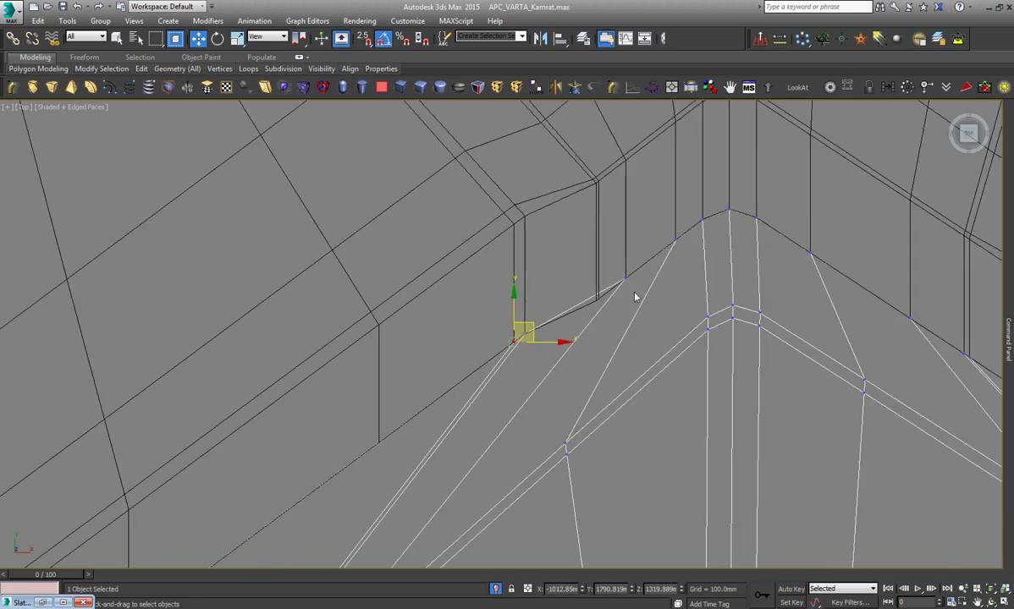
scroll(634, 296, "down", 2)
scroll(635, 297, "down", 2)
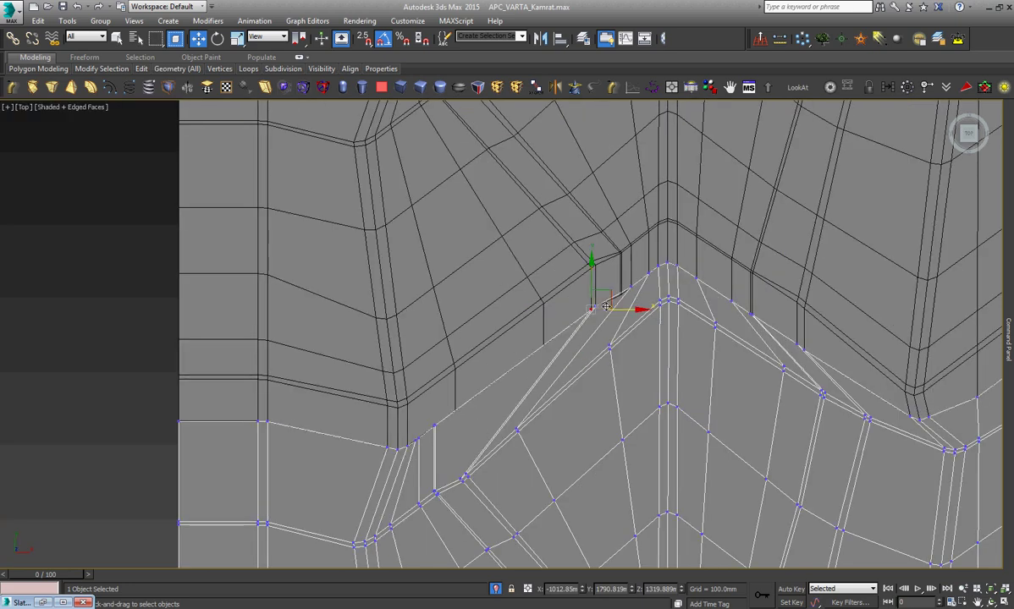
scroll(636, 294, "up", 4)
scroll(590, 335, "up", 3)
left_click(519, 349)
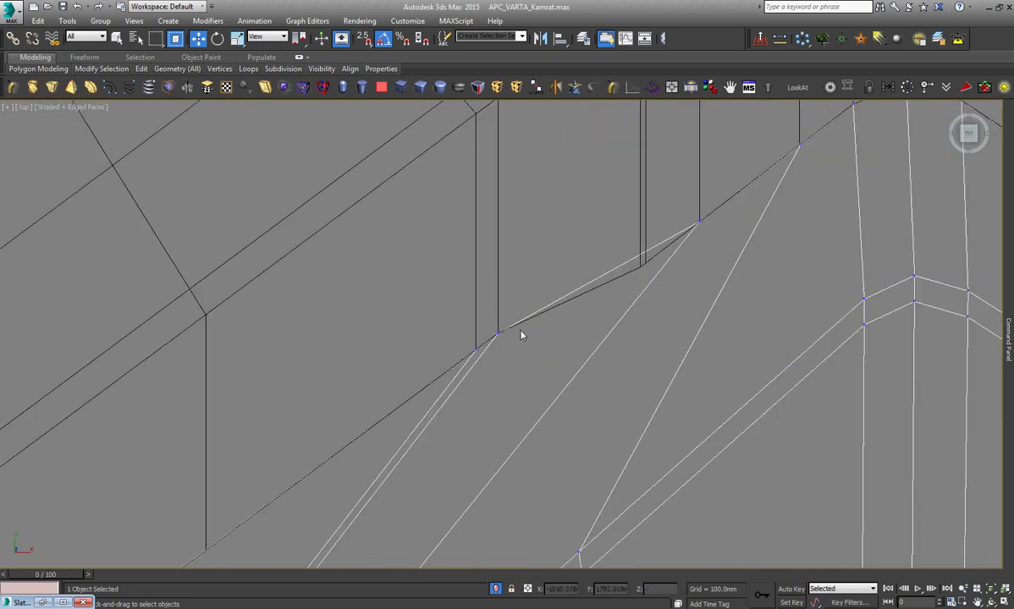
left_click(498, 331)
left_click_drag(505, 324, 651, 262)
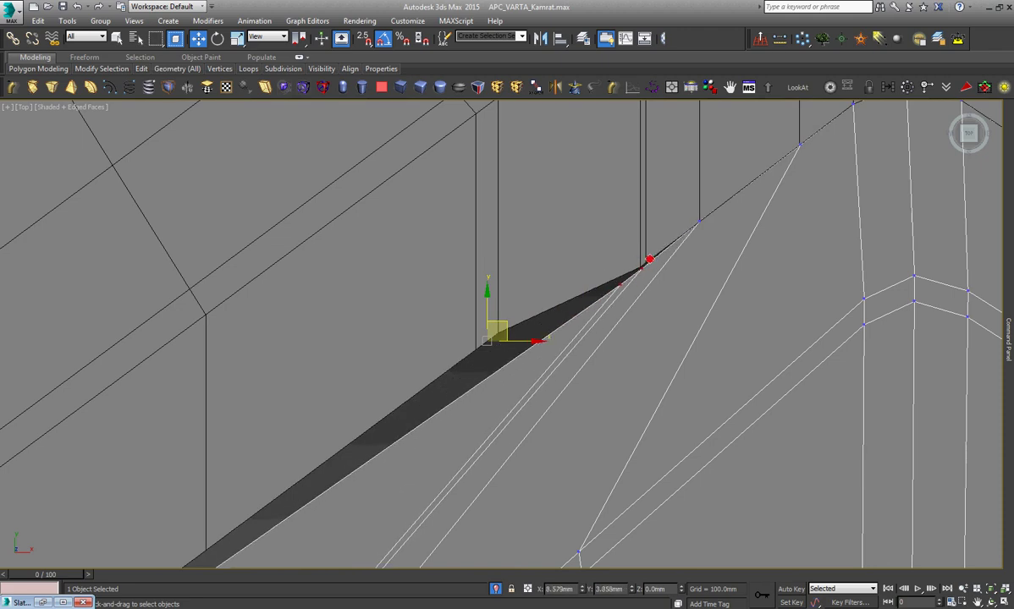
Snap the upper and lower vertices of the next sliver onto the frame edge.
scroll(611, 302, "up", 2)
left_click(551, 347)
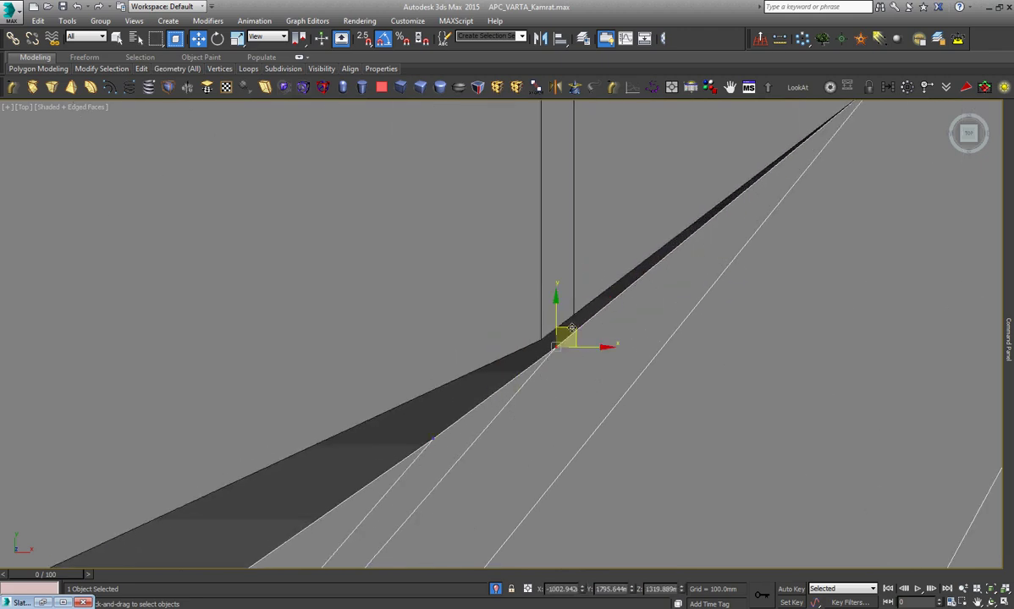
left_click_drag(589, 301, 590, 297)
left_click(573, 315)
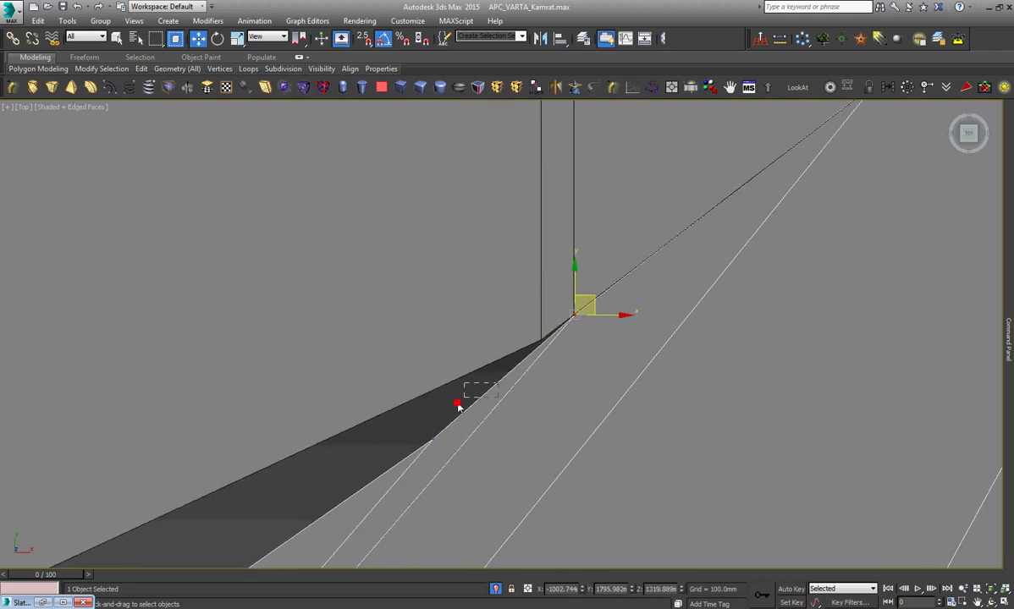
left_click(432, 437)
left_click_drag(432, 437, 529, 366)
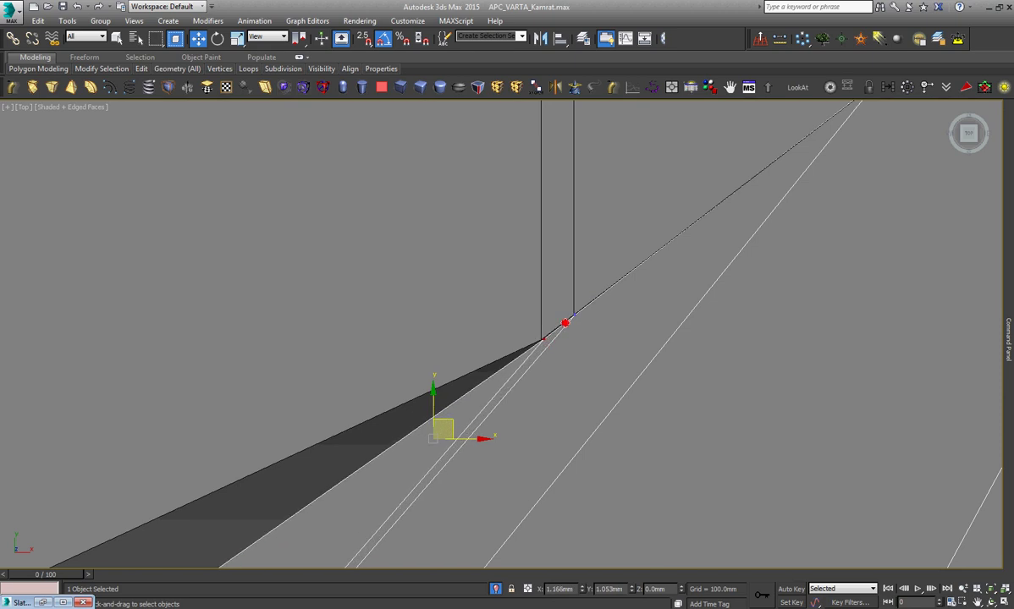
Snap the vertex at the band's lower end onto the dark outer edge.
scroll(503, 385, "down", 2)
scroll(503, 385, "down", 2)
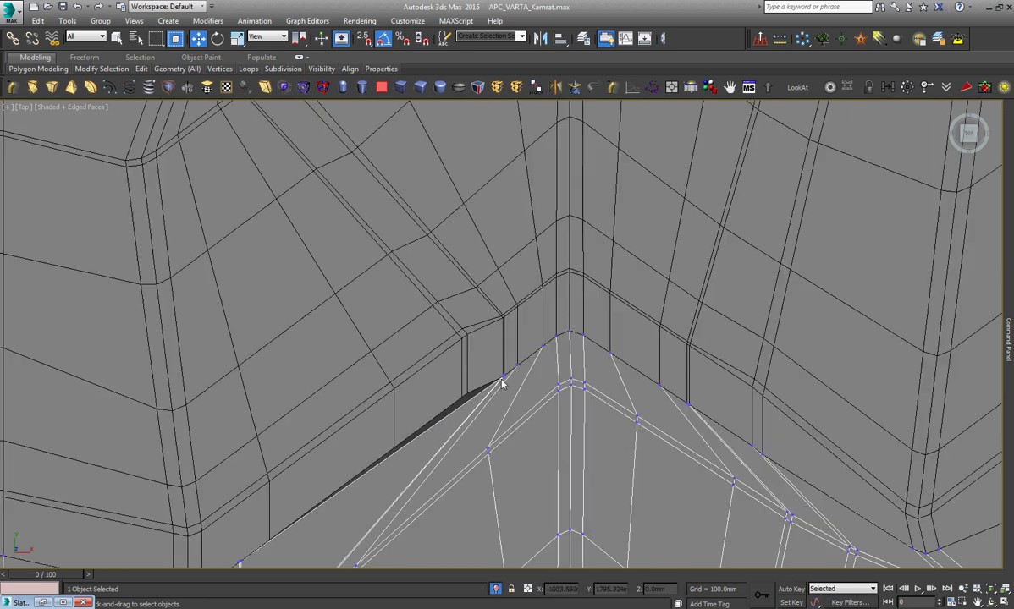
scroll(503, 385, "down", 2)
scroll(396, 454, "up", 2)
left_click(320, 514)
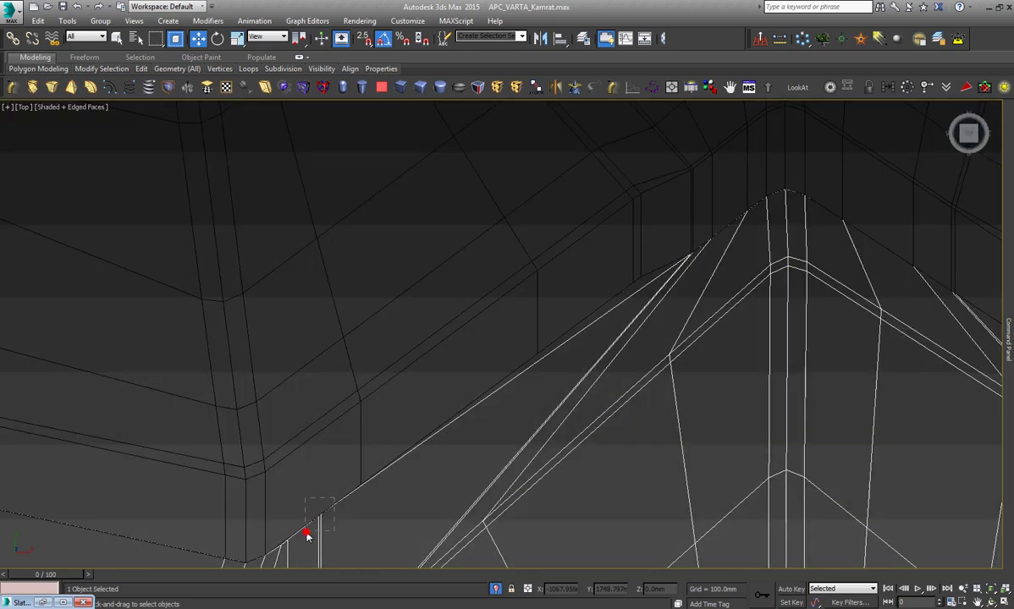
mouse_move(330, 506)
left_mouse_down()
mouse_move(627, 294)
mouse_move(643, 272)
left_mouse_up()
Snap both vertices of the dark band onto the edge, closing the band.
scroll(645, 301, "up", 3)
scroll(466, 423, "up", 2)
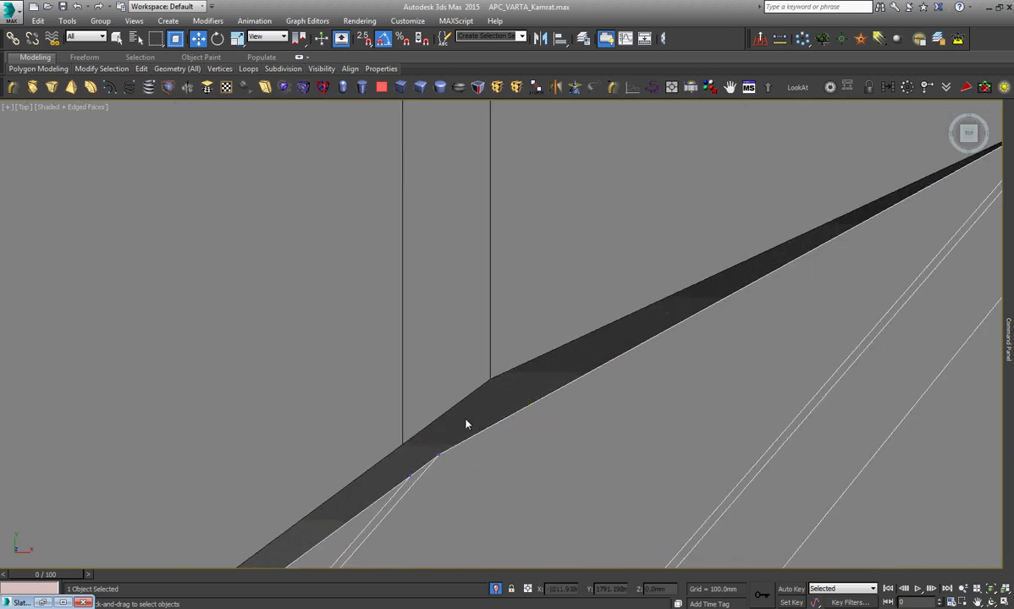
left_click(441, 468)
left_click_drag(441, 467, 507, 366)
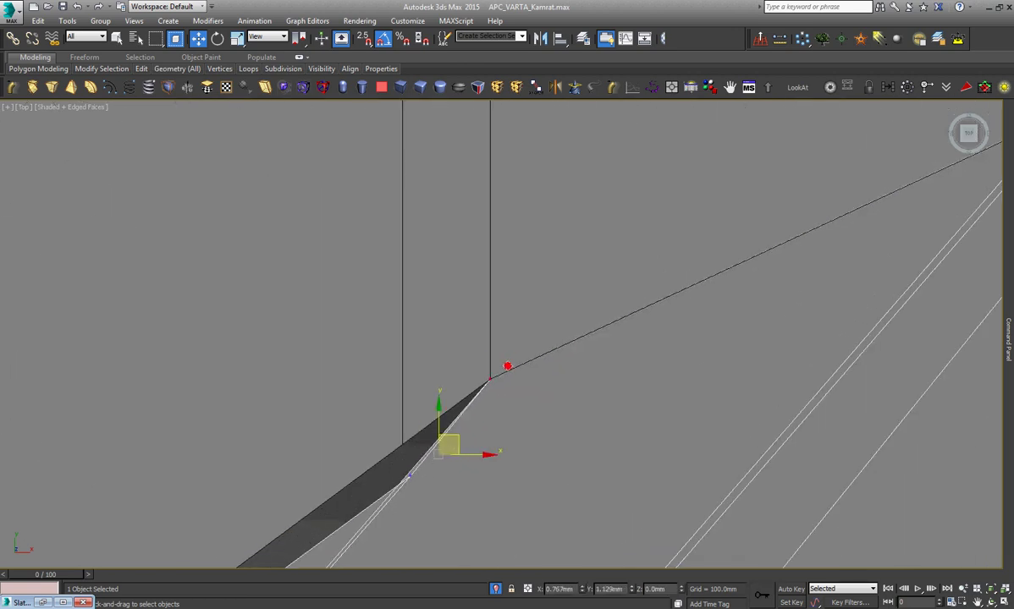
left_click(468, 473)
left_click(409, 476)
scroll(425, 467, "up", 3)
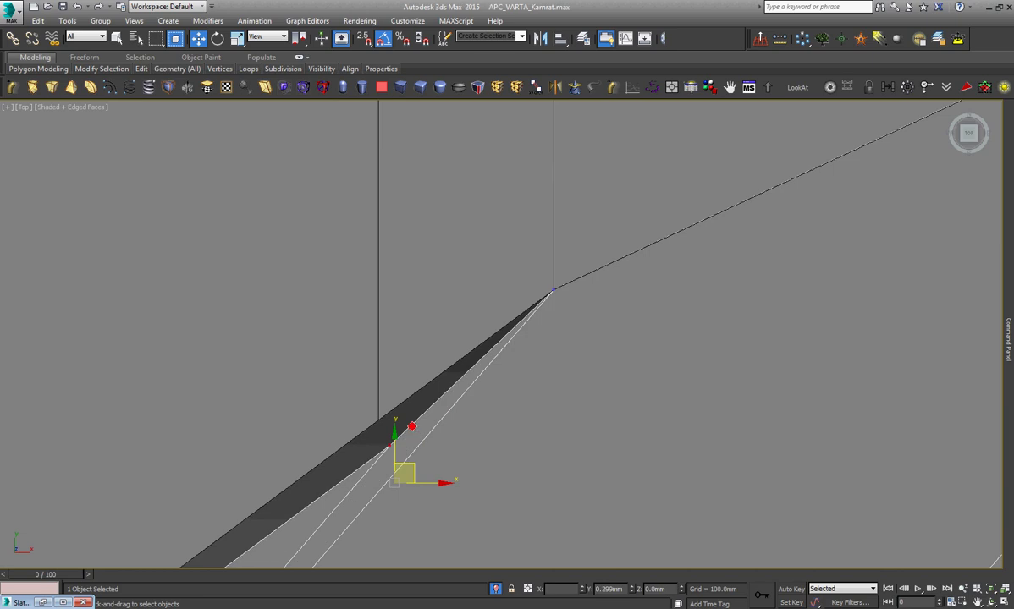
left_click_drag(412, 426, 401, 408)
left_click(509, 295)
Move the inner band's corner vertex up the frame edge and snap it onto the outer frame corner.
scroll(503, 288, "down", 3)
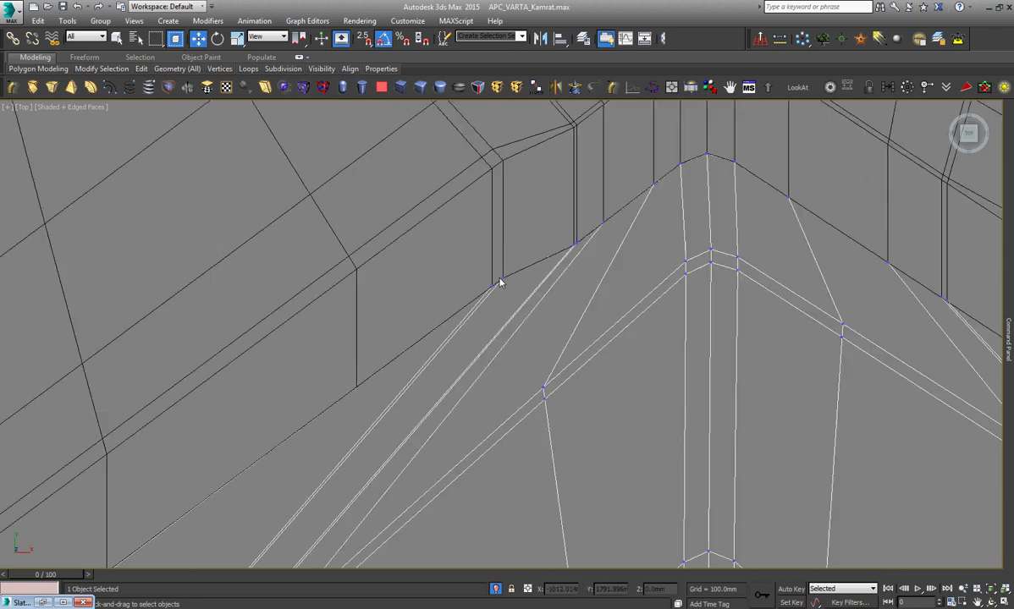
scroll(499, 283, "down", 3)
scroll(342, 417, "up", 3)
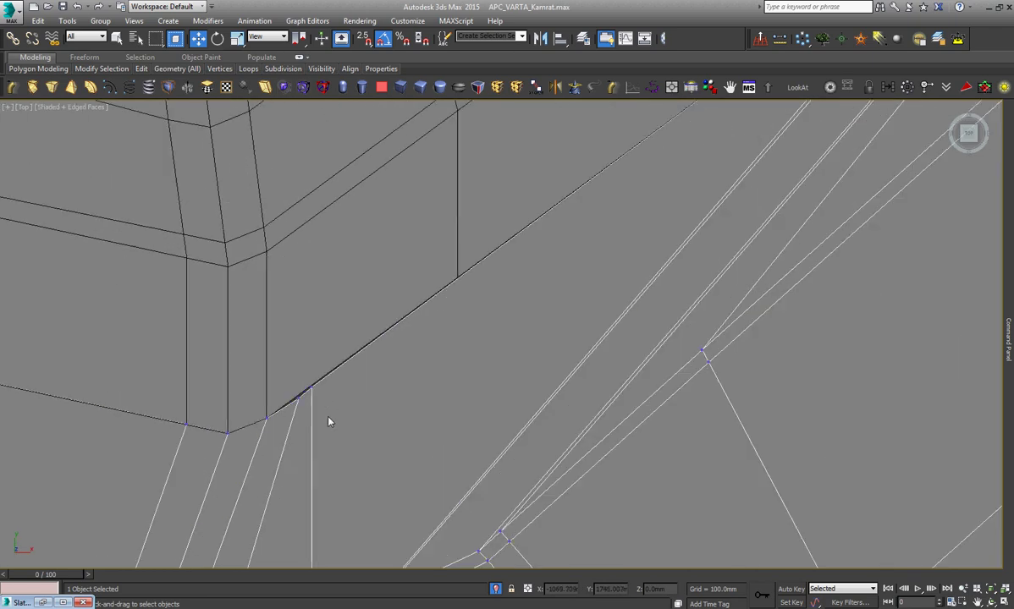
left_click(330, 378)
scroll(376, 413, "down", 3)
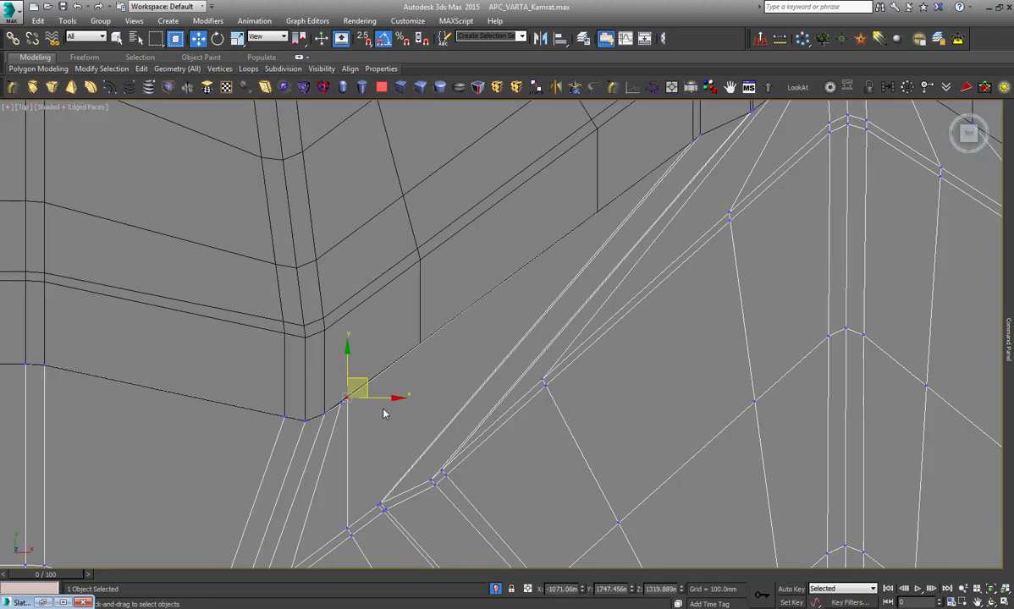
left_click_drag(366, 385, 616, 194)
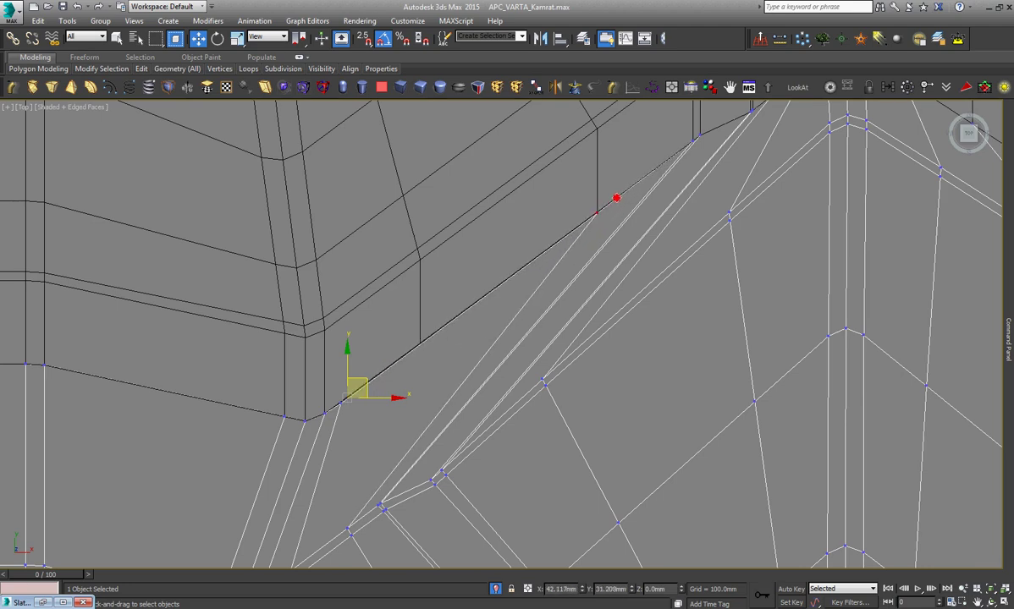
scroll(616, 194, "up", 5)
scroll(572, 252, "up", 3)
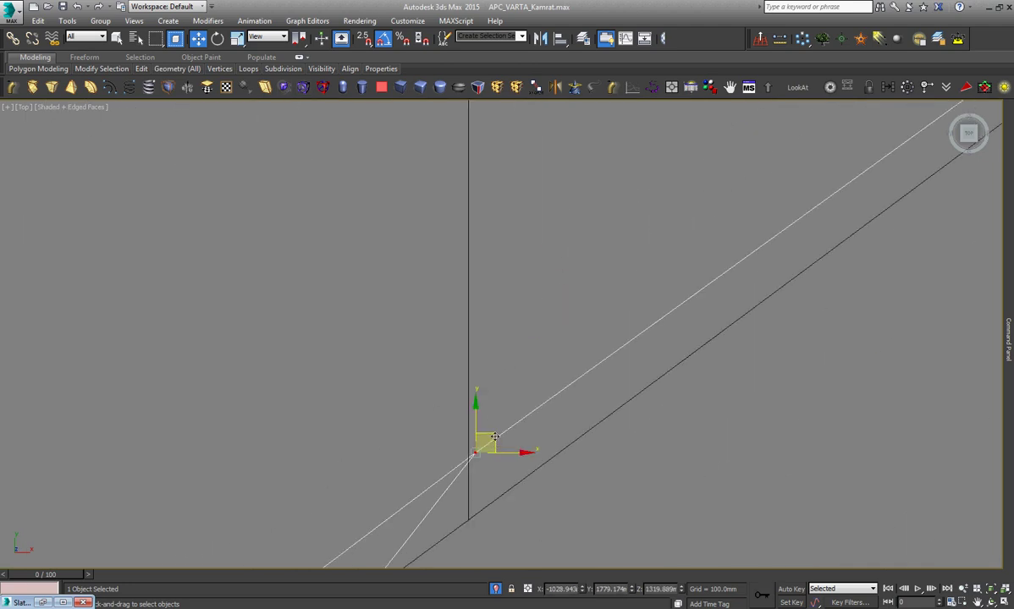
left_click_drag(495, 437, 487, 502)
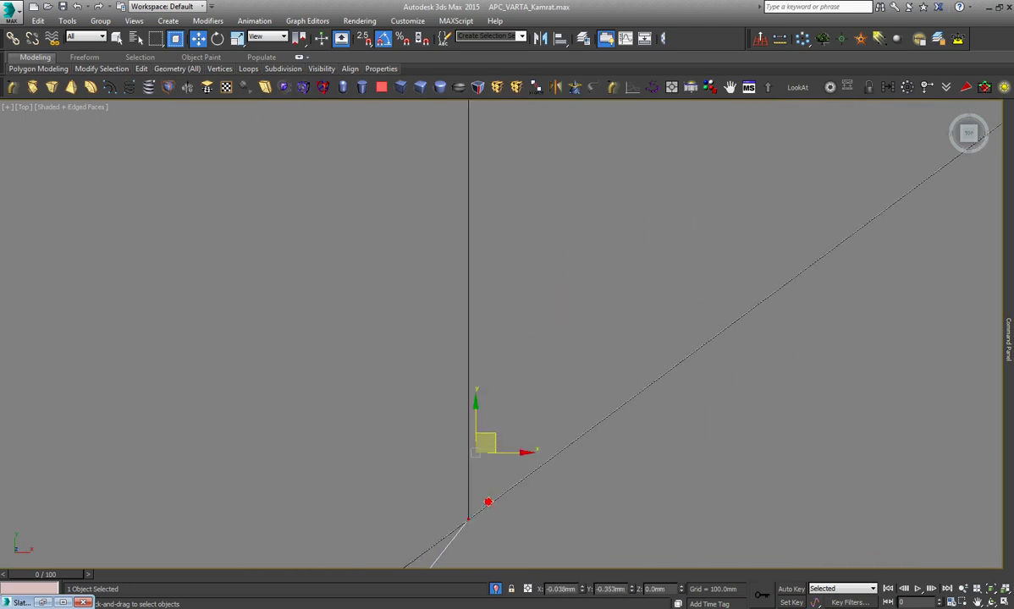
Snap the last stray inner-band vertex onto its neighbouring frame vertex.
scroll(521, 396, "down", 2)
scroll(525, 394, "down", 3)
scroll(524, 394, "down", 3)
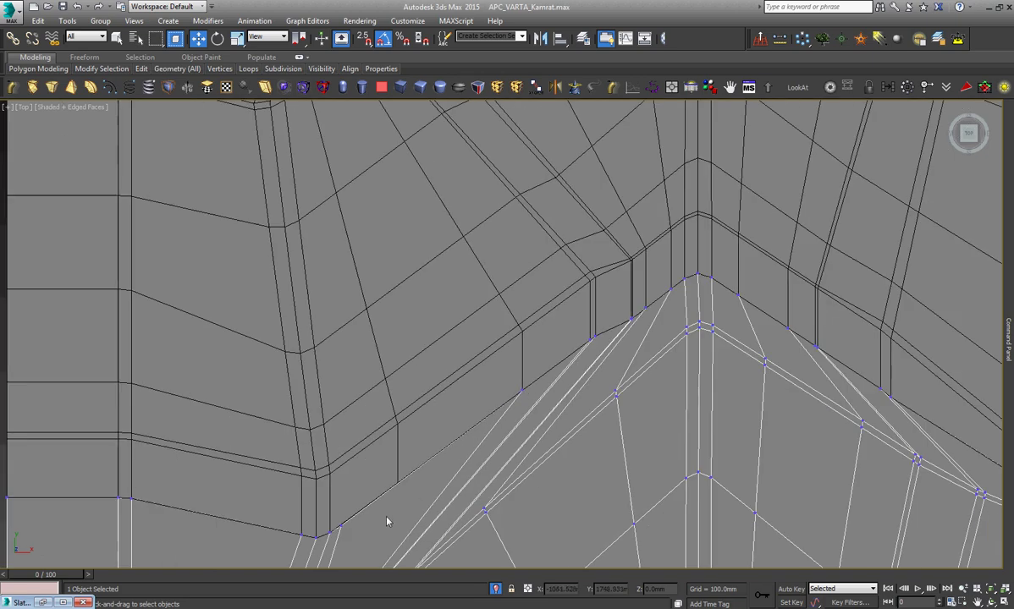
scroll(387, 521, "up", 3)
scroll(346, 538, "up", 2)
left_click(335, 486)
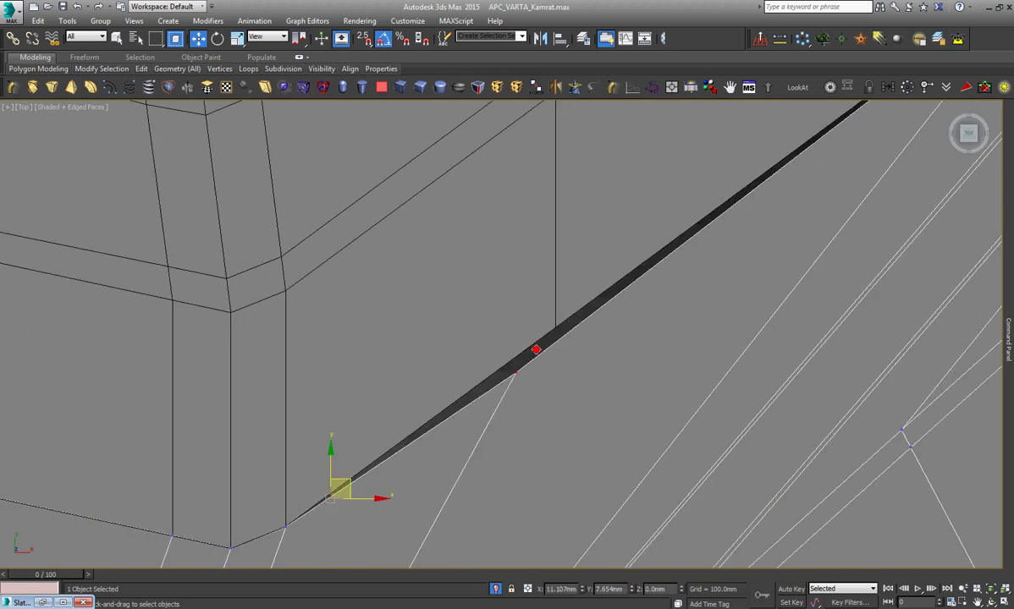
left_click_drag(536, 350, 566, 323)
scroll(511, 327, "down", 2)
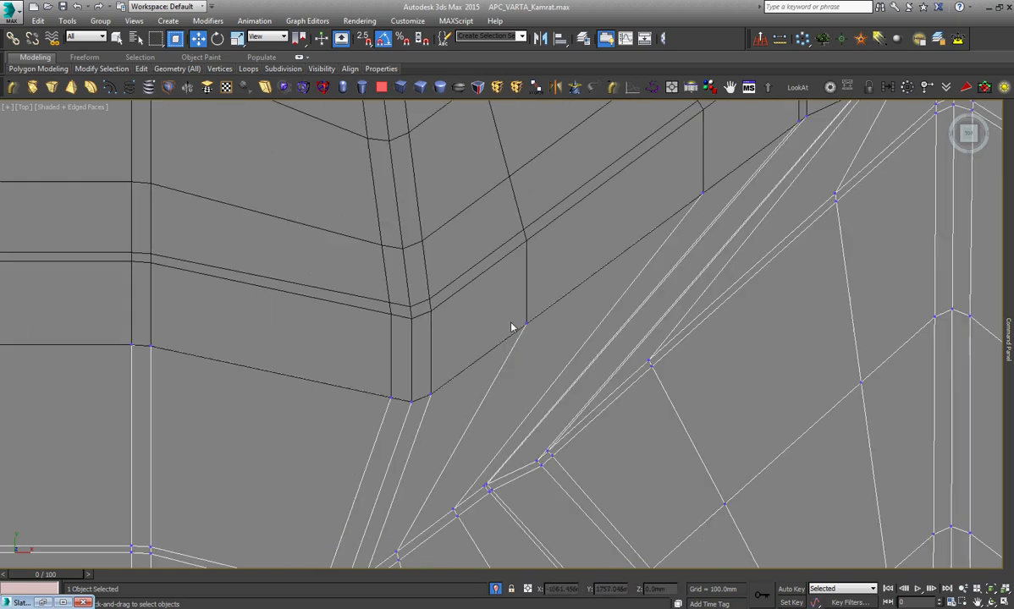
scroll(511, 327, "down", 3)
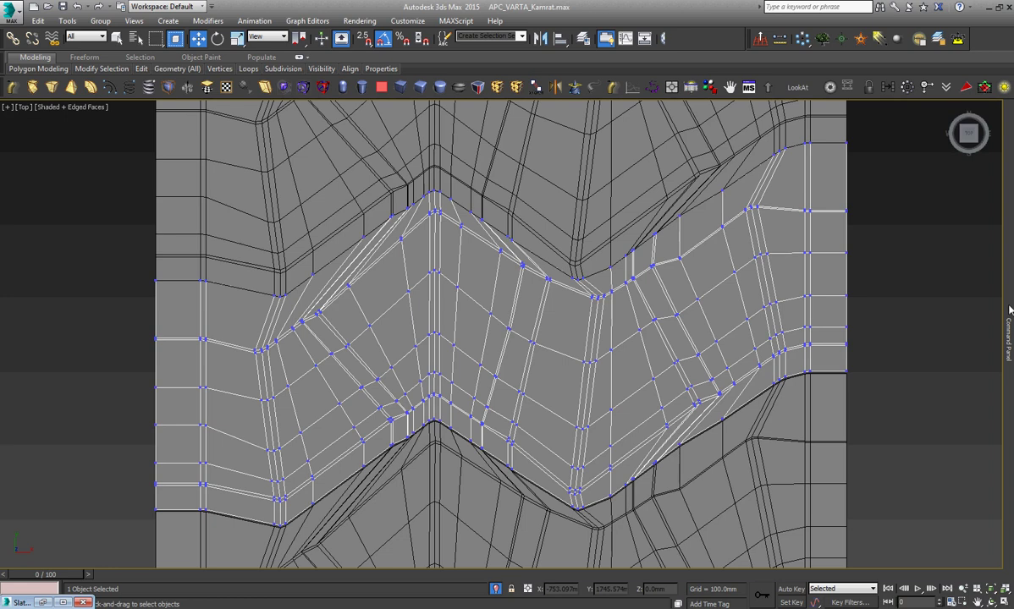
Select the chevron panel's lower border edge loop and nudge it slightly downward.
left_click(948, 159)
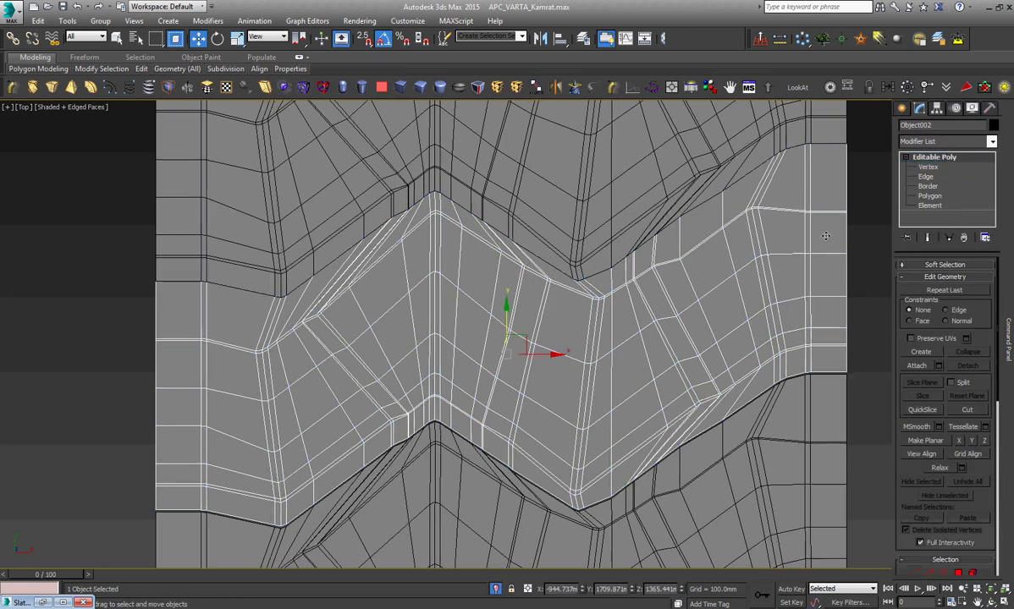
left_click(883, 295)
left_click(730, 289)
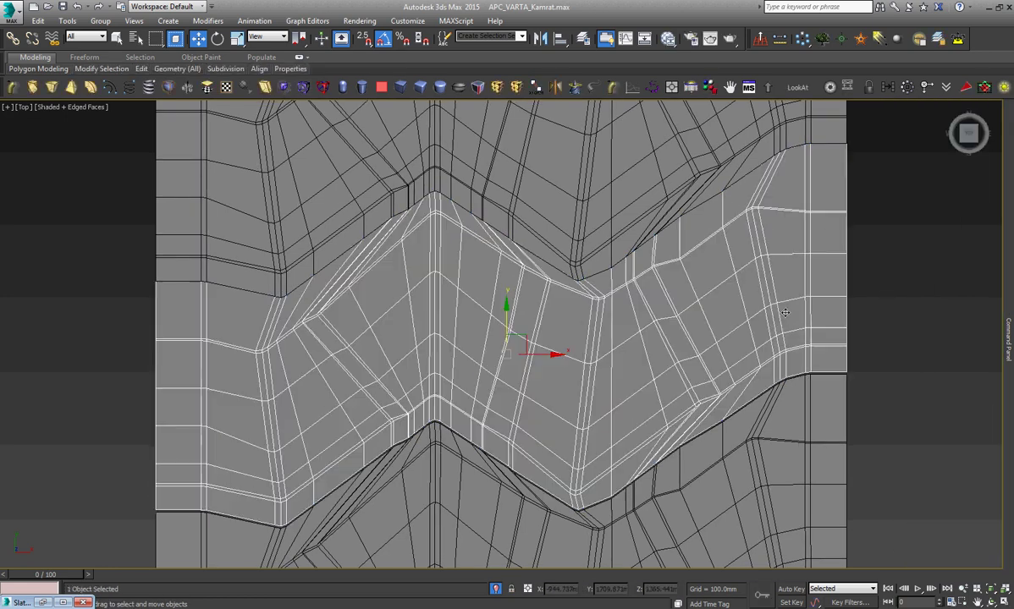
double_click(834, 373)
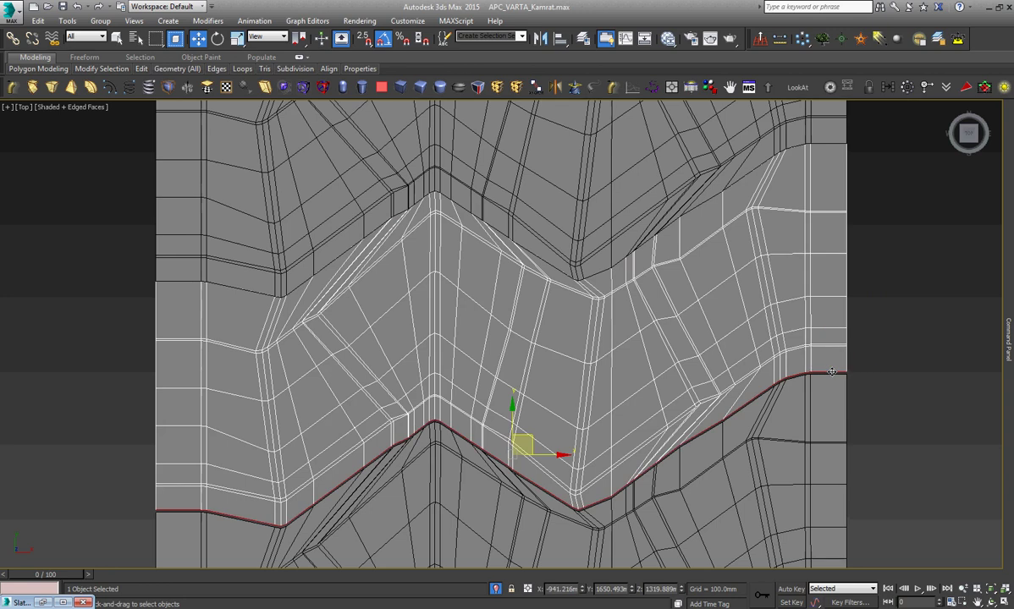
scroll(599, 454, "up", 2)
scroll(486, 398, "up", 4)
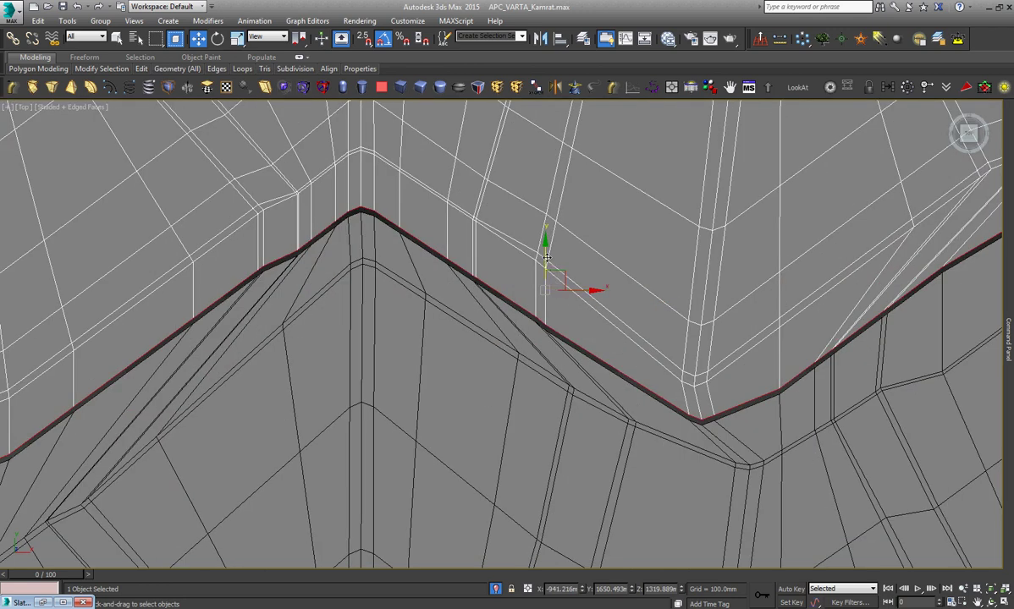
left_click_drag(552, 262, 553, 261)
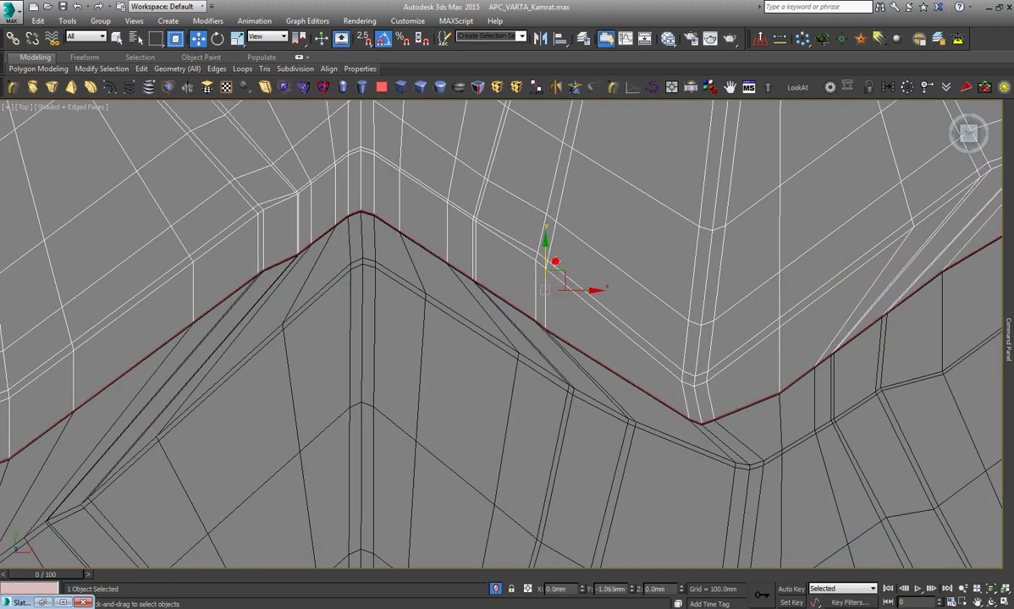
left_click_drag(552, 261, 557, 264)
left_click(1009, 305)
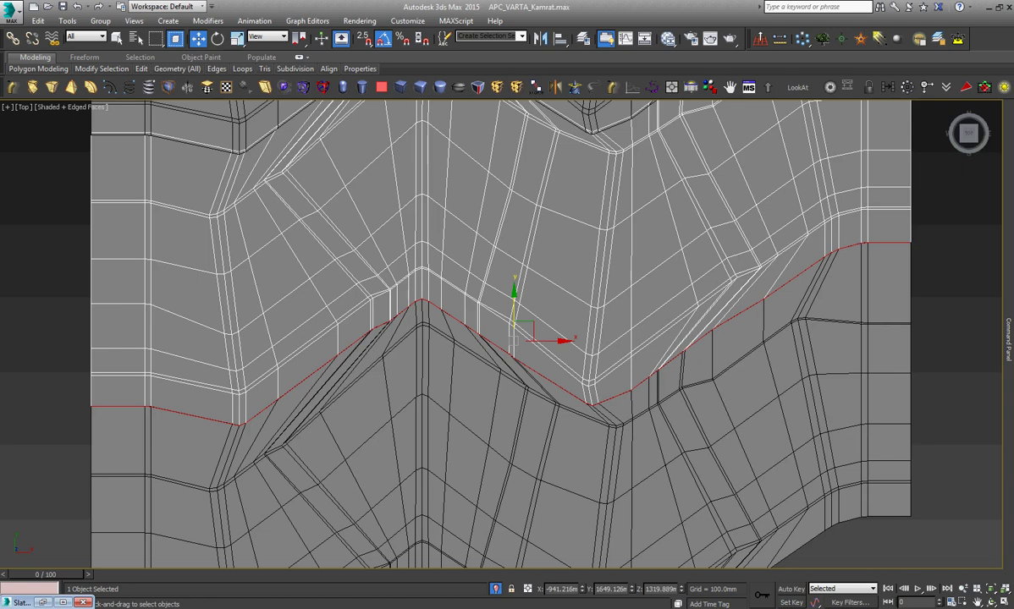
left_click(960, 158)
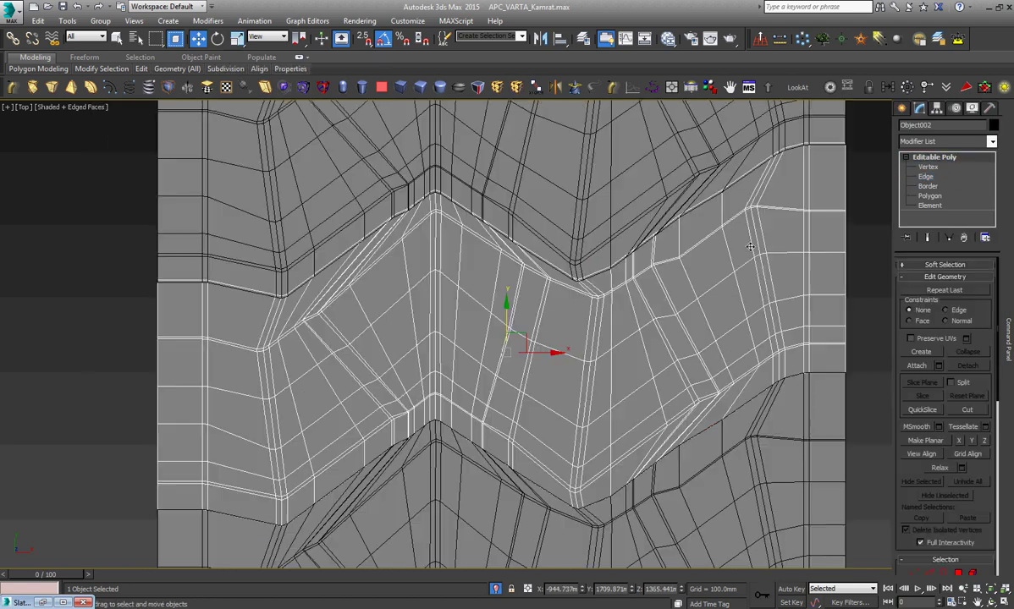
Move the upper panel mesh up by 1.229mm.
left_click(865, 326)
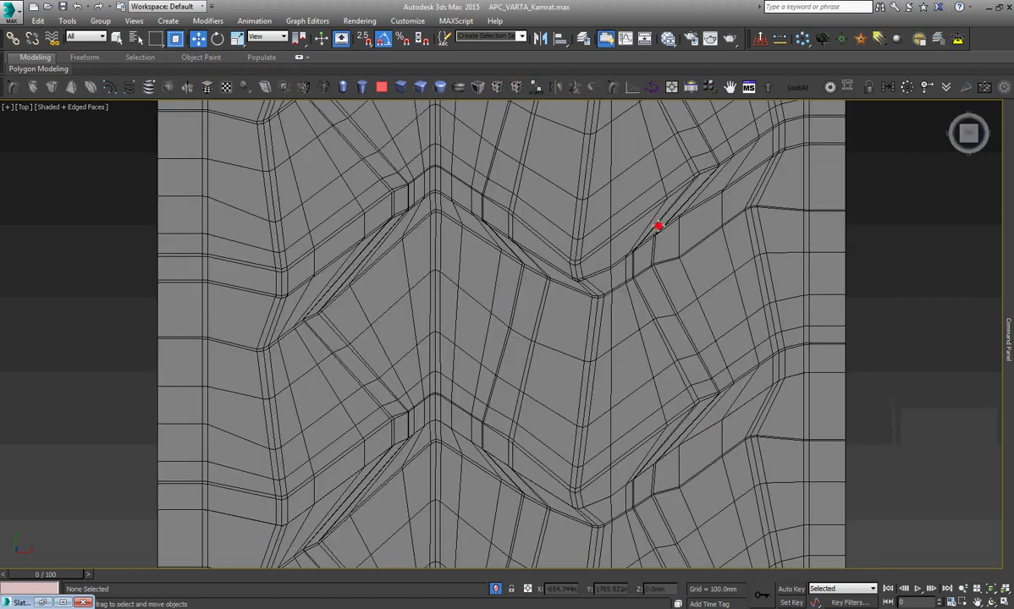
left_click(658, 226)
middle_click_drag(546, 434, 537, 350)
scroll(475, 263, "up", 4)
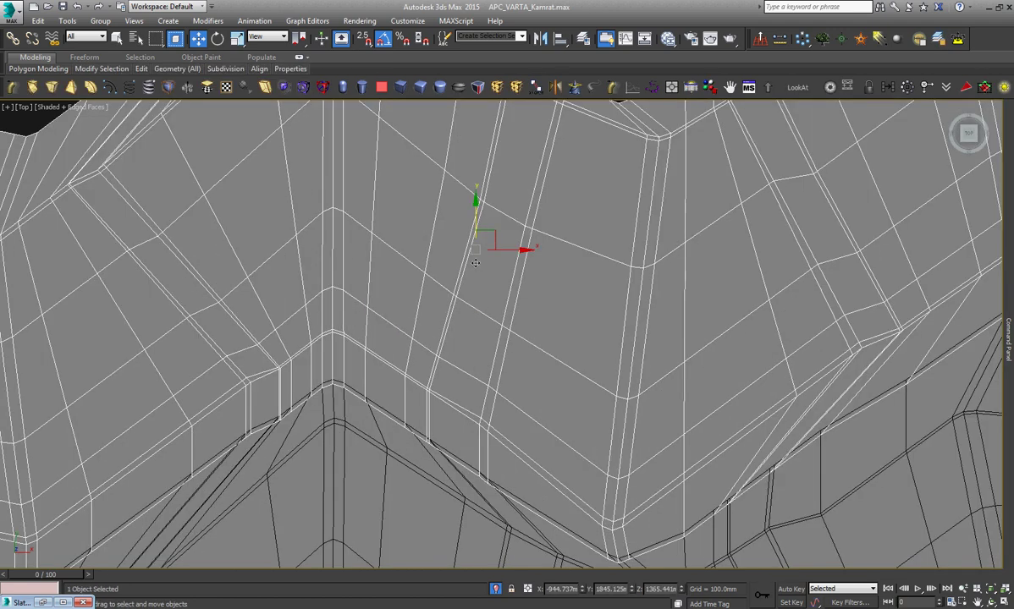
left_click_drag(474, 217, 484, 213)
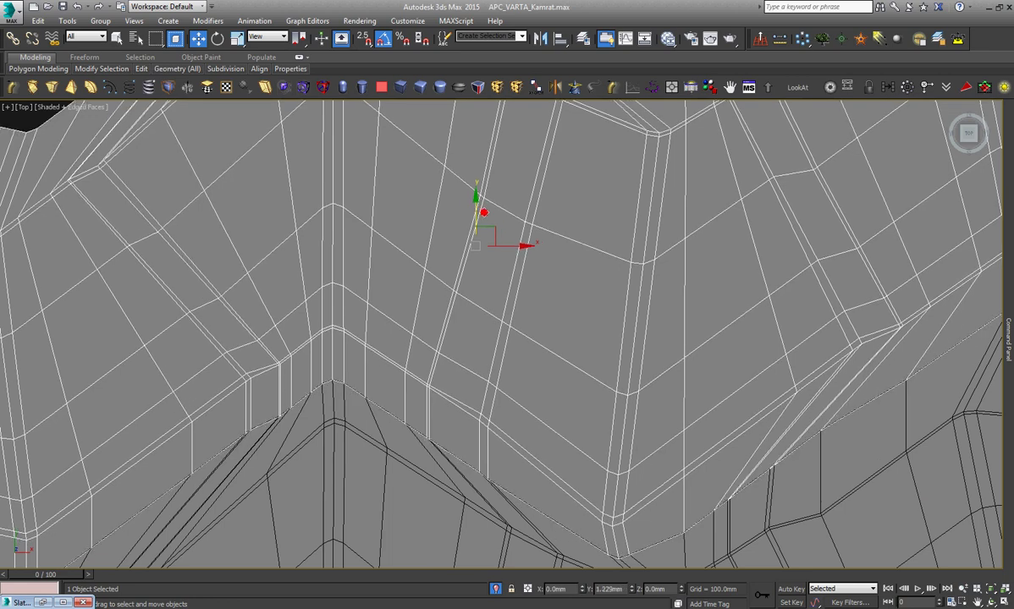
scroll(548, 473, "down", 3)
Hide the lower and upper neighbouring meshes, leaving only the chevron panel.
left_click(861, 372)
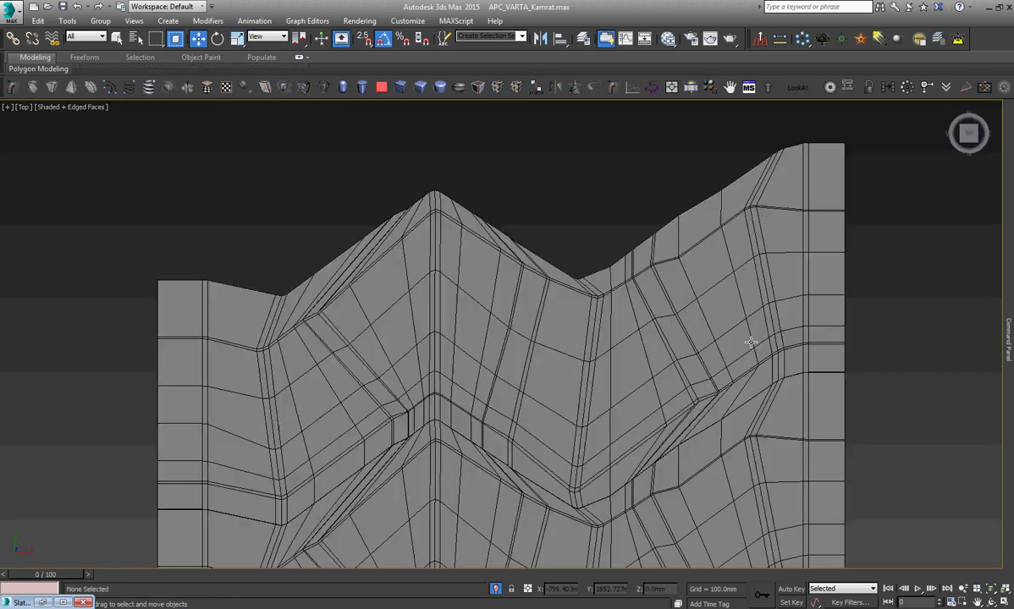
scroll(747, 339, "down", 5)
scroll(666, 499, "up", 5)
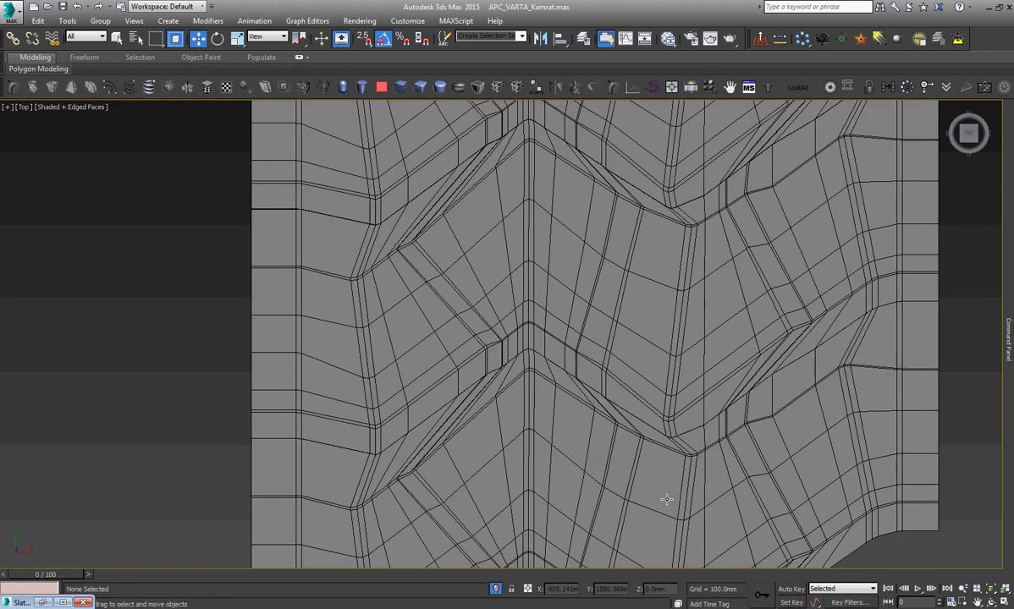
left_click(666, 499)
scroll(667, 501, "down", 4)
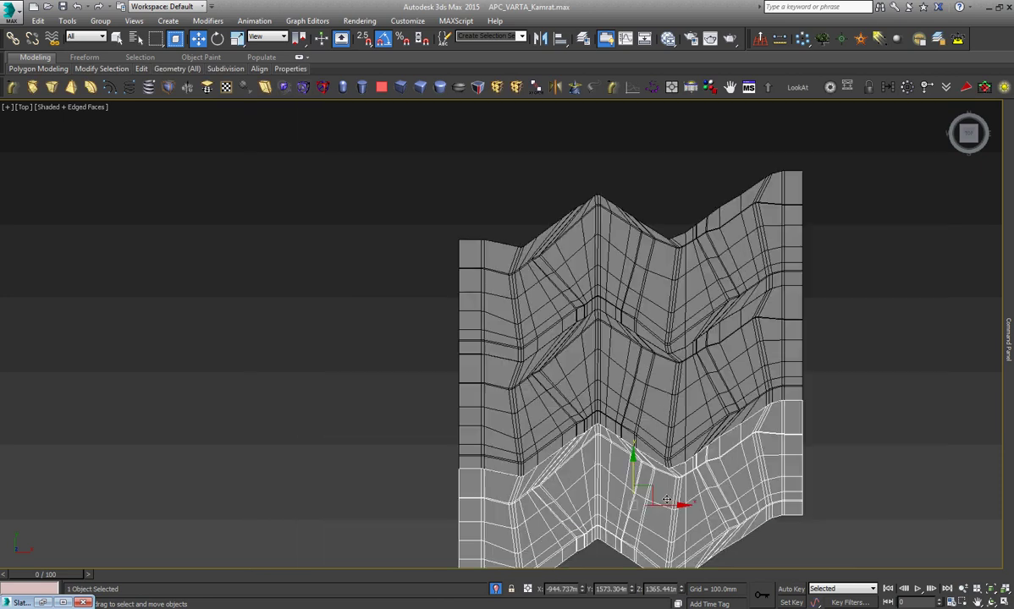
left_click(681, 324, "ctrl")
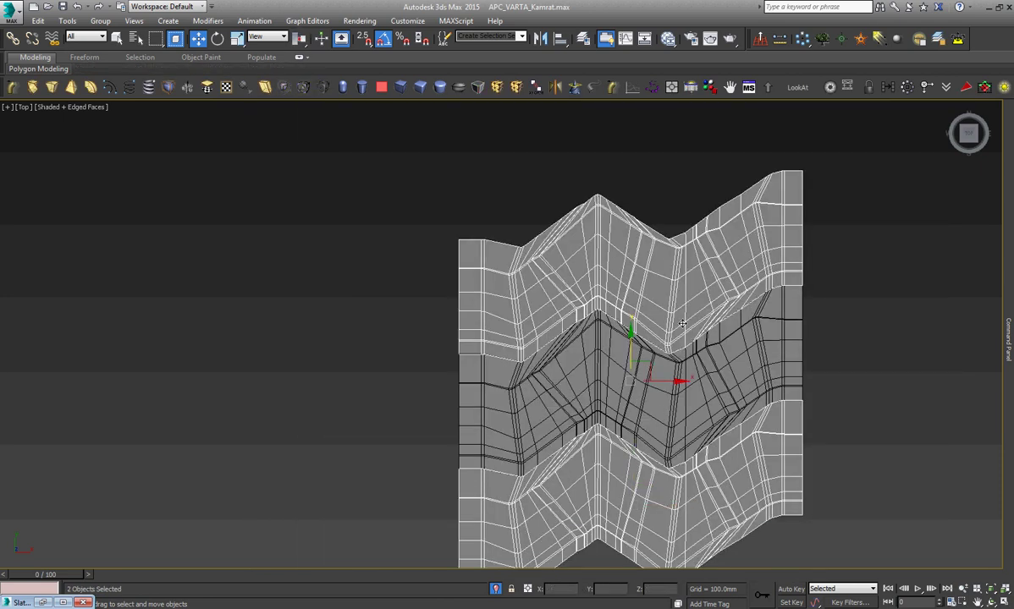
key("Delete")
Zoom to the chevron panel and clone it straight down as an Instance named Object004.
left_click(682, 330)
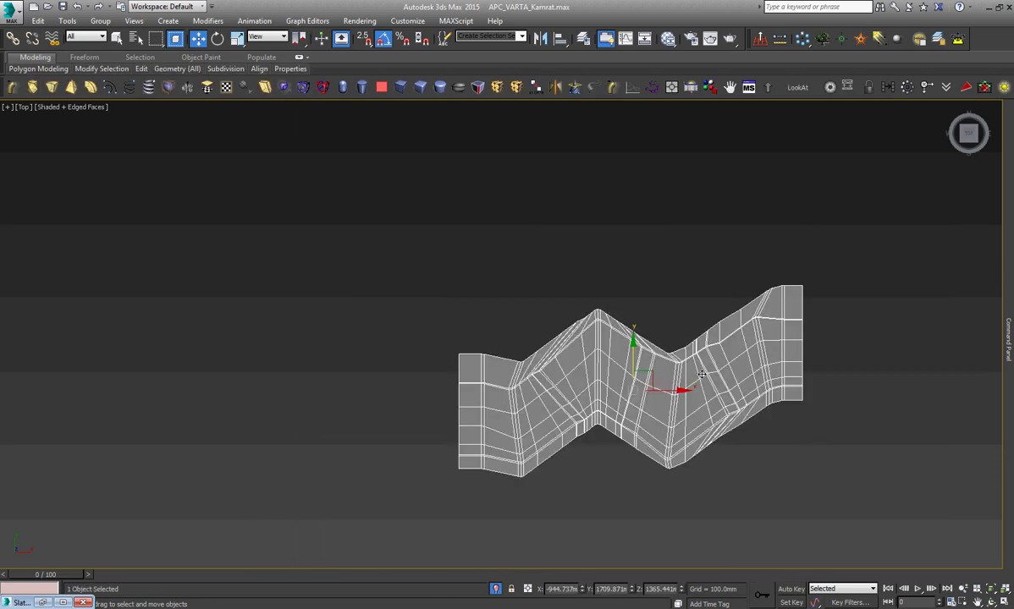
key("z")
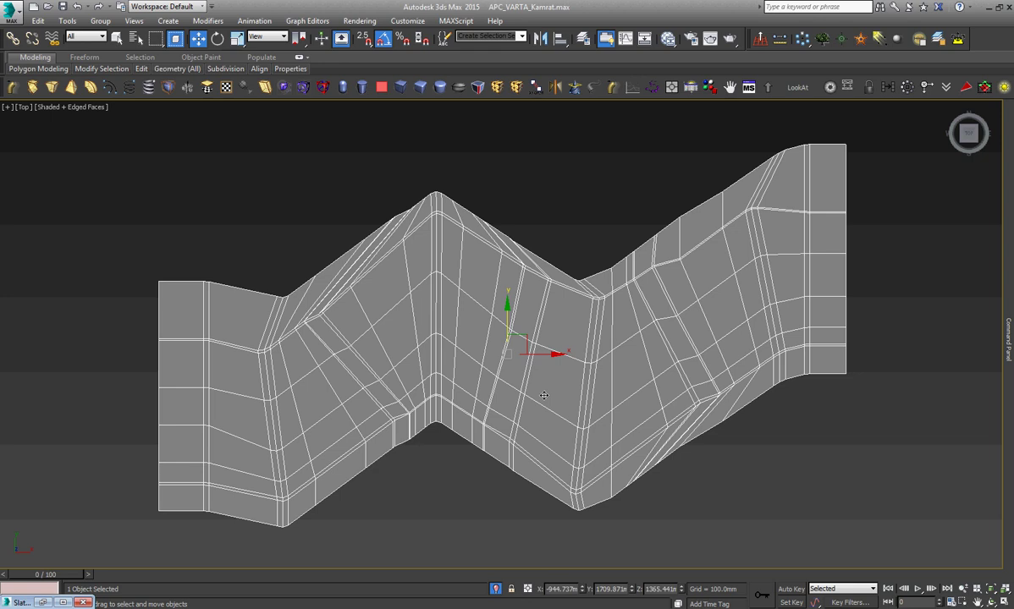
left_click_drag(504, 392, 522, 552, "shift")
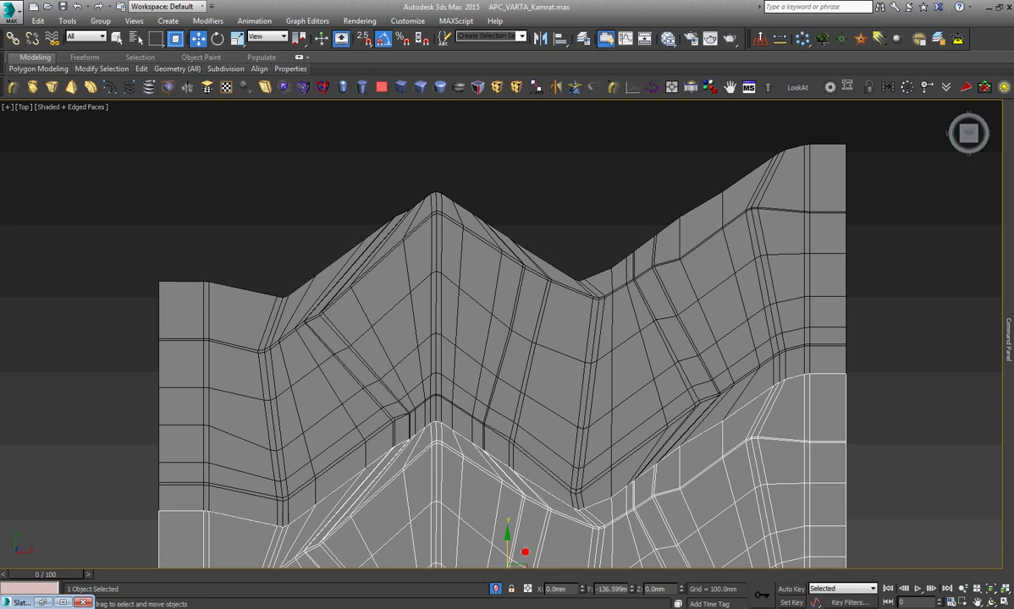
left_click_drag(523, 553, 524, 550, "shift")
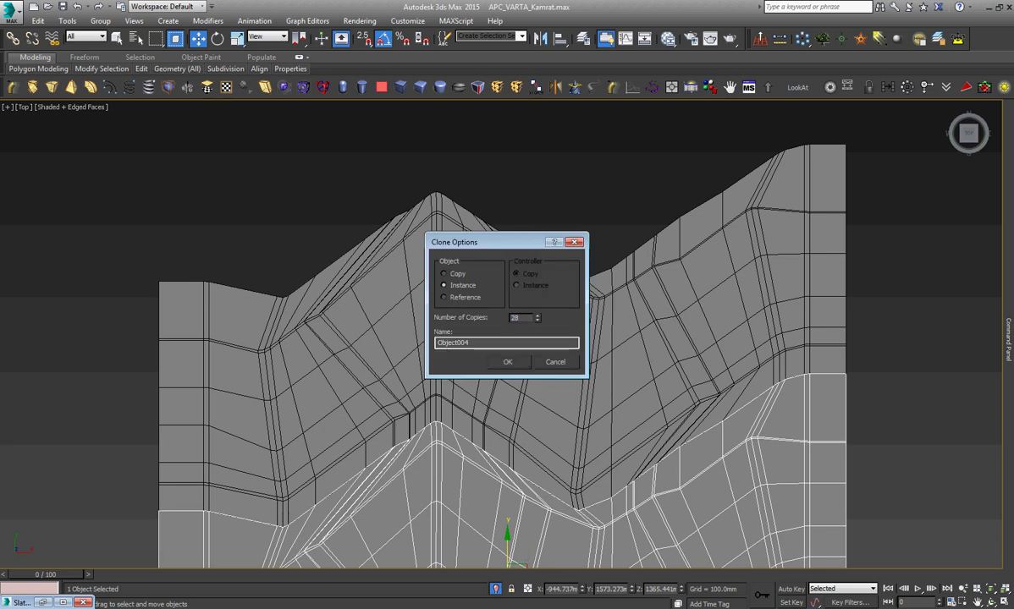
Create 28 instanced copies of the tread piece and frame the whole column.
left_click(517, 365)
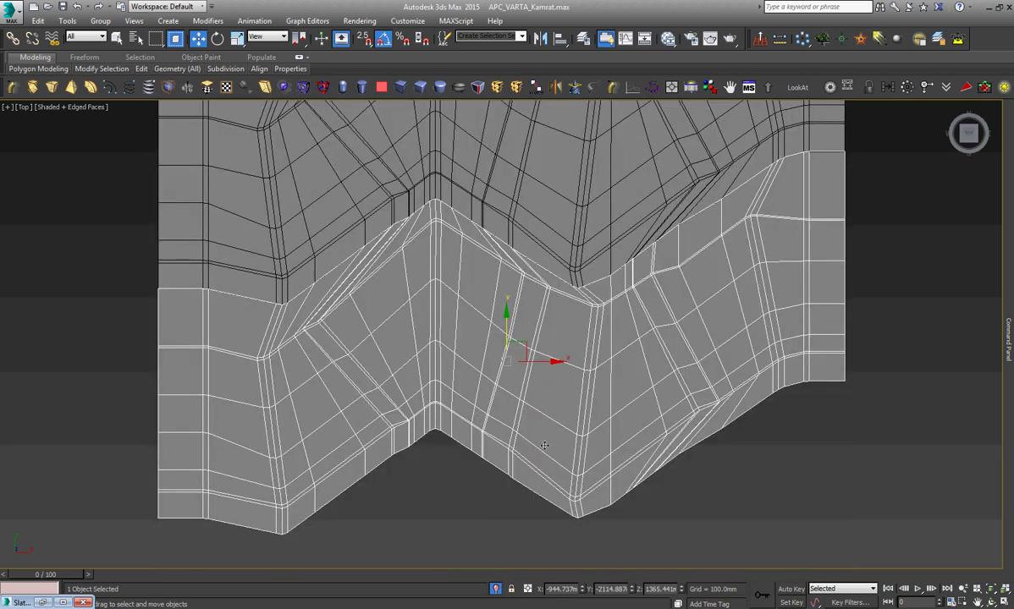
left_click(666, 533)
key("z")
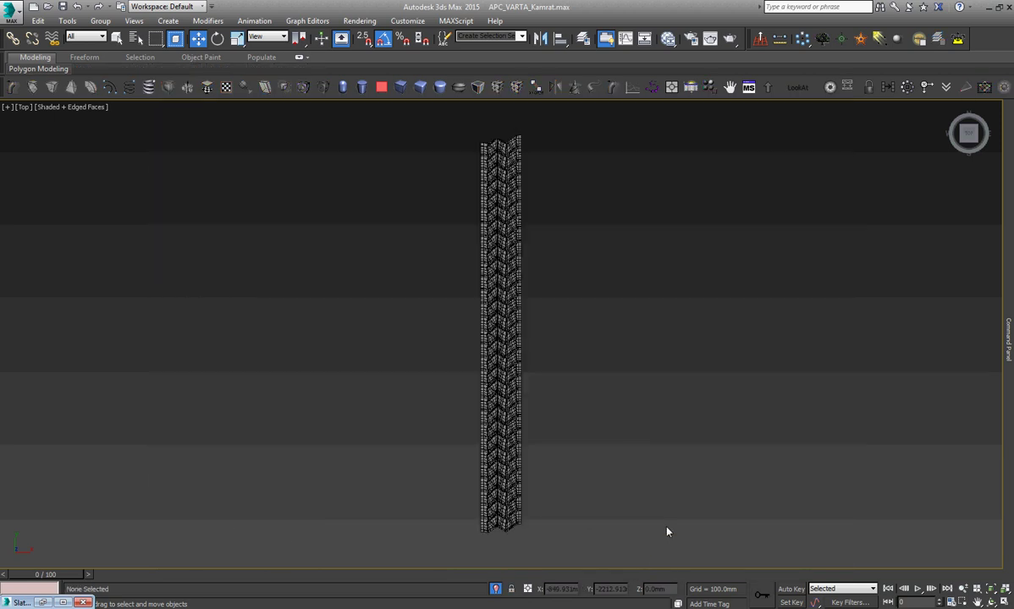
scroll(480, 161, "up", 3)
scroll(493, 236, "up", 3)
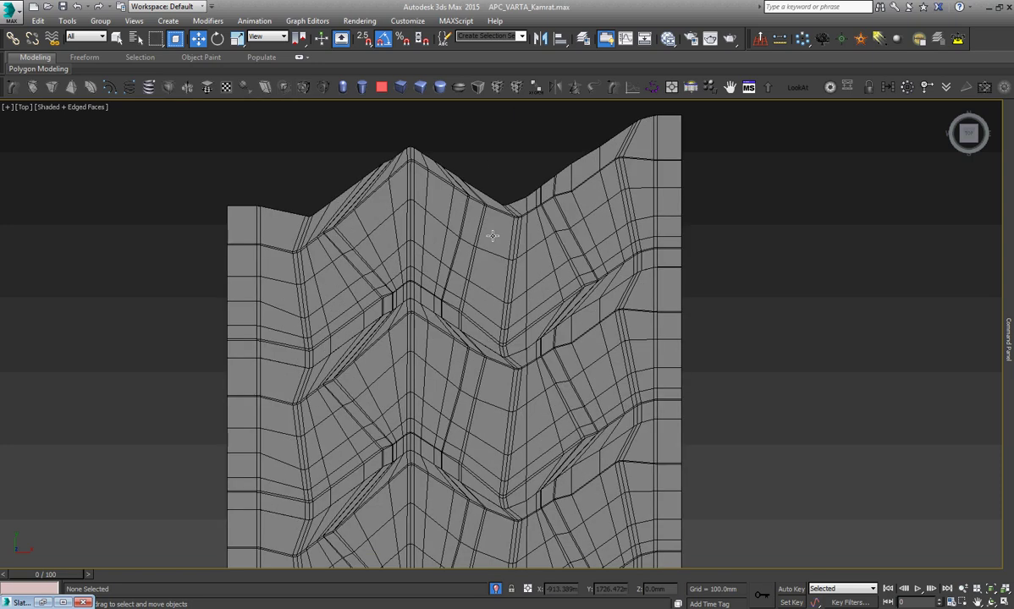
Convert all 29 tread pieces to Editable Poly, then reselect the top piece.
left_click(492, 236)
key("ctrl+a")
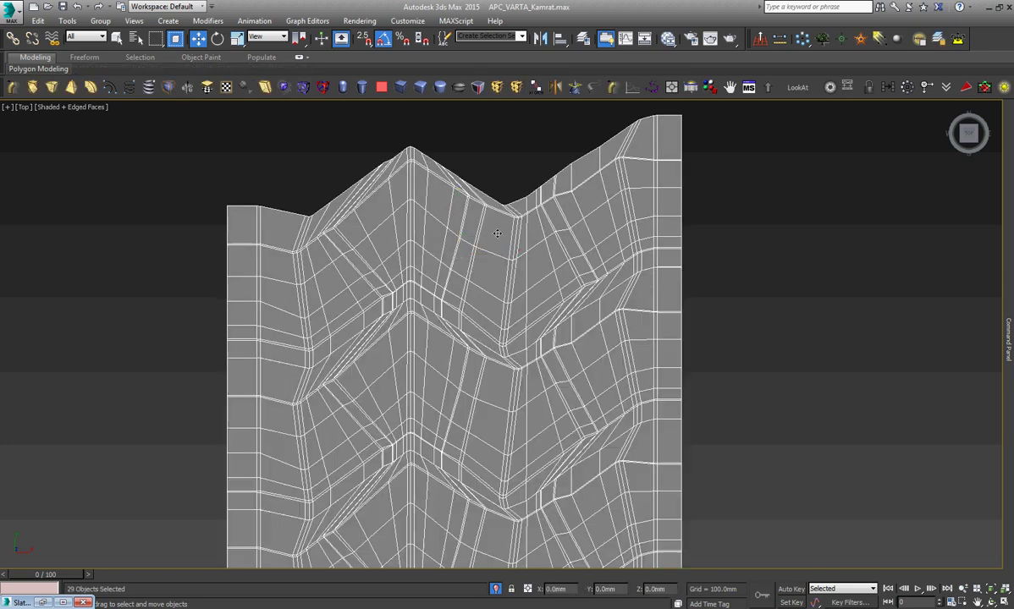
right_click(494, 228)
mouse_move(542, 352)
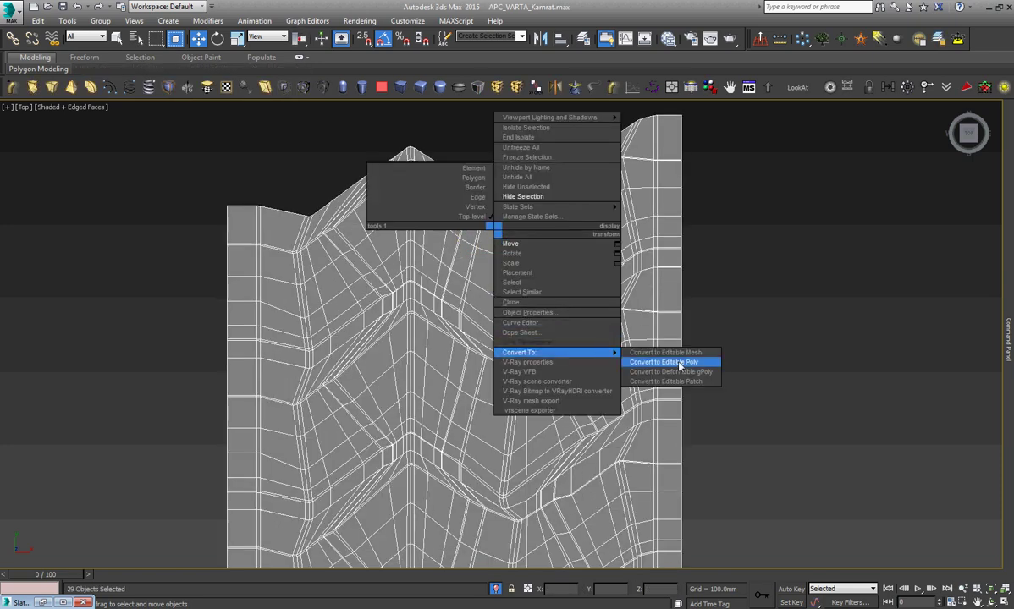
left_click(680, 366)
left_click(749, 369)
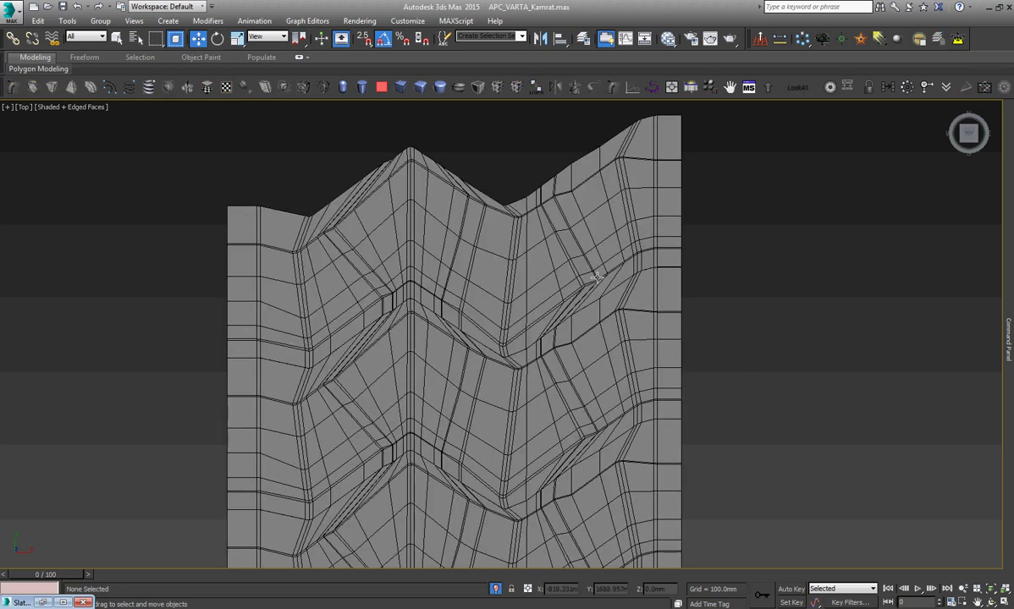
left_click(478, 246)
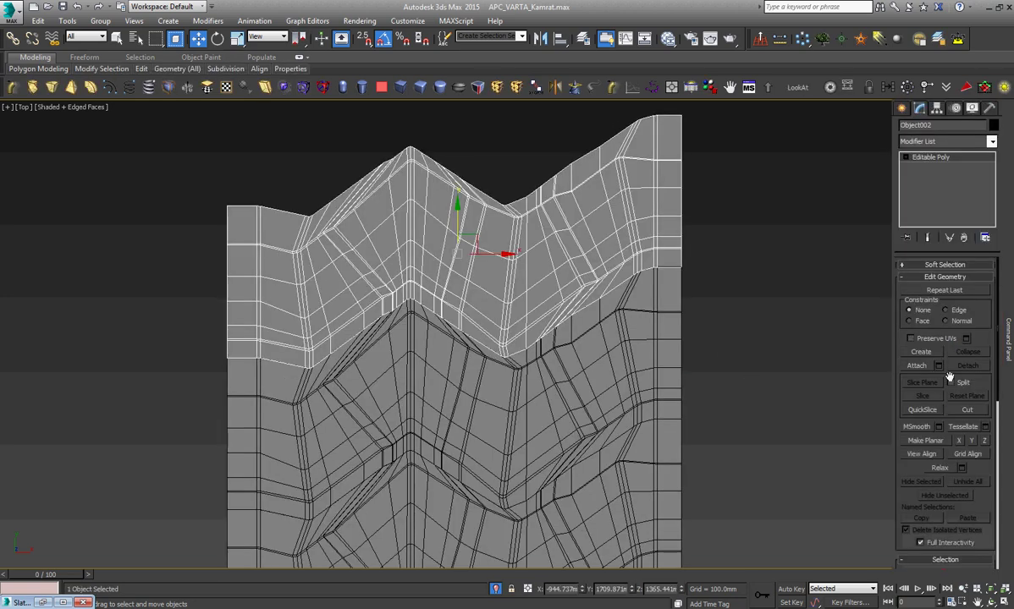
Attach every tread copy into the single object Object002.
left_click(938, 366)
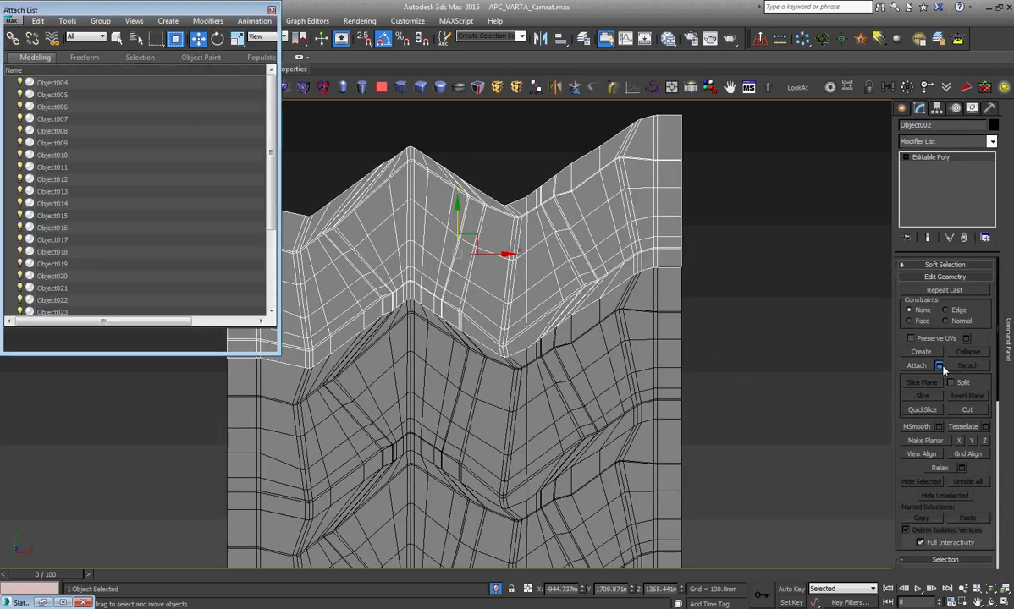
key("ctrl+a")
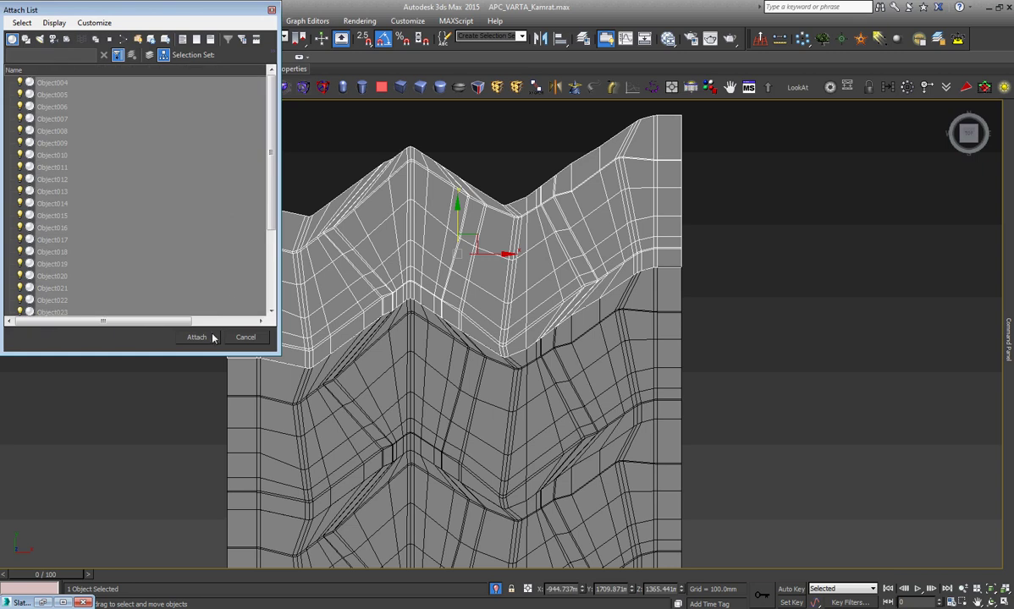
left_click(197, 337)
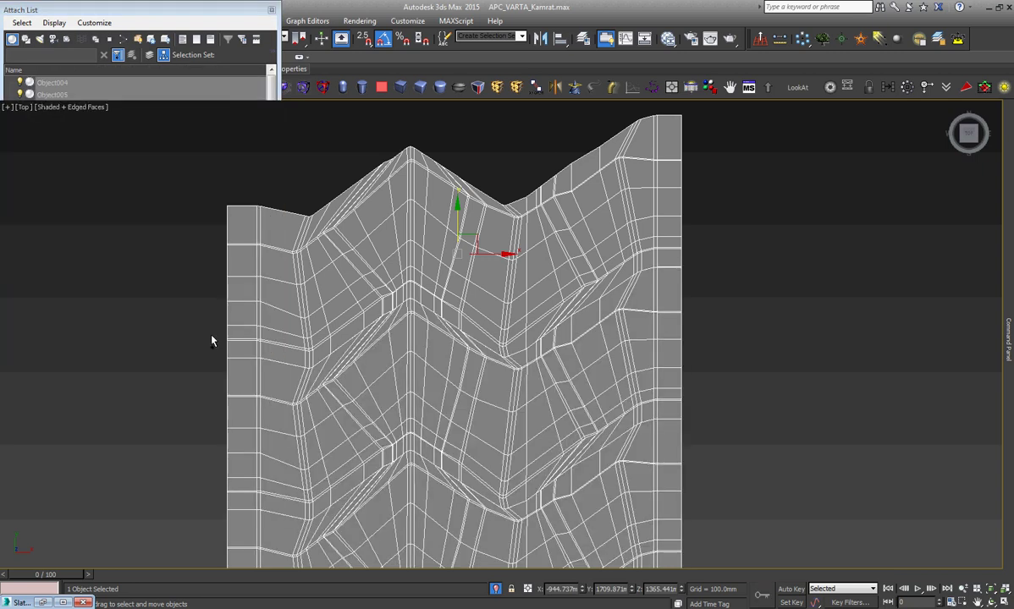
key("z")
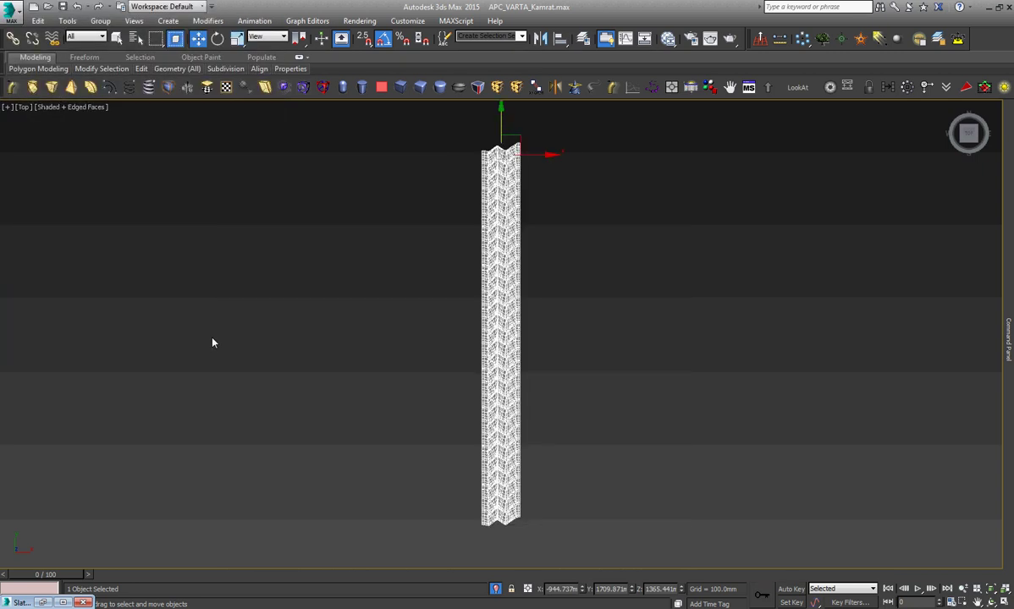
In the Left view, drop the pivot to the strip's bottom edge and add a Bend modifier.
key("l")
right_click(364, 272)
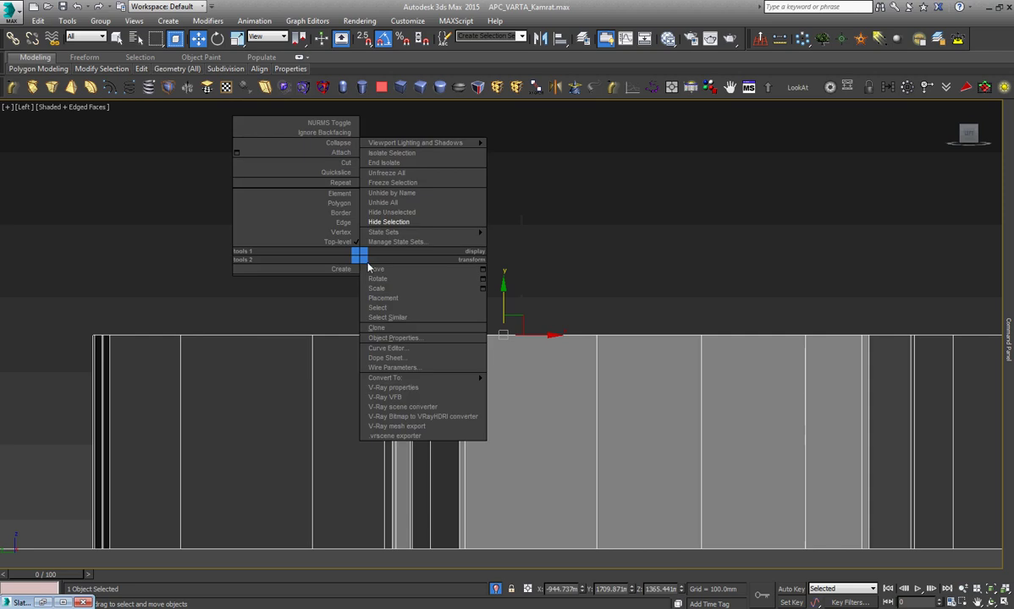
left_click(342, 245)
left_click(909, 89)
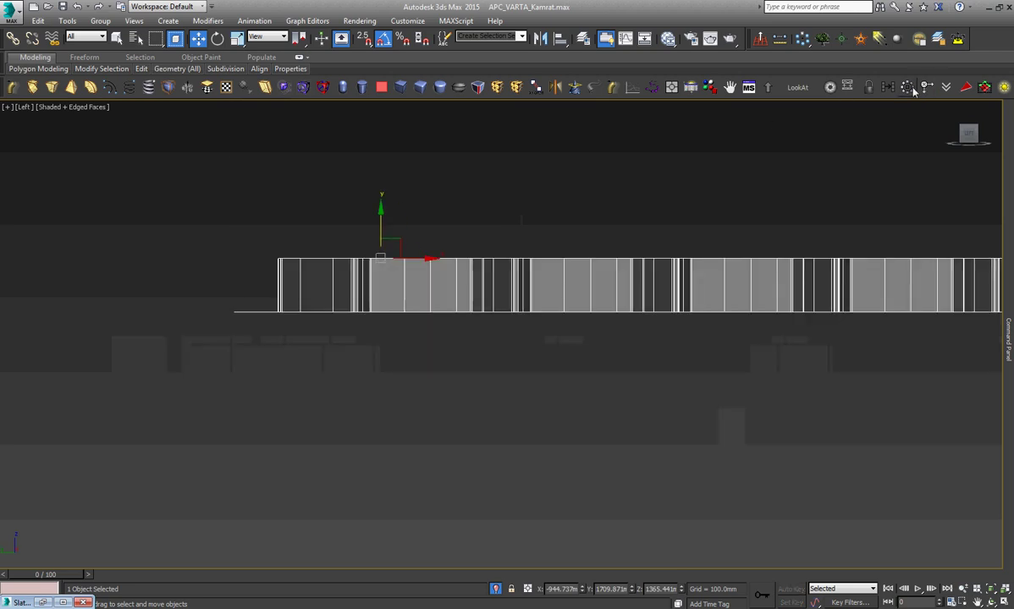
left_click_drag(379, 218, 393, 271)
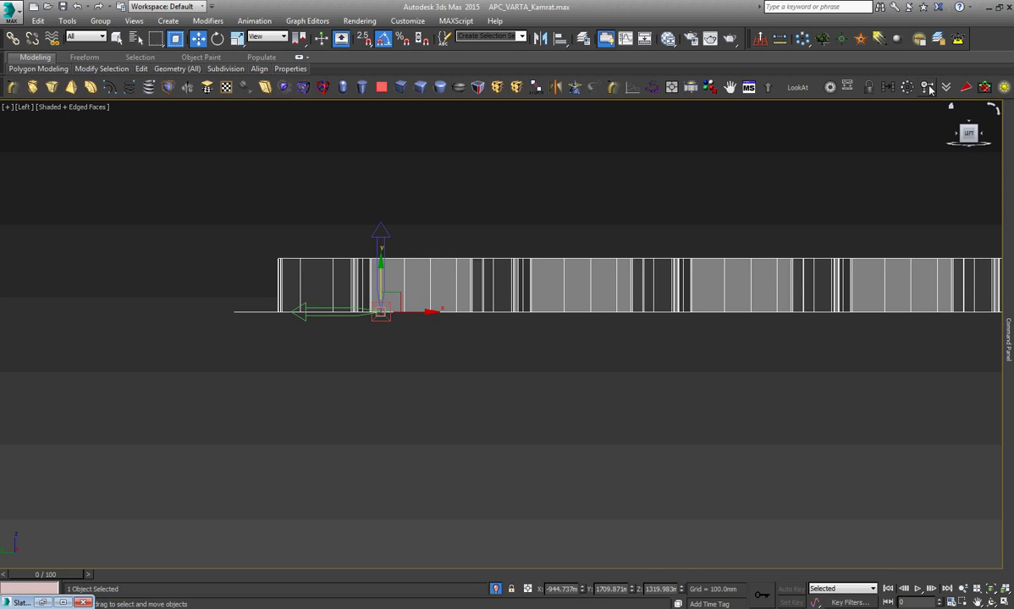
right_click(784, 198)
left_click(798, 204)
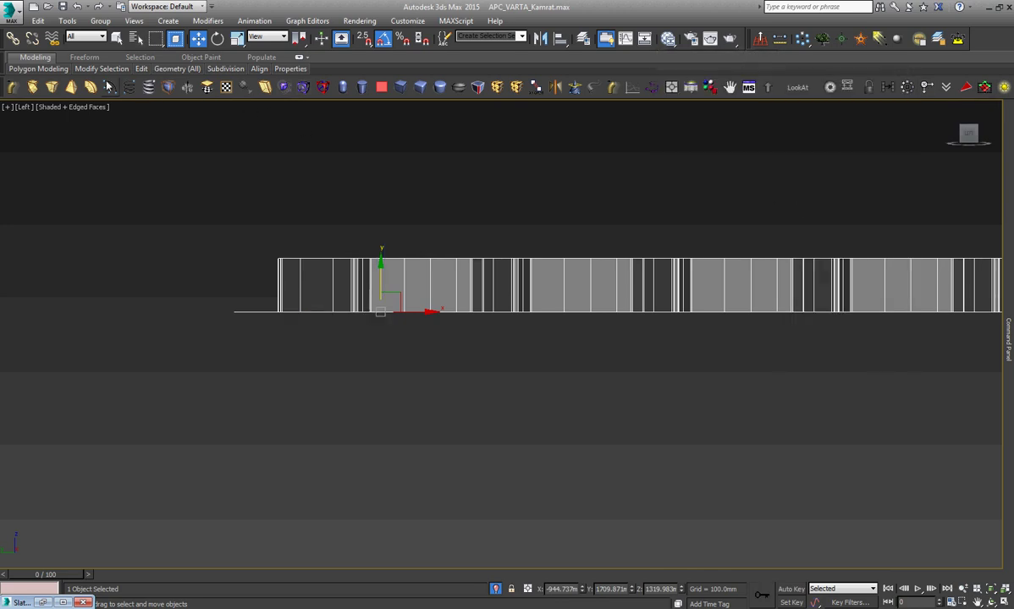
left_click(85, 87)
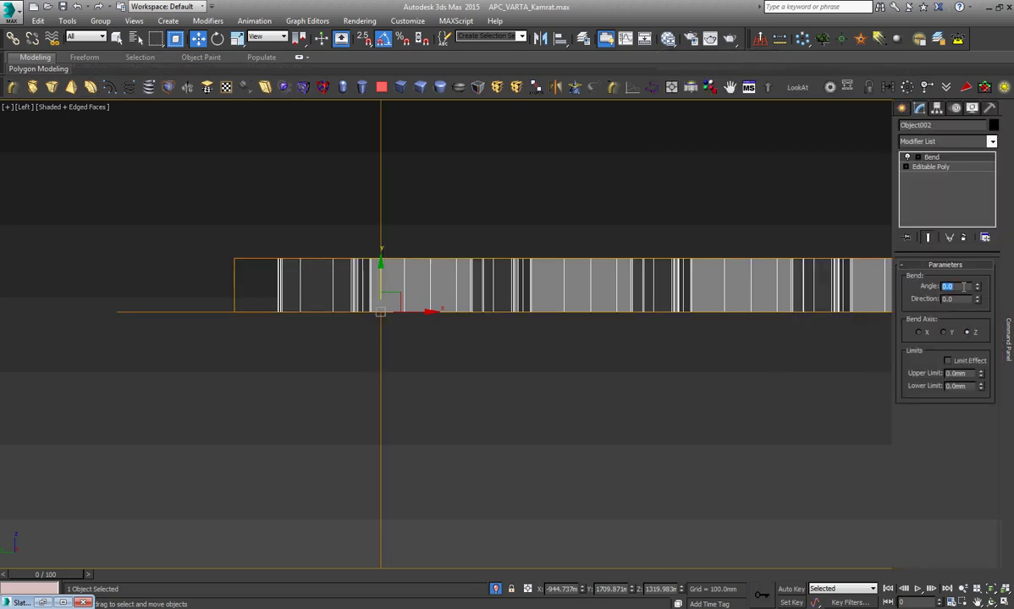
Bend the strip 360°, compare the X and Y axes, and rotate the ring to inspect it.
type("0")
key("Return")
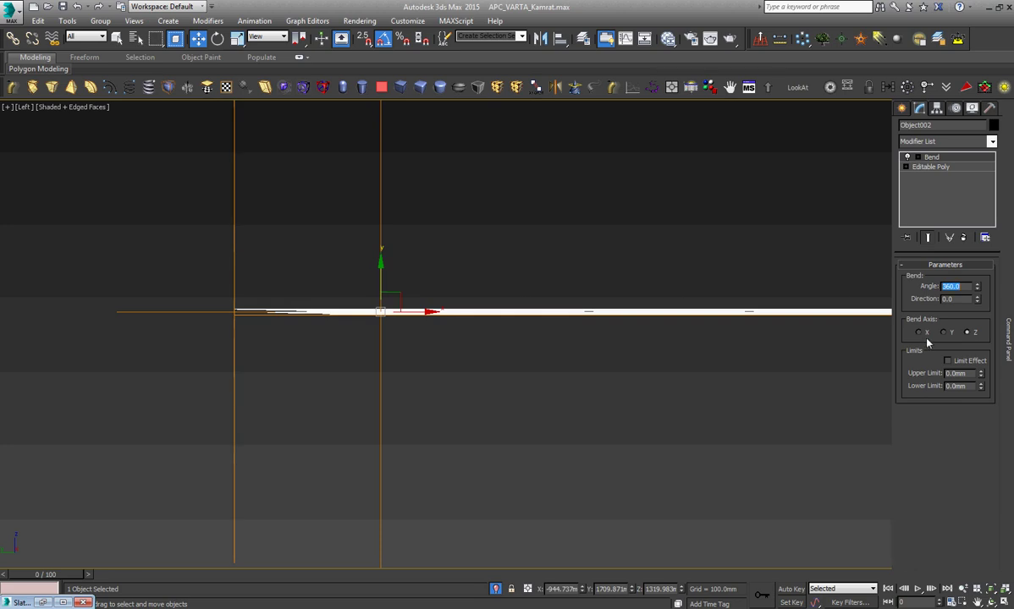
left_click(923, 334)
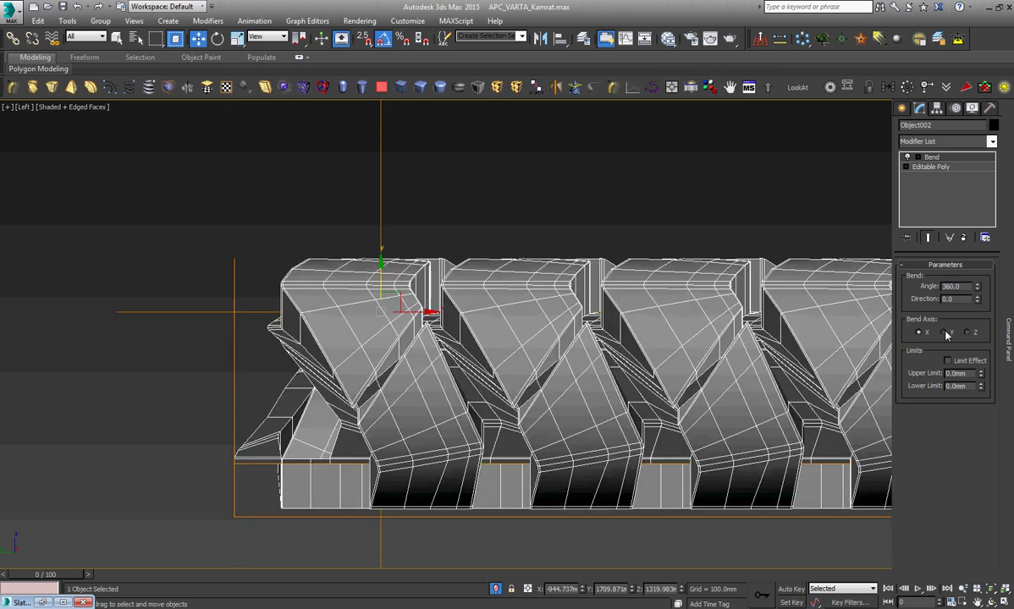
left_click(946, 334)
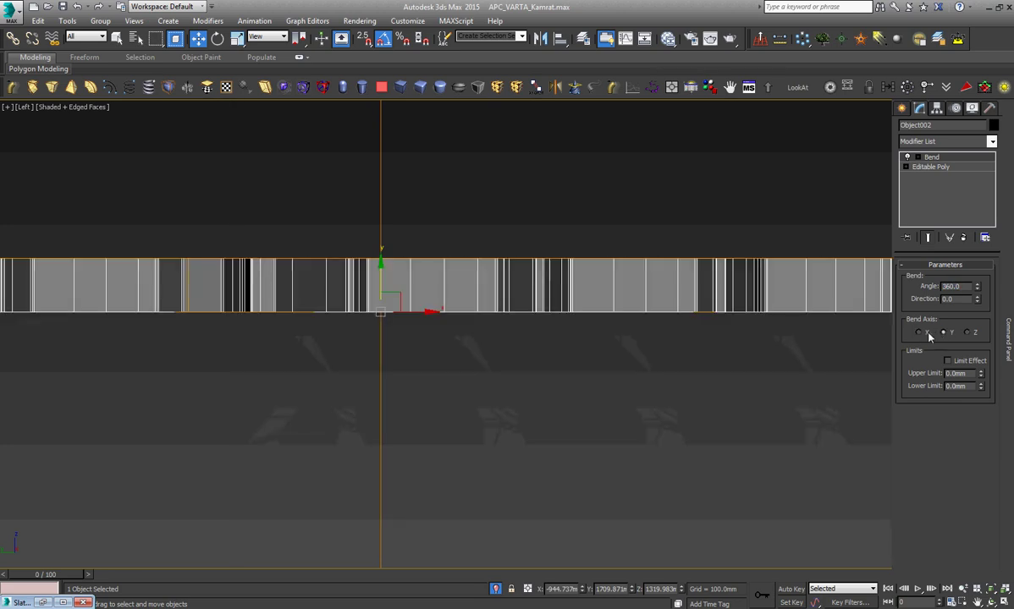
left_click(922, 334)
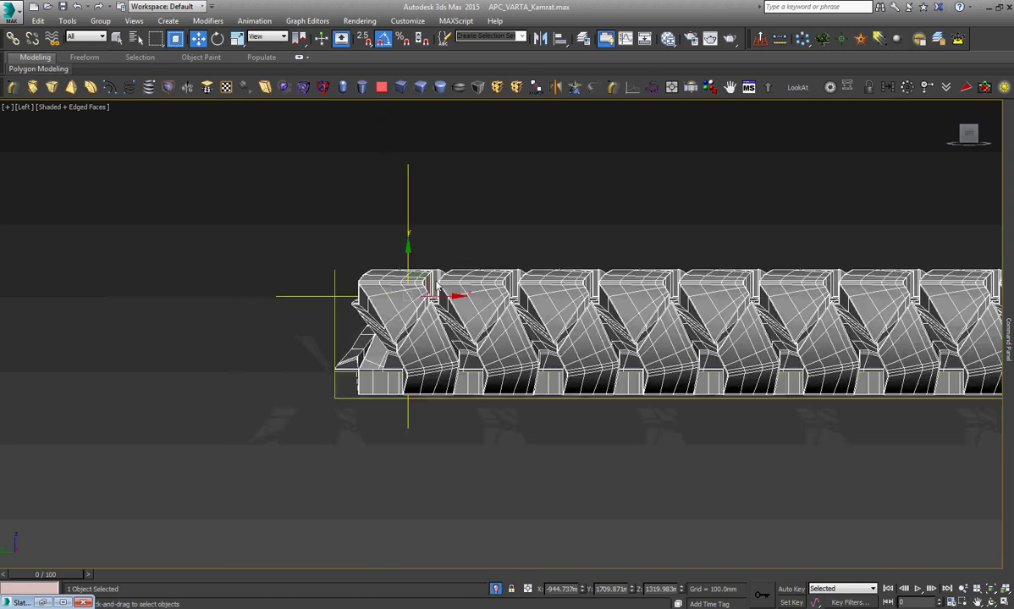
right_click(434, 296)
left_click(461, 310)
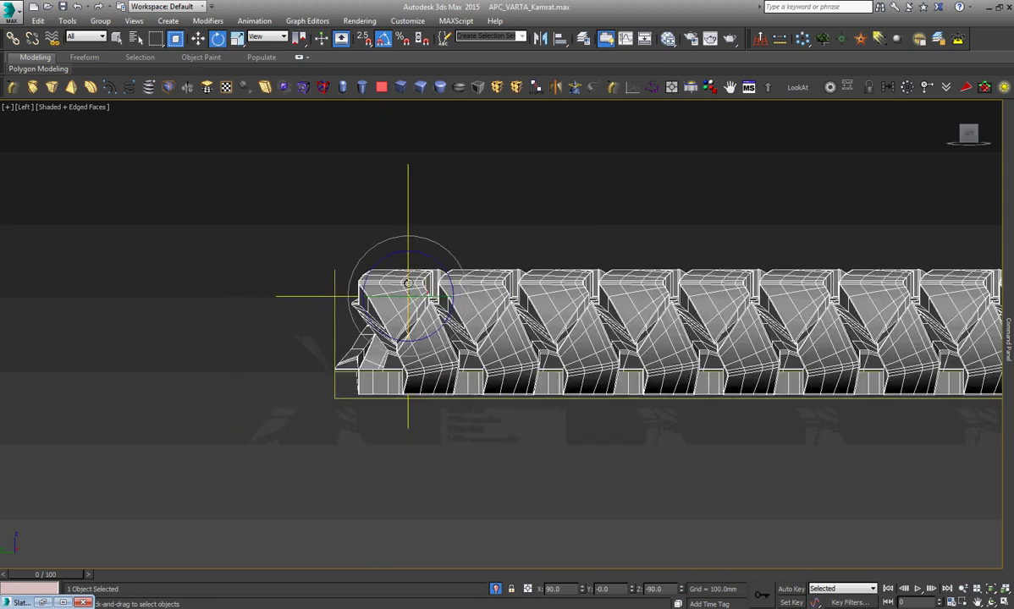
mouse_move(382, 265)
left_mouse_down()
mouse_move(408, 270)
mouse_move(411, 251)
left_mouse_up()
left_click_drag(386, 222, 391, 259)
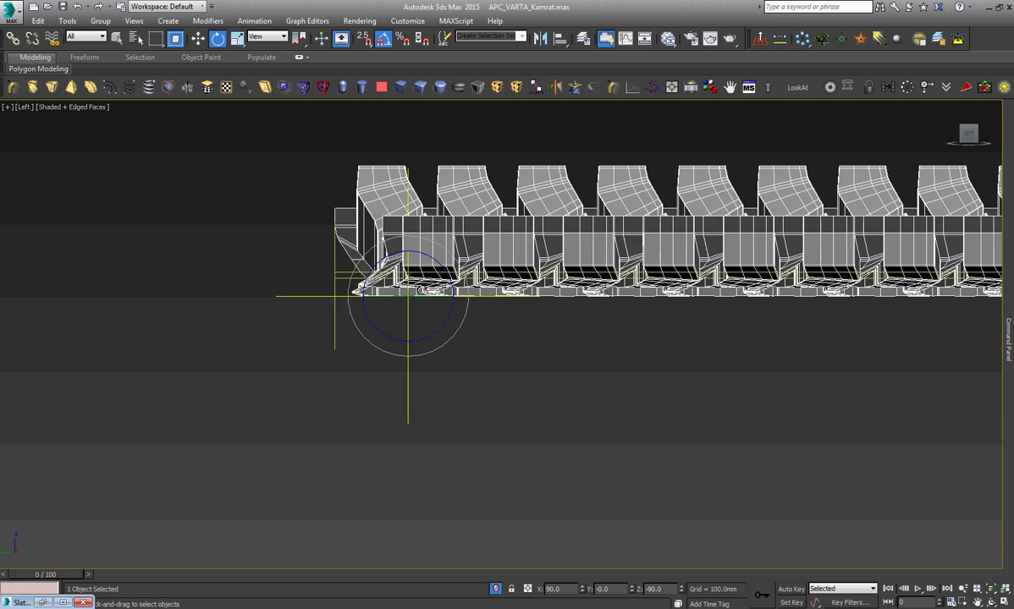
left_click_drag(392, 261, 449, 286)
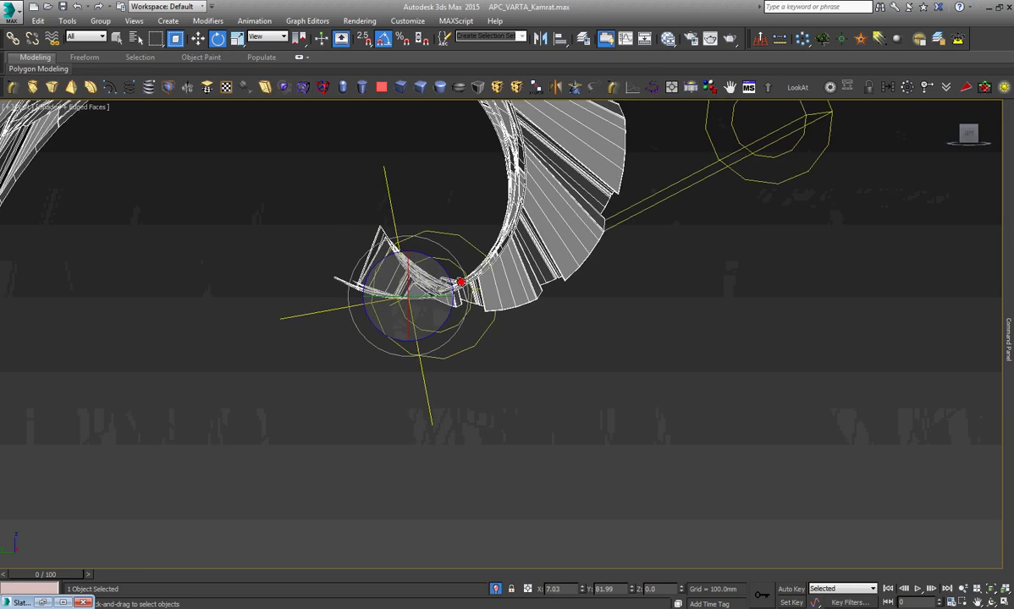
Delete the Bend modifier from the stack so the strip is straight.
left_click(1012, 269)
right_click(897, 157)
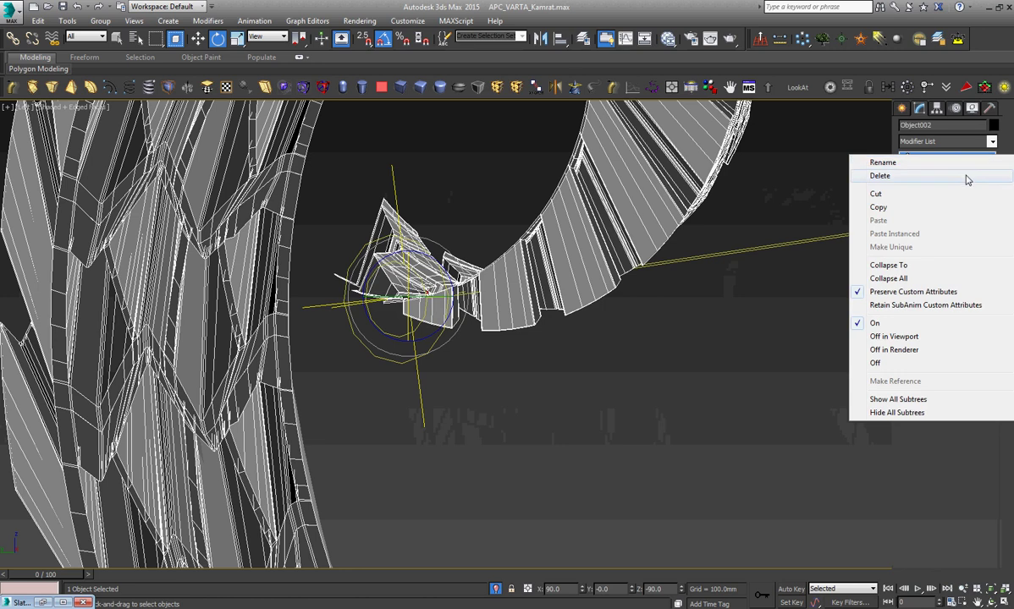
left_click(968, 177)
Decline collapsing the stack and convert the straight strip to Editable Poly.
key("z")
right_click(761, 256)
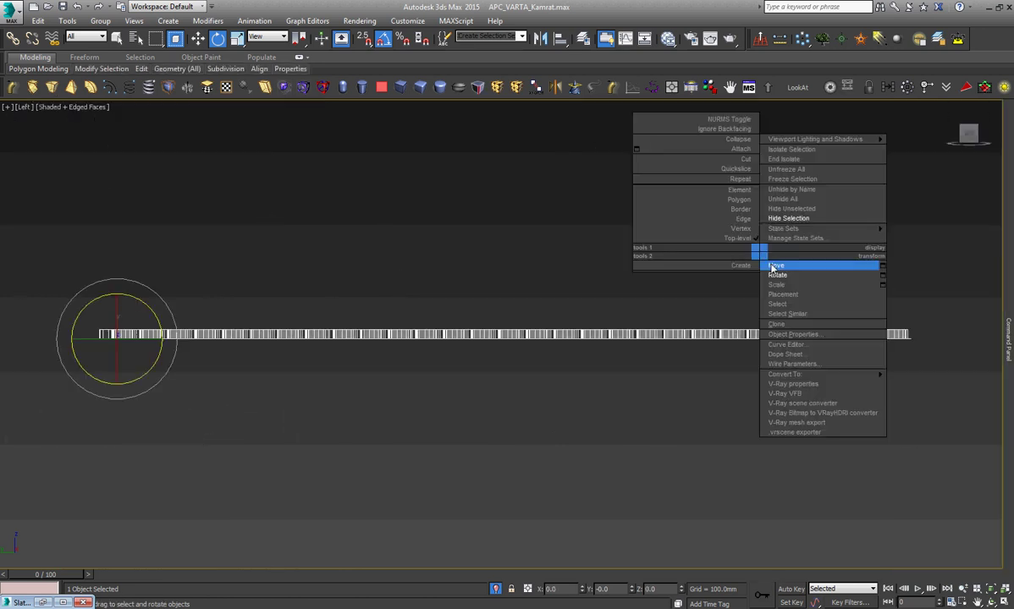
left_click(772, 266)
left_click(775, 84)
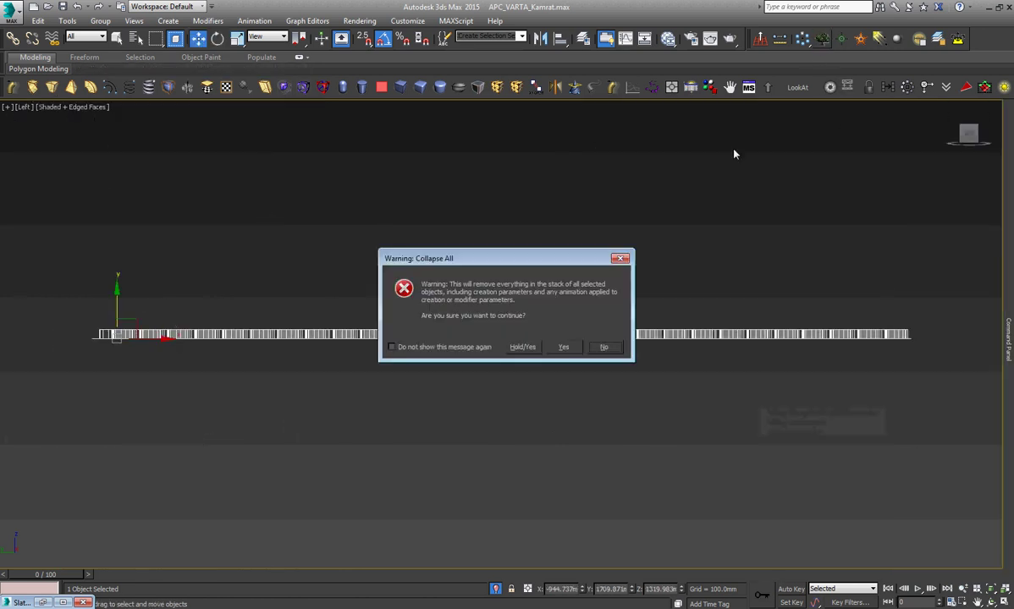
left_click(615, 346)
right_click(578, 296)
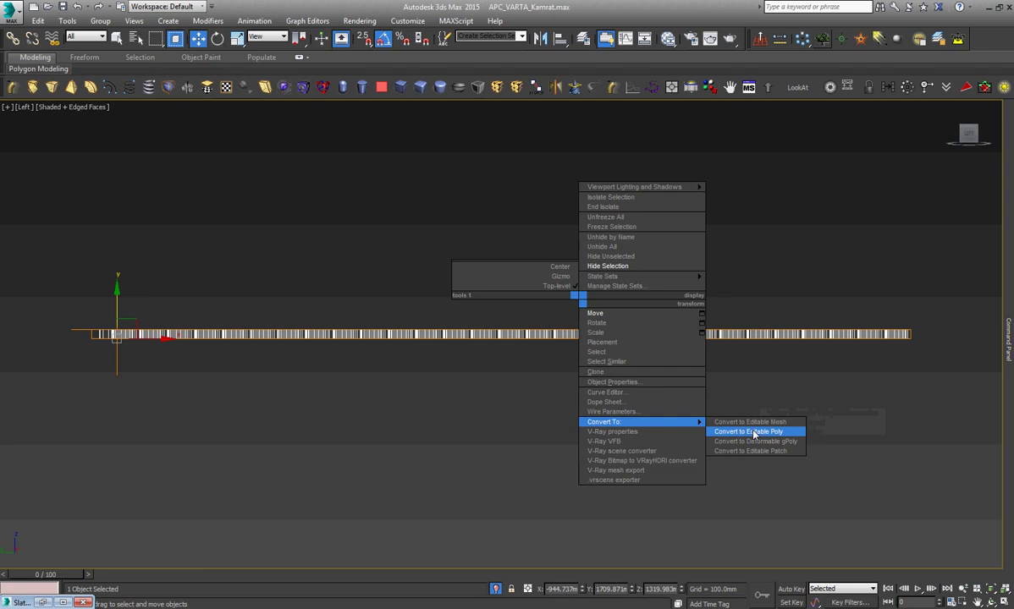
left_click(754, 433)
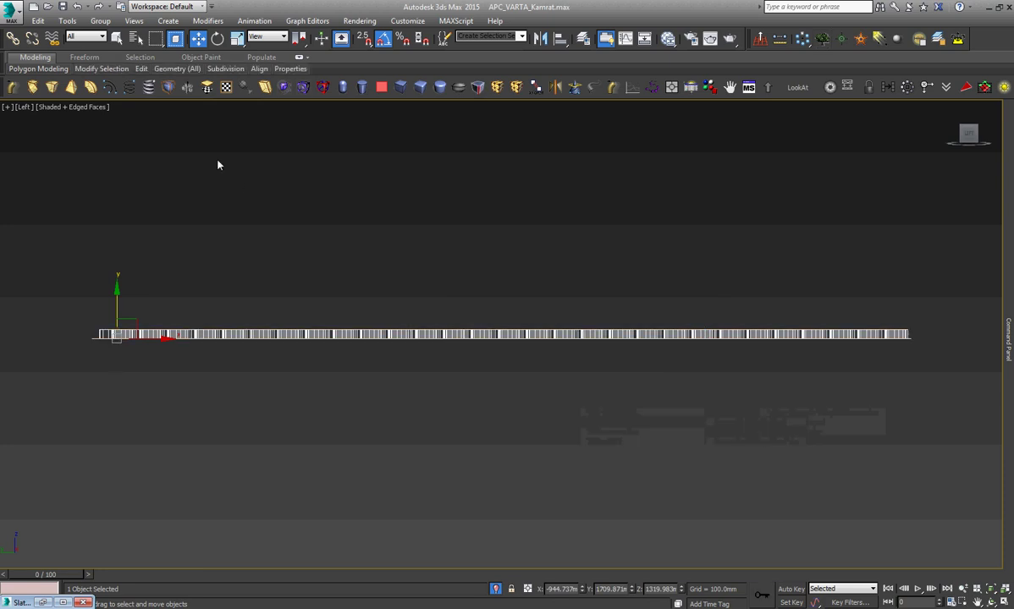
Add a new Bend modifier with a 360° angle around the Y axis.
left_click(91, 87)
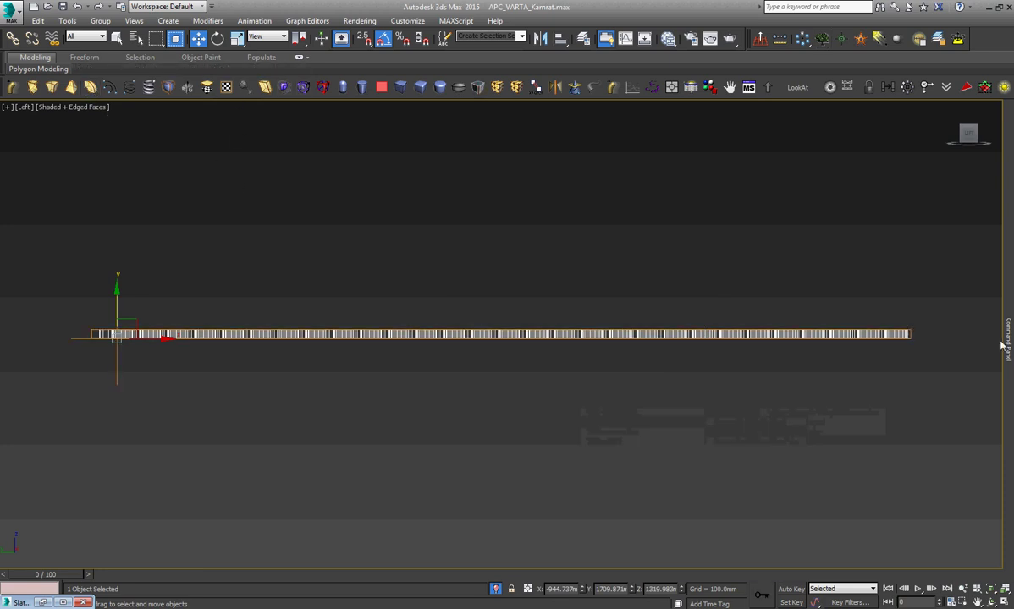
double_click(967, 287)
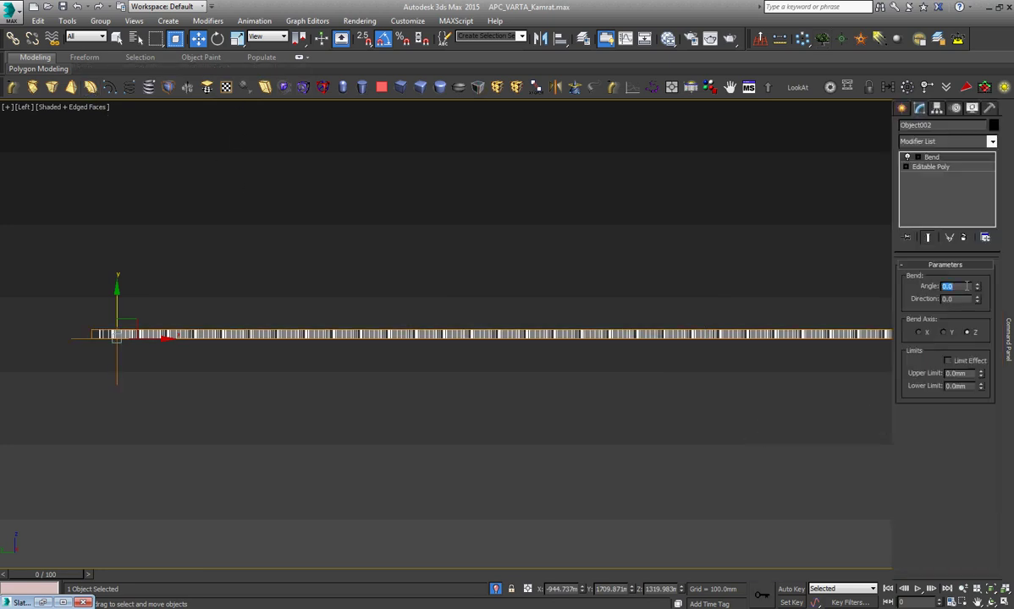
type("360")
key("Return")
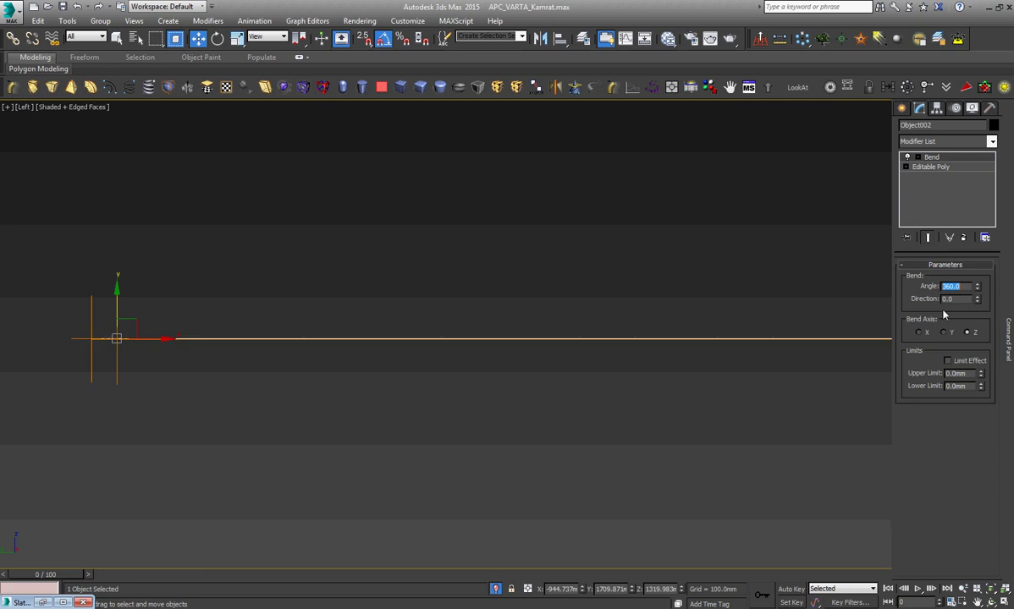
left_click(944, 332)
Rotate the bent tread ring -40 degrees in the Front view.
right_click(465, 280)
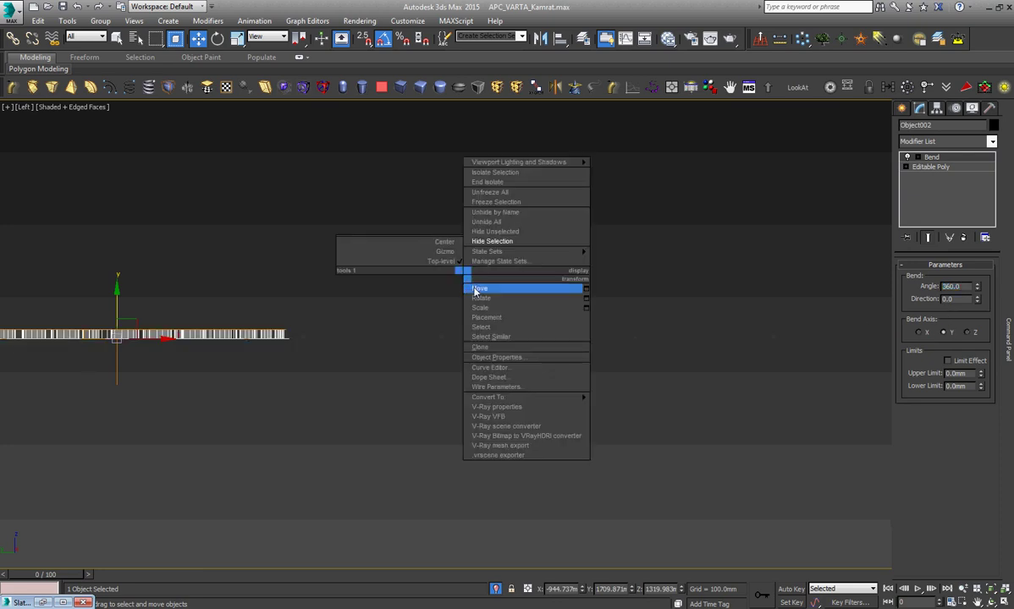
left_click(474, 289)
right_click(161, 313)
left_click(177, 343)
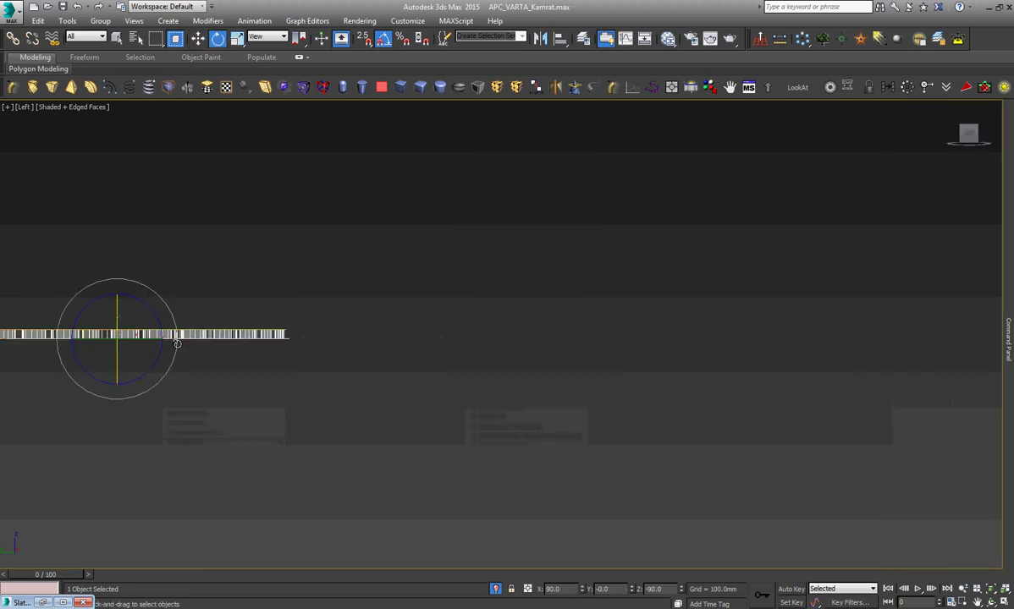
key("f")
mouse_move(518, 189)
left_mouse_down()
mouse_move(547, 180)
mouse_move(570, 198)
left_mouse_up()
Zoom in on the seam gap in the Left view and orbit to see the tread blocks.
key("l")
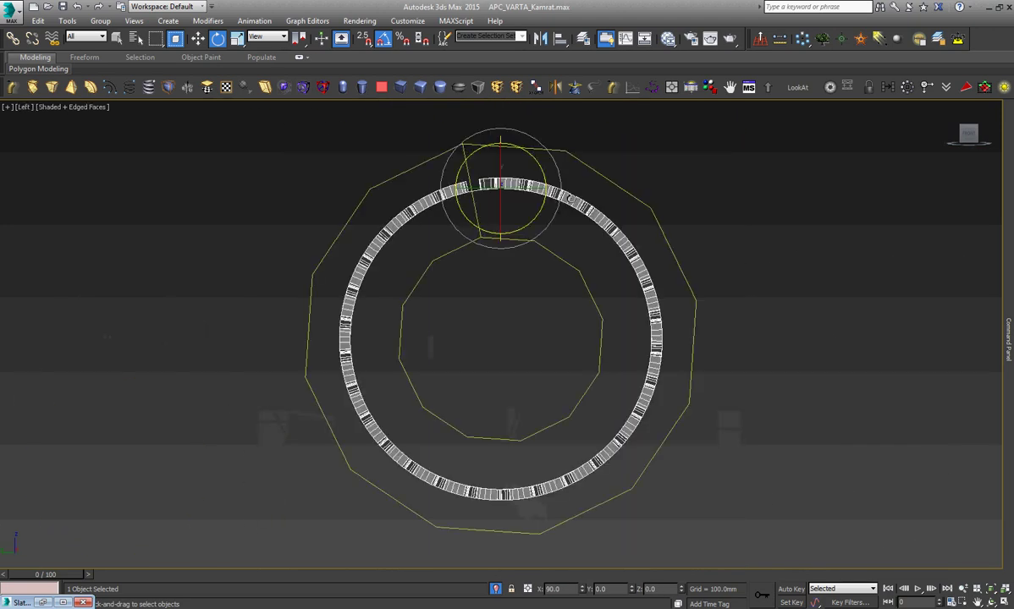
scroll(425, 176, "up", 4)
scroll(489, 172, "up", 1)
scroll(495, 177, "up", 2)
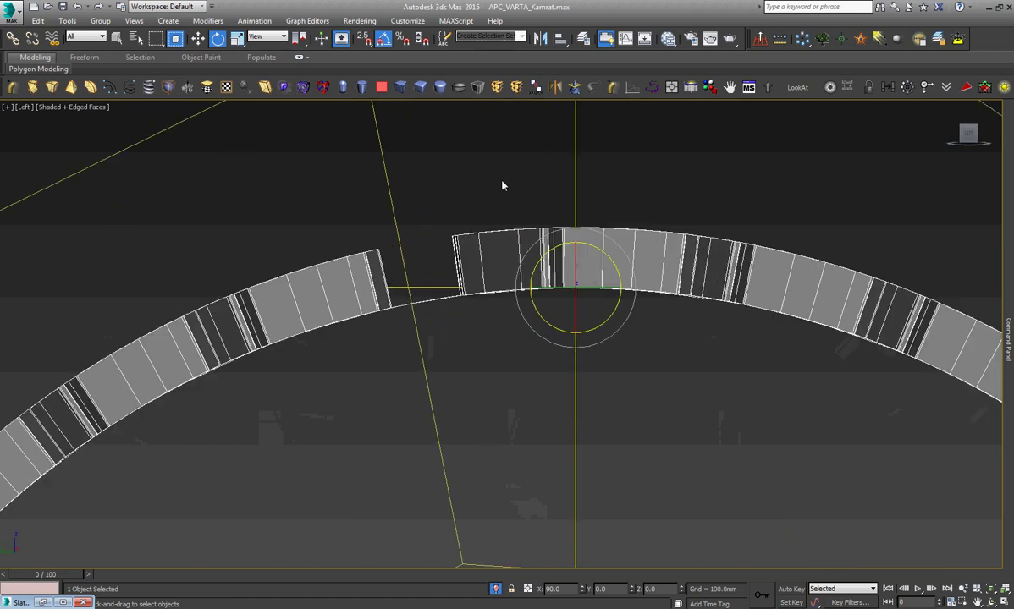
left_click(990, 602)
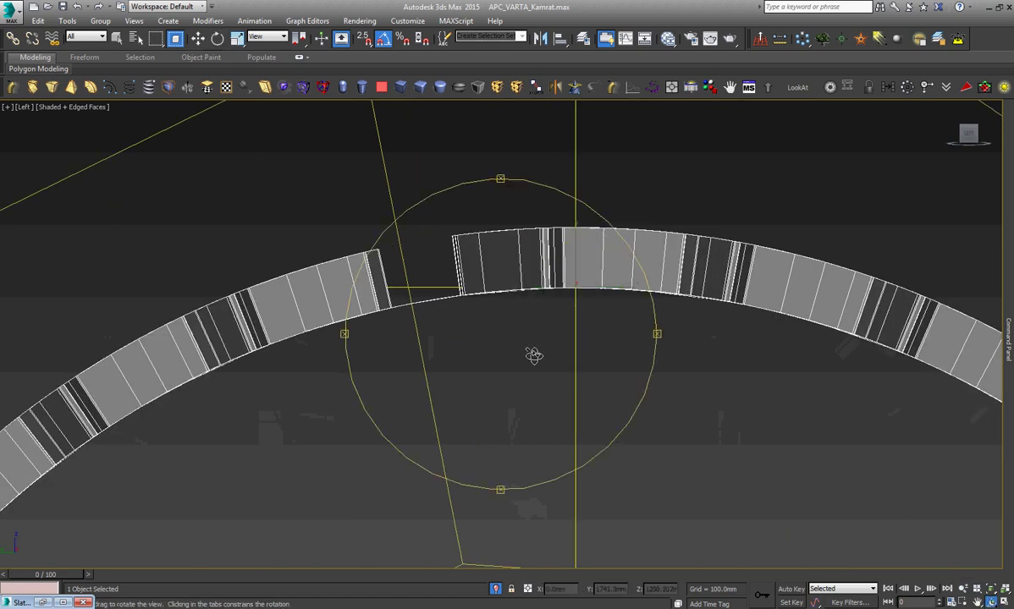
left_click_drag(531, 356, 543, 378)
right_click(889, 442)
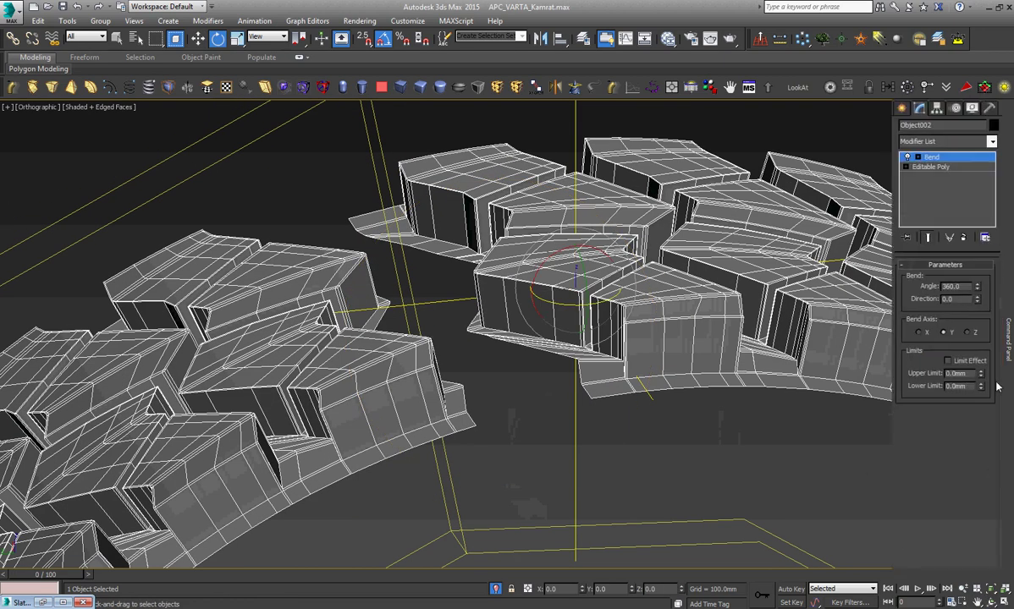
Set the Bend angle to 368.3° to close the seam, then convert the ring to Editable Poly.
left_click_drag(979, 288, 979, 287)
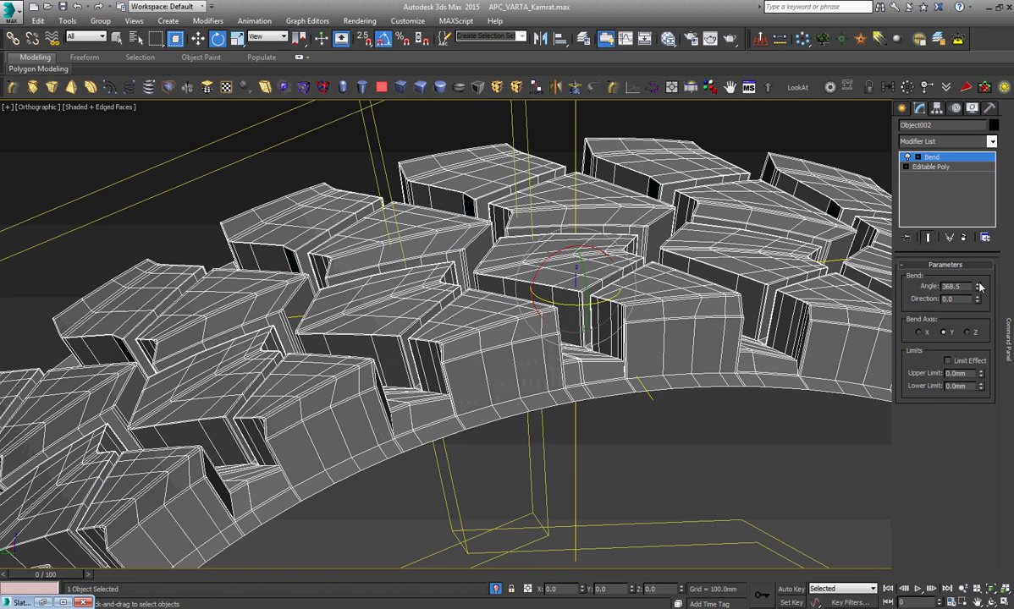
right_click(690, 313)
left_click(711, 326)
scroll(574, 376, "up", 6)
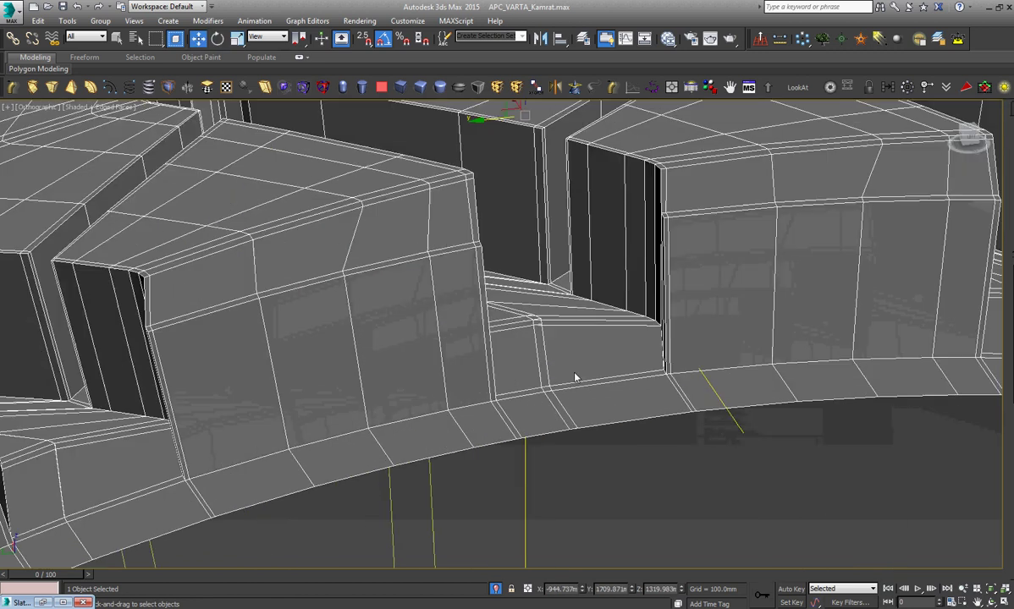
scroll(574, 375, "up", 3)
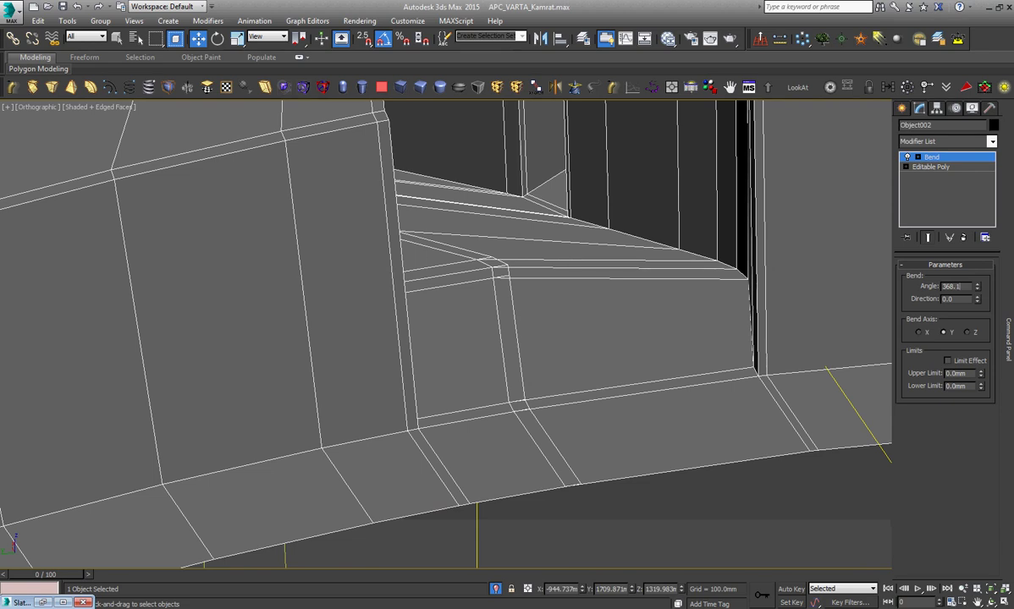
key("Return")
left_click(956, 286)
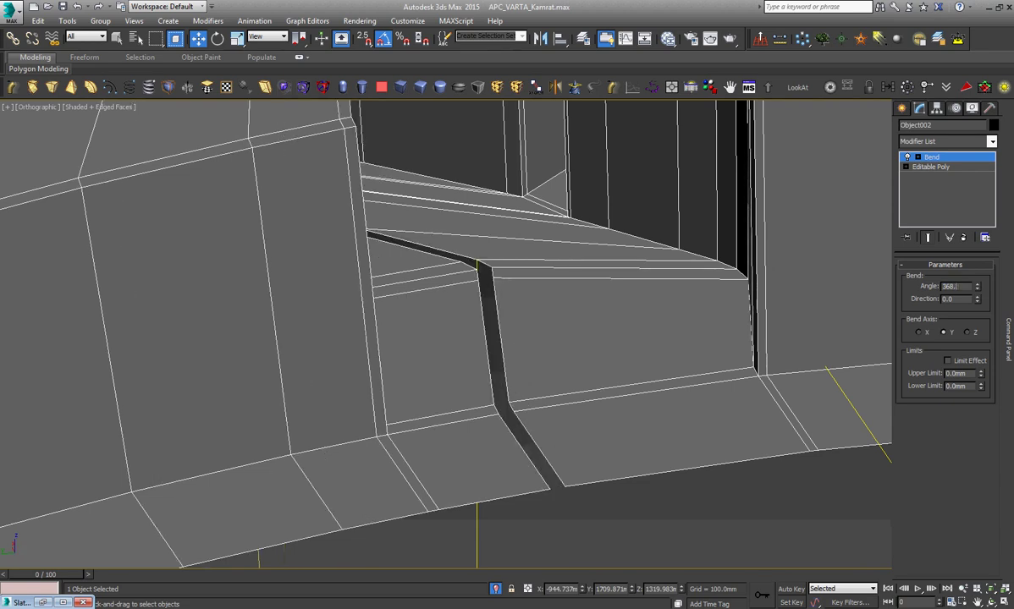
type("2")
key("Return")
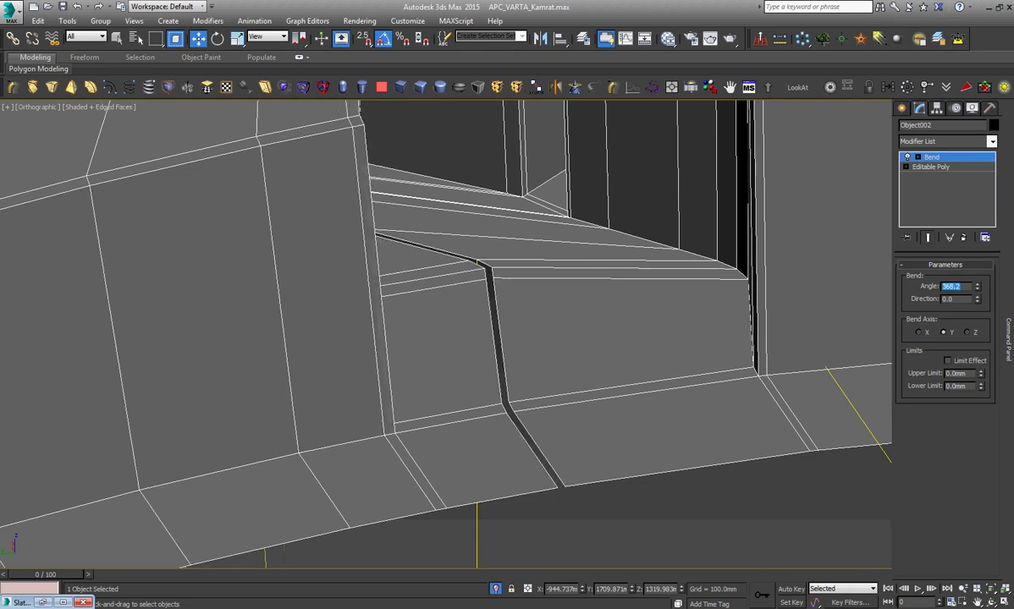
type("3")
key("Return")
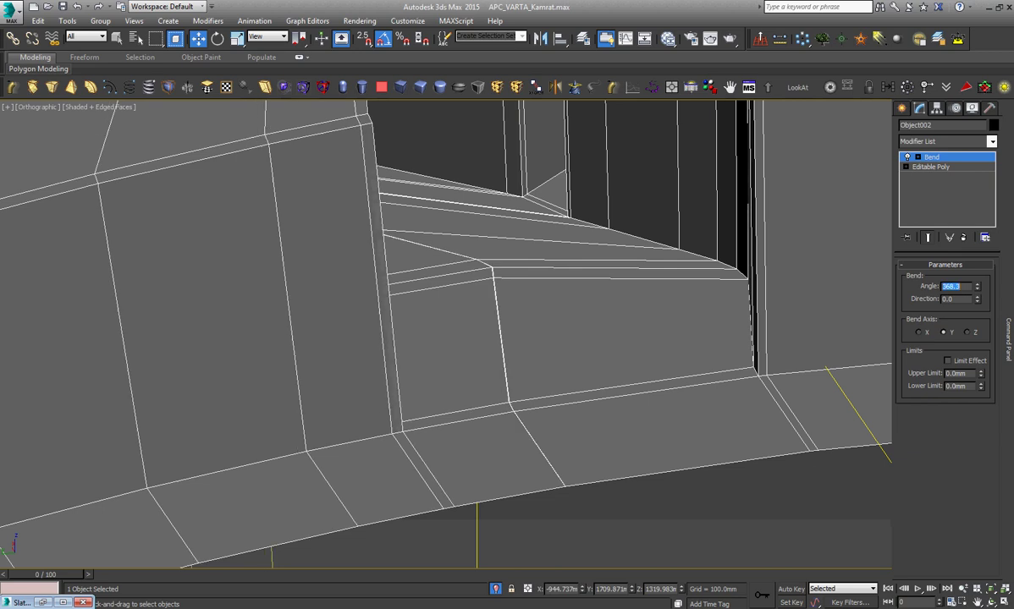
right_click(792, 219)
mouse_move(855, 344)
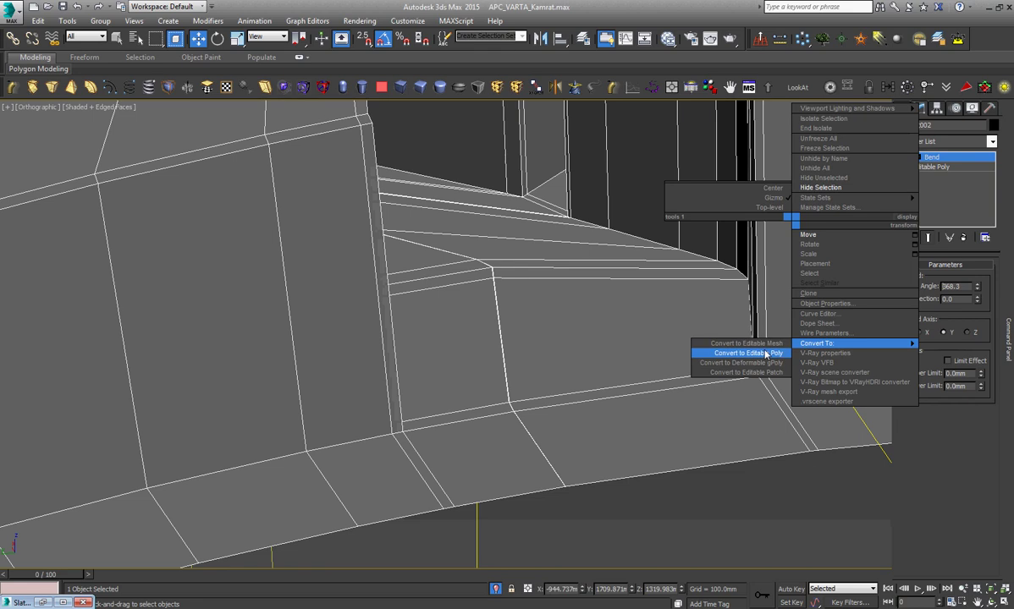
left_click(766, 354)
Move the tire ring's pivot to the ring's centre.
key("z")
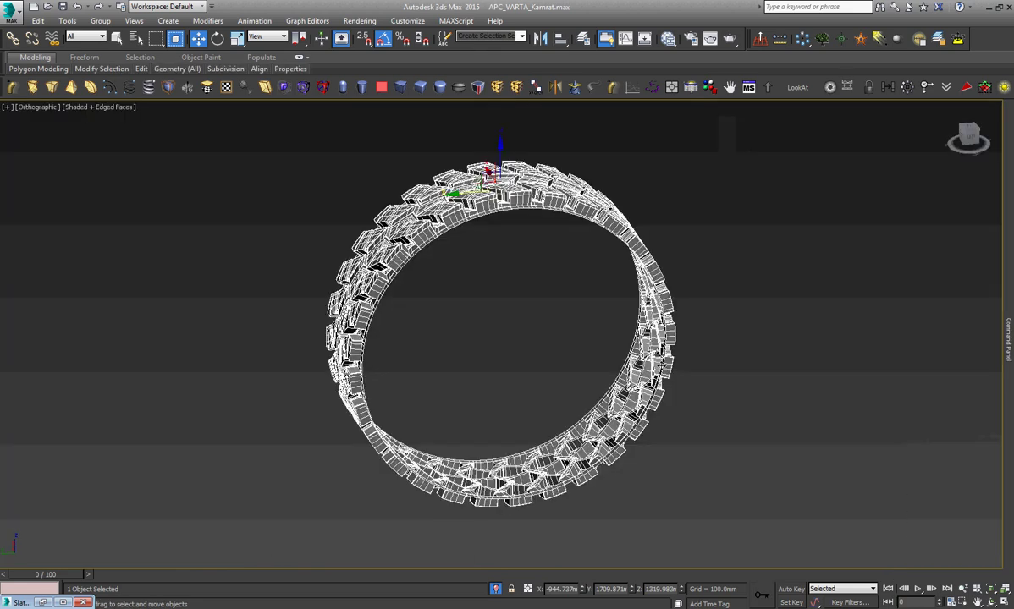
left_click(615, 340)
key("ctrl+z")
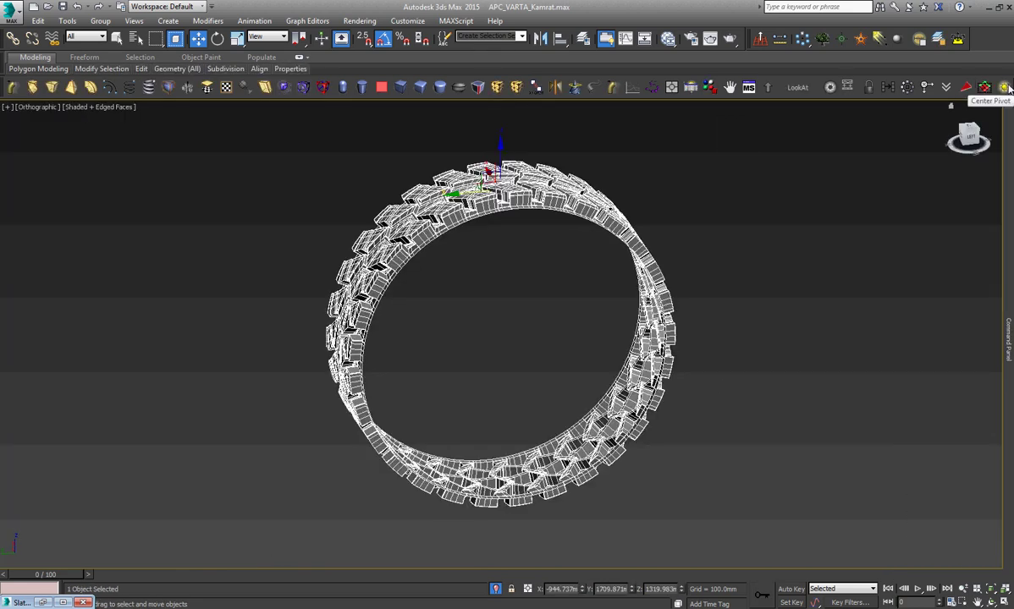
left_click(1005, 88)
left_click(834, 193)
With edged faces on, orbit and zoom in the Left view to inspect the tread.
key("F4")
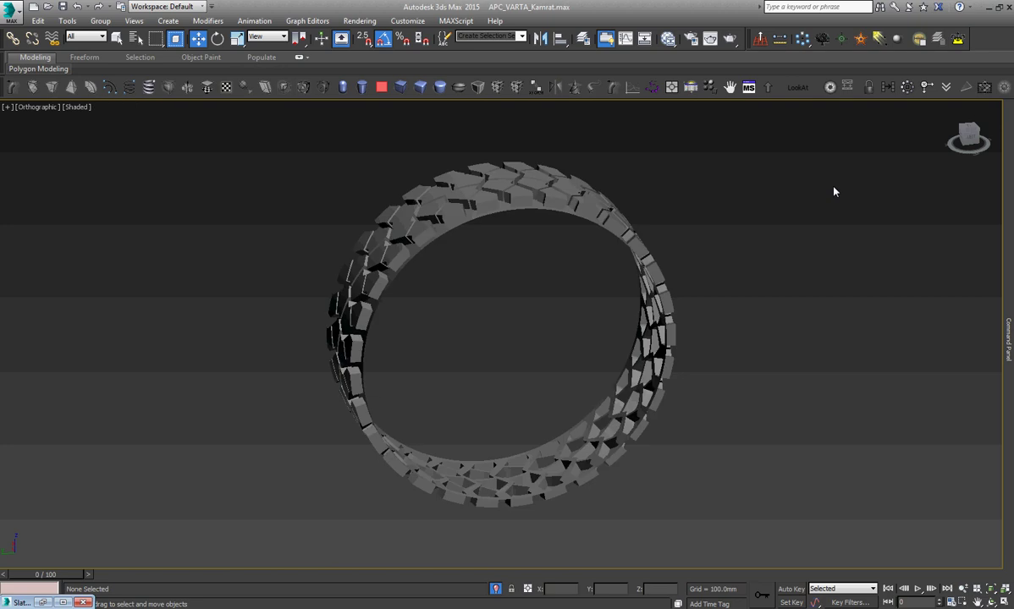
key("F4")
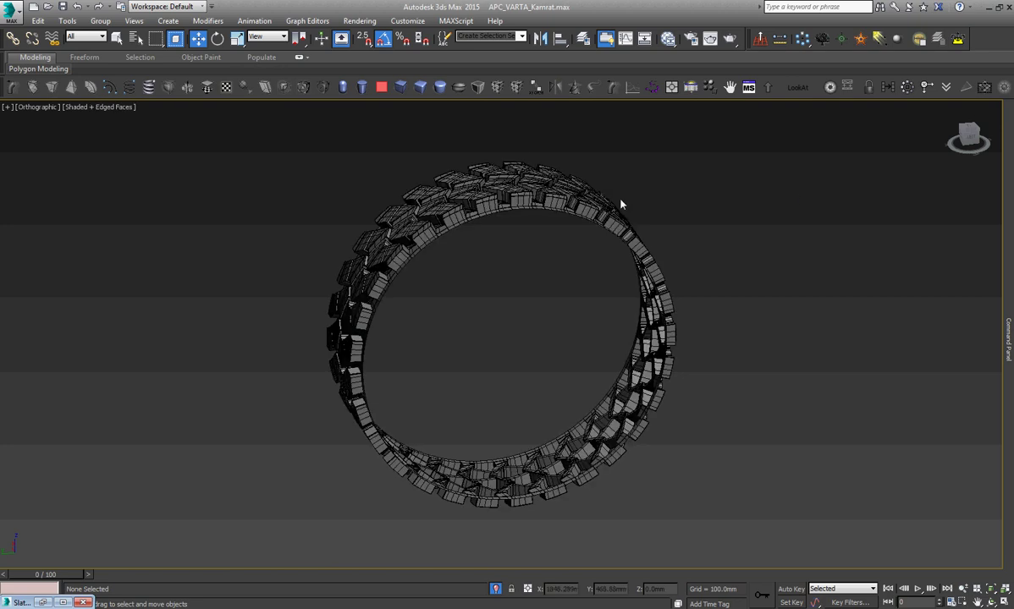
left_click(556, 192)
key("l")
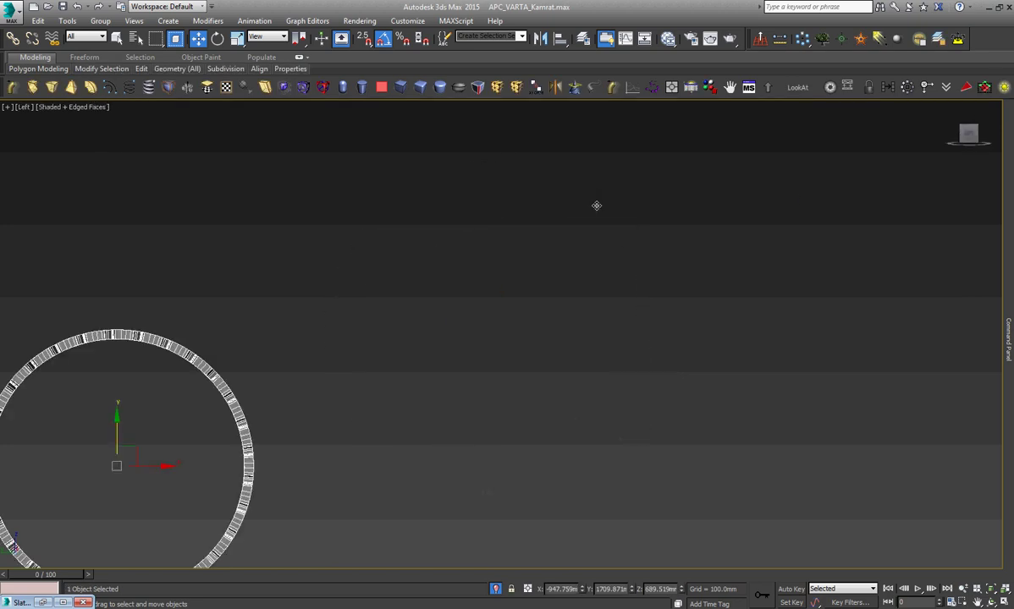
left_click(991, 602)
mouse_move(435, 314)
left_mouse_down()
mouse_move(502, 342)
mouse_move(504, 149)
left_mouse_up()
scroll(525, 154, "up", 5)
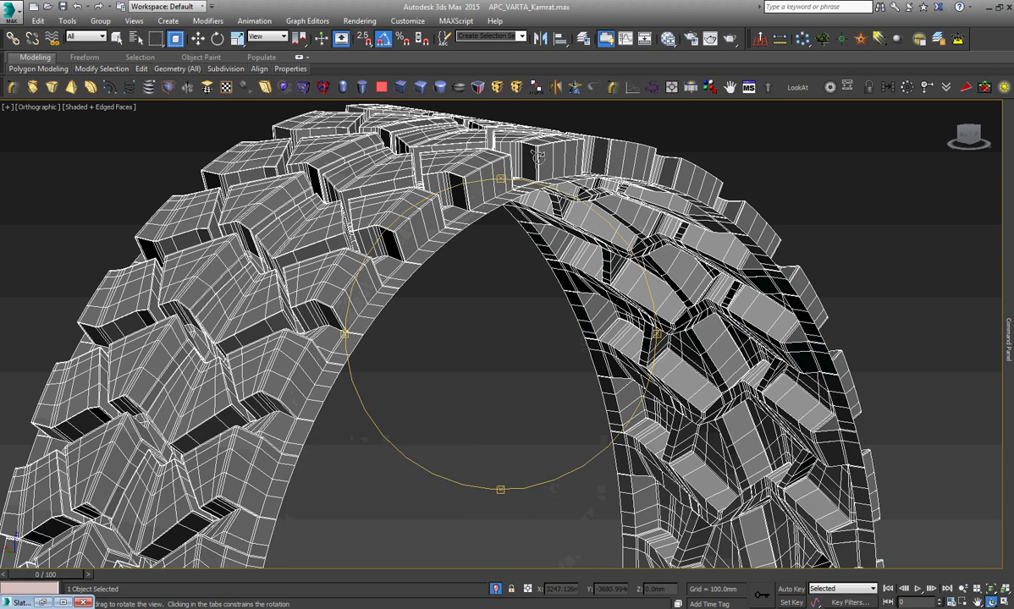
key("w")
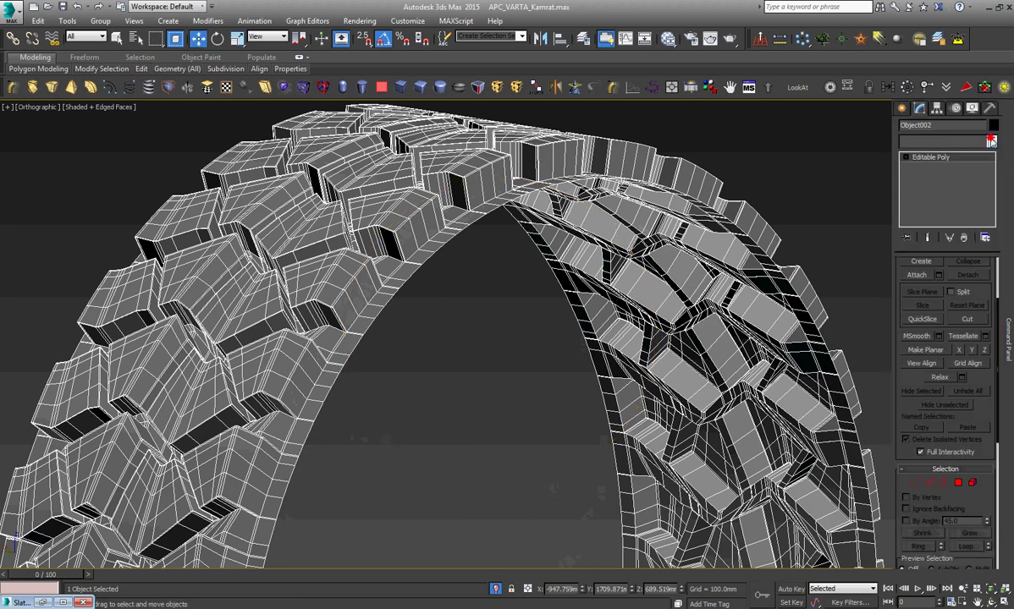
left_click(992, 141)
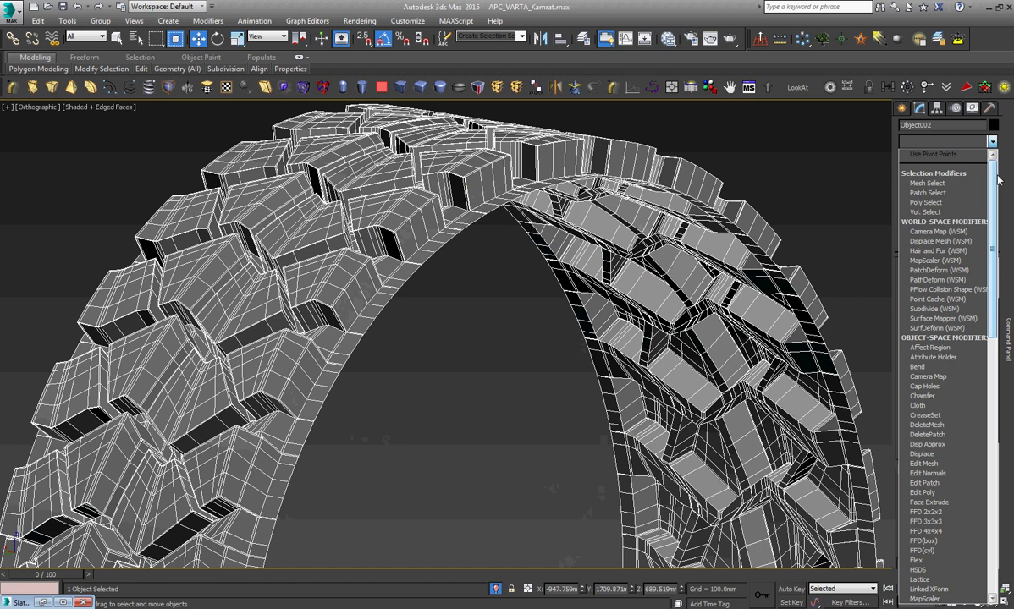
left_click_drag(998, 178, 1008, 423)
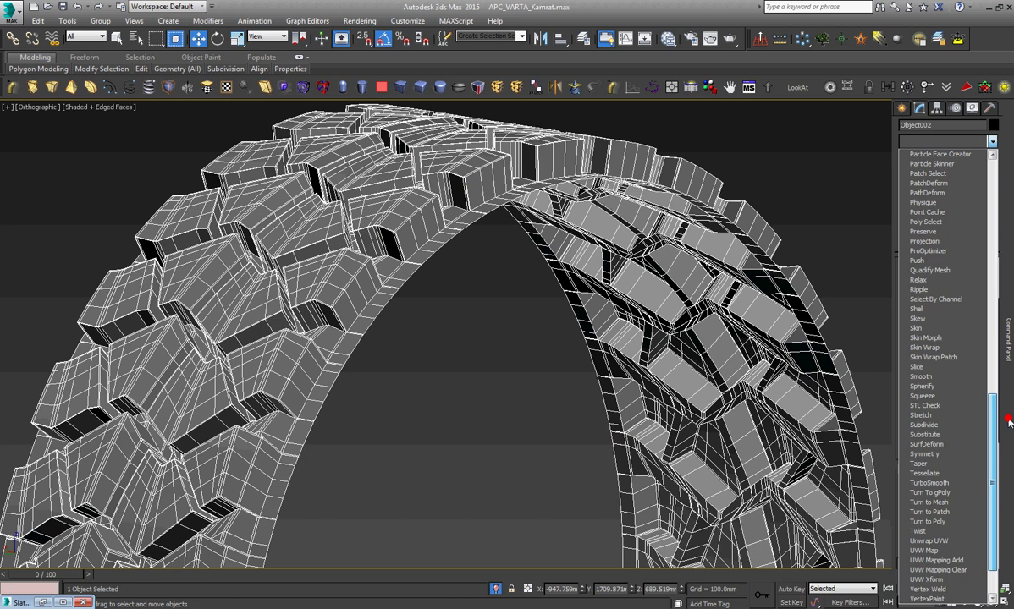
left_click_drag(1008, 423, 1008, 431)
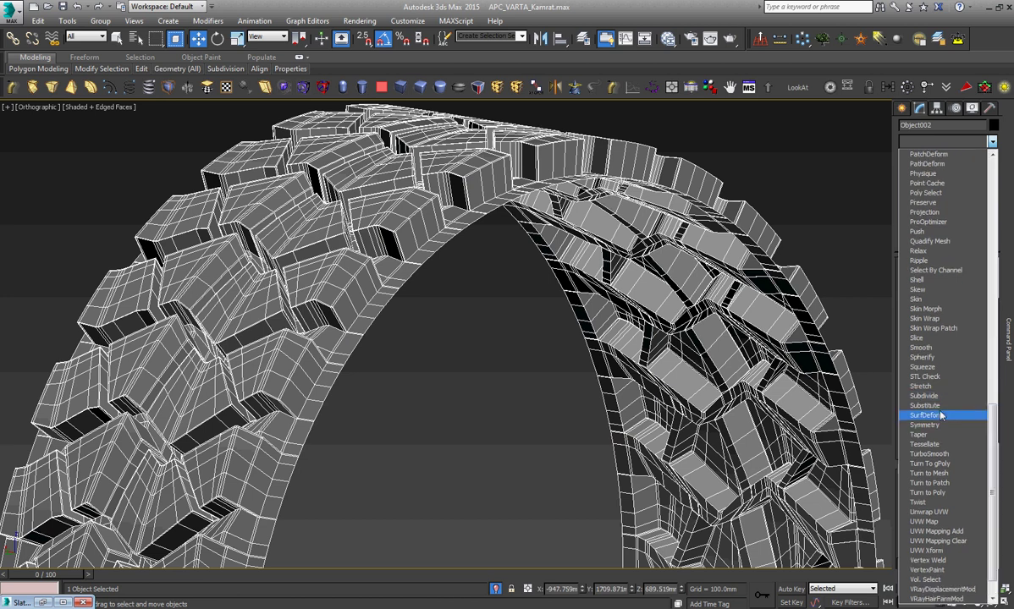
left_click(943, 358)
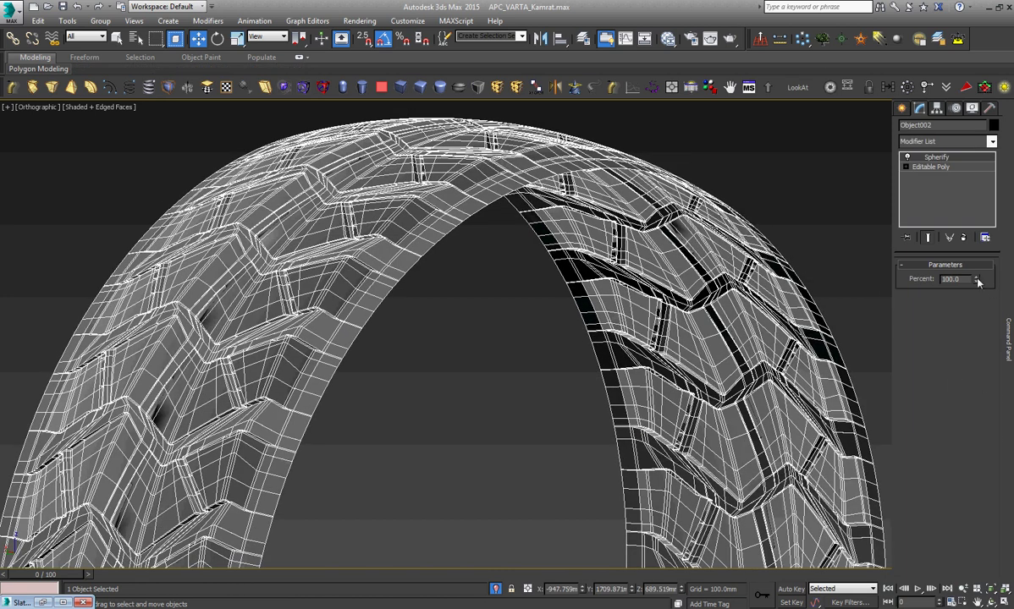
left_click_drag(977, 281, 977, 275)
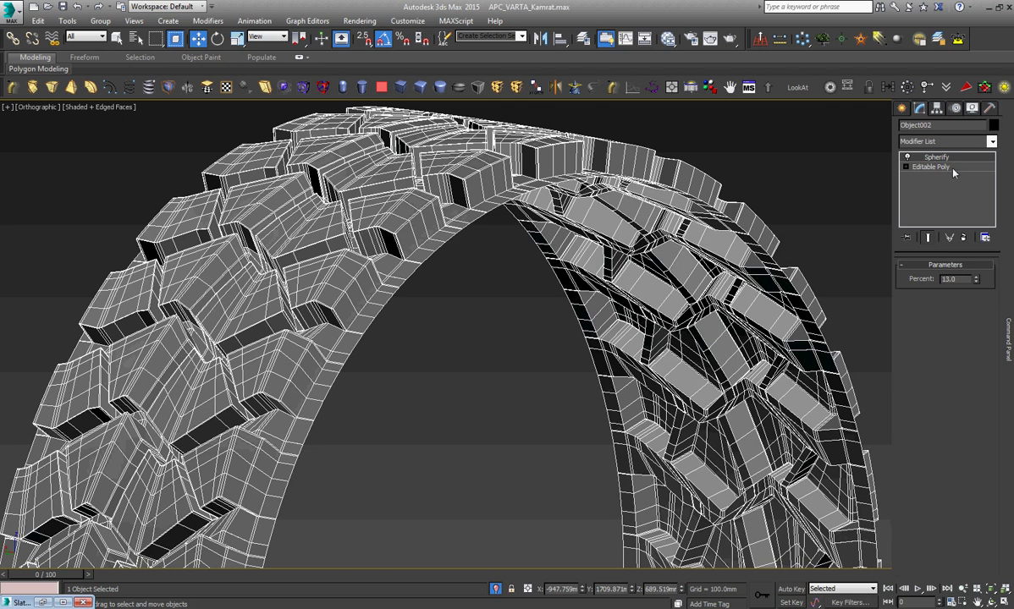
right_click(931, 158)
left_click(899, 181)
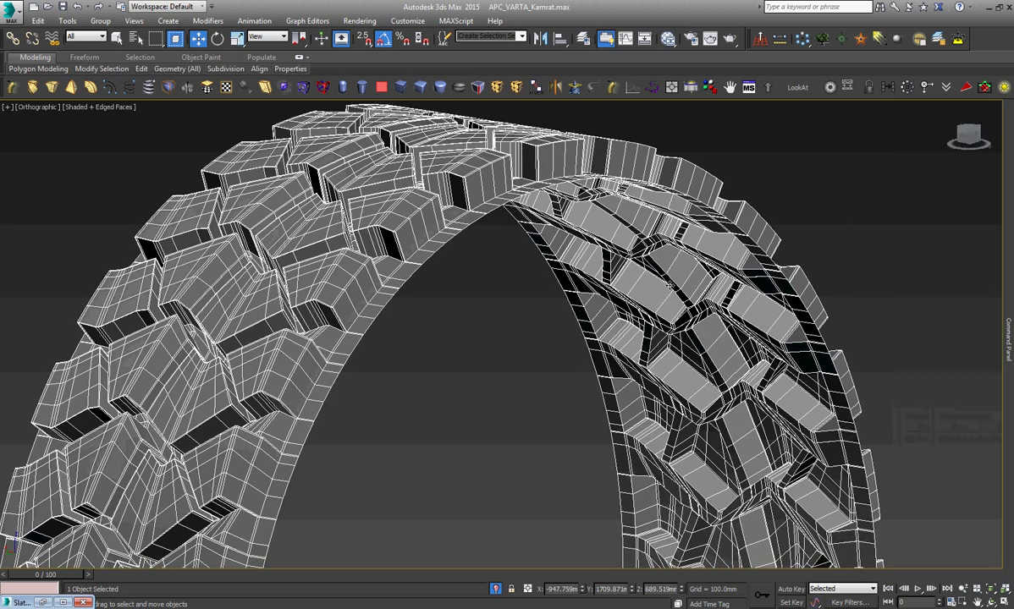
Orbit to see the tire as a ring, then frame the whole ring in the Left view.
key("f")
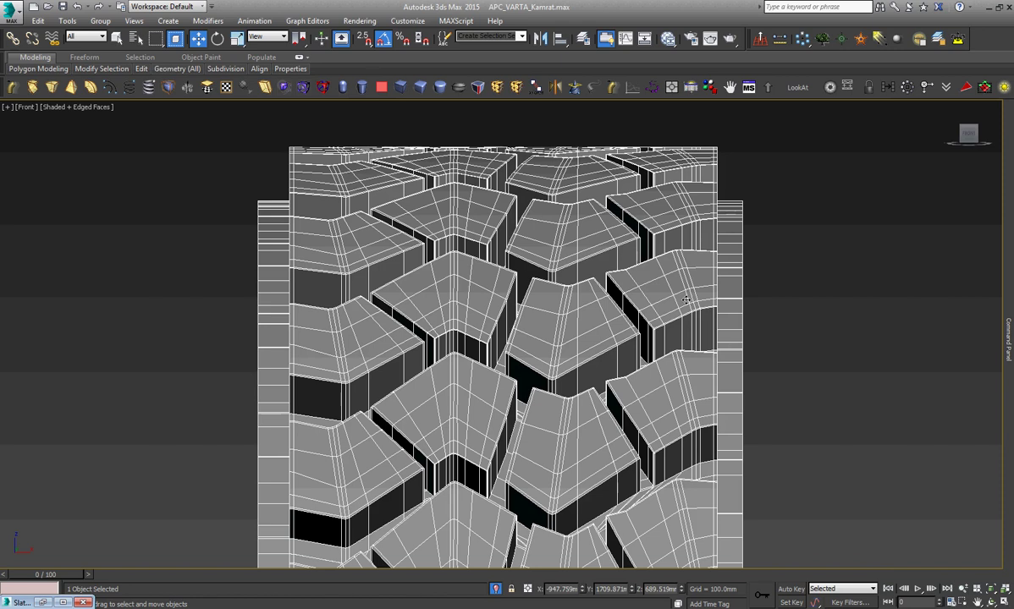
key("z")
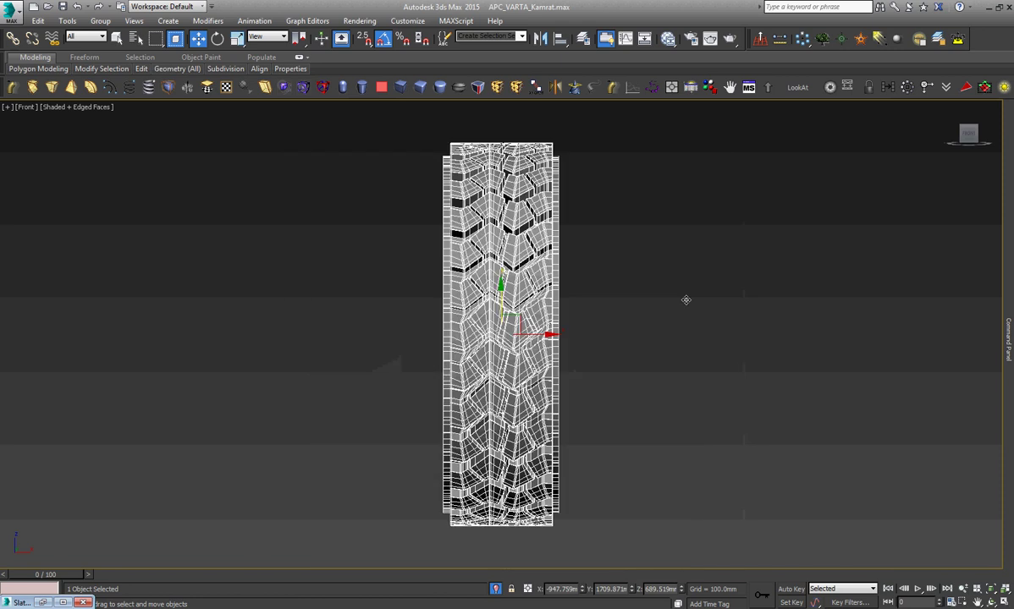
left_click(990, 602)
left_click_drag(474, 343, 554, 346)
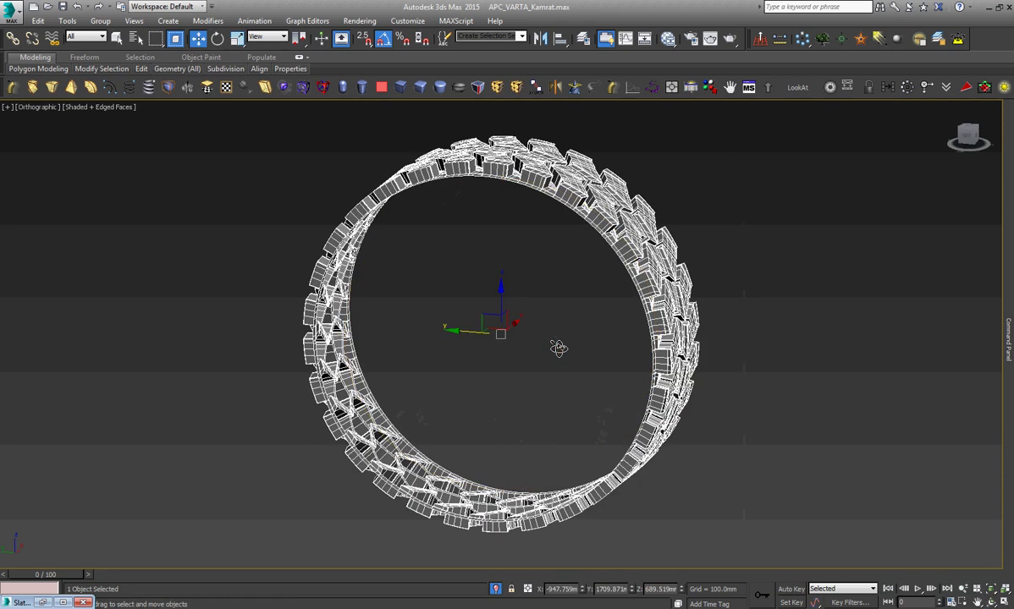
key("l")
key("z")
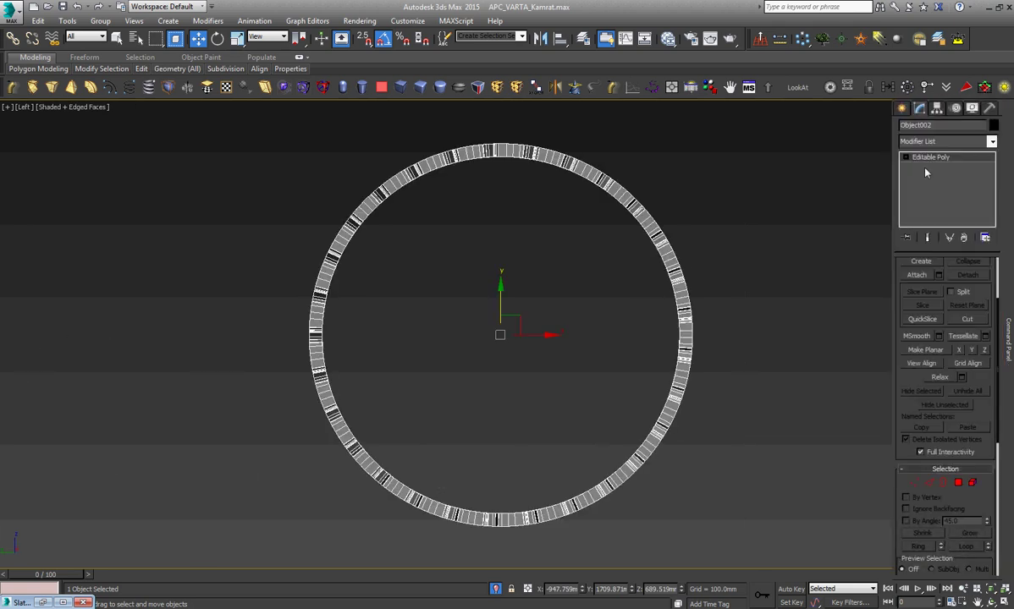
Select the top tread element at Element level, zoom to it, then exit Element mode.
left_click(905, 158)
left_click(915, 206)
left_click(504, 153)
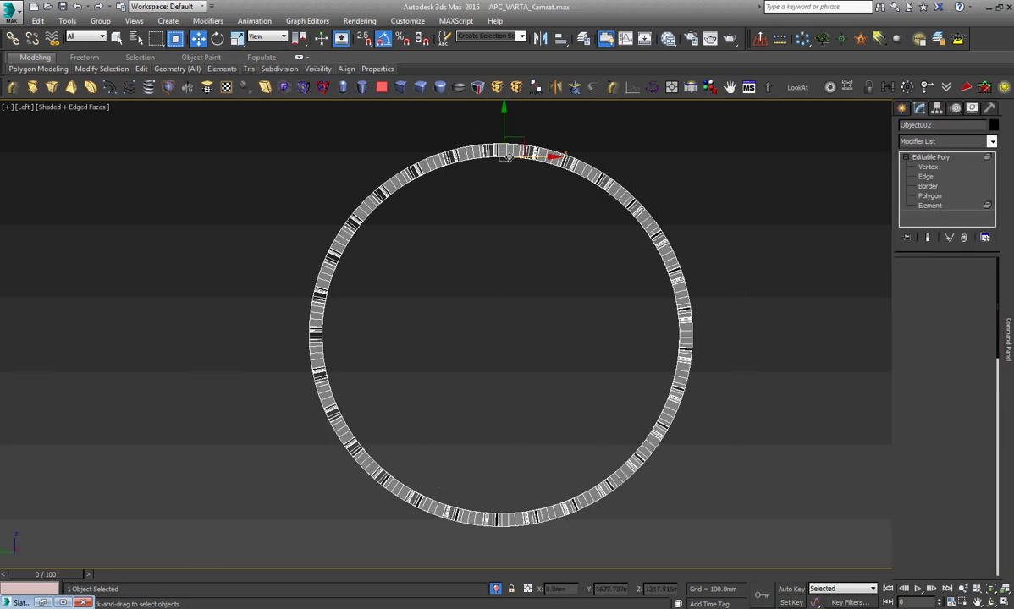
key("z")
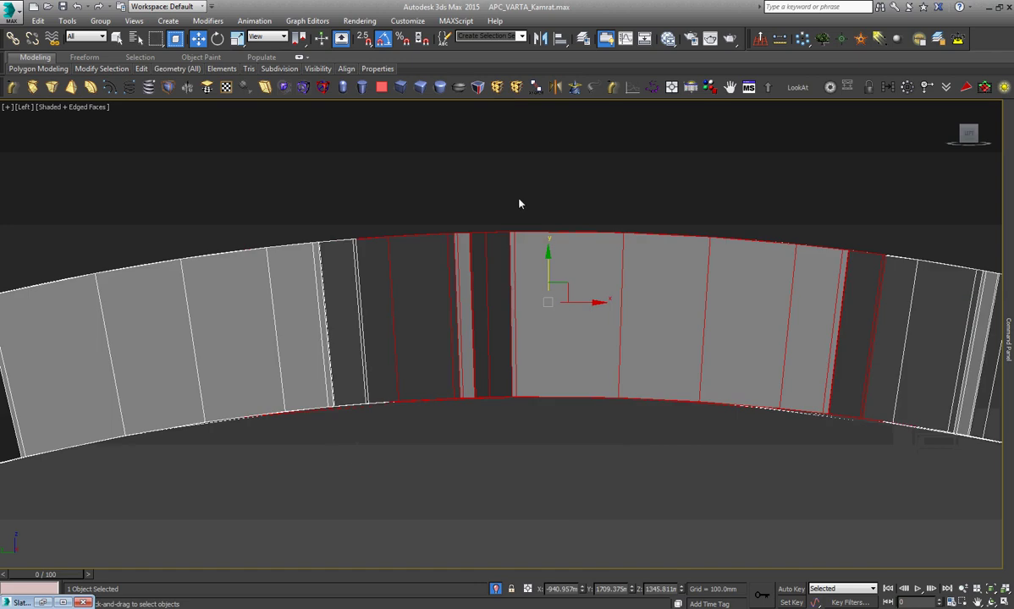
scroll(520, 203, "down", 2)
key("5")
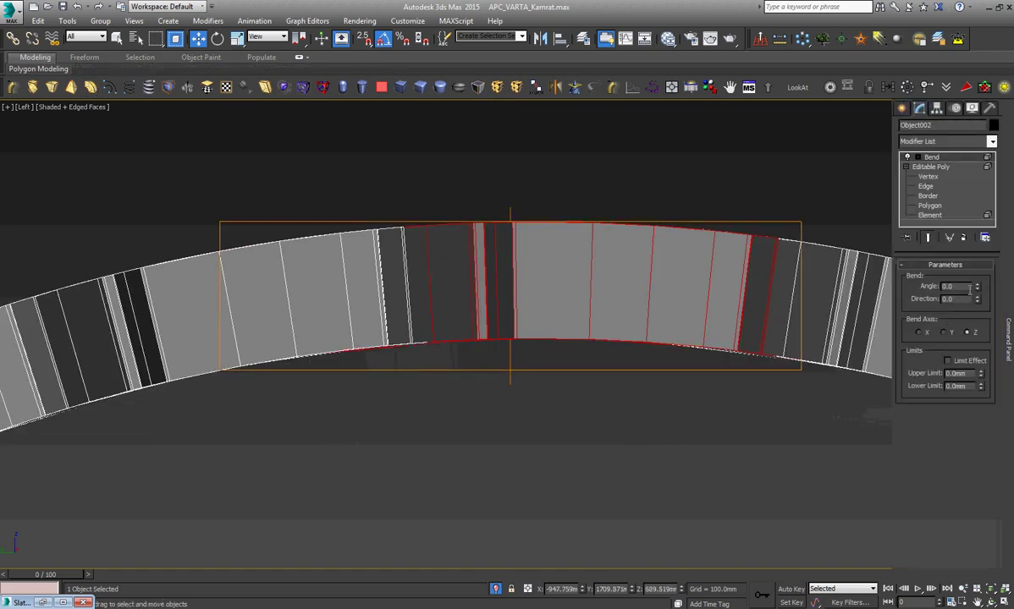
Switch the Bend axis to Y and increase the angle to about 26 degrees.
left_click_drag(979, 288, 972, 297)
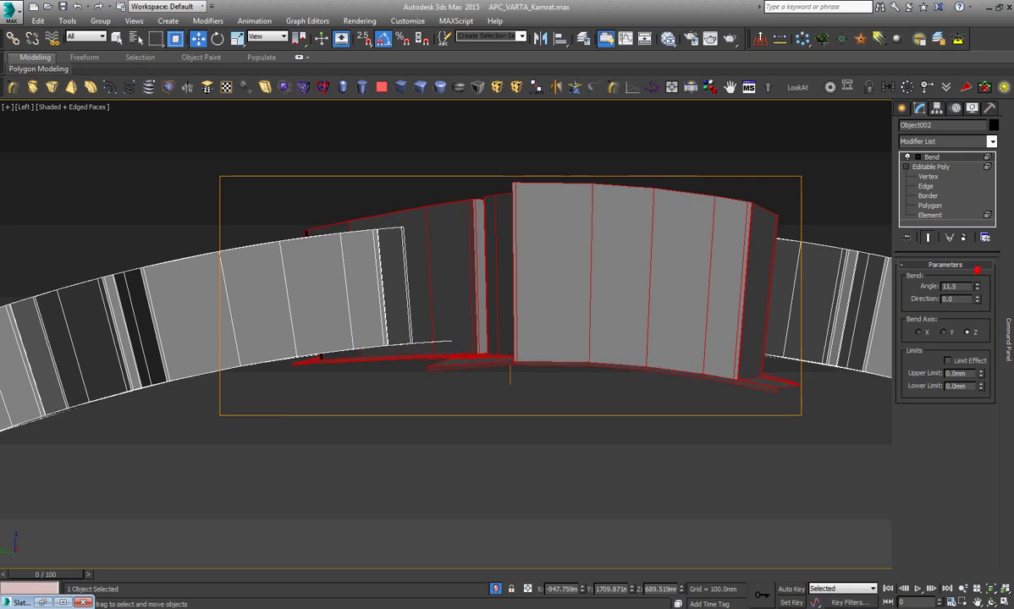
left_click(943, 332)
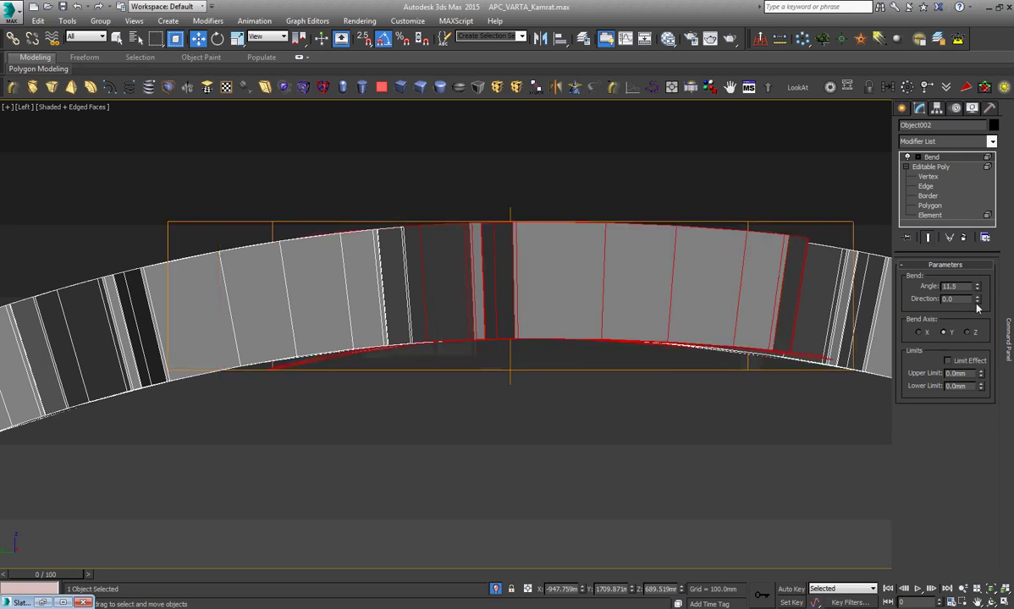
left_click_drag(979, 292, 945, 275)
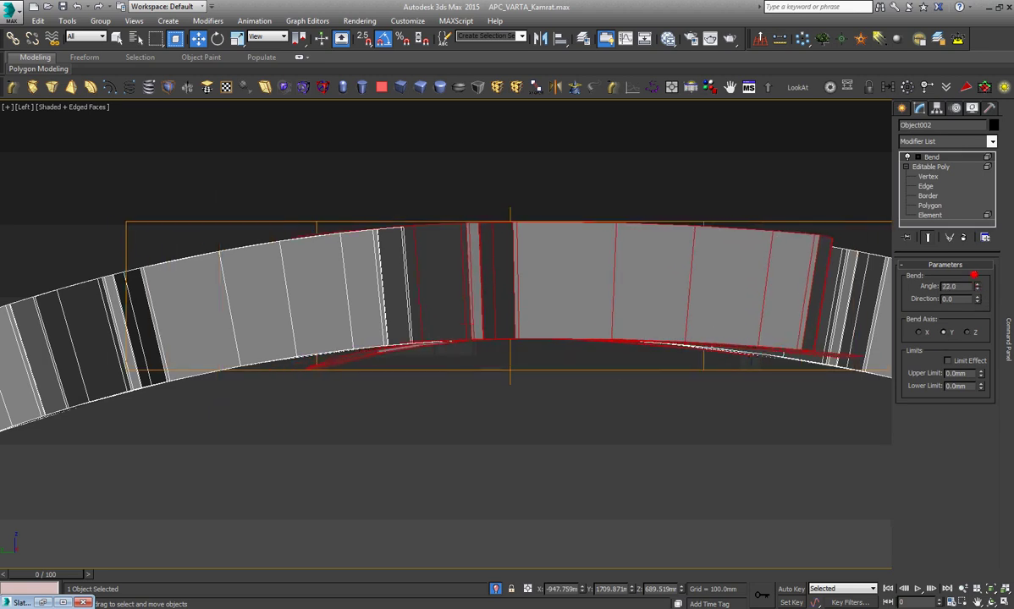
Try rotating the tread section -90 degrees and upright, then undo the rotation.
right_click(793, 268)
left_click(803, 281)
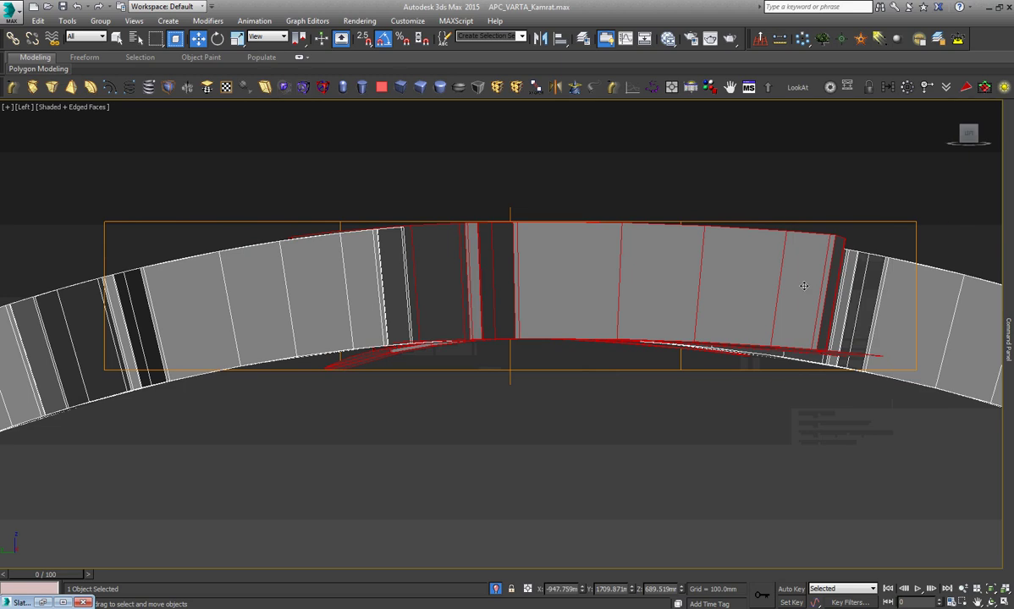
right_click(669, 256)
left_click(703, 286)
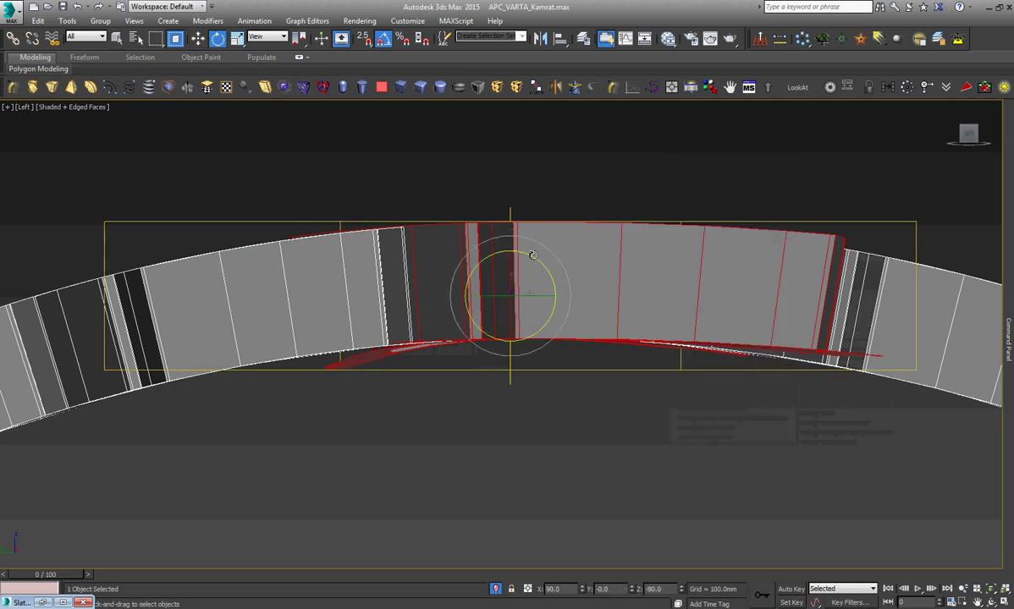
left_click_drag(584, 267, 575, 324)
key("f")
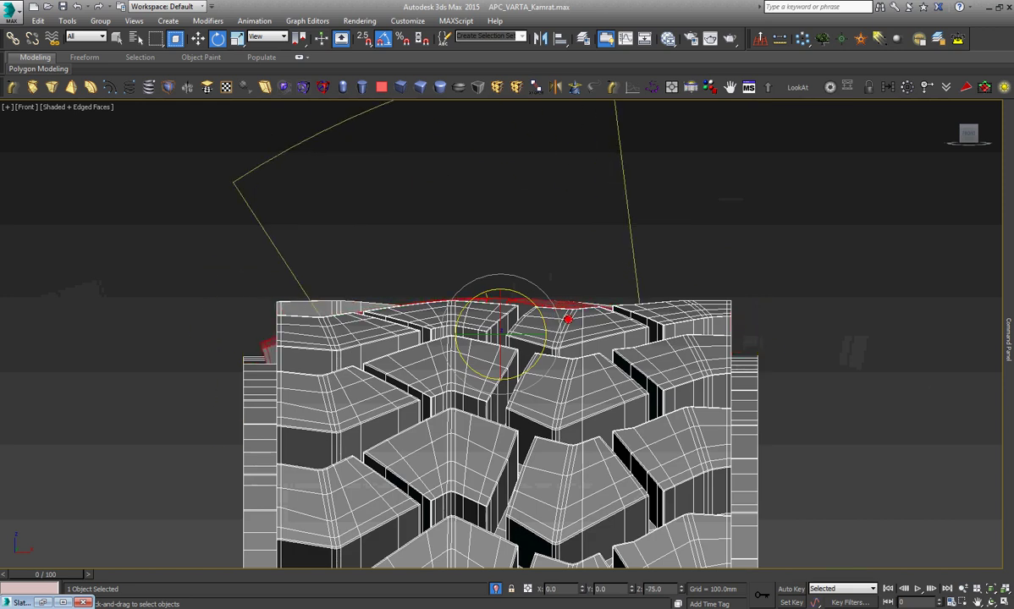
right_click(576, 324)
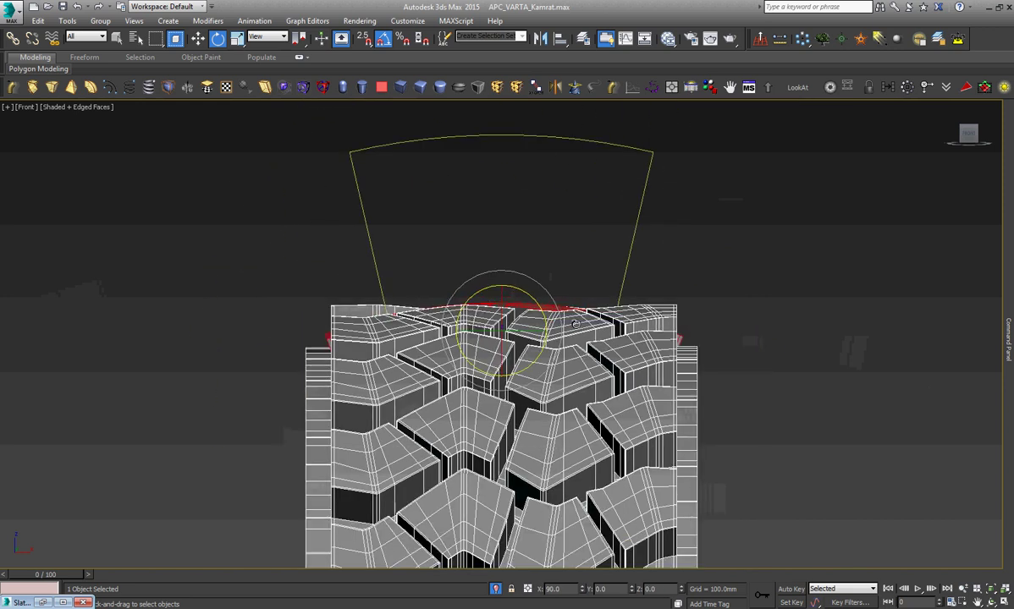
left_click_drag(497, 312, 477, 338)
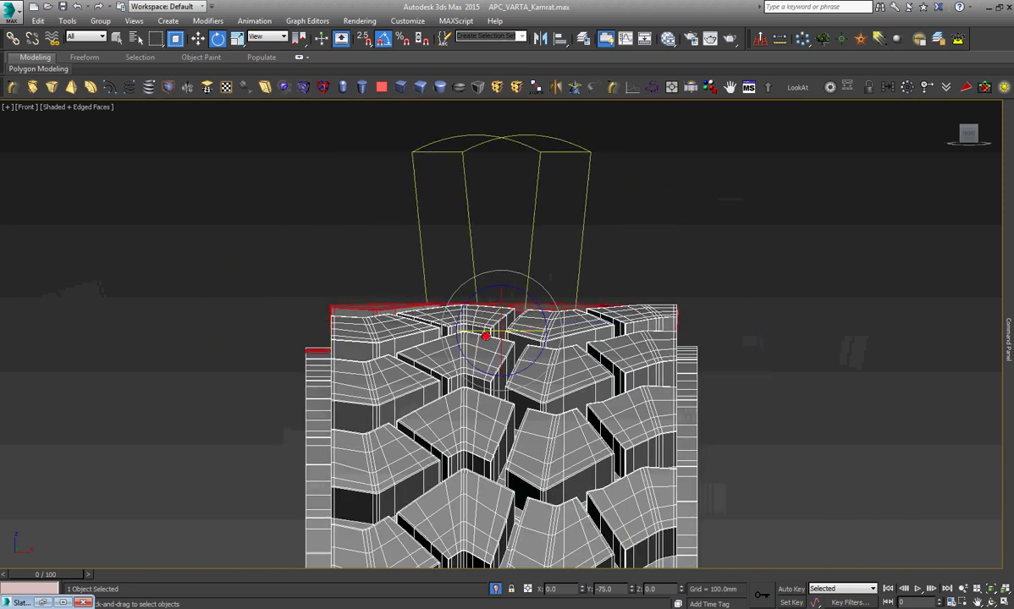
right_click(476, 338)
key("l")
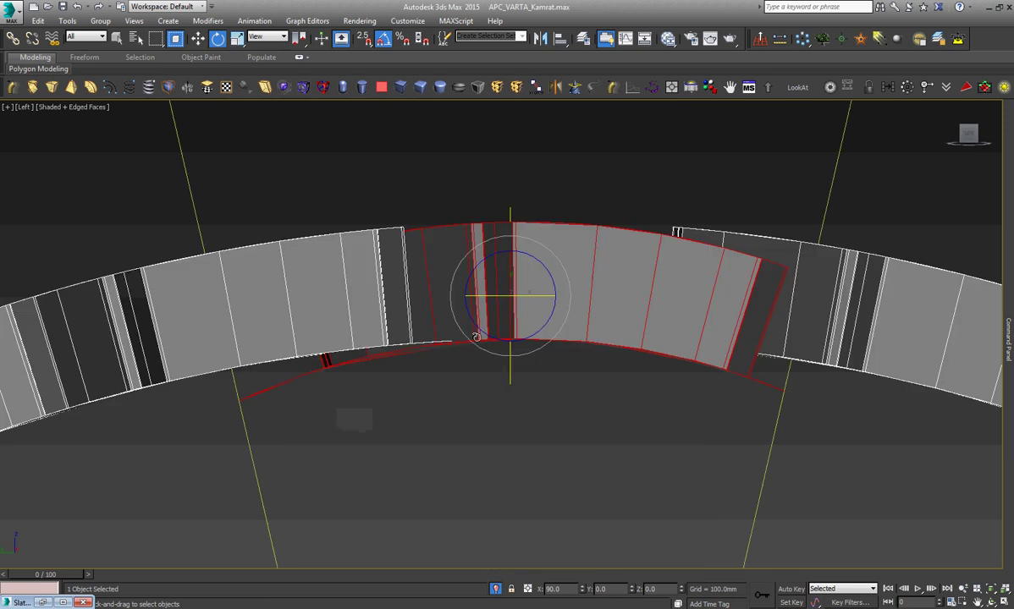
right_click(477, 339)
left_click(489, 347)
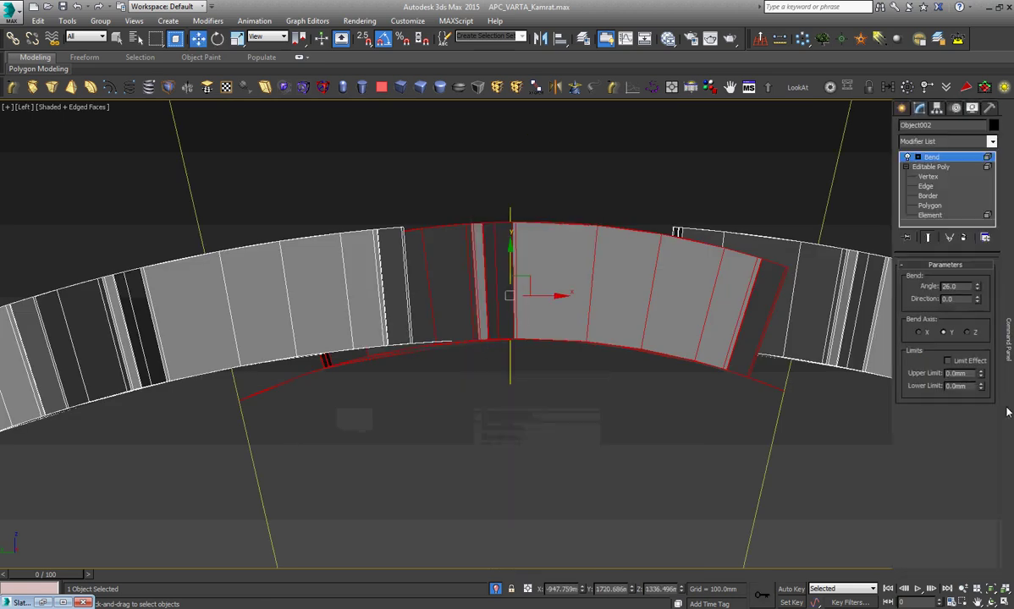
Raise the Bend angle to 28 degrees.
left_click(978, 286)
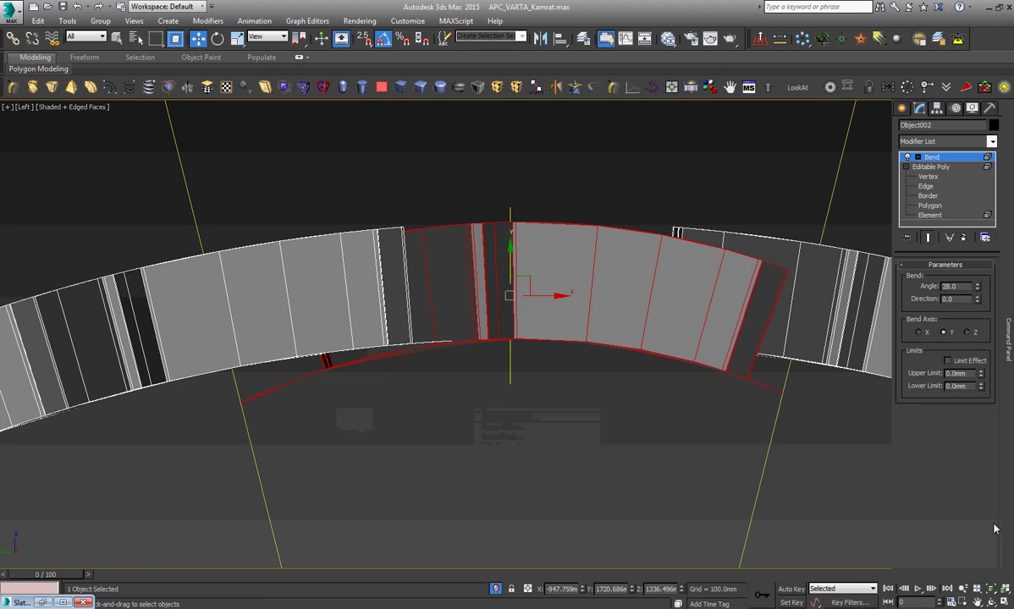
left_click(991, 602)
scroll(559, 336, "down", 2)
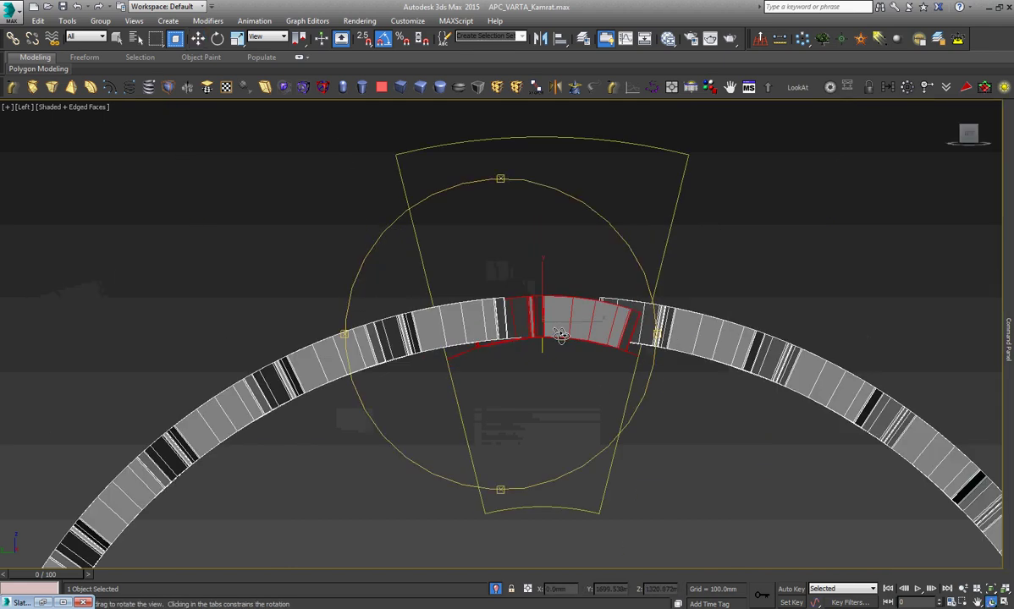
Rotate the bent tread block about 90 degrees.
left_click_drag(559, 336, 586, 364)
right_click(586, 364)
right_click(584, 296)
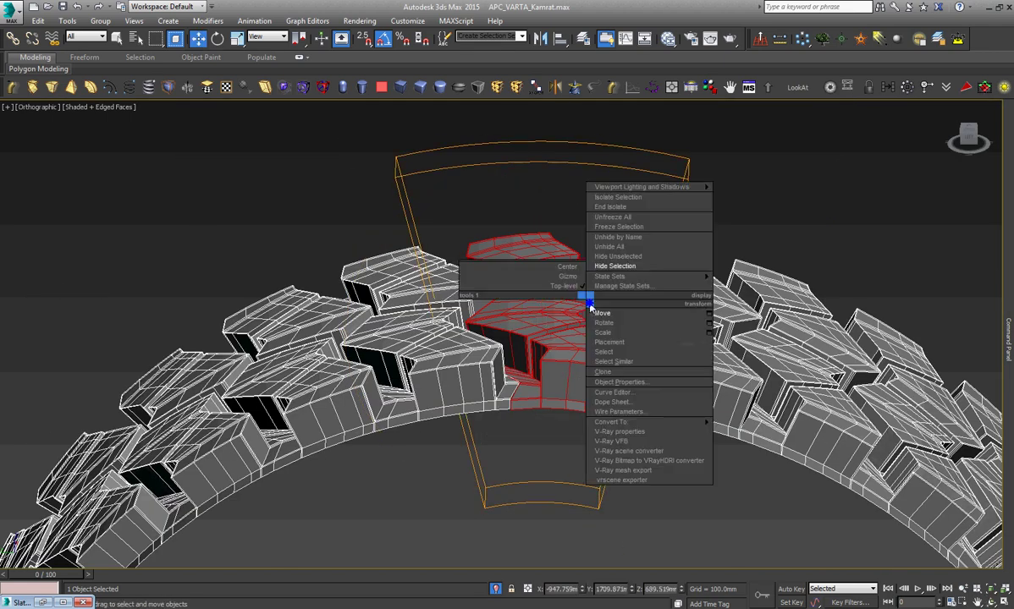
left_click(593, 324)
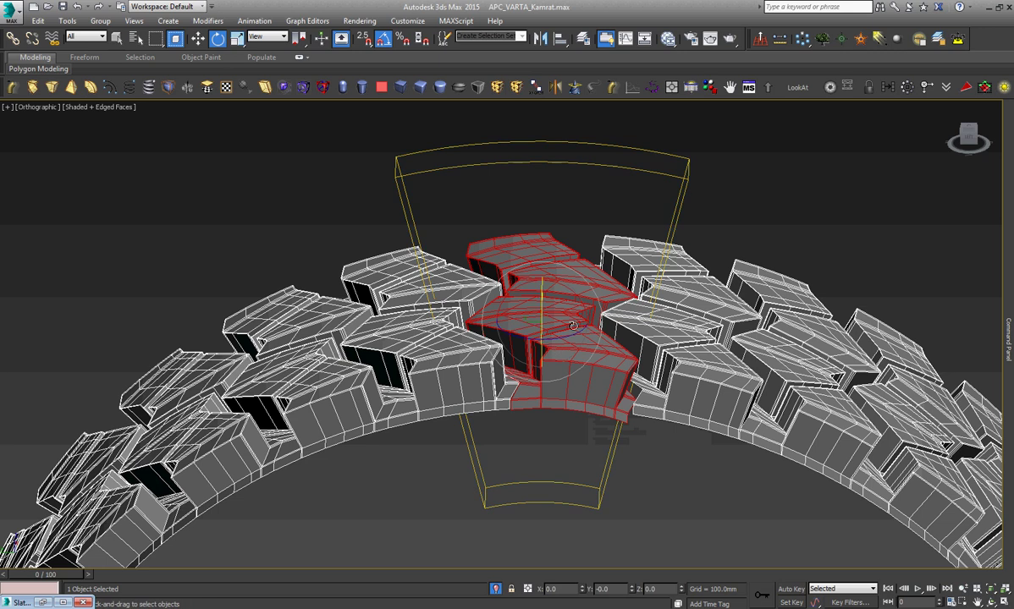
left_click_drag(534, 314, 517, 348)
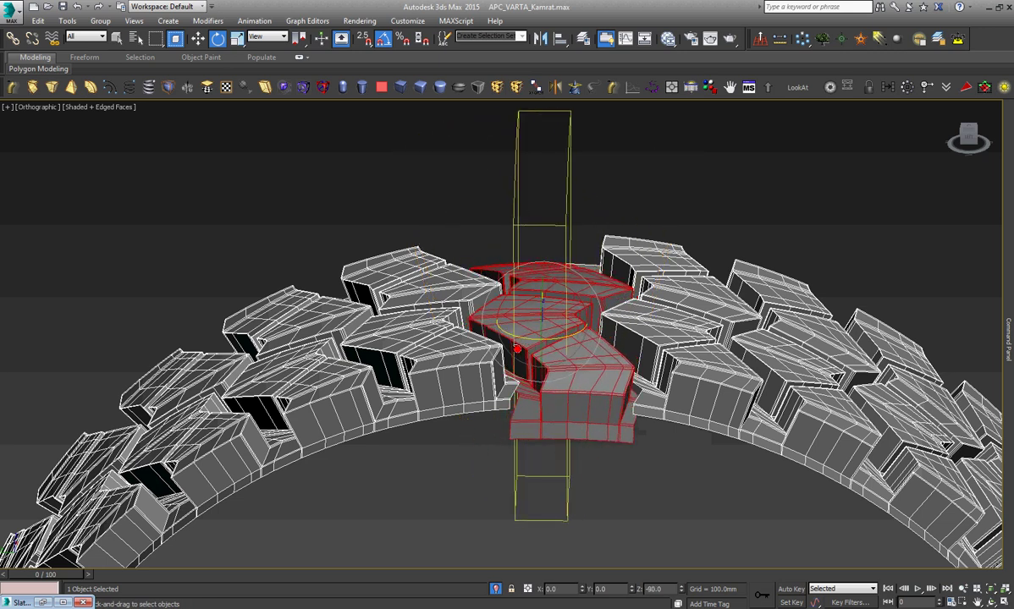
key("f")
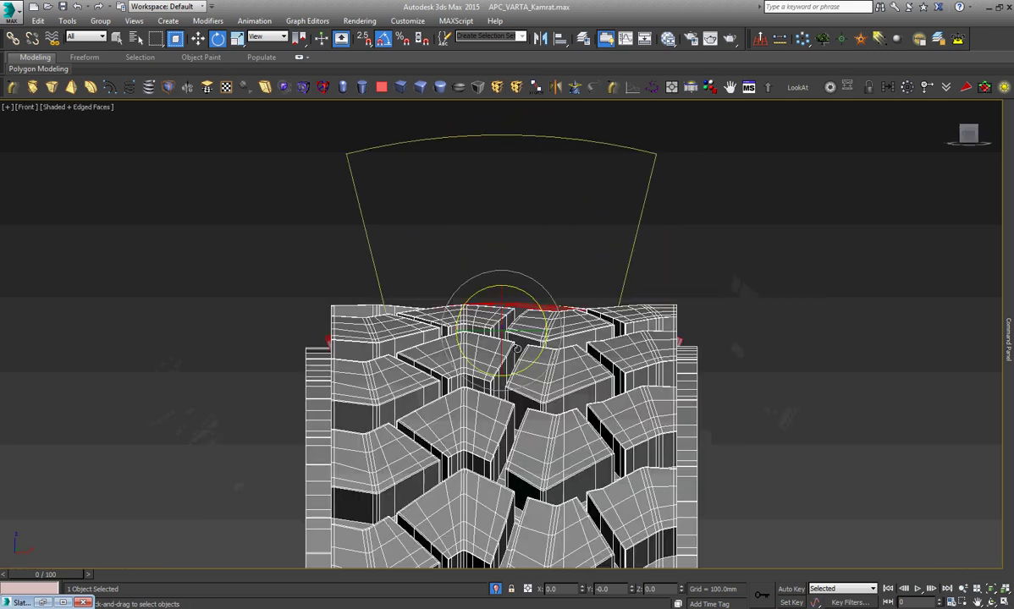
key("l")
In the Front view, lower the tread block along Y and orbit to check its placement.
scroll(517, 349, "down", 5)
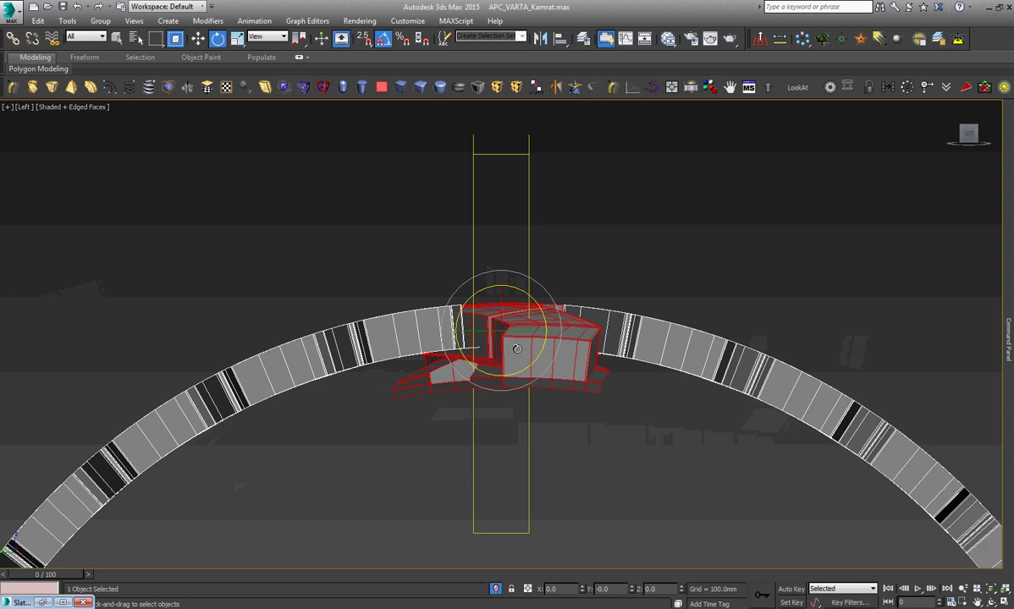
key("f")
key("w")
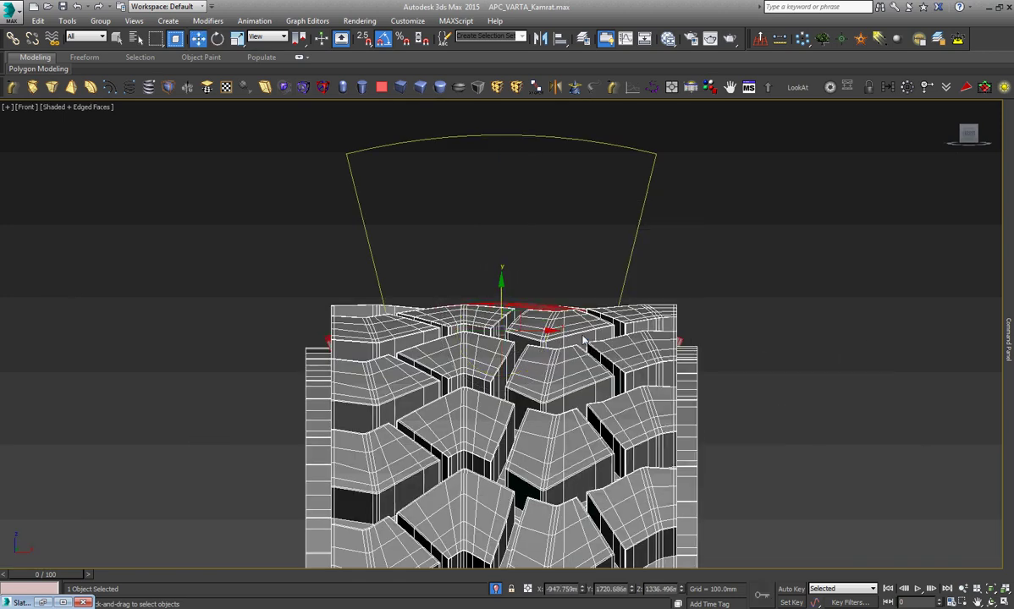
mouse_move(499, 295)
left_mouse_down()
mouse_move(501, 361)
mouse_move(511, 360)
left_mouse_up()
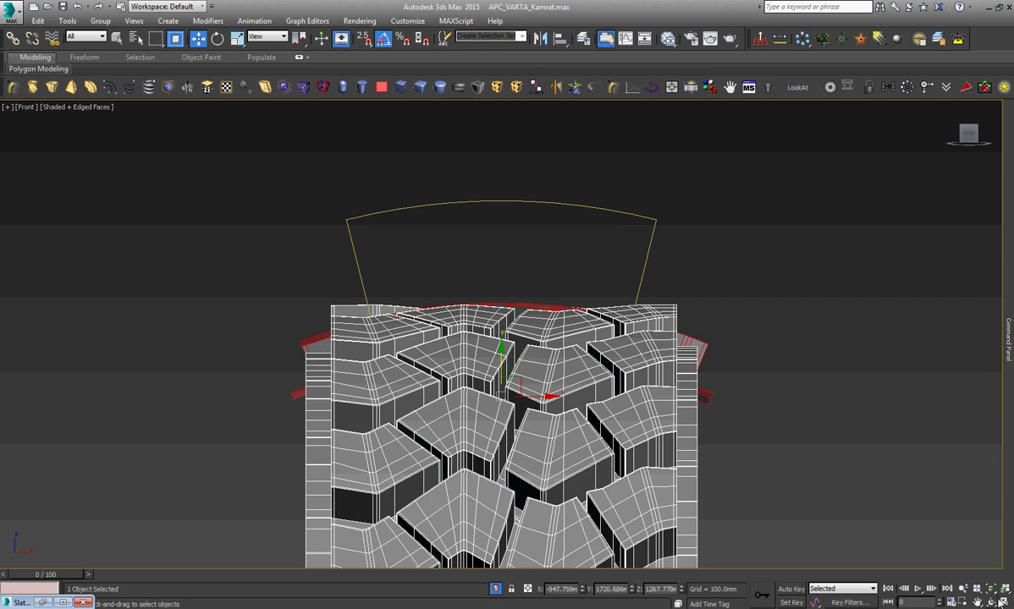
mouse_move(511, 360)
middle_mouse_down("alt")
mouse_move(531, 385)
mouse_move(477, 392)
mouse_move(482, 385)
mouse_move(372, 417)
mouse_move(453, 406)
middle_mouse_up("alt")
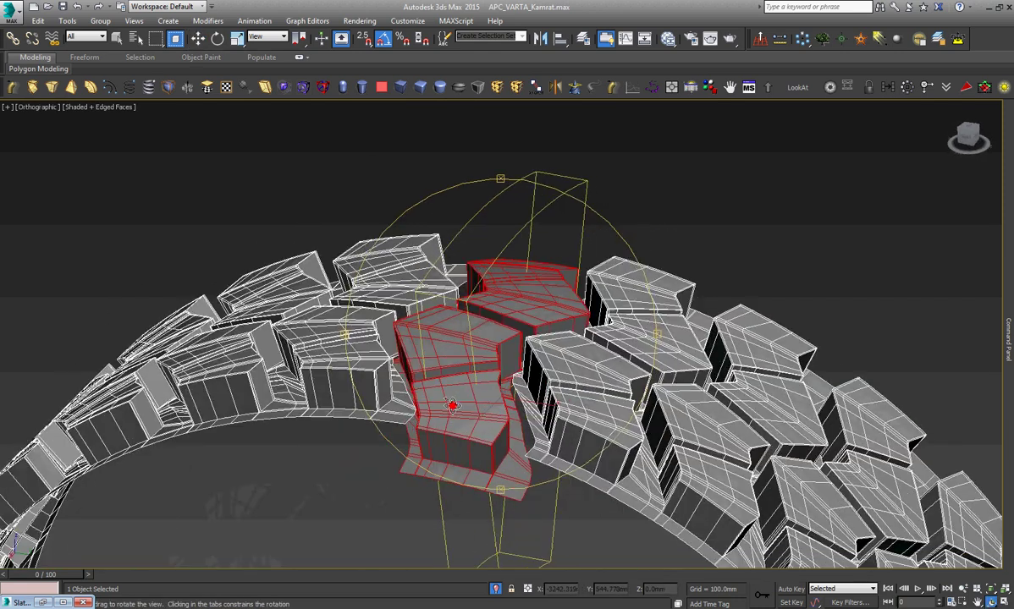
key("w")
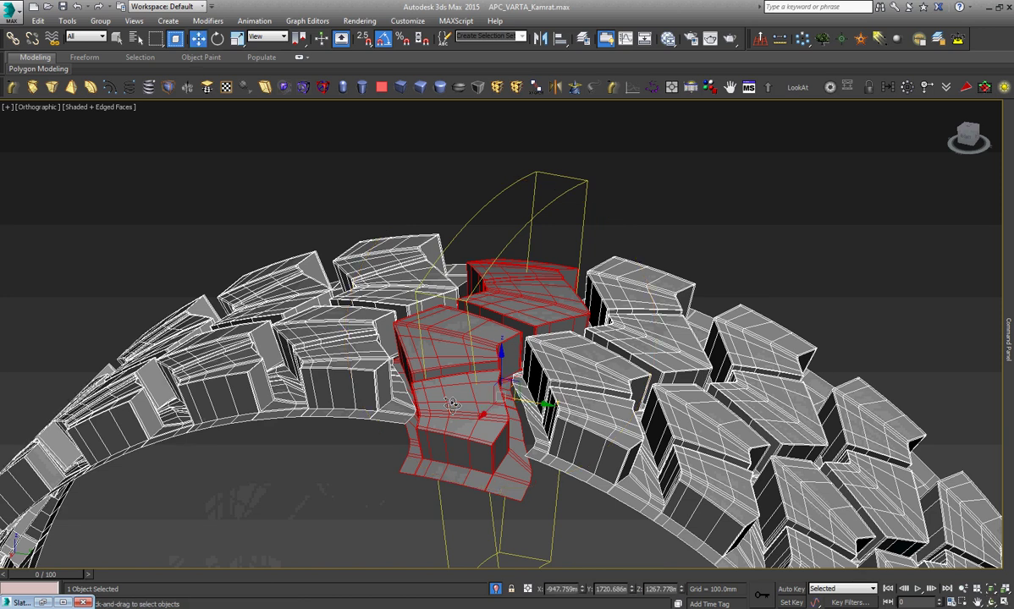
Select every tread element of the tire at Element level.
left_click(940, 215)
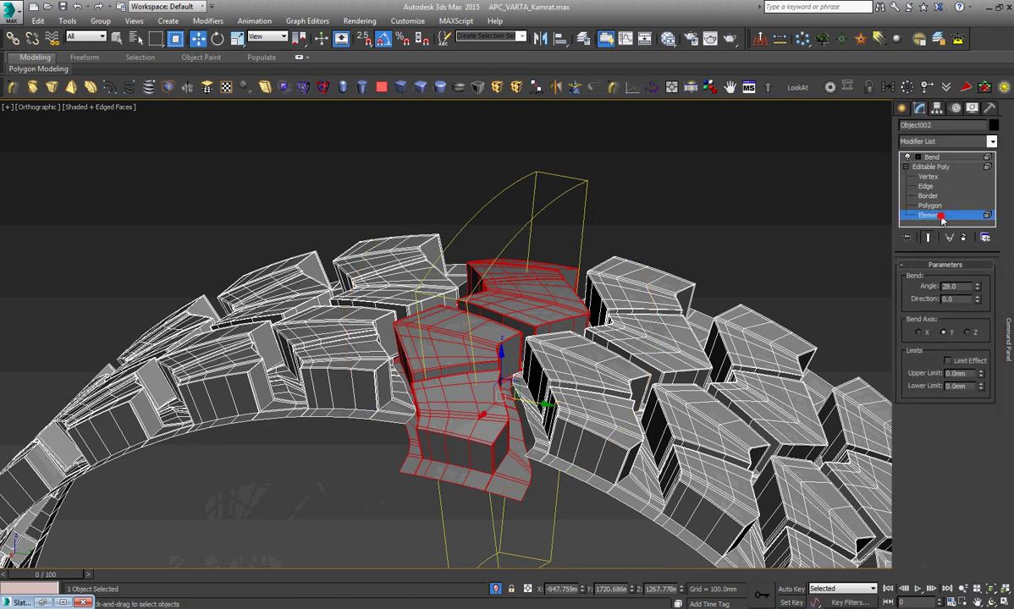
left_click(671, 338)
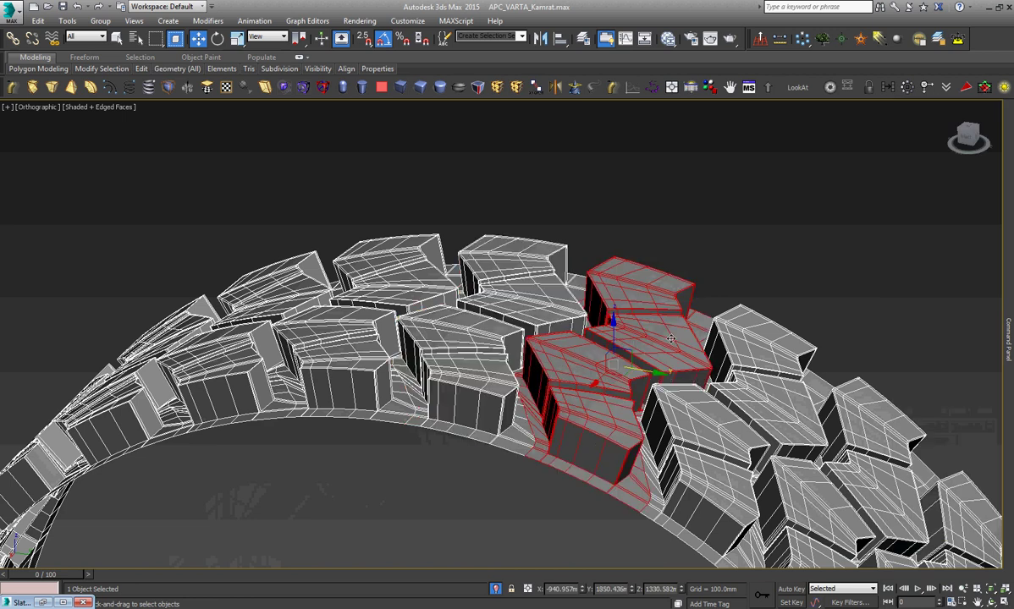
key("ctrl+a")
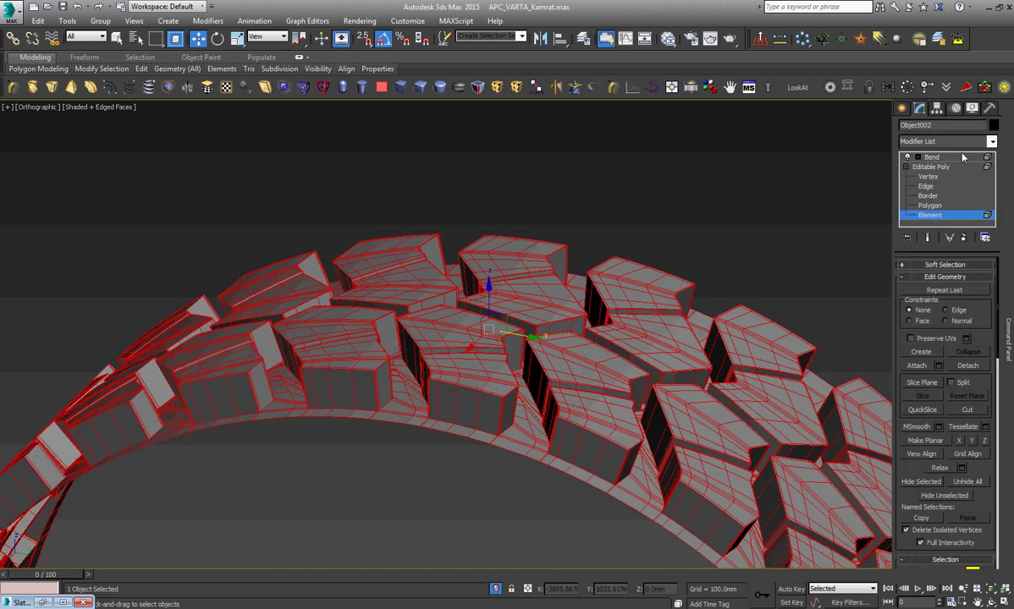
Collapse the Bend modifier into the tire mesh.
left_click(931, 158)
right_click(696, 245)
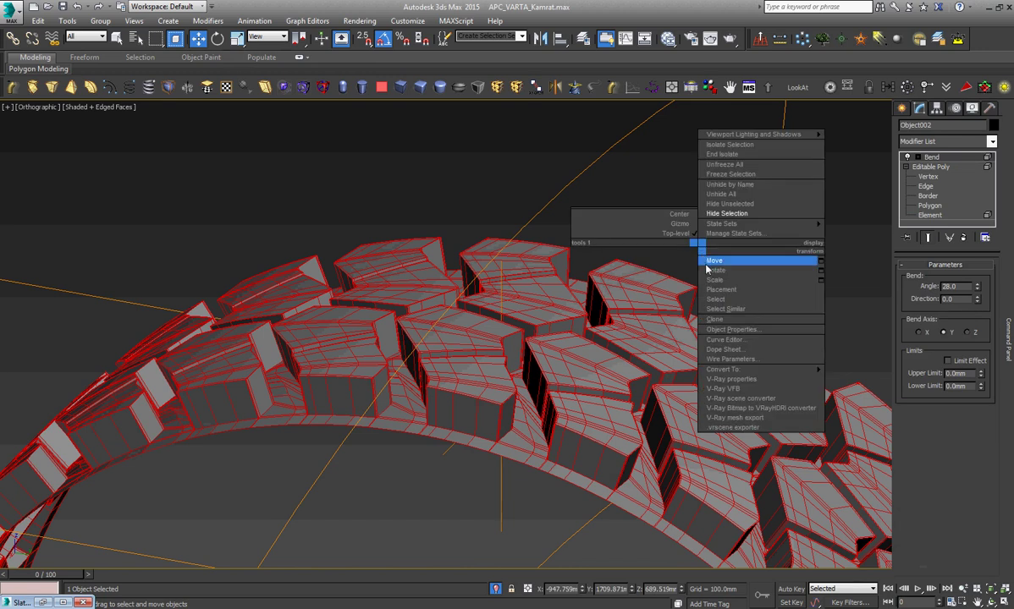
key("z")
scroll(686, 269, "up", 3)
scroll(581, 252, "up", 2)
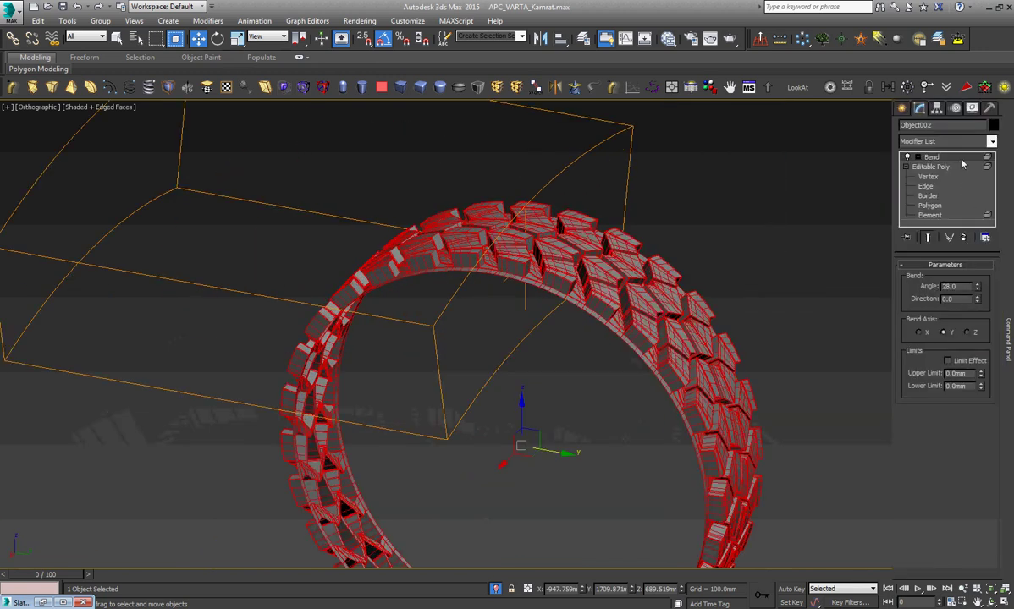
right_click(962, 163)
left_click(737, 237)
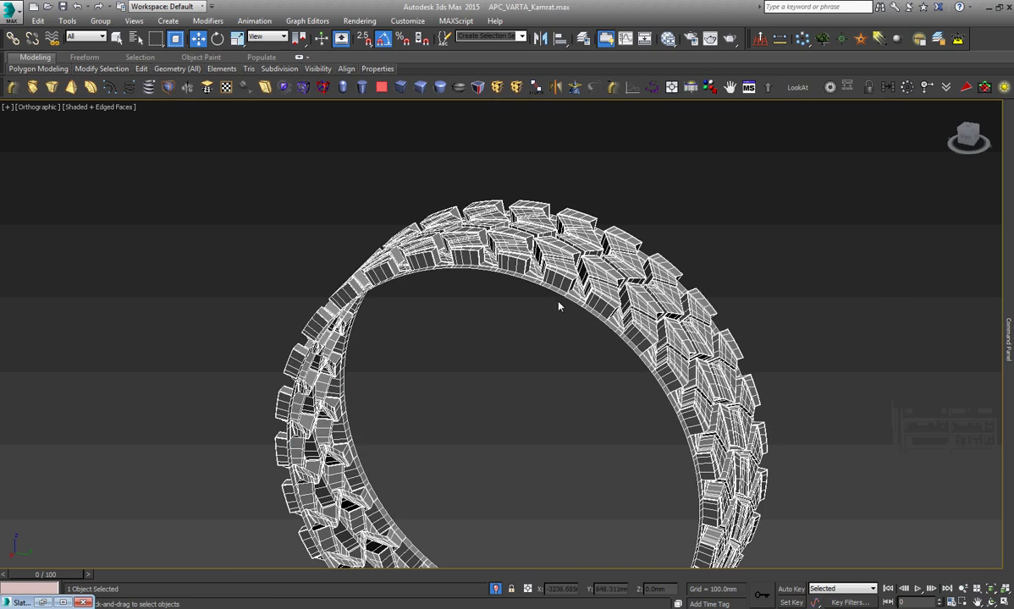
Select all the tire's vertices, then return to the top of the modifier stack.
key("1")
key("ctrl+a")
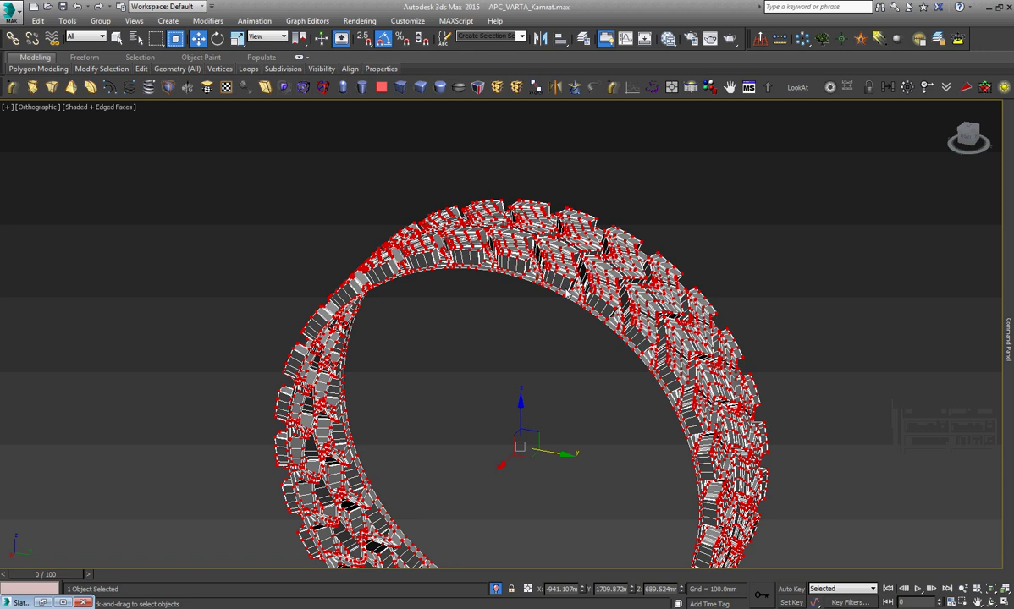
right_click(605, 225)
right_click(636, 243)
left_click(1009, 292)
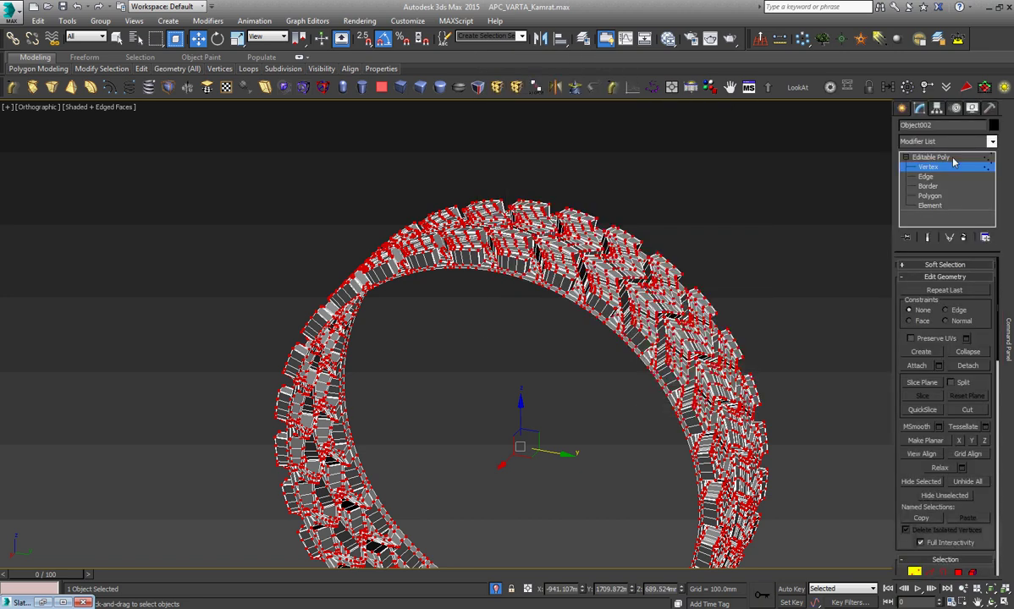
left_click(954, 161)
middle_click_drag(890, 144, 851, 149, "alt")
scroll(851, 149, "down", 2)
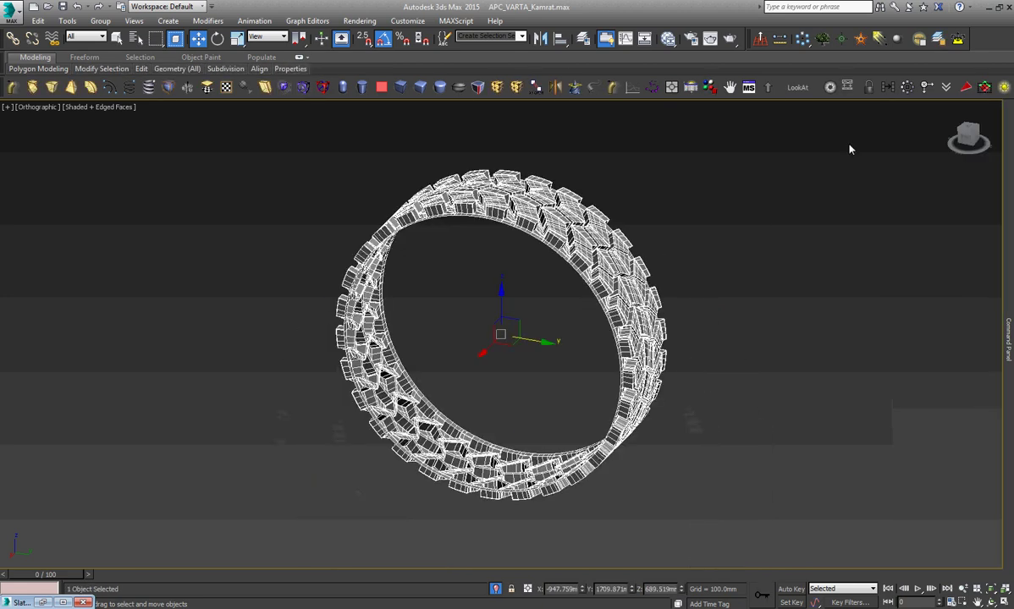
Decline the full stack collapse and convert the tire to Editable Poly instead.
left_click(820, 43)
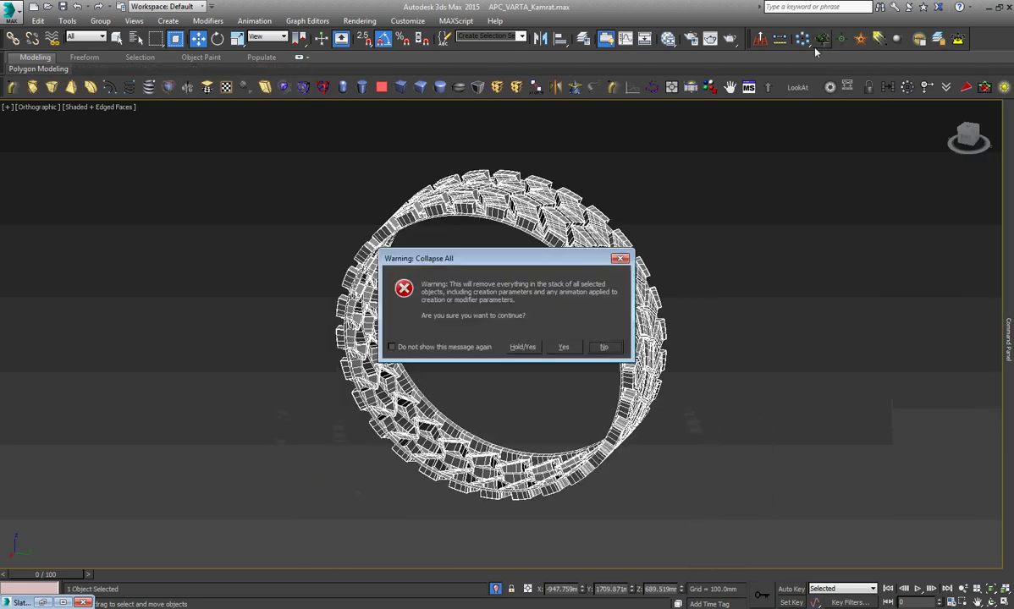
left_click(610, 349)
right_click(572, 208)
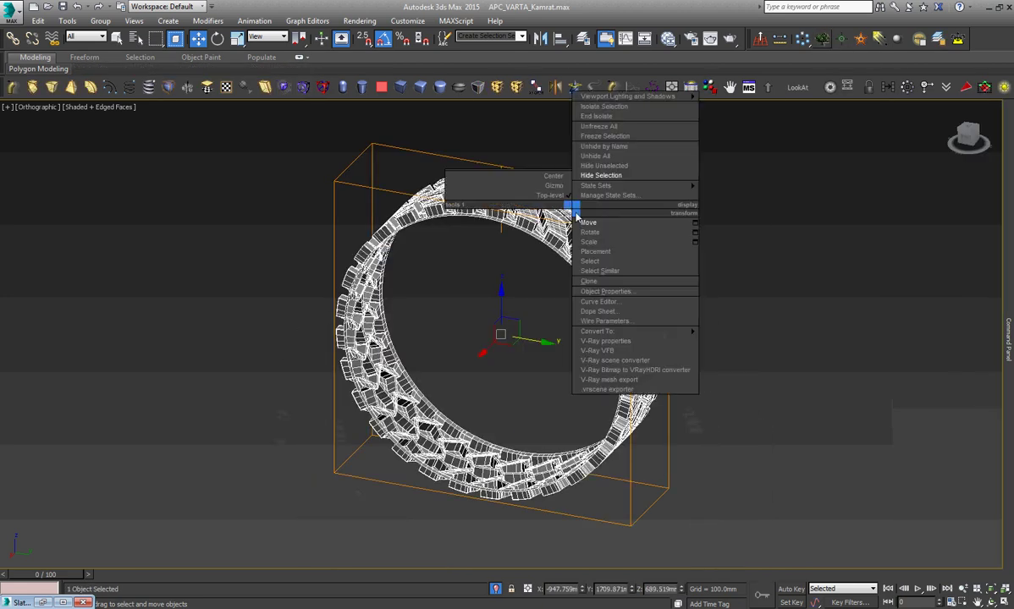
left_click(737, 341)
Restore the tire selection and switch to its Vertex level.
left_click(836, 265)
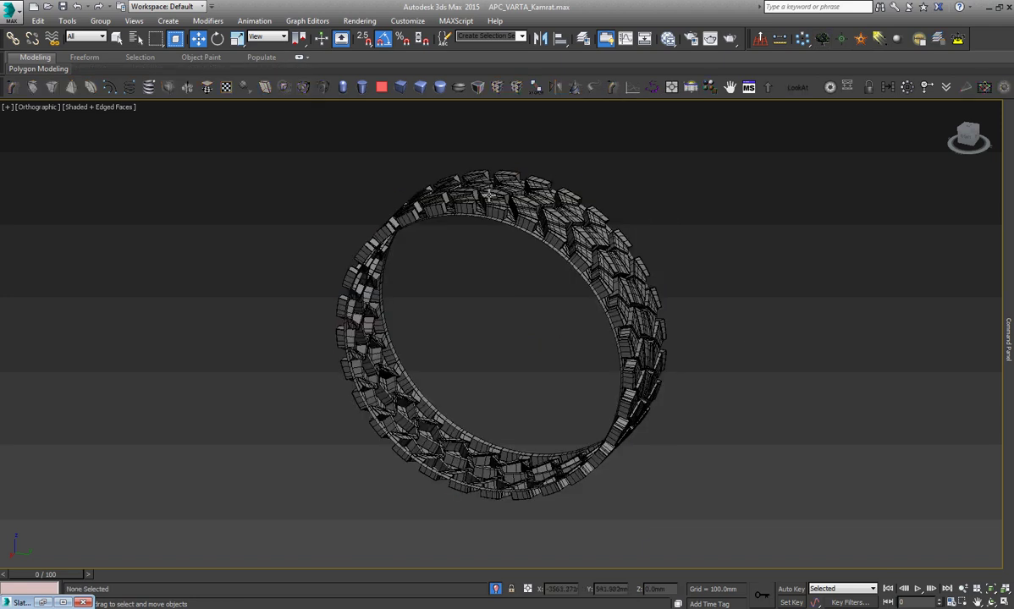
key("ctrl+z")
scroll(512, 205, "up", 5)
scroll(553, 231, "up", 3)
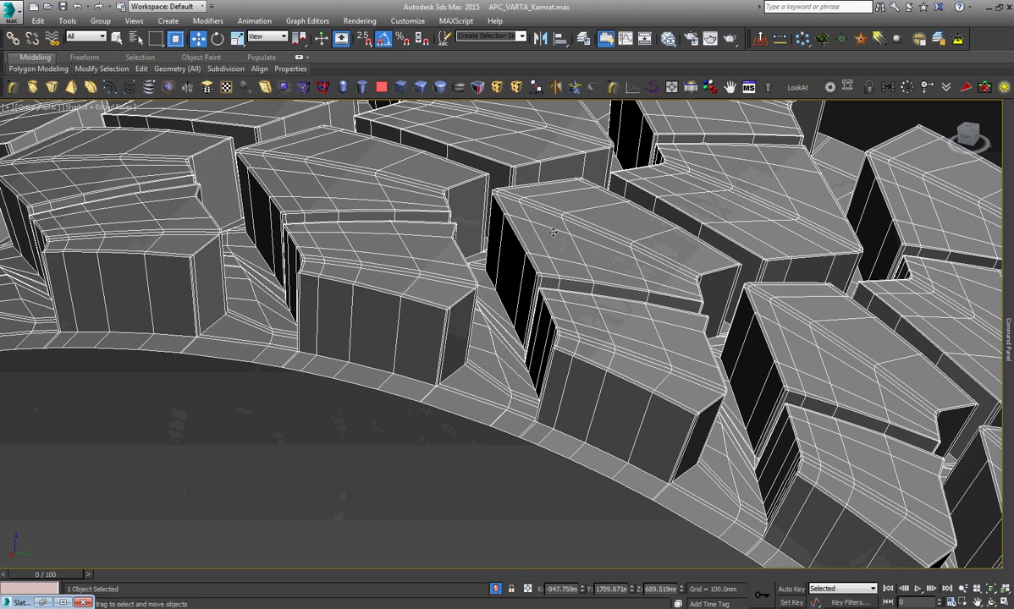
key("2")
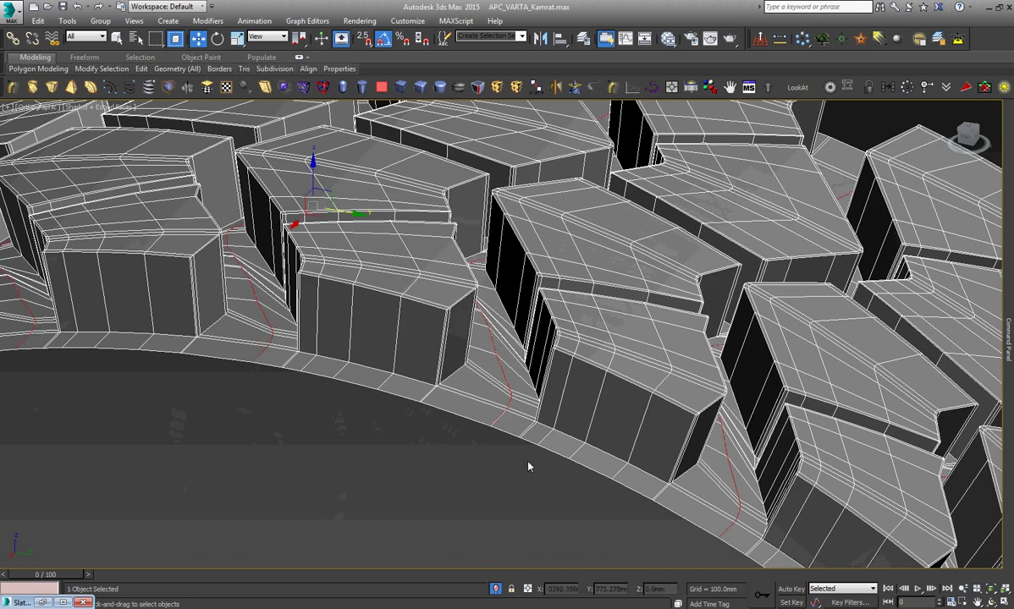
key("1")
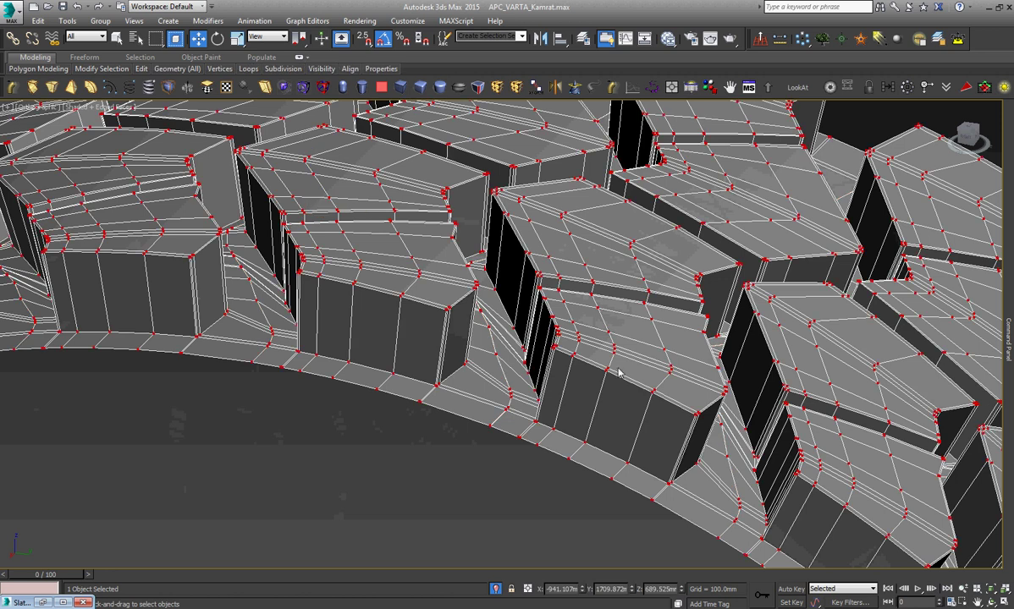
Weld all tire vertices at 0.0mm, then select the inner open border.
right_click(614, 364)
left_click(493, 439)
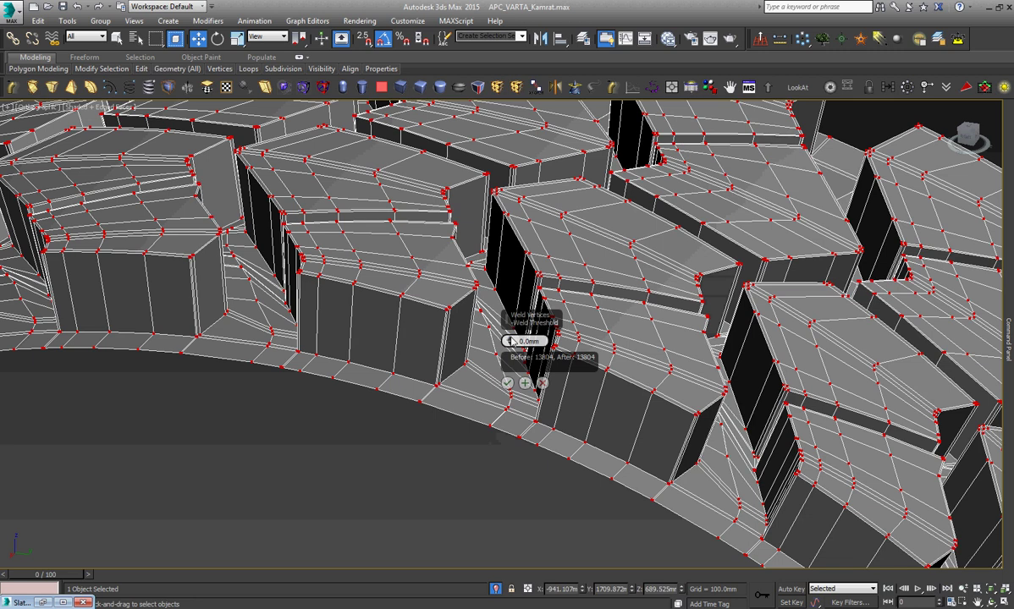
left_click(508, 383)
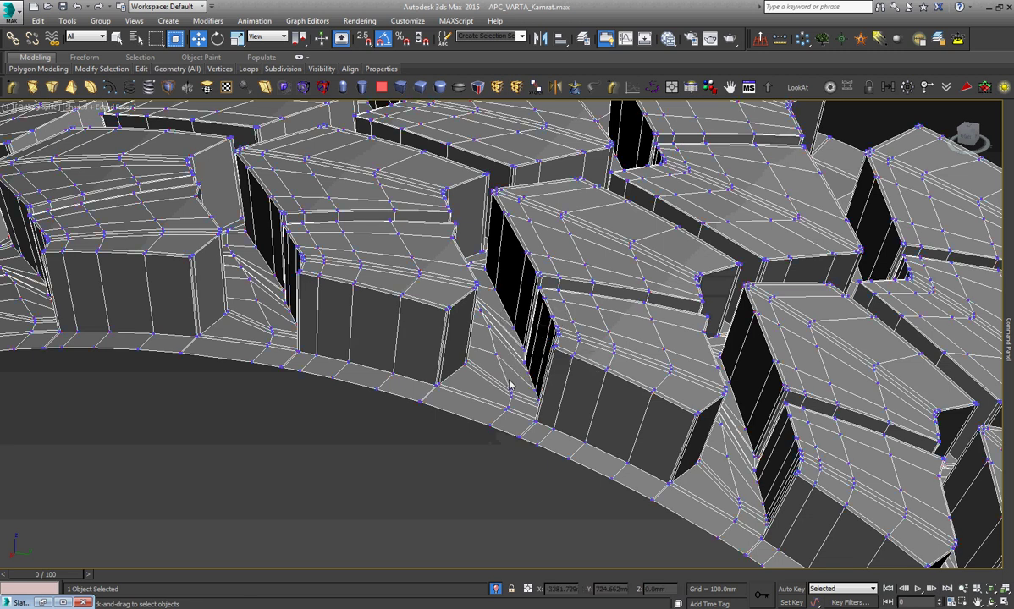
key("3")
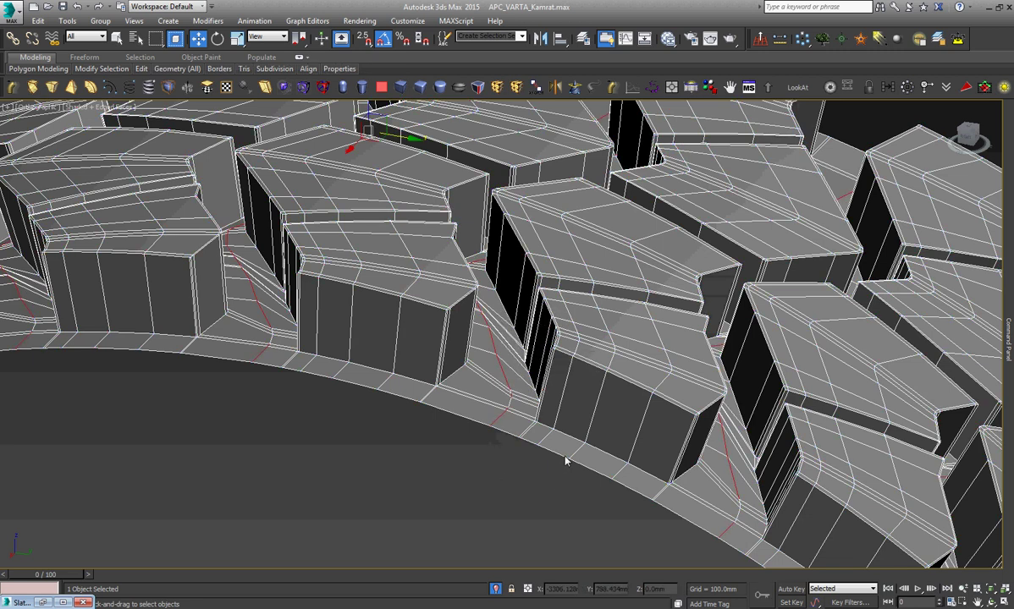
left_click(528, 428)
Shift-scale the inner border outward to extrude a new sidewall band.
key("z")
right_click(608, 329)
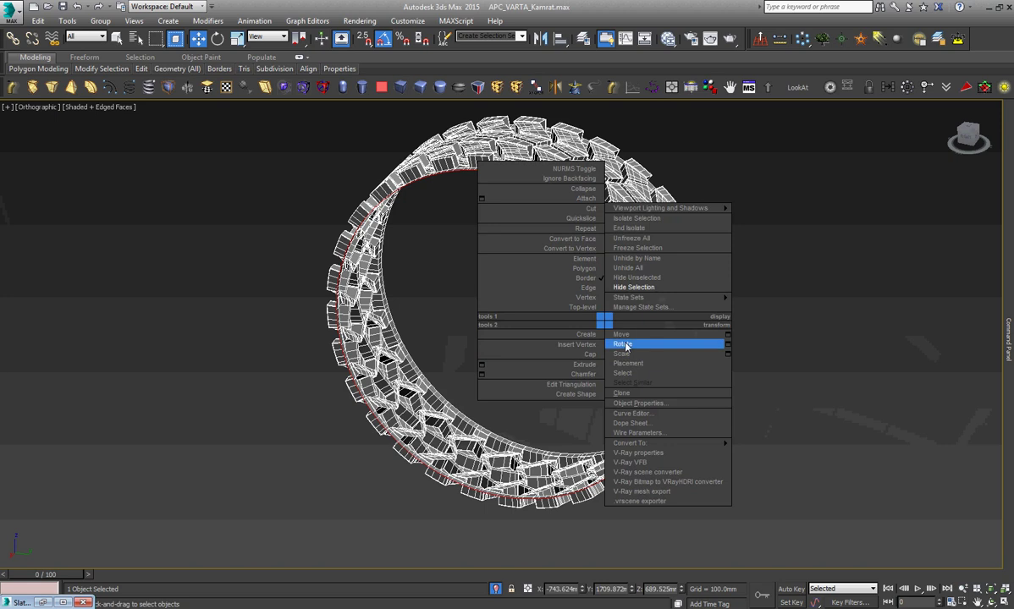
left_click(652, 342)
scroll(591, 332, "up", 3)
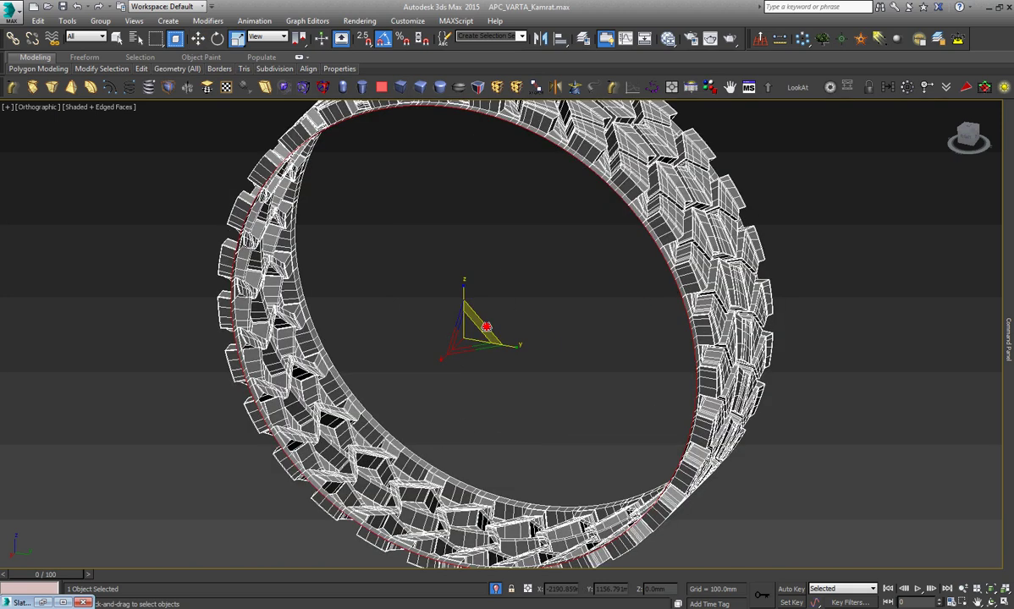
mouse_move(486, 326)
left_mouse_down()
mouse_move(496, 346)
mouse_move(474, 346)
left_mouse_up()
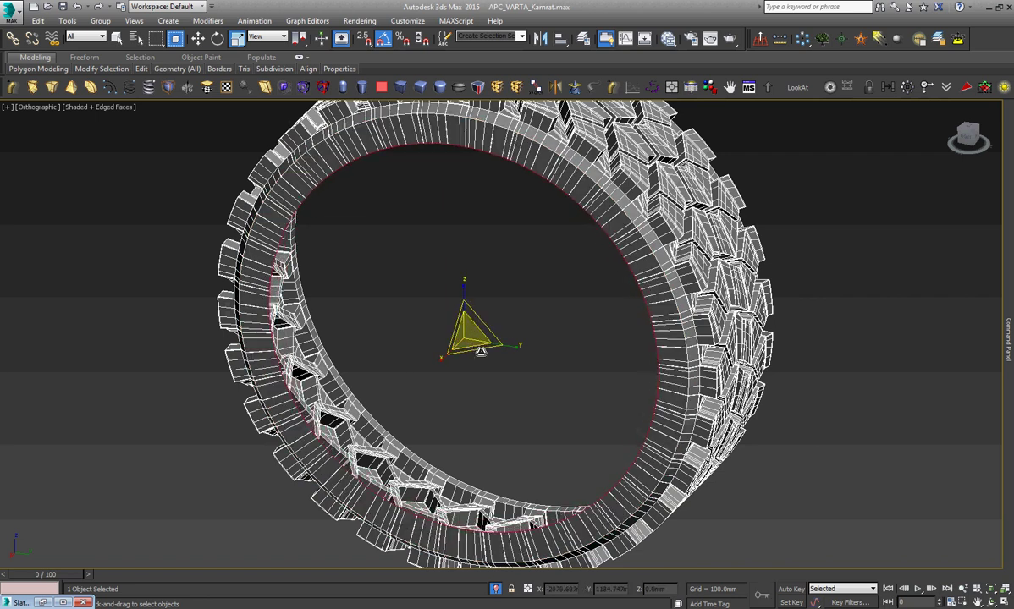
Bring up the quad menu's Convert To options for the tire.
scroll(524, 228, "down", 2)
scroll(525, 229, "up", 1)
scroll(523, 194, "up", 5)
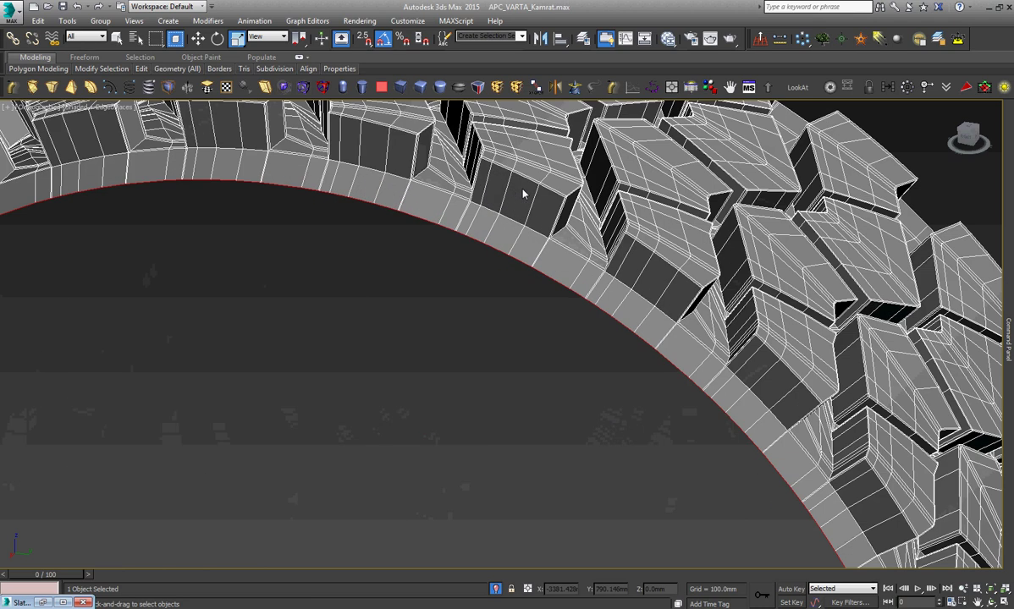
scroll(523, 194, "up", 3)
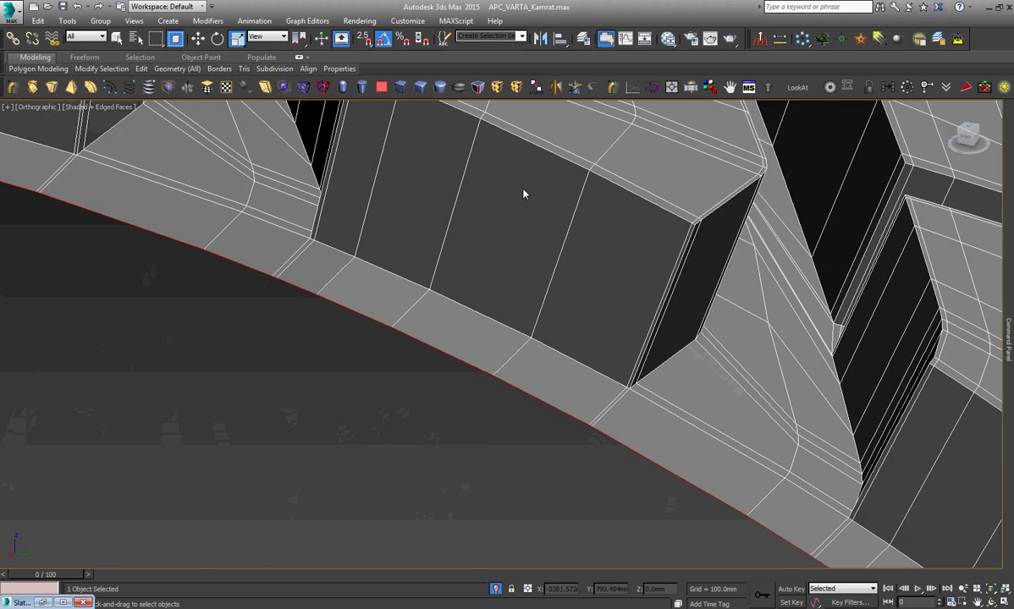
right_click(523, 194)
right_click(464, 265)
mouse_move(508, 383)
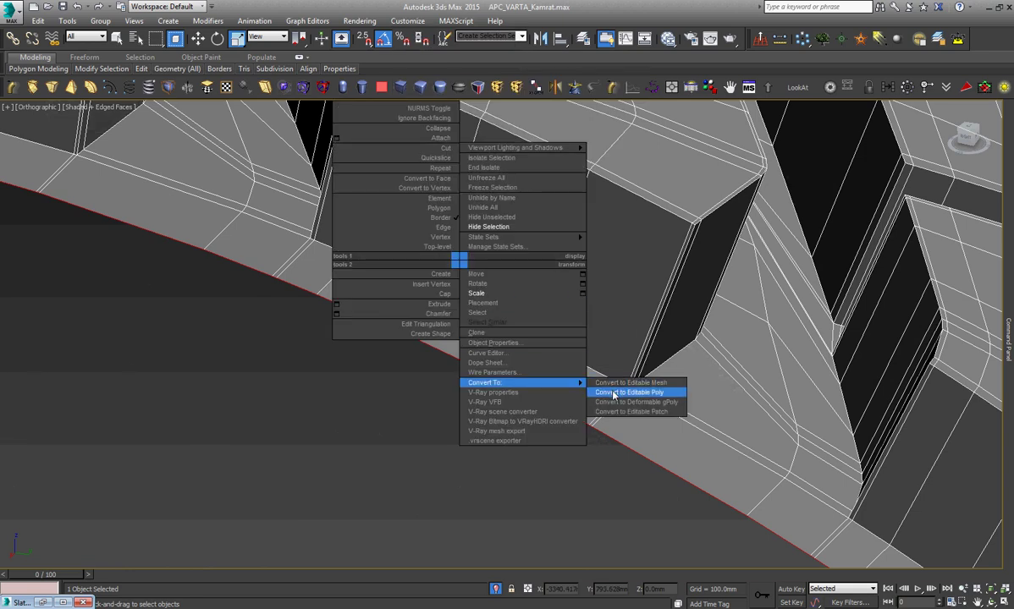
Convert the tire to Editable Poly and weld the border vertices at a 1.699mm threshold.
left_click(650, 469)
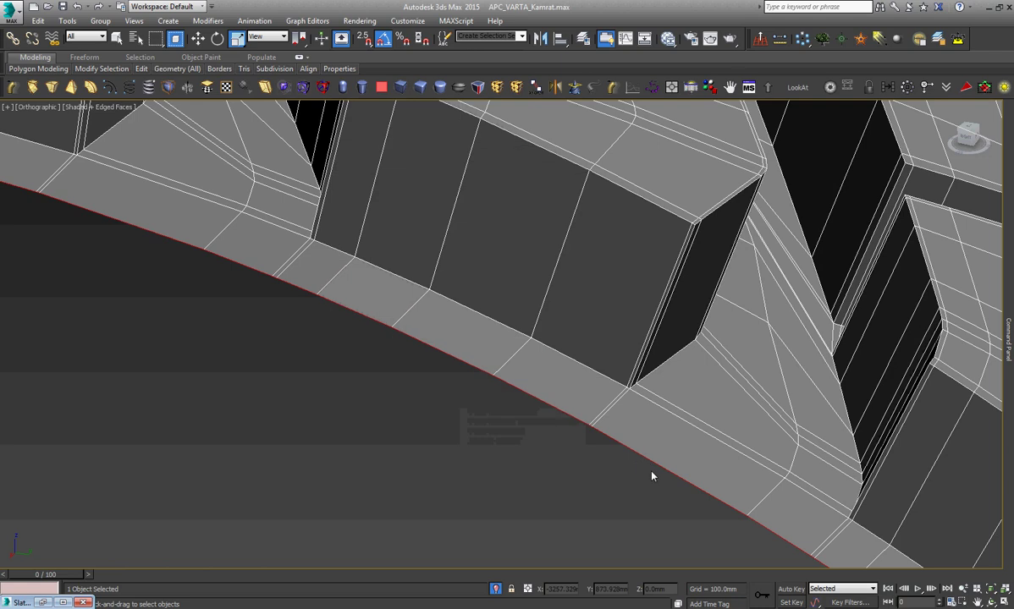
right_click(648, 419)
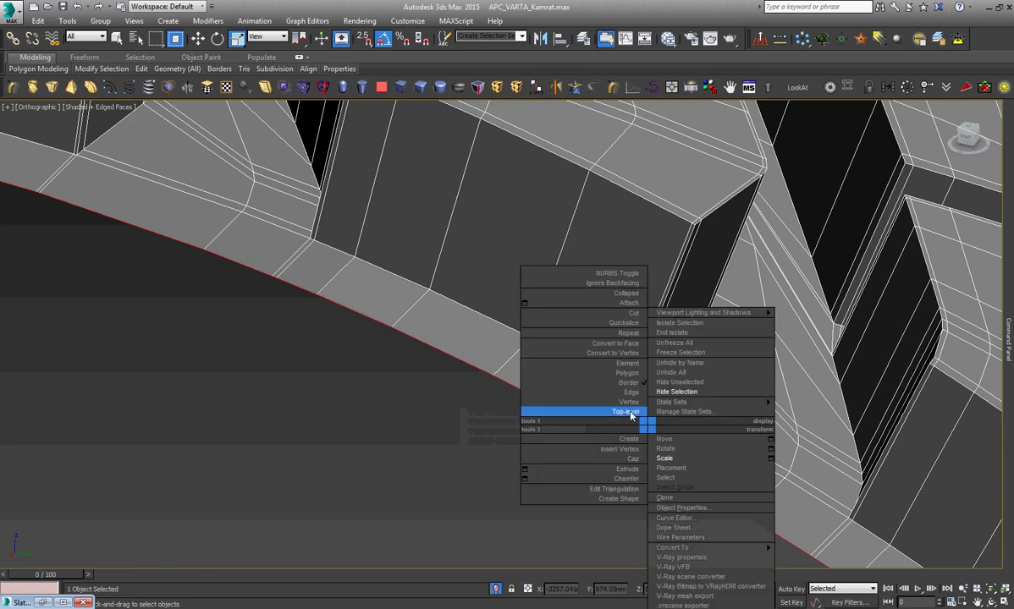
left_click(631, 358)
right_click(680, 344)
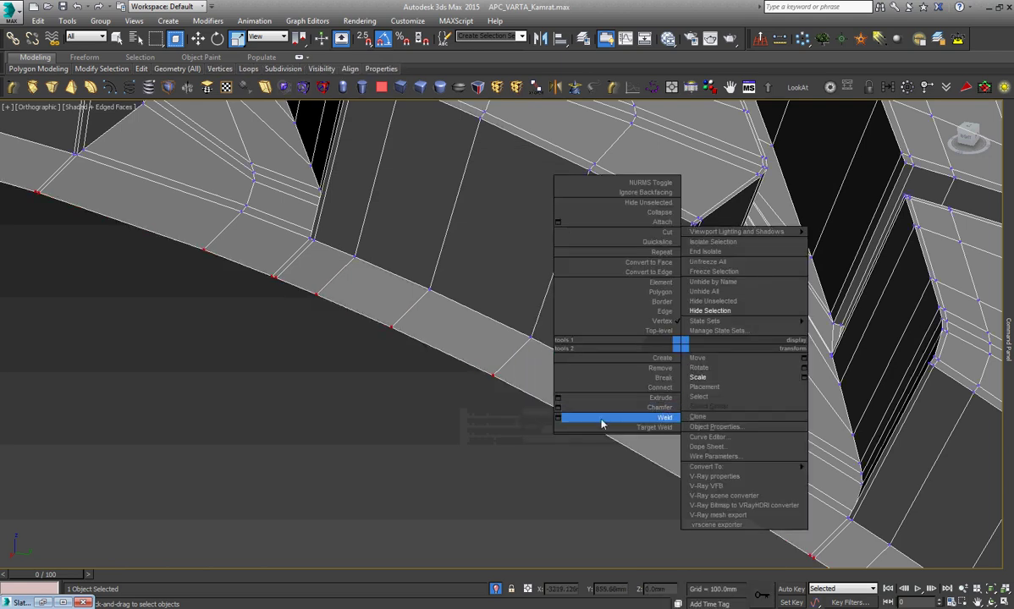
left_click(558, 418)
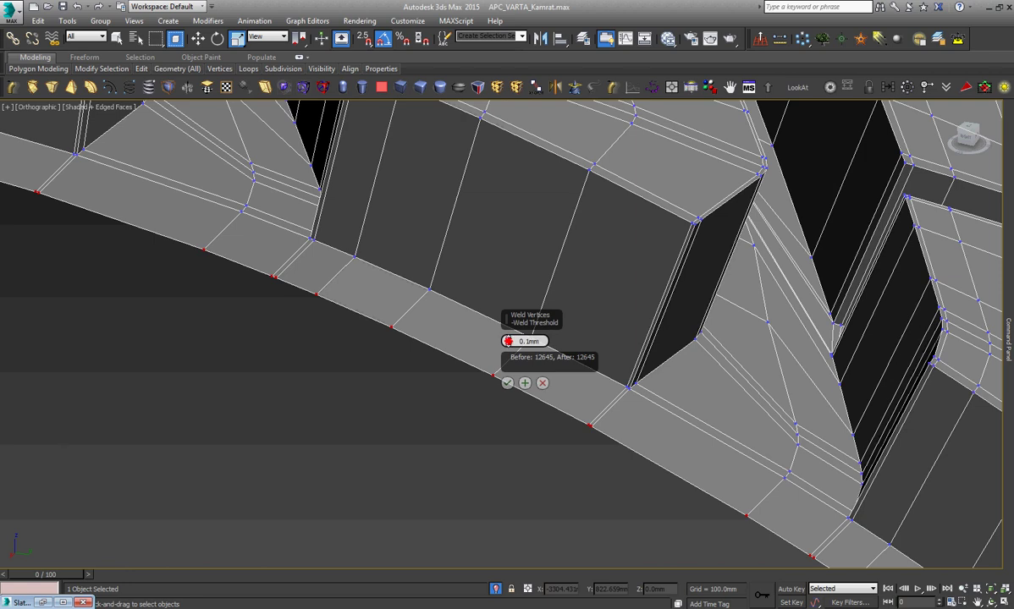
left_click_drag(511, 340, 513, 336)
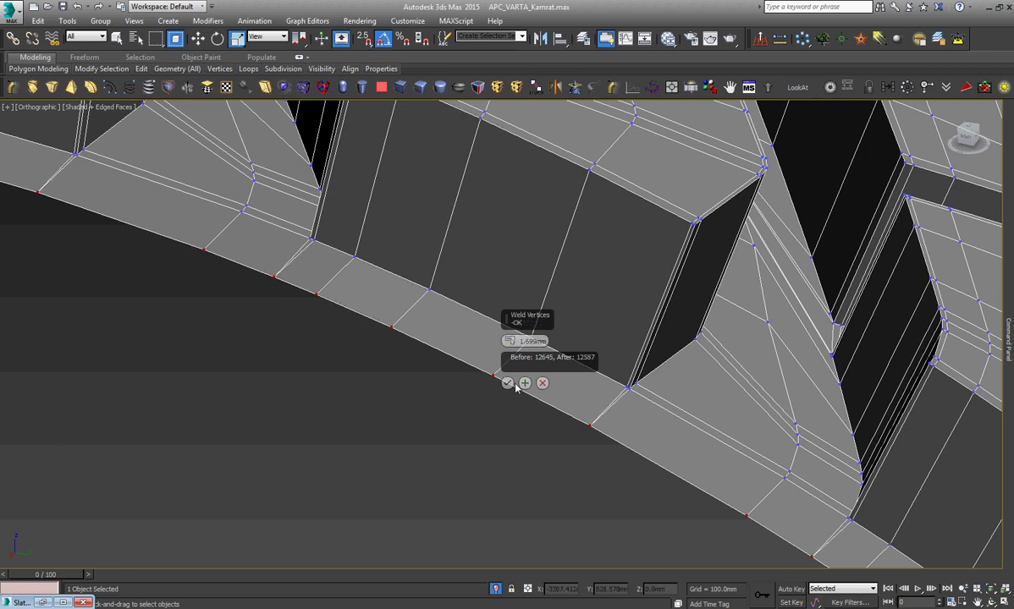
left_click(507, 383)
Switch to Move and frame the whole tire in the Front view.
key("z")
right_click(546, 379)
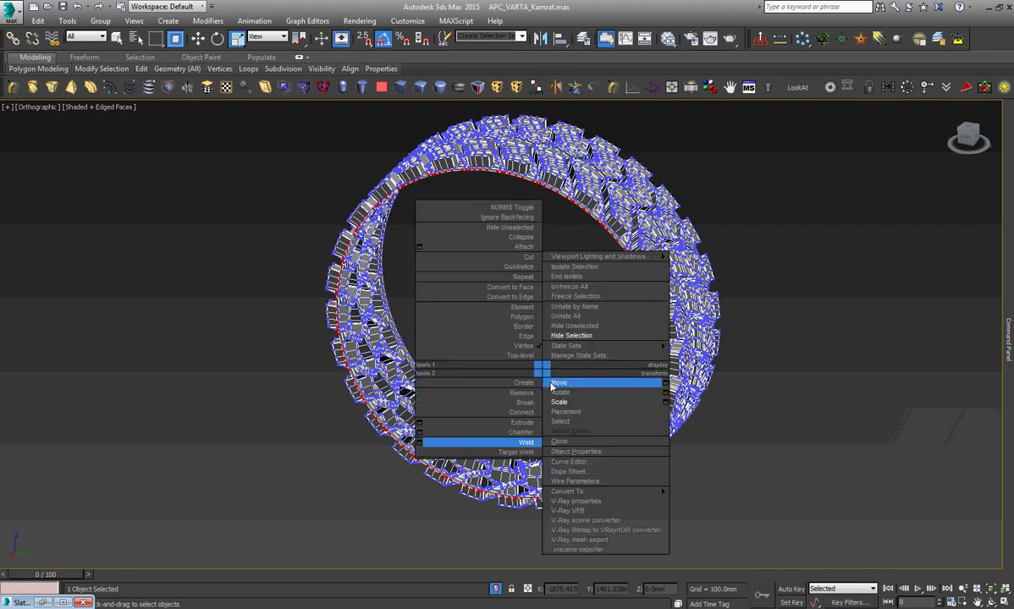
left_click(555, 385)
key("f")
key("z")
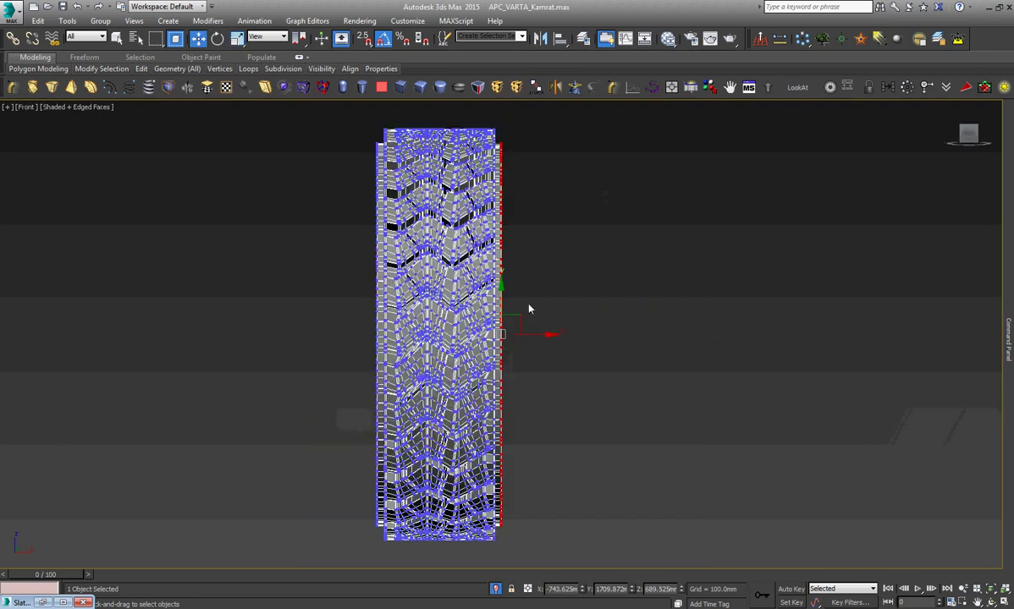
scroll(528, 309, "up", 4)
scroll(448, 380, "up", 2)
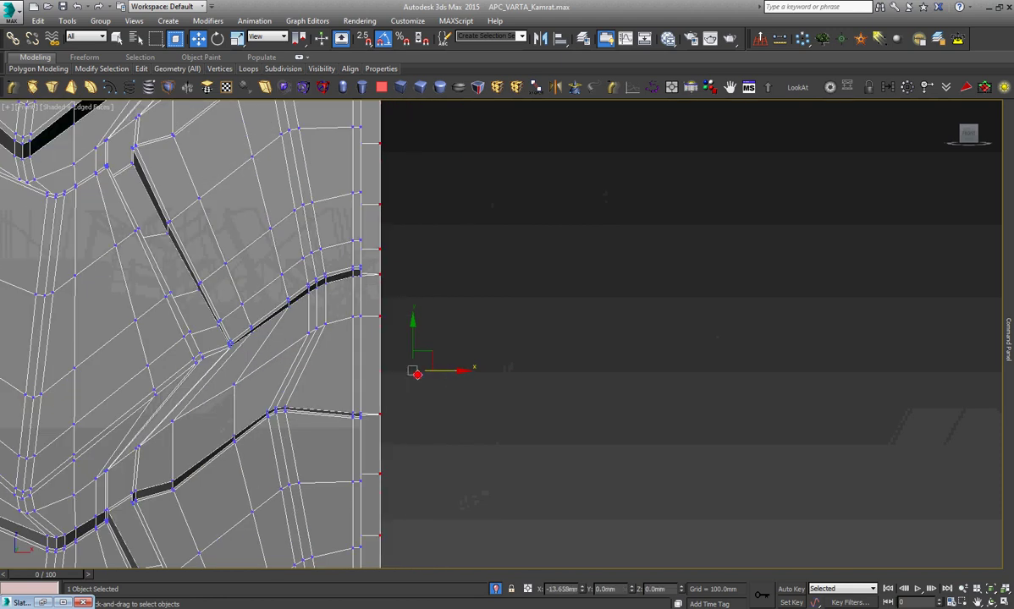
scroll(530, 298, "down", 4)
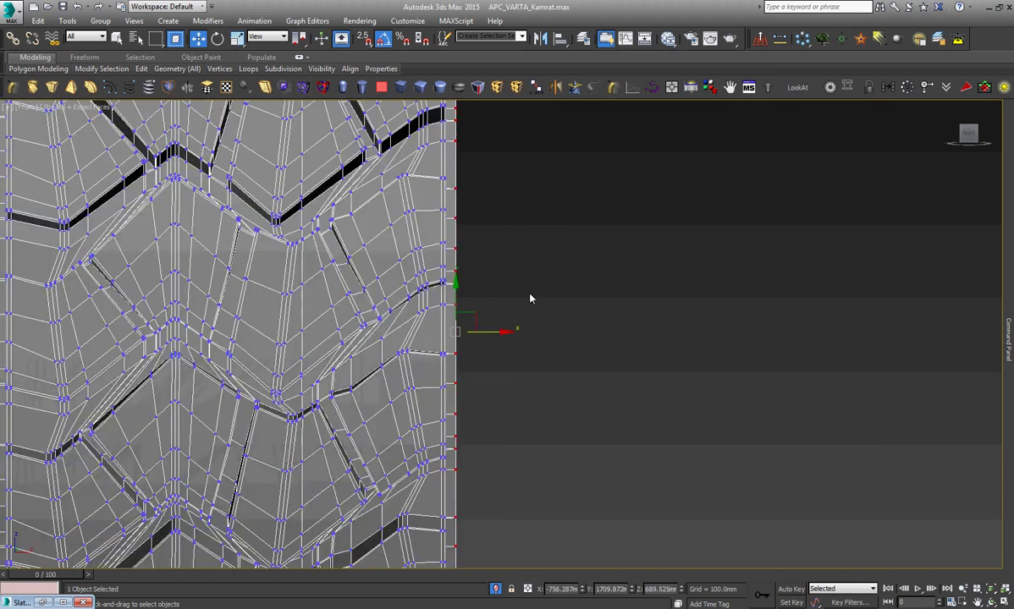
scroll(530, 298, "down", 5)
scroll(530, 298, "down", 5)
scroll(339, 291, "up", 6)
scroll(320, 292, "up", 2)
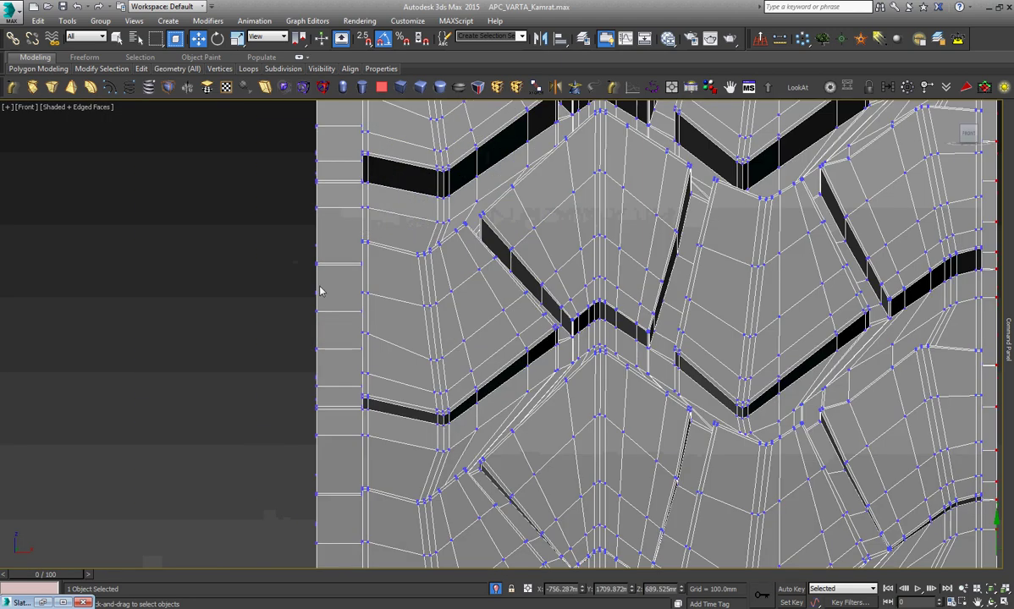
Select the open border on the tire's left side and weld its vertices across the gap.
key("3")
left_click(315, 283)
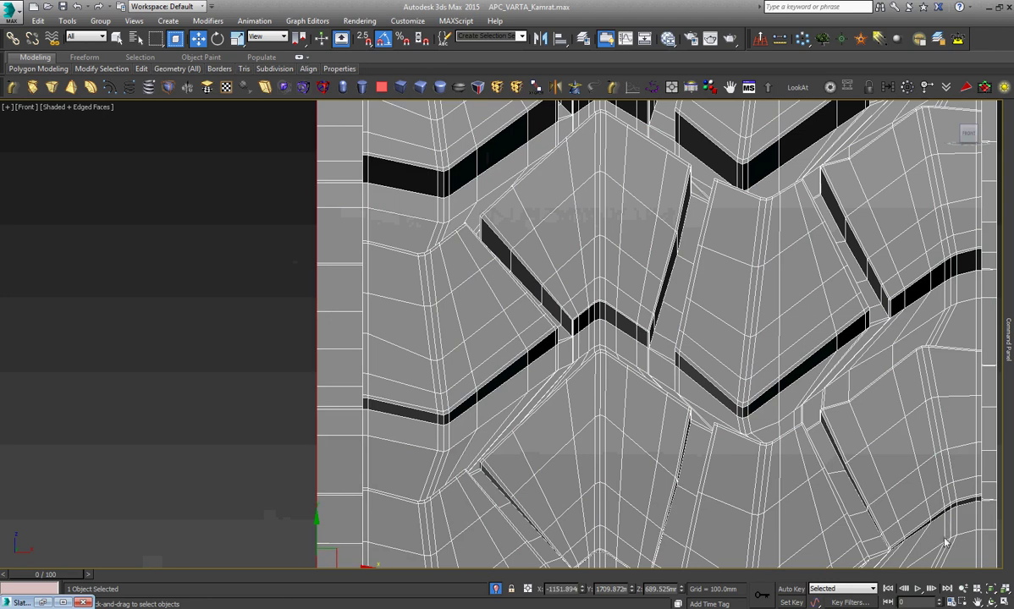
key("z")
middle_click_drag(474, 364, 559, 311, "alt")
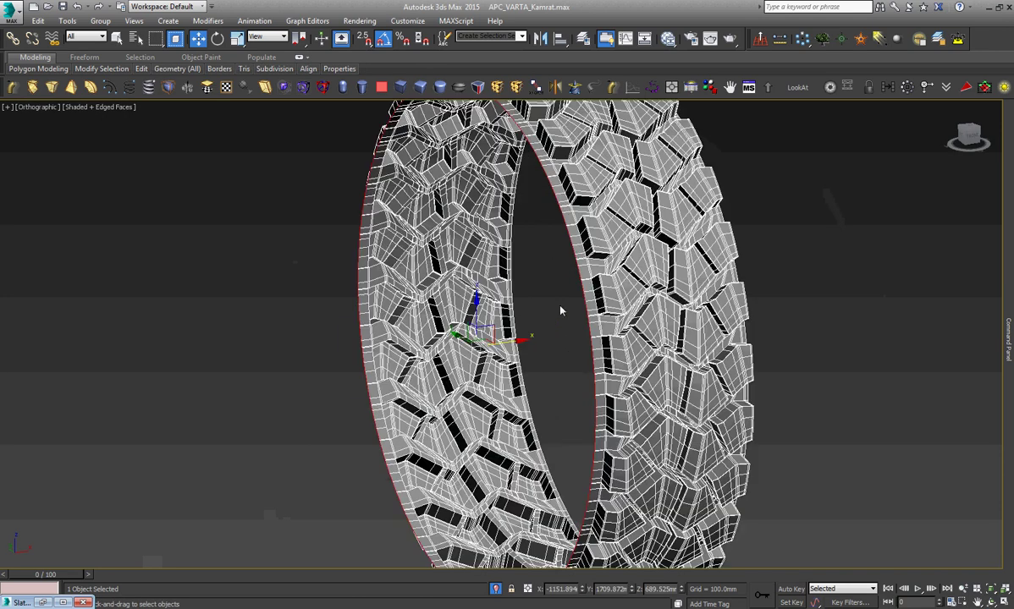
scroll(559, 311, "up", 4)
right_click(565, 318)
left_click(546, 252)
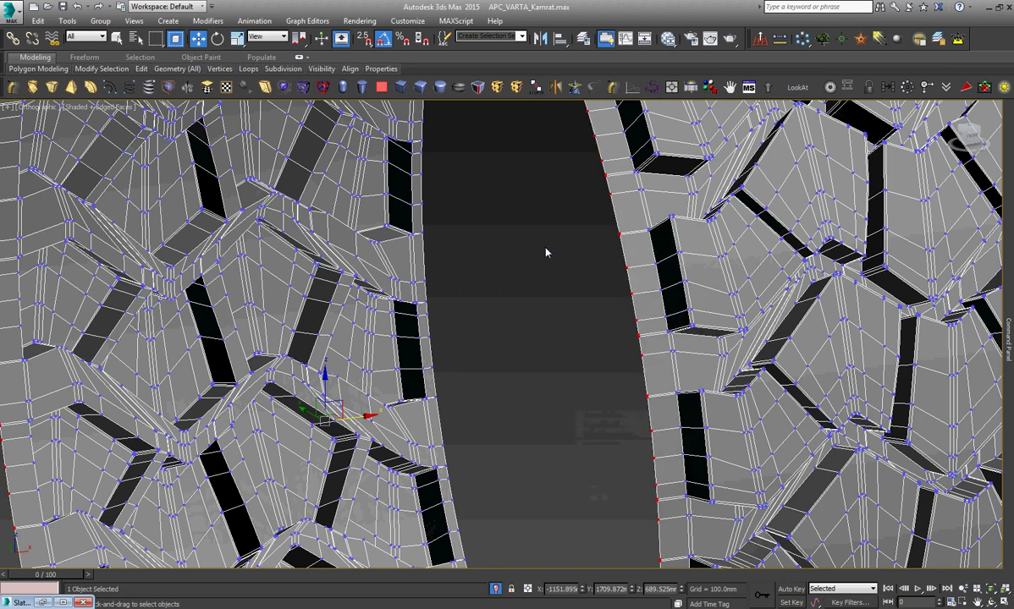
right_click(634, 223)
left_click(518, 299)
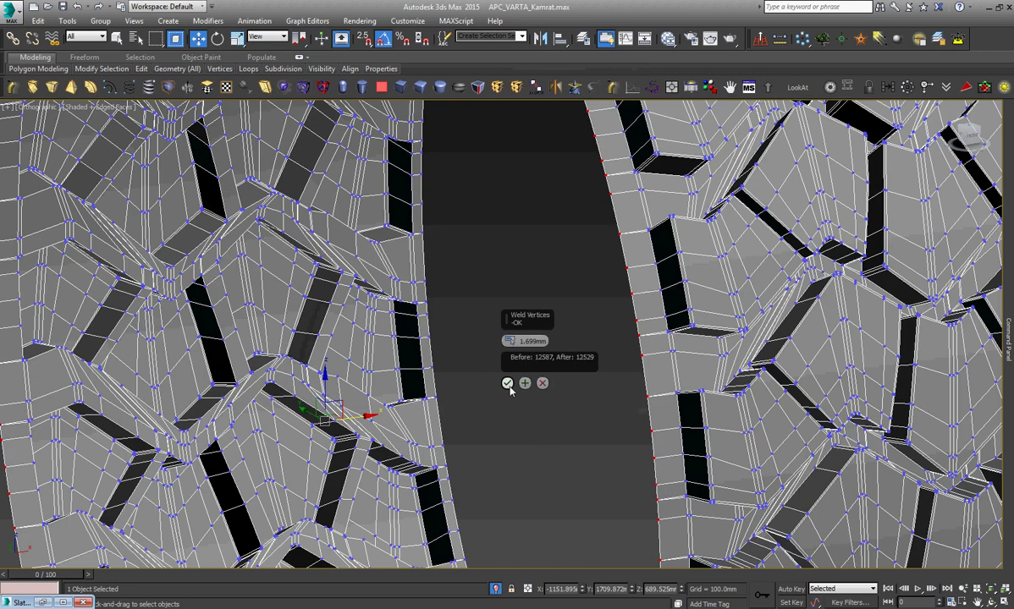
left_click(508, 384)
Orbit from the Front view into an angled orthographic view of the tread.
key("f")
key("z")
scroll(514, 327, "up", 8)
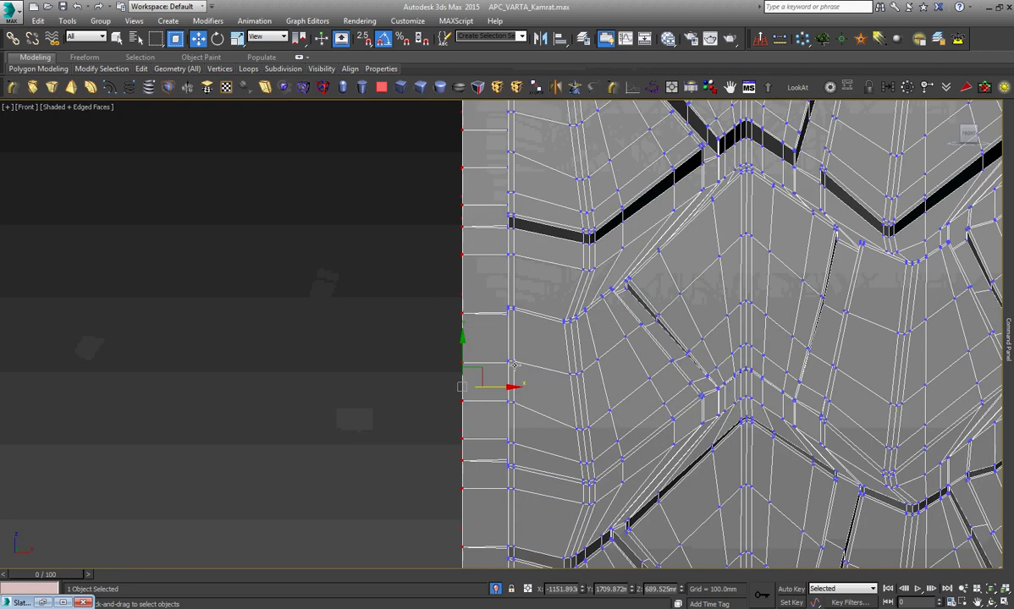
middle_click_drag(470, 362, 493, 362)
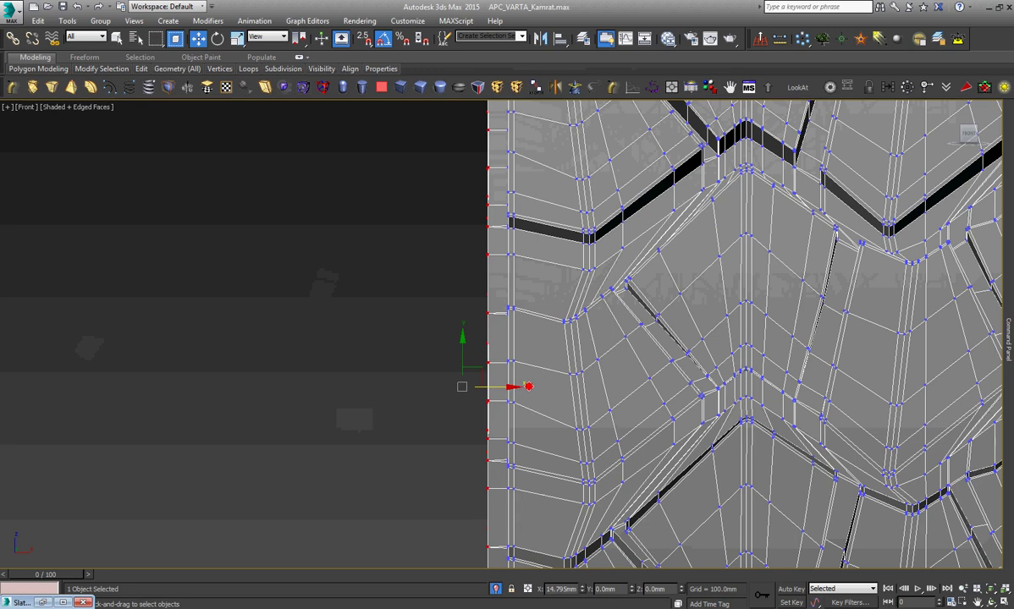
right_click(524, 386)
left_click(558, 407)
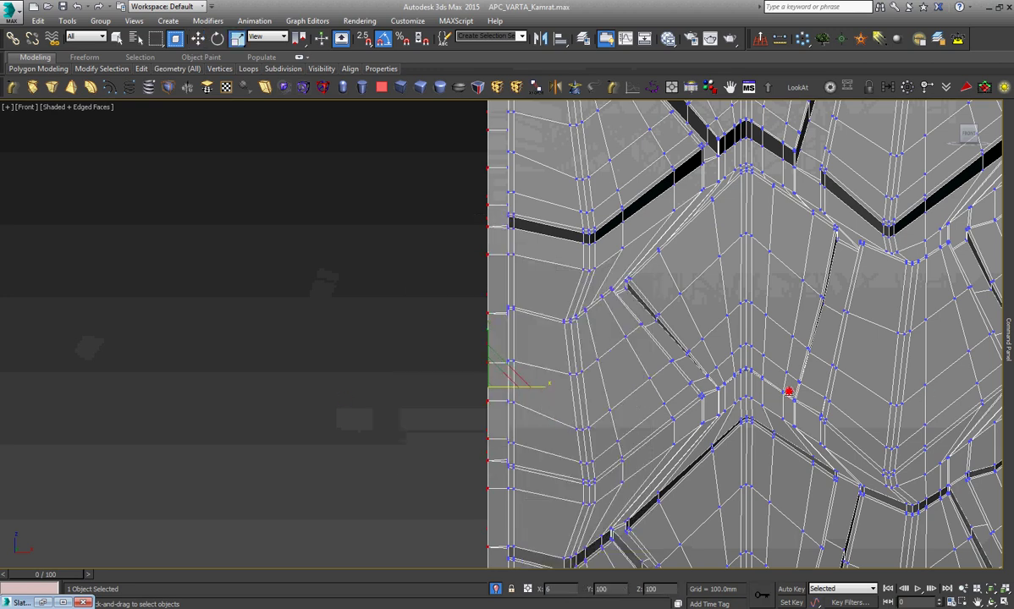
right_click(545, 346)
left_click(567, 356)
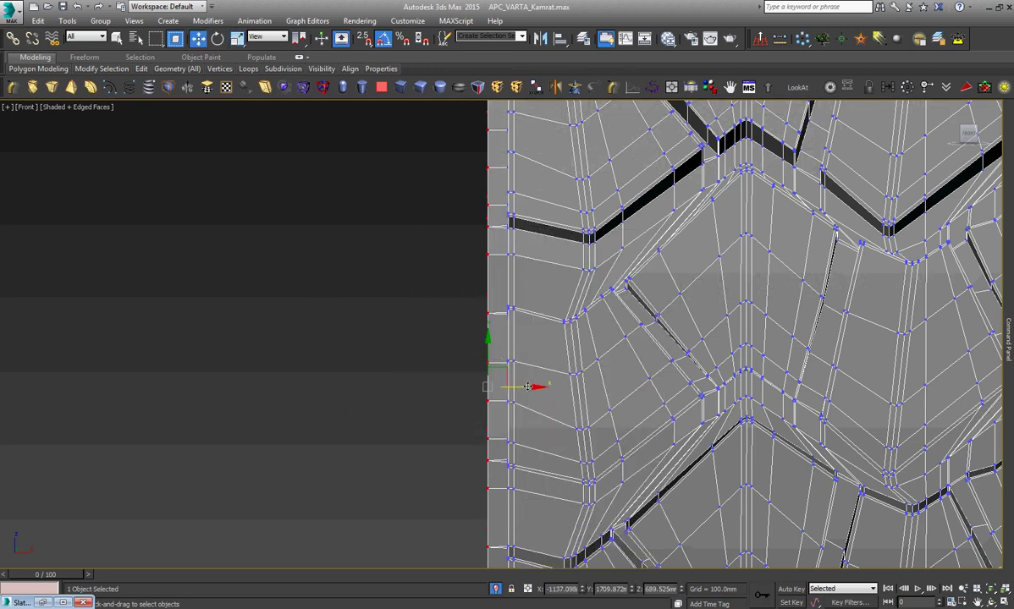
scroll(339, 266, "down", 4)
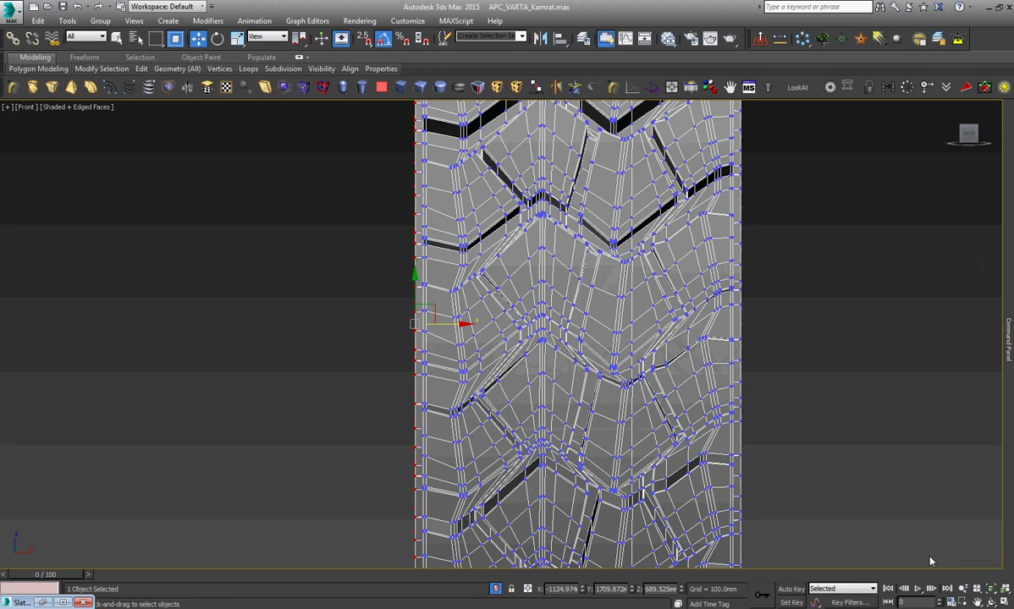
left_click(991, 600)
left_click_drag(472, 355, 468, 379)
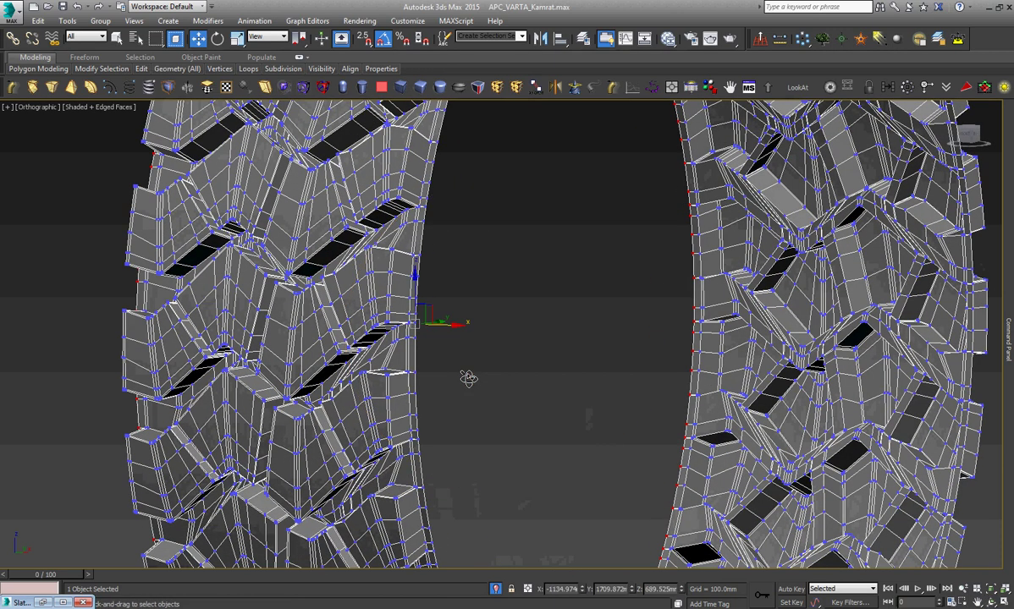
Select both inner rim borders and scale them to narrow the opening between sidewalls.
key("3")
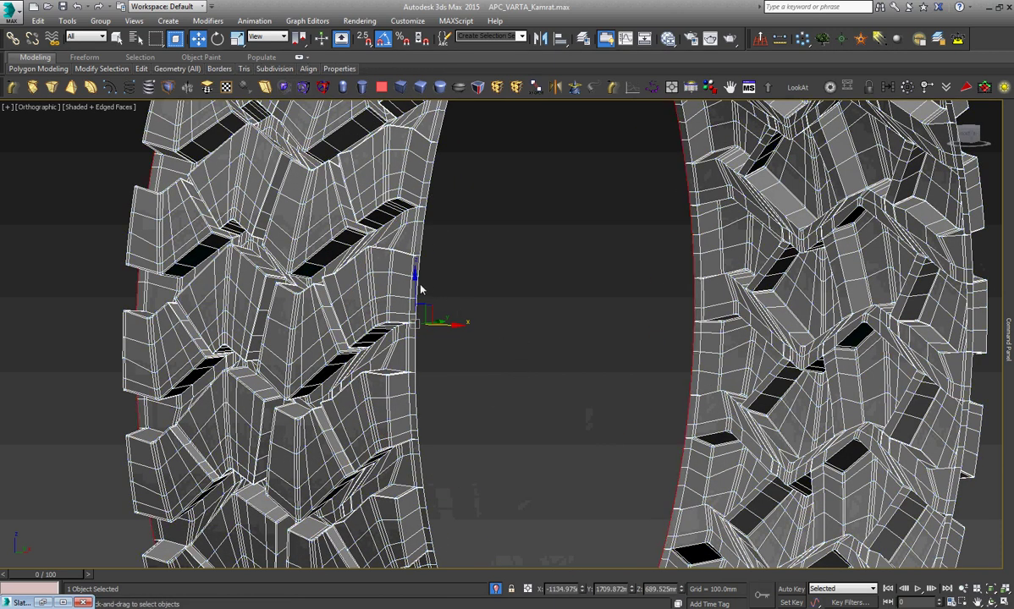
left_click(419, 284)
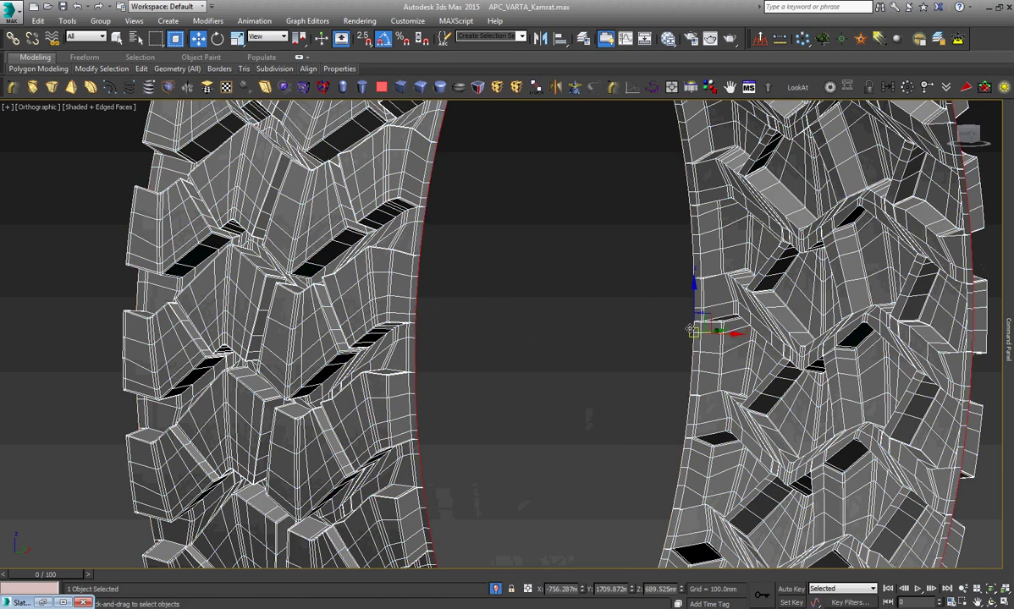
left_click(414, 322, "ctrl")
right_click(664, 310)
left_click(682, 346)
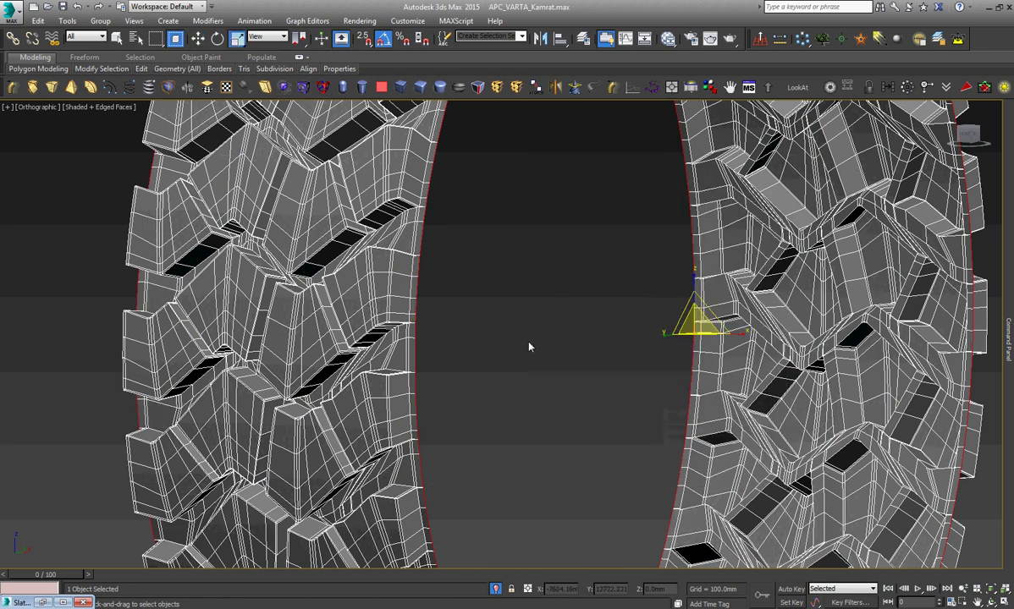
left_click_drag(677, 318, 694, 320)
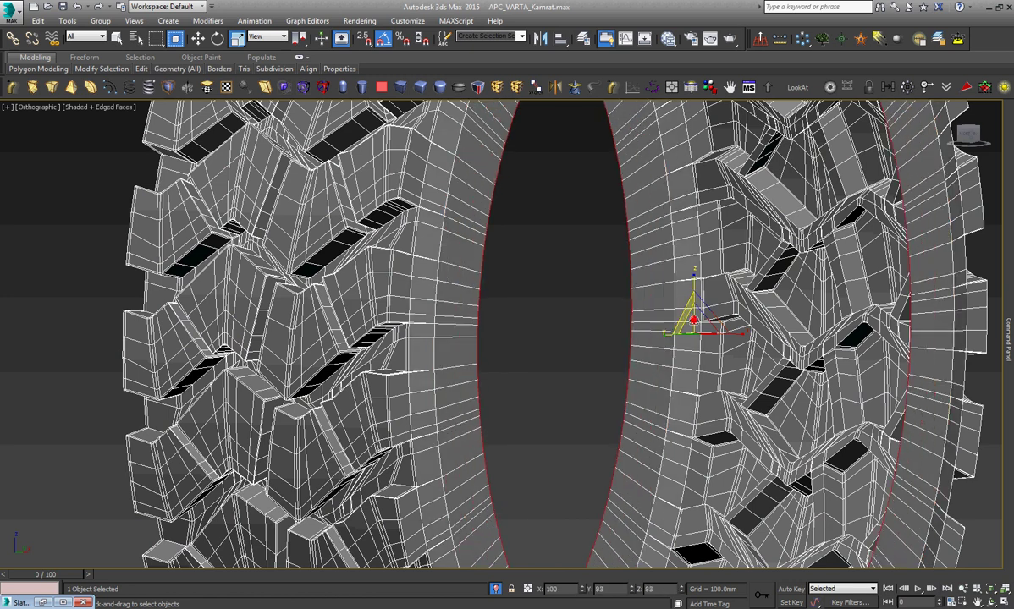
scroll(521, 347, "down", 5)
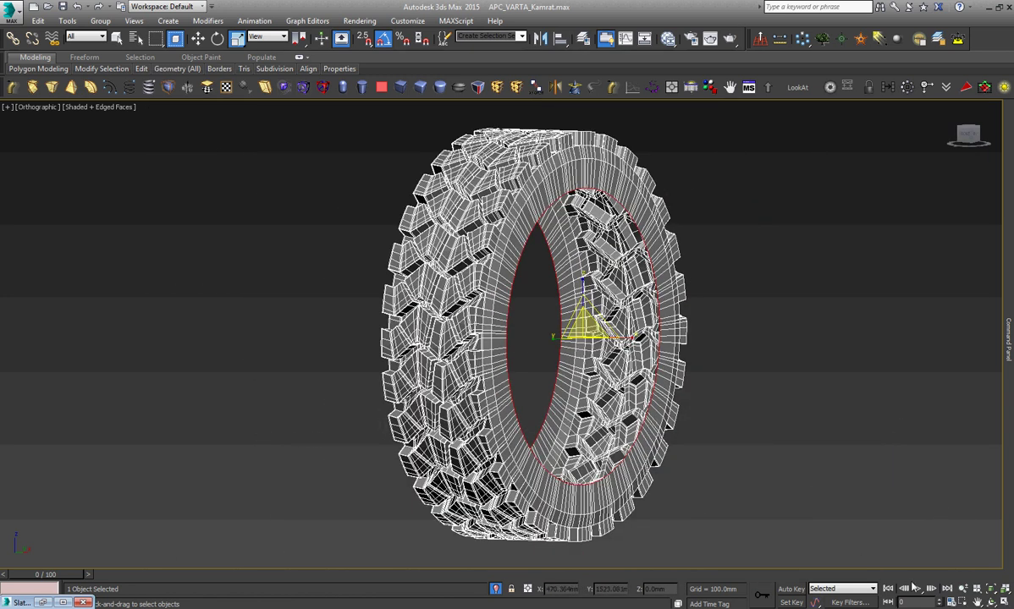
left_click(991, 602)
mouse_move(626, 355)
left_mouse_down()
mouse_move(488, 378)
mouse_move(508, 355)
left_mouse_up()
right_click(508, 355)
scroll(544, 344, "up", 3)
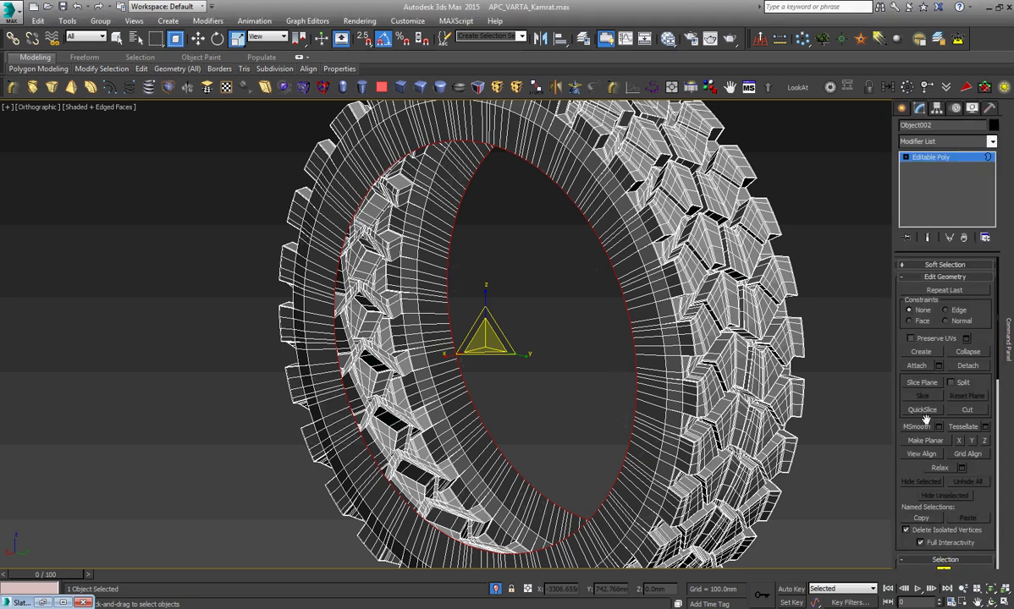
Bridge the two inner rim borders using the Bridge Borders caddy.
scroll(992, 367, "down", 3)
scroll(988, 369, "down", 3)
scroll(986, 372, "down", 3)
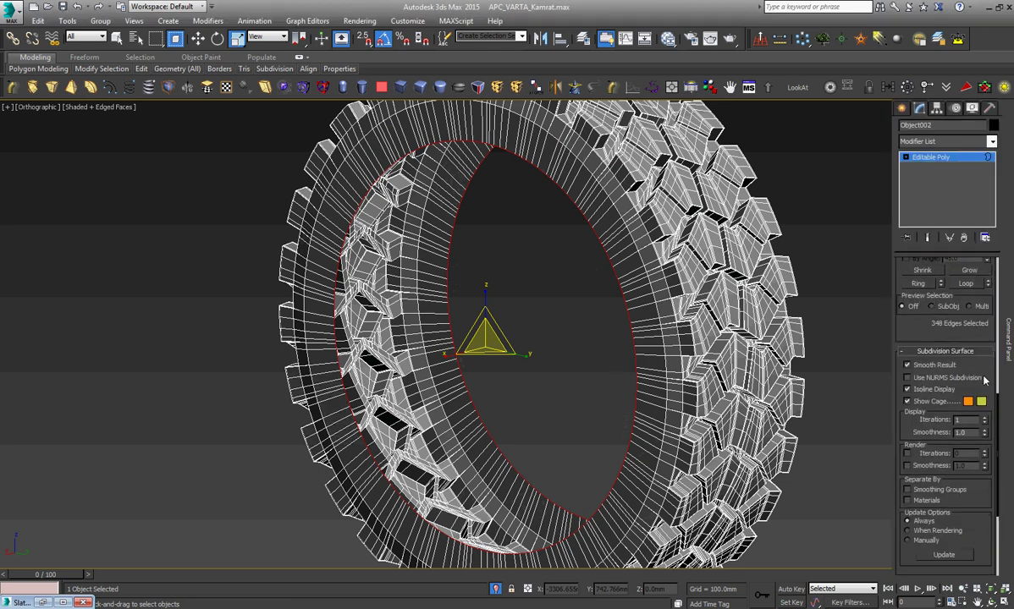
scroll(983, 375, "down", 3)
left_click(939, 500)
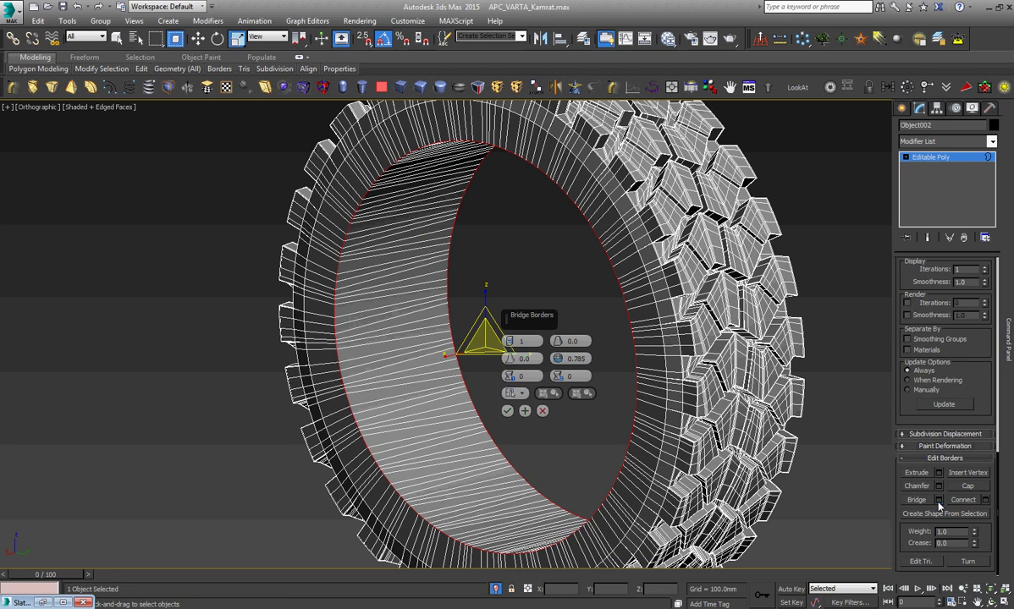
left_click(508, 411)
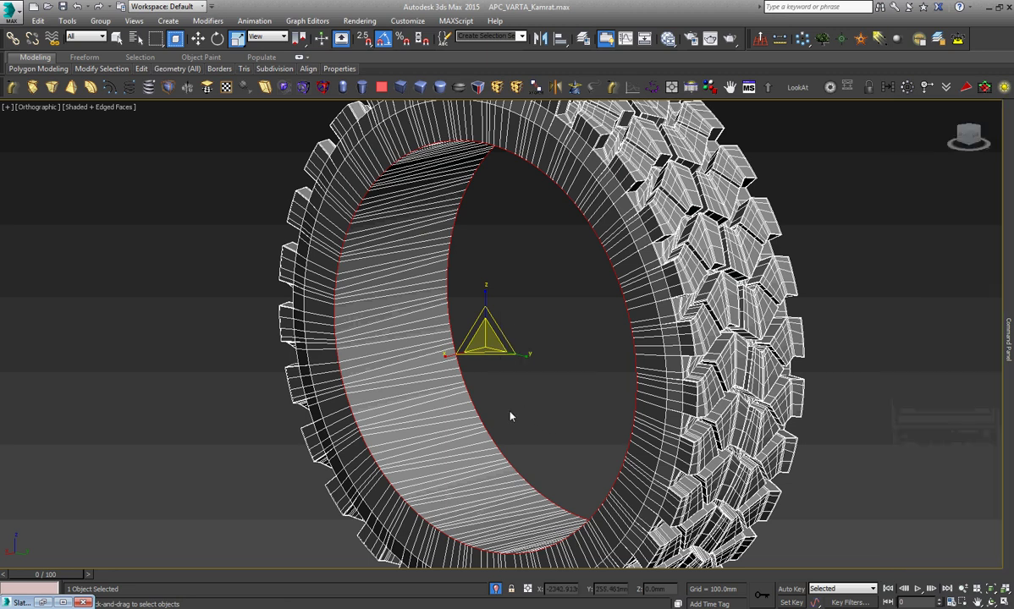
Ring-select the edges around the new inner band.
key("2")
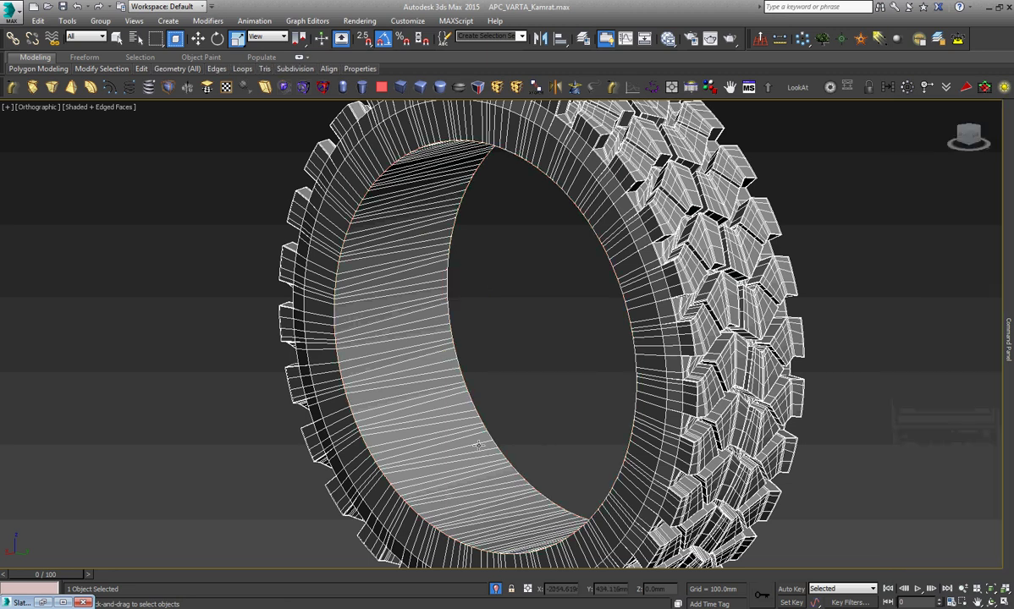
left_click(446, 419)
key("alt+r")
Convert the edge ring to polygons and scale the inner band toward the tire centre.
right_click(518, 422)
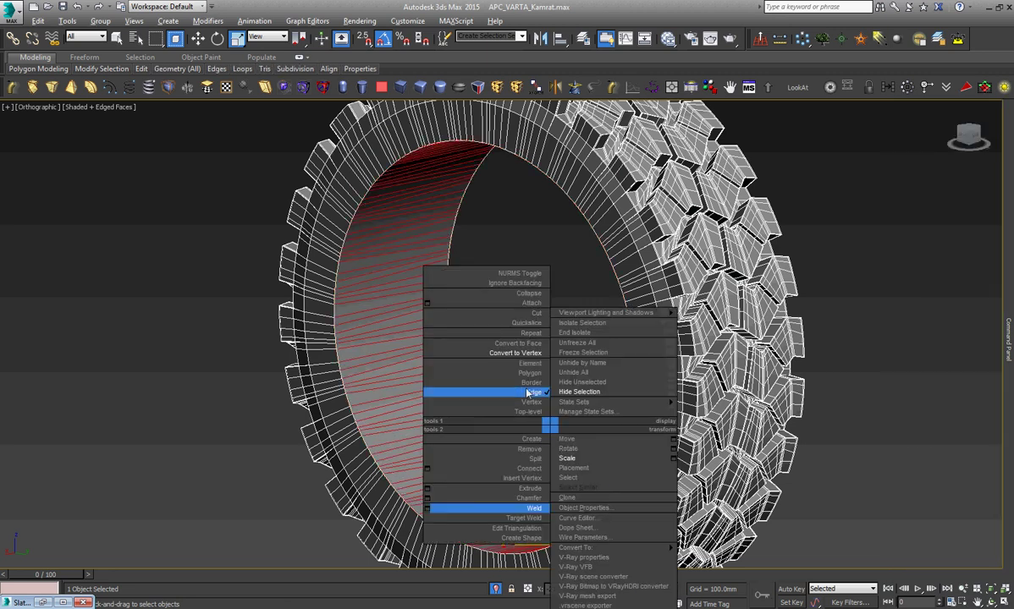
left_click(504, 340)
middle_click_drag(540, 370, 600, 312, "alt")
right_click(593, 307)
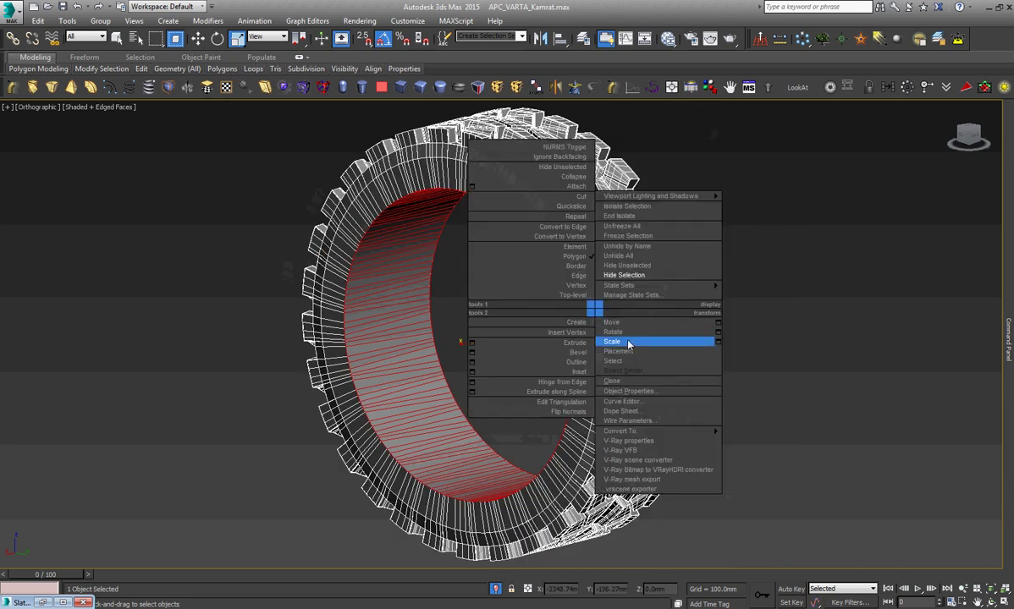
left_click(590, 320)
left_click_drag(519, 327, 479, 309)
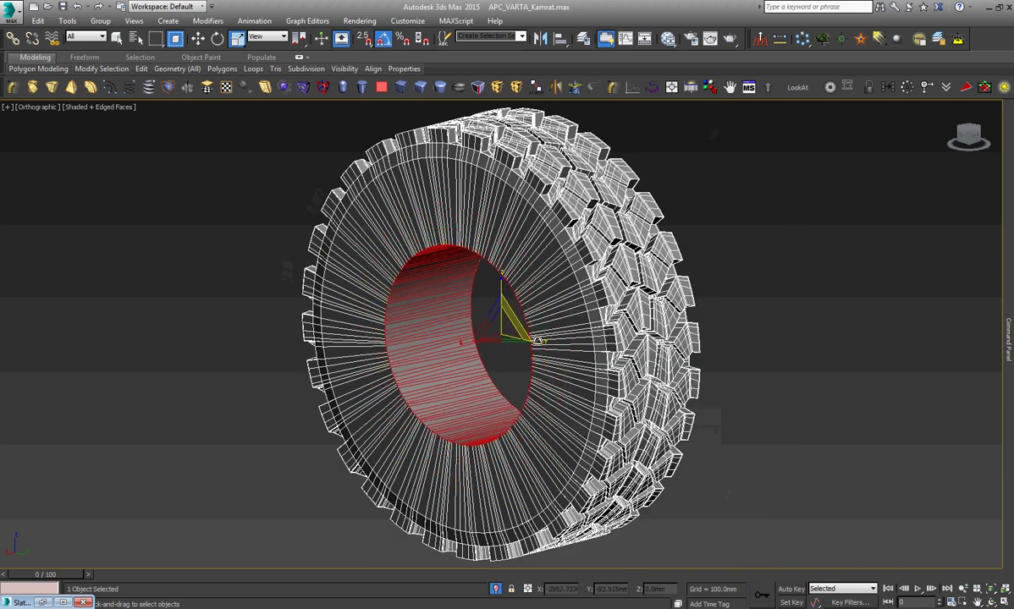
scroll(566, 352, "up", 2)
Unhide all the hidden truck parts and confirm.
right_click(566, 352)
left_click(588, 367)
right_click(587, 358)
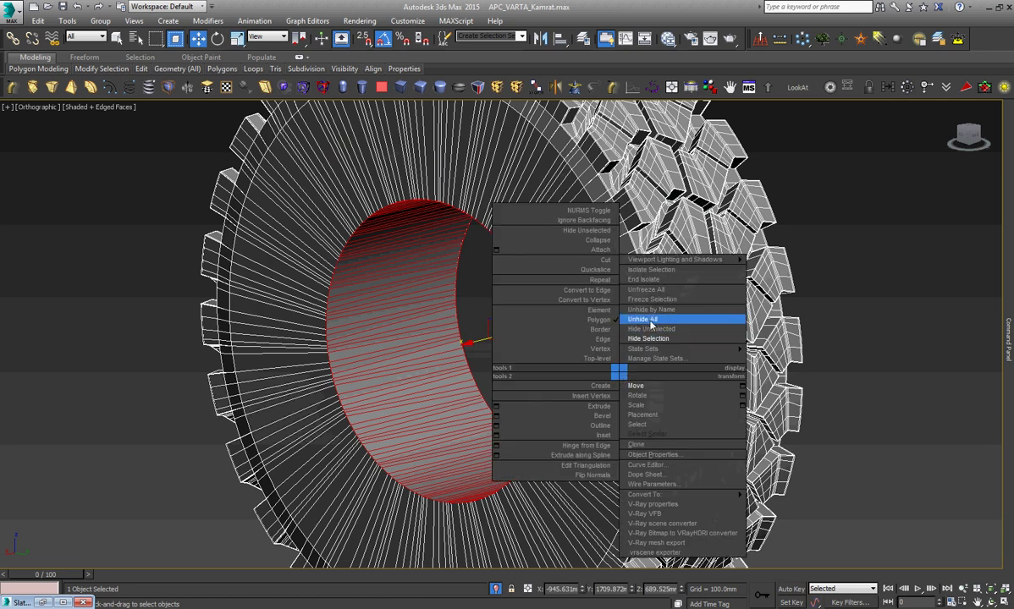
left_click(610, 302)
left_click(572, 348)
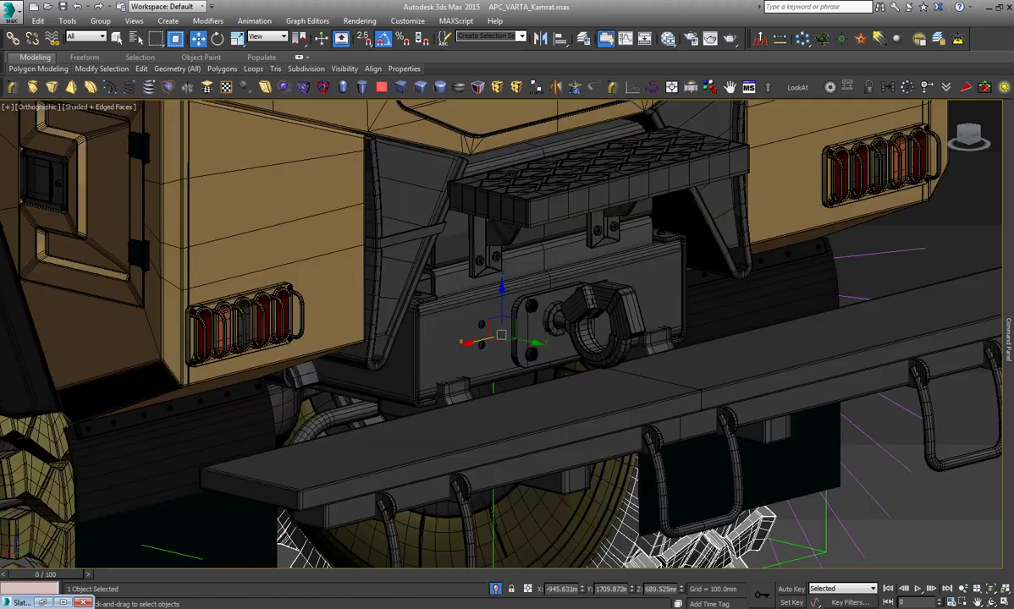
Isolate the tire and rim hub and frame them in the Left view.
left_click(904, 158)
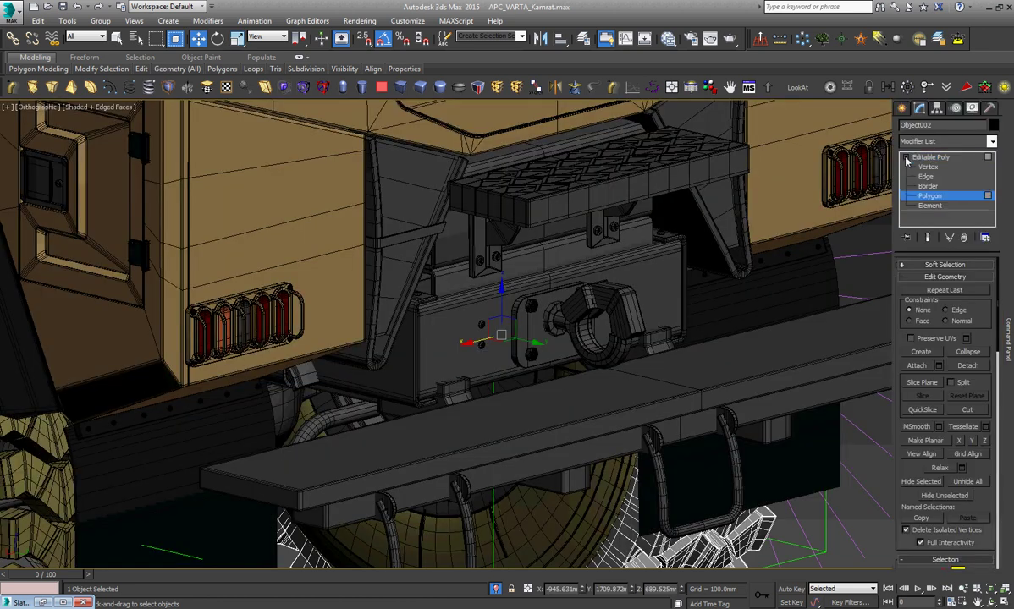
left_click_drag(895, 144, 948, 144)
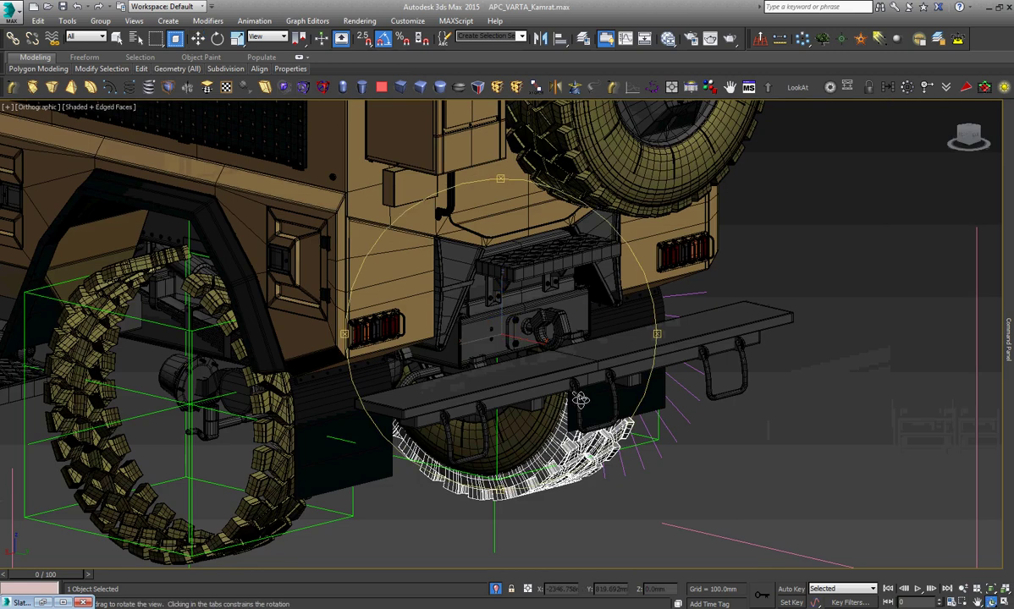
middle_click_drag(512, 407, 508, 364, "alt")
scroll(509, 364, "up", 5)
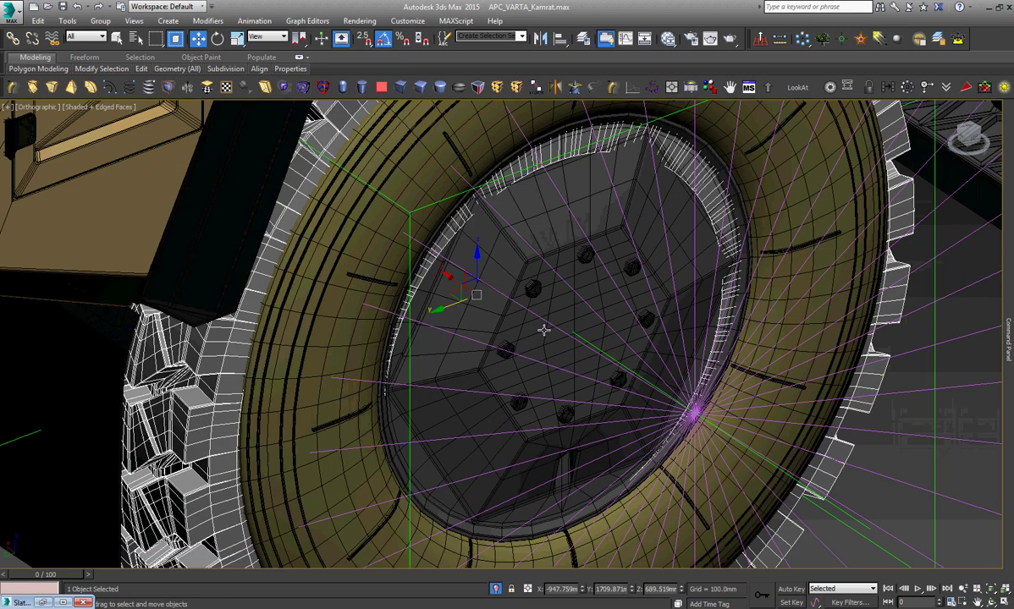
left_click(559, 305, "ctrl")
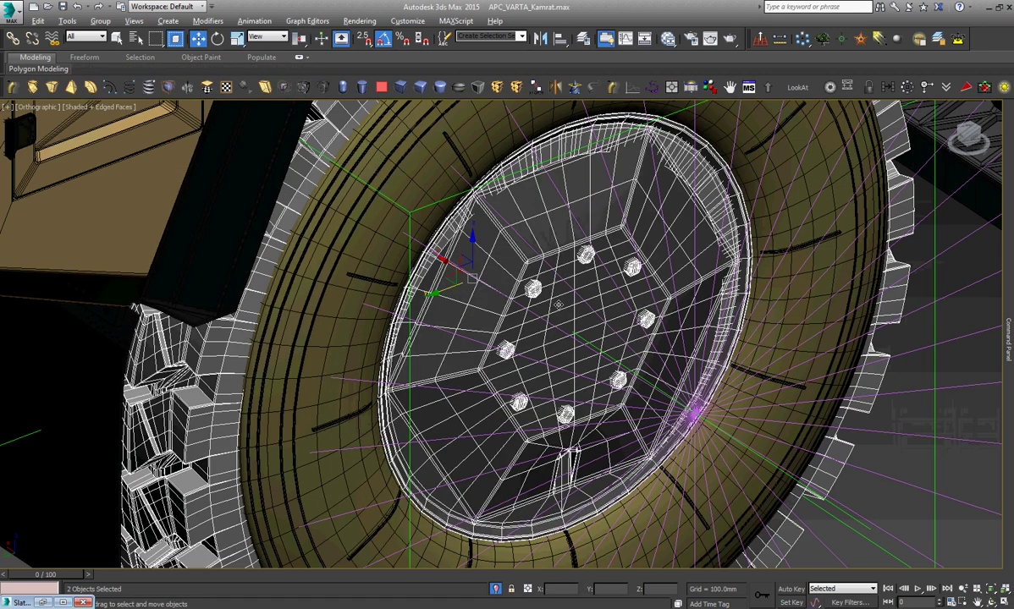
key("alt+q")
left_click(609, 333)
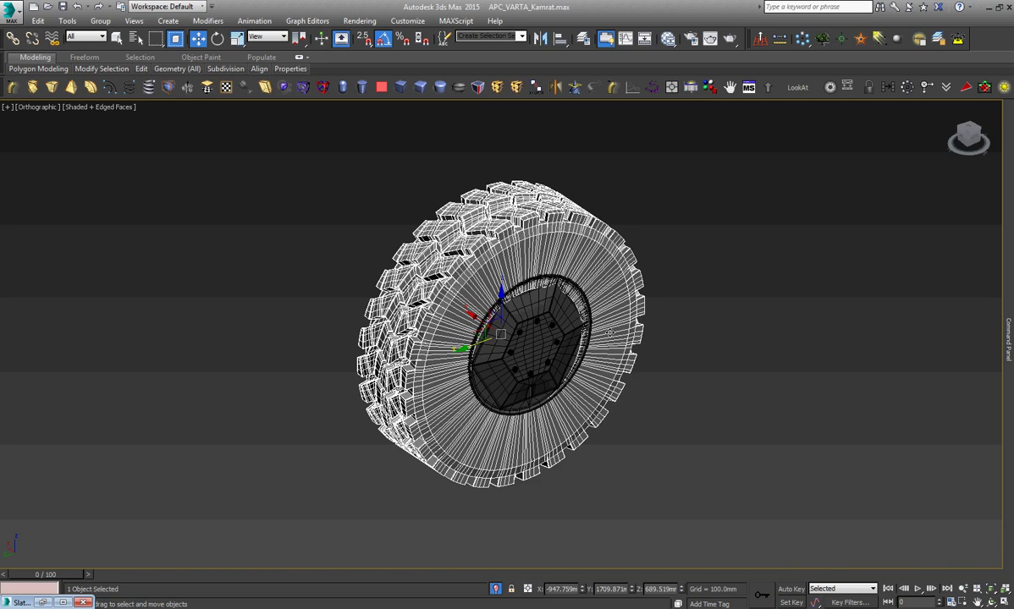
key("l")
key("z")
Align the tire to Object001's pivot point on X and Y position.
right_click(611, 339)
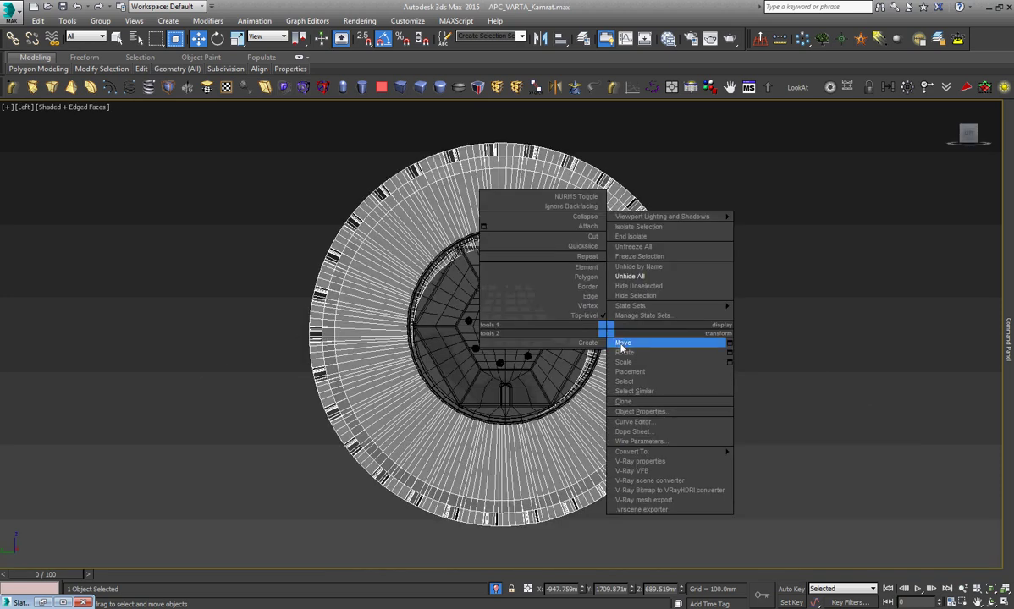
key("Escape")
key("alt+a")
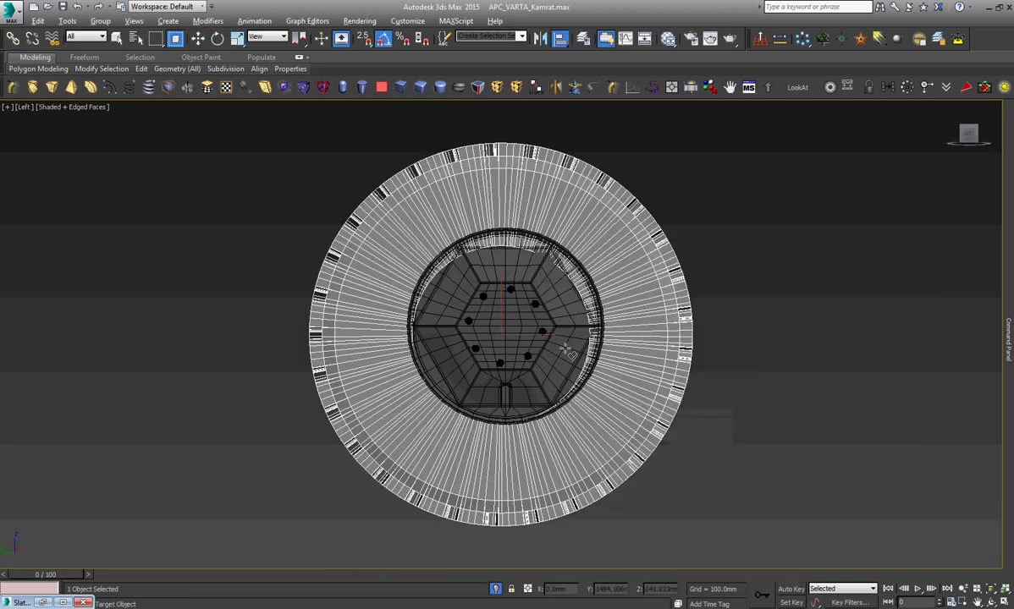
left_click(528, 326)
left_click(480, 233)
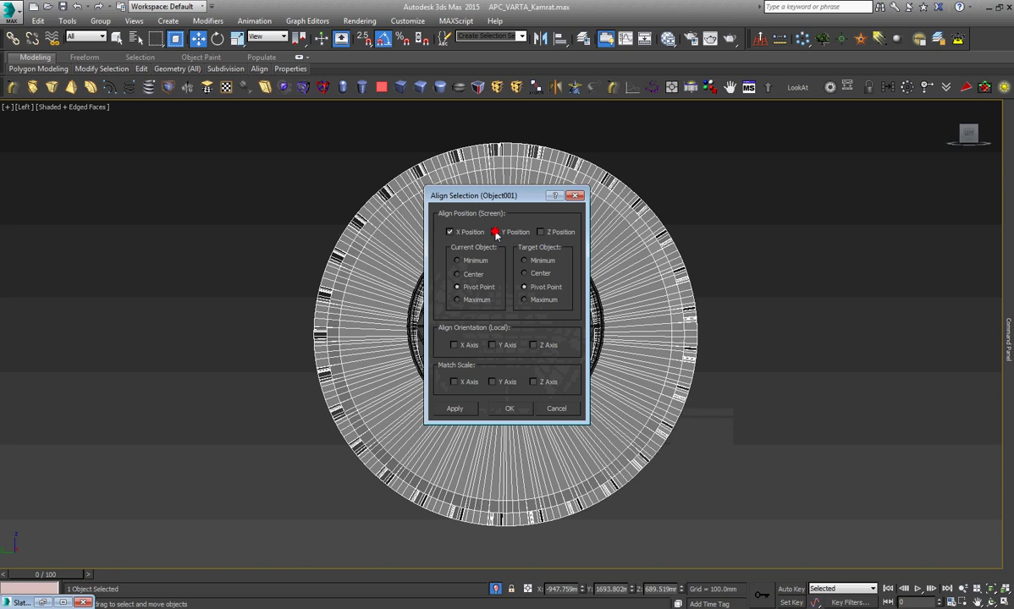
left_click(495, 233)
left_click_drag(509, 200, 688, 229)
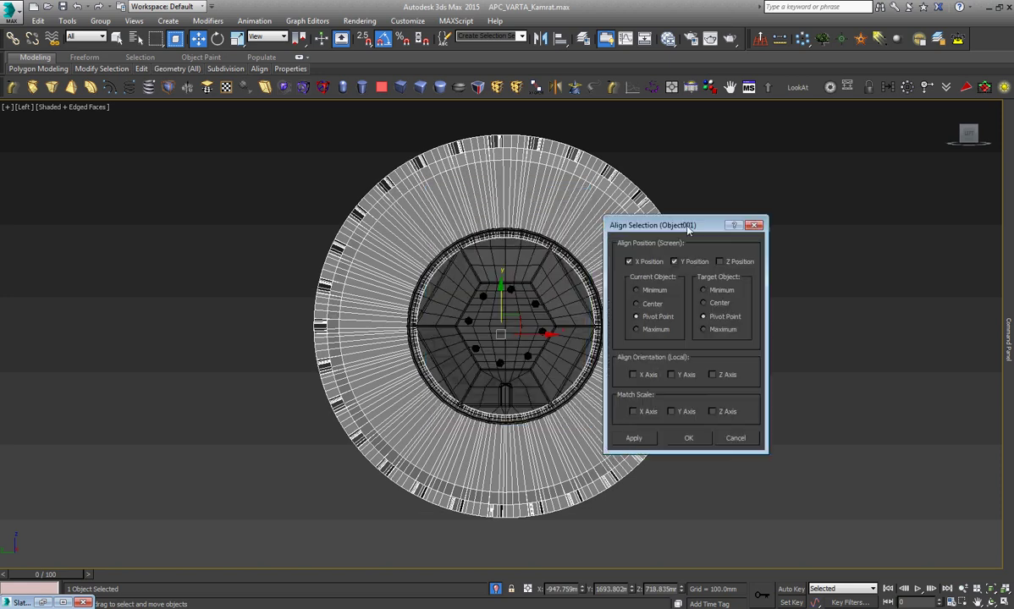
left_click(689, 438)
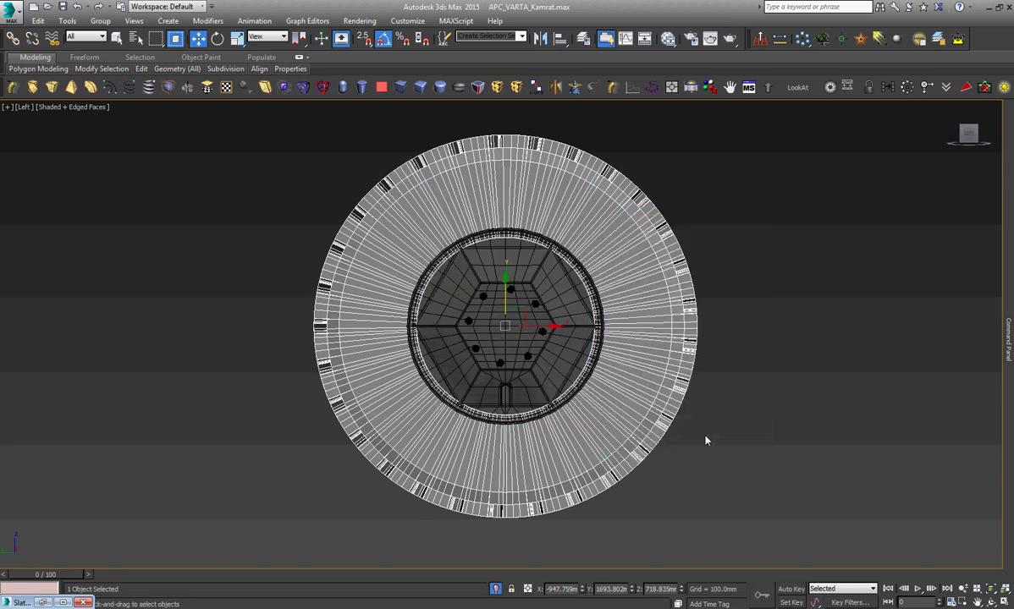
key("Page_Down")
left_click(1002, 600)
Orbit to face the hub side of the wheel with edge sub-object mode active.
left_click_drag(509, 369, 426, 324)
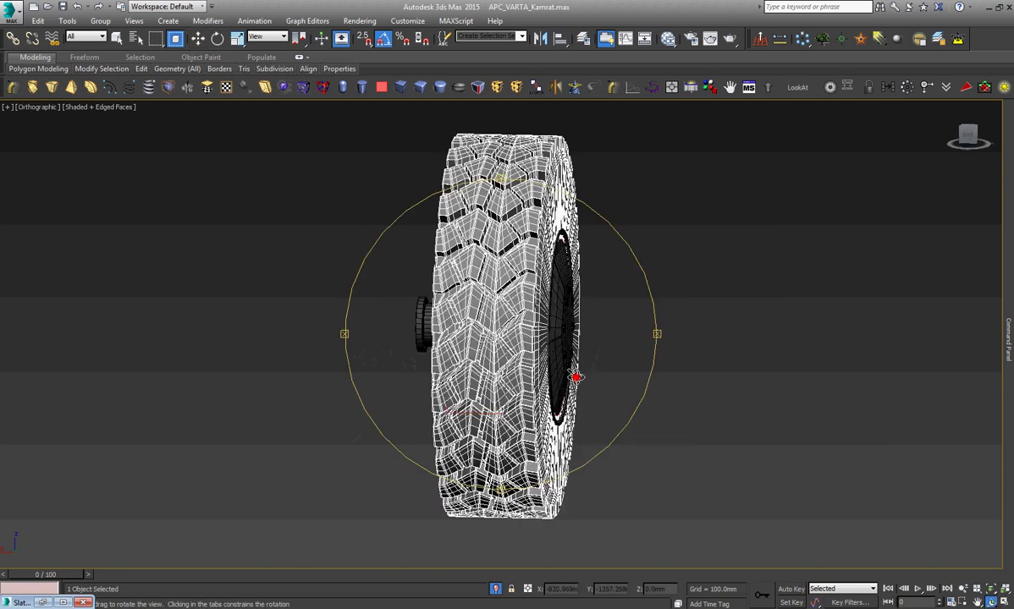
key("w")
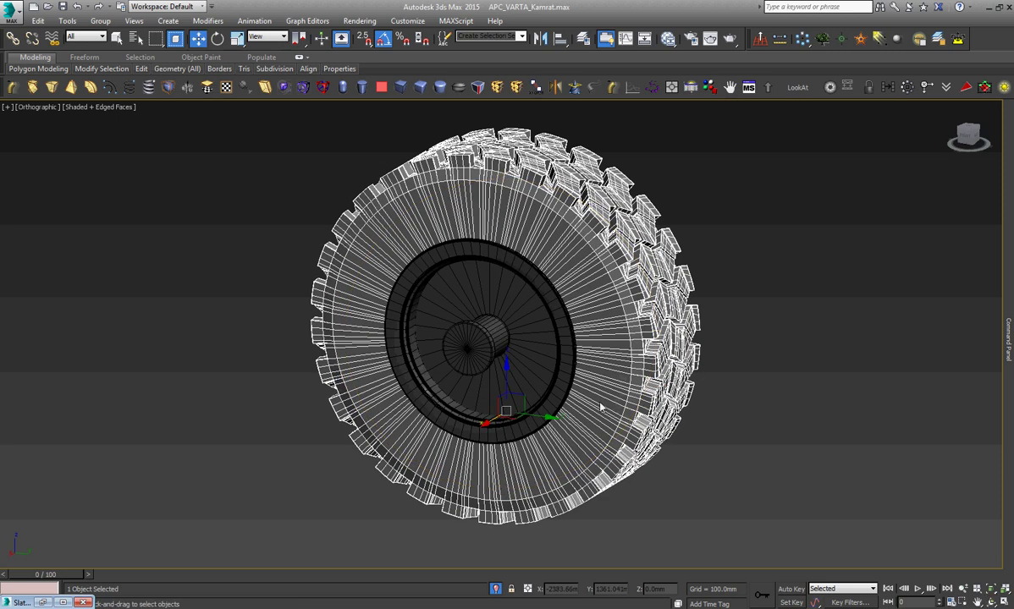
key("2")
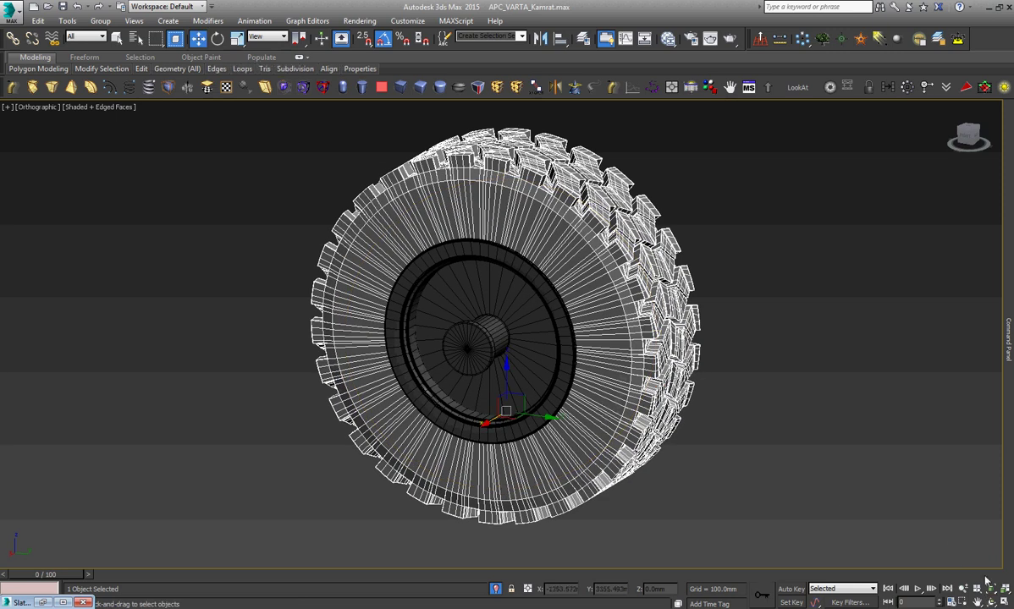
left_click(991, 602)
left_click_drag(516, 332, 565, 337)
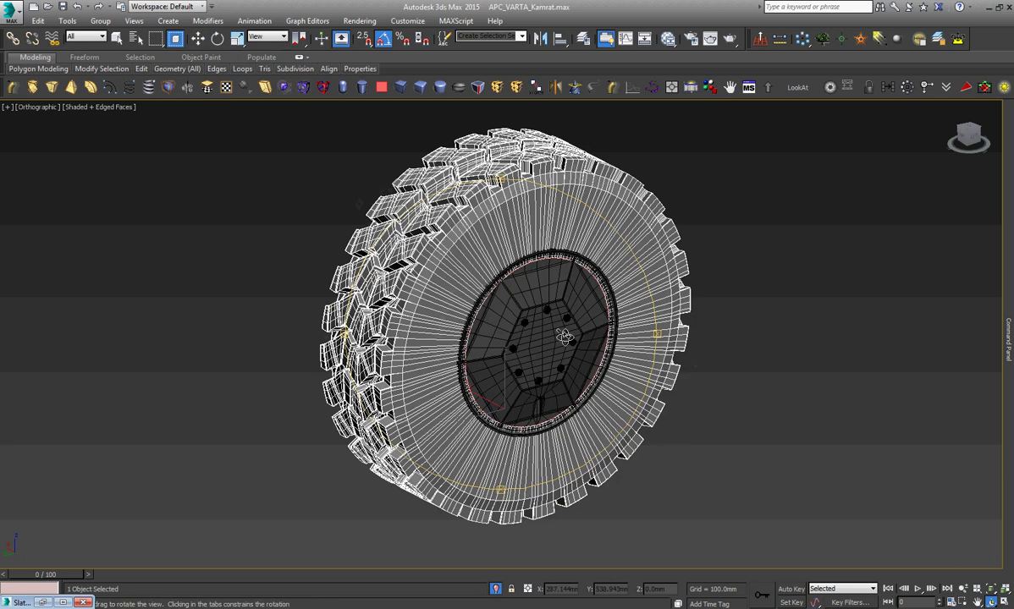
scroll(564, 336, "up", 5)
key("w")
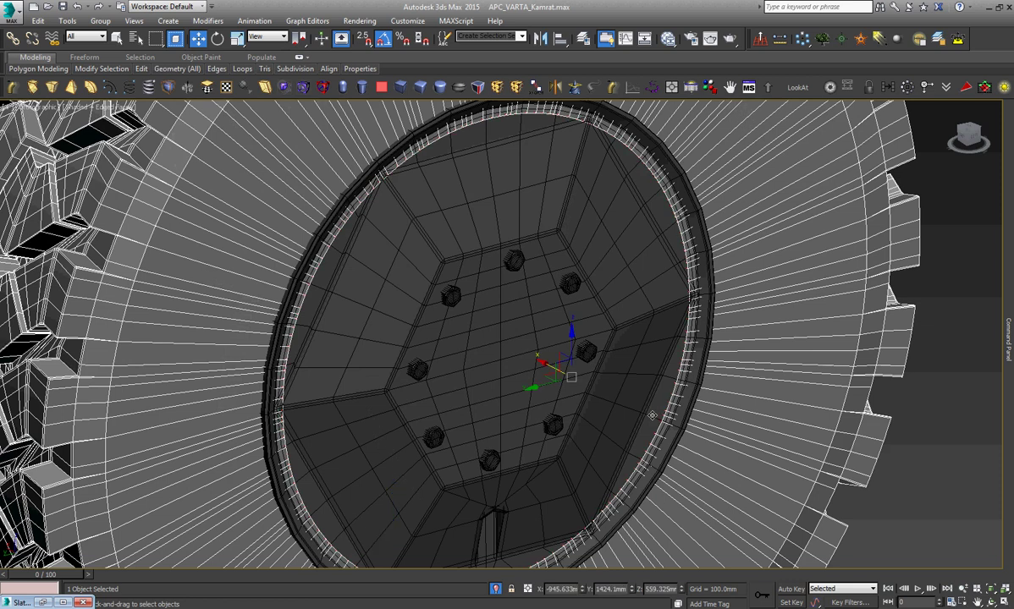
Convert the edge selection to faces and scale the rim ring to 106% across the wheel face.
right_click(651, 416)
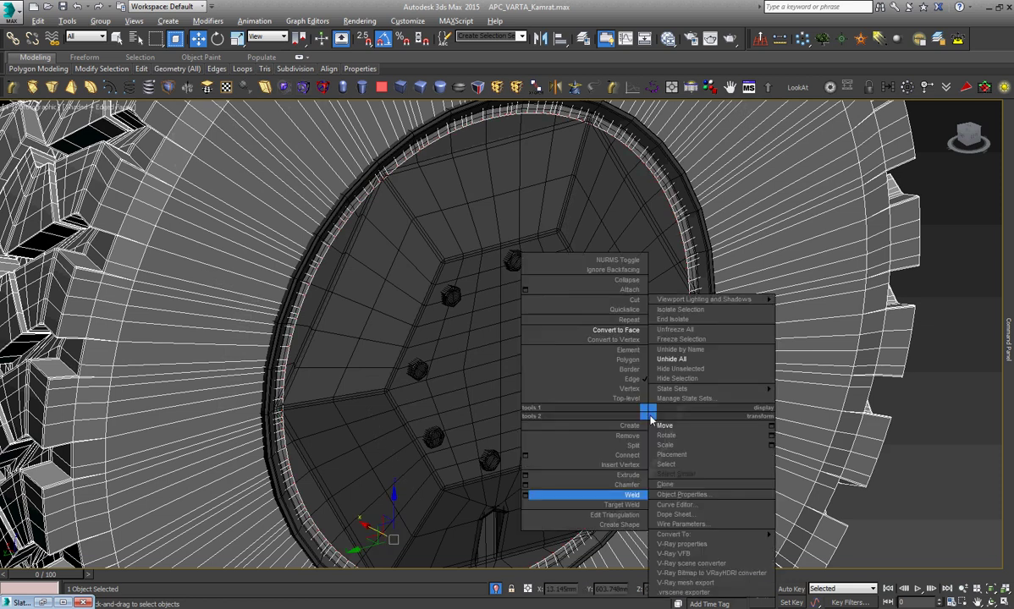
left_click(614, 330)
right_click(615, 330)
left_click(636, 354)
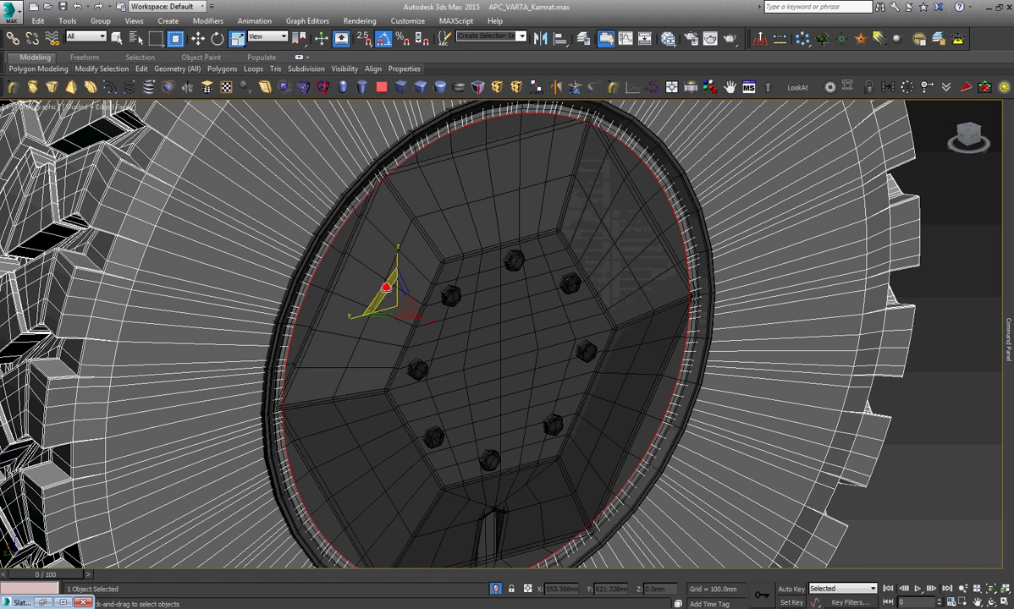
left_click_drag(386, 287, 384, 286)
right_click(383, 286)
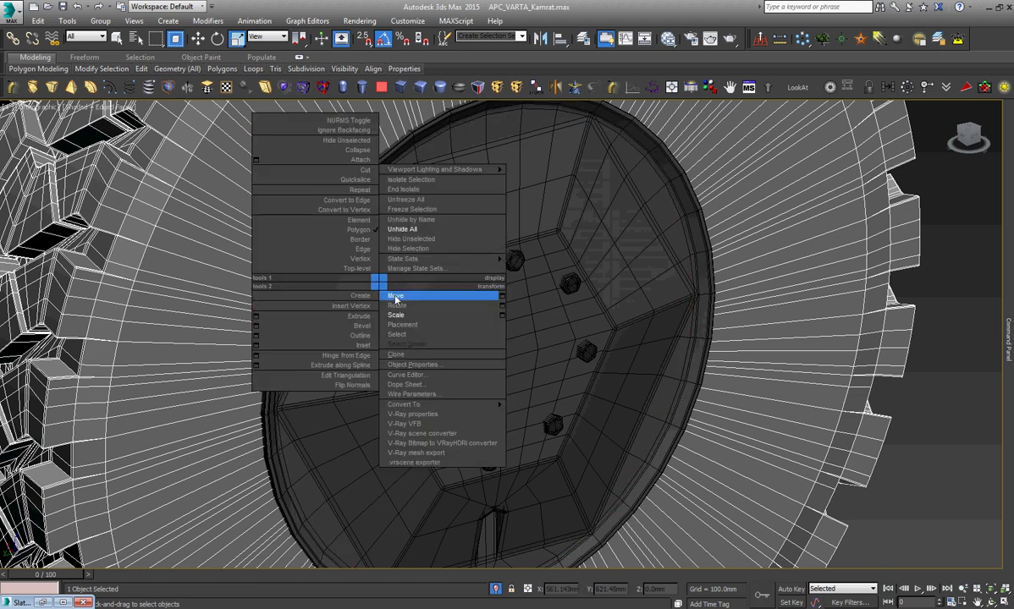
left_click(395, 295)
scroll(395, 294, "up", 2)
Select a ring of radial sidewall edges and connect them into a new edge loop.
scroll(395, 295, "down", 5)
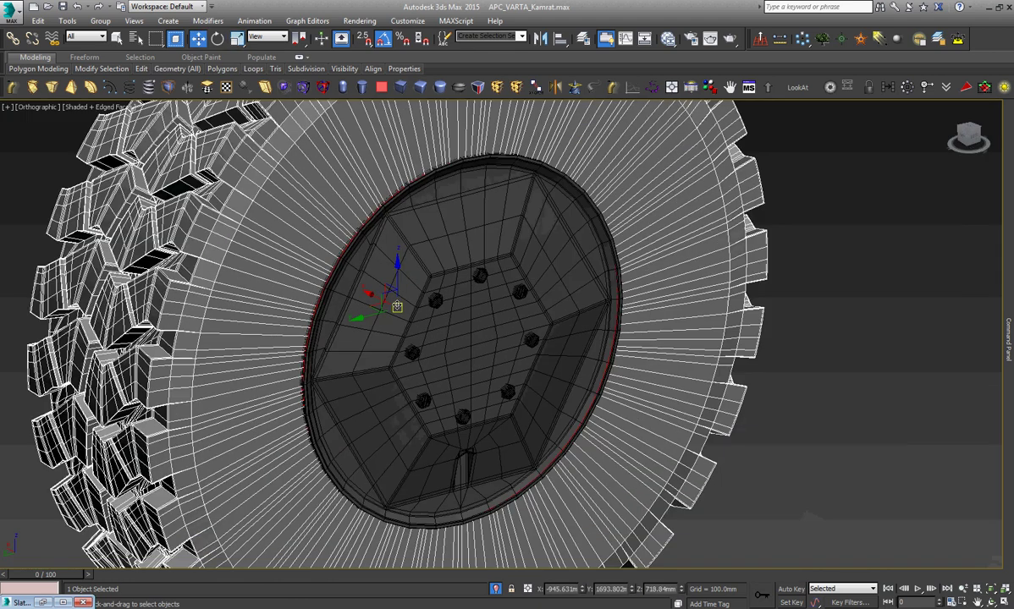
scroll(395, 295, "down", 1)
key("2")
left_click(397, 150)
scroll(397, 150, "up", 4)
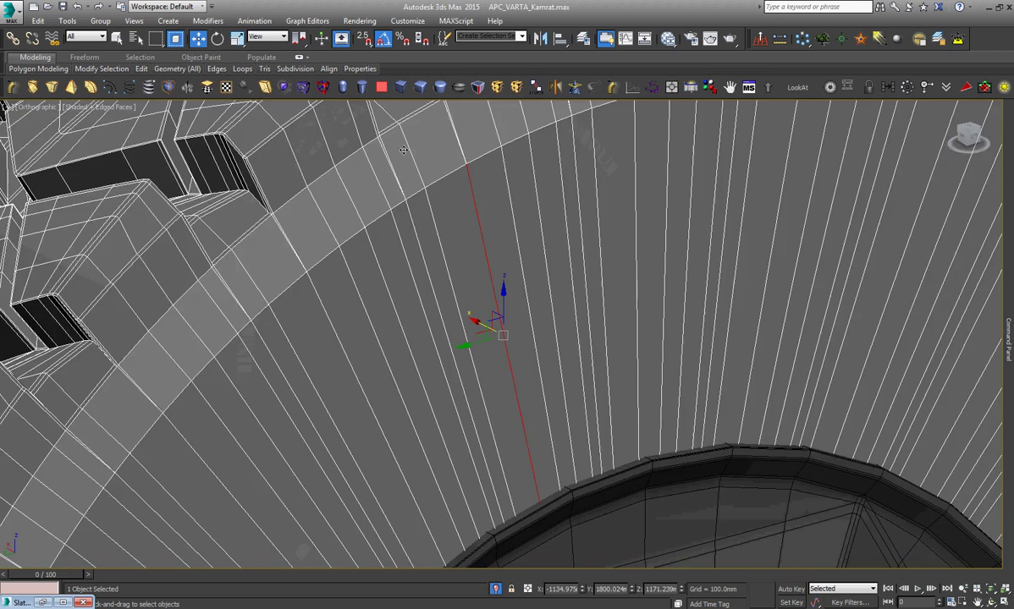
scroll(448, 254, "down", 1)
scroll(458, 245, "up", 1)
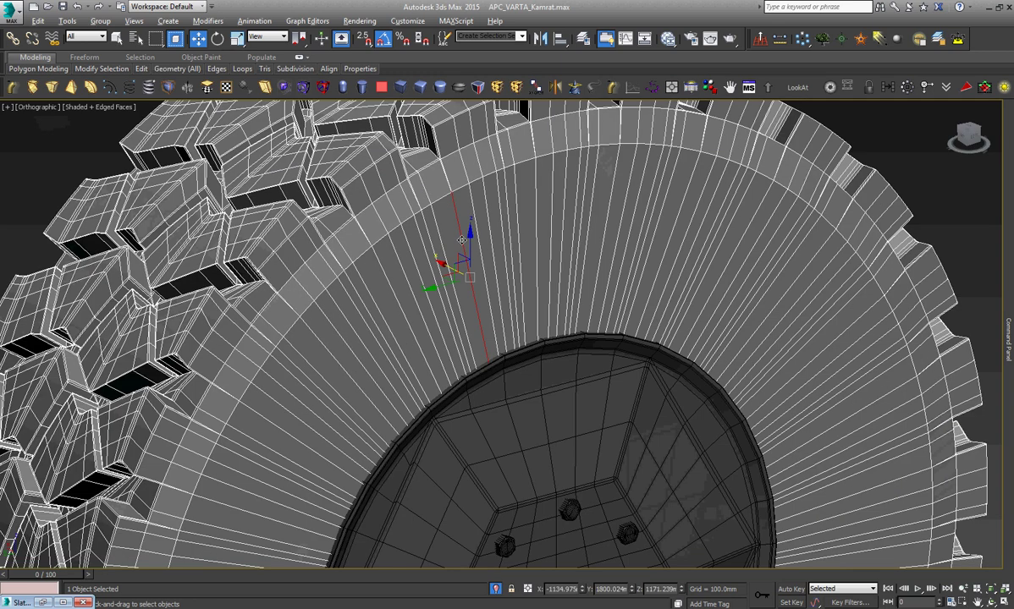
key("alt+r")
right_click(458, 236)
left_click(338, 280)
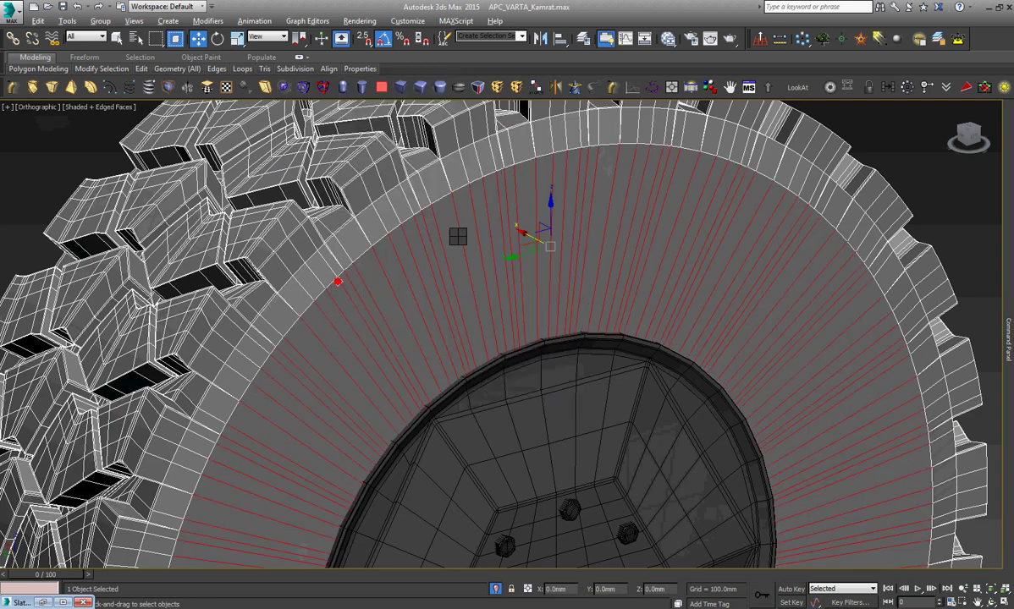
left_click(491, 355)
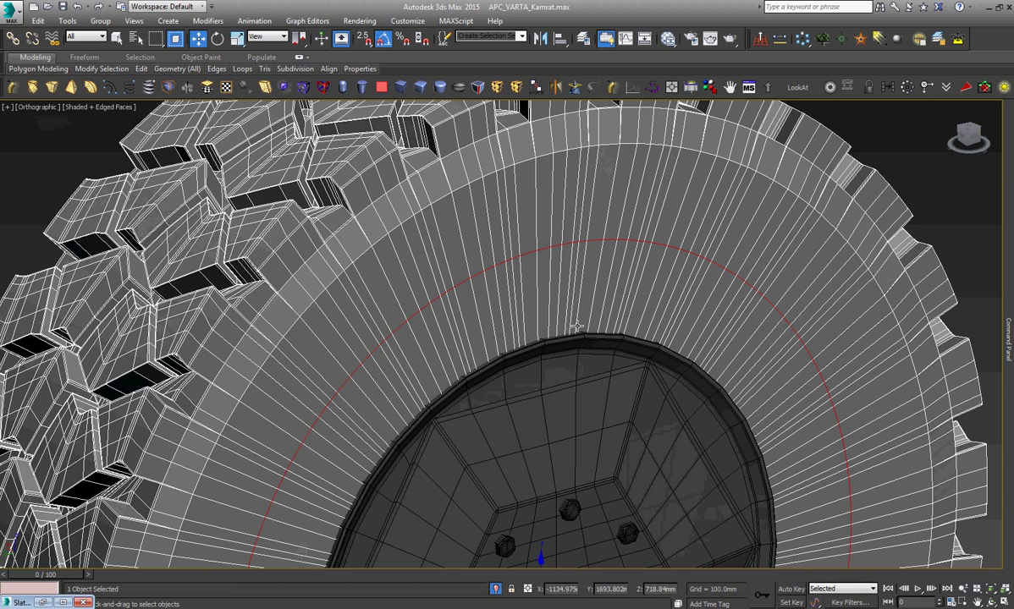
Shift the new sidewall loop about 26 mm, then clear the selection.
key("z")
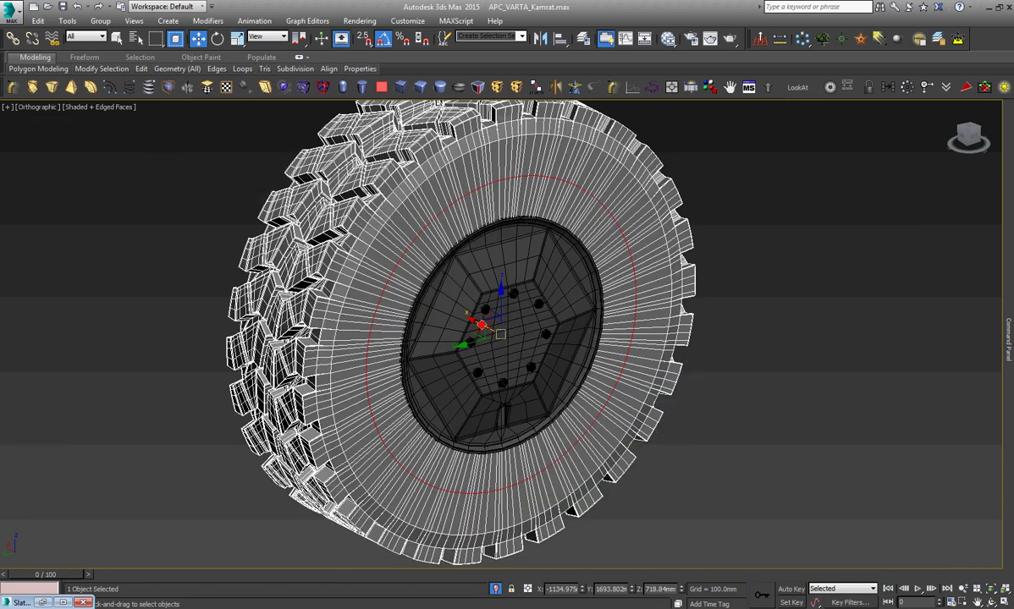
left_click_drag(481, 325, 487, 326)
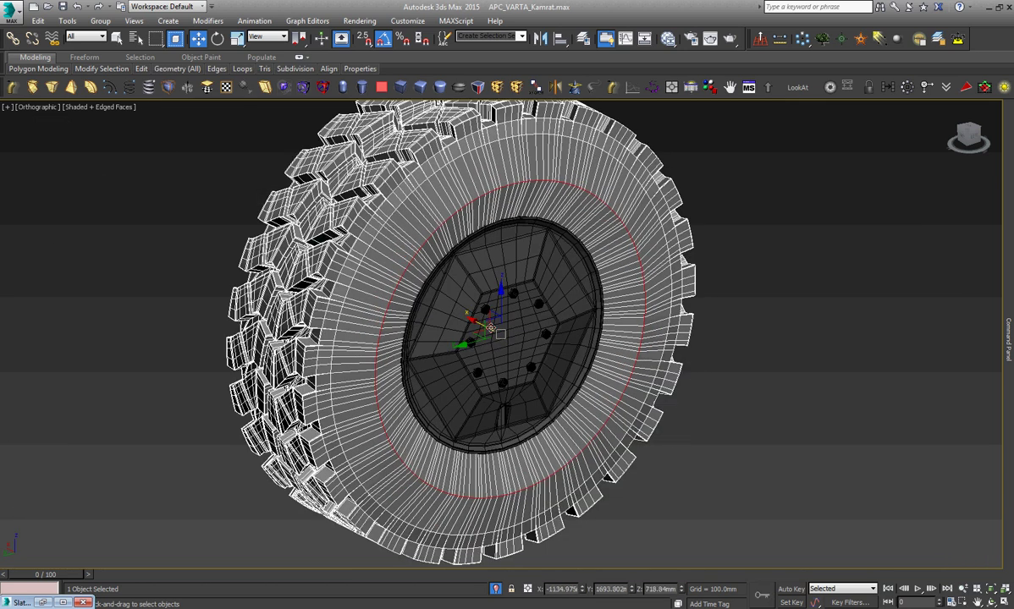
scroll(501, 334, "down", 3)
scroll(502, 258, "up", 10)
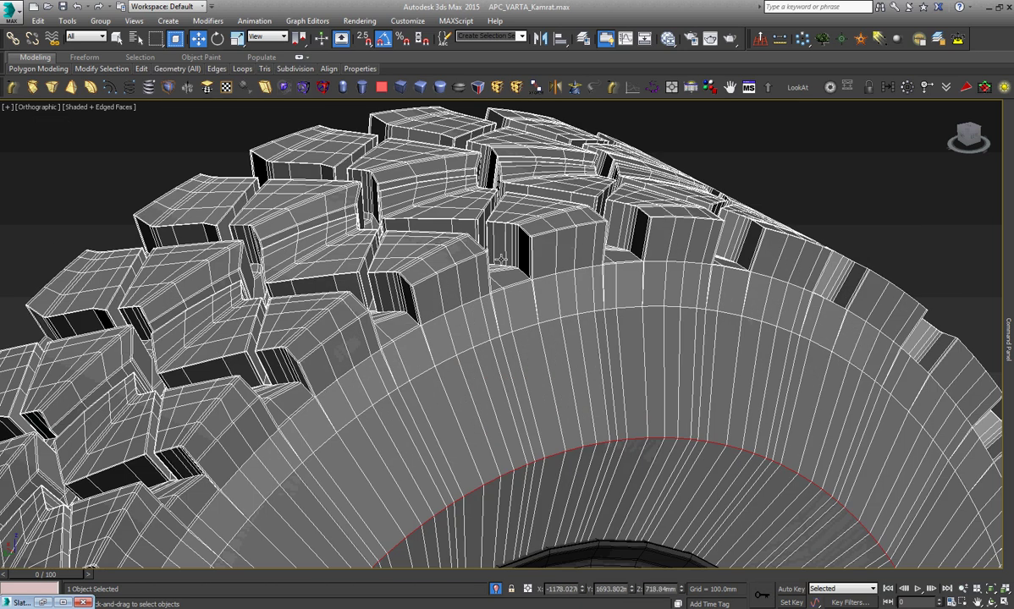
left_click(521, 329)
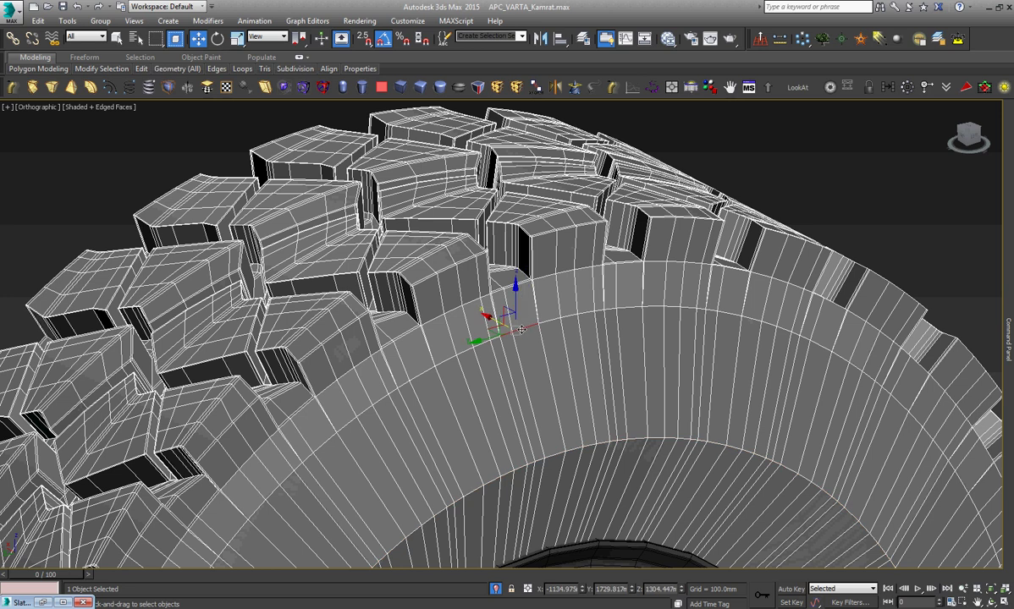
Select a radial sidewall edge and convert the selection to vertices.
left_click(541, 346)
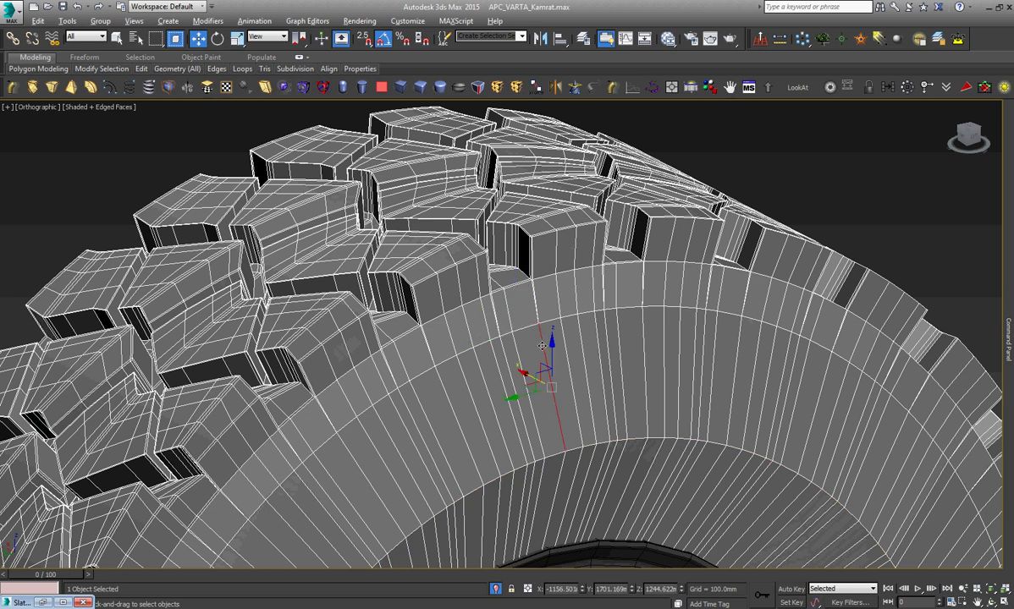
right_click(541, 346)
left_click(474, 265)
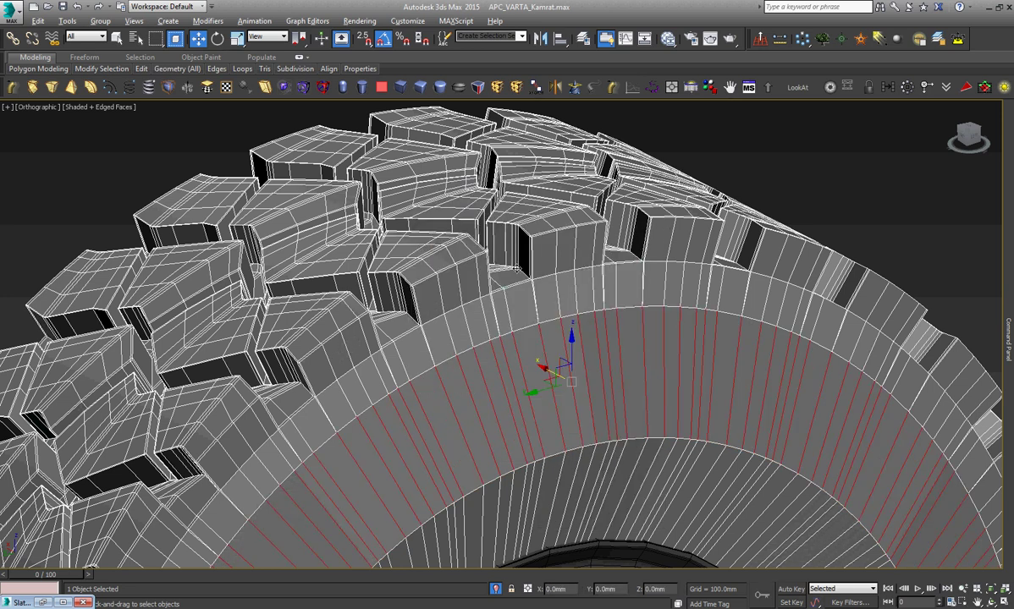
In a framed Left view, deselect the inner-ring vertices at the top and upper left.
key("z")
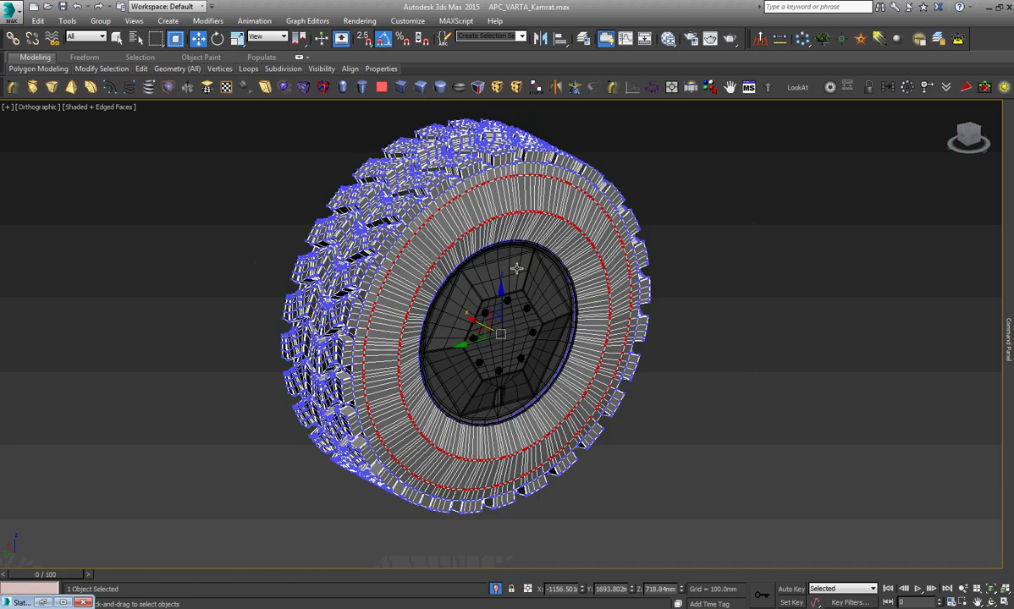
key("l")
key("z")
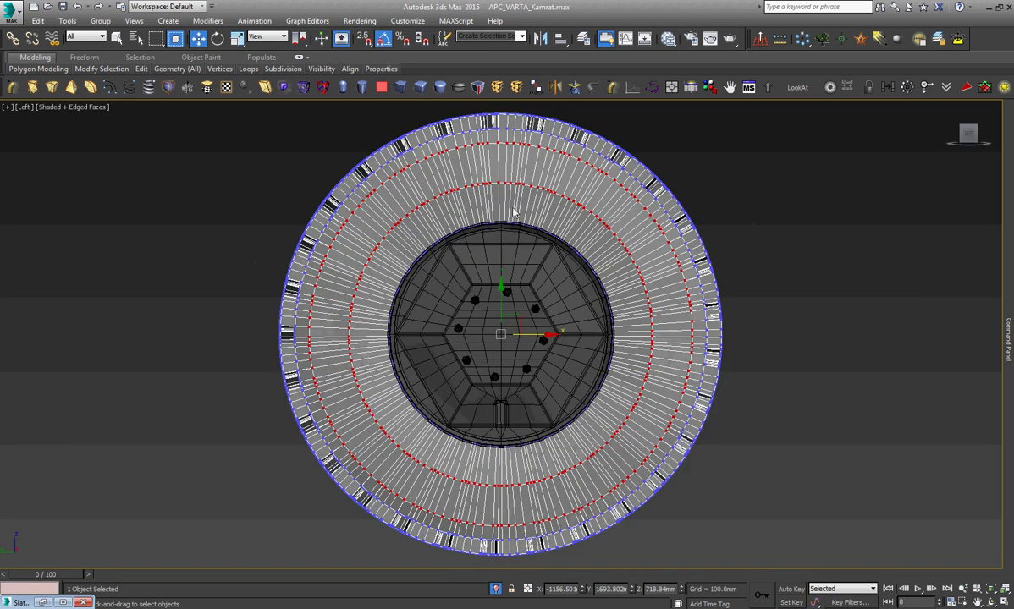
left_click(428, 193, "alt")
scroll(427, 193, "up", 3)
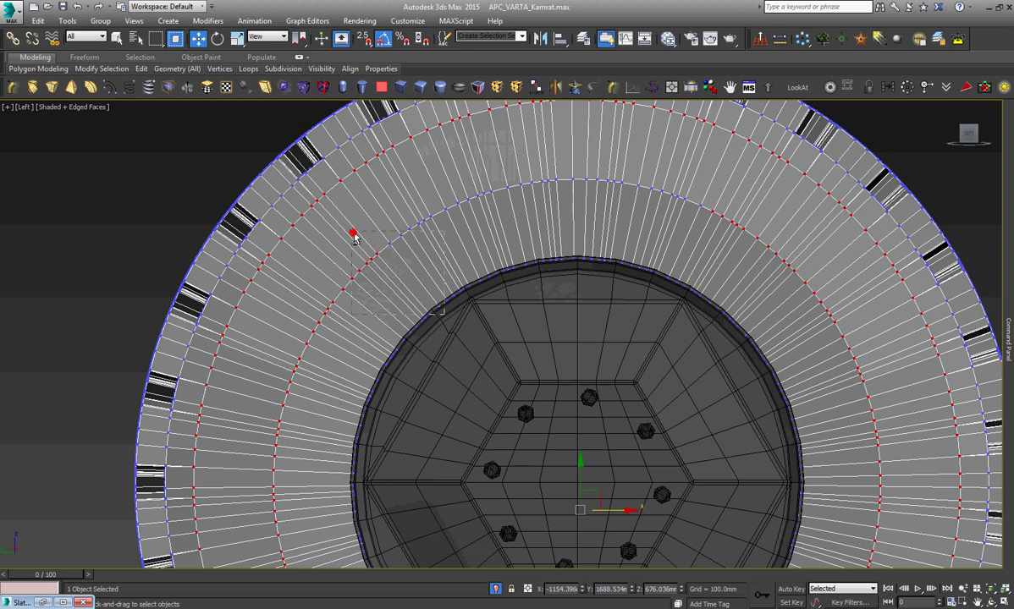
left_click_drag(335, 279, 375, 286, "alt")
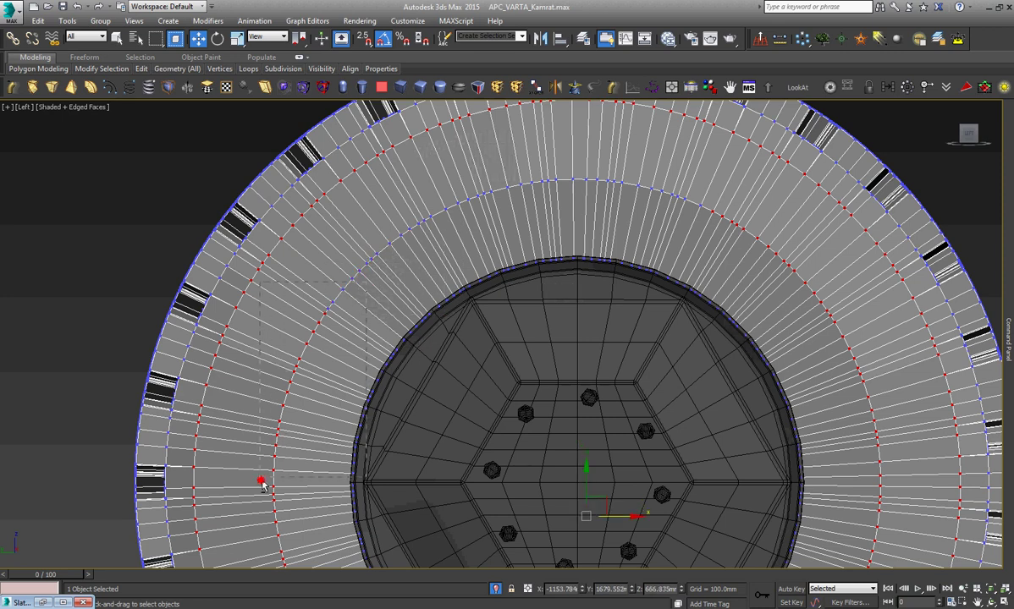
scroll(288, 364, "down", 3)
scroll(282, 498, "up", 3)
scroll(282, 498, "up", 2)
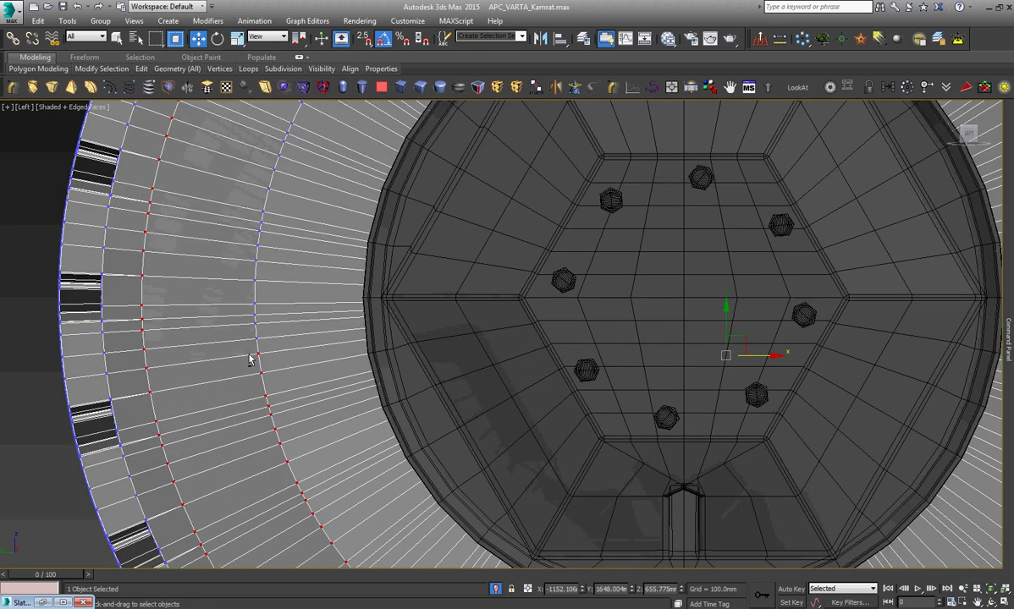
Deselect the remaining inner-ring vertices on the left, bottom and right sides.
left_click_drag(330, 501, 327, 495)
scroll(342, 455, "up", 1)
scroll(305, 525, "up", 3)
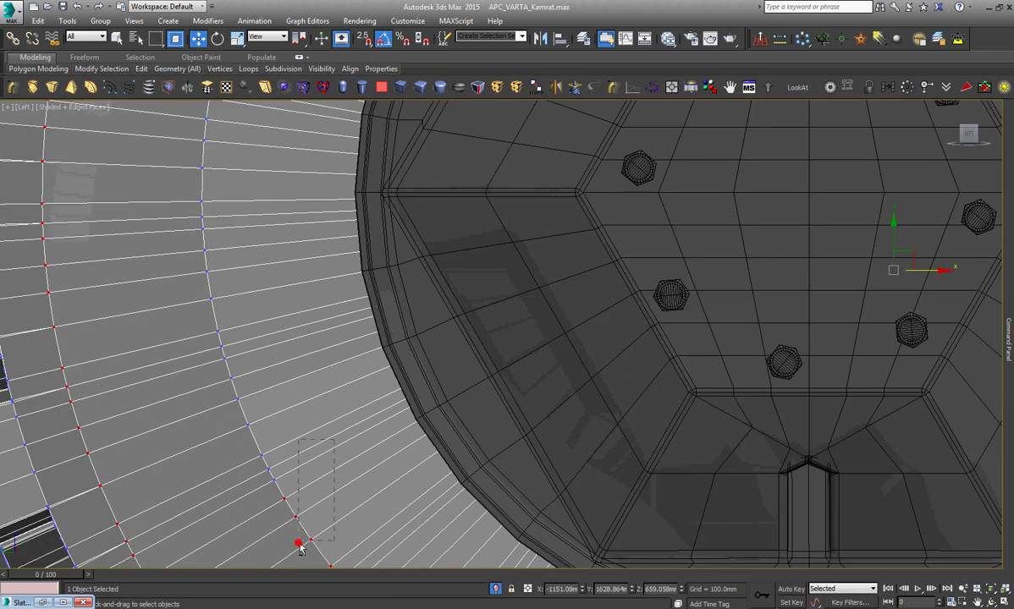
scroll(349, 342, "up", 2)
scroll(349, 343, "down", 3)
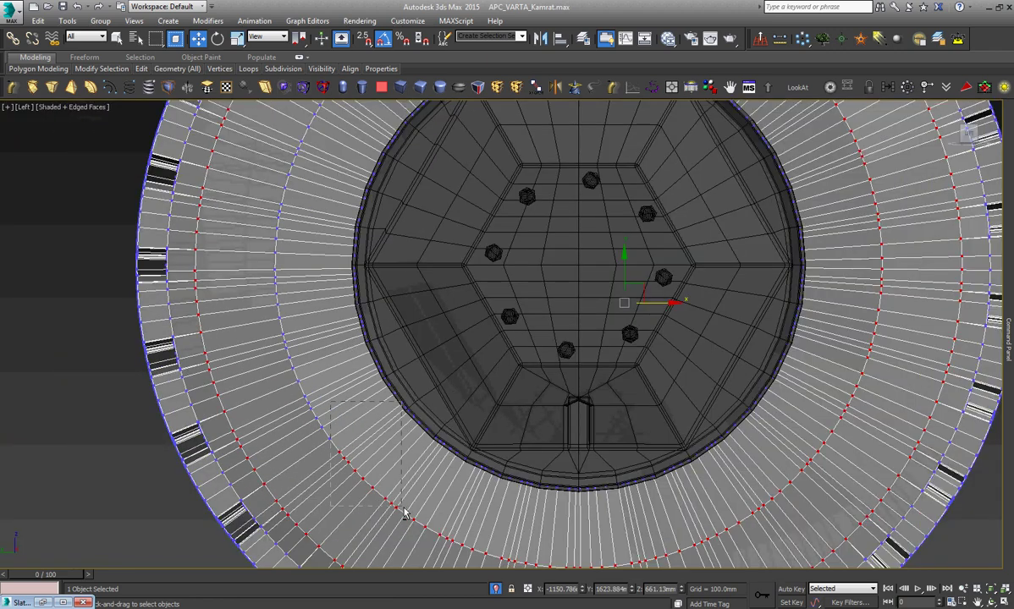
scroll(499, 461, "down", 2)
scroll(498, 457, "down", 2)
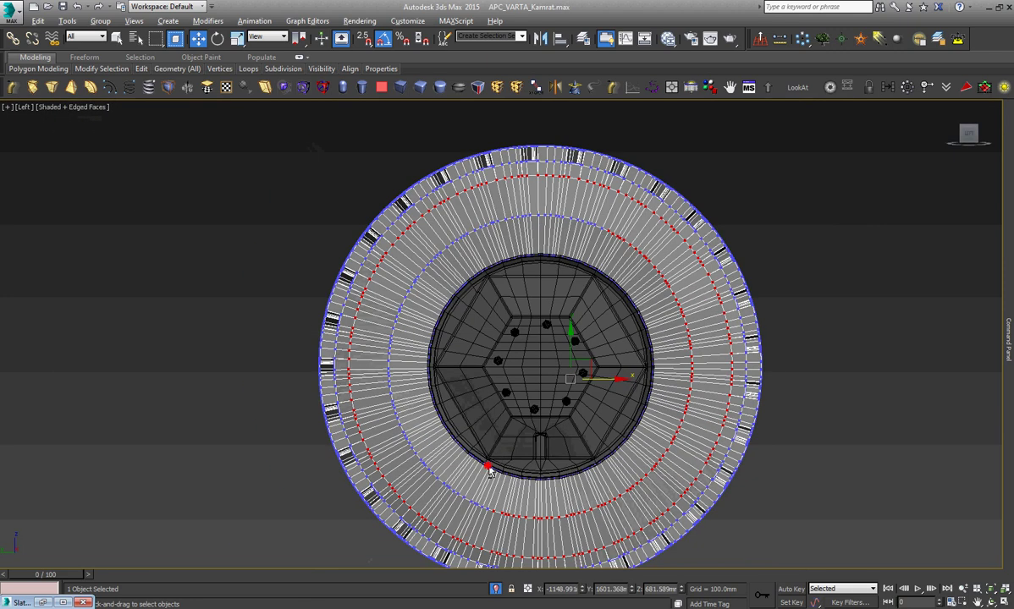
mouse_move(616, 527)
left_mouse_down()
mouse_move(676, 471)
mouse_move(638, 451)
left_mouse_up()
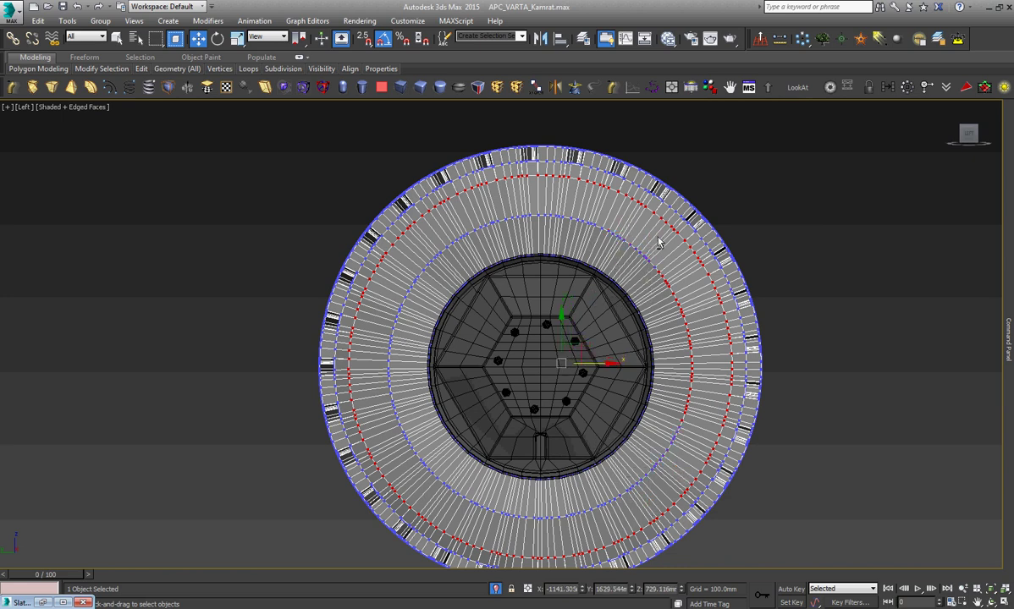
left_click_drag(635, 319, 658, 375)
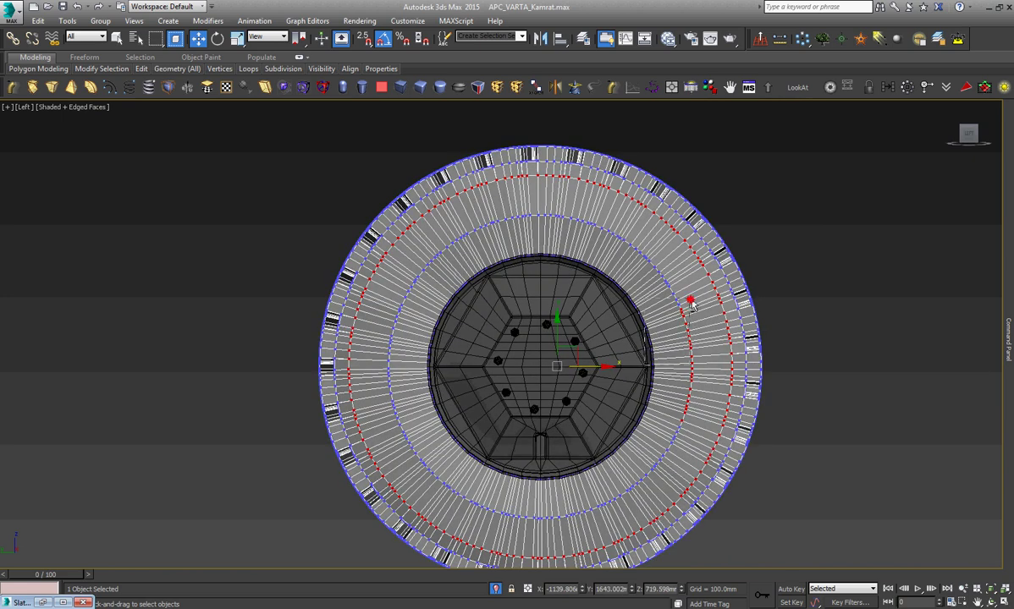
left_click_drag(639, 322, 707, 451)
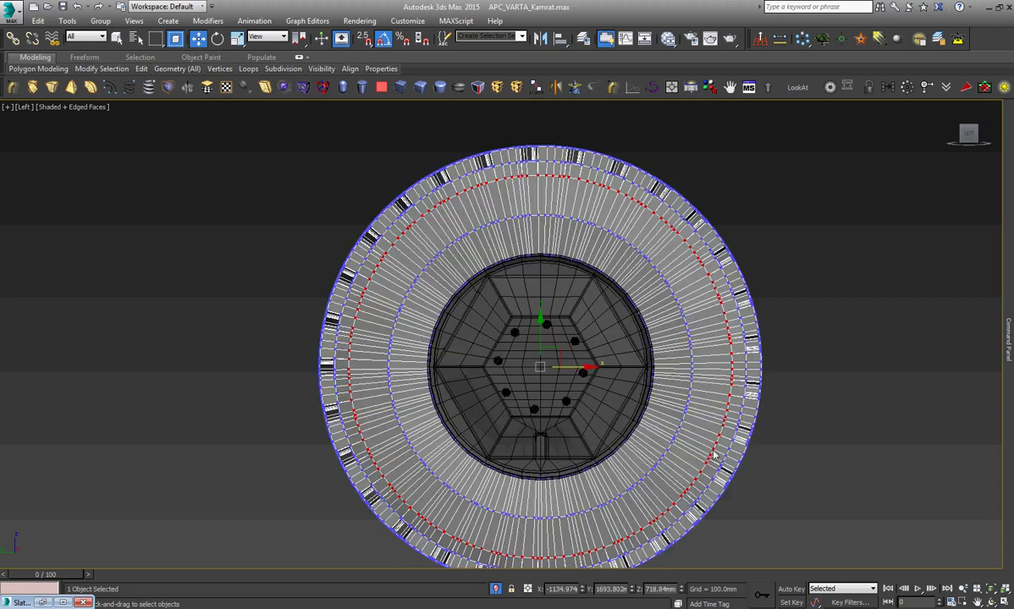
middle_click_drag(592, 381, 542, 356, "alt")
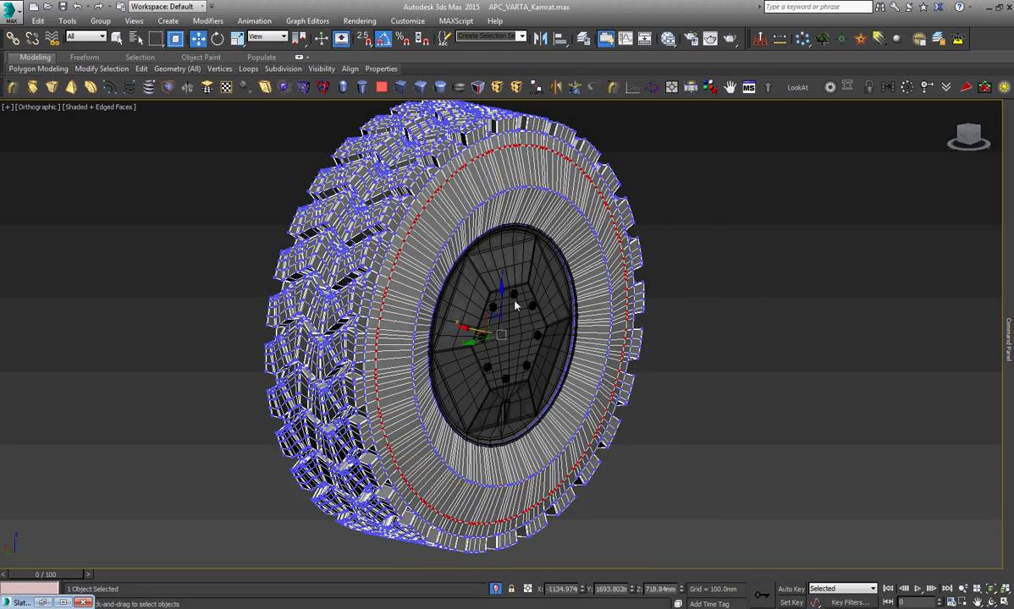
Scale the outer sidewall vertex ring outward to 104% toward the tread.
scroll(501, 266, "up", 5)
right_click(501, 266)
left_click(535, 294)
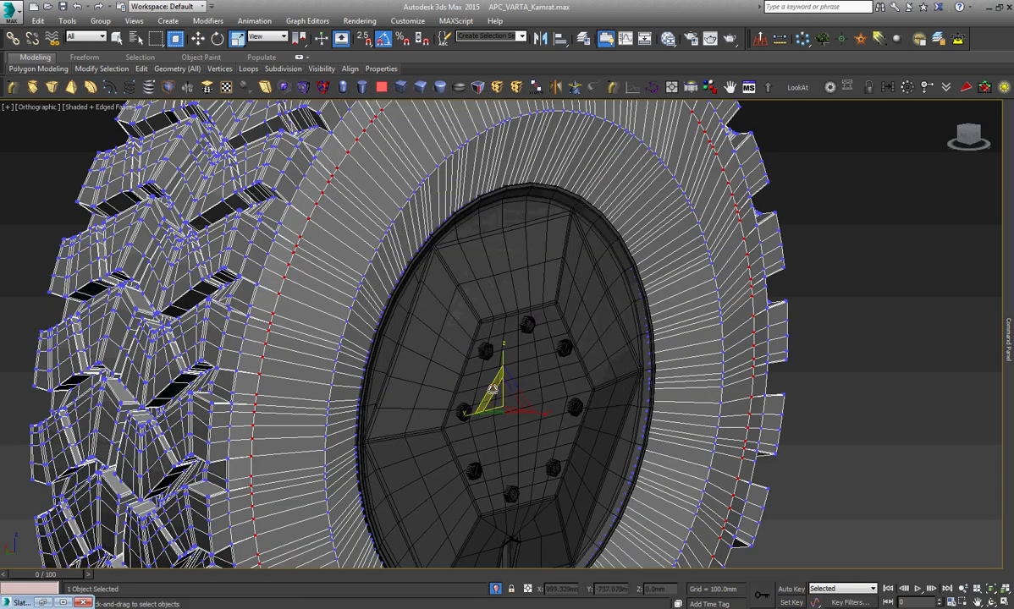
left_click_drag(493, 389, 497, 387)
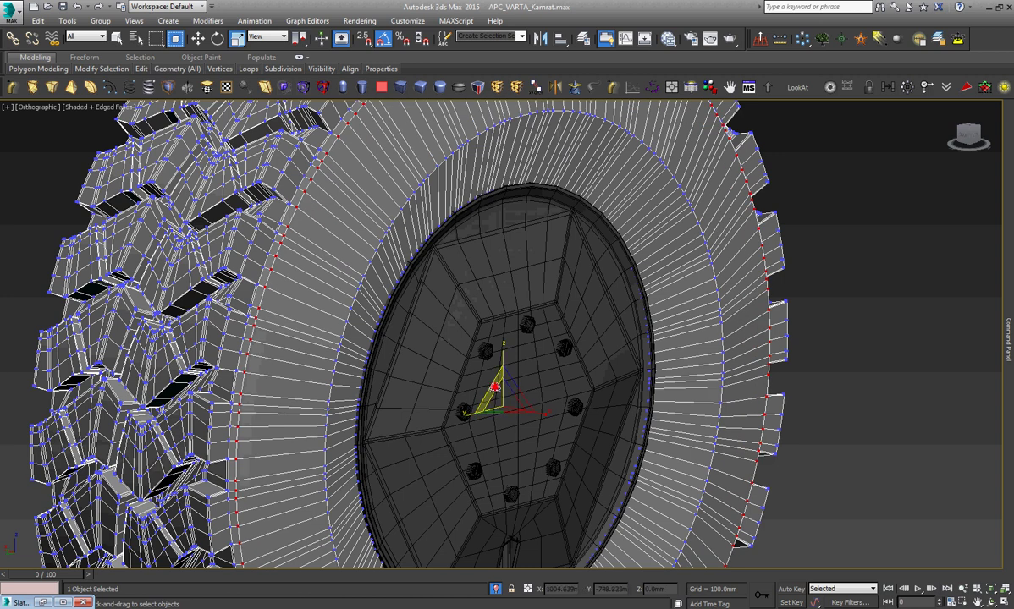
left_click_drag(496, 387, 495, 385)
right_click(495, 385)
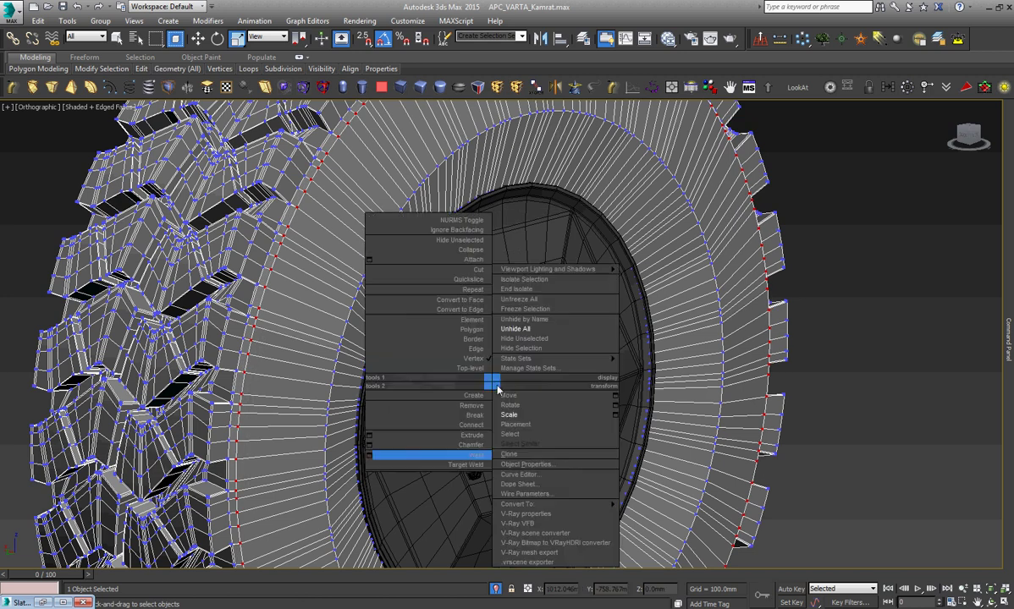
left_click(534, 396)
scroll(508, 394, "down", 5)
scroll(553, 337, "up", 5)
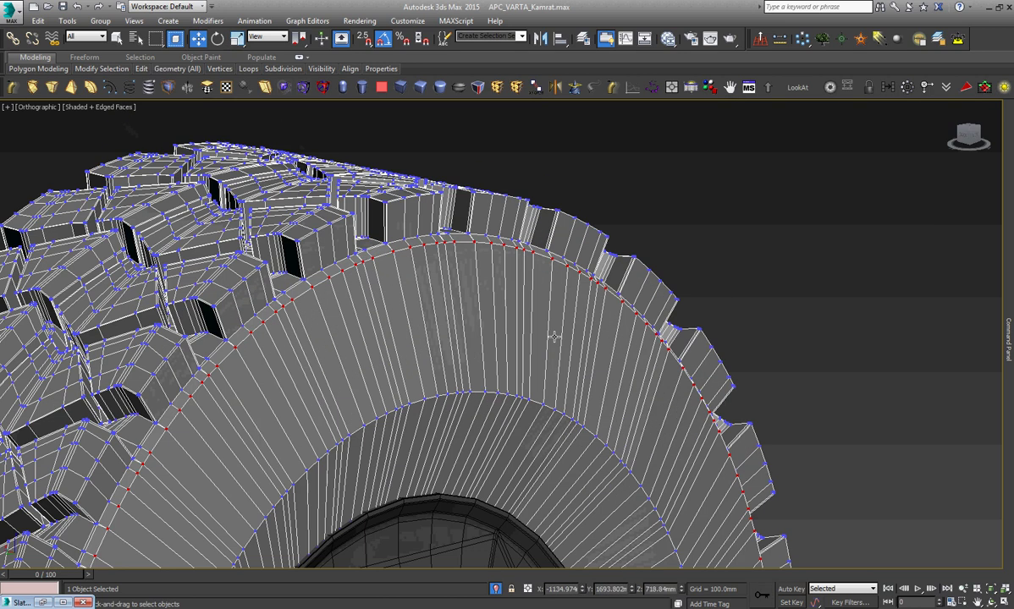
Select the sidewall edge loop and chamfer it with a wider amount.
key("2")
double_click(508, 377)
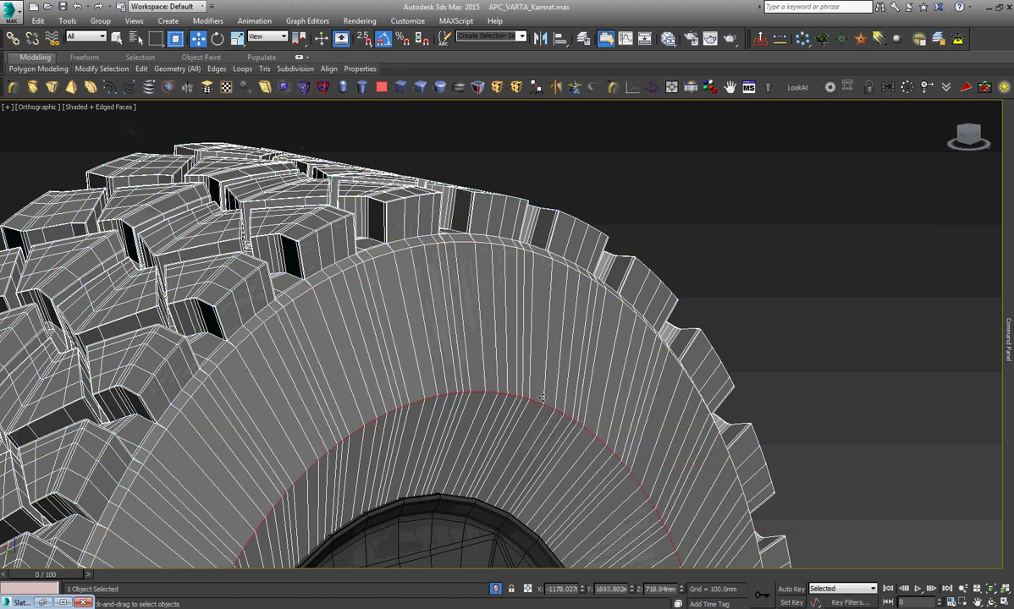
right_click(575, 368)
left_click(454, 442)
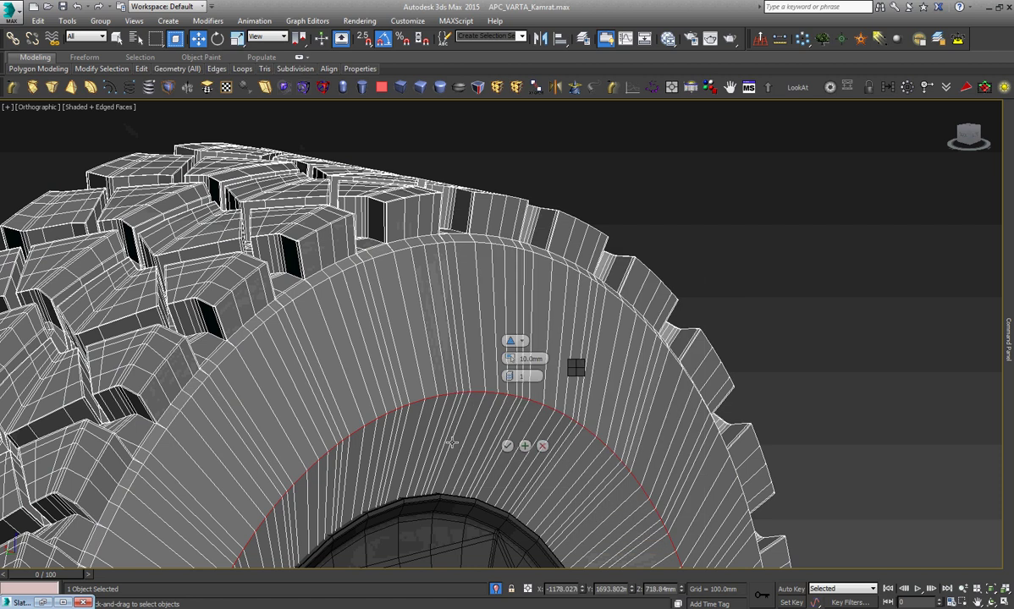
left_click_drag(510, 360, 528, 293)
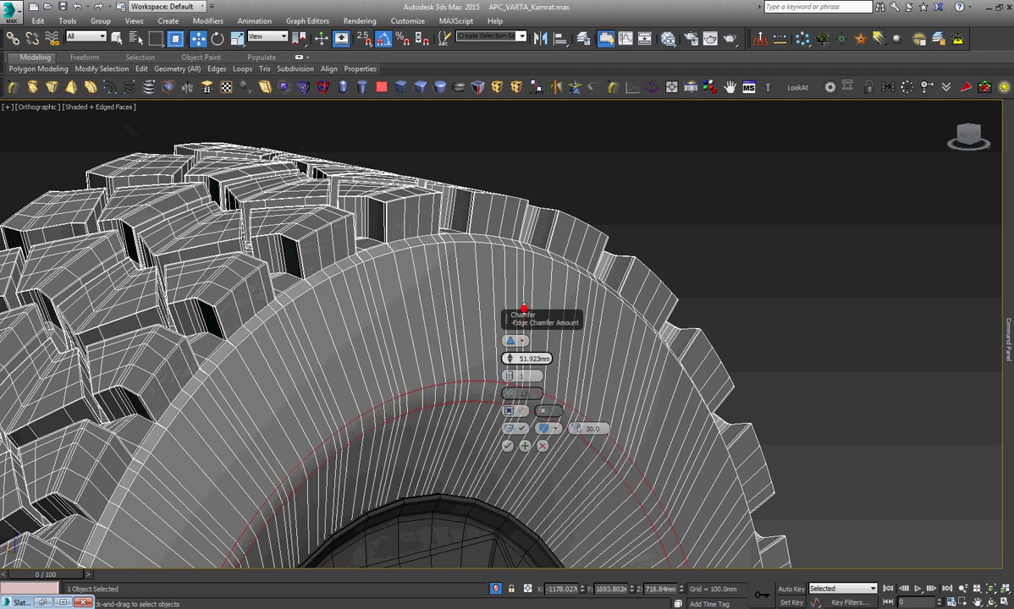
left_click(507, 446)
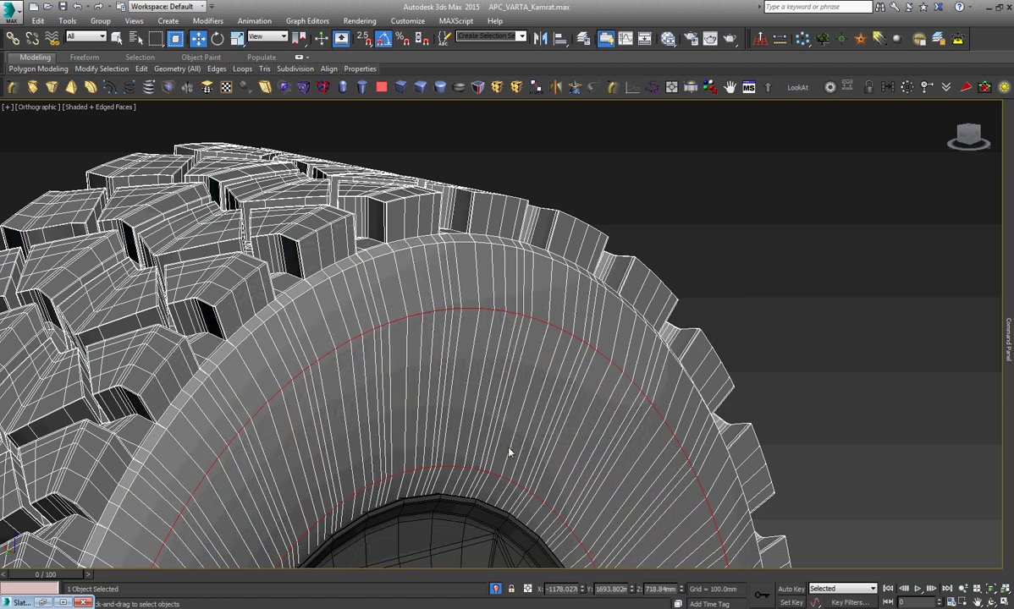
left_click(990, 602)
Nudge the chamfered edges slightly sideways and orbit to look down onto the tread.
left_click_drag(558, 336, 528, 332)
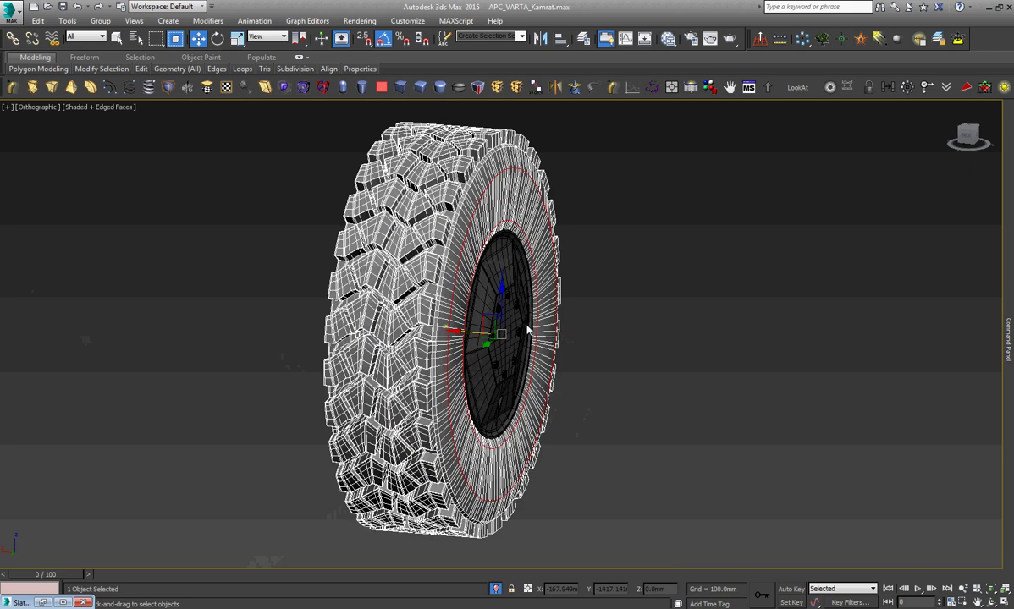
scroll(473, 341, "up", 3)
left_click_drag(456, 338, 461, 338)
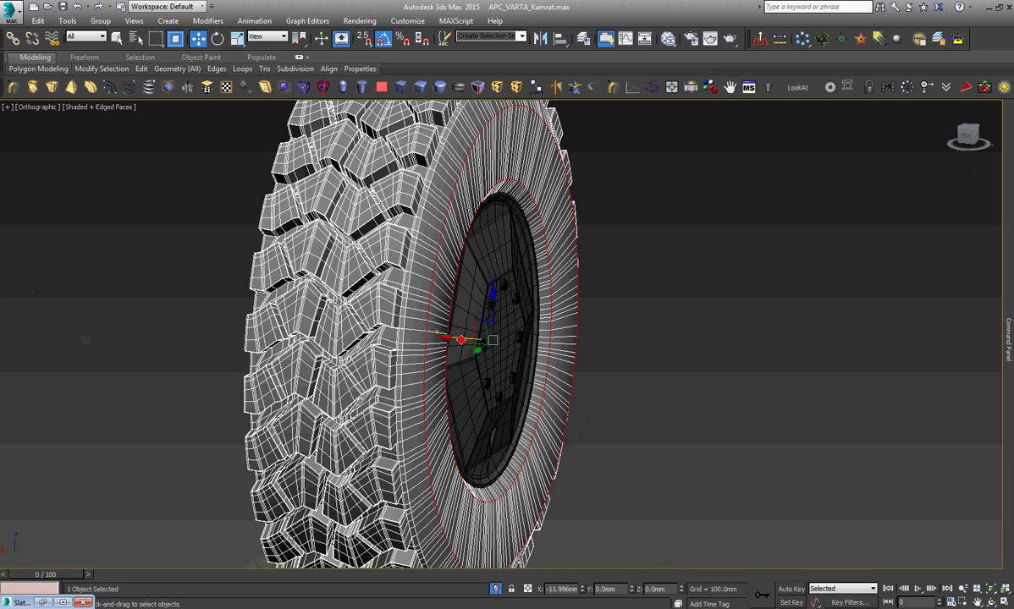
scroll(474, 339, "down", 3)
middle_click_drag(474, 339, 507, 290, "alt")
scroll(508, 290, "up", 5)
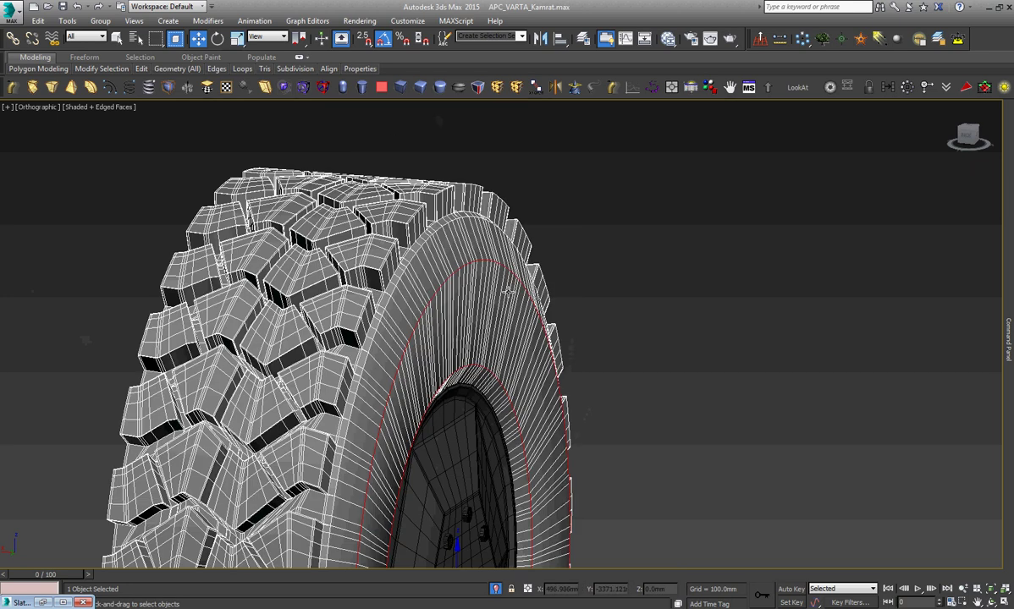
Select the sidewall edge loop and connect it with a new single-segment loop.
left_click(509, 290)
double_click(509, 291)
right_click(503, 288)
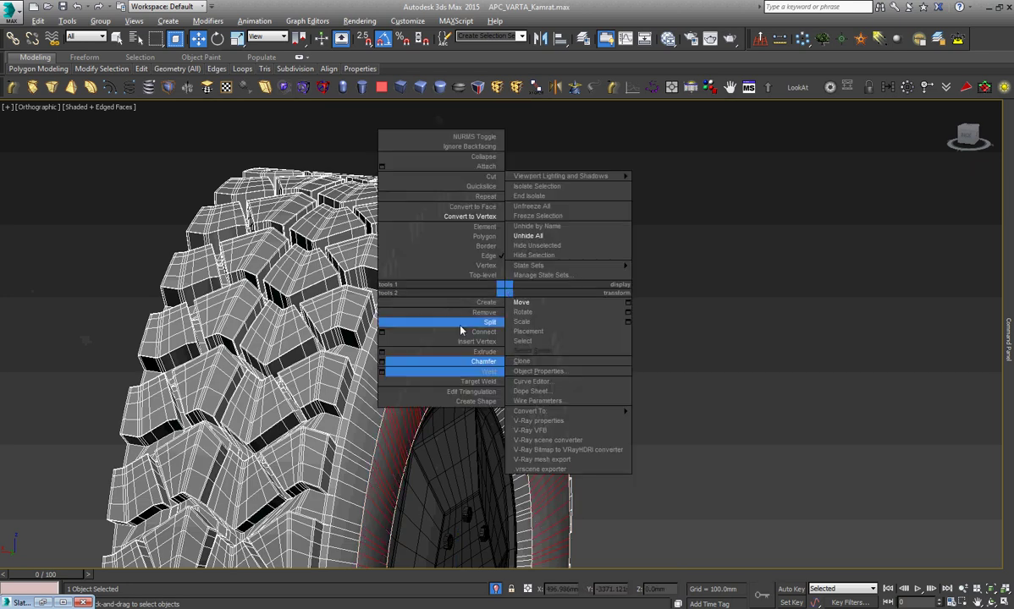
left_click(384, 333)
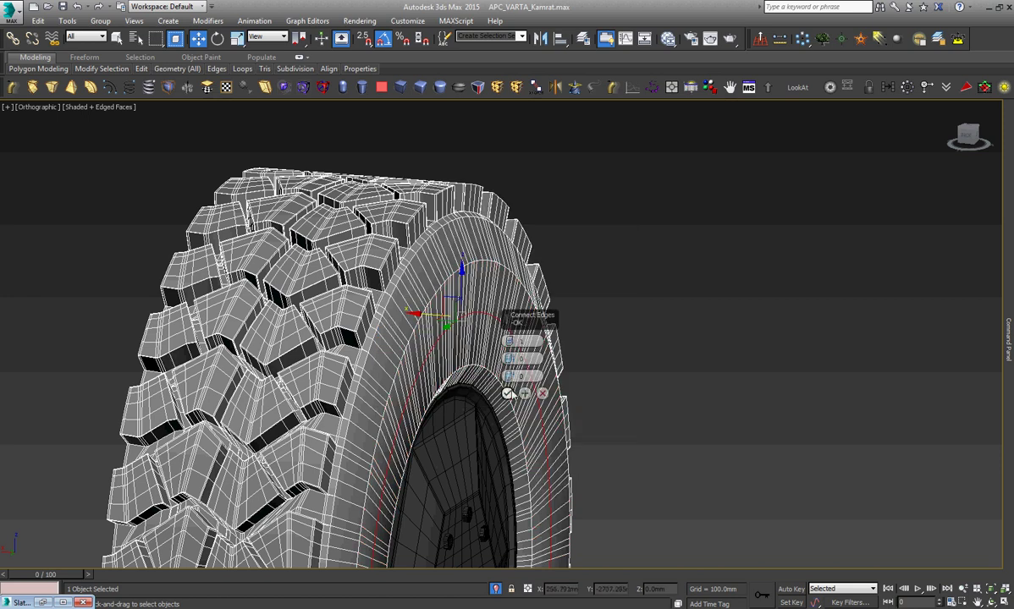
left_click(507, 393)
mouse_move(507, 394)
middle_mouse_down("alt")
mouse_move(495, 366)
mouse_move(486, 397)
middle_mouse_up("alt")
scroll(495, 365, "up", 4)
Select the unwanted edge loop through the tread blocks and remove it.
scroll(486, 397, "down", 4)
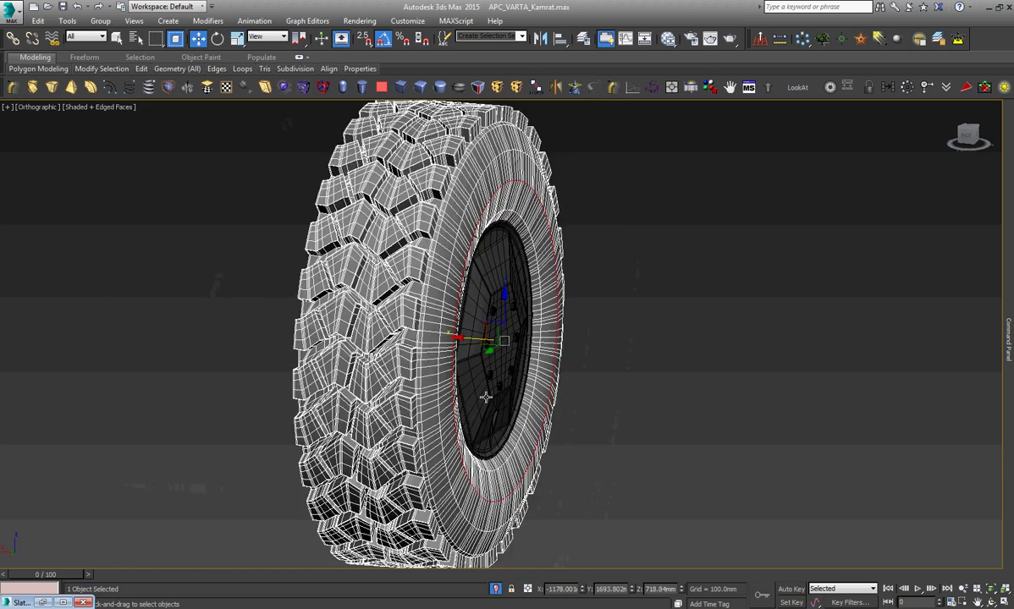
scroll(486, 397, "down", 2)
scroll(495, 213, "up", 4)
scroll(495, 213, "up", 3)
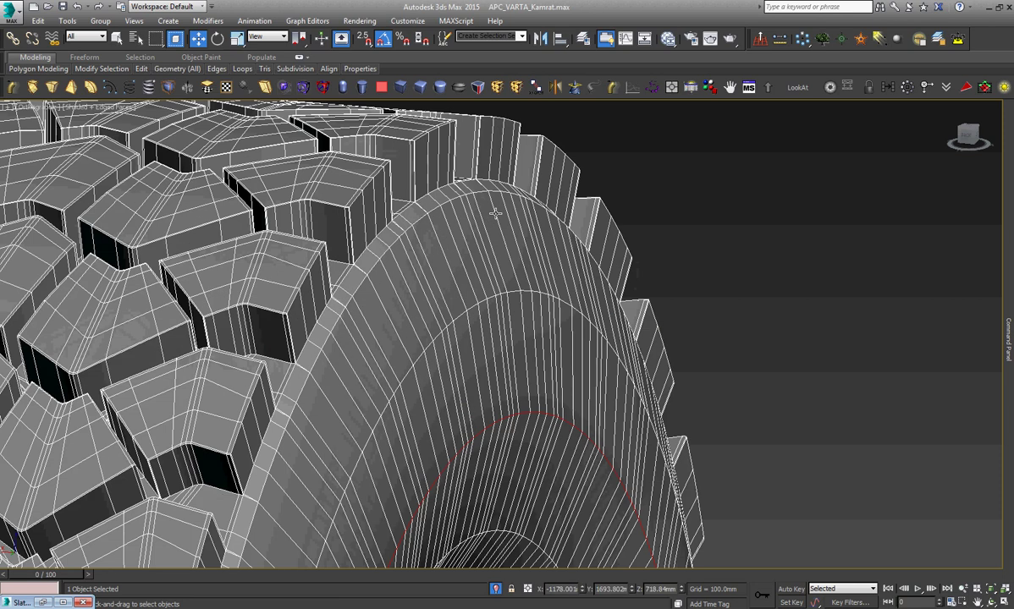
scroll(333, 352, "up", 4)
scroll(310, 368, "up", 2)
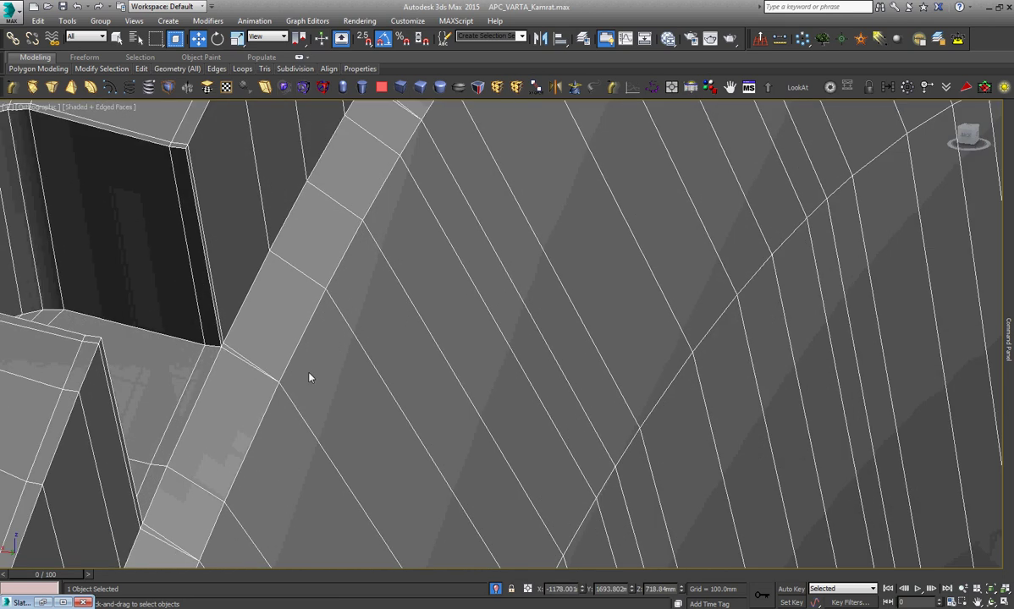
scroll(297, 365, "down", 3)
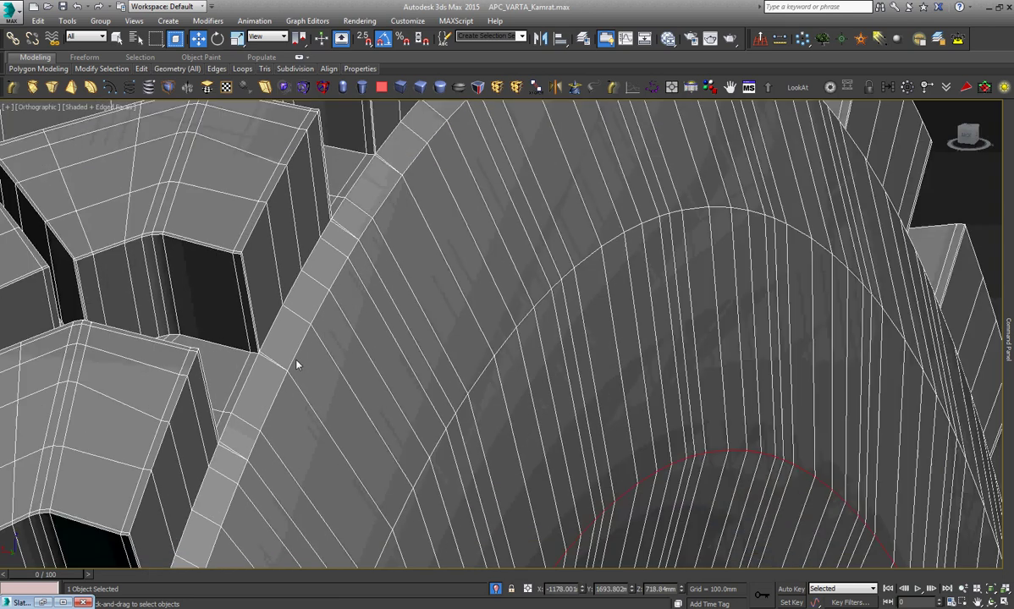
scroll(296, 365, "down", 2)
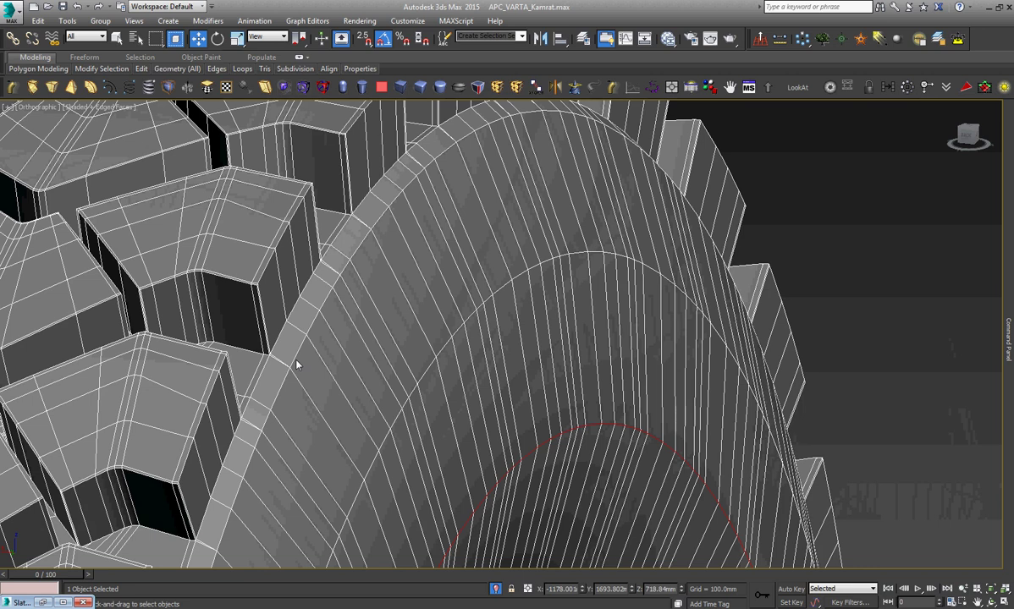
scroll(331, 196, "up", 3)
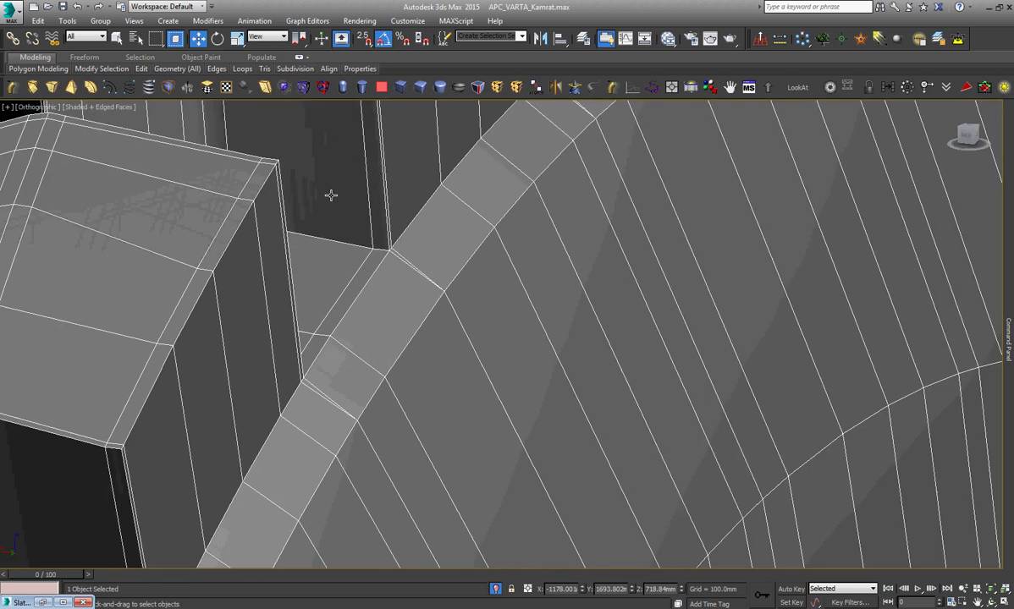
scroll(332, 197, "down", 2)
scroll(337, 169, "down", 1)
scroll(342, 153, "up", 3)
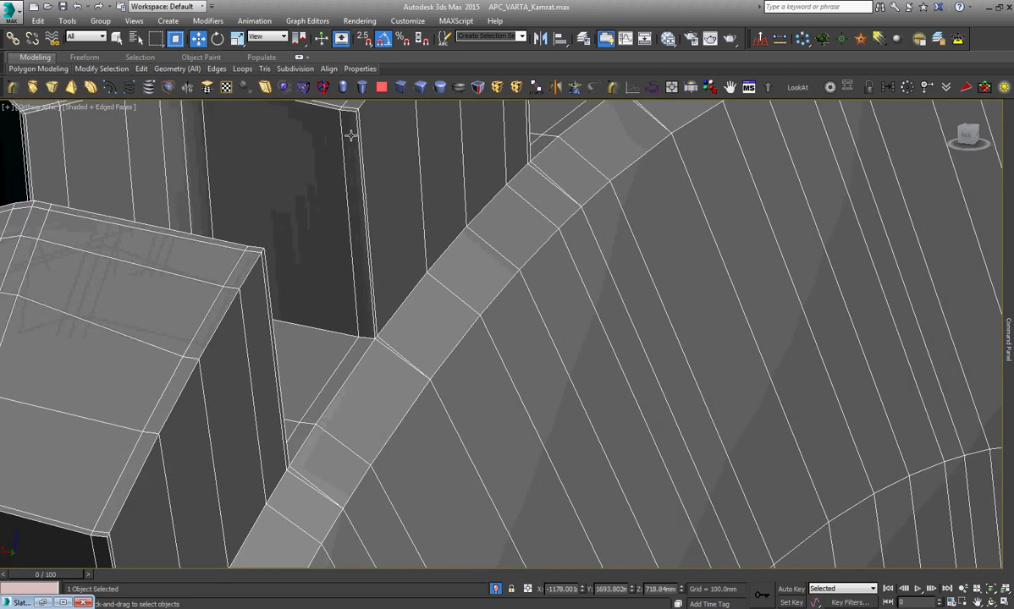
double_click(341, 147)
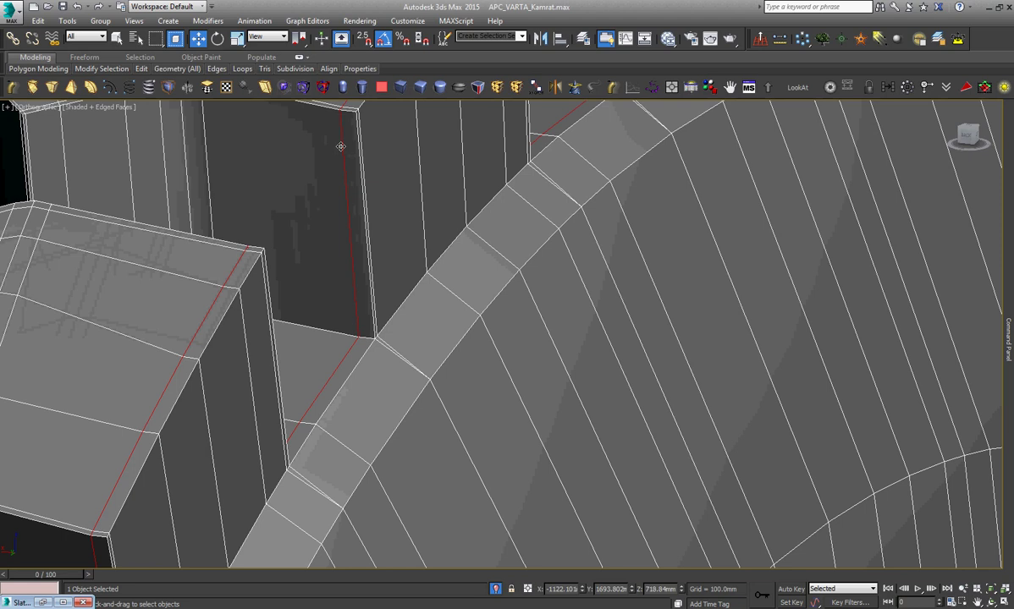
key("ctrl+BackSpace")
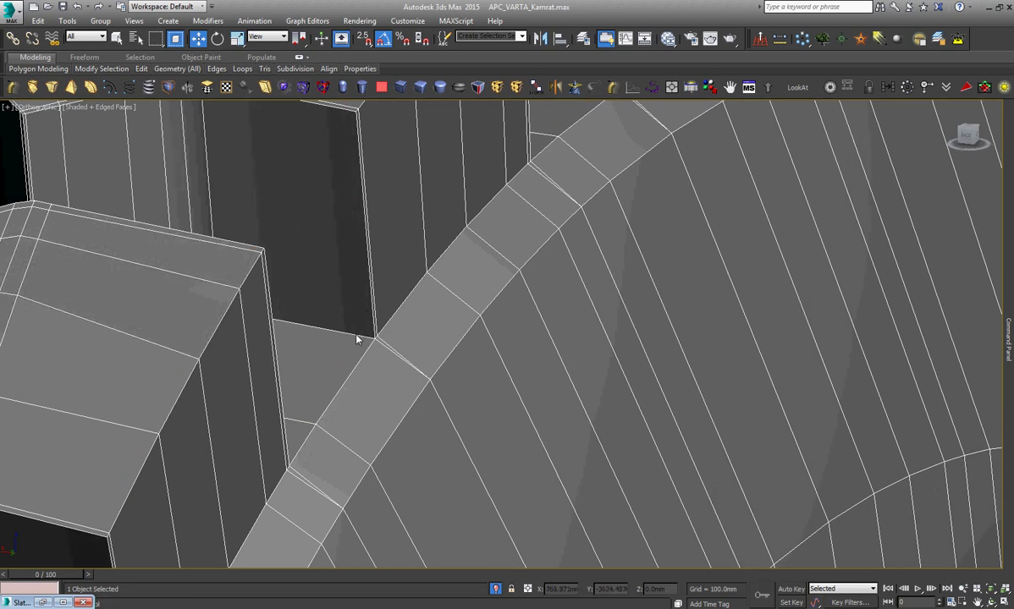
Place a new edge loop across the tread block with Swift Loop.
left_click(352, 337)
right_click(353, 338)
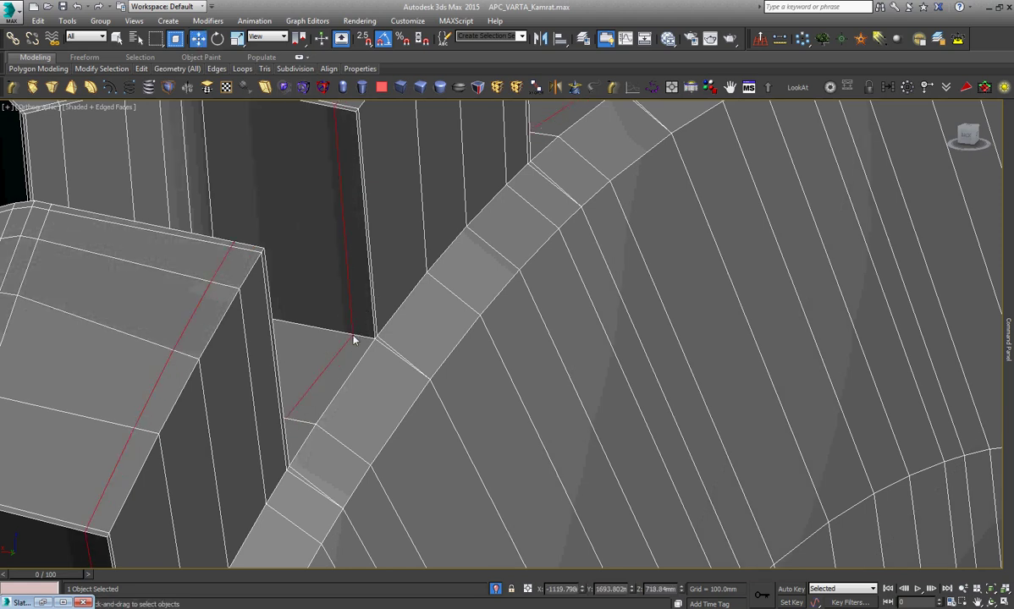
scroll(355, 347, "down", 5)
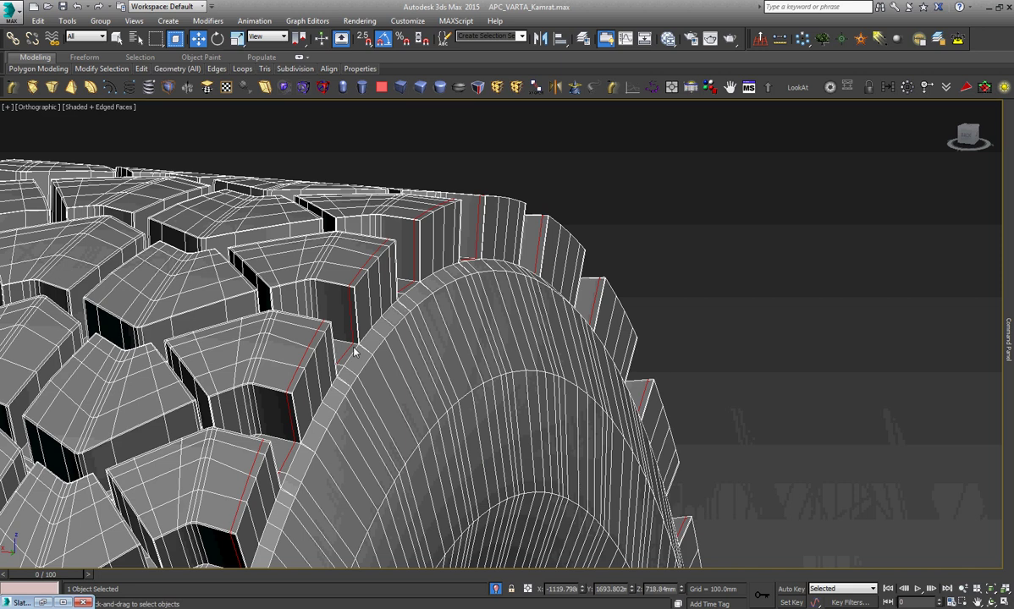
scroll(353, 275, "up", 5)
scroll(362, 336, "up", 1)
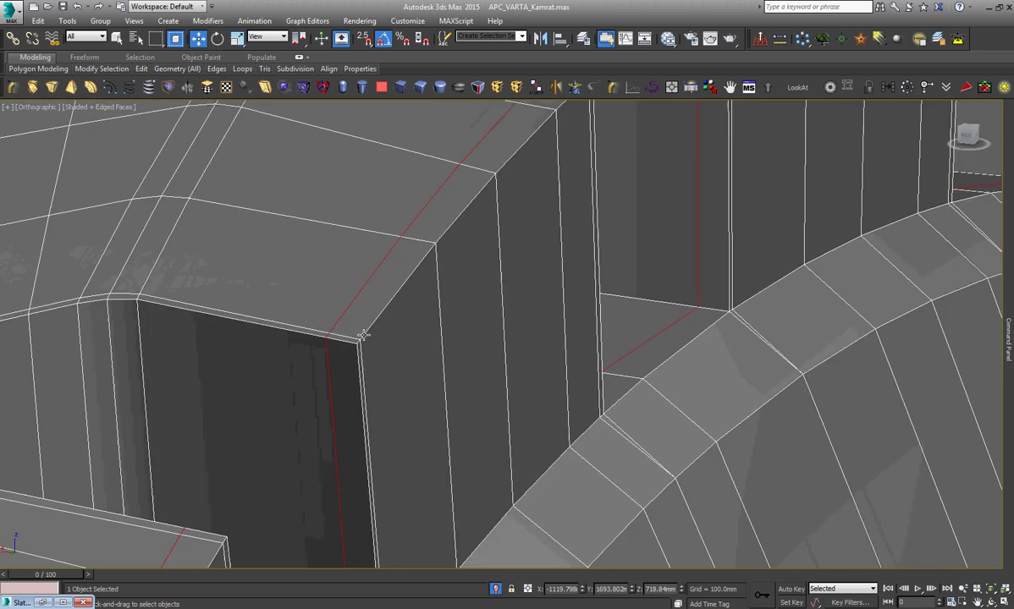
Select the full ring of sidewall edges and convert it to vertices.
key("l")
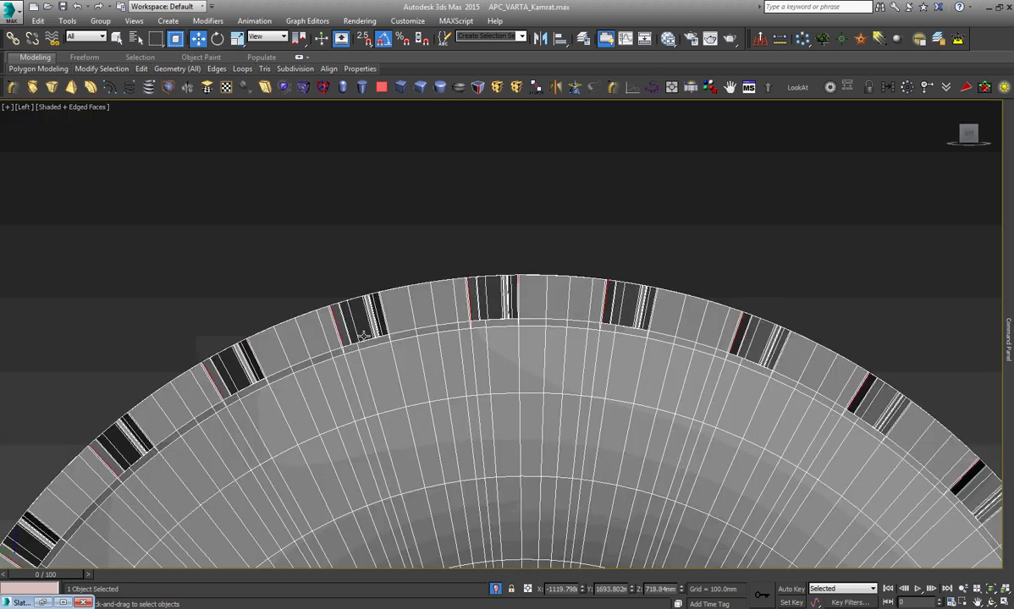
key("z")
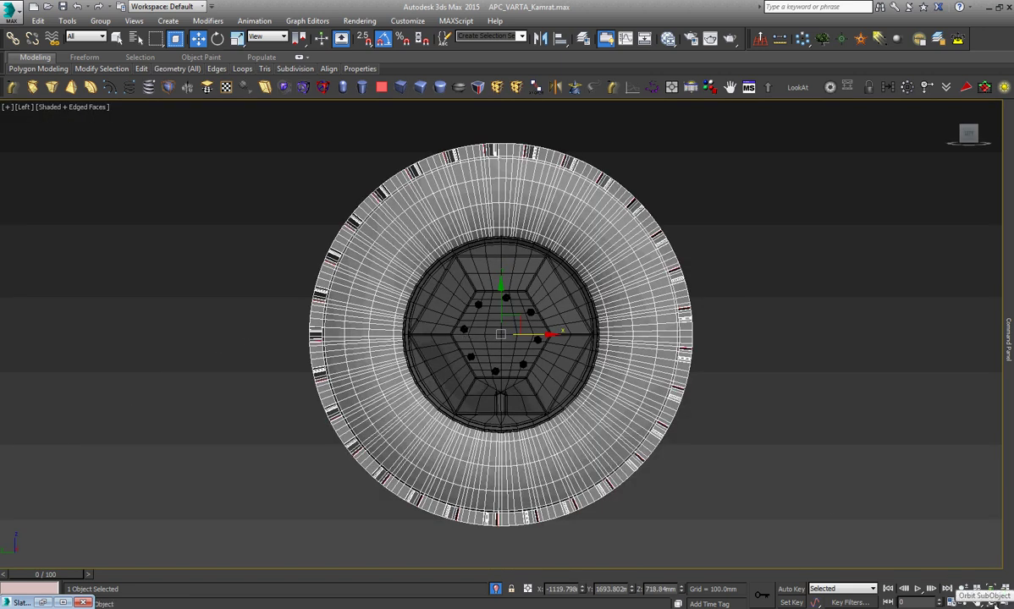
left_click(991, 601)
left_click_drag(493, 356, 652, 361)
key("w")
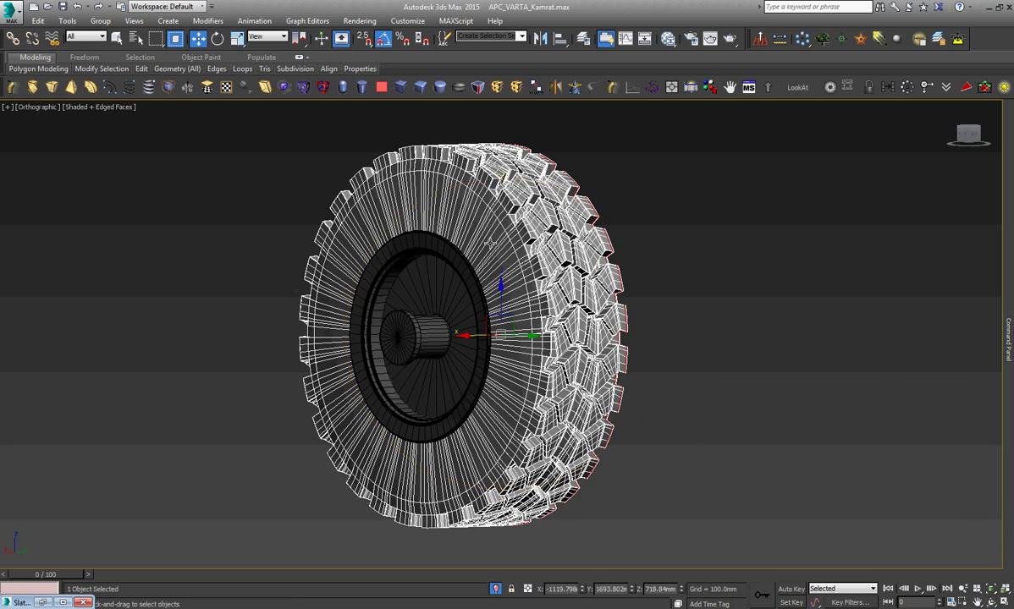
scroll(463, 180, "up", 5)
left_click(456, 282)
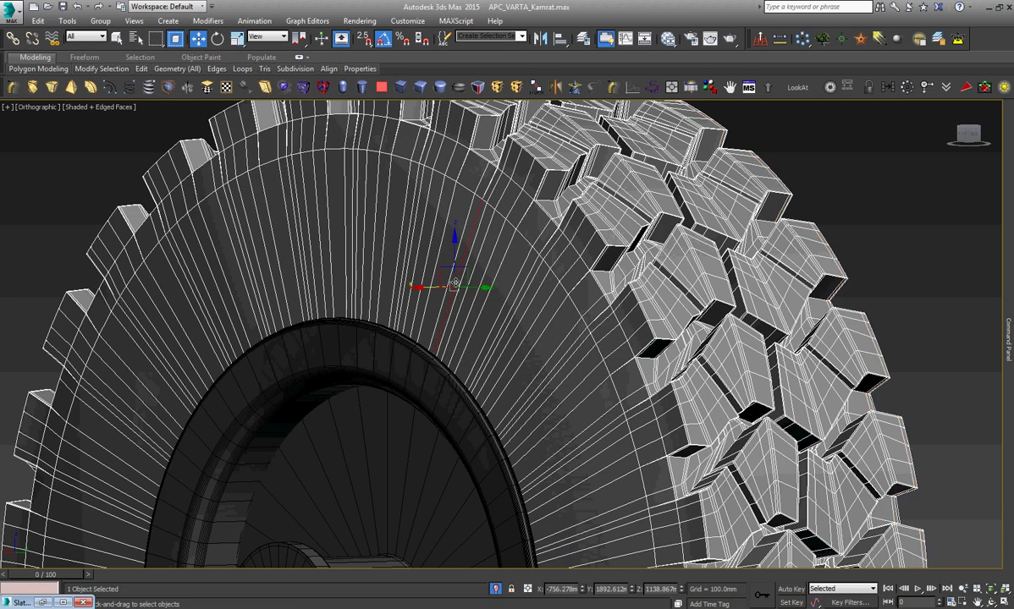
key("alt+c")
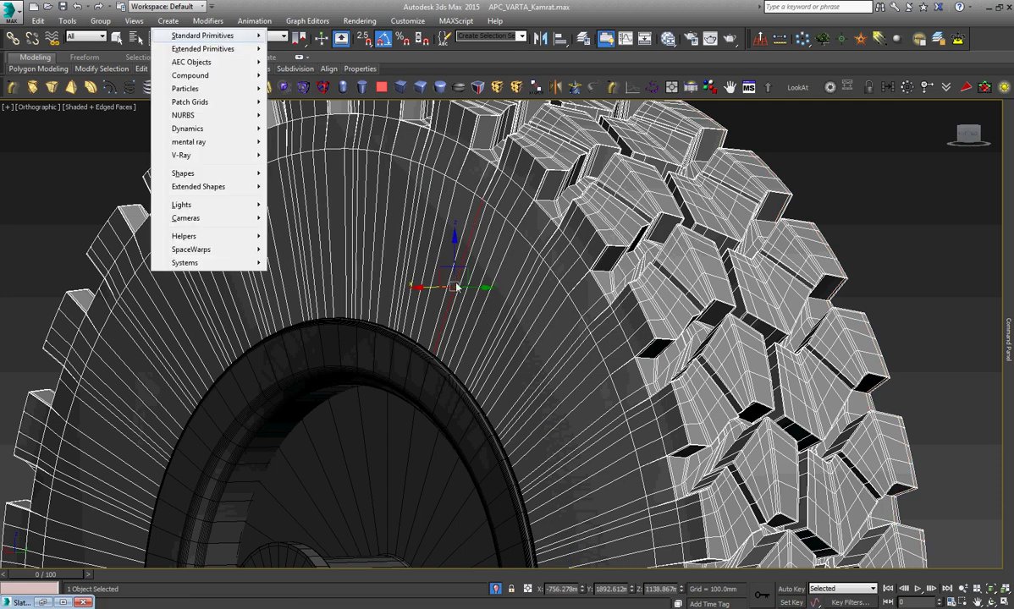
right_click(455, 288)
key("alt+r")
right_click(488, 331)
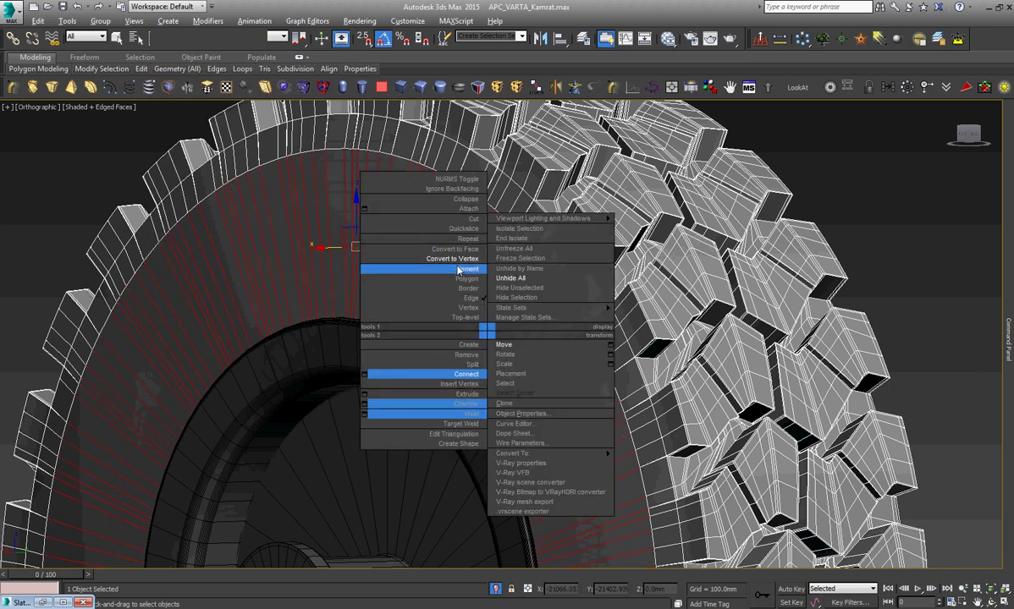
left_click(459, 259)
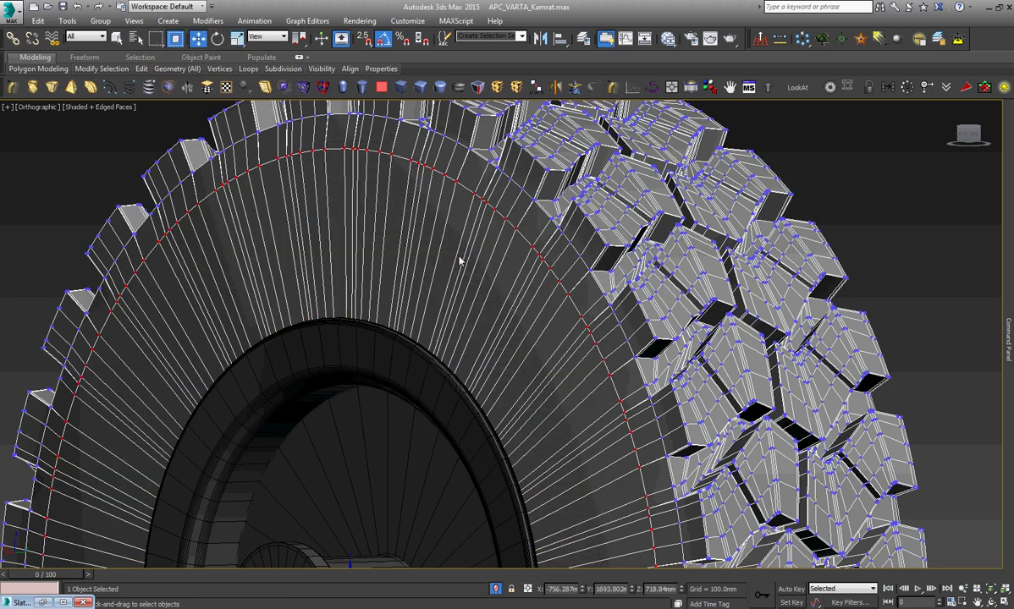
Switch to the Right view and box-select vertices in the upper part of the tire.
key("l")
key("z")
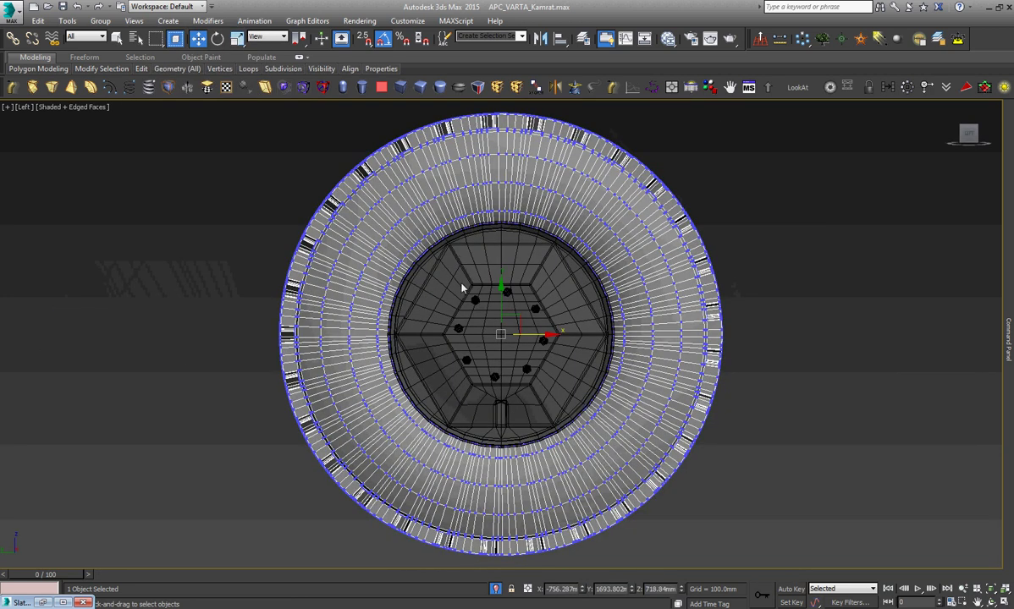
key("v")
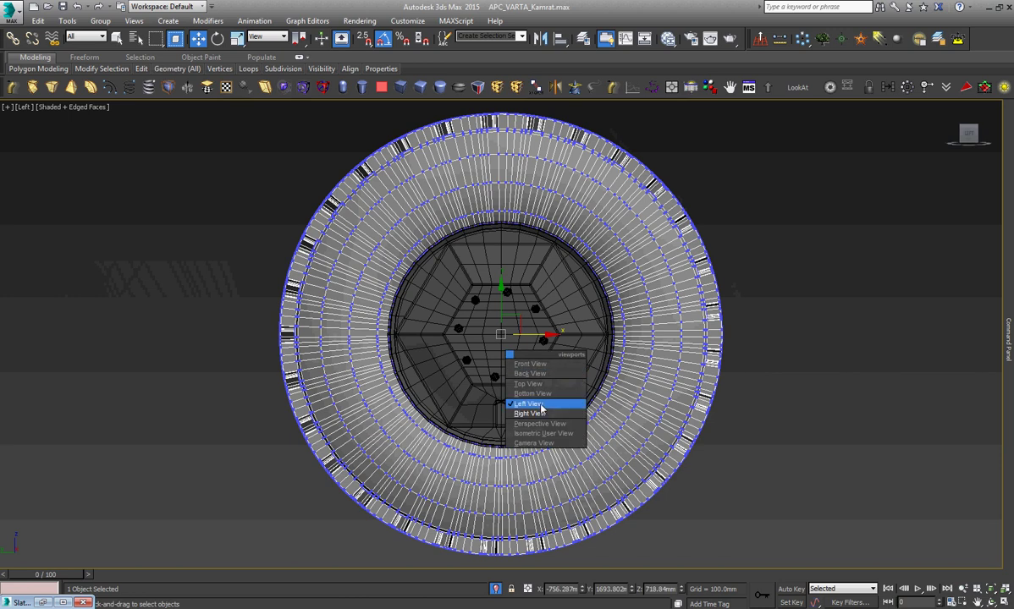
left_click(537, 414)
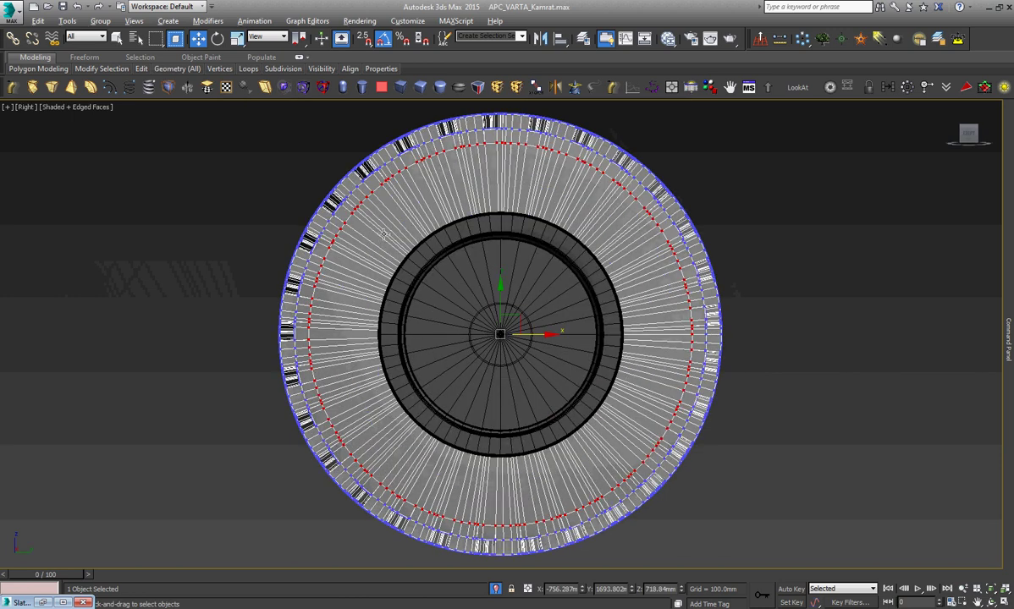
left_click_drag(438, 482, 629, 301)
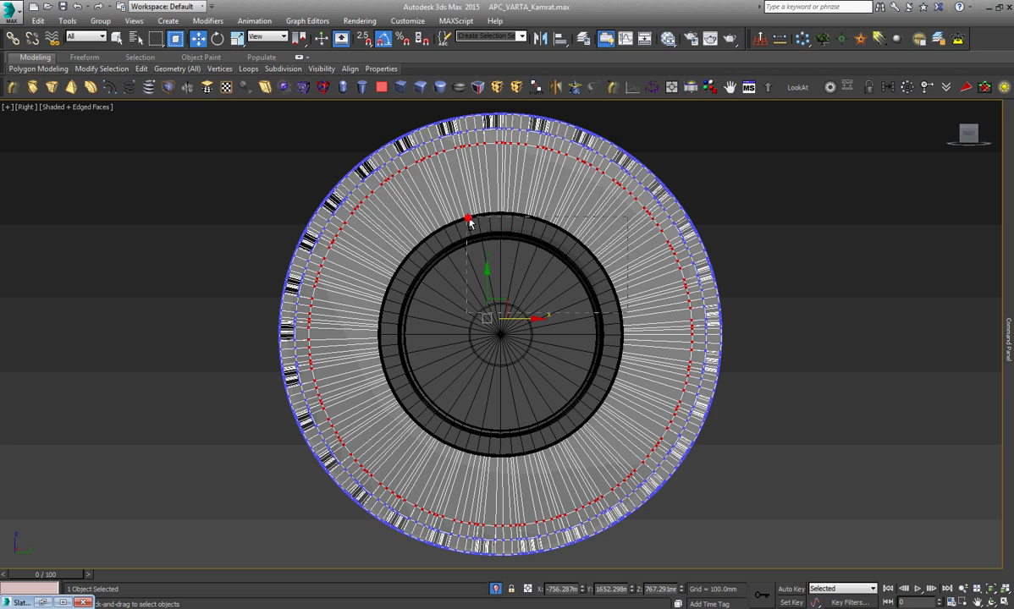
left_click_drag(530, 306, 382, 207)
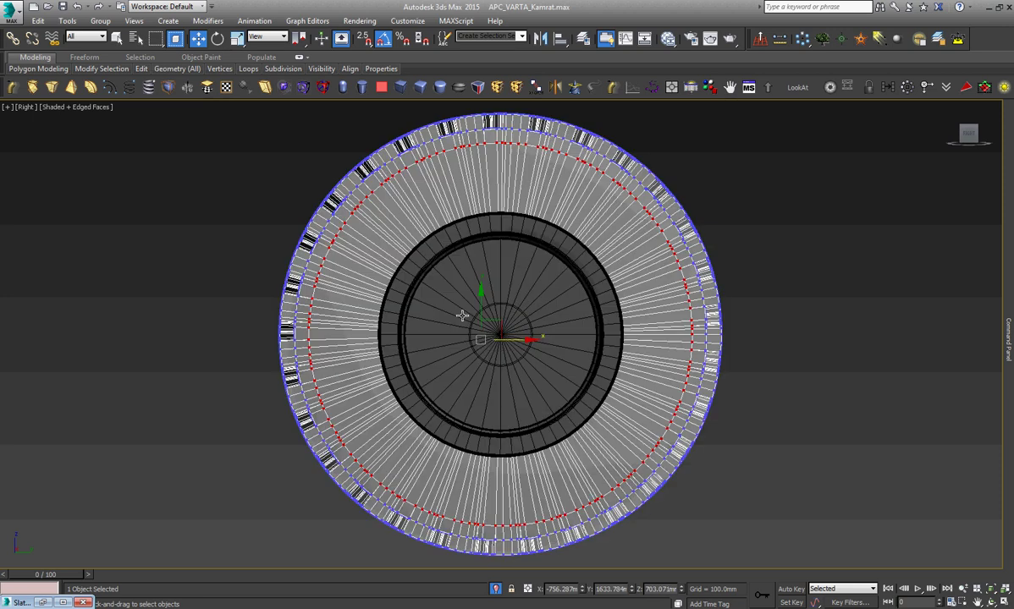
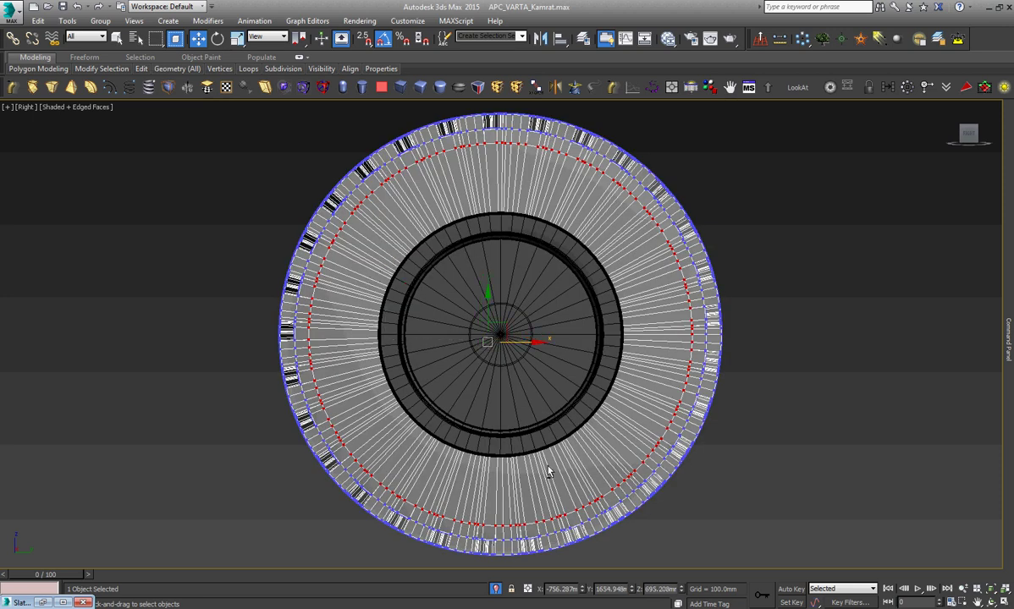
Select part of the tire mesh, isolate the tire with Alt+Q, and orbit to a tilted view.
left_click_drag(547, 471, 371, 264)
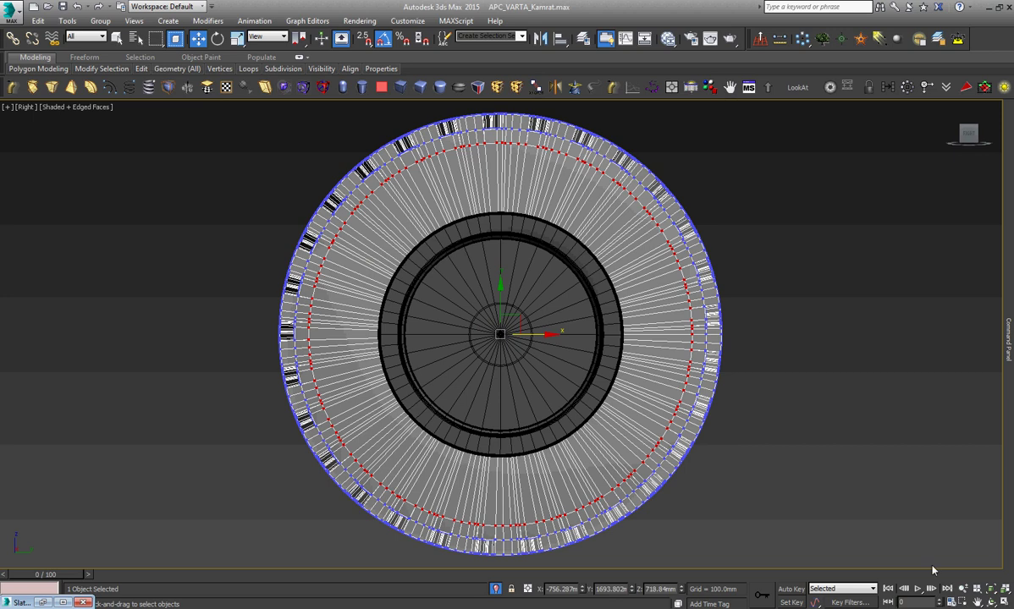
mouse_move(715, 464)
middle_mouse_down("alt")
mouse_move(499, 390)
mouse_move(452, 394)
mouse_move(551, 392)
middle_mouse_up("alt")
key("w")
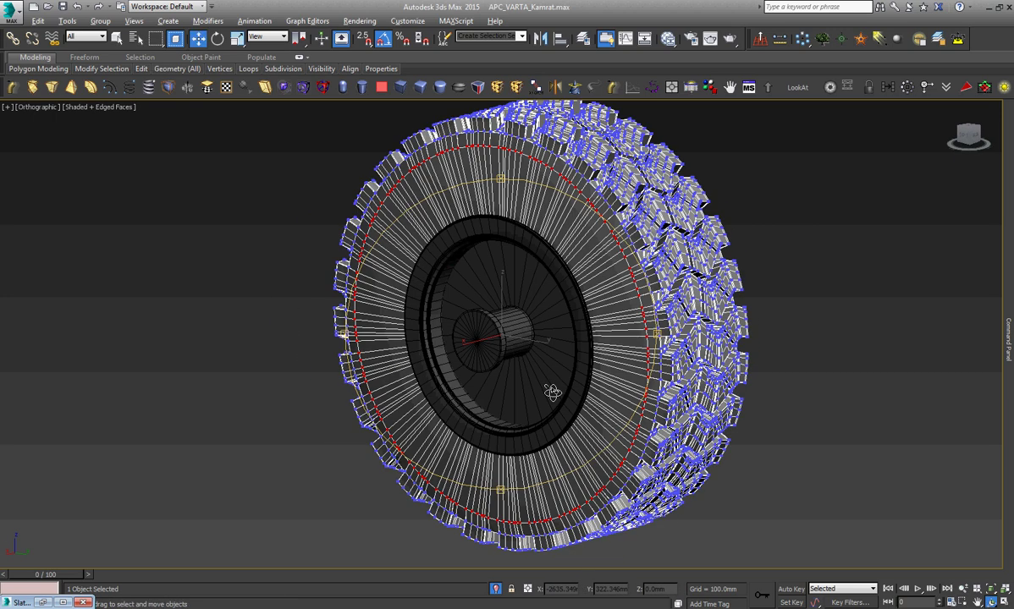
key("alt+q")
left_click_drag(555, 389, 575, 417)
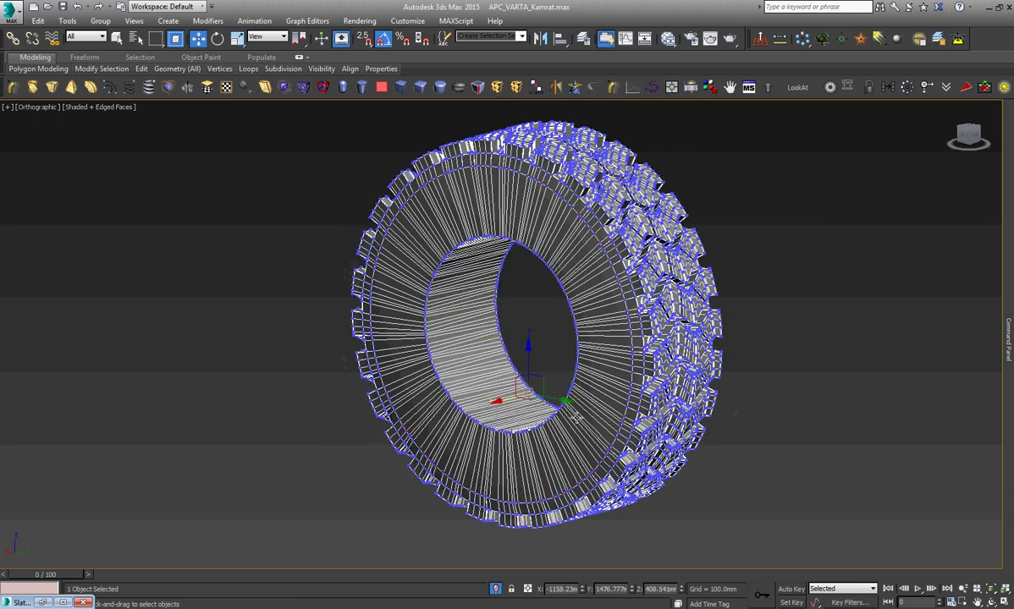
key("ctrl+r")
mouse_move(521, 357)
left_mouse_down()
mouse_move(453, 380)
mouse_move(404, 379)
mouse_move(534, 410)
mouse_move(617, 387)
left_mouse_up()
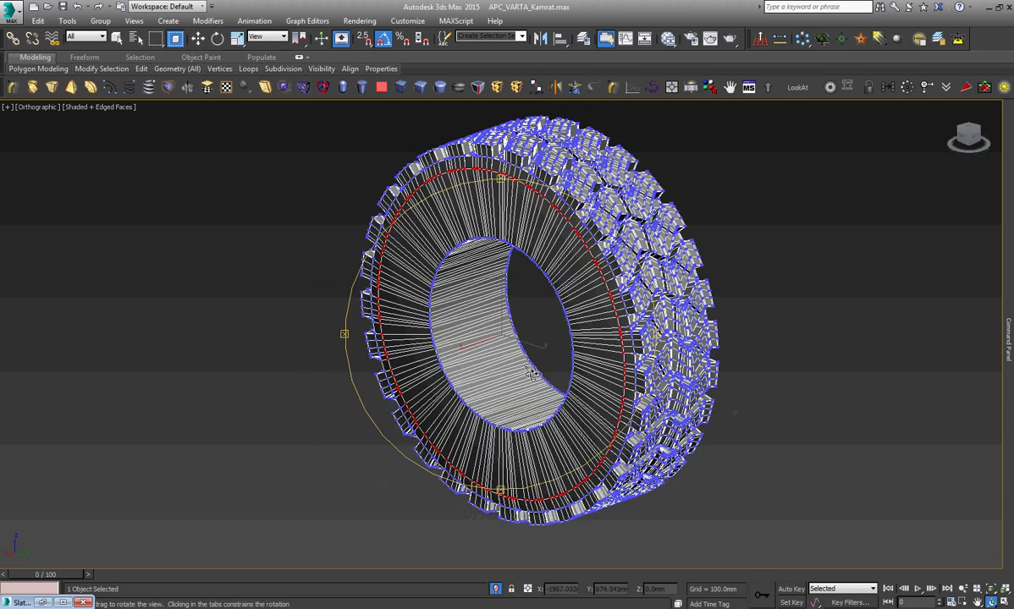
mouse_move(499, 351)
left_mouse_down()
mouse_move(600, 390)
mouse_move(656, 358)
left_mouse_up()
right_click(635, 347)
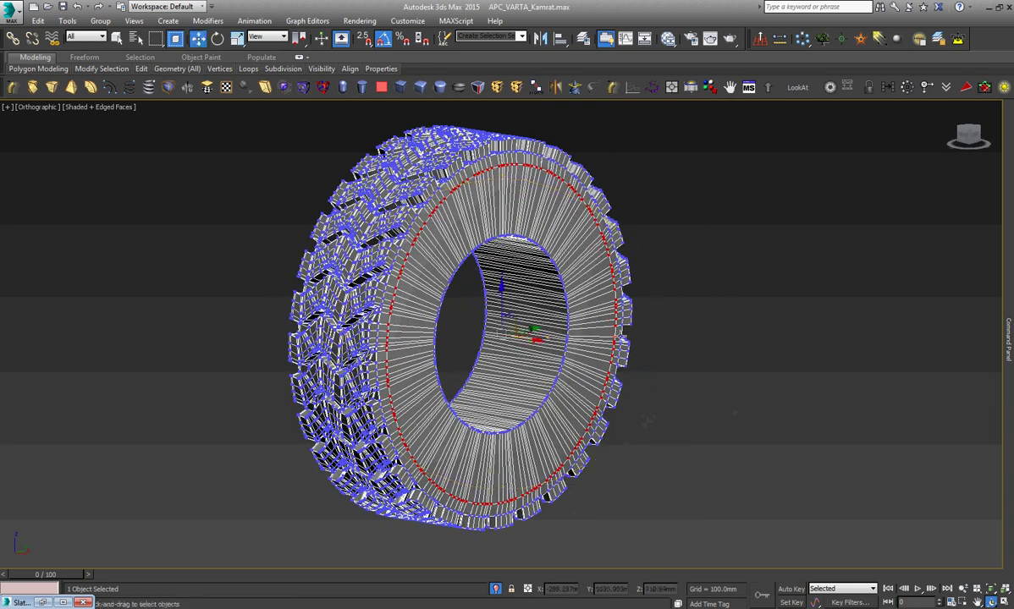
Scale the selected sidewall loop slightly outward, then return to Move.
right_click(634, 347)
left_click(645, 363)
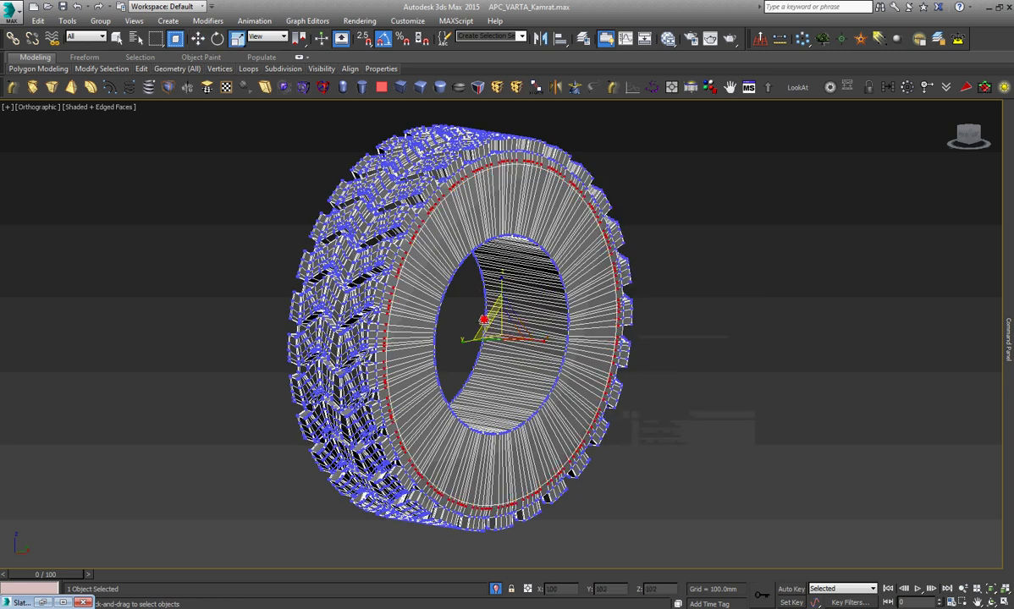
left_click_drag(483, 322, 482, 319)
right_click(483, 320)
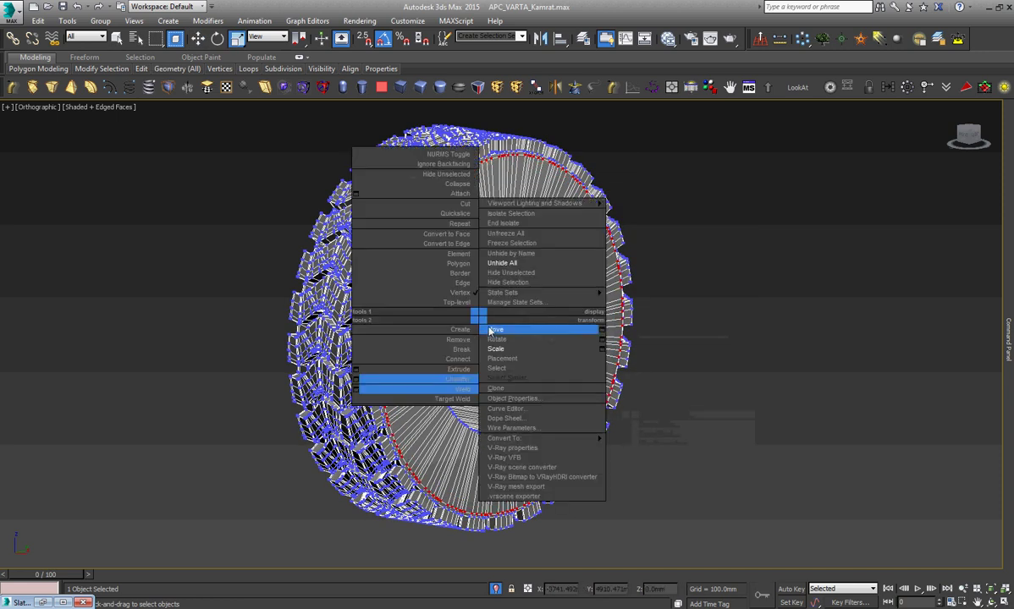
left_click(506, 333)
Shift the selected loops slightly along X and orbit to the tire's inner side.
scroll(513, 339, "up", 3)
scroll(512, 338, "up", 3)
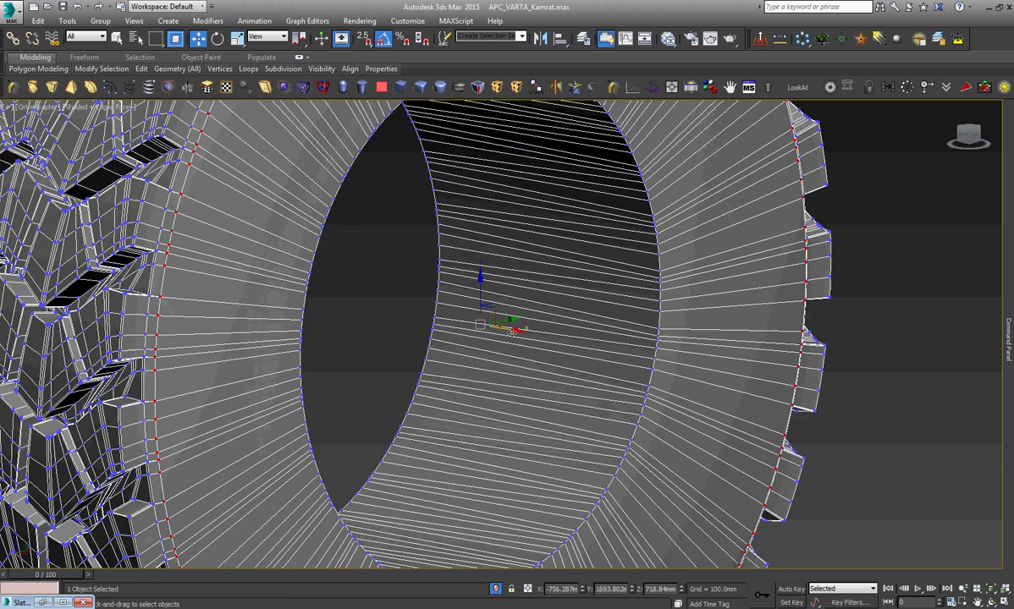
left_click_drag(513, 331, 510, 332)
key("z")
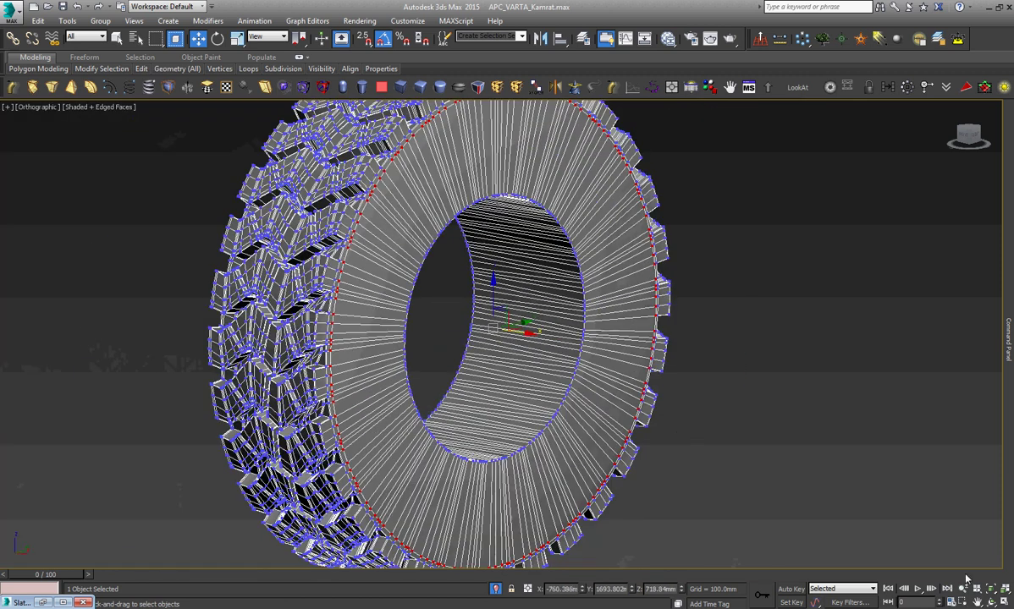
left_click(995, 600)
mouse_move(508, 355)
left_mouse_down()
mouse_move(659, 360)
mouse_move(645, 355)
left_mouse_up()
Insert a Swift Loop edge loop beside the existing one on the inner surface.
key("w")
scroll(257, 288, "up", 5)
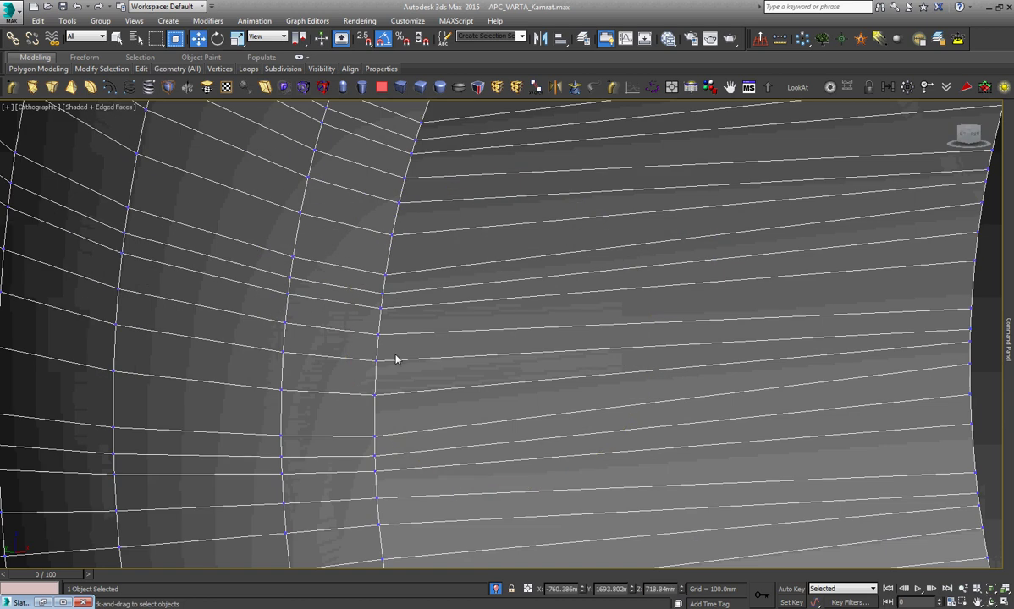
left_click(395, 359)
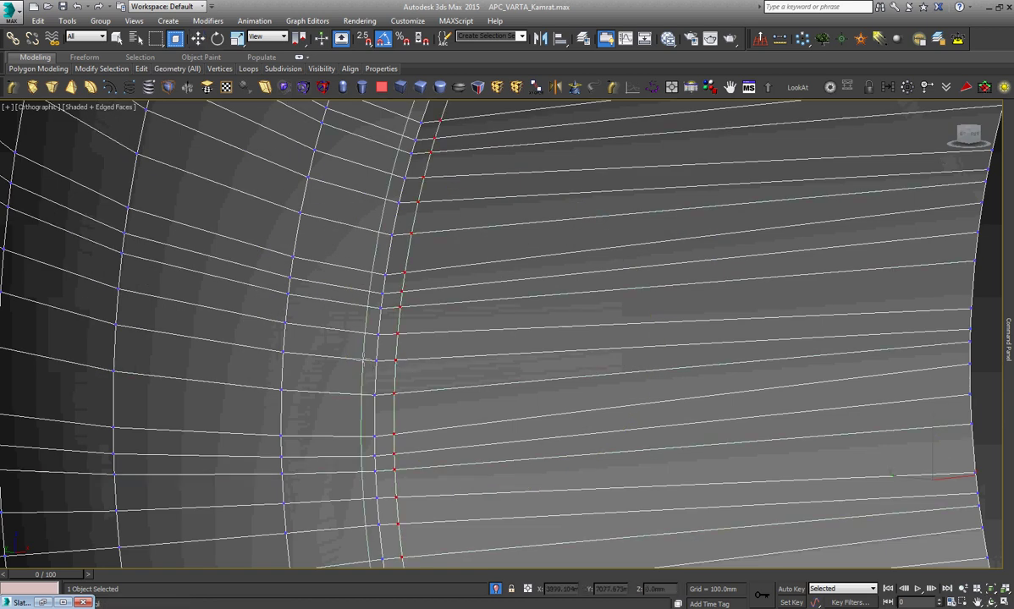
key("w")
scroll(439, 374, "down", 3)
scroll(443, 378, "down", 3)
scroll(443, 378, "down", 3)
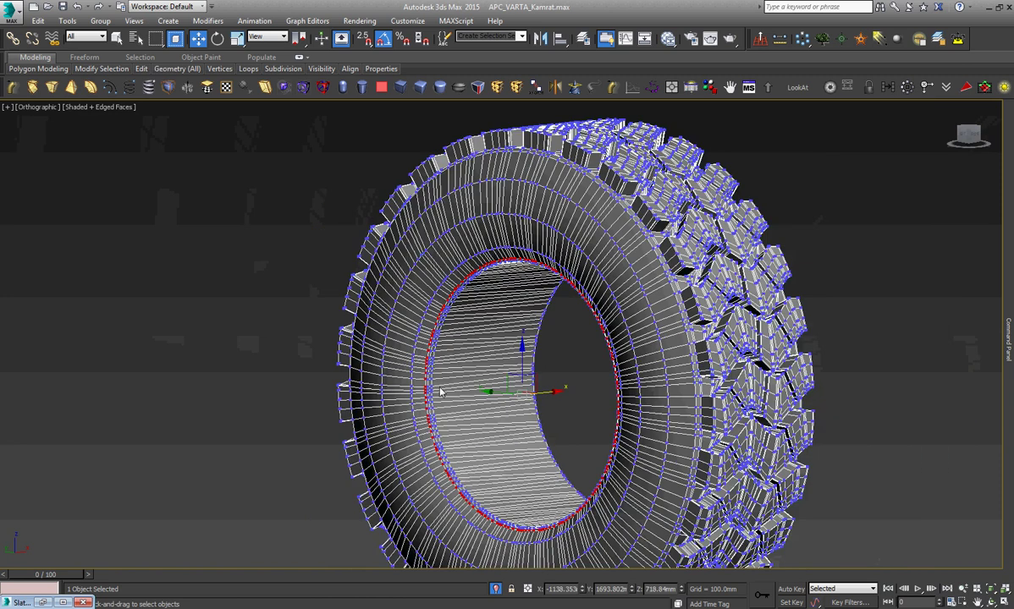
scroll(524, 250, "down", 2)
scroll(533, 246, "up", 5)
scroll(571, 246, "up", 3)
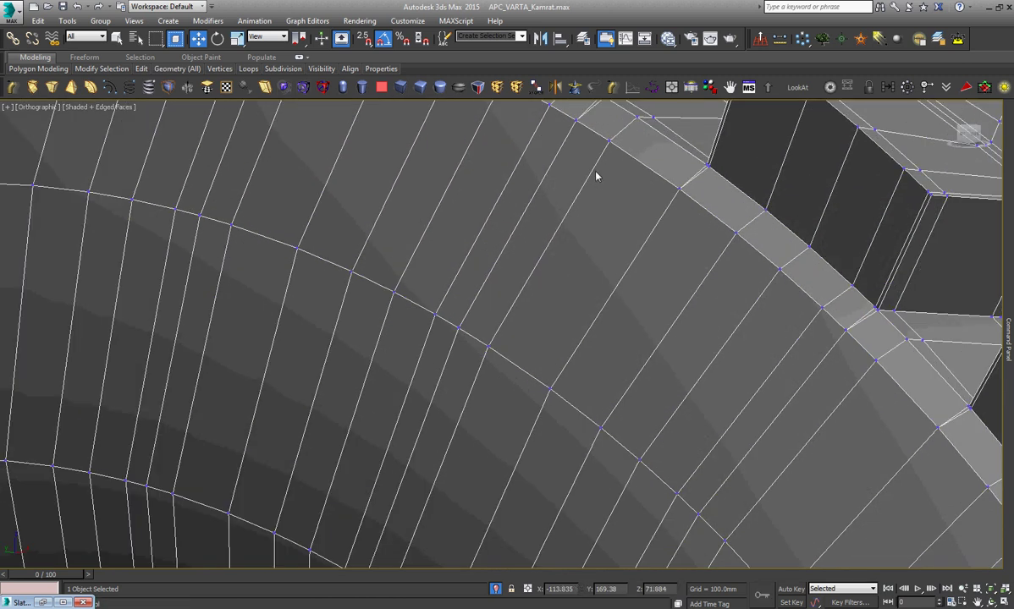
Nudge the selected vertices of the new loop slightly left.
key("w")
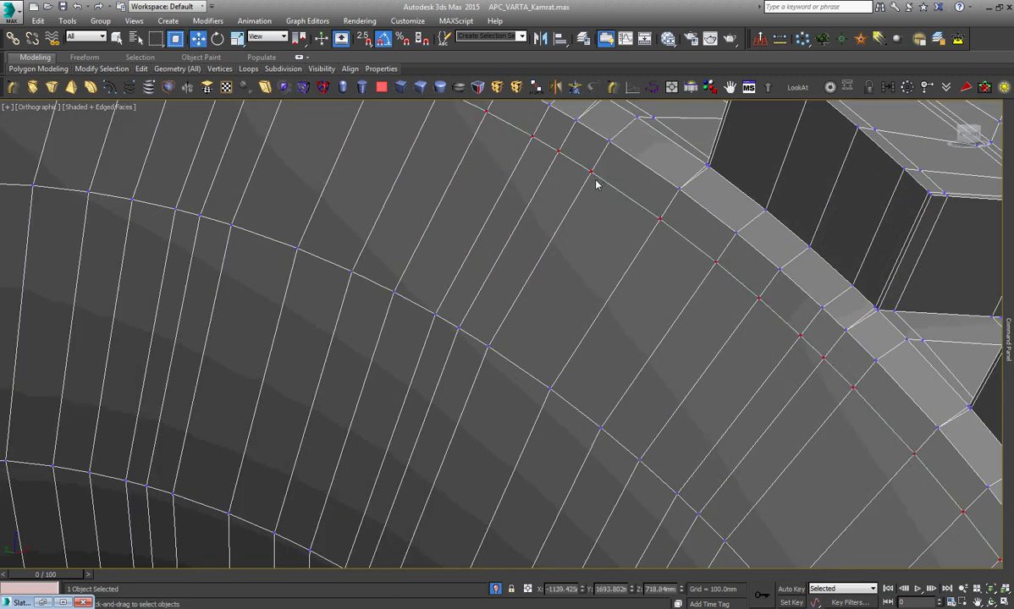
scroll(595, 184, "down", 1)
left_click_drag(584, 590, 582, 592)
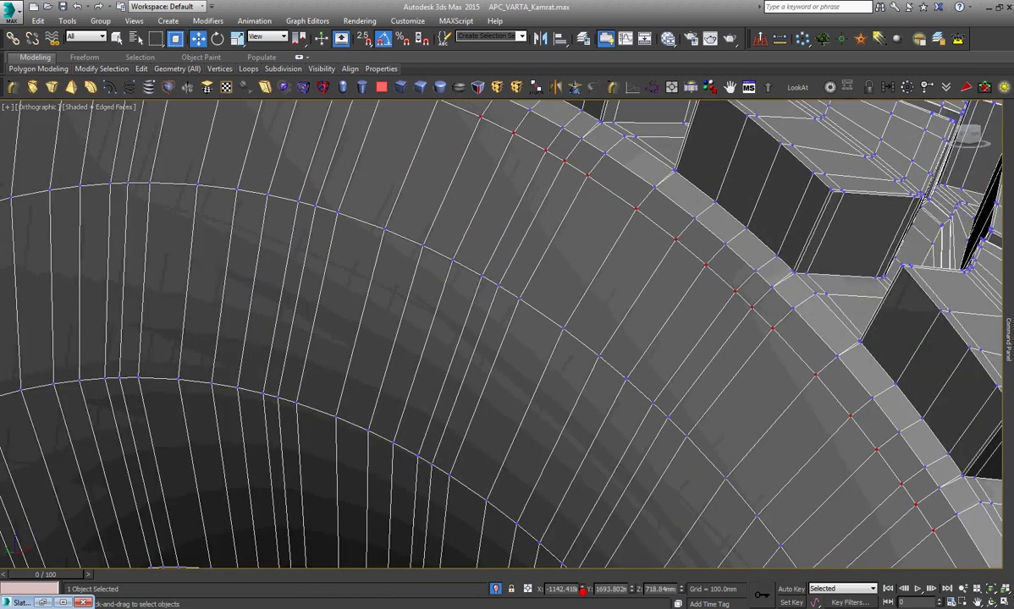
right_click(562, 381)
scroll(477, 315, "down", 3)
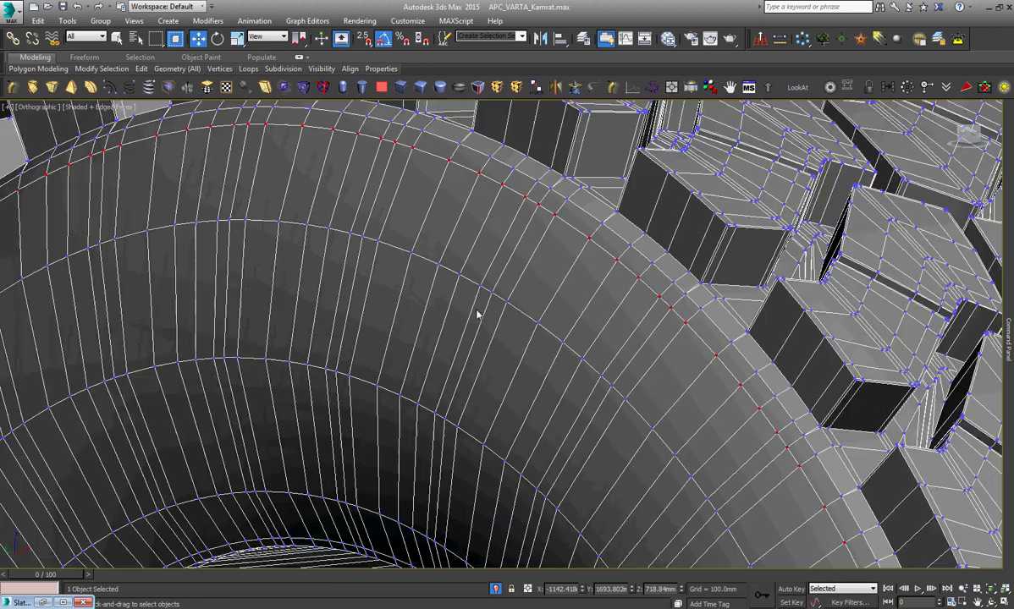
scroll(478, 315, "down", 2)
scroll(477, 315, "down", 2)
scroll(335, 430, "up", 2)
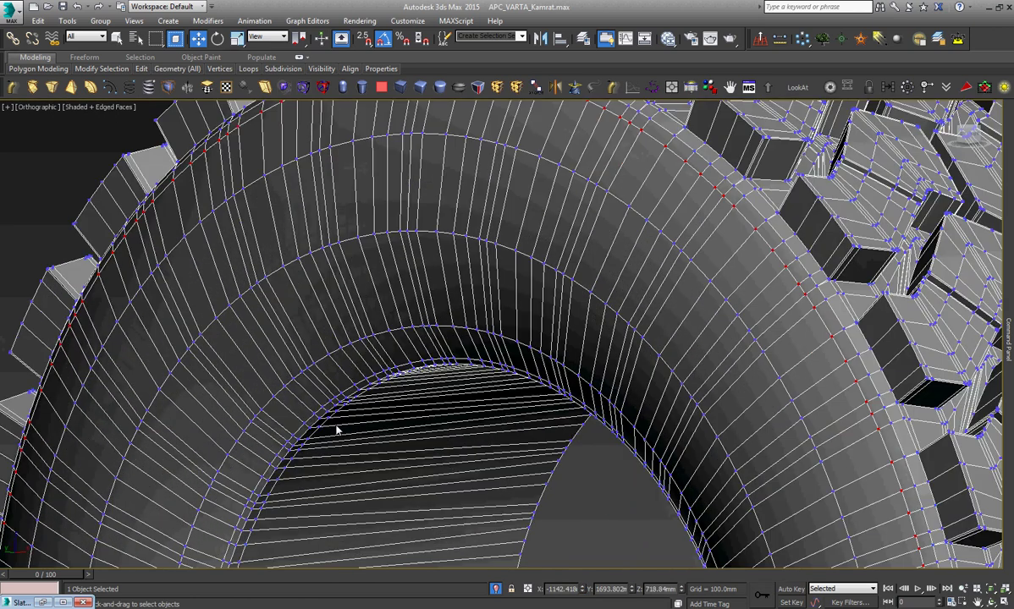
scroll(308, 339, "up", 2)
scroll(296, 297, "down", 2)
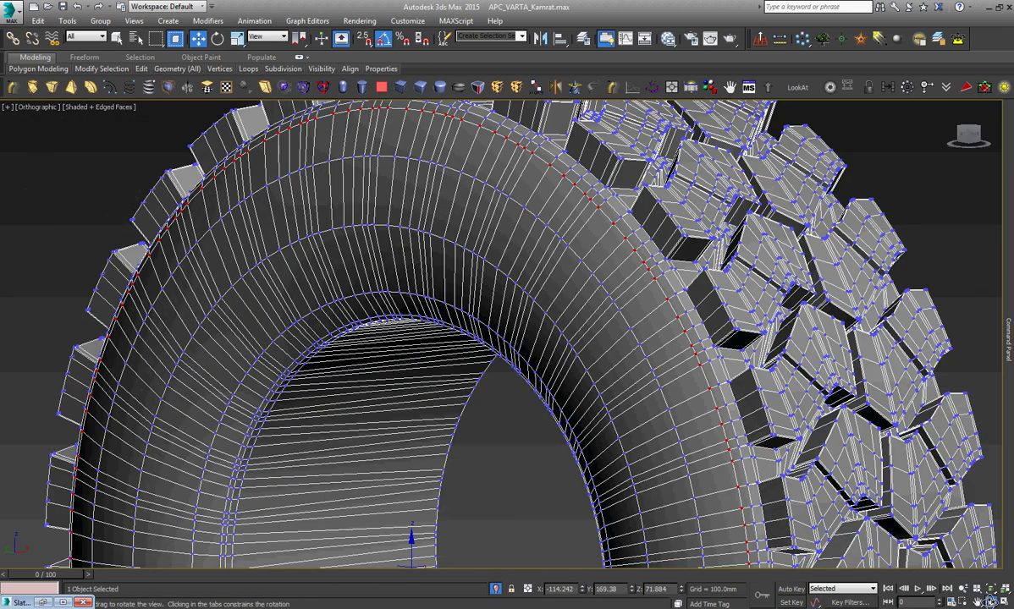
Select the inner rim edge loop, then a single radial sidewall edge in Edge mode.
left_click(991, 602)
left_click_drag(610, 383, 495, 390)
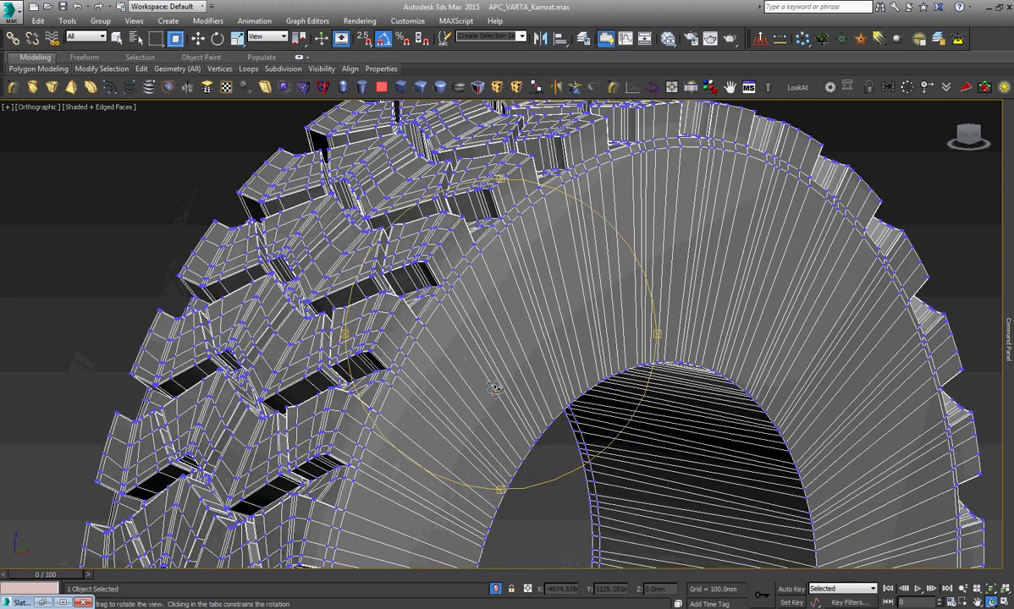
right_click(495, 389)
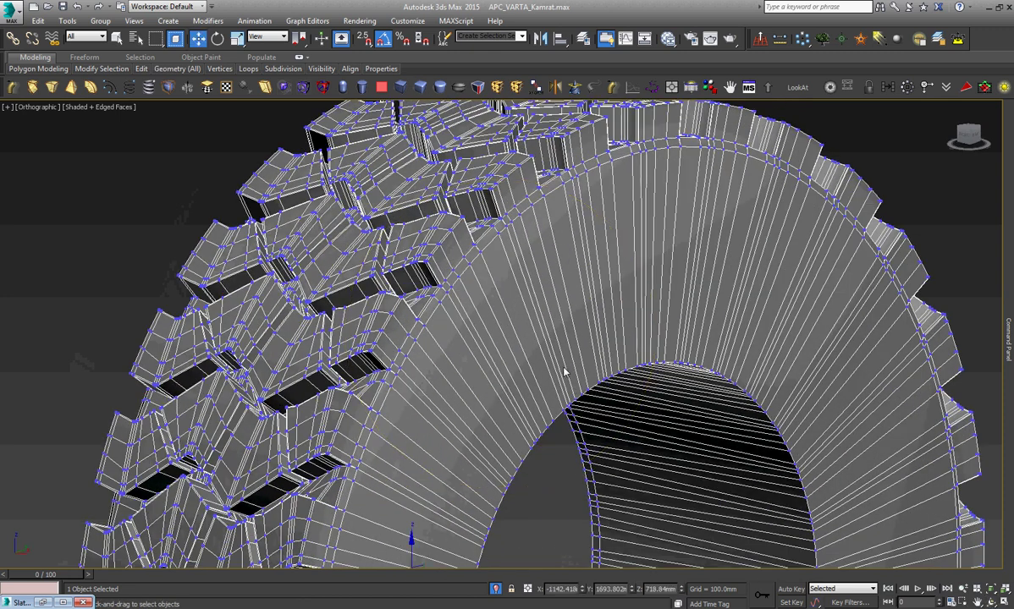
scroll(592, 381, "down", 2)
scroll(681, 422, "up", 3)
scroll(728, 435, "up", 2)
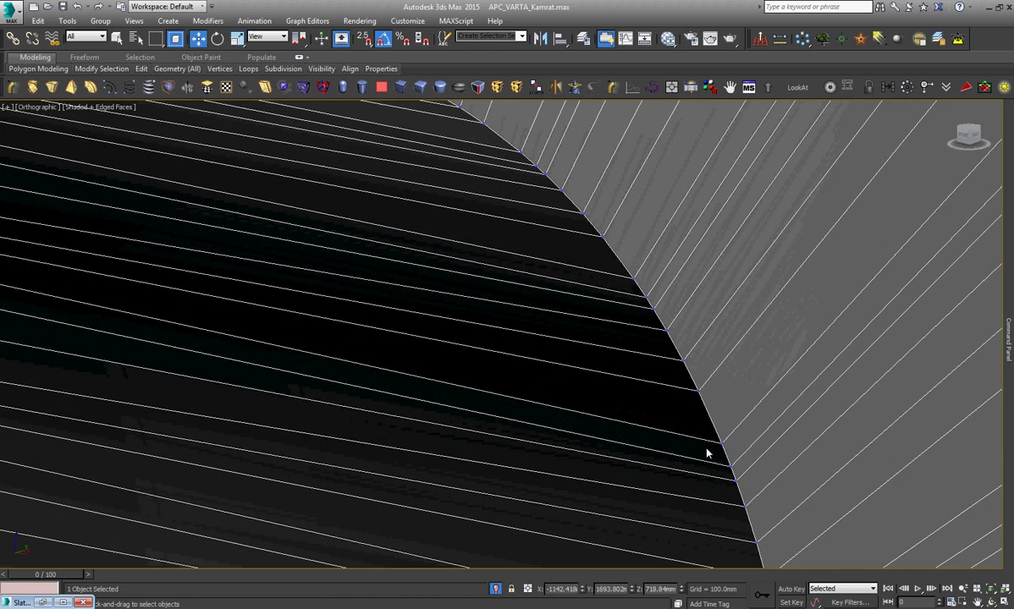
scroll(707, 454, "down", 1)
double_click(690, 436)
scroll(690, 437, "down", 2)
scroll(689, 443, "down", 2)
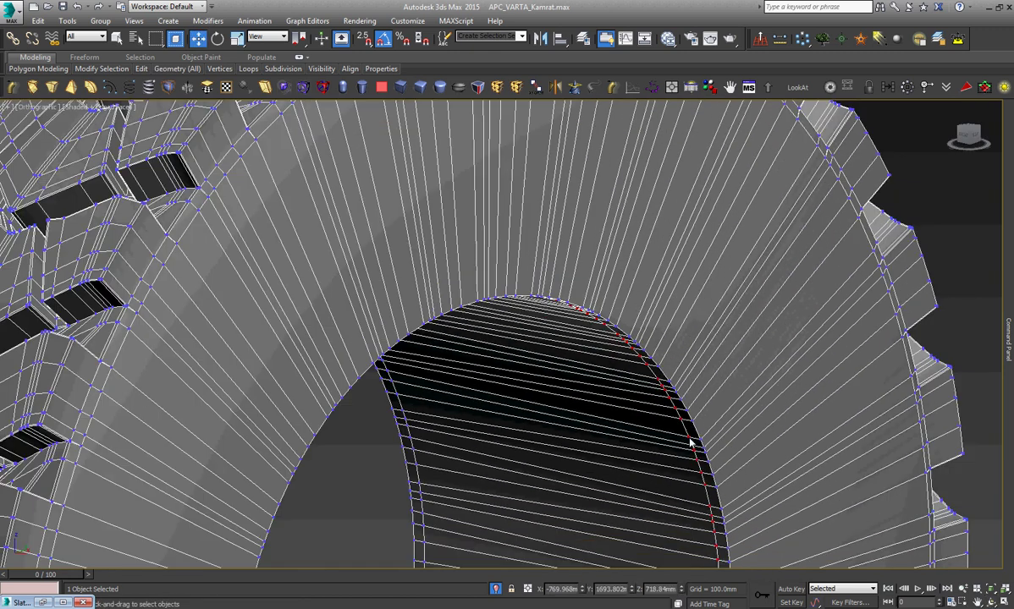
scroll(690, 442, "down", 2)
key("2")
left_click(653, 233)
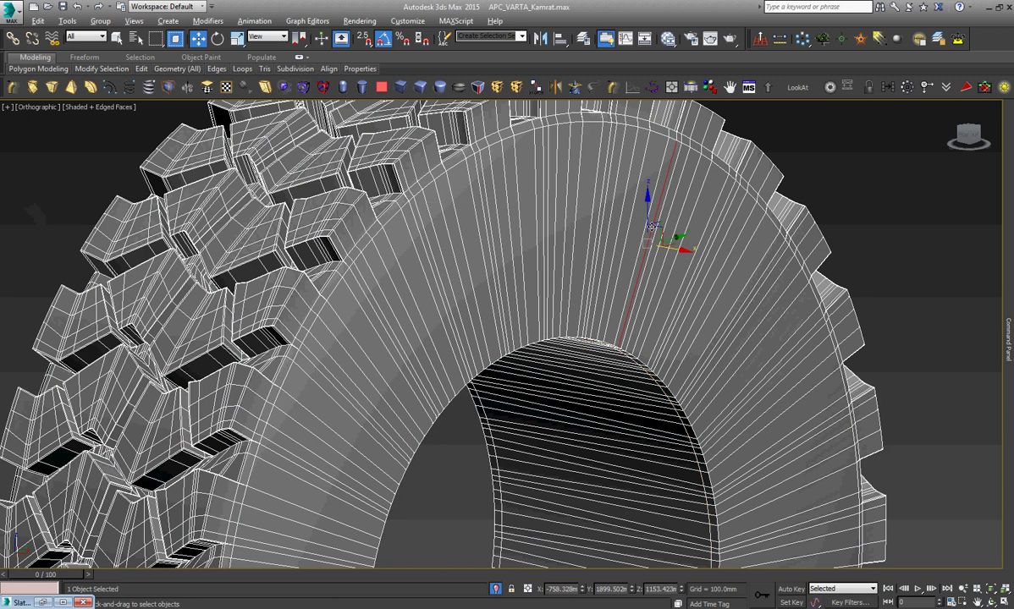
Connect the sidewall's radial edge ring with a new loop and slide it outward.
key("alt+r")
right_click(648, 220)
left_click(592, 245)
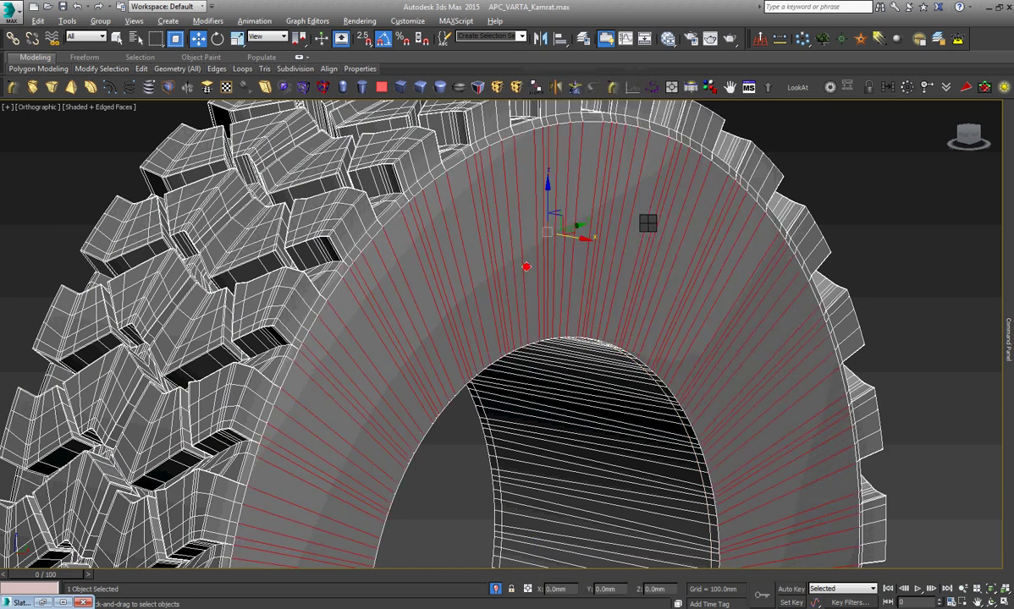
left_click(507, 393)
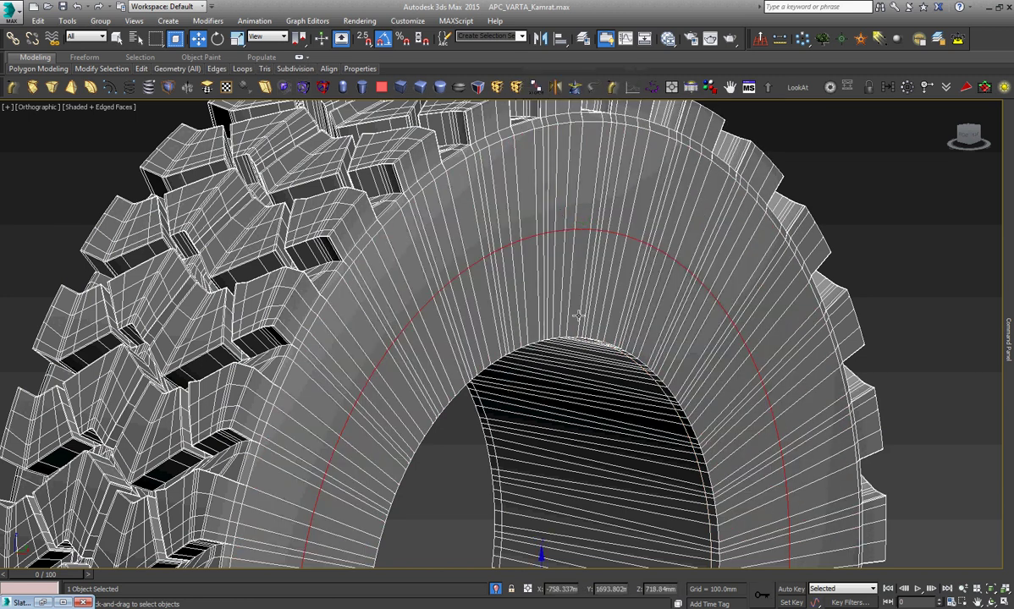
key("z")
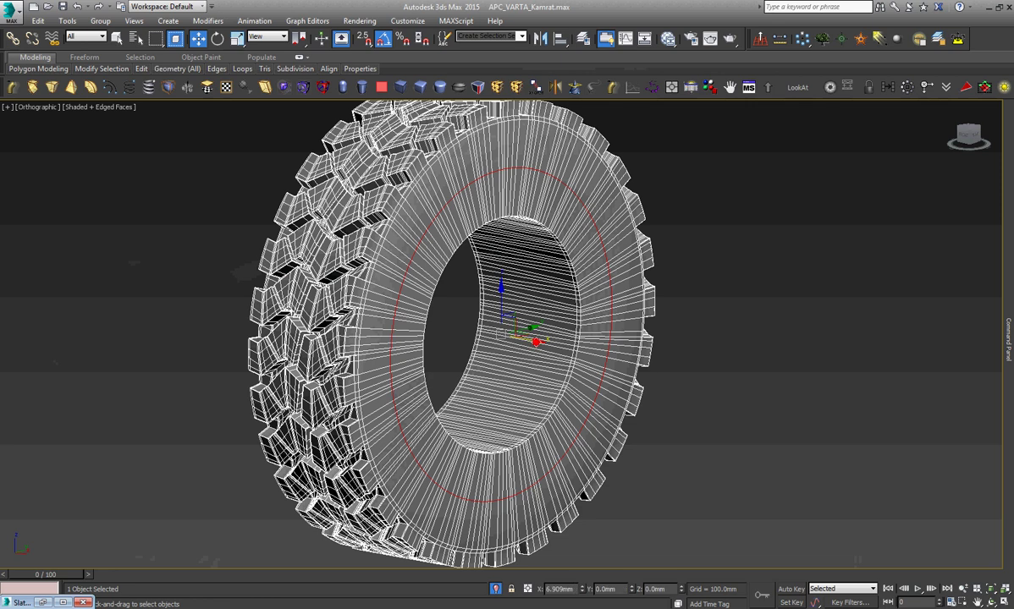
left_click_drag(535, 341, 544, 345)
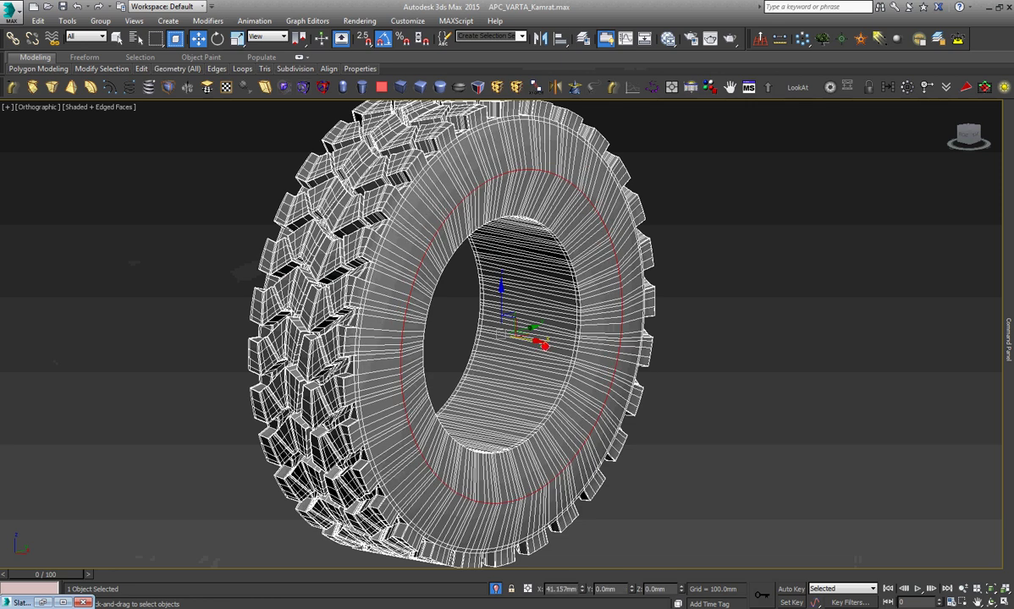
Add another connecting loop through the edge ring near the tread.
scroll(539, 212, "down", 2)
scroll(538, 170, "up", 8)
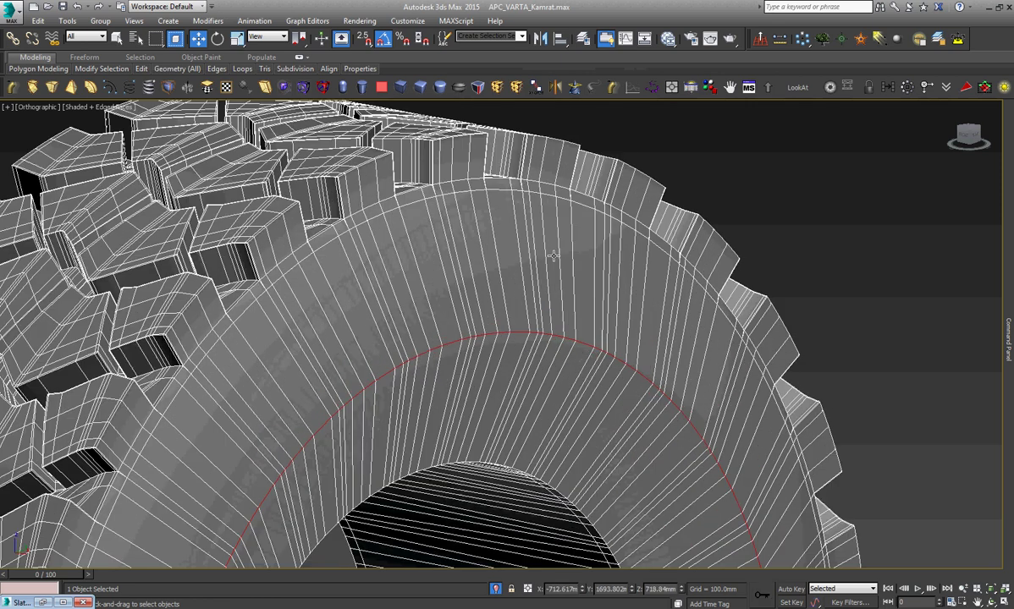
left_click(558, 256)
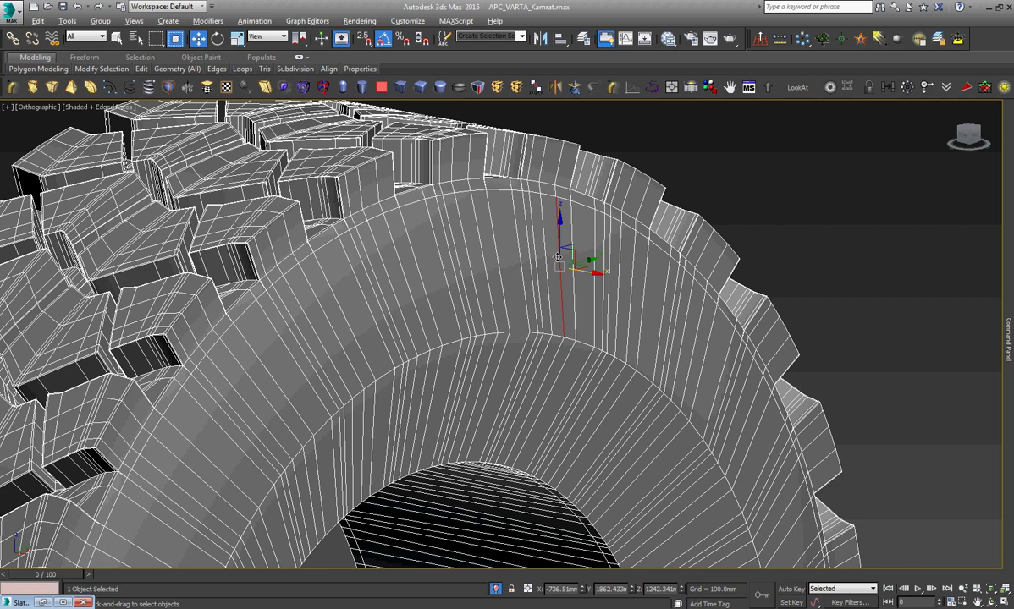
right_click(557, 256)
left_click(442, 296)
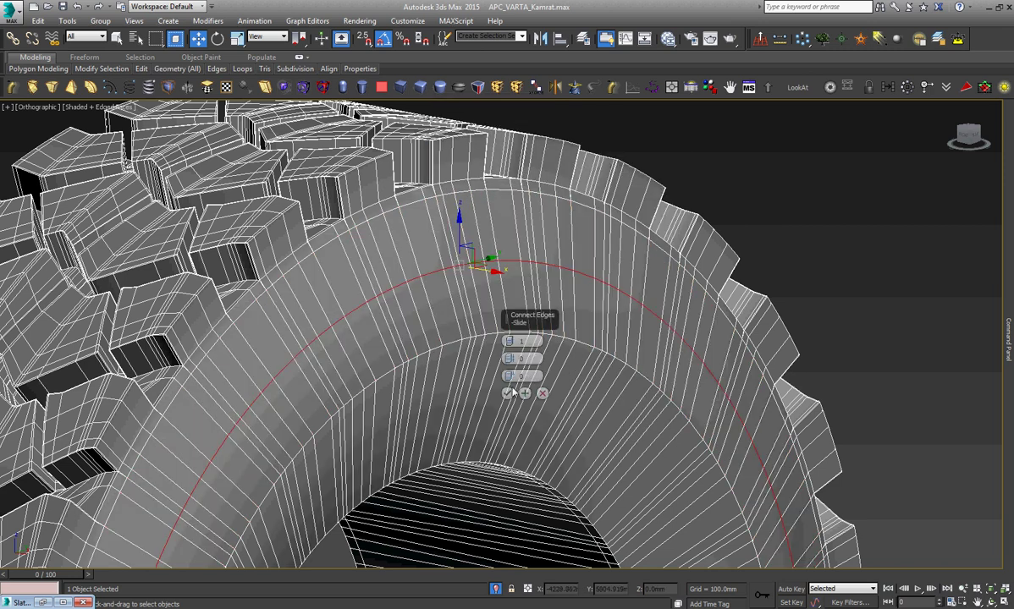
left_click(508, 393)
key("z")
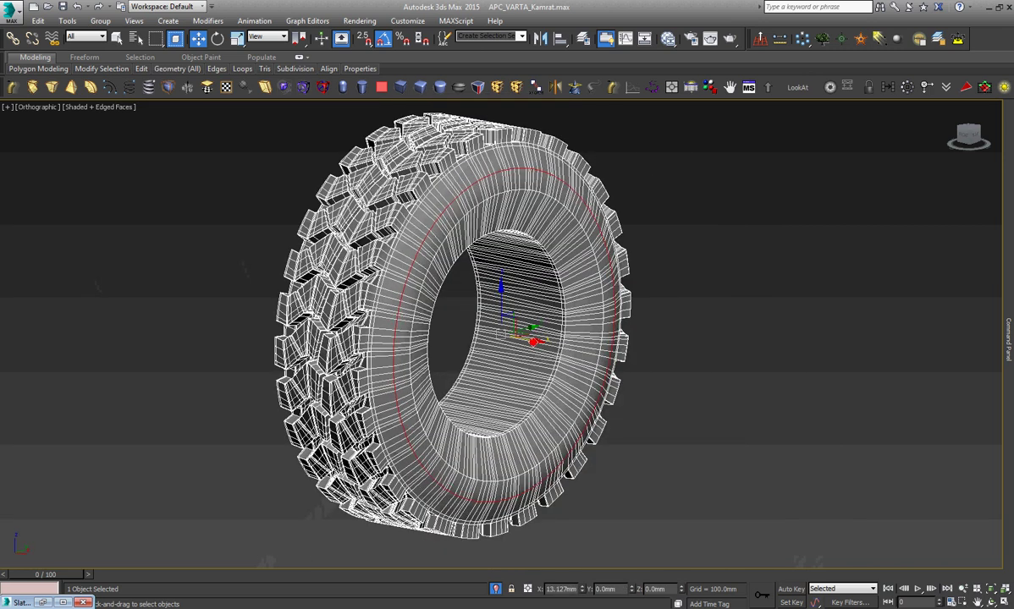
Connect a further sidewall edge ring and slide the new loops slightly along the tire.
scroll(514, 188, "up", 3)
scroll(508, 224, "up", 2)
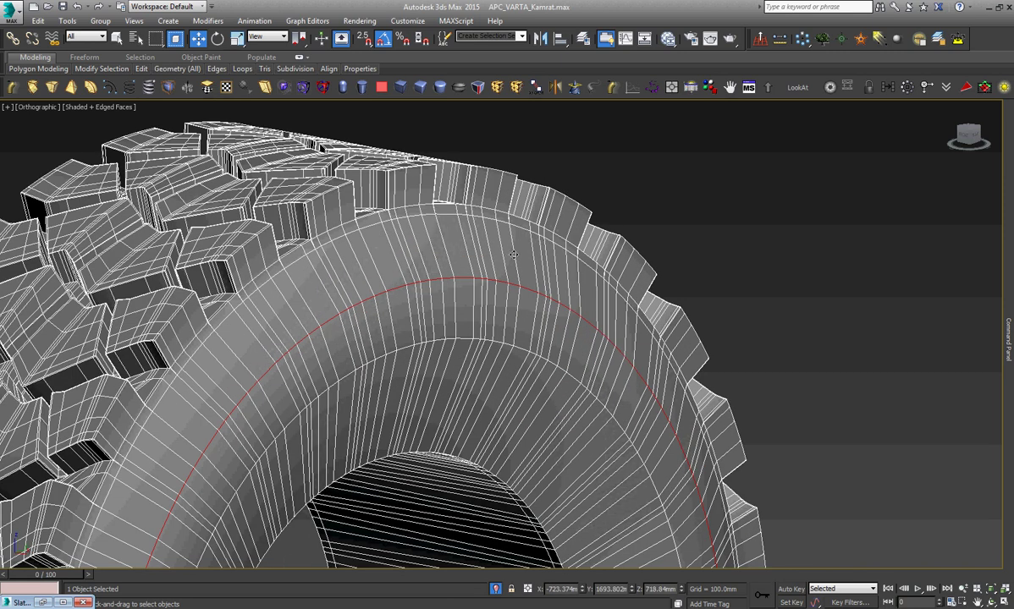
left_click(514, 254)
key("alt+r")
right_click(478, 241)
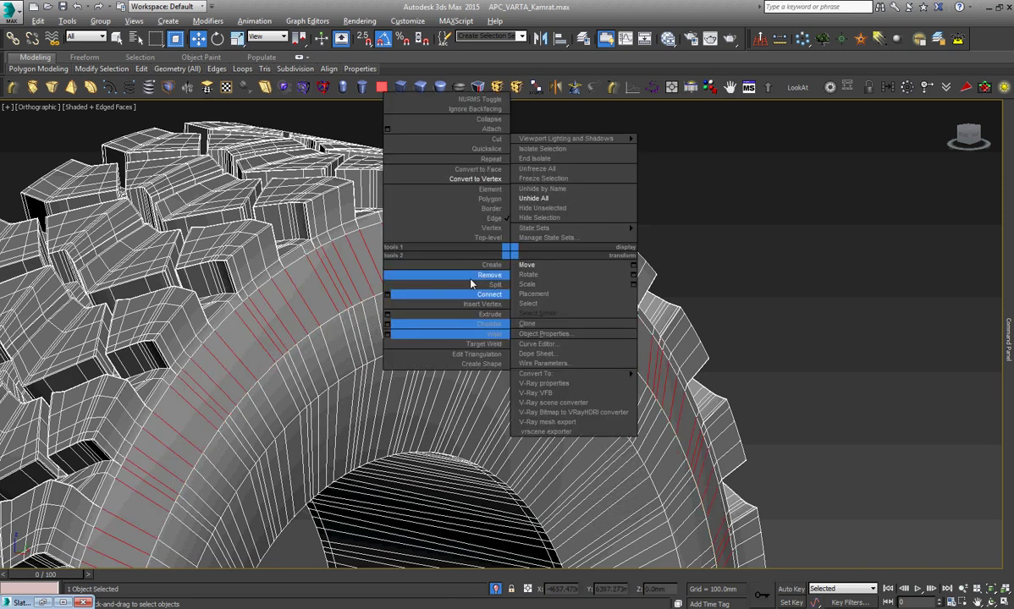
left_click(366, 278)
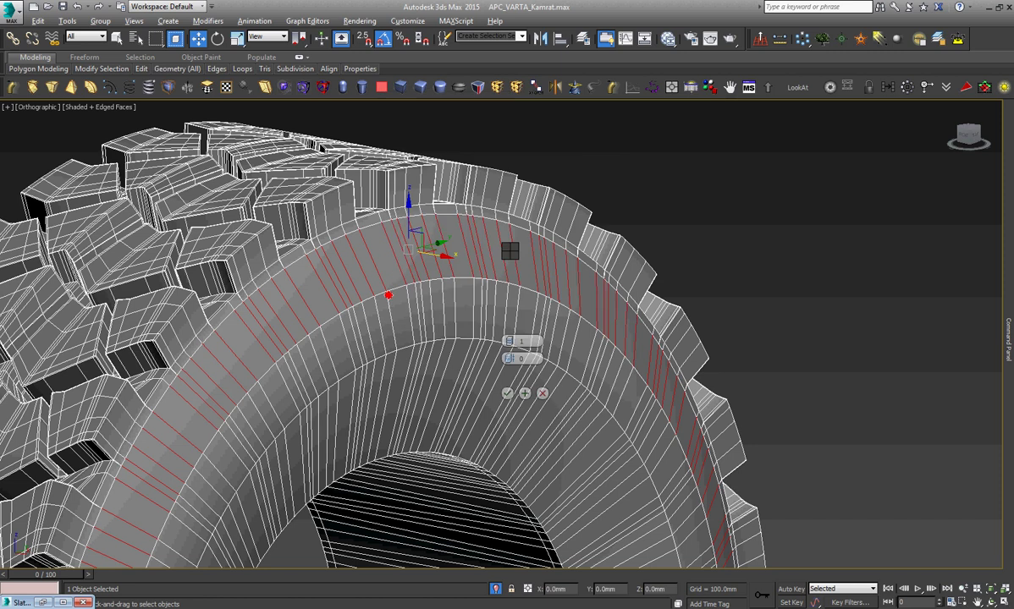
left_click(507, 393)
scroll(505, 392, "down", 5)
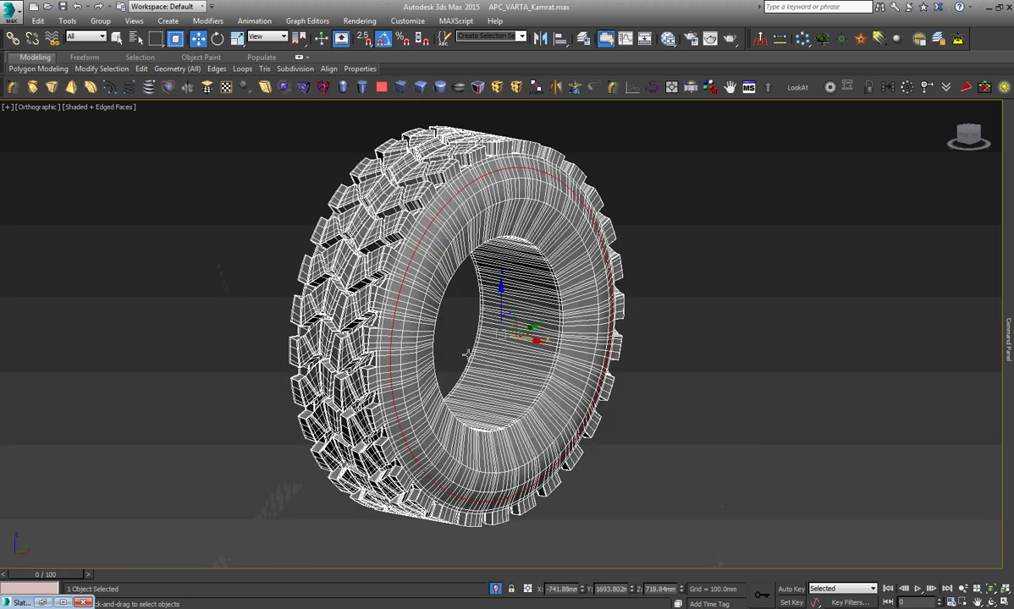
scroll(466, 355, "up", 4)
left_click_drag(567, 322, 570, 325)
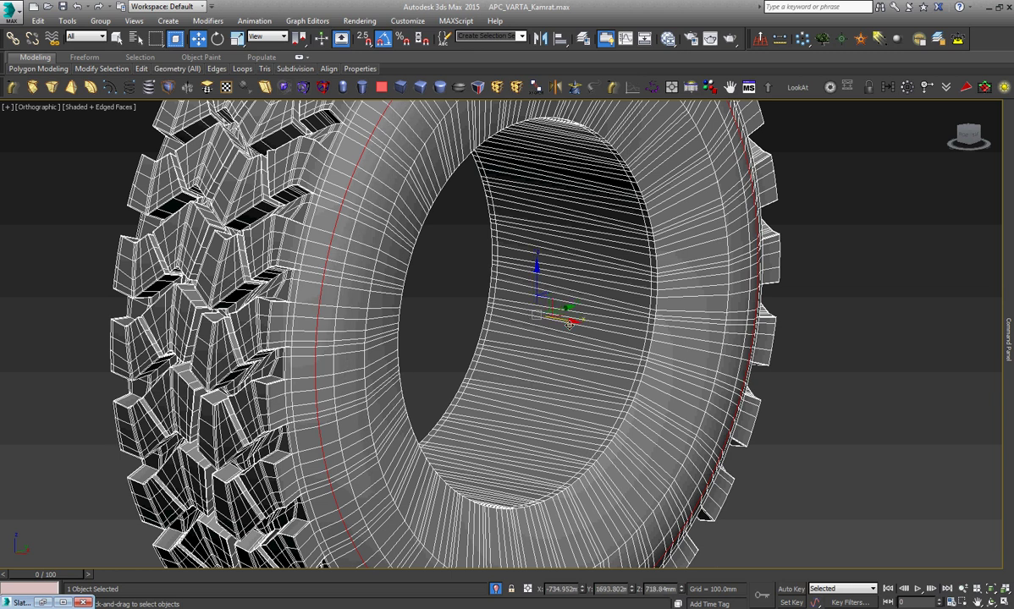
scroll(570, 325, "down", 2)
scroll(630, 255, "up", 5)
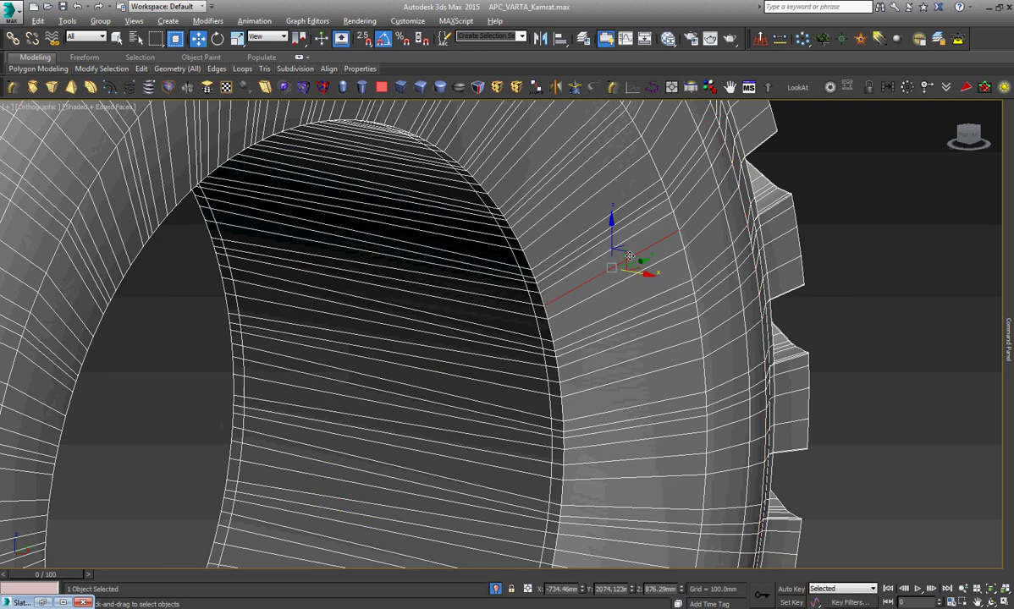
Add a connecting loop through the inner wall ring and slide it toward the inner rim.
key("alt+r")
right_click(627, 254)
left_click(520, 301)
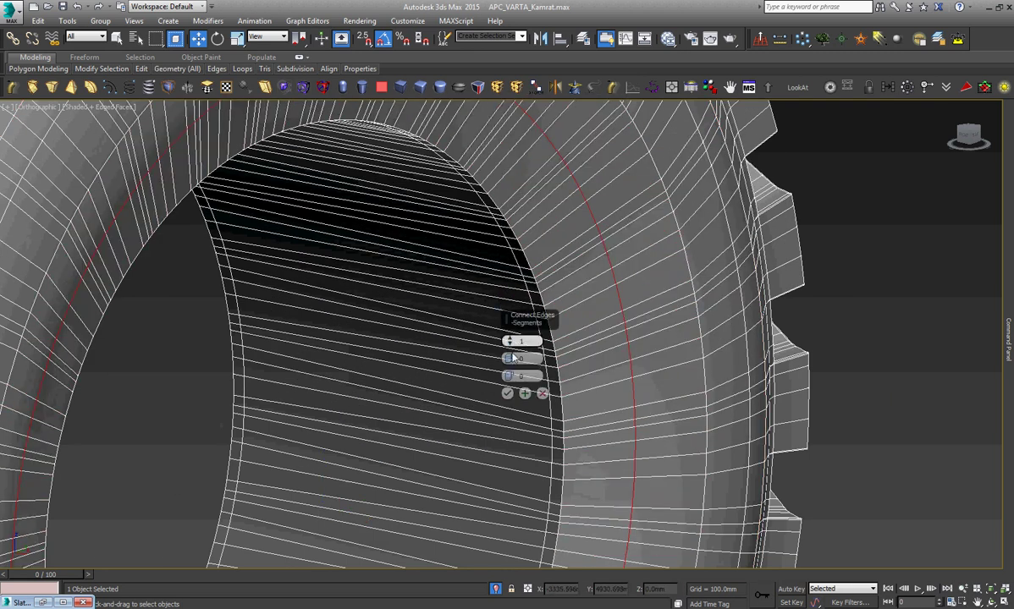
left_click(507, 394)
scroll(489, 341, "down", 3)
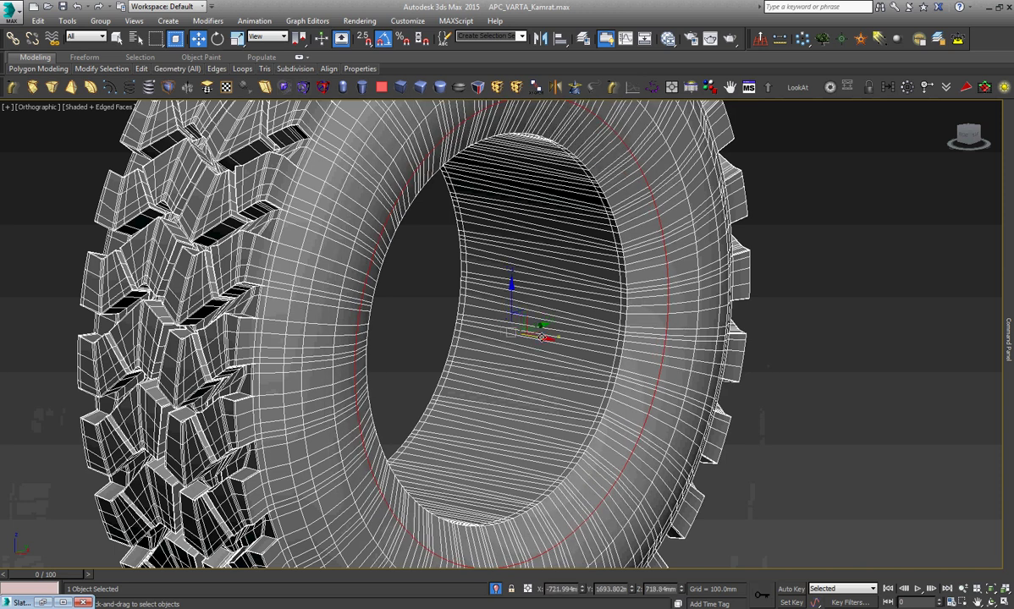
scroll(641, 323, "up", 5)
left_click_drag(642, 322, 622, 341)
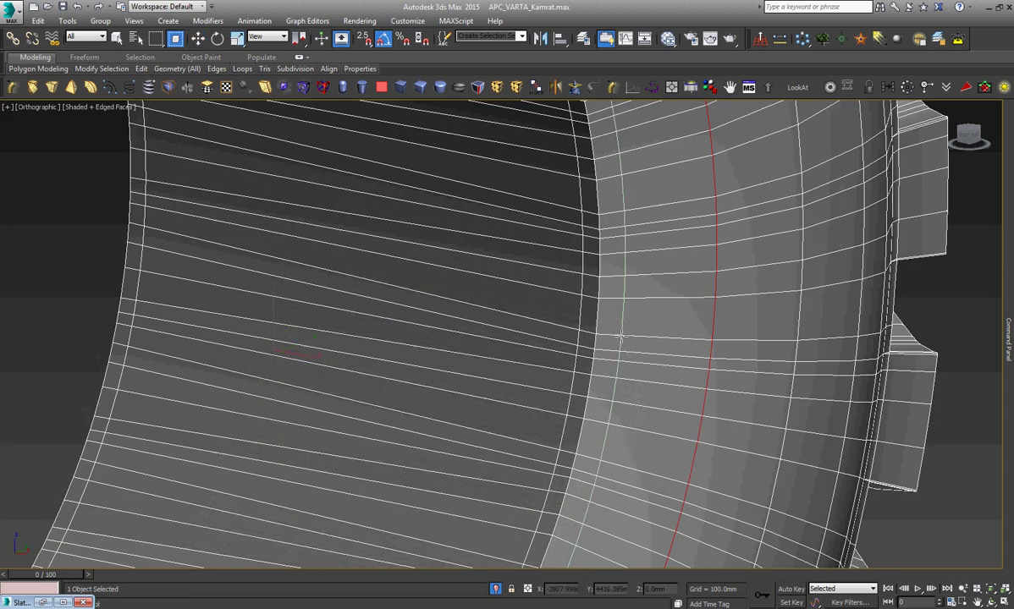
scroll(623, 341, "down", 3)
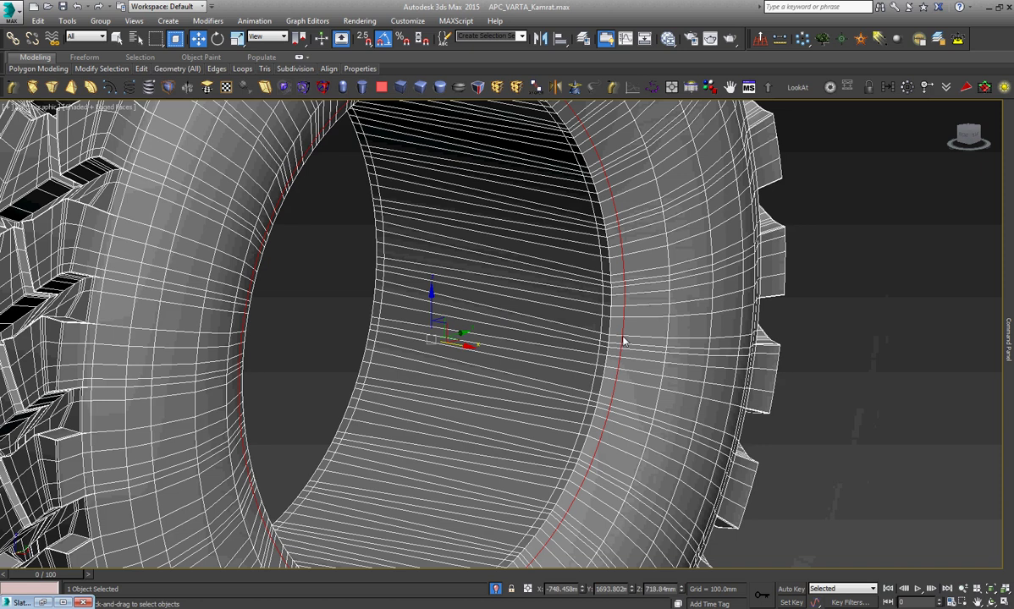
Check the tire in Left view, bring up the Modify panel, and orbit down onto the tread blocks.
key("l")
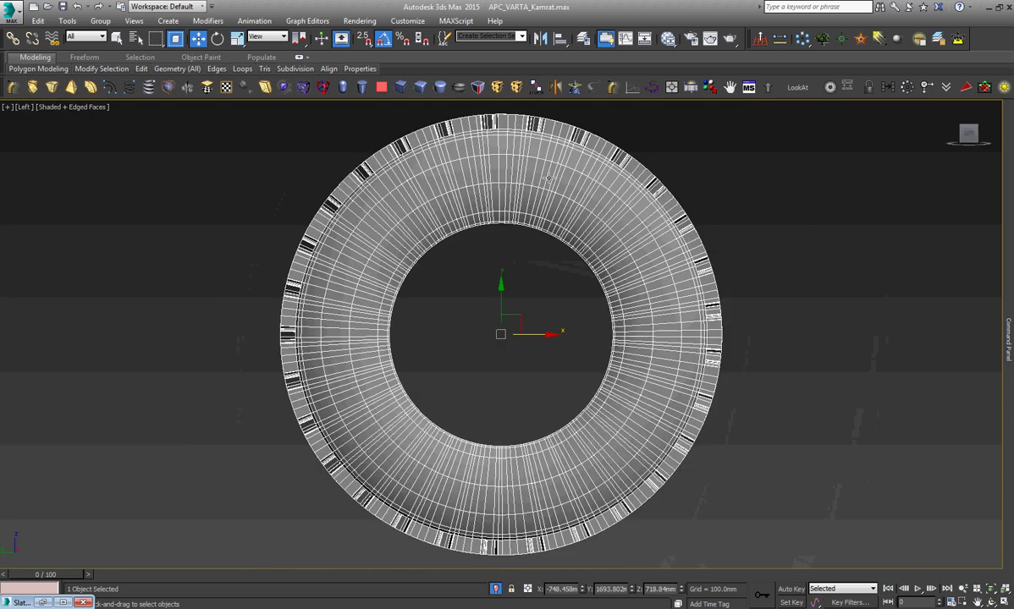
scroll(497, 115, "up", 5)
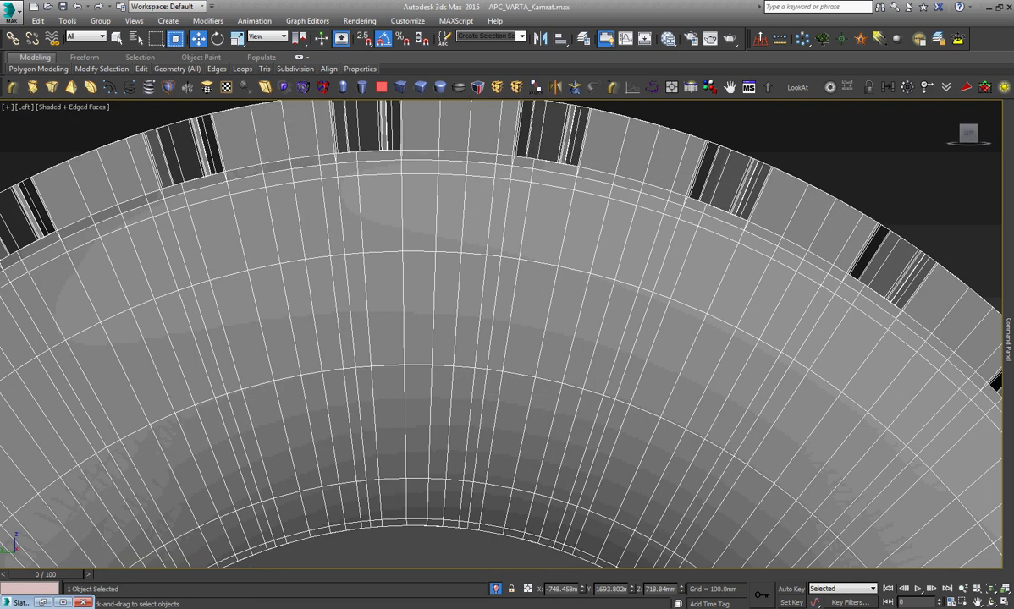
left_click(892, 156)
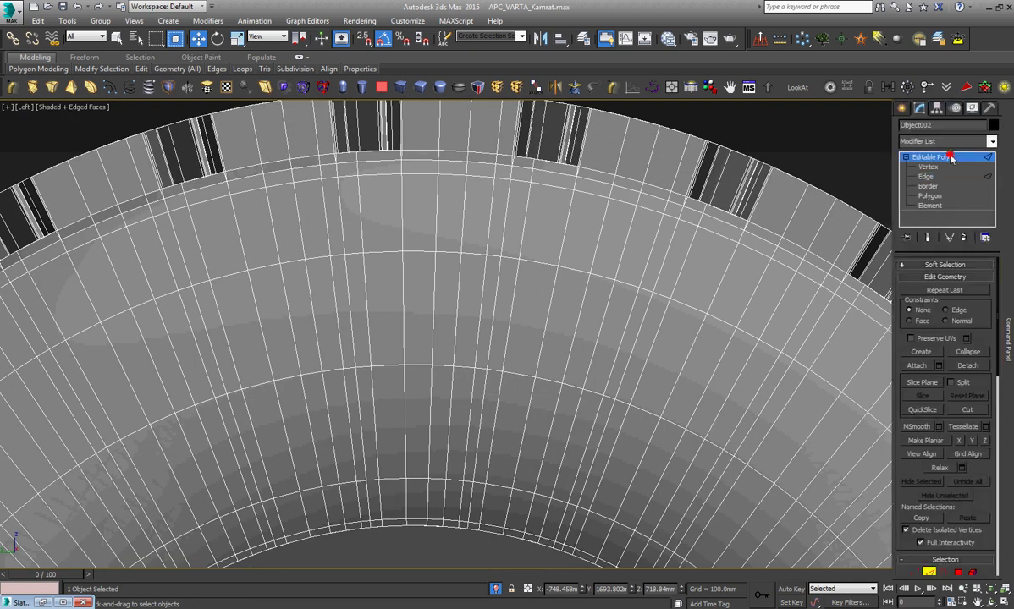
scroll(633, 241, "down", 5)
right_click(627, 233)
left_click(641, 245)
scroll(641, 245, "down", 2)
scroll(544, 175, "up", 5)
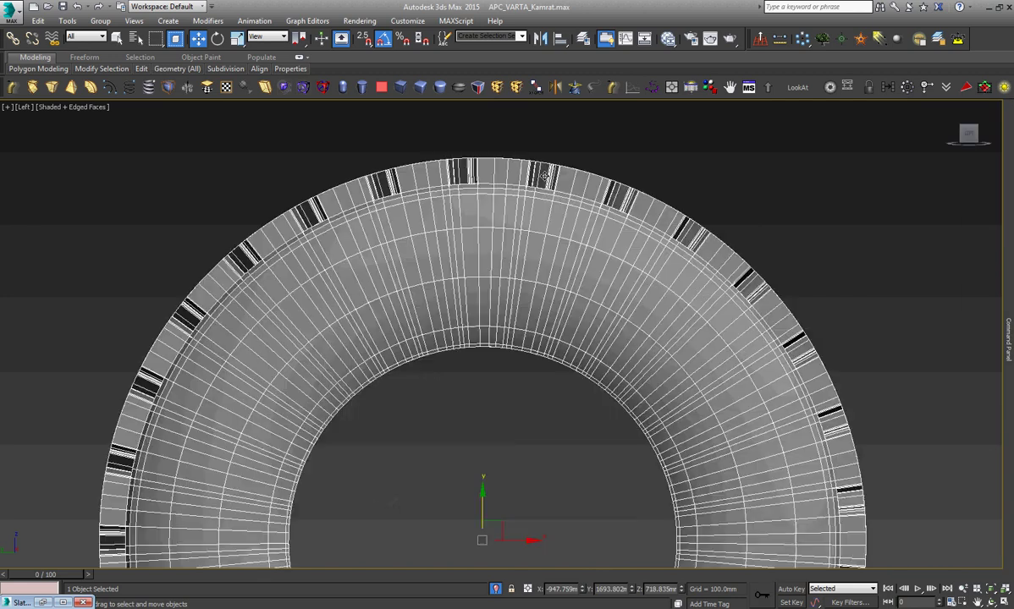
scroll(516, 150, "up", 5)
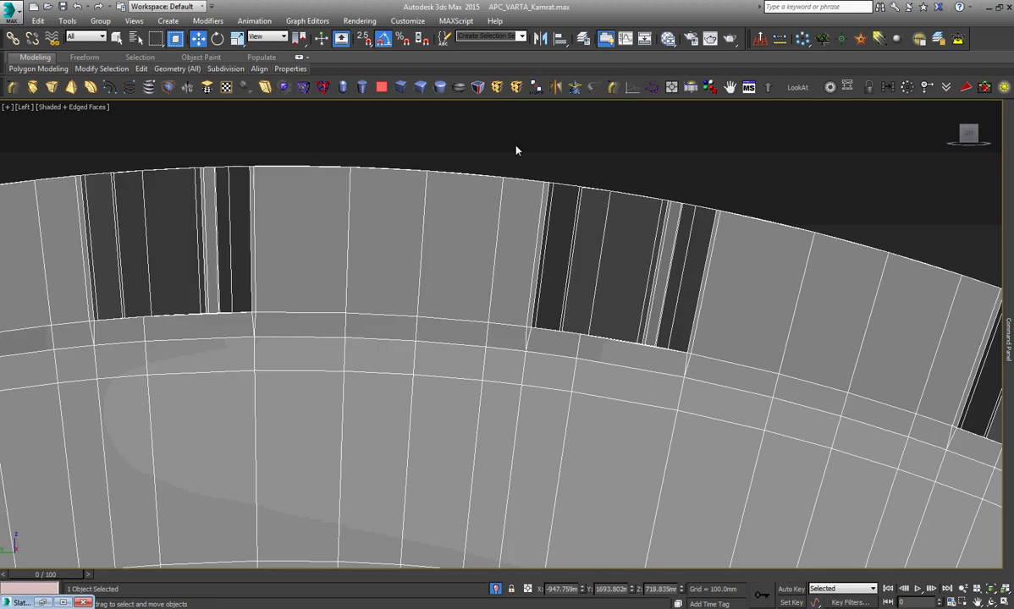
left_click(992, 602)
left_click_drag(494, 296, 525, 332)
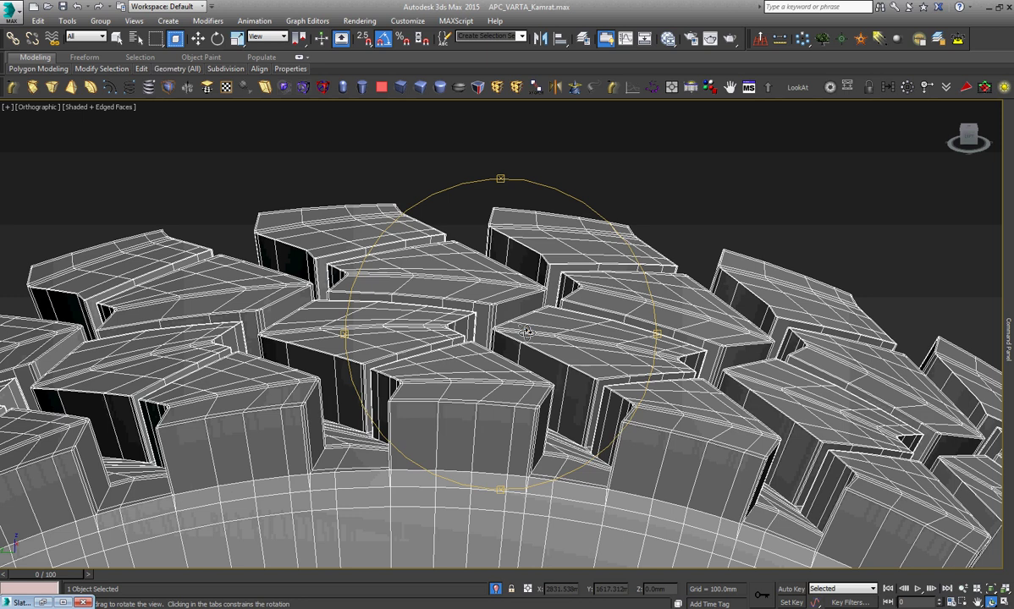
key("w")
scroll(288, 262, "up", 3)
scroll(288, 263, "up", 4)
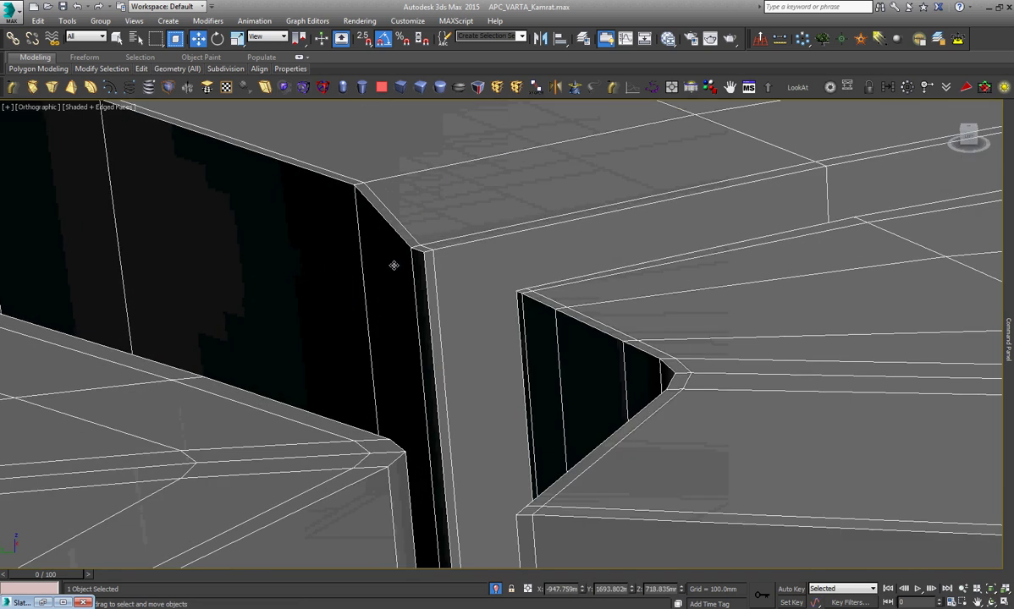
Test the Cut tool on a tread block, cancel it, and orbit toward a block's front face.
key("alt+c")
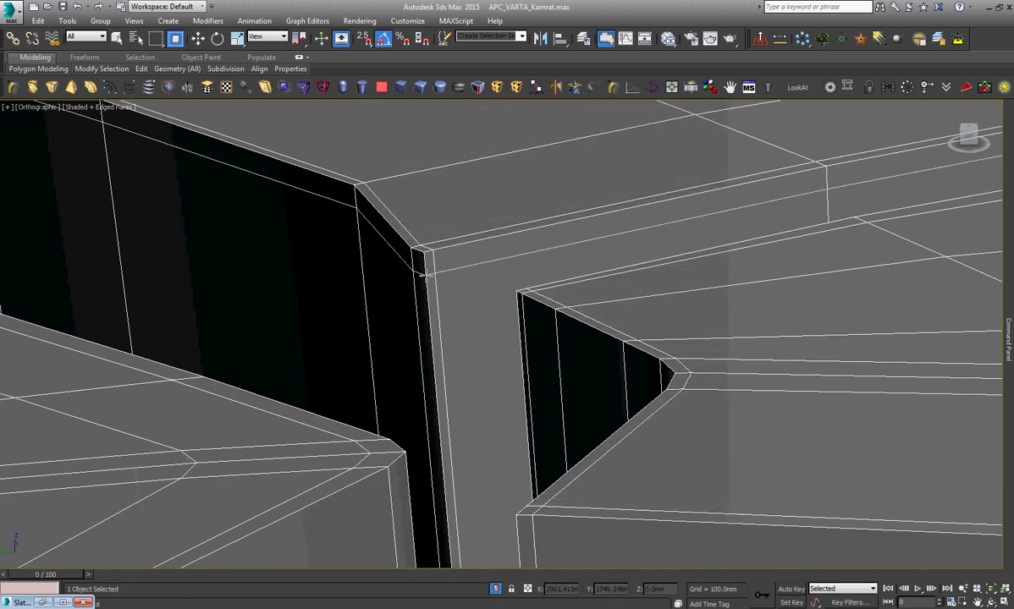
scroll(425, 275, "down", 4)
scroll(468, 402, "up", 5)
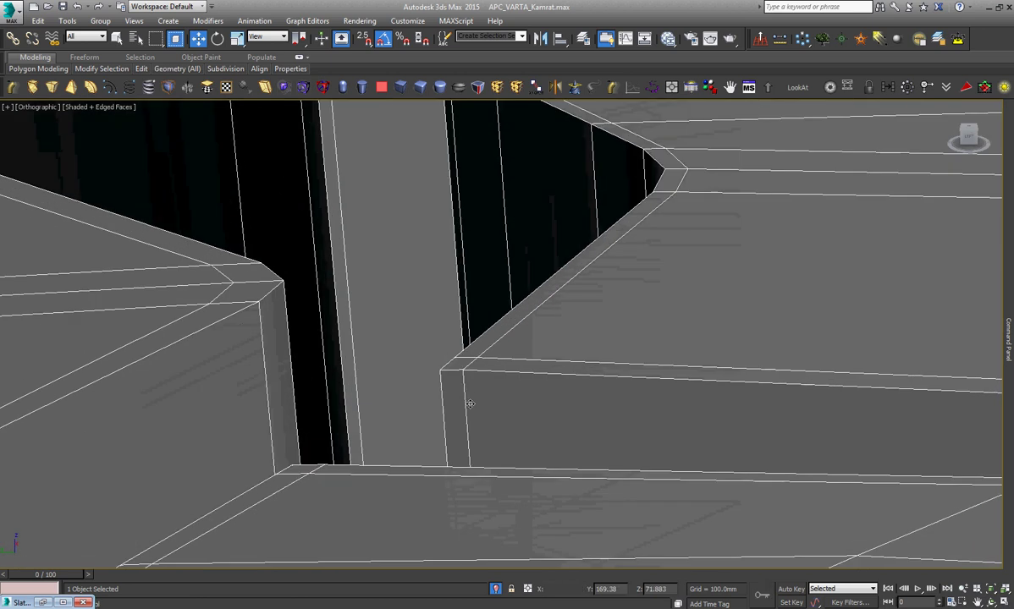
scroll(470, 409, "down", 2)
scroll(470, 409, "down", 2)
scroll(169, 449, "up", 5)
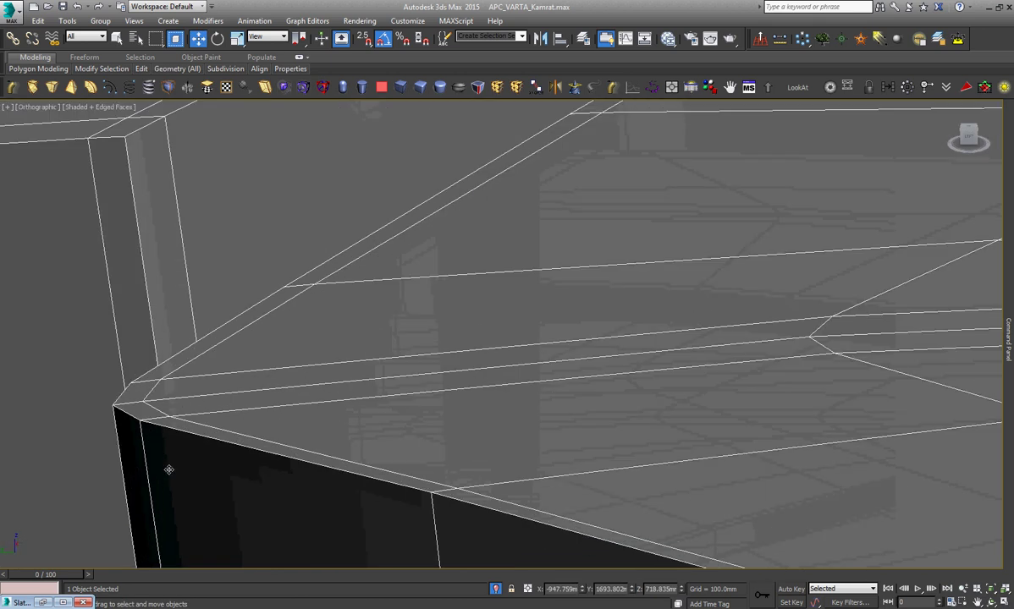
key("w")
scroll(147, 471, "down", 6)
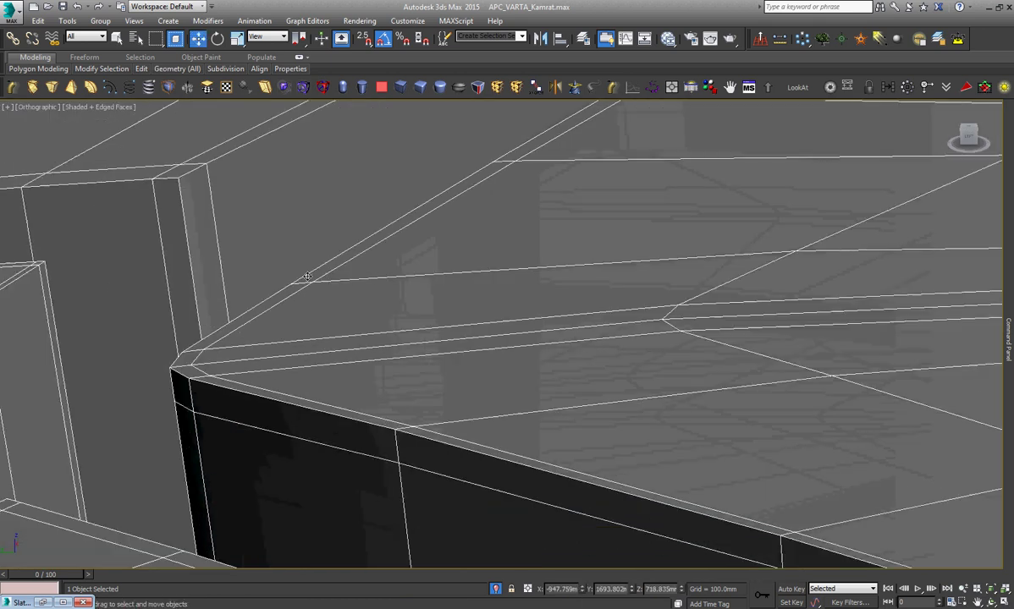
scroll(297, 236, "down", 3)
scroll(533, 343, "up", 7)
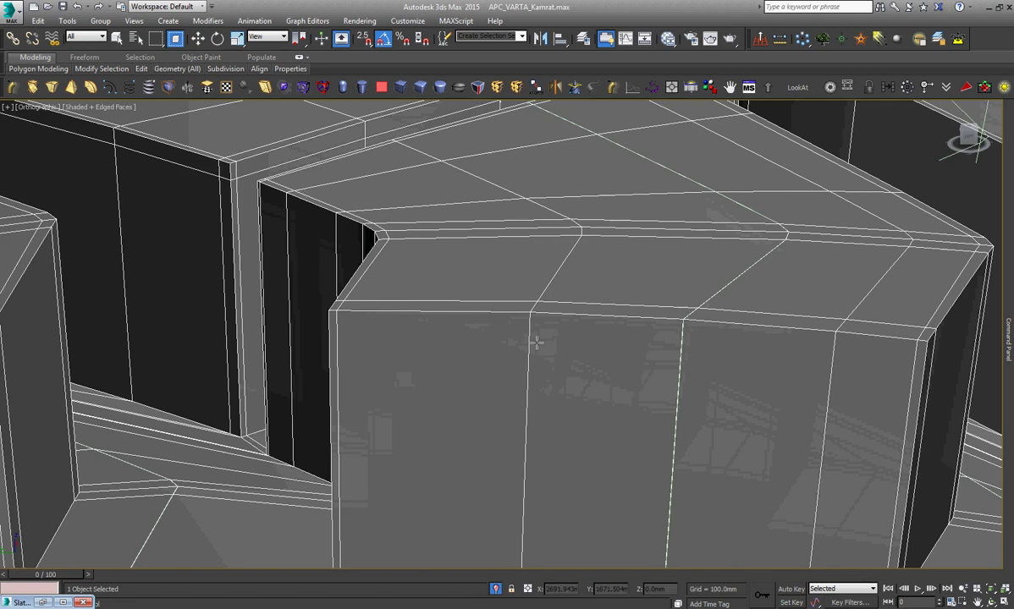
right_click(529, 335)
middle_click_drag(529, 335, 526, 459, "alt")
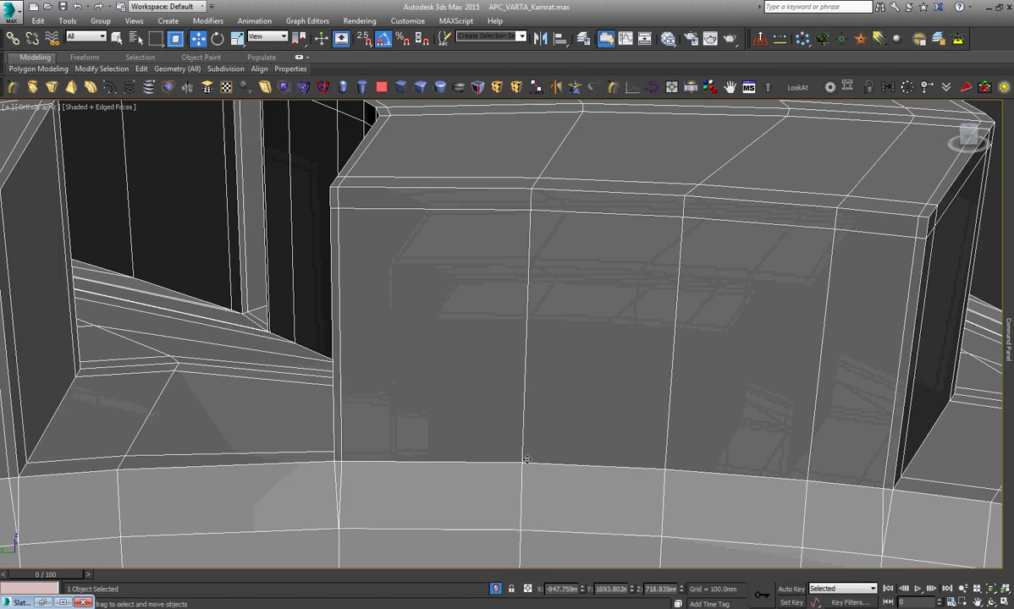
scroll(527, 451, "down", 5)
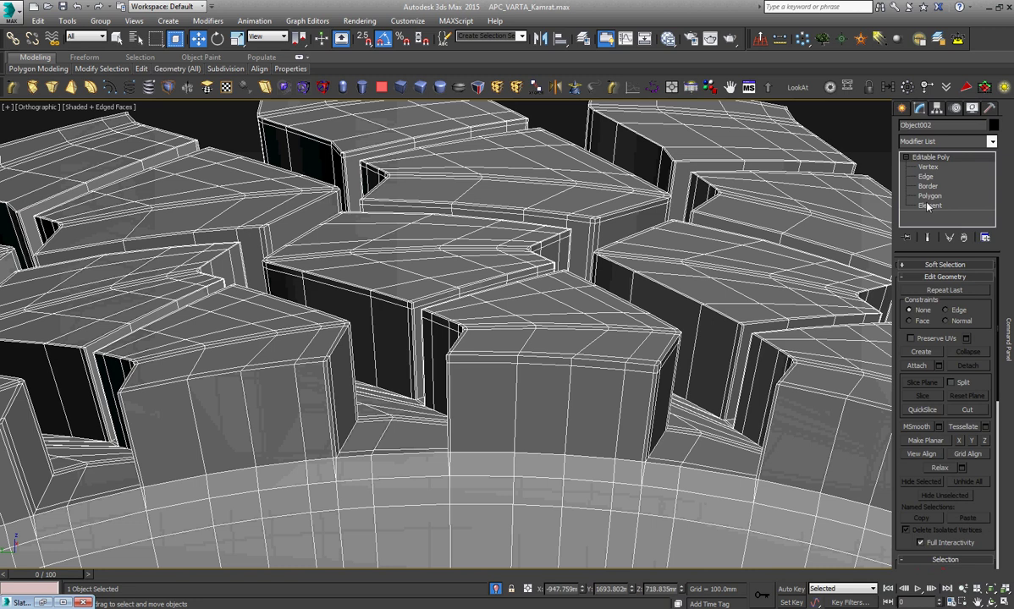
Select a tread block's top face, then ring-select edges across all tread blocks.
left_click(931, 196)
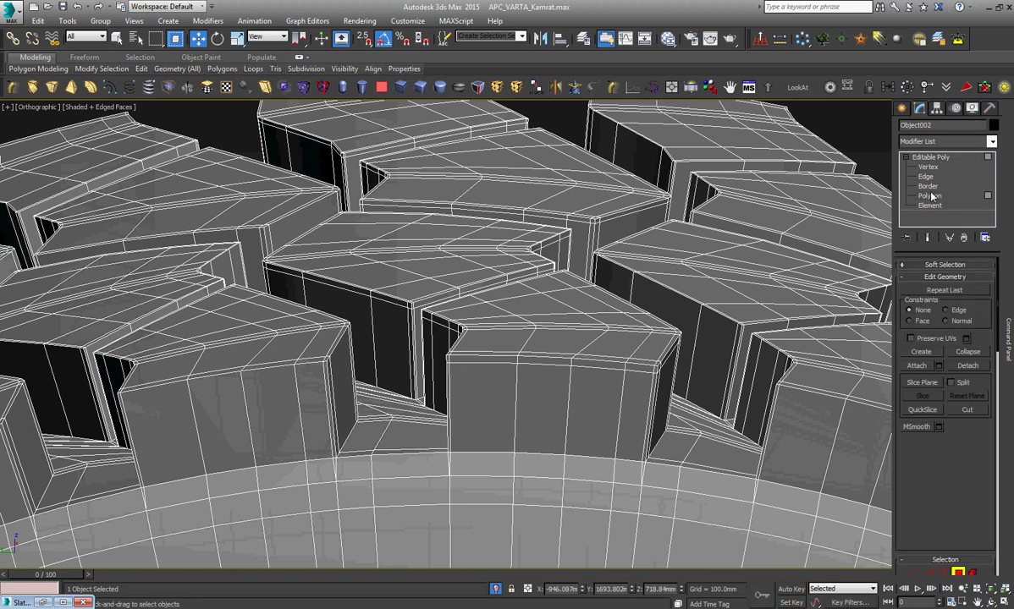
left_click(539, 180)
scroll(539, 180, "down", 4)
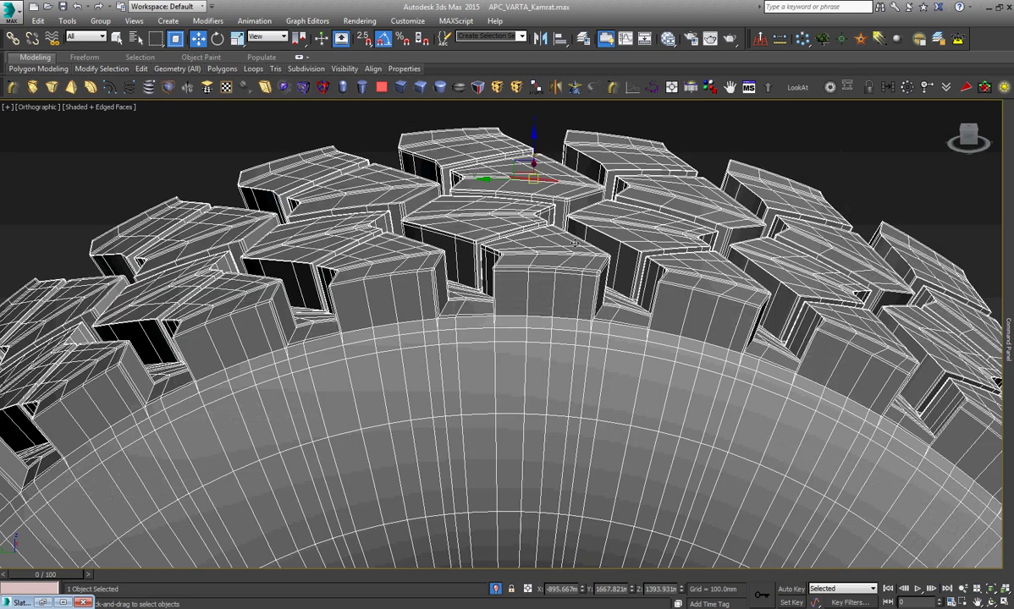
scroll(577, 253, "up", 5)
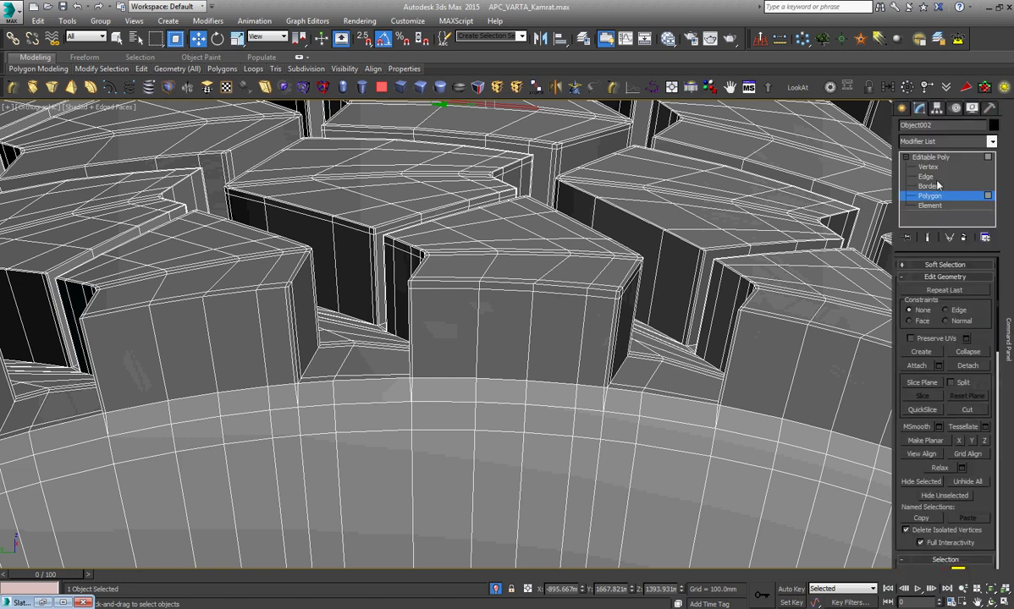
left_click(927, 176)
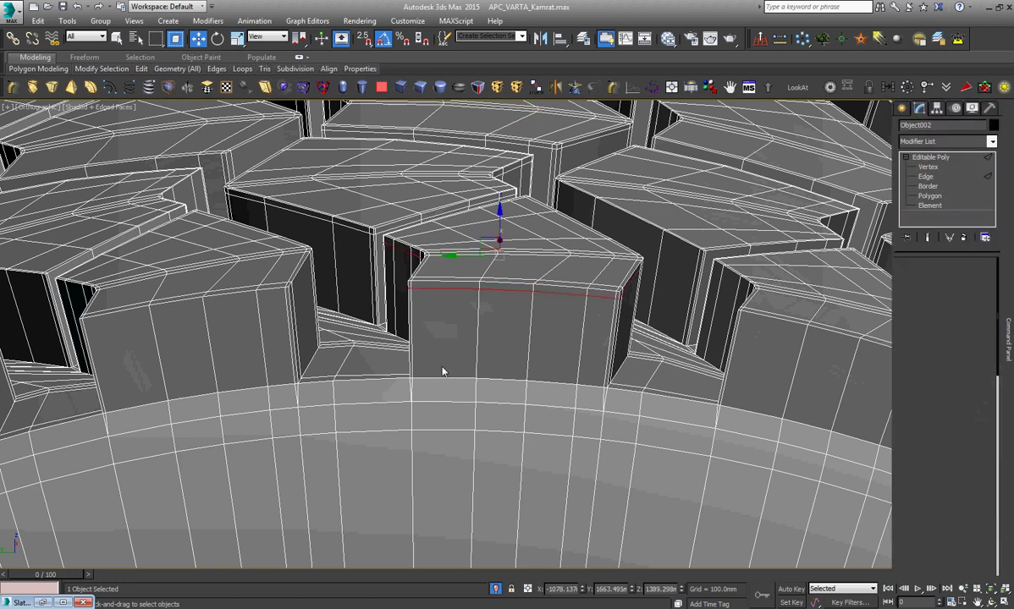
left_click(317, 384)
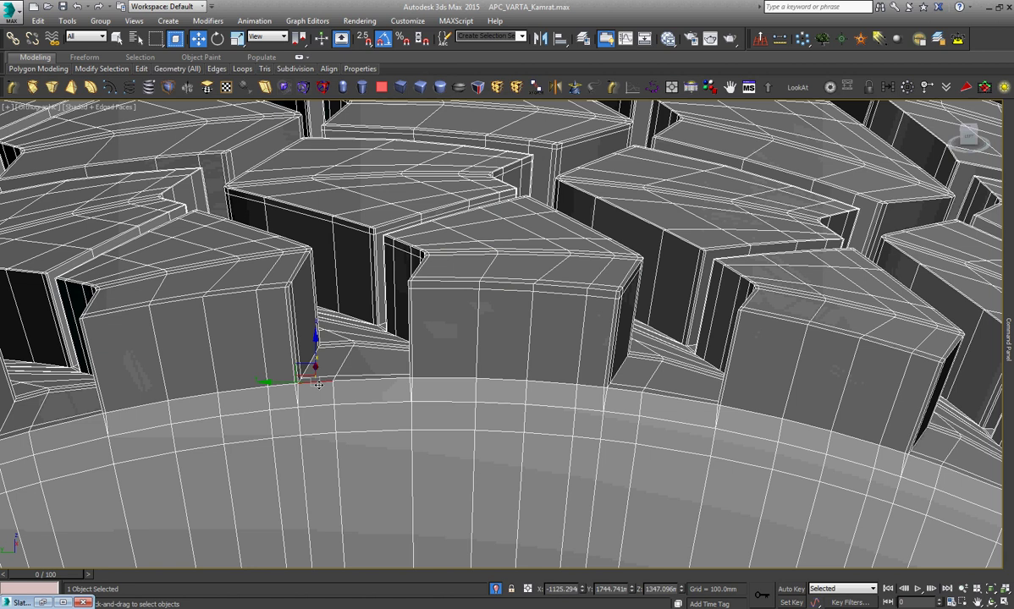
key("alt+r")
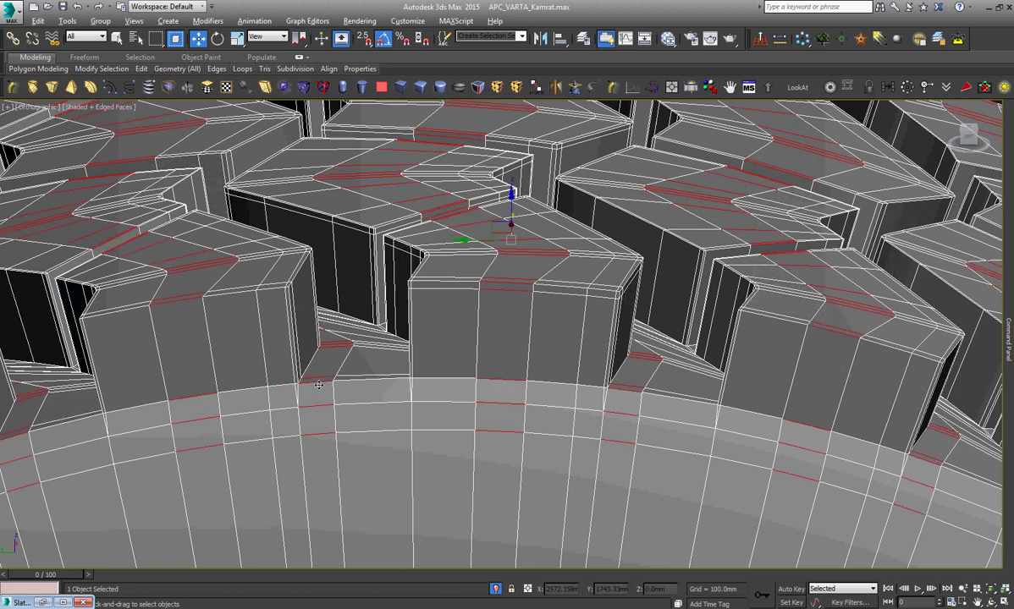
left_click(311, 364)
right_click(397, 338)
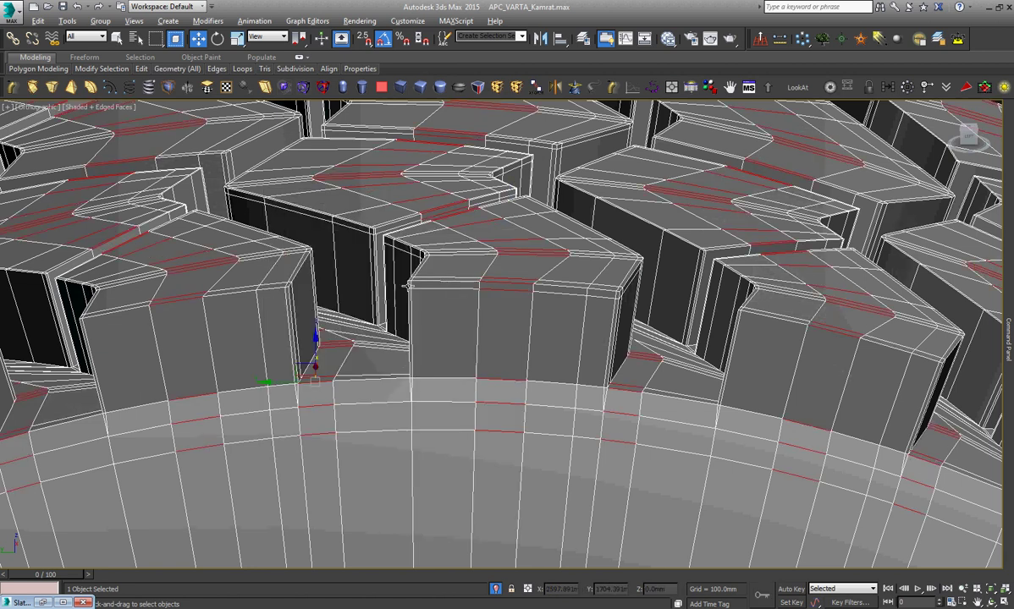
scroll(405, 286, "down", 5)
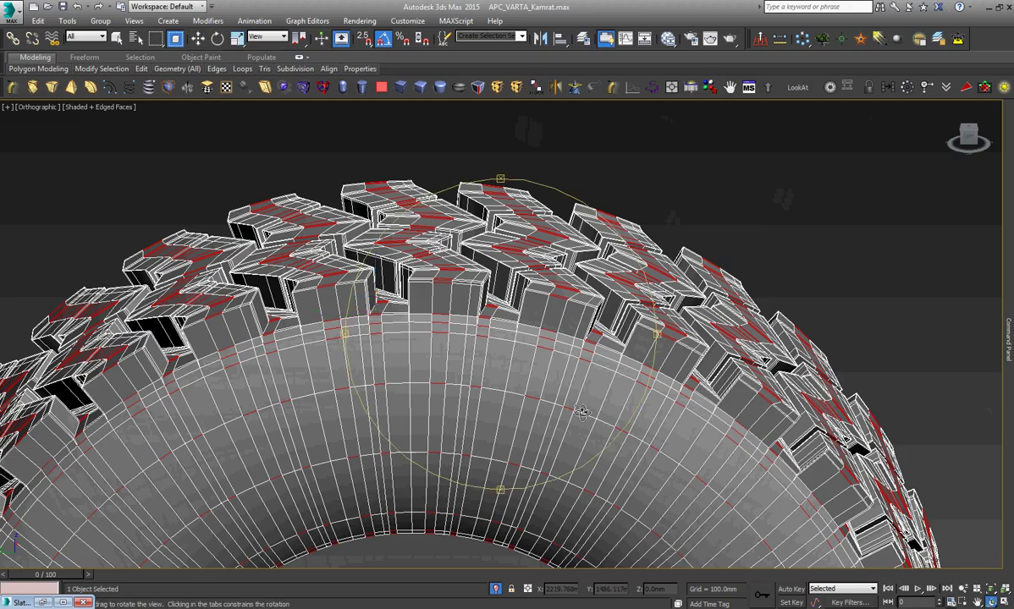
mouse_move(546, 389)
middle_mouse_down("alt")
mouse_move(572, 360)
mouse_move(568, 389)
mouse_move(484, 389)
mouse_move(426, 409)
mouse_move(640, 420)
mouse_move(605, 393)
middle_mouse_up("alt")
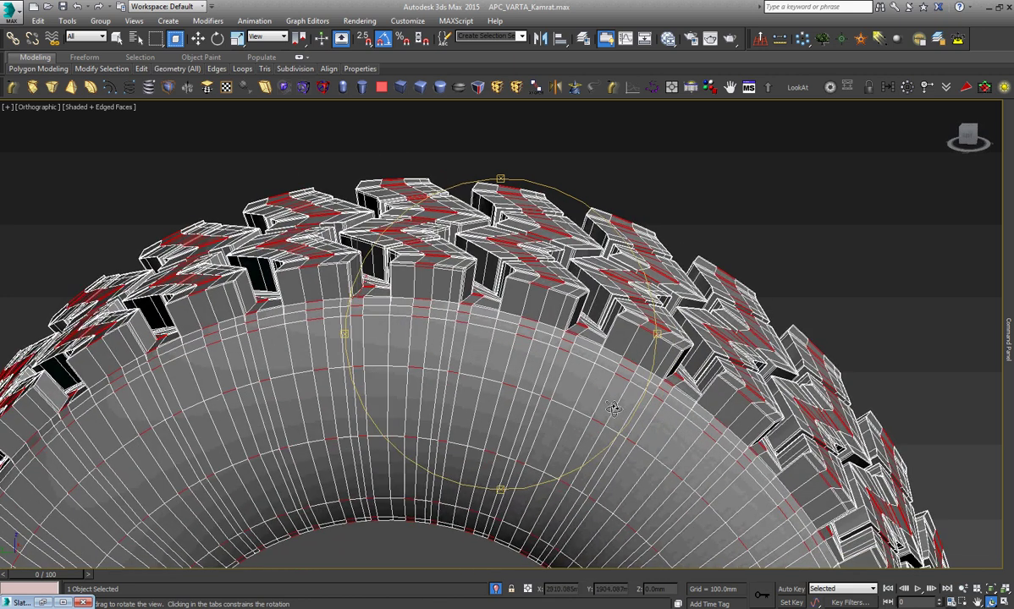
Clear the edge selection, select the whole tire mesh, and orbit to a more frontal angle.
key("w")
left_click(1010, 277)
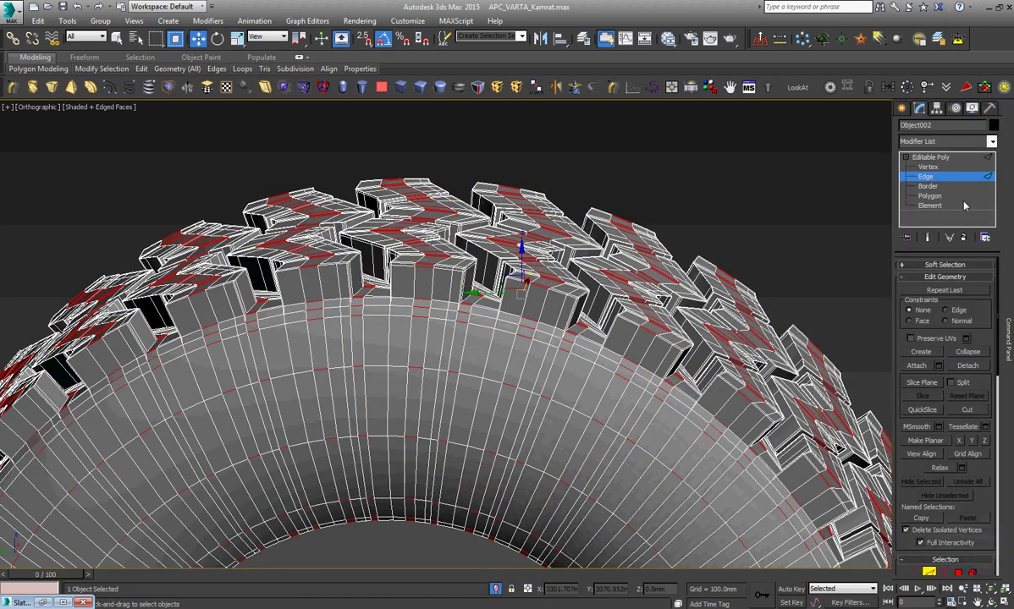
left_click(773, 161)
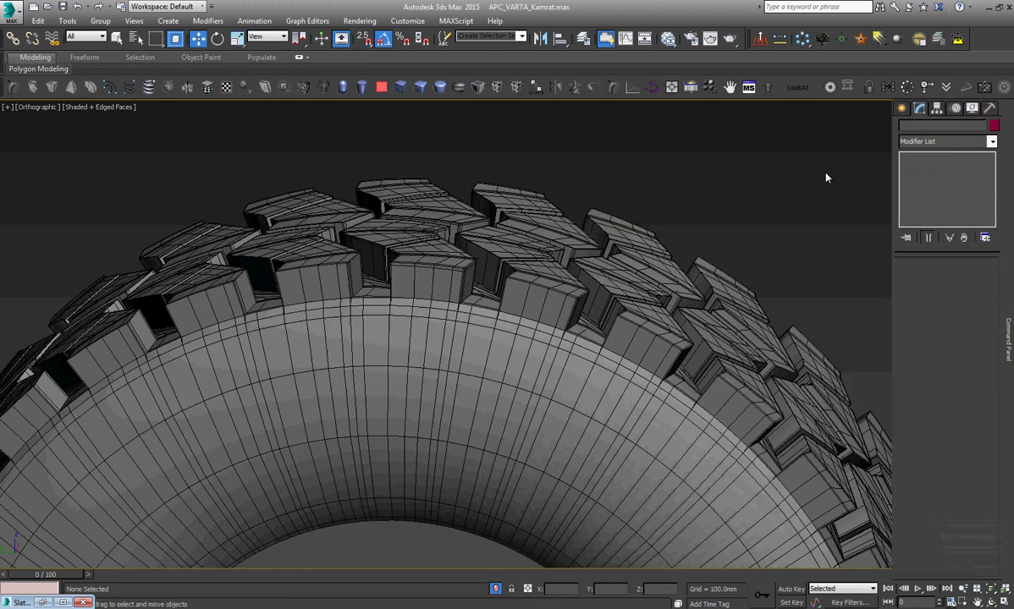
left_click(639, 356)
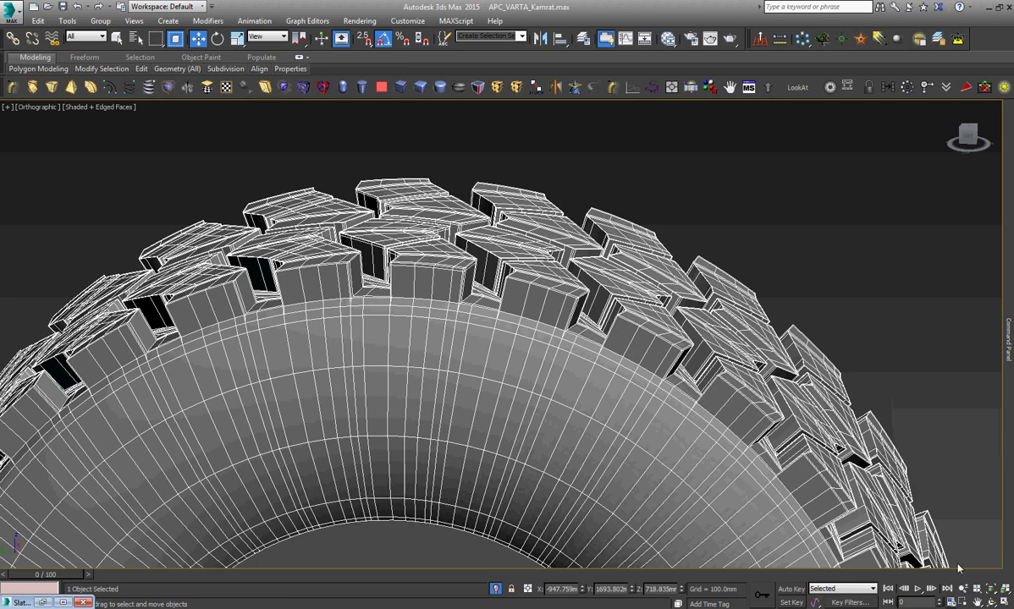
key("ctrl+r")
mouse_move(423, 355)
left_mouse_down()
mouse_move(457, 358)
mouse_move(469, 319)
mouse_move(430, 342)
mouse_move(424, 362)
left_mouse_up()
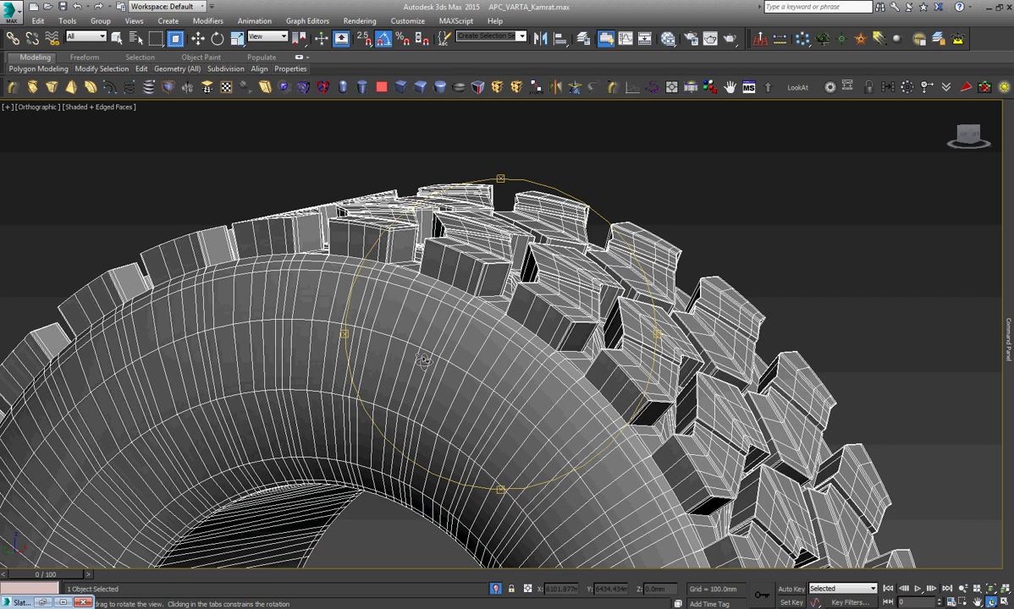
Ring-select an edge of the dark inner rim band and delete the whole band.
key("z")
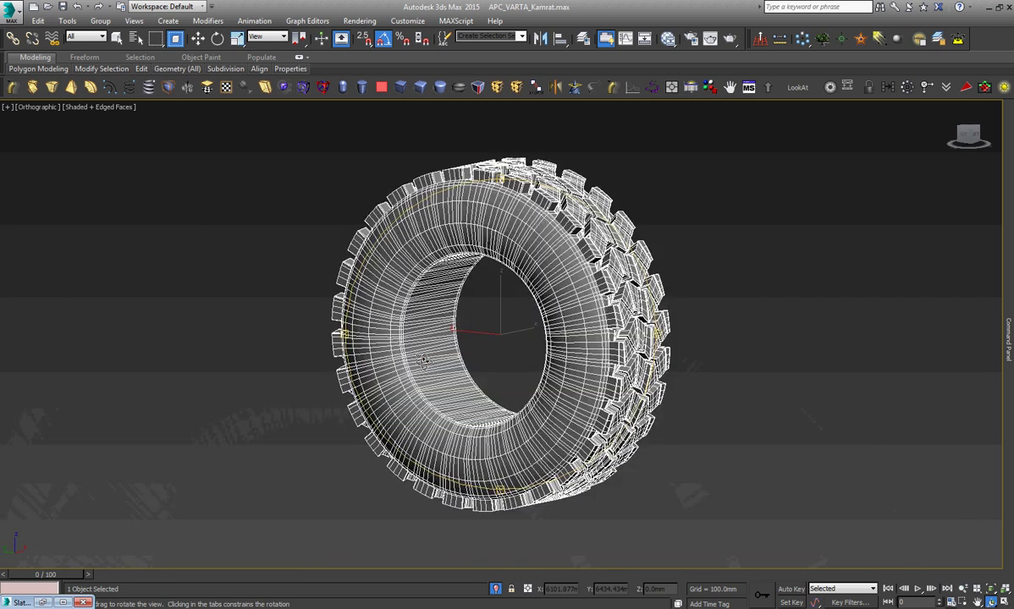
key("l")
key("f")
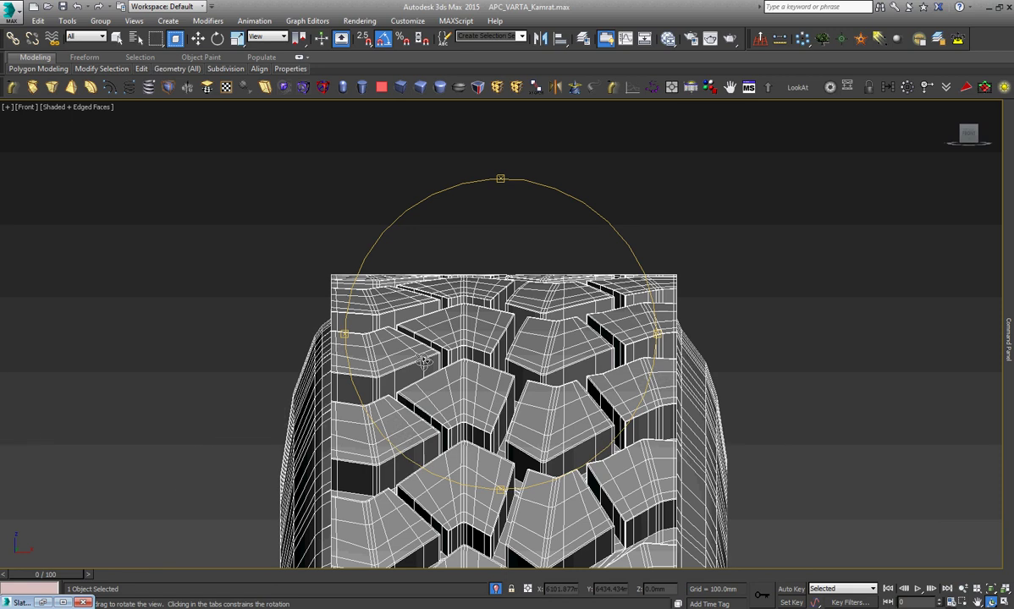
key("l")
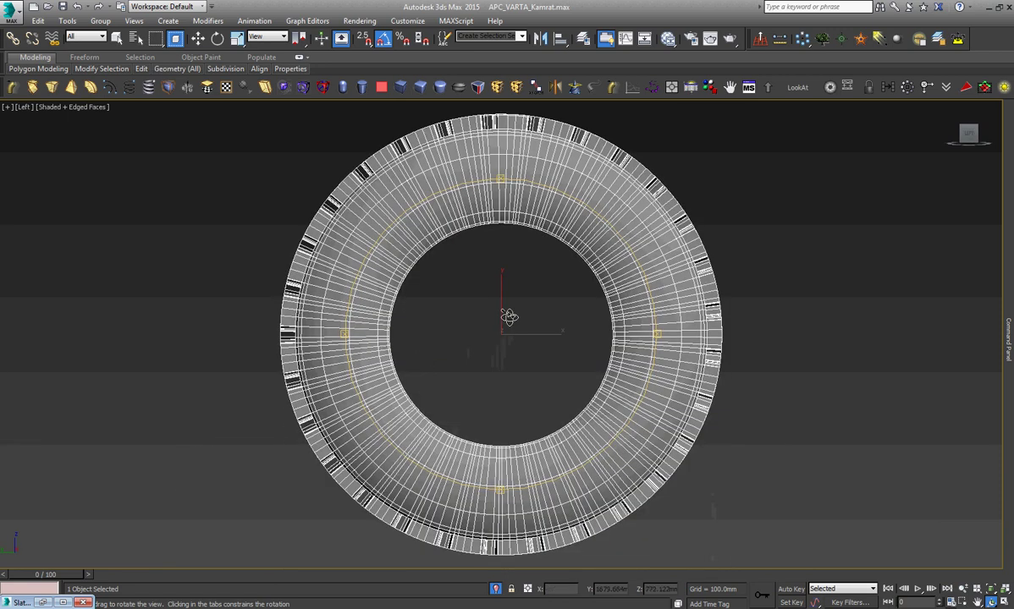
left_click_drag(537, 341, 529, 309)
scroll(530, 304, "up", 6)
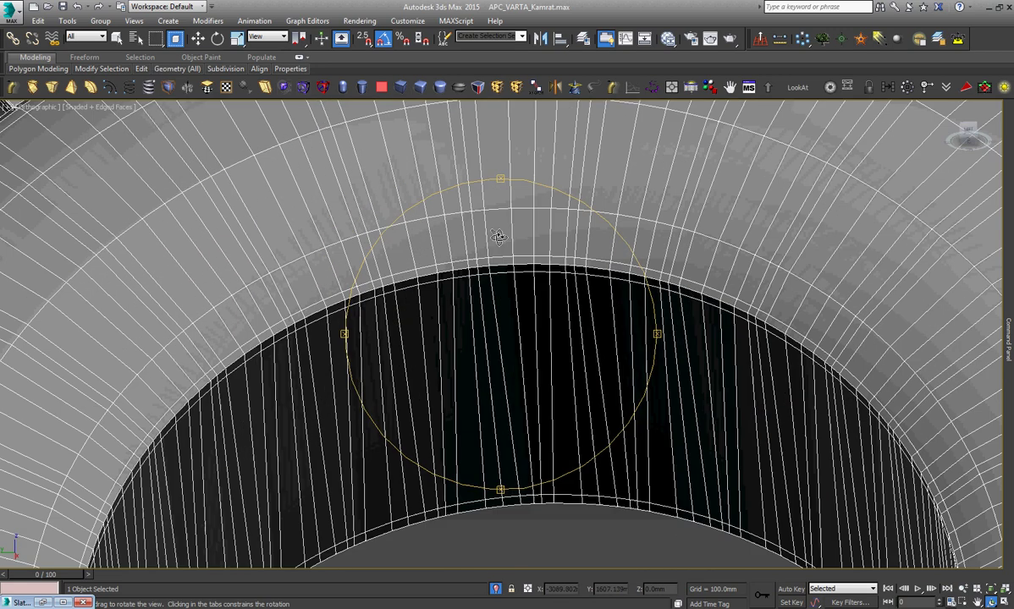
key("w")
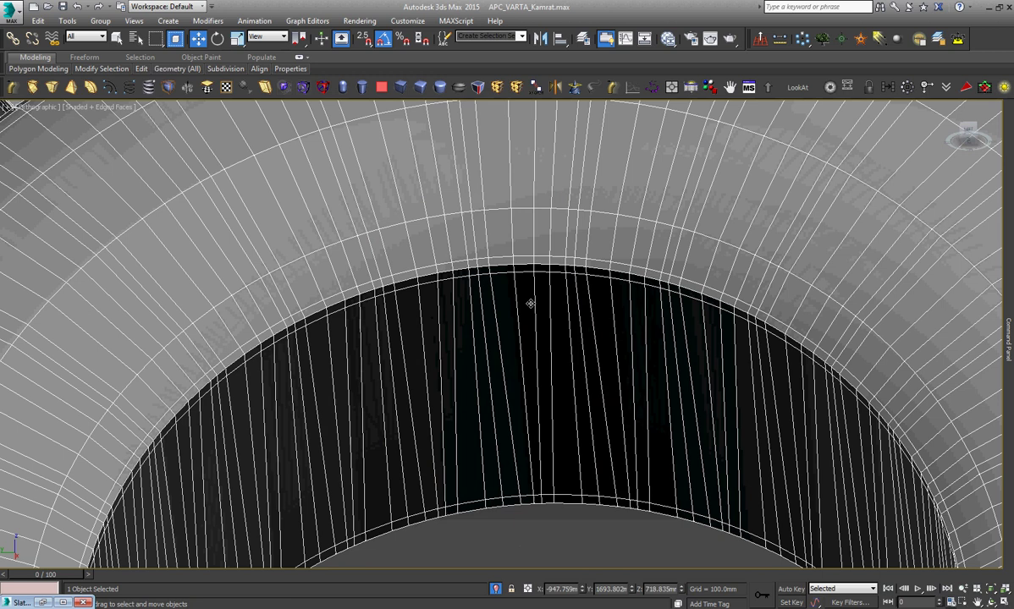
key("2")
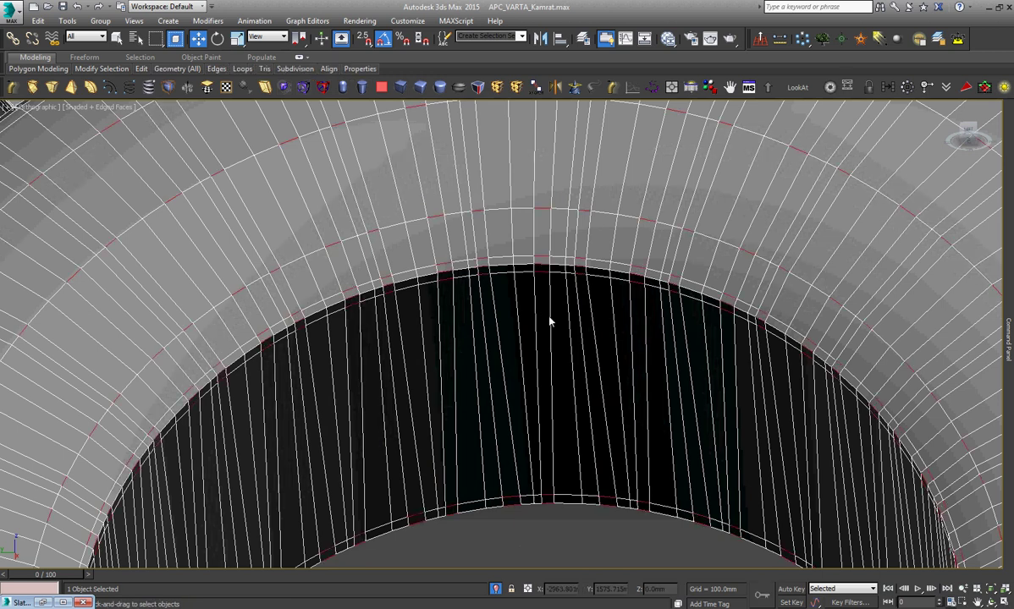
left_click(549, 316)
key("alt+r")
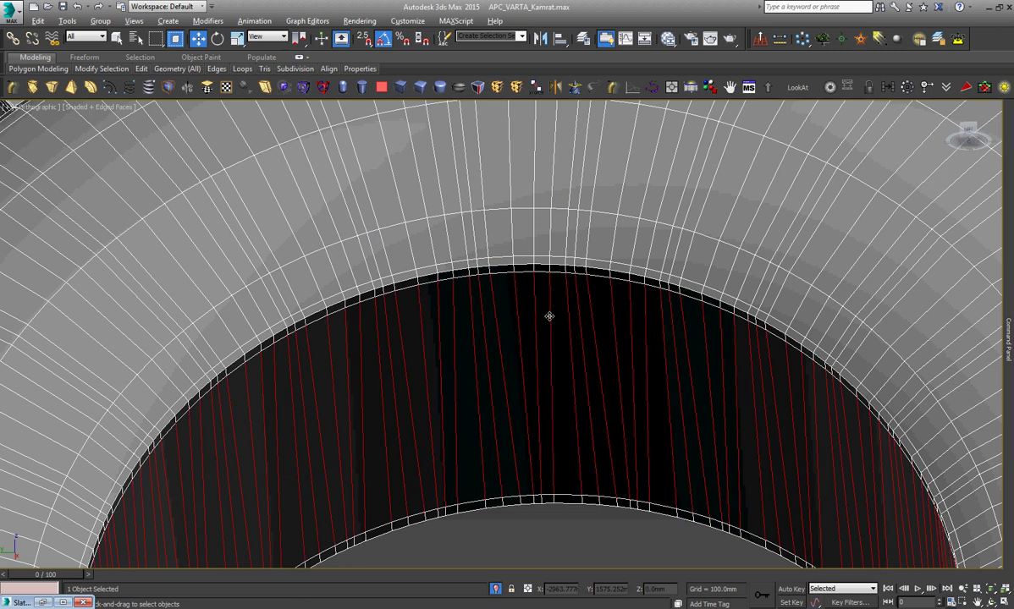
key("Delete")
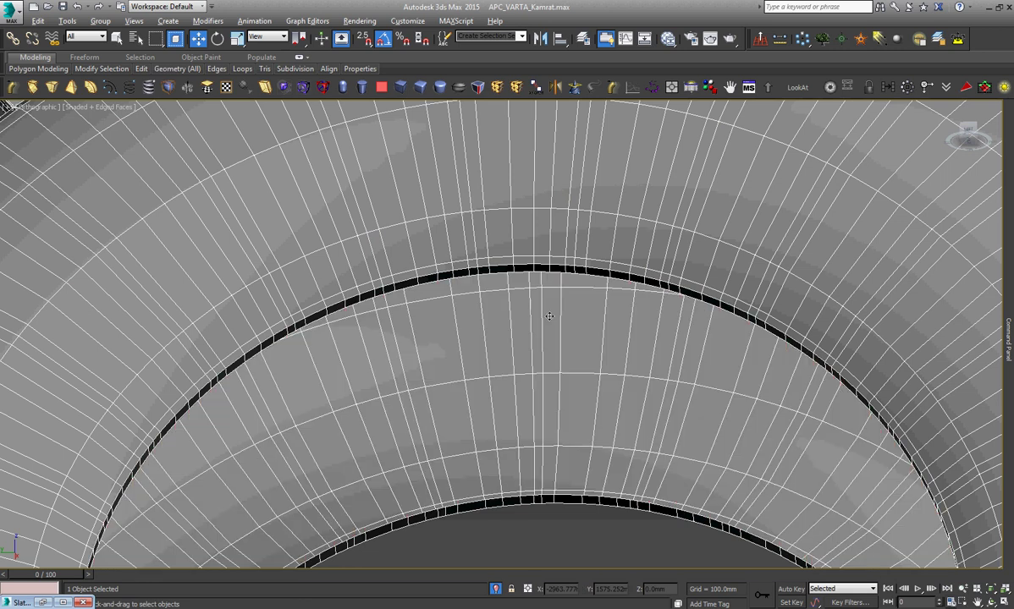
key("l")
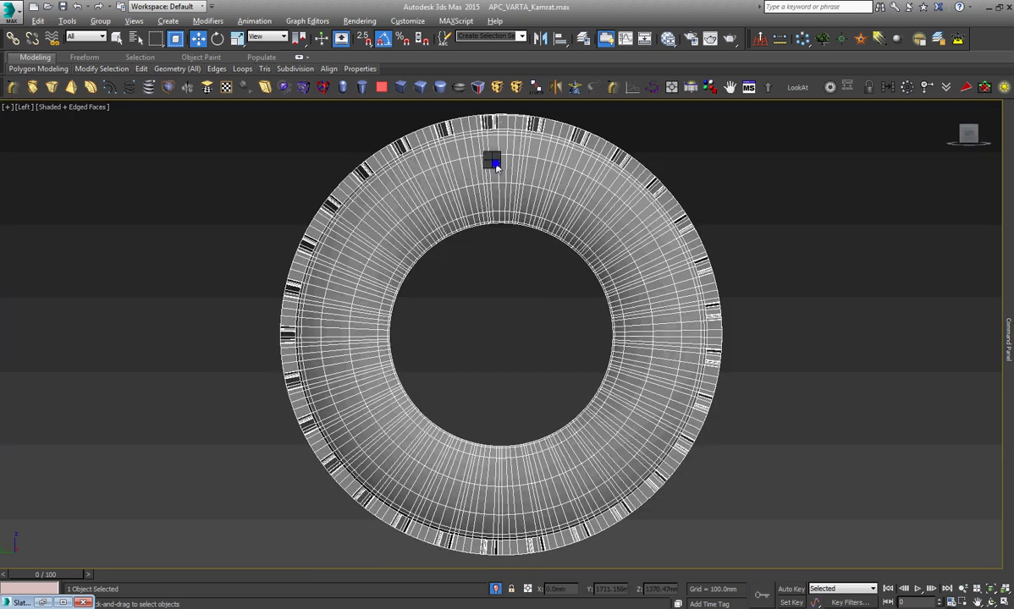
scroll(501, 135, "up", 4)
scroll(501, 136, "up", 1)
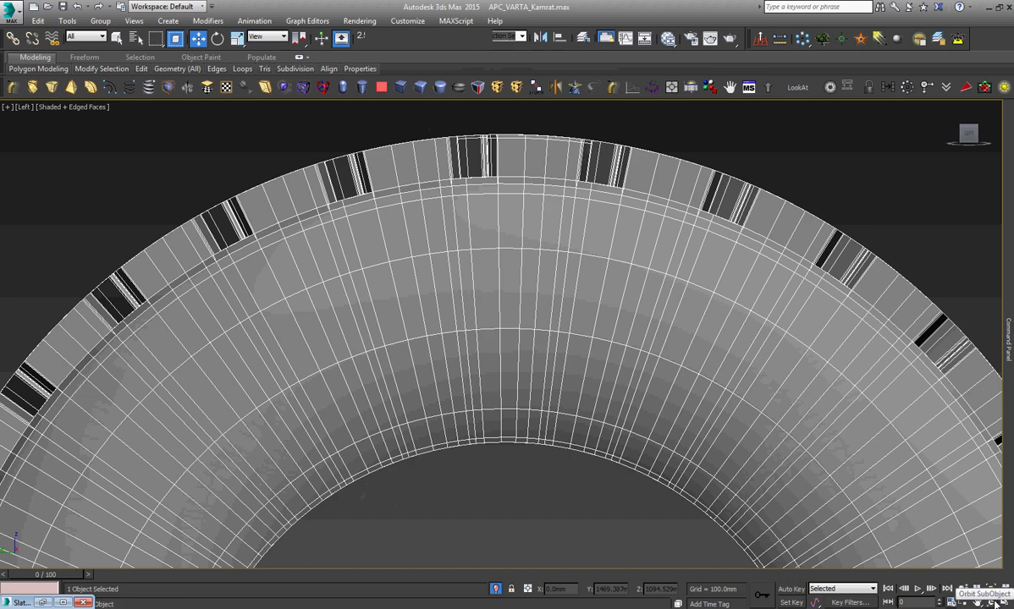
Delete the edge loop across the tread, opening a gap in the ring.
left_click(992, 598)
left_click_drag(545, 330, 542, 349)
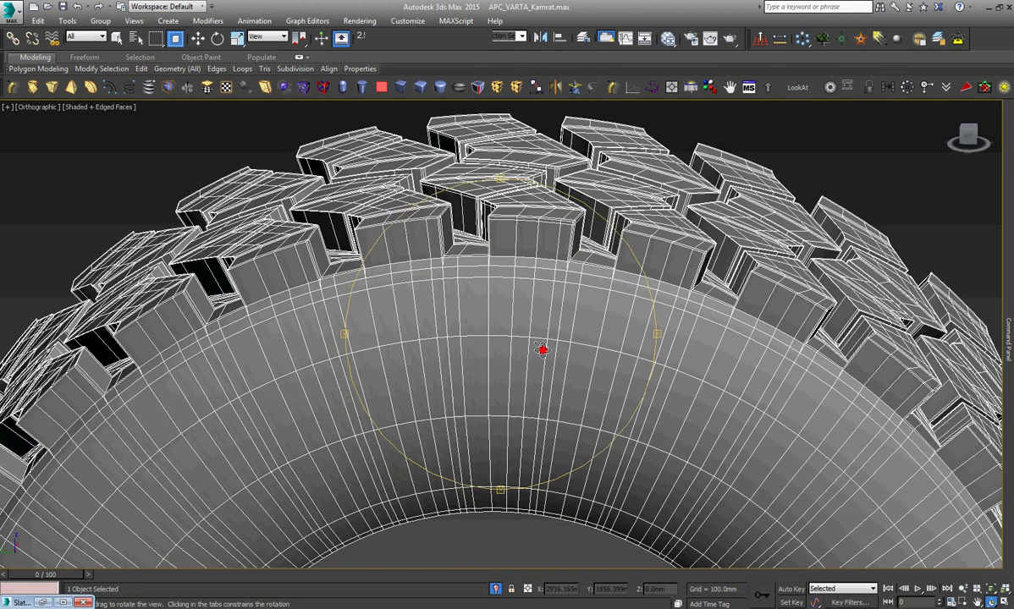
key("w")
scroll(497, 309, "up", 3)
scroll(498, 309, "up", 2)
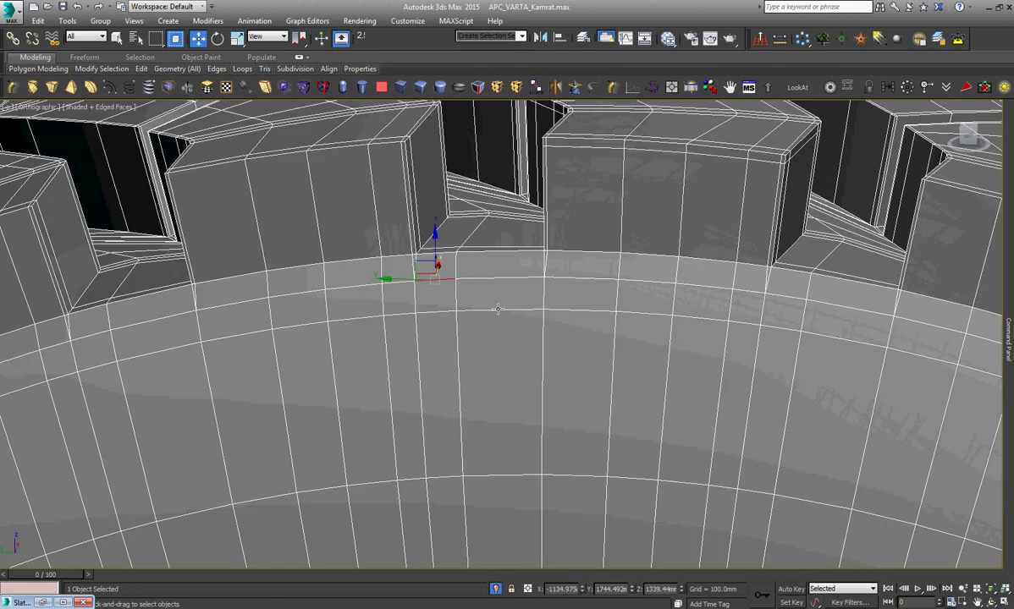
scroll(498, 309, "down", 1)
scroll(498, 309, "down", 3)
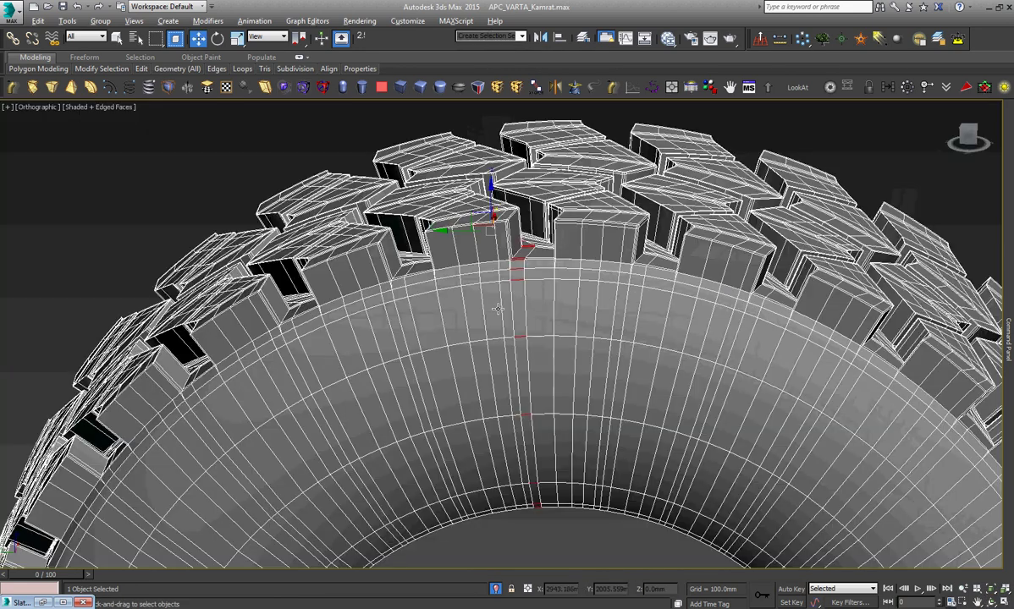
key("Delete")
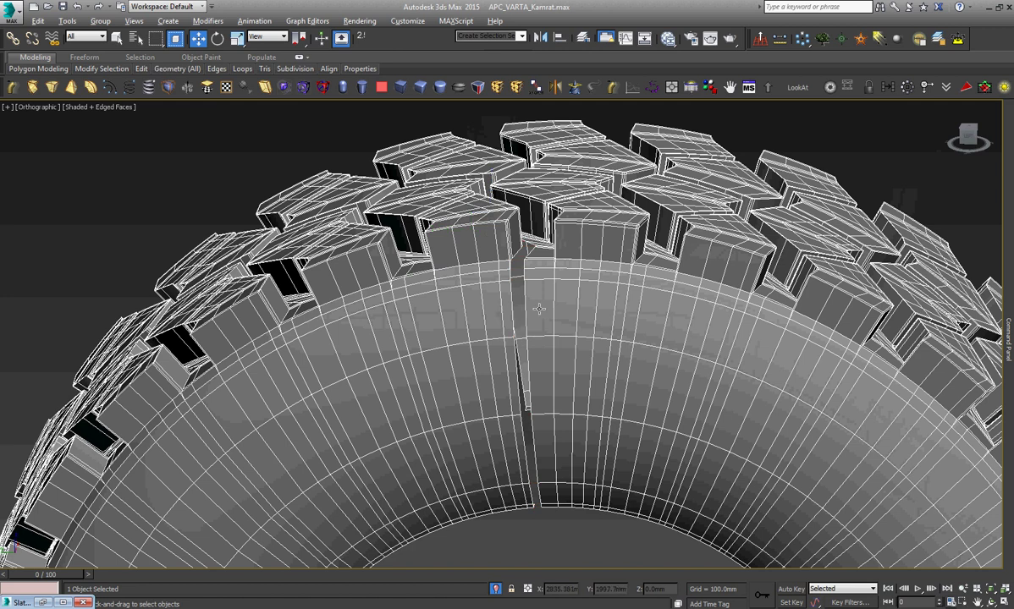
Select the edge loop beside the tread block and split the mesh along it.
right_click(647, 265)
left_click(648, 266)
scroll(653, 275, "up", 3)
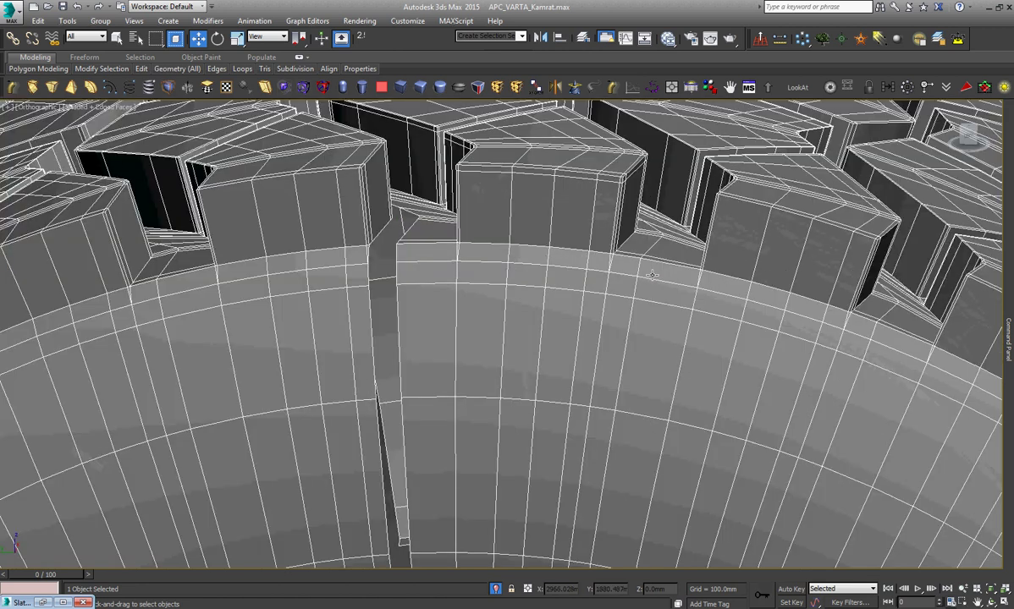
left_click(666, 266)
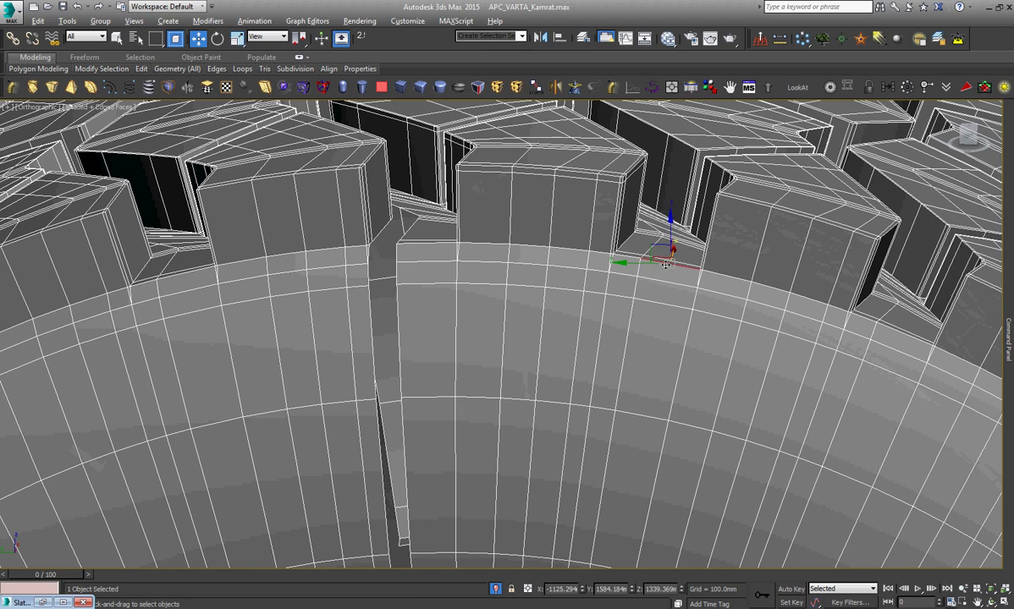
double_click(665, 265)
key("BackSpace")
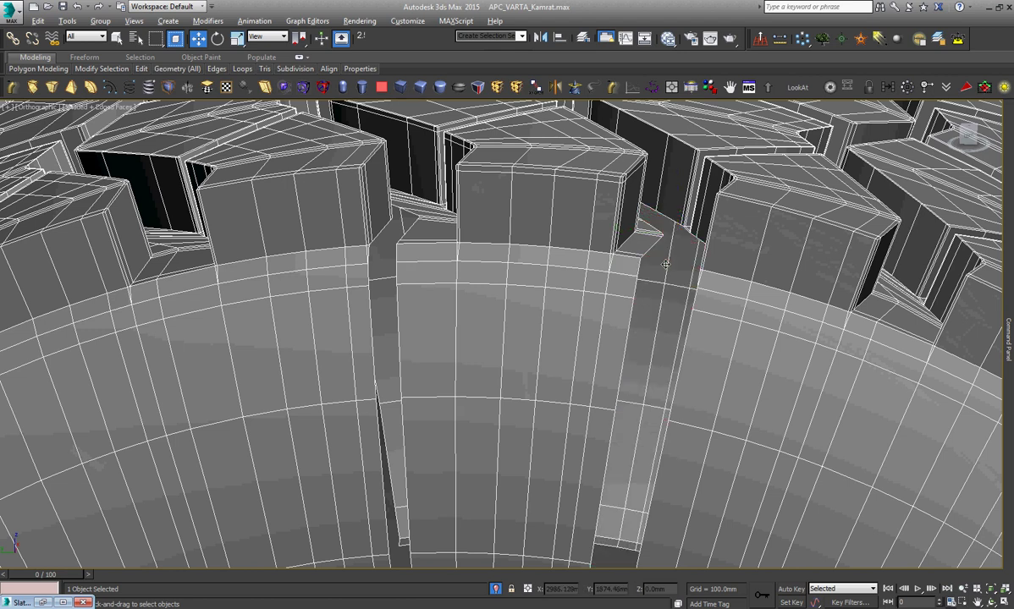
Select the main tire ring element and hide it.
key("5")
left_click(707, 294)
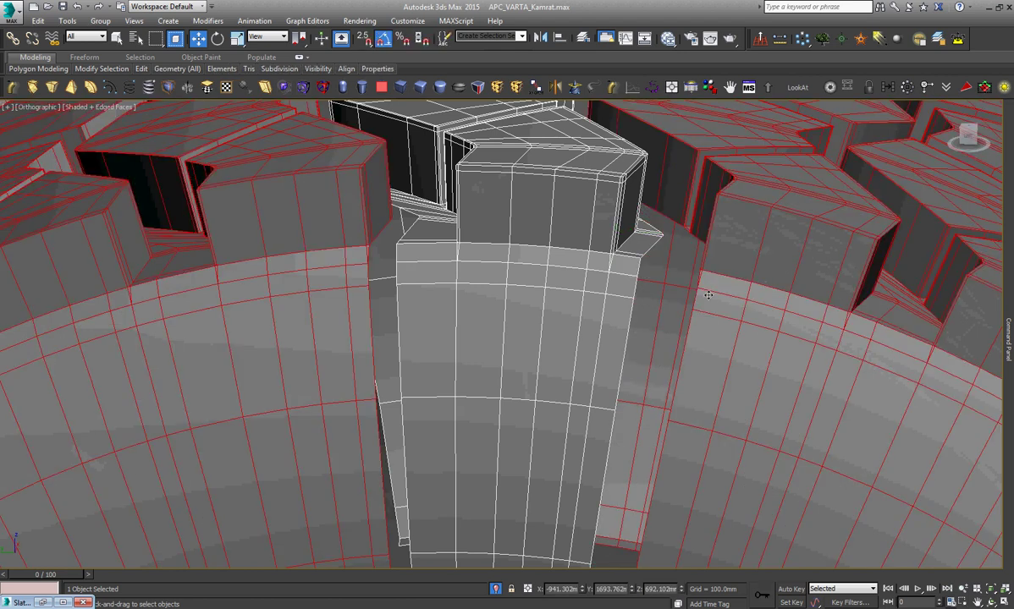
key("alt+h")
right_click(708, 295)
left_click(715, 315)
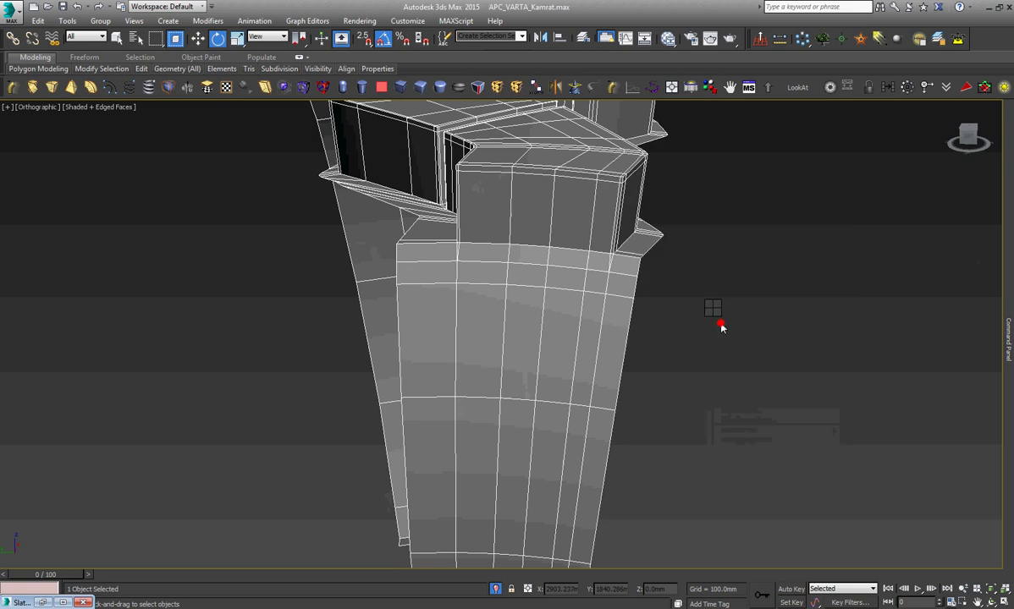
key("w")
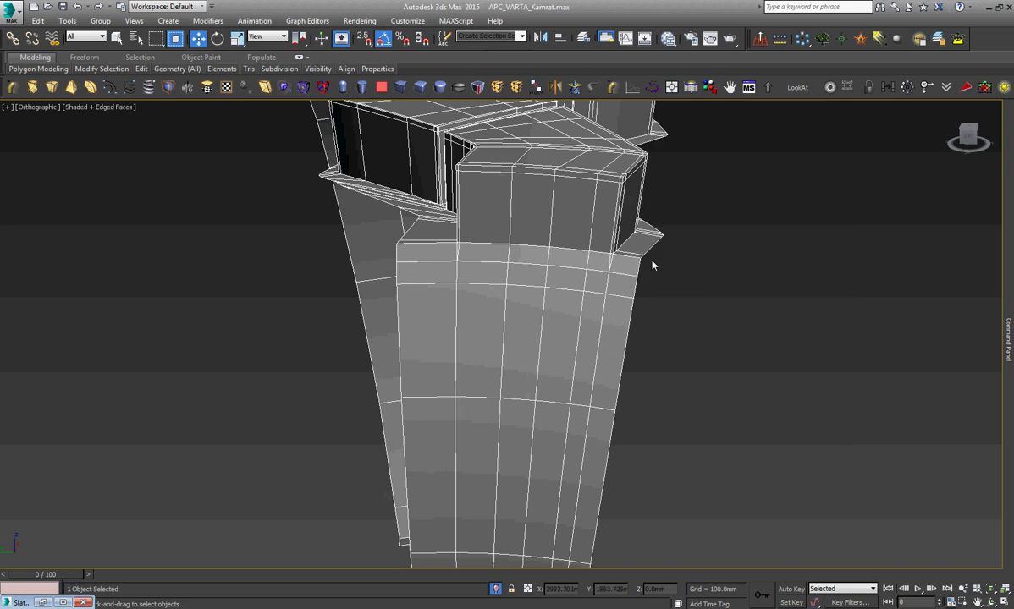
In Front view, box-select the top row of vertices on the tread section.
key("f")
key("1")
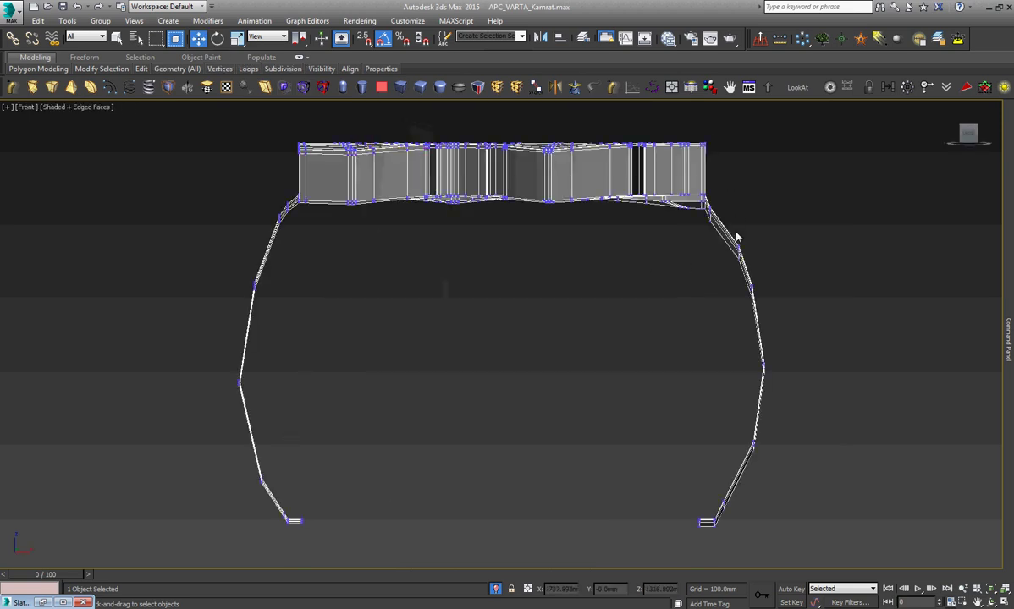
scroll(738, 232, "down", 3)
mouse_move(739, 137)
left_mouse_down()
mouse_move(471, 202)
mouse_move(421, 185)
left_mouse_up()
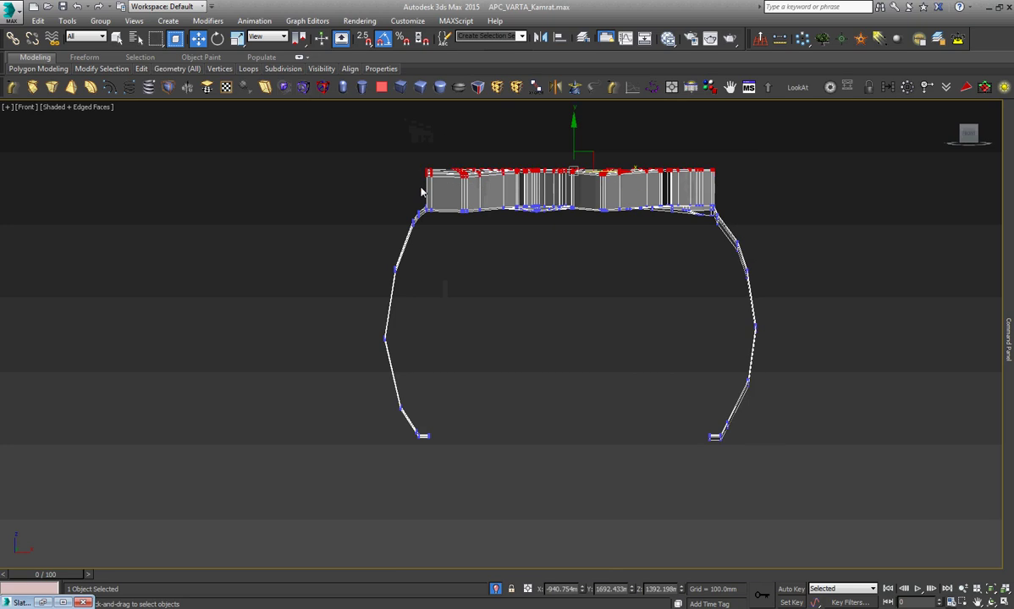
Add a Bend modifier to the tread section and rotate the selection about -85° on Z.
key("z")
left_click(92, 89)
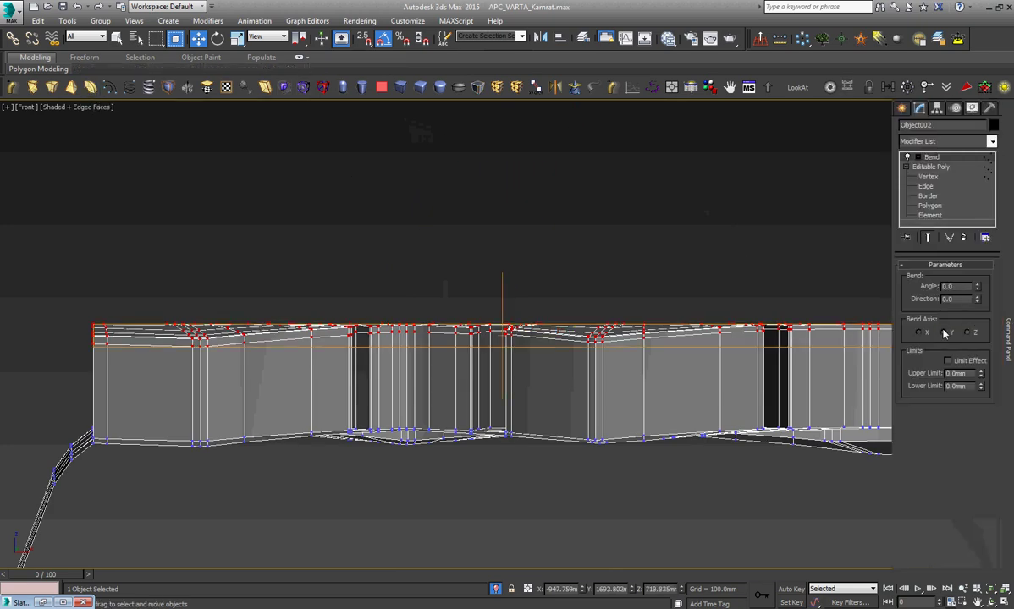
right_click(754, 329)
key("z")
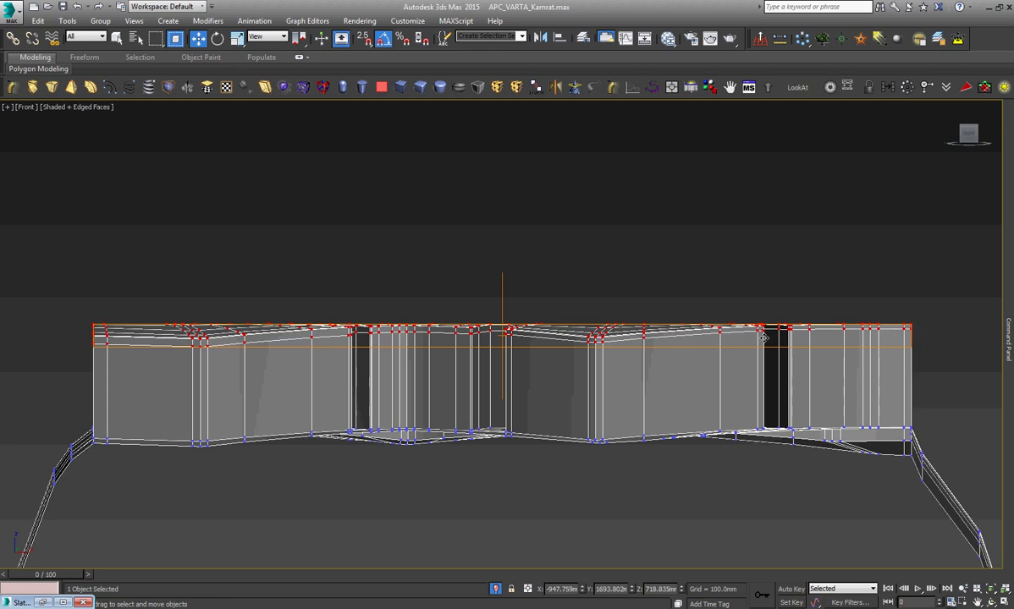
right_click(582, 158)
left_click(609, 171)
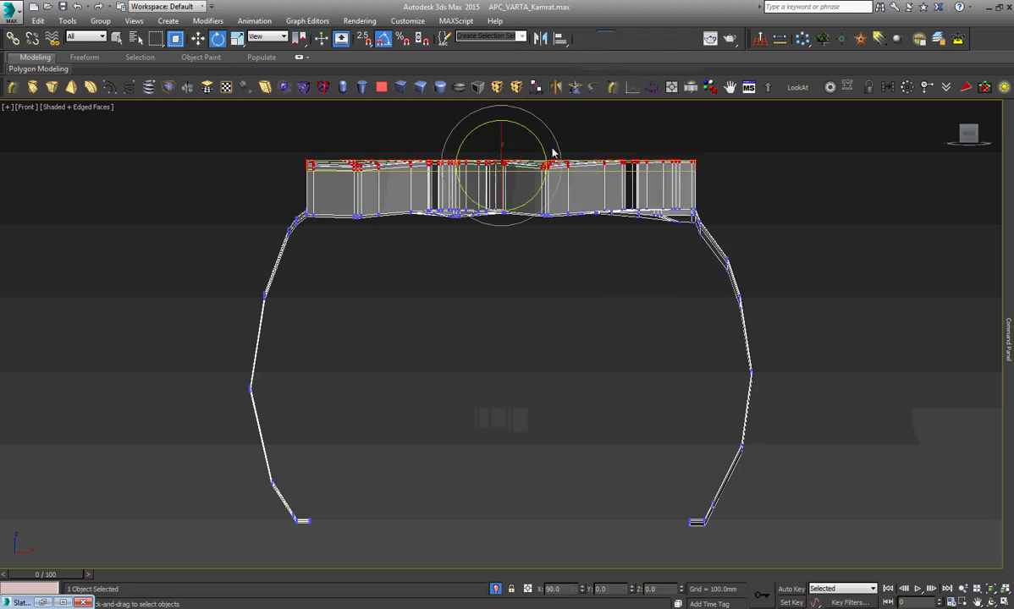
mouse_move(501, 109)
left_mouse_down()
mouse_move(565, 340)
mouse_move(518, 359)
left_mouse_up()
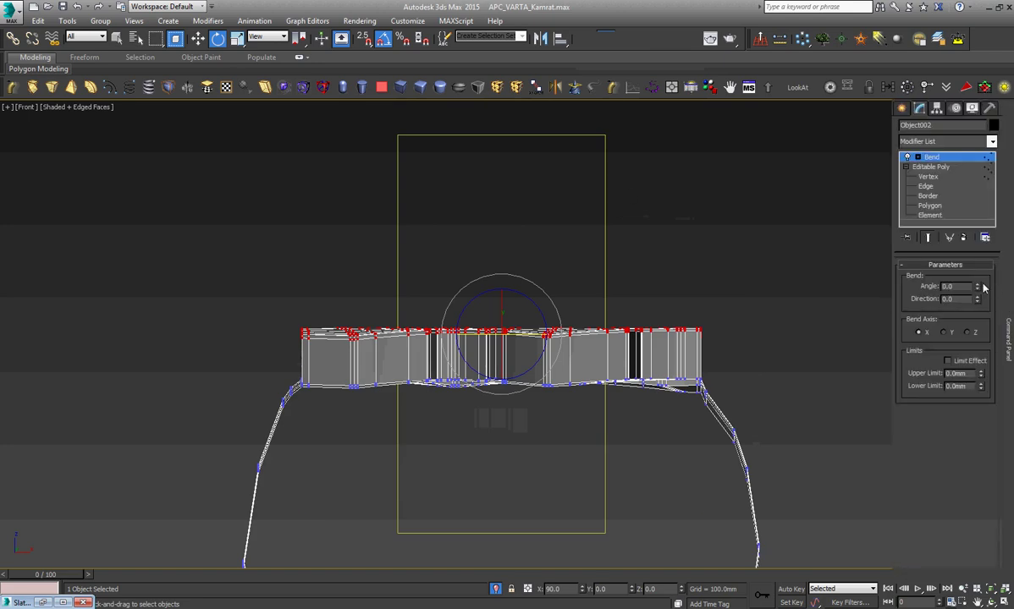
Rotate and move the Bend gizmo below the block, set Angle 25.5, and collapse to Editable Poly.
left_click_drag(978, 288, 977, 207)
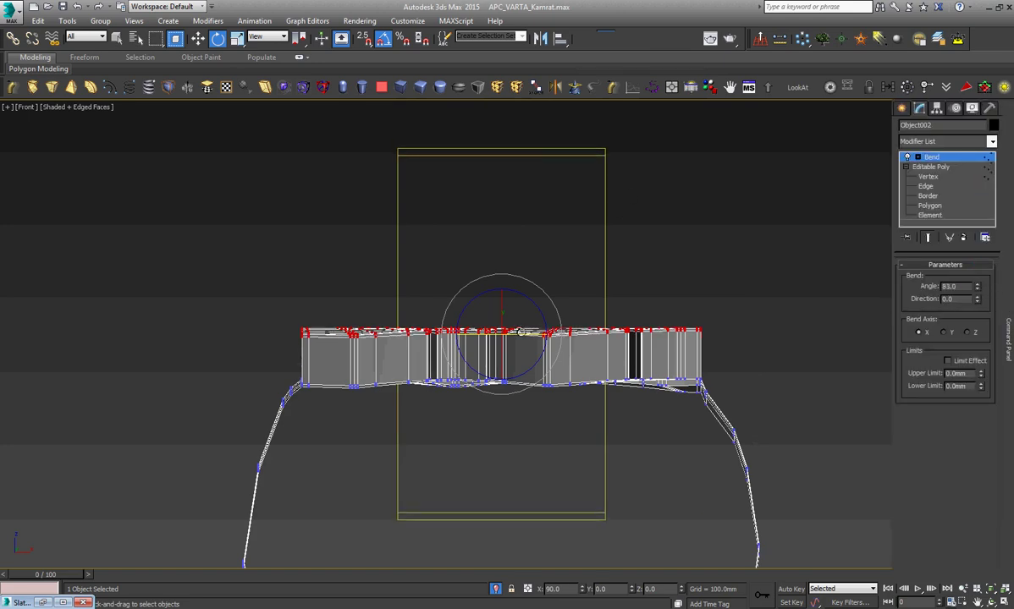
key("1")
left_click_drag(531, 335, 462, 348)
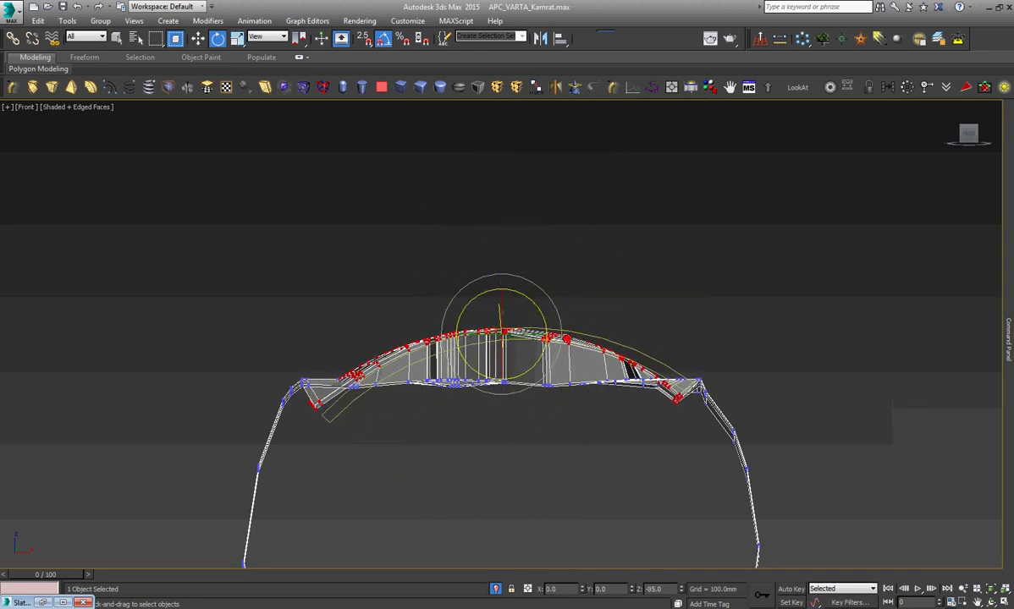
right_click(531, 326)
left_click(592, 345)
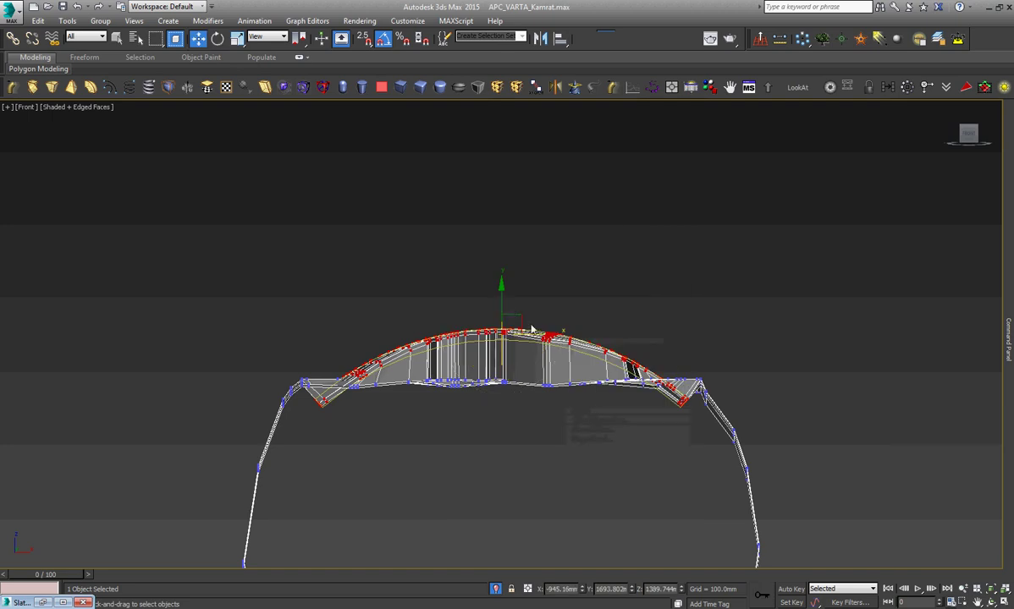
mouse_move(478, 292)
left_mouse_down()
mouse_move(512, 347)
mouse_move(513, 323)
left_mouse_up()
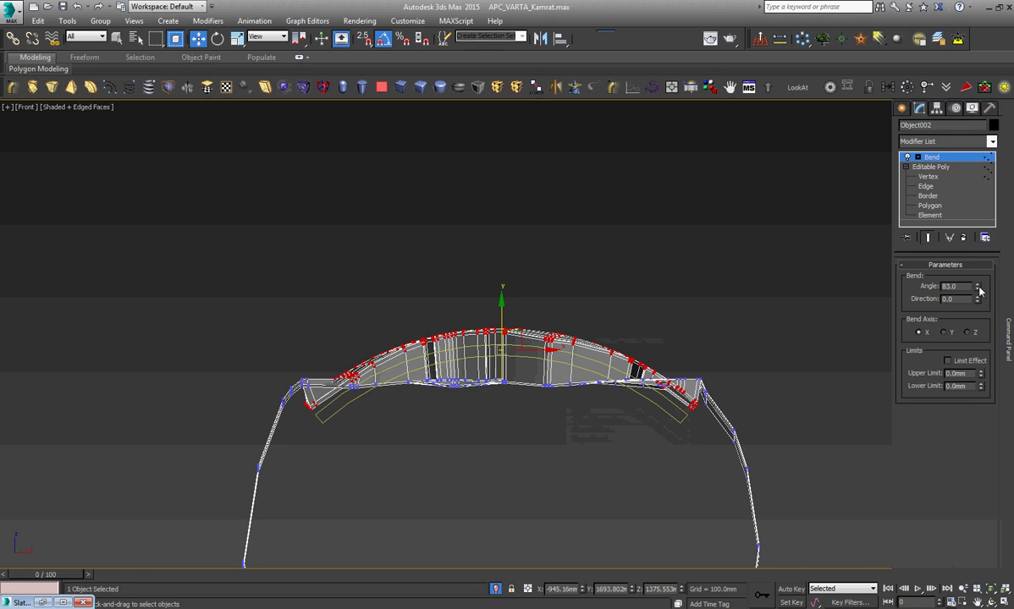
mouse_move(979, 291)
left_mouse_down()
mouse_move(912, 272)
mouse_move(977, 262)
mouse_move(977, 251)
left_mouse_up()
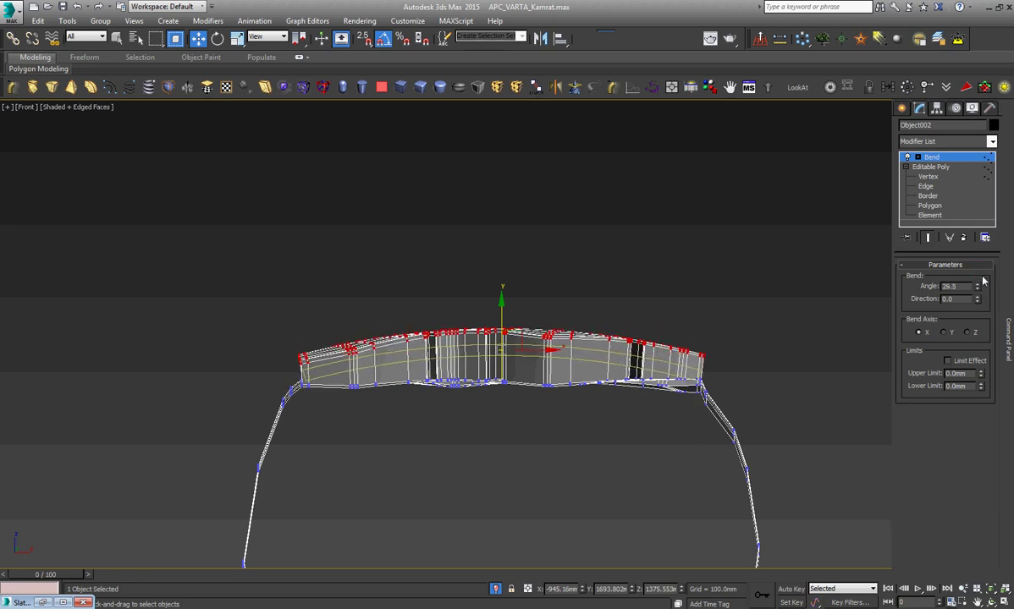
right_click(637, 291)
mouse_move(677, 414)
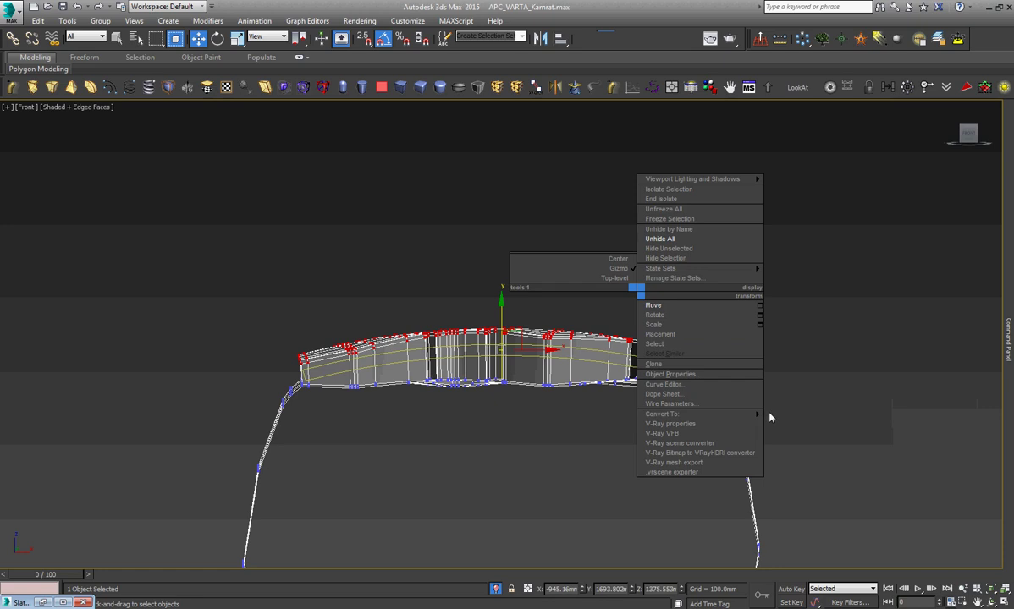
left_click(791, 427)
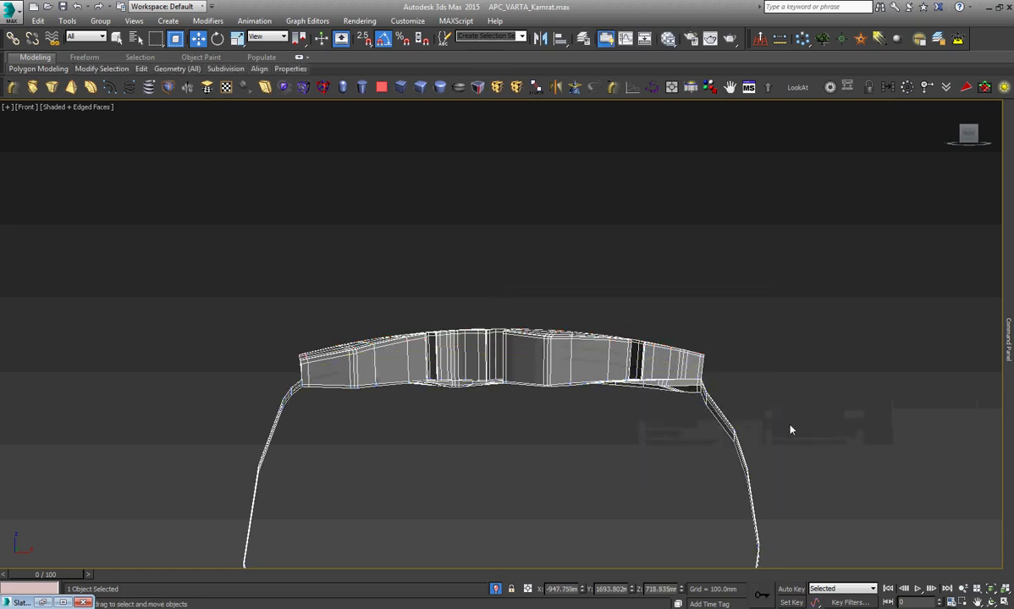
Scale the top vertices of the tread block inward to 94% on X.
right_click(692, 305)
left_click(721, 338)
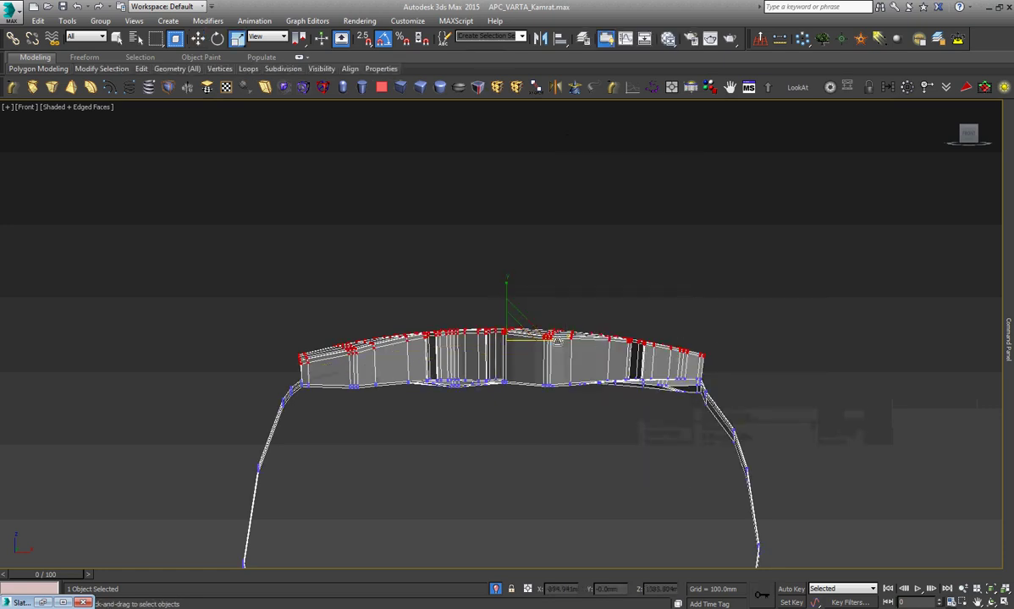
left_click_drag(557, 341, 554, 341)
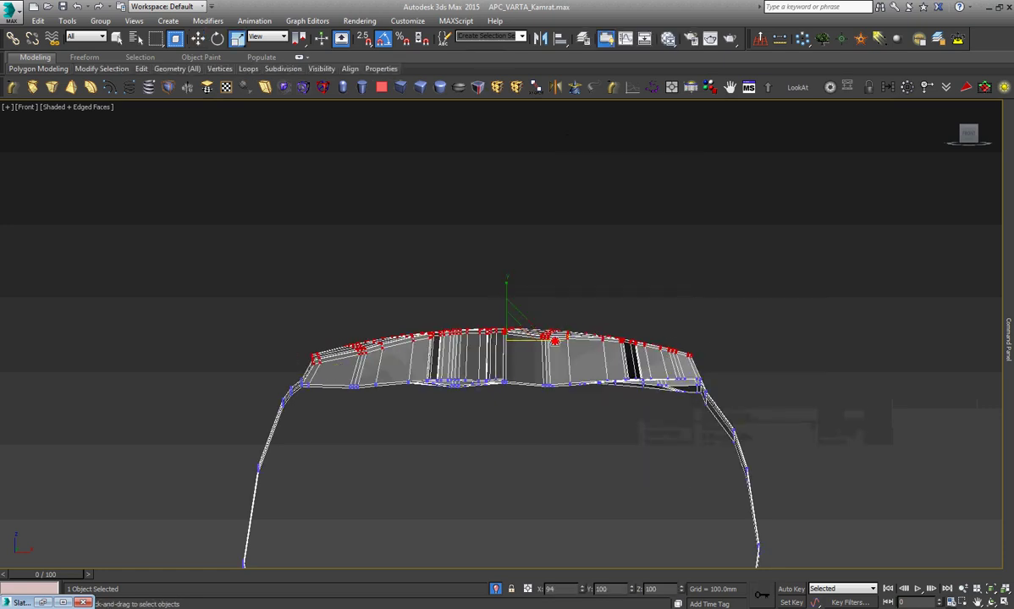
right_click(554, 341)
left_click(566, 353)
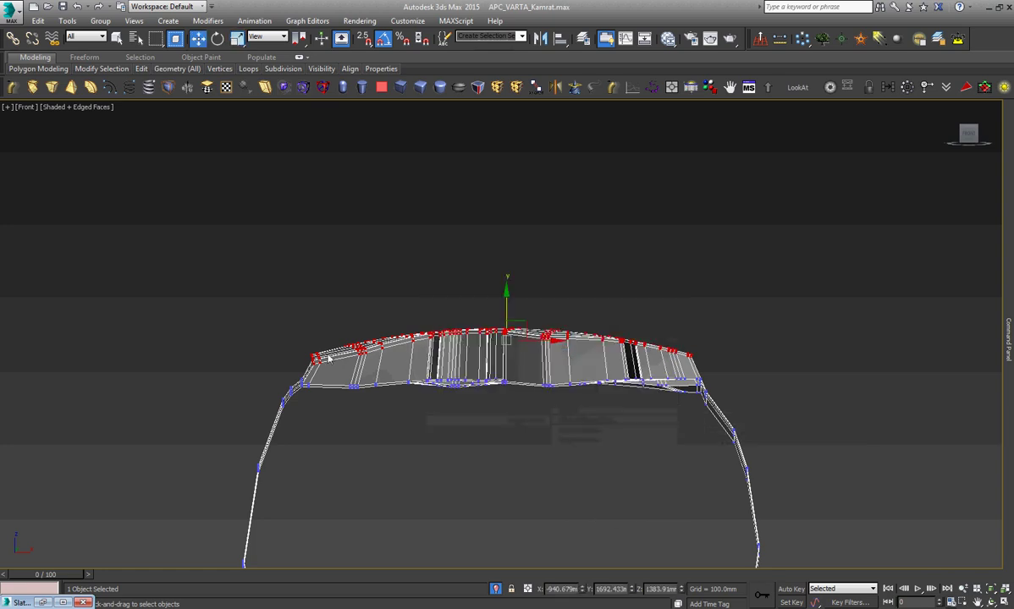
Select the edge loop running along the top of the tread block.
scroll(320, 365, "up", 5)
key("2")
double_click(397, 364)
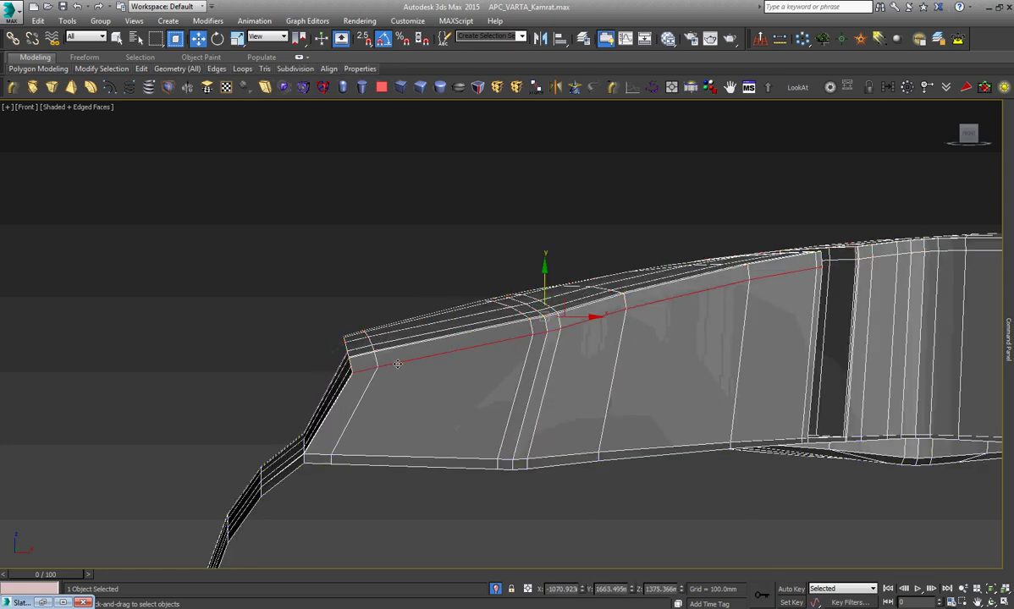
key("ctrl+d")
middle_click_drag(947, 322, 702, 289)
scroll(701, 289, "up", 3)
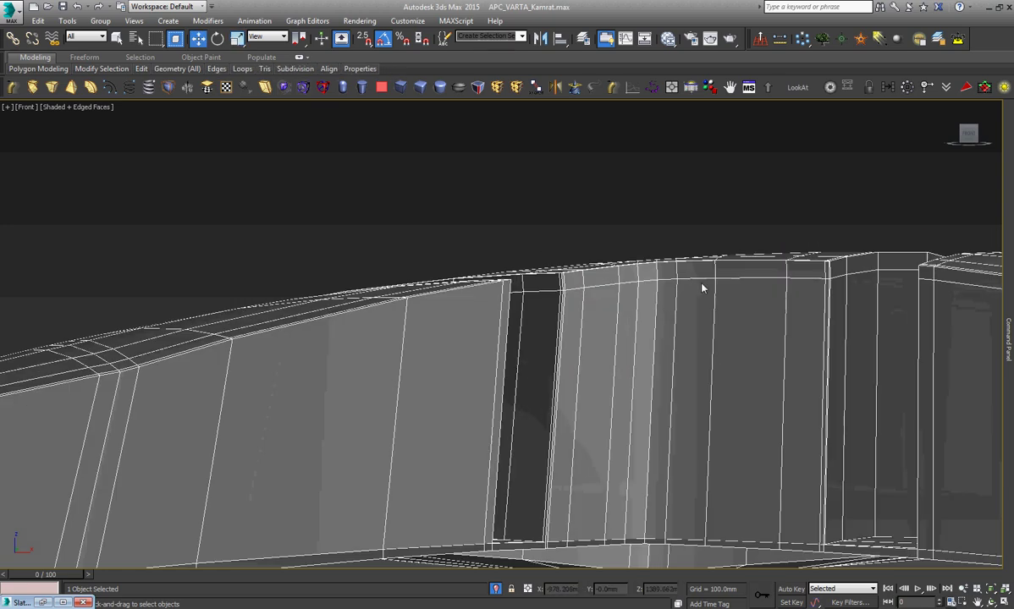
scroll(615, 310, "down", 4)
scroll(731, 331, "up", 3)
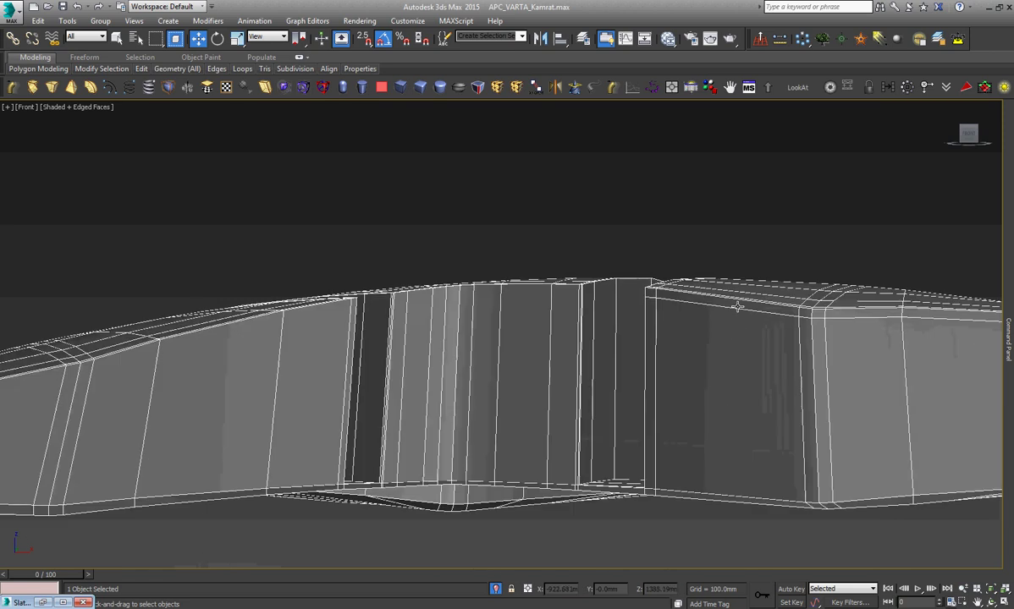
scroll(652, 316, "down", 4)
scroll(753, 325, "up", 4)
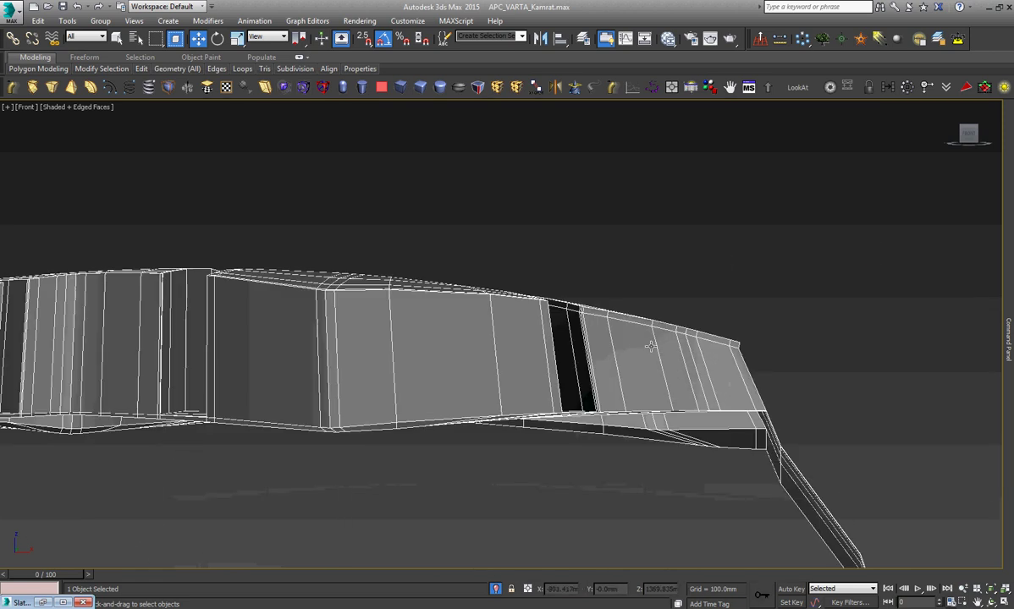
double_click(637, 324)
Scale the top loop's vertices to 92% vertically.
key("1")
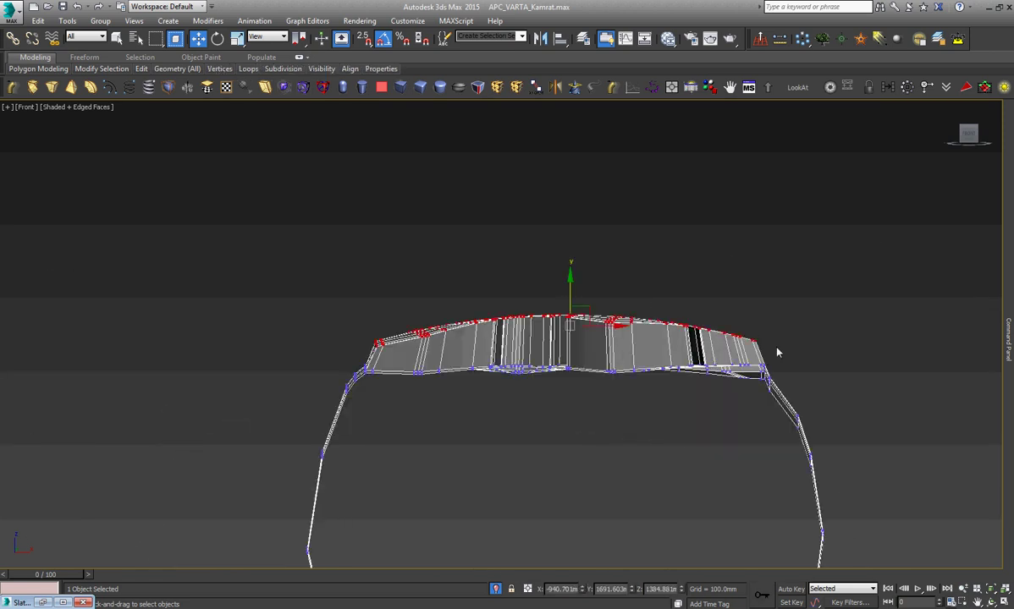
right_click(729, 299)
left_click(760, 343)
left_click_drag(582, 289, 576, 281)
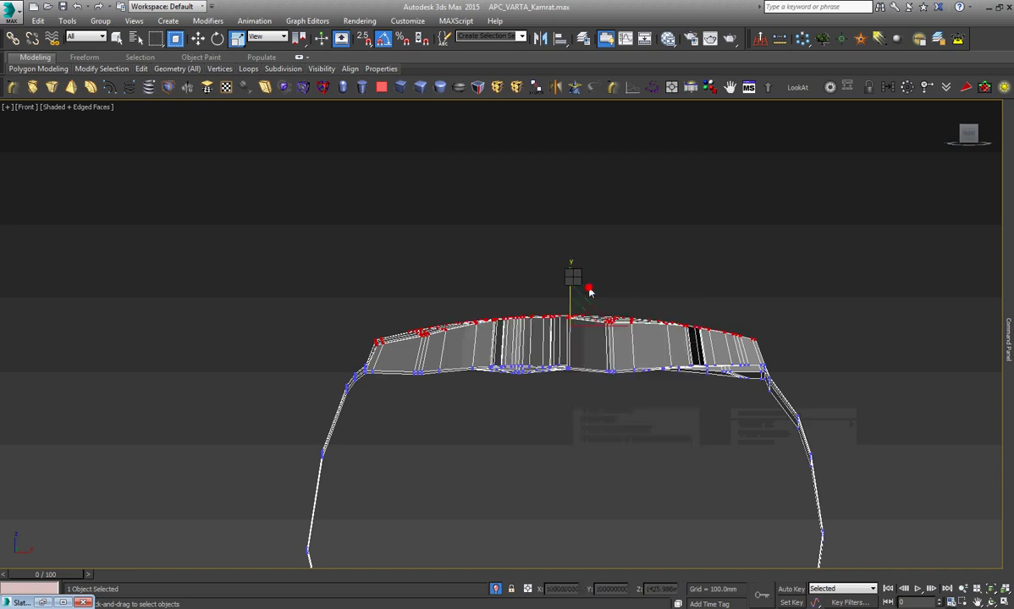
key("w")
Select four vertical edges across the tread blocks.
middle_click_drag(542, 356, 639, 372, "alt")
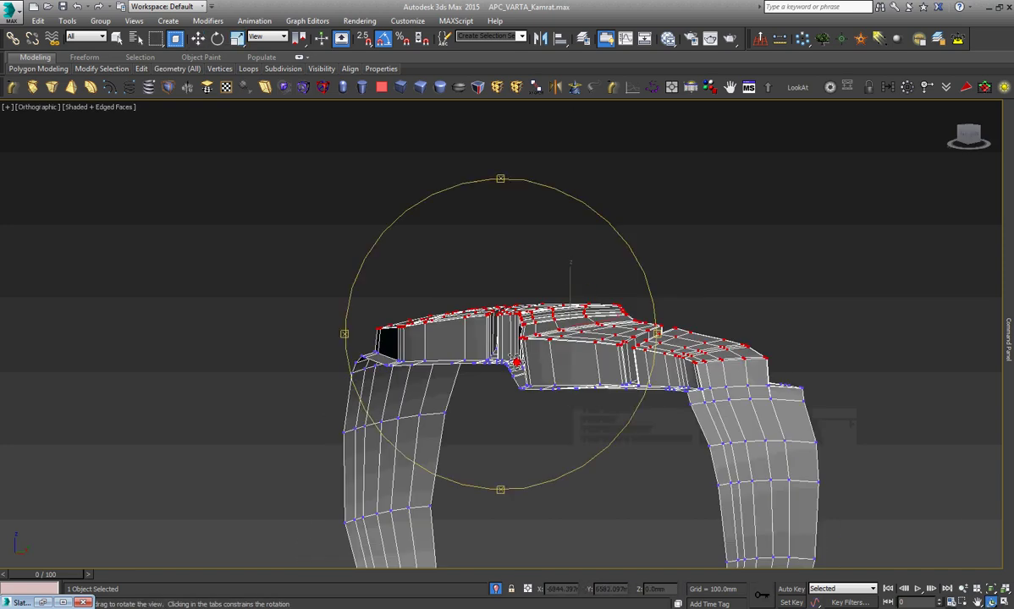
scroll(639, 373, "up", 5)
key("2")
left_click(637, 372)
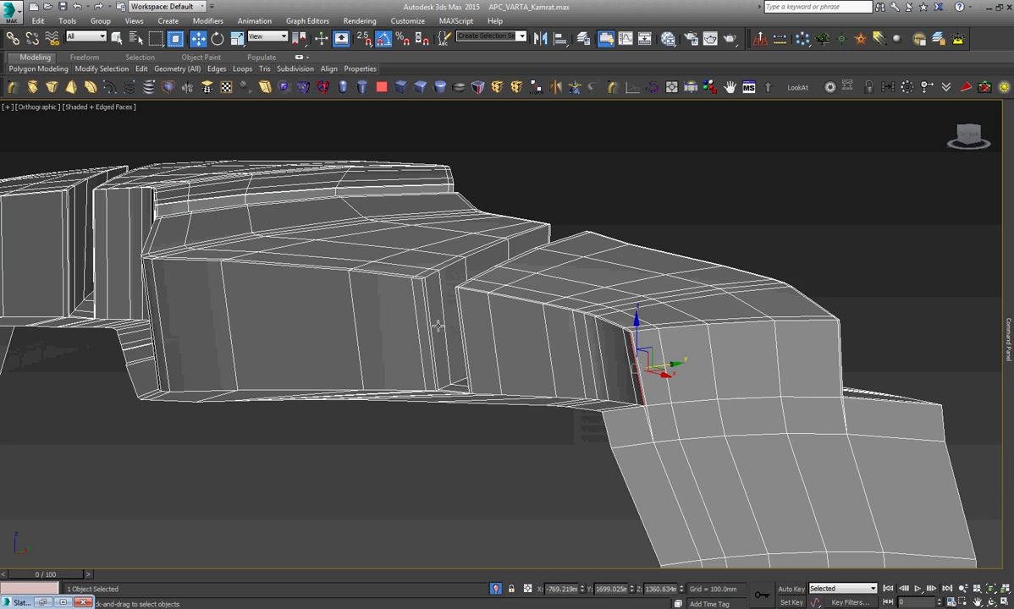
left_click(432, 325, "ctrl")
middle_click_drag(433, 325, 200, 263, "alt")
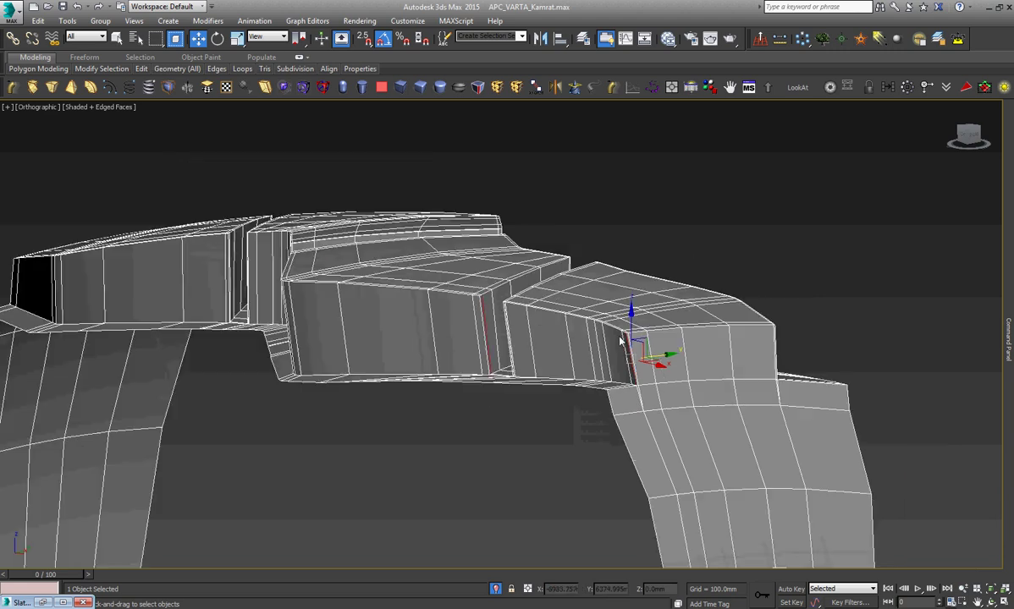
left_click(186, 258, "ctrl")
scroll(267, 266, "up", 5)
left_click(279, 271, "ctrl")
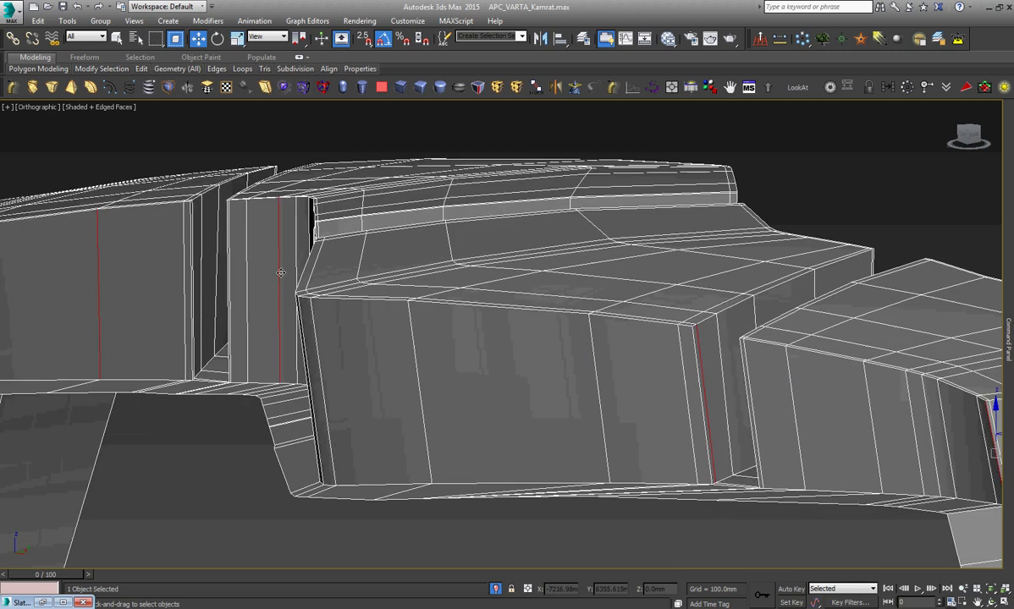
Connect the selected edges with 2 segments and Pinch 80.
right_click(431, 292)
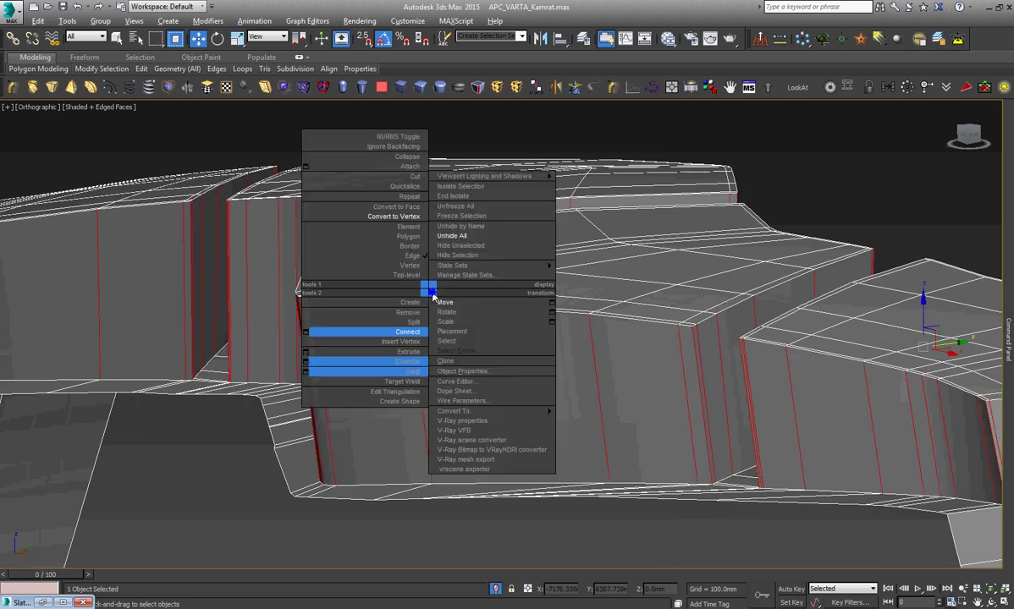
left_click(308, 334)
mouse_move(509, 340)
left_mouse_down()
mouse_move(504, 228)
mouse_move(523, 191)
left_mouse_up()
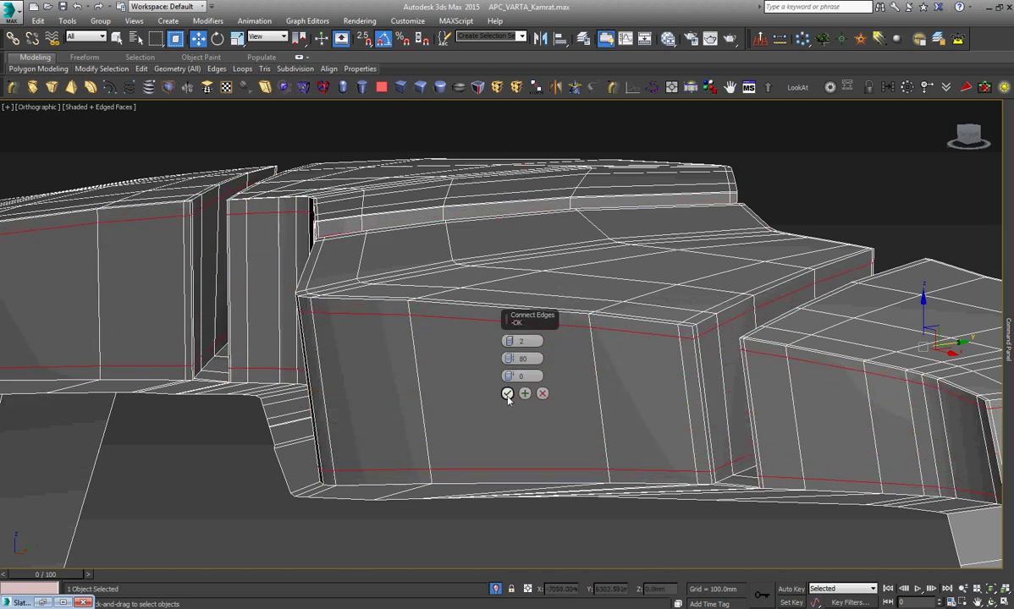
left_click(508, 394)
scroll(499, 364, "down", 3)
Insert a SwiftLoop edge loop across the tire surface beside the tread blocks.
left_click(984, 601)
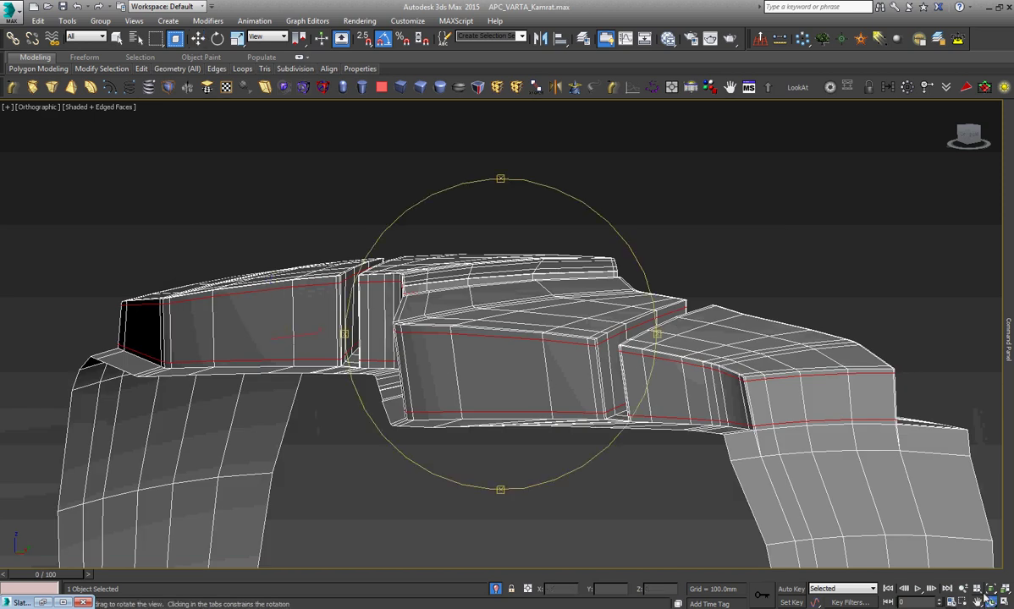
left_click_drag(508, 372, 527, 390)
scroll(527, 390, "up", 3)
scroll(747, 466, "up", 5)
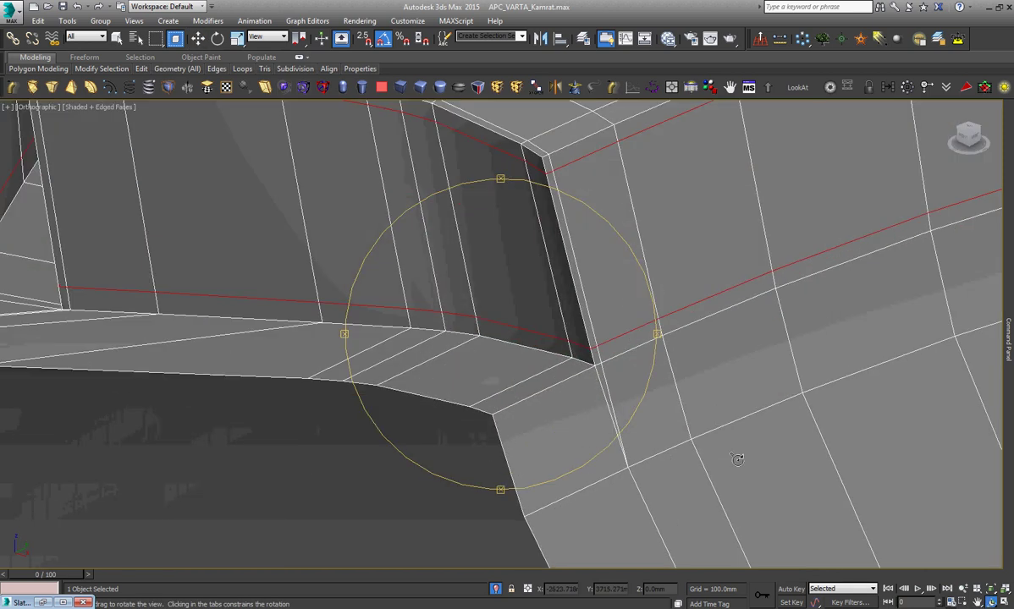
scroll(537, 344, "down", 5)
scroll(533, 342, "up", 3)
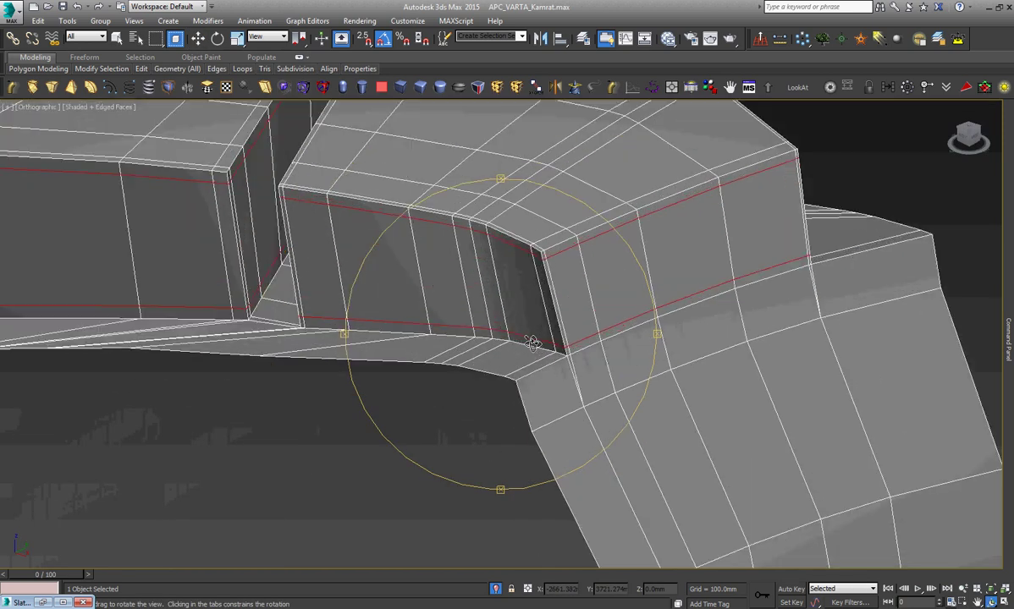
scroll(537, 347, "up", 3)
key("w")
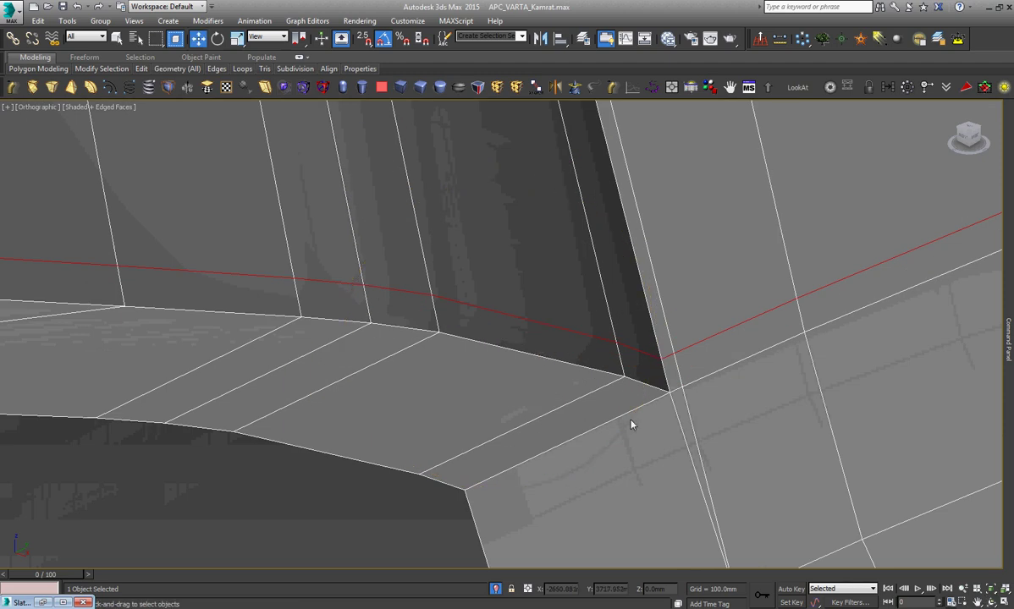
key("shift+alt+w")
left_click(629, 414)
scroll(488, 352, "down", 2)
scroll(699, 292, "down", 3)
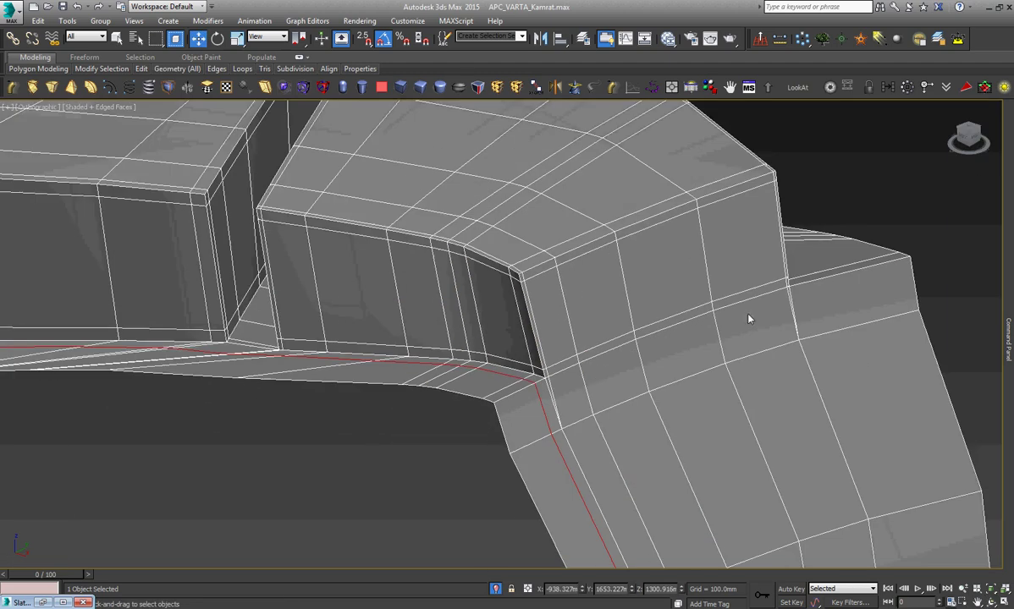
scroll(769, 258, "up", 5)
scroll(834, 264, "up", 2)
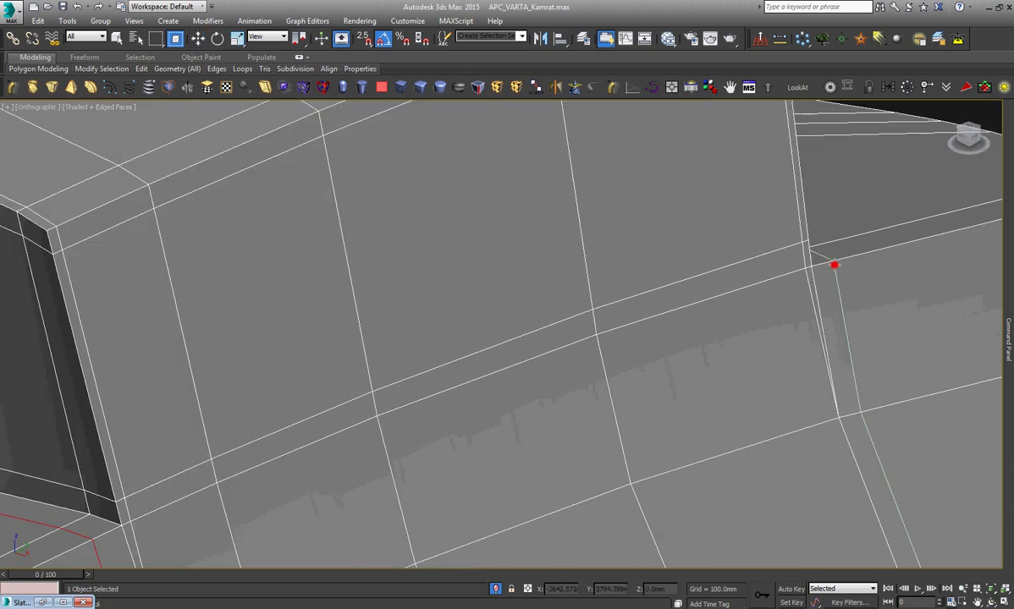
scroll(834, 265, "down", 4)
In vertex mode and front view, select the stray right-edge vertices and slide them right to align.
key("1")
right_click(880, 377)
key("Escape")
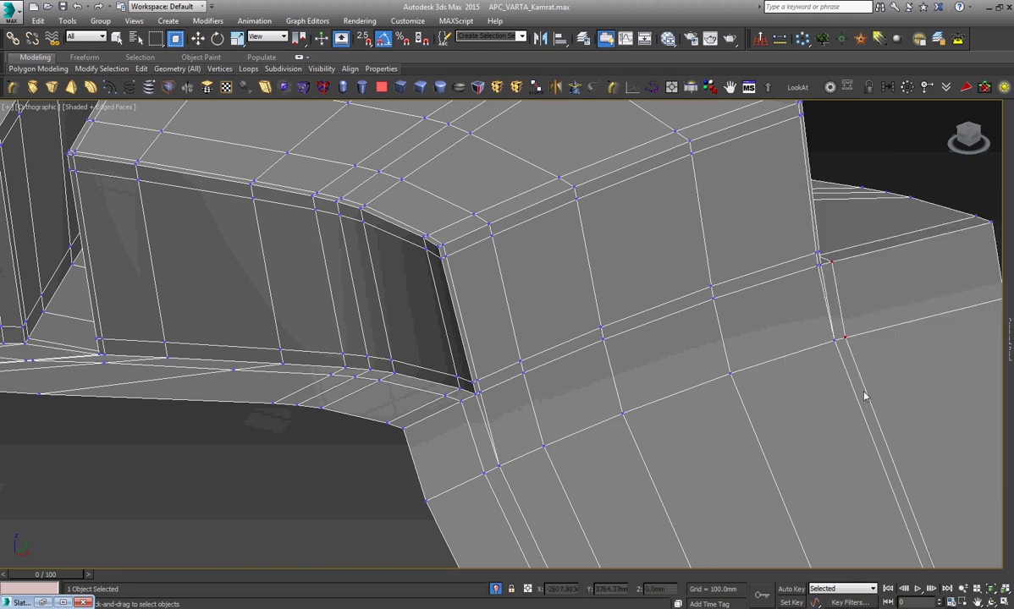
key("w")
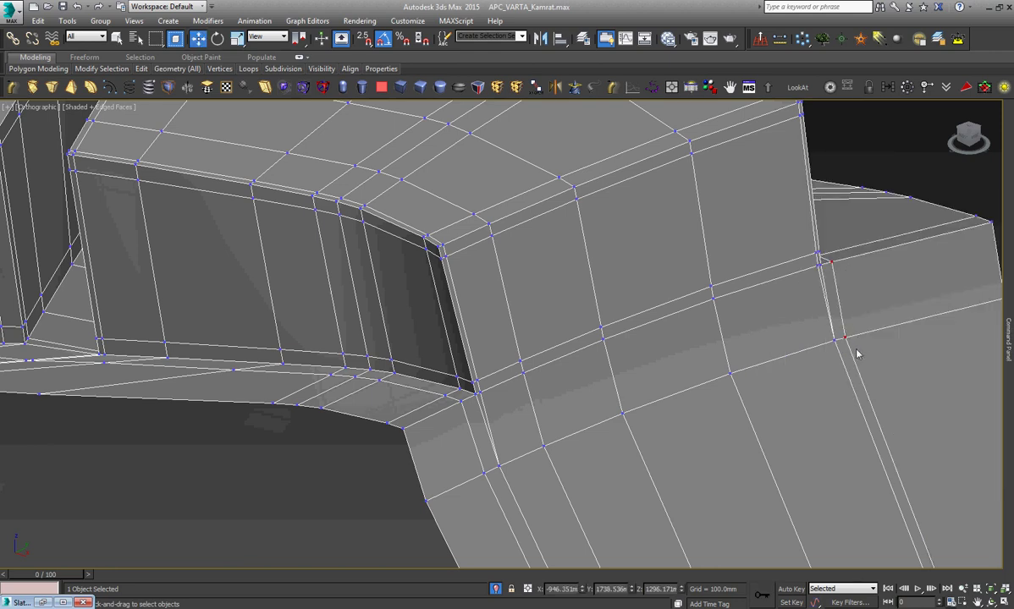
key("f")
scroll(747, 349, "up", 4)
scroll(635, 271, "up", 3)
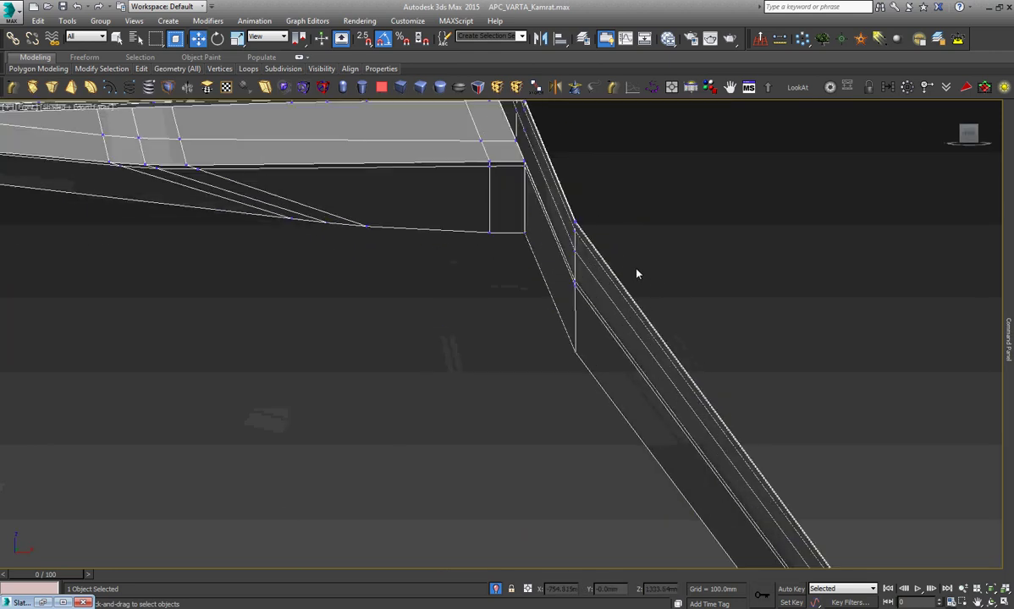
mouse_move(533, 411)
left_mouse_down()
mouse_move(584, 292)
mouse_move(611, 186)
left_mouse_up()
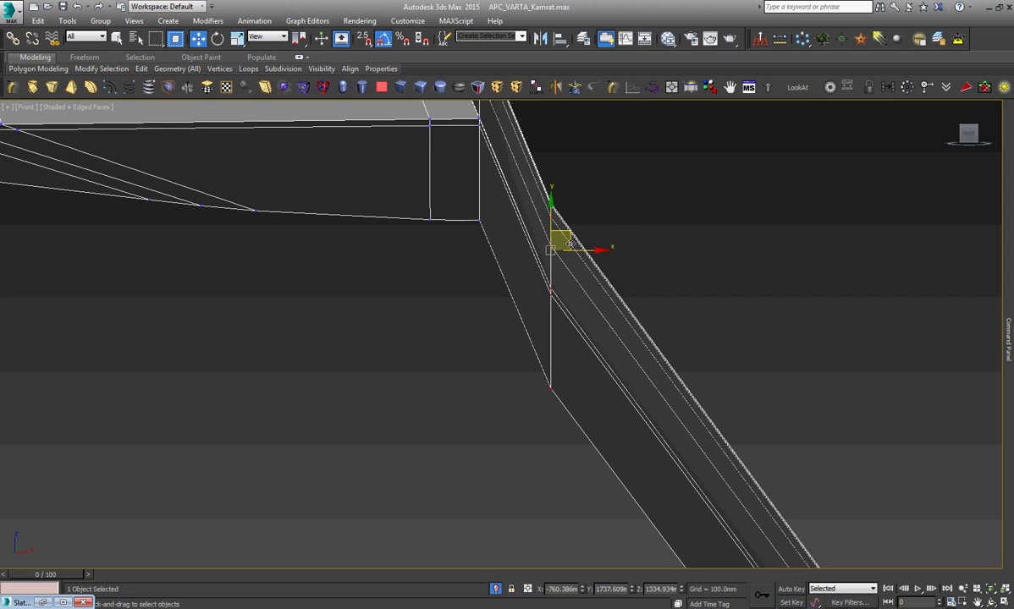
left_click_drag(596, 241, 607, 217)
Inspect the seam, then slide the selected seam vertices up to the tread block's corner.
scroll(597, 250, "down", 3)
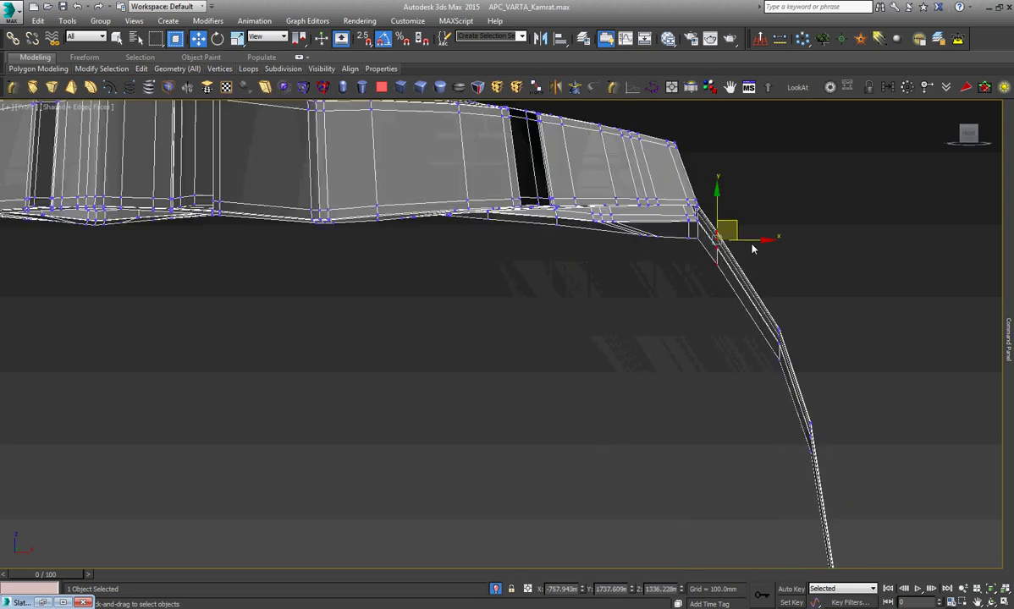
scroll(508, 287, "down", 3)
scroll(339, 288, "down", 2)
scroll(229, 288, "up", 5)
scroll(254, 301, "up", 1)
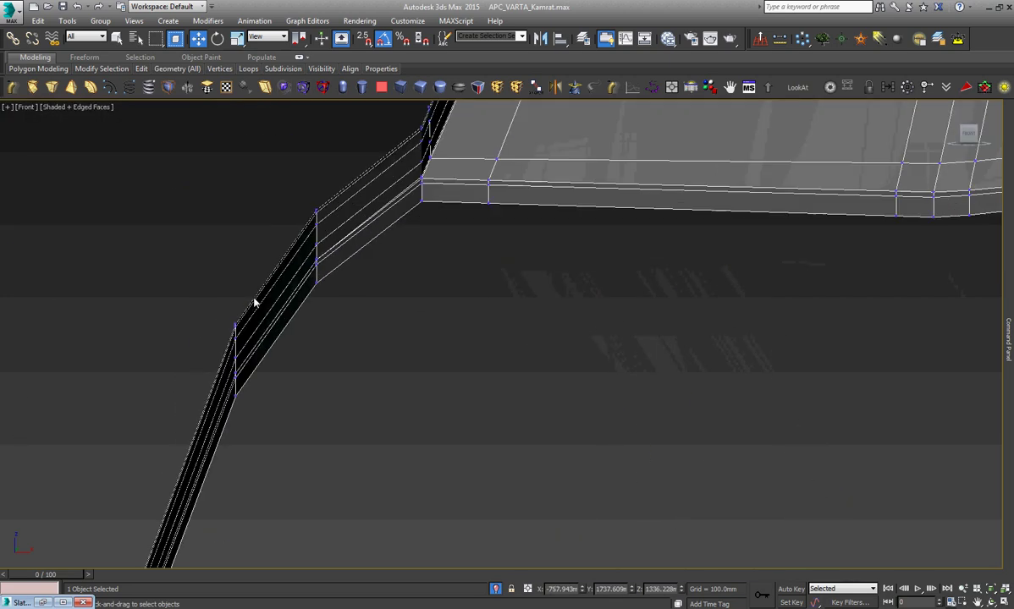
scroll(387, 358, "down", 2)
scroll(387, 359, "down", 1)
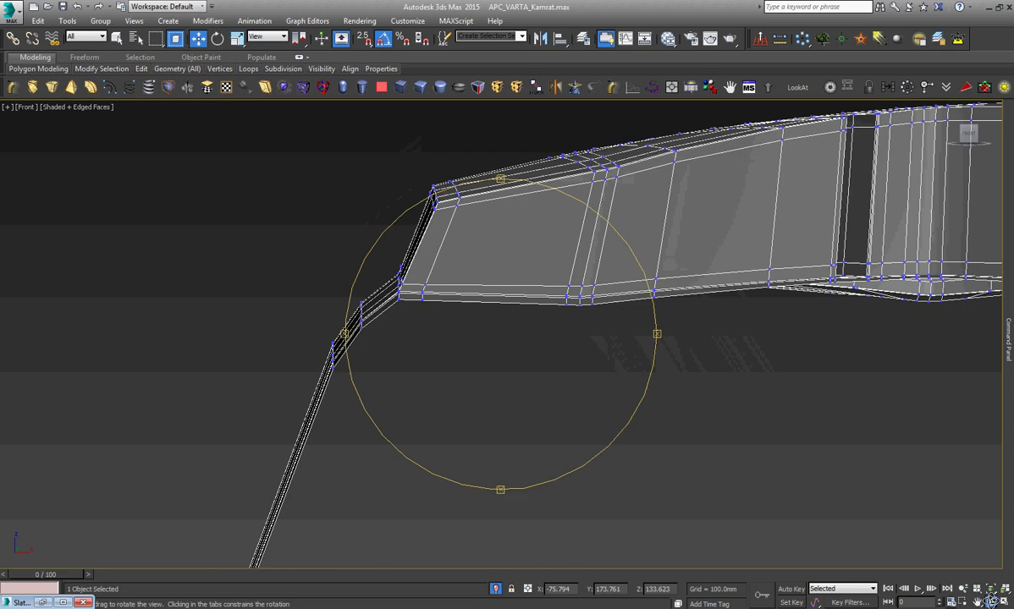
middle_click_drag(471, 339, 586, 392, "alt")
scroll(760, 446, "up", 3)
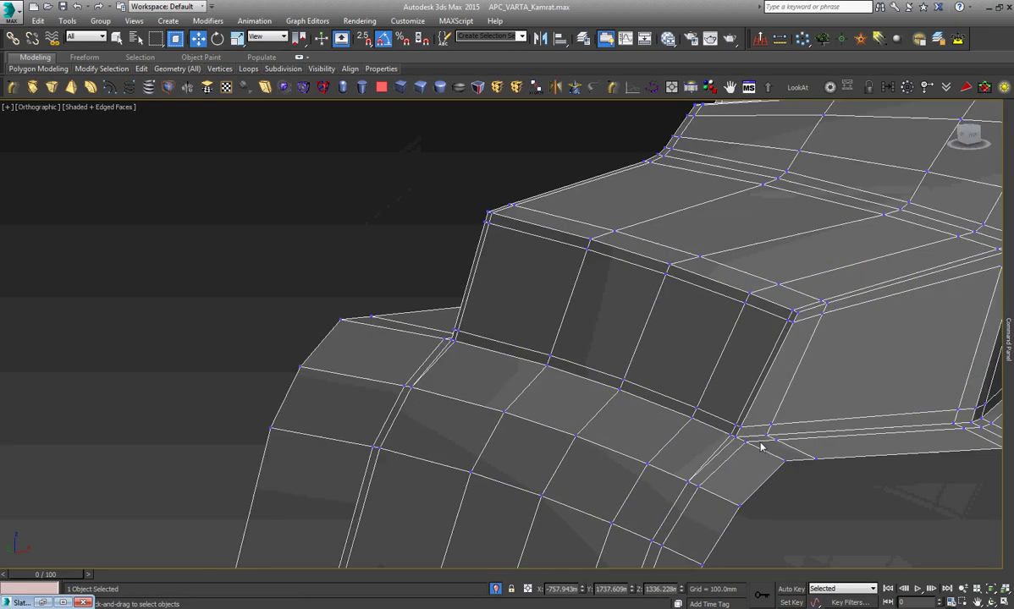
scroll(760, 446, "up", 3)
right_click(758, 425)
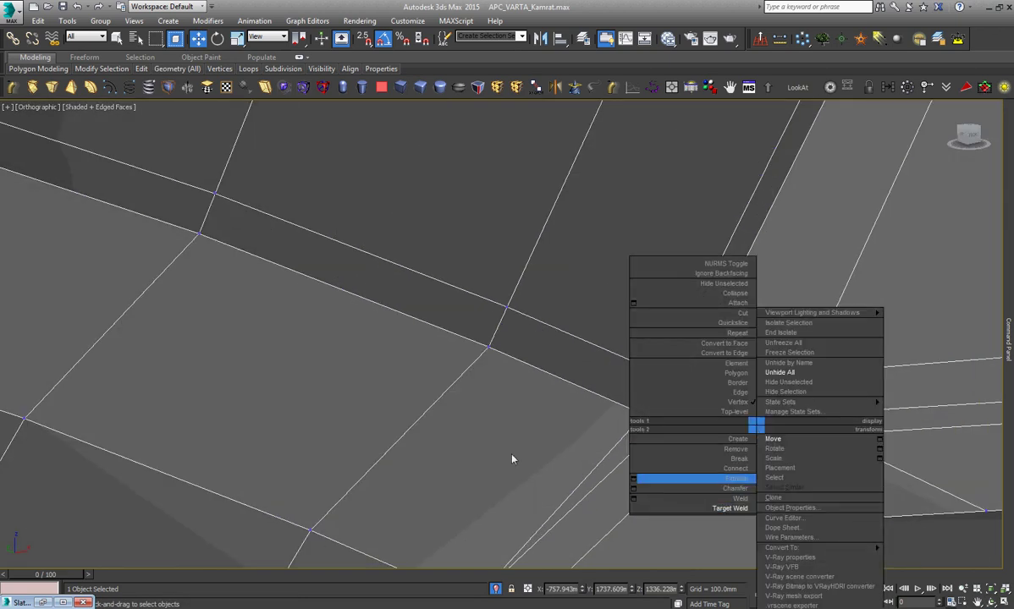
scroll(491, 423, "down", 3)
scroll(466, 376, "down", 2)
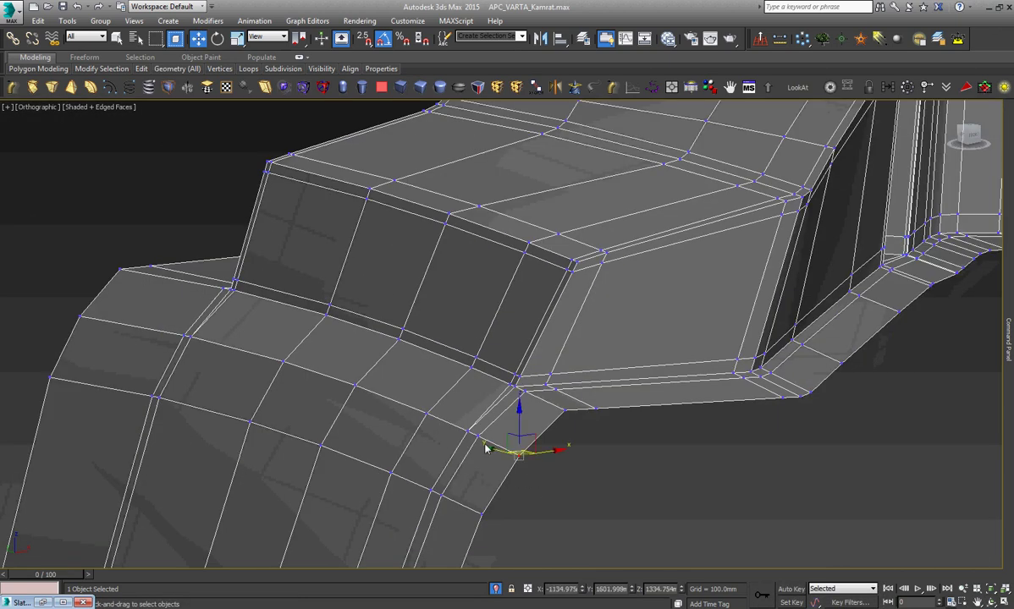
key("f")
scroll(291, 362, "up", 3)
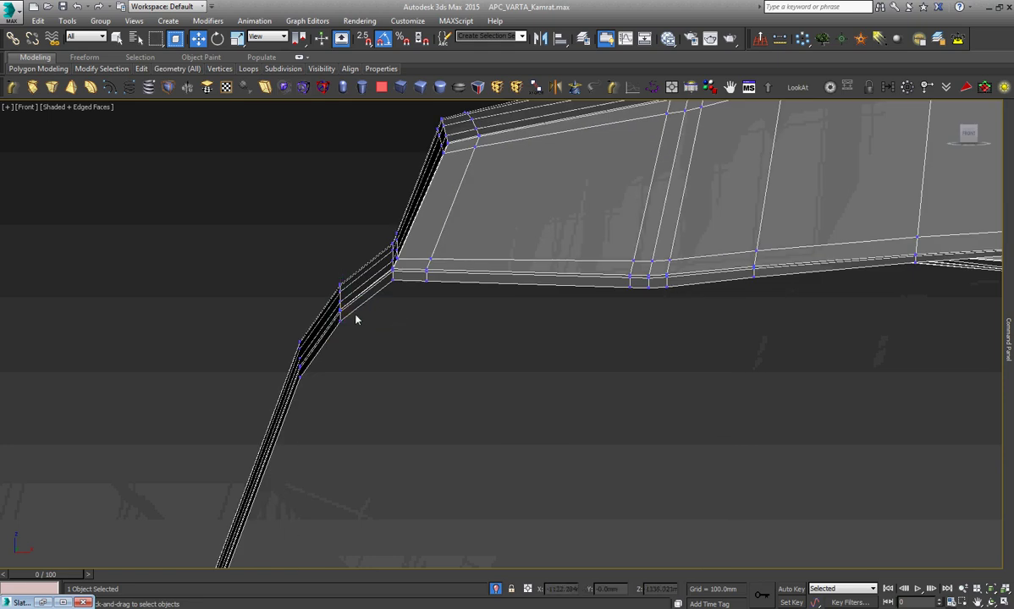
scroll(355, 316, "up", 2)
left_click_drag(341, 255, 436, 185)
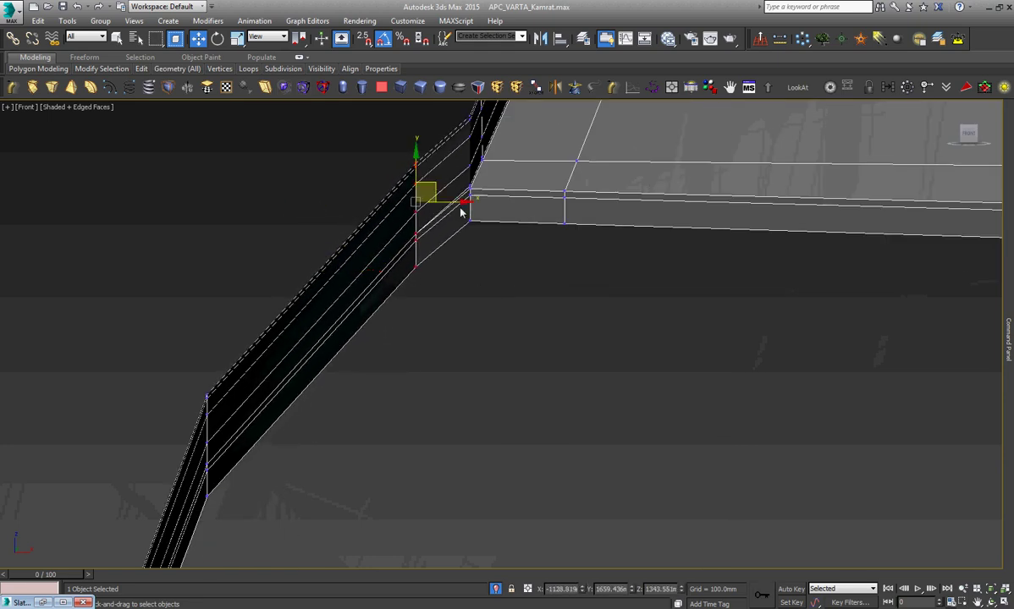
Start Target Weld on the seam vertices from the vertex right-click menu.
scroll(523, 326, "down", 3)
middle_click_drag(514, 298, 453, 302, "alt")
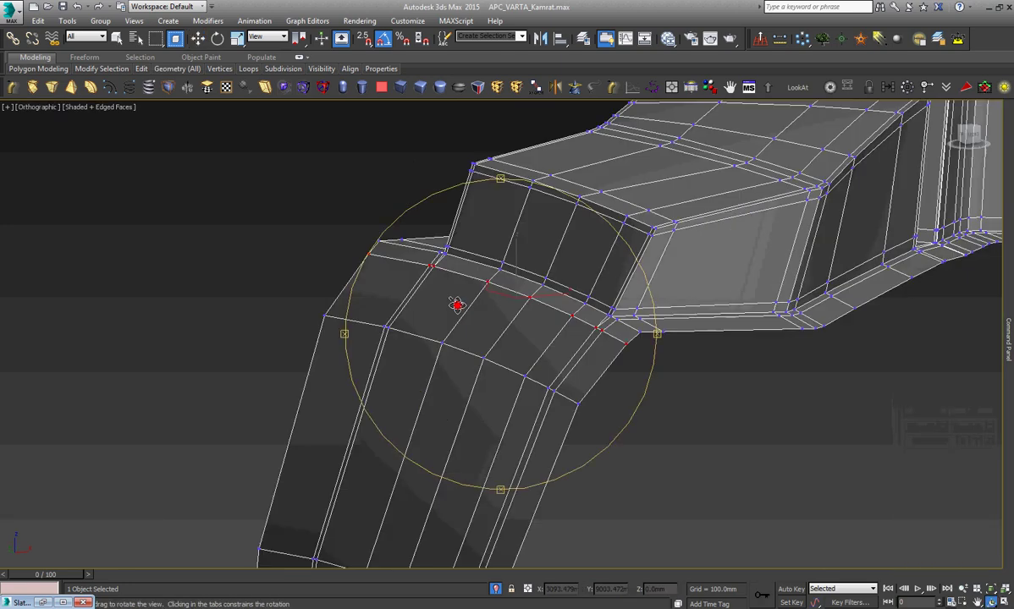
scroll(656, 333, "up", 5)
right_click(642, 336)
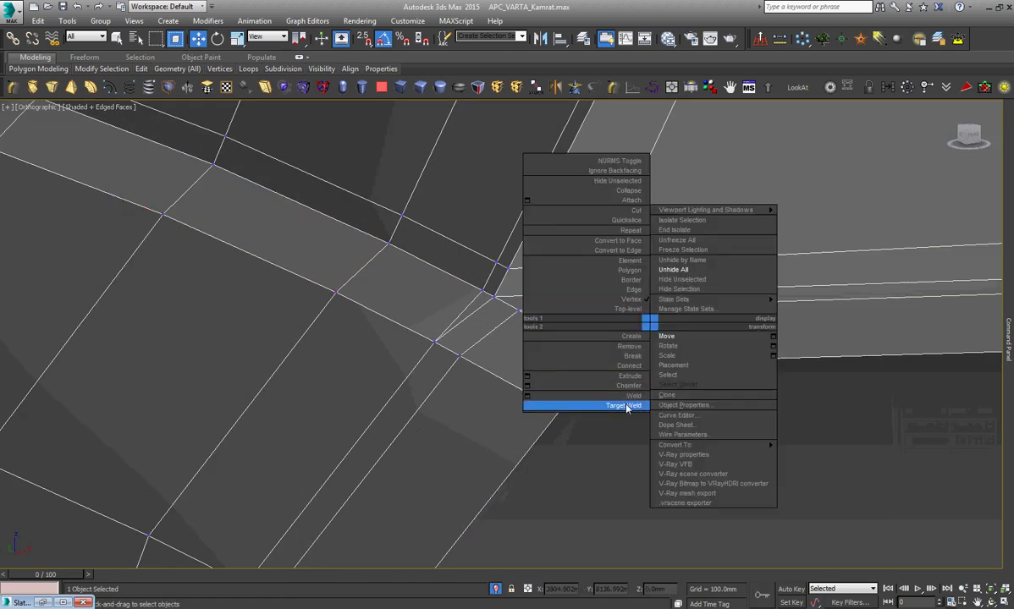
left_click(627, 406)
scroll(434, 343, "down", 5)
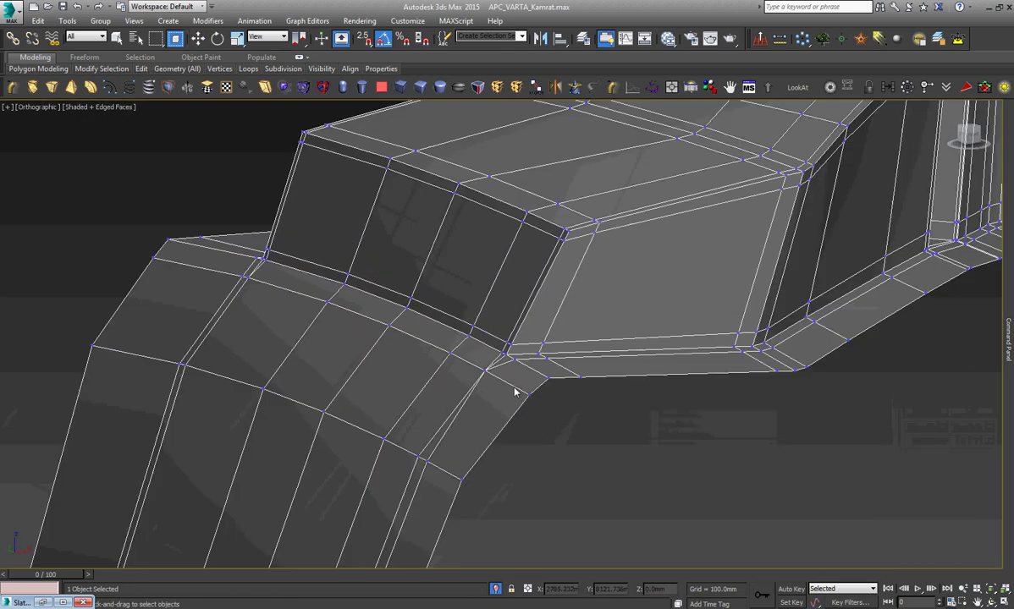
scroll(251, 287, "up", 3)
scroll(227, 269, "up", 3)
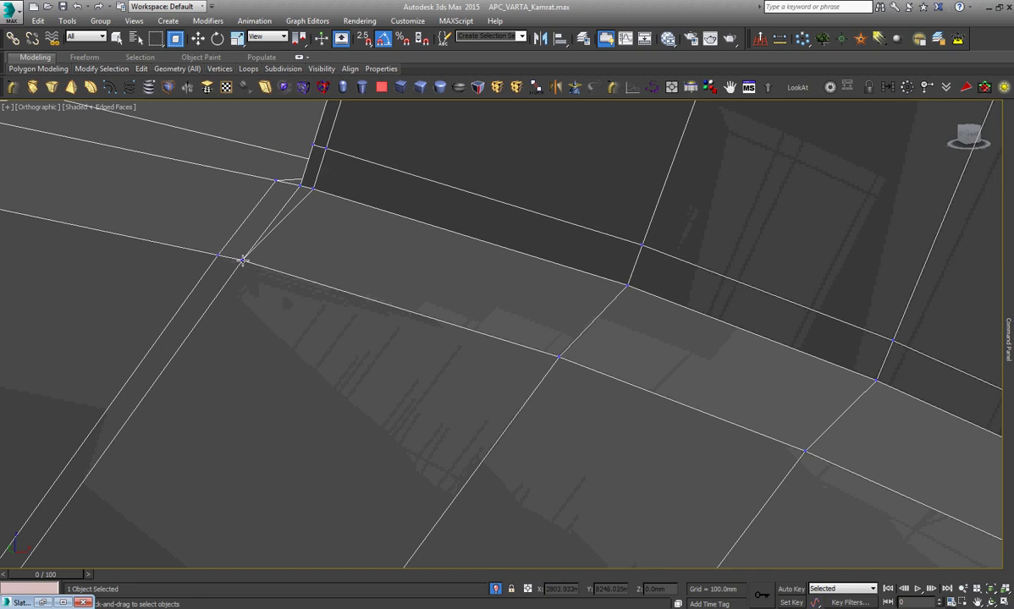
right_click(279, 224)
left_click(242, 292)
Target-weld the stray vertex near the right leg onto its neighbouring vertex.
scroll(243, 269, "down", 2)
key("w")
scroll(242, 251, "down", 3)
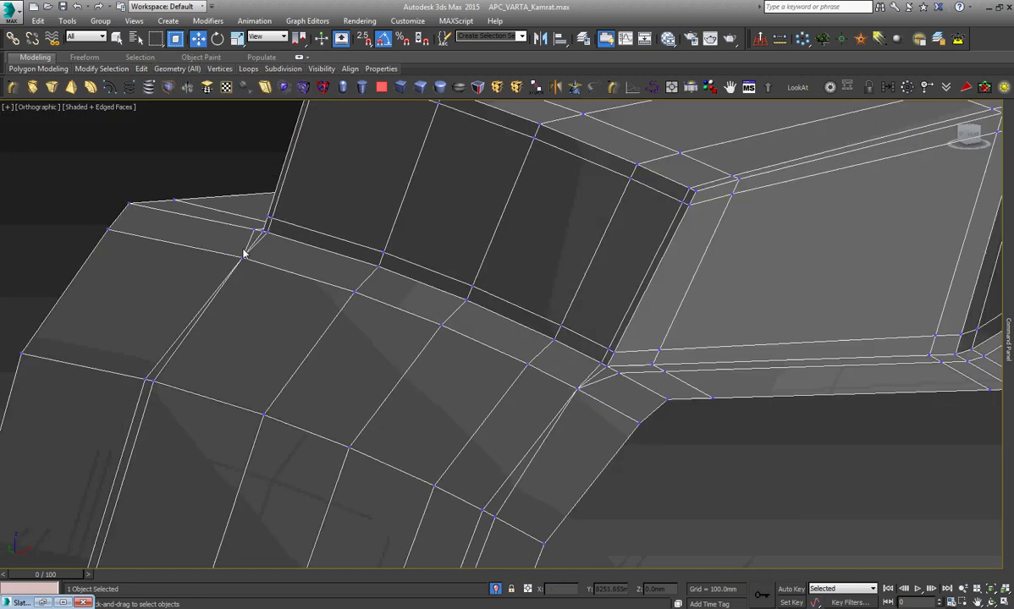
scroll(242, 251, "down", 2)
left_click(992, 602)
left_click_drag(510, 343, 423, 344)
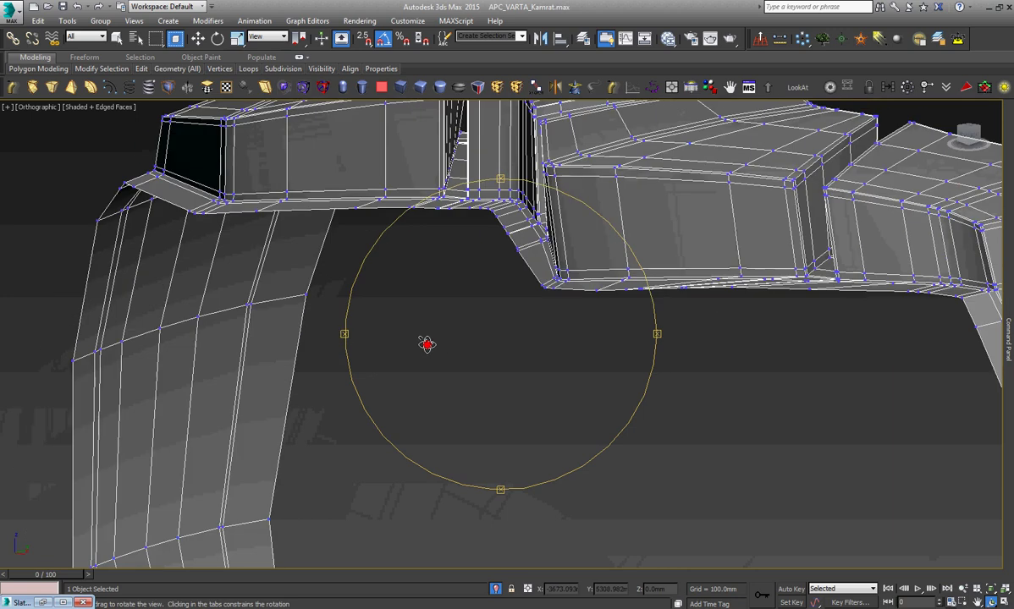
scroll(423, 344, "down", 3)
scroll(595, 311, "up", 4)
scroll(466, 234, "up", 3)
scroll(467, 233, "up", 3)
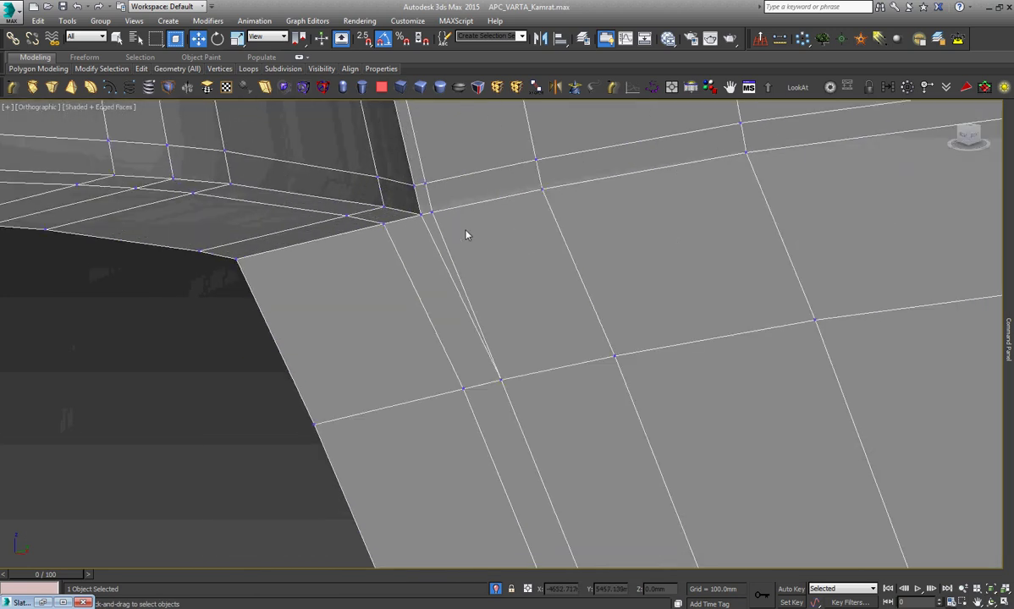
right_click(462, 227)
left_click(436, 310)
scroll(356, 409, "down", 3)
middle_click_drag(355, 410, 564, 358, "alt")
scroll(498, 423, "up", 3)
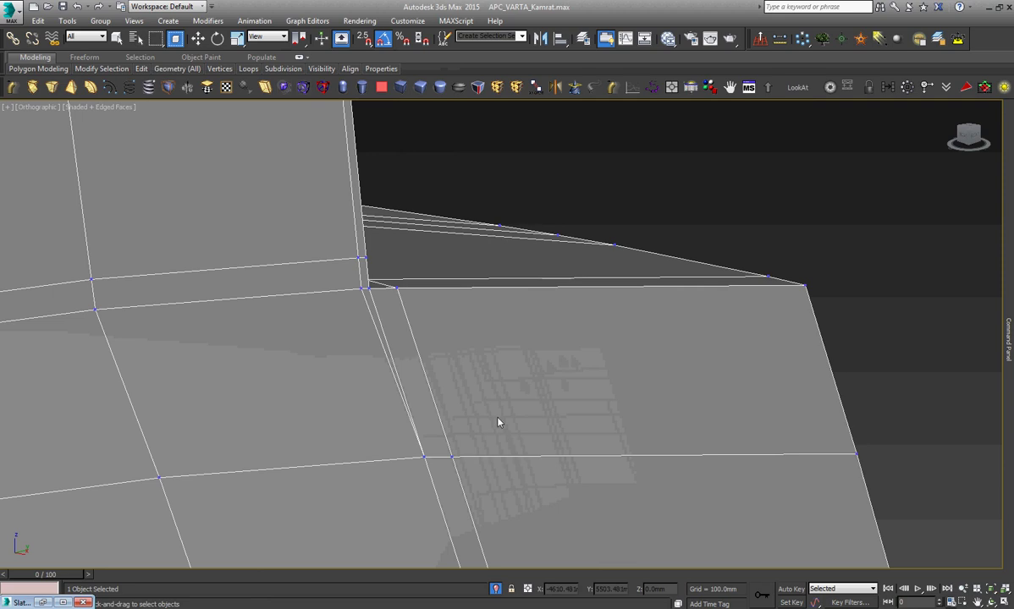
left_click(452, 457)
right_click(455, 400)
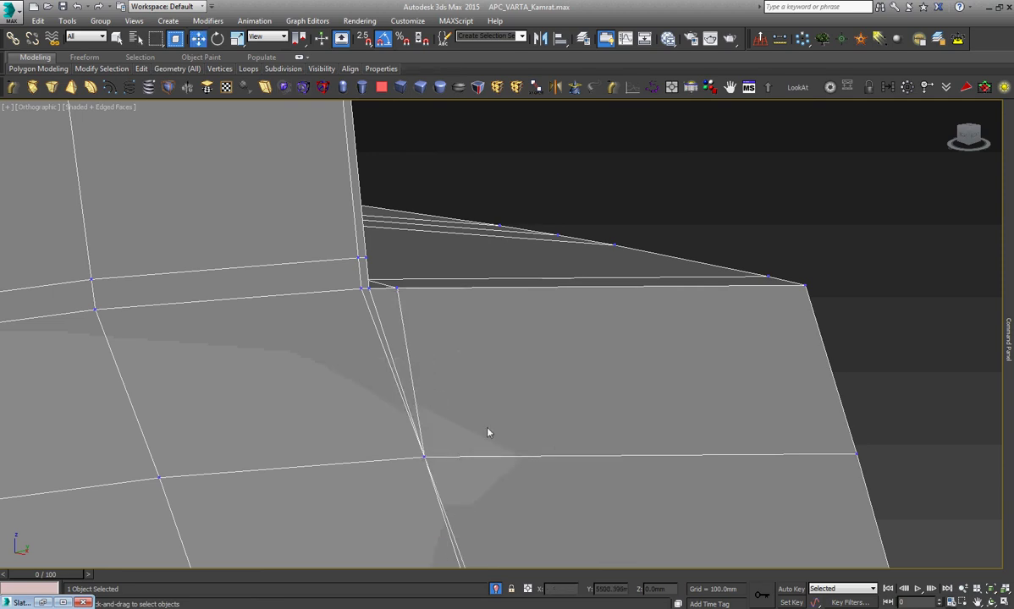
In front view, select the right-end seam vertices and move them up-left along the edge.
scroll(512, 413, "down", 3)
key("f")
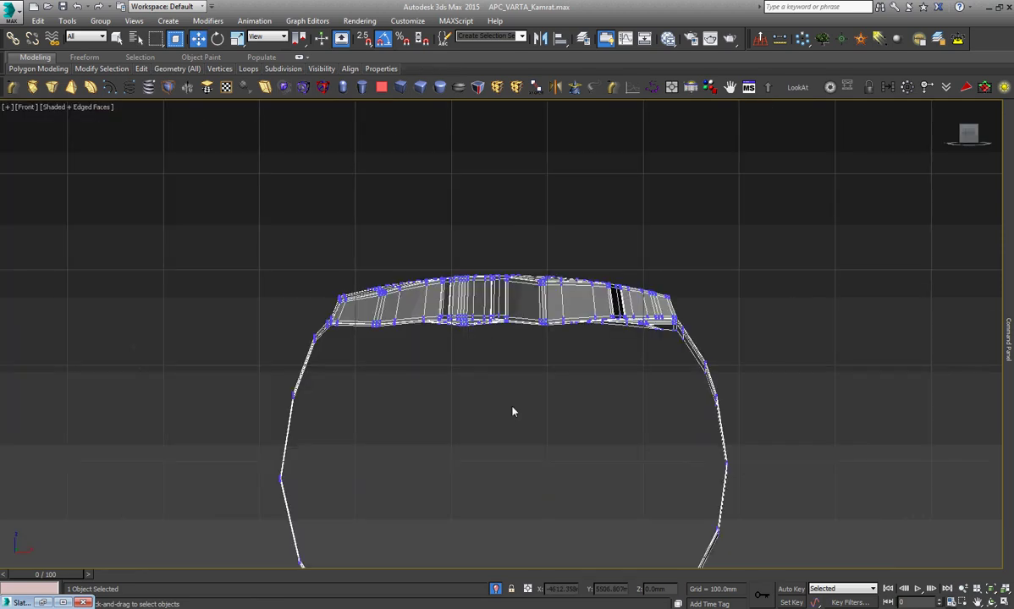
scroll(733, 294, "up", 3)
scroll(733, 294, "up", 3)
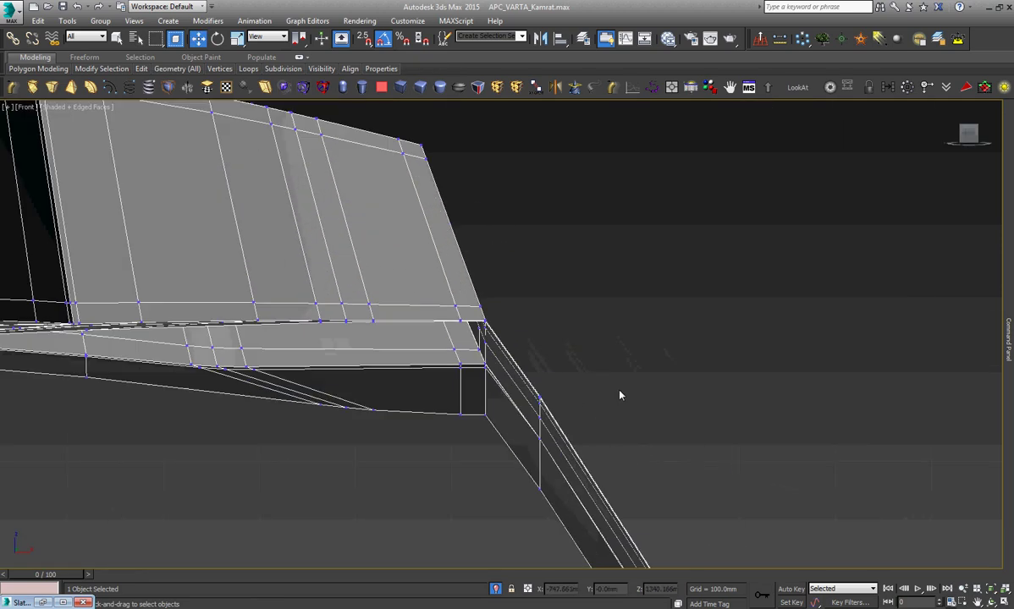
left_click_drag(520, 497, 607, 362)
left_click_drag(527, 382, 527, 360)
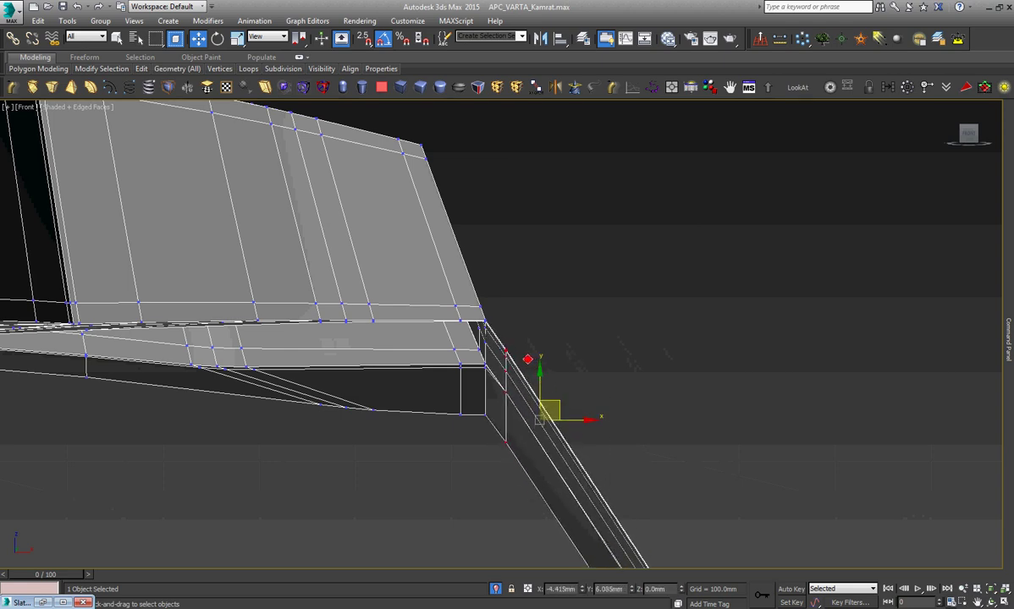
scroll(527, 359, "down", 4)
scroll(527, 359, "down", 1)
Switch to Edge mode and trial-select sidewall edges near the seam.
middle_click_drag(571, 350, 502, 388, "alt")
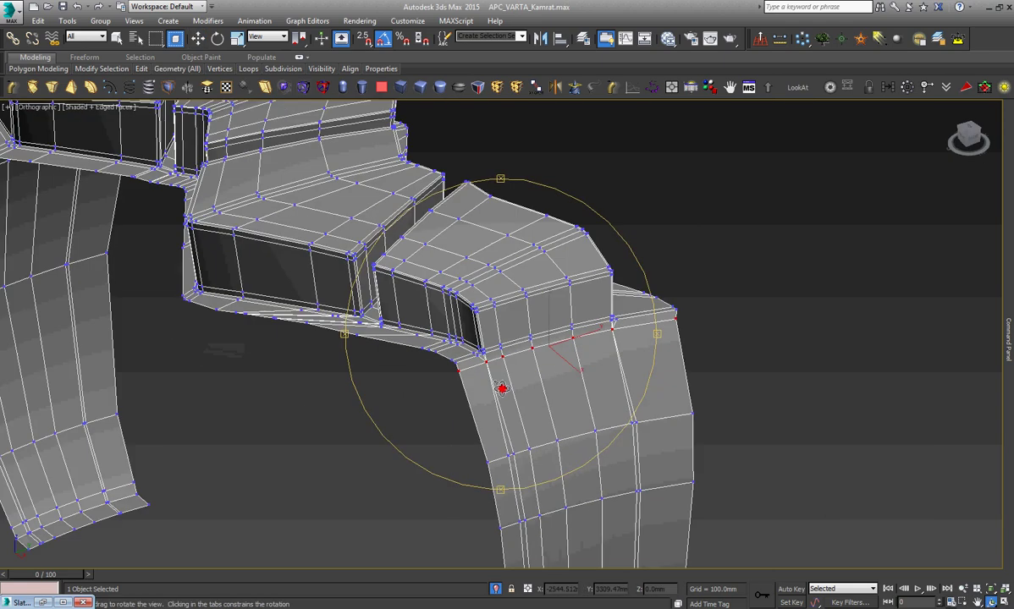
scroll(508, 423, "up", 3)
scroll(523, 499, "up", 5)
key("2")
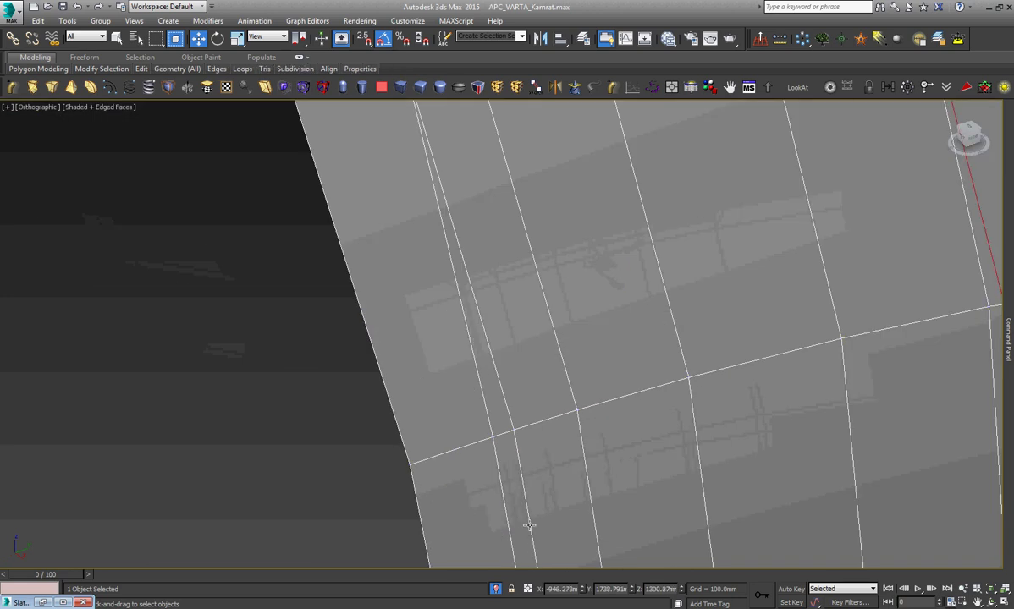
scroll(529, 516, "down", 1)
scroll(535, 457, "down", 3)
scroll(535, 449, "down", 3)
scroll(532, 440, "down", 2)
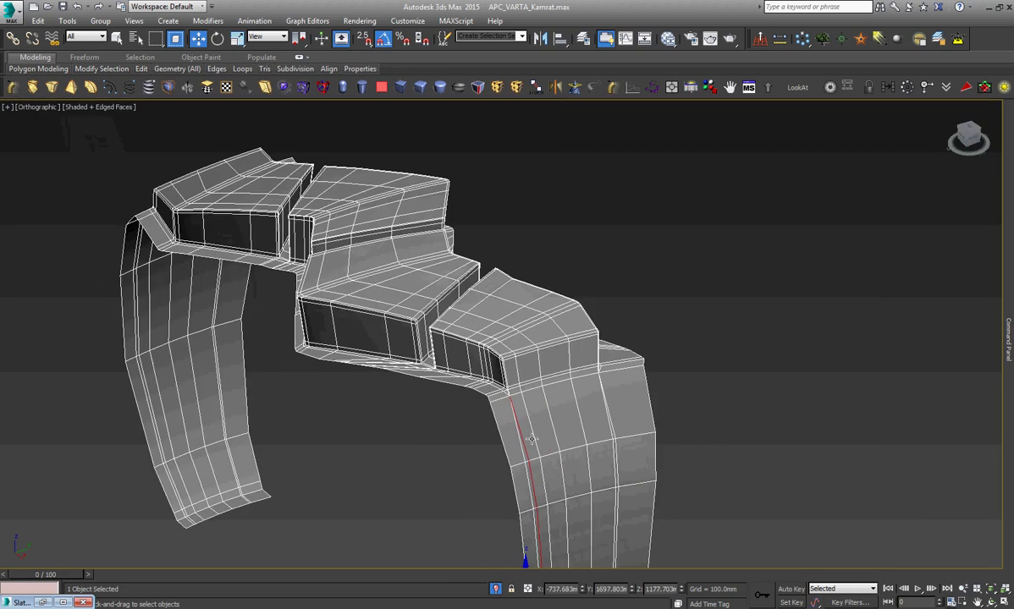
scroll(575, 387, "up", 5)
left_click(611, 484, "ctrl")
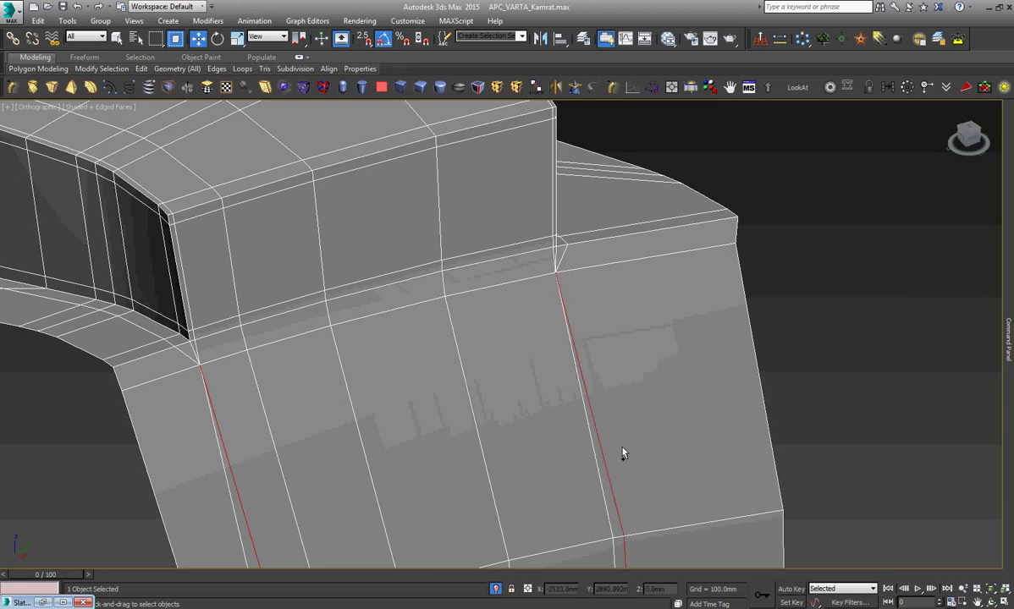
left_click(622, 453)
Frame and orbit the mesh, test-pick sidewall and left-column edges, then exit edge level.
key("z")
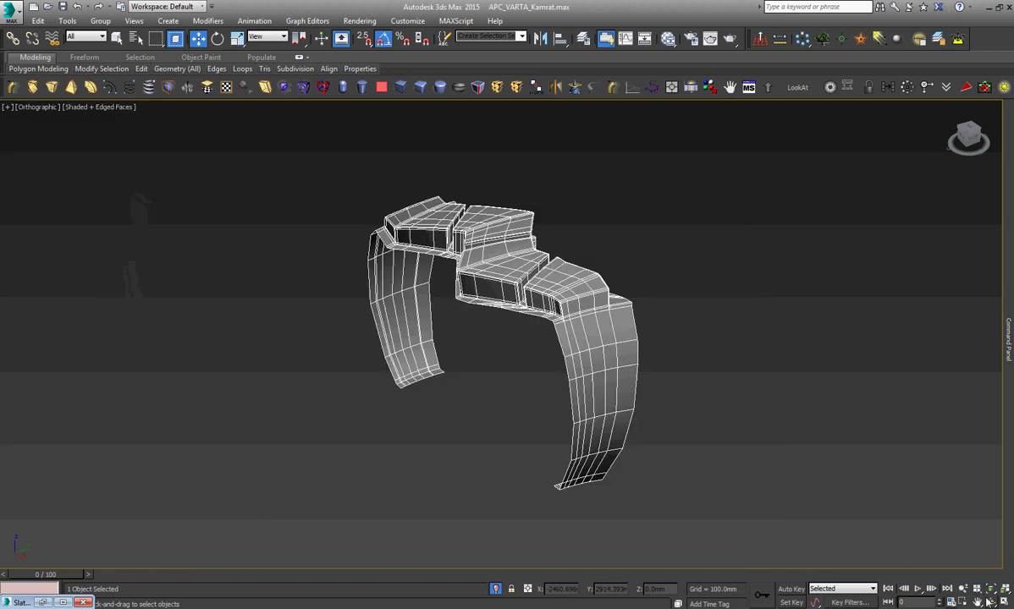
key("ctrl+r")
left_click_drag(489, 410, 582, 396)
key("w")
scroll(502, 423, "up", 5)
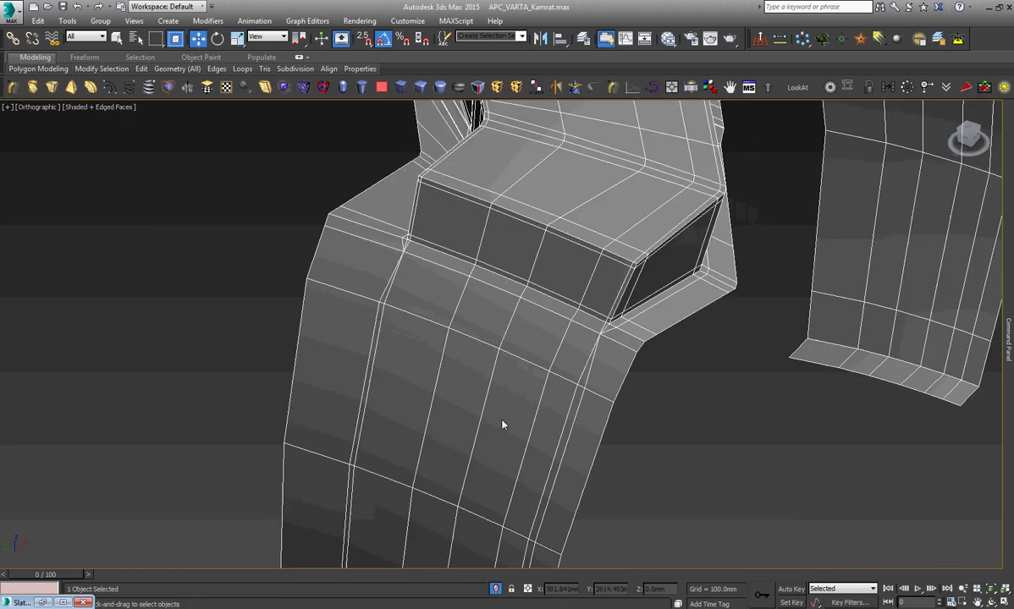
scroll(605, 449, "up", 3)
left_click(600, 445)
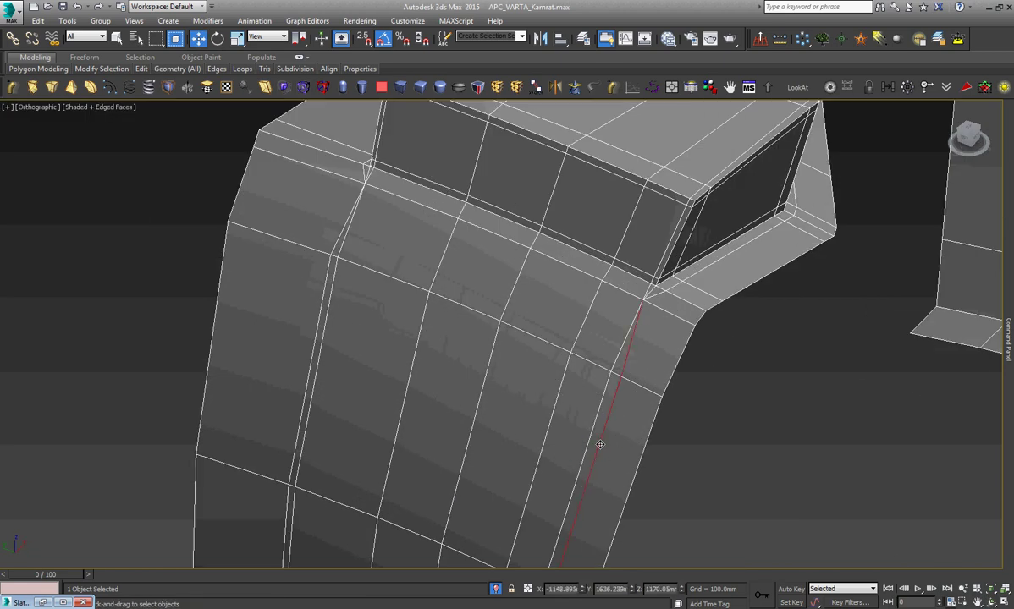
left_click(392, 279)
left_click(323, 301)
left_click(425, 276)
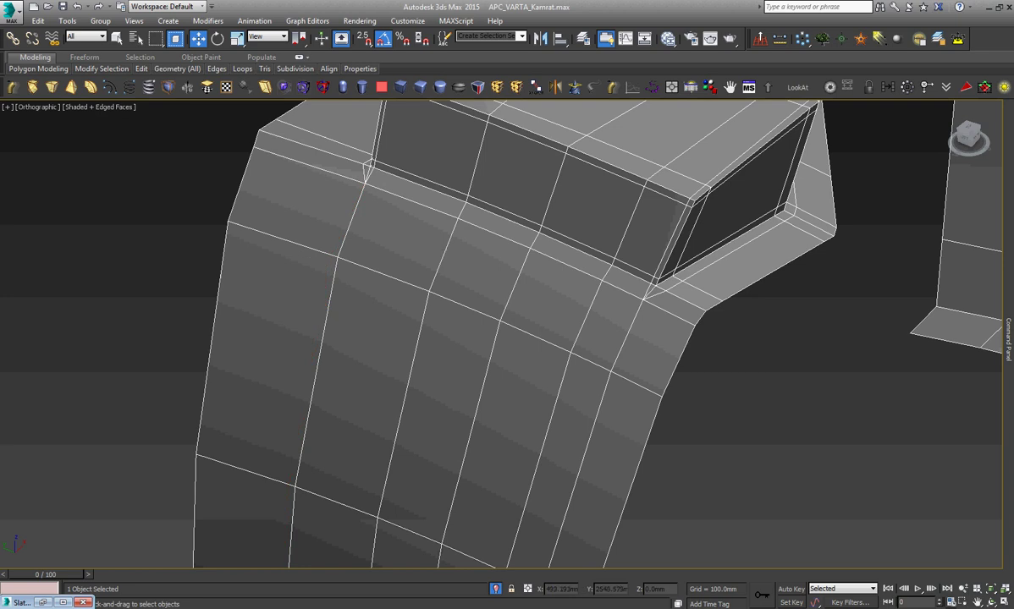
left_click(907, 158)
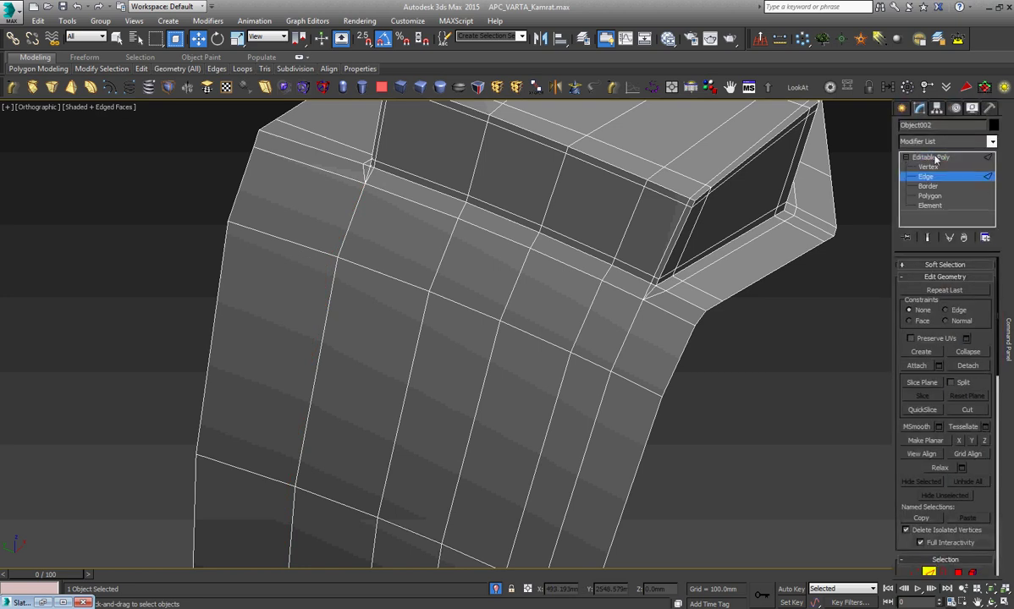
Select the right column's bottom edge and the opposite open end edge, and Bridge them.
key("z")
right_click(703, 256)
scroll(644, 365, "up", 5)
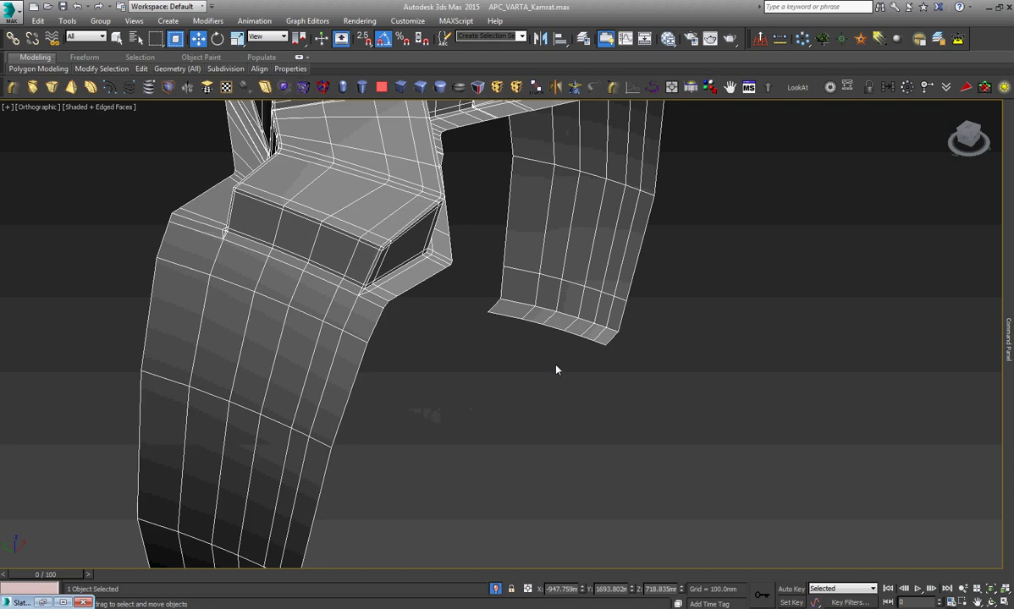
key("2")
left_click(552, 320)
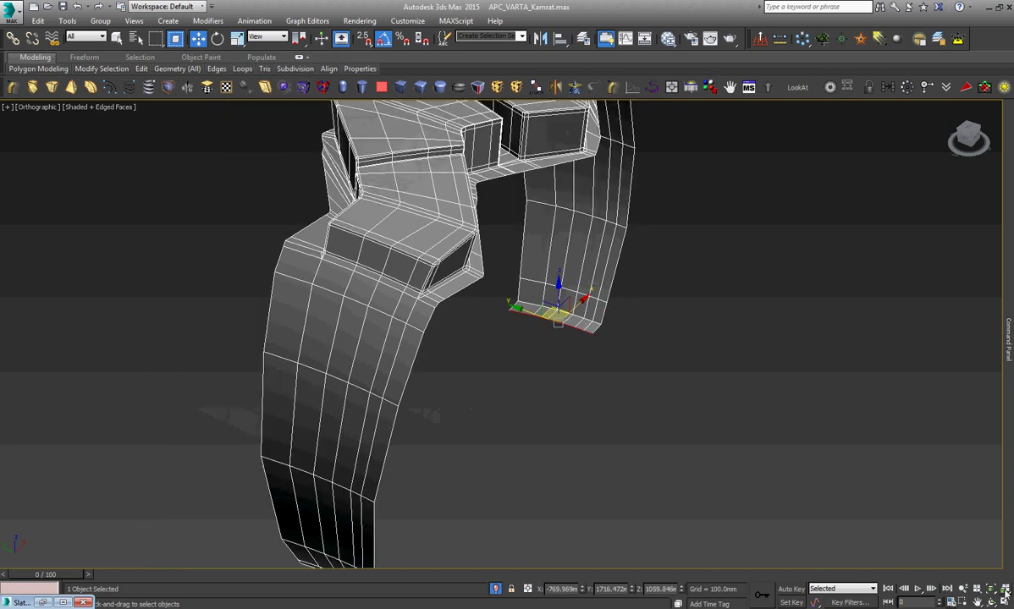
middle_click_drag(523, 384, 486, 410, "alt")
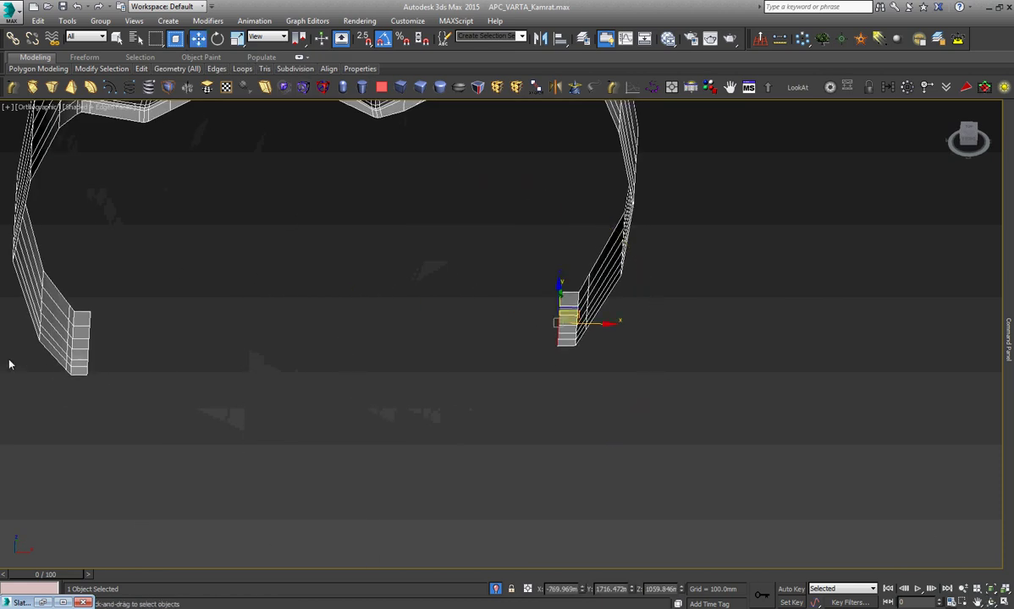
scroll(42, 360, "up", 5)
left_click(172, 345)
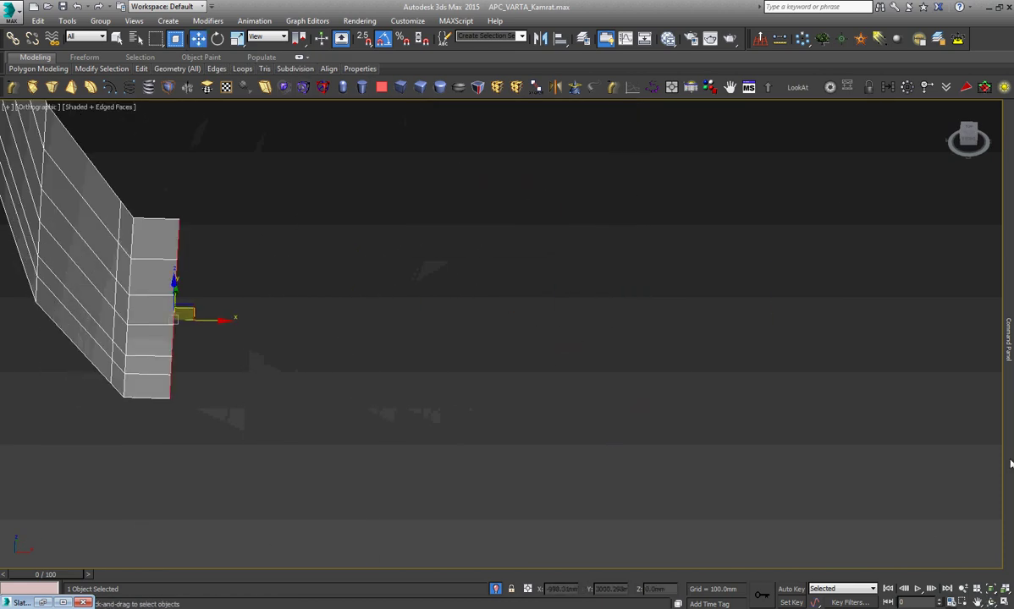
scroll(918, 464, "down", 5)
scroll(917, 461, "down", 5)
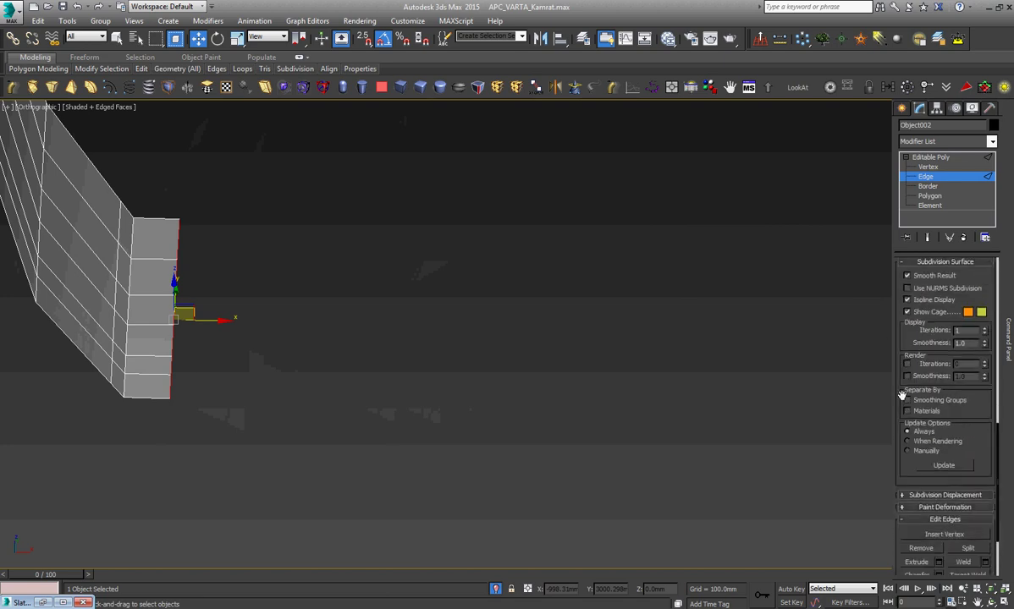
scroll(917, 457, "down", 5)
left_click(919, 503)
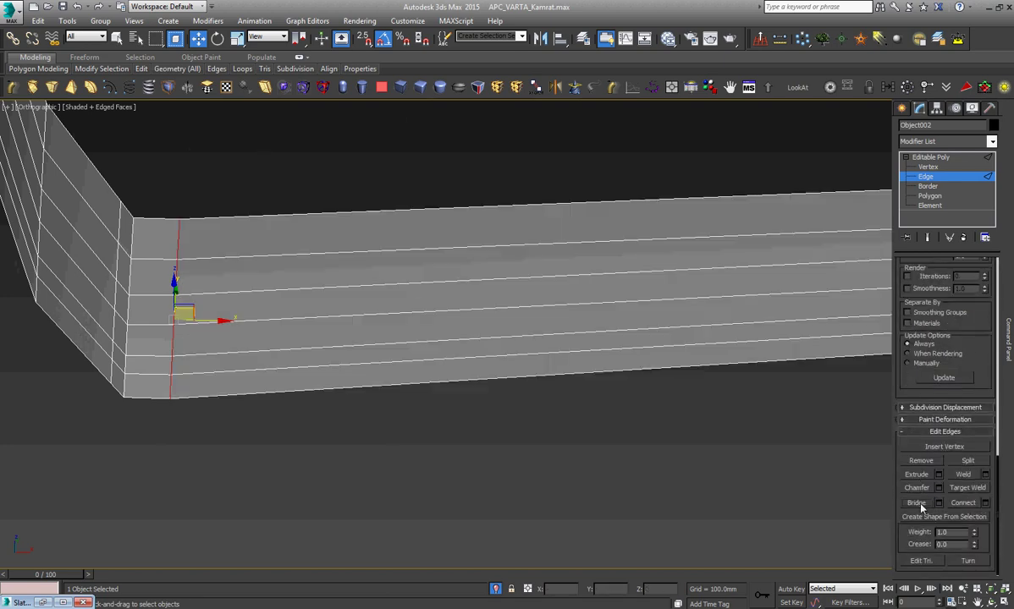
left_click(934, 159)
In Left view, array the tread piece with Rotate Z 360° total and Count 29 as instances.
key("z")
right_click(670, 244)
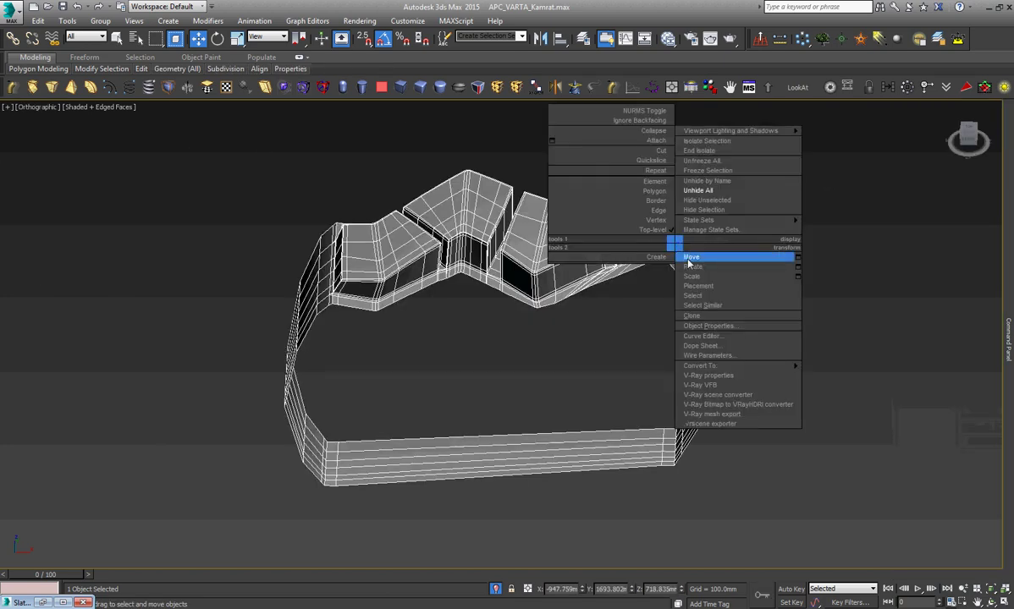
left_click(687, 256)
key("l")
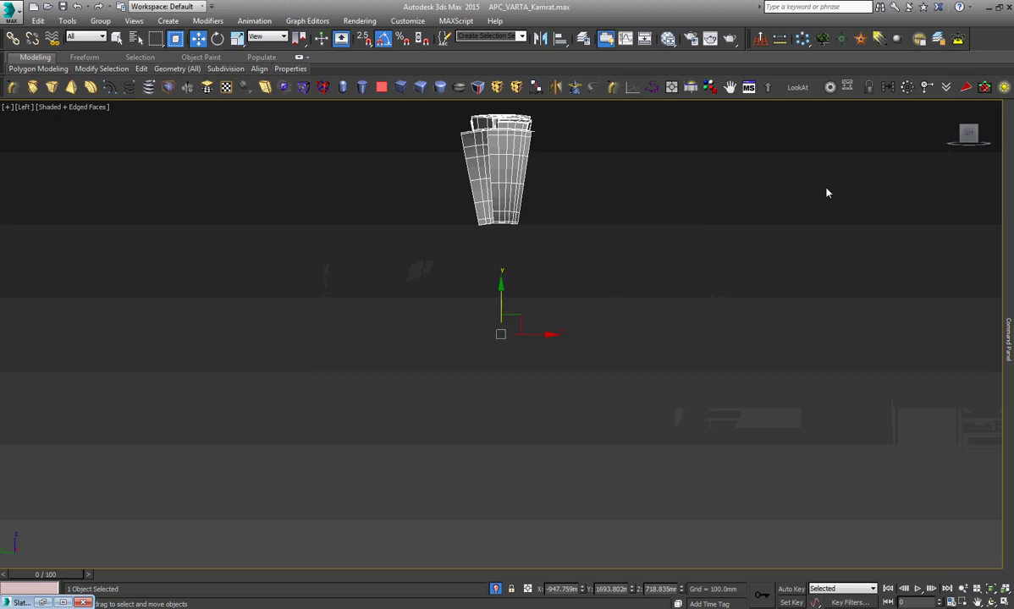
left_click(803, 39)
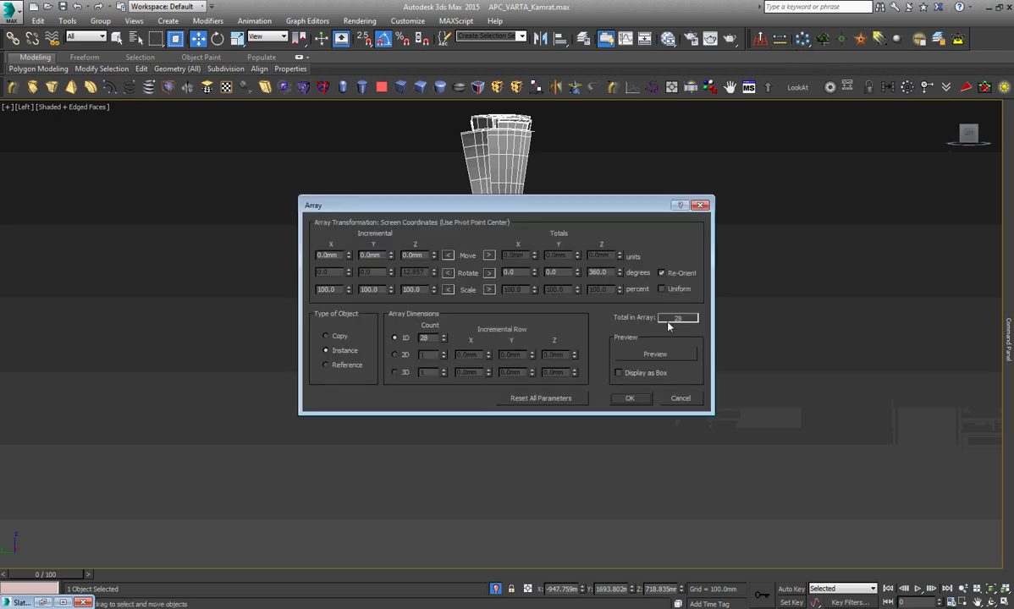
left_click(675, 356)
left_click_drag(597, 206, 752, 267)
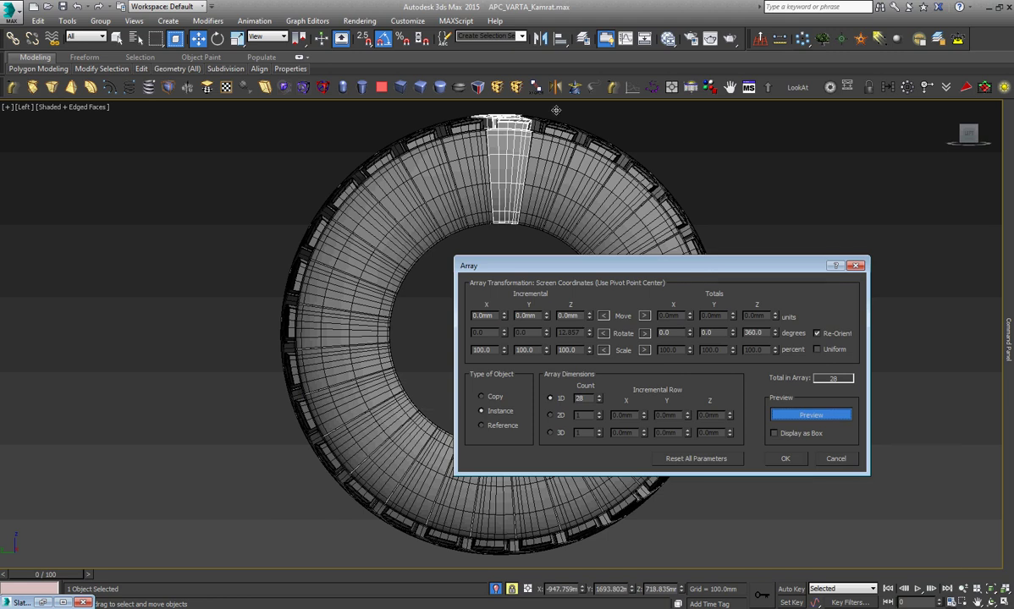
scroll(466, 195, "up", 2)
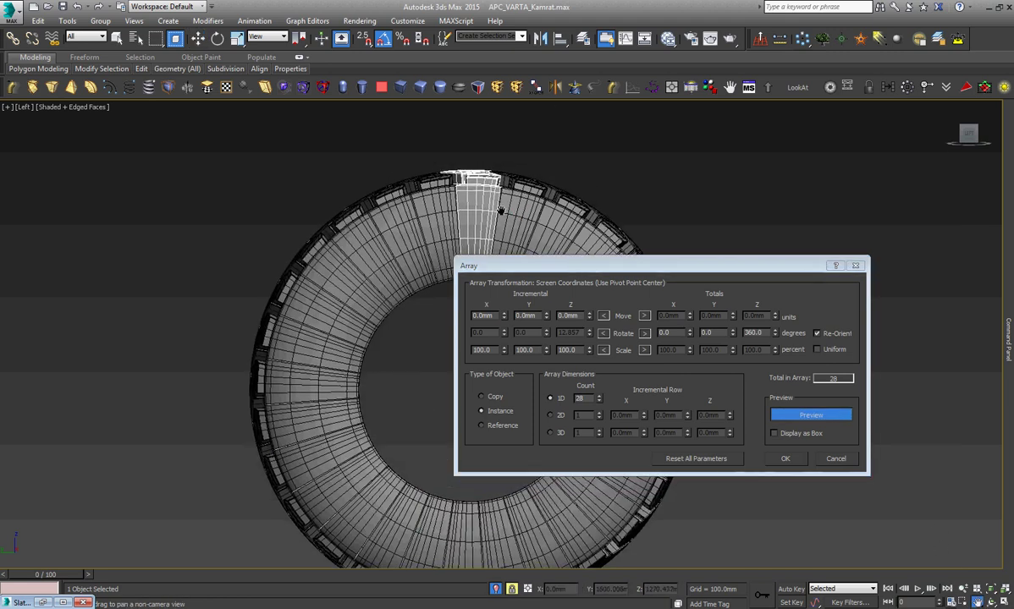
scroll(463, 193, "up", 4)
scroll(463, 193, "up", 2)
scroll(463, 193, "up", 2)
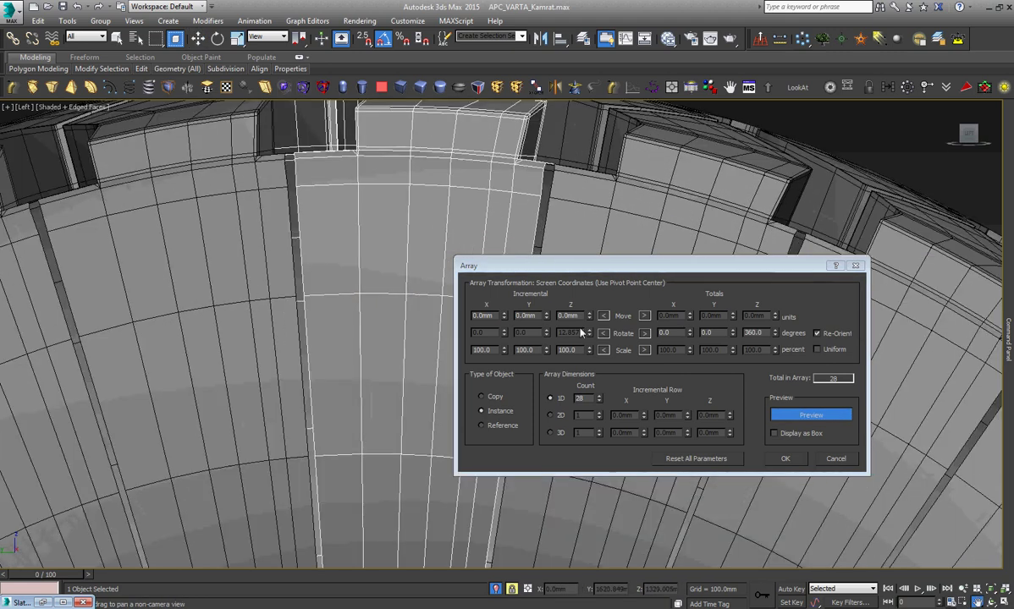
left_click(599, 396)
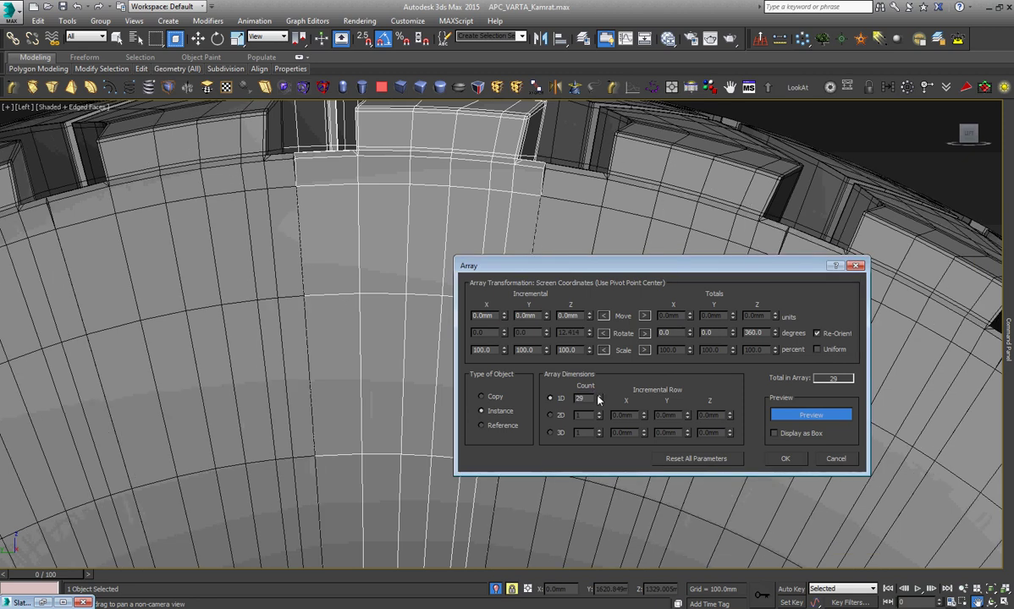
left_click(798, 461)
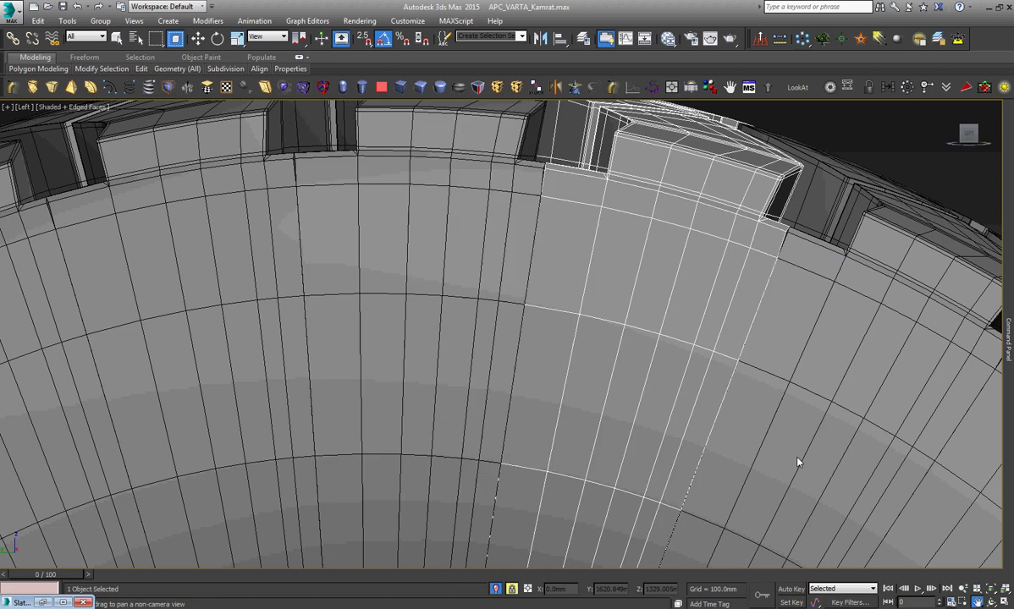
Orbit and frame the new tread ring to inspect the arrayed segments.
key("w")
scroll(550, 303, "down", 4)
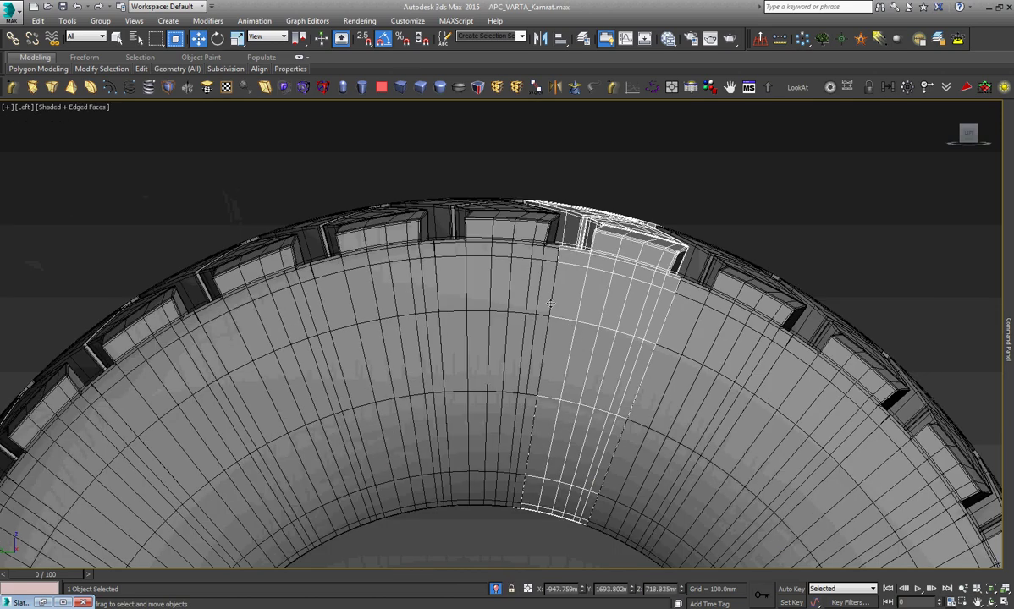
left_click(504, 254)
key("ctrl+r")
mouse_move(504, 355)
left_mouse_down()
mouse_move(473, 373)
mouse_move(493, 381)
mouse_move(367, 352)
mouse_move(496, 321)
left_mouse_up()
scroll(496, 322, "down", 4)
right_click(668, 335)
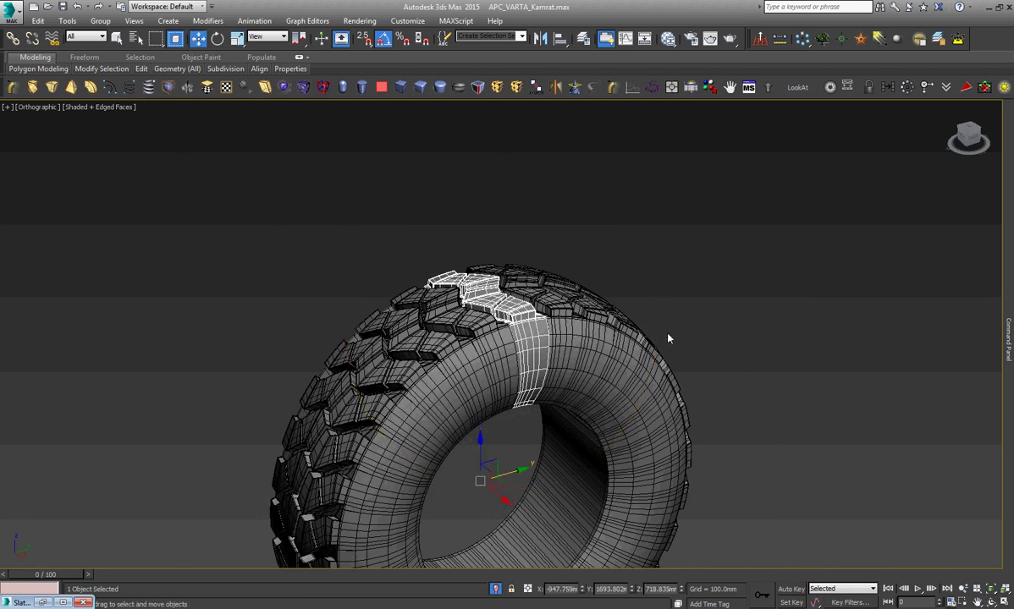
left_click(643, 254)
key("z")
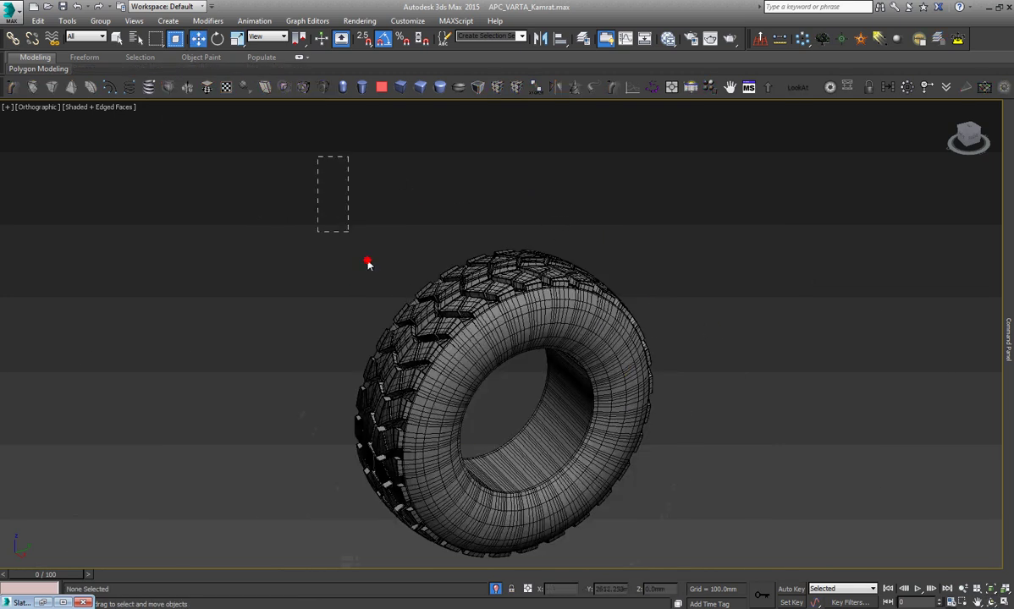
Marquee-select all tread segments and convert them to Editable Poly.
left_click_drag(367, 264, 764, 590)
right_click(544, 296)
mouse_move(568, 420)
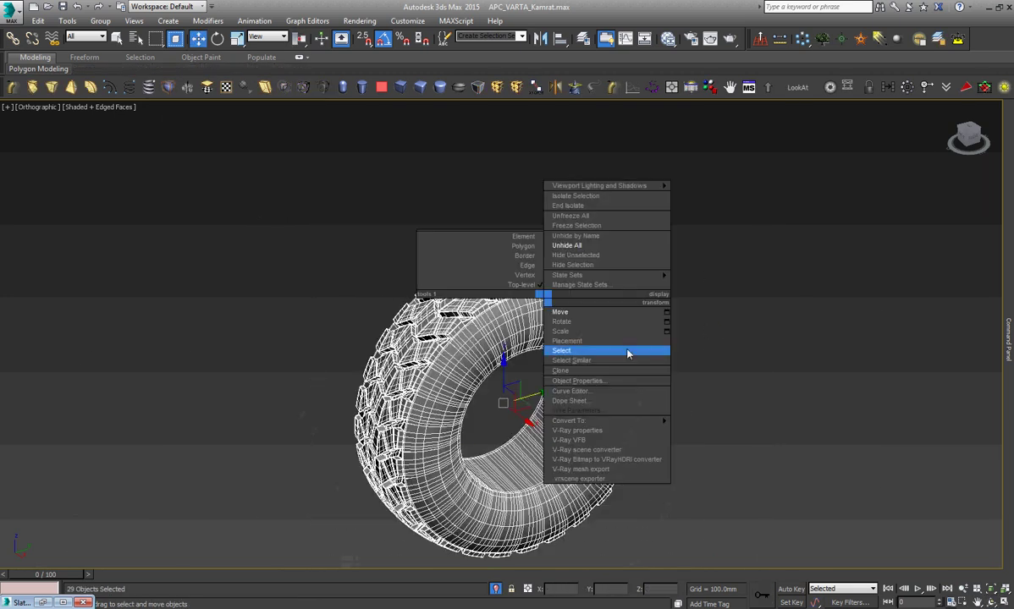
left_click(707, 432)
left_click(719, 403)
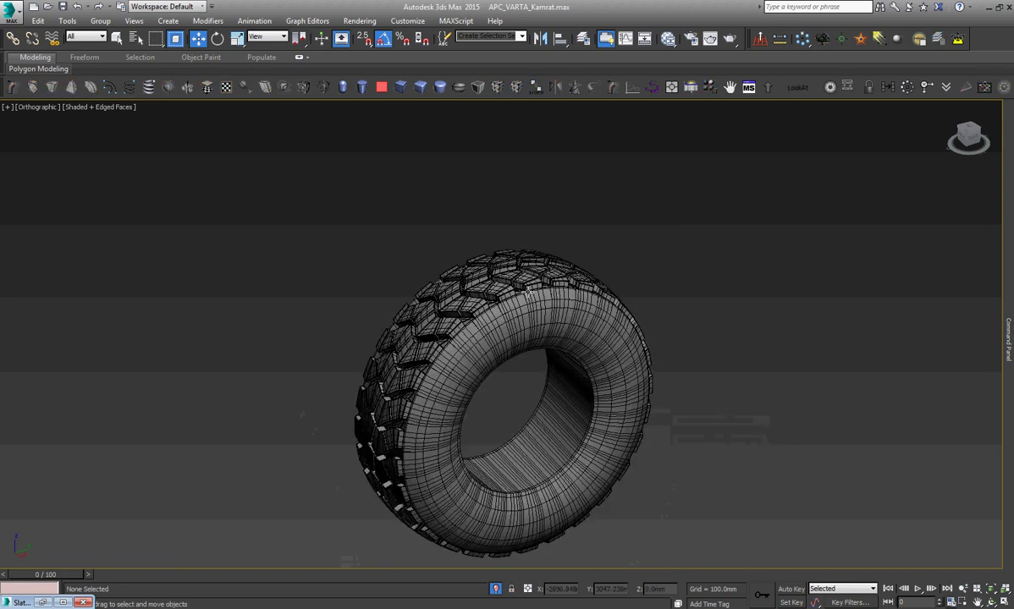
left_click(521, 281)
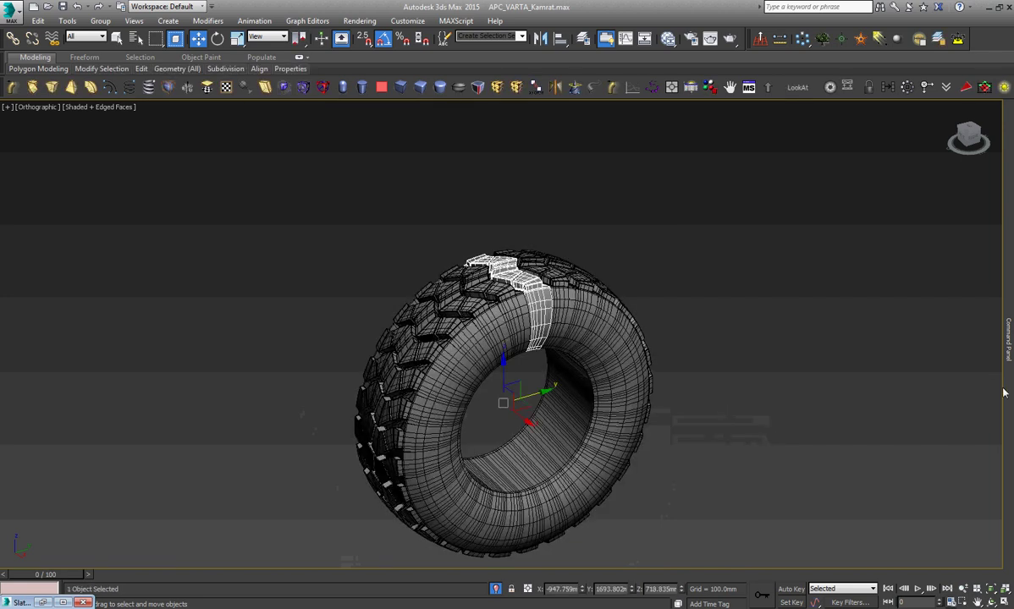
Attach all the arrayed tread segments into one Editable Poly mesh.
left_click(940, 366)
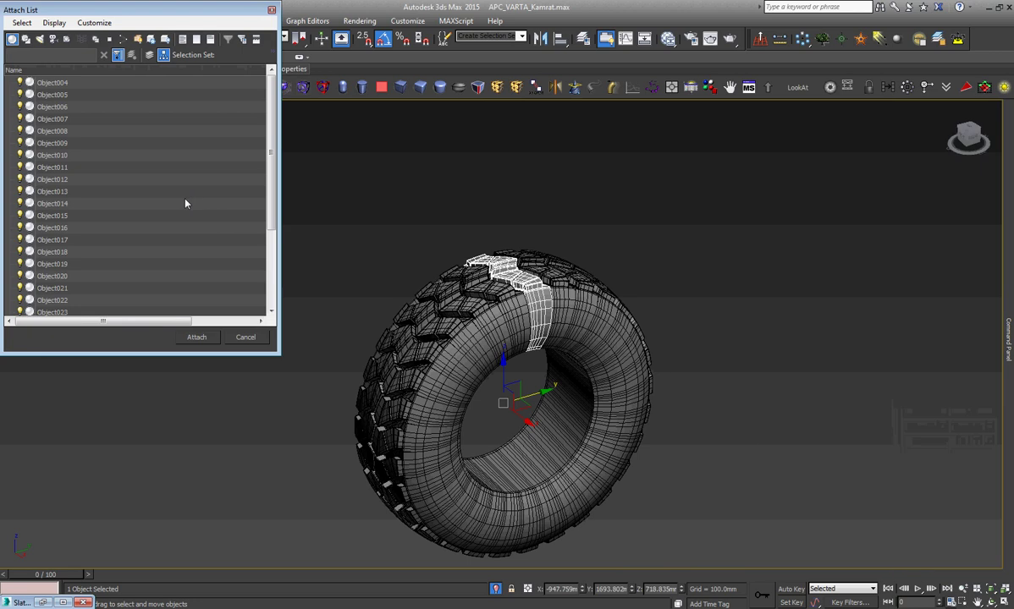
key("ctrl+a")
left_click(196, 338)
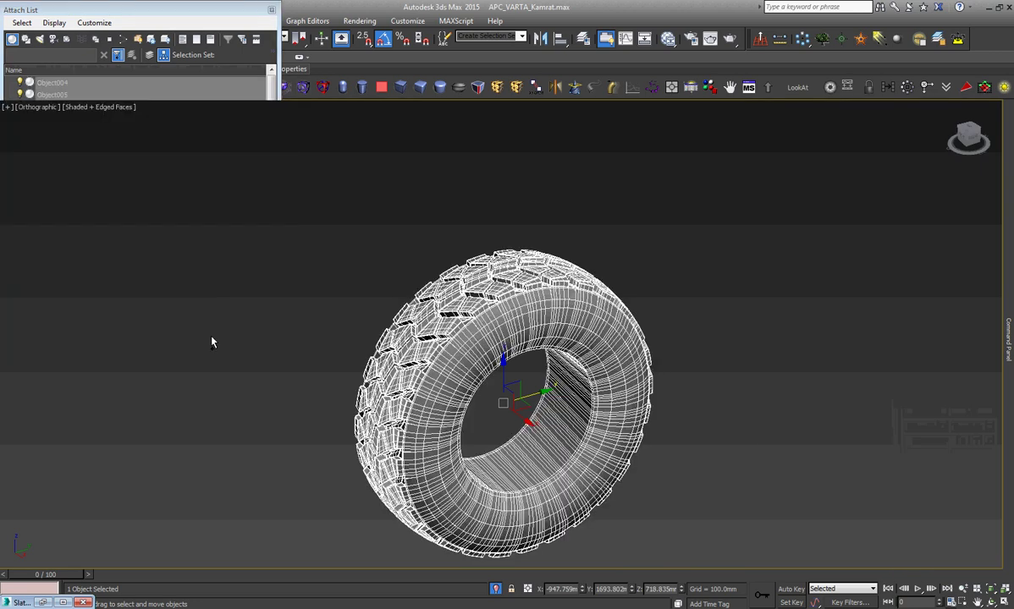
Select every vertex of the tire and weld them with a 0.0mm threshold.
key("1")
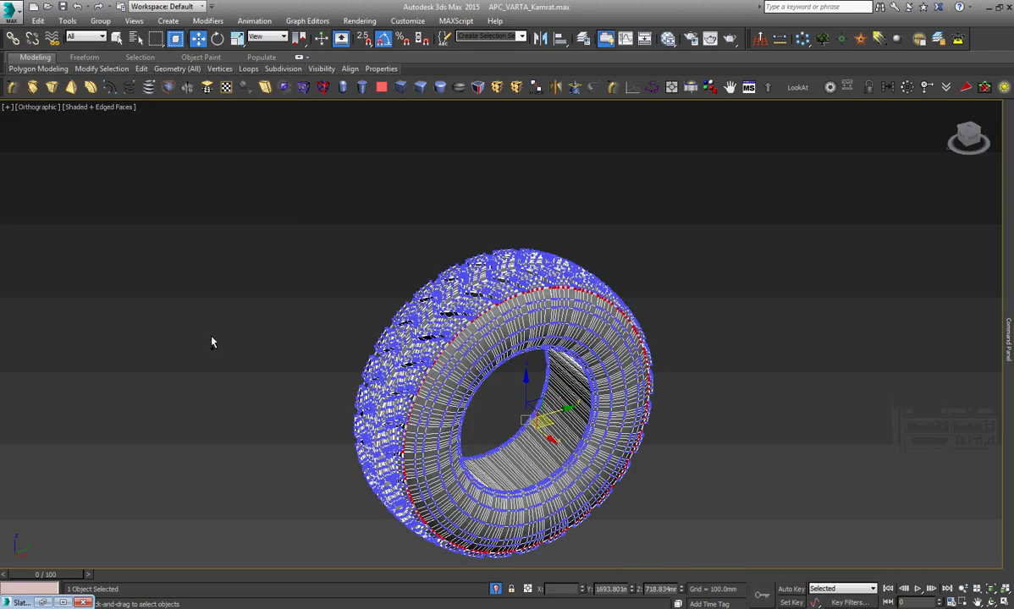
key("ctrl+a")
right_click(665, 297)
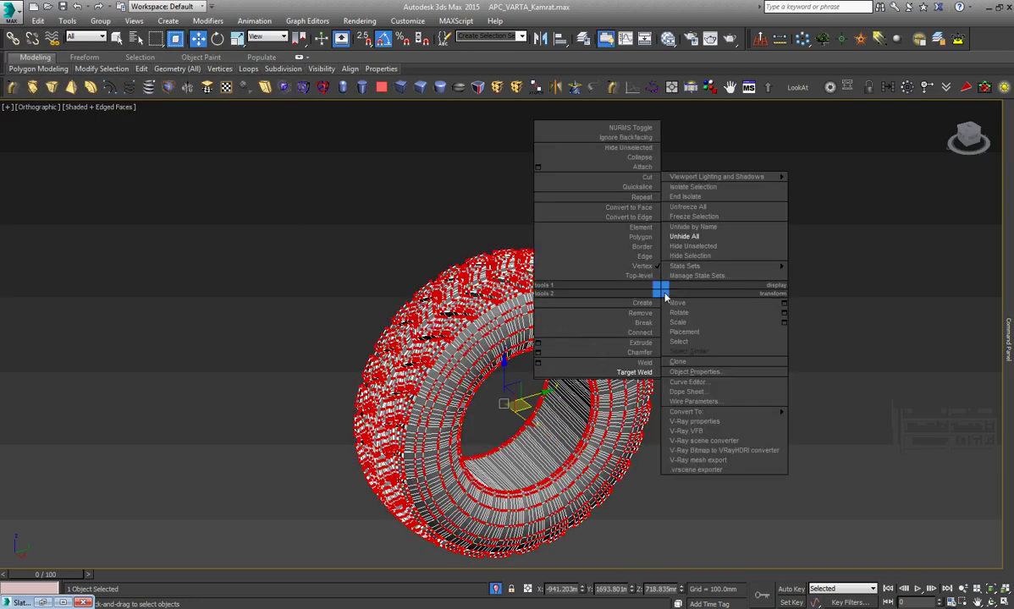
left_click(539, 363)
right_click(511, 341)
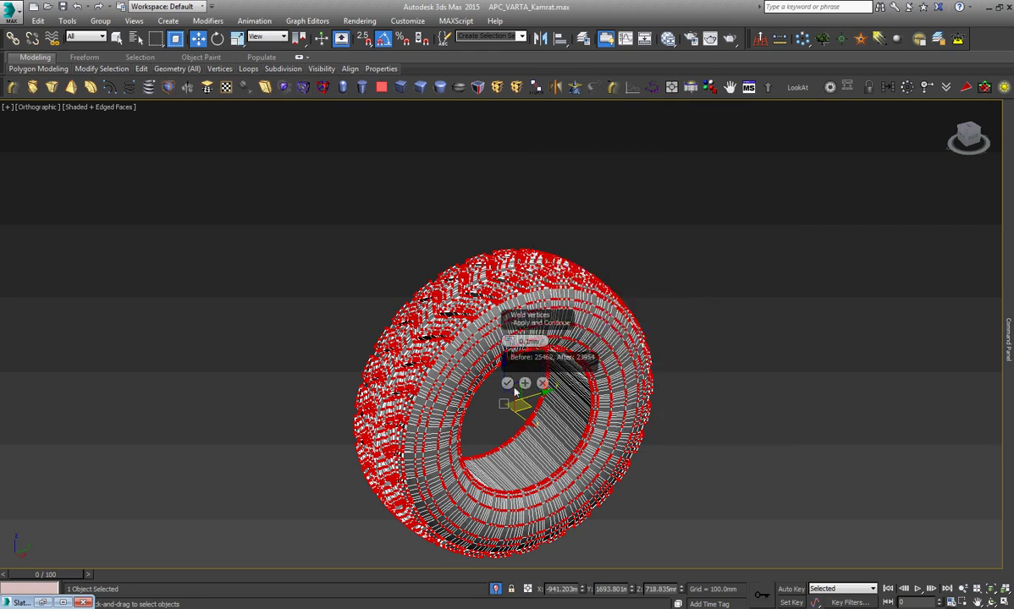
left_click(508, 383)
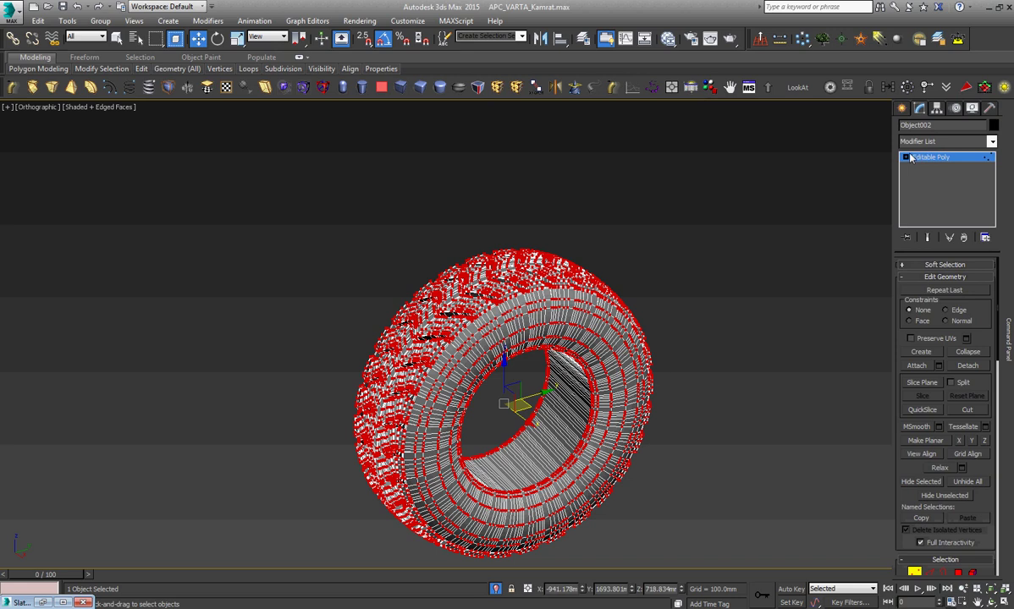
Deselect, then reselect the tire mesh and zoom in toward the seam gap.
left_click(905, 157)
left_click(748, 173)
scroll(554, 273, "up", 3)
scroll(554, 272, "up", 5)
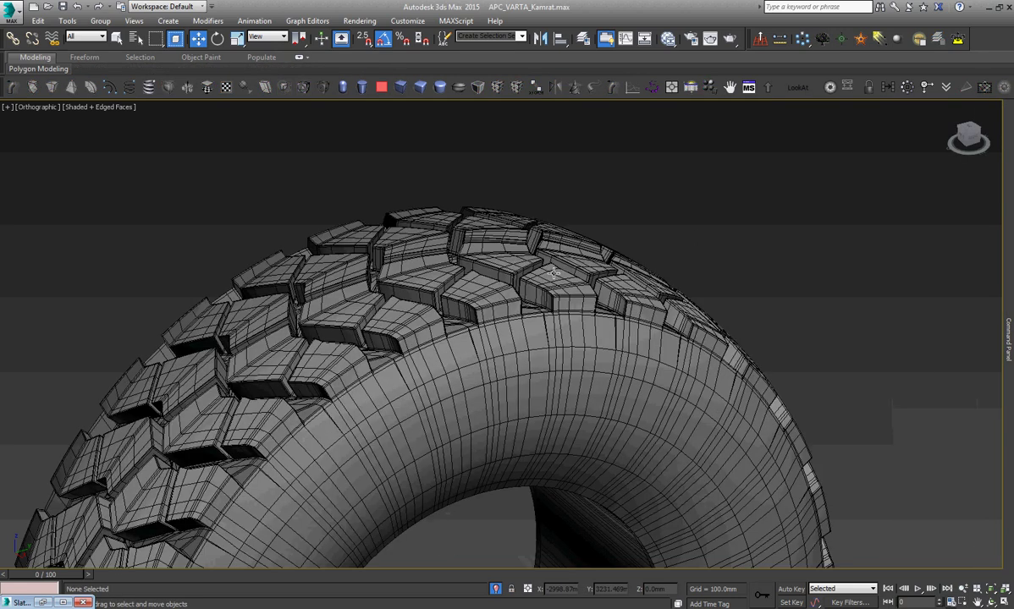
scroll(553, 272, "up", 3)
scroll(554, 273, "up", 3)
left_click(519, 330)
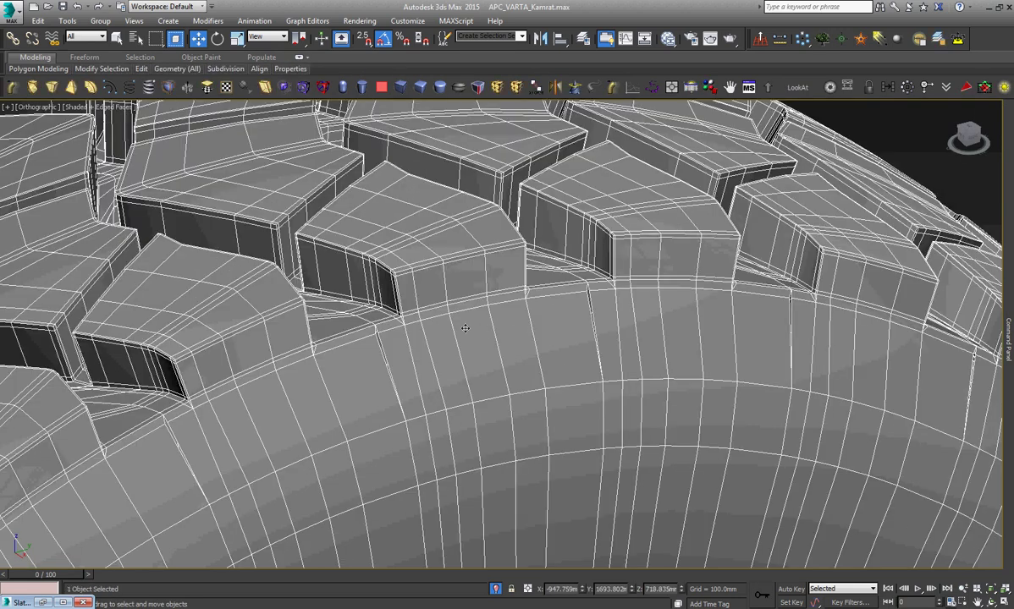
scroll(407, 306, "up", 3)
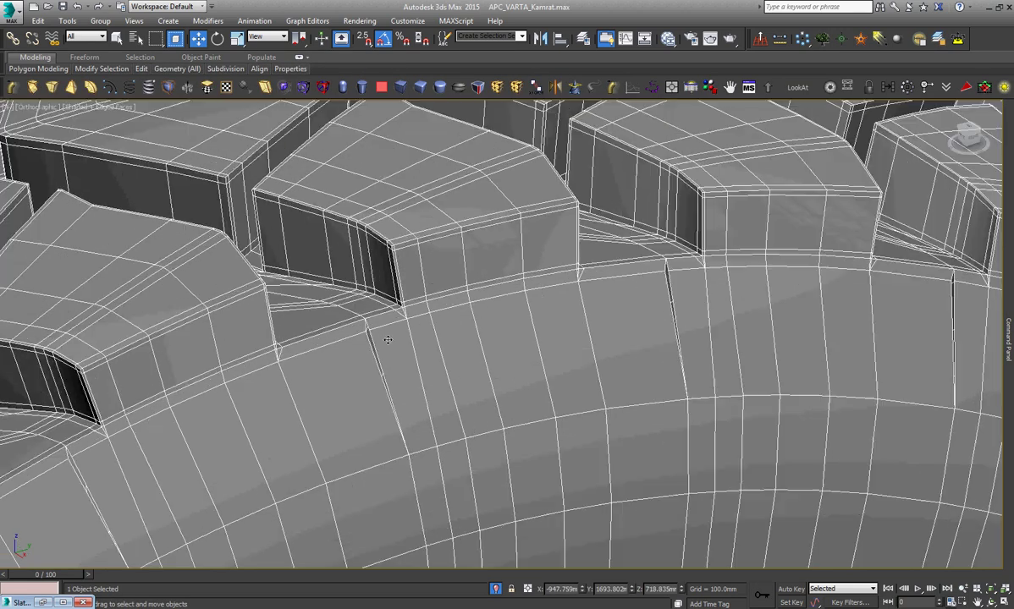
scroll(397, 309, "up", 5)
In Vertex mode, activate Target Weld from the quad menu beside the tread gap.
key("1")
right_click(398, 300)
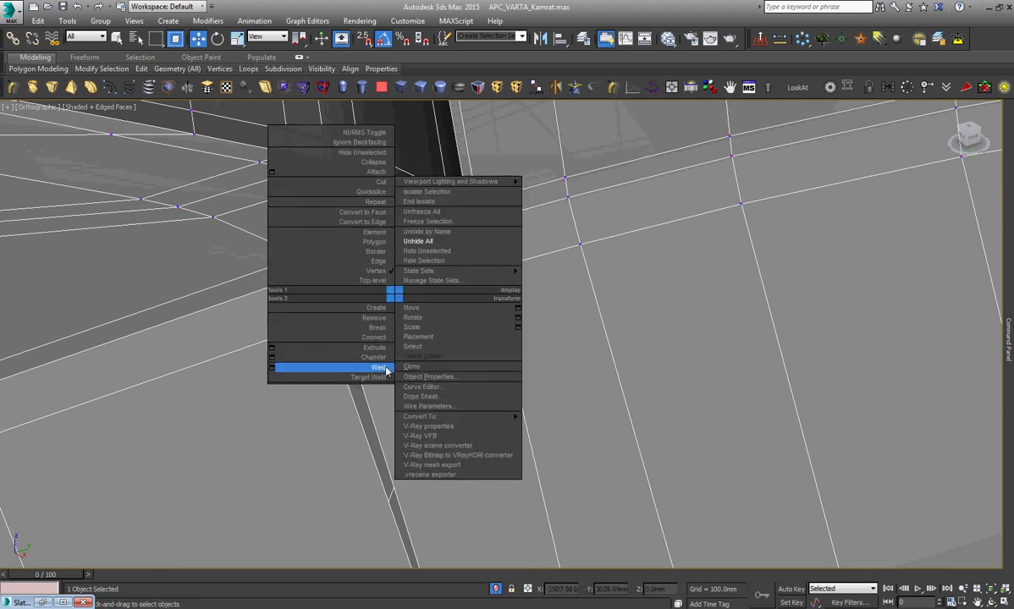
left_click(385, 364)
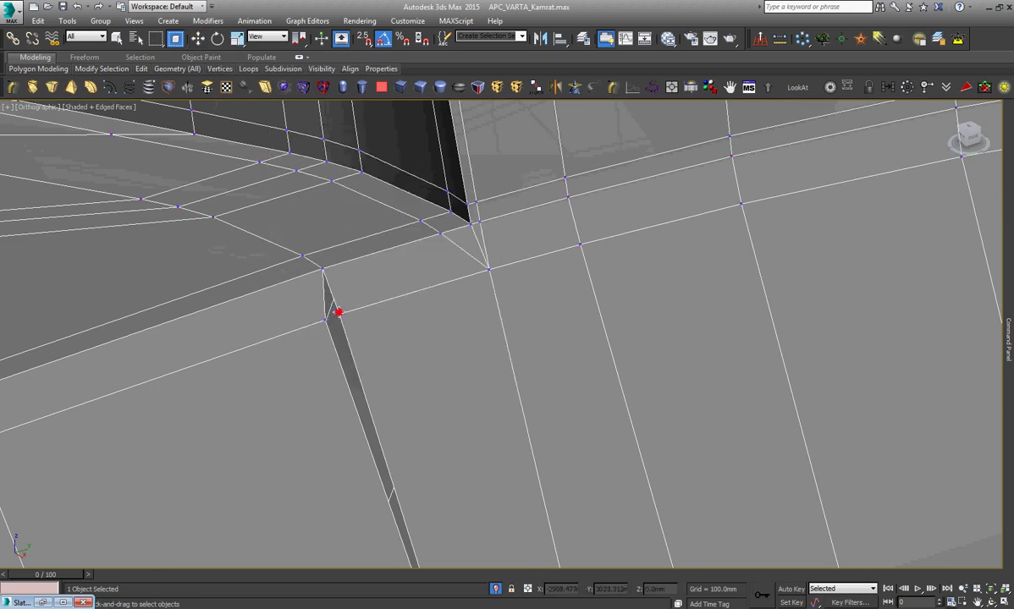
scroll(405, 310, "down", 2)
scroll(404, 308, "down", 3)
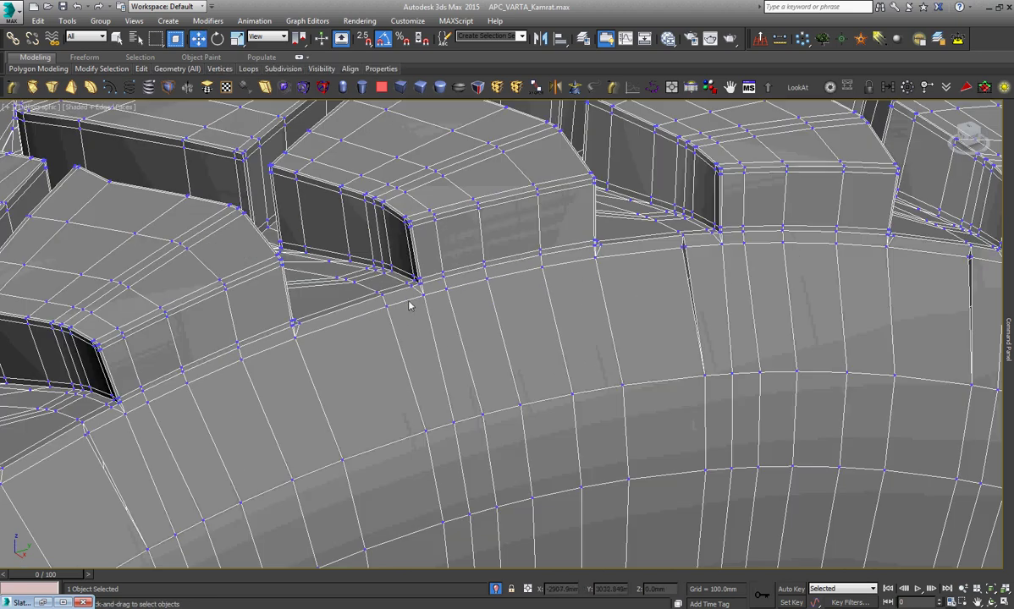
scroll(410, 304, "up", 3)
scroll(584, 246, "up", 3)
right_click(715, 233)
left_click(656, 290)
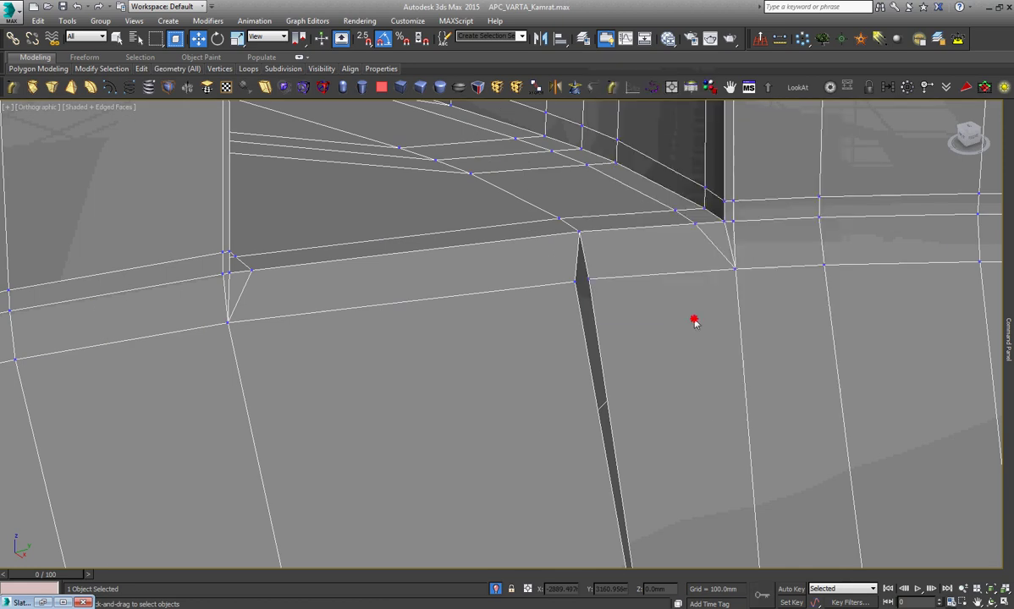
Target-weld the first gap vertex onto its neighbour, closing that seam slit.
scroll(584, 282, "down", 3)
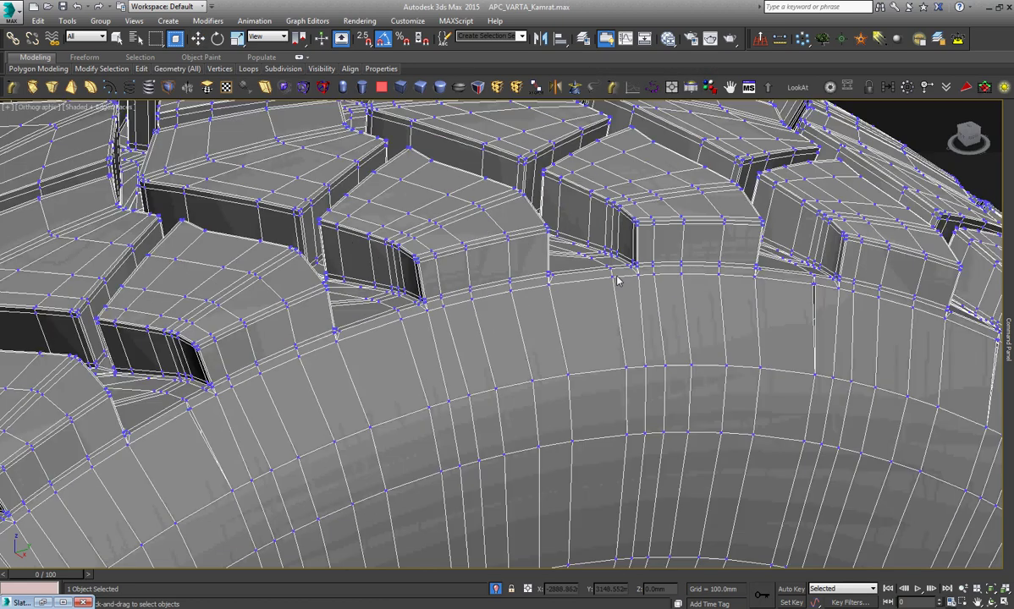
scroll(618, 281, "down", 1)
scroll(733, 284, "up", 4)
scroll(733, 284, "up", 2)
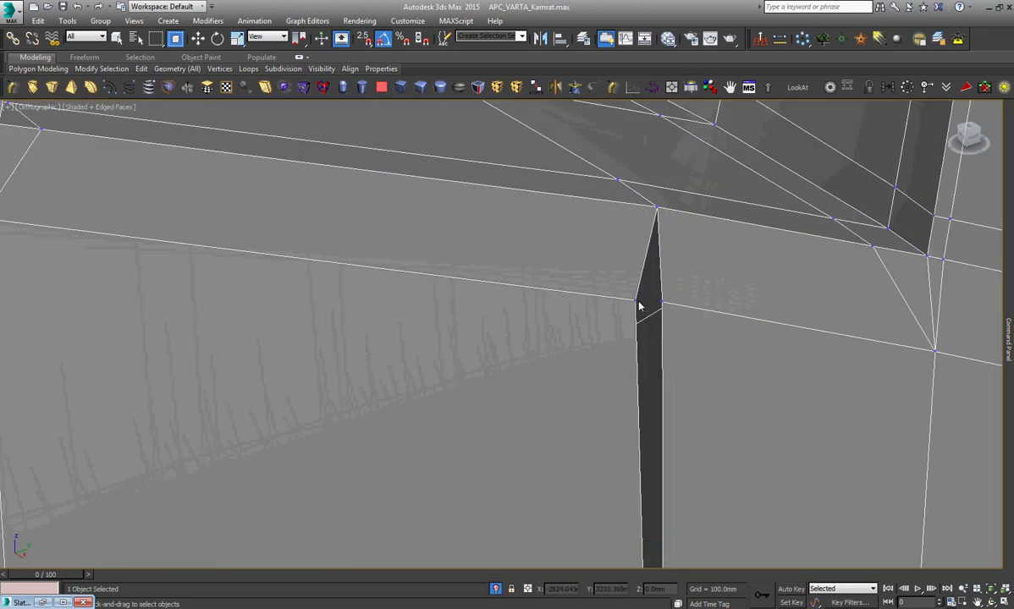
left_click_drag(636, 300, 663, 303)
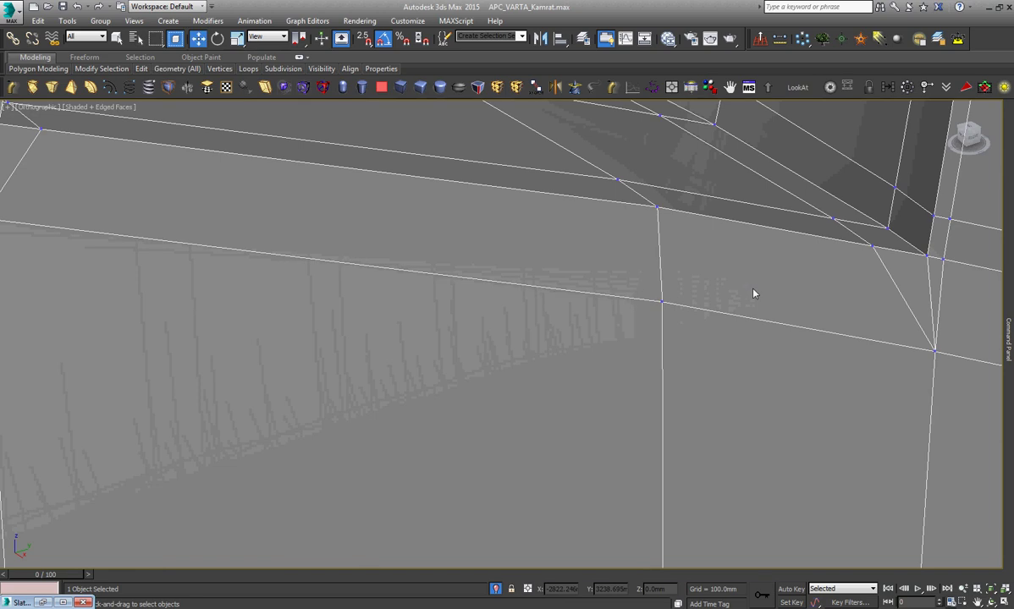
Move to the next gap and target-weld its sliver vertices into one.
scroll(705, 269, "down", 2)
scroll(704, 269, "down", 3)
scroll(737, 201, "down", 2)
scroll(736, 201, "down", 3)
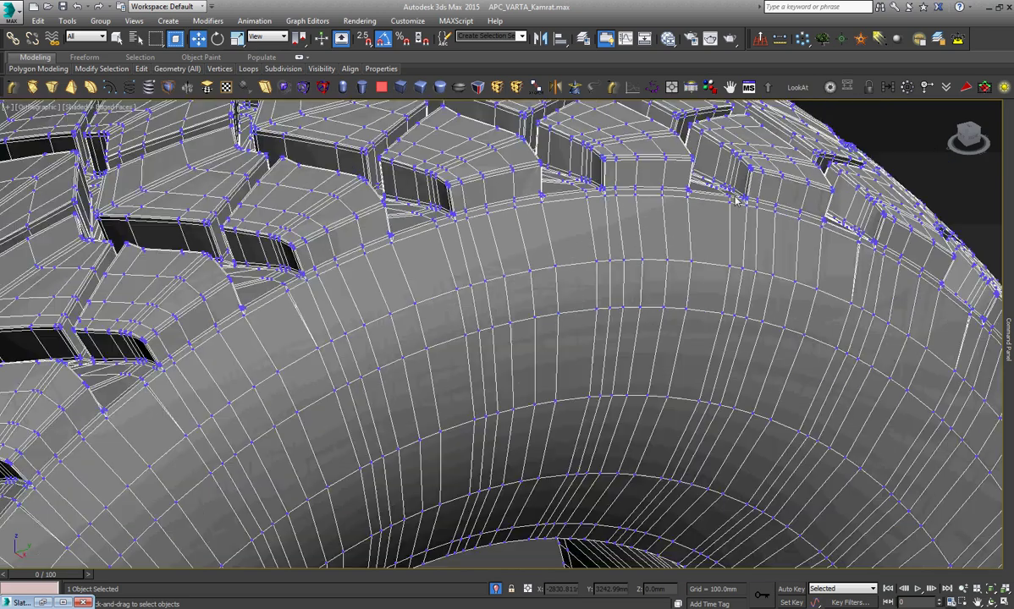
scroll(736, 201, "down", 1)
scroll(736, 200, "down", 2)
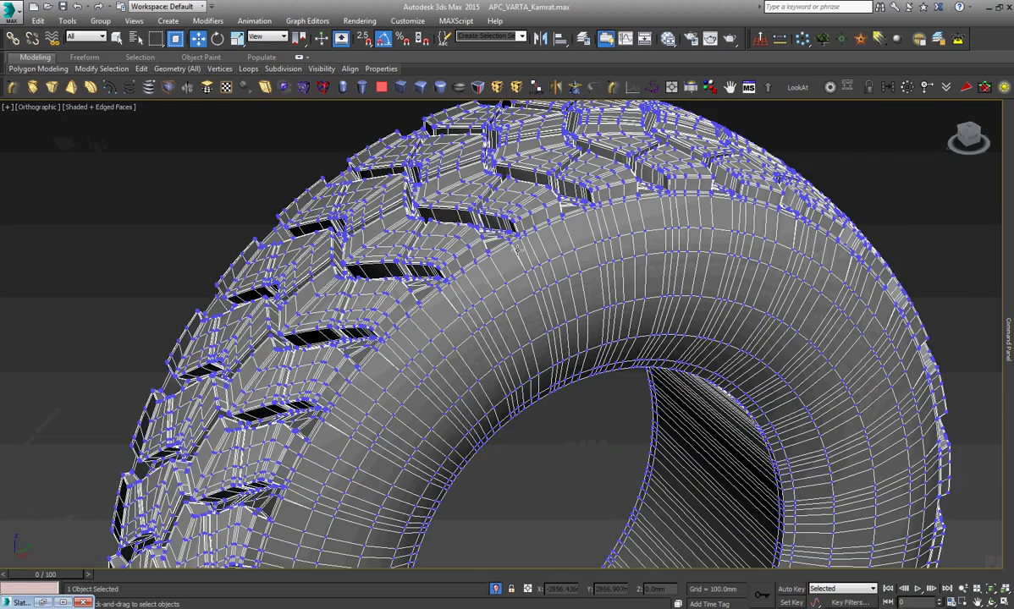
scroll(517, 248, "up", 4)
scroll(512, 234, "up", 3)
scroll(517, 235, "up", 1)
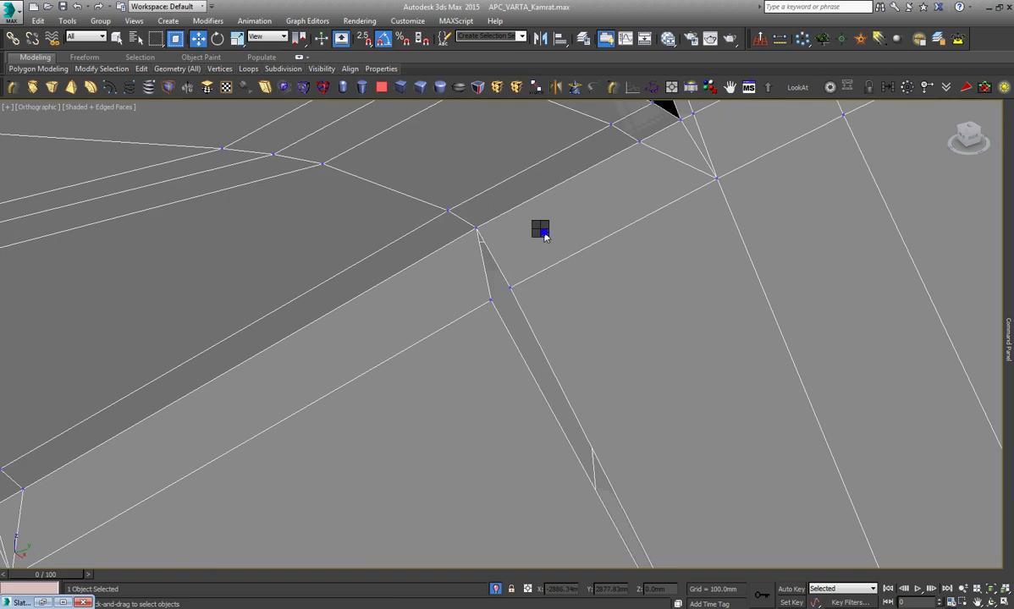
right_click(541, 226)
left_click(513, 311)
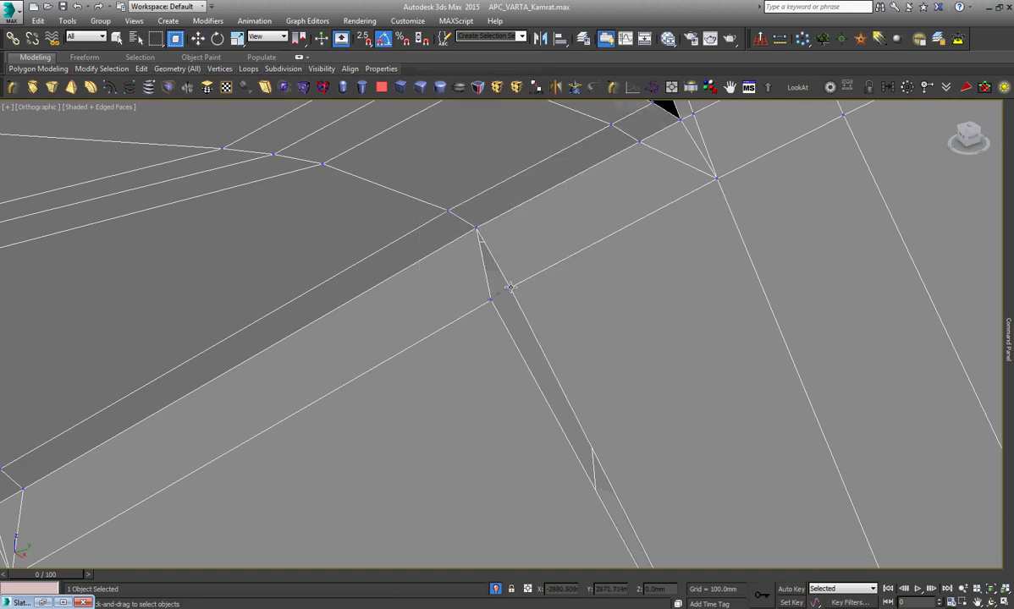
scroll(572, 250, "down", 4)
scroll(365, 467, "up", 2)
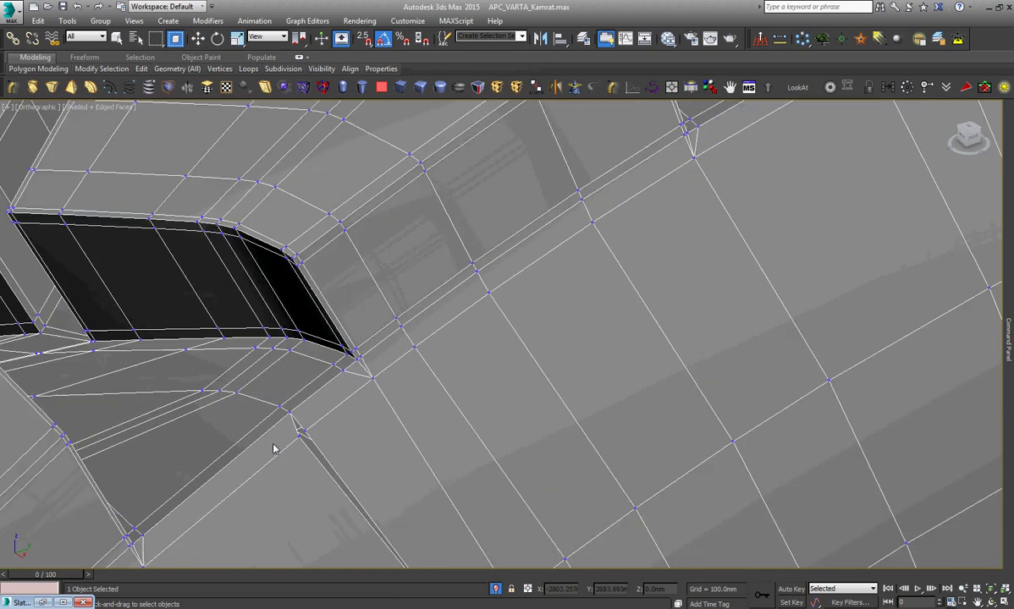
scroll(271, 446, "up", 3)
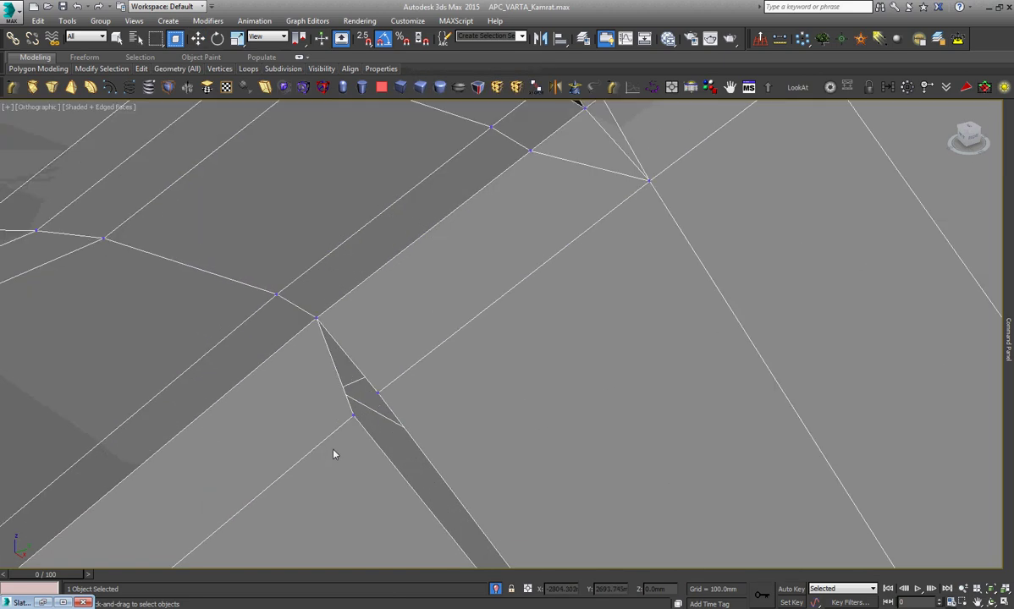
left_click(380, 394)
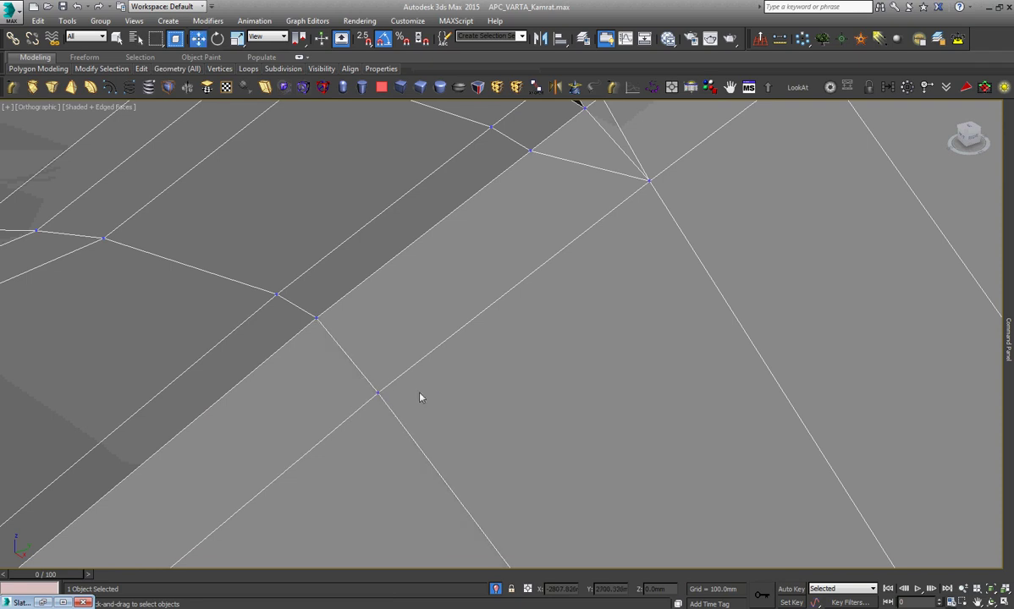
Assign the whole tire element to smoothing group 30, then exit Element mode.
key("5")
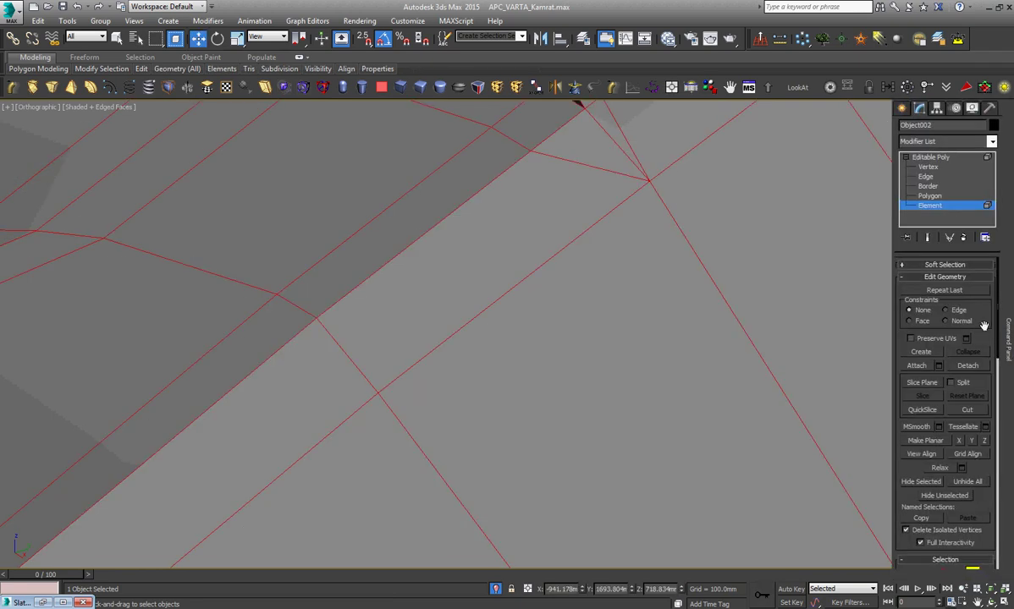
scroll(984, 326, "down", 5)
scroll(969, 347, "down", 5)
scroll(954, 370, "down", 5)
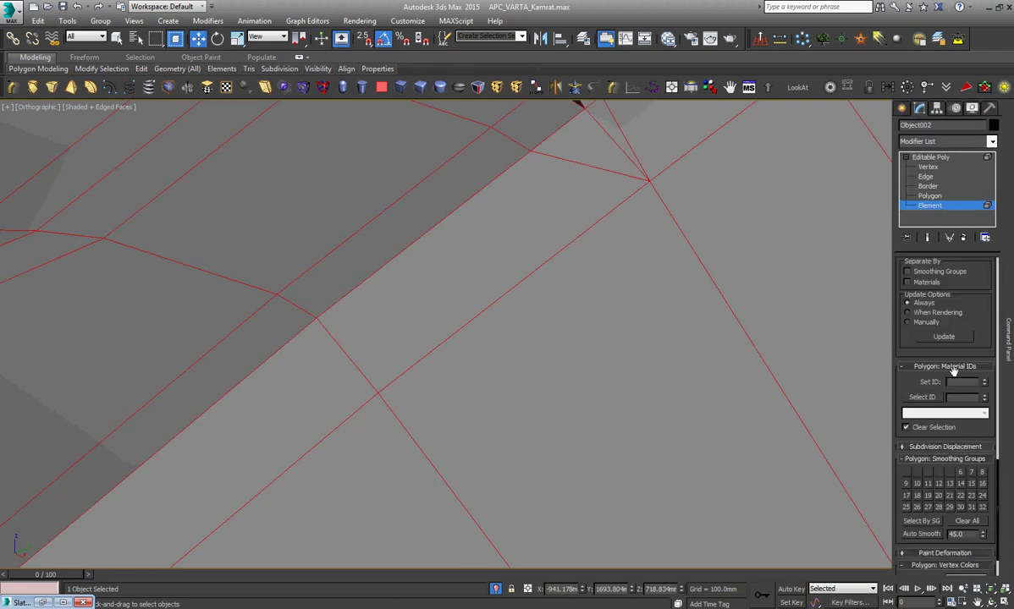
left_click(961, 507)
left_click(931, 158)
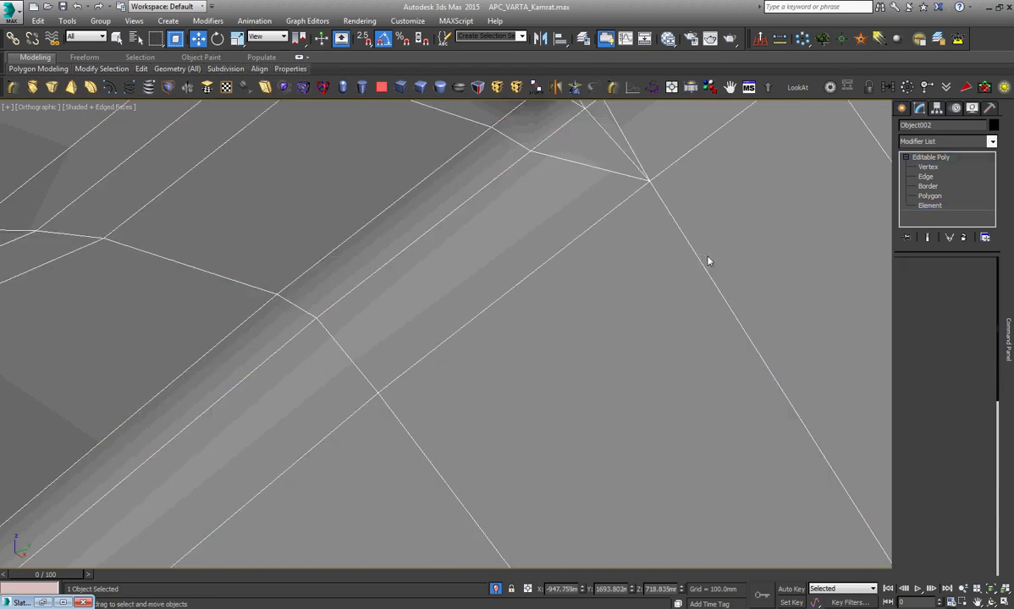
right_click(711, 264)
left_click(719, 265)
scroll(598, 243, "down", 3)
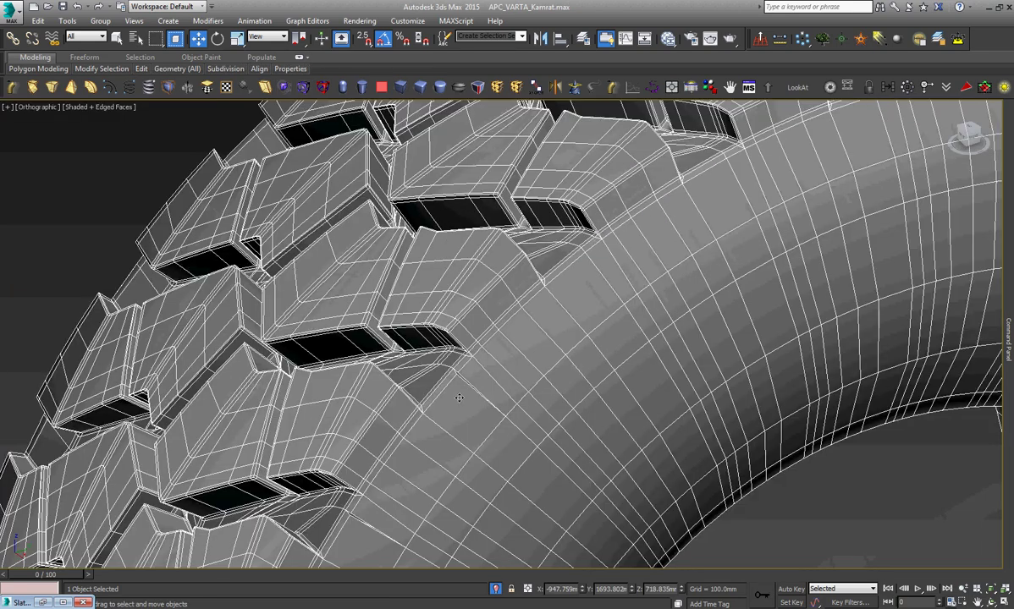
scroll(451, 372, "up", 5)
scroll(452, 373, "up", 2)
Back in Vertex mode, activate Target Weld and zoom around the next seam gap.
key("1")
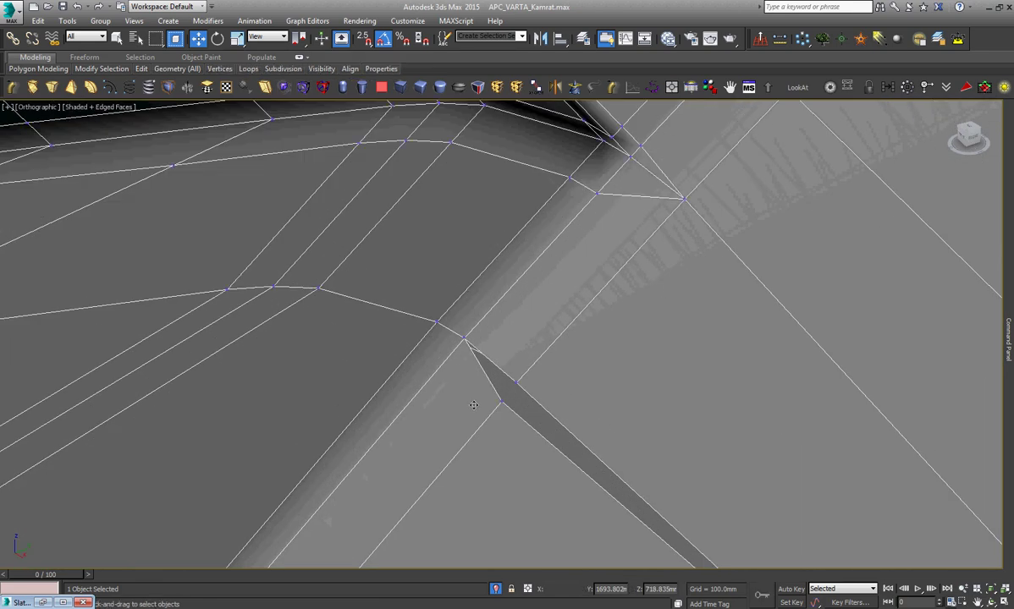
right_click(581, 372)
left_click(537, 454)
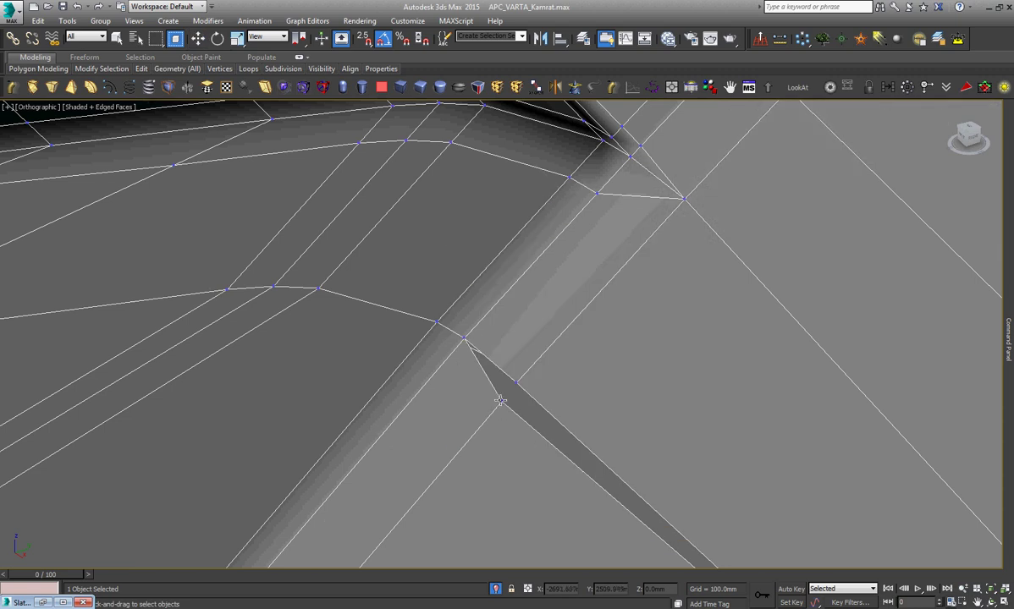
scroll(539, 224, "down", 2)
scroll(539, 224, "down", 2)
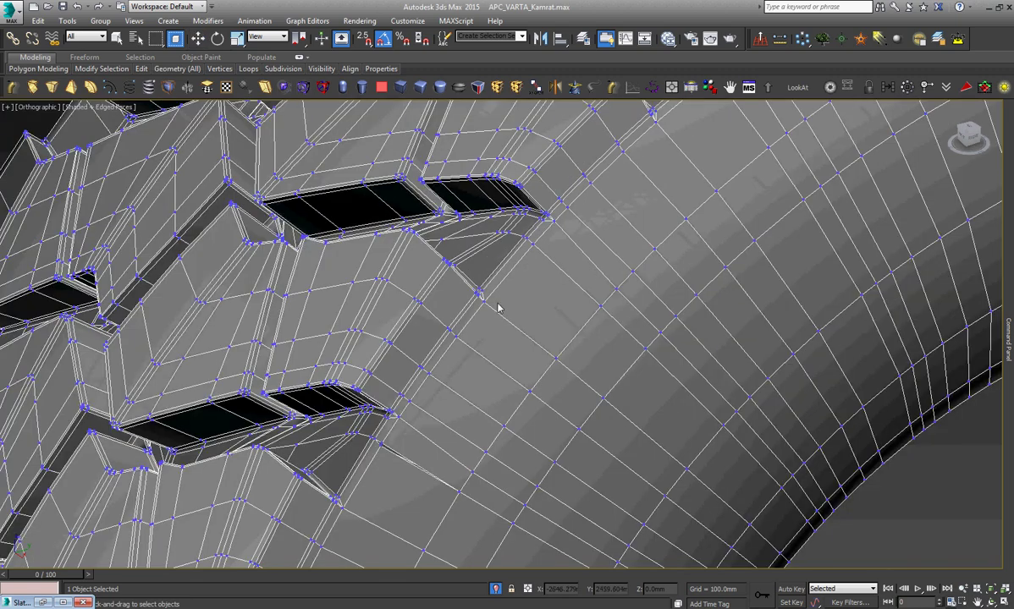
scroll(498, 305, "up", 2)
scroll(396, 441, "up", 2)
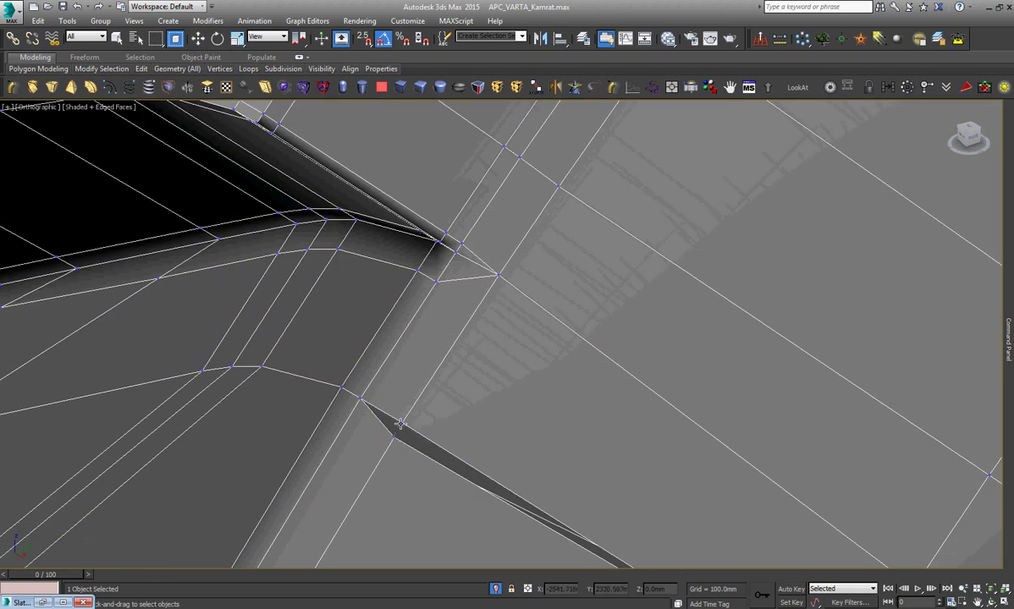
scroll(497, 276, "down", 2)
scroll(499, 260, "down", 3)
scroll(417, 432, "up", 5)
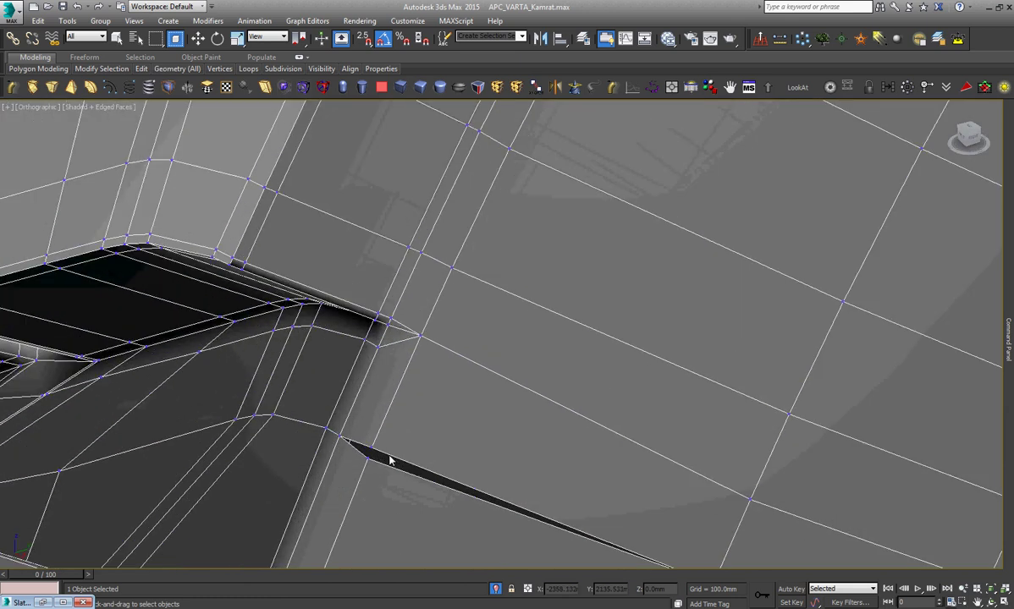
scroll(389, 459, "up", 2)
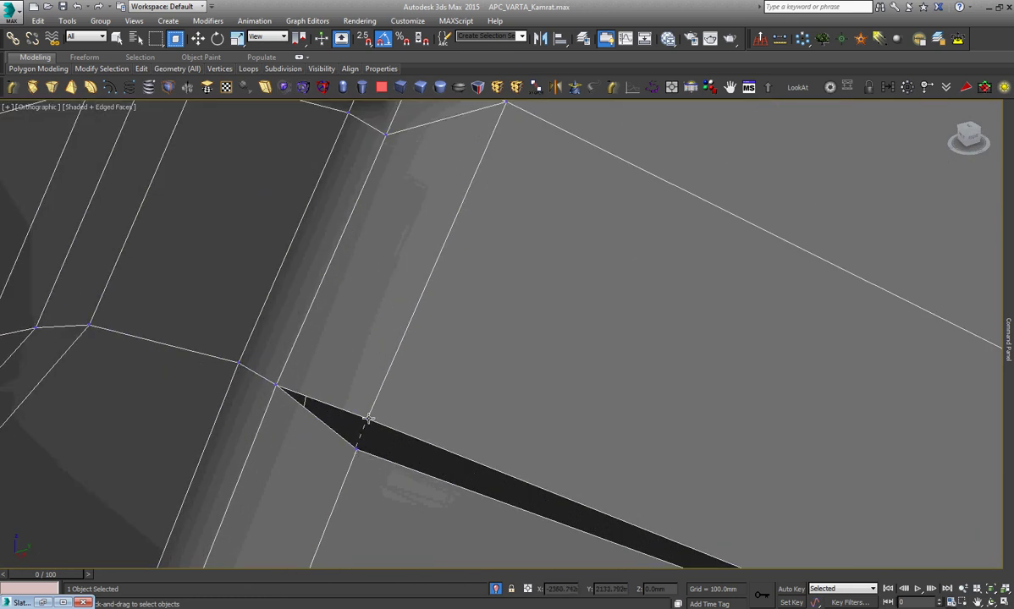
scroll(466, 332, "down", 2)
scroll(460, 276, "down", 2)
scroll(460, 276, "down", 2)
scroll(427, 384, "up", 4)
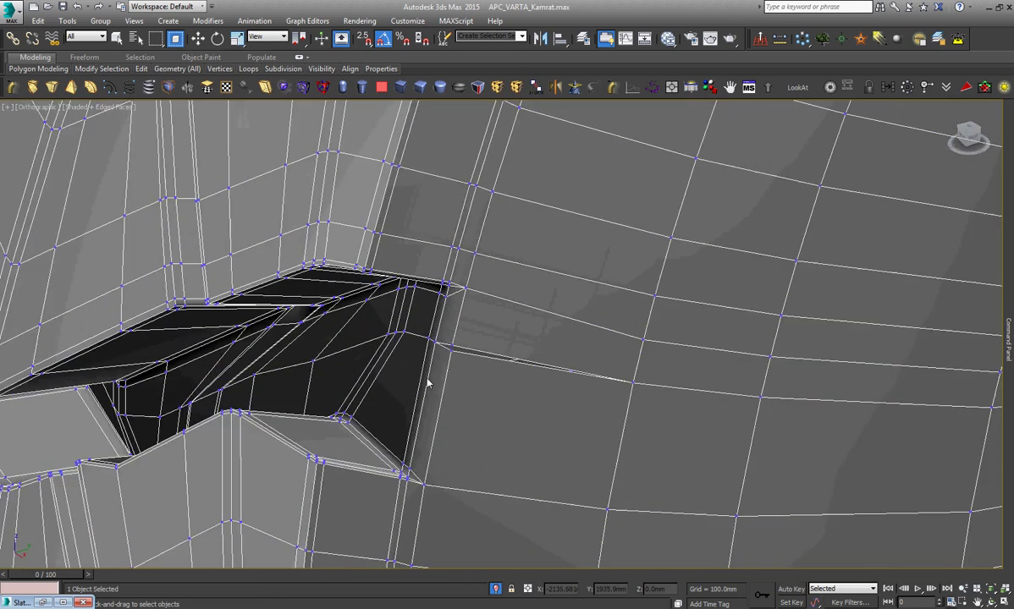
scroll(428, 384, "up", 4)
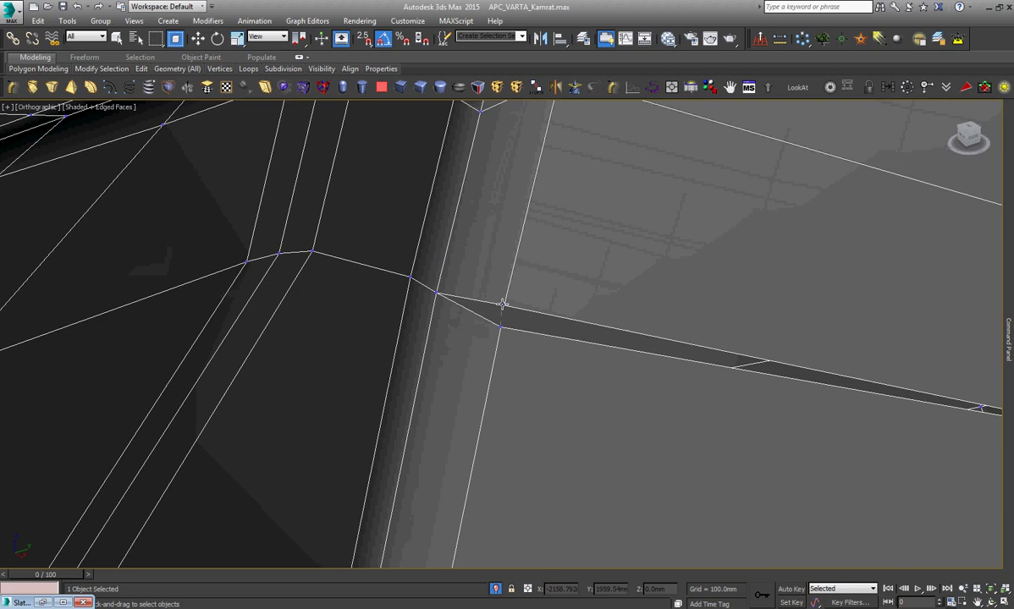
scroll(503, 303, "down", 3)
scroll(497, 283, "down", 3)
scroll(494, 339, "up", 3)
scroll(493, 355, "up", 3)
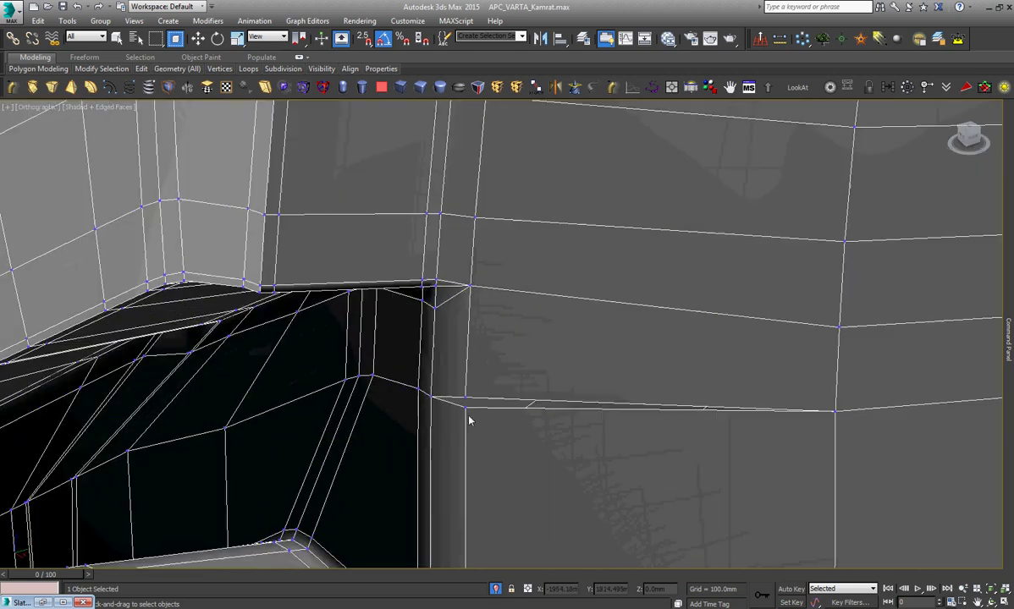
scroll(467, 410, "up", 2)
scroll(471, 356, "down", 1)
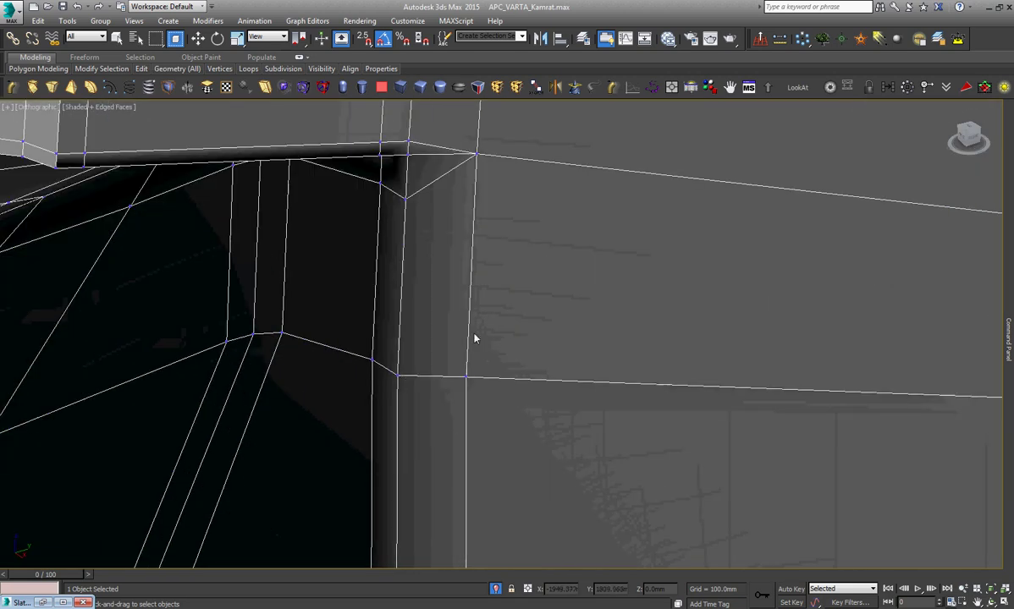
scroll(473, 335, "down", 3)
scroll(473, 378, "up", 2)
scroll(468, 432, "up", 2)
scroll(423, 181, "down", 2)
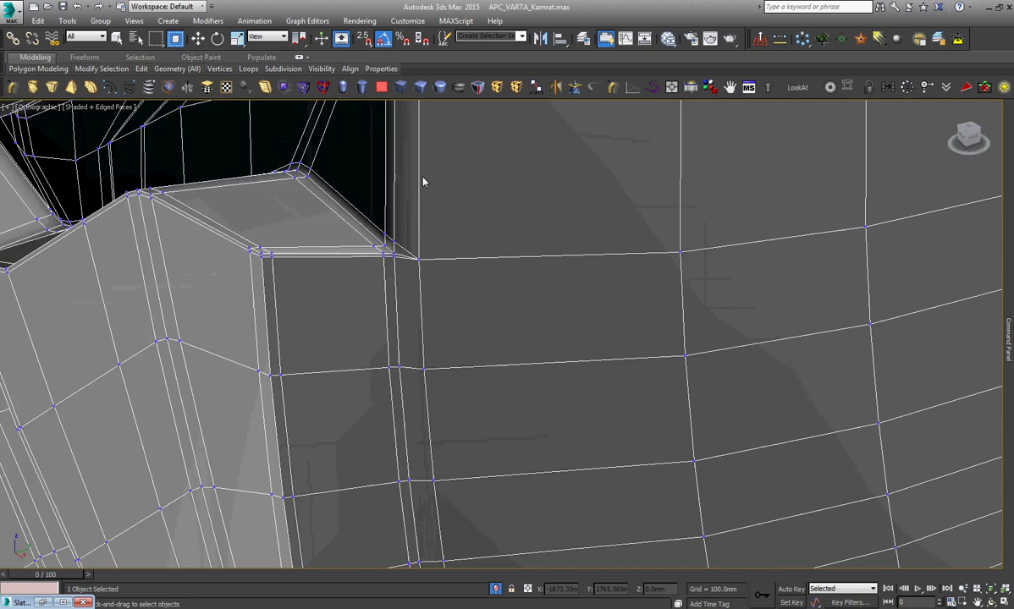
scroll(423, 177, "down", 3)
scroll(429, 302, "up", 3)
scroll(455, 324, "up", 2)
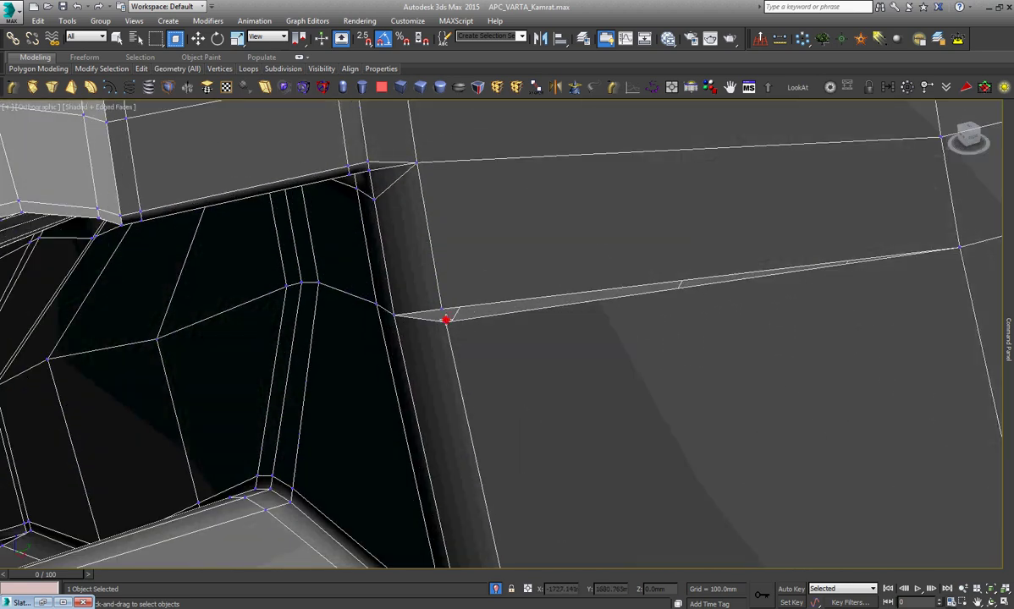
scroll(441, 308, "down", 2)
scroll(426, 254, "down", 3)
scroll(468, 423, "up", 3)
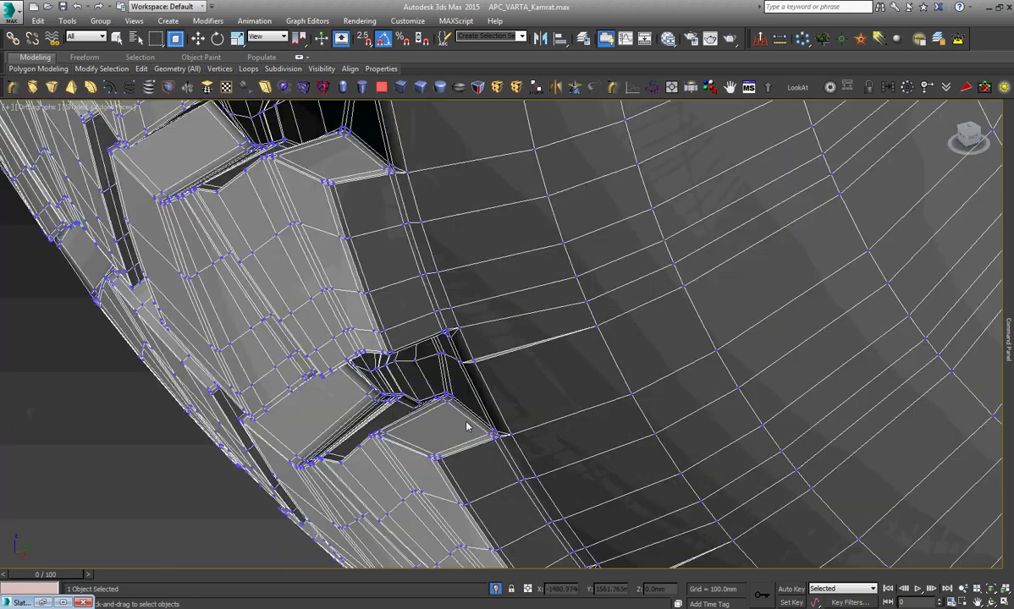
scroll(580, 470, "up", 2)
scroll(542, 424, "down", 2)
scroll(474, 280, "down", 2)
scroll(483, 279, "up", 3)
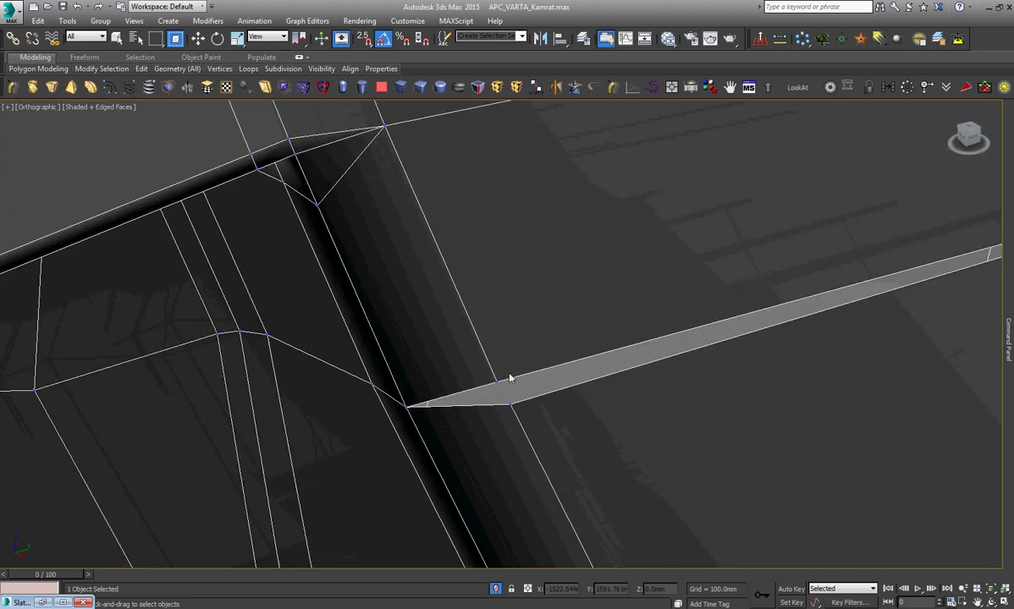
scroll(514, 391, "up", 2)
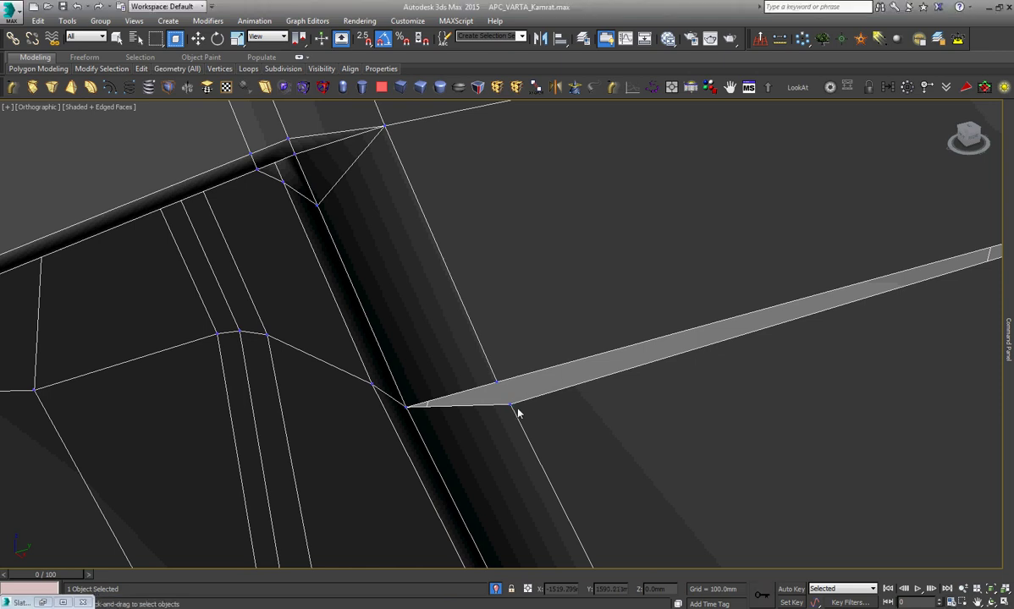
Zoom in on the remaining seam sliver and switch to the Select and Move tool.
scroll(500, 383, "down", 2)
scroll(500, 383, "down", 2)
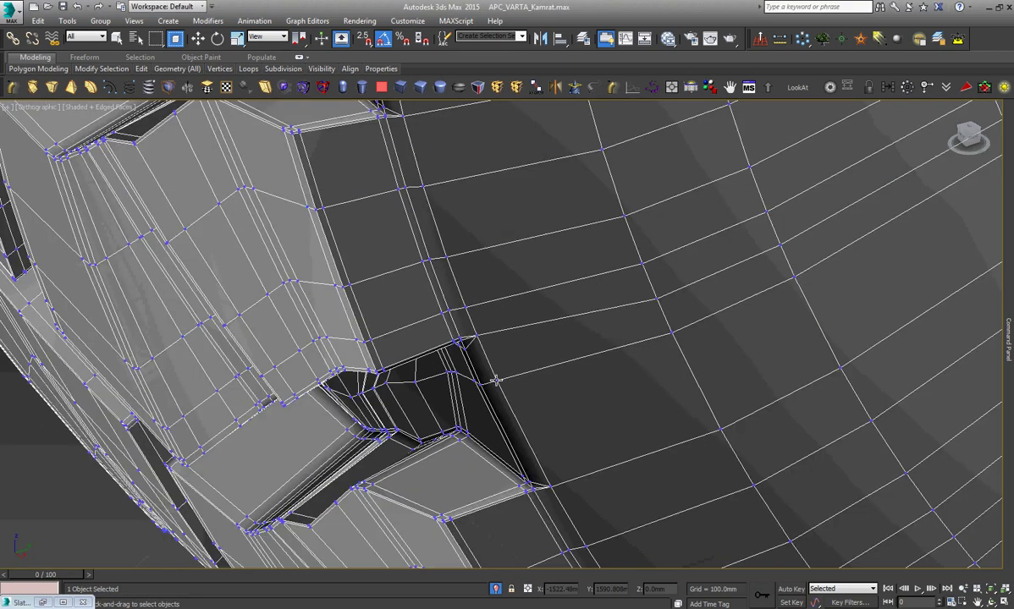
scroll(500, 382, "down", 2)
scroll(595, 526, "down", 2)
scroll(571, 478, "up", 4)
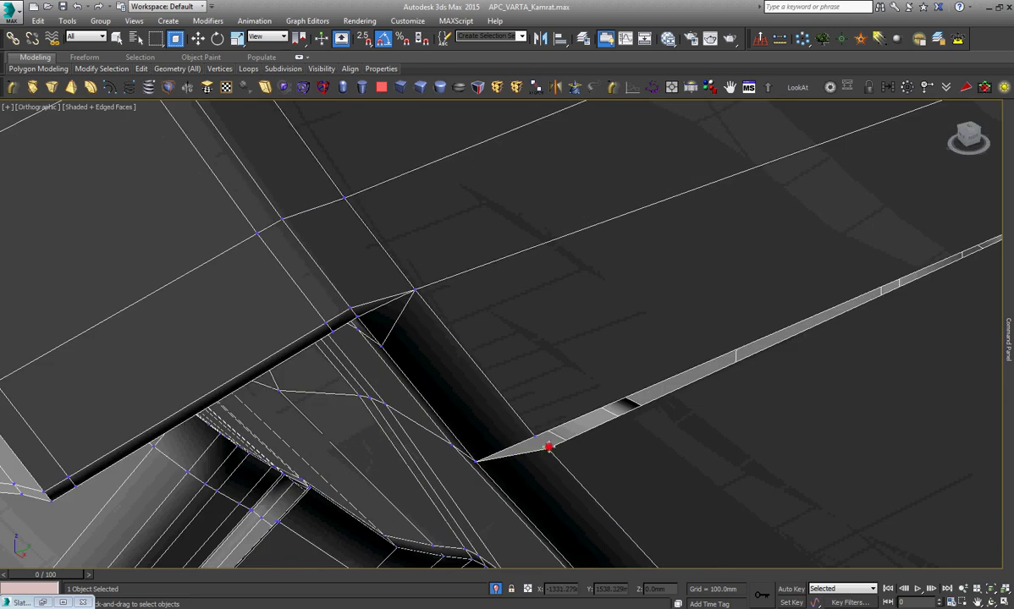
scroll(546, 415, "down", 1)
key("w")
scroll(443, 313, "down", 1)
scroll(441, 312, "down", 3)
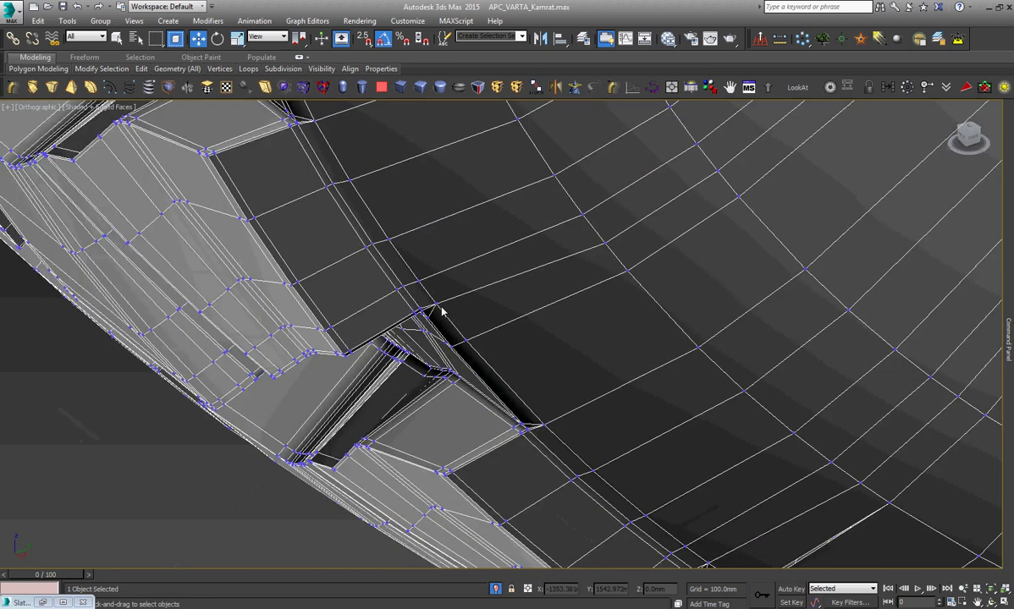
scroll(441, 312, "down", 1)
scroll(441, 313, "up", 2)
scroll(537, 401, "up", 3)
Chamfer the vertex at the first sliver and switch to the Move tool.
scroll(537, 401, "up", 3)
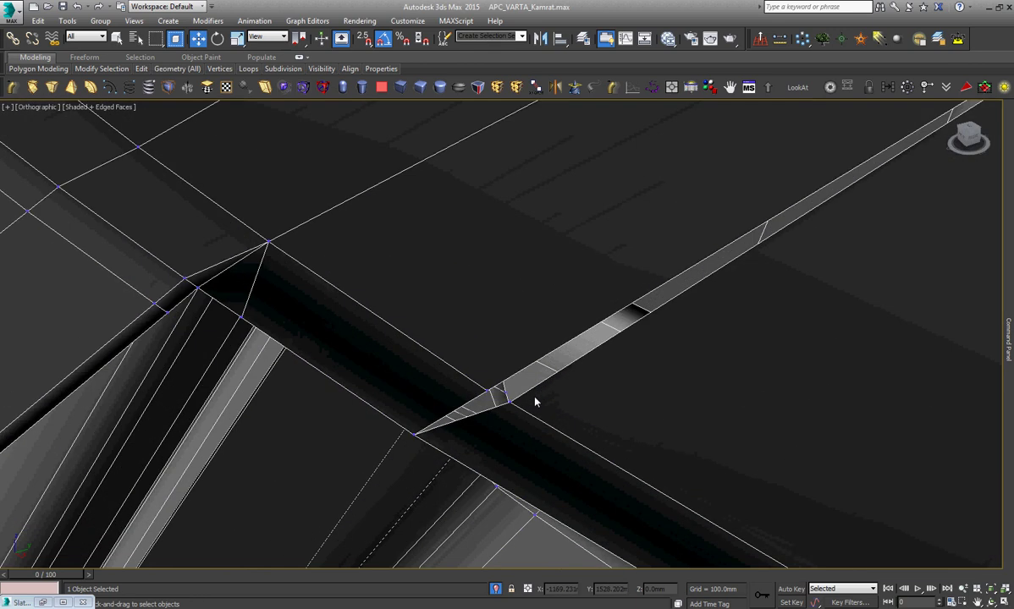
right_click(531, 393)
left_click(509, 458)
key("w")
Weld the selected vertices at that sliver together.
scroll(464, 403, "down", 2)
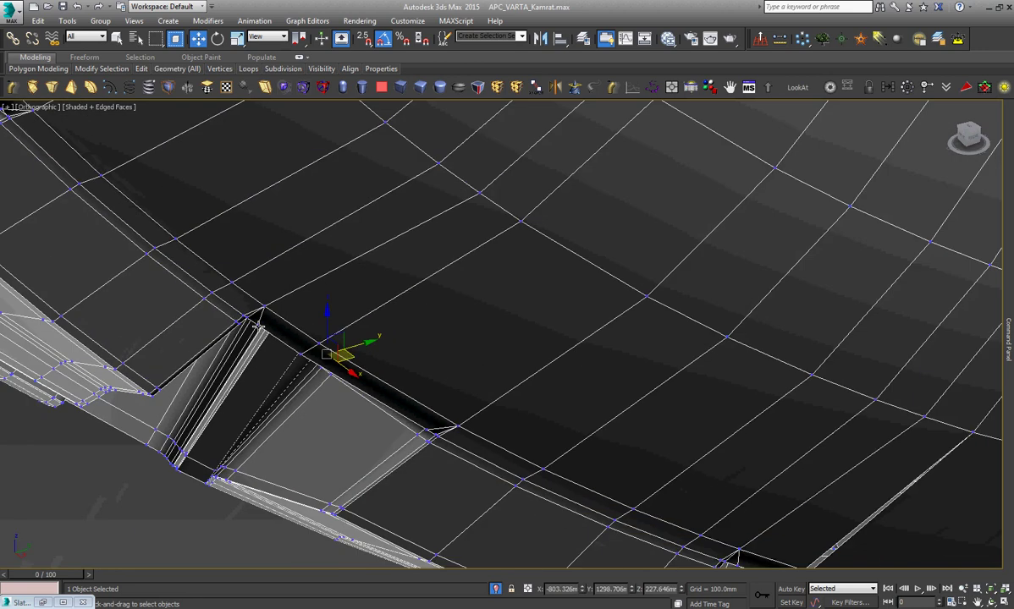
scroll(339, 350, "down", 2)
scroll(453, 414, "up", 3)
scroll(497, 453, "up", 3)
scroll(557, 379, "up", 3)
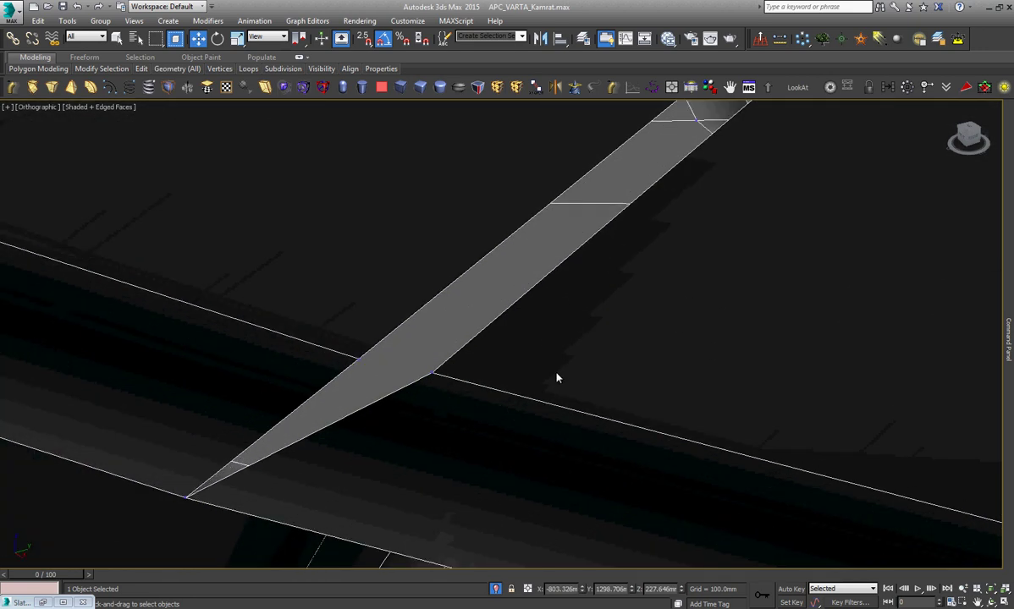
right_click(551, 369)
left_click(533, 444)
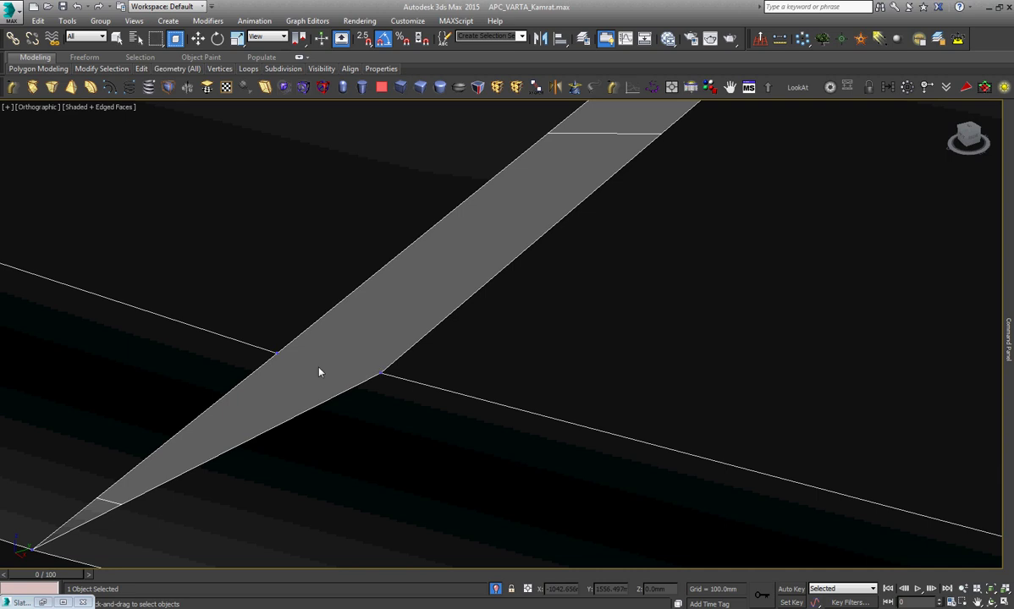
Chamfer the vertex at the tread edge.
scroll(342, 372, "down", 2)
scroll(296, 333, "down", 3)
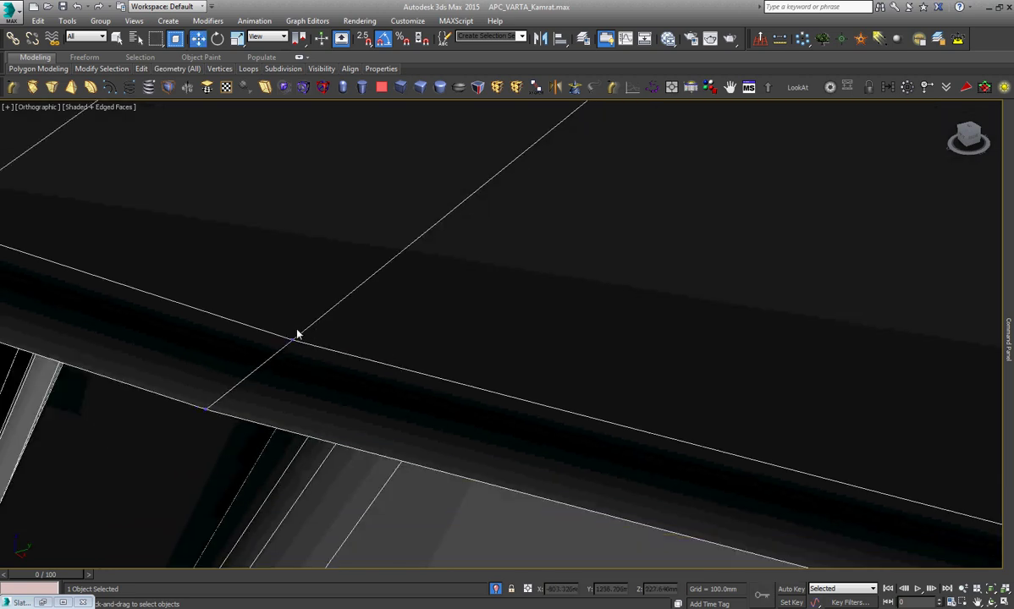
scroll(296, 333, "down", 3)
scroll(648, 393, "up", 3)
scroll(565, 349, "up", 3)
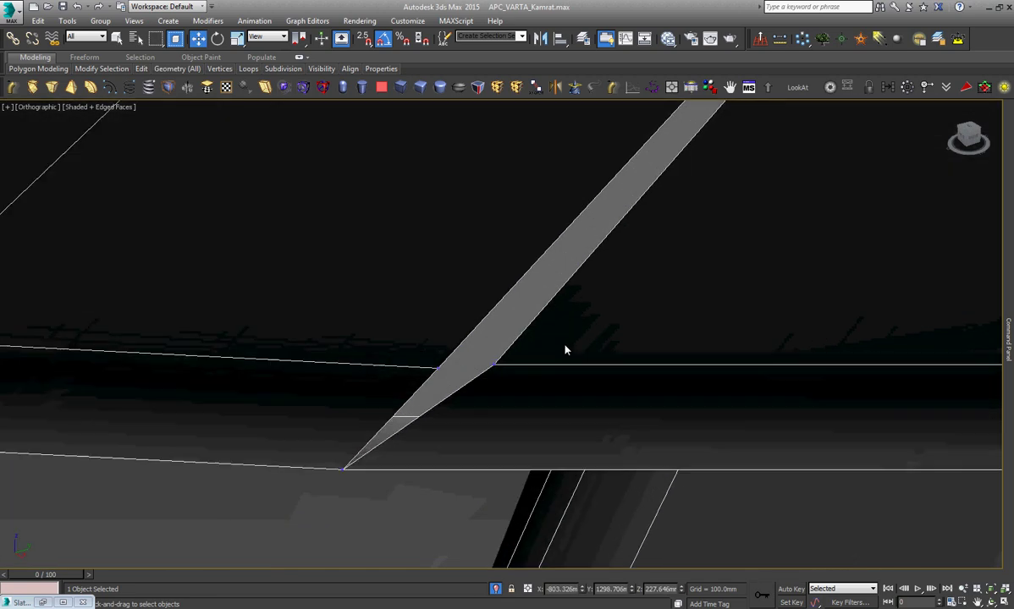
scroll(566, 349, "up", 1)
right_click(562, 343)
left_click(542, 404)
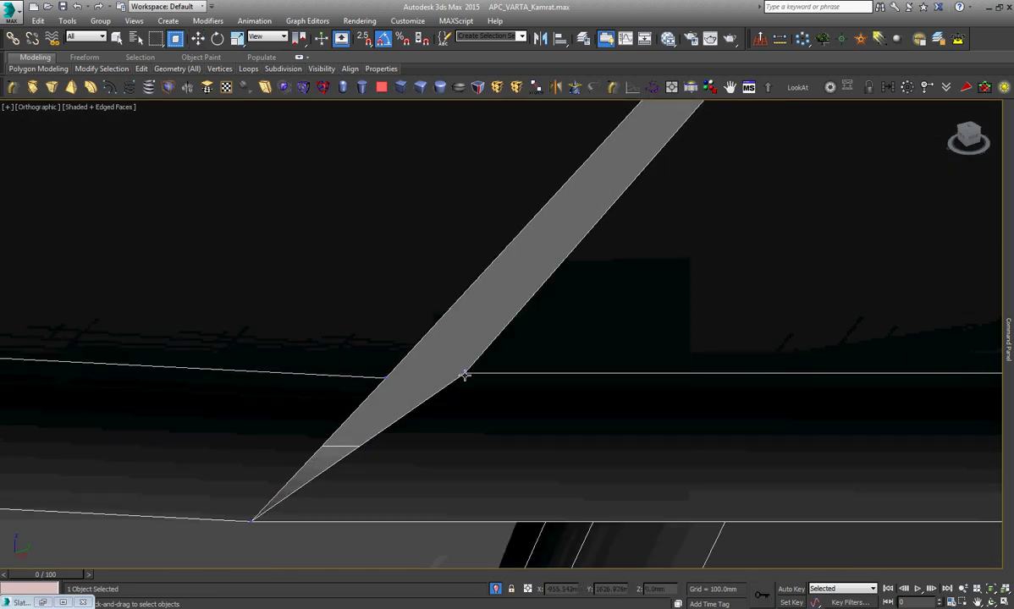
Weld the next selected sliver vertices together.
scroll(407, 399, "down", 2)
scroll(407, 398, "down", 2)
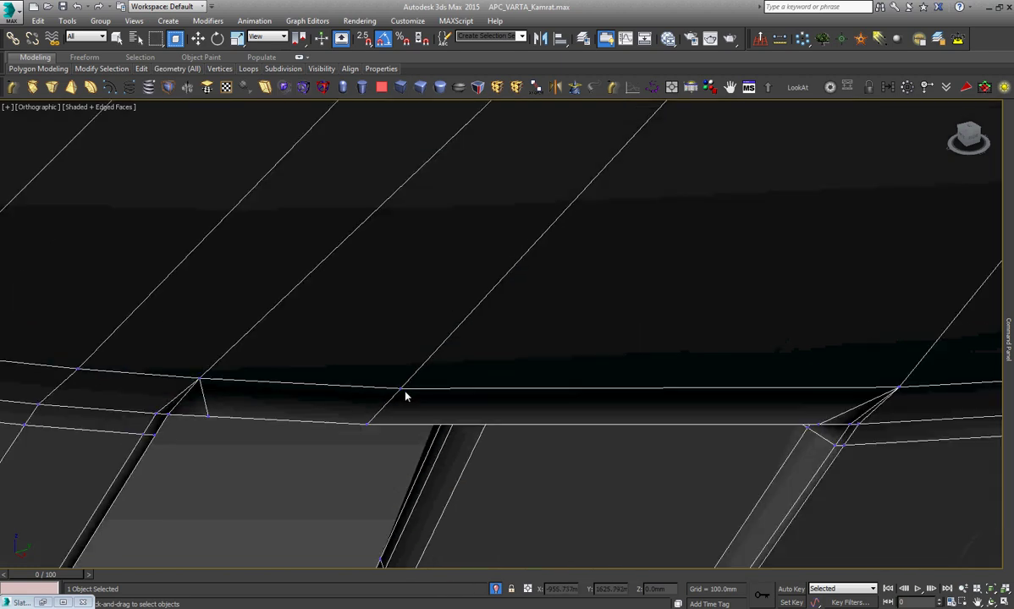
scroll(407, 397, "down", 2)
scroll(406, 396, "down", 2)
scroll(702, 373, "up", 1)
scroll(672, 340, "up", 3)
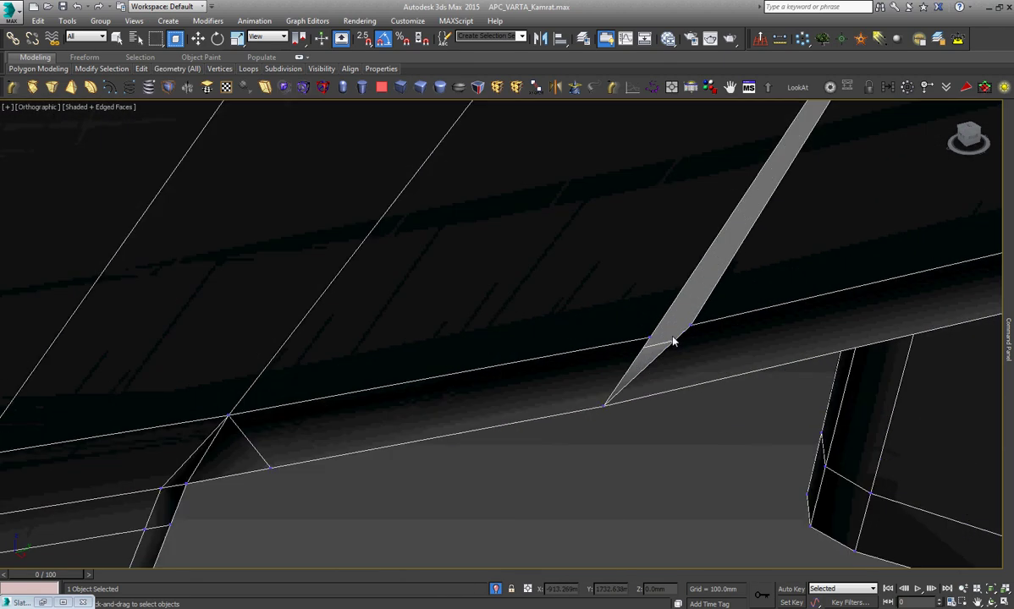
scroll(697, 328, "up", 1)
scroll(670, 385, "down", 1)
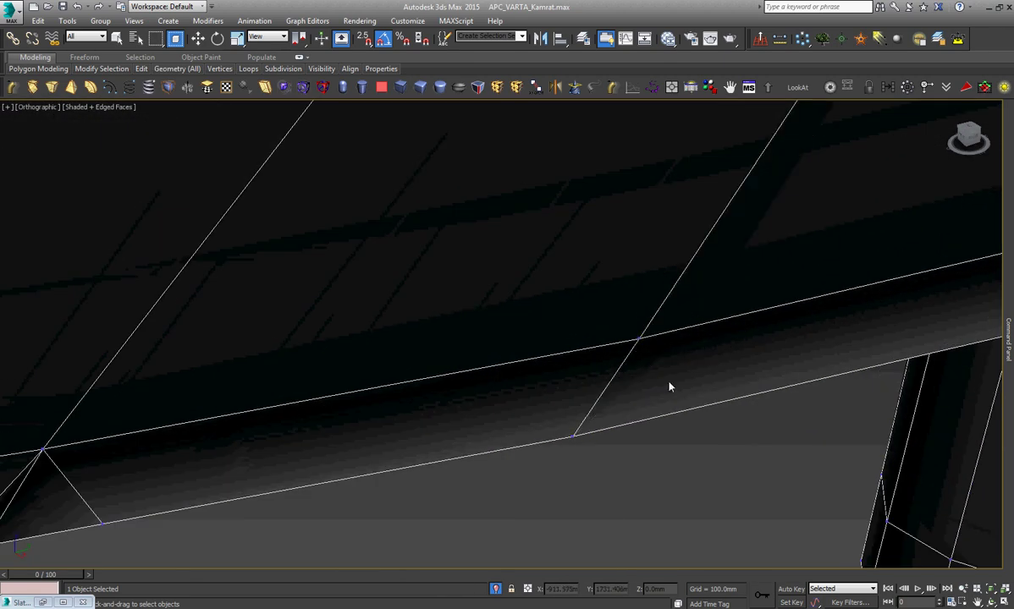
scroll(461, 440, "down", 2)
scroll(409, 398, "down", 2)
scroll(410, 398, "down", 2)
scroll(711, 269, "up", 1)
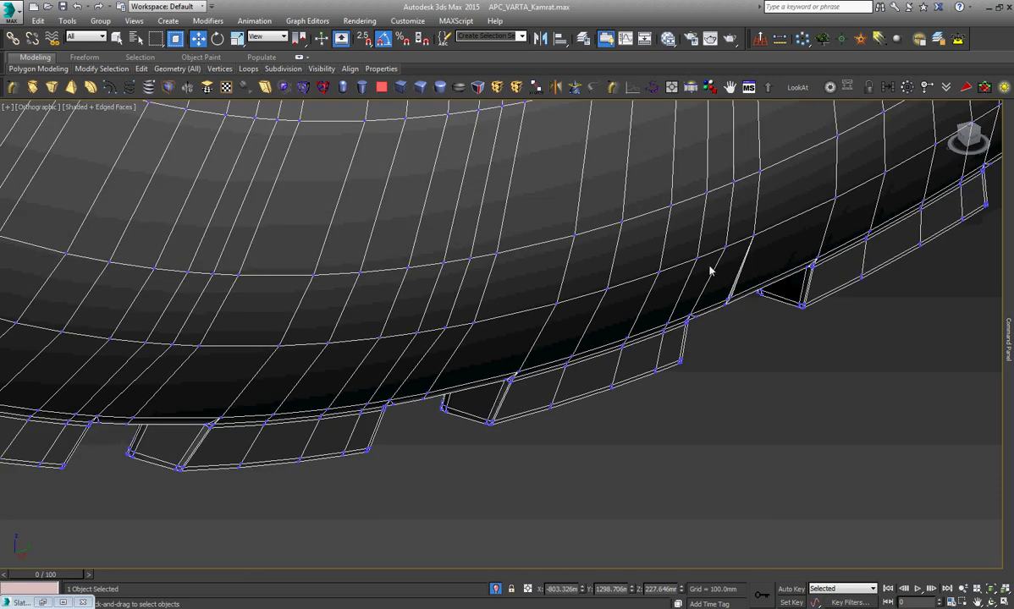
scroll(772, 233, "up", 2)
scroll(651, 505, "up", 1)
scroll(680, 432, "up", 2)
right_click(677, 428)
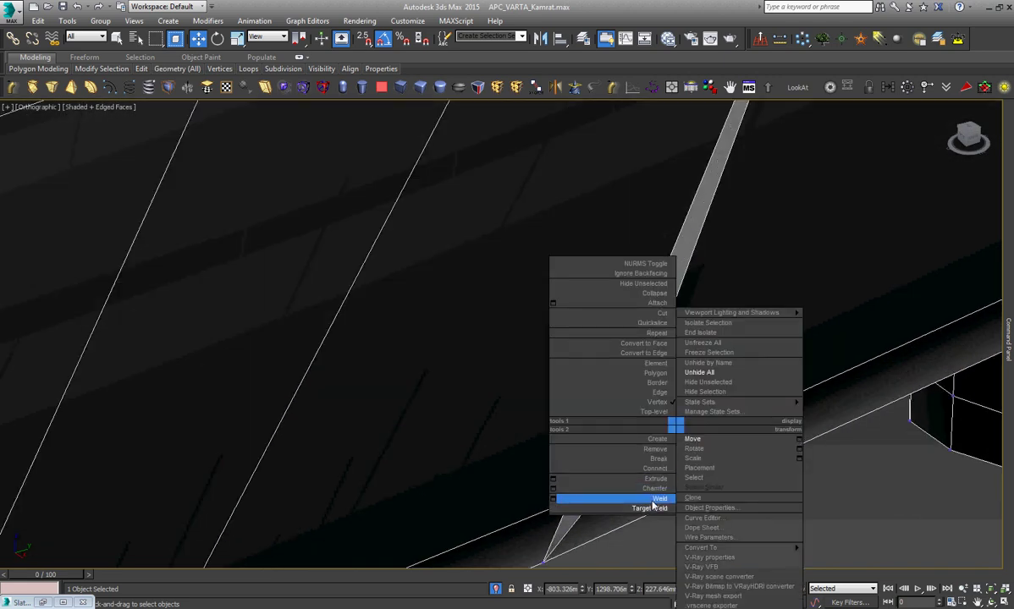
left_click(627, 500)
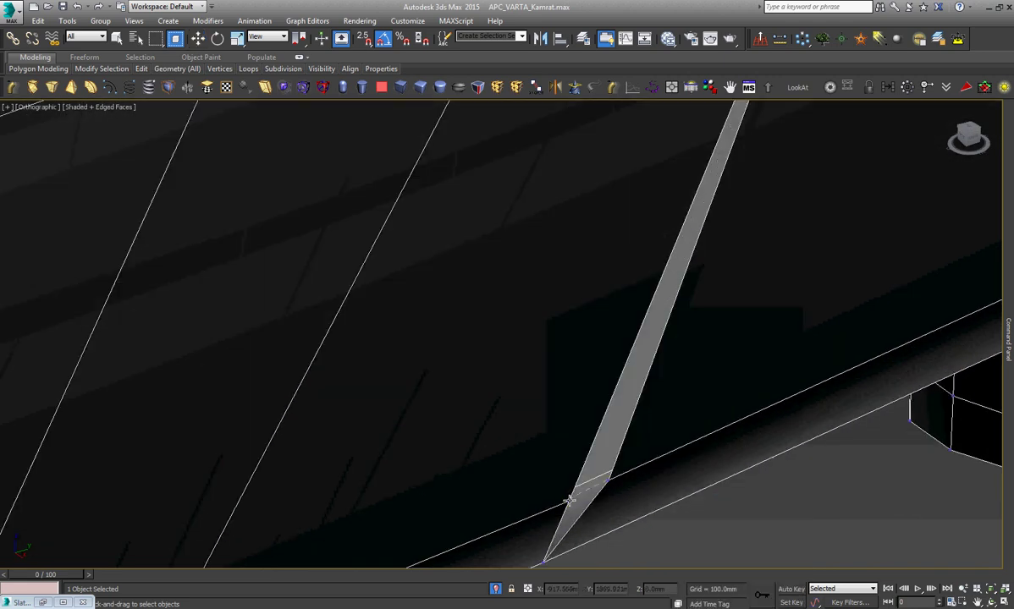
Weld away another sliver face's vertex.
scroll(570, 500, "down", 1)
scroll(463, 373, "down", 2)
scroll(464, 373, "down", 2)
scroll(471, 374, "down", 2)
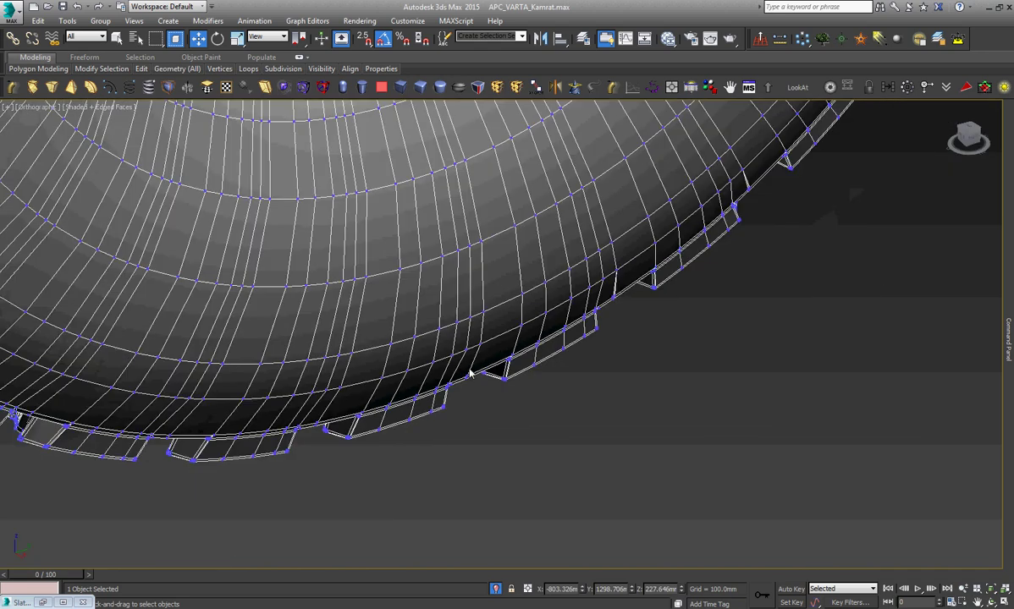
scroll(557, 321, "up", 2)
scroll(498, 367, "up", 2)
scroll(487, 418, "up", 2)
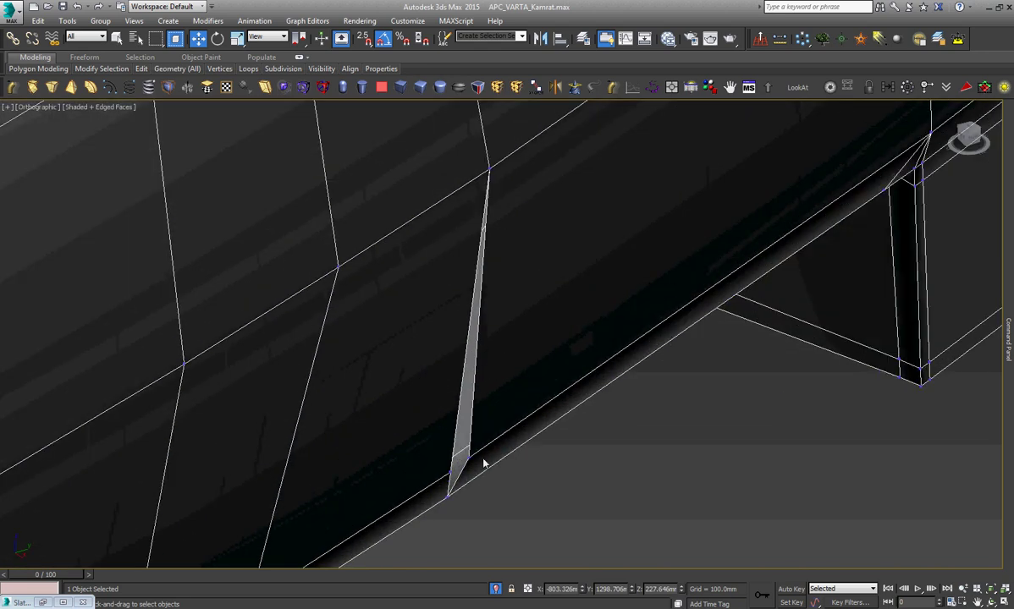
scroll(484, 463, "up", 2)
scroll(473, 478, "up", 1)
right_click(516, 419)
left_click(474, 502)
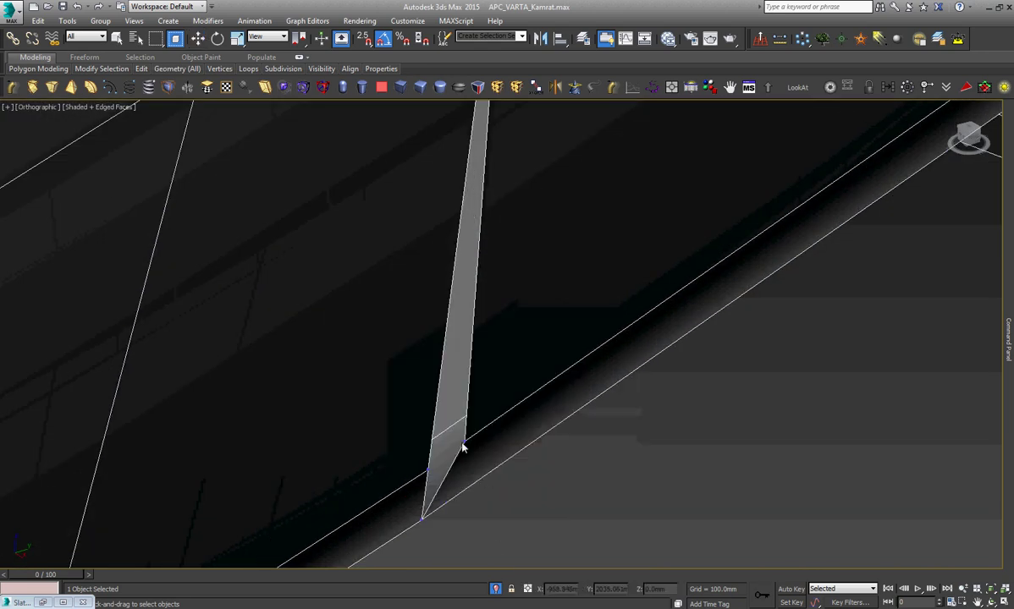
Target Weld a sliver vertex onto its neighbouring vertex.
scroll(474, 475, "down", 2)
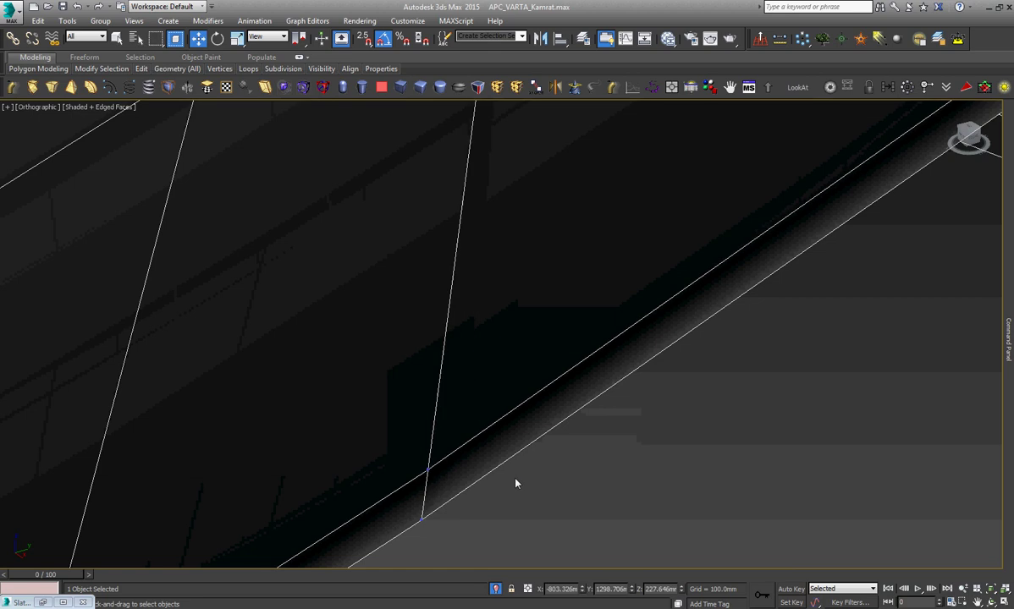
scroll(491, 478, "down", 2)
scroll(492, 480, "down", 2)
scroll(716, 280, "up", 2)
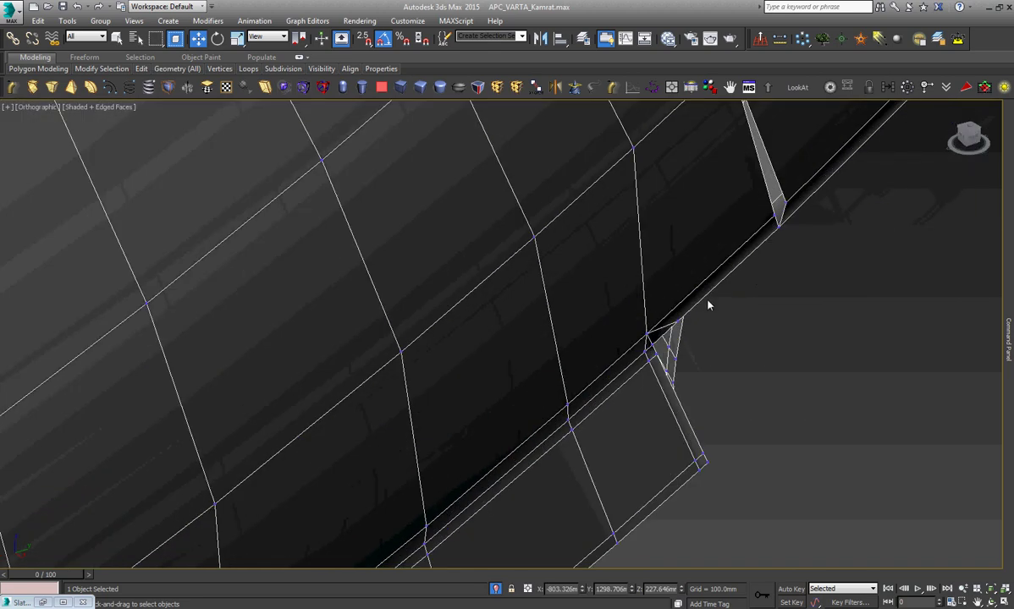
scroll(708, 301, "down", 1)
scroll(690, 328, "up", 2)
scroll(765, 229, "up", 1)
right_click(762, 226)
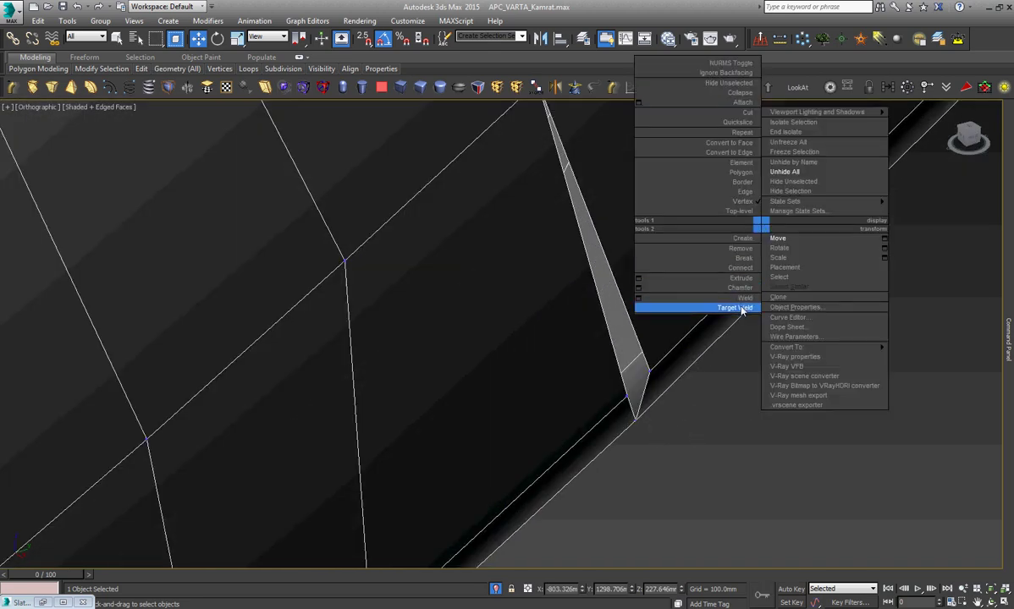
left_click(740, 308)
left_click(629, 399)
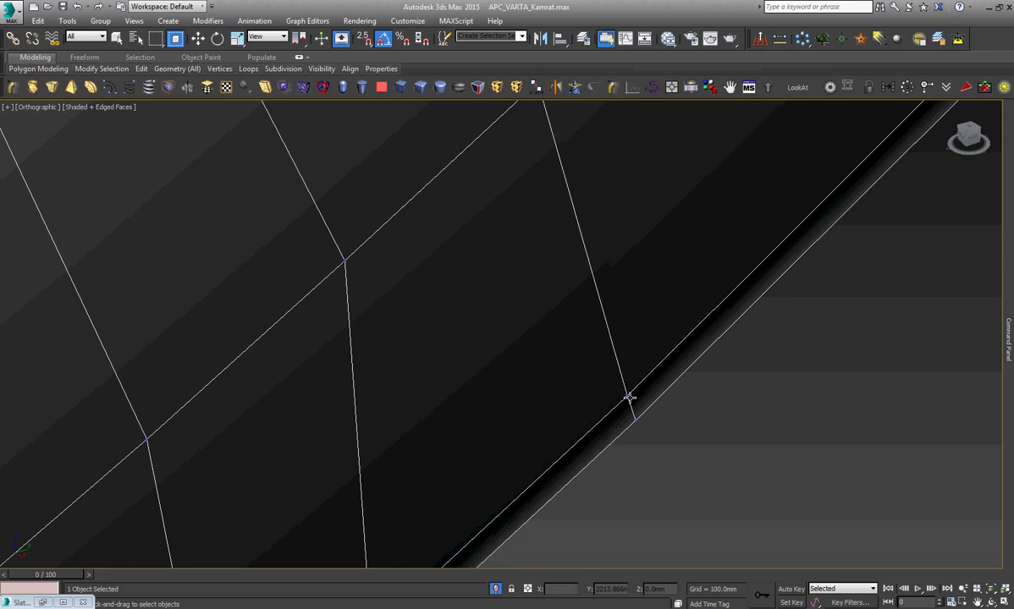
Target Weld the next sliver vertex into the tread block corner.
scroll(575, 421, "down", 1)
scroll(550, 425, "down", 2)
scroll(549, 429, "down", 2)
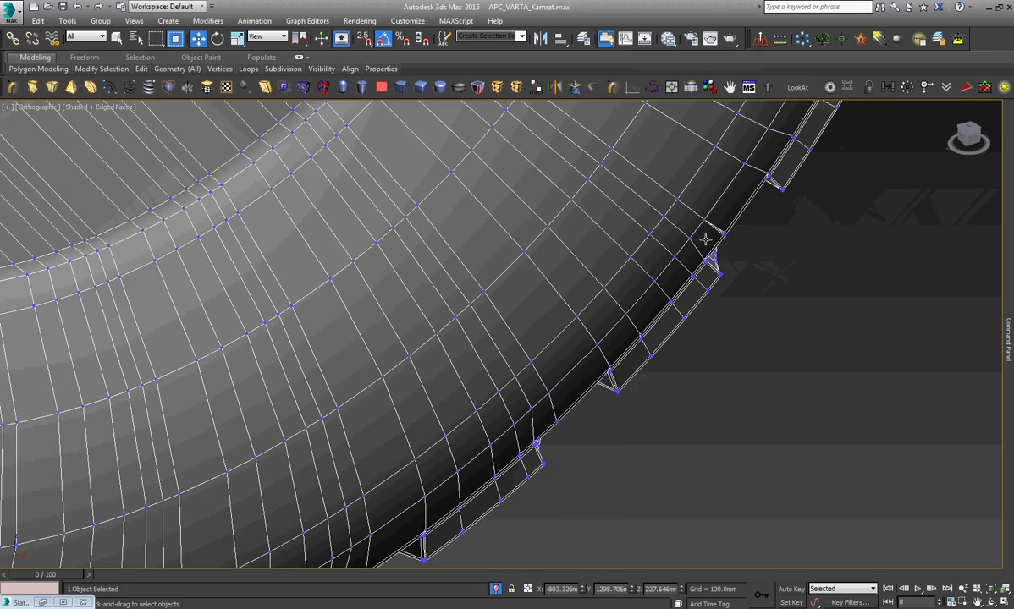
scroll(705, 240, "up", 2)
scroll(743, 218, "up", 2)
right_click(737, 207)
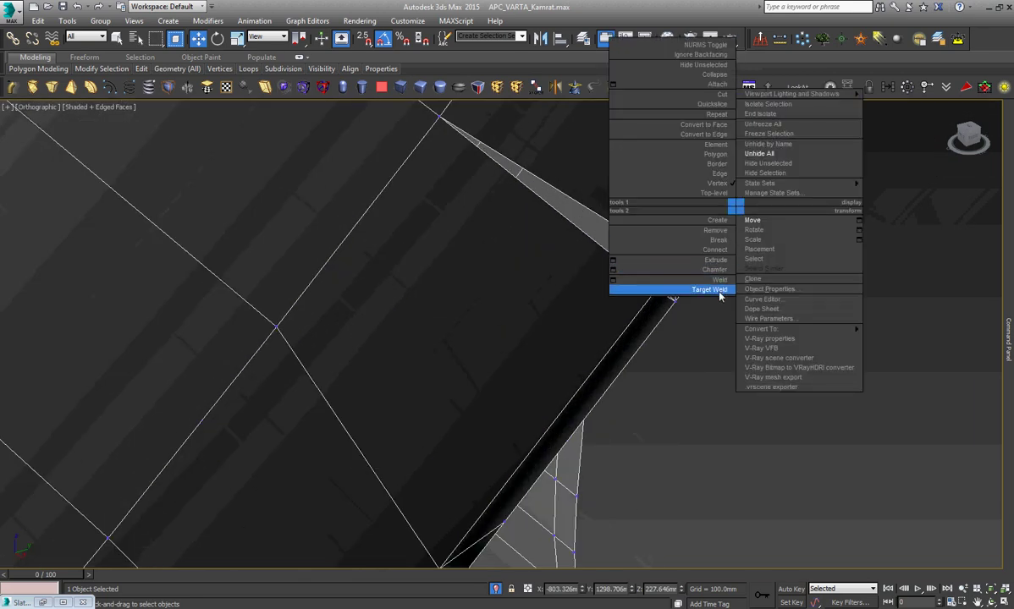
left_click(720, 290)
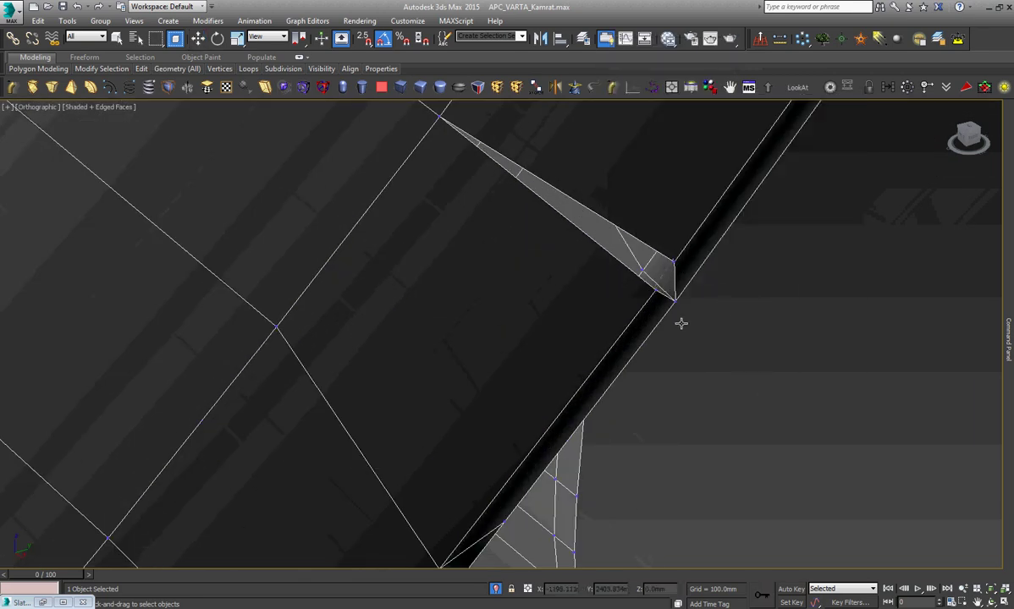
left_click(675, 299)
Target Weld the last sliver vertex onto its target, then bring up the vertex quad menu again.
scroll(595, 423, "down", 1)
scroll(595, 419, "down", 2)
scroll(591, 423, "down", 2)
scroll(599, 398, "down", 1)
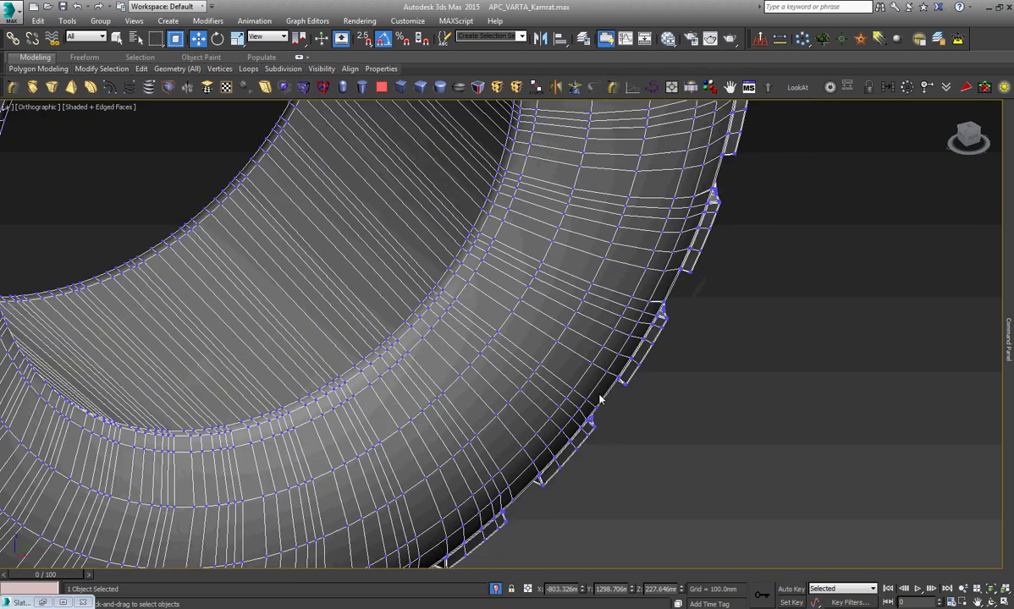
scroll(675, 312, "up", 2)
scroll(675, 332, "up", 2)
scroll(702, 296, "up", 2)
right_click(727, 292)
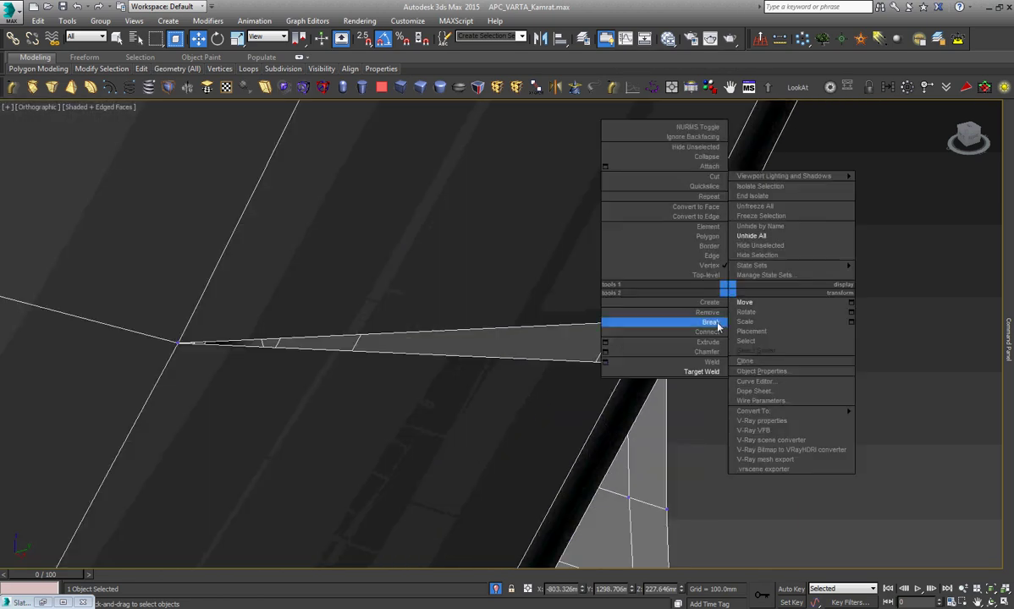
left_click(705, 371)
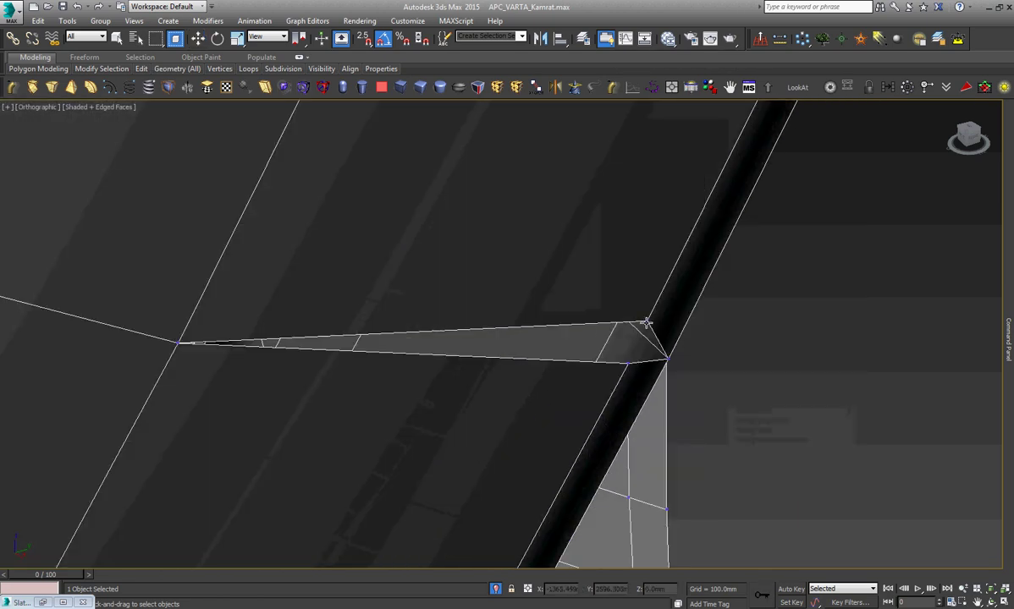
left_click(632, 364)
right_click(729, 389)
scroll(555, 392, "down", 1)
scroll(551, 387, "down", 2)
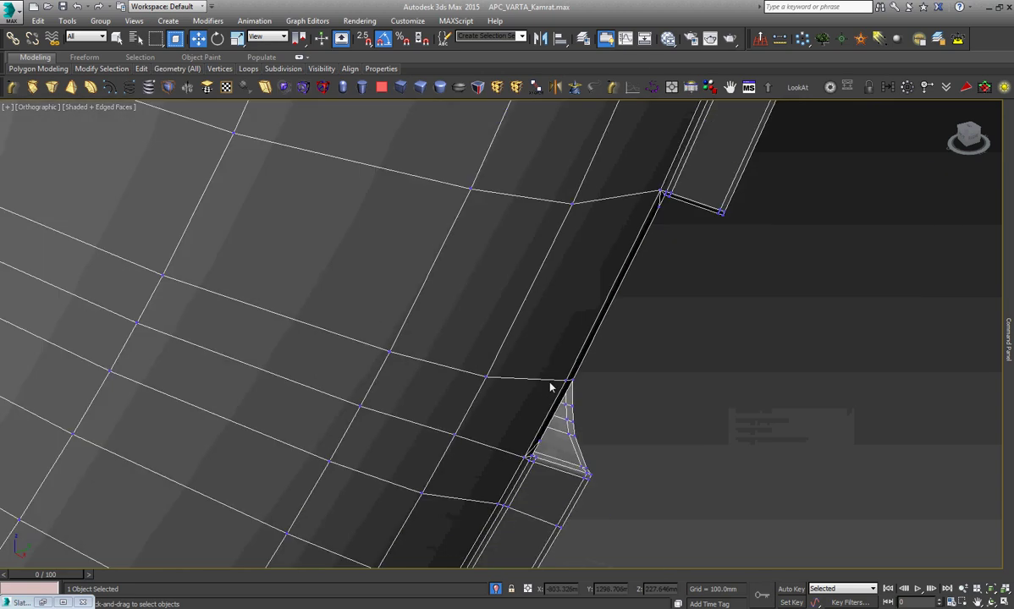
scroll(479, 403, "down", 2)
scroll(479, 403, "down", 2)
scroll(554, 272, "up", 1)
scroll(554, 269, "up", 2)
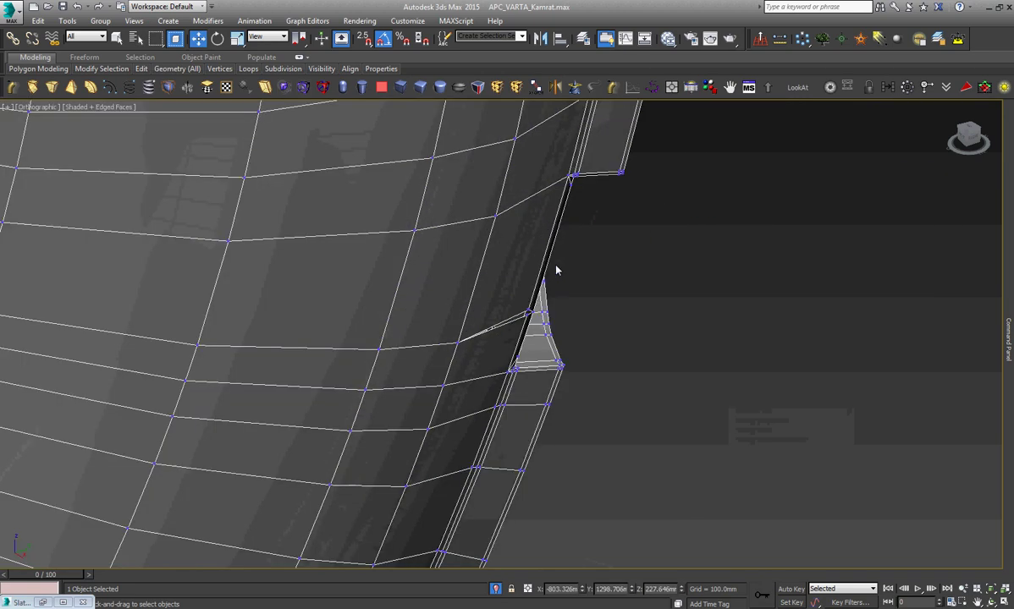
scroll(570, 321, "up", 2)
scroll(569, 321, "up", 1)
right_click(625, 337)
left_click(584, 409)
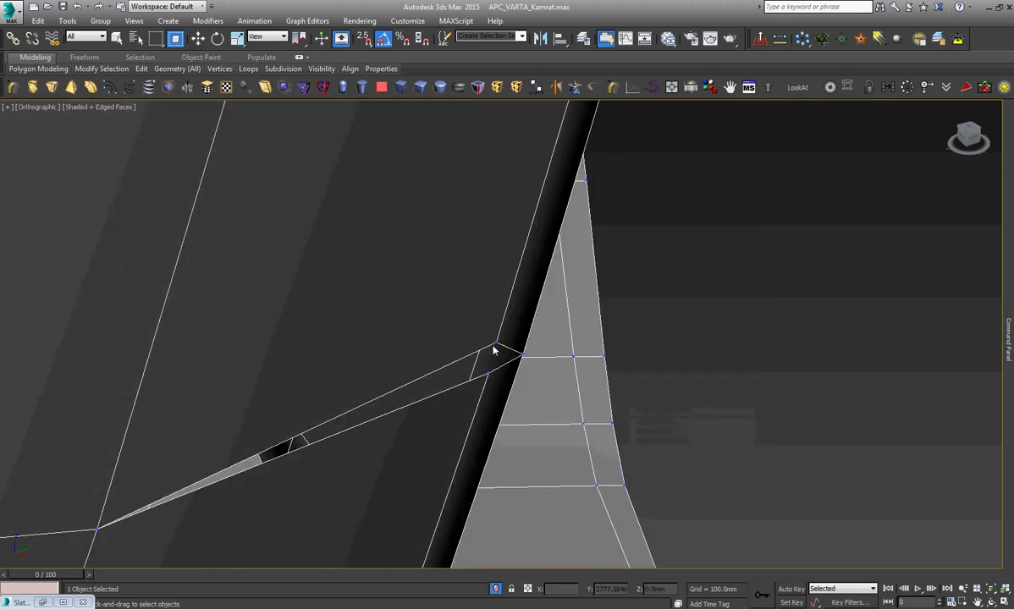
scroll(502, 387, "down", 2)
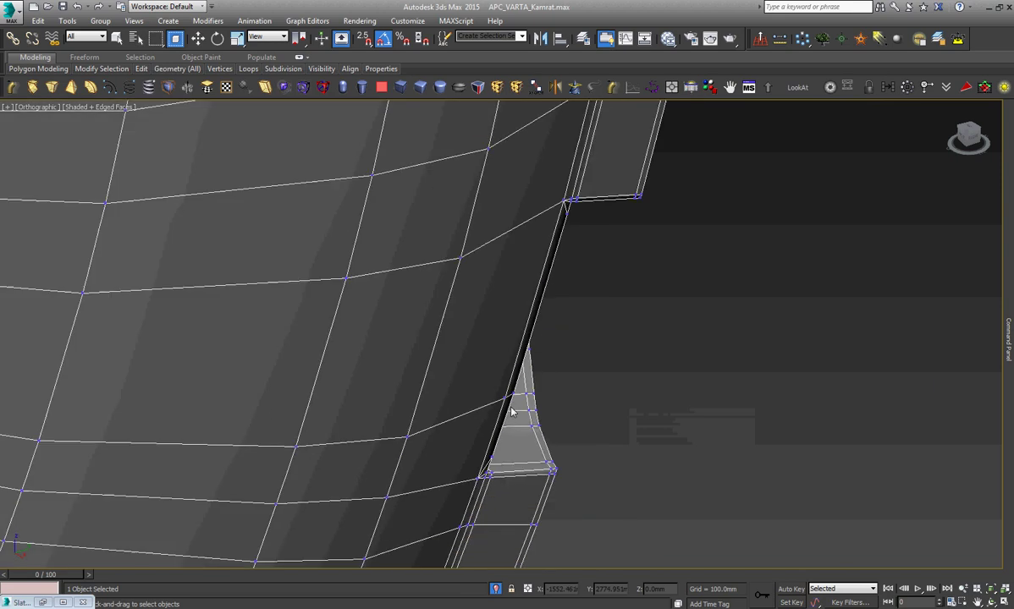
scroll(508, 355, "down", 2)
scroll(546, 238, "up", 2)
scroll(576, 256, "up", 2)
scroll(576, 255, "up", 2)
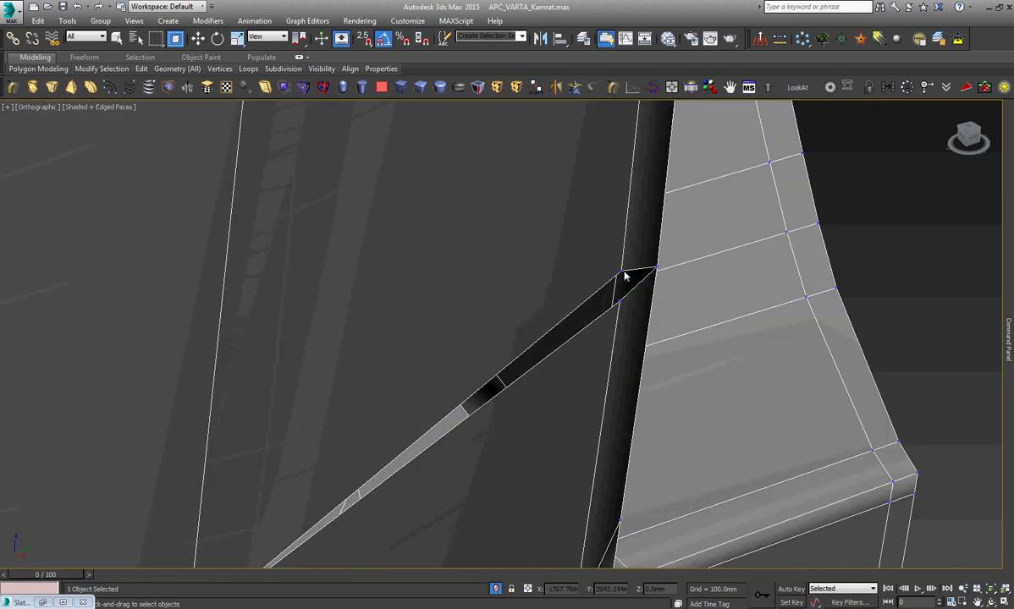
scroll(622, 321, "down", 1)
scroll(592, 364, "down", 2)
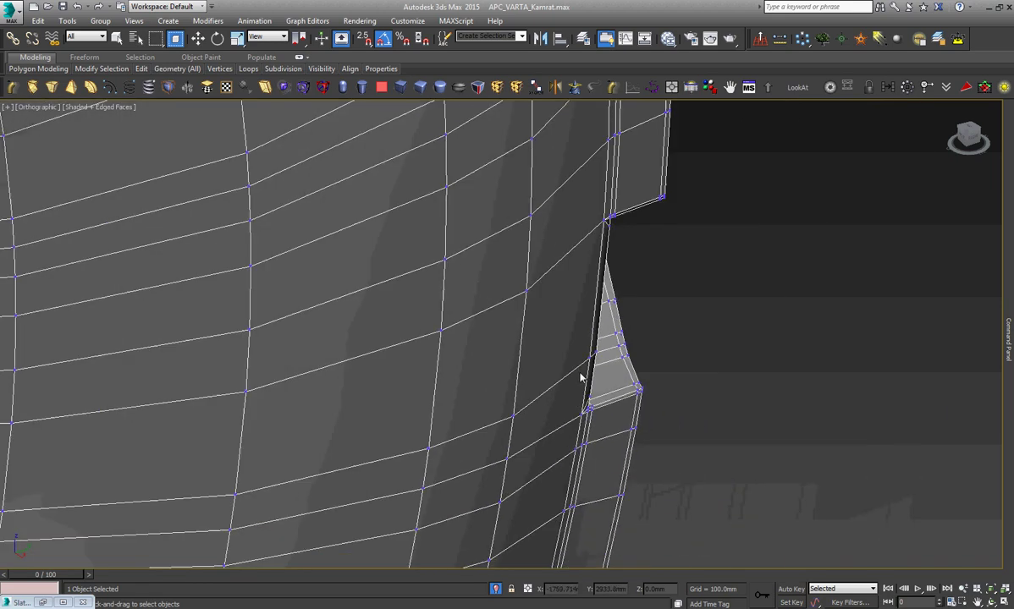
scroll(584, 380, "down", 2)
scroll(586, 204, "up", 2)
scroll(585, 205, "up", 3)
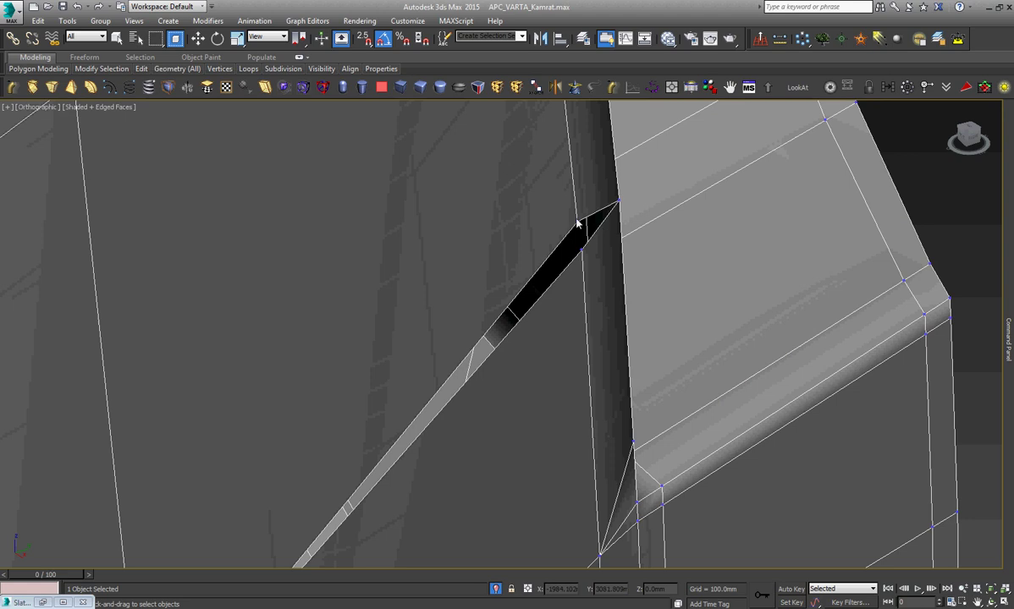
scroll(584, 254, "down", 1)
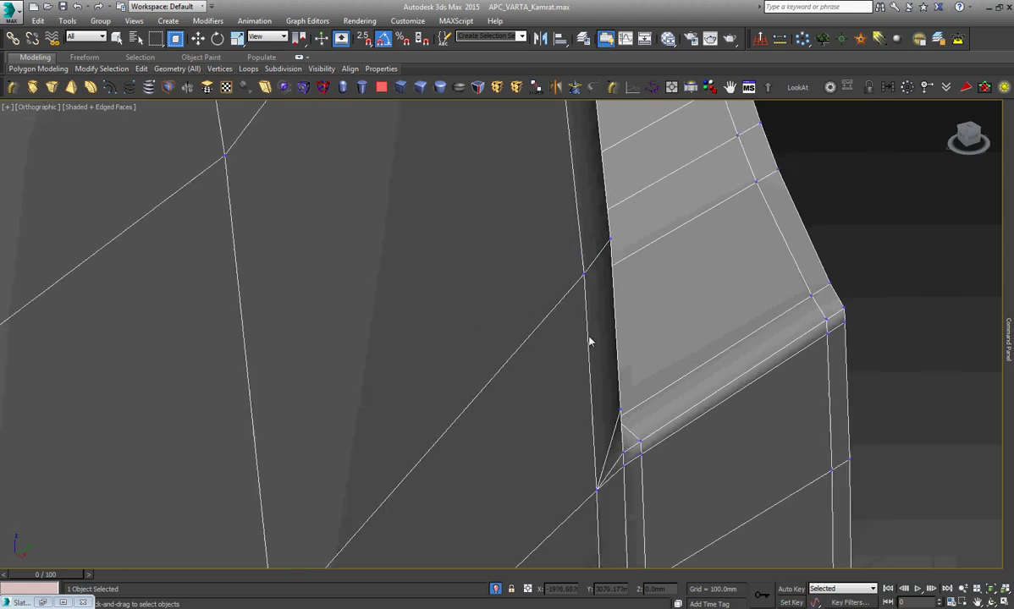
scroll(586, 339, "down", 2)
scroll(586, 338, "down", 1)
scroll(580, 270, "up", 3)
scroll(563, 274, "up", 2)
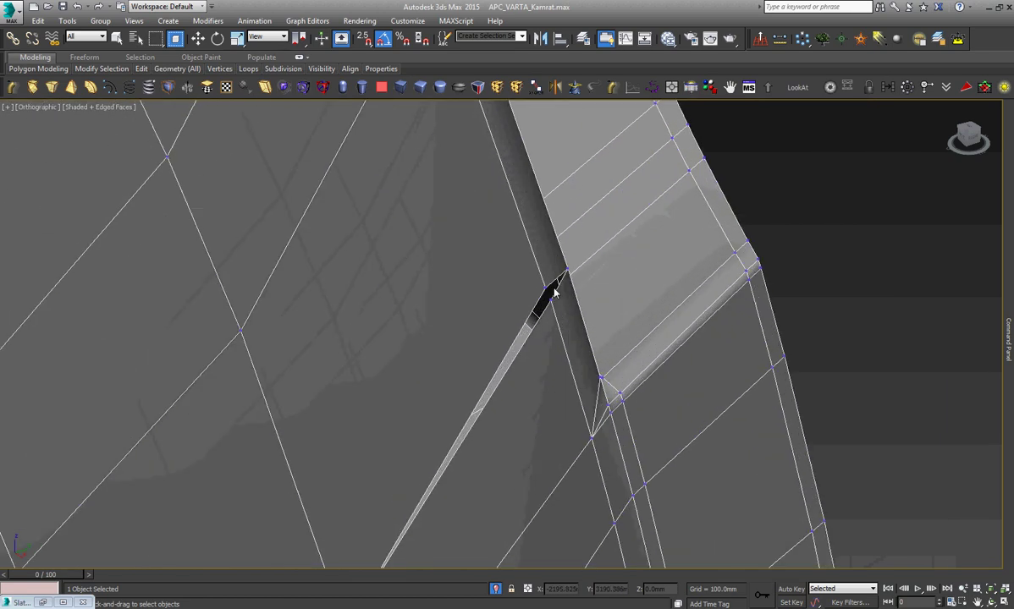
scroll(567, 368, "down", 2)
scroll(567, 367, "down", 1)
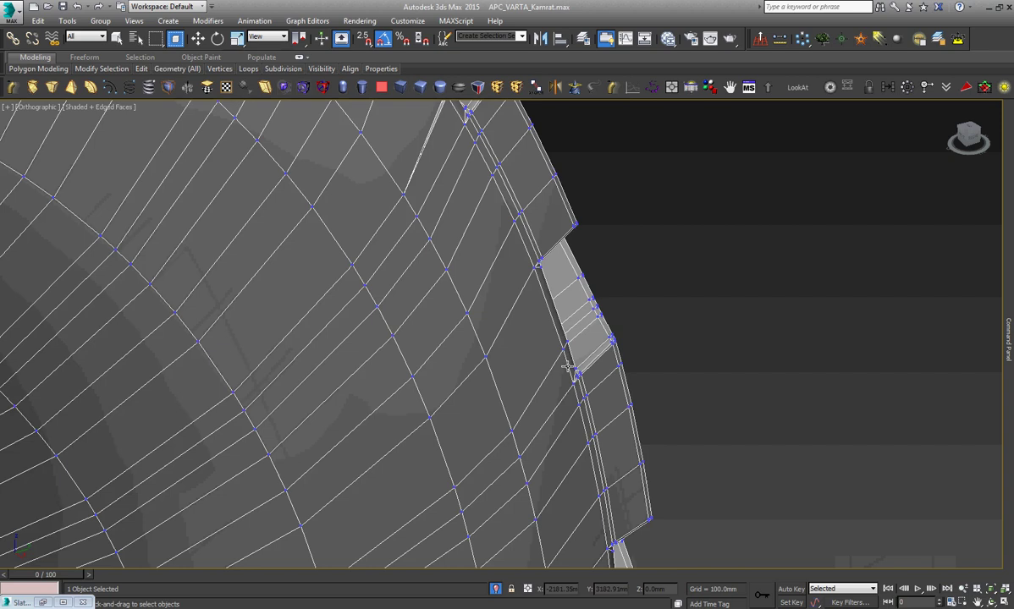
scroll(543, 279, "down", 2)
scroll(508, 254, "up", 3)
scroll(484, 239, "up", 2)
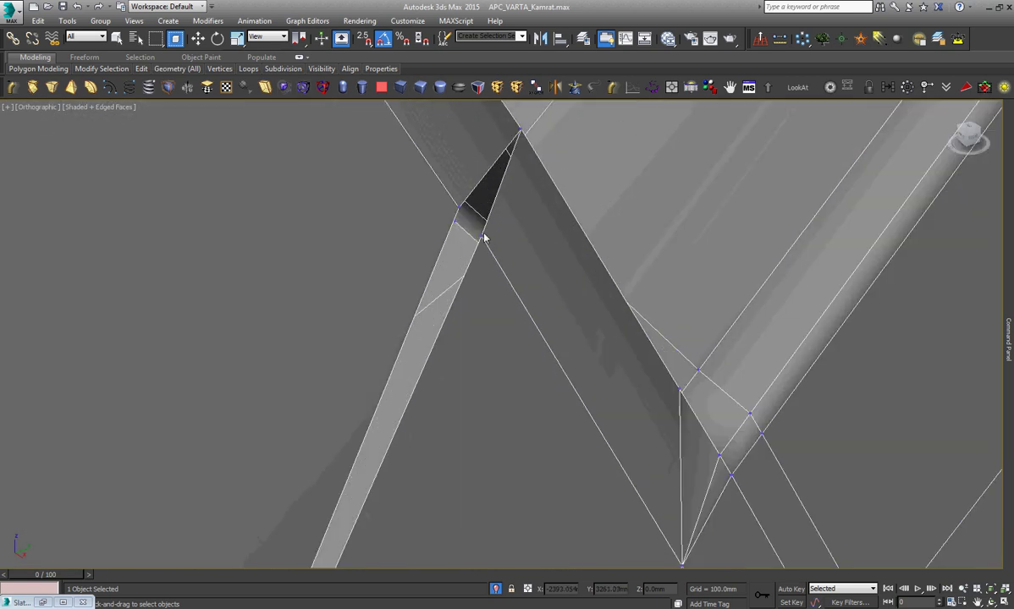
scroll(482, 238, "down", 2)
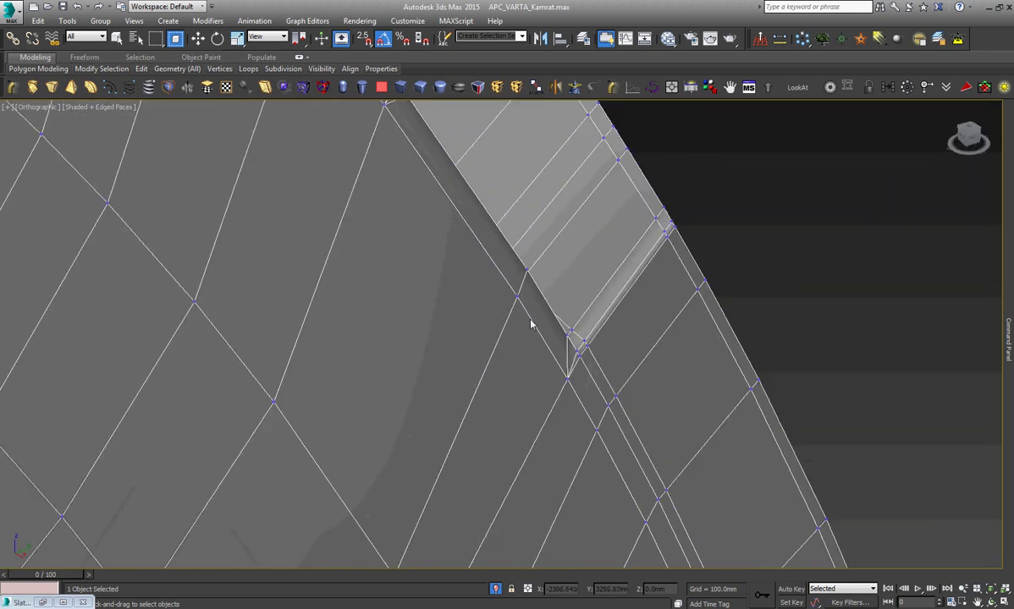
scroll(532, 323, "down", 2)
scroll(531, 323, "up", 2)
scroll(401, 218, "up", 2)
scroll(401, 218, "up", 1)
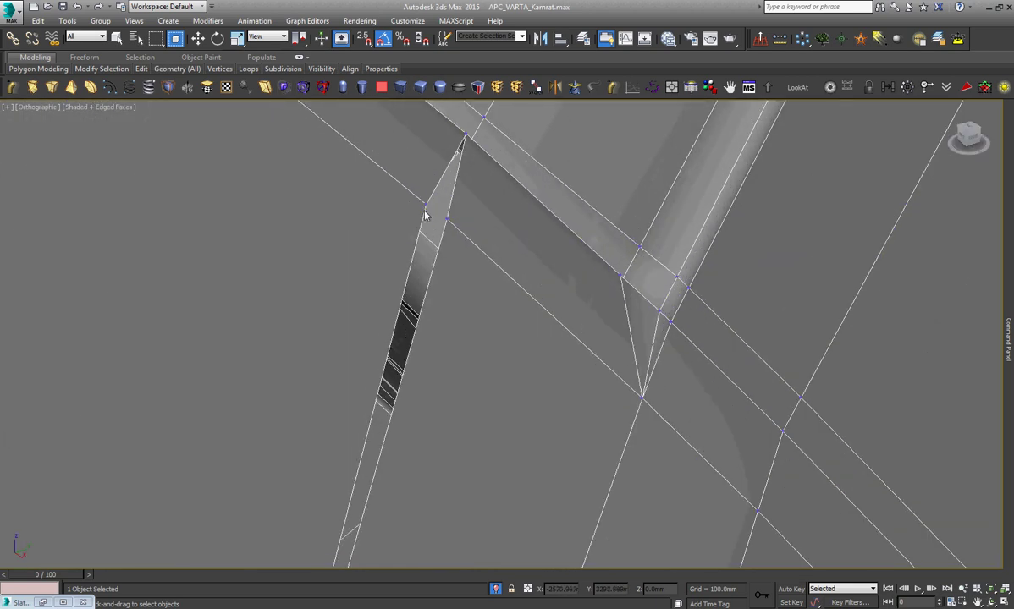
scroll(449, 221, "down", 1)
scroll(518, 259, "down", 2)
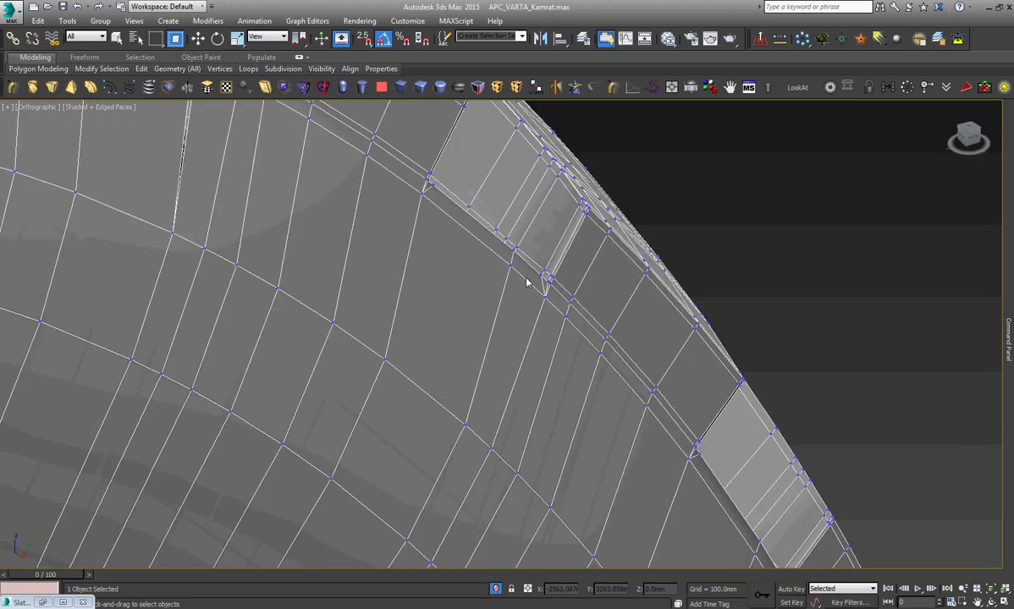
scroll(534, 283, "down", 2)
scroll(402, 200, "up", 2)
scroll(401, 201, "up", 2)
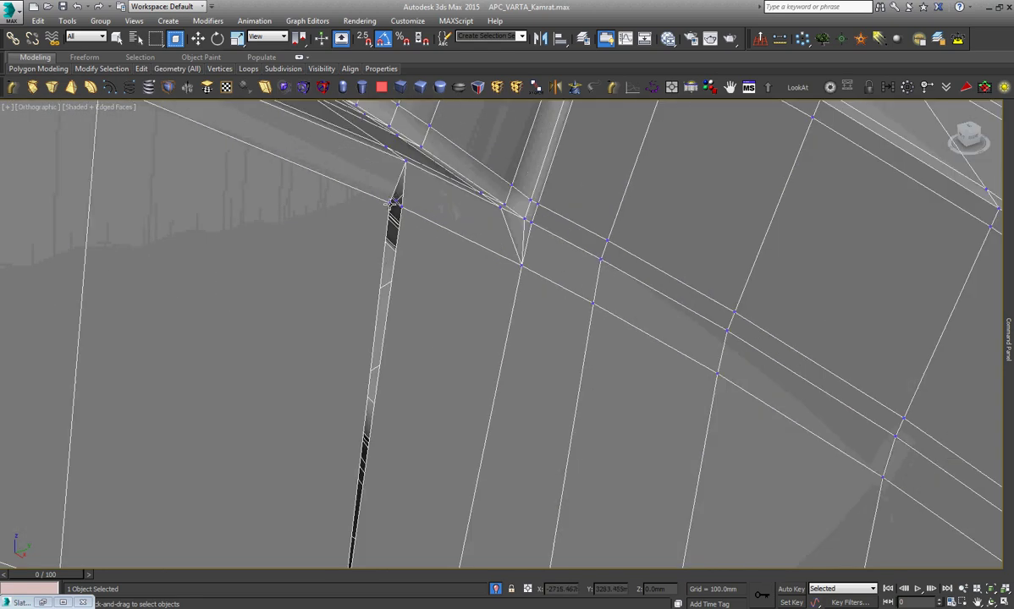
scroll(527, 287, "down", 2)
scroll(532, 289, "down", 2)
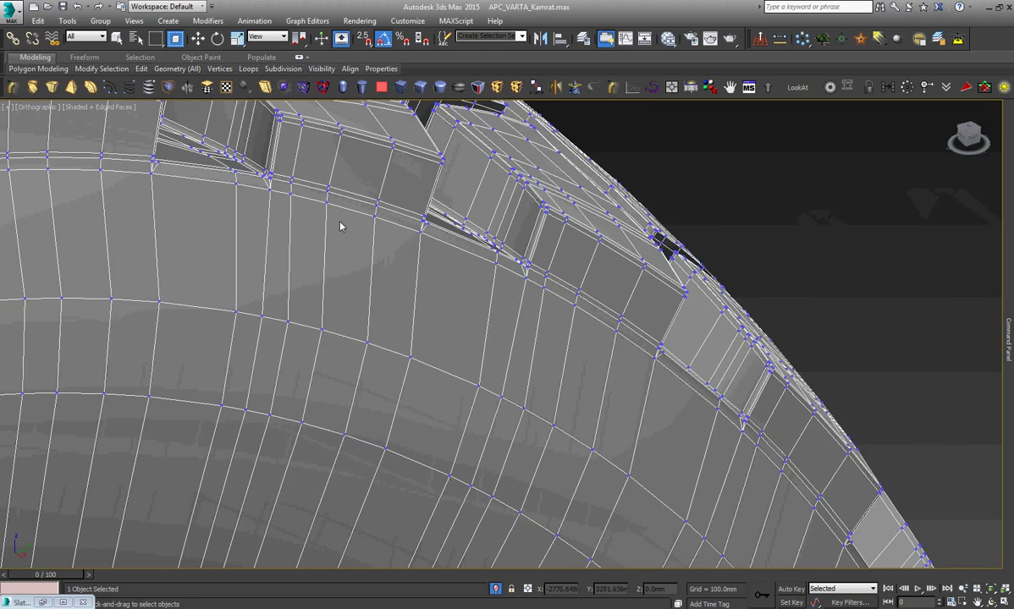
Connect a tire ring edge to add one loop with Segments 1 and Pinch 0.
key("w")
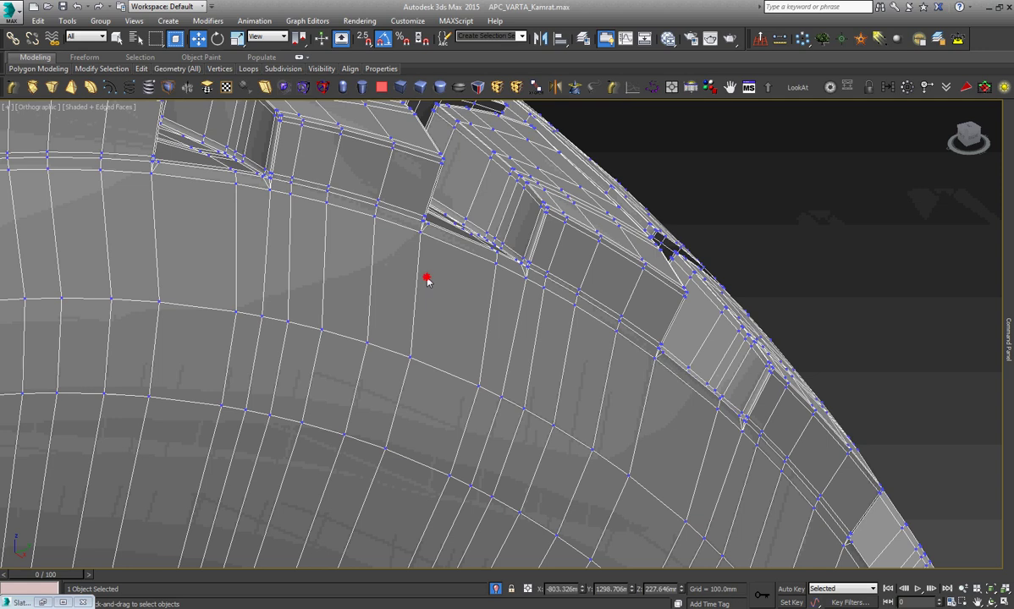
key("2")
left_click(415, 284)
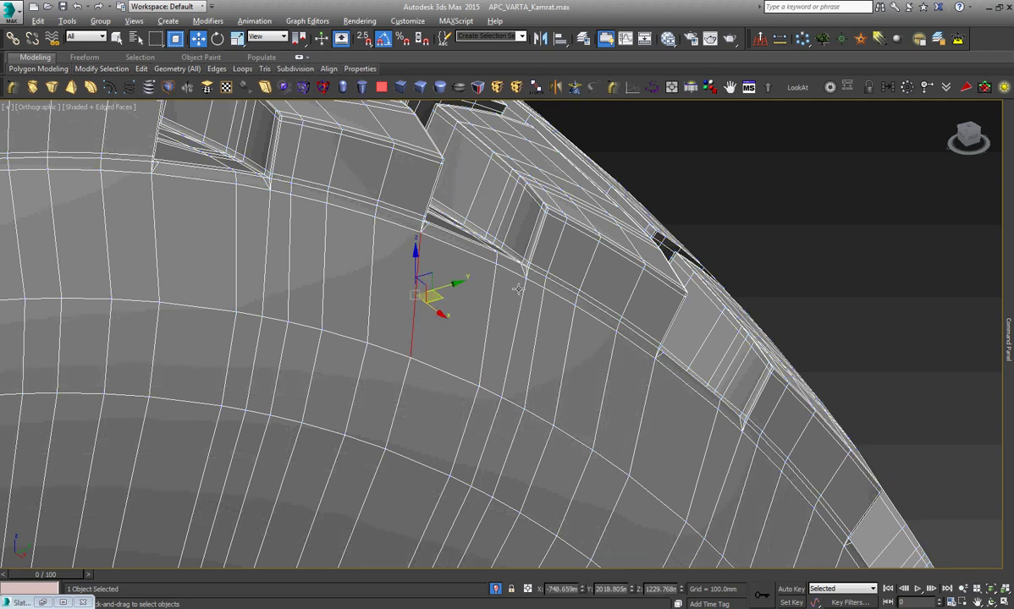
right_click(577, 281)
left_click(395, 328)
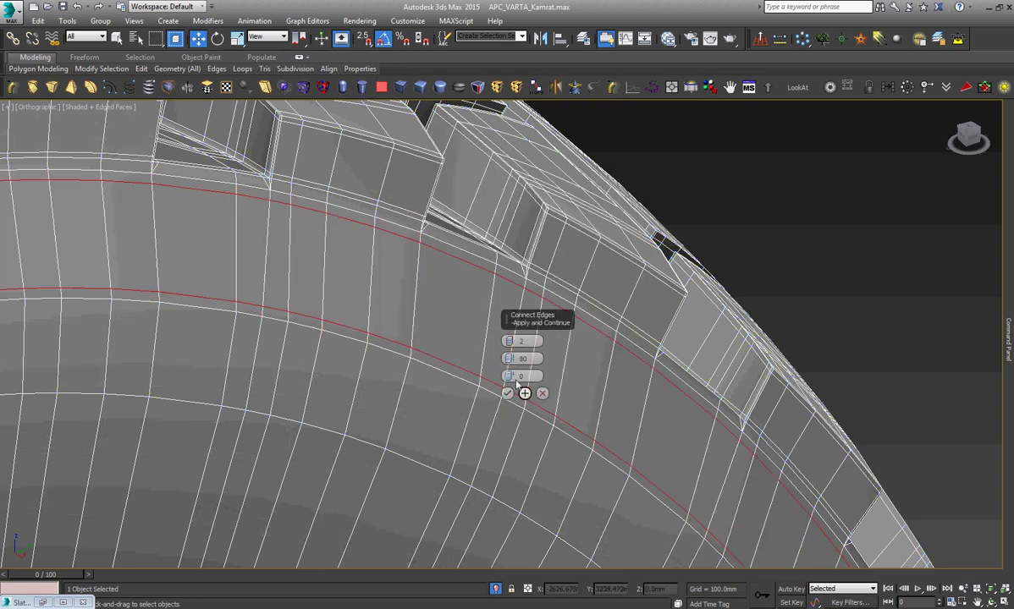
right_click(507, 341)
right_click(507, 359)
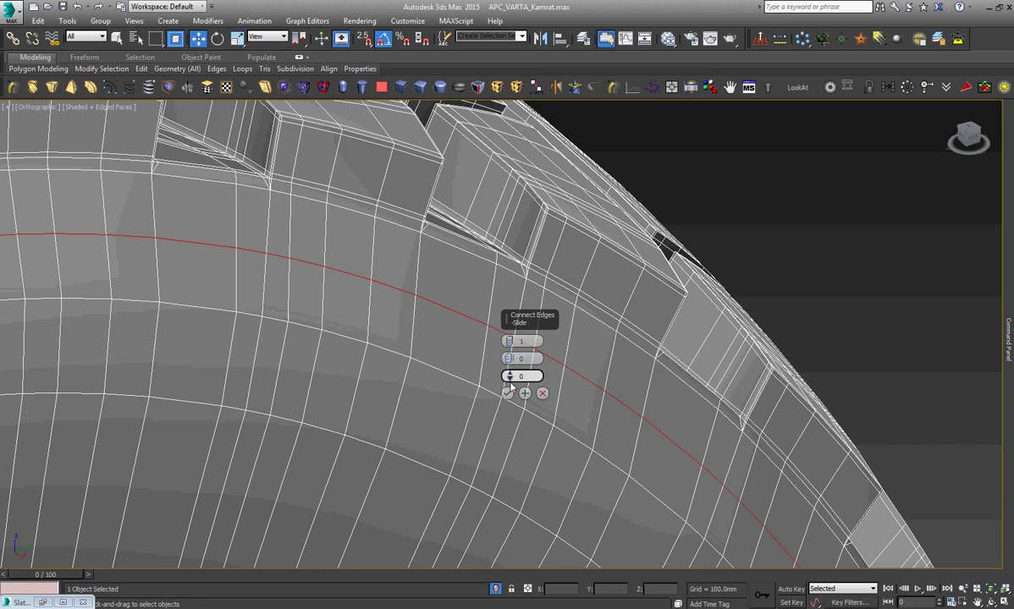
left_click(508, 393)
Check the new loop in front and top views, then orbit to the tread groove.
key("f")
right_click(511, 281)
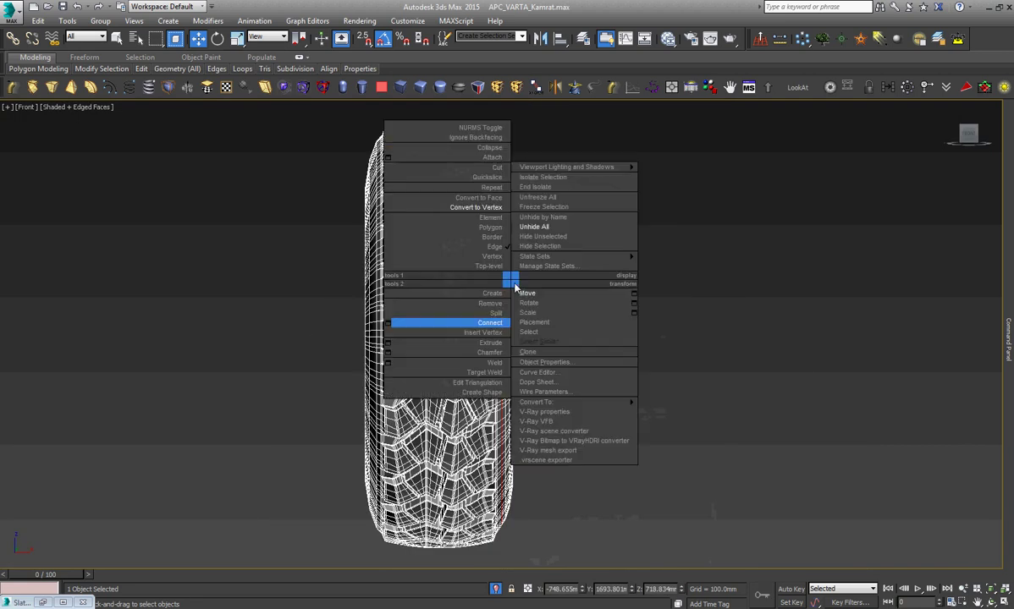
left_click(524, 292)
scroll(522, 322, "up", 2)
scroll(523, 347, "up", 4)
scroll(523, 366, "up", 2)
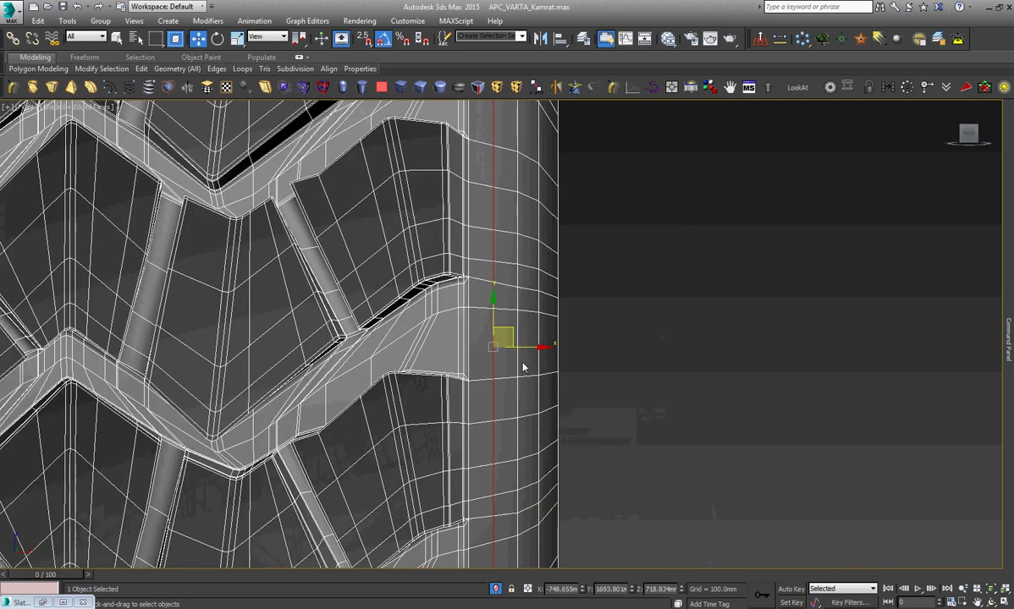
key("t")
scroll(584, 394, "up", 6)
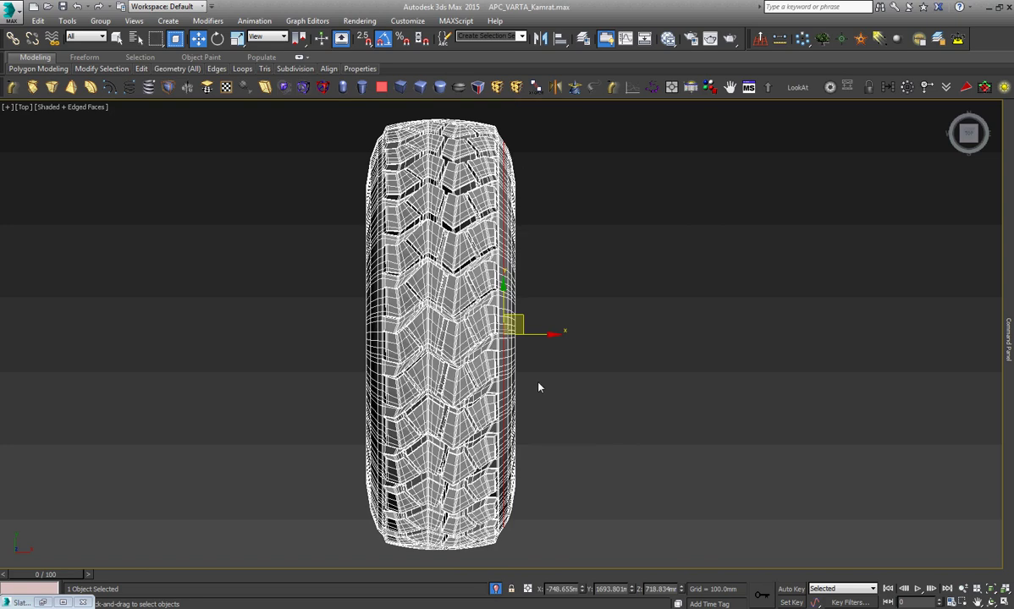
scroll(516, 347, "up", 2)
scroll(499, 318, "up", 4)
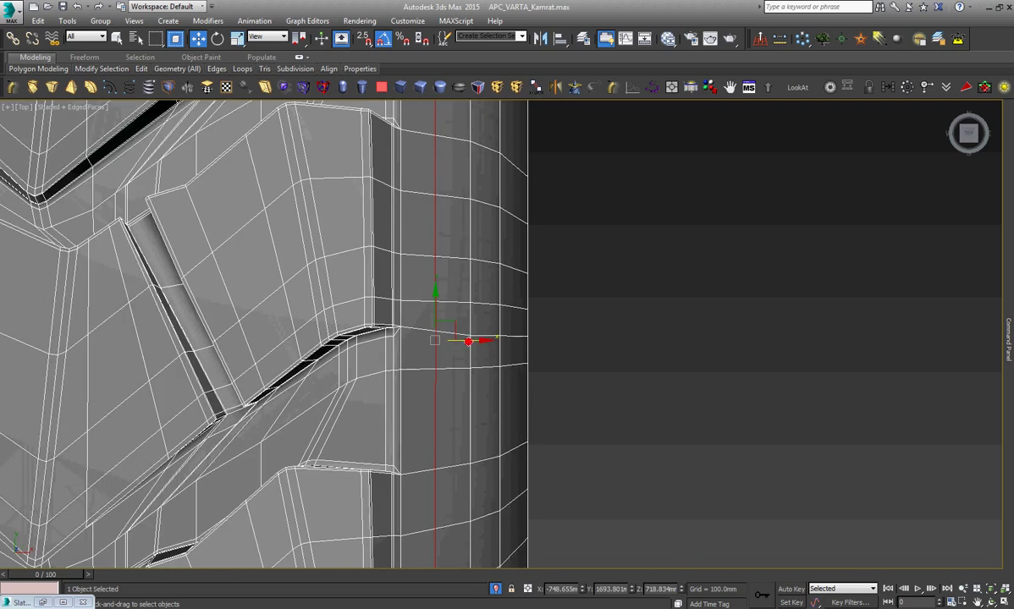
scroll(474, 341, "down", 3)
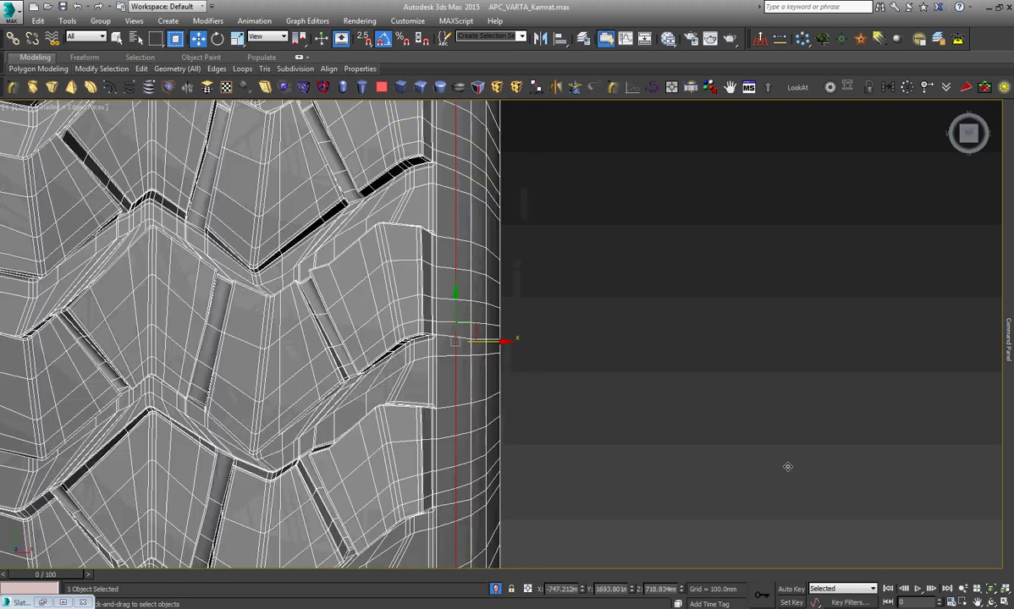
left_click(1003, 597)
left_click_drag(502, 385, 471, 356)
Cut a new edge through the tread face starting at the groove corner.
scroll(470, 356, "up", 5)
scroll(474, 347, "up", 3)
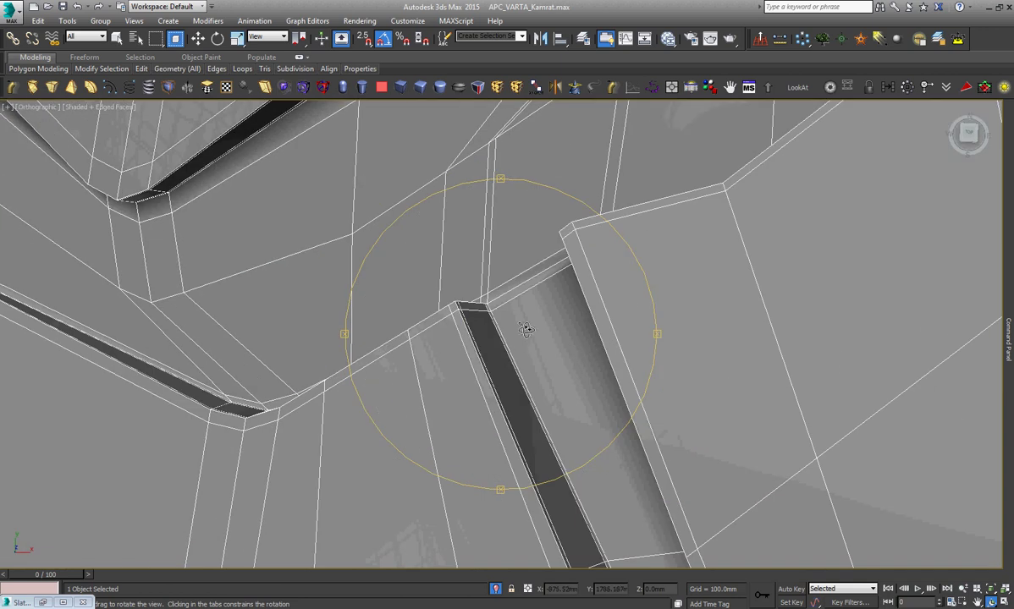
scroll(526, 329, "down", 3)
scroll(526, 329, "up", 3)
scroll(525, 328, "up", 2)
right_click(505, 312)
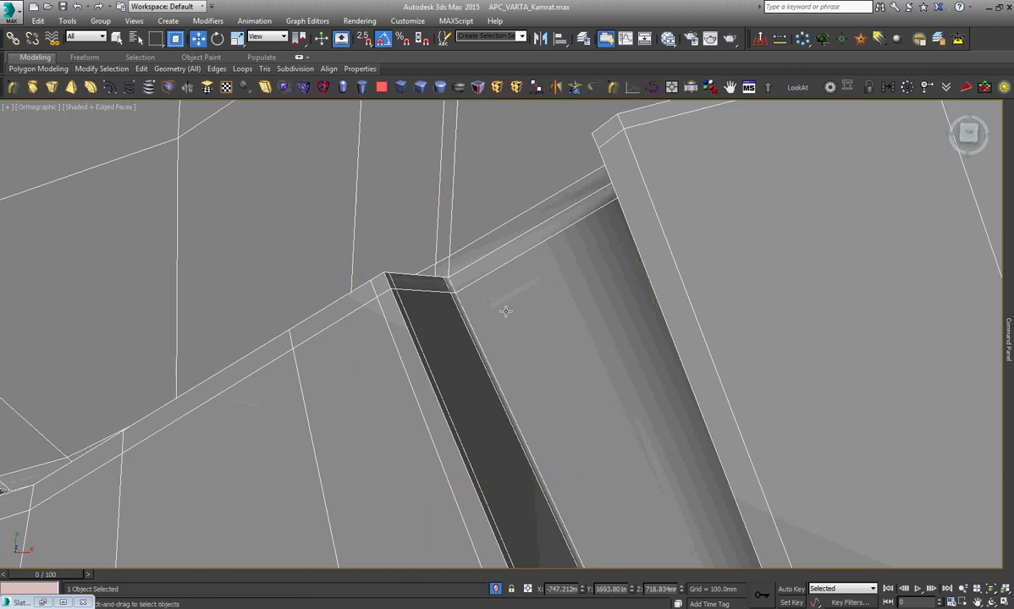
key("alt+c")
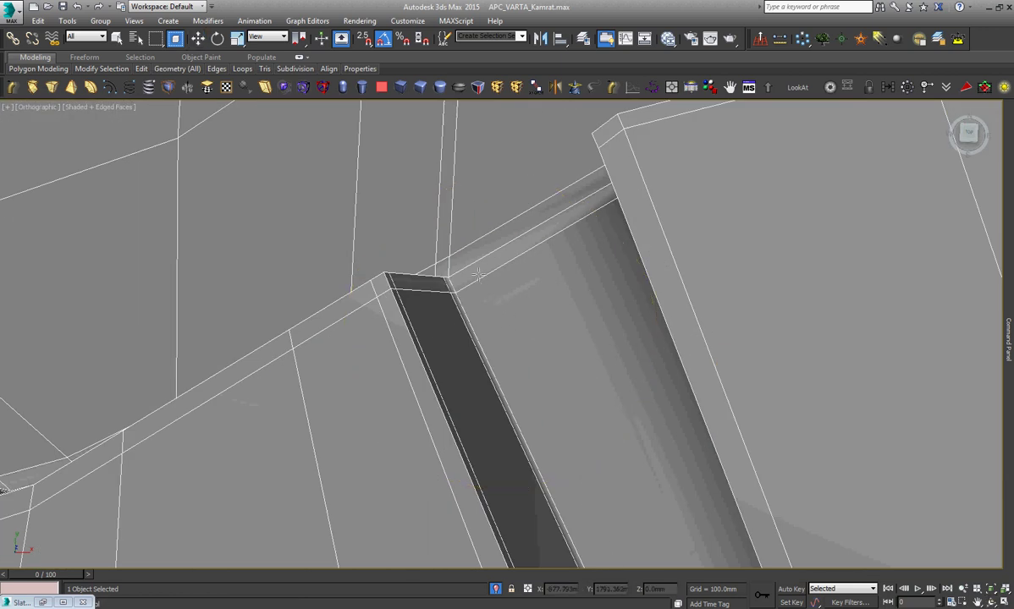
left_click(480, 279)
right_click(475, 280)
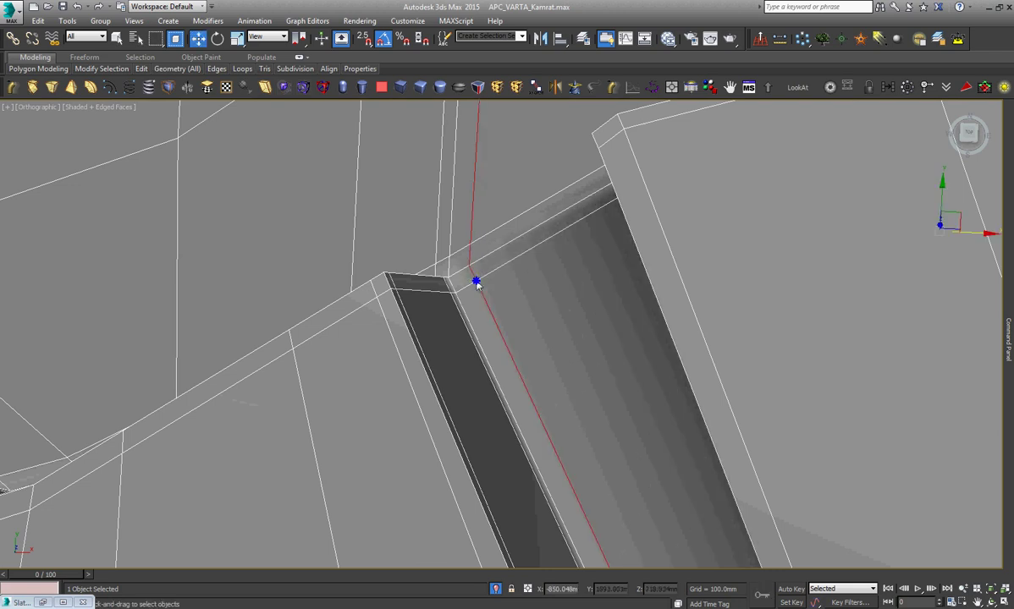
scroll(483, 305, "down", 2)
scroll(536, 270, "up", 2)
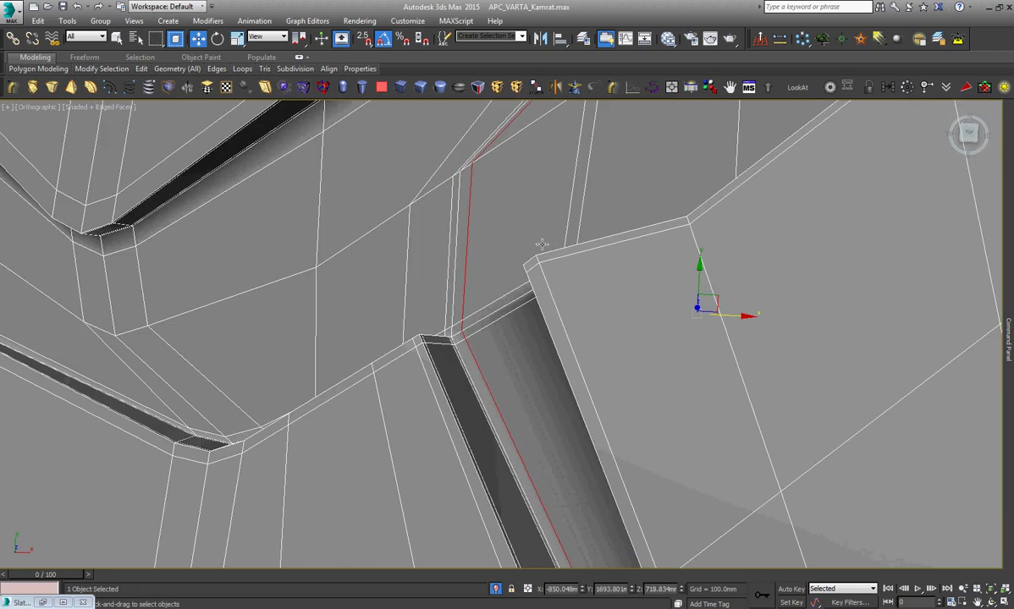
key("alt+c")
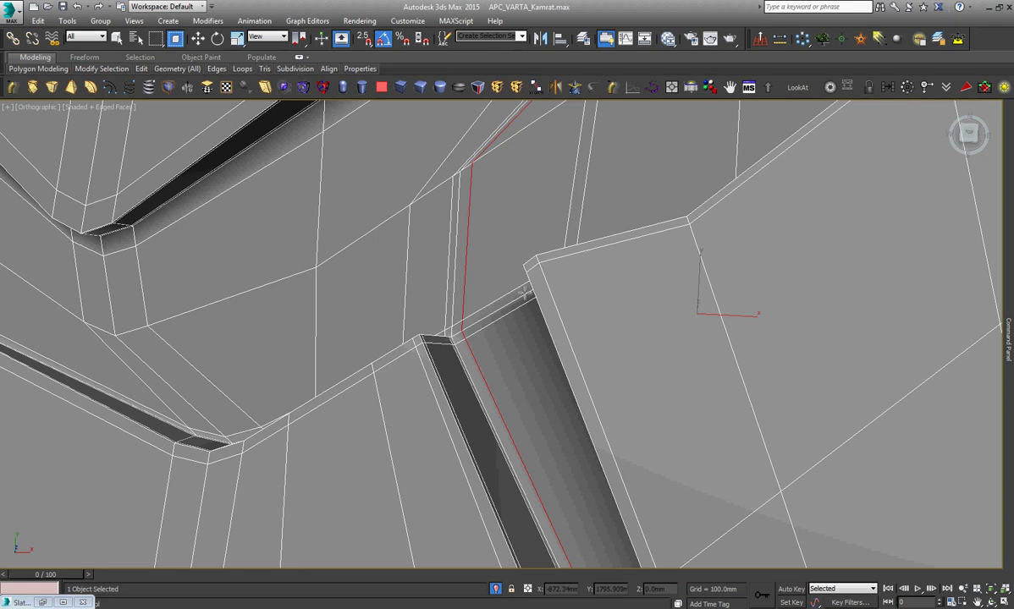
Finish the current cut, then slice a new edge with Alt+C to a tread corner vertex.
scroll(459, 325, "down", 2)
scroll(498, 290, "up", 4)
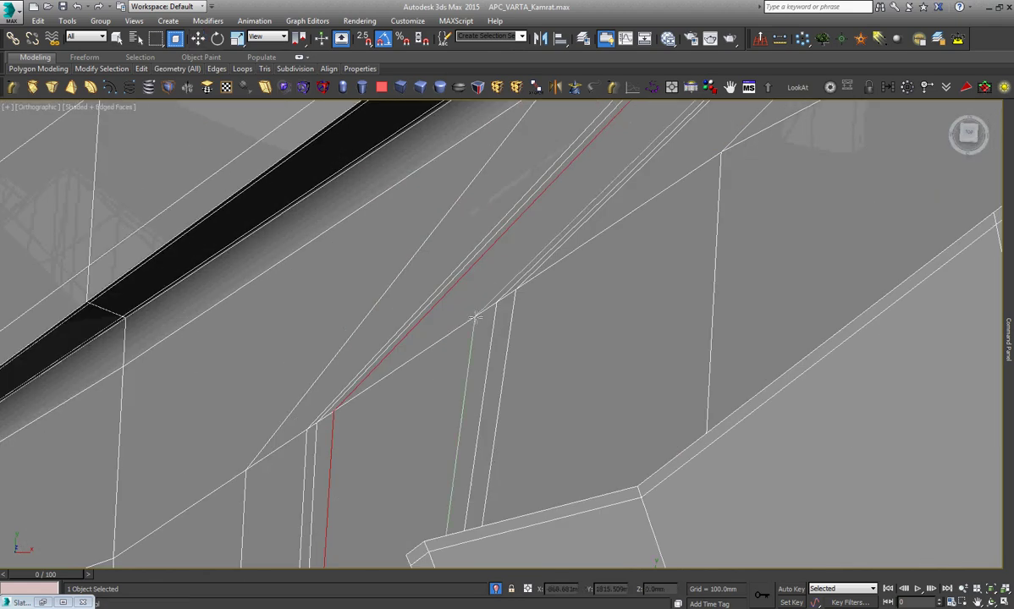
right_click(475, 317)
scroll(475, 317, "down", 3)
scroll(423, 320, "down", 3)
scroll(381, 322, "down", 2)
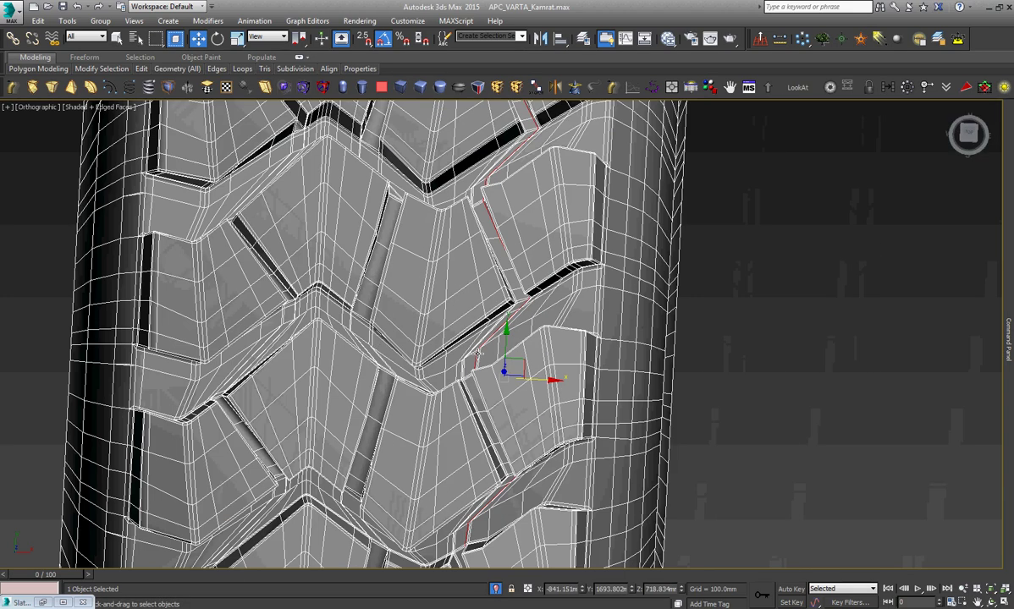
scroll(358, 322, "up", 3)
scroll(338, 315, "up", 3)
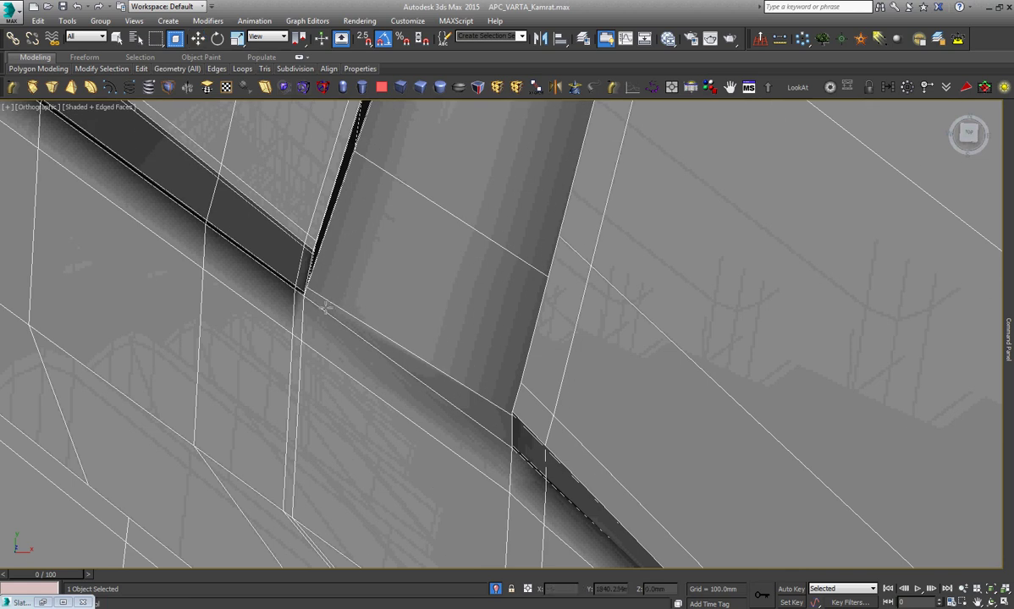
key("alt+c")
left_click(322, 309)
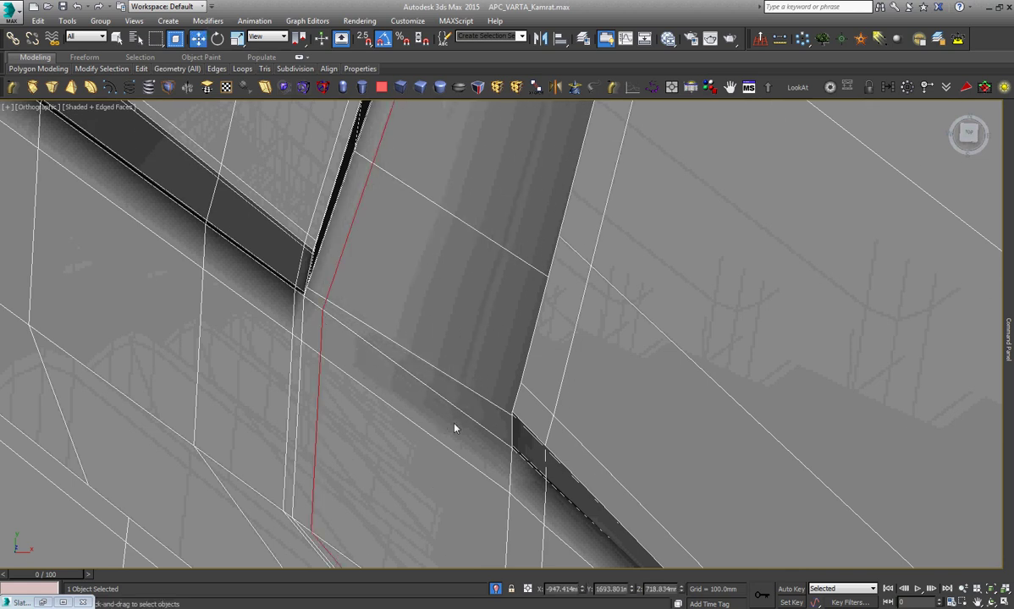
right_click(480, 429)
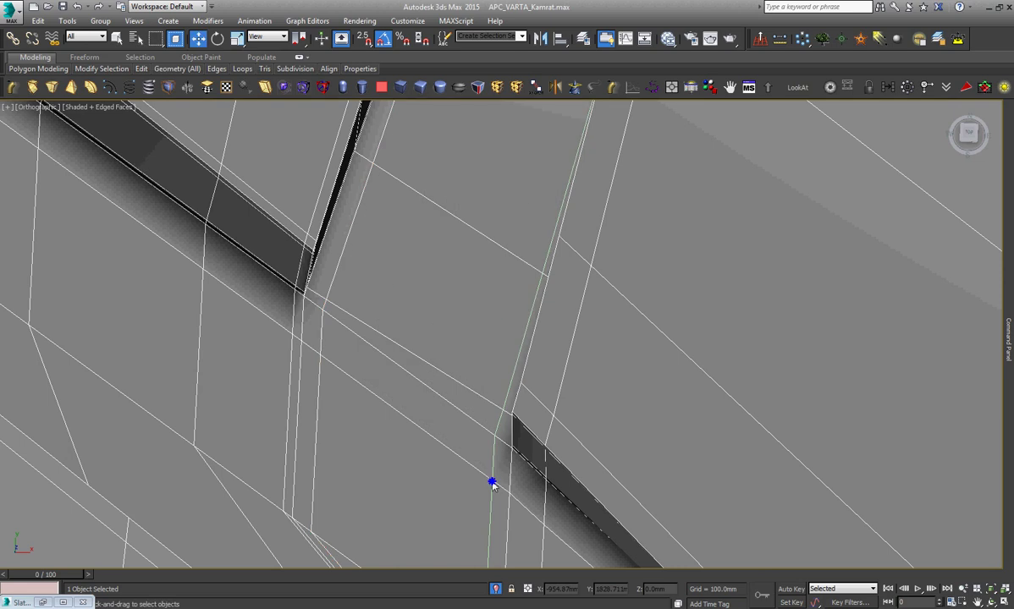
Cut a second edge ending at the groove corner vertex, then zoom out to review the tread.
middle_click_drag(491, 480, 582, 426, "alt")
scroll(582, 426, "down", 5)
scroll(328, 370, "up", 3)
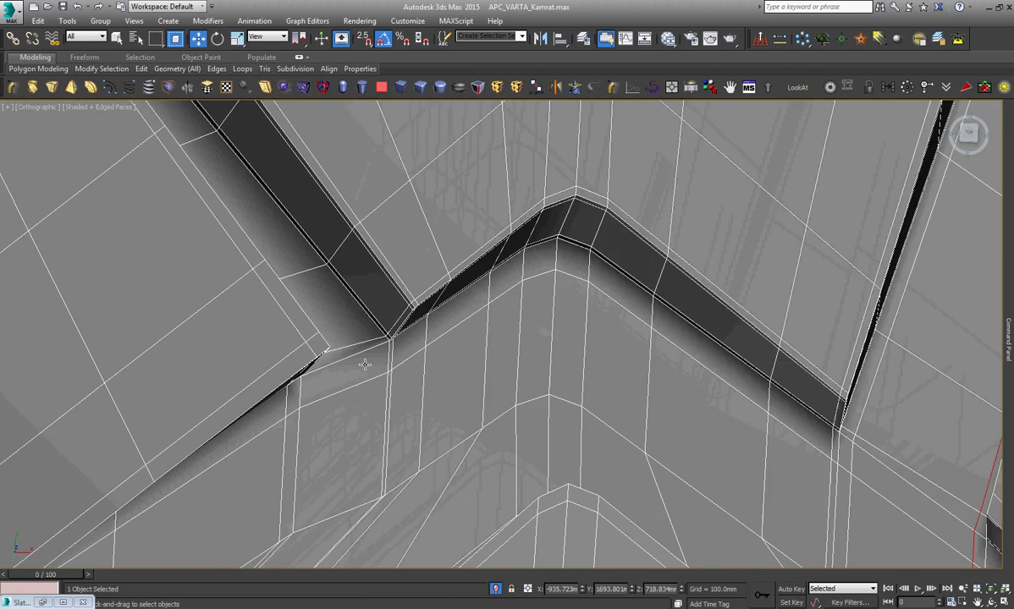
scroll(378, 318, "up", 3)
left_click(377, 319)
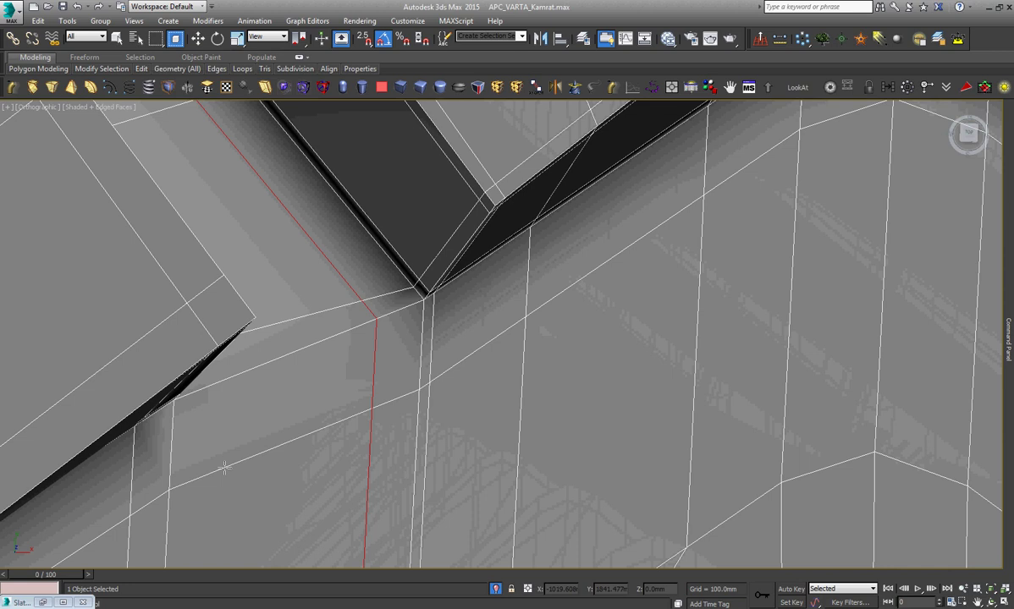
scroll(518, 339, "down", 2)
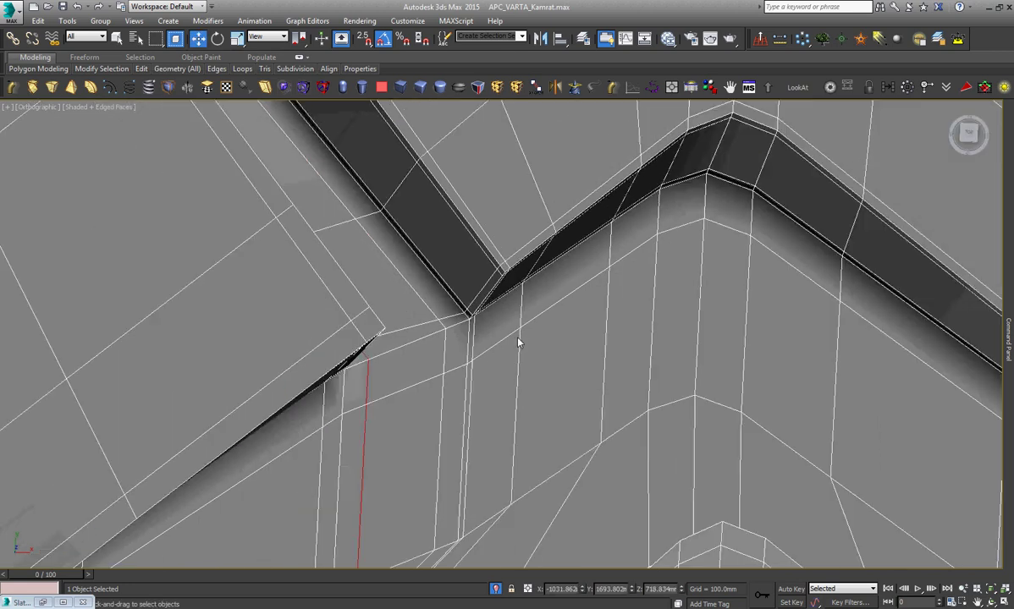
scroll(518, 340, "down", 2)
scroll(518, 338, "down", 2)
scroll(518, 338, "down", 3)
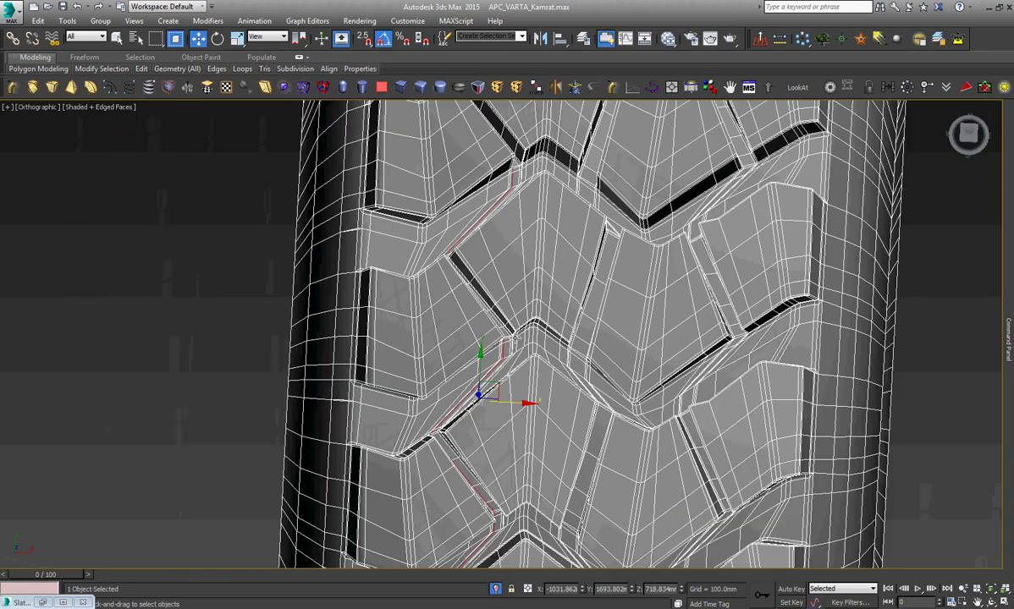
scroll(518, 338, "down", 1)
scroll(666, 235, "up", 1)
scroll(666, 235, "up", 4)
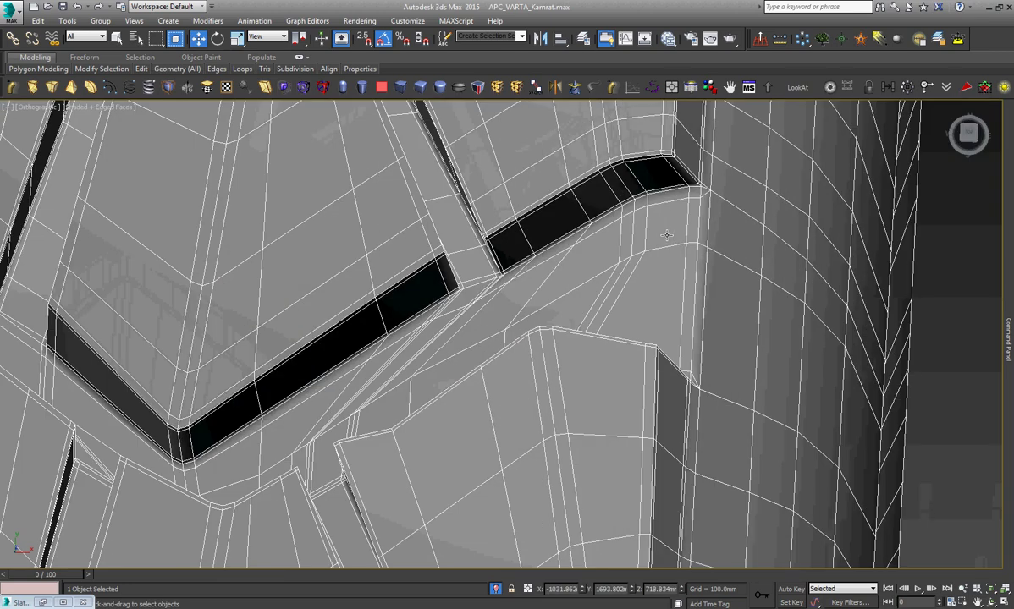
scroll(667, 235, "down", 2)
scroll(666, 235, "down", 3)
key("ctrl+r")
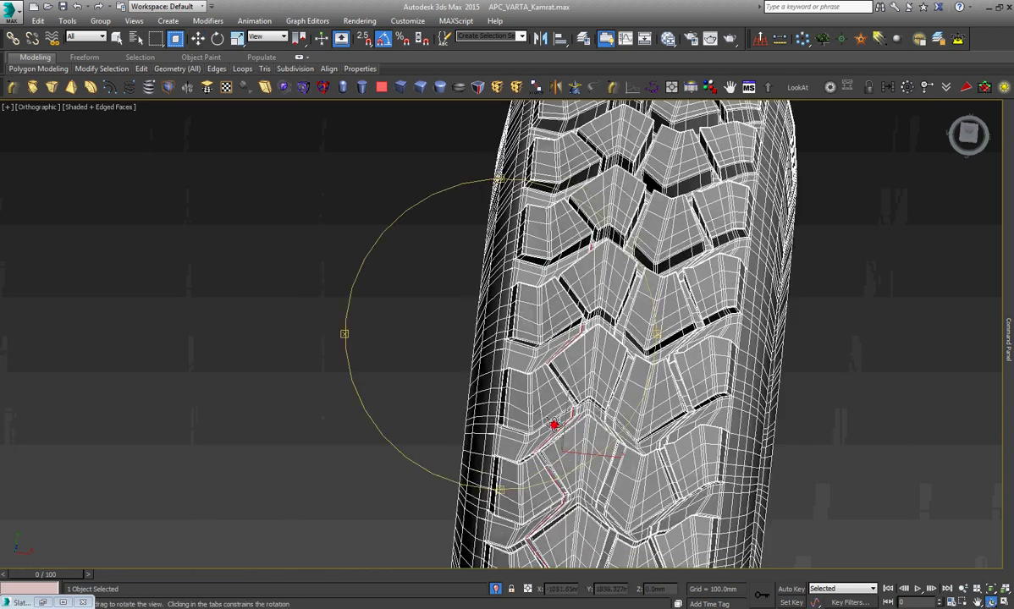
Orbit around and frame the isolated tire to inspect its tread and side.
left_click_drag(553, 426, 486, 340)
key("w")
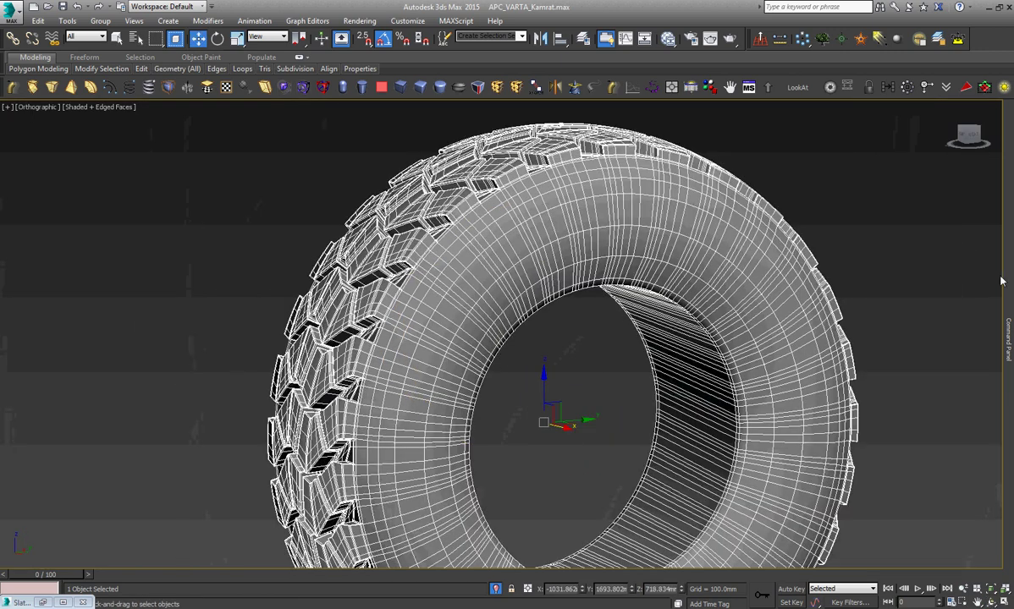
left_click(819, 175)
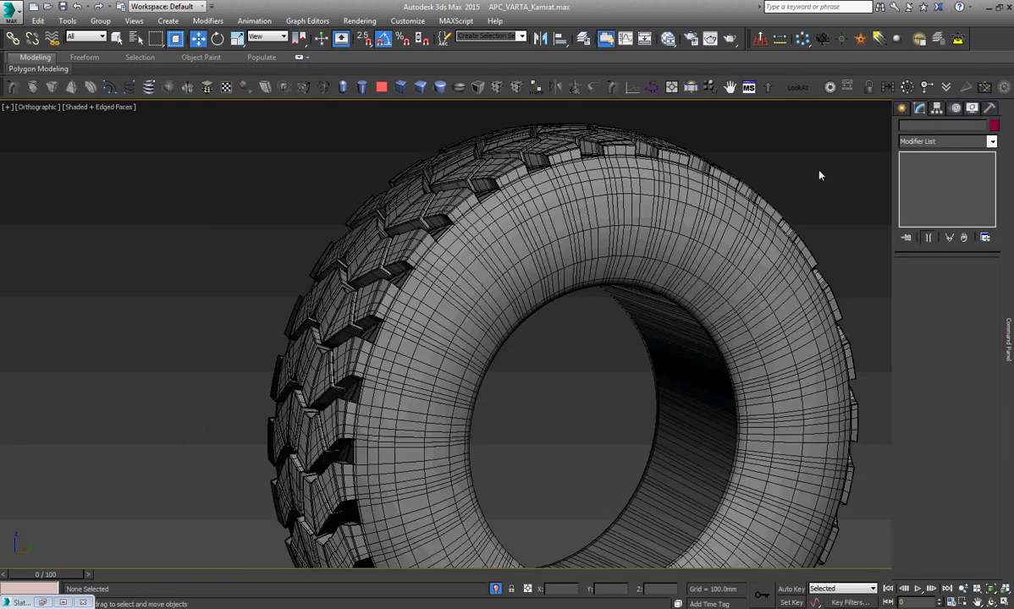
key("z")
left_click(607, 235)
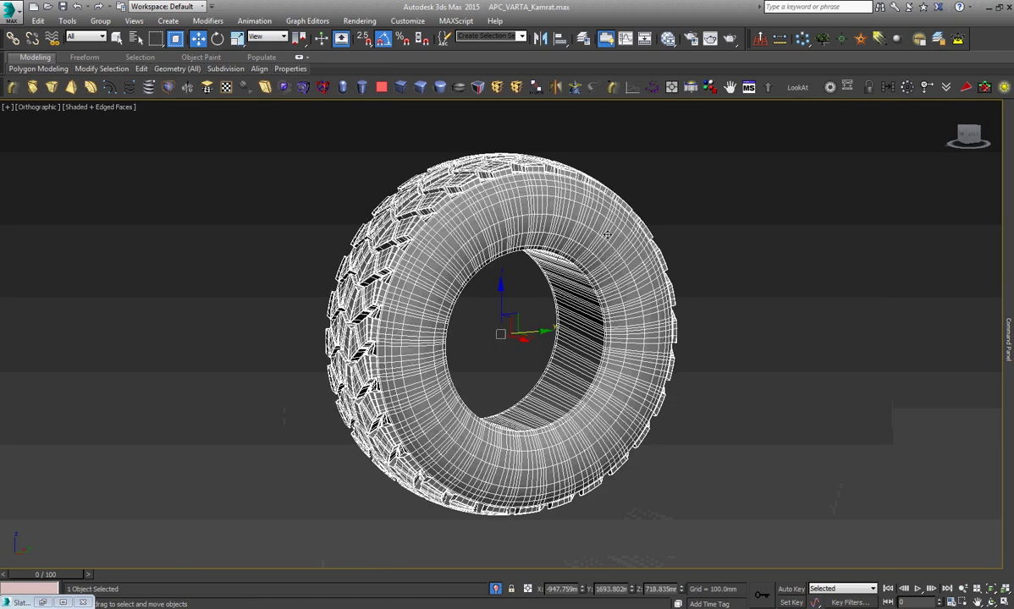
left_click(991, 602)
left_click_drag(541, 355, 689, 377)
key("w")
left_click(772, 449)
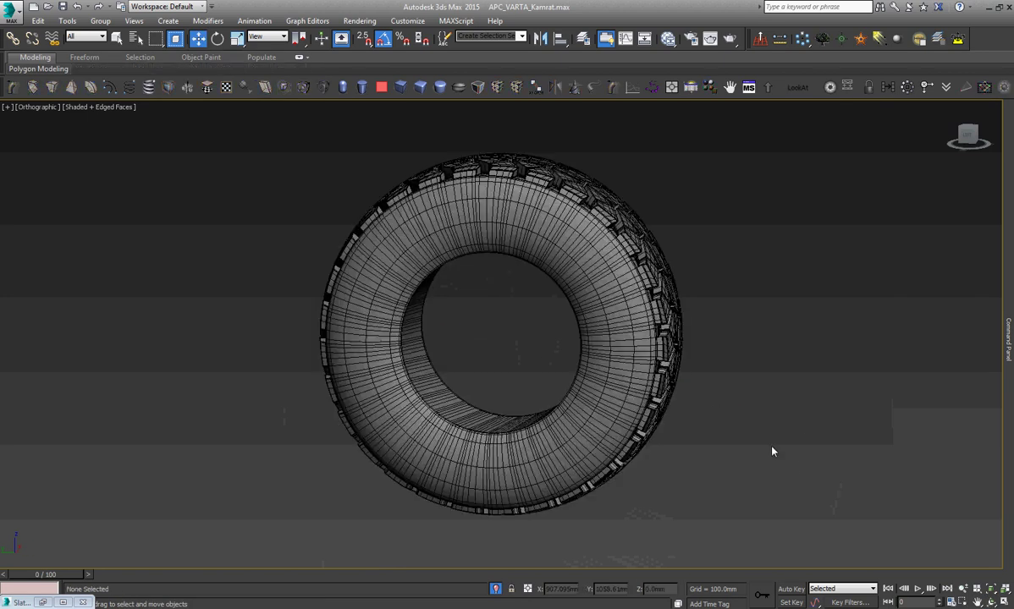
Unhide all objects without unhiding layers, then select the mounted tire and isolate it with Alt+Q.
right_click(772, 448)
left_click(792, 382)
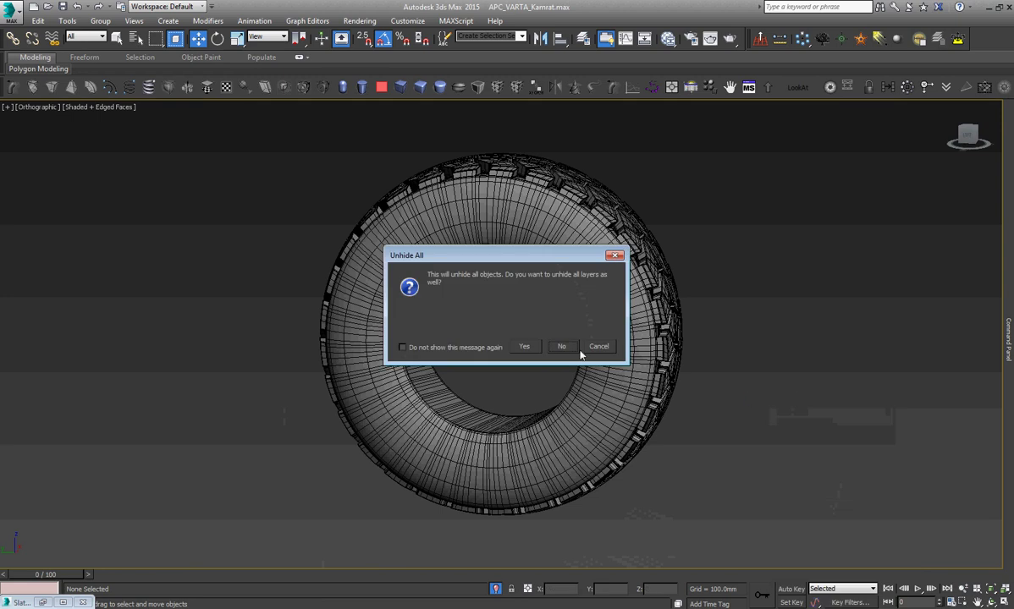
left_click(524, 346)
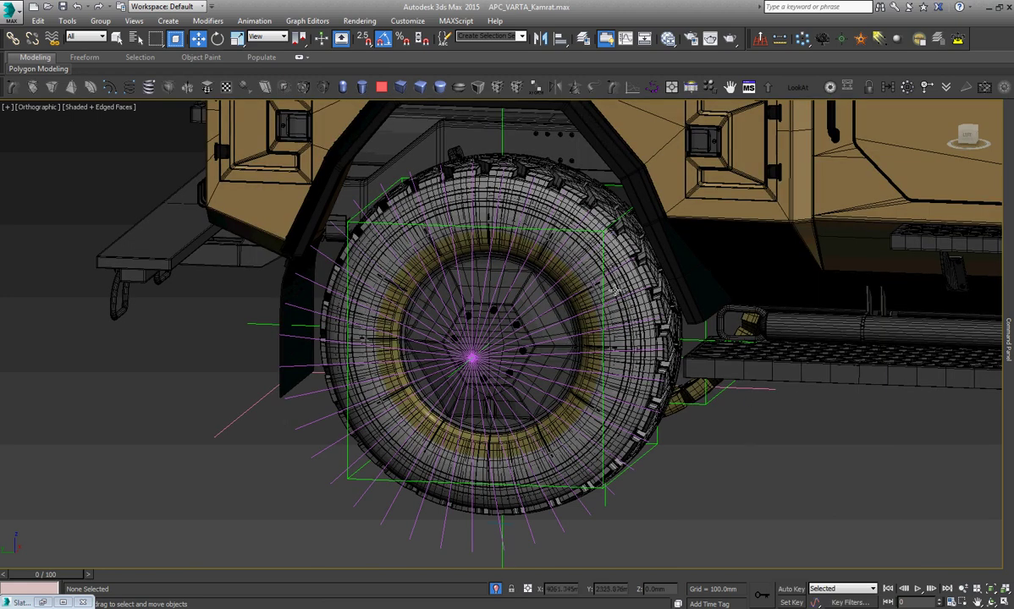
left_click(581, 272)
scroll(554, 278, "up", 3)
scroll(551, 281, "up", 3)
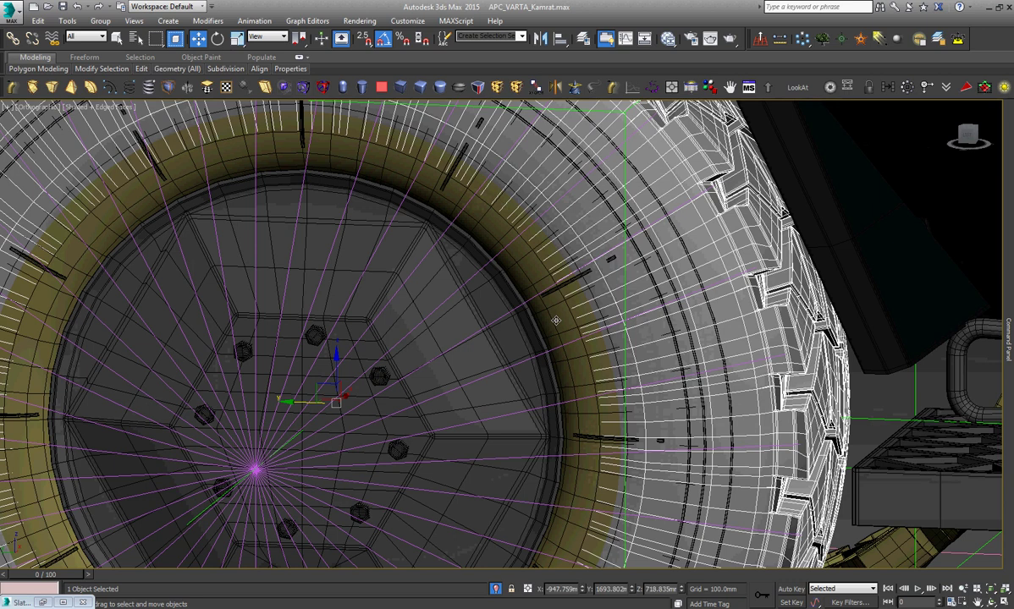
key("alt+q")
Reselect the tire and view it from the Front, orbiting to look down on the tread.
left_click(743, 396)
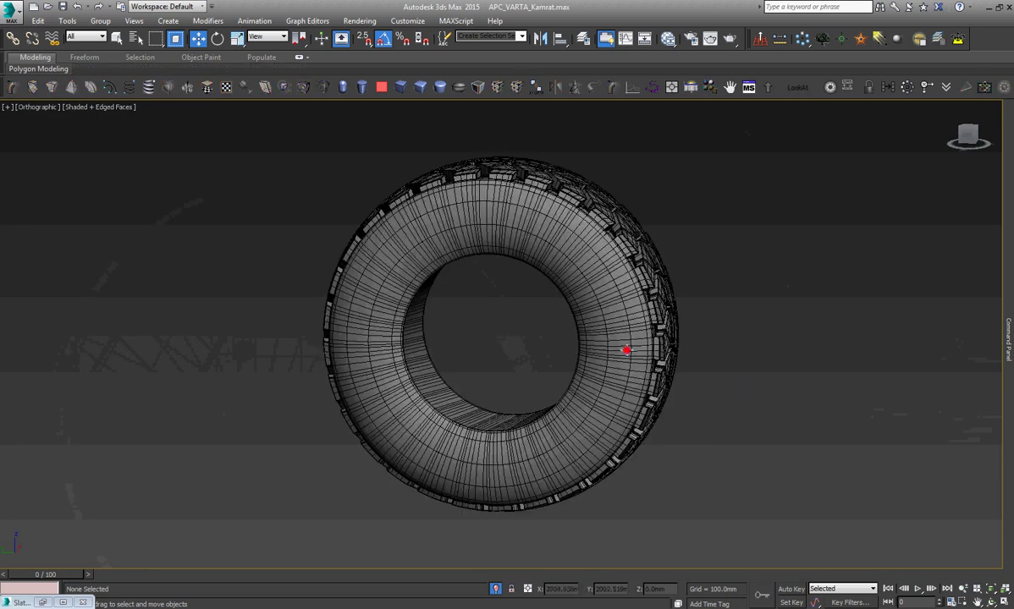
left_click(627, 350)
key("f")
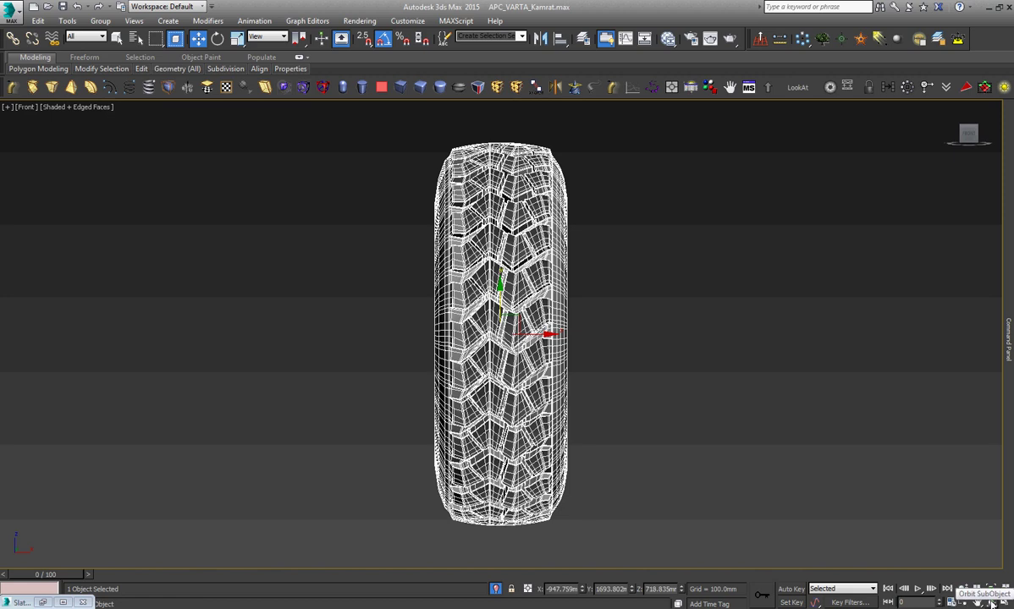
left_click(991, 602)
mouse_move(609, 313)
left_mouse_down()
mouse_move(527, 347)
mouse_move(561, 356)
mouse_move(565, 323)
mouse_move(534, 328)
mouse_move(550, 361)
mouse_move(519, 346)
left_mouse_up()
scroll(490, 176, "up", 8)
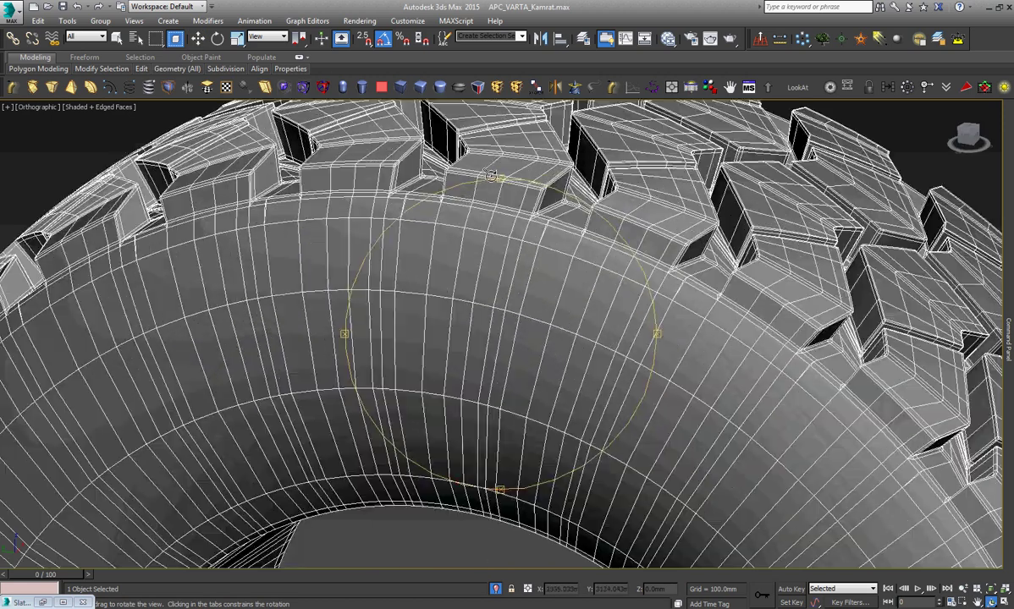
scroll(490, 175, "up", 2)
Try welding the selected groove-corner vertices at 1.965mm, then cancel and deselect them.
scroll(675, 297, "up", 5)
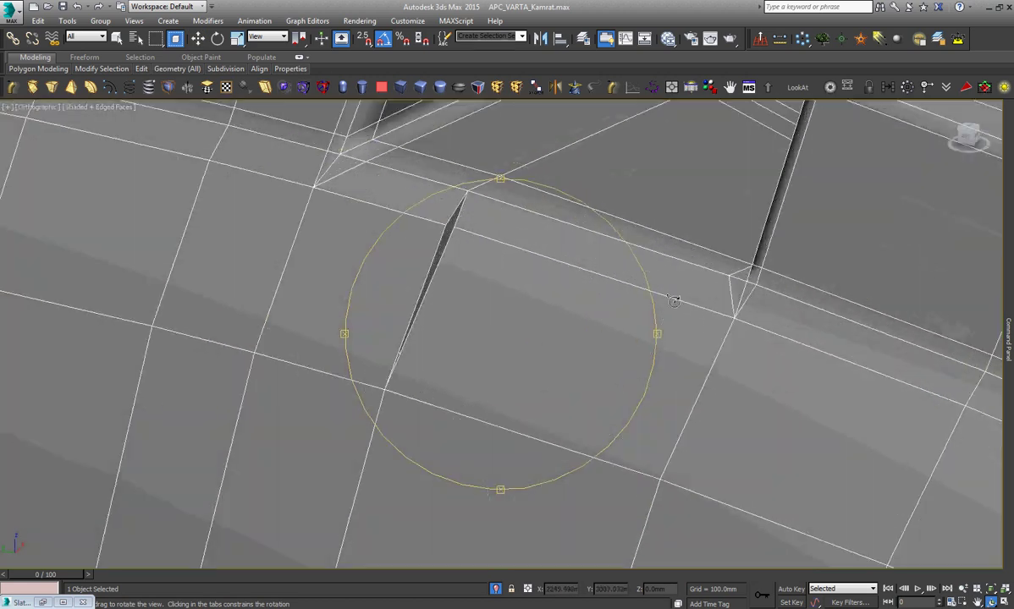
right_click(675, 297)
right_click(505, 203)
left_click(516, 217)
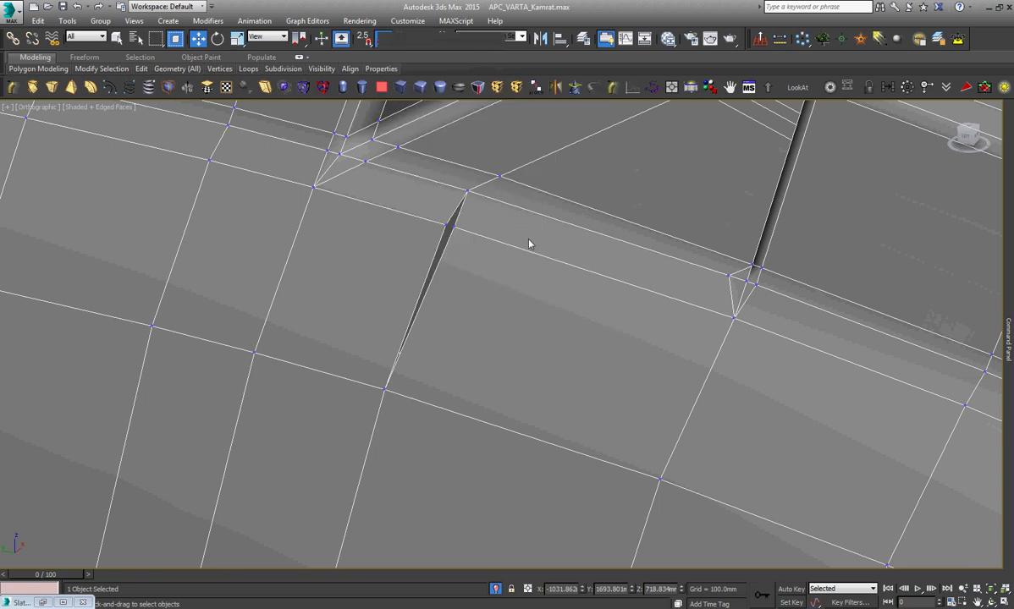
right_click(526, 234)
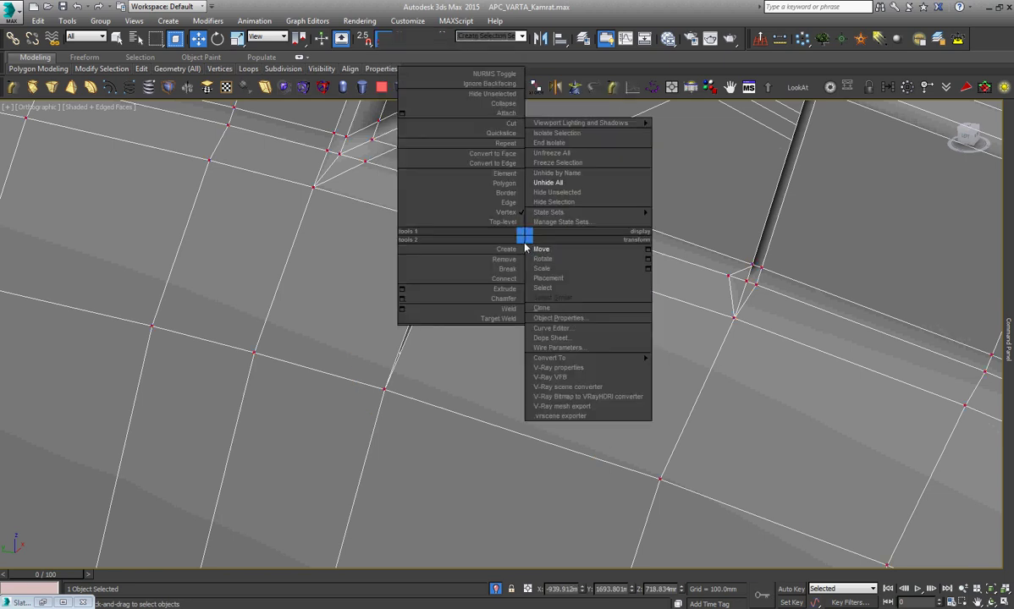
left_click(415, 310)
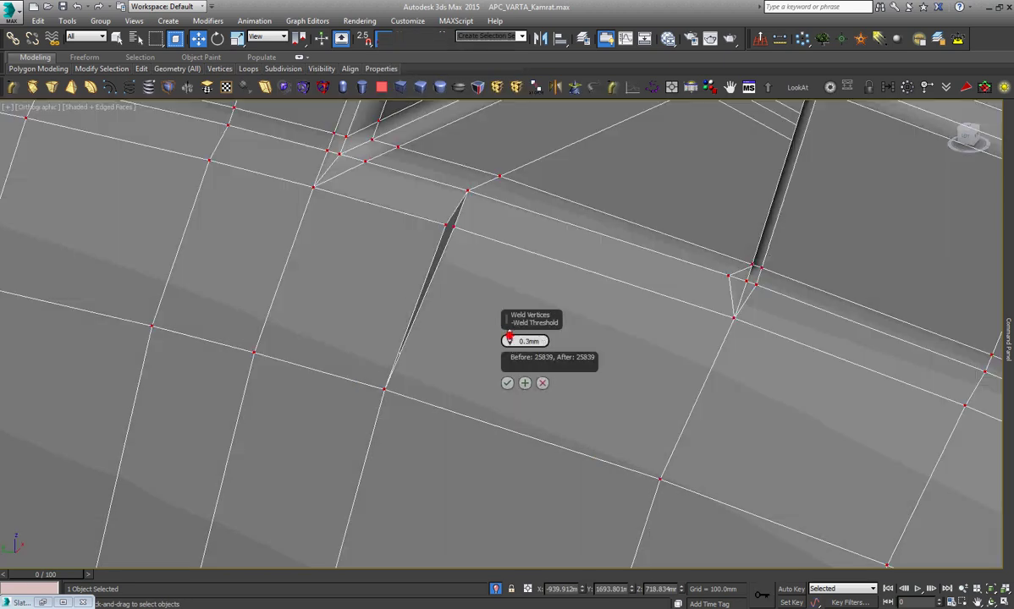
left_click_drag(509, 339, 508, 322)
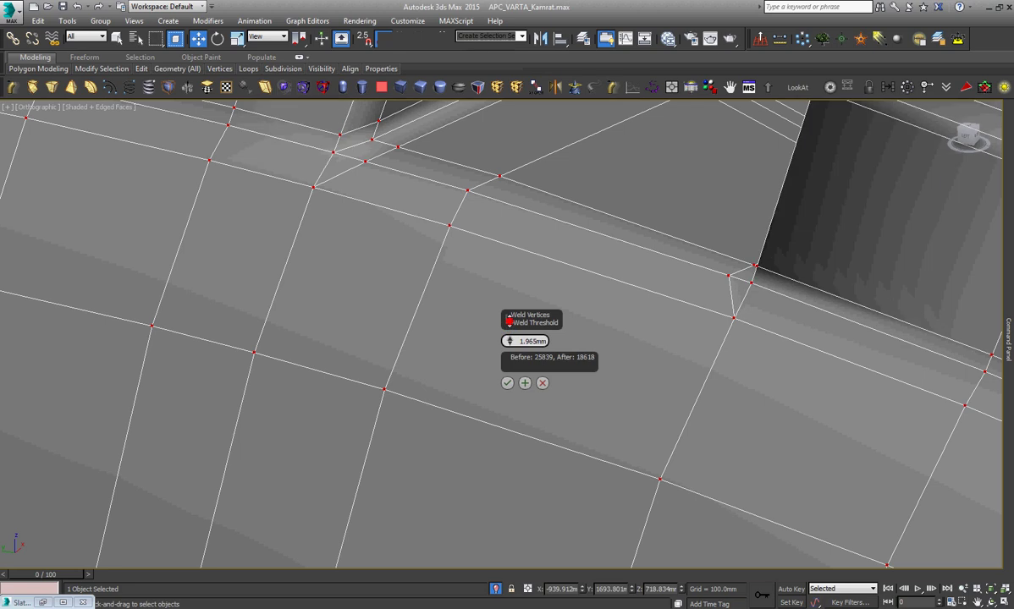
left_click(542, 383)
left_click(554, 399)
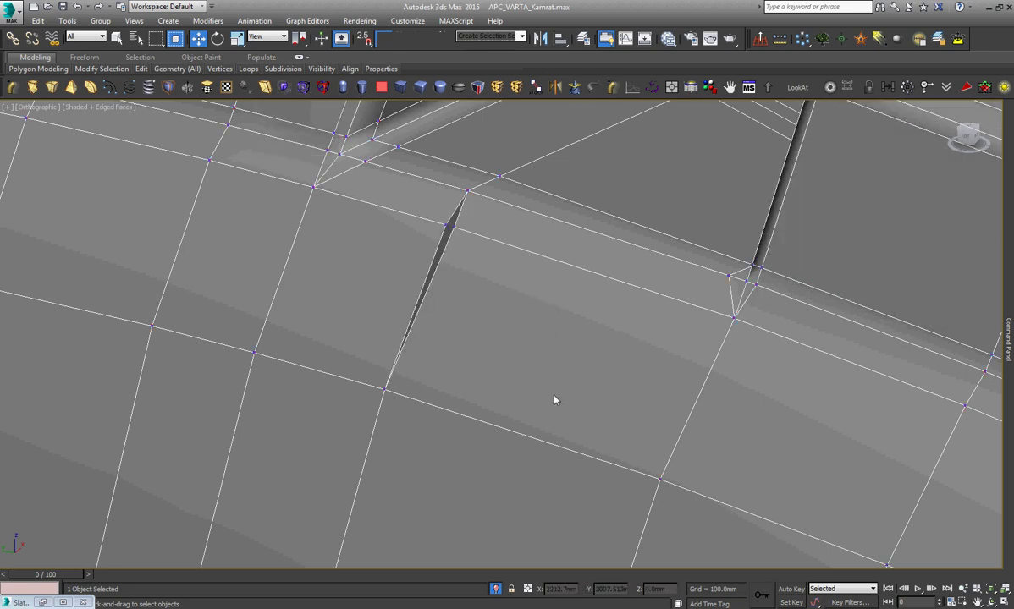
Select the open border around the slit, weld its vertices to close it, and exit sub-object mode.
key("2")
key("ctrl+a")
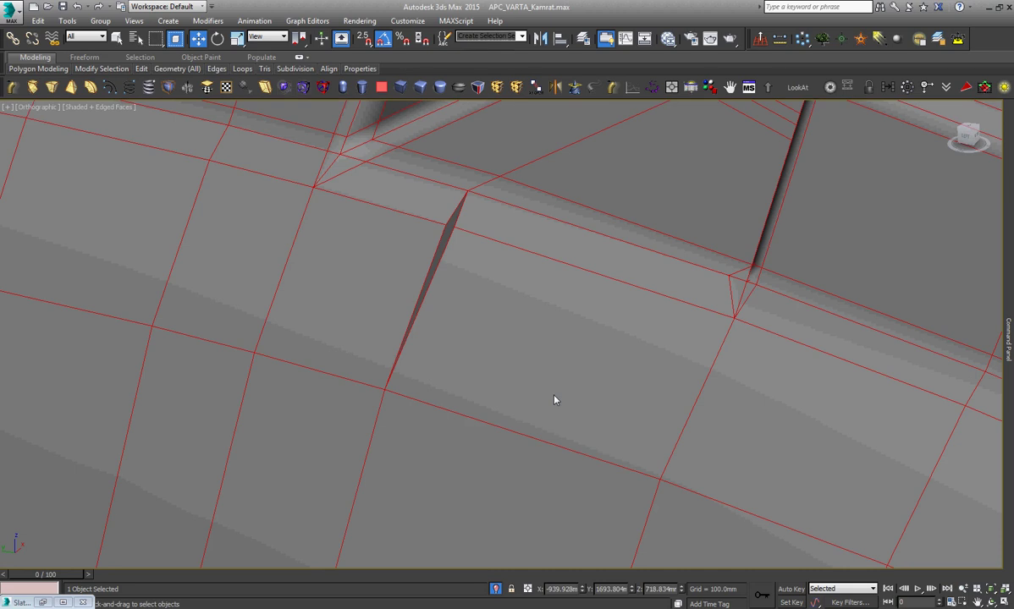
left_click(554, 399)
key("3")
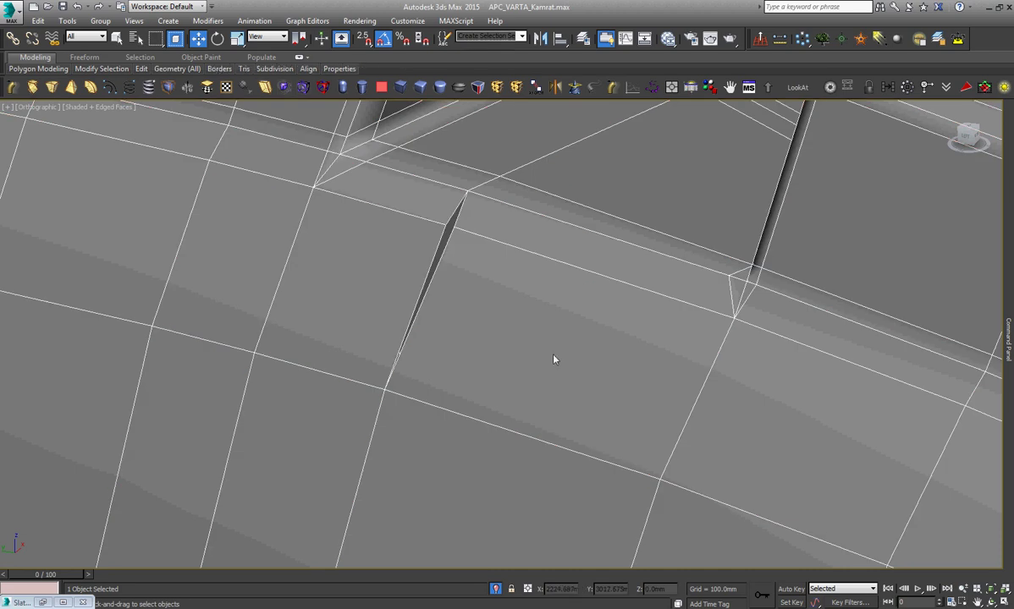
key("ctrl+a")
right_click(584, 265)
left_click(549, 253)
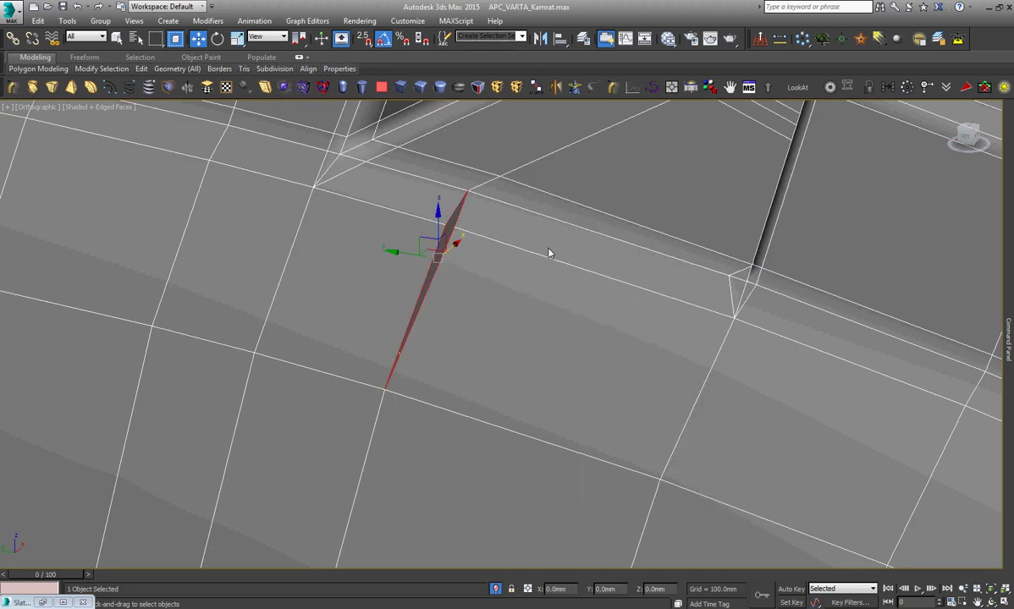
right_click(580, 265)
left_click(463, 340)
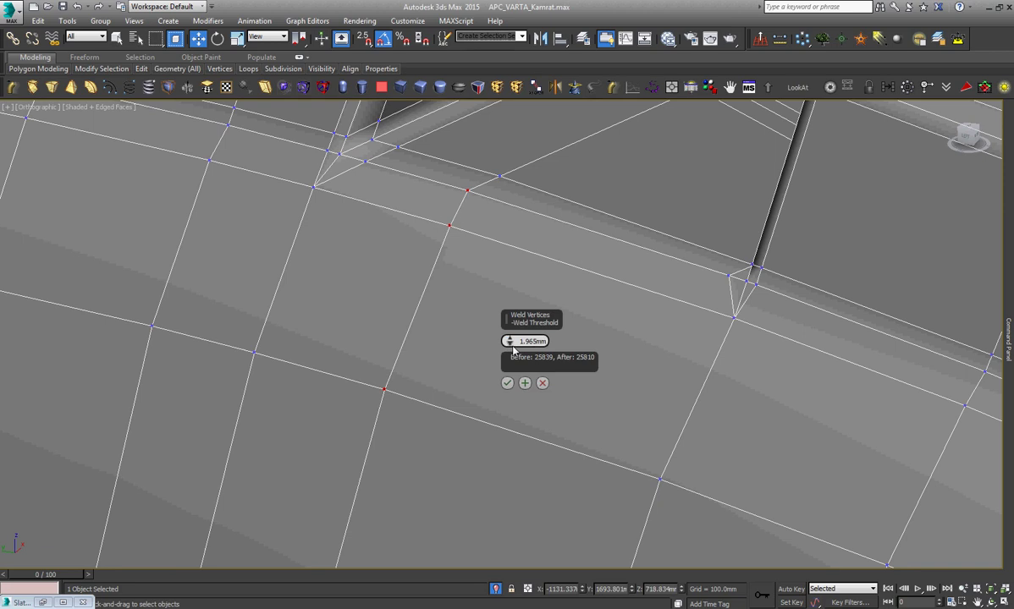
left_click(507, 384)
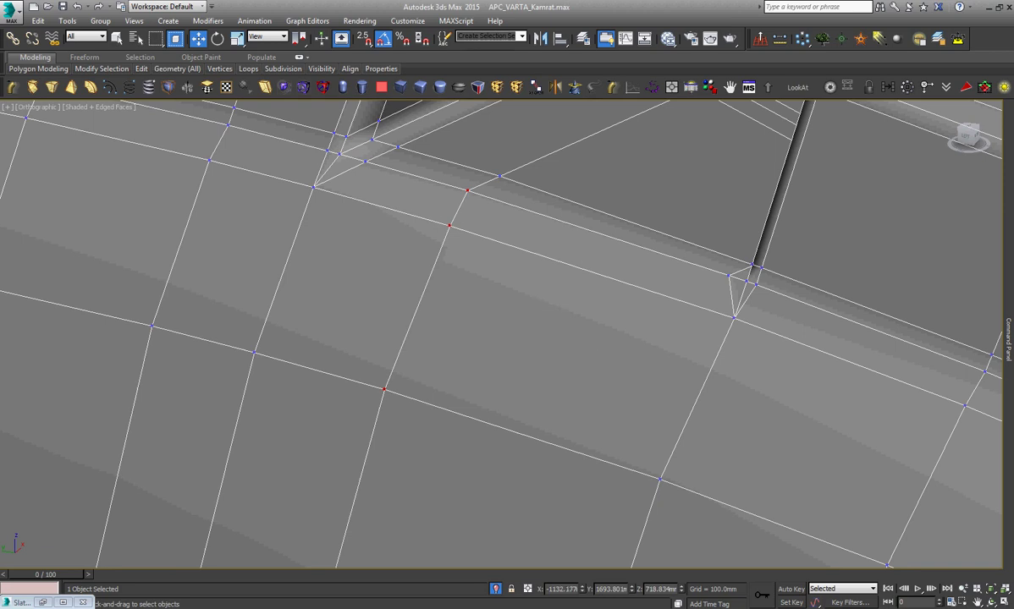
left_click(939, 157)
Select a sidewall edge ring on the tire and Connect it with a new edge loop.
key("z")
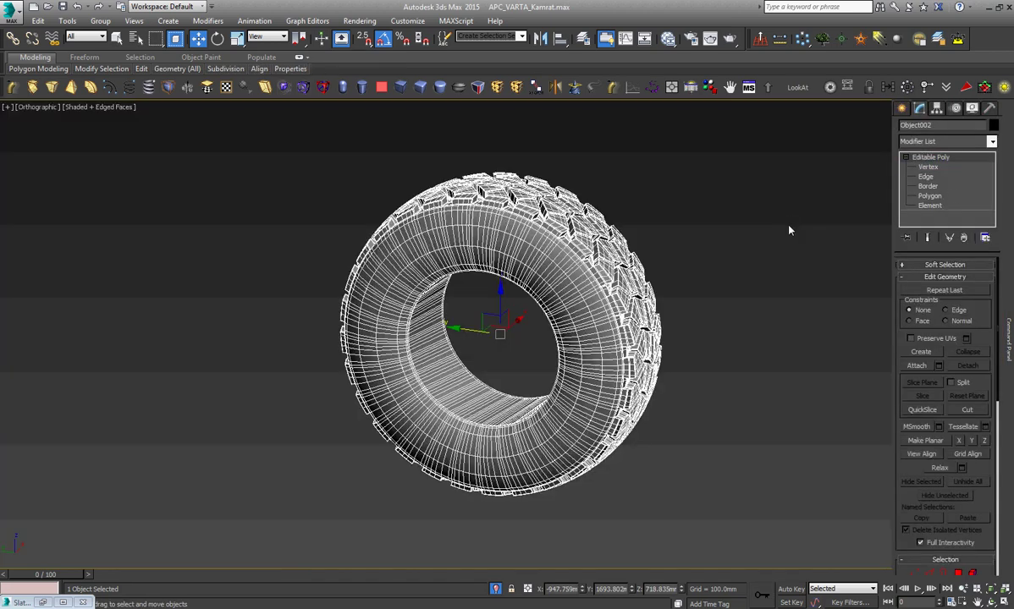
left_click(756, 262)
scroll(562, 253, "up", 8)
left_click(562, 253)
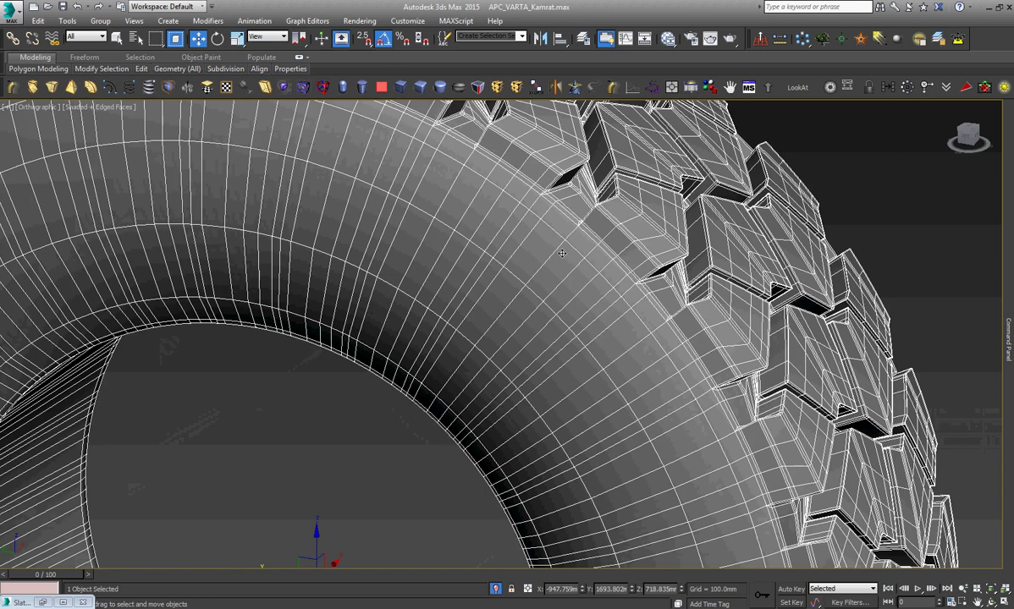
key("2")
left_click(464, 188)
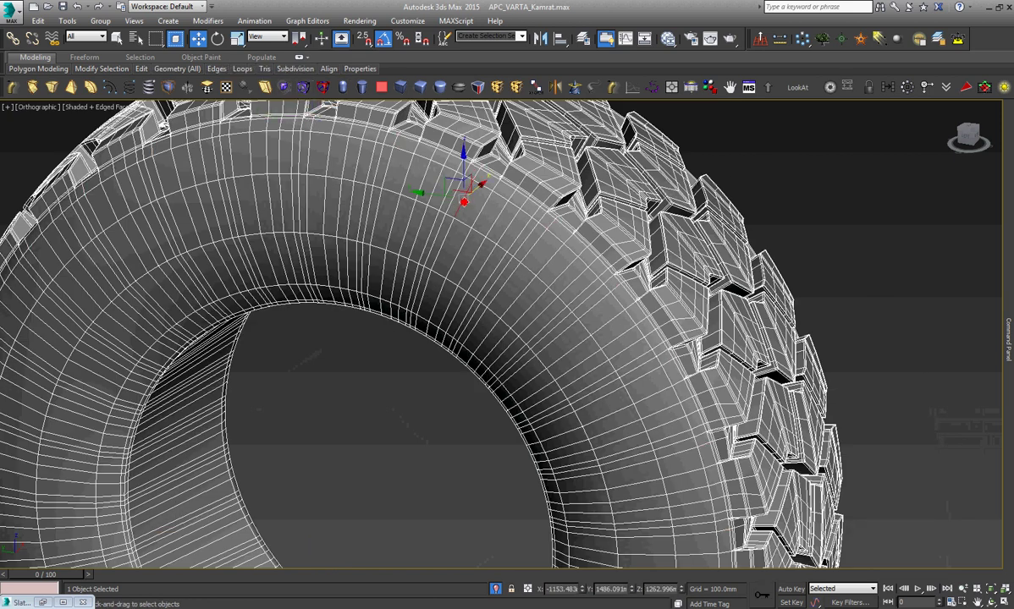
left_click(445, 243)
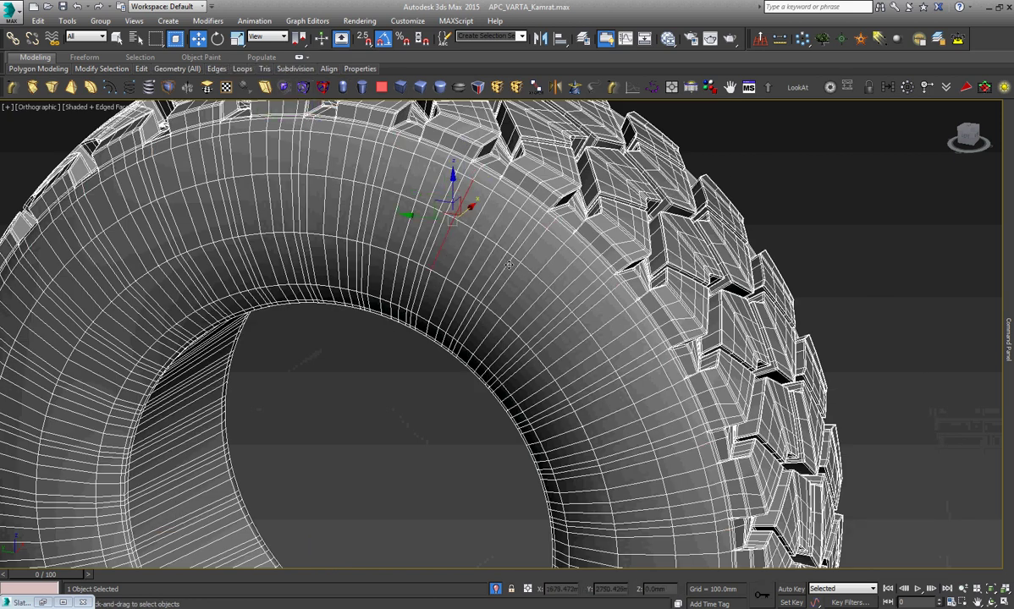
left_click(427, 284)
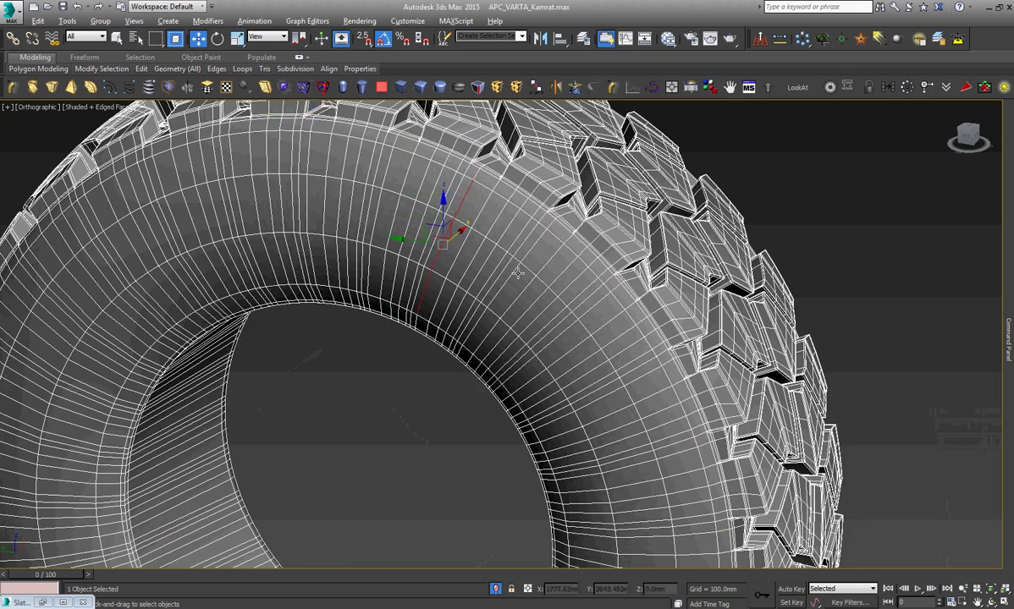
key("alt+r")
right_click(518, 273)
left_click(479, 348)
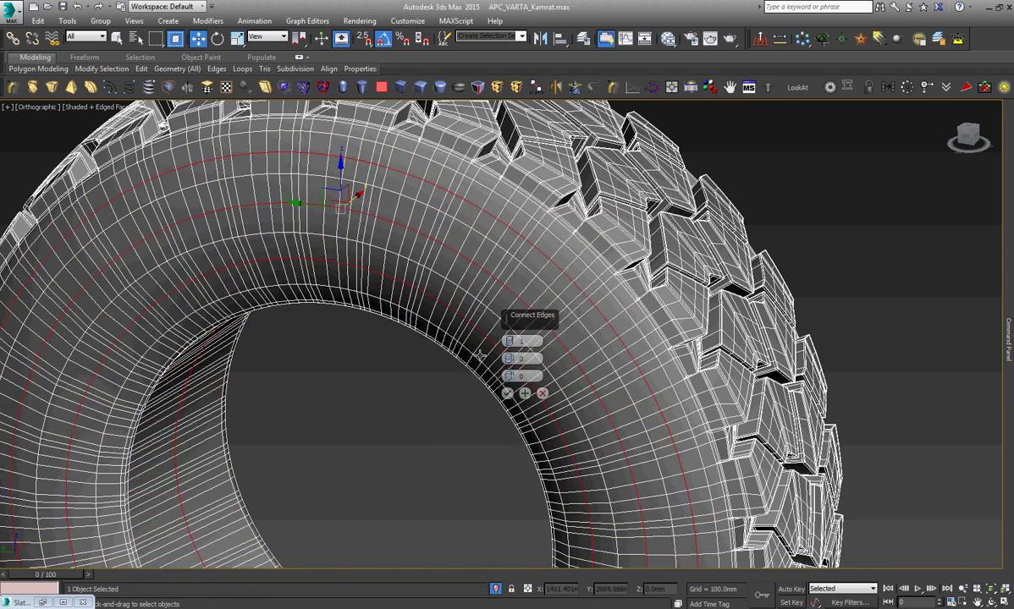
left_click(507, 393)
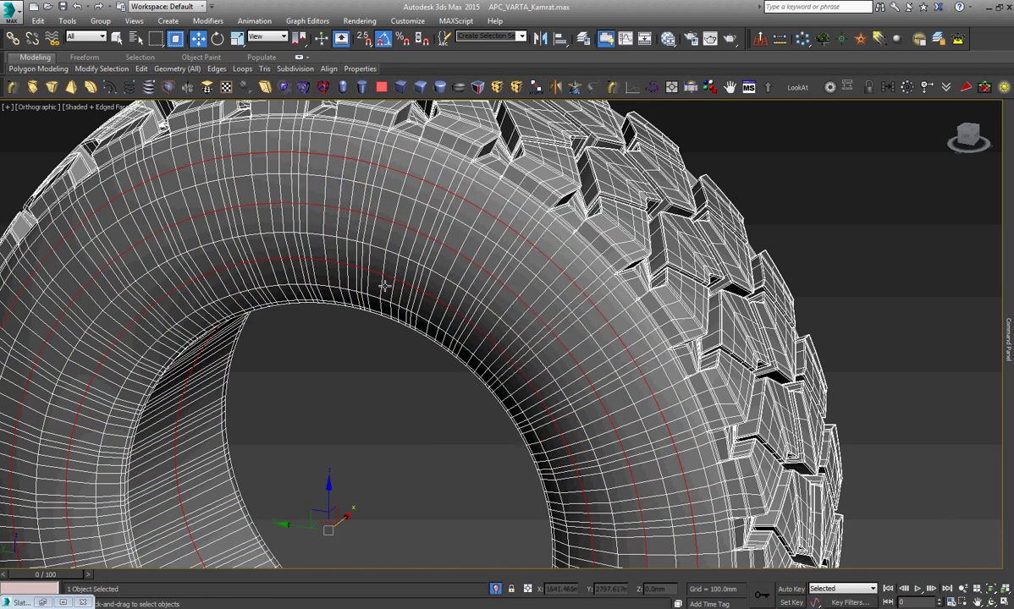
Nudge the new loop slightly along X, then select the outer edge loop on the inner sidewall.
scroll(371, 250, "up", 2)
scroll(374, 239, "up", 3)
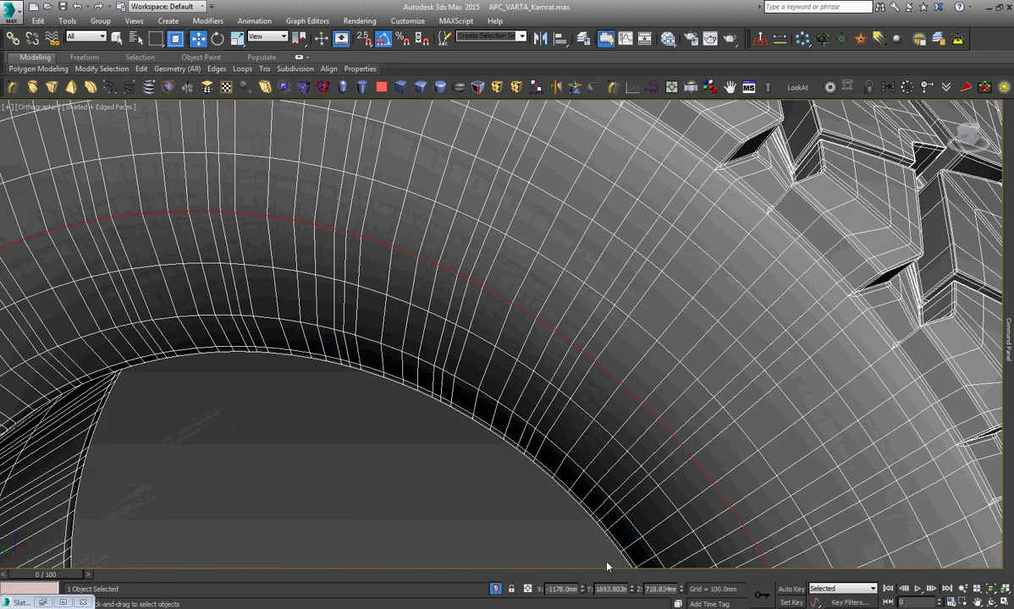
left_click_drag(584, 590, 584, 580)
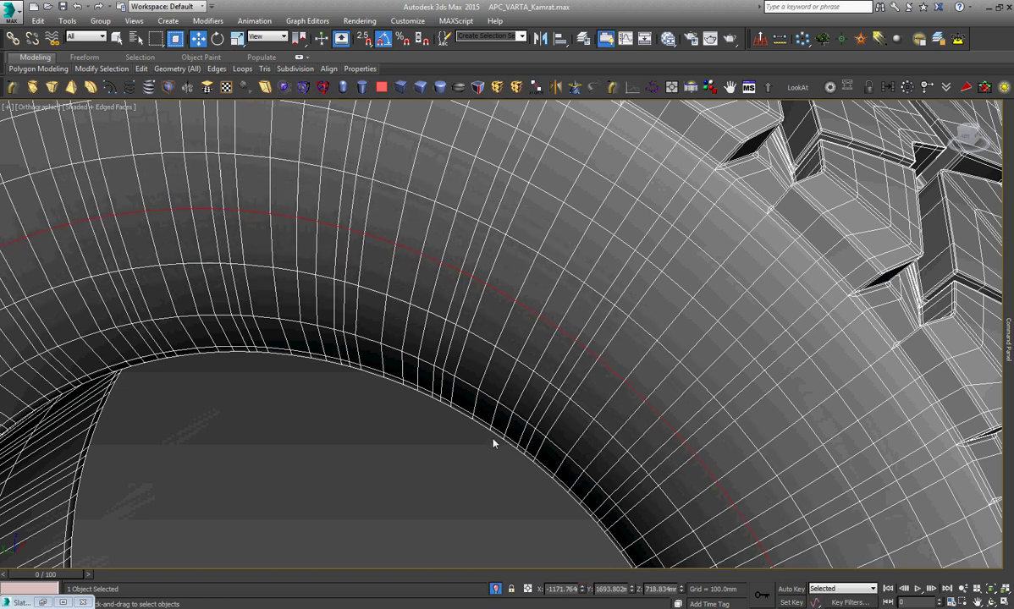
scroll(494, 462, "down", 4)
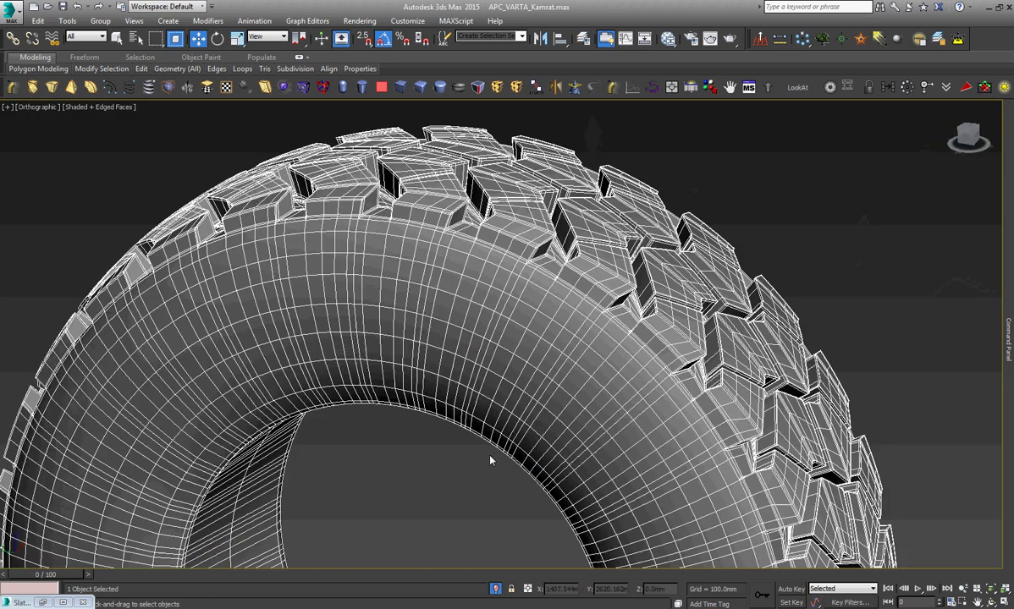
left_click(1007, 588)
left_click_drag(511, 358, 409, 357)
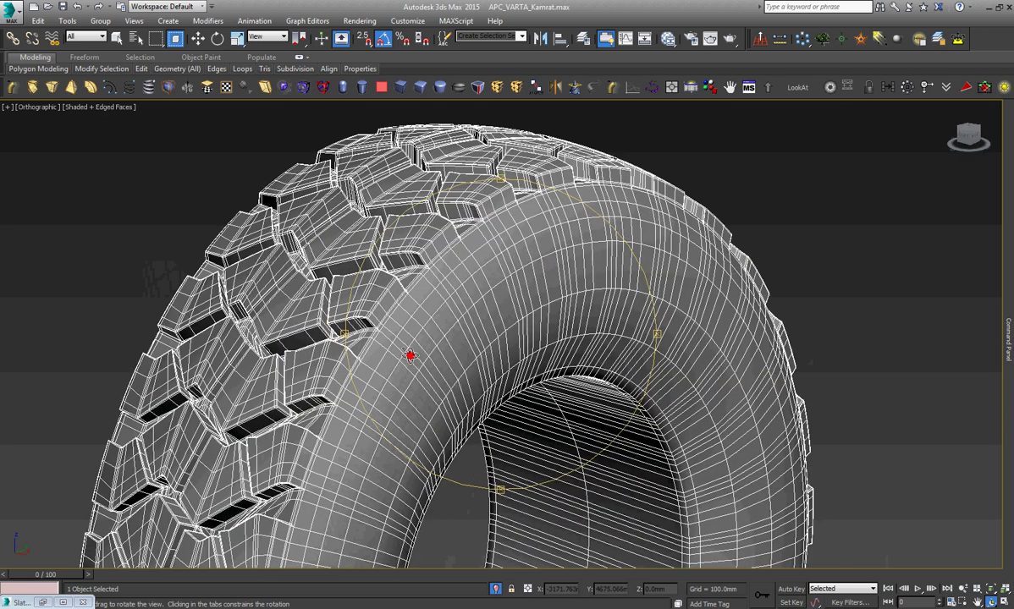
scroll(592, 364, "up", 5)
right_click(622, 378)
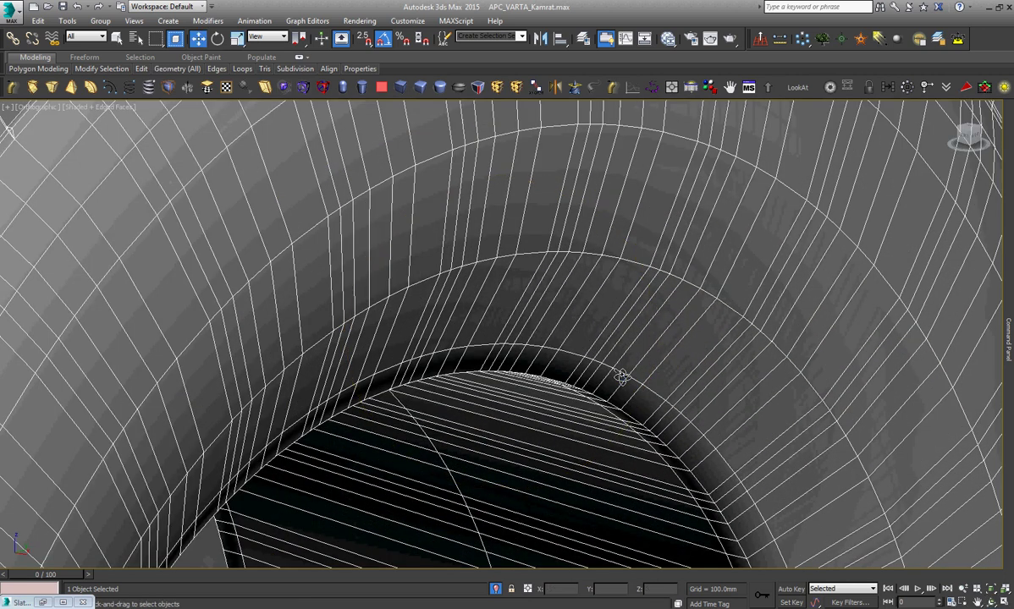
scroll(622, 378, "down", 5)
scroll(617, 278, "up", 3)
scroll(644, 258, "up", 2)
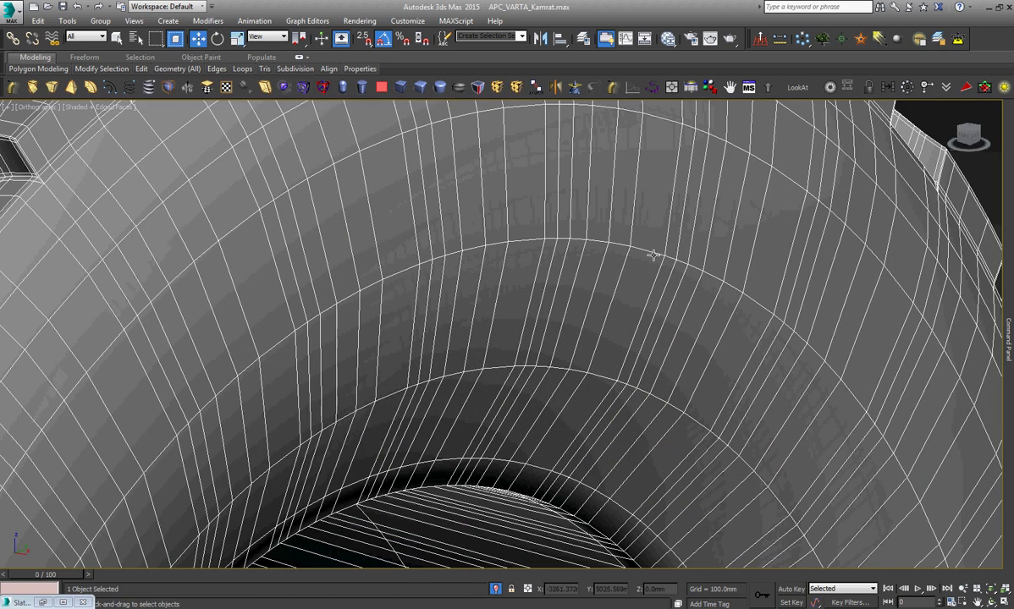
double_click(652, 253)
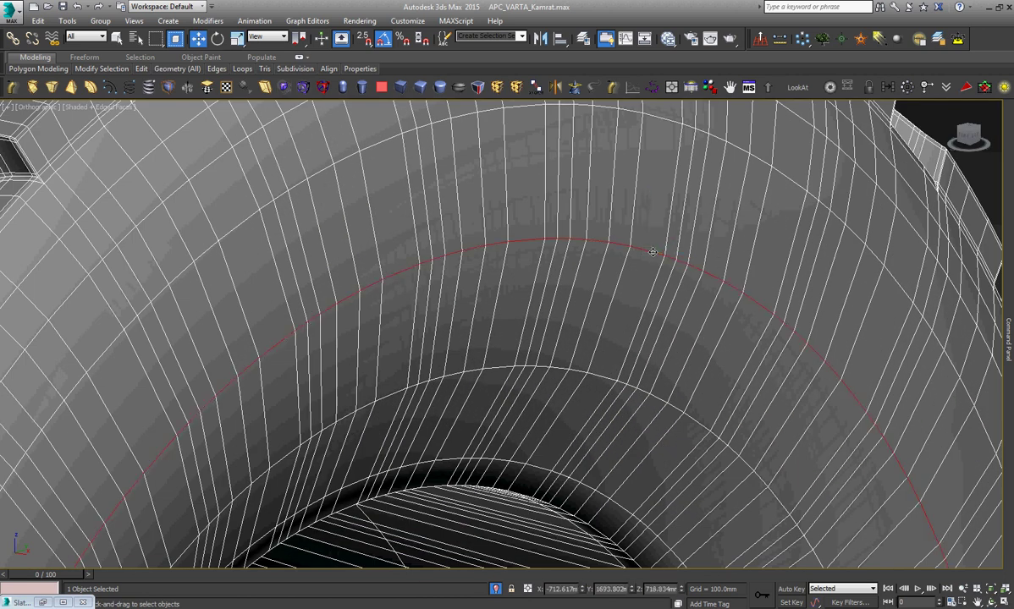
Add the inner ring loop to the selection and try Chamfer and Extrude settings, cancelling both.
double_click(603, 377, "ctrl")
right_click(685, 288)
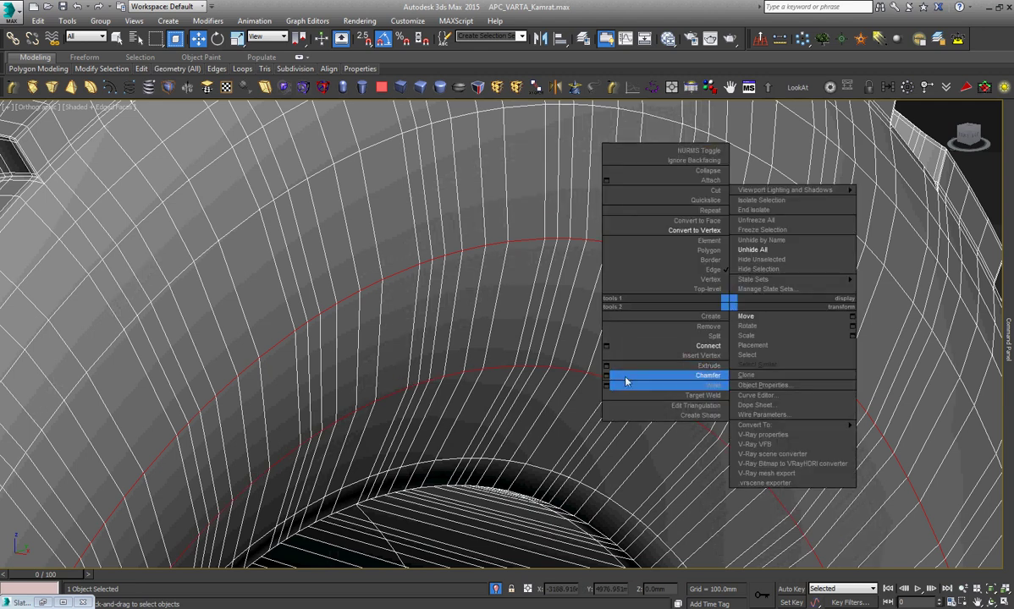
left_click(611, 378)
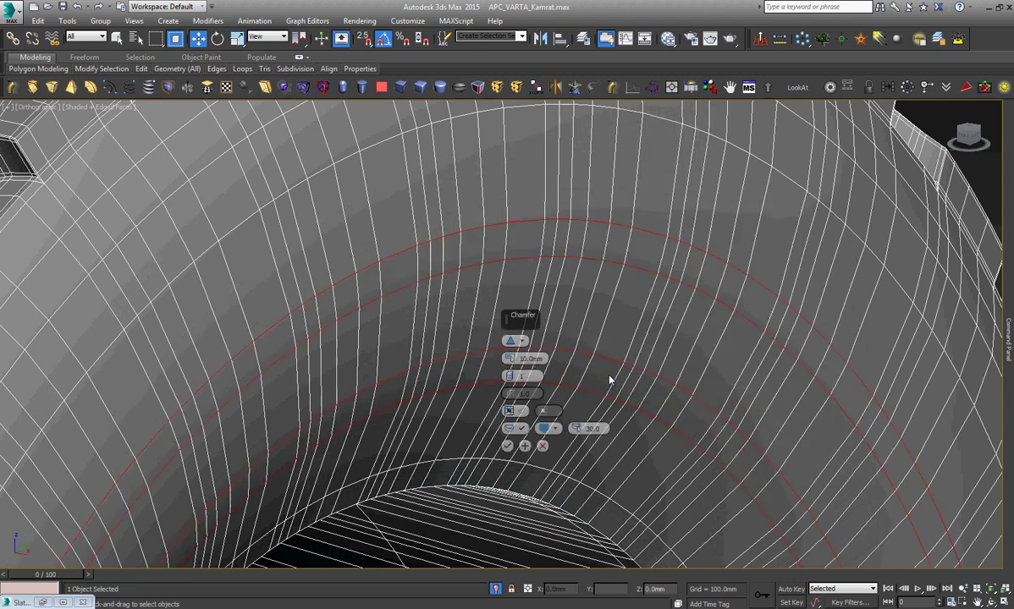
left_click(542, 446)
right_click(711, 334)
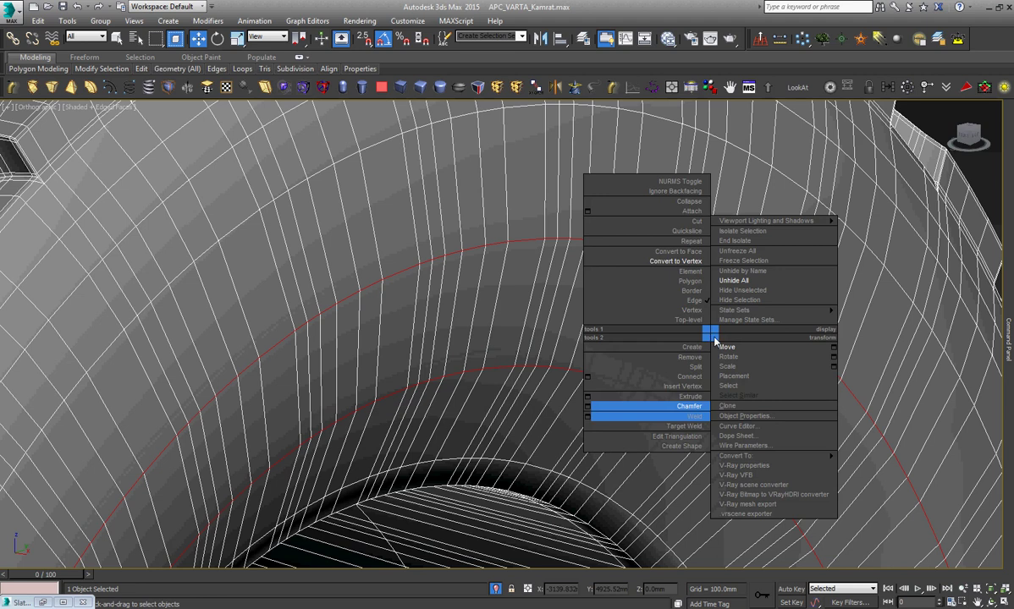
left_click(609, 397)
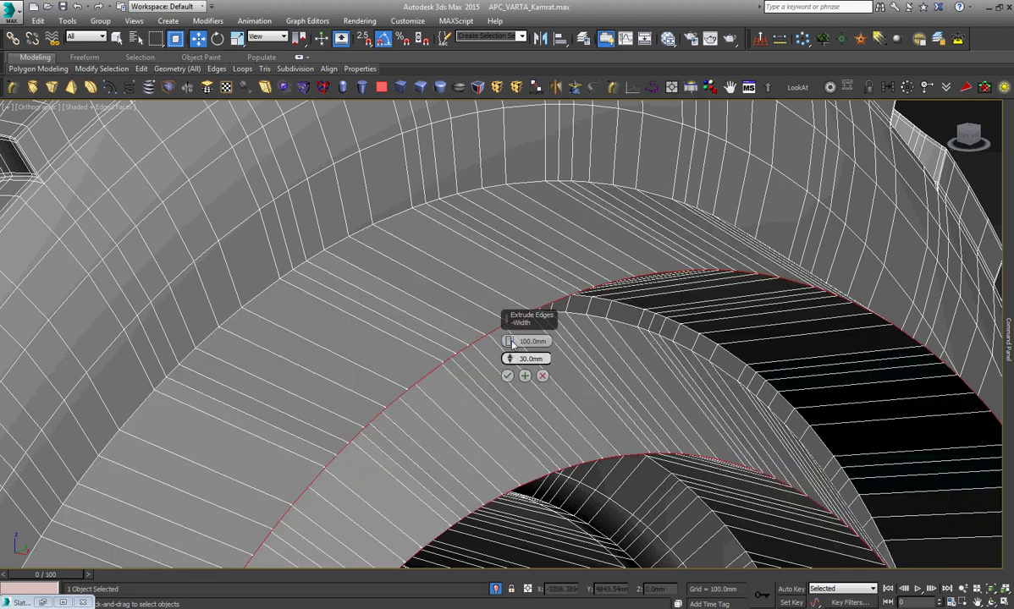
right_click(511, 342)
right_click(511, 342)
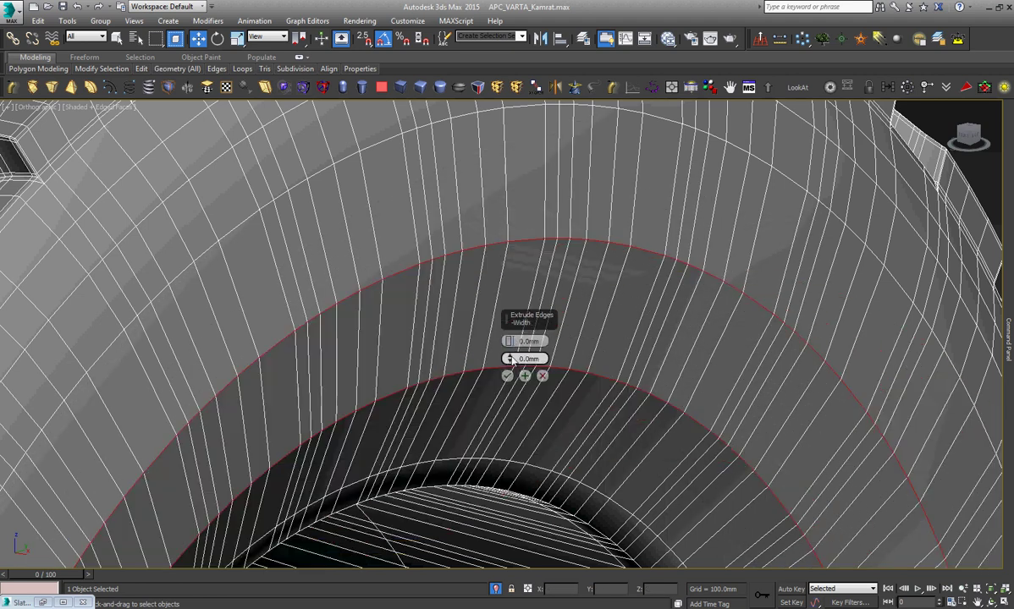
left_click_drag(511, 338, 527, 298)
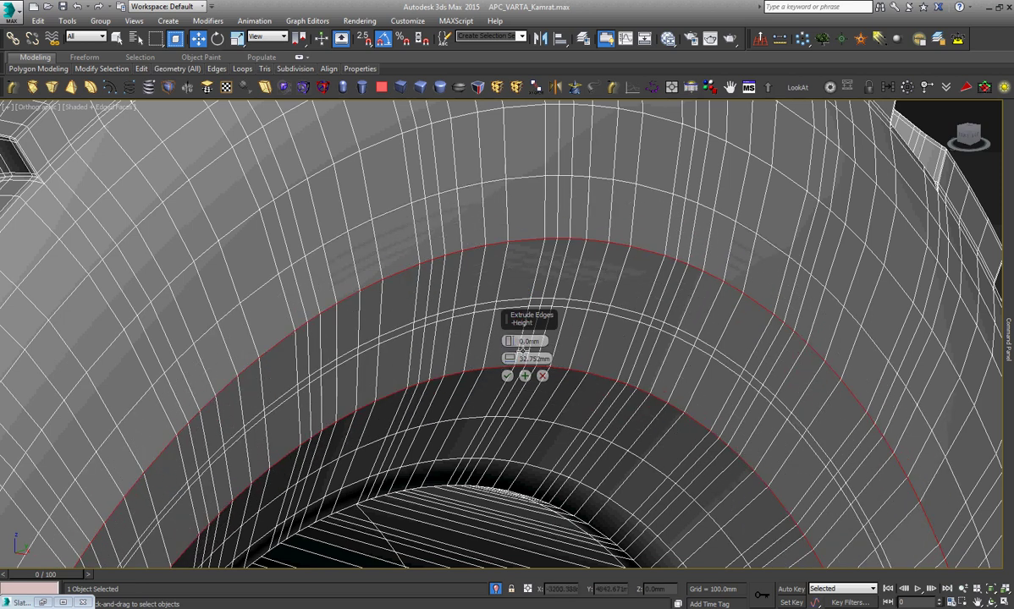
mouse_move(518, 340)
left_mouse_down()
mouse_move(508, 315)
mouse_move(535, 391)
mouse_move(545, 379)
left_mouse_up()
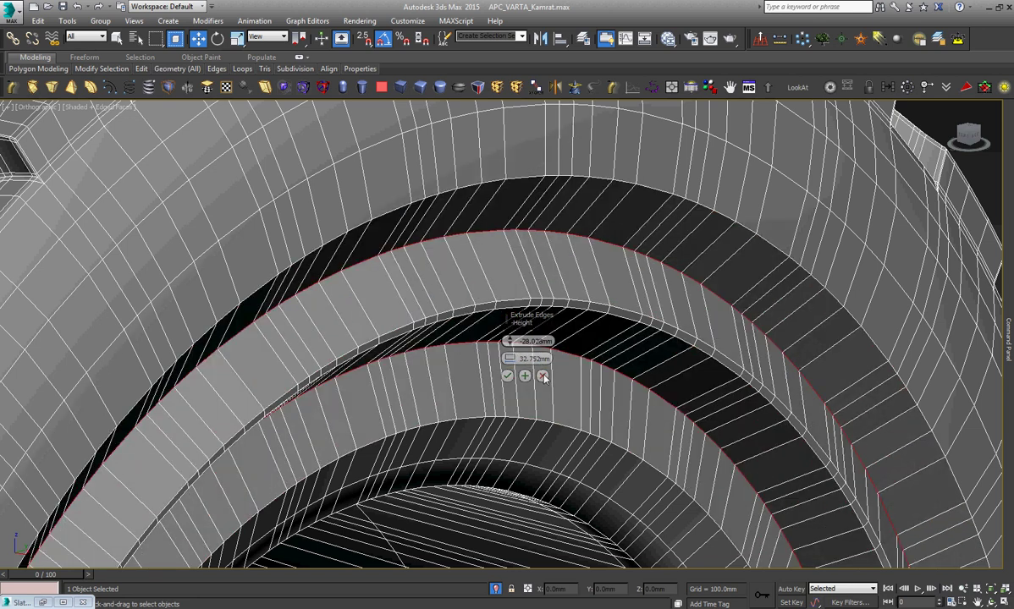
left_click(543, 376)
Chamfer the two selected sidewall edge loops by 20 mm and apply it.
right_click(633, 304)
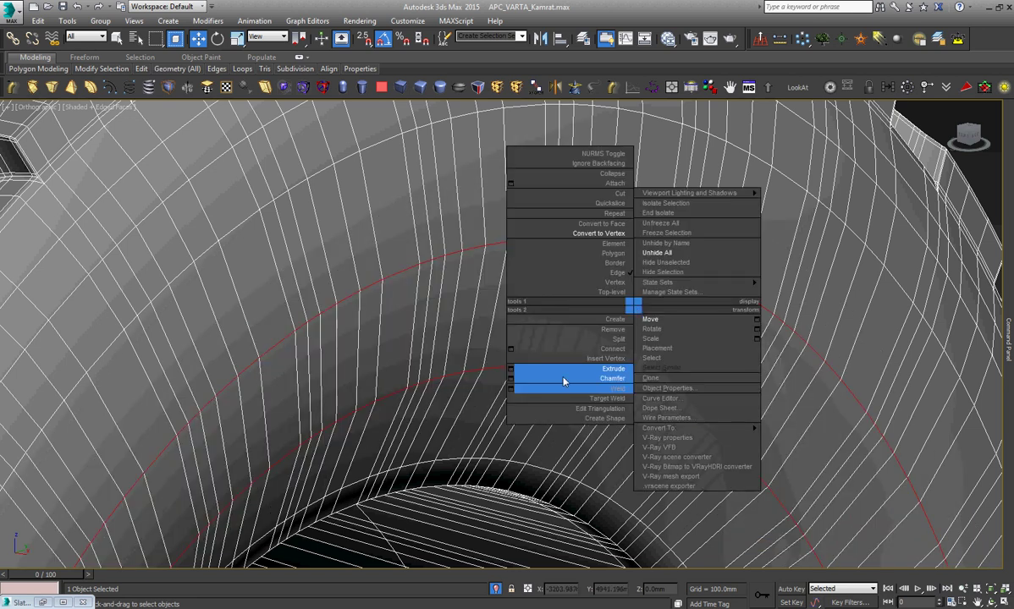
left_click(510, 379)
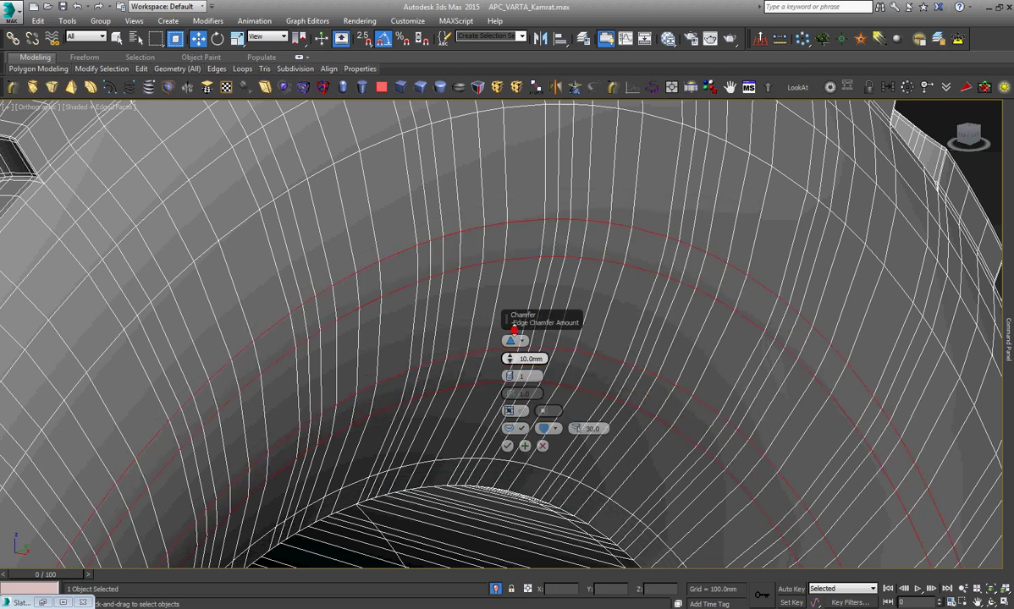
mouse_move(514, 329)
left_mouse_down()
mouse_move(514, 316)
mouse_move(526, 377)
left_mouse_up()
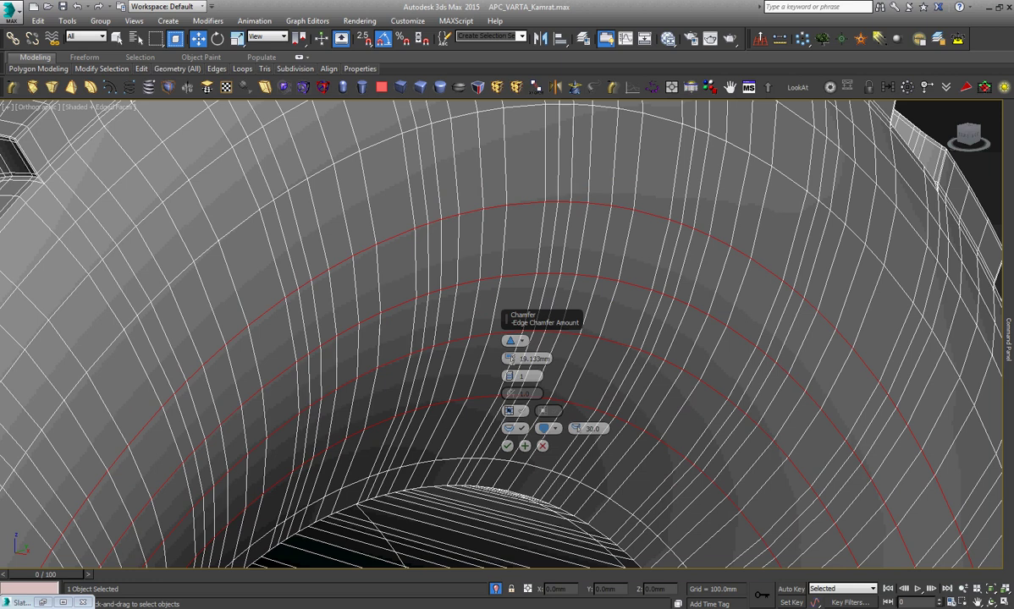
right_click(512, 361)
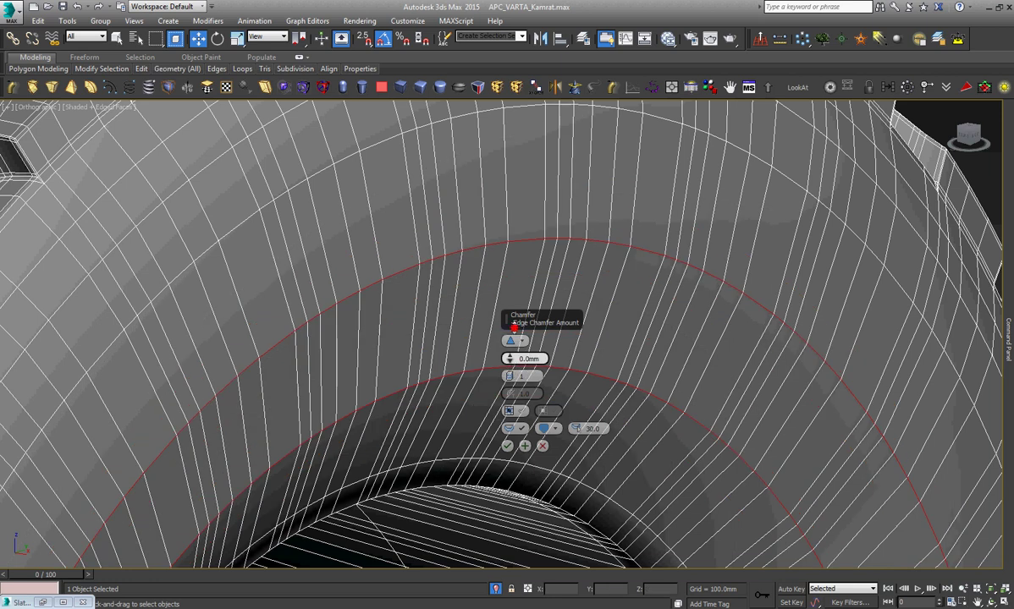
left_click_drag(518, 302, 529, 246)
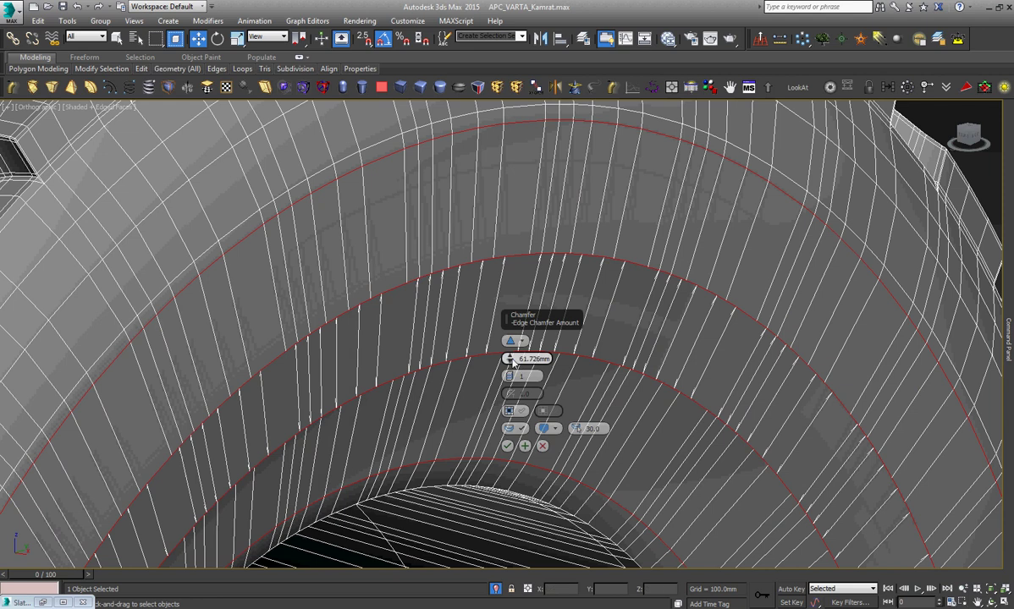
right_click(510, 360)
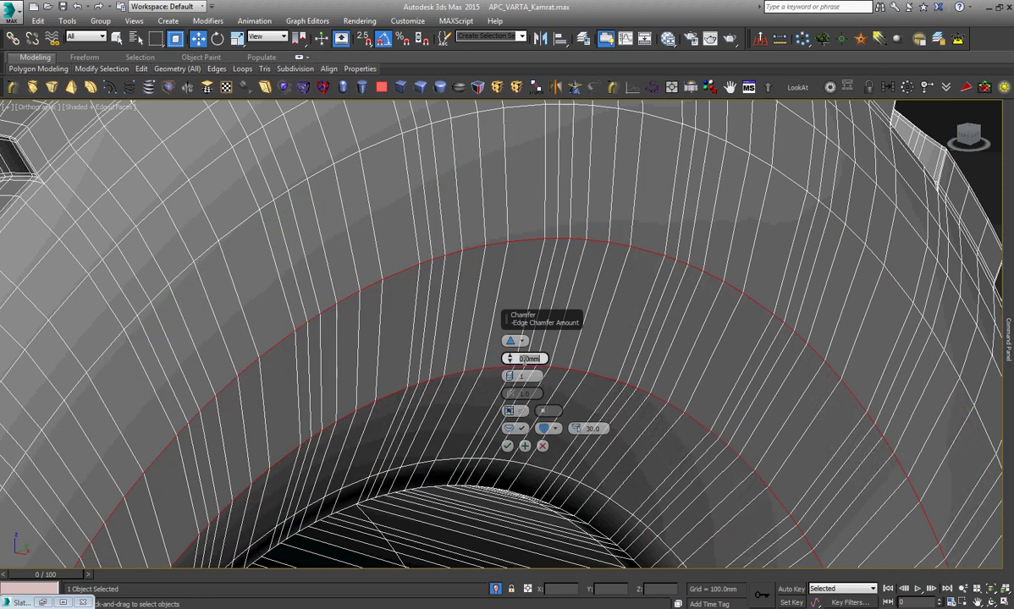
type("10")
key("Return")
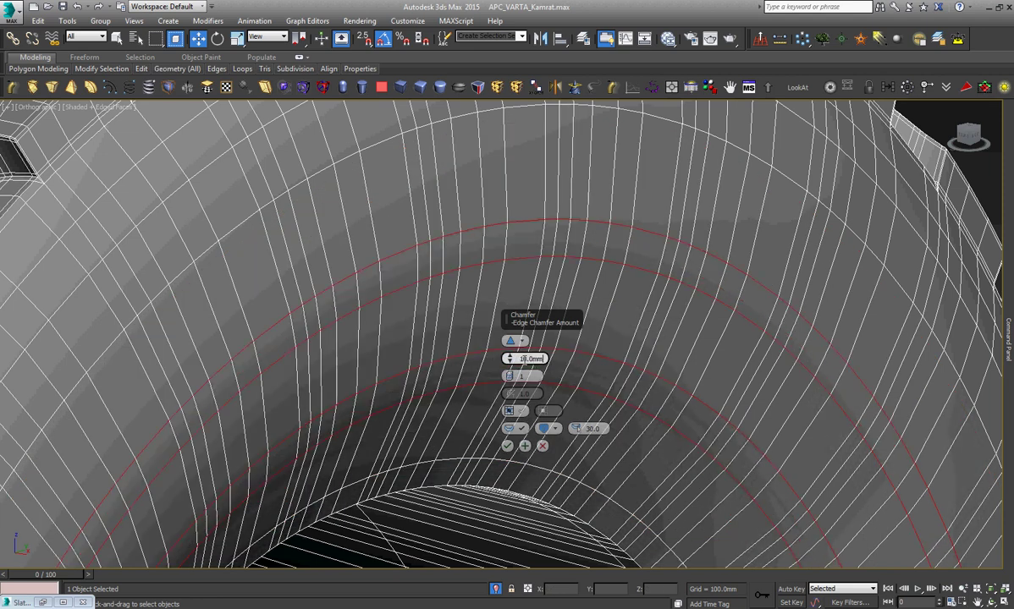
type("20")
key("Return")
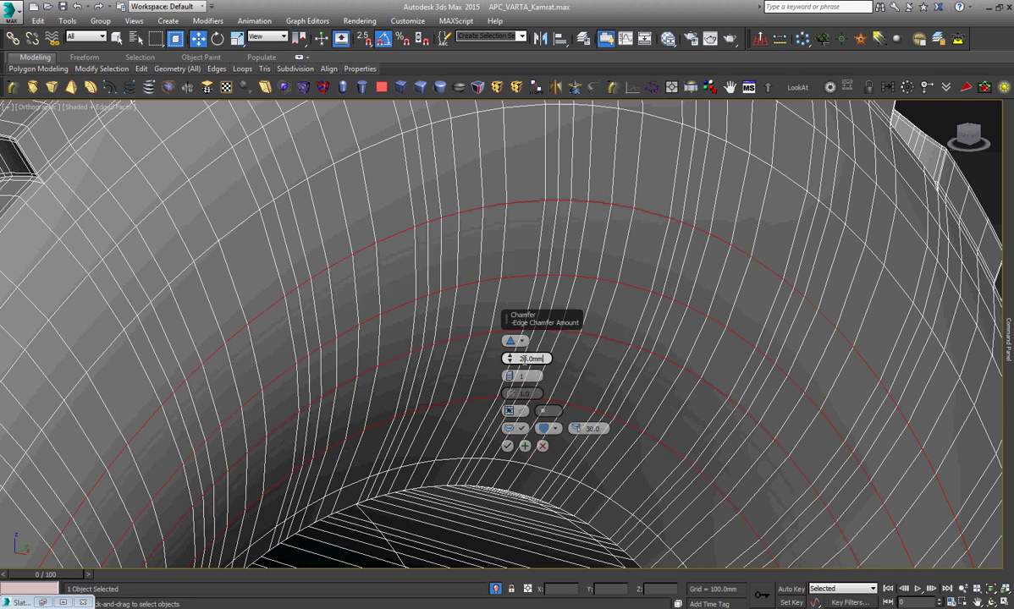
scroll(491, 423, "down", 3)
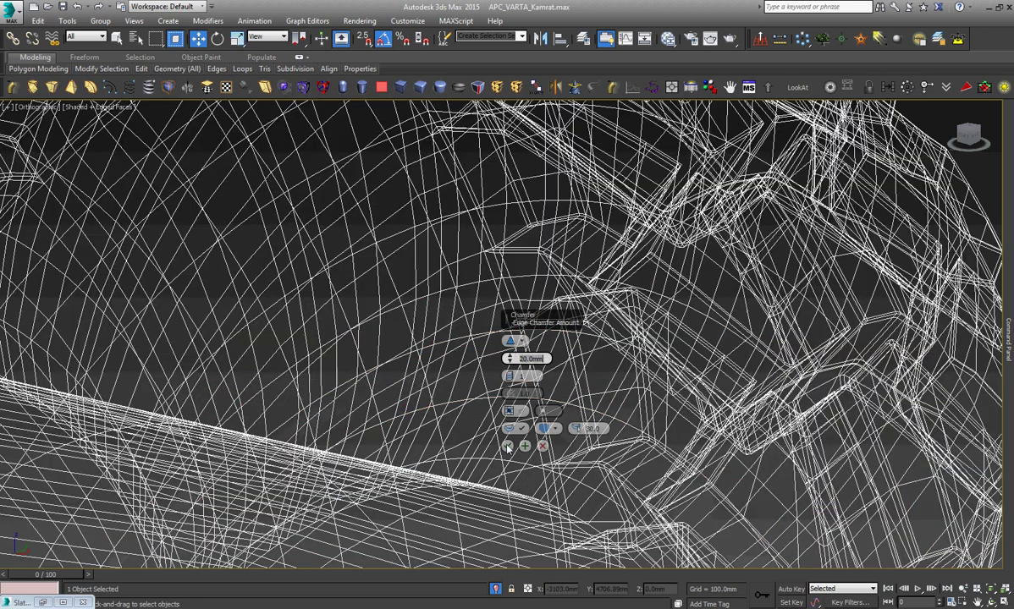
left_click(508, 446)
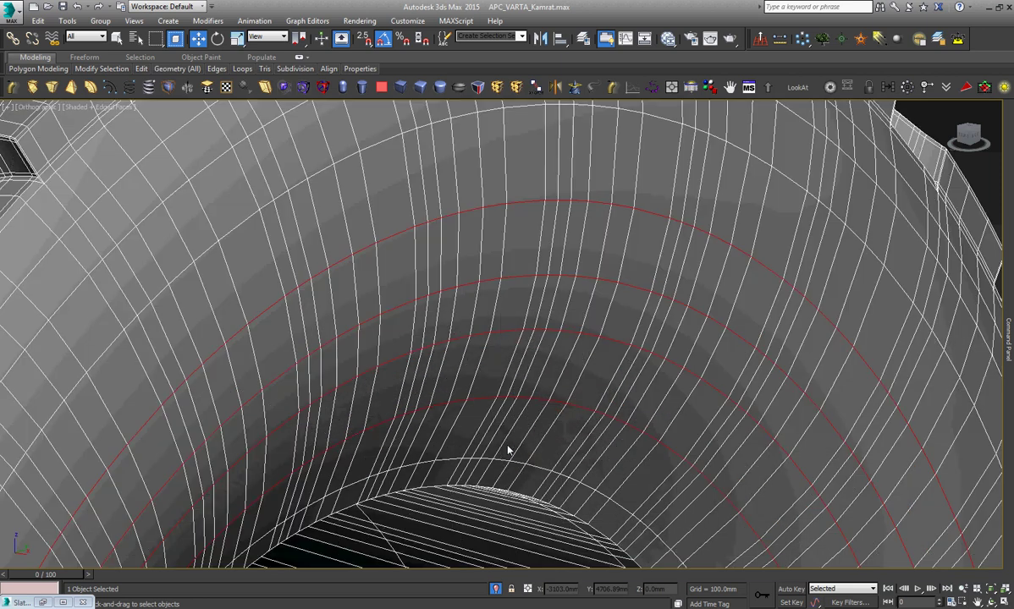
key("z")
left_click(1008, 307)
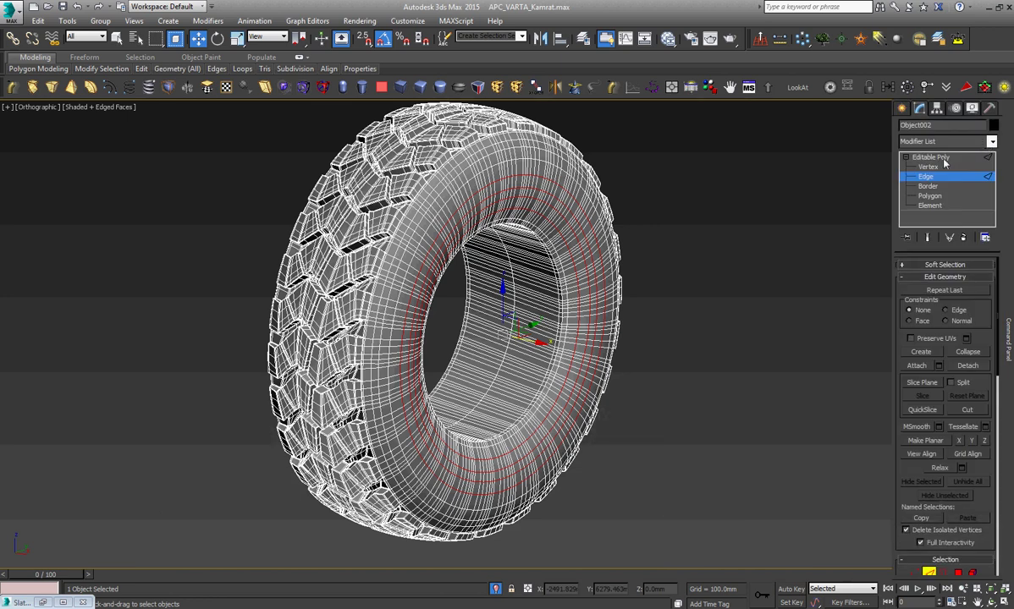
Exit edge editing, reselect the tire, and unhide all objects without unhiding layers.
left_click(931, 157)
left_click(772, 239)
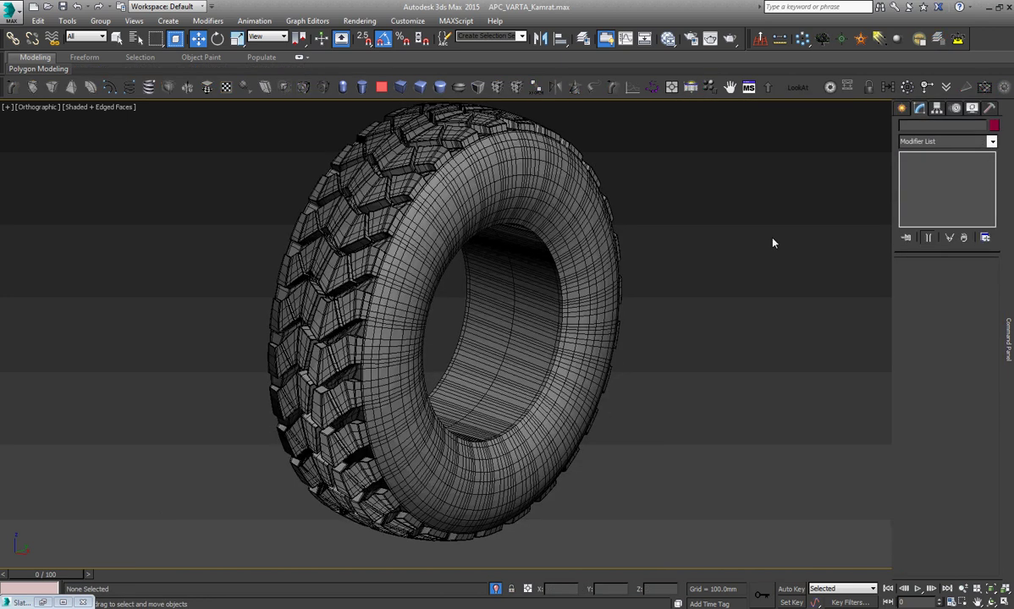
left_click(603, 243)
left_click(692, 282)
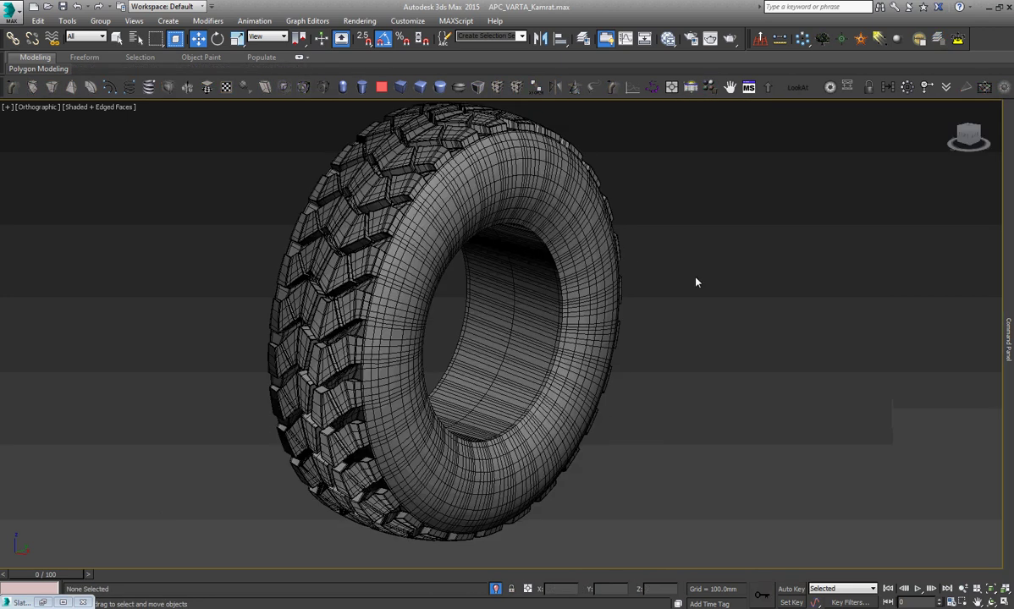
scroll(550, 216, "up", 3)
left_click(550, 215)
right_click(552, 216)
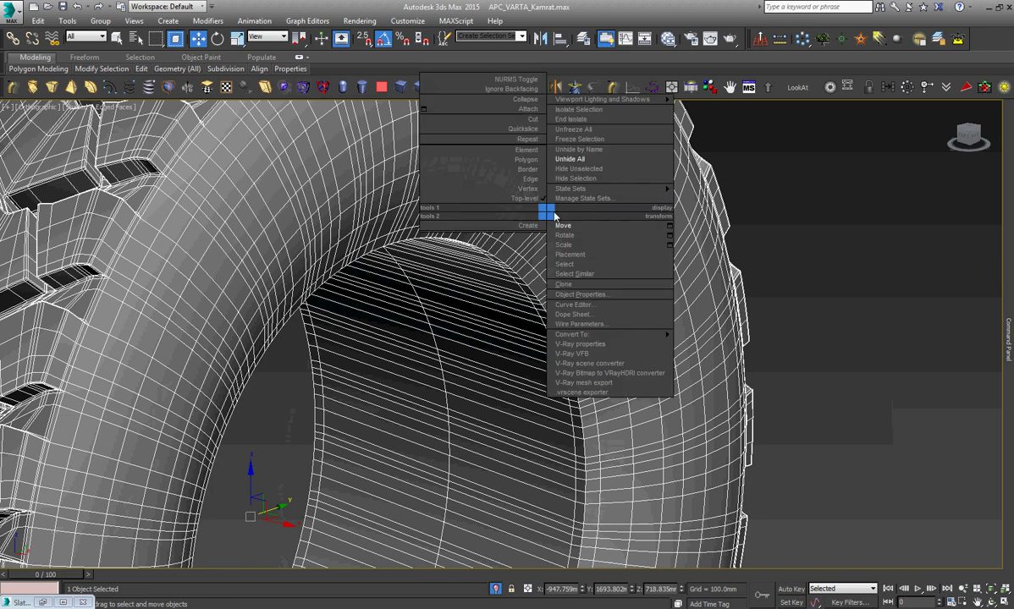
left_click(570, 159)
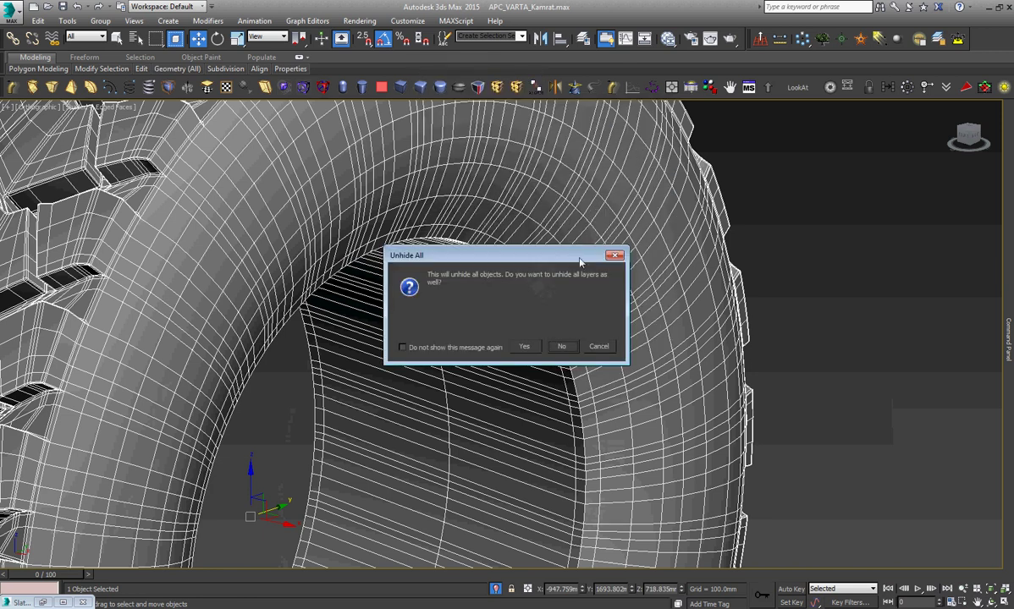
left_click(570, 346)
Orbit to the tire on the truck, then select the tire and hexagonal rim and isolate them.
scroll(570, 339, "down", 5)
key("ctrl+r")
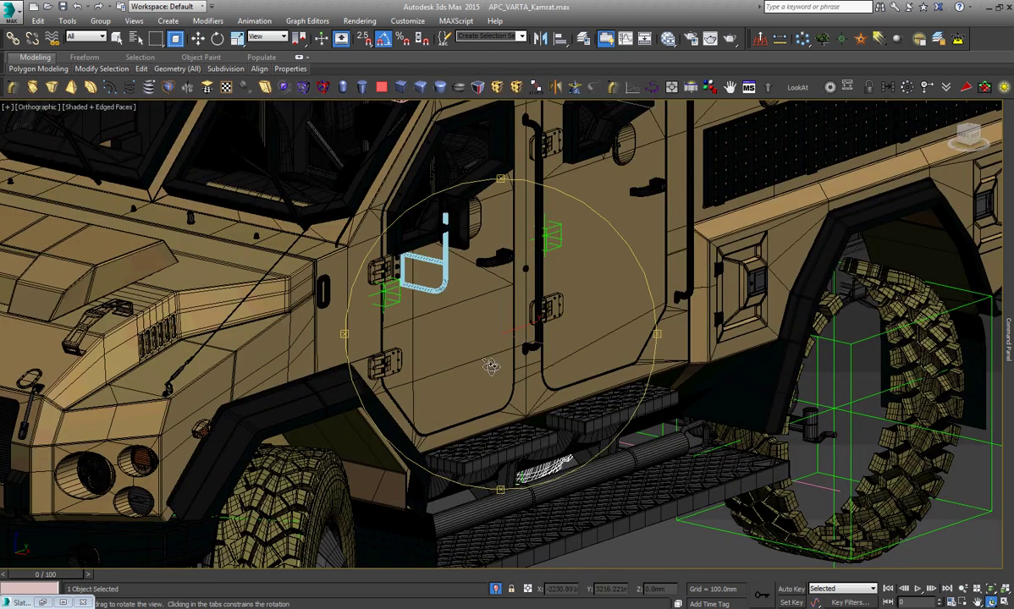
left_click_drag(491, 365, 593, 366)
key("z")
key("w")
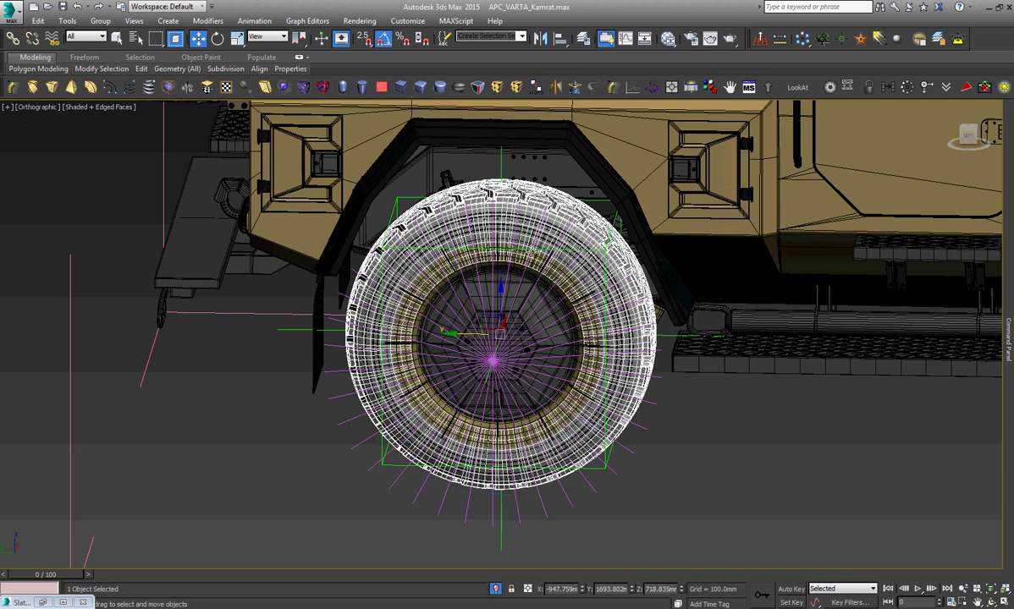
scroll(533, 254, "up", 3)
key("ctrl+d")
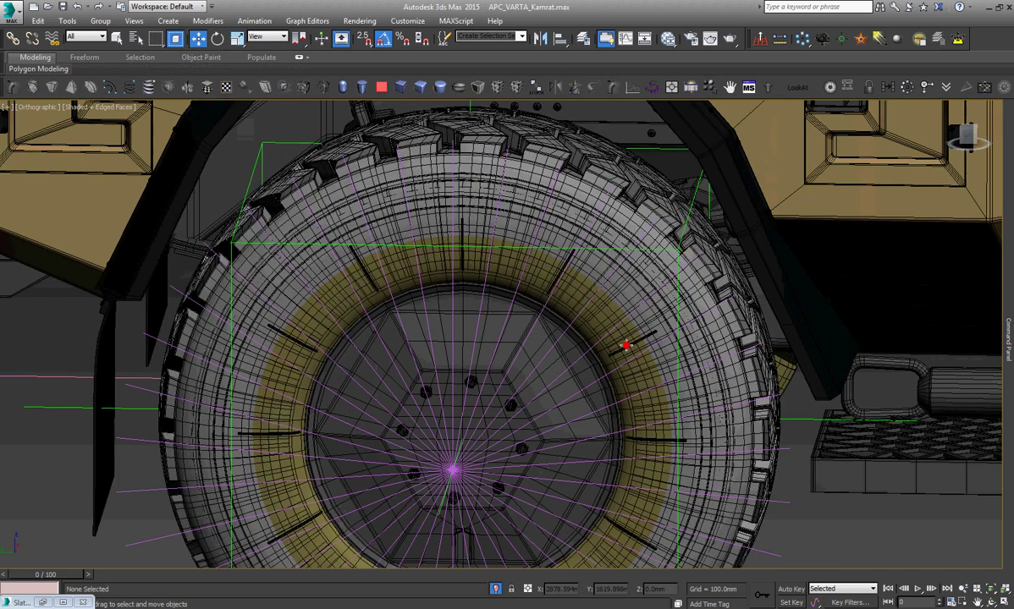
left_click(627, 345)
left_click(669, 282)
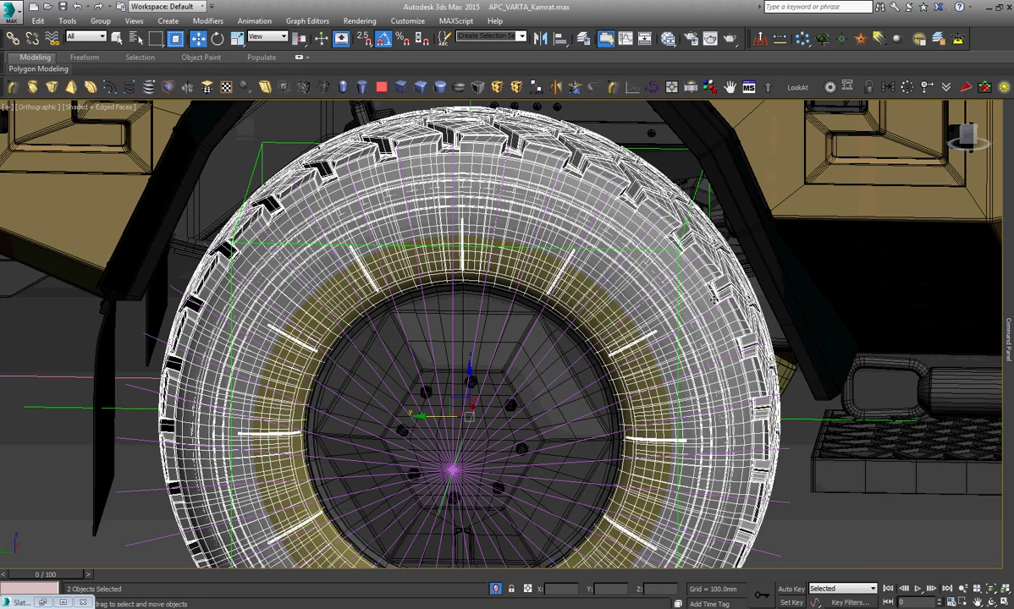
key("alt+q")
left_click(668, 278)
scroll(570, 237, "up", 5)
In Edge mode, chamfer a sidewall edge loop of the tire by 20 mm.
left_click(573, 208)
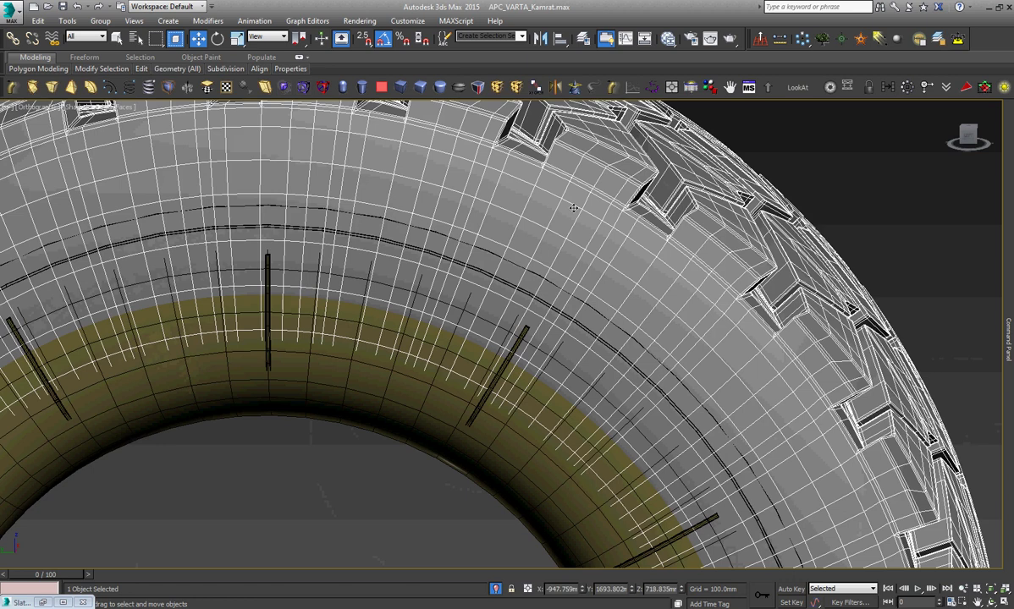
scroll(573, 208, "up", 2)
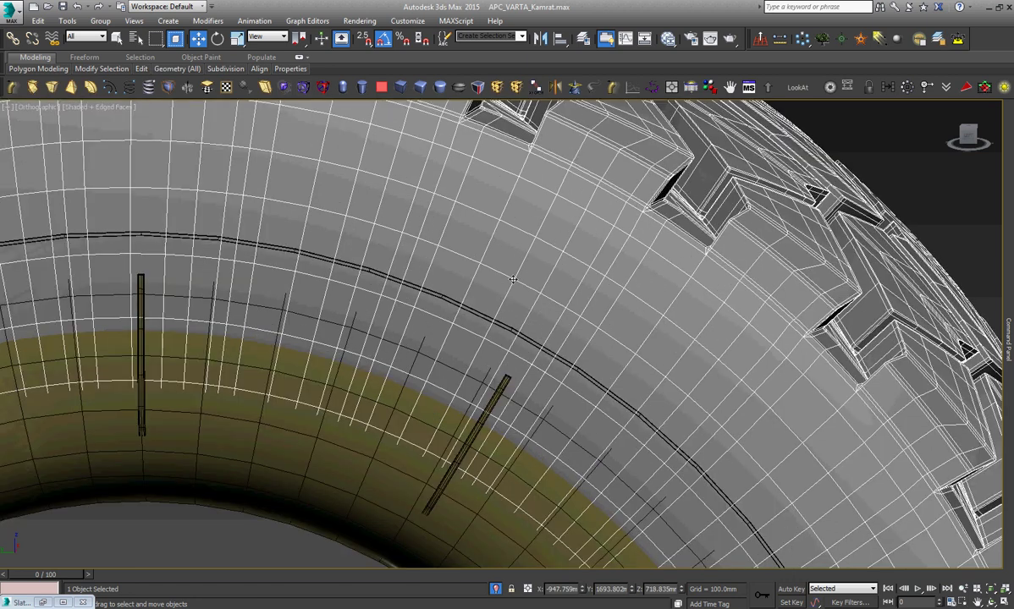
scroll(532, 366, "up", 3)
key("2")
double_click(533, 367)
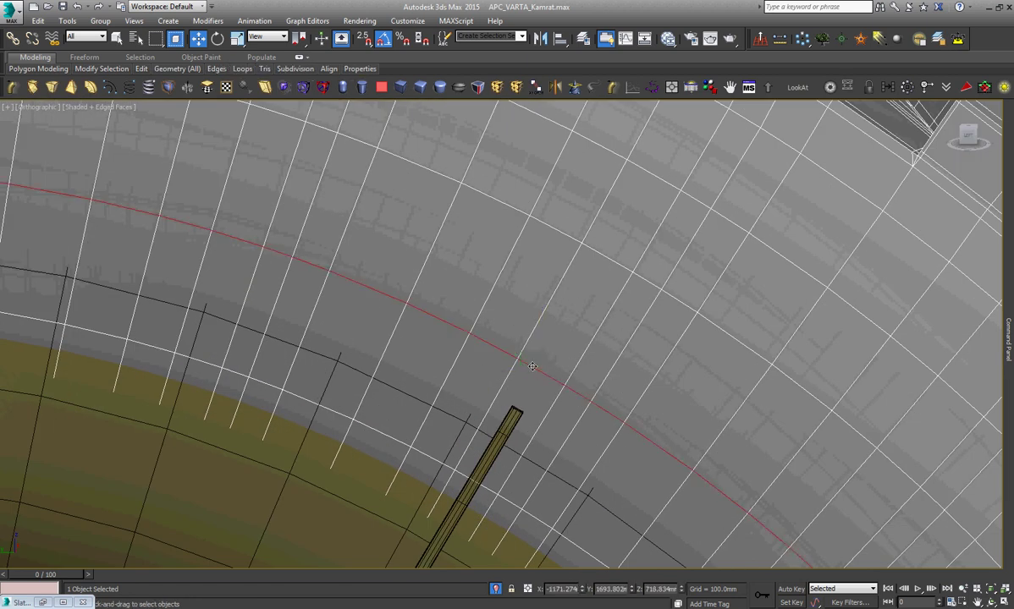
scroll(533, 367, "down", 3)
scroll(548, 313, "up", 3)
right_click(555, 334)
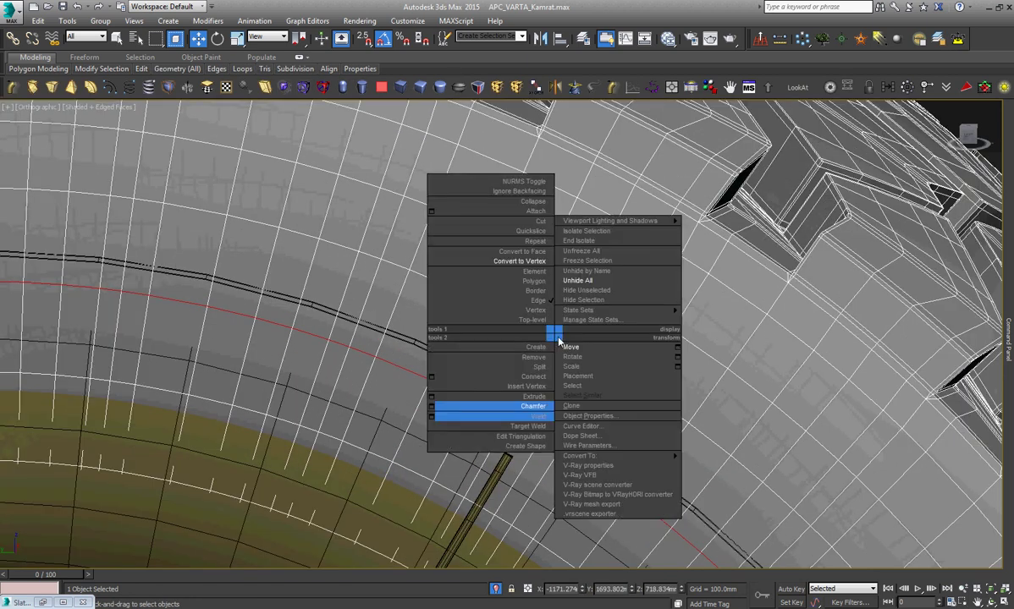
left_click(432, 408)
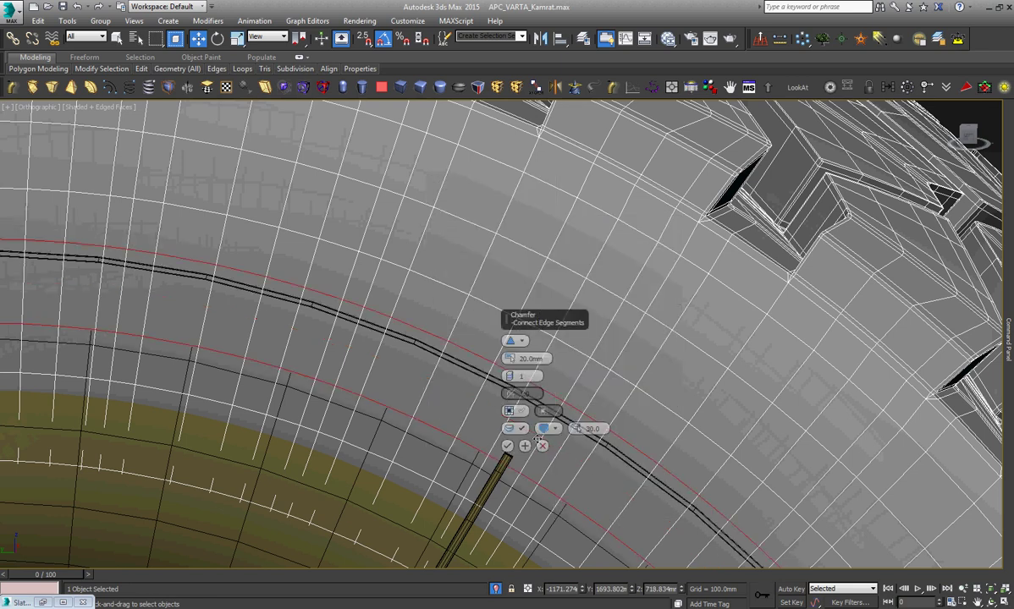
left_click(507, 445)
Frame the tire in a three-quarter view and select another sidewall edge loop.
key("z")
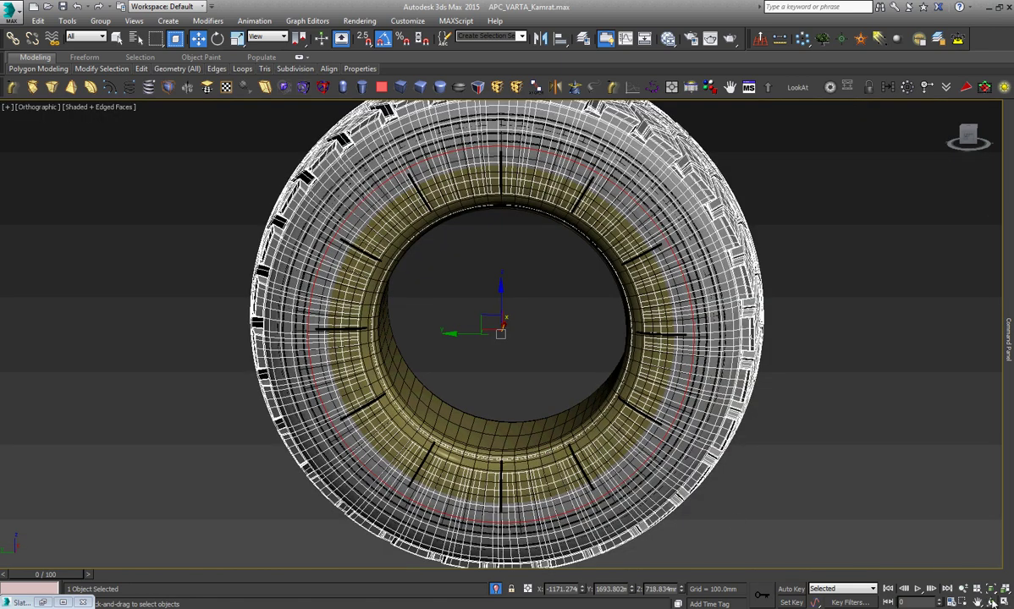
left_click_drag(521, 336, 550, 140)
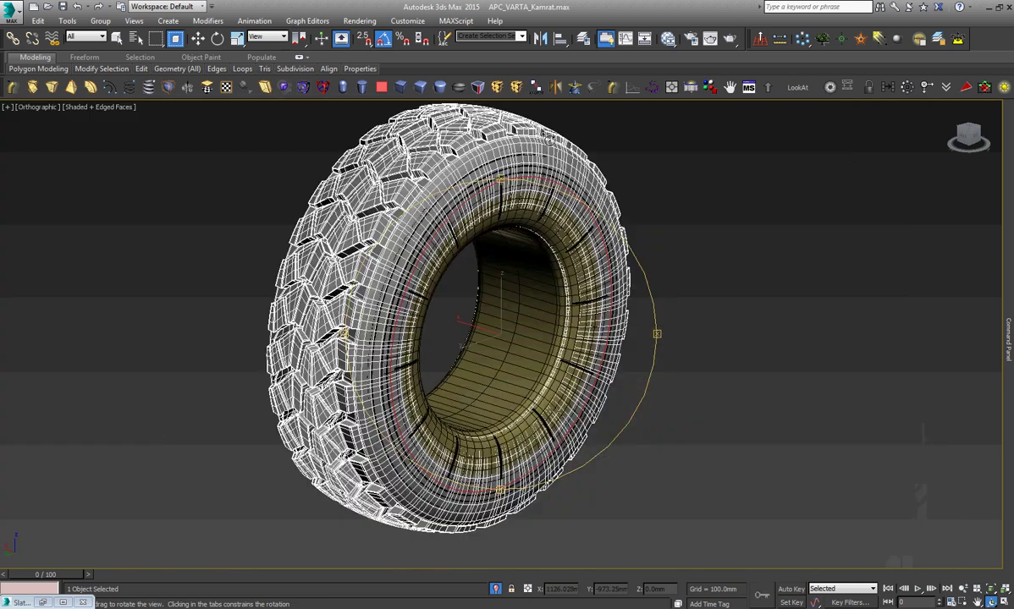
key("Escape")
scroll(548, 117, "up", 3)
scroll(542, 254, "up", 4)
scroll(535, 285, "up", 3)
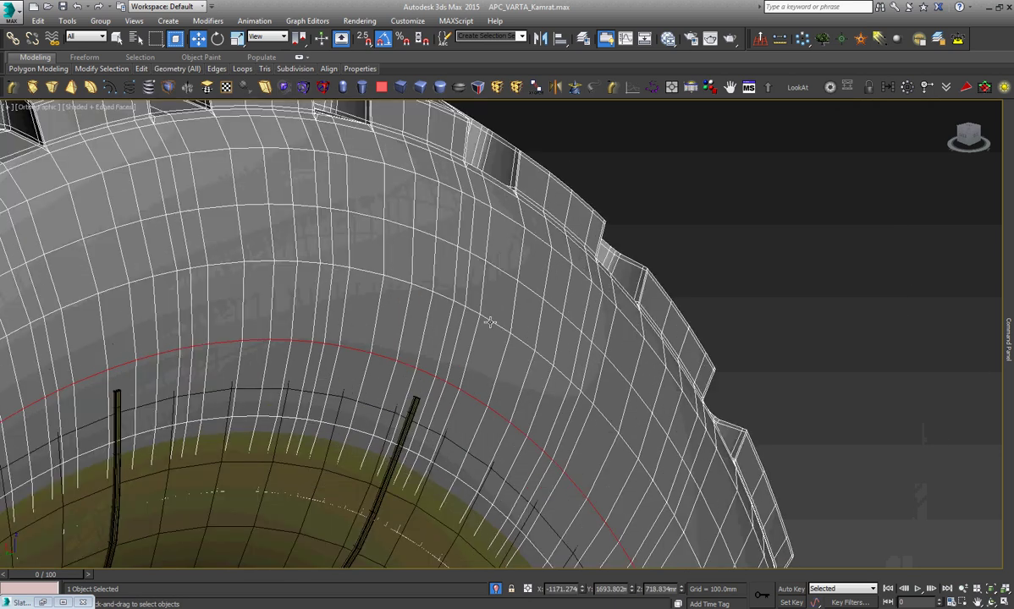
double_click(464, 322, "ctrl")
Add a parallel loop and extrude the selected edges at 5.212 mm height and 4.203 mm width.
double_click(500, 273, "ctrl")
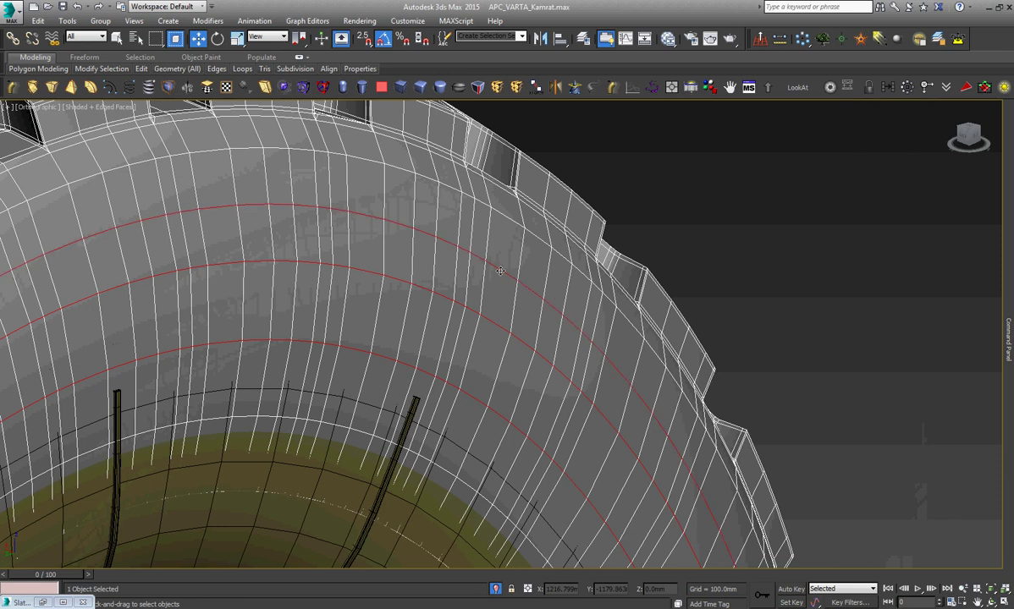
scroll(501, 270, "up", 2)
scroll(500, 271, "down", 2)
right_click(497, 268)
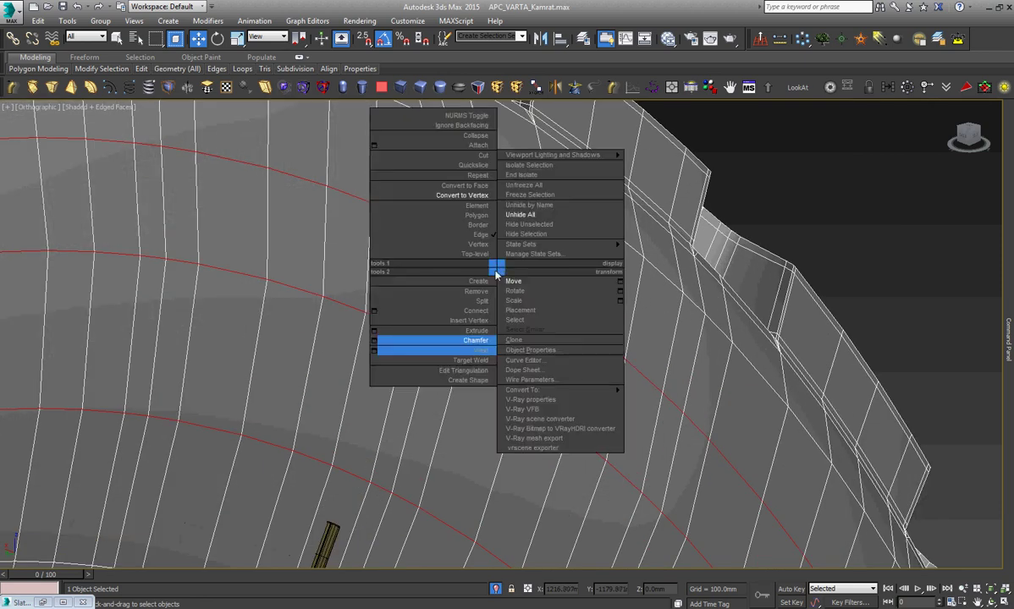
left_click(373, 331)
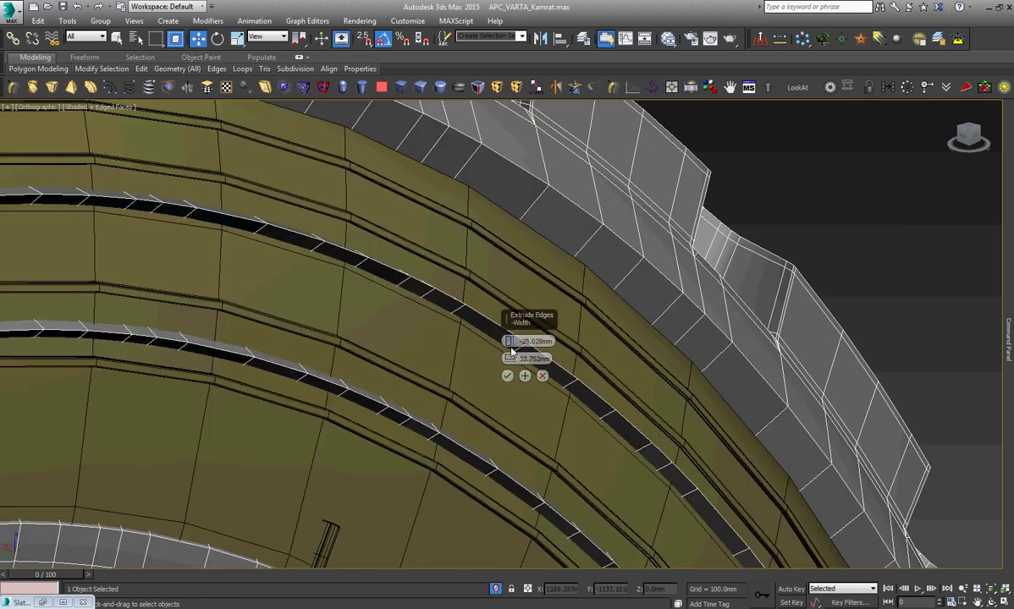
right_click(511, 342)
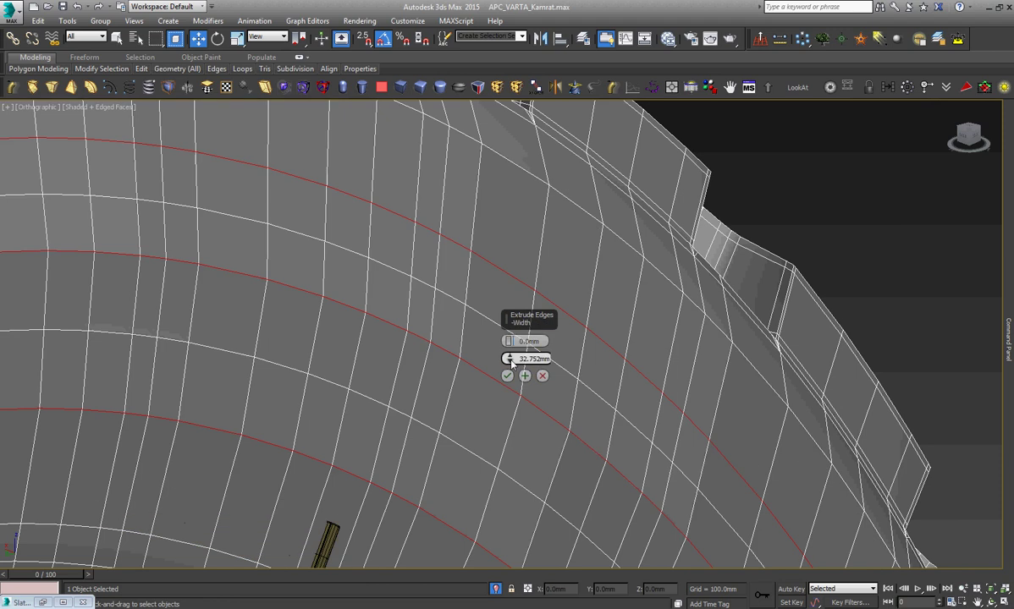
right_click(511, 362)
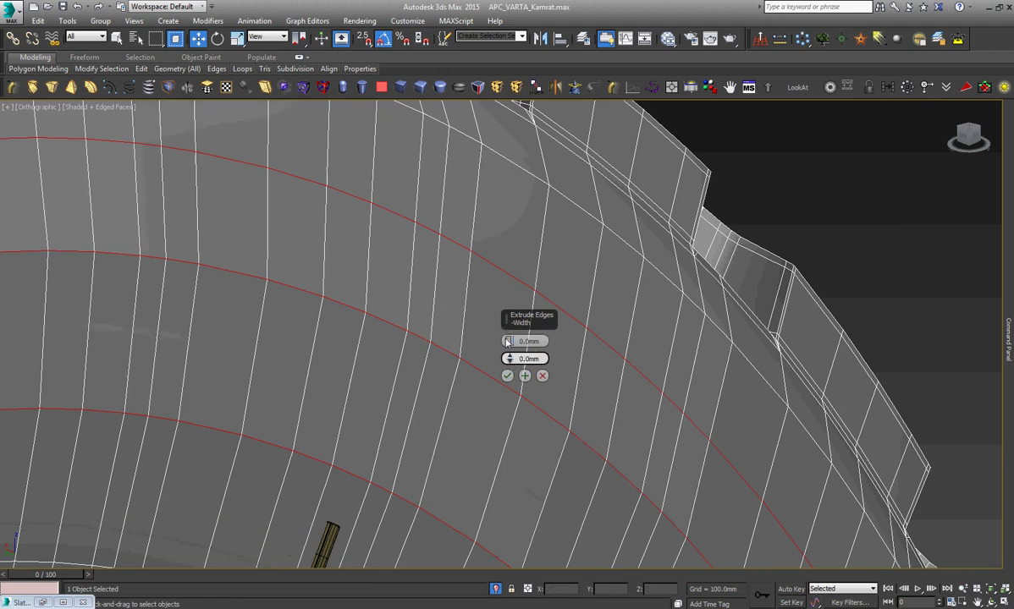
left_click_drag(505, 328, 506, 327)
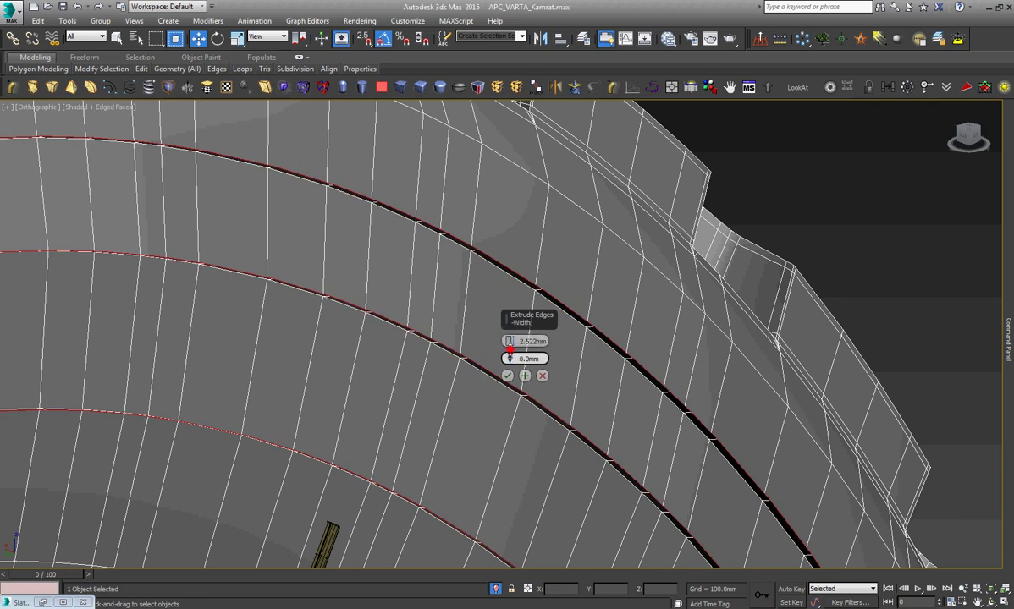
left_click_drag(509, 359, 510, 342)
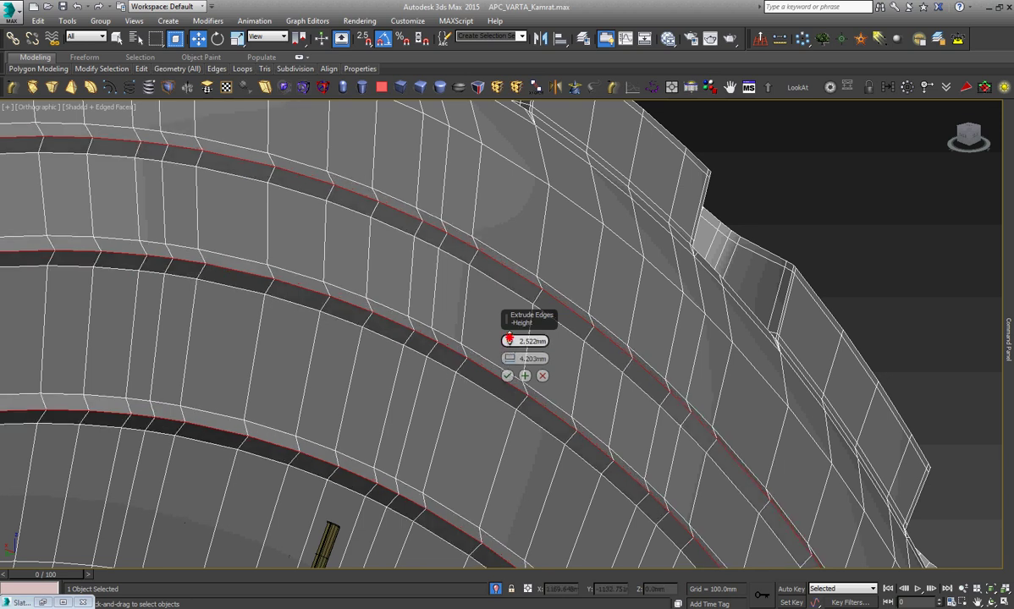
left_click_drag(511, 333, 524, 341)
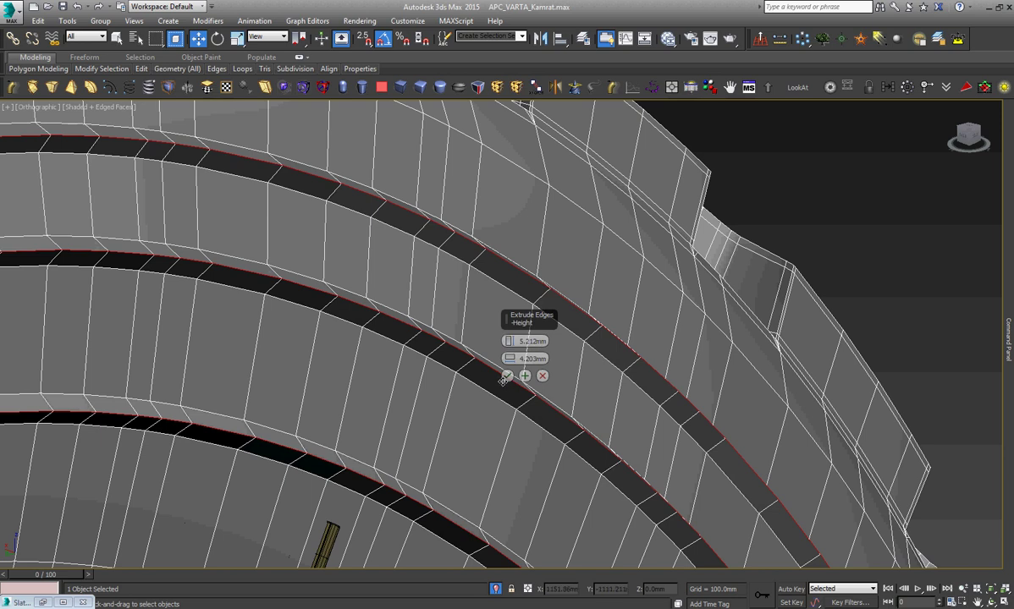
Commit the groove extrusion and chamfer the groove border edges by about 2.117 mm.
left_click(506, 375)
right_click(623, 304)
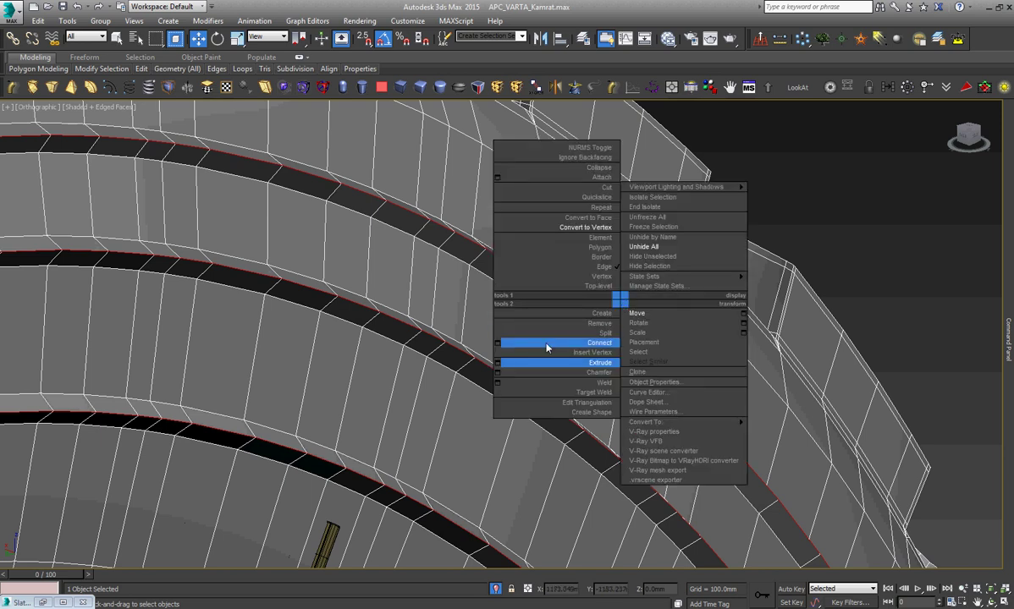
left_click(497, 372)
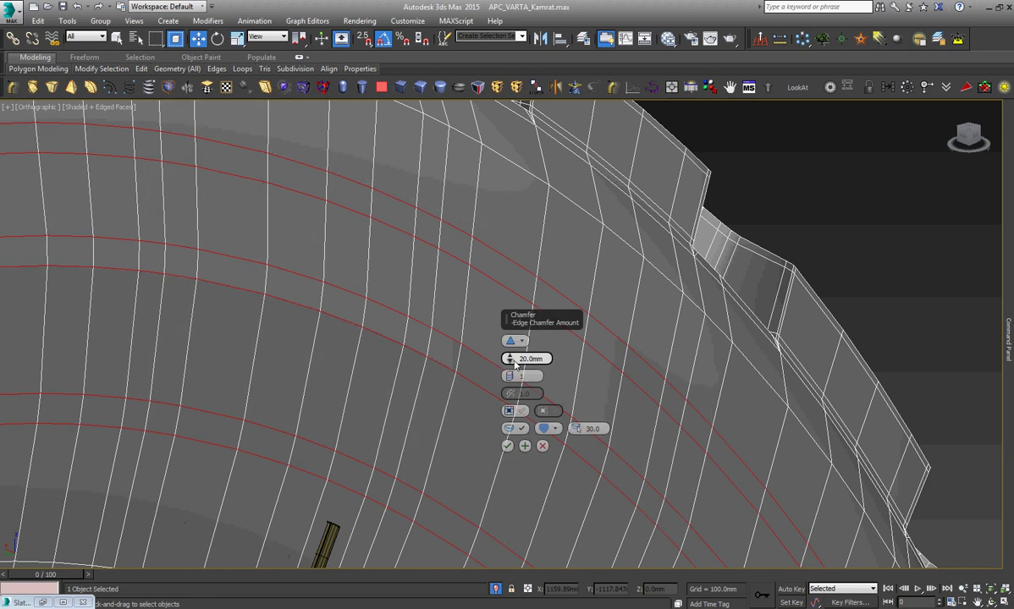
left_click_drag(514, 359, 511, 356)
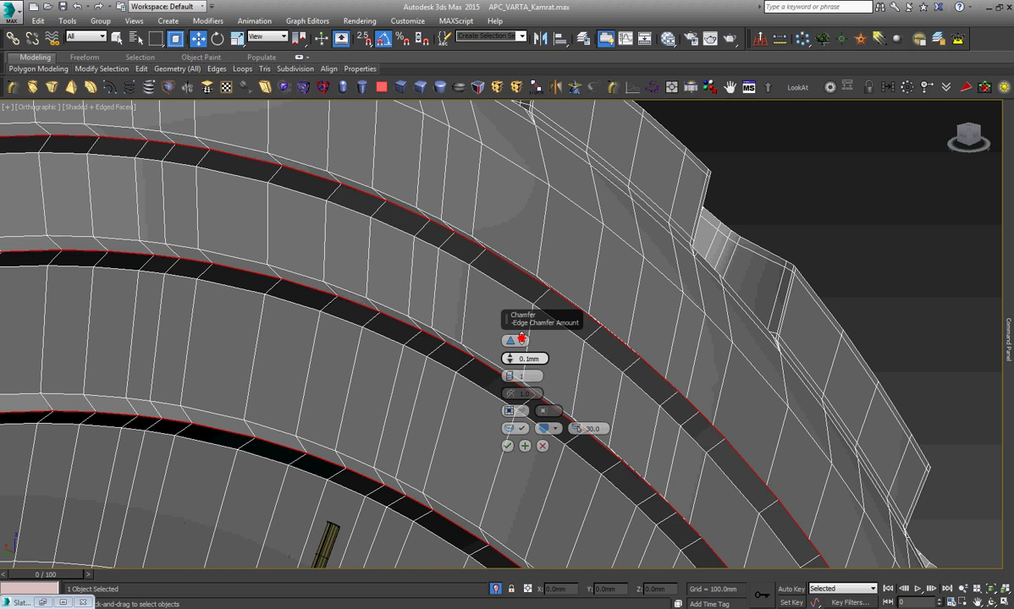
left_click_drag(522, 338, 521, 325)
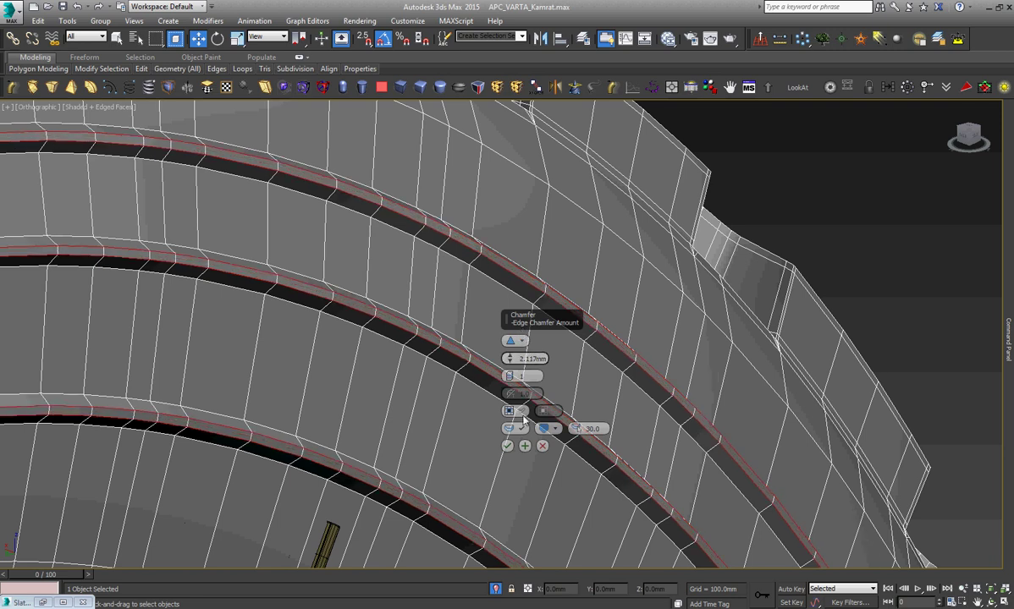
left_click(508, 447)
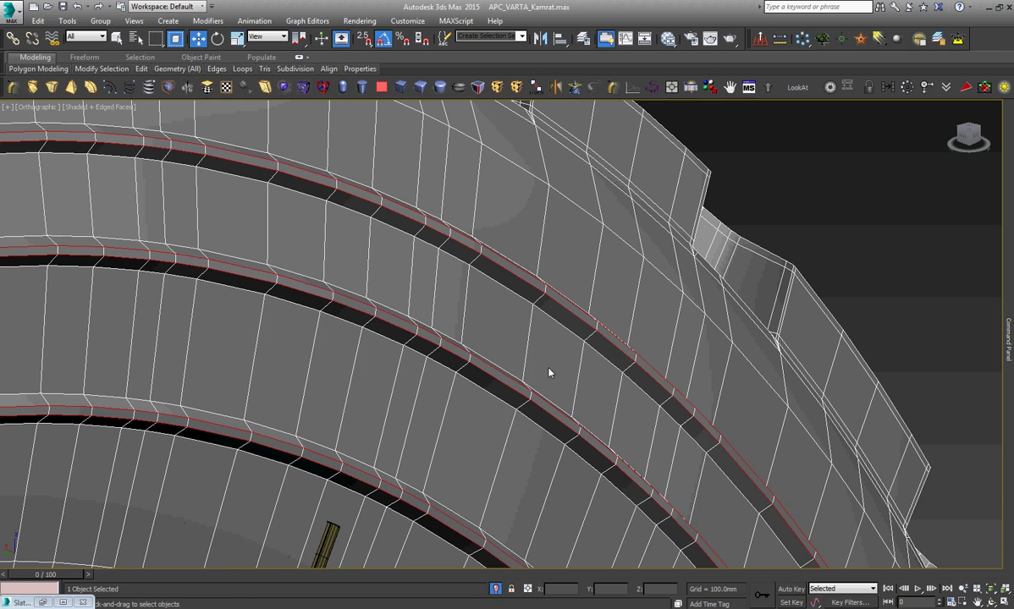
Ring-select an edge across the wall and connect it with 2 segments at pinch 82.
left_click(510, 434)
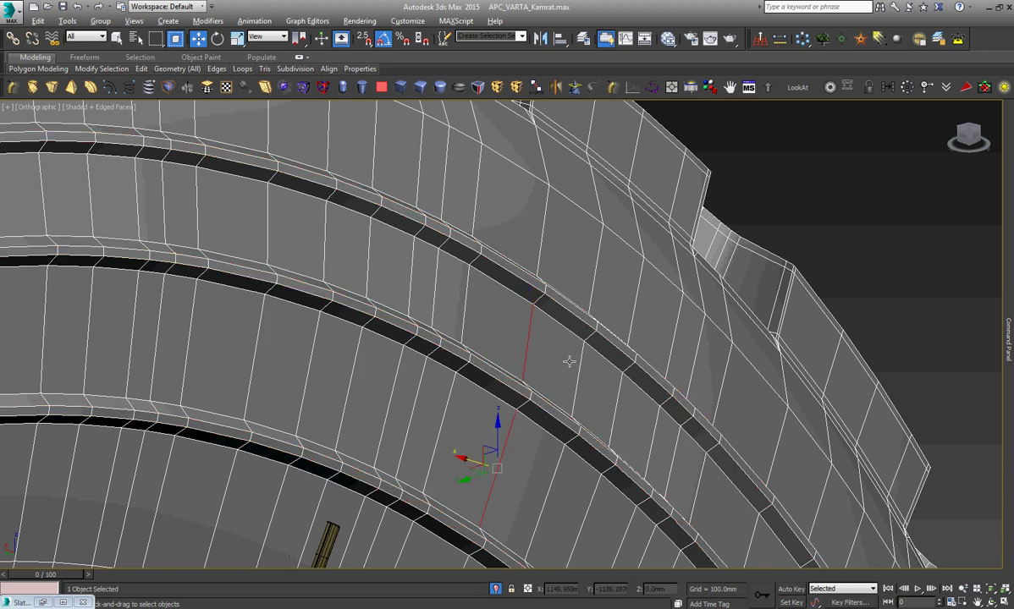
key("alt+r")
right_click(569, 362)
left_click(468, 430)
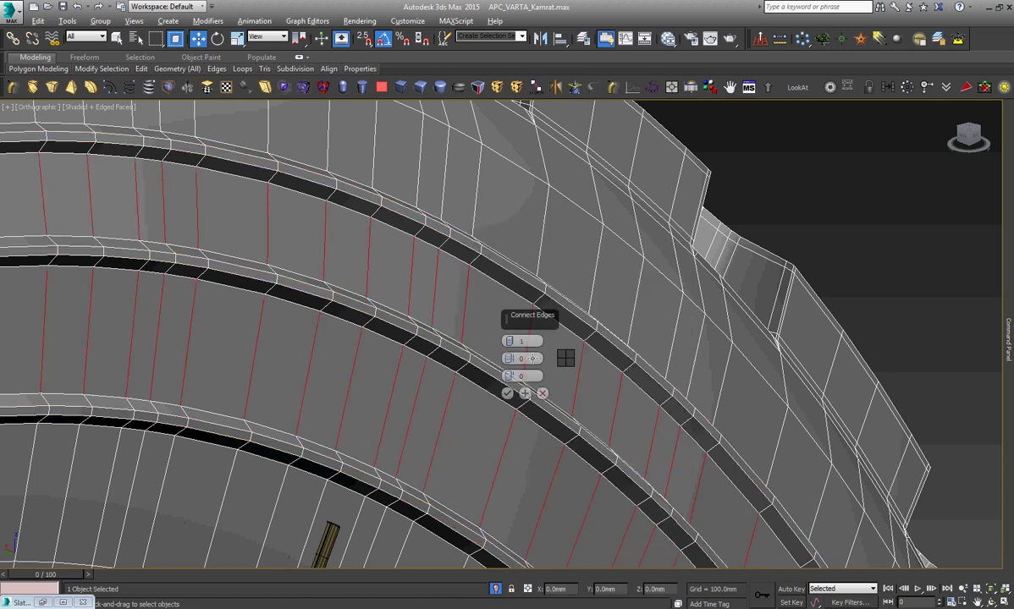
left_click_drag(511, 341, 511, 322)
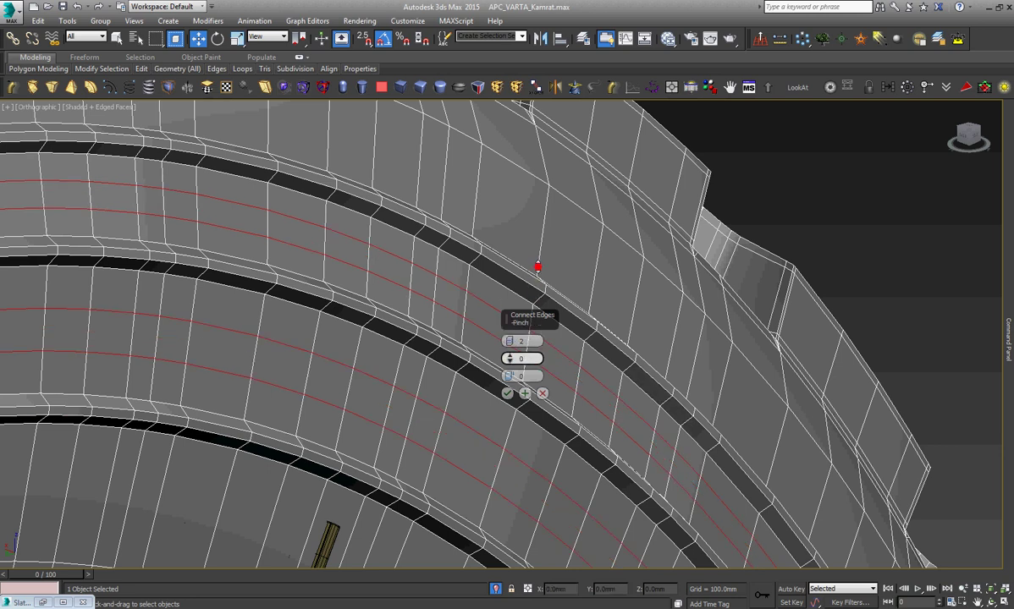
left_click_drag(538, 264, 522, 295)
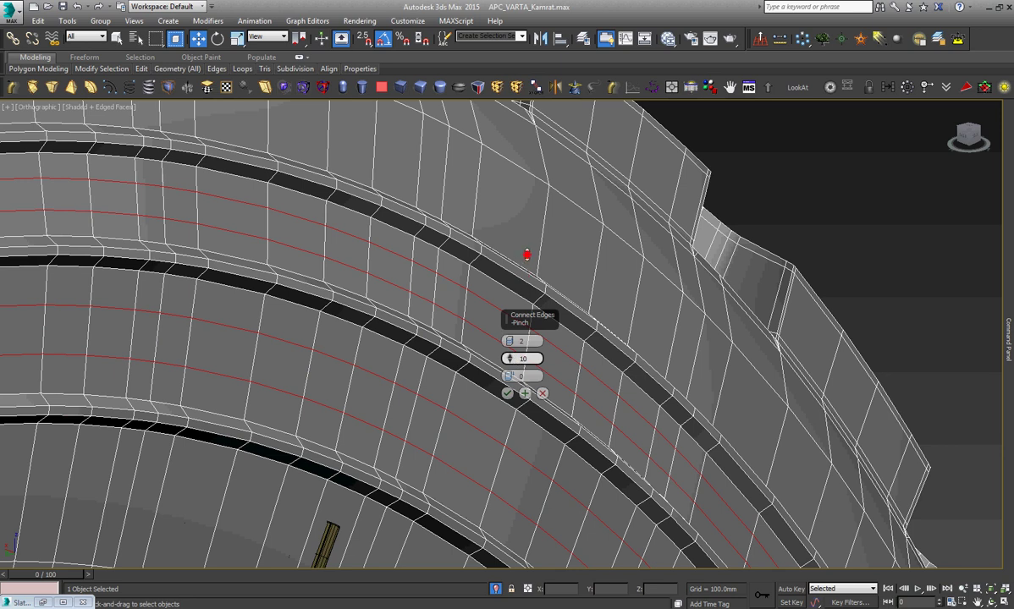
left_click_drag(509, 359, 511, 361)
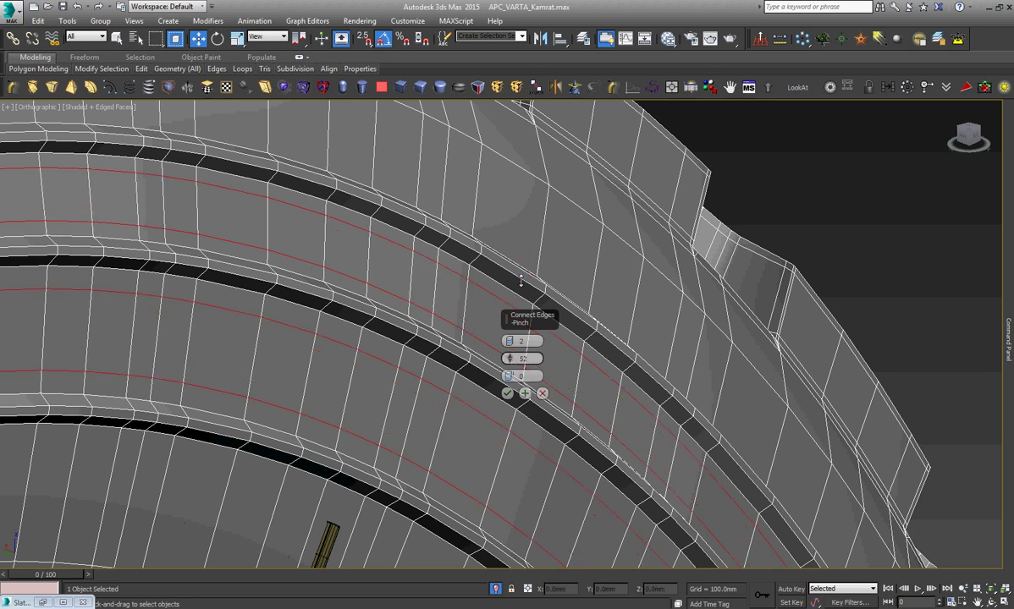
left_click_drag(520, 281, 522, 286)
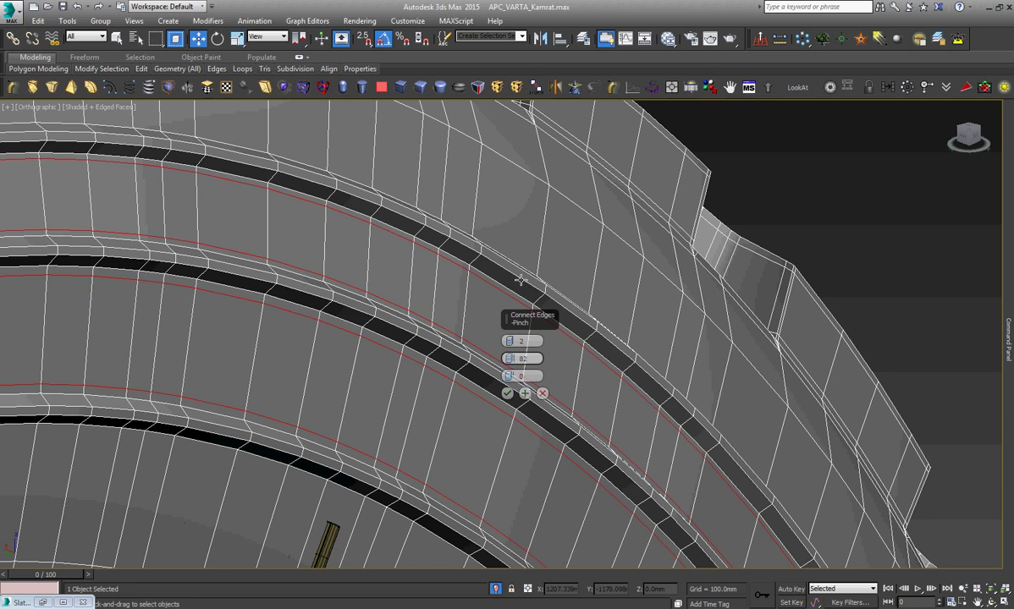
left_click(509, 393)
Connect a short edge across the groove to add support loops along the groove strip.
scroll(511, 395, "up", 3)
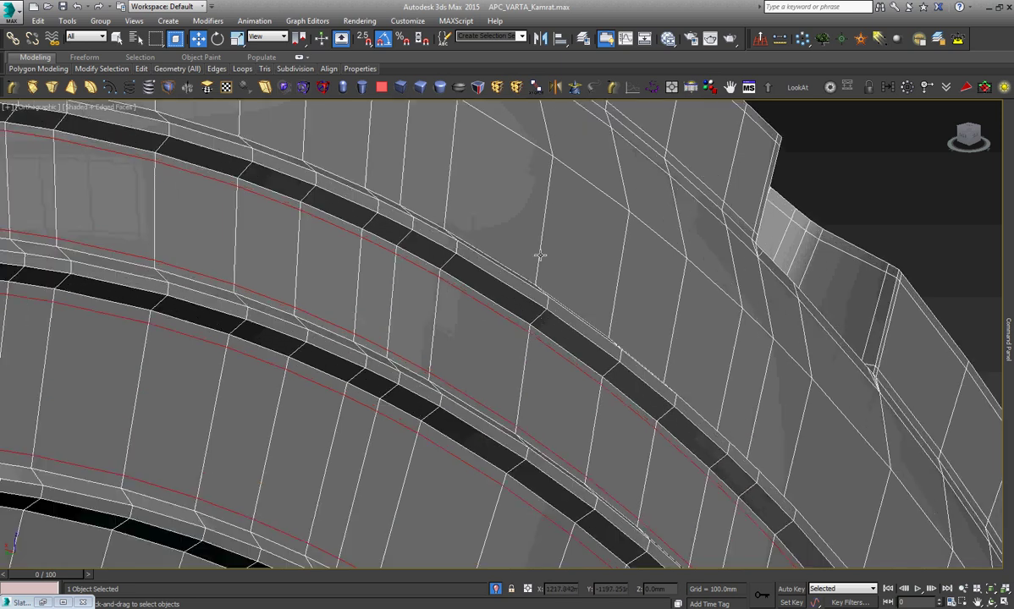
scroll(541, 428, "up", 3)
left_click(534, 431)
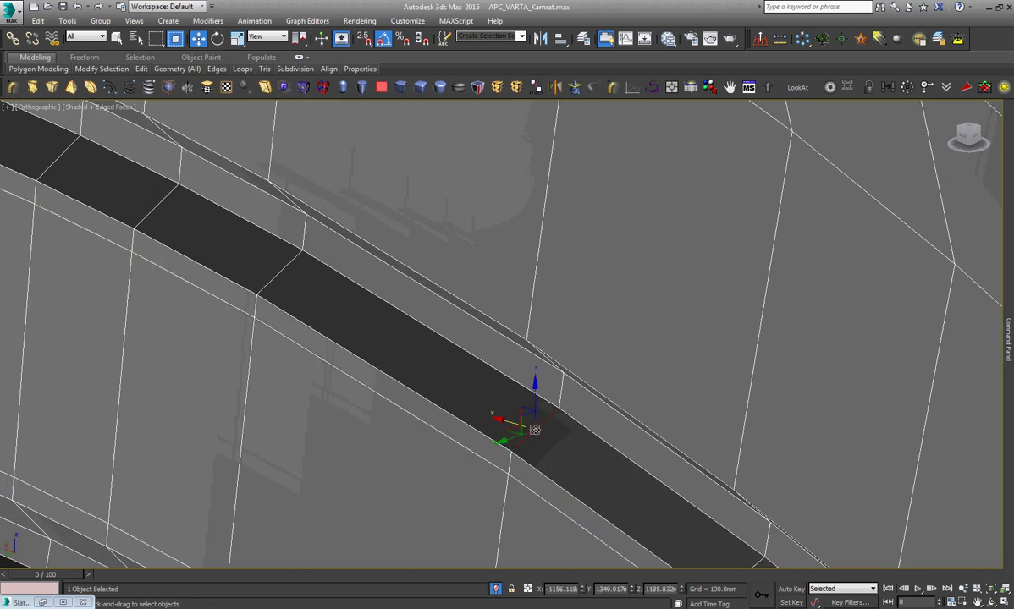
right_click(591, 392)
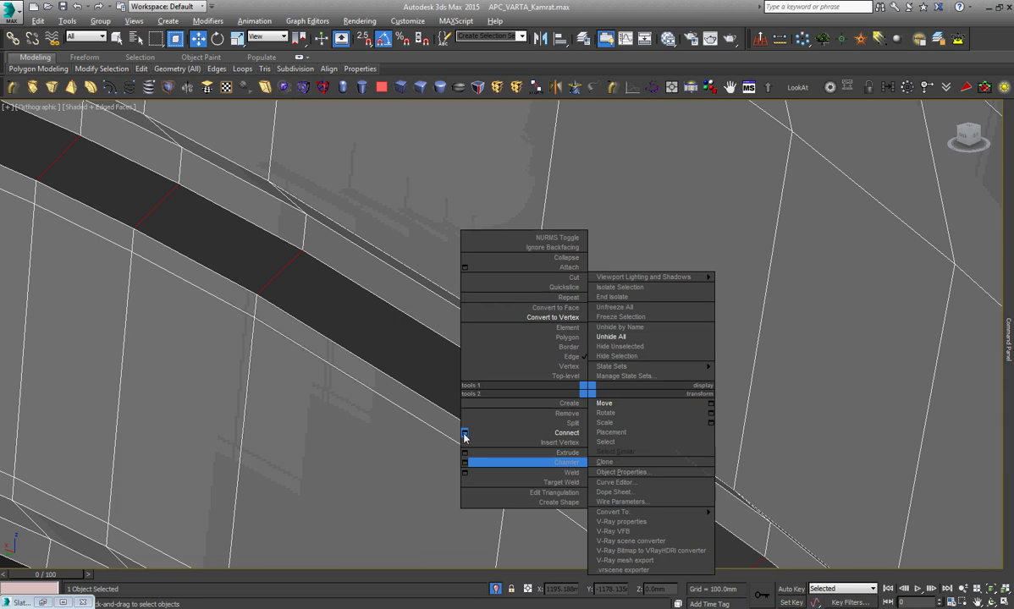
left_click(465, 433)
left_click(507, 393)
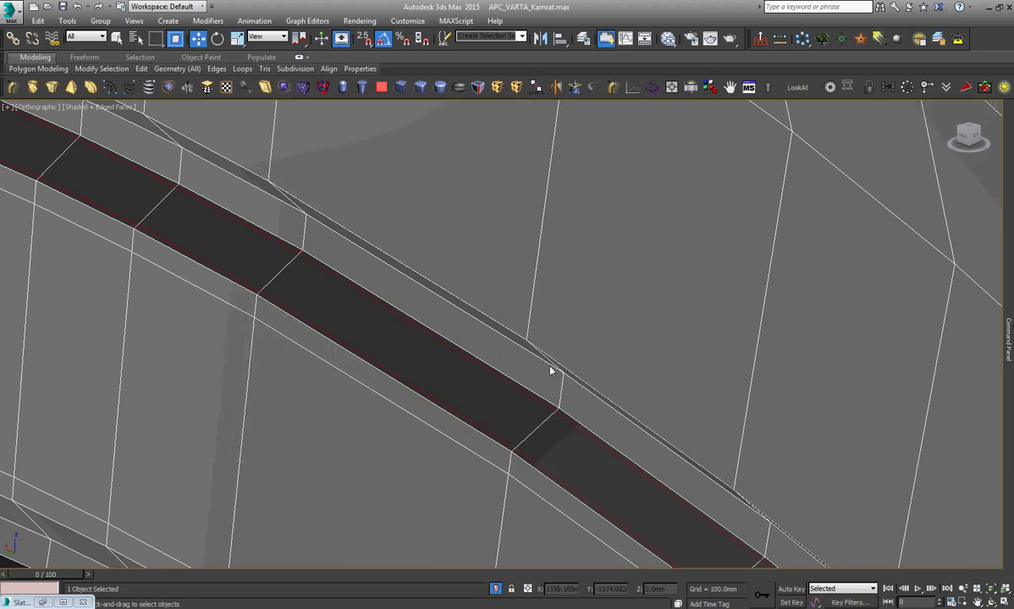
From a new viewing angle, connect two edges along the light strip.
left_click(991, 602)
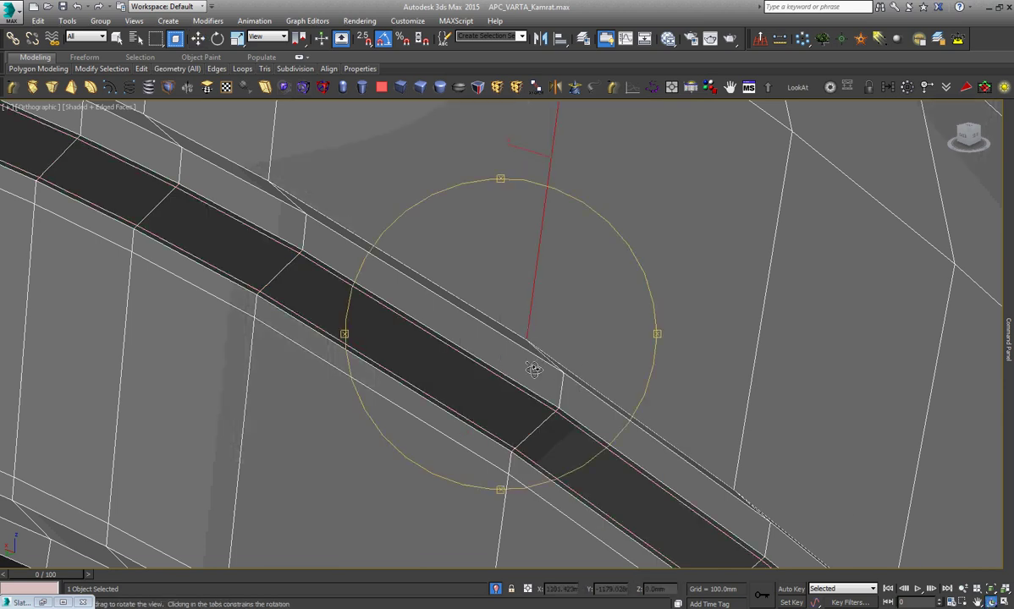
left_click_drag(531, 362, 491, 393)
right_click(491, 392)
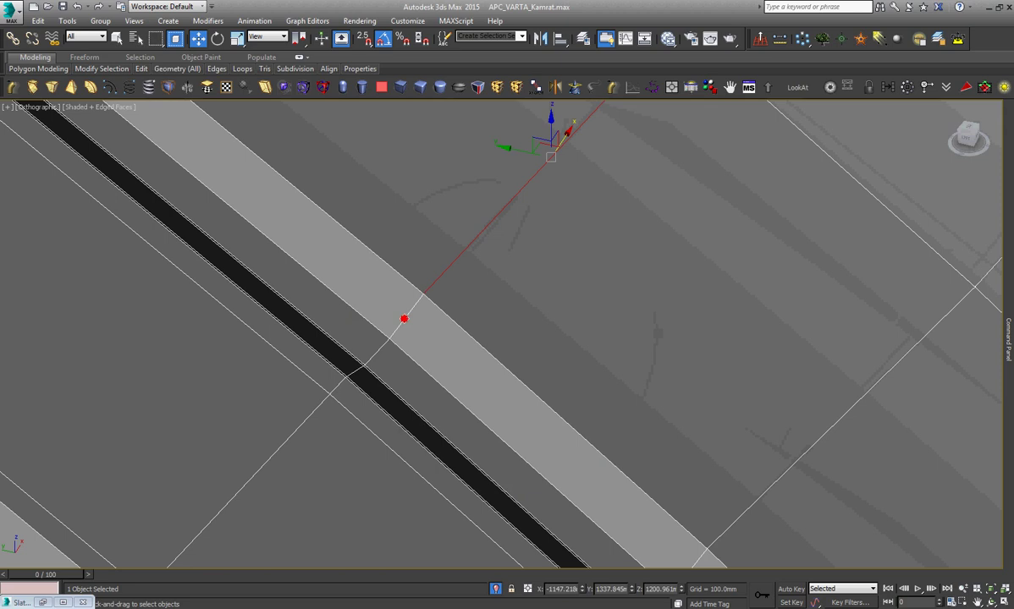
right_click(414, 306)
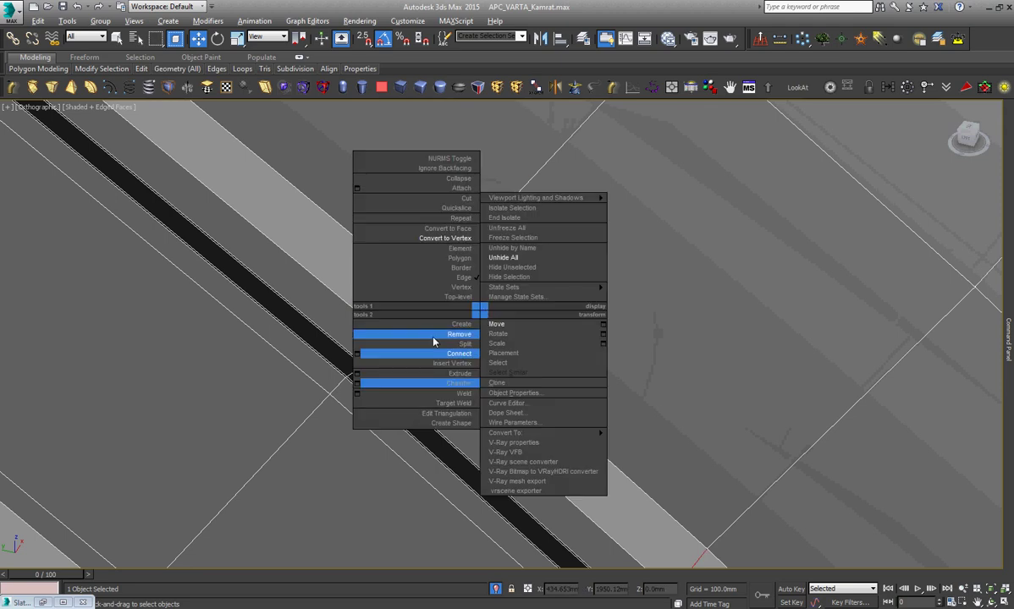
left_click(356, 356)
left_click(507, 394)
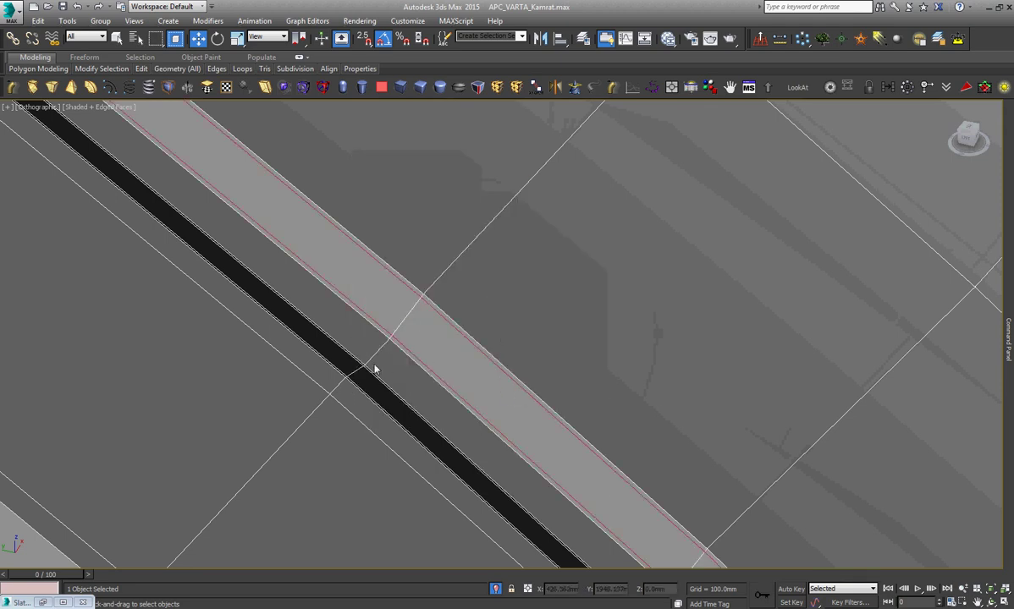
Connect the selected edge ring again, then clear the selection to check the new edges.
right_click(498, 326)
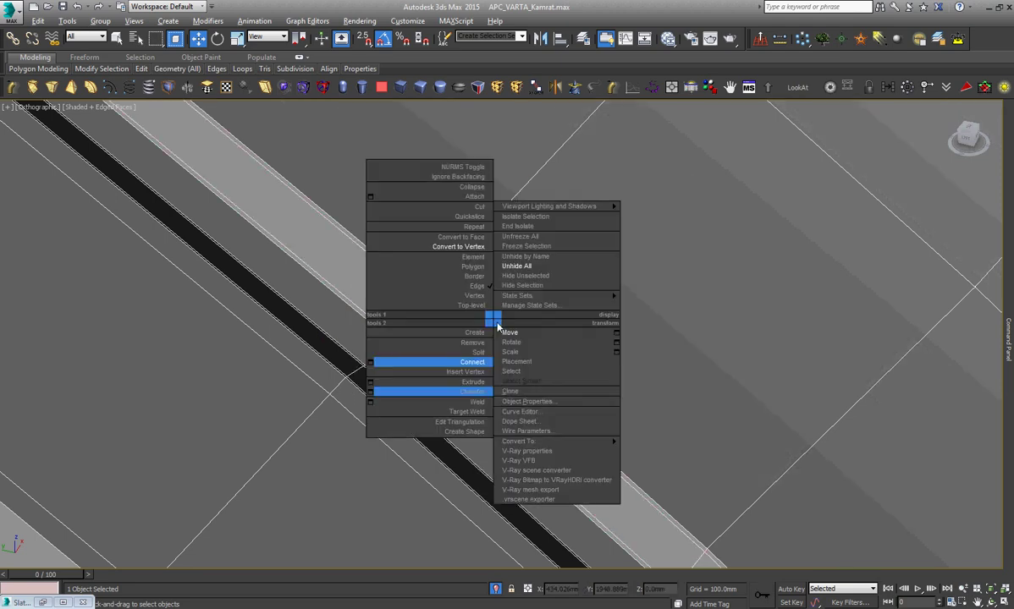
left_click(382, 364)
left_click(507, 393)
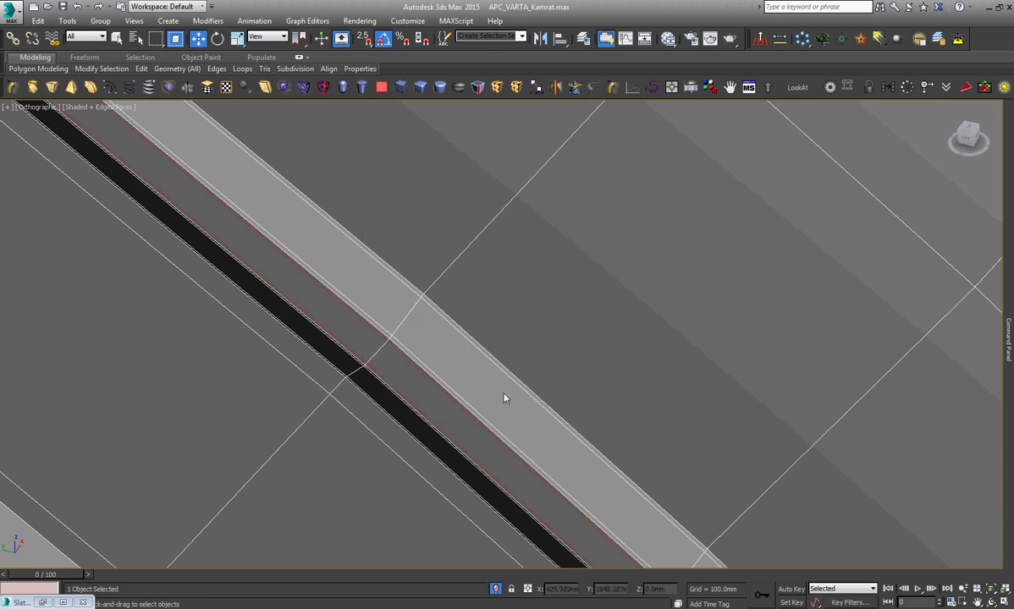
middle_click_drag(504, 399, 490, 336)
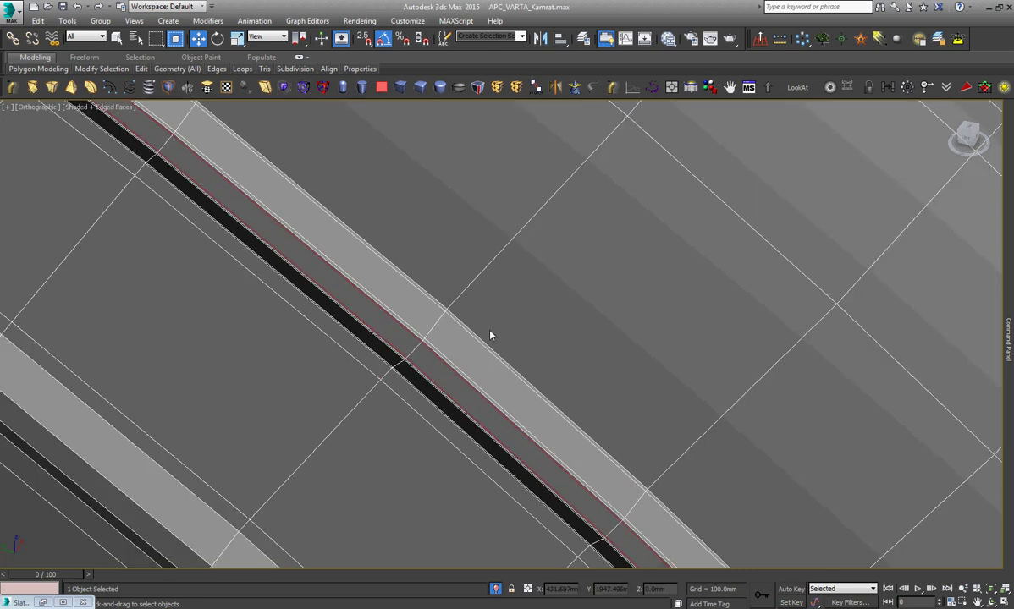
left_click(454, 303)
scroll(507, 288, "down", 2)
scroll(440, 347, "down", 2)
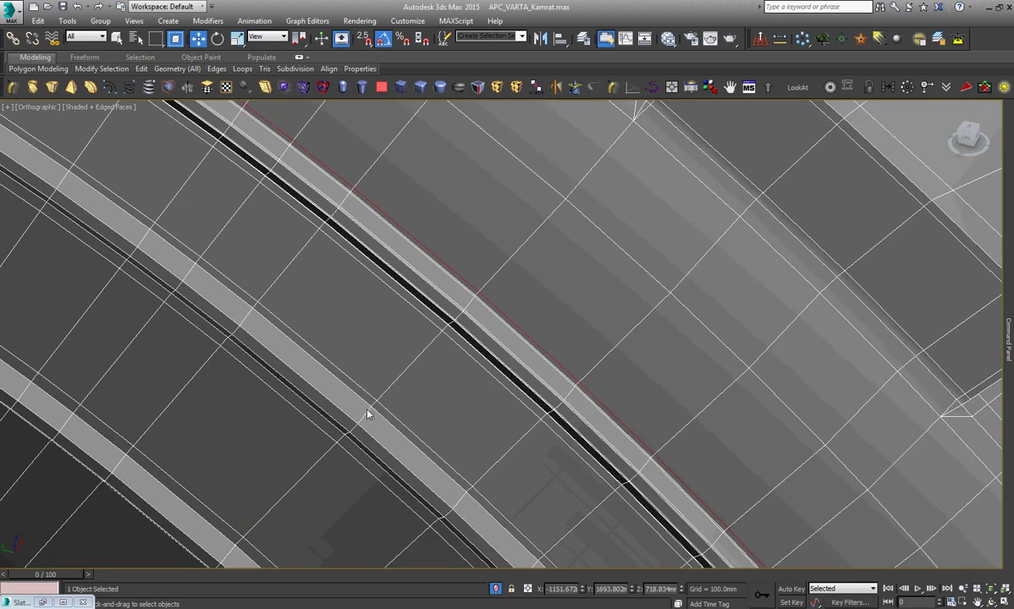
scroll(369, 414, "up", 4)
Select an edge across the light strip and connect its ring with new loops.
left_click(369, 412)
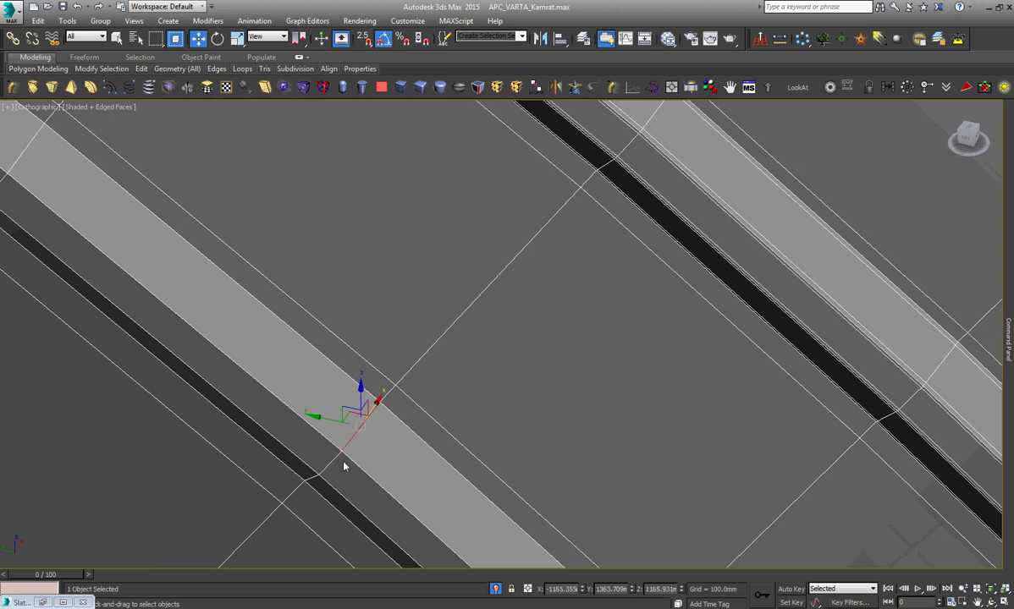
scroll(330, 469, "up", 2)
left_click_drag(296, 477, 322, 461)
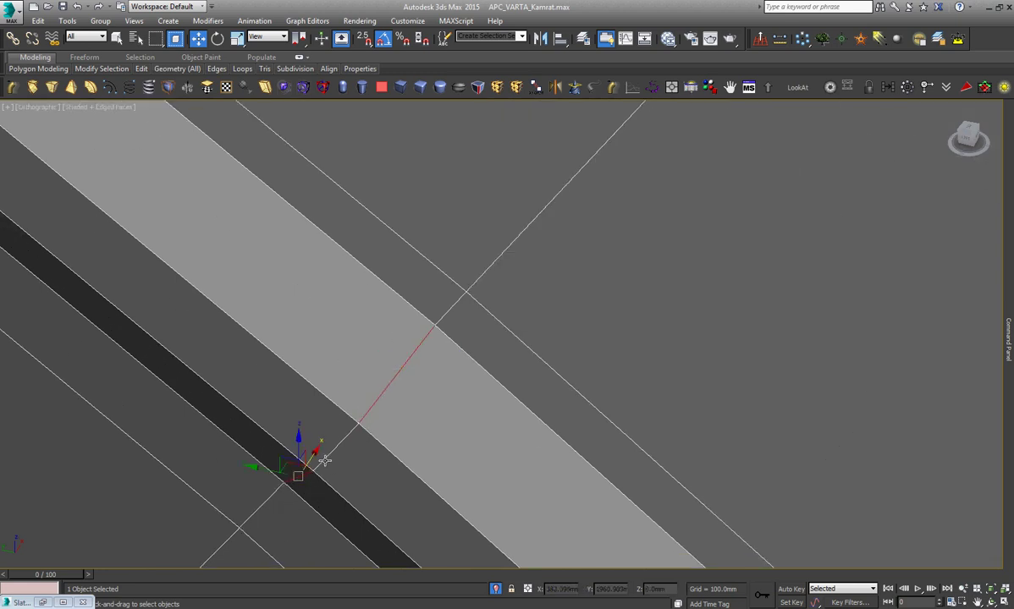
right_click(447, 406)
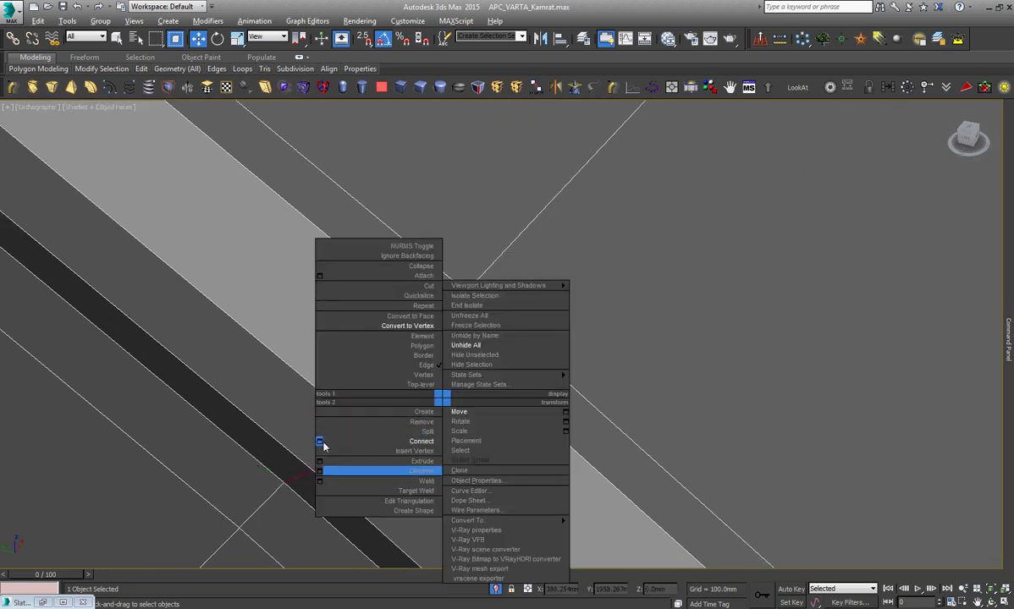
left_click(319, 441)
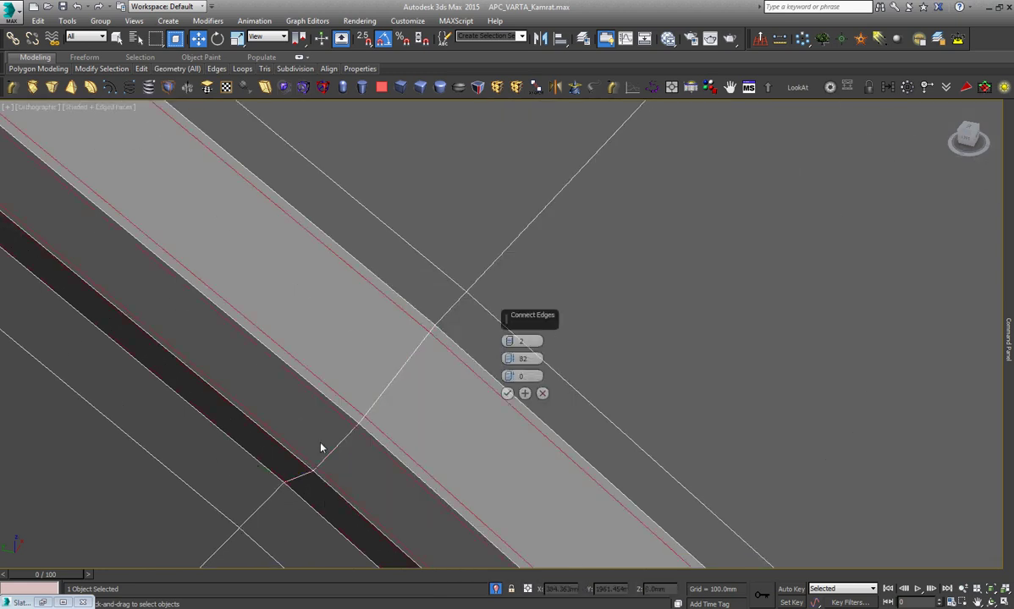
left_click(507, 394)
Select the diagonal band edge and connect edges along the sidewall bands.
scroll(524, 317, "down", 2)
scroll(525, 317, "down", 2)
scroll(461, 454, "up", 3)
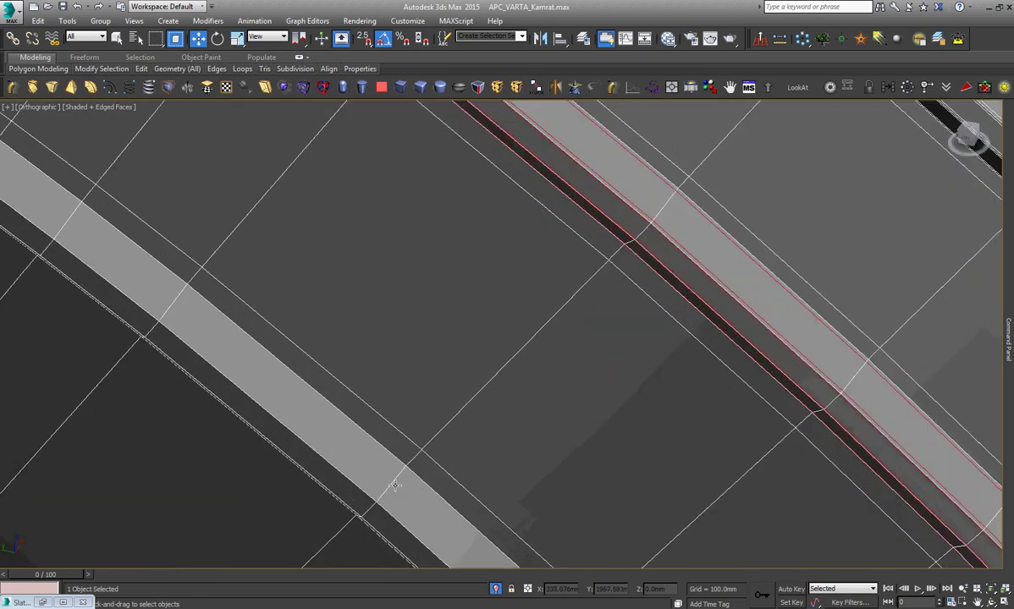
scroll(392, 487, "up", 3)
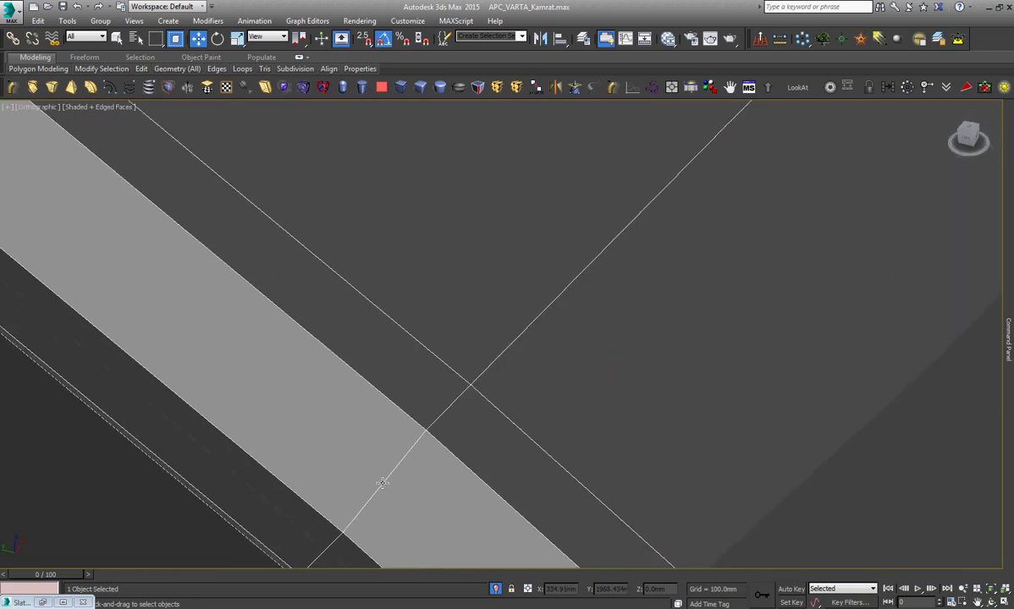
left_click(377, 484)
key("z")
left_click(990, 602)
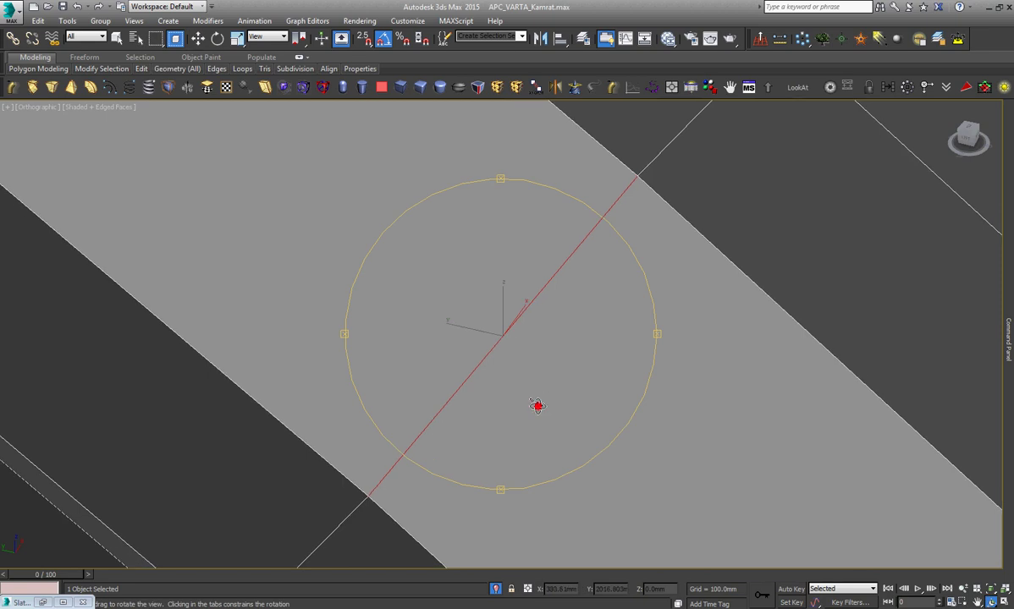
mouse_move(537, 405)
left_mouse_down()
mouse_move(539, 369)
mouse_move(511, 414)
mouse_move(421, 498)
left_mouse_up()
right_click(511, 414)
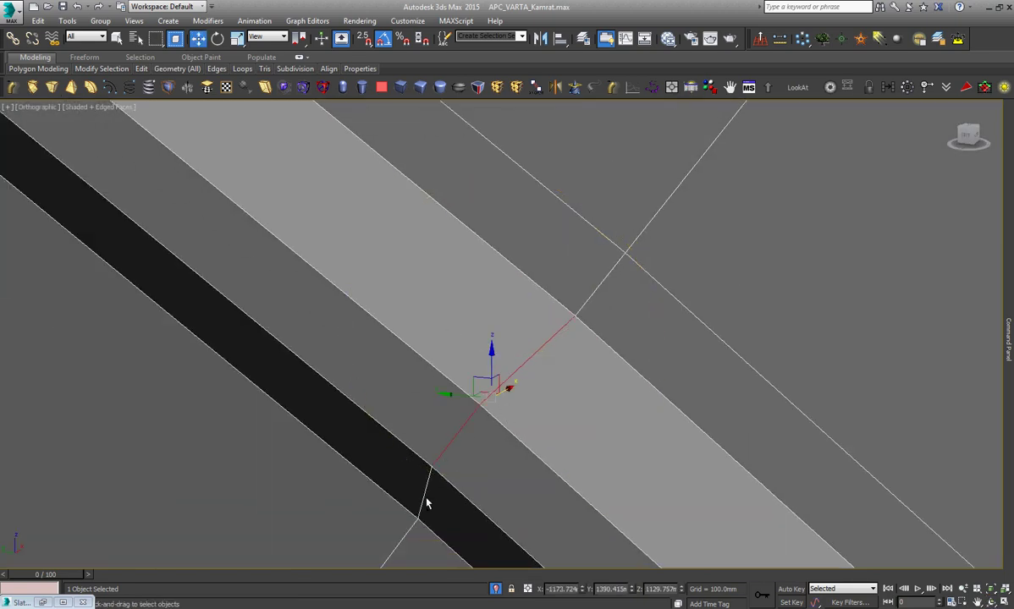
right_click(579, 375)
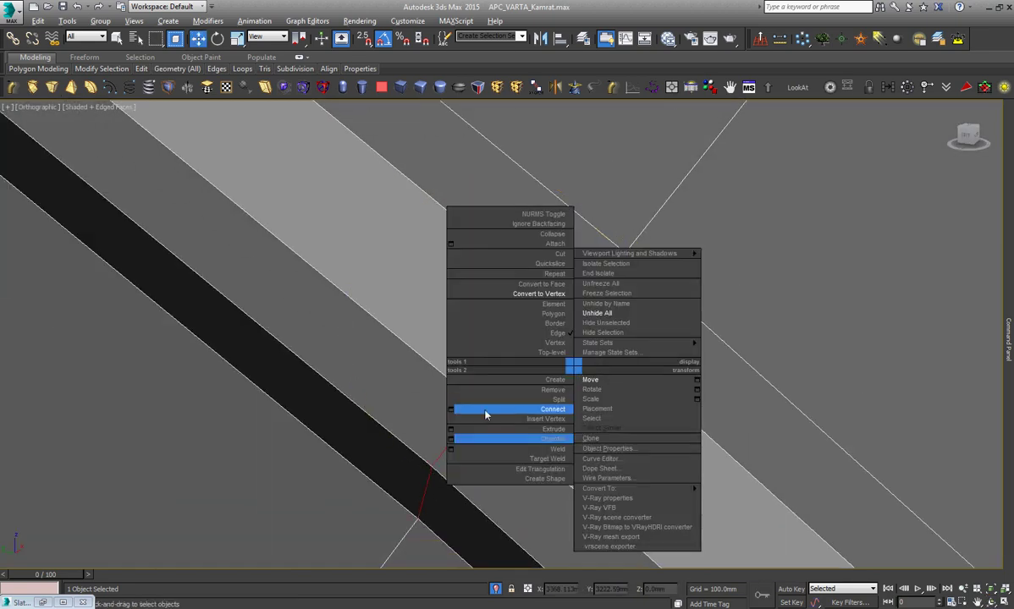
left_click(488, 414)
left_click(507, 394)
Zoom out and orbit to inspect the whole tire from above.
scroll(570, 345, "down", 2)
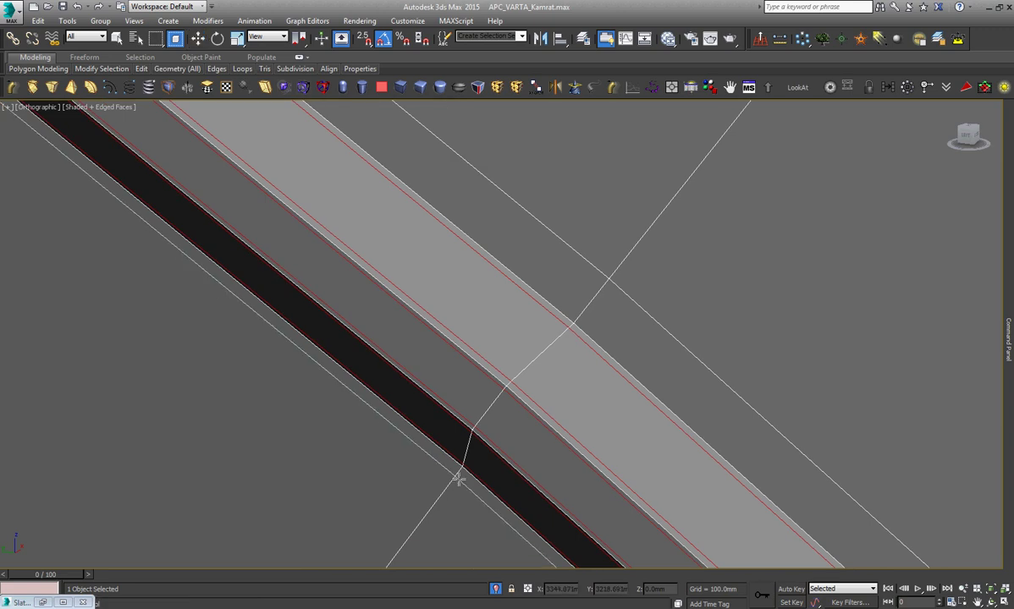
scroll(462, 488, "down", 1)
scroll(536, 352, "down", 4)
scroll(535, 352, "down", 3)
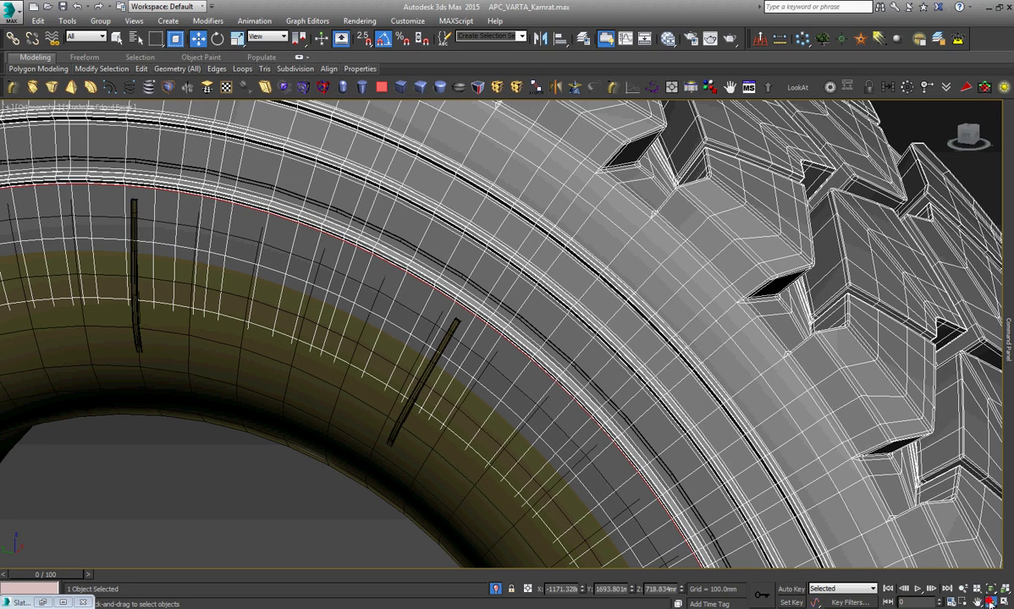
key("ctrl+r")
mouse_move(554, 356)
left_mouse_down()
mouse_move(410, 345)
mouse_move(457, 380)
mouse_move(469, 260)
left_mouse_up()
scroll(469, 260, "up", 5)
Select two sidewall edge loops and extrude them at 7.0 mm height and 4.203 mm width.
scroll(469, 260, "up", 2)
right_click(468, 260)
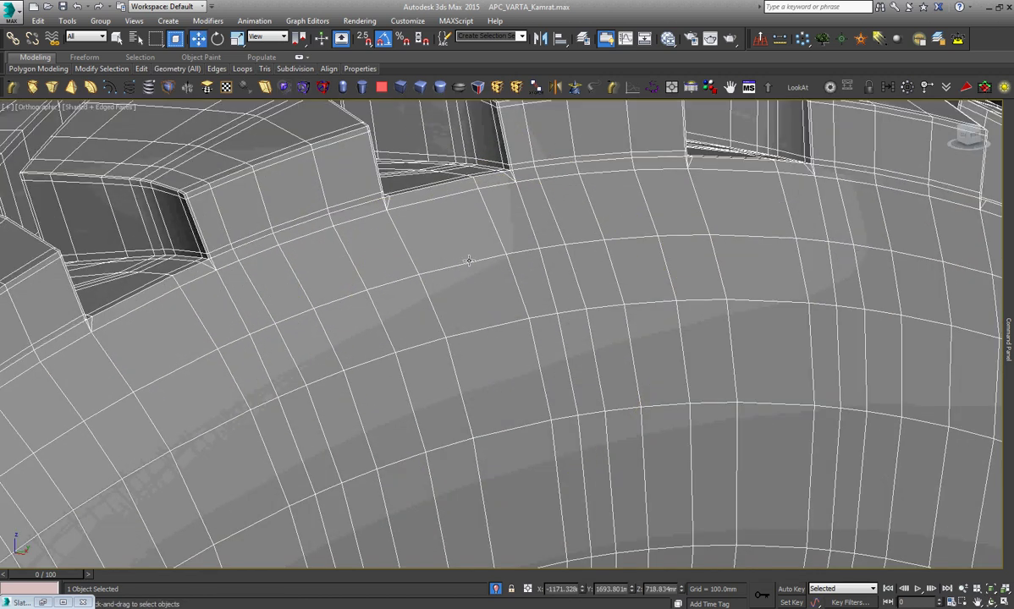
double_click(471, 263)
double_click(488, 330, "ctrl")
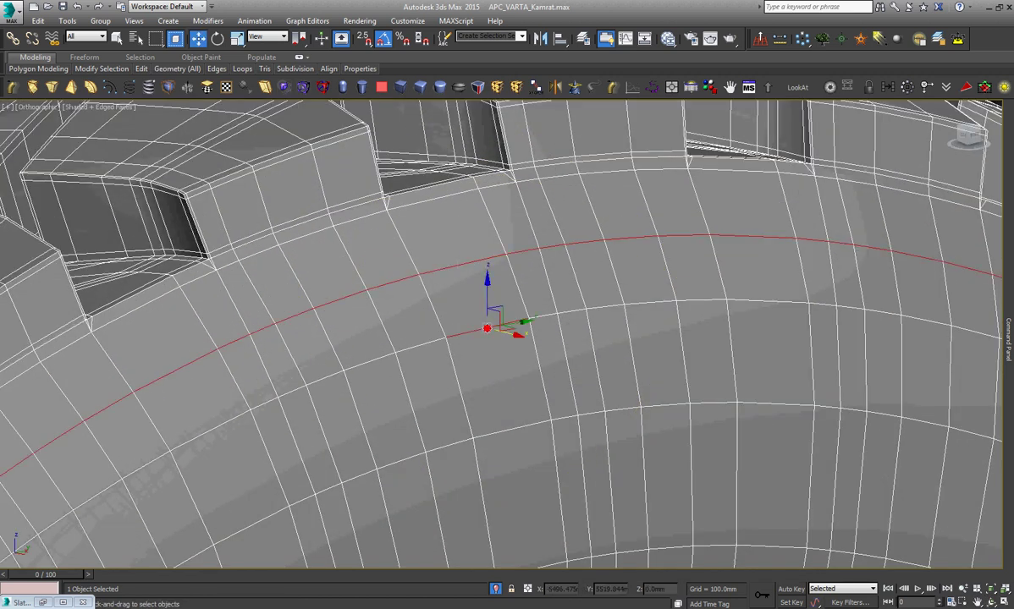
scroll(584, 295, "up", 4)
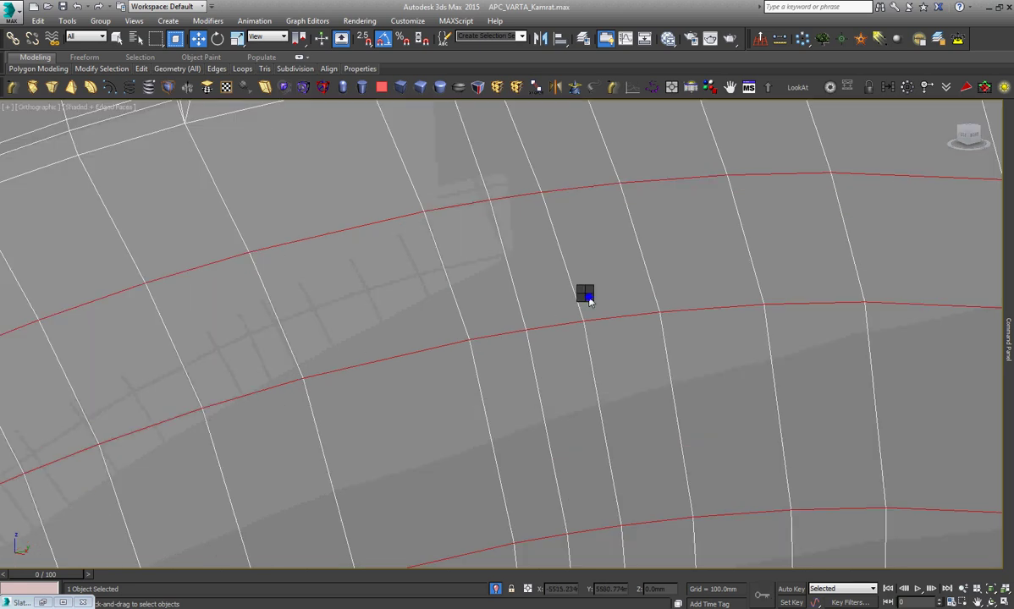
right_click(584, 292)
left_click(463, 358)
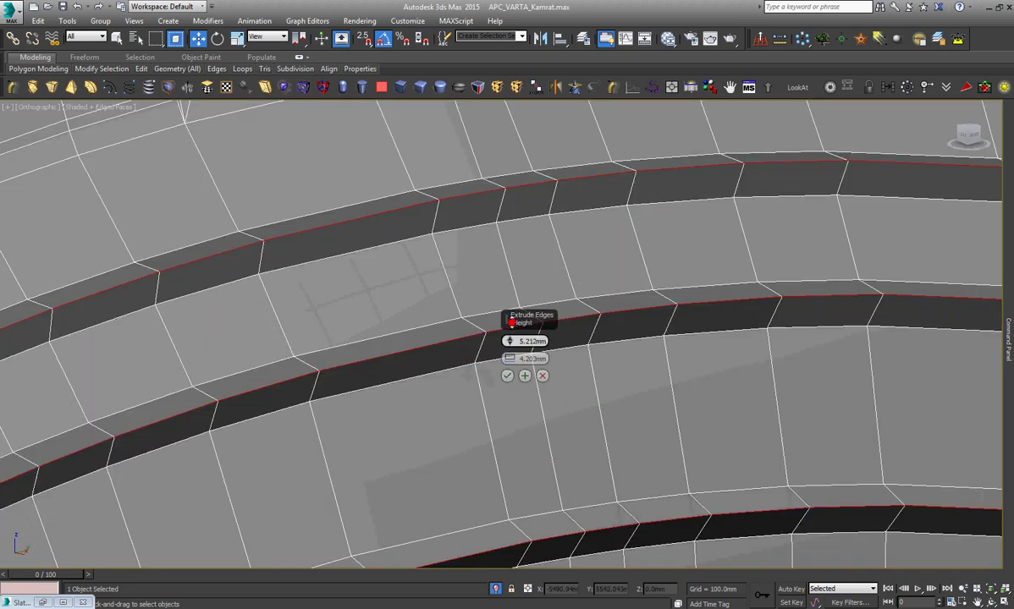
left_click_drag(540, 342, 538, 342)
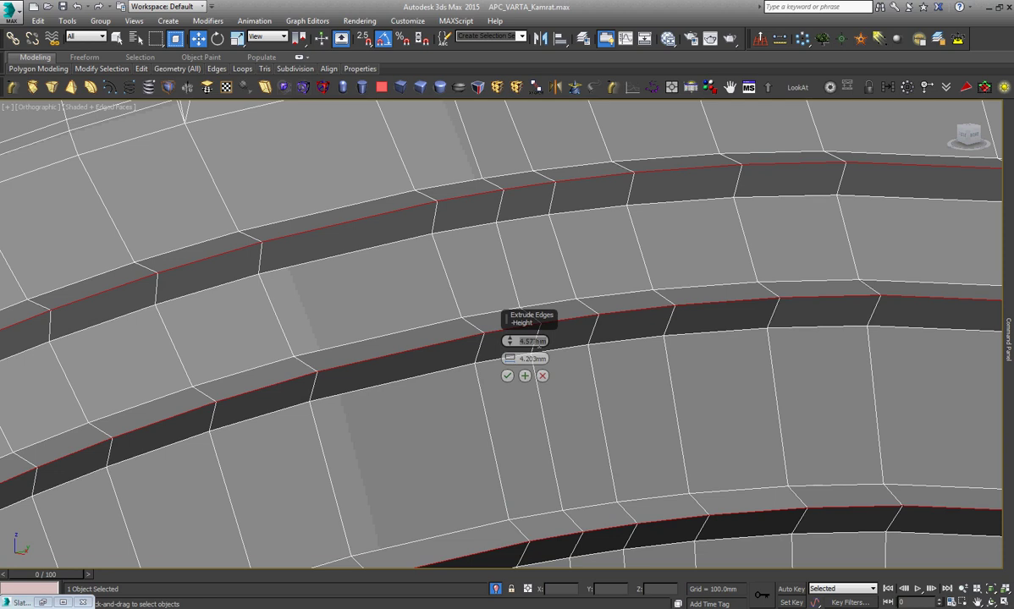
double_click(539, 341)
type("7")
key("Return")
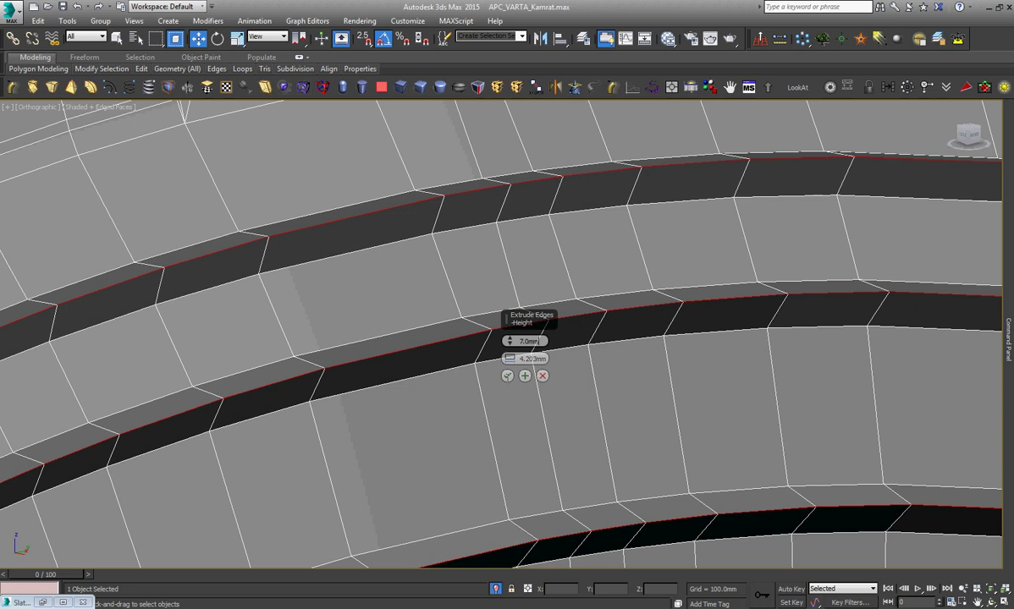
left_click(507, 378)
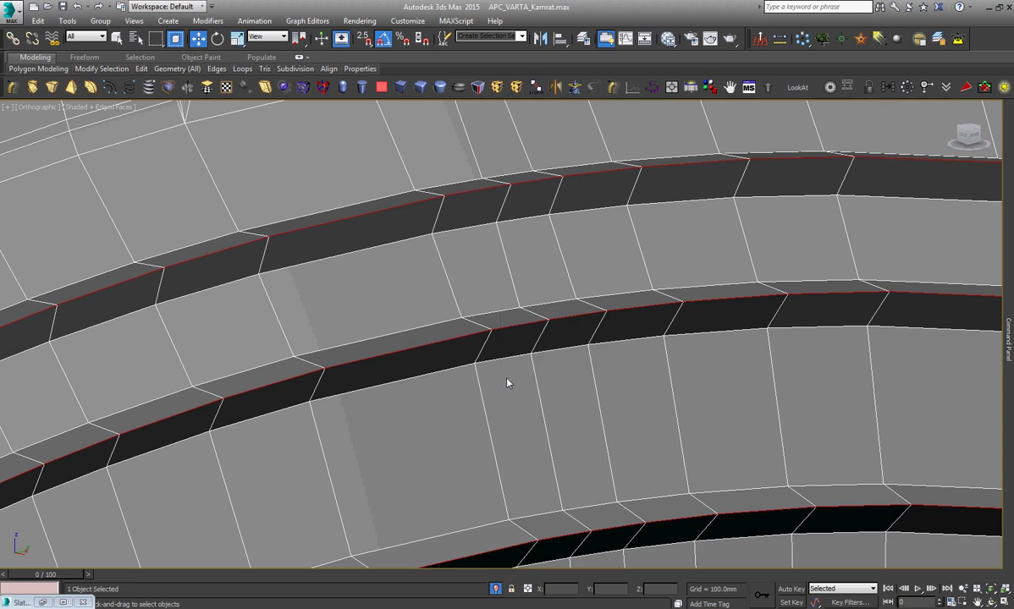
Chamfer the deepened groove border edges by 3.0 mm.
right_click(677, 315)
left_click(563, 389)
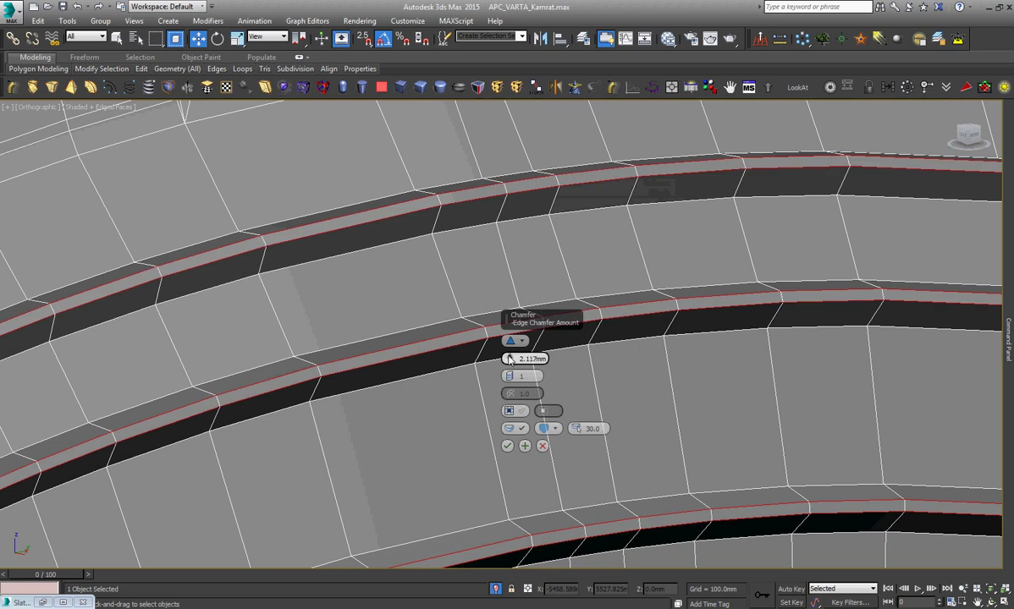
type("3")
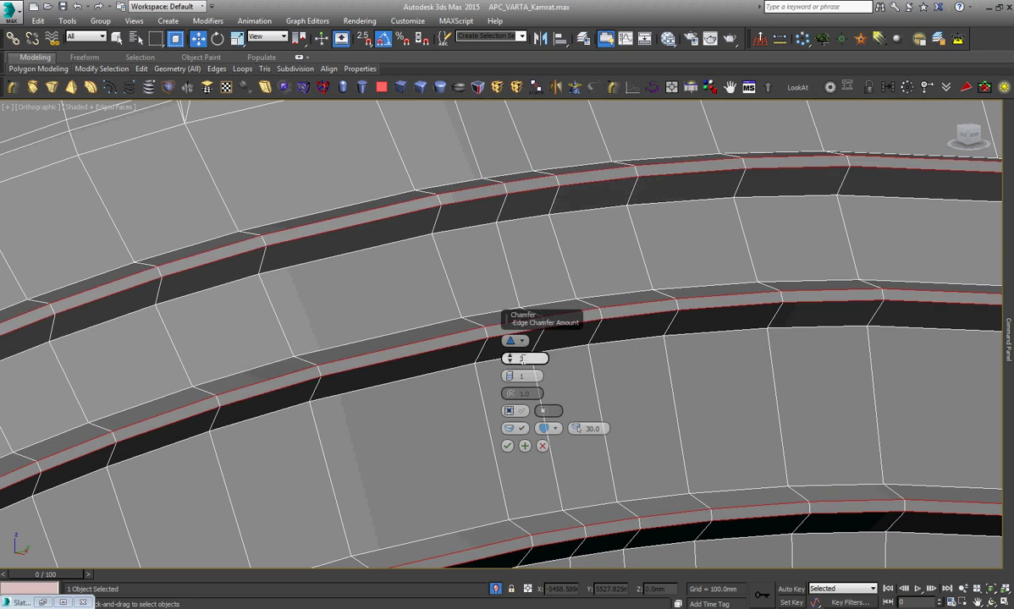
key("Return")
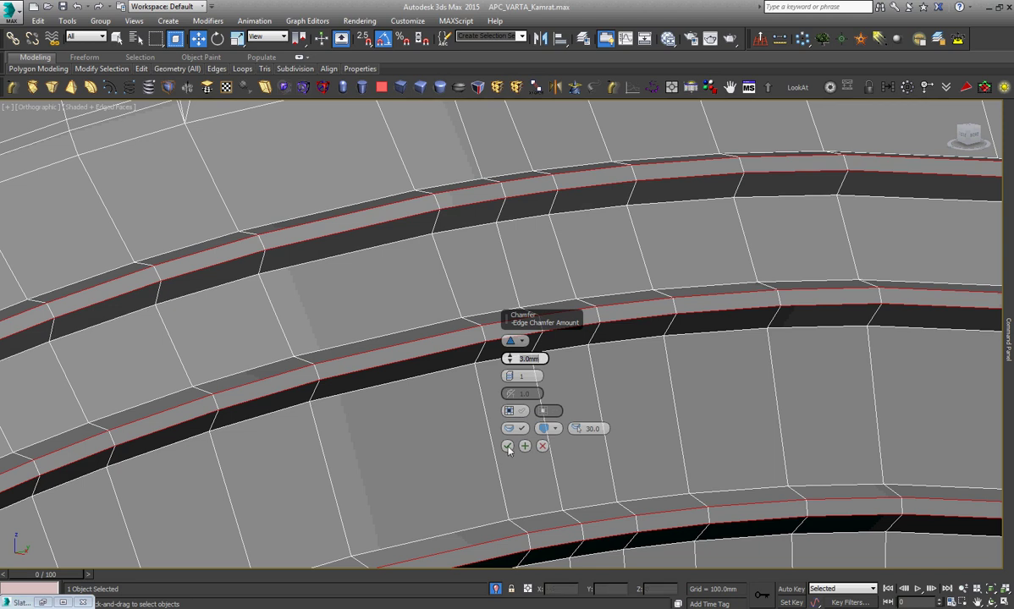
left_click(508, 447)
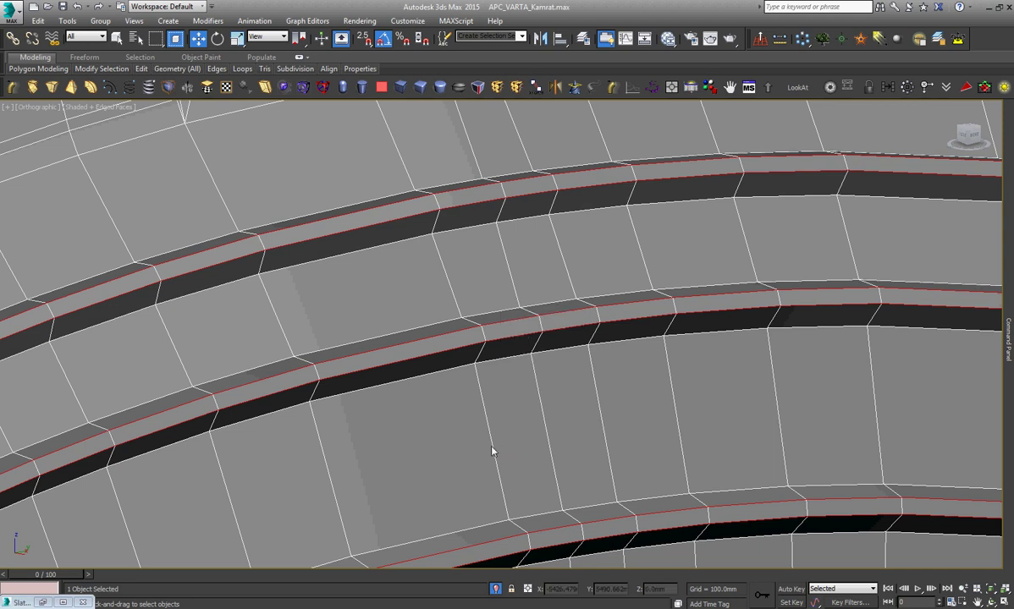
left_click(491, 446)
middle_click_drag(453, 288, 409, 131)
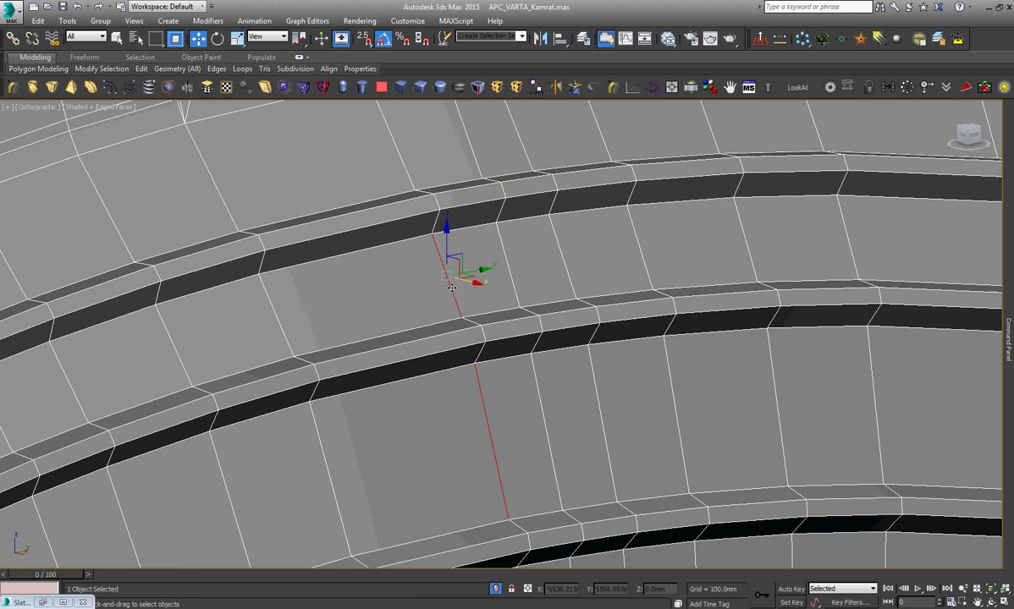
scroll(446, 254, "down", 3)
scroll(561, 356, "up", 3)
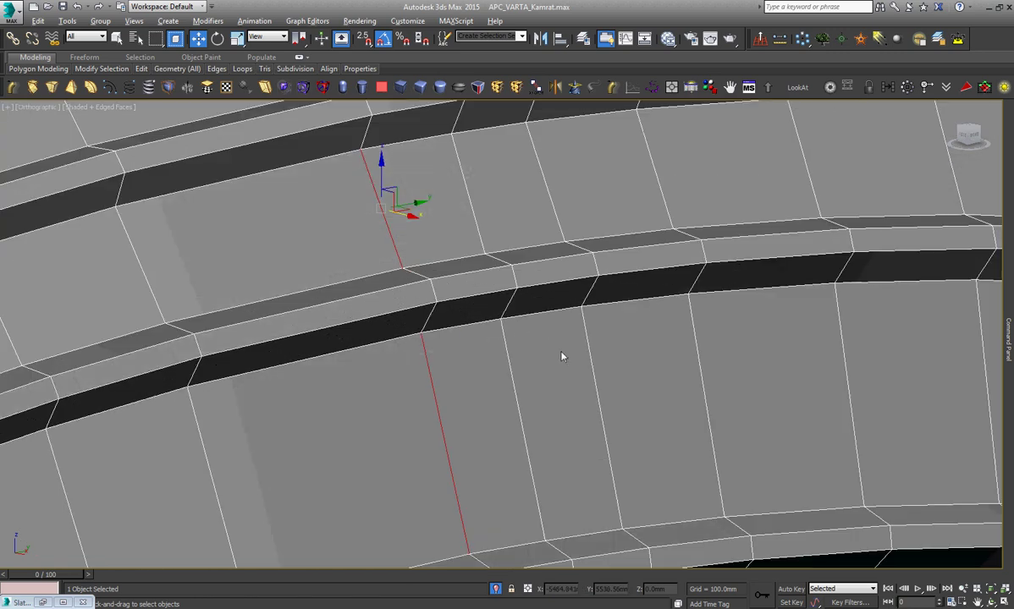
key("alt+r")
right_click(557, 347)
left_click(438, 398)
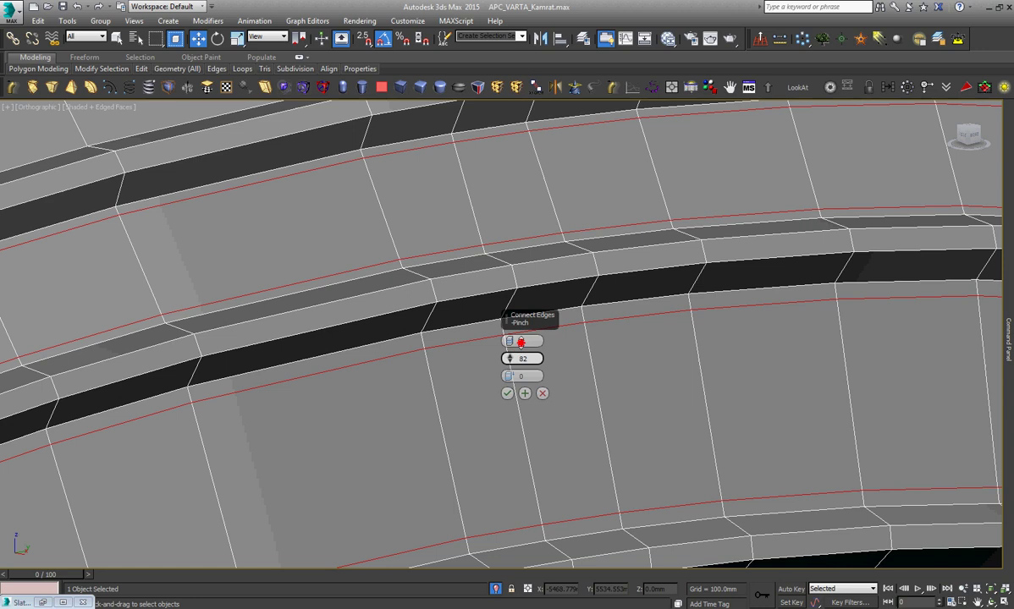
left_click_drag(523, 338, 524, 336)
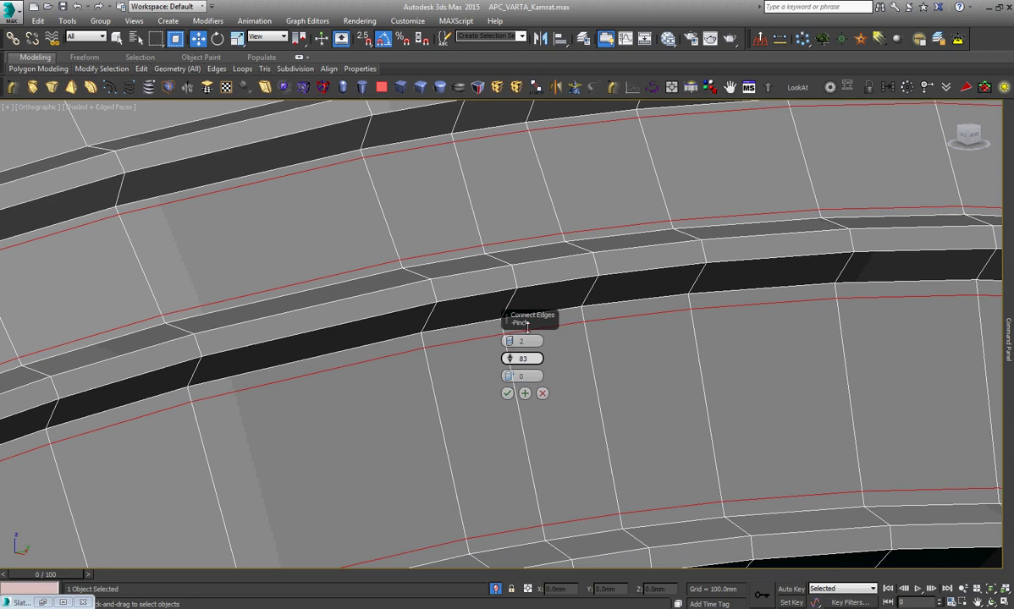
left_click_drag(508, 396, 510, 399)
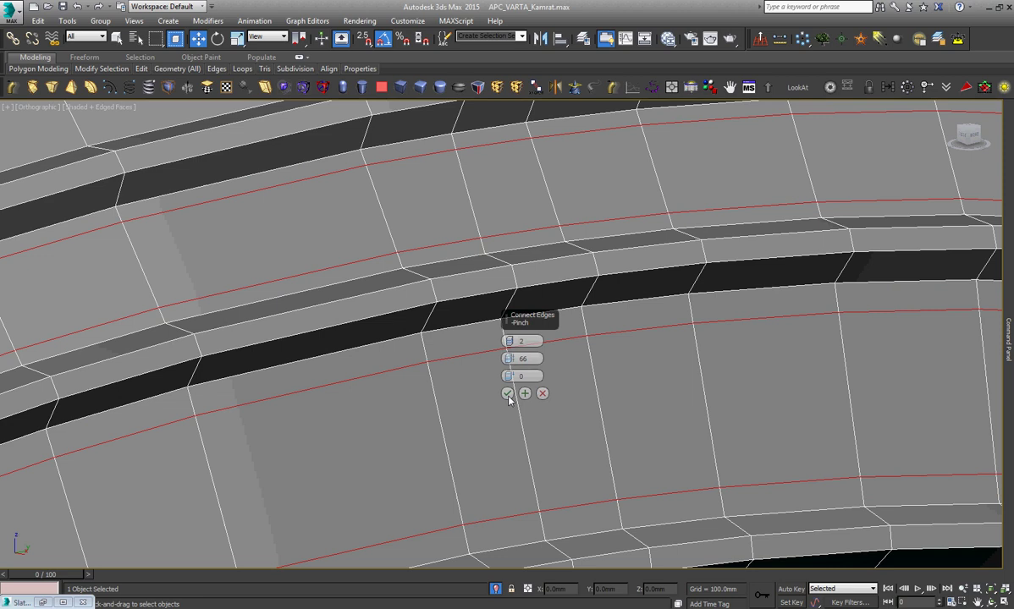
left_click(508, 395)
key("ctrl+z")
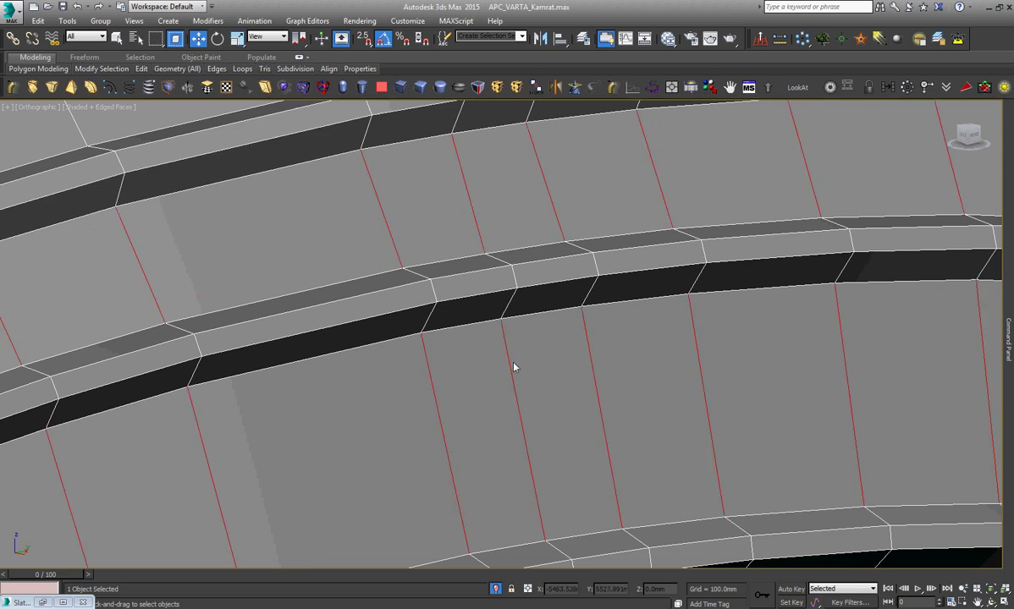
key("shift+alt+w")
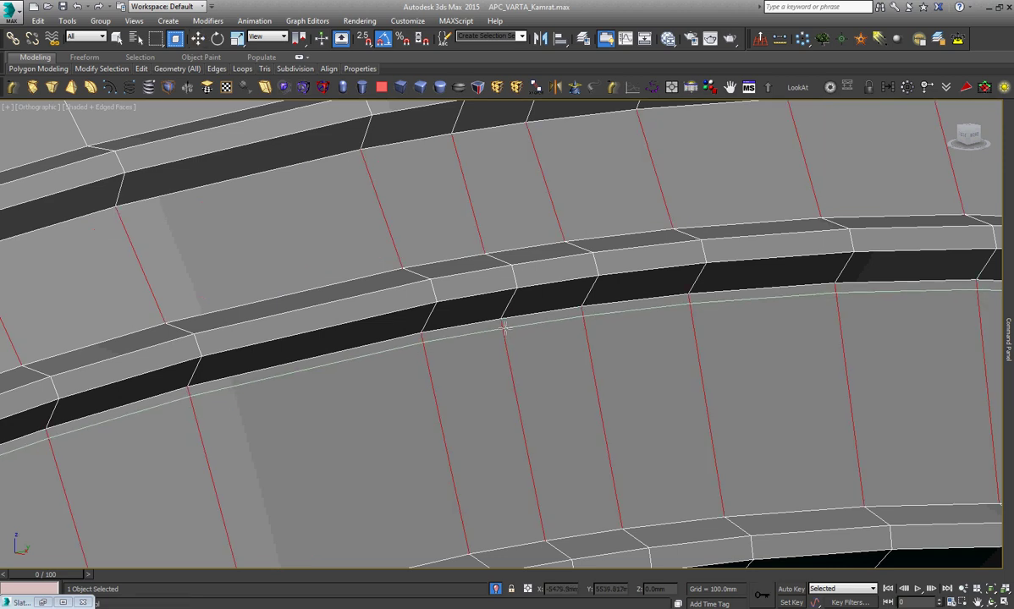
Insert an edge loop just below the black groove band.
scroll(506, 326, "up", 3)
scroll(530, 430, "up", 3)
scroll(534, 483, "up", 2)
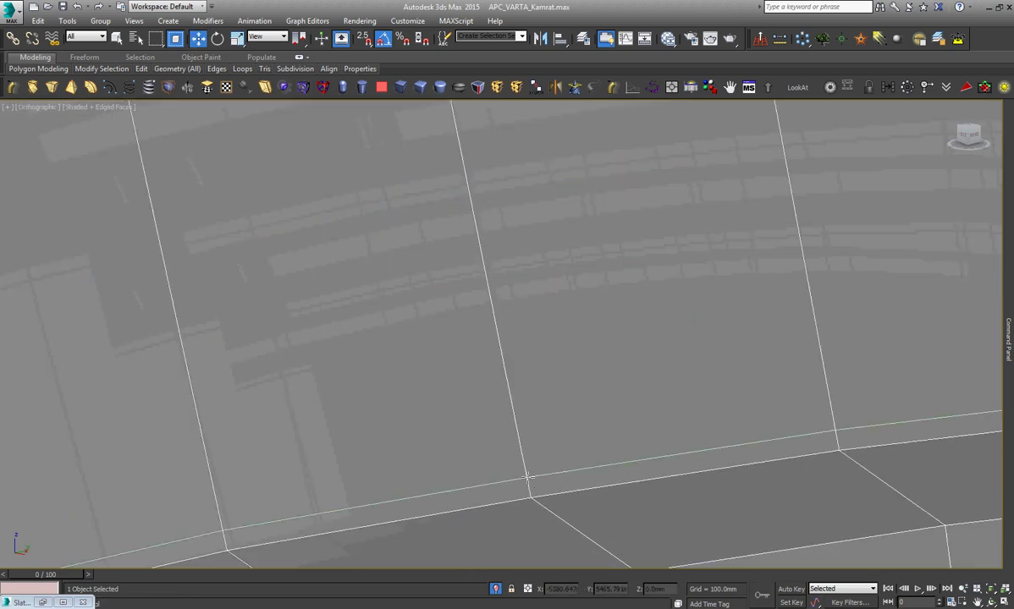
left_click(515, 483)
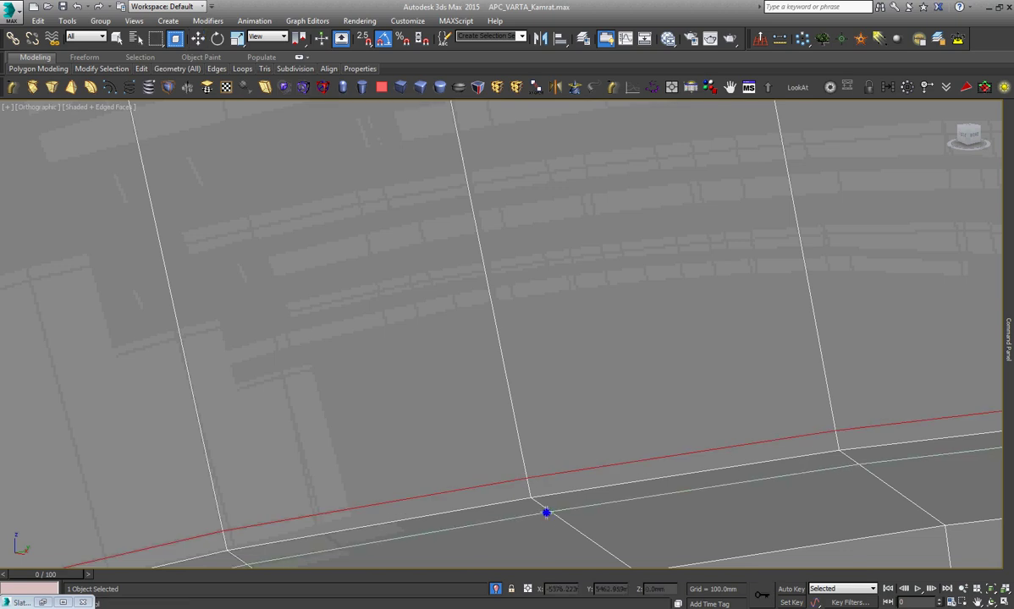
right_click(546, 512)
scroll(546, 512, "down", 3)
scroll(533, 440, "down", 2)
scroll(516, 362, "up", 3)
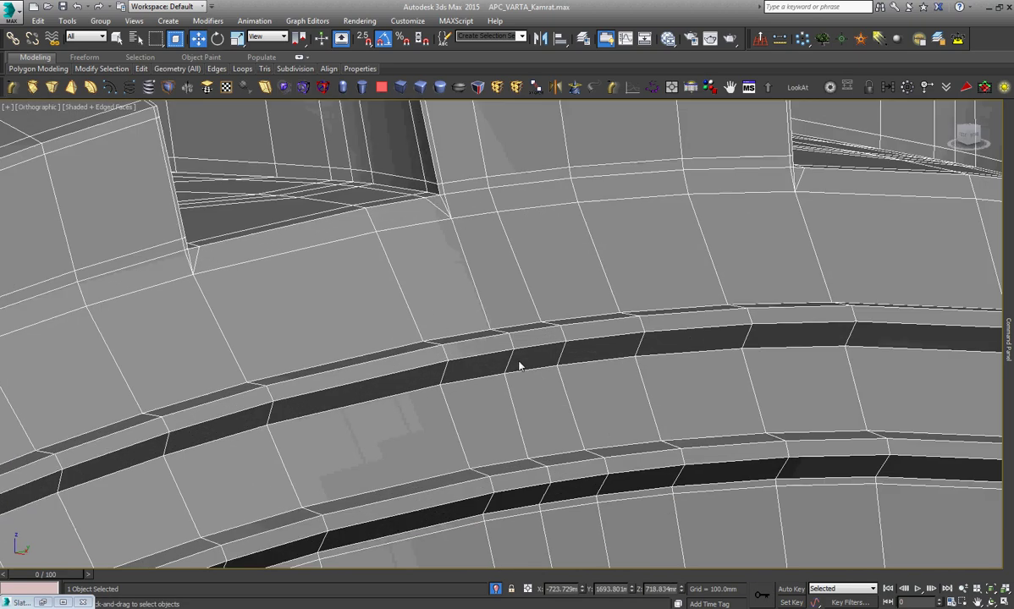
scroll(505, 376, "up", 2)
scroll(505, 377, "up", 1)
Add Swift Loops across the band, through the middle black band, upper dark band and light strip.
key("semicolon")
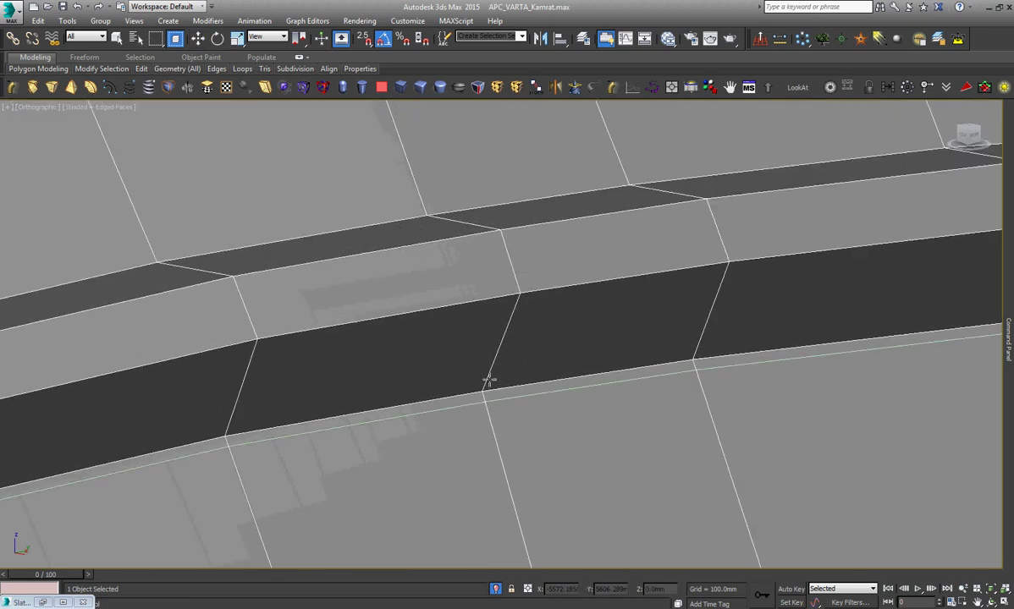
left_click(488, 381)
left_click(512, 309)
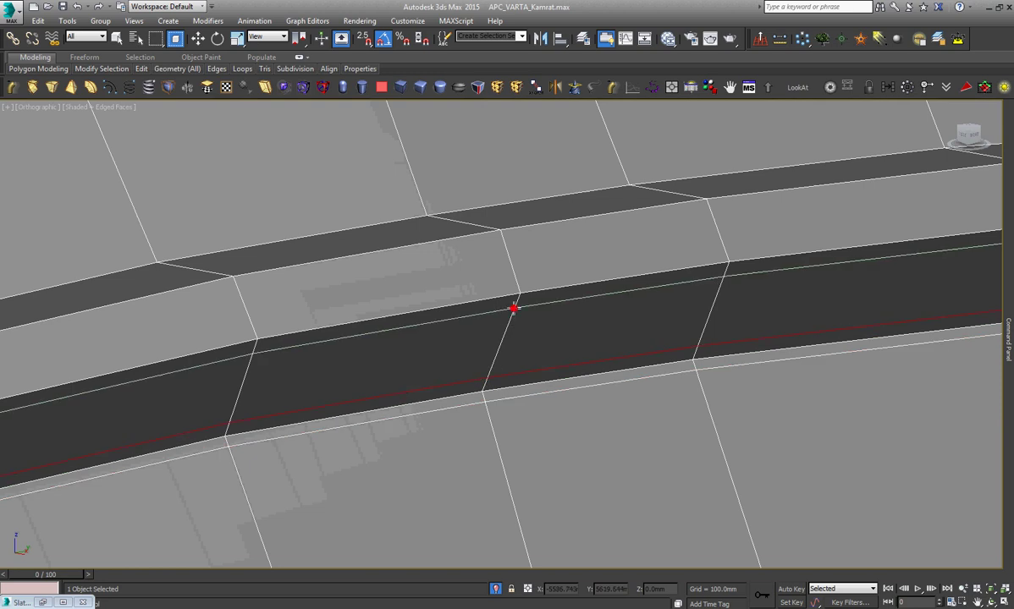
left_click(441, 215)
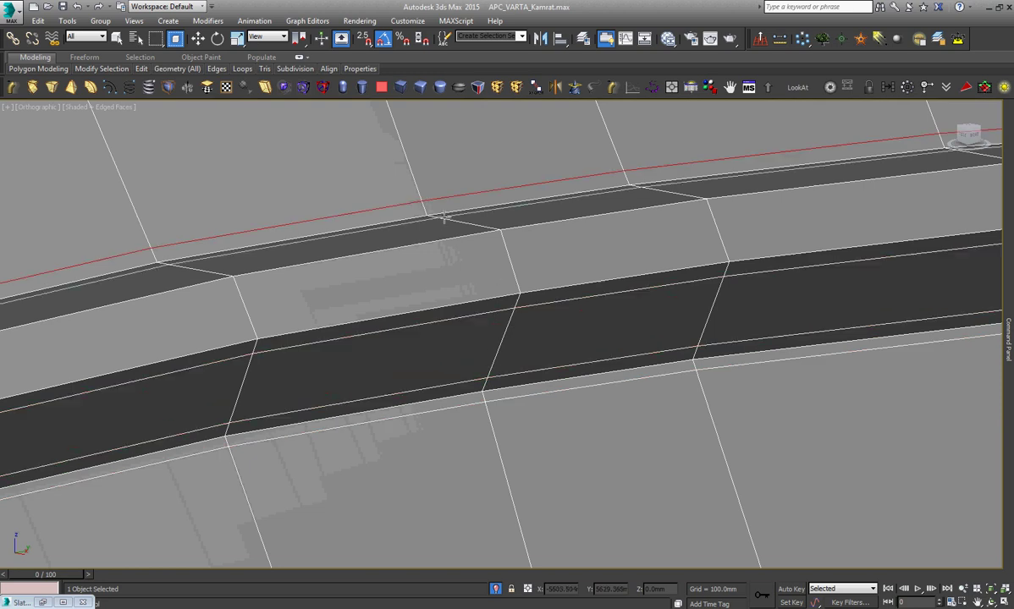
left_click(496, 231)
left_click(515, 275)
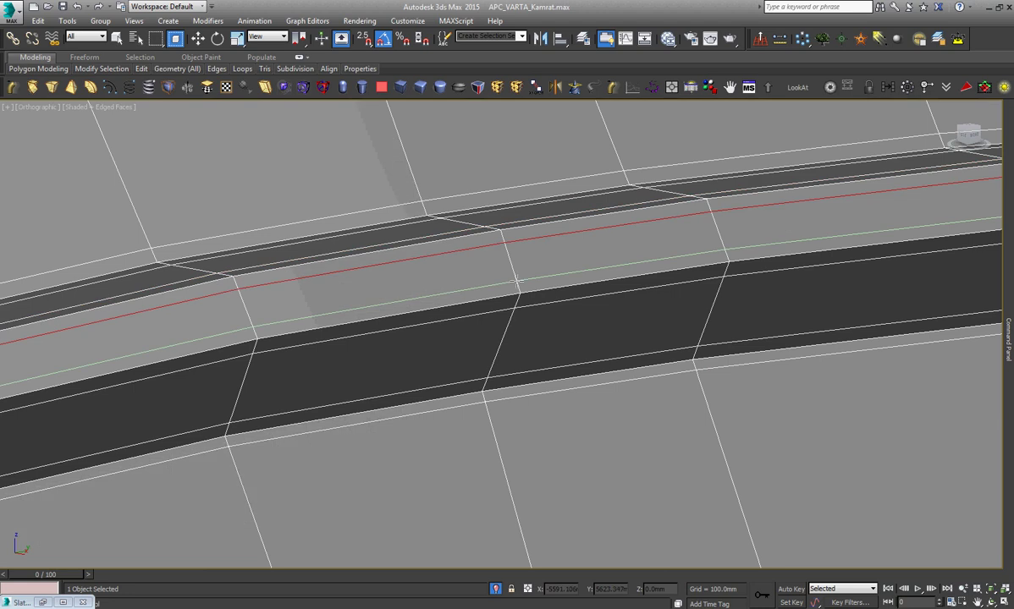
key("w")
scroll(527, 328, "down", 2)
scroll(516, 312, "down", 3)
scroll(525, 348, "up", 4)
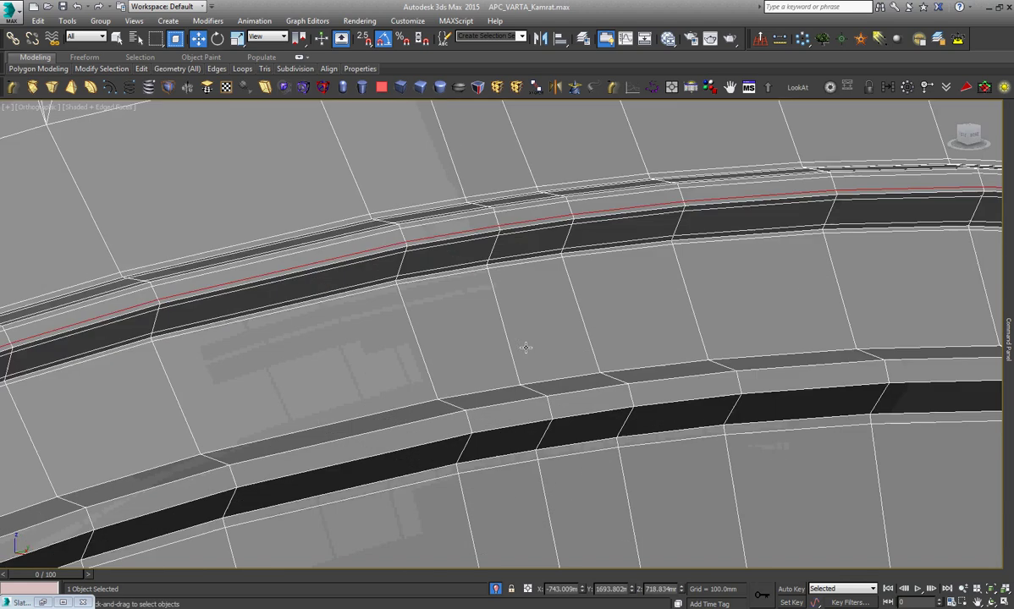
scroll(525, 348, "up", 2)
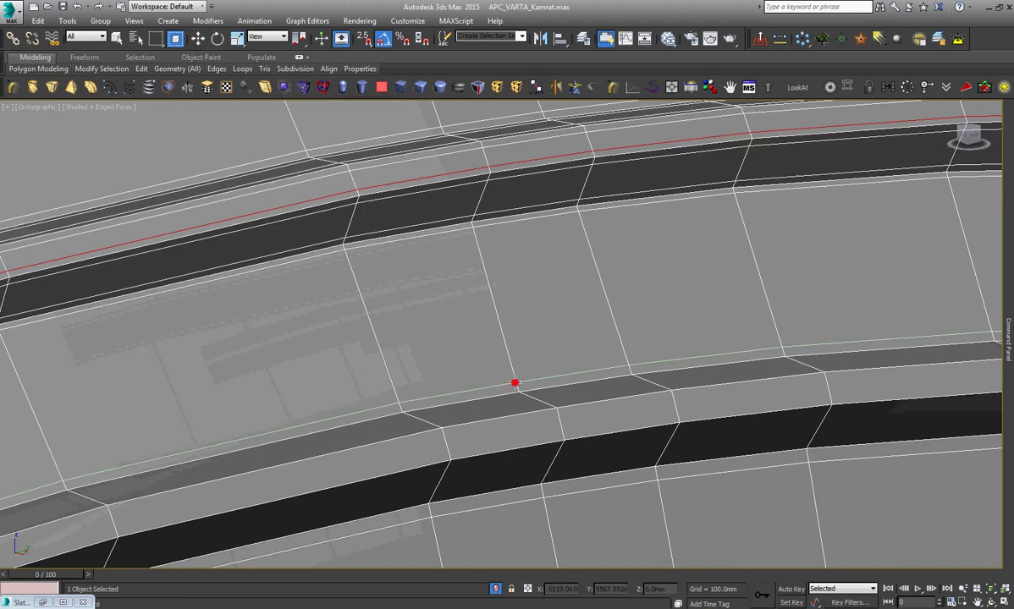
Add edge loops in the lower band, near the bottom edge and beside an existing edge.
left_click(525, 392)
scroll(550, 406, "up", 2)
scroll(575, 423, "up", 1)
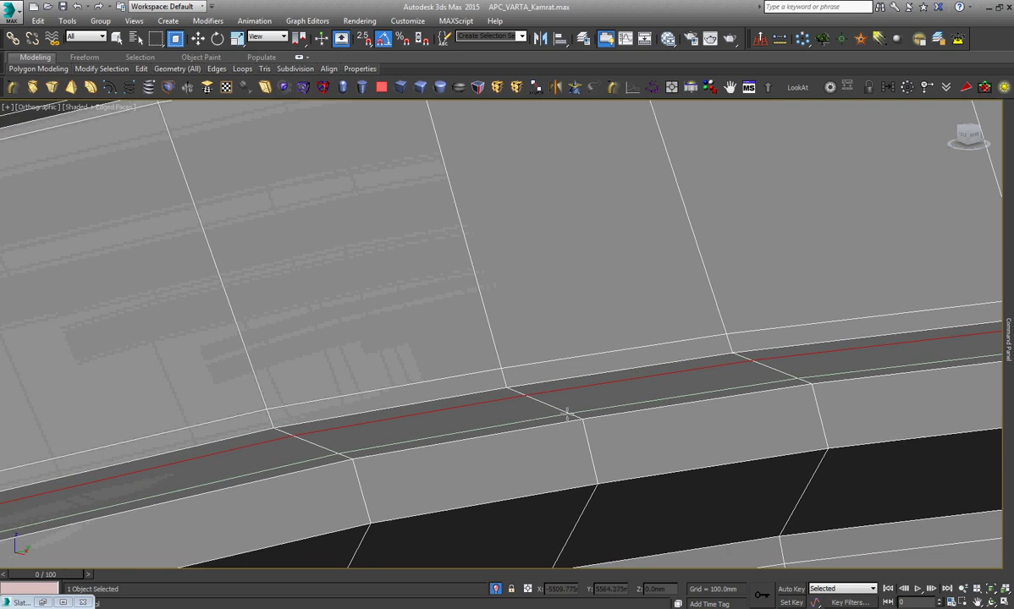
left_click(584, 425)
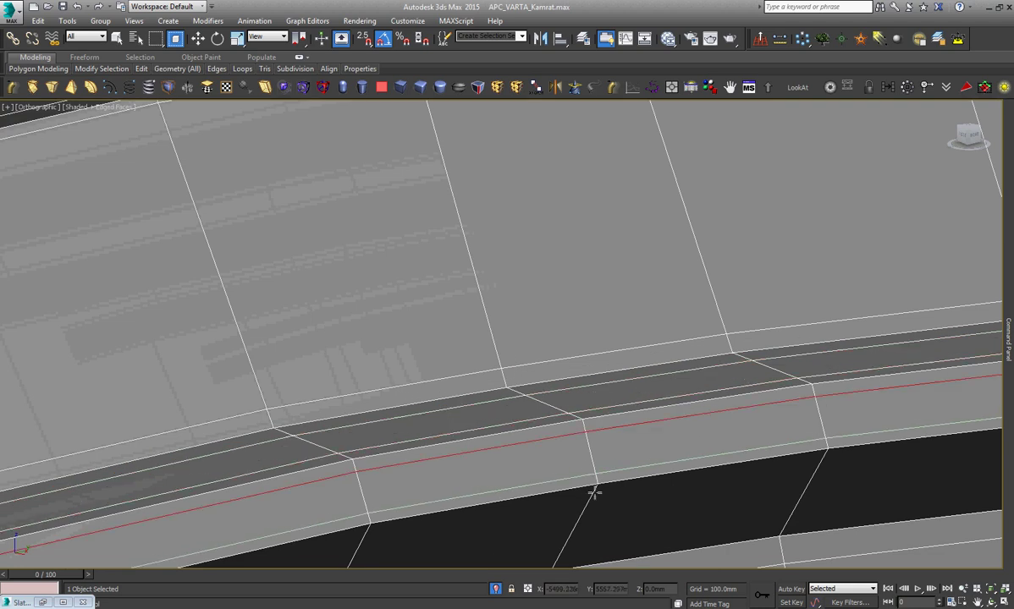
left_click(594, 496)
scroll(594, 496, "down", 2)
scroll(576, 423, "down", 2)
scroll(521, 279, "up", 4)
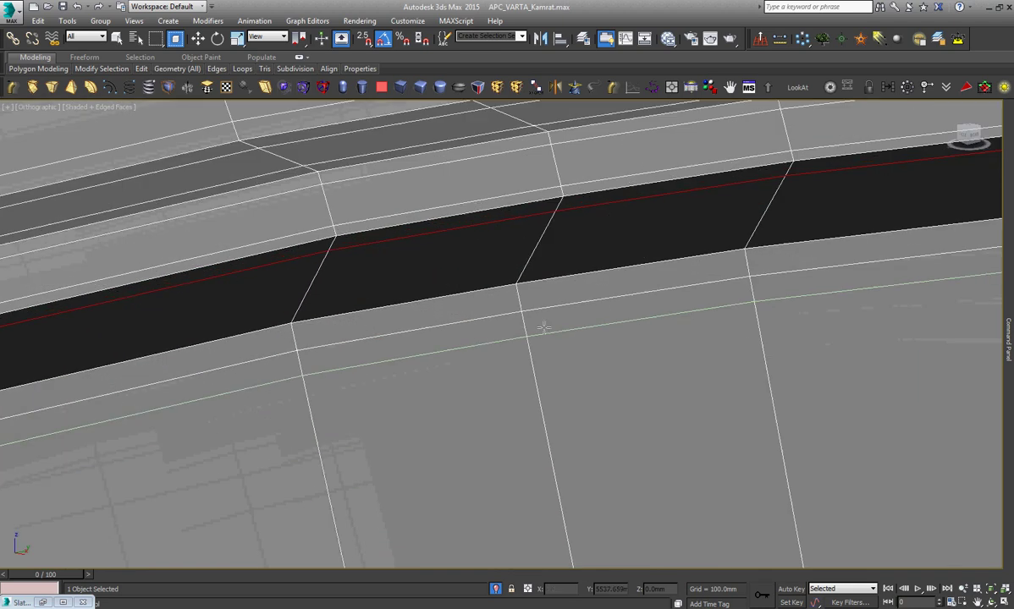
left_click(521, 279)
Leave loop insertion and zoom out to view the densely ringed sidewall.
key("w")
scroll(554, 335, "down", 2)
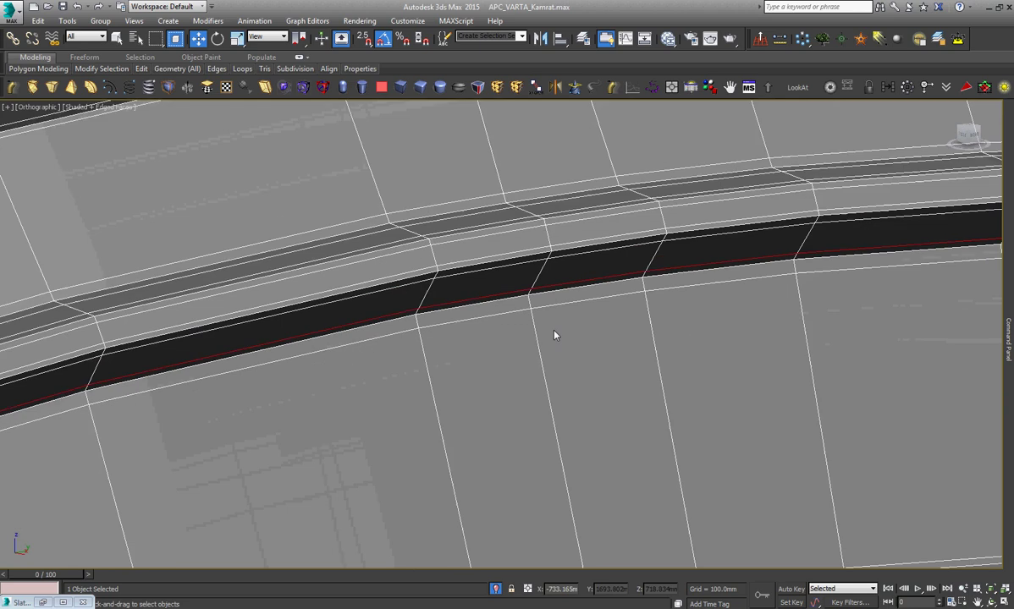
scroll(554, 335, "down", 2)
scroll(584, 430, "up", 3)
scroll(558, 379, "up", 2)
scroll(559, 380, "up", 3)
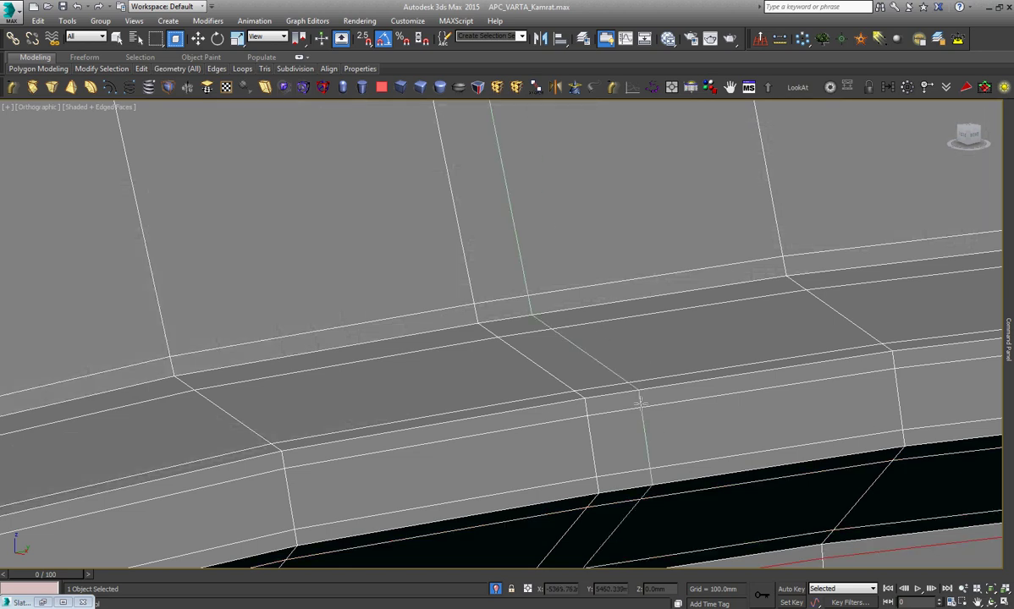
right_click(527, 362)
left_click(543, 377)
scroll(481, 342, "down", 2)
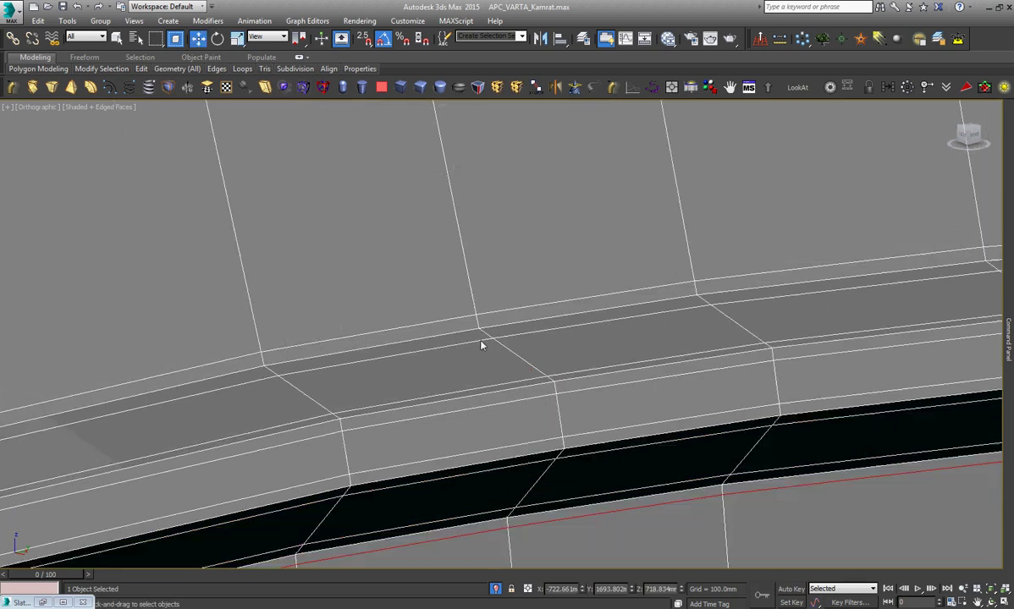
scroll(482, 342, "down", 2)
scroll(481, 341, "down", 3)
scroll(480, 341, "down", 2)
scroll(481, 341, "down", 3)
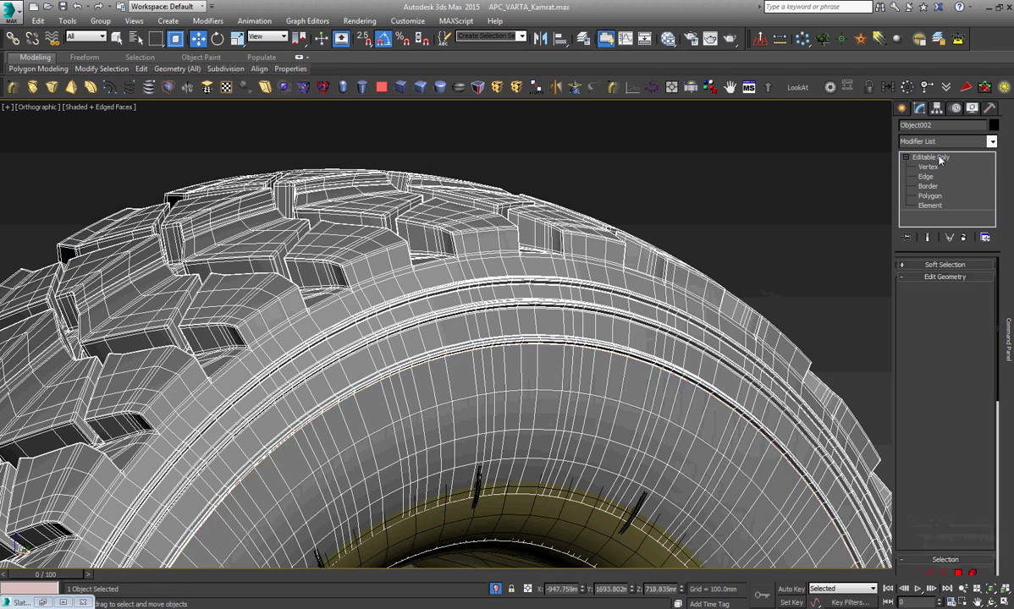
Select the whole tire element and assign it smoothing group 30.
left_click(929, 205)
left_click(598, 258)
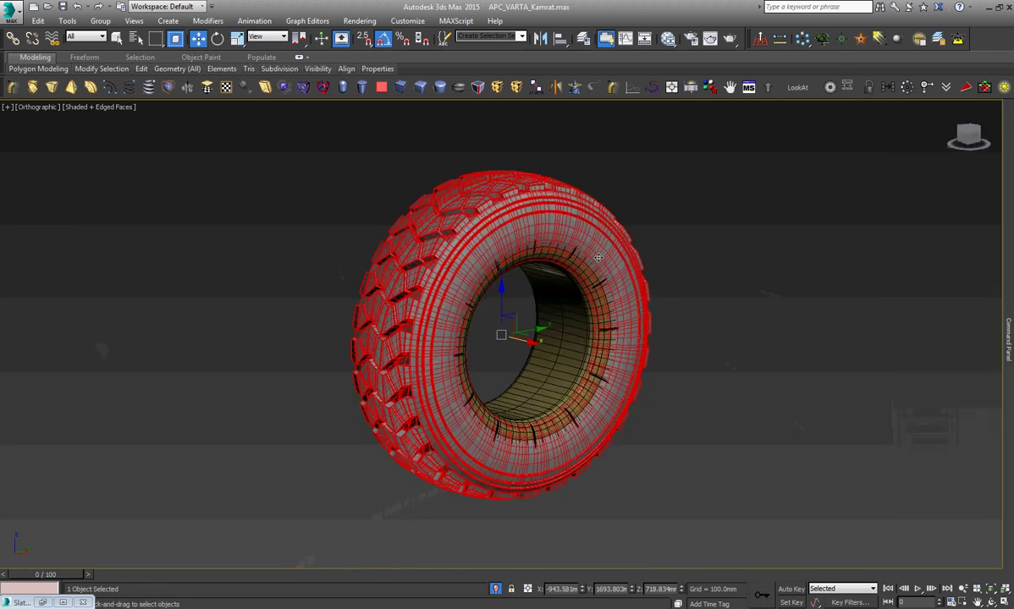
scroll(990, 339, "down", 5)
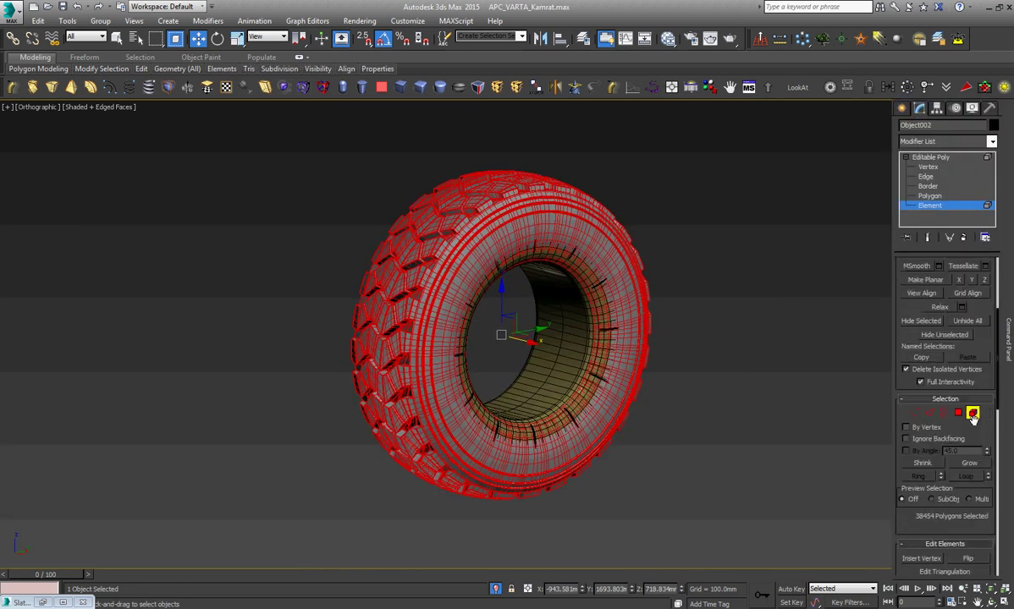
scroll(986, 381, "down", 5)
scroll(982, 432, "down", 5)
scroll(978, 483, "down", 5)
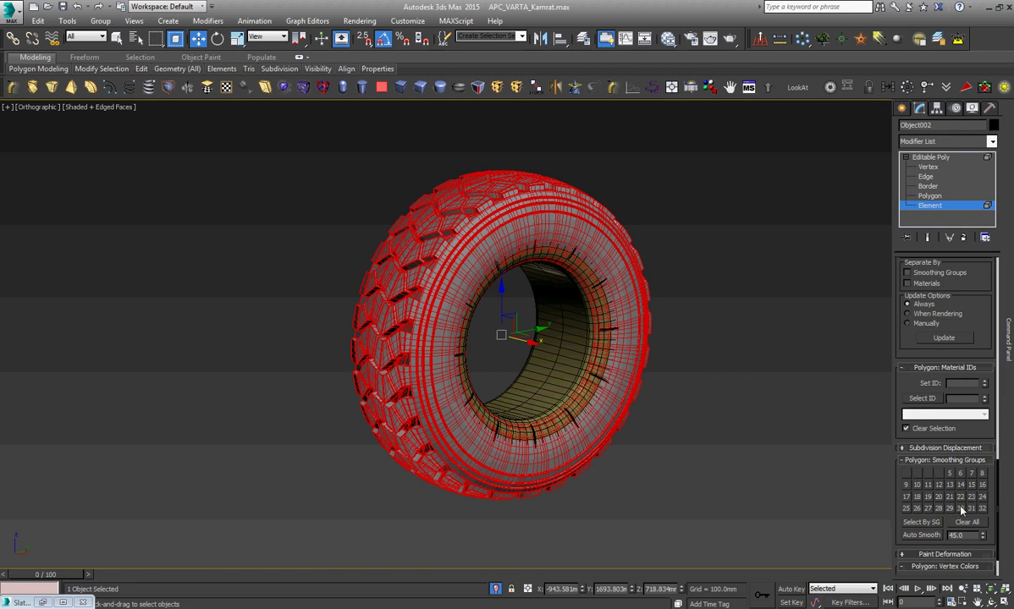
left_click(935, 158)
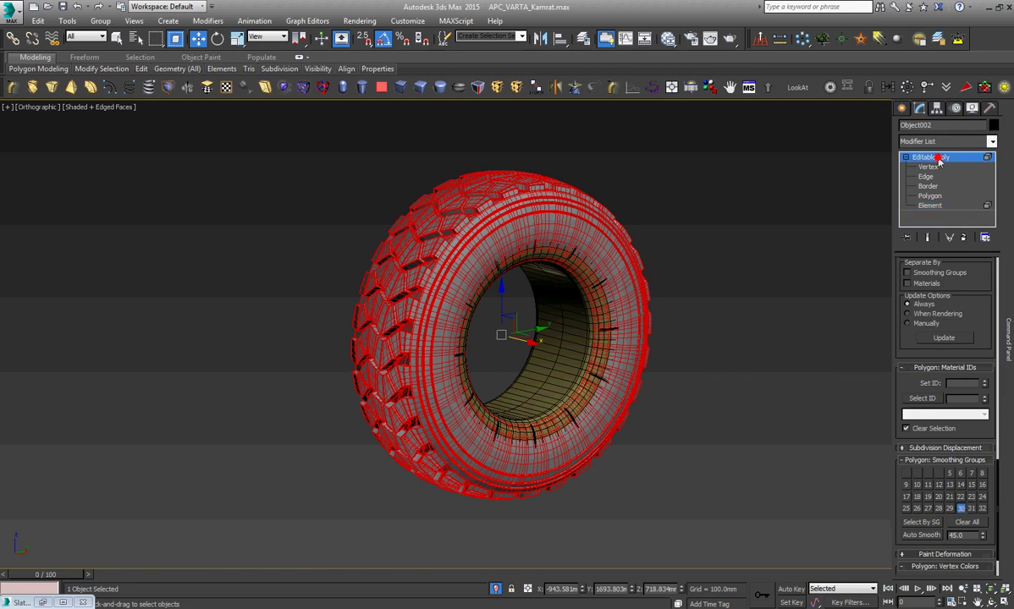
left_click(776, 226)
Reselect the tire, orbit to its other side, and bring up the quad menu for Unhide All.
scroll(571, 344, "up", 5)
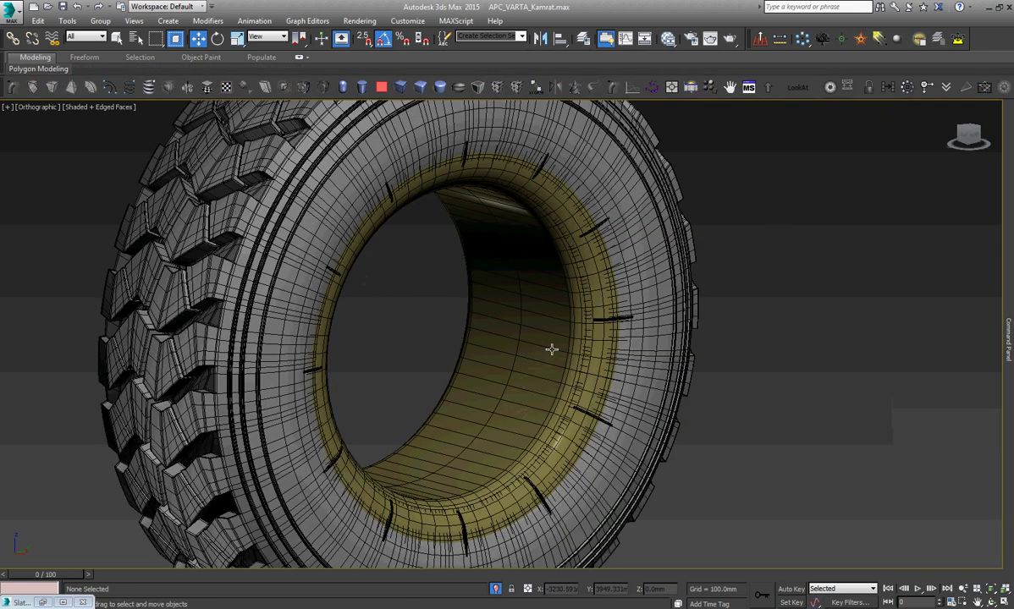
left_click(551, 349)
key("ctrl+d")
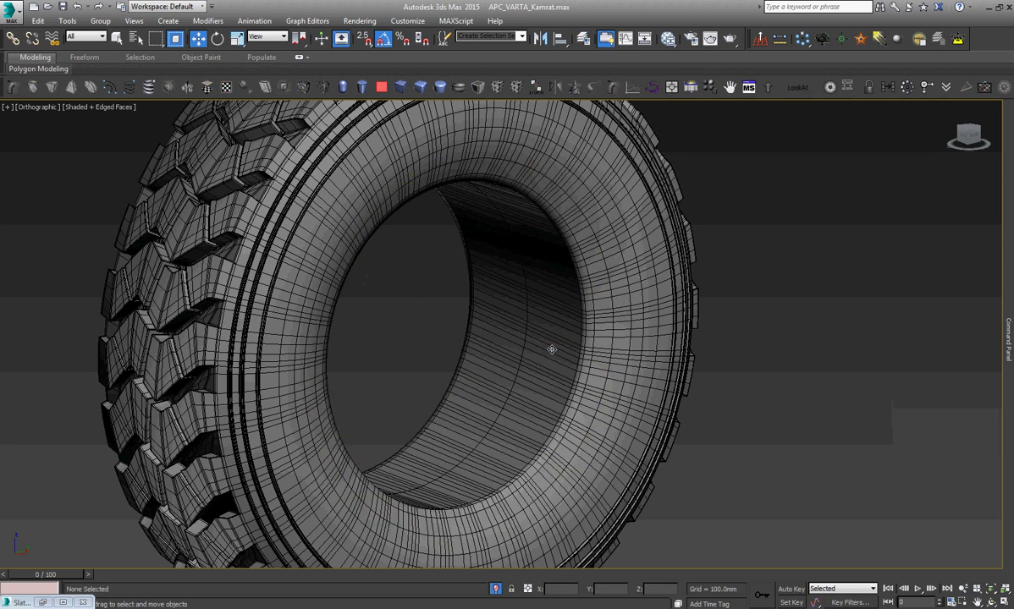
left_click(563, 351)
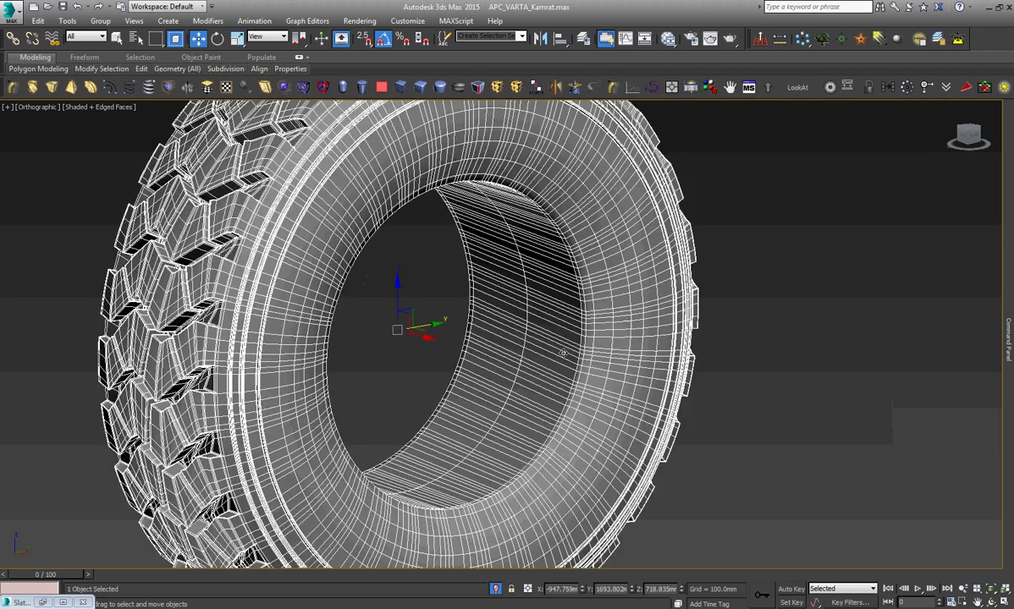
left_click(991, 602)
left_click_drag(491, 344, 636, 356)
left_click(771, 398)
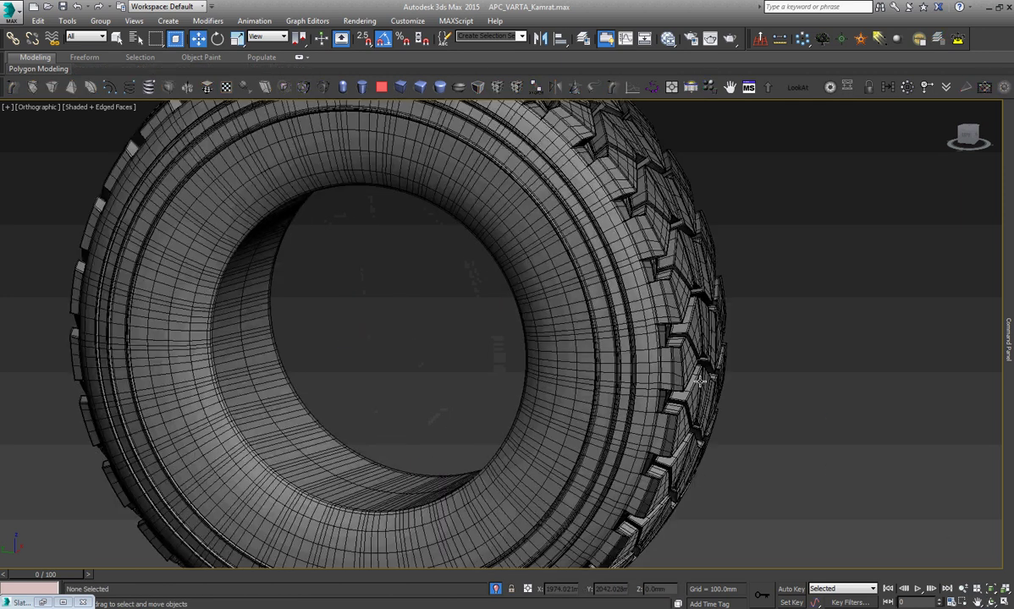
scroll(771, 398, "down", 3)
right_click(782, 393)
Unhide all objects and layers, then isolate the wheel hub and tire with Alt+Q.
left_click(806, 349)
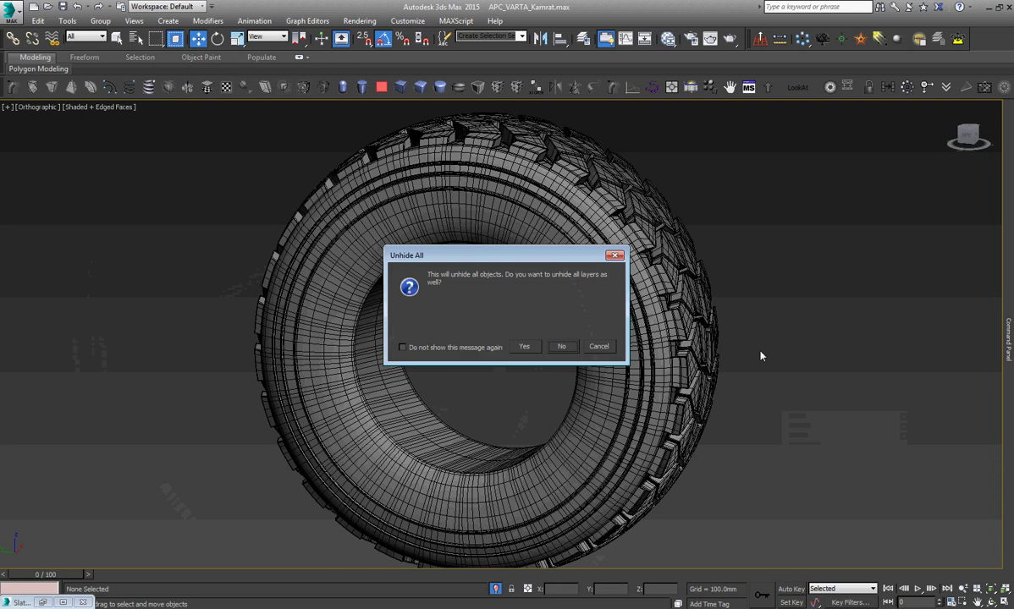
left_click(565, 348)
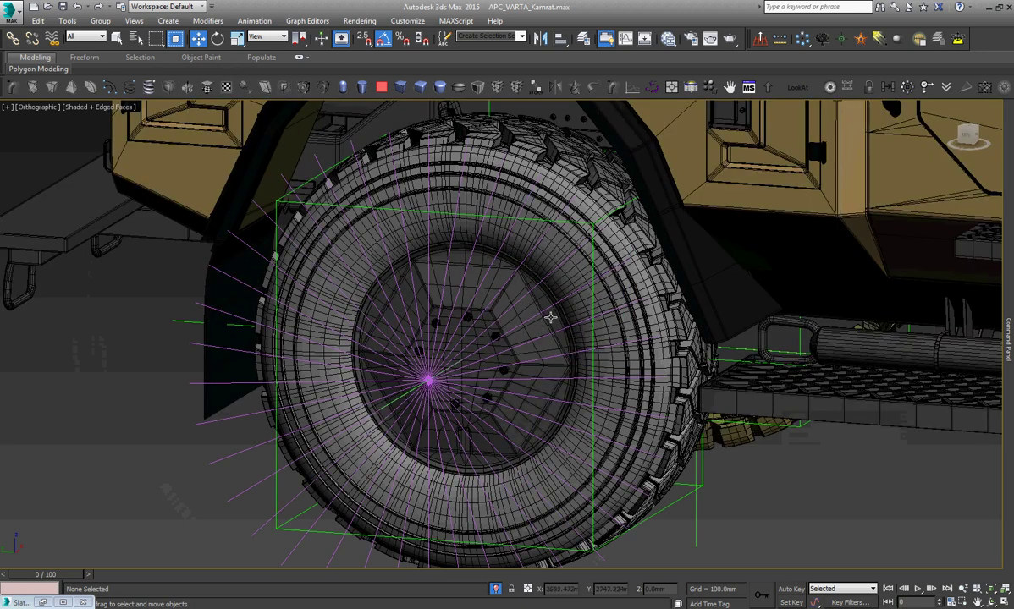
left_click(551, 318)
left_click(583, 300, "ctrl")
key("alt+q")
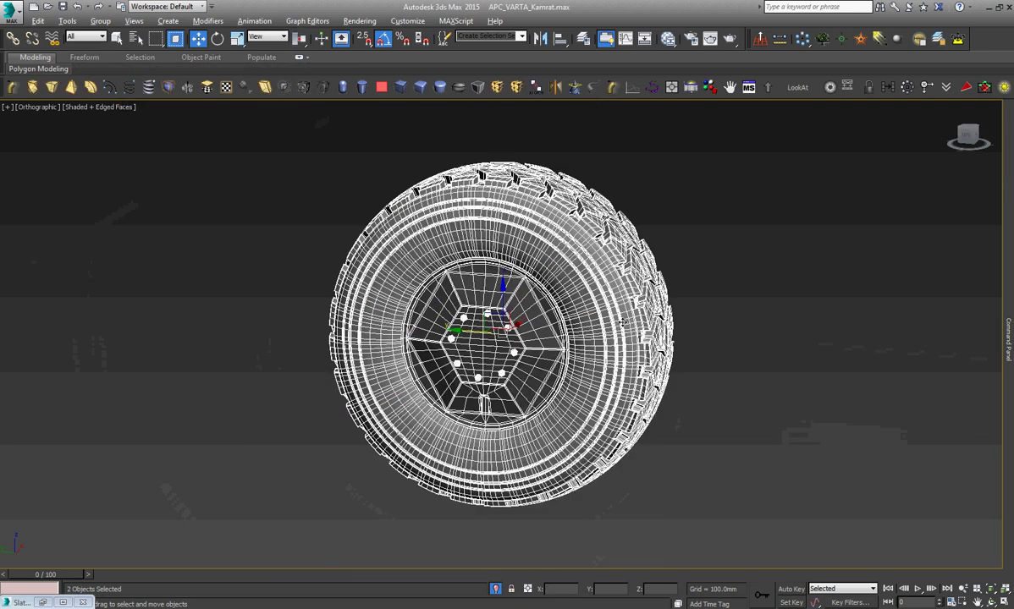
left_click(733, 385)
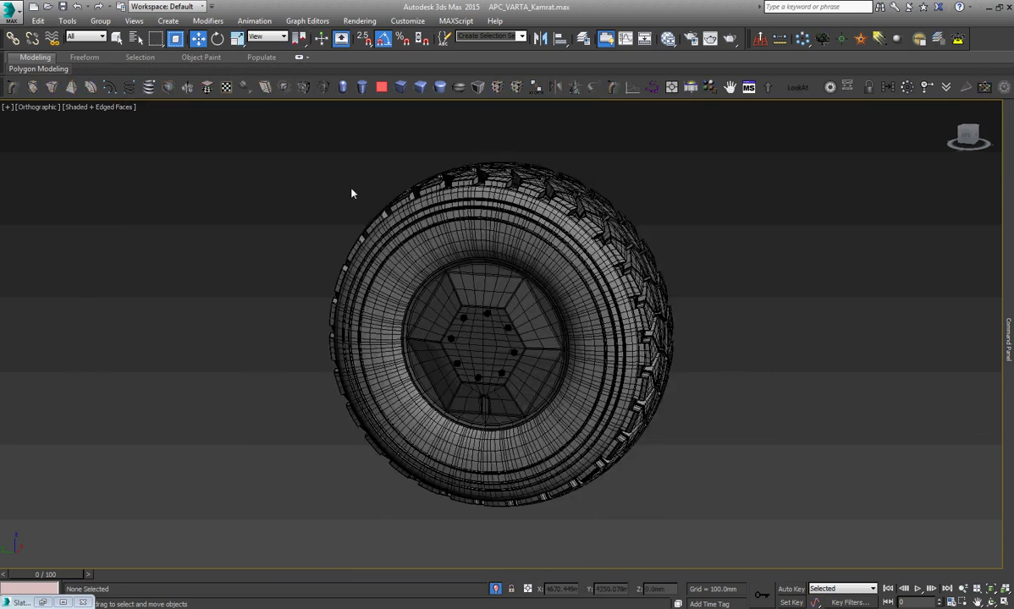
Set the viewport to Shaded with Edged Faces turned off.
left_click(112, 110)
left_click(141, 132)
left_click(97, 107)
left_click(150, 154)
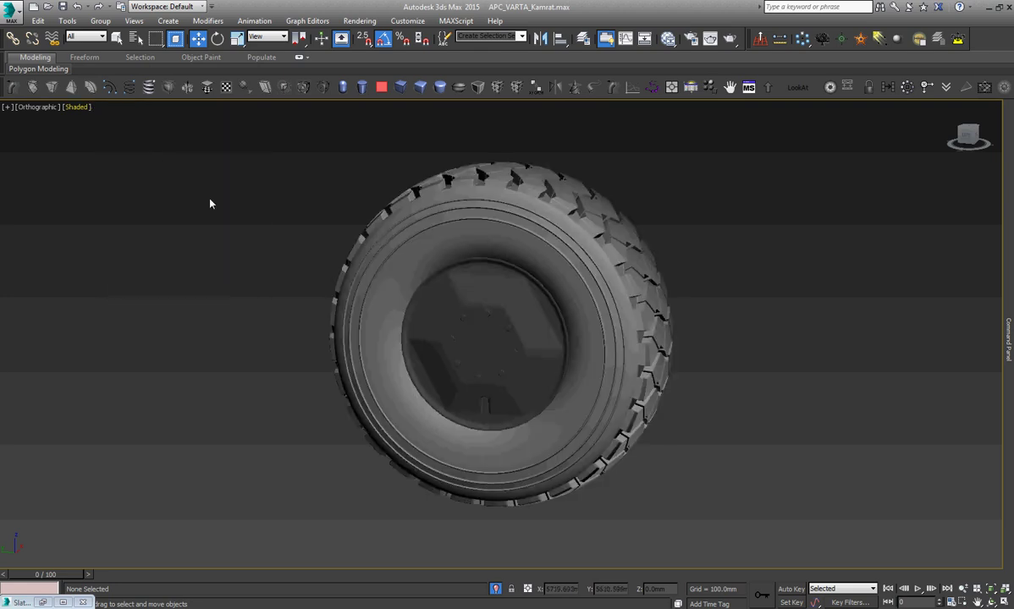
Select the tire and bring up its quad menu for Convert To.
left_click(991, 601)
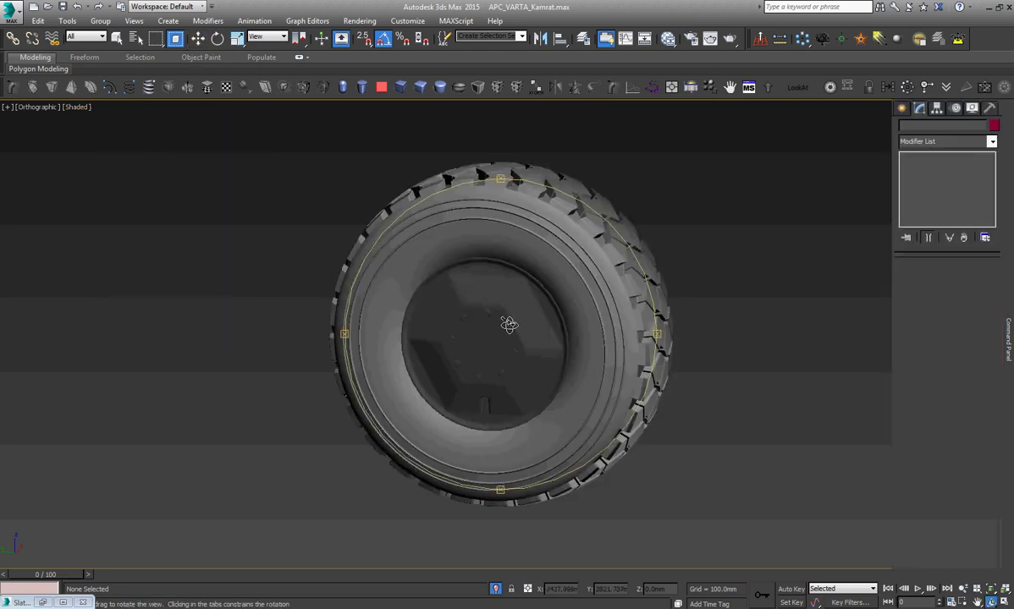
right_click(507, 346)
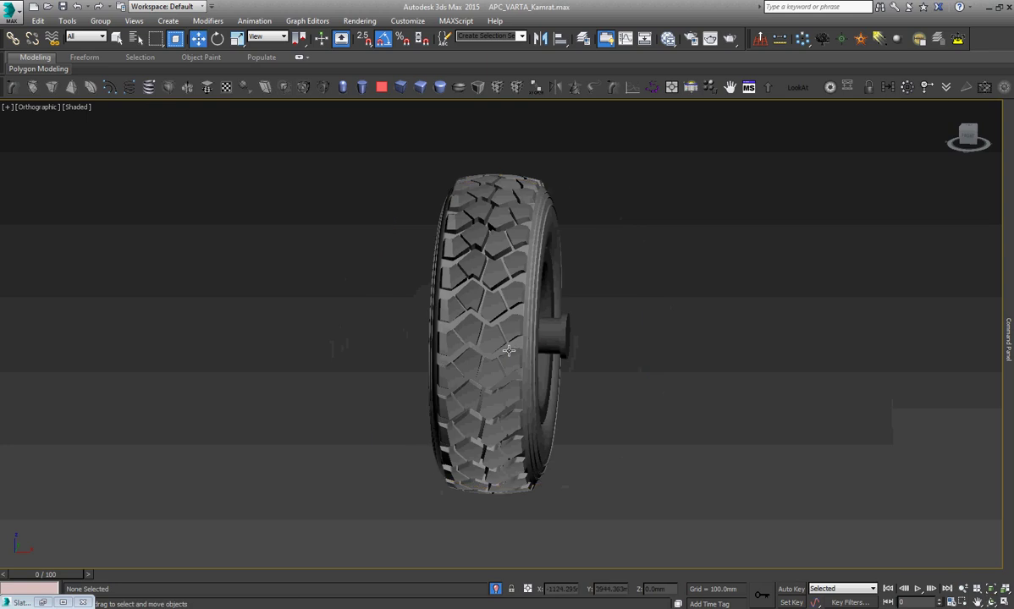
left_click(504, 327)
scroll(487, 258, "up", 3)
scroll(487, 257, "up", 4)
scroll(487, 258, "up", 2)
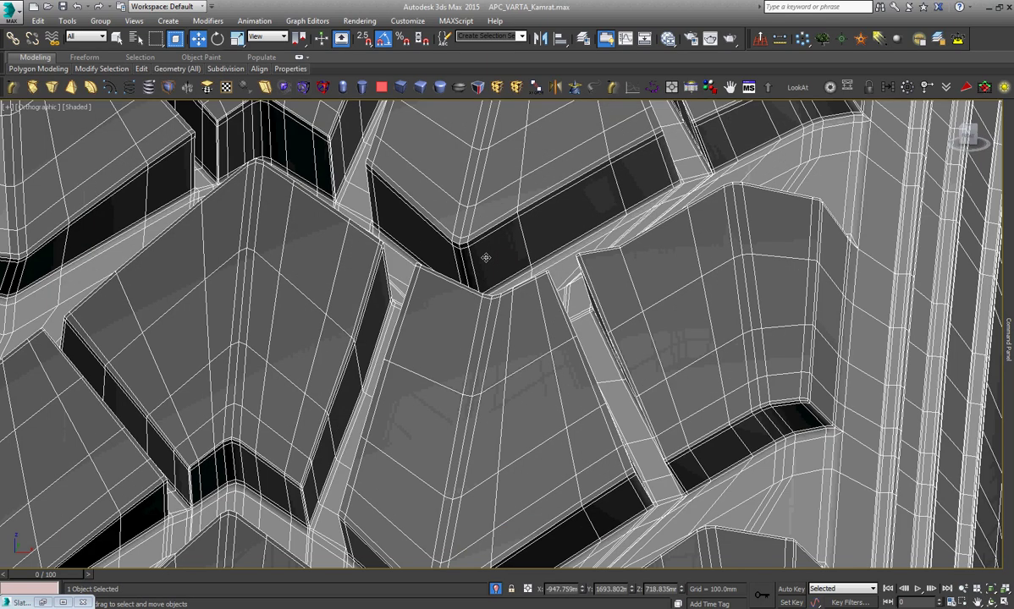
scroll(486, 257, "down", 3)
scroll(487, 257, "down", 1)
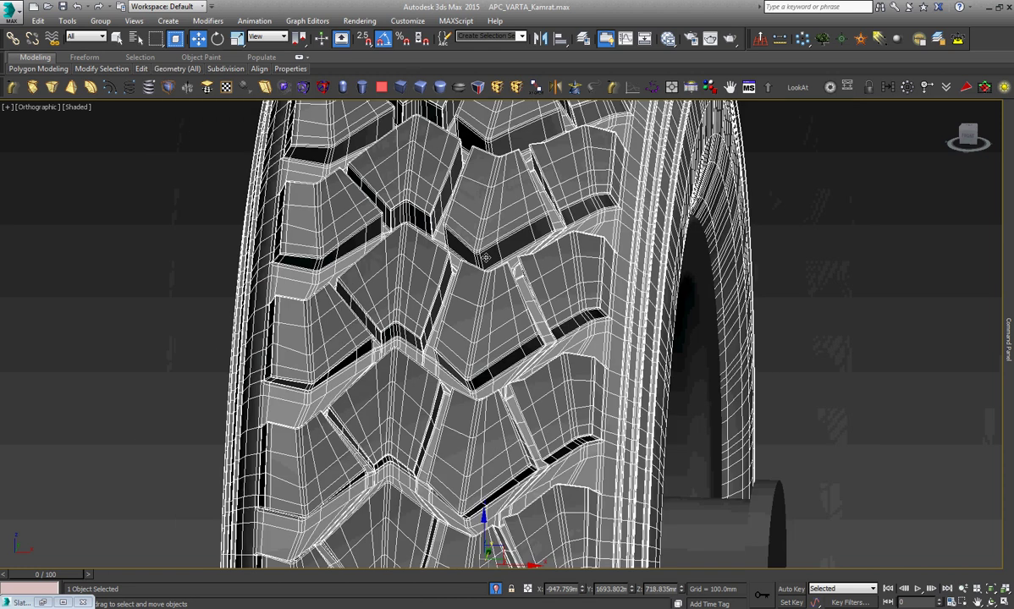
scroll(486, 258, "down", 5)
right_click(483, 254)
mouse_move(542, 377)
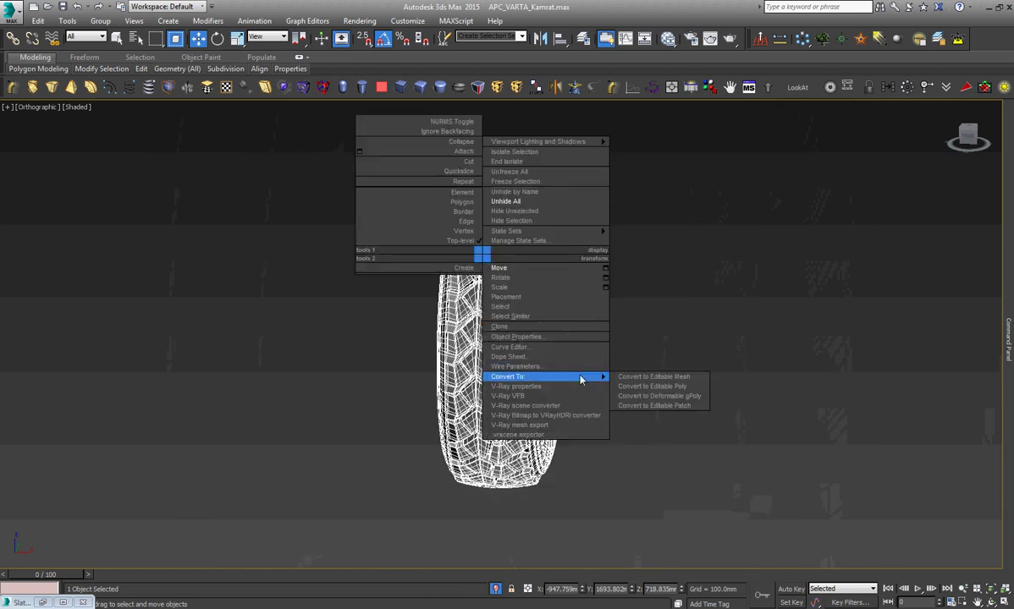
Apply the tire's display changes in Object Properties and clear the selection.
left_click(525, 337)
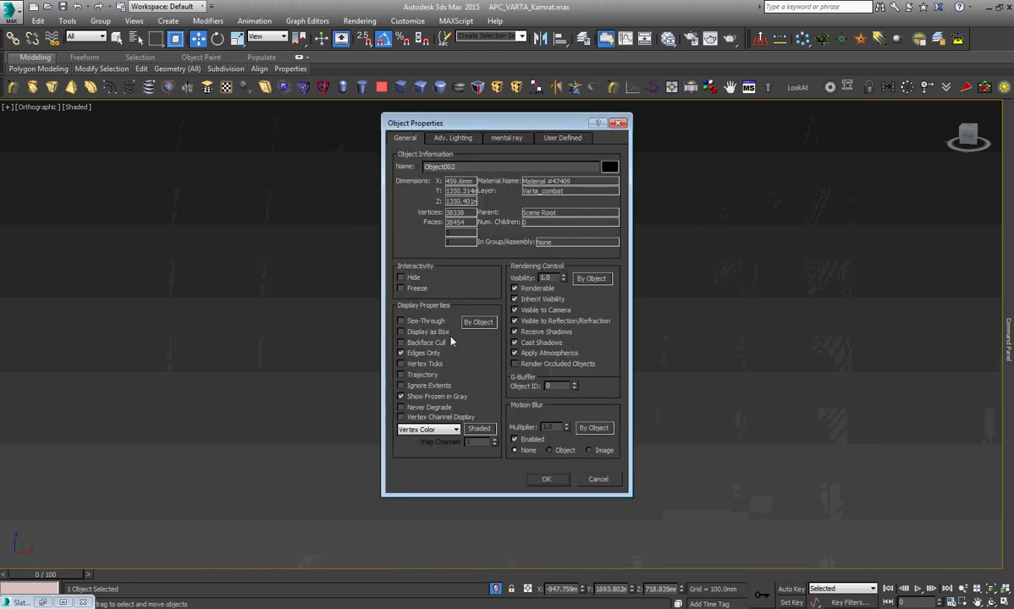
left_click(545, 479)
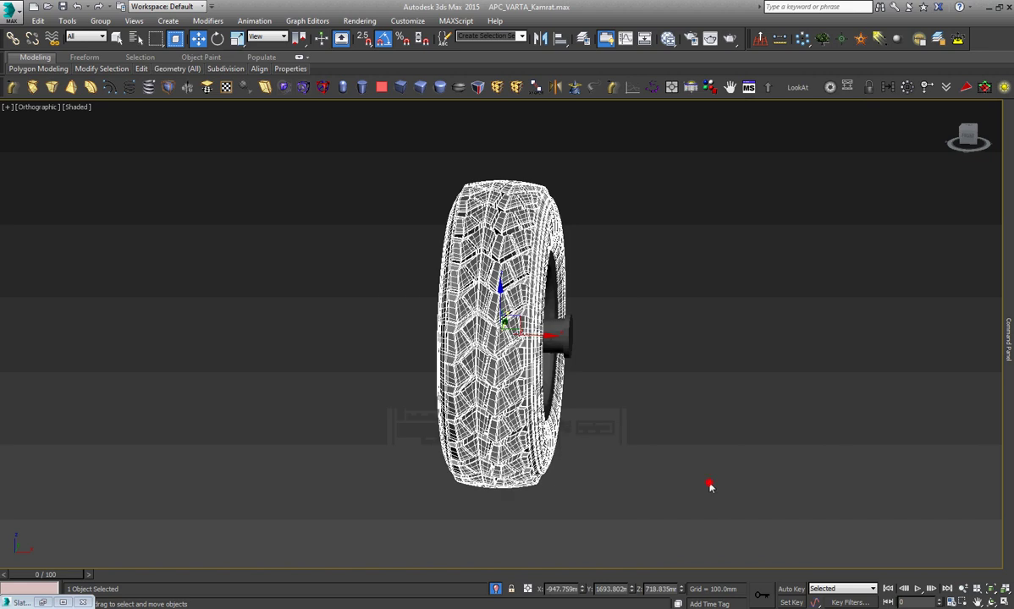
left_click(709, 481)
Select the wheel hub and orbit so its hub face points right.
mouse_move(573, 355)
middle_mouse_down("alt")
mouse_move(545, 385)
mouse_move(524, 319)
mouse_move(537, 316)
mouse_move(502, 358)
mouse_move(534, 348)
middle_mouse_up("alt")
key("w")
left_click(487, 344)
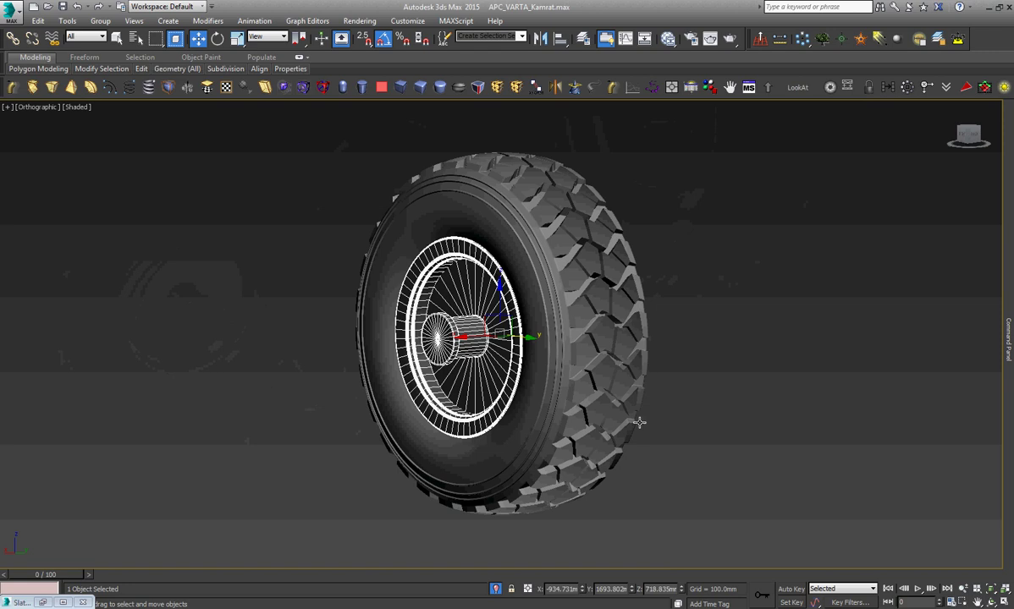
middle_click_drag(508, 279, 345, 259, "alt")
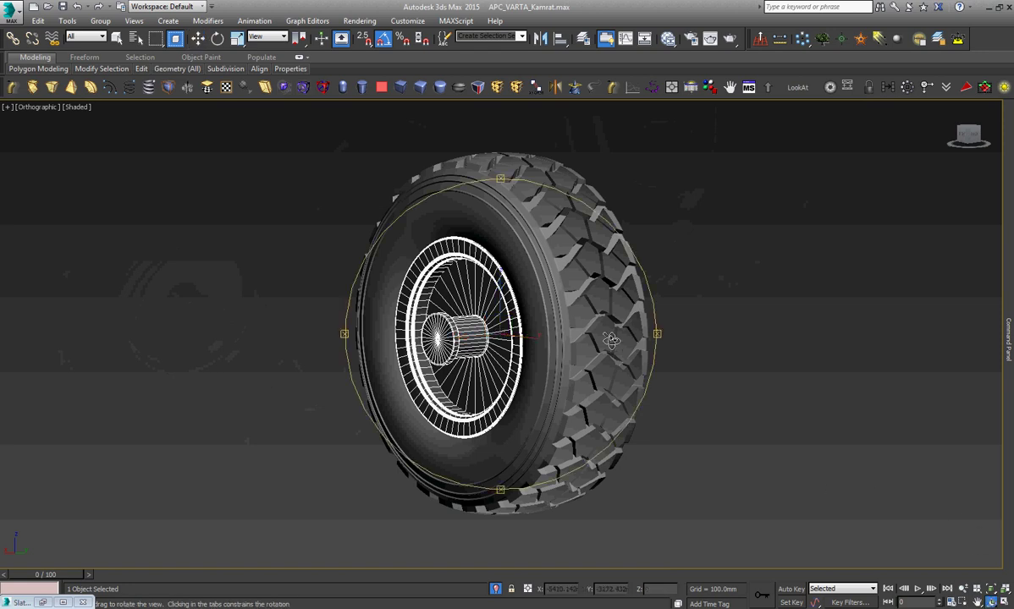
Try Consistent Colors, Shaded, then Realistic viewport shading on the tire.
left_click(76, 107)
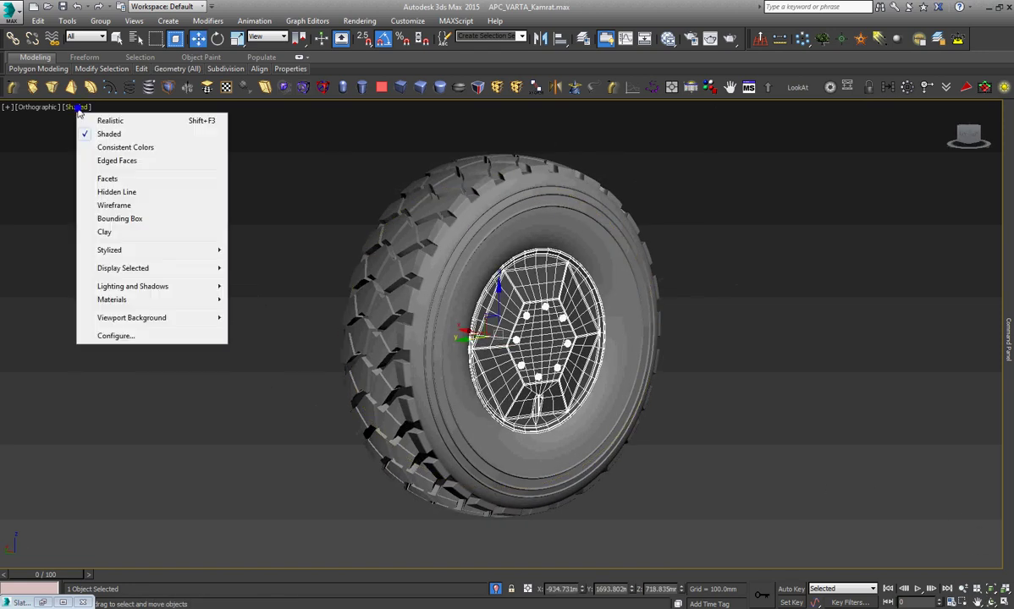
left_click(110, 146)
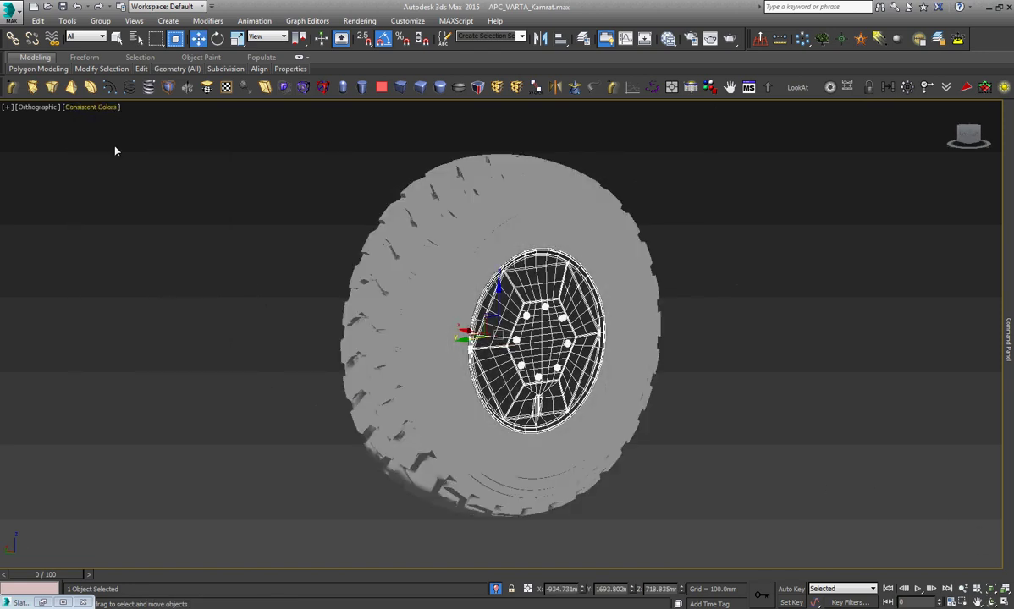
left_click(91, 108)
left_click(121, 136)
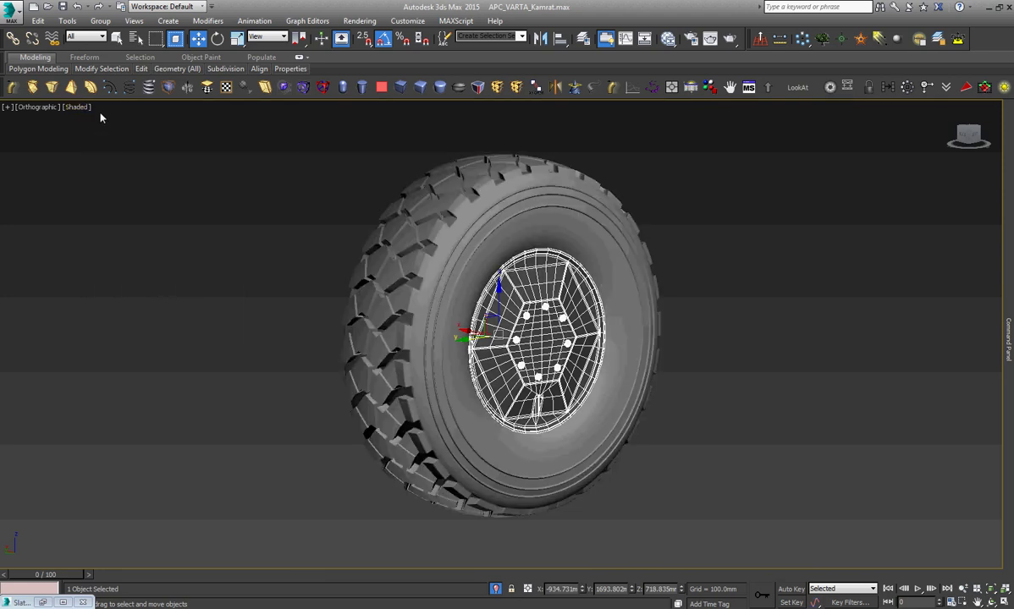
left_click(77, 107)
left_click(111, 121)
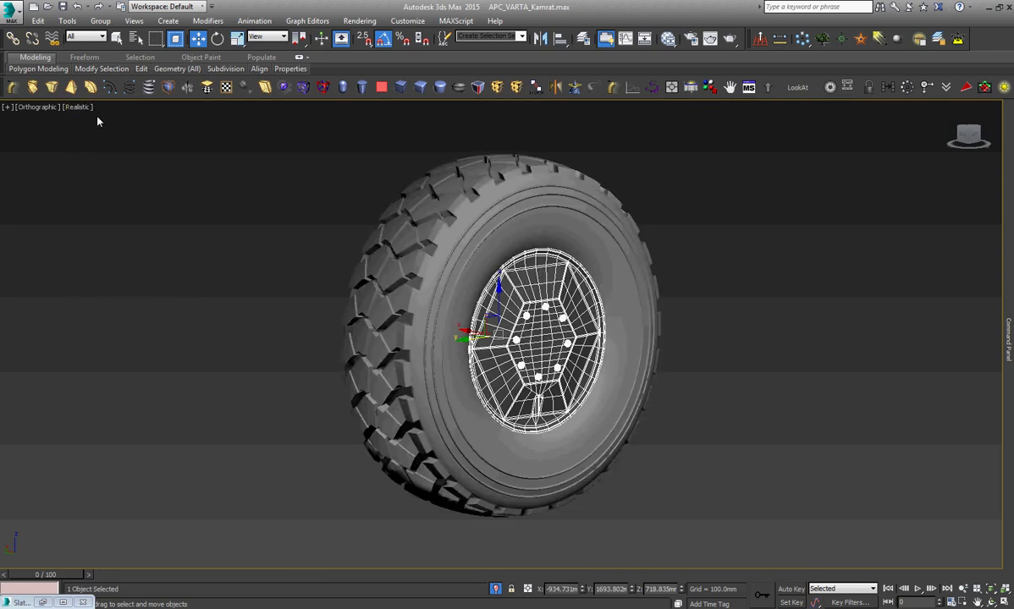
Orbit to a tilted top view, select the hub, then orbit to a side view of the tread.
left_click(300, 222)
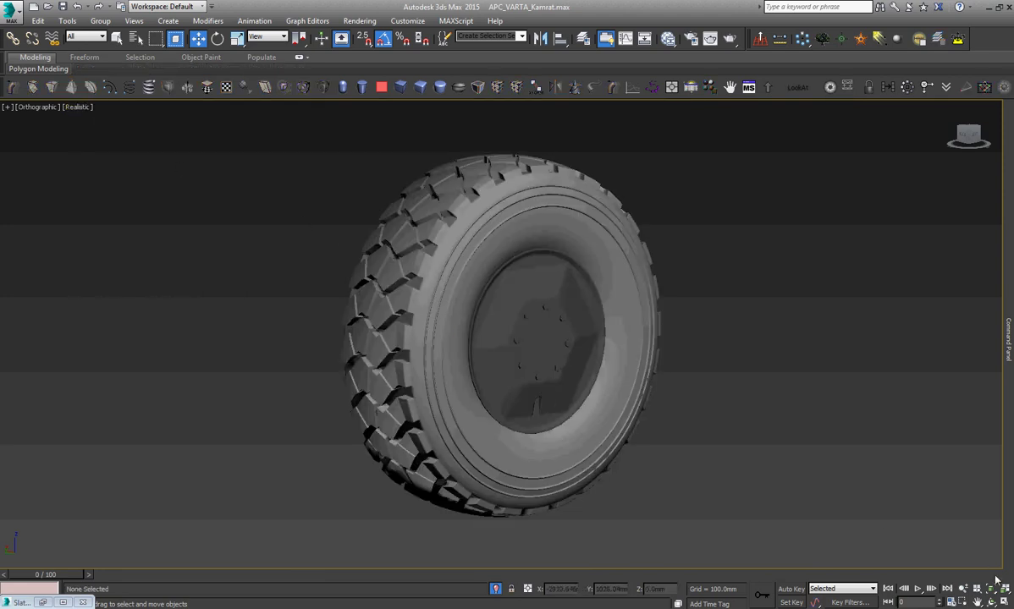
left_click(991, 602)
left_click_drag(506, 371, 484, 333)
key("w")
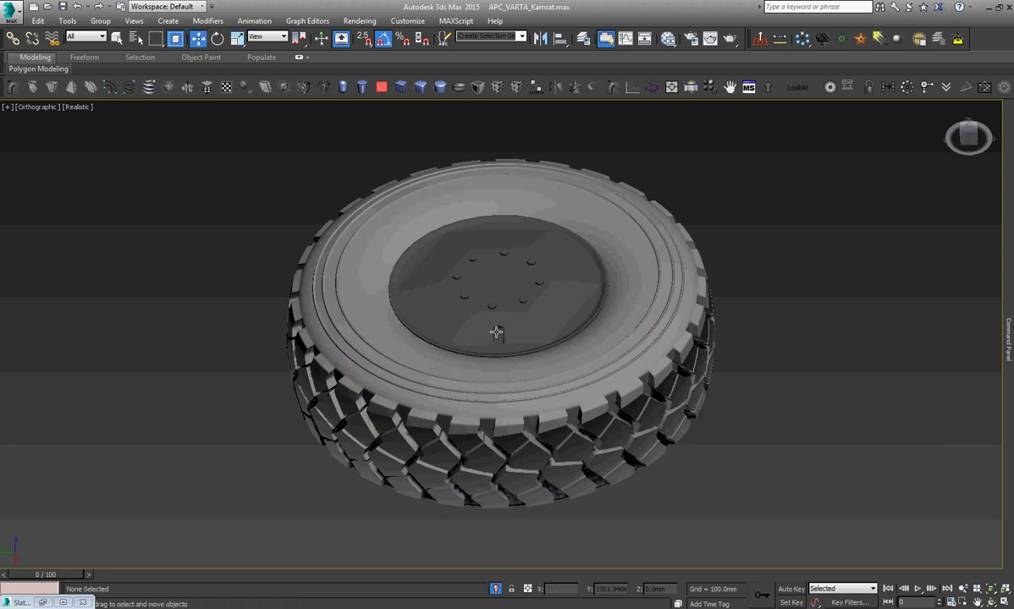
left_click(519, 330)
left_click(992, 602)
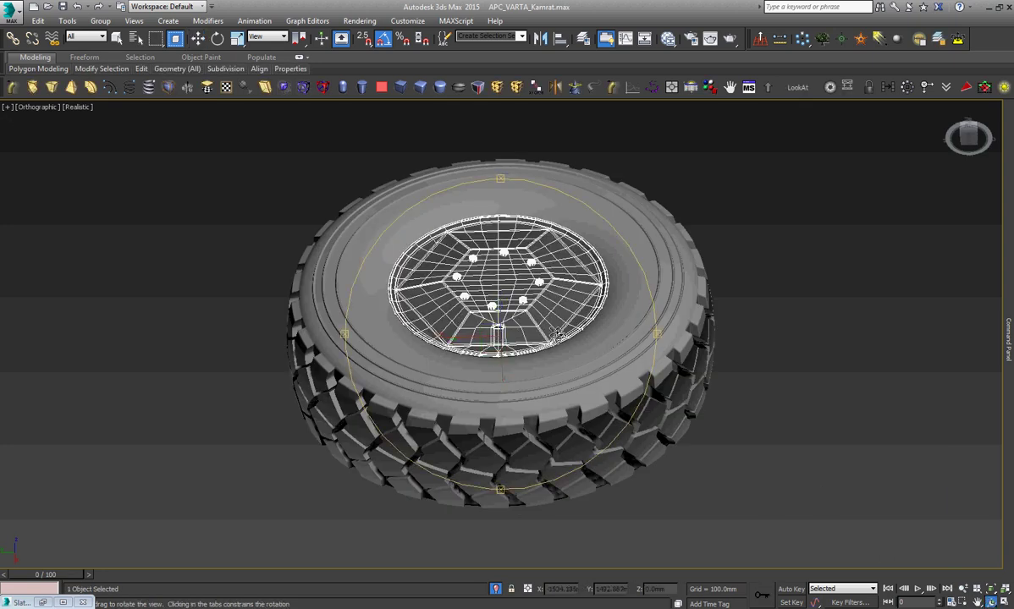
mouse_move(601, 411)
left_mouse_down()
mouse_move(641, 436)
mouse_move(672, 432)
mouse_move(615, 423)
left_mouse_up()
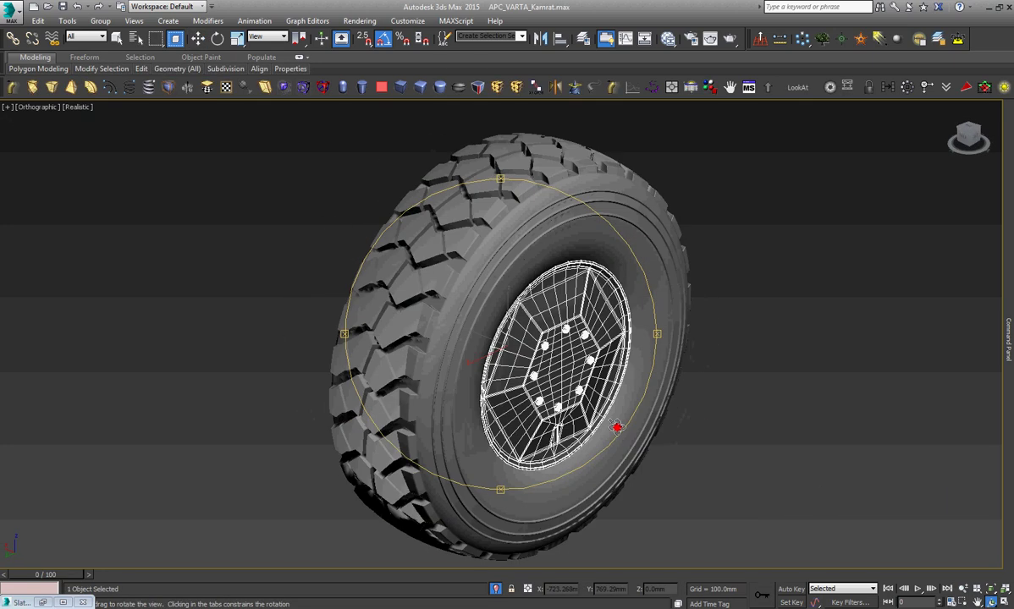
key("w")
Switch the viewport to Facets, select the tire mesh and zoom in.
left_click(76, 107)
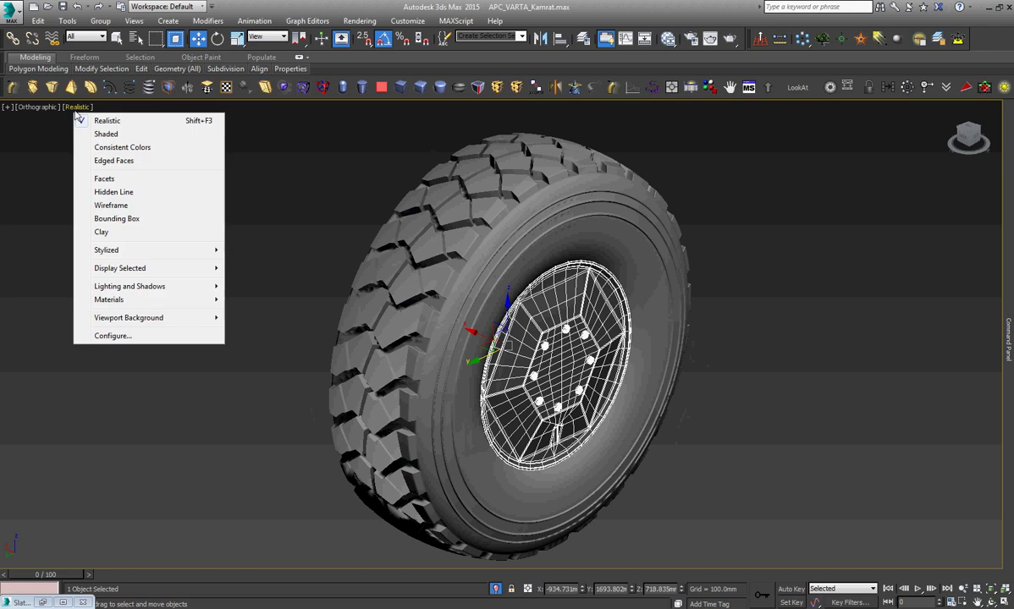
left_click(116, 179)
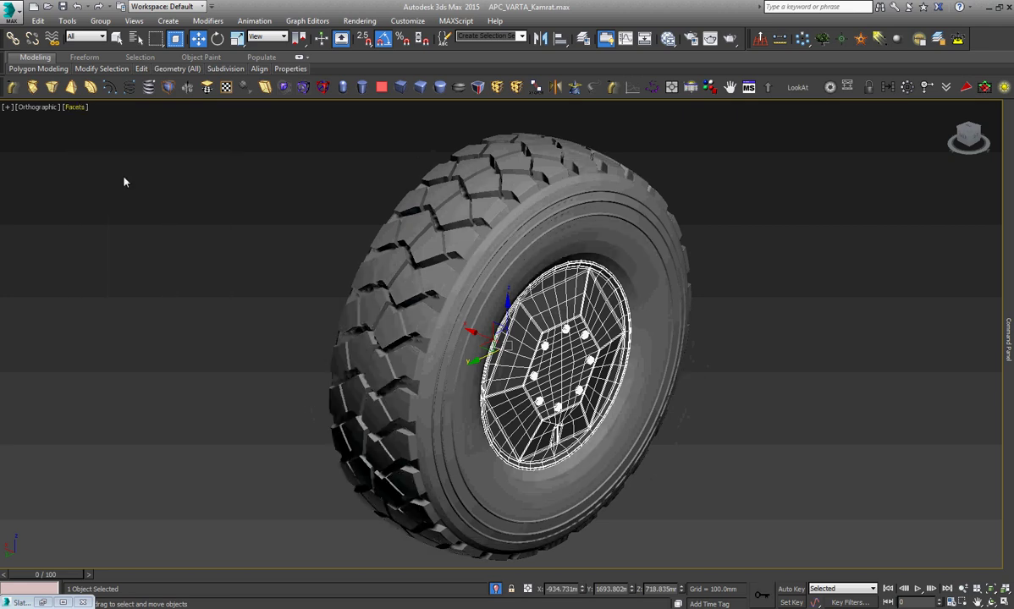
left_click(178, 210)
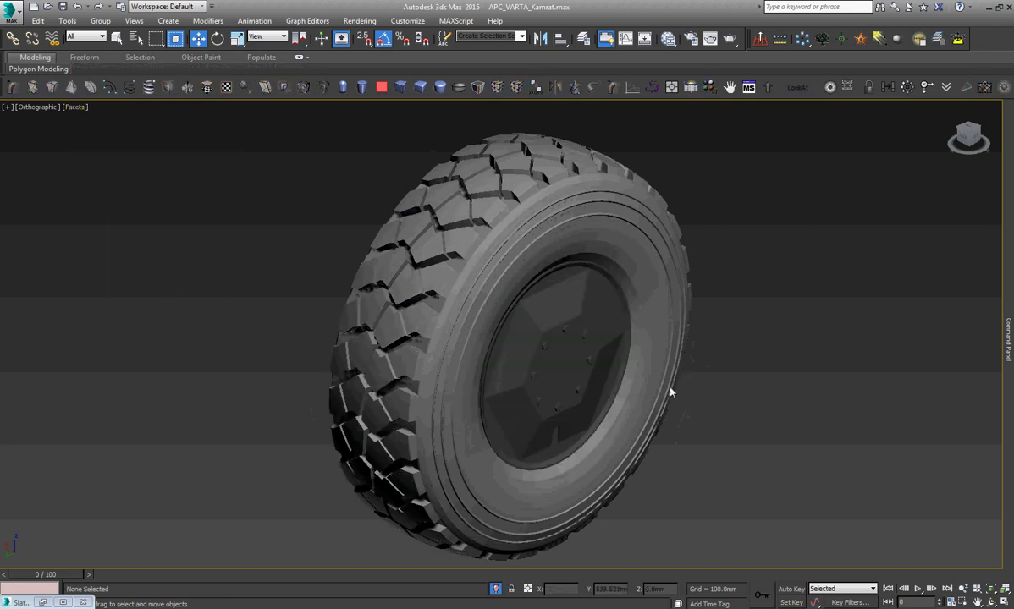
left_click(596, 249)
scroll(544, 200, "up", 5)
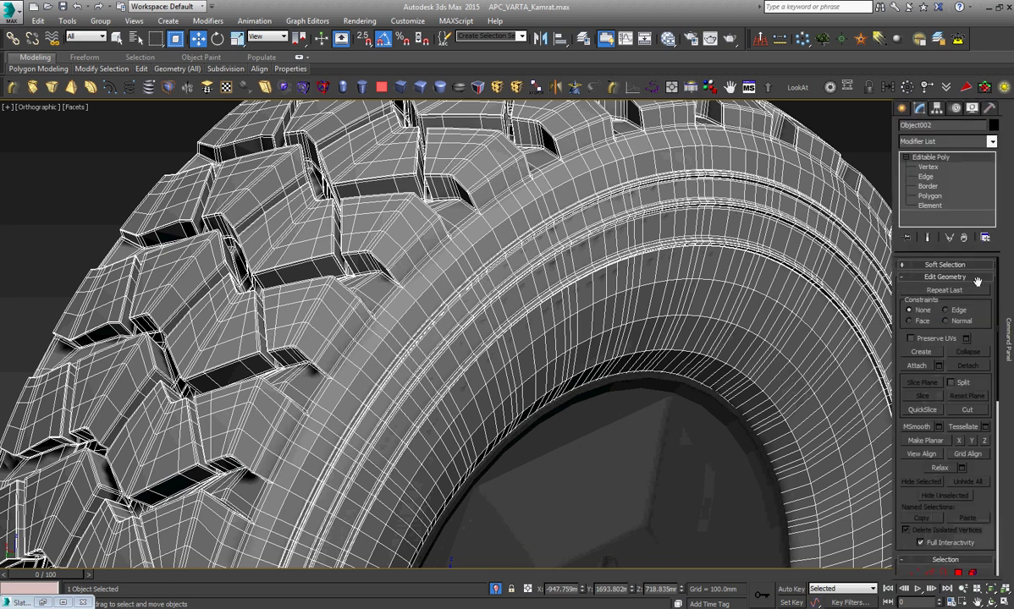
Select all tire elements and assign them one smoothing group, then return to Editable Poly.
left_click(930, 206)
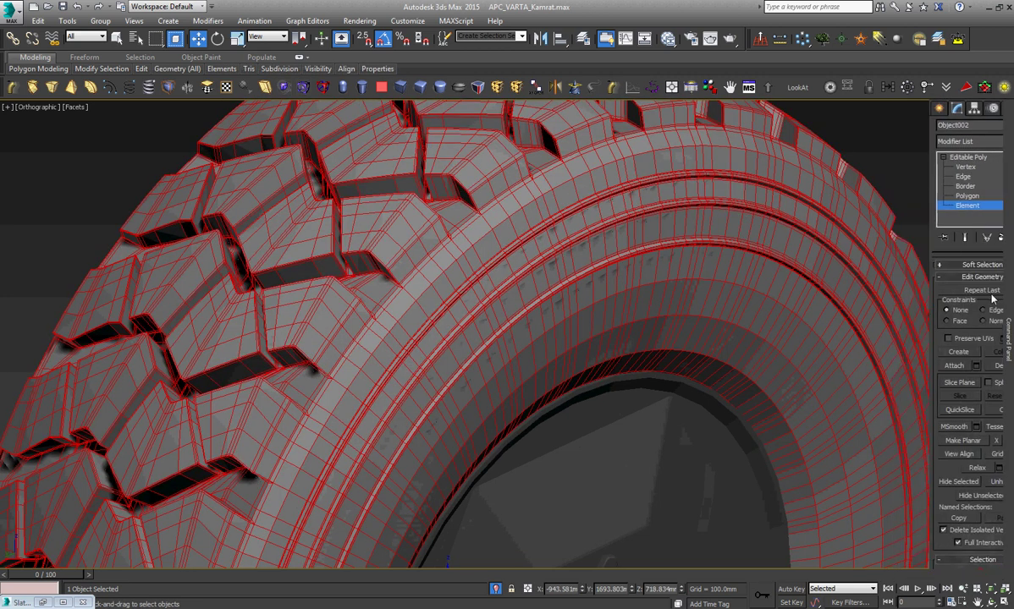
scroll(962, 324, "down", 3)
scroll(961, 324, "down", 3)
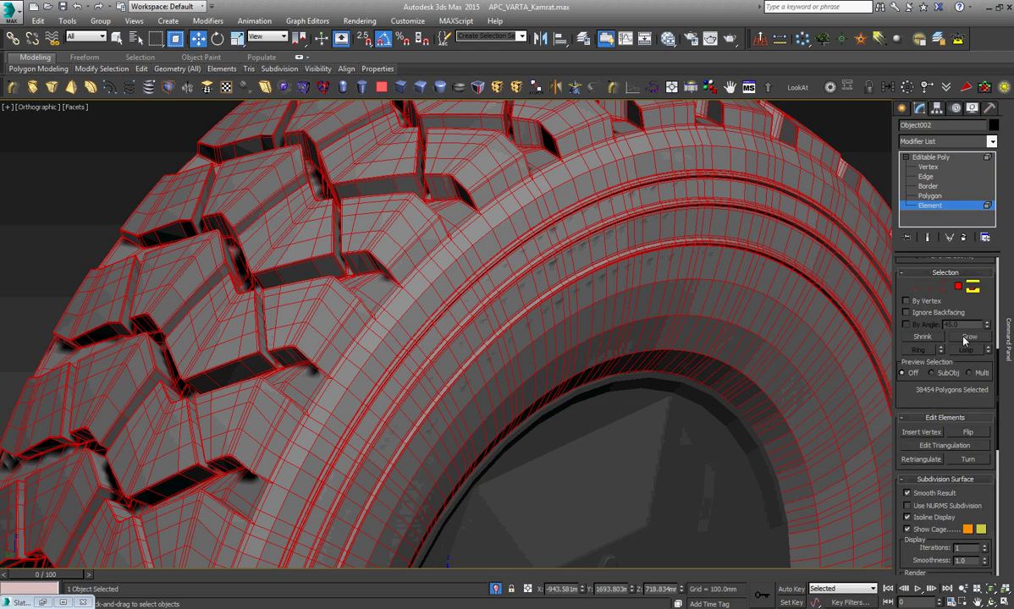
scroll(962, 324, "down", 3)
scroll(962, 324, "down", 3)
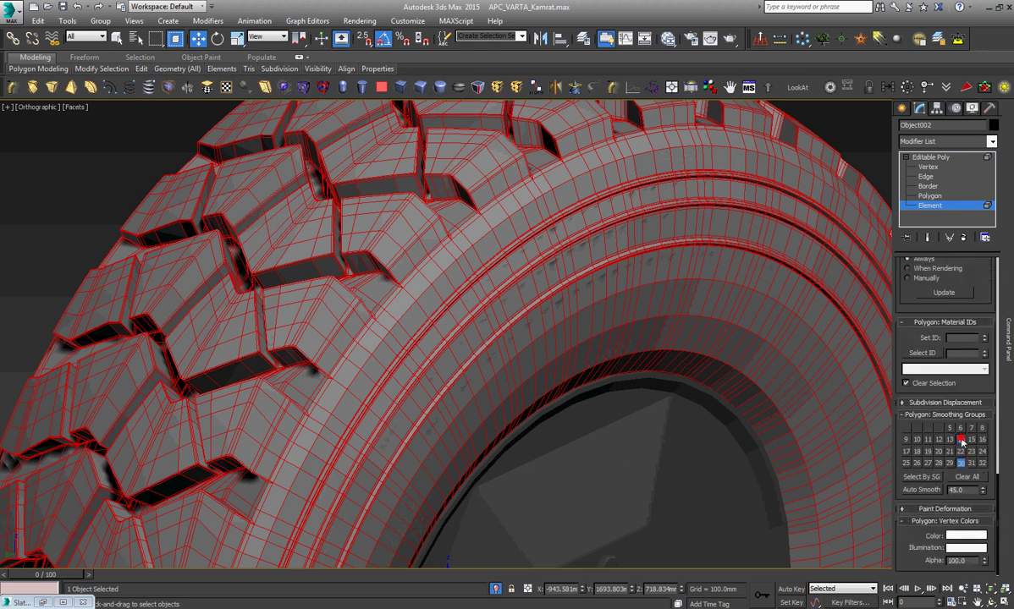
left_click(961, 462)
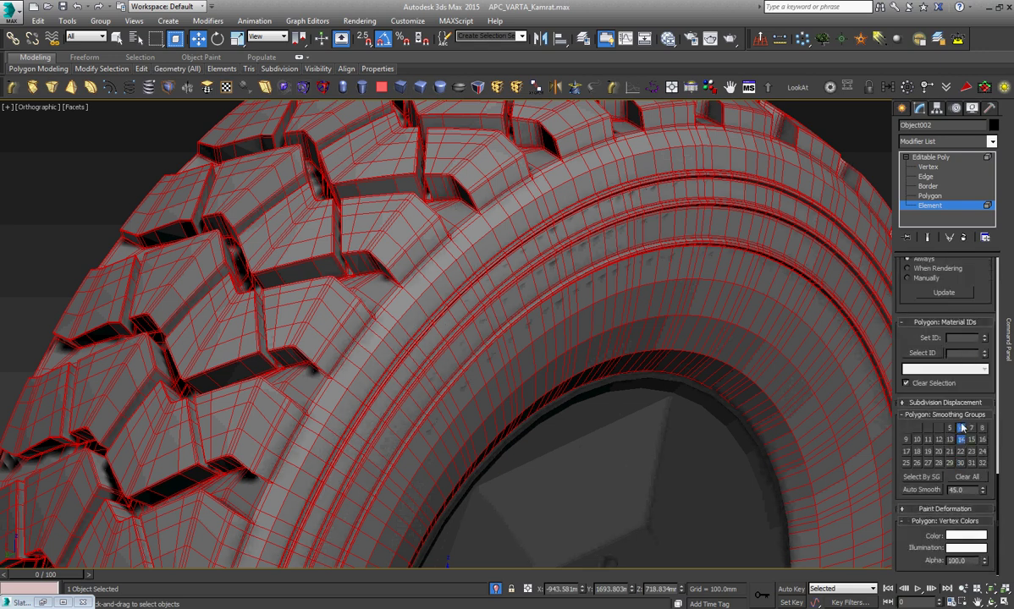
left_click(931, 157)
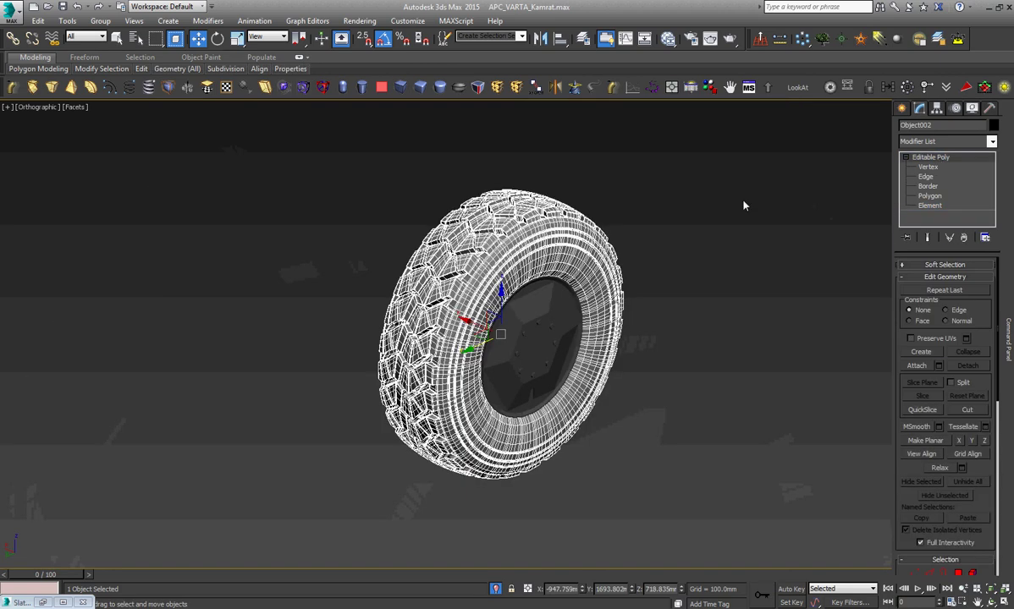
Switch the viewport to Wireframe, then back to Shaded, and deselect the tire.
left_click(76, 108)
left_click(134, 206)
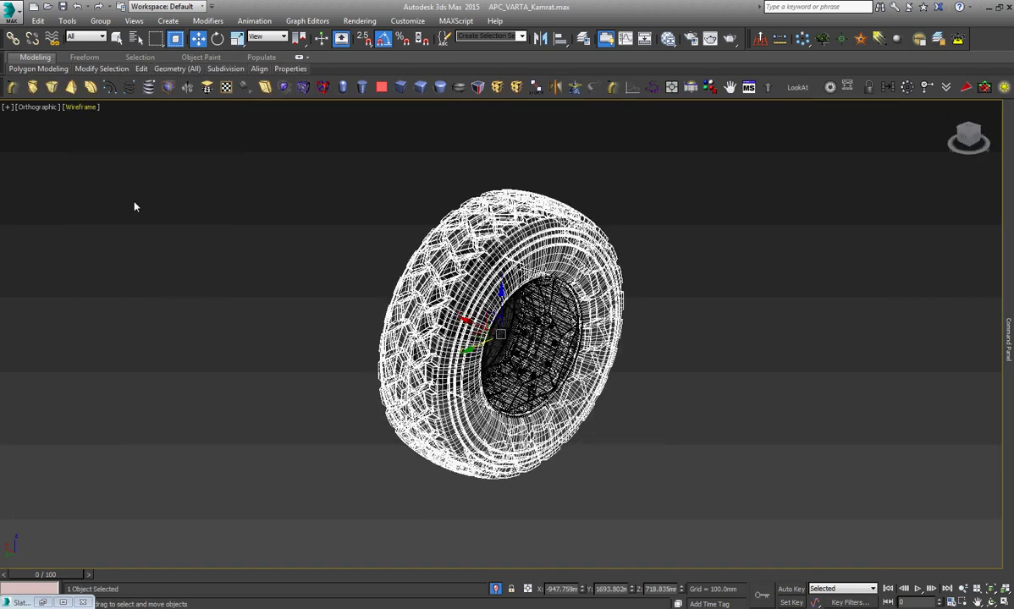
left_click(84, 108)
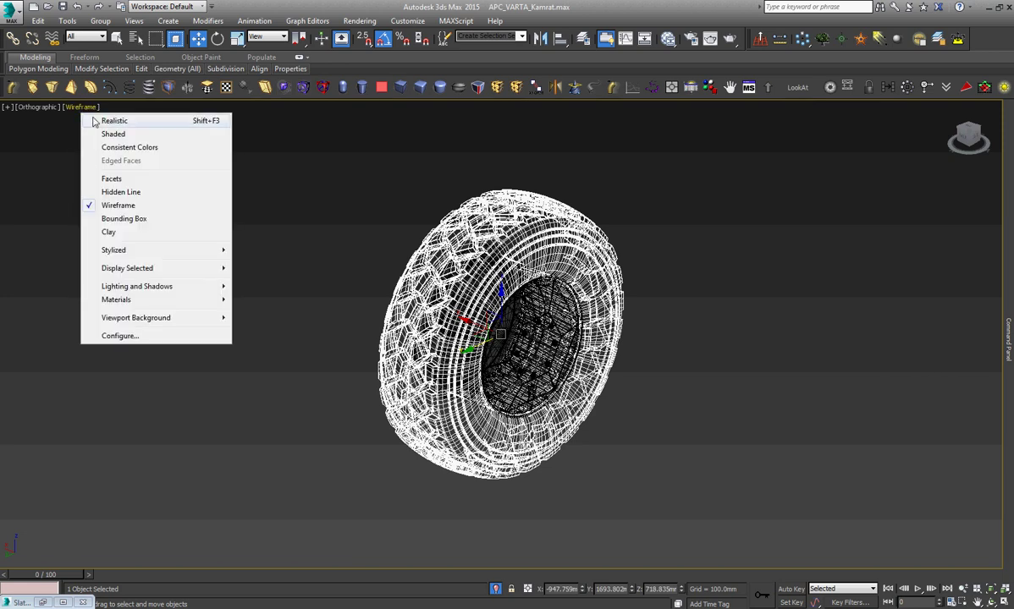
left_click(113, 134)
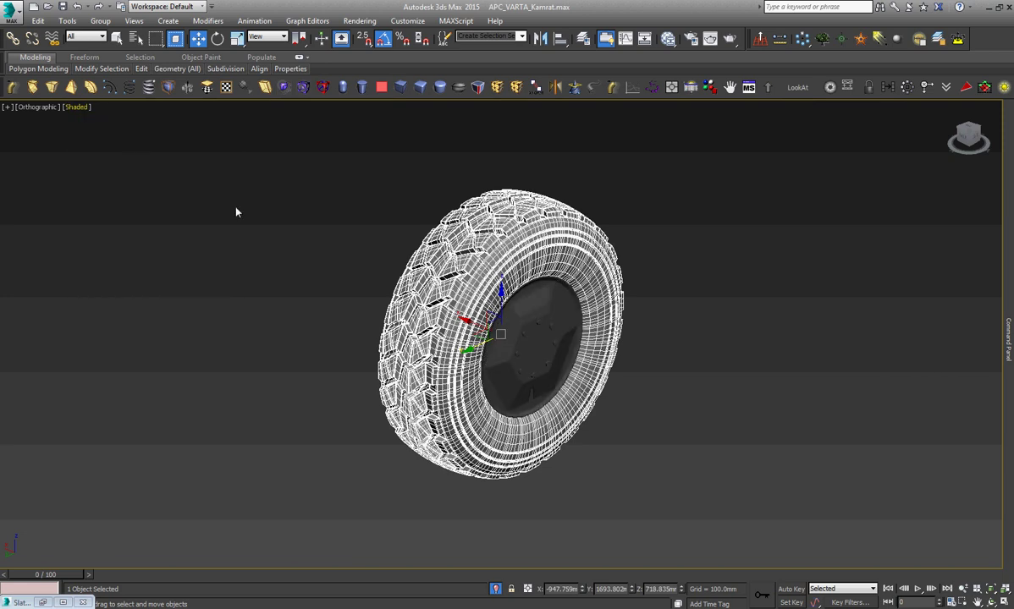
left_click(698, 271)
scroll(698, 274, "up", 2)
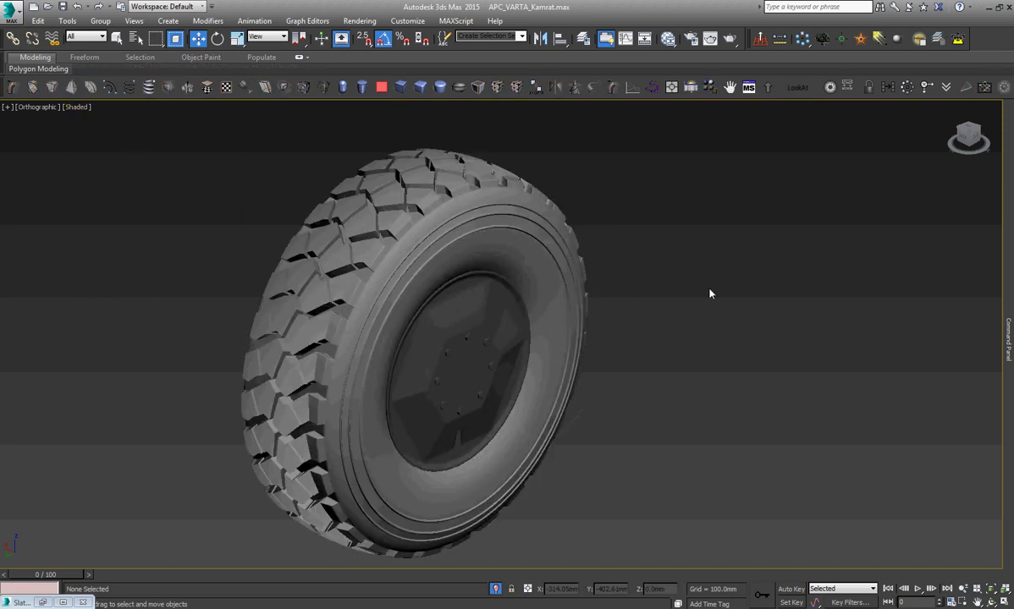